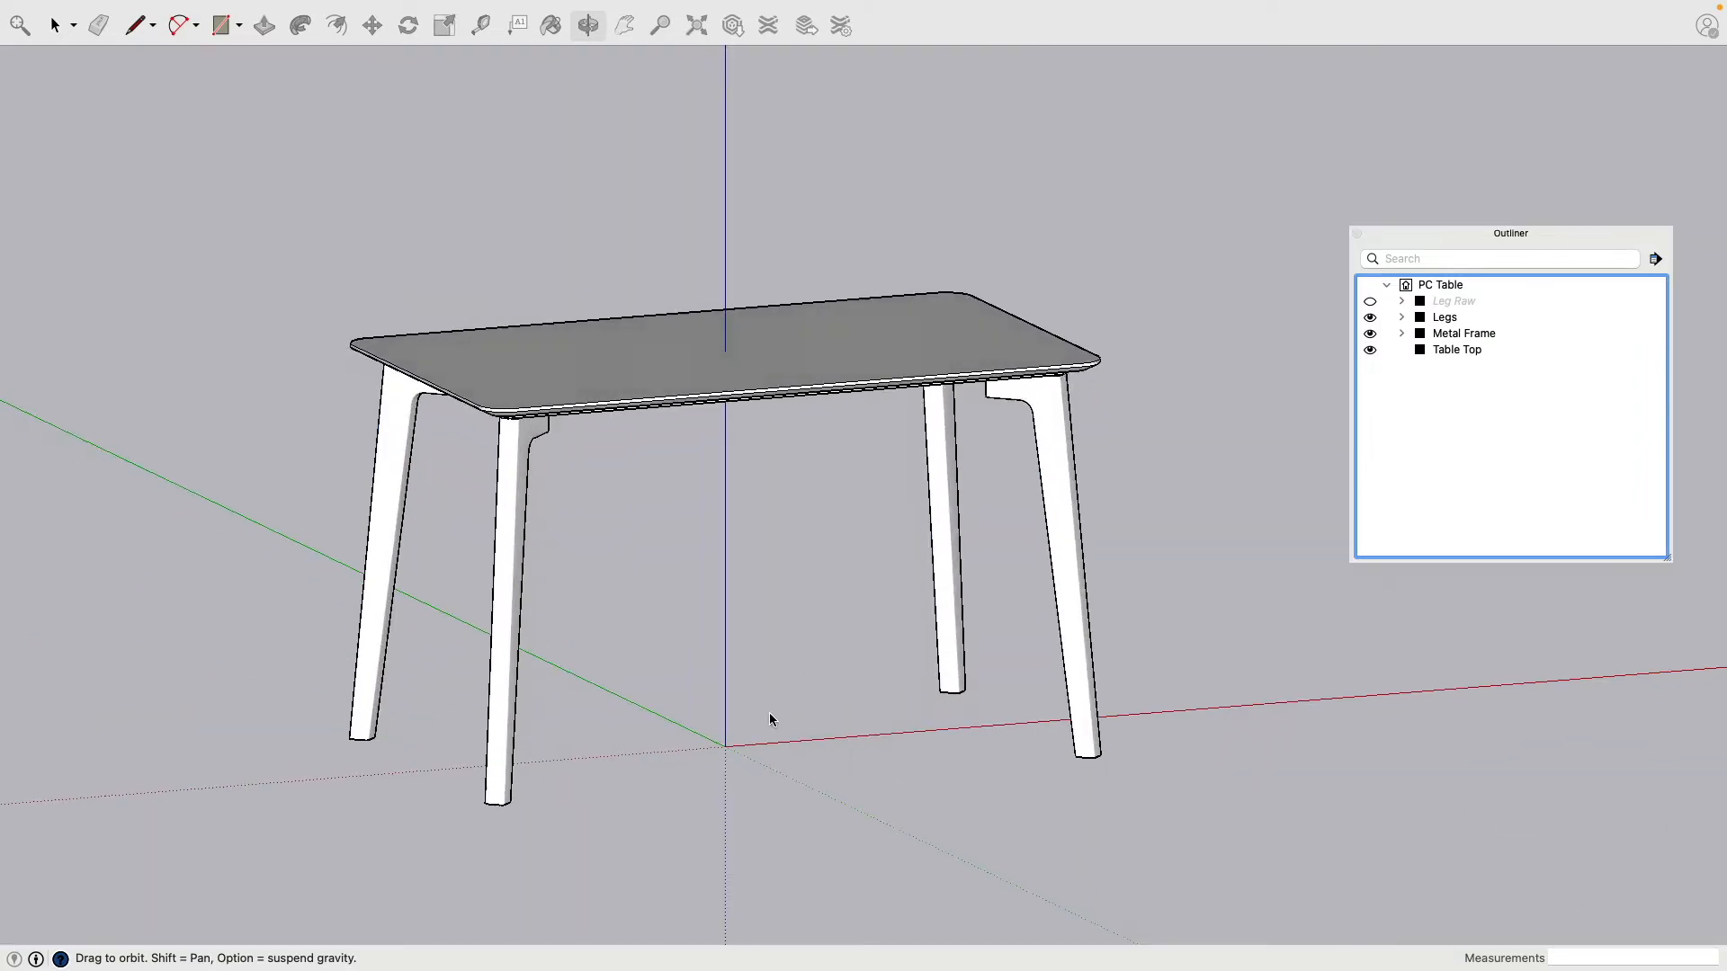
Step: Hide the Table Top in the Outliner and orbit to view the near leg's side
key("space")
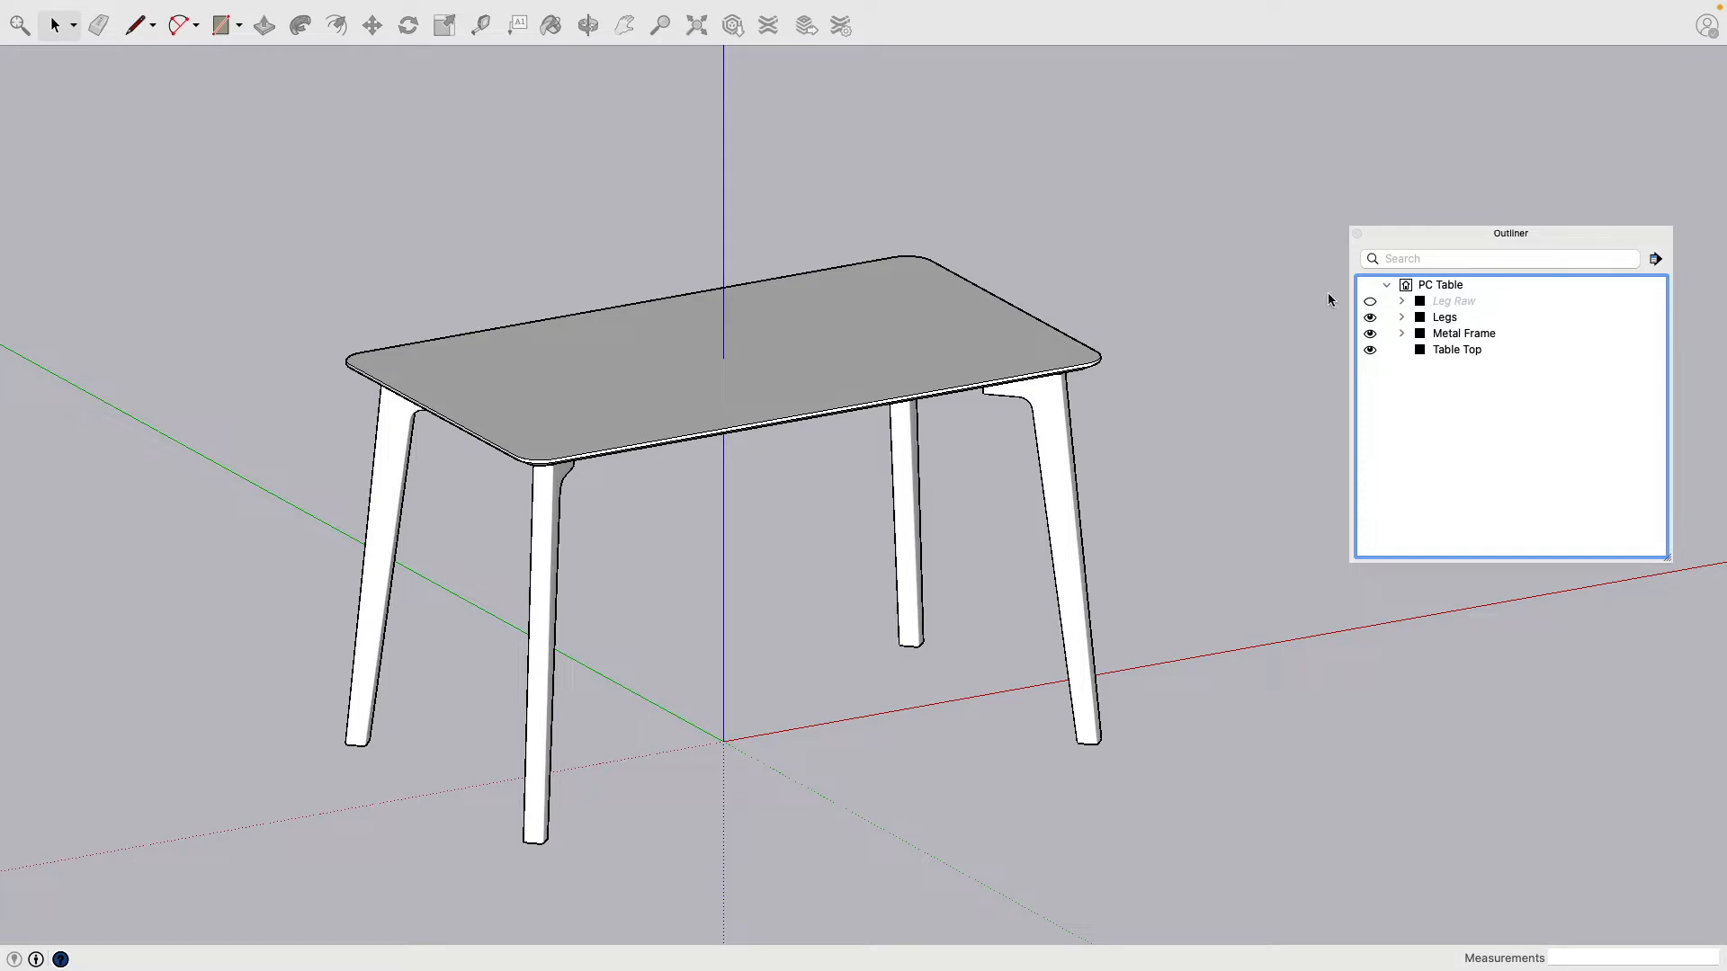
left_click(1370, 352)
scroll(632, 543, "down", 3)
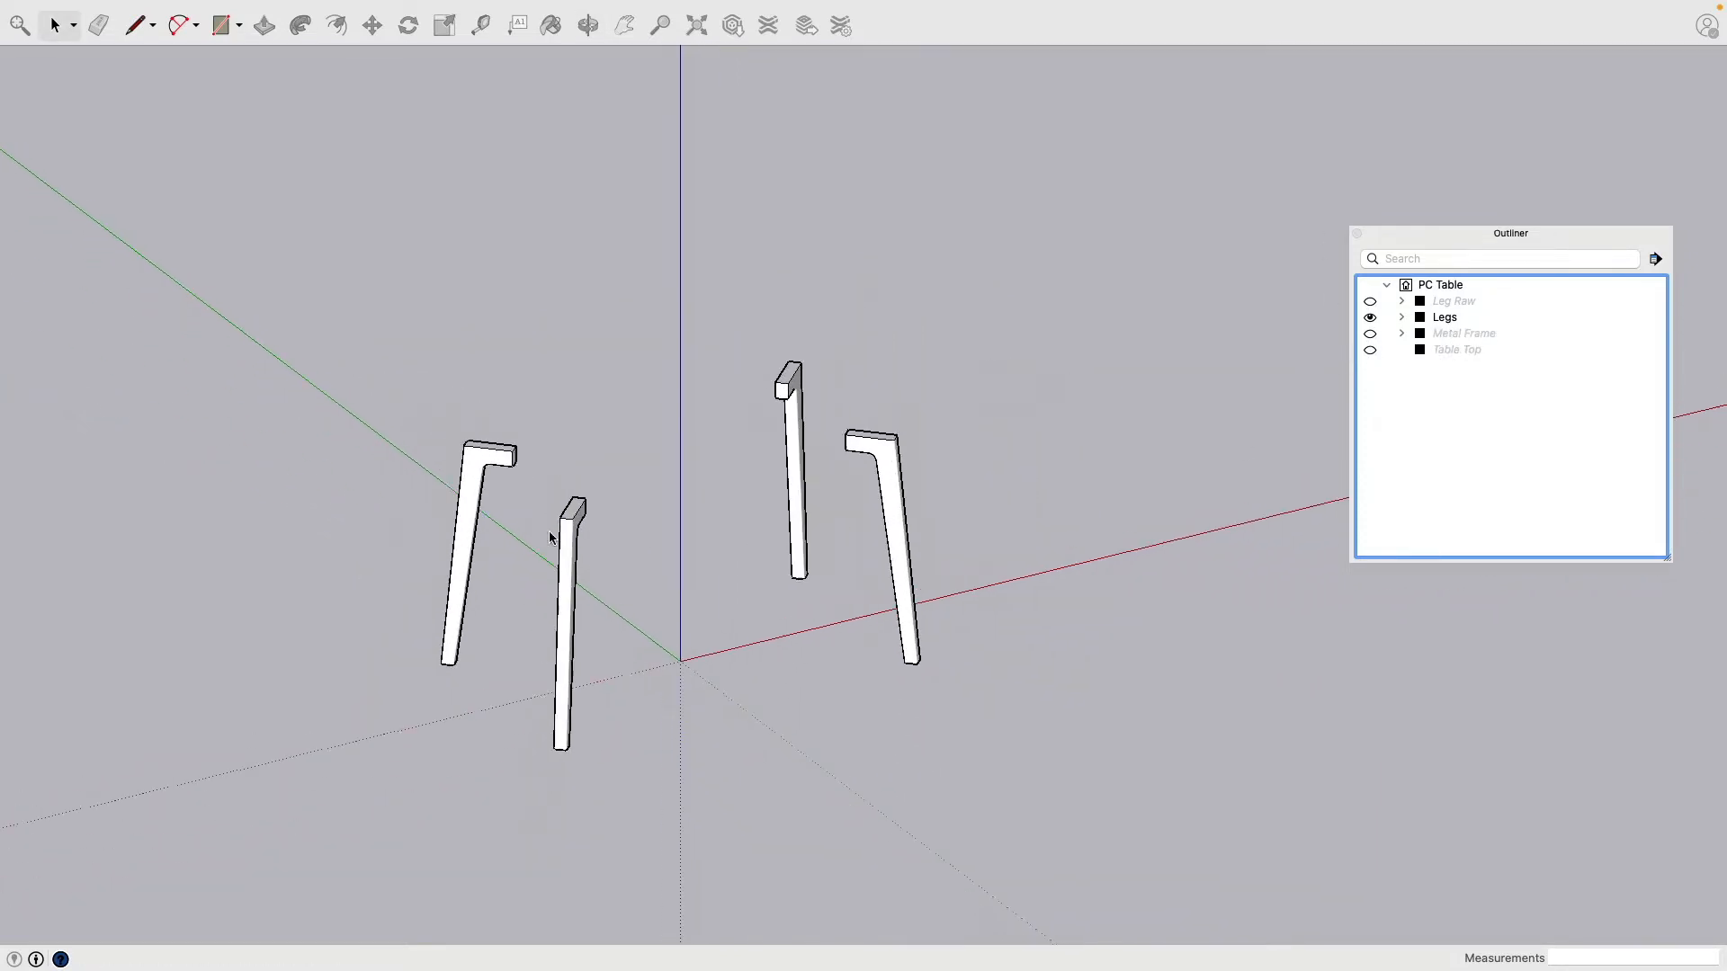
scroll(658, 540, "up", 6)
scroll(657, 540, "up", 5)
middle_click_drag(705, 523, 349, 511)
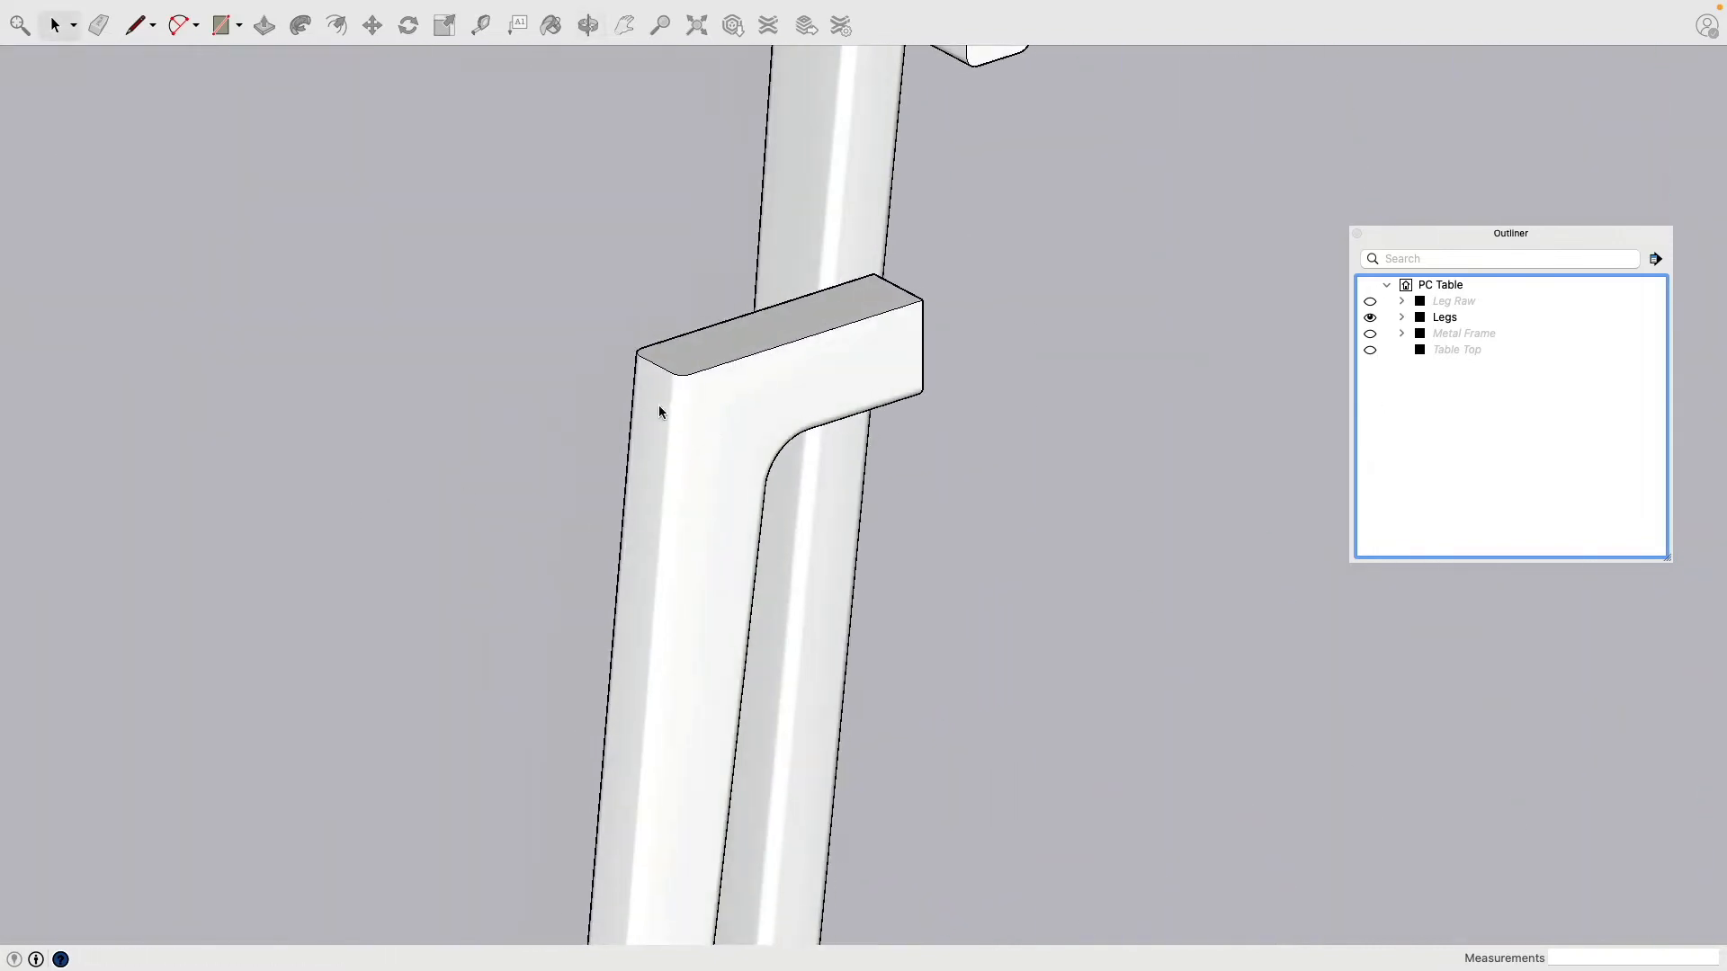
scroll(786, 459, "down", 6)
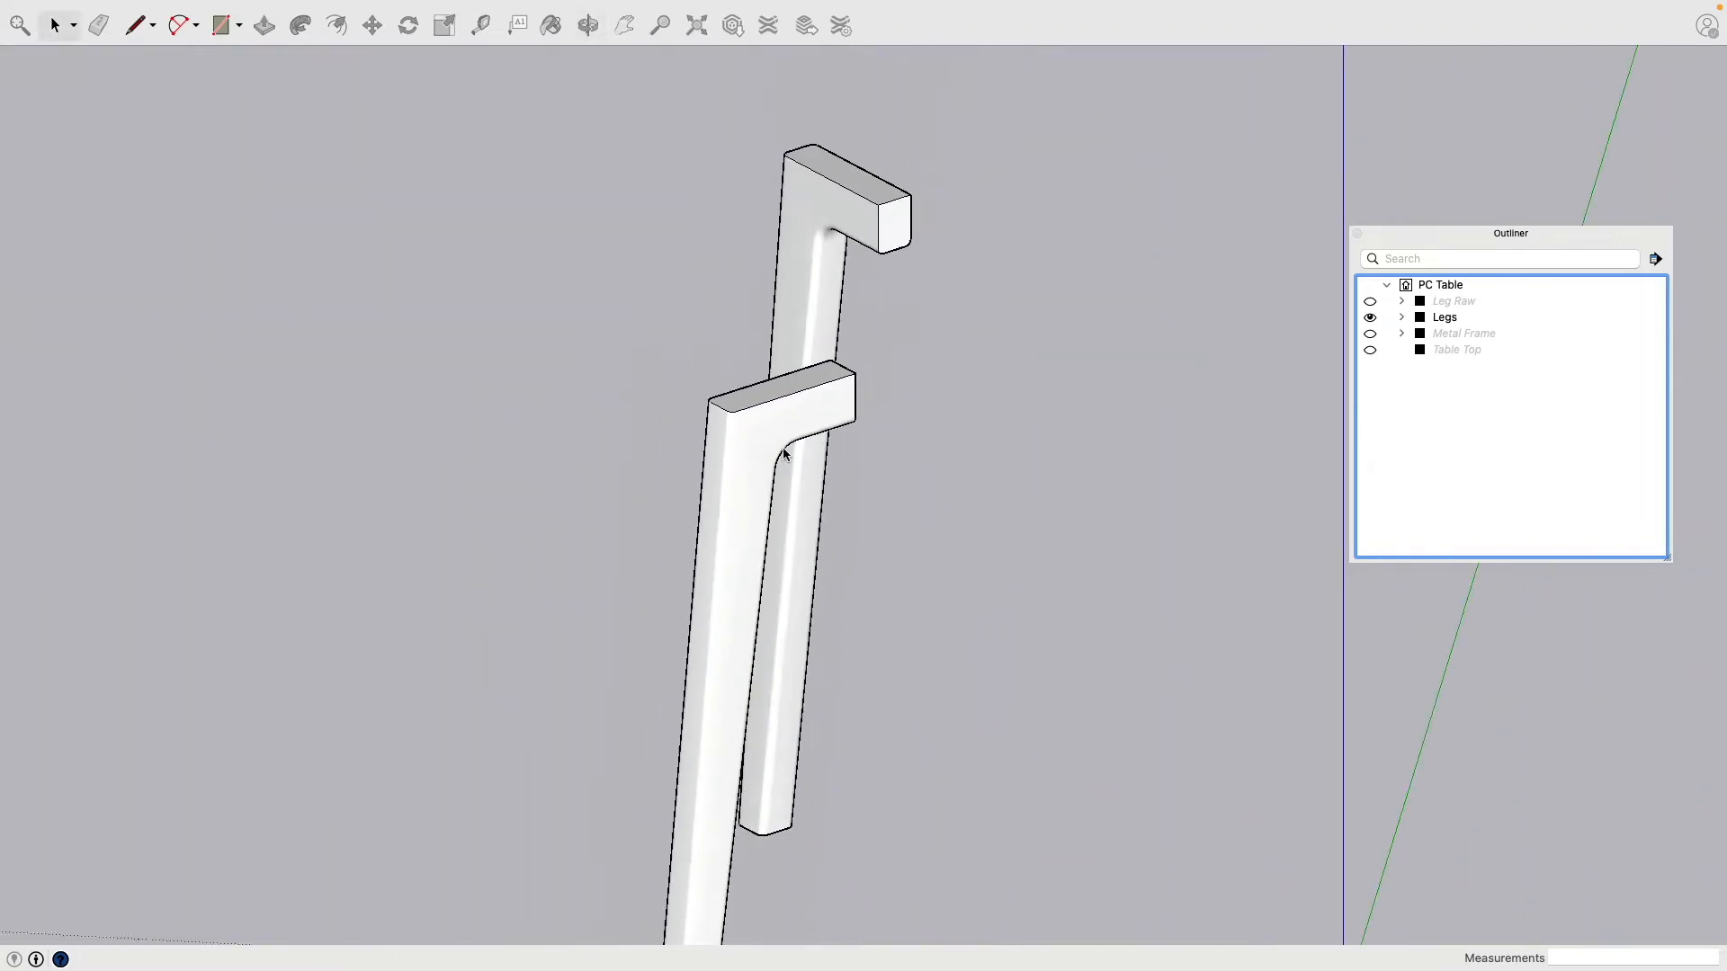
Step: Hide the Legs group, unhide Leg Raw, and orbit around the raw leg to inspect it
left_click(1370, 317)
left_click(1369, 302)
middle_click_drag(1035, 440, 937, 466)
scroll(732, 479, "down", 4)
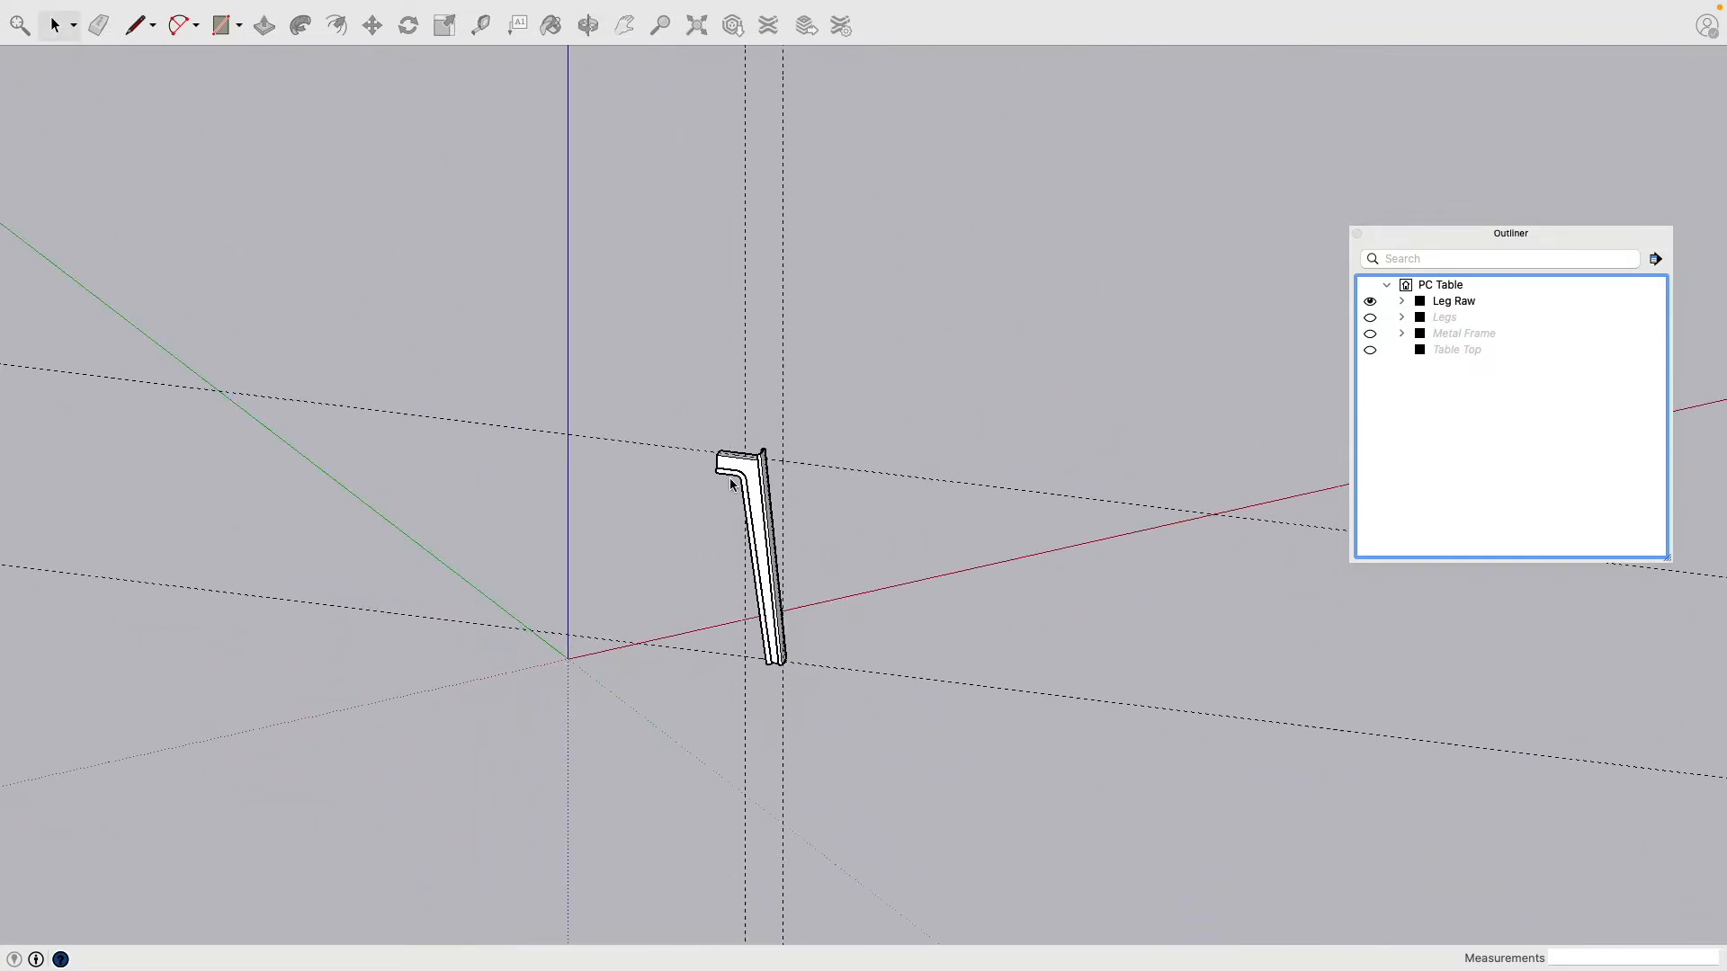
scroll(734, 480, "up", 10)
middle_click_drag(734, 481, 1014, 378)
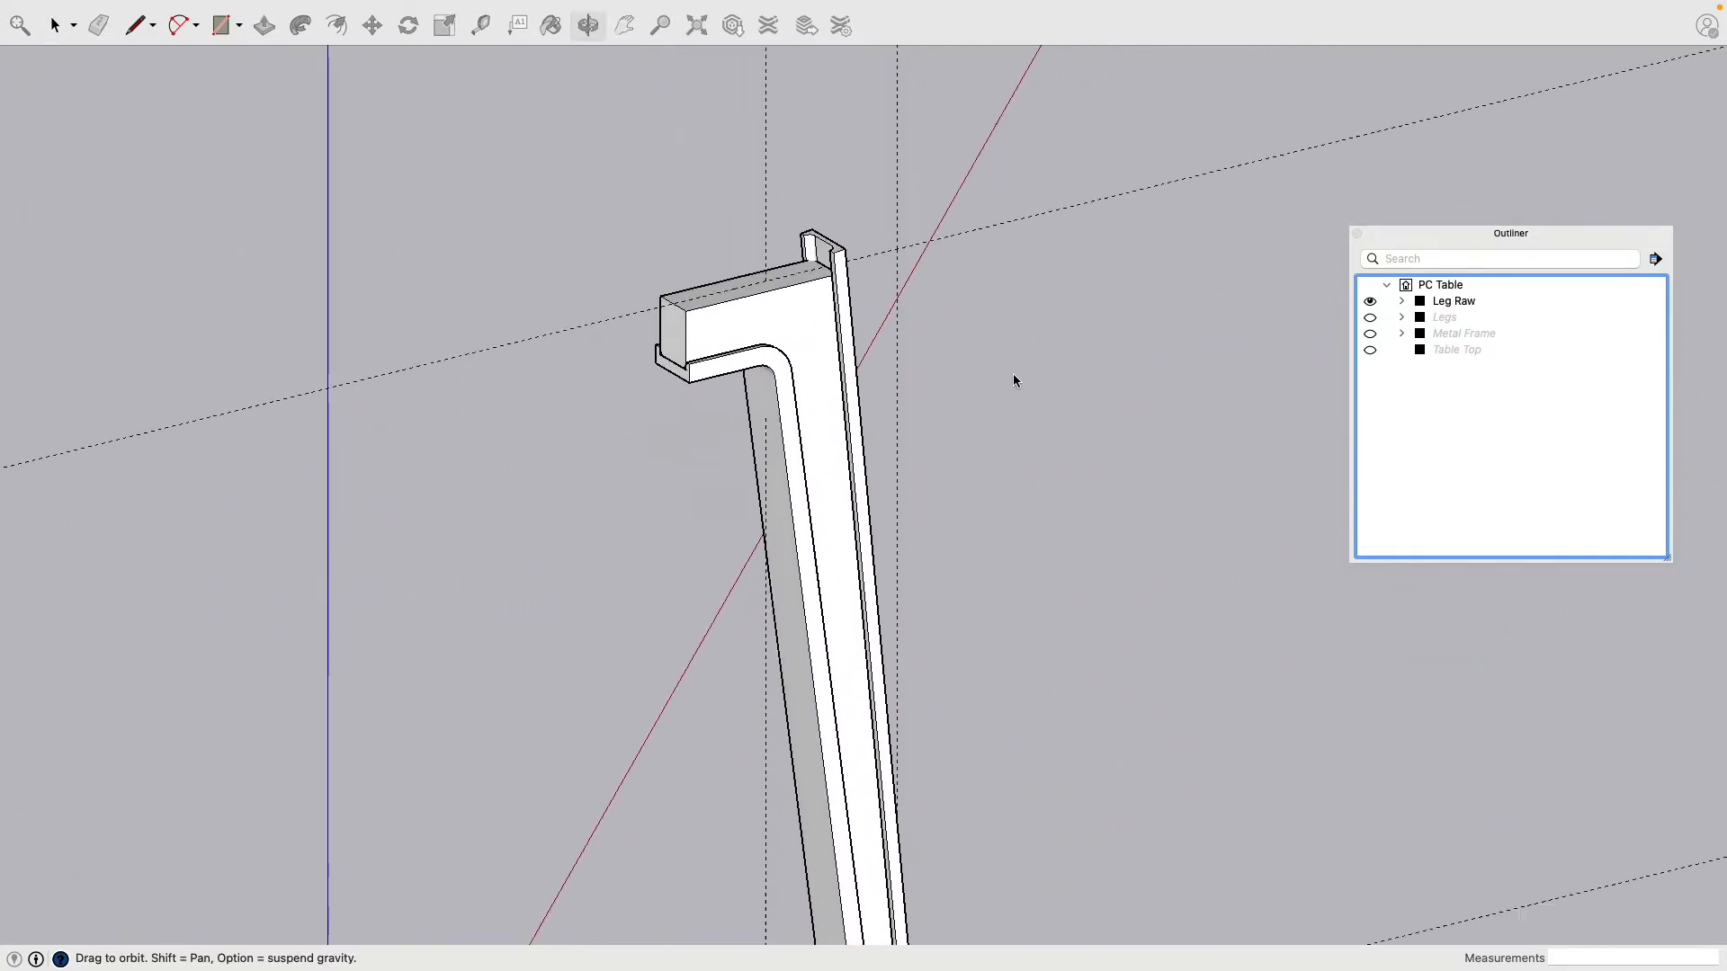
scroll(959, 313, "up", 3)
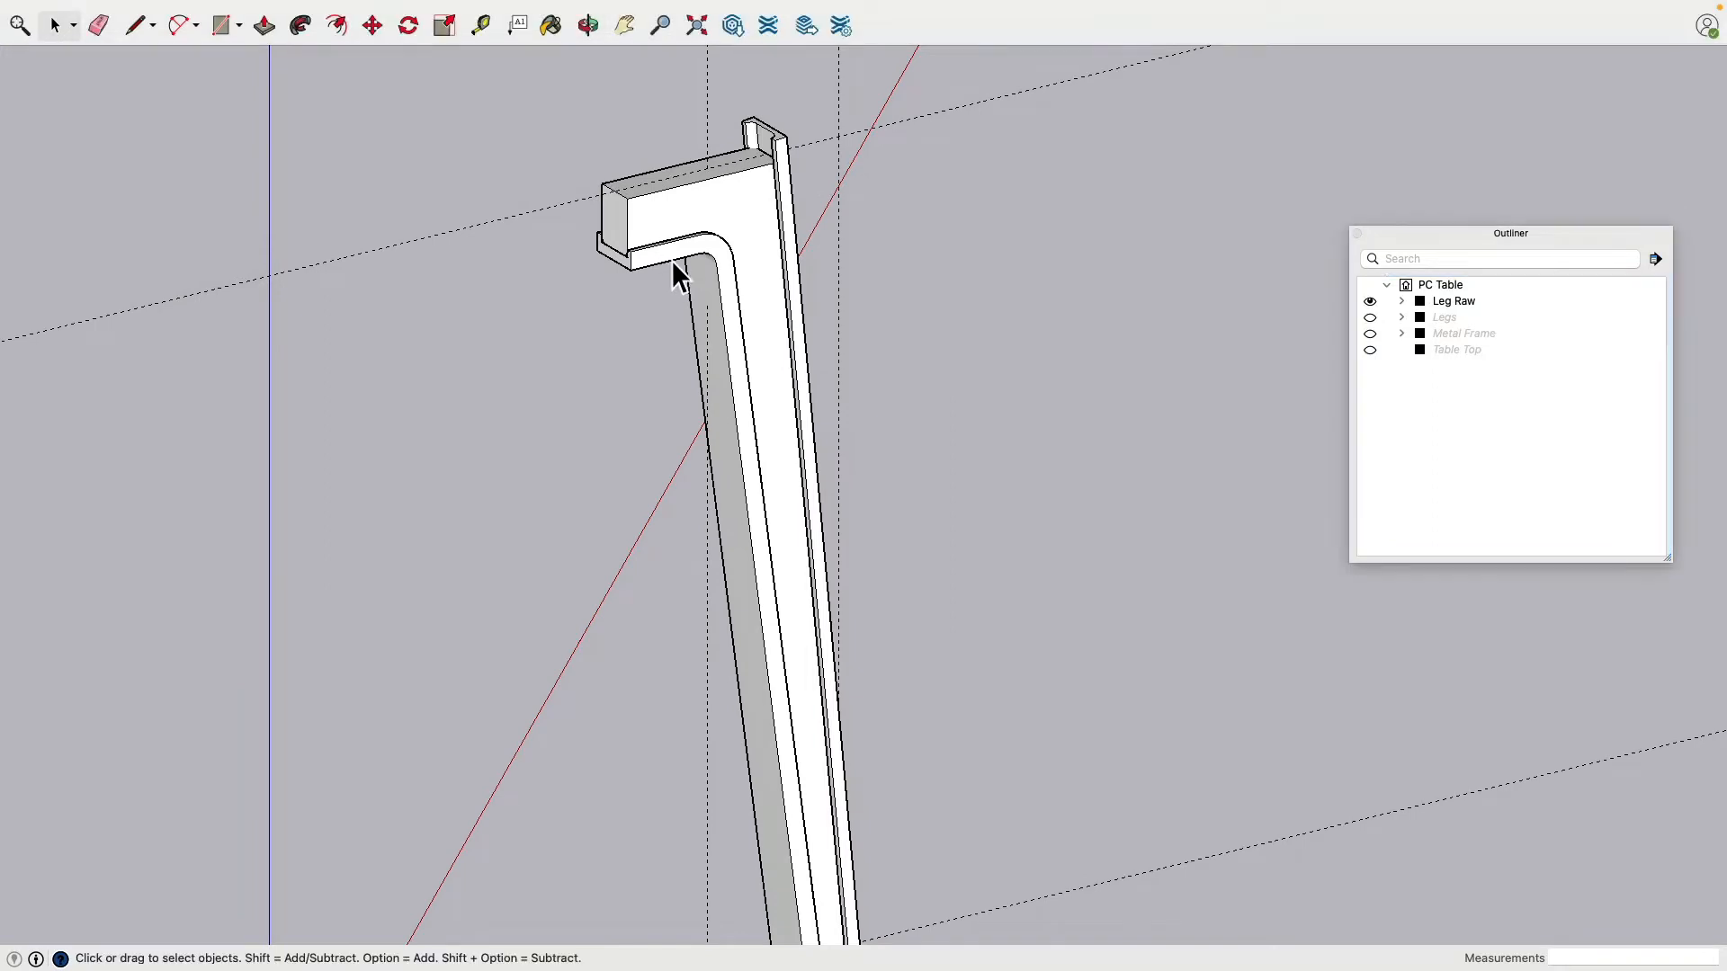
Step: Select the raw leg group, clear the selection, and start a new blank model
left_click(790, 185)
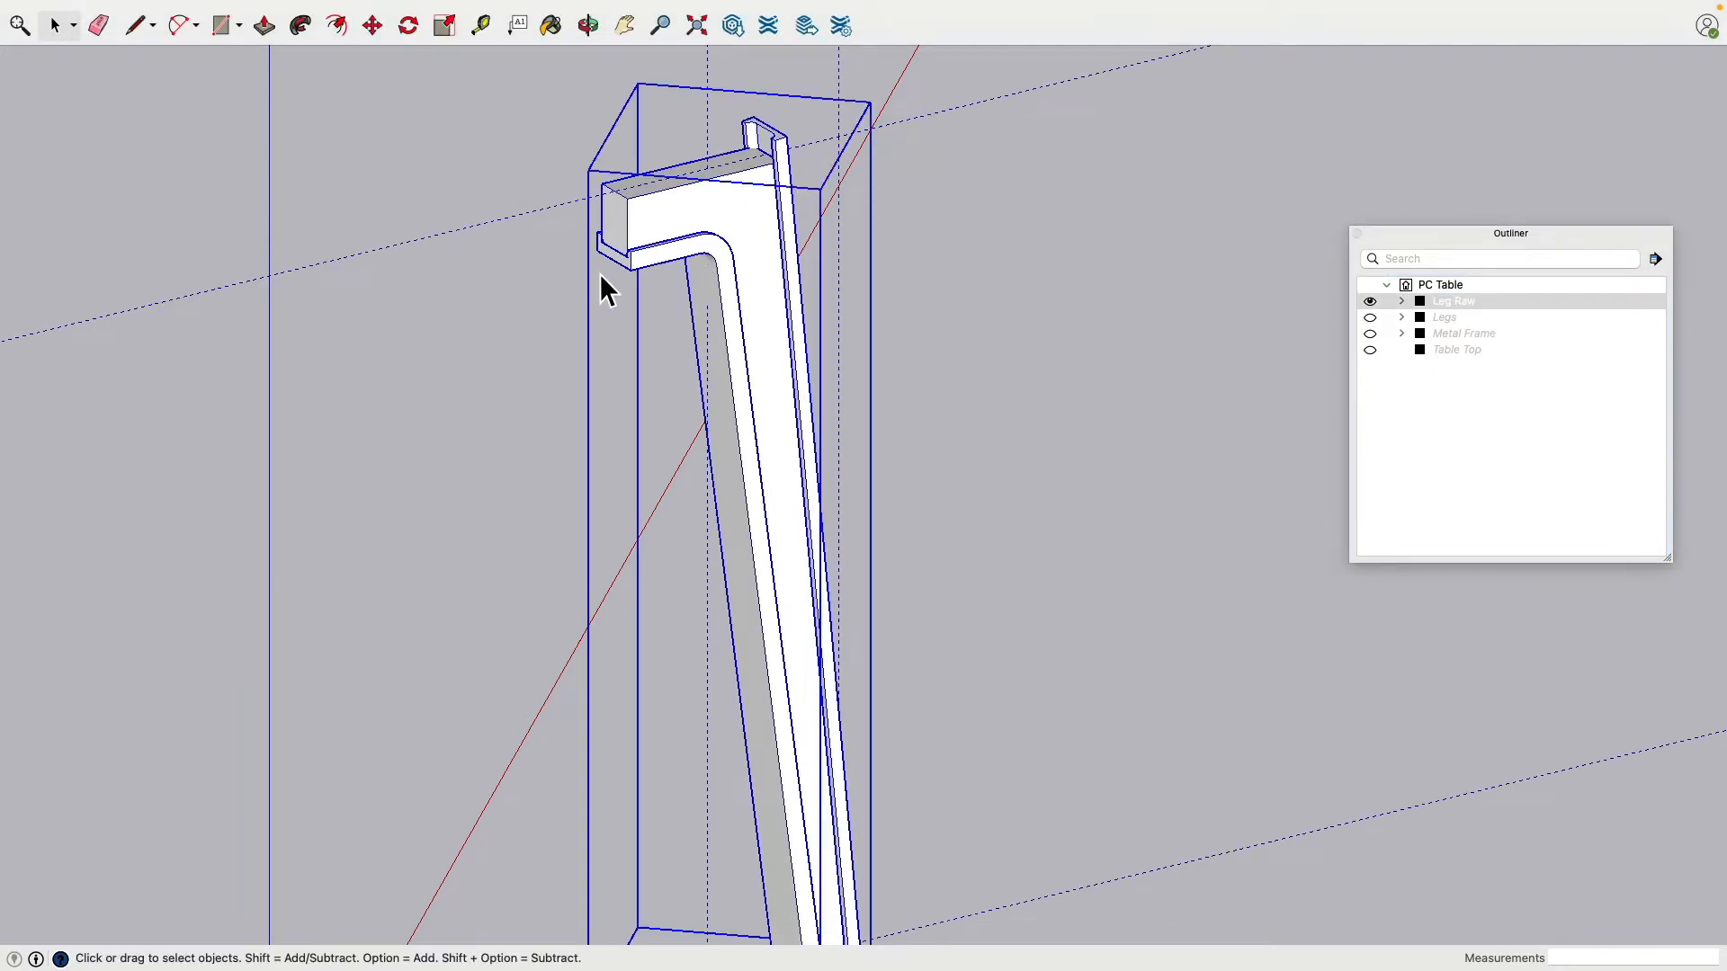
left_click(1239, 360)
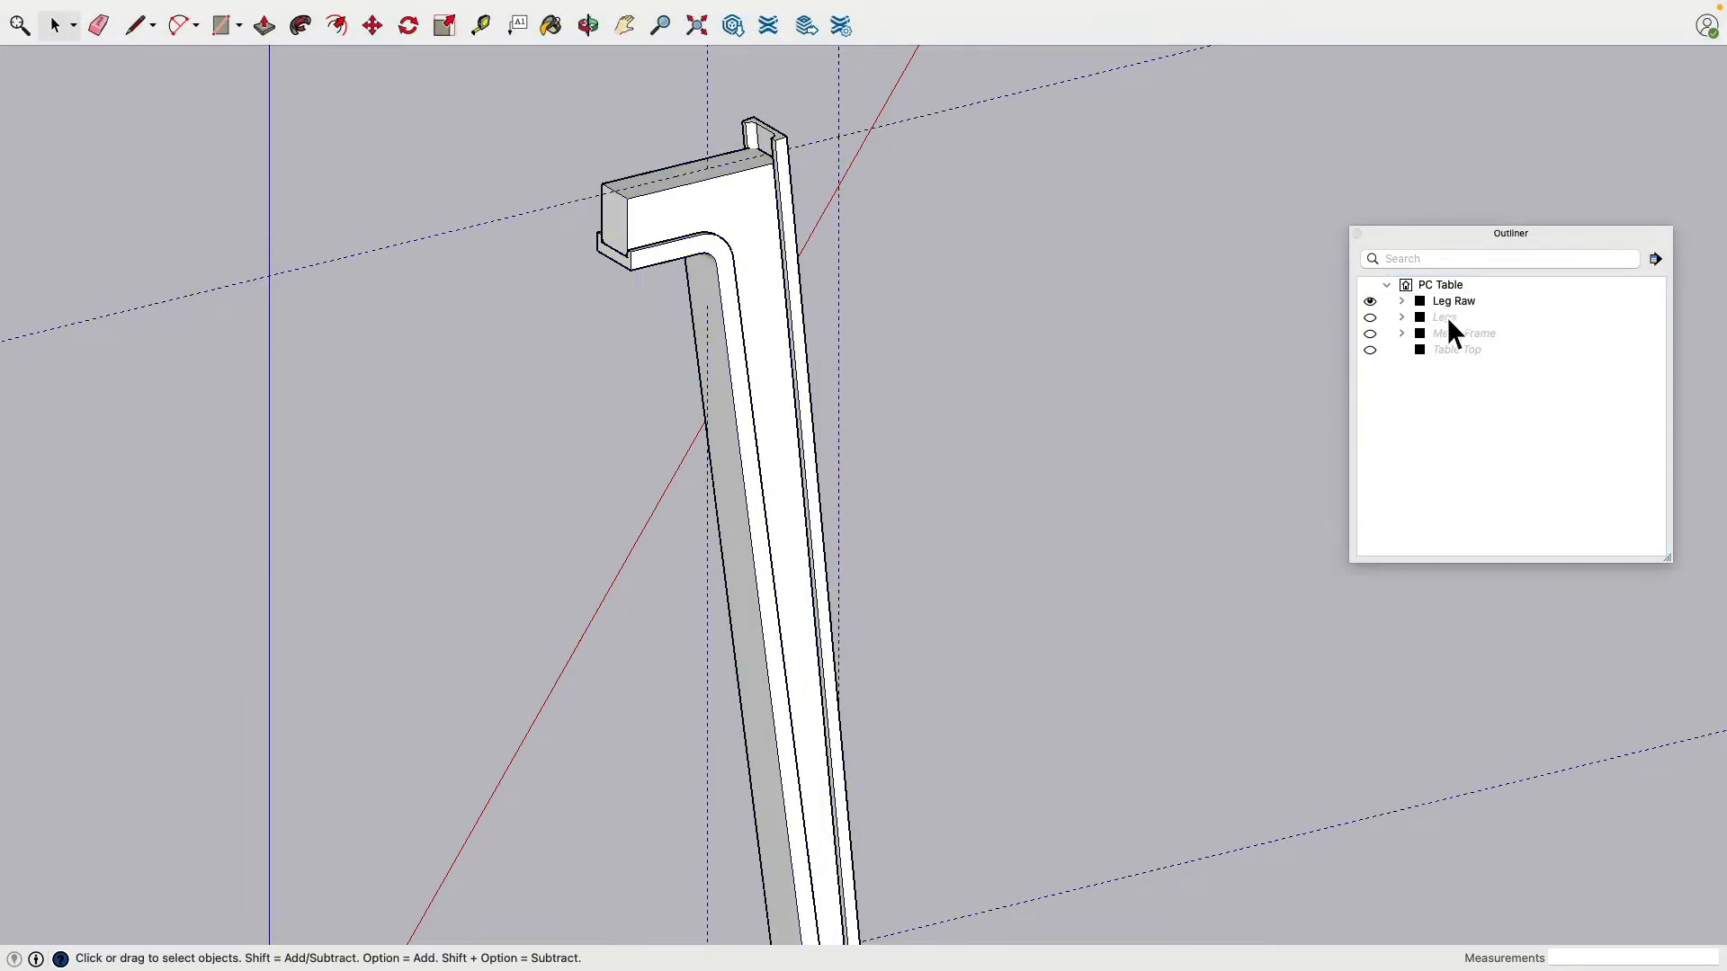
scroll(1040, 344, "down", 3)
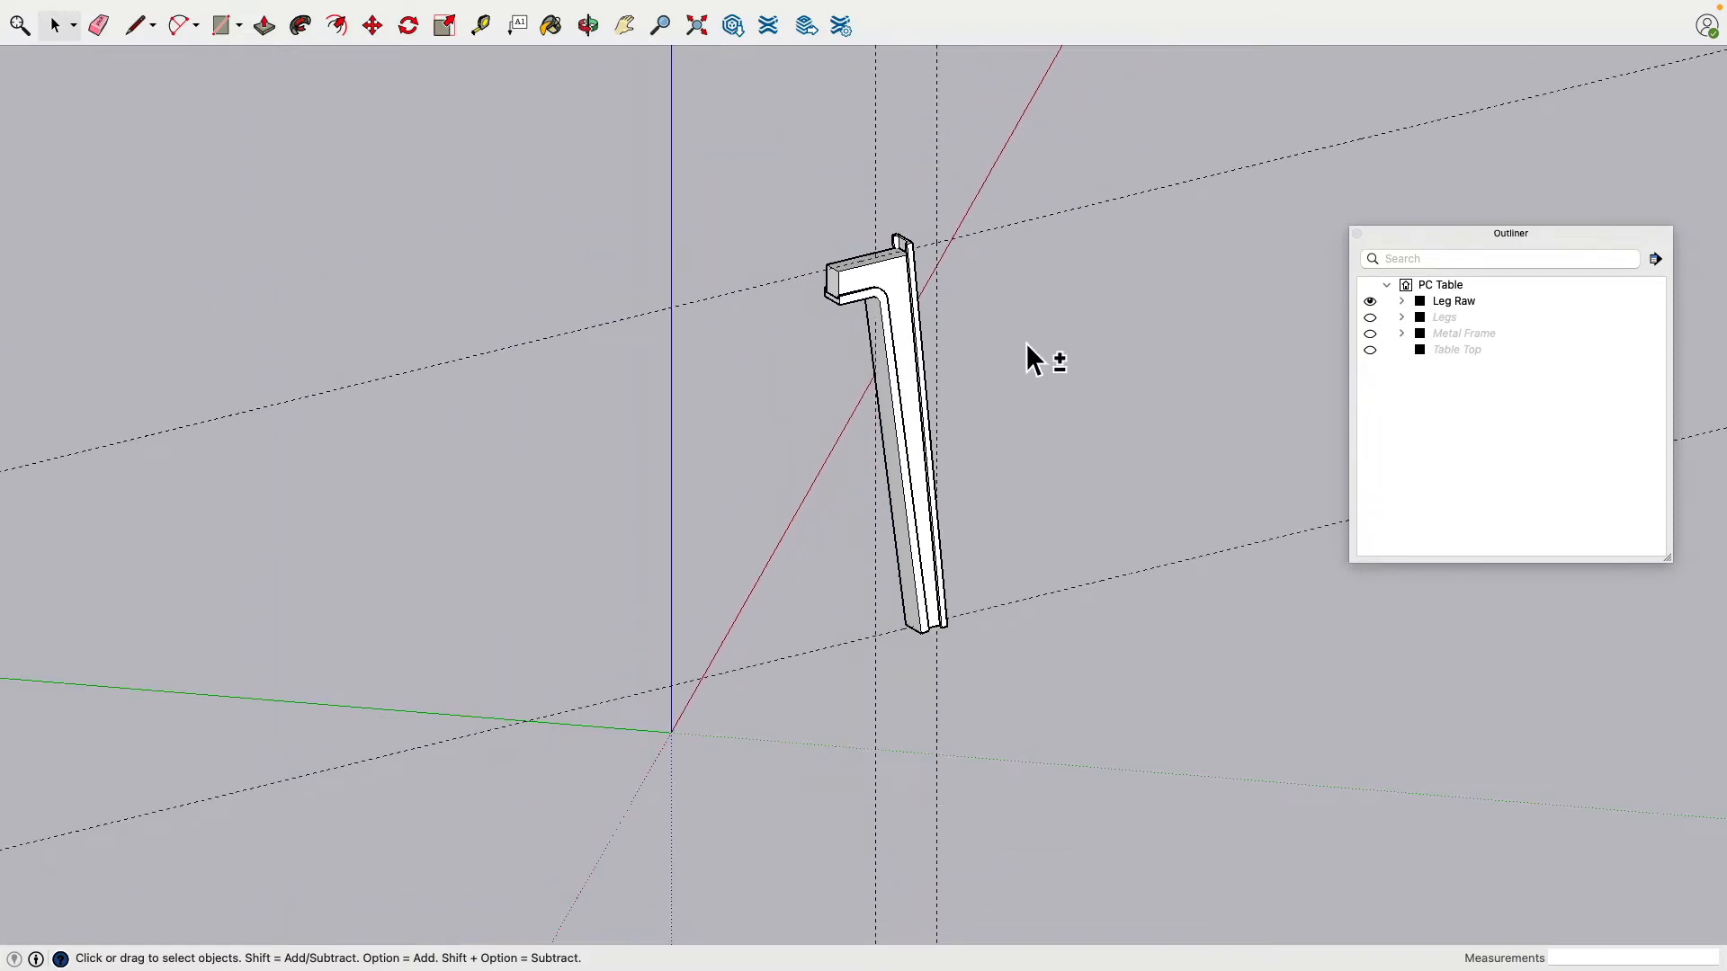
key("super+n")
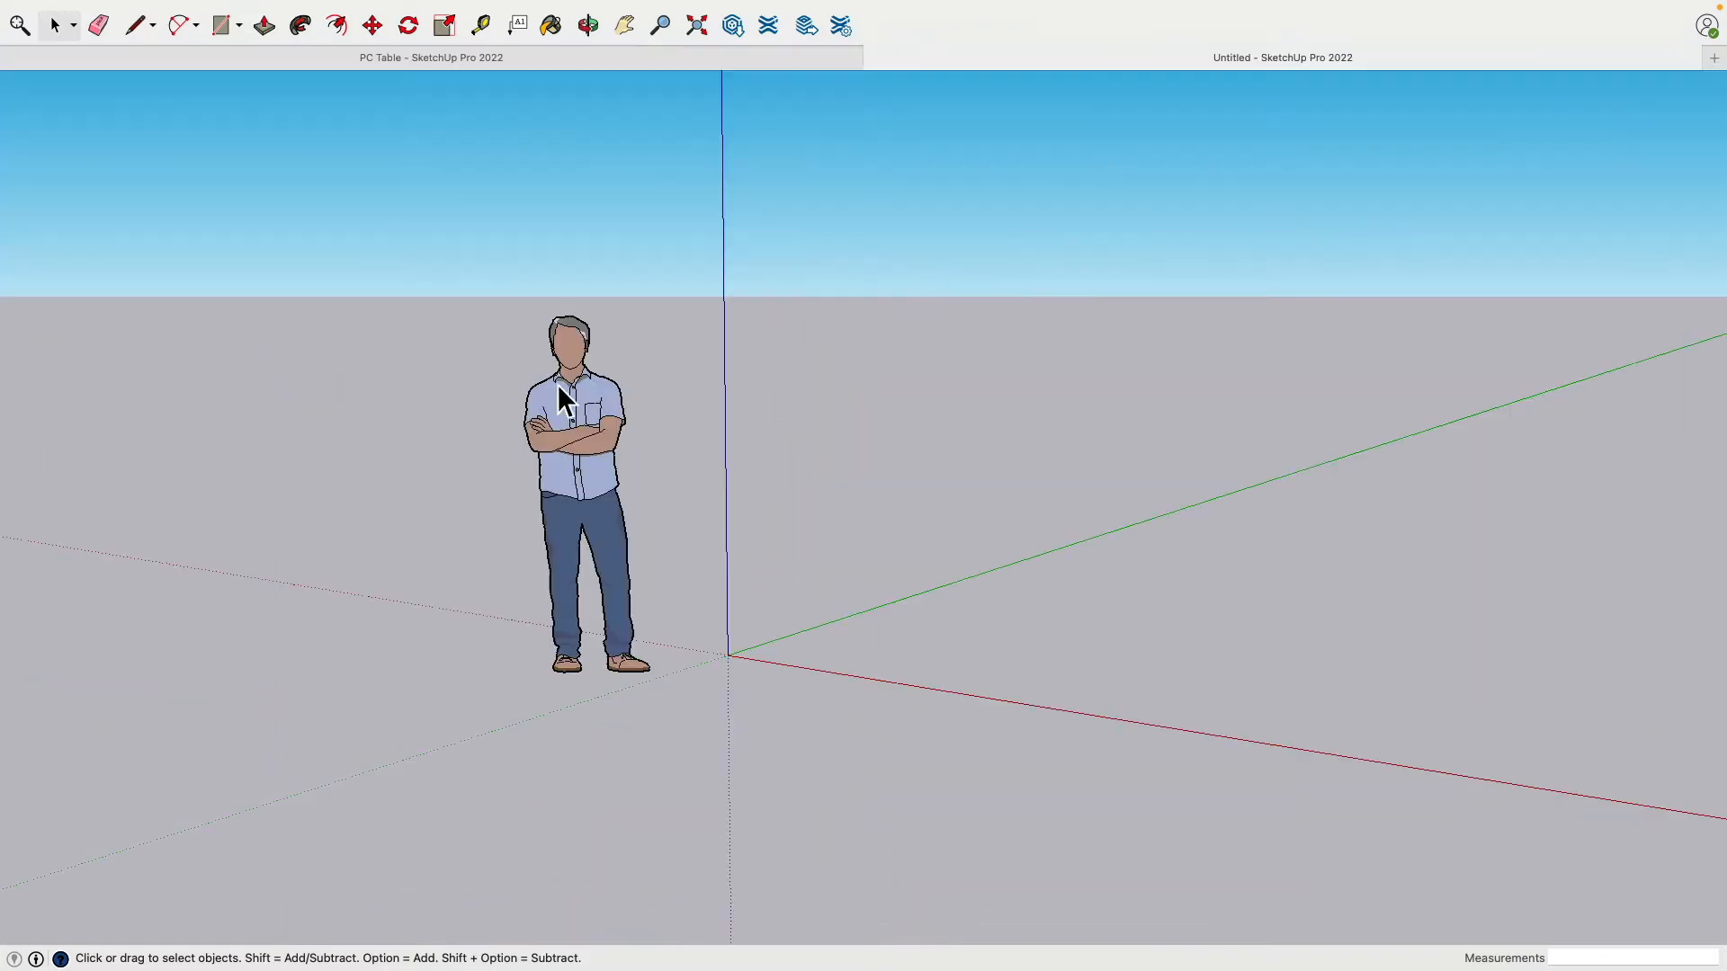
Step: Delete the scale figure and set the Model Info units format to Decimal
left_click(584, 395)
key("Delete")
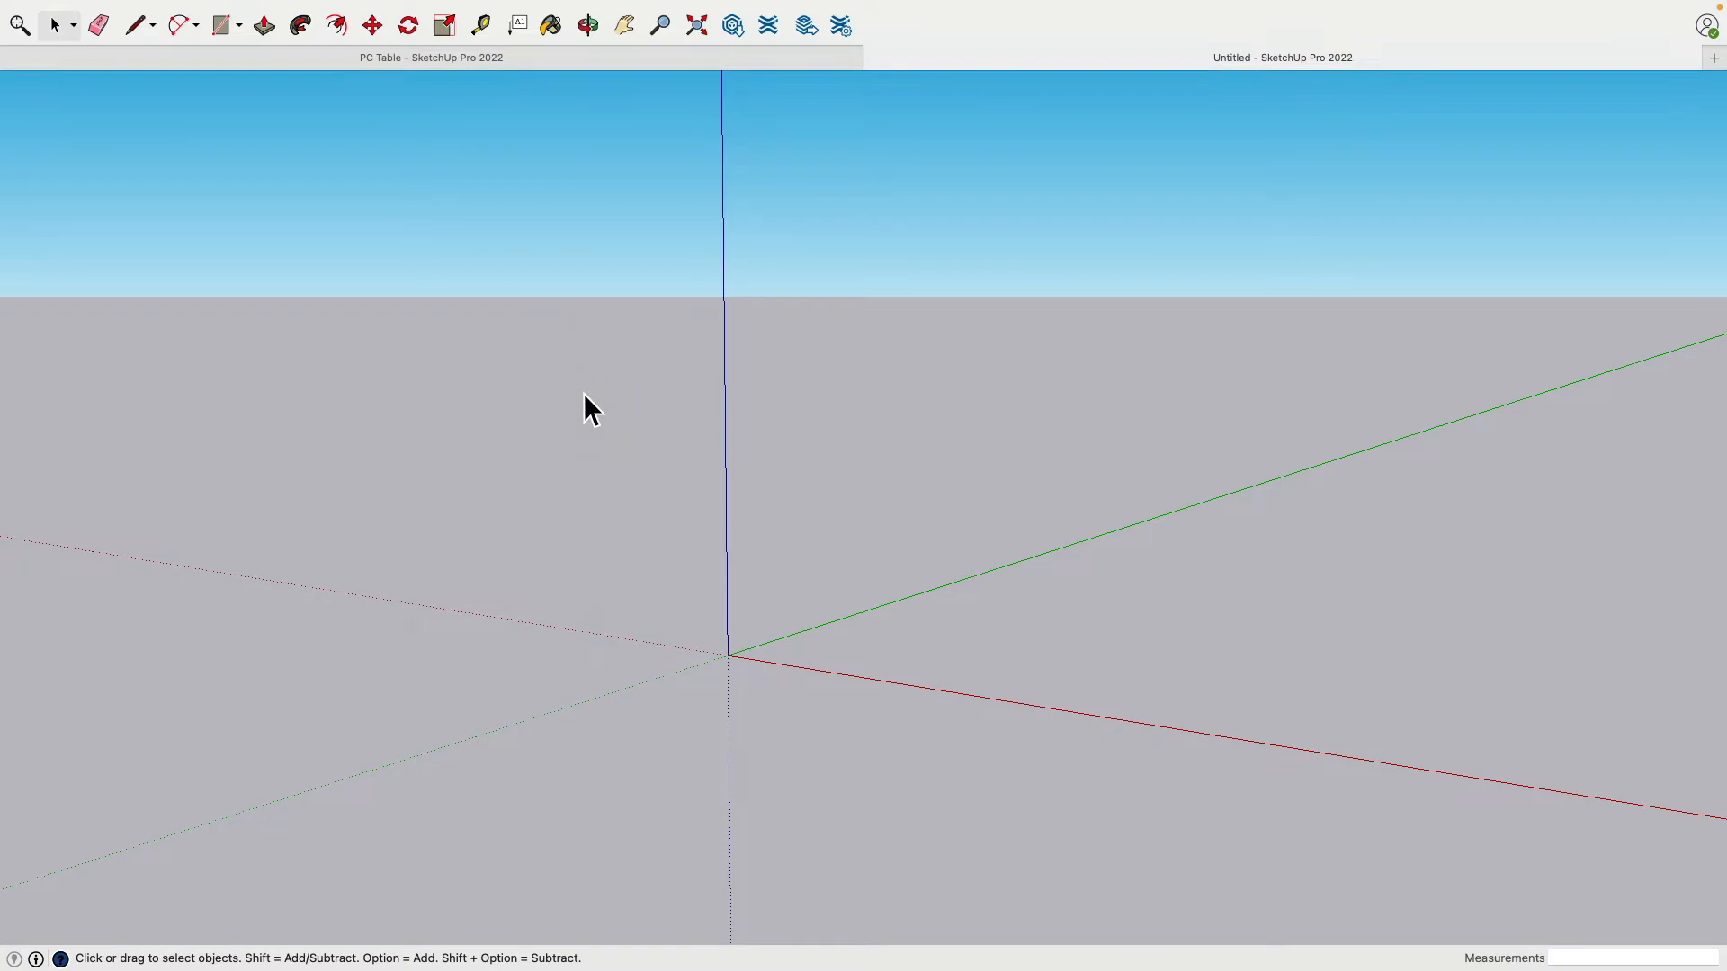
mouse_move(501, 8)
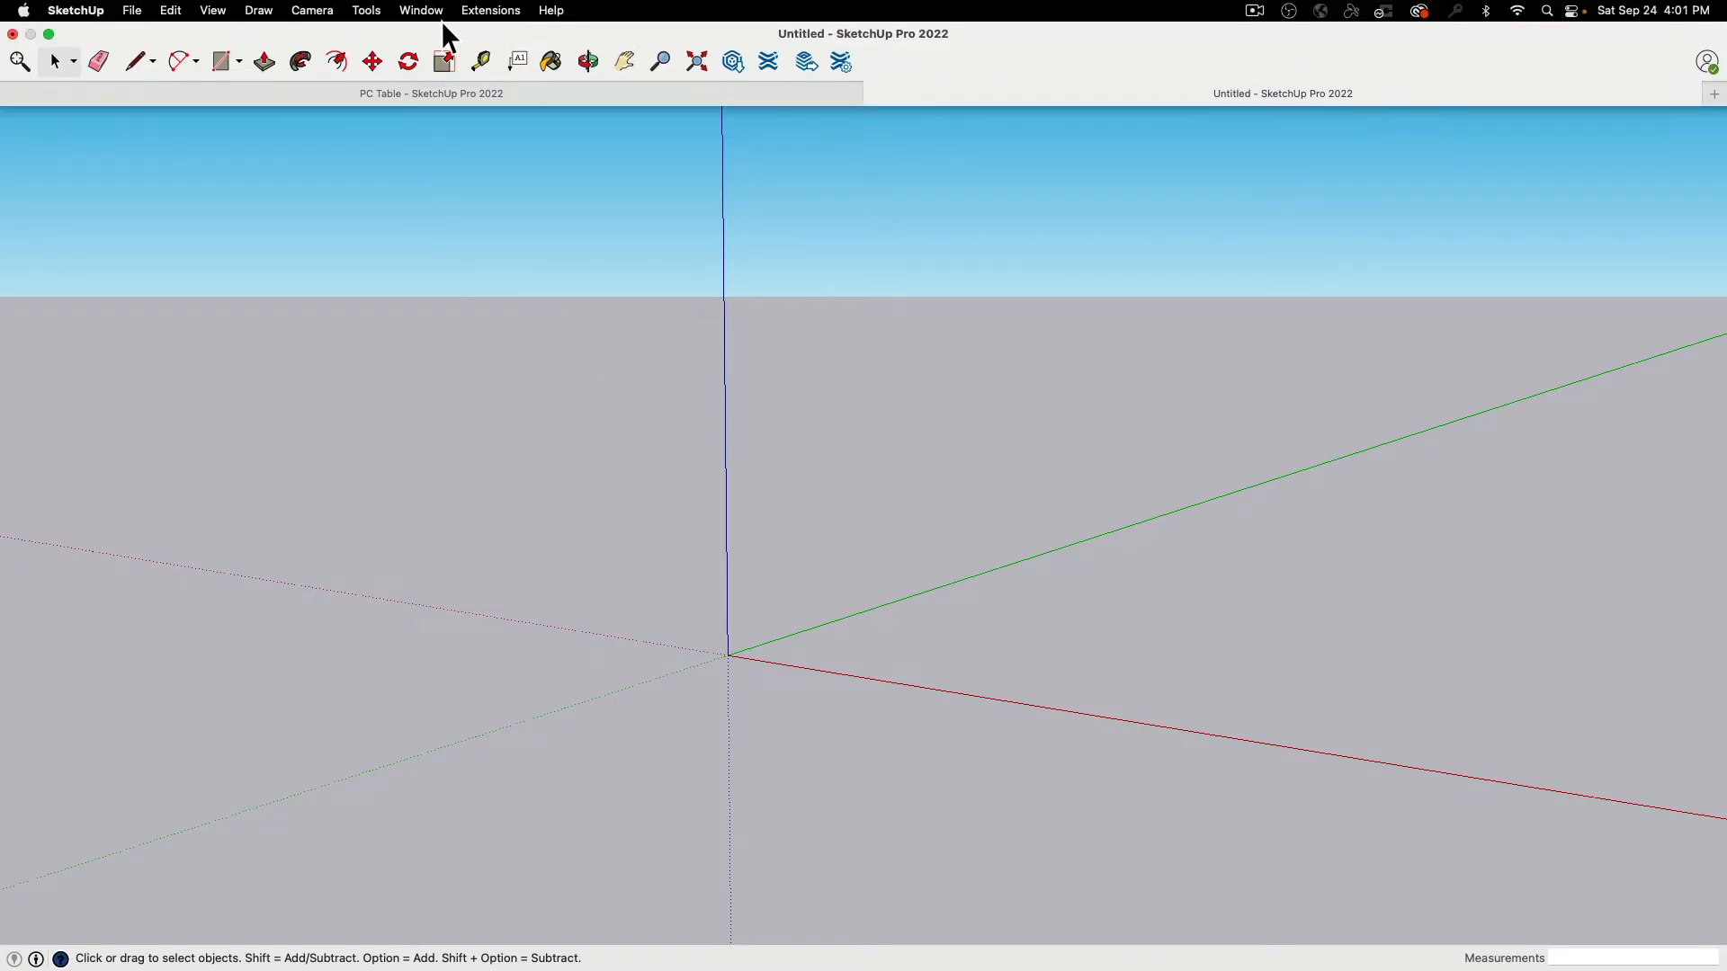
left_click(430, 11)
left_click(461, 234)
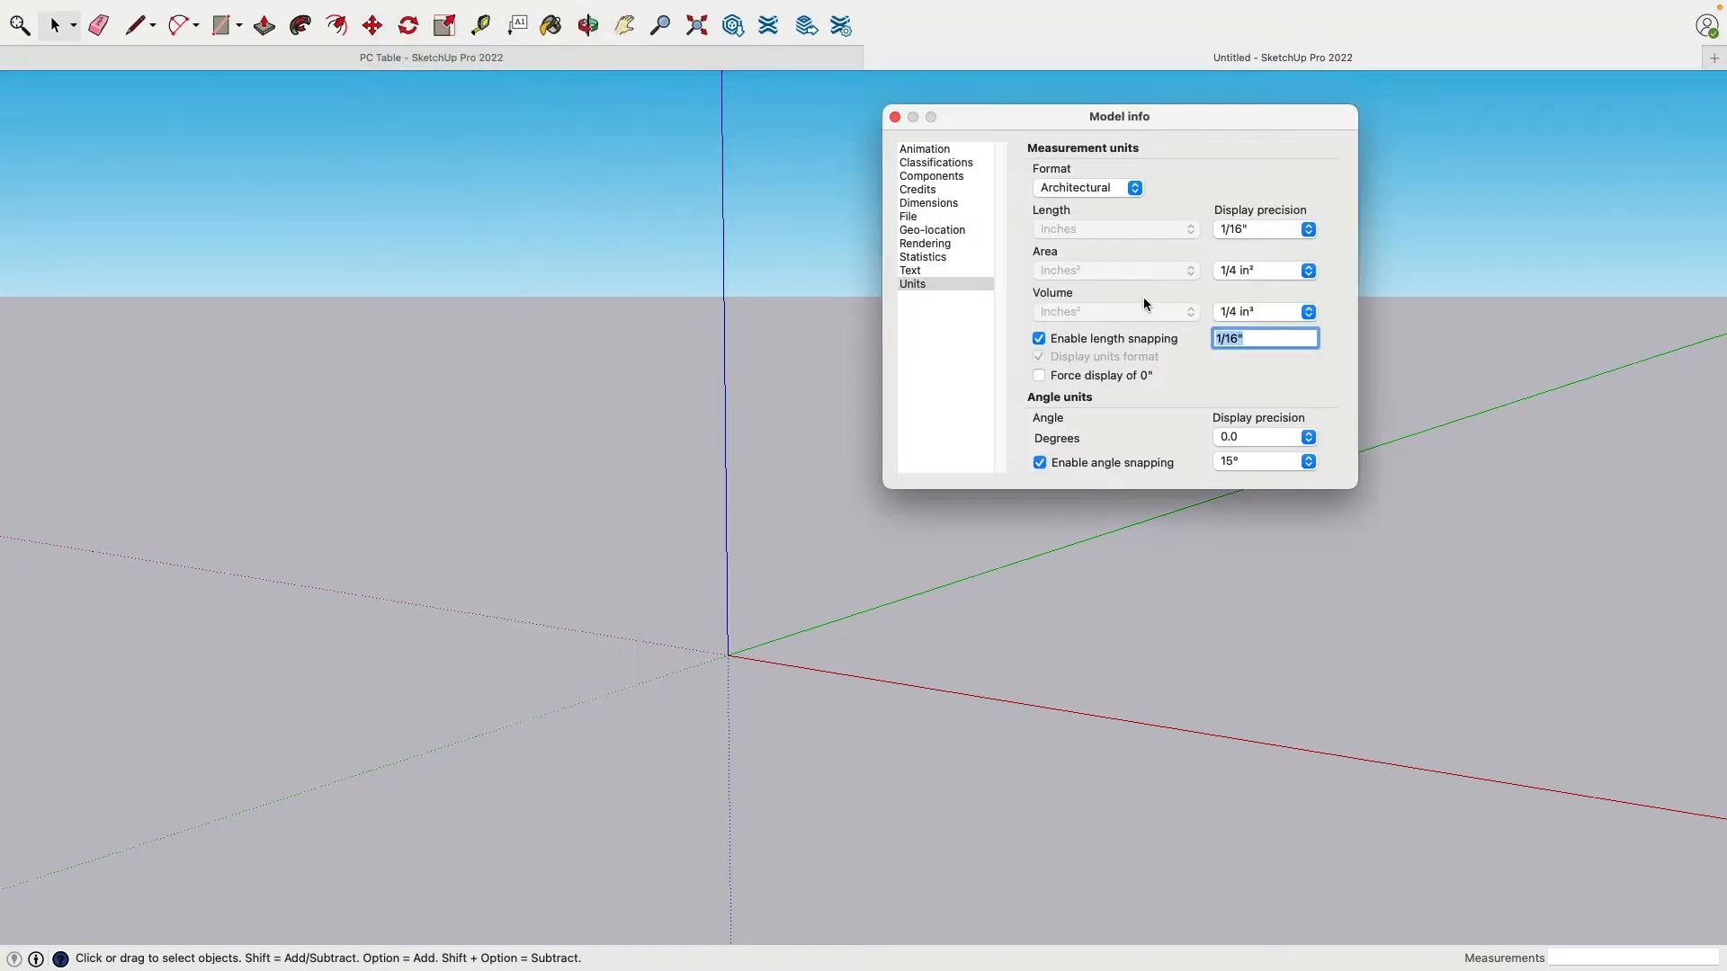
left_click(1072, 187)
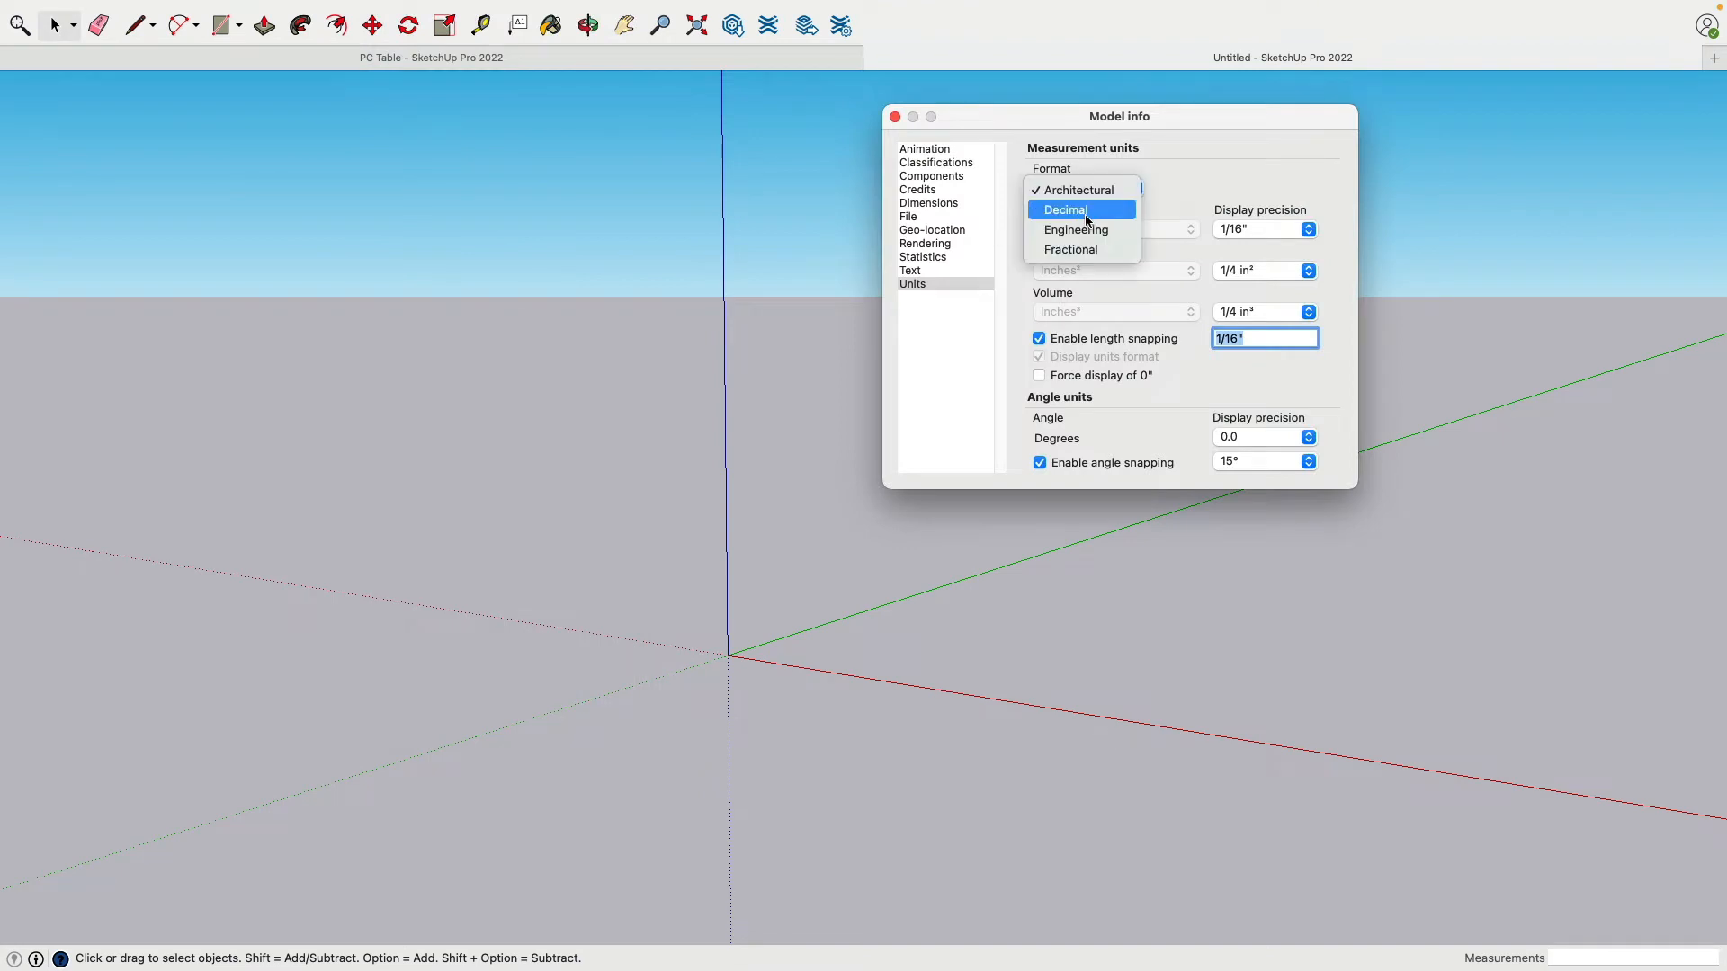
left_click(1087, 220)
left_click(895, 117)
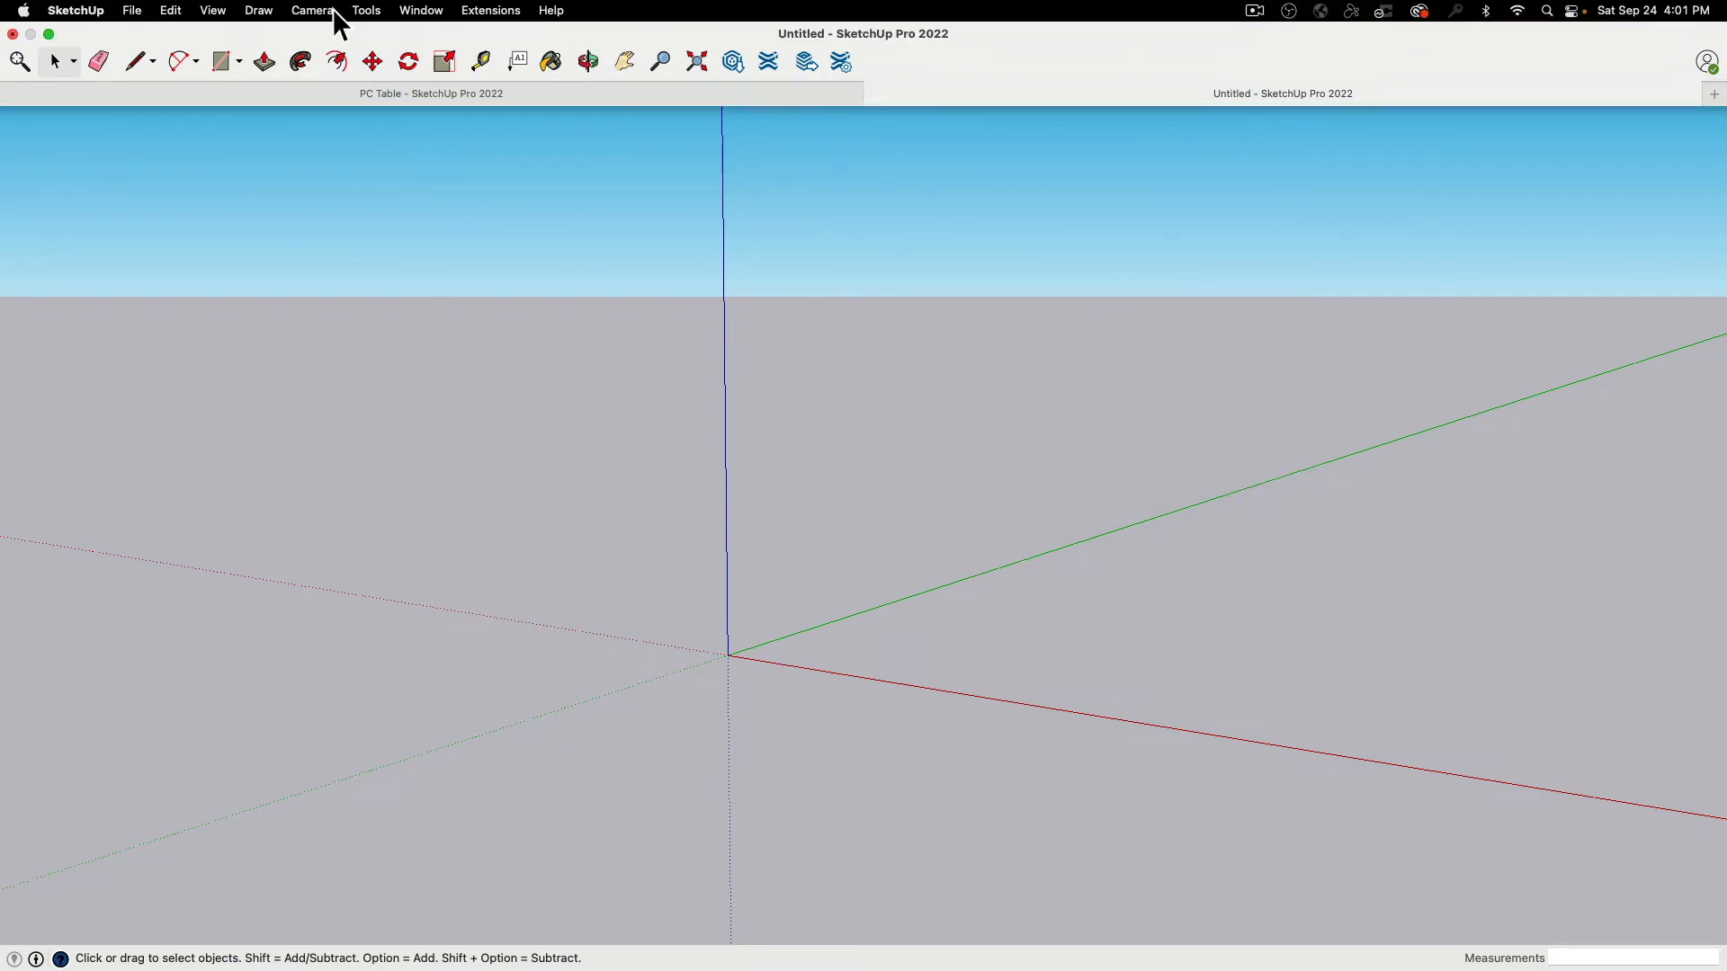
Step: Switch the camera to Parallel Projection and the Top standard view
left_click(332, 8)
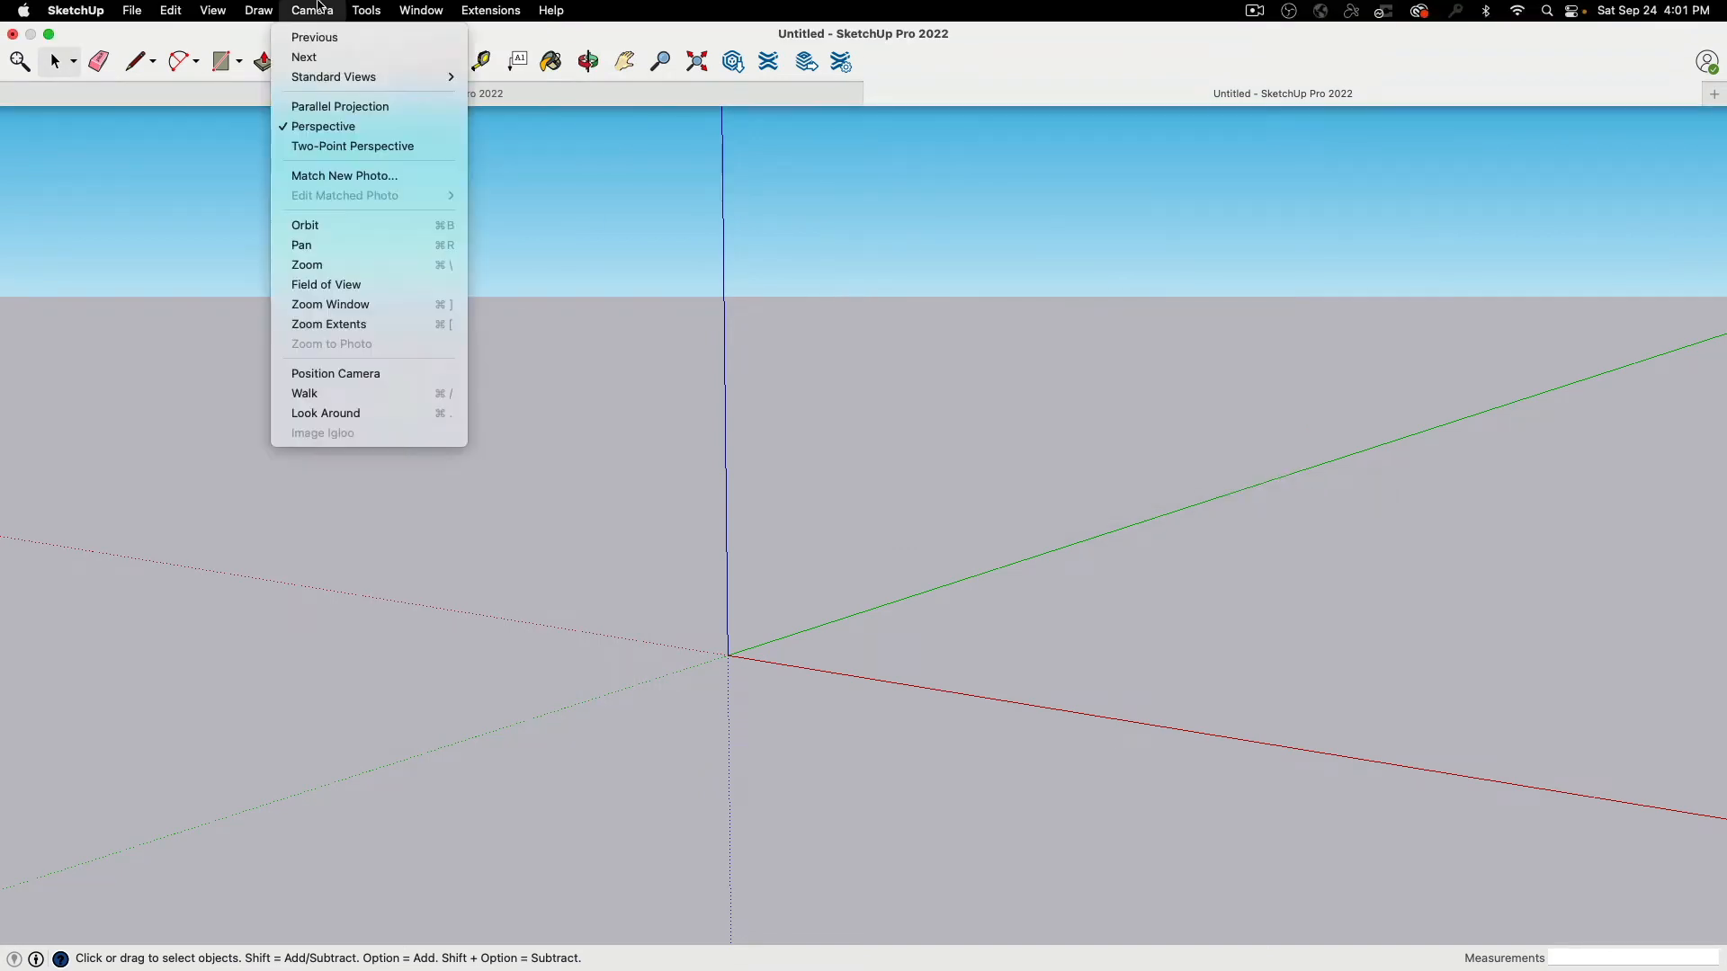
left_click(341, 109)
left_click(313, 10)
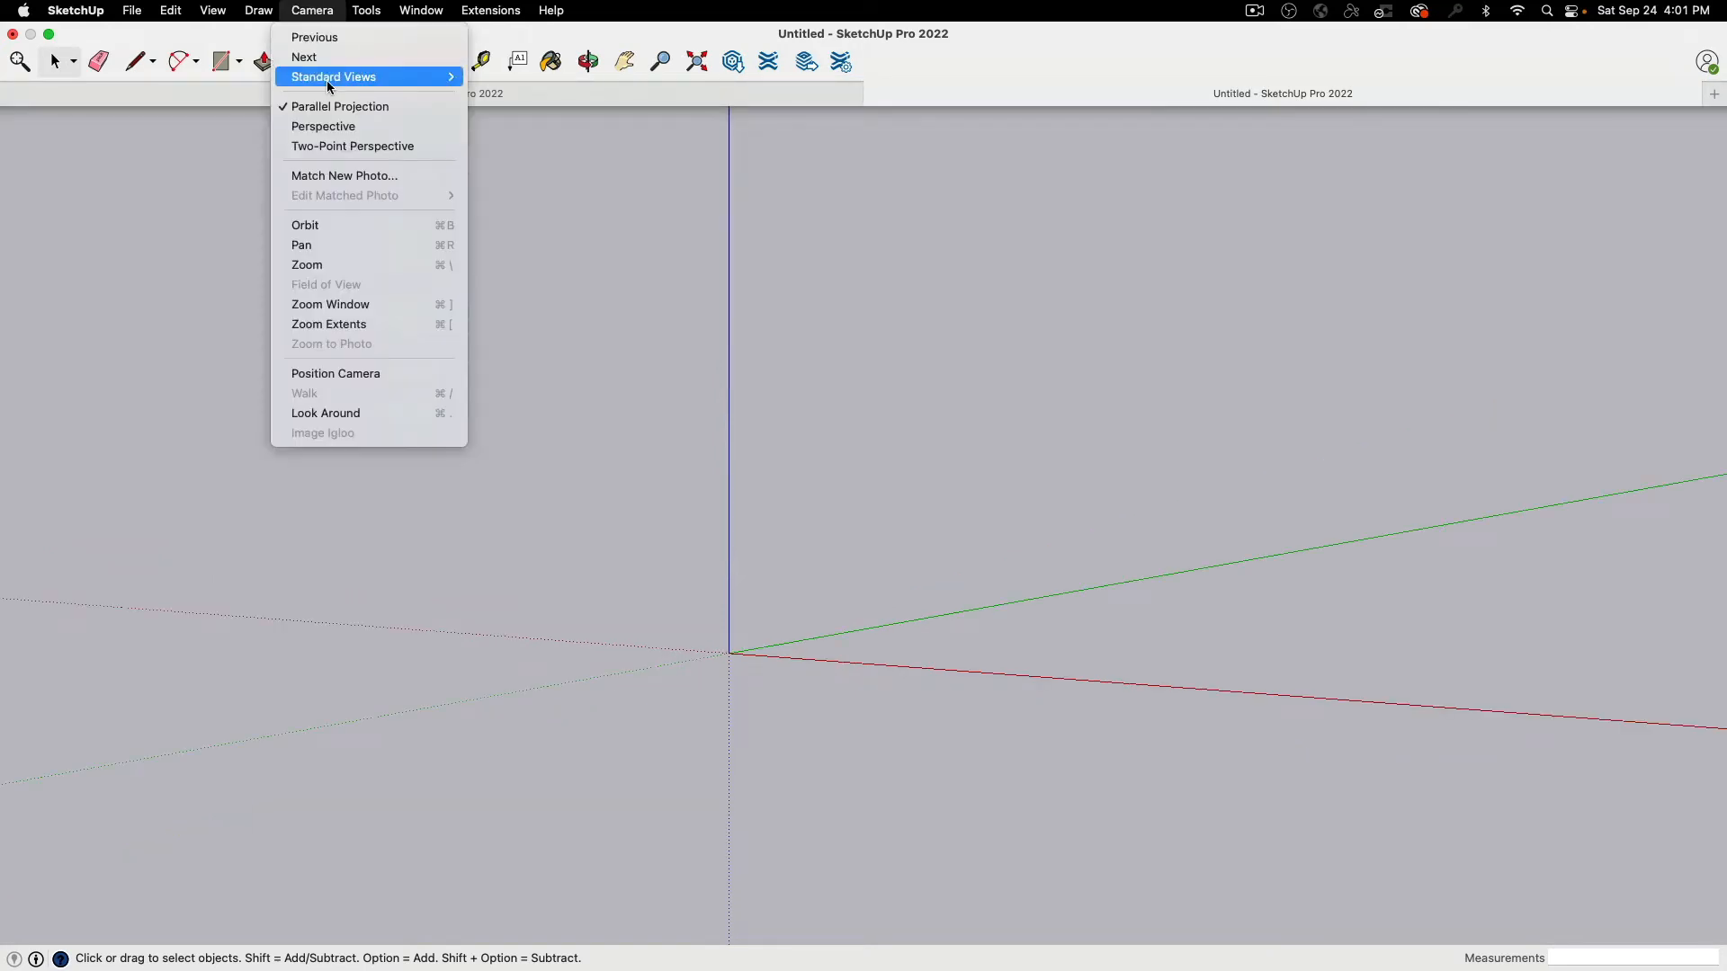
mouse_move(334, 79)
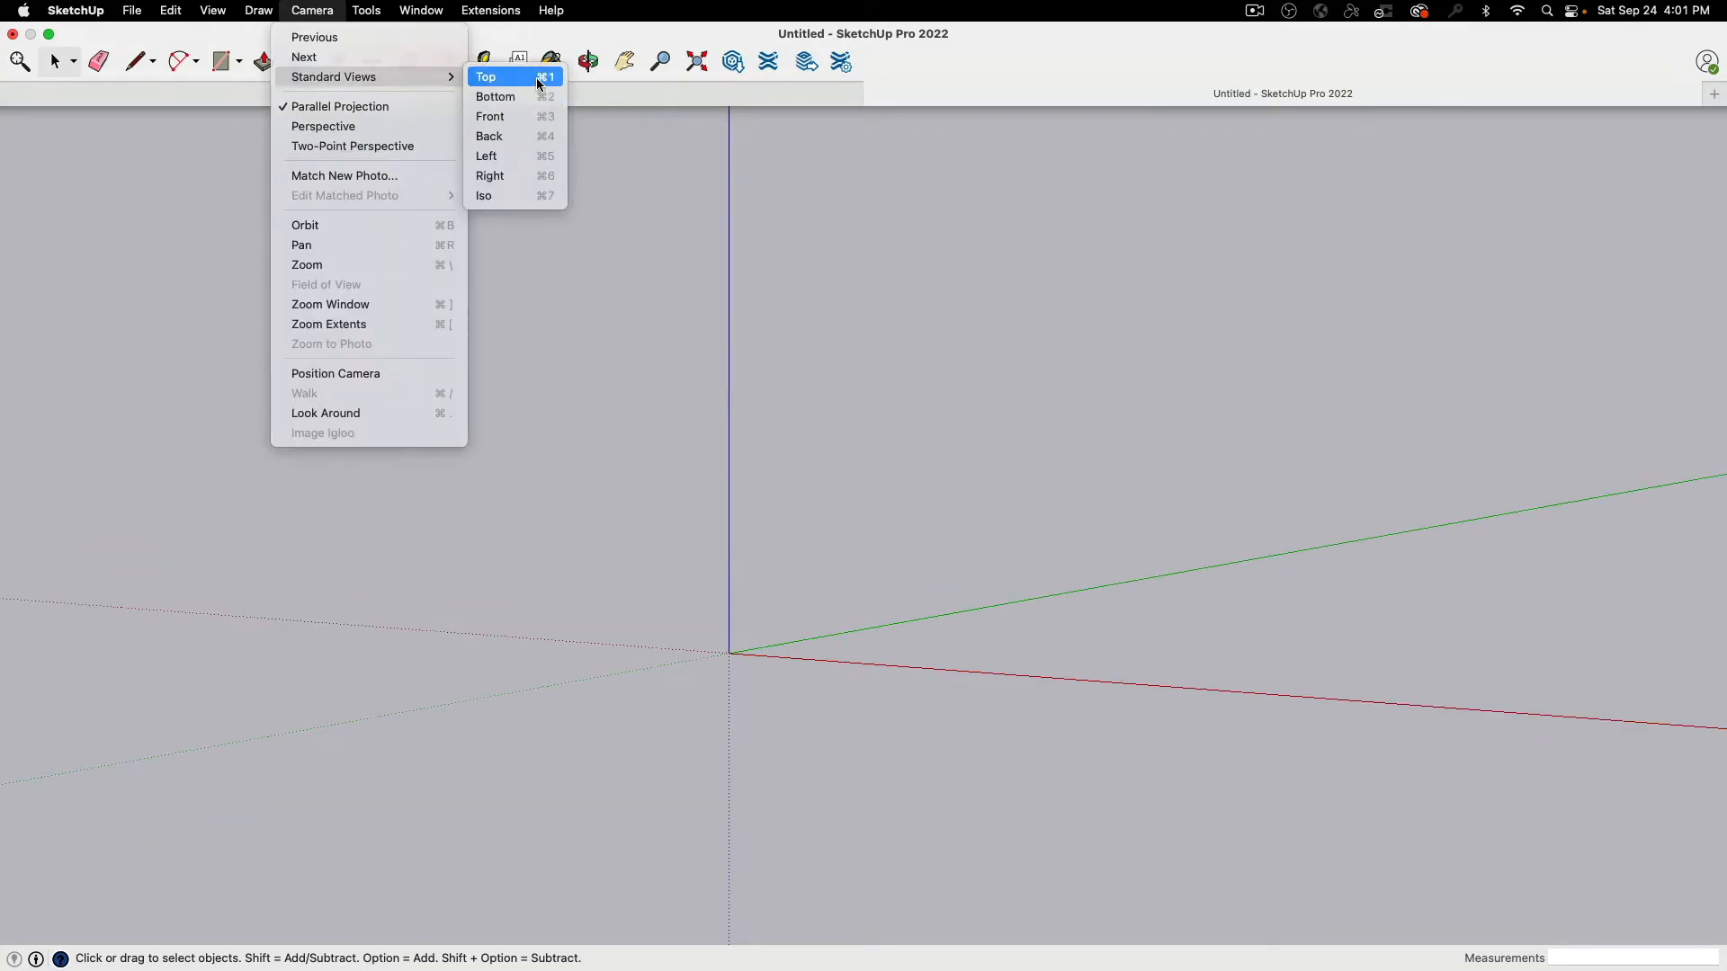
left_click(539, 80)
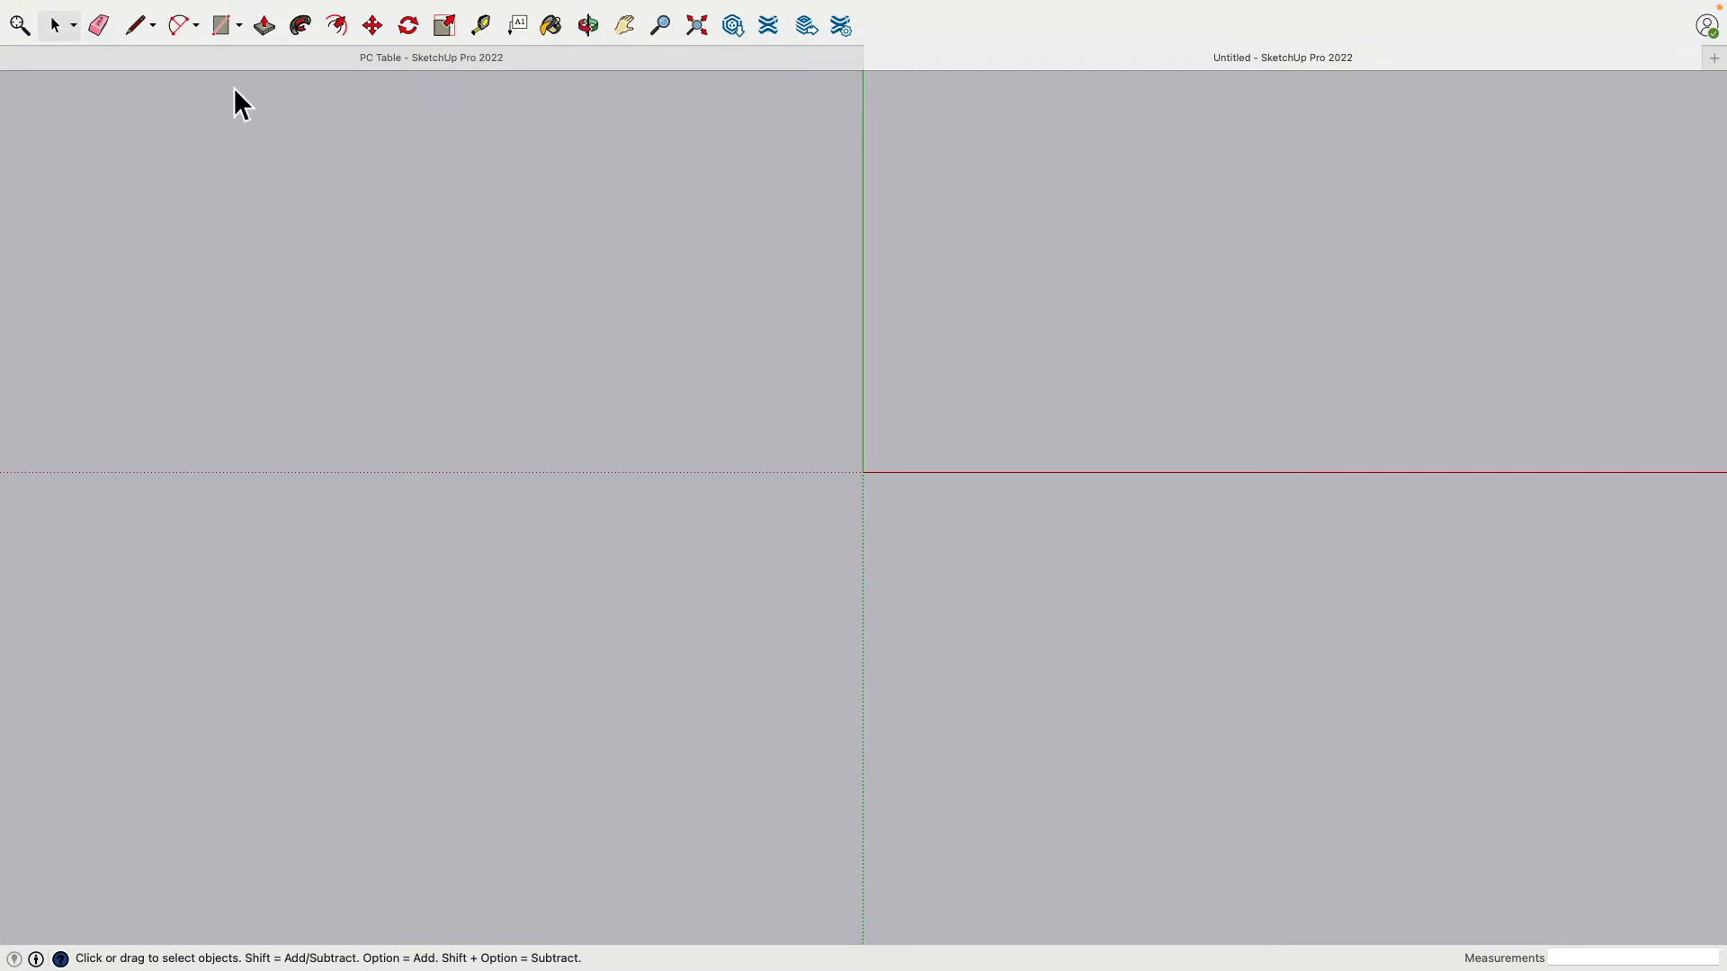
Step: Draw a 48 x 28 rectangle from its centre at the origin
left_click(239, 26)
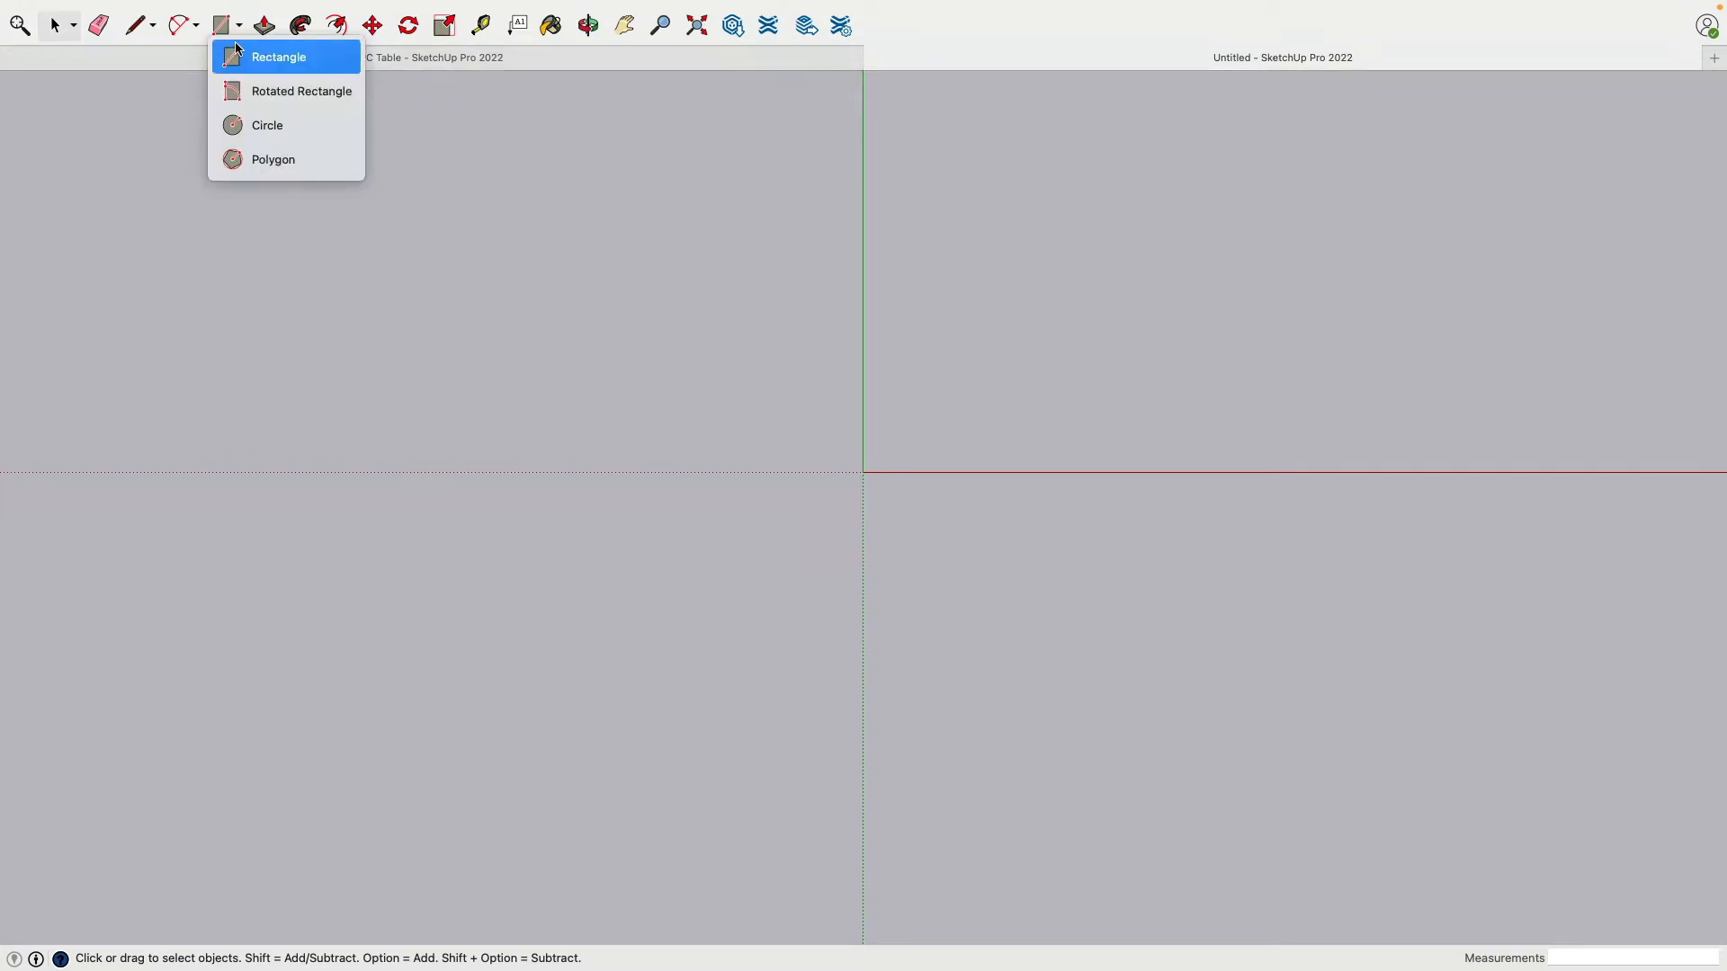
left_click(233, 56)
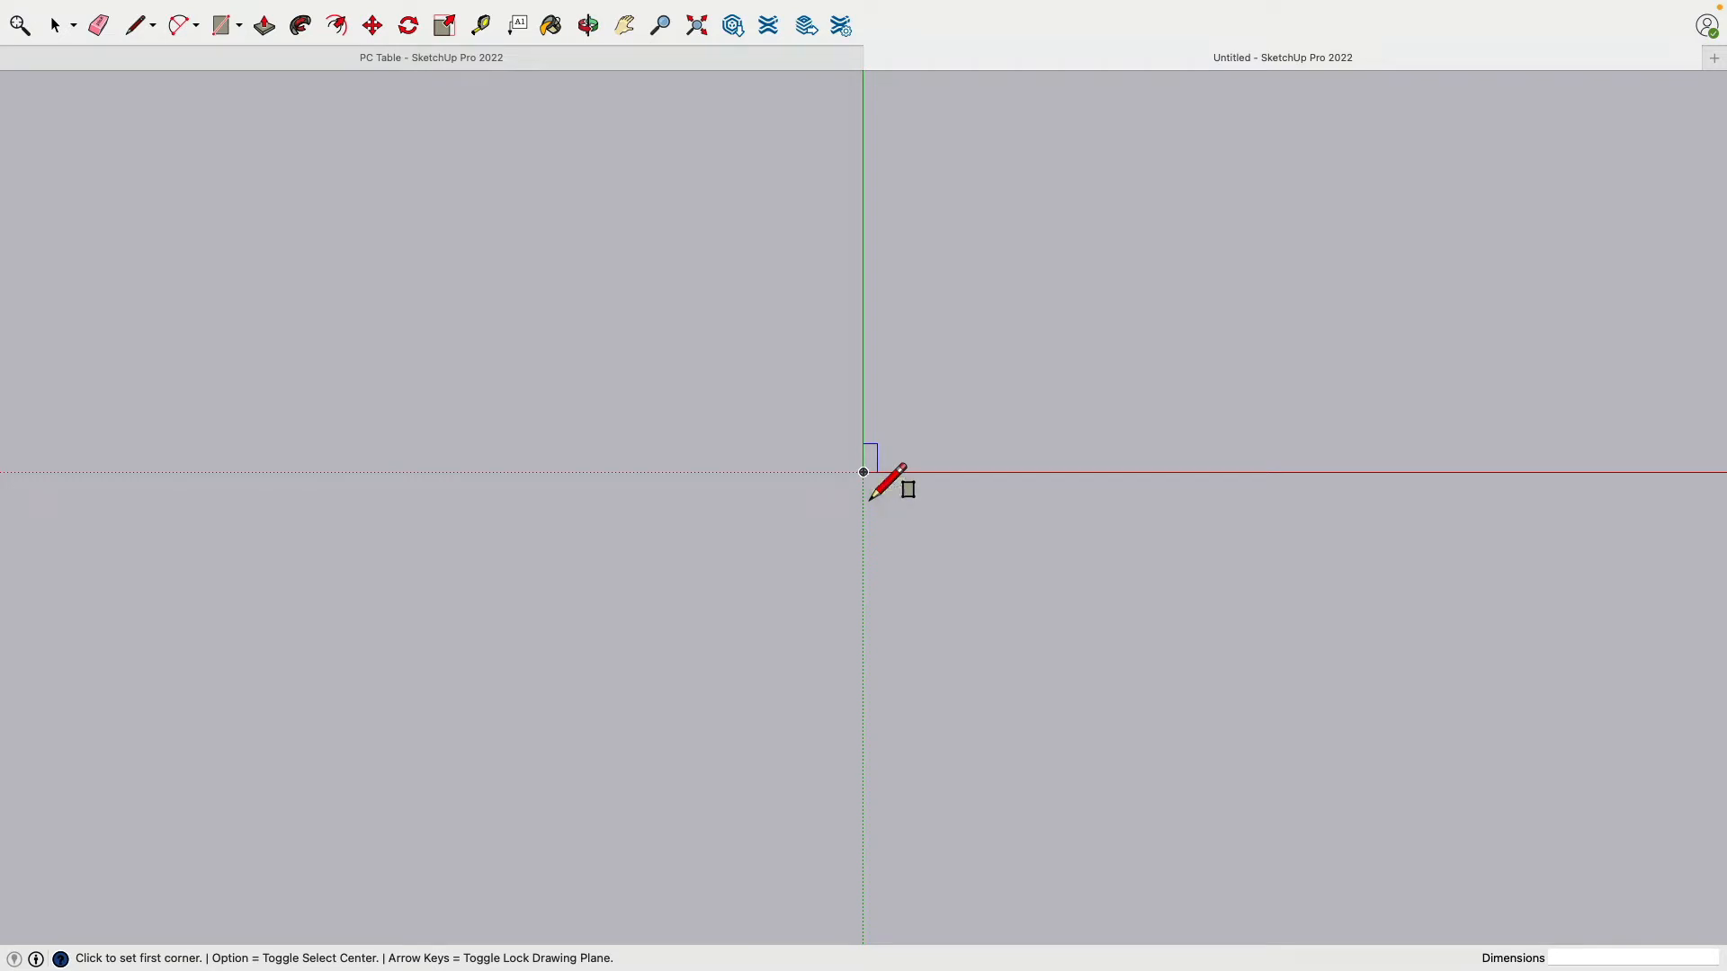
key("alt")
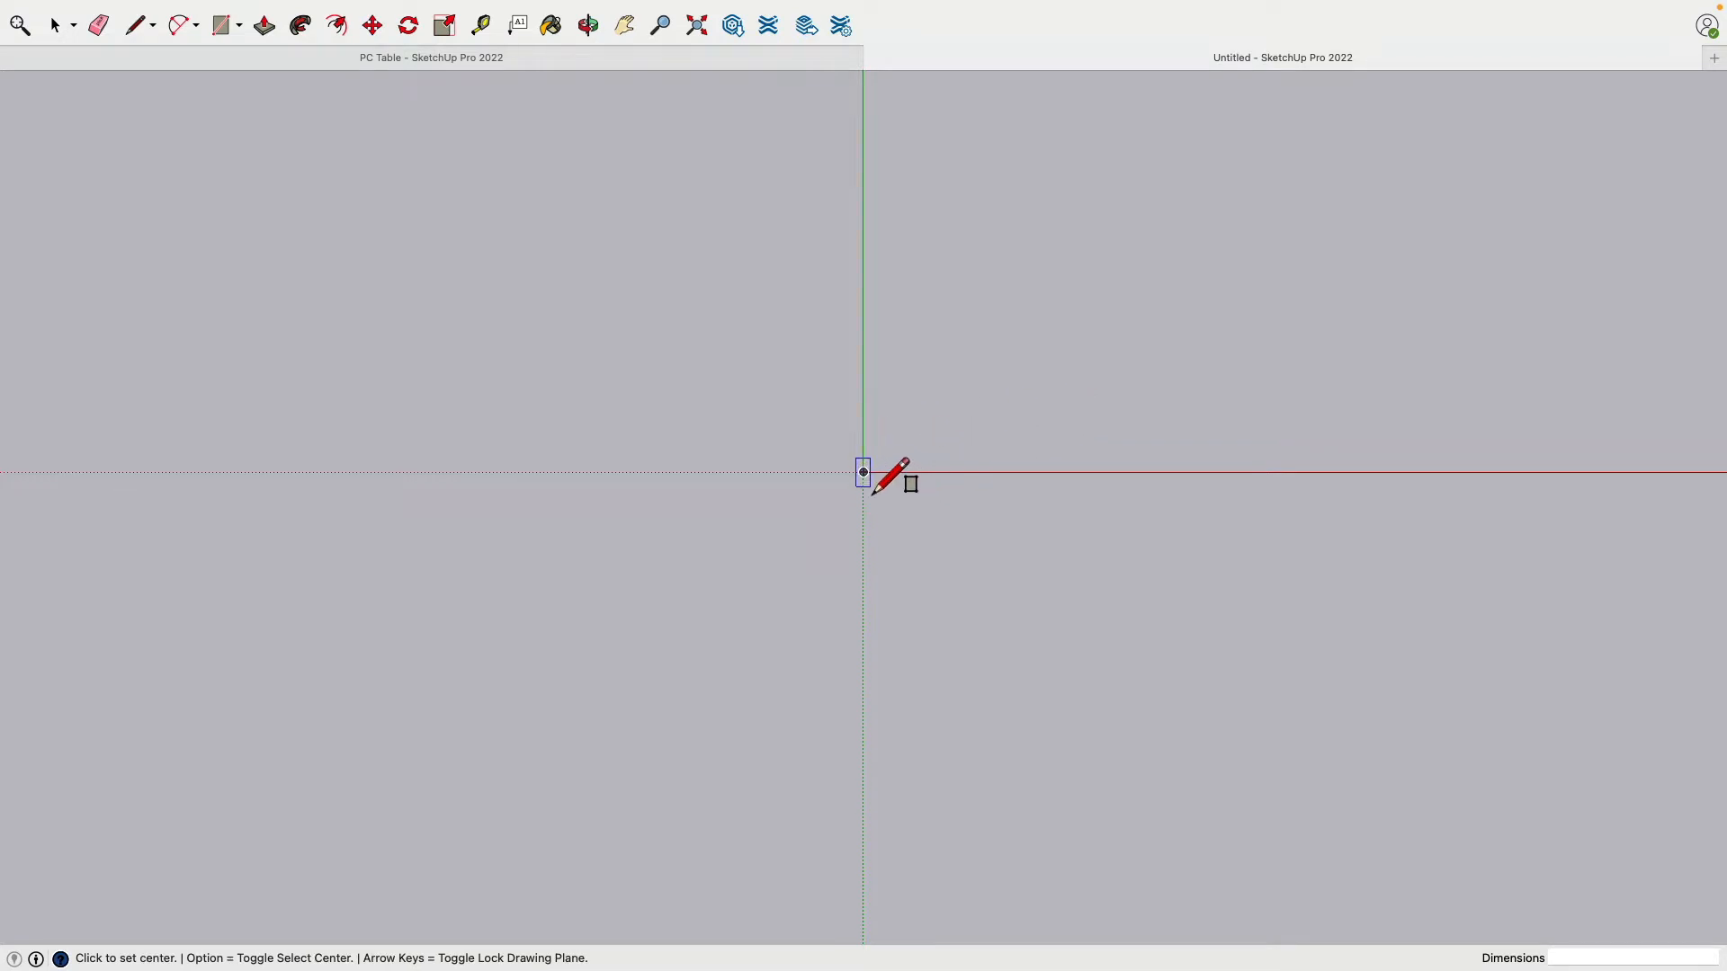
left_click(872, 494)
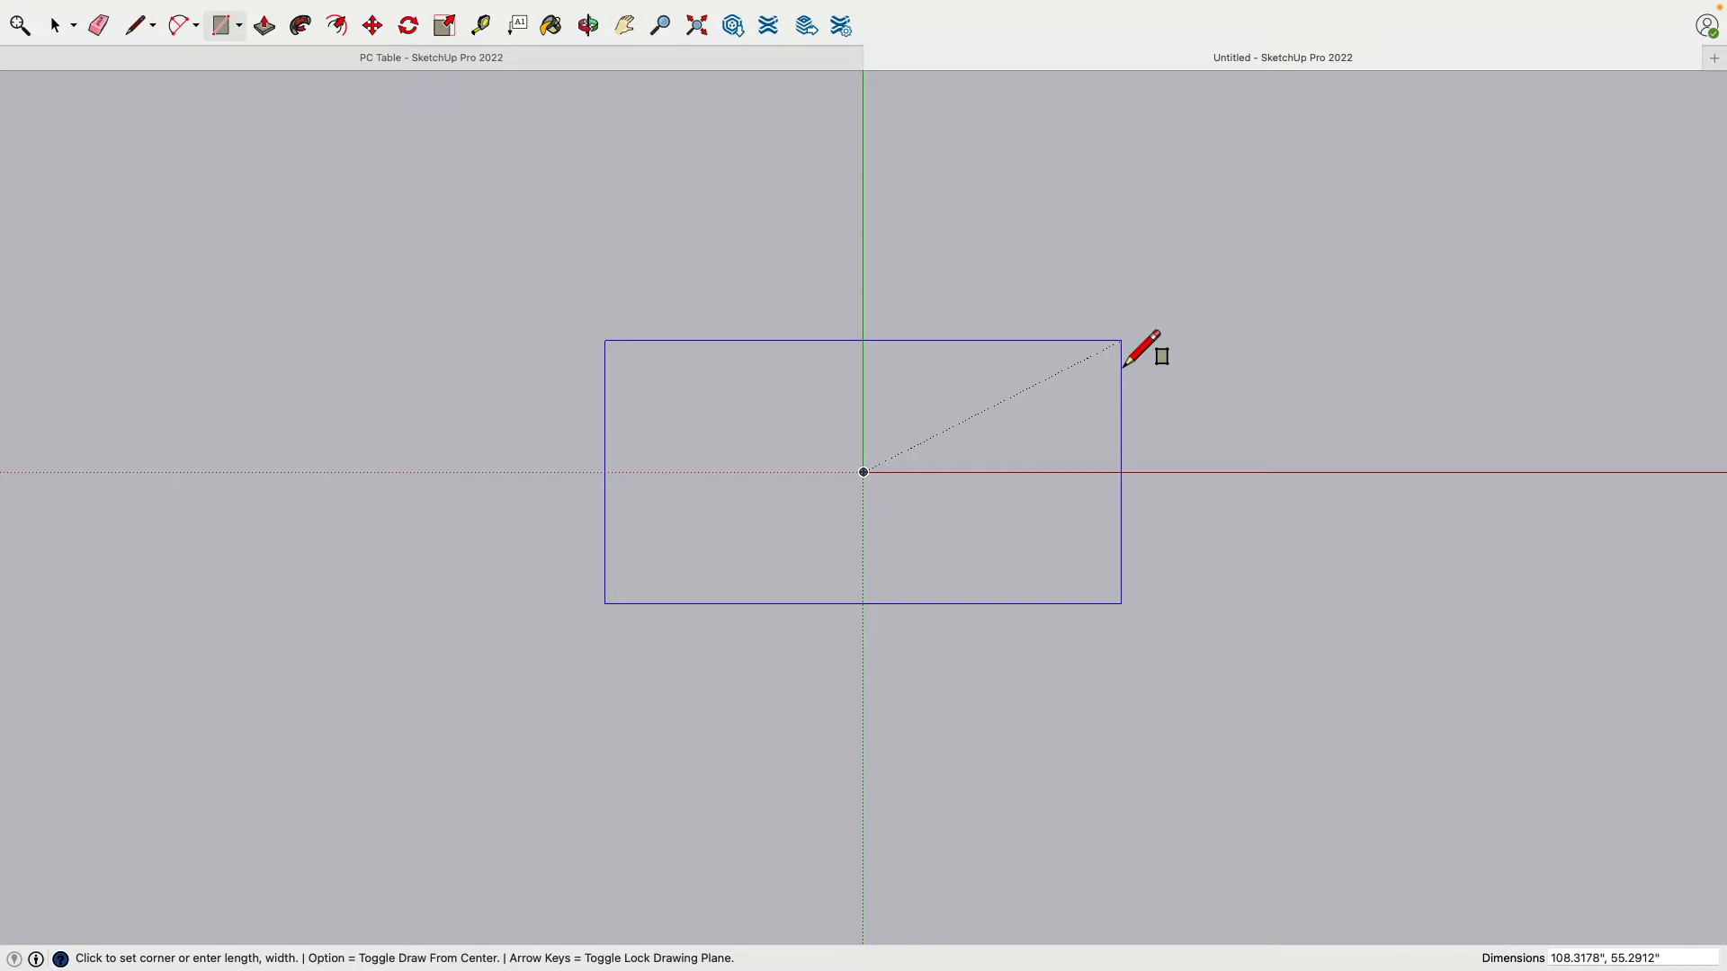
type("48,28")
key("Return")
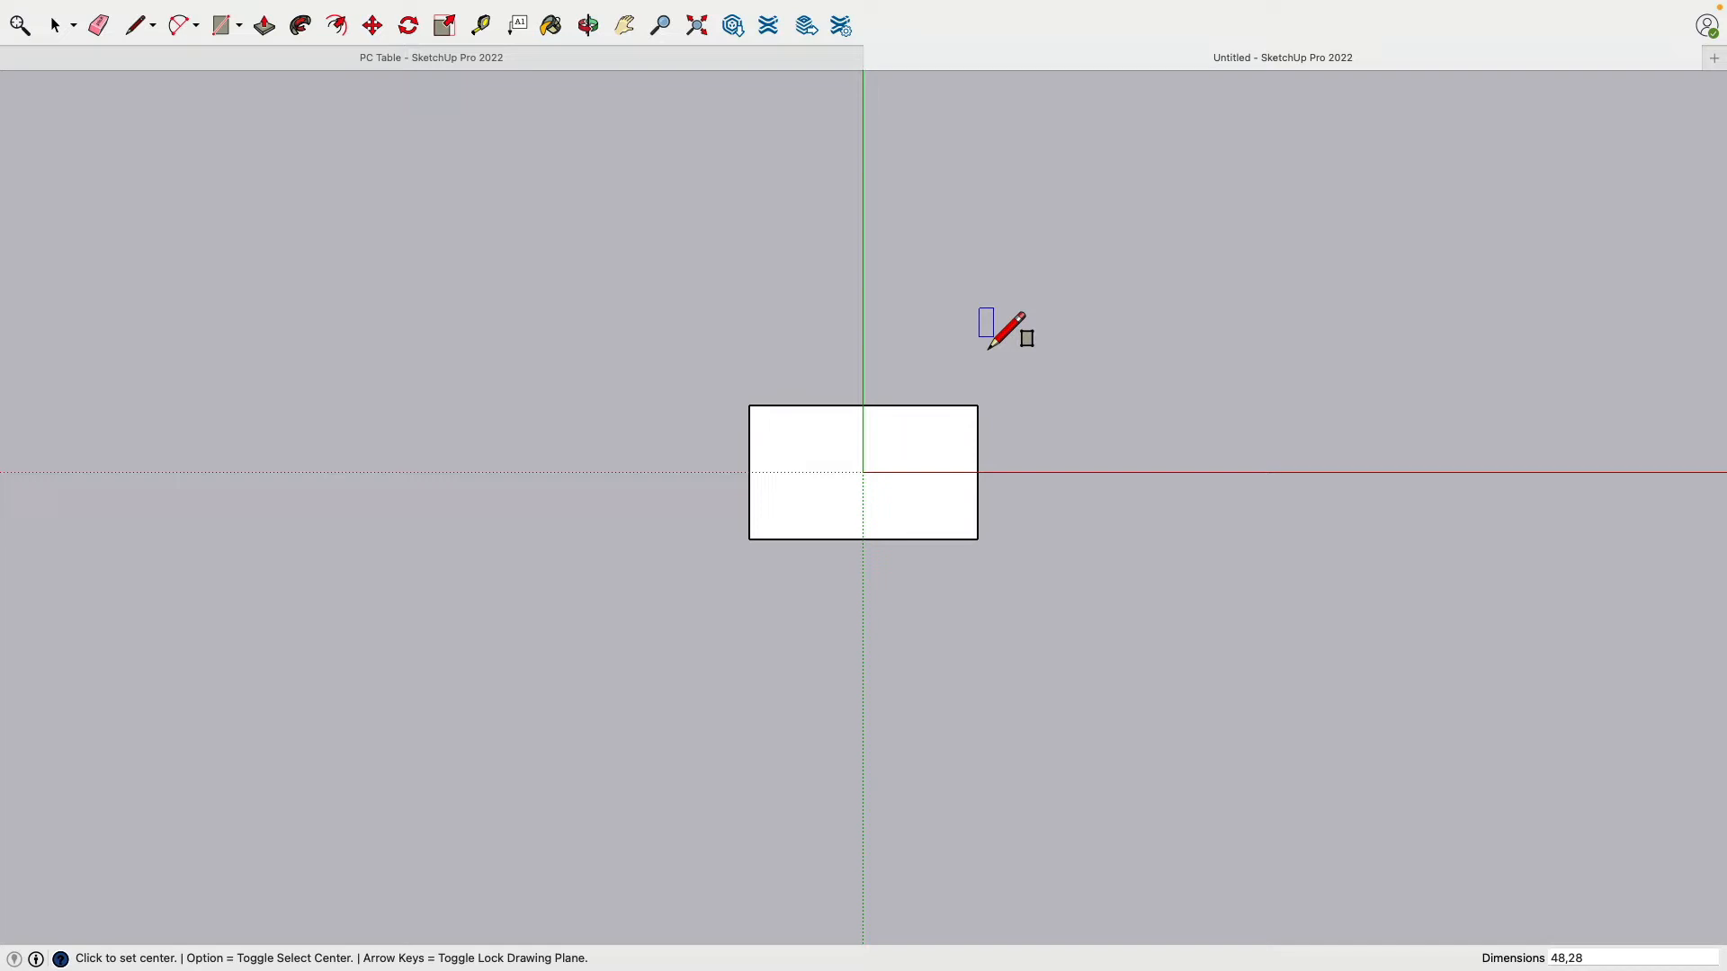
scroll(854, 477, "up", 5)
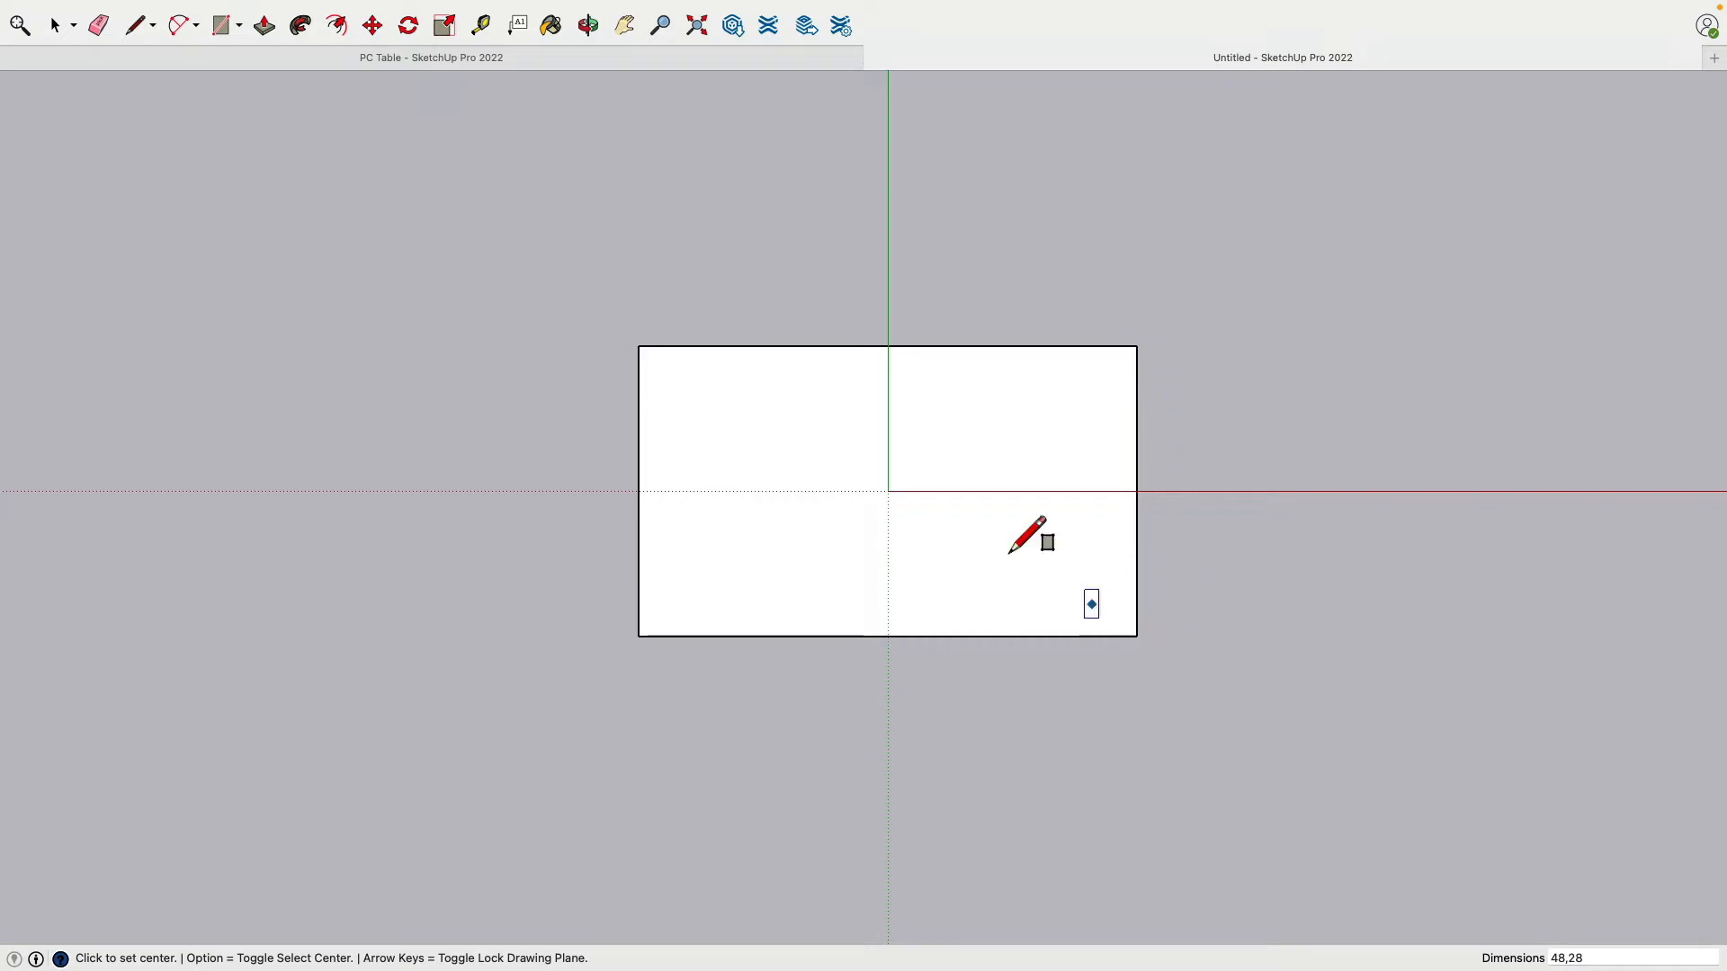
Step: Draw an arc fillet on the rectangle's top-left corner
left_click(180, 27)
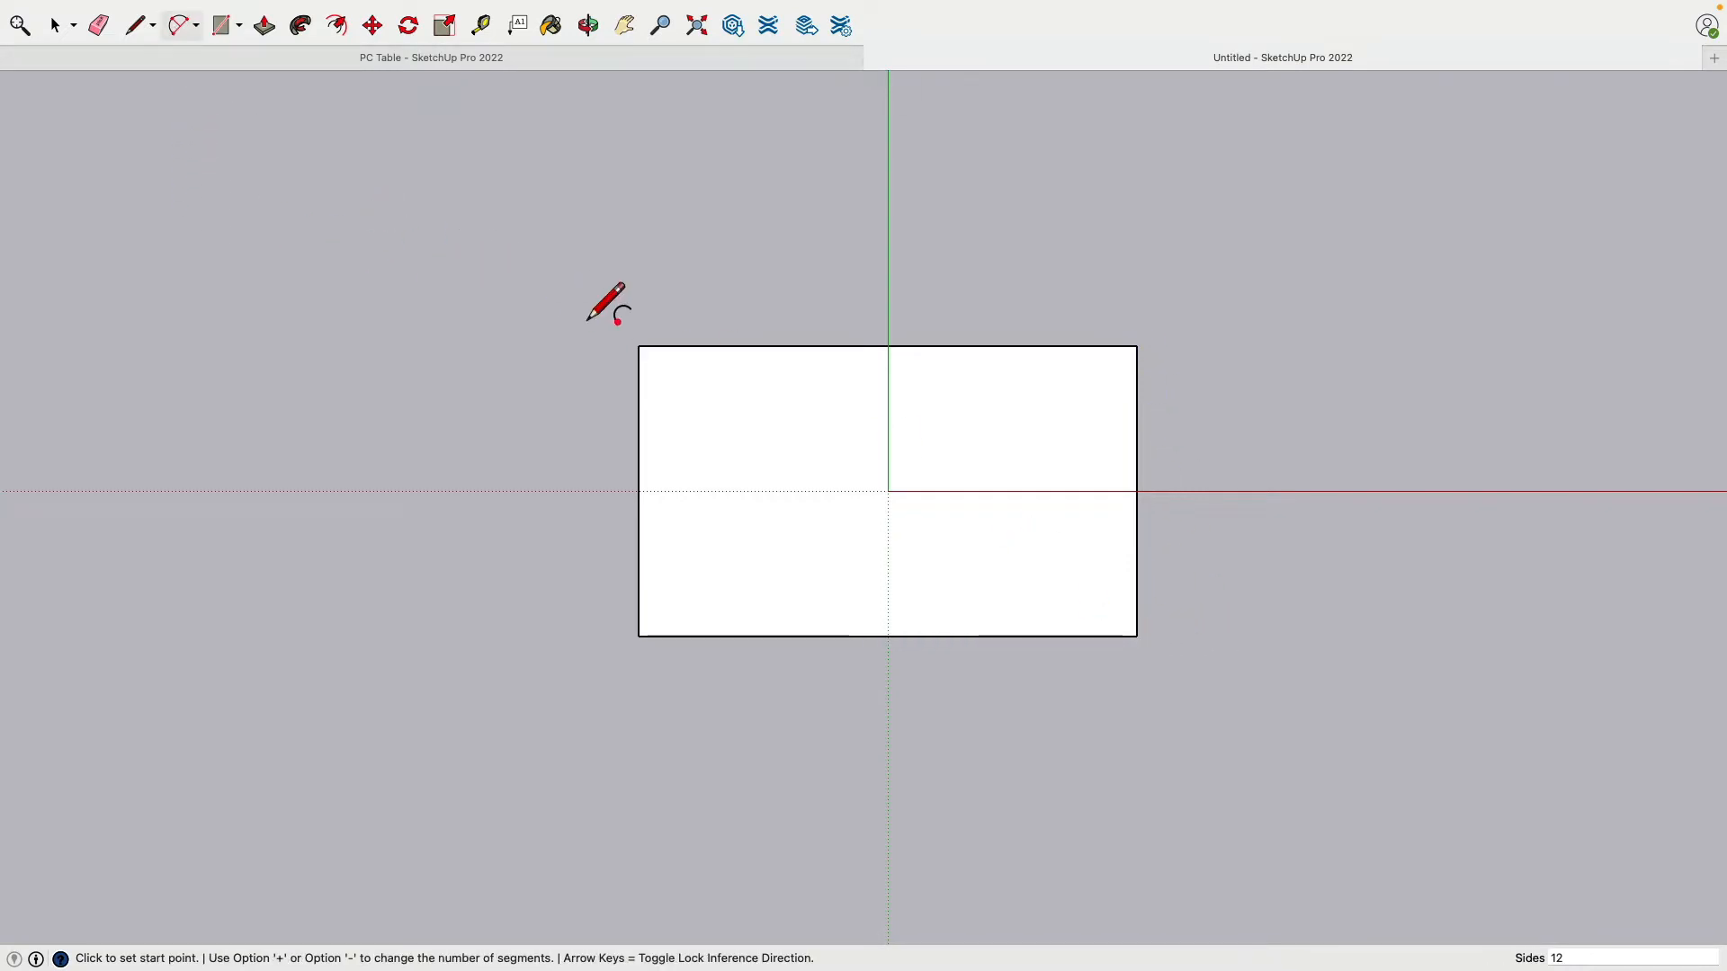
scroll(634, 310, "down", 2)
scroll(639, 333, "up", 5)
left_click(634, 397)
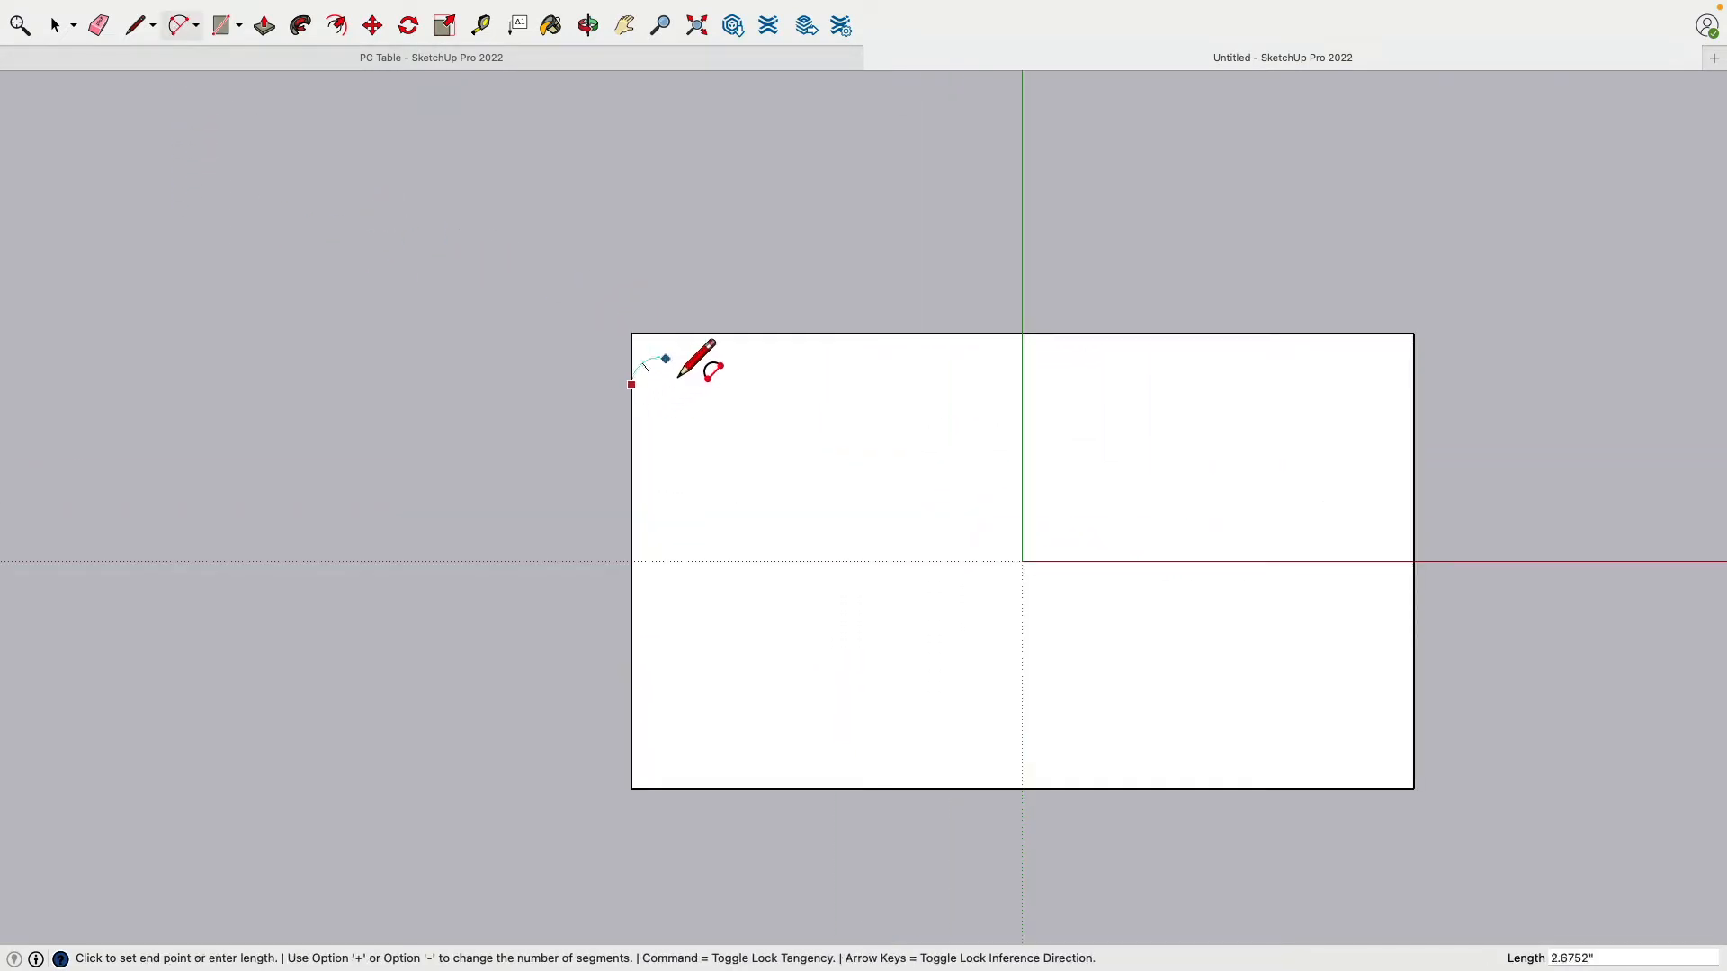
left_click(699, 326)
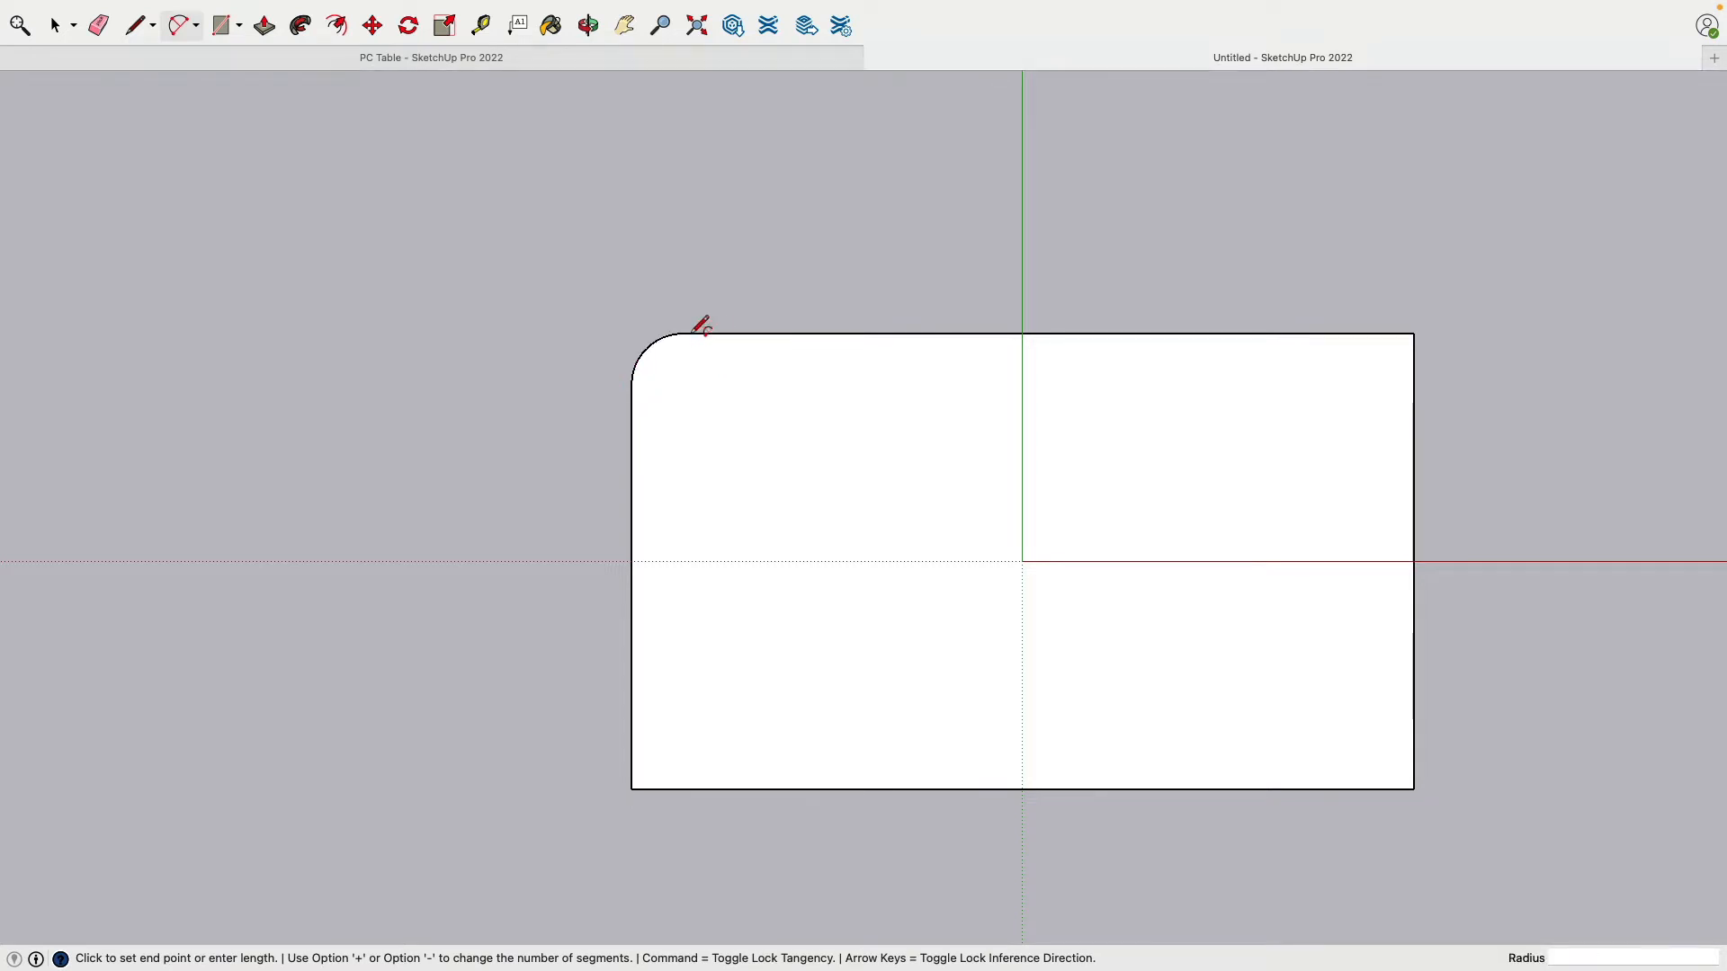
Step: In Entity Info, give the top-left corner arc a 2" radius and 24 segments
left_click(56, 27)
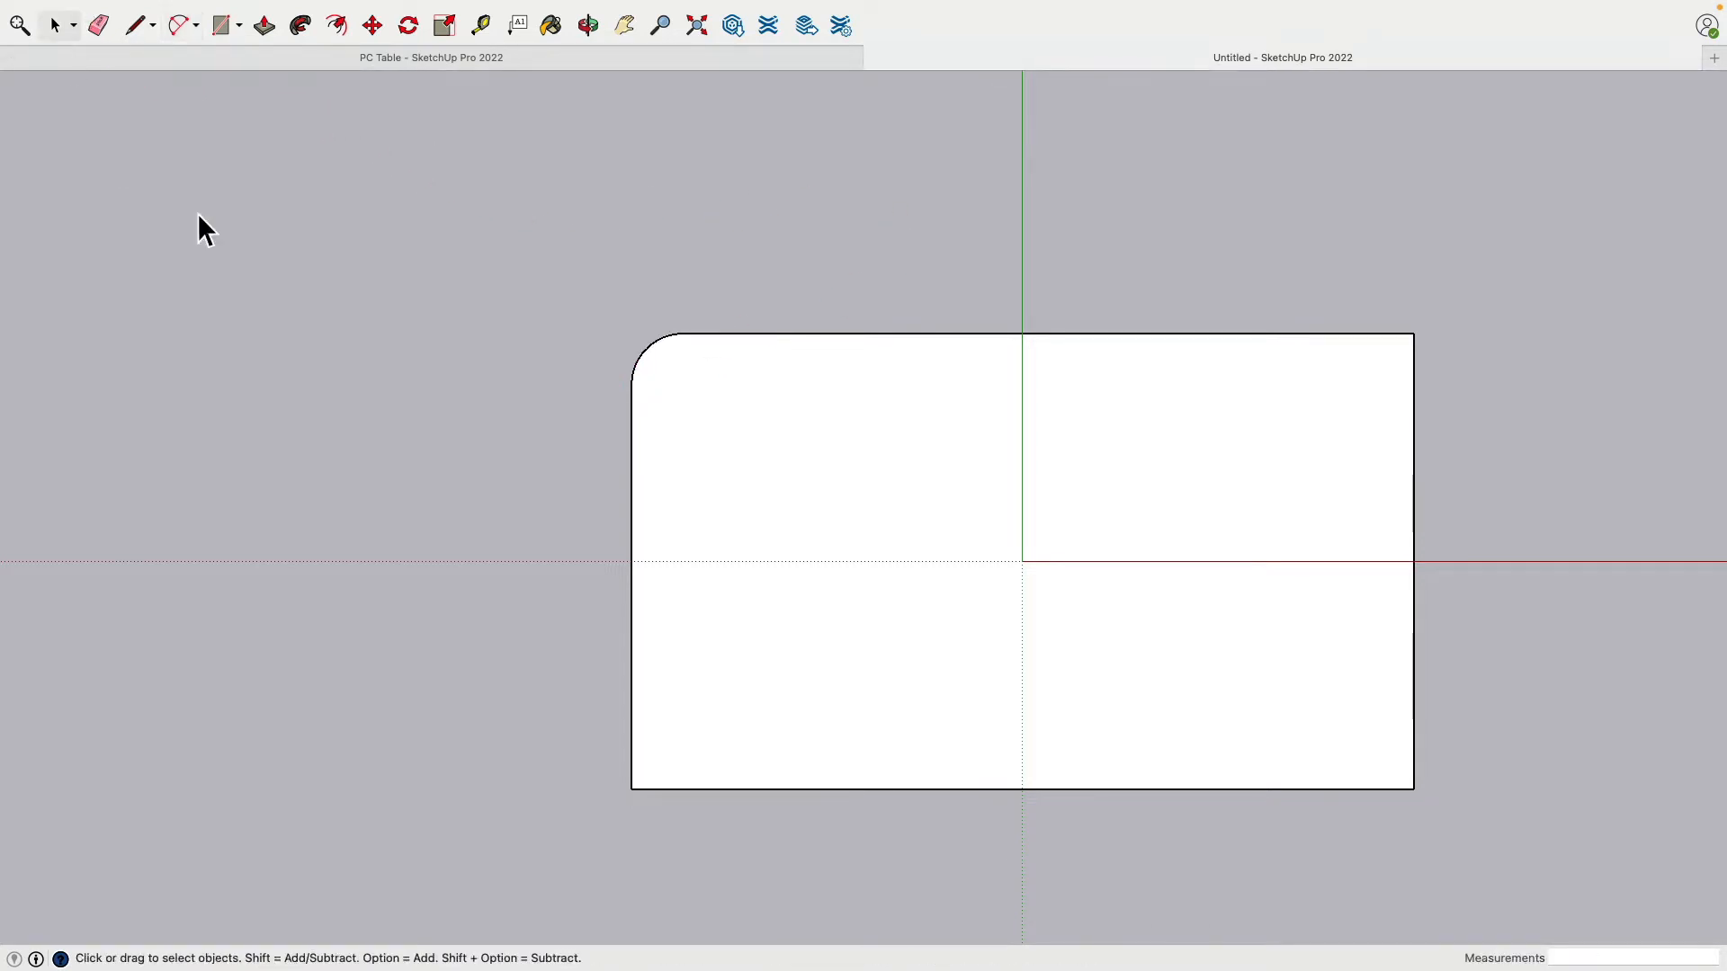
mouse_move(482, 9)
left_click(421, 10)
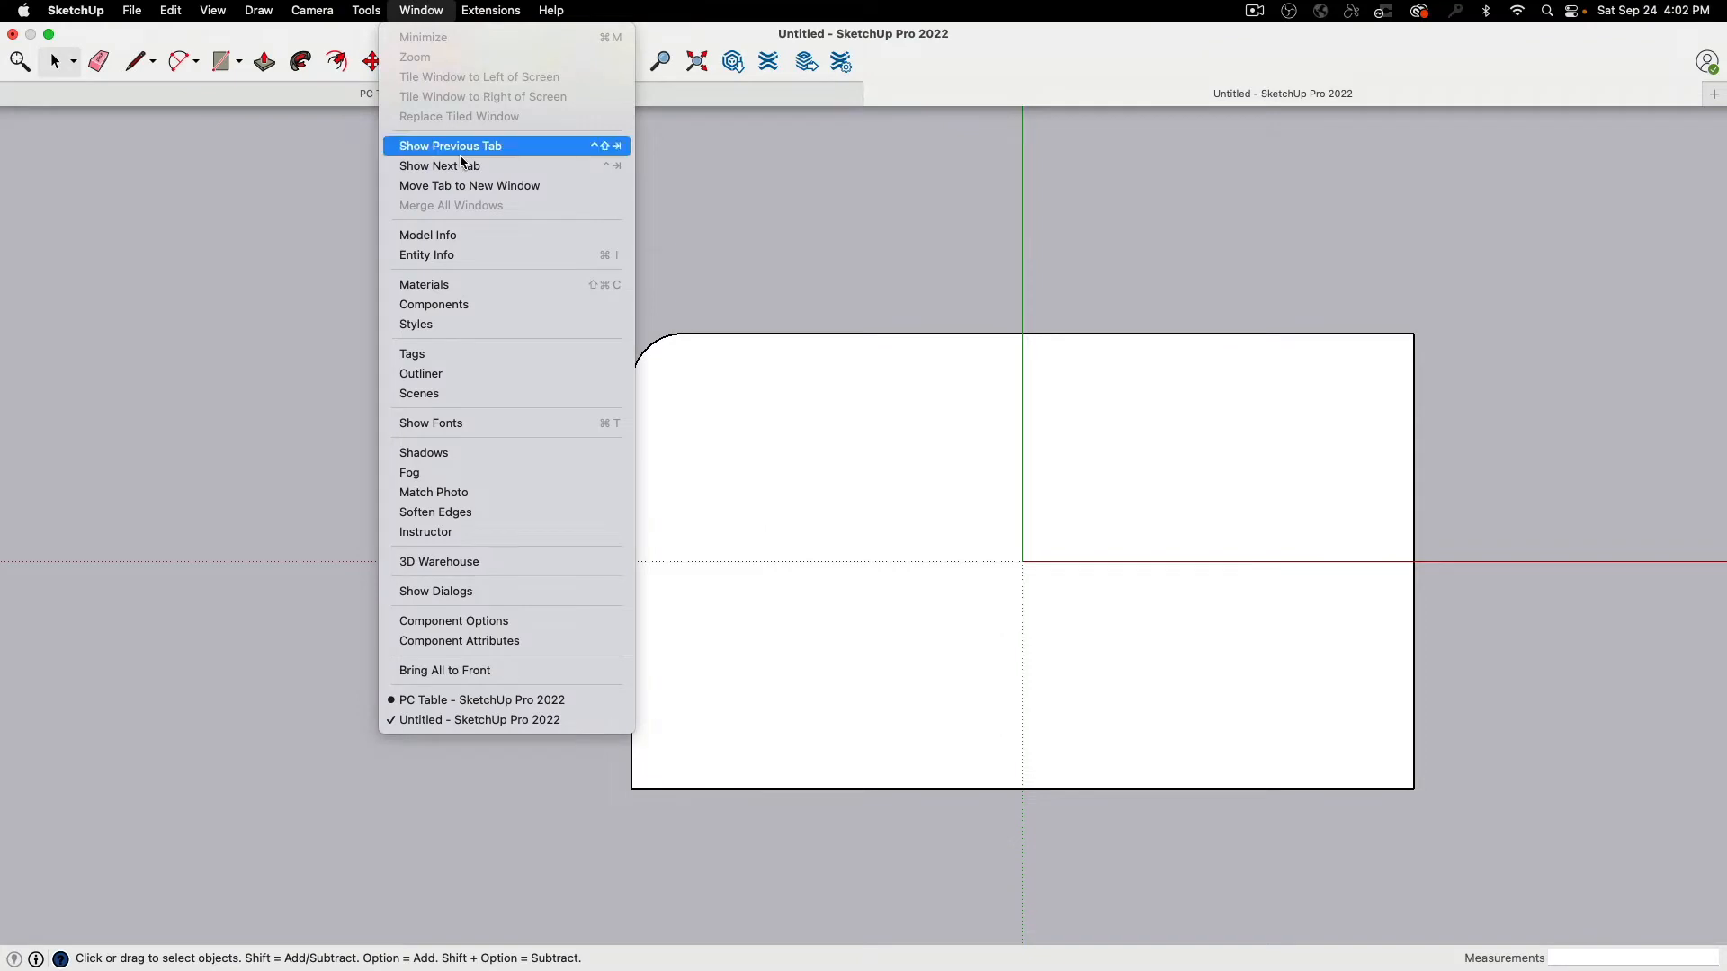
left_click(457, 255)
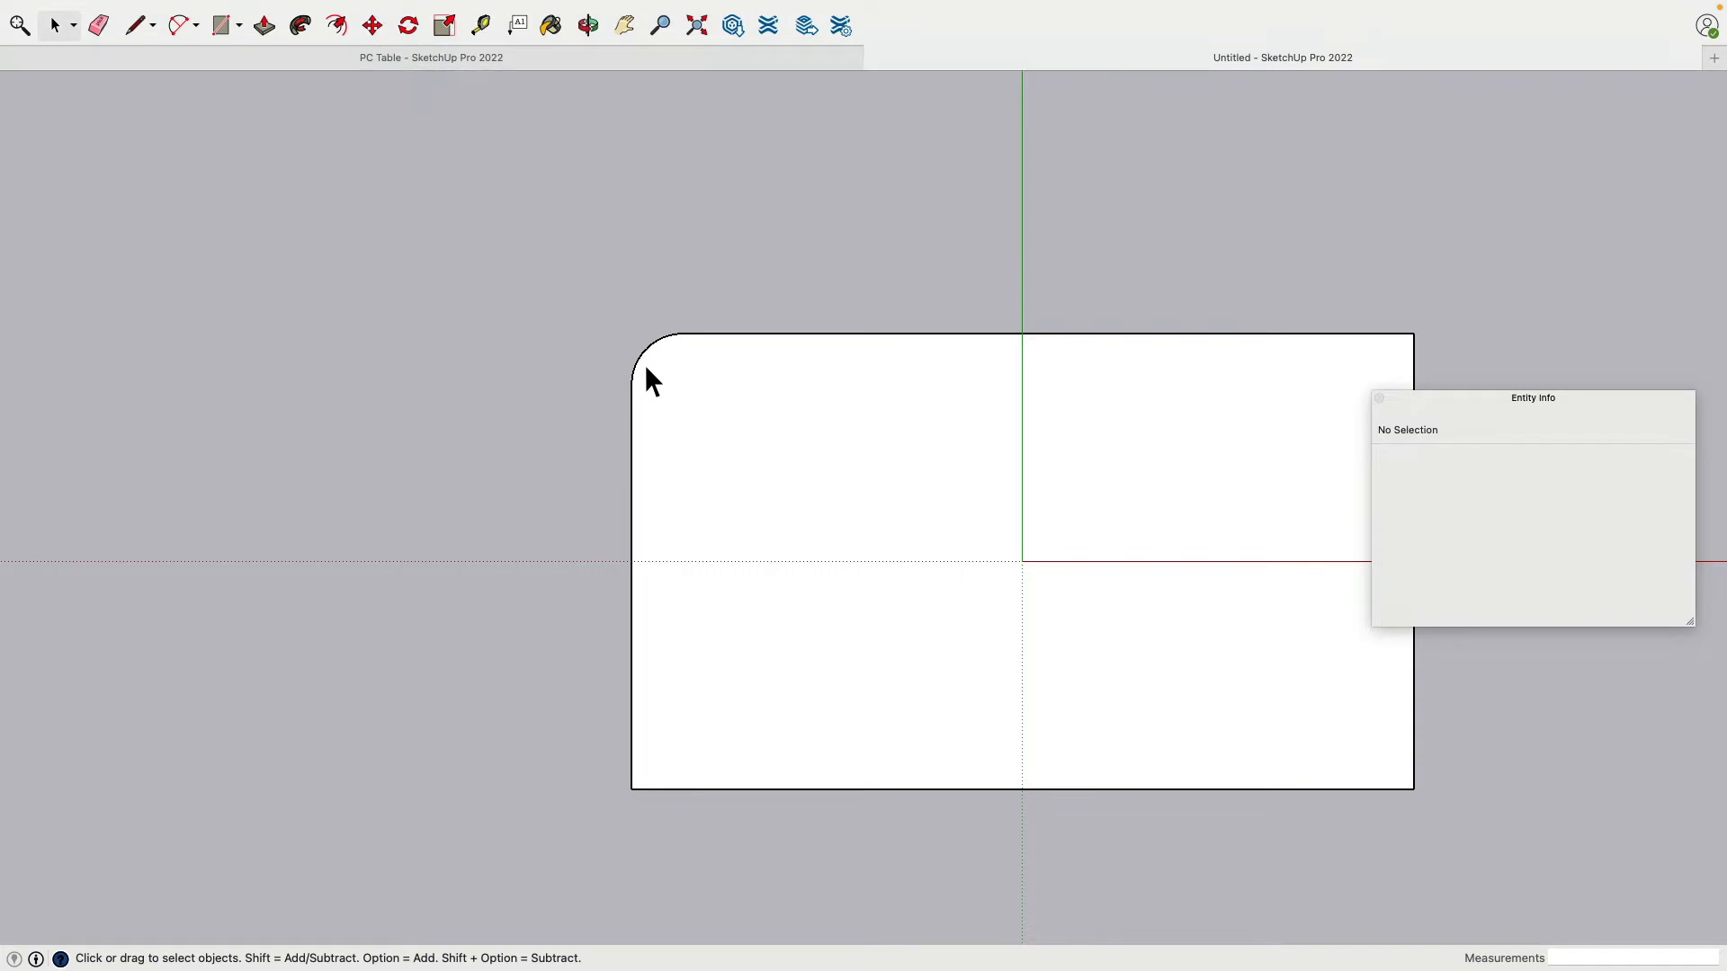
left_click(646, 369)
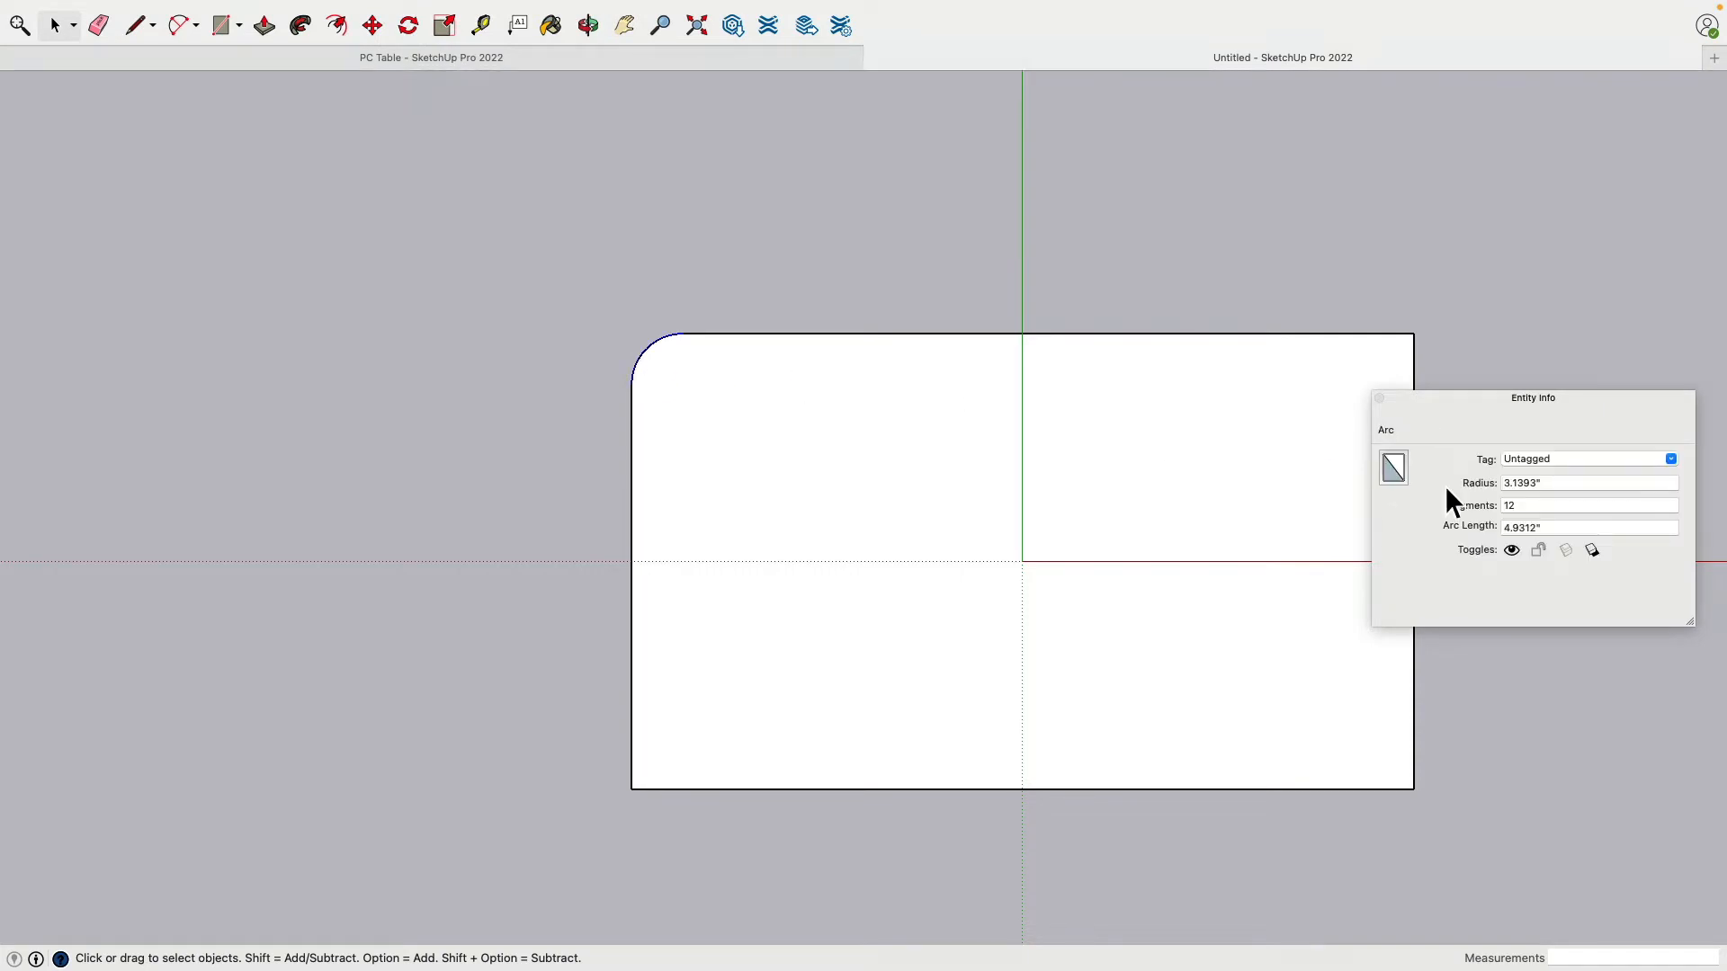
left_click(1549, 483)
triple_click(1543, 480)
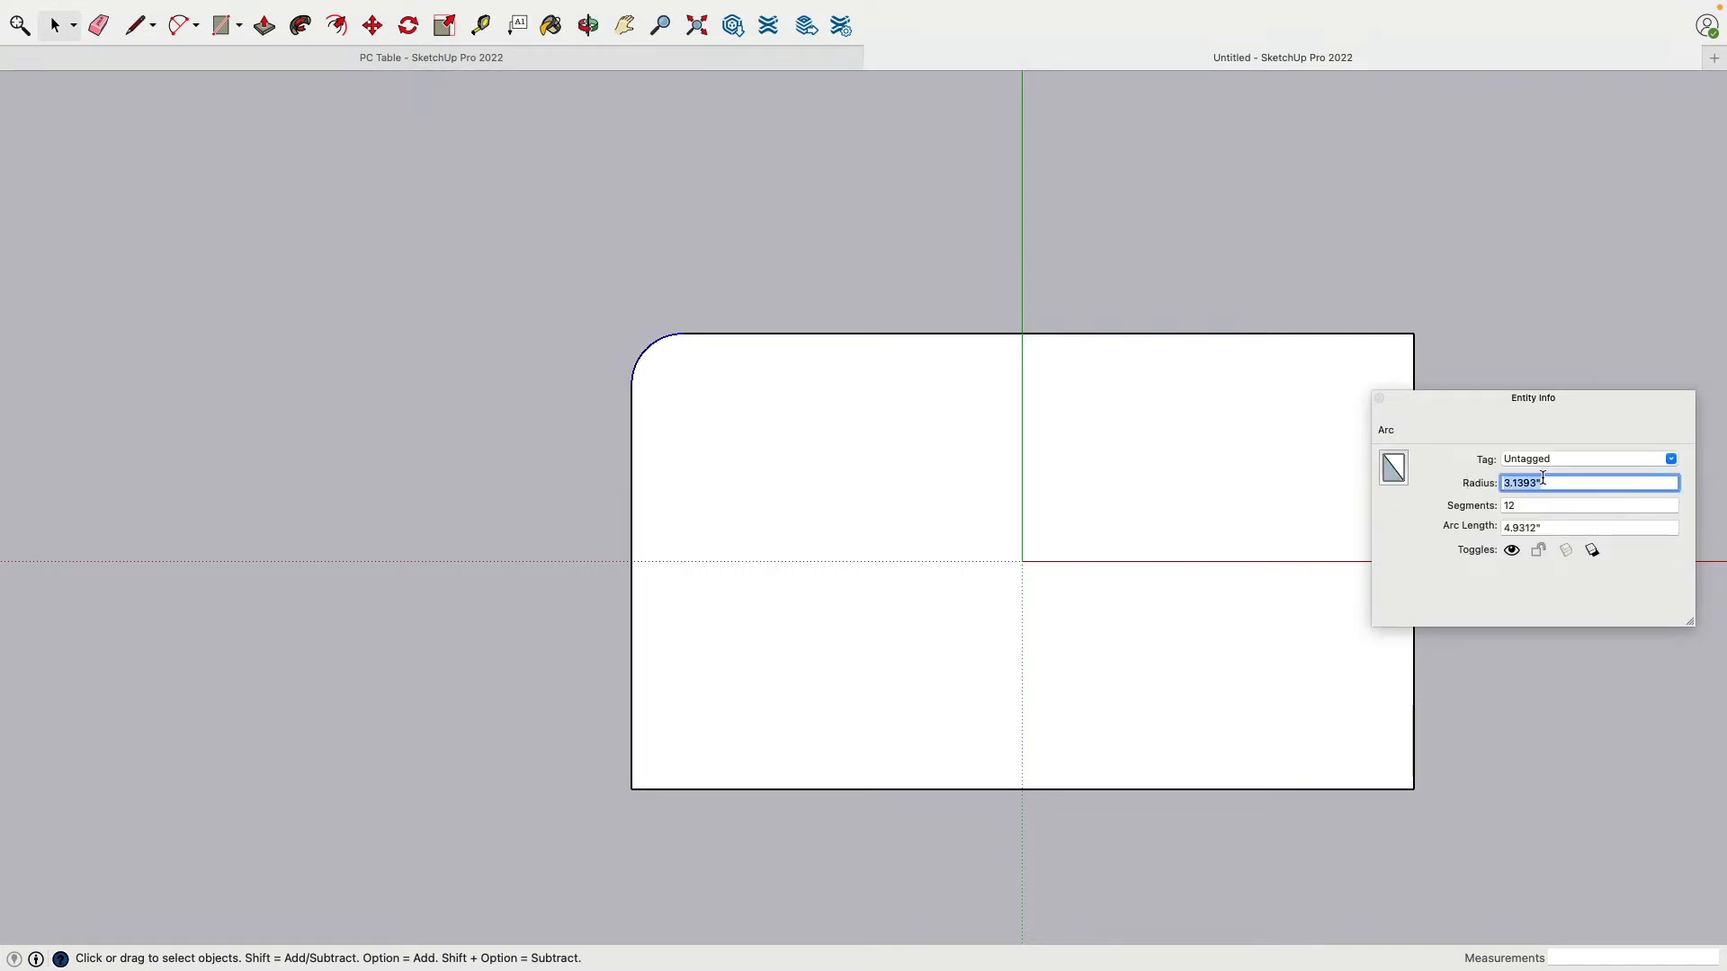
type("1")
key("Return")
key("Return")
key("Tab")
type("24")
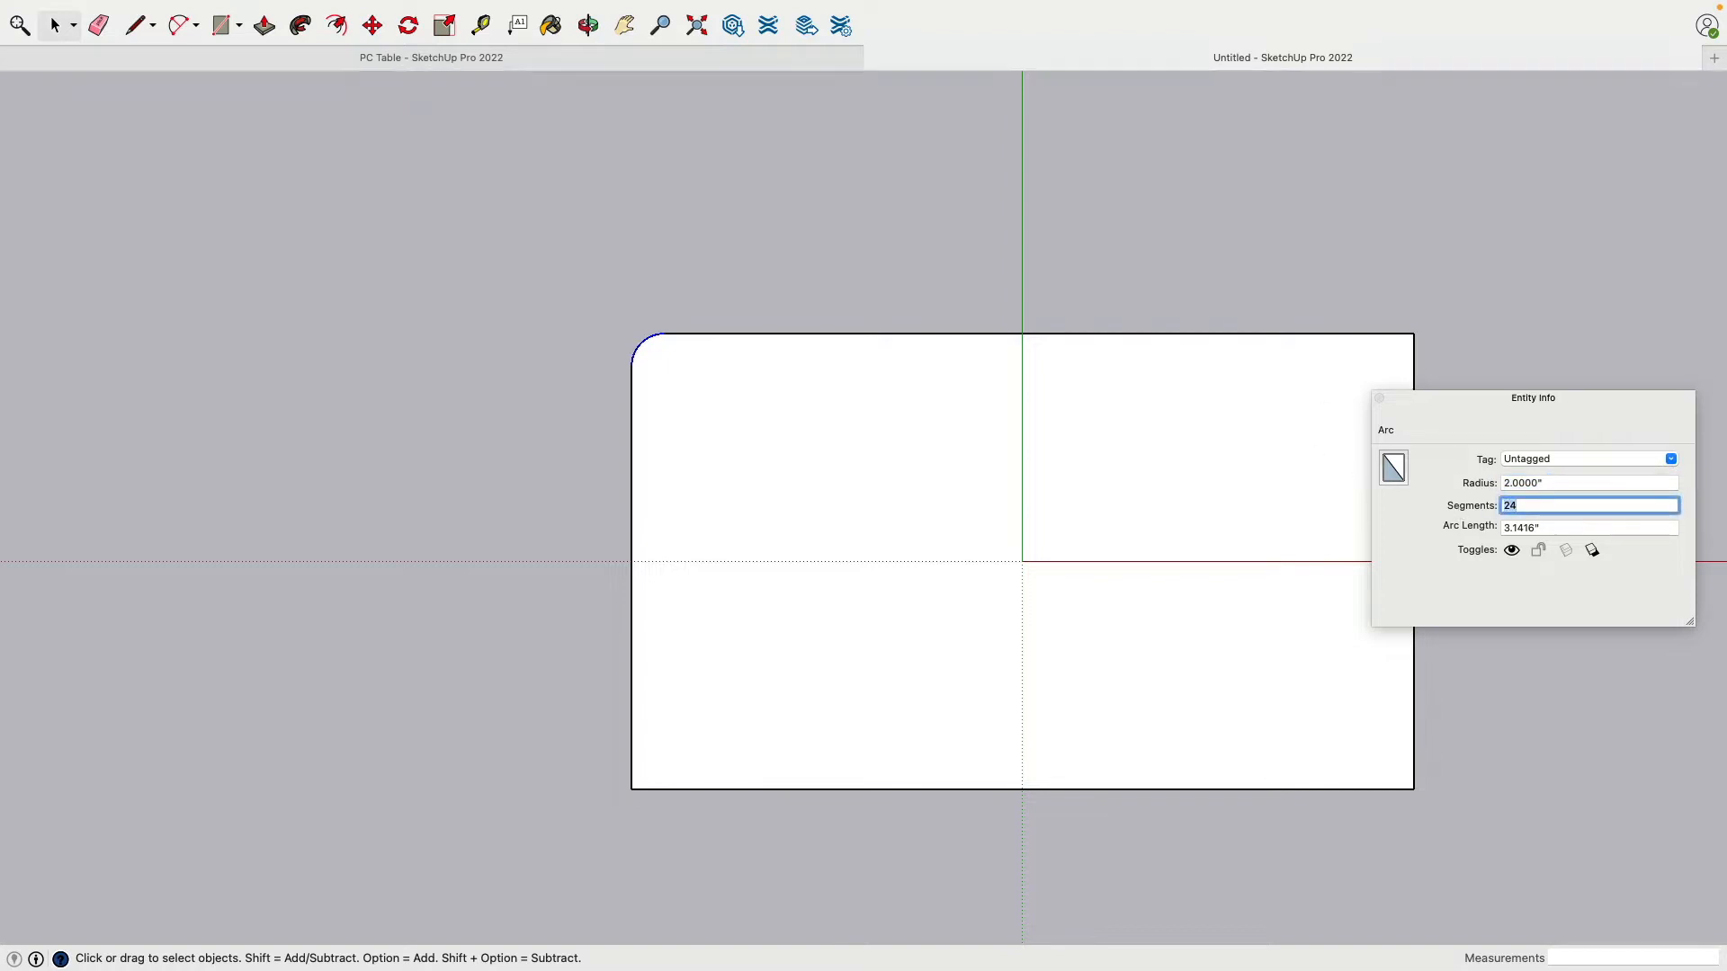
key("Return")
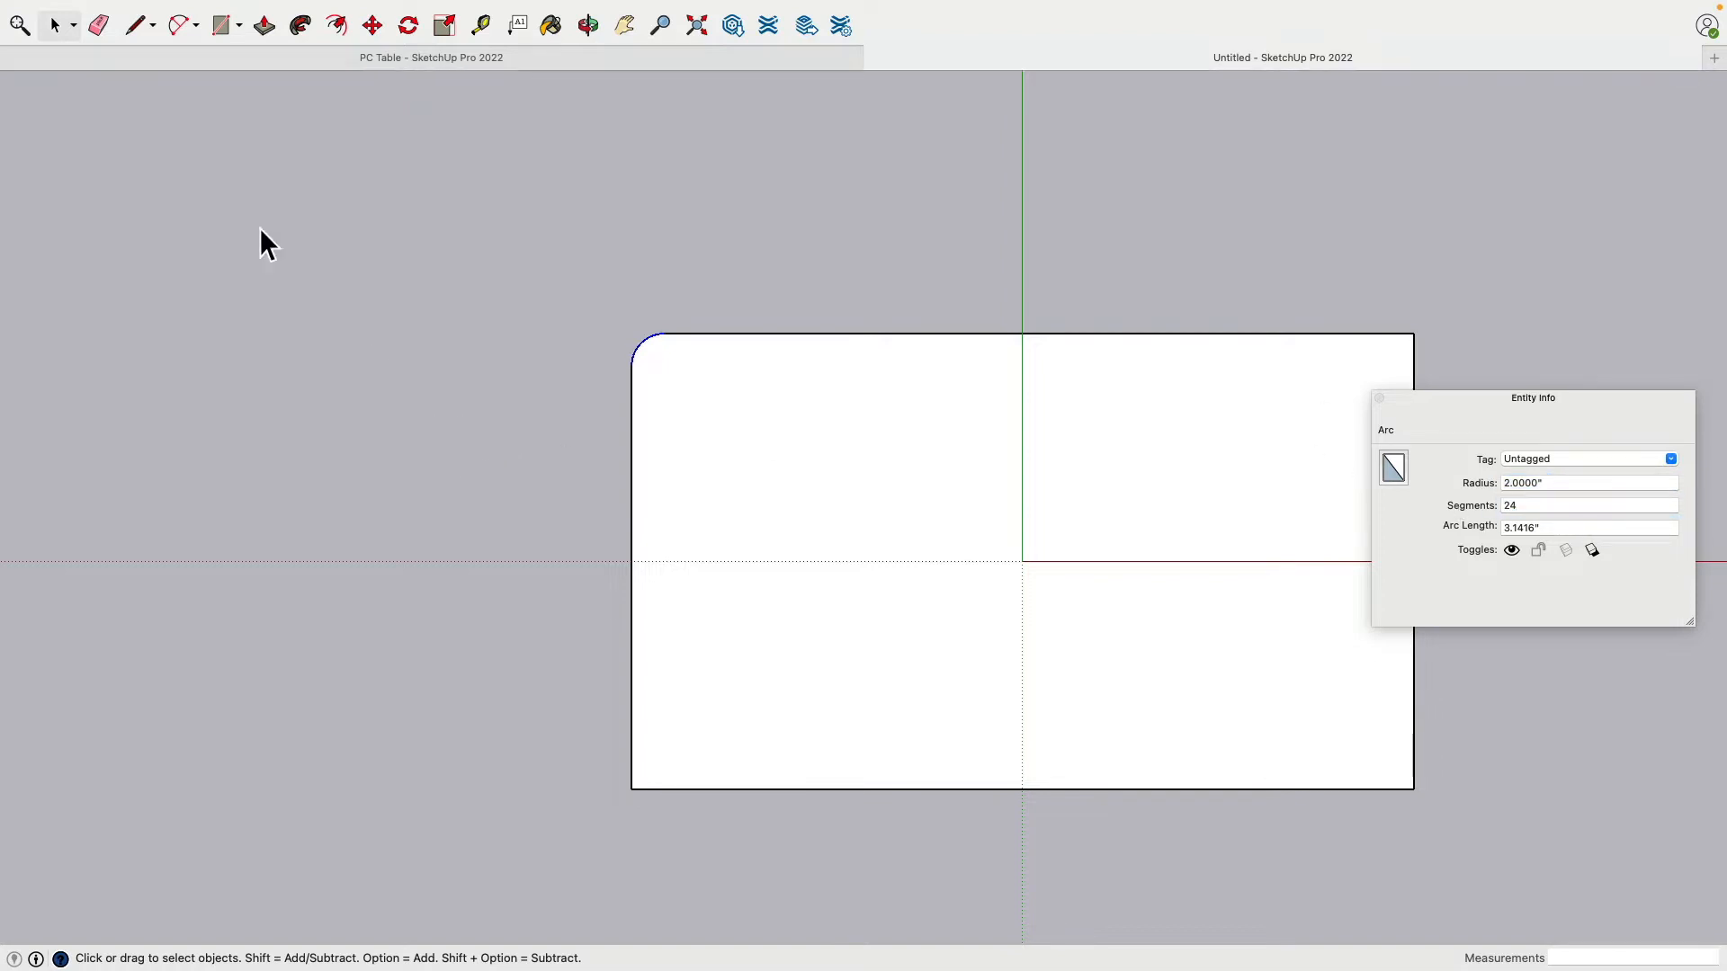
Step: Fillet the bottom-left corner and set that arc to radius 2 with 24 segments
left_click(181, 25)
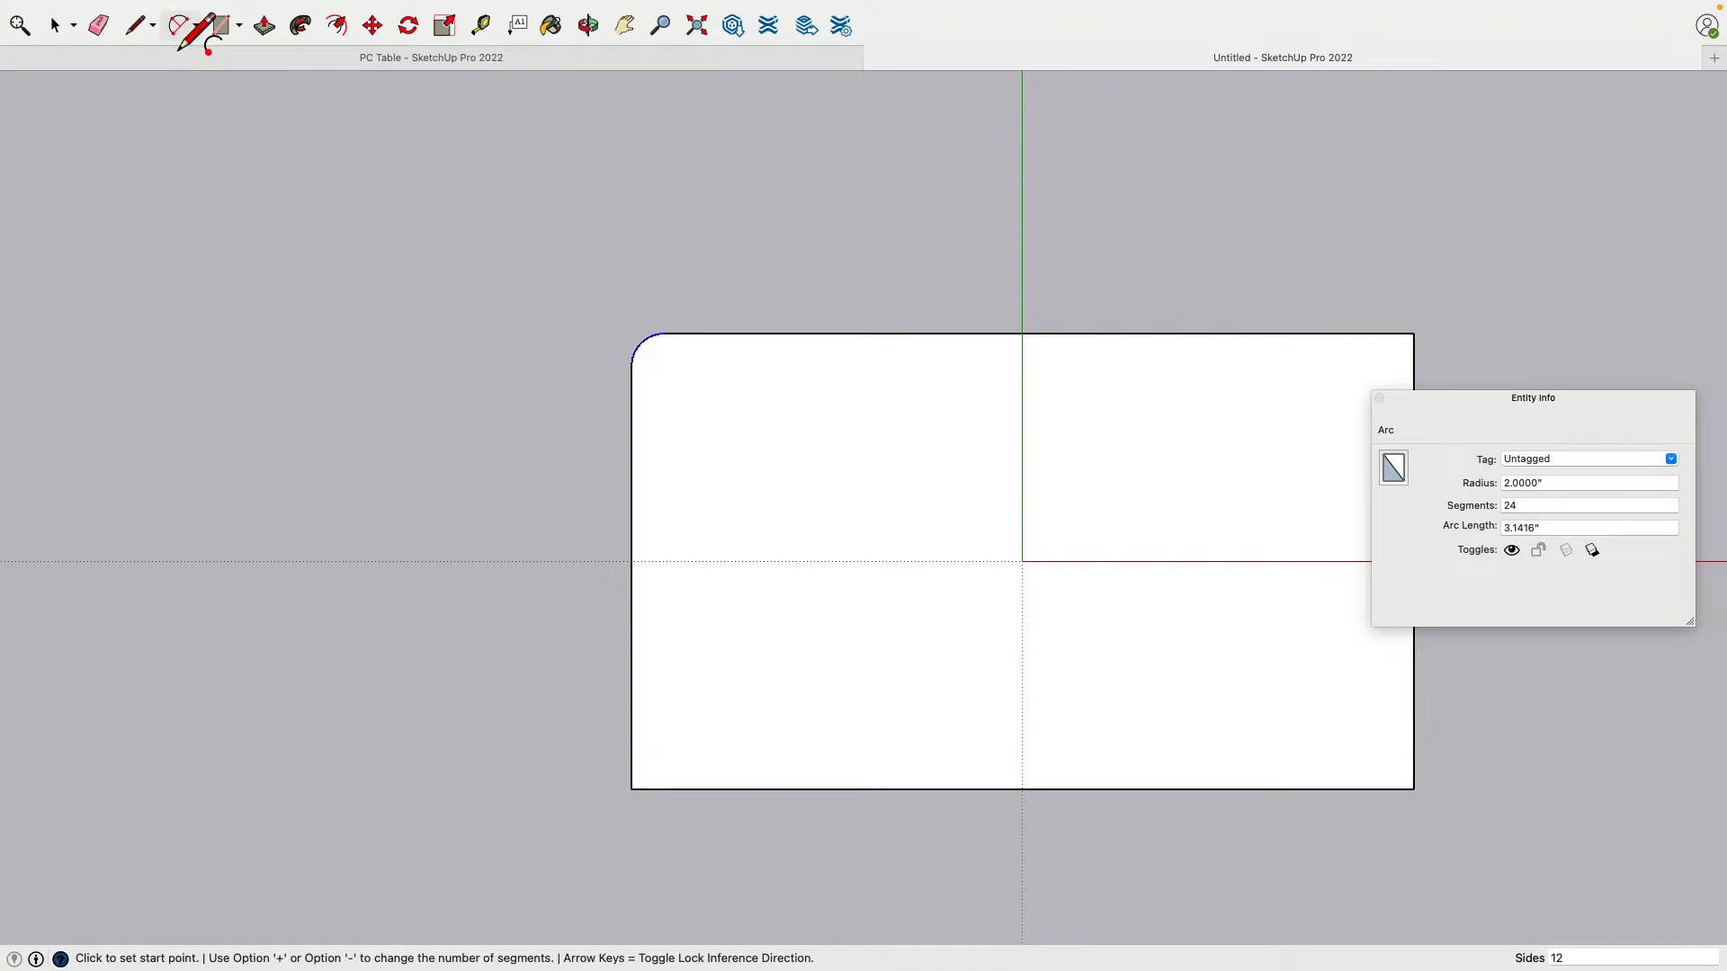
left_click(632, 720)
double_click(701, 790)
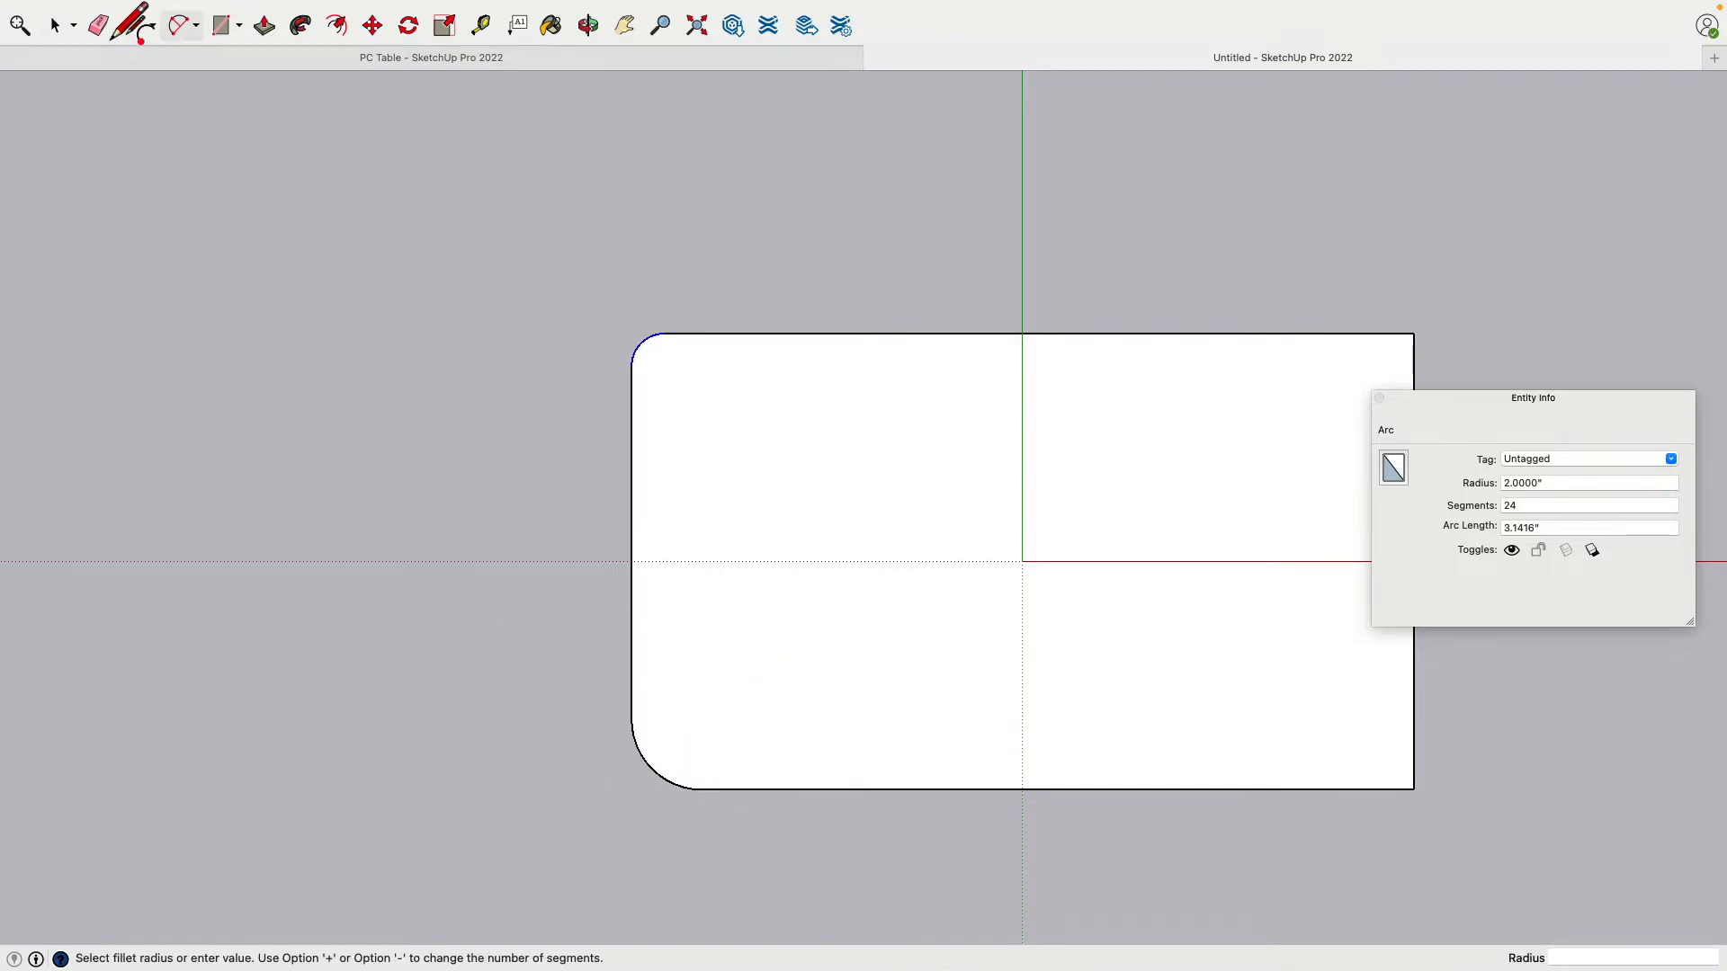
left_click(55, 25)
left_click(655, 781)
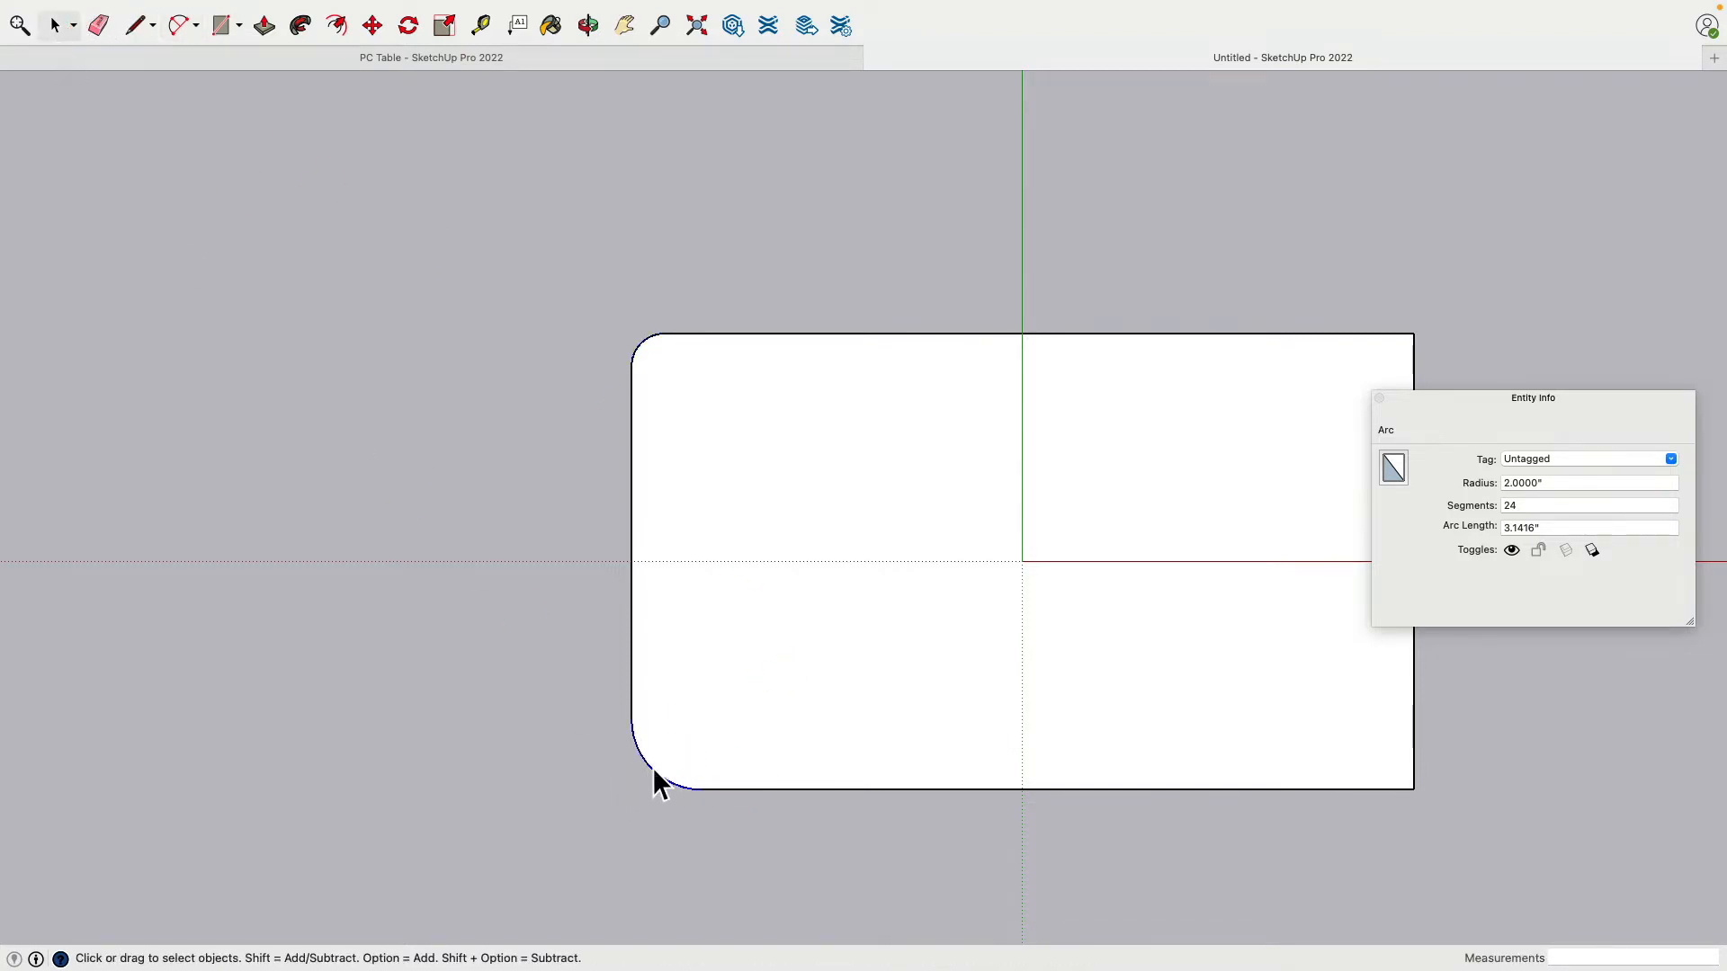
left_click(1575, 483)
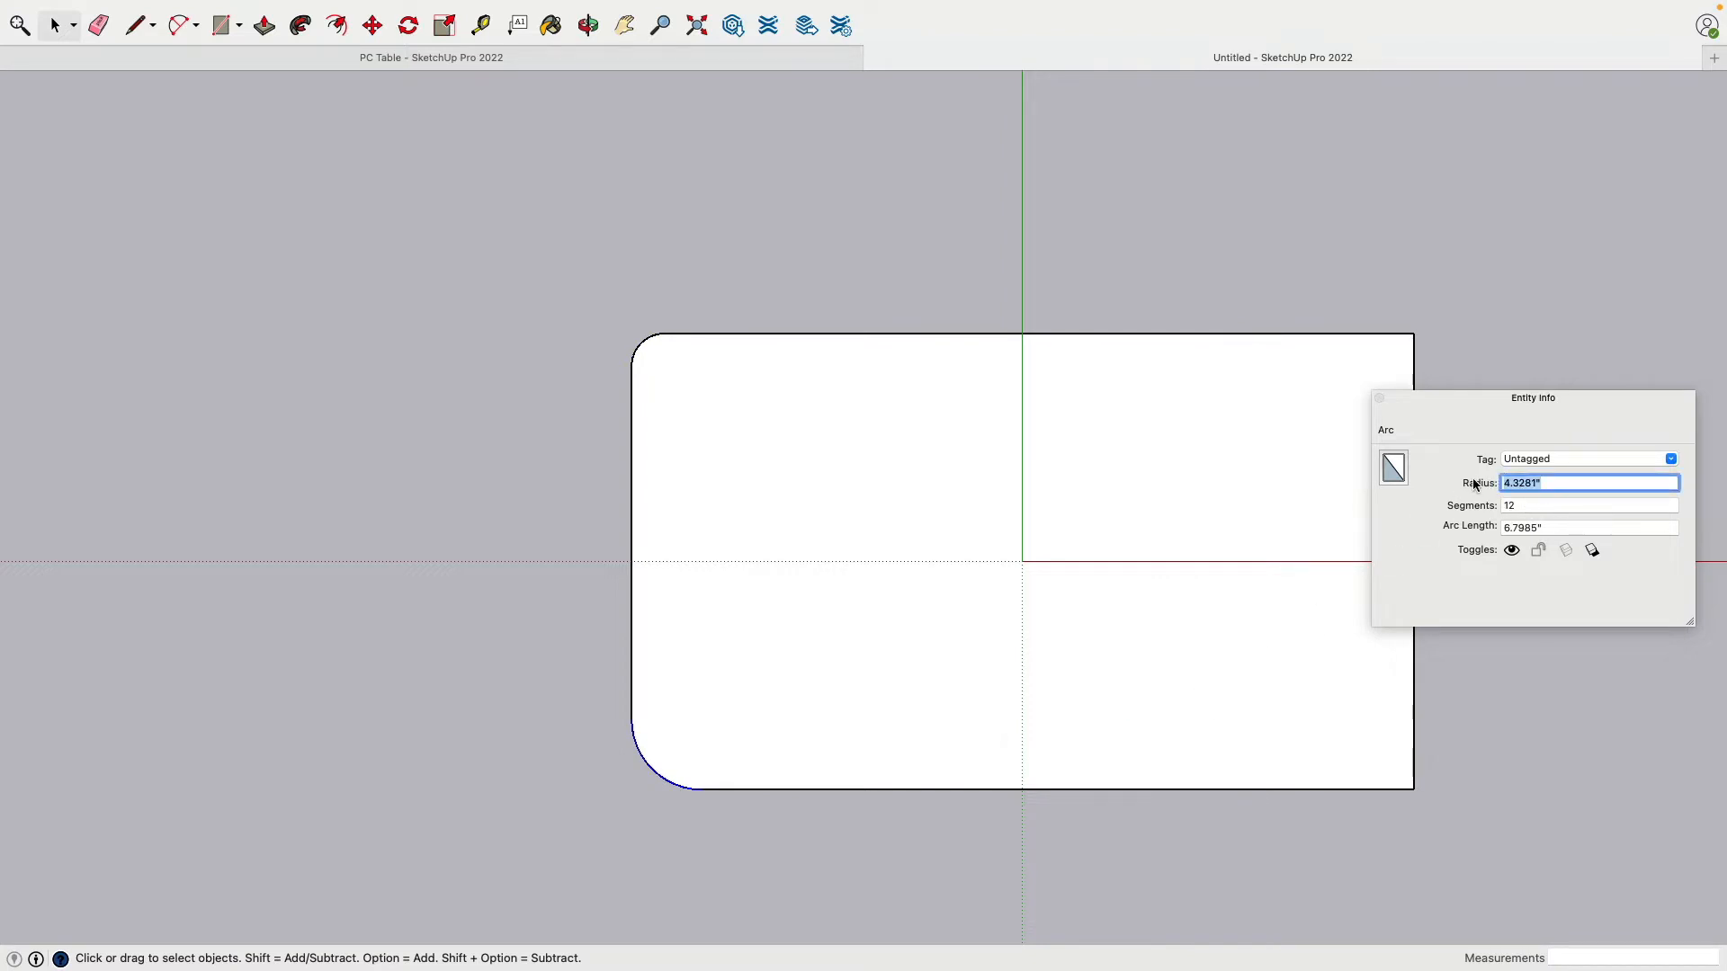
type("2")
key("Tab")
type("24")
key("Return")
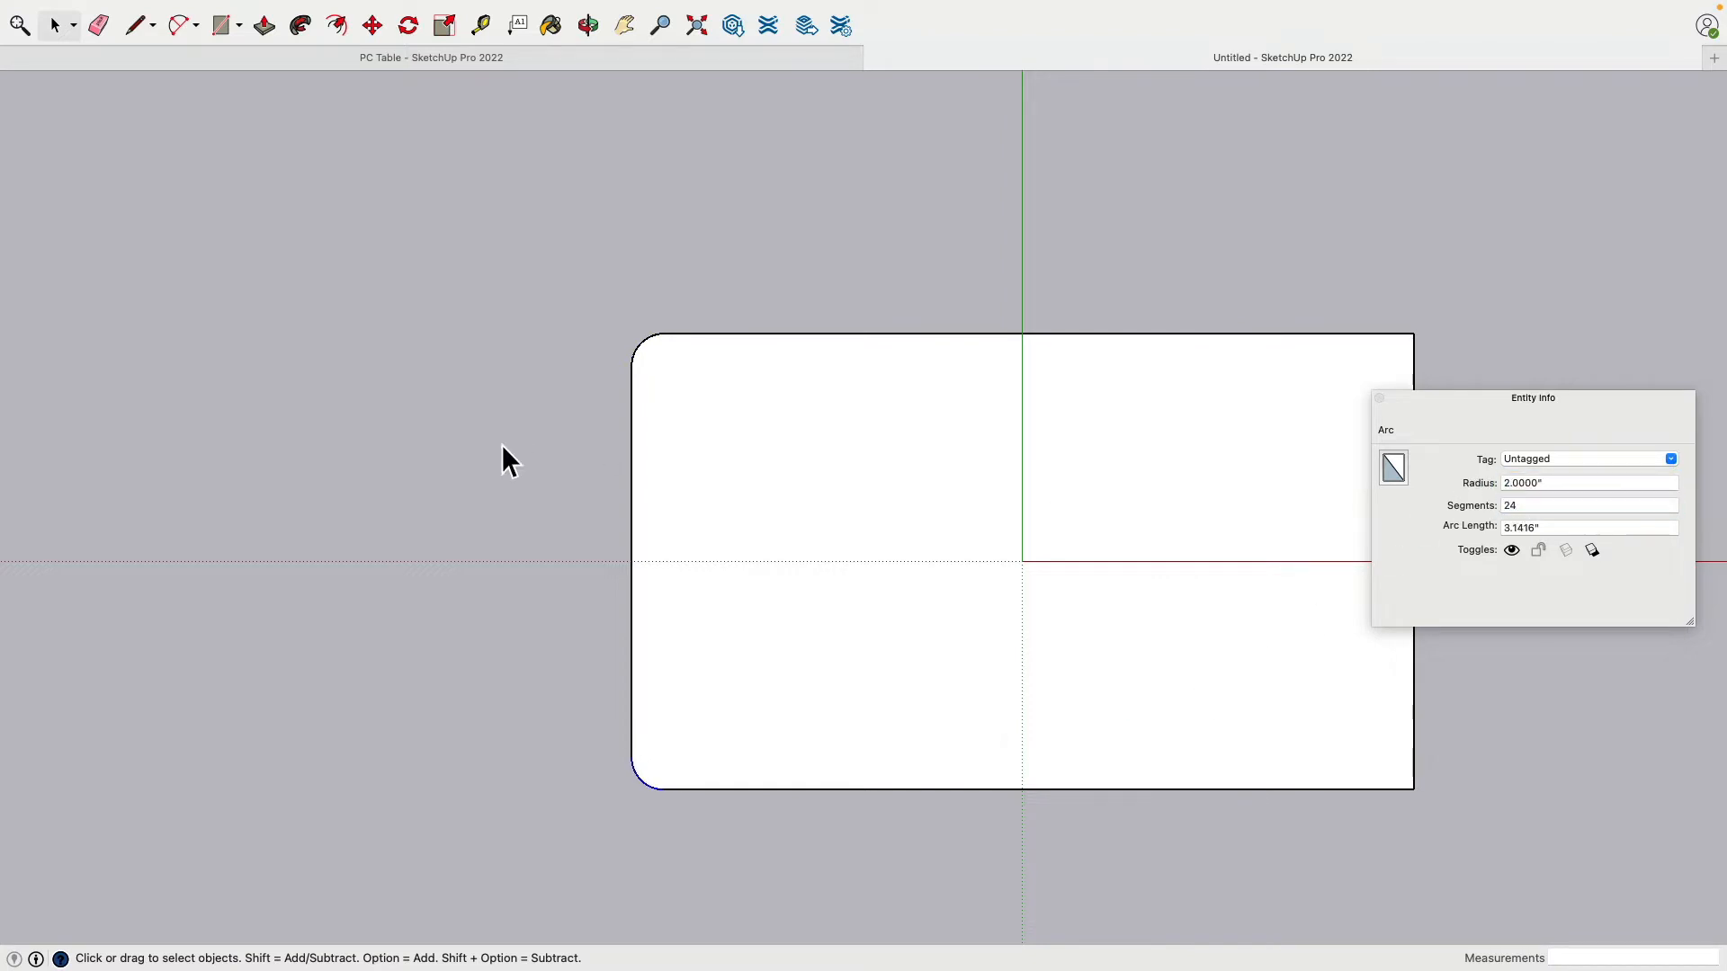
Step: Draw a centre line between the top and bottom edge midpoints and erase the right half's edges
middle_click_drag(501, 458, 360, 400, "shift")
key("l")
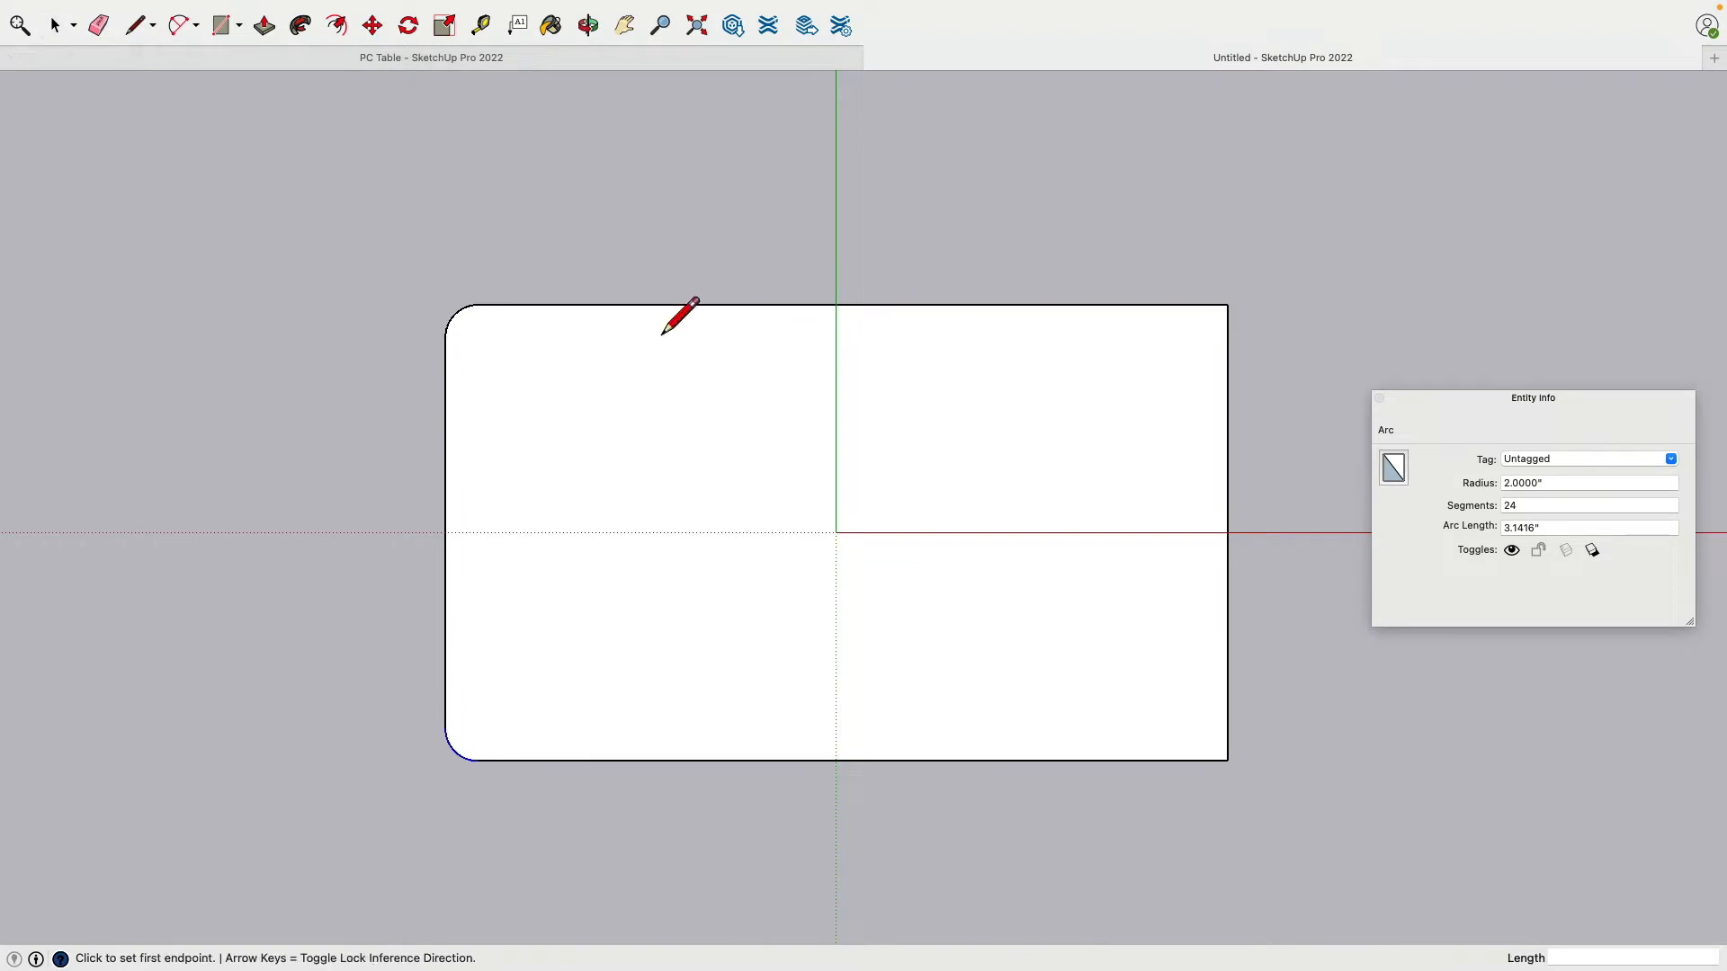
left_click(835, 304)
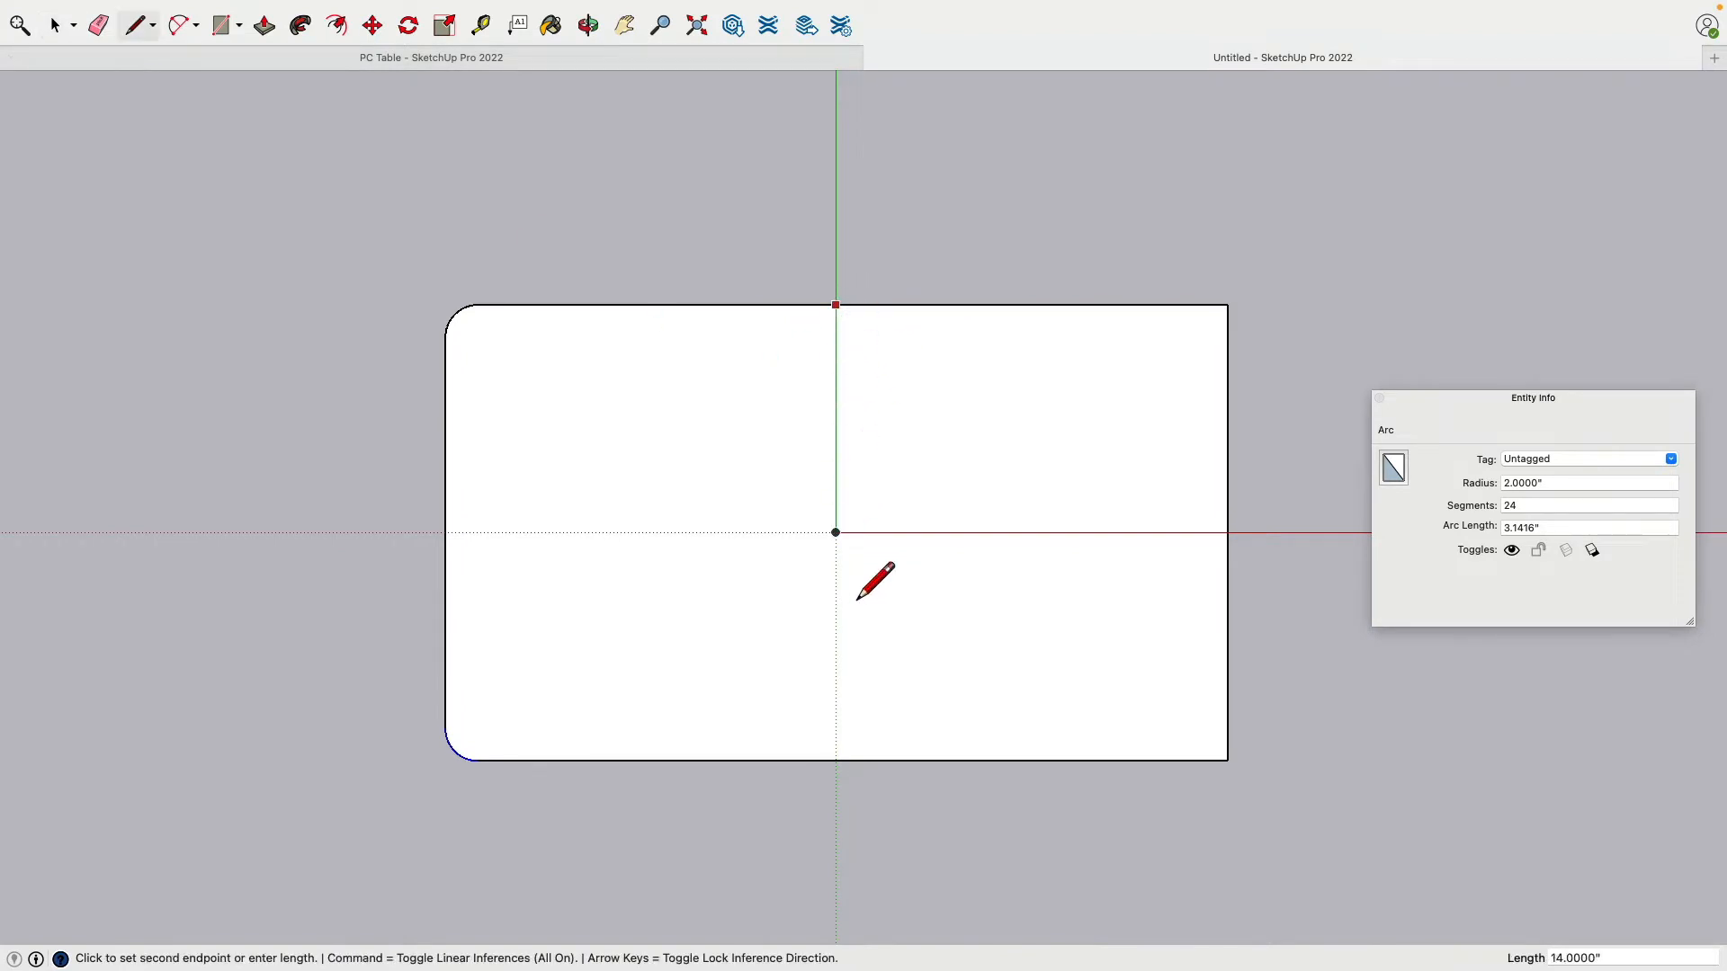
left_click(835, 760)
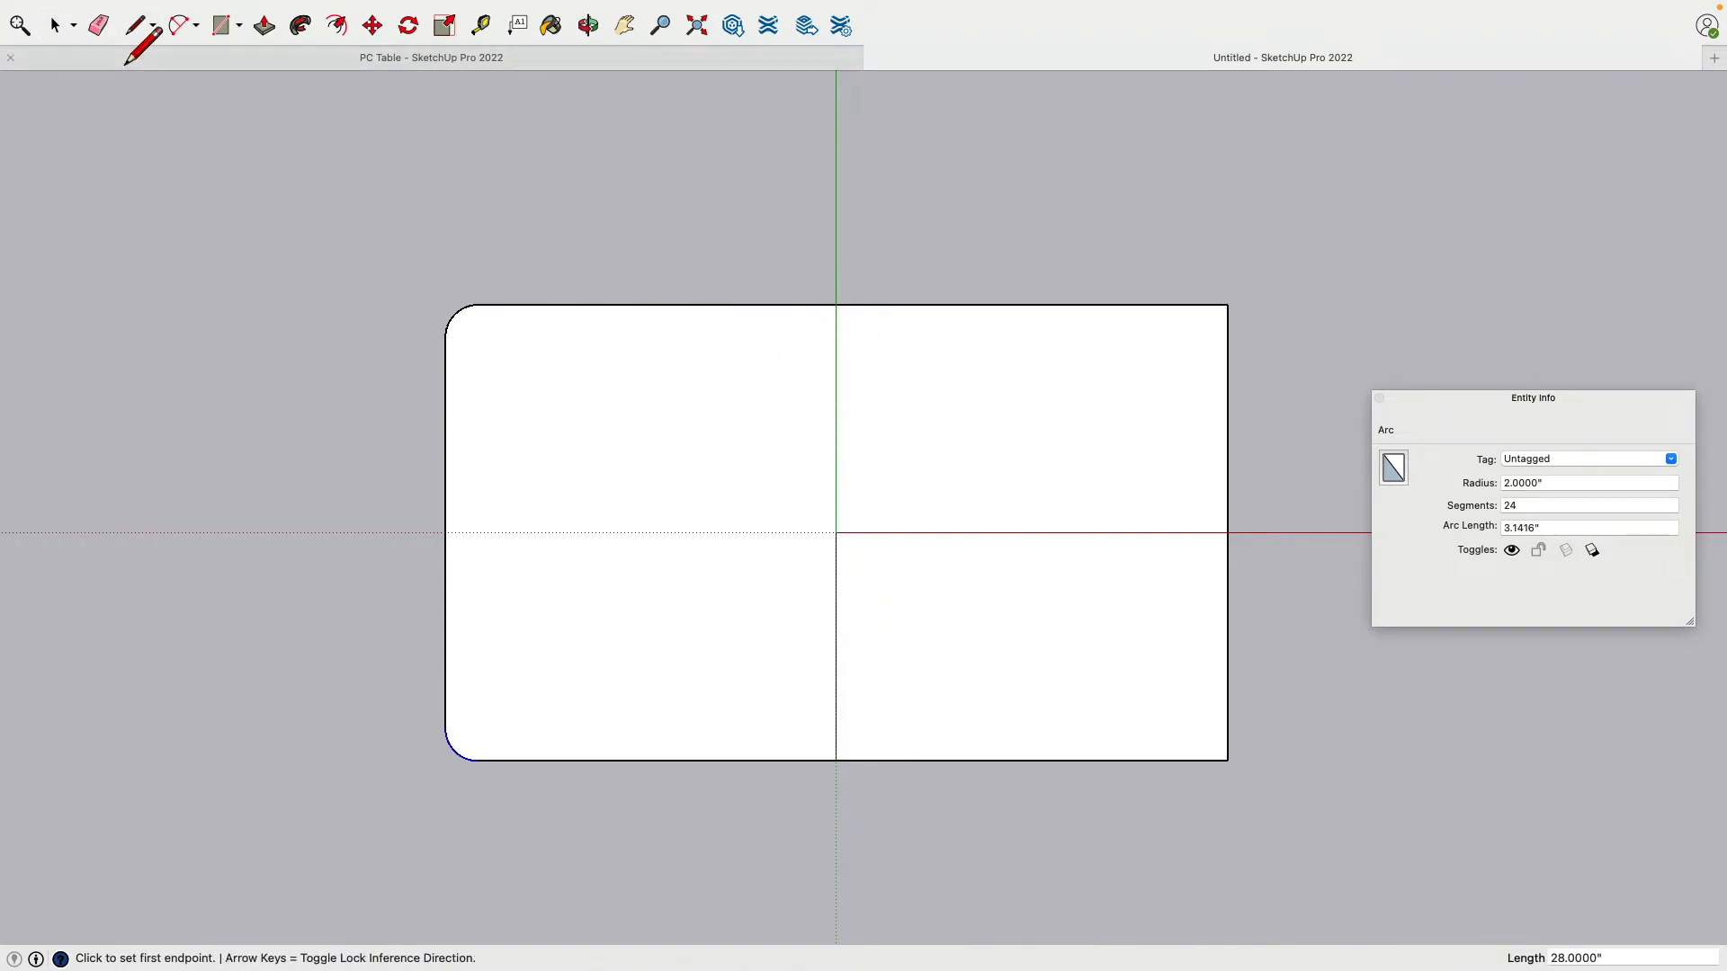
left_click(98, 25)
left_click_drag(1034, 307, 1245, 585)
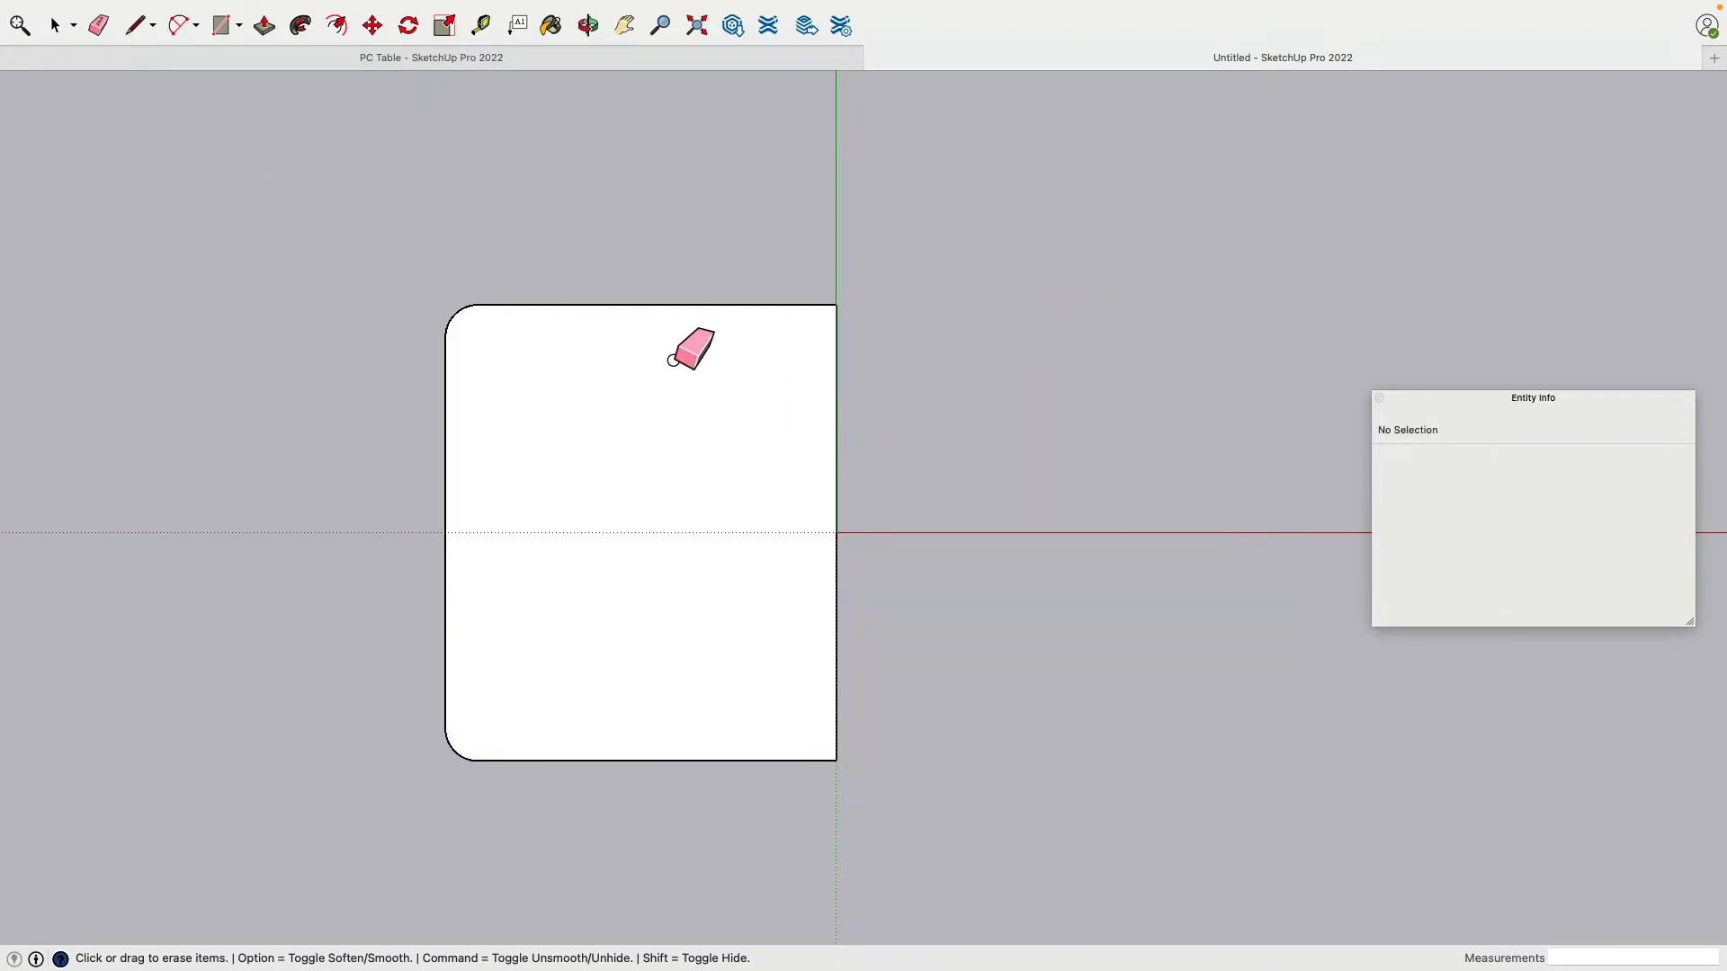
Step: Erase the centre line, then copy the left half outline and paste it right of the axis
left_click(837, 431)
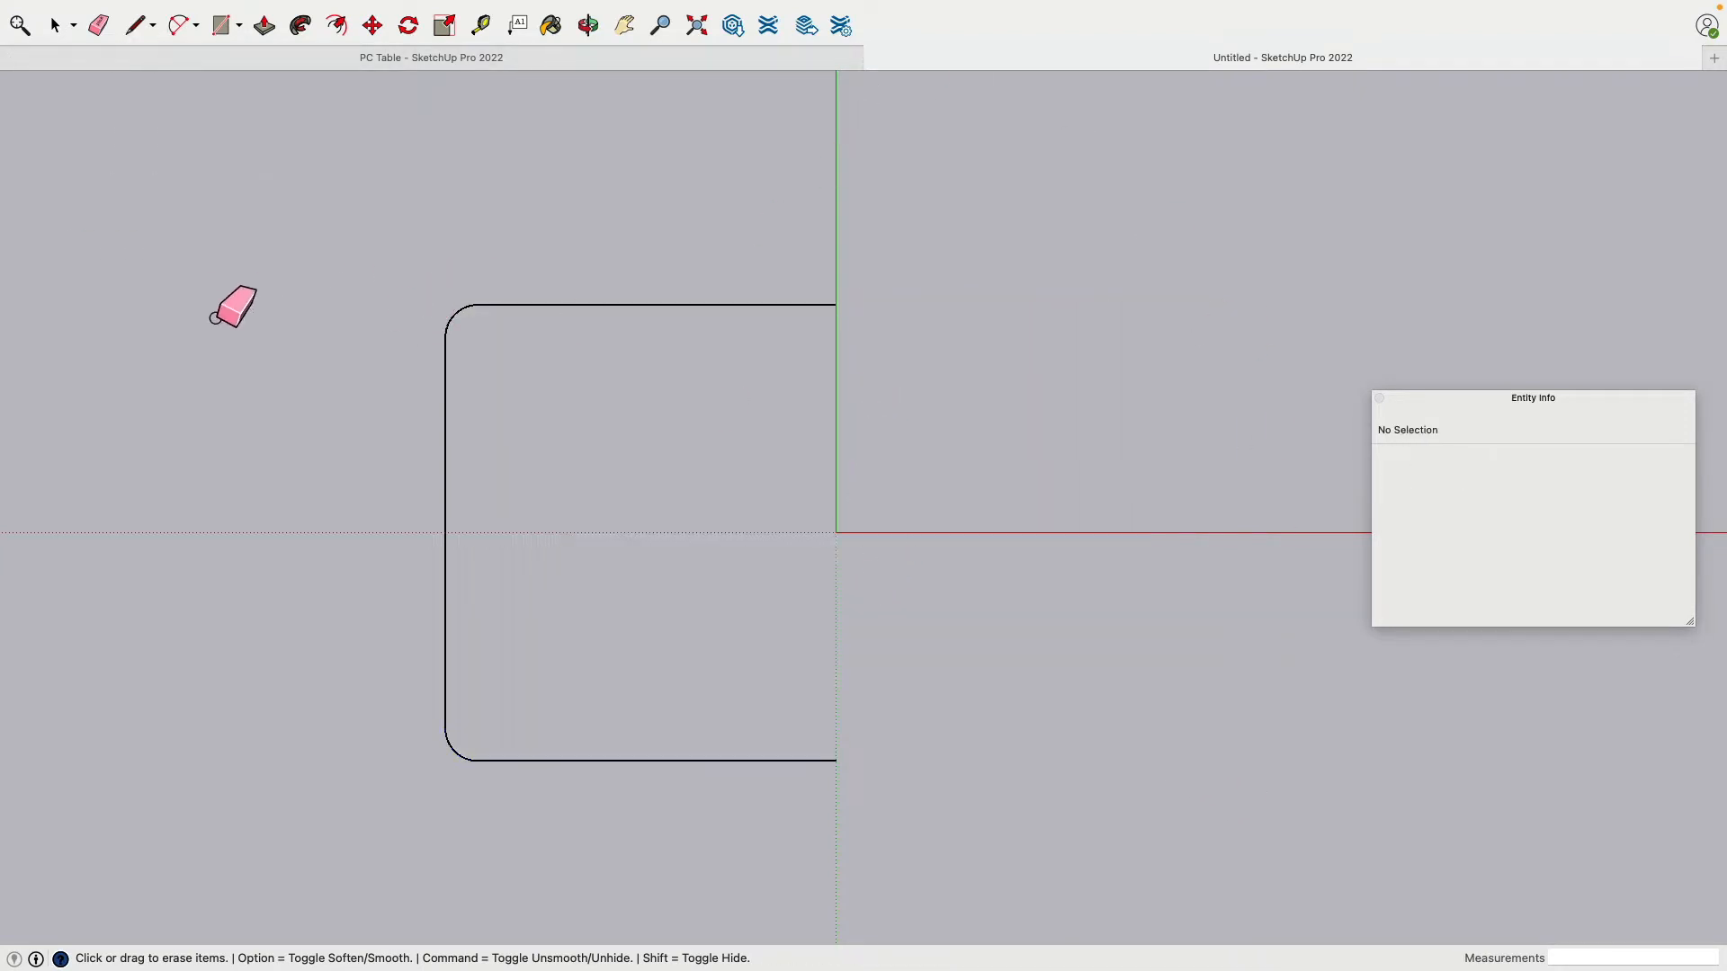
left_click(65, 32)
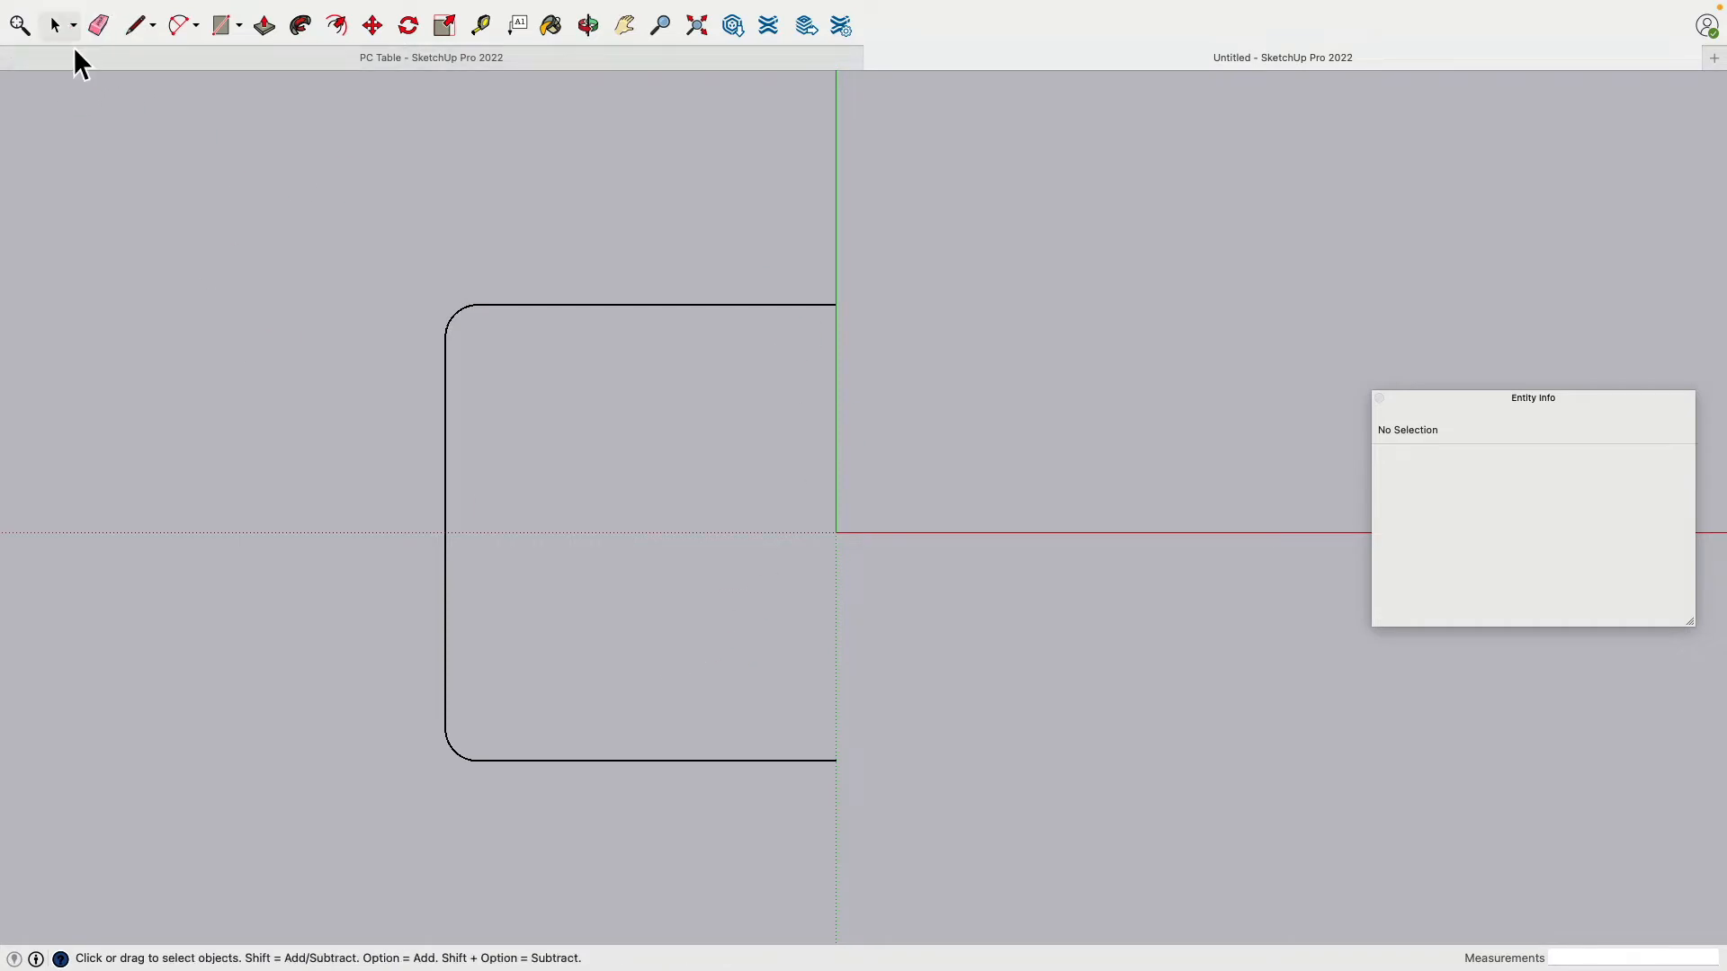
left_click_drag(325, 174, 898, 751)
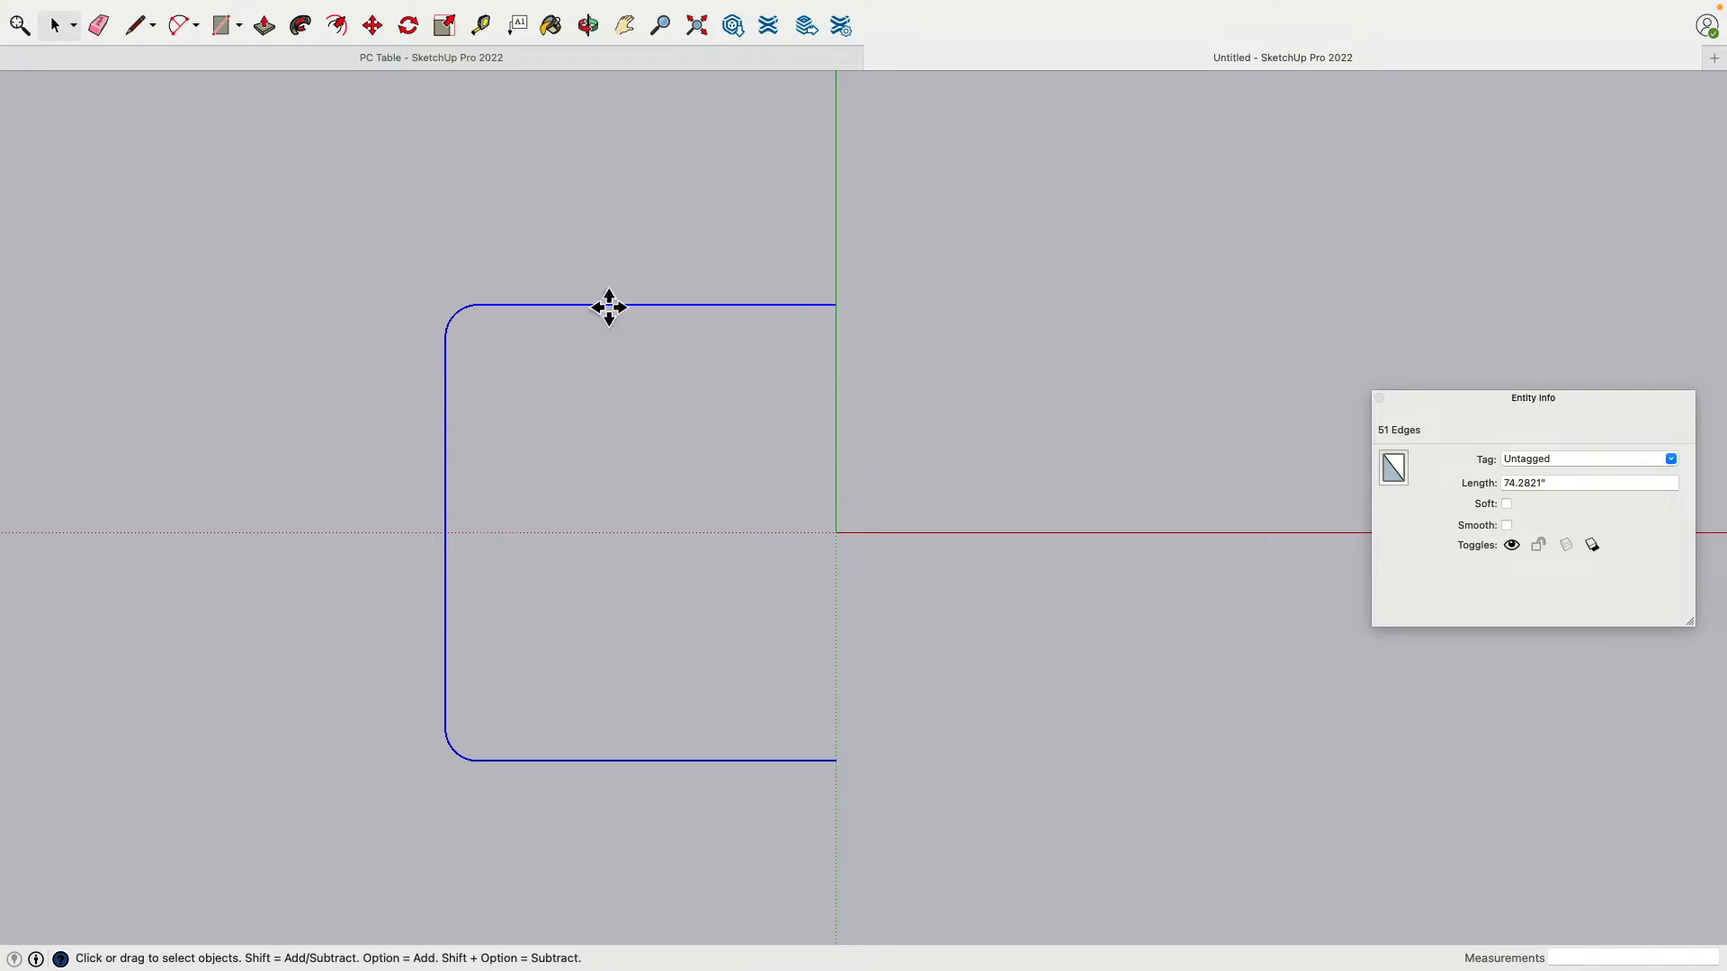
key("super+c")
key("super+v")
left_click(901, 709)
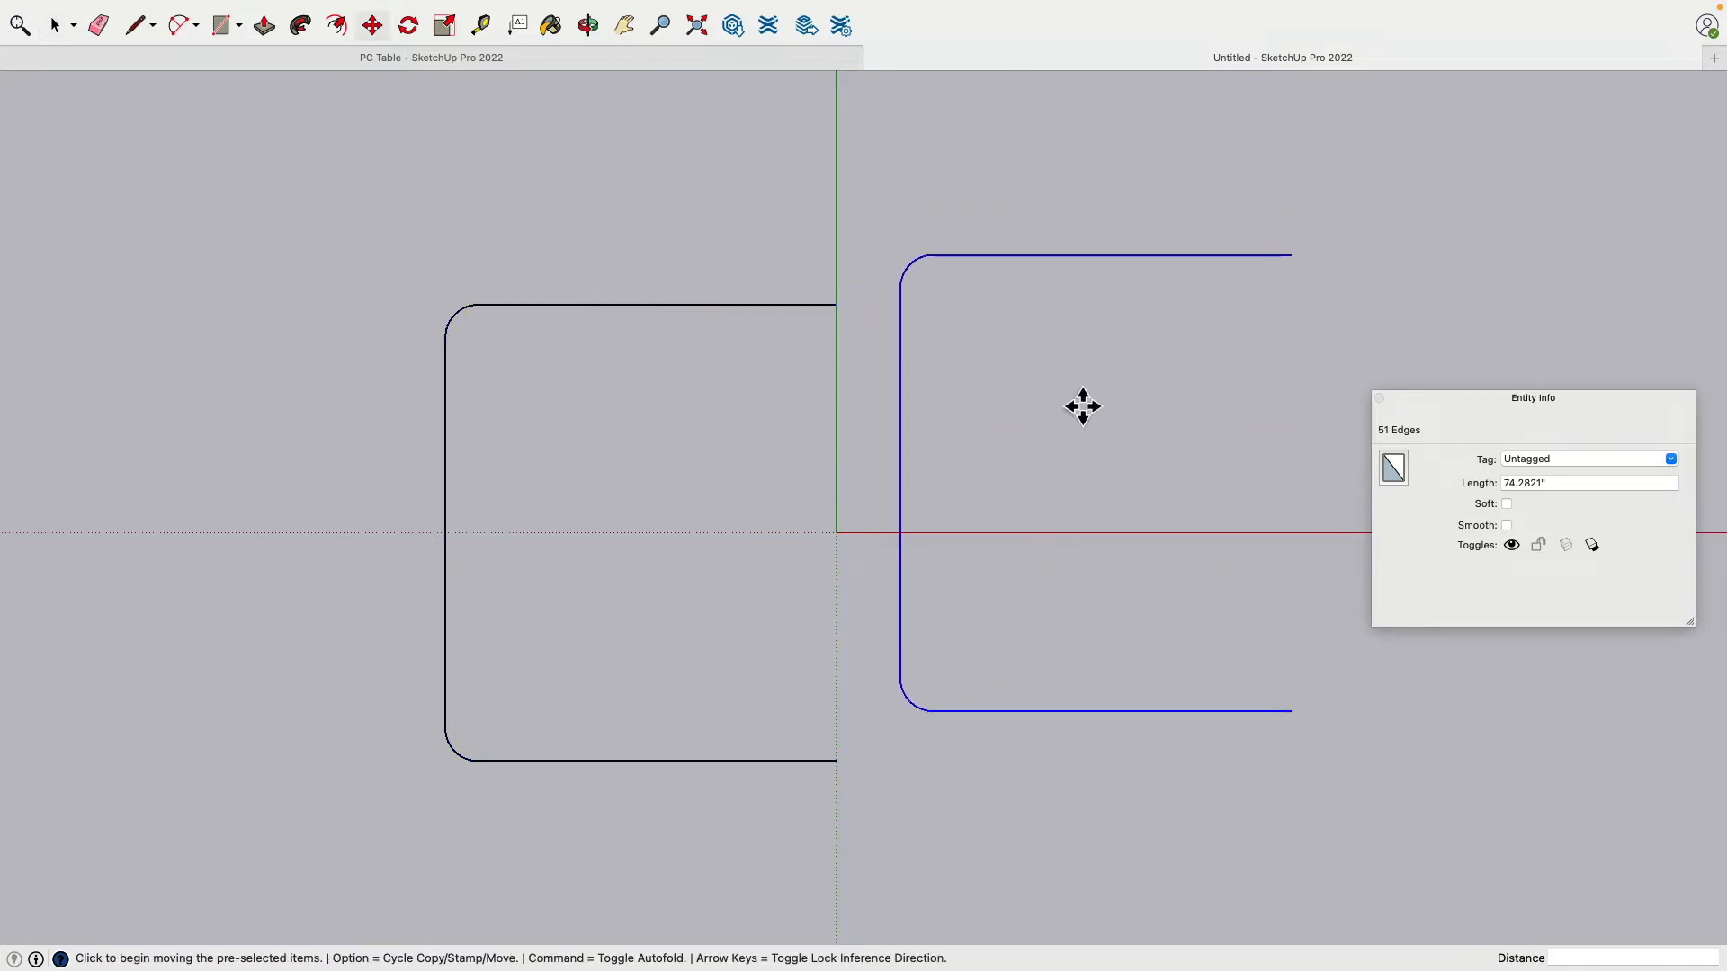
Step: Flip the copy along the green and red axes and move it to join the left half
right_click(1051, 269)
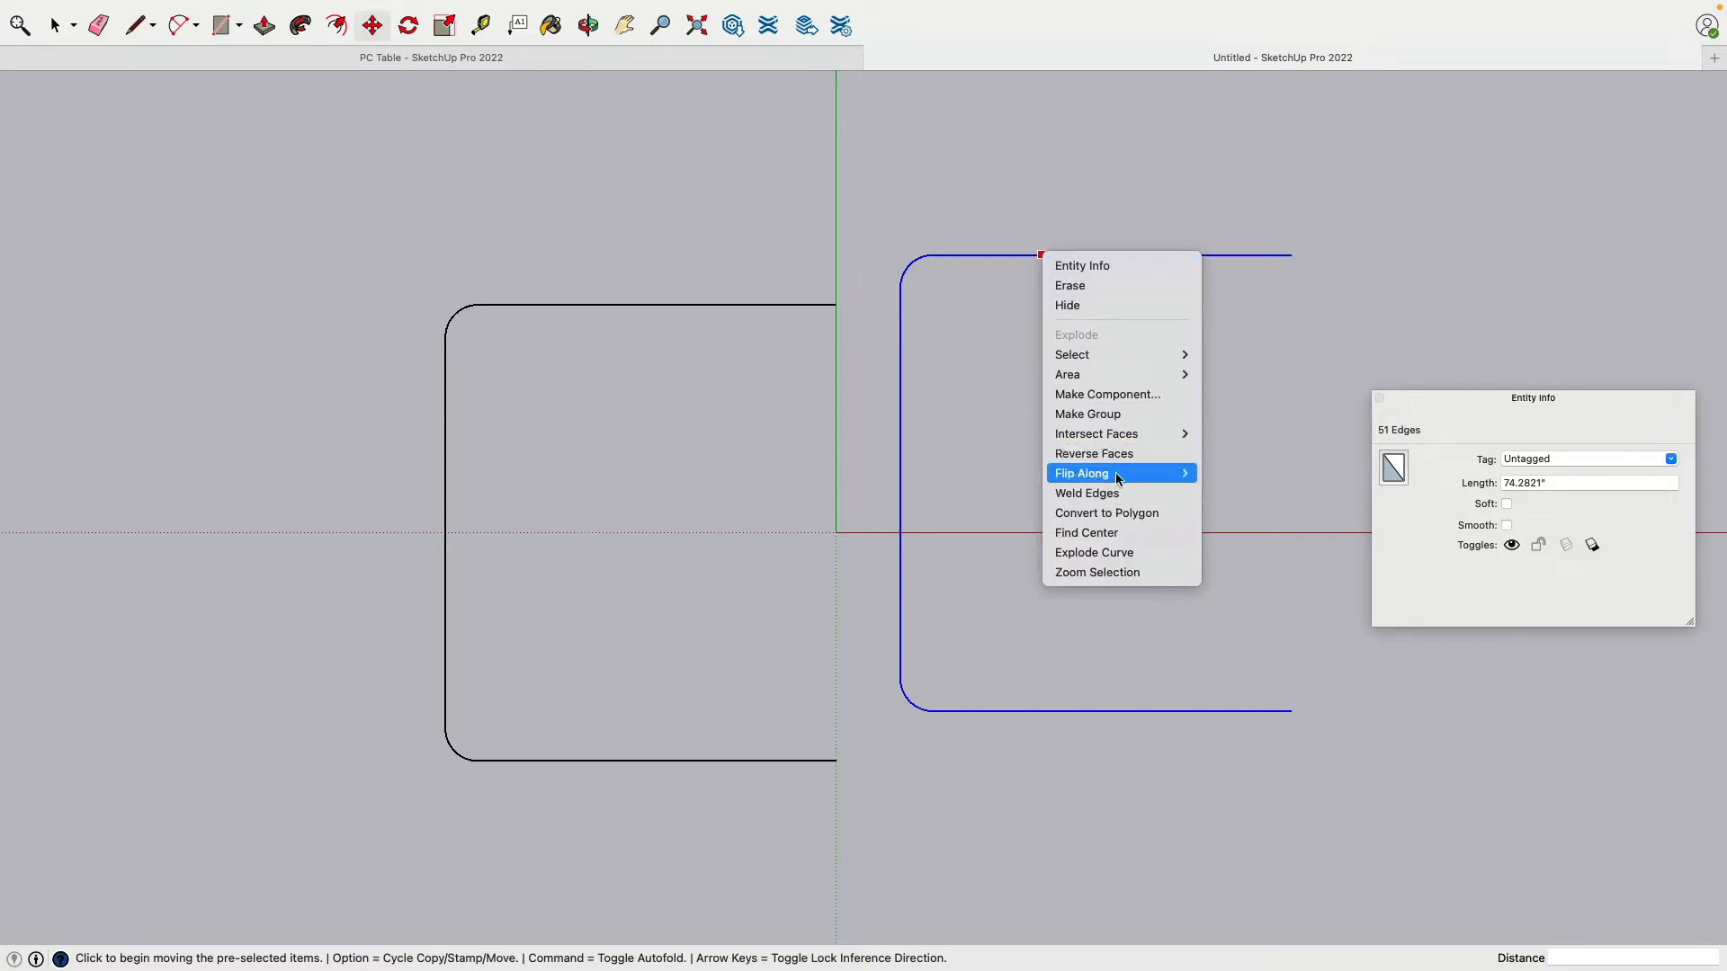
mouse_move(1117, 478)
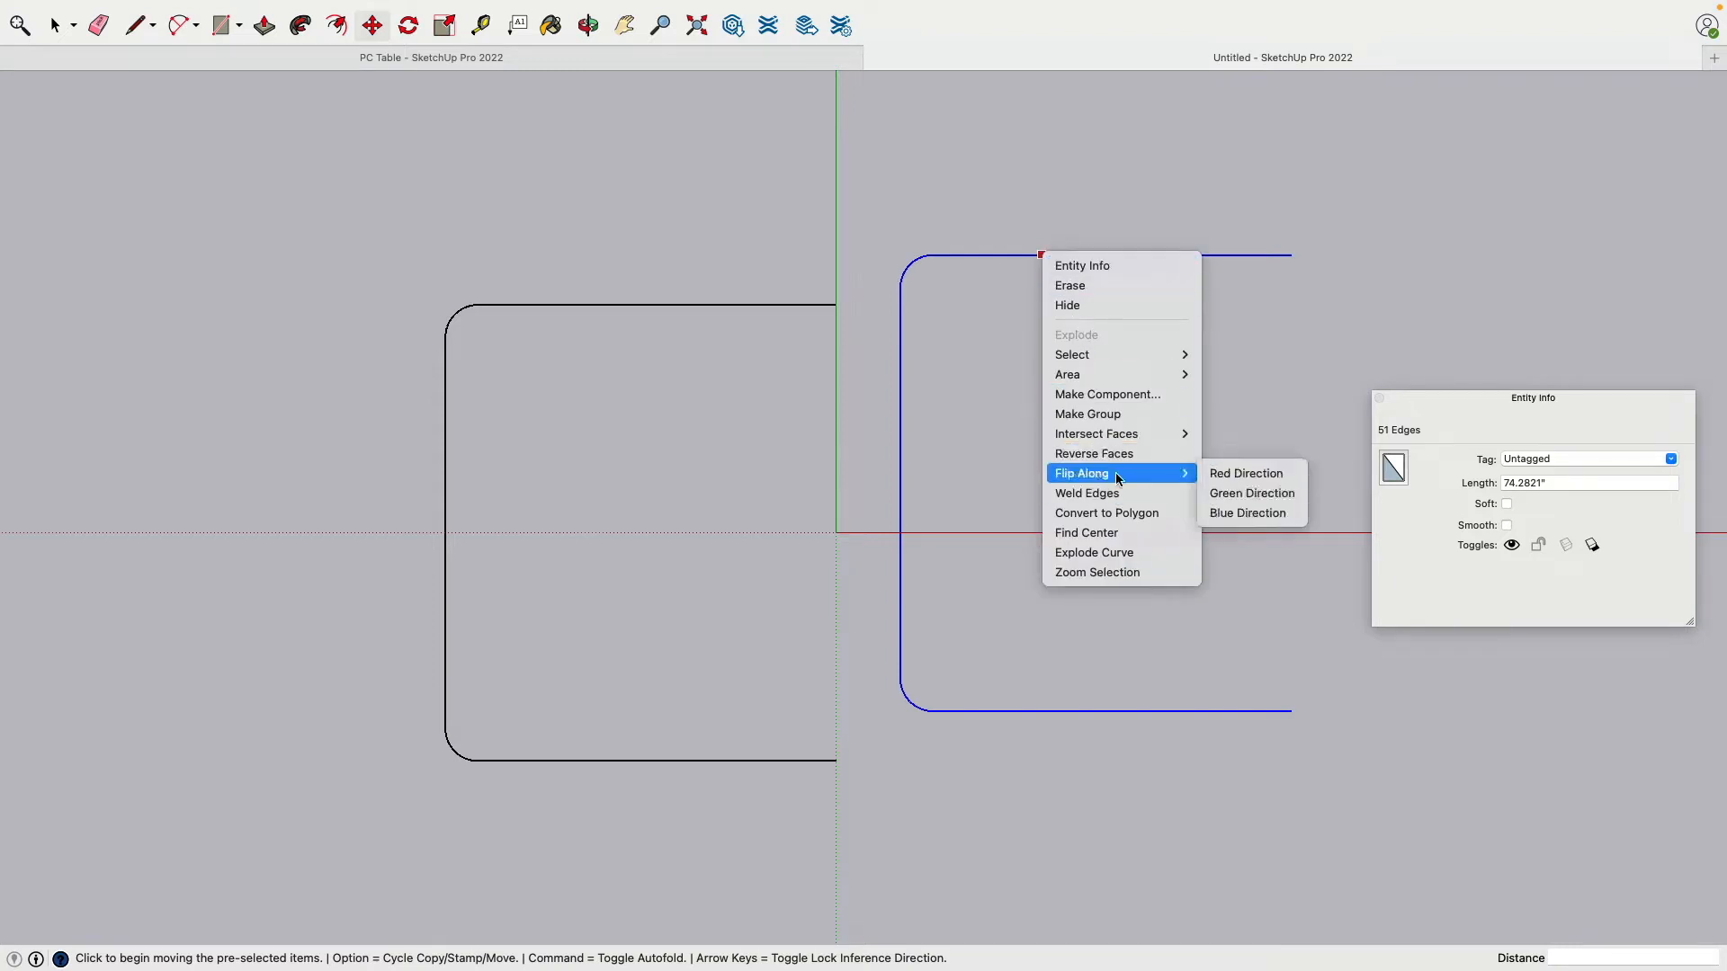
left_click(1273, 497)
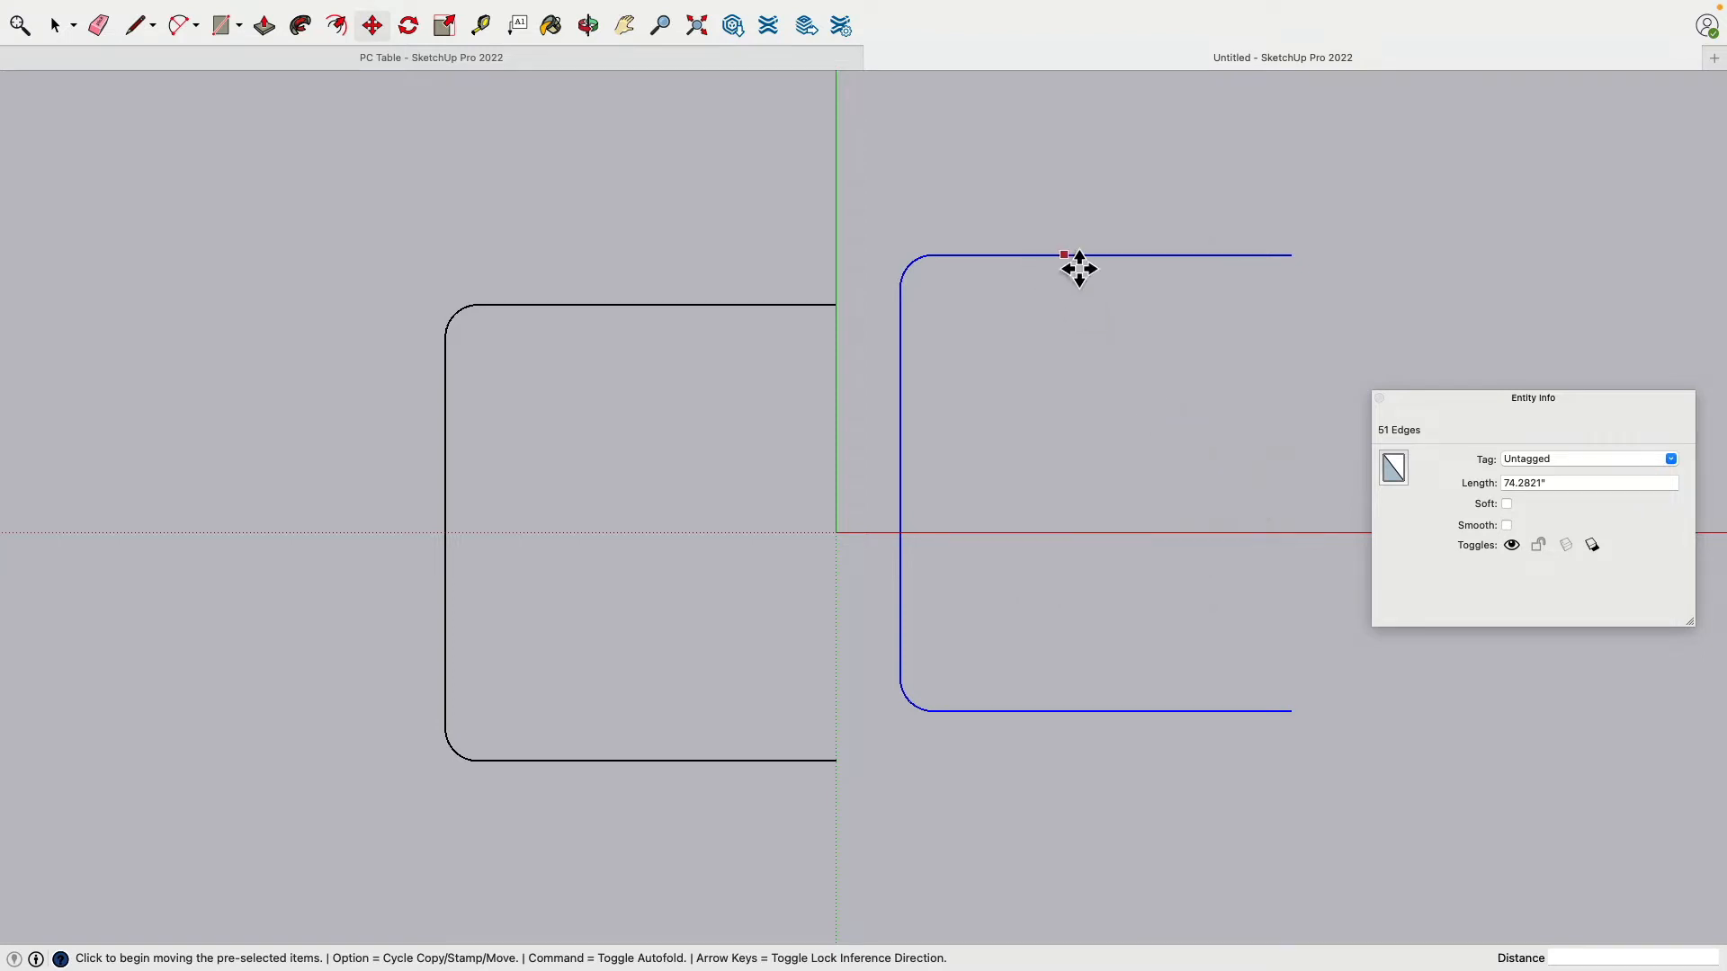
right_click(1065, 255)
mouse_move(1141, 464)
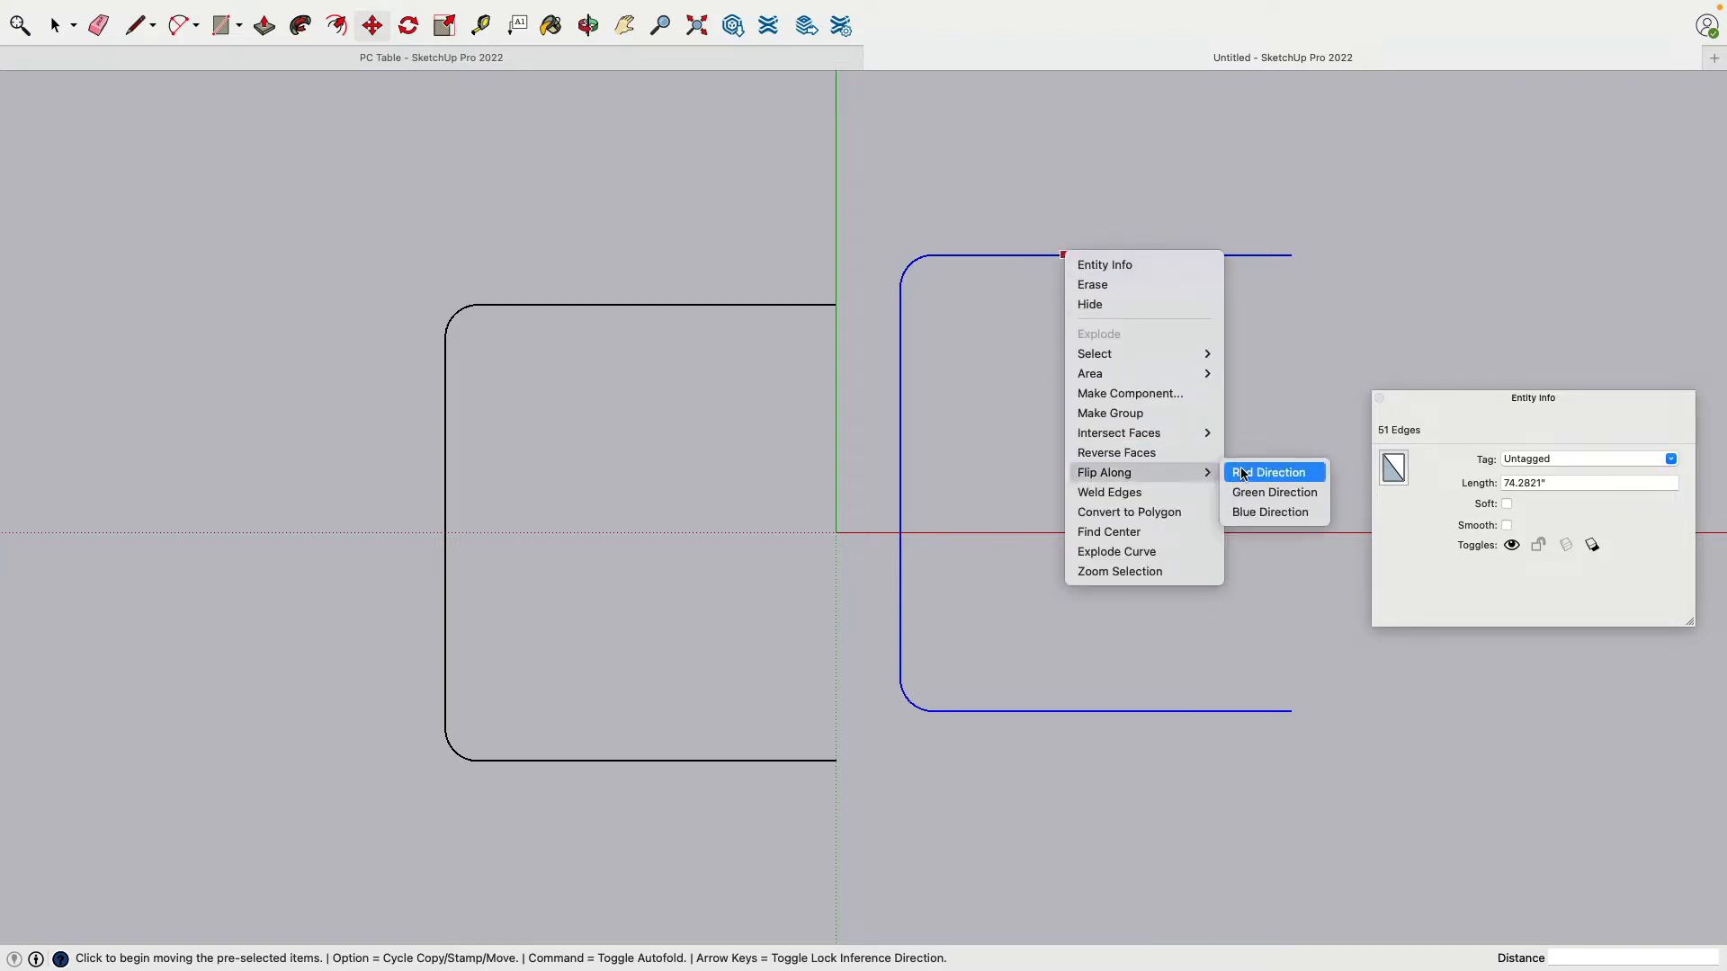
left_click(1243, 474)
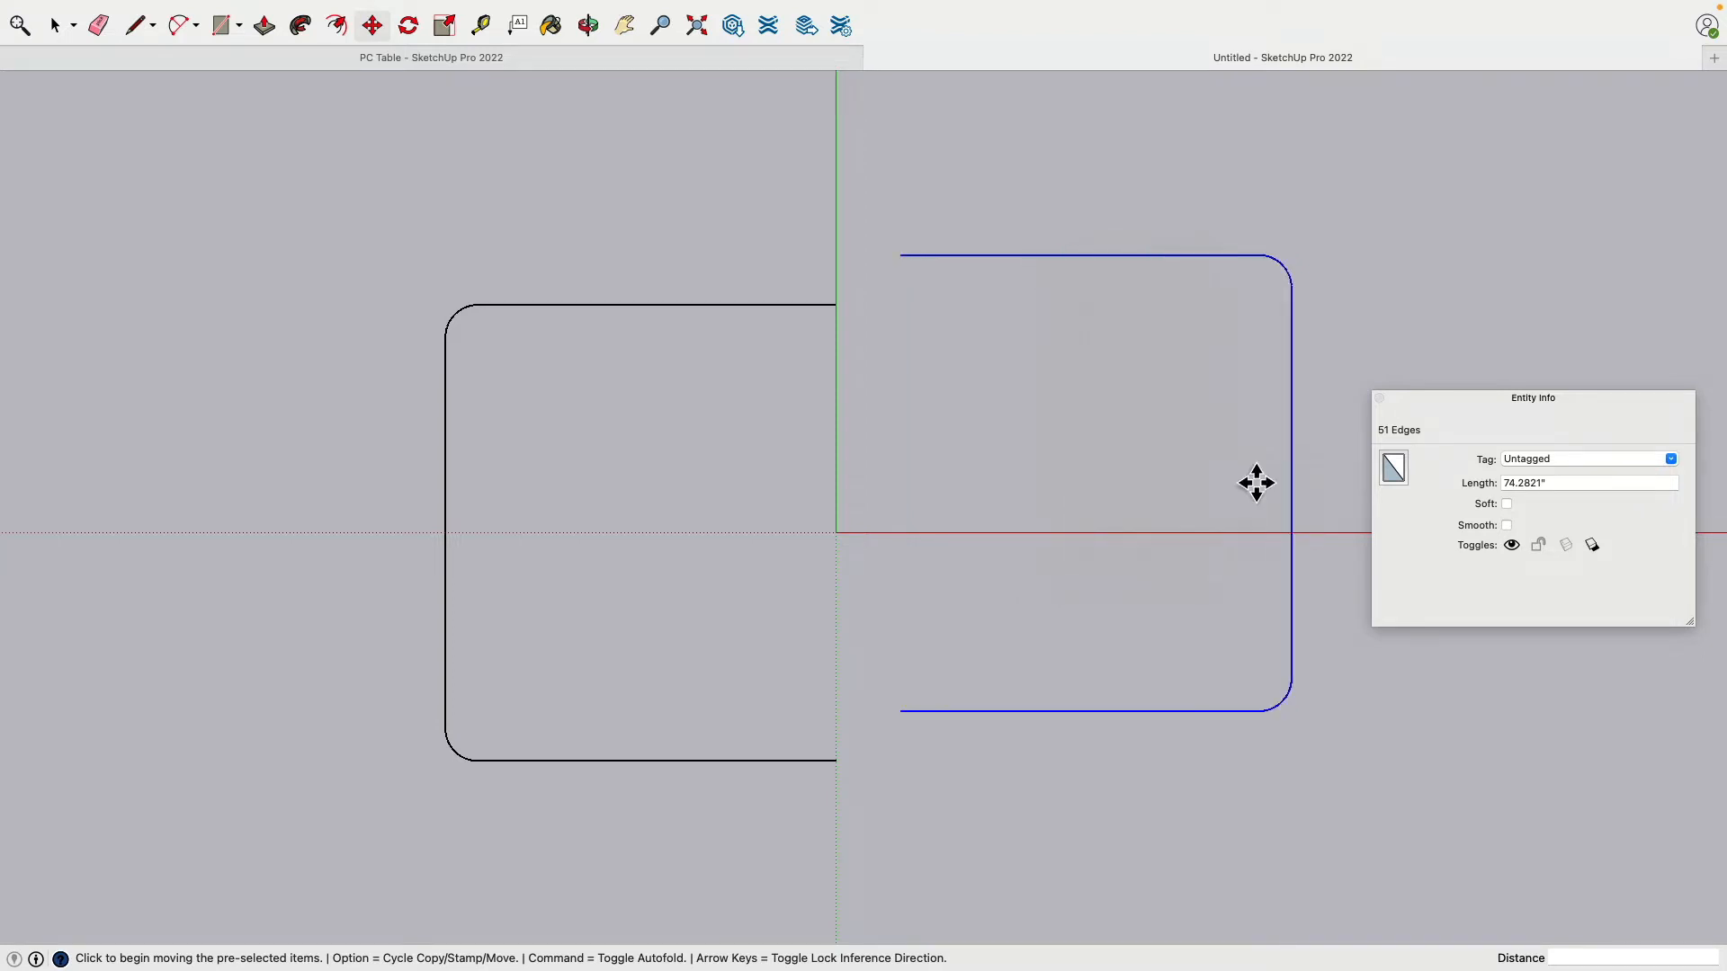
left_click(902, 257)
left_click(848, 318)
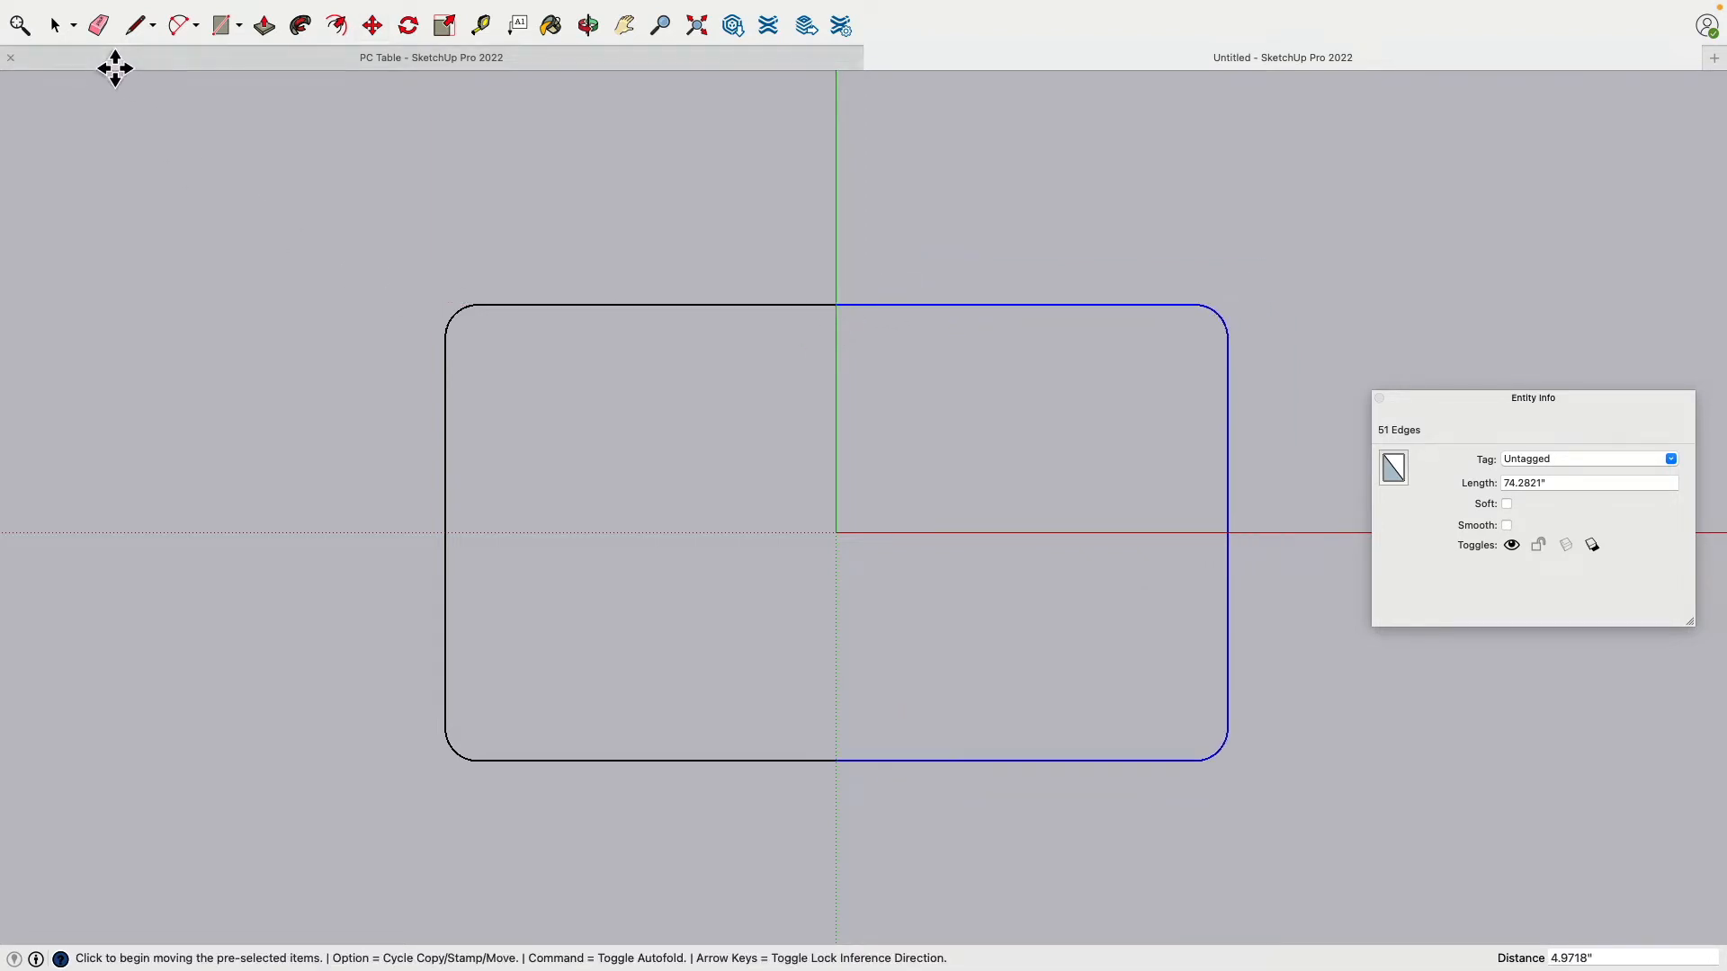
Step: Select the top straight edge, then clear the selection
left_click(58, 29)
left_click(504, 272)
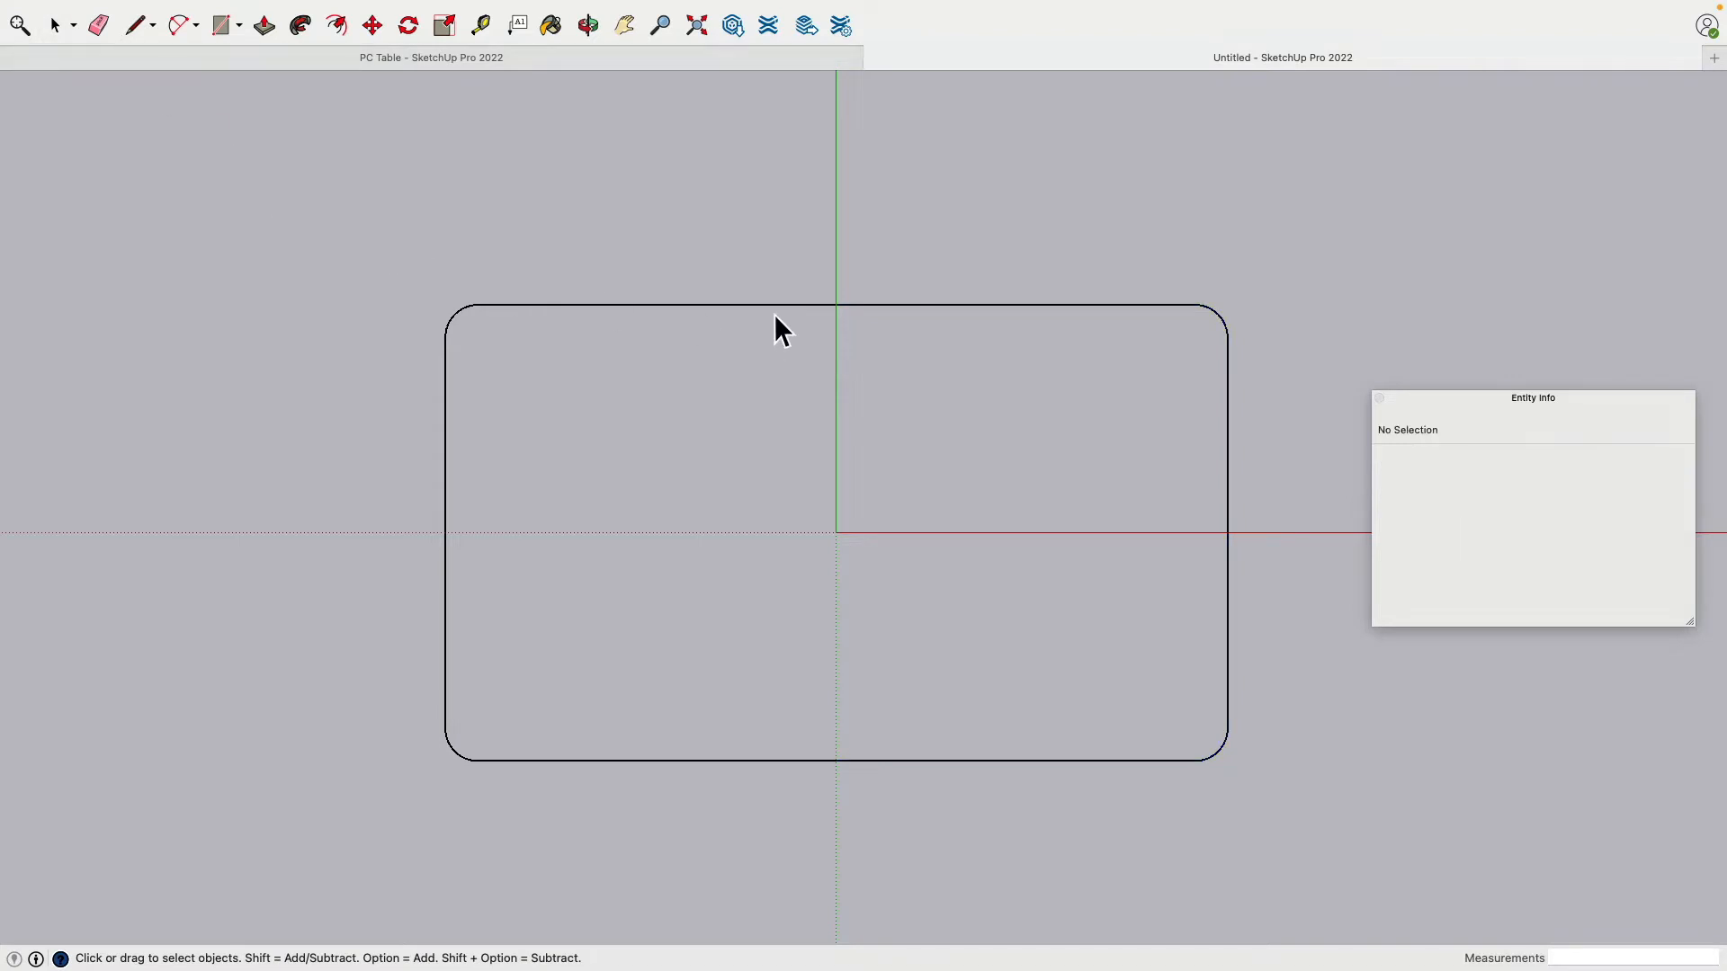
left_click(839, 308)
left_click(549, 195)
left_click(98, 25)
Step: Erase the old top and bottom edges and redraw them between the arc ends, closing the face
mouse_move(850, 310)
left_mouse_down()
mouse_move(916, 613)
mouse_move(827, 787)
mouse_move(870, 779)
left_mouse_up()
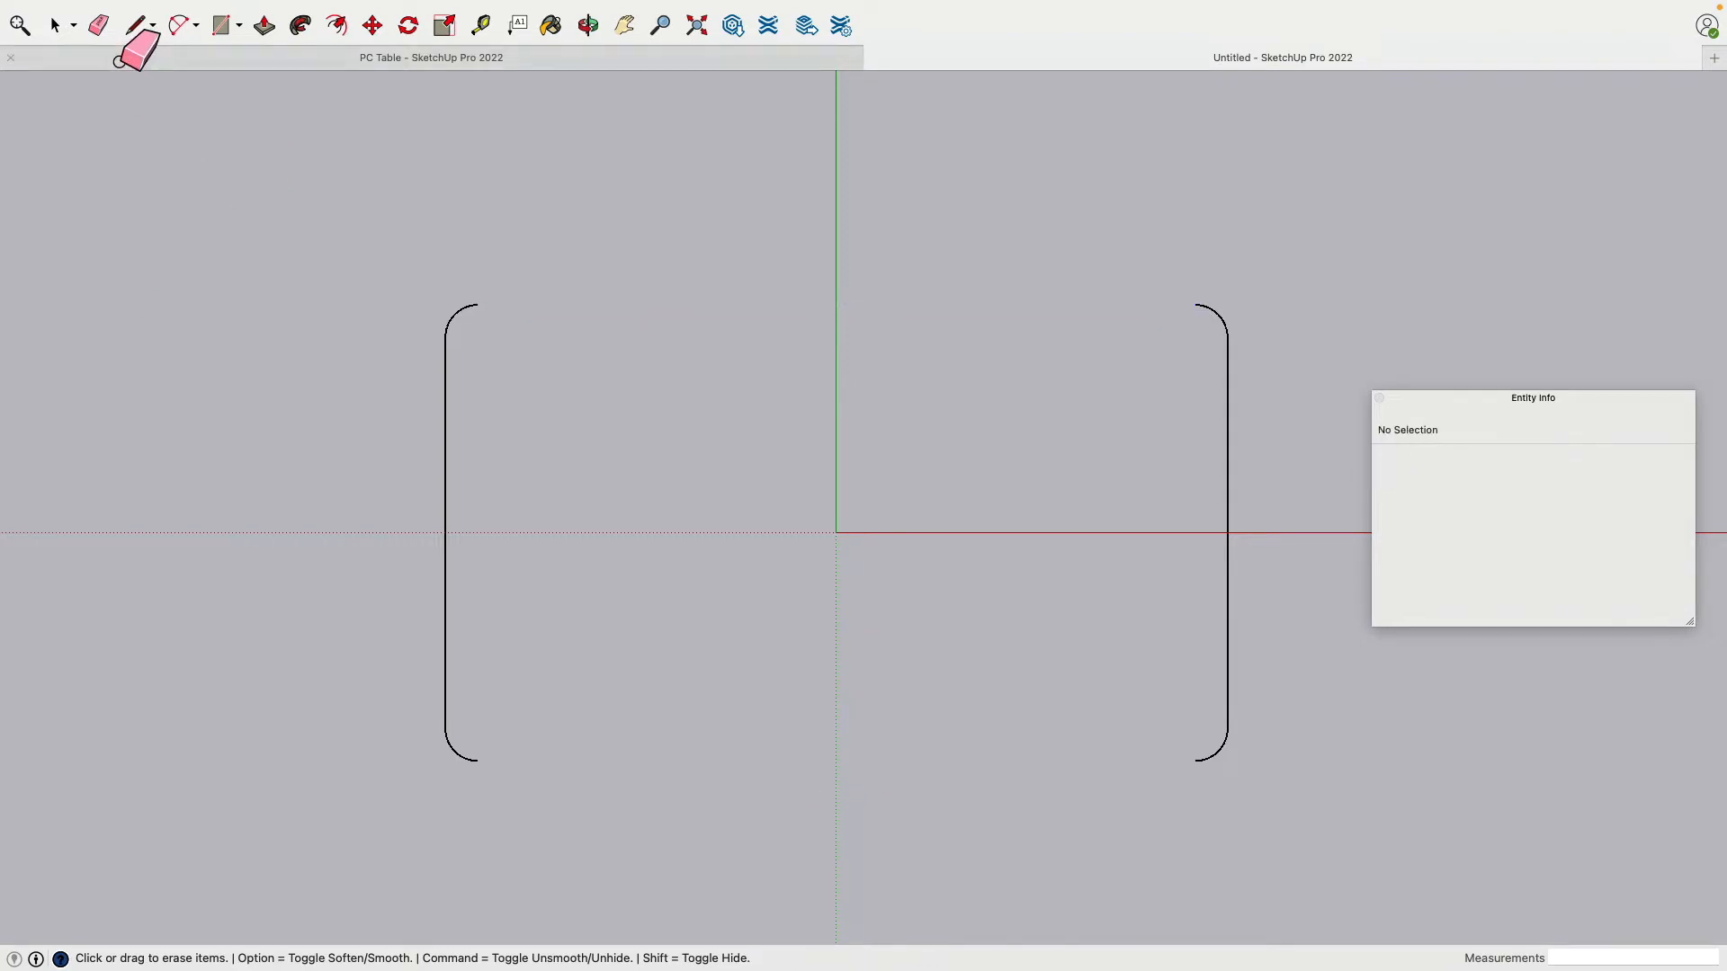
left_click(135, 27)
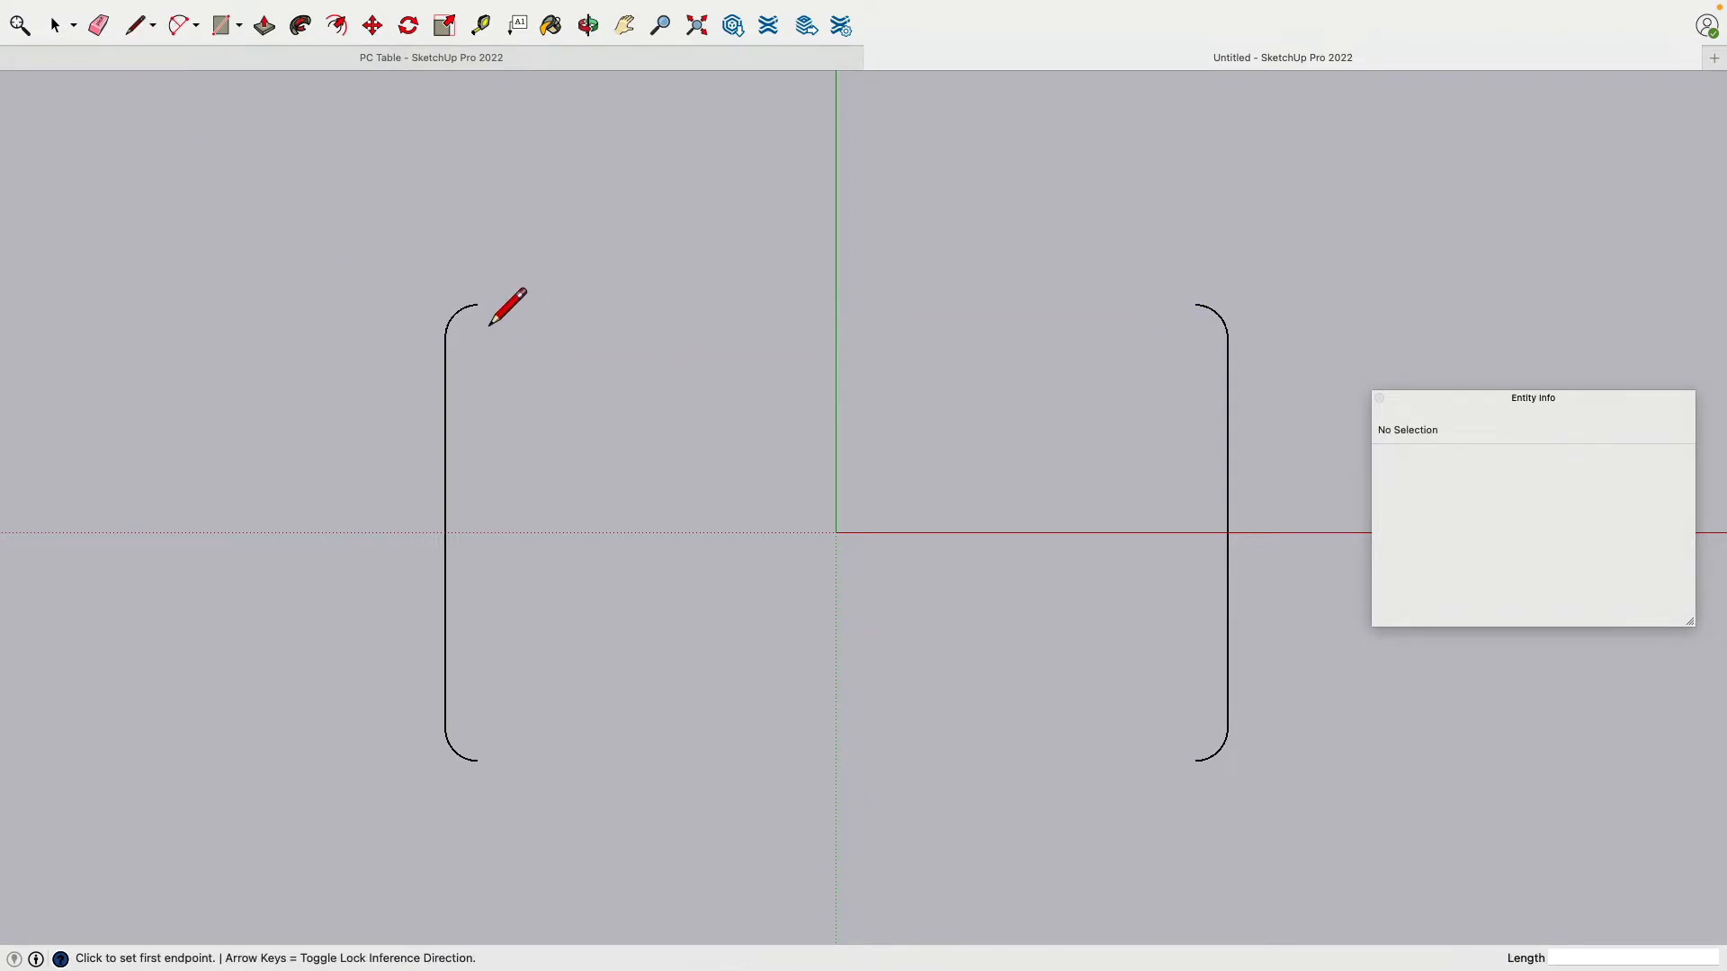
left_click(477, 304)
left_click(1194, 305)
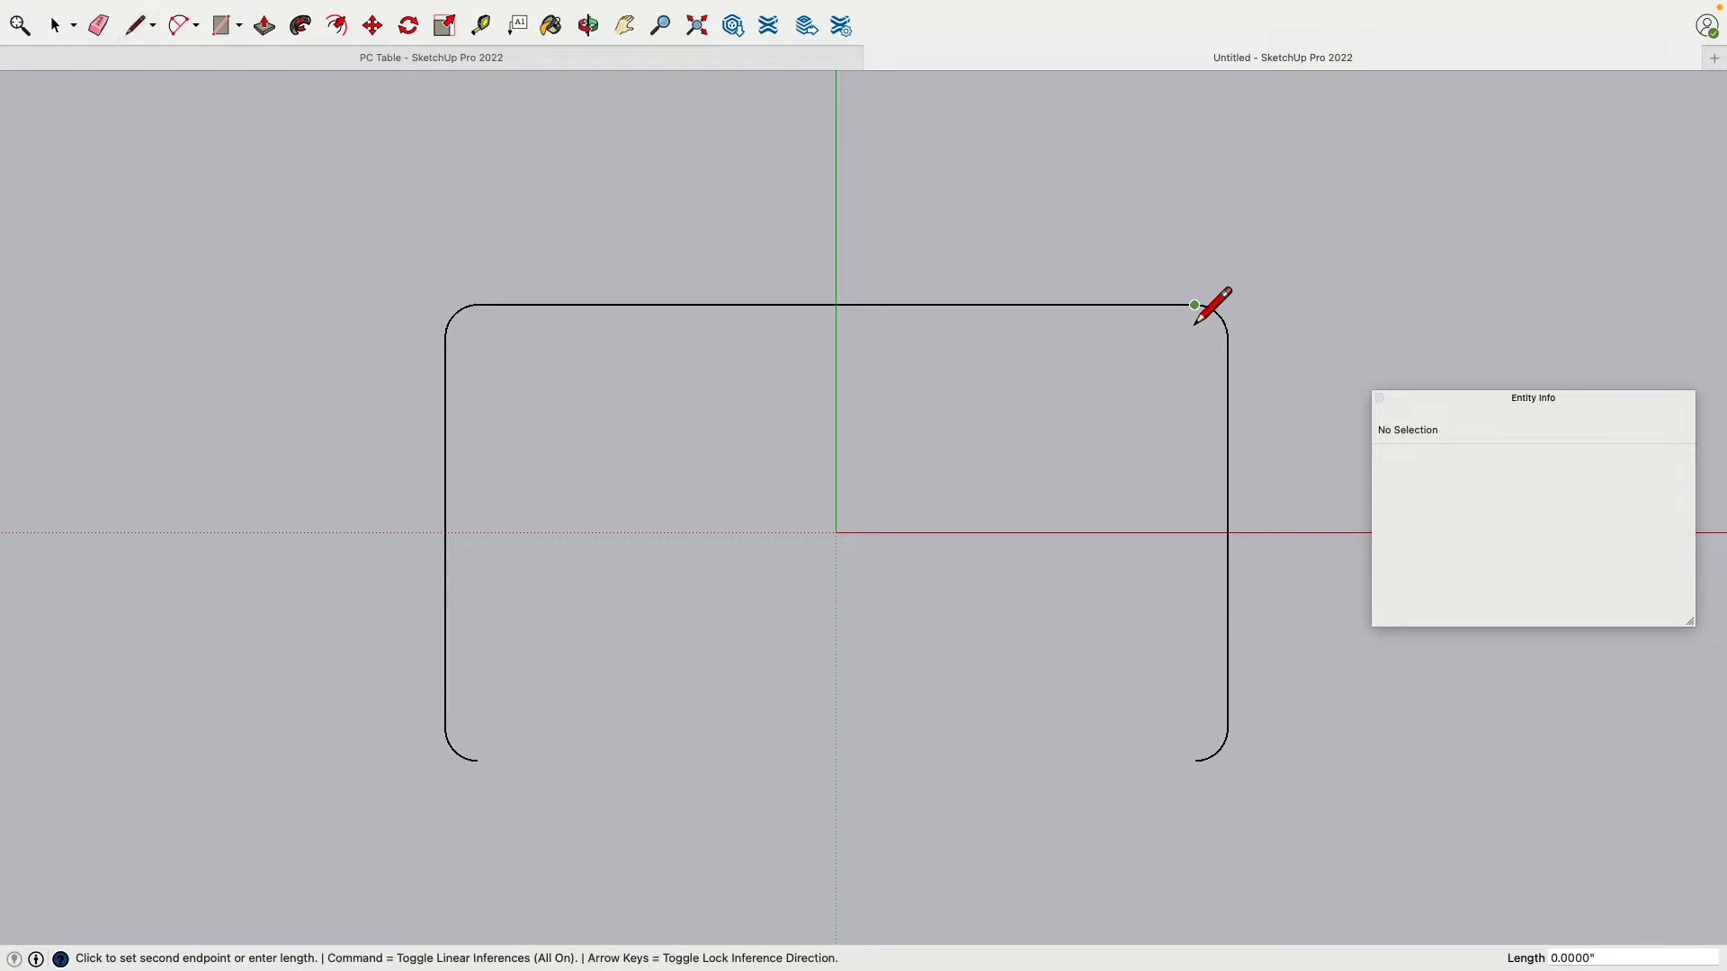
key("Escape")
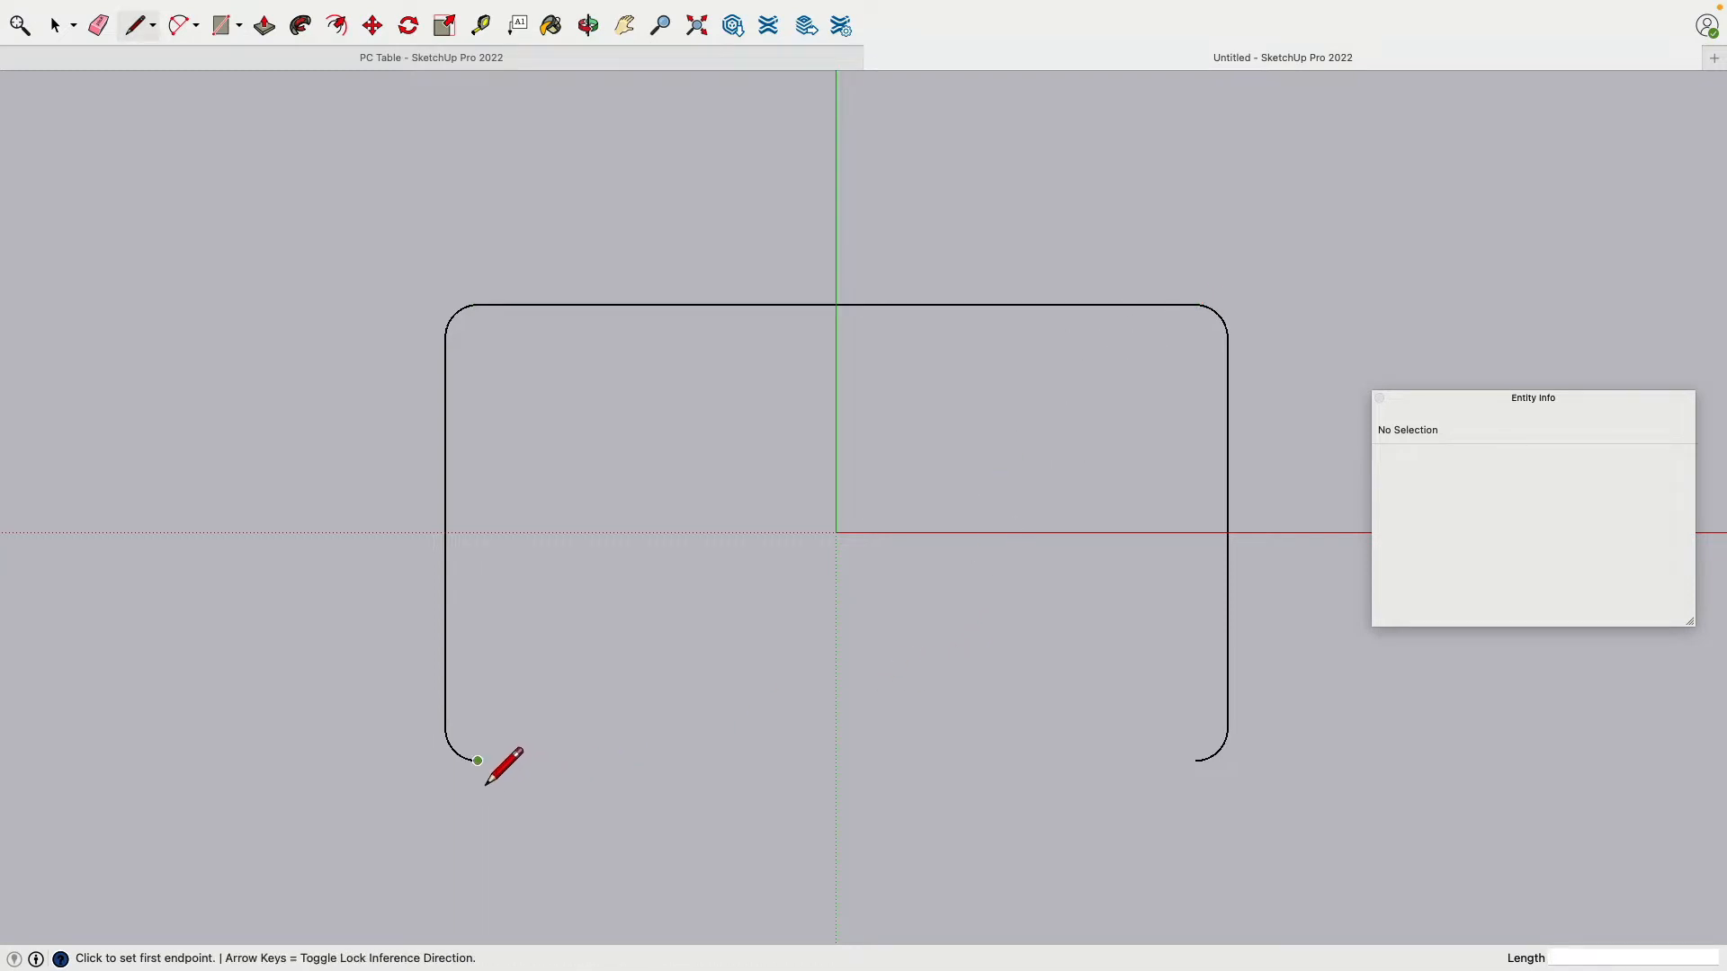
left_click(477, 760)
left_click(1195, 760)
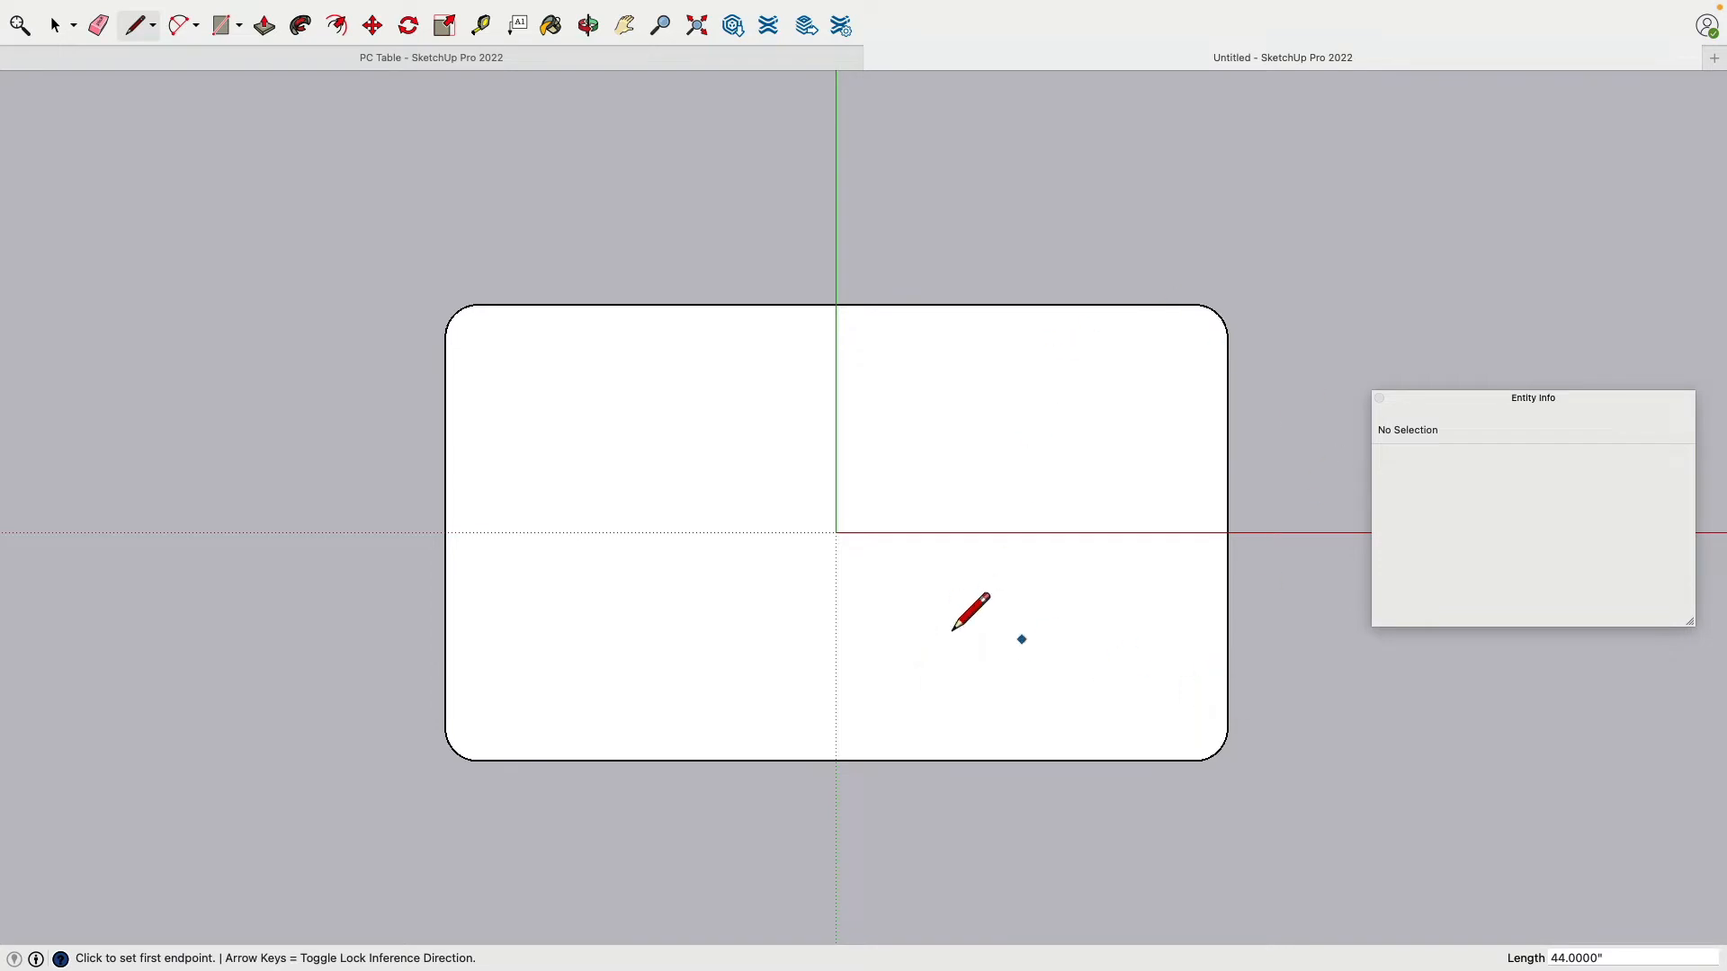
Step: Push/Pull the rounded-rectangle face up 0.75 inches and orbit to view the slab
mouse_move(864, 655)
middle_mouse_down()
mouse_move(1161, 258)
mouse_move(888, 459)
mouse_move(1075, 297)
middle_mouse_up()
middle_click_drag(680, 399, 1064, 418)
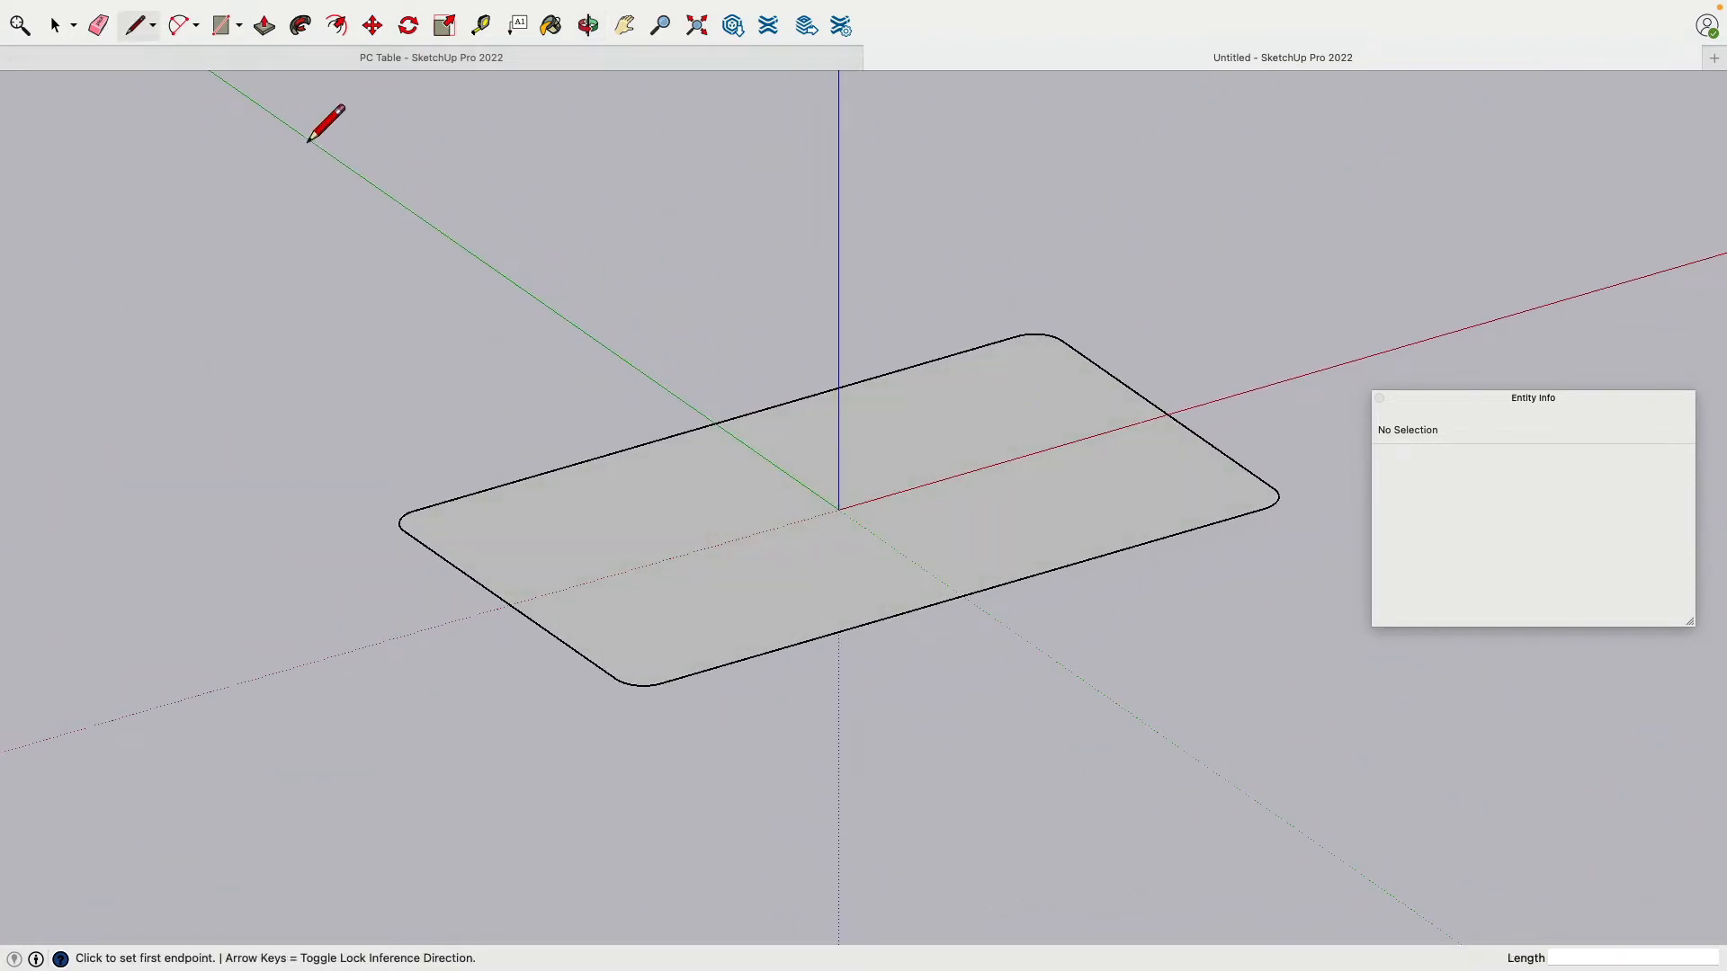
left_click(262, 43)
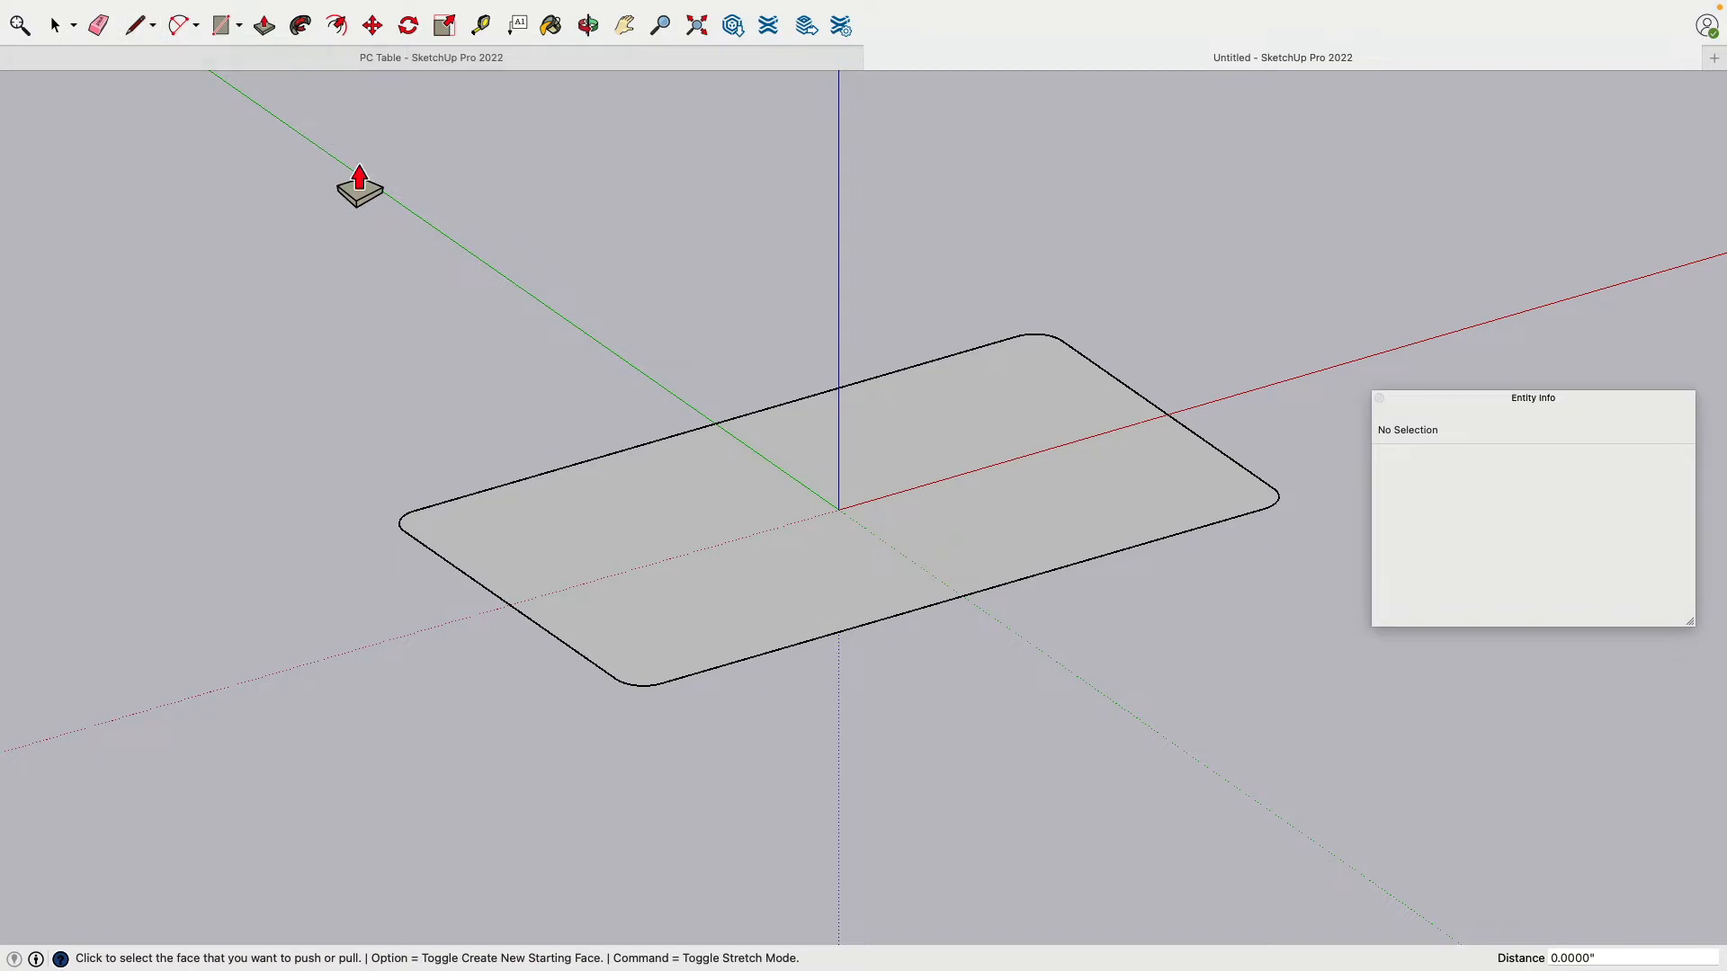
left_click(650, 538)
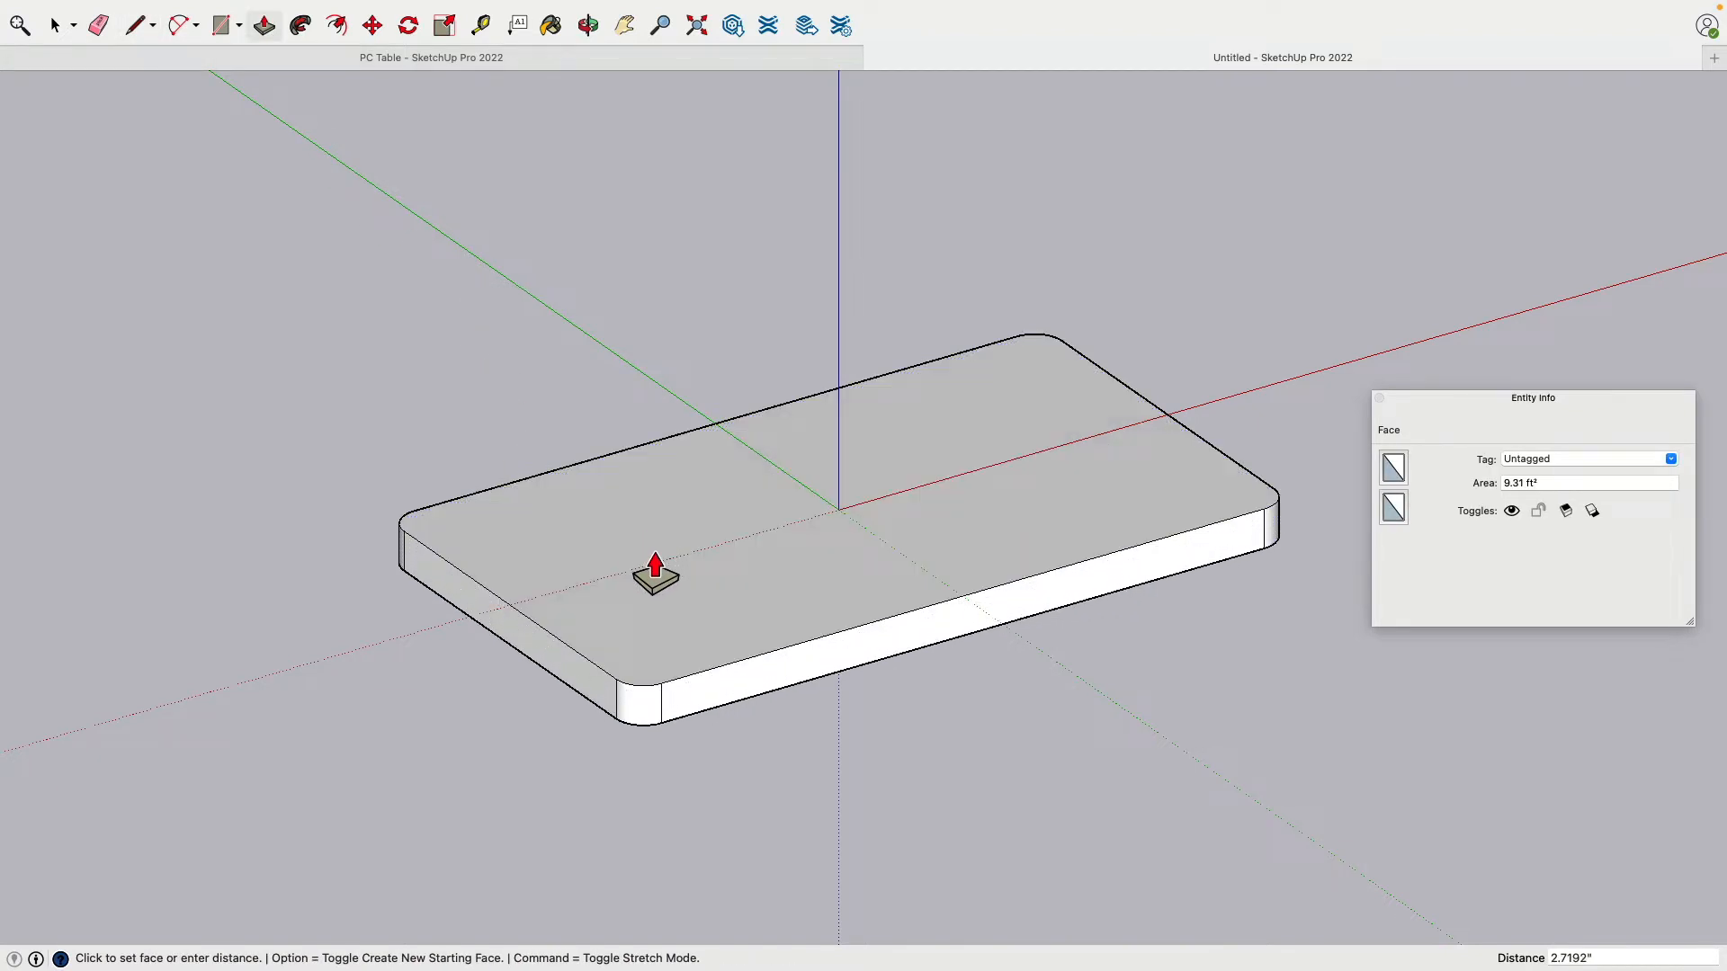
type(".75")
key("Return")
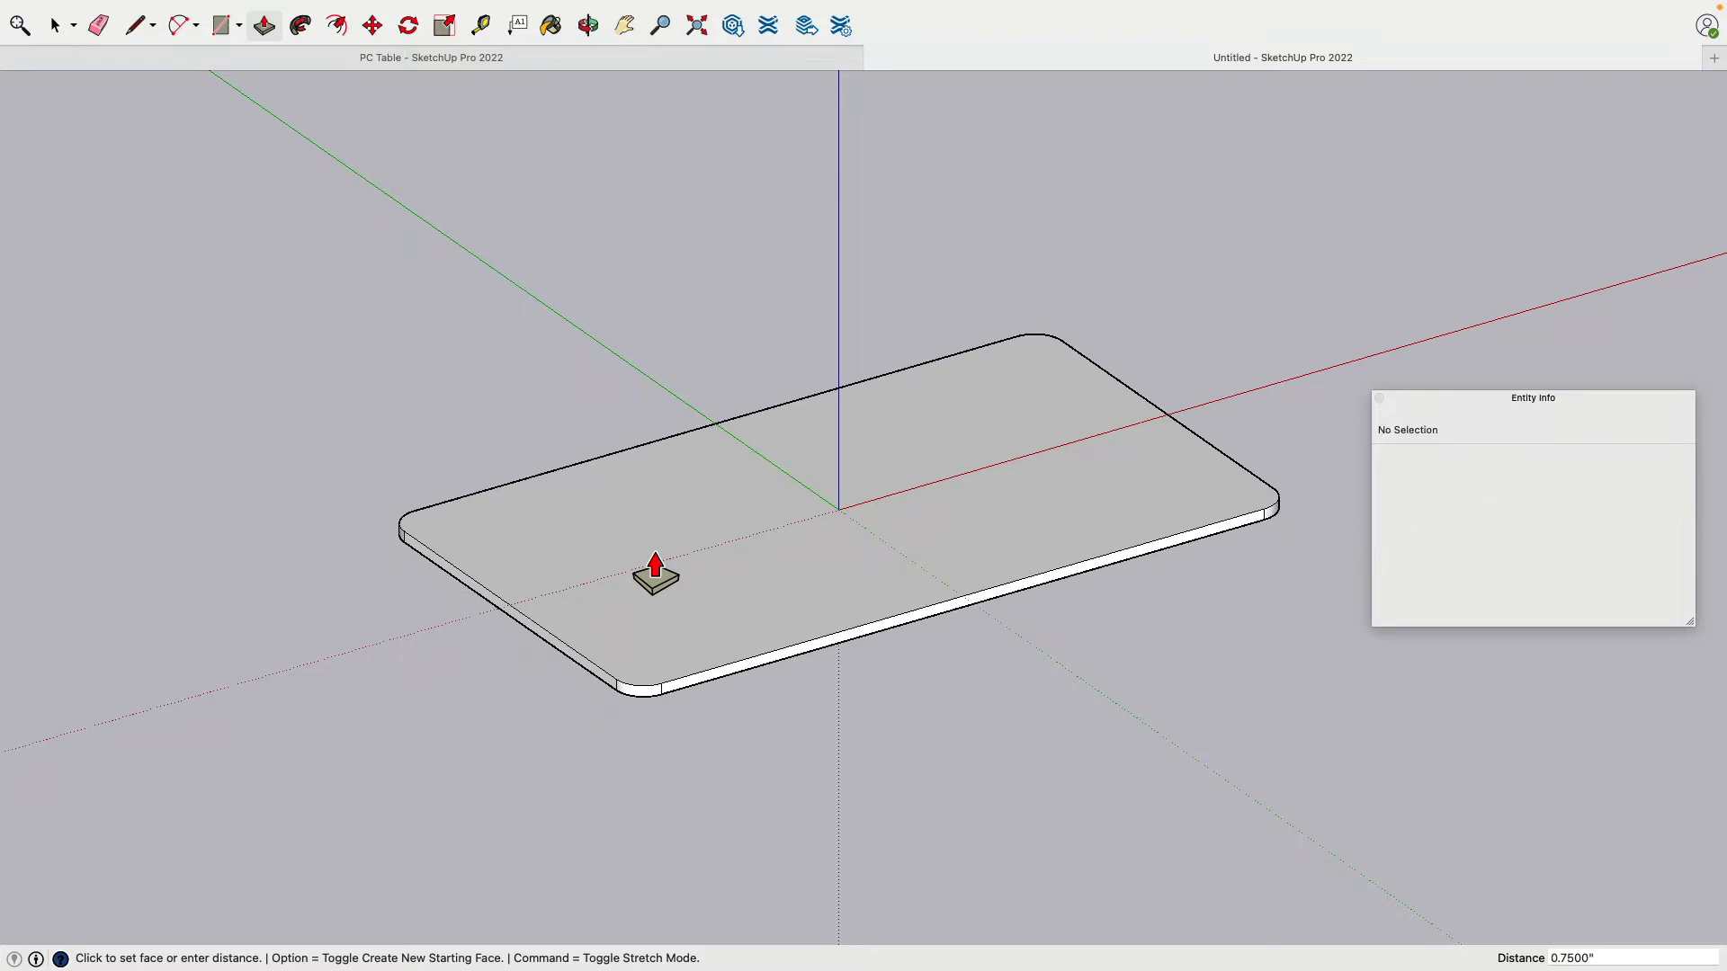
middle_click_drag(1006, 849, 892, 686)
left_click_drag(642, 349, 771, 647)
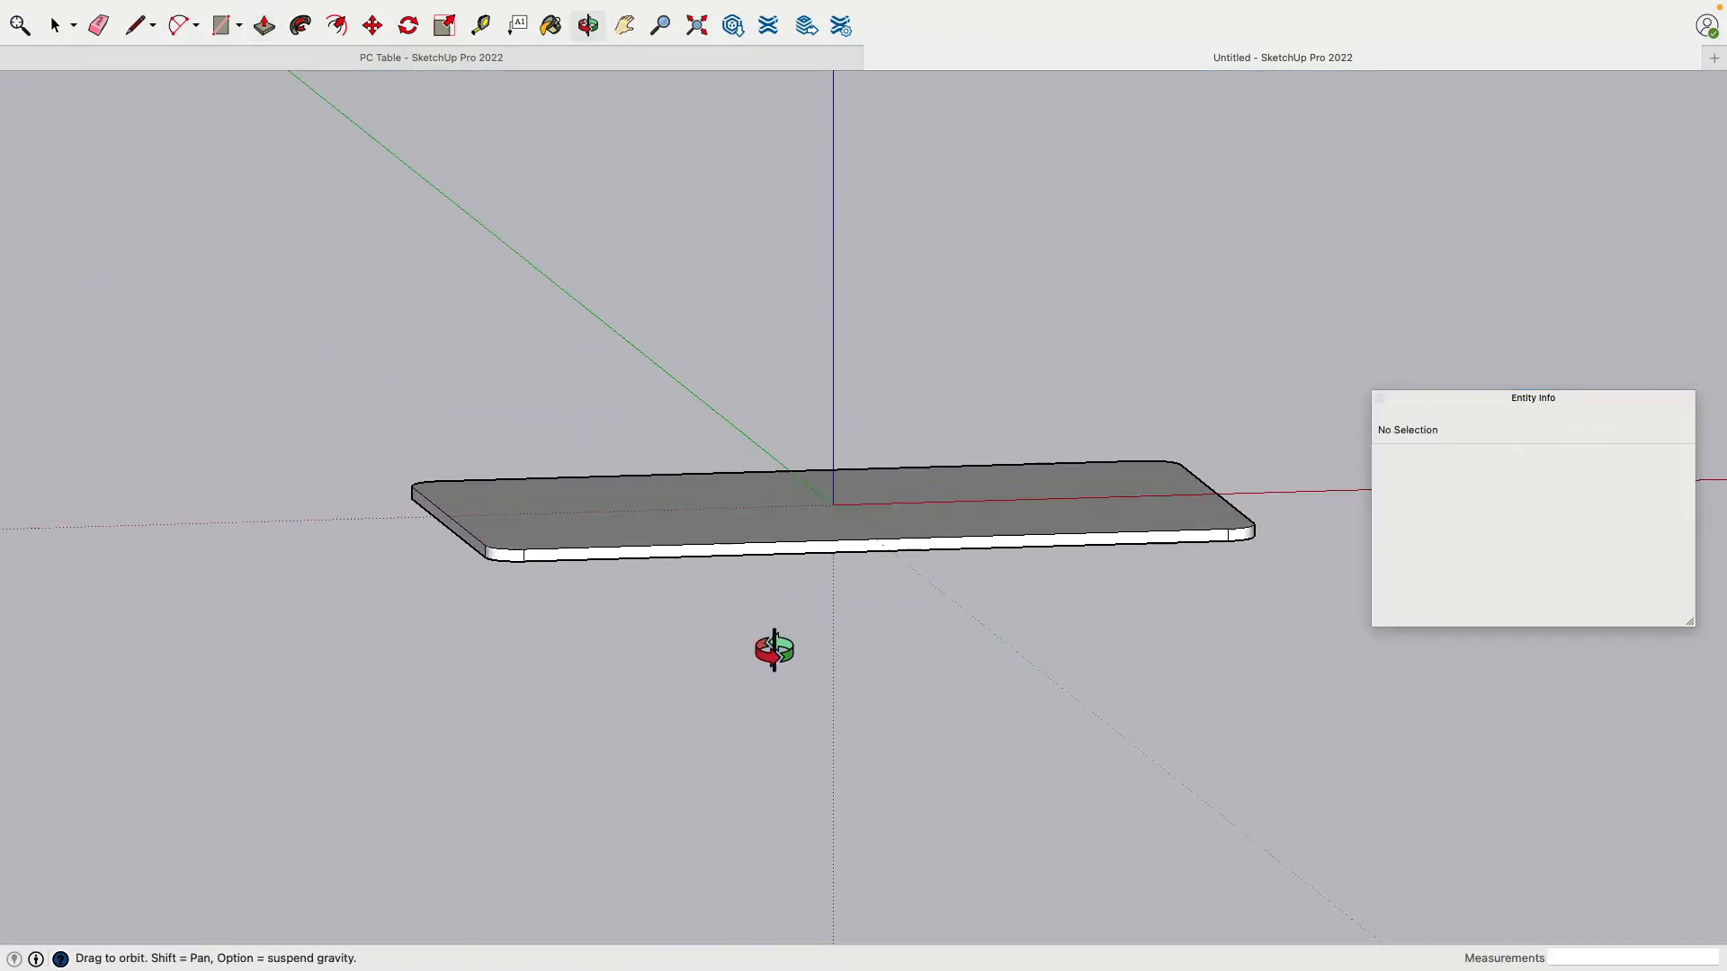
key("p")
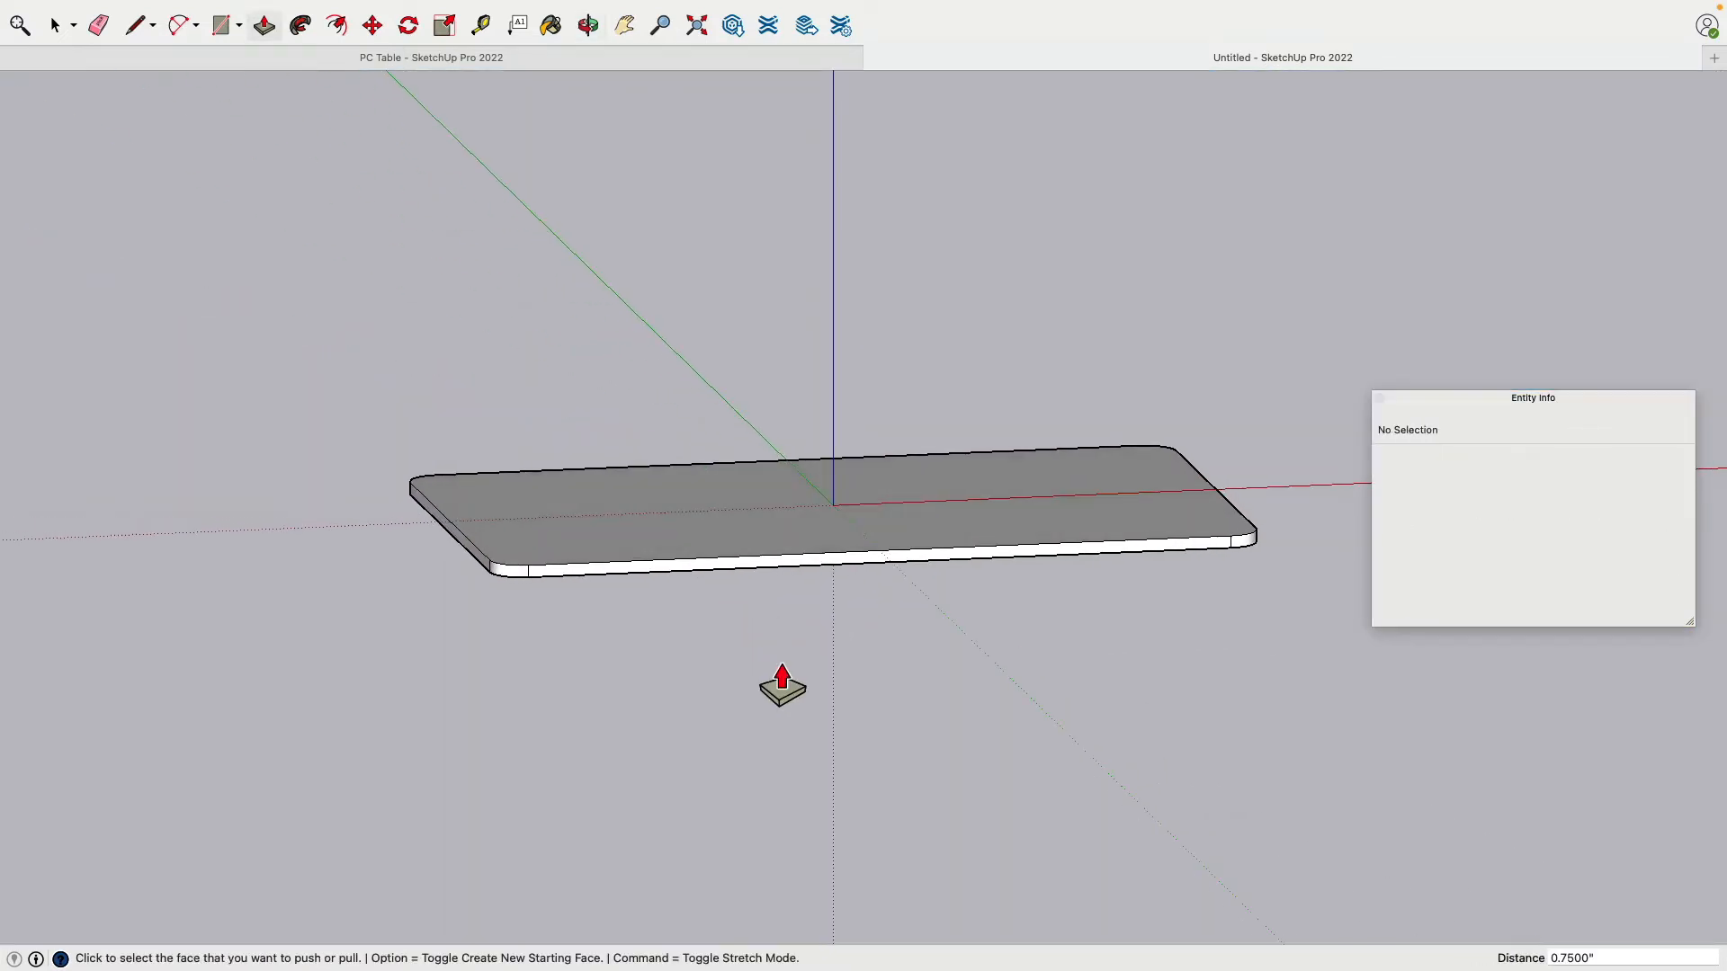
left_click(57, 27)
Step: Select the whole tabletop and move it 29 inches up the blue axis
left_click_drag(192, 137, 1342, 667)
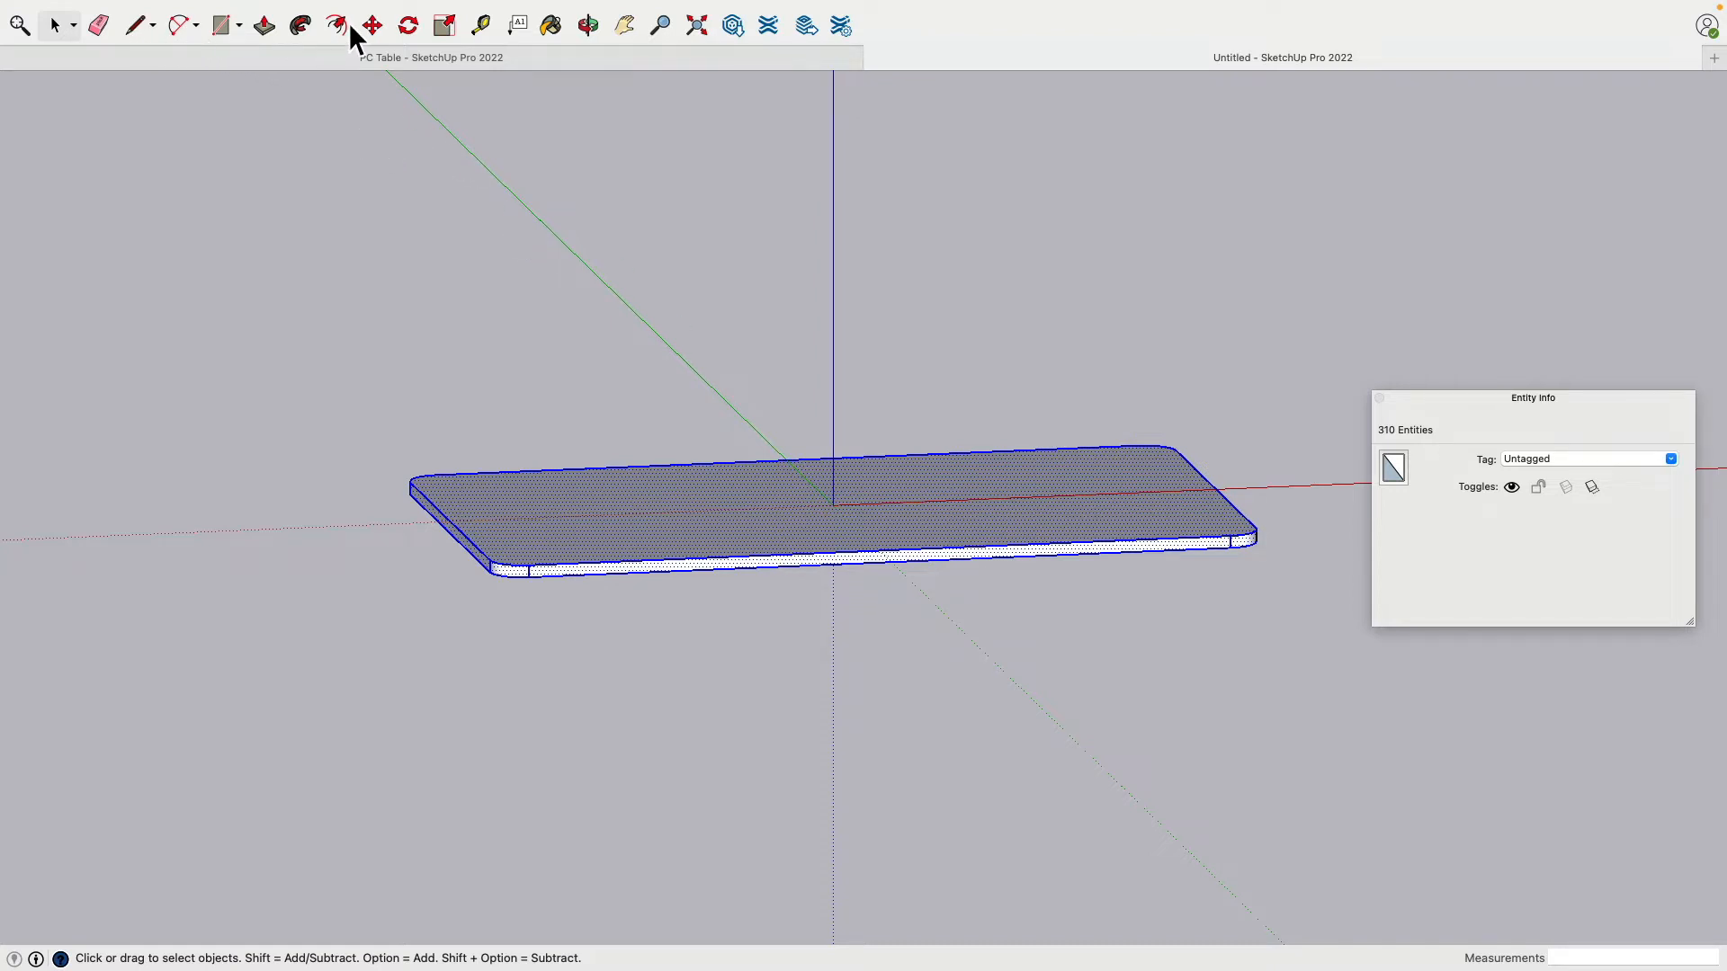
left_click(374, 26)
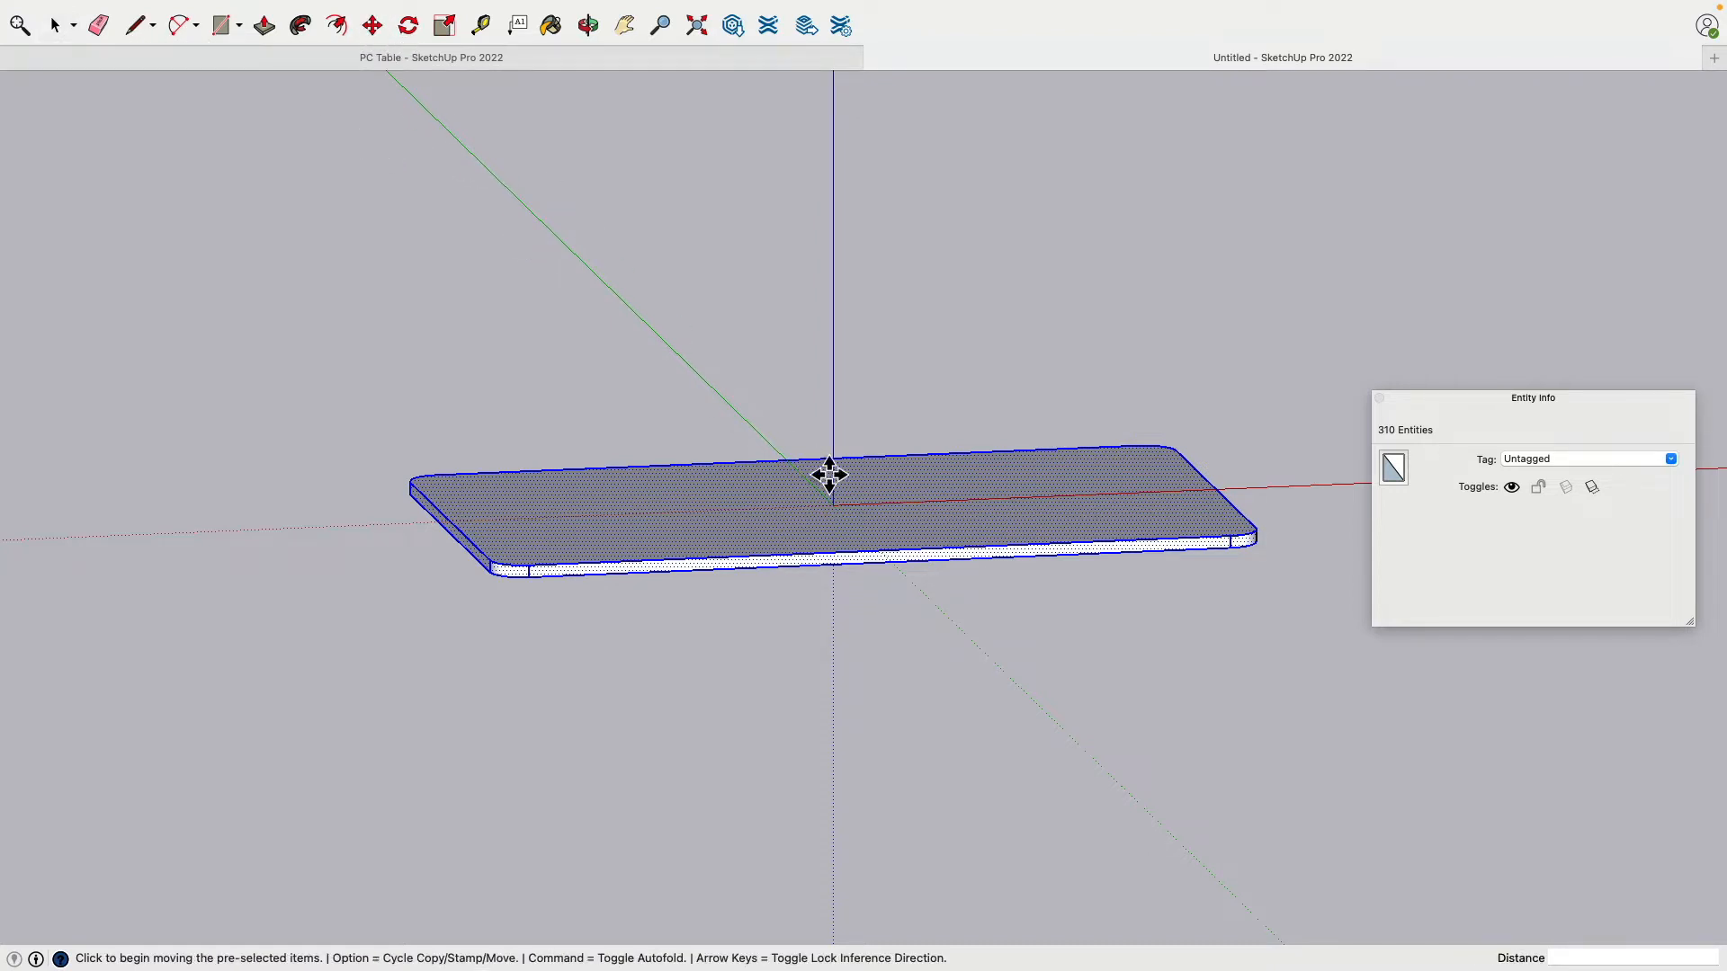
left_click(850, 518)
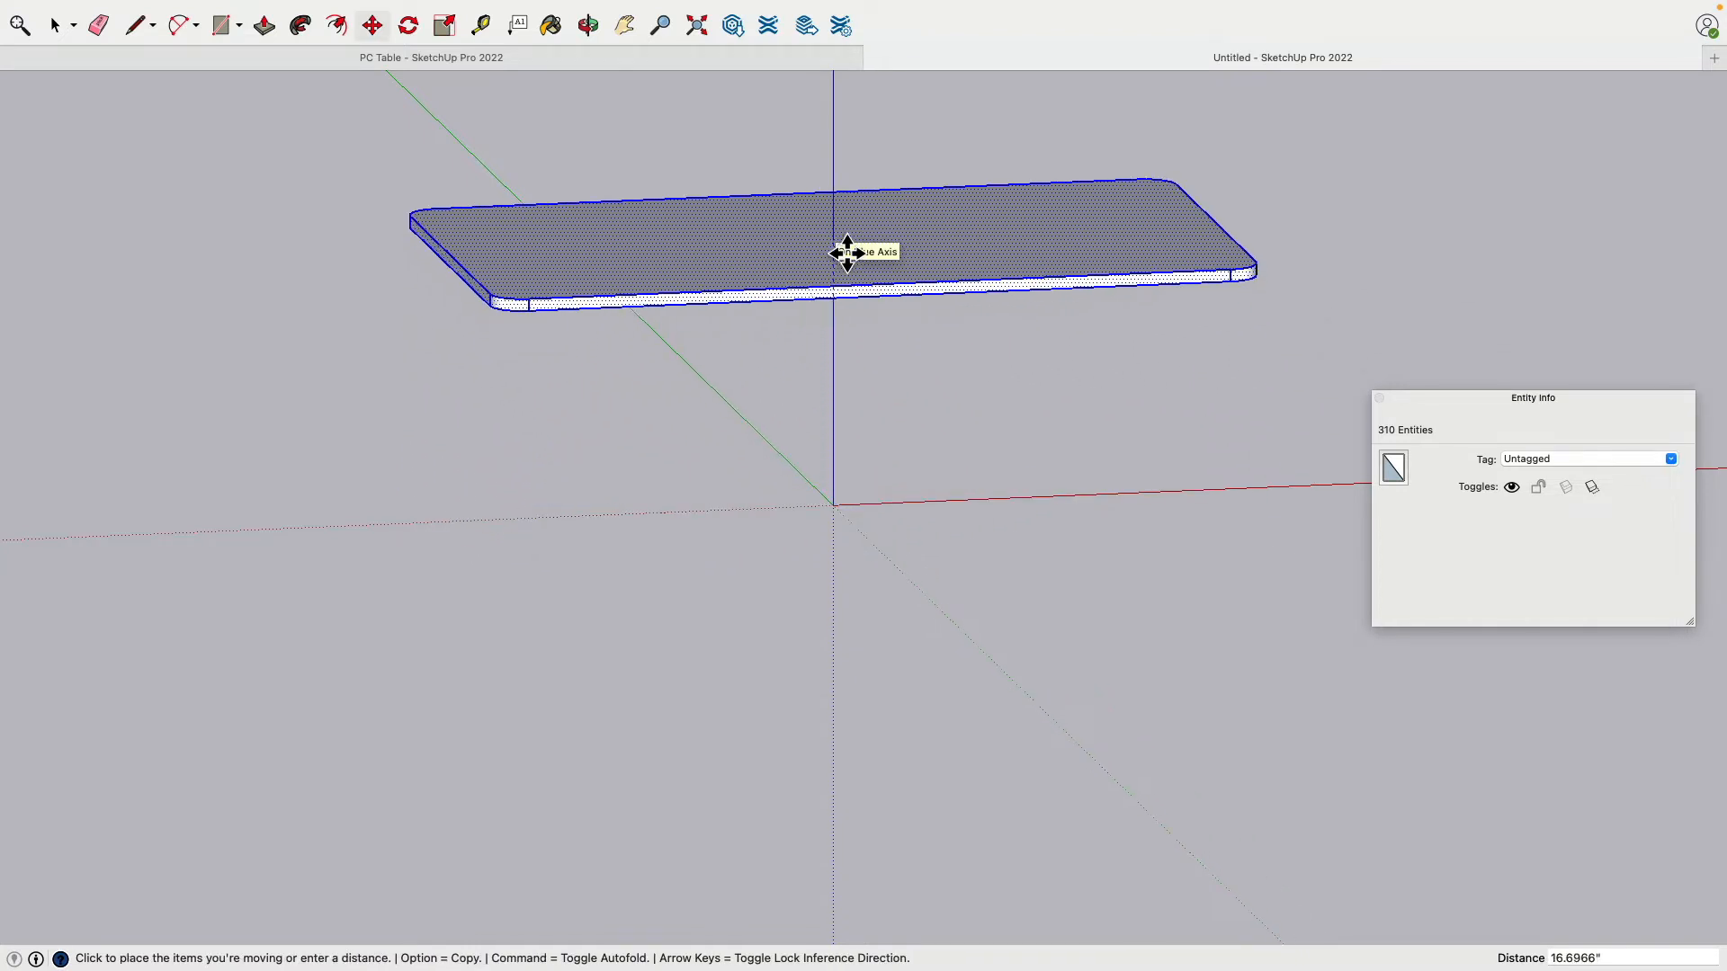
type("29")
key("Return")
middle_click_drag(846, 256, 642, 325, "shift")
left_click(57, 28)
left_click(256, 364)
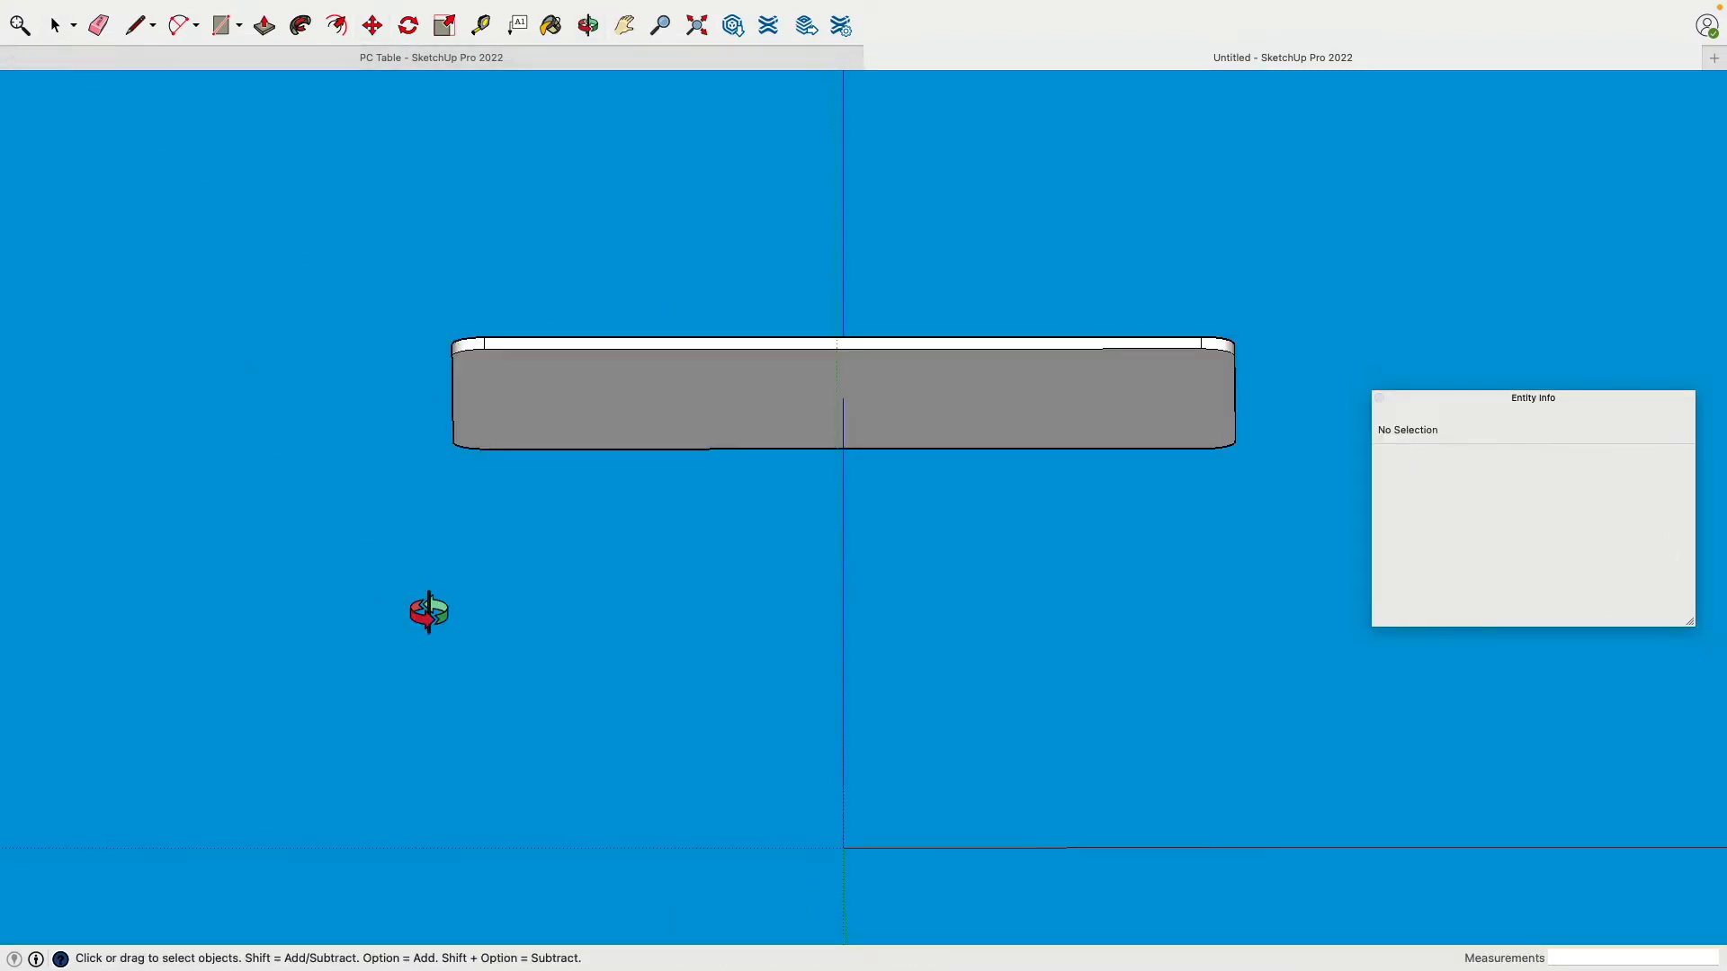
Step: Select the tabletop's bottom face with its edges and delete them
middle_click_drag(428, 612, 682, 340)
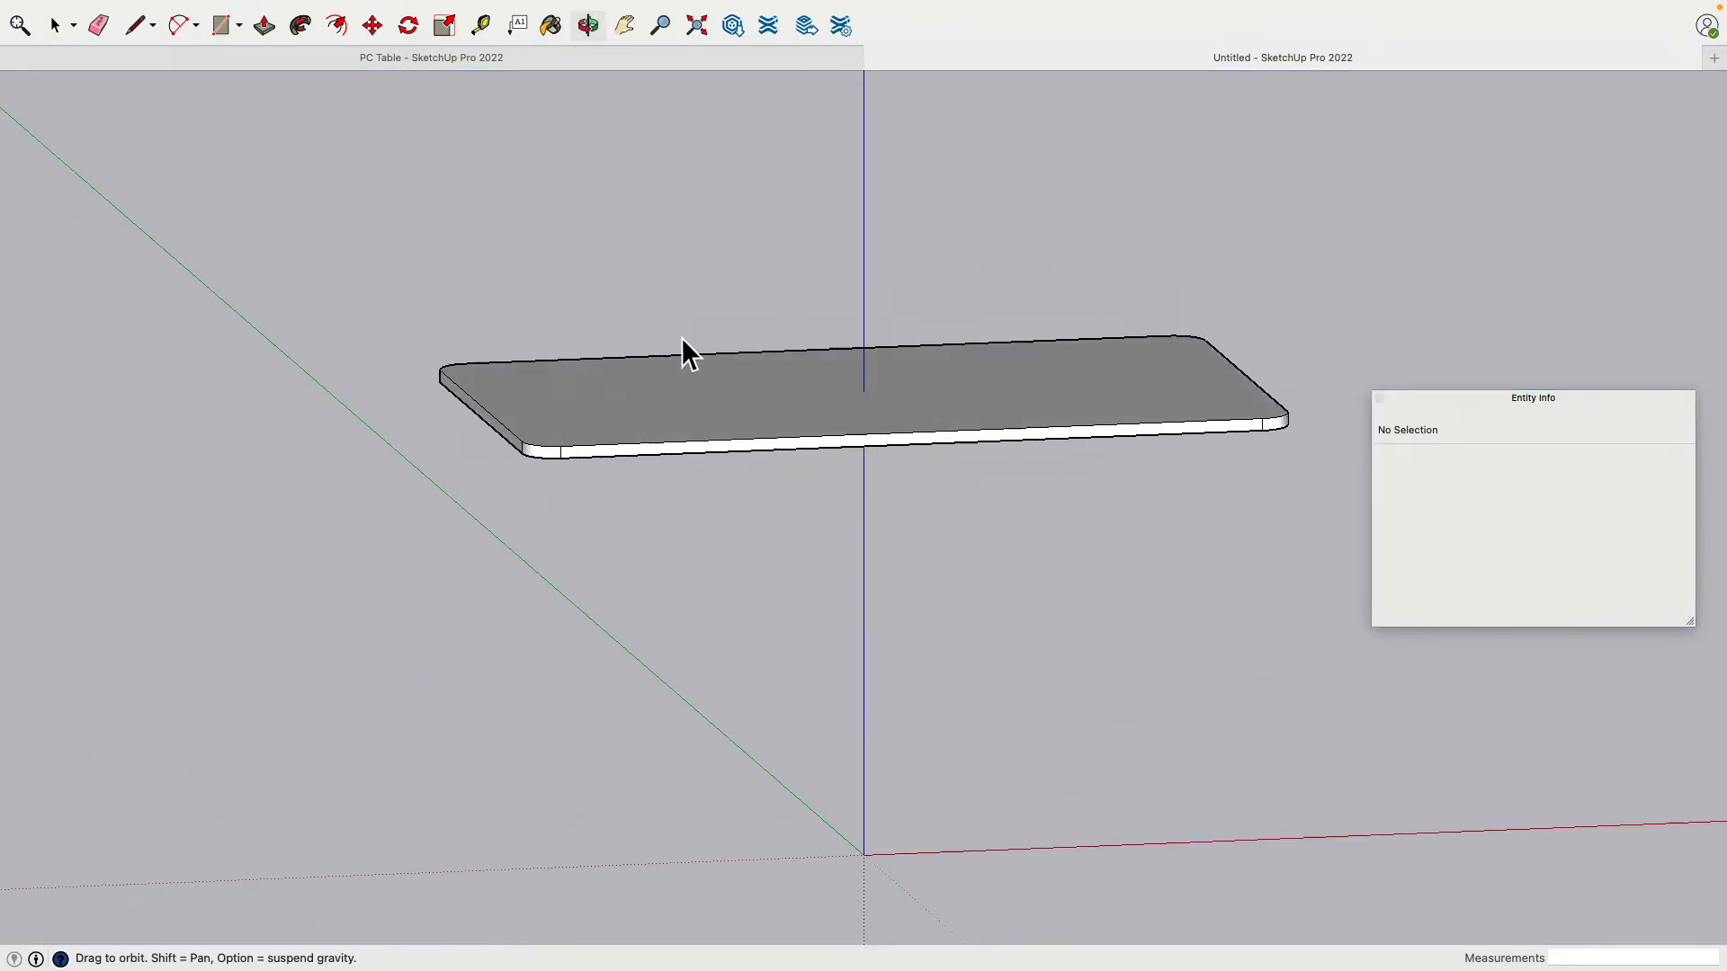
middle_click_drag(855, 395, 609, 396)
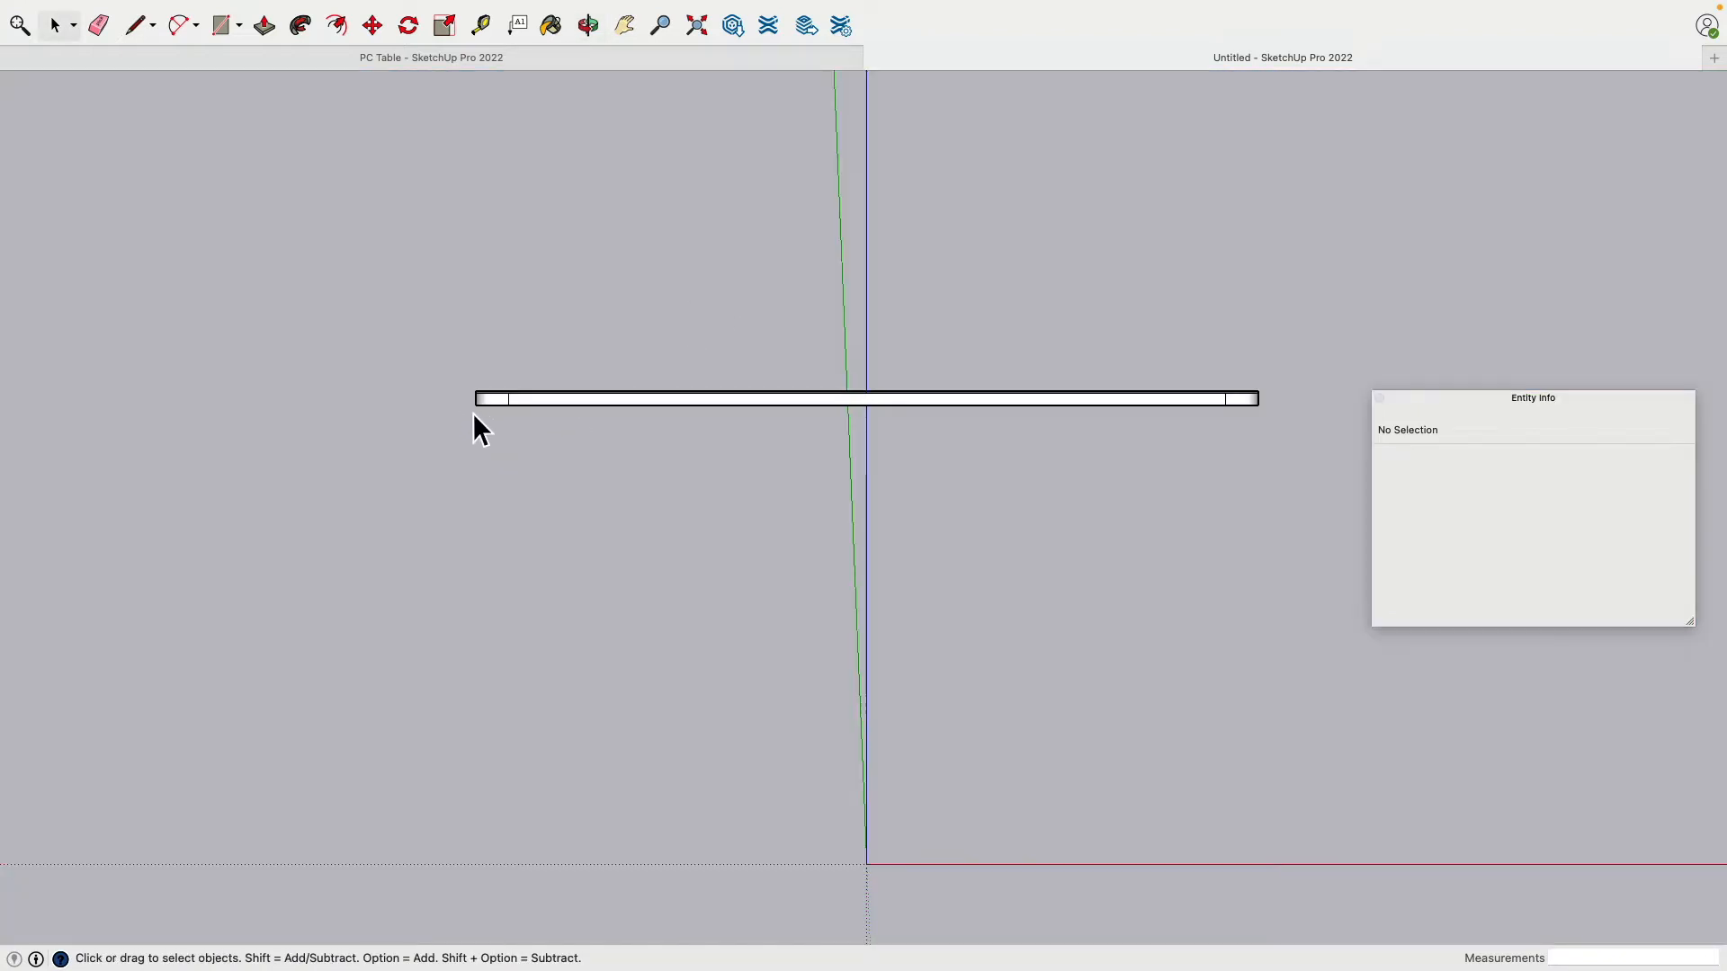
middle_click_drag(515, 421, 576, 394)
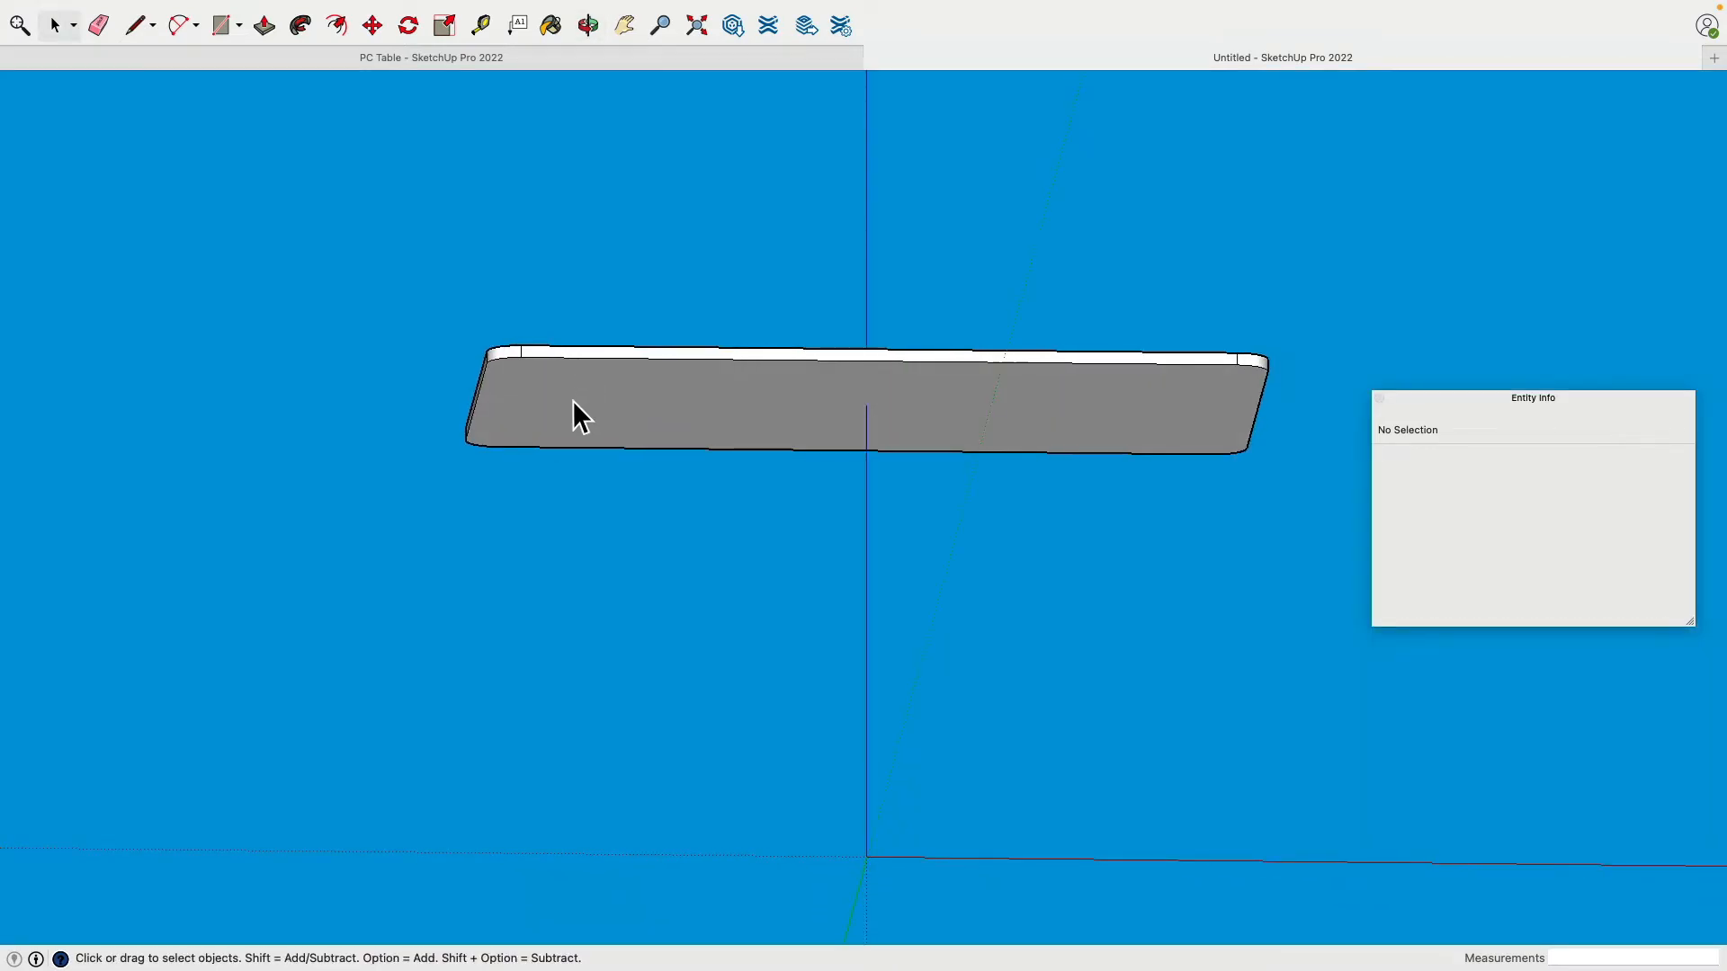
left_click(573, 401)
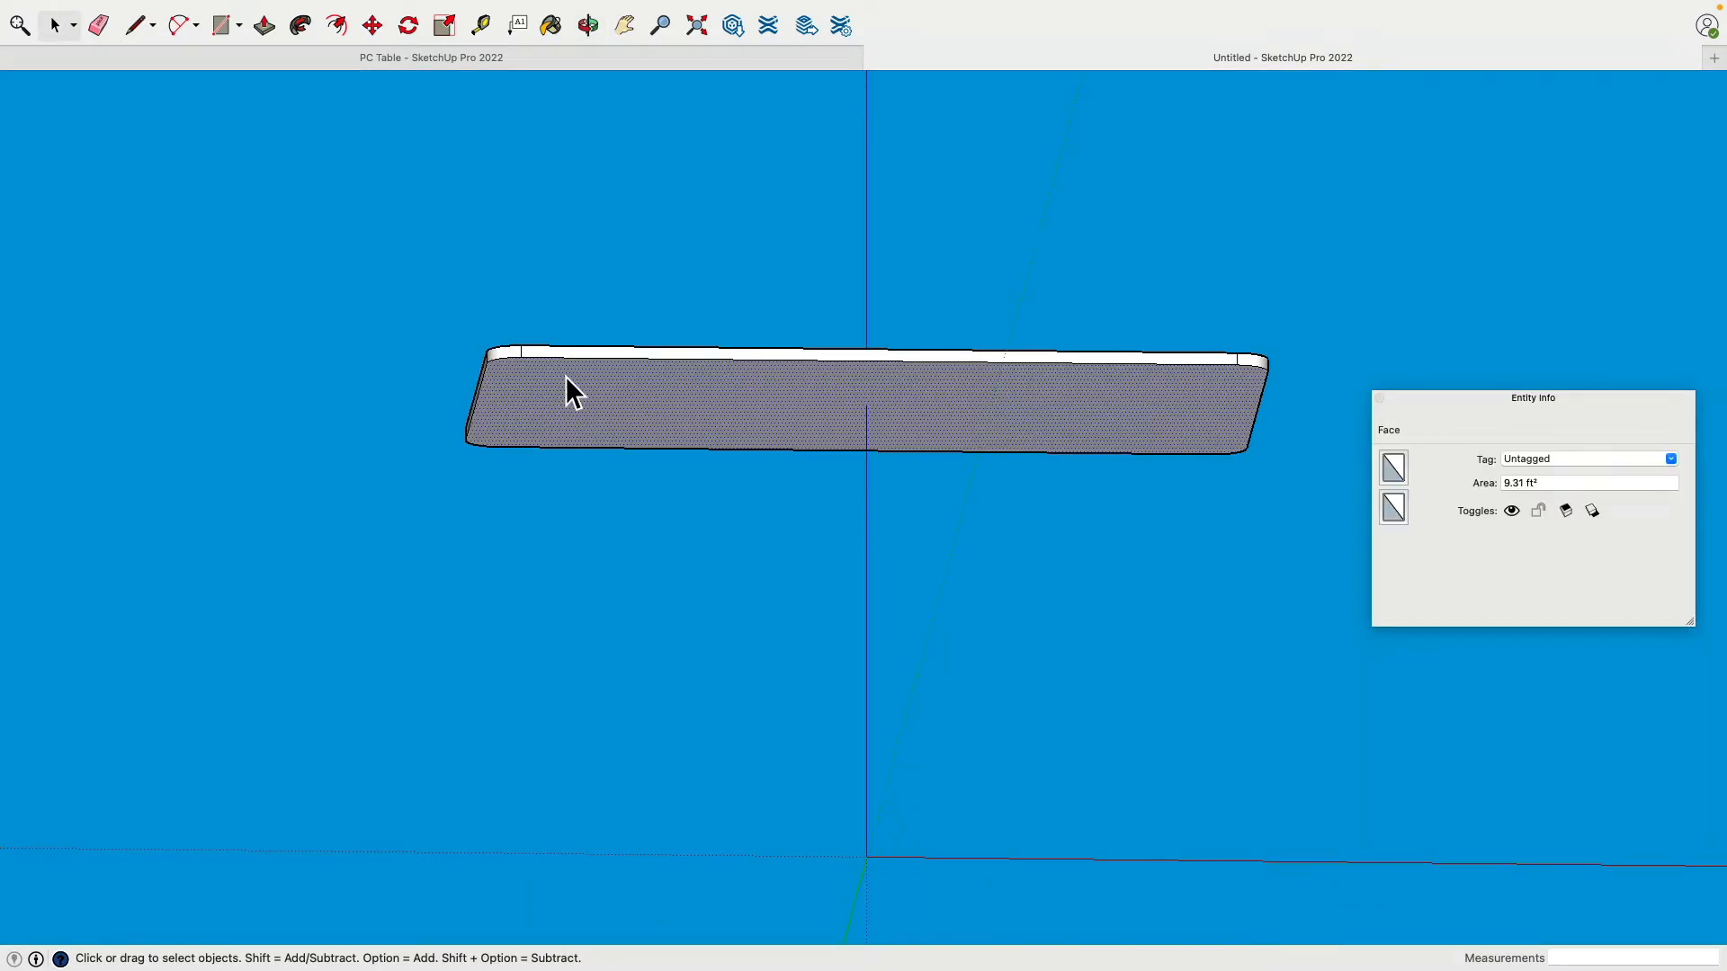
double_click(557, 415)
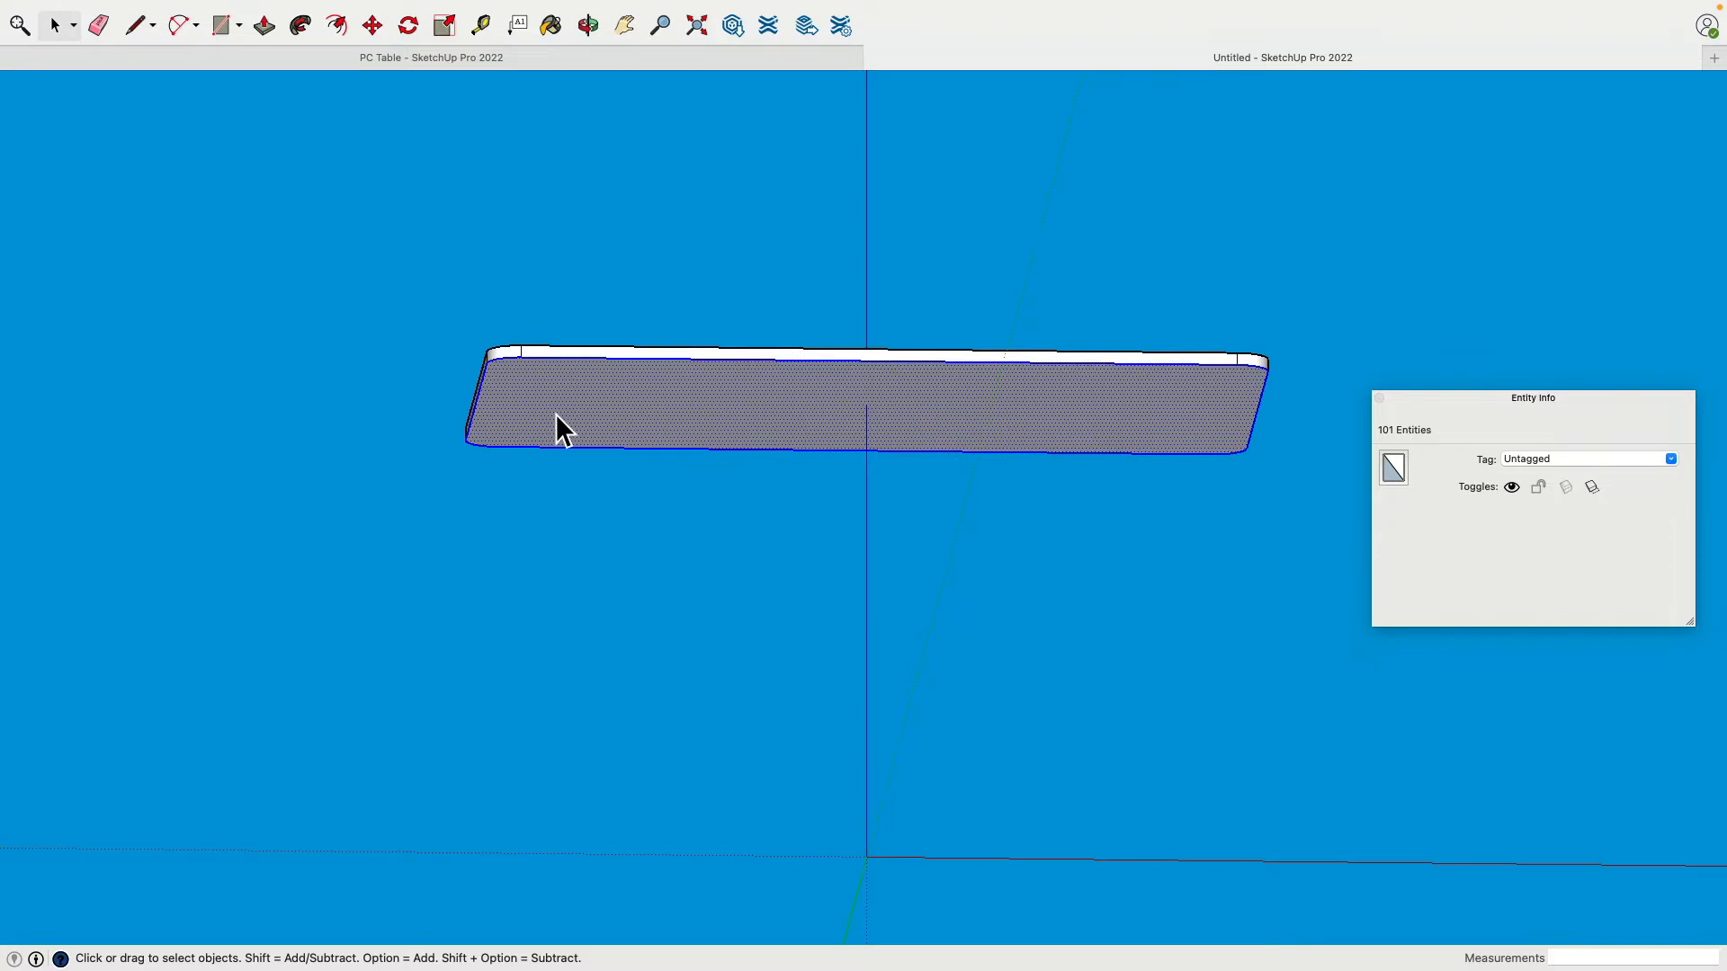
key("Delete")
Step: Delete the short side edges at the left and right ends of the slab
middle_click_drag(556, 393, 562, 394)
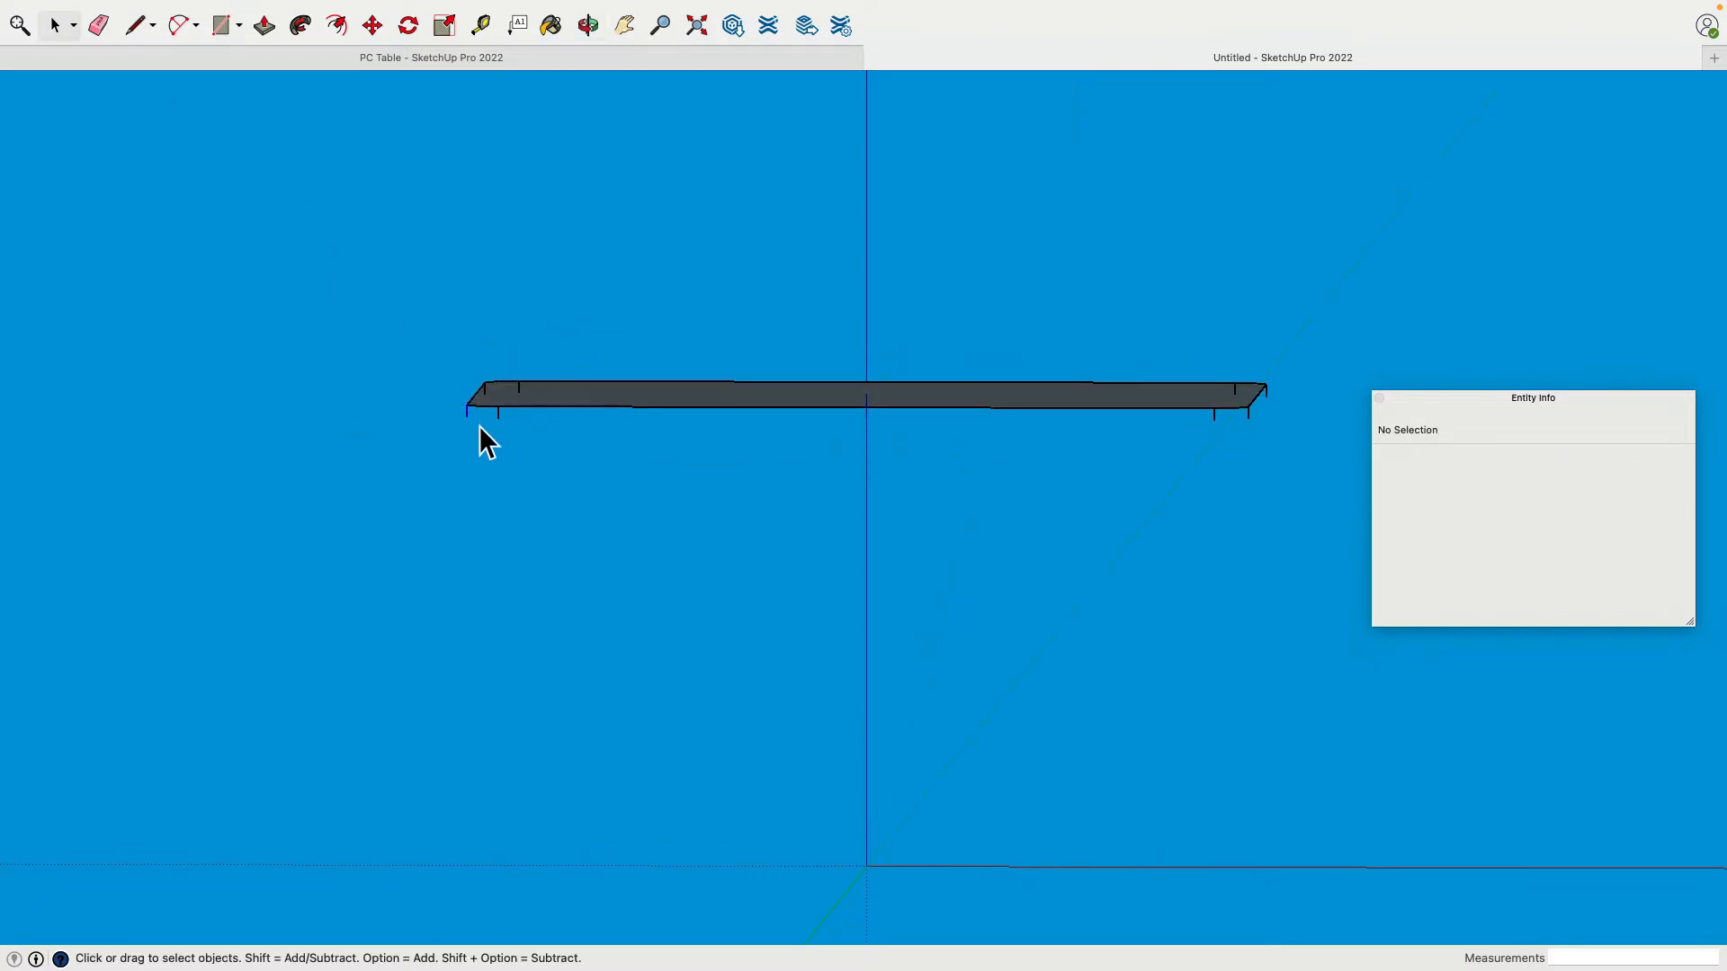
left_click(489, 401)
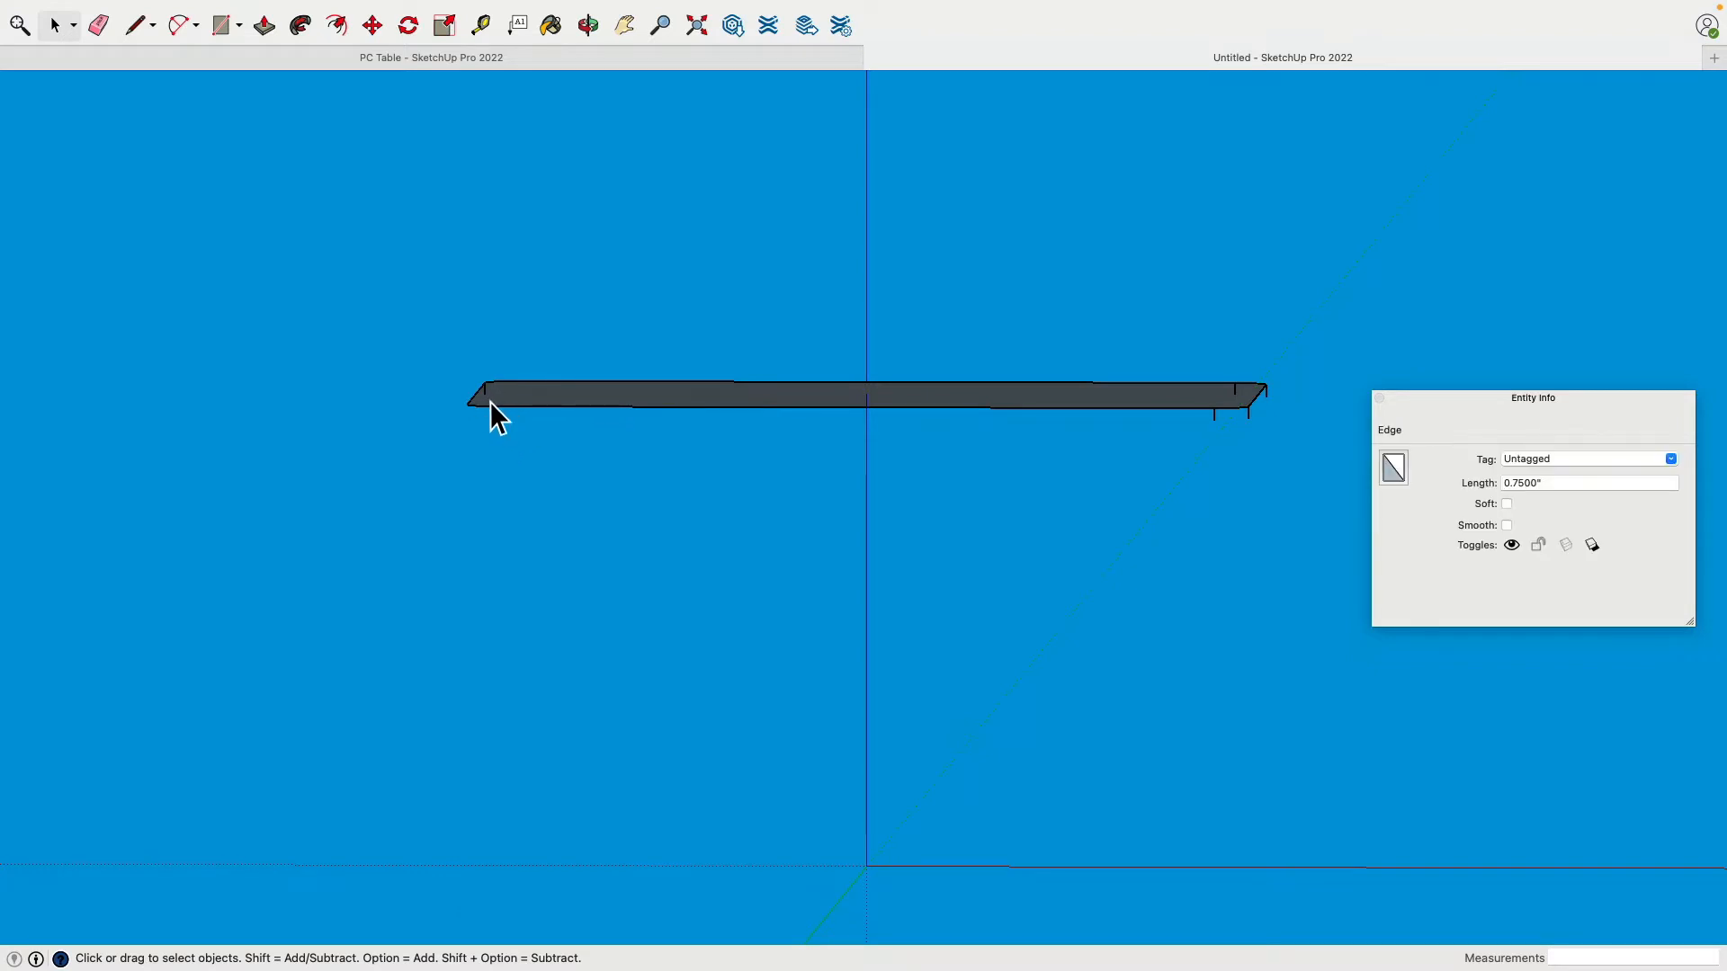
key("Delete")
left_click(1249, 420)
key("Delete")
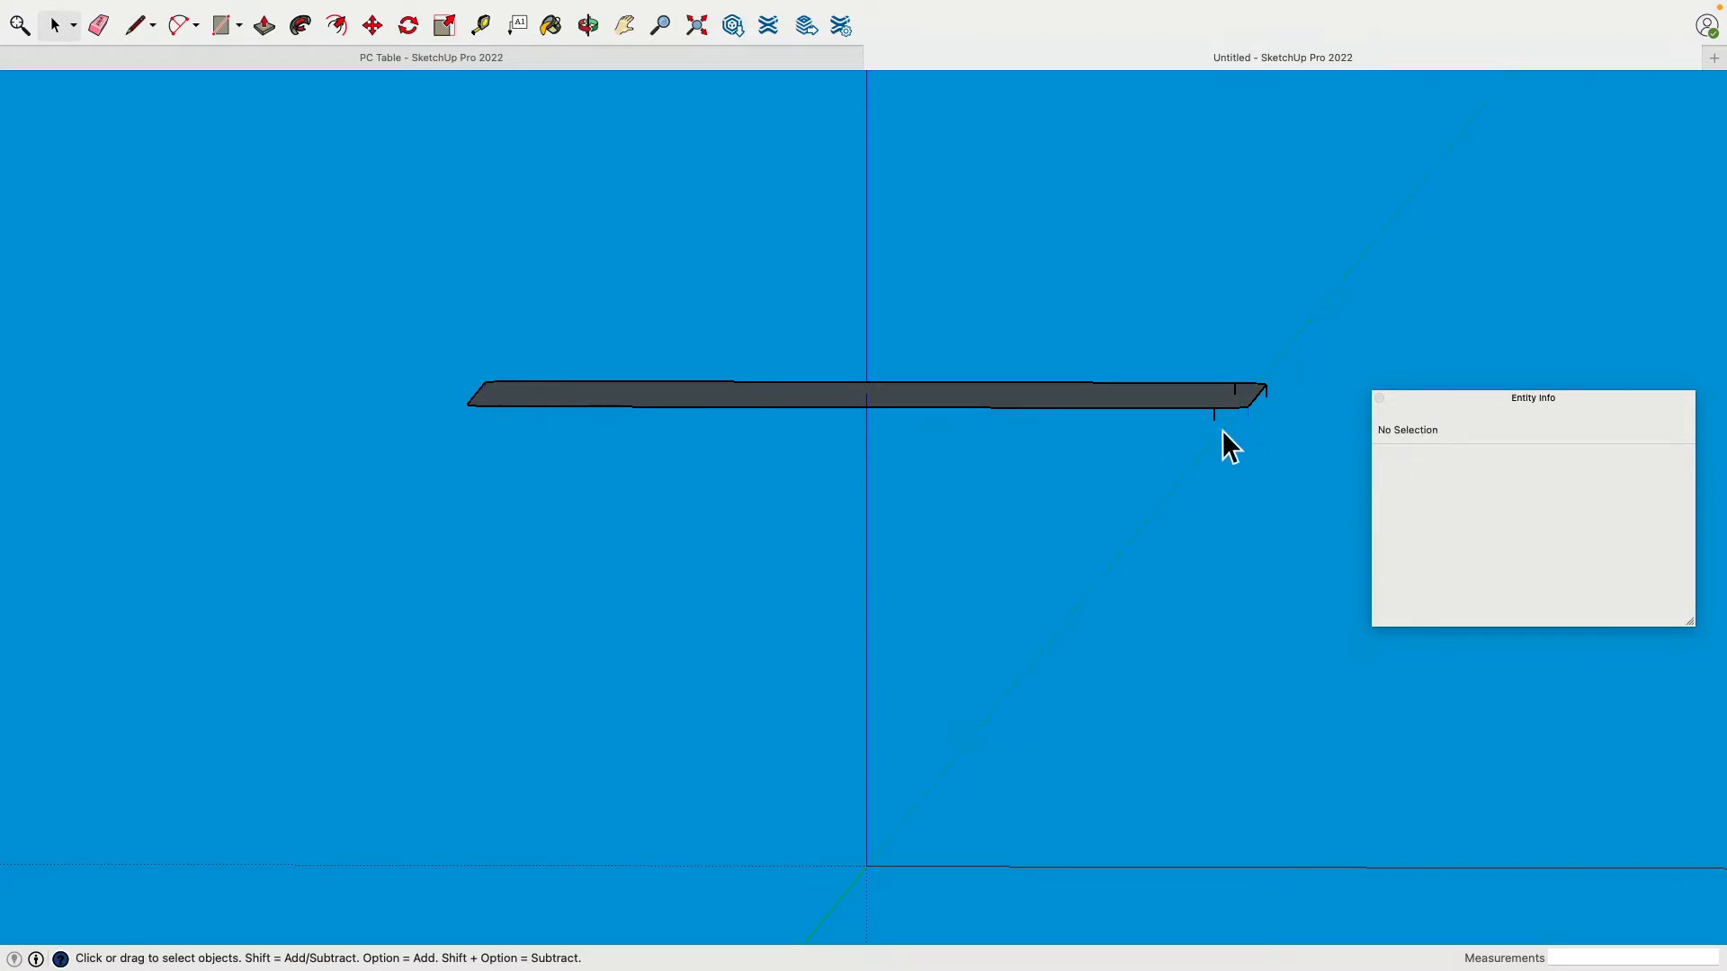
left_click(1268, 400)
key("Delete")
Step: Delete the remaining top face, leaving only the rounded-rectangle outline
middle_click_drag(1272, 401, 1255, 484)
left_click(1267, 474)
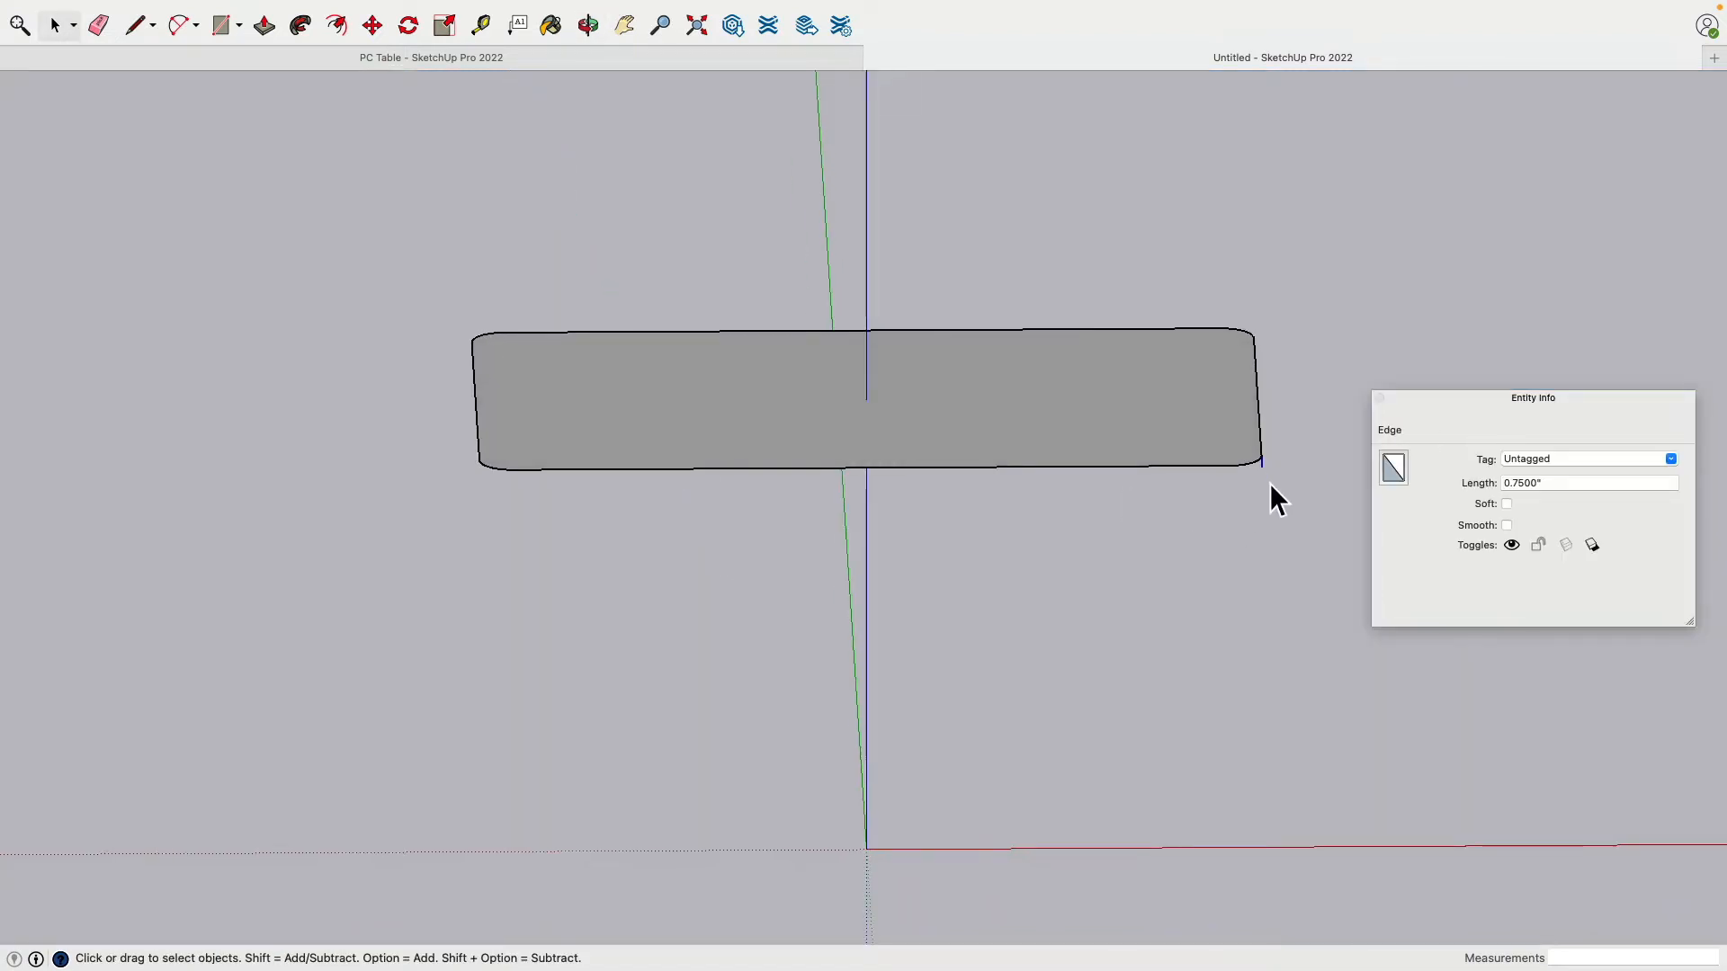
left_click(1026, 457)
key("Delete")
middle_click_drag(1024, 456, 391, 563)
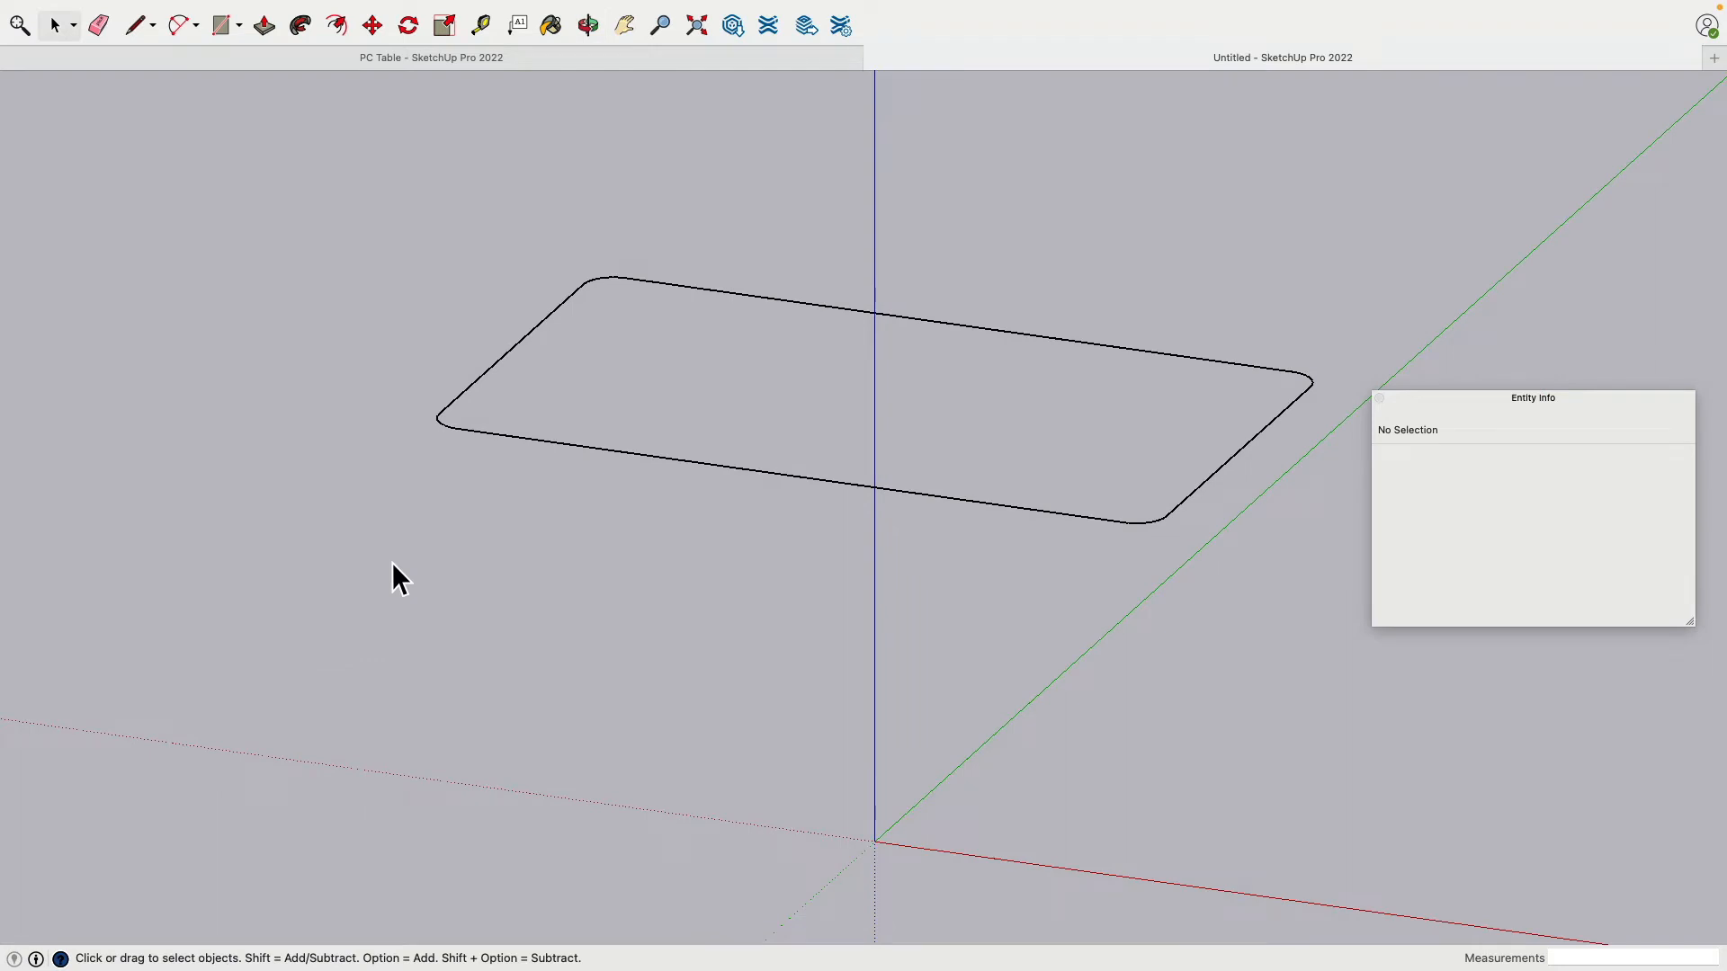
Step: Draw a 0.5" vertical edge up from an endpoint of the rounded outline
middle_click_drag(288, 543, 731, 769)
left_click_drag(730, 769, 997, 390)
key("space")
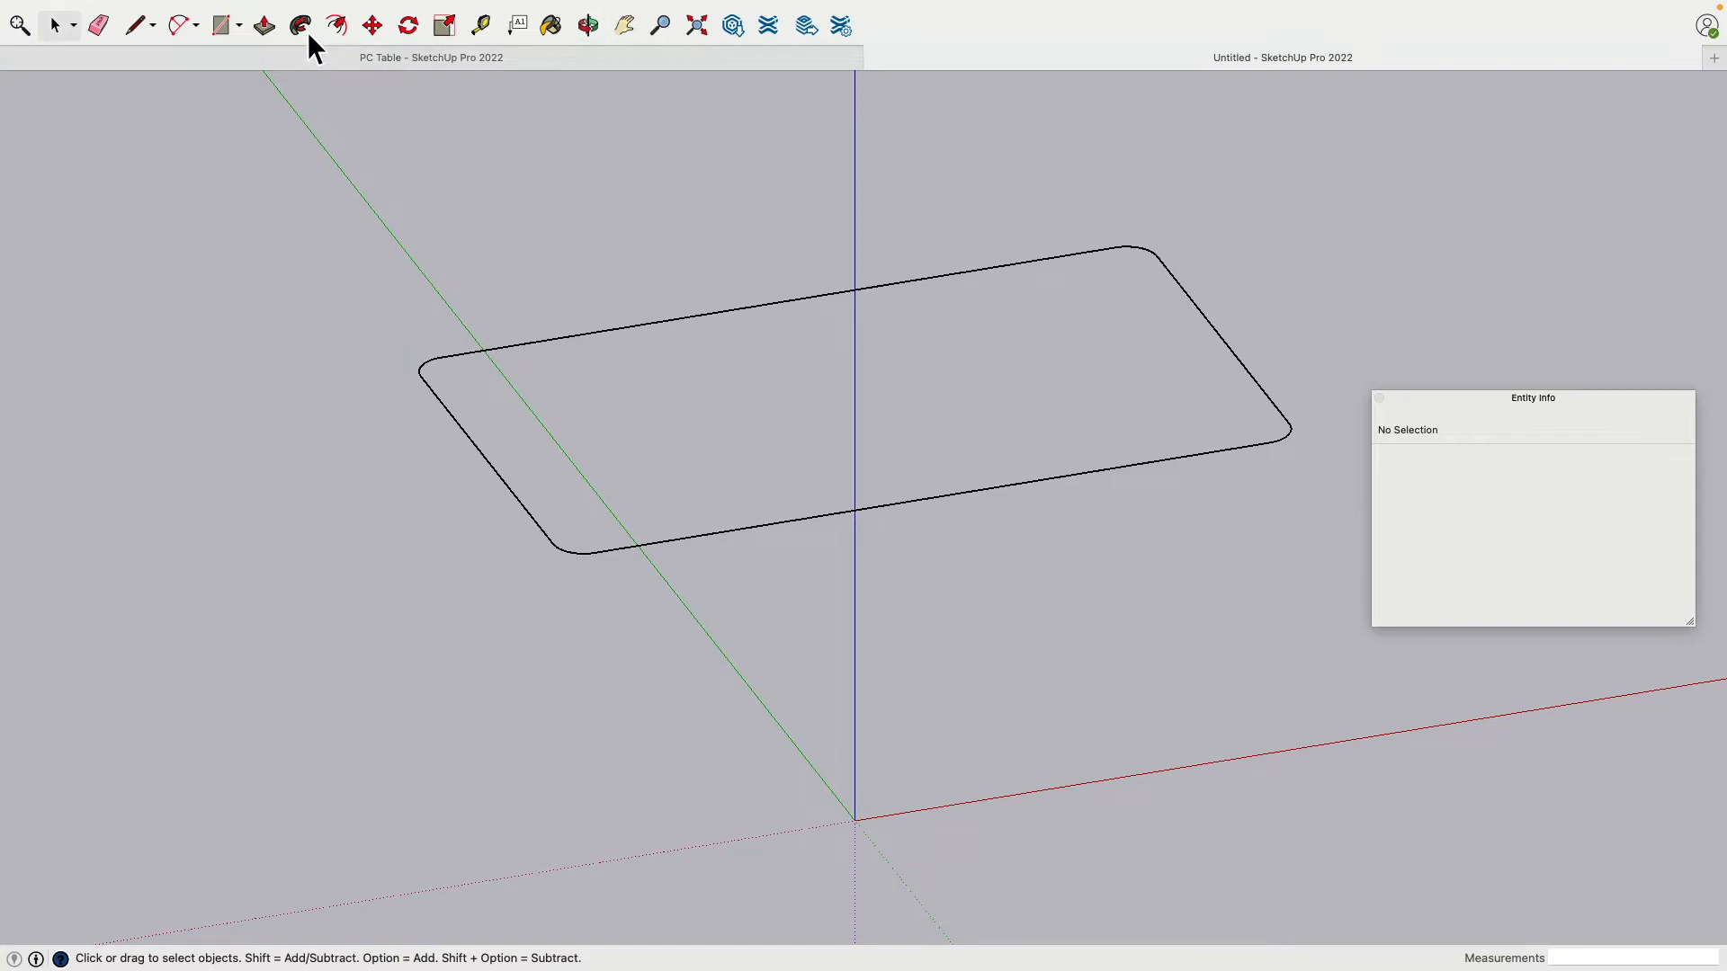
left_click(351, 9)
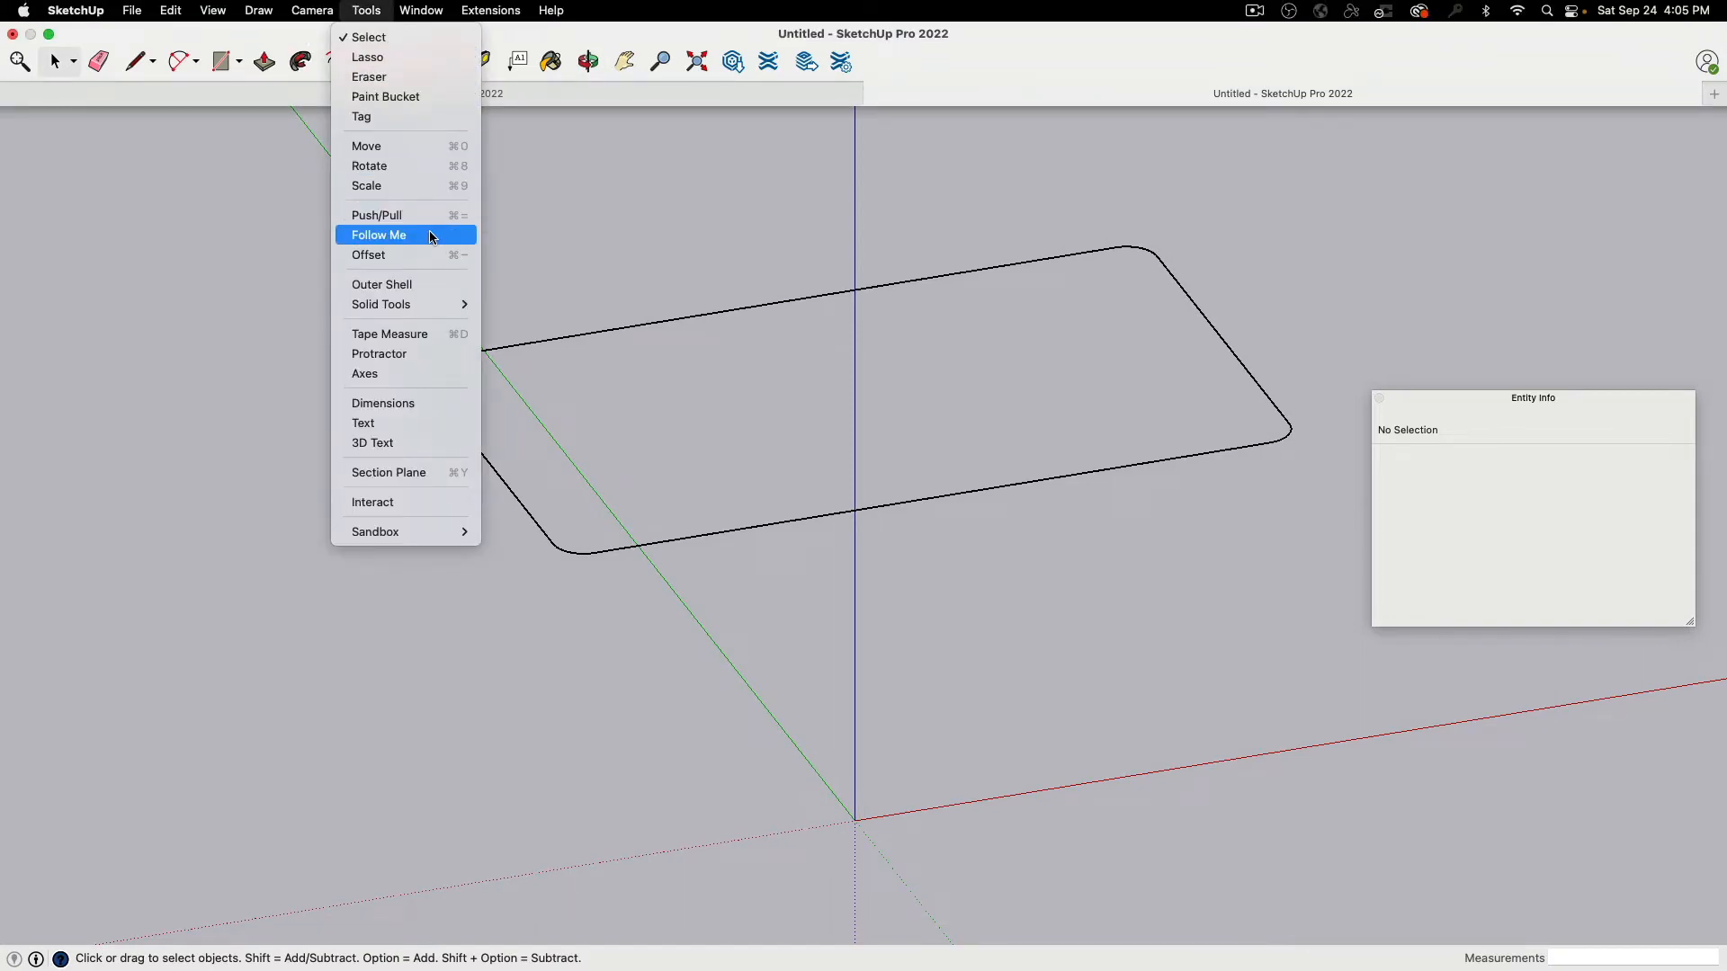
left_click(843, 225)
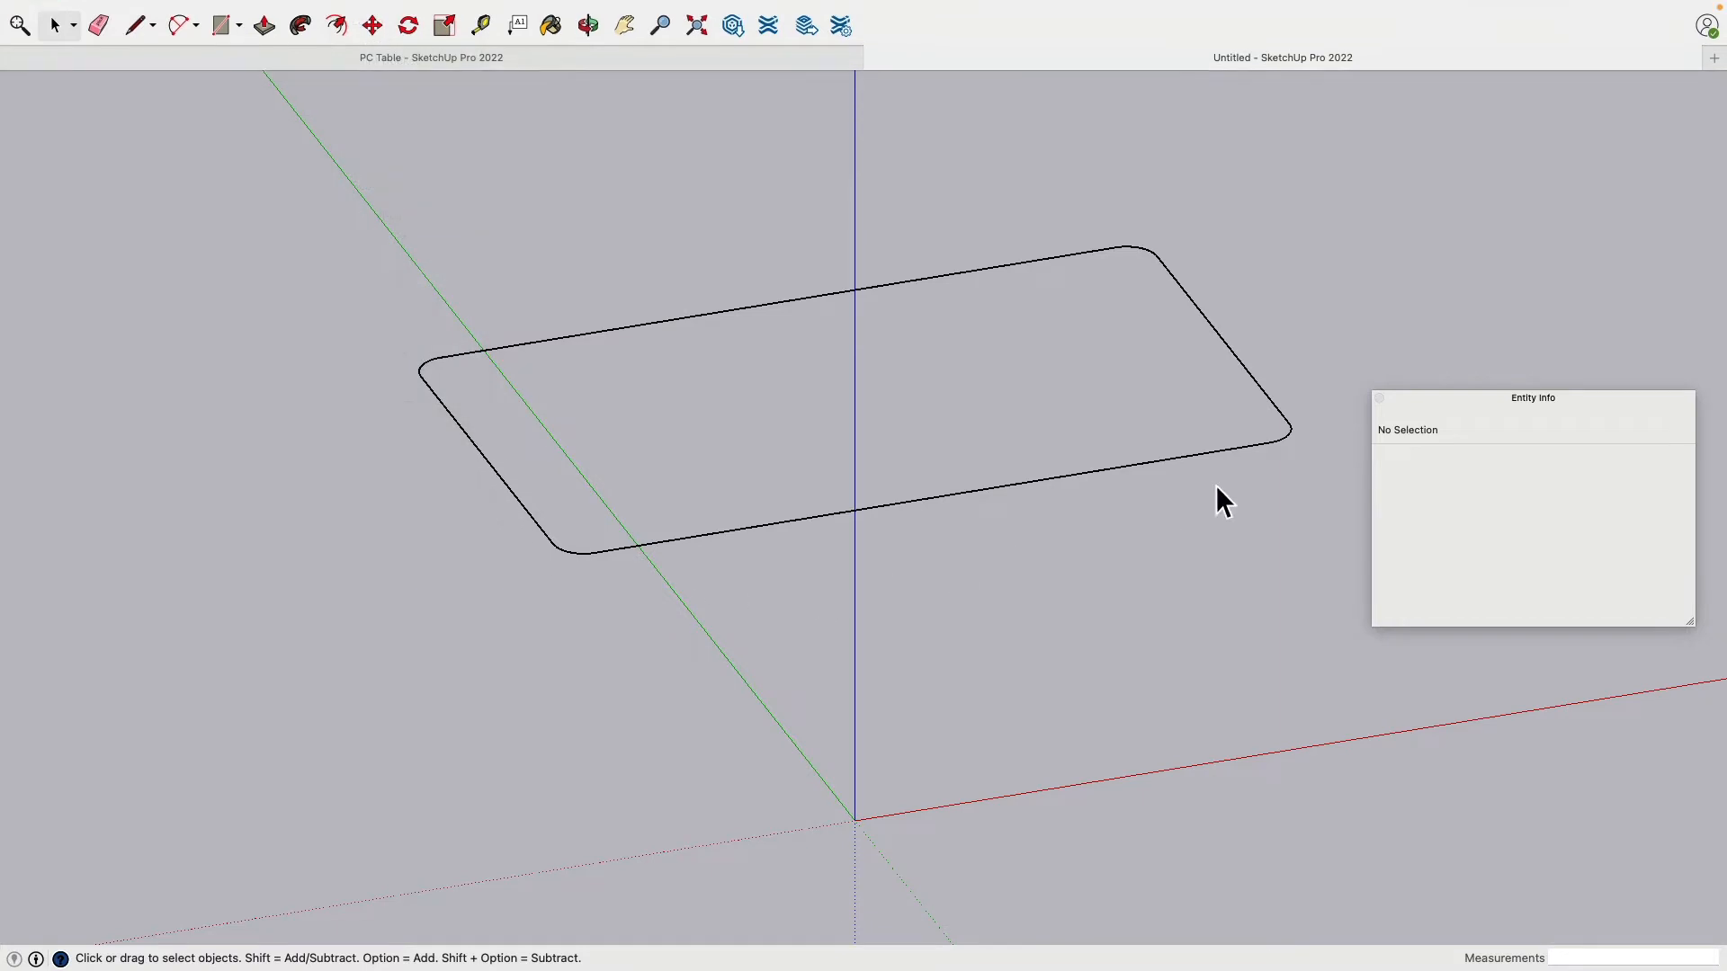
left_click(136, 26)
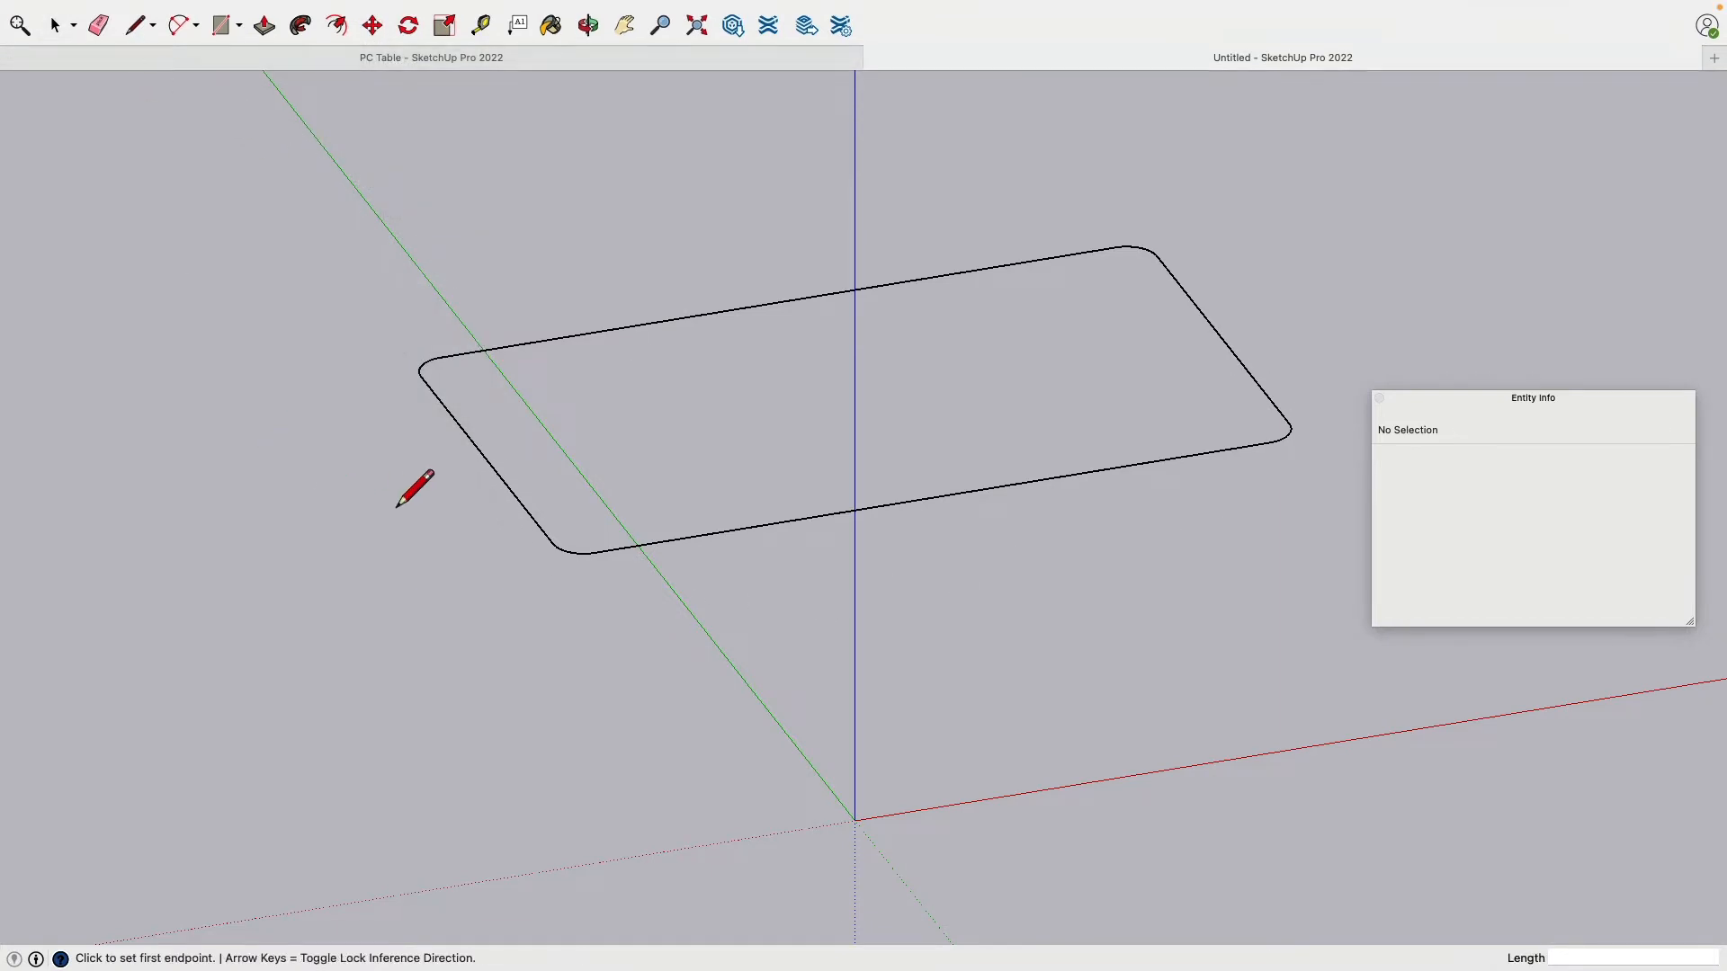
scroll(400, 509, "down", 3)
scroll(405, 500, "up", 4)
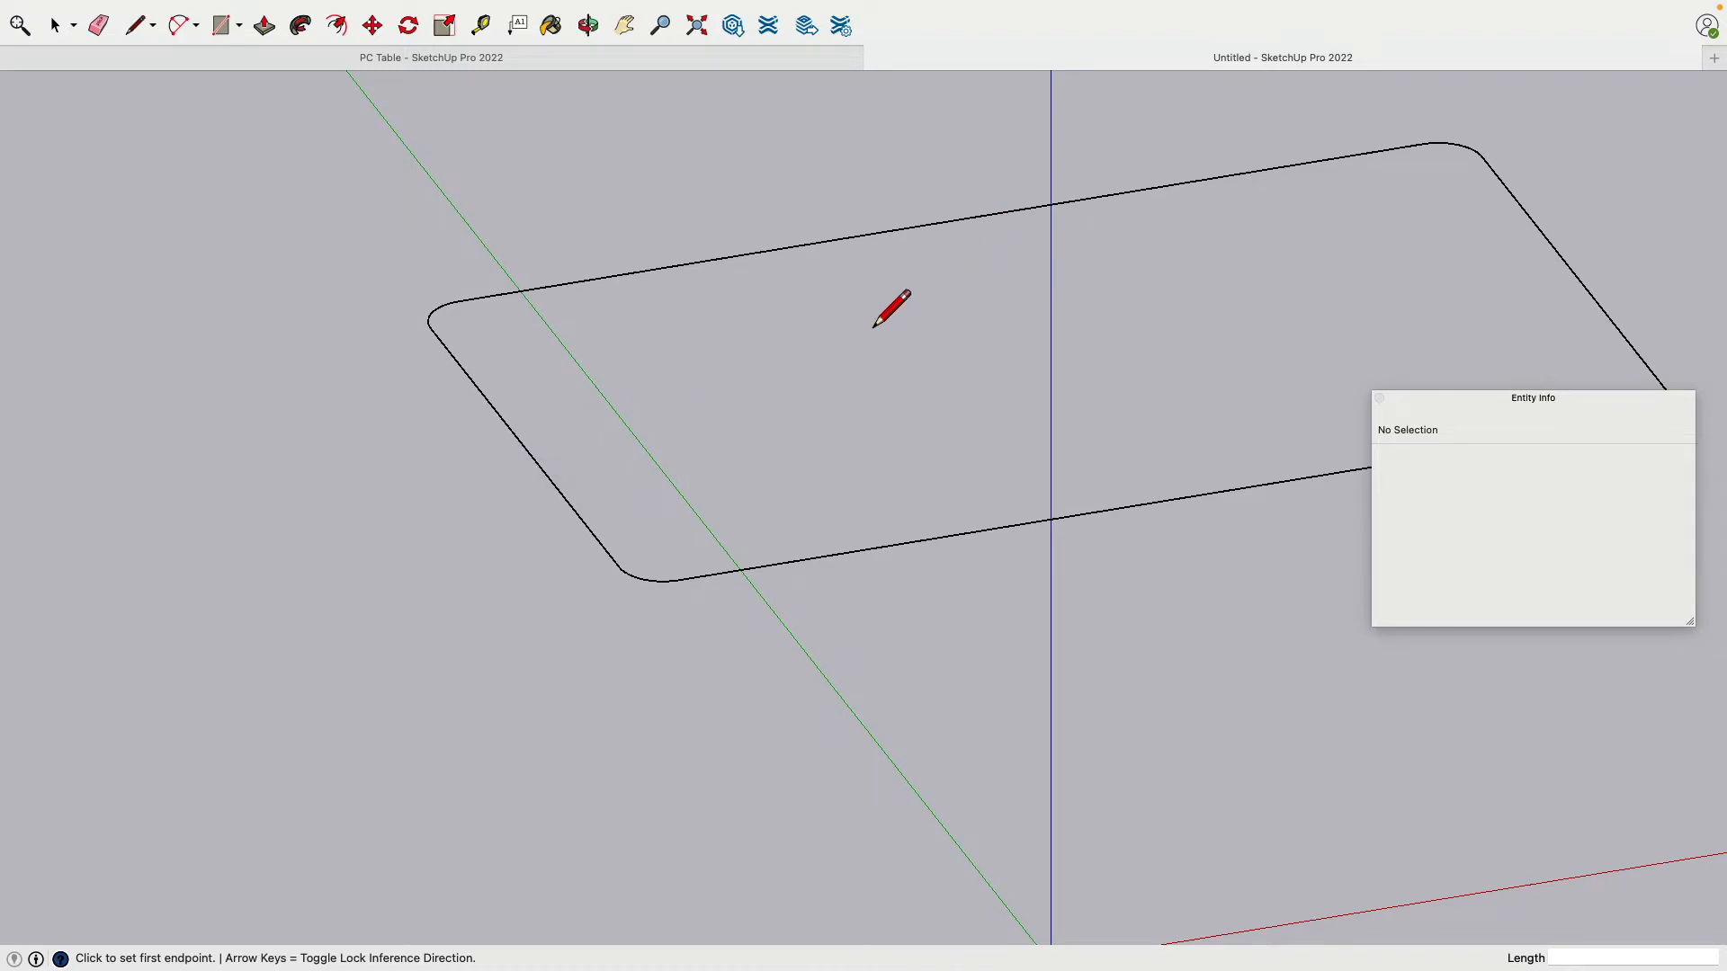
left_click(525, 449)
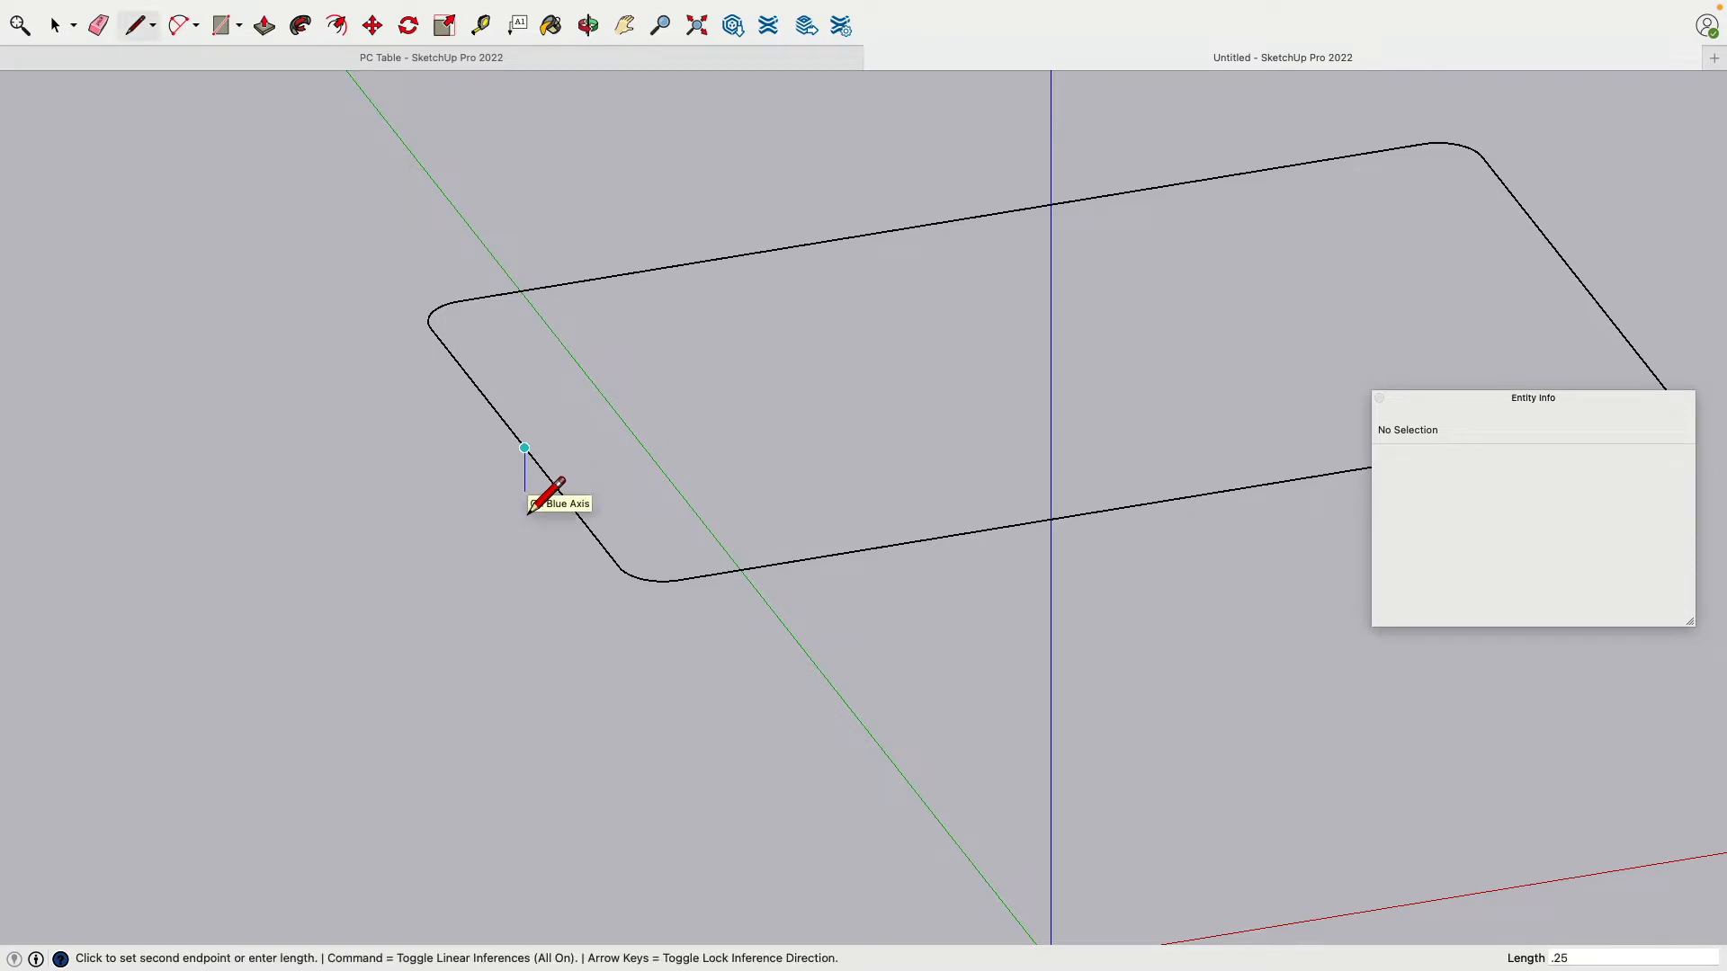
scroll(514, 508, "down", 3)
scroll(511, 511, "up", 5)
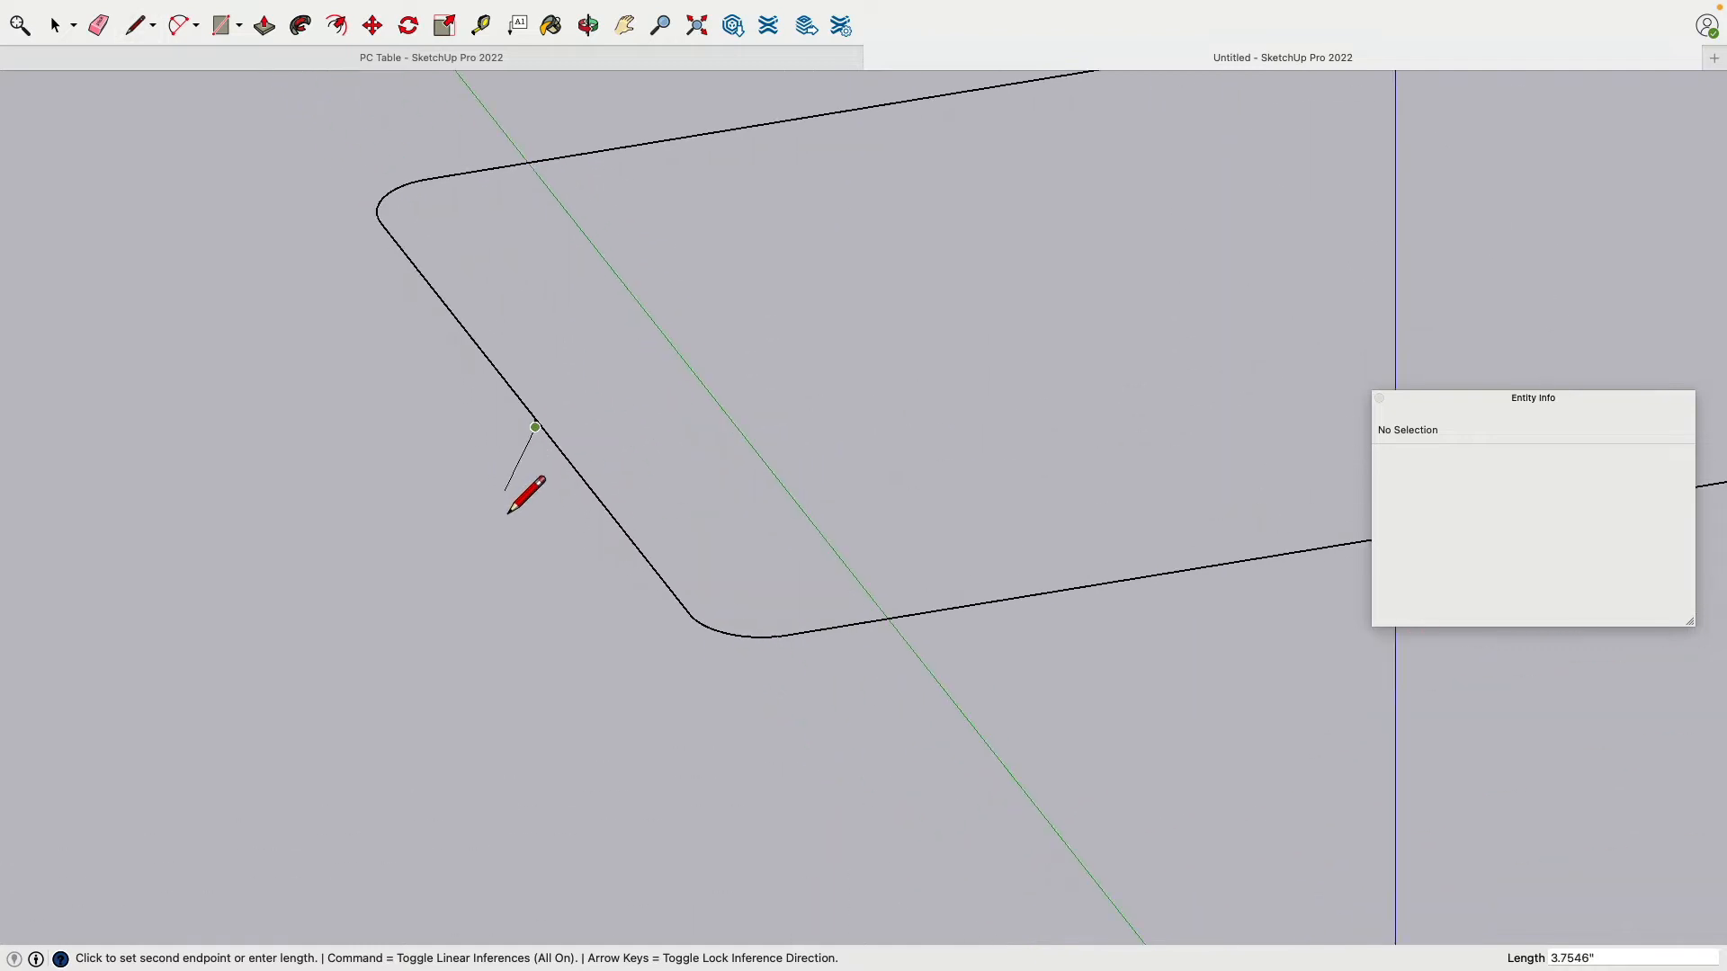
mouse_move(509, 514)
middle_mouse_down()
mouse_move(555, 510)
mouse_move(713, 401)
middle_mouse_up()
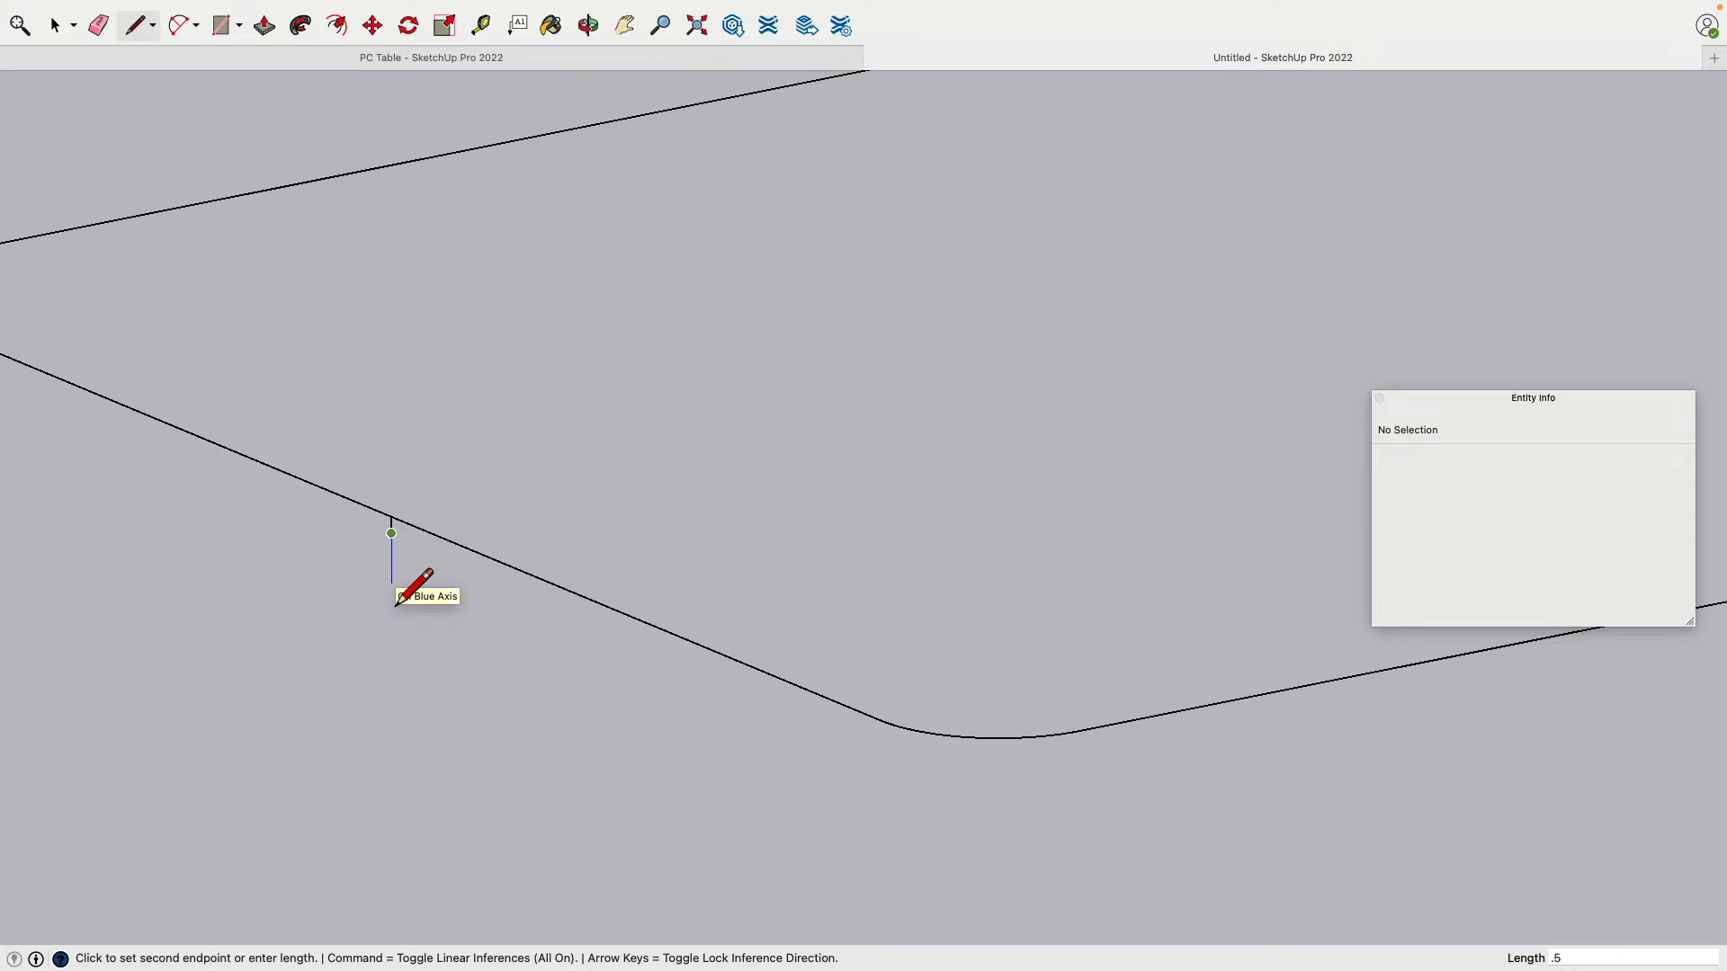
key("Return")
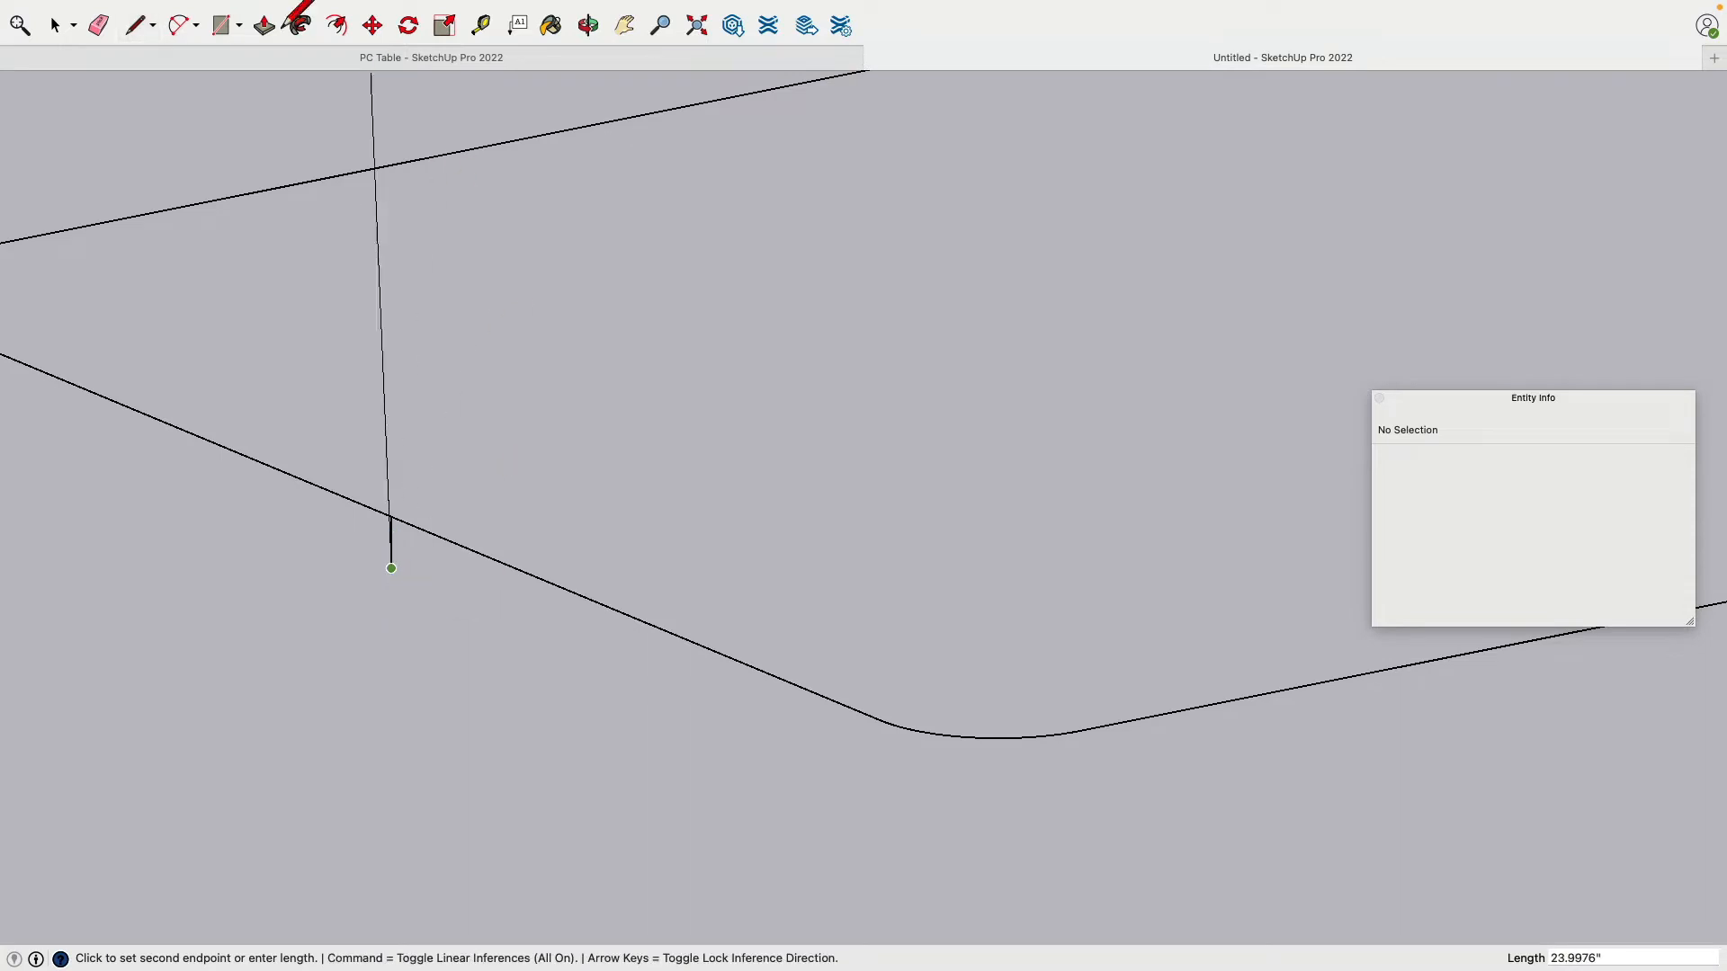
left_click(55, 26)
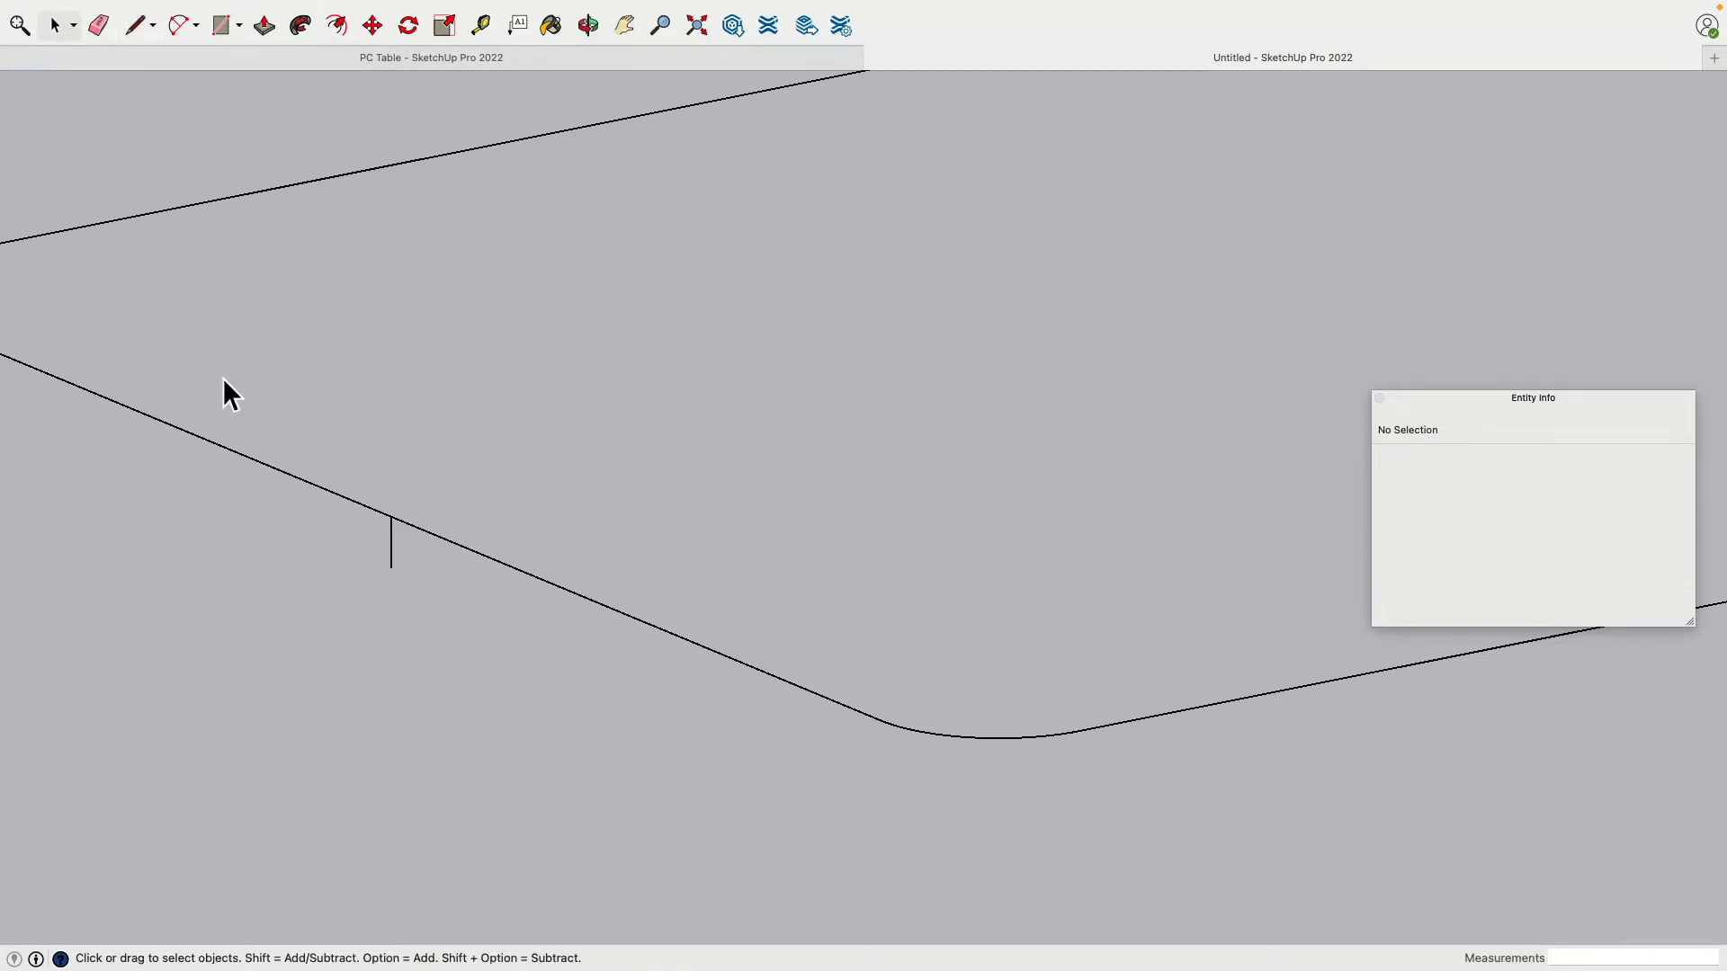
Step: Move the short edge's lower endpoint so the edge stands at an angle
left_click(395, 557)
left_click(414, 603)
left_click(373, 25)
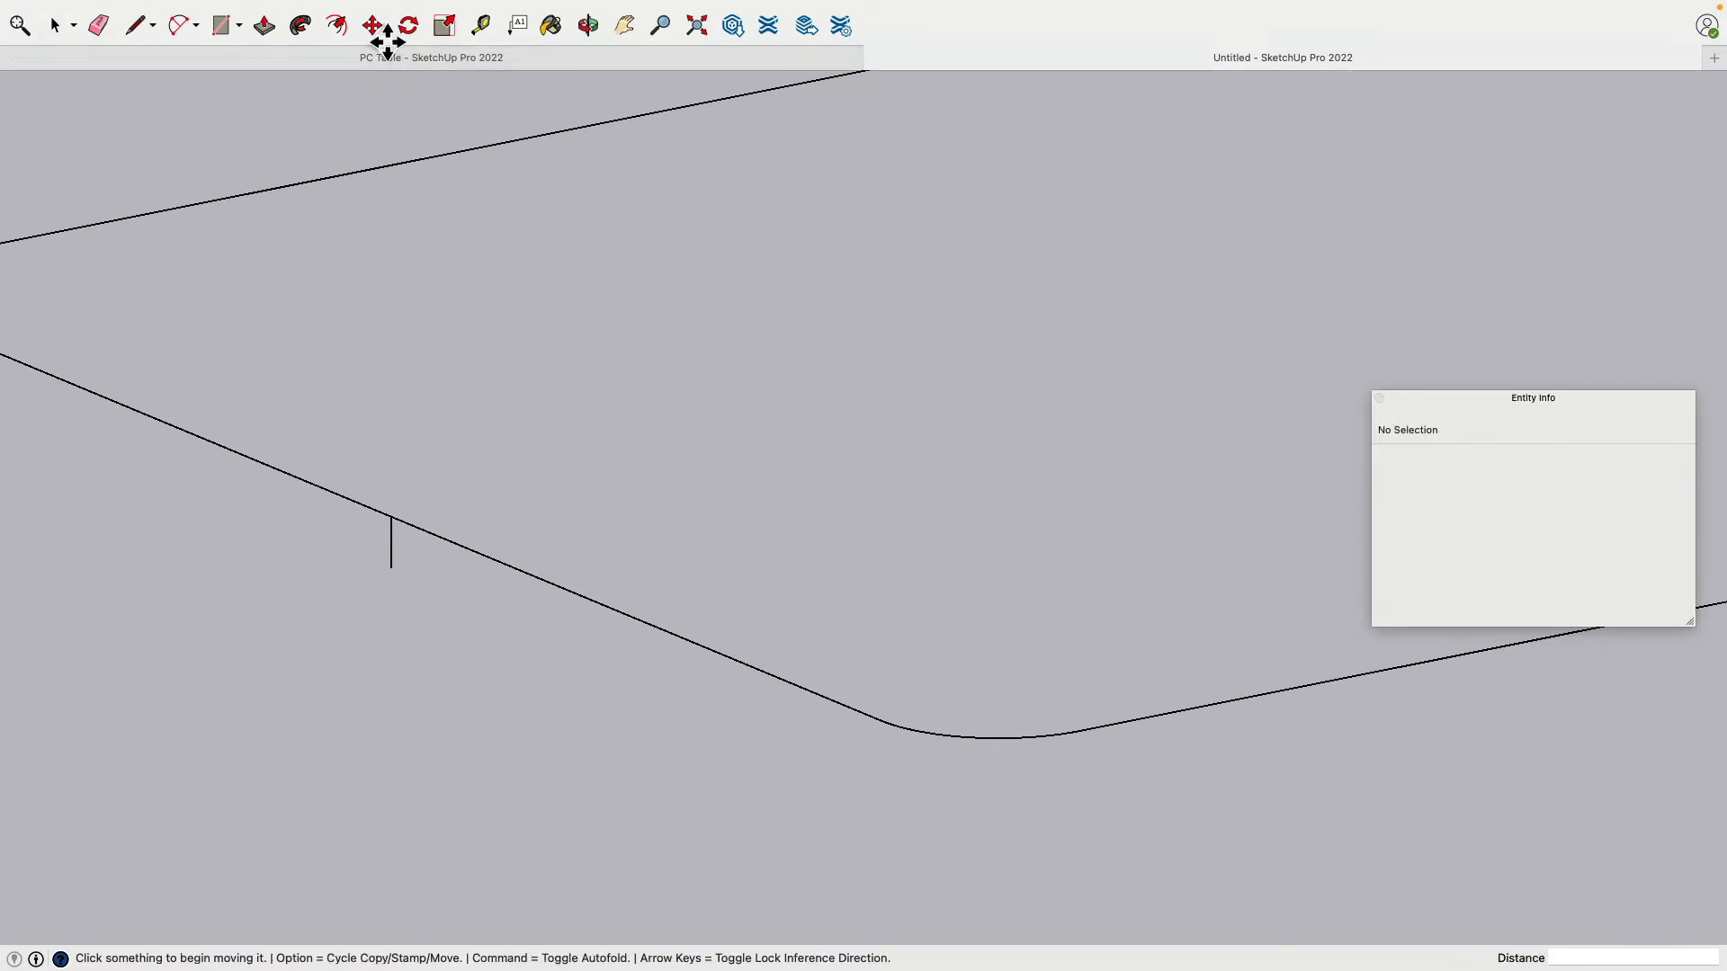
left_click(406, 585)
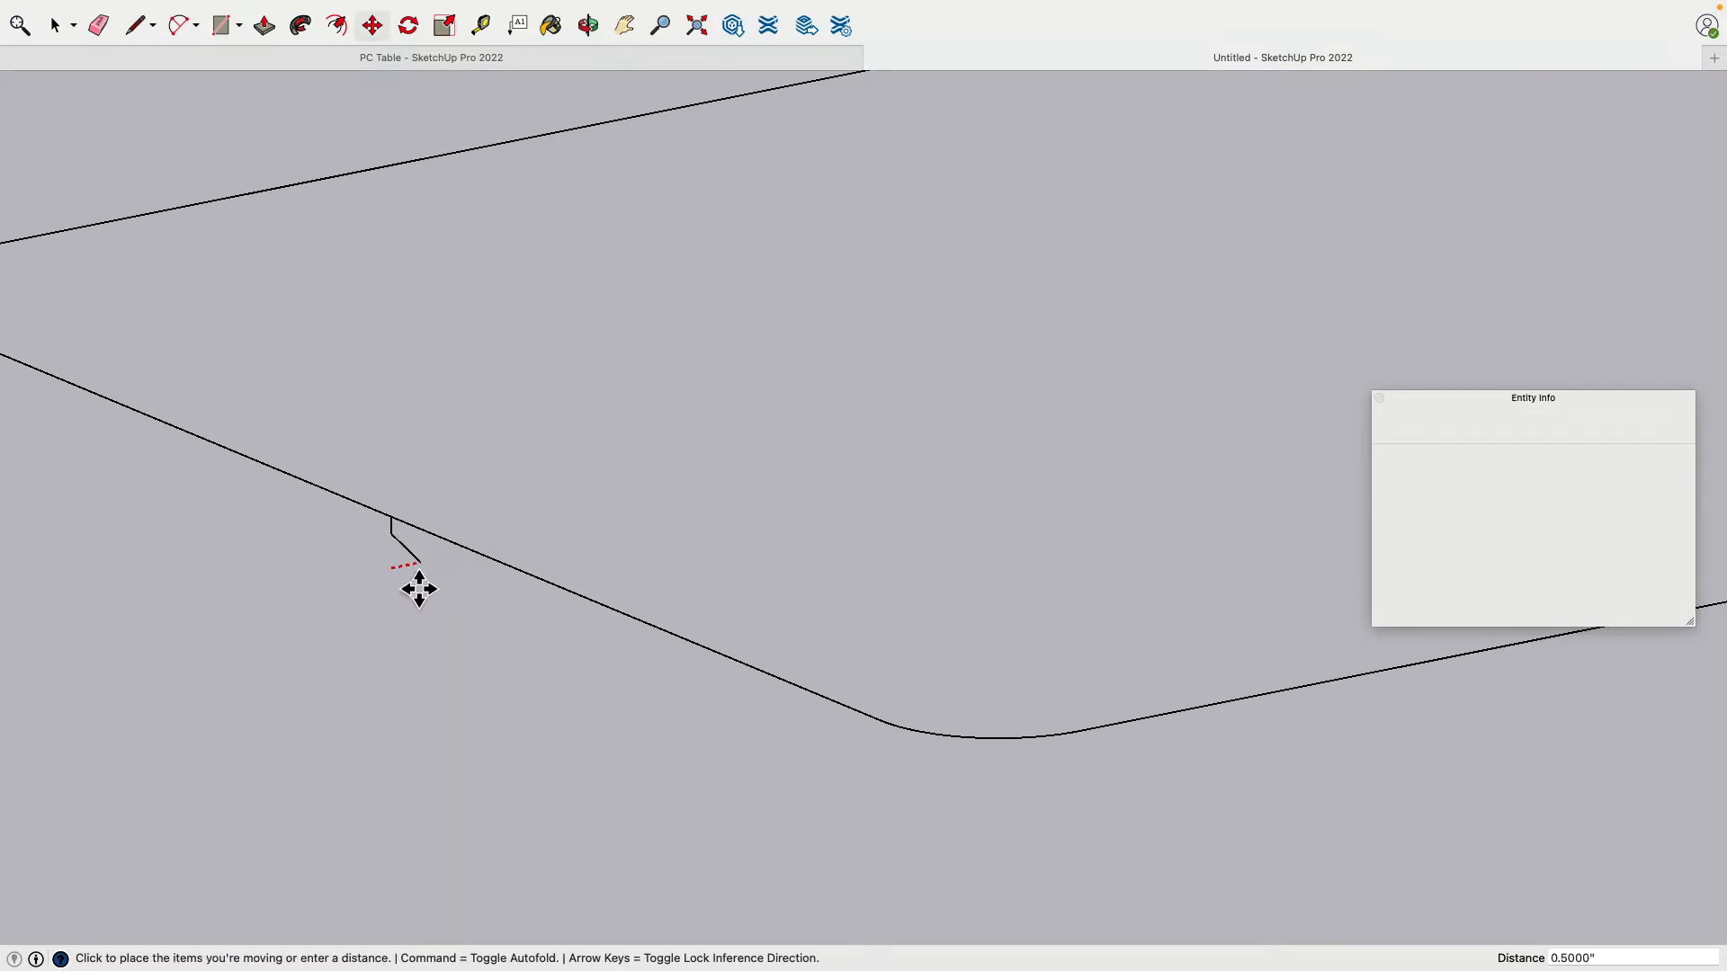
left_click(537, 544)
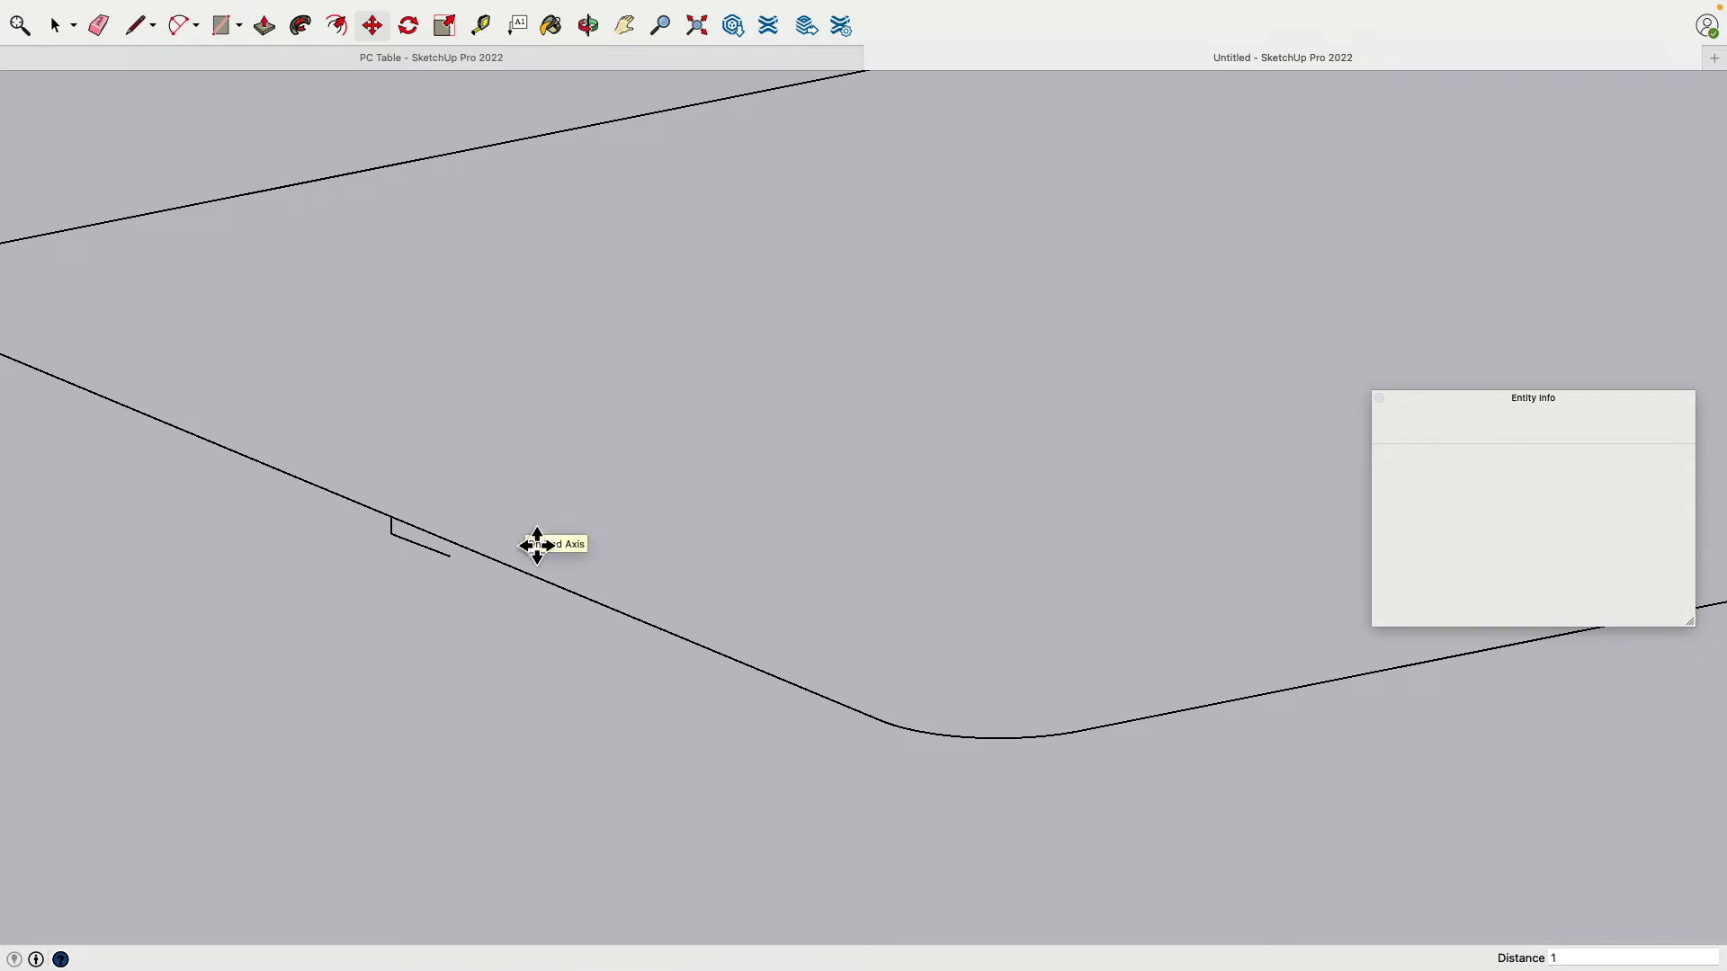
middle_click_drag(651, 528, 386, 482)
Step: Draw the remaining lines from the angled edge to close a four-sided profile face
left_click(135, 25)
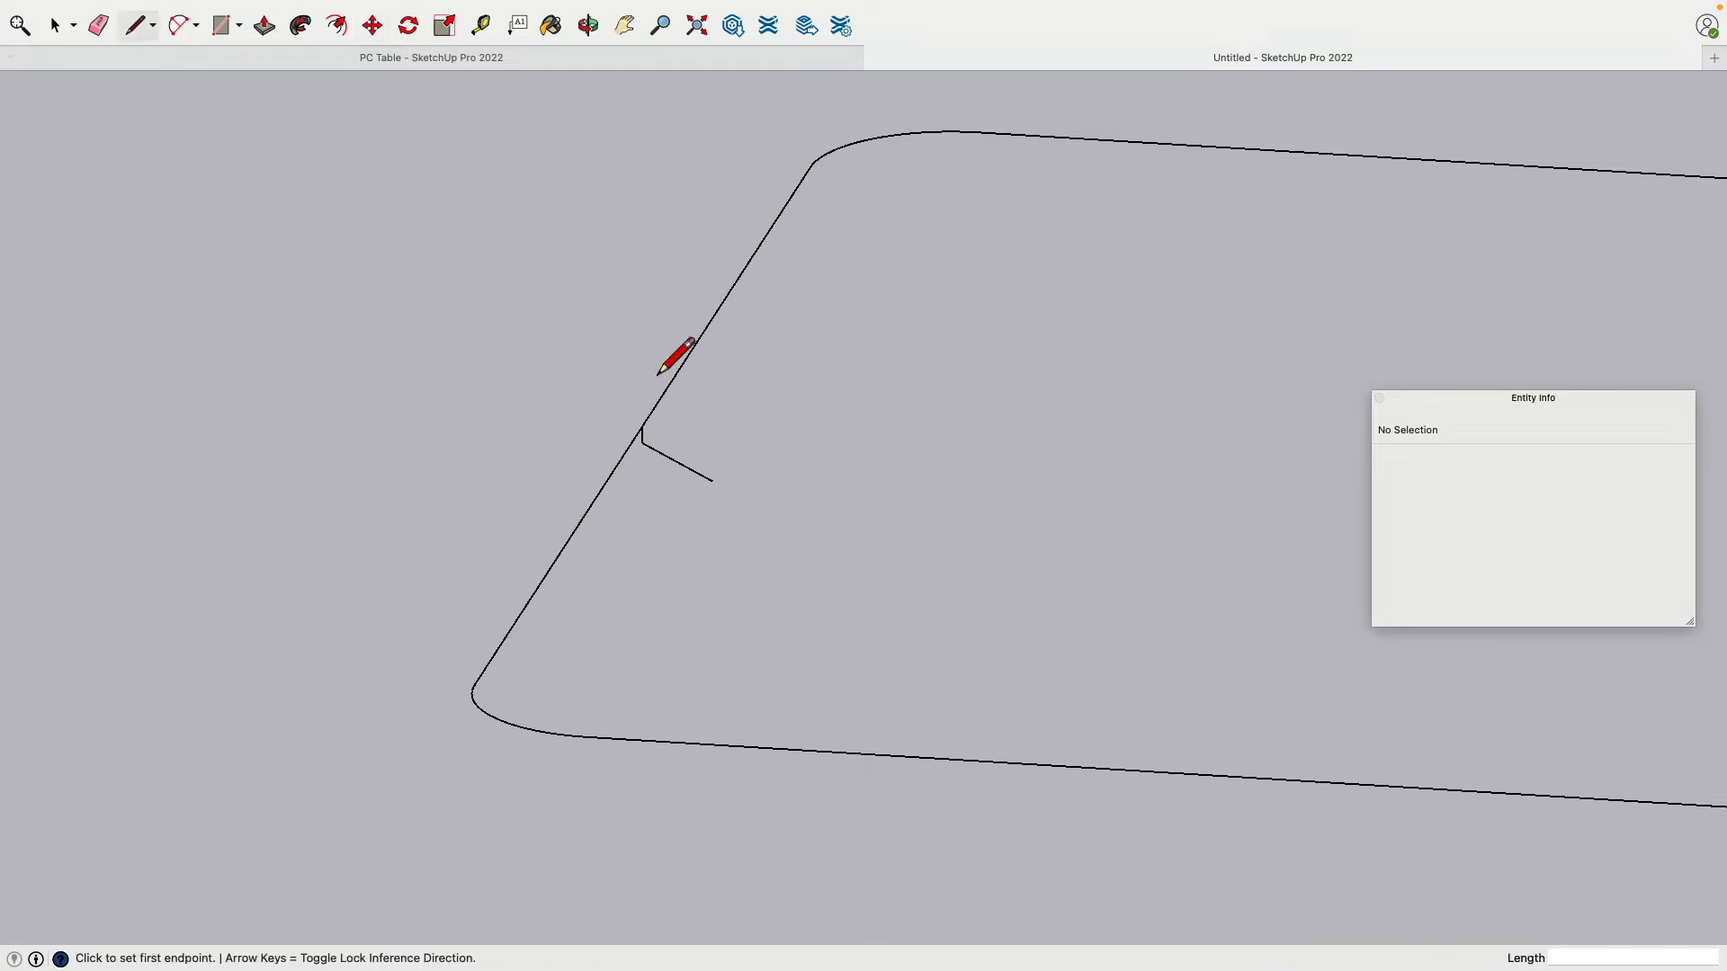
left_click(642, 426)
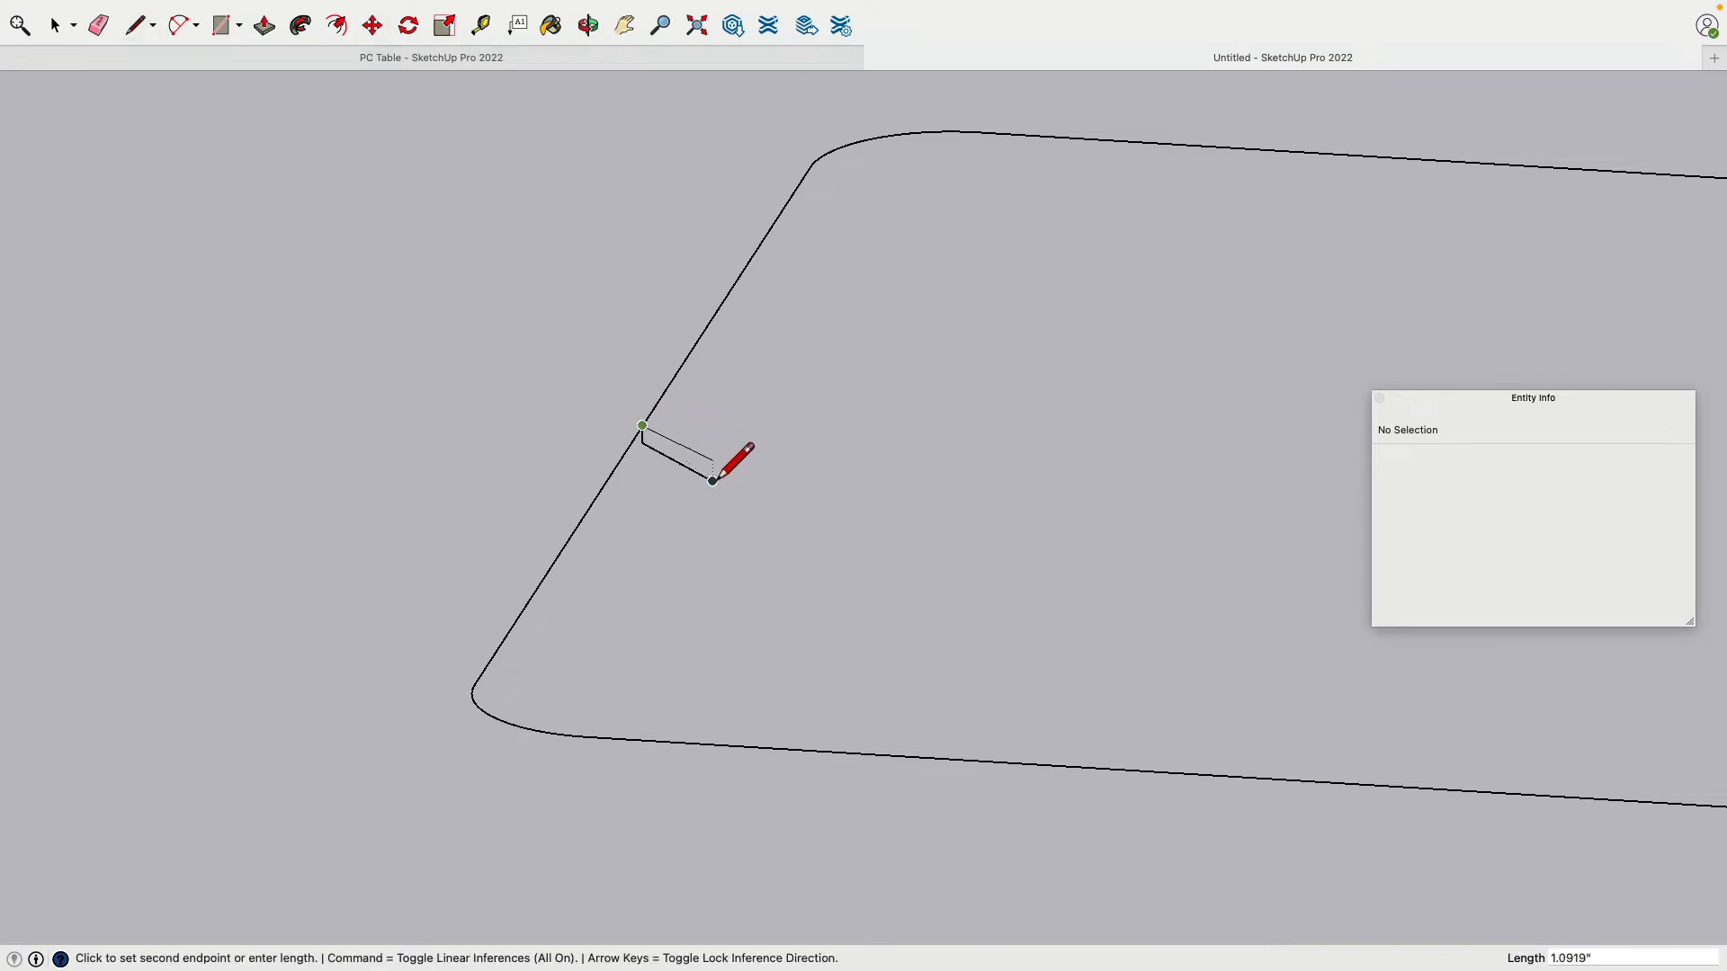
left_click(713, 430)
left_click(713, 482)
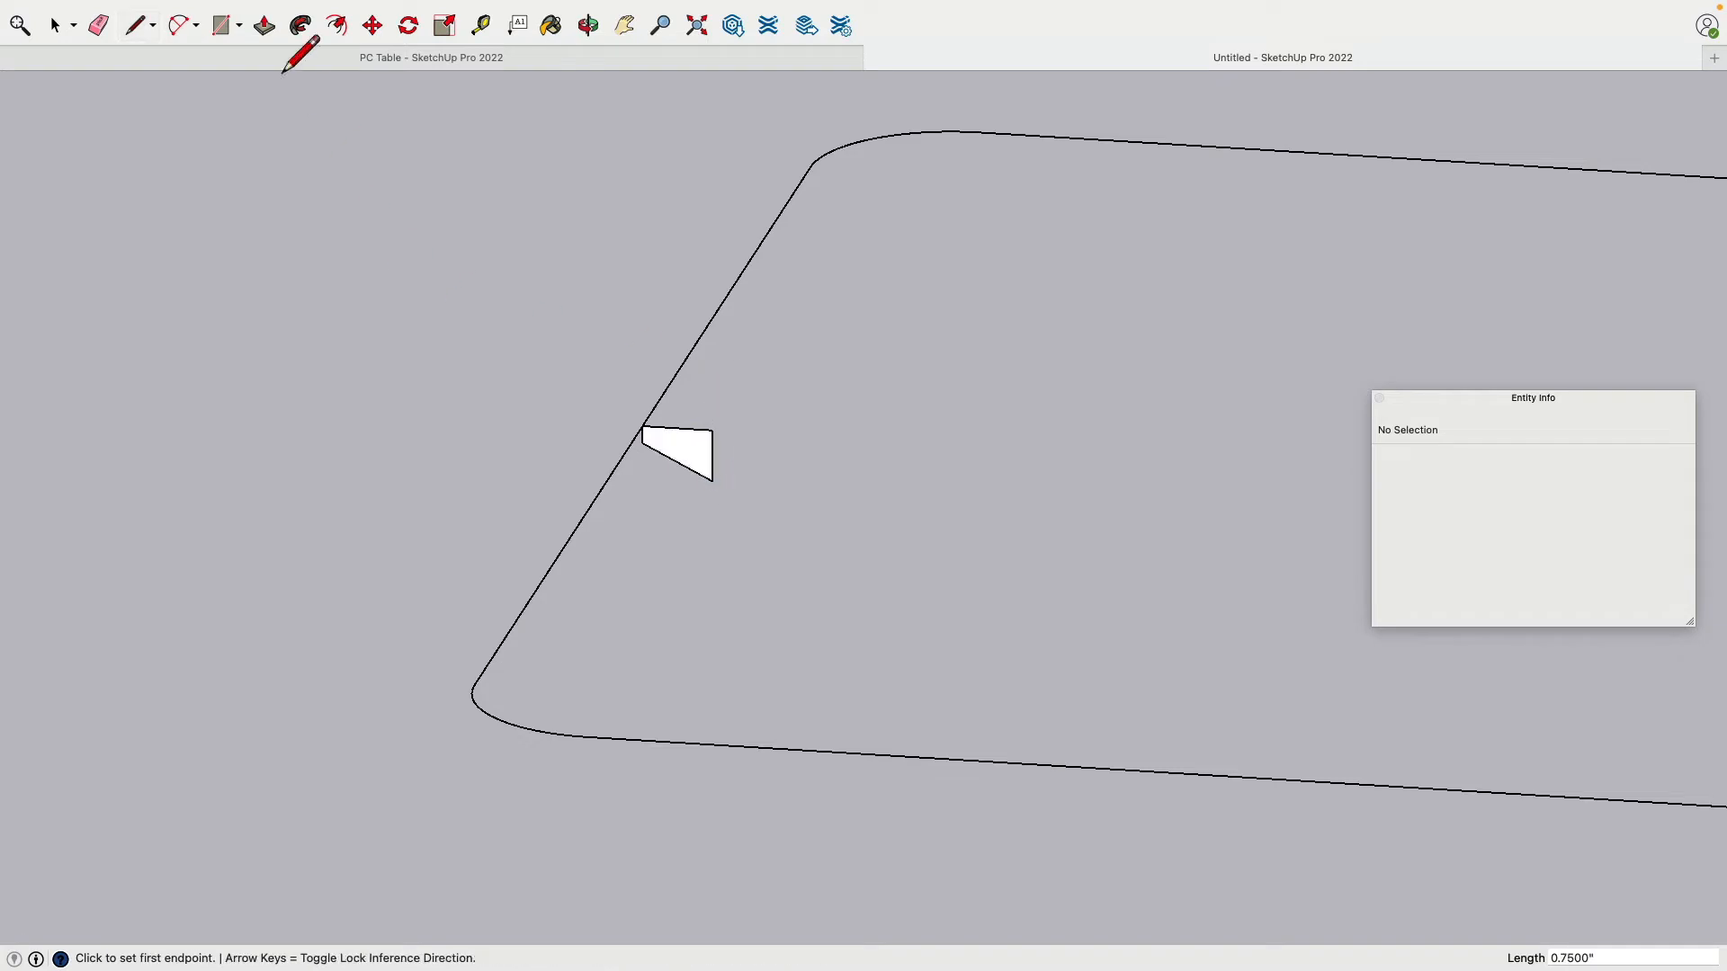
left_click(300, 34)
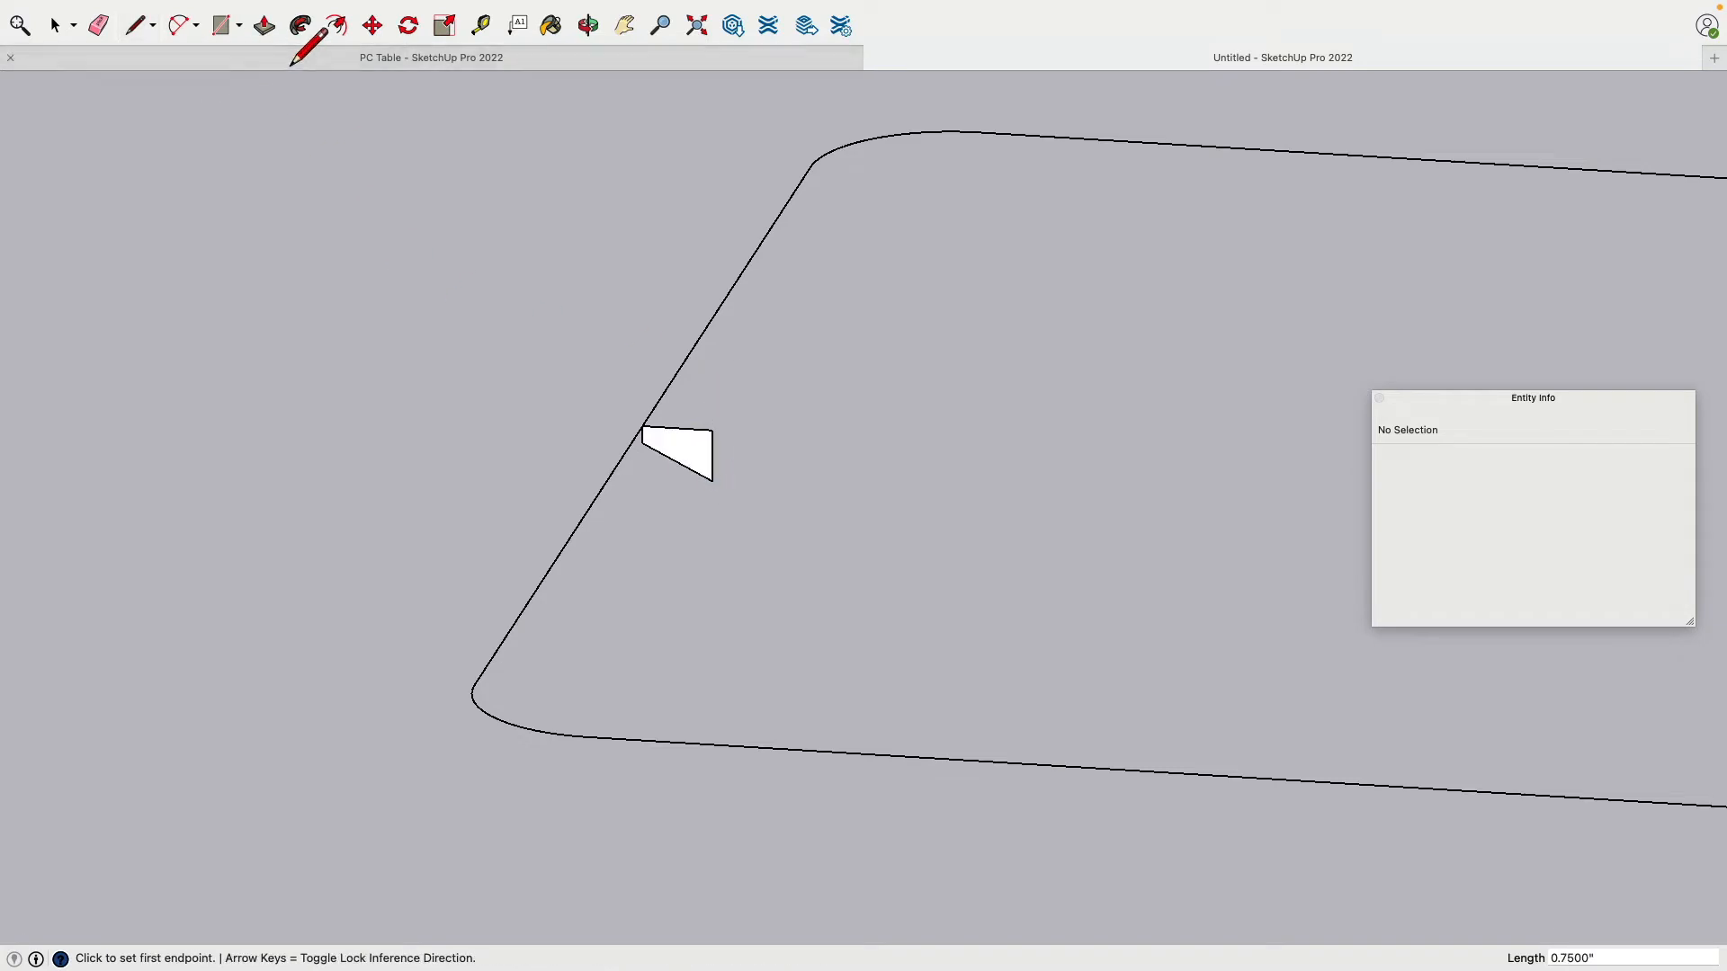
Step: Use Follow Me to sweep the small profile face along the whole rounded outline path
left_click(702, 474)
scroll(531, 673, "down", 2)
scroll(531, 673, "down", 3)
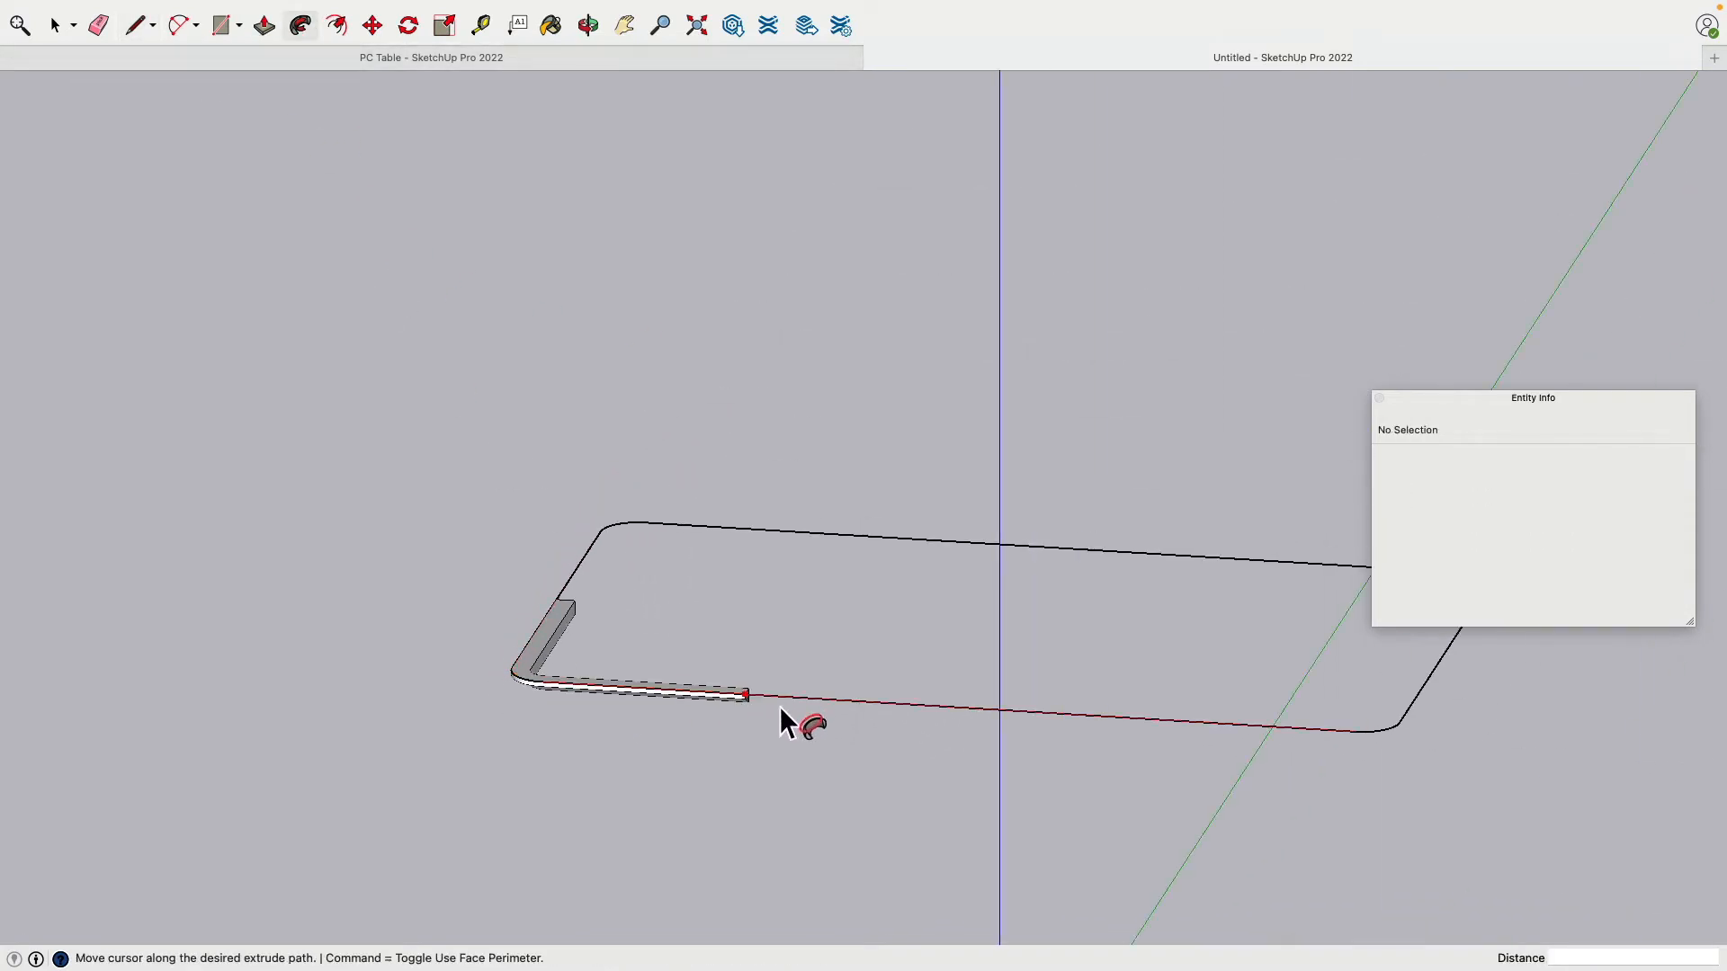
middle_click_drag(1438, 725, 1165, 666)
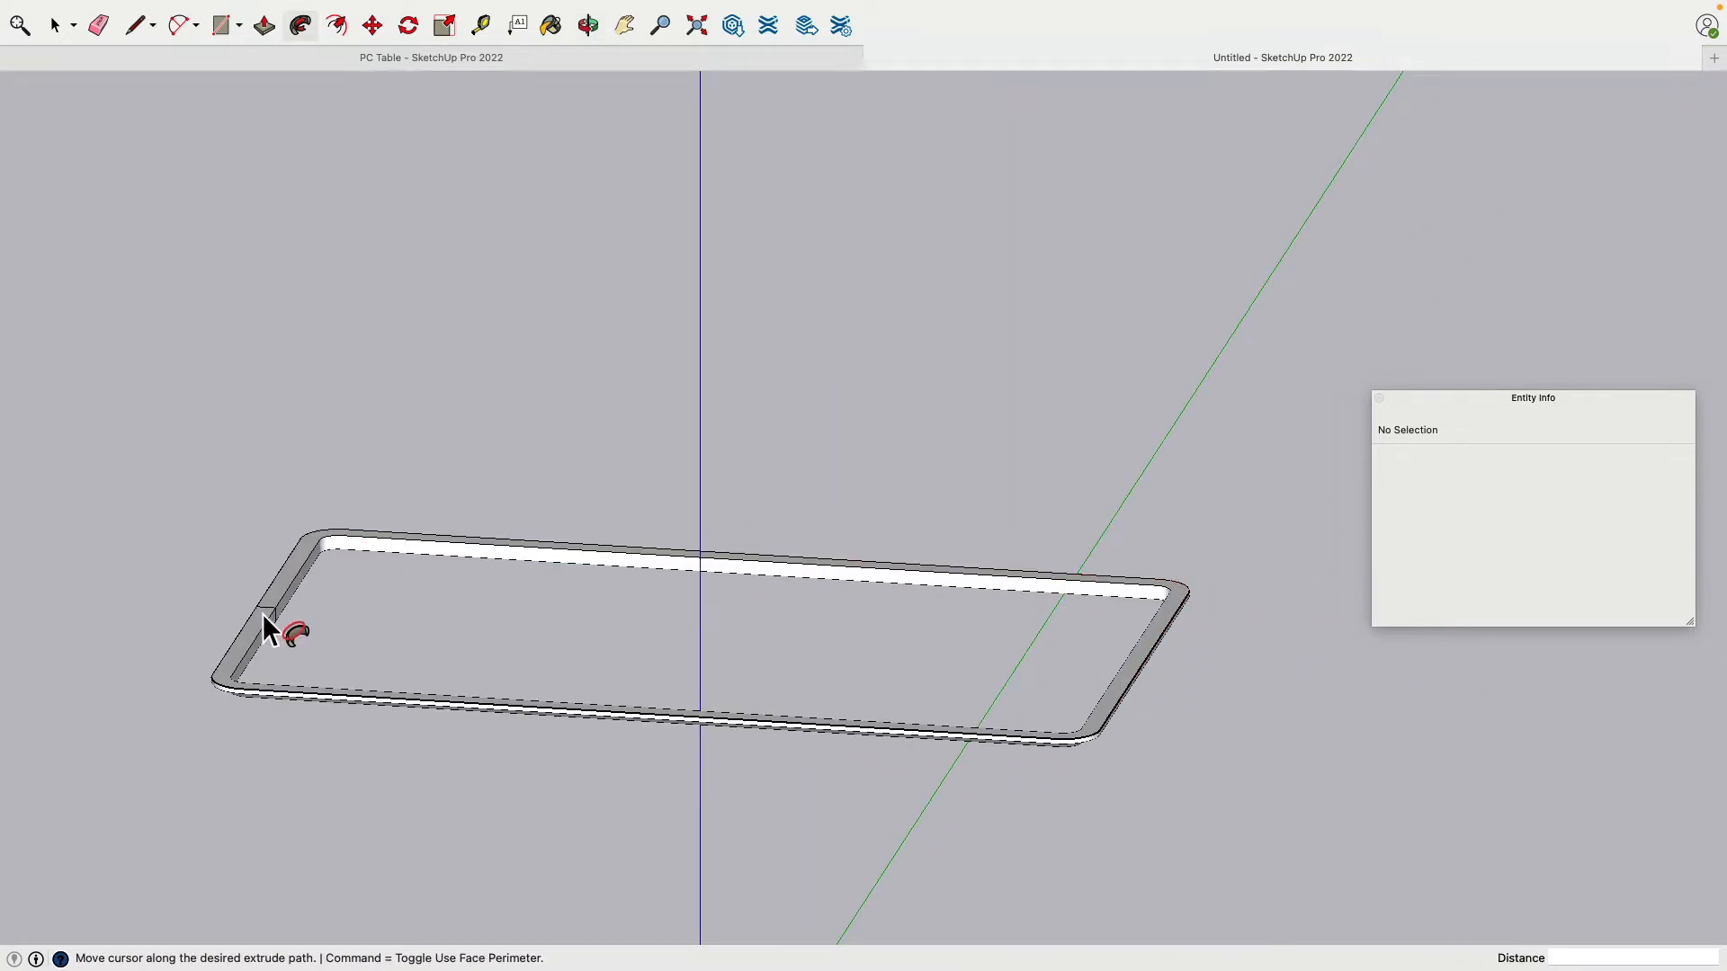
left_click(265, 620)
middle_click_drag(203, 407, 407, 456)
right_click(246, 644)
scroll(407, 456, "up", 2)
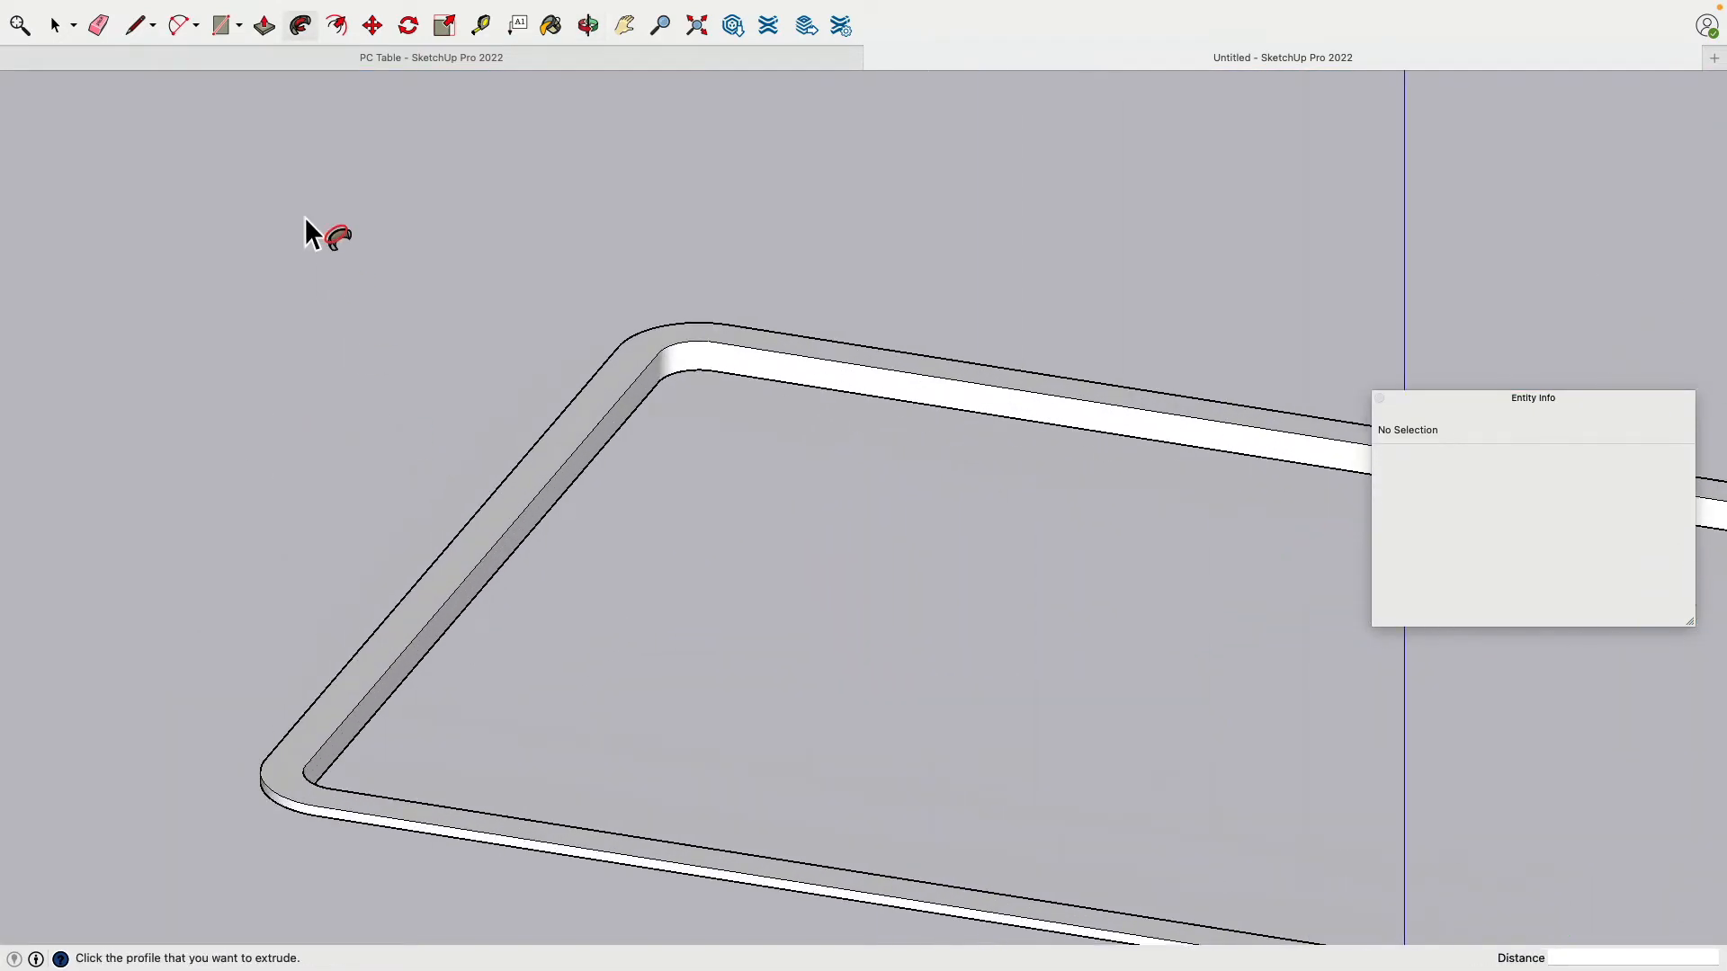
left_click(98, 25)
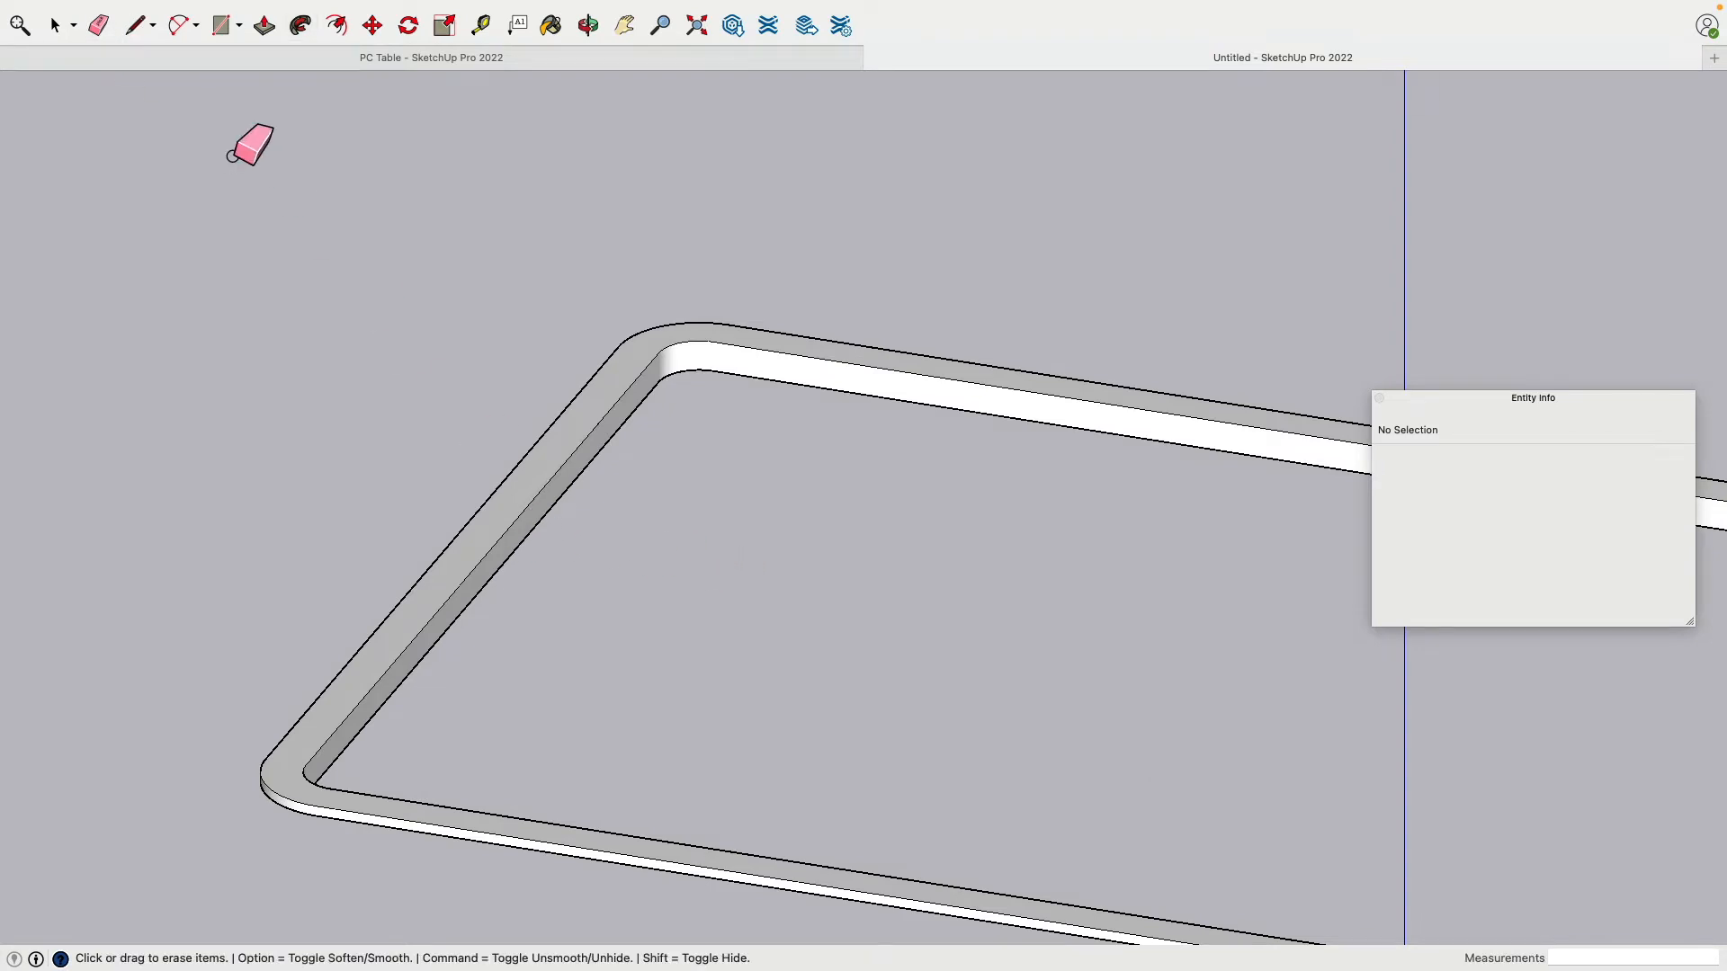
Step: Delete the frame's top face and inner side face
left_click(54, 25)
scroll(466, 542, "down", 2)
scroll(466, 543, "up", 2)
left_click(472, 558)
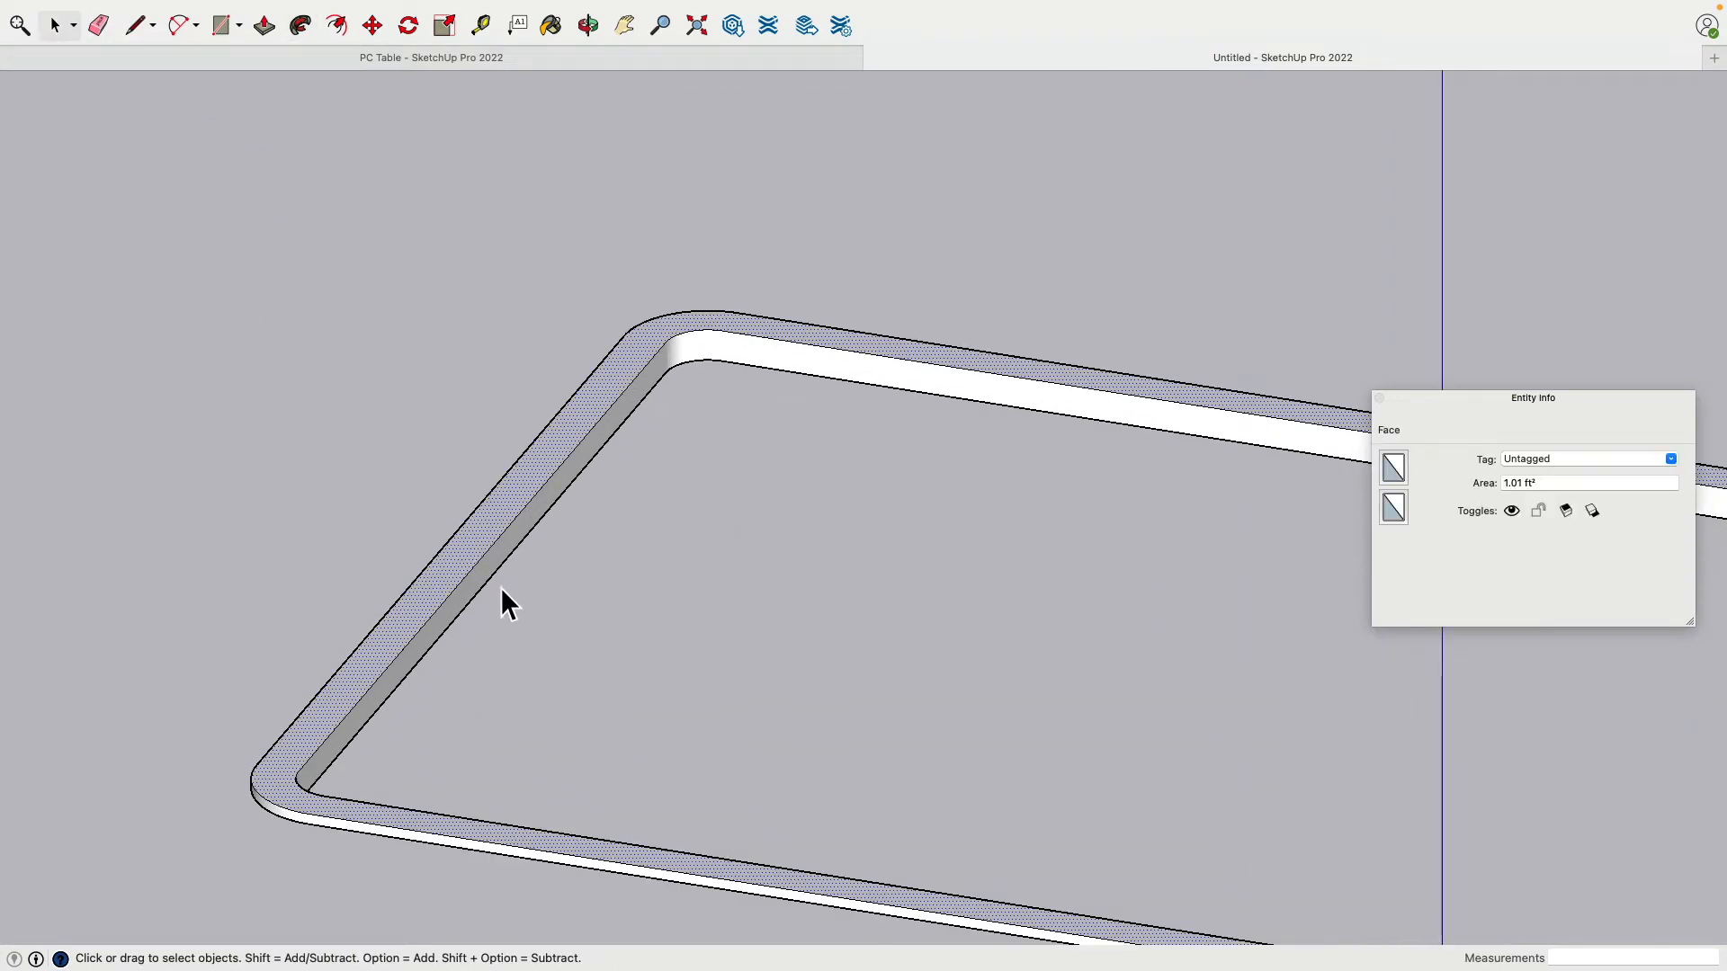
key("Delete")
left_click(485, 585)
key("Delete")
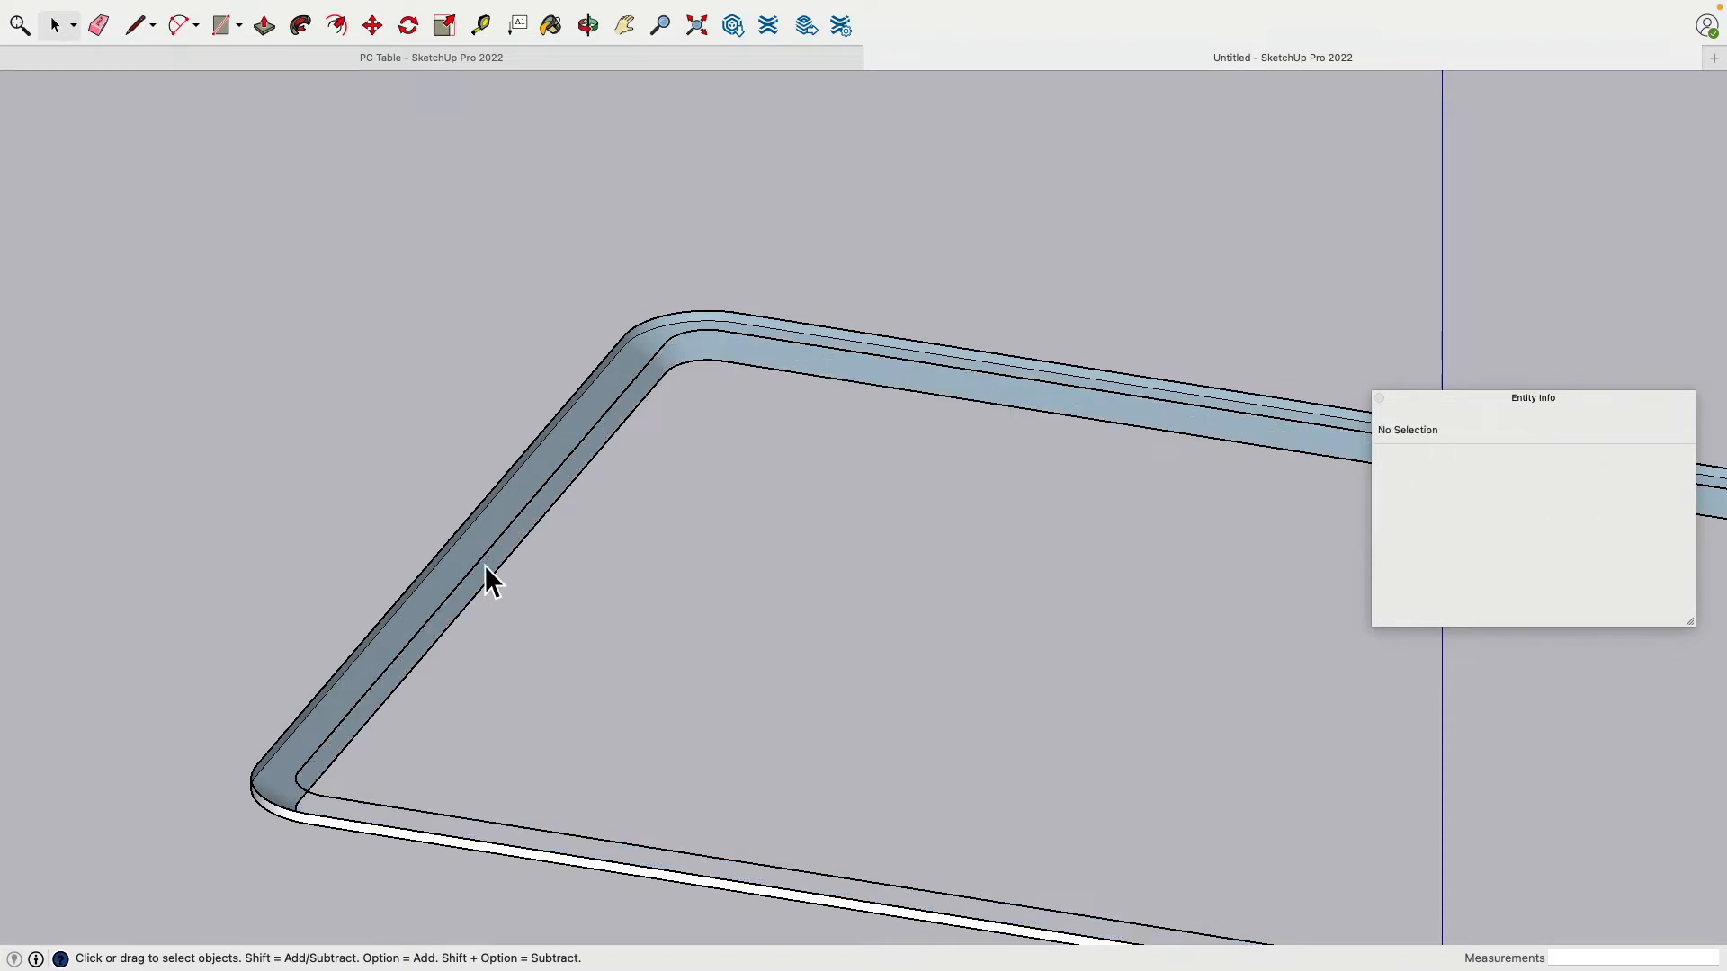
Step: Delete the leftover inner edges so only the clean rim shell remains
left_click(483, 570)
mouse_move(483, 570)
middle_mouse_down()
mouse_move(706, 560)
mouse_move(499, 564)
middle_mouse_up()
key("Delete")
triple_click(521, 565)
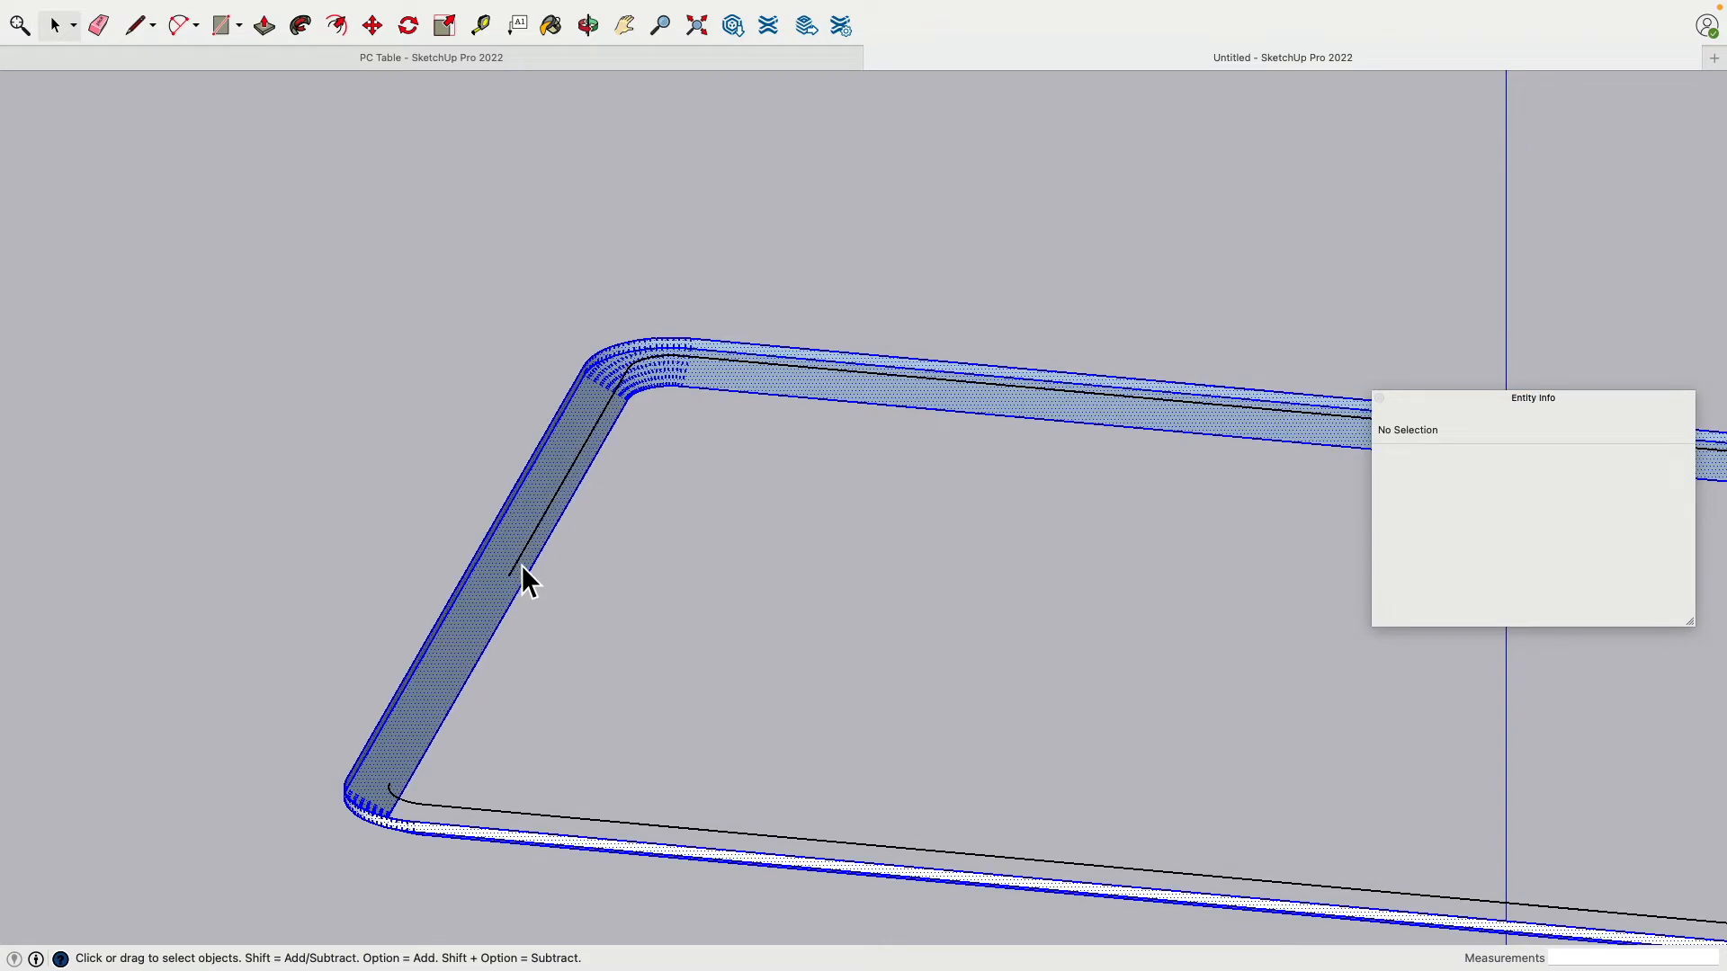
left_click(635, 568)
triple_click(533, 549)
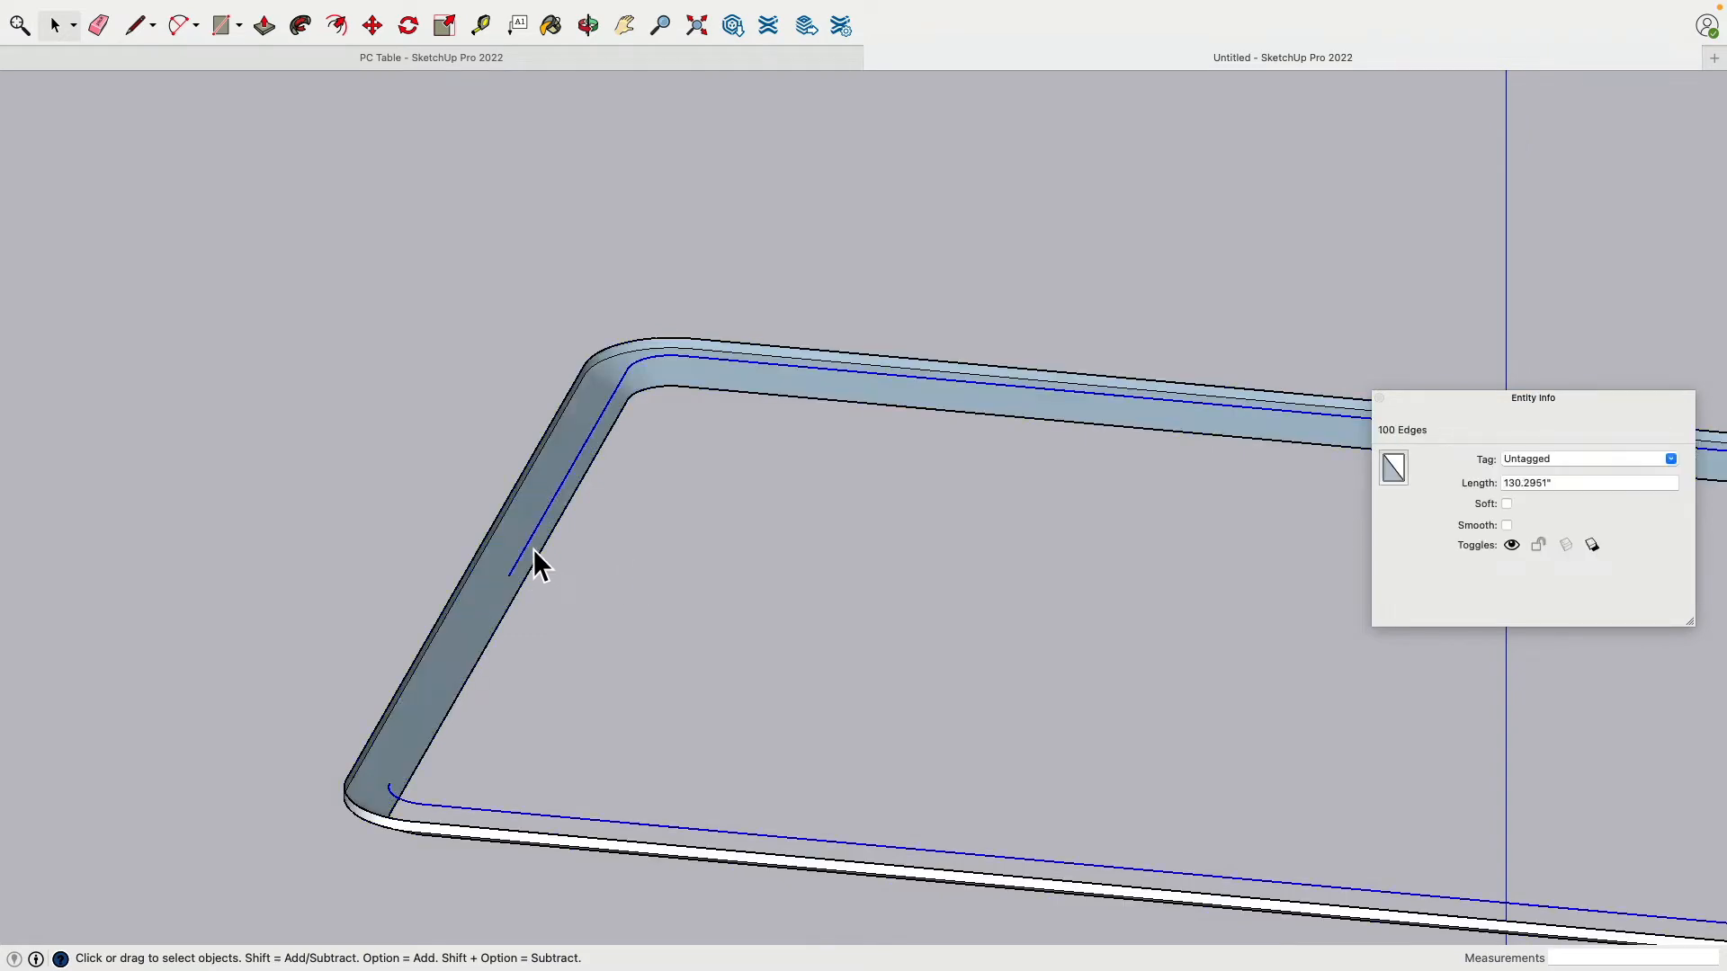
key("Delete")
scroll(644, 632, "up", 5)
scroll(645, 632, "down", 5)
middle_click_drag(644, 631, 813, 774)
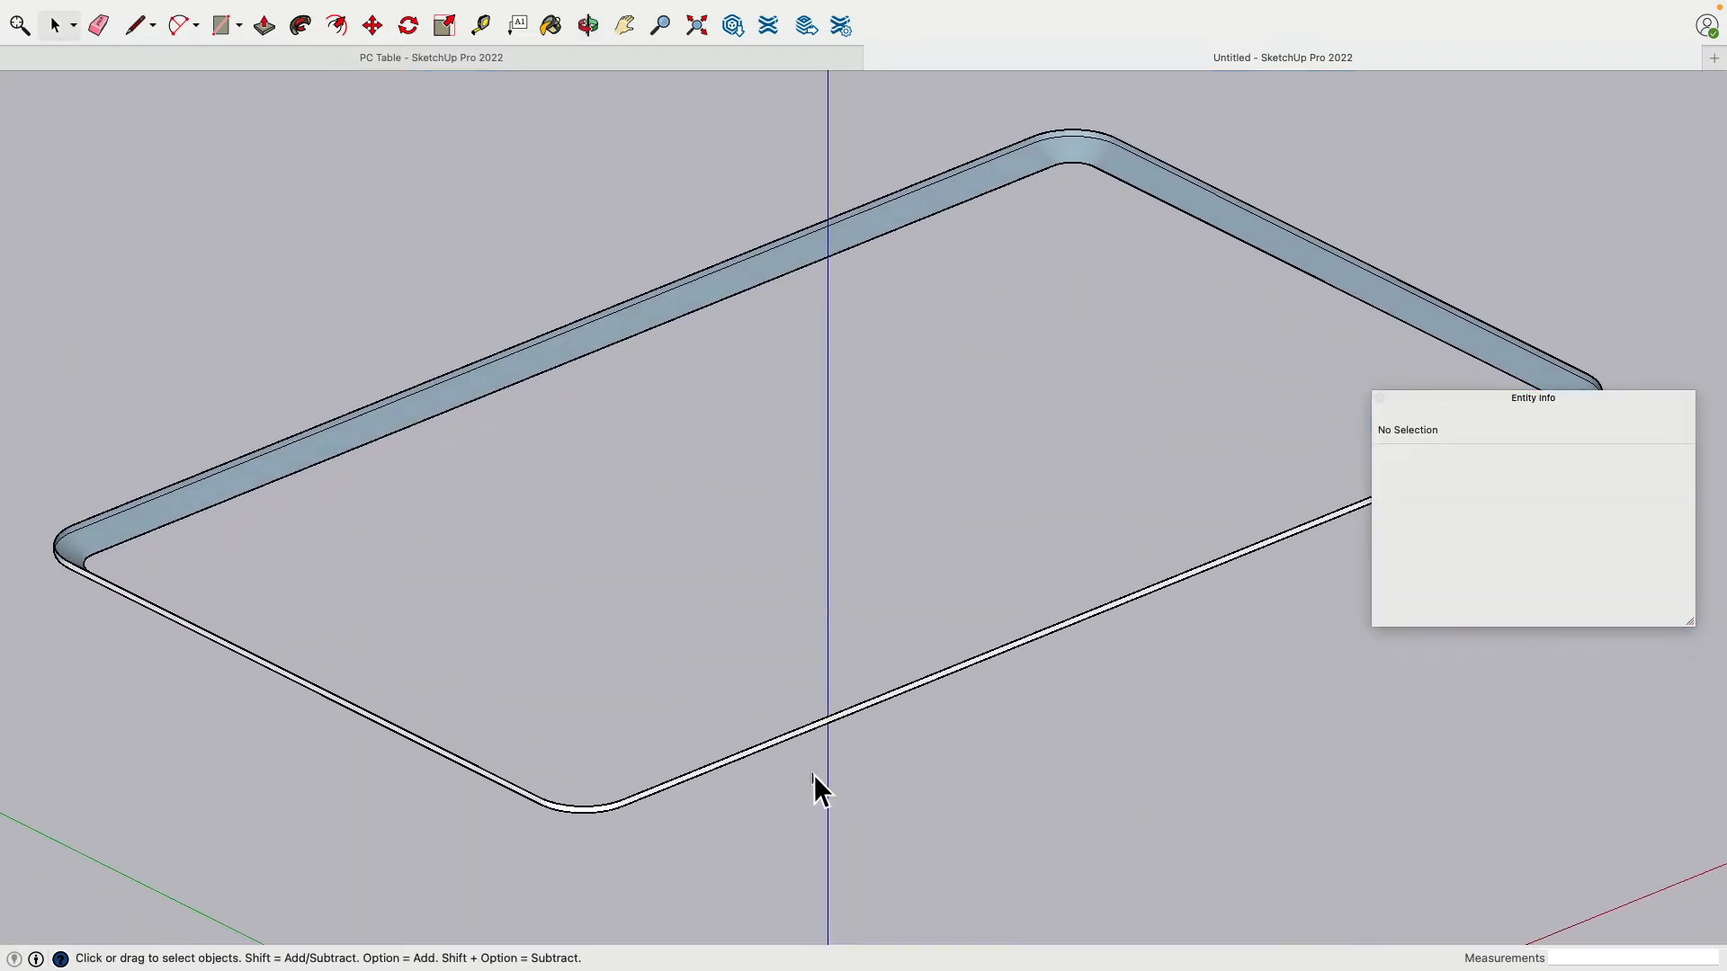
Step: Draw lines across the frame to rebuild the tabletop's bottom face
left_click(135, 25)
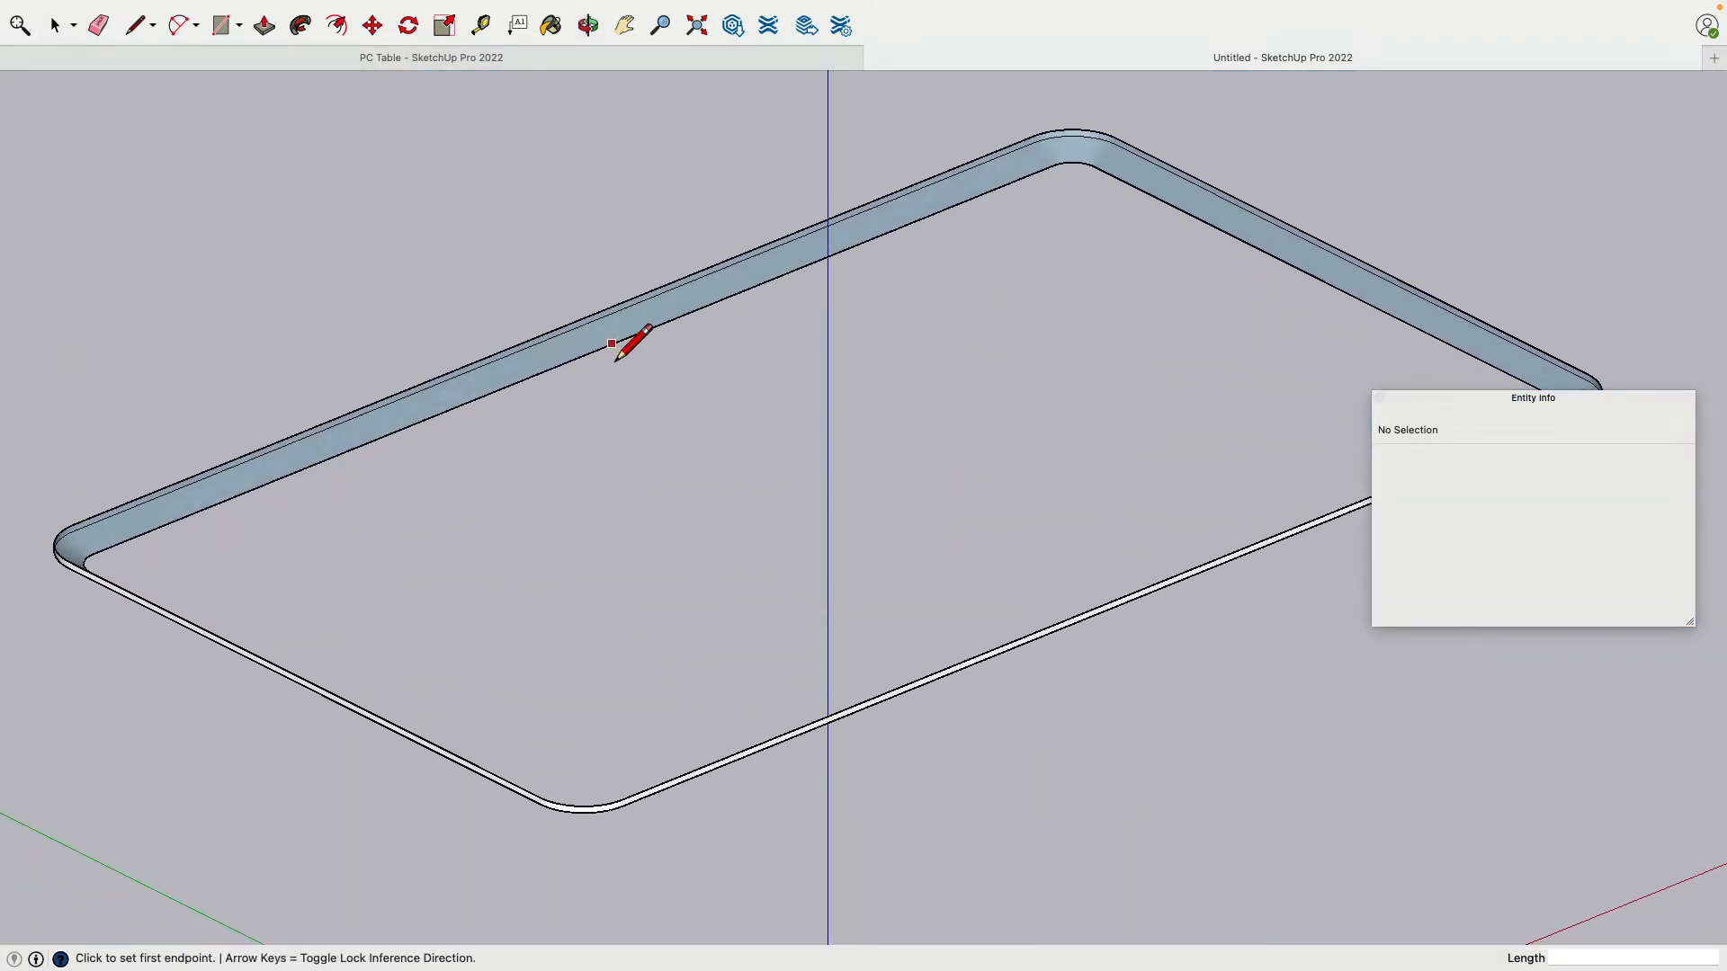
left_click(635, 334)
middle_click_drag(637, 354, 1241, 498)
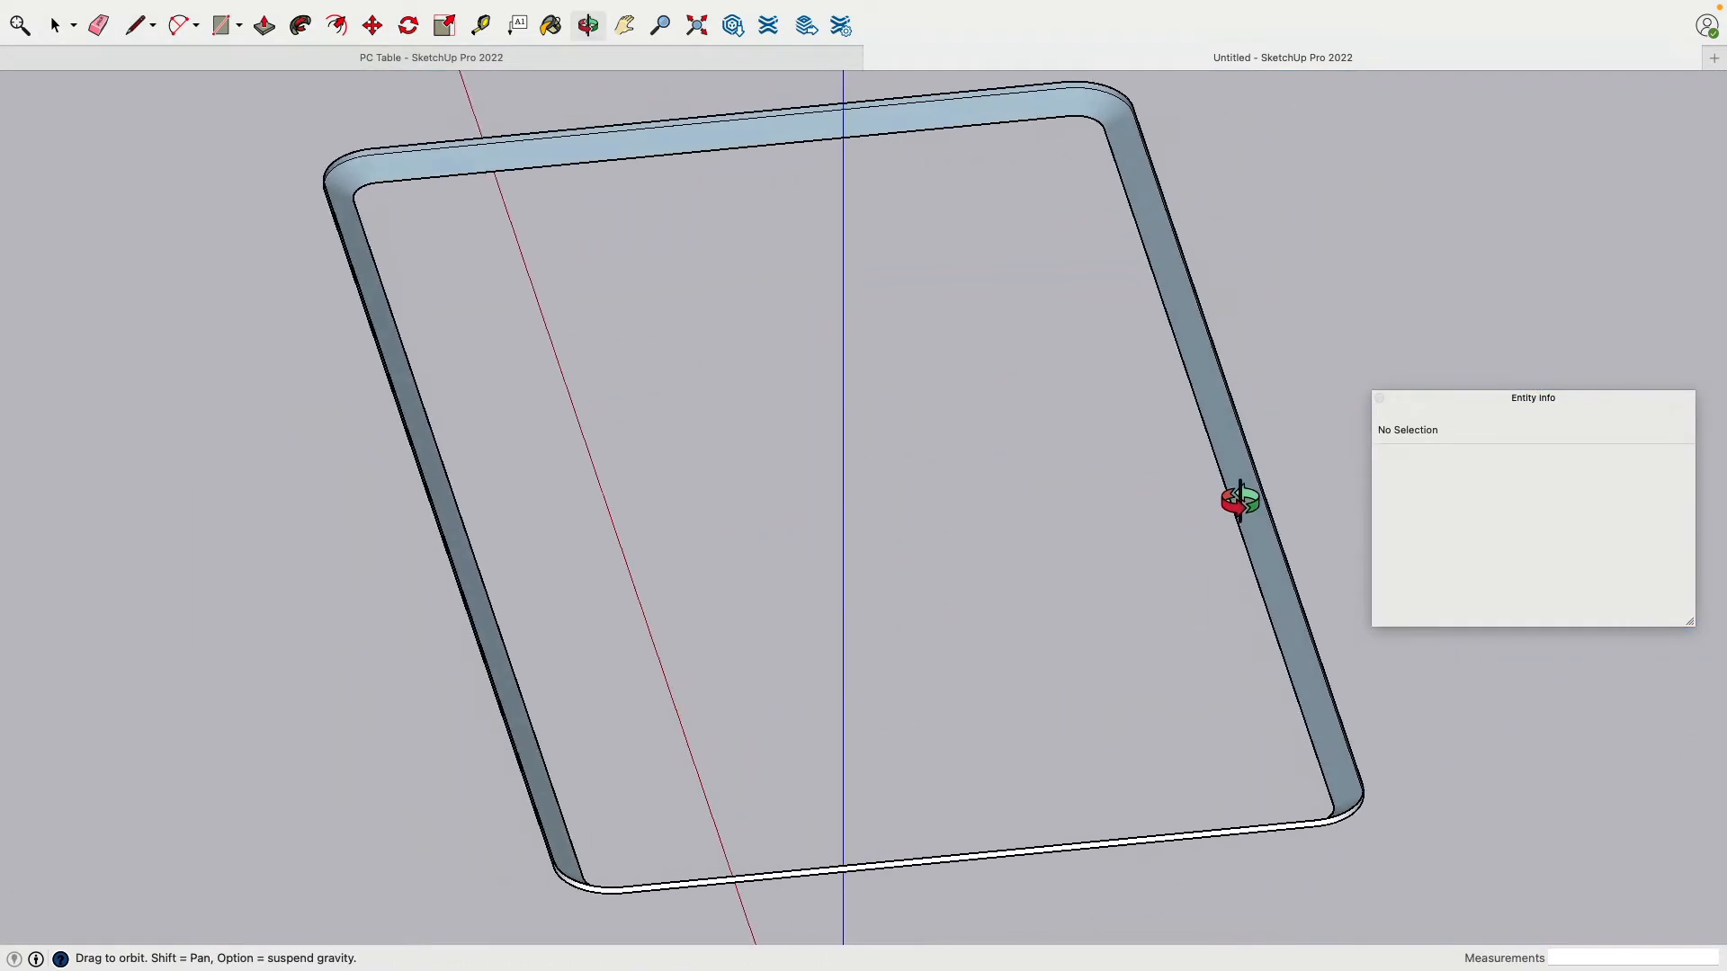
left_click(1203, 423)
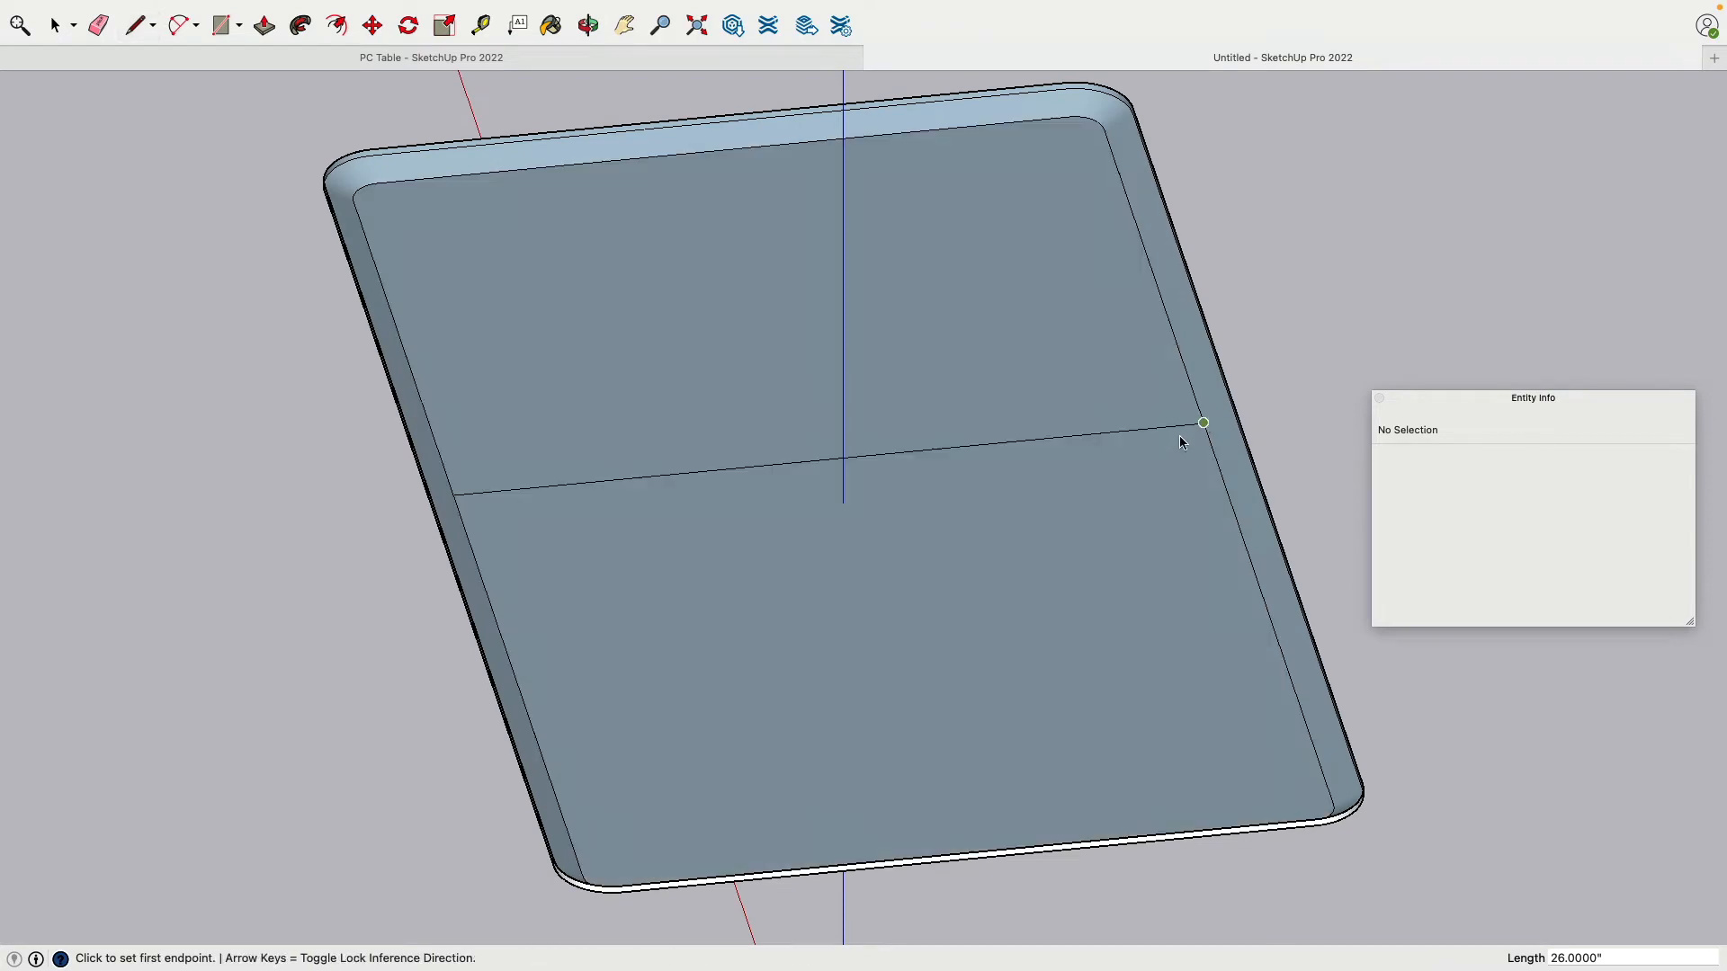
middle_click_drag(1184, 443, 617, 389)
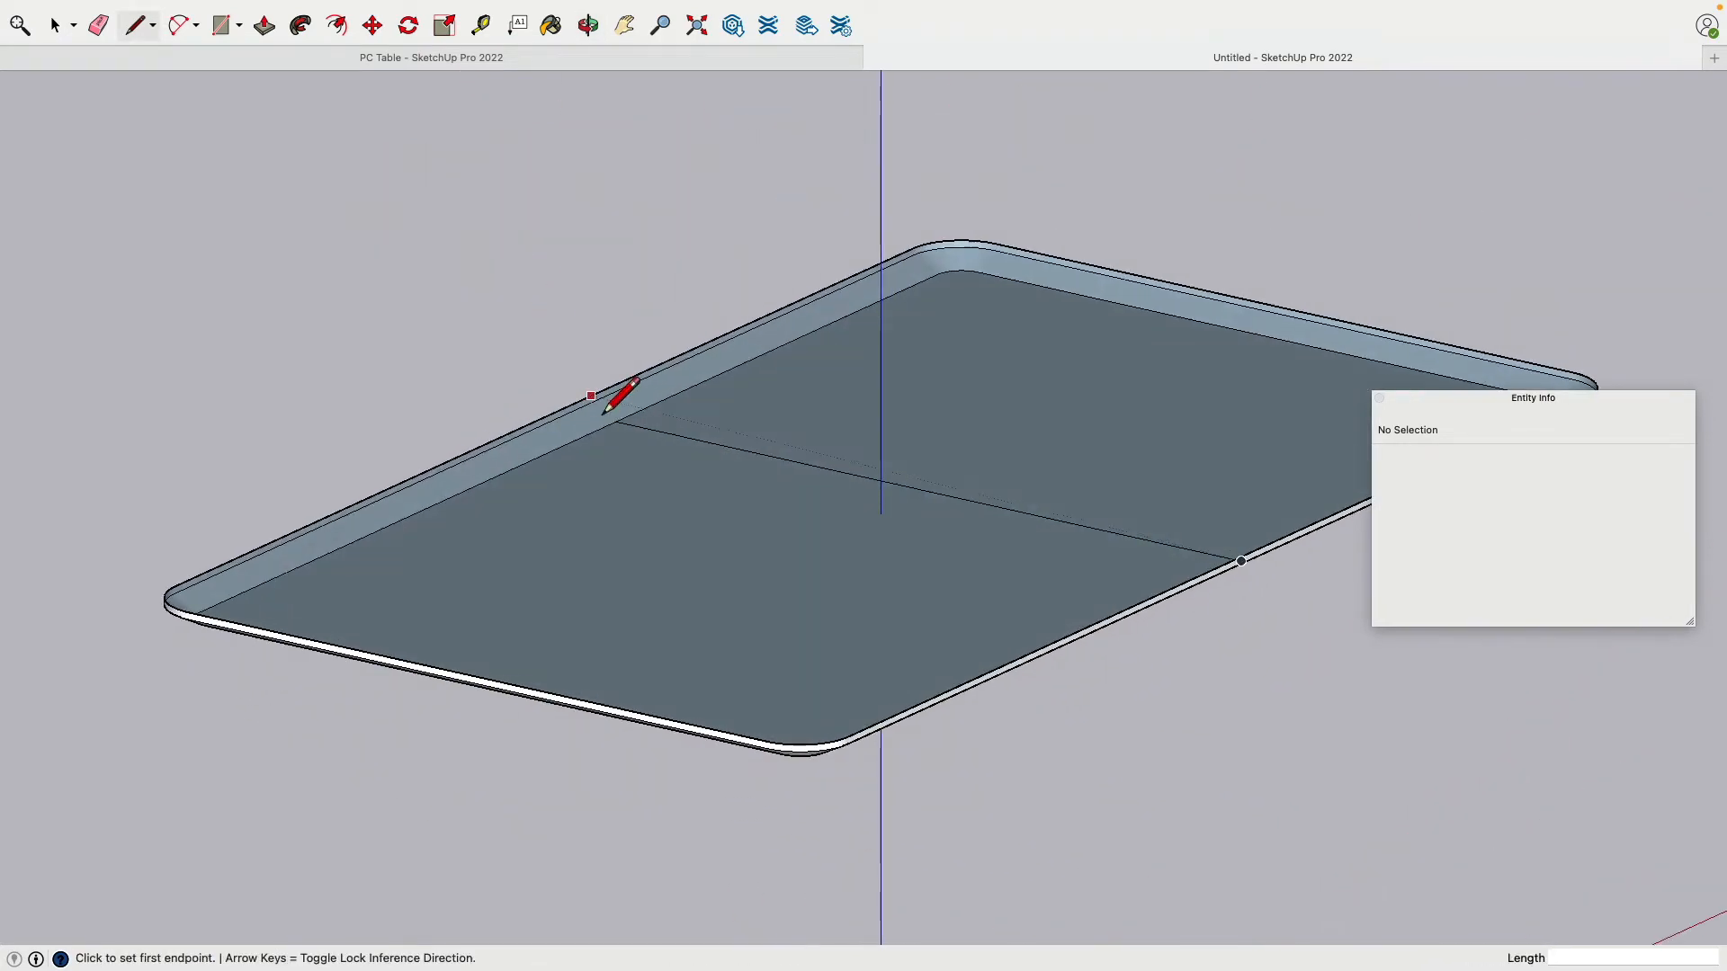
left_click(606, 400)
left_click(1272, 552)
middle_click_drag(1272, 551, 1088, 566)
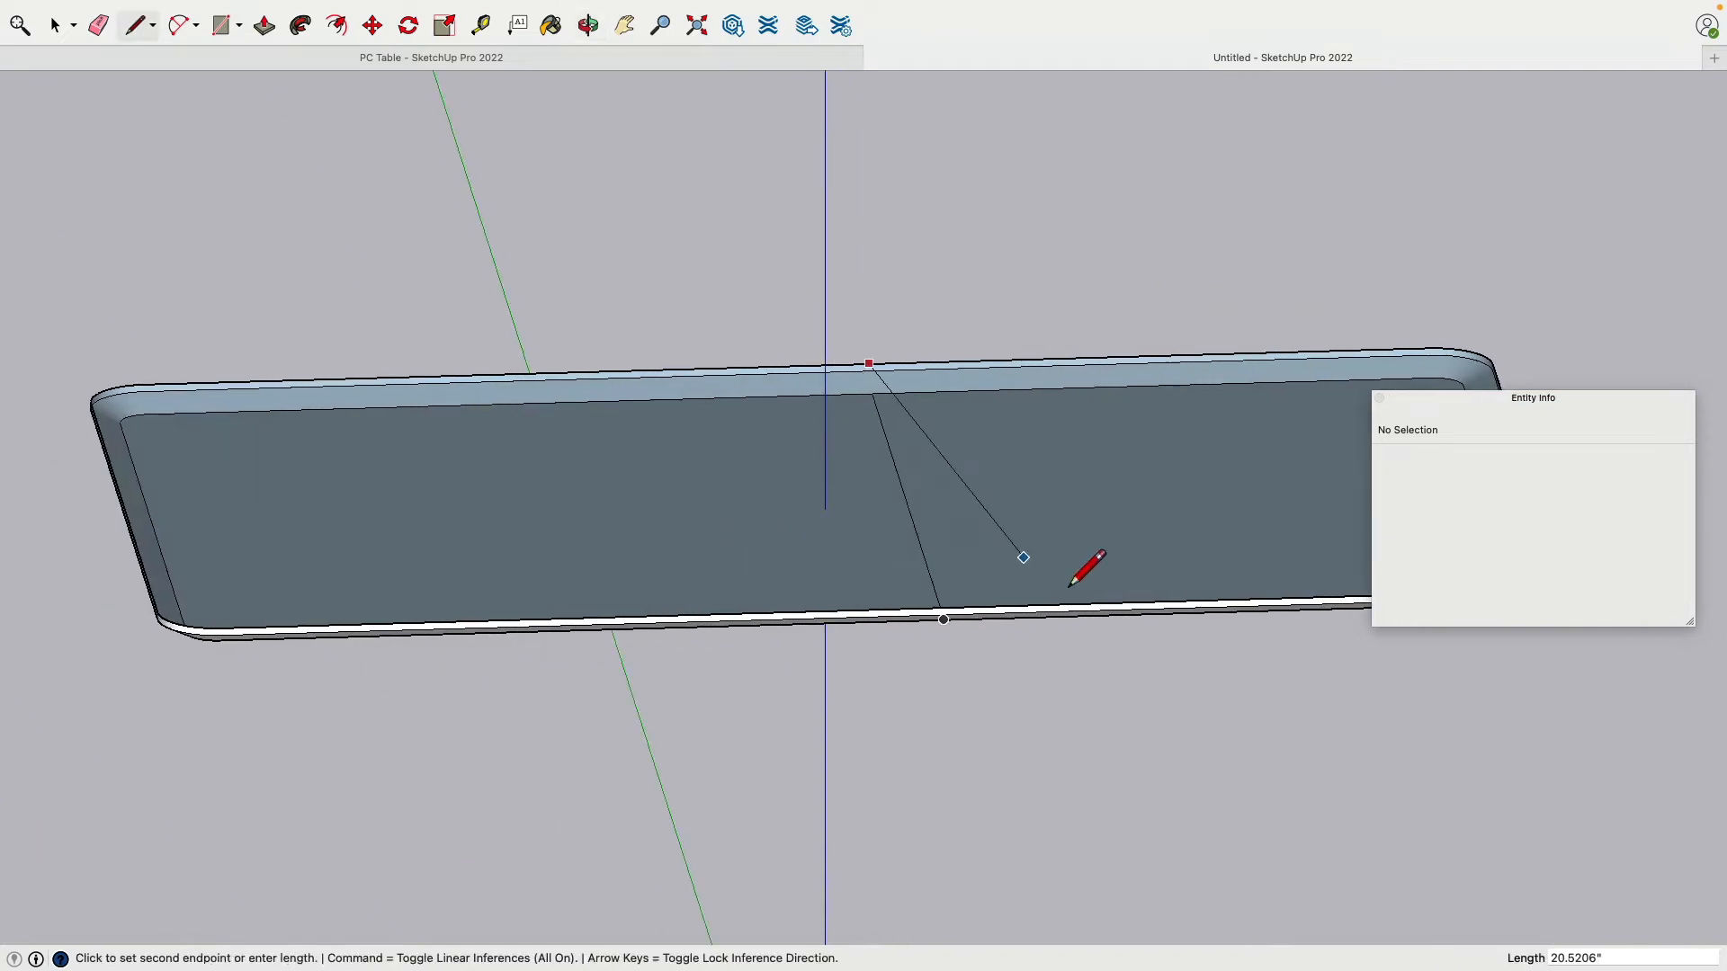
left_click(1241, 609)
middle_click_drag(807, 295, 627, 299)
Step: Erase the diagonal line and stray edges left across the tabletop
left_click(98, 25)
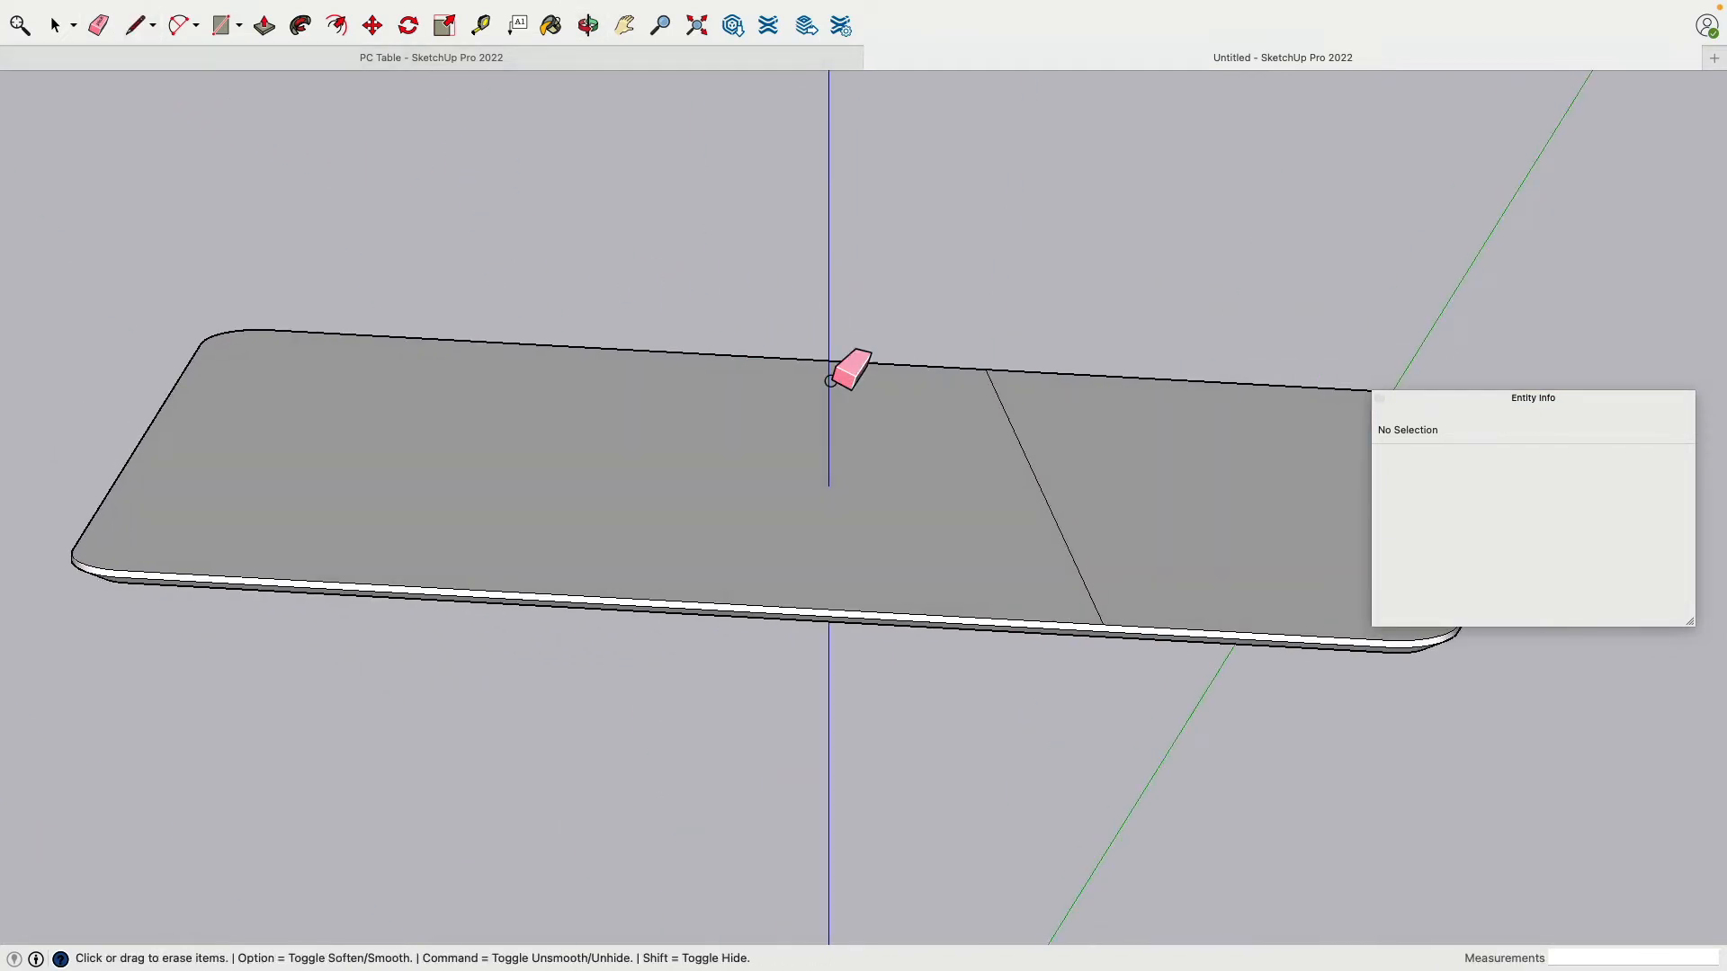
left_click(1030, 469)
mouse_move(1030, 469)
middle_mouse_down()
mouse_move(1010, 640)
mouse_move(917, 421)
middle_mouse_up()
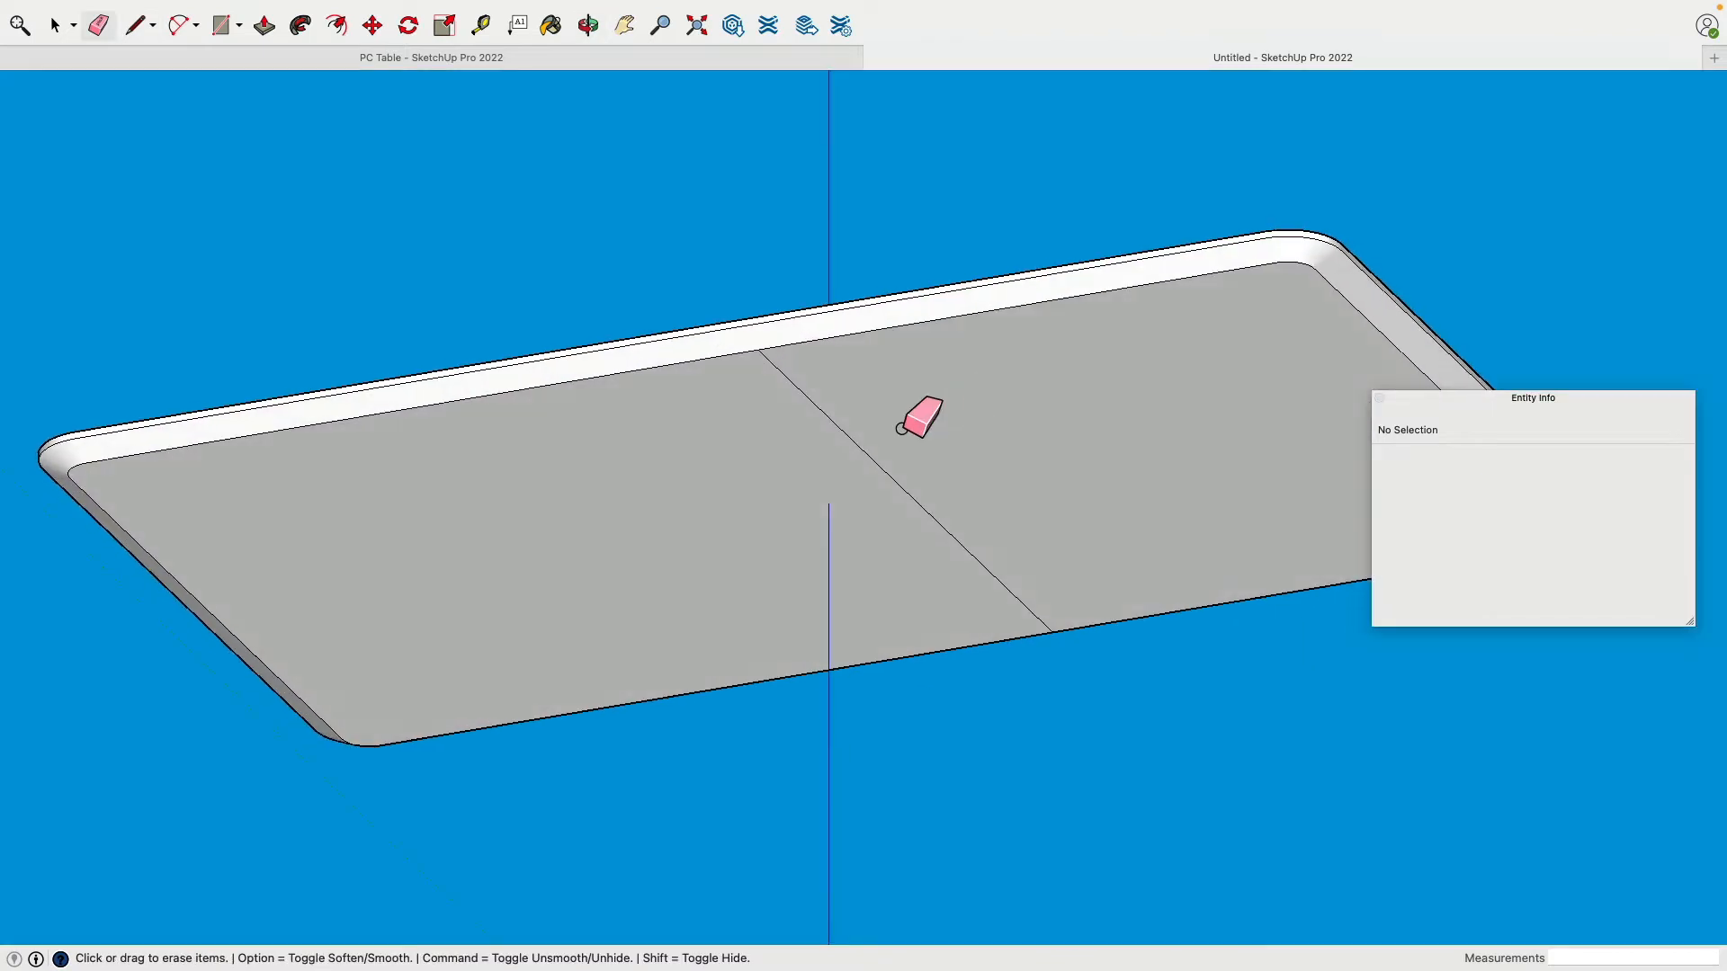
middle_click_drag(1035, 265, 1062, 556)
right_click(1062, 556)
left_click(1076, 600)
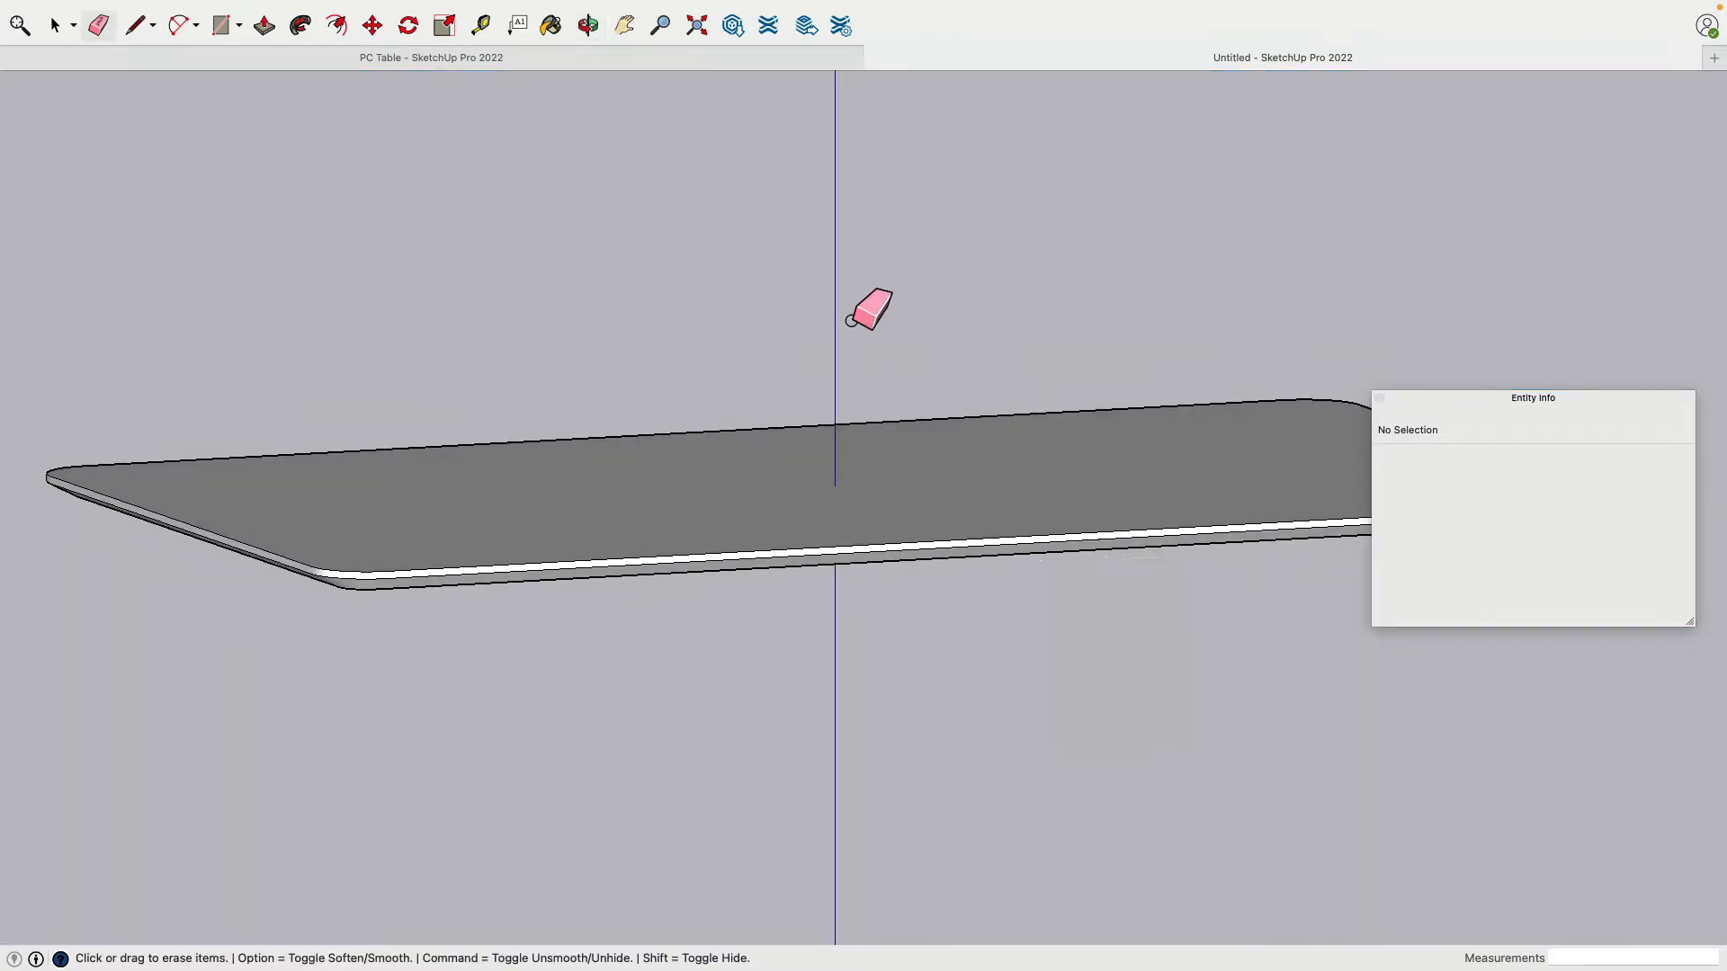
scroll(850, 300, "down", 5)
mouse_move(850, 299)
middle_mouse_down()
mouse_move(872, 455)
mouse_move(838, 448)
middle_mouse_up()
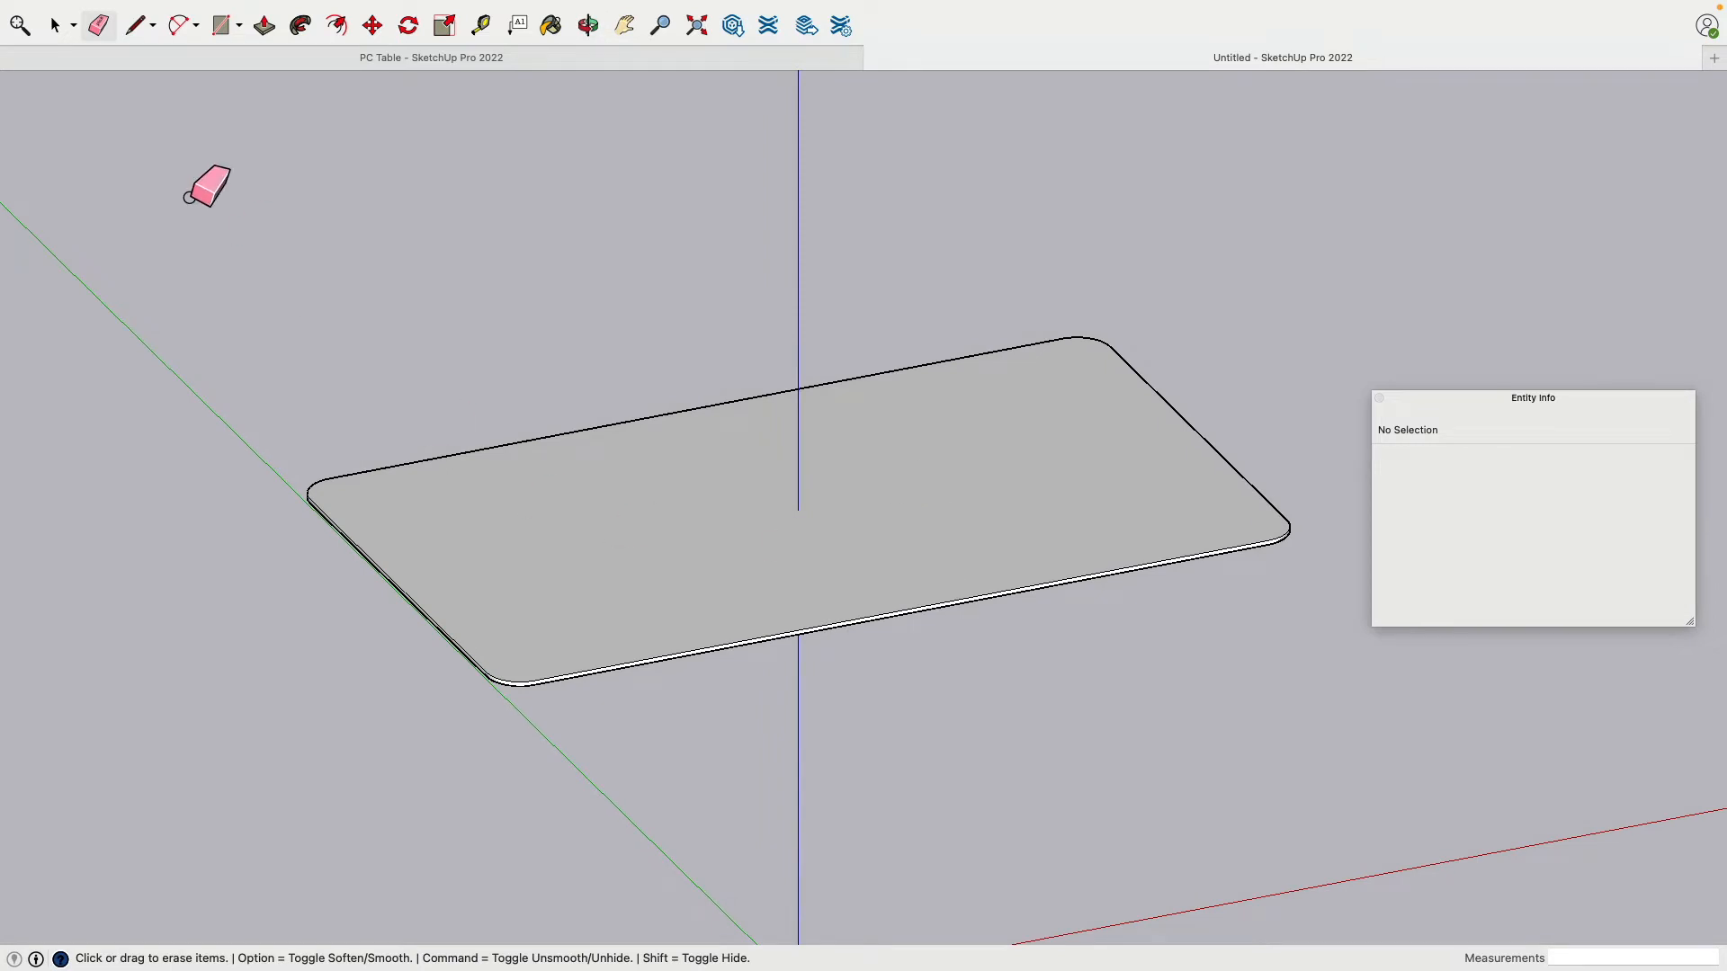
left_click(56, 29)
Step: Combine all 705 tabletop entities into one solid group of 0.56 ft³
triple_click(845, 516)
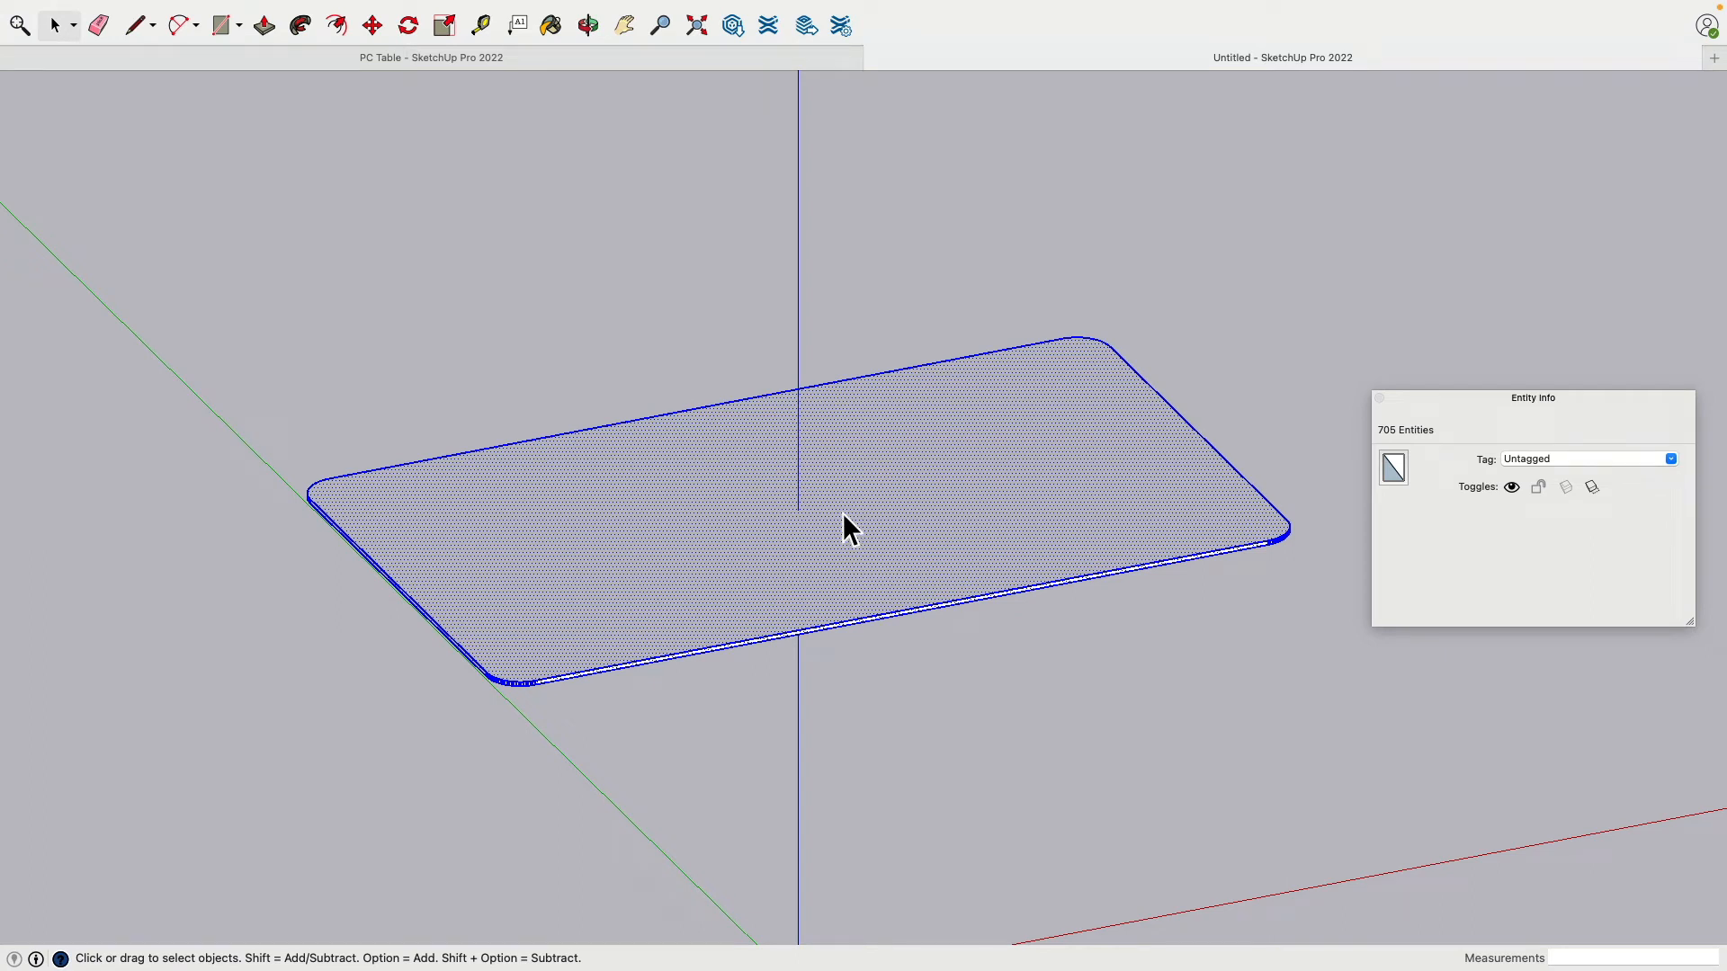
right_click(843, 515)
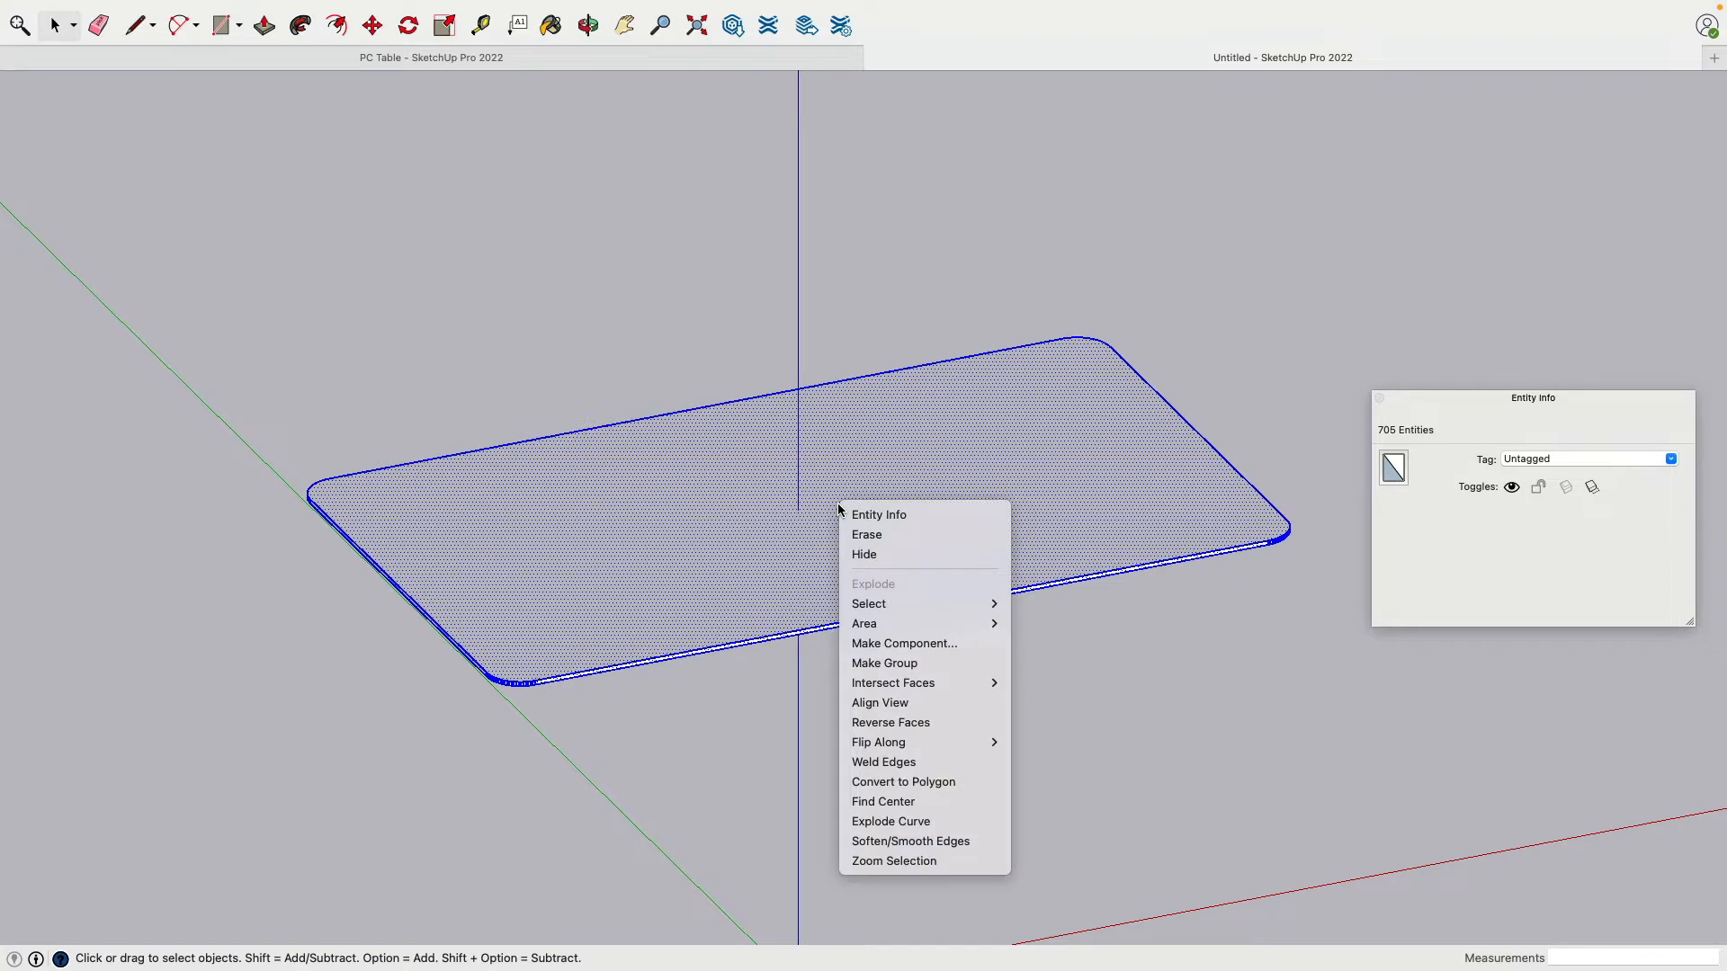
left_click(884, 664)
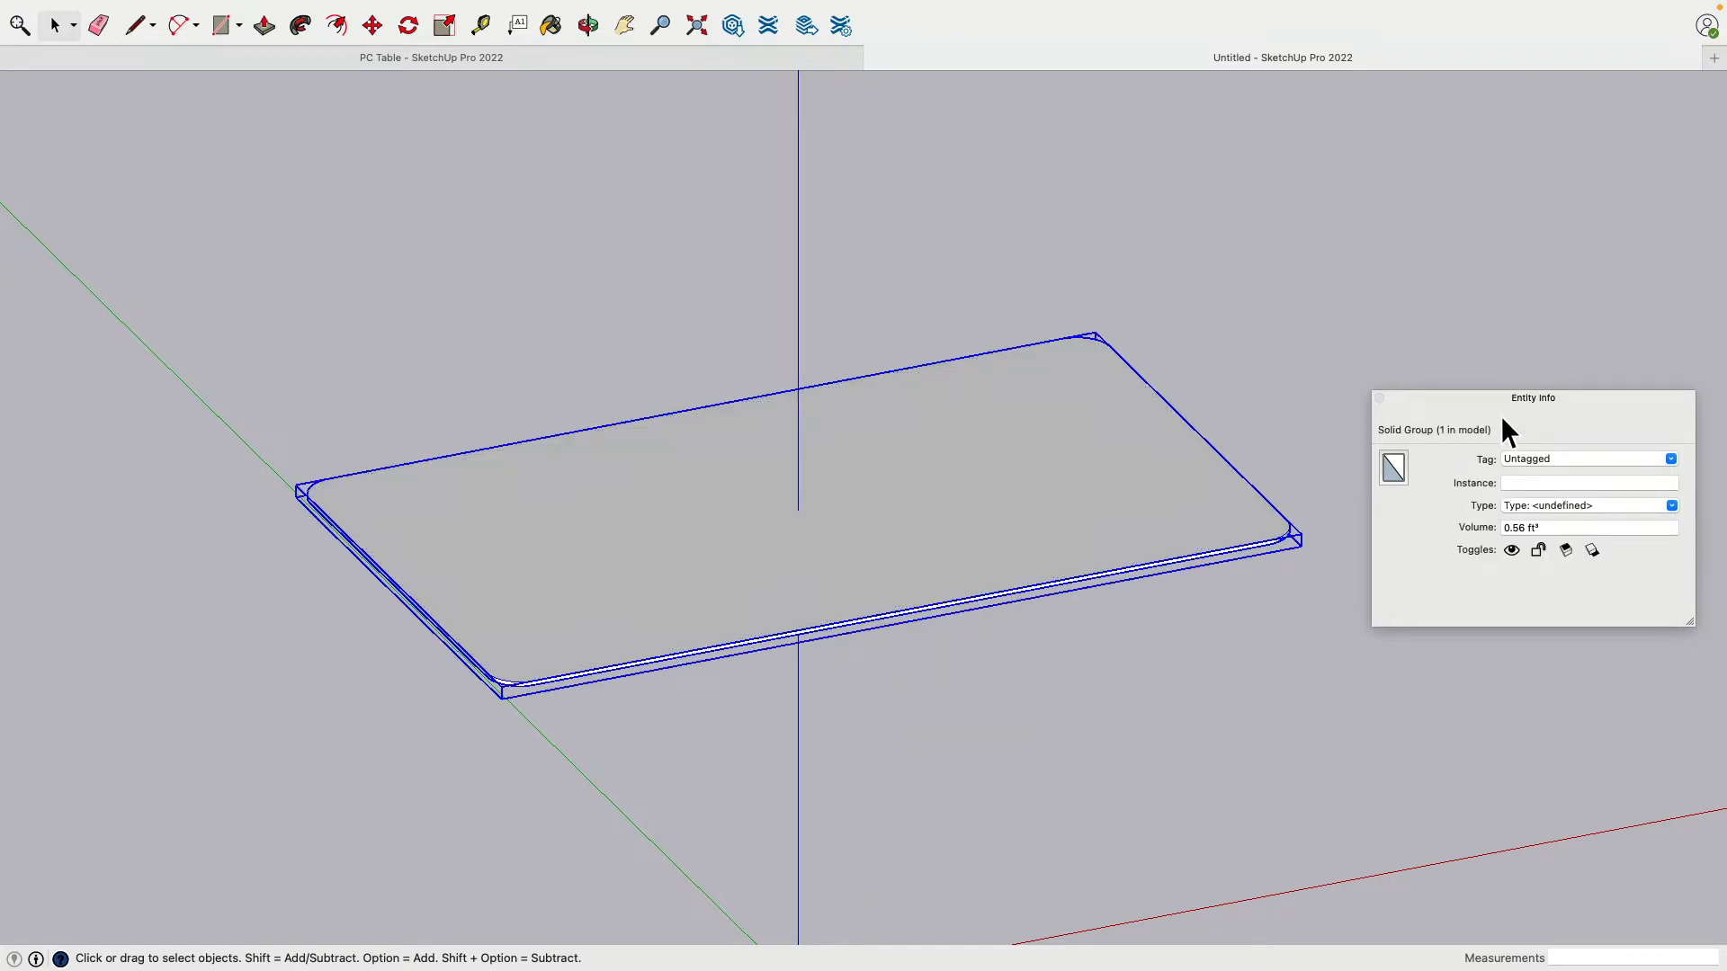
left_click_drag(1433, 403, 1465, 147)
left_click(1365, 220)
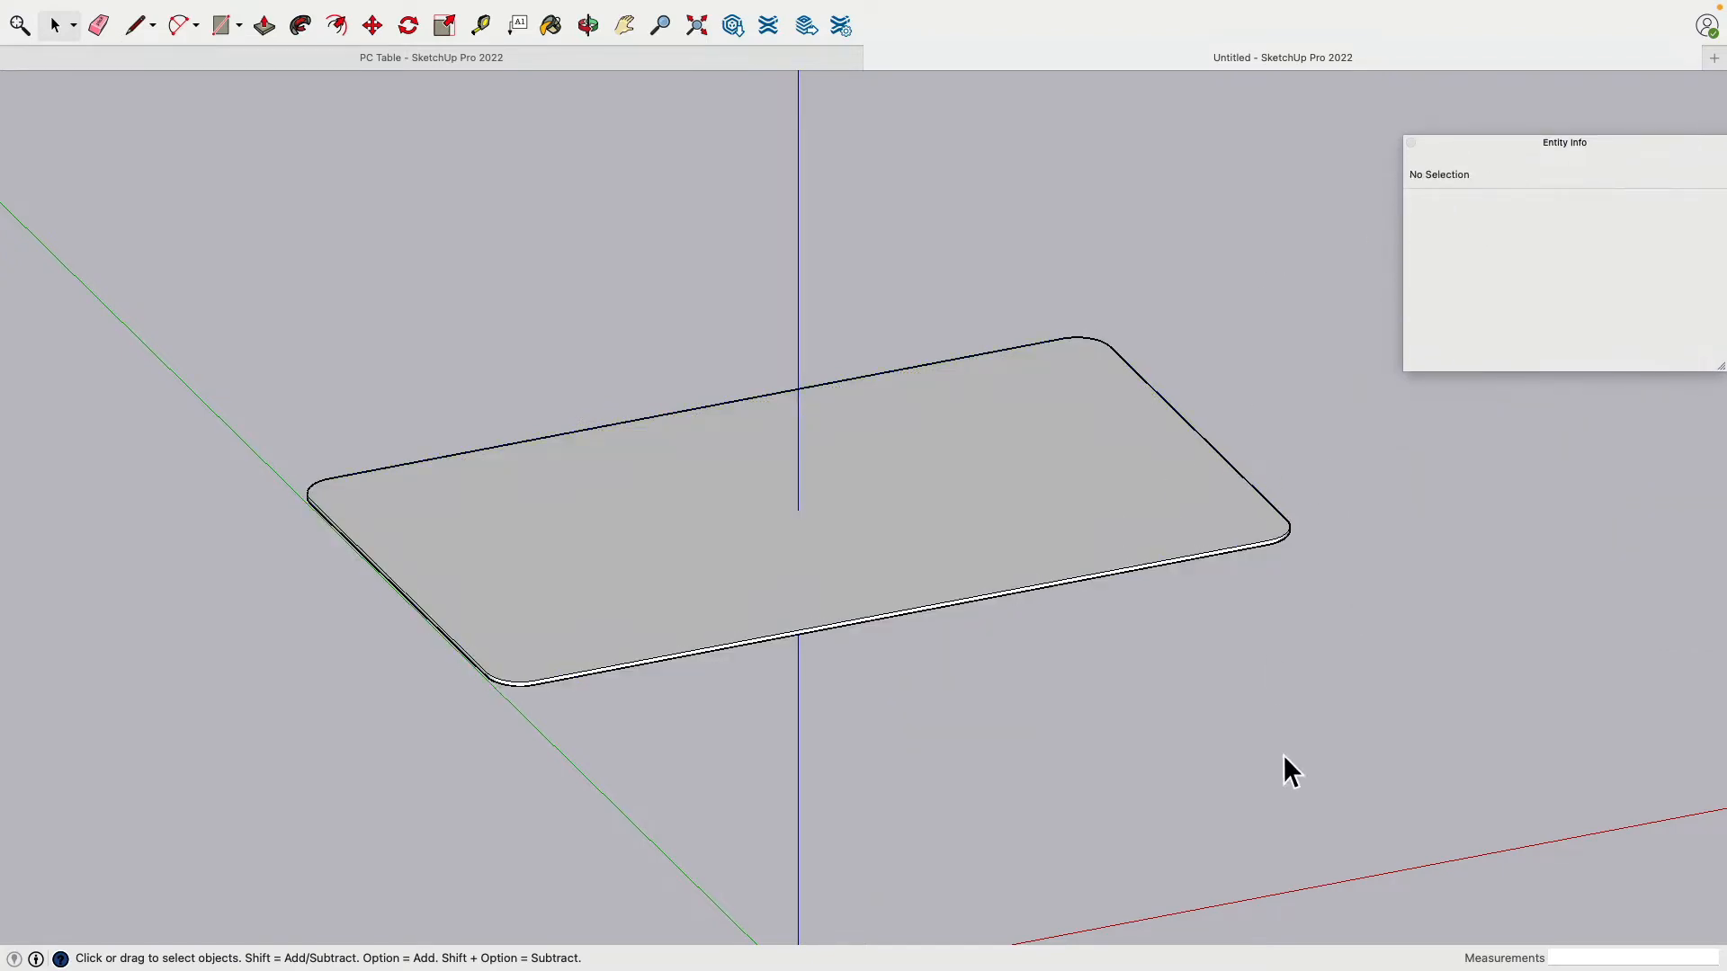
Step: Close Entity Info and inspect the grouped tabletop from below, edge-on and above
middle_click_drag(1283, 754, 1199, 740)
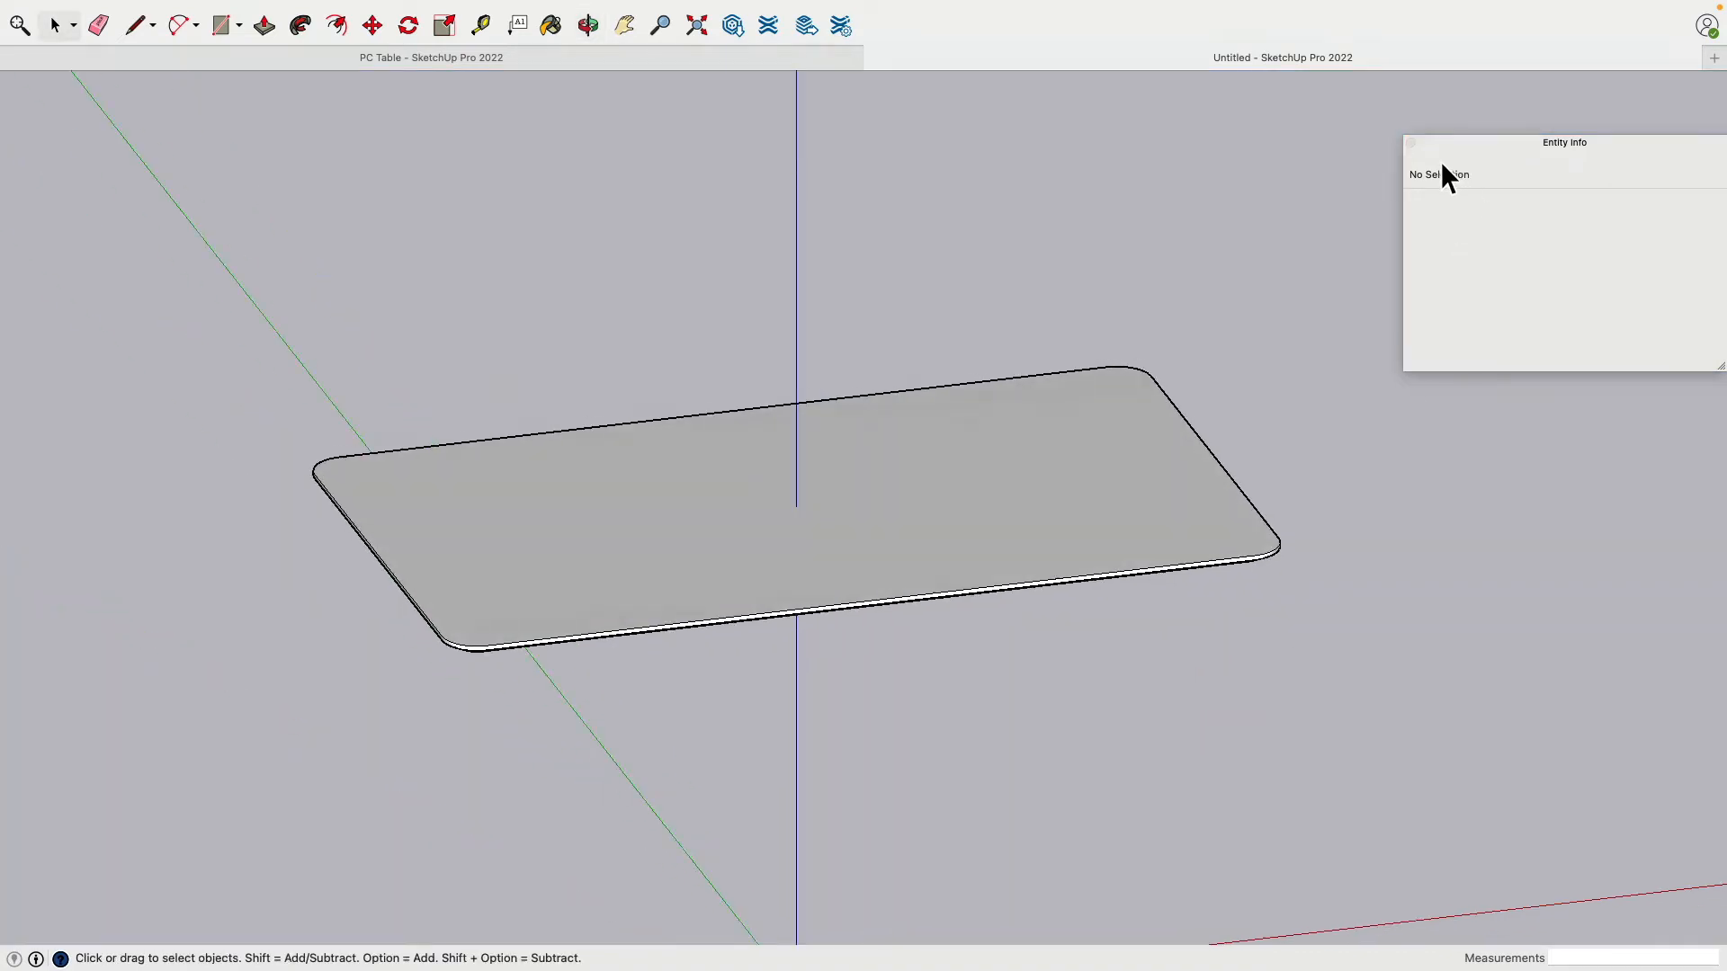
left_click(1411, 143)
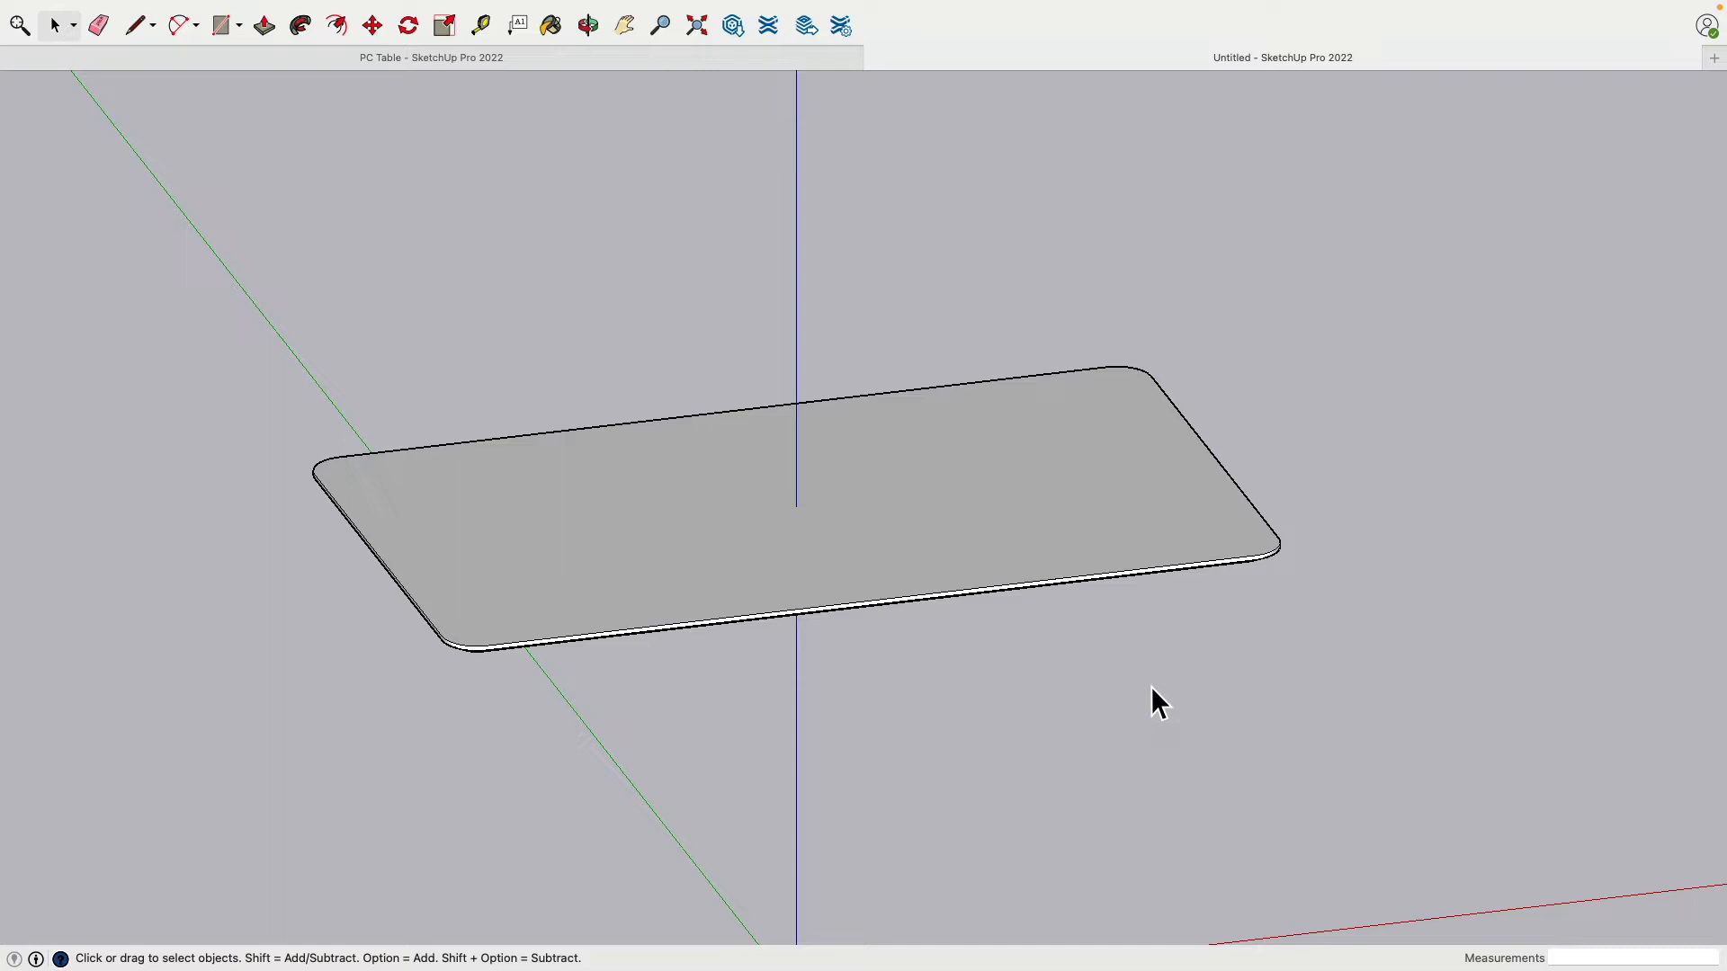
mouse_move(1146, 714)
middle_mouse_down()
mouse_move(1142, 385)
mouse_move(1079, 269)
middle_mouse_up()
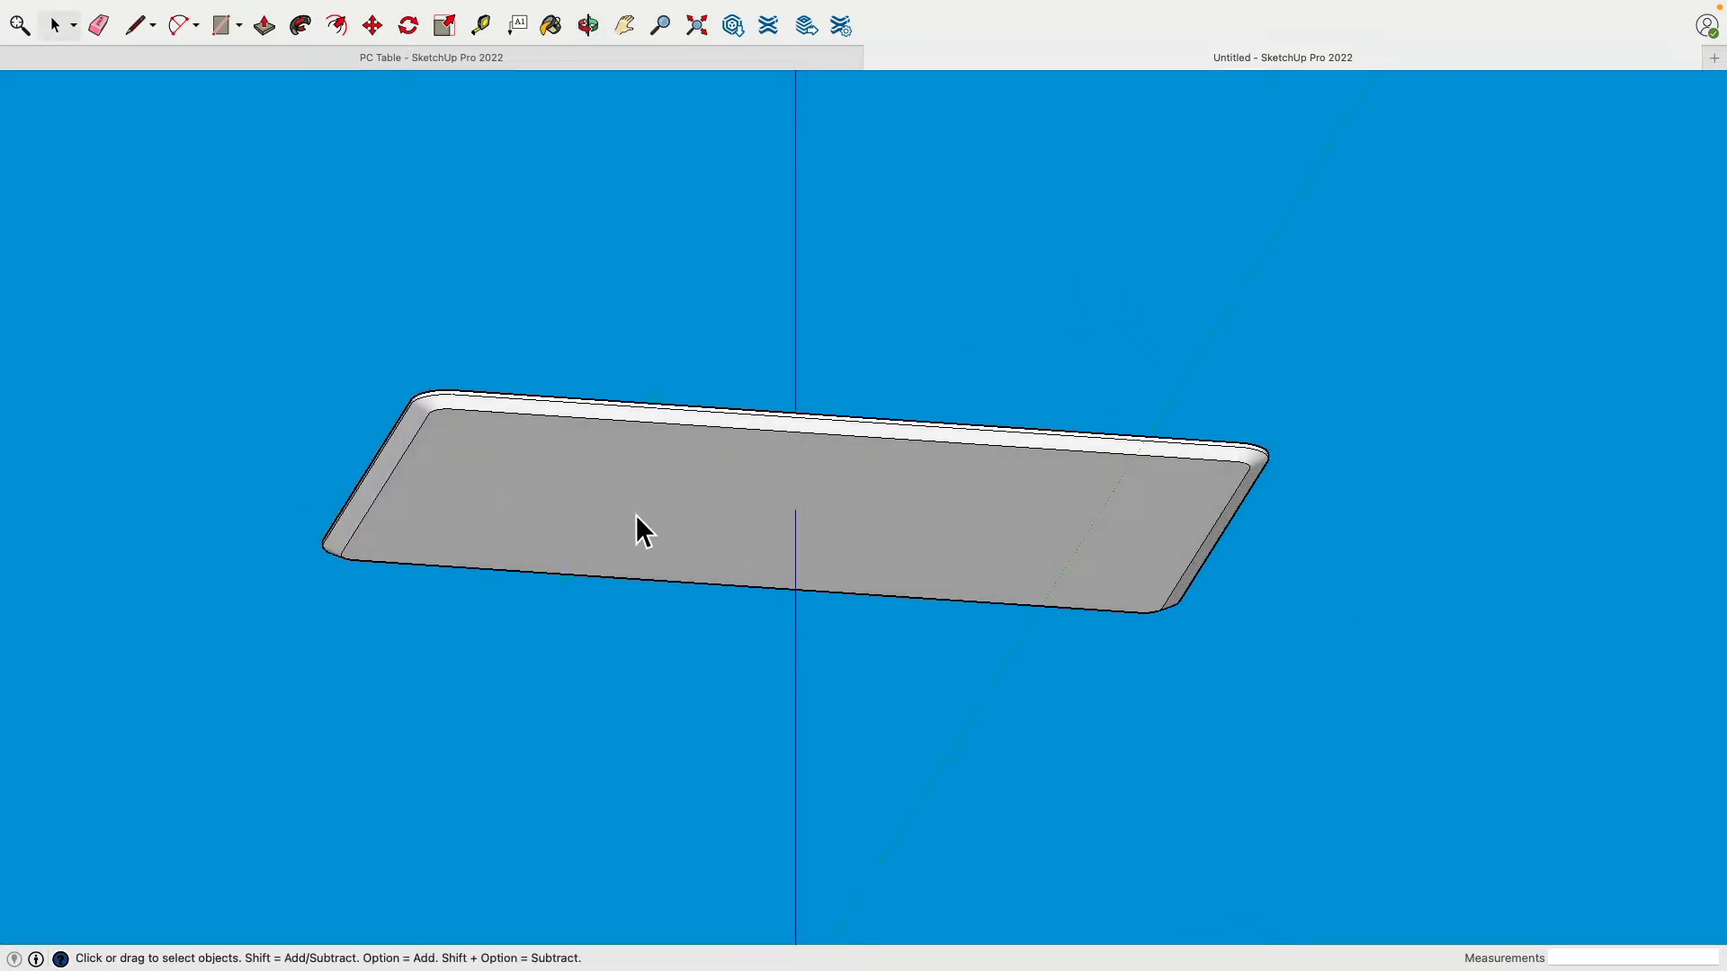
mouse_move(578, 505)
middle_mouse_down()
mouse_move(987, 578)
mouse_move(1388, 690)
mouse_move(1372, 686)
middle_mouse_up()
scroll(1131, 520, "down", 3)
scroll(1131, 520, "up", 5)
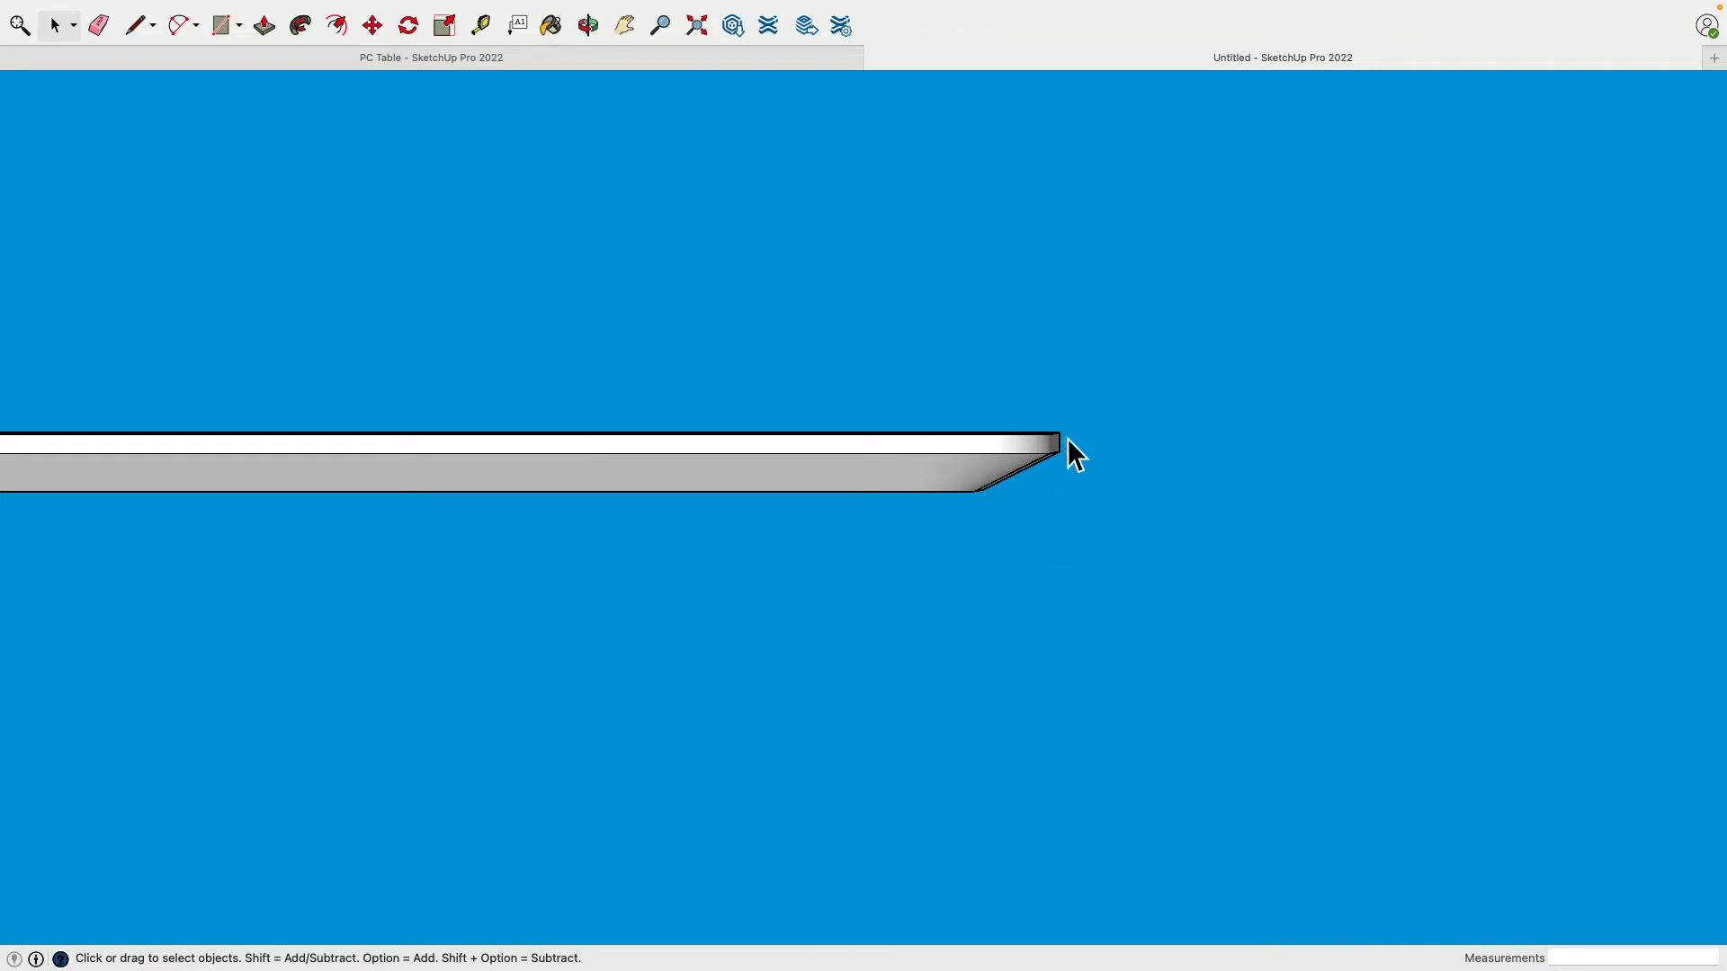
scroll(1033, 633, "down", 3)
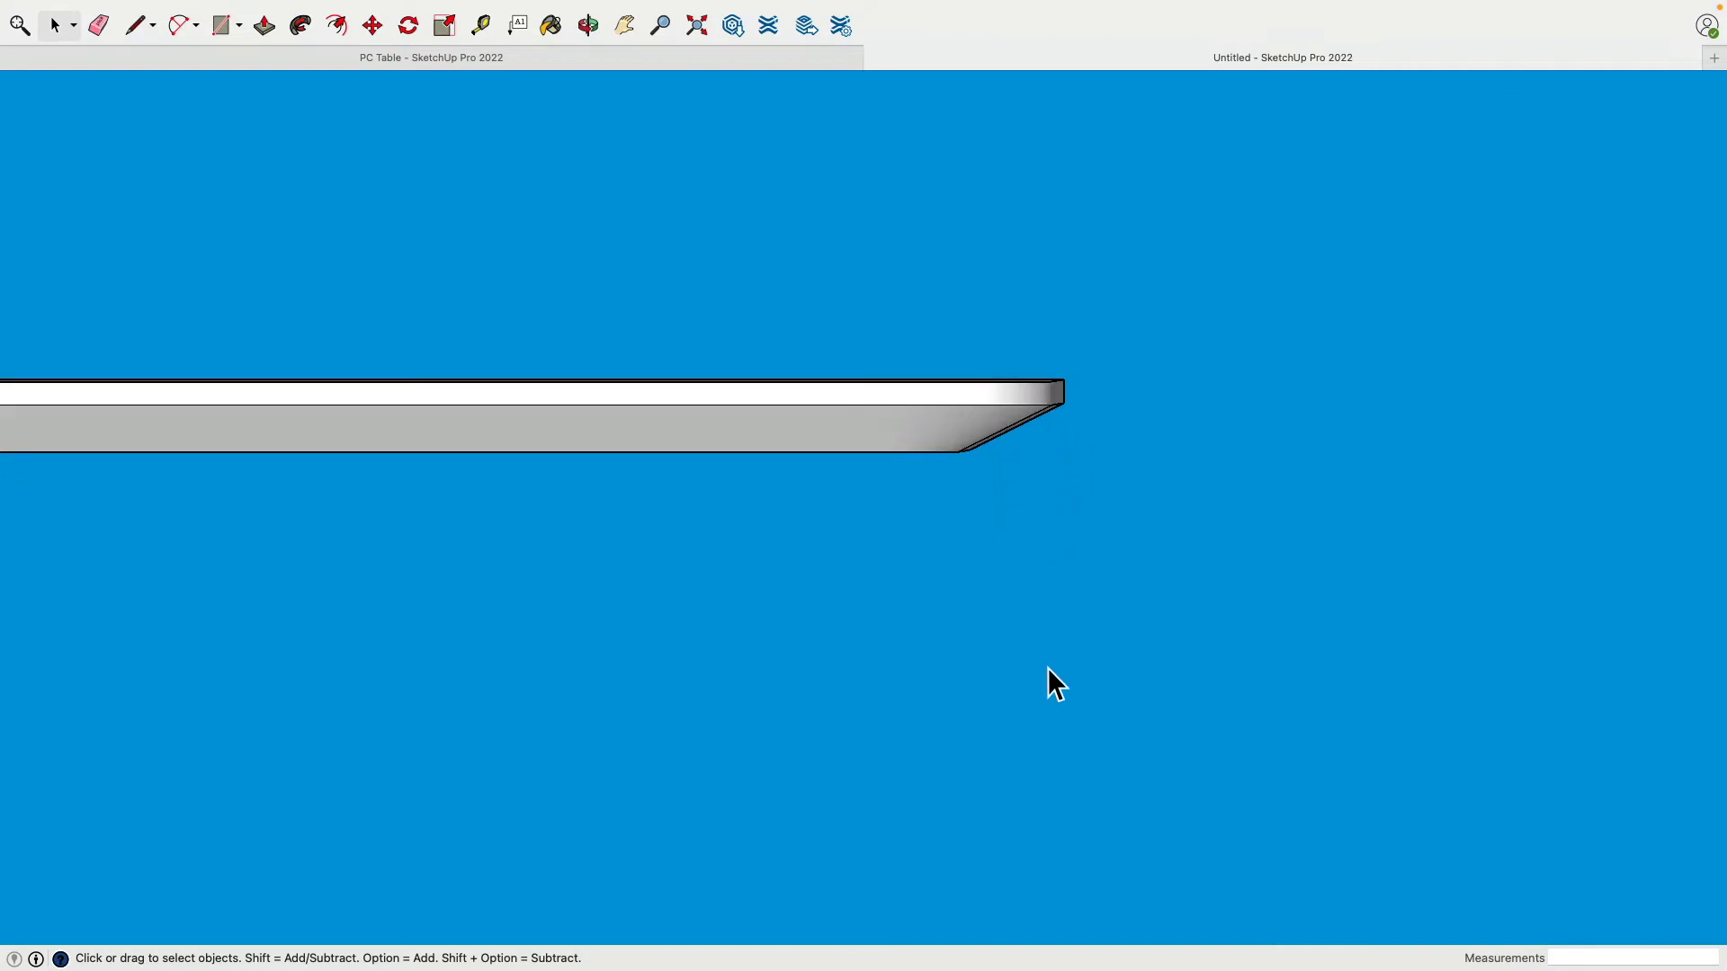
middle_click_drag(1082, 685, 617, 477)
scroll(617, 477, "up", 2)
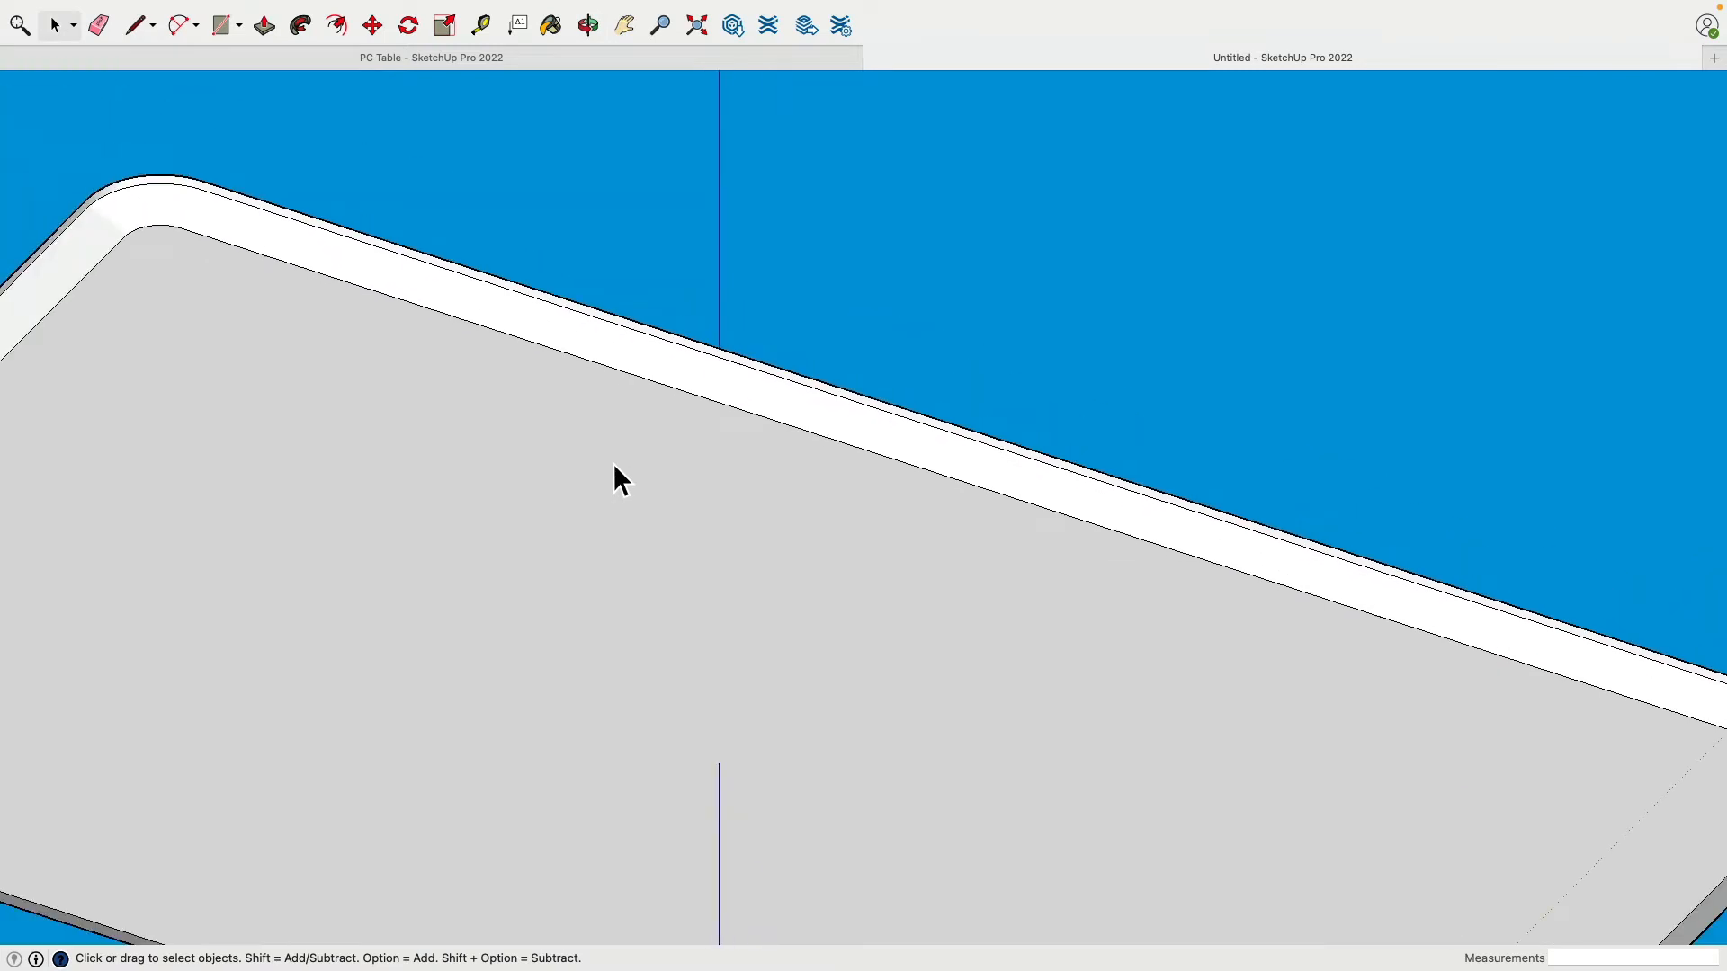
scroll(608, 413, "down", 2)
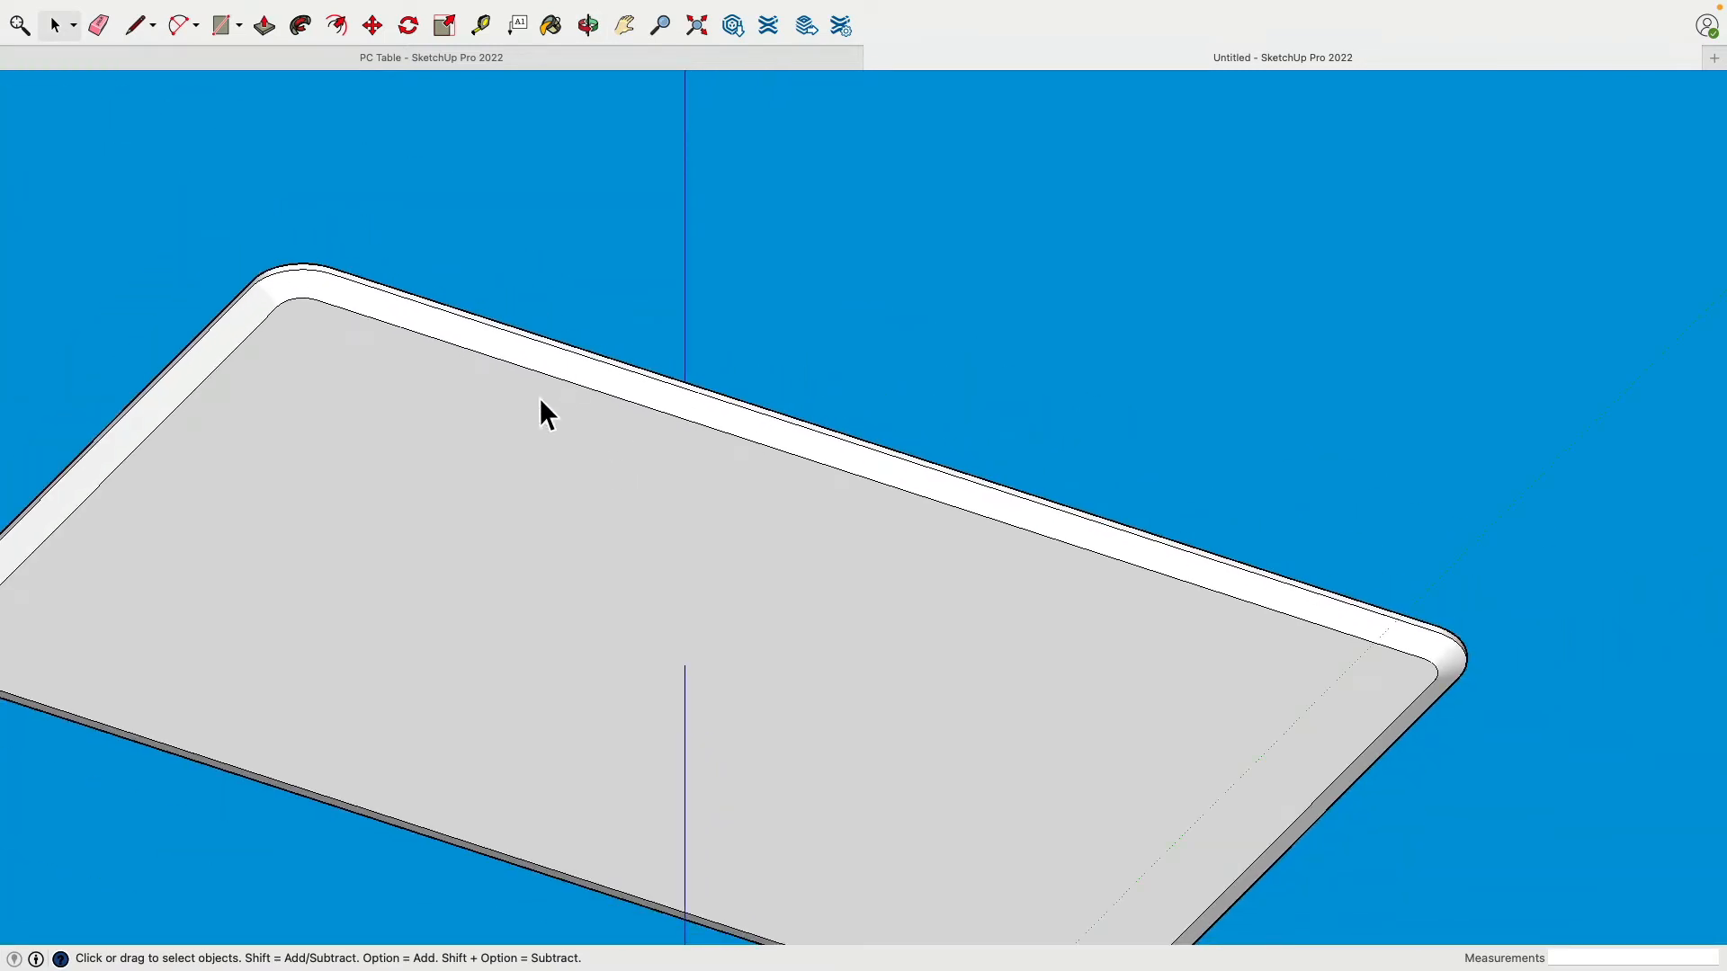
middle_click_drag(540, 397, 515, 291)
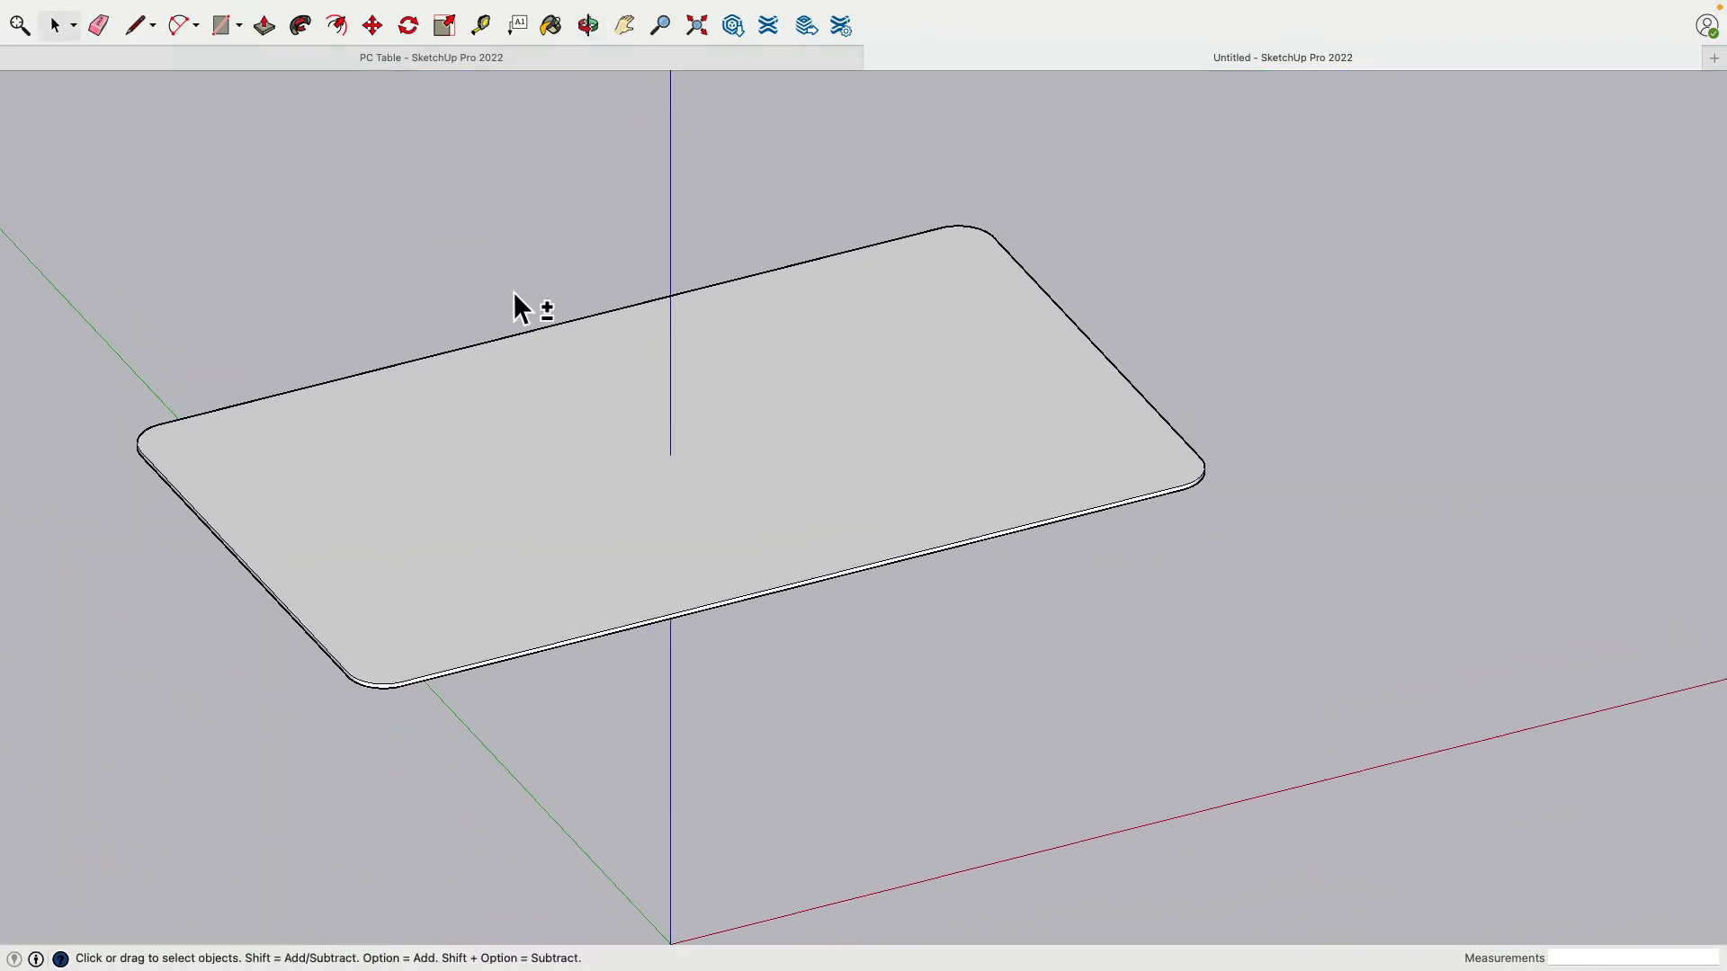
Step: Place Tape Measure guides 2.5" inside the tabletop's back and front edges
left_click(483, 25)
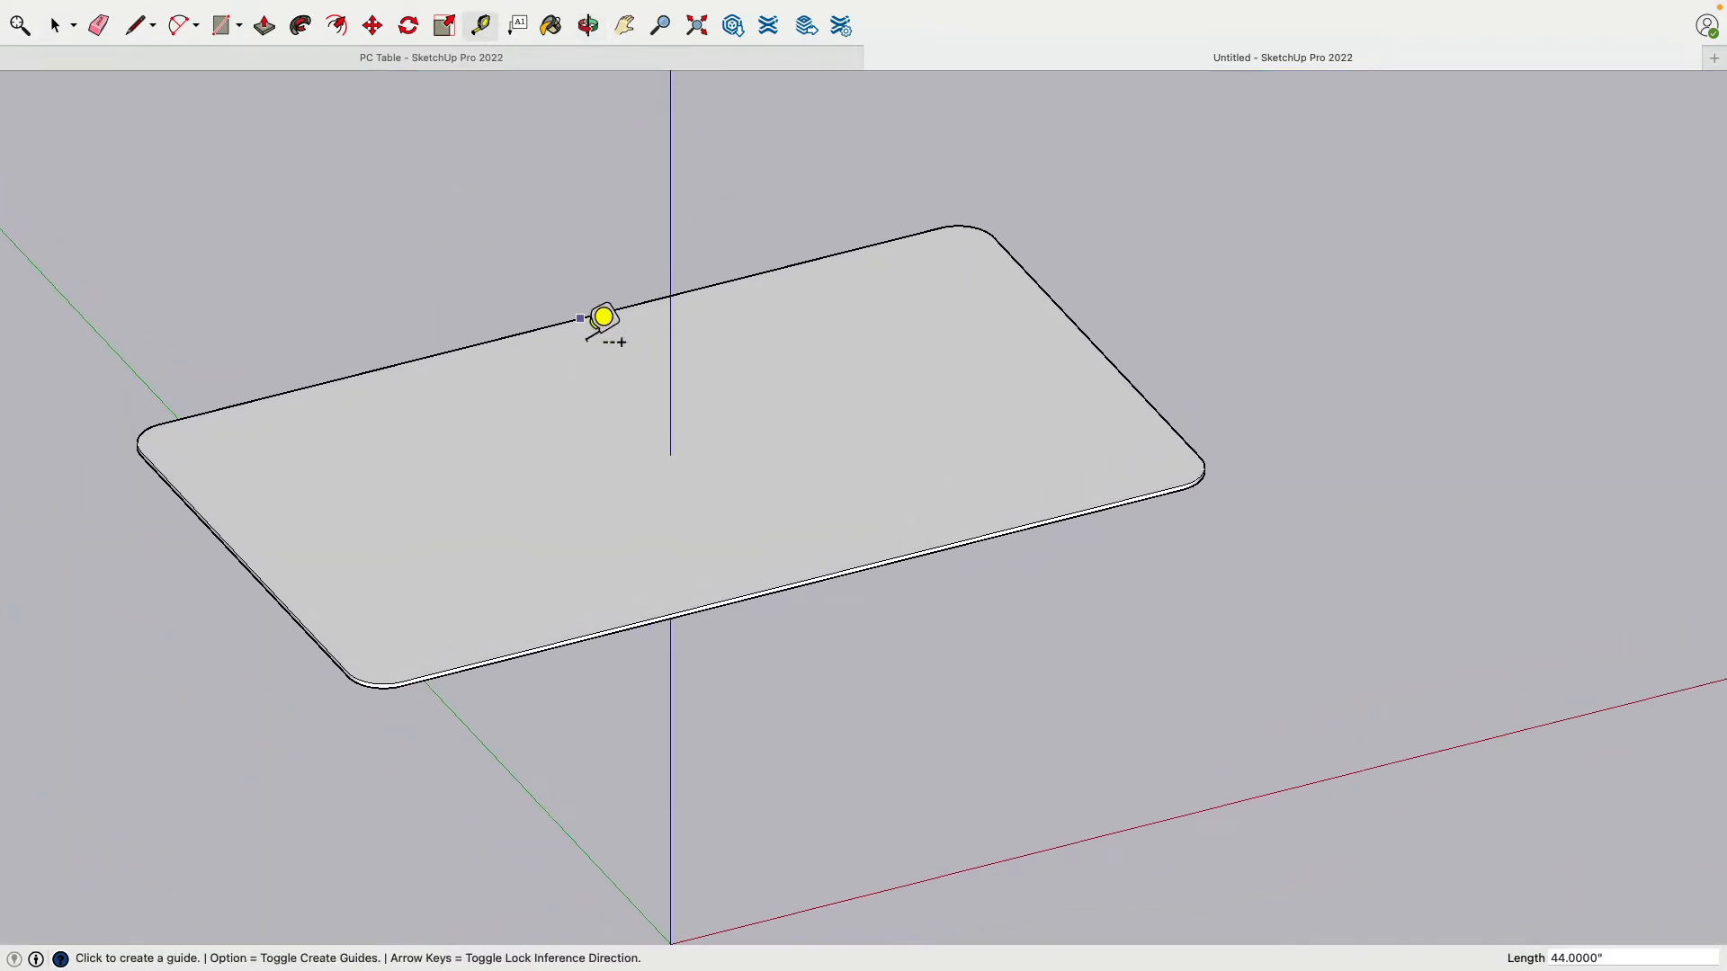
left_click(580, 318)
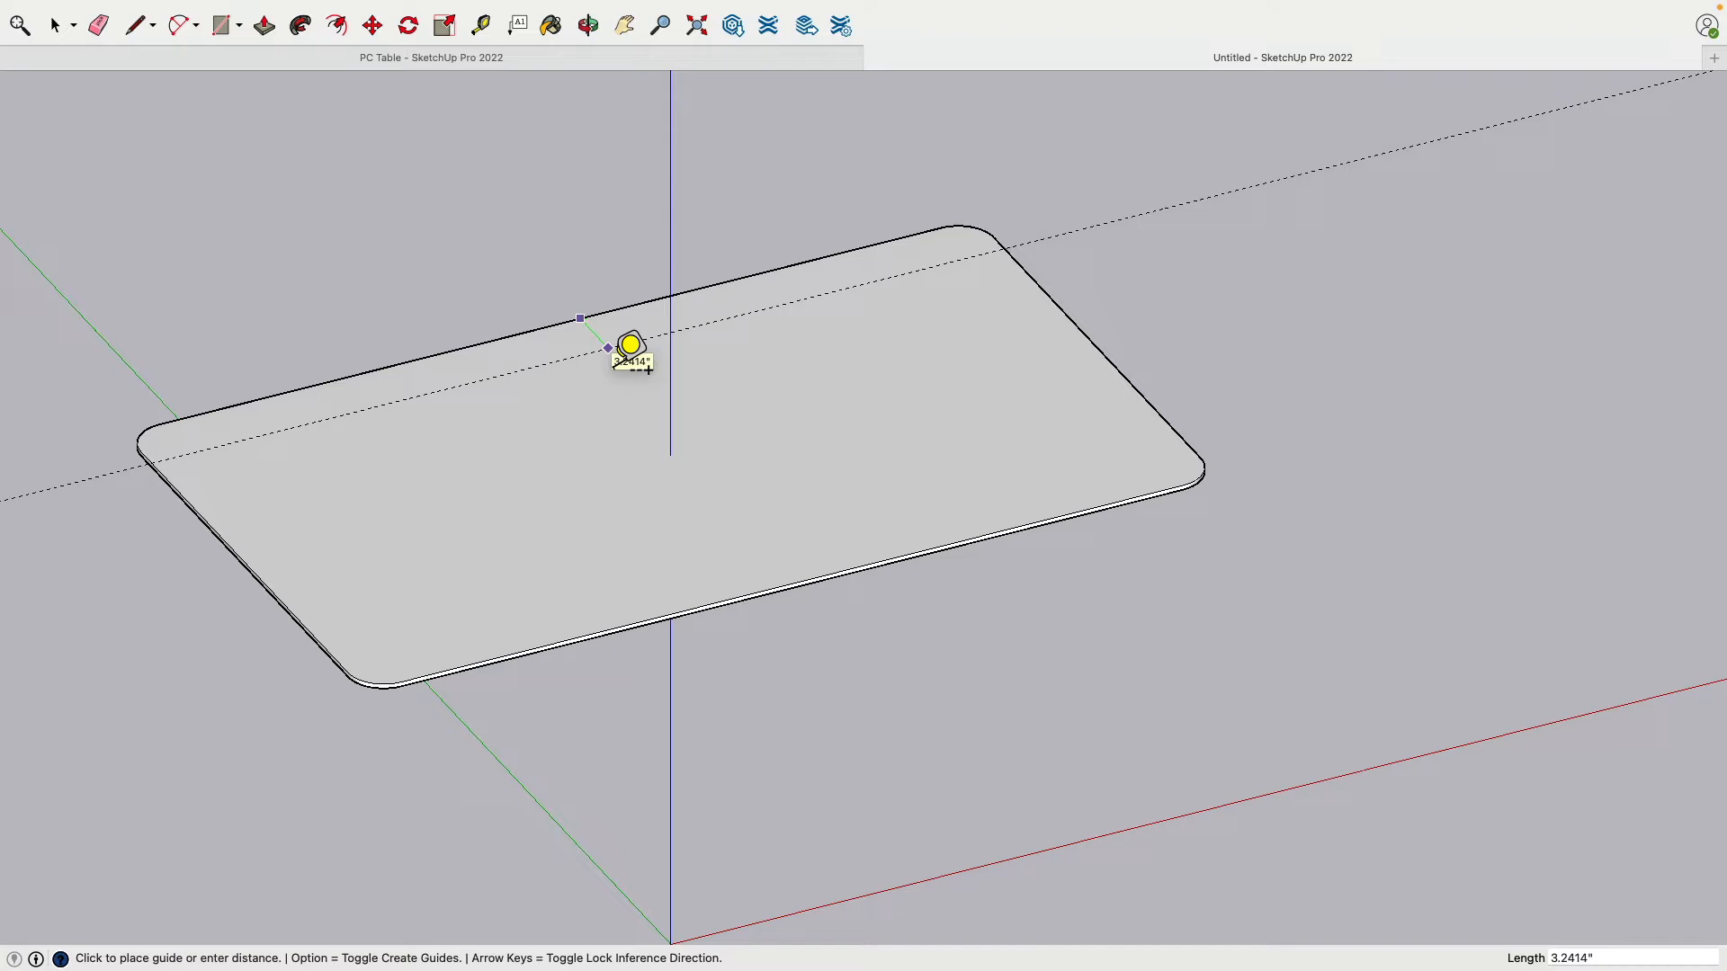
type("2.5")
key("Return")
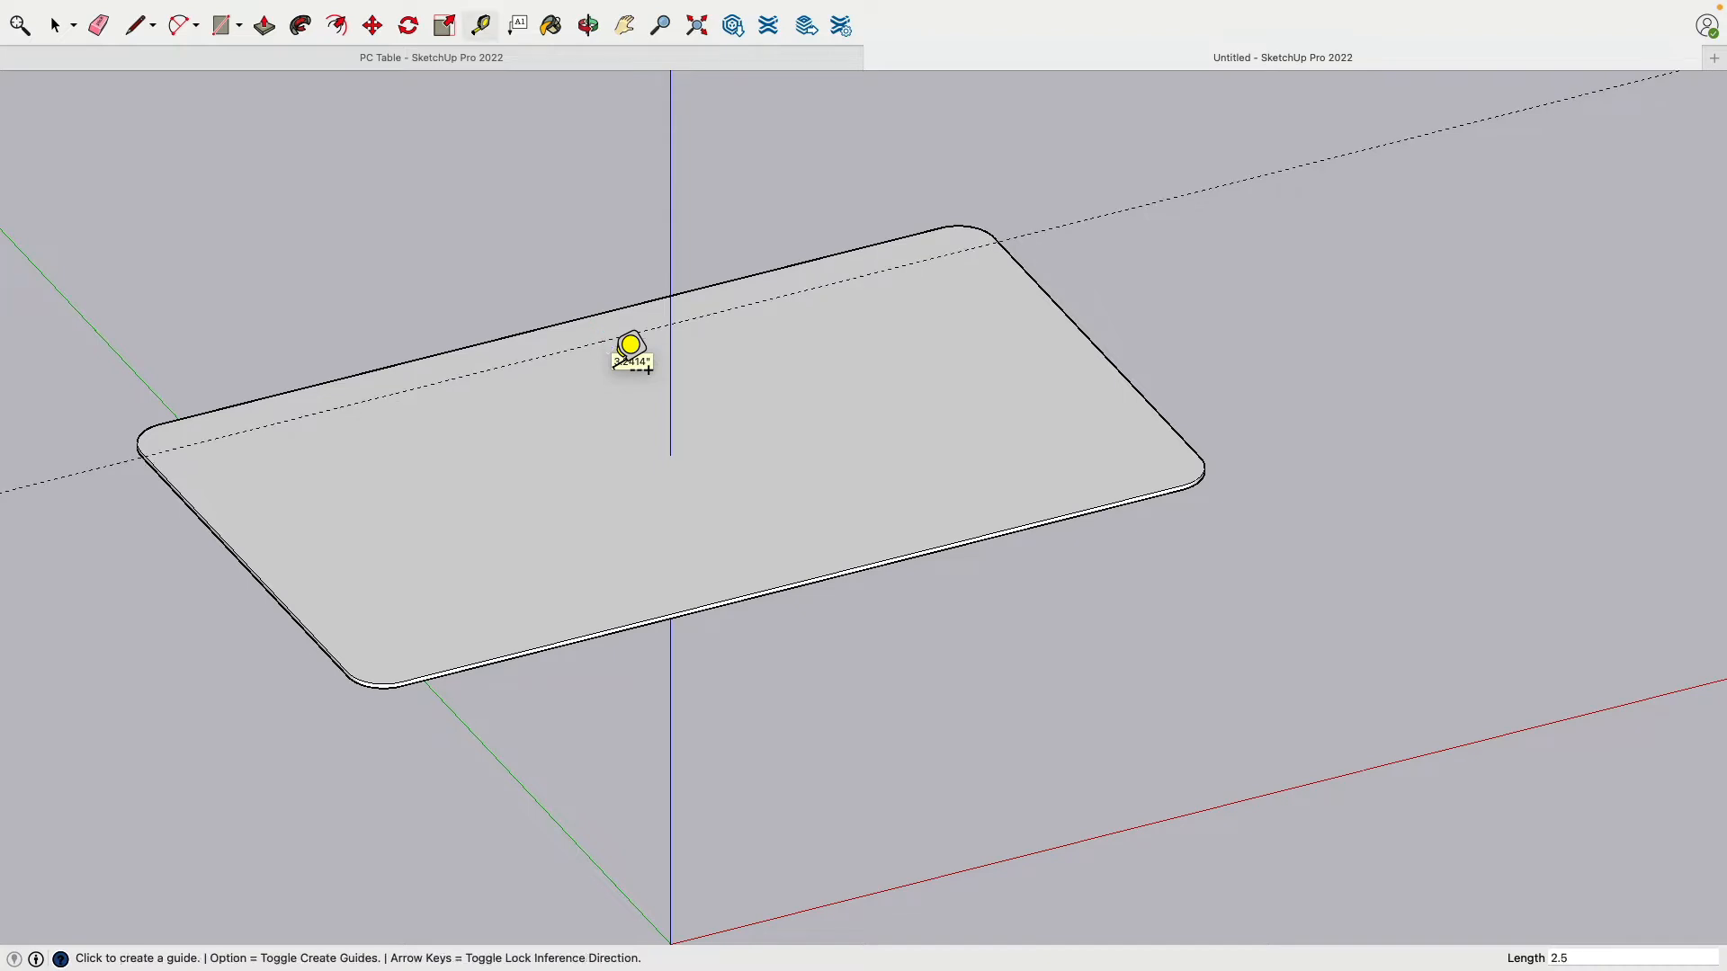
left_click(528, 659)
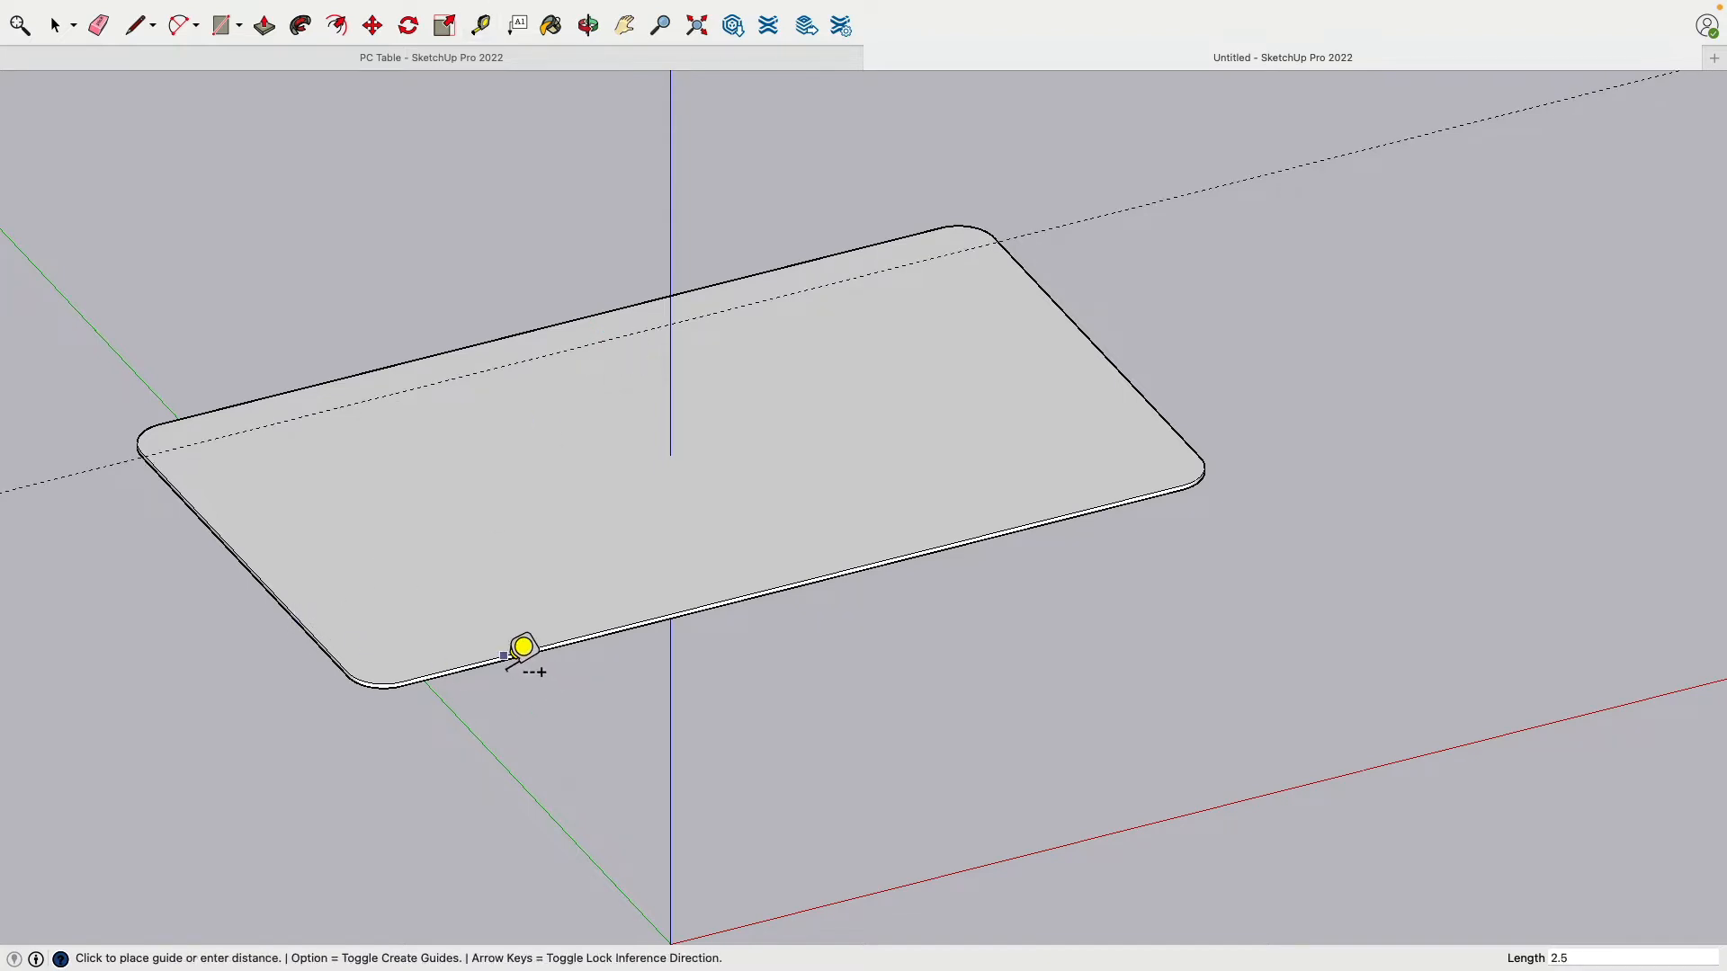
type("2.5")
key("Return")
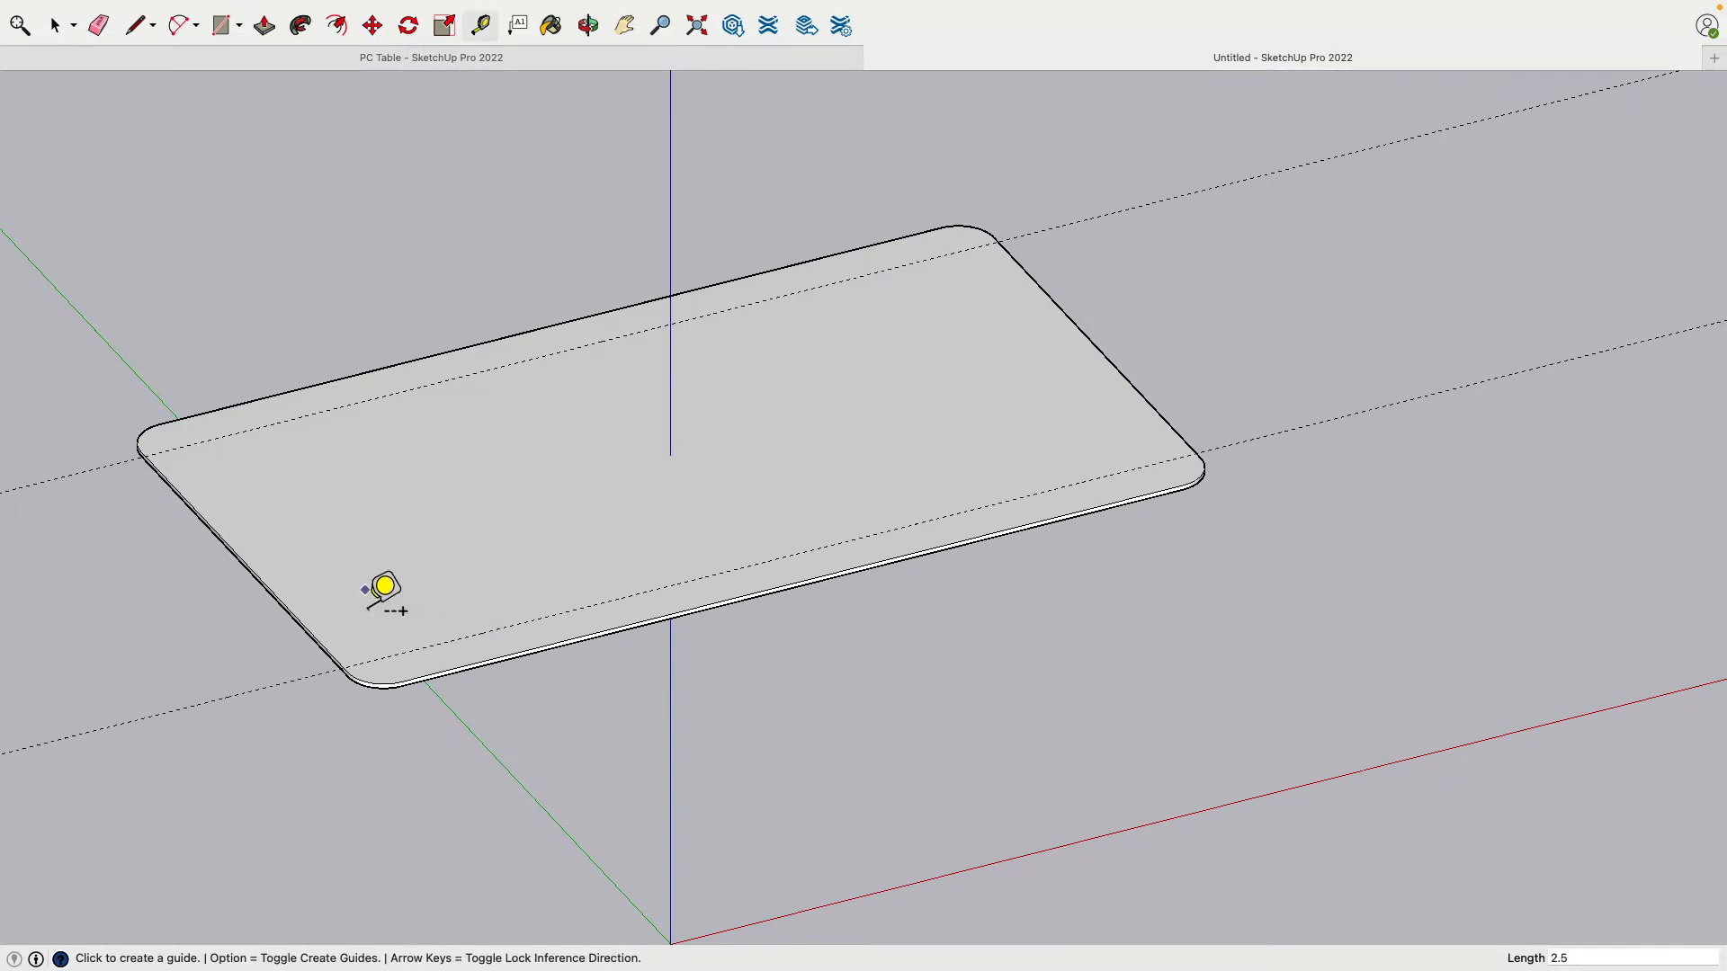
Step: Place guides 2.5" inside the tabletop's left and right edges
left_click(296, 617)
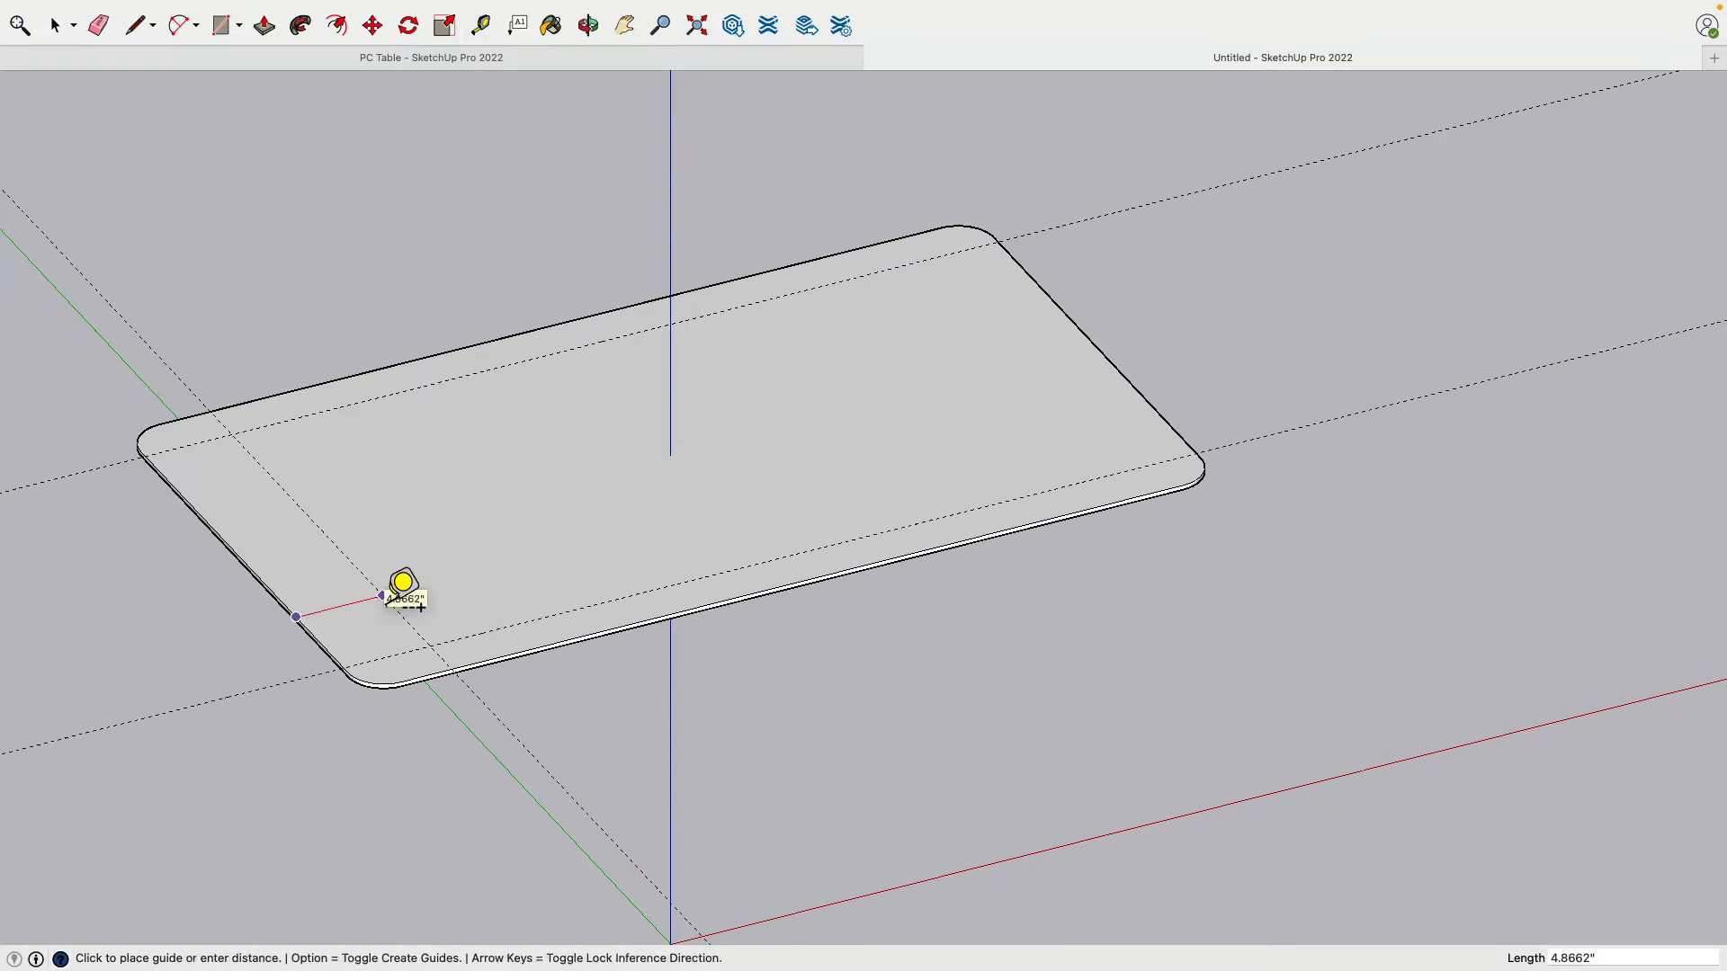
type("2.5")
key("Return")
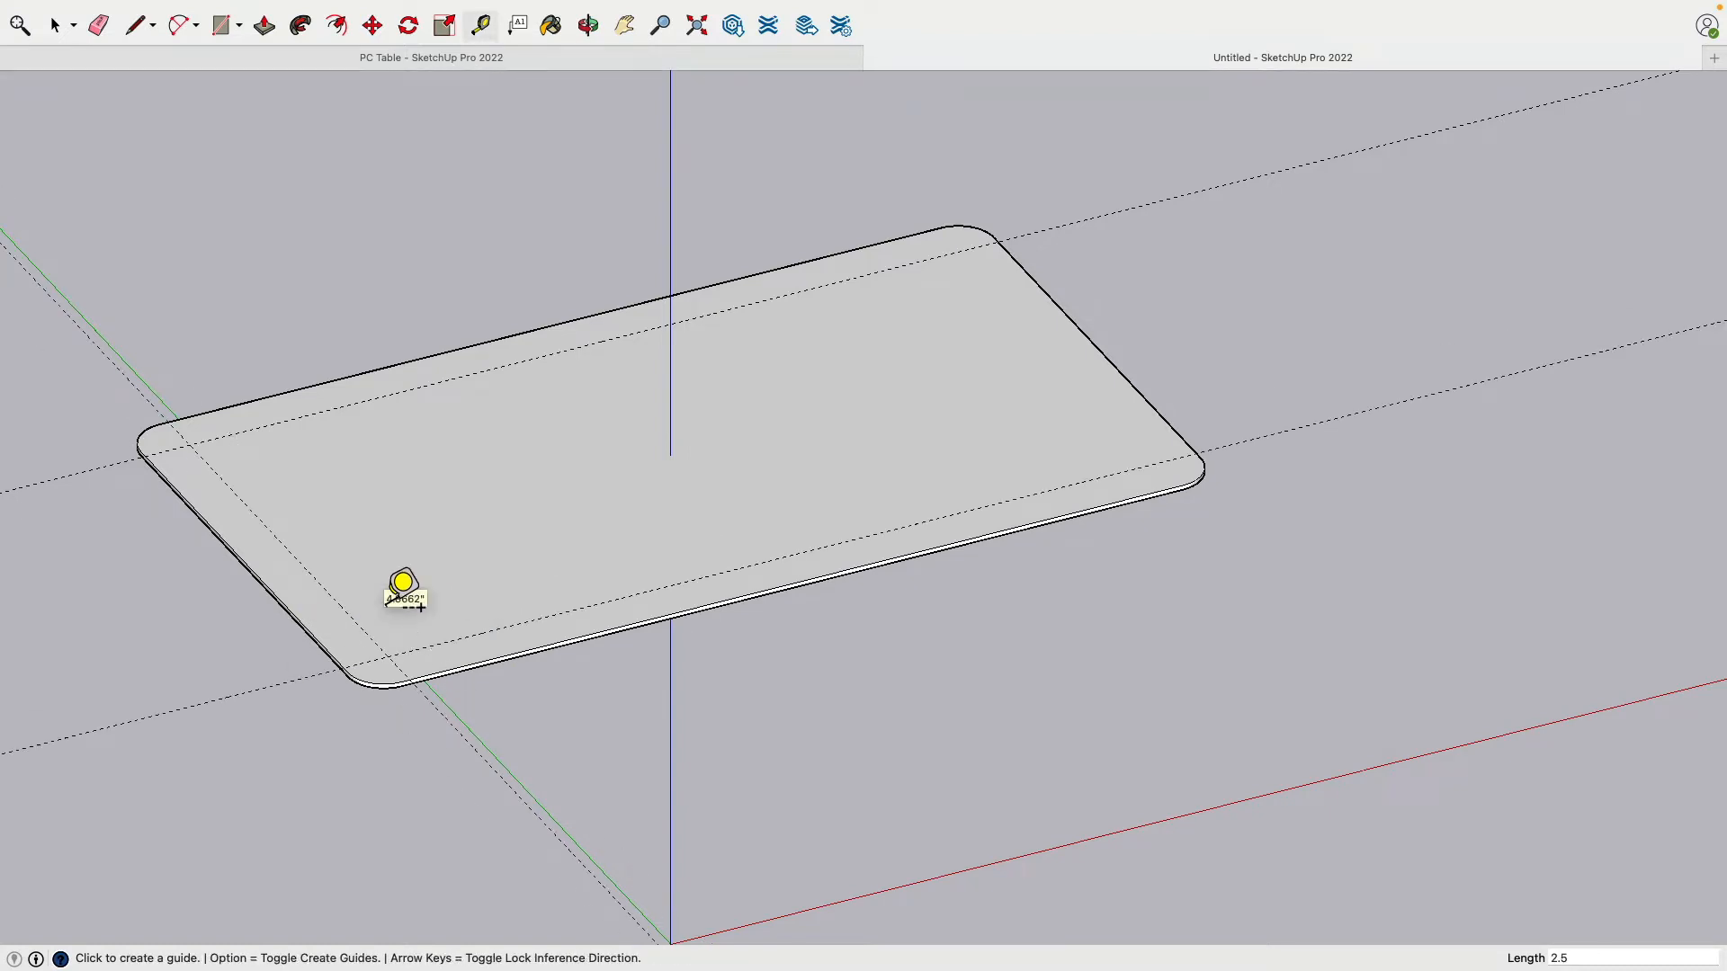
left_click(1096, 347)
type("2.5")
key("Return")
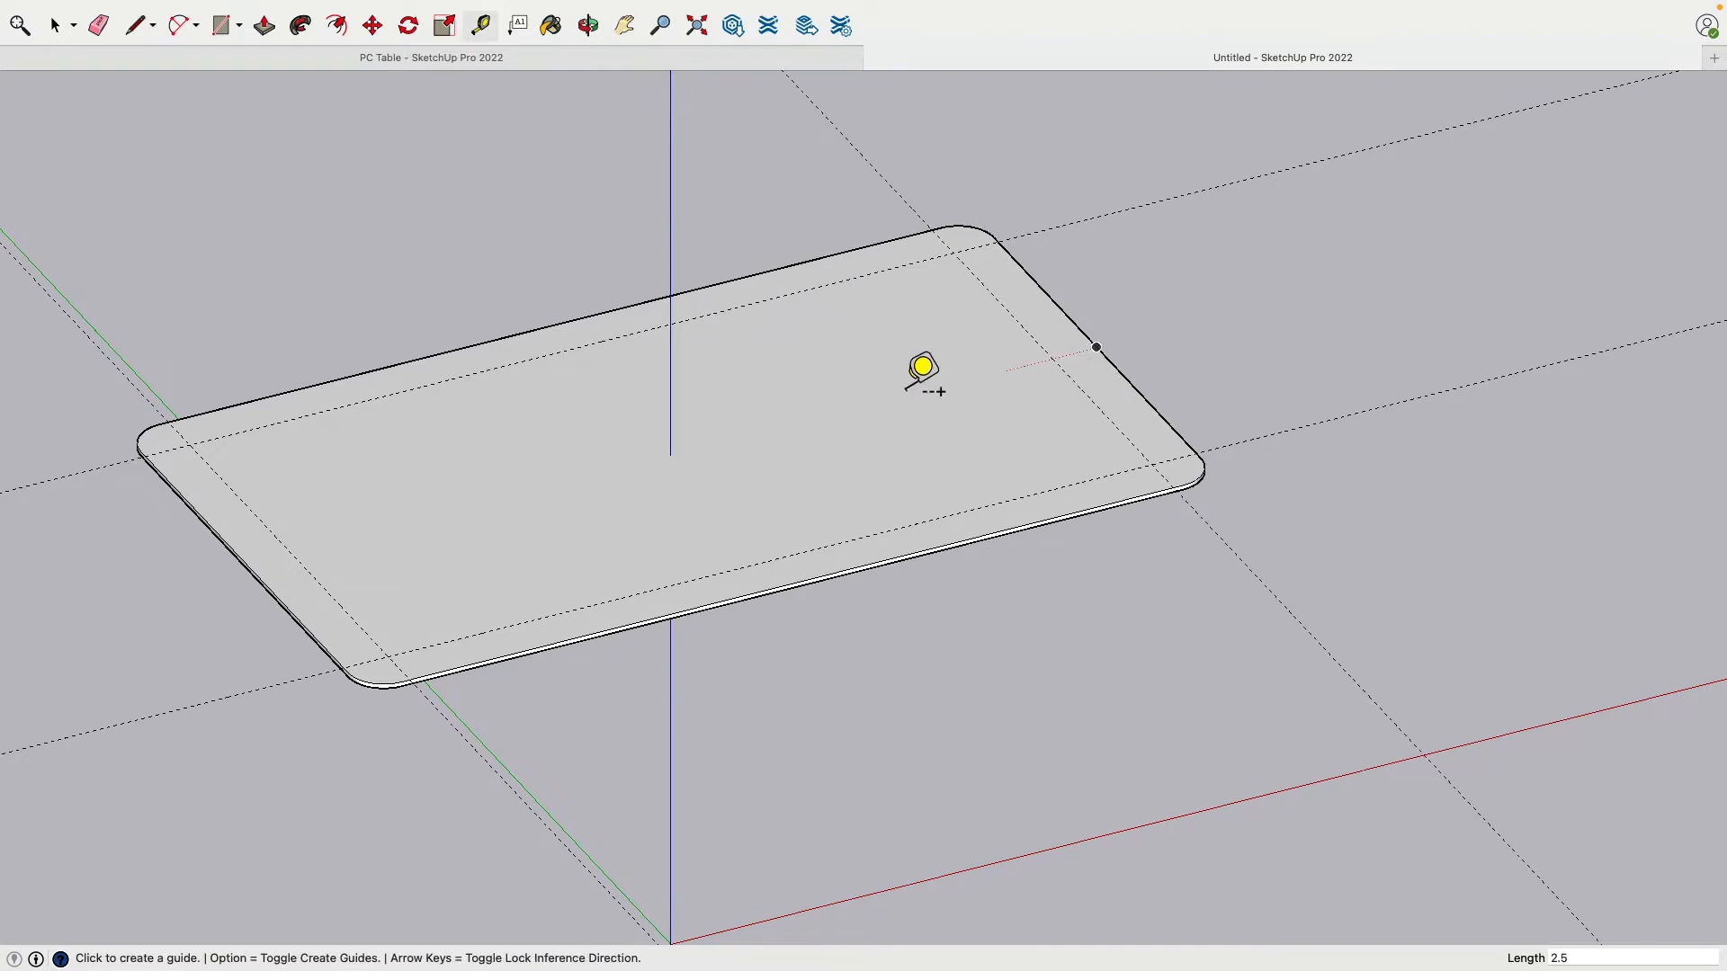
left_click(56, 27)
scroll(382, 279, "up", 3)
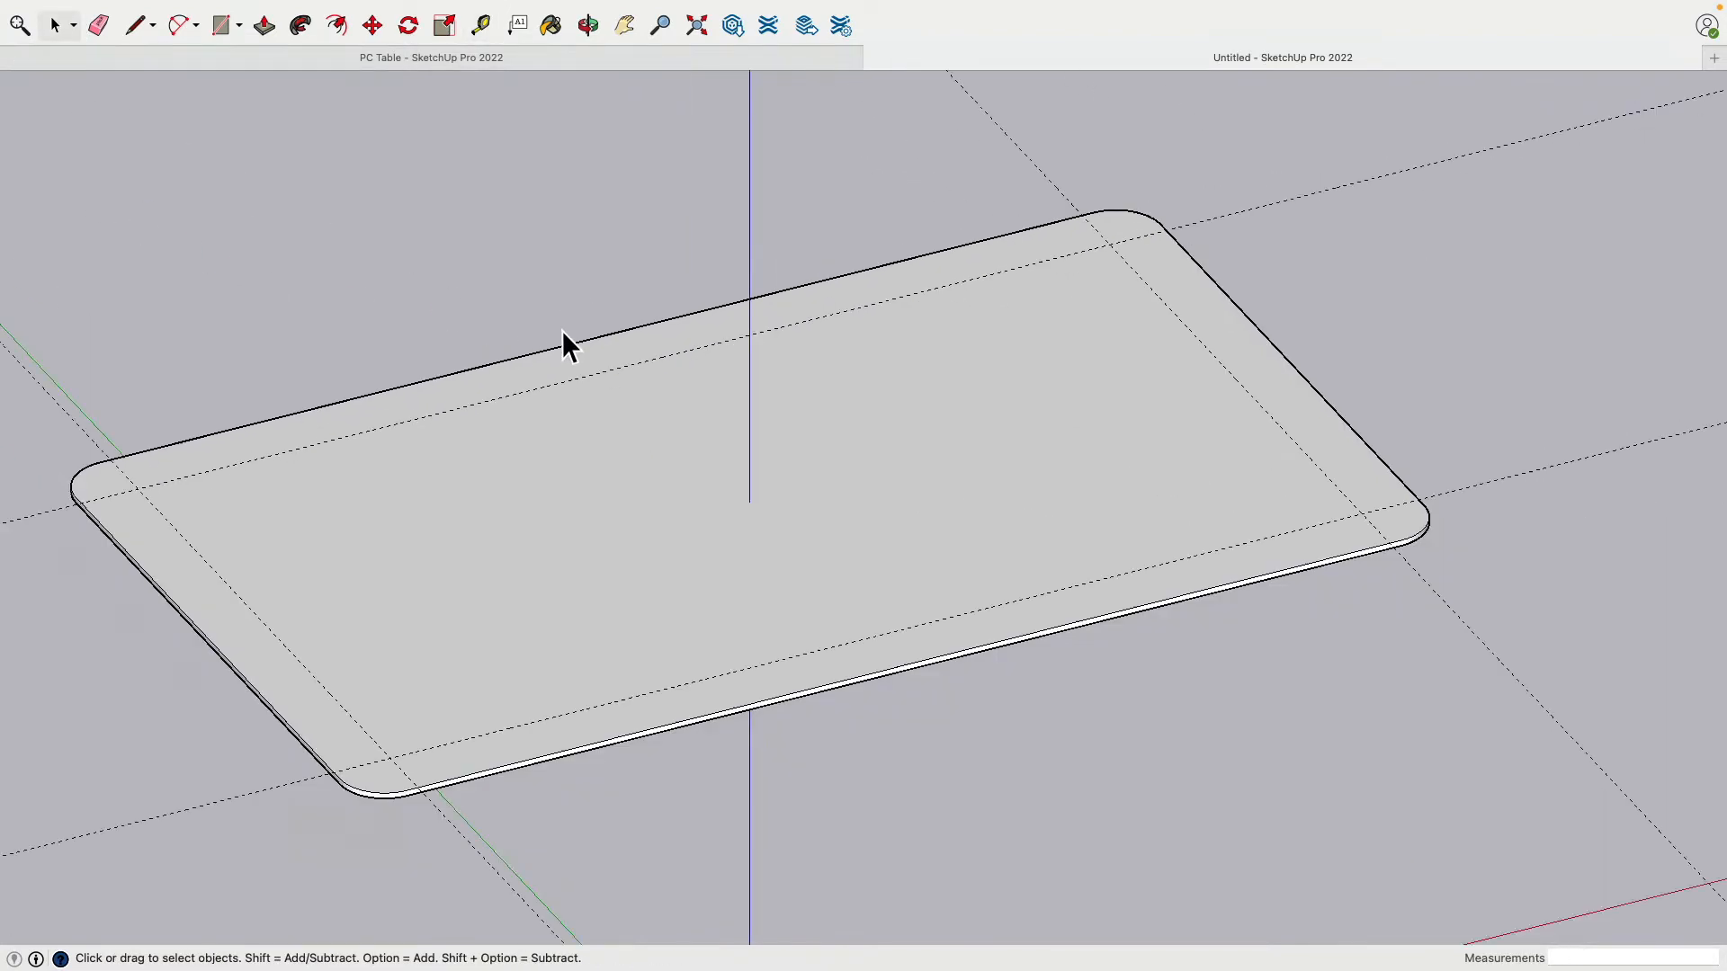
scroll(563, 329, "down", 5)
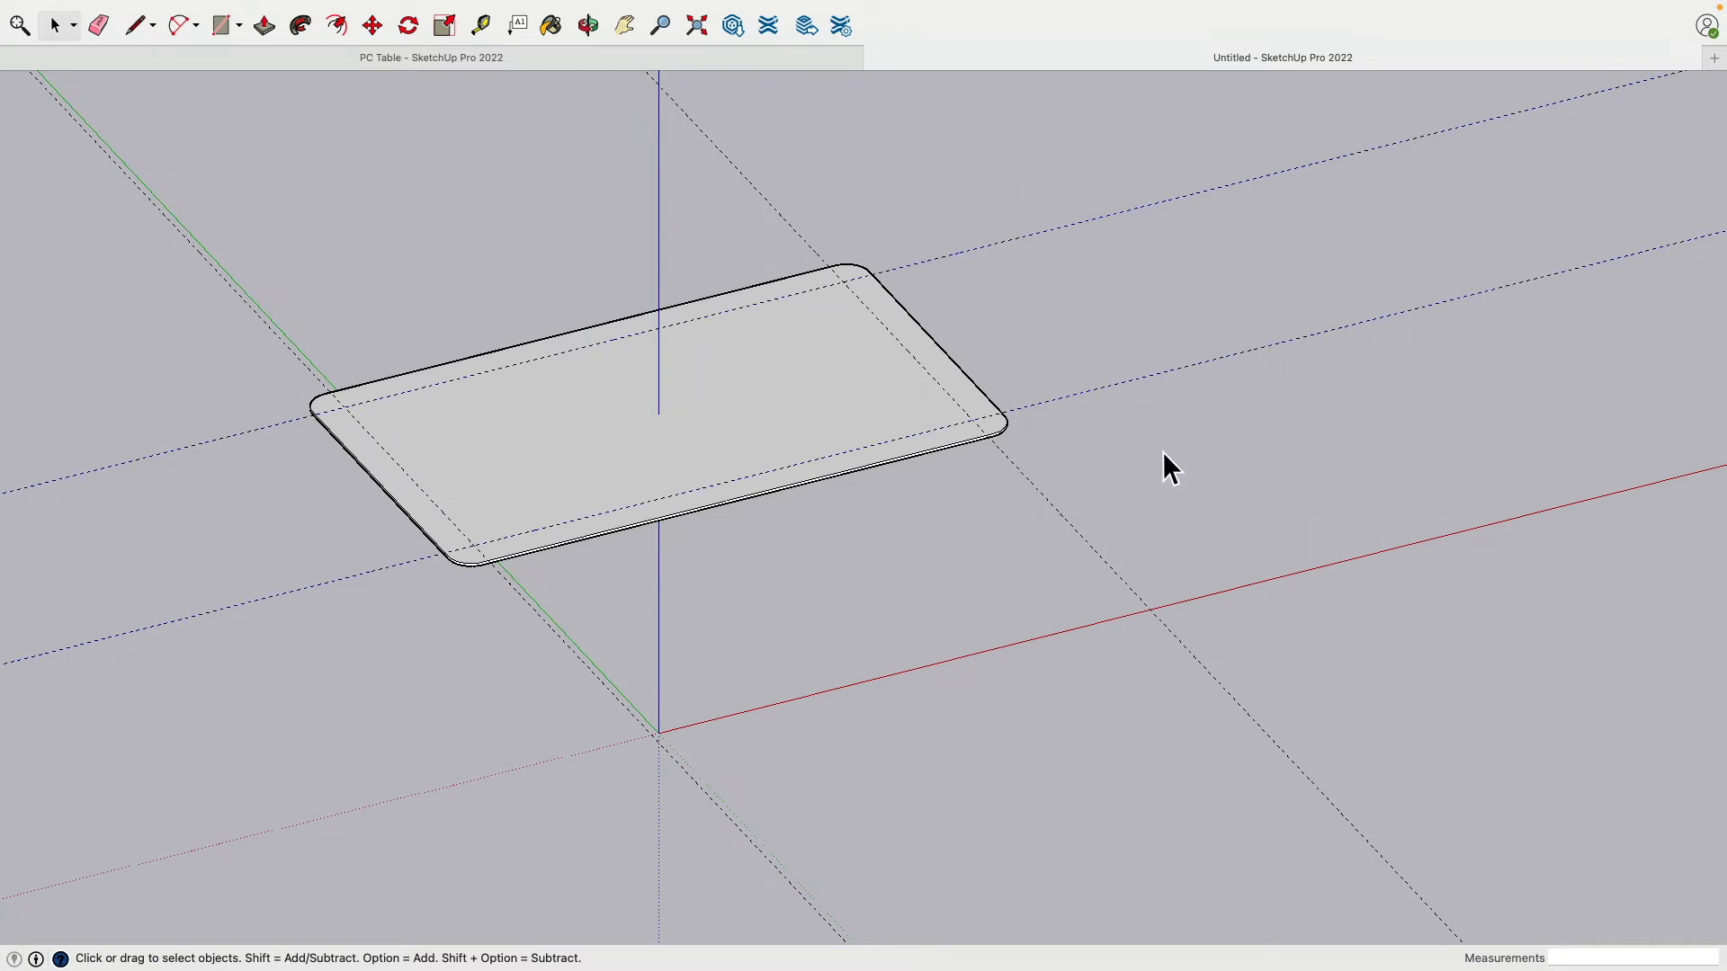
Step: Move the four inset guides 0.75" down the blue axis onto the tabletop's underside
left_click_drag(1156, 744, 1277, 582)
left_click(372, 29)
middle_click_drag(725, 457, 727, 538)
scroll(547, 548, "down", 3)
scroll(597, 552, "up", 10)
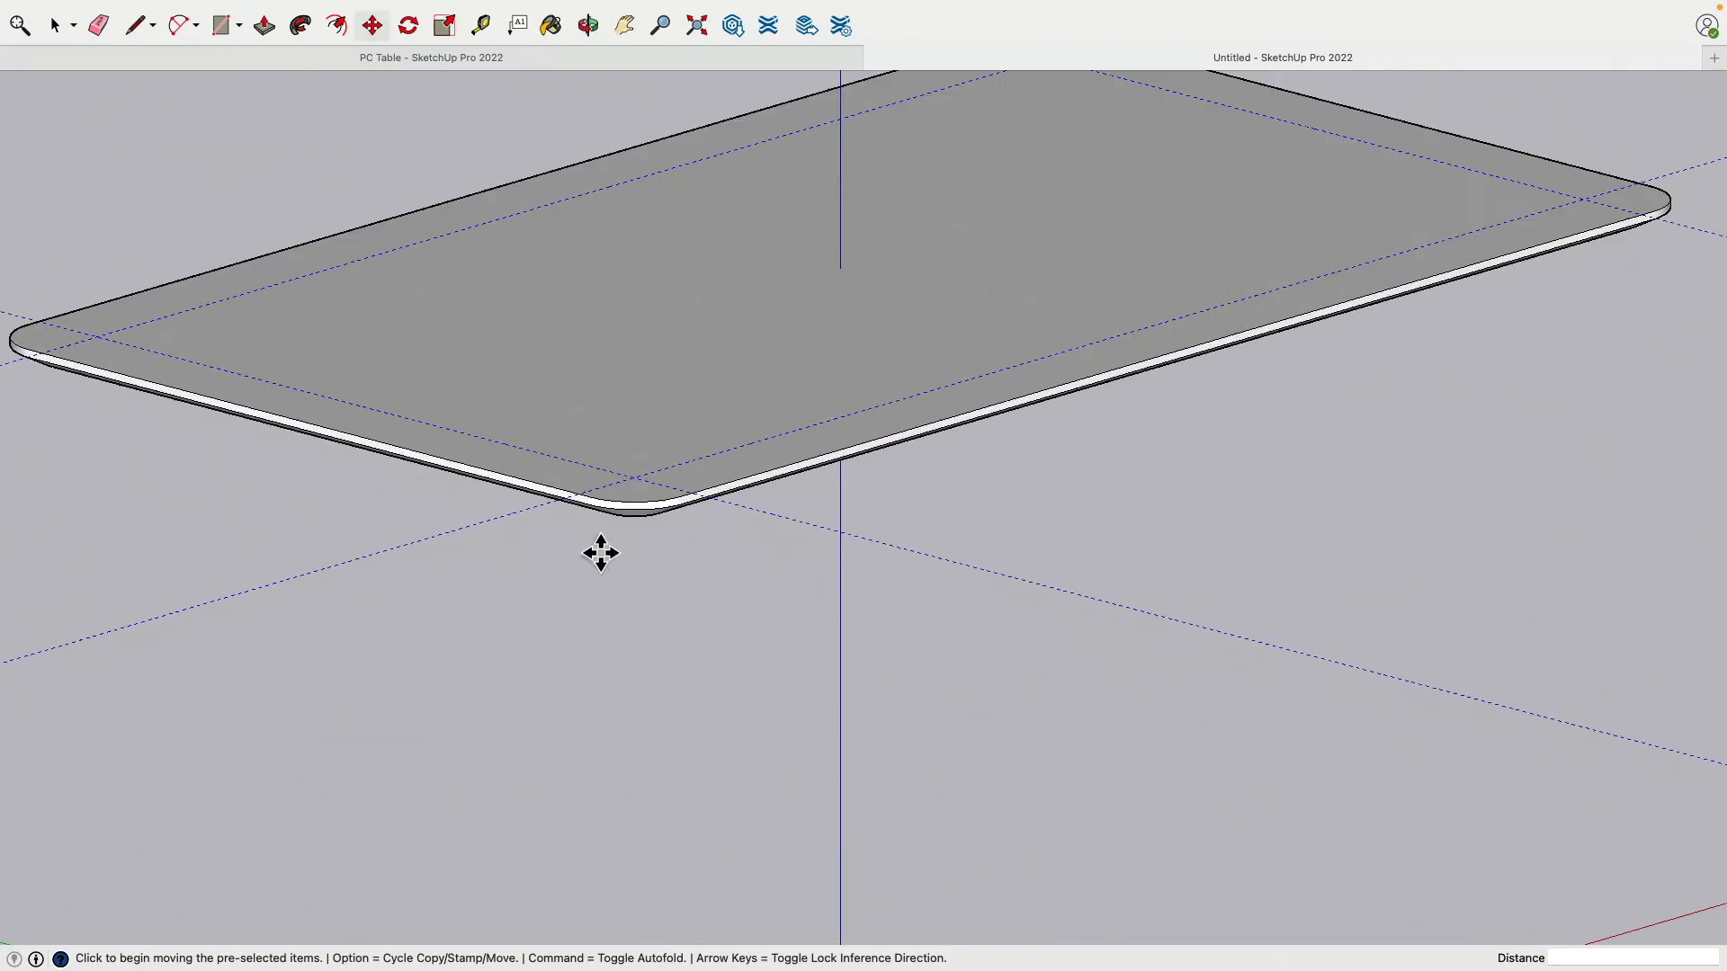
left_click(650, 487)
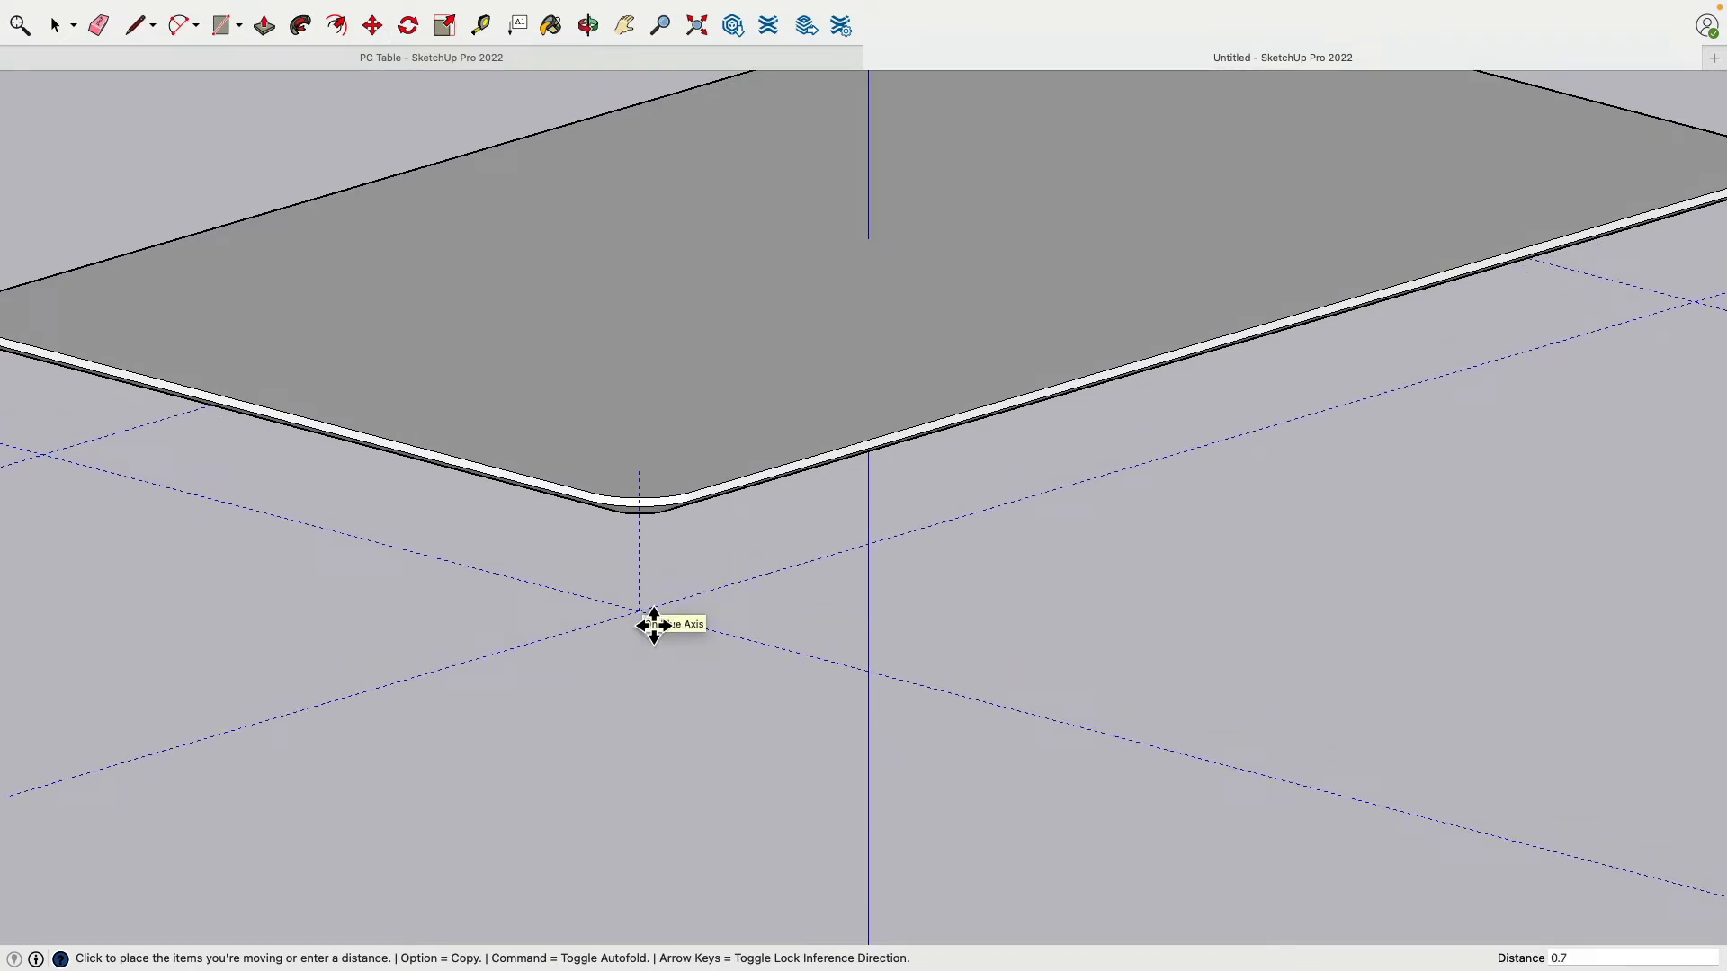
key("Return")
middle_click_drag(736, 721, 797, 423)
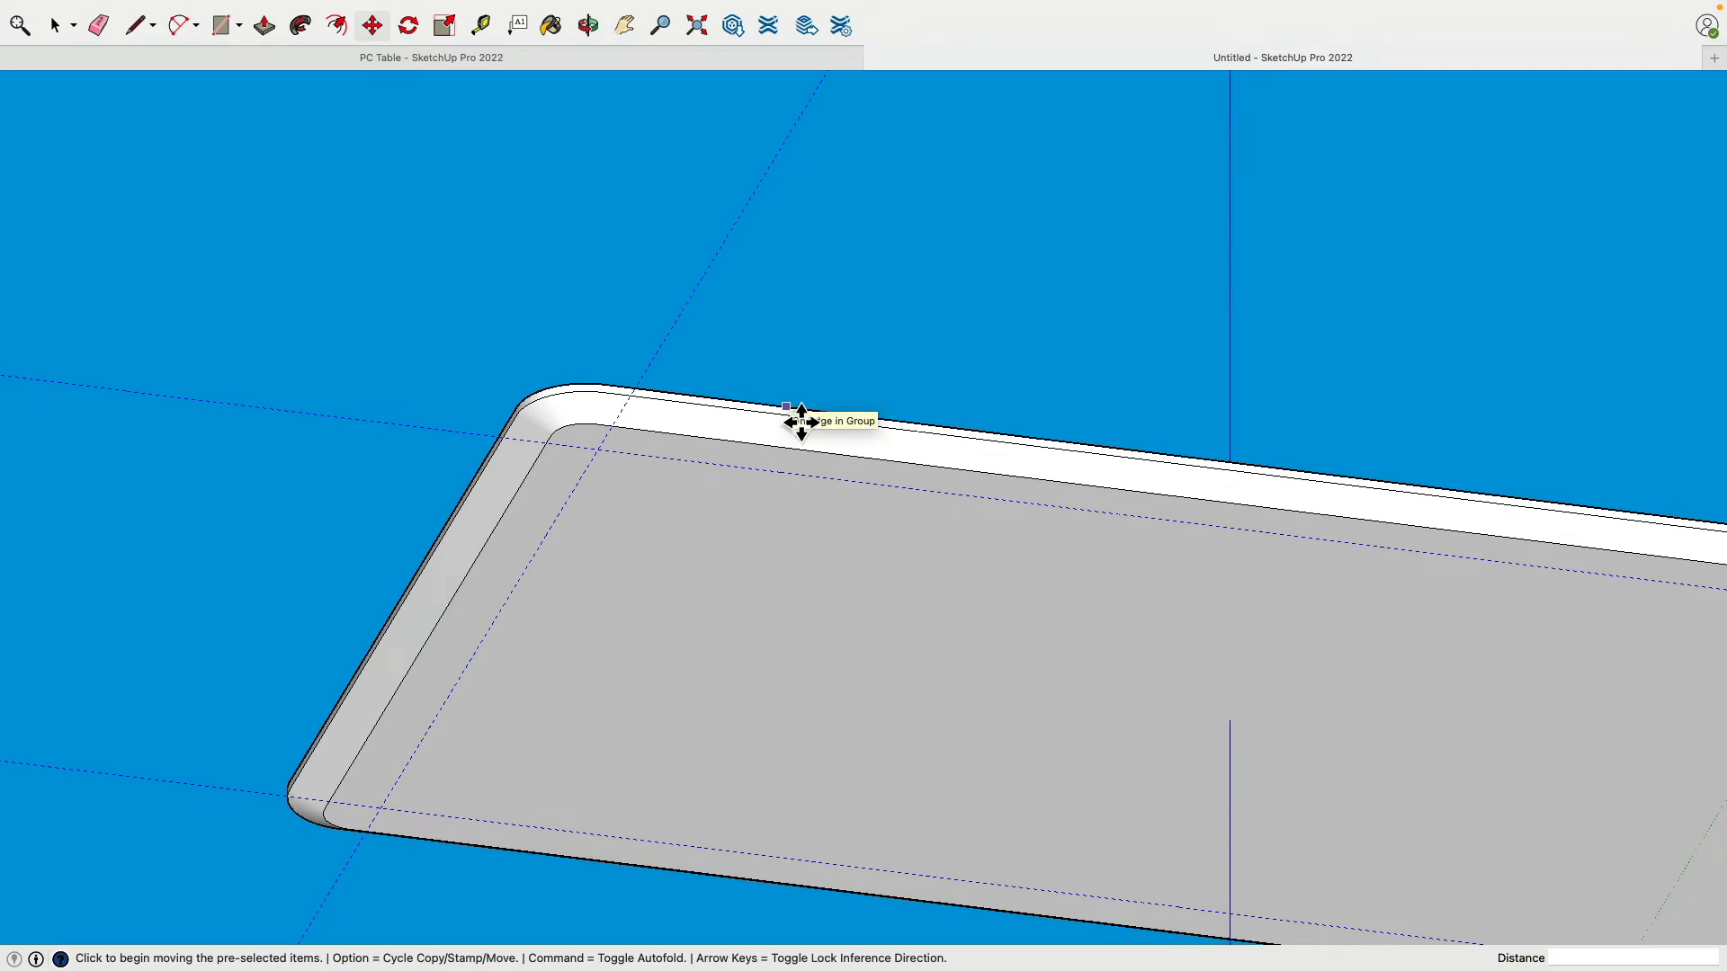
scroll(799, 424, "up", 3)
scroll(801, 424, "down", 8)
middle_click_drag(802, 426, 959, 379)
middle_click_drag(1145, 558, 929, 445)
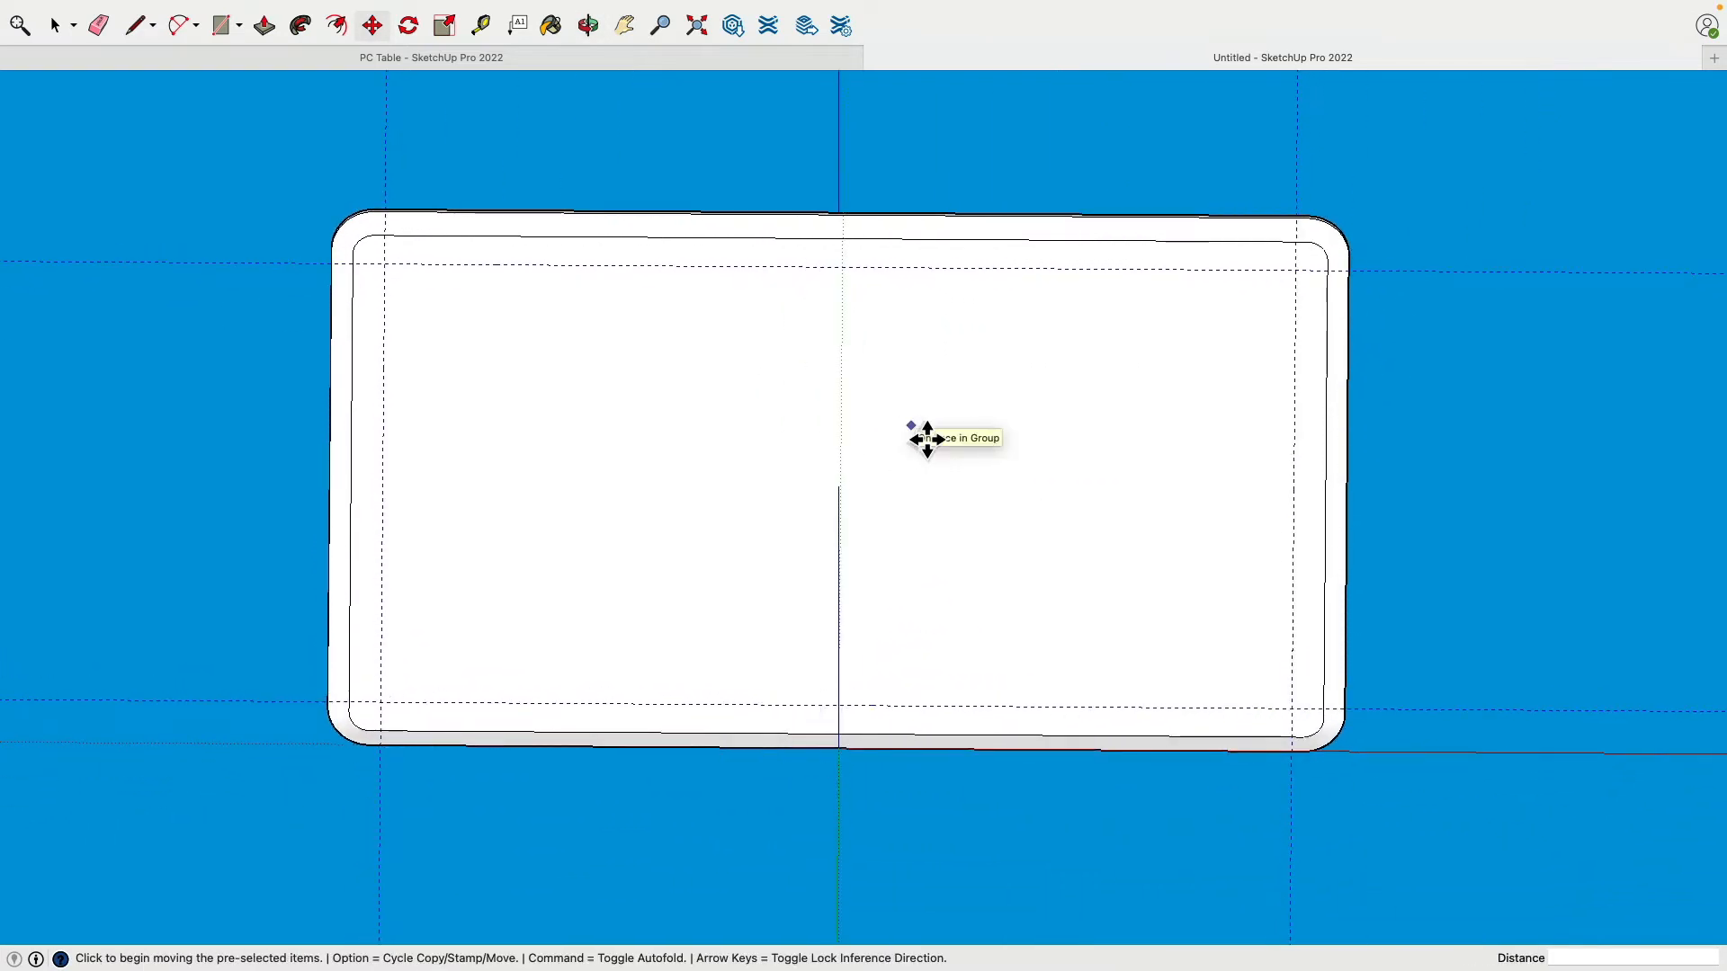
Step: Draw a 43 by 23 rectangle between the opposite guide-line crossings
left_click(221, 25)
left_click(384, 264)
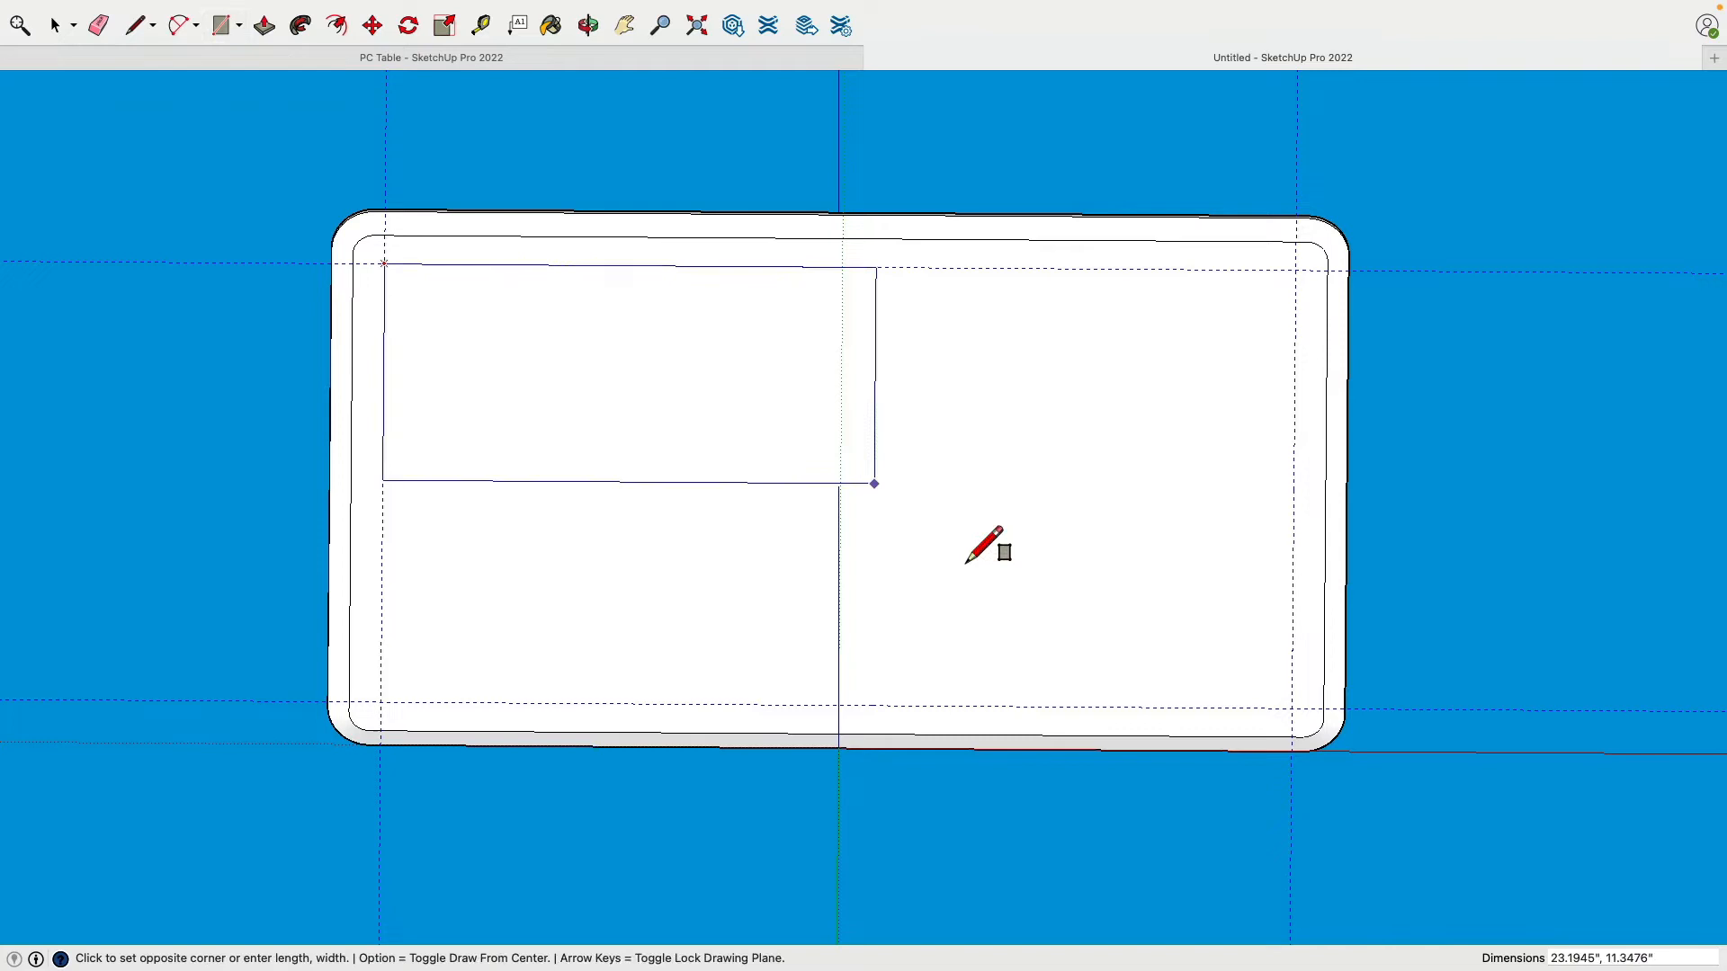
left_click(1294, 733)
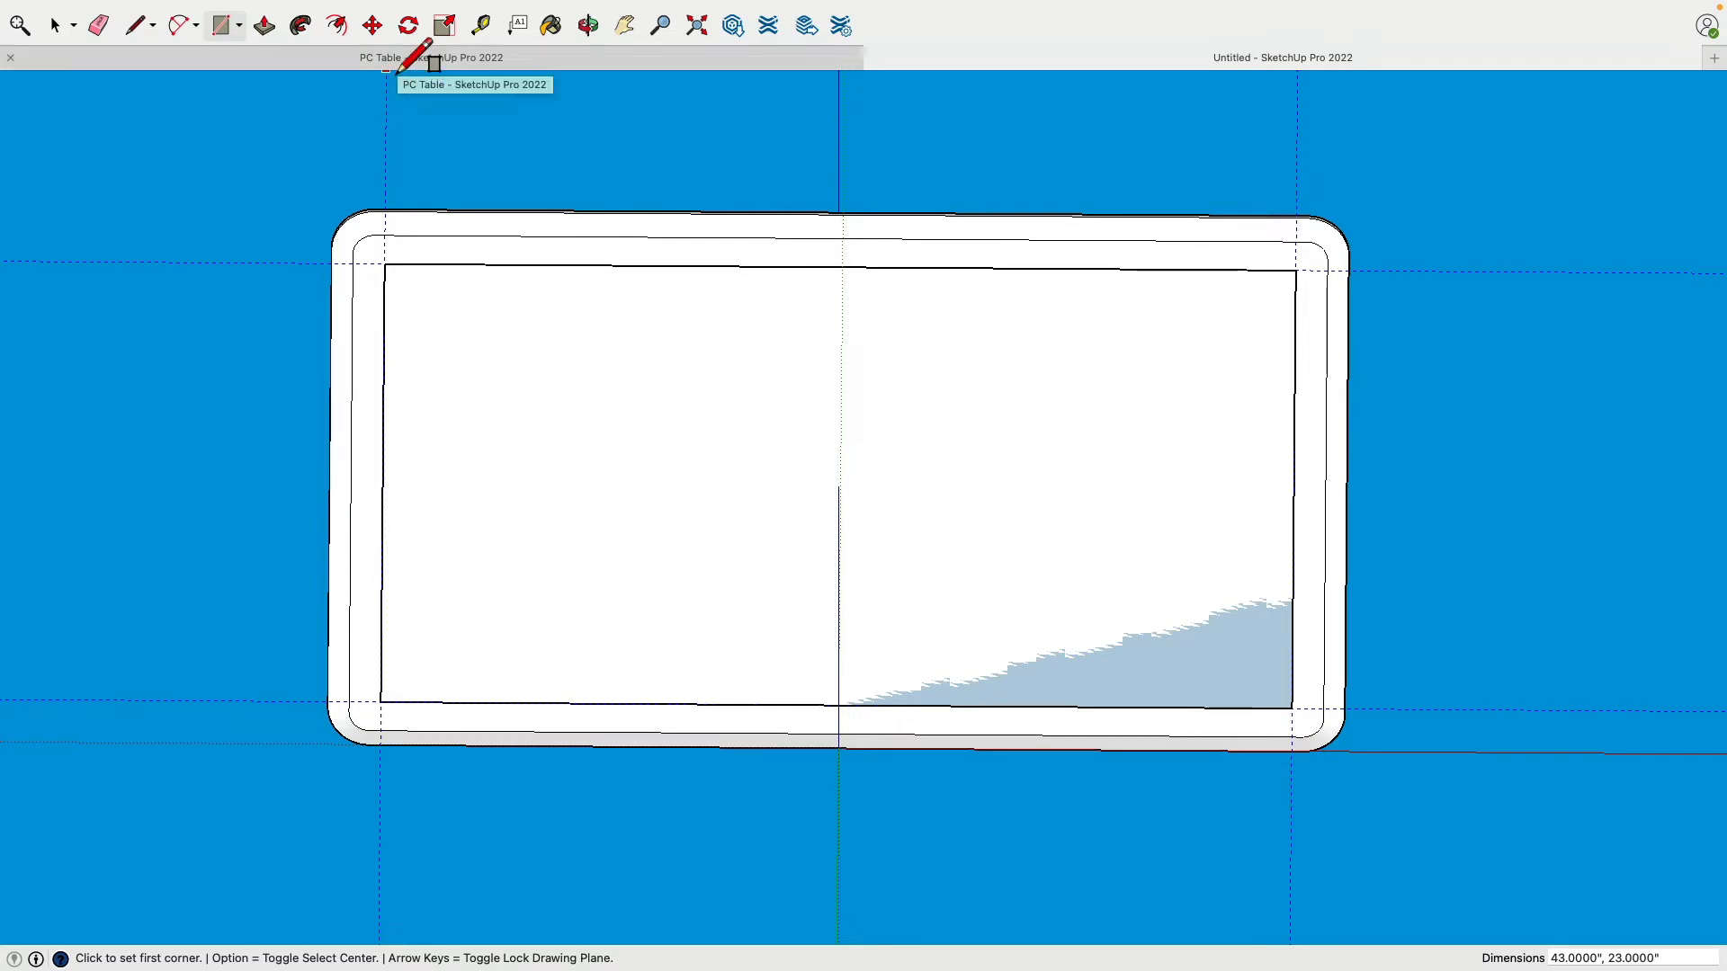
Step: Offset the rectangle's outline 1.5" inward to outline the ledge
left_click(340, 27)
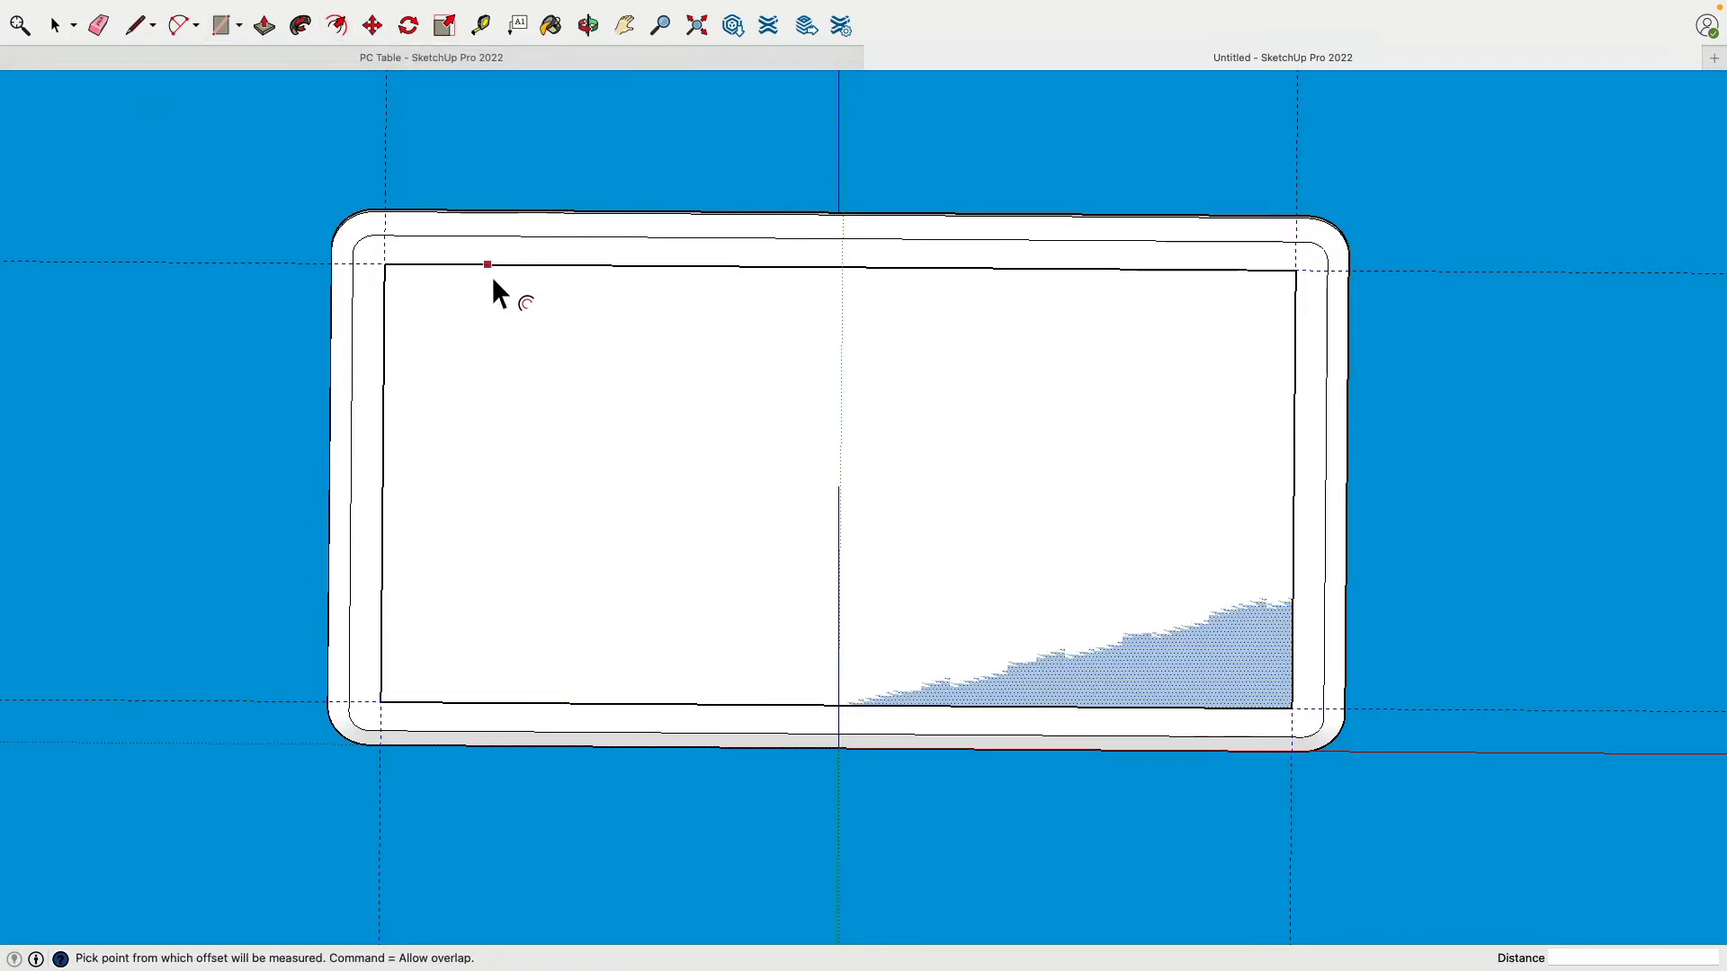
left_click(1221, 673)
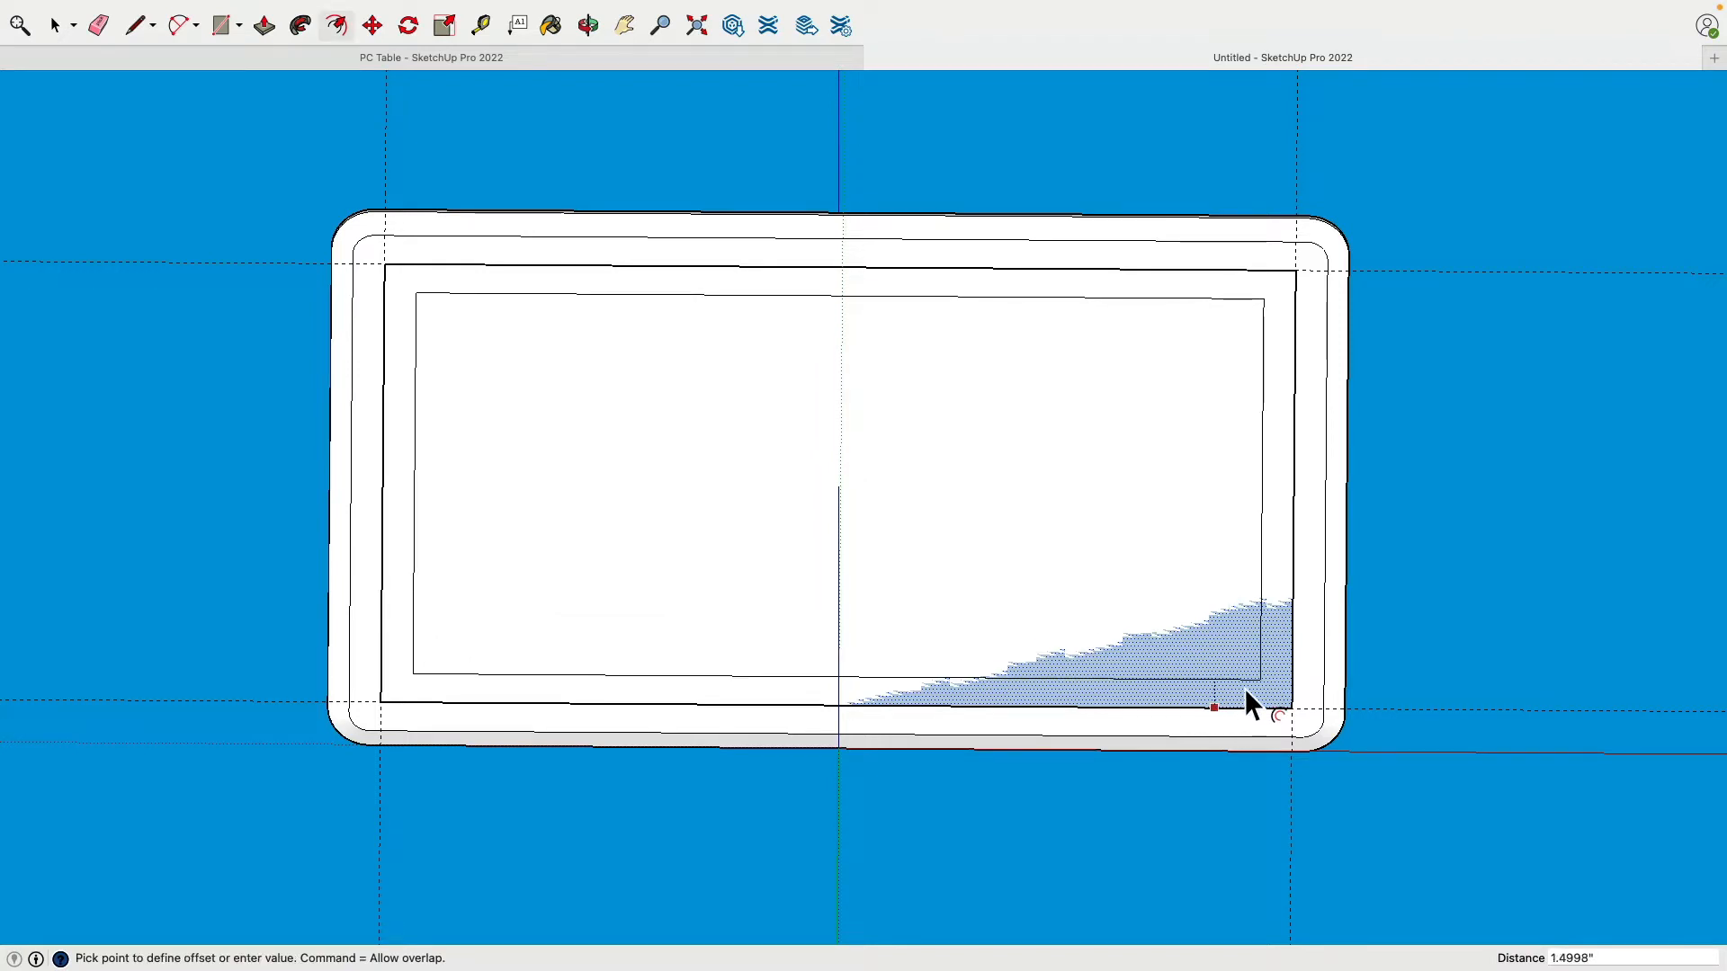
type("1.5")
key("Return")
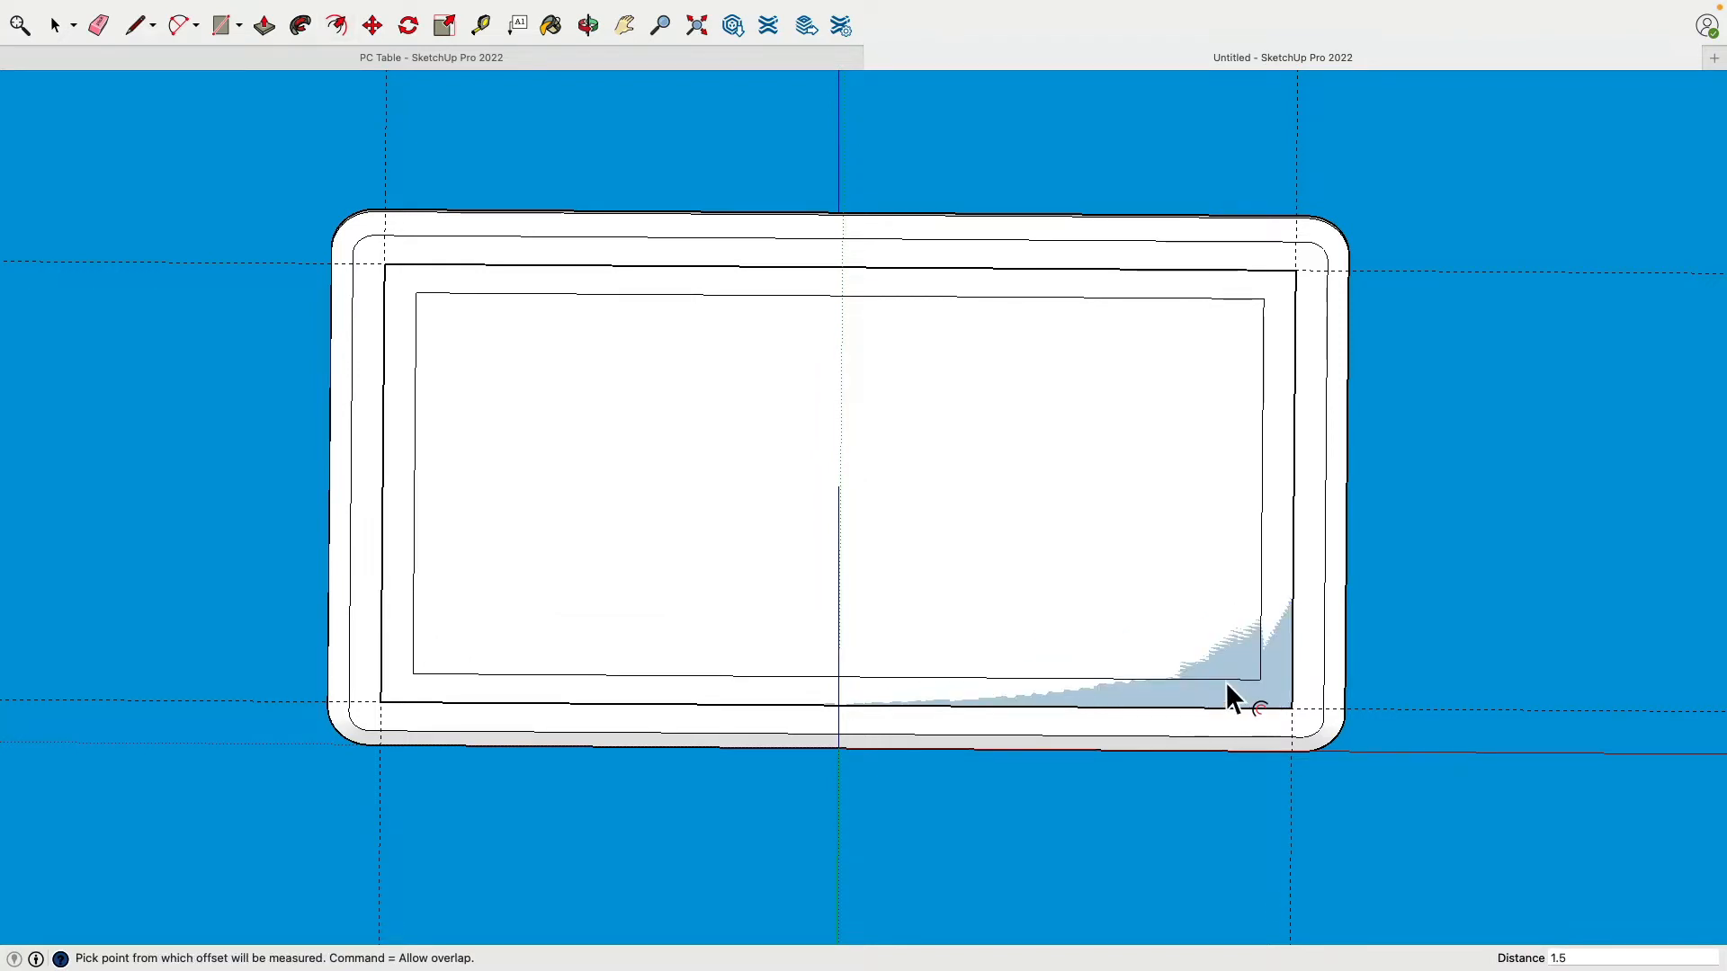
key("f")
left_click(56, 27)
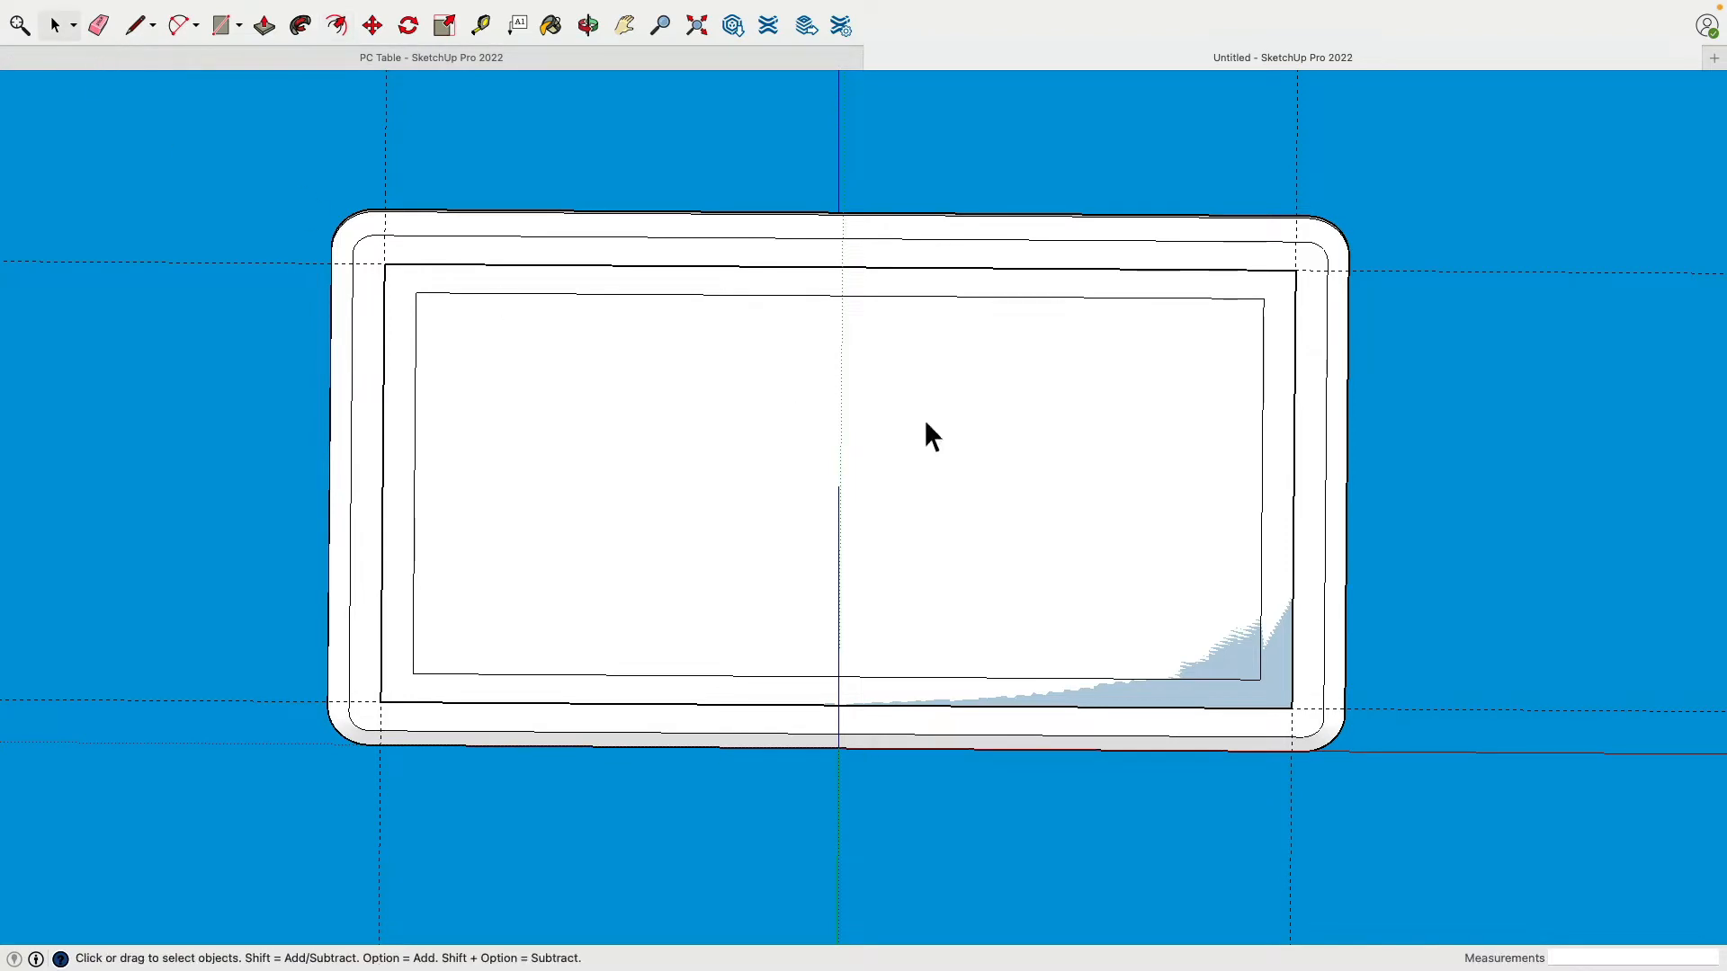
Step: Push/Pull the 1.5" ledge band 0.5" to form a rectangular frame
middle_click_drag(926, 435, 1122, 625)
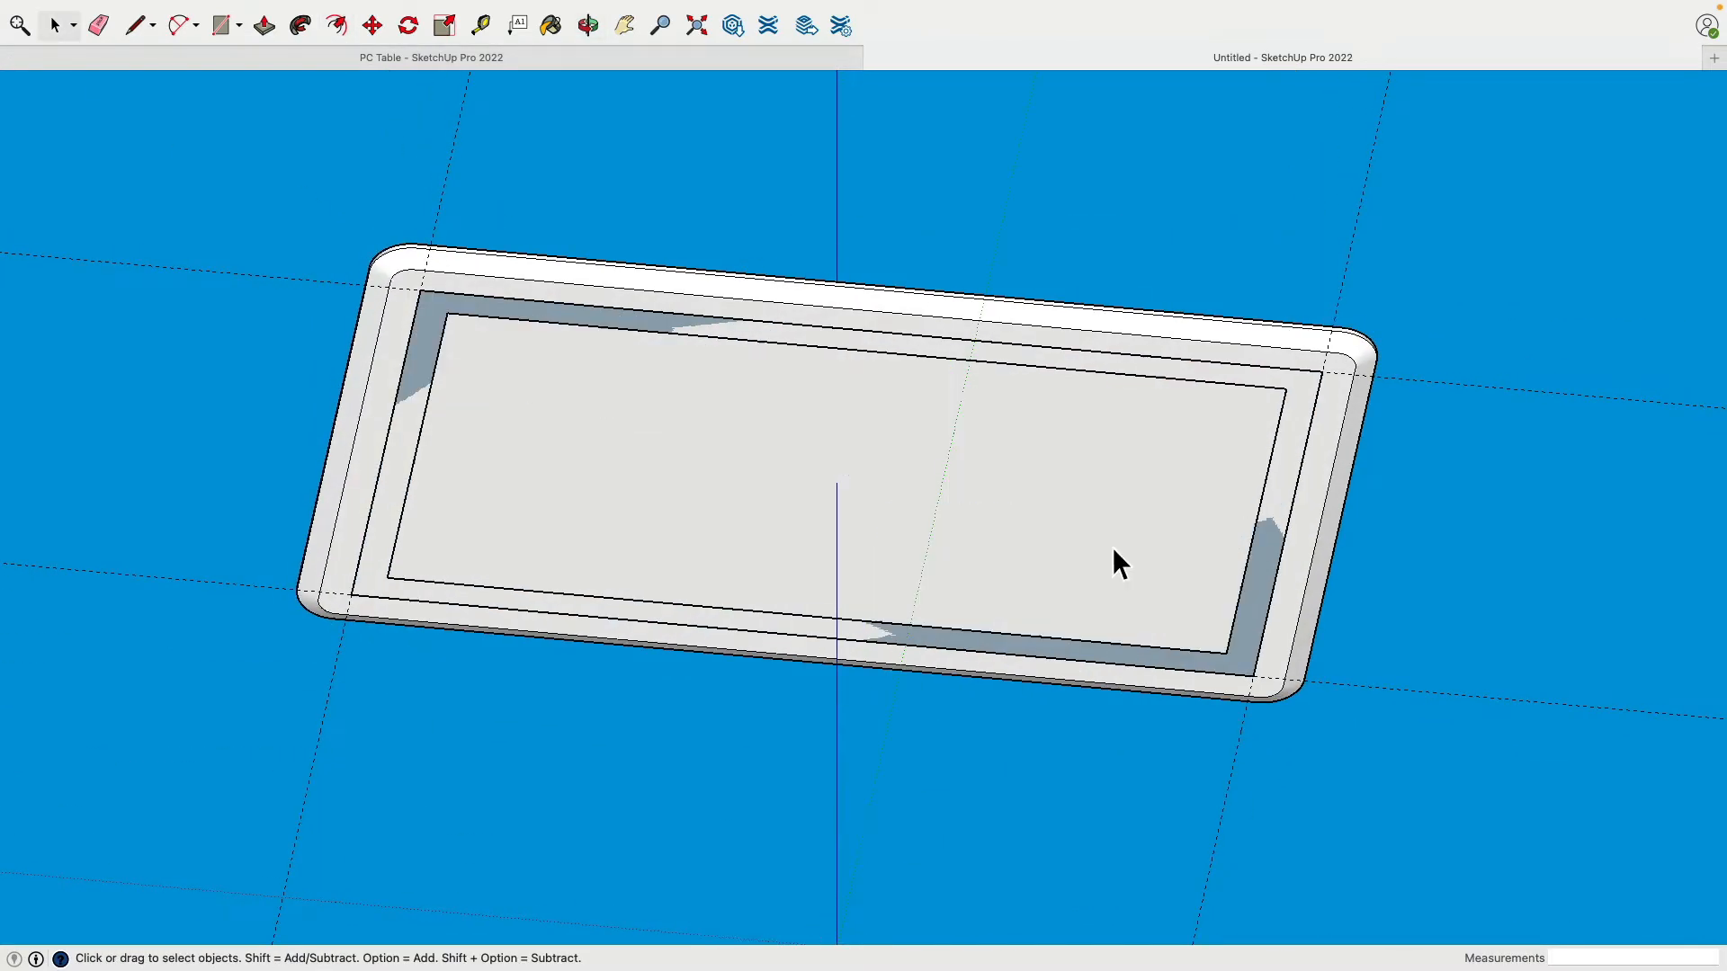
left_click(270, 30)
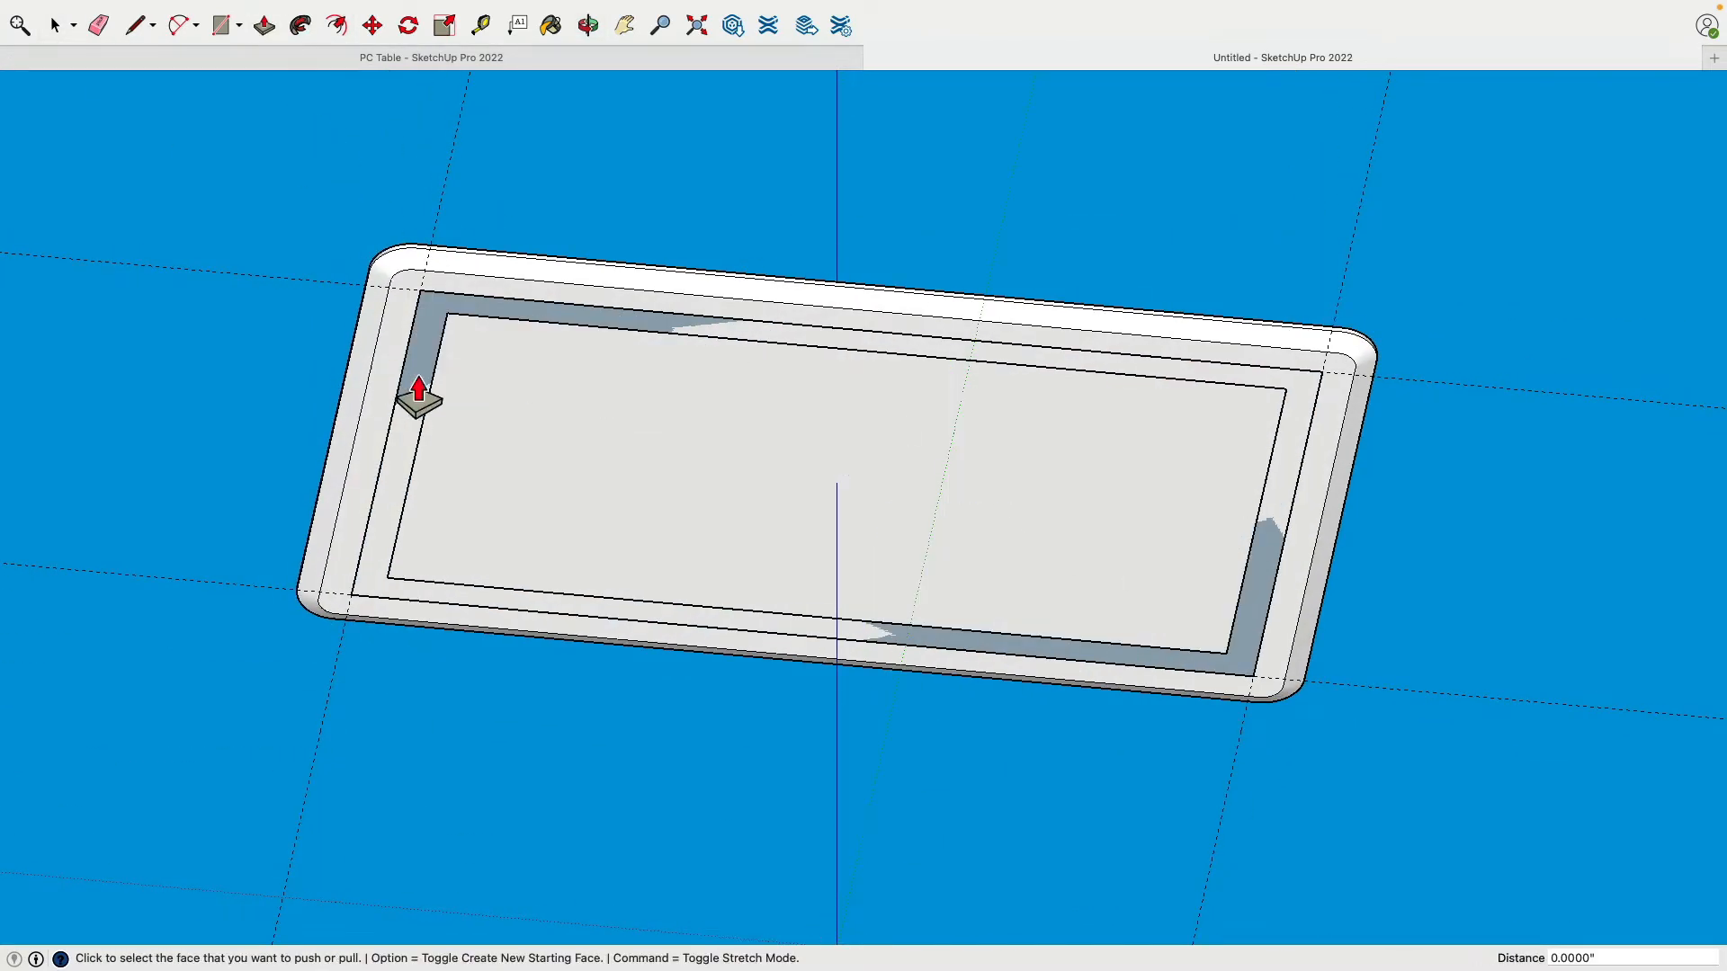
left_click(447, 355)
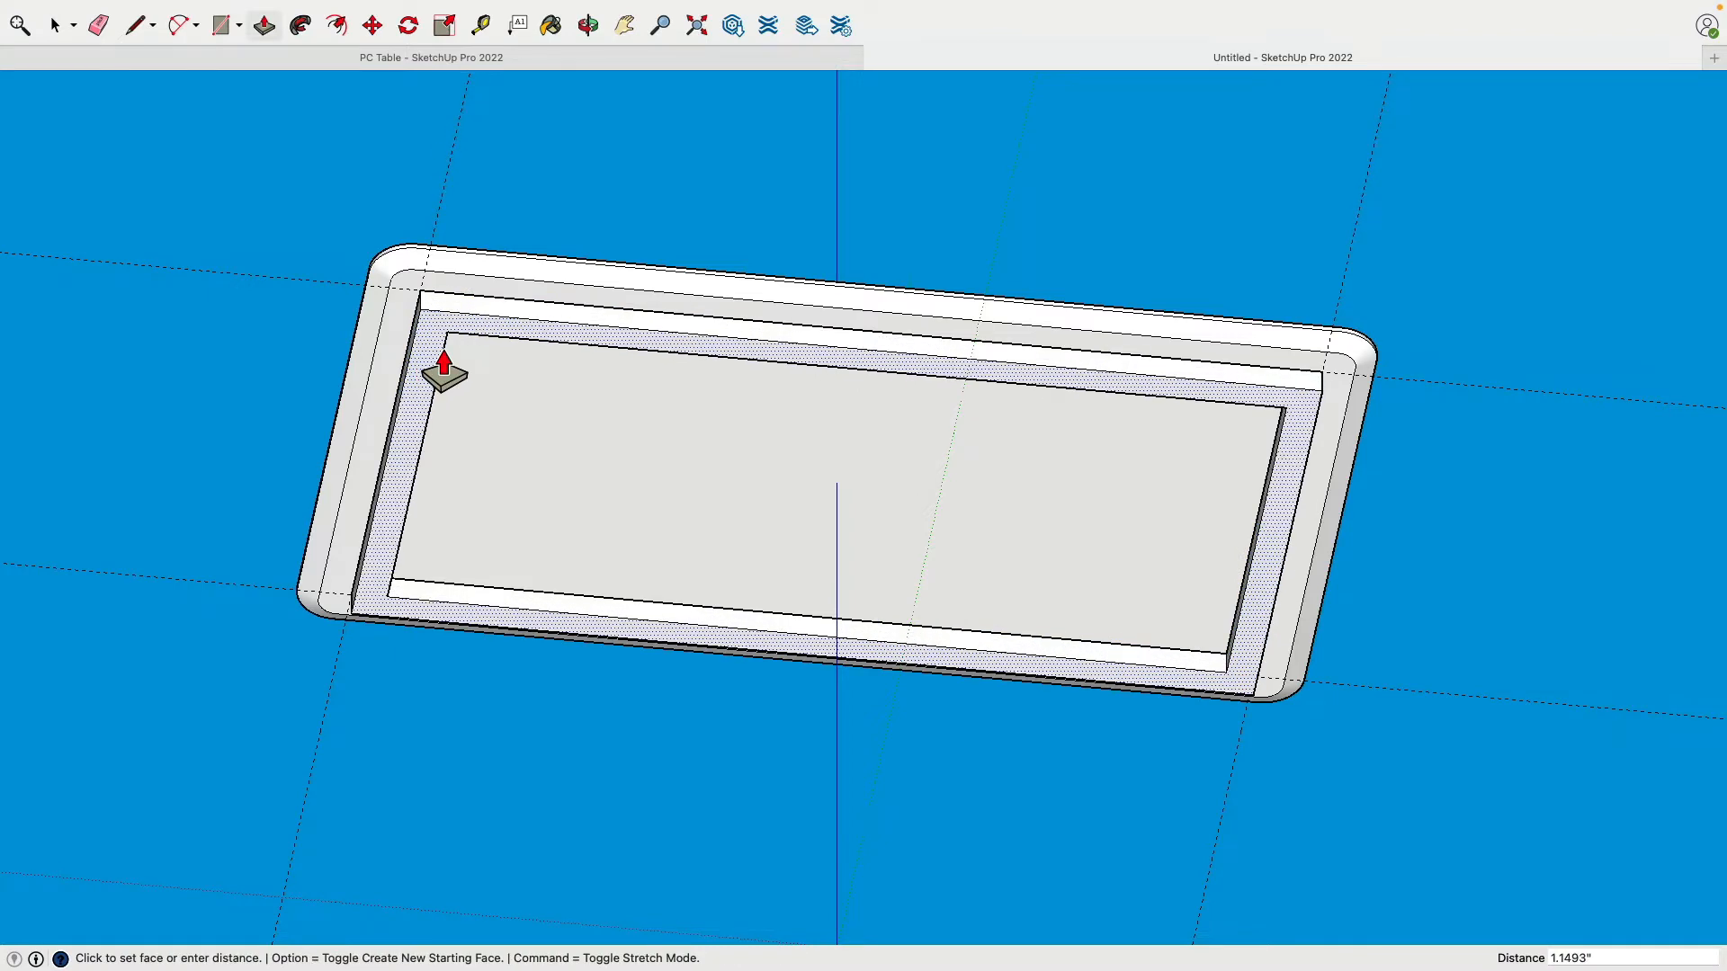
type(".5")
key("Return")
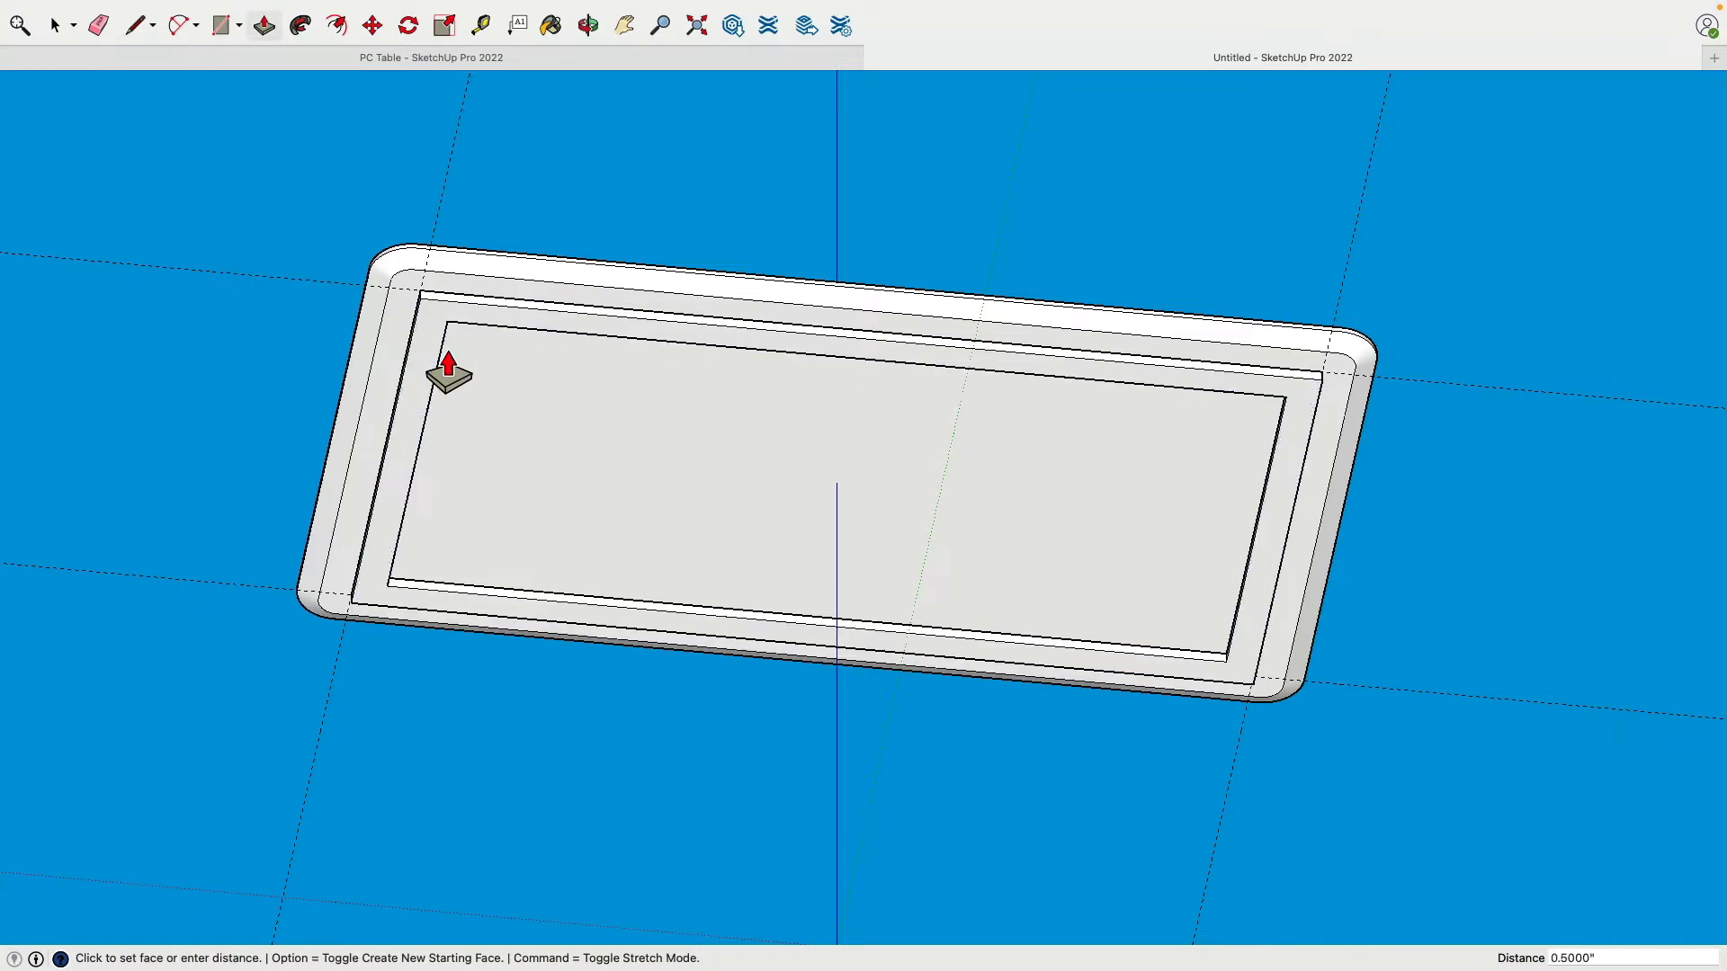
middle_click_drag(611, 222, 630, 270)
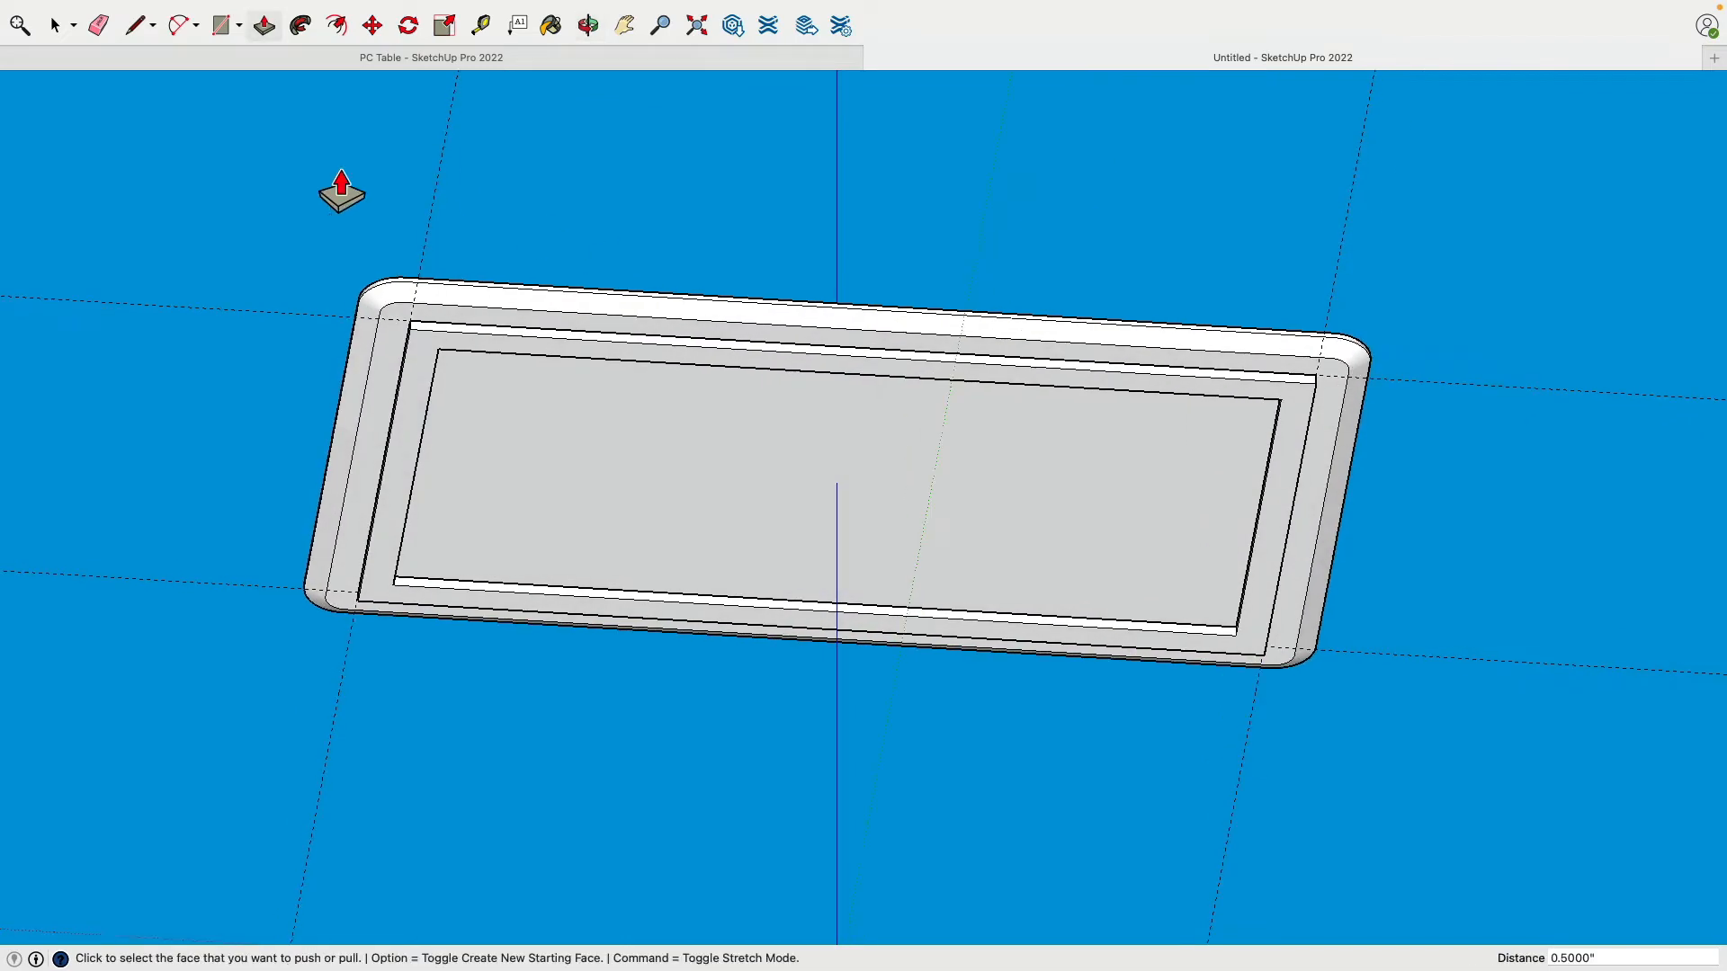
Step: Make the extruded ledge frame its own group
left_click(58, 27)
double_click(430, 353)
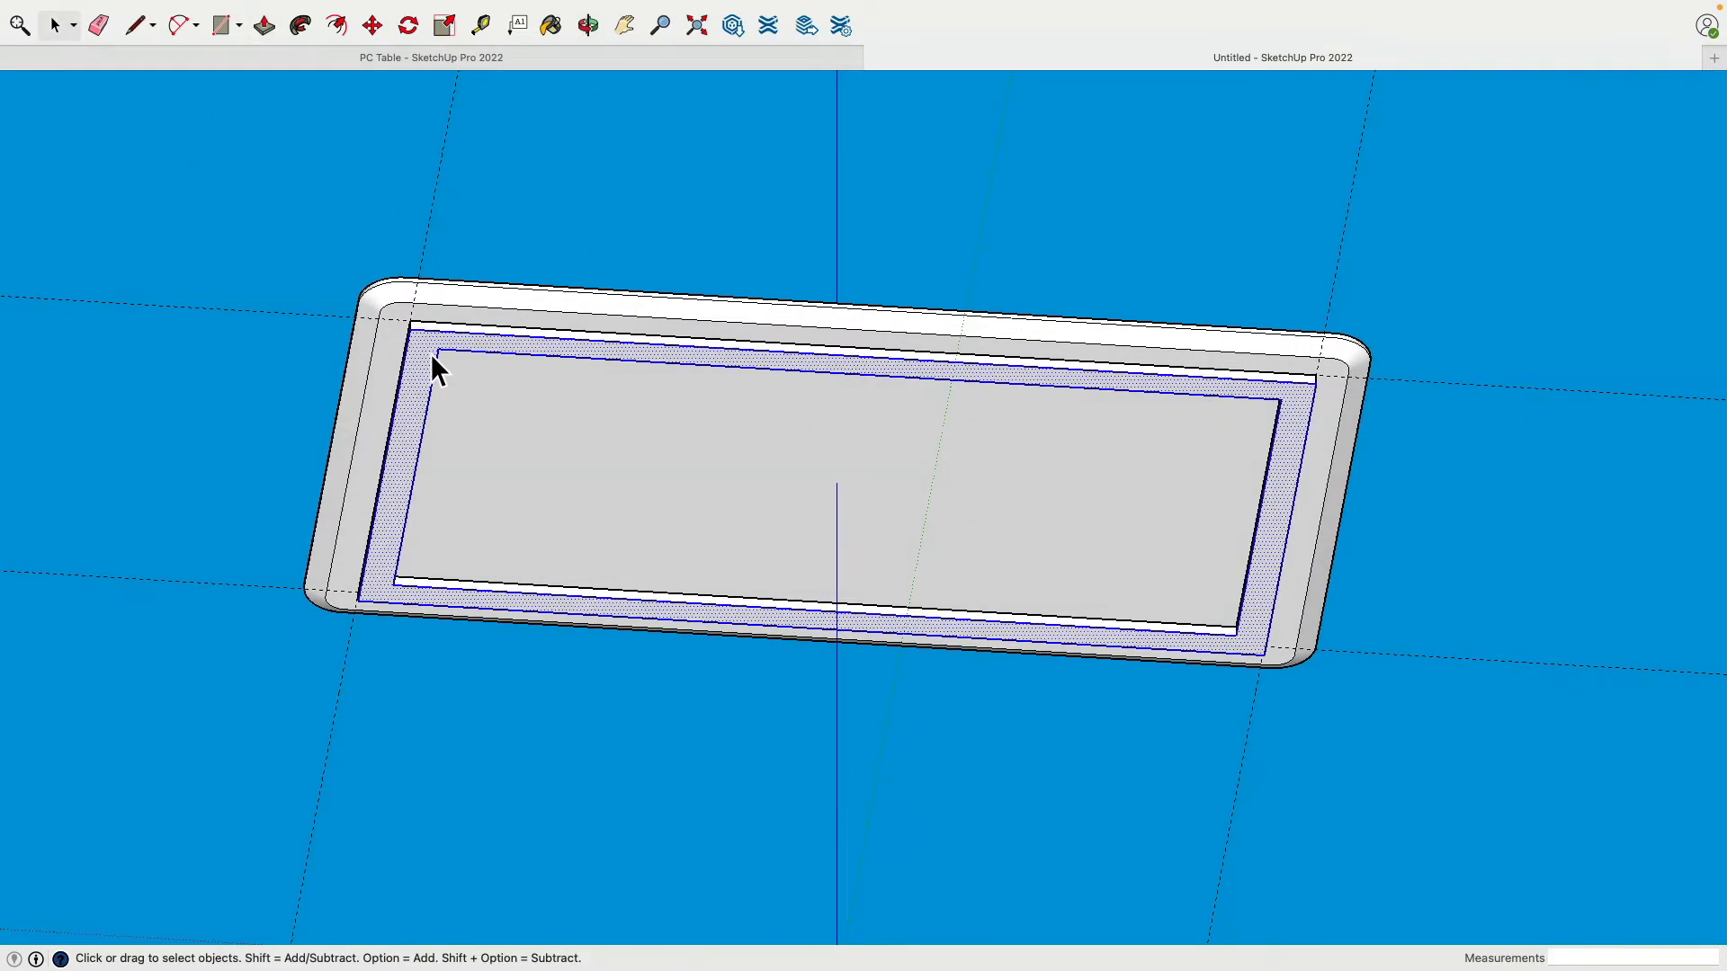
right_click(433, 353)
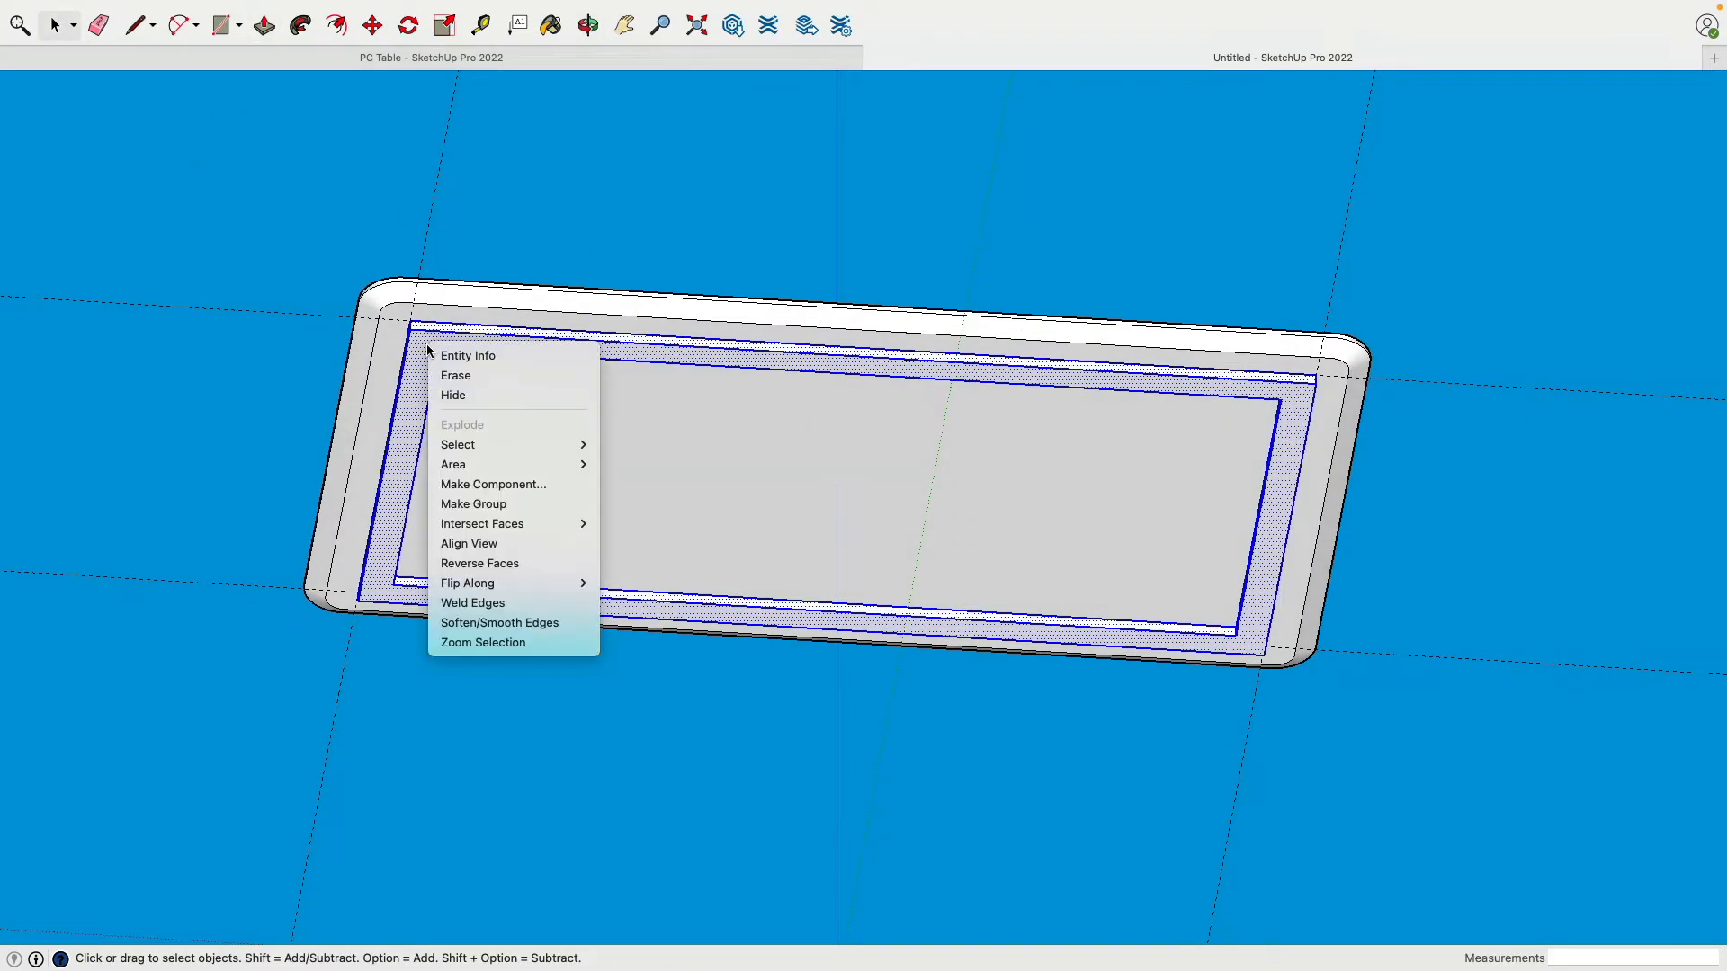
left_click(540, 504)
left_click(624, 822)
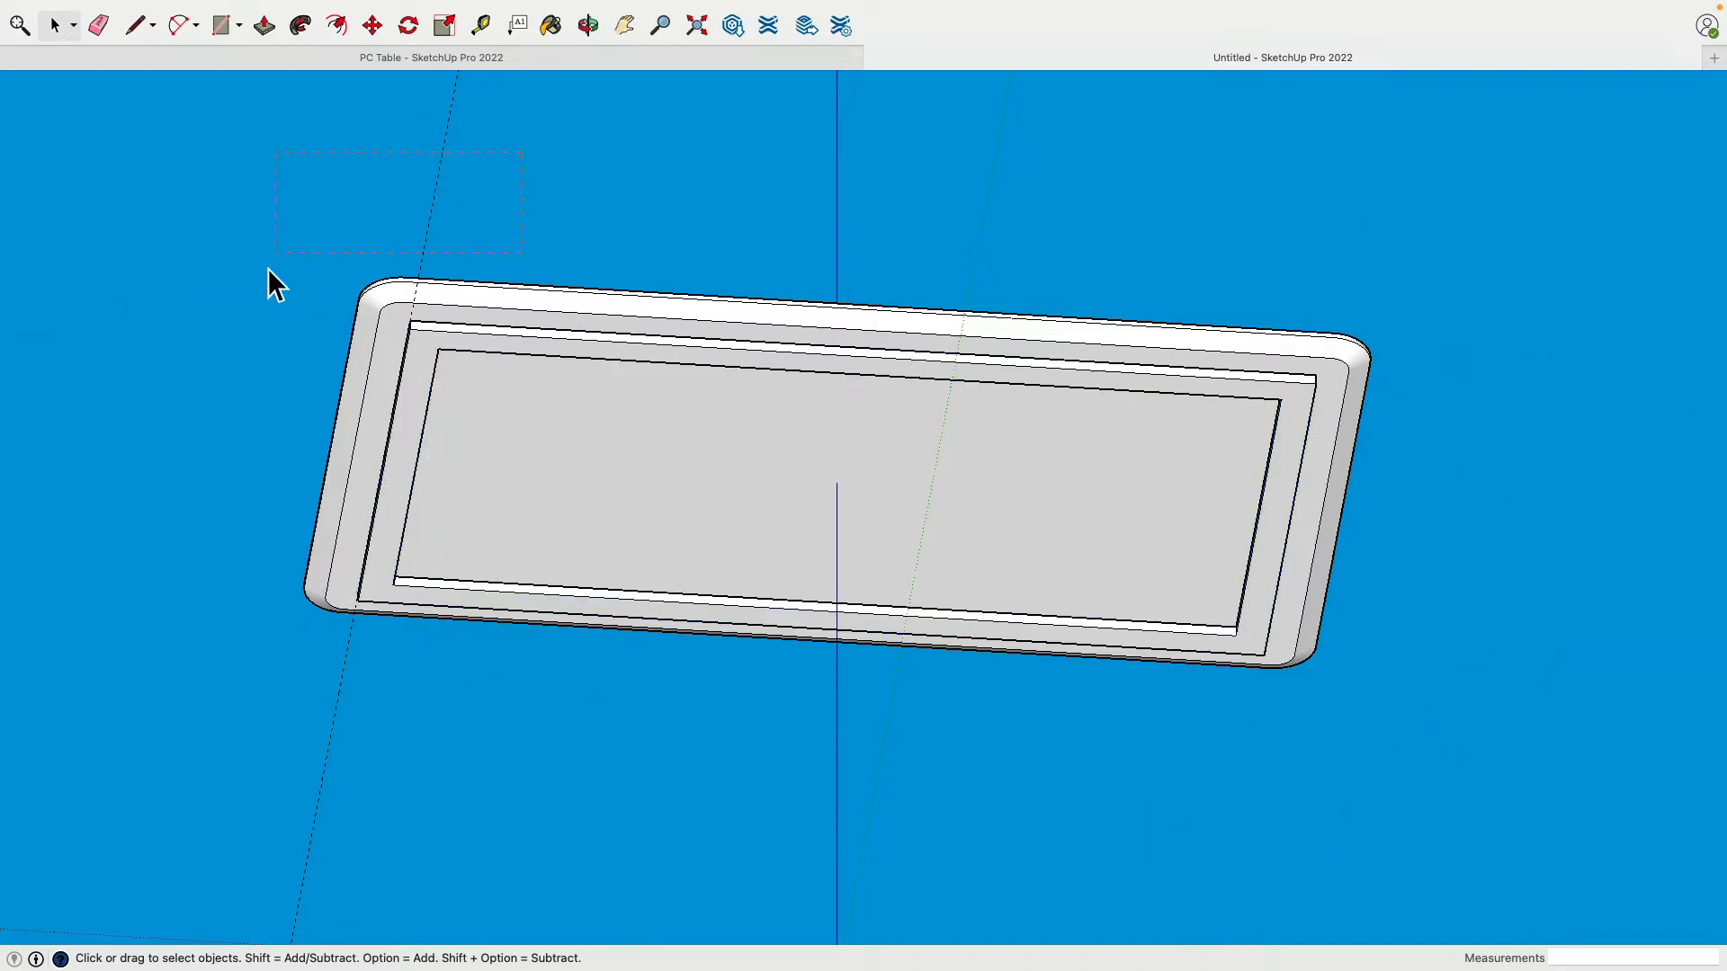
middle_click_drag(310, 270, 493, 324)
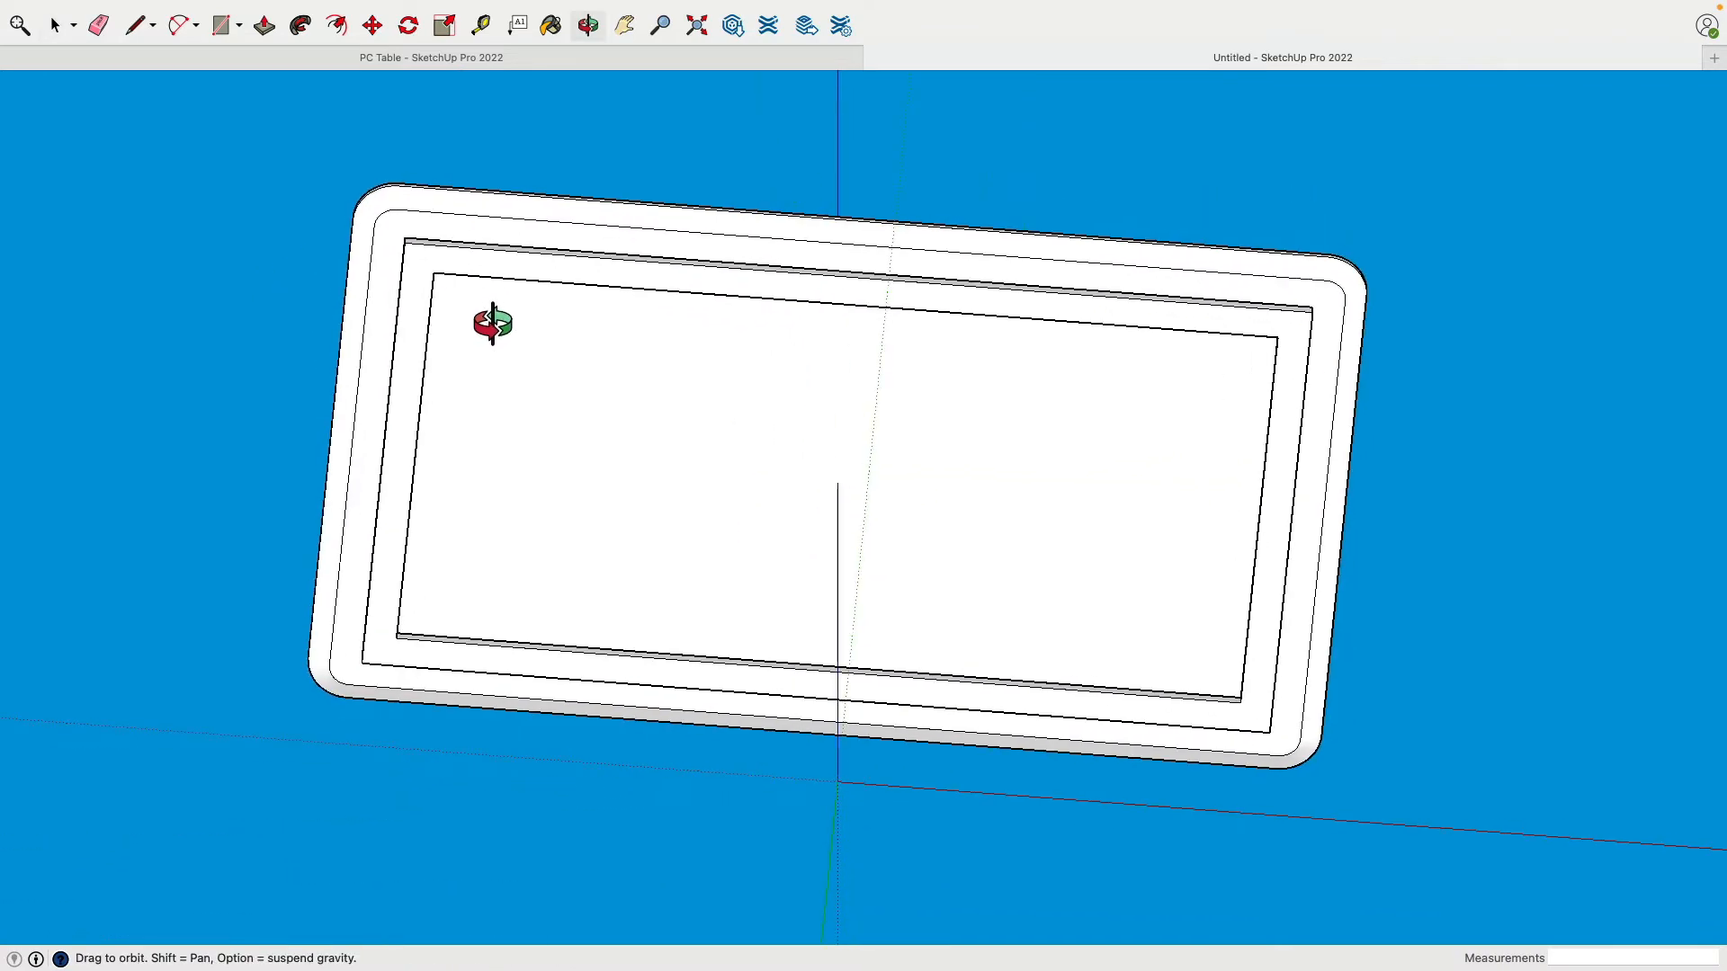
Step: Orbit to a steep diagonal and zoom in on one inner ledge corner, with the Line tool ready
middle_click_drag(540, 612, 617, 405)
scroll(661, 445, "down", 3)
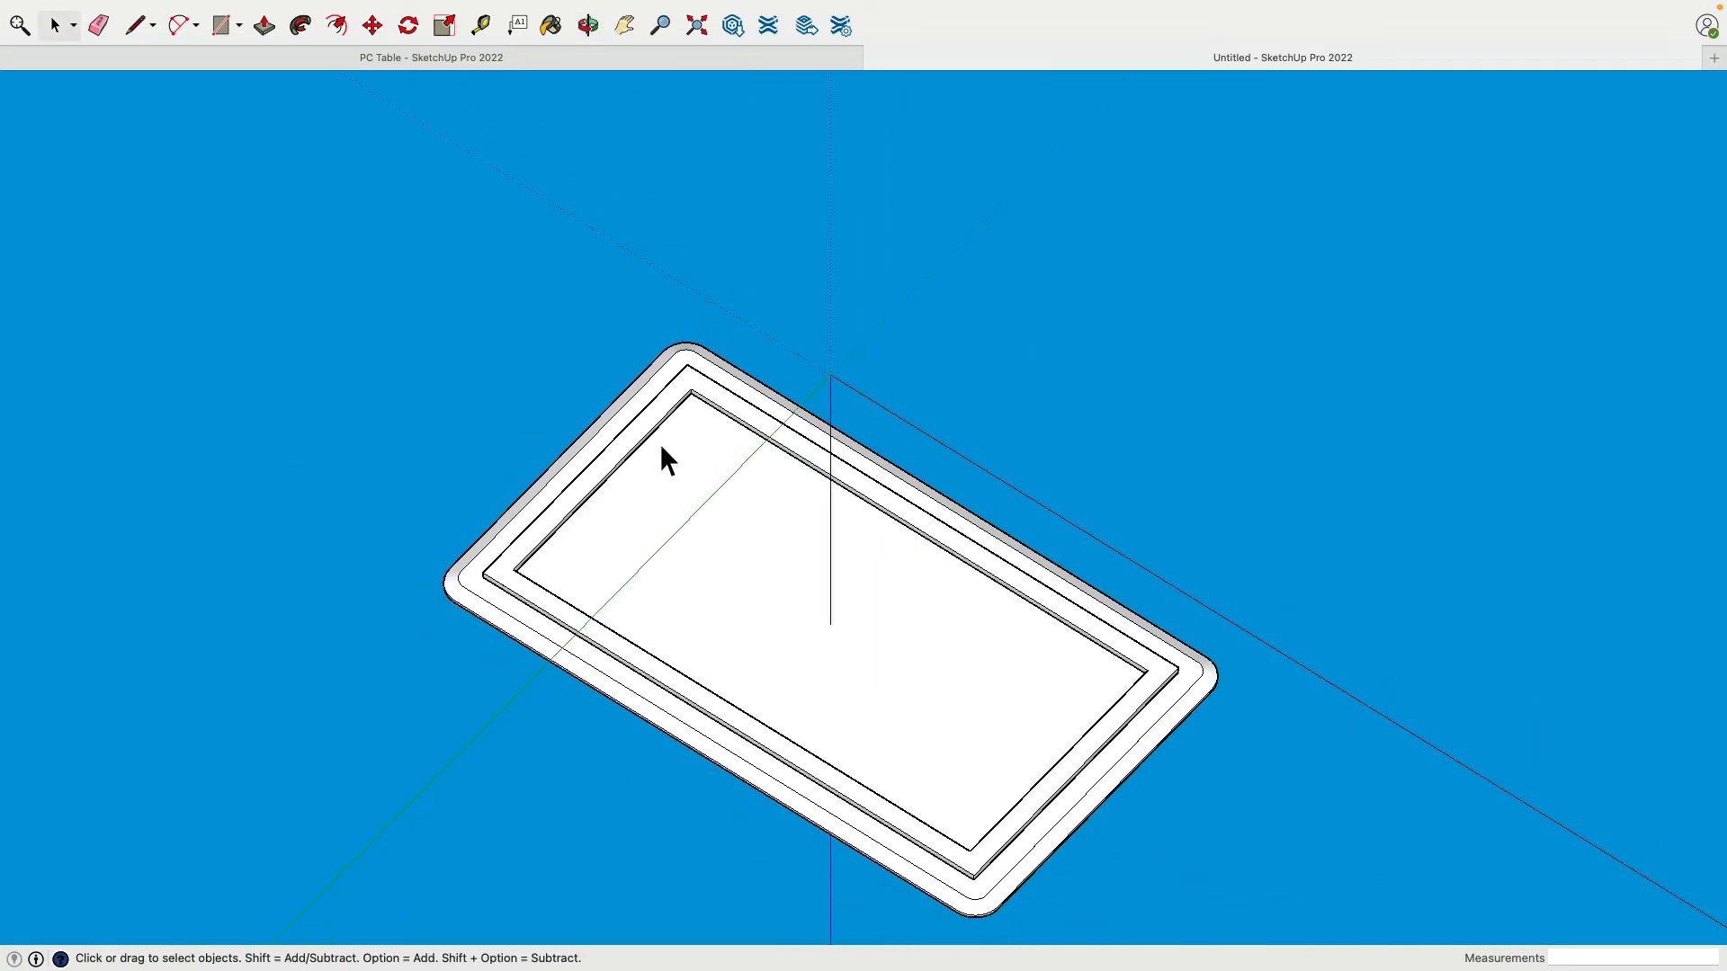
scroll(660, 448, "up", 6)
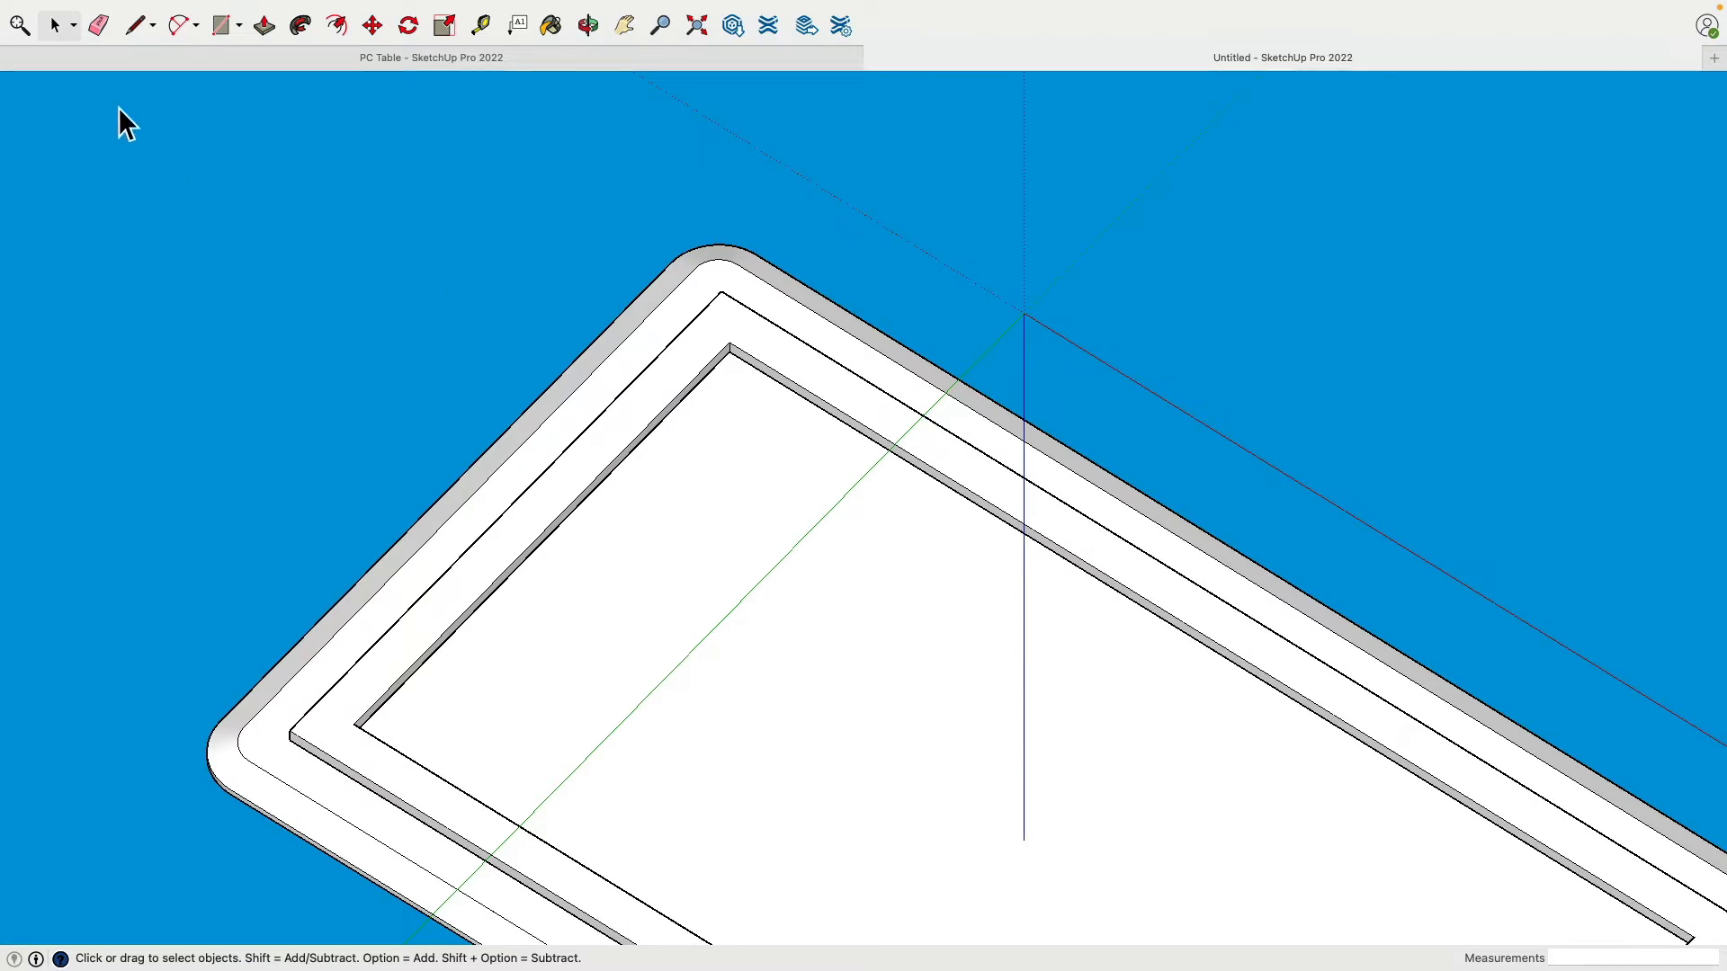
left_click(137, 27)
scroll(683, 382, "down", 2)
scroll(684, 389, "up", 2)
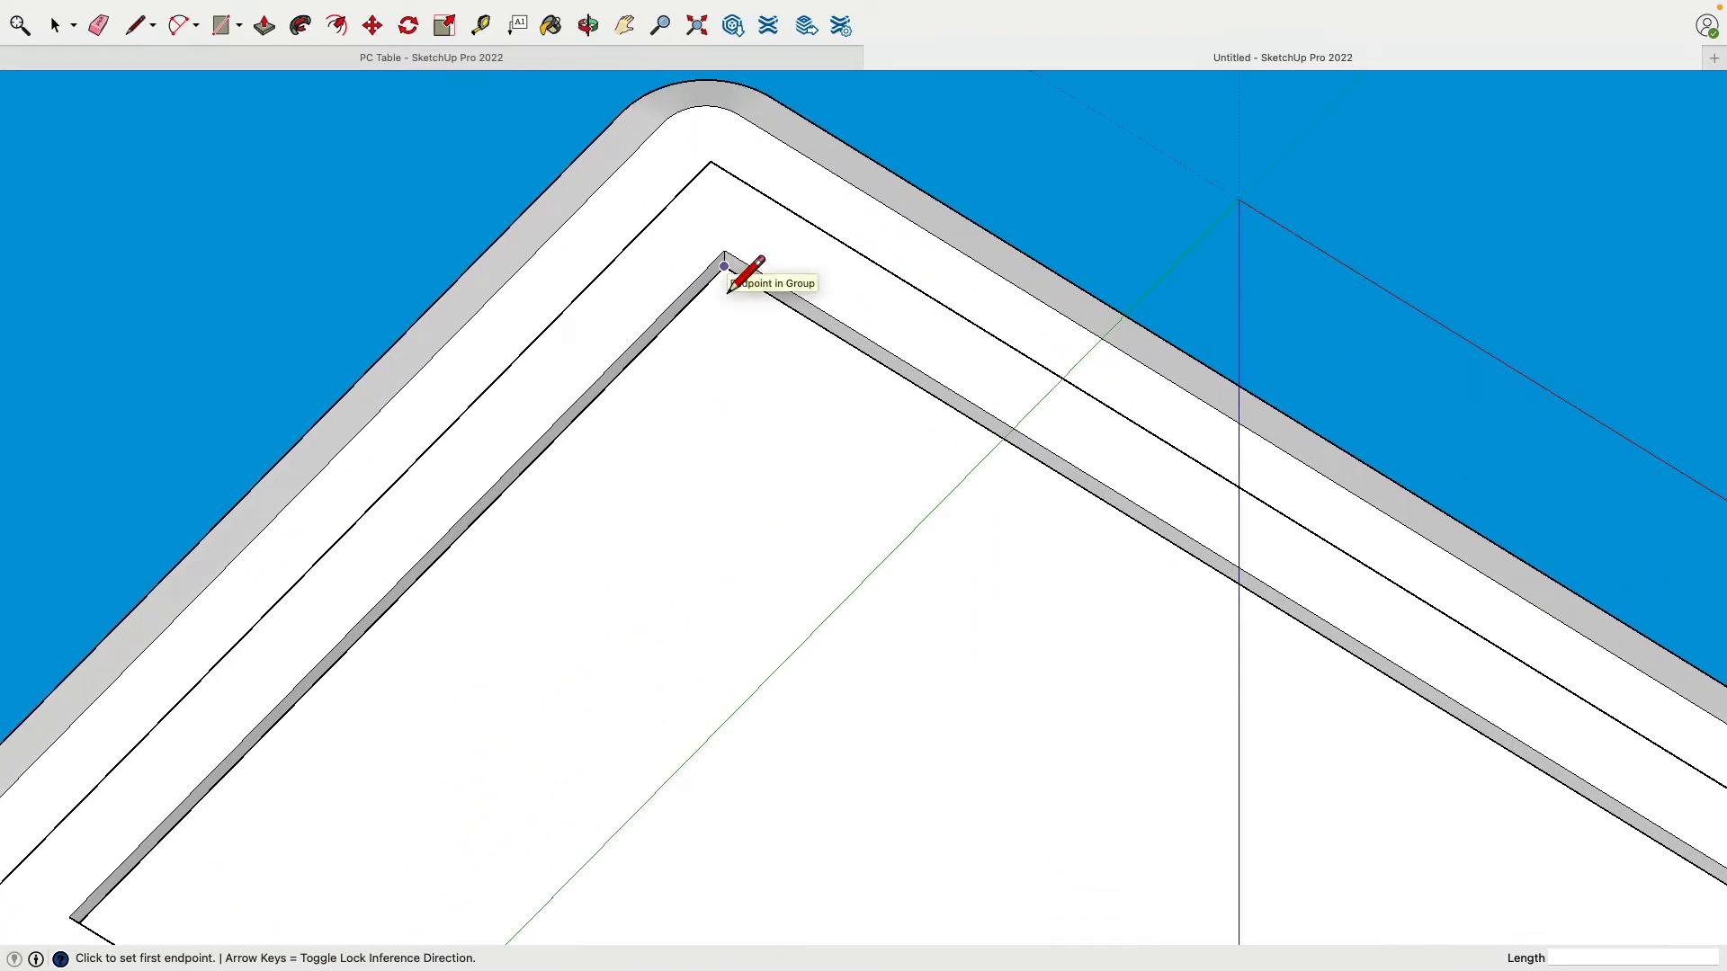
Step: Draw a triangular brace with 3-inch legs across the first inner ledge corner
left_click(724, 267)
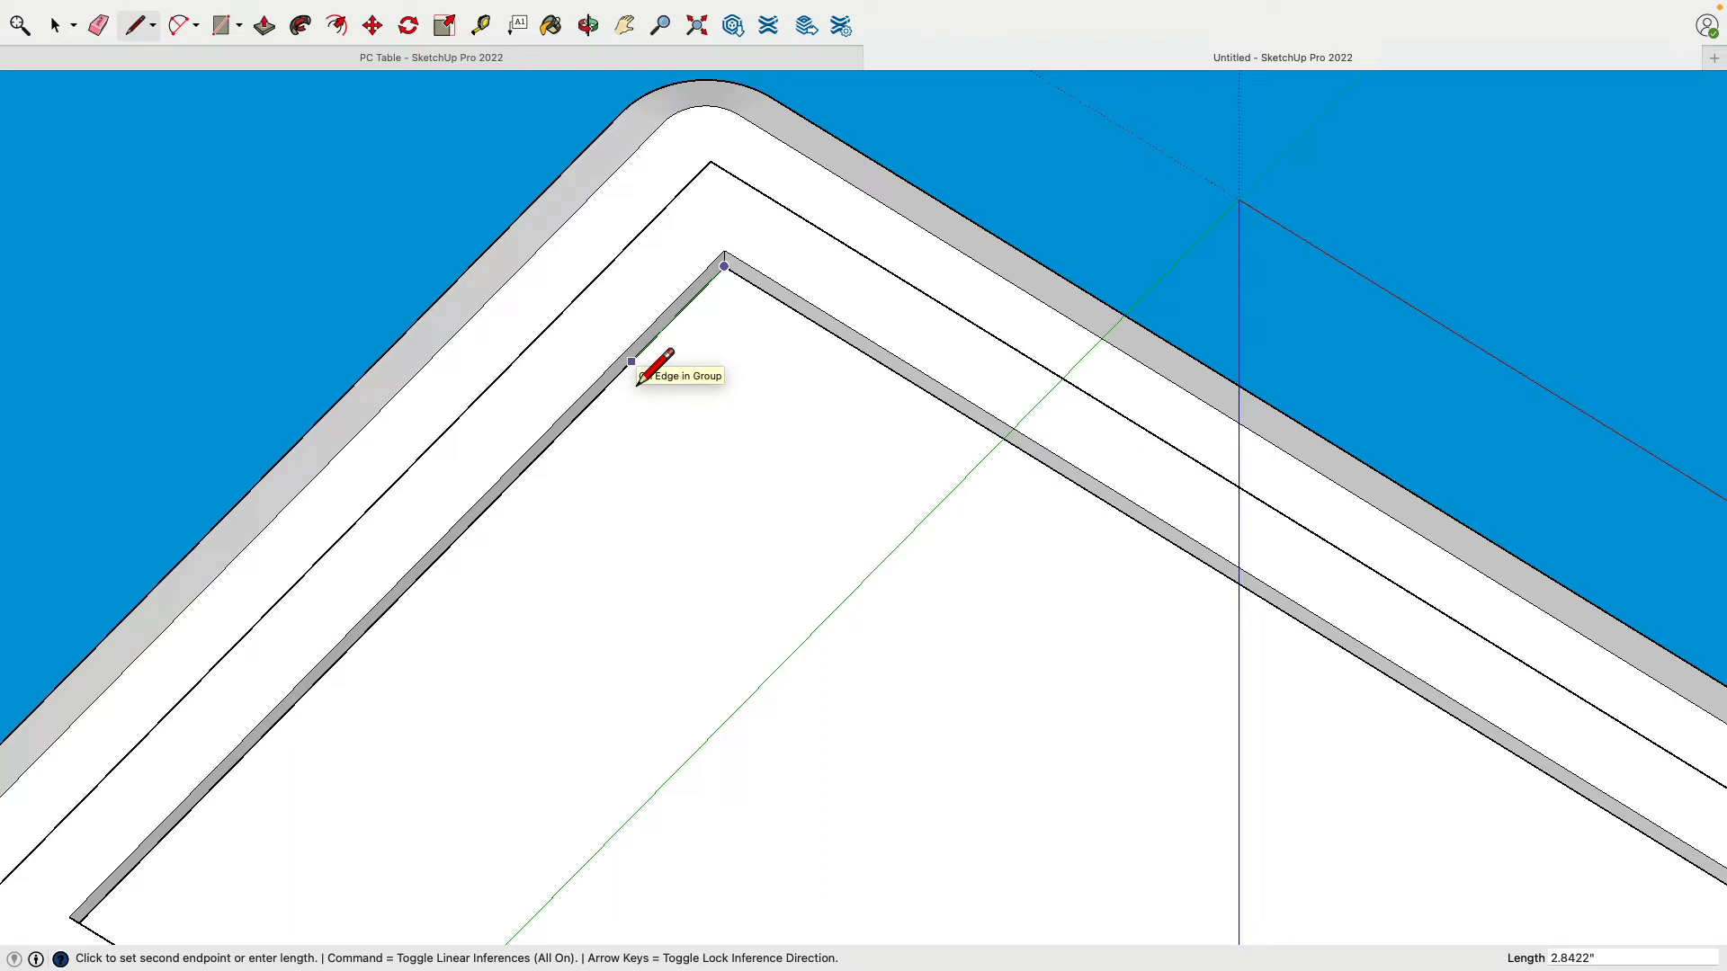
type("3")
key("Return")
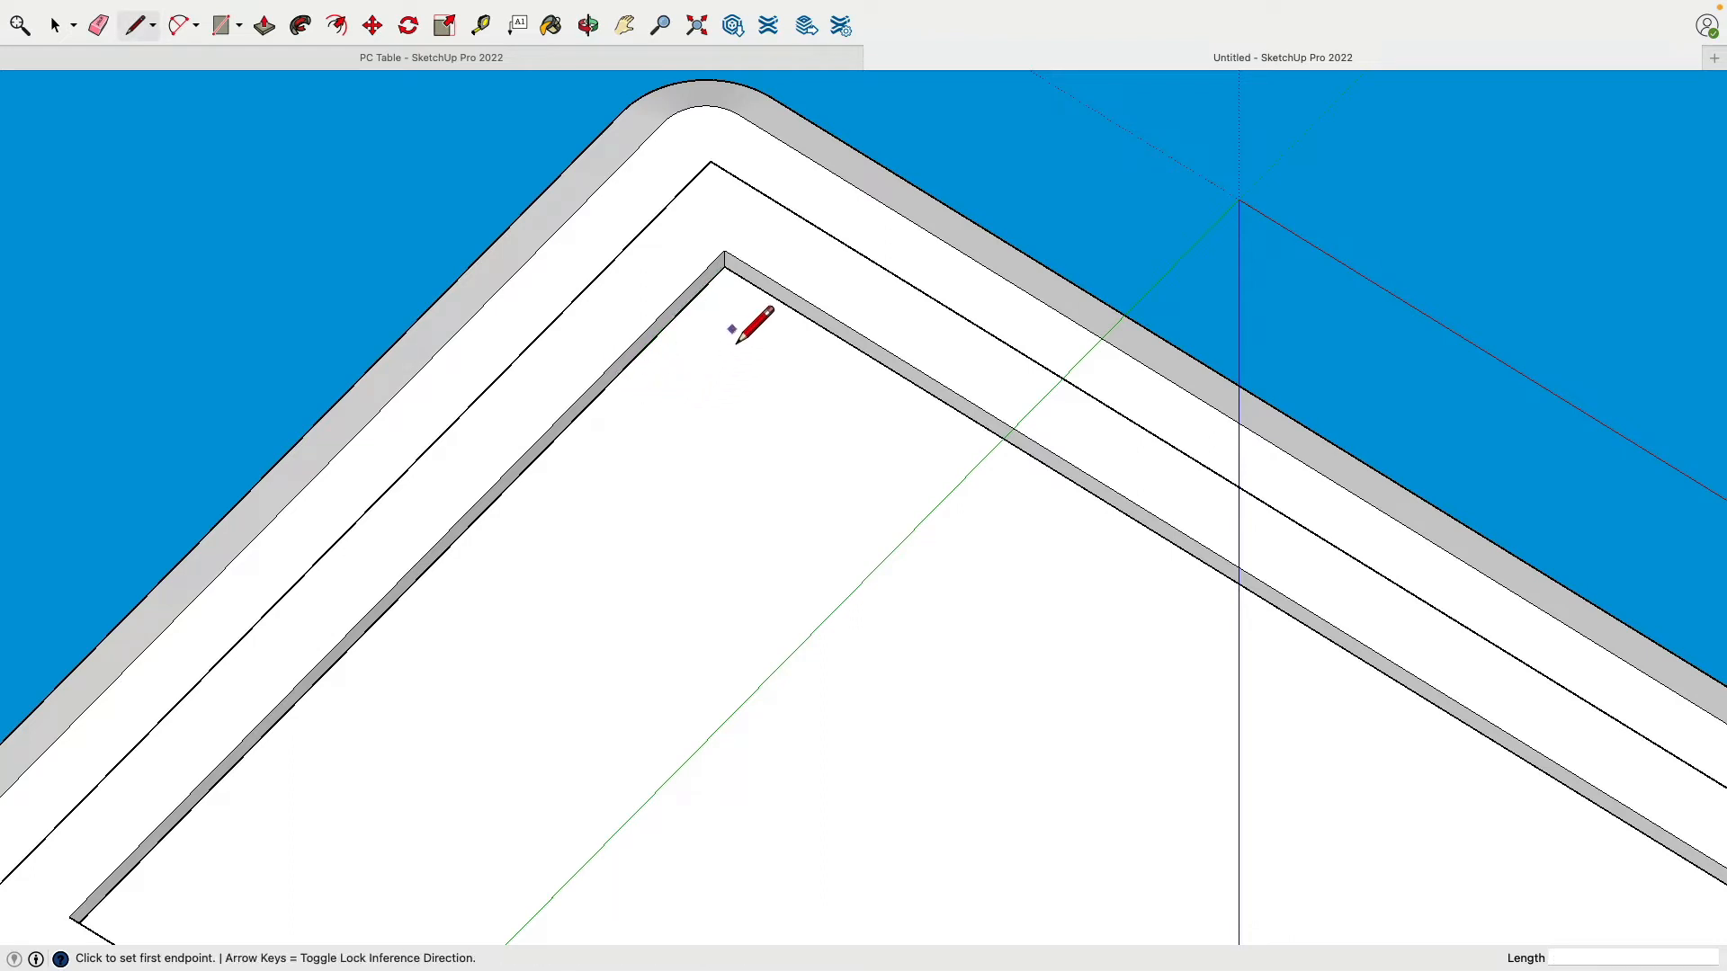
left_click(729, 288)
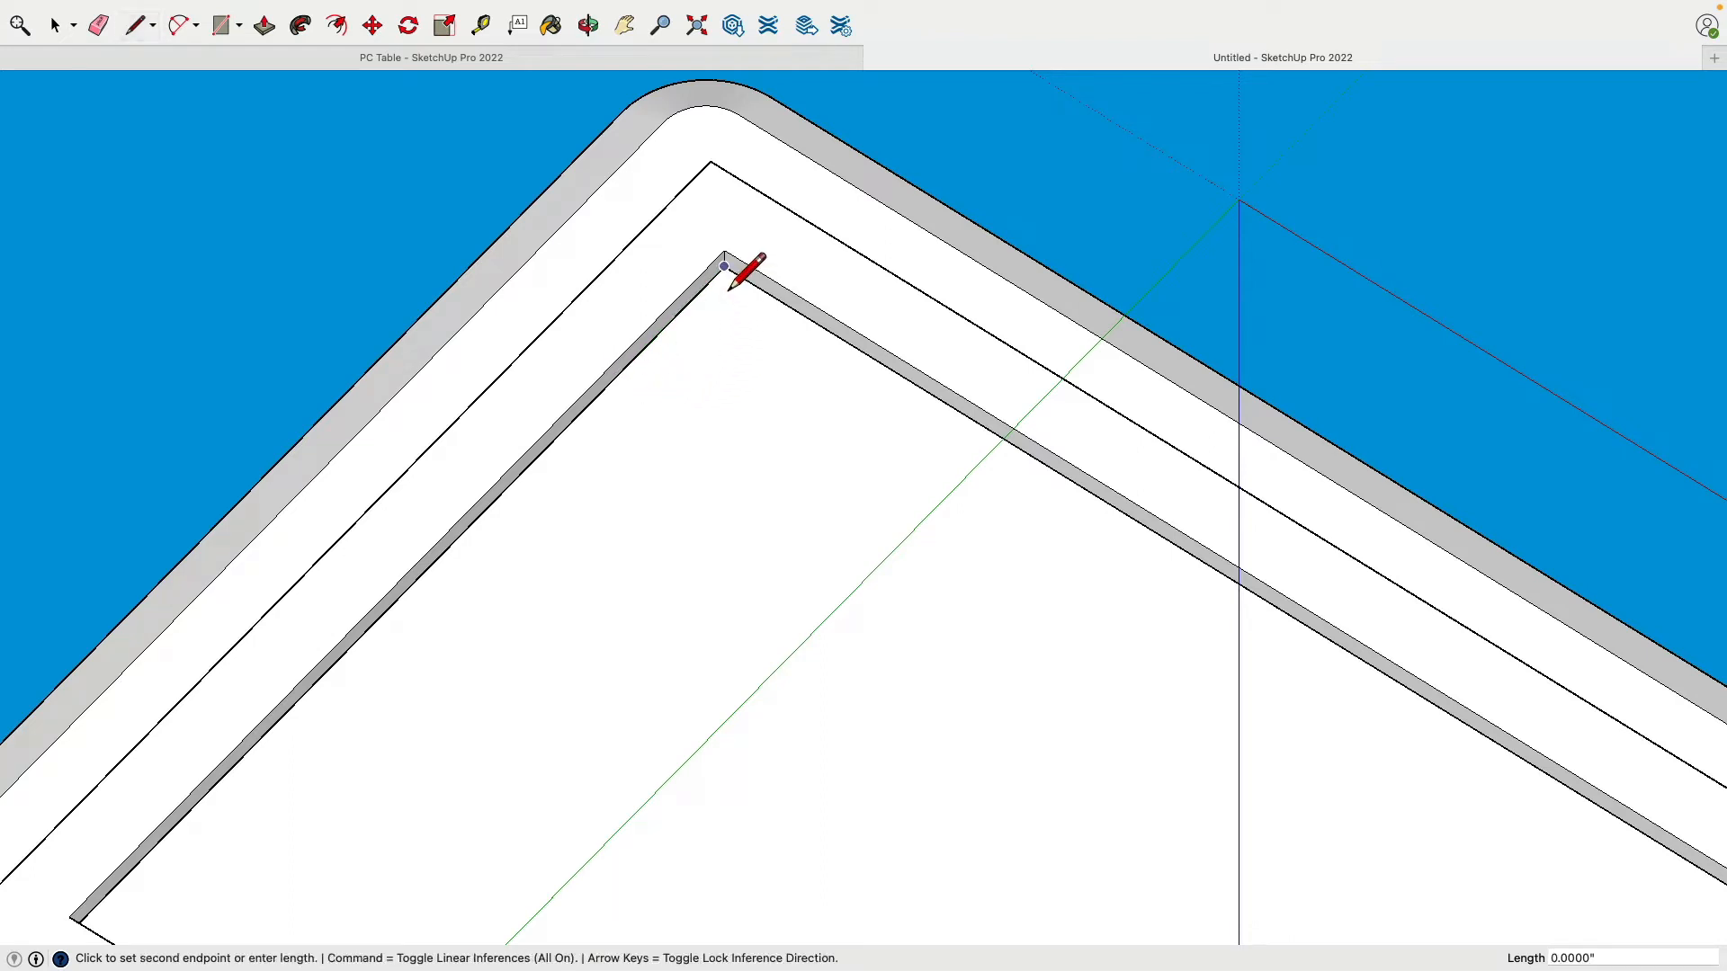
left_click(836, 358)
scroll(719, 387, "up", 1)
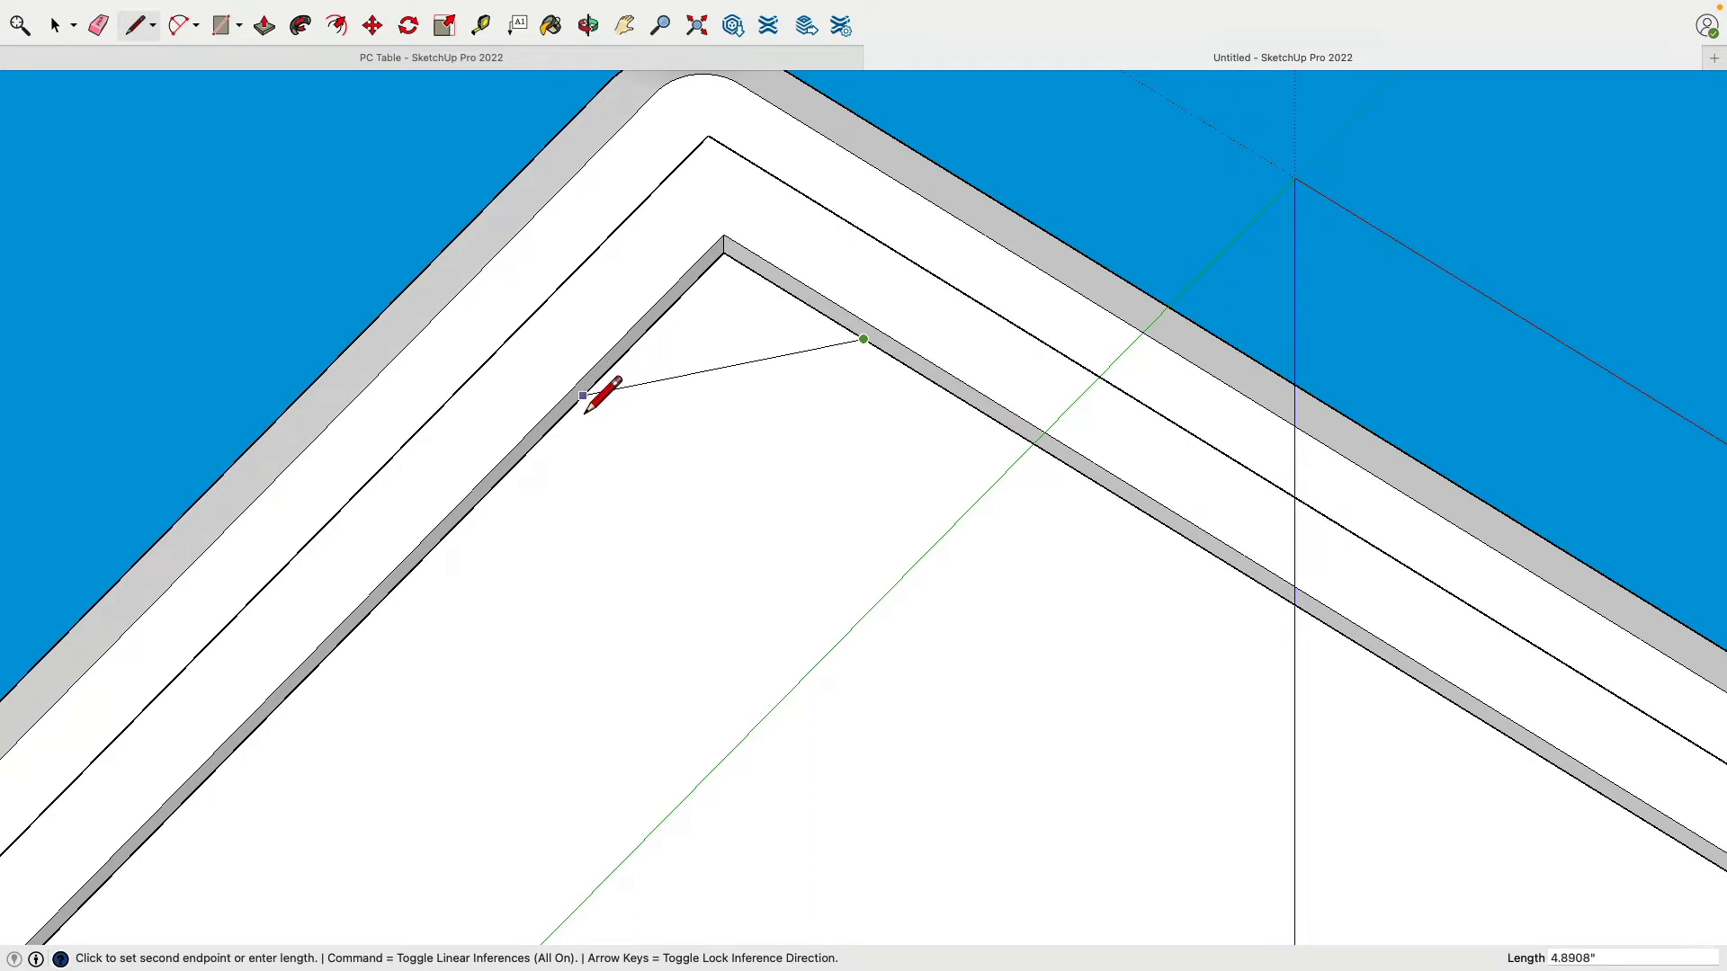
left_click(626, 382)
Step: Orbit to the opposite ledge corner and place Tape Measure guides 3 inches in from its edges
scroll(656, 483, "down", 3)
mouse_move(661, 477)
middle_mouse_down()
mouse_move(624, 597)
mouse_move(405, 396)
mouse_move(690, 585)
mouse_move(374, 108)
middle_mouse_up()
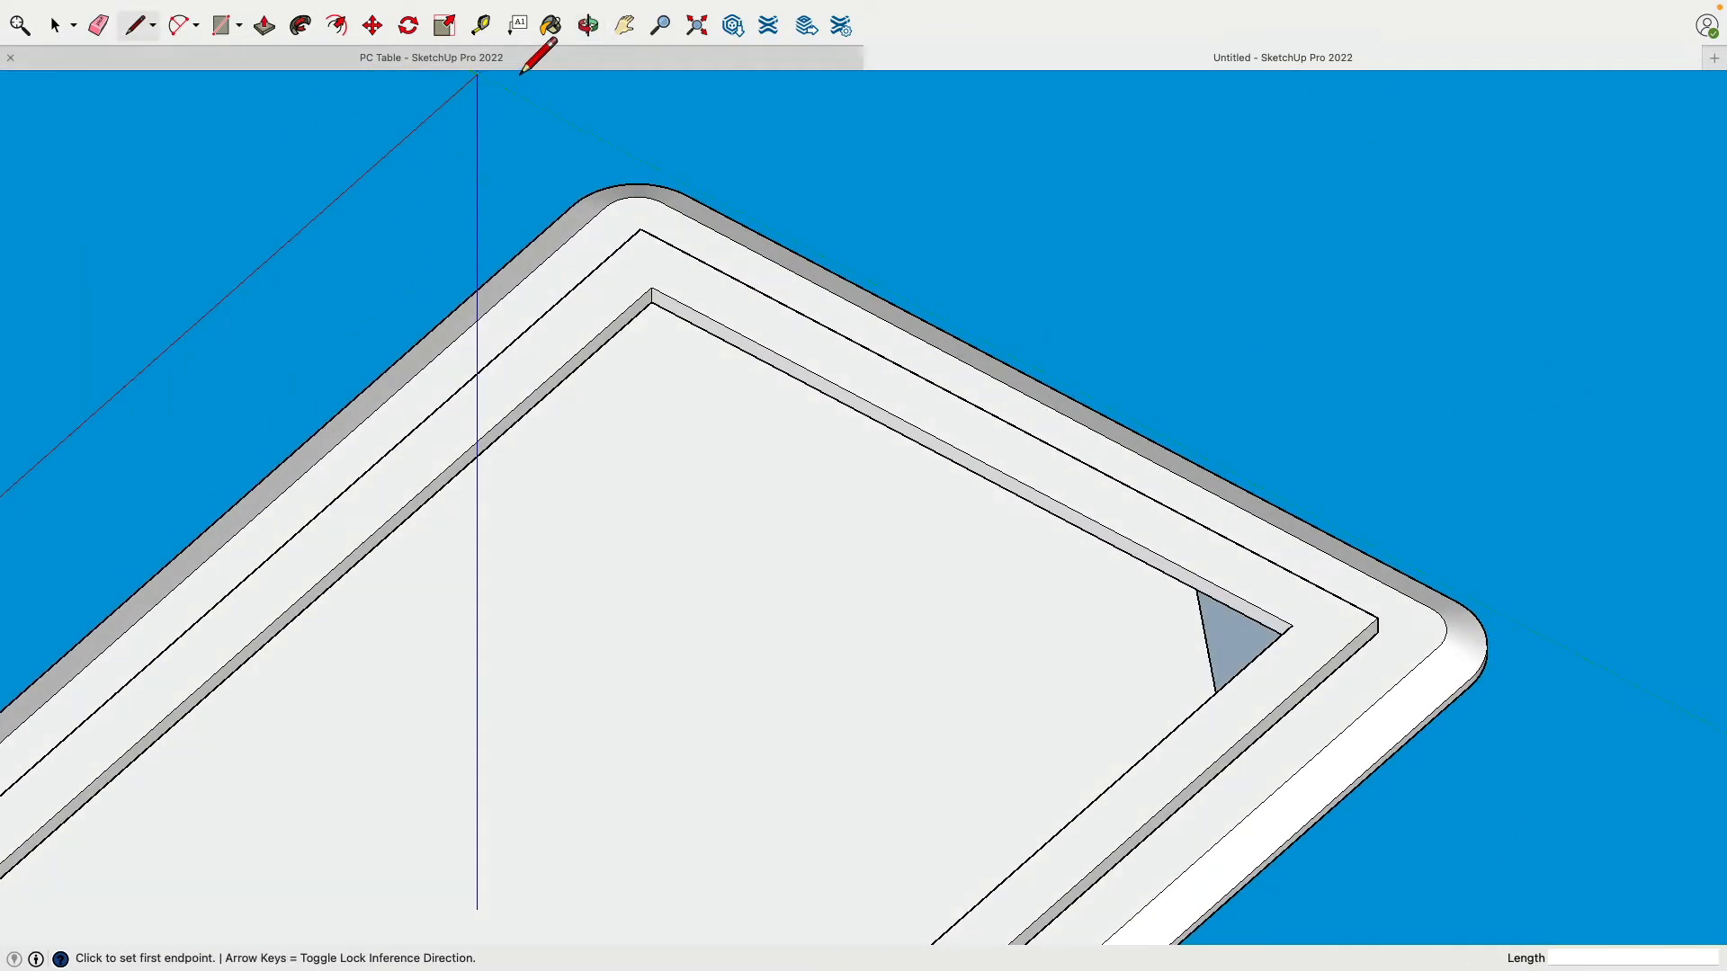
left_click(480, 26)
left_click(585, 372)
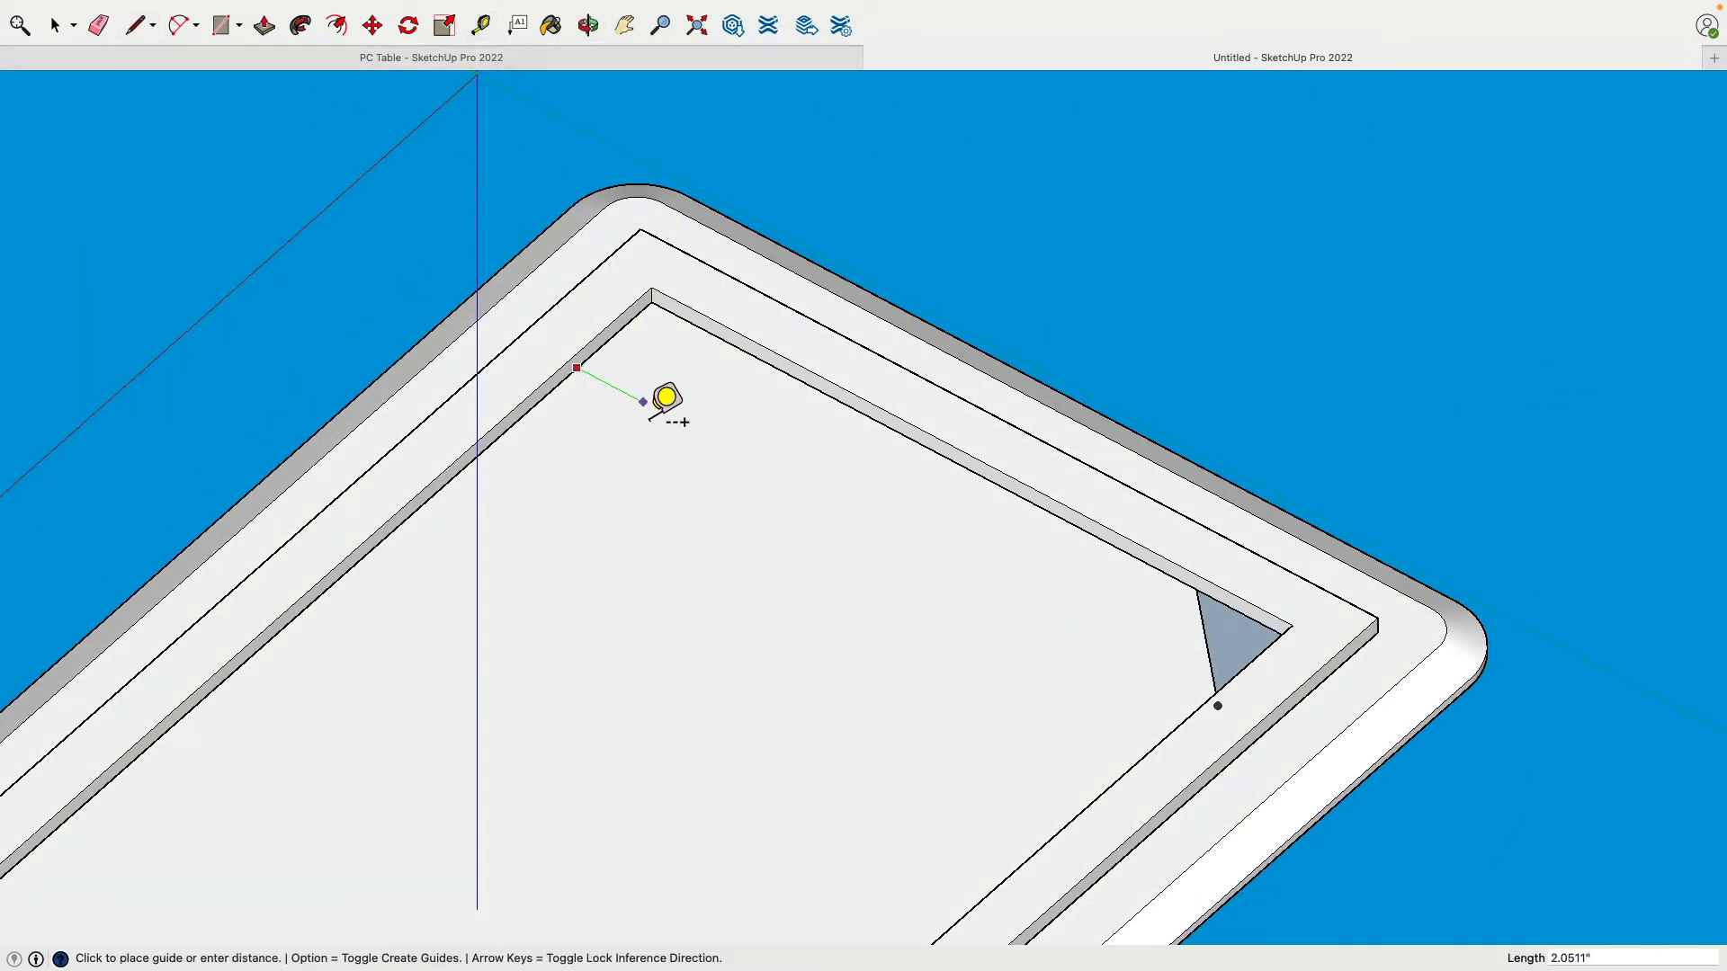
type("3")
key("Return")
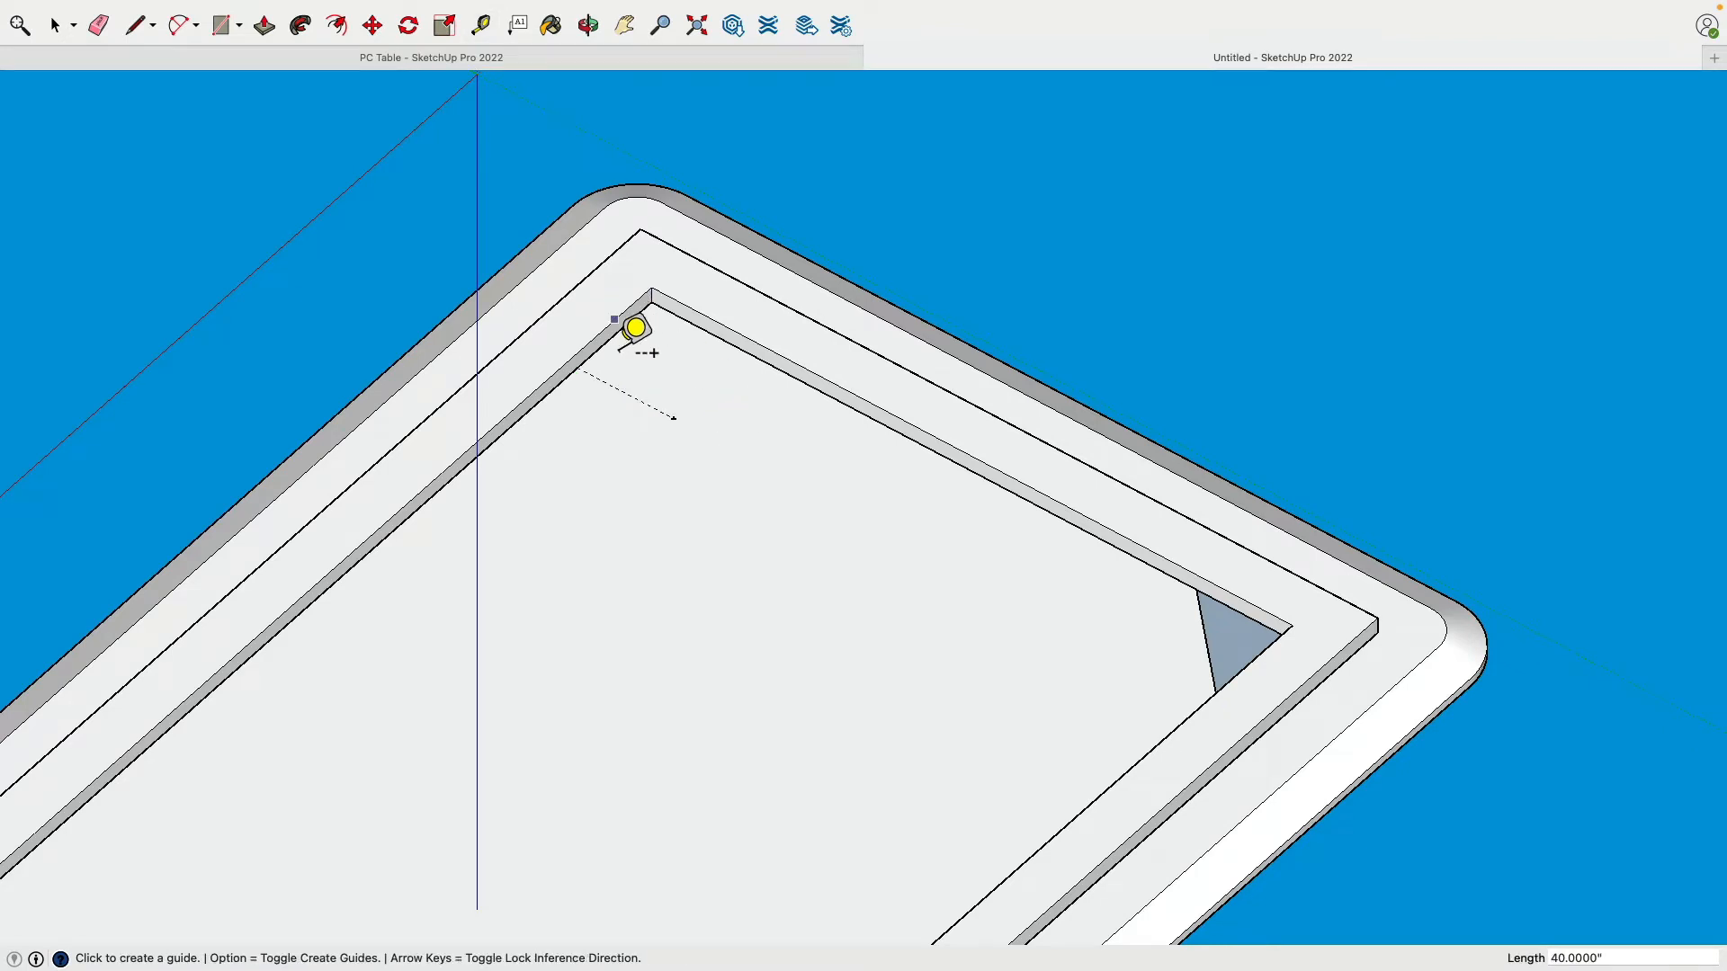
left_click(597, 353)
type("3")
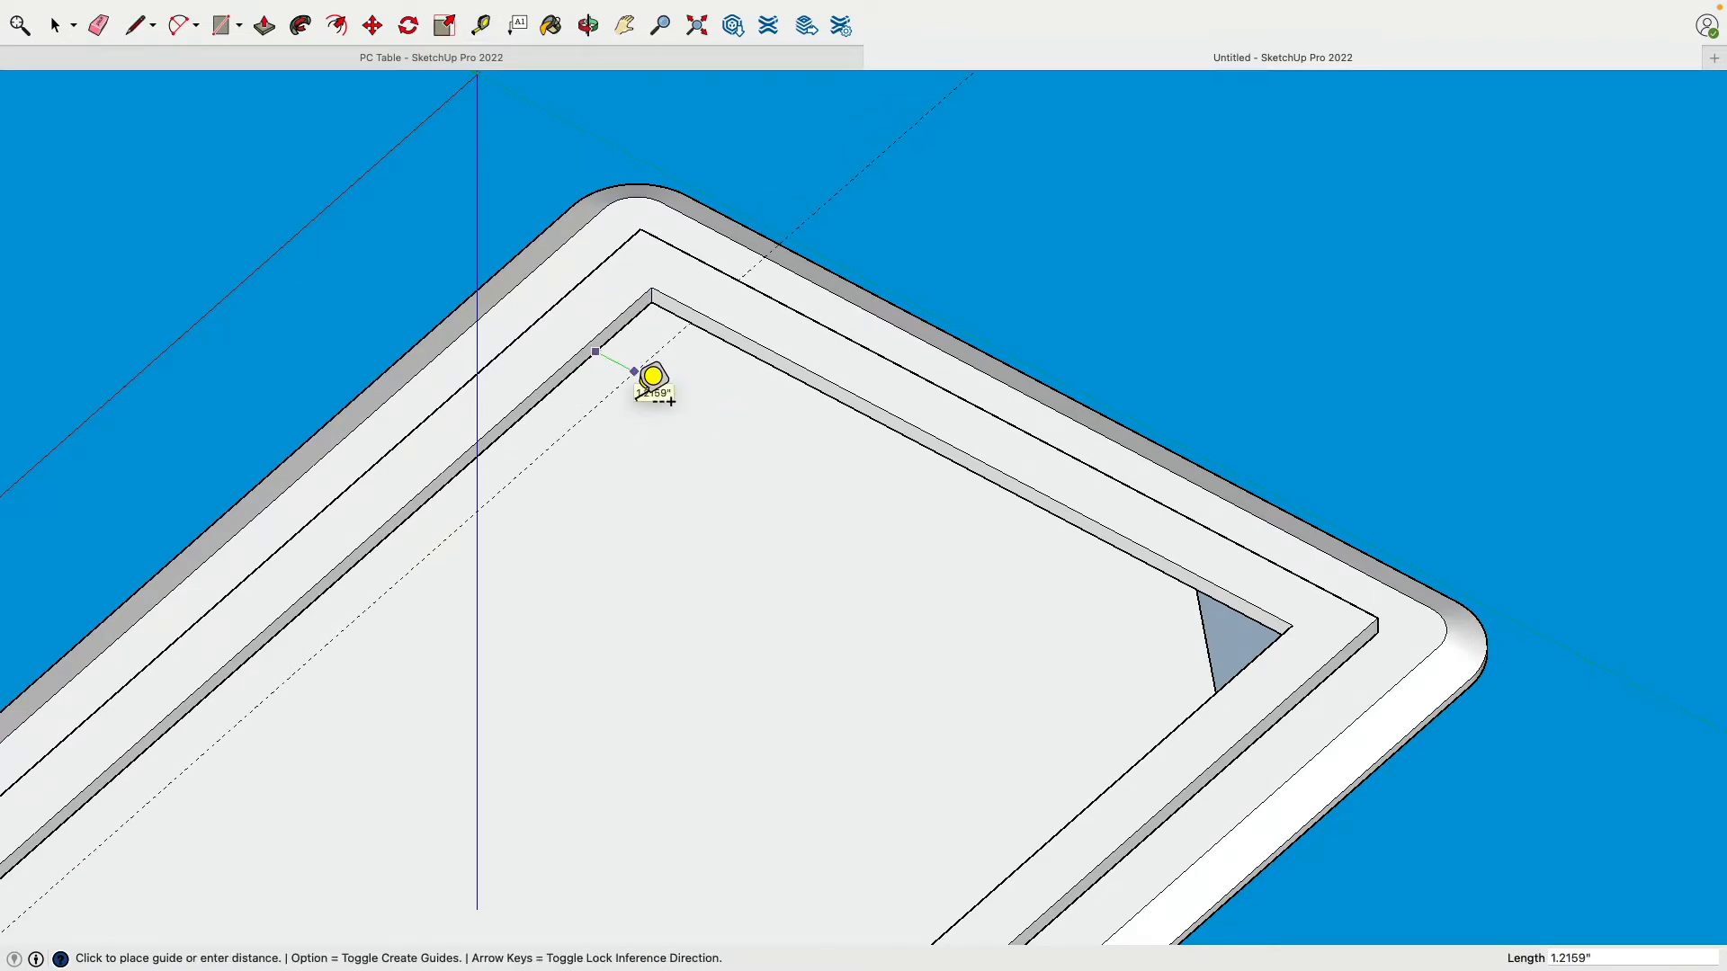
key("Return")
left_click(715, 342)
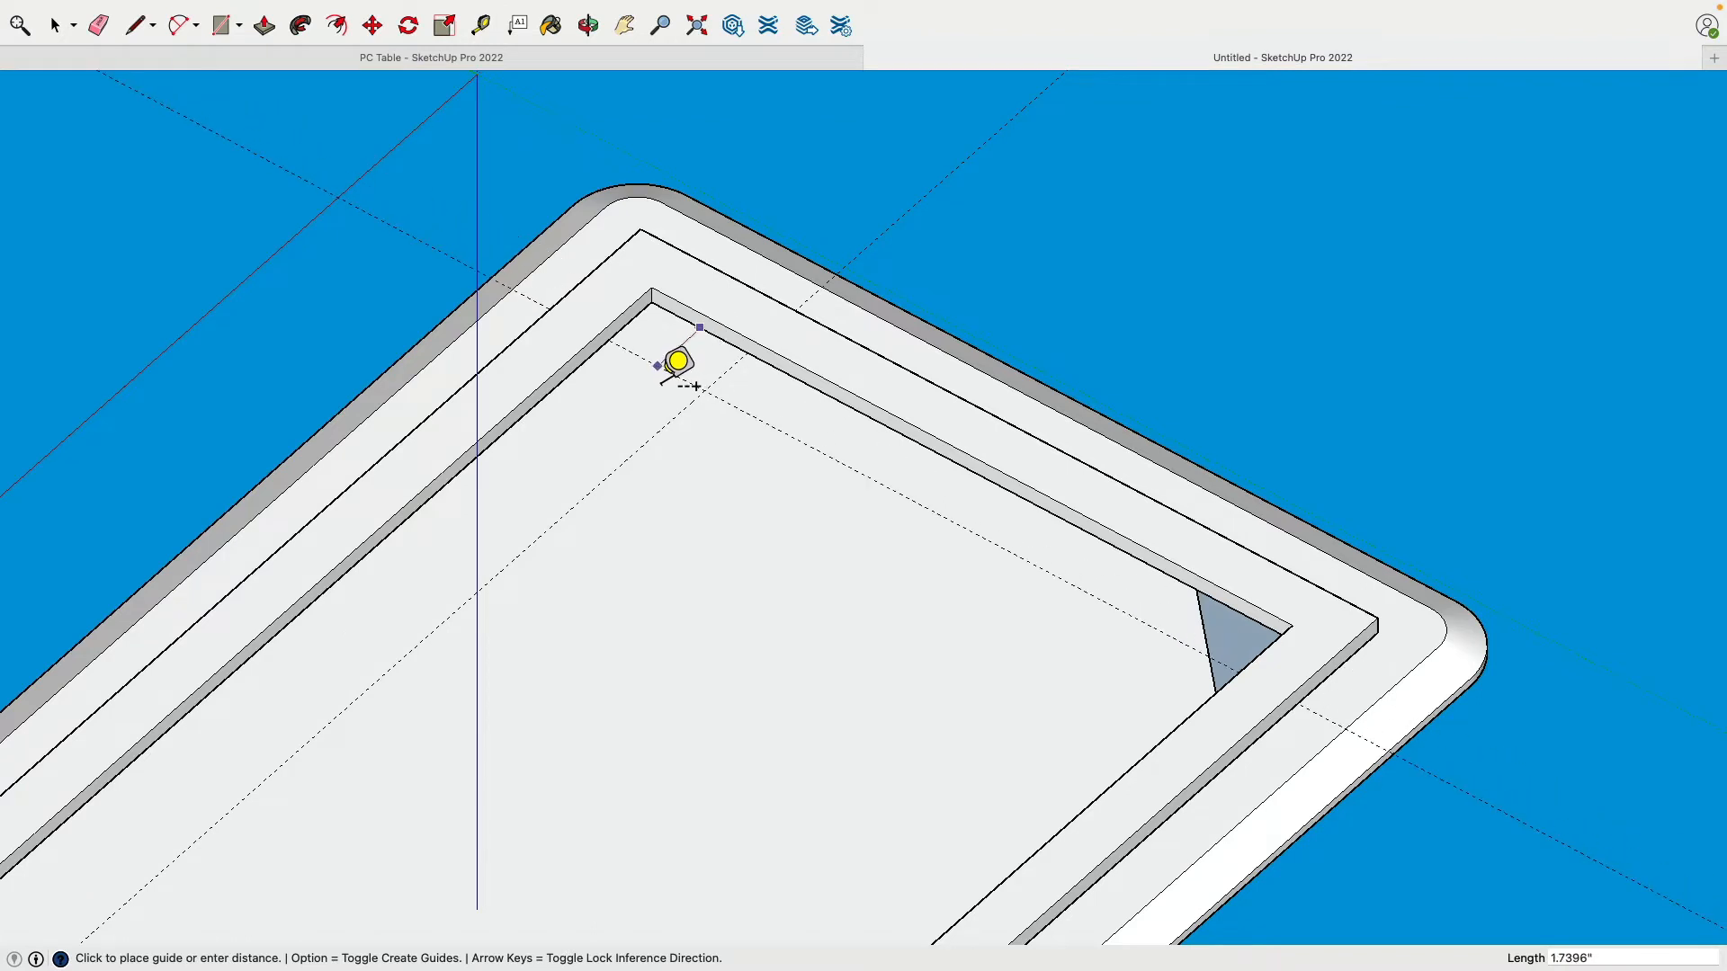
type("3")
key("Return")
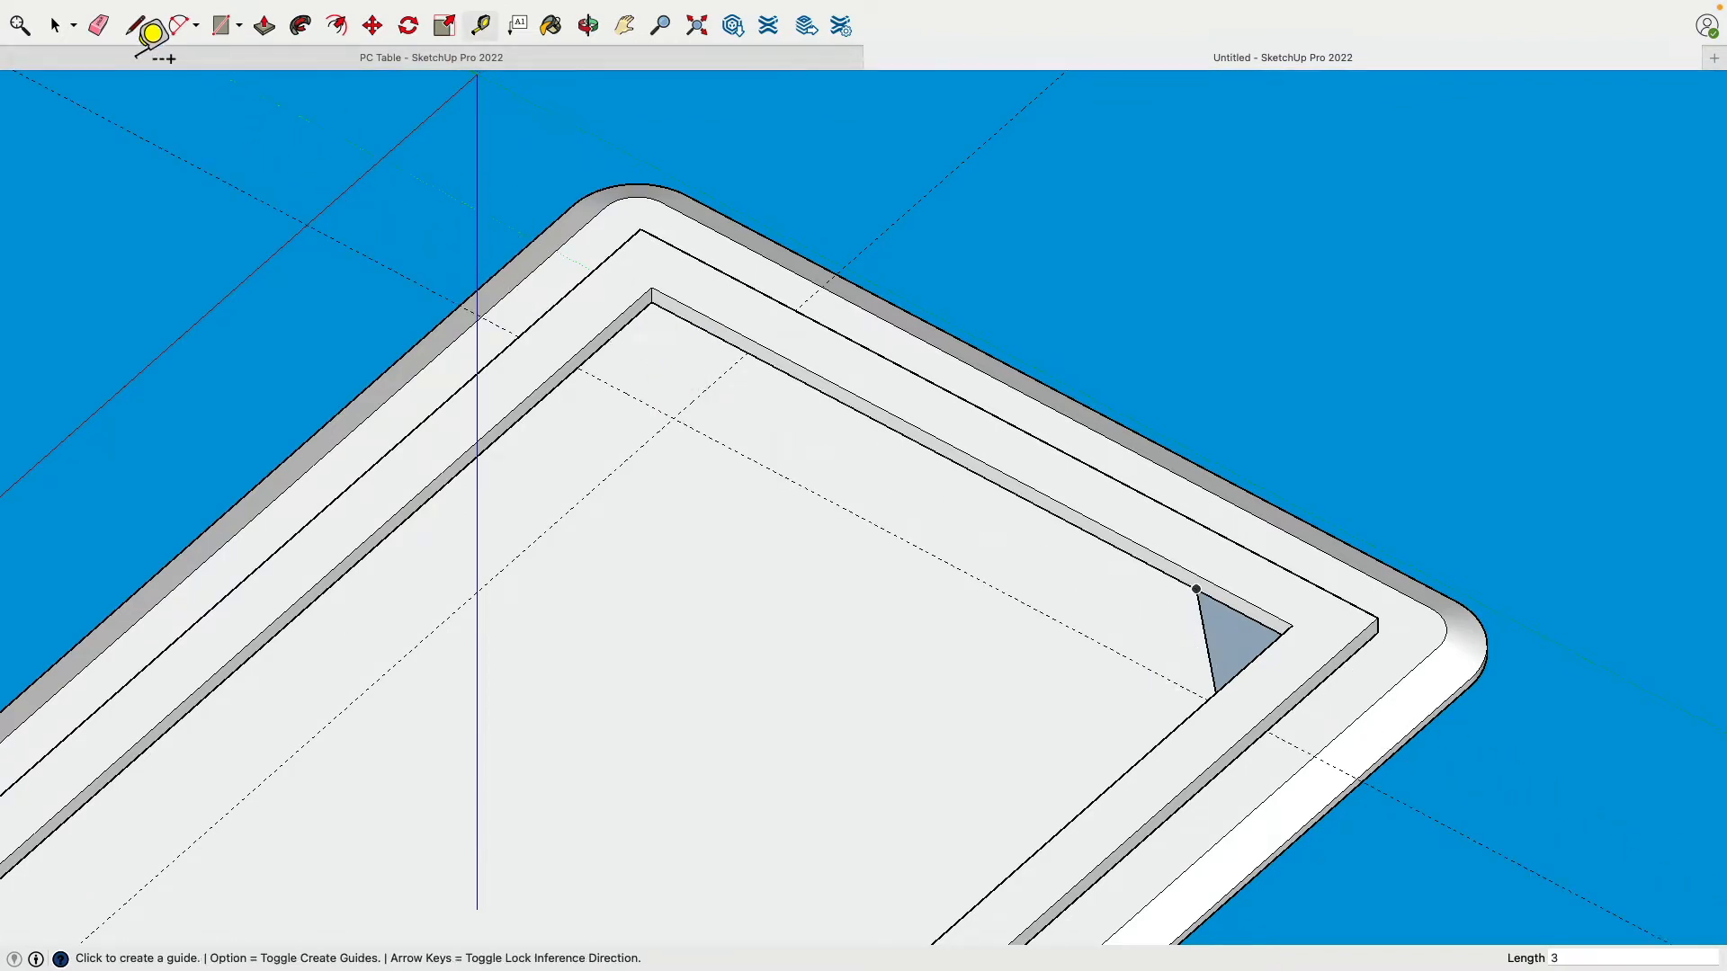
Step: Draw the diagonal brace line across that corner between the guide and edge intersections
left_click(137, 25)
left_click(578, 368)
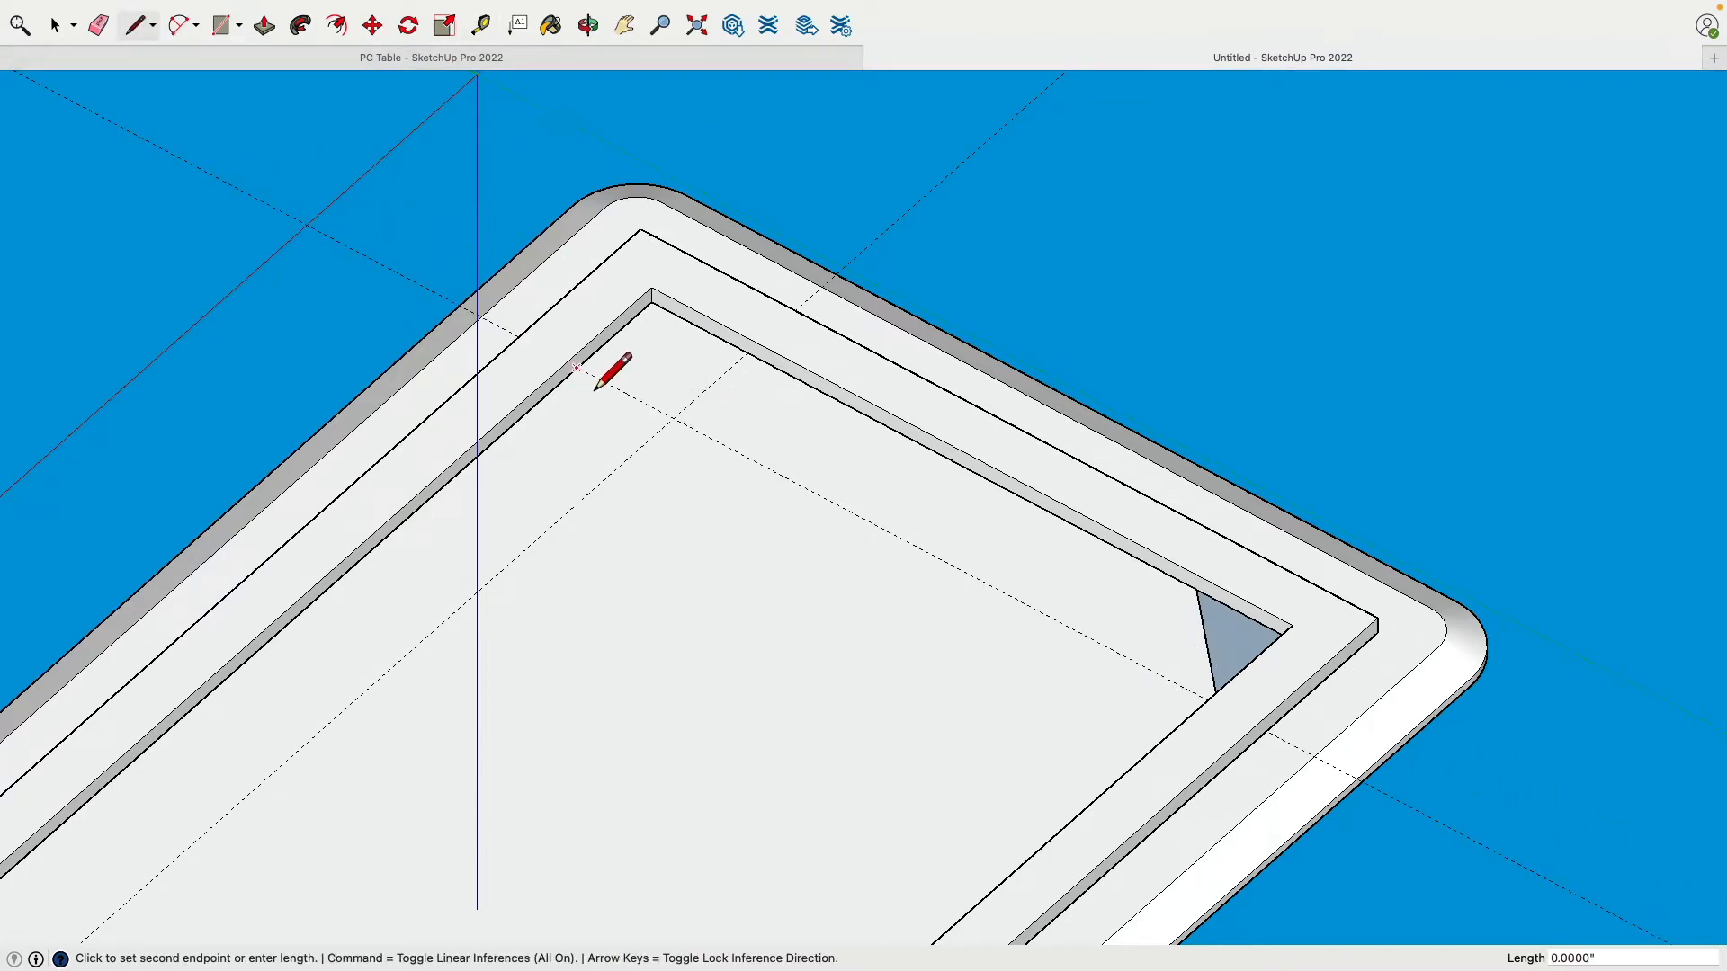
left_click(746, 352)
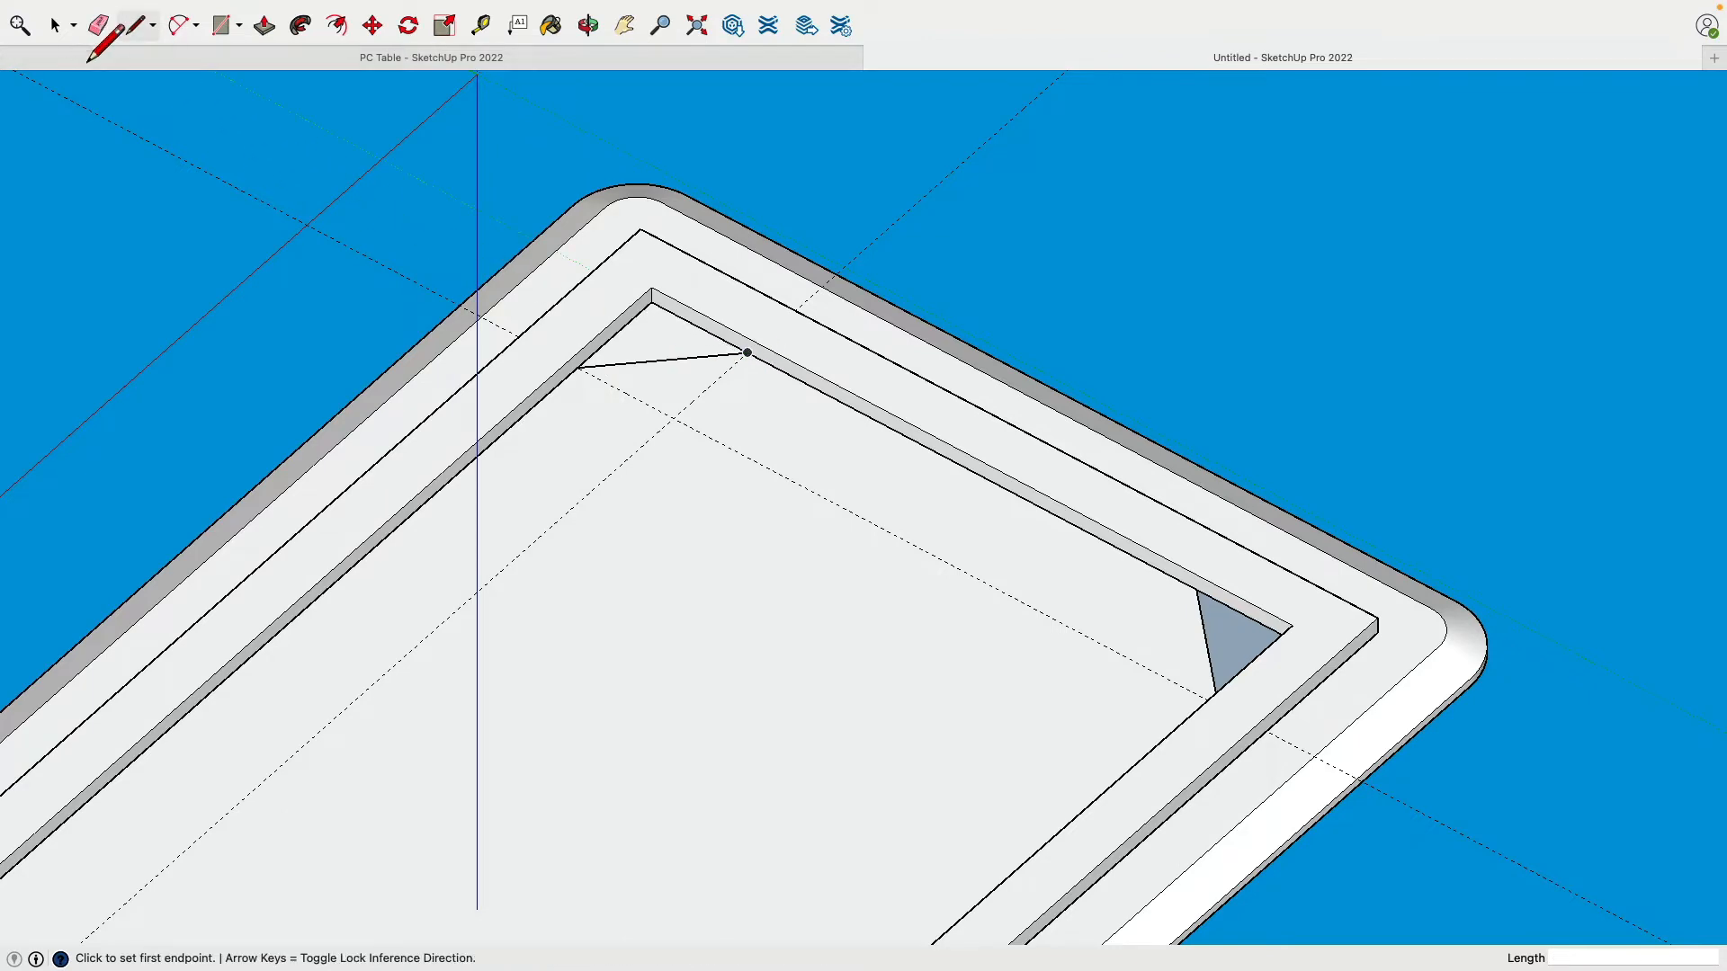
left_click(98, 26)
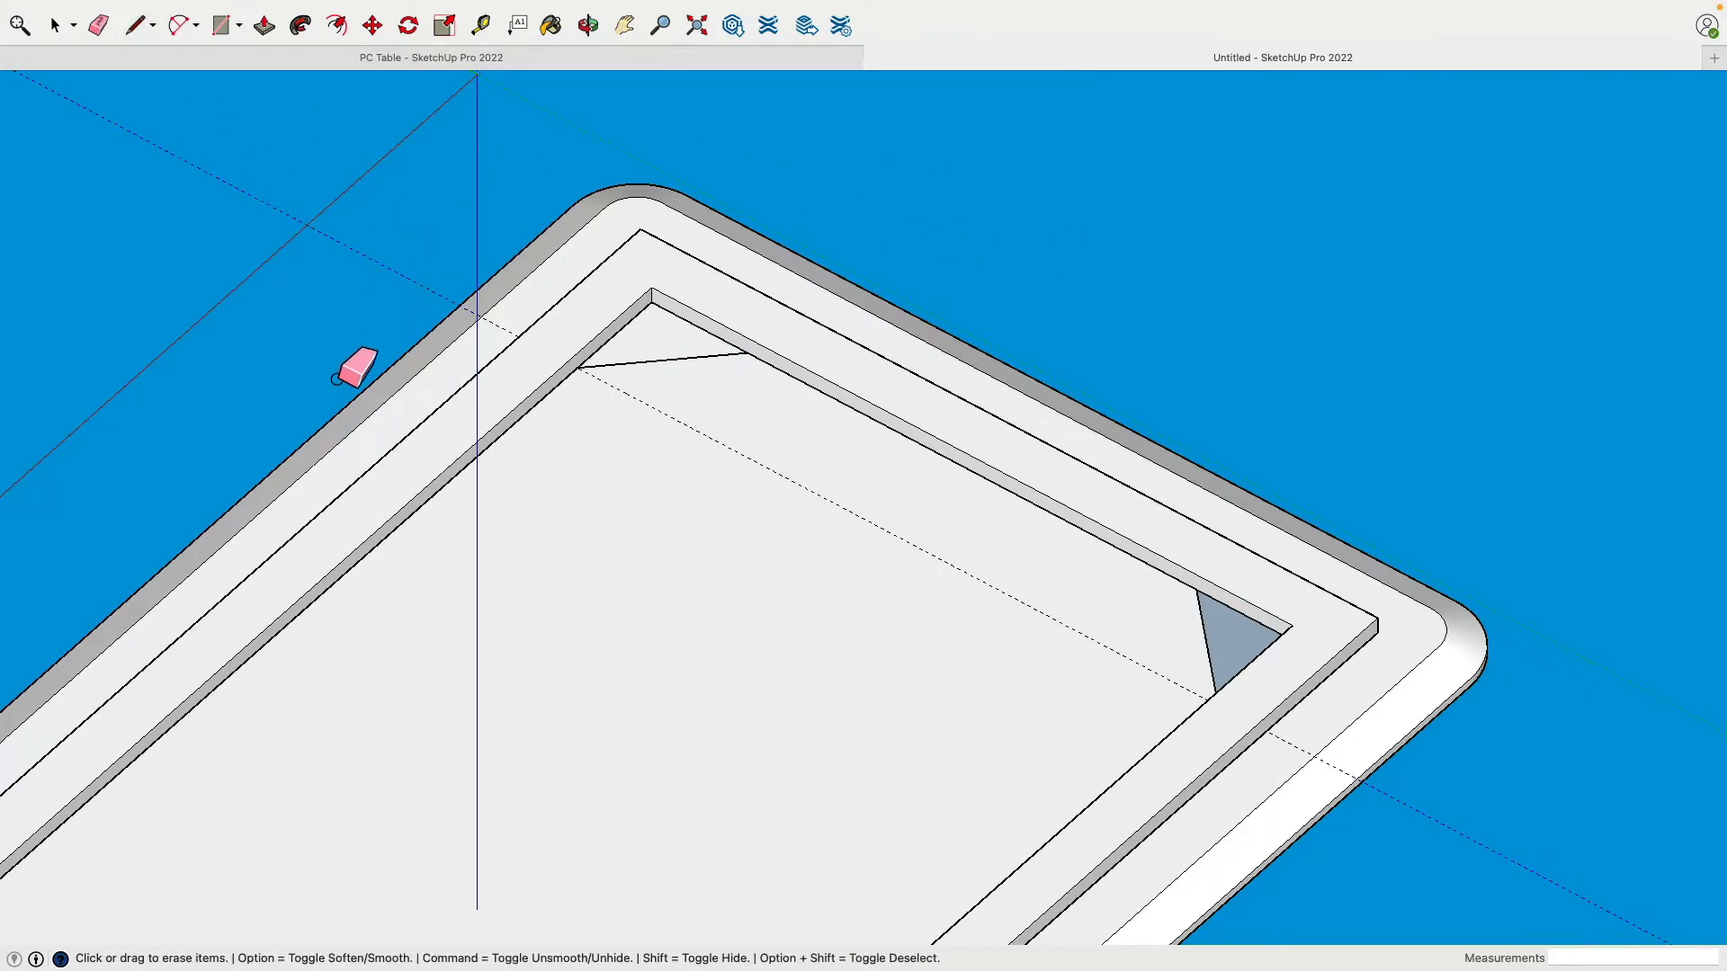
Step: Erase and delete the inner frame group, restoring it with undo each time
mouse_move(358, 366)
middle_mouse_down()
mouse_move(991, 278)
mouse_move(1335, 313)
mouse_move(964, 334)
middle_mouse_up()
left_click(934, 333)
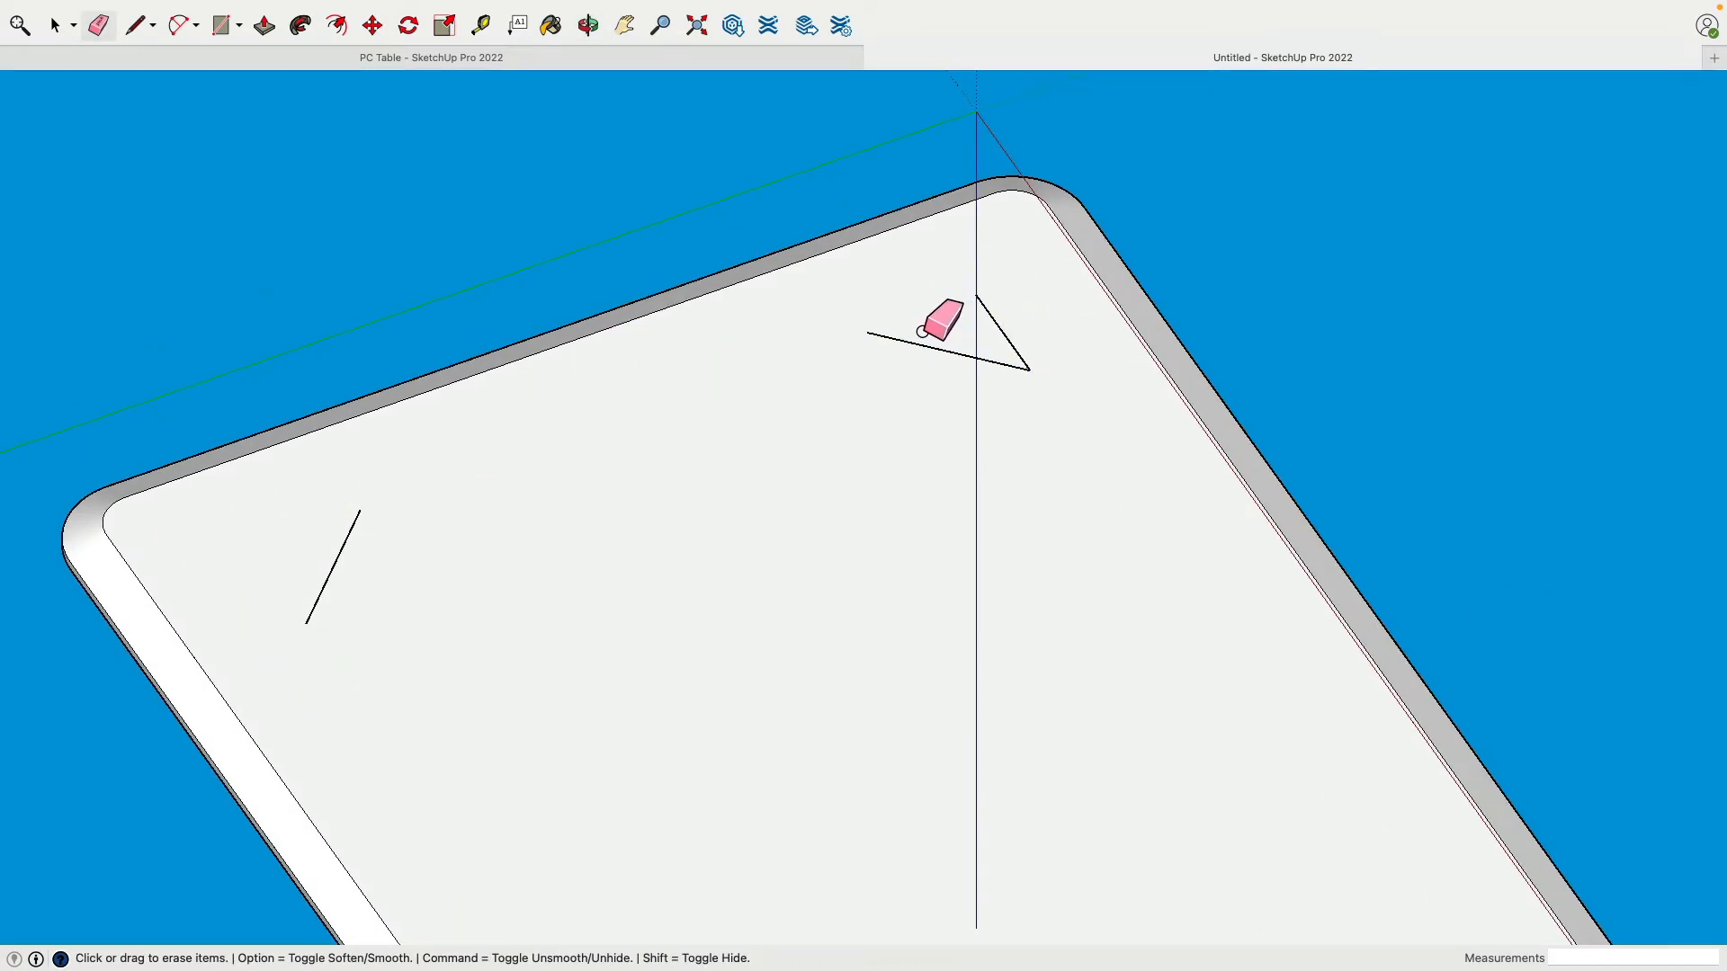
key("super+z")
left_click(922, 337)
key("super+z")
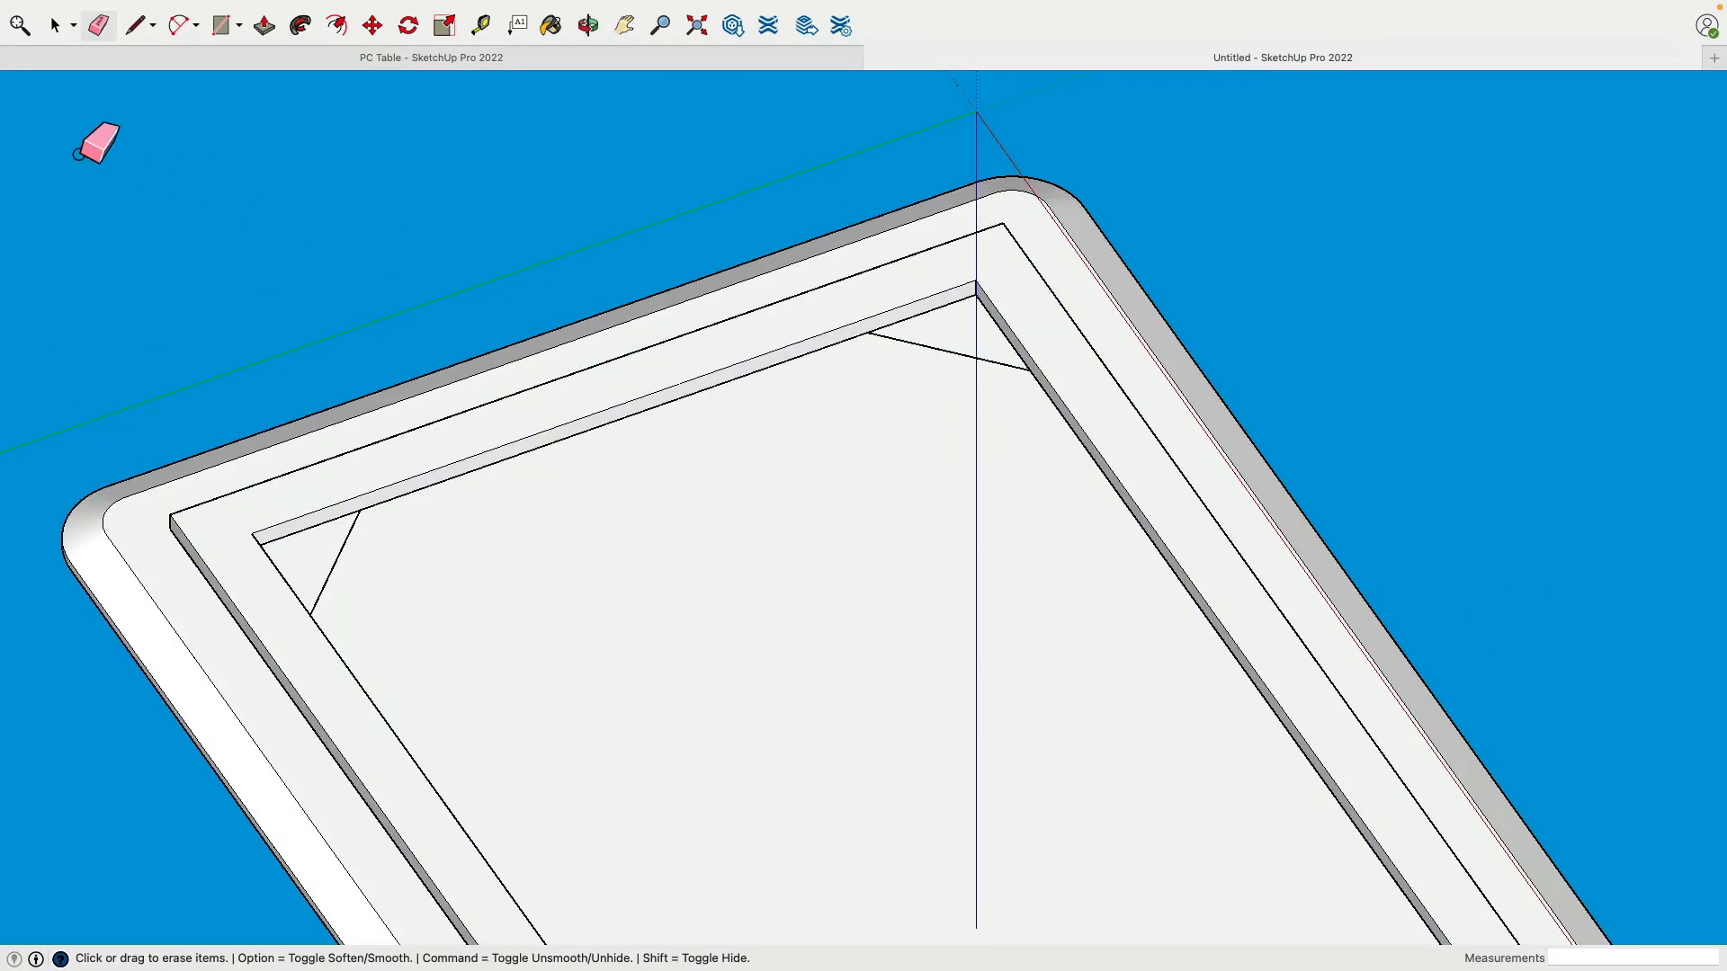
left_click(54, 26)
left_click(770, 336)
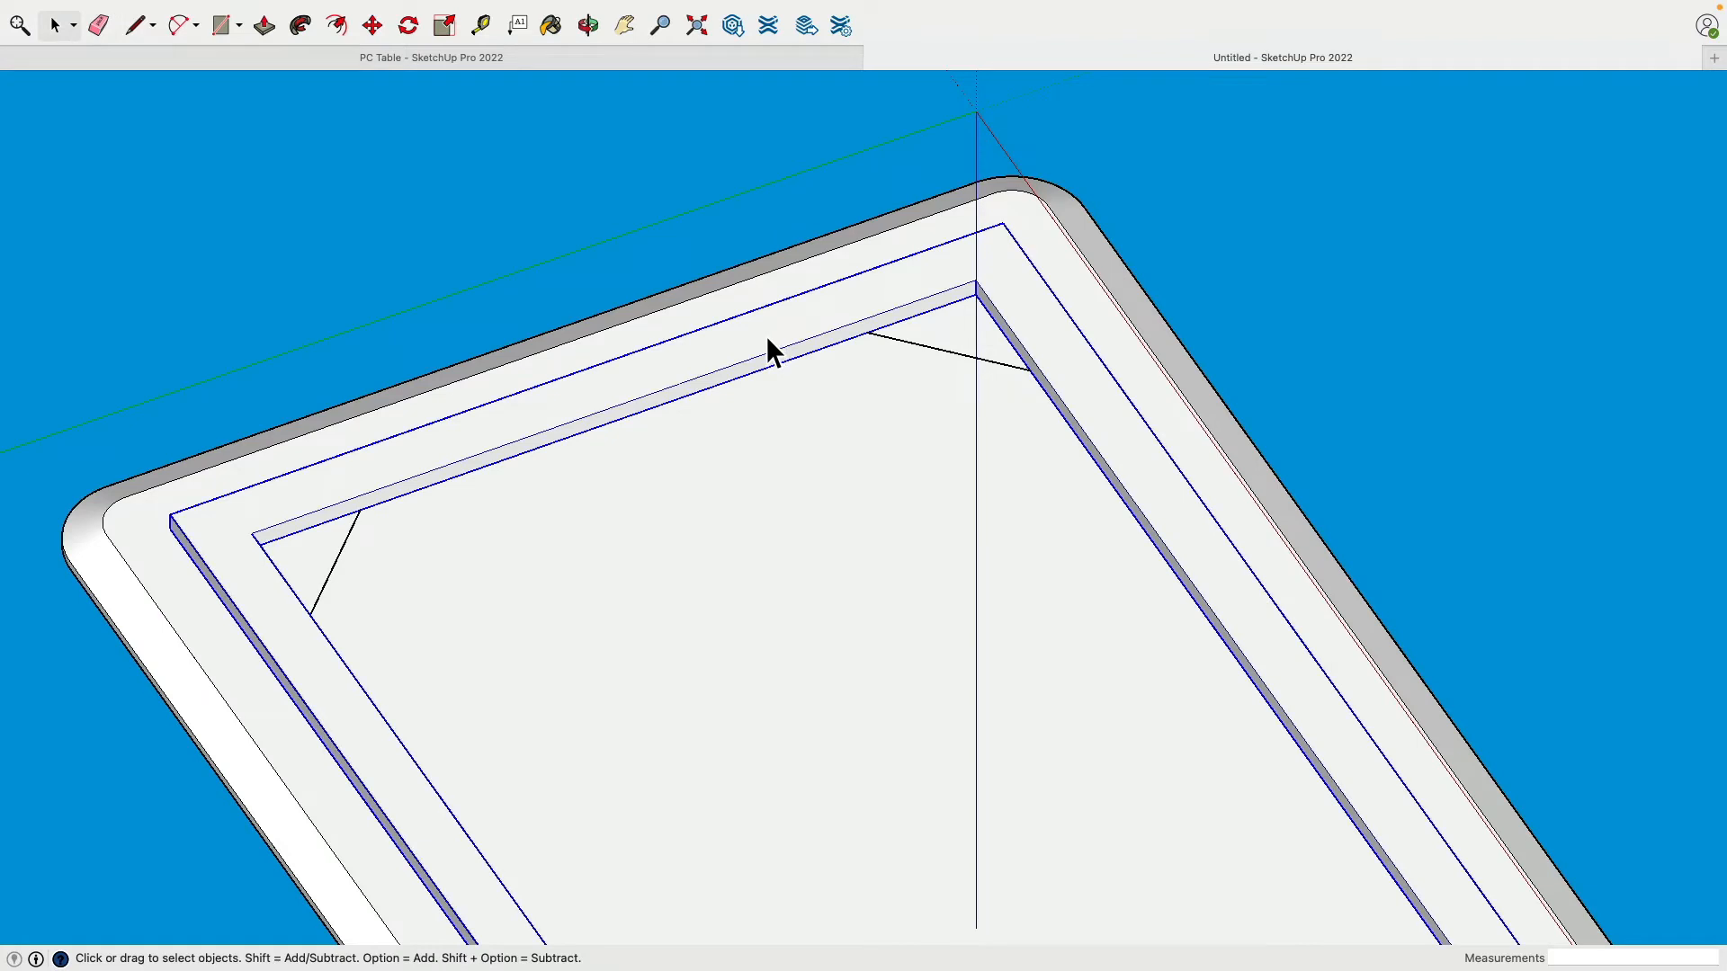
key("Delete")
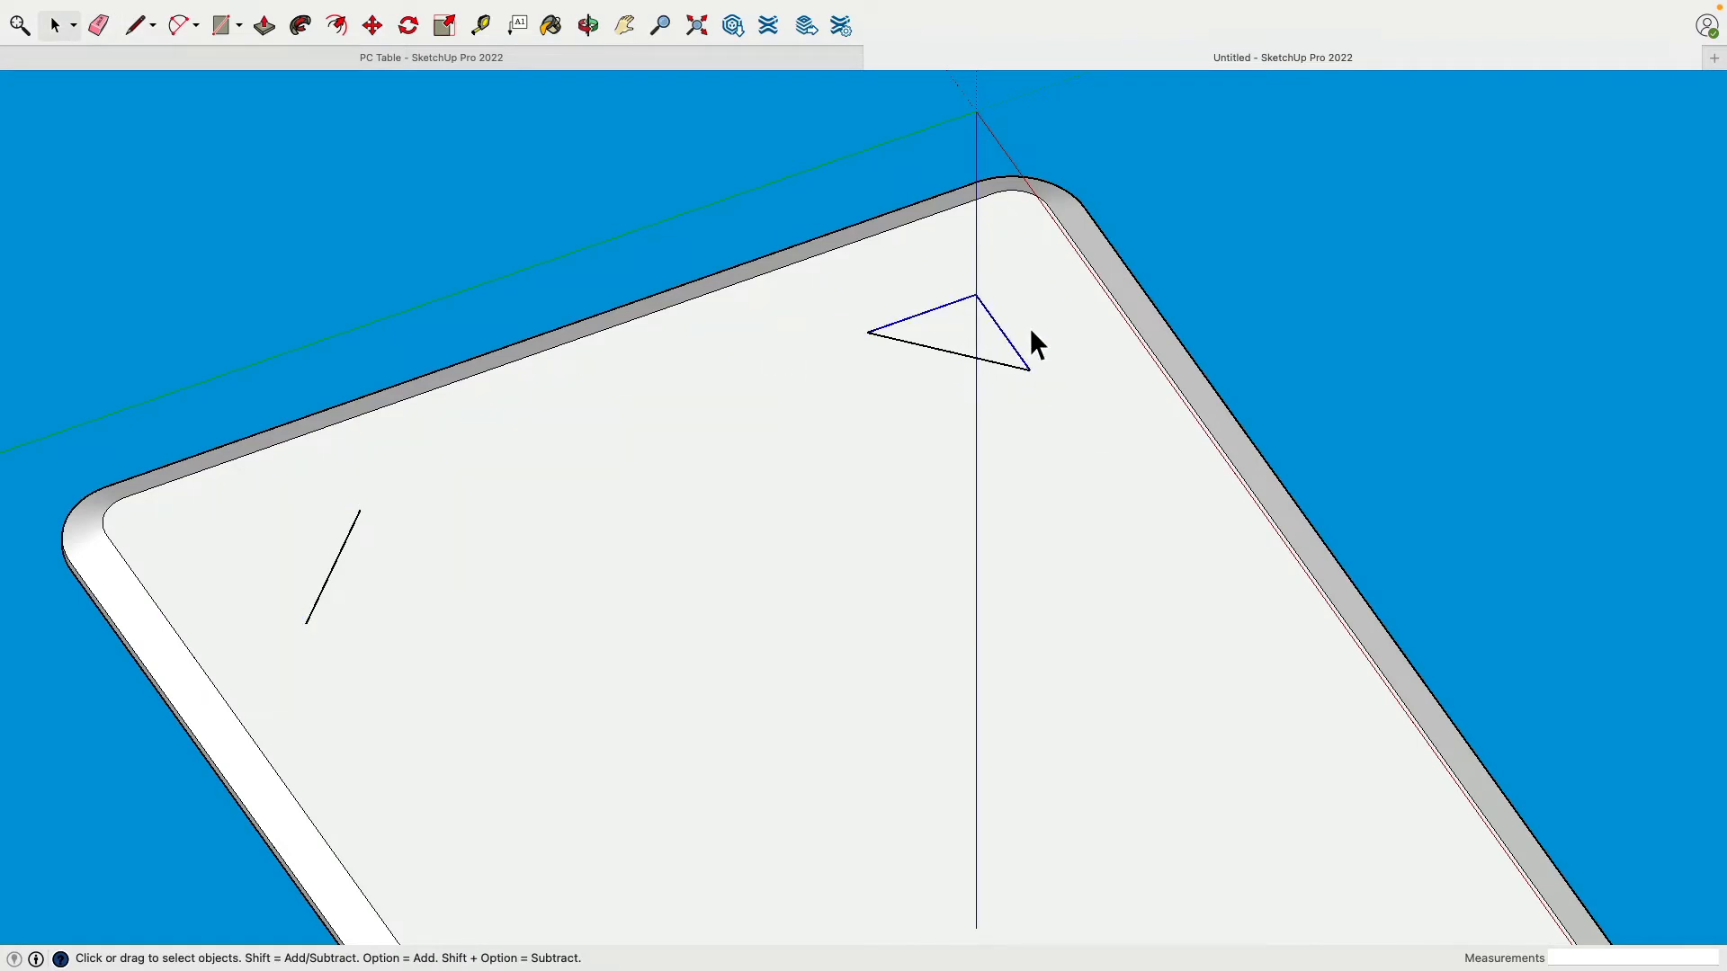
key("super+z")
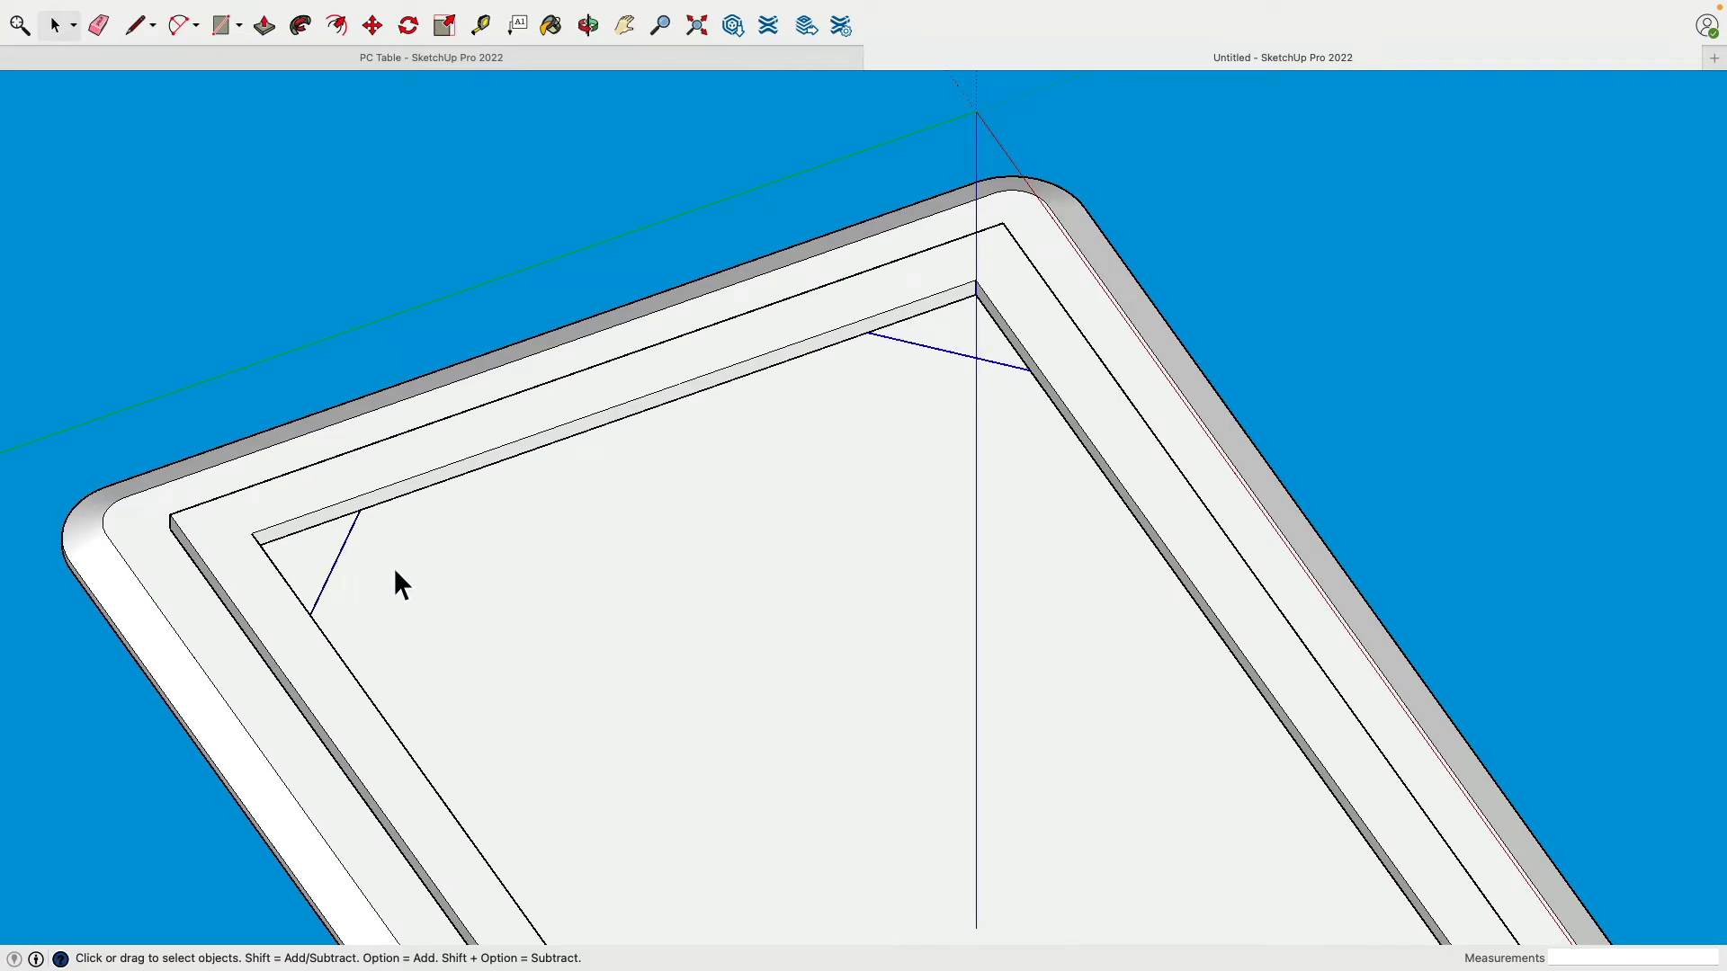
Step: Start a Tape Measure guide parallel to the top-right corner's diagonal line
middle_click_drag(423, 565, 382, 662)
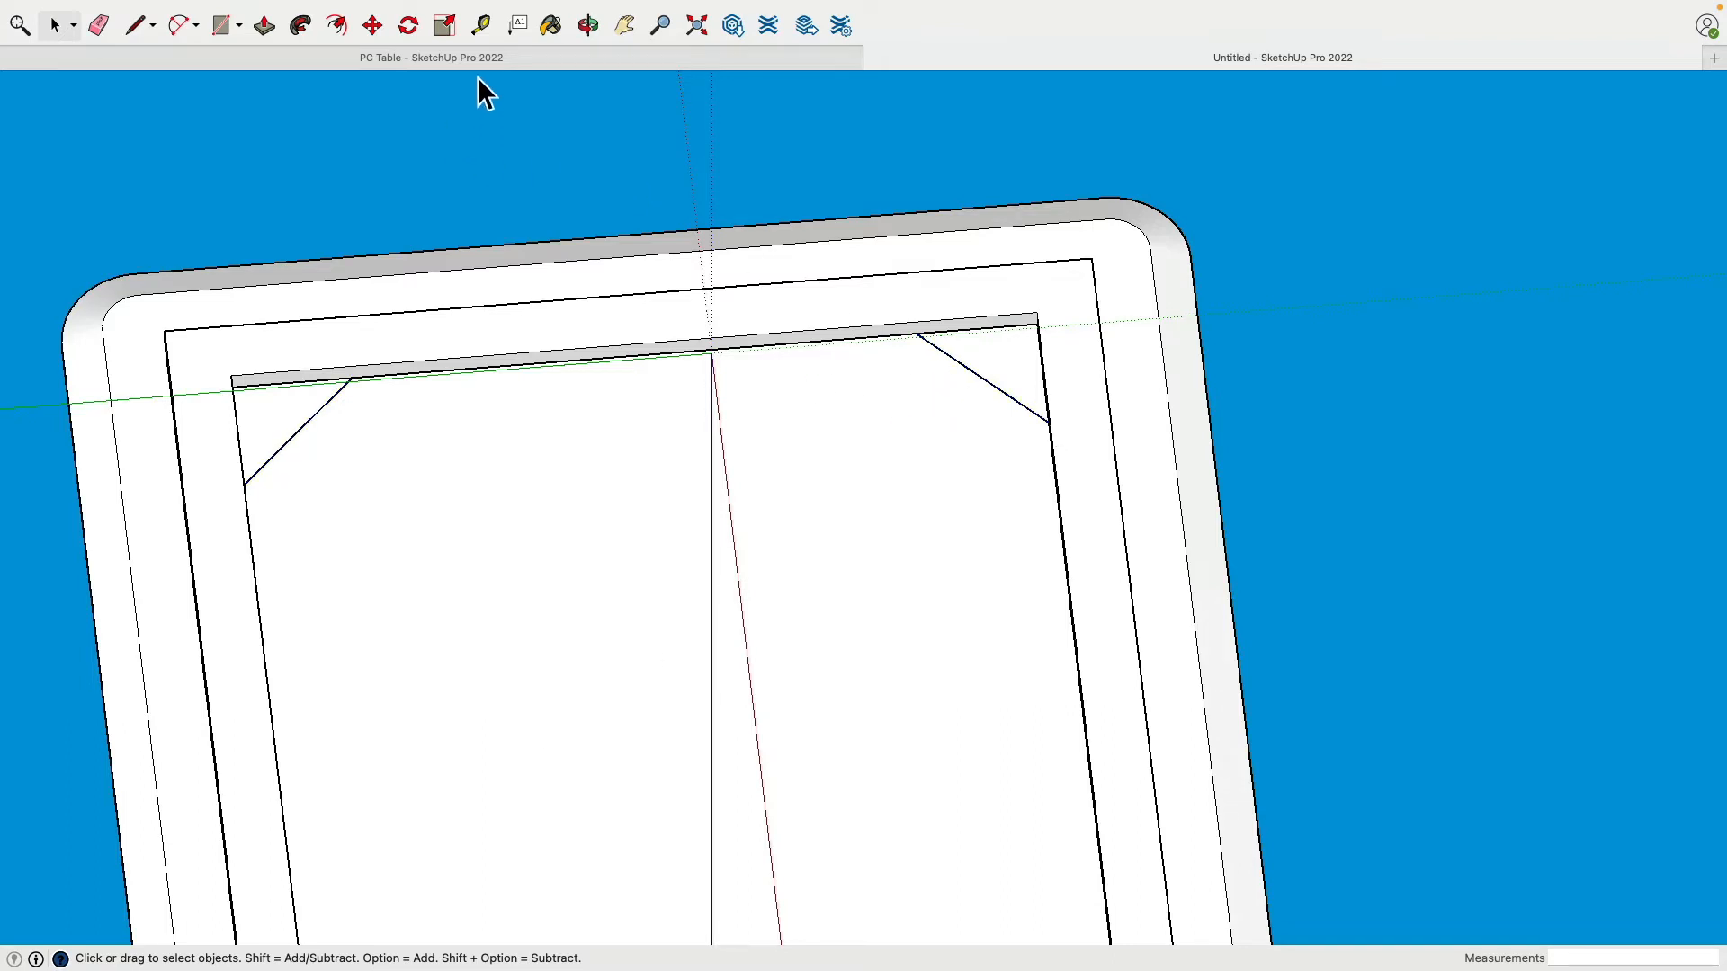
left_click(482, 24)
left_click(958, 362)
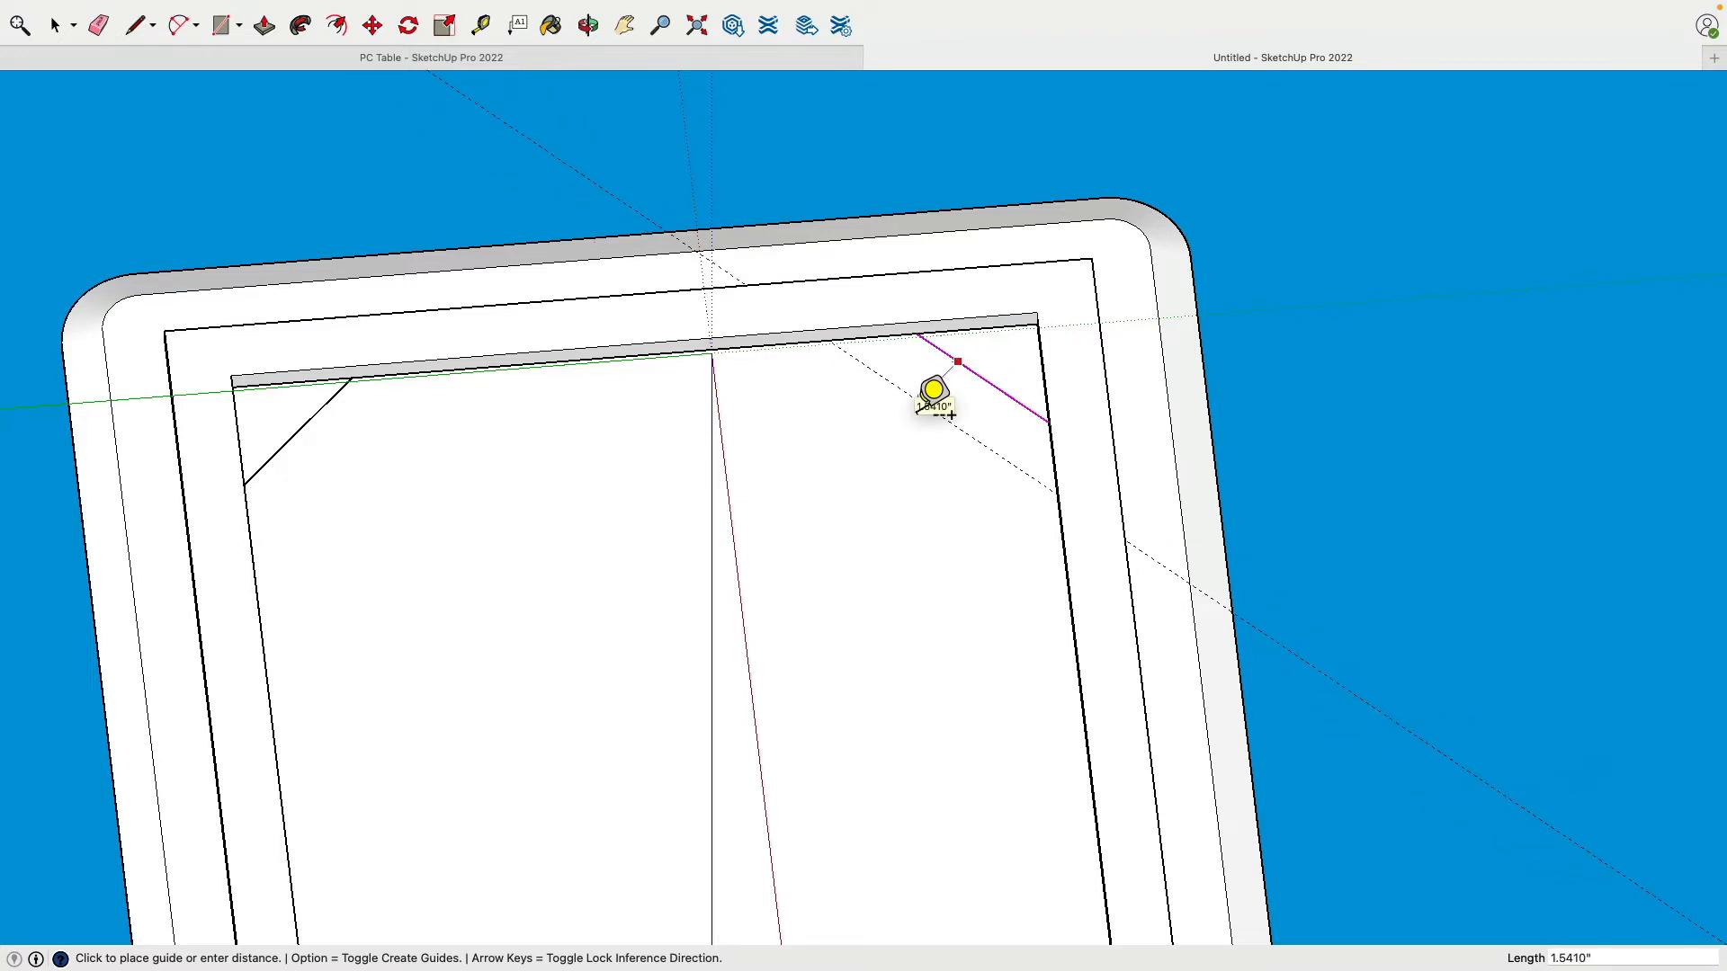
Step: Set the guide 1.5 inches from the diagonal and outline the trapezoidal brace face
key("Return")
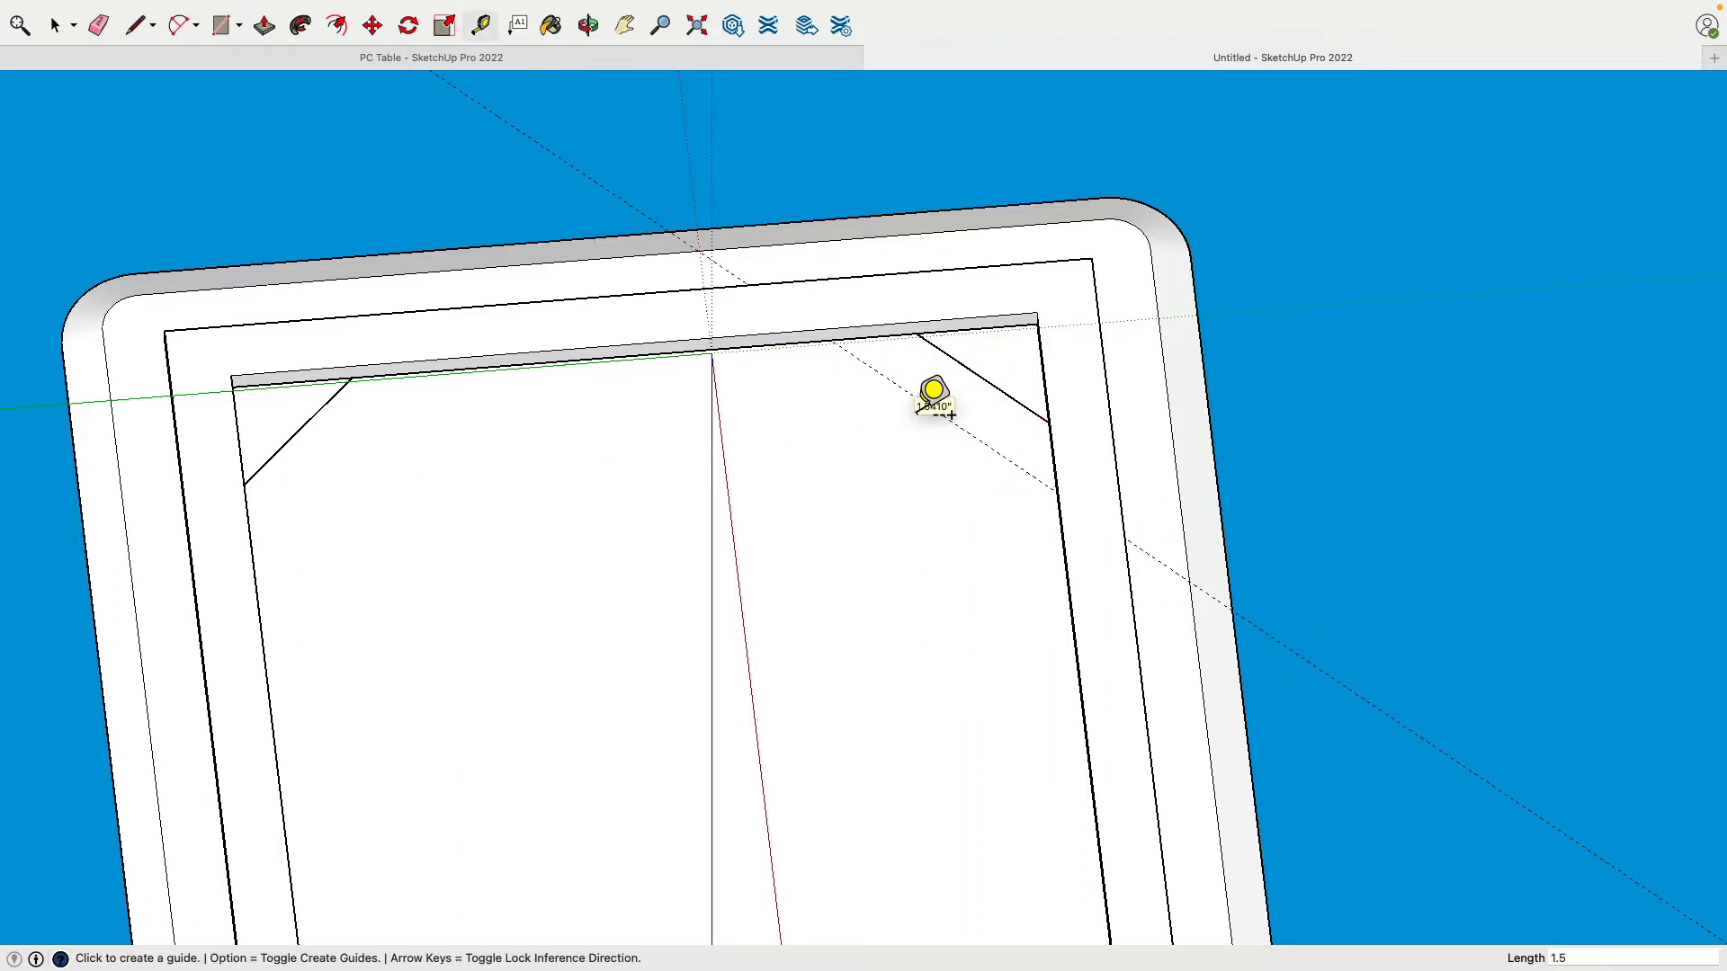
key("l")
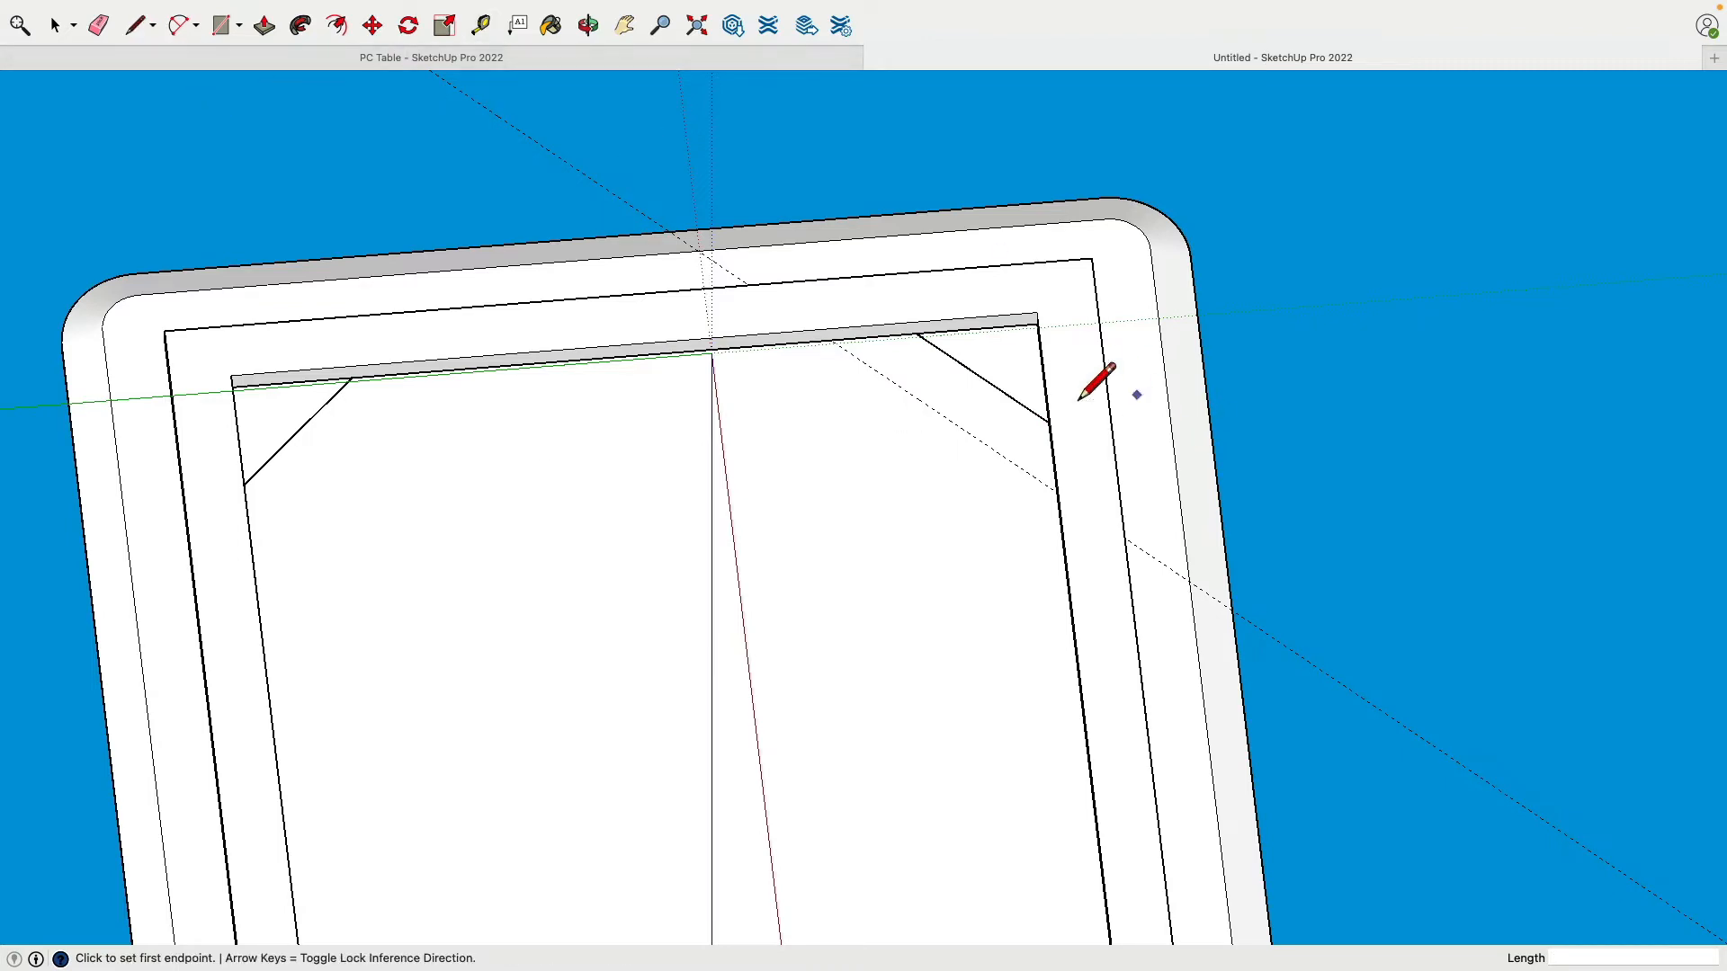
middle_click_drag(1083, 396, 990, 354)
scroll(981, 325, "up", 10)
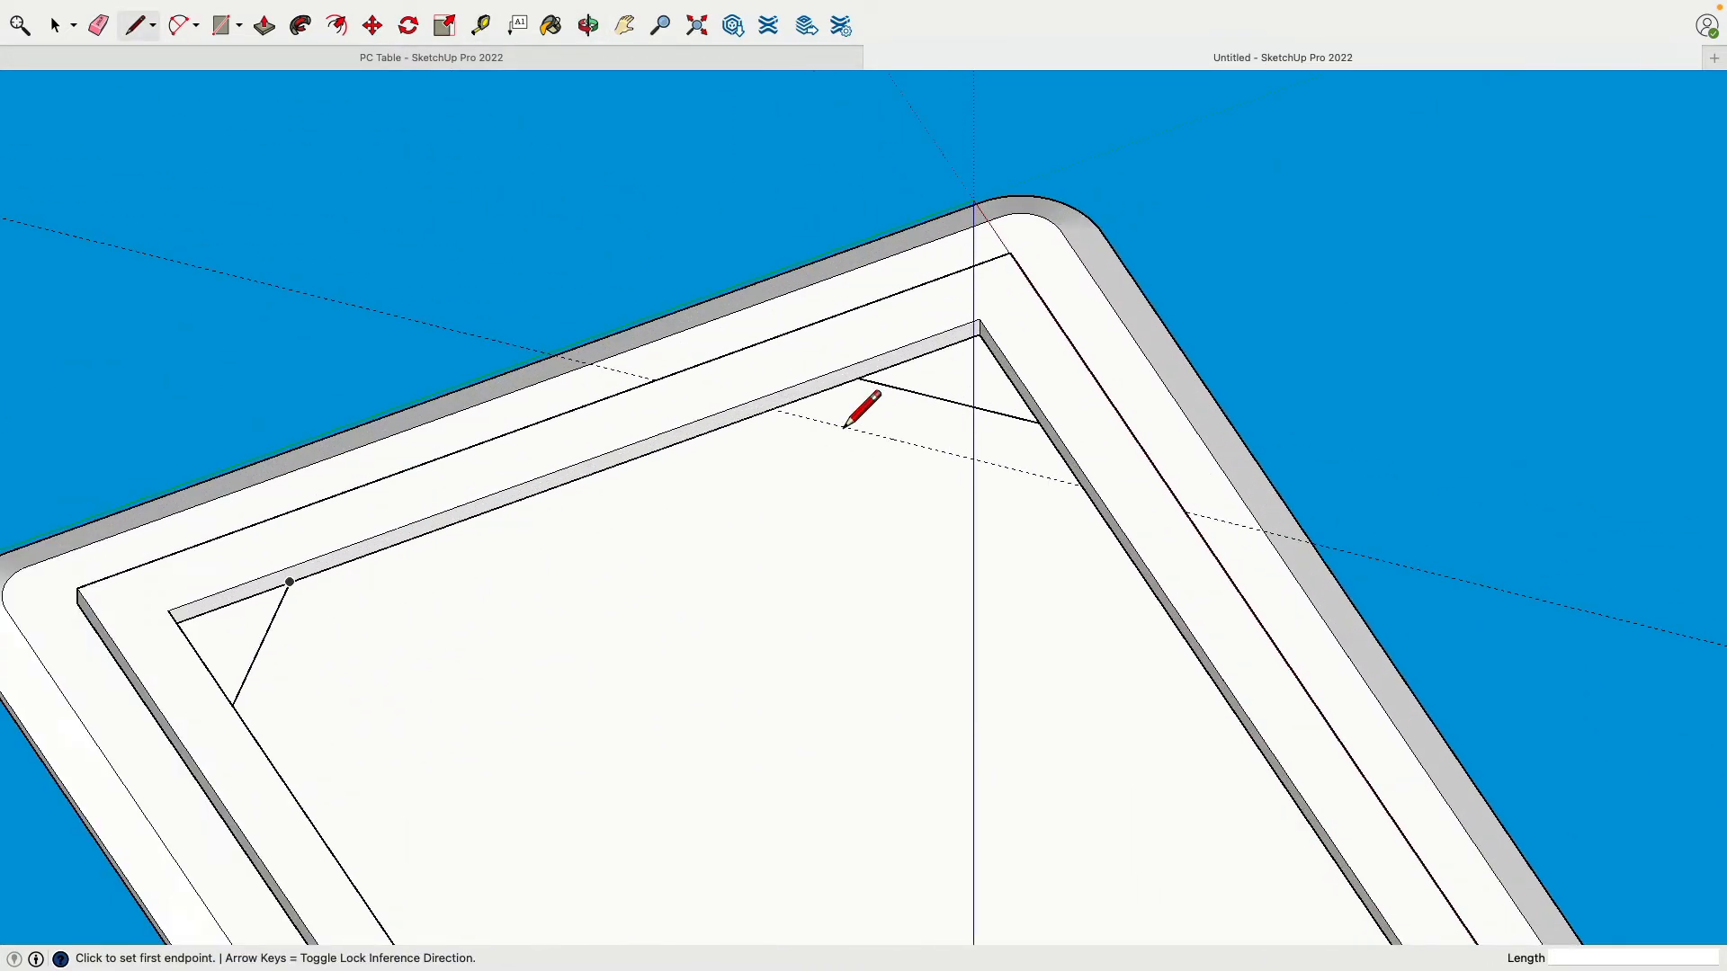
left_click(888, 329)
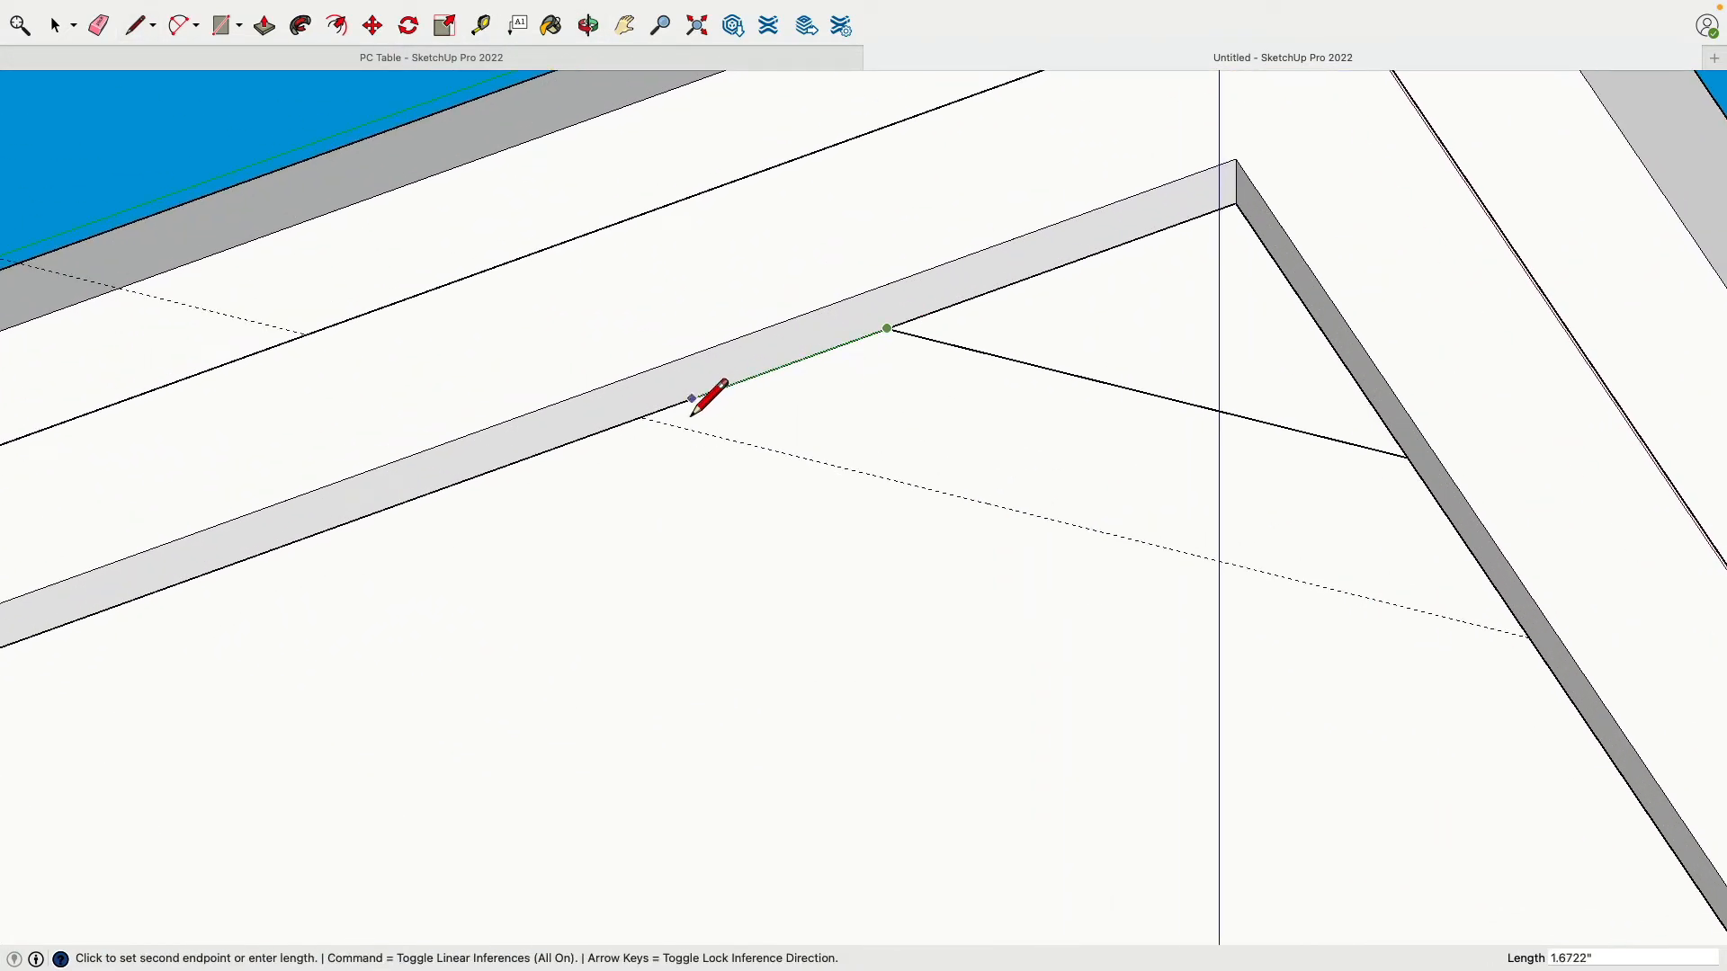
left_click(639, 417)
left_click(1530, 638)
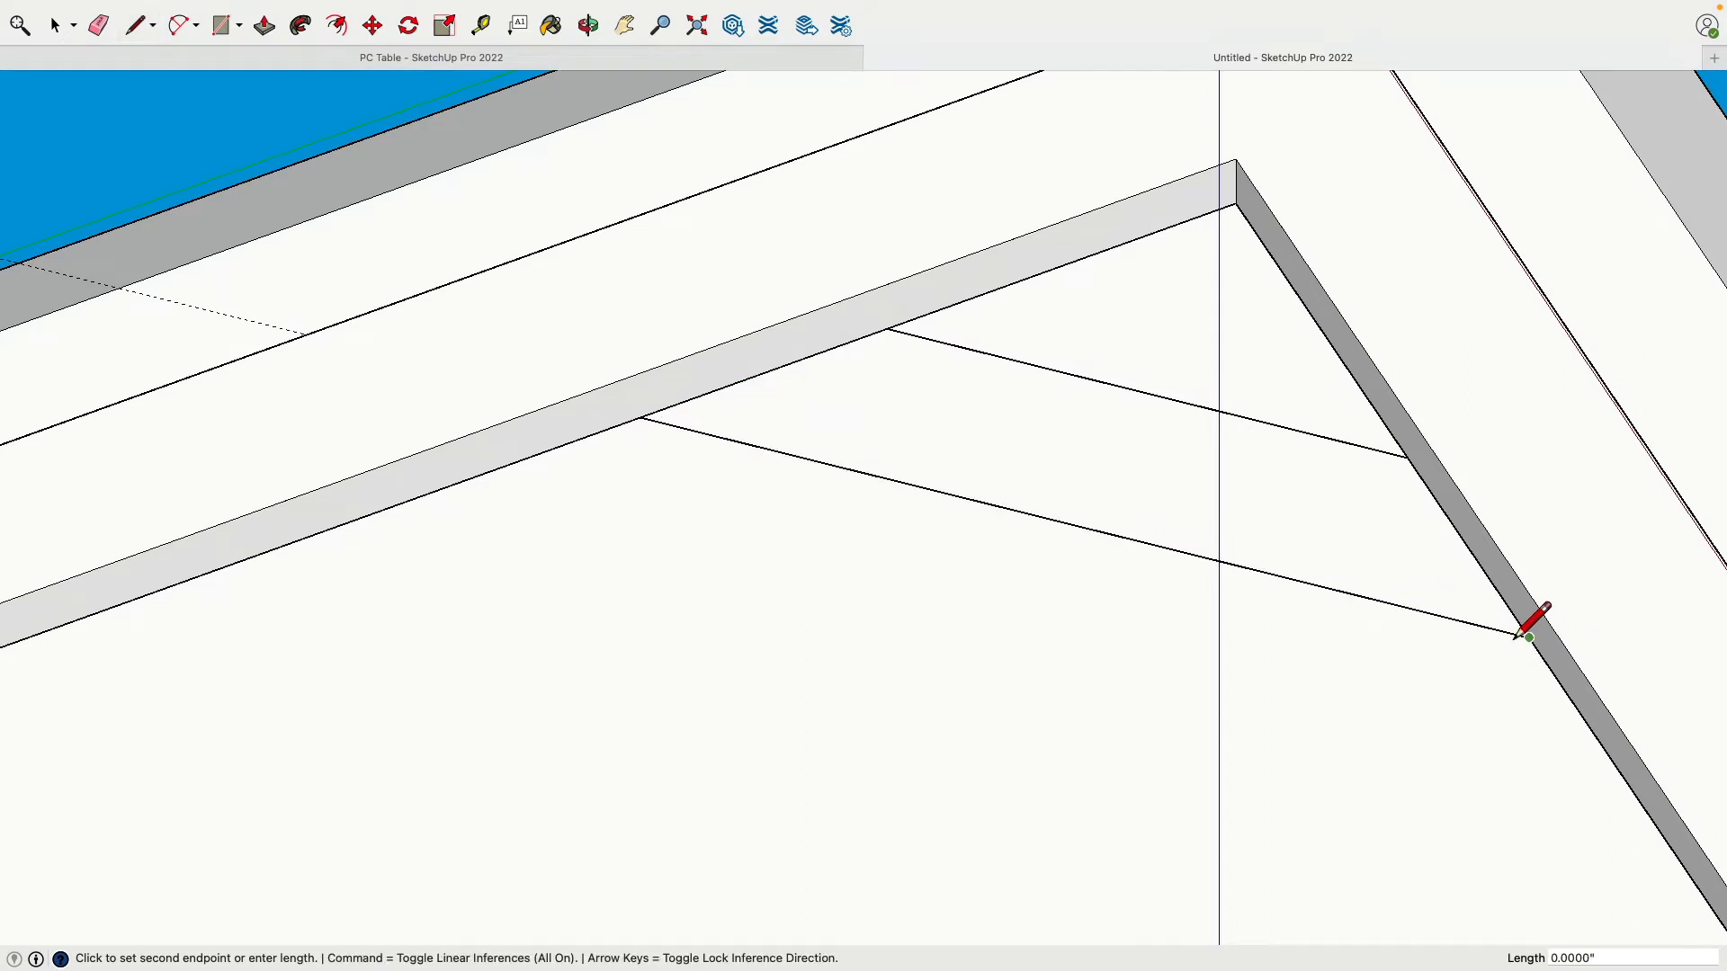
left_click(1408, 457)
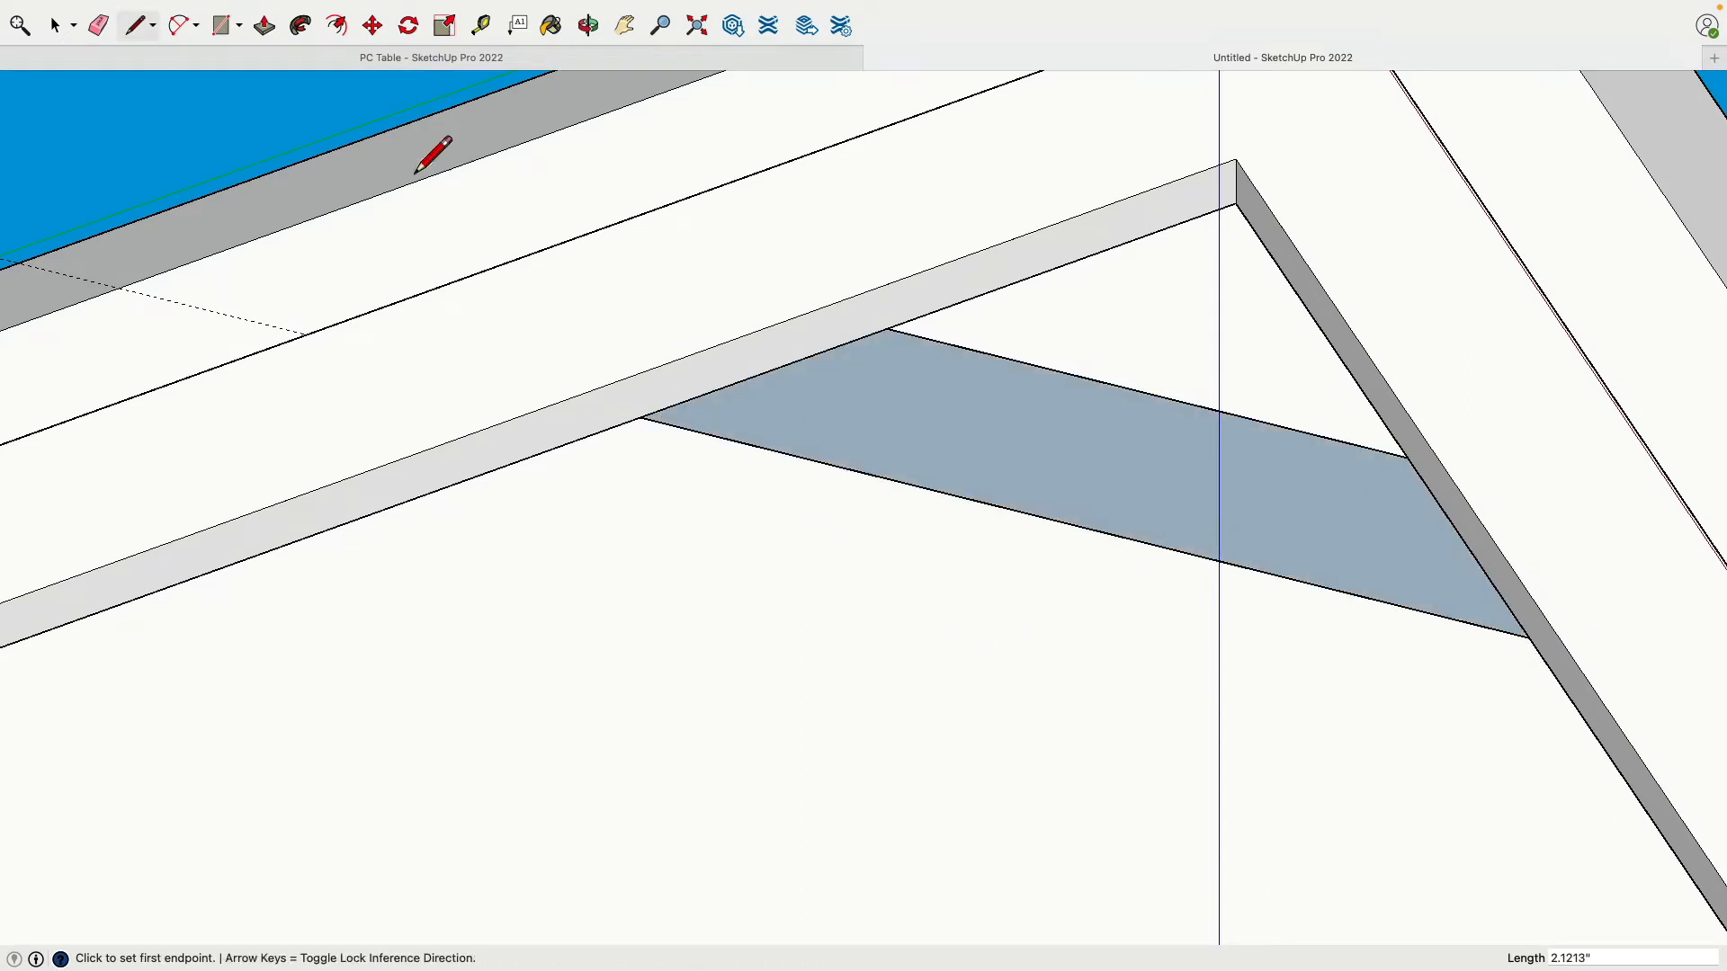
Step: Push/Pull the brace face up 0.5 inch and select its top face
left_click(264, 26)
left_click(940, 389)
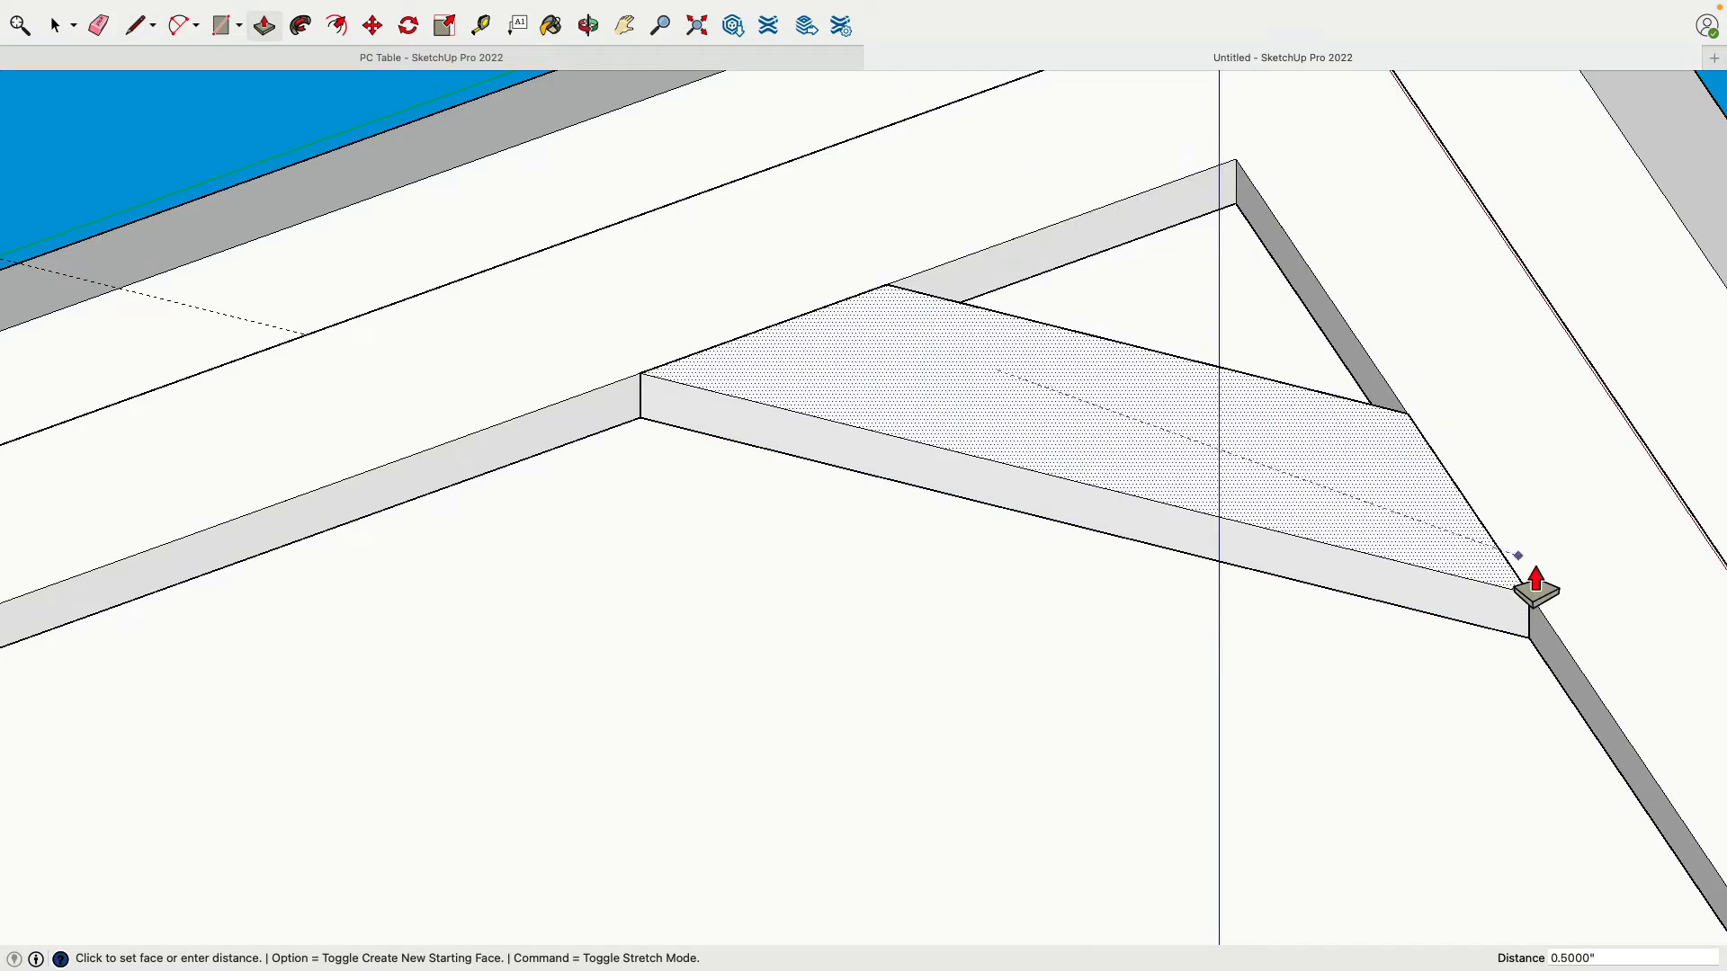
left_click(1502, 378)
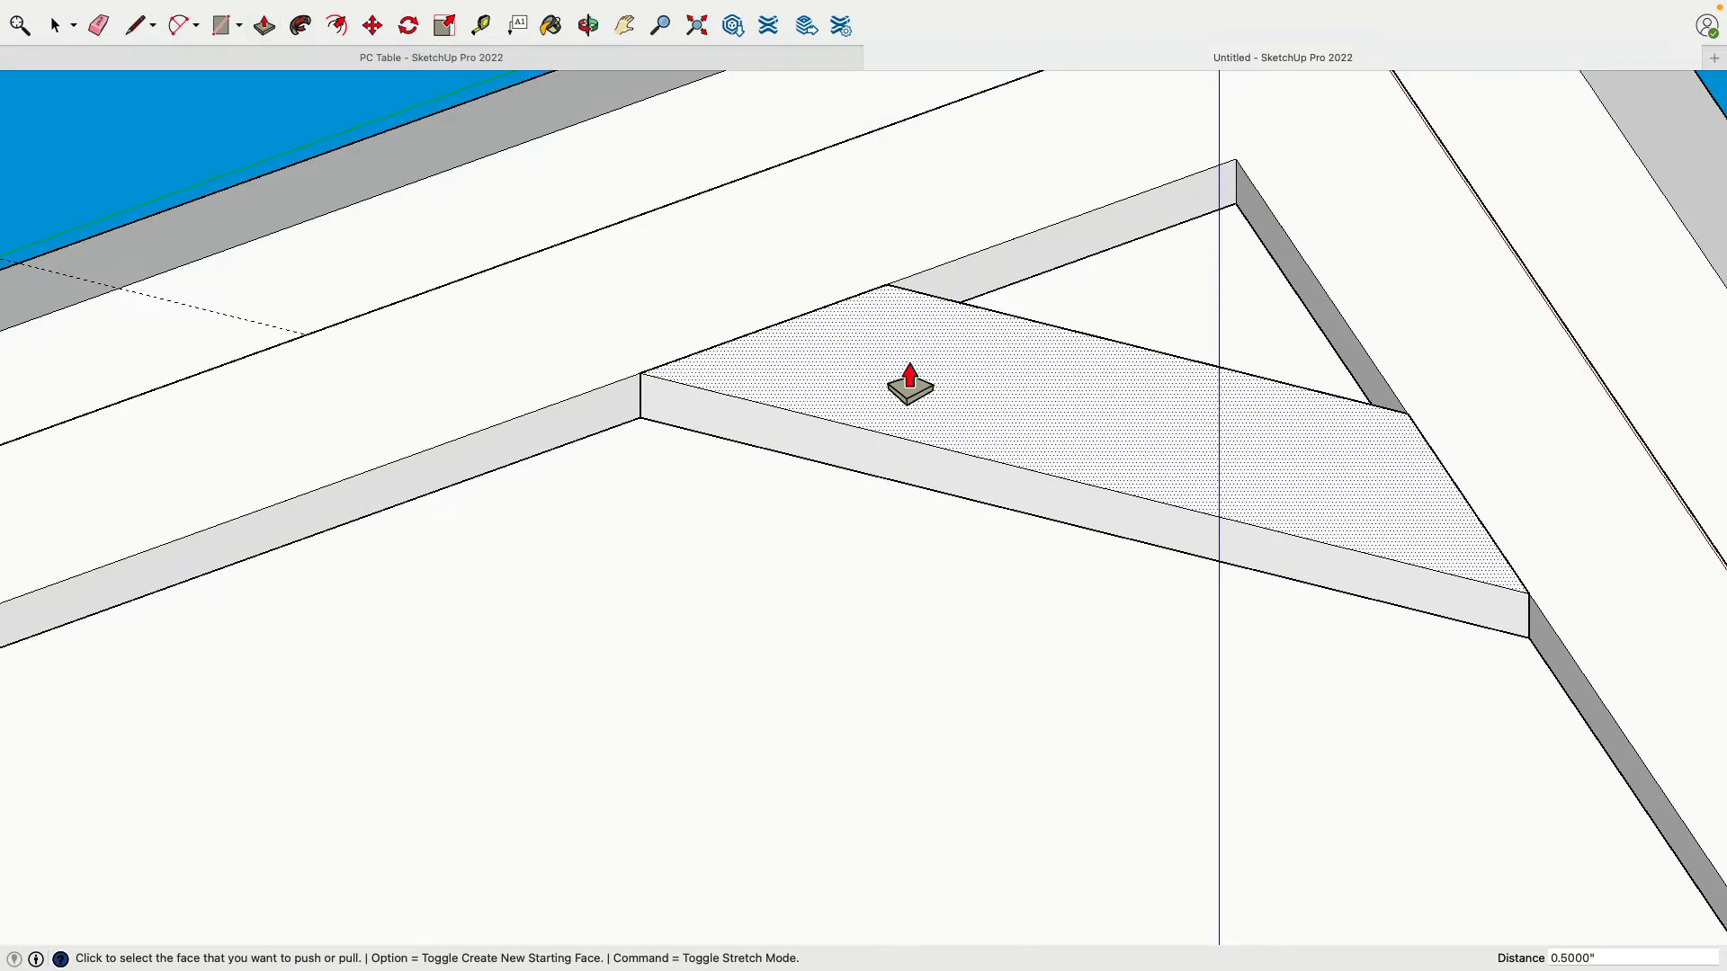
left_click(54, 25)
left_click(817, 385)
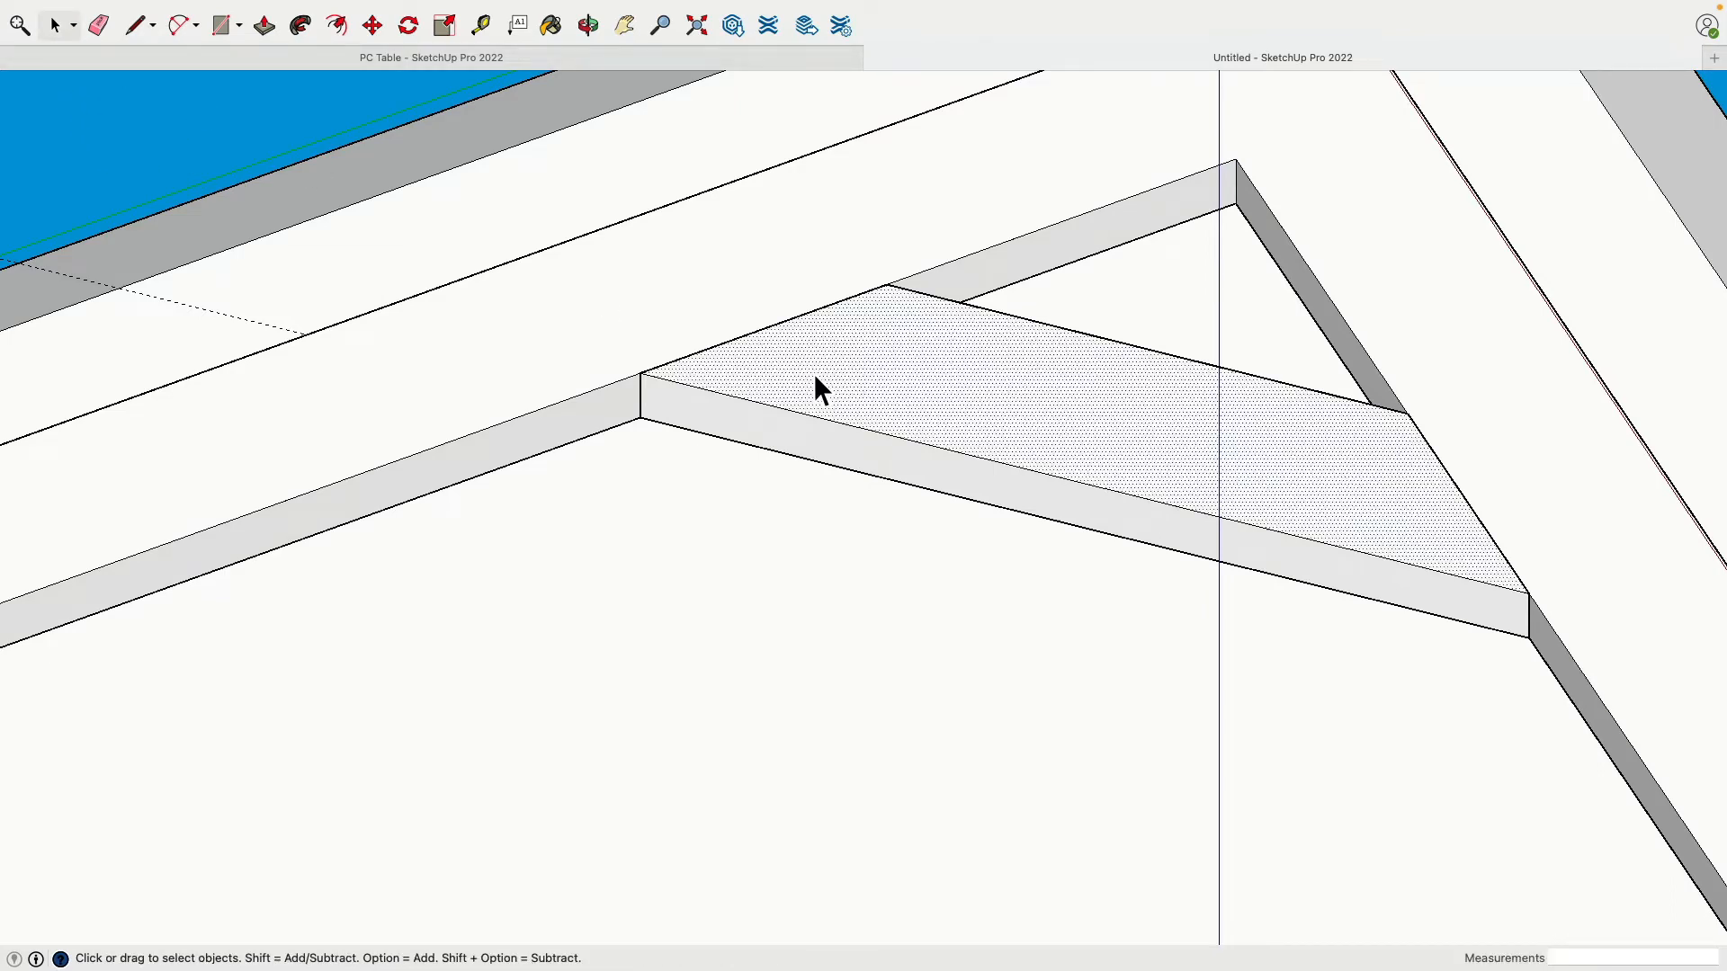
Step: Make the brace solid a group and delete the diagonal line in the top-left corner
triple_click(817, 379)
right_click(821, 369)
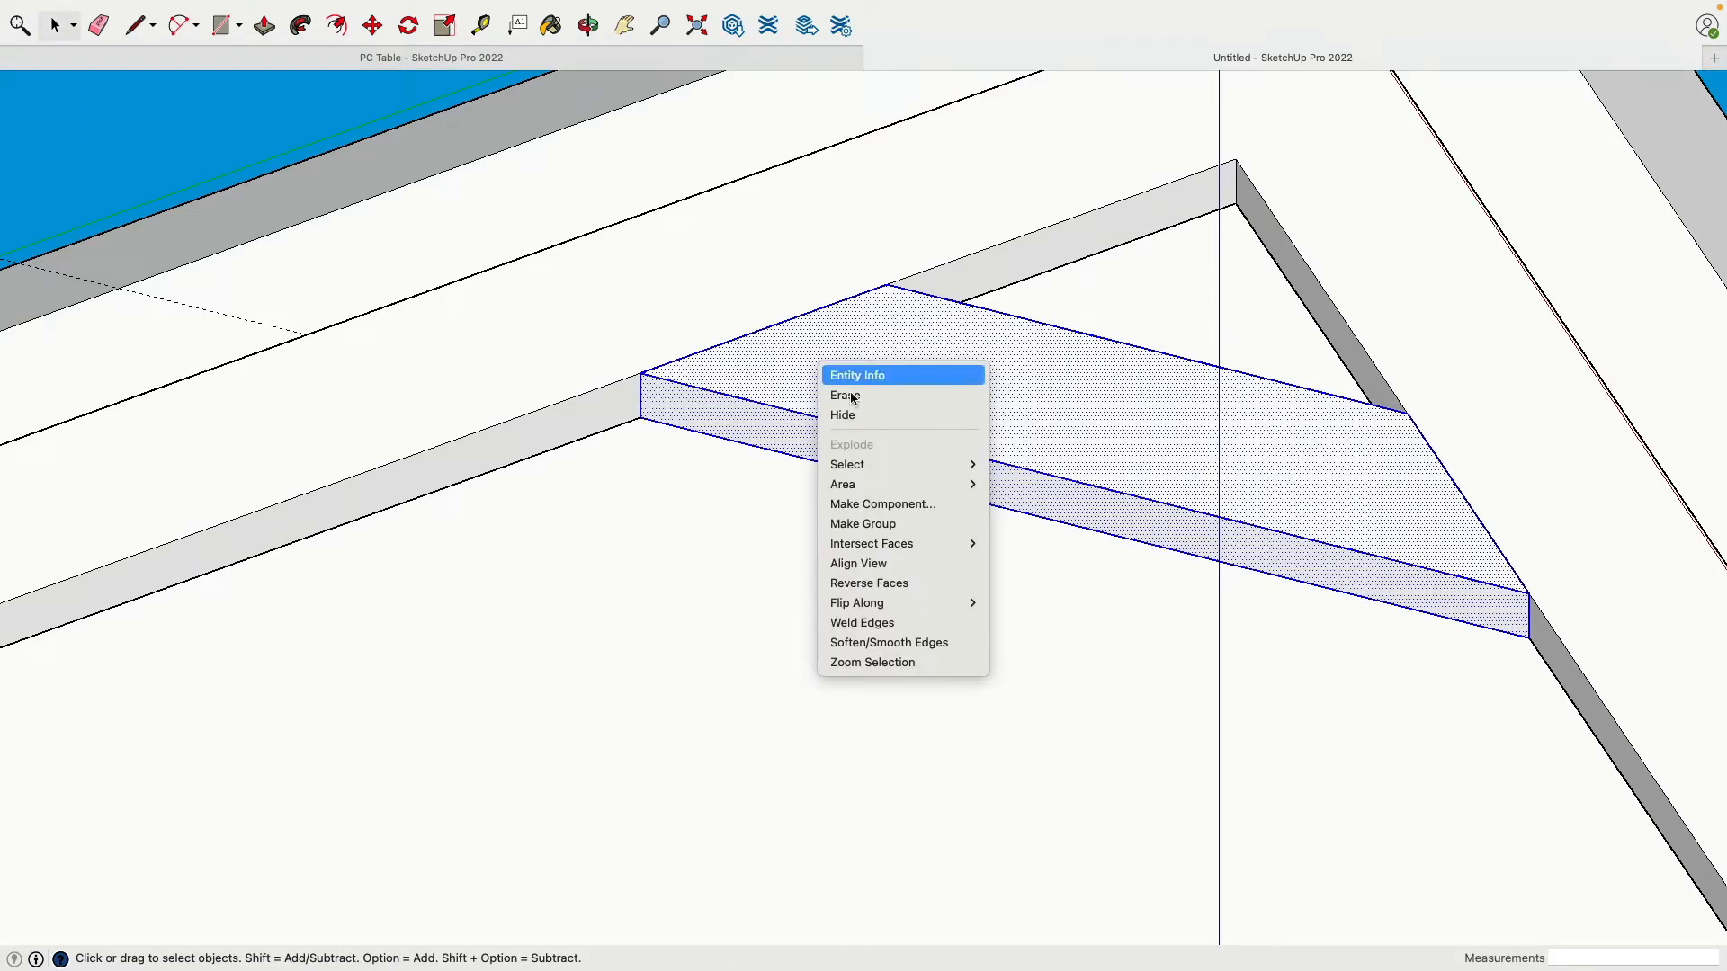
left_click(948, 526)
scroll(677, 531, "up", 4)
scroll(675, 527, "down", 12)
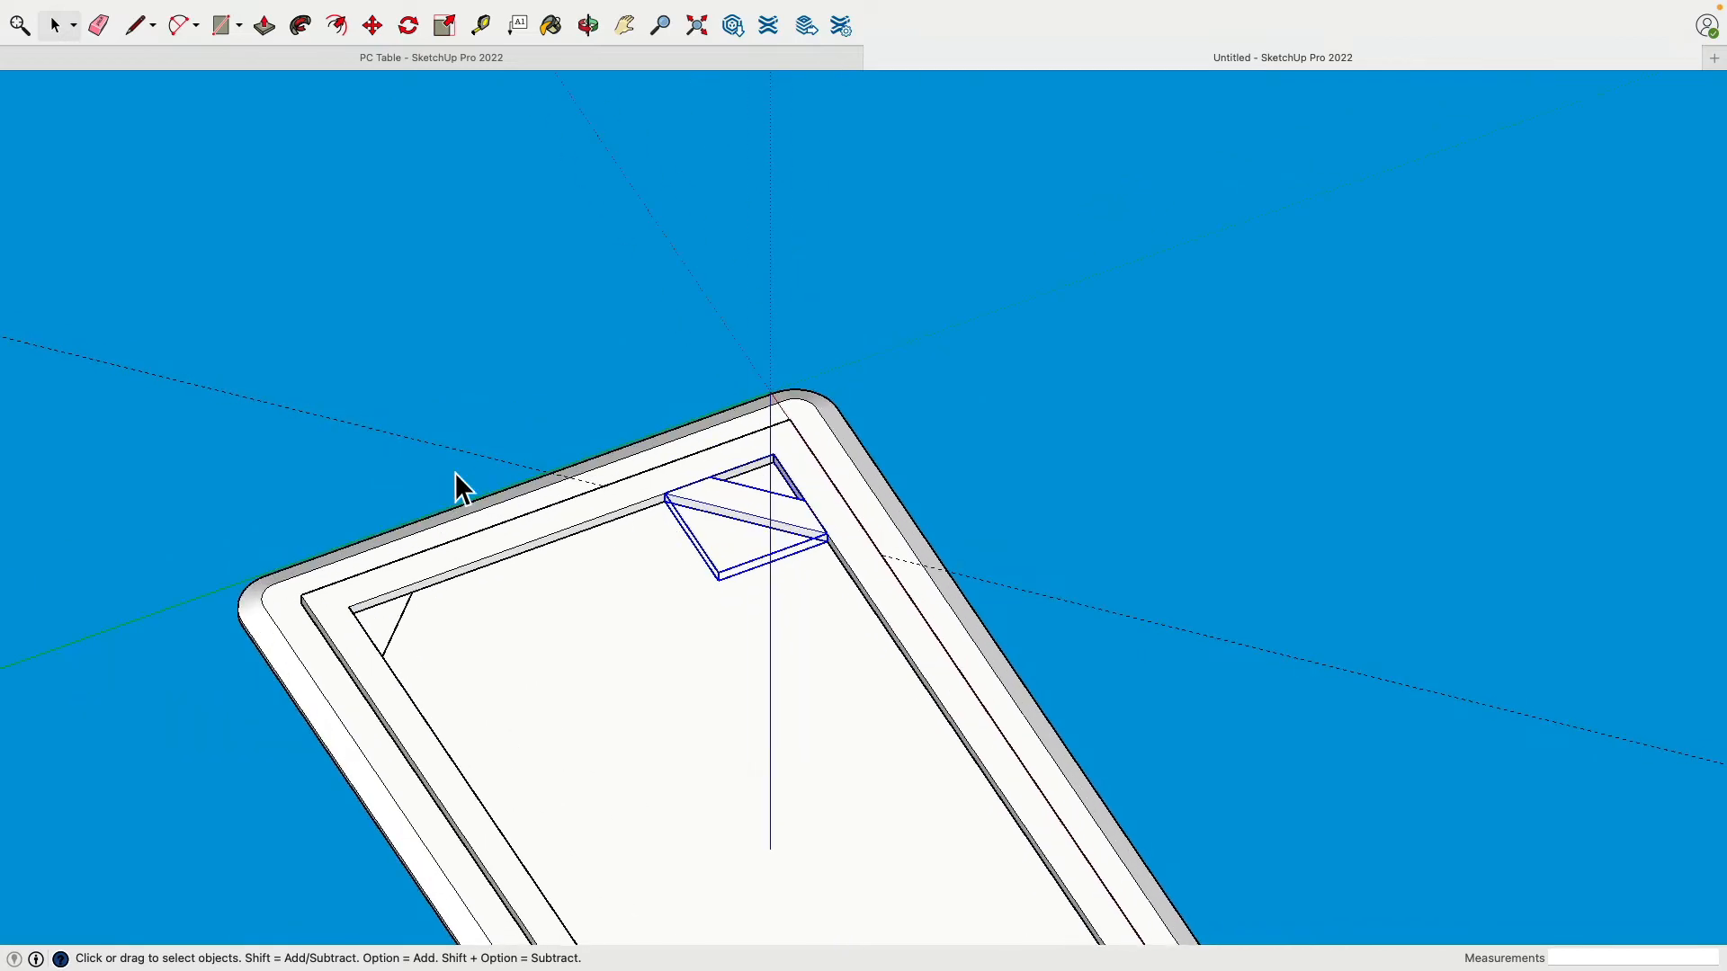
left_click(414, 444)
middle_click_drag(437, 434, 301, 447)
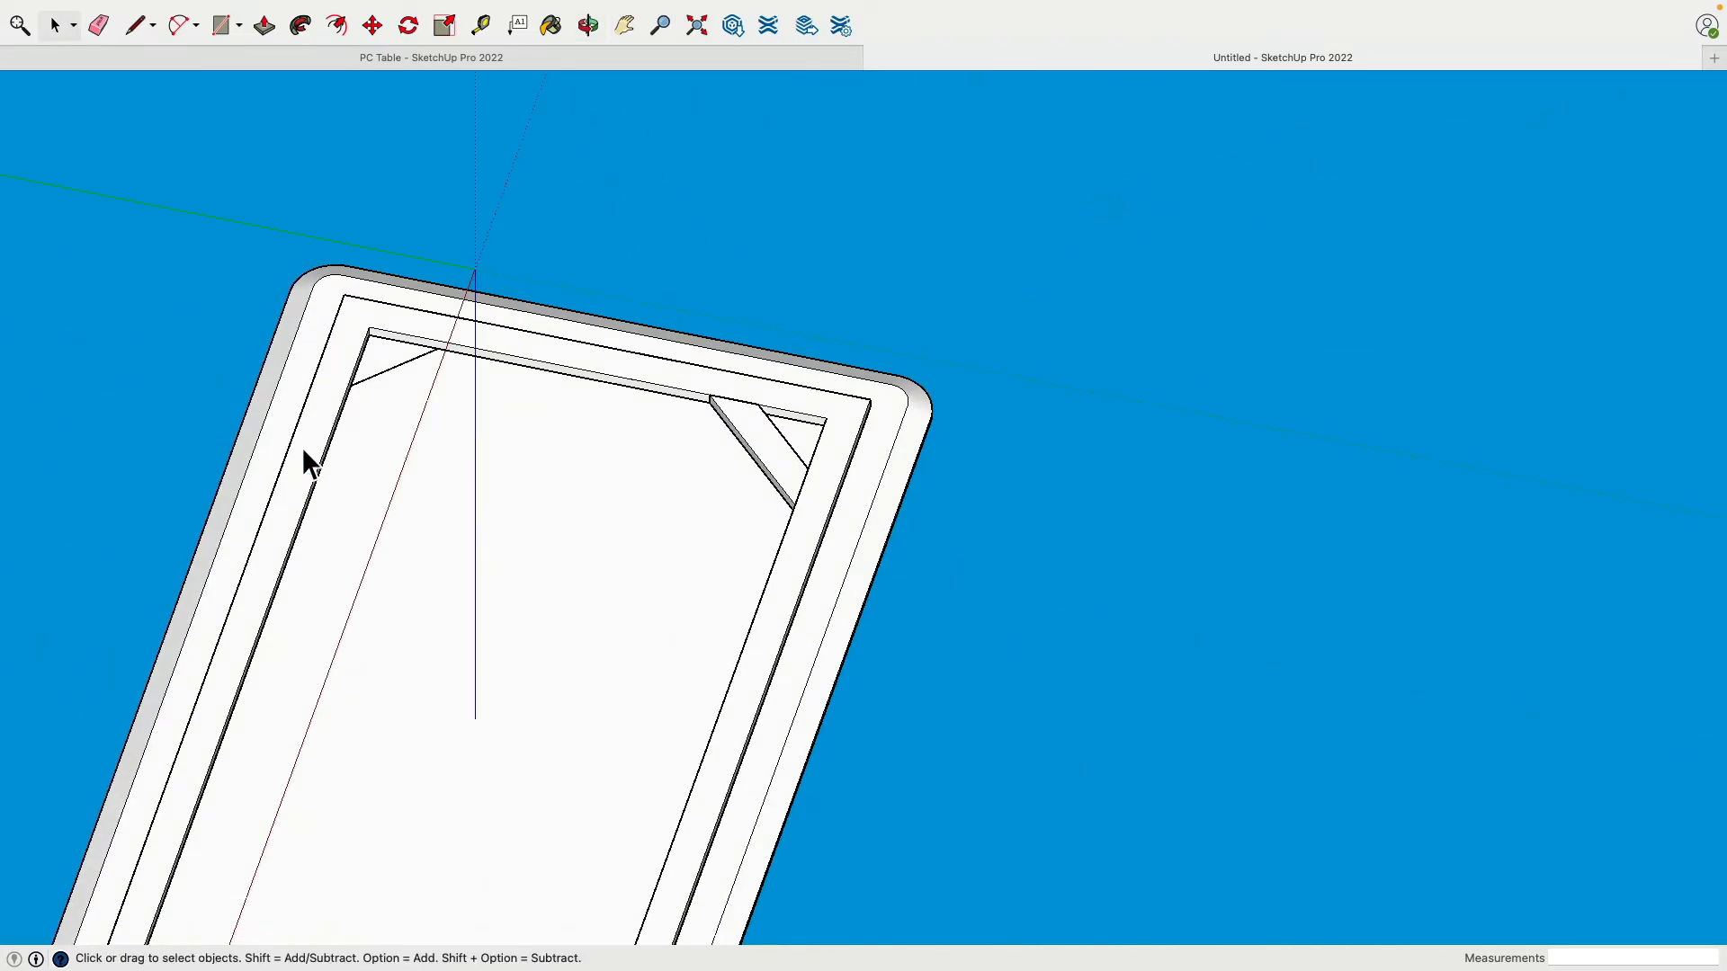
key("Delete")
Step: Copy the brace beside the table and rotate the copy 90 degrees
left_click(760, 454)
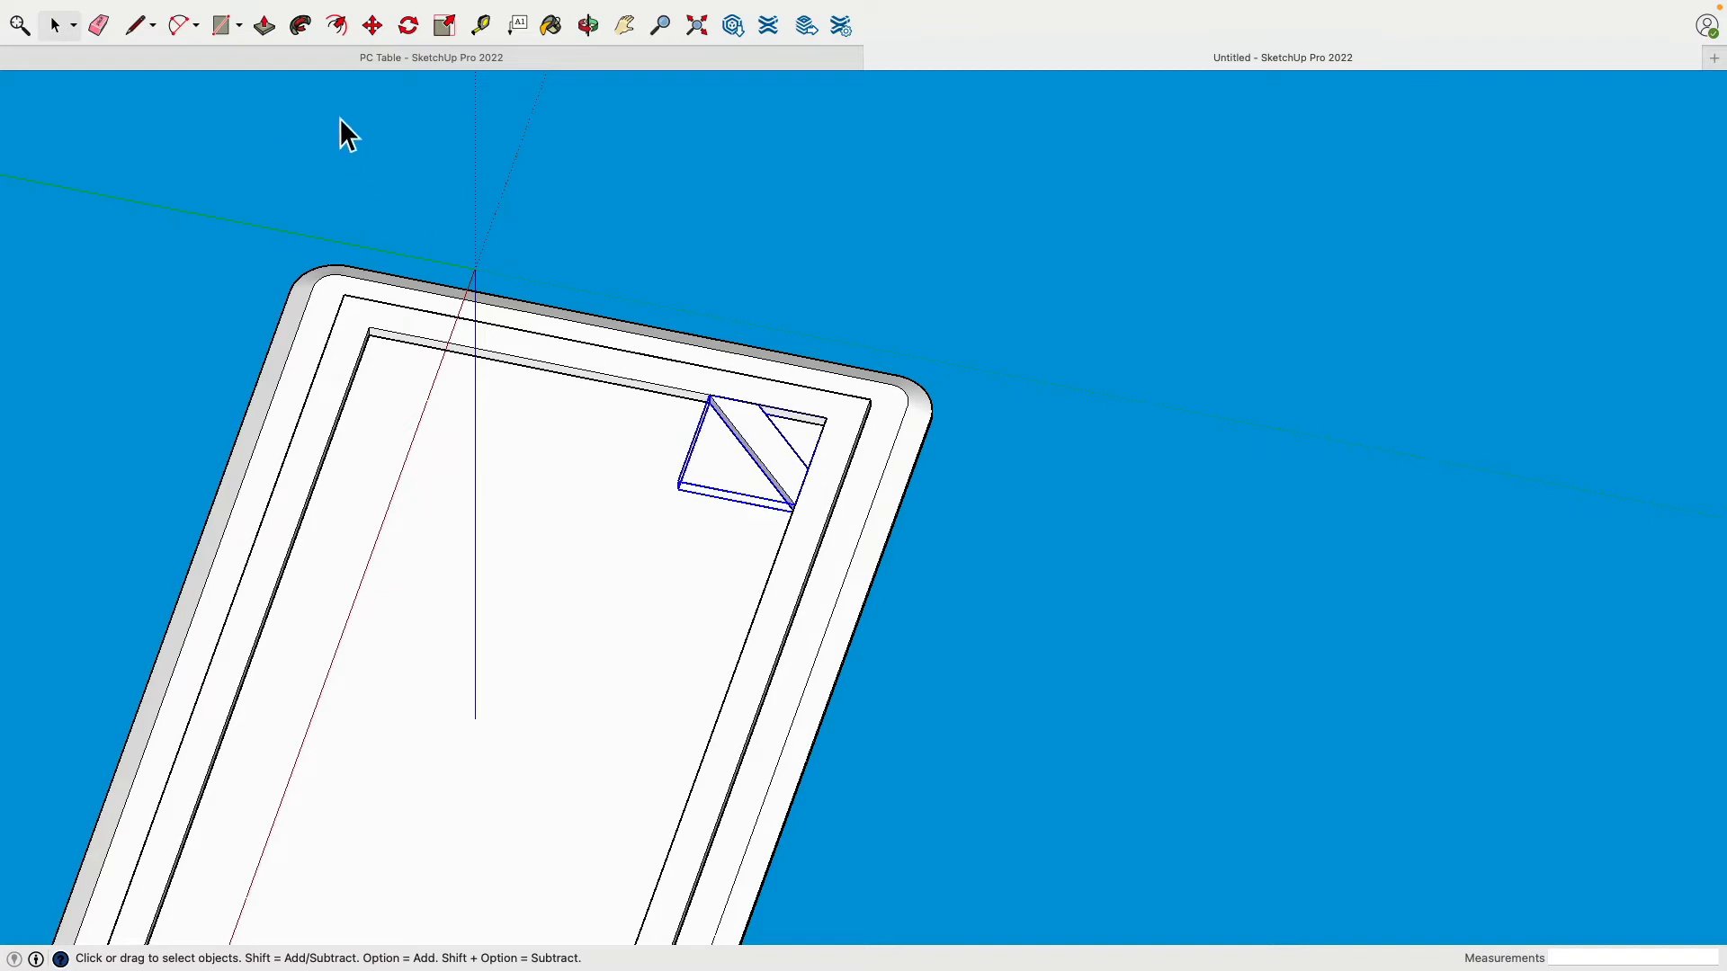
left_click(372, 26)
key("alt")
left_click(770, 448)
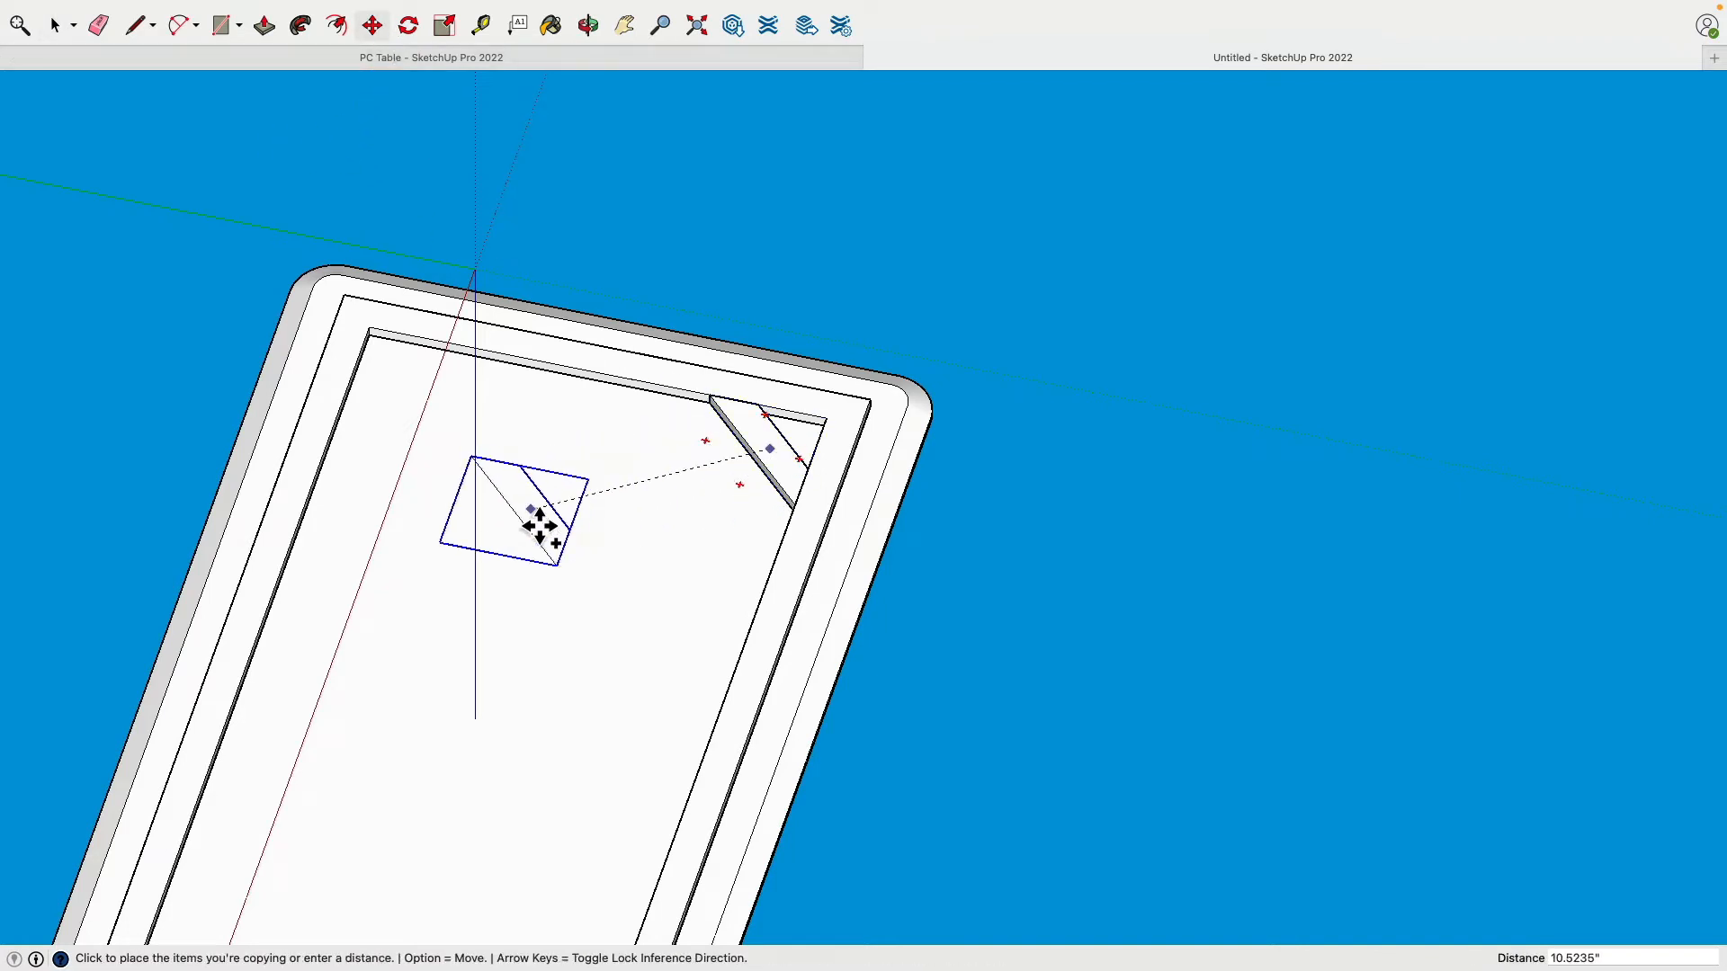
left_click(791, 232)
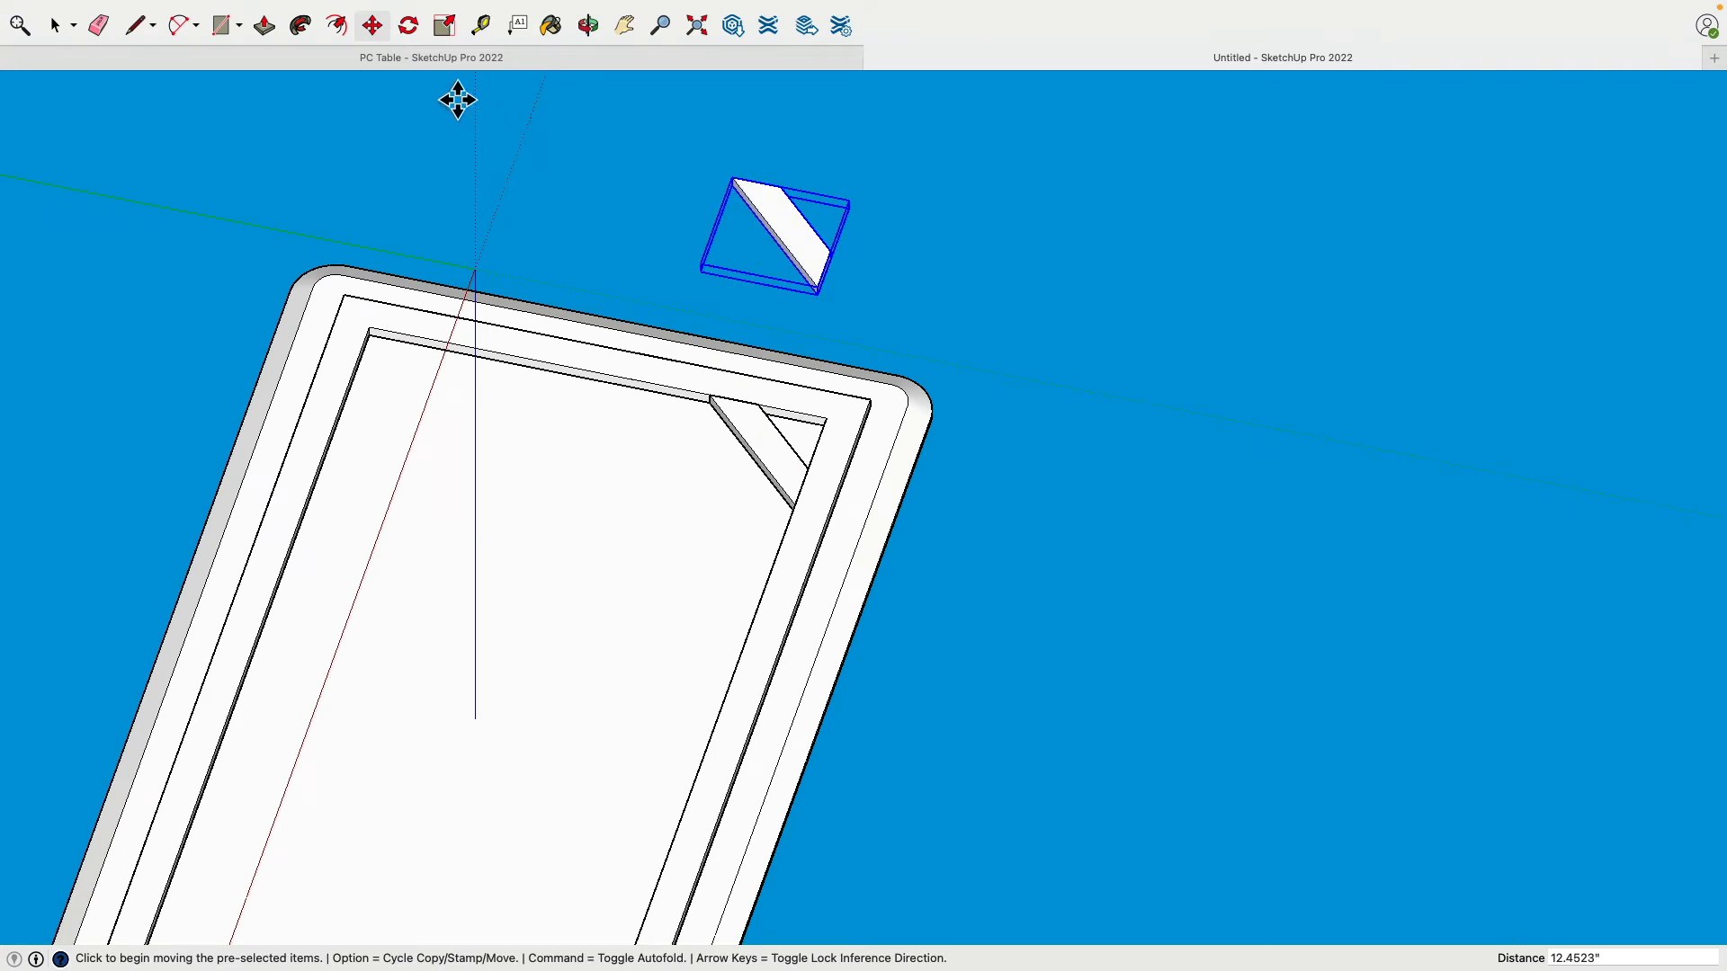
left_click(408, 25)
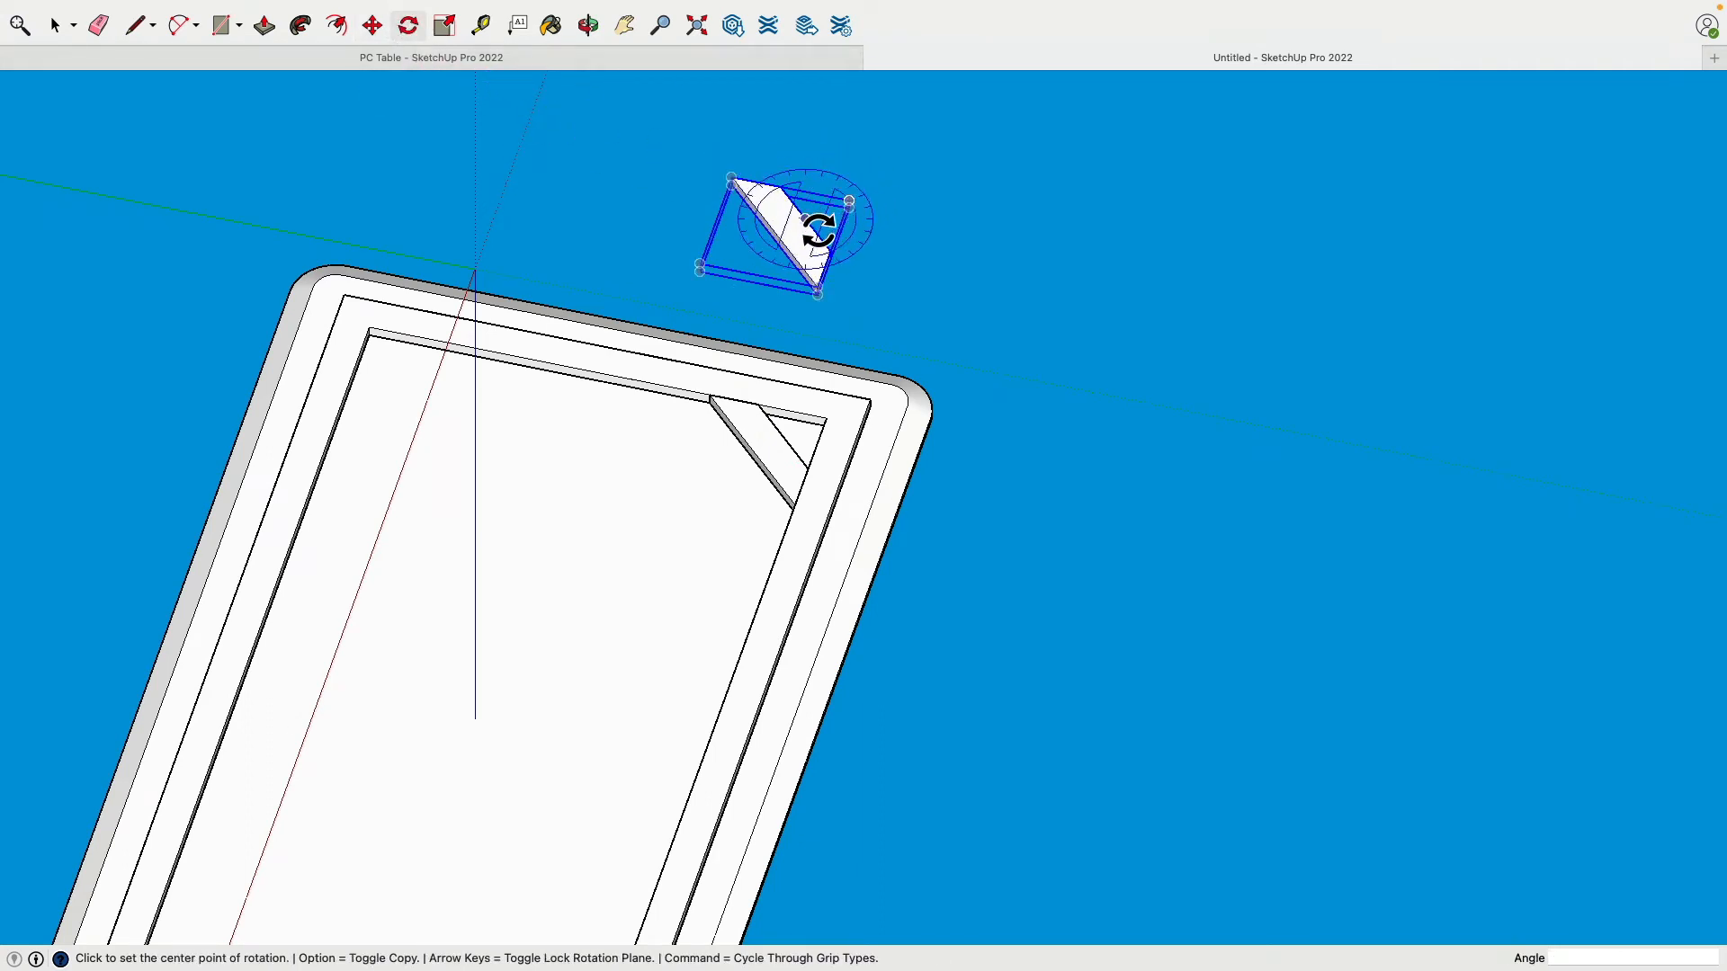
left_click(787, 223)
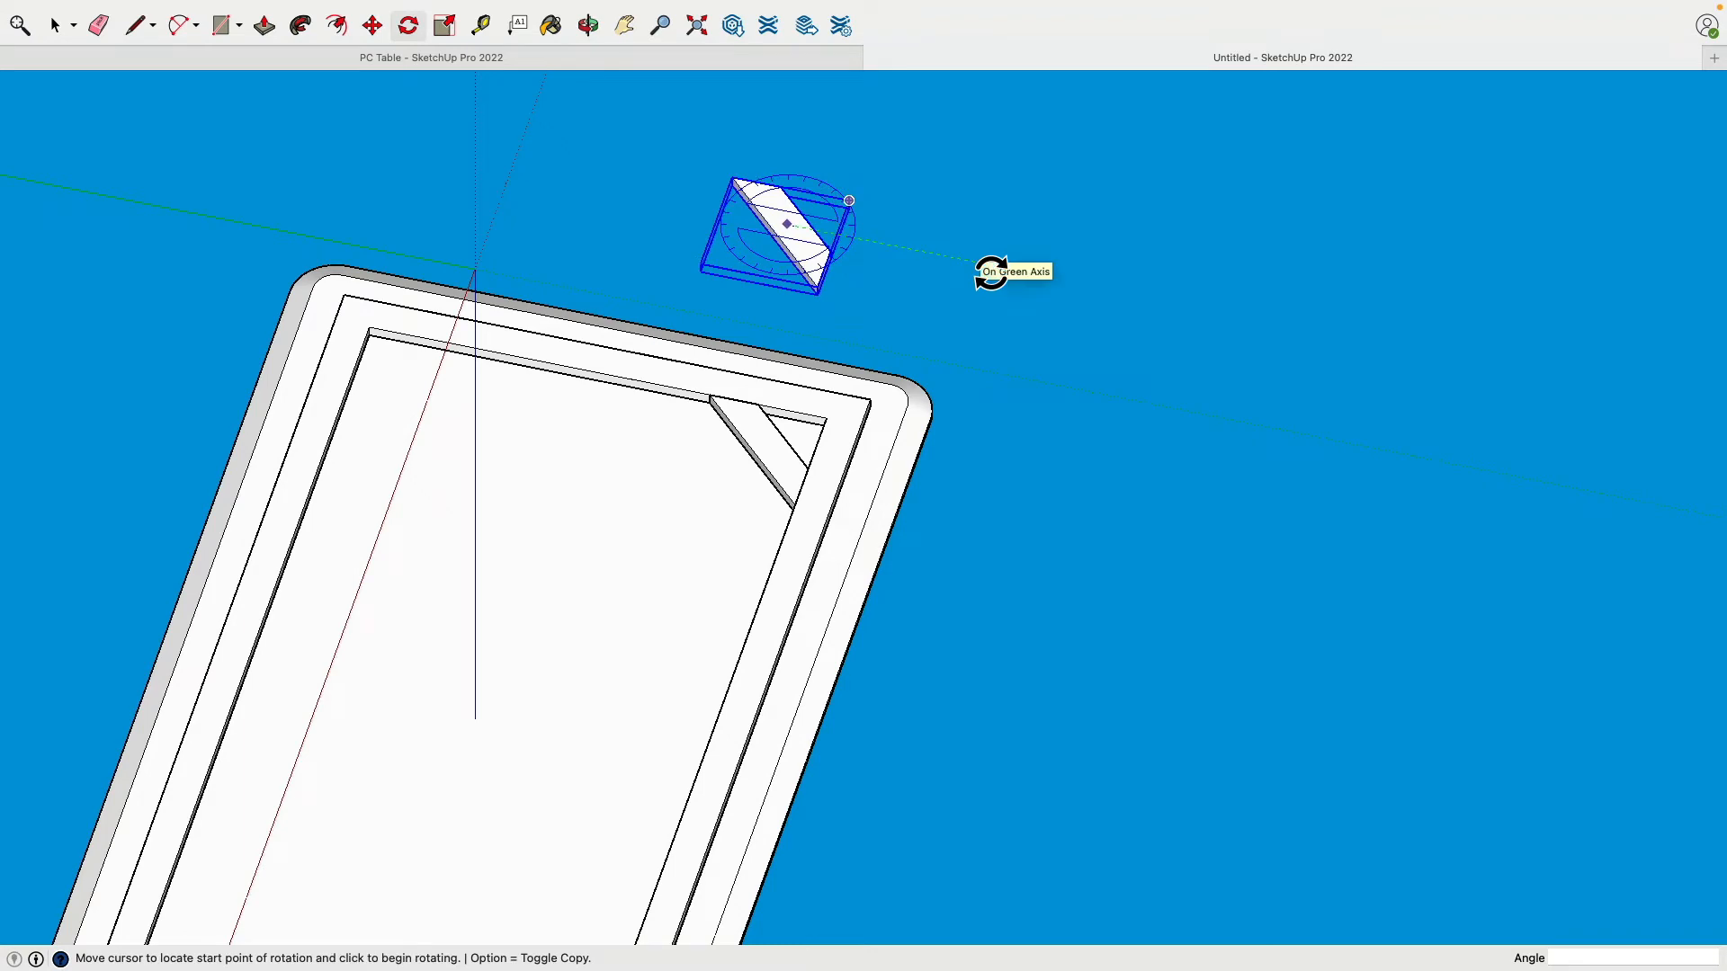
left_click(991, 272)
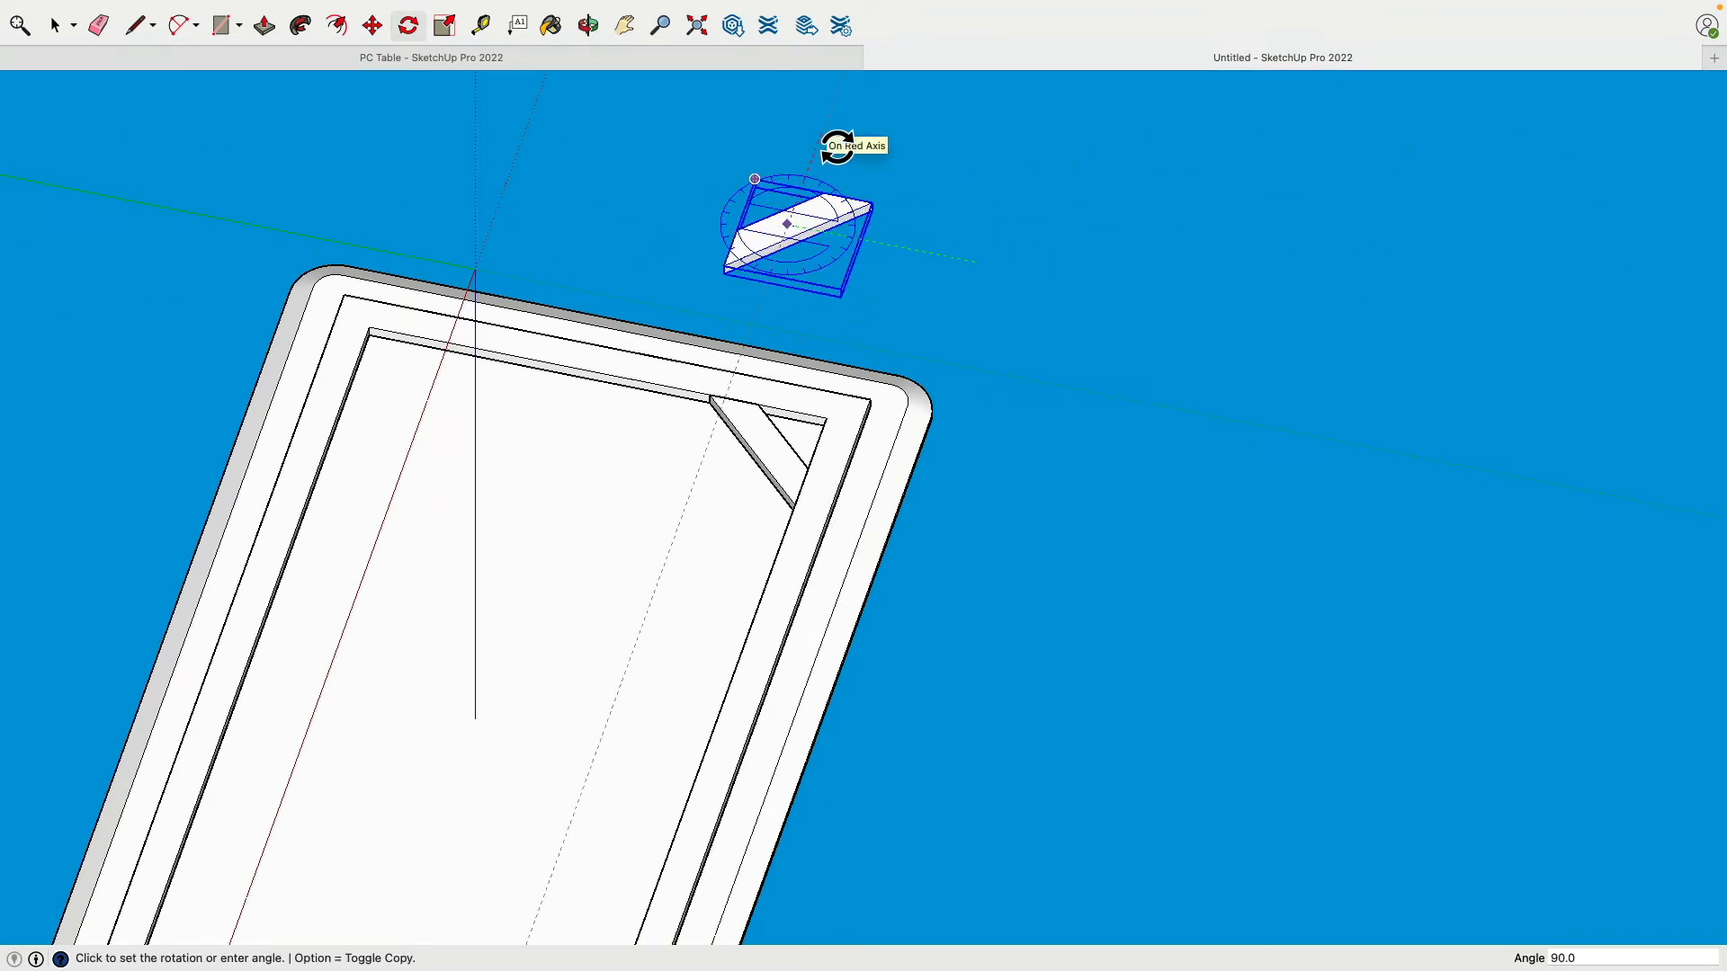
left_click(836, 146)
Step: Snap the rotated copy into the adjacent frame corner and select both braces
left_click(372, 26)
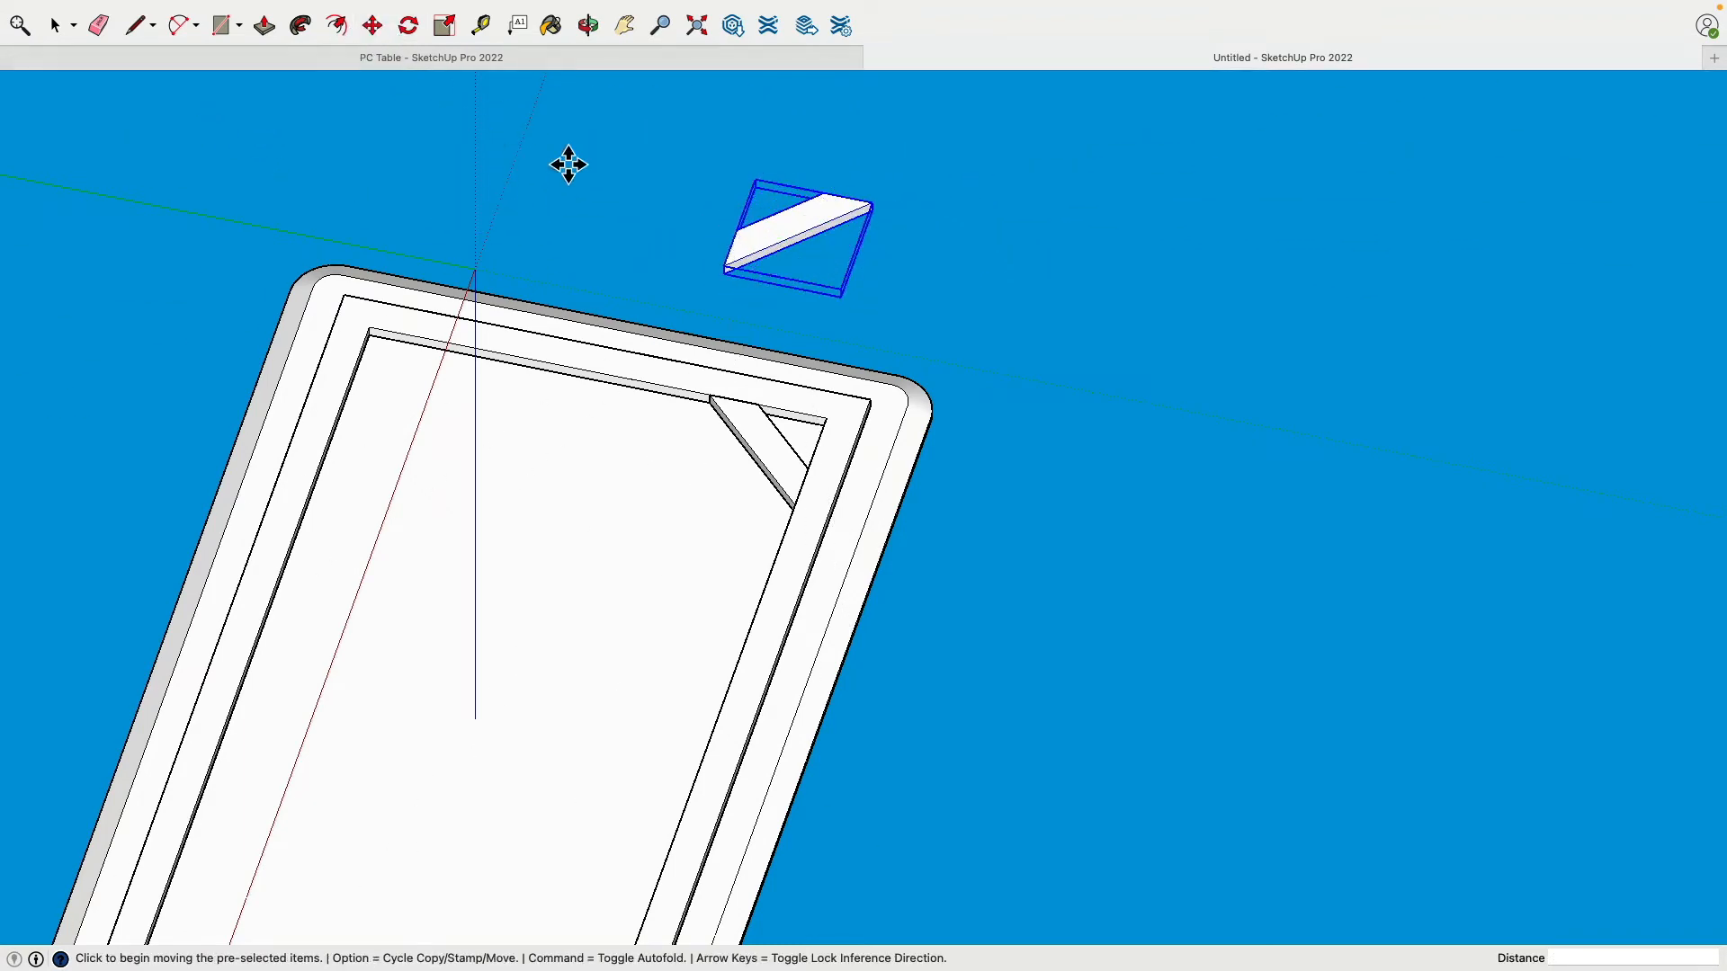
middle_click_drag(568, 164, 1163, 288)
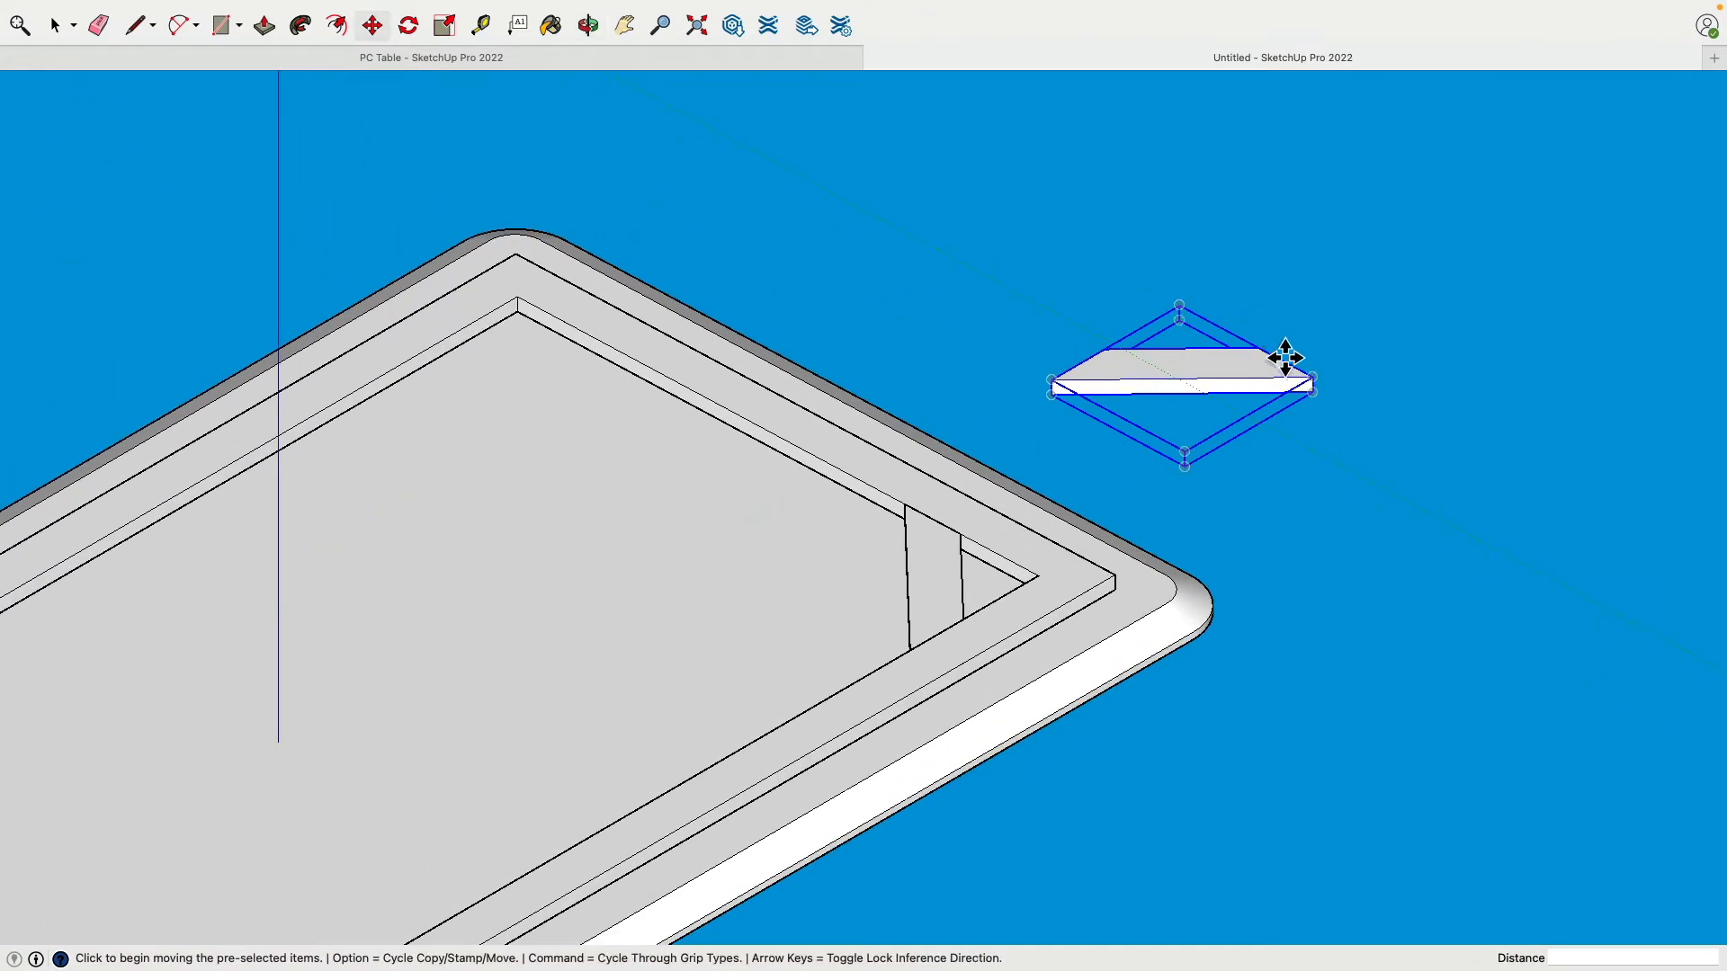
left_click(1210, 369)
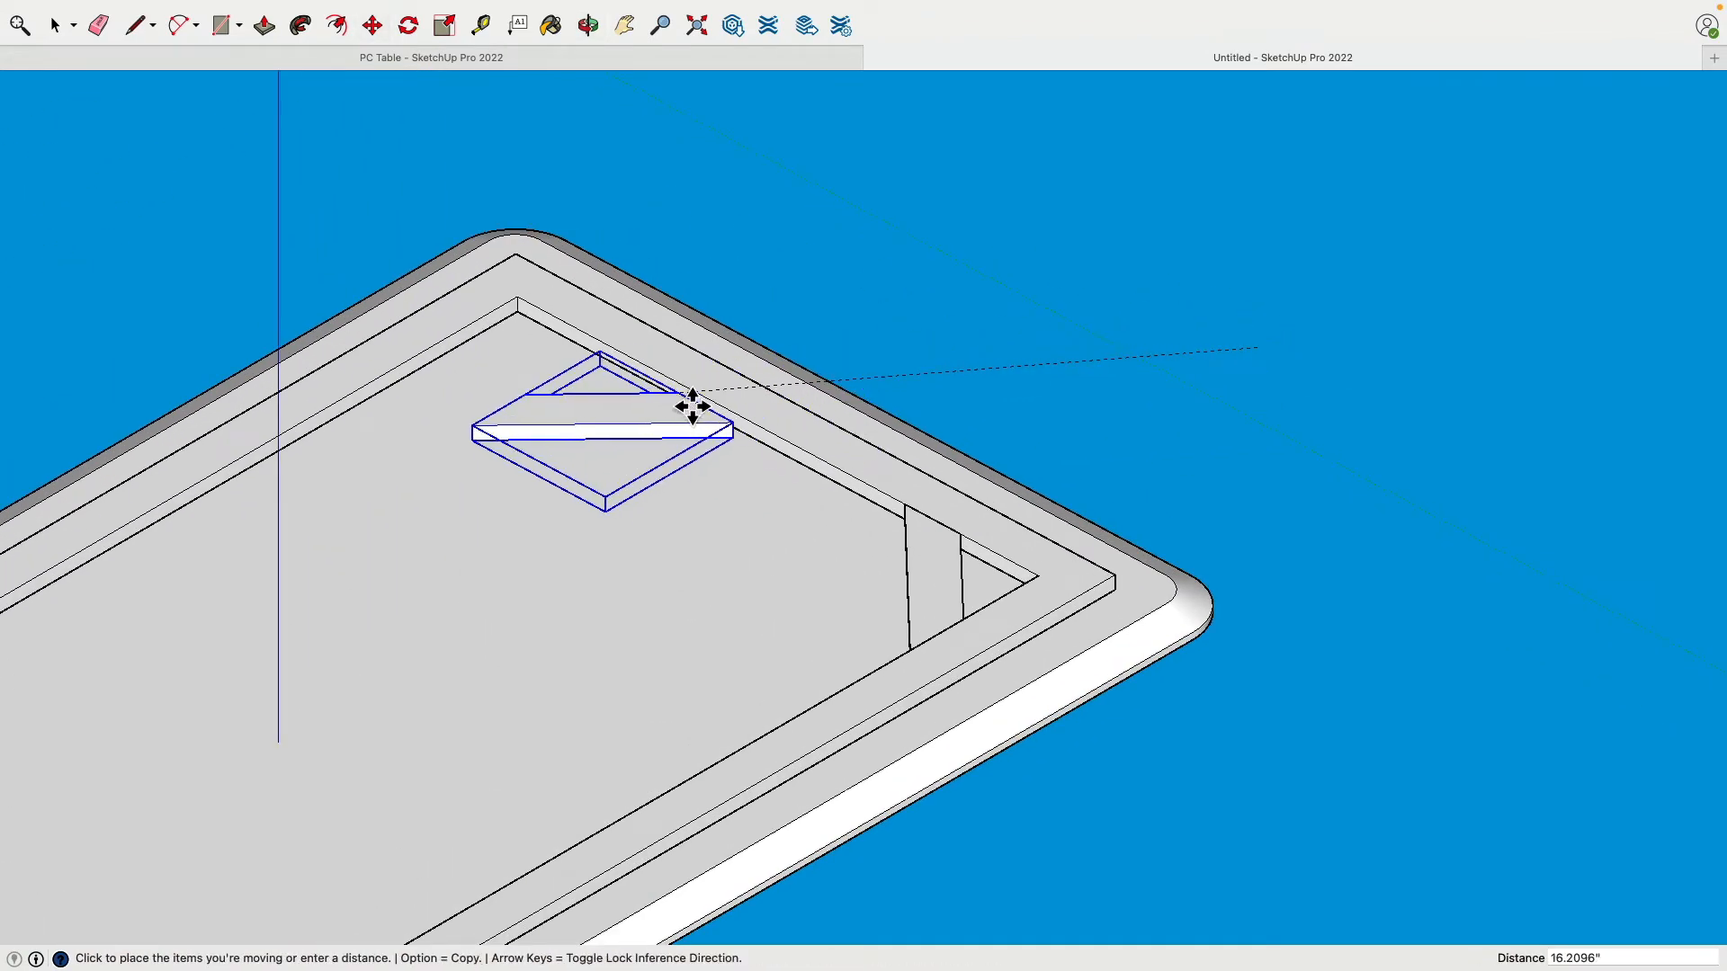
left_click(687, 394)
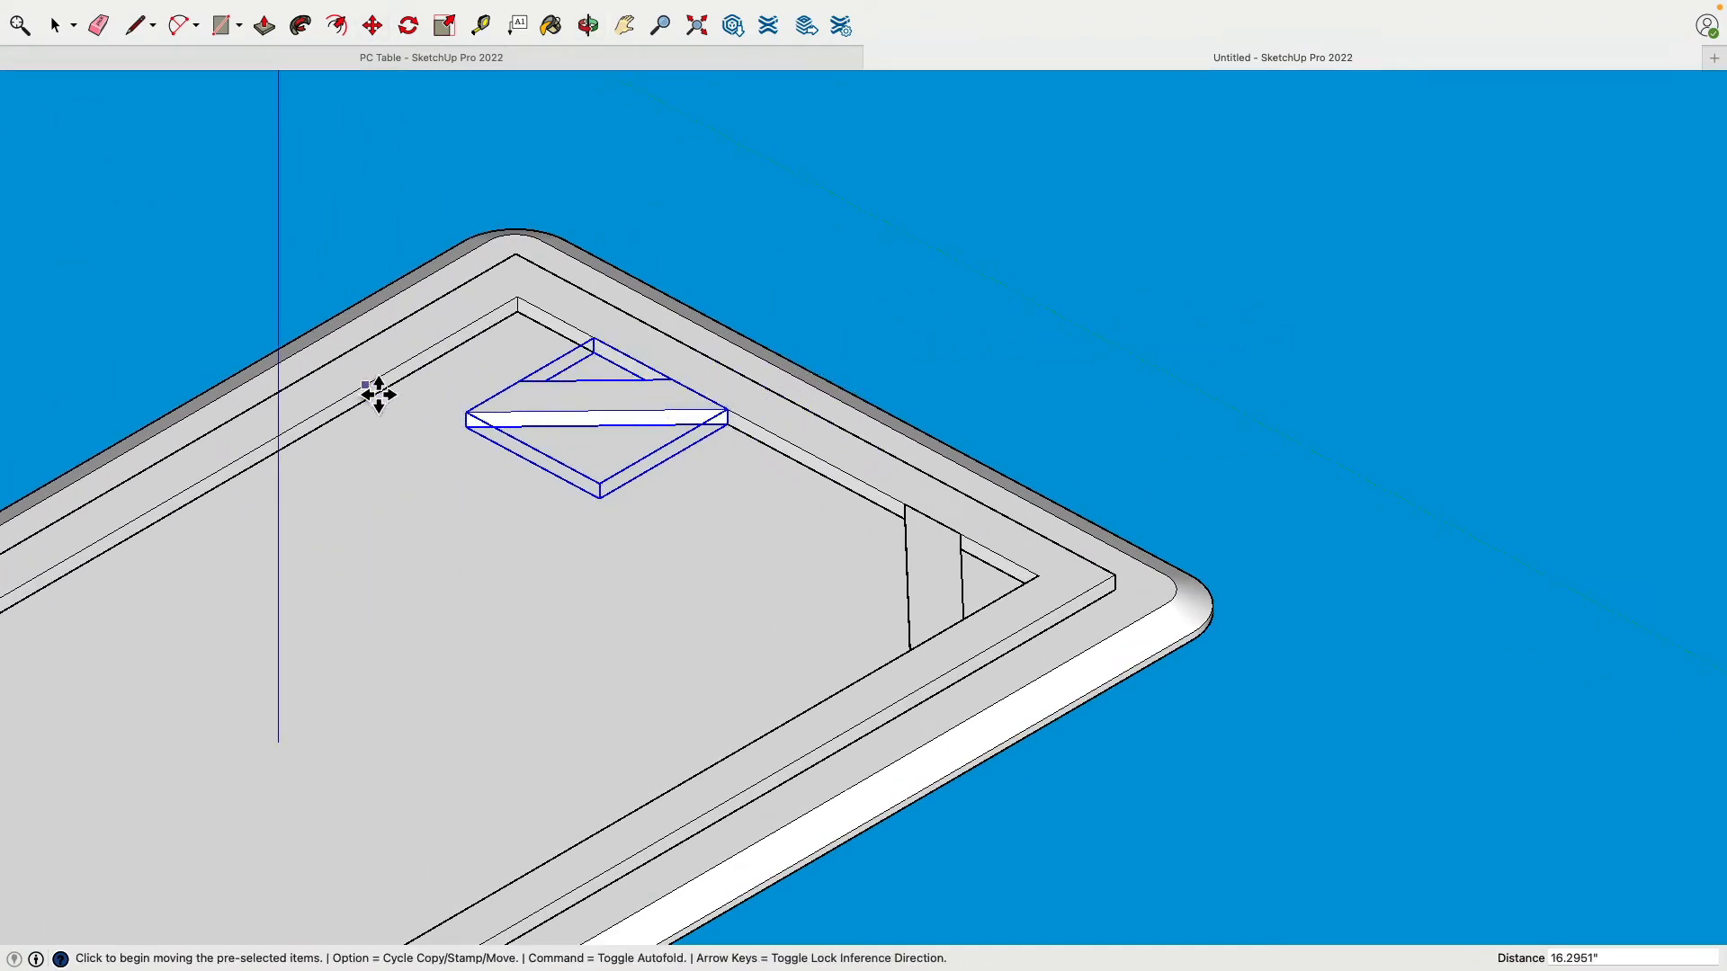
middle_click_drag(377, 389, 470, 489)
left_click(476, 505)
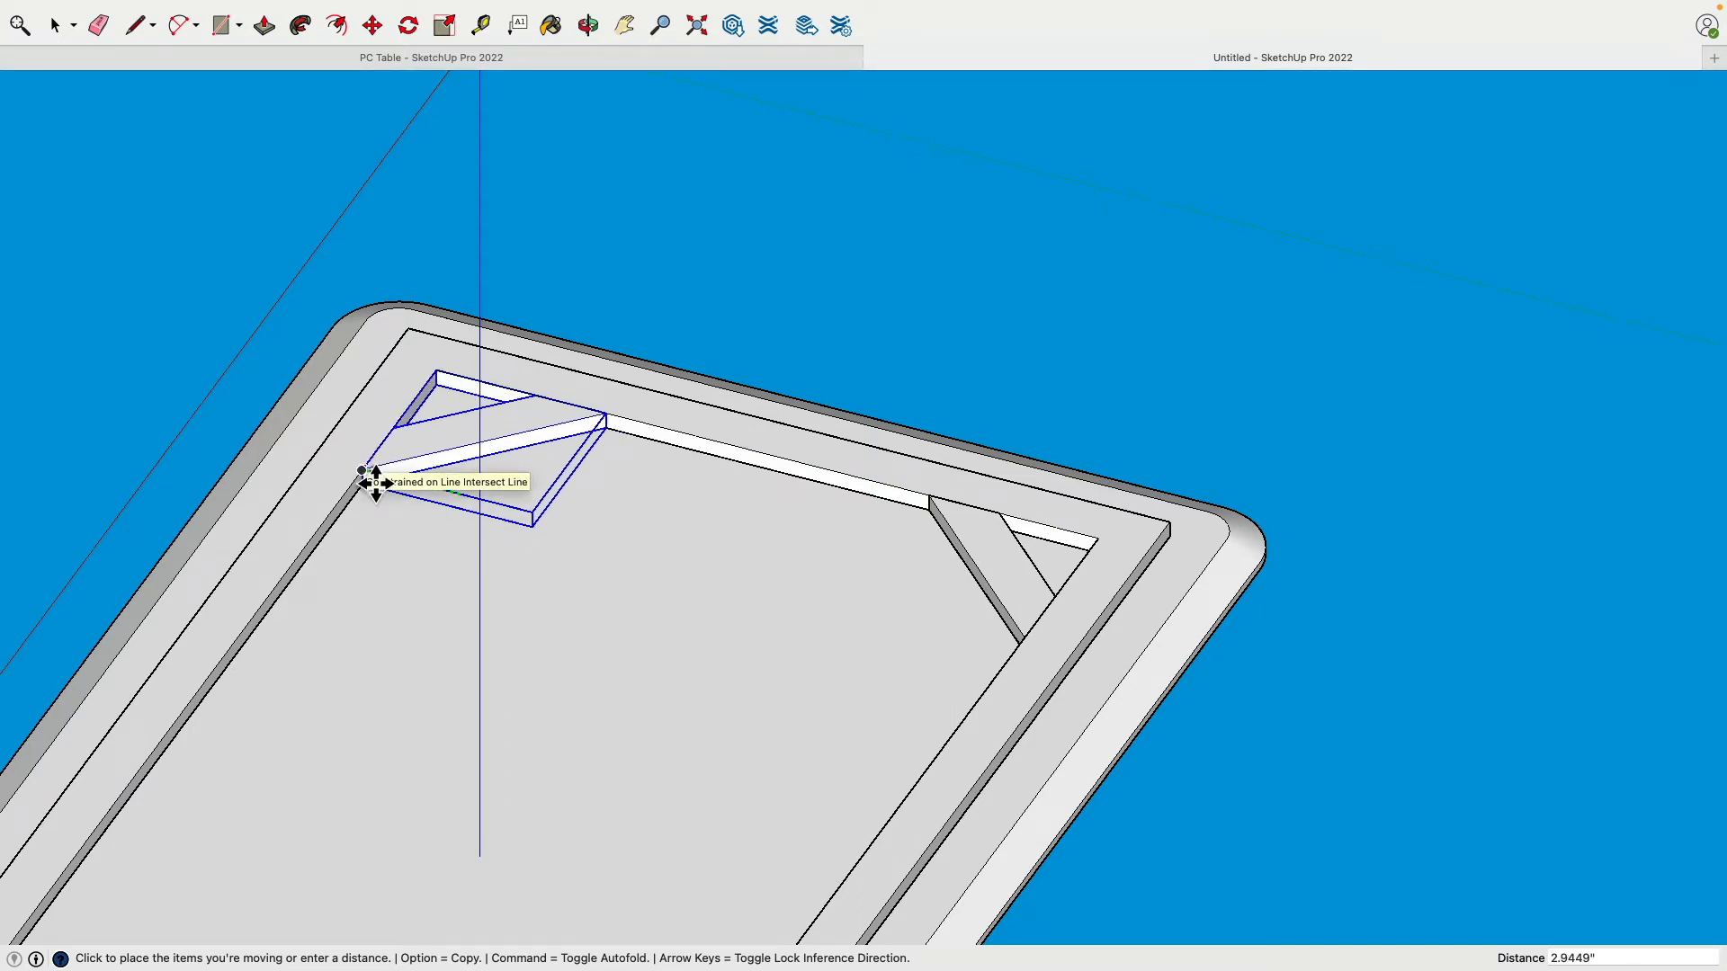
left_click(374, 483)
left_click(55, 34)
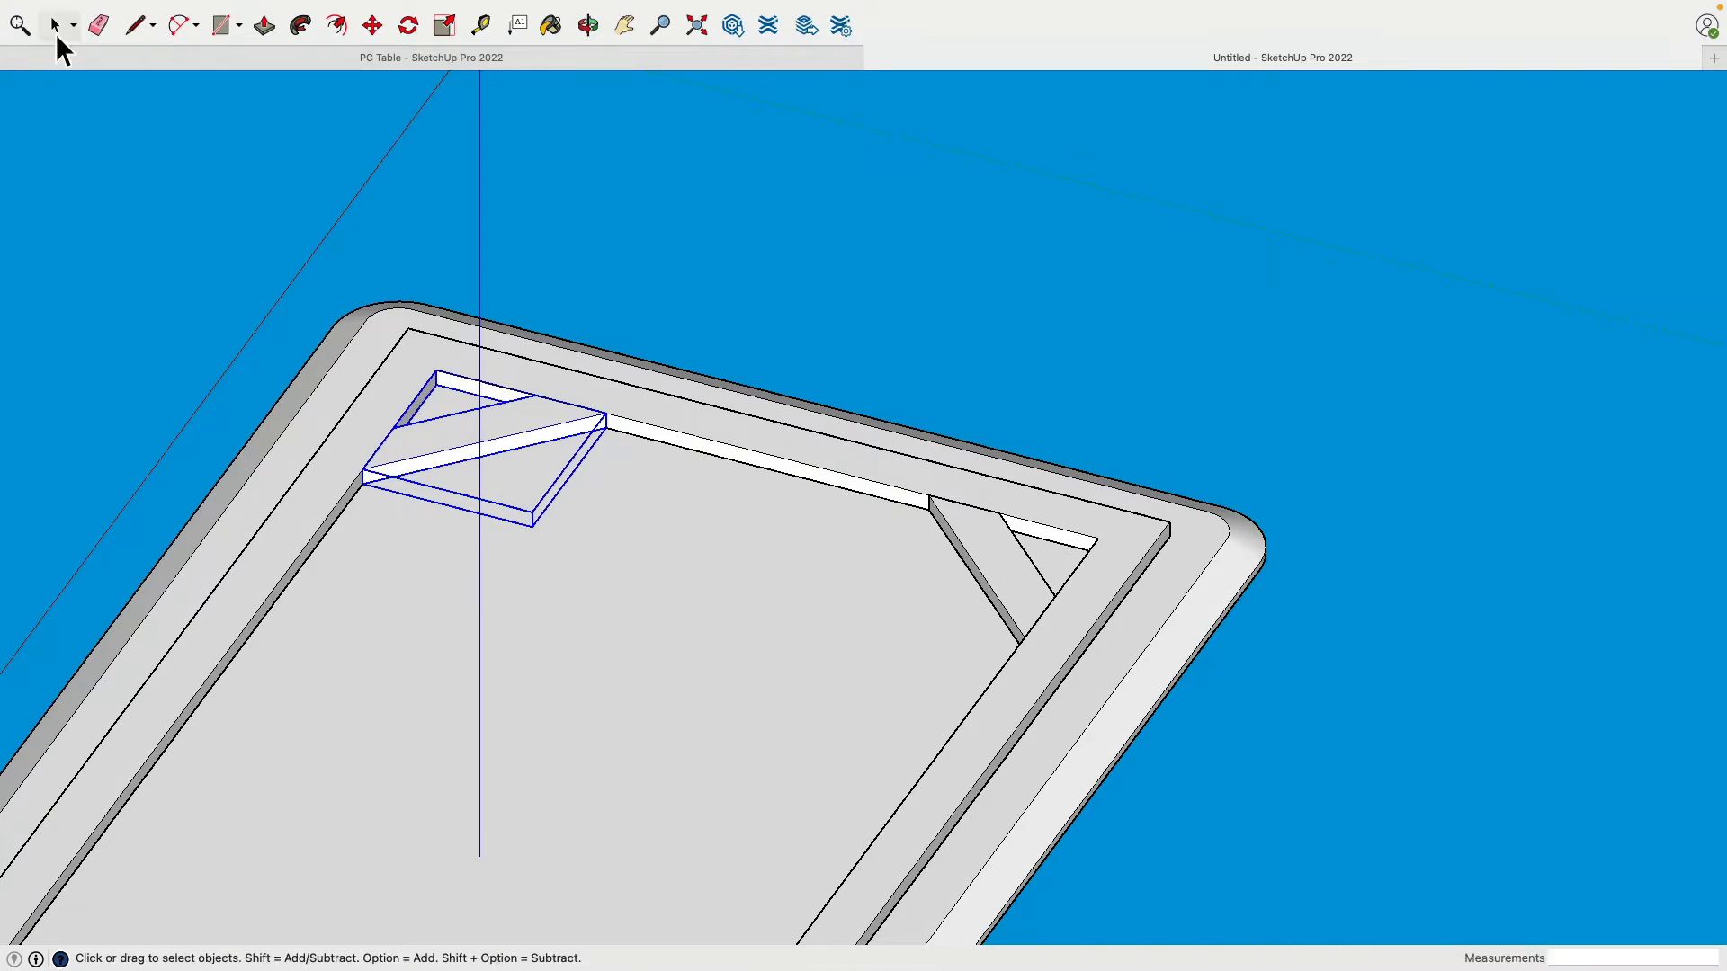
left_click(980, 553, "shift")
scroll(955, 512, "down", 3)
middle_click_drag(955, 512, 725, 466)
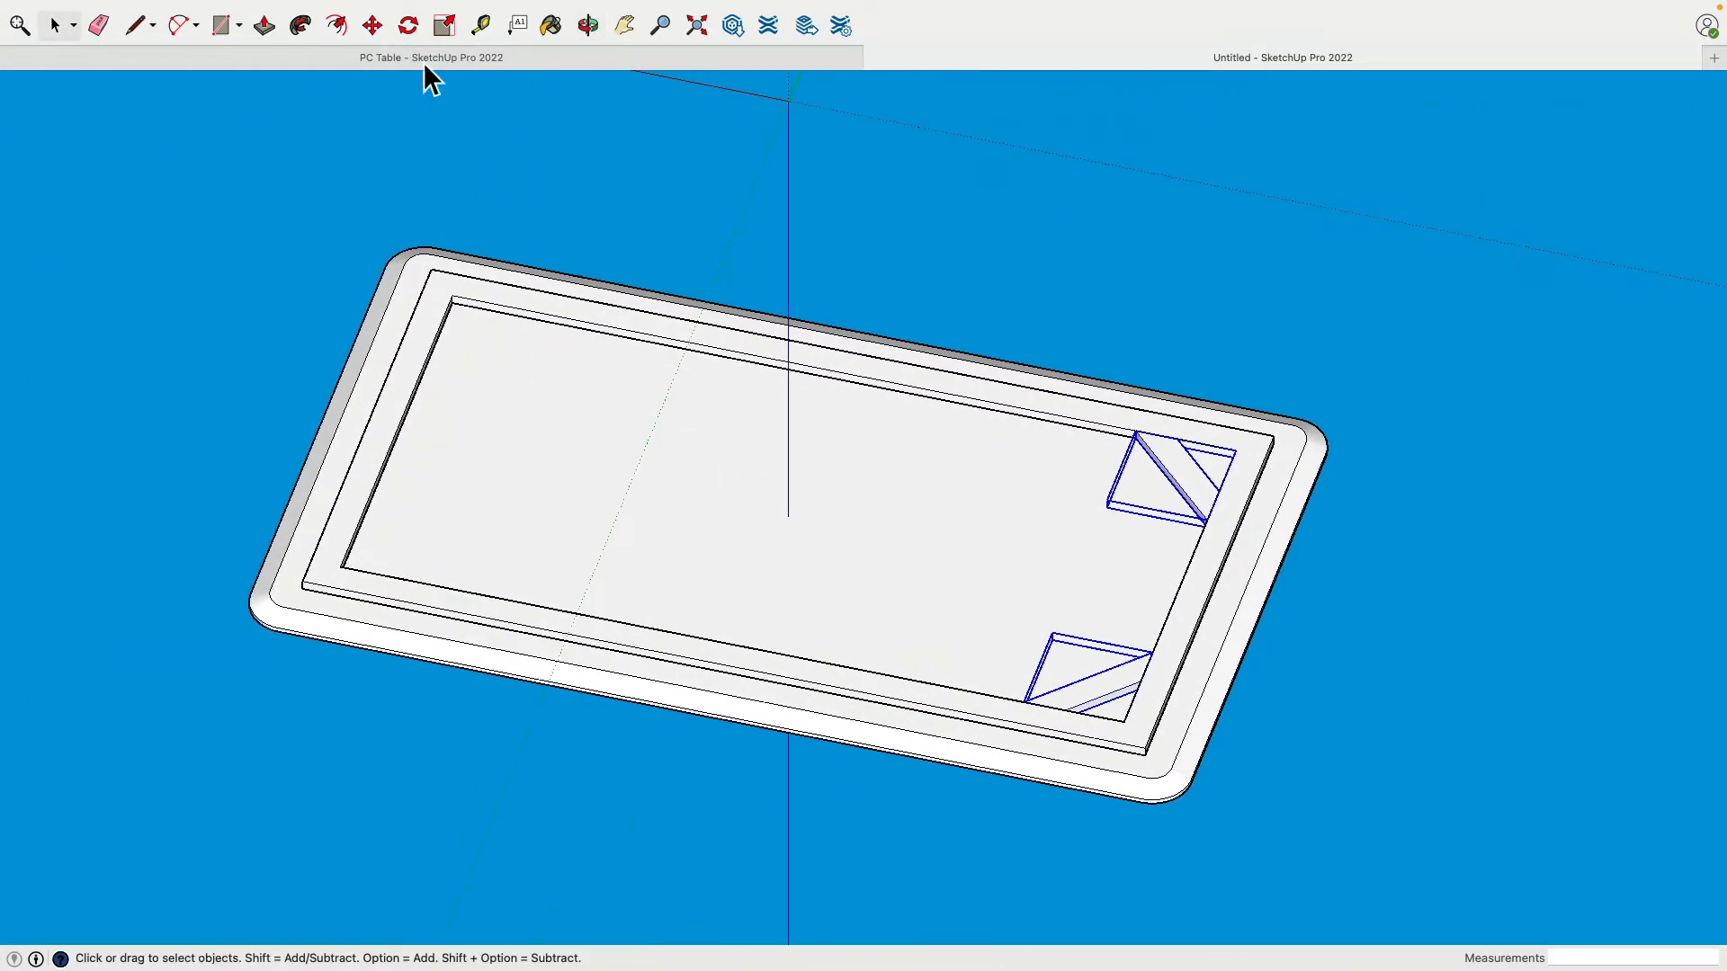
Step: Copy both braces beside the table and flip the copy along the red direction
left_click(378, 27)
key("alt")
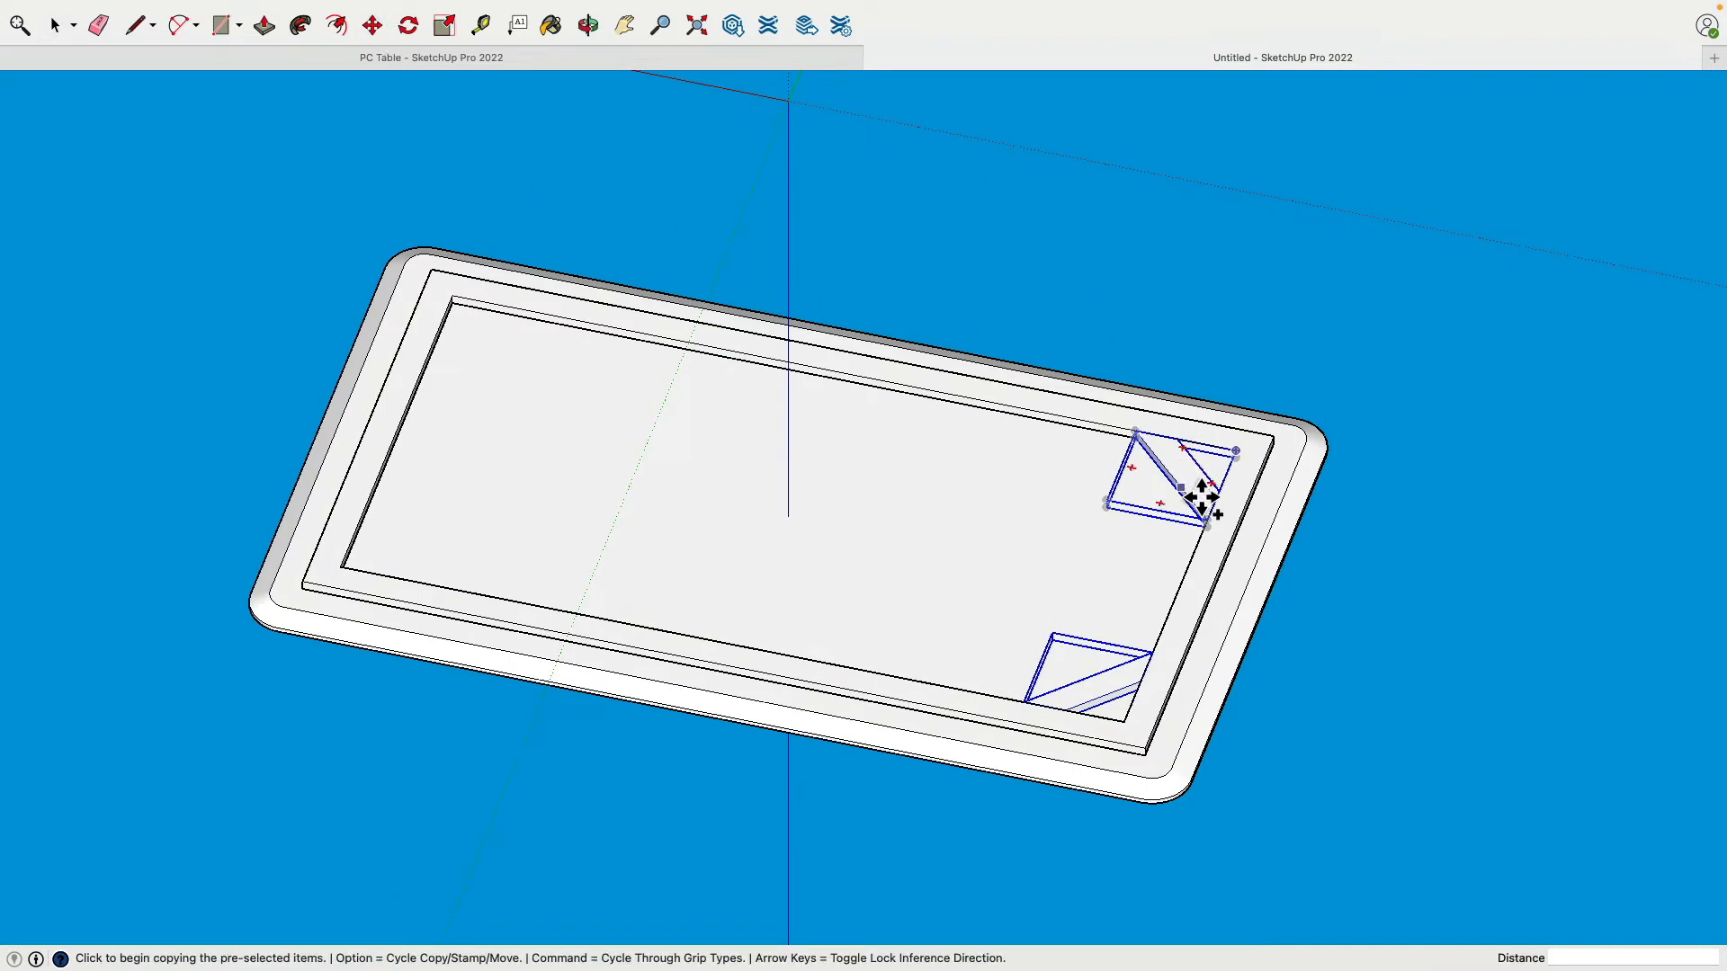
left_click(1202, 497)
left_click(238, 398)
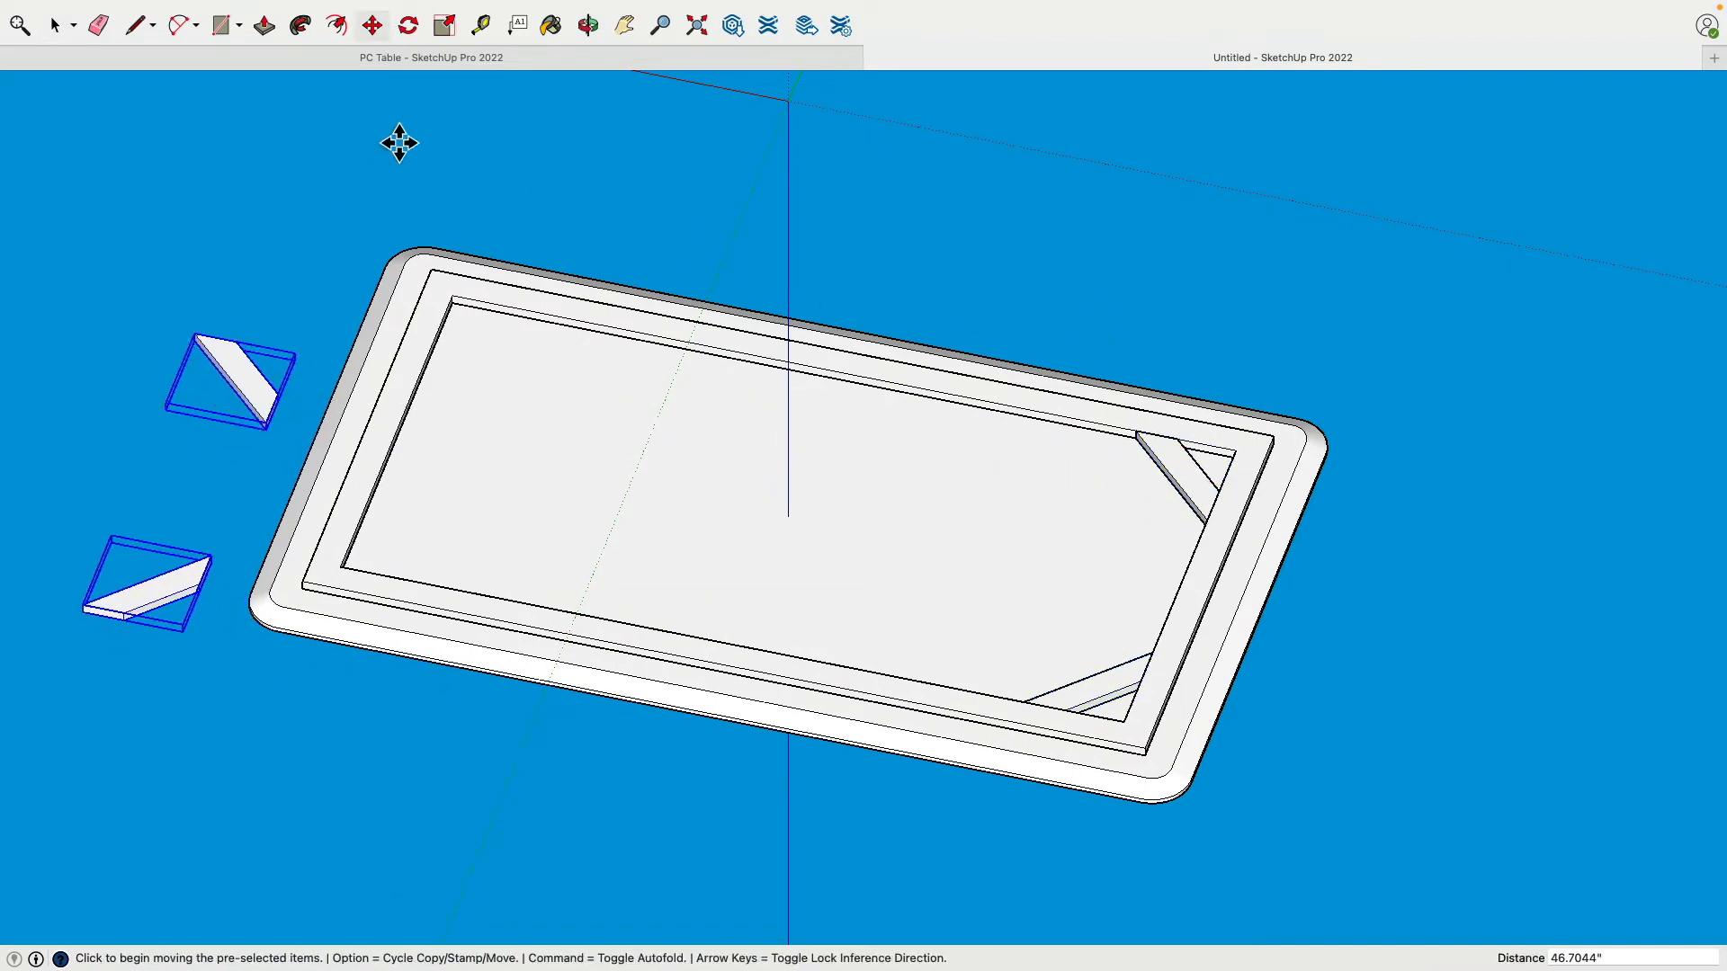
middle_click_drag(326, 209, 639, 180, "shift")
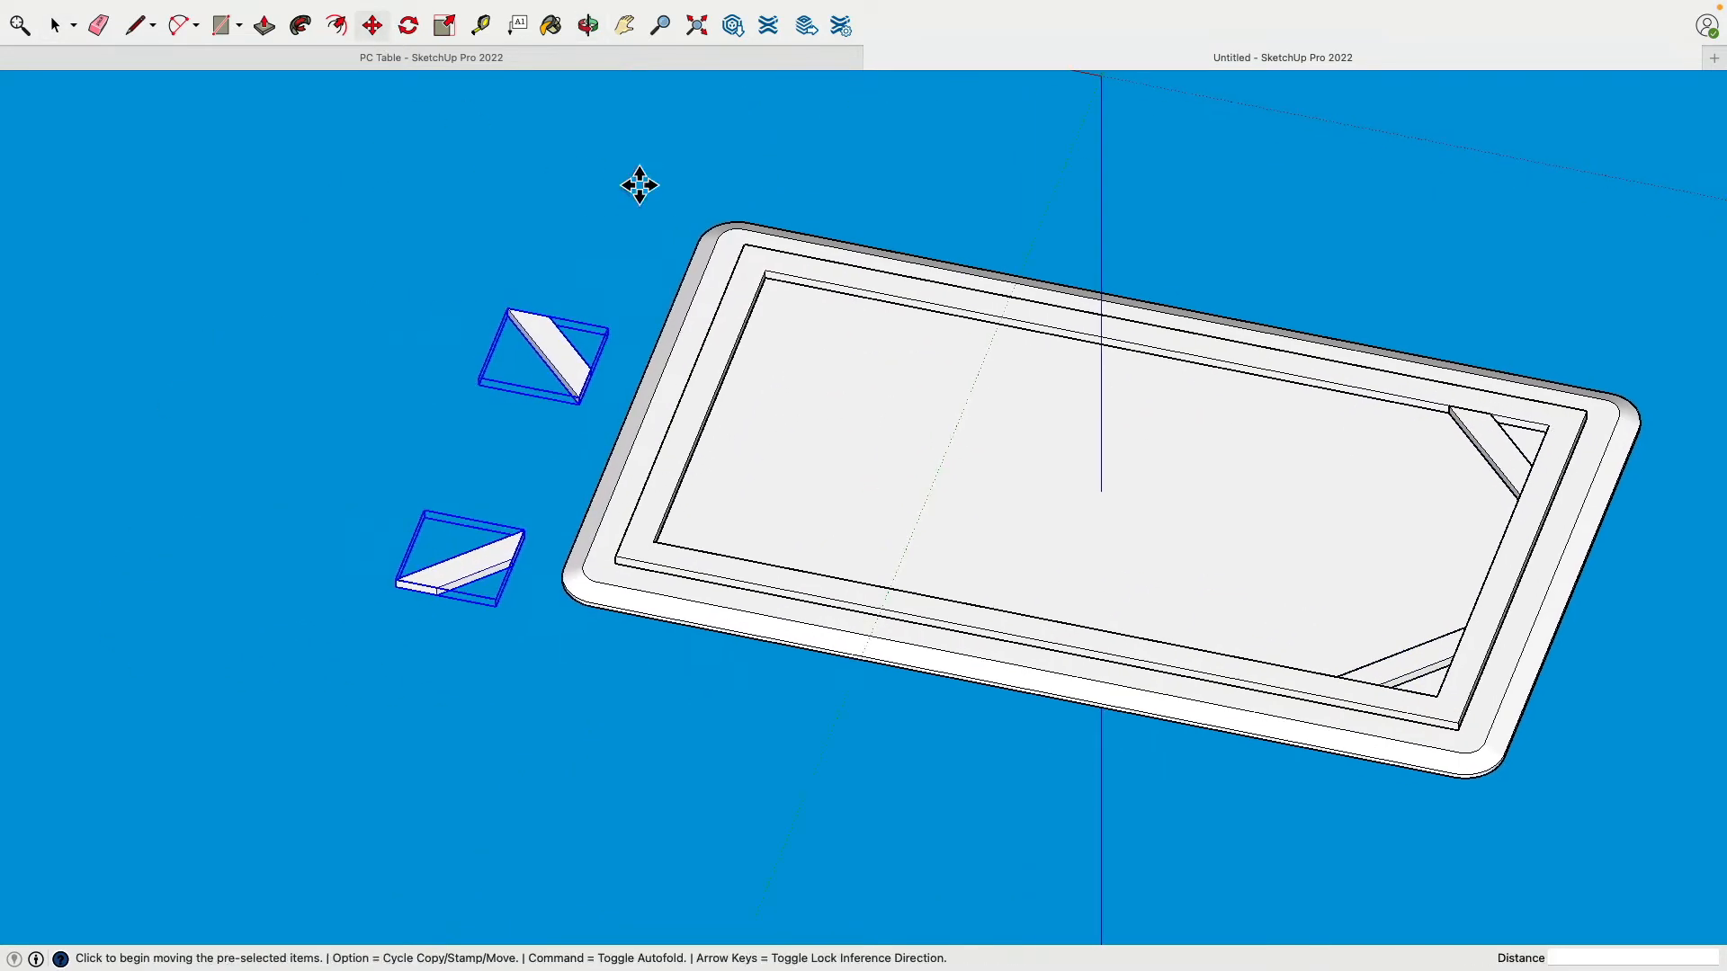
right_click(554, 347)
mouse_move(627, 589)
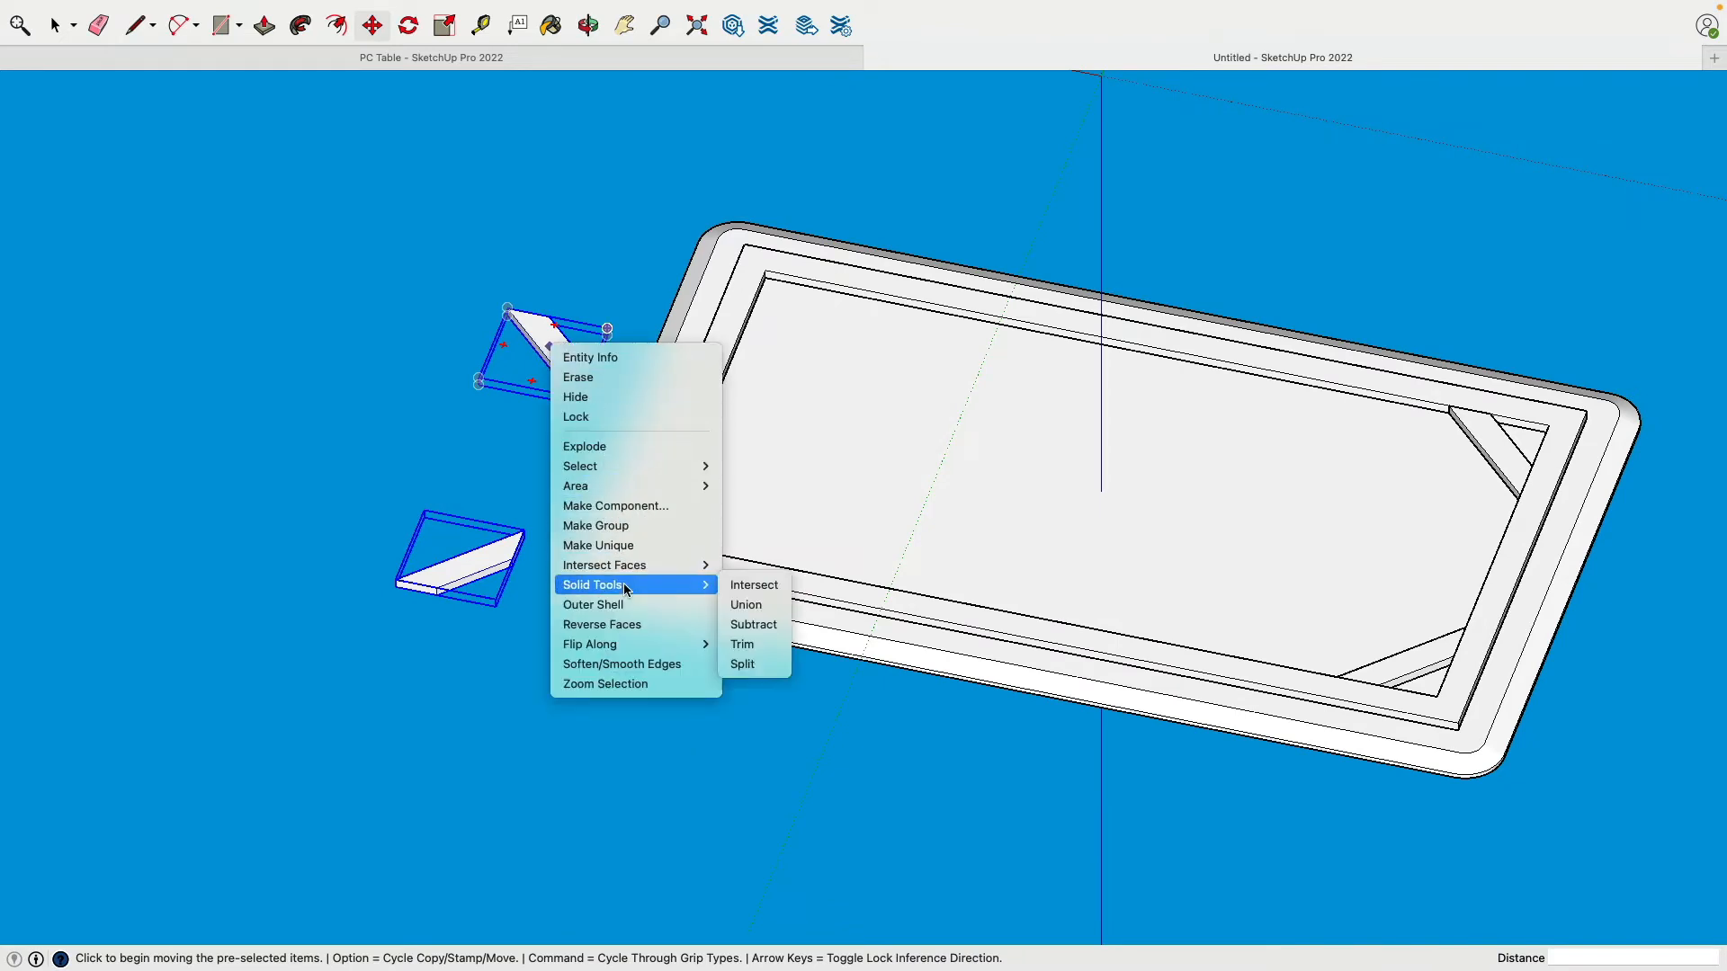
mouse_move(634, 645)
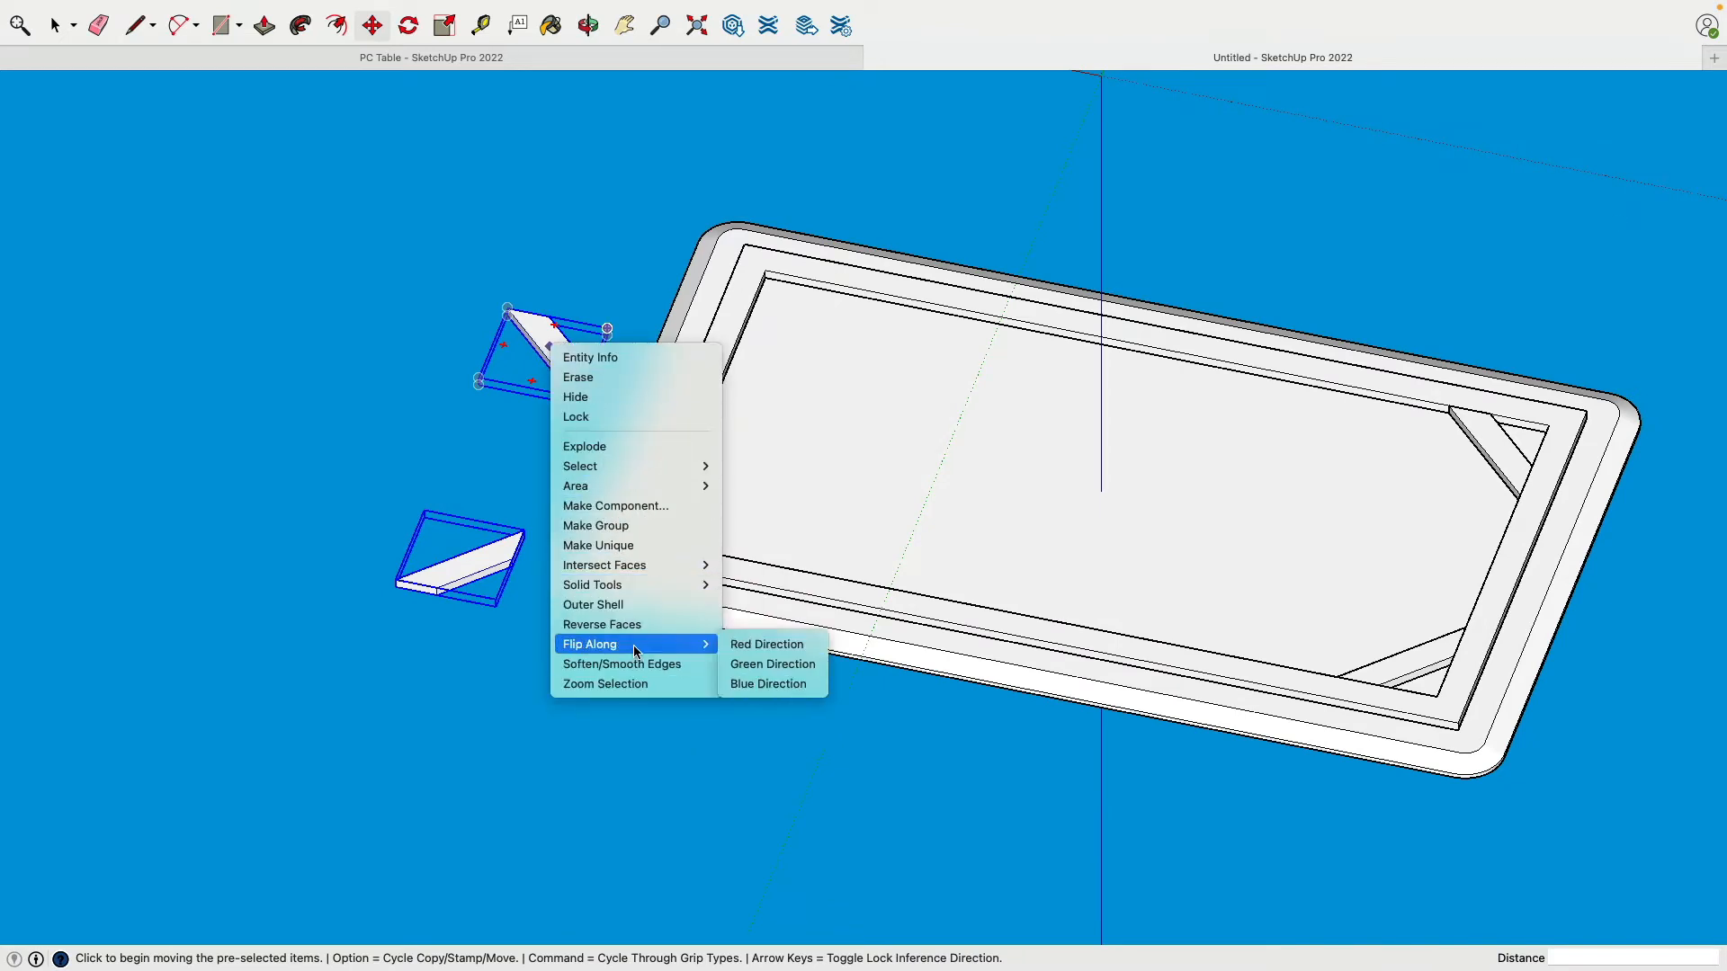
left_click(781, 644)
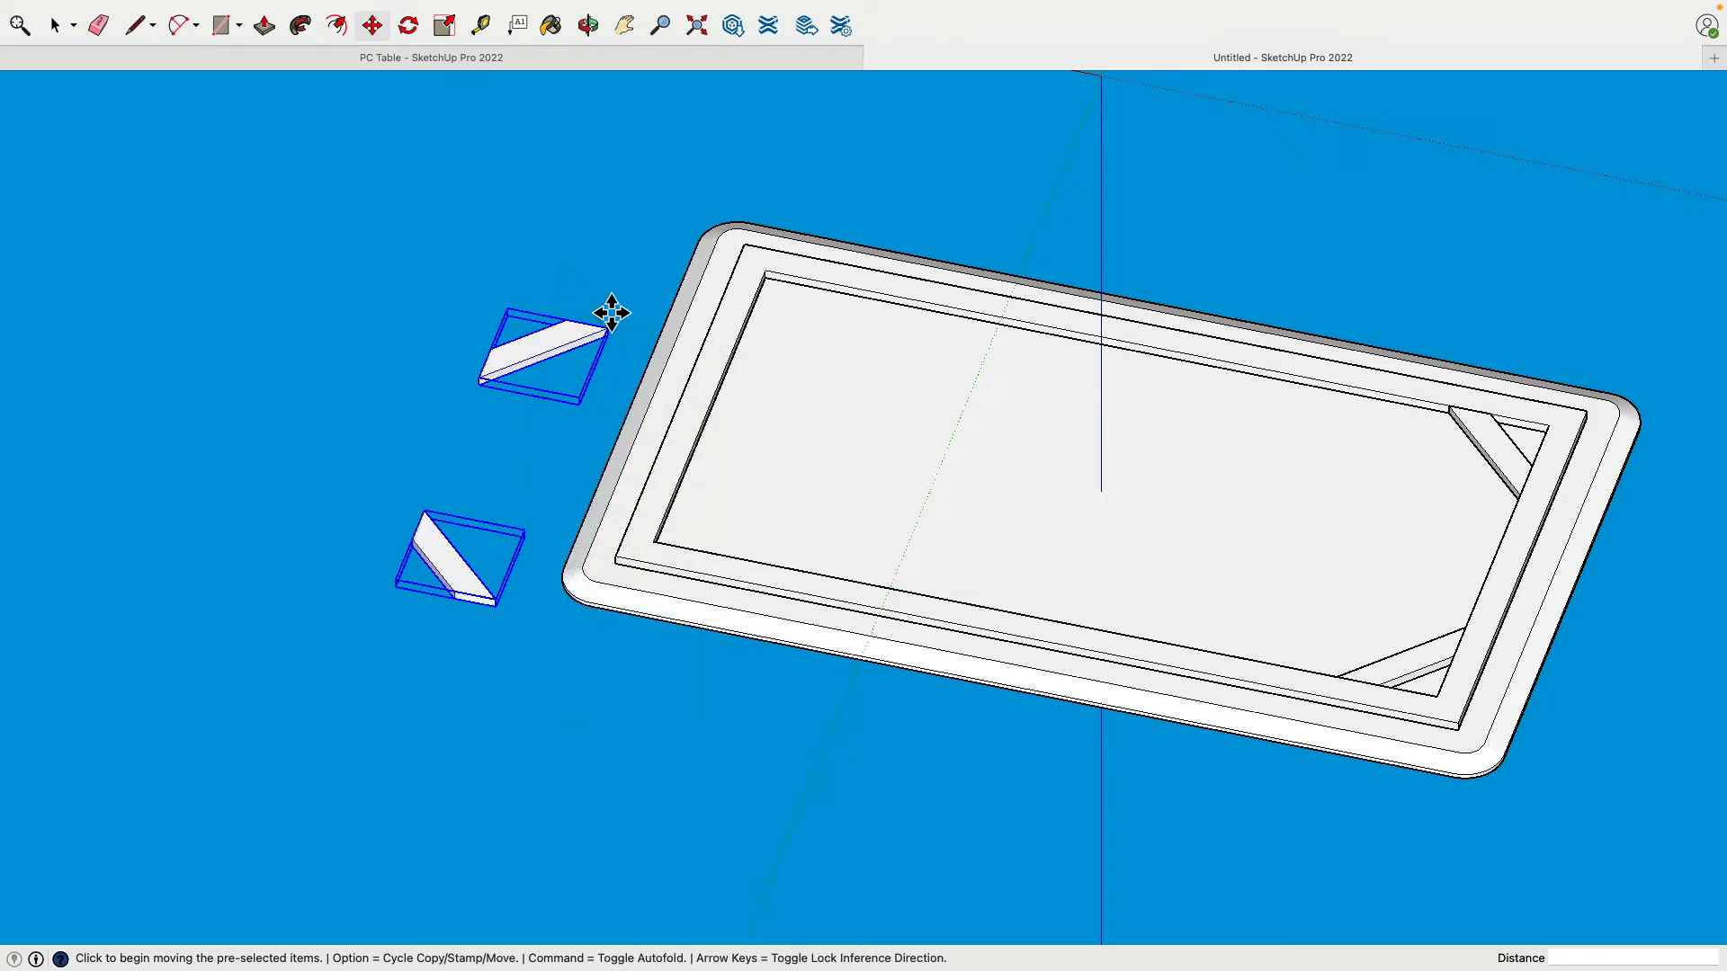
Step: Move the mirrored braces into the two corners at the table's far end
scroll(521, 310, "up", 5)
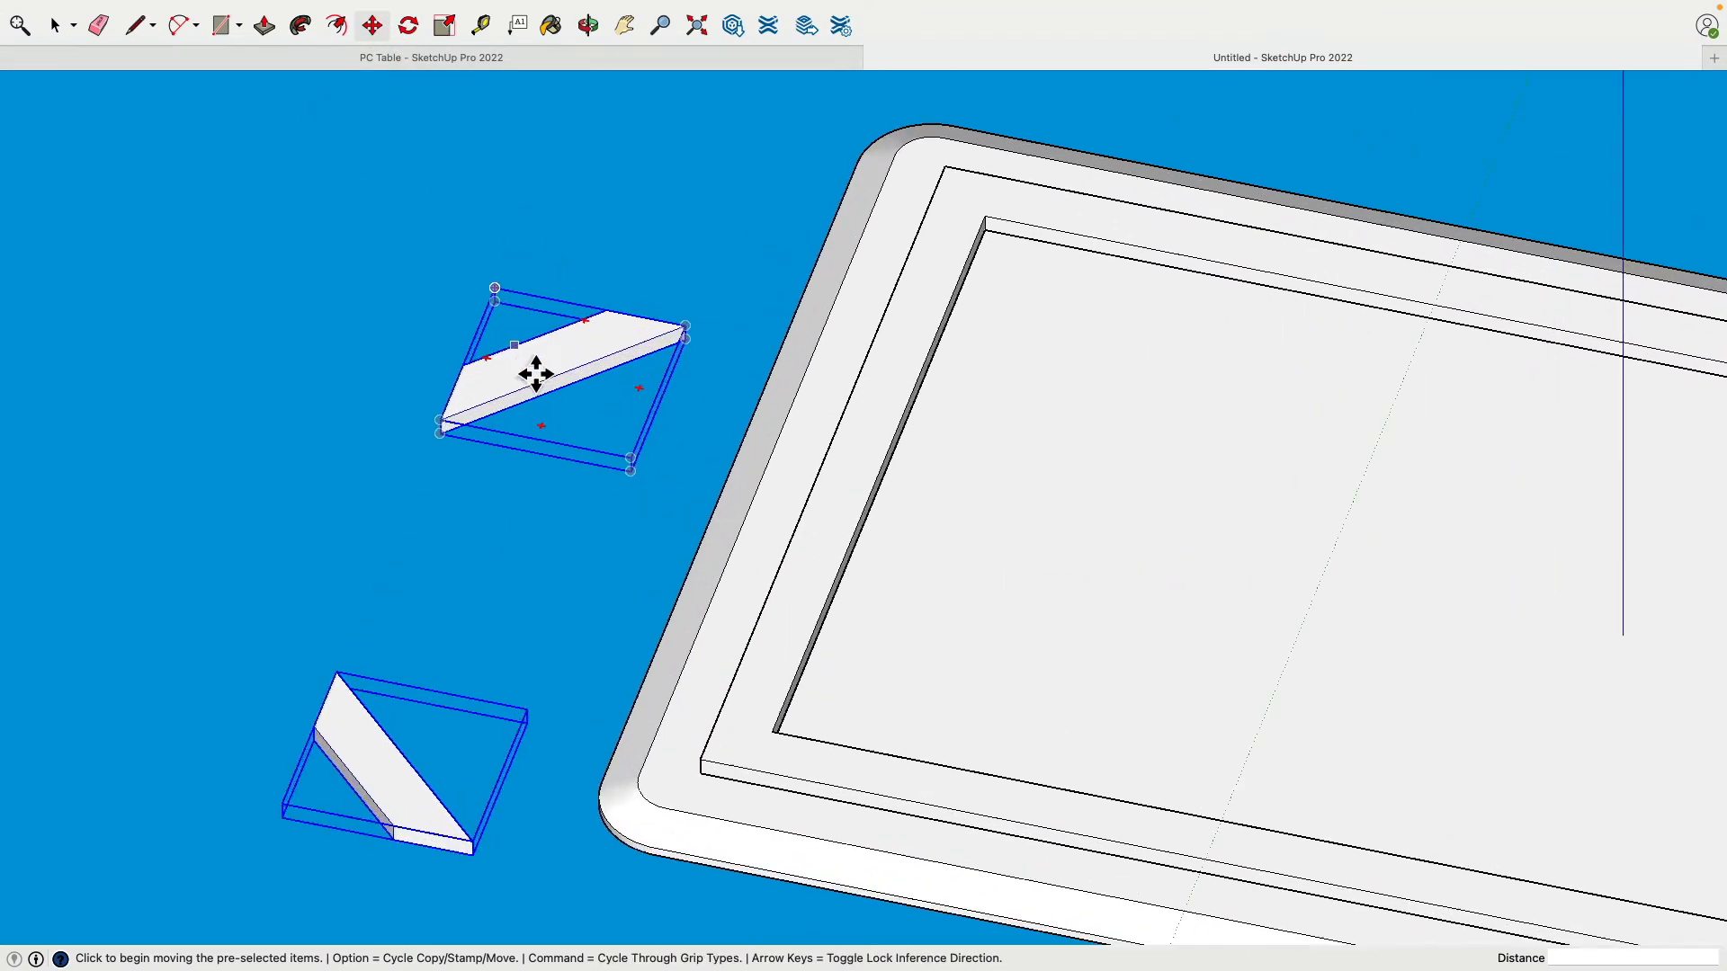
left_click(620, 324)
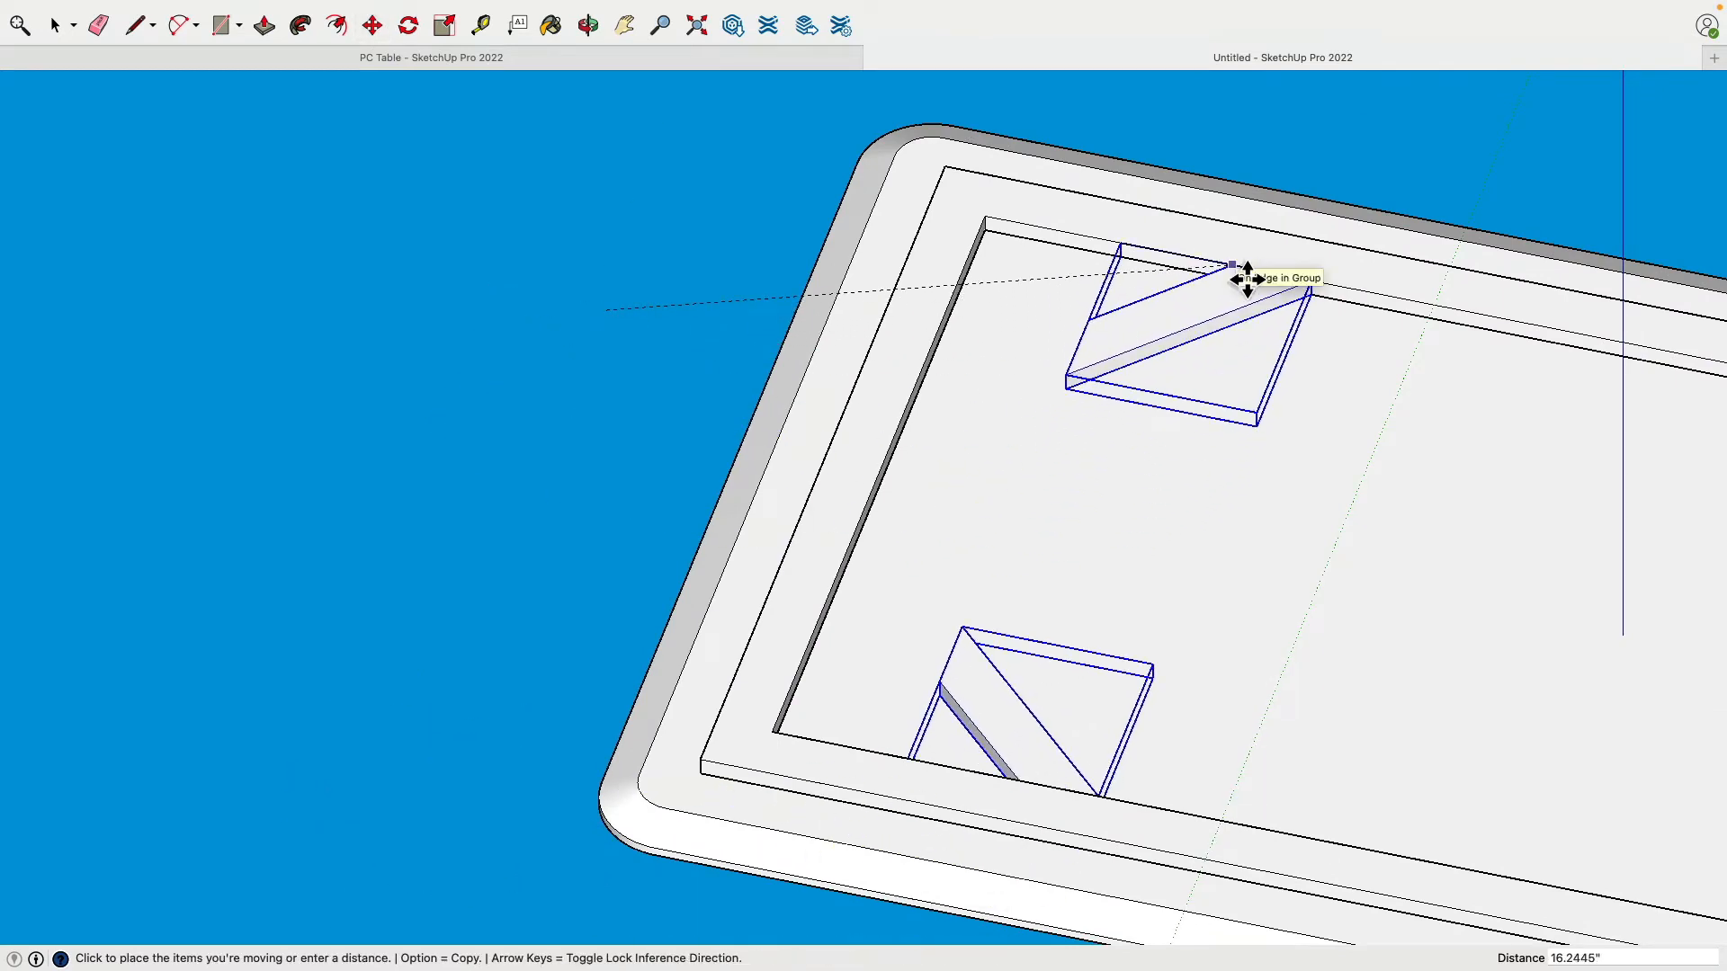
left_click(1246, 279)
left_click(1102, 331)
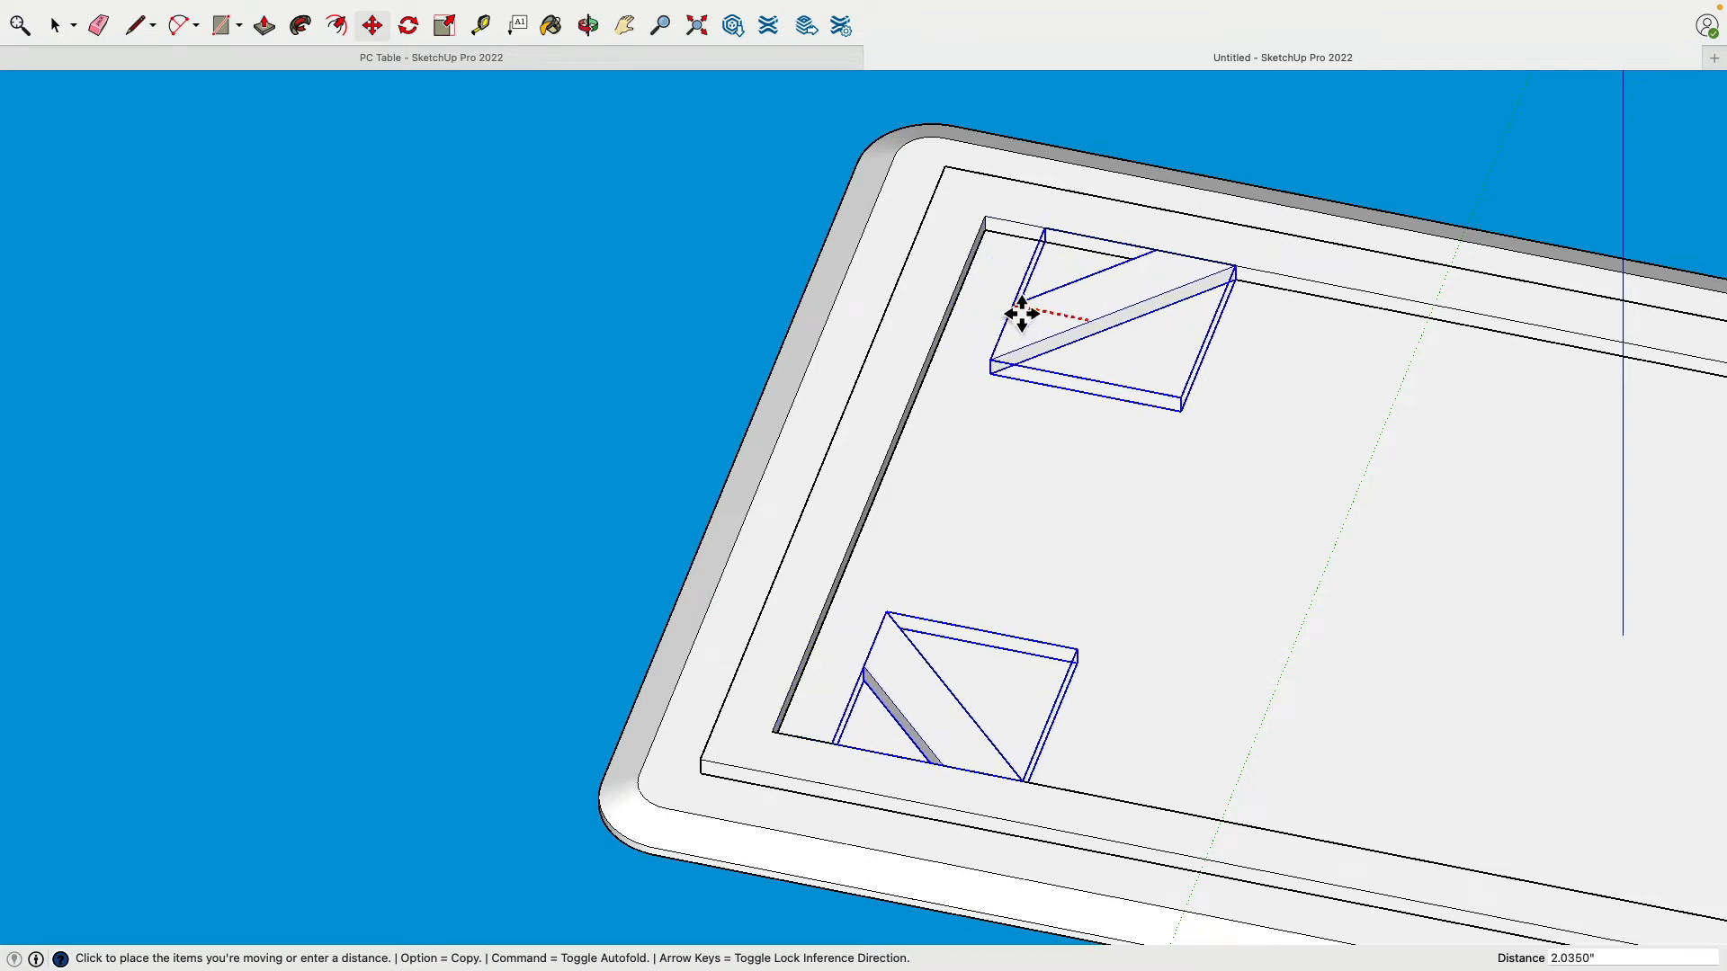
left_click(964, 302)
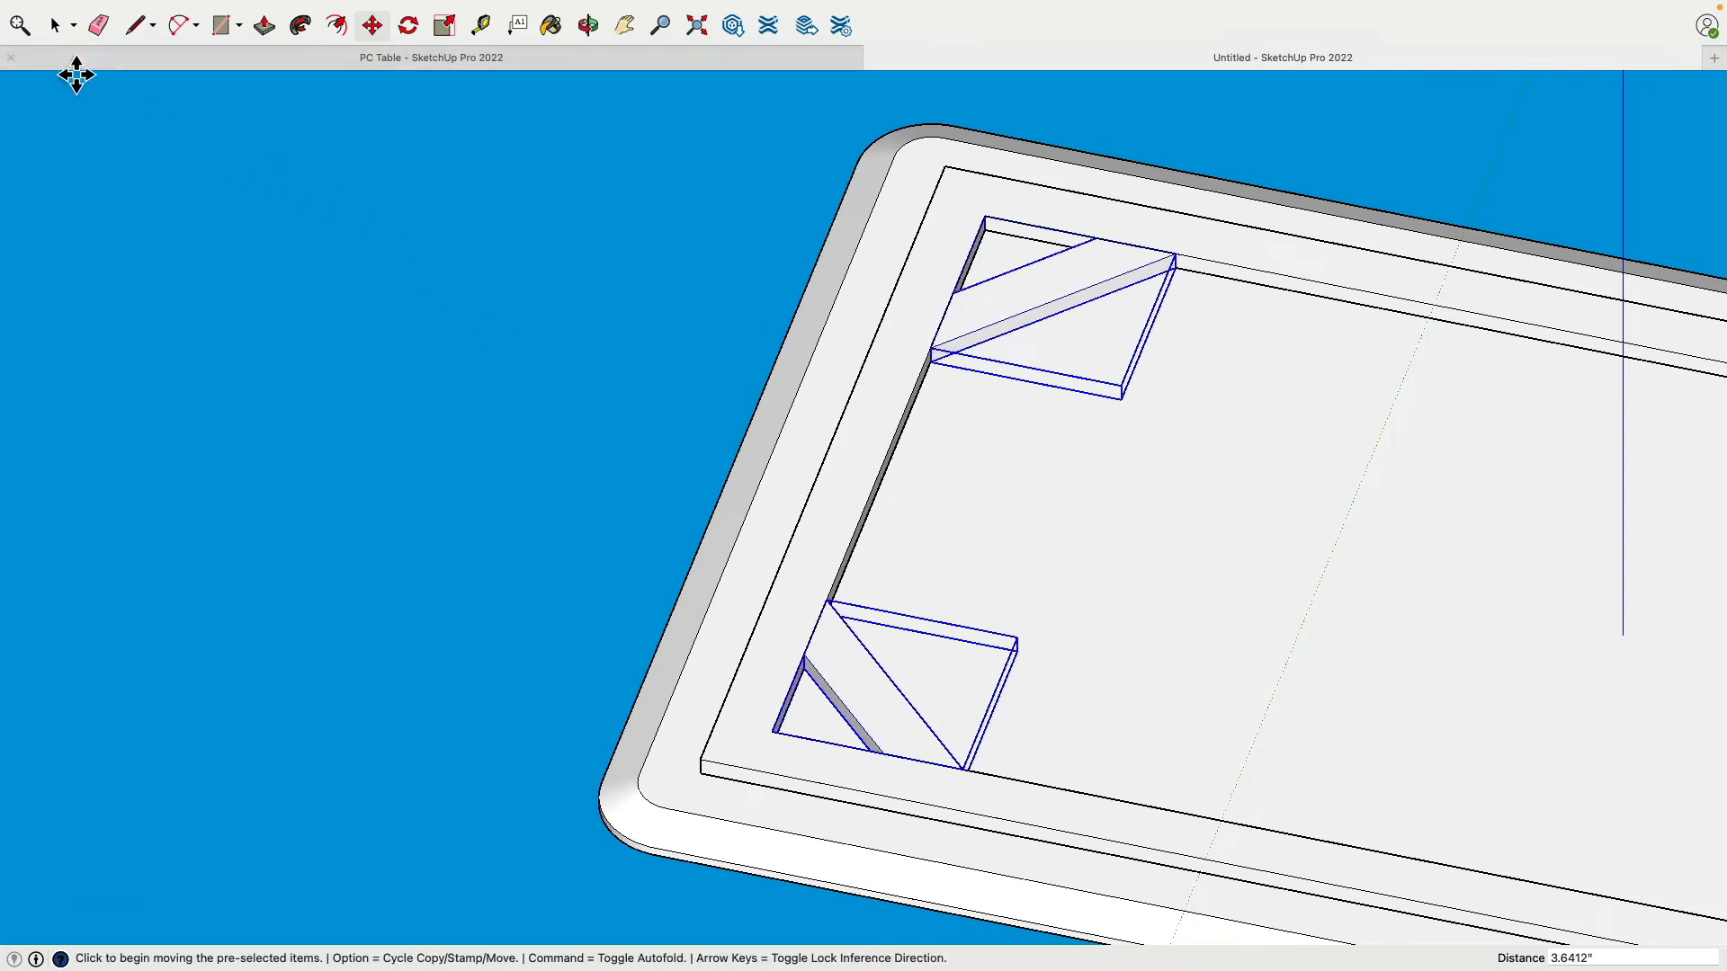
left_click(54, 26)
left_click(408, 423)
scroll(419, 423, "up", 2)
scroll(419, 423, "down", 3)
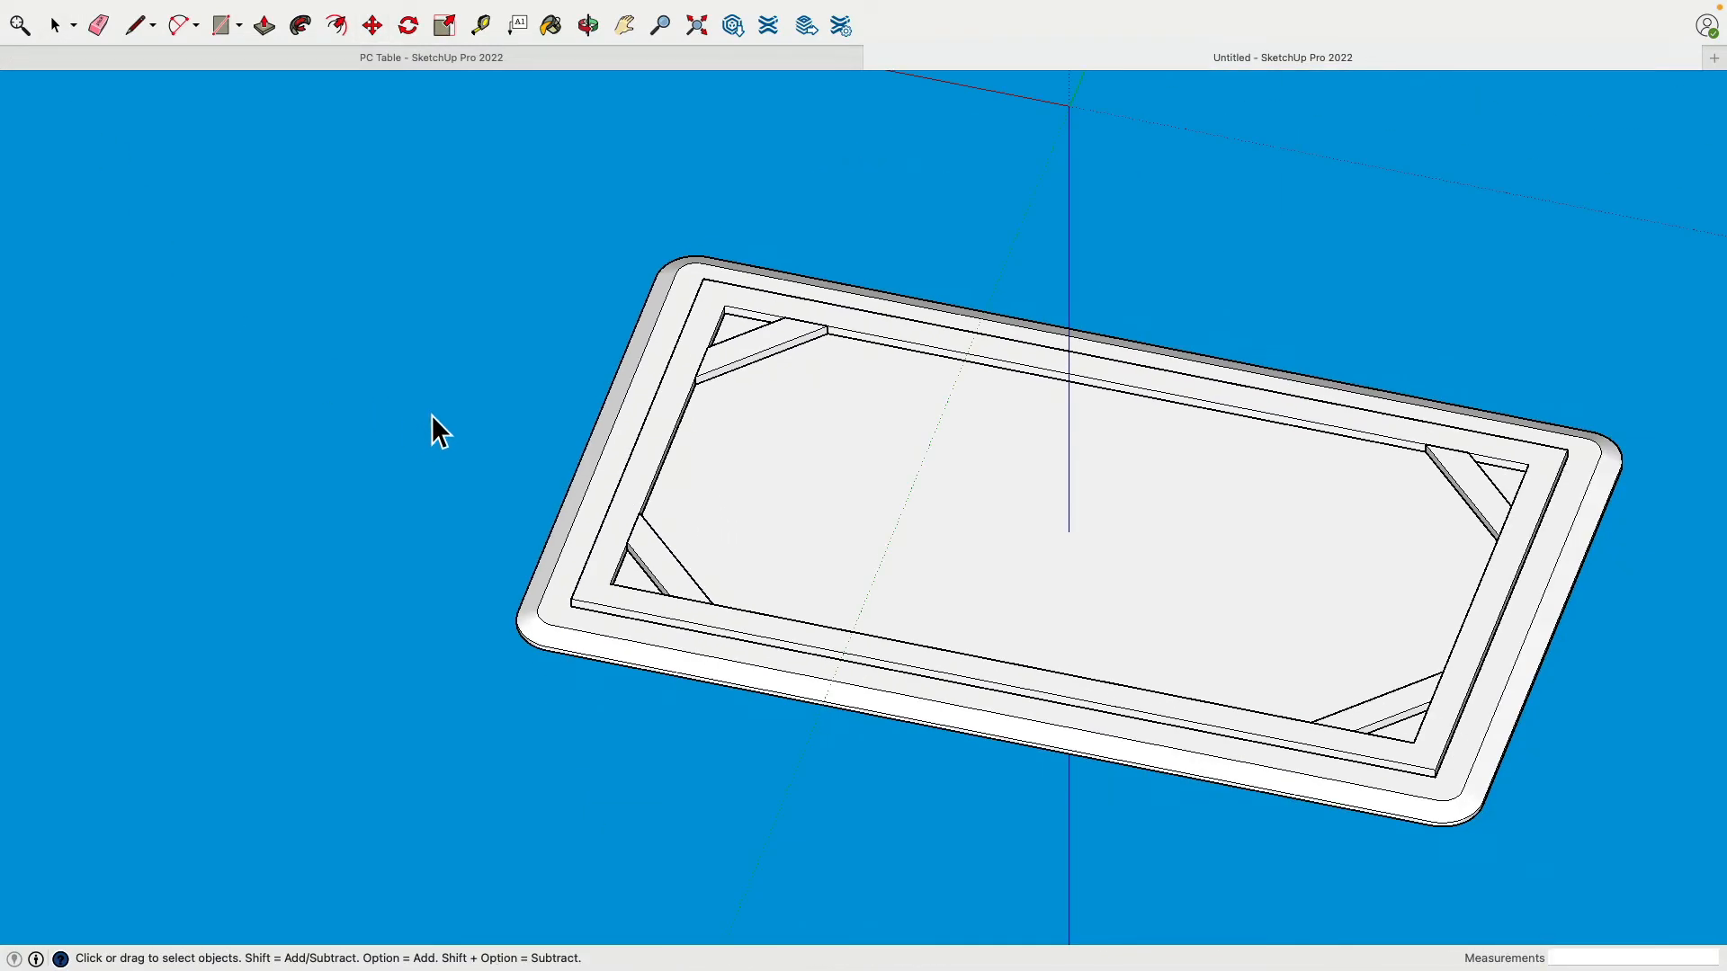
middle_click_drag(430, 414, 606, 569)
Step: Select the four corner braces plus the inner frame and Make Group
left_click(606, 569, "shift")
left_click(646, 333, "shift")
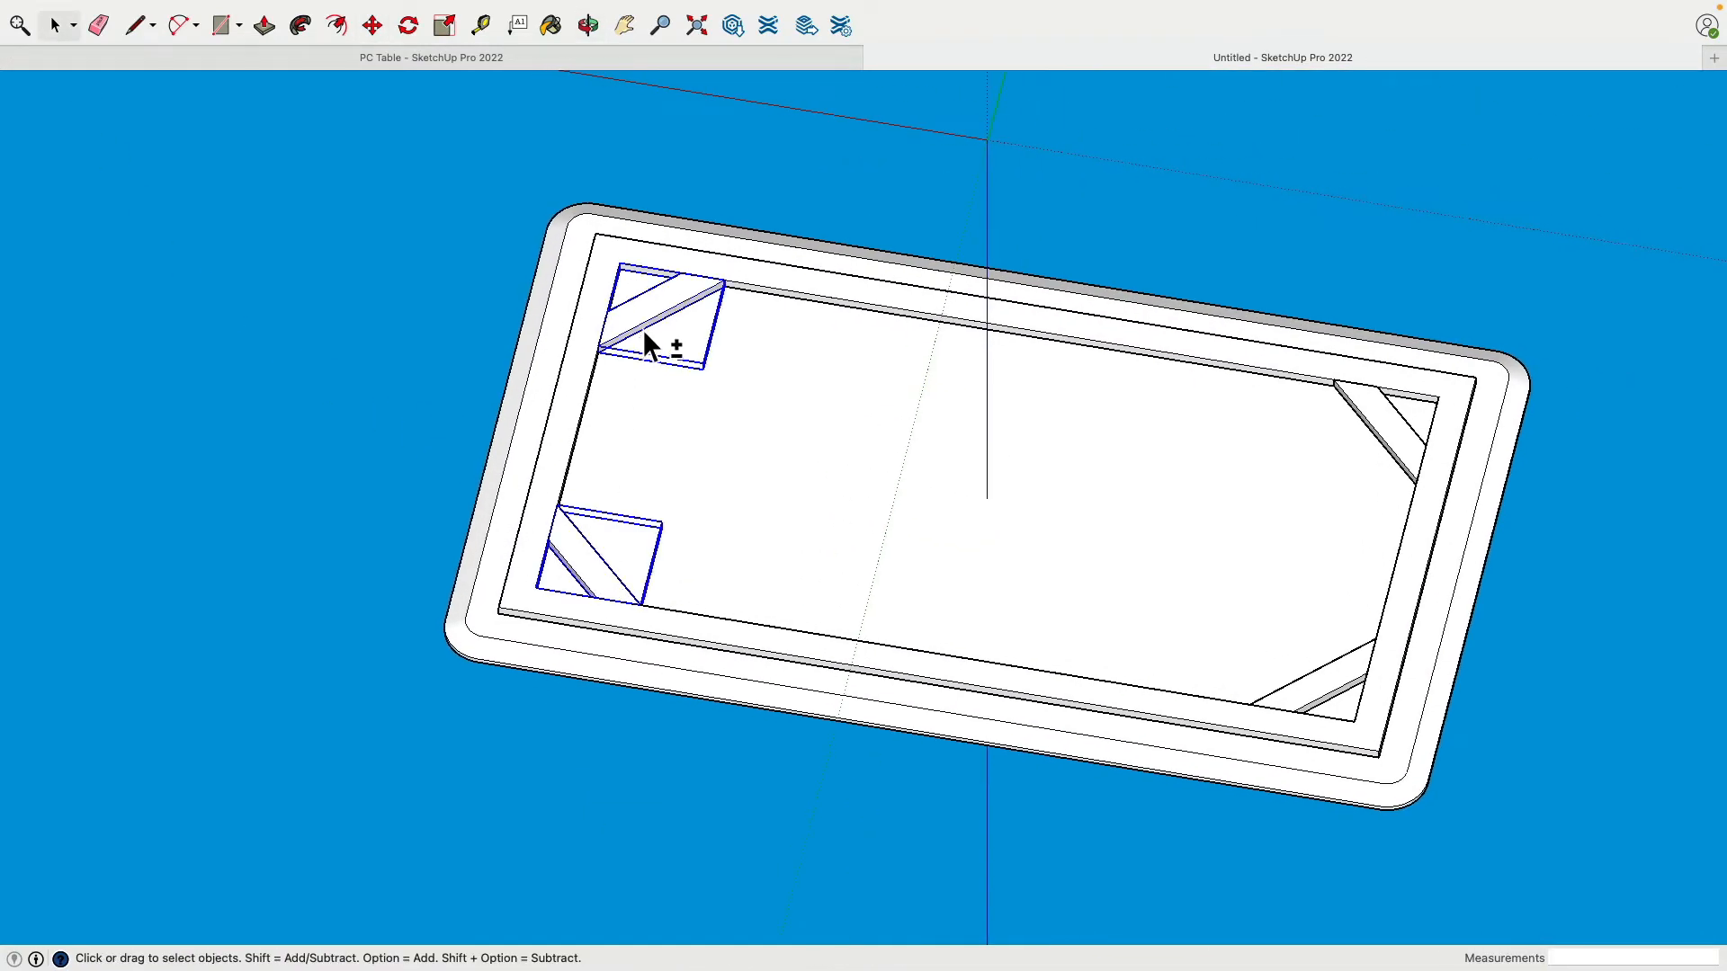
left_click(1384, 416, "shift")
left_click(1347, 682, "shift")
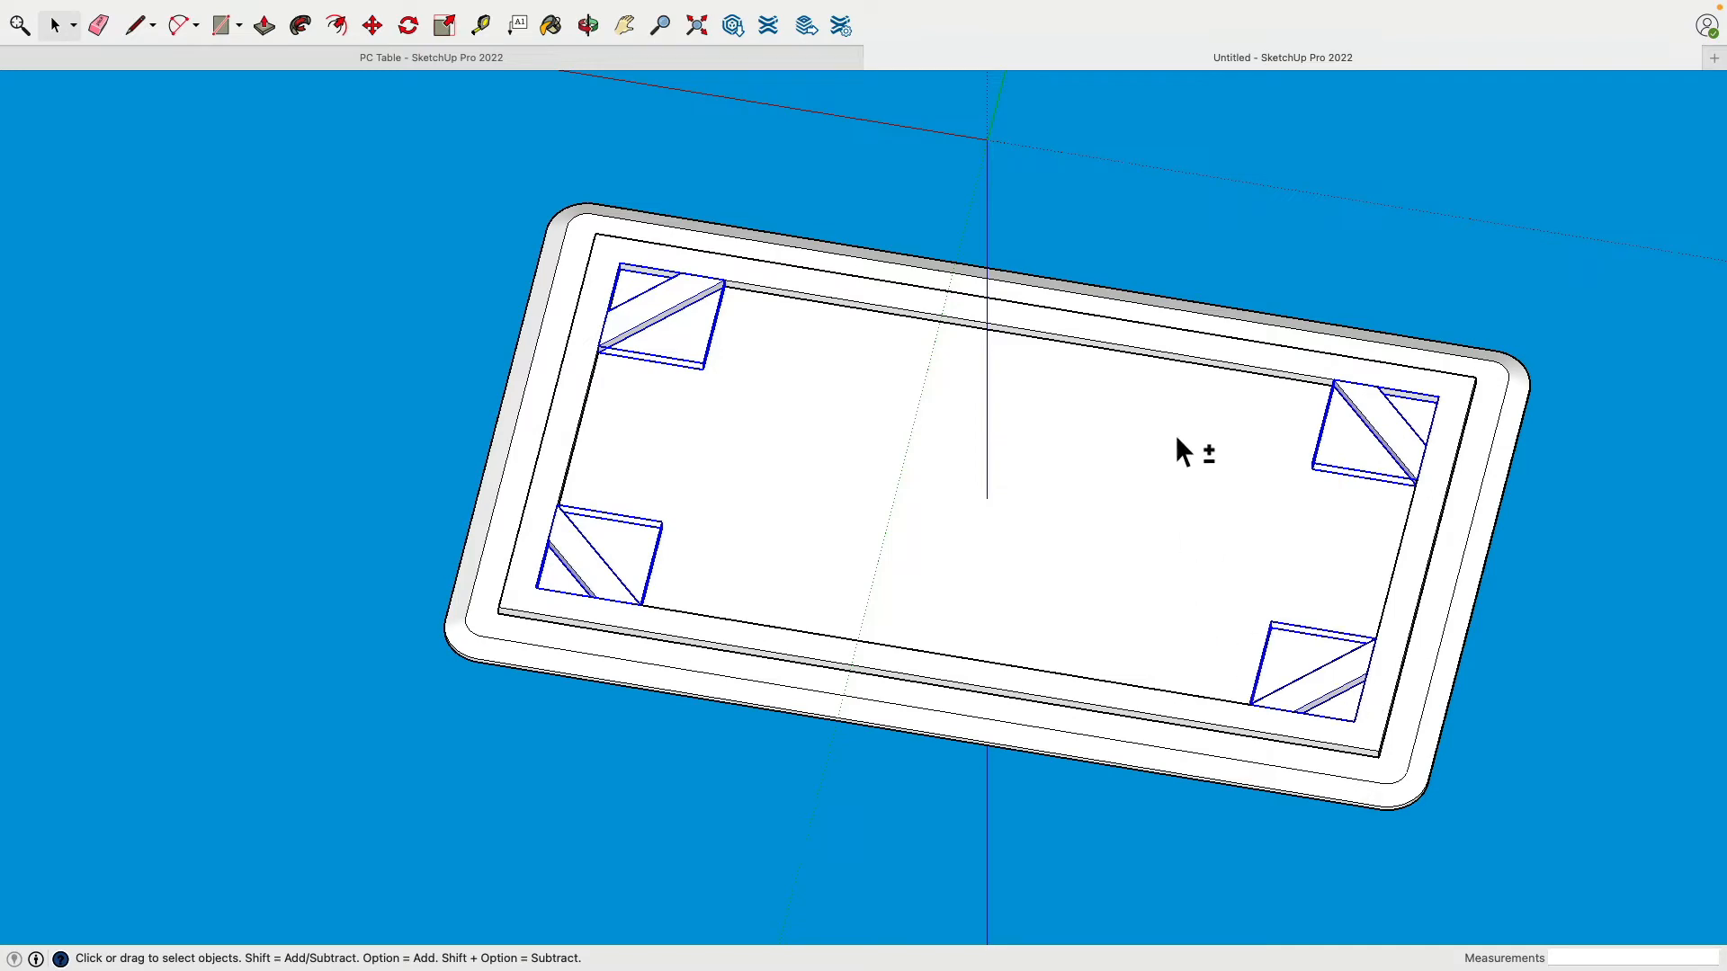
left_click(1096, 348, "shift")
right_click(1097, 347)
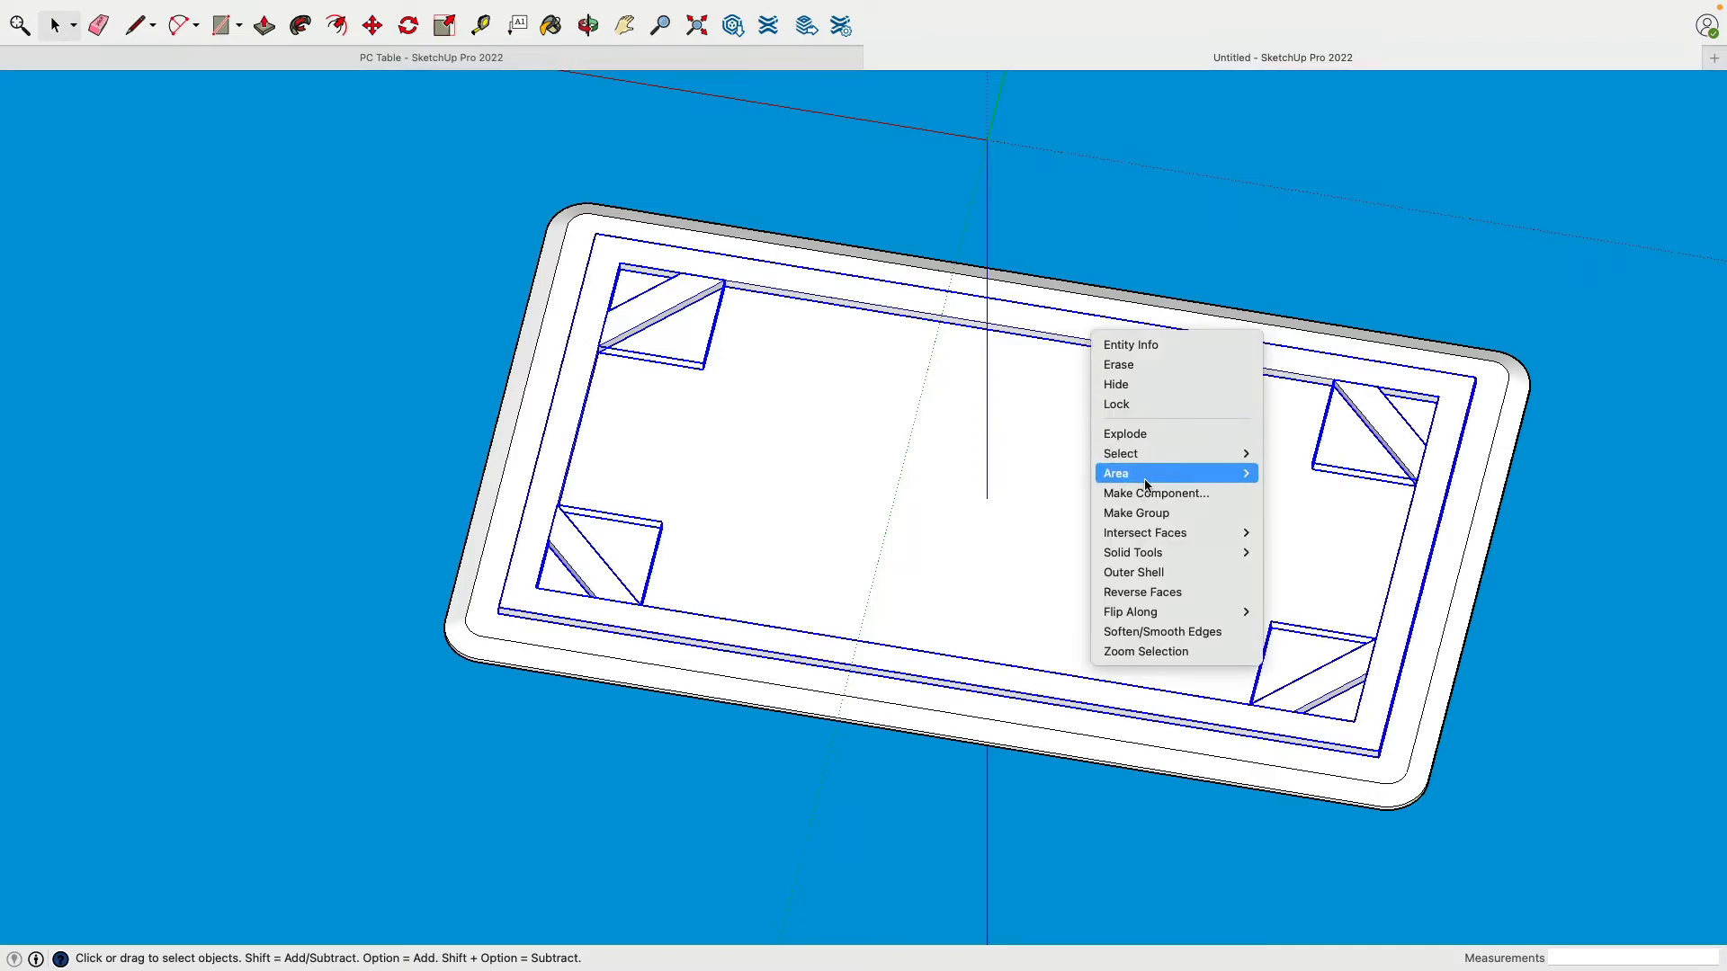
left_click(1136, 513)
Step: Open the table group and inspect it from low side and tilted top angles
key("o")
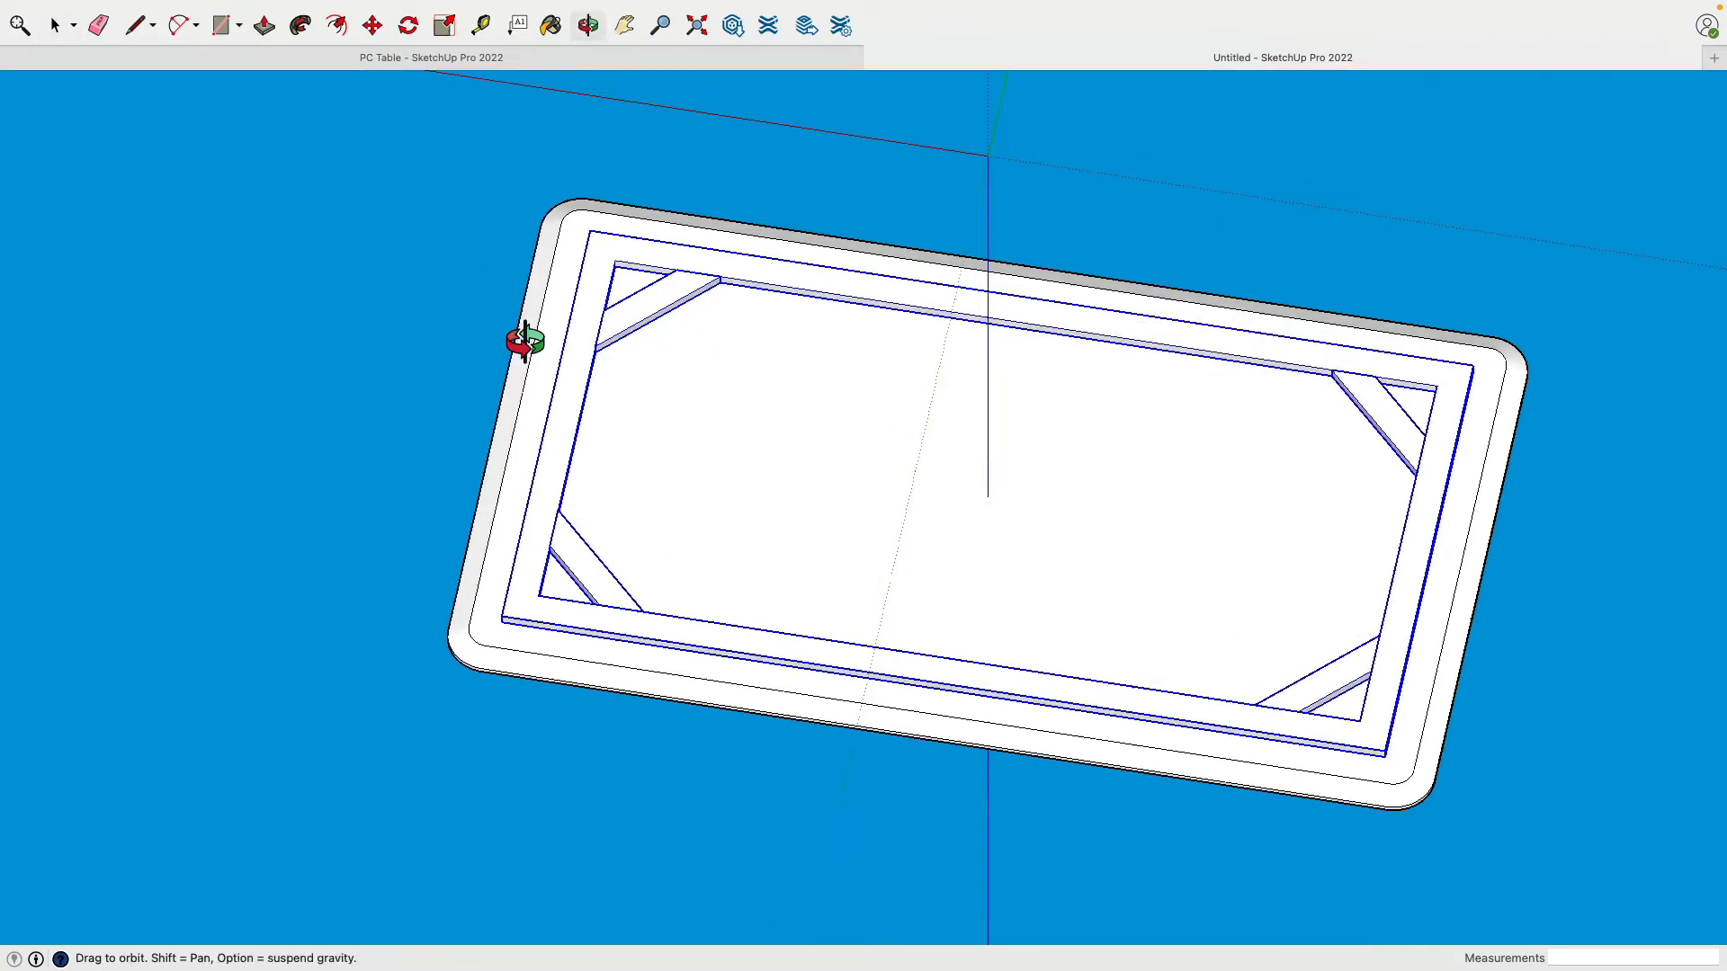
left_click_drag(520, 339, 440, 342)
key("space")
left_click(552, 316)
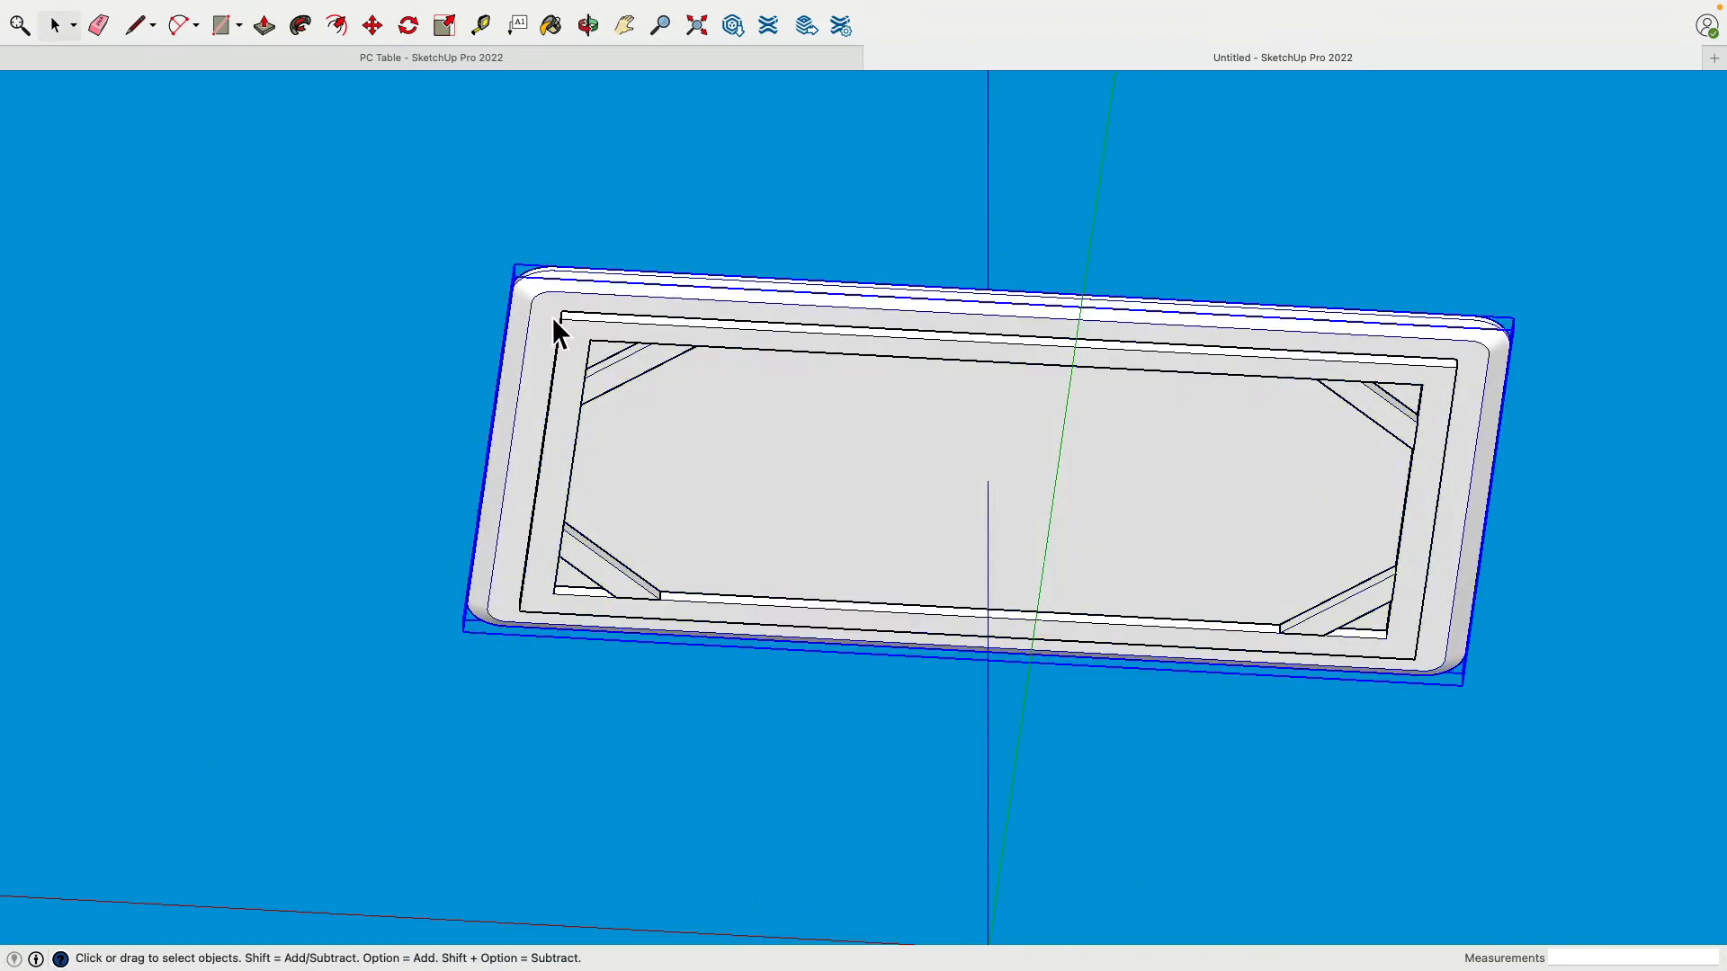
double_click(555, 389)
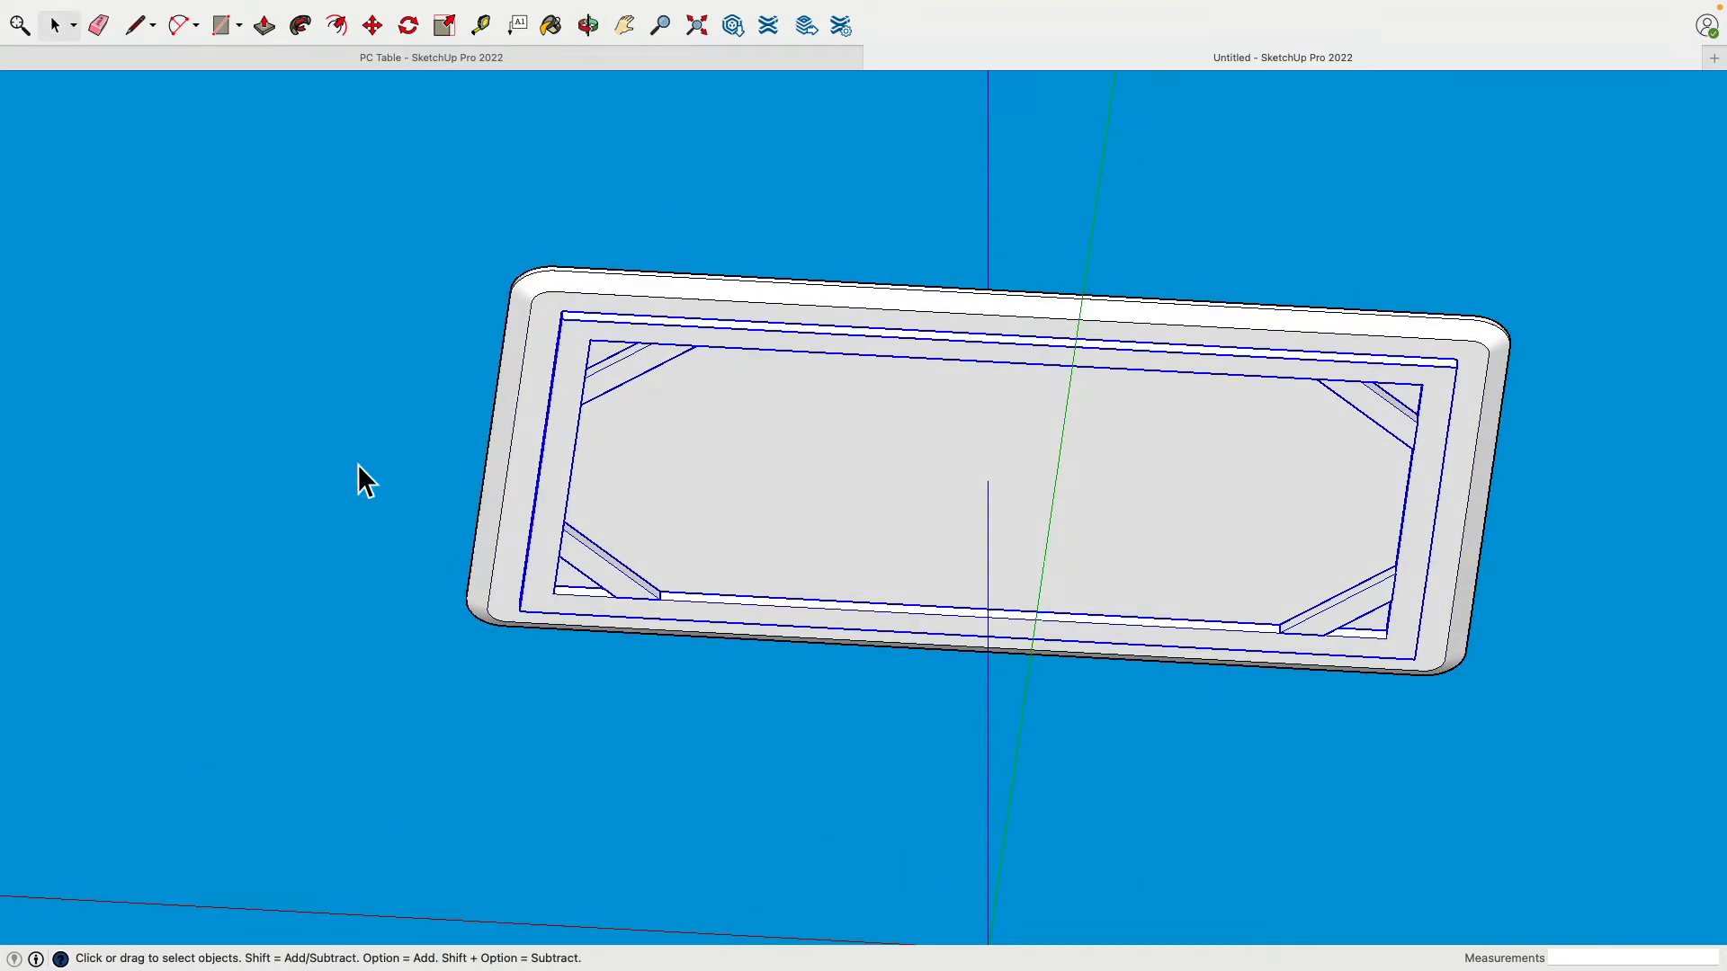
scroll(330, 450, "down", 3)
middle_click_drag(441, 354, 474, 477)
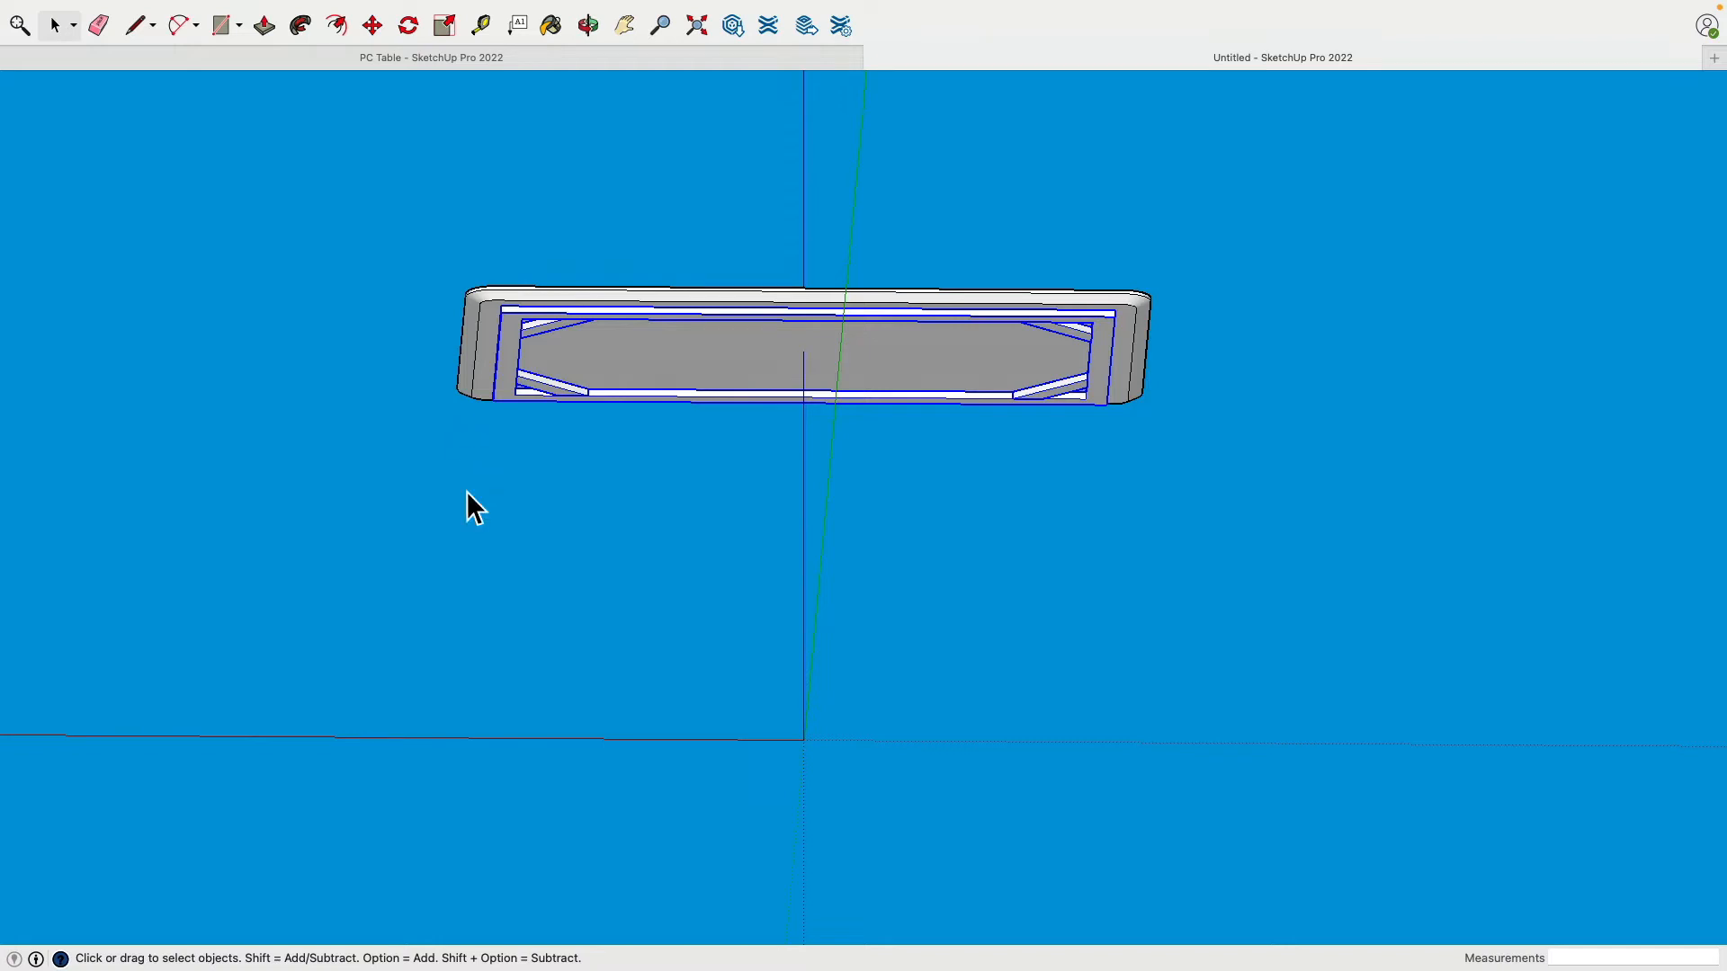
middle_click_drag(465, 491, 690, 379)
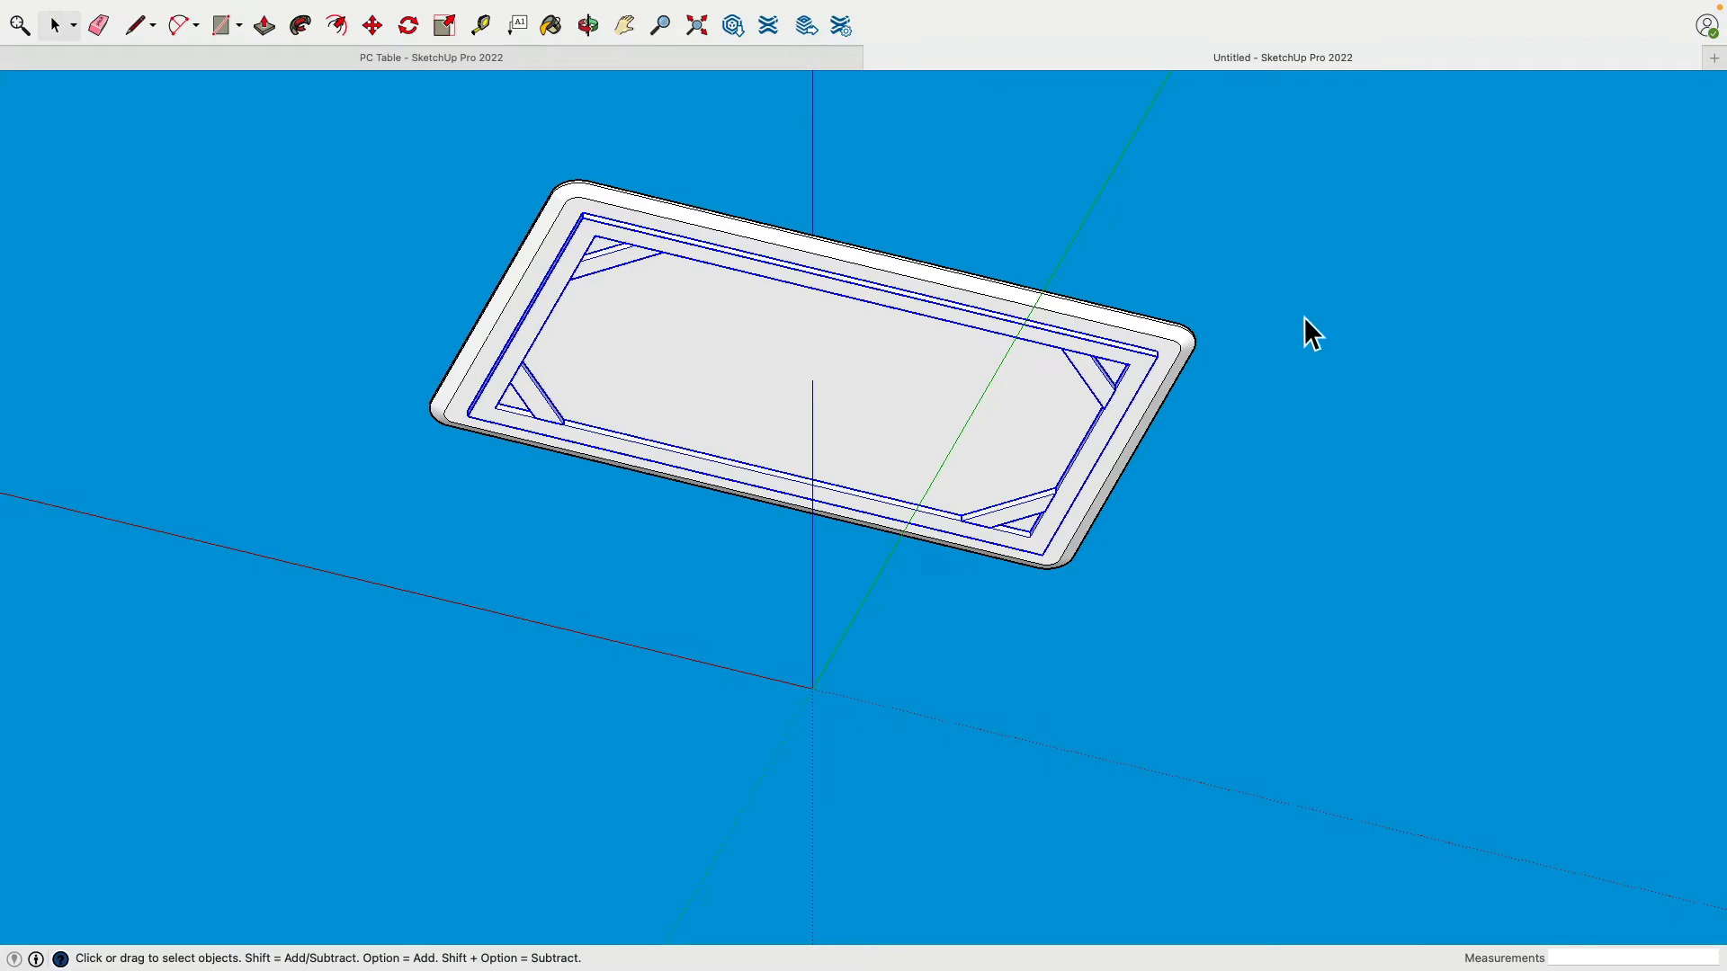
Step: Zoom onto the frame's inner corner at the table's right end and activate the Line tool
scroll(1295, 322, "down", 3)
scroll(1270, 329, "up", 5)
scroll(1267, 333, "up", 5)
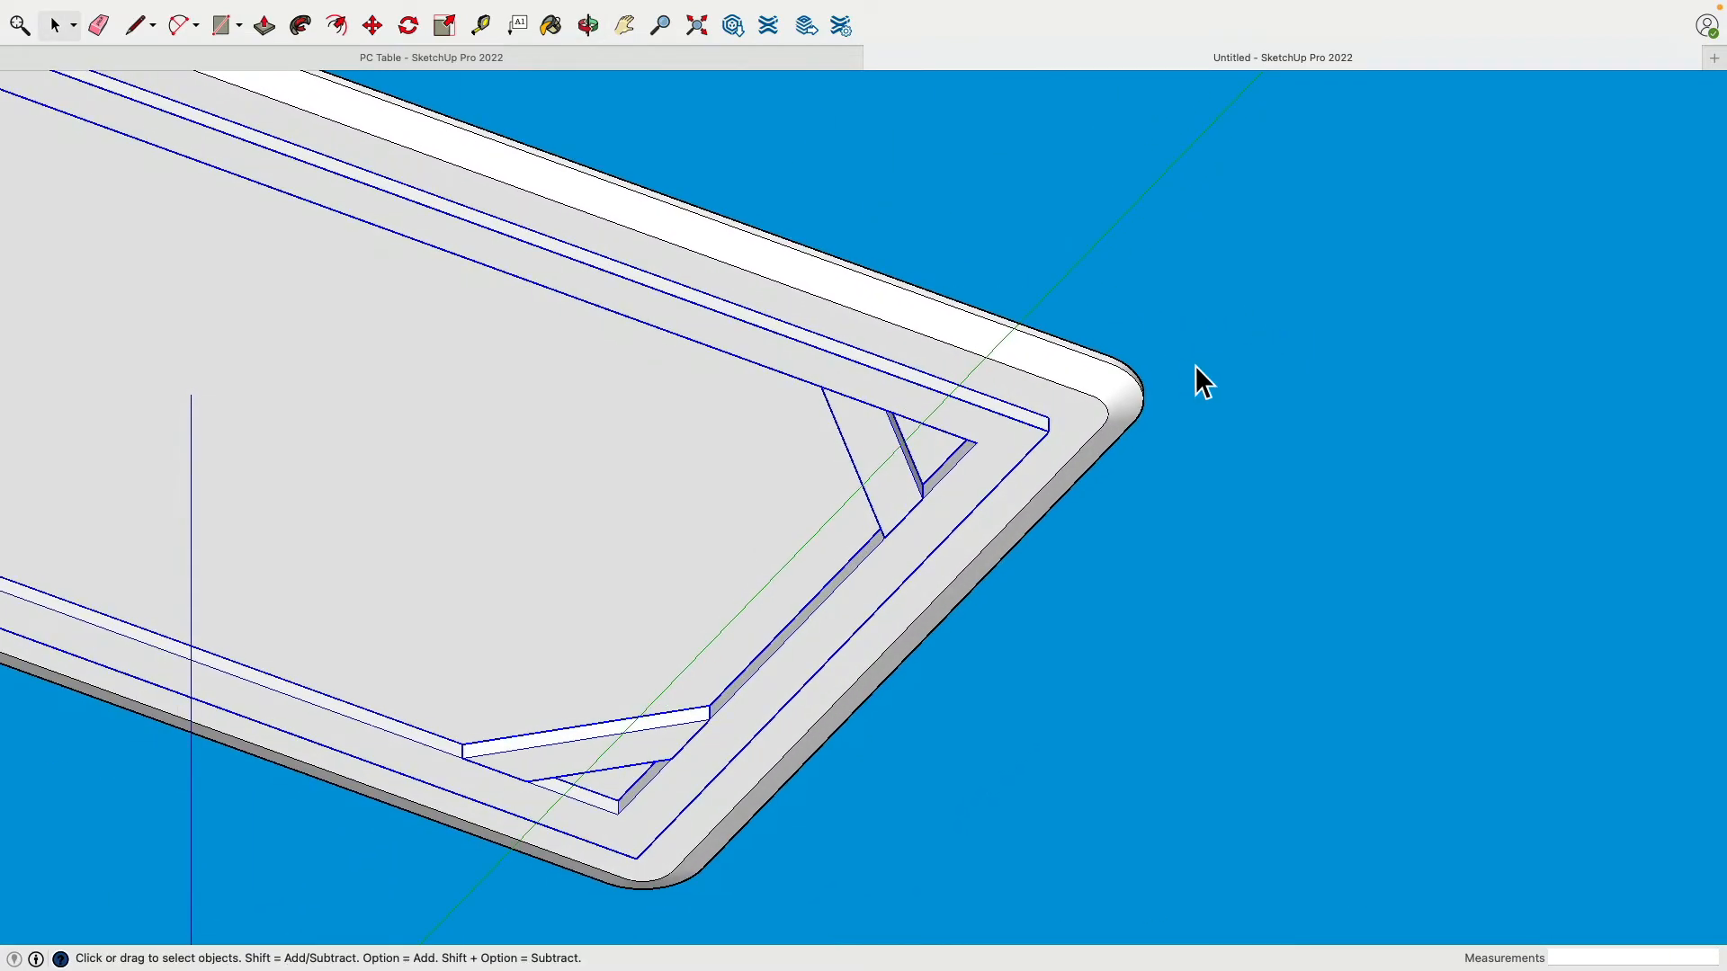
scroll(1195, 366, "down", 2)
scroll(1184, 362, "up", 3)
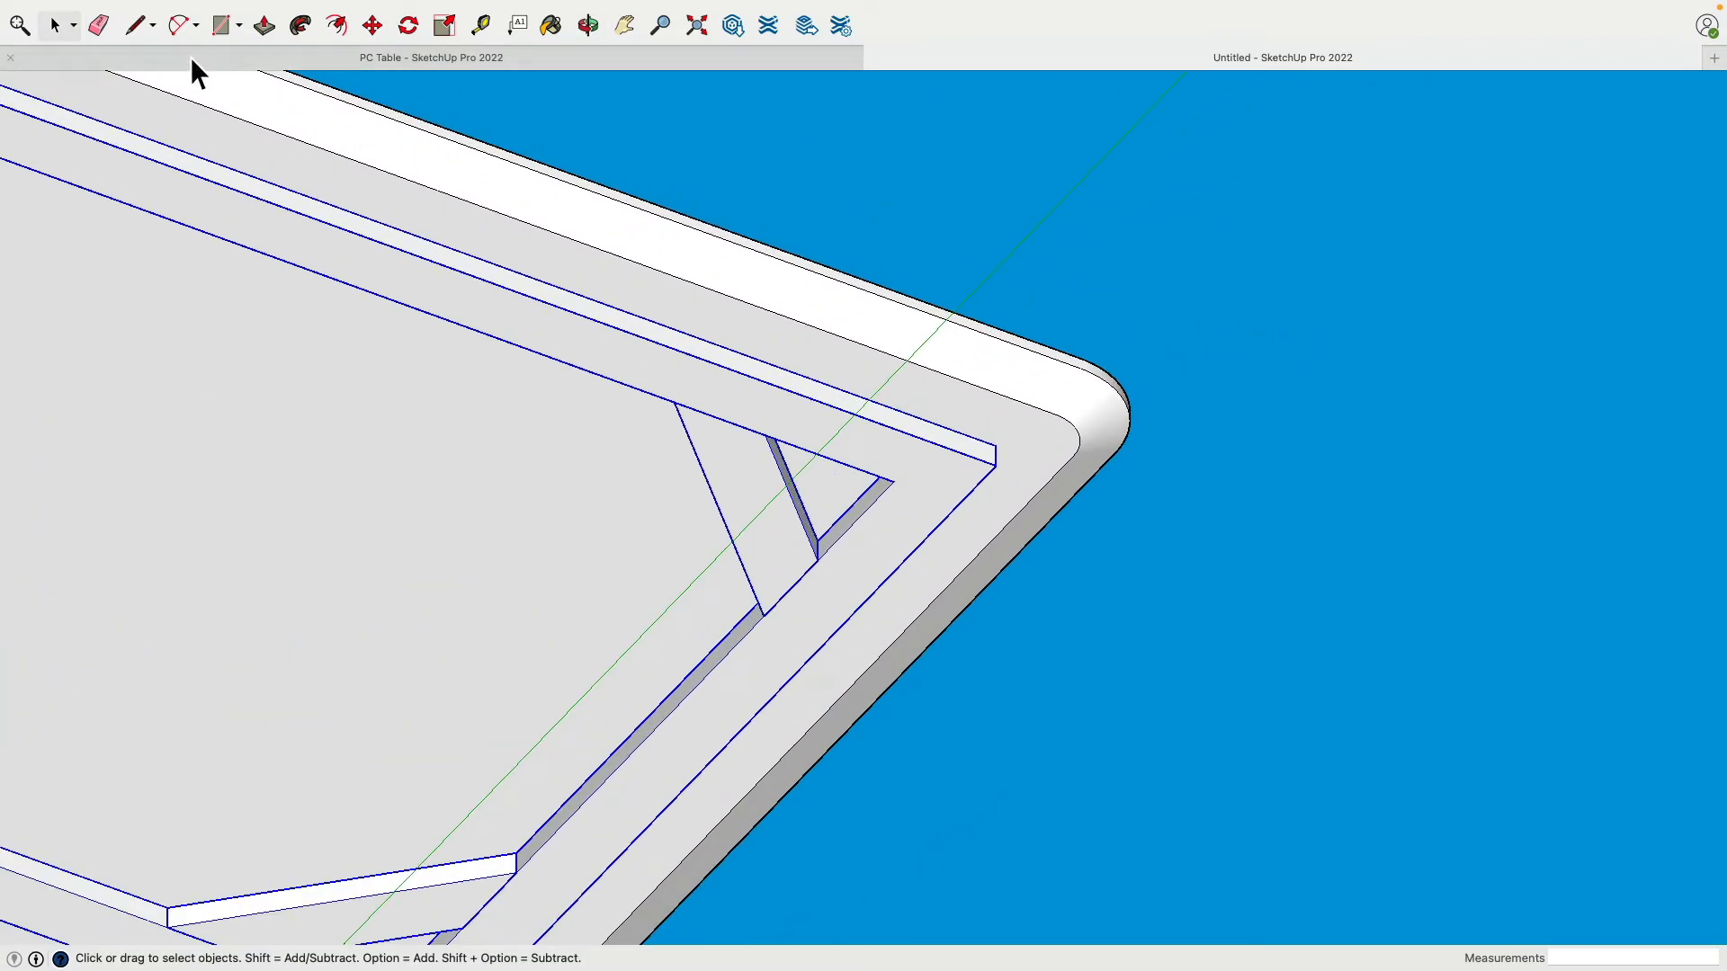
left_click(137, 27)
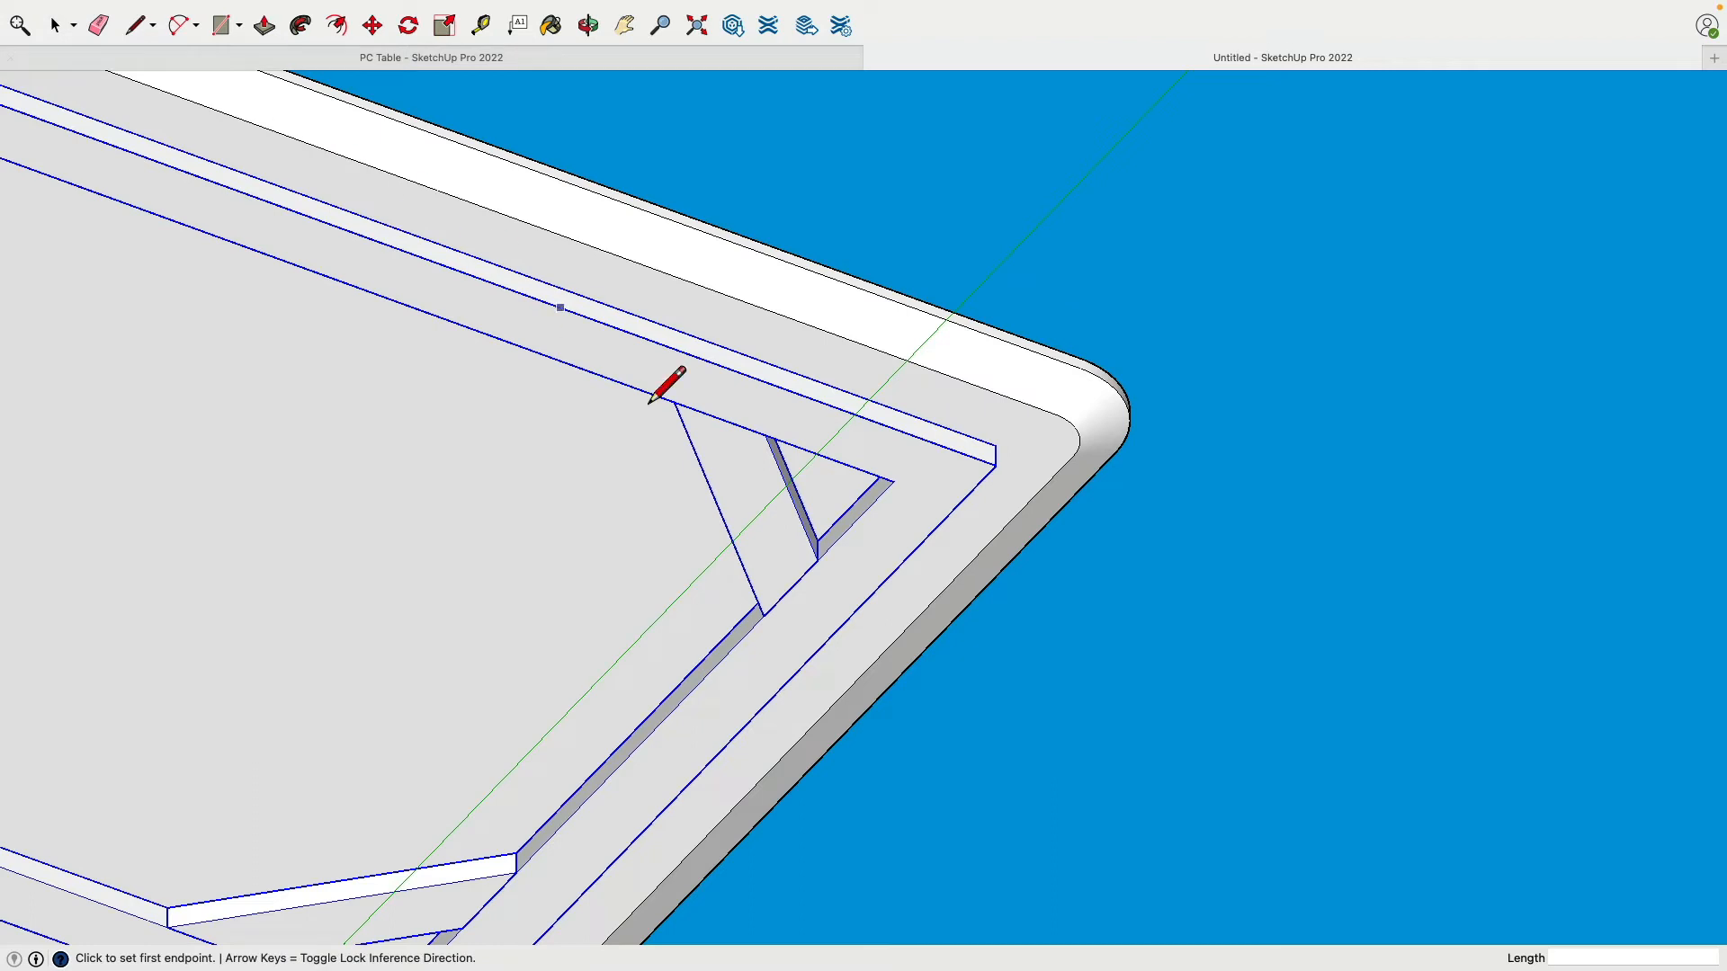
Step: Draw a line from the frame's inner corner to the brace midpoint, then vertically down to ground level
left_click(995, 466)
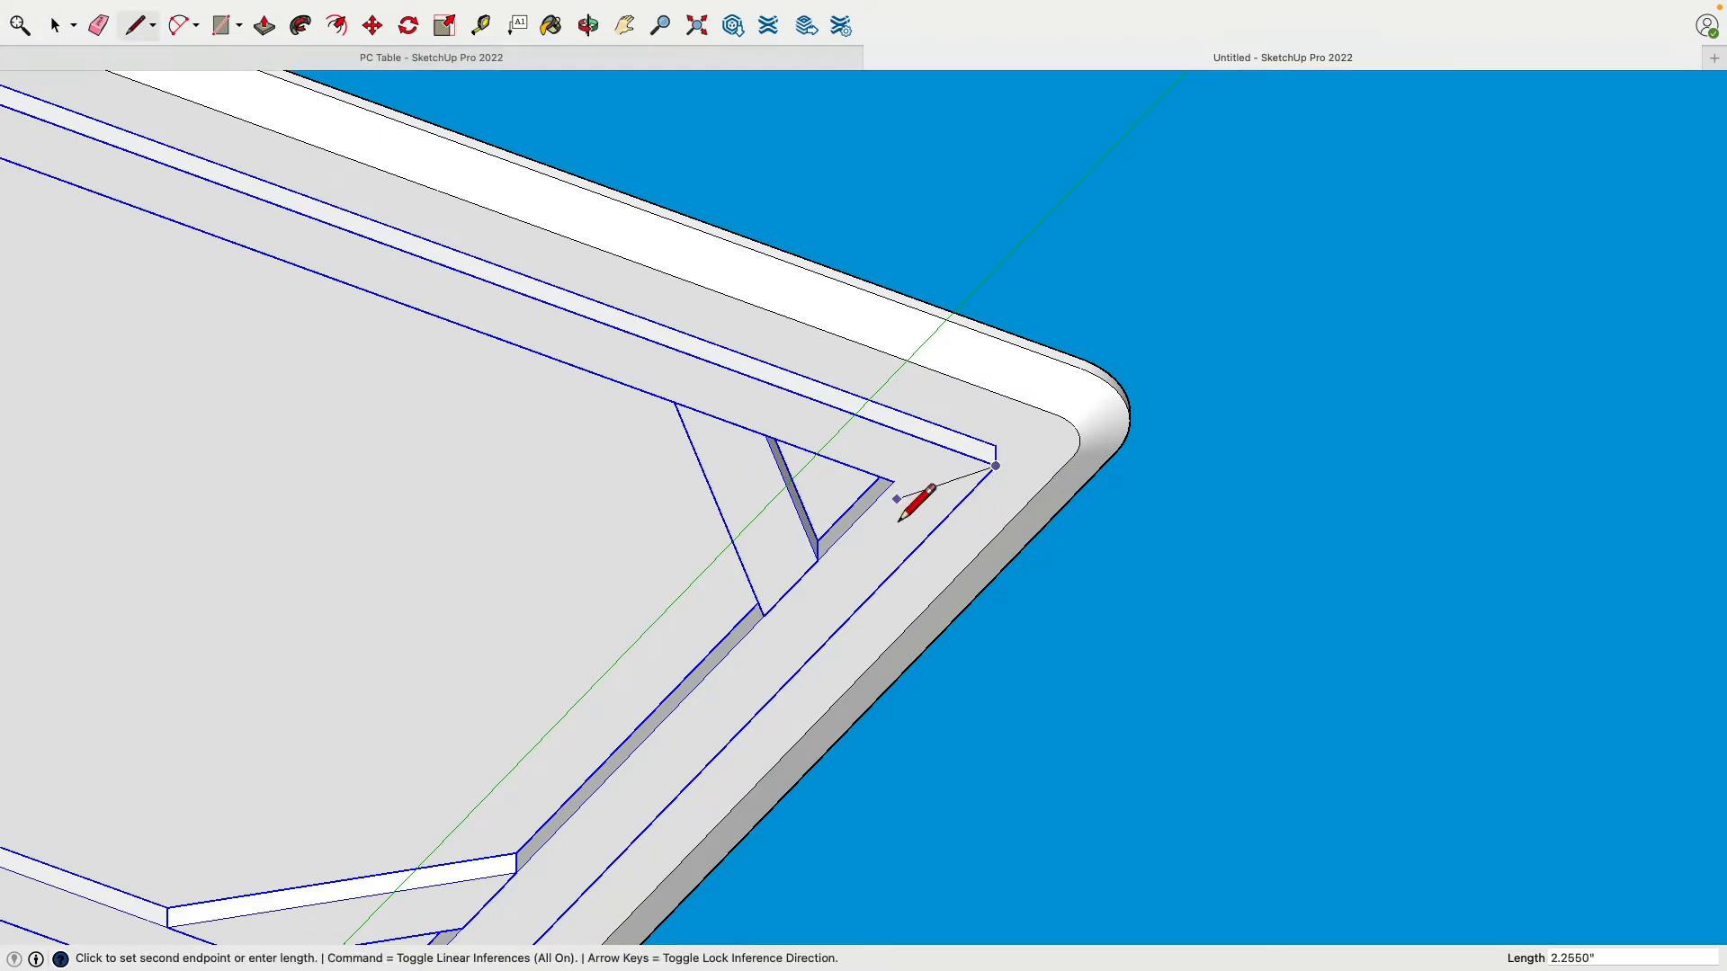
left_click(719, 513)
scroll(1002, 503, "down", 5)
middle_click_drag(1037, 508, 952, 555)
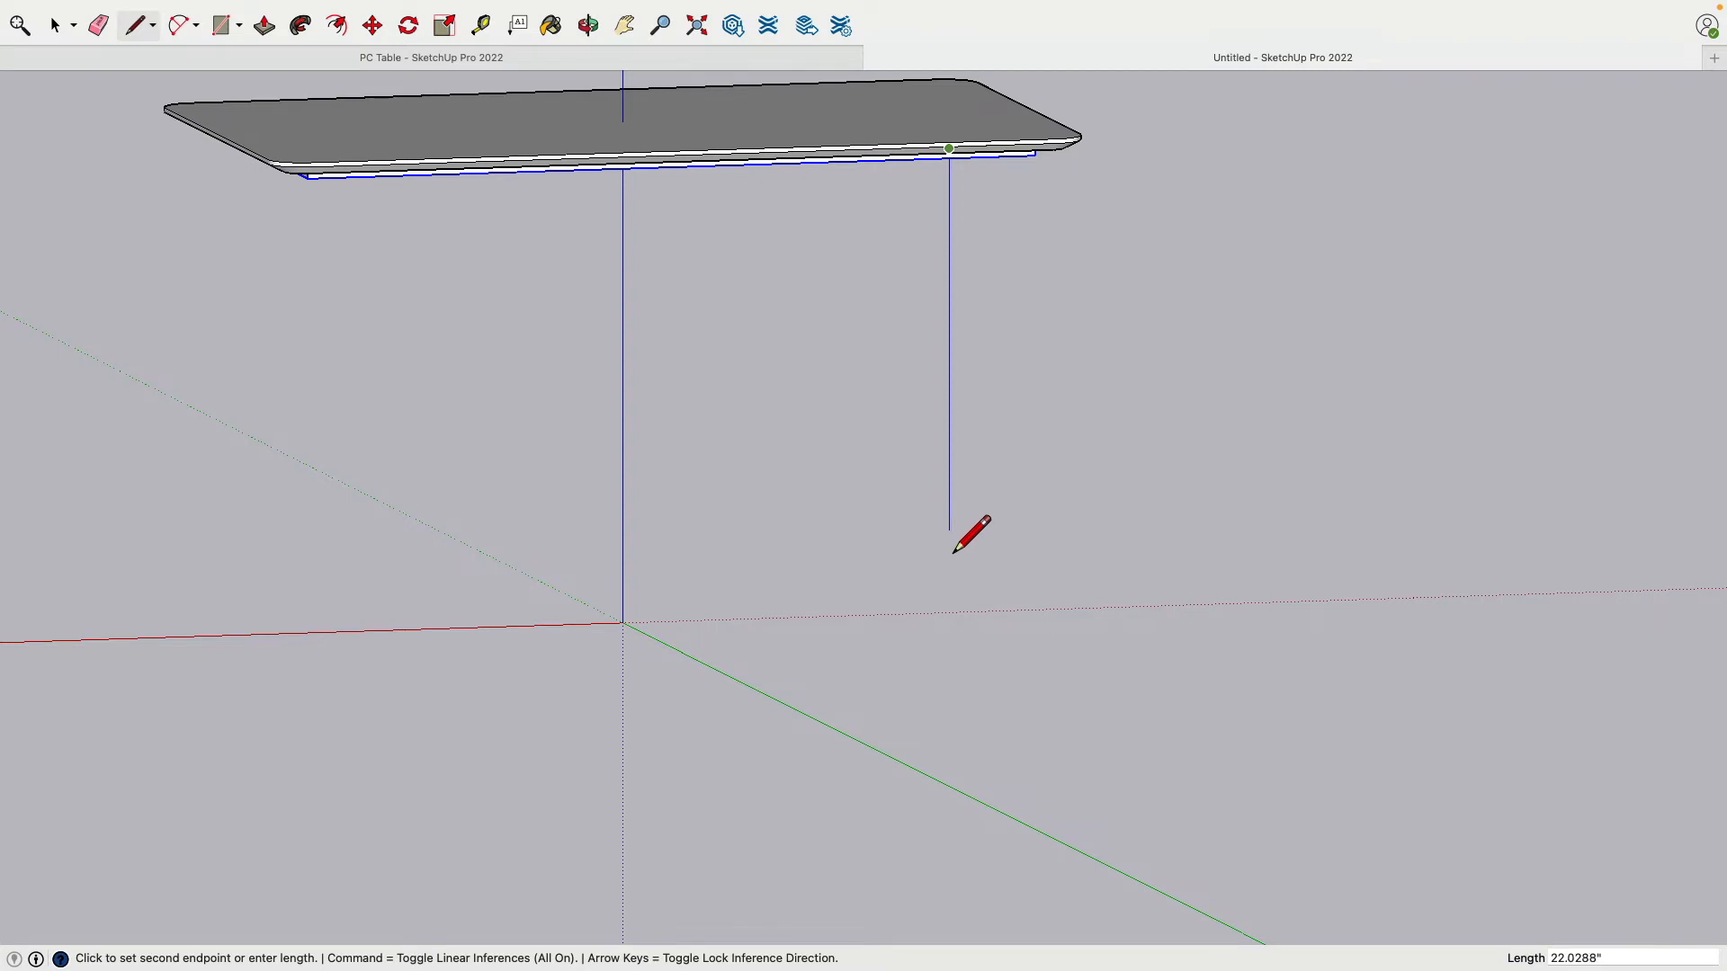
key("Up")
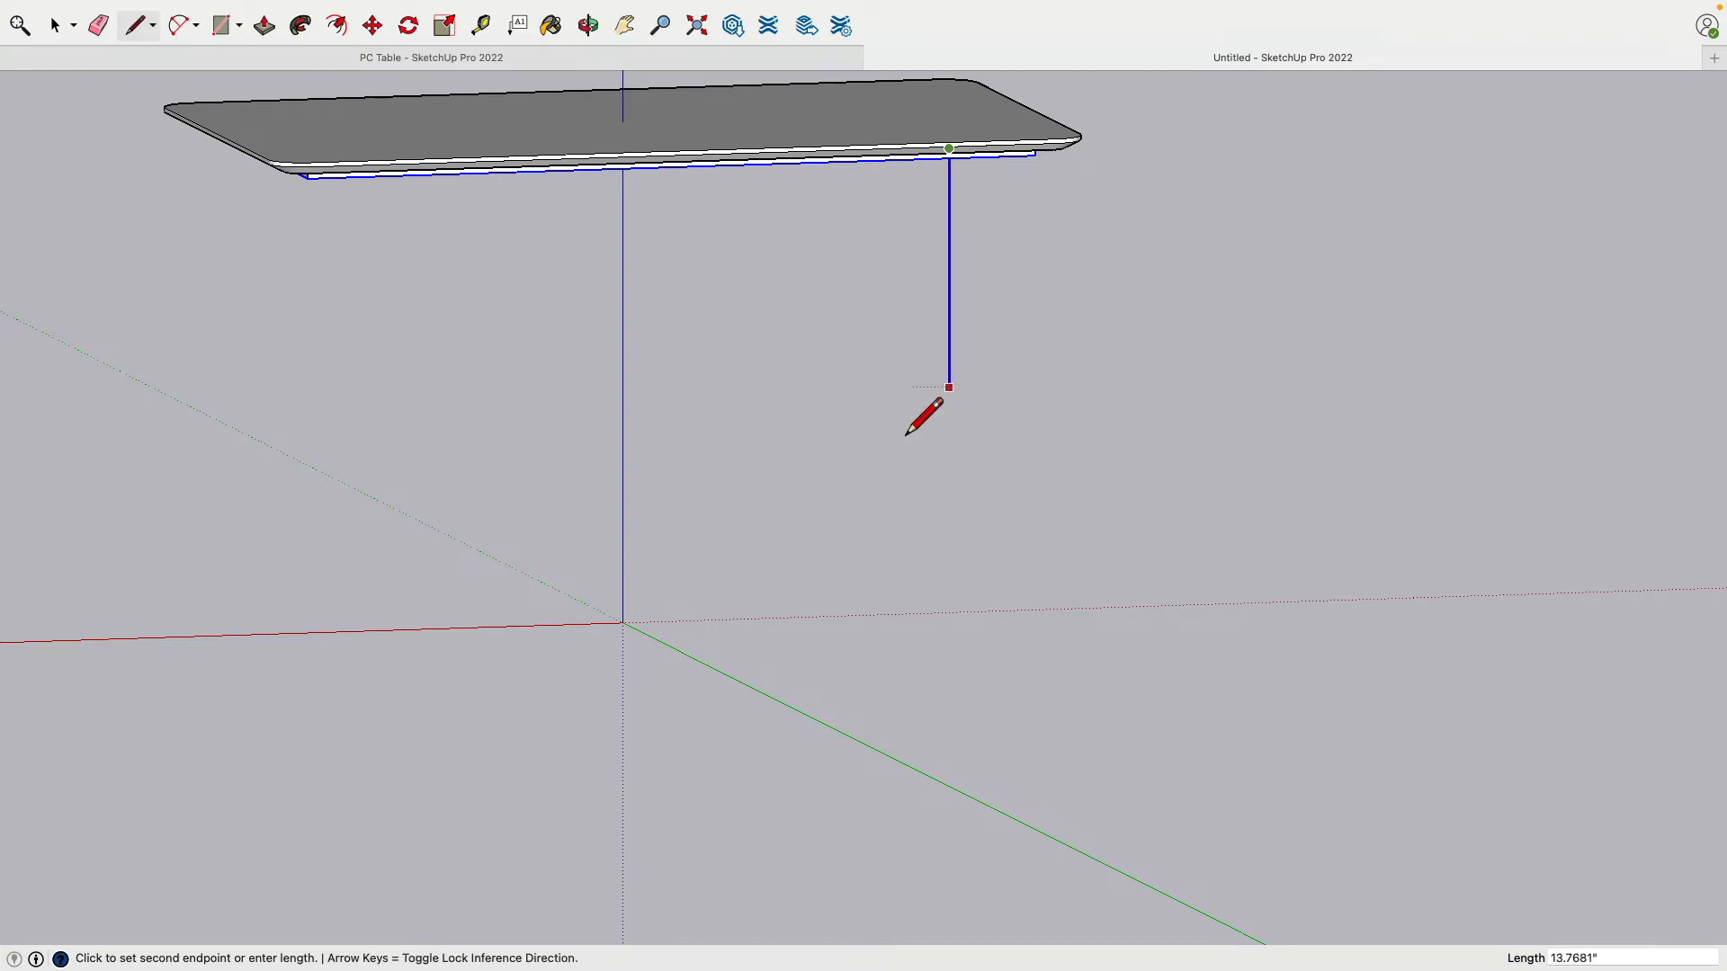
left_click(626, 643)
Step: Draw down from the frame's outer corner to leg length and close the tall leg face
key("o")
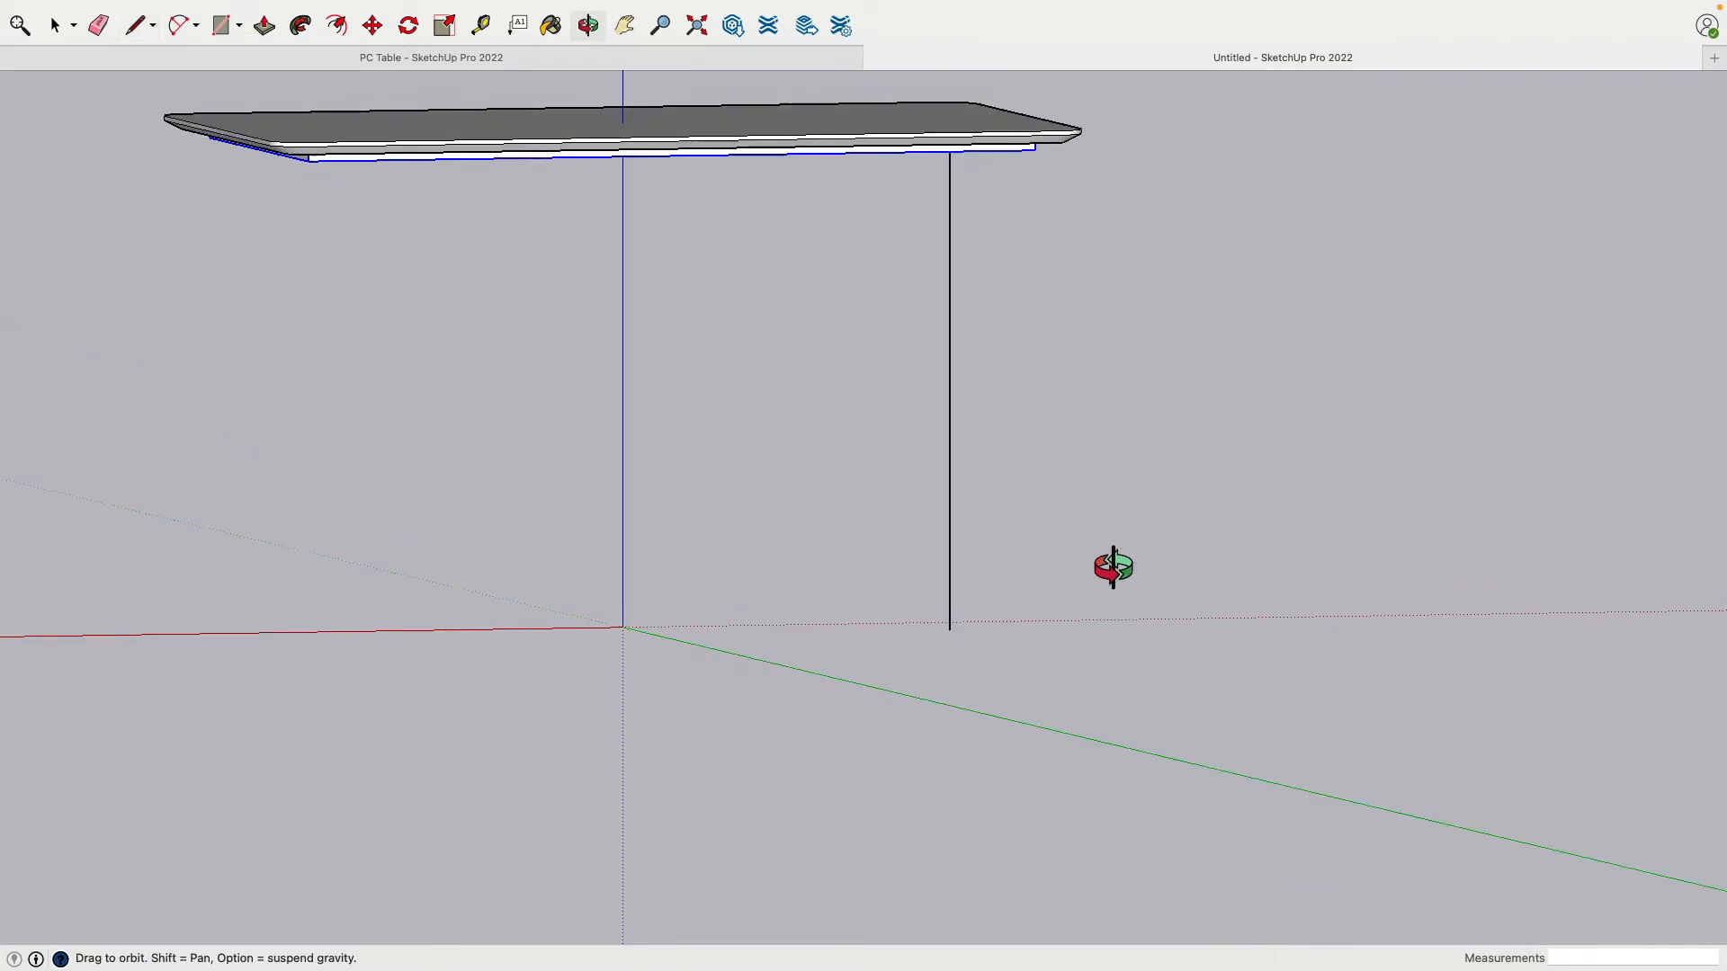
mouse_move(1110, 566)
left_mouse_down()
mouse_move(1126, 231)
mouse_move(1082, 226)
left_mouse_up()
key("l")
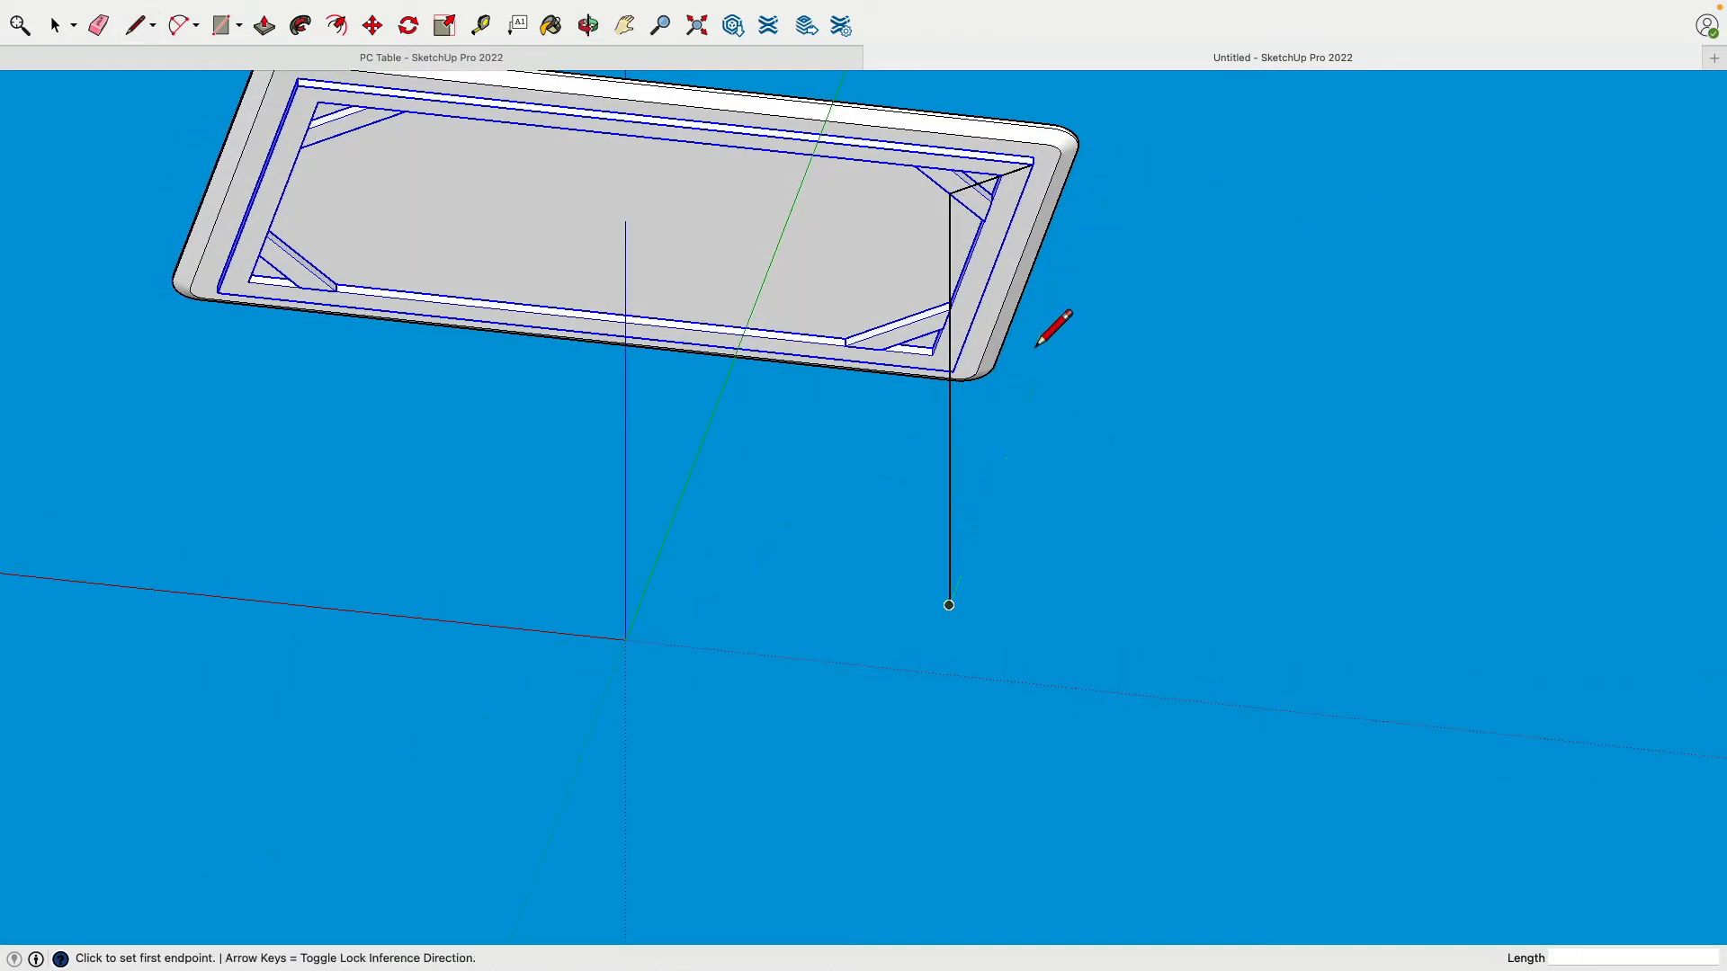
left_click(1035, 169)
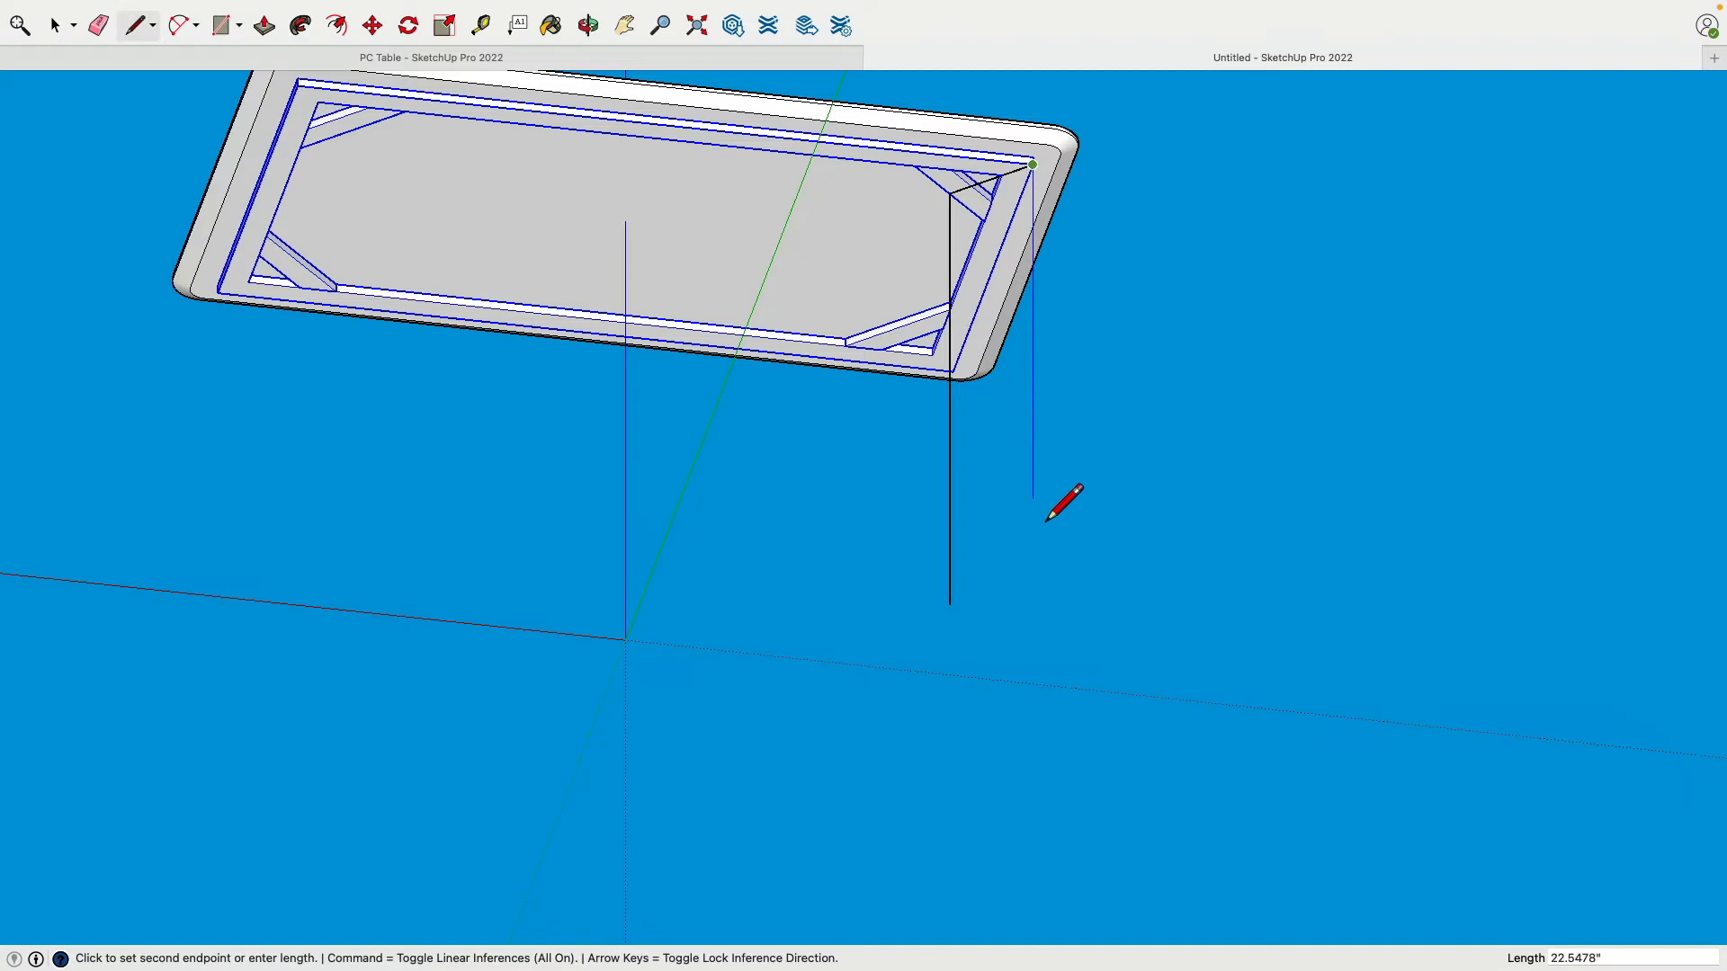
left_click(960, 612)
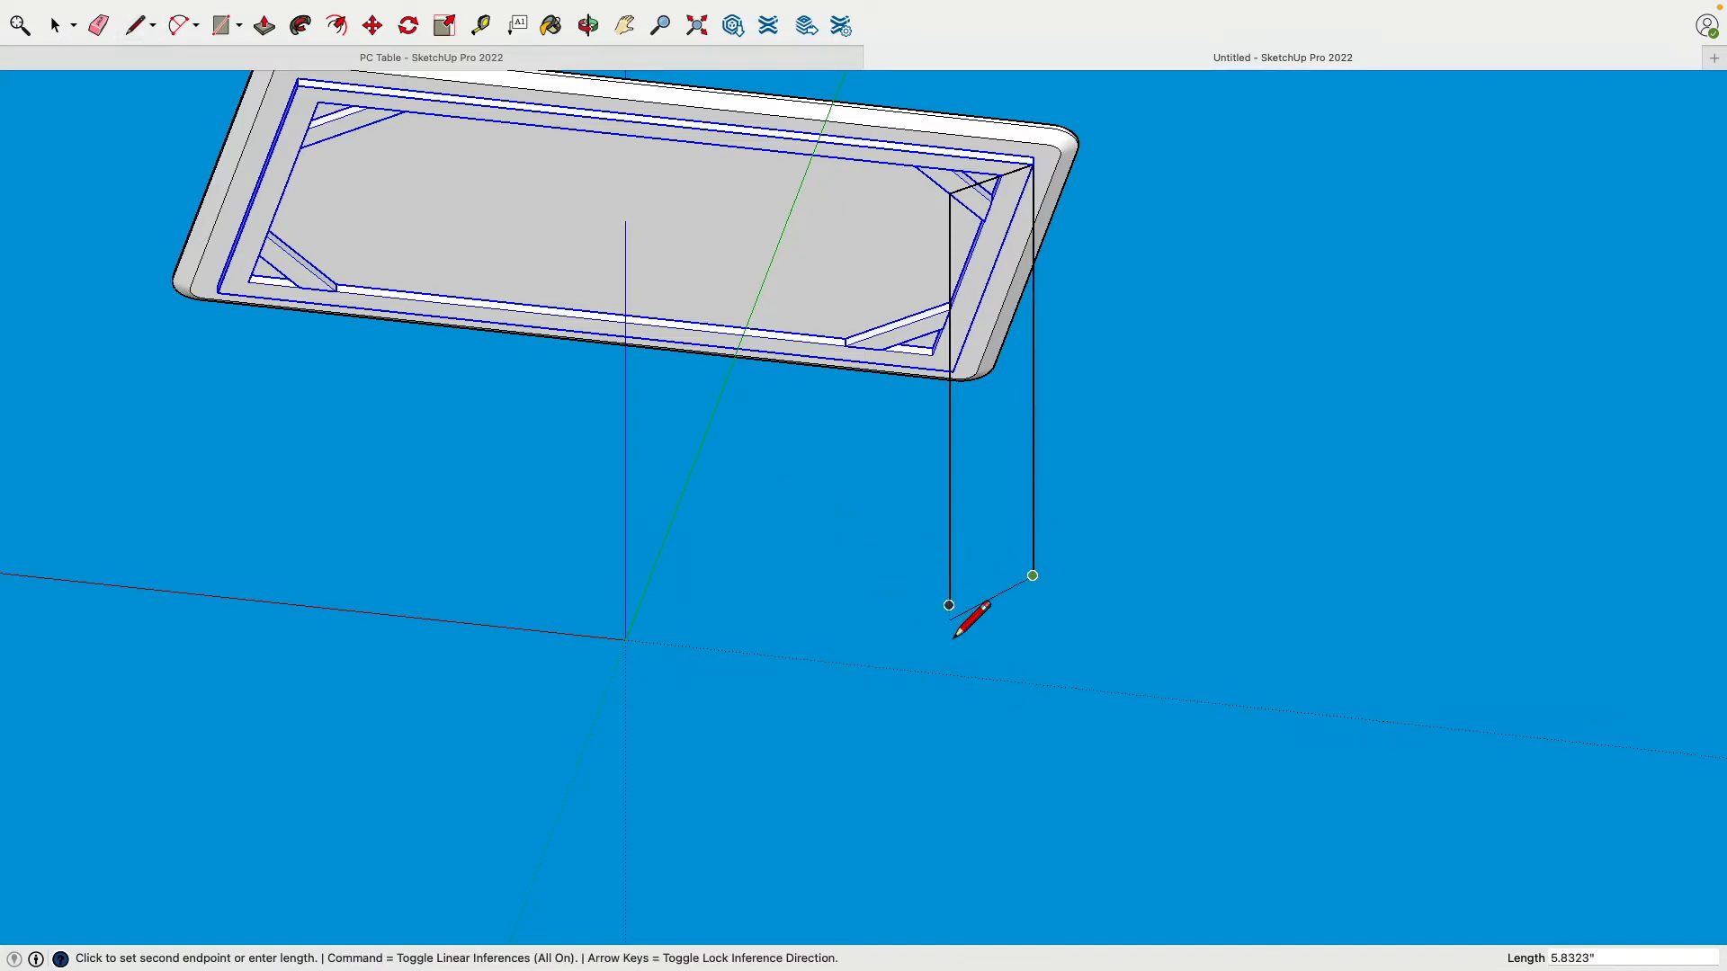
left_click(948, 605)
middle_click_drag(862, 616, 1078, 511)
key("l")
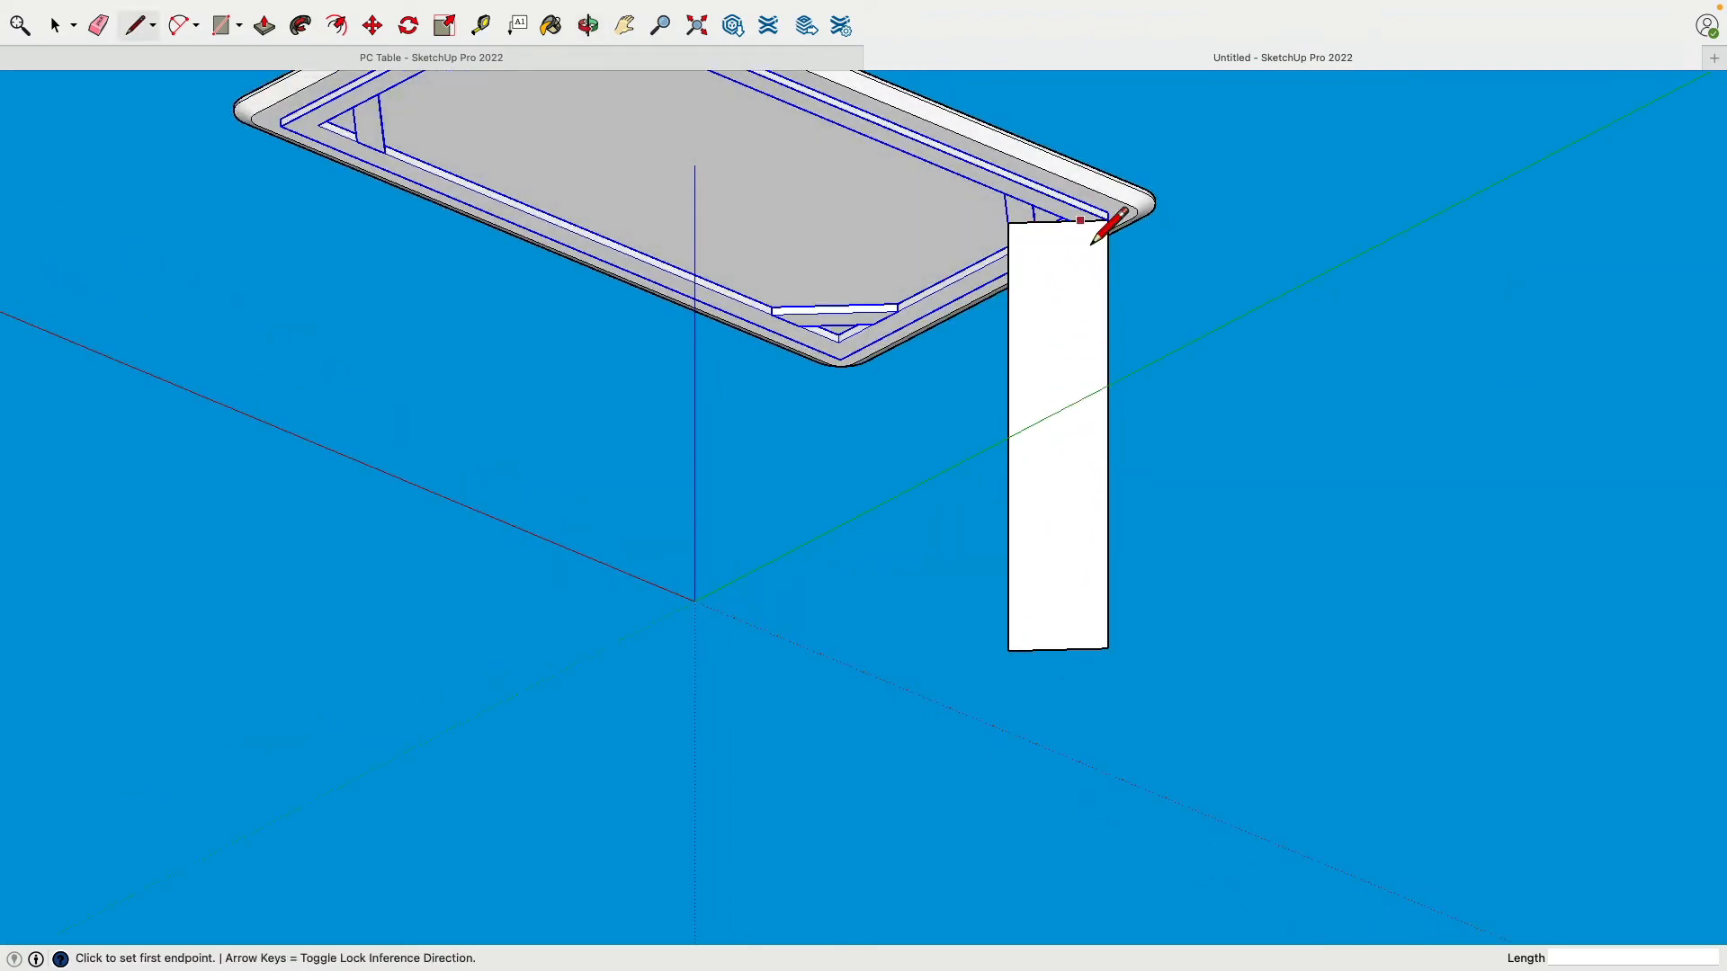
mouse_move(945, 306)
middle_mouse_down()
mouse_move(829, 485)
mouse_move(801, 465)
middle_mouse_up()
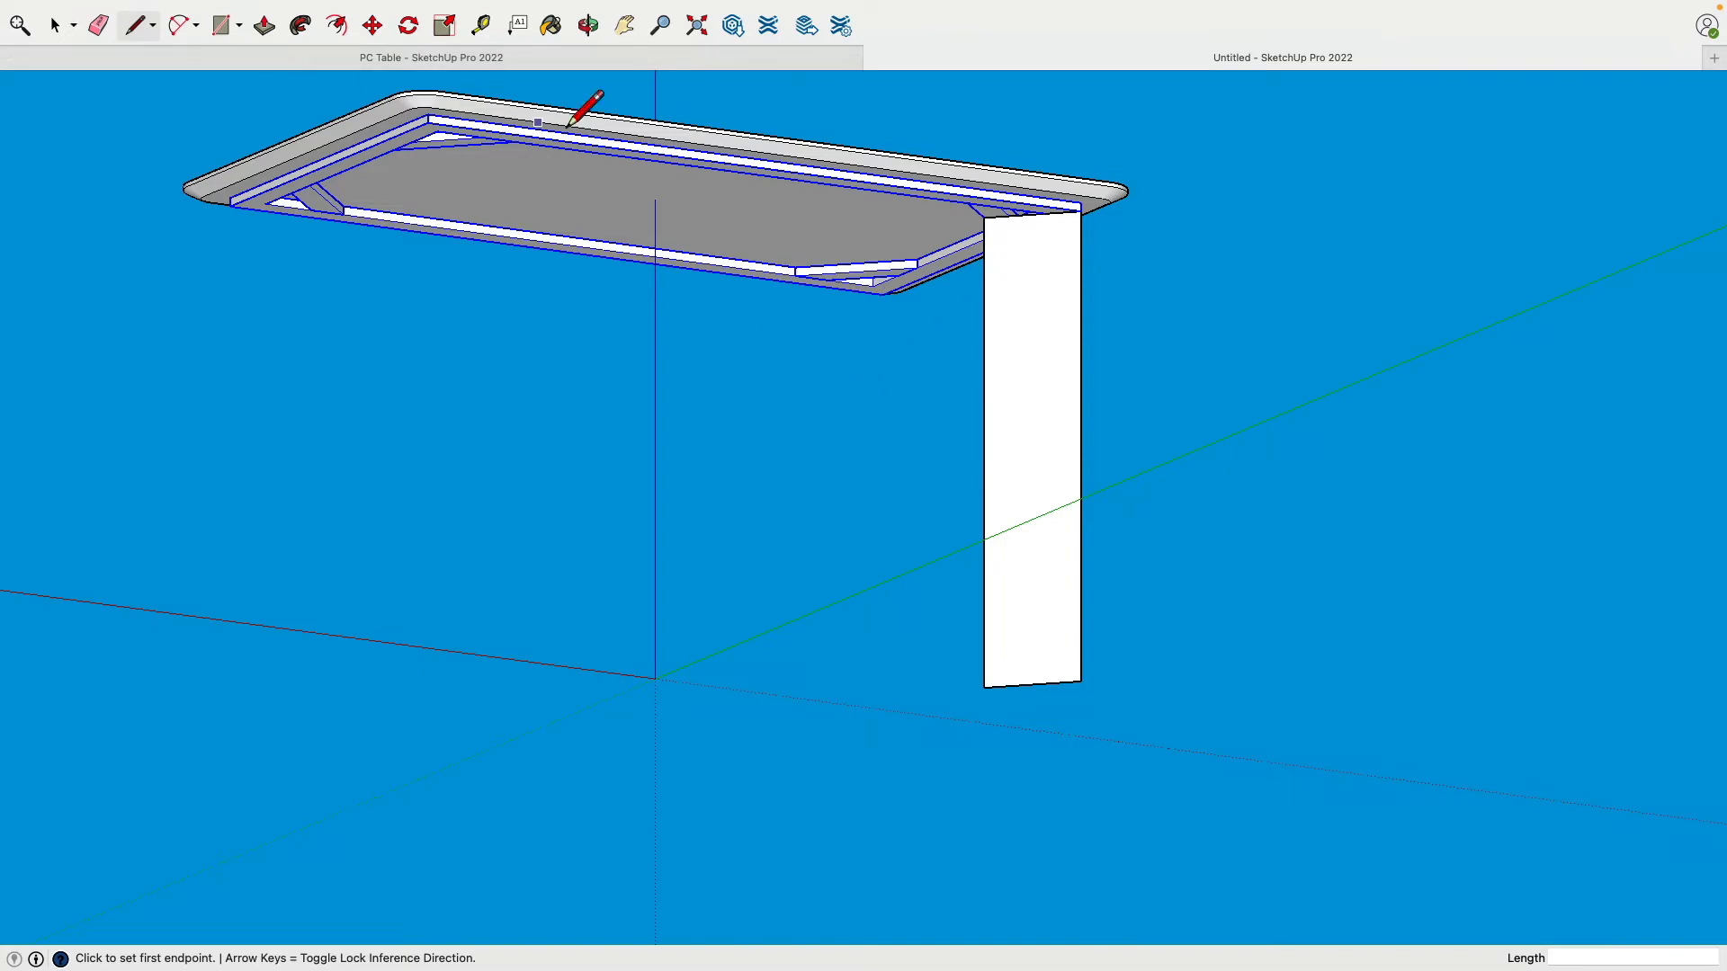
Step: Place a Tape Measure guide 2" below the leg's top edge
left_click(480, 25)
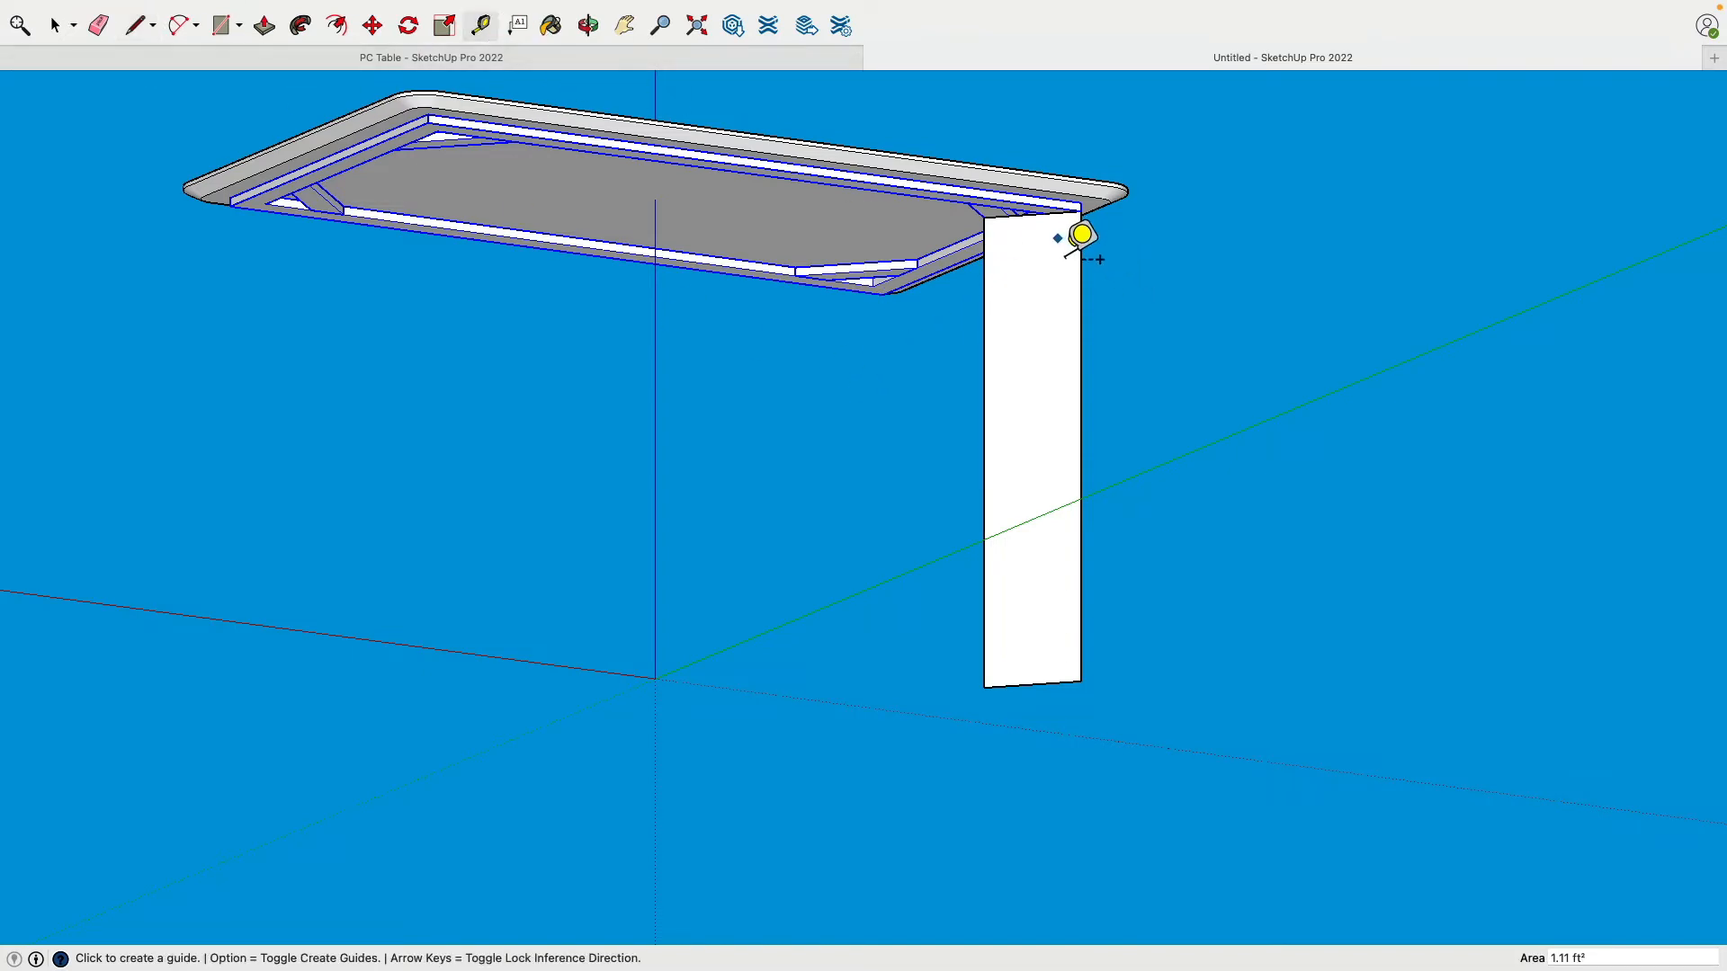
scroll(1079, 231, "down", 1)
scroll(1029, 251, "up", 8)
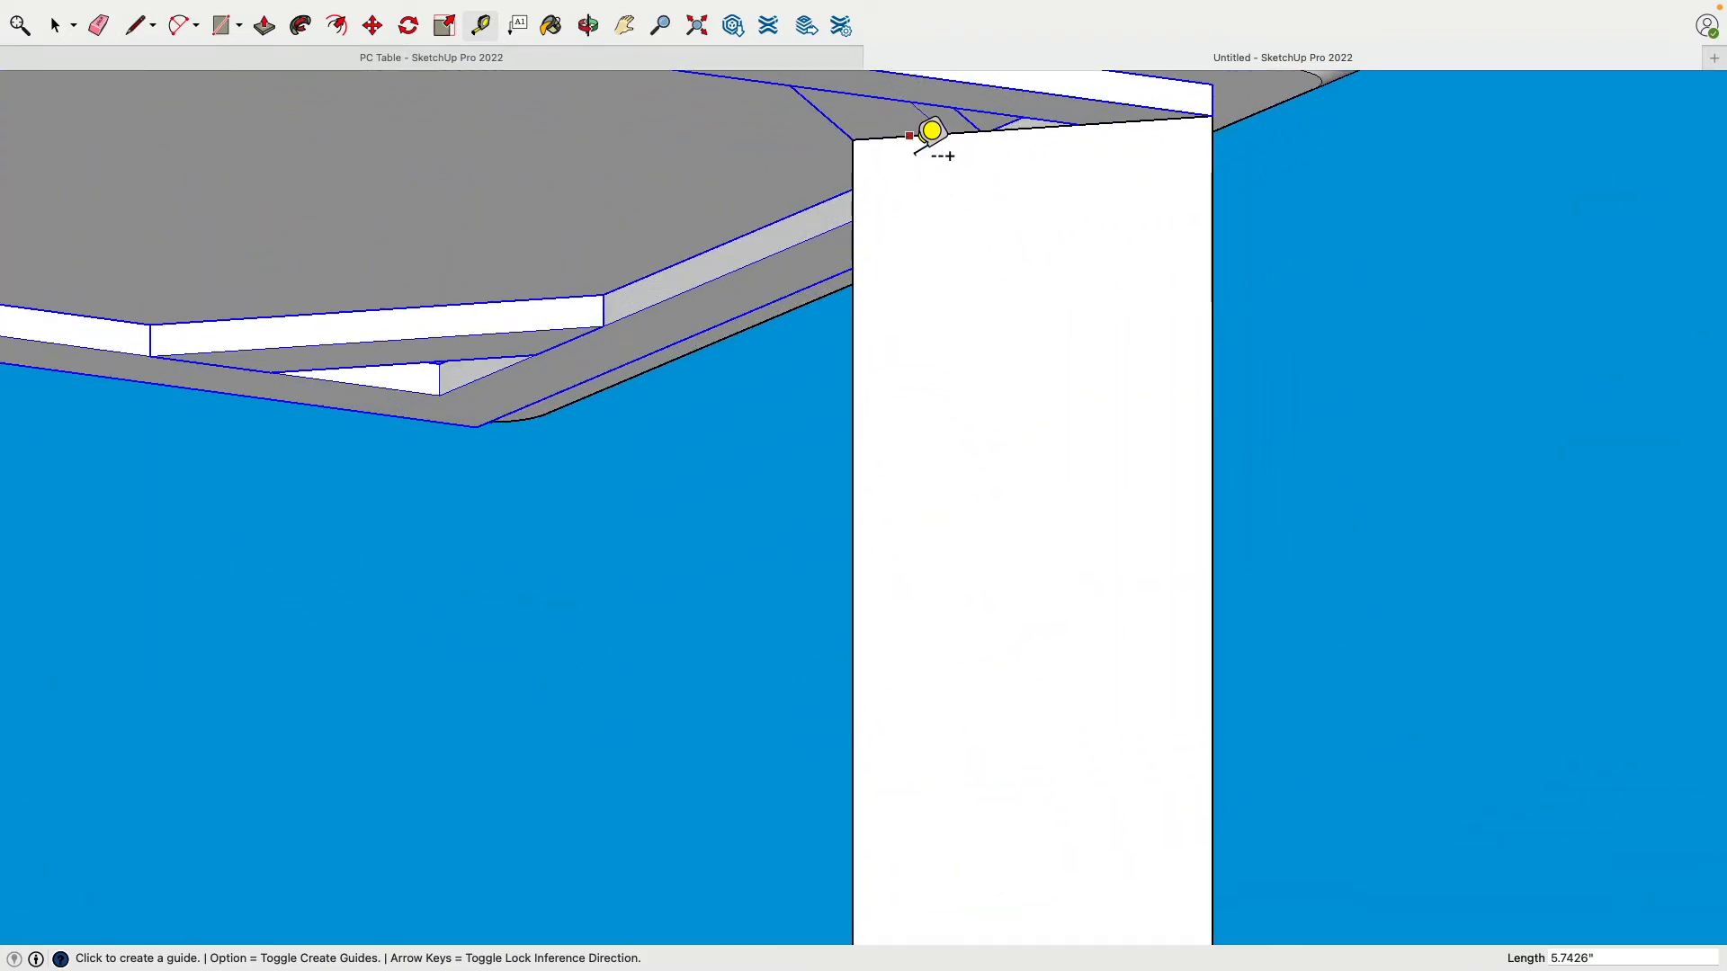
left_click(910, 136)
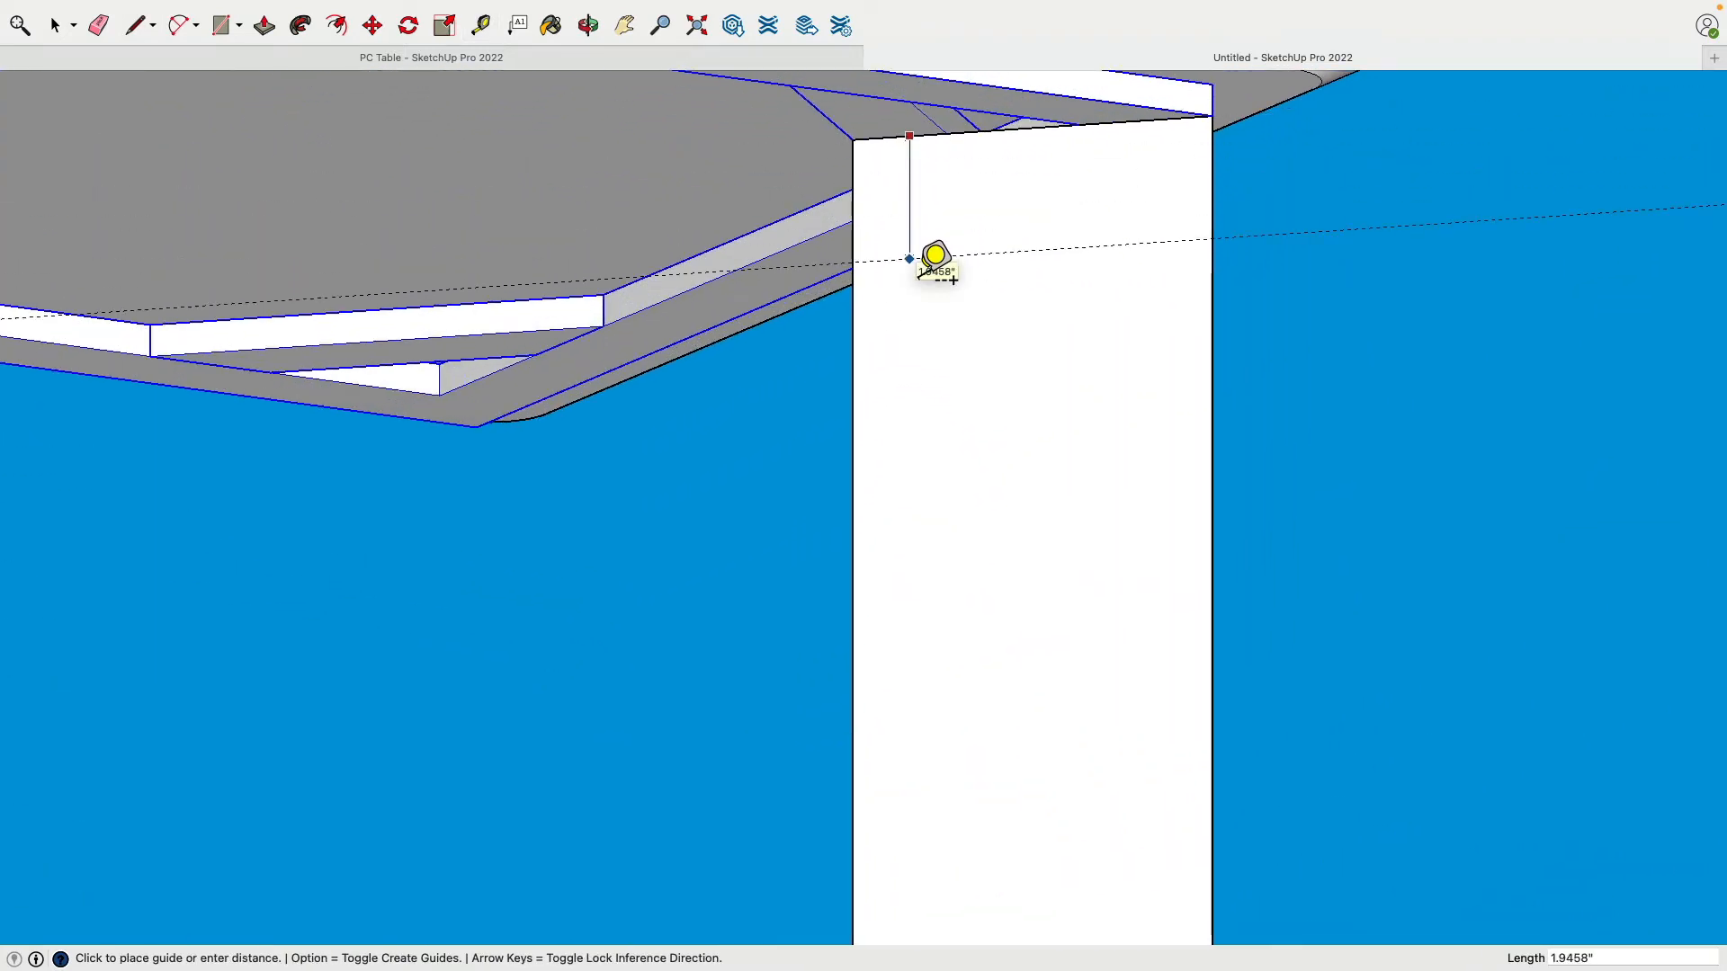
type("2")
key("Return")
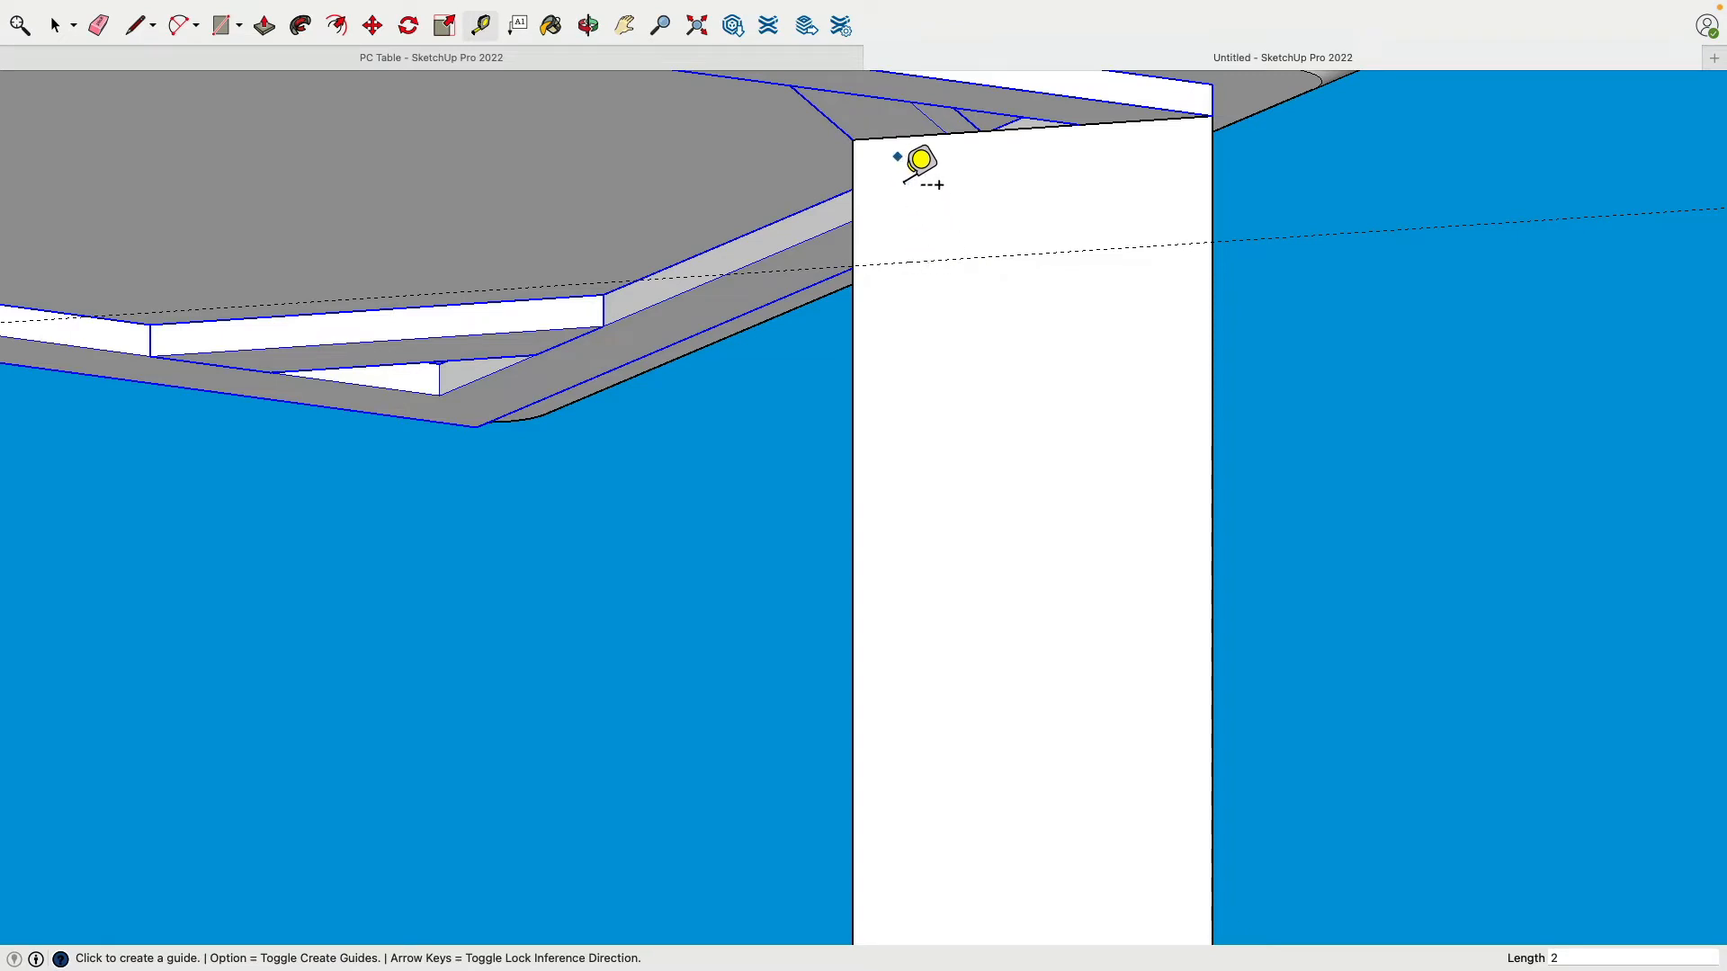
scroll(941, 293, "up", 1)
scroll(940, 293, "down", 3)
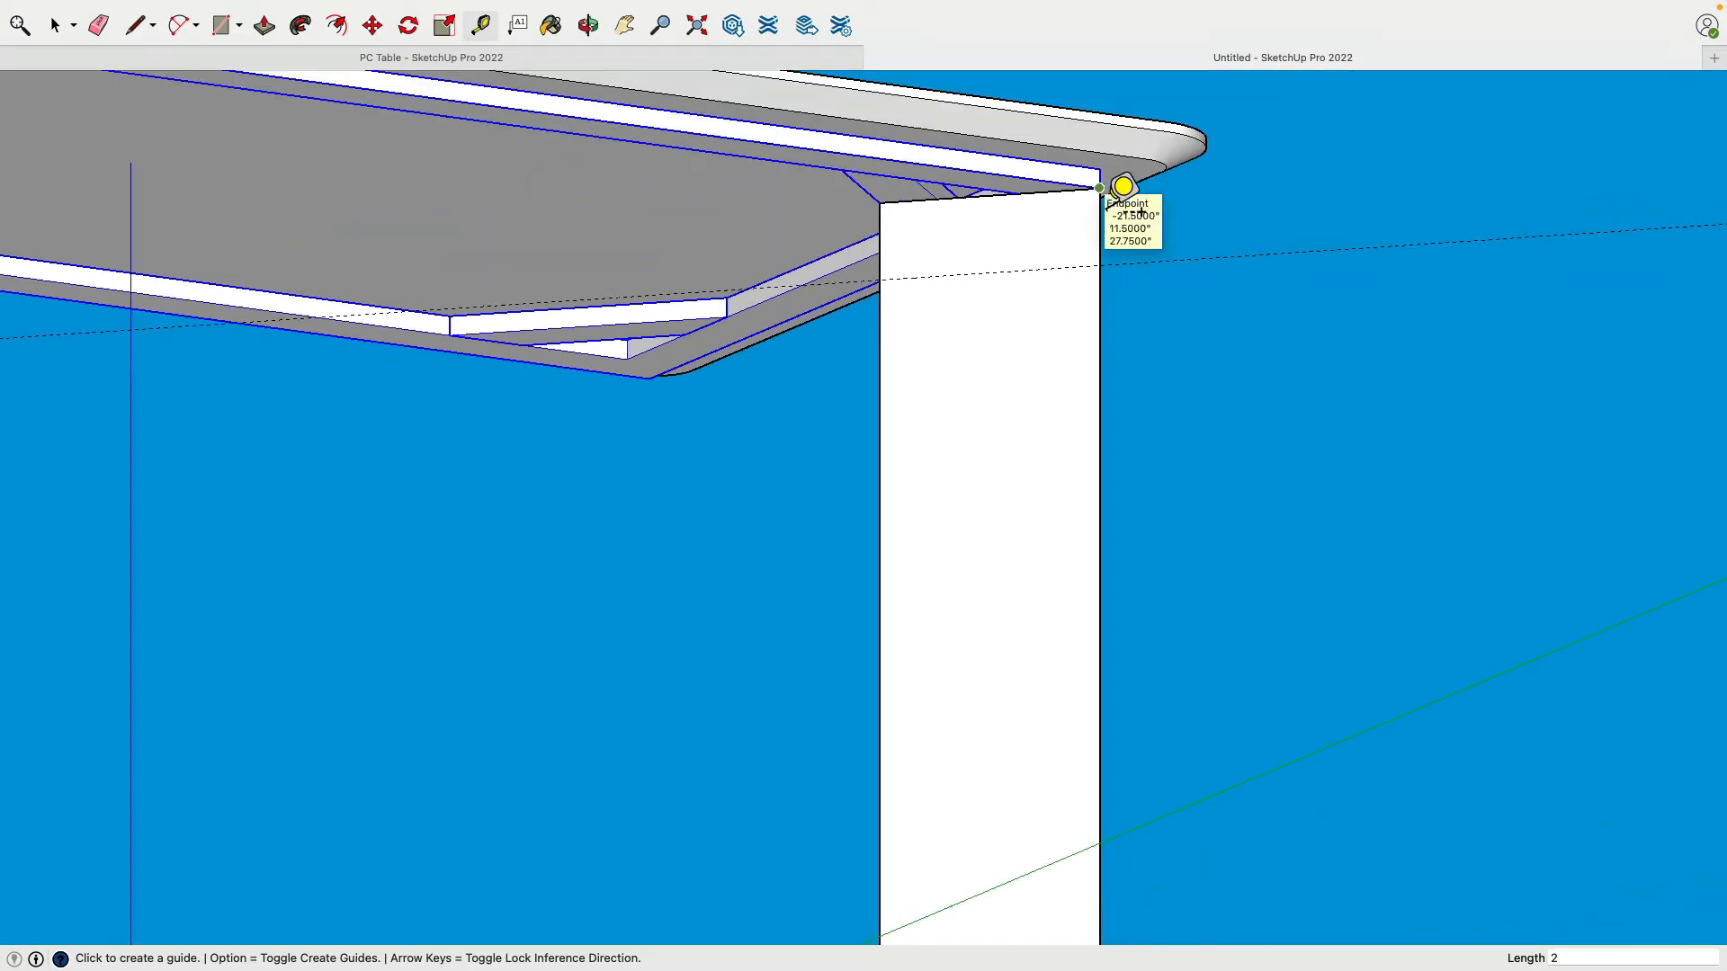
scroll(1123, 186, "down", 5)
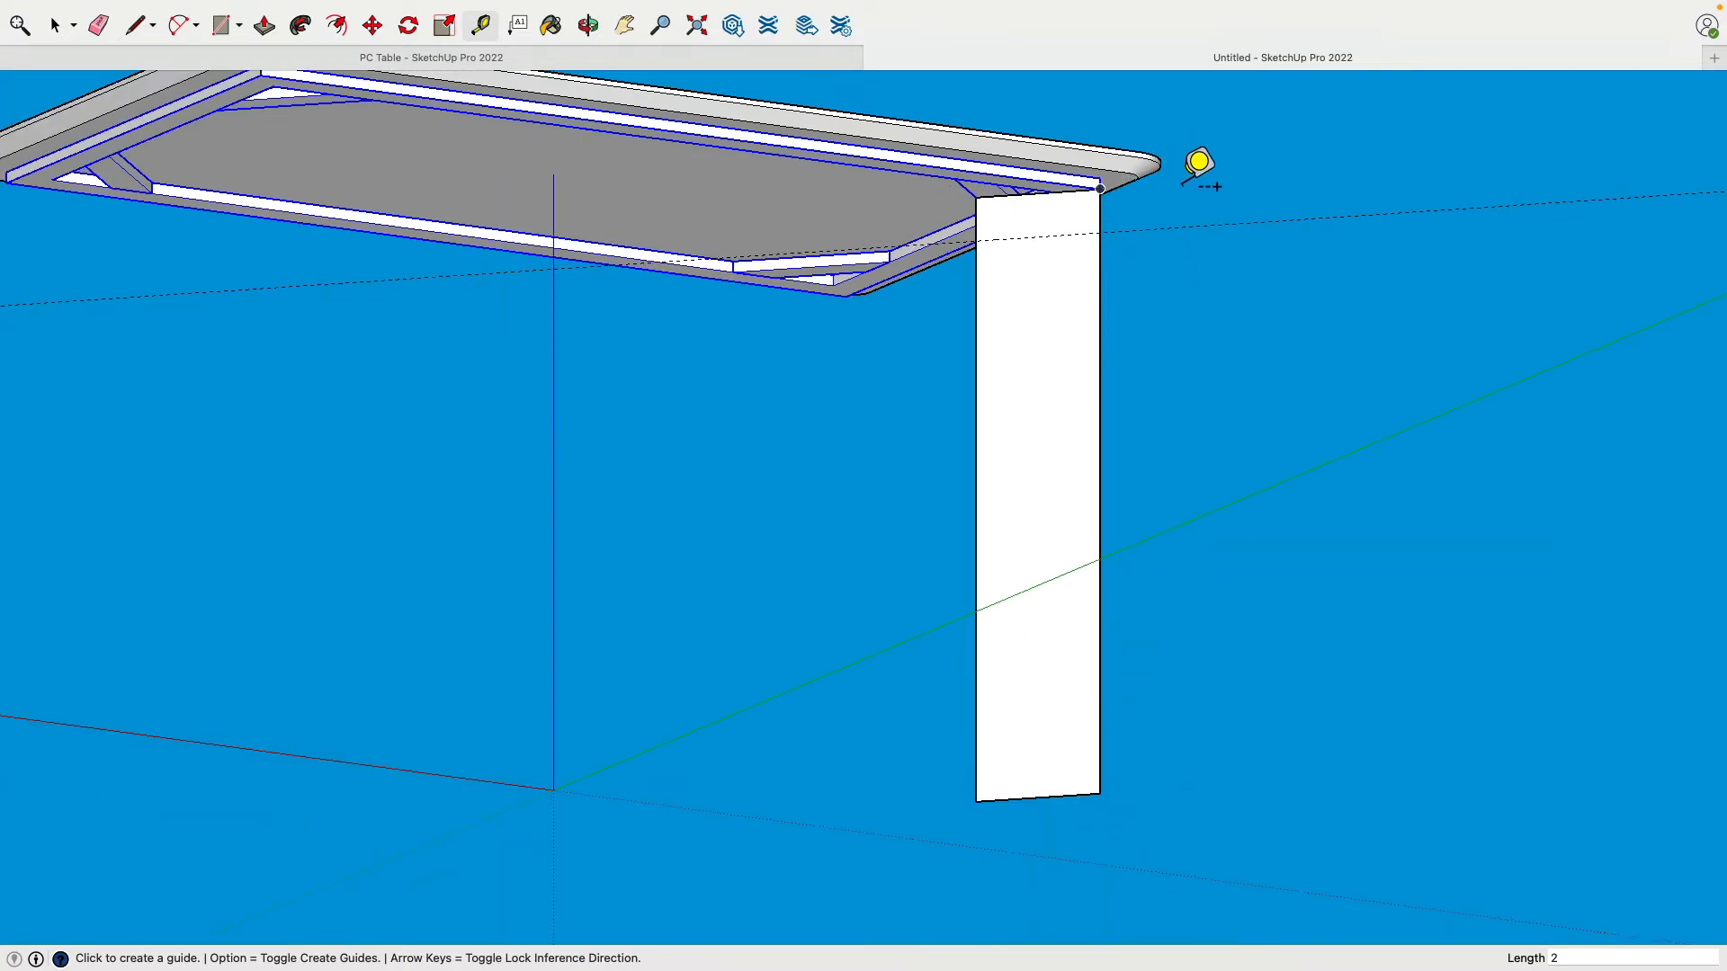
middle_click_drag(1198, 165, 1176, 660)
middle_click_drag(1190, 227, 1102, 459)
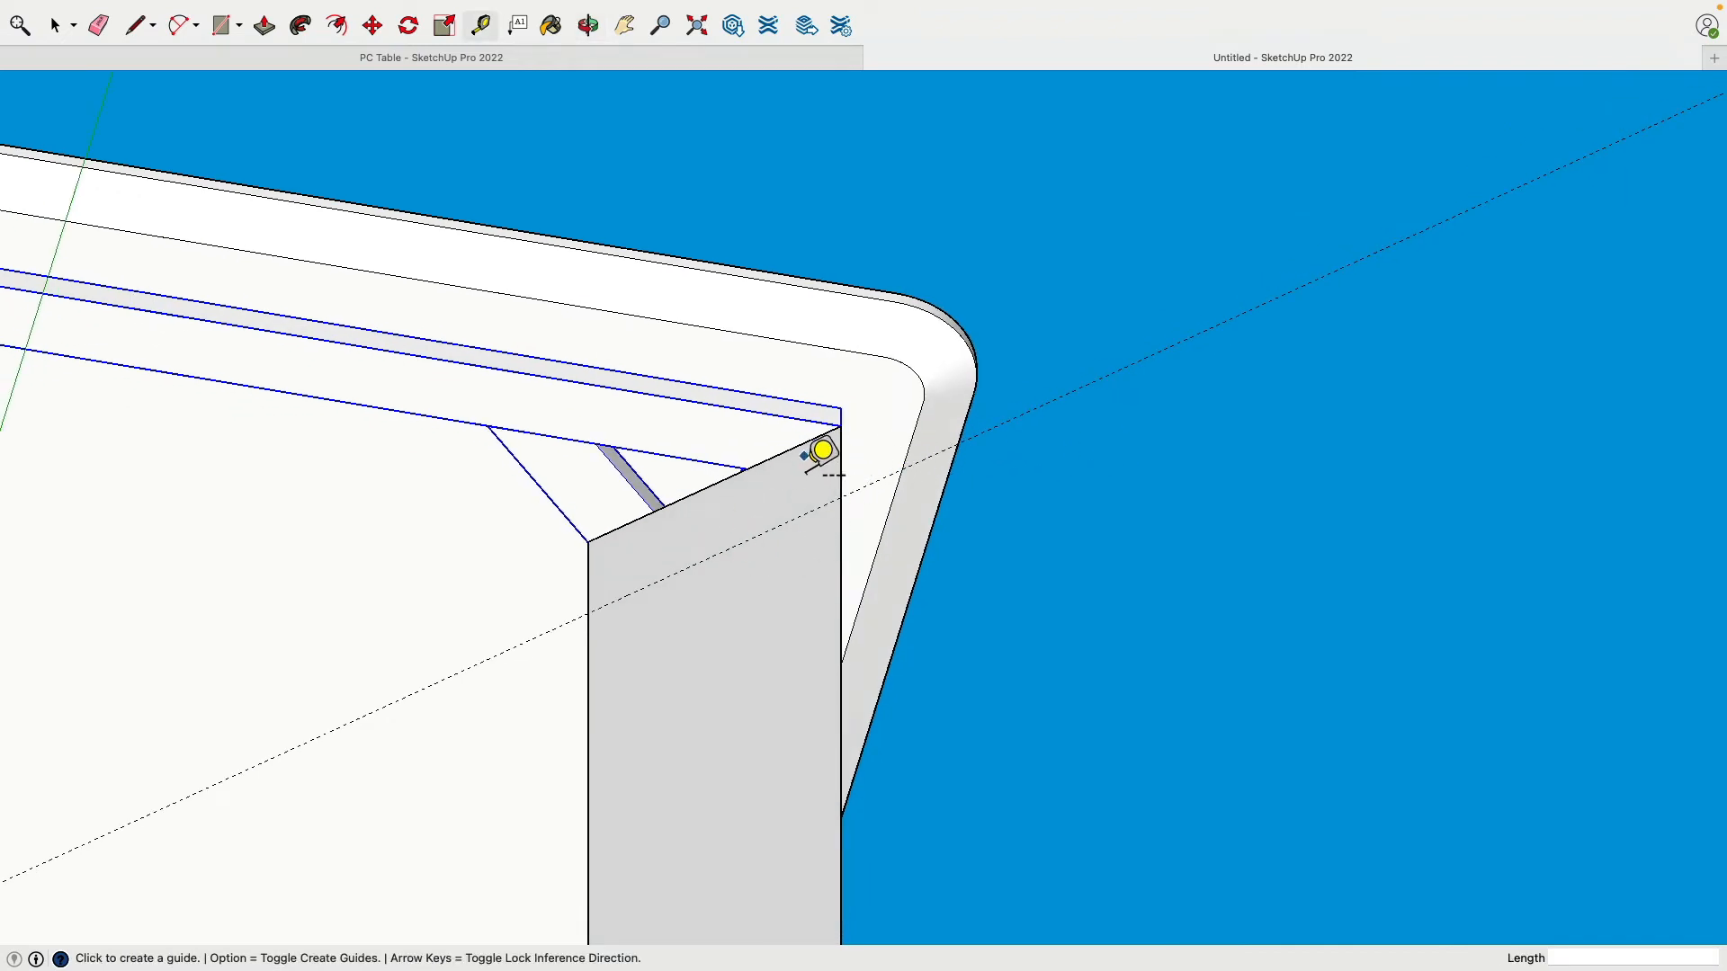
Step: Pull a vertical guide from the leg's outer edge to the tabletop's outer end edge
left_click(841, 461)
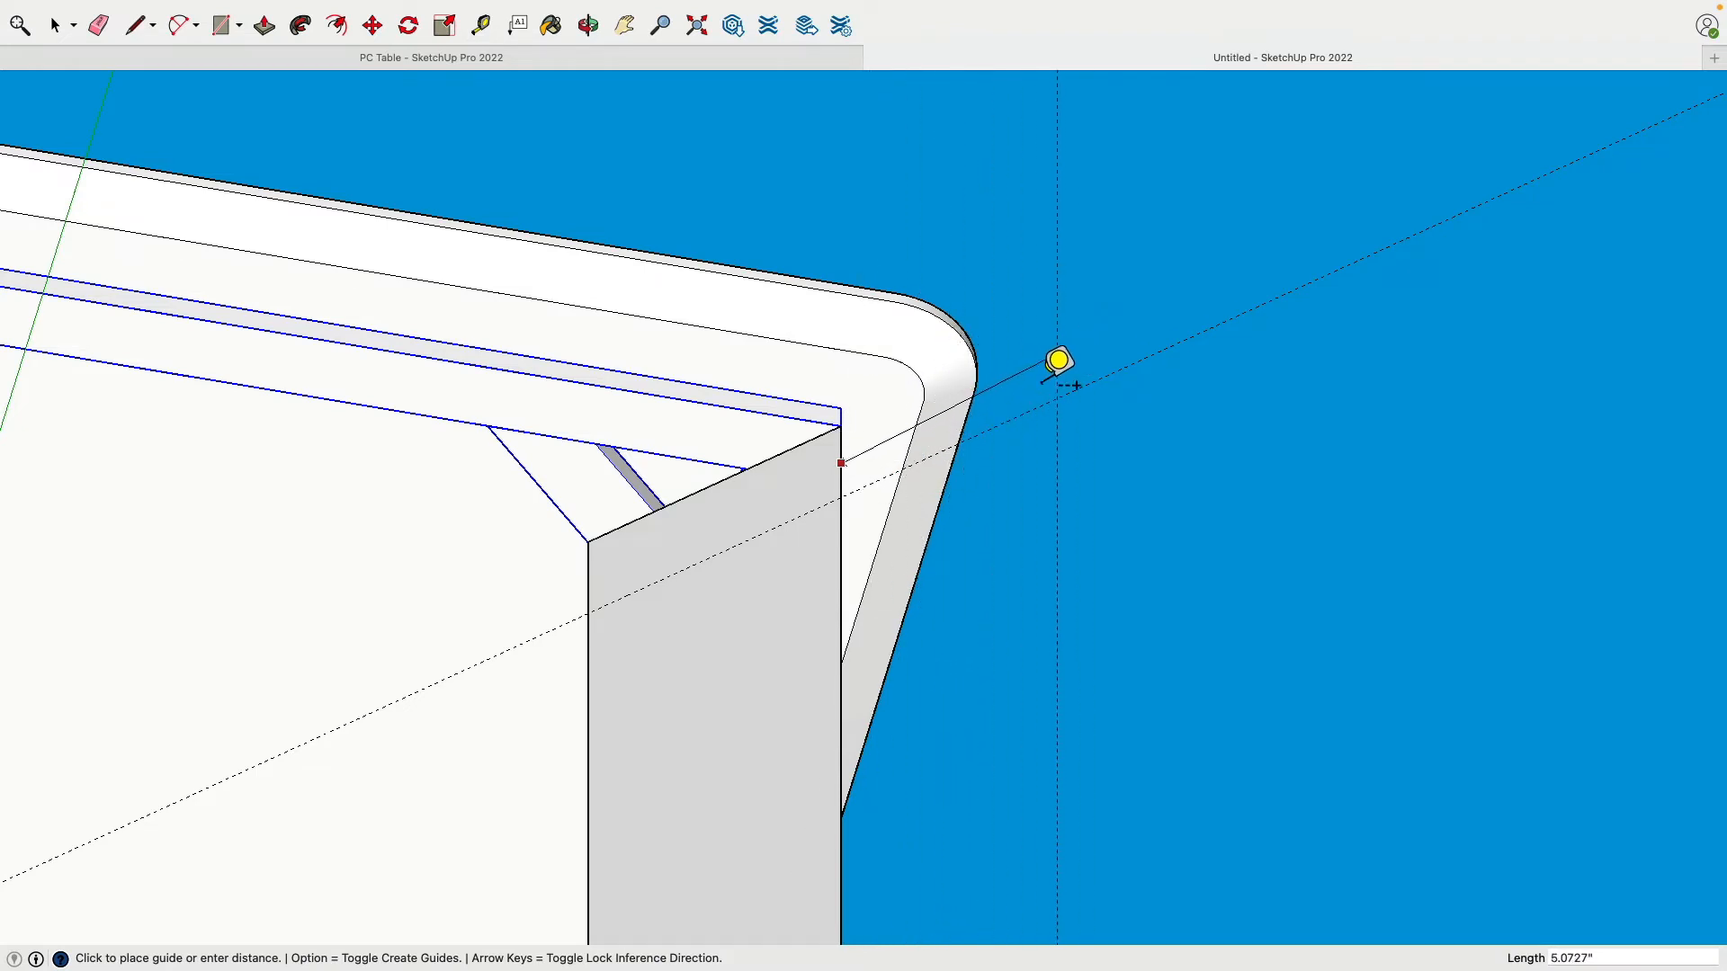
key("t")
scroll(1046, 367, "down", 3)
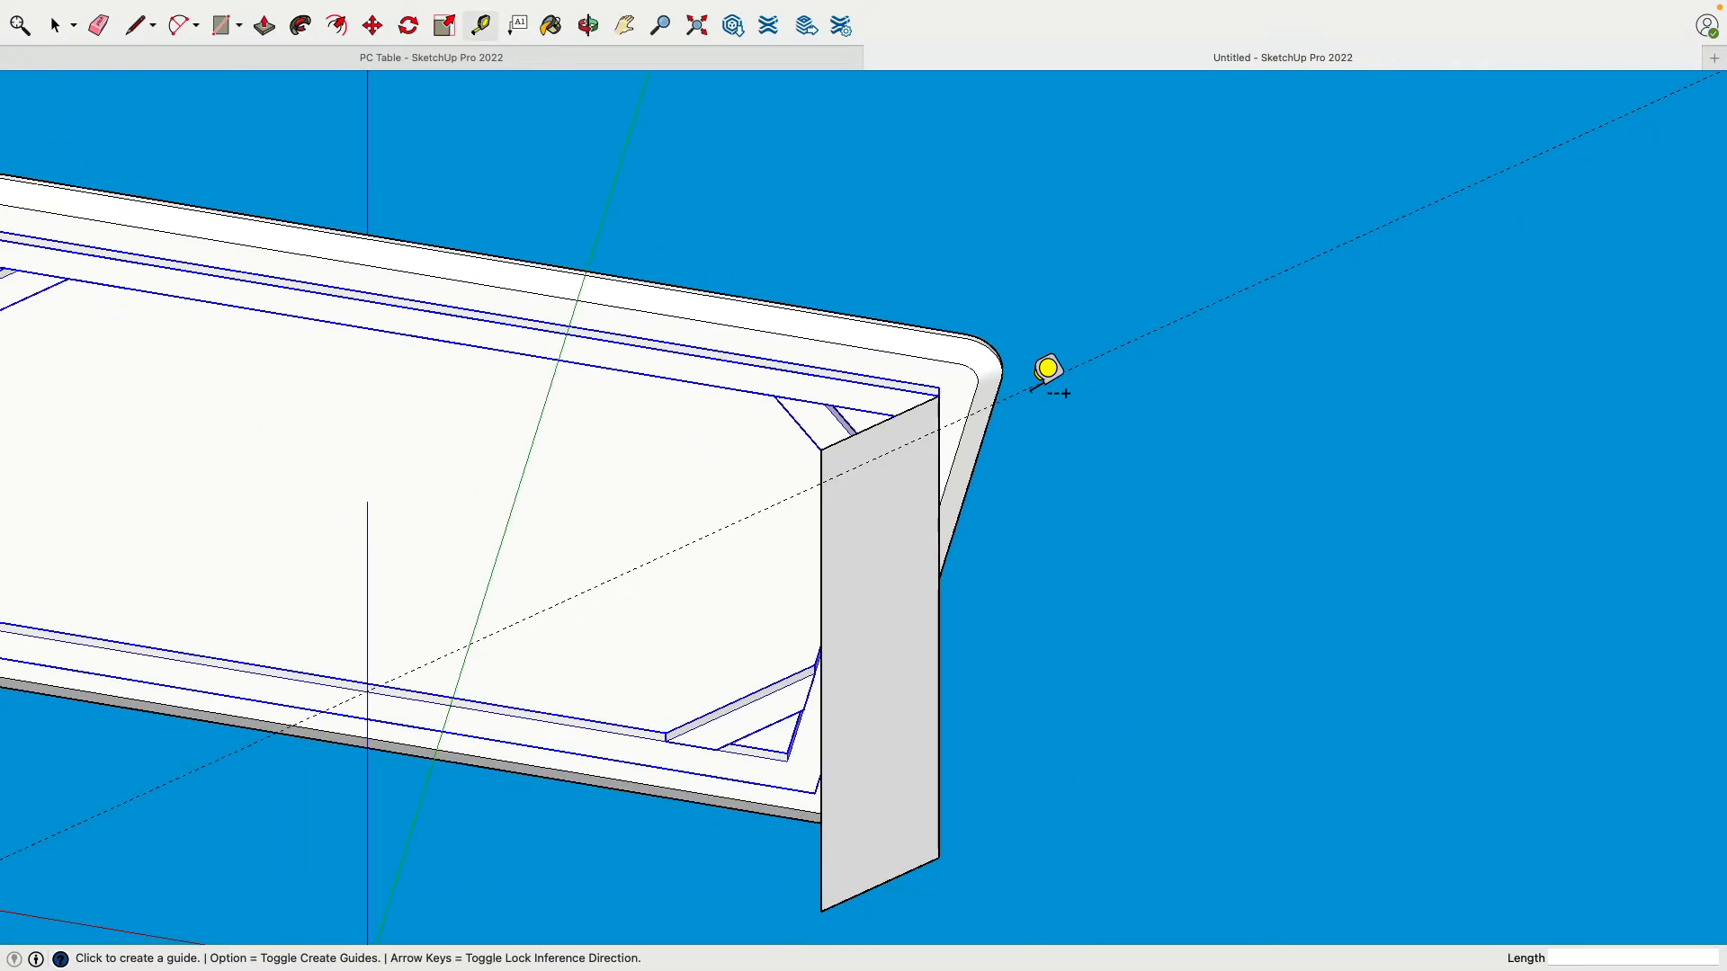
scroll(879, 455, "up", 5)
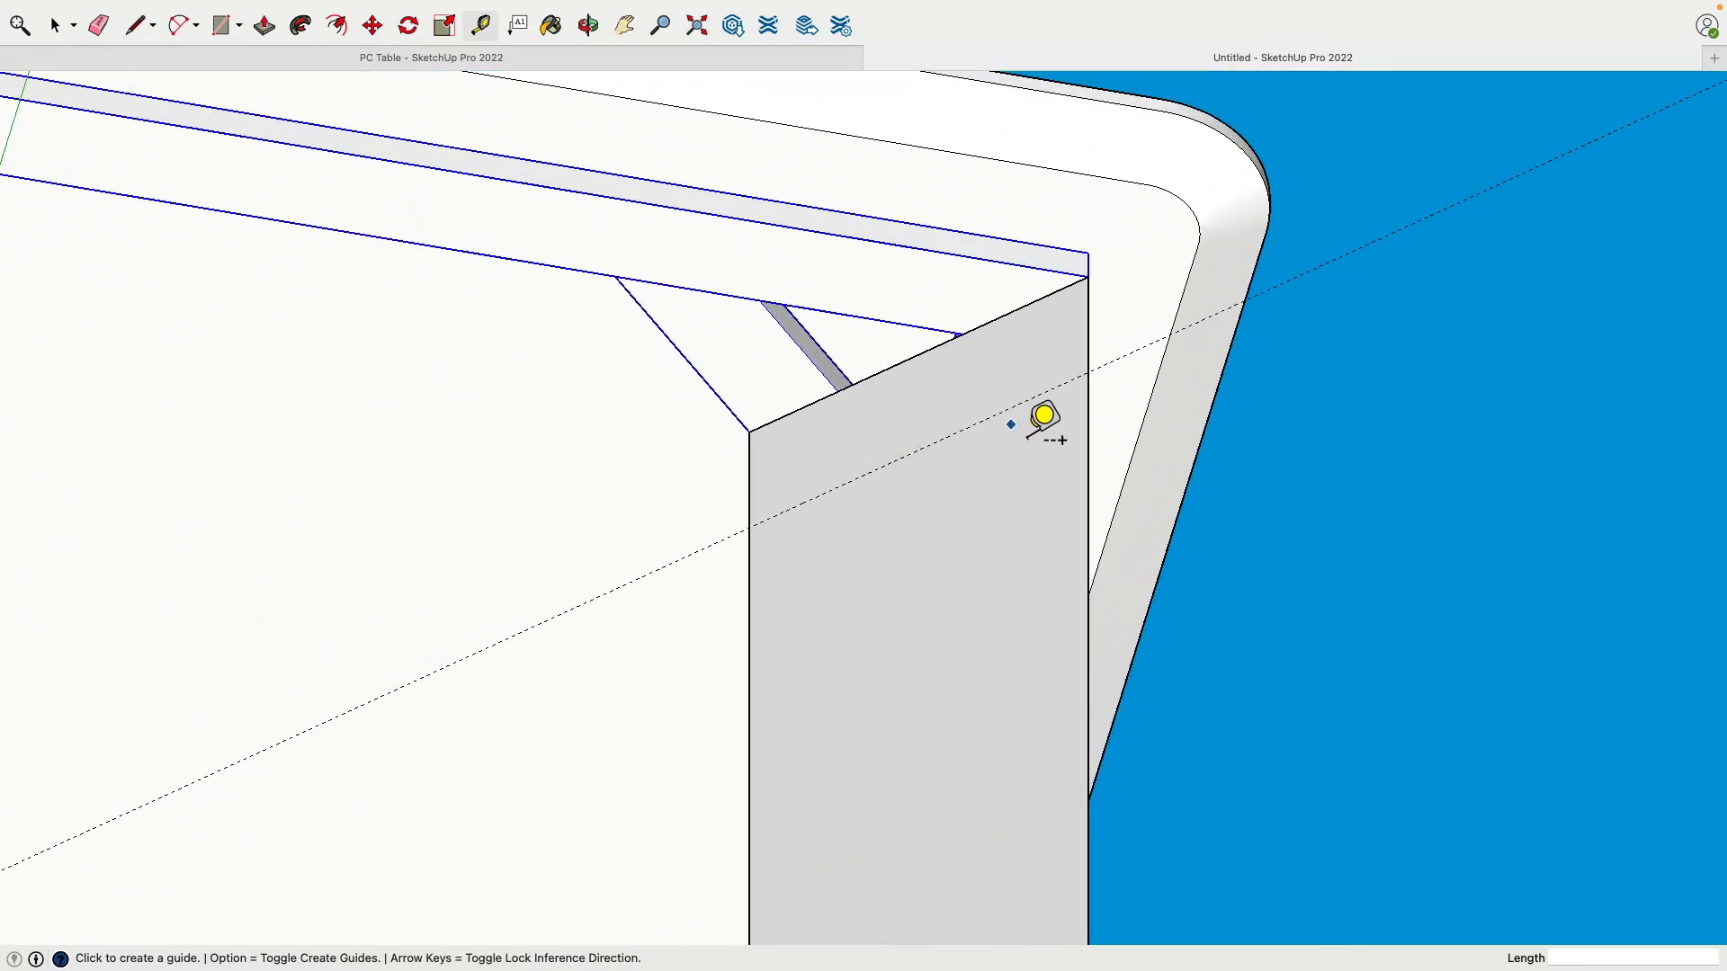
left_click(1088, 406)
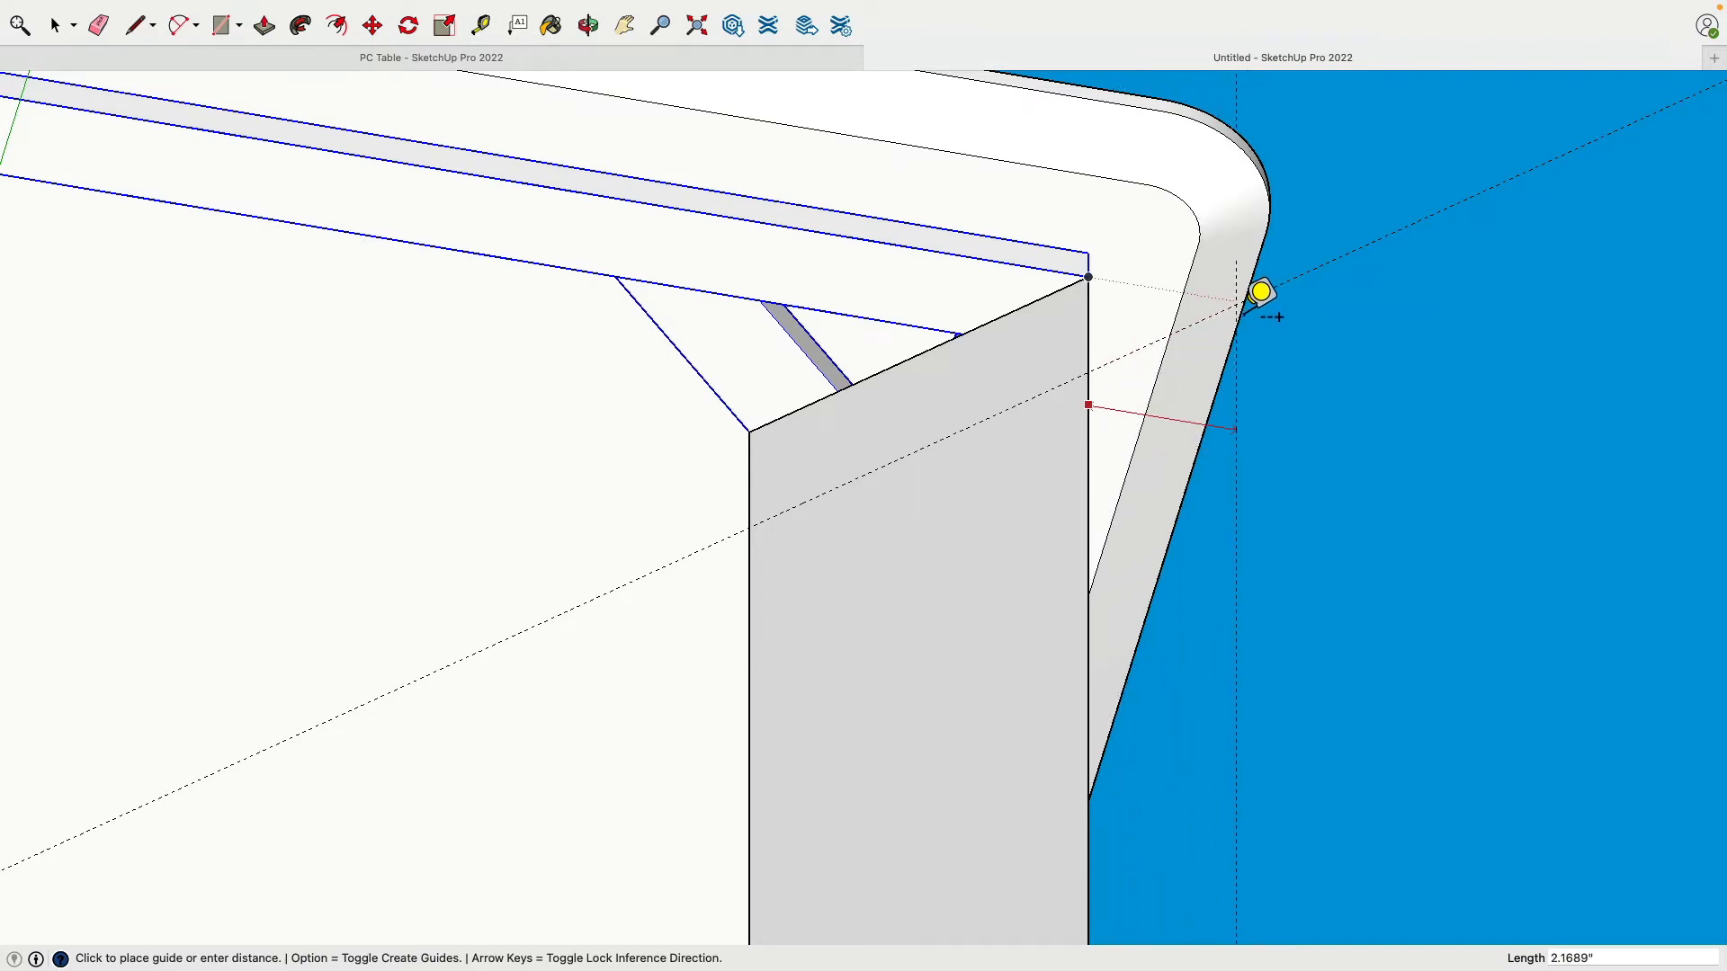
middle_click_drag(1277, 295, 1406, 327)
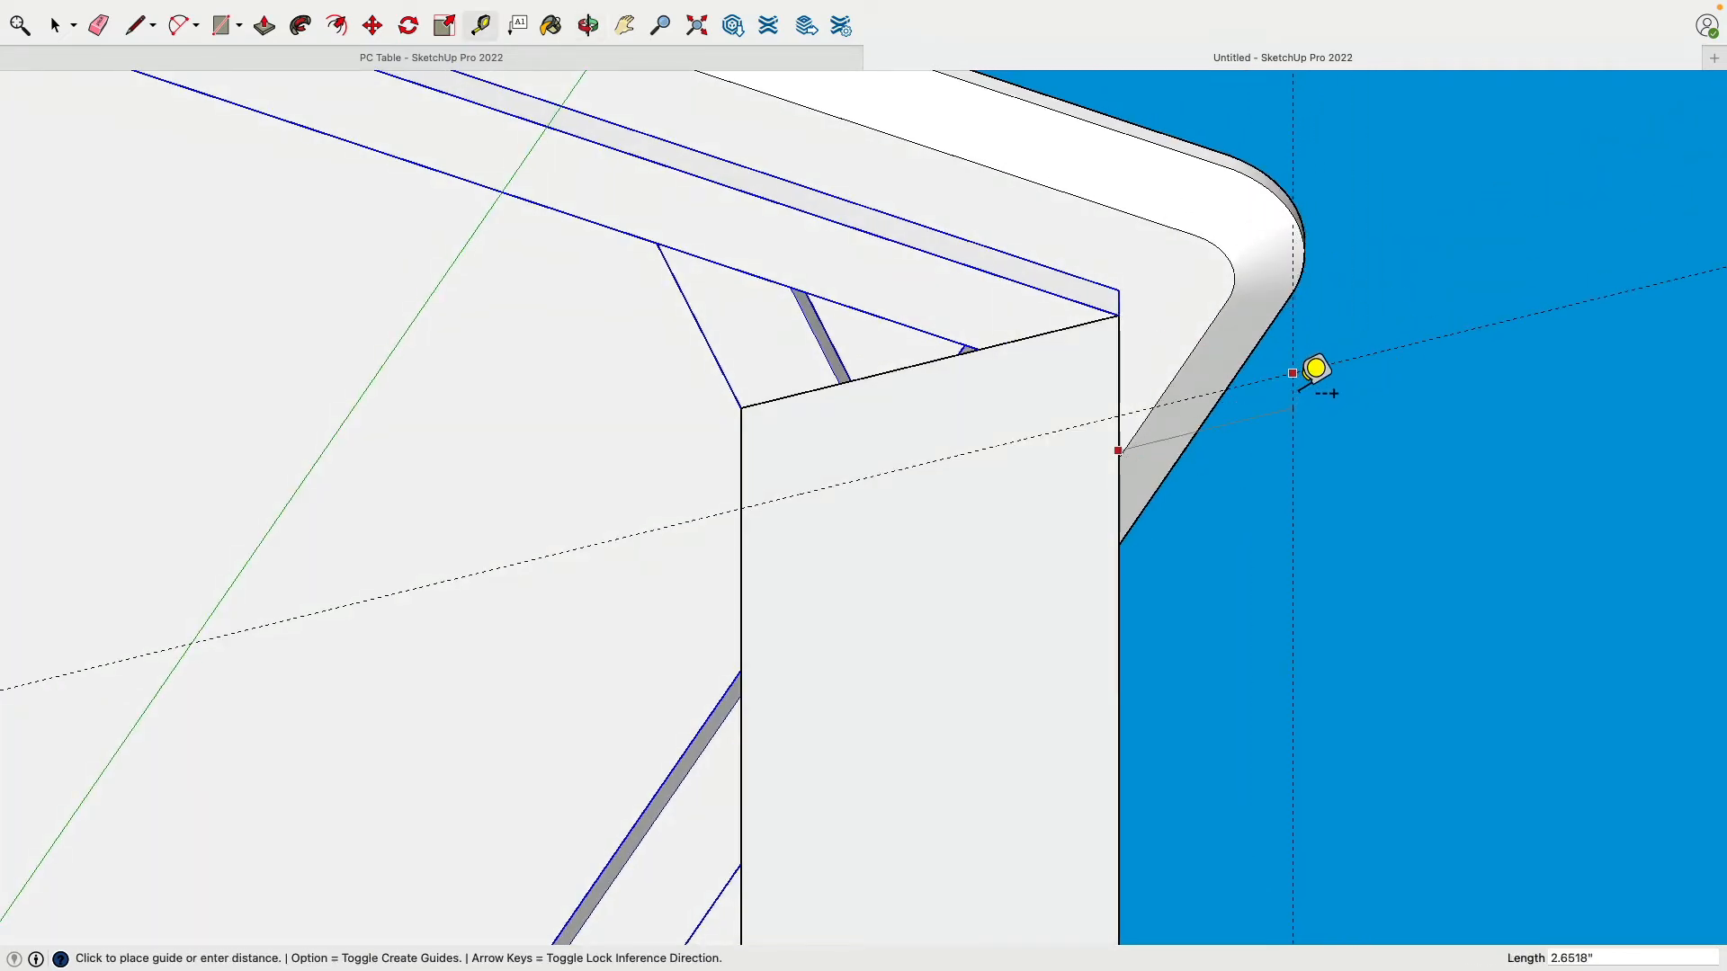
left_click(1319, 369)
middle_click_drag(1322, 370, 1264, 328)
scroll(1414, 279, "up", 3)
scroll(712, 310, "down", 4)
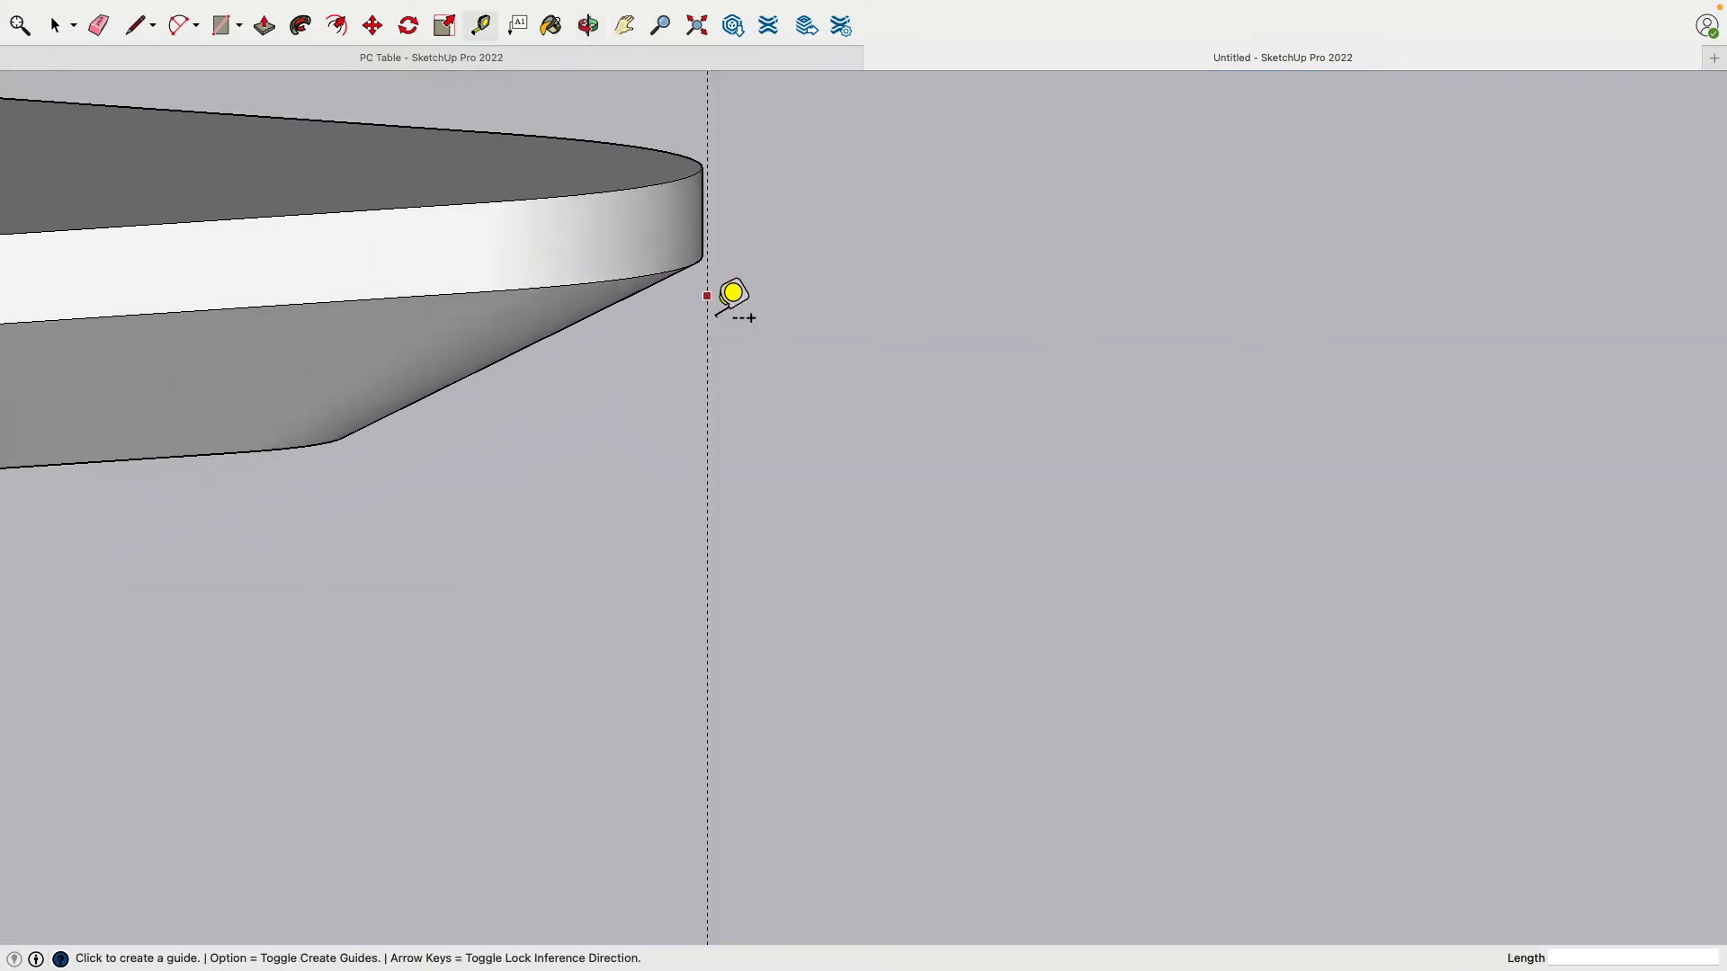
scroll(743, 268, "down", 5)
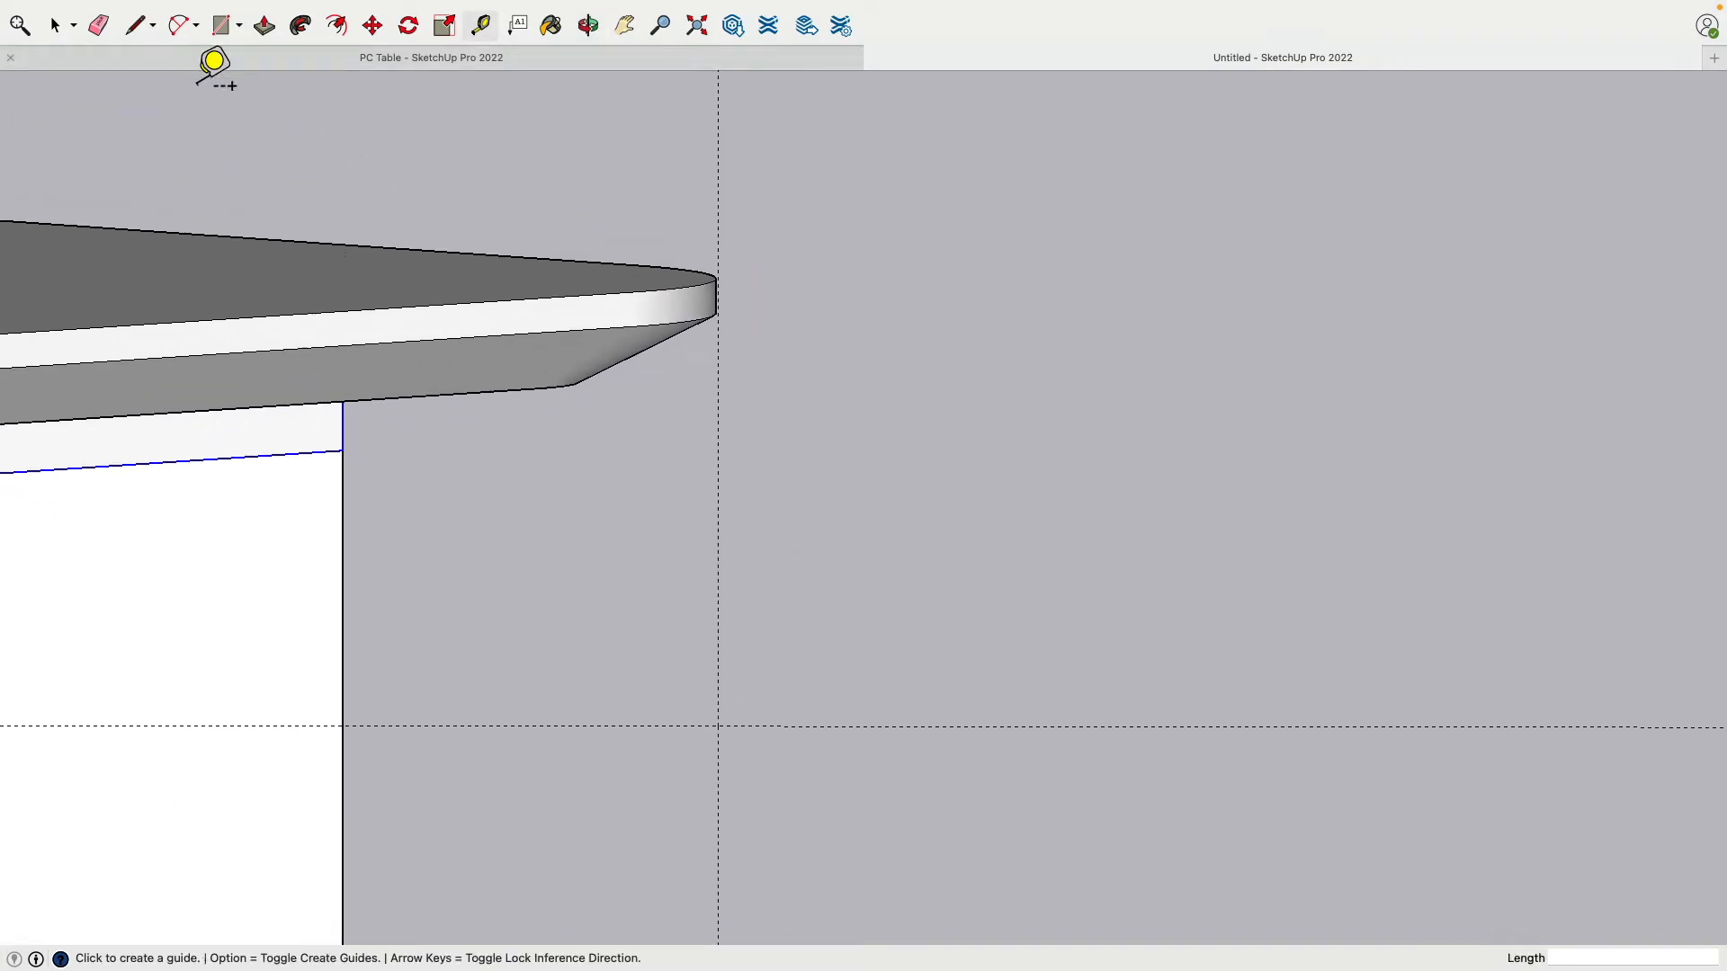
Step: Move the vertical guide inward to the edge of the tabletop's rounded corner
left_click(56, 25)
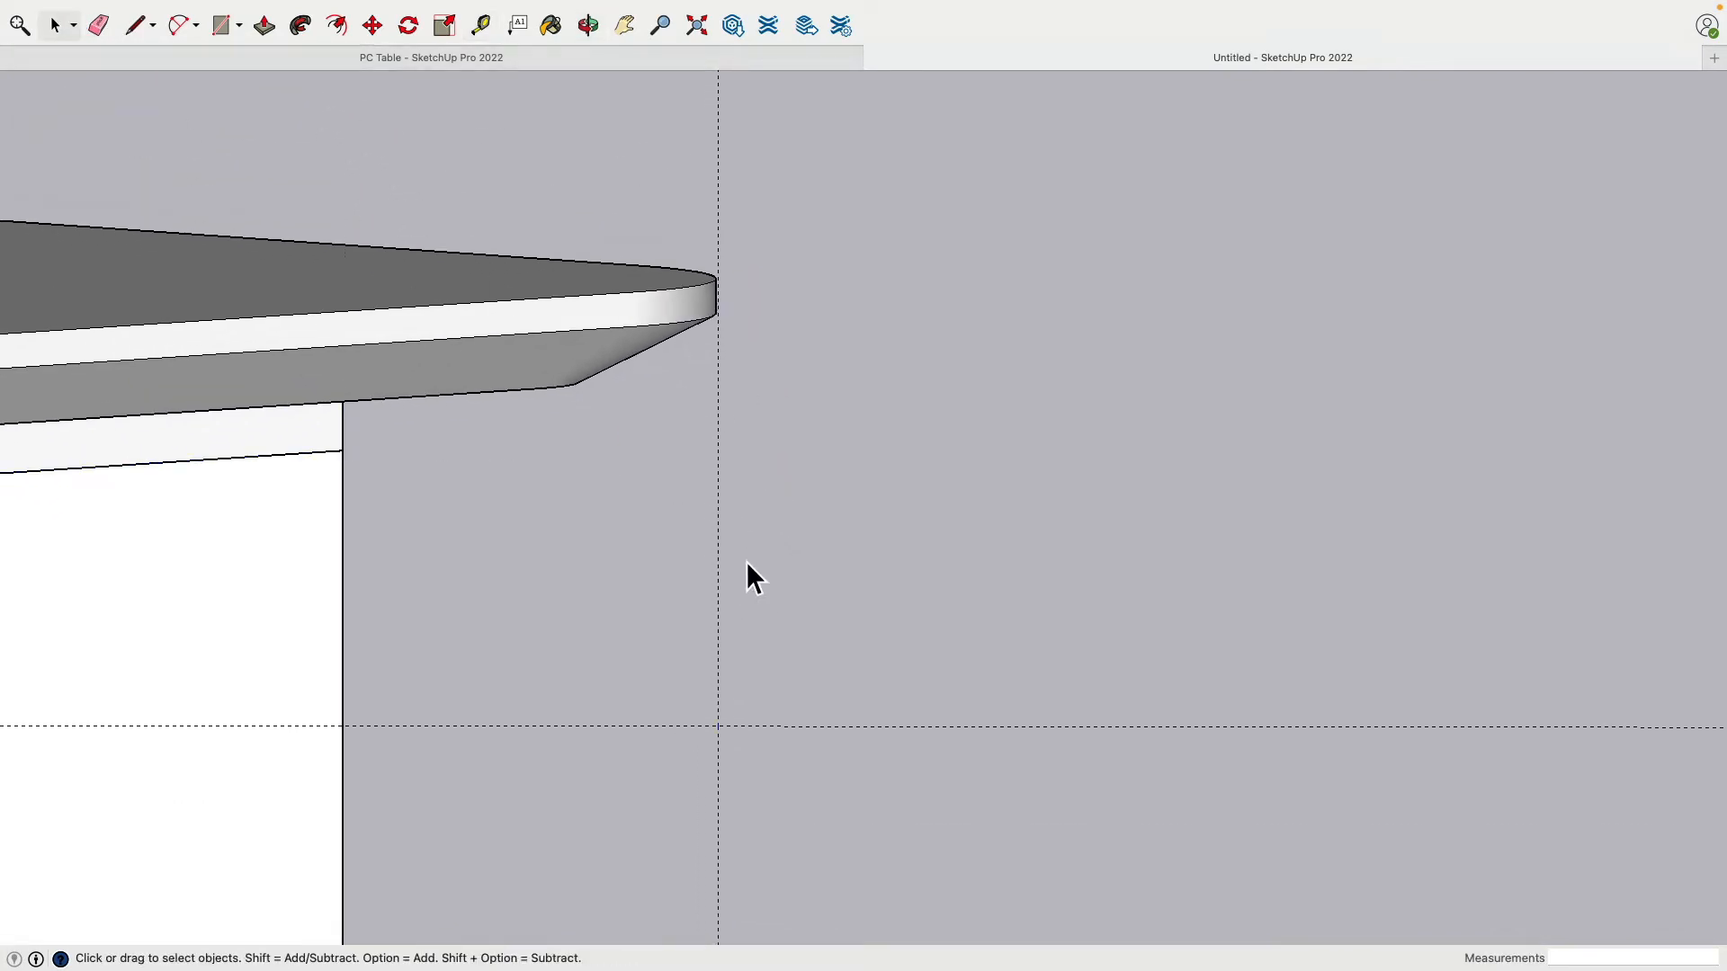
left_click(371, 26)
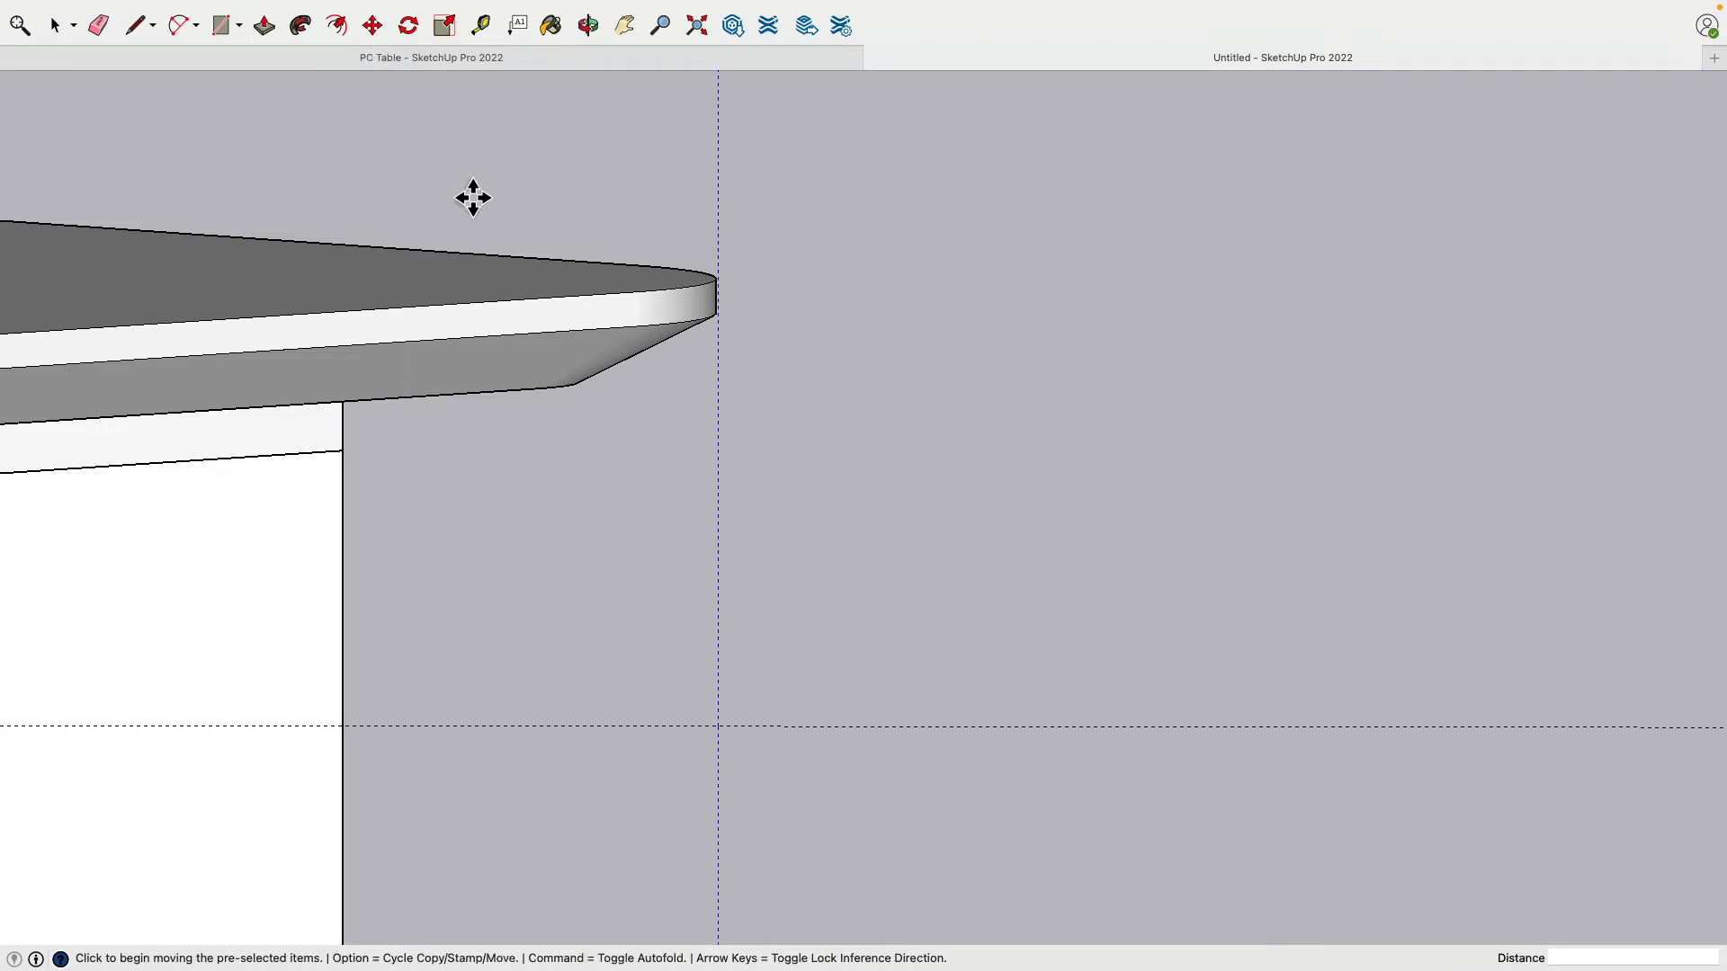
left_click(731, 739)
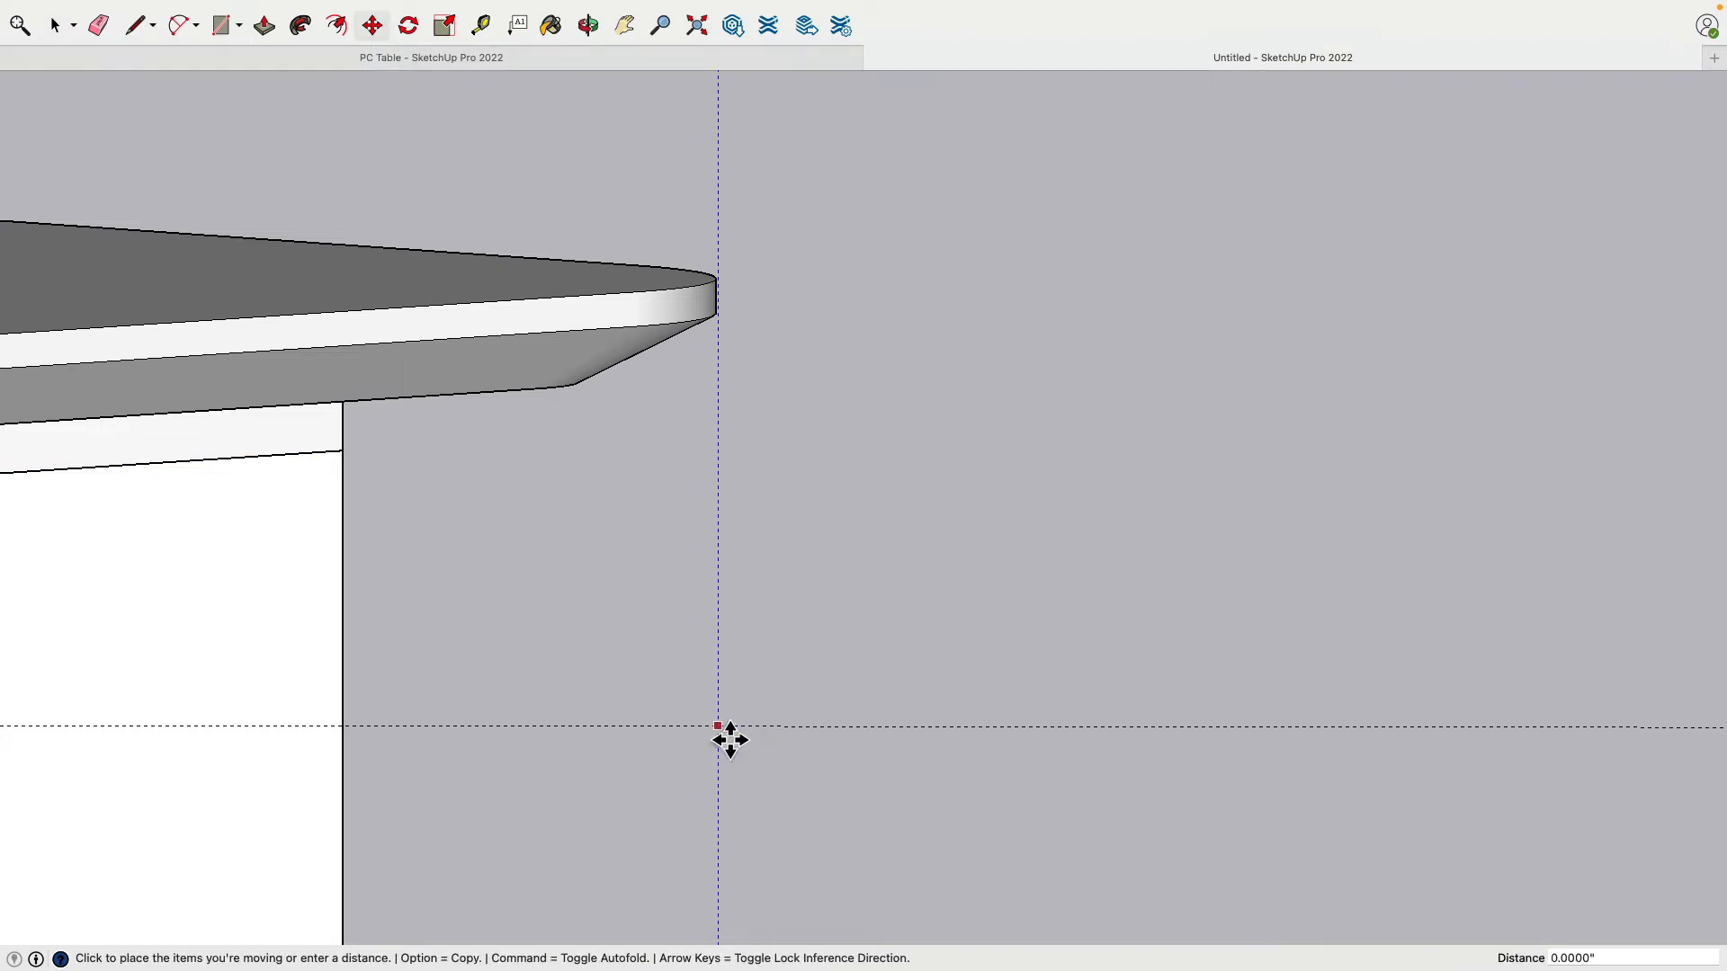
left_click(921, 740)
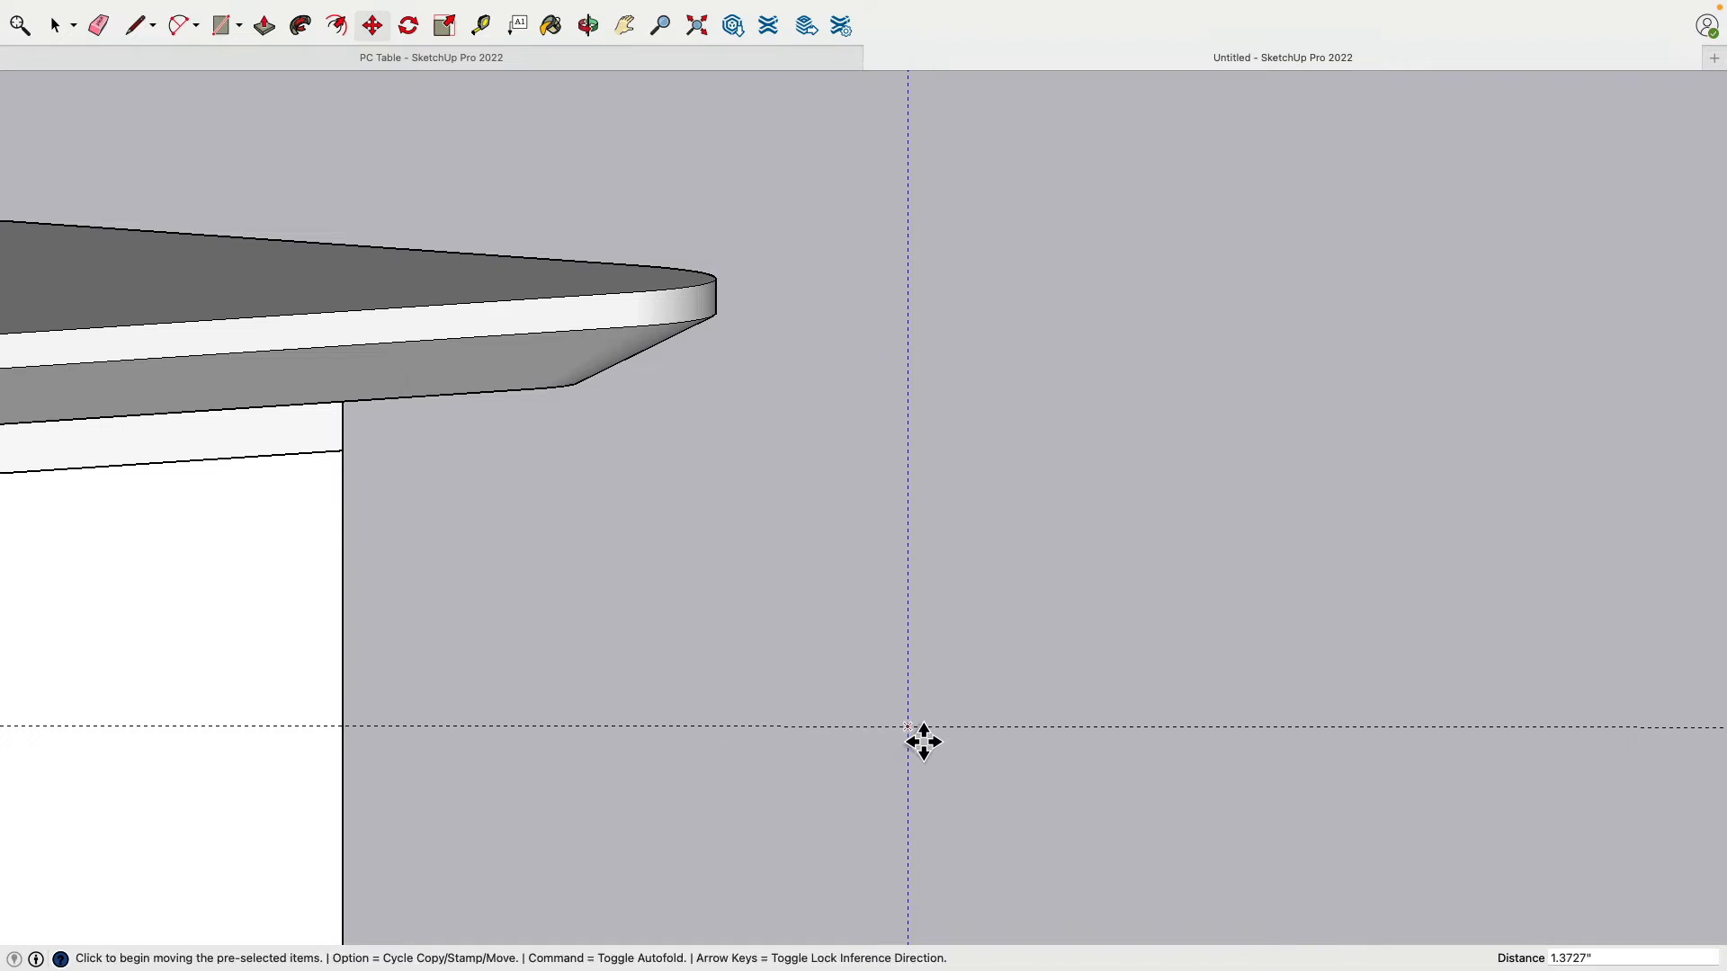
left_click_drag(921, 741, 820, 739)
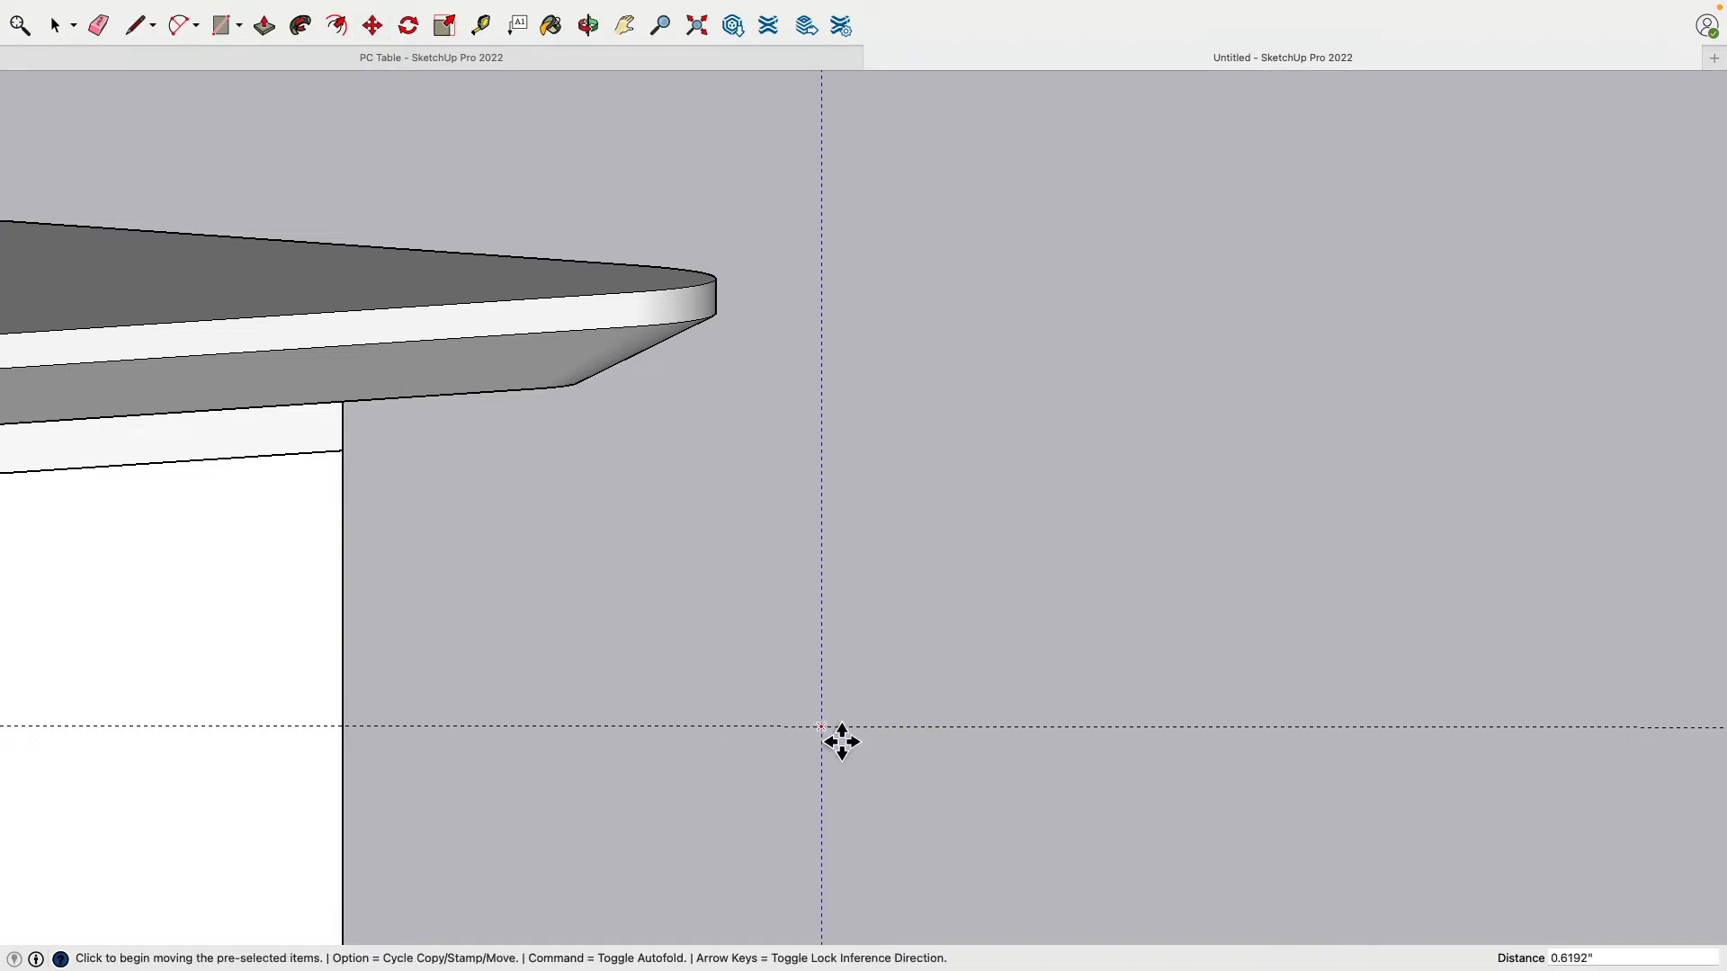
left_click(825, 740)
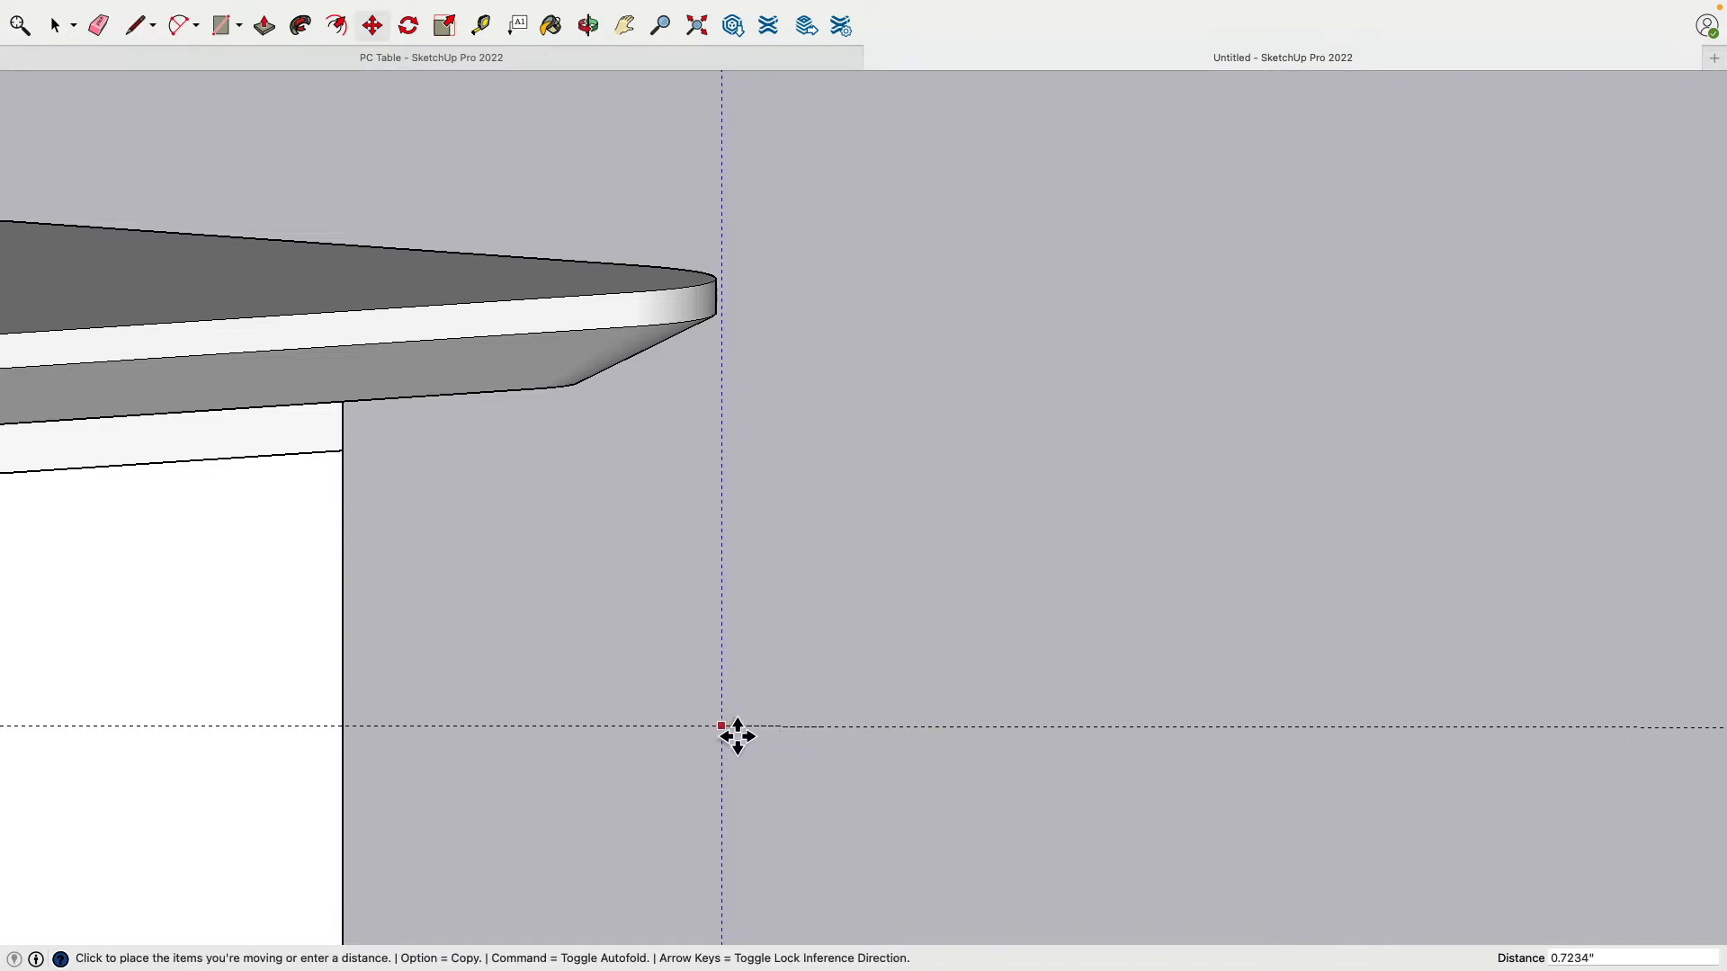
left_click(732, 737)
Step: Orbit above the rounded corner to check the guide touches its outermost point
middle_click_drag(741, 380, 656, 460)
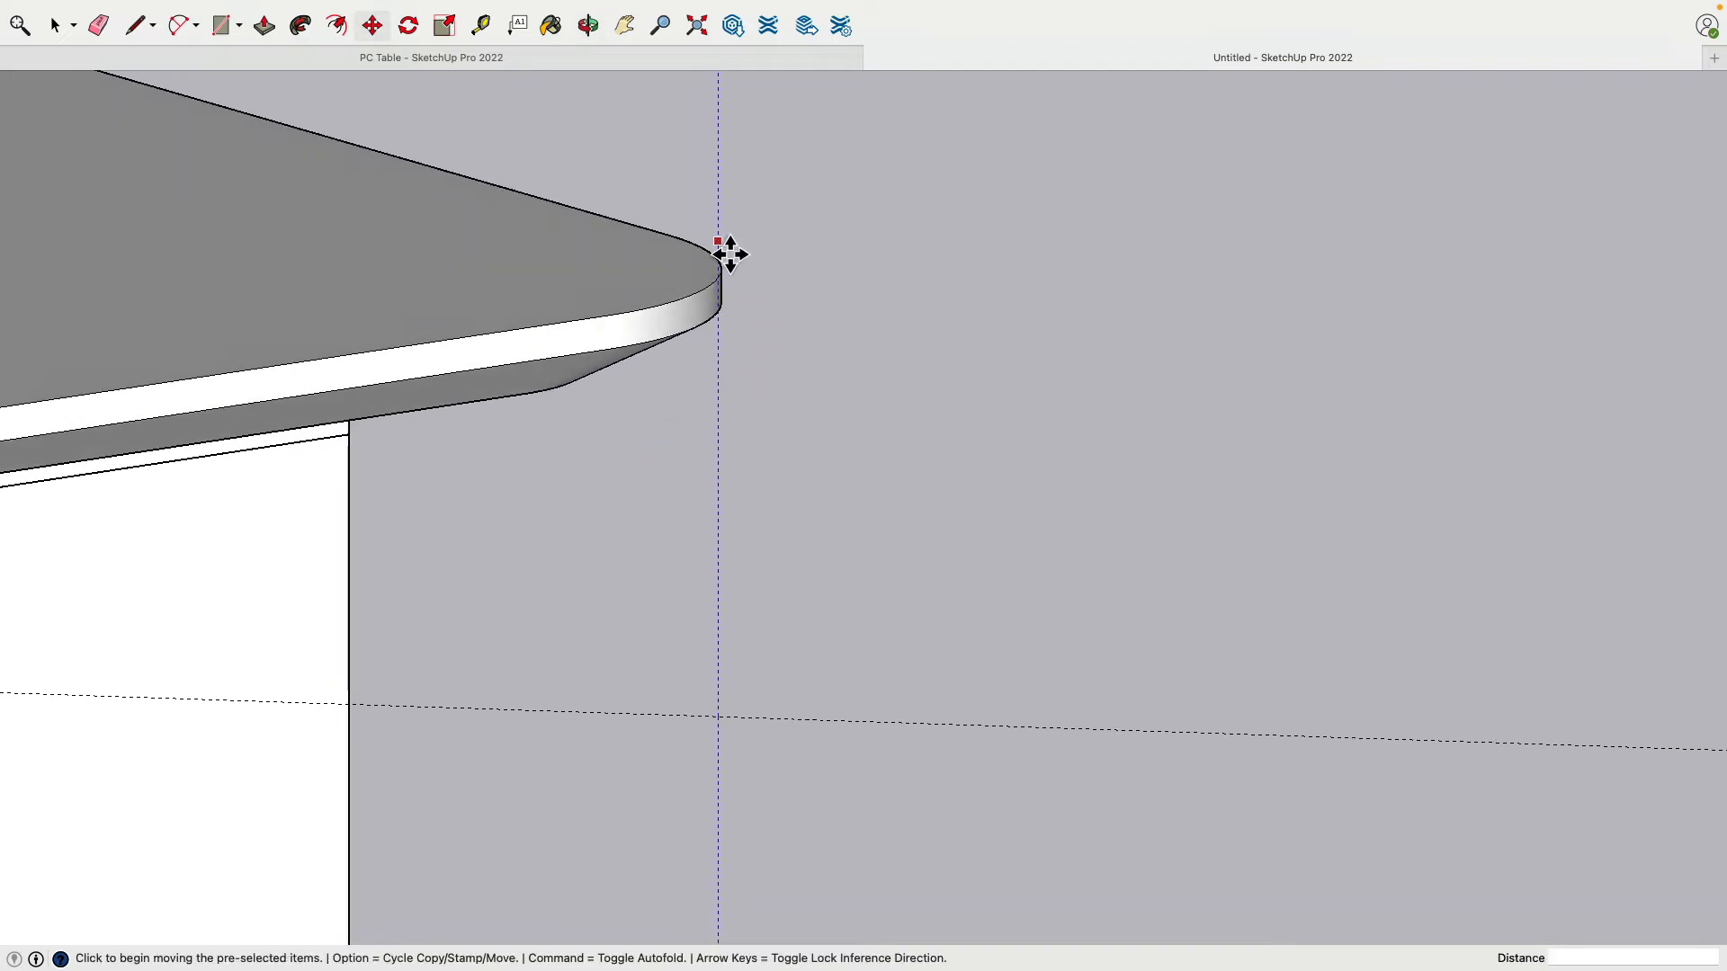
scroll(725, 263, "up", 5)
middle_click_drag(954, 404, 821, 512)
scroll(820, 521, "up", 3)
scroll(820, 521, "down", 3)
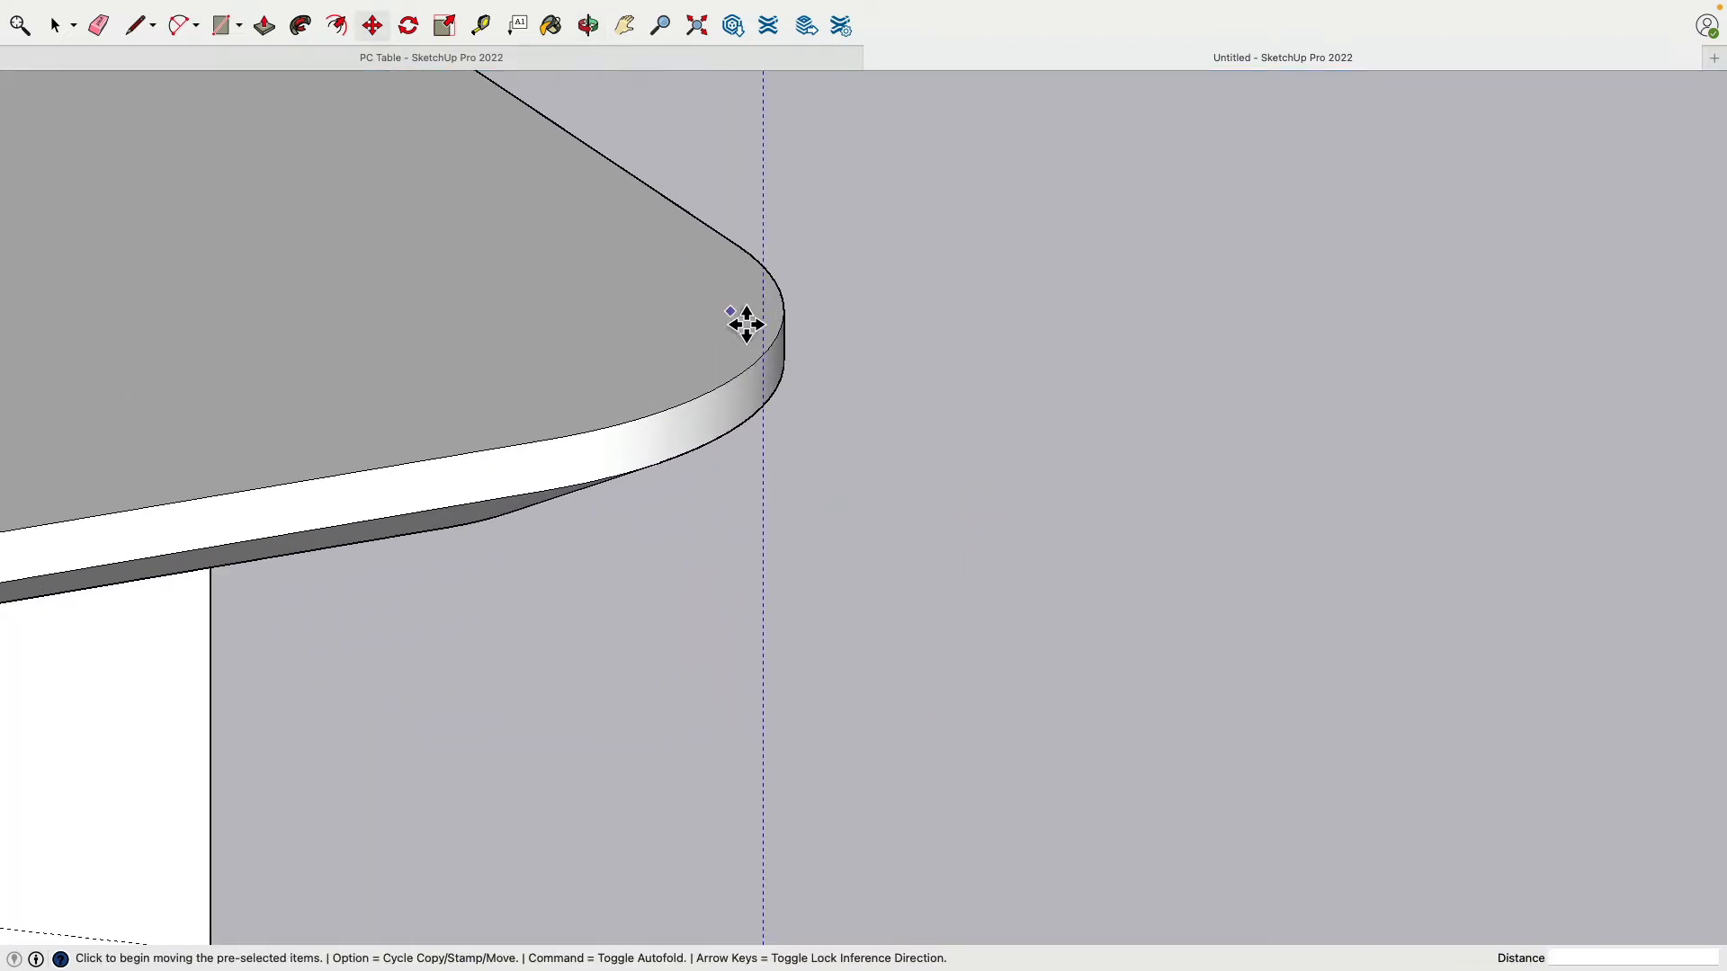
middle_click_drag(781, 367, 756, 543)
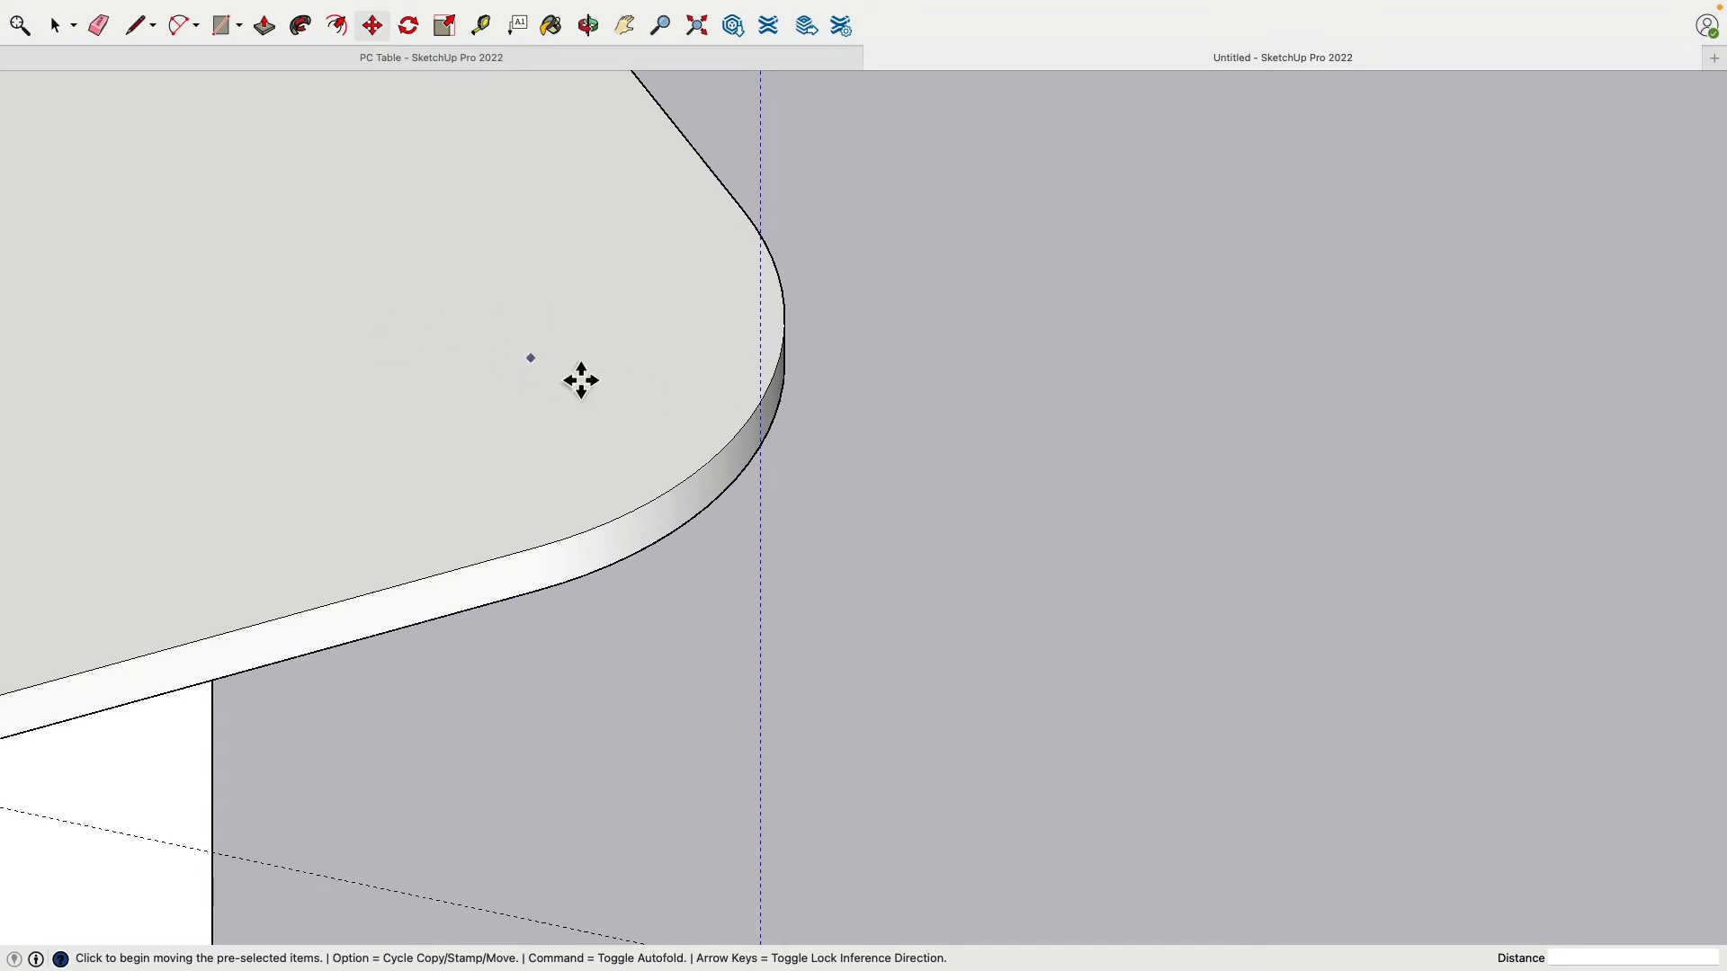
left_click(137, 27)
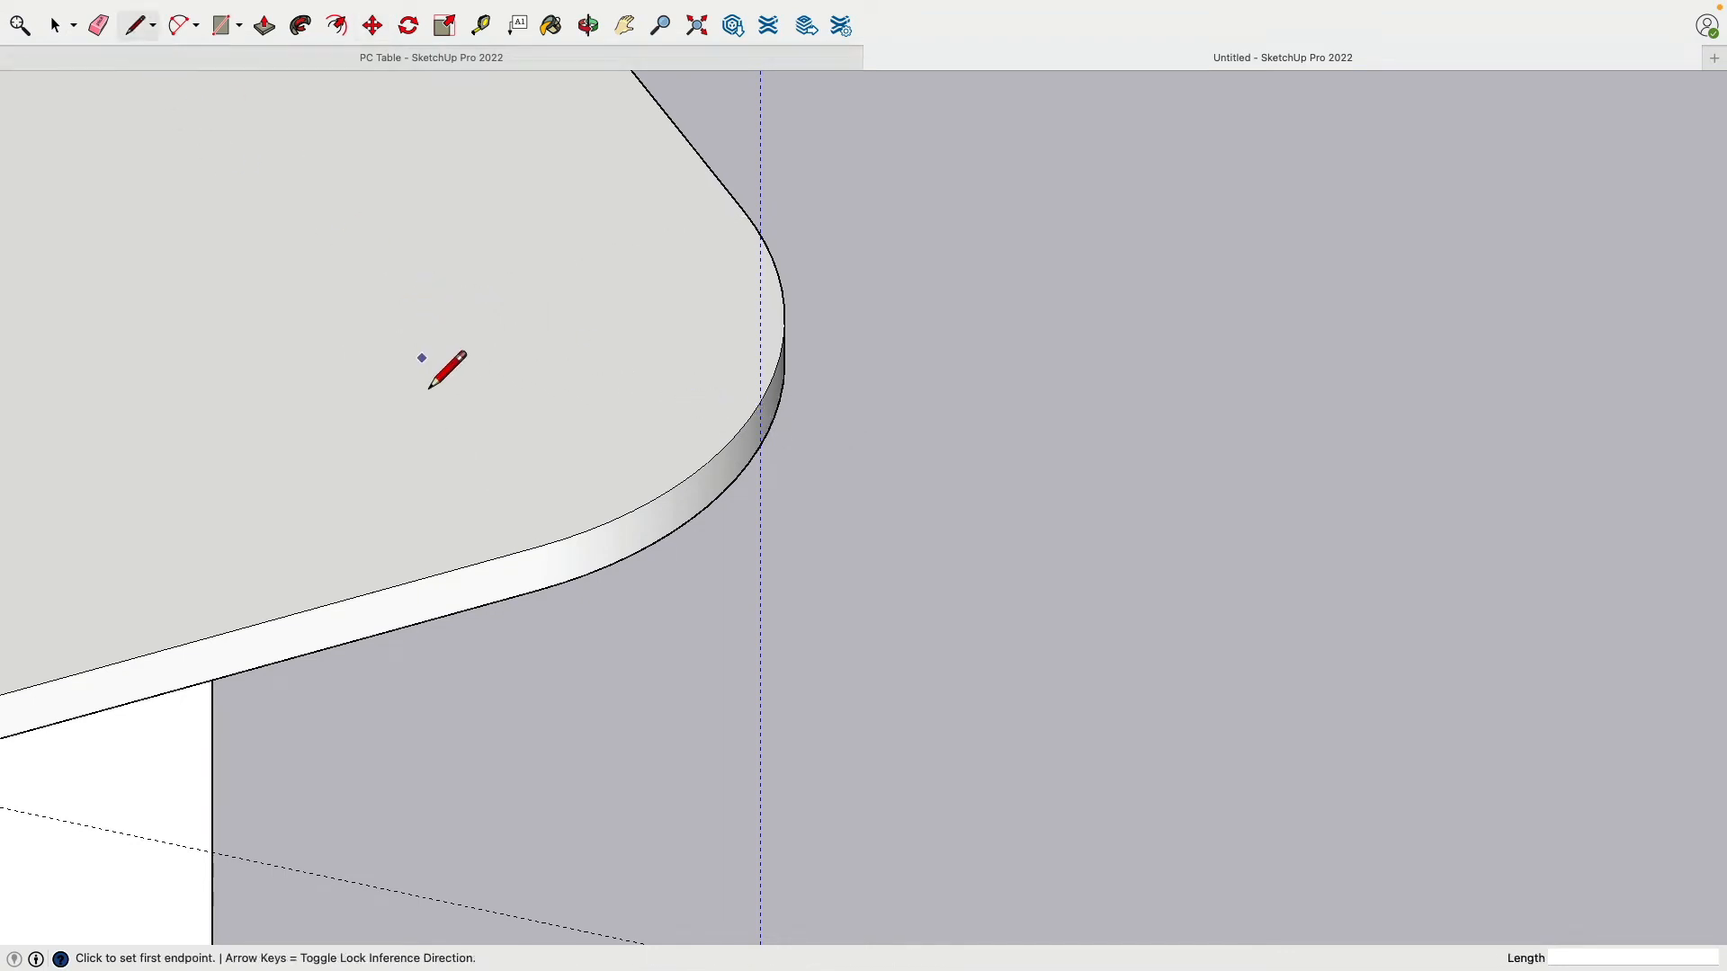
Step: Draw helper lines through the corner arc's centre, then a vertical line down to the 2" guide
left_click(540, 551)
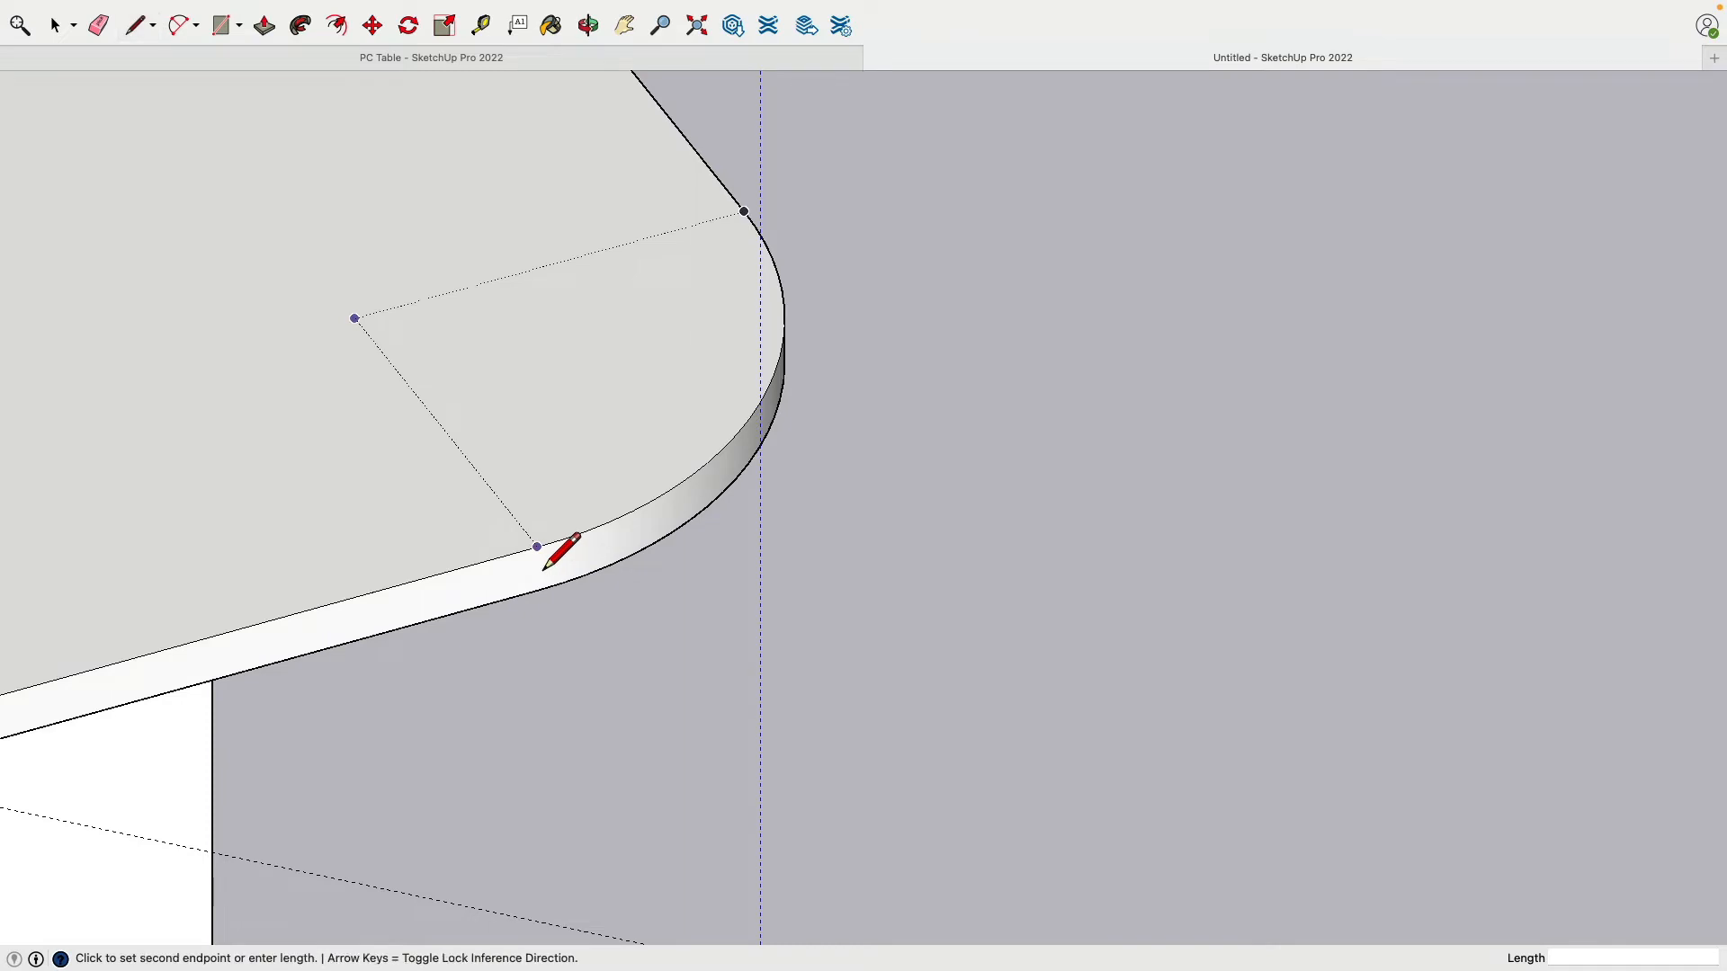
left_click(357, 332)
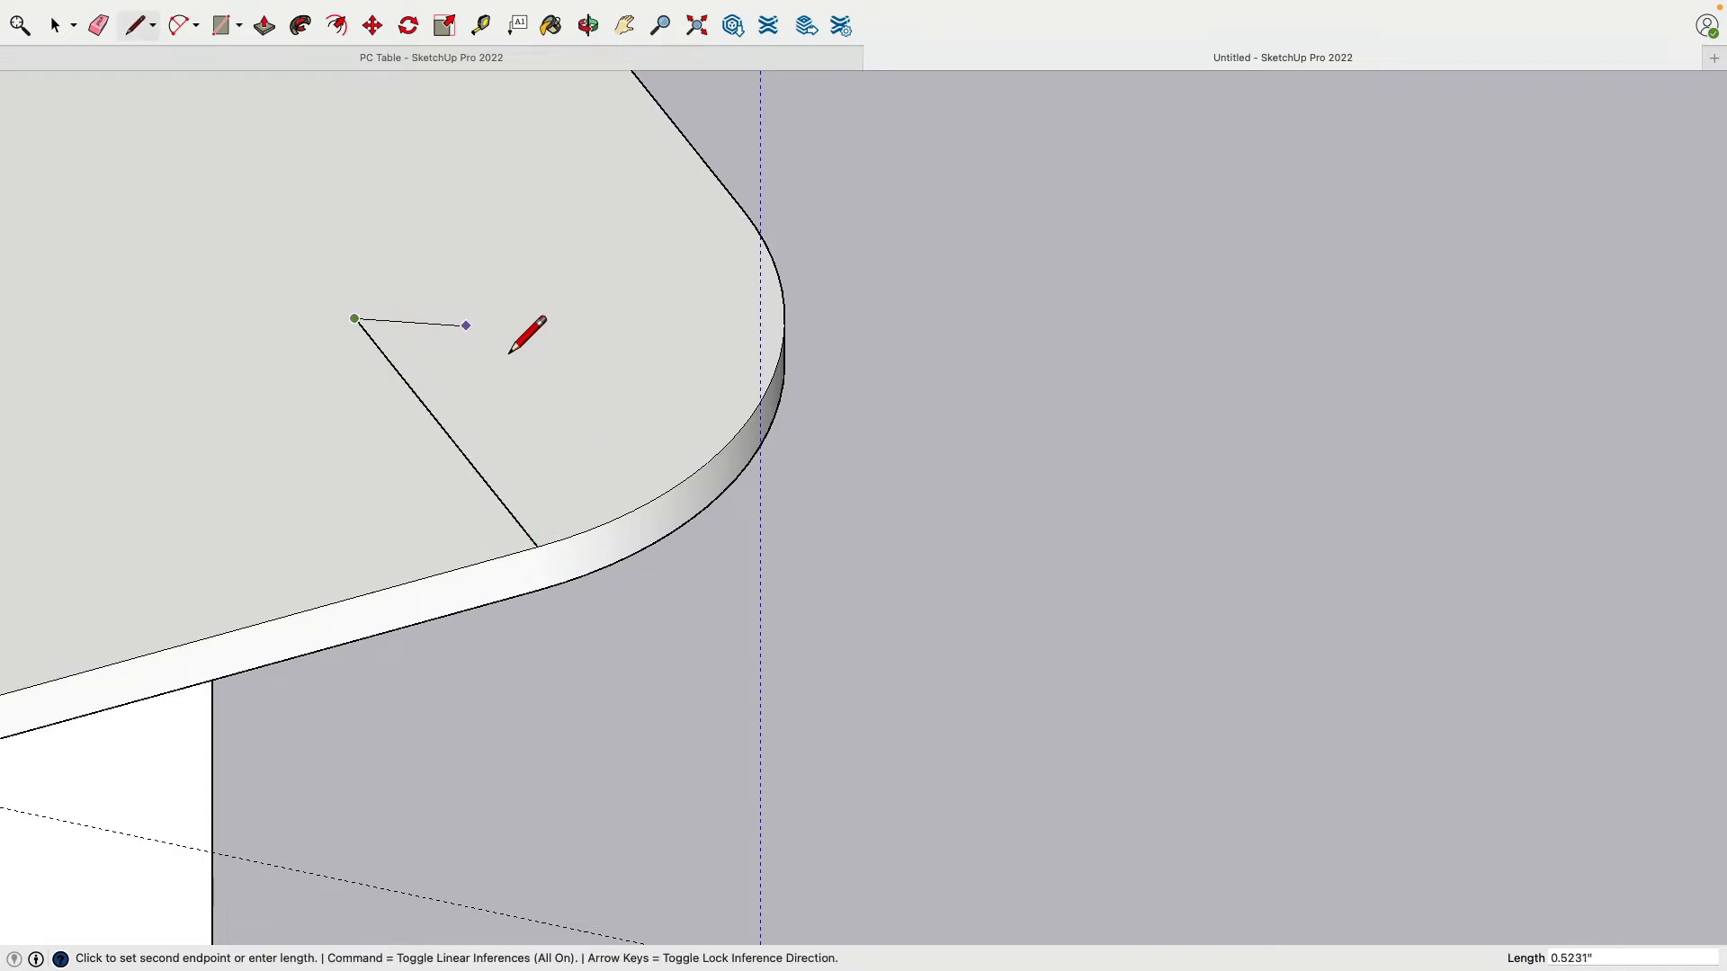
left_click(760, 403)
scroll(794, 413, "down", 3)
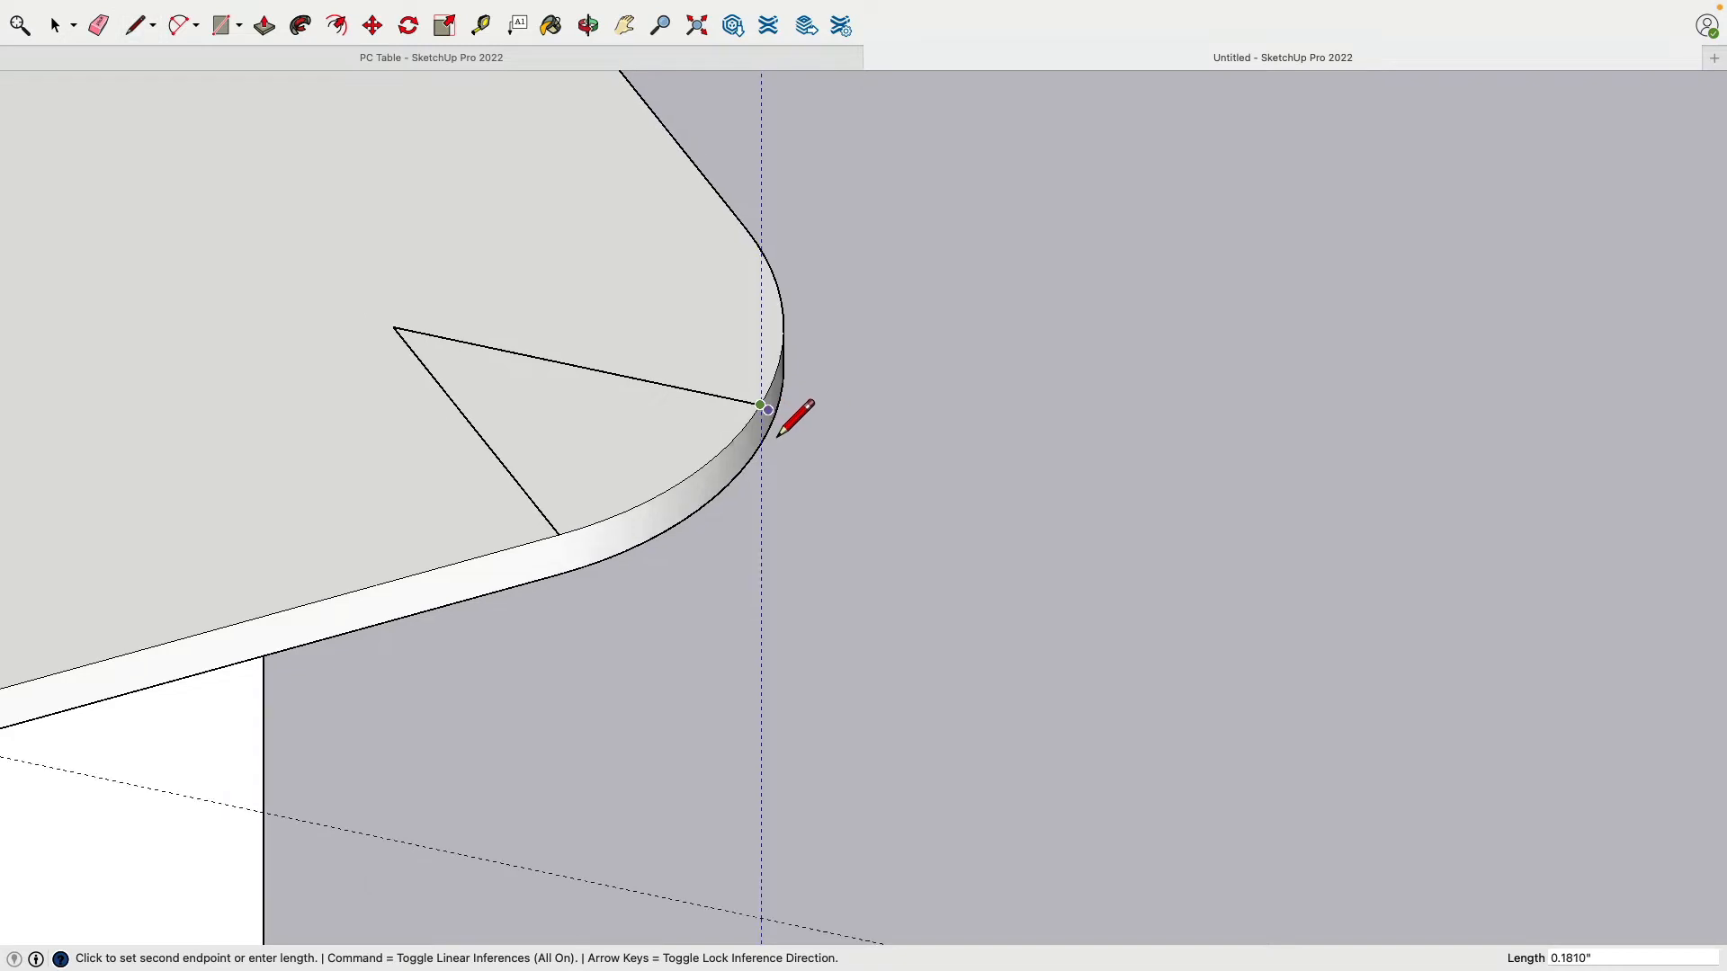
key("Up")
left_click(761, 710)
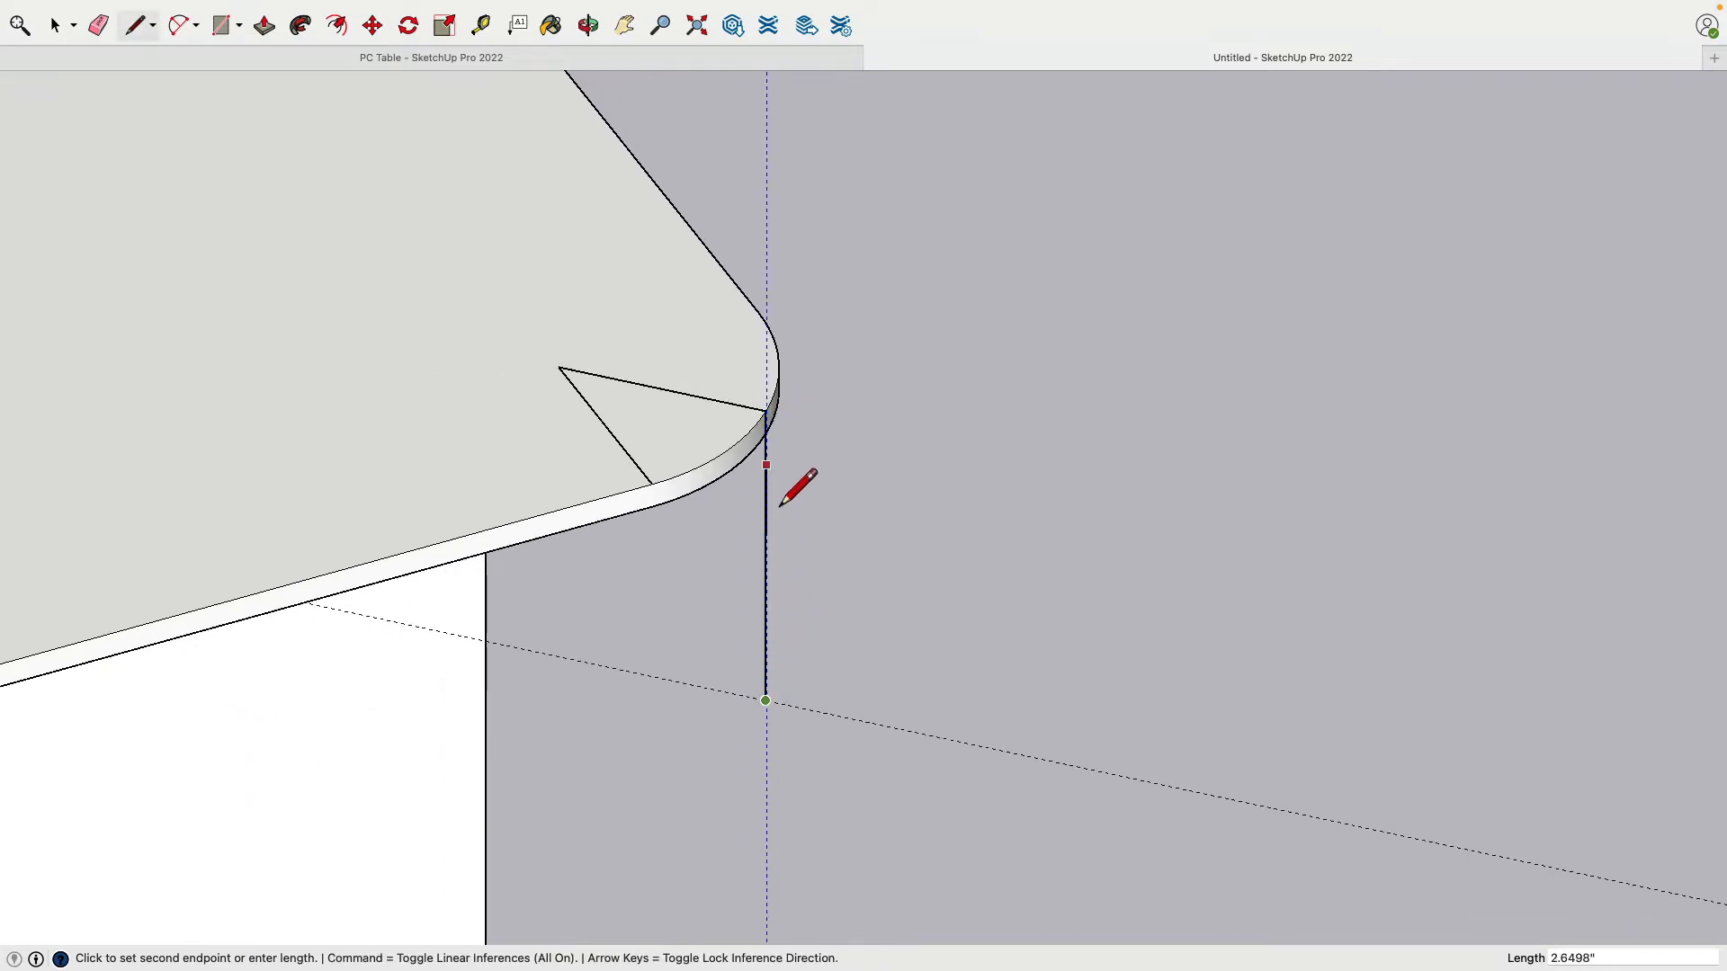
key("Escape")
Step: Move the vertical guide exactly onto the new vertical line's lower end
scroll(783, 467, "up", 2)
scroll(773, 440, "up", 2)
mouse_move(772, 424)
middle_mouse_down()
mouse_move(941, 410)
mouse_move(907, 324)
mouse_move(743, 336)
mouse_move(733, 464)
middle_mouse_up()
scroll(813, 524, "up", 2)
scroll(813, 525, "down", 5)
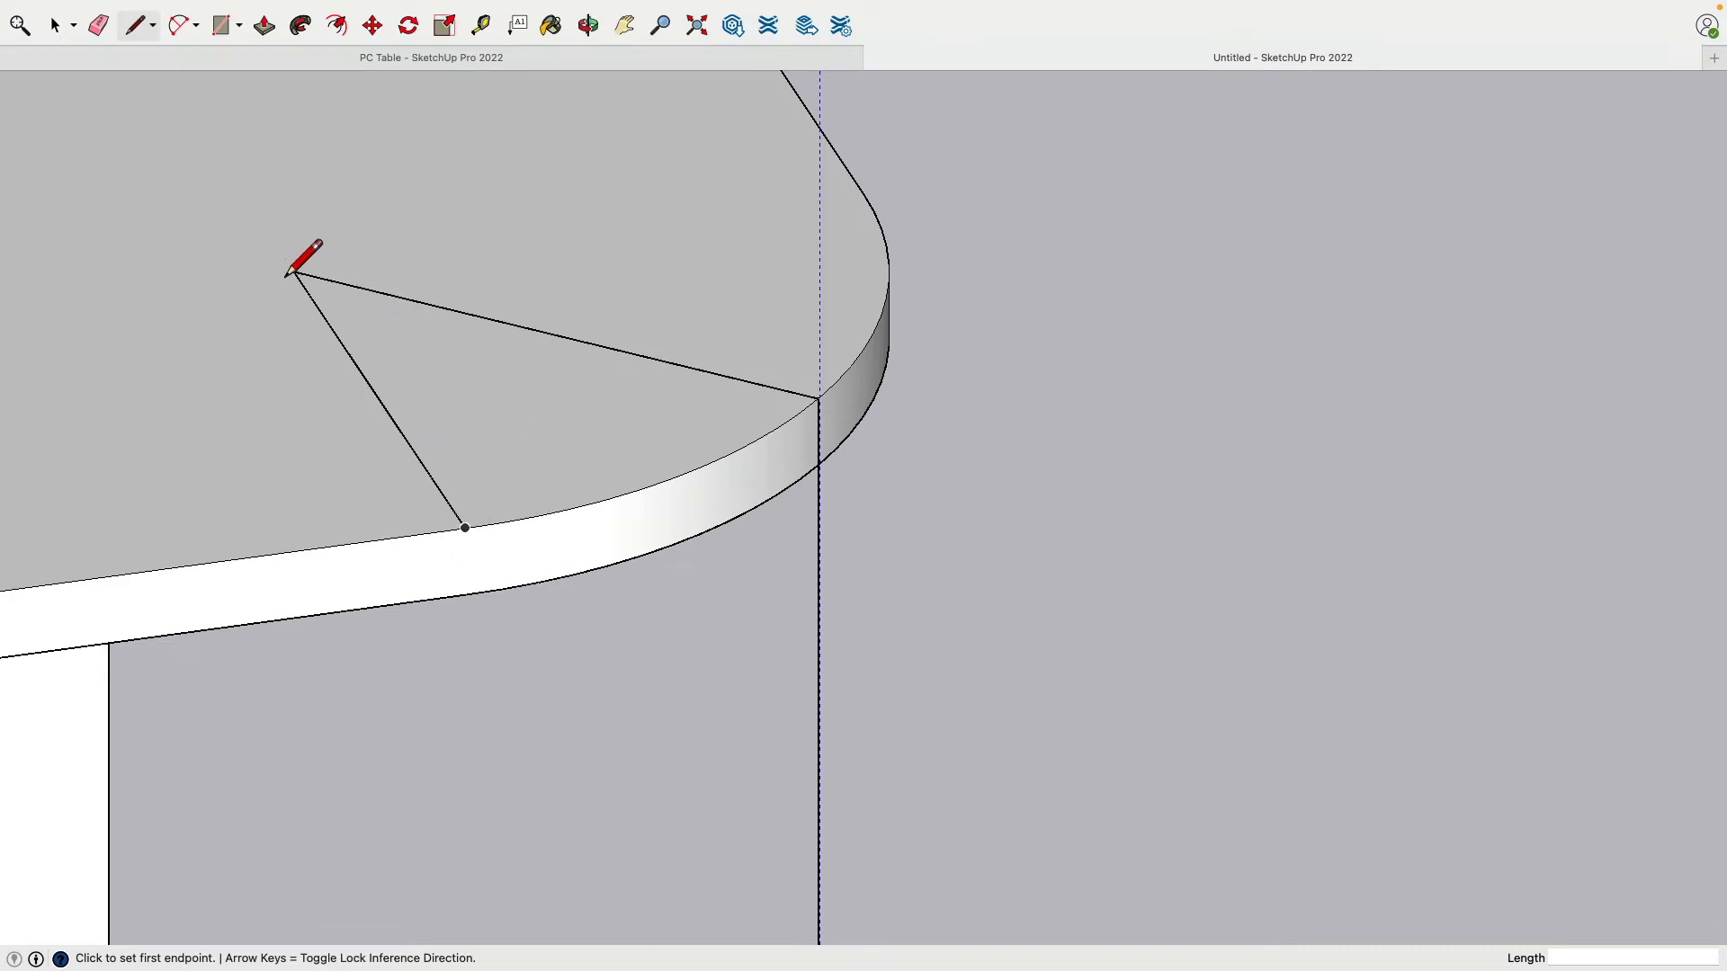
middle_click_drag(940, 387, 770, 516)
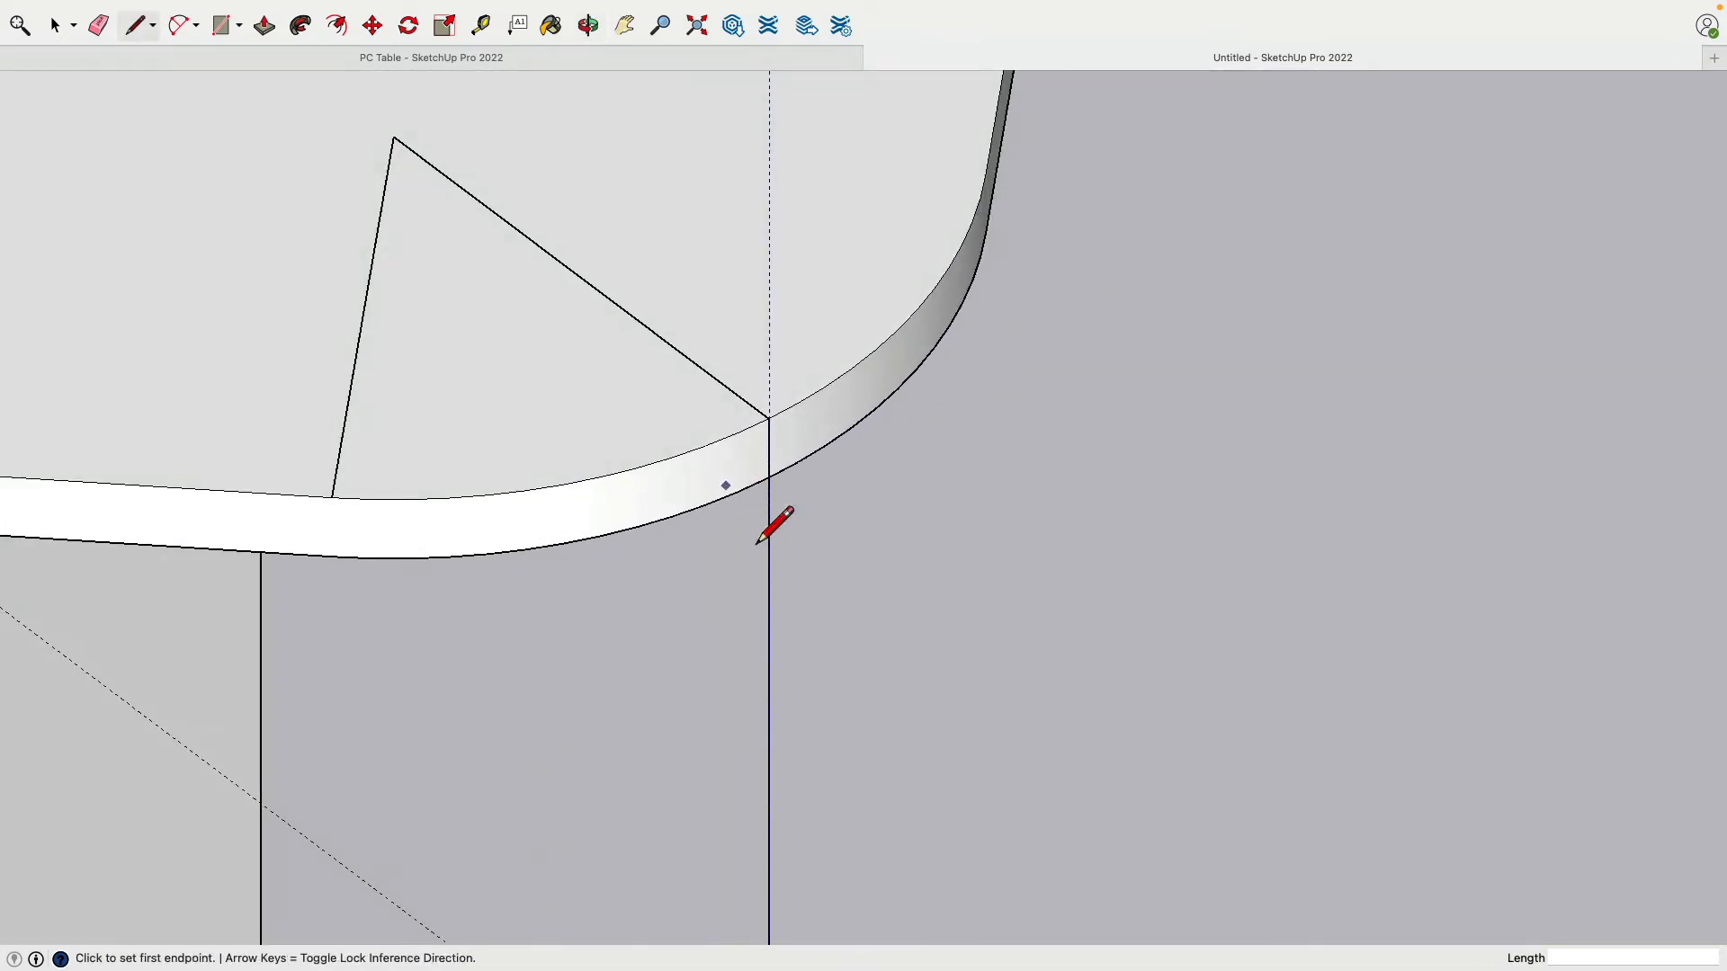
scroll(859, 676, "up", 2)
scroll(858, 679, "down", 3)
middle_click_drag(849, 741, 899, 346, "shift")
middle_click_drag(836, 608, 1109, 504)
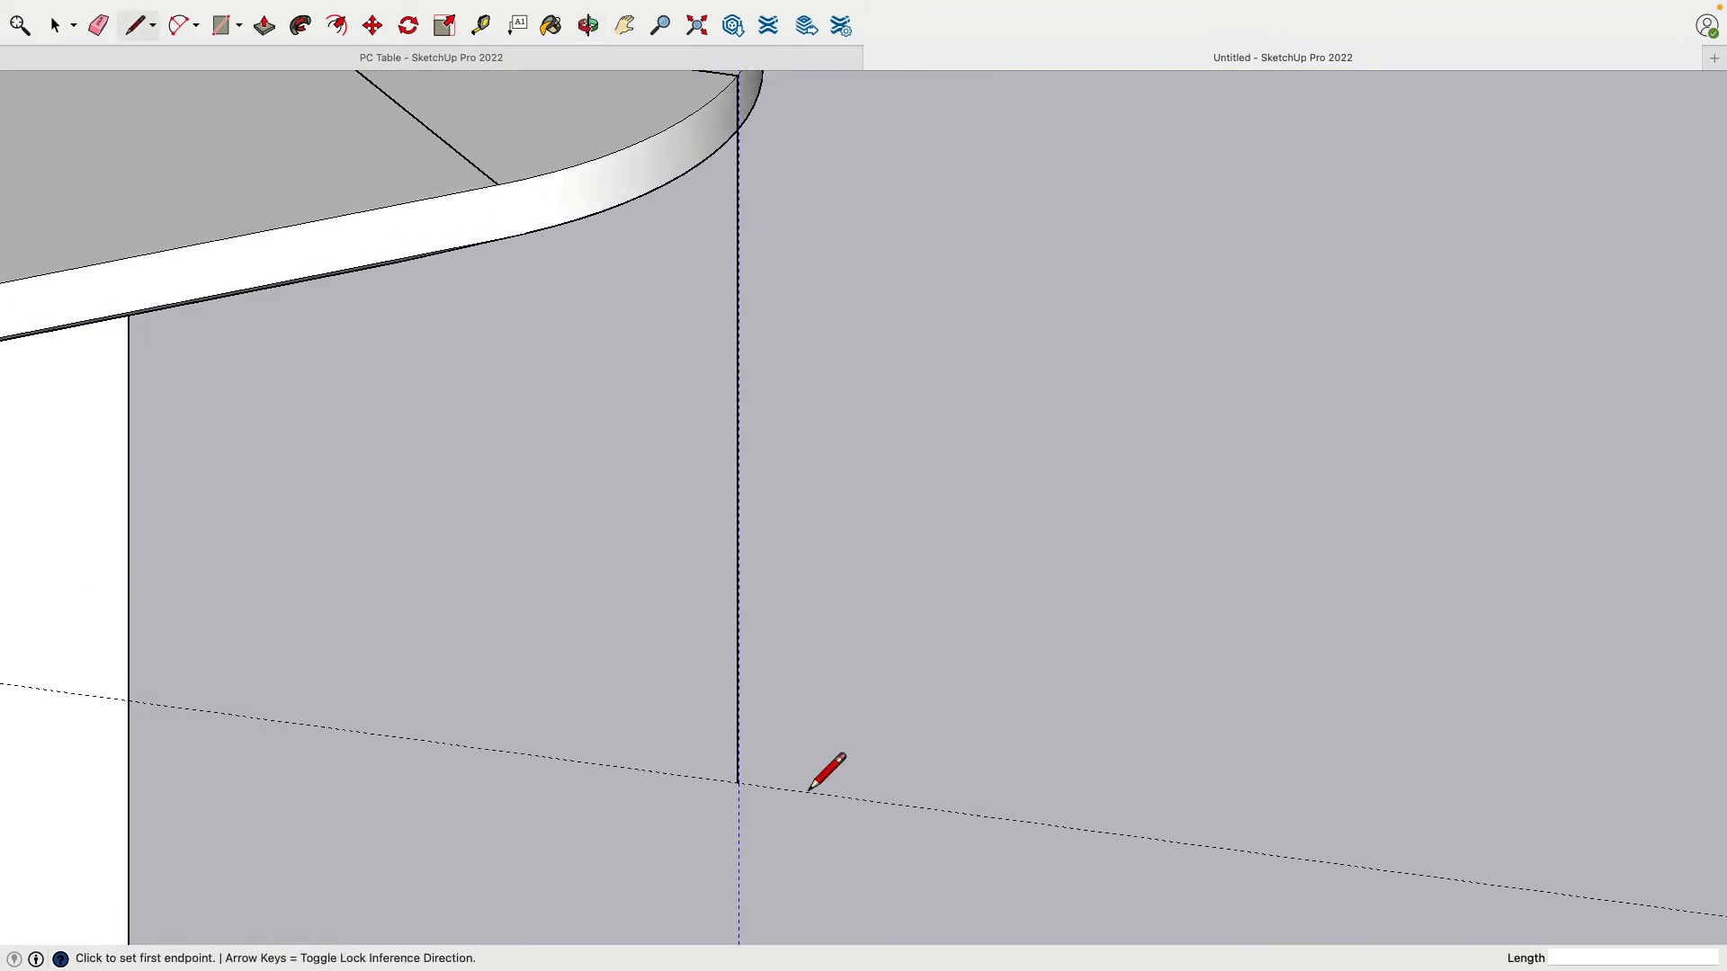
middle_click_drag(810, 791, 1097, 501, "shift")
scroll(1108, 493, "down", 3)
scroll(1110, 480, "up", 8)
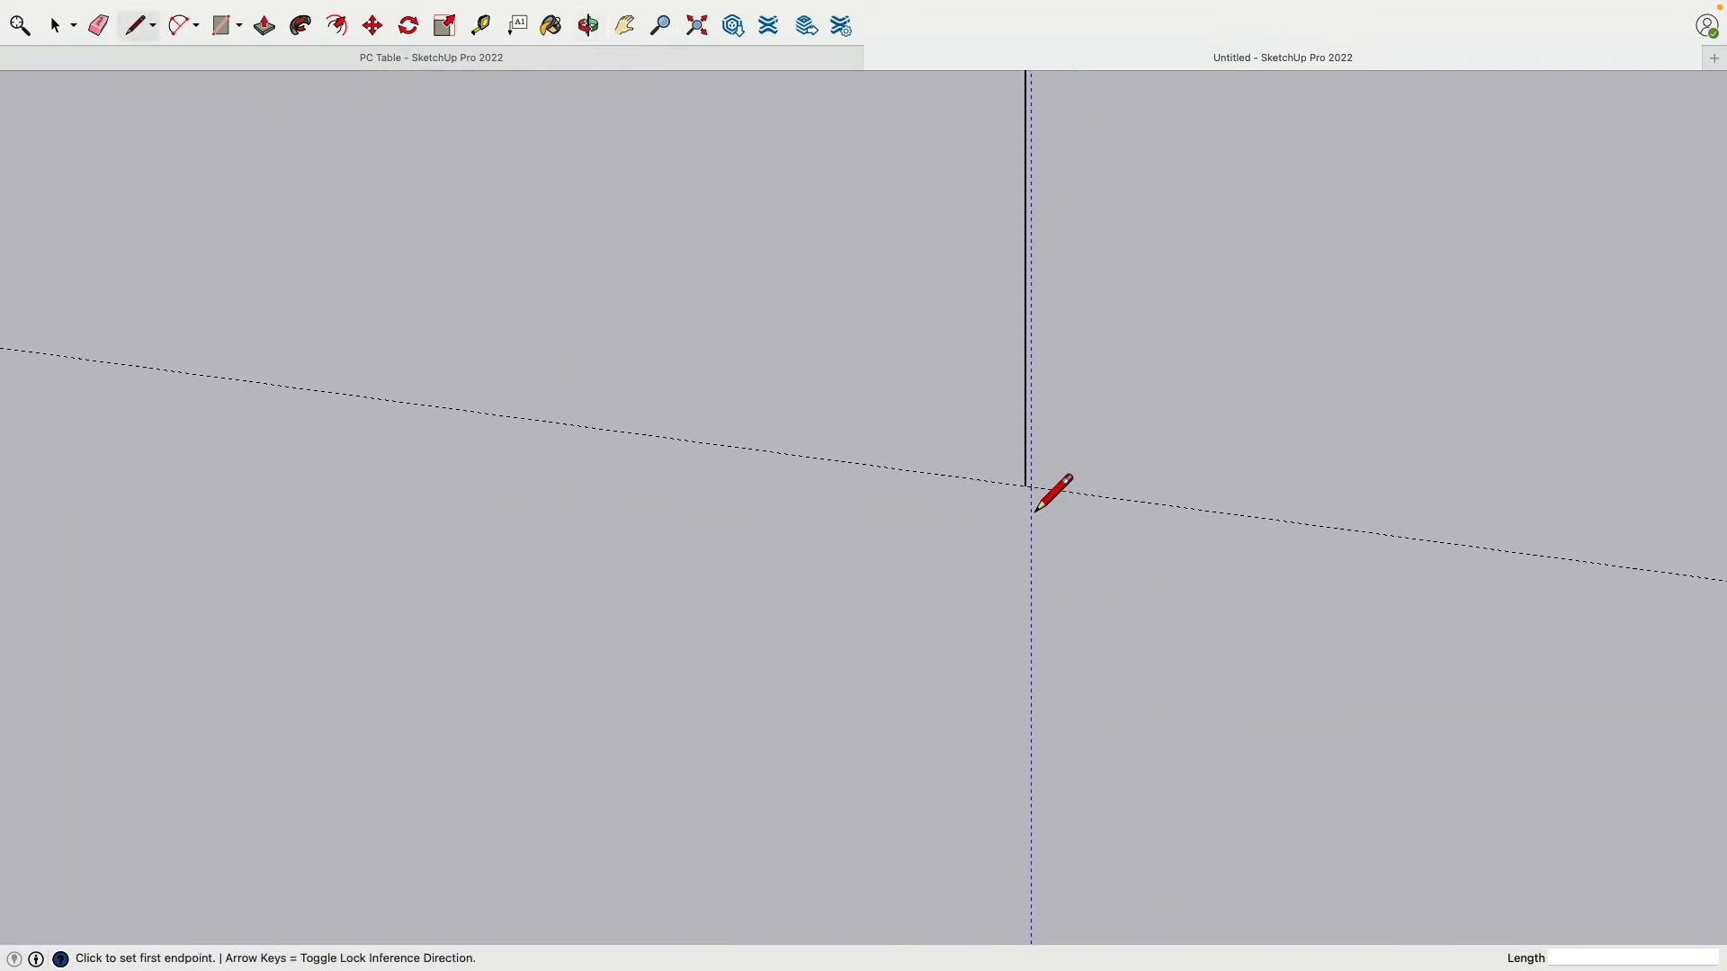
left_click(374, 27)
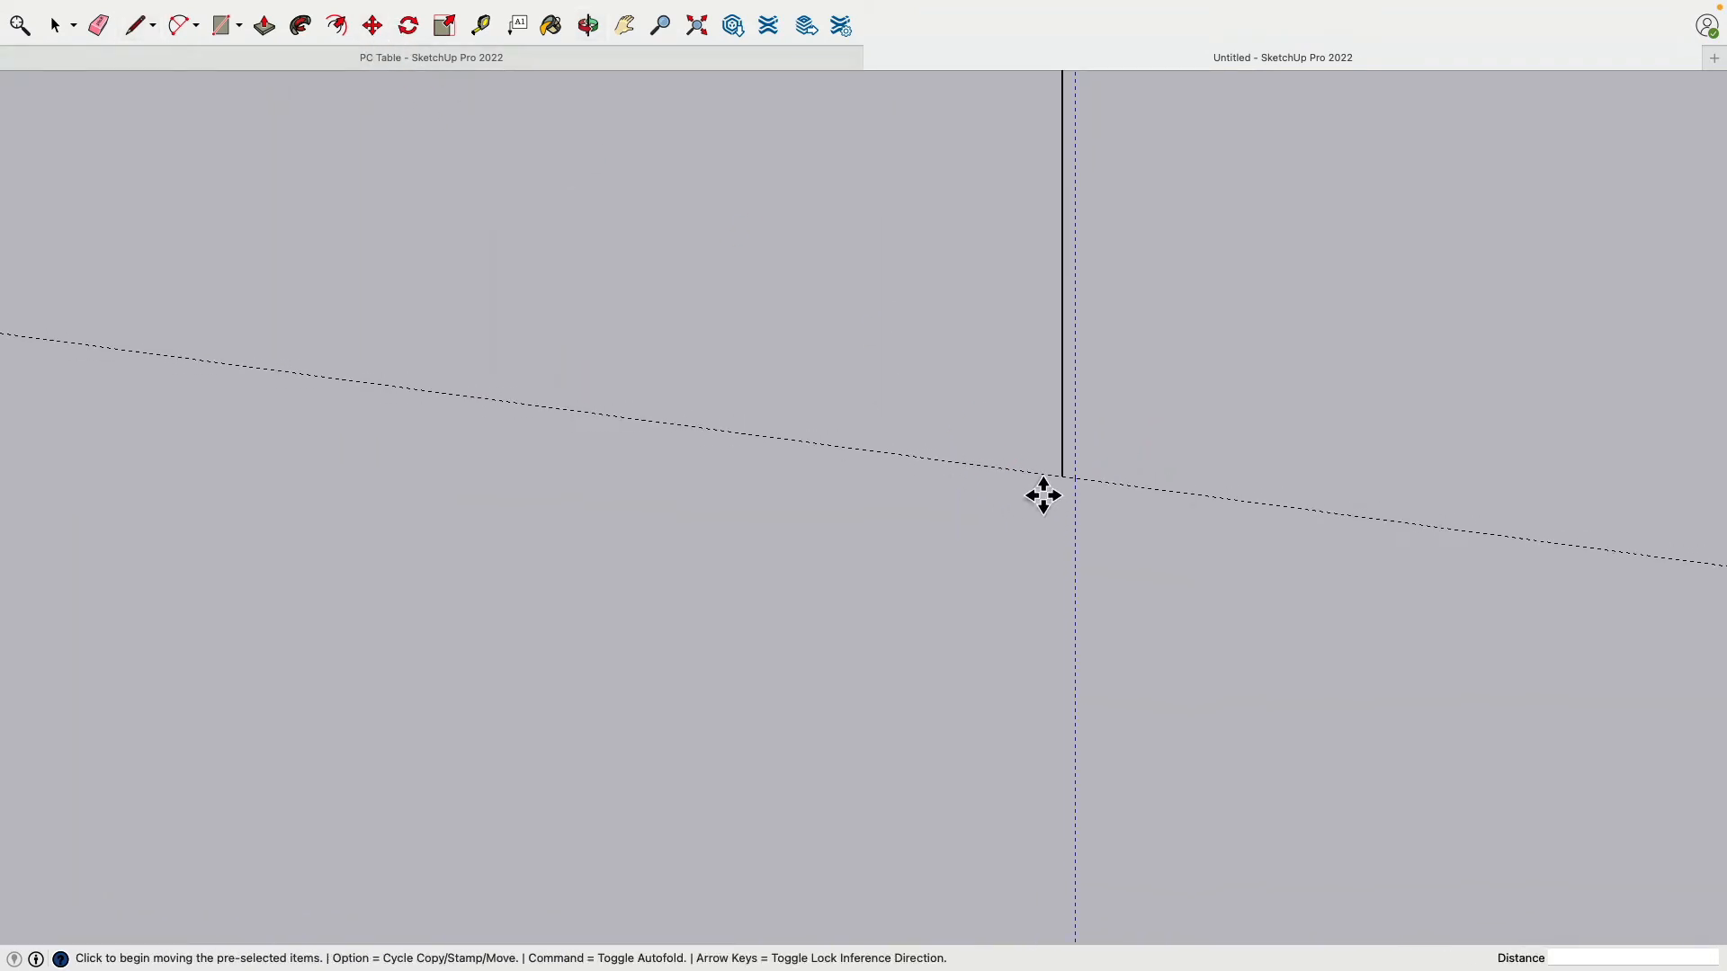
left_click(1092, 477)
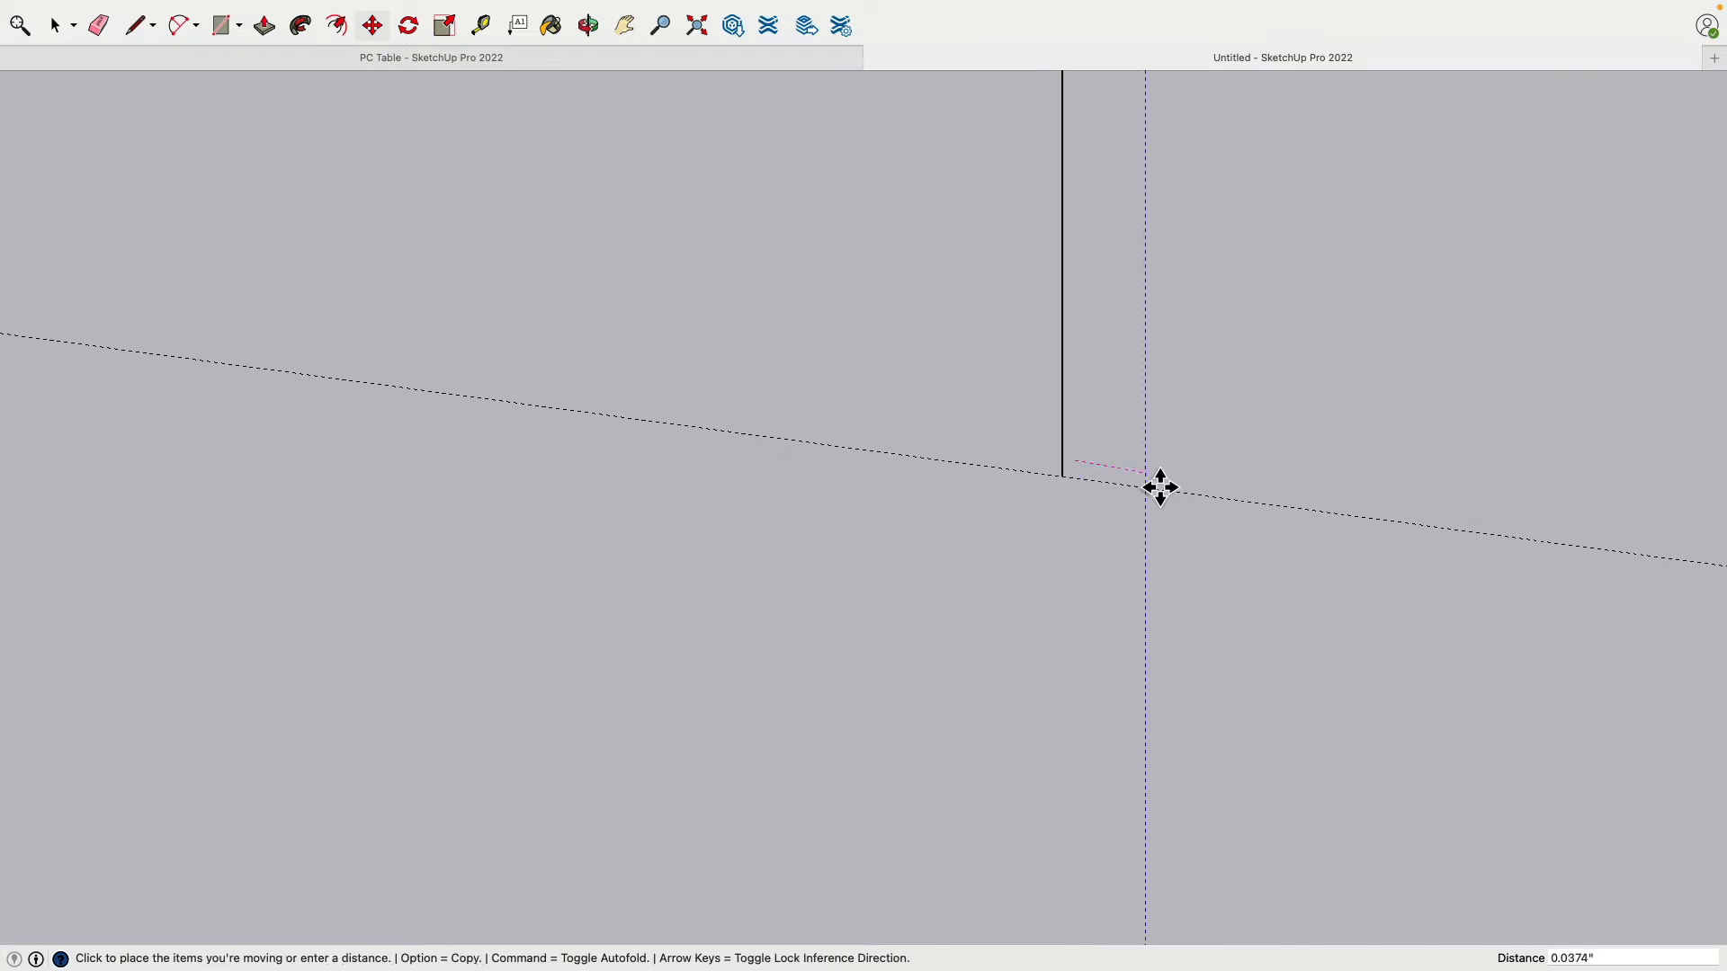
left_click(1076, 487)
scroll(1085, 561, "down", 3)
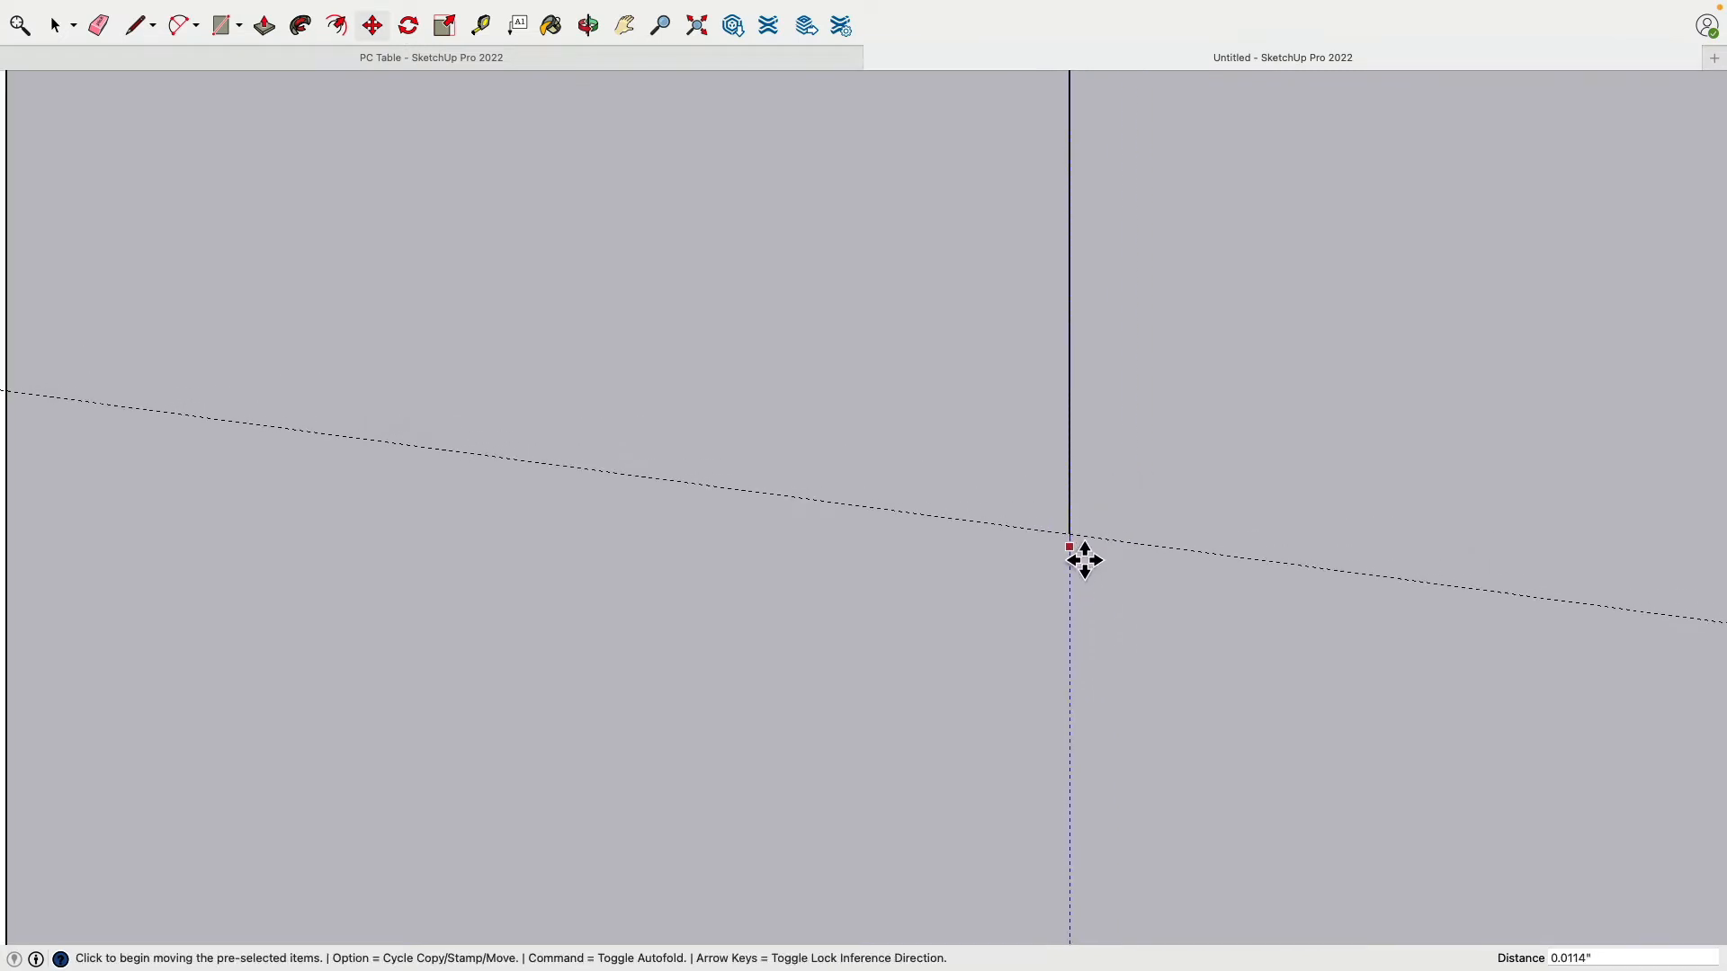
scroll(1082, 558, "down", 5)
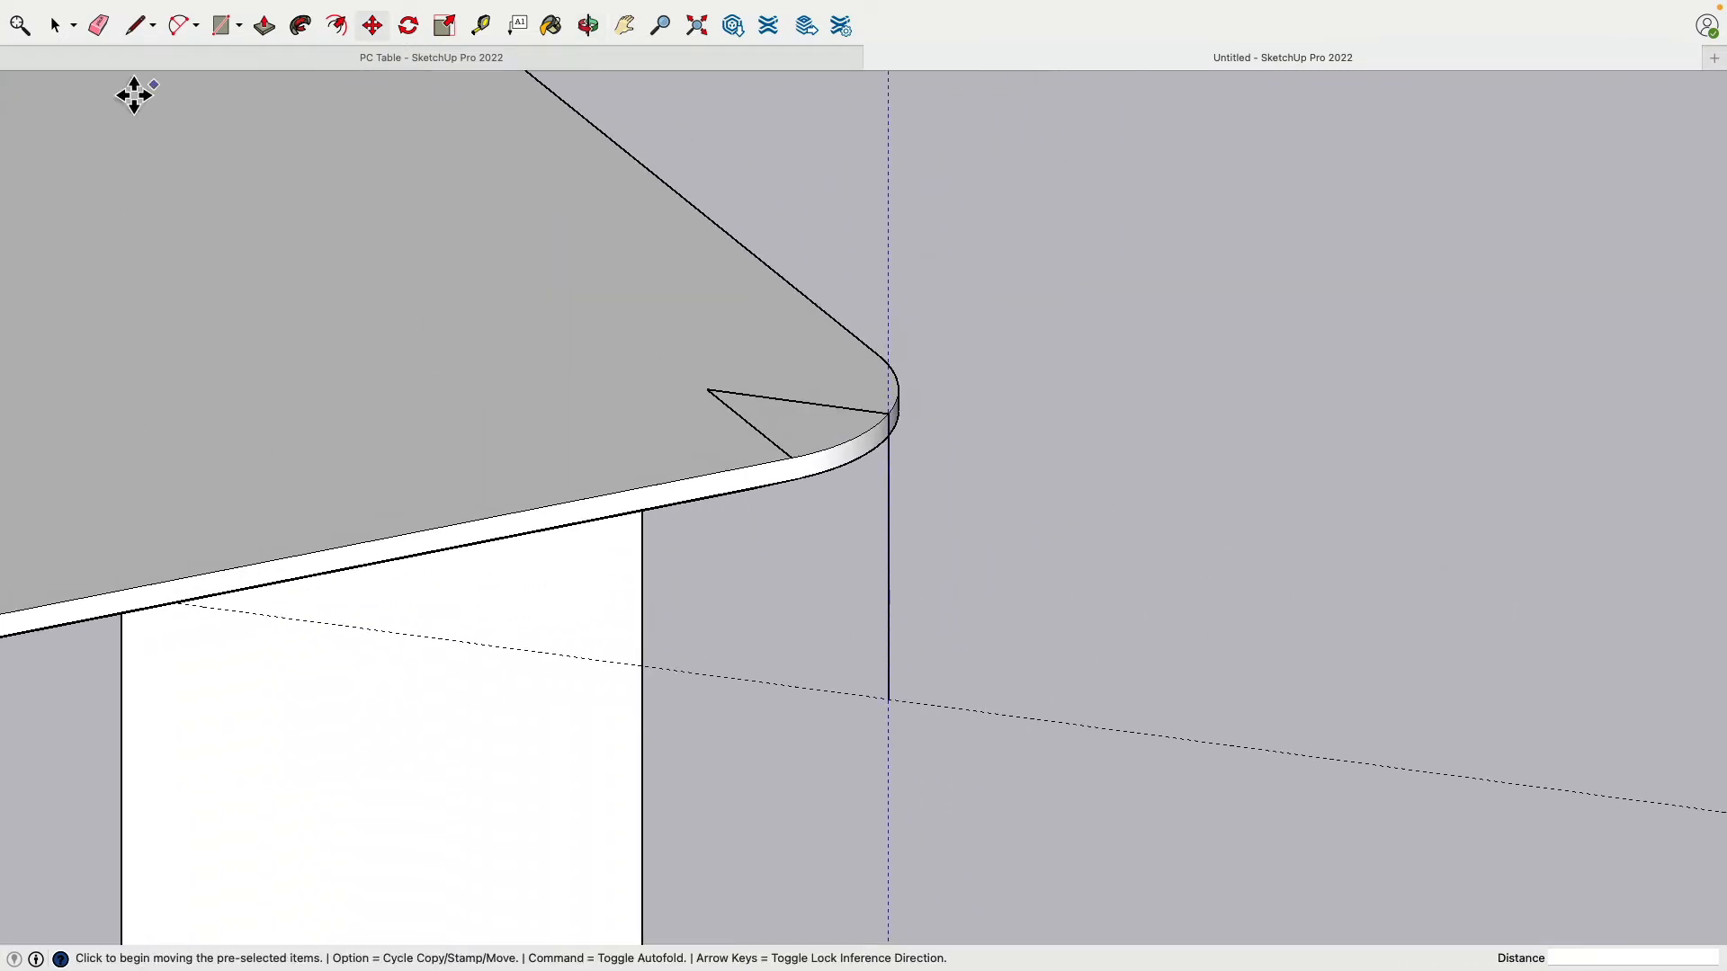
Step: Hide the vertical guide and delete the two helper lines at the rounded corner
left_click(56, 27)
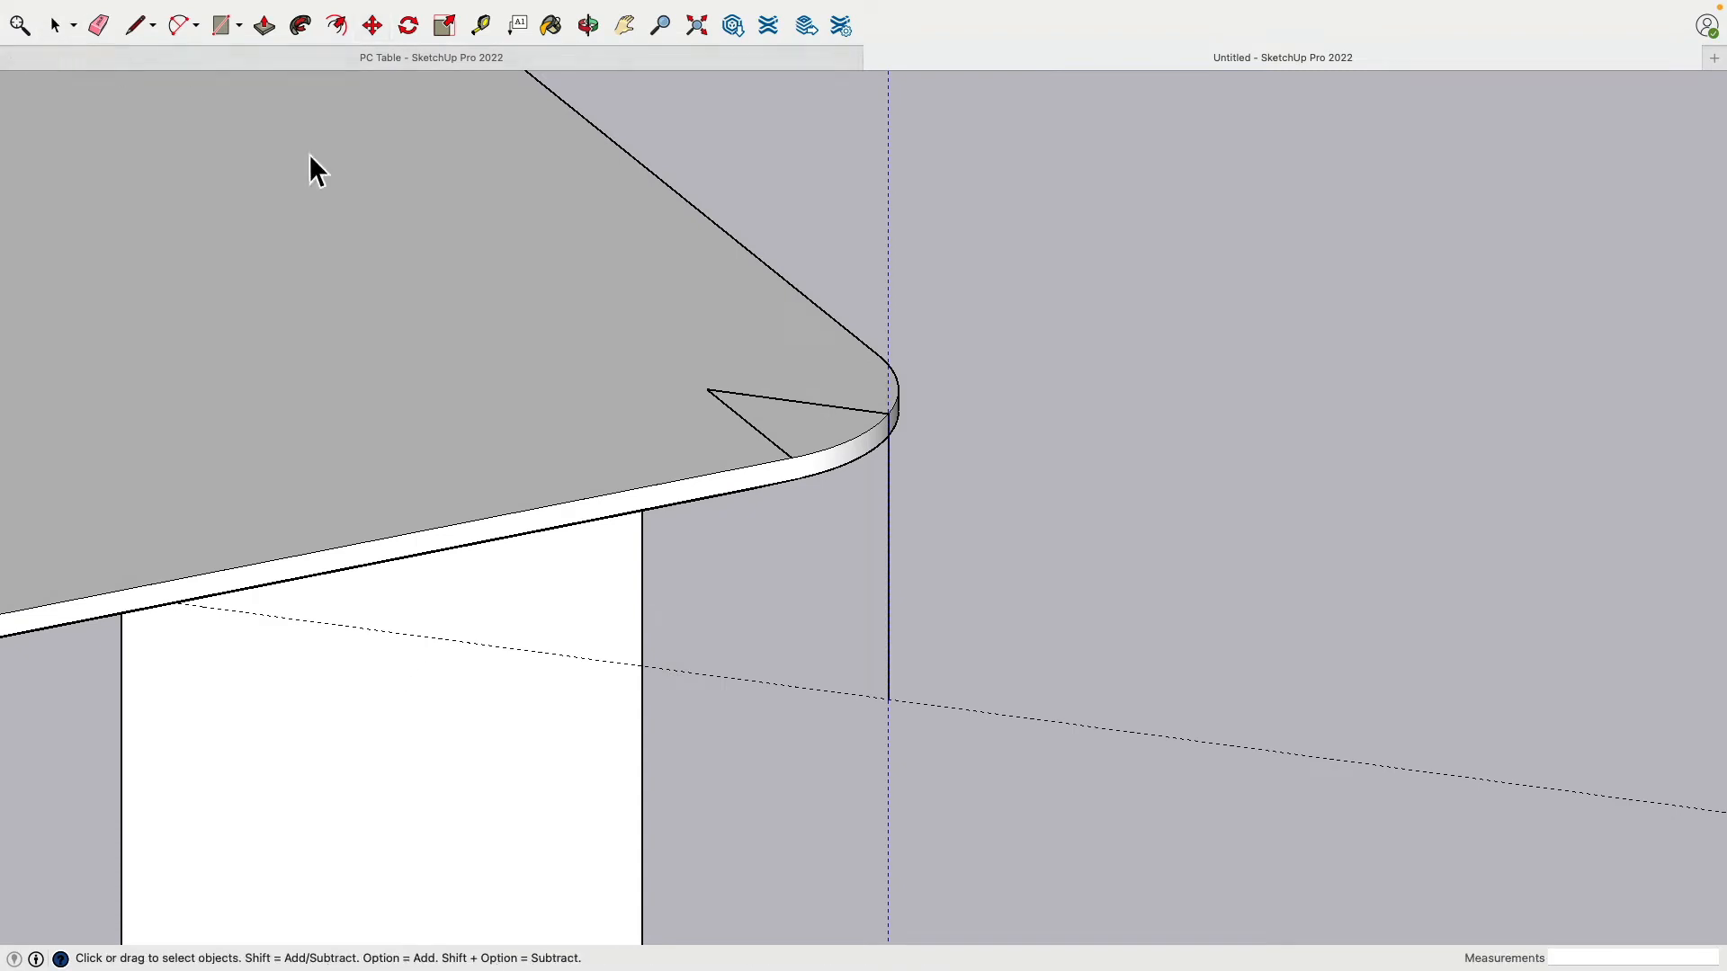
right_click(888, 255)
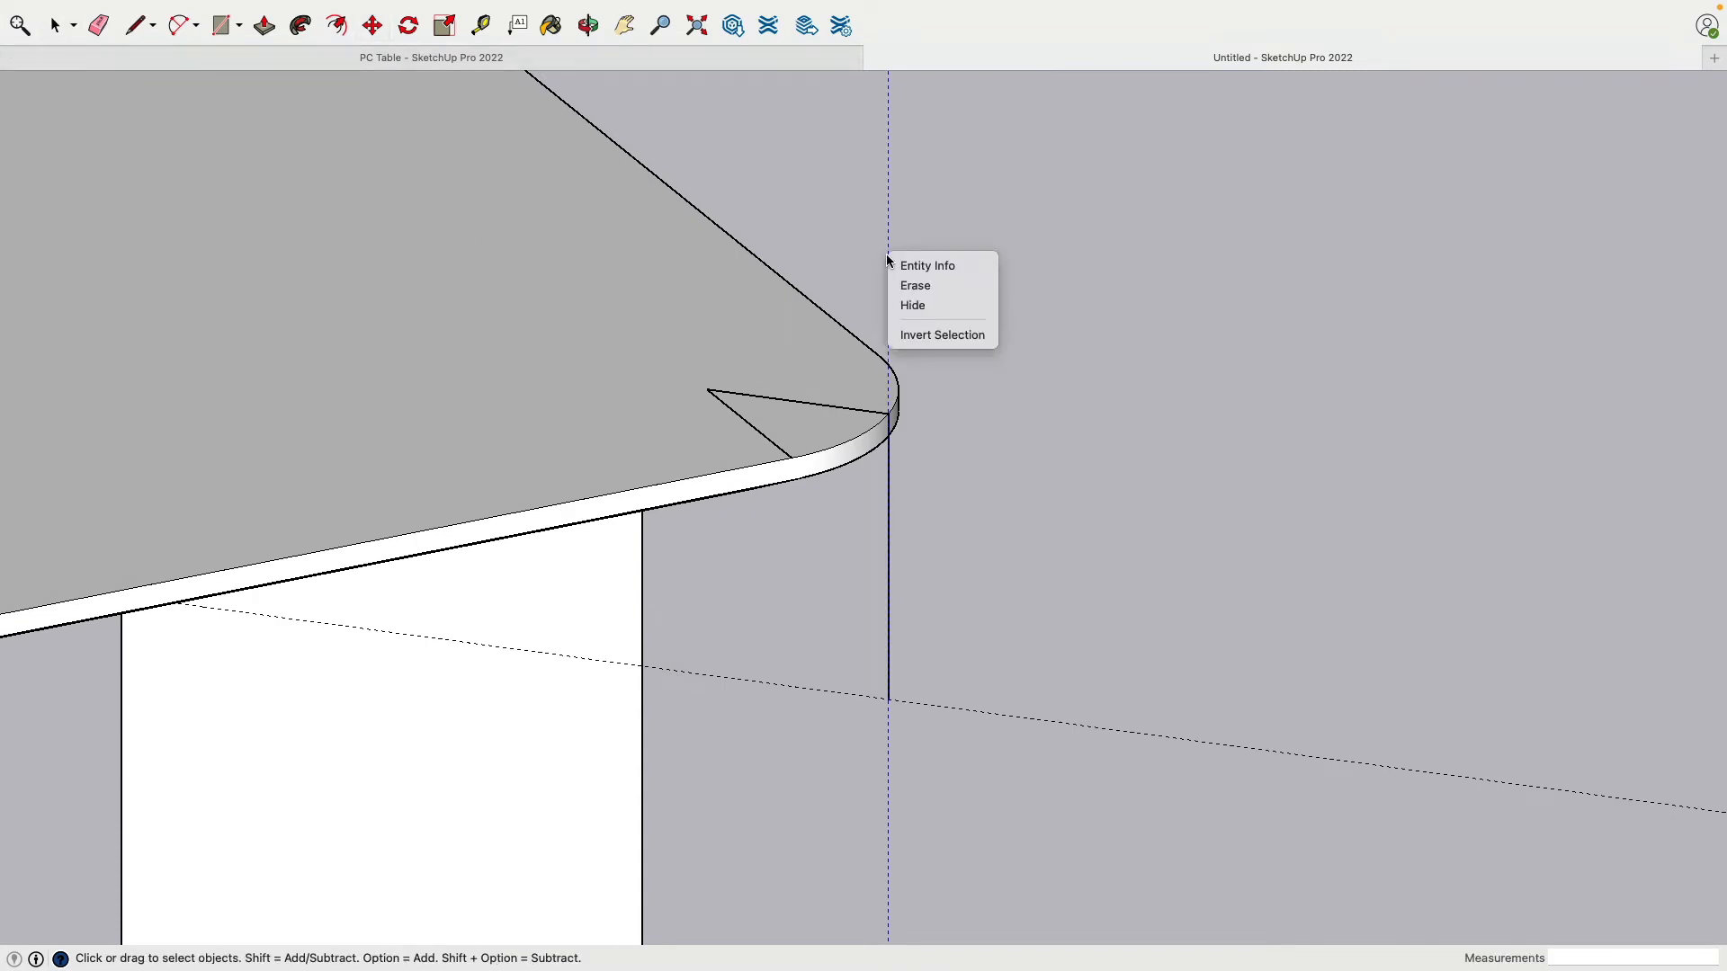
left_click(958, 309)
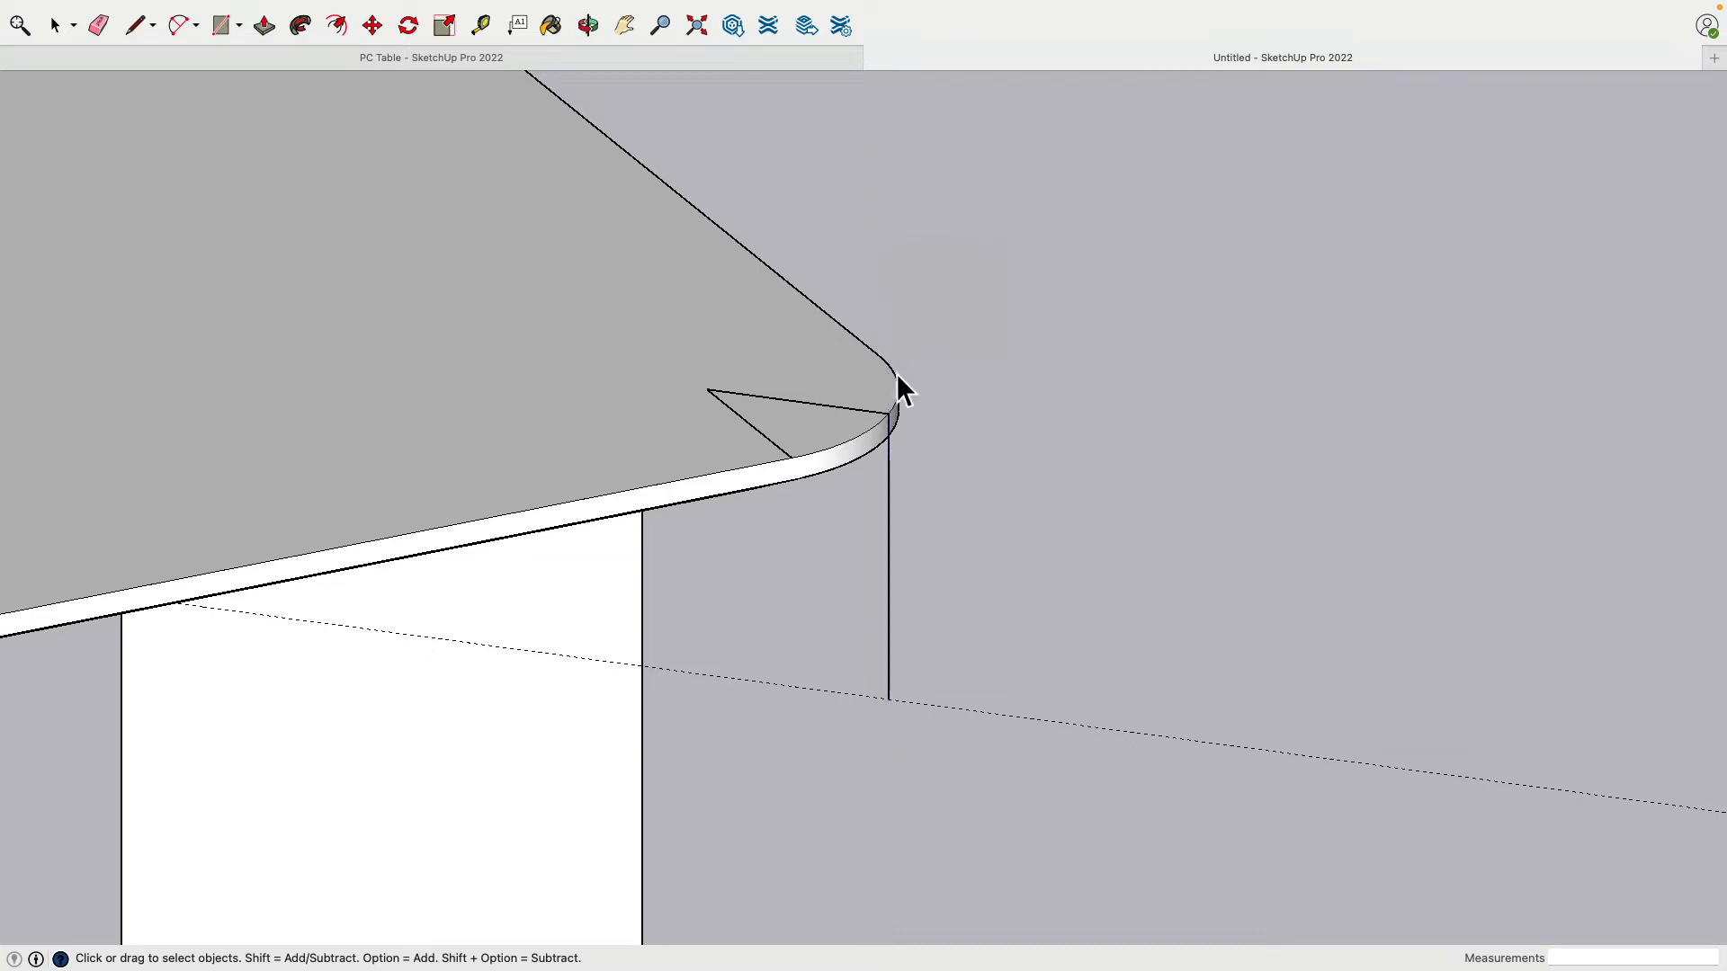
left_click(894, 520)
key("Delete")
left_click(828, 409)
key("Delete")
Step: Unhide all hidden items with Edit > Unhide > All
left_click(212, 10)
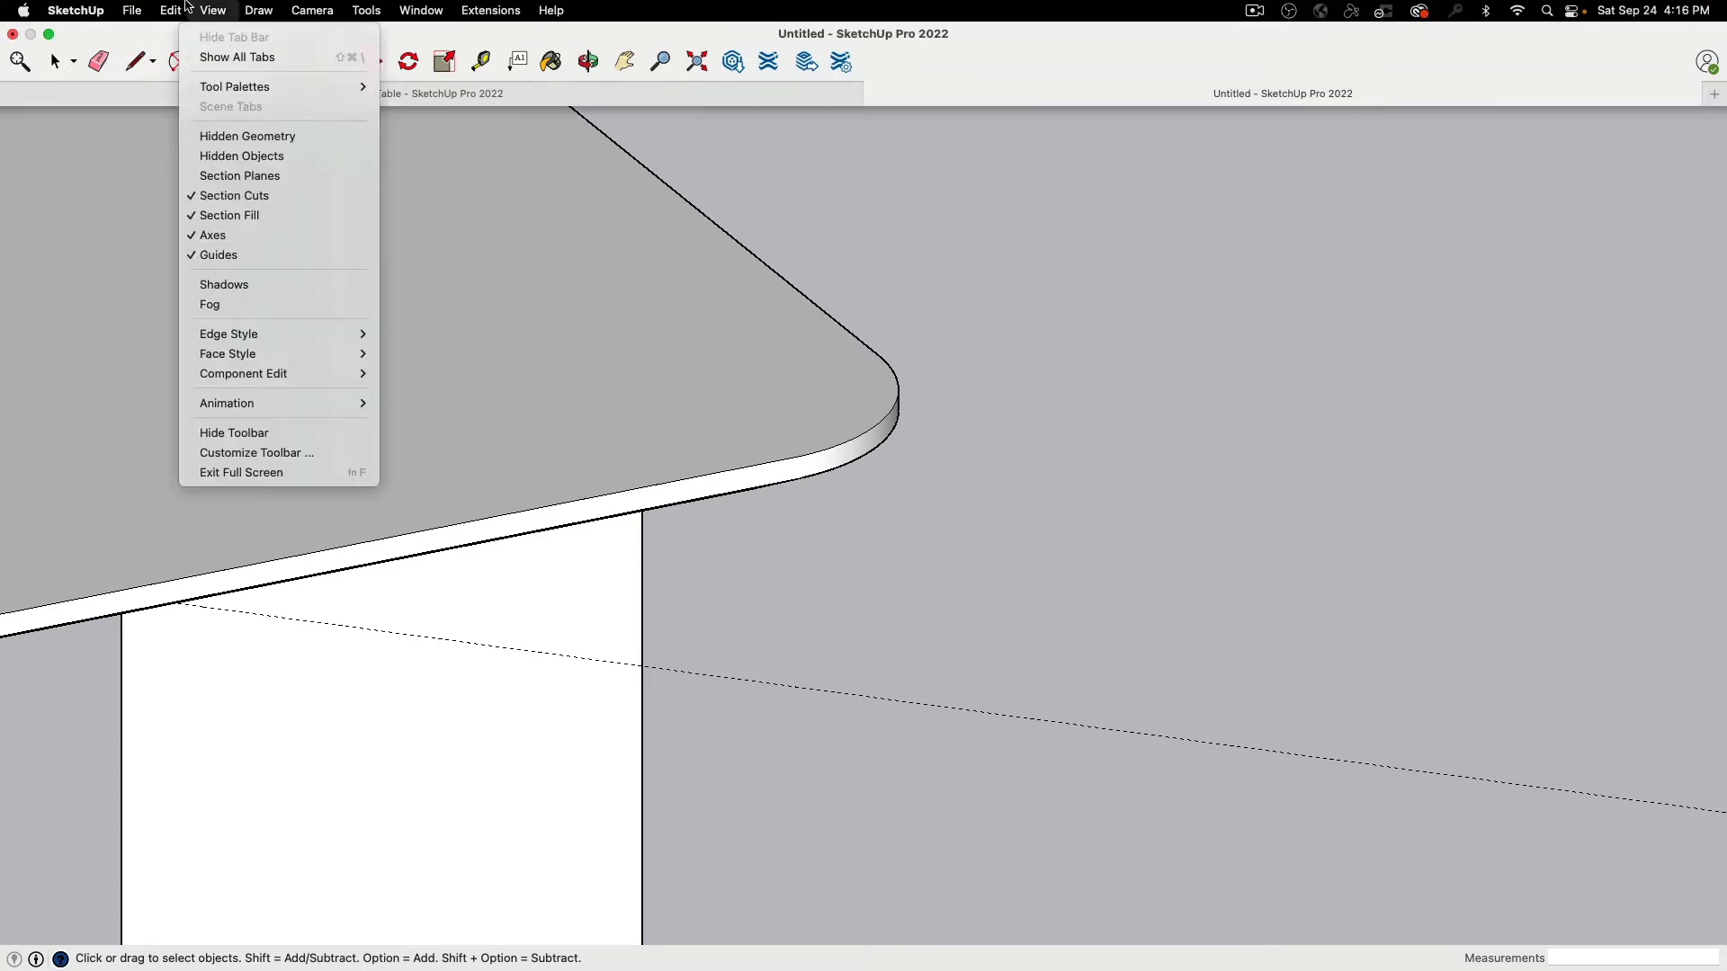
mouse_move(170, 10)
mouse_move(209, 303)
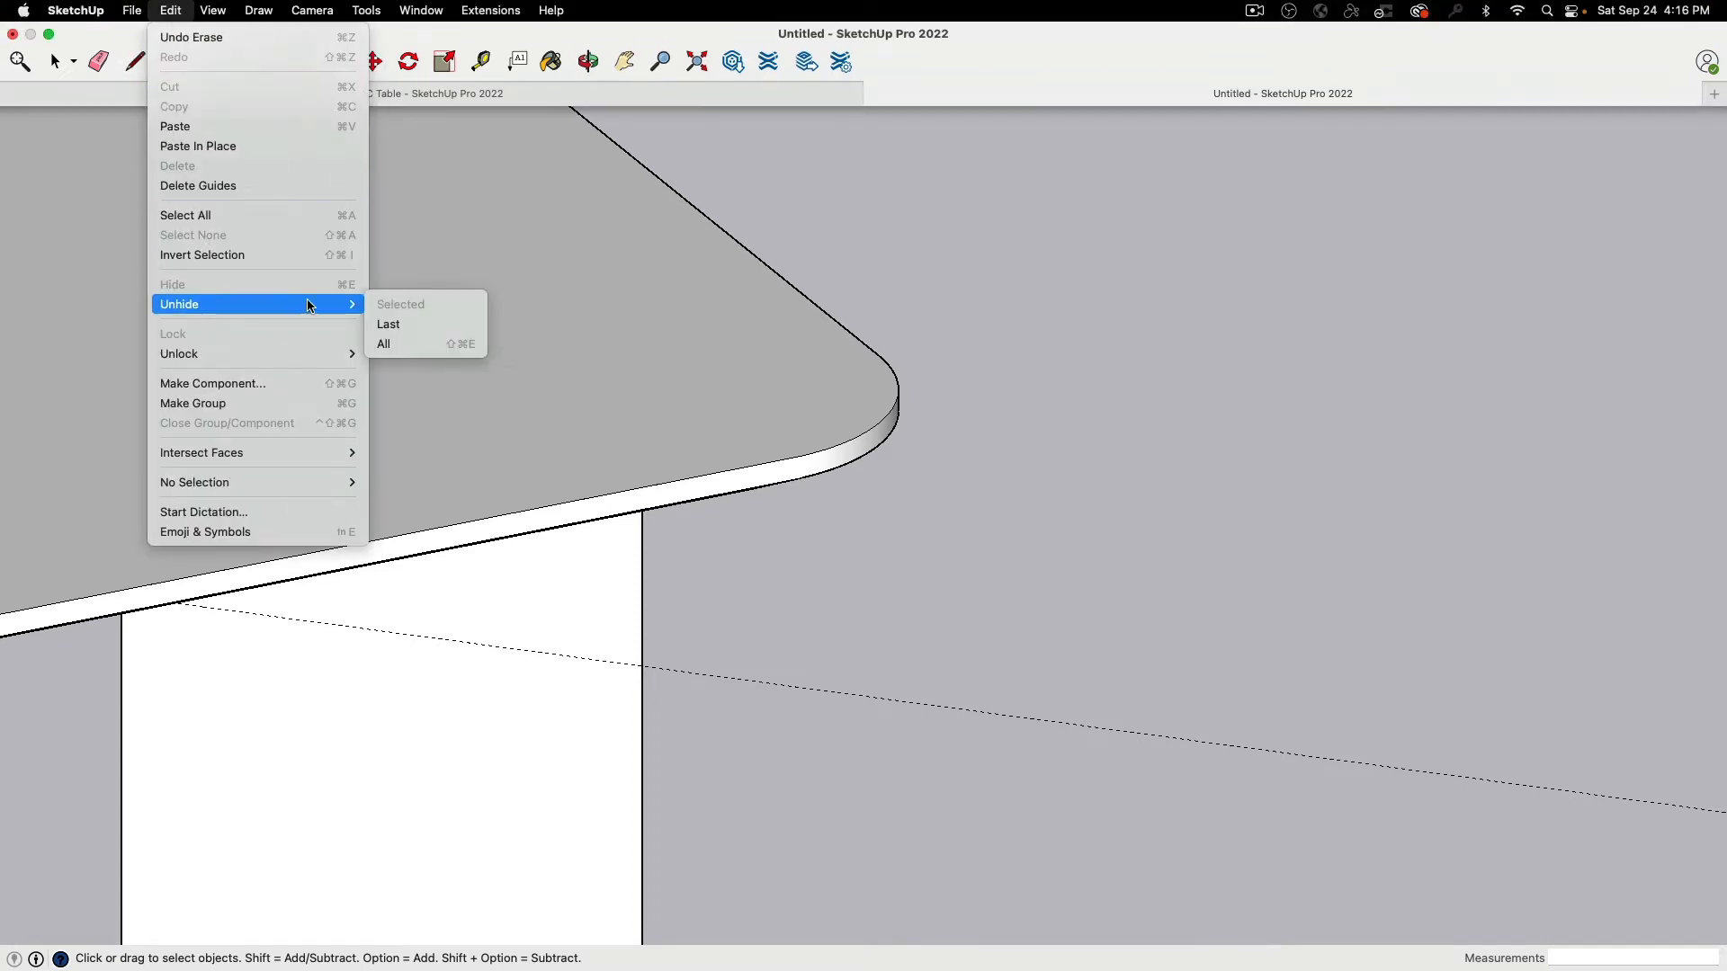
left_click(413, 347)
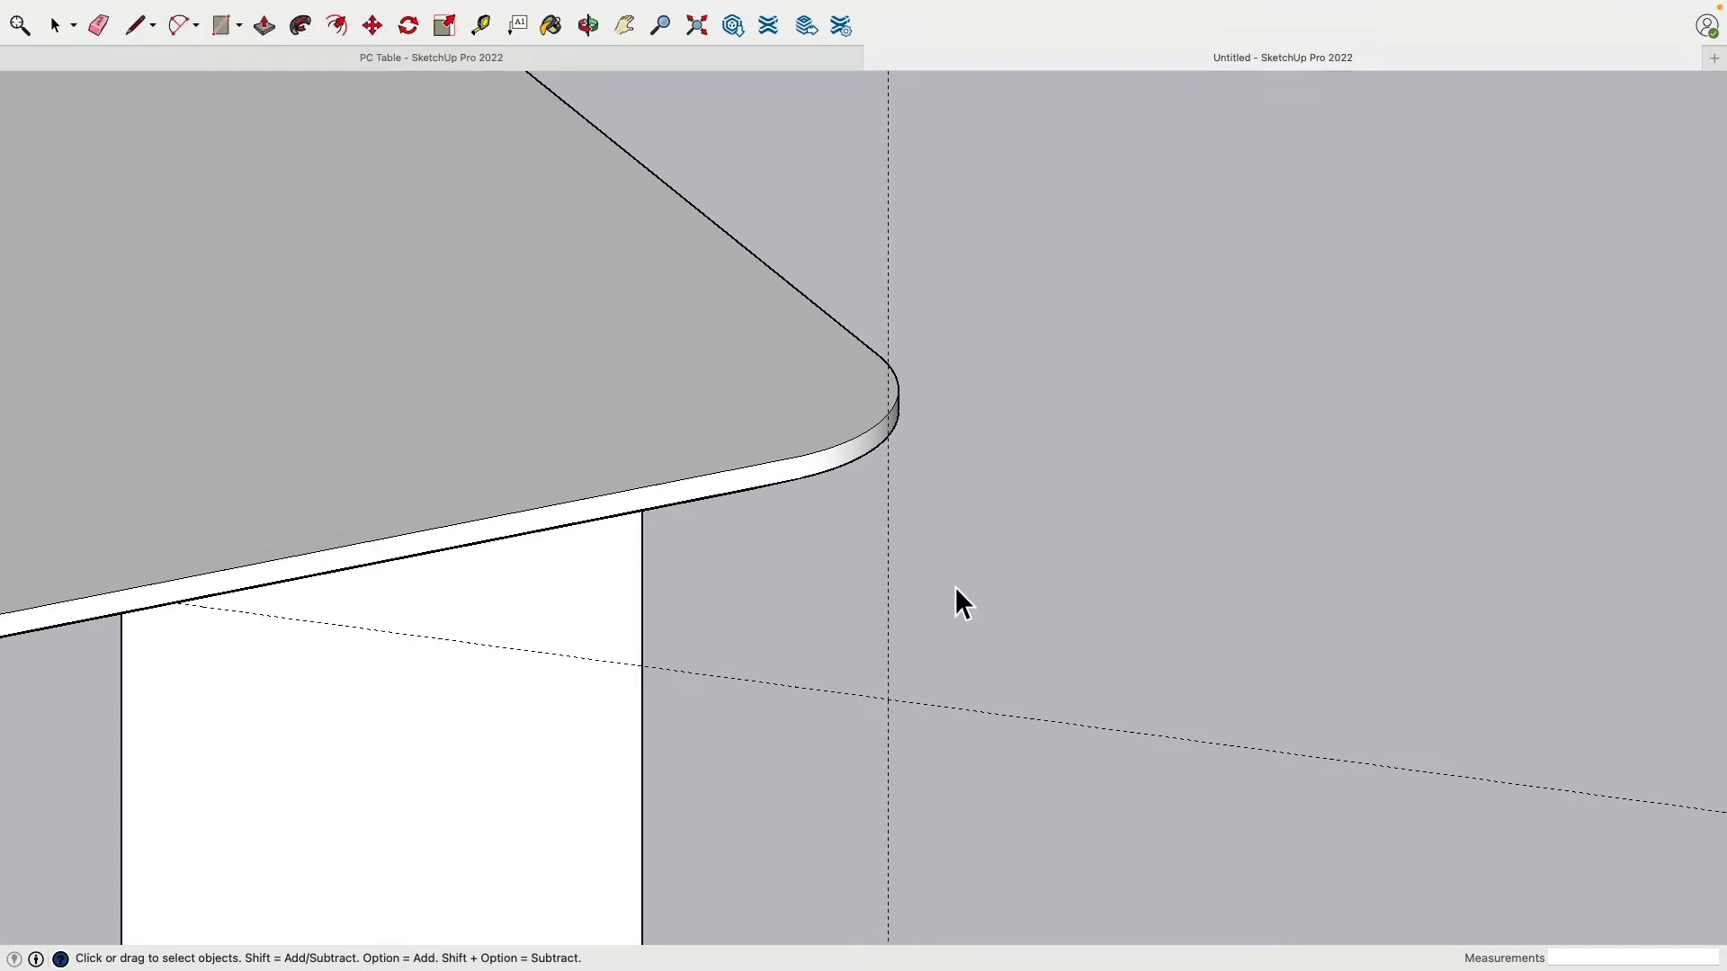
Step: Add a guide through the leg's bottom and move its bottom-right corner onto the guide intersection
scroll(955, 587, "down", 2)
middle_click_drag(955, 586, 986, 386)
scroll(1034, 407, "down", 2)
scroll(982, 381, "down", 3)
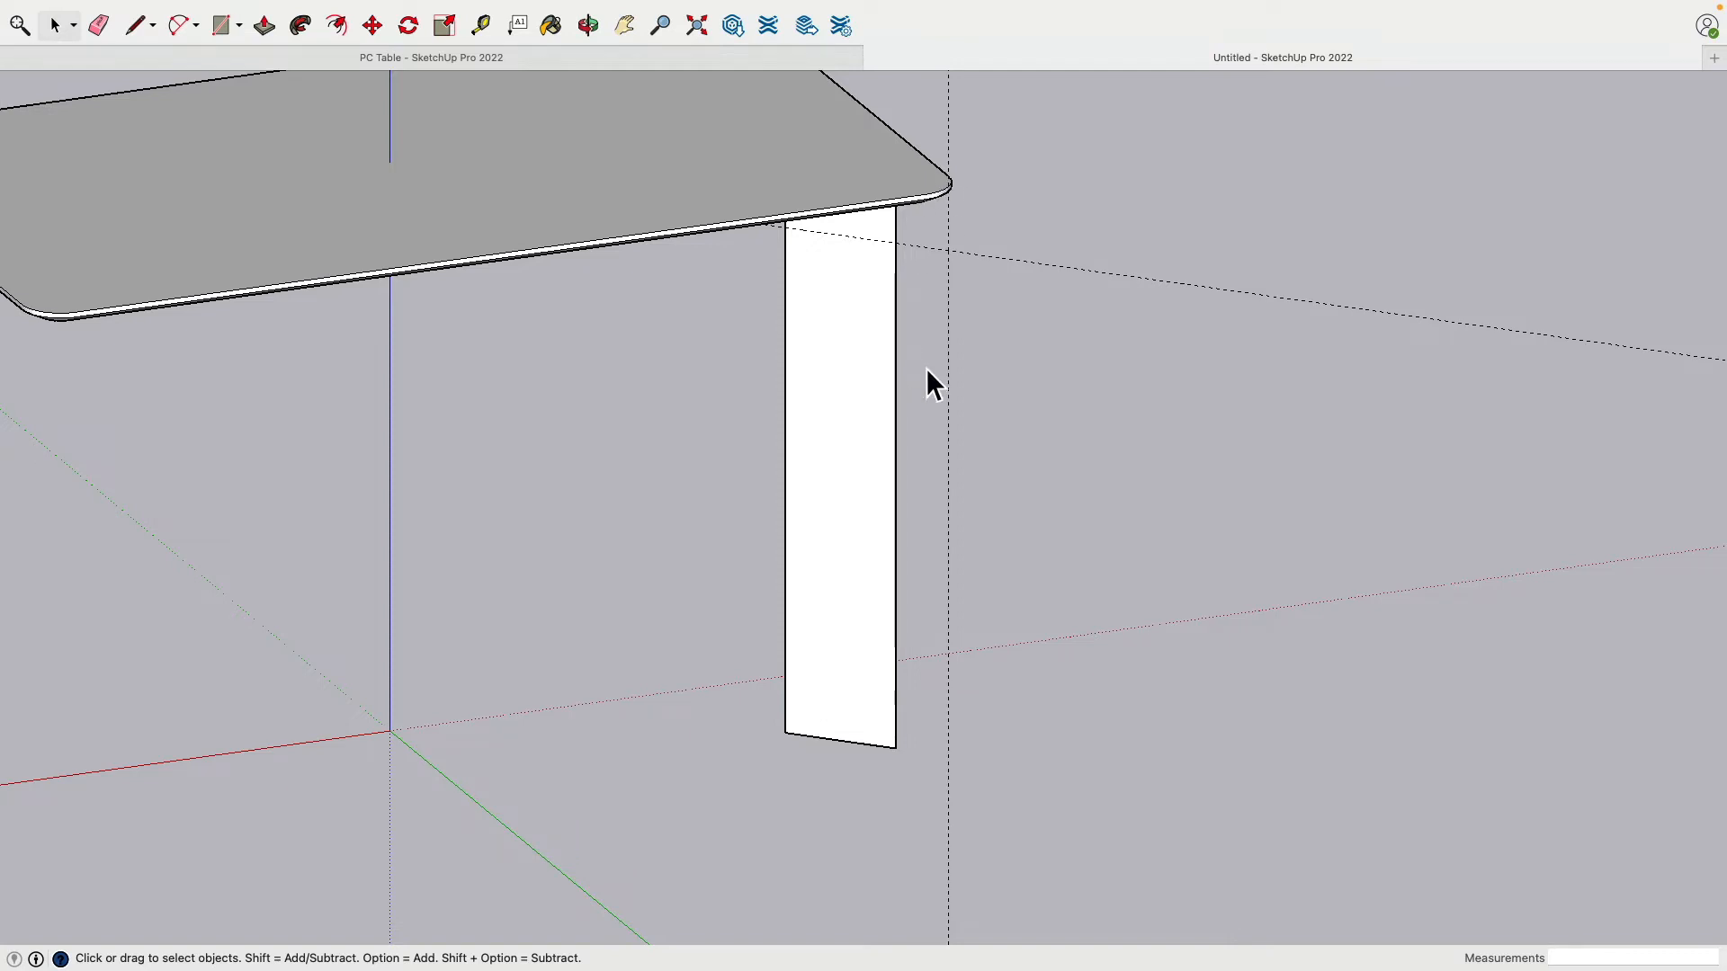
middle_click_drag(925, 754, 985, 576)
left_click(491, 27)
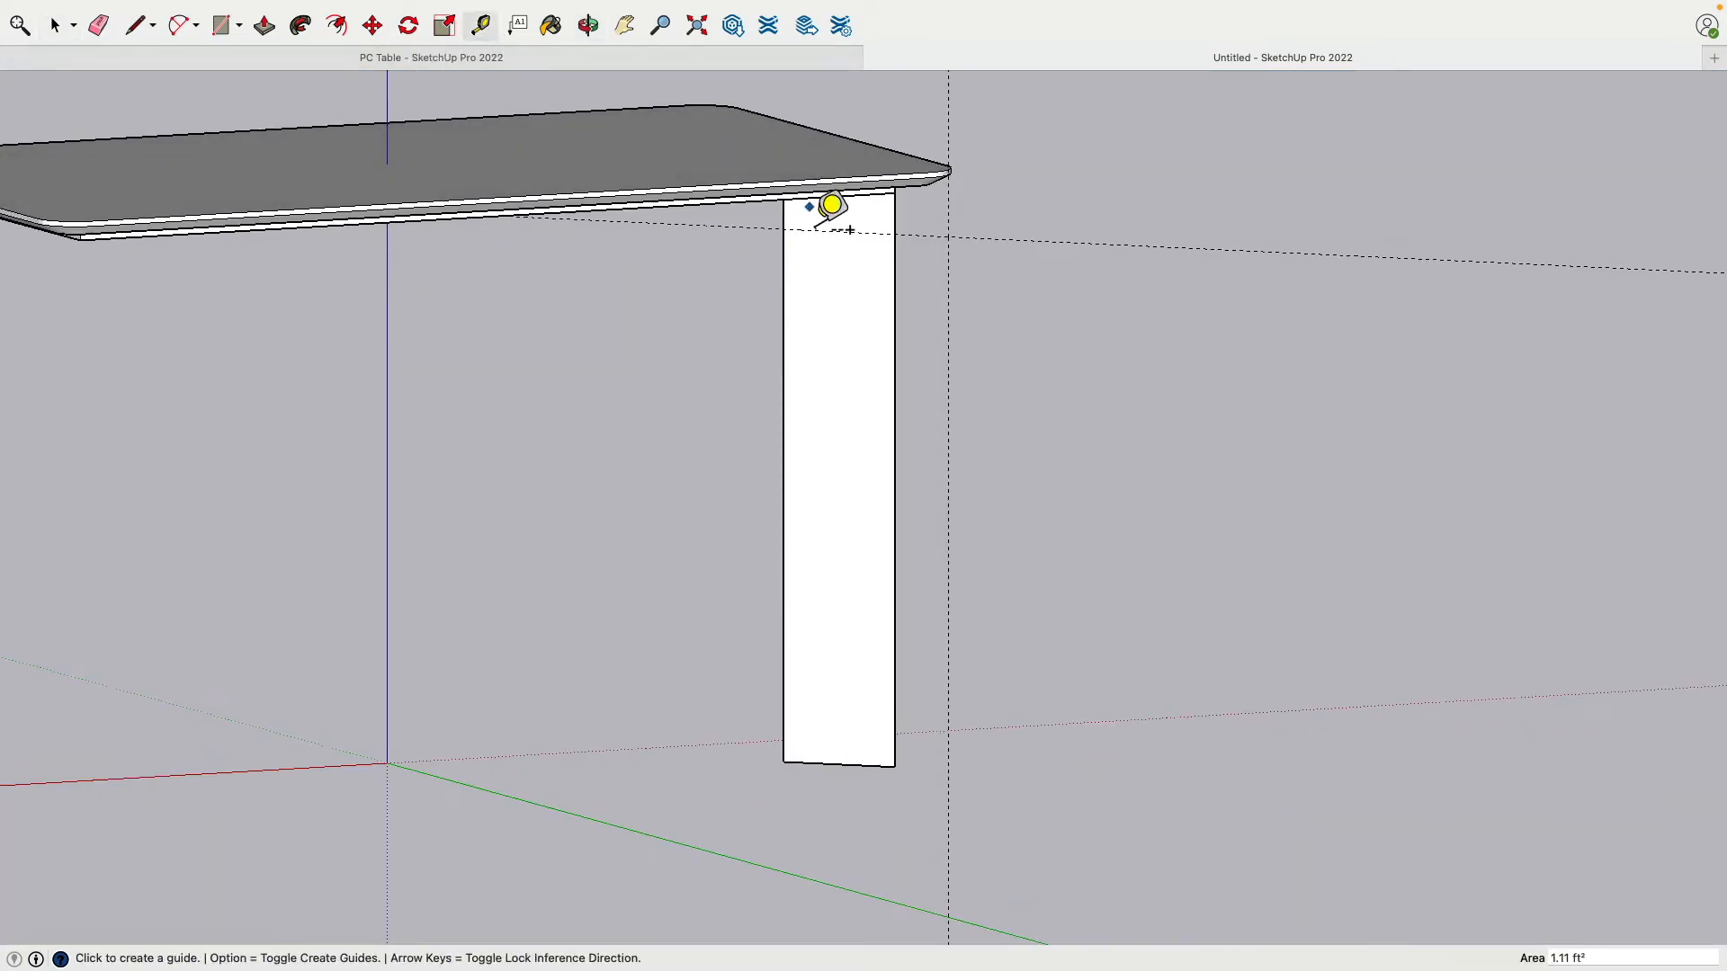
left_click(837, 231)
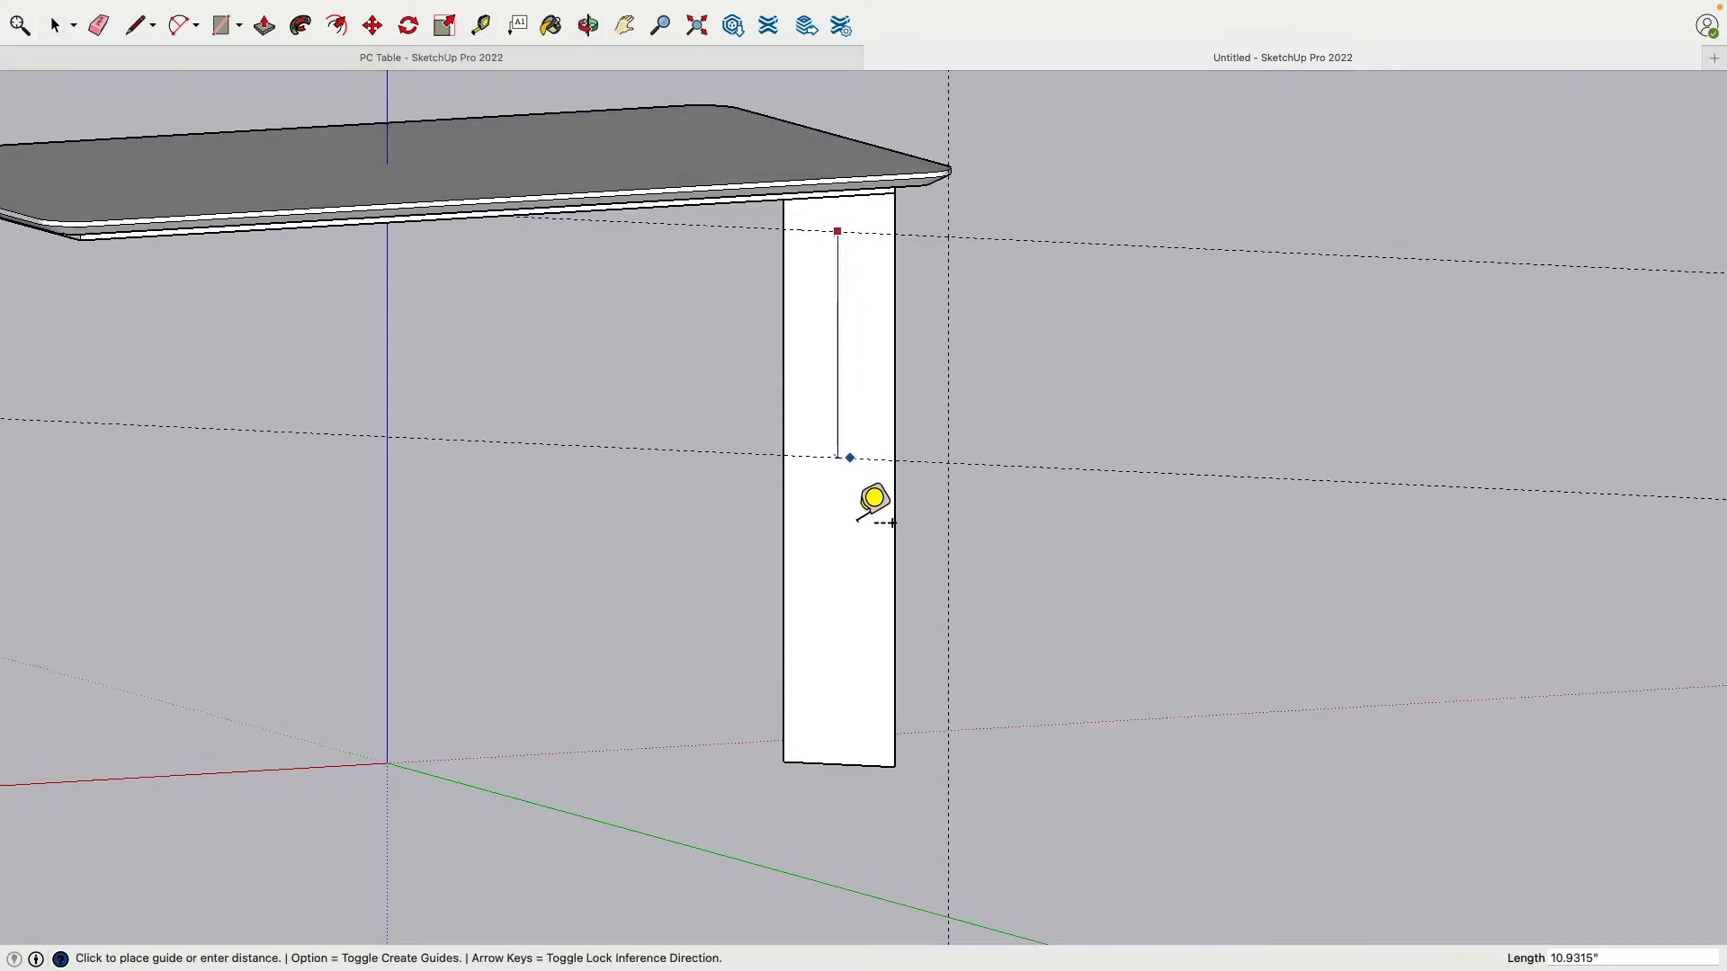
left_click(837, 762)
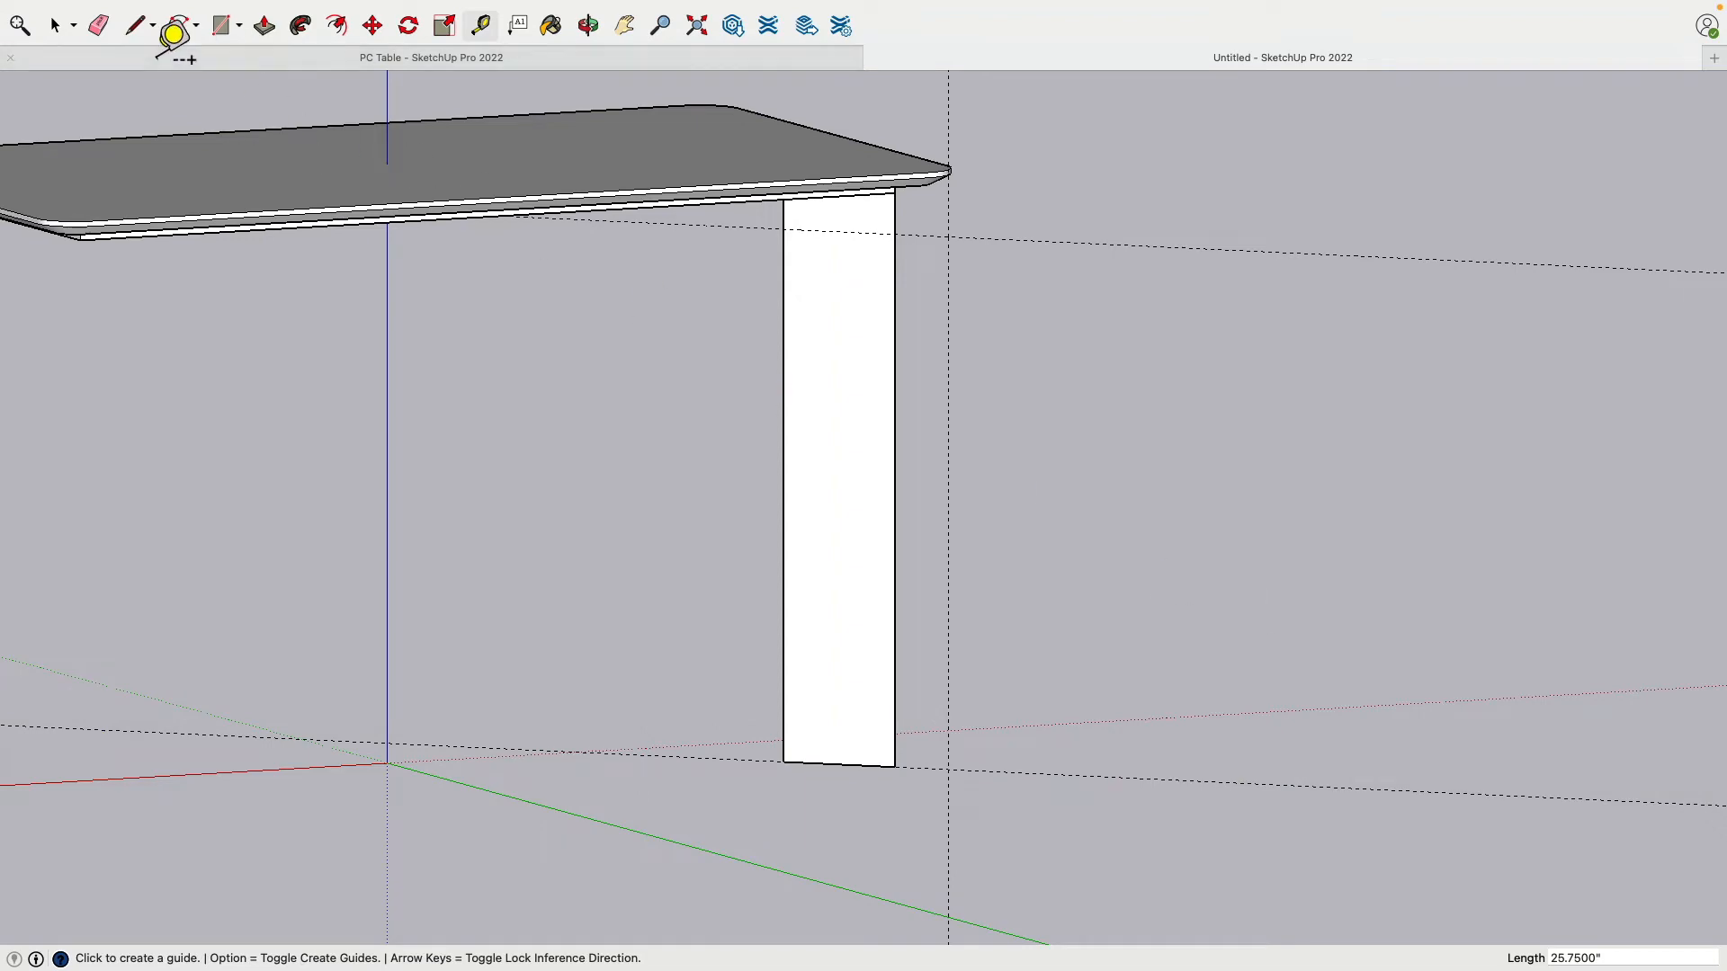
left_click(373, 25)
scroll(890, 773, "down", 3)
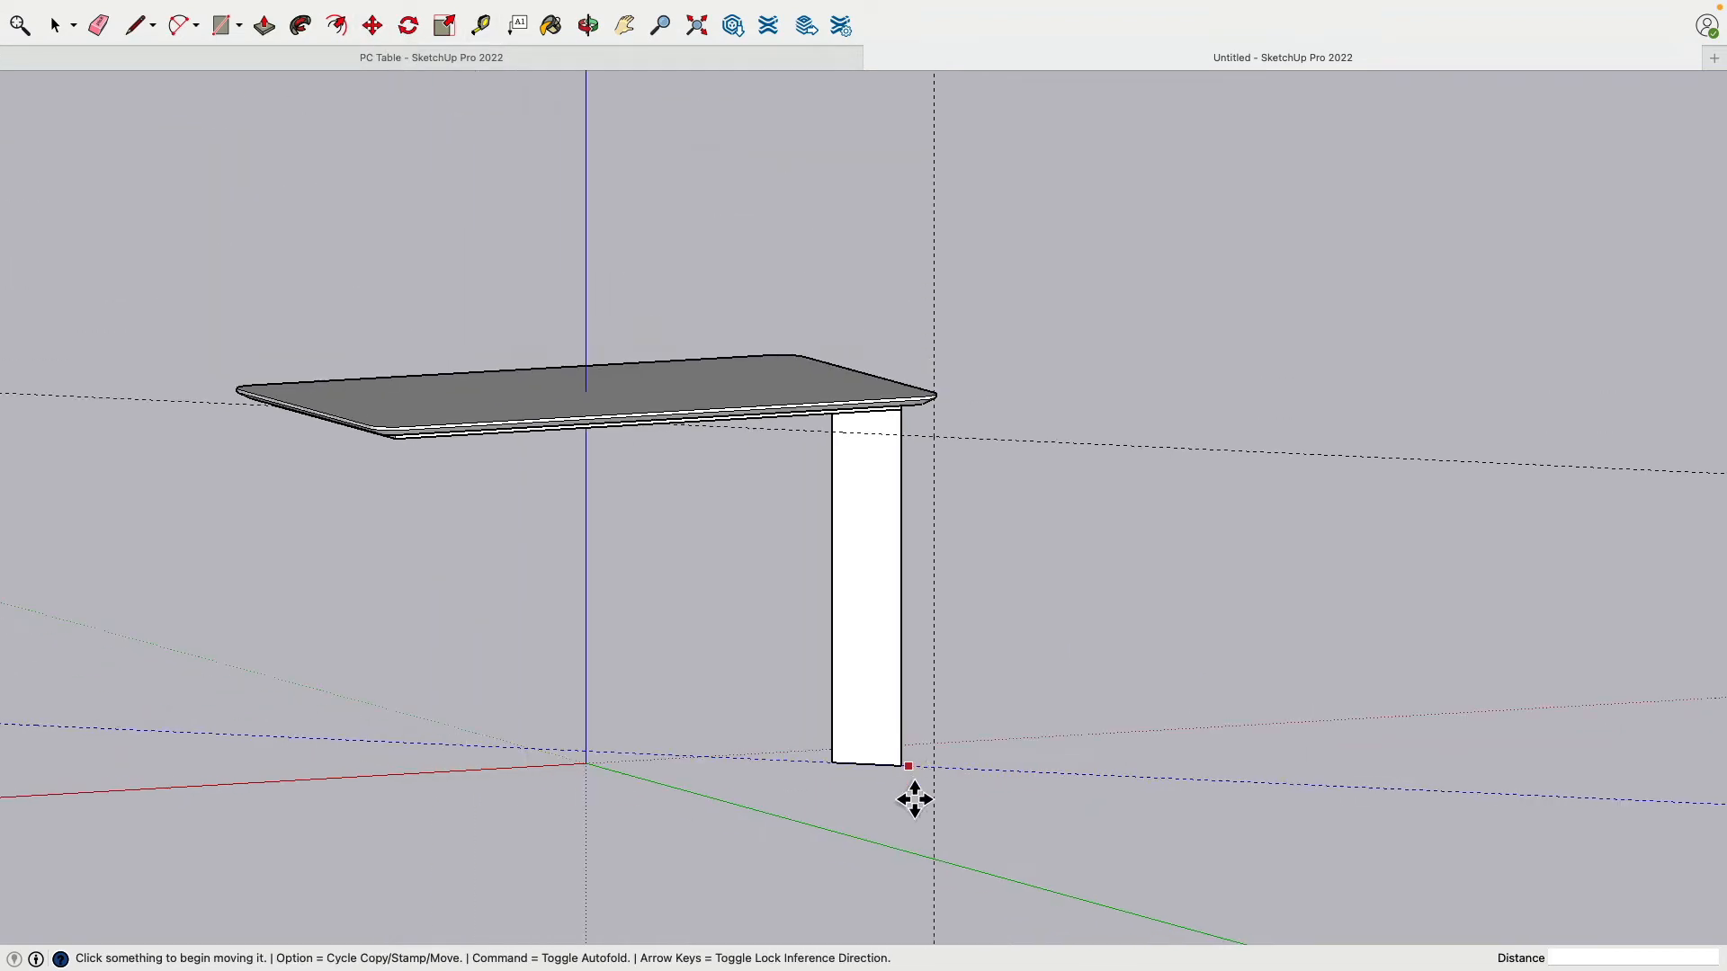
scroll(936, 764, "up", 6)
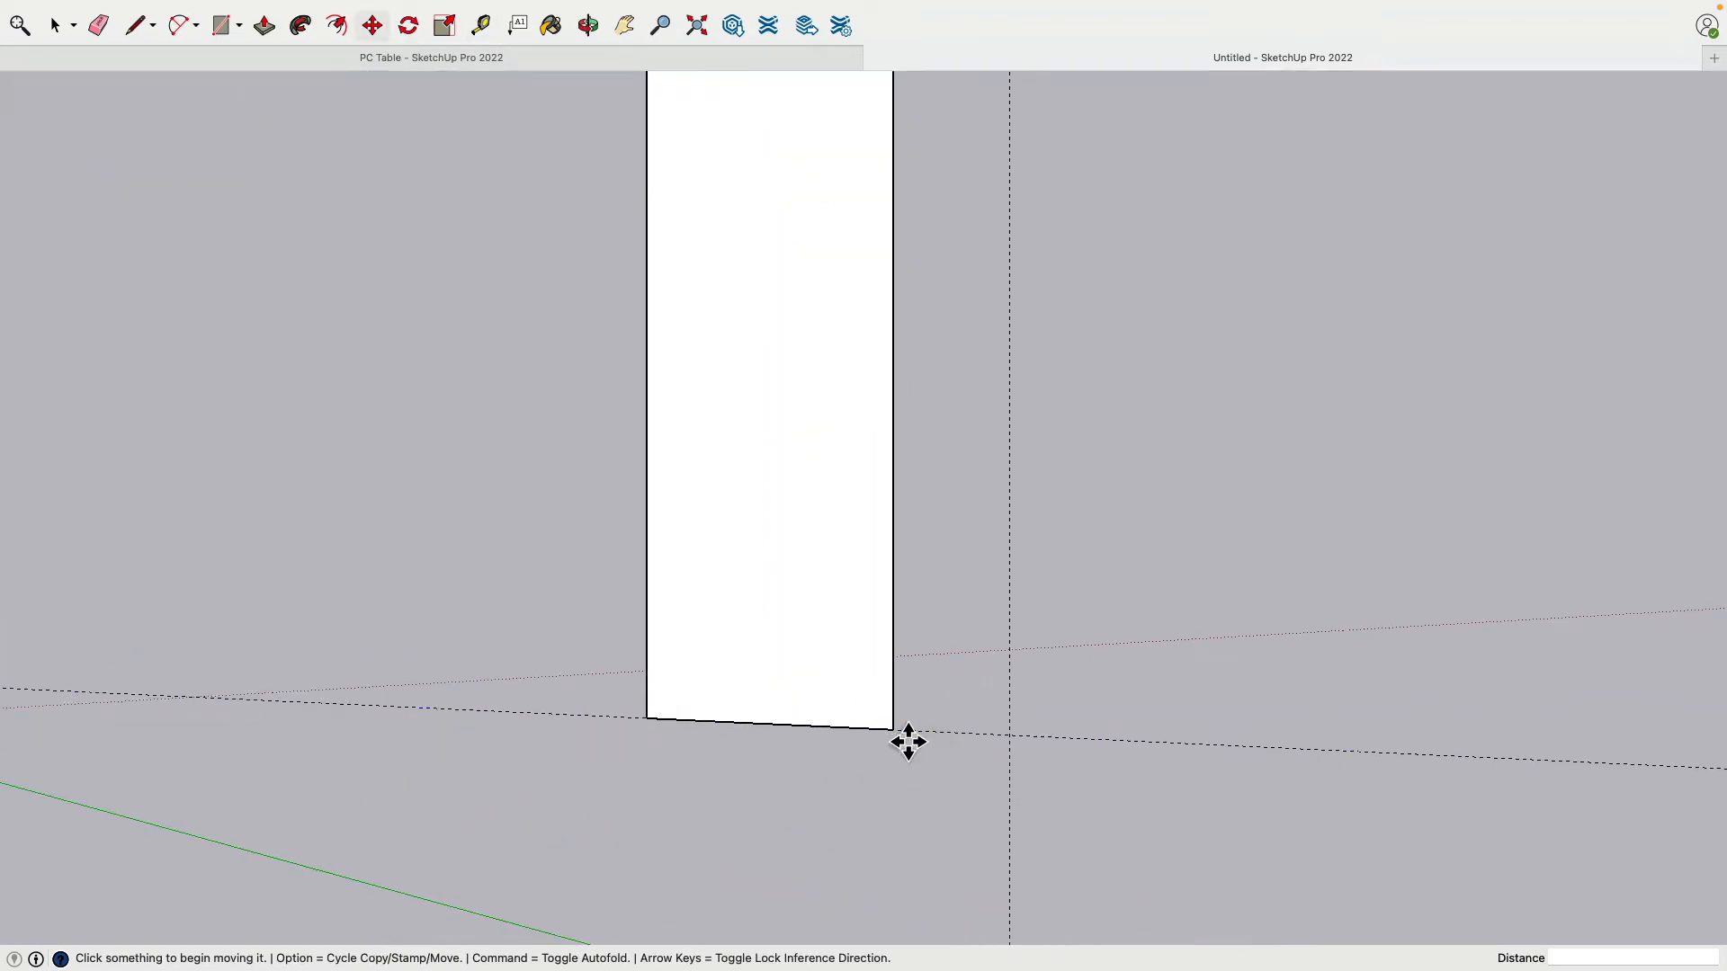
left_click(906, 740)
left_click(1006, 752)
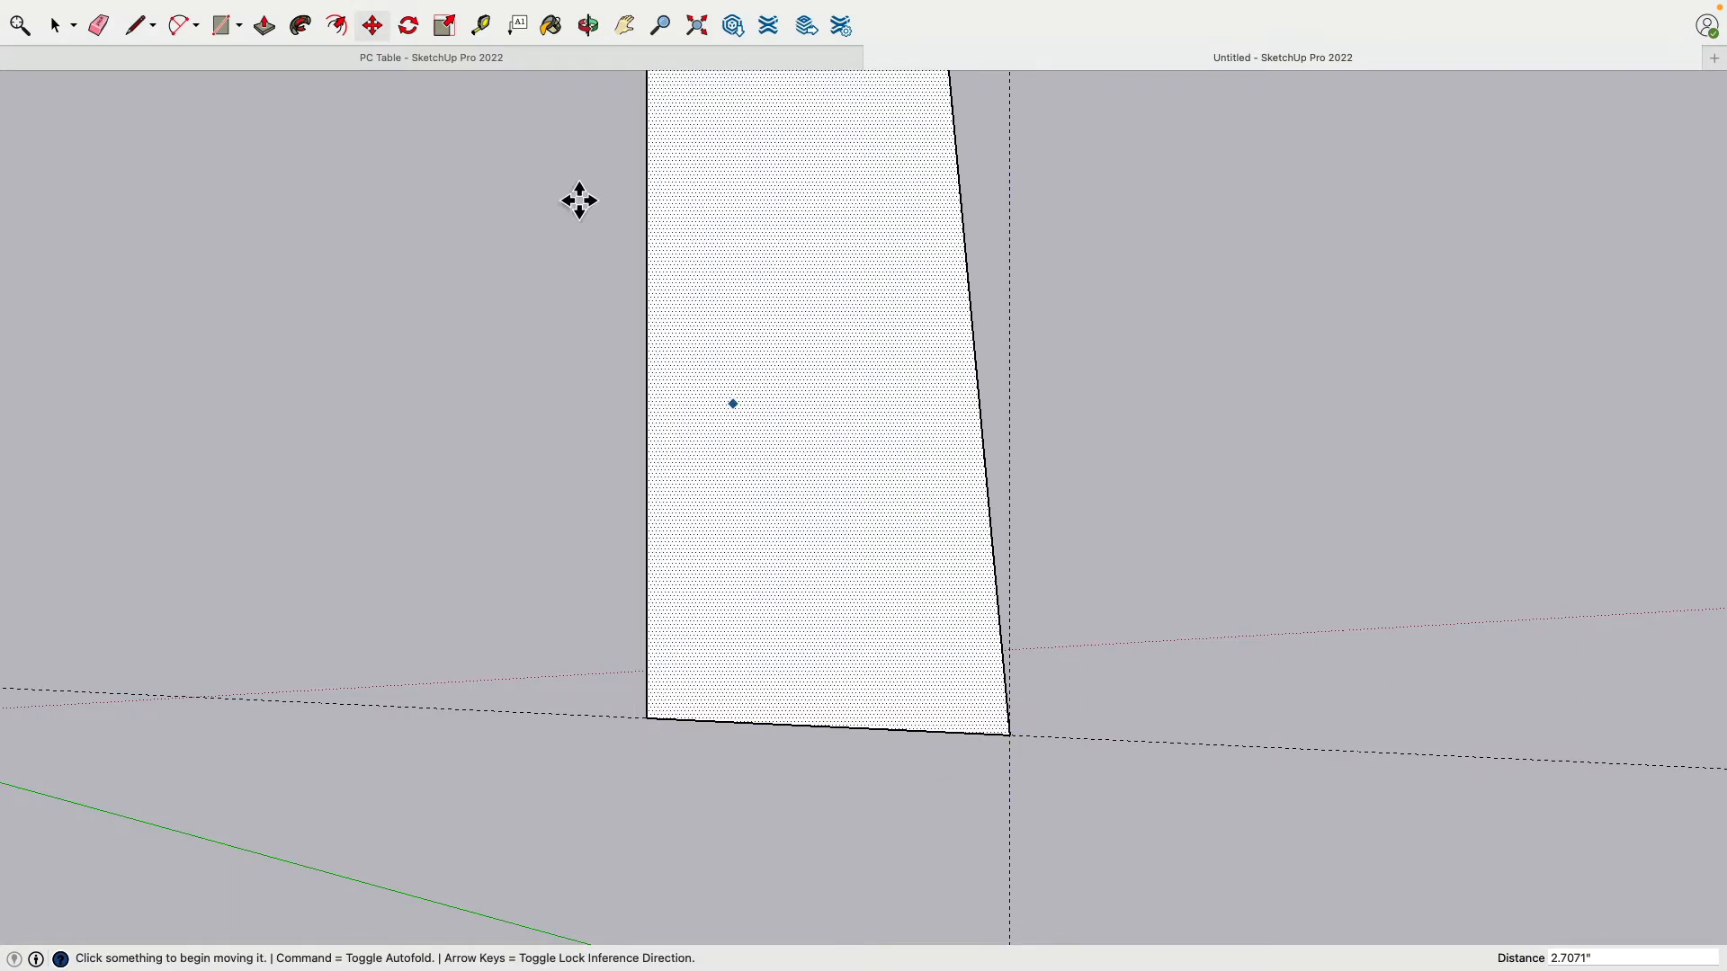
Step: Add a guide 1.5" over and move the leg's bottom-left corner onto it
left_click(480, 26)
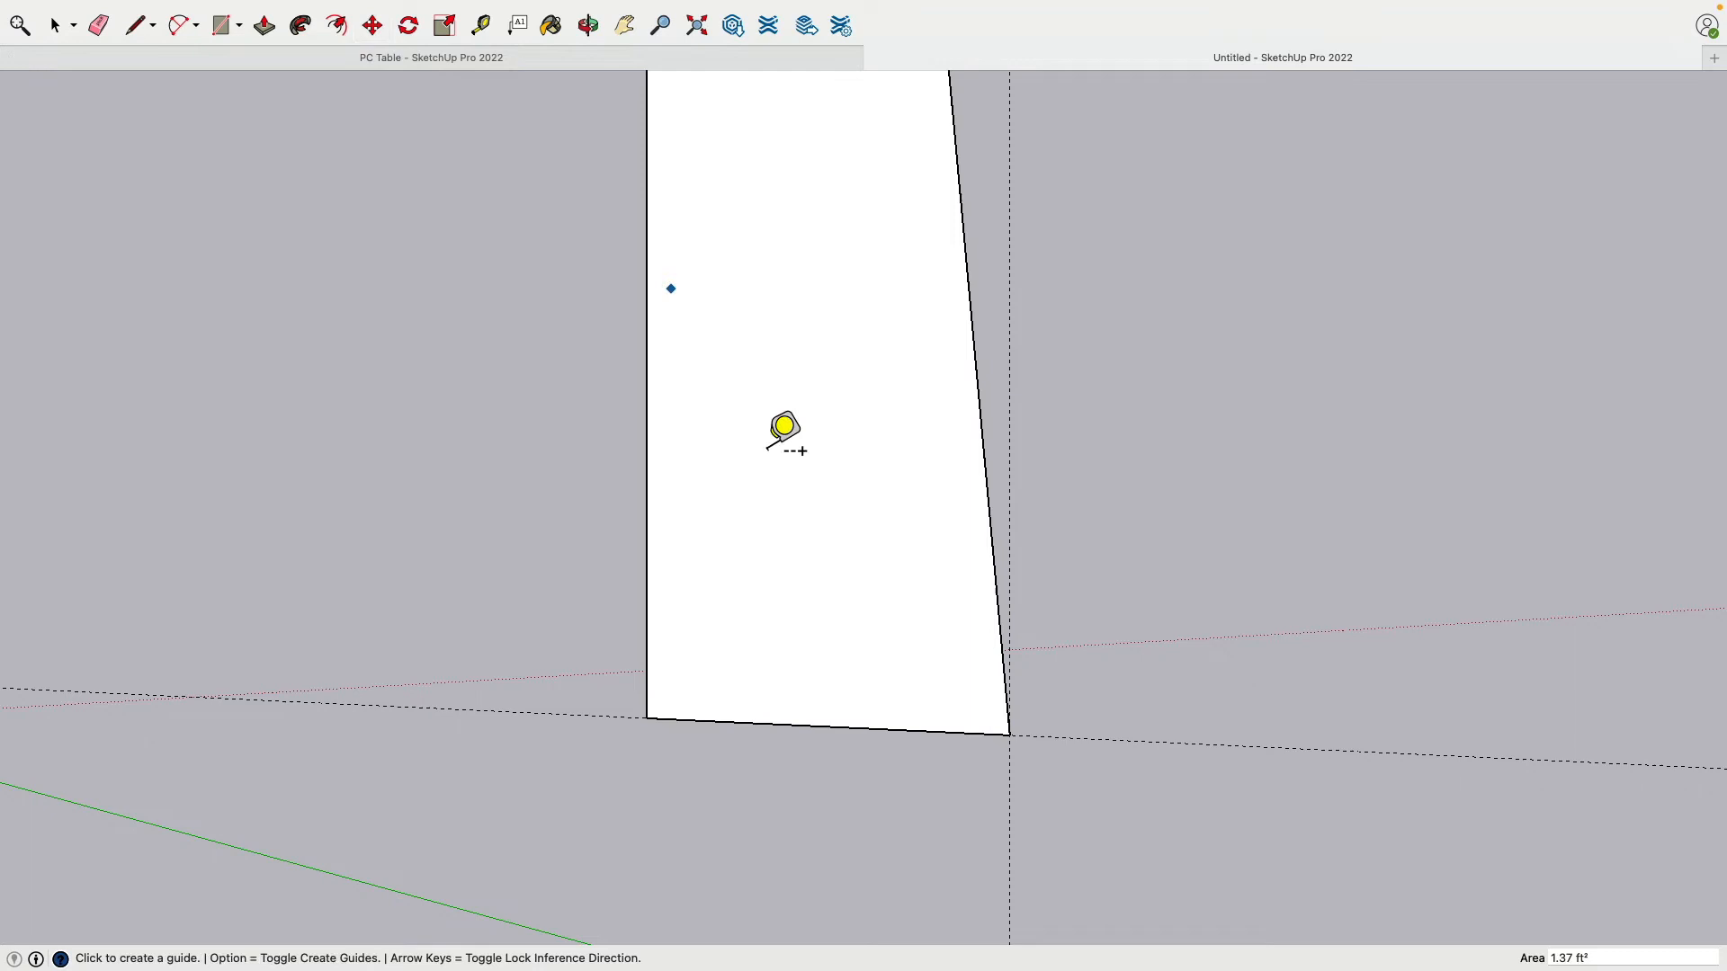
left_click(1009, 774)
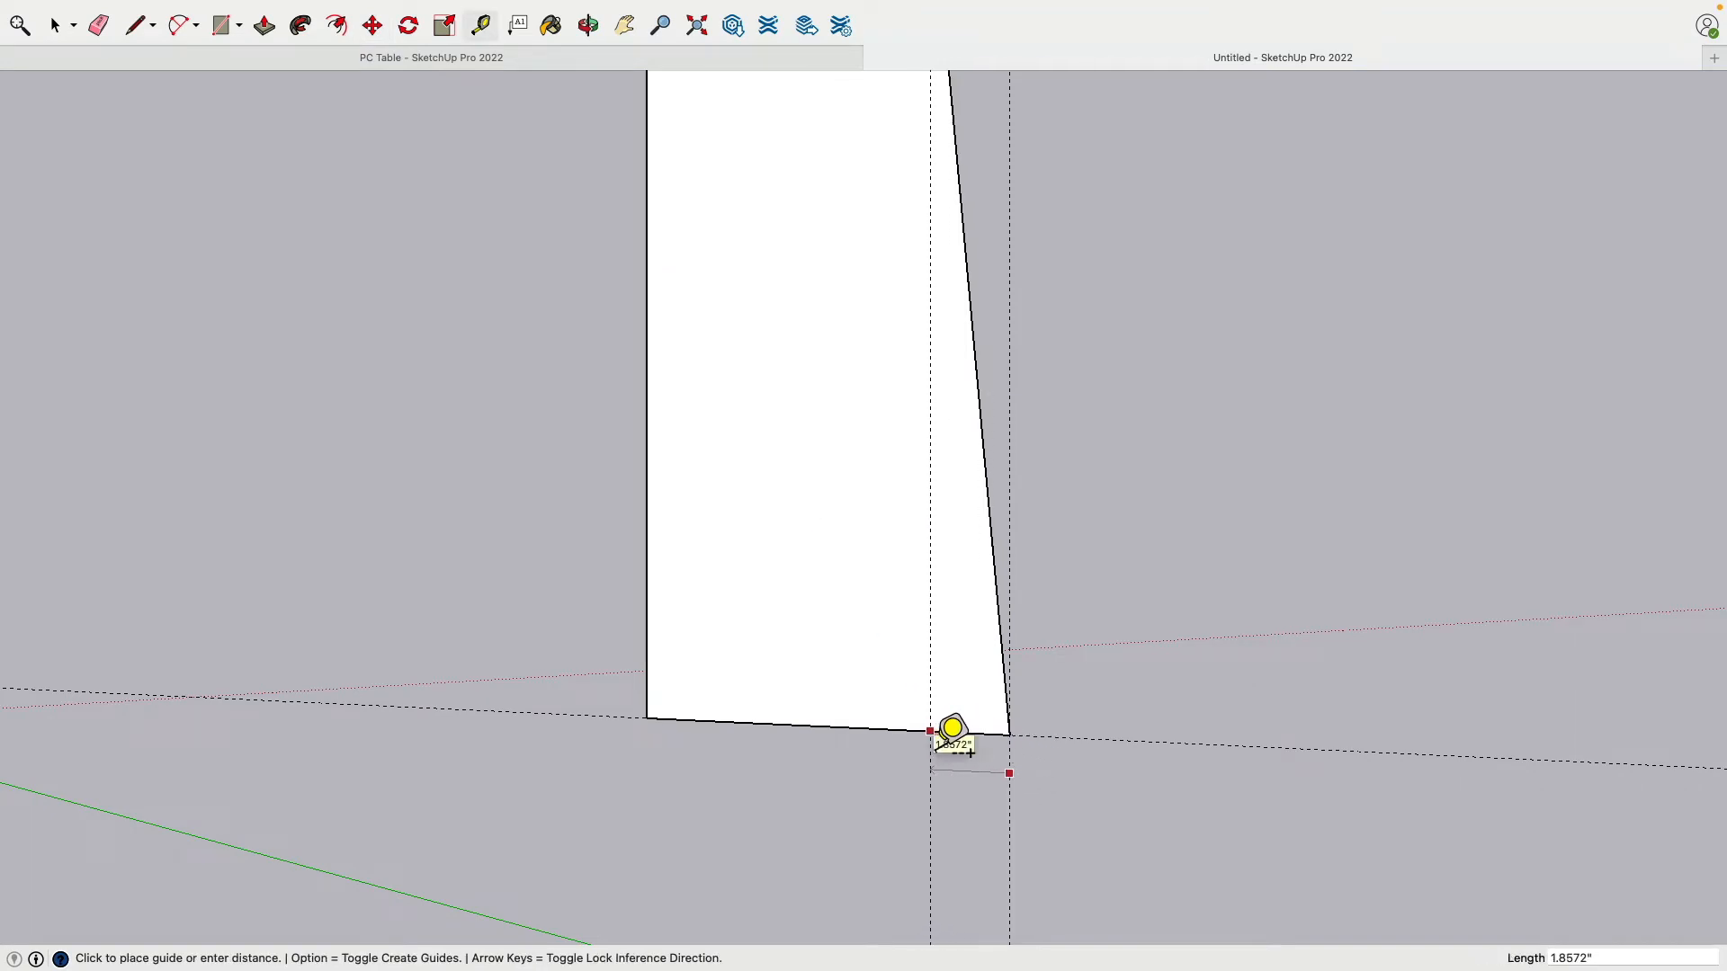
key("Return")
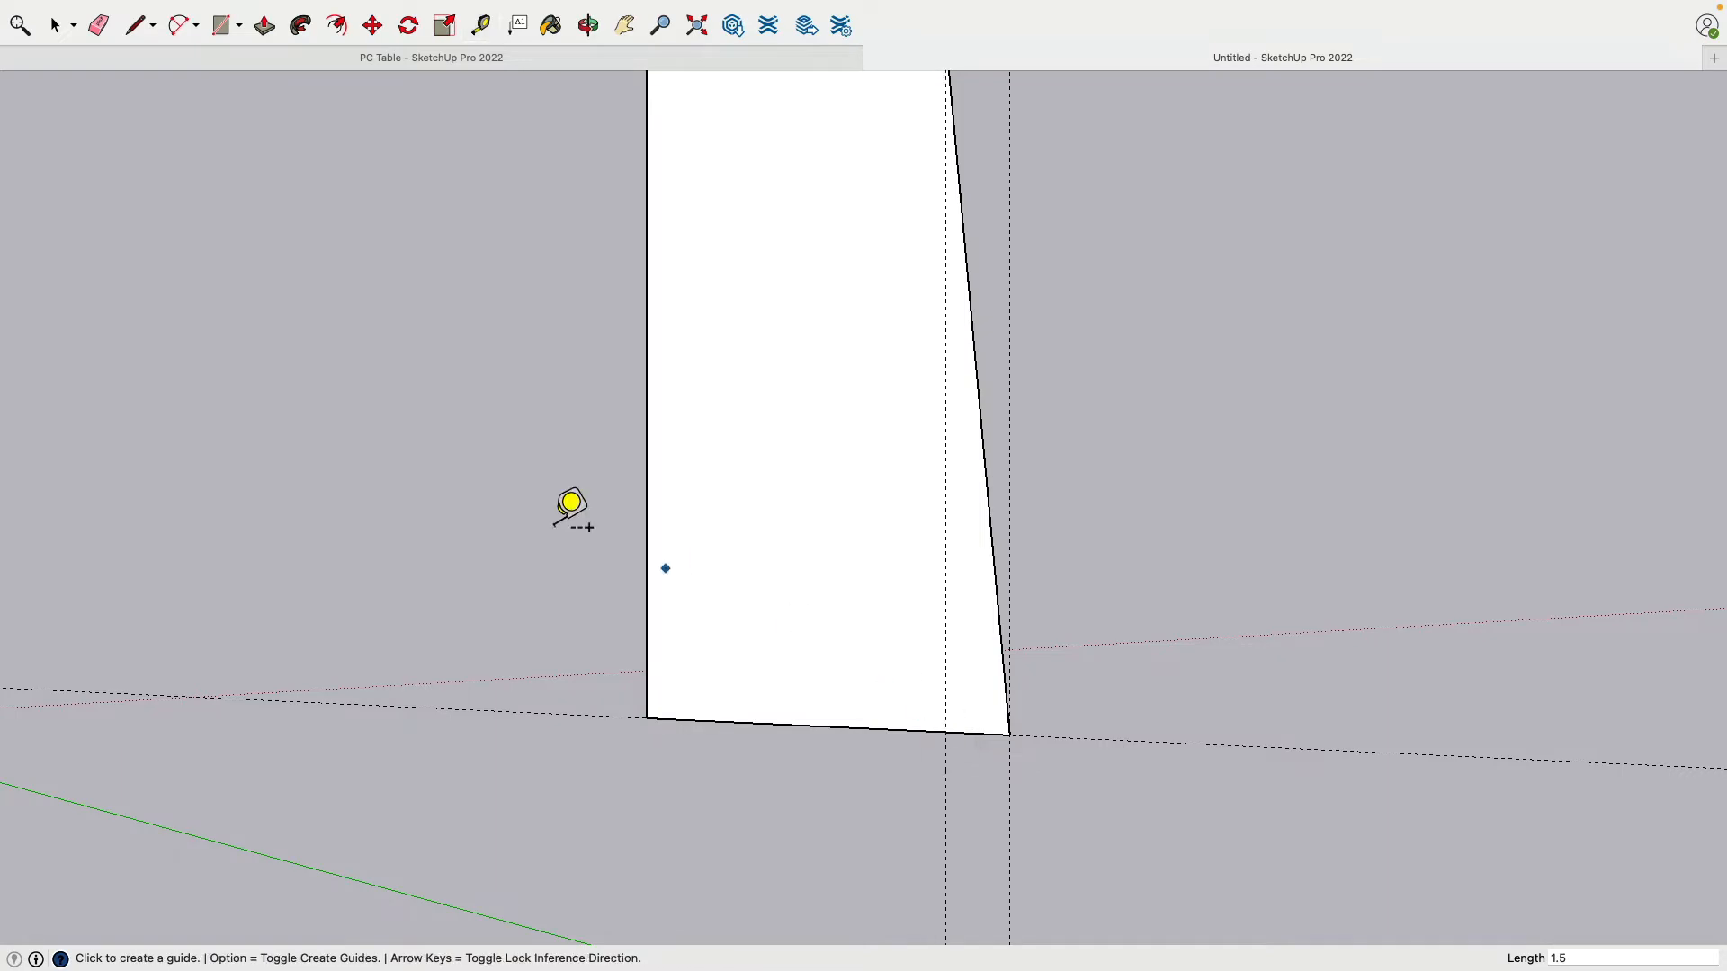
left_click(381, 24)
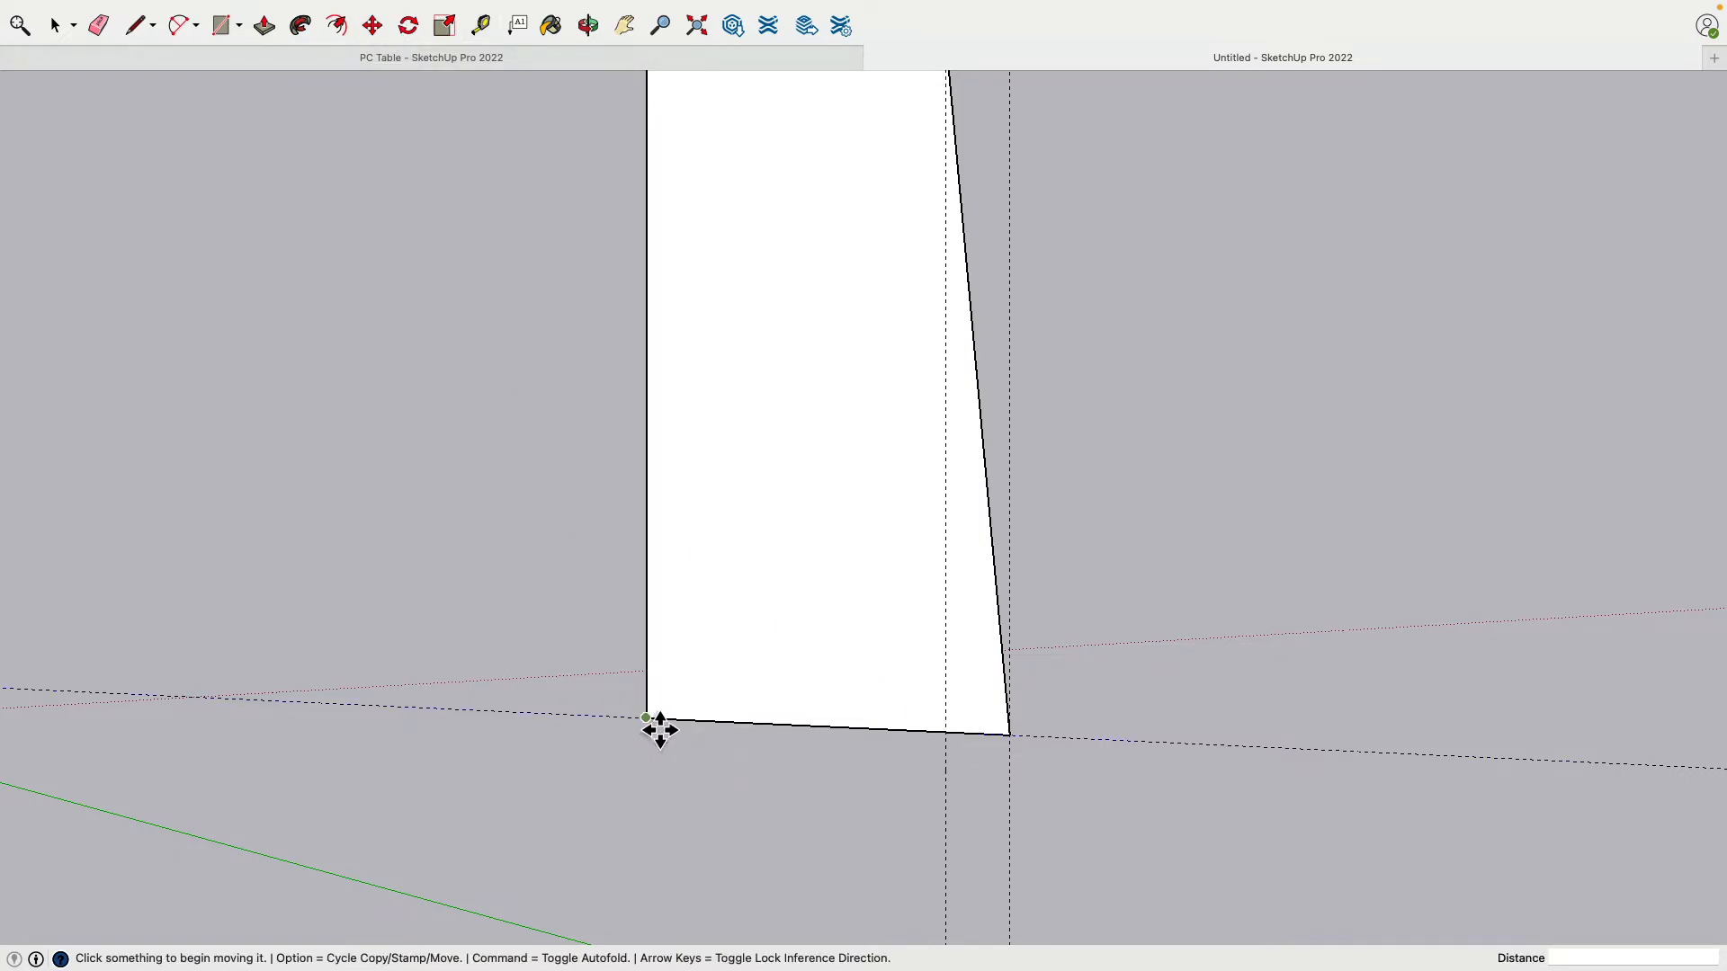
left_click(663, 729)
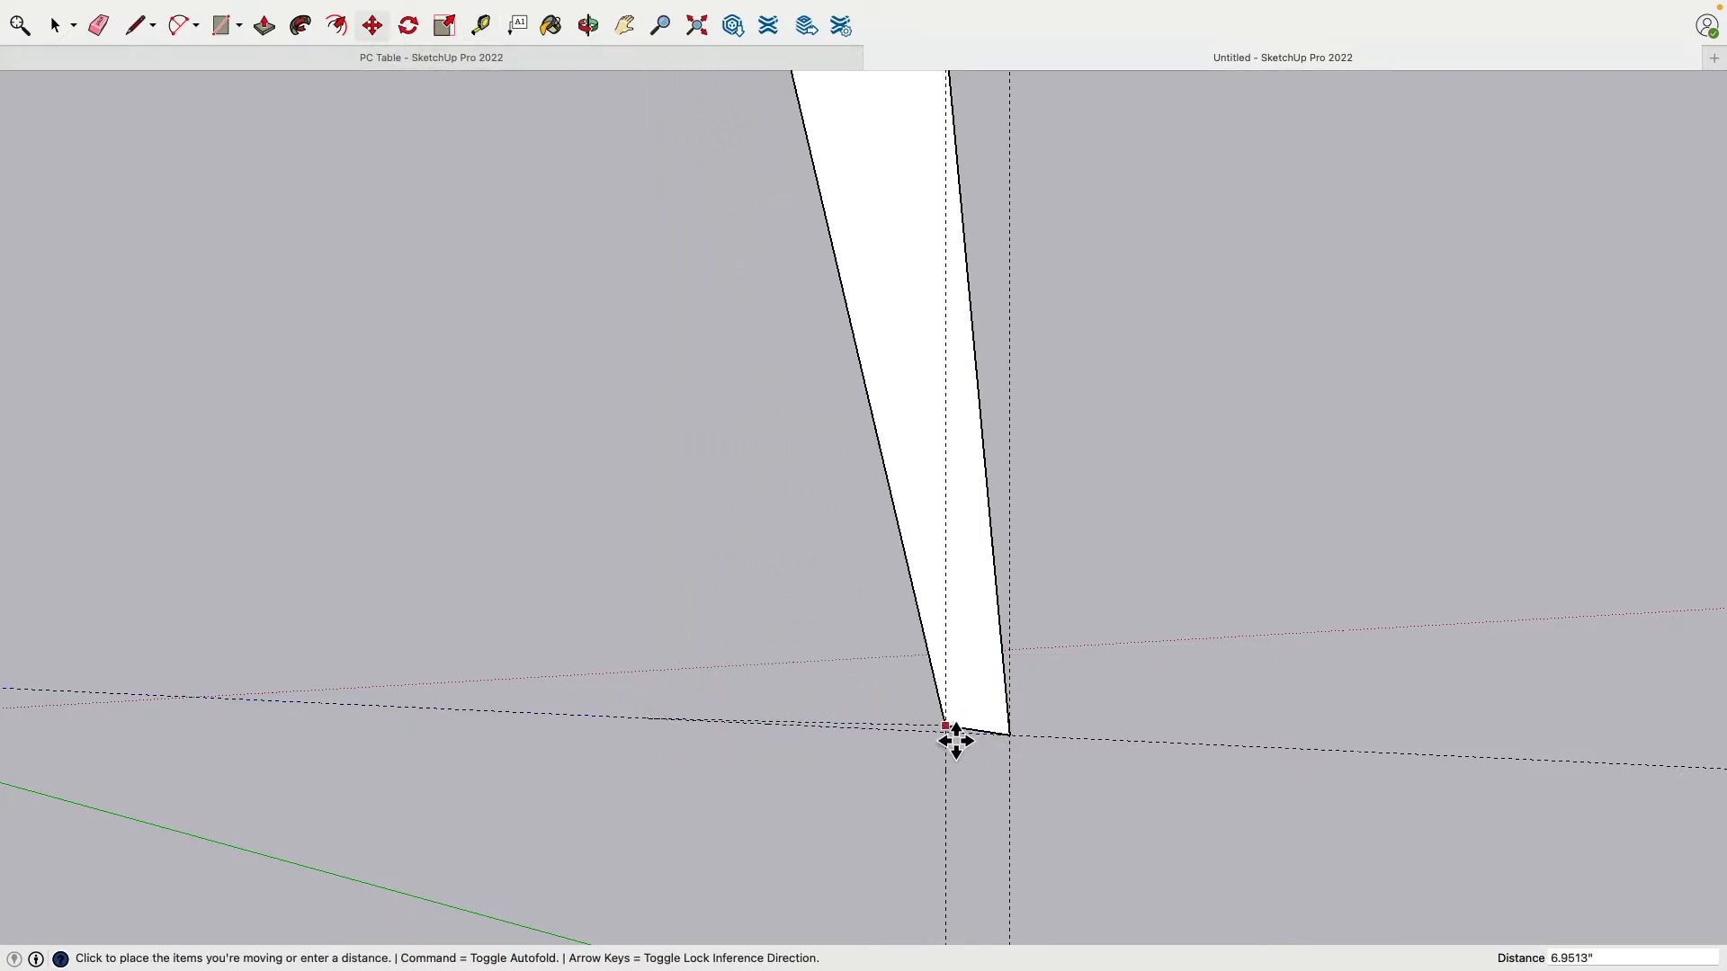
left_click(953, 737)
scroll(795, 659, "down", 3)
middle_click_drag(794, 660, 1073, 382)
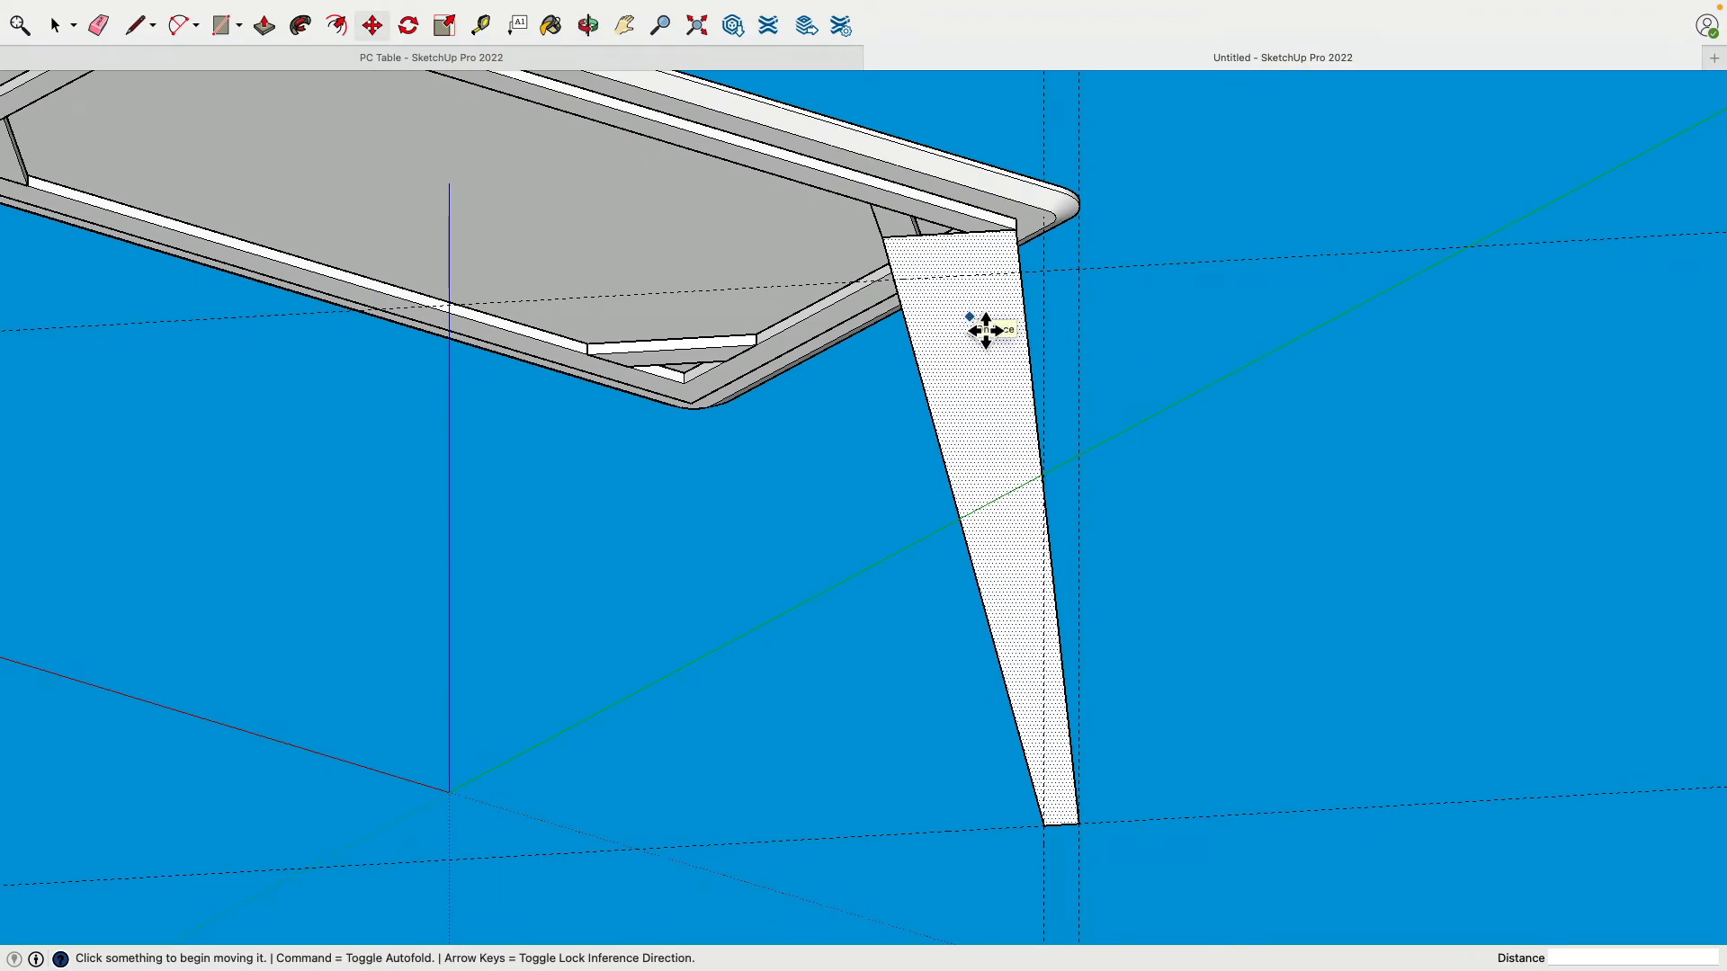
Step: Square the leg top with a vertical and horizontal line, erasing the diagonal edge
scroll(832, 278, "down", 2)
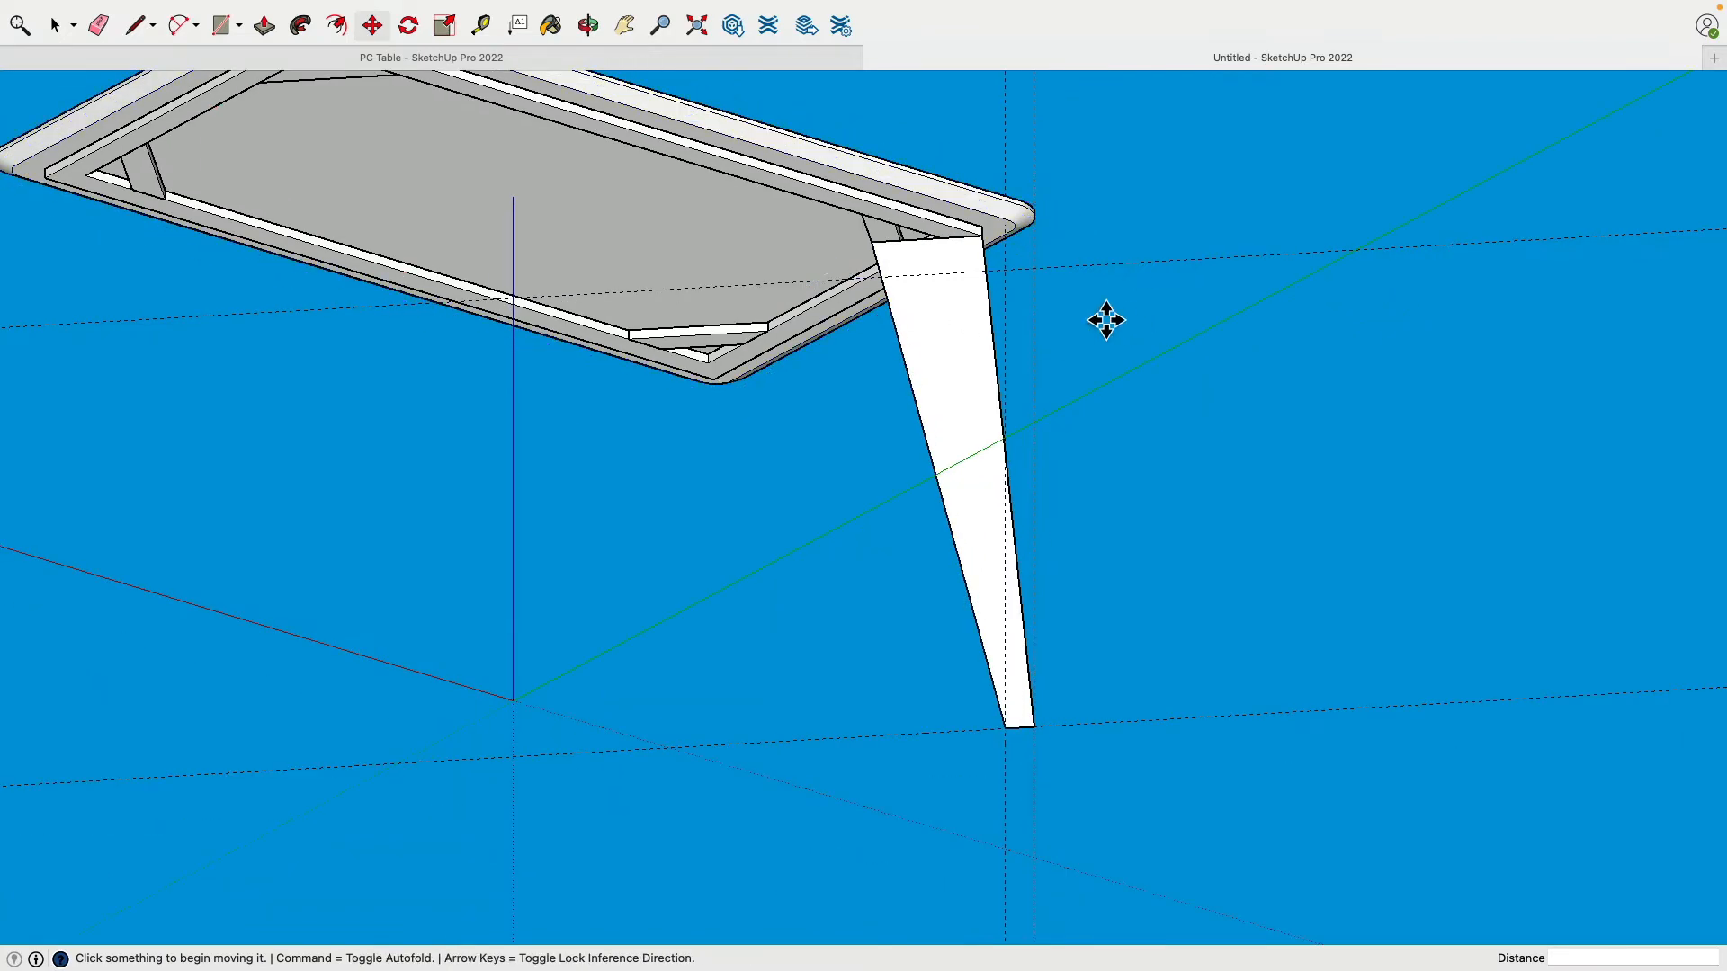
scroll(980, 260, "down", 1)
scroll(960, 262, "up", 6)
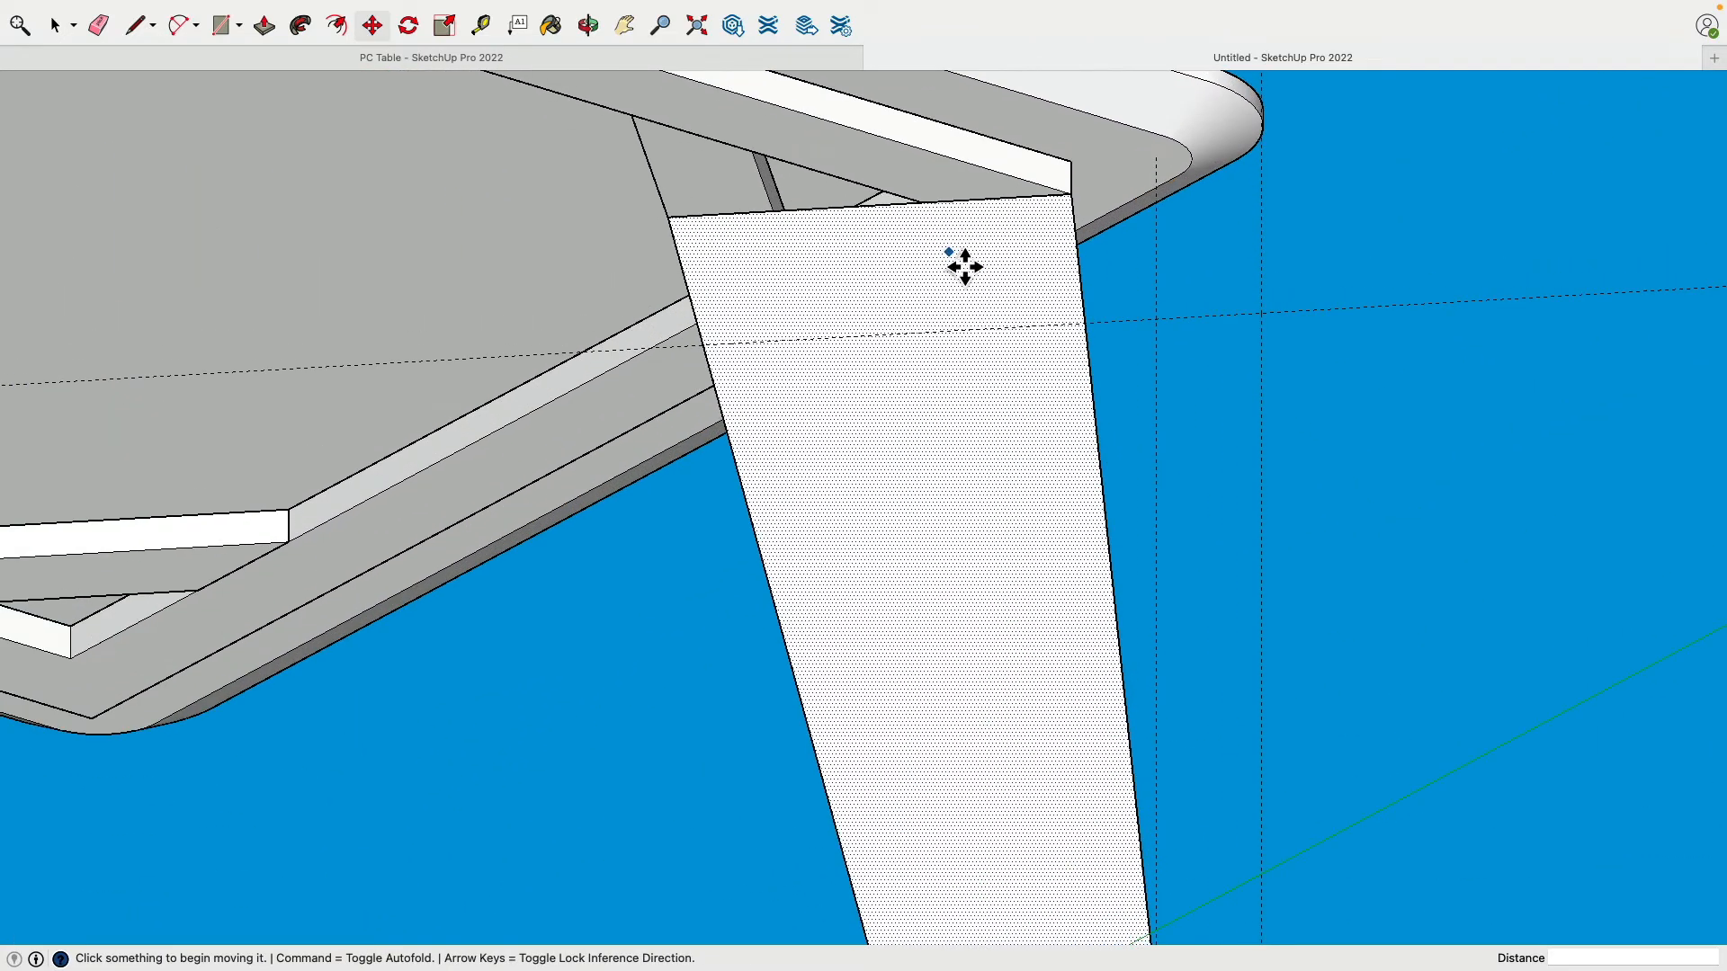
left_click(134, 25)
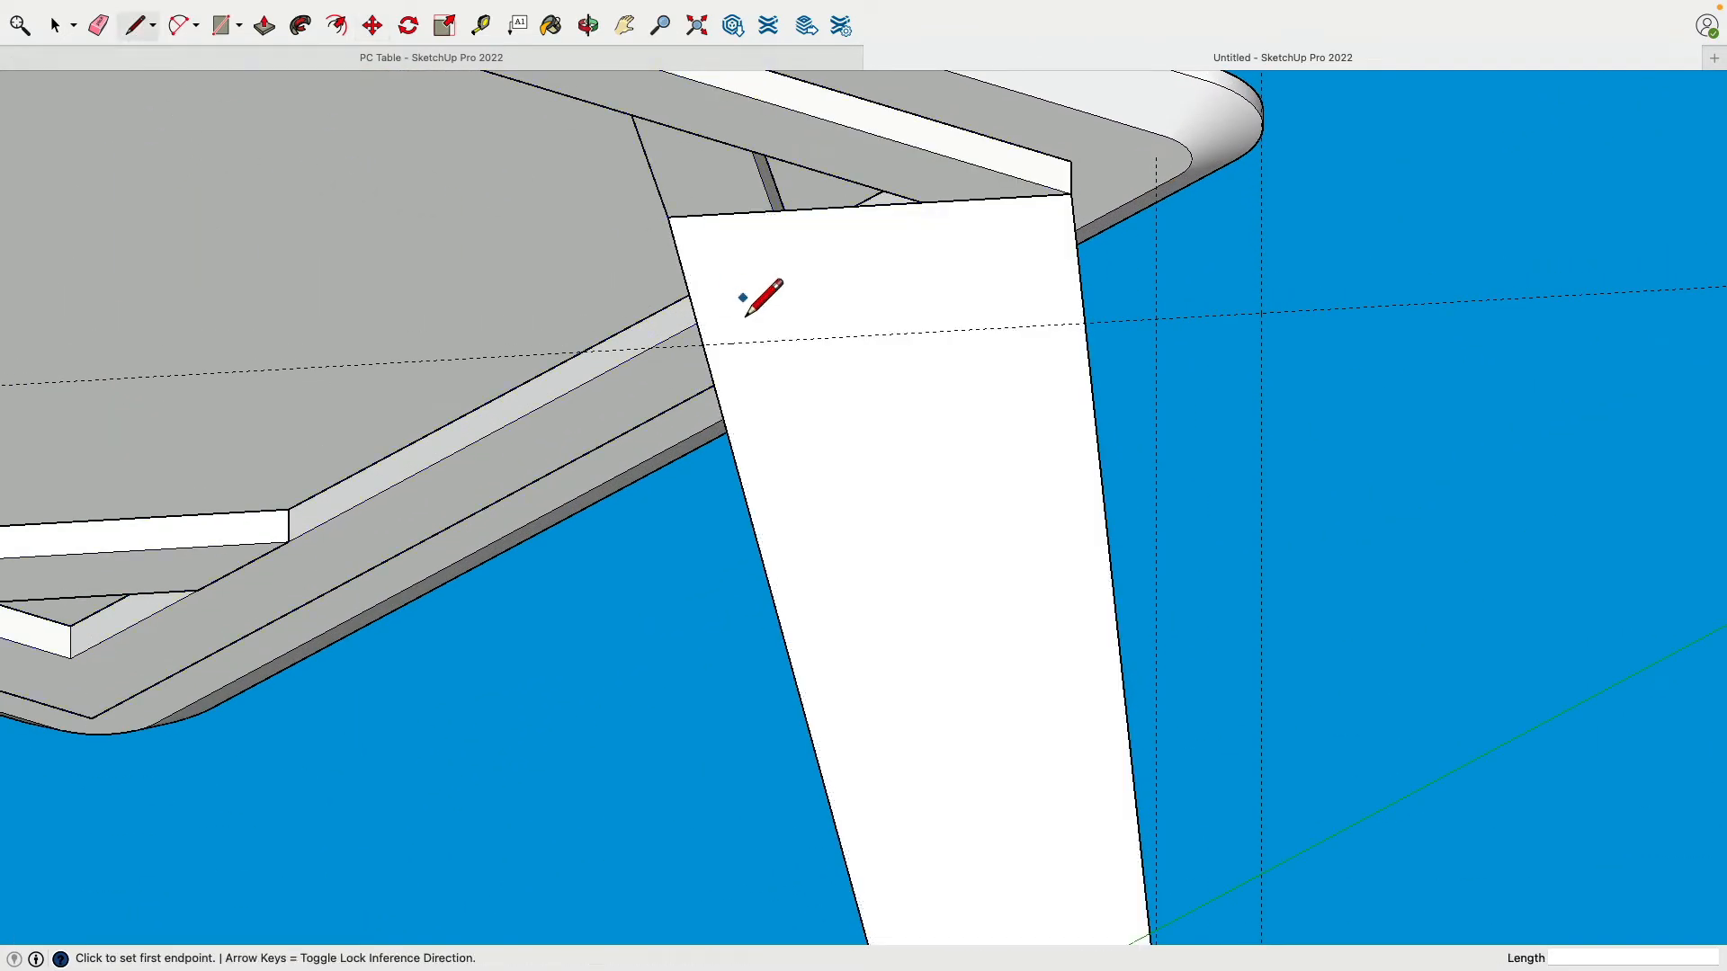
left_click(669, 219)
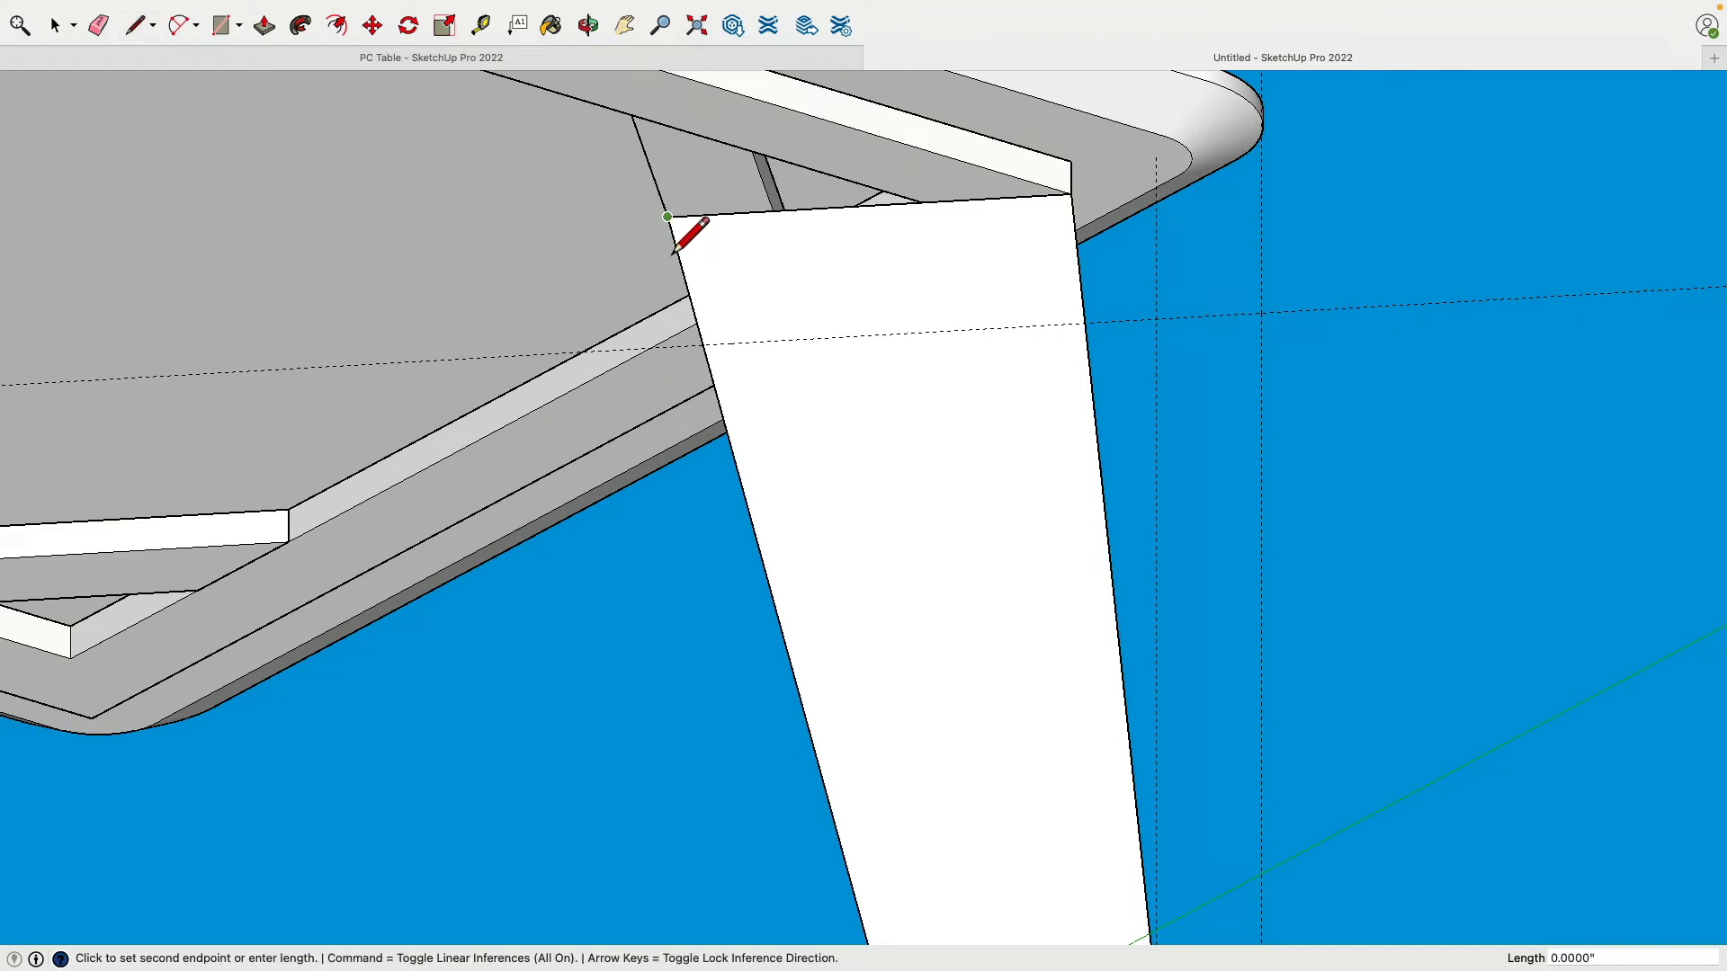
left_click(669, 349)
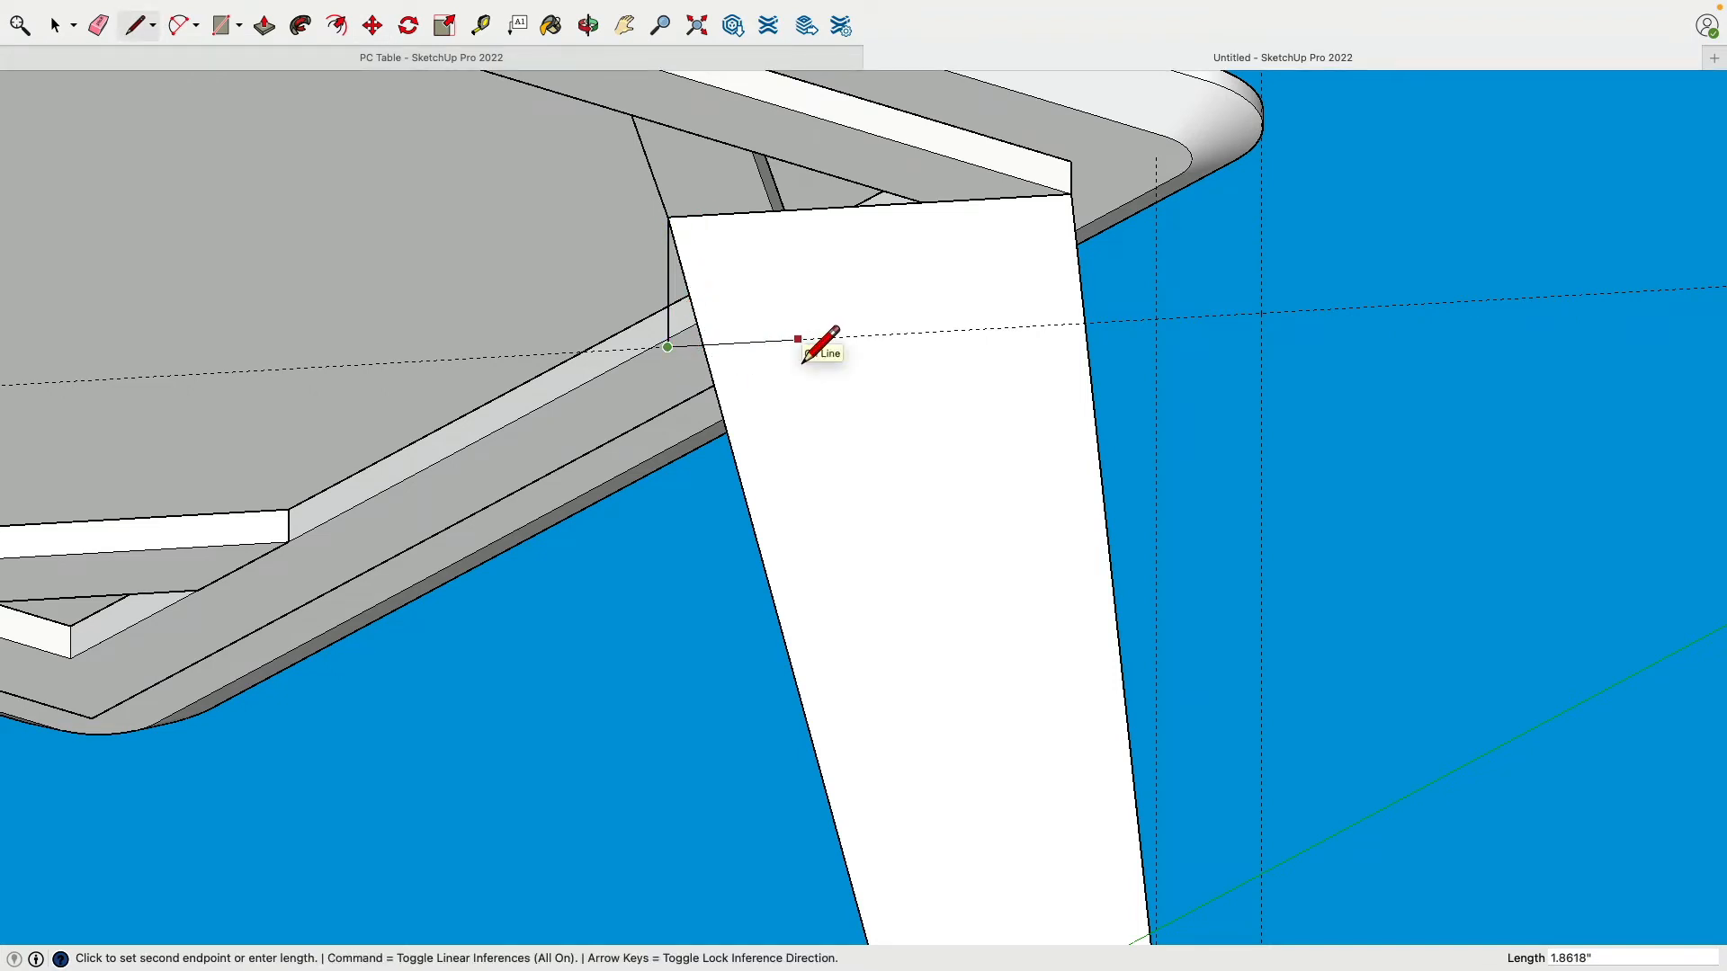
left_click(709, 358)
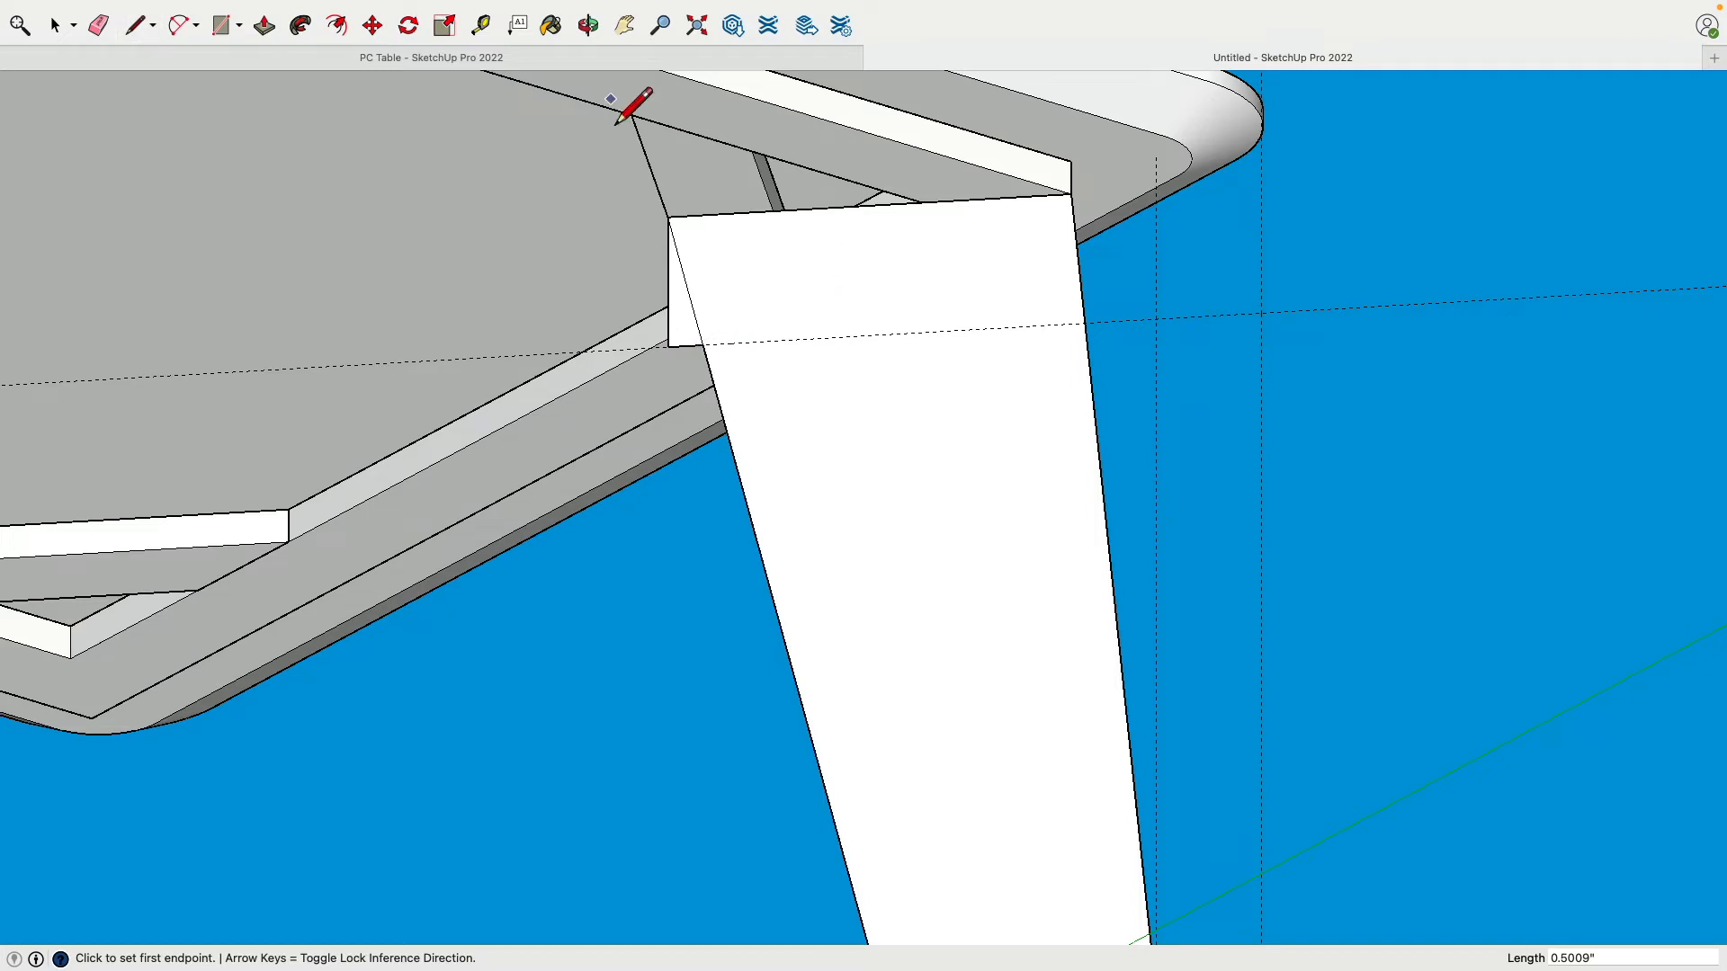
left_click(98, 25)
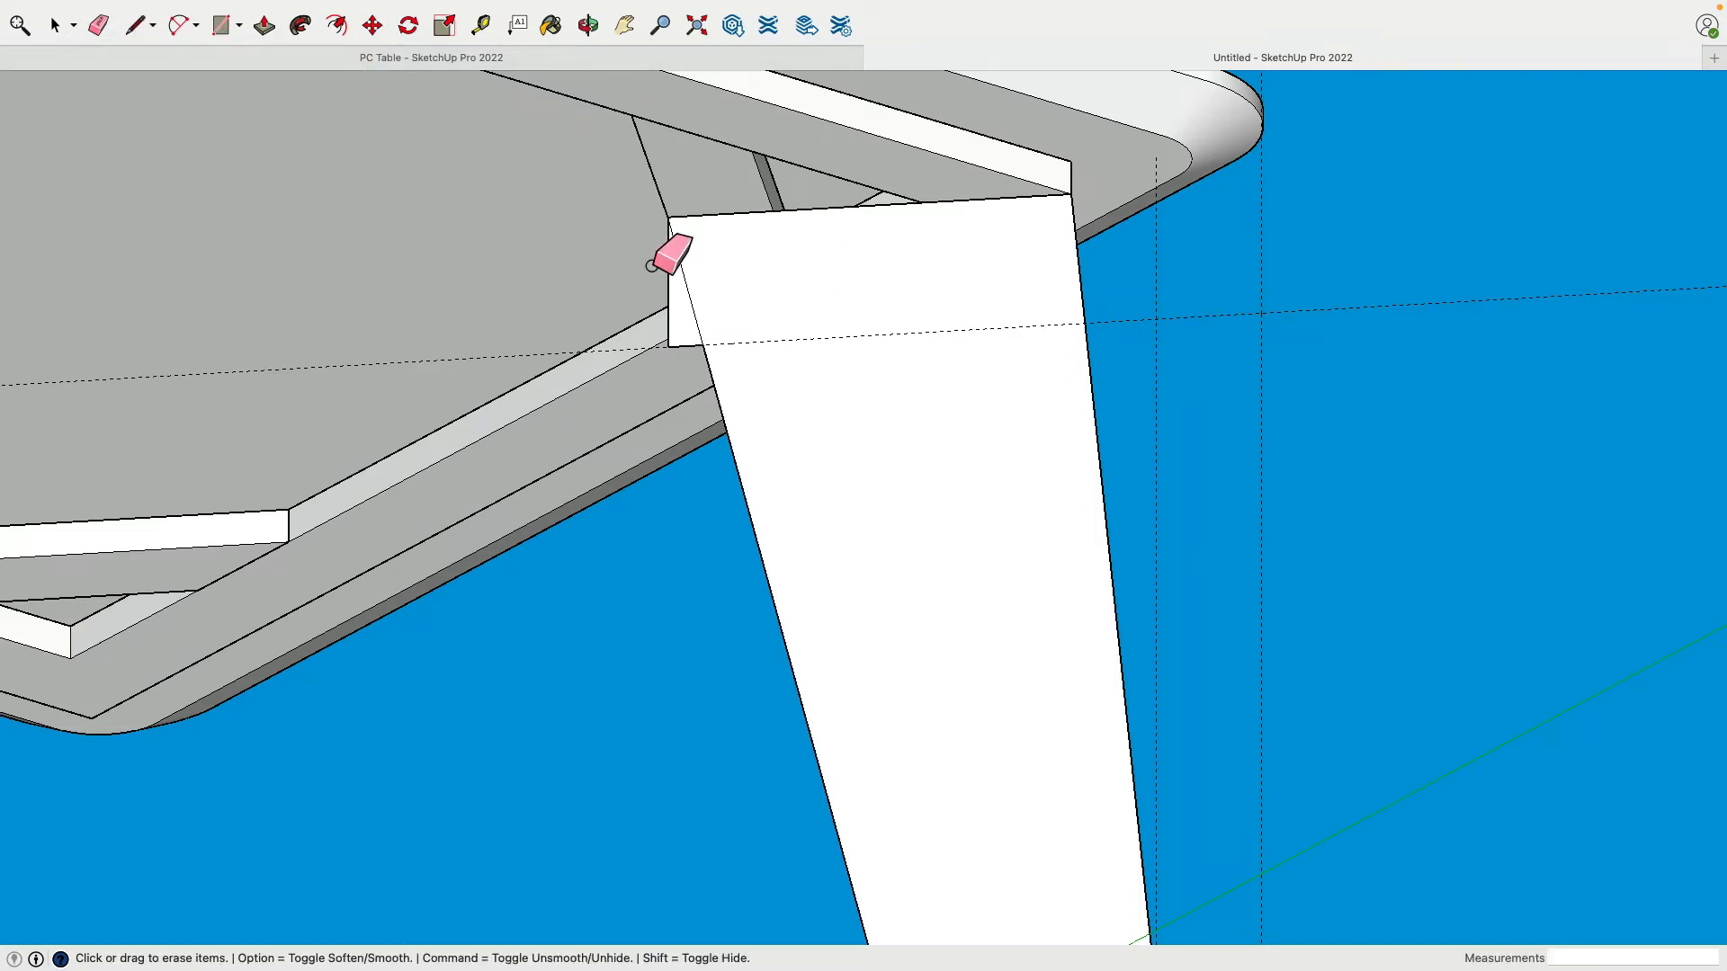
left_click(694, 326)
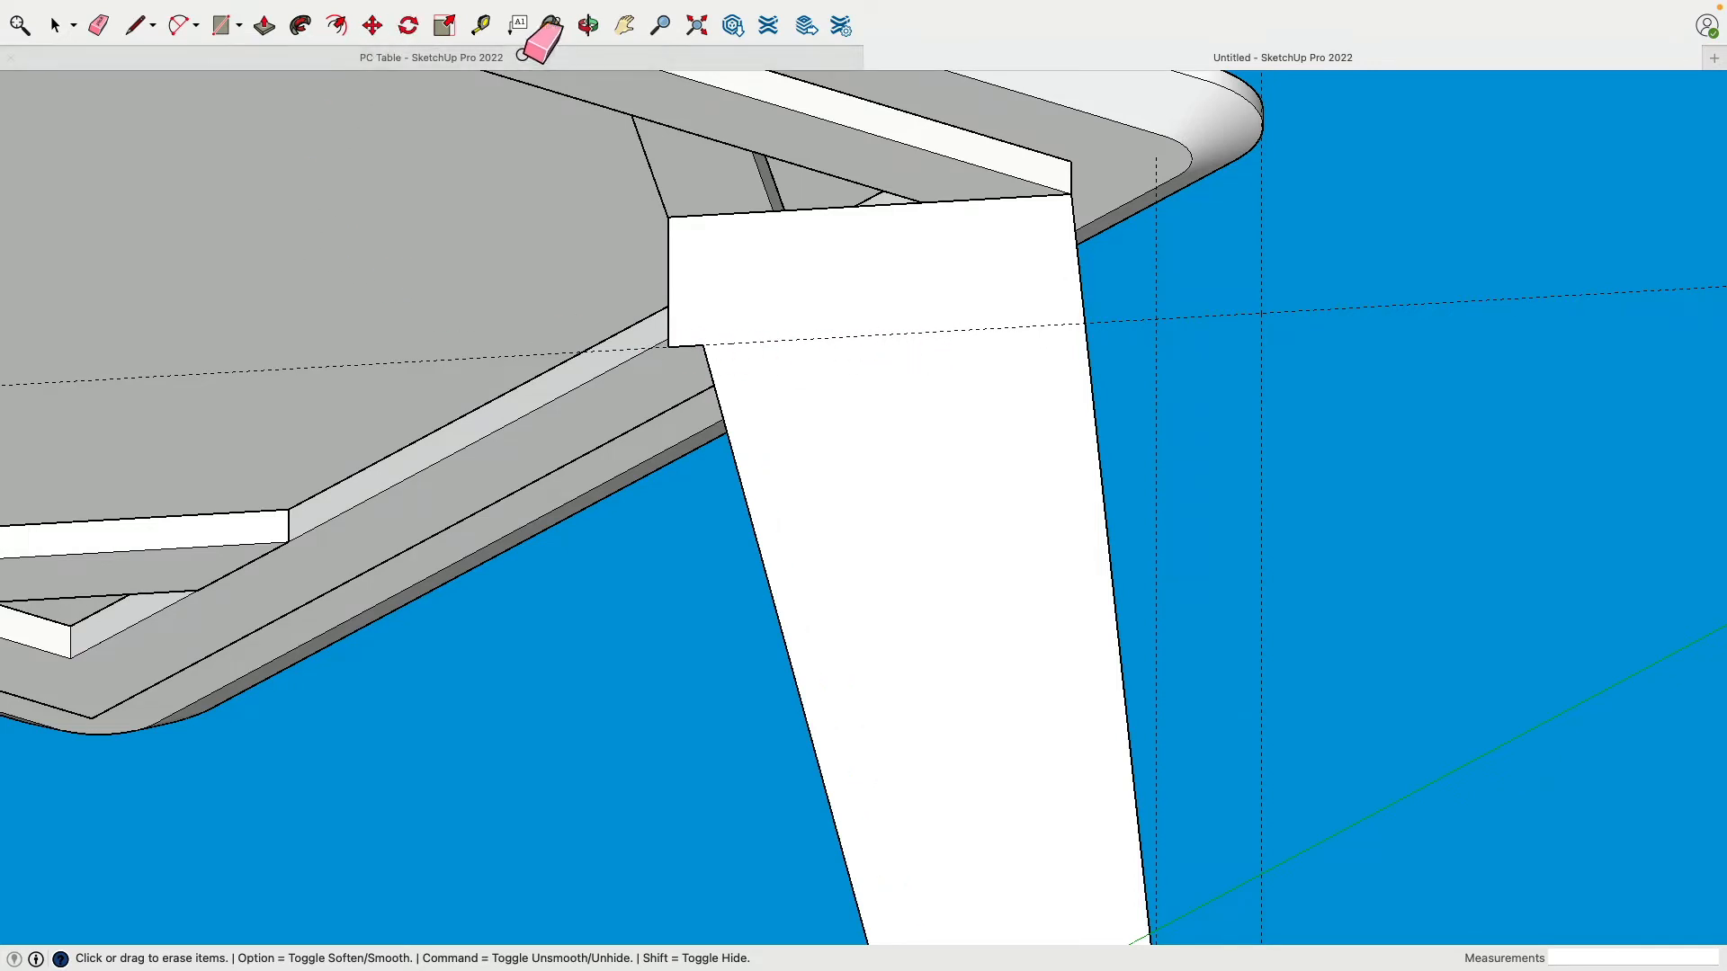
Step: Place a guide 3" in from the leg's inner edge
left_click(481, 25)
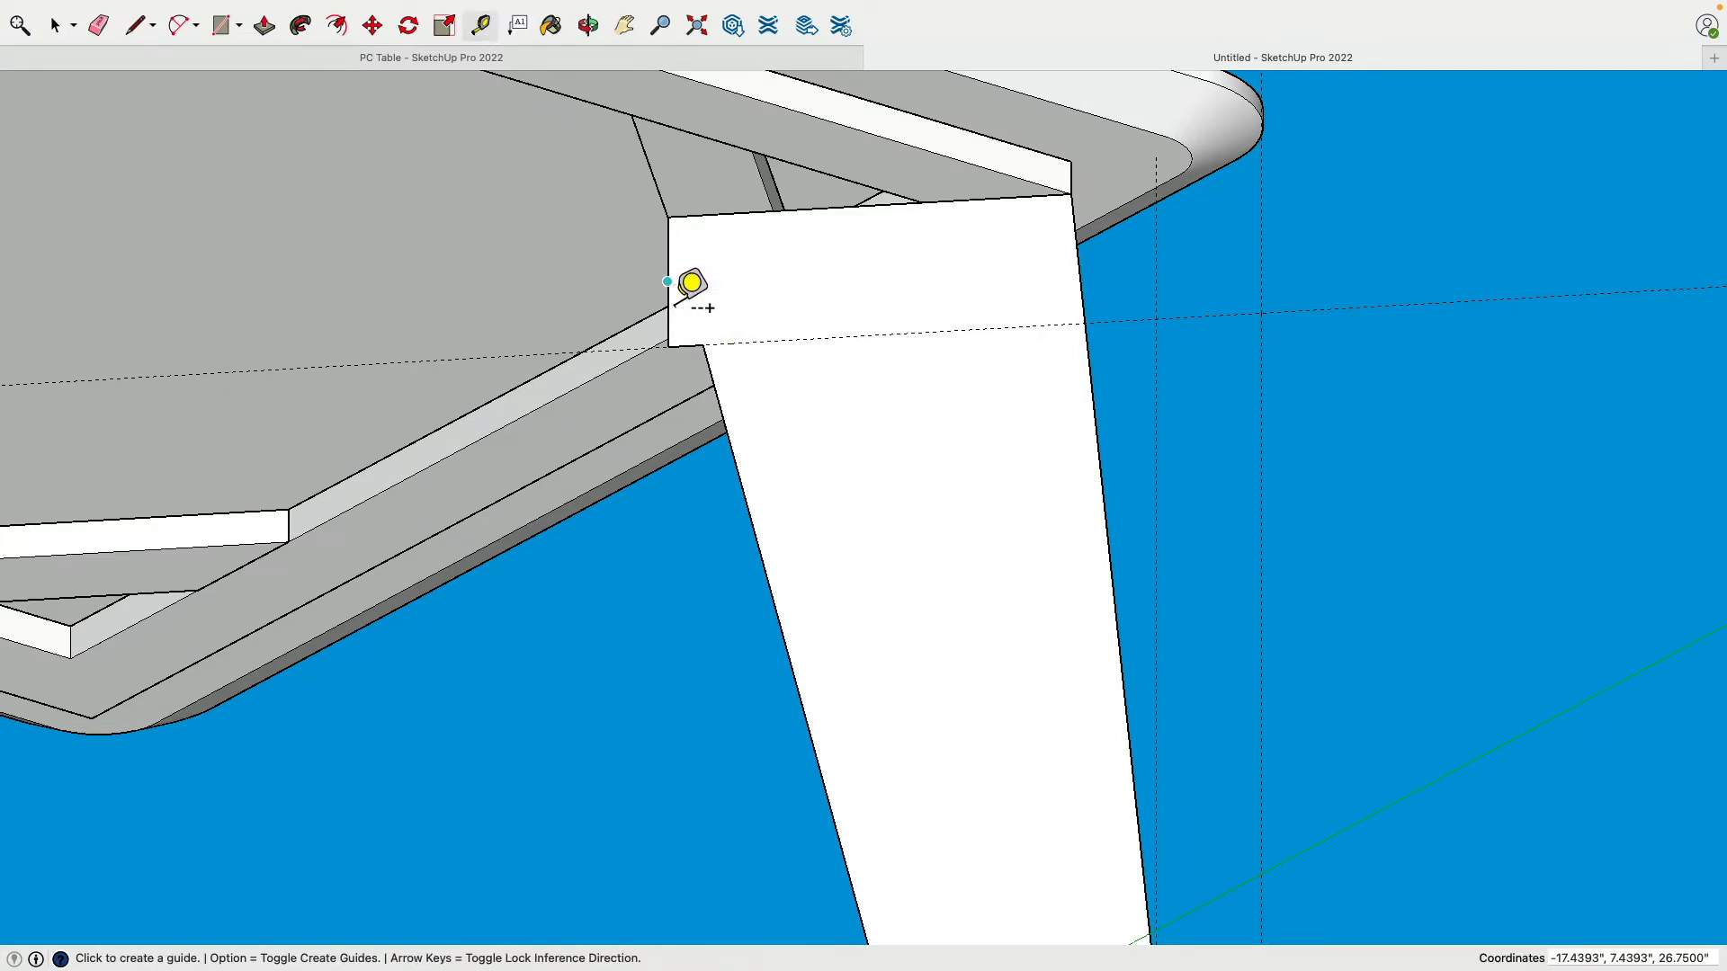
left_click(670, 286)
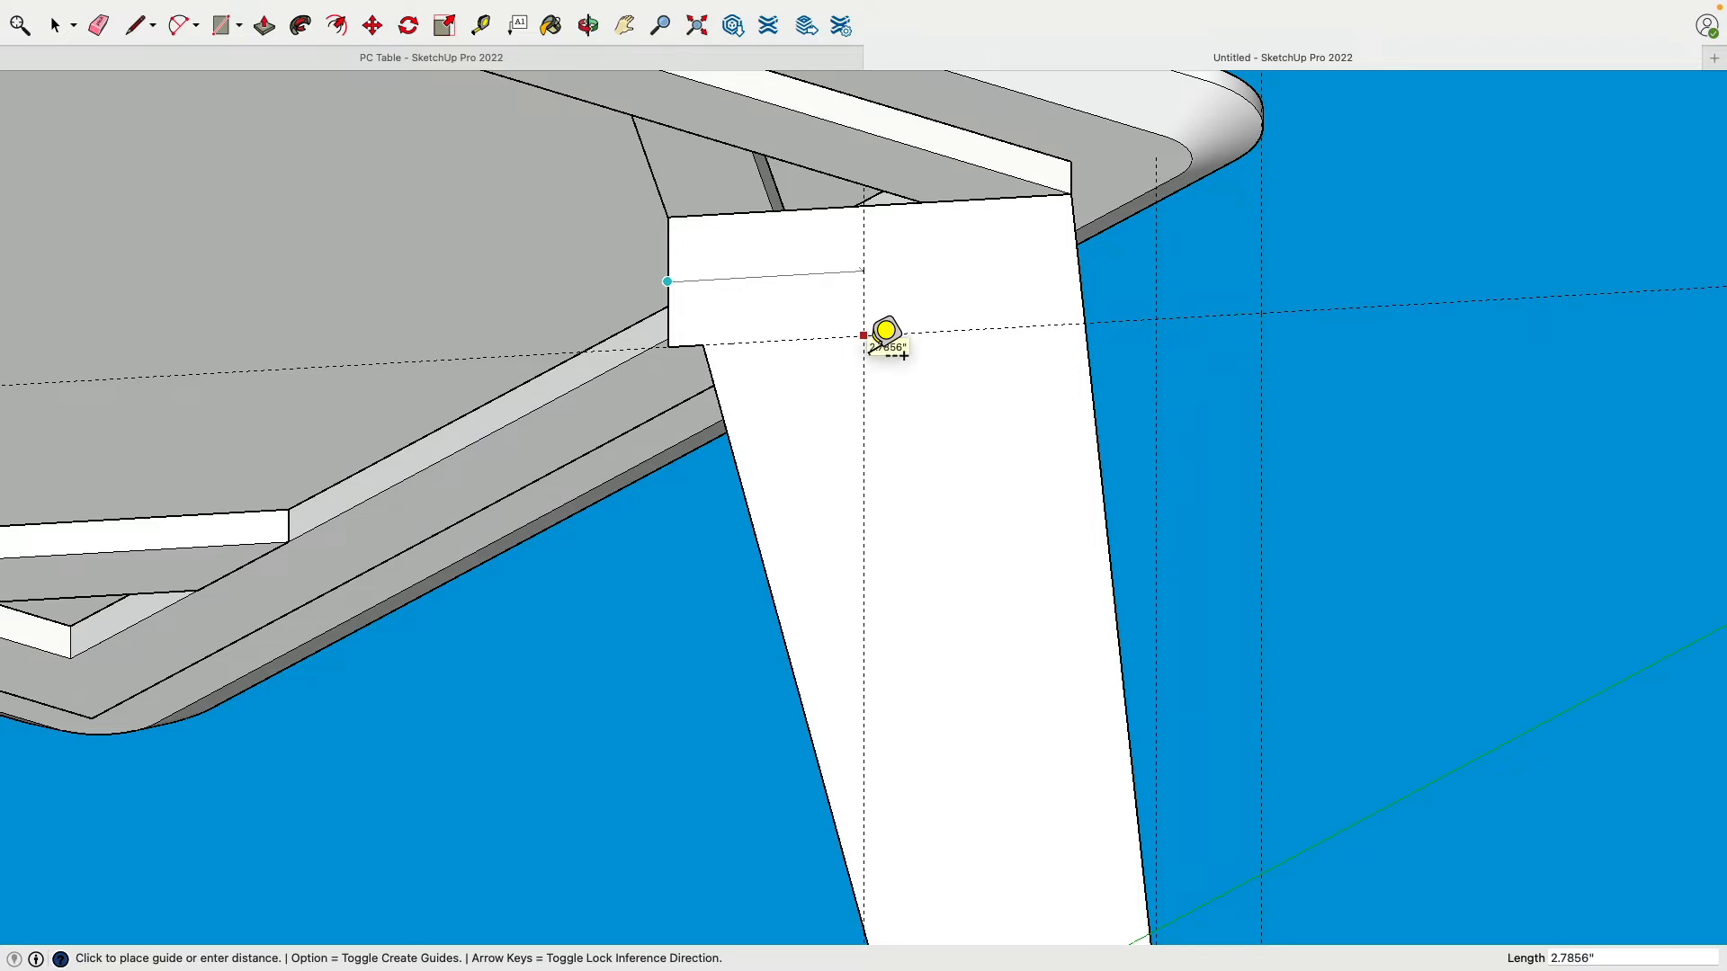
key("Return")
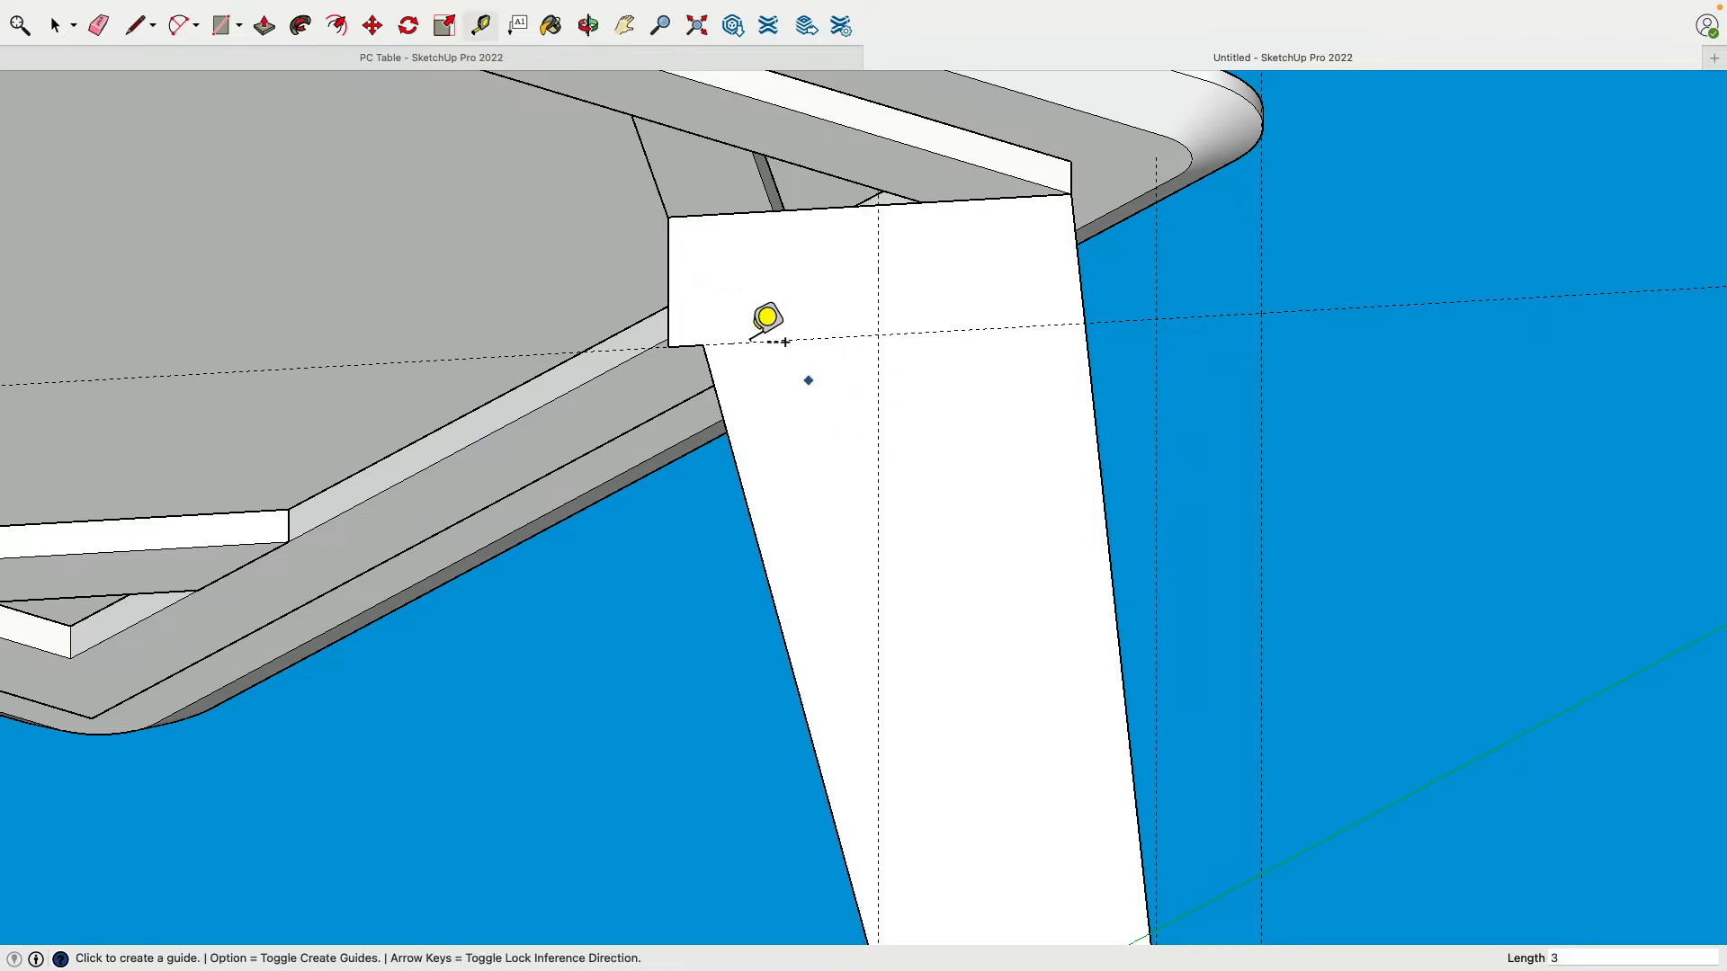
Step: Move the leg sideways so it sits under the table corner
left_click(720, 353)
left_click(894, 348)
scroll(1310, 531, "down", 10)
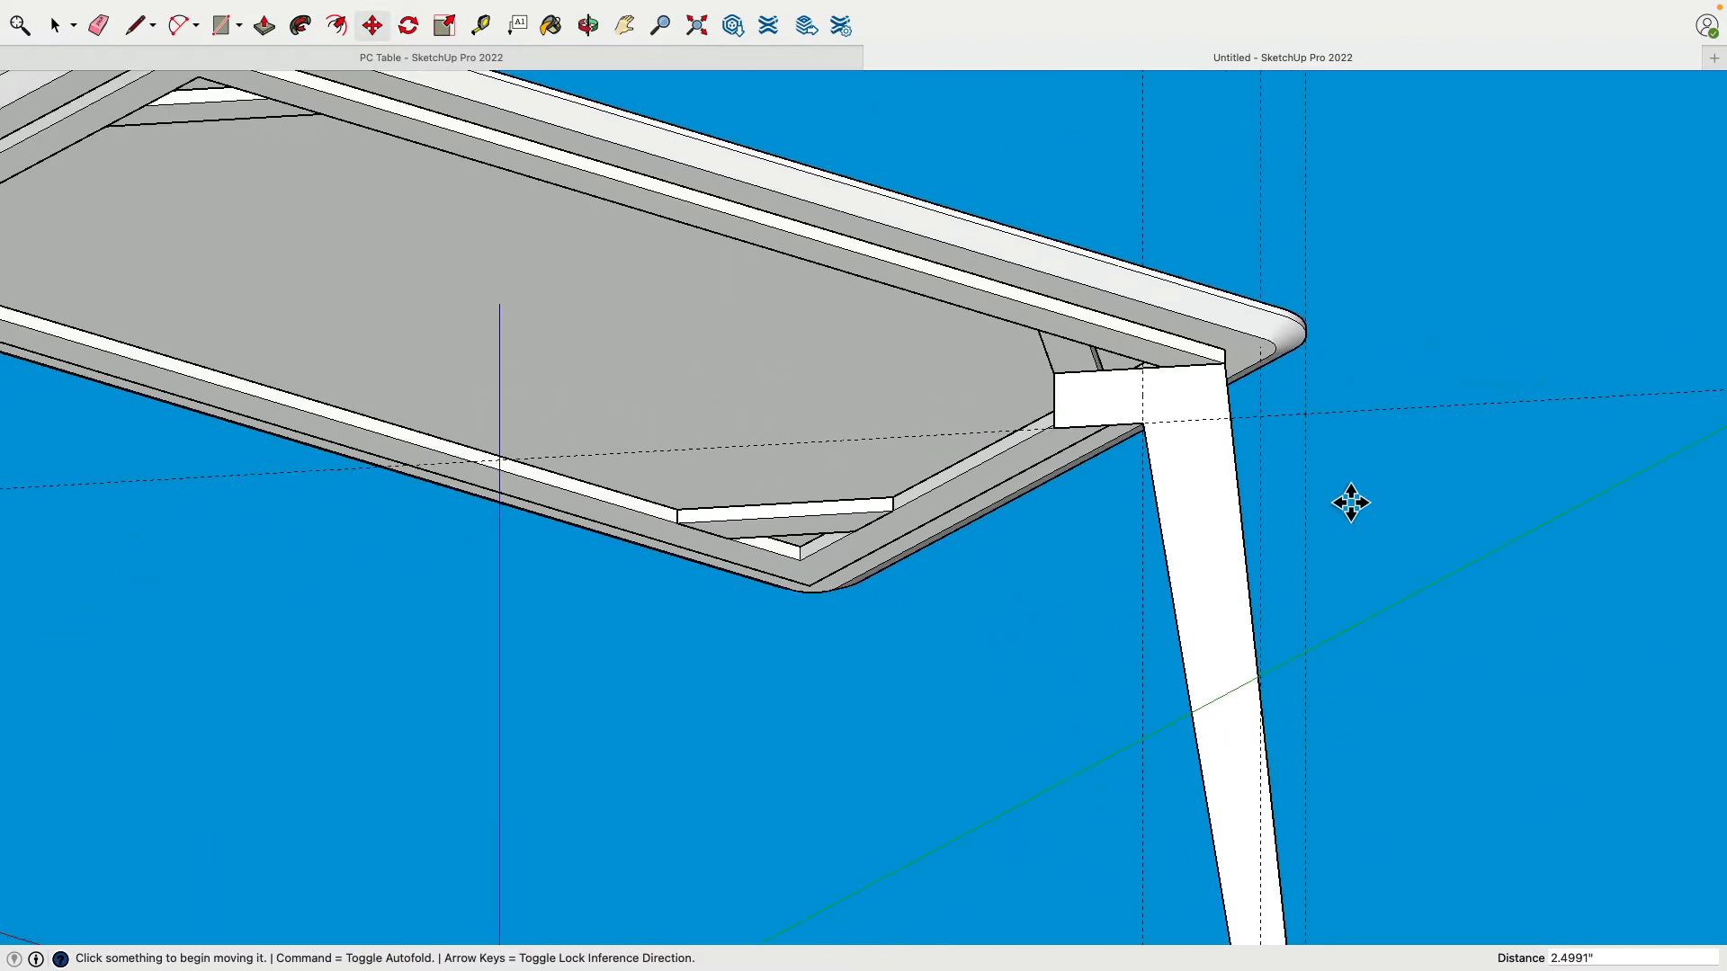
middle_click_drag(1351, 503, 1387, 652)
middle_click_drag(1387, 652, 1076, 416, "shift")
Step: Move the leg's inner top corner over by 0.5 inch
scroll(941, 332, "up", 3)
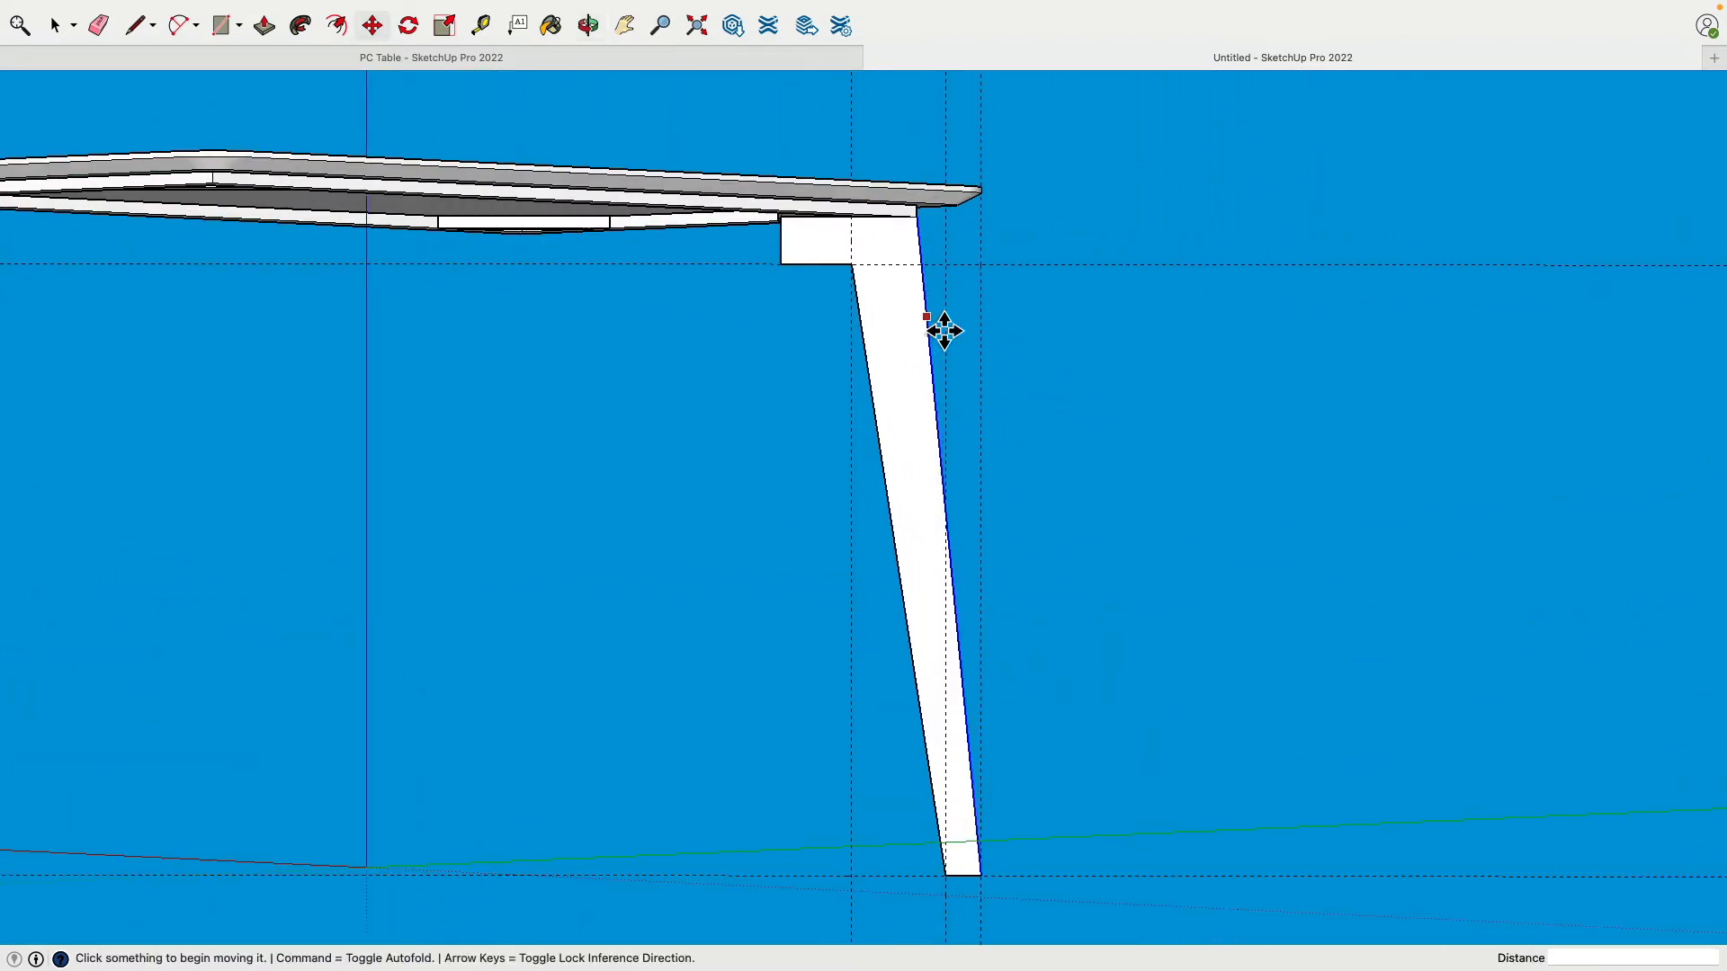
scroll(941, 332, "up", 2)
scroll(1019, 337, "up", 3)
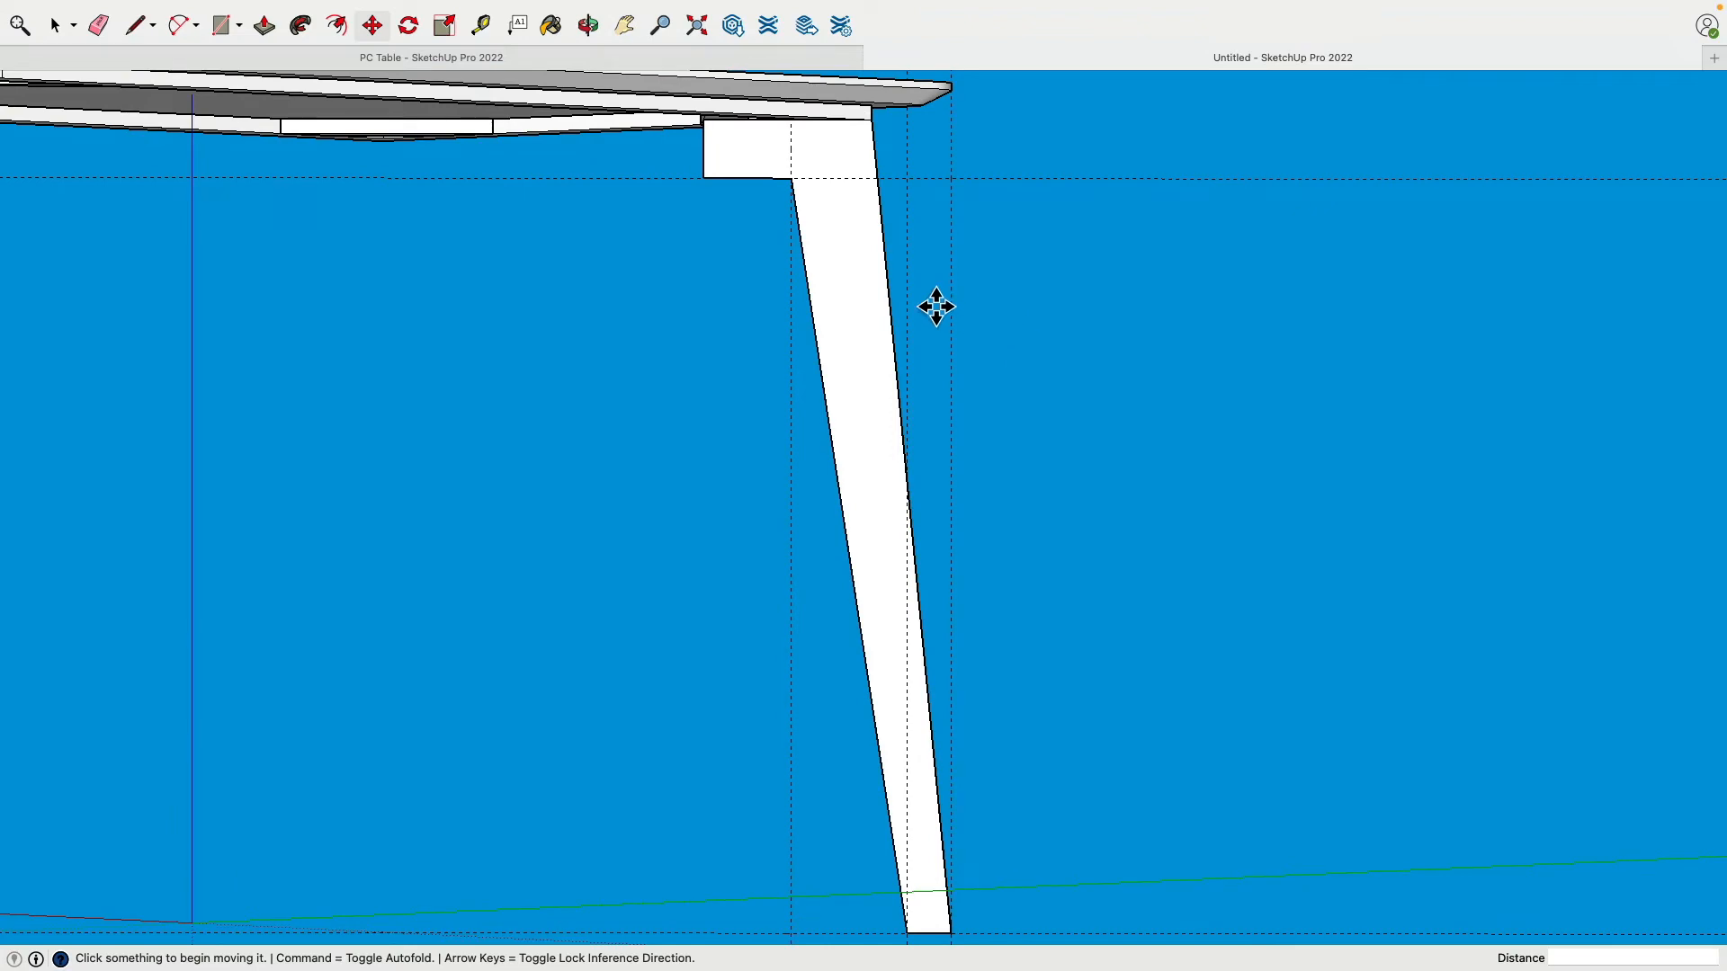
scroll(794, 192, "up", 5)
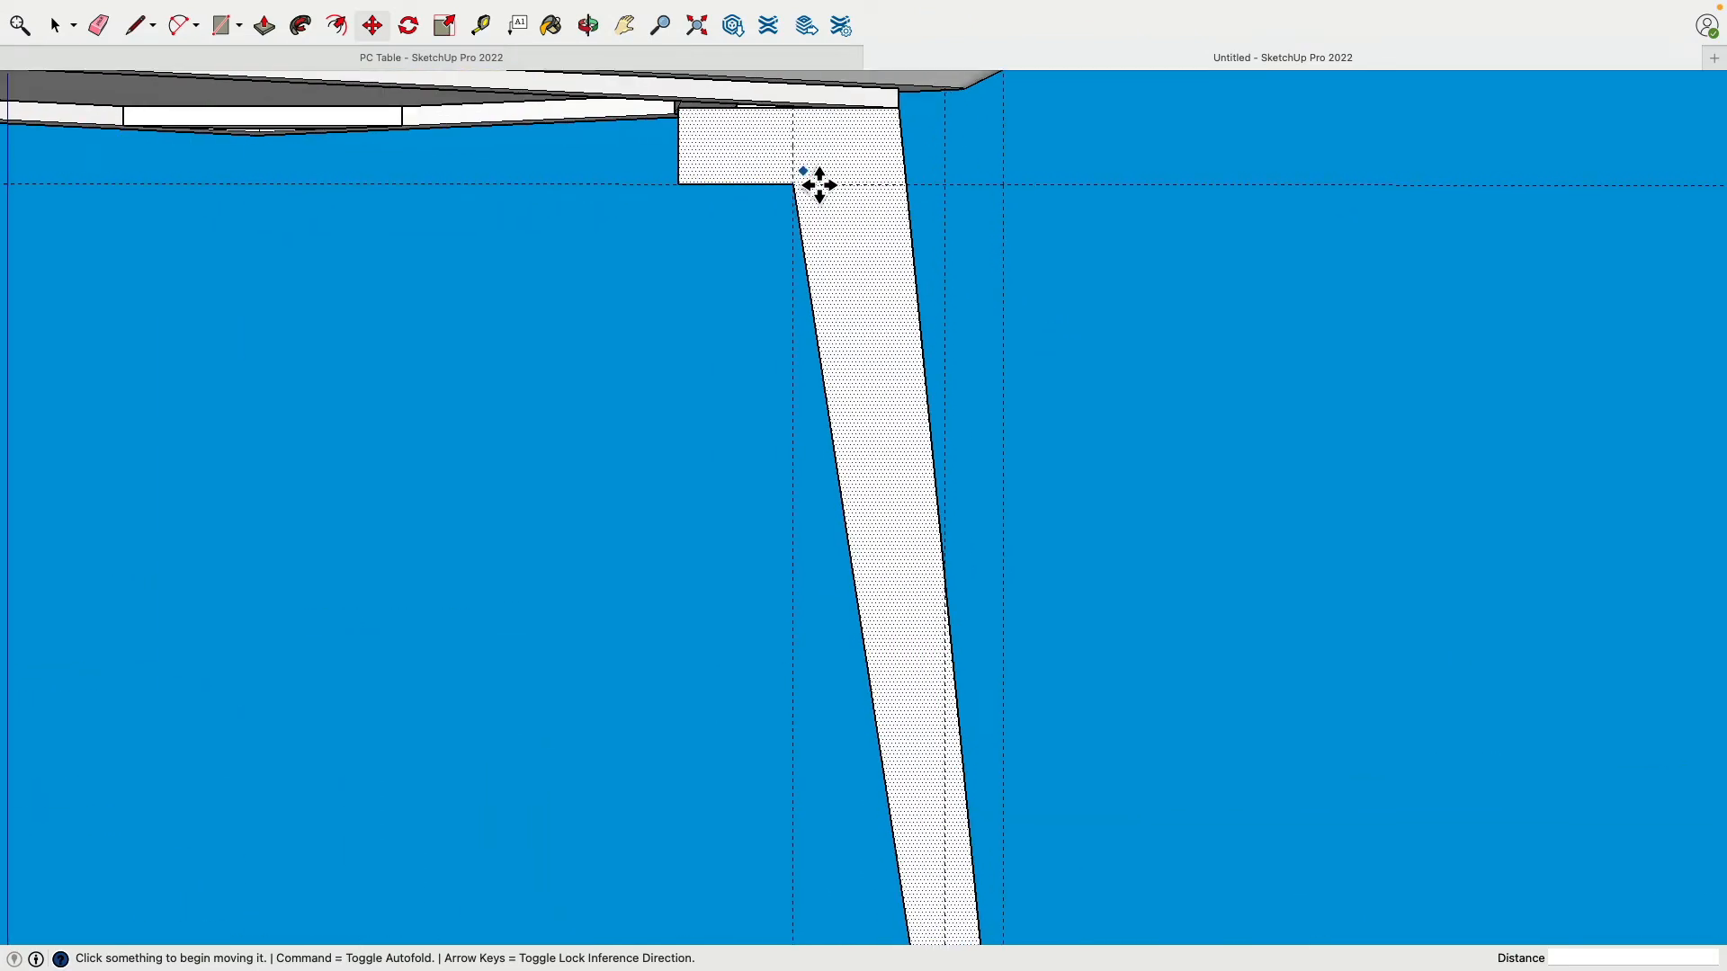
left_click(781, 199)
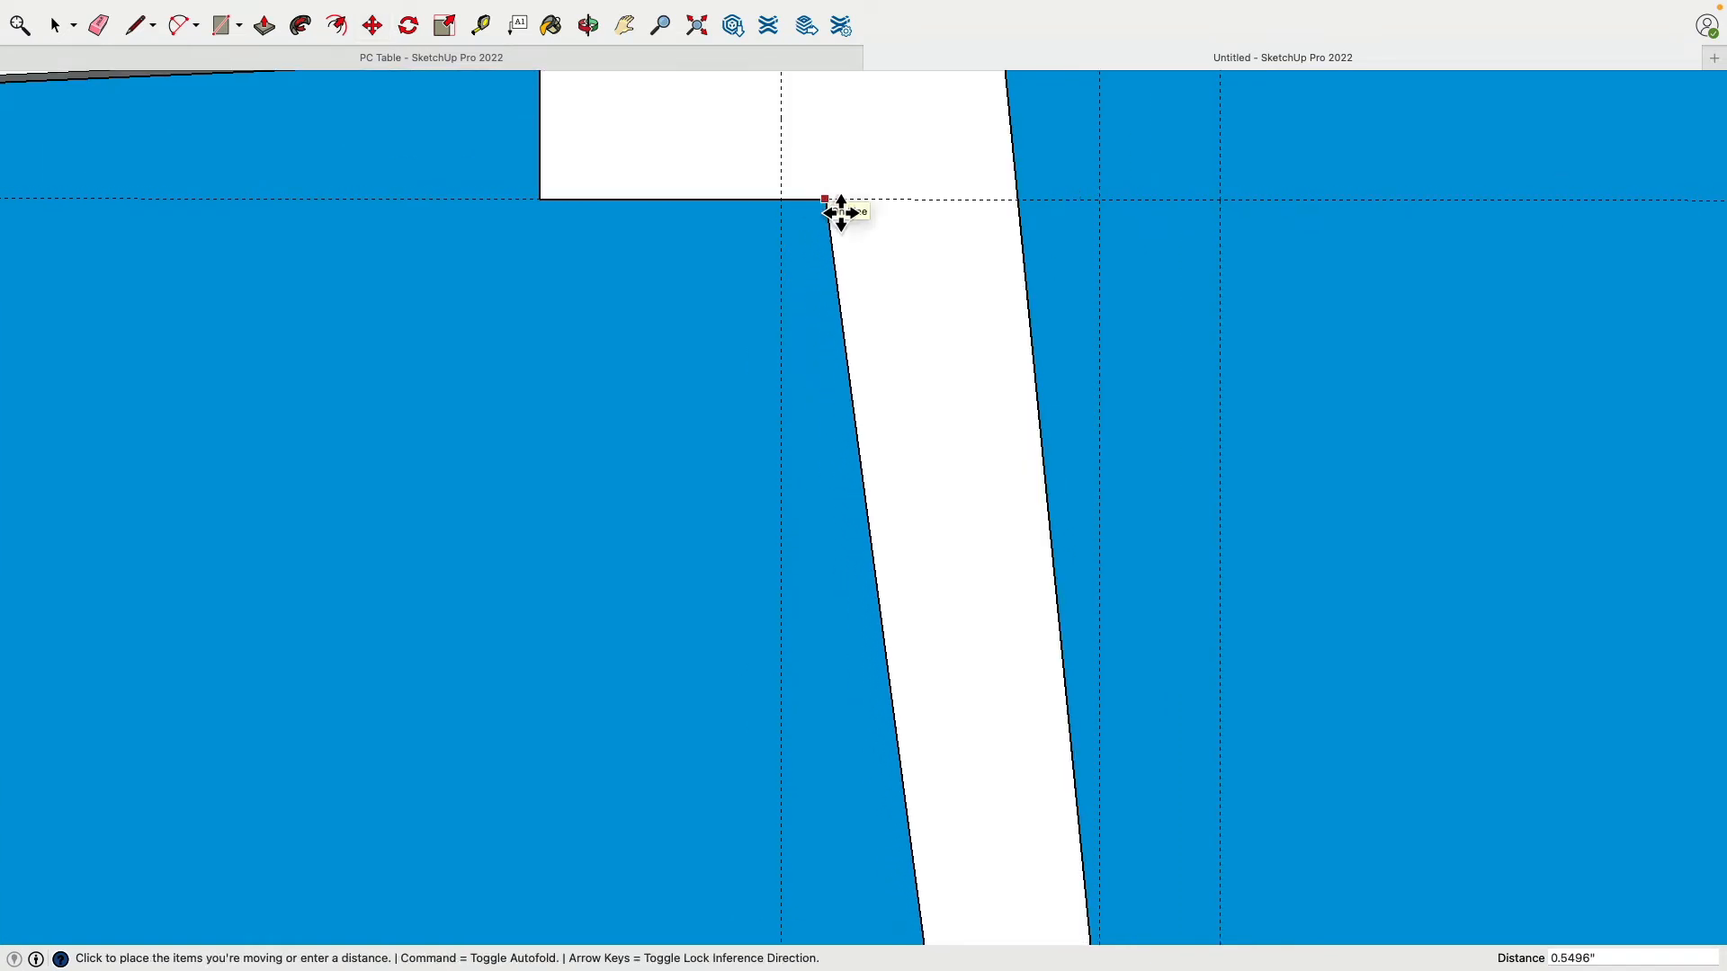
type(".5")
key("Return")
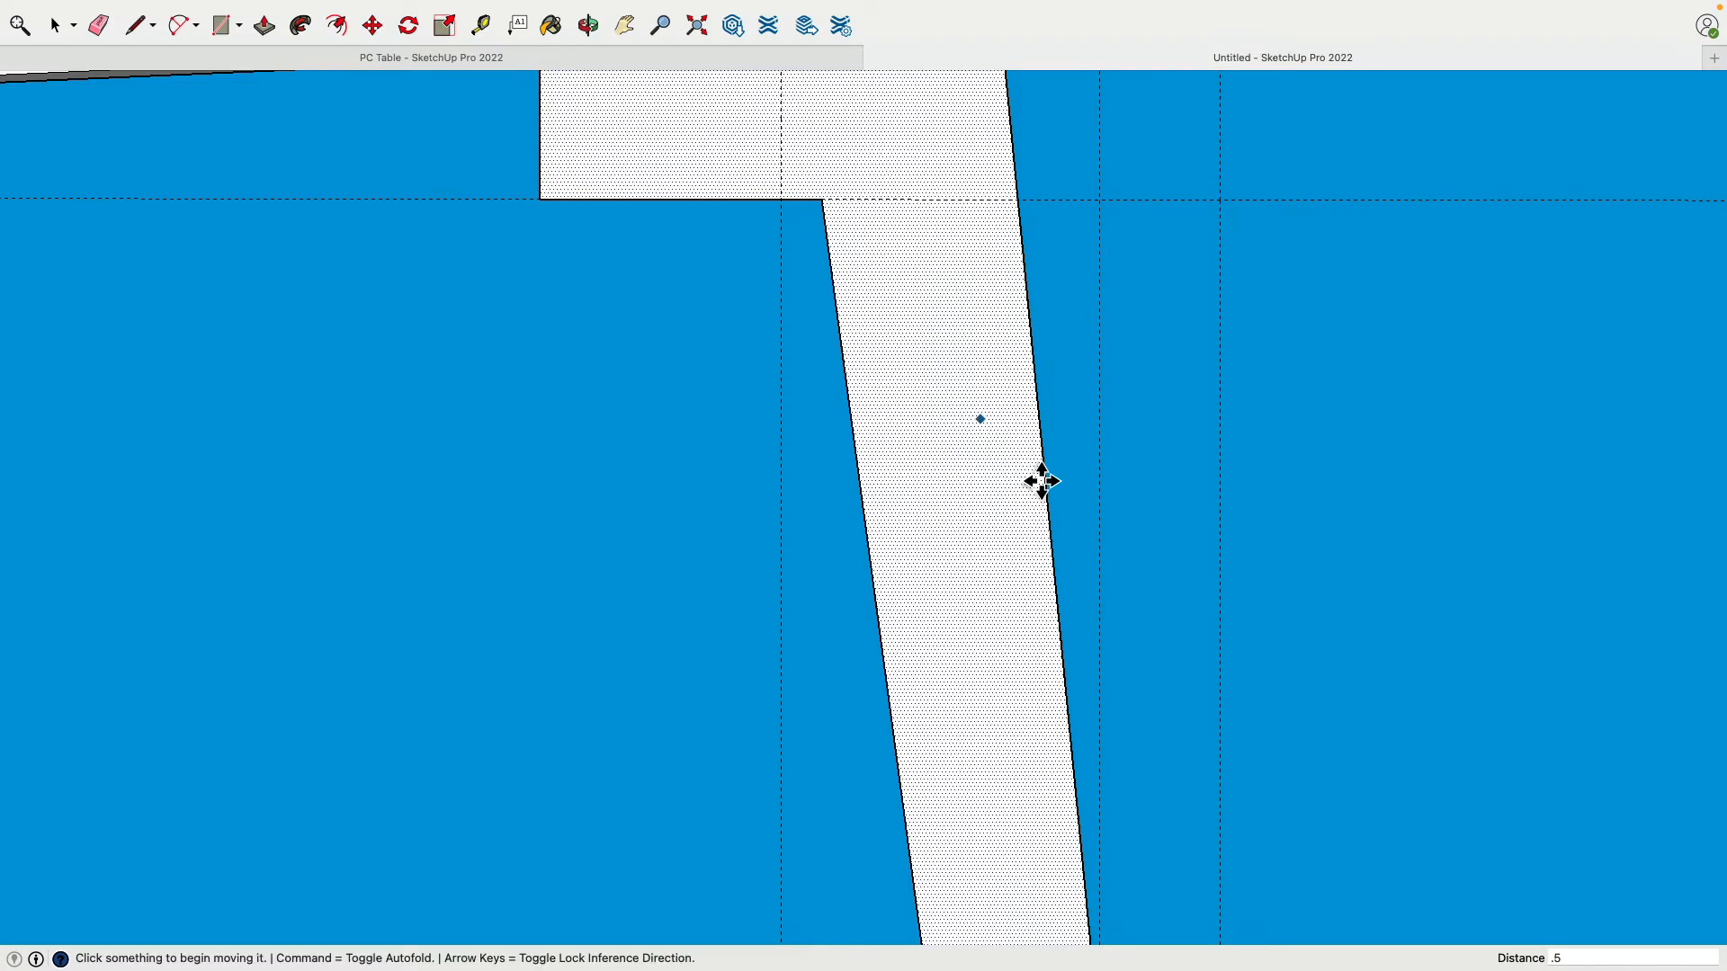
scroll(1088, 474, "down", 6)
scroll(1136, 501, "up", 1)
middle_click_drag(1138, 501, 1025, 371, "shift")
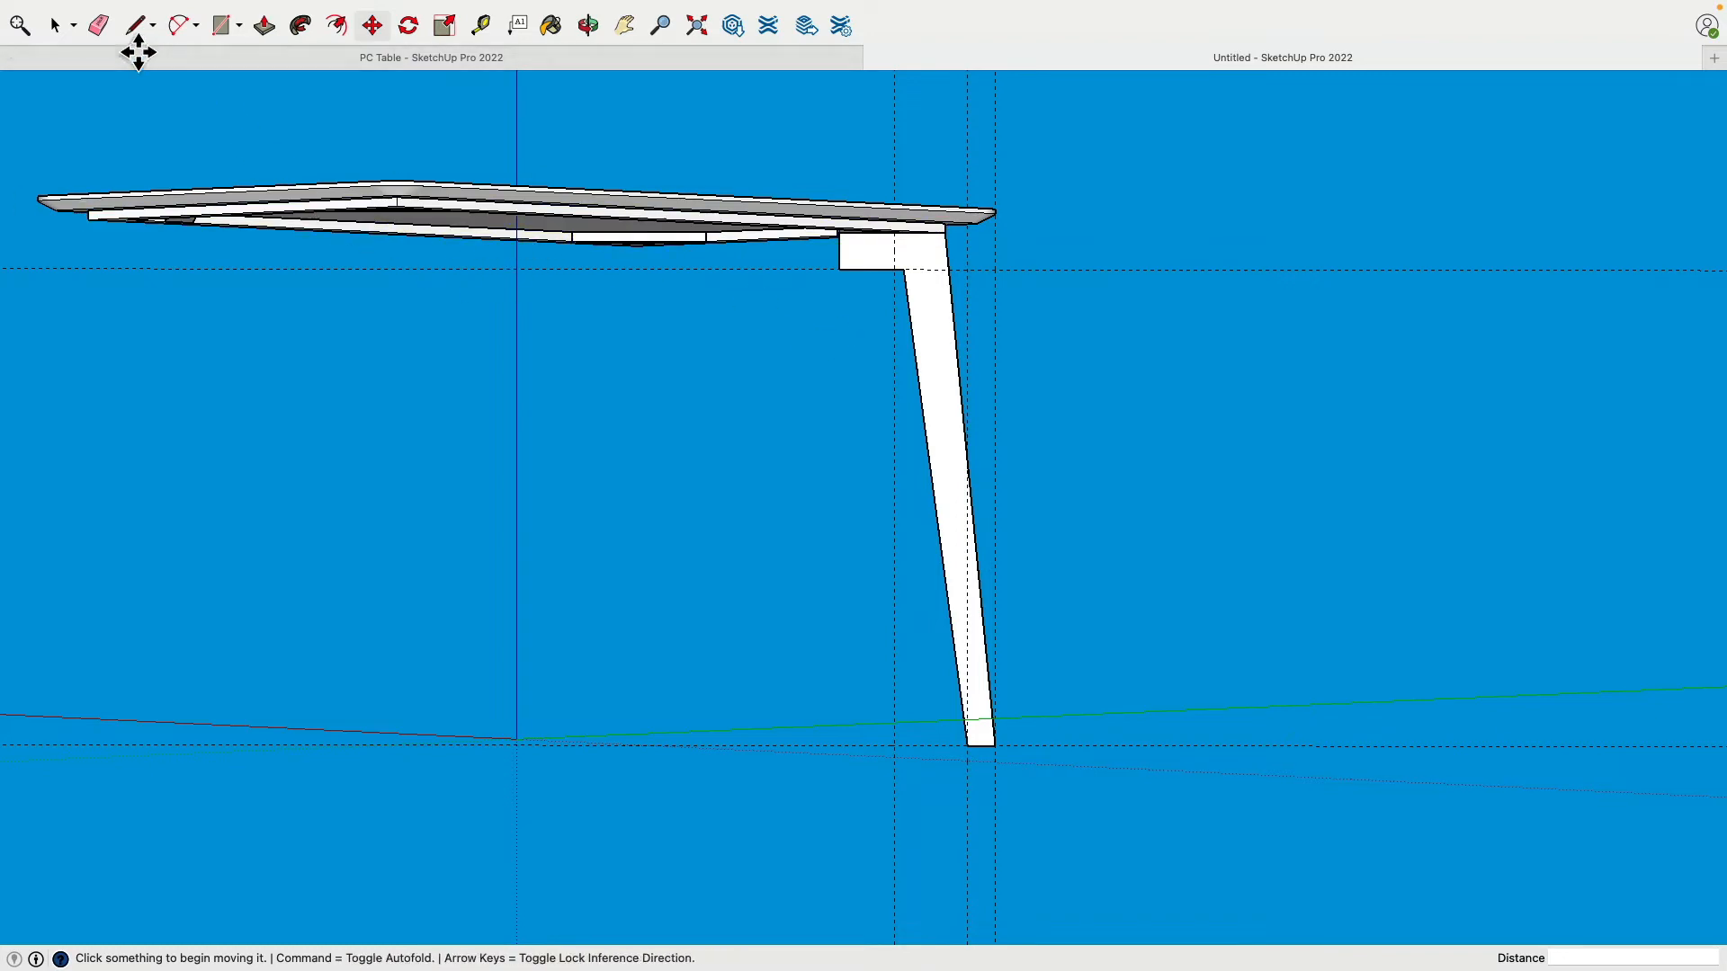
Step: Draw a 2-point fillet arc tangent to the top block's bottom edge and the leg edge
key("e")
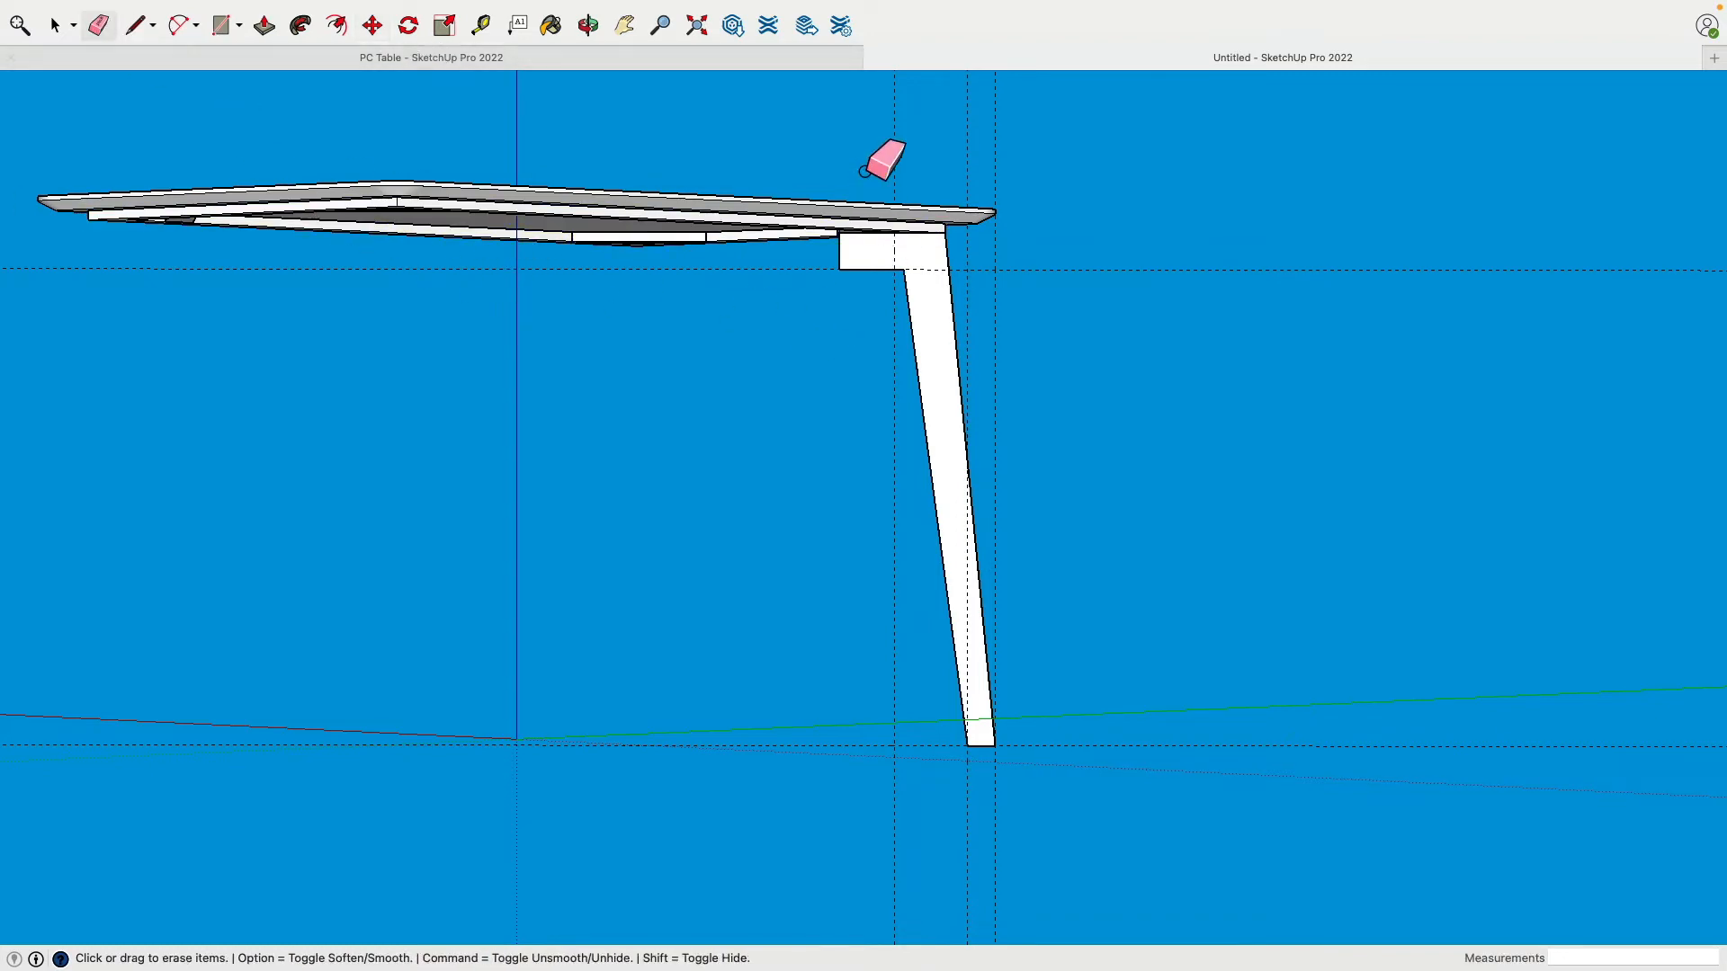
mouse_move(1201, 462)
middle_mouse_down()
mouse_move(926, 324)
mouse_move(1562, 349)
mouse_move(552, 342)
mouse_move(1164, 362)
mouse_move(1130, 396)
mouse_move(1049, 335)
middle_mouse_up()
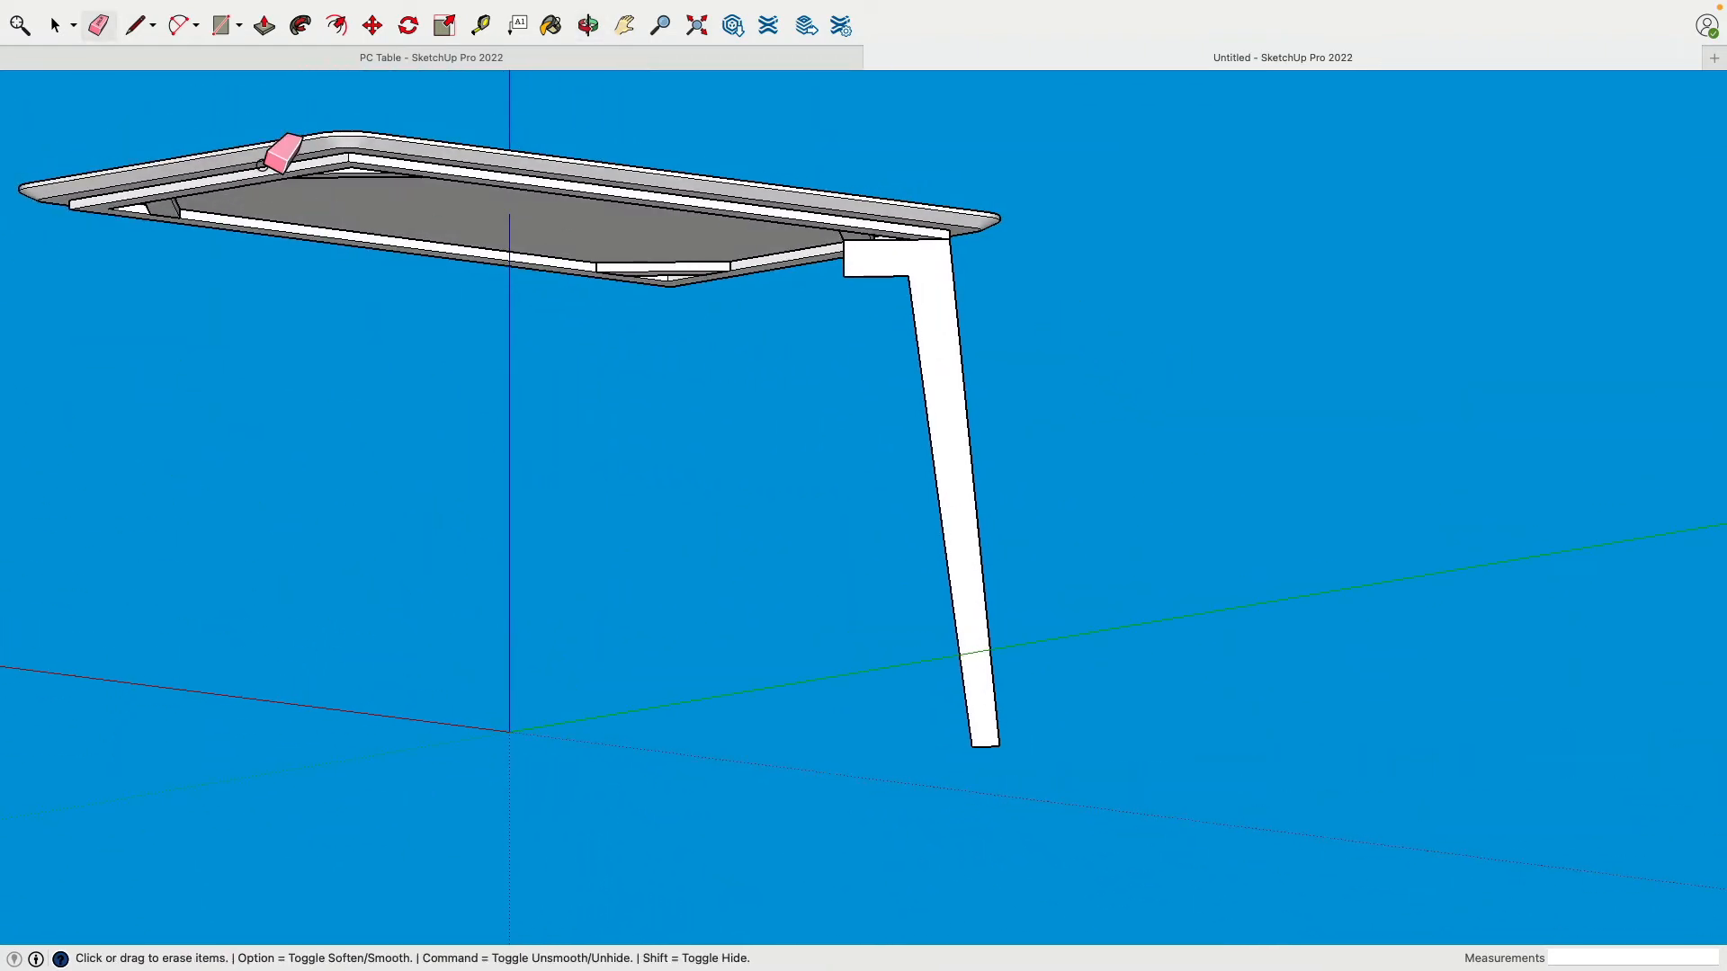
left_click(185, 27)
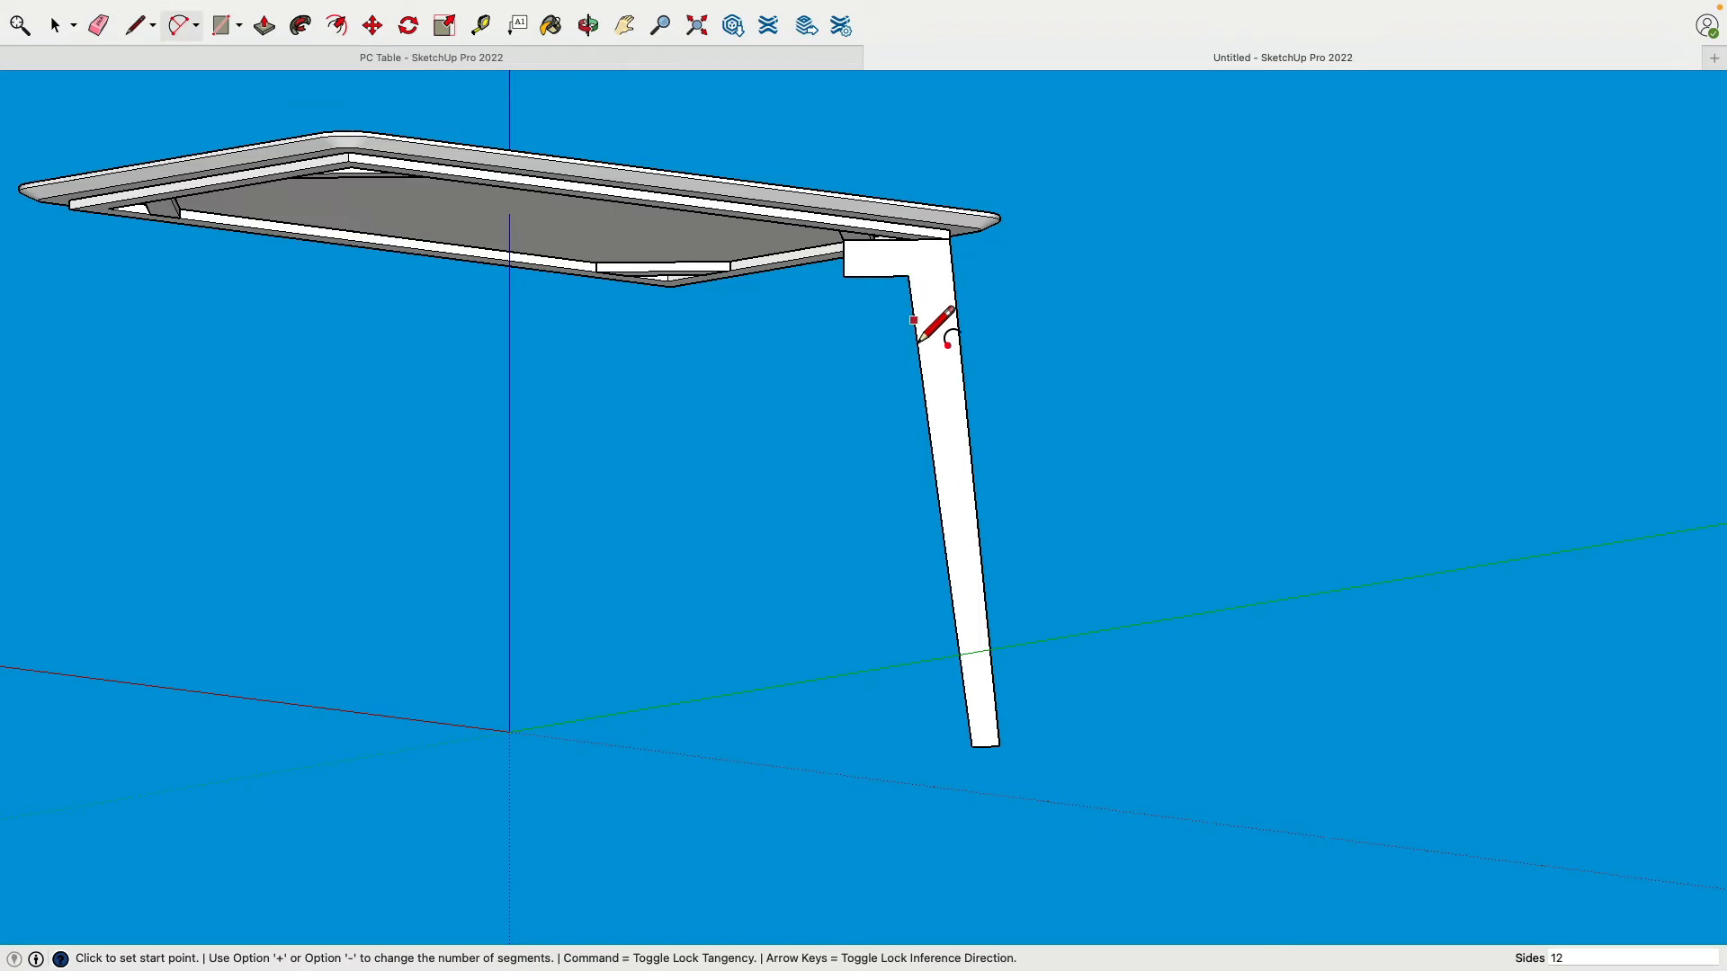
scroll(936, 262, "down", 3)
scroll(929, 278, "up", 10)
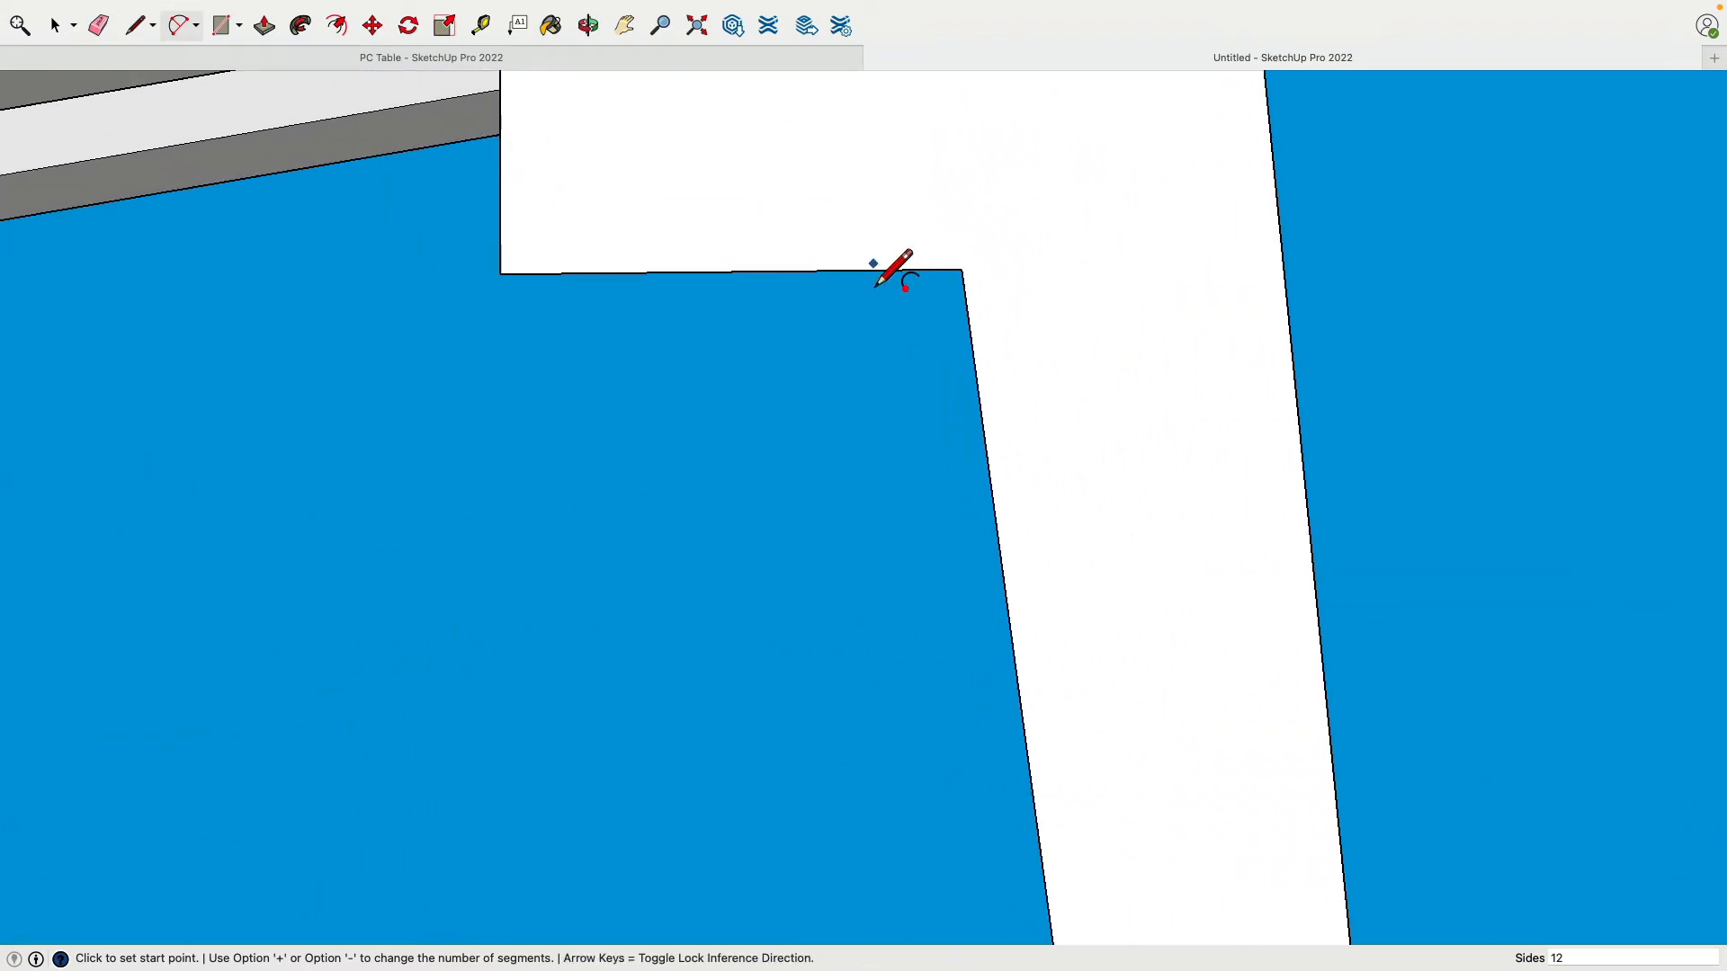
left_click(838, 271)
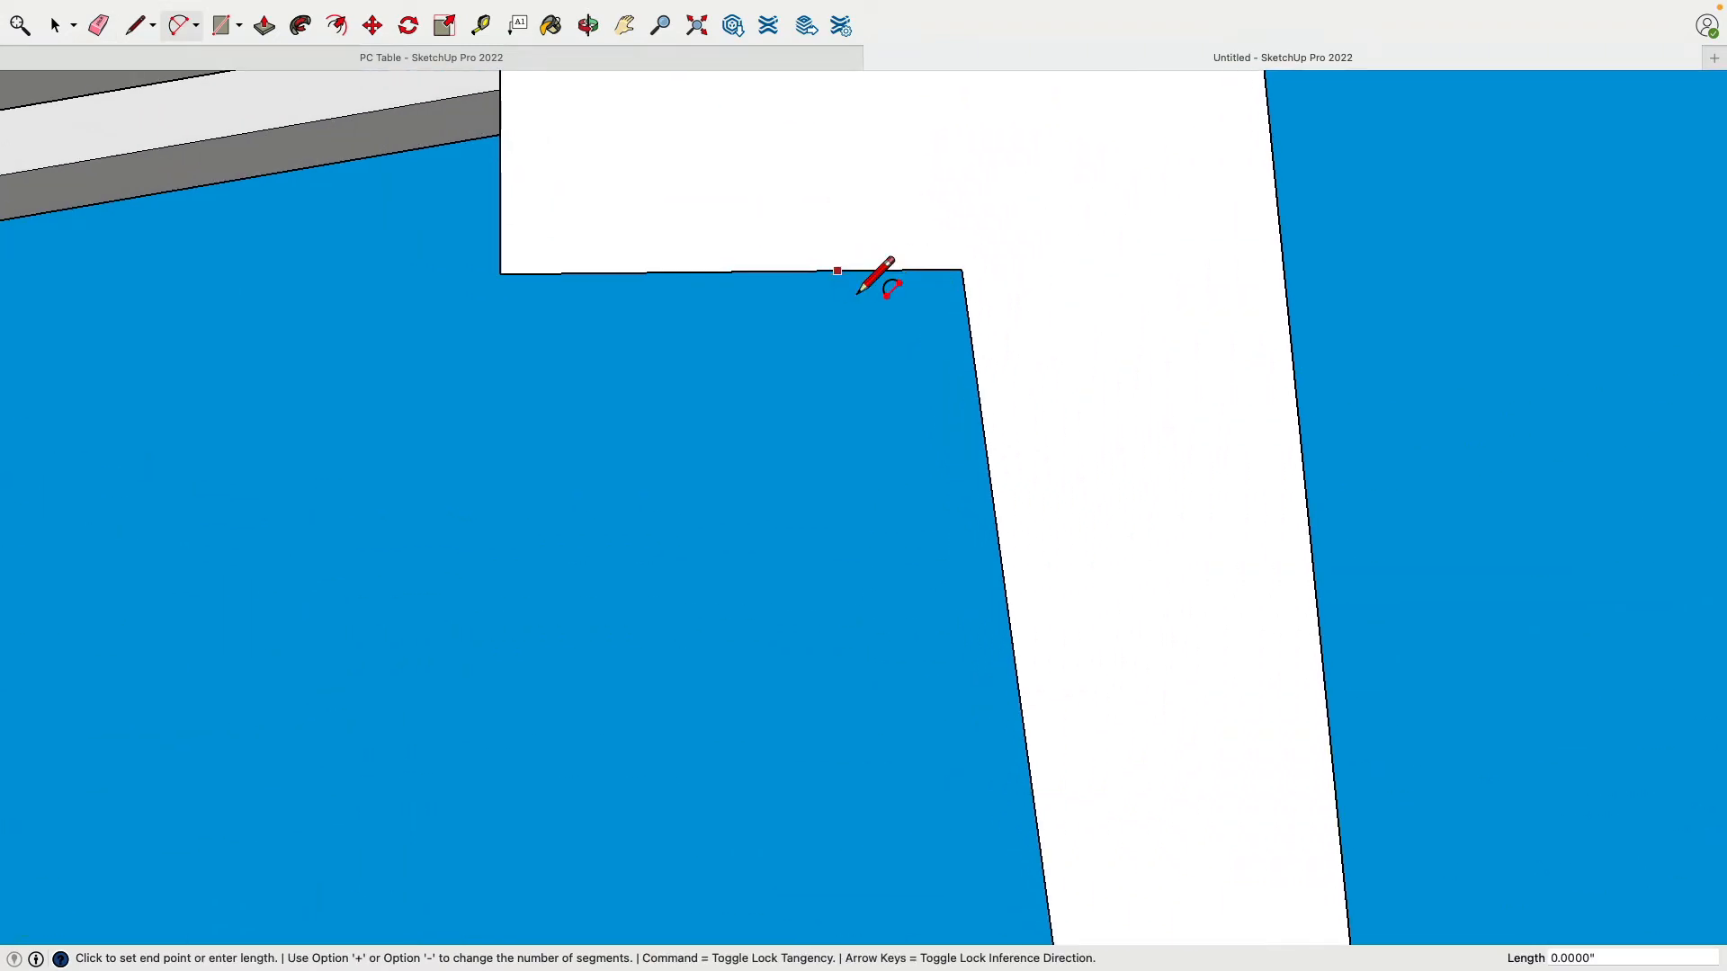
left_click(980, 411)
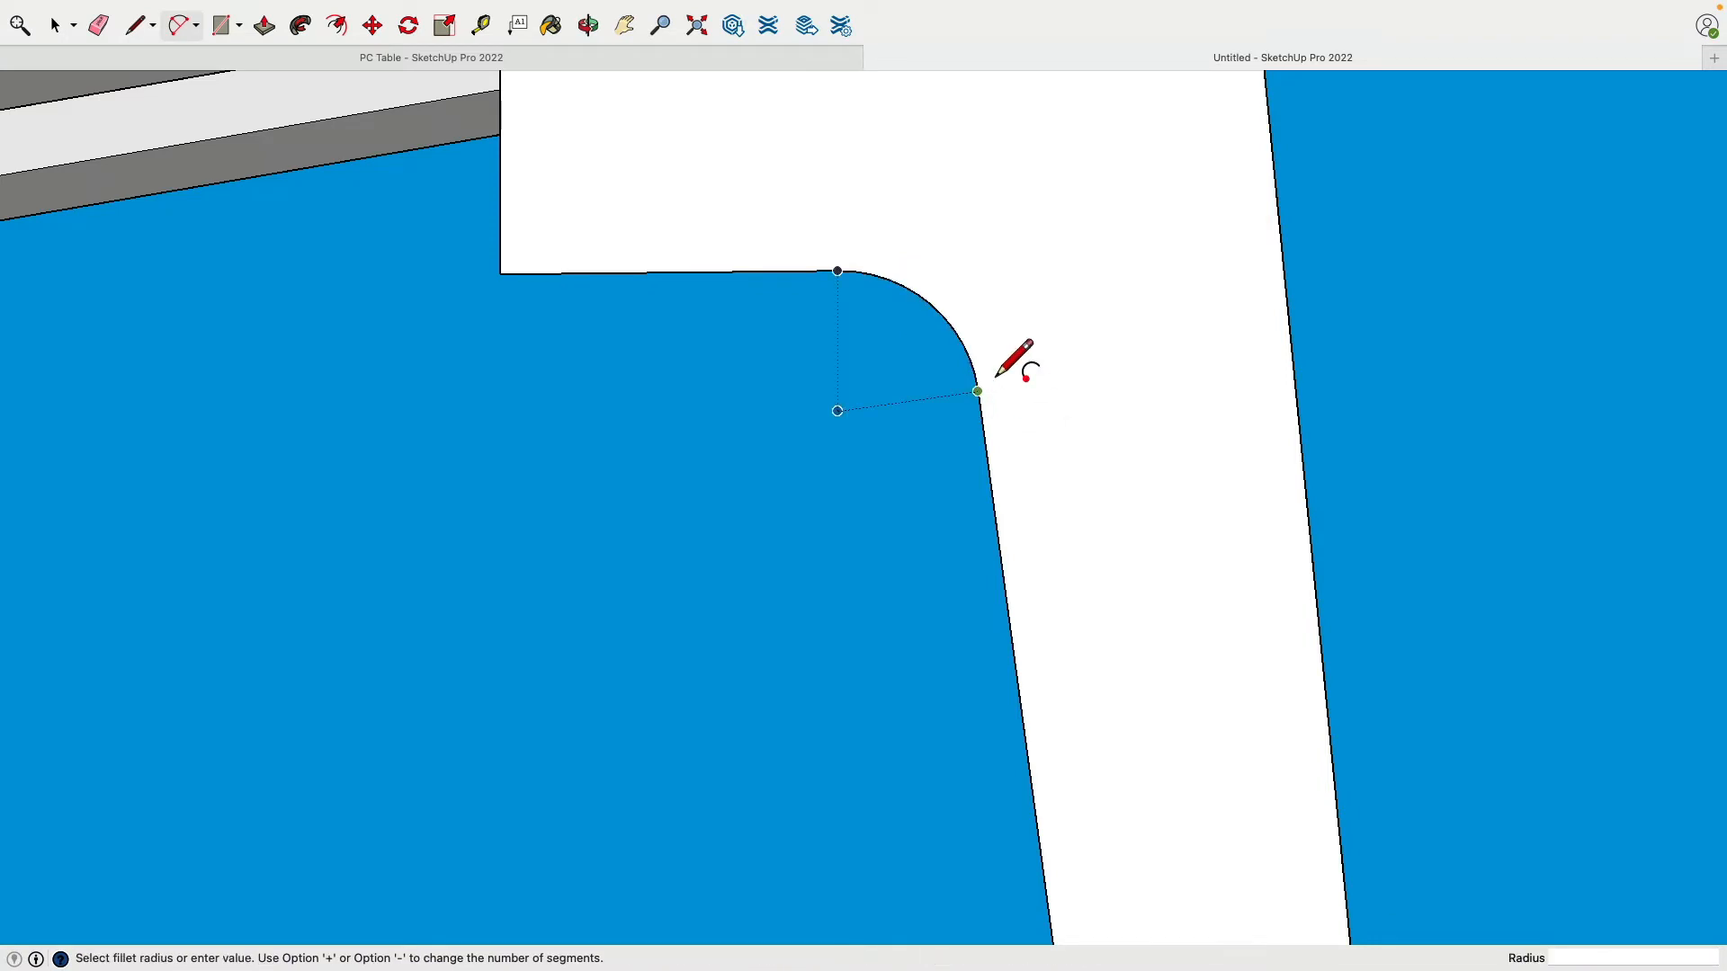
Step: Set the fillet arc's radius to 1" in Entity Info
left_click(54, 26)
mouse_move(541, 8)
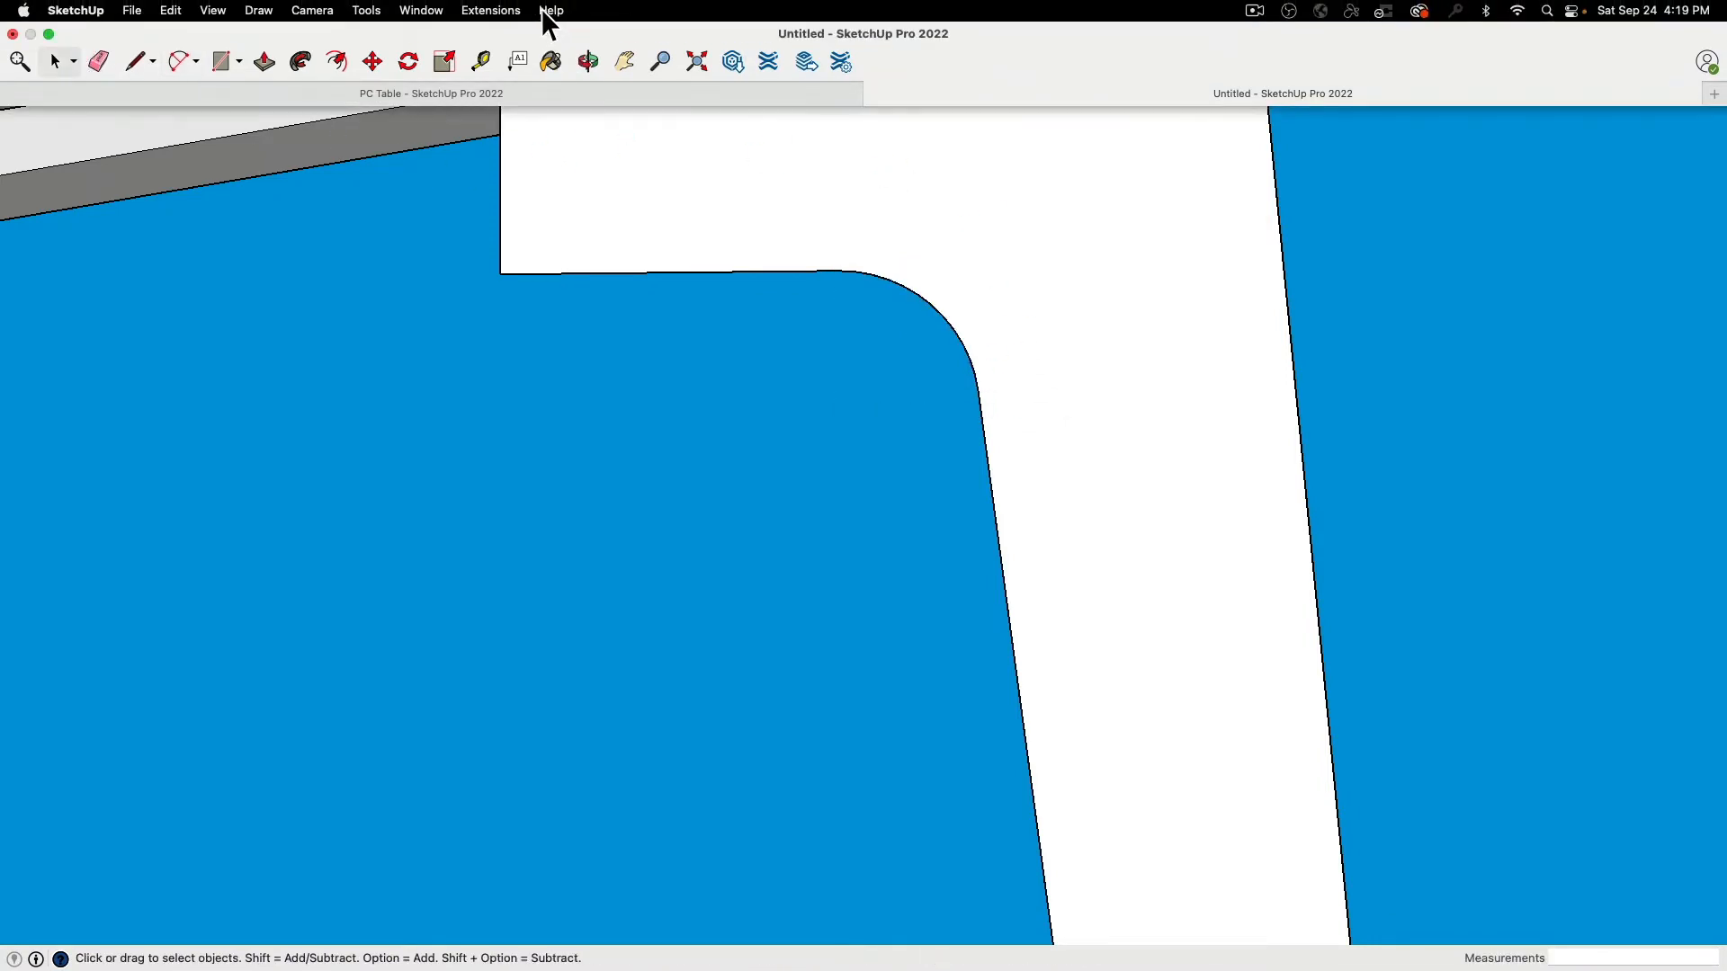
left_click(421, 10)
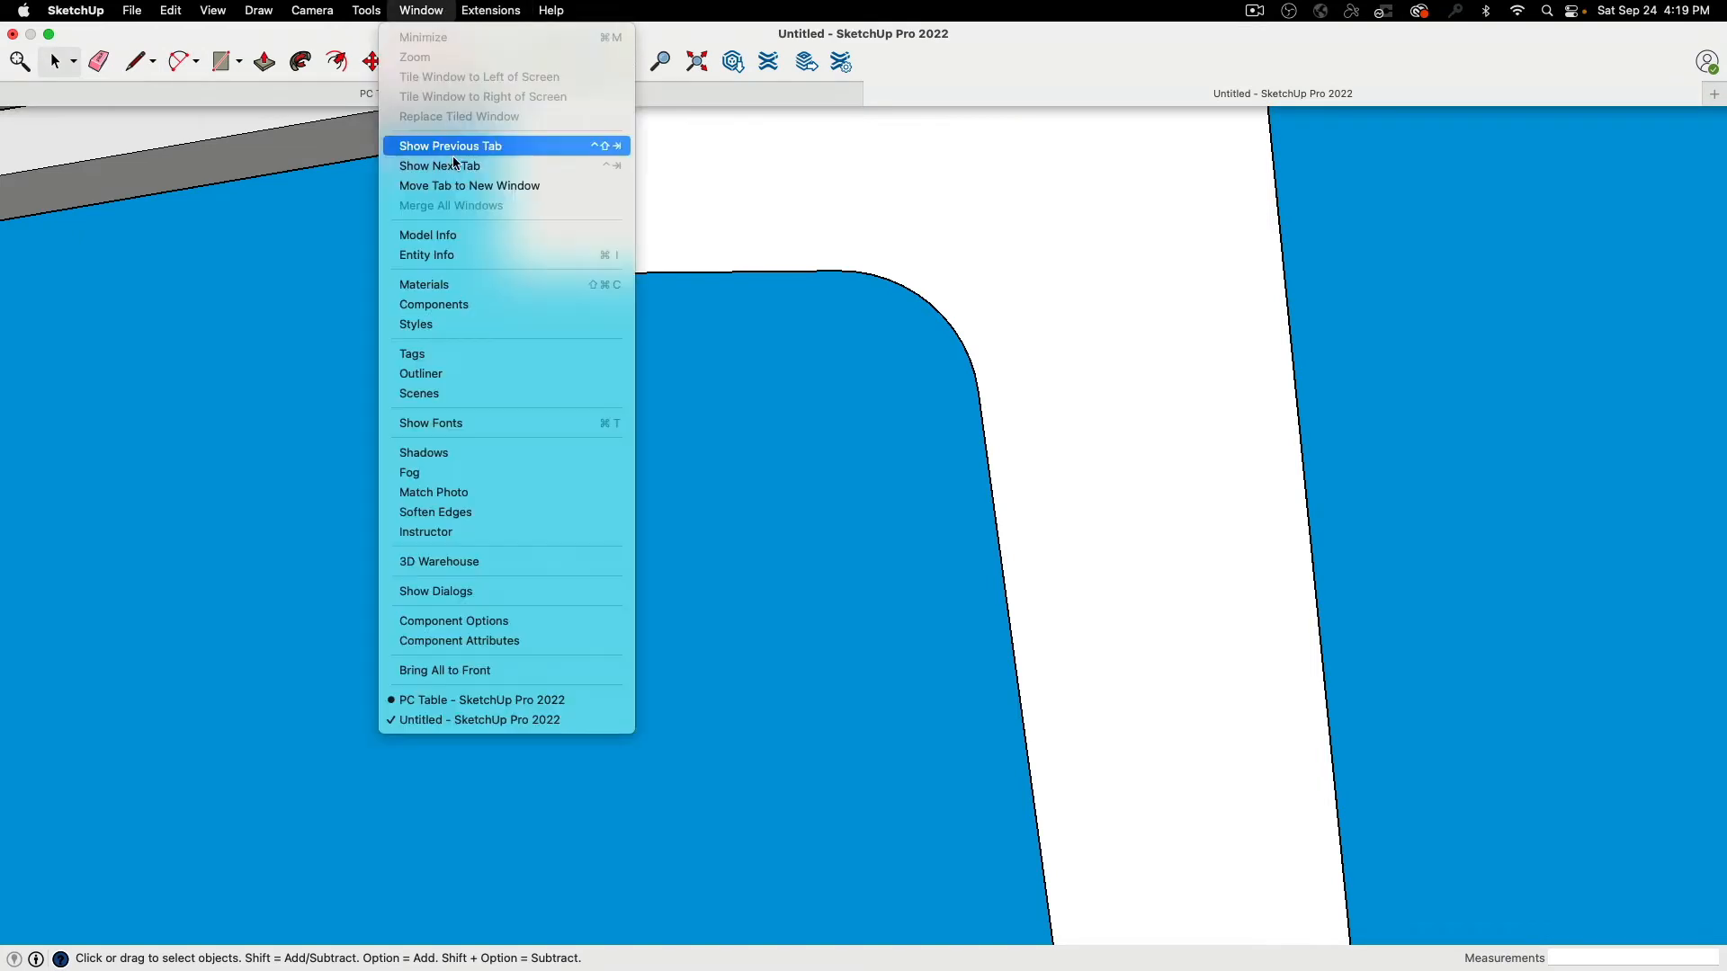
left_click(464, 255)
left_click(925, 304)
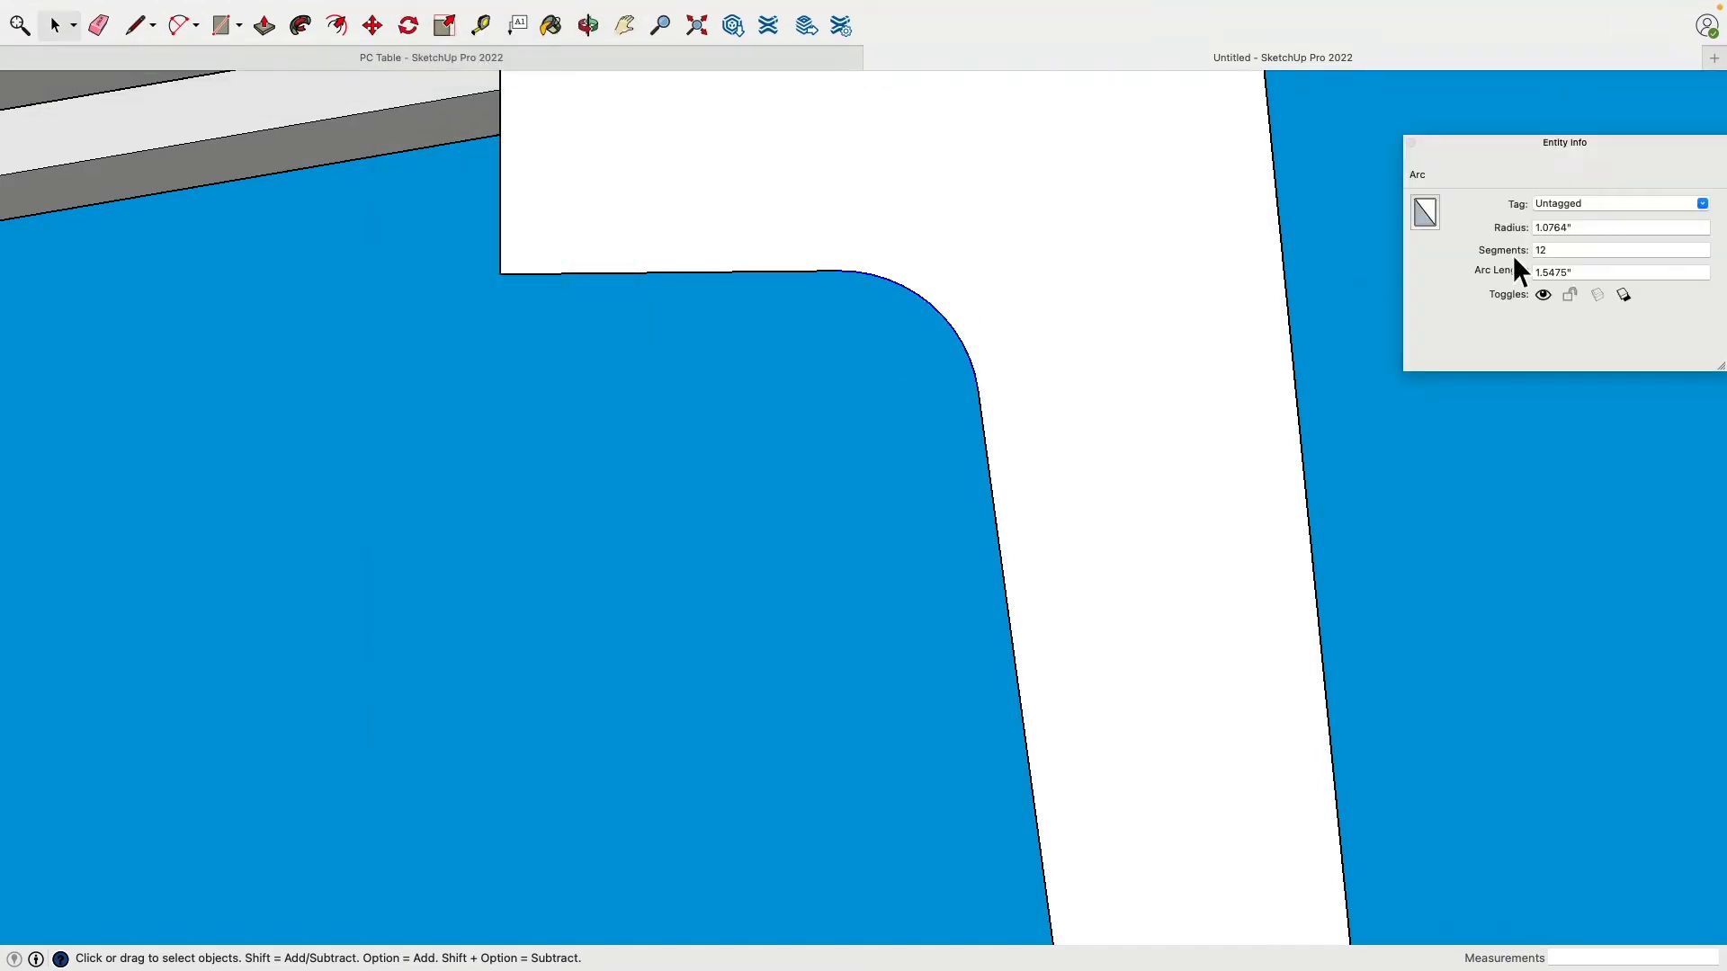
left_click(1576, 229)
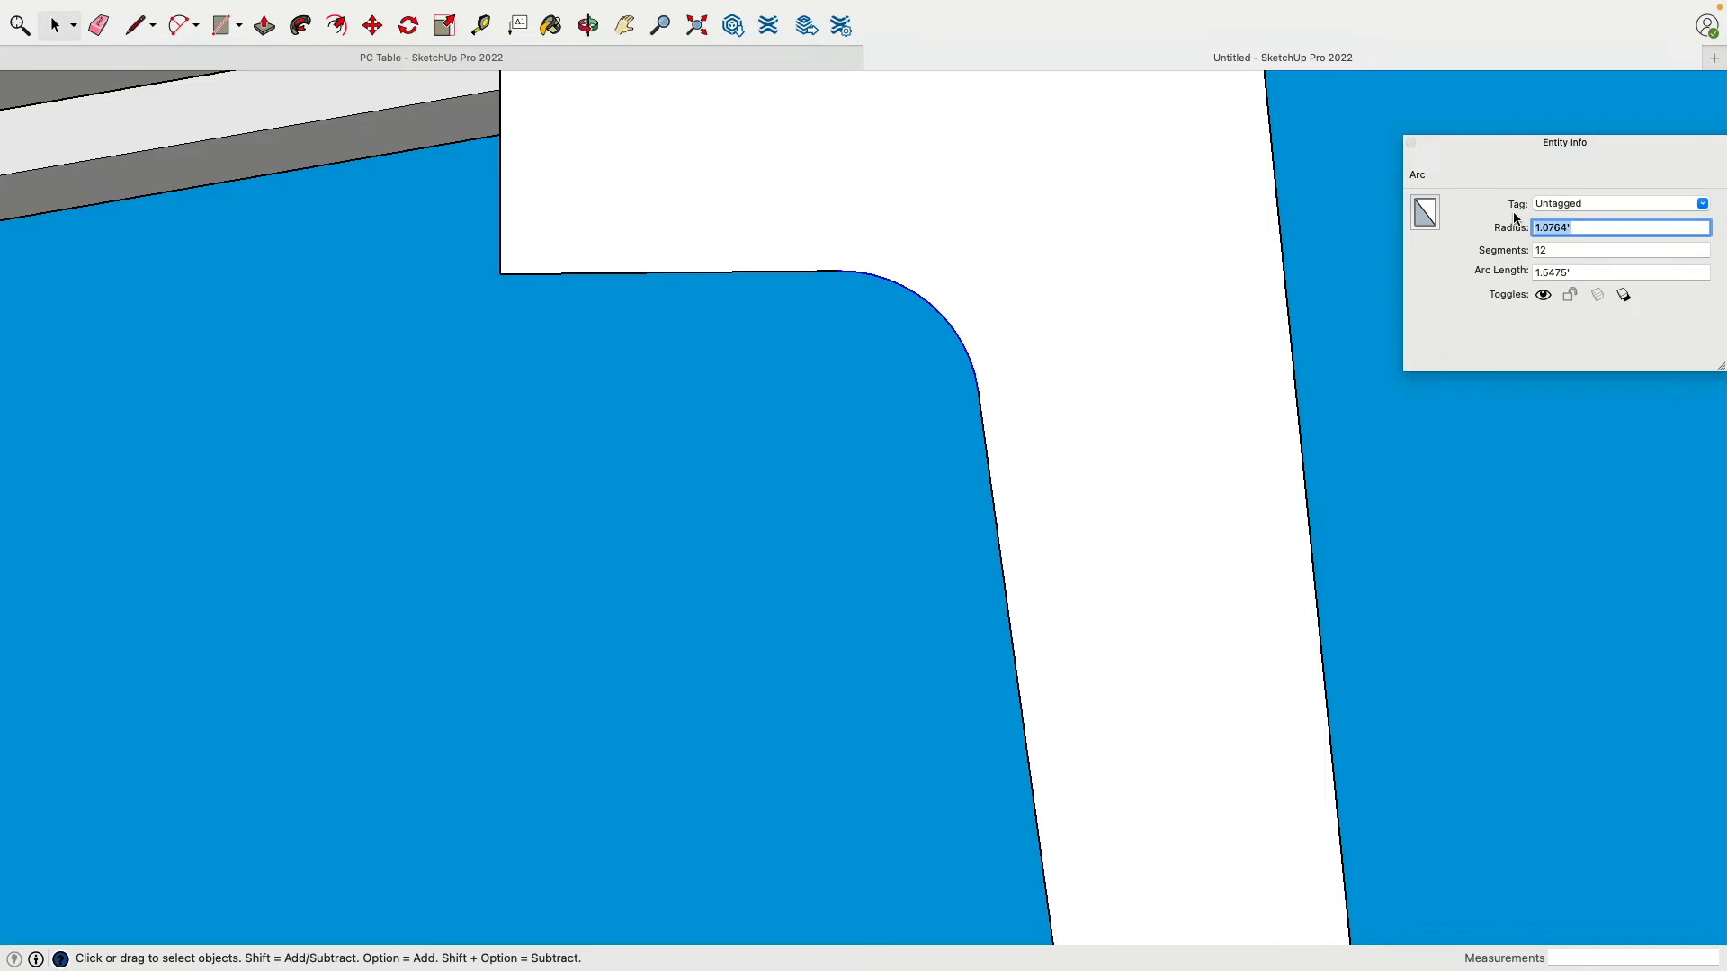
key("Tab")
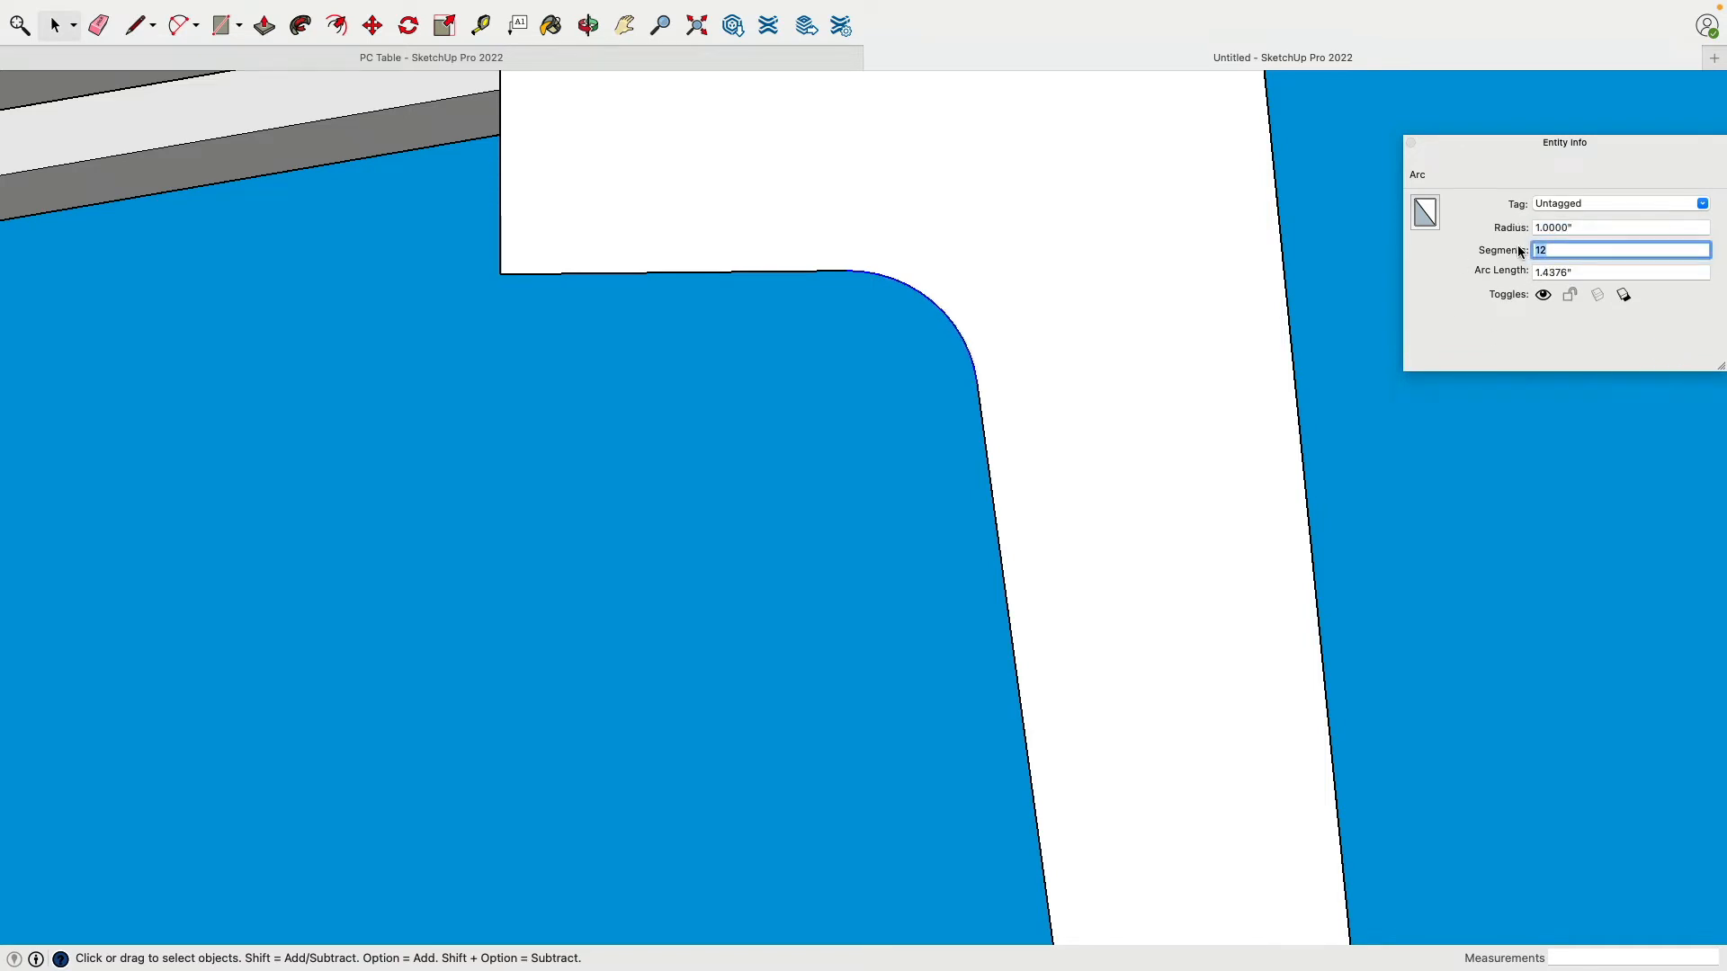
left_click(1496, 554)
left_click(1411, 142)
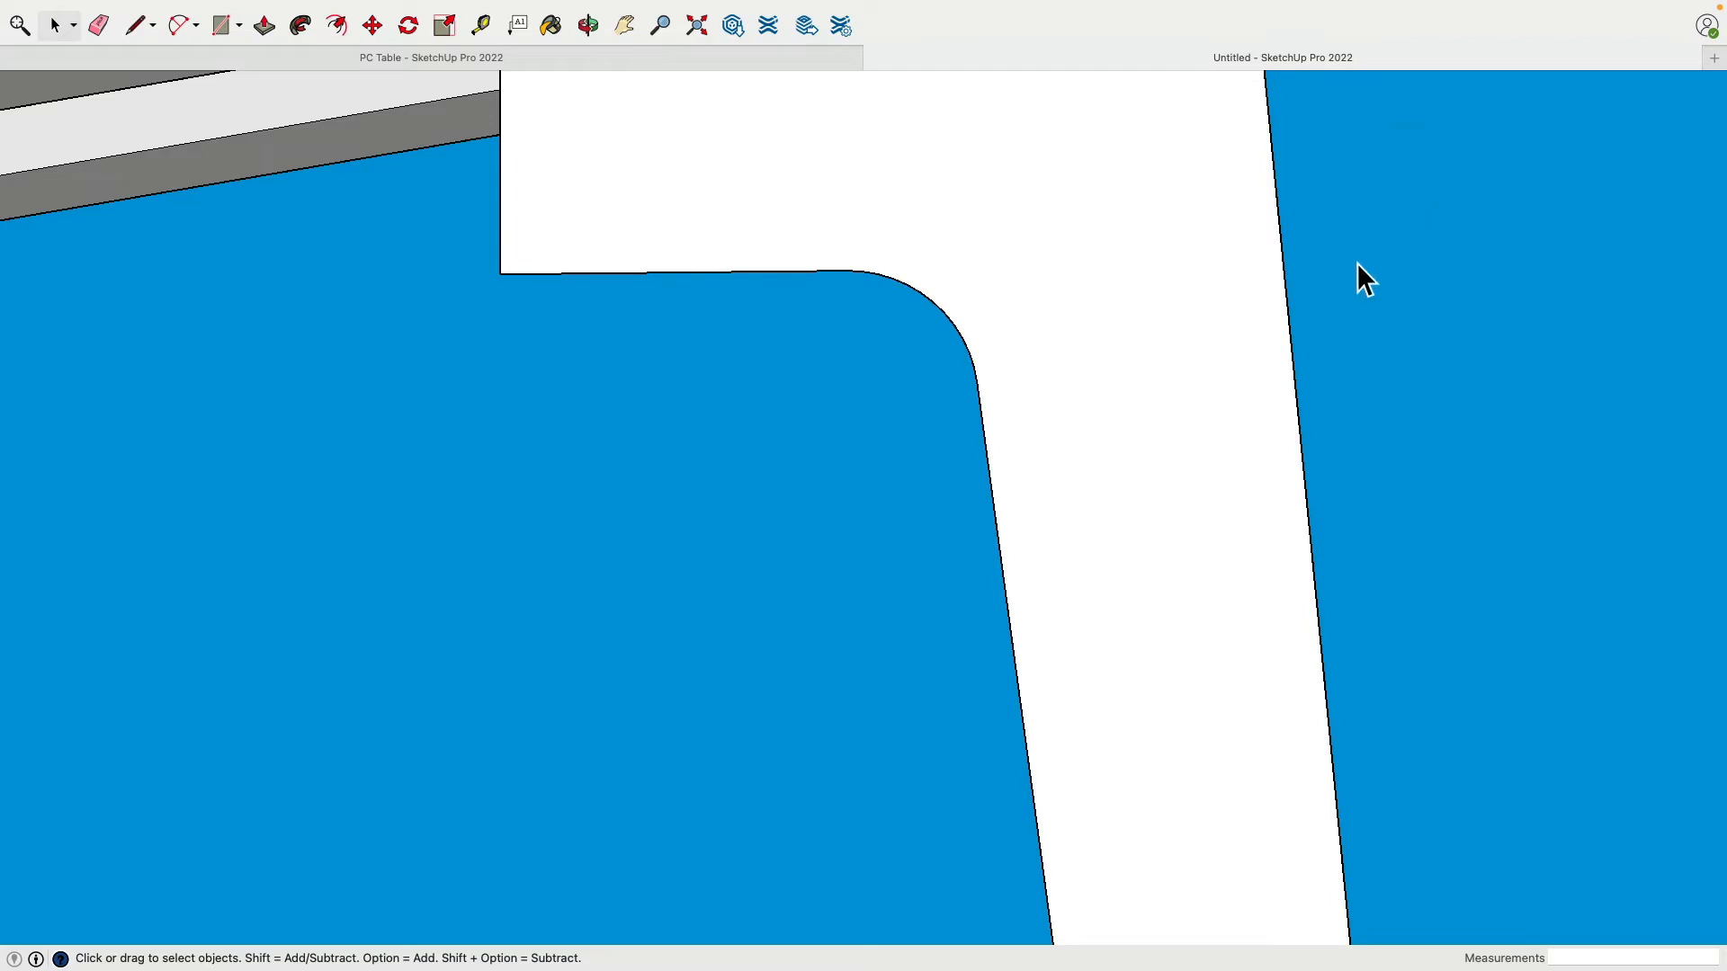
Step: Orbit around the table to view the filleted leg from below
scroll(1331, 304, "down", 5)
middle_click_drag(1336, 305, 1207, 423)
scroll(1400, 468, "down", 4)
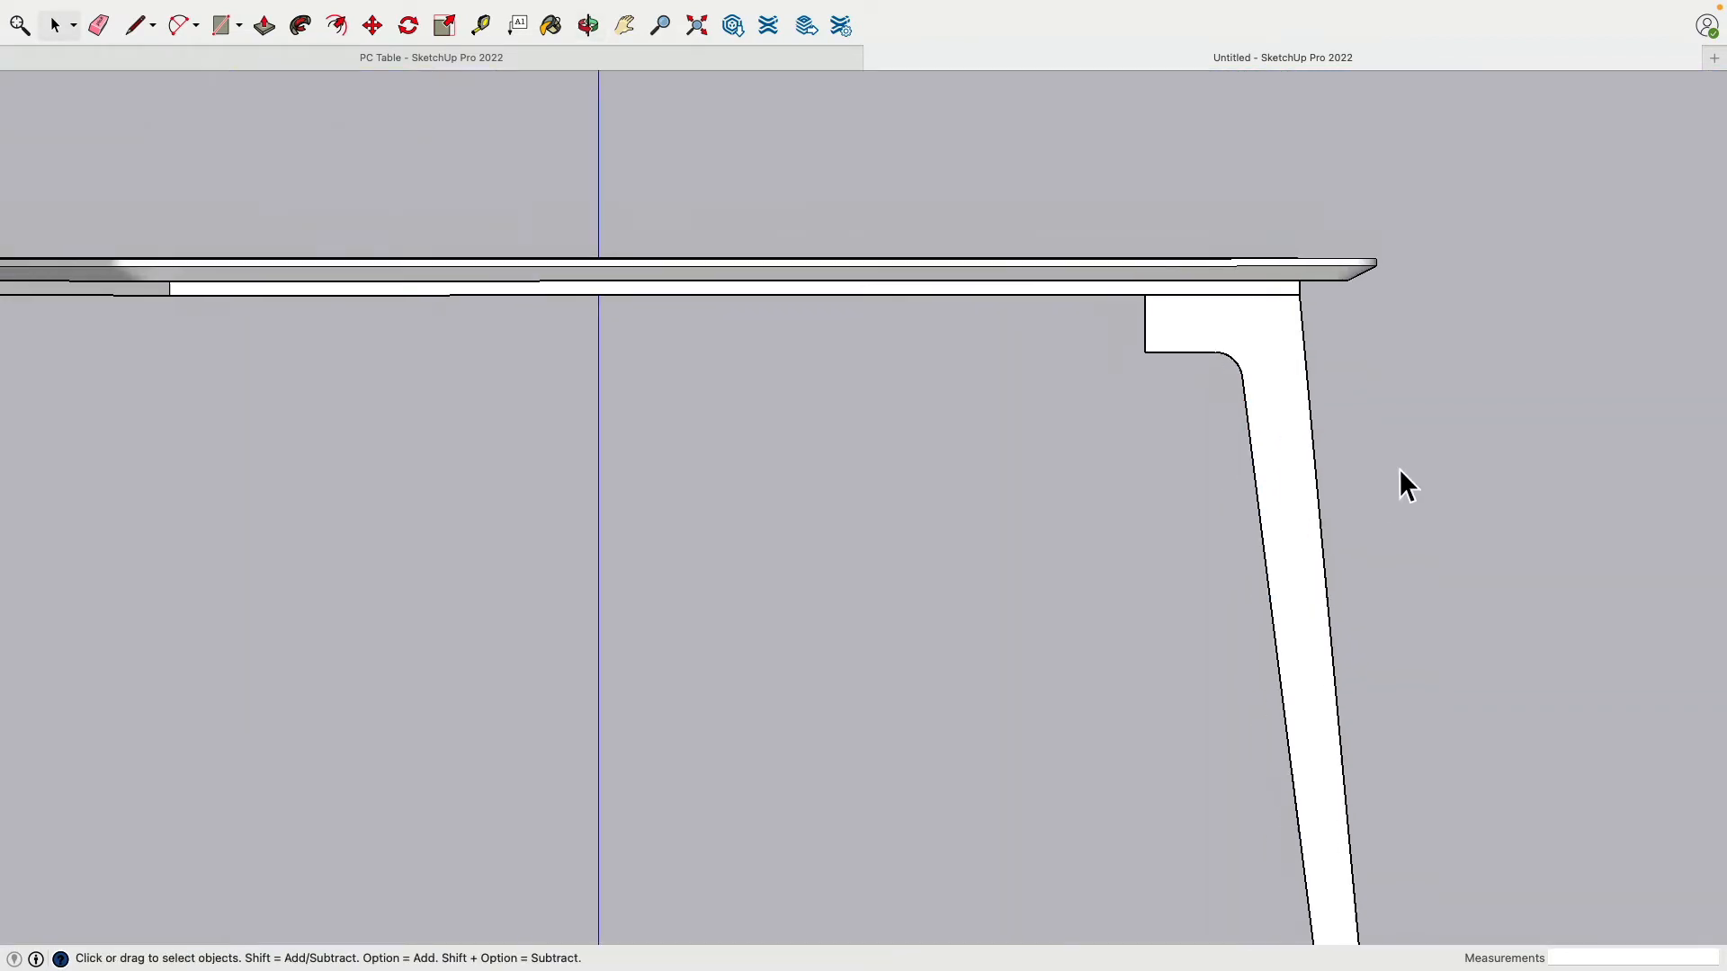
middle_click_drag(1399, 467, 877, 339)
scroll(1043, 429, "down", 1)
middle_click_drag(1043, 429, 1115, 286)
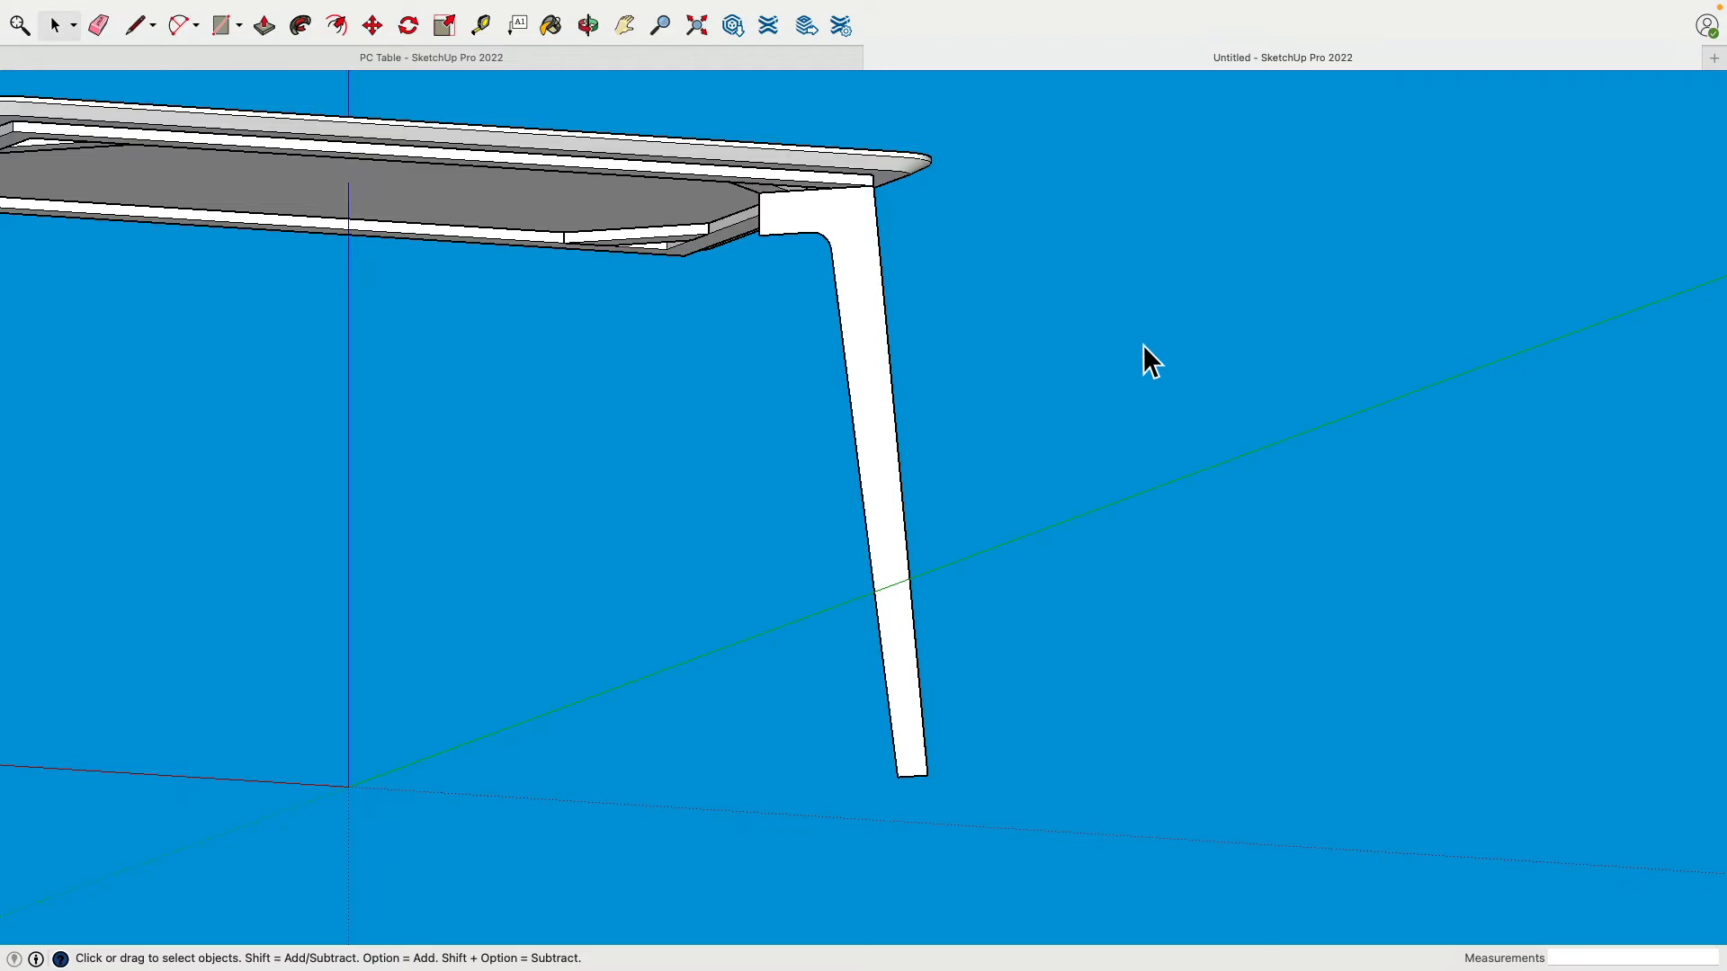
middle_click_drag(1143, 343, 660, 331)
Step: Push/Pull the leg profile out 0.75" on each of its two faces
left_click(263, 25)
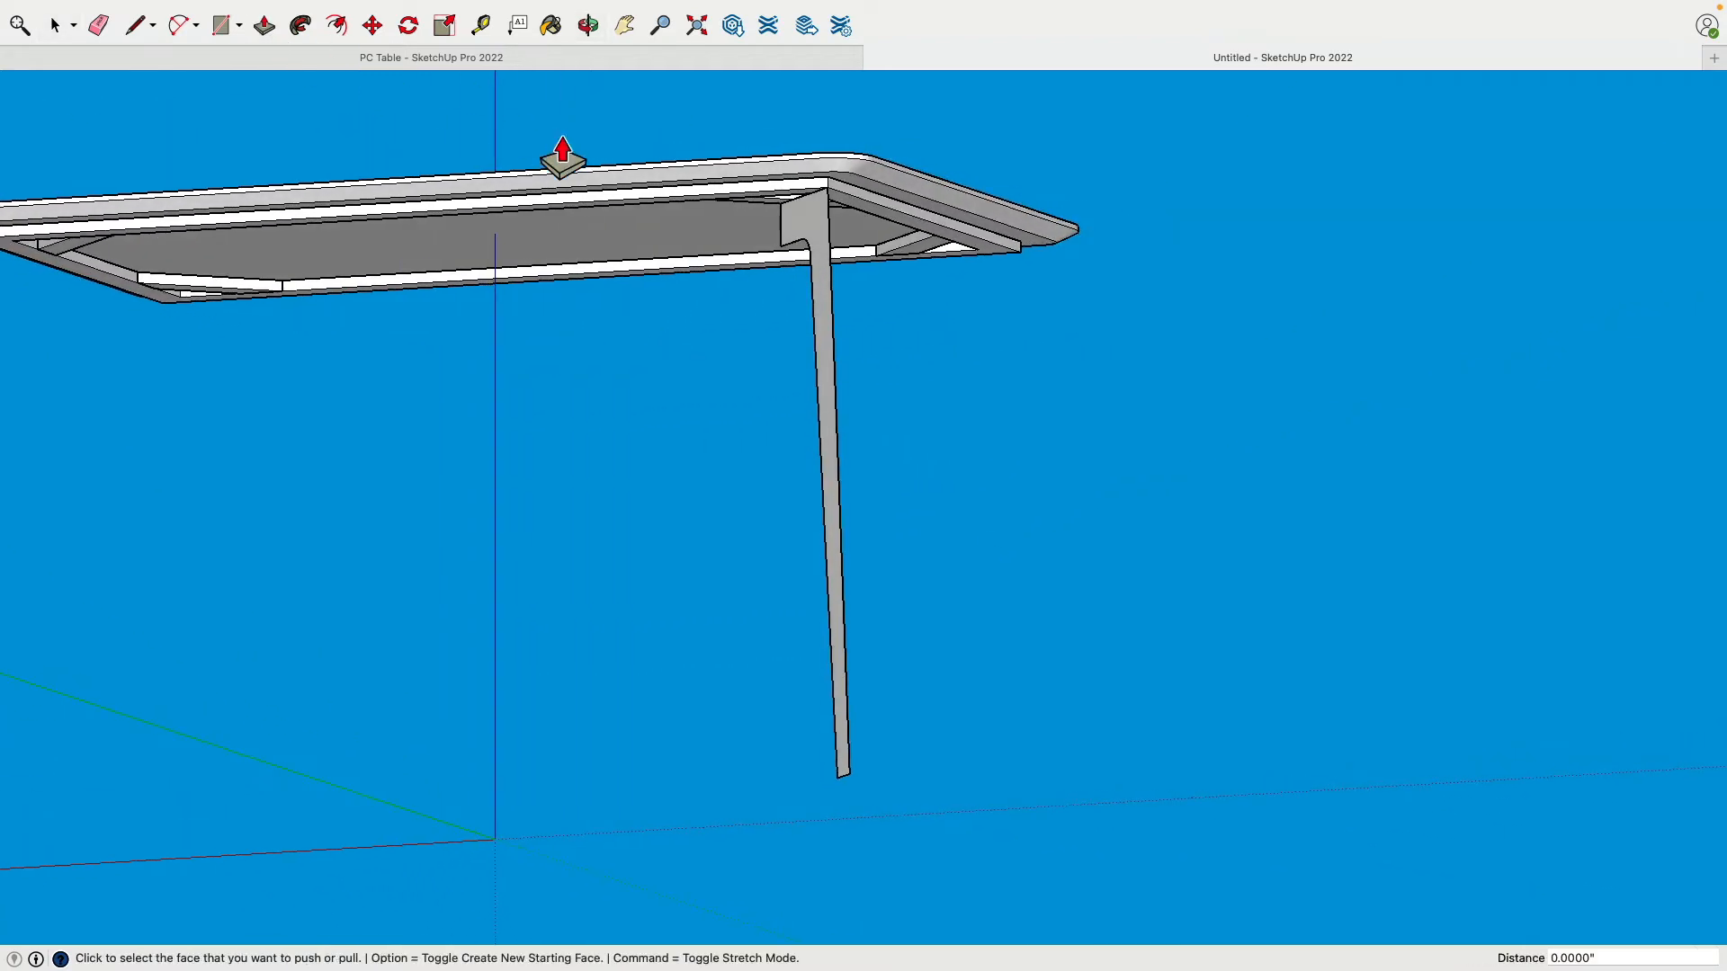
scroll(859, 247, "down", 2)
scroll(841, 241, "up", 4)
left_click(830, 238)
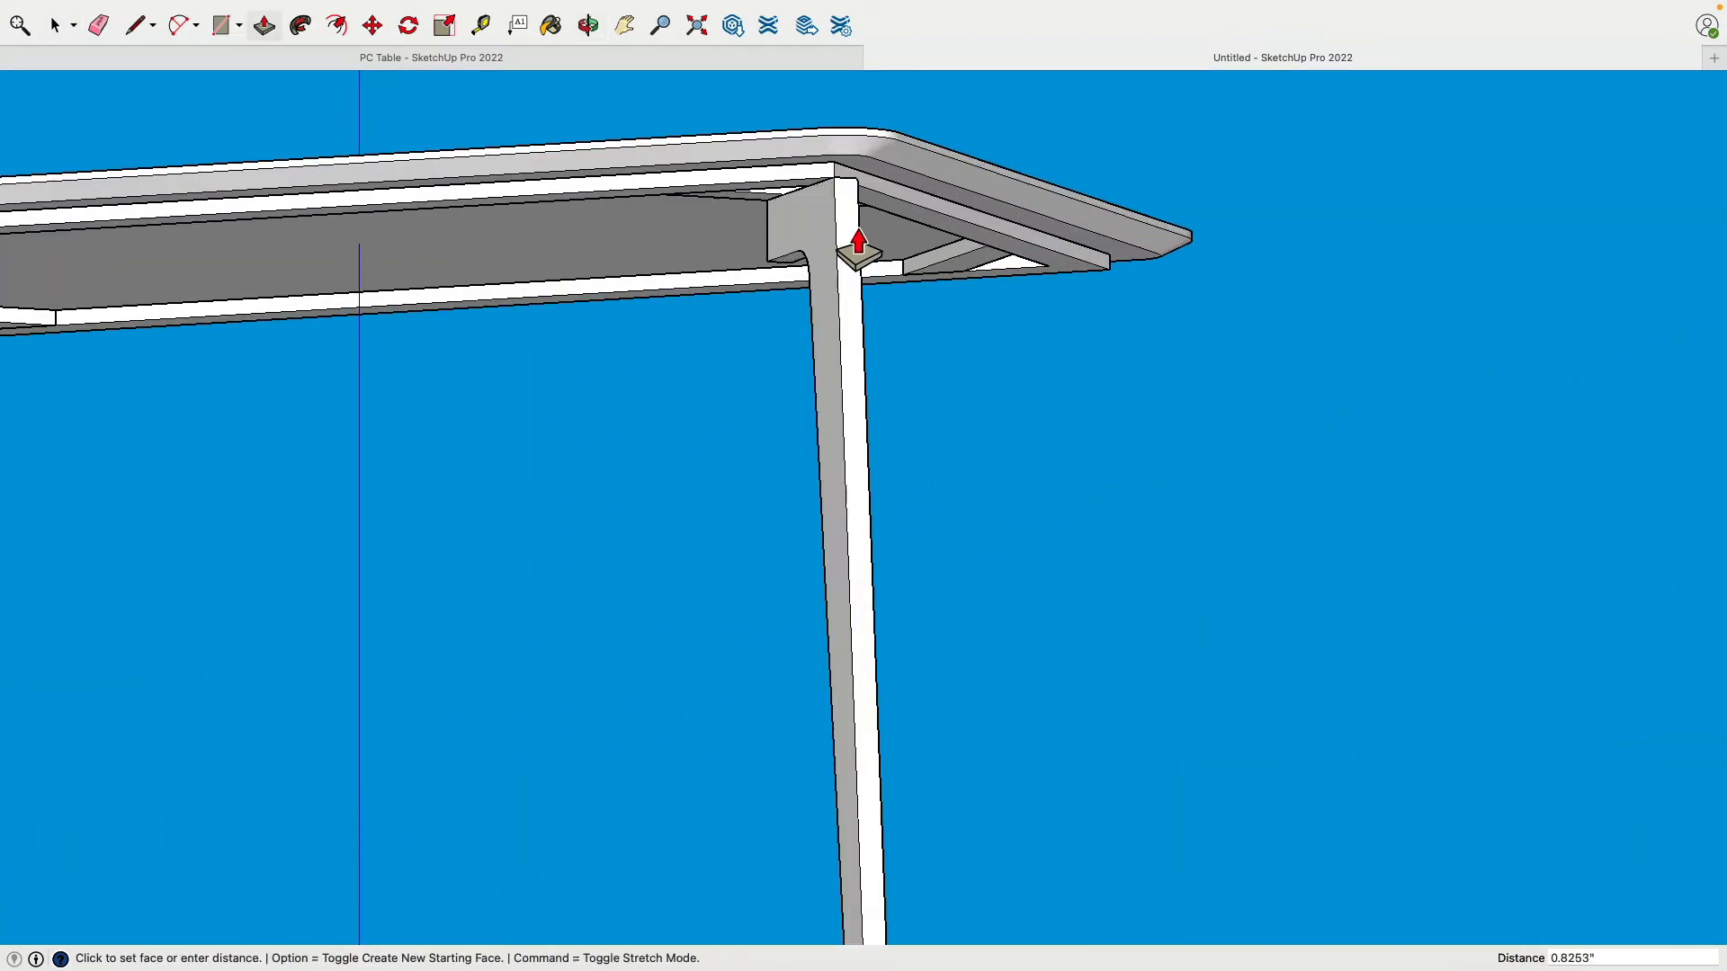
key("Return")
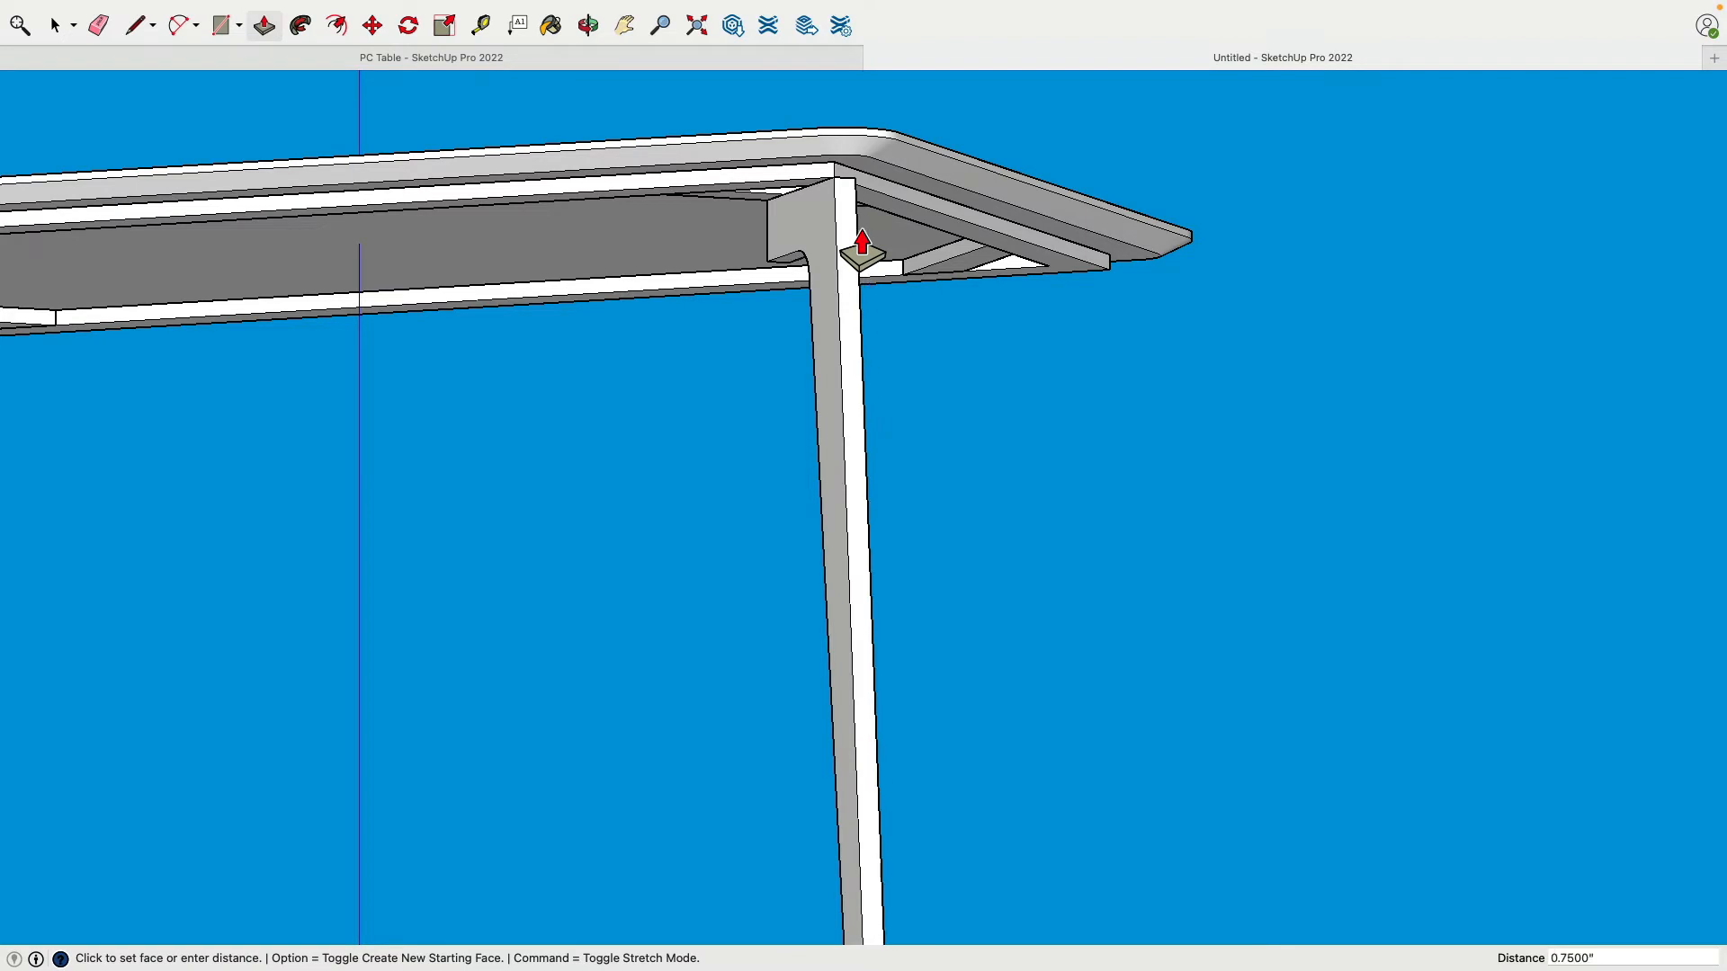
left_click(840, 250)
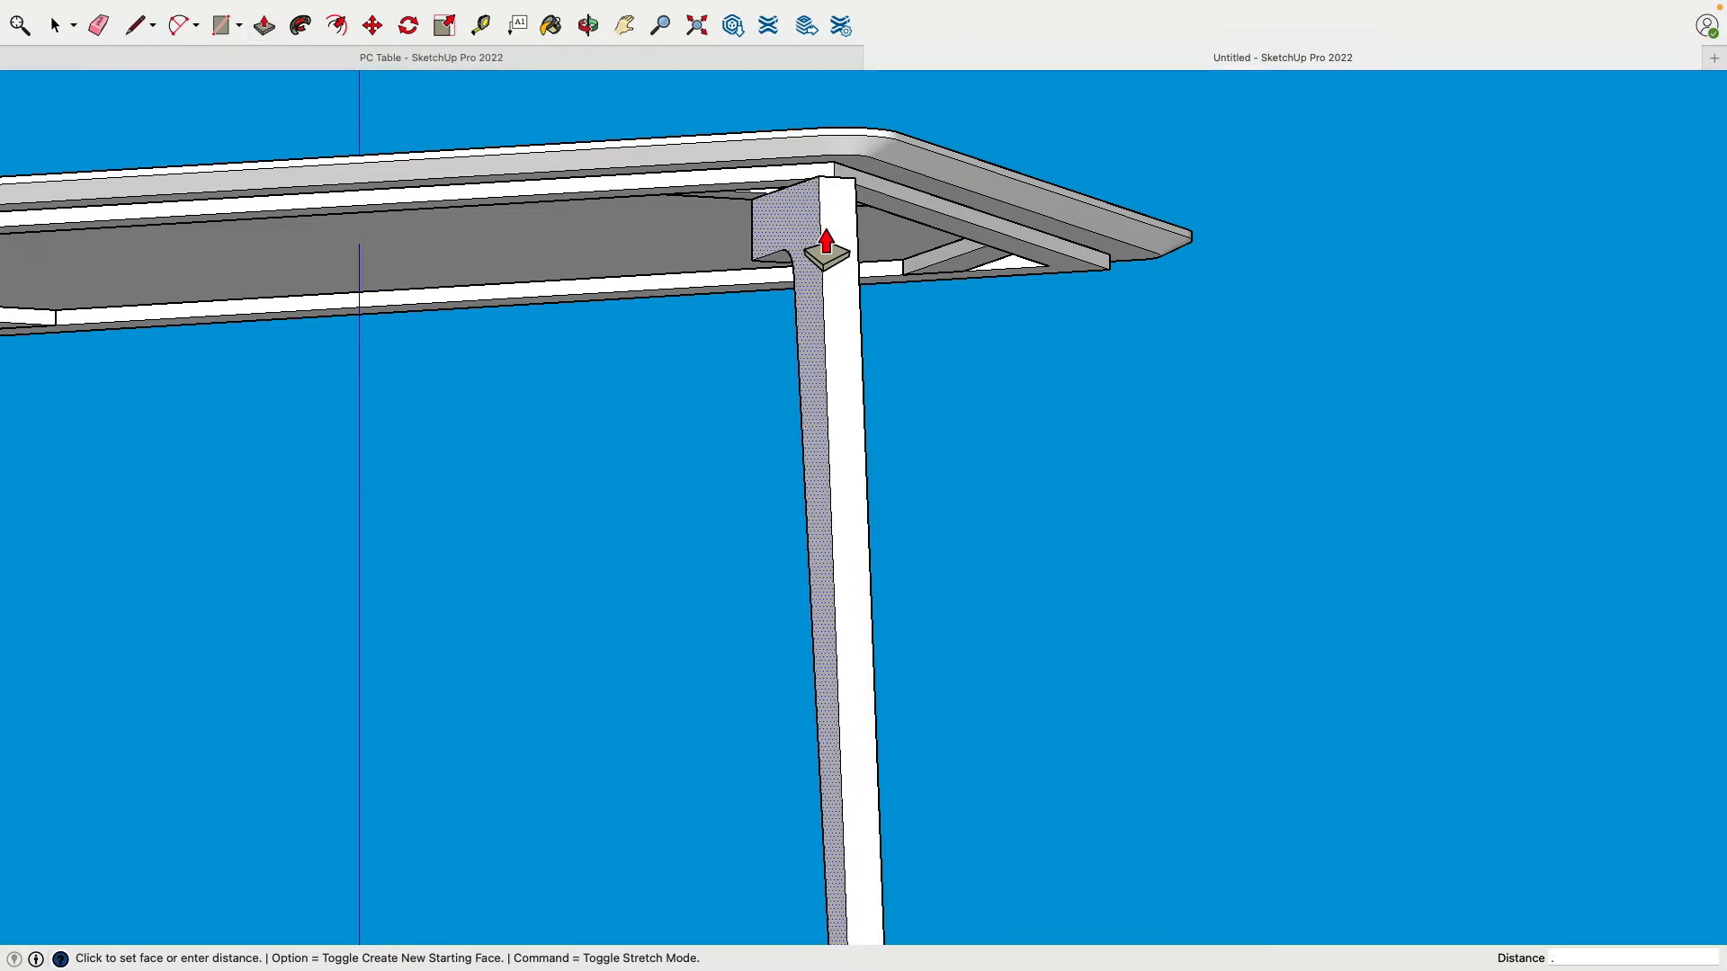
key("Return")
middle_click_drag(940, 421, 1072, 251)
scroll(1071, 339, "down", 5)
scroll(964, 297, "up", 5)
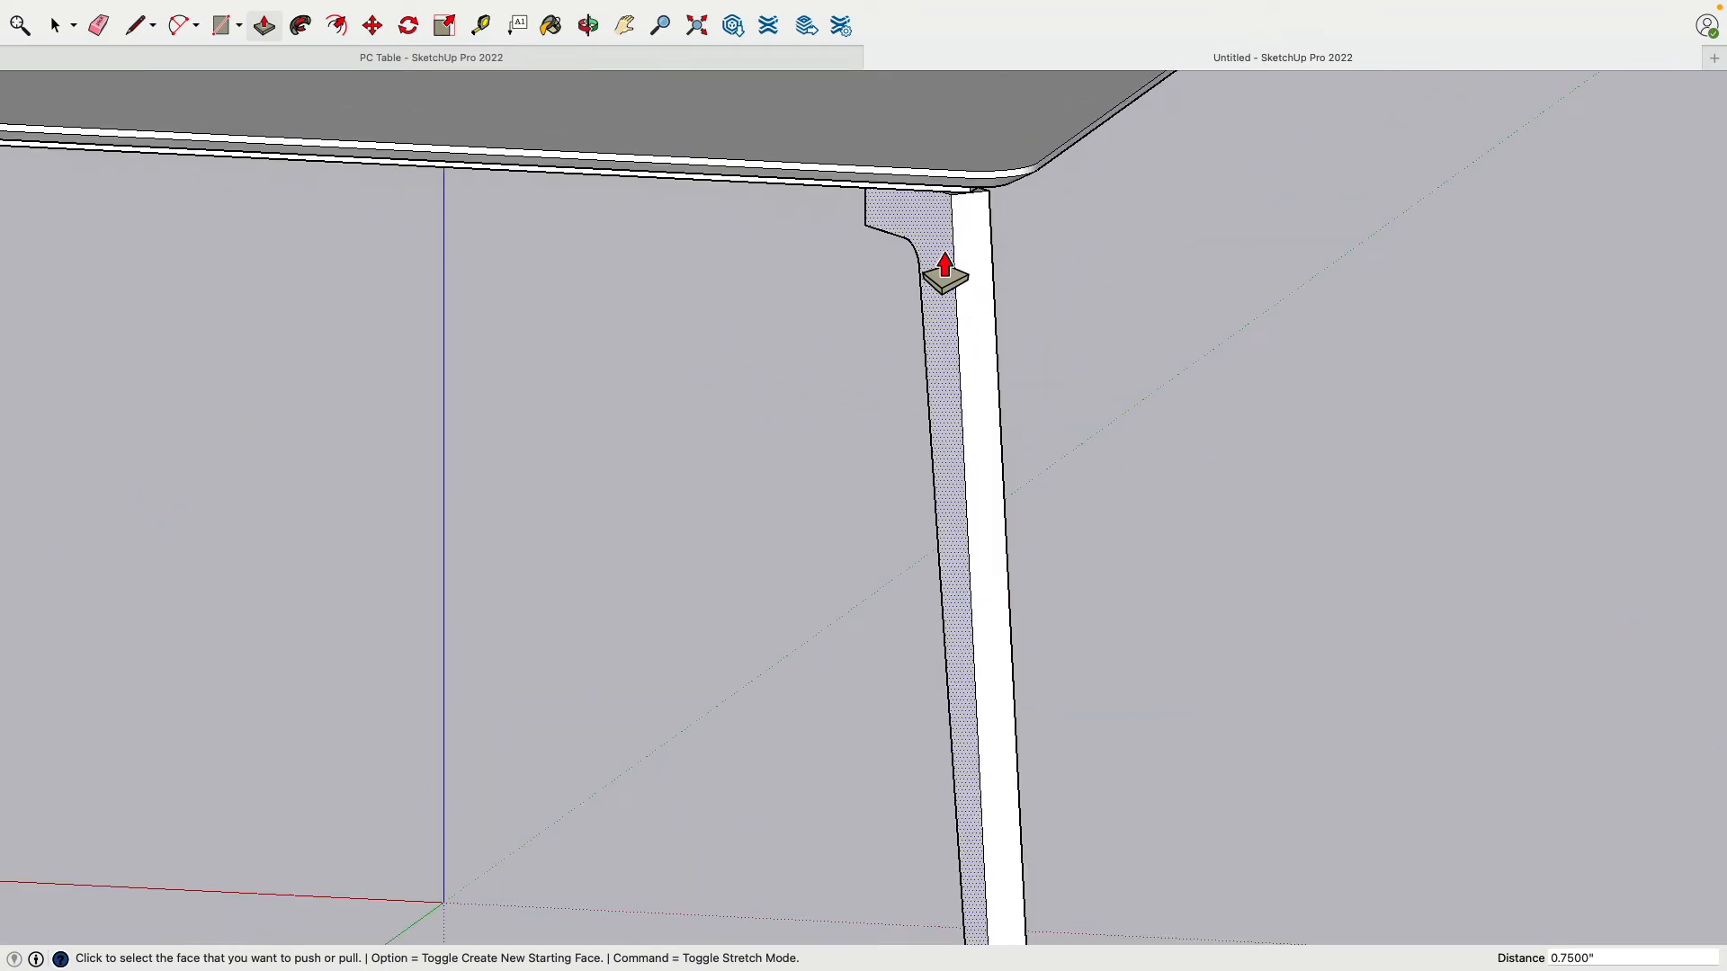
Step: Push both side faces of the leg in by 0.25" each
left_click(943, 274)
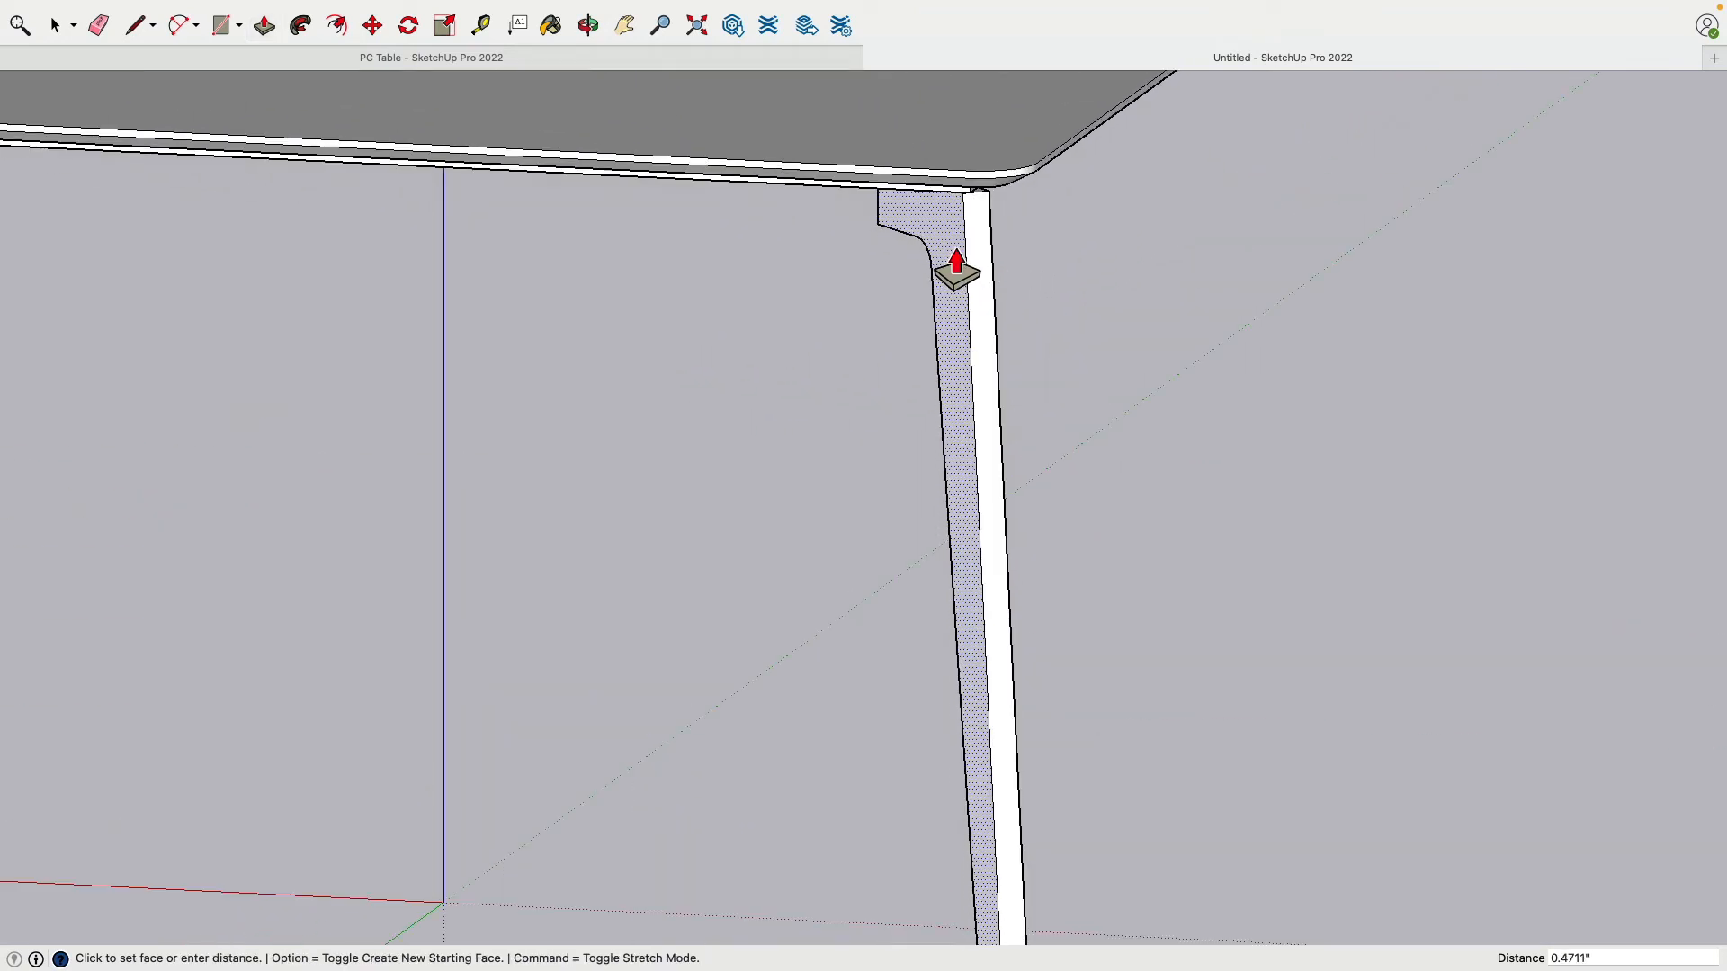
type(".25")
key("Return")
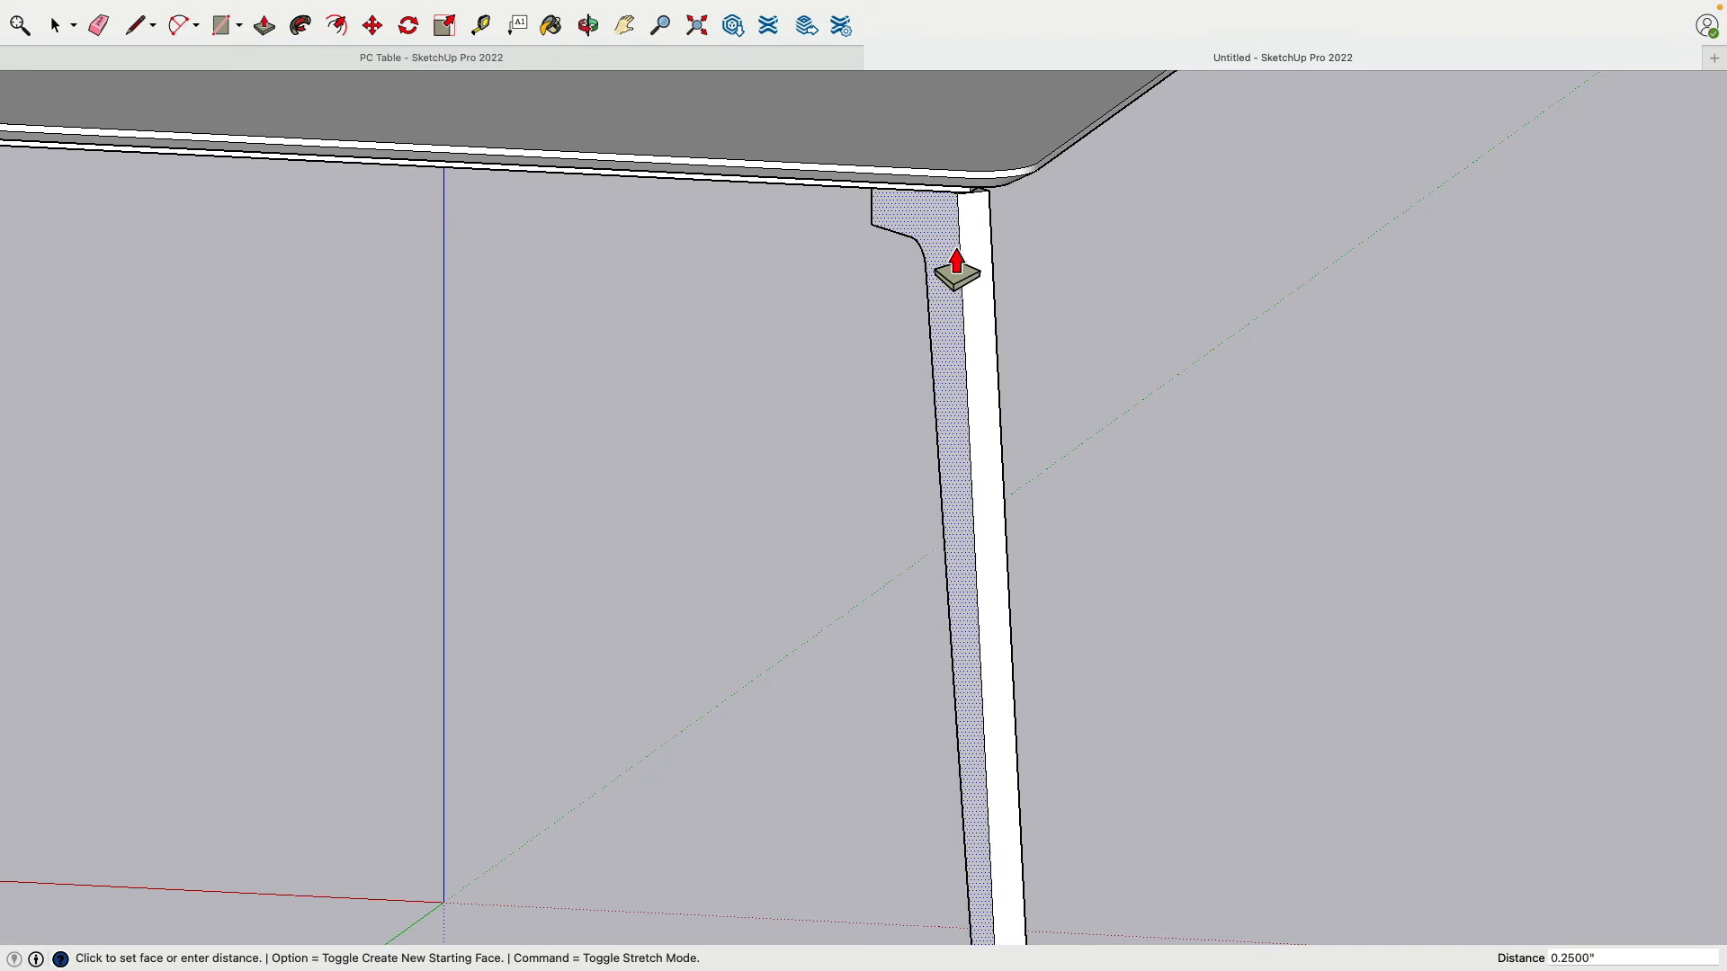
middle_click_drag(979, 272, 945, 270)
left_click(949, 275)
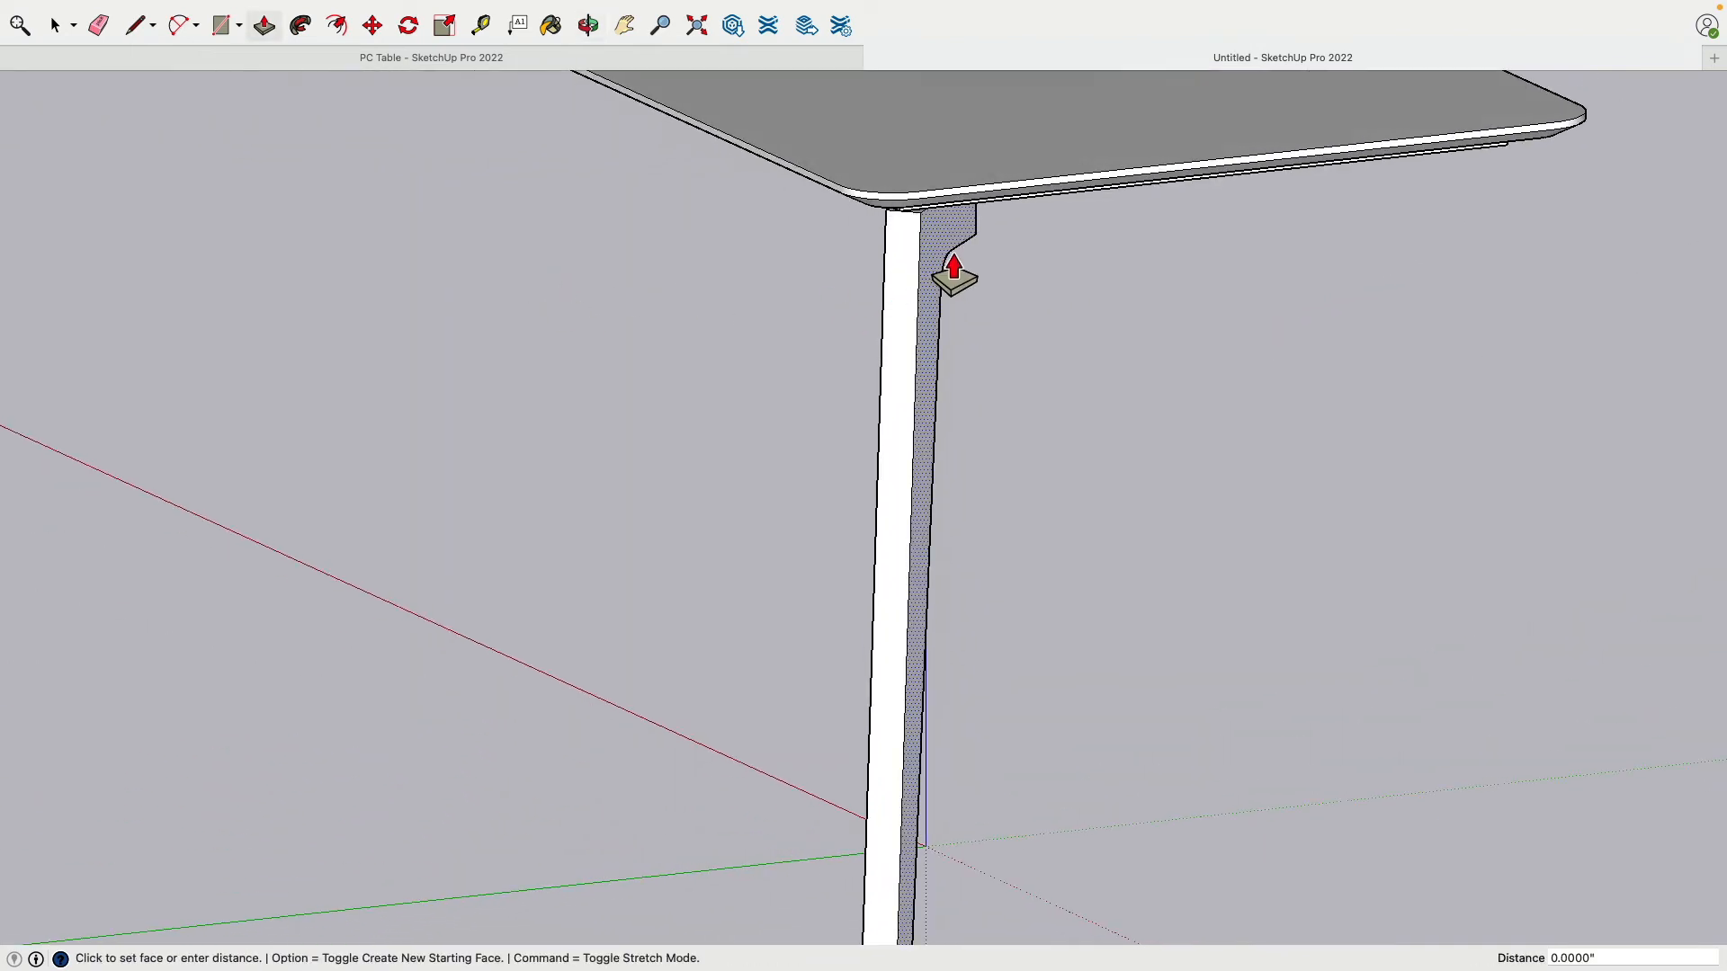
type(".25")
key("Return")
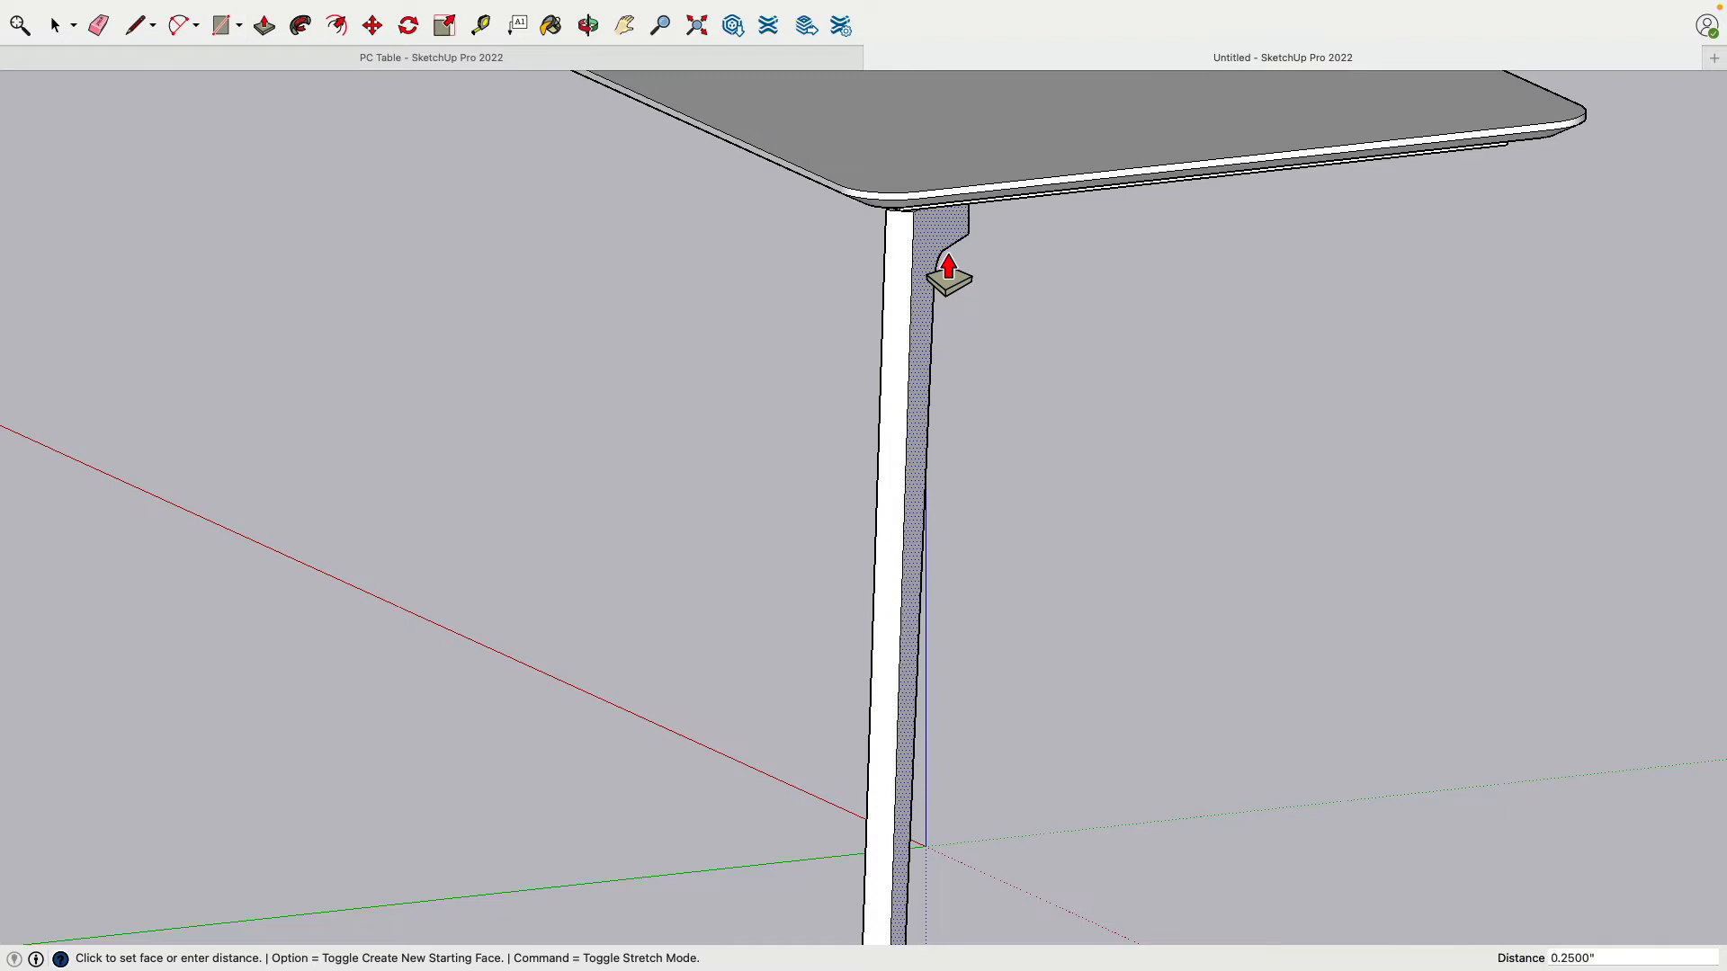
Step: Undo and redo the thinning to compare, then orbit around the slimmer leg
middle_click_drag(980, 381, 1225, 423)
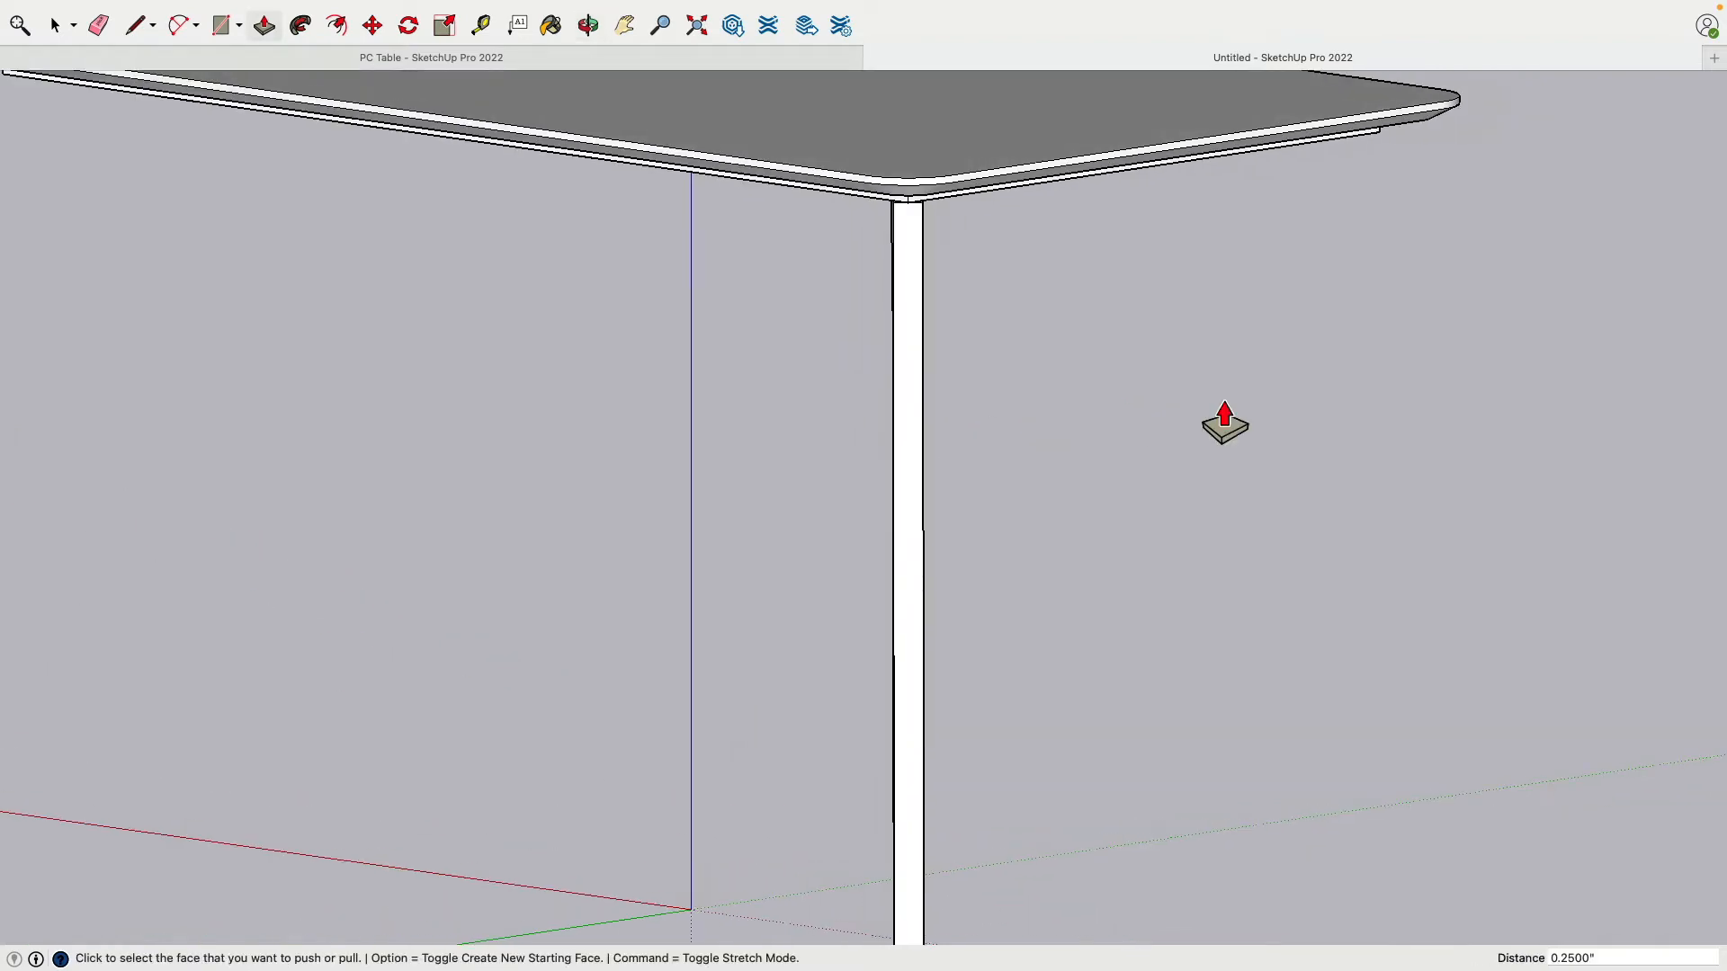
middle_click_drag(1118, 397, 899, 413)
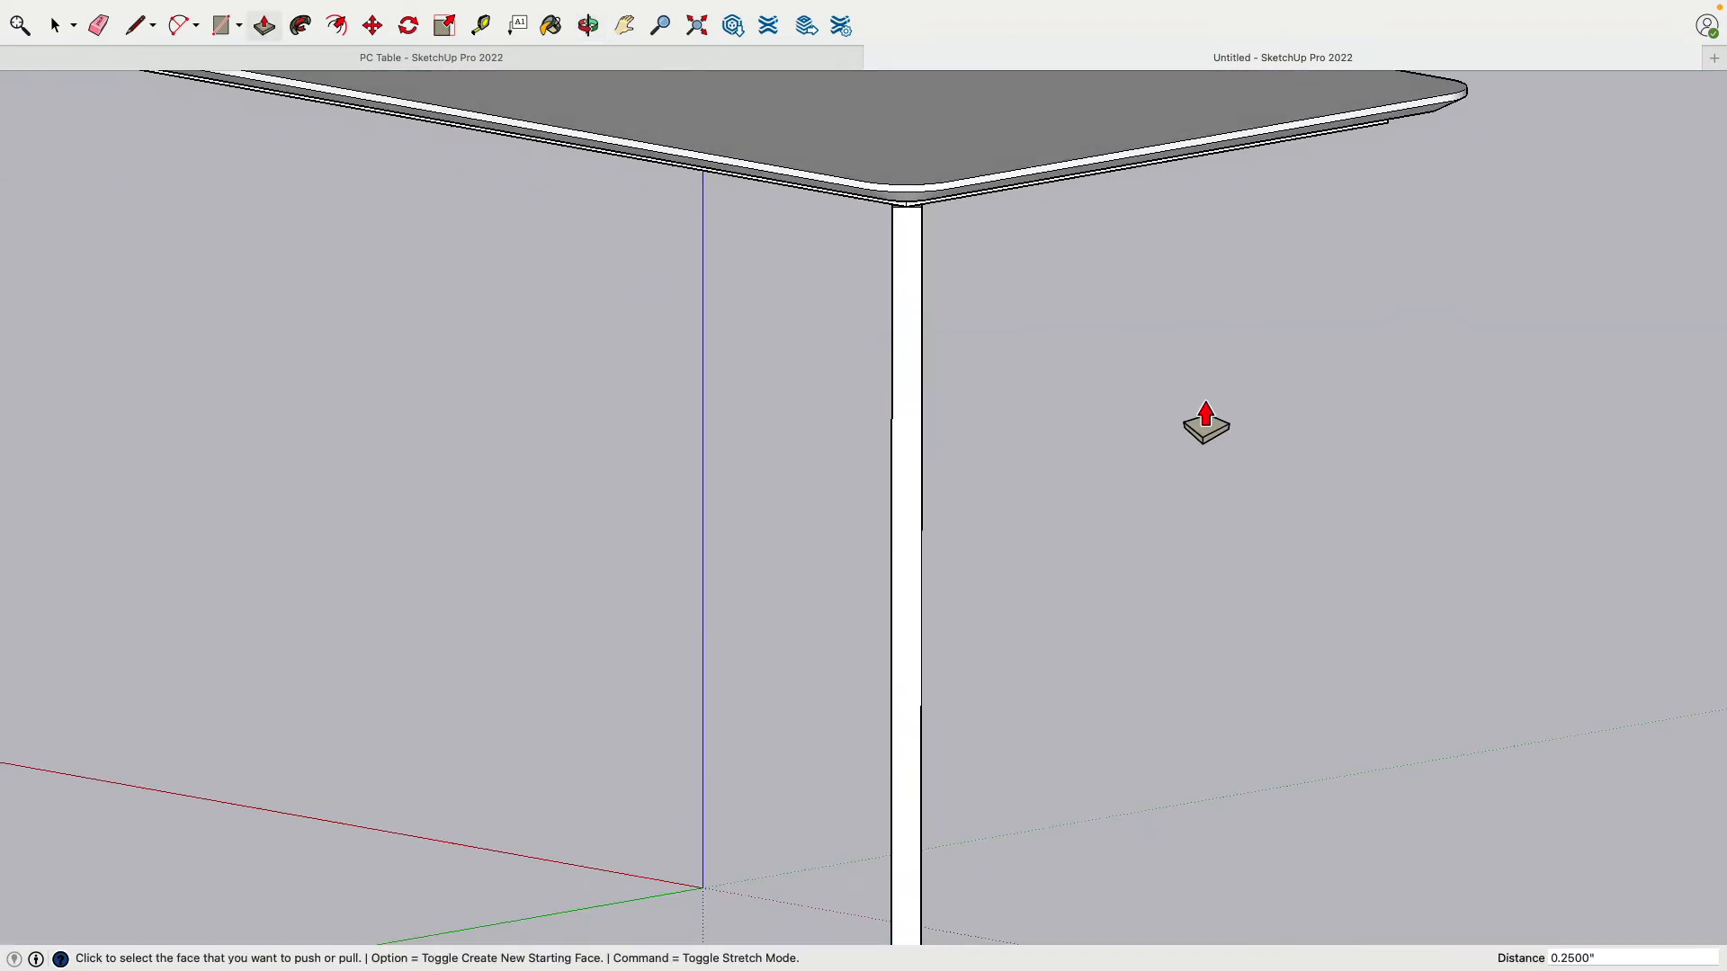
key("super+z")
key("super+z")
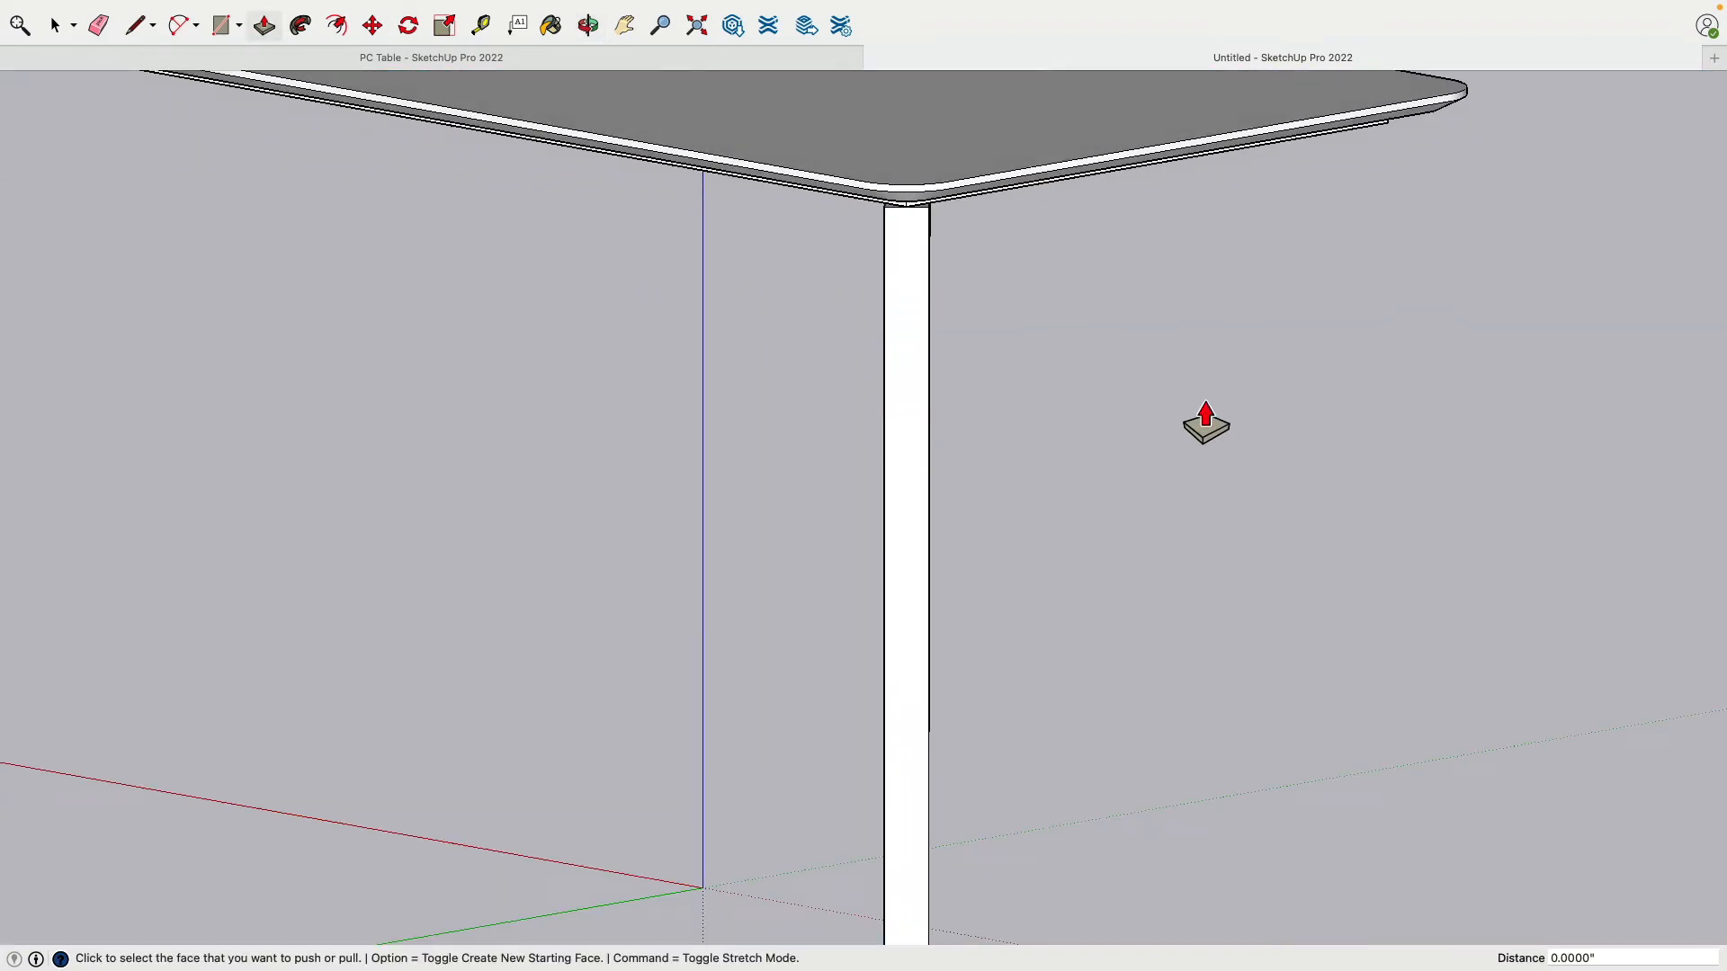
key("super+shift+z")
key("super+shift+z")
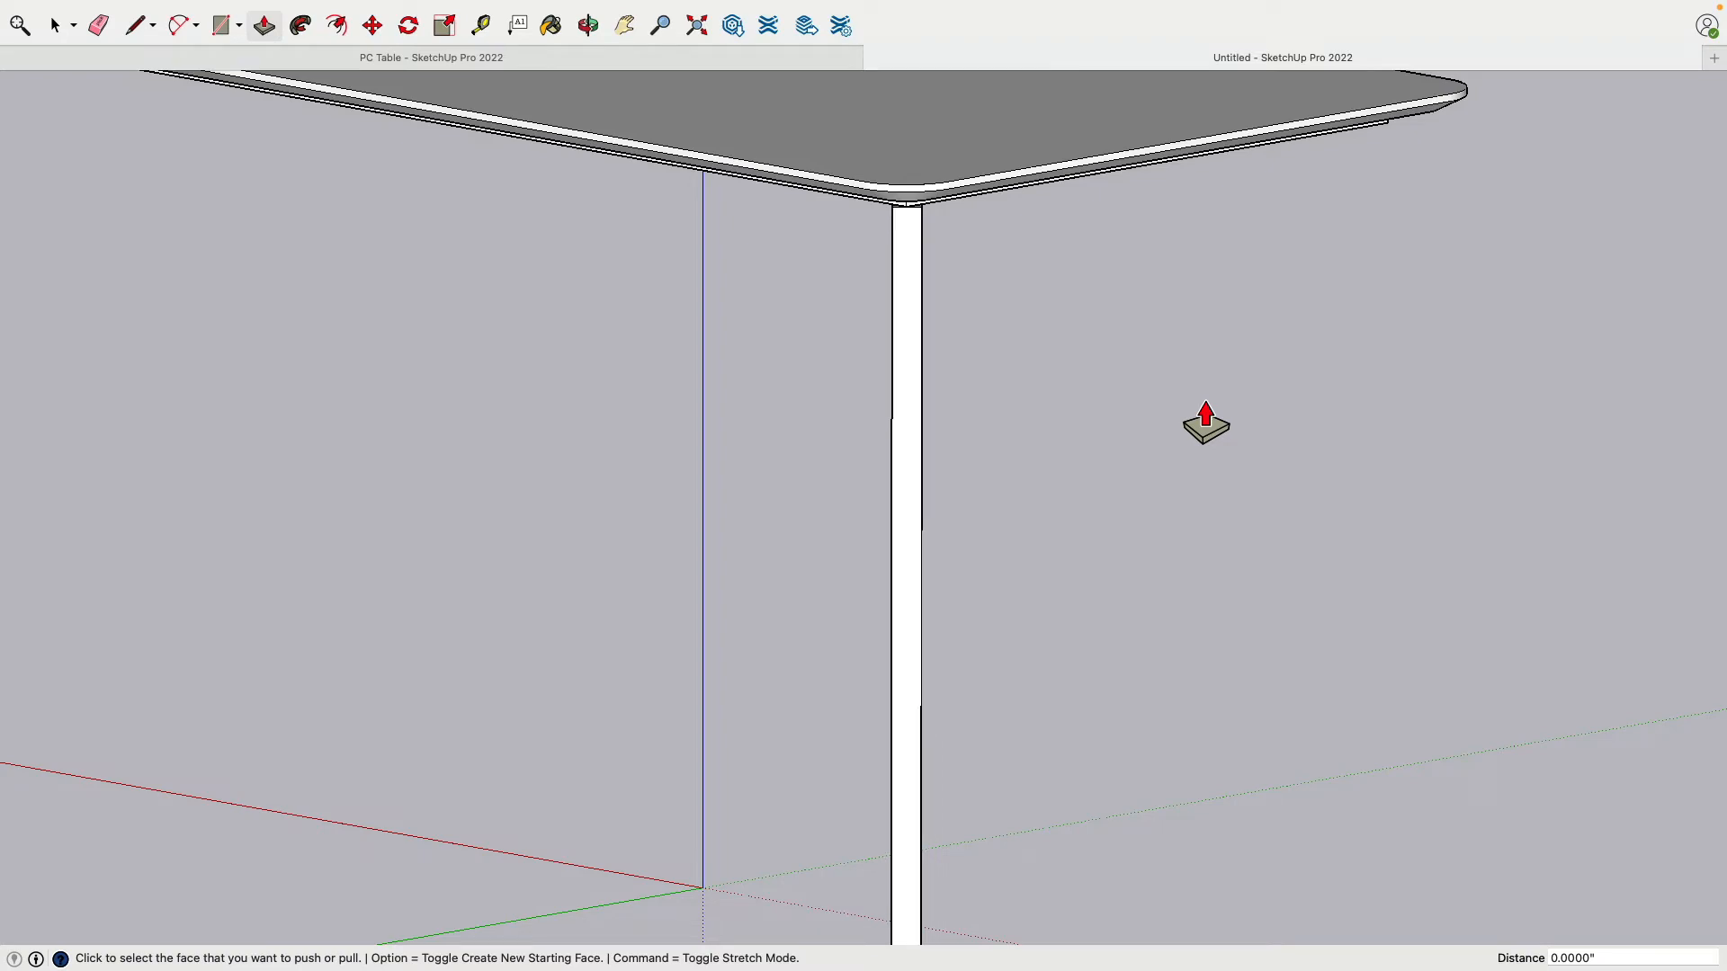
middle_click_drag(1205, 423, 1241, 140)
middle_click_drag(1060, 134, 1328, 478)
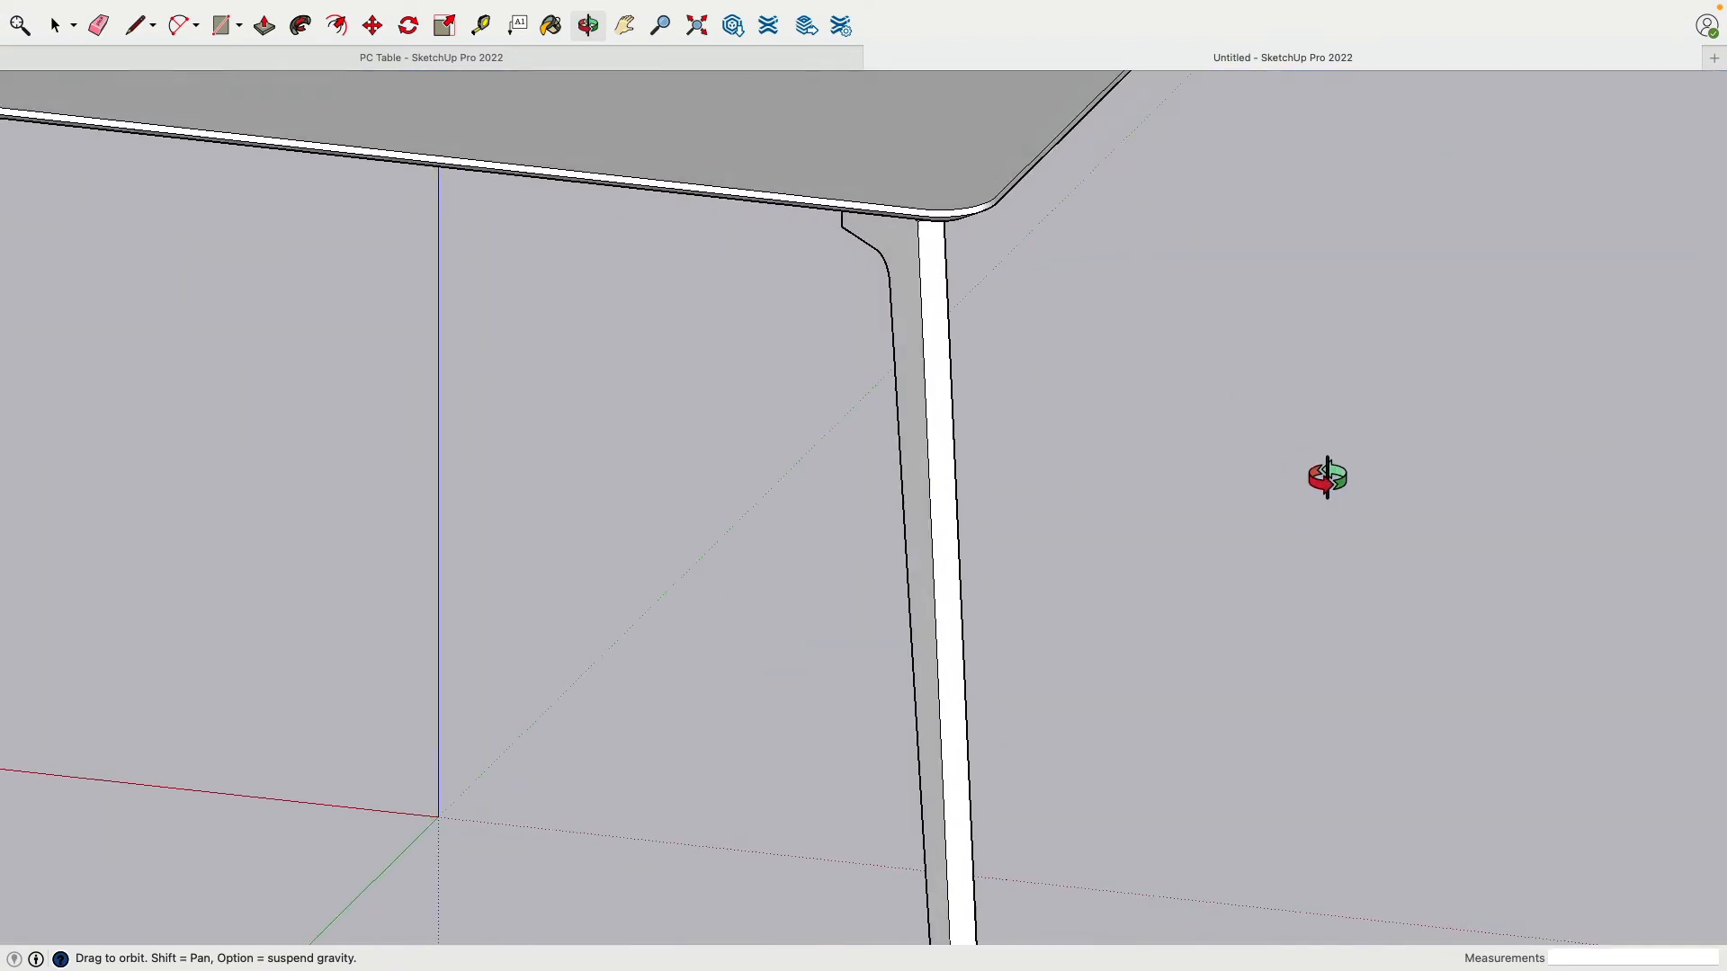
scroll(1049, 374, "down", 5)
middle_click_drag(1049, 390, 1045, 813)
left_click_drag(1043, 813, 789, 374)
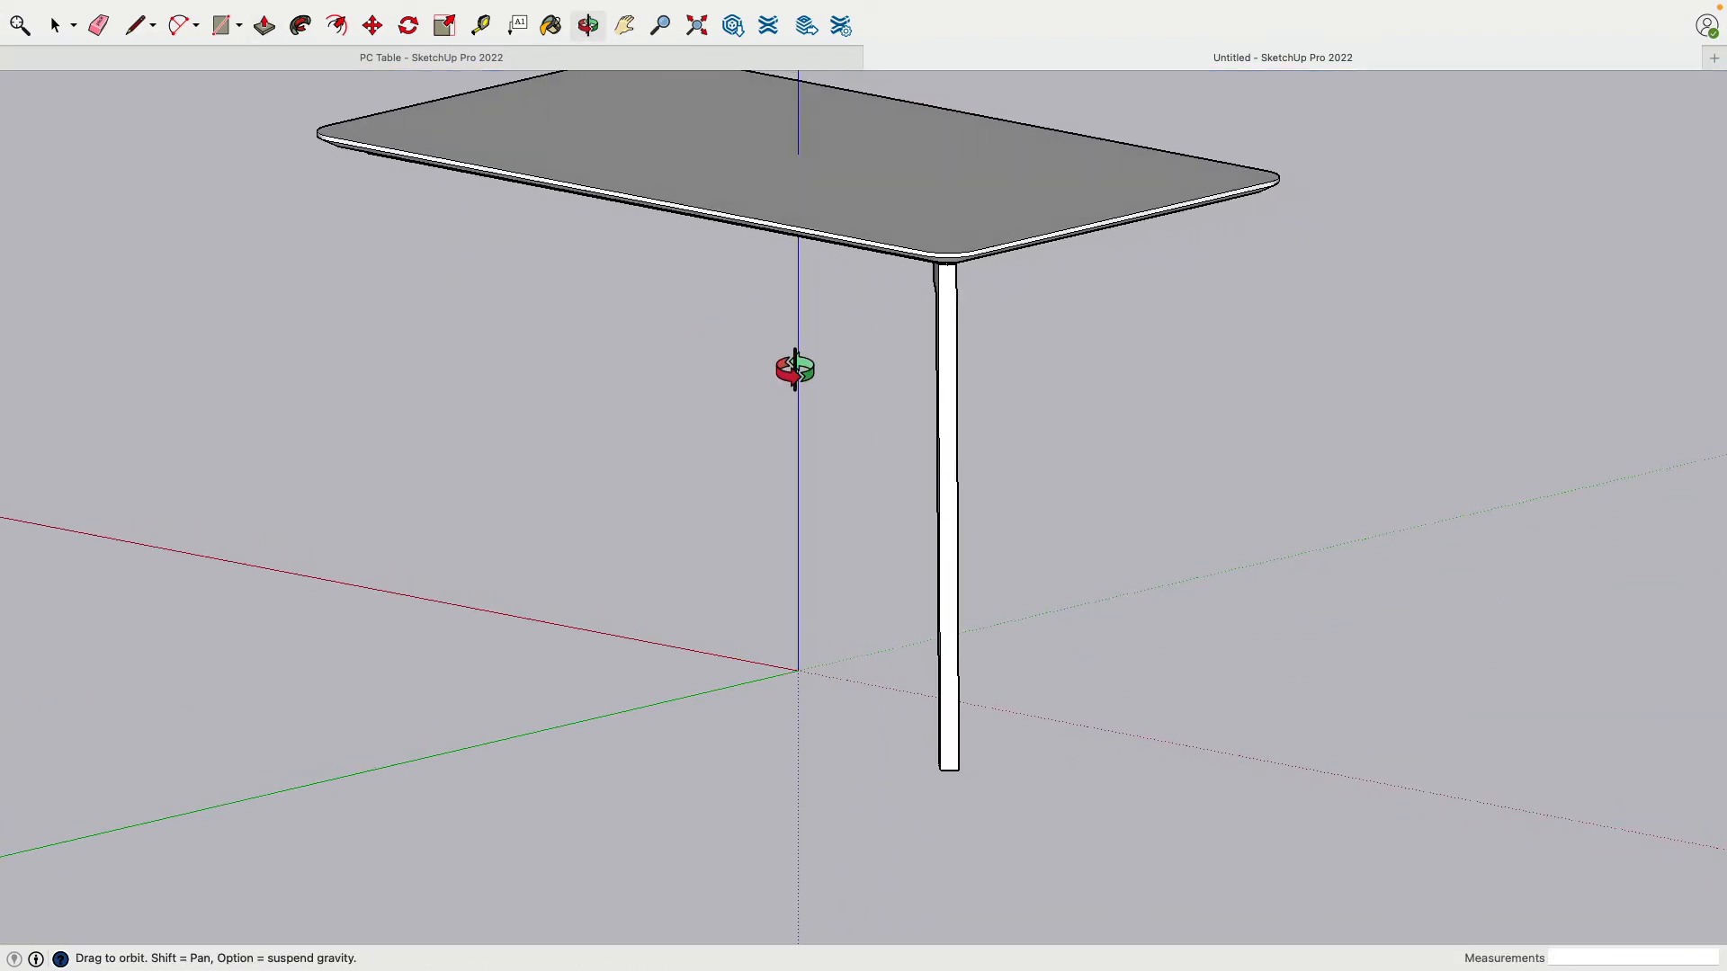
key("p")
middle_click_drag(784, 398, 791, 278)
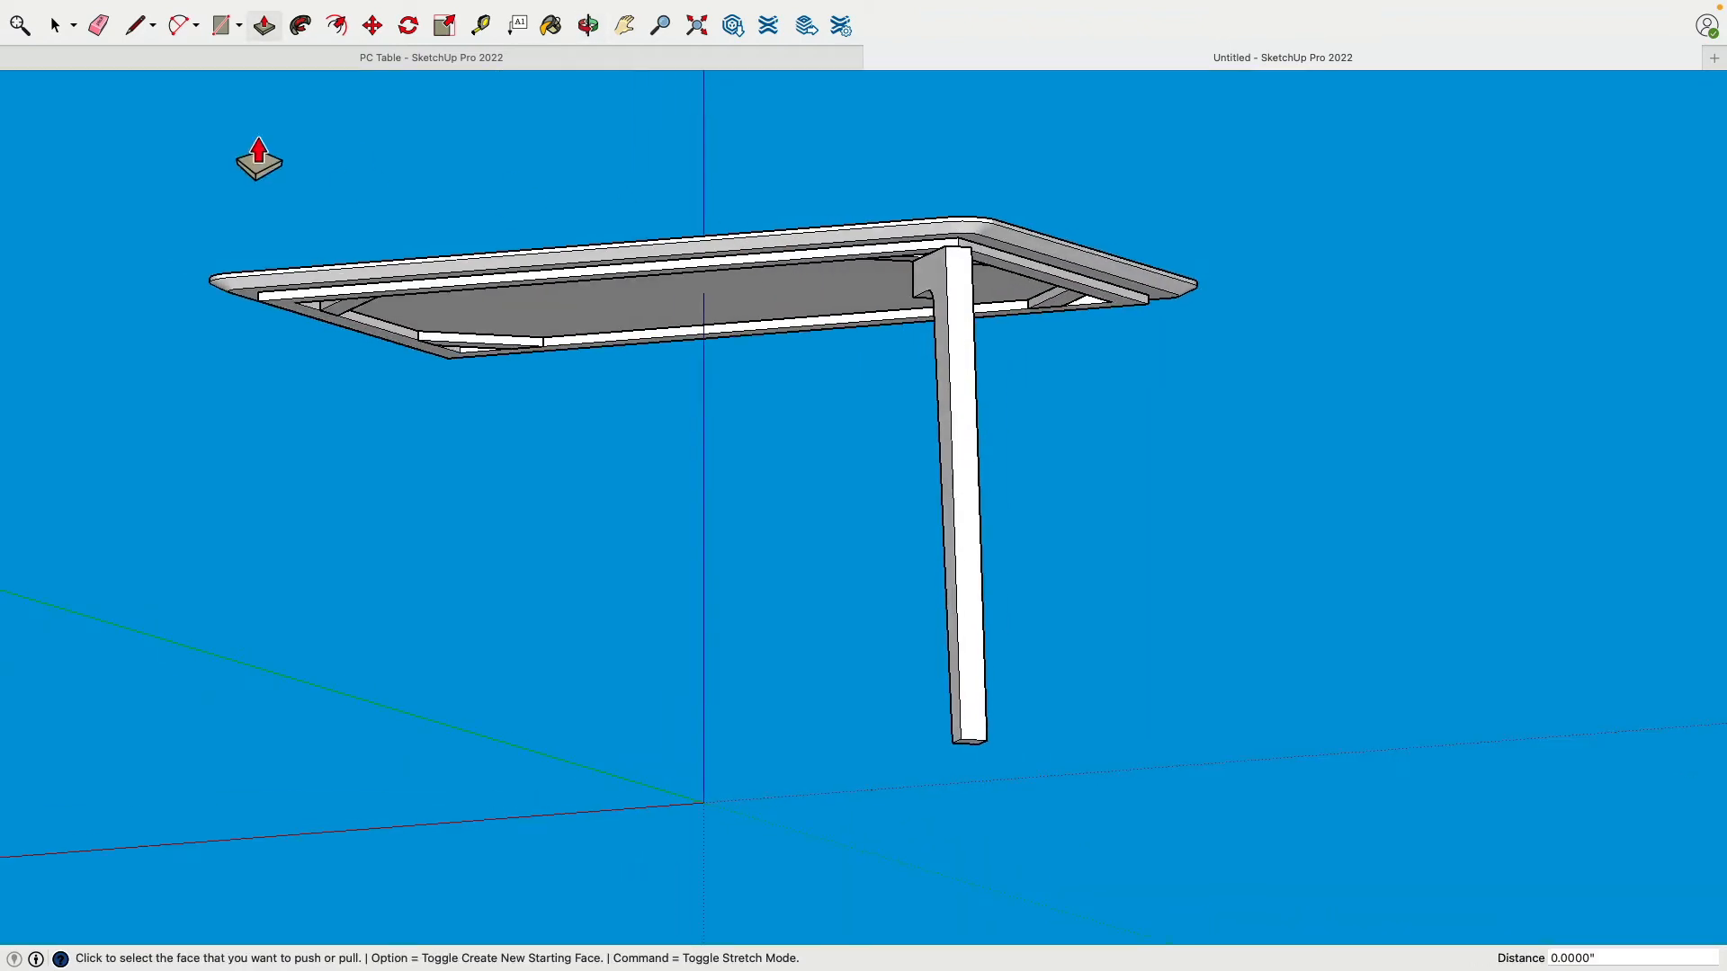
Step: Select every face of the tapered leg and make it one group
left_click(59, 26)
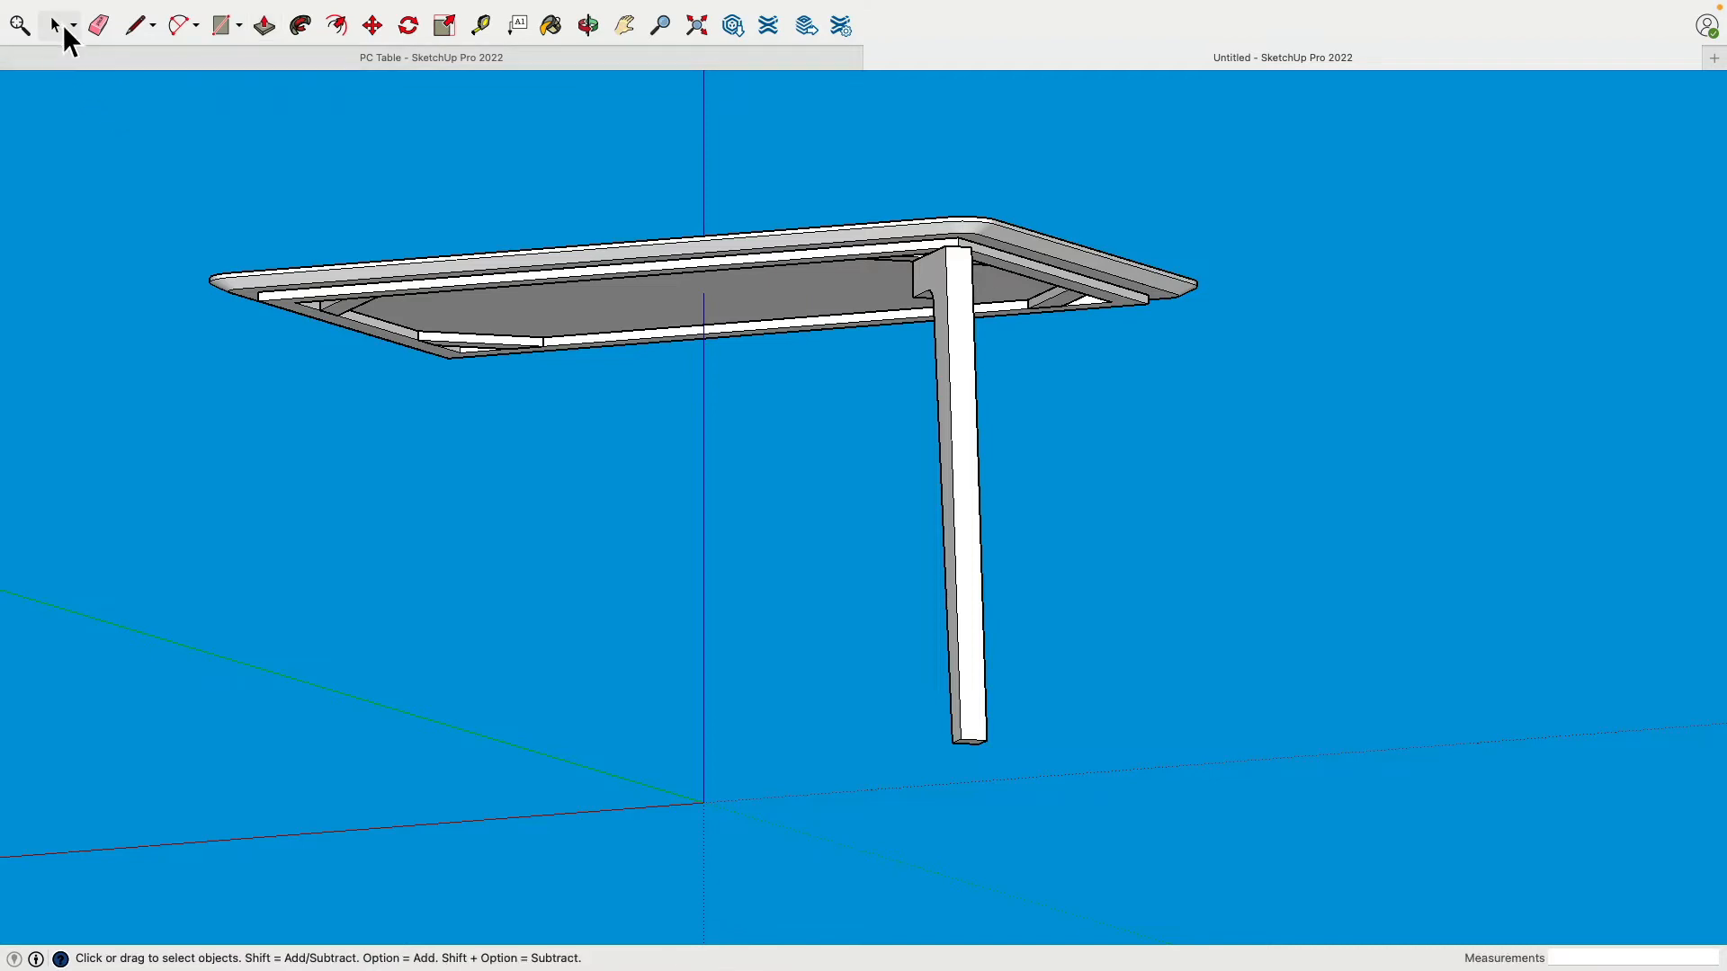
triple_click(962, 286)
right_click(963, 282)
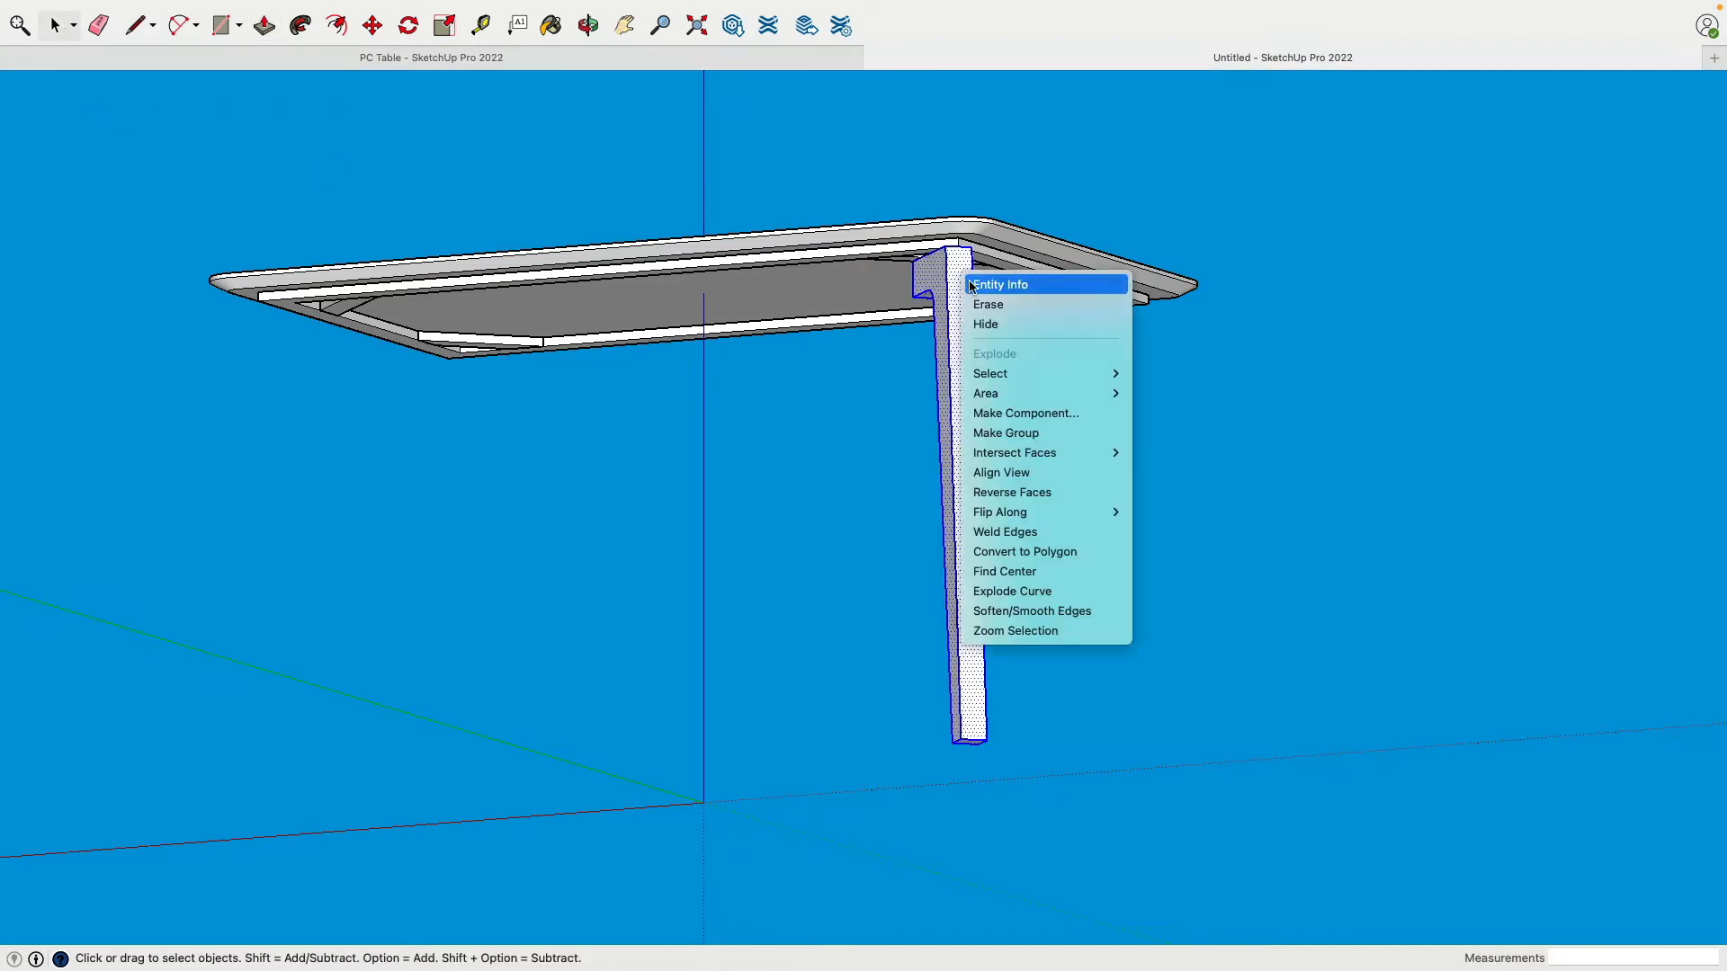
left_click(1050, 433)
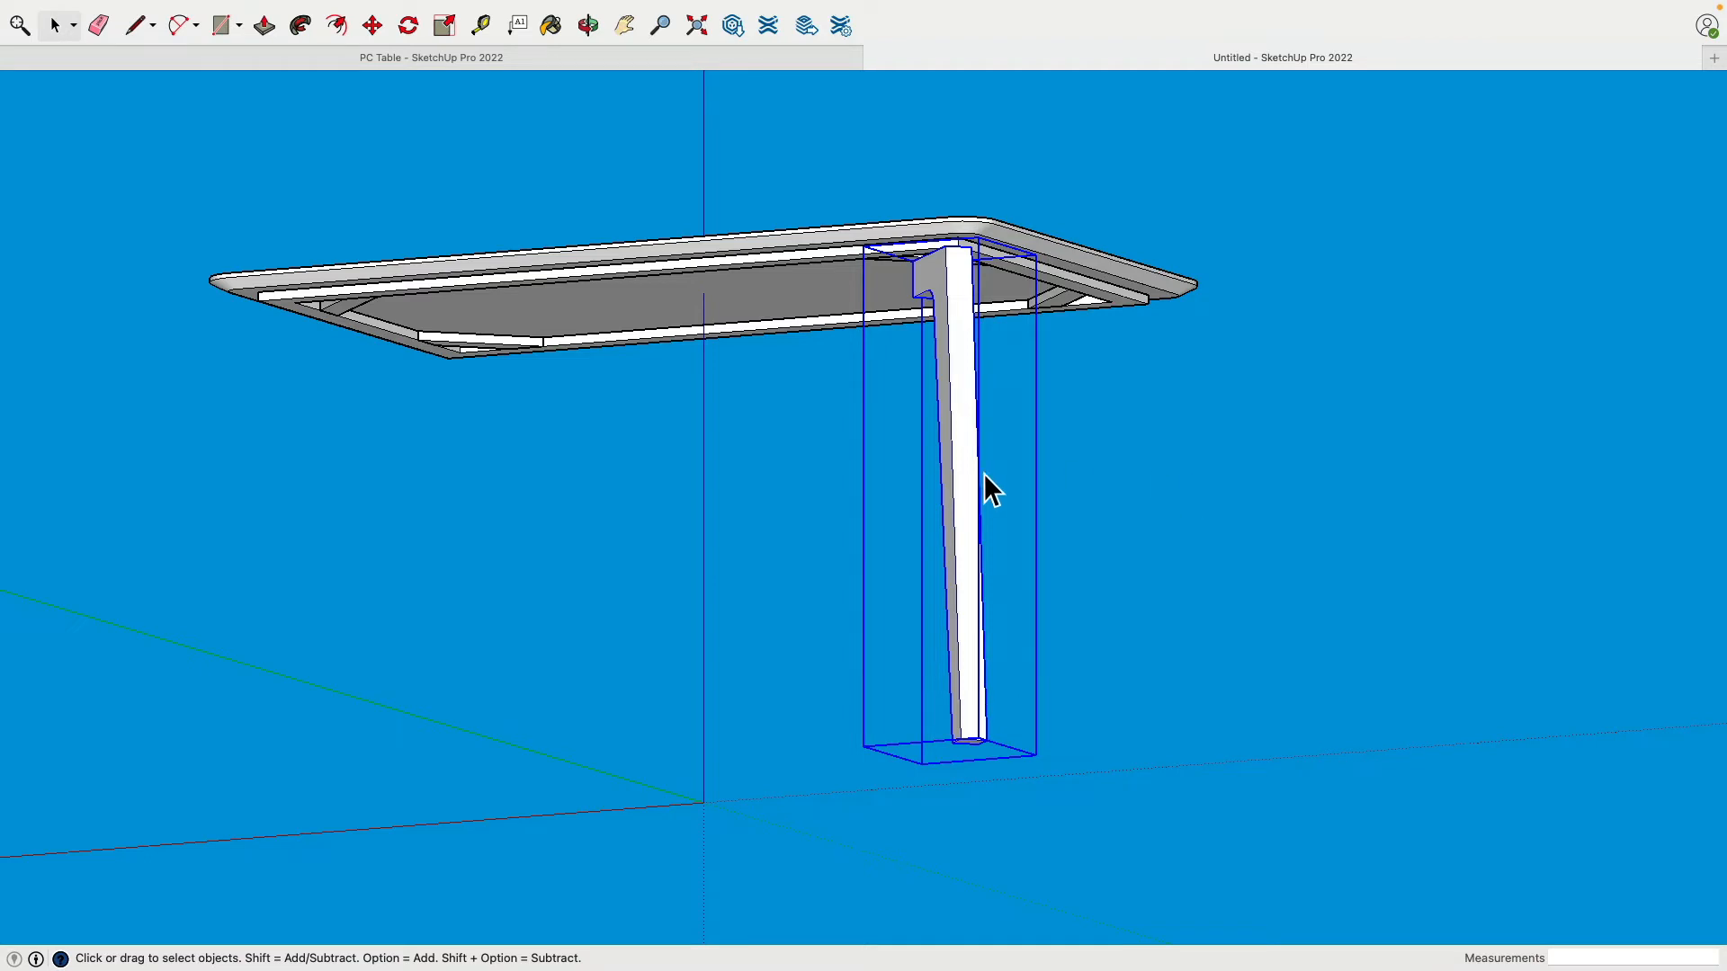
middle_click_drag(987, 489, 978, 680)
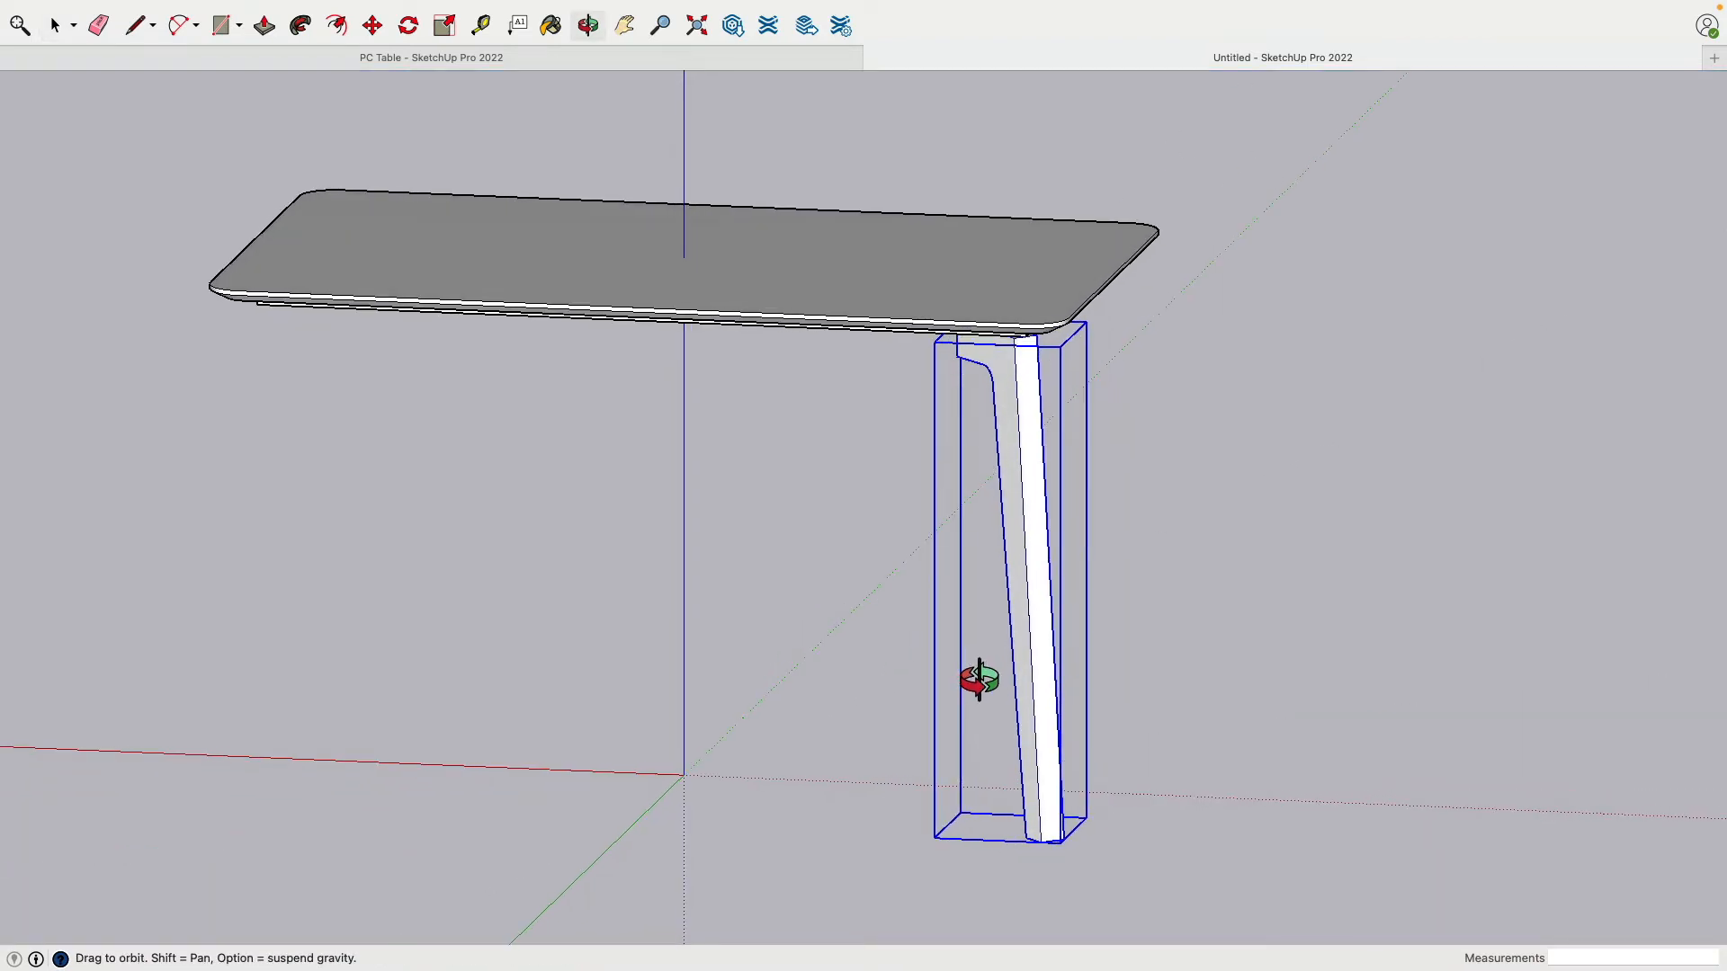
left_click(1215, 559)
middle_click_drag(1207, 554, 1300, 519, "shift")
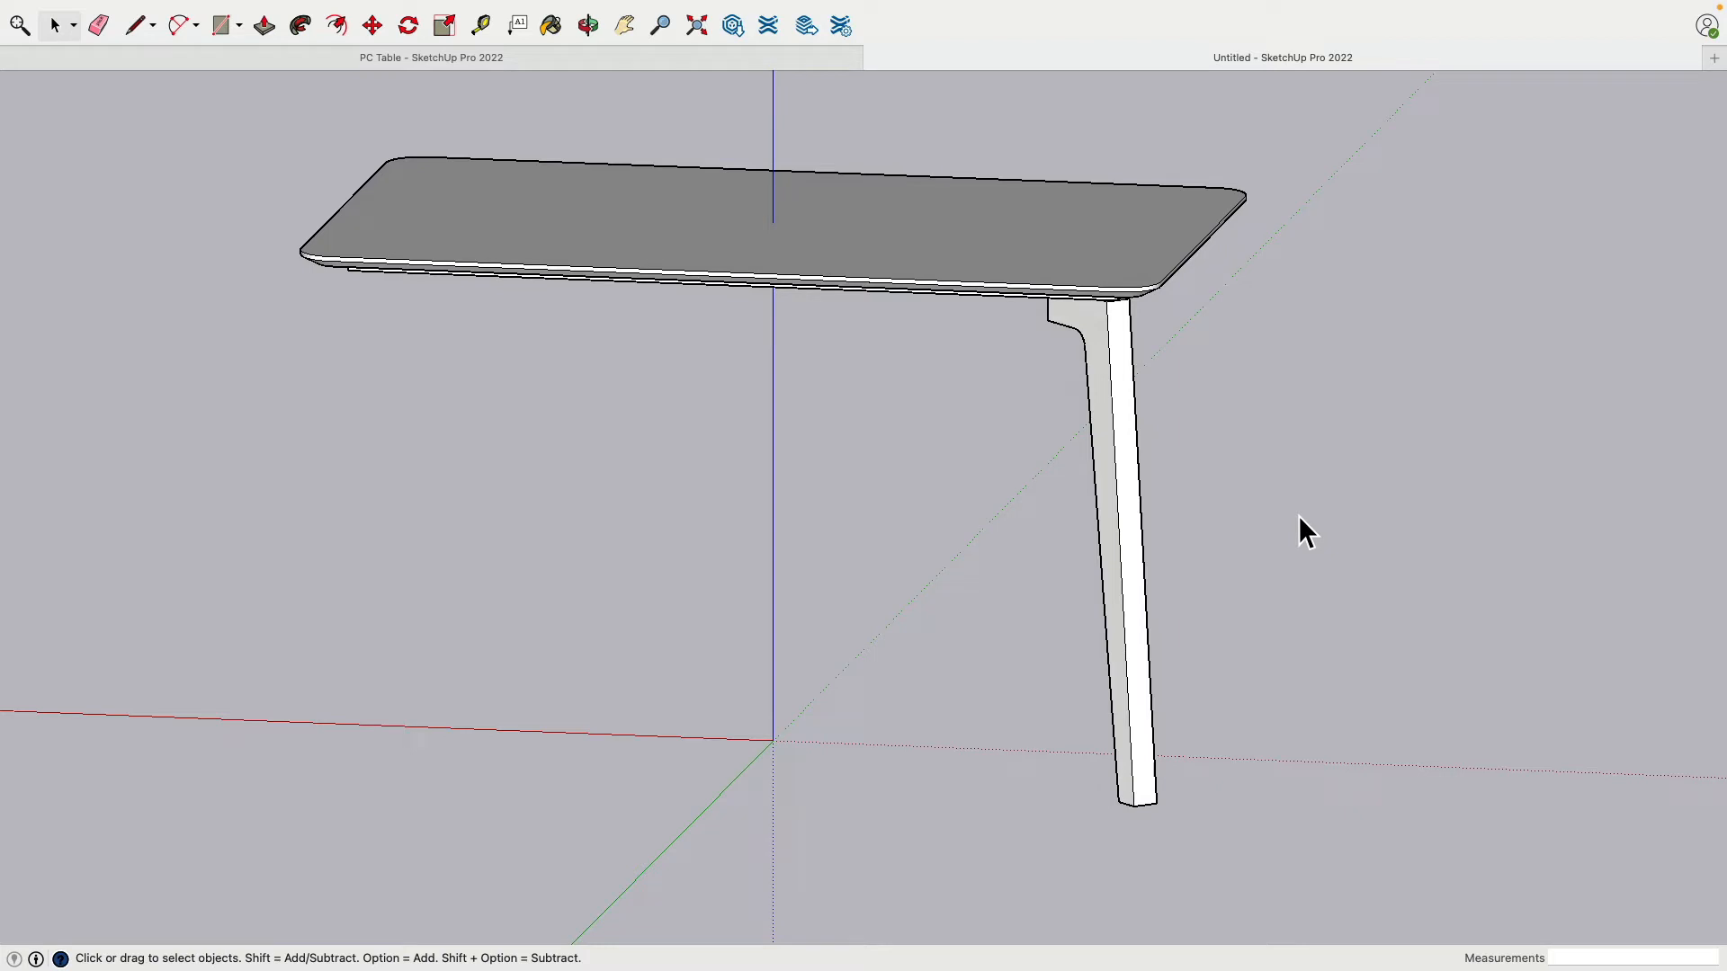
middle_click_drag(1152, 490, 1119, 326)
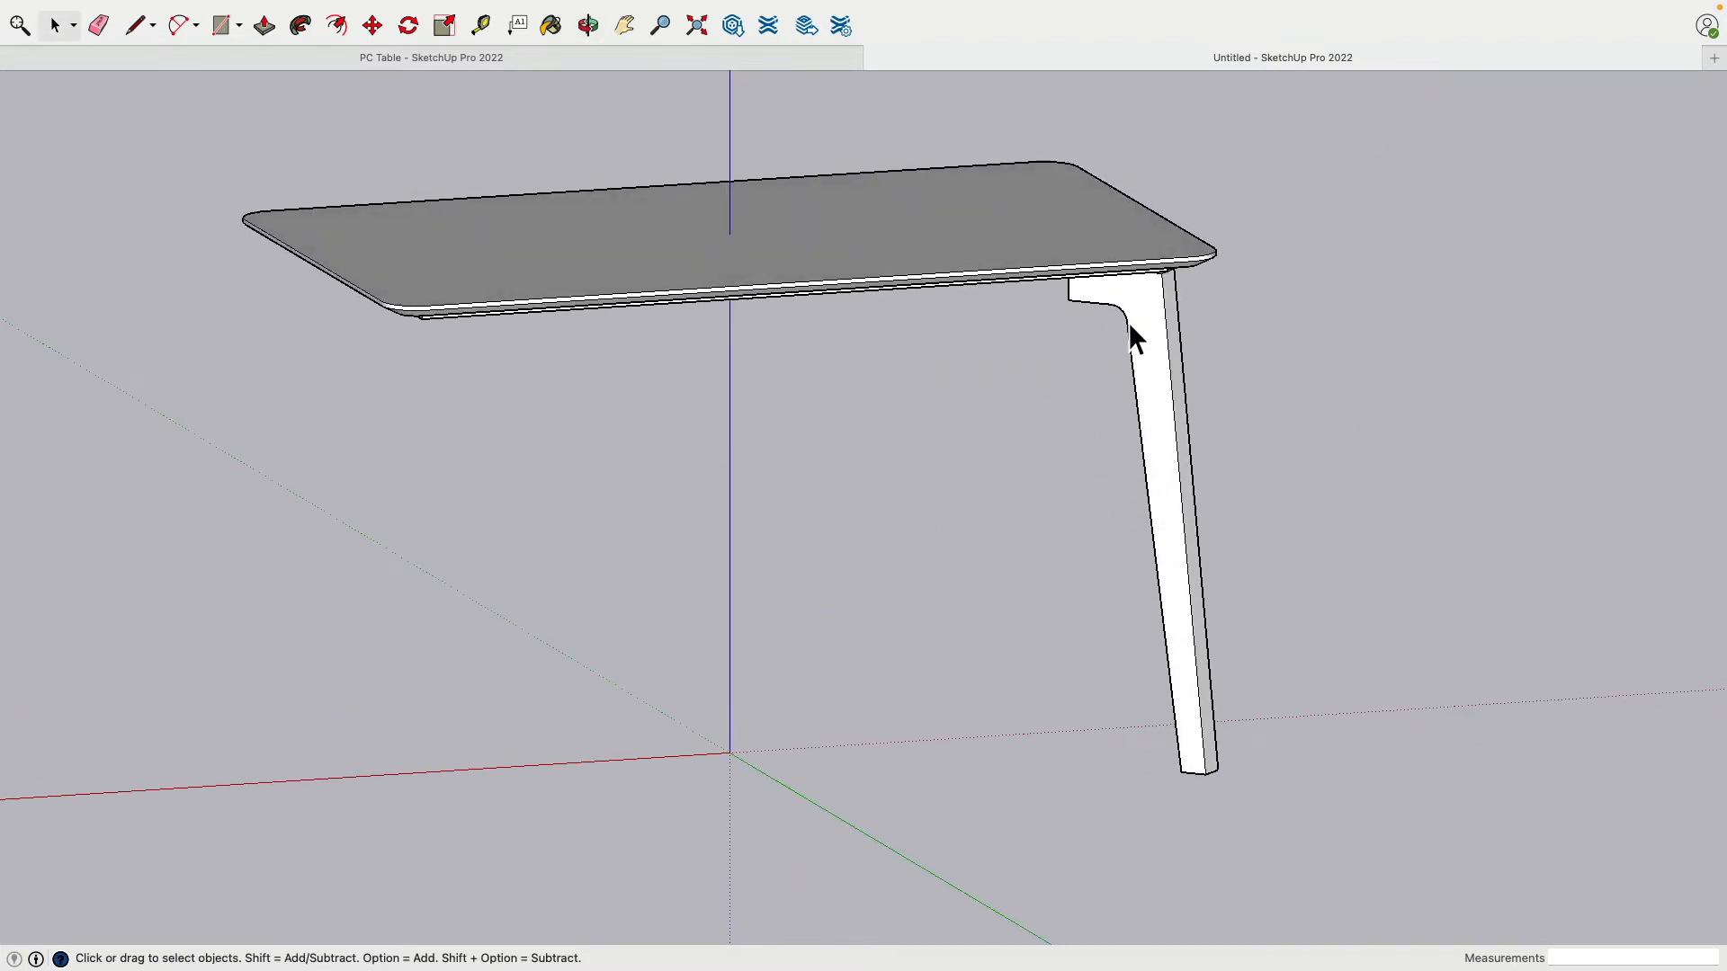
middle_click_drag(910, 307, 441, 364)
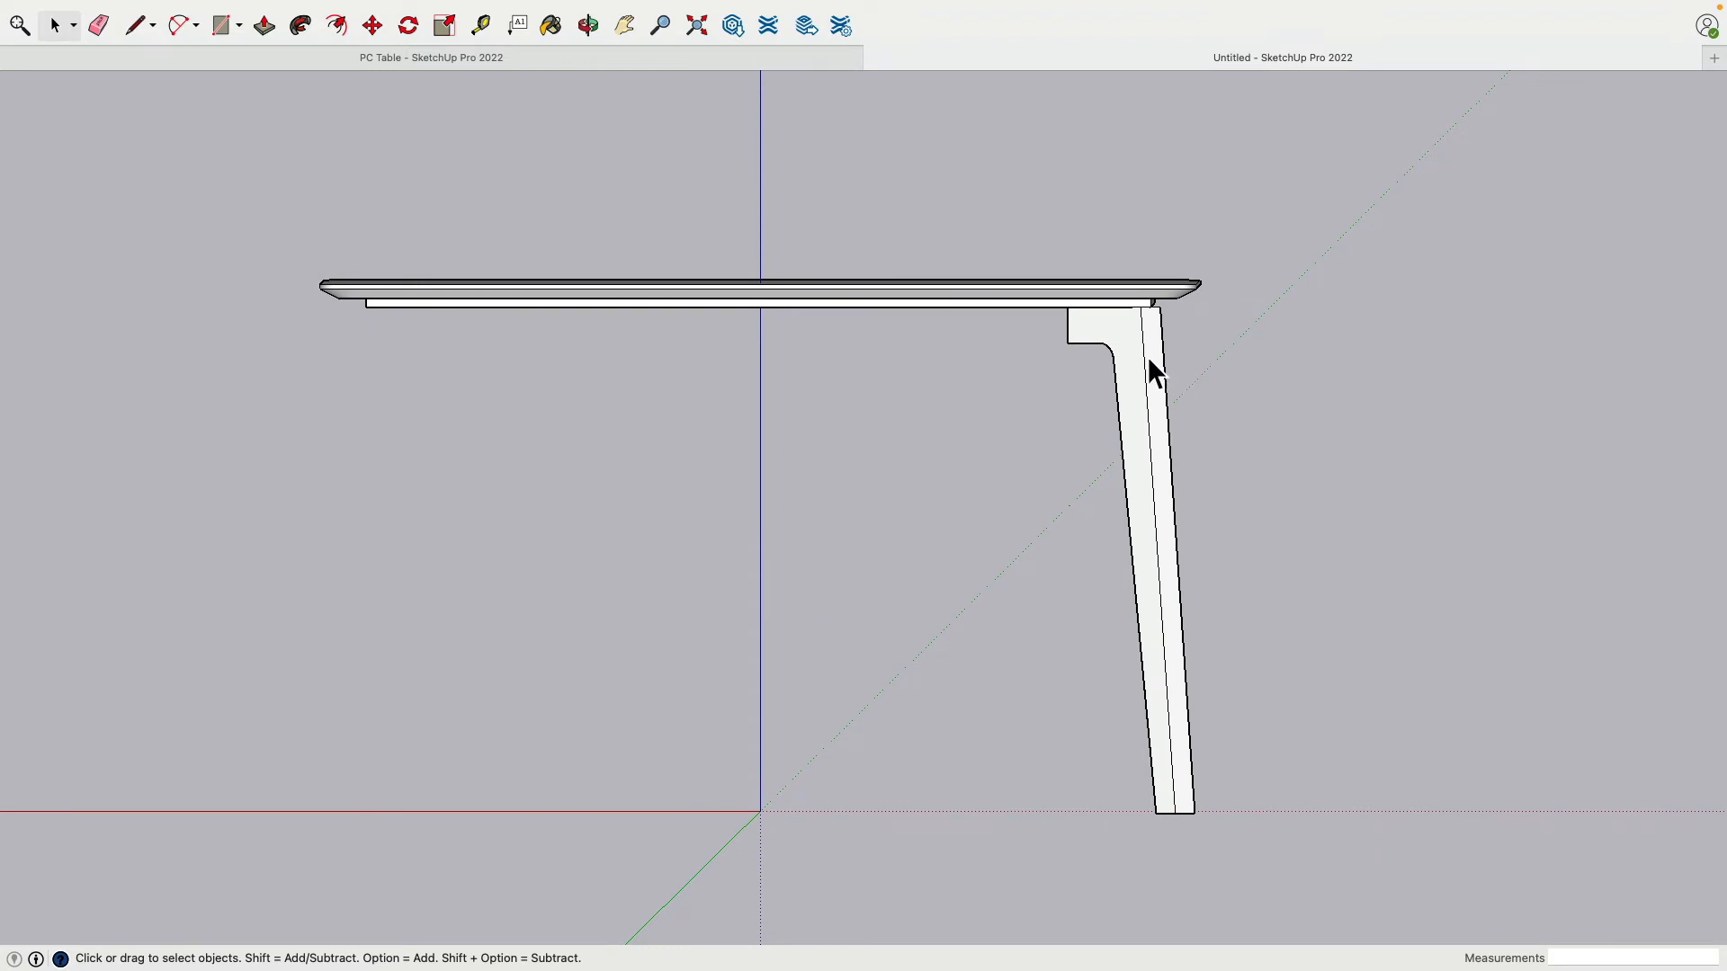
middle_click_drag(1174, 373, 1210, 443)
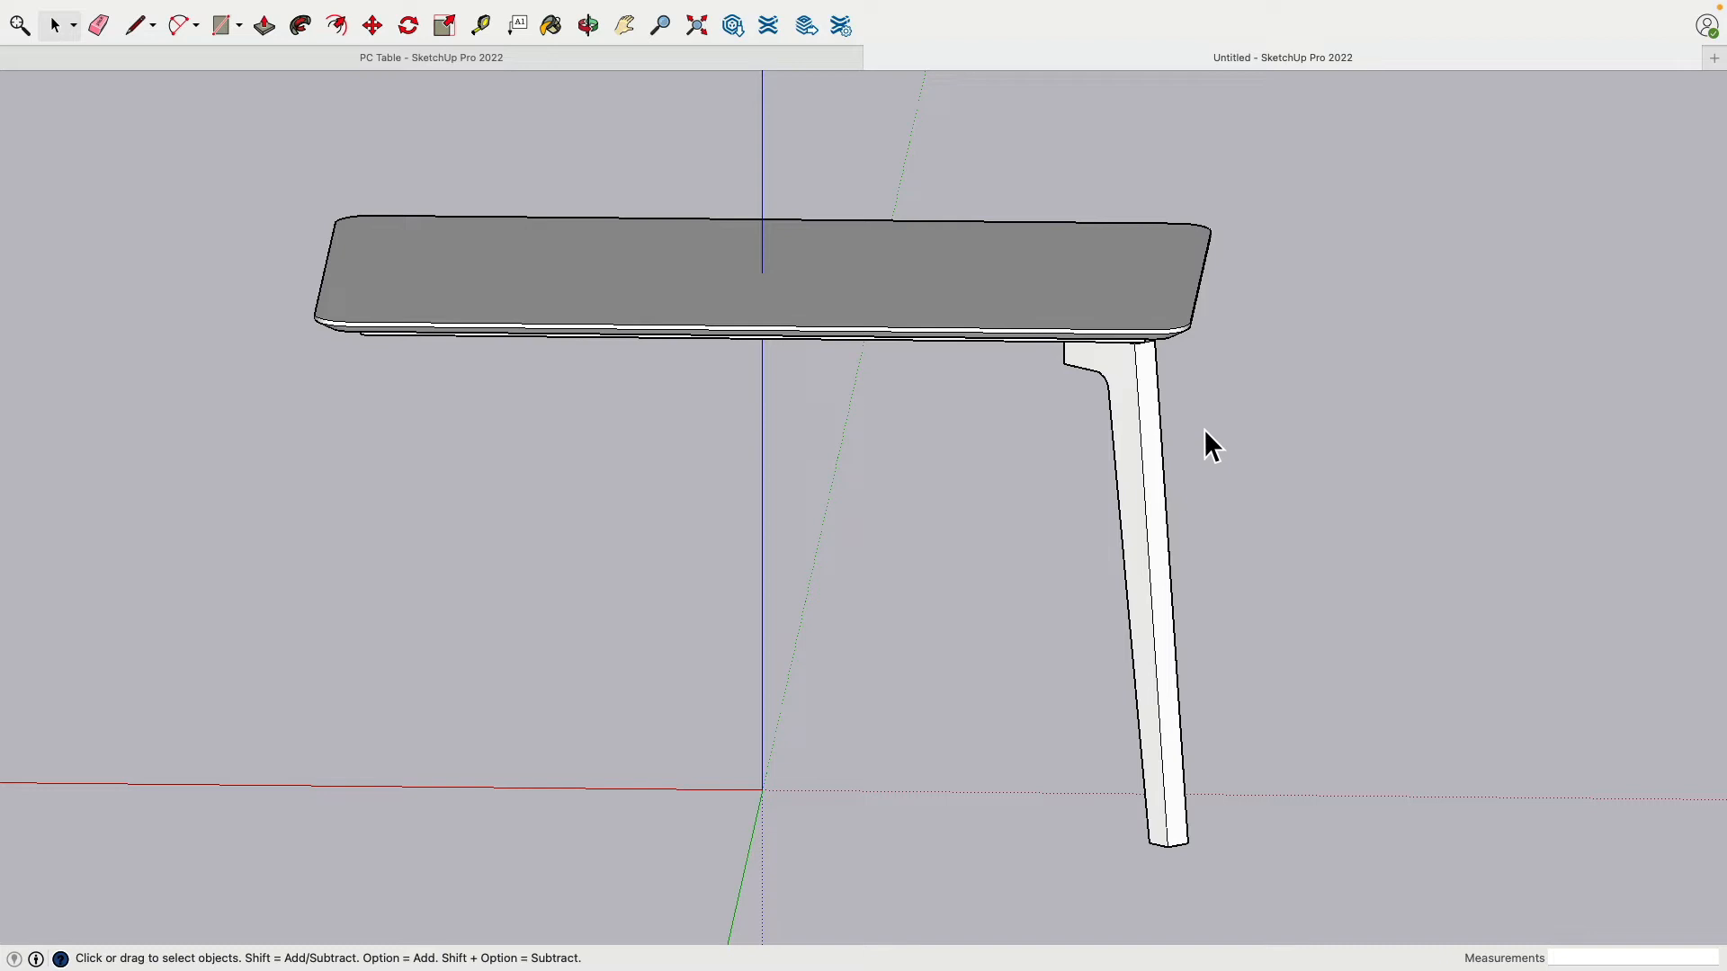
middle_click_drag(1205, 445, 787, 412, "shift")
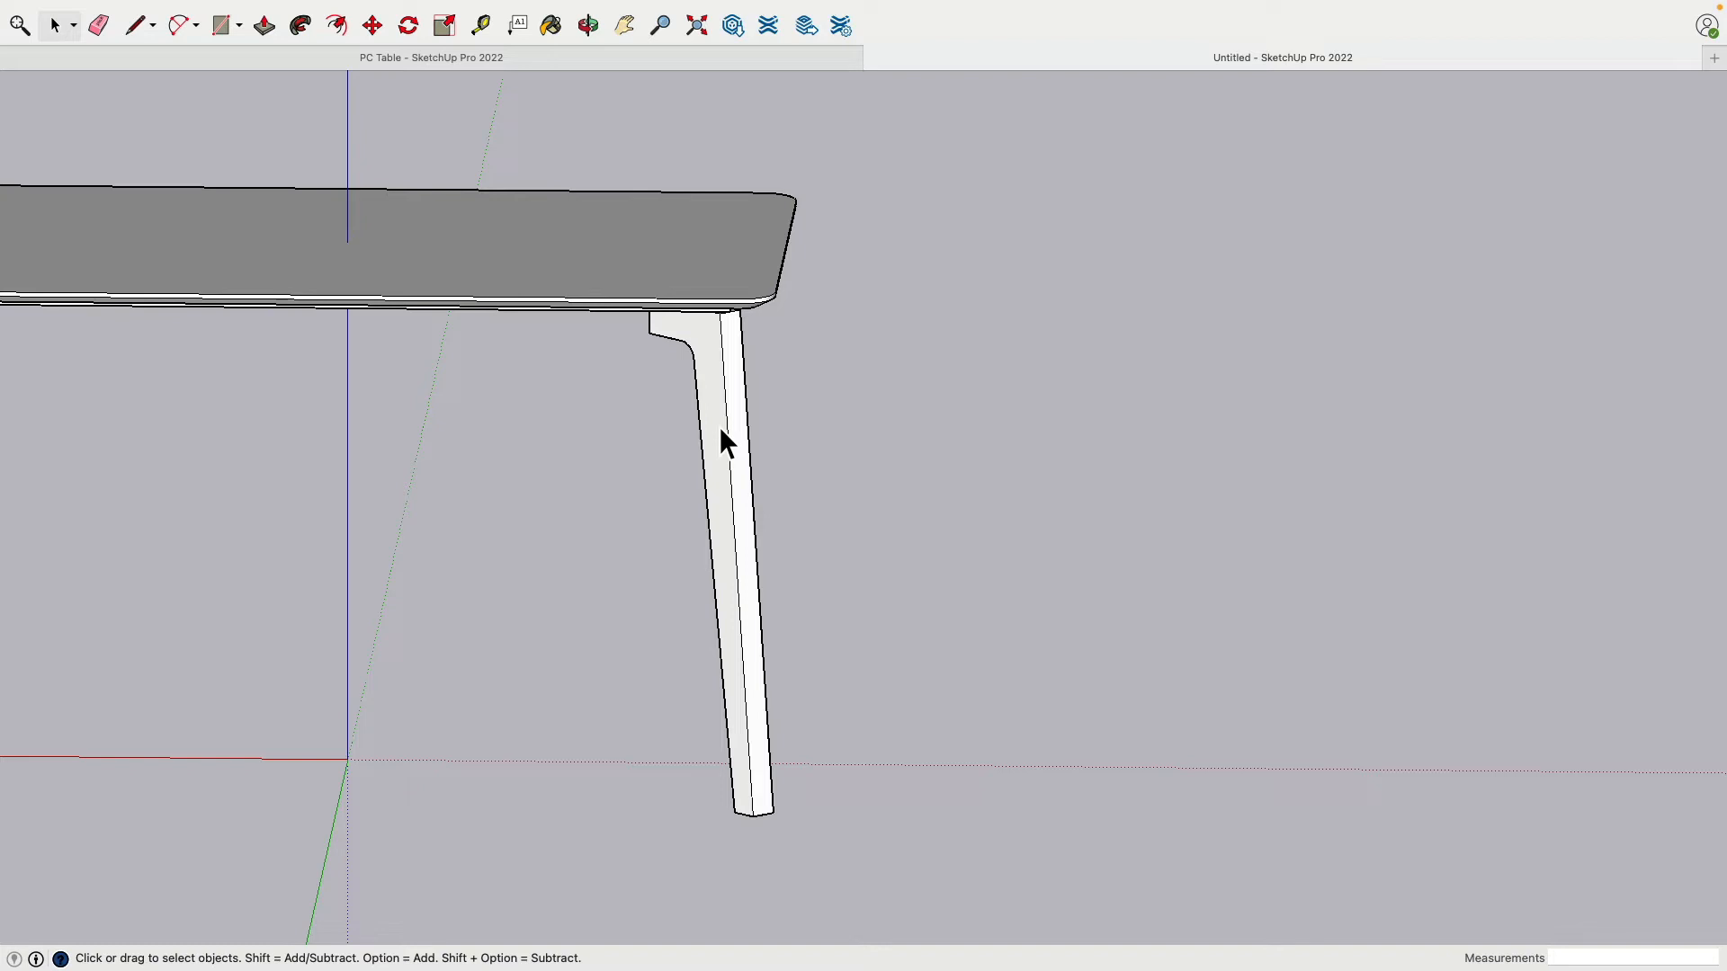
middle_click_drag(721, 429, 757, 421)
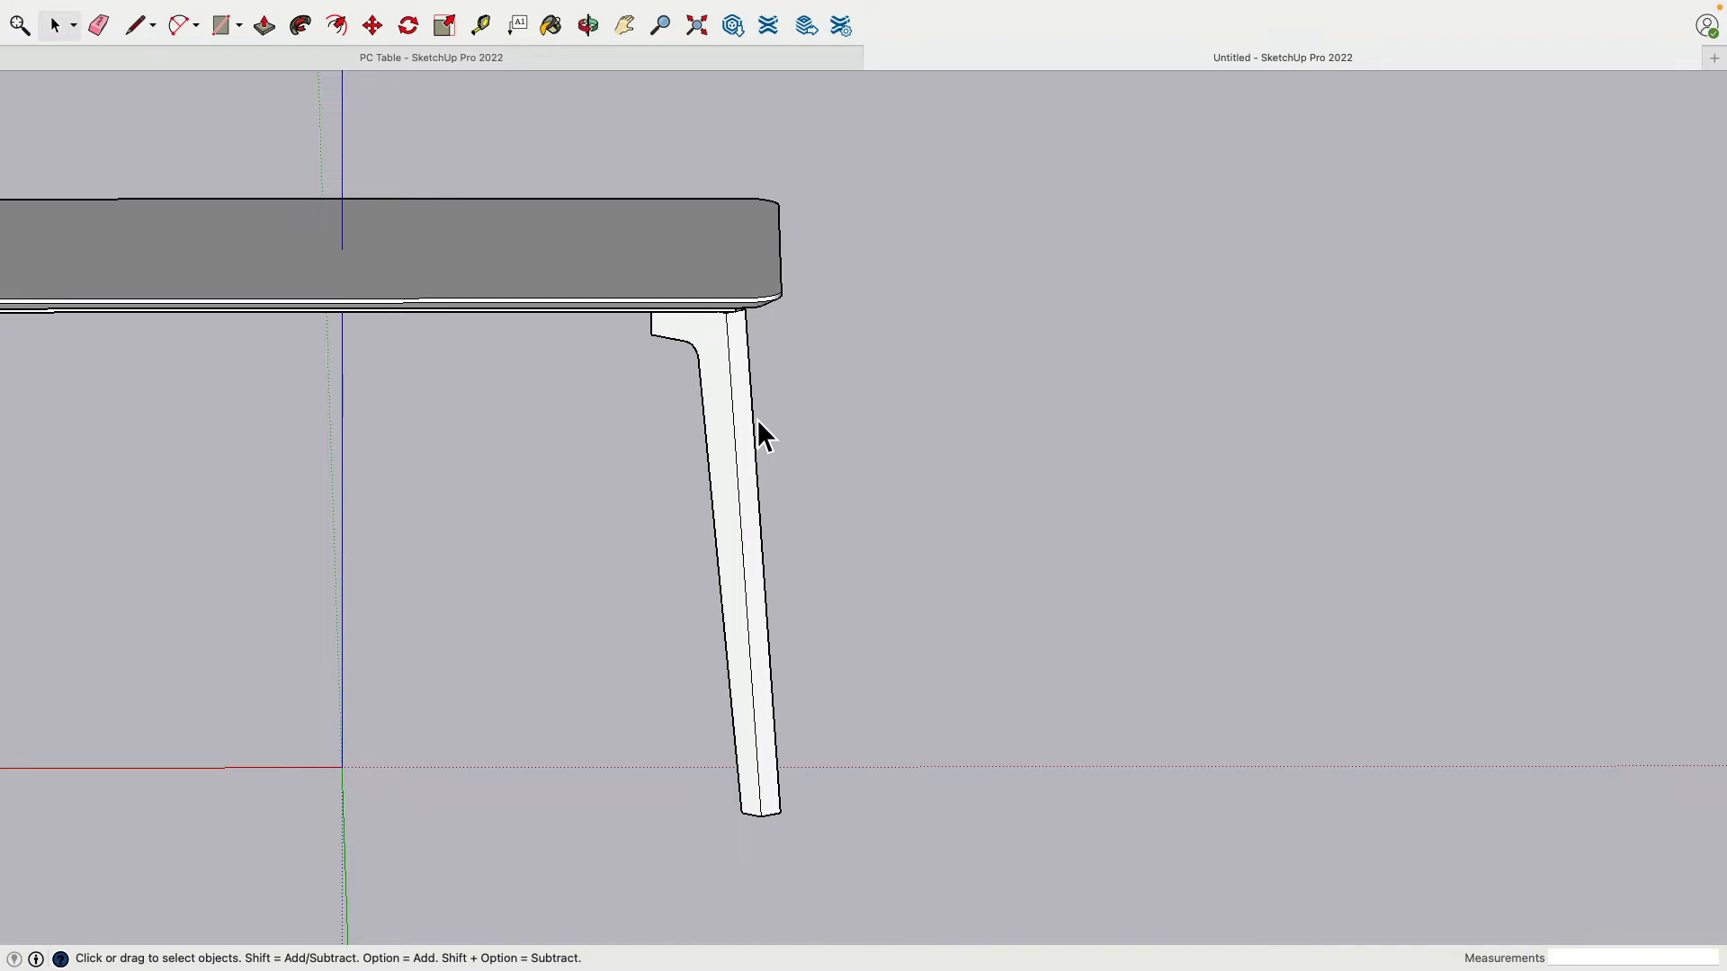
scroll(743, 397, "up", 5)
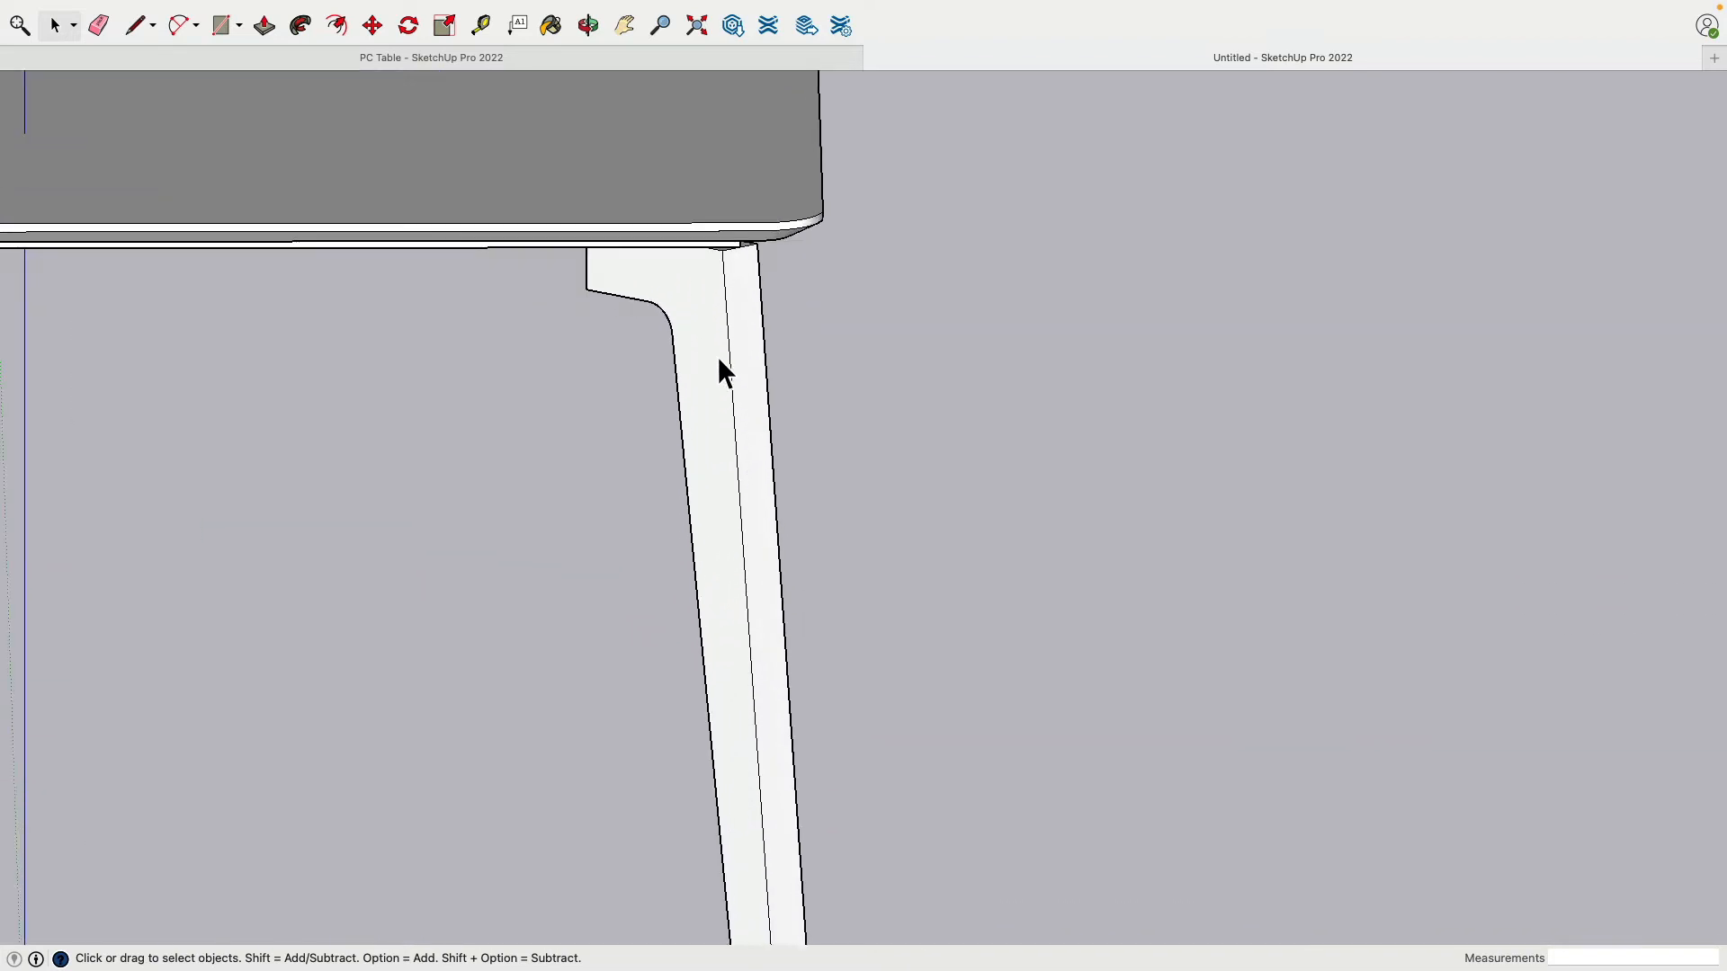
left_click(672, 279)
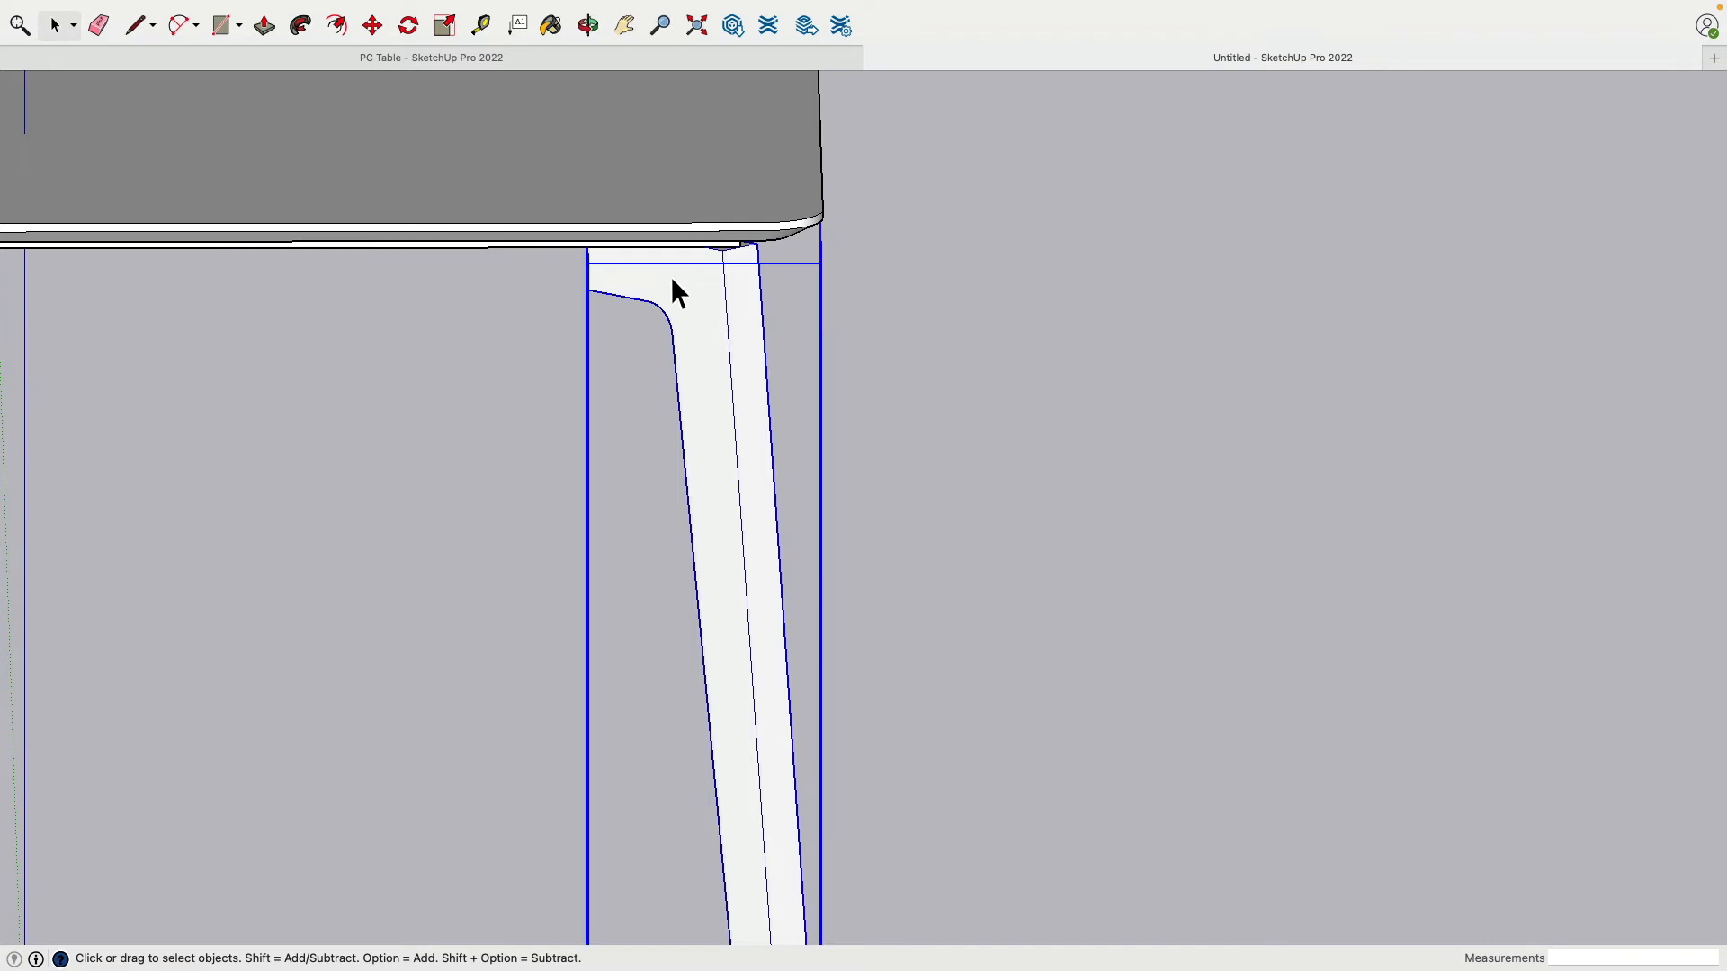
middle_click_drag(758, 344, 558, 367)
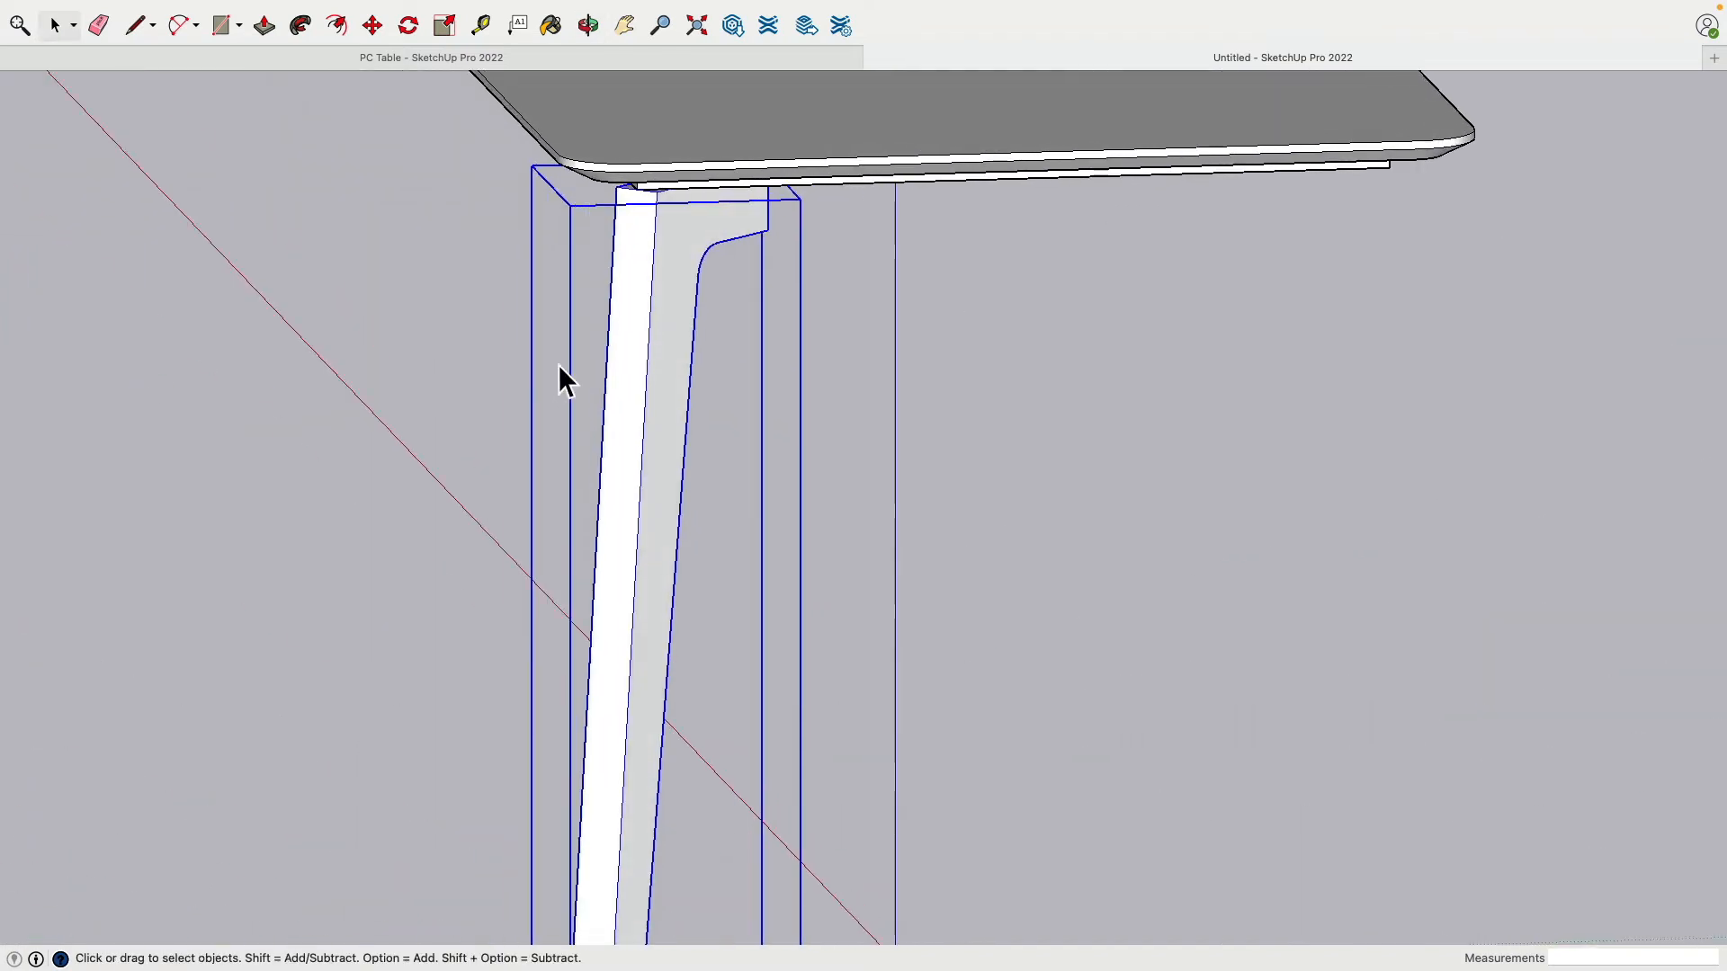
left_click(736, 387)
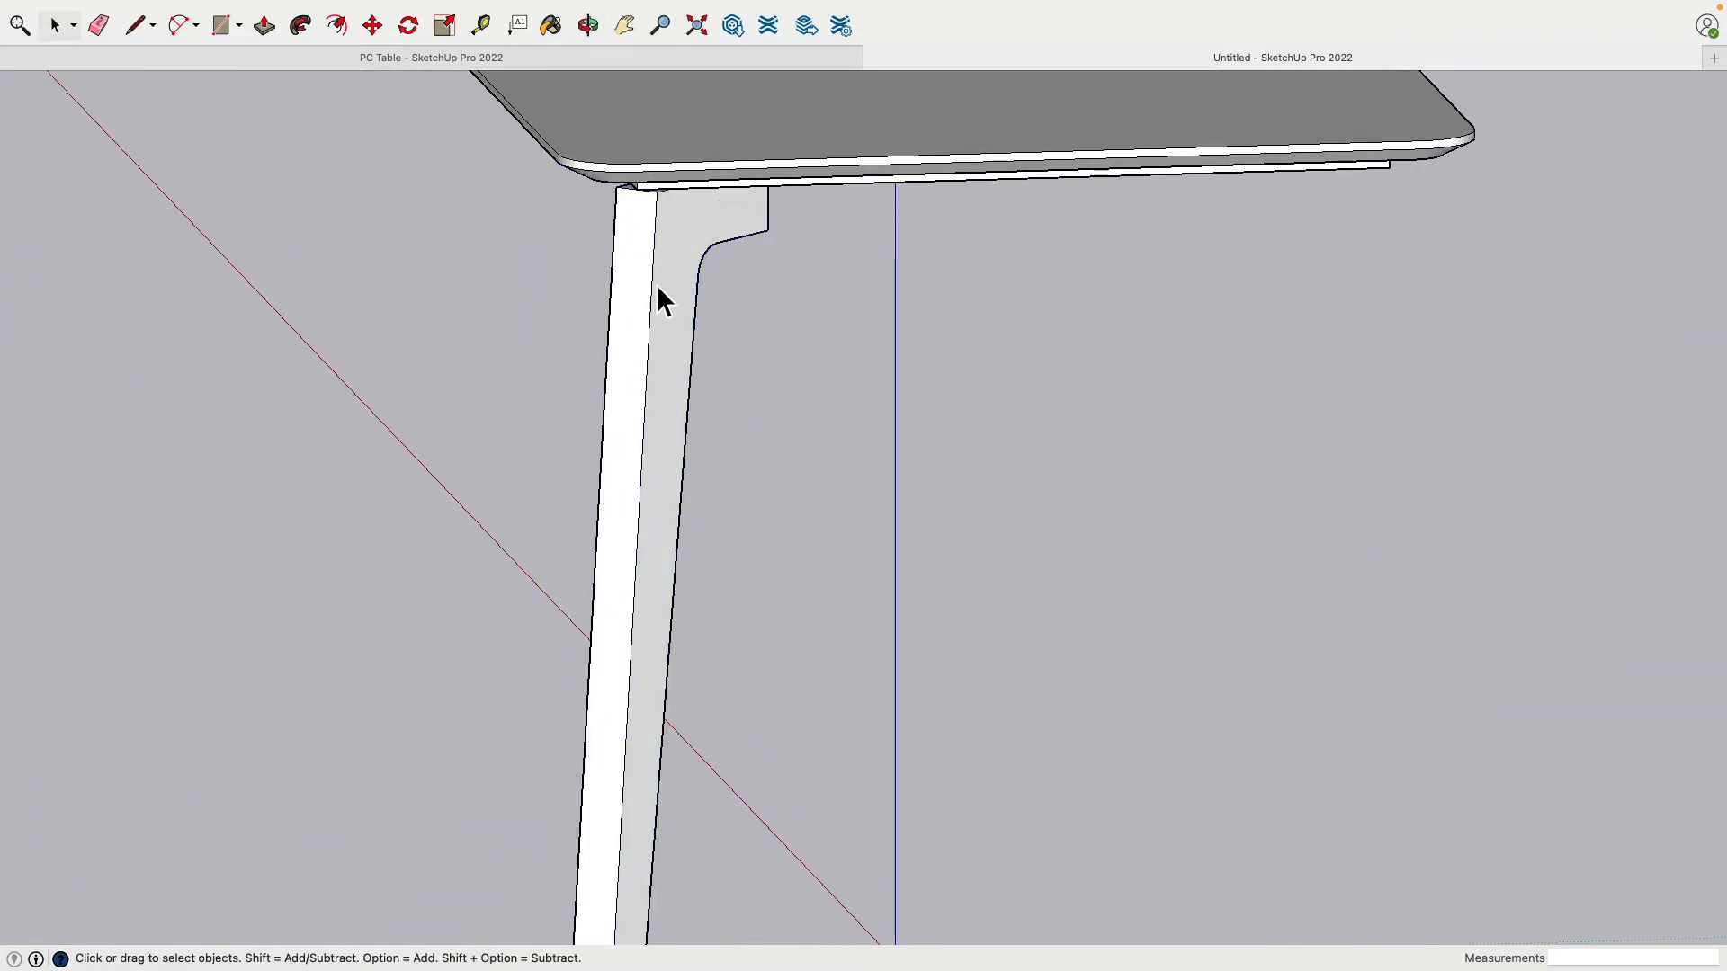
middle_click_drag(618, 301, 878, 355)
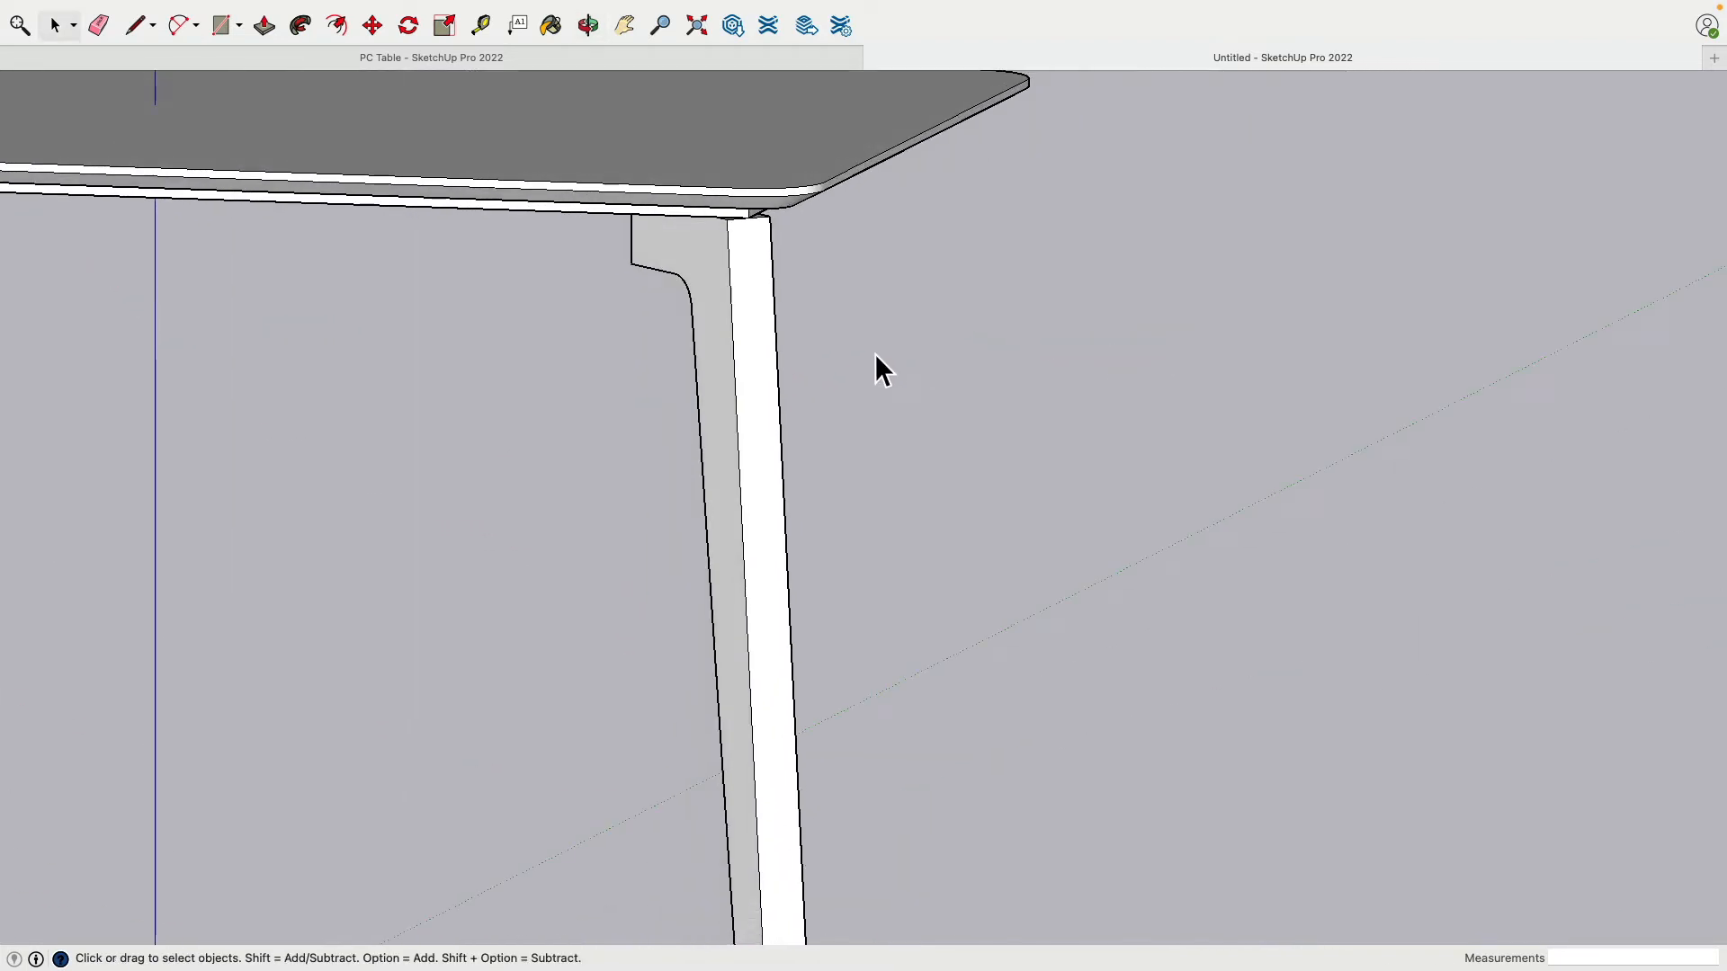
scroll(876, 353, "down", 6)
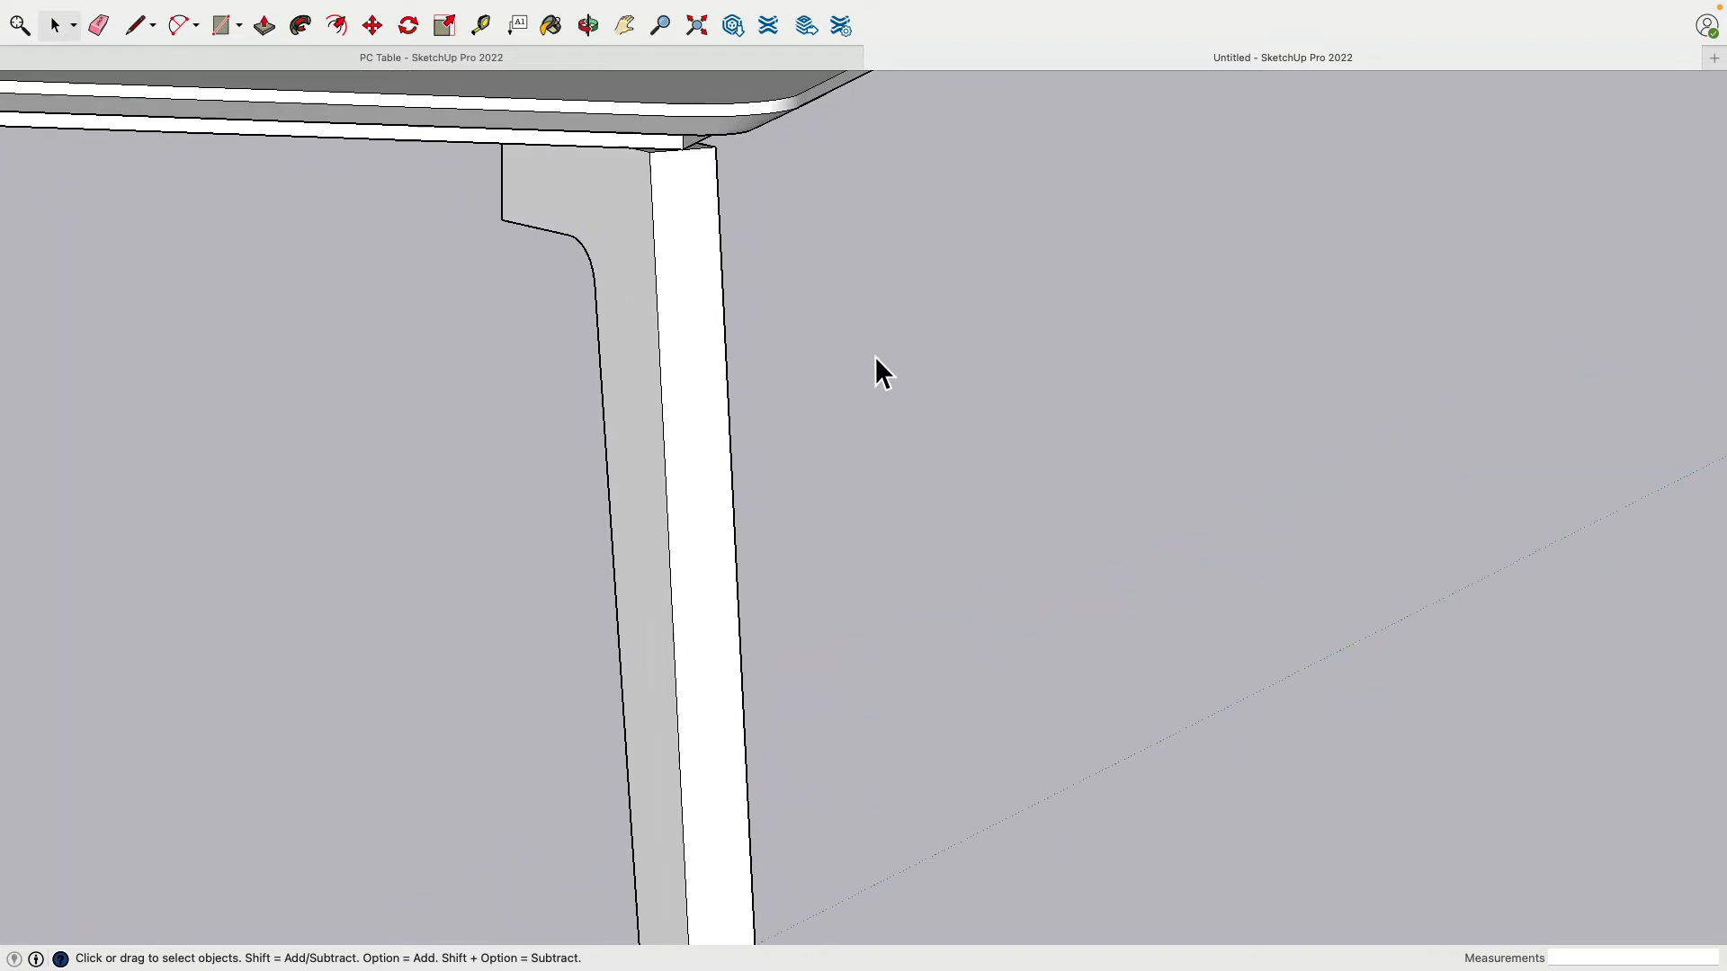
middle_click_drag(876, 385, 848, 429)
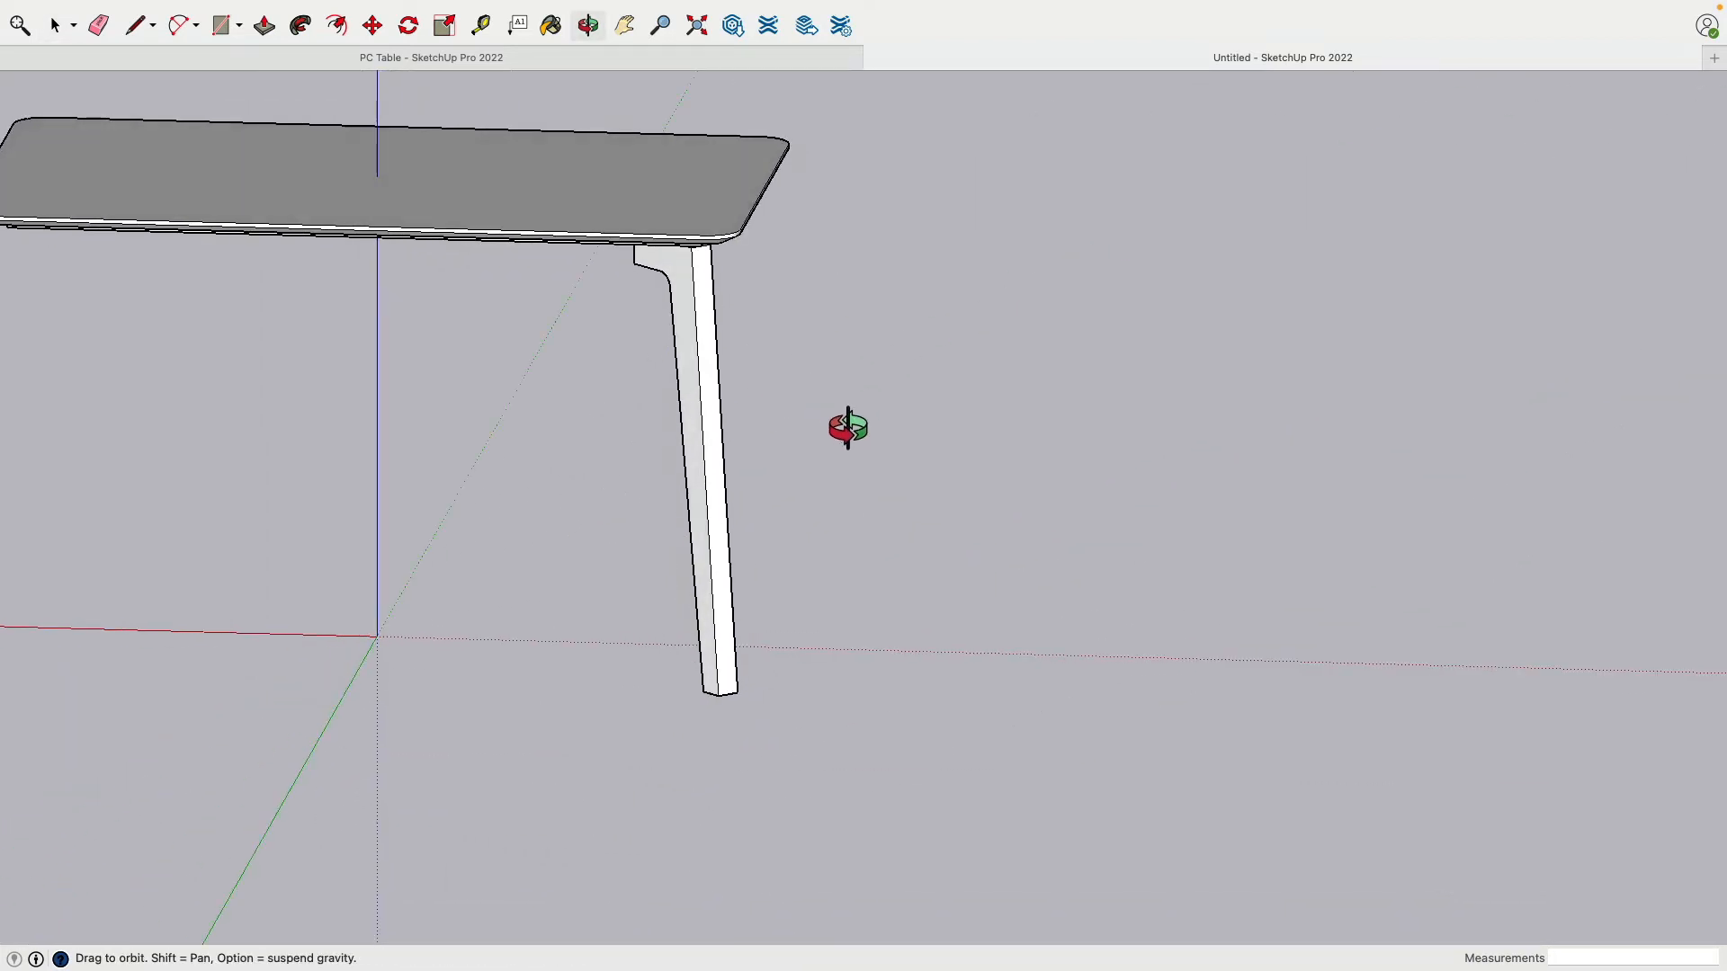
middle_click_drag(499, 291, 890, 348, "shift")
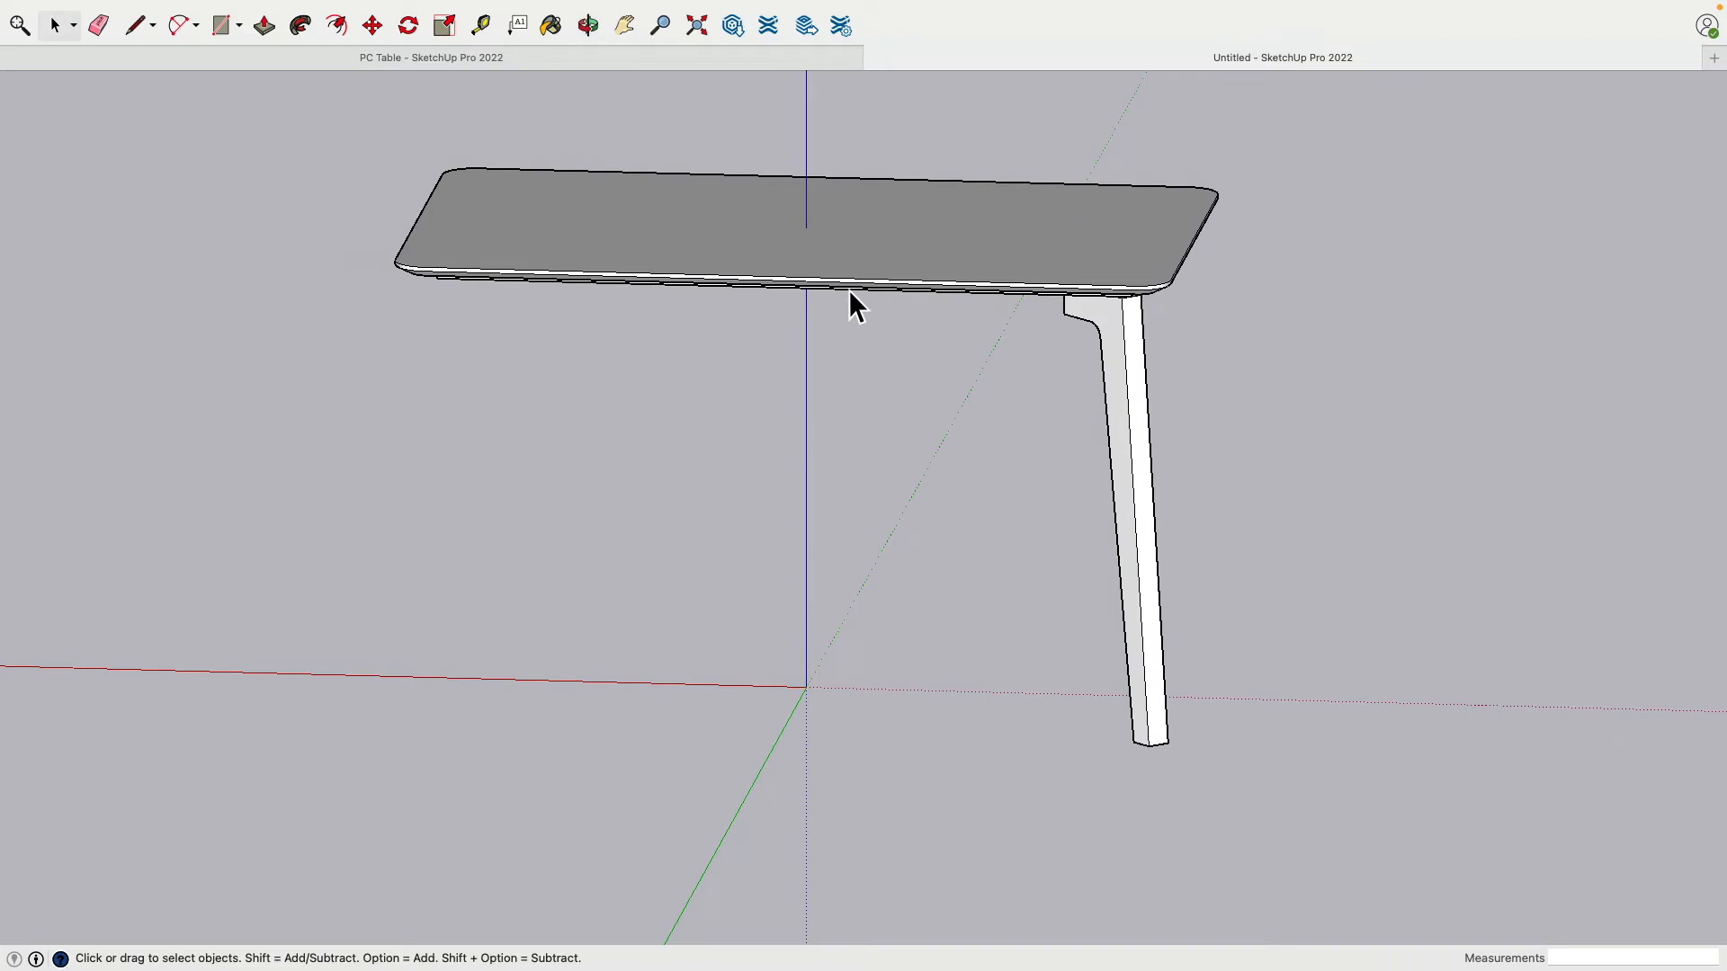
left_click(1129, 359)
middle_click_drag(1129, 358, 751, 316, "shift")
Step: Copy the leg and place the copy off to the right of the table
left_click(373, 25)
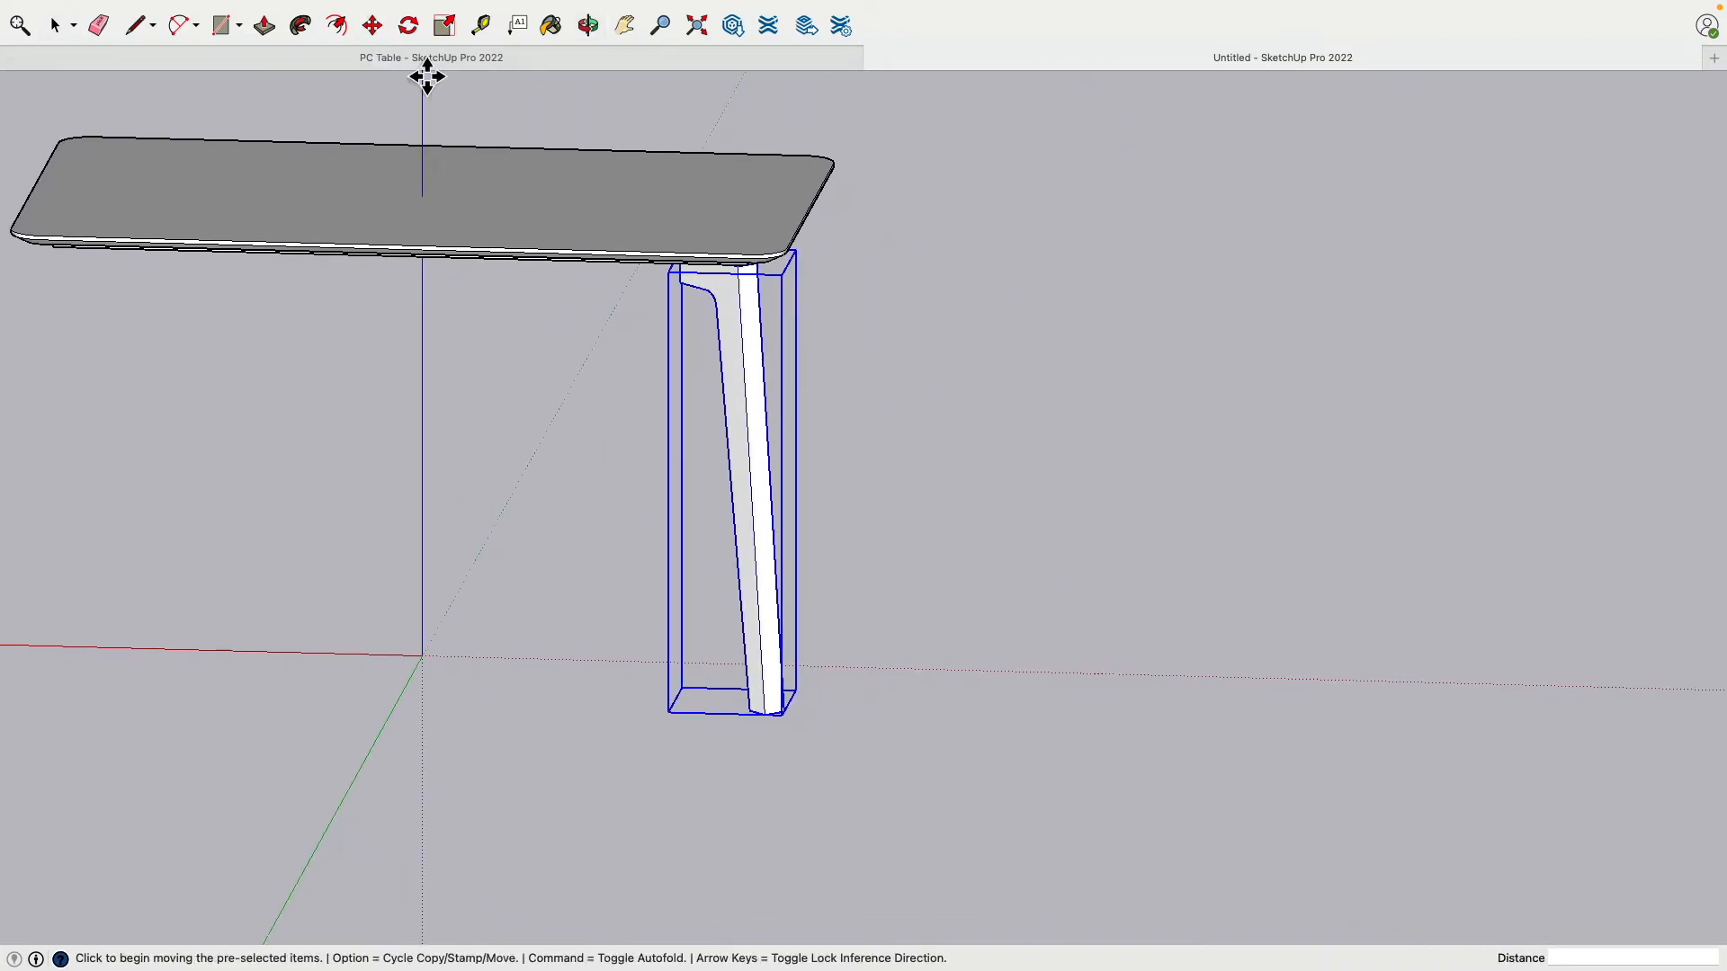
key("alt")
left_click(772, 465)
left_click(1326, 482)
middle_click_drag(1326, 482, 790, 347, "shift")
scroll(791, 355, "up", 10)
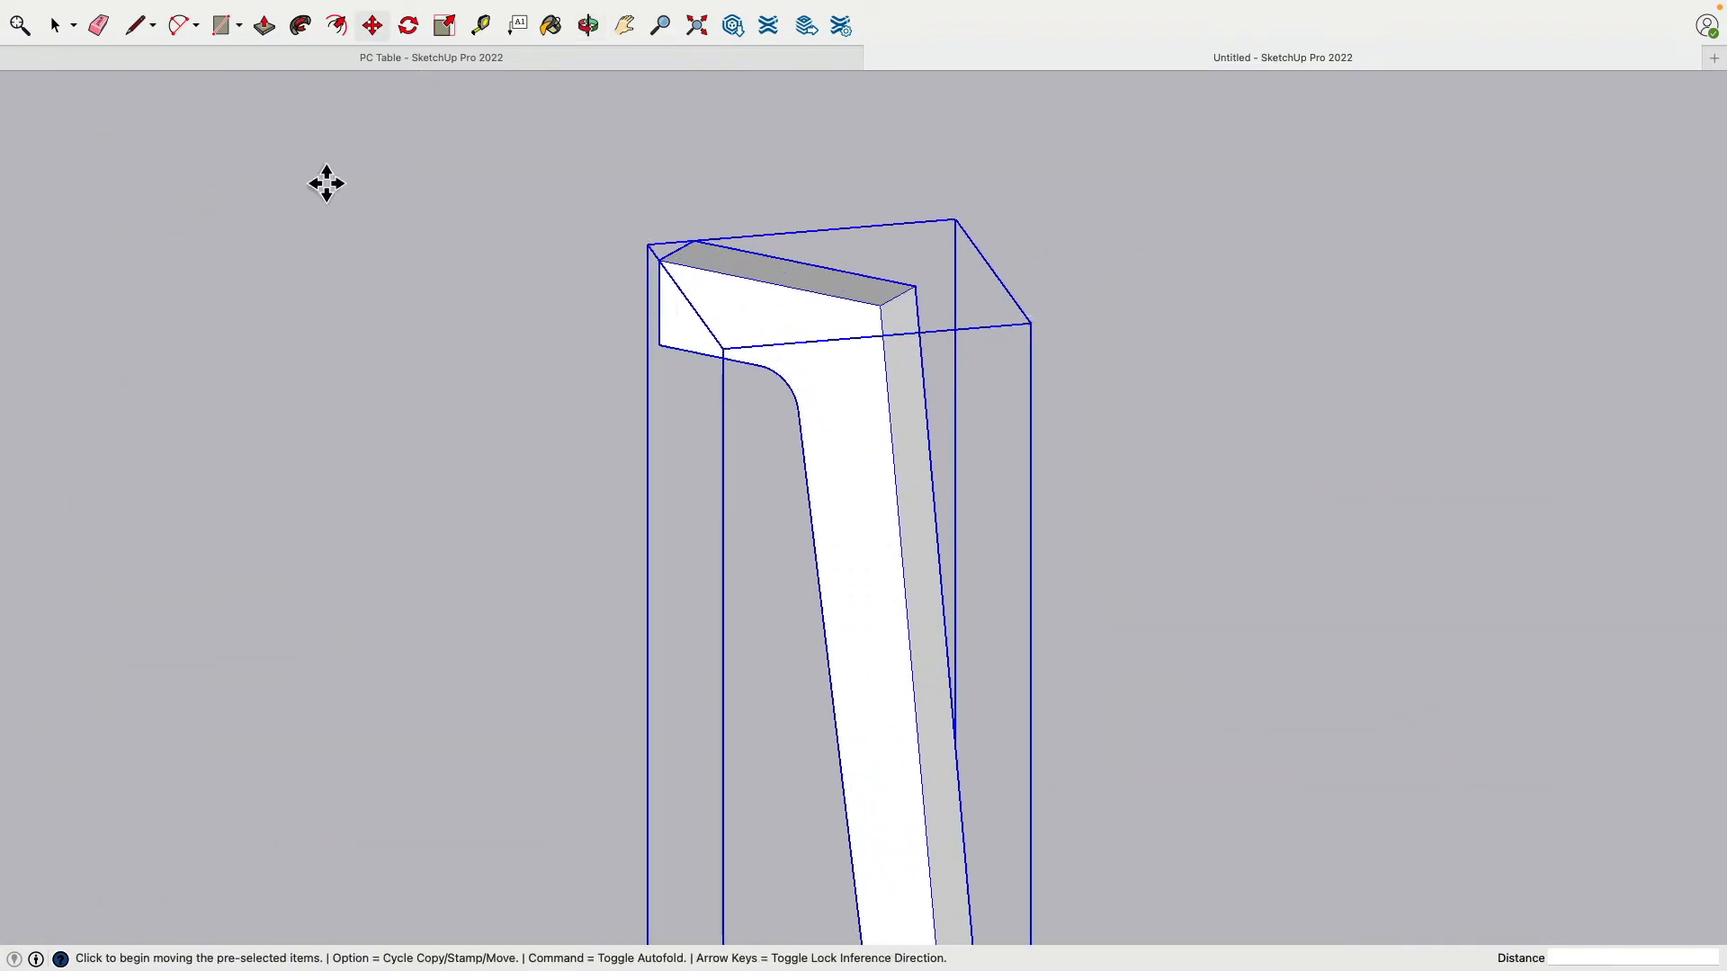
Step: Open the copied leg group for editing and select its front end face
left_click(56, 25)
left_click(359, 284)
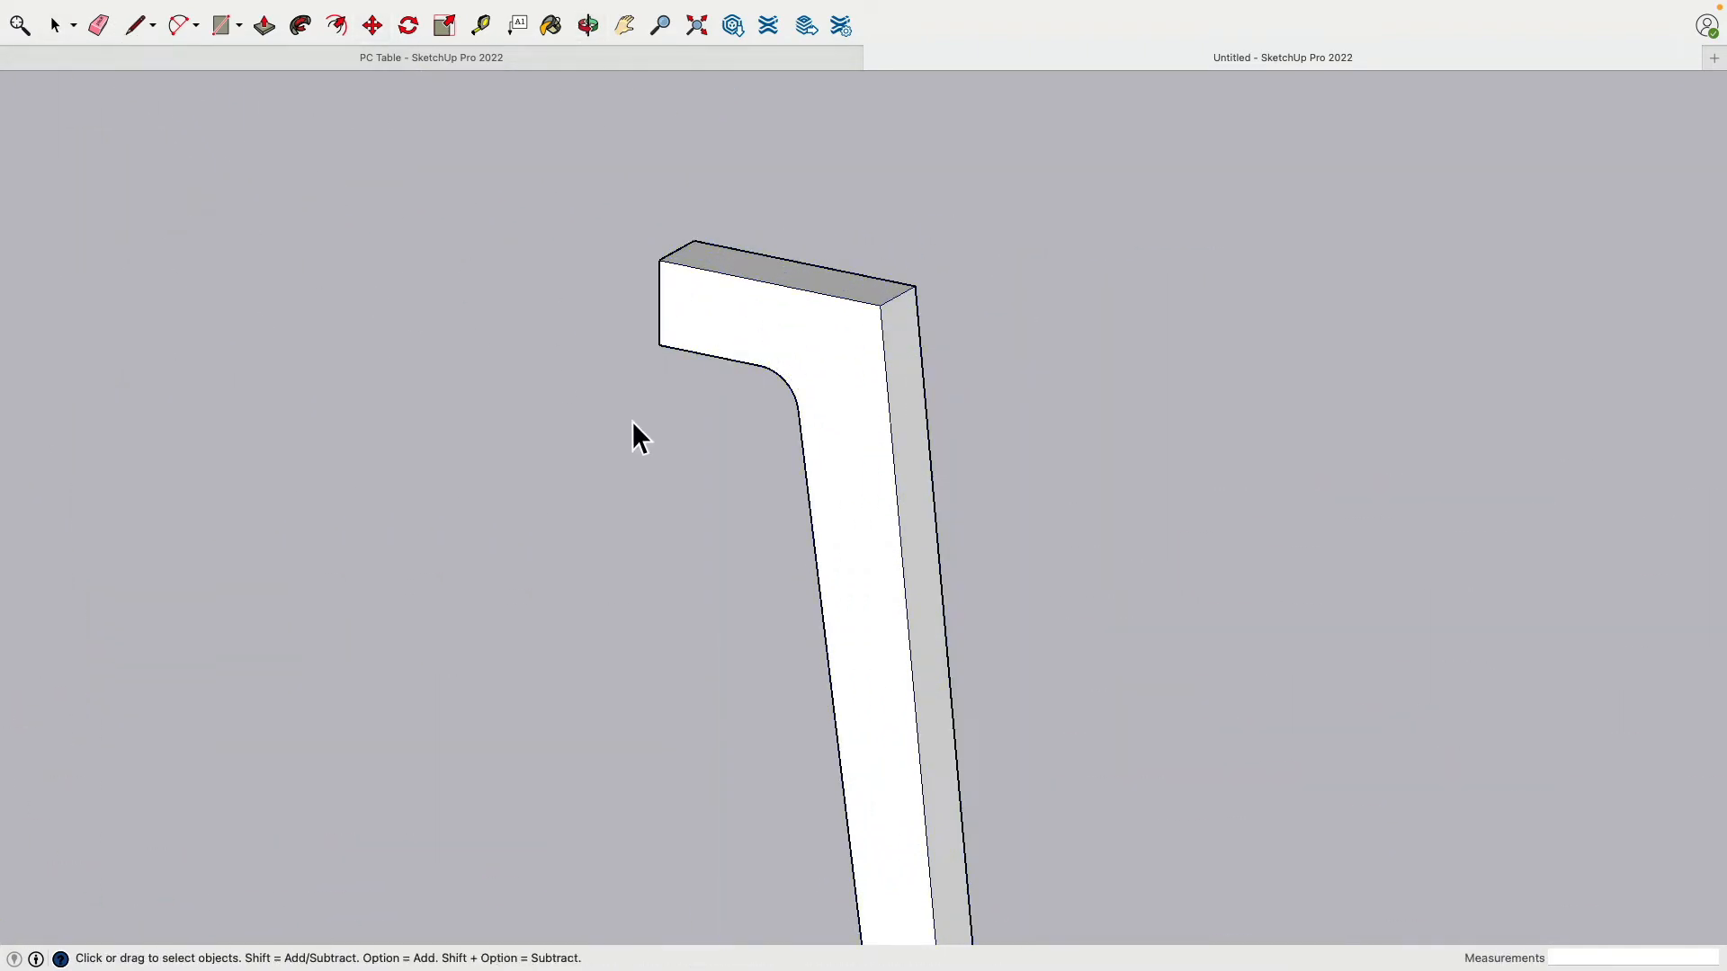
middle_click_drag(633, 439, 744, 424)
scroll(734, 416, "up", 3)
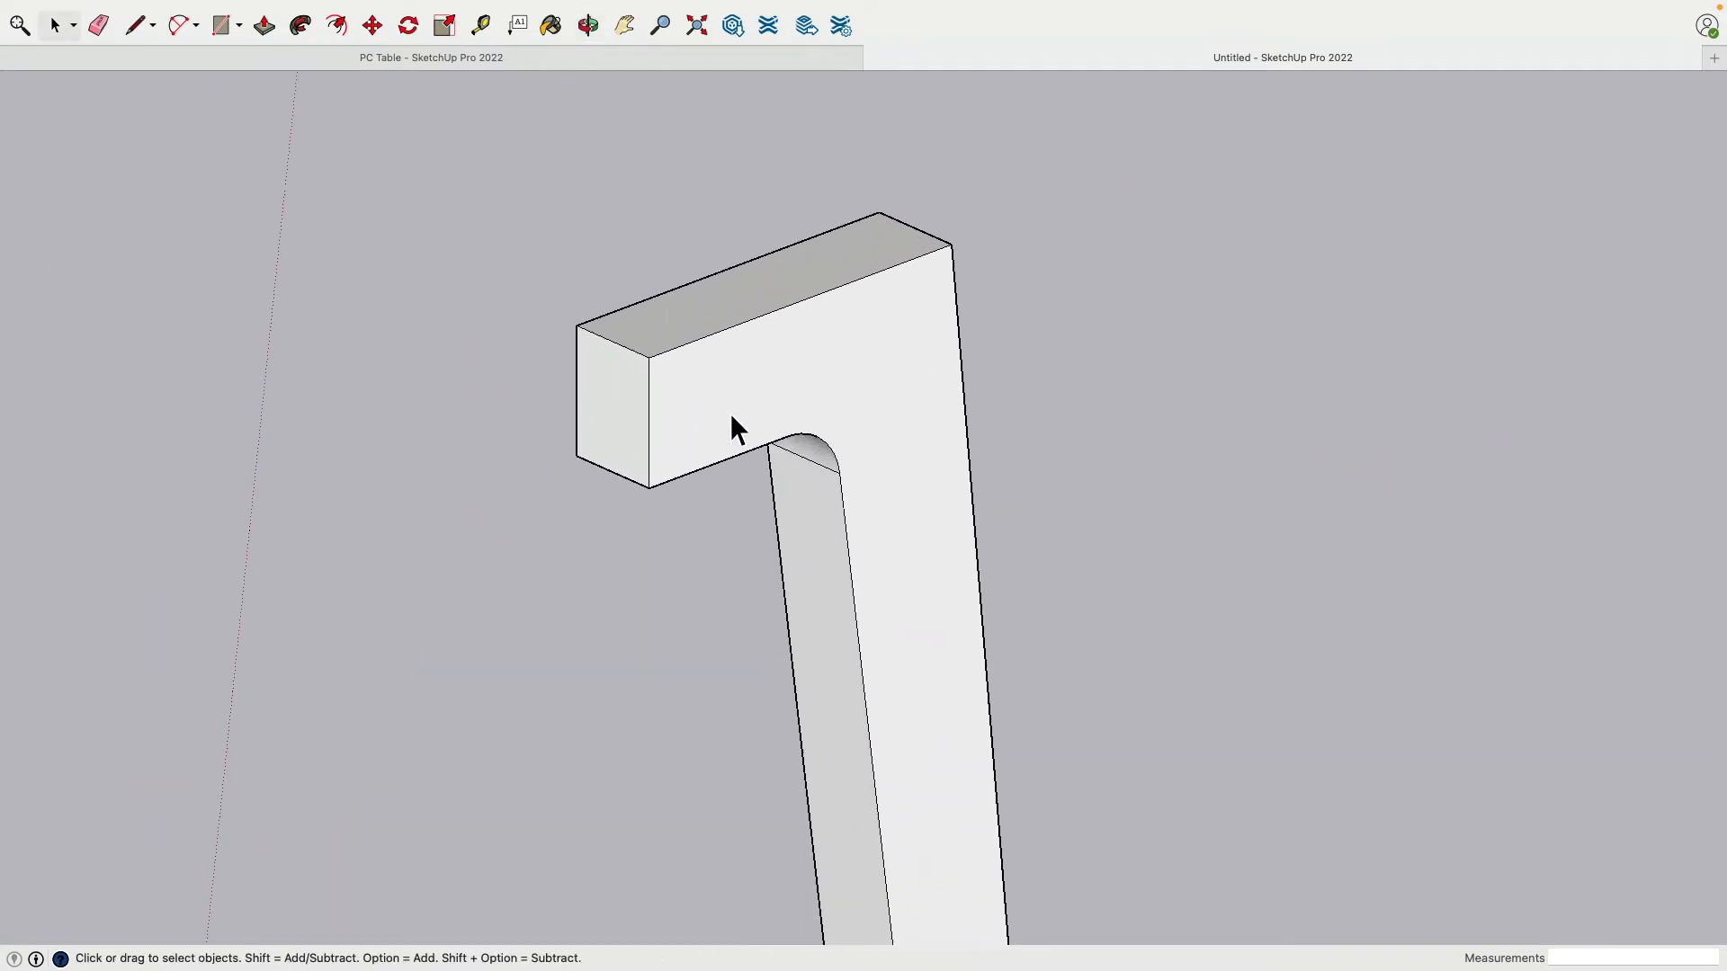
scroll(711, 418, "up", 3)
left_click(552, 396)
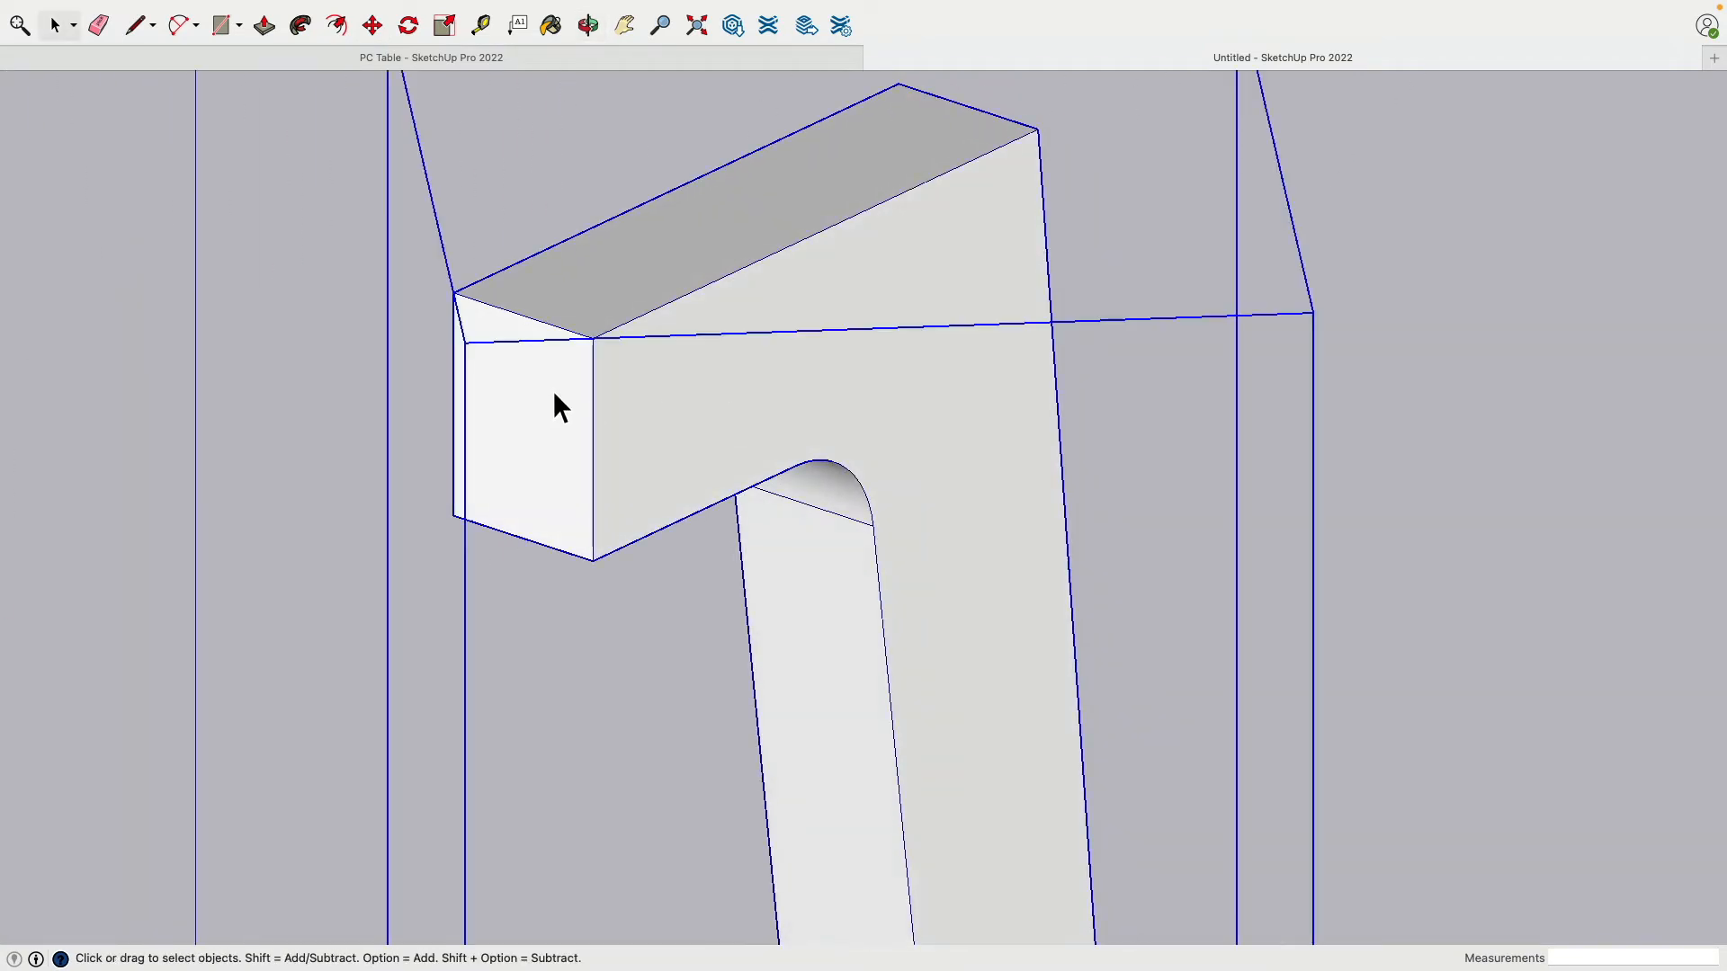
double_click(554, 395)
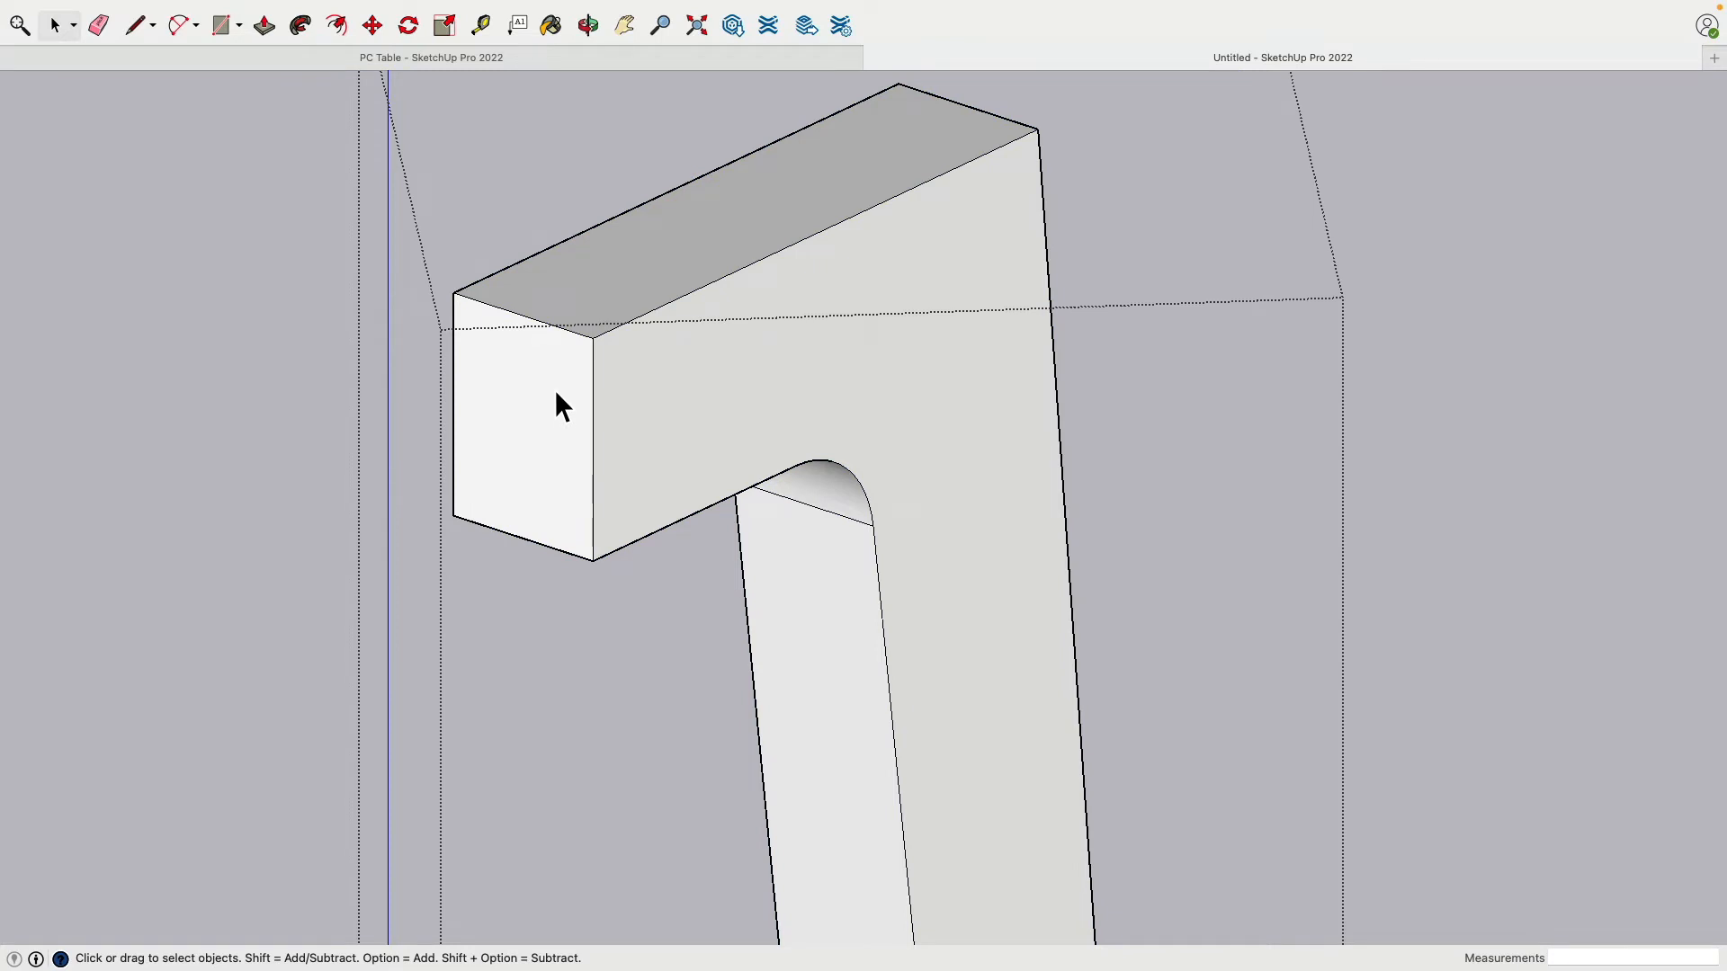
left_click(556, 392)
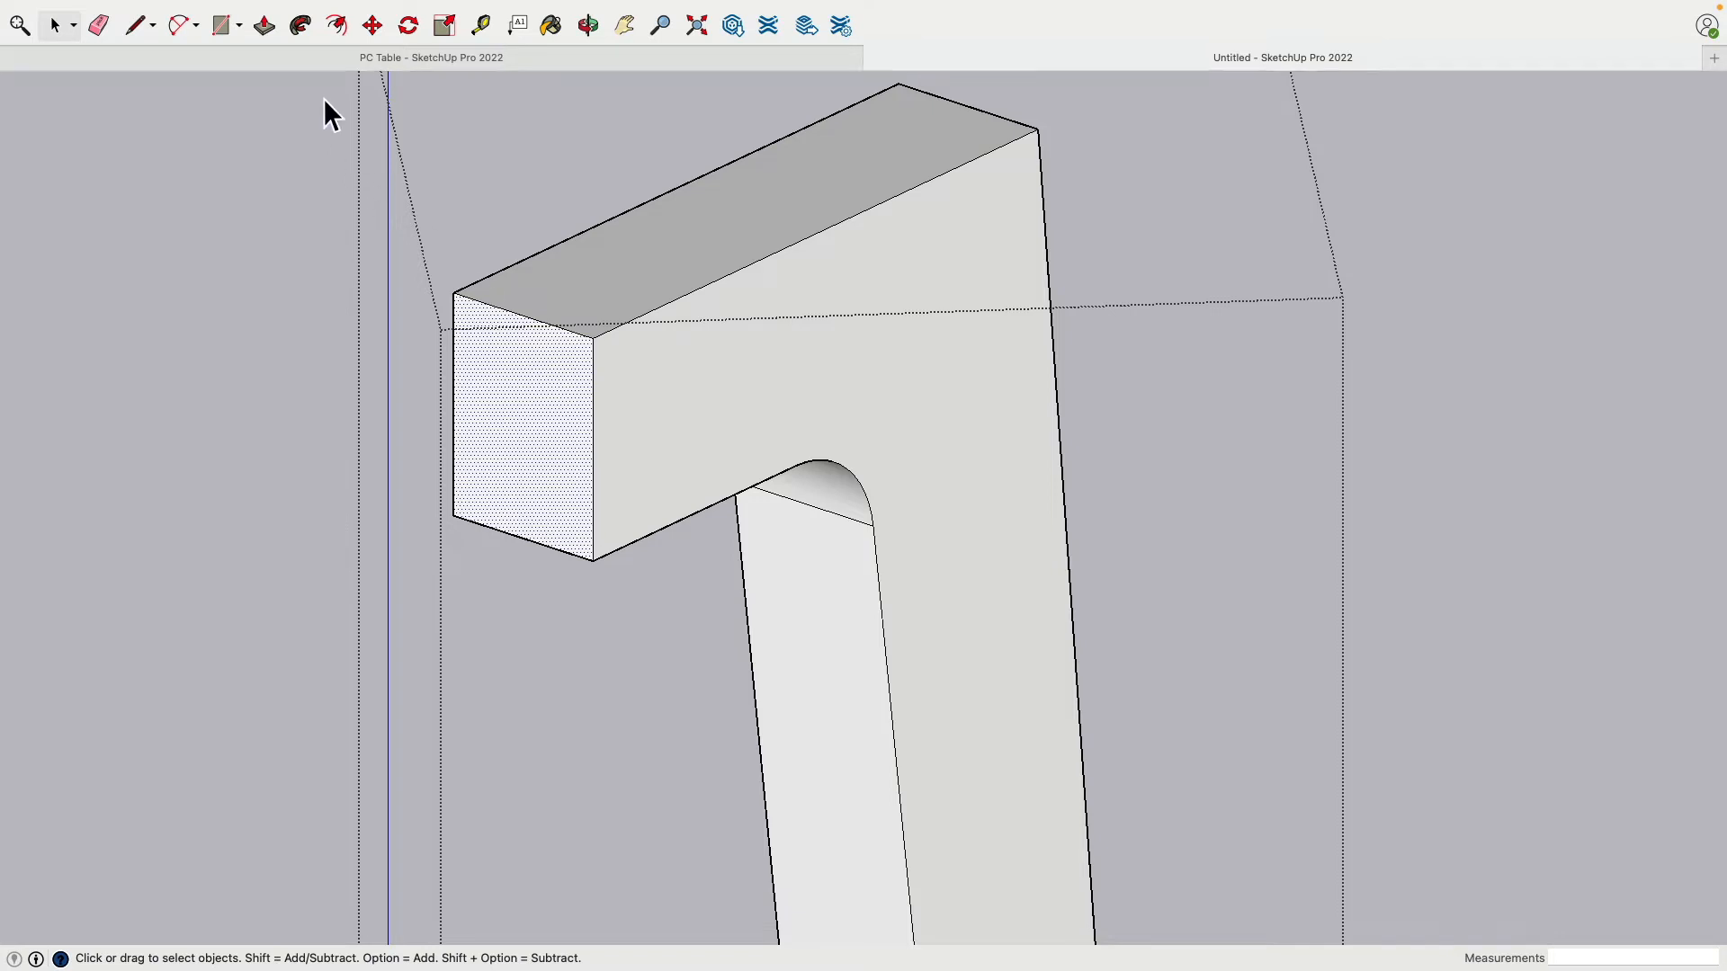
left_click(180, 25)
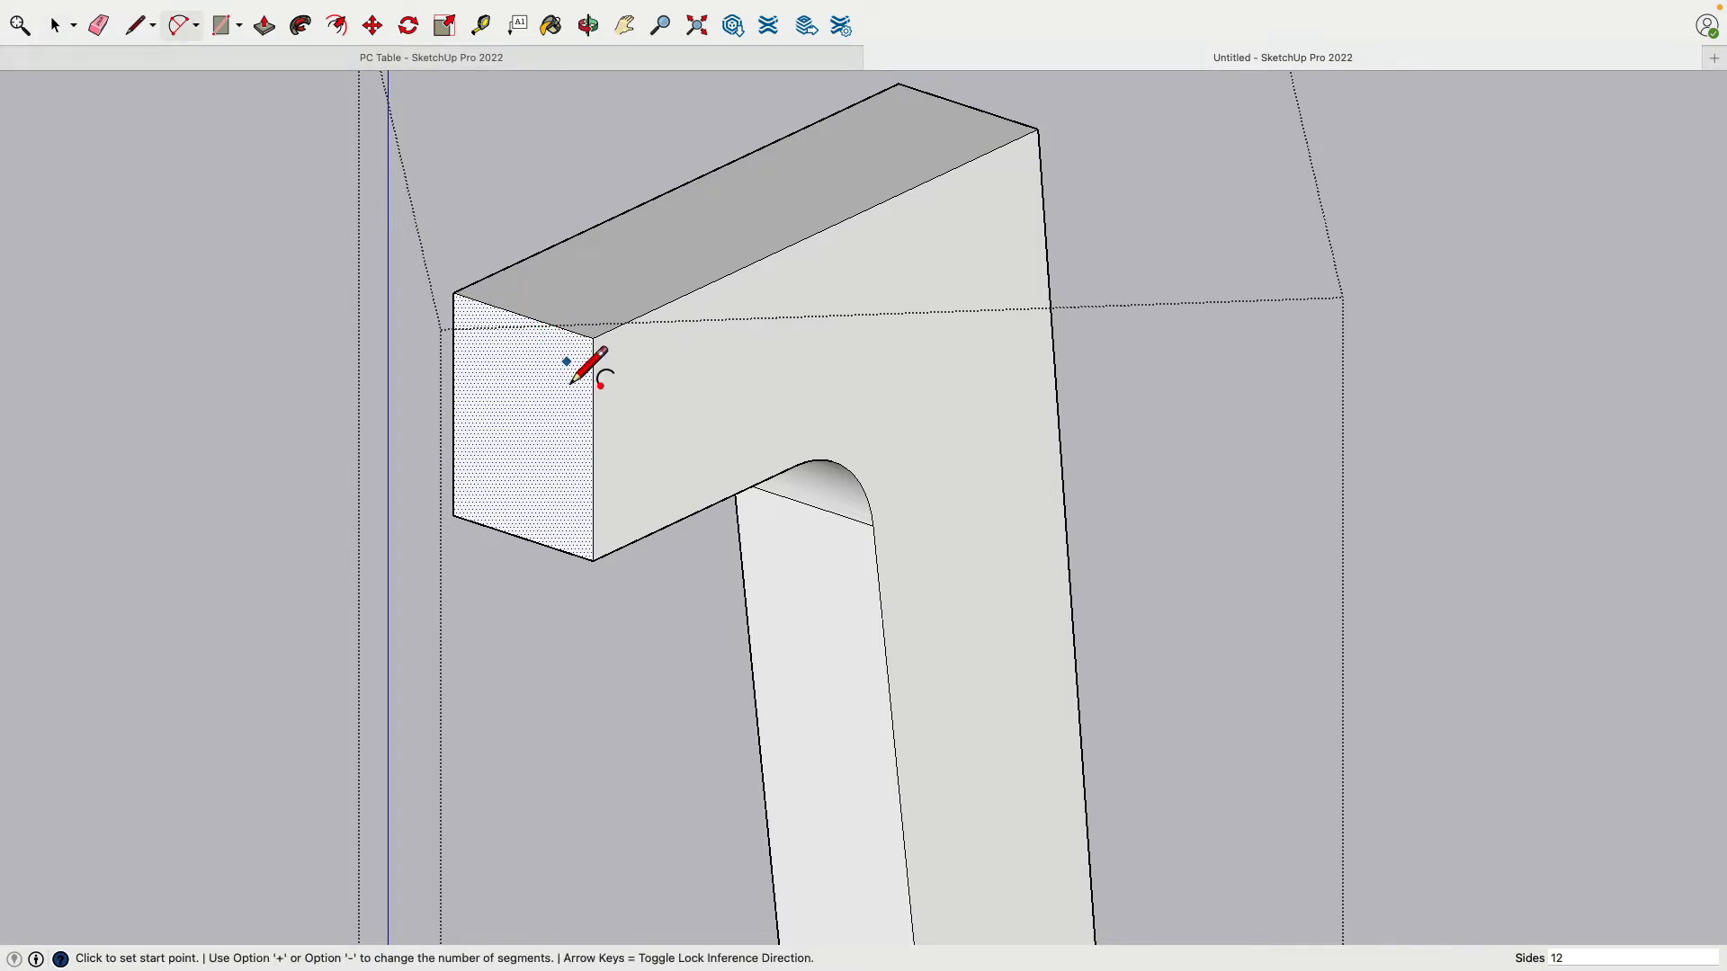
Step: Draw fillet arcs at two top corners of the copied leg's end, the last 0.3713" radius
scroll(538, 320, "up", 4)
left_click(524, 291)
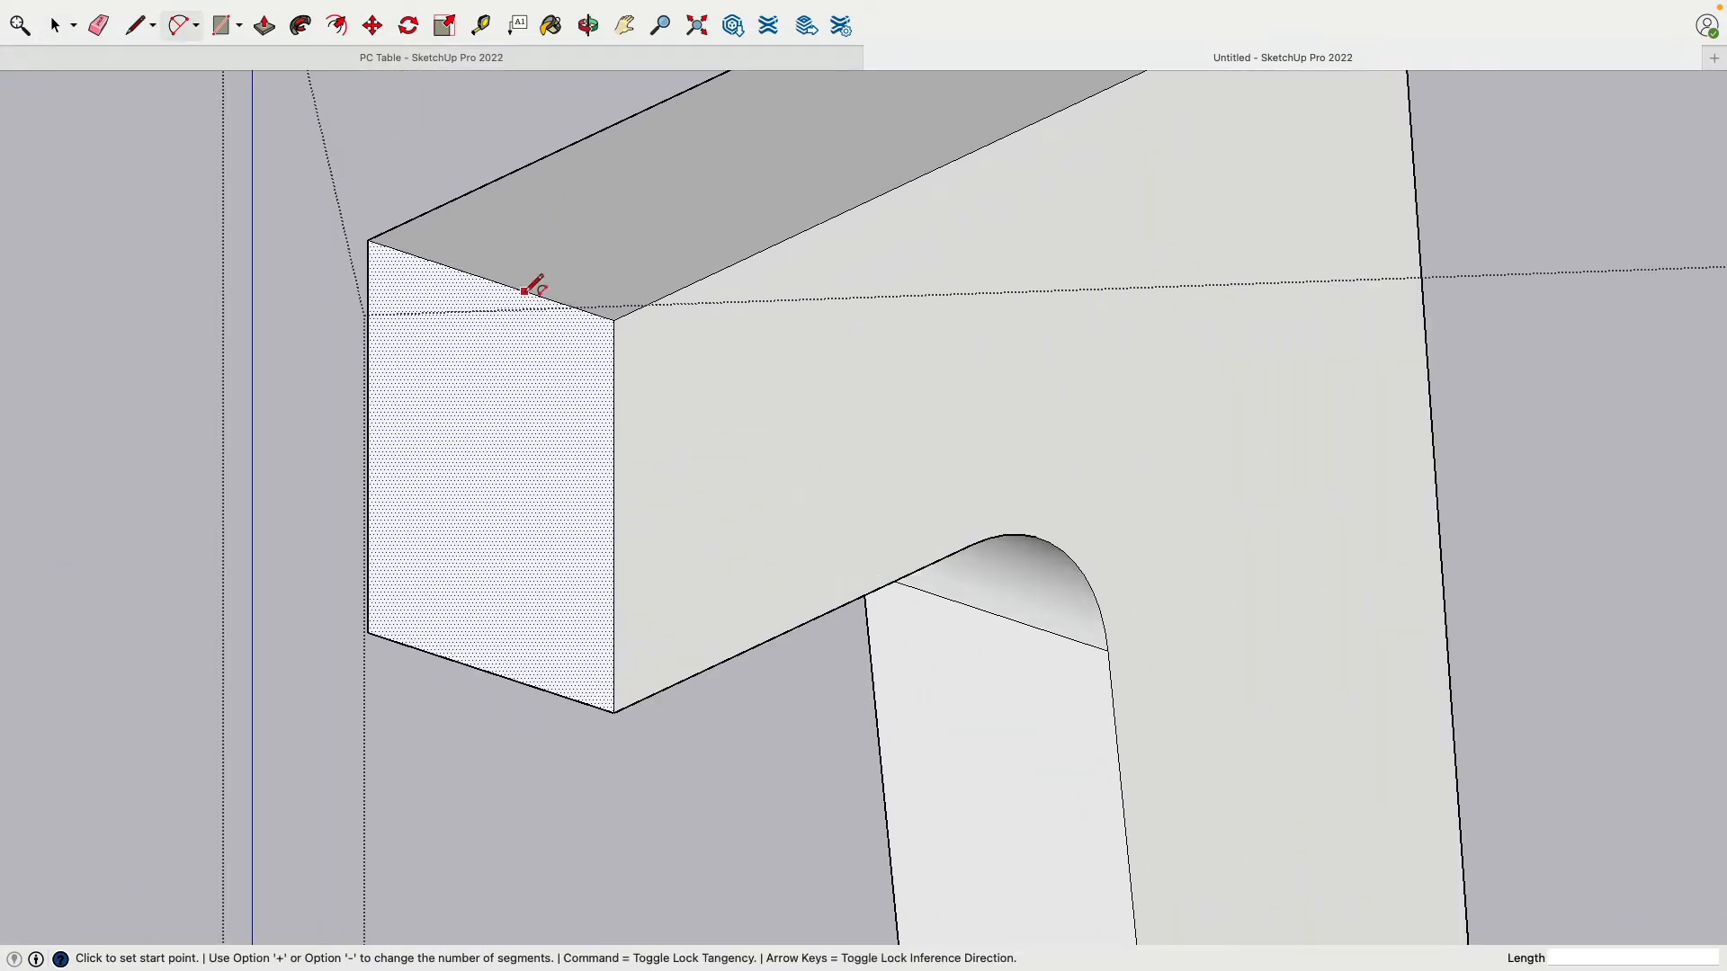
left_click(614, 428)
scroll(420, 338, "up", 3)
scroll(438, 320, "down", 3)
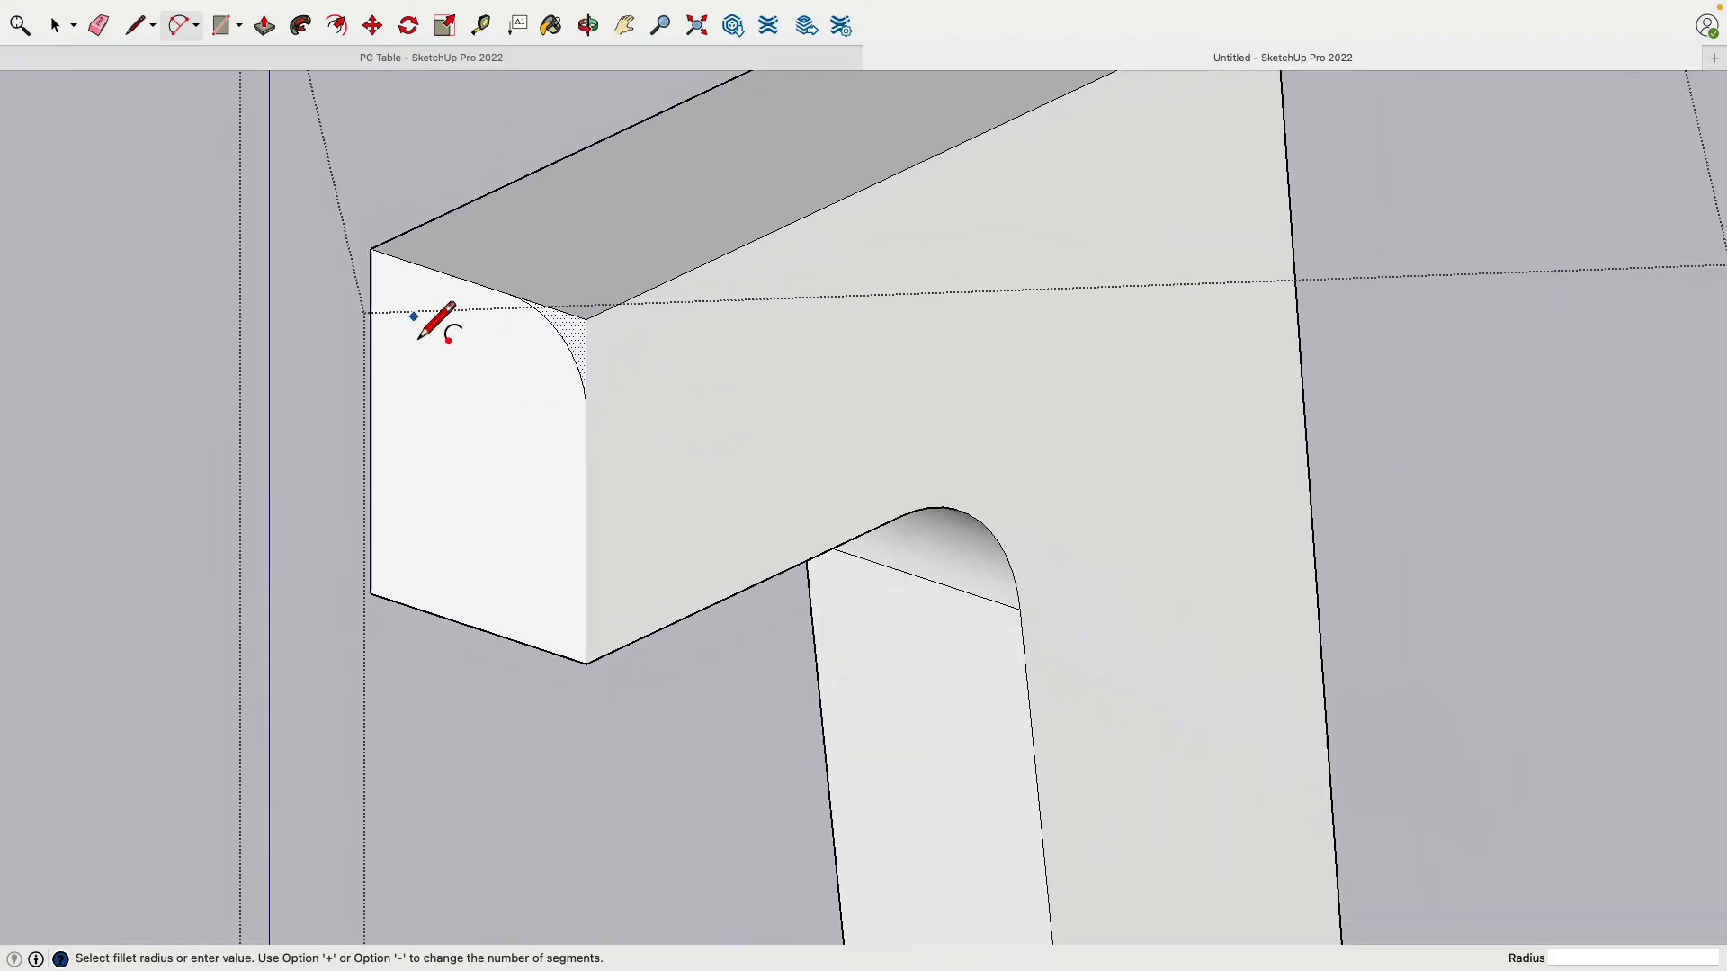
middle_click_drag(436, 324, 443, 261)
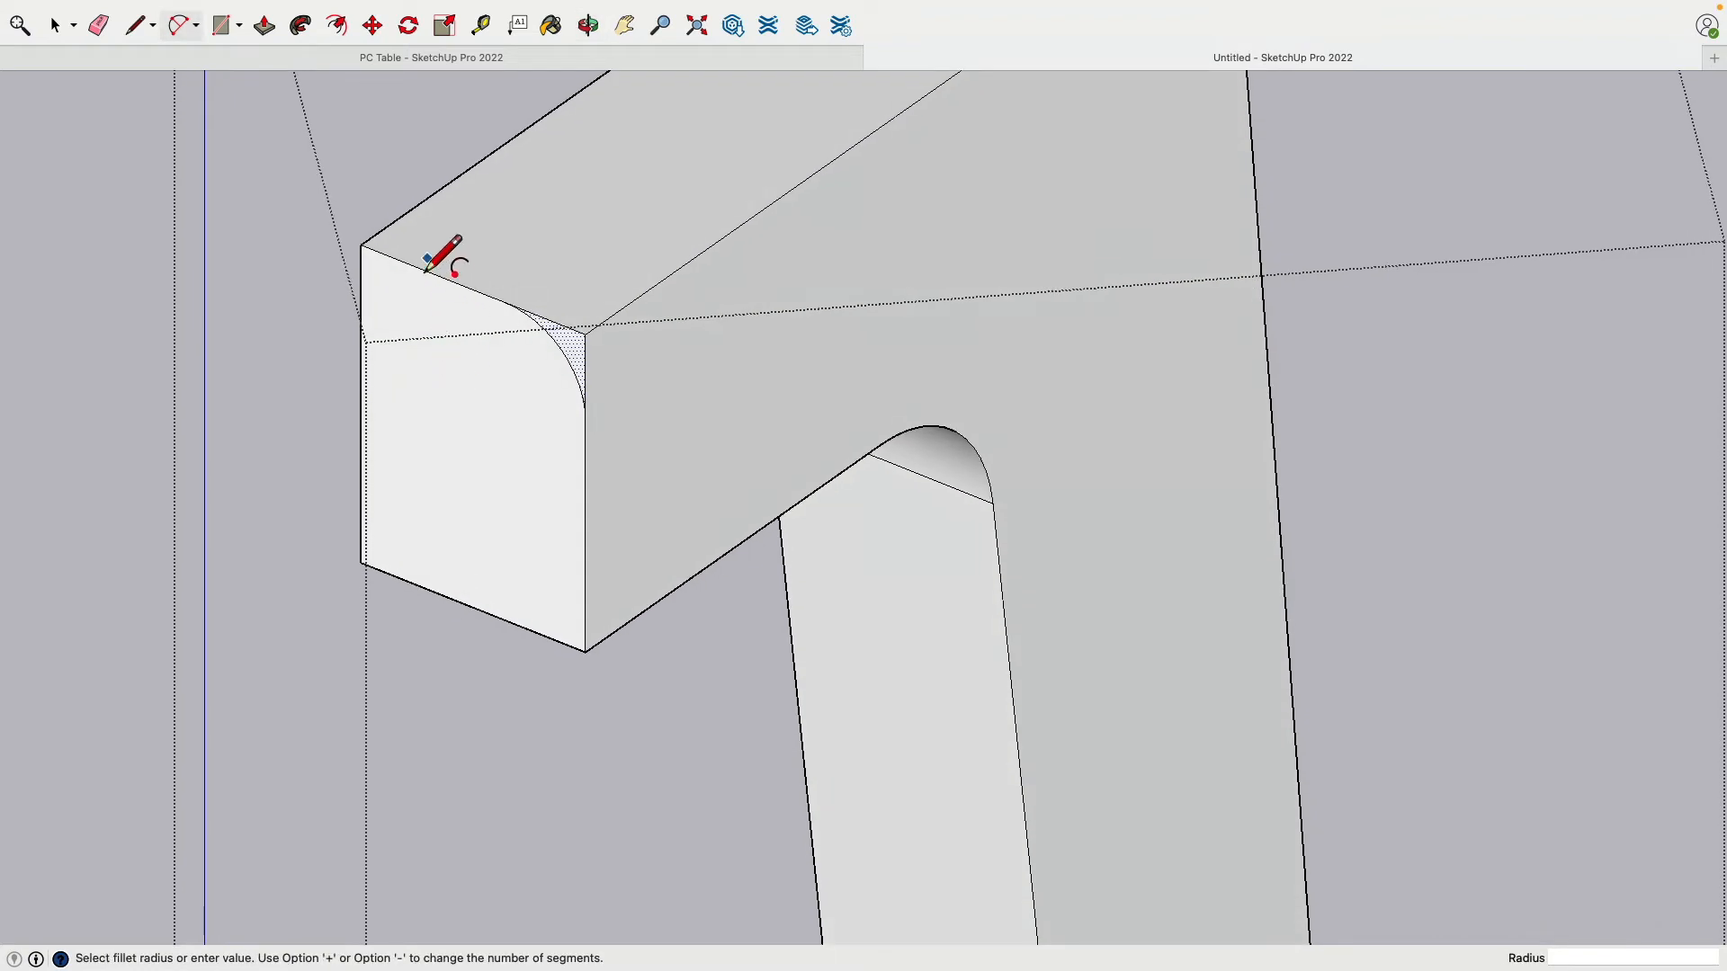
left_click(402, 216)
left_click(419, 288)
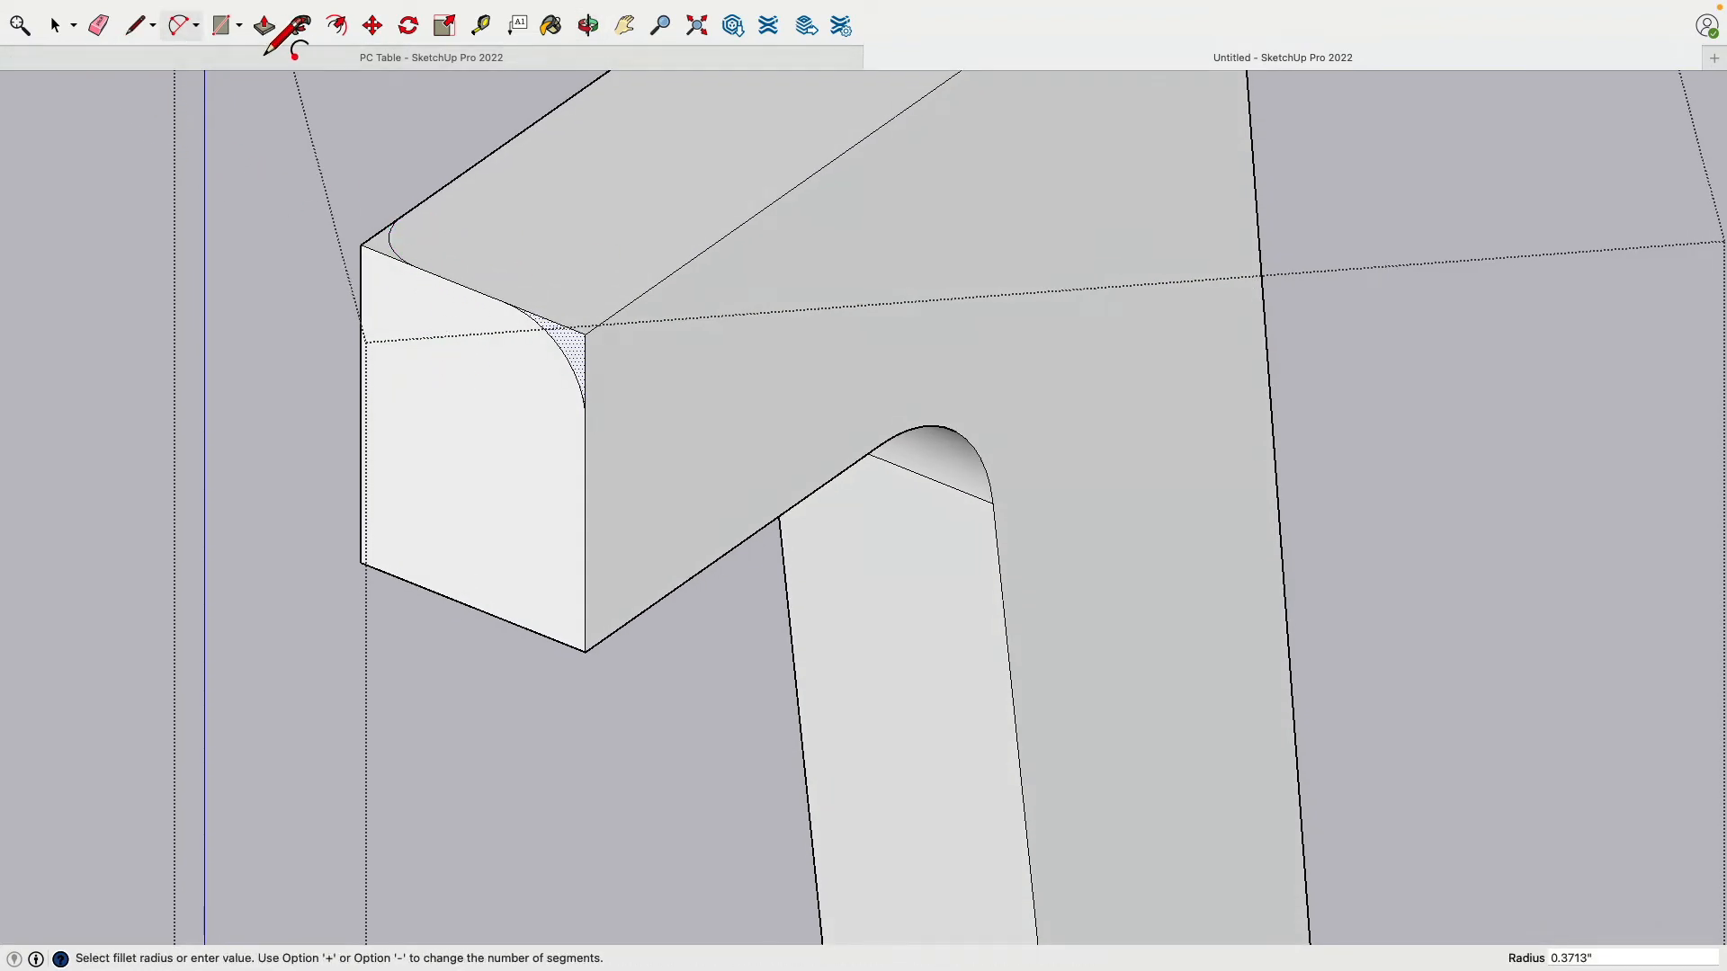
left_click(263, 25)
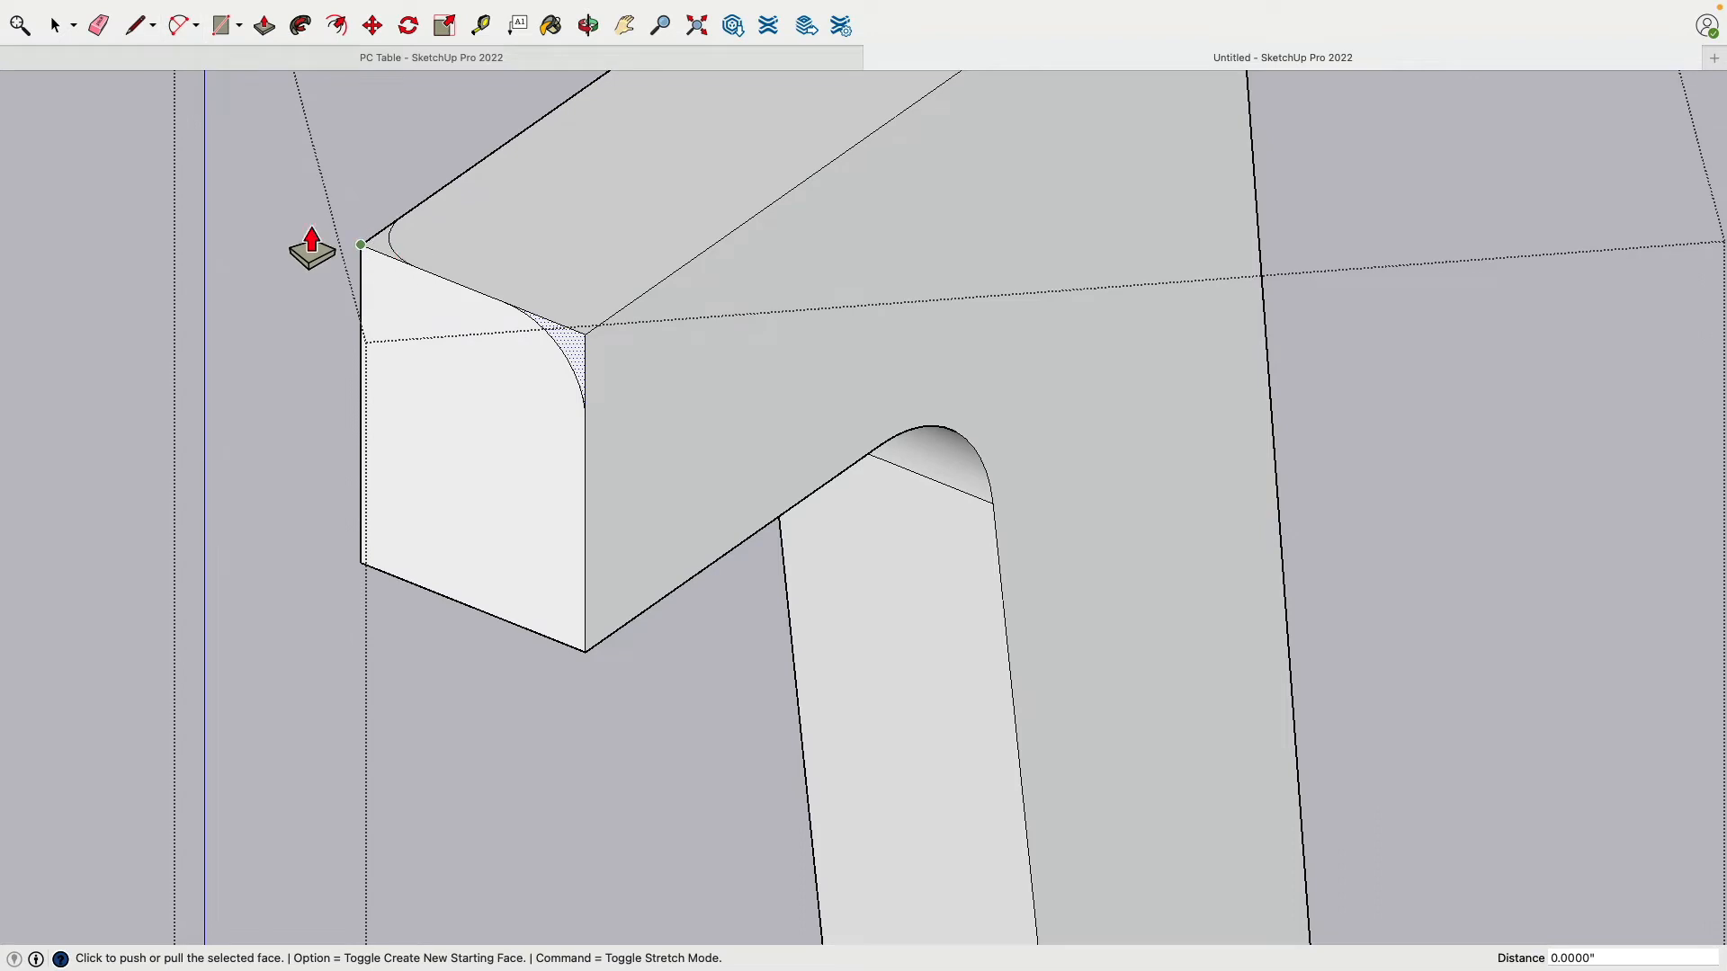
Step: Push the small corner face left by the fillet down 2.0000"
left_click(52, 19)
left_click(381, 258)
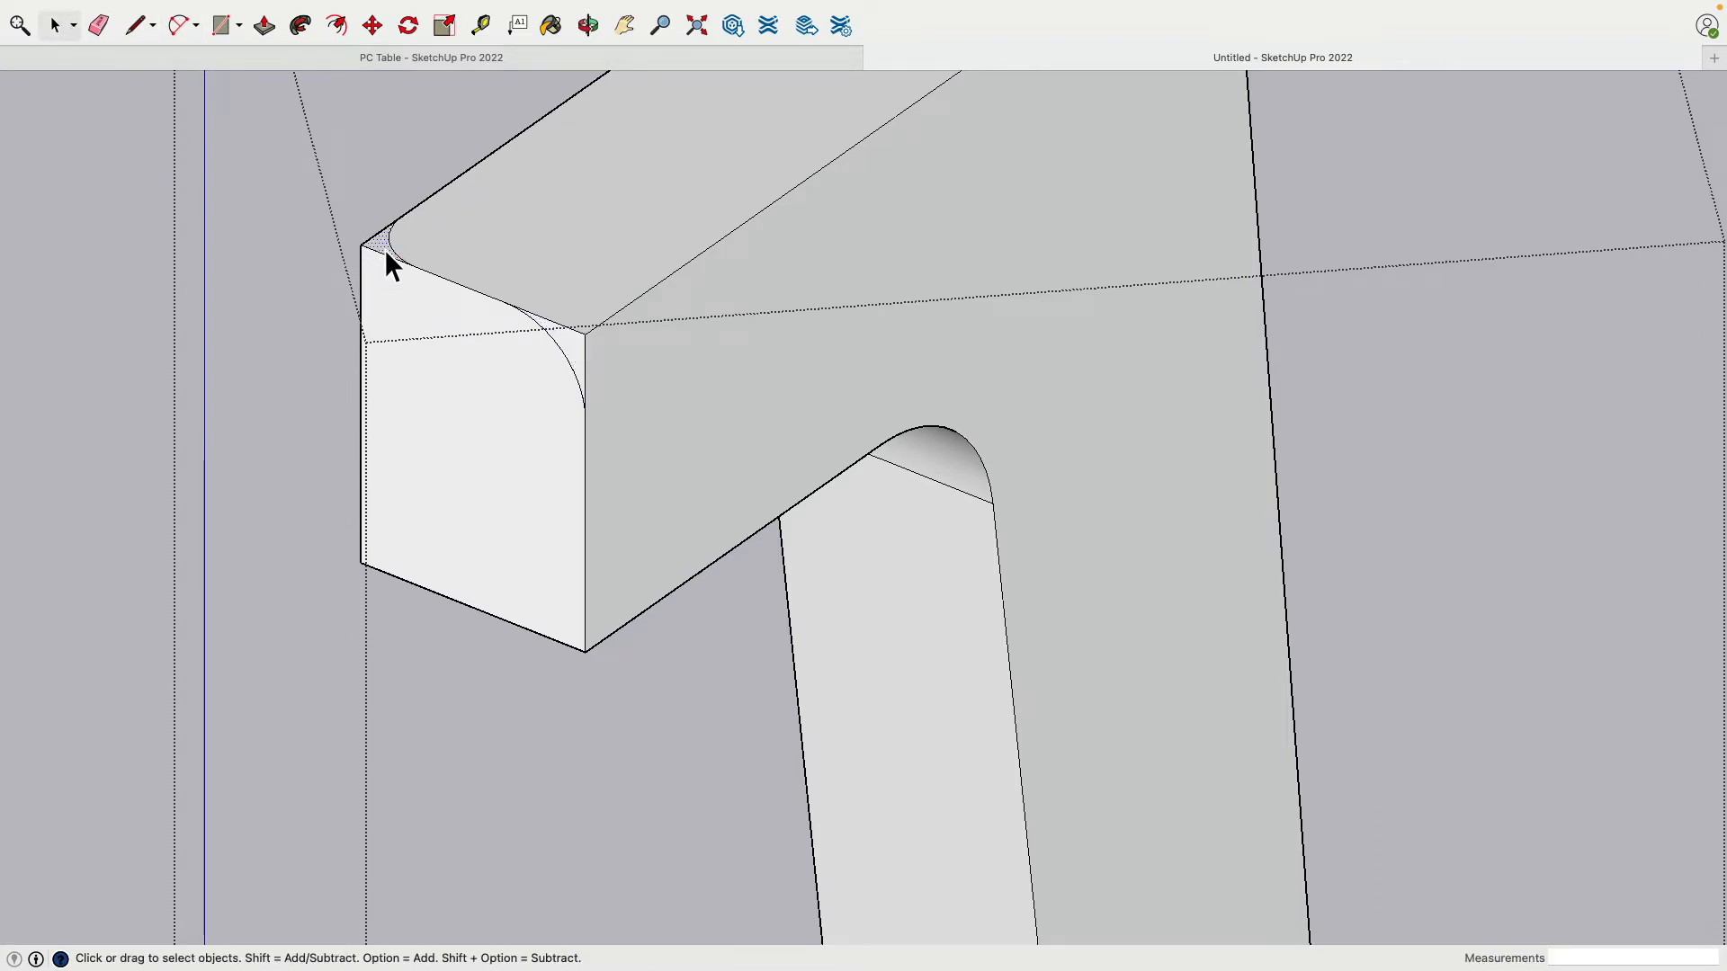
left_click(263, 25)
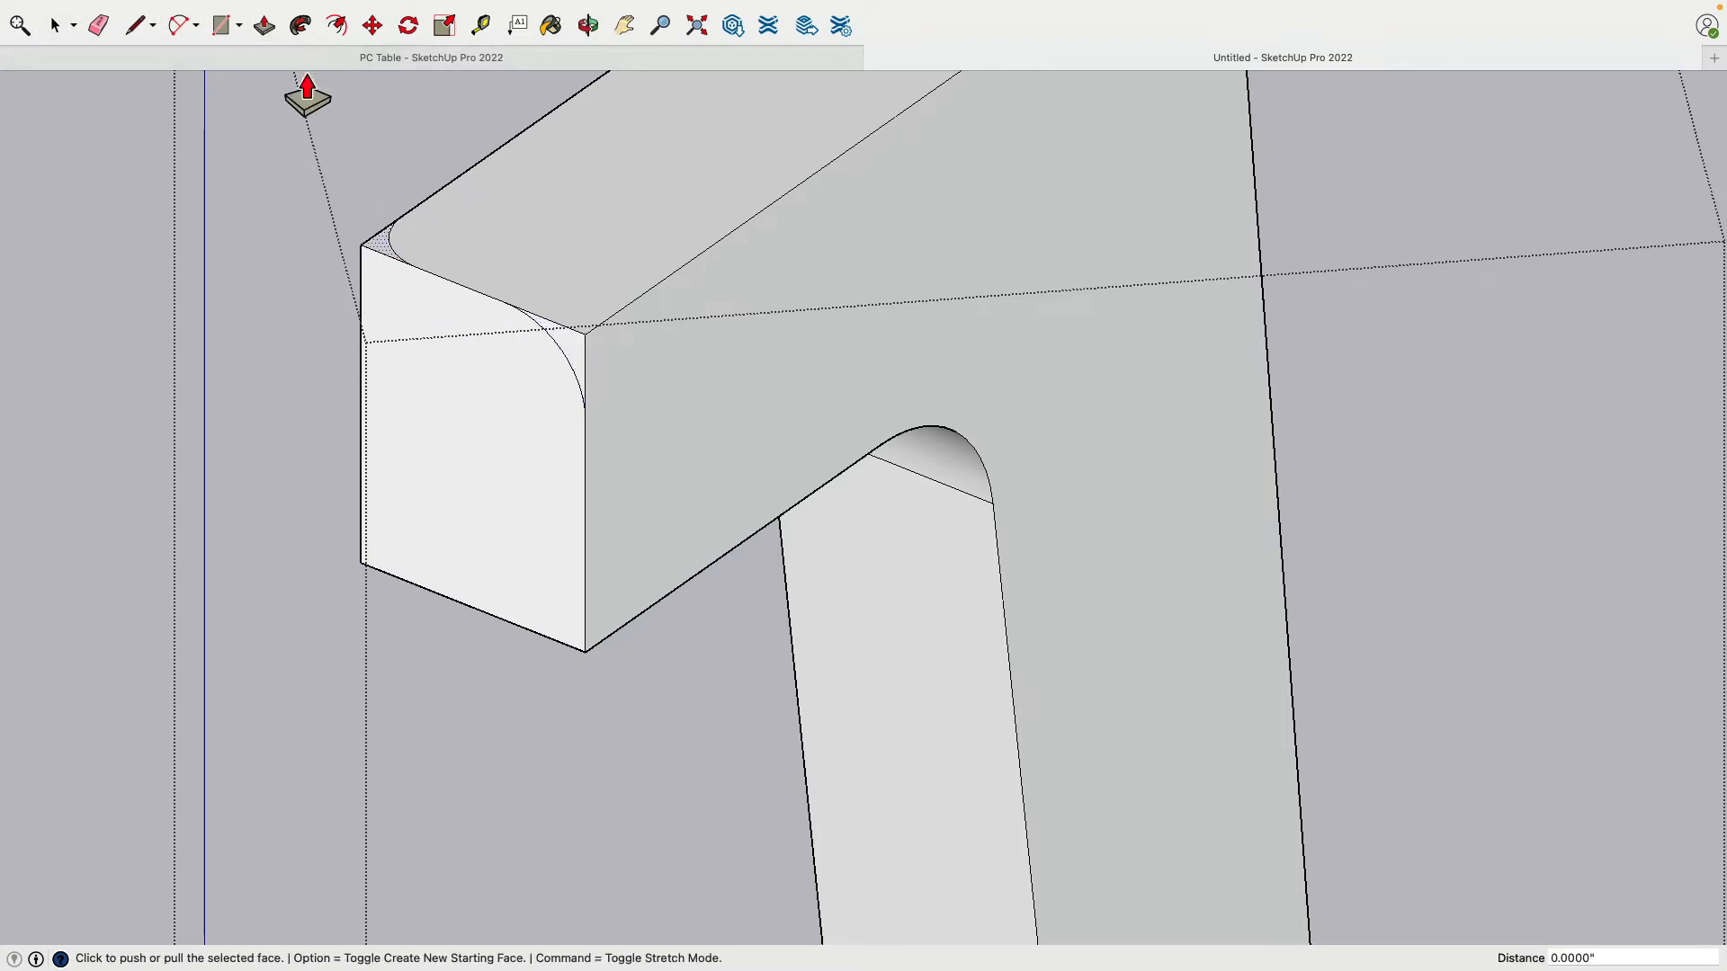
left_click(401, 268)
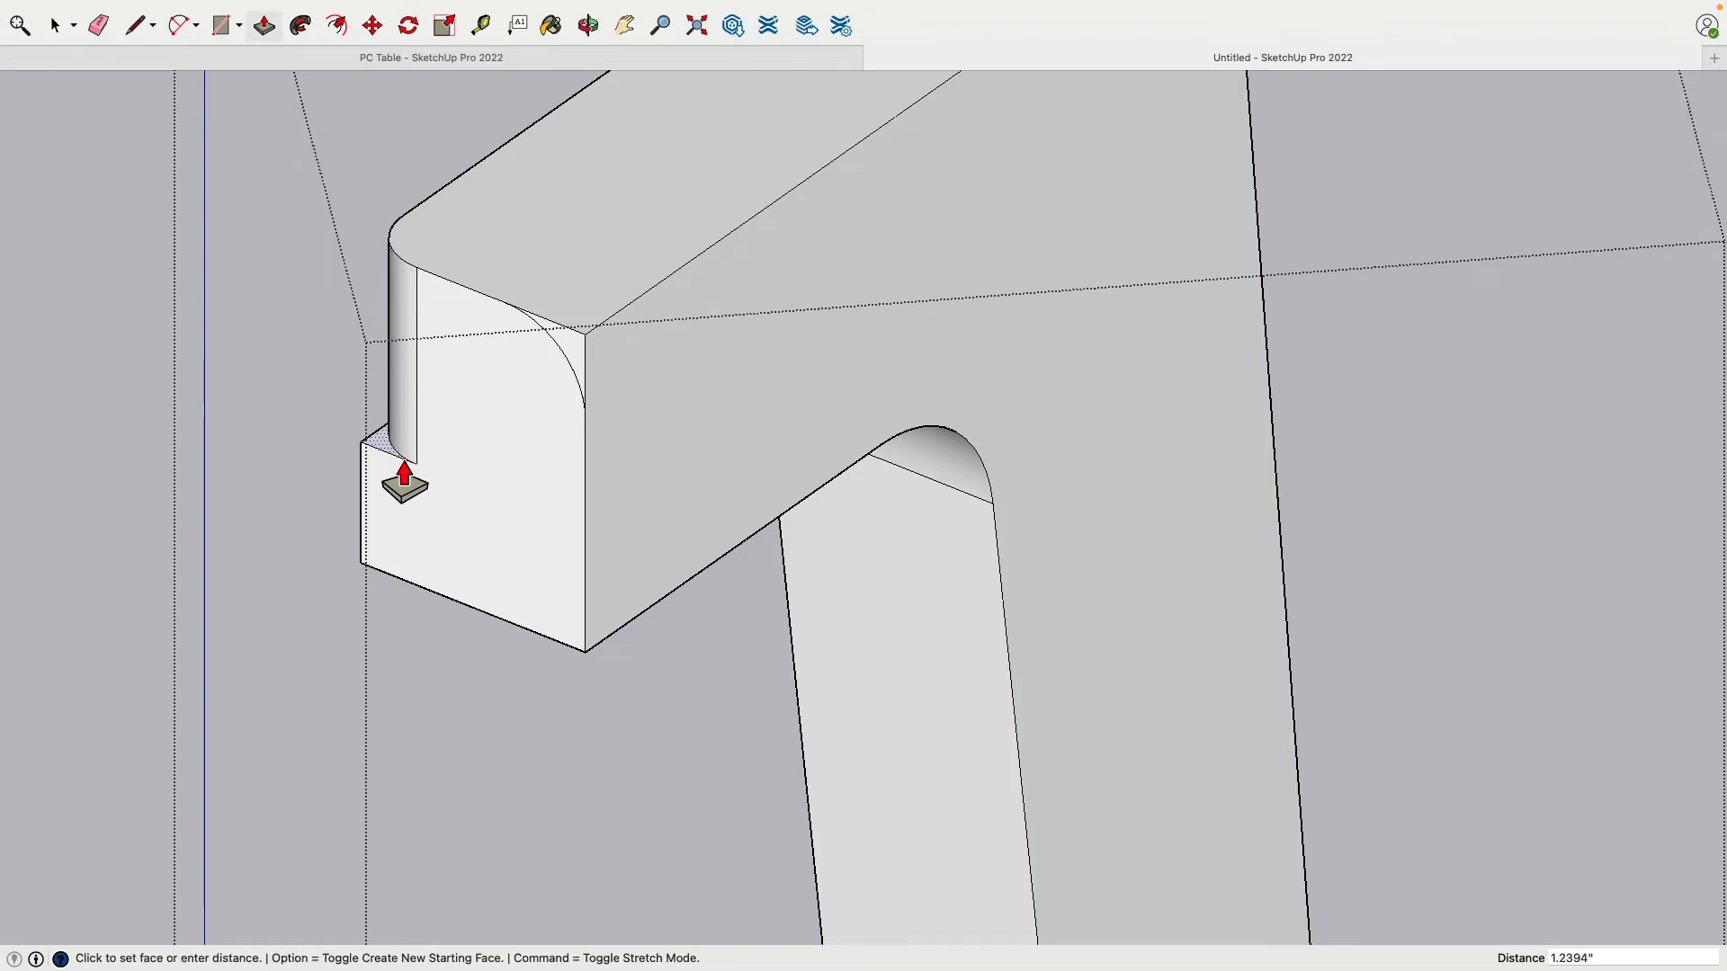
left_click(397, 590)
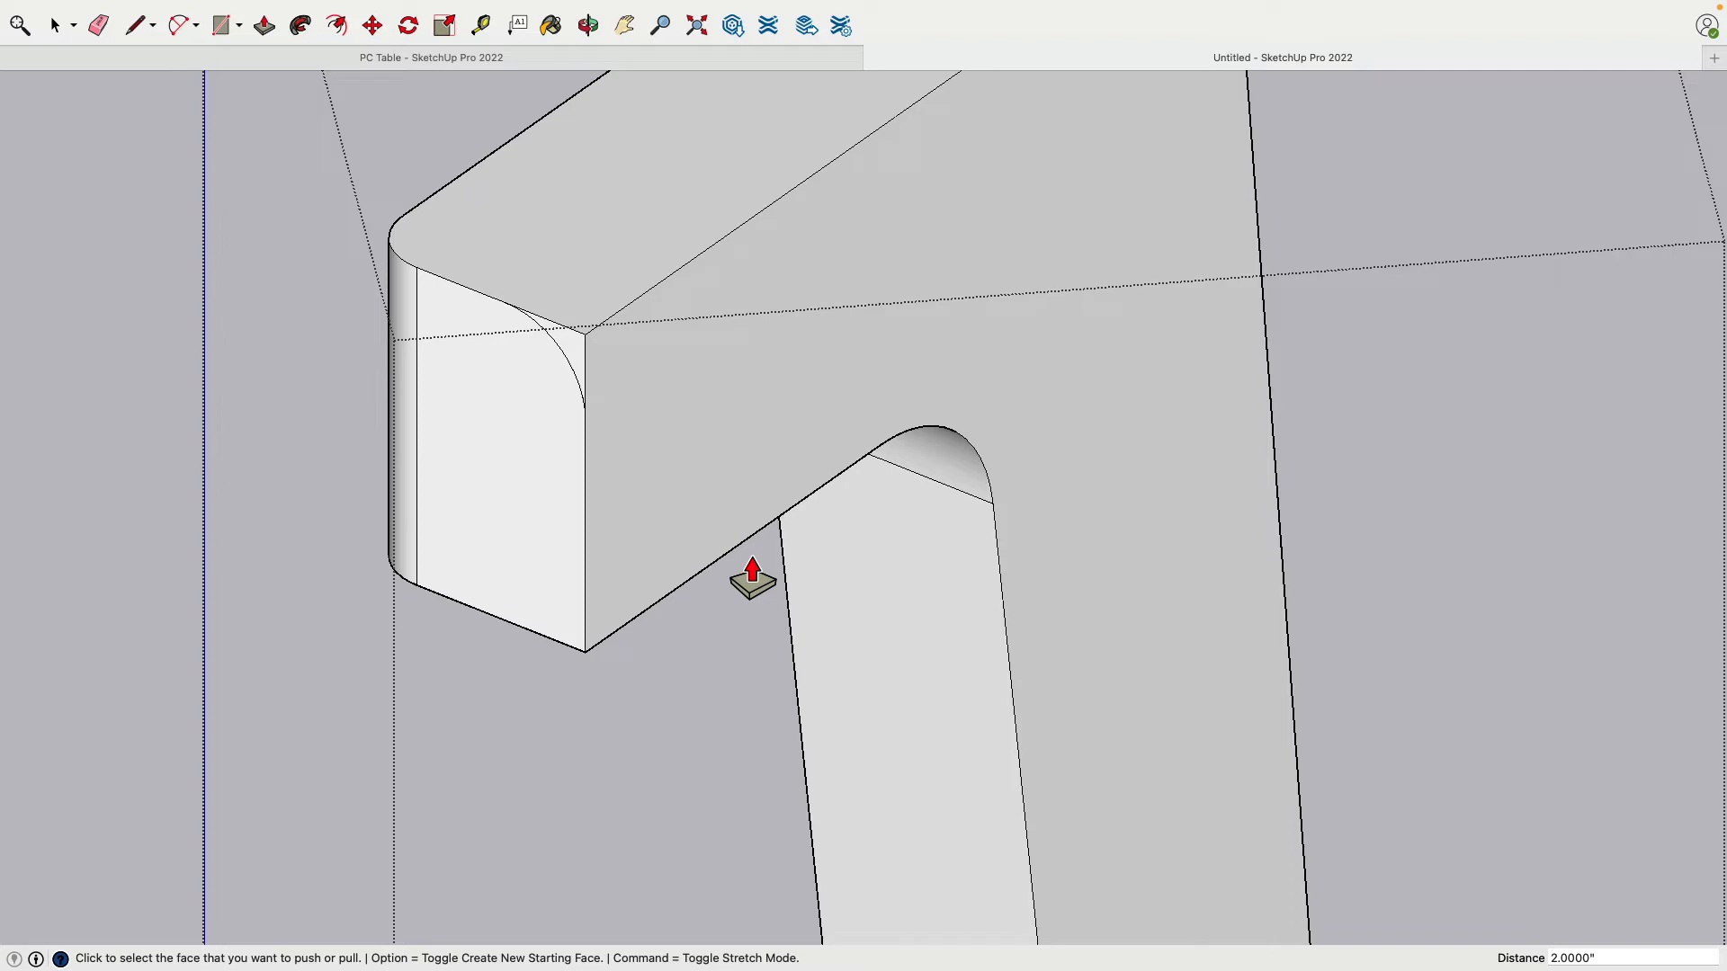
scroll(751, 575, "down", 6)
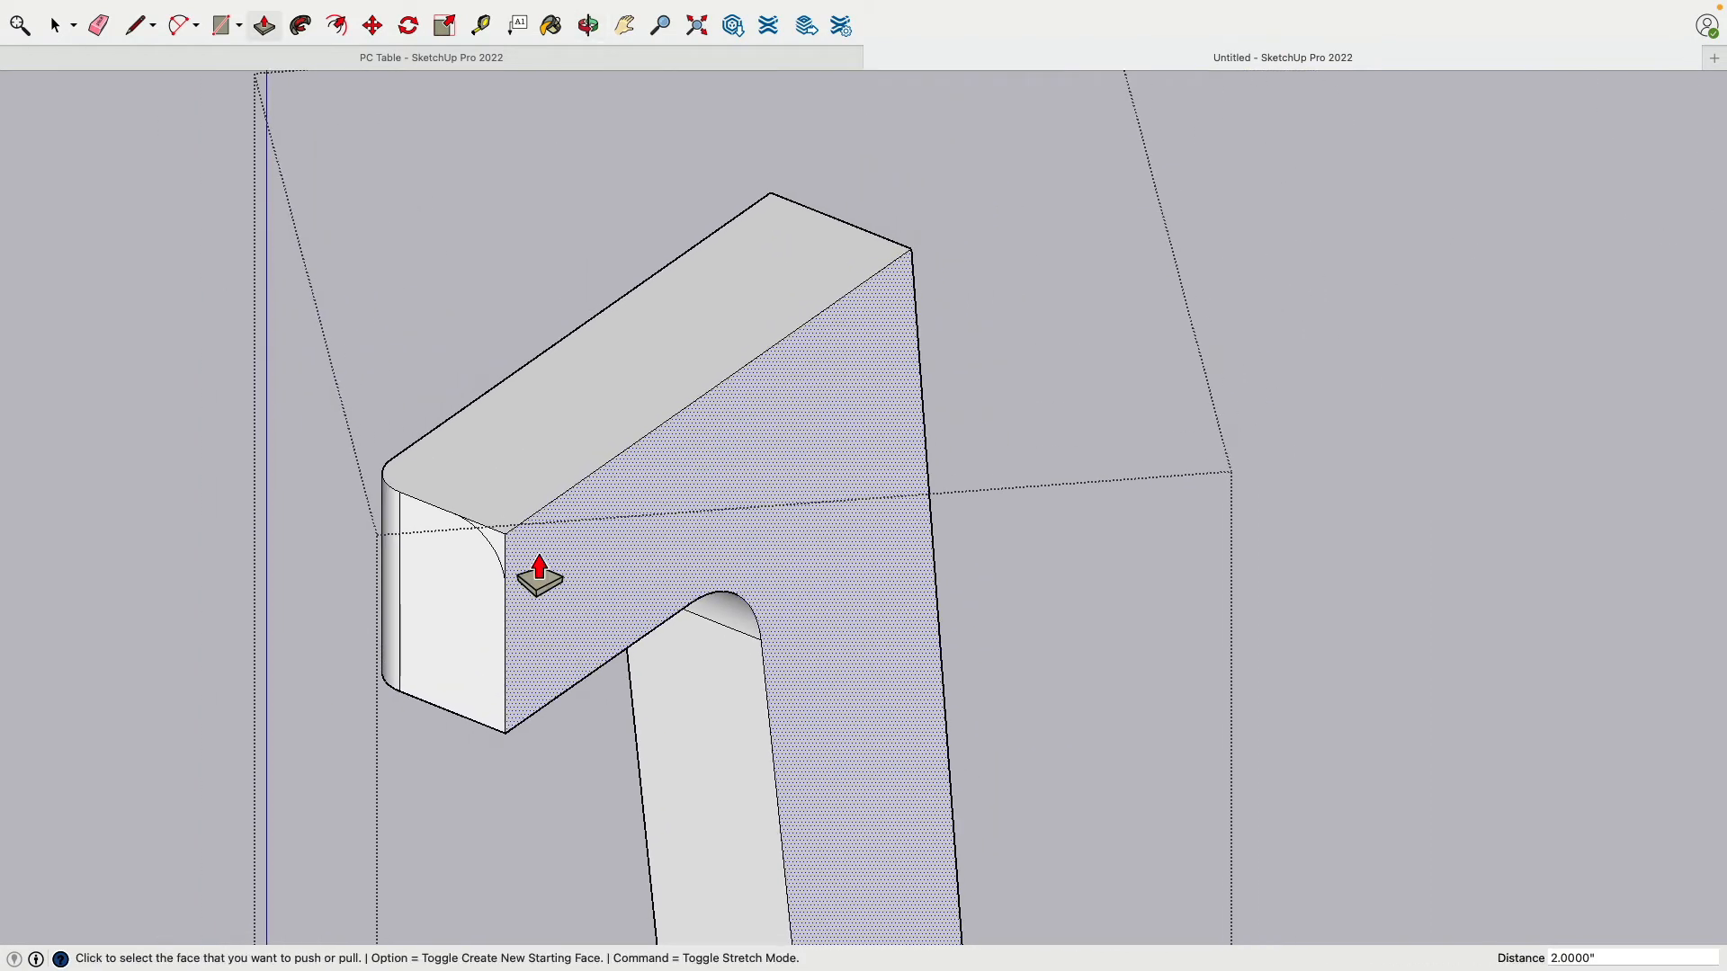
Step: Push the rounded profile face along the arm, then the leftover end face to its end
left_click(504, 576)
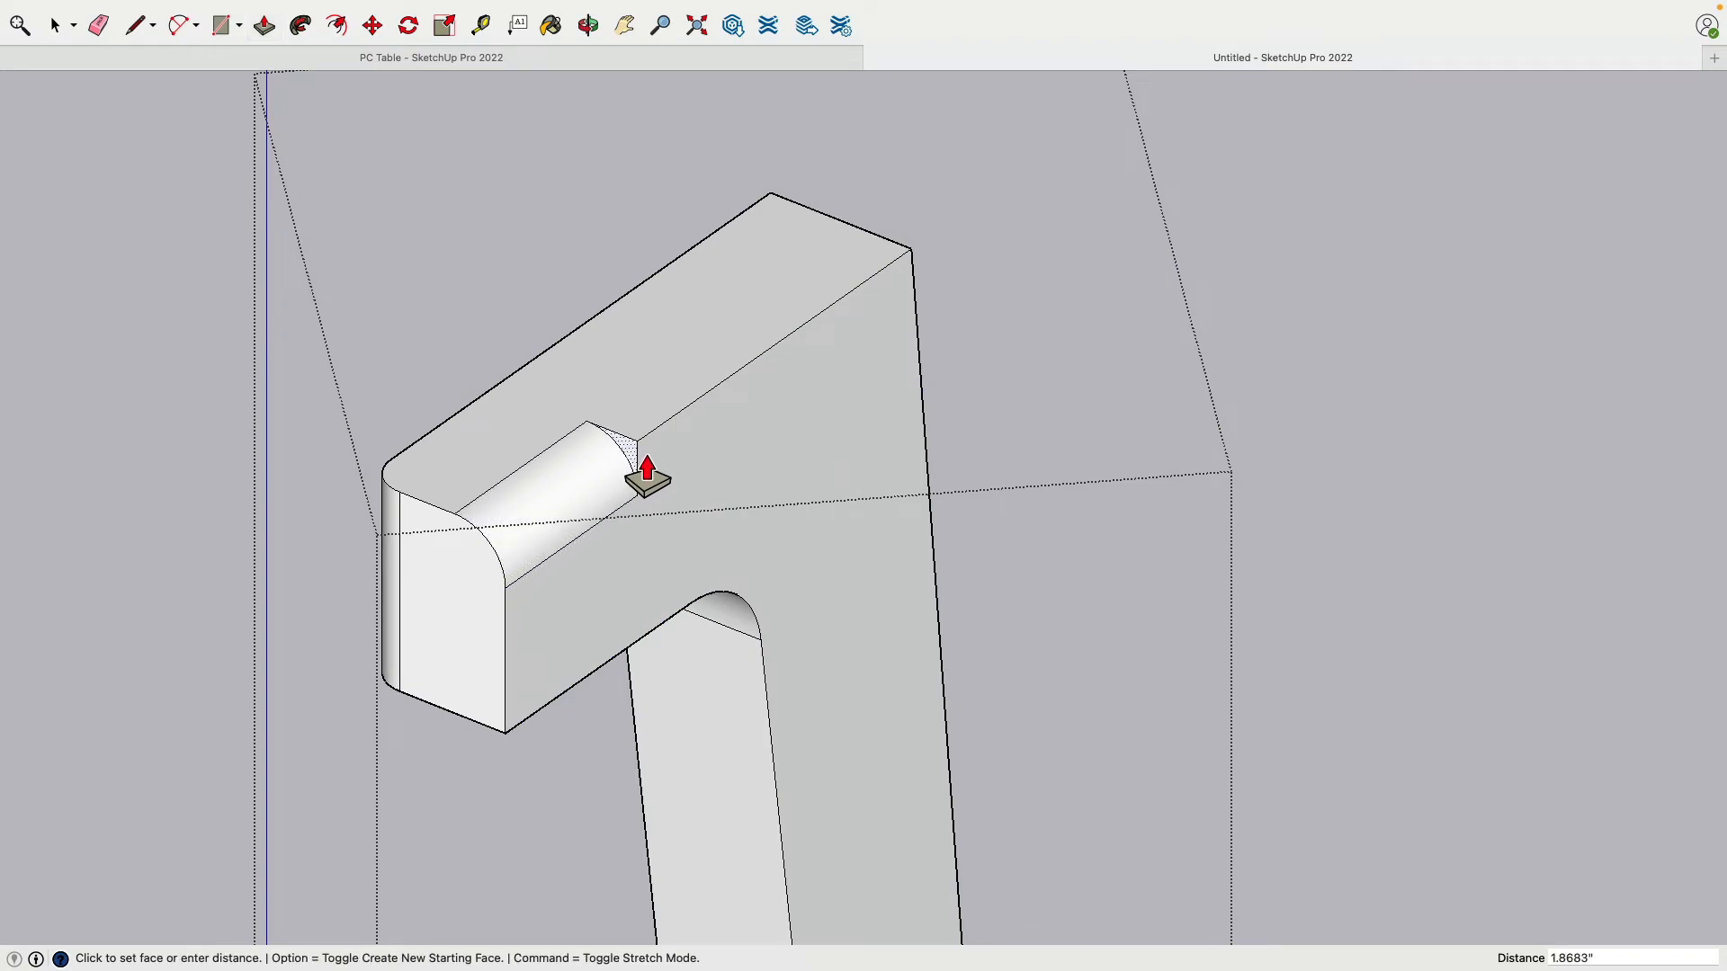
left_click(929, 274)
mouse_move(933, 277)
middle_mouse_down()
mouse_move(910, 285)
mouse_move(1122, 301)
mouse_move(540, 289)
mouse_move(1142, 282)
mouse_move(956, 269)
middle_mouse_up()
scroll(1015, 301, "up", 5)
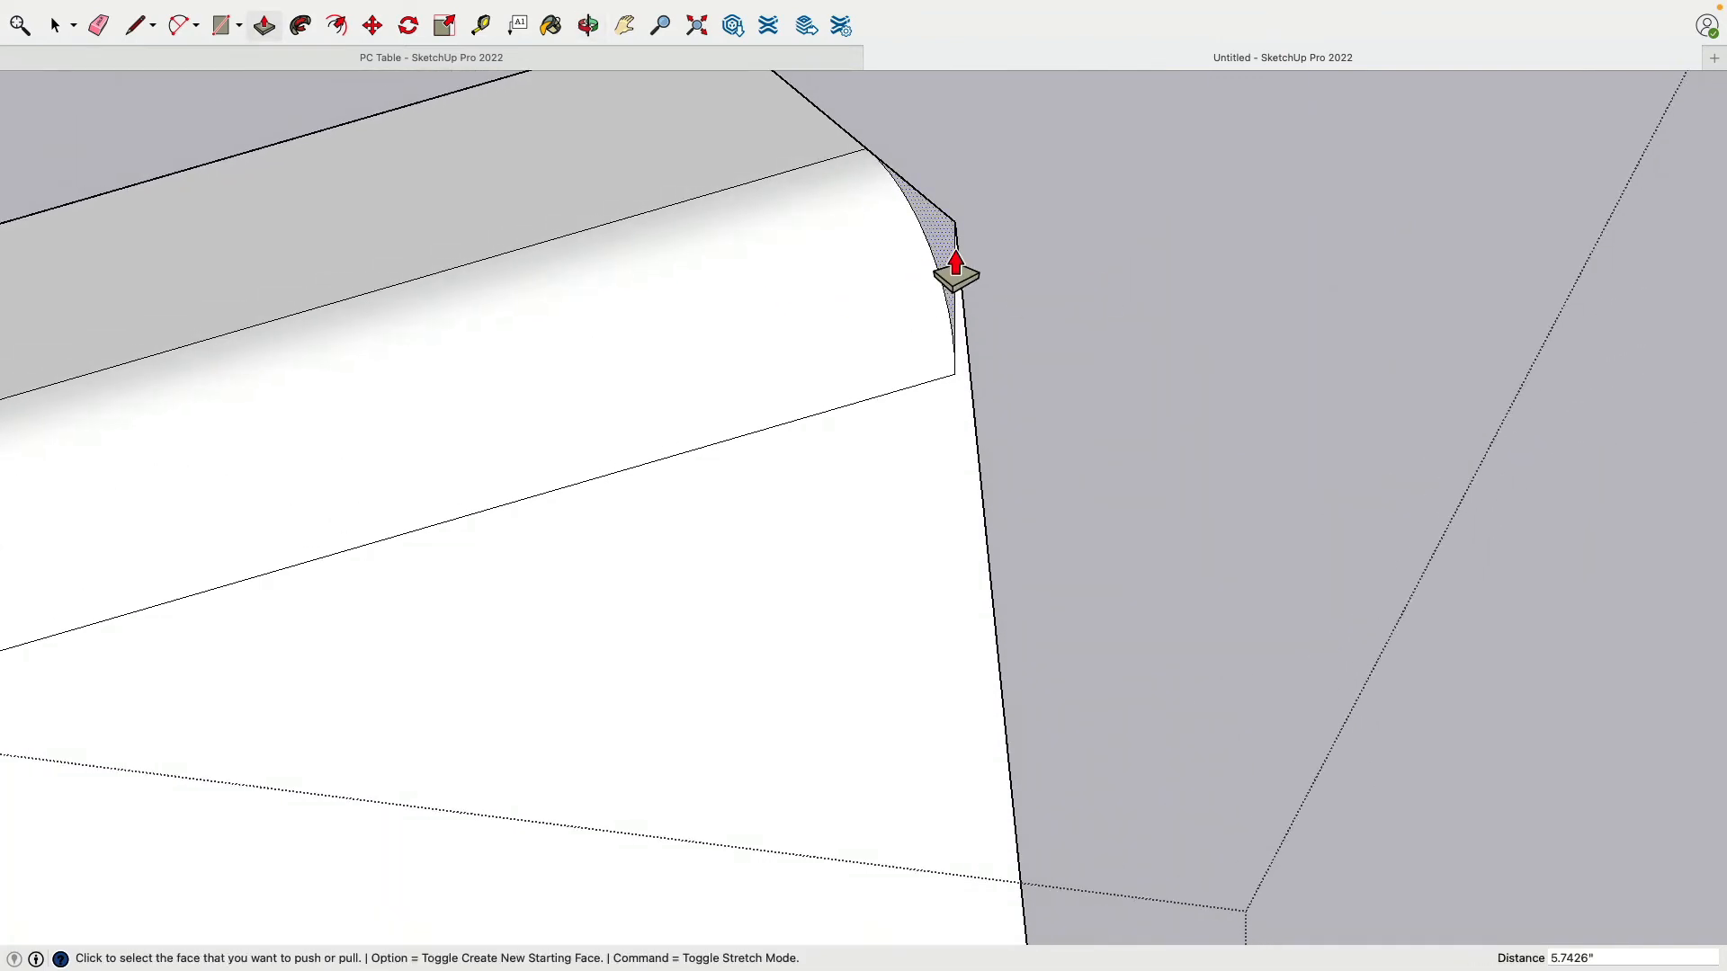
left_click(958, 270)
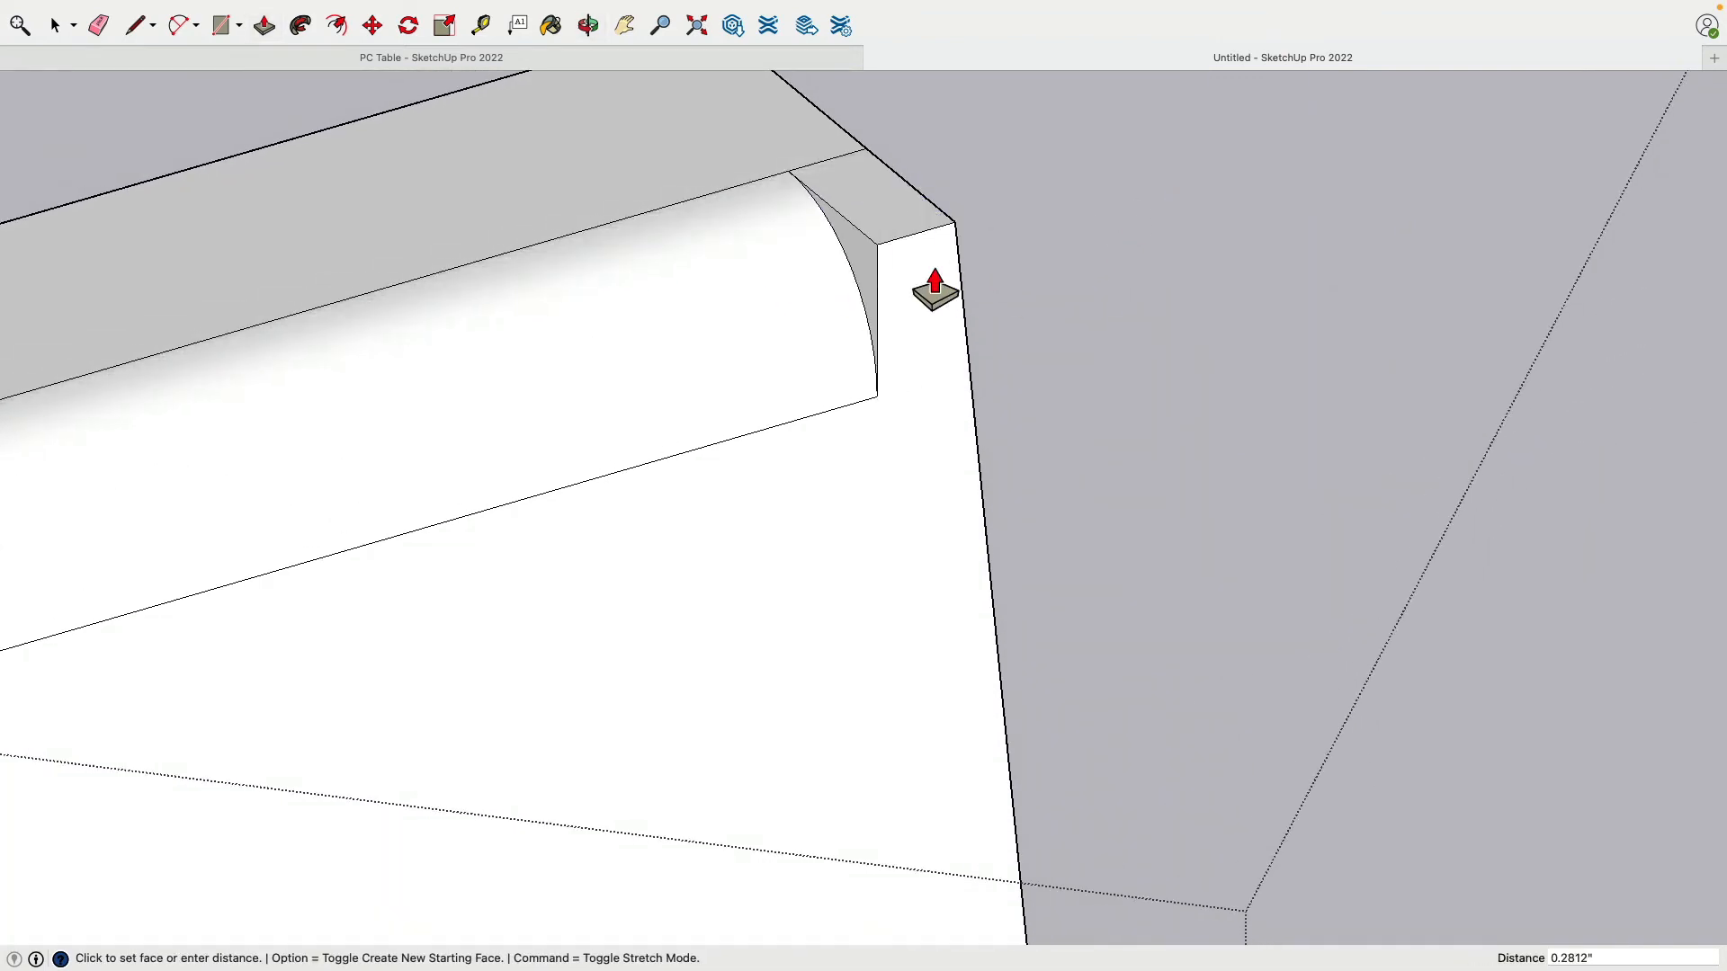
left_click(1077, 225)
scroll(1082, 232, "down", 5)
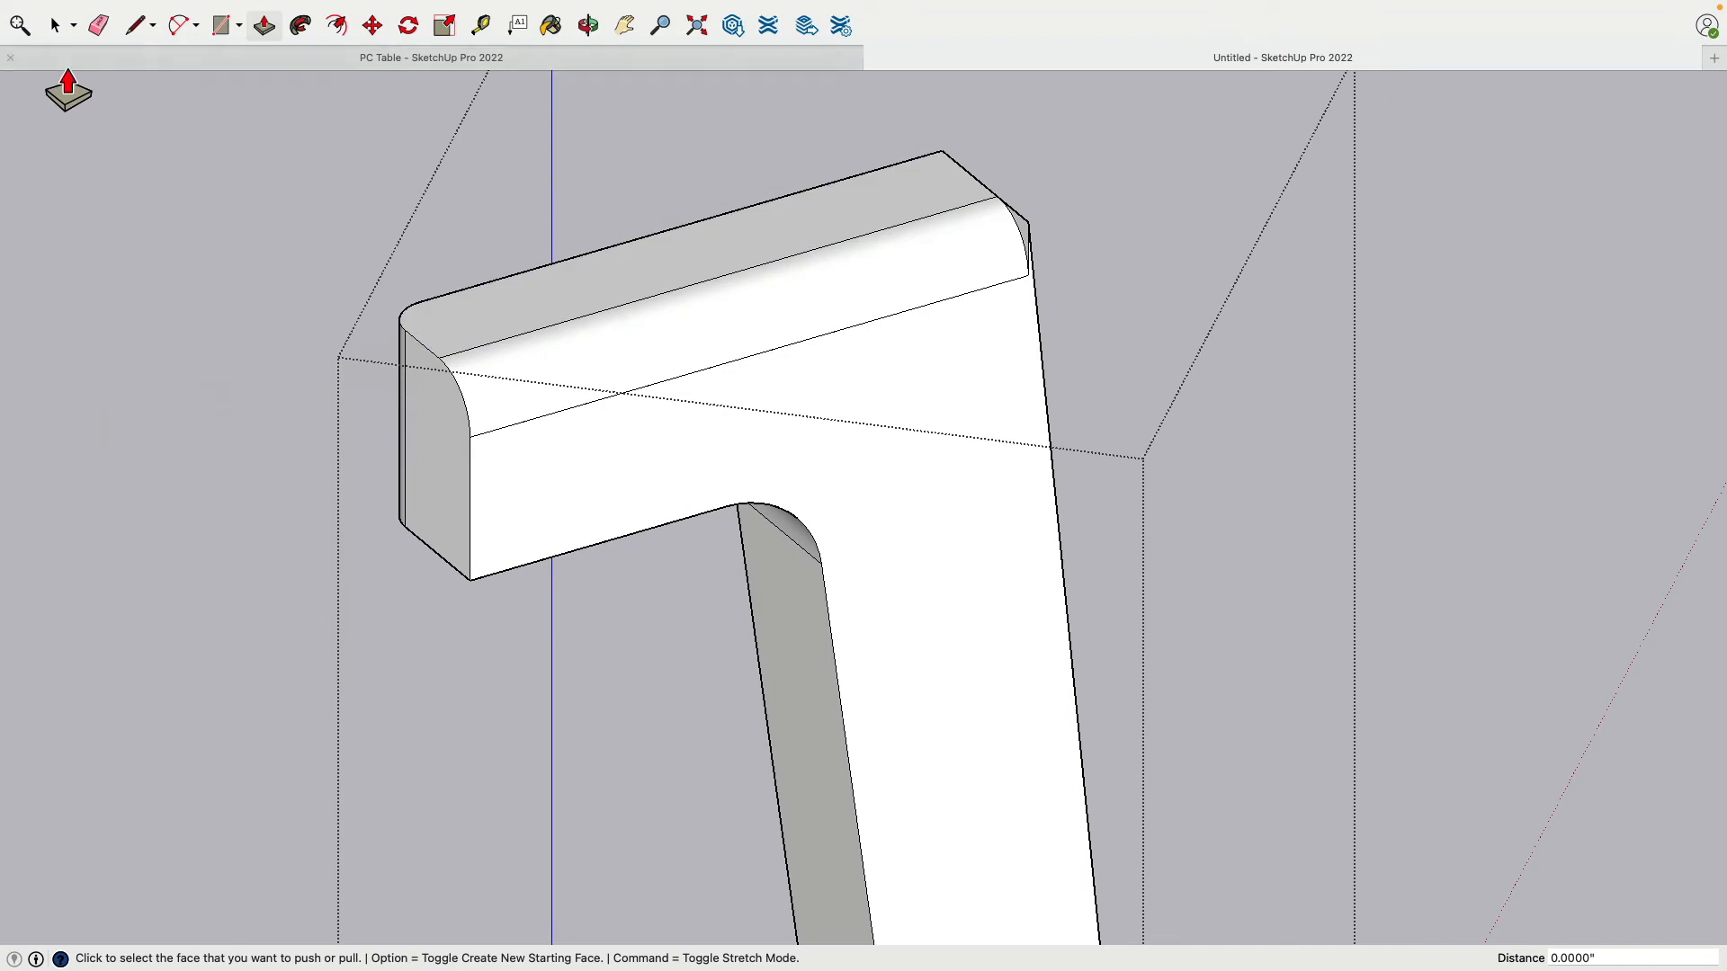
left_click(54, 25)
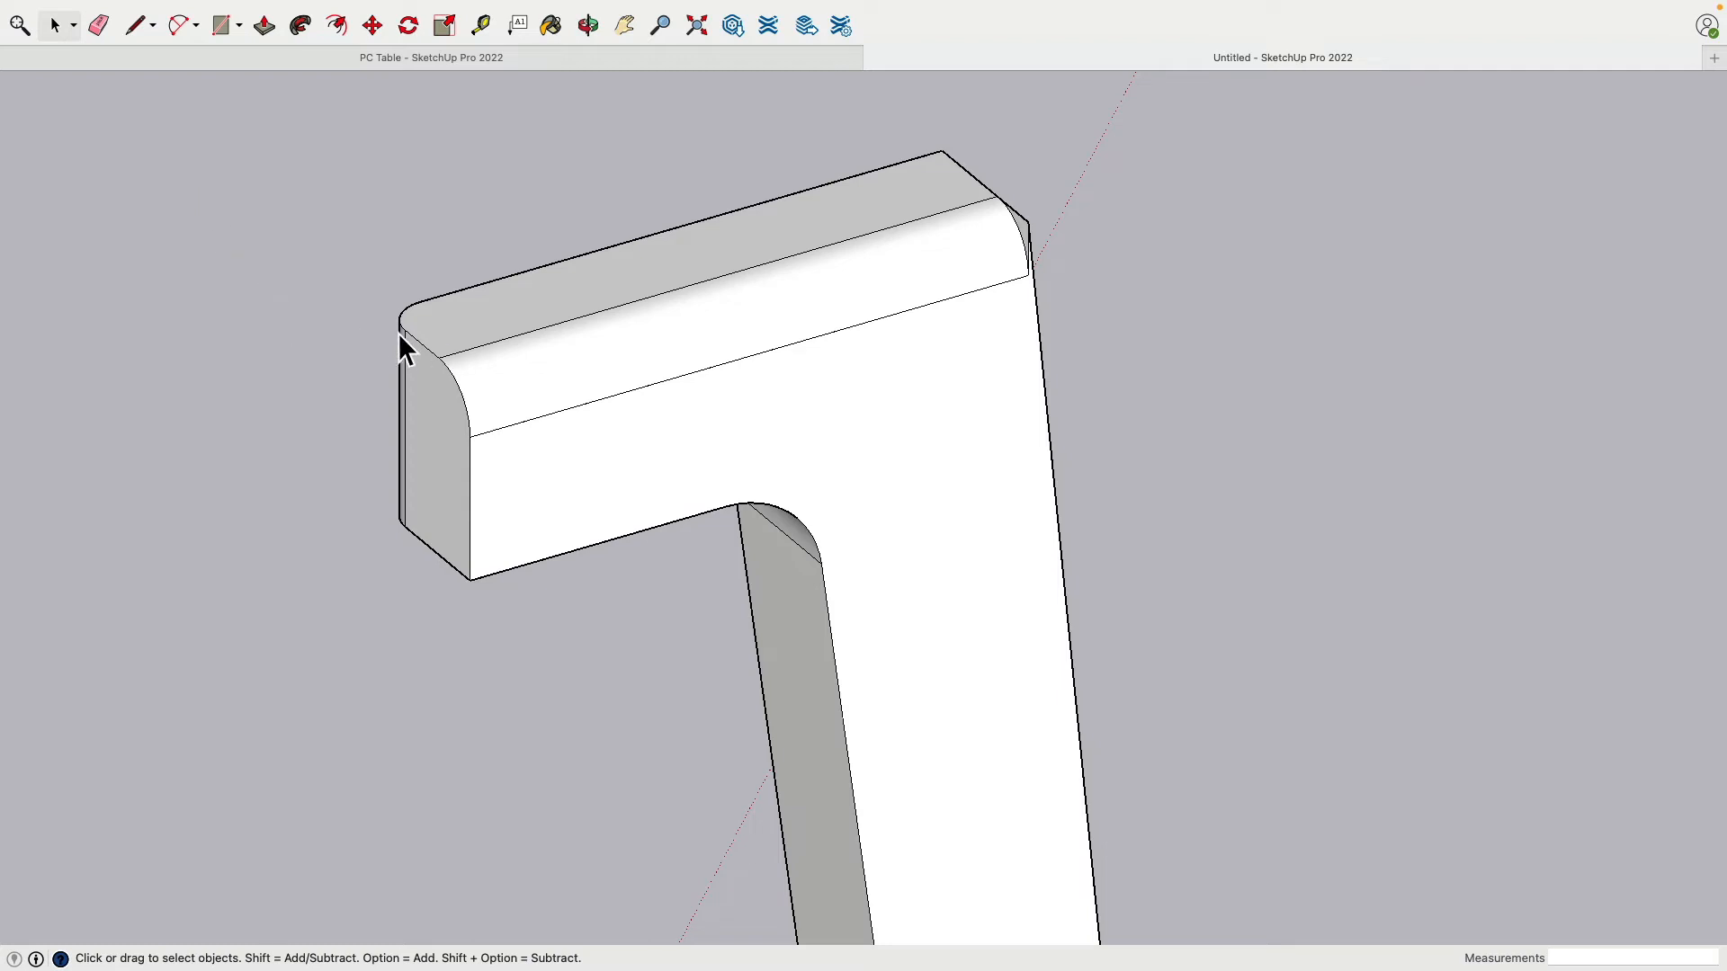
Step: Open the leg group and select its top and underside faces
middle_click_drag(369, 374, 459, 358)
left_click(459, 362)
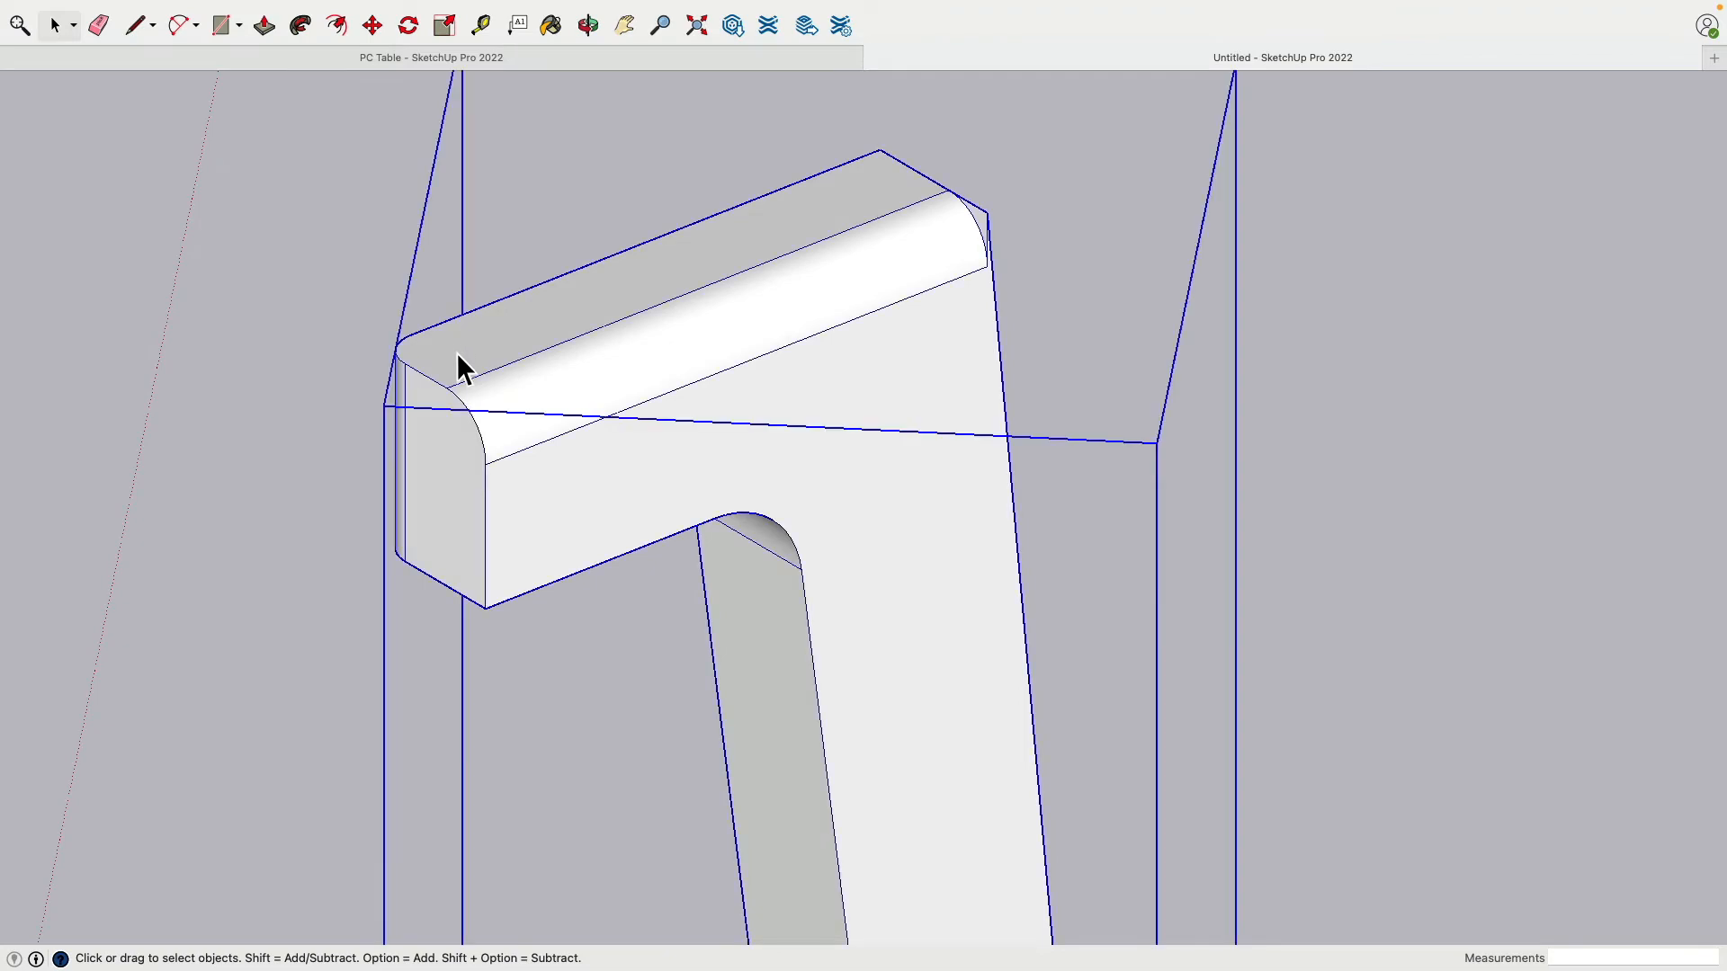
double_click(459, 359)
left_click(457, 359)
left_click(451, 354)
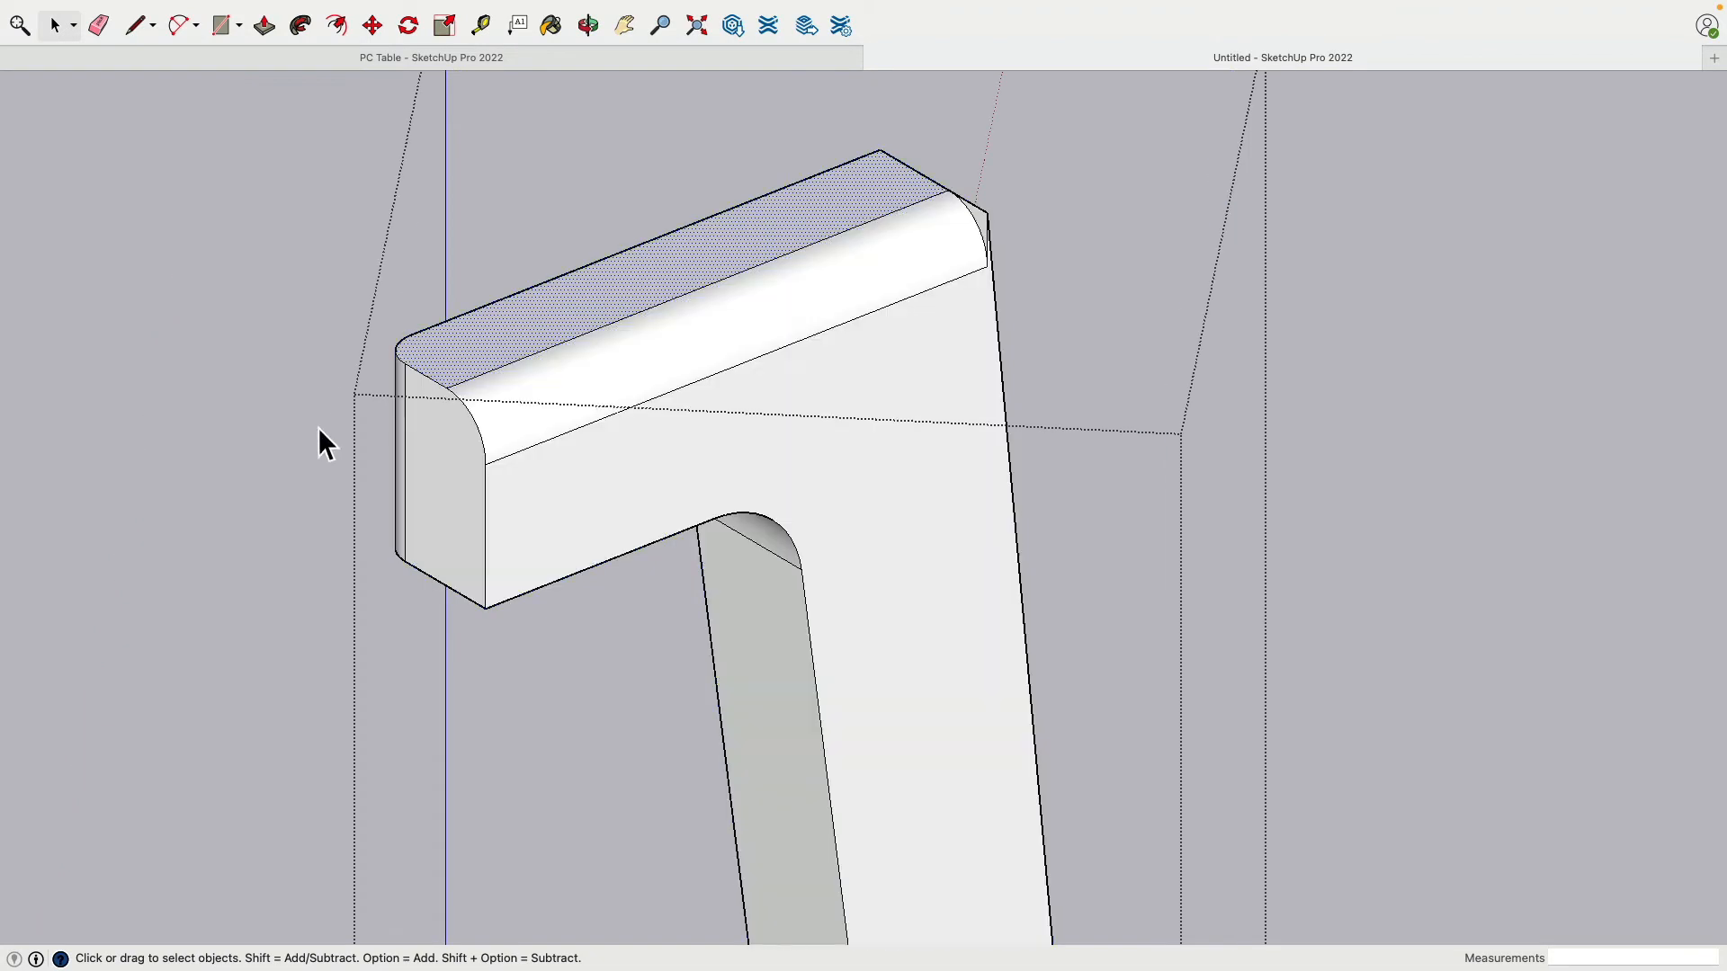
middle_click_drag(317, 428, 590, 300)
left_click(587, 326, "shift")
Step: Orbit around the arm to inspect its corner, end and side faces
middle_click_drag(559, 389, 899, 720)
scroll(690, 414, "down", 5)
scroll(927, 217, "down", 5)
scroll(946, 575, "up", 10)
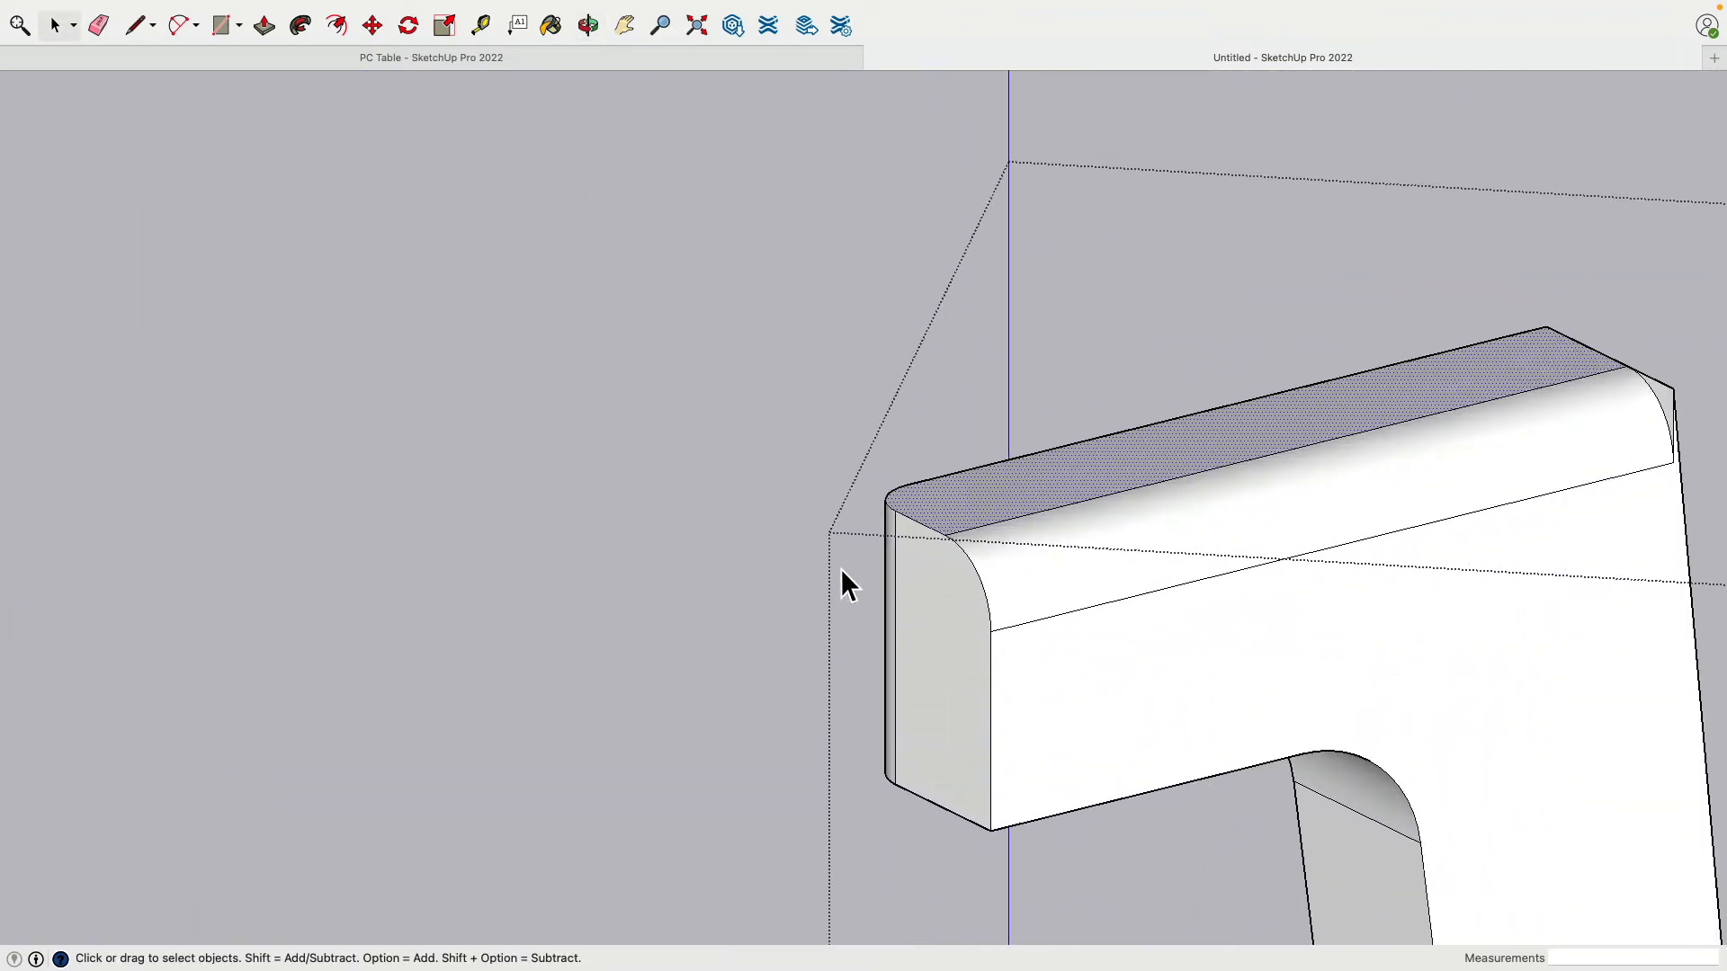
middle_click_drag(839, 570, 1078, 899)
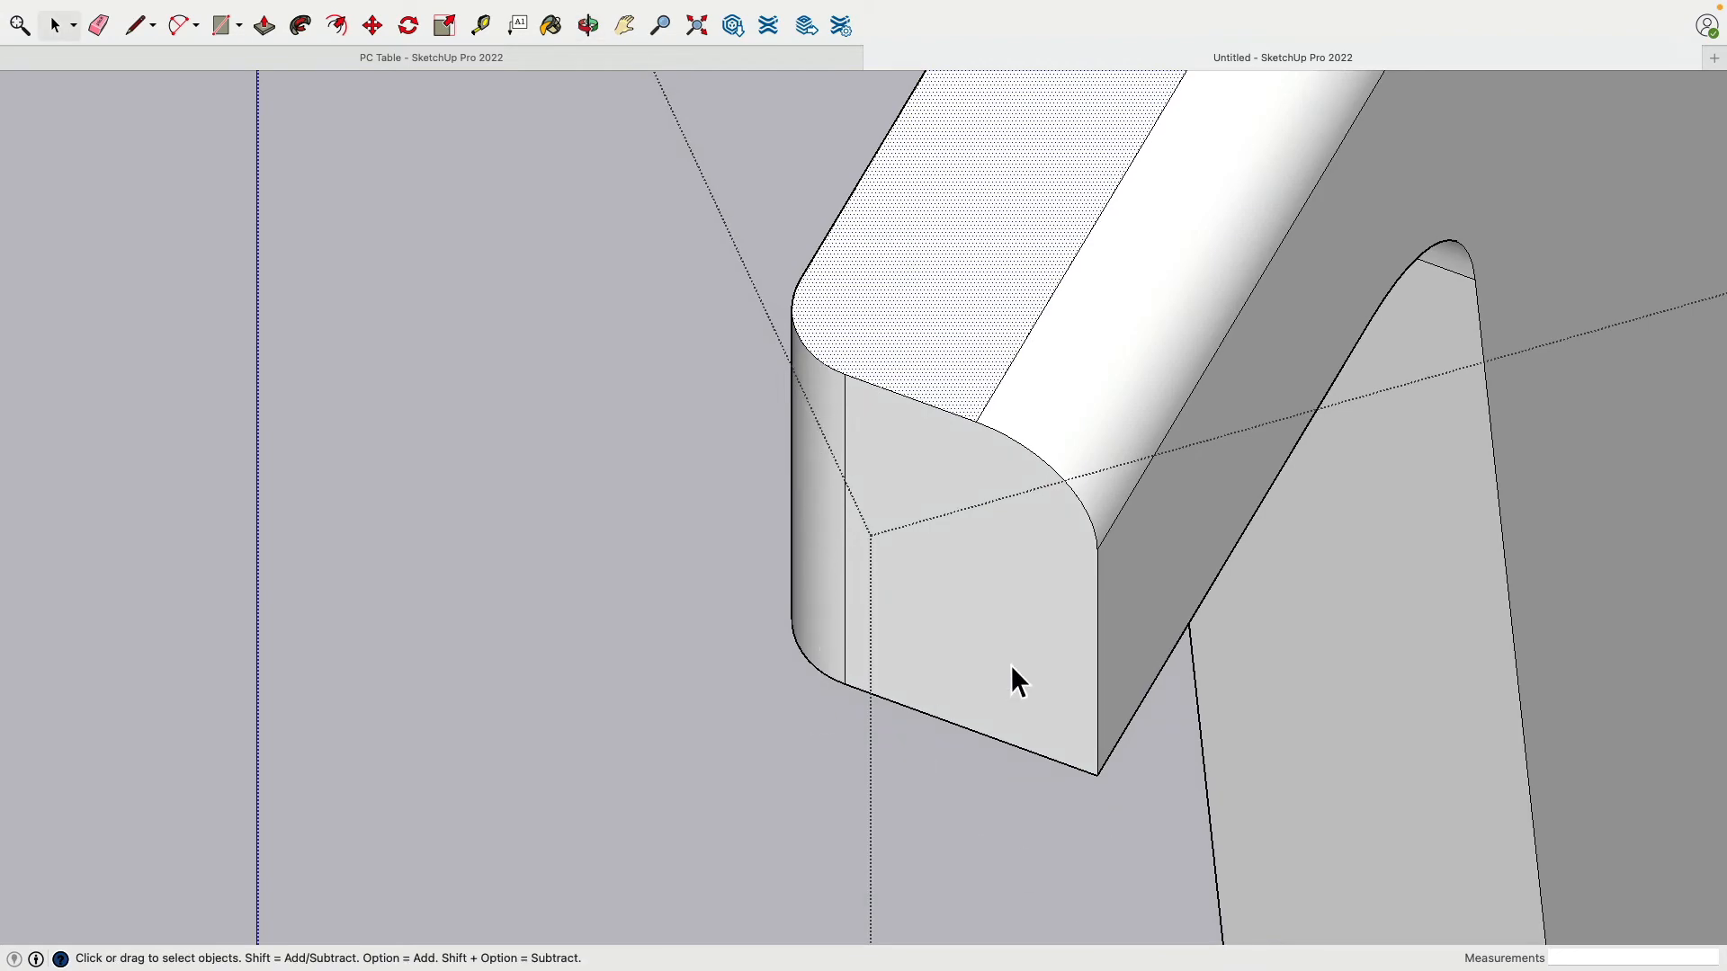
middle_click_drag(1011, 666, 512, 374)
left_click(975, 599)
scroll(975, 599, "up", 3)
scroll(994, 556, "down", 3)
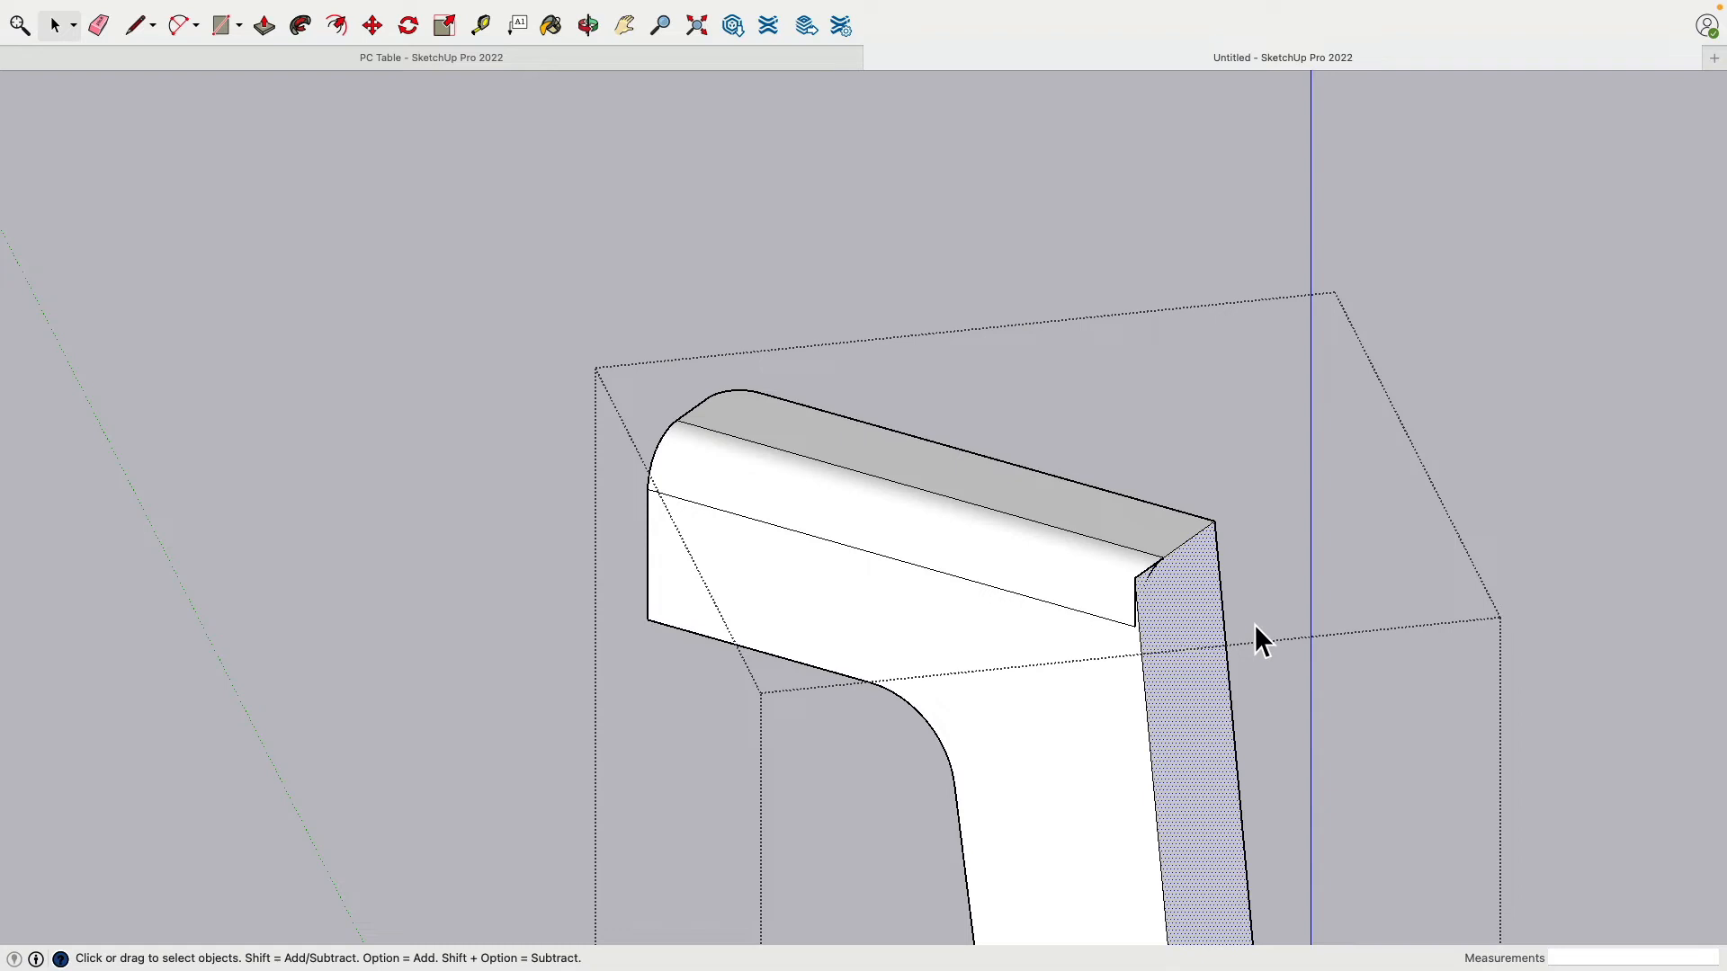
left_click(457, 532)
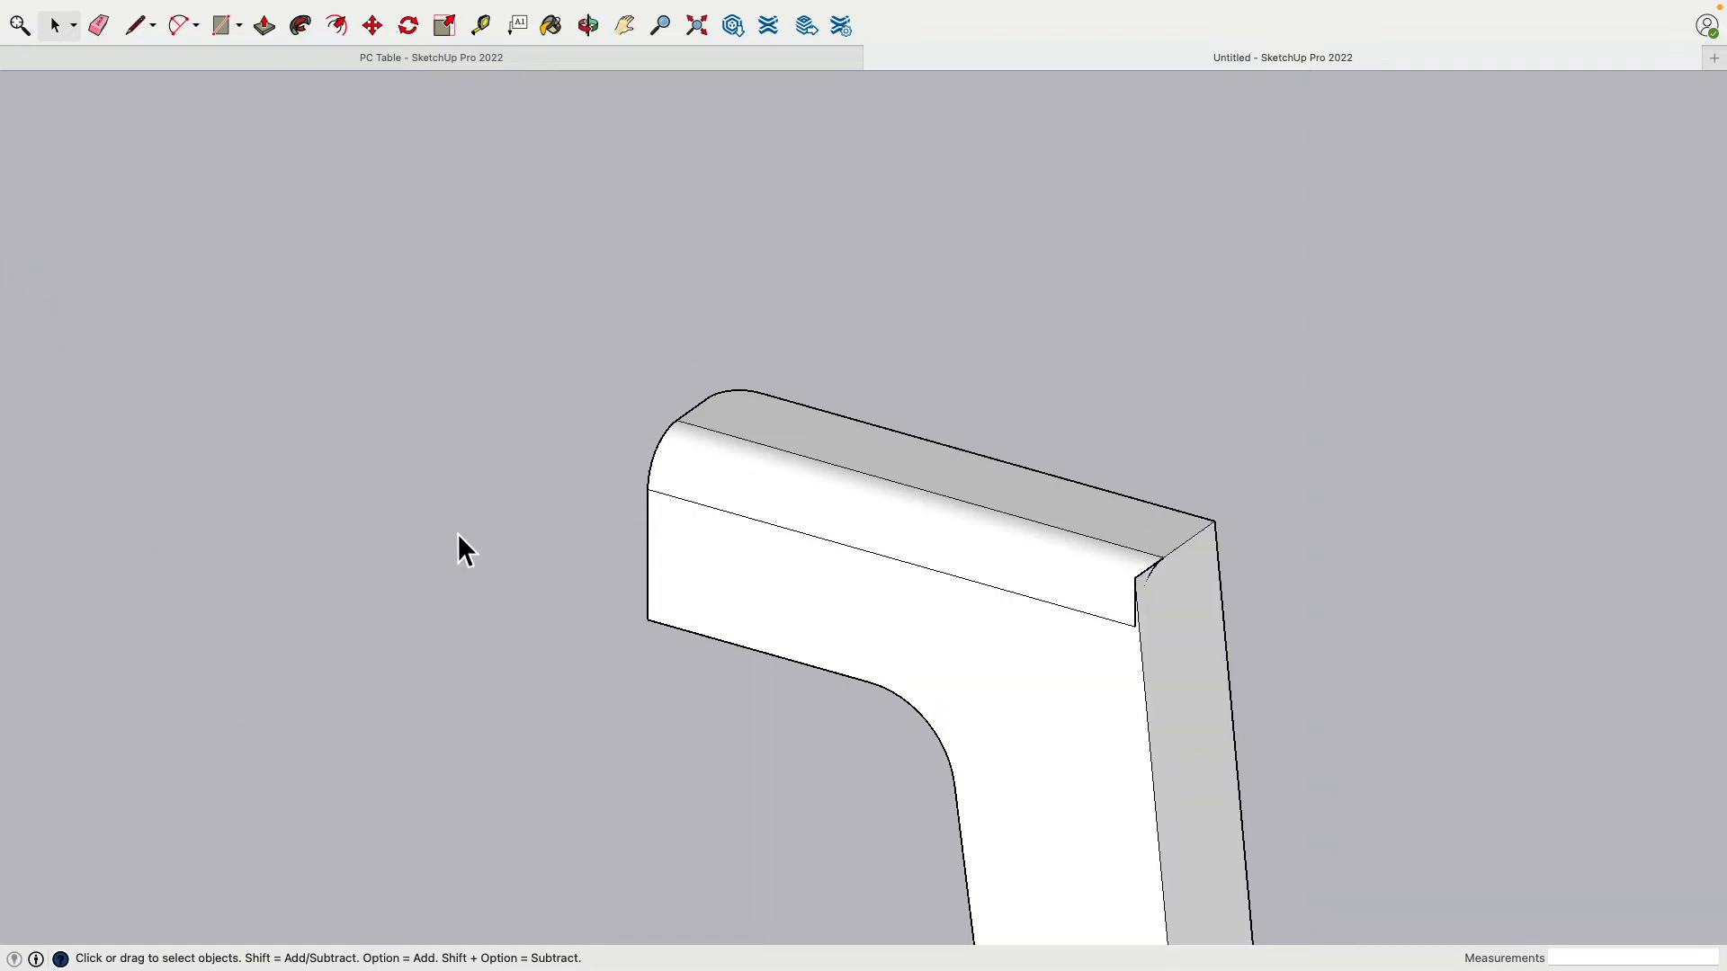
Step: Undo the rounding to restore the square edge, then close the leg group
key("super+z")
key("super+z")
key("super+z")
key("super+z")
key("super+z")
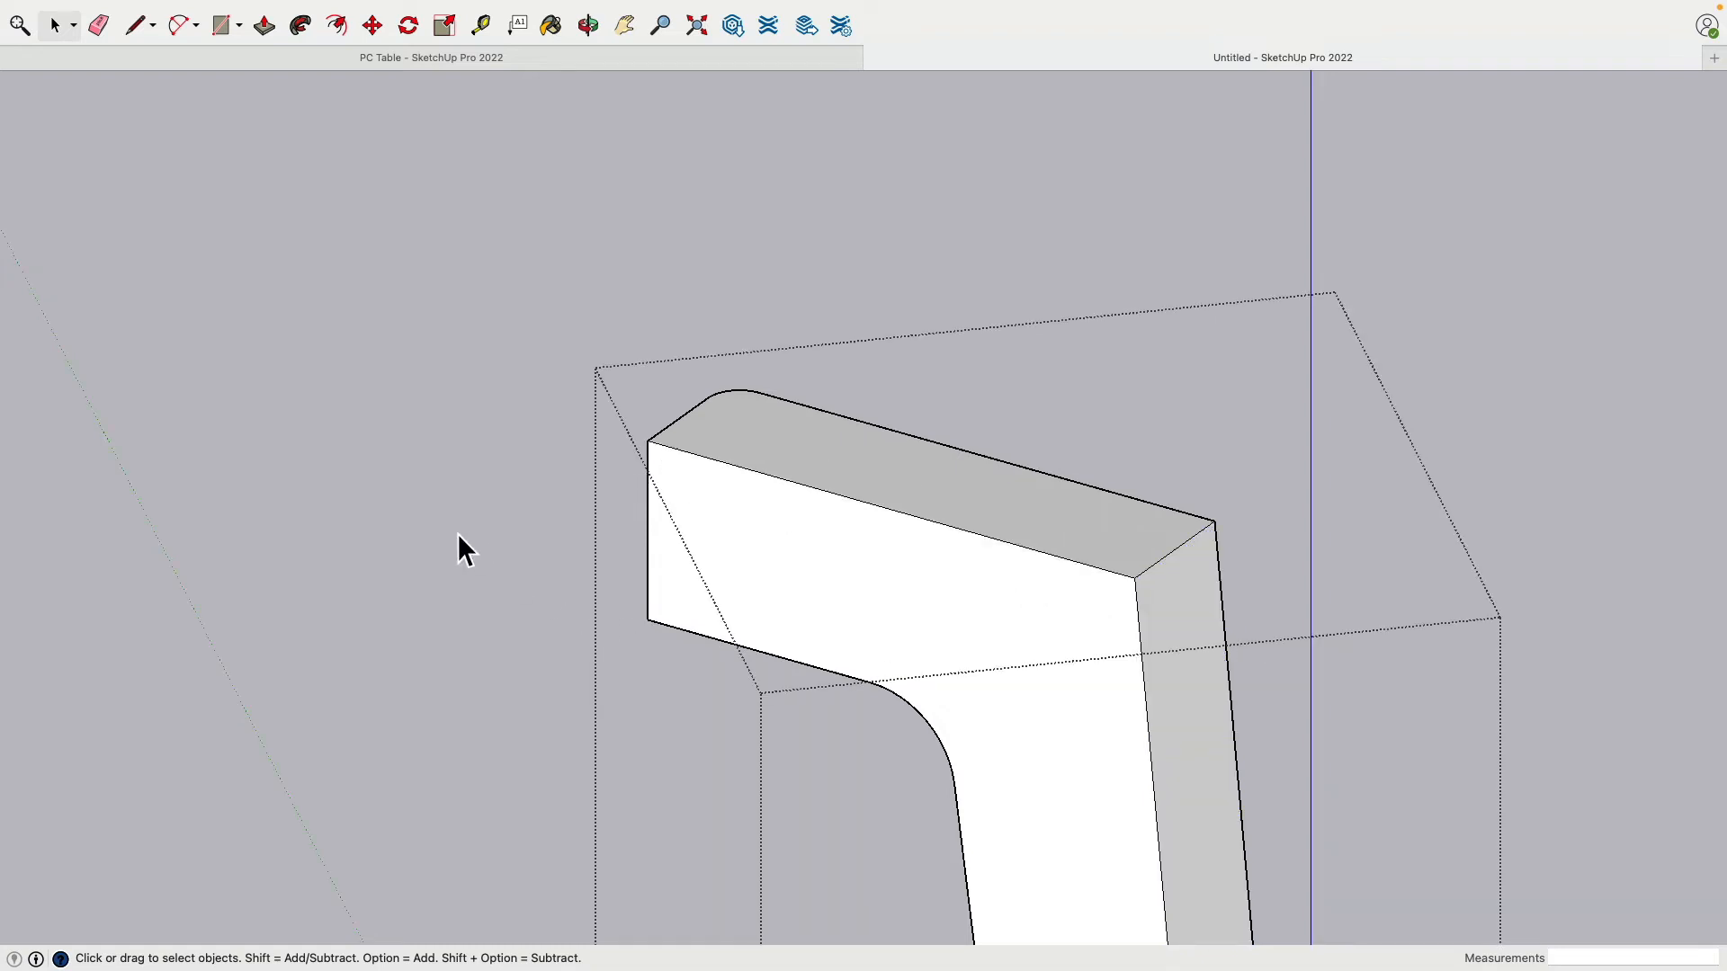
mouse_move(459, 534)
middle_mouse_down()
mouse_move(744, 547)
mouse_move(1357, 465)
mouse_move(1256, 340)
middle_mouse_up()
left_click(1423, 451)
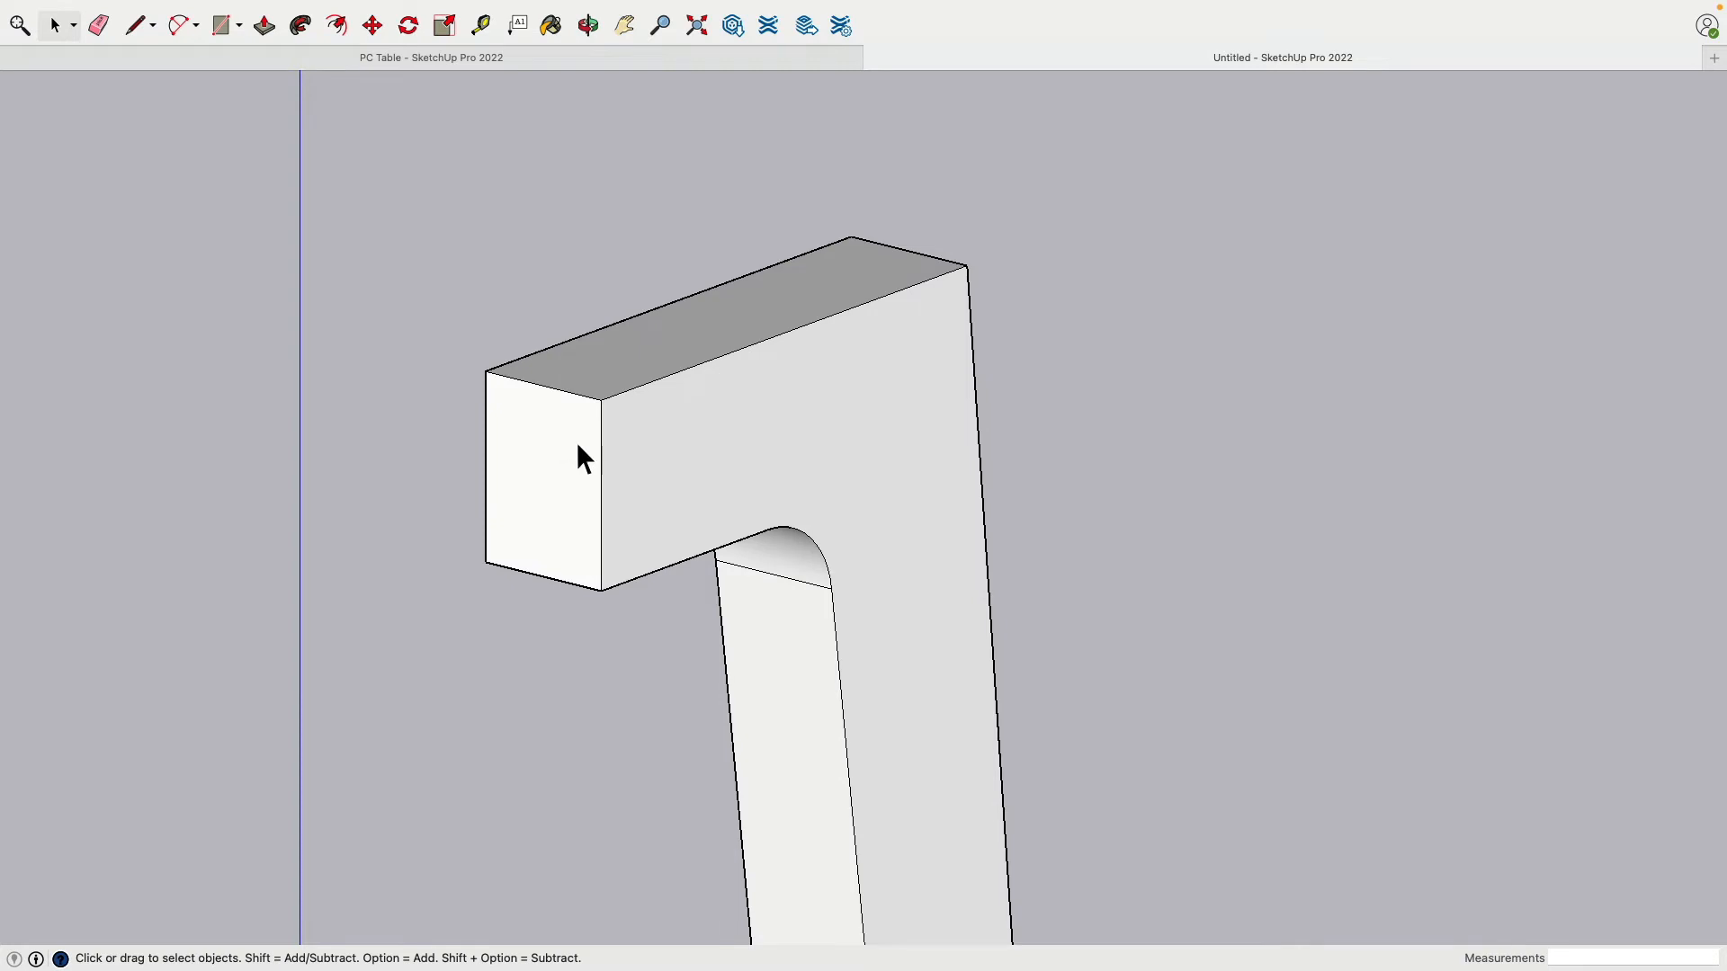
Step: Place a Tape Measure guide 0.246" above the bottom edge of the arm's end face
middle_click_drag(586, 603, 499, 657, "shift")
middle_click_drag(776, 388, 552, 617)
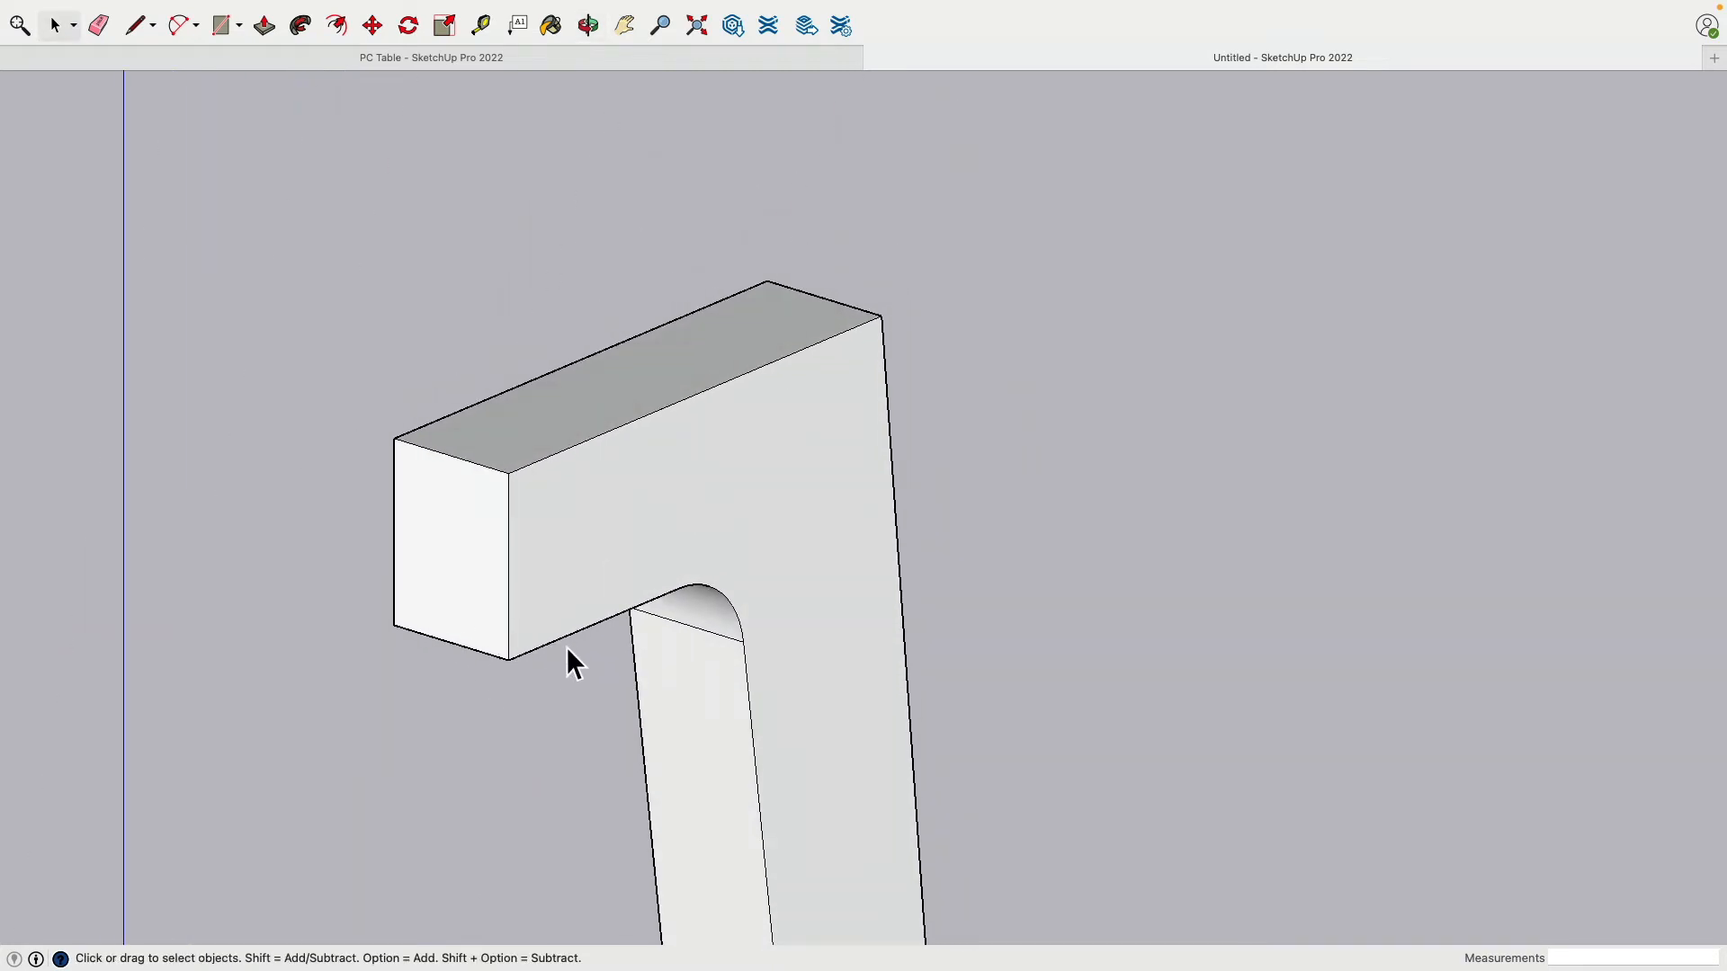
middle_click_drag(563, 683, 597, 483, "shift")
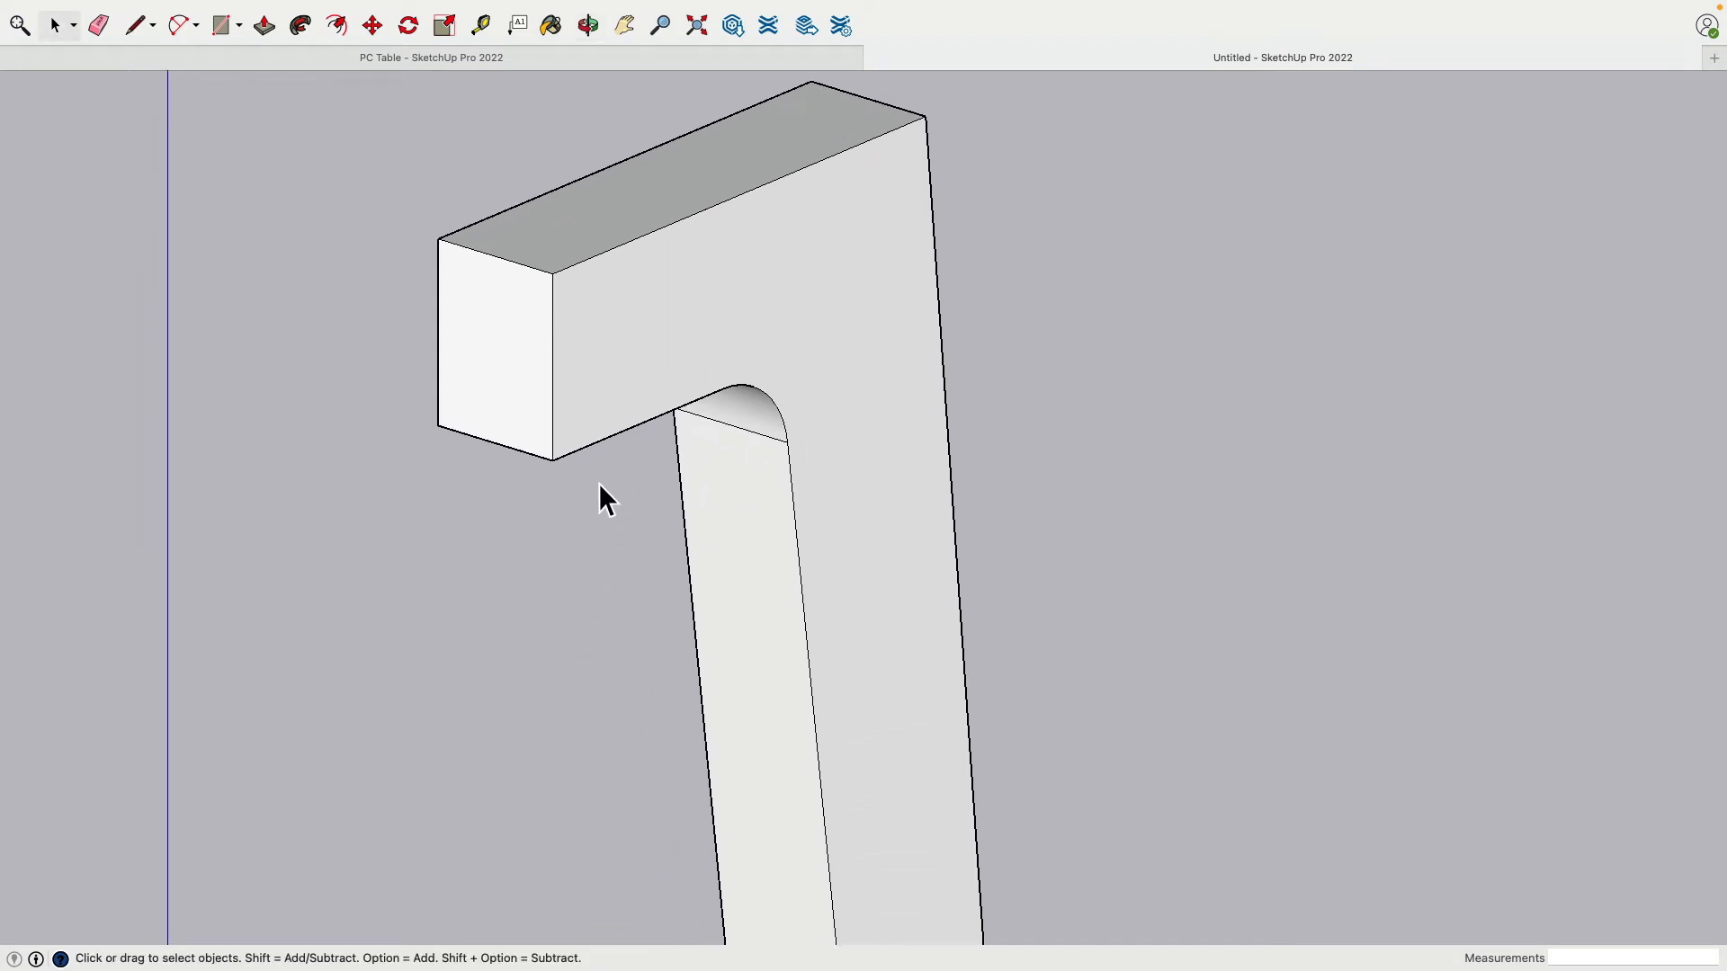
middle_click_drag(347, 361, 148, 114)
left_click(180, 33)
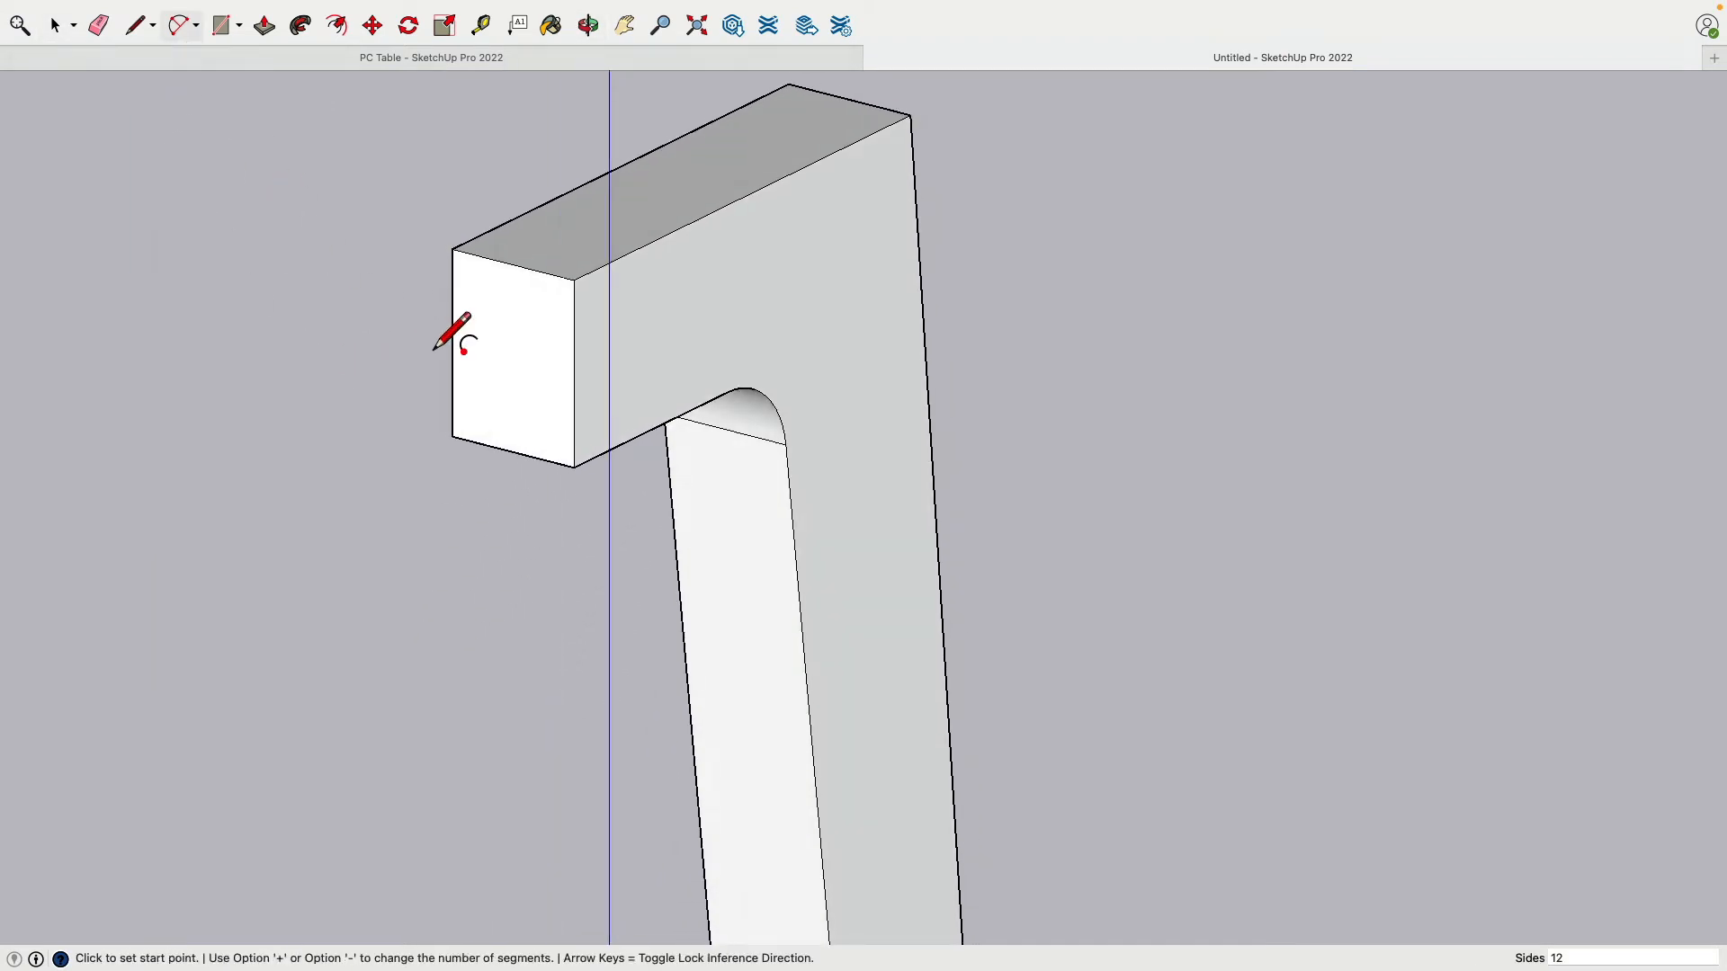
scroll(544, 446, "up", 8)
middle_click_drag(543, 449, 706, 479)
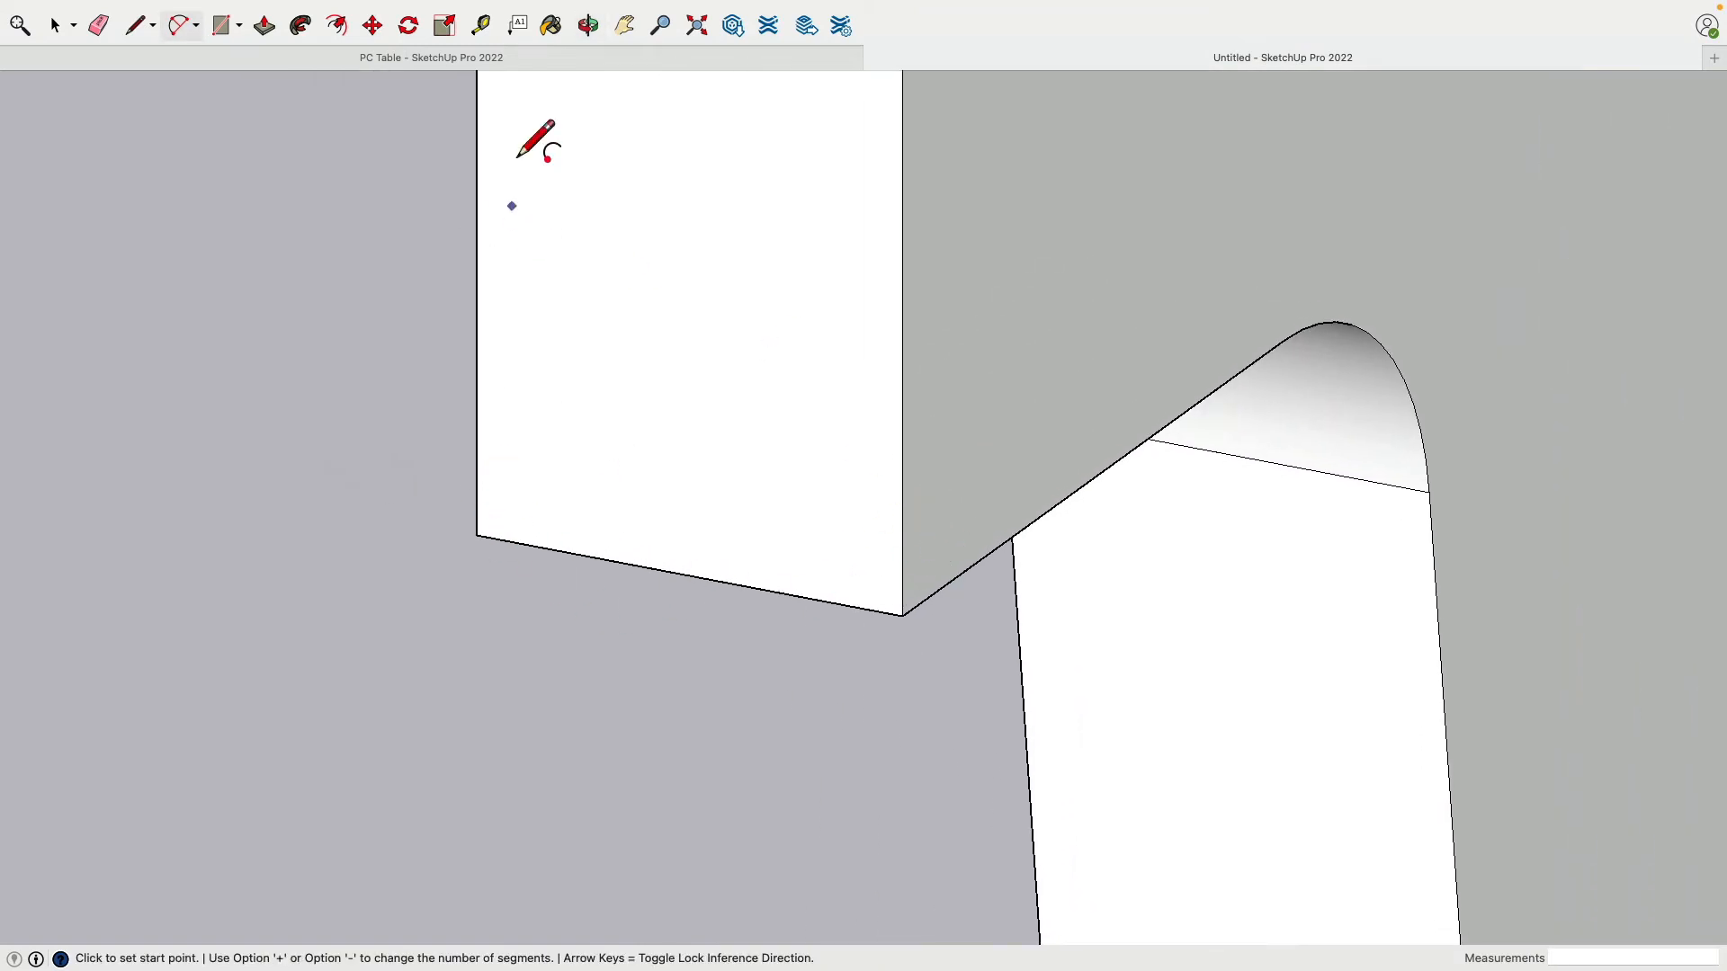
left_click(480, 25)
left_click(674, 572)
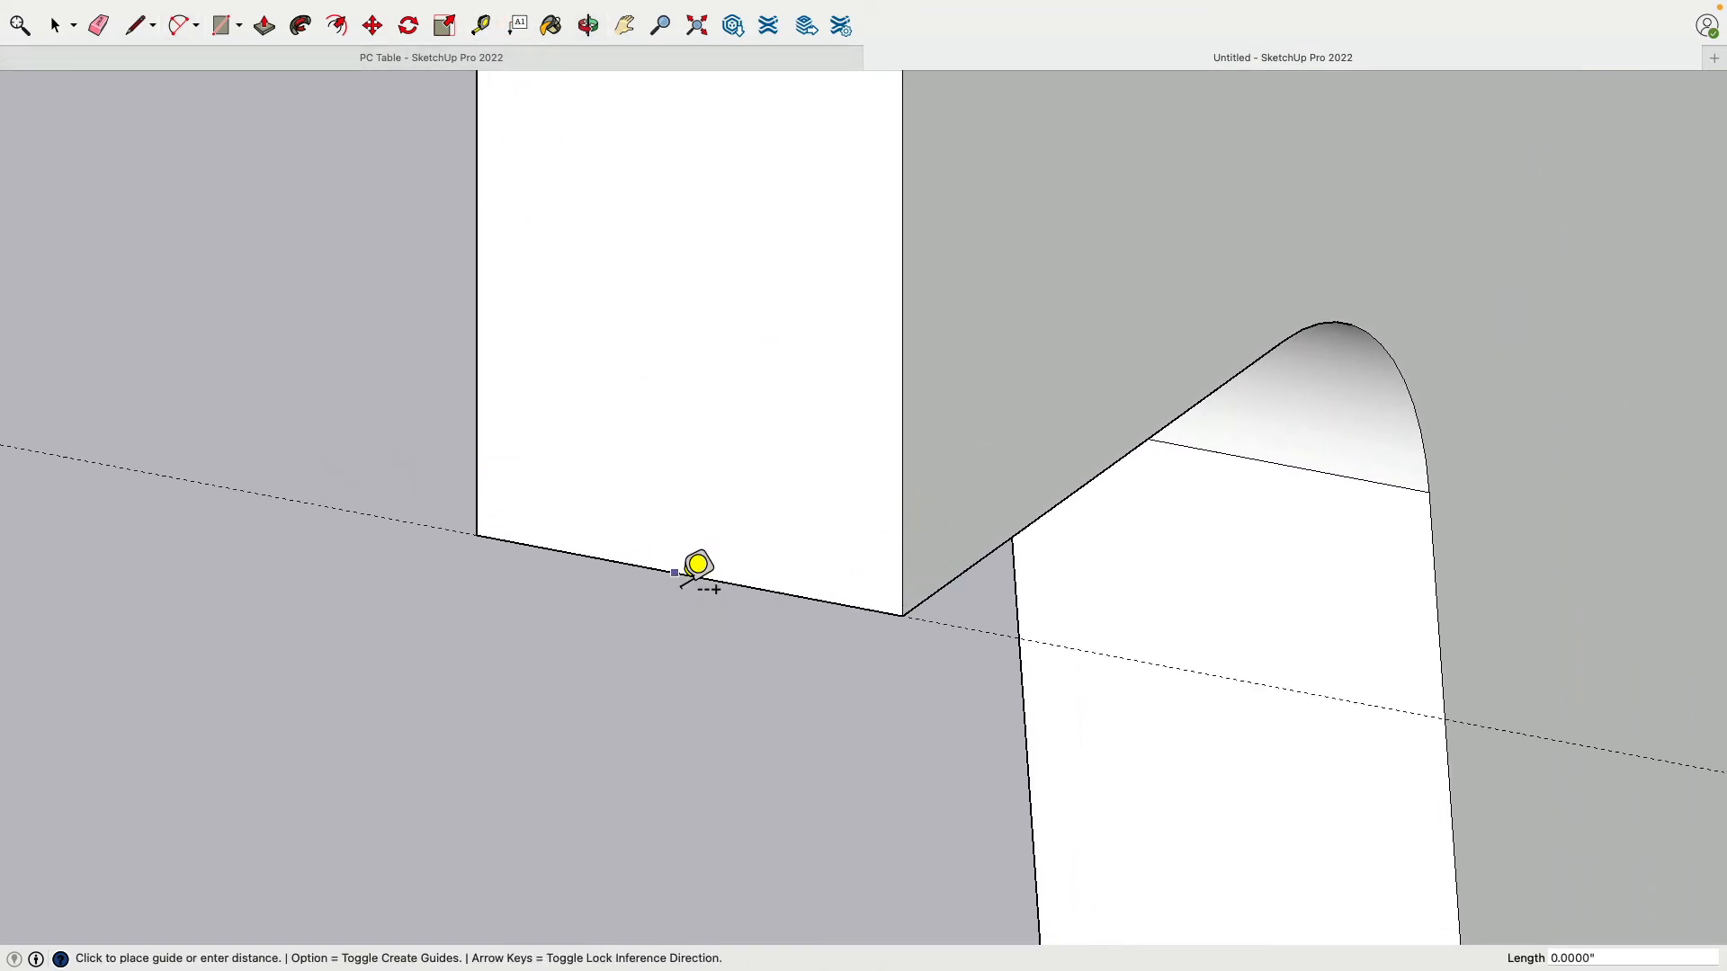
left_click(674, 500)
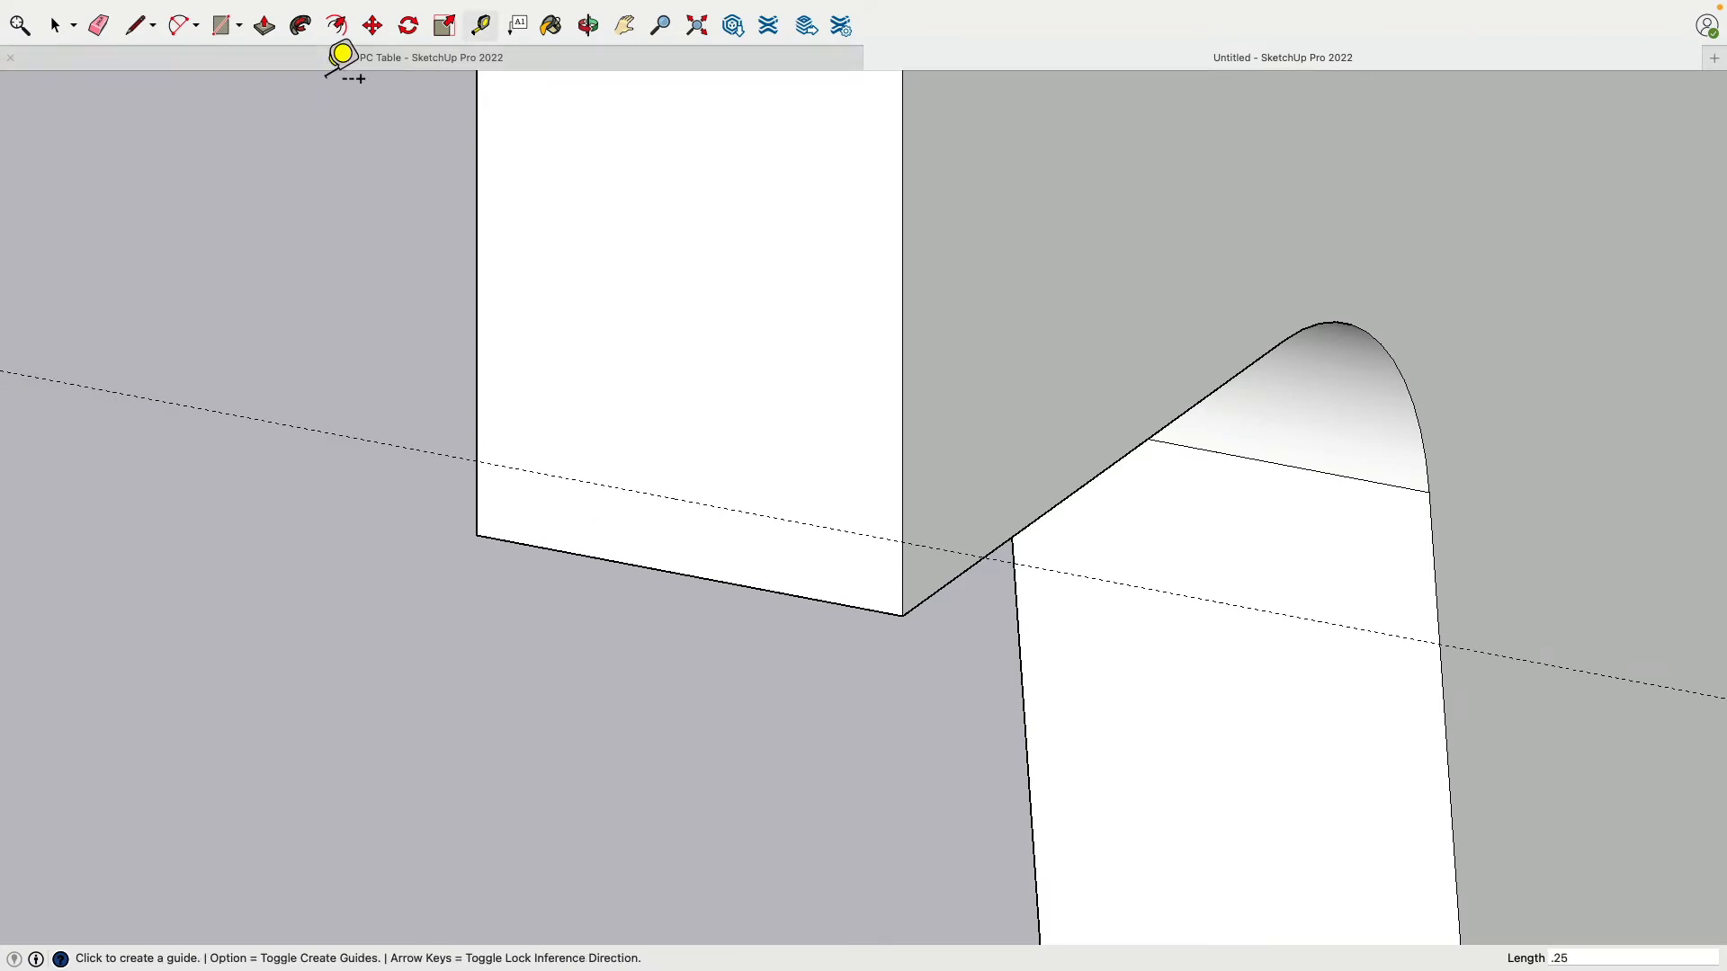
Step: Fillet the left and right bottom corners with arcs meeting the guide
left_click(183, 25)
left_click(479, 464)
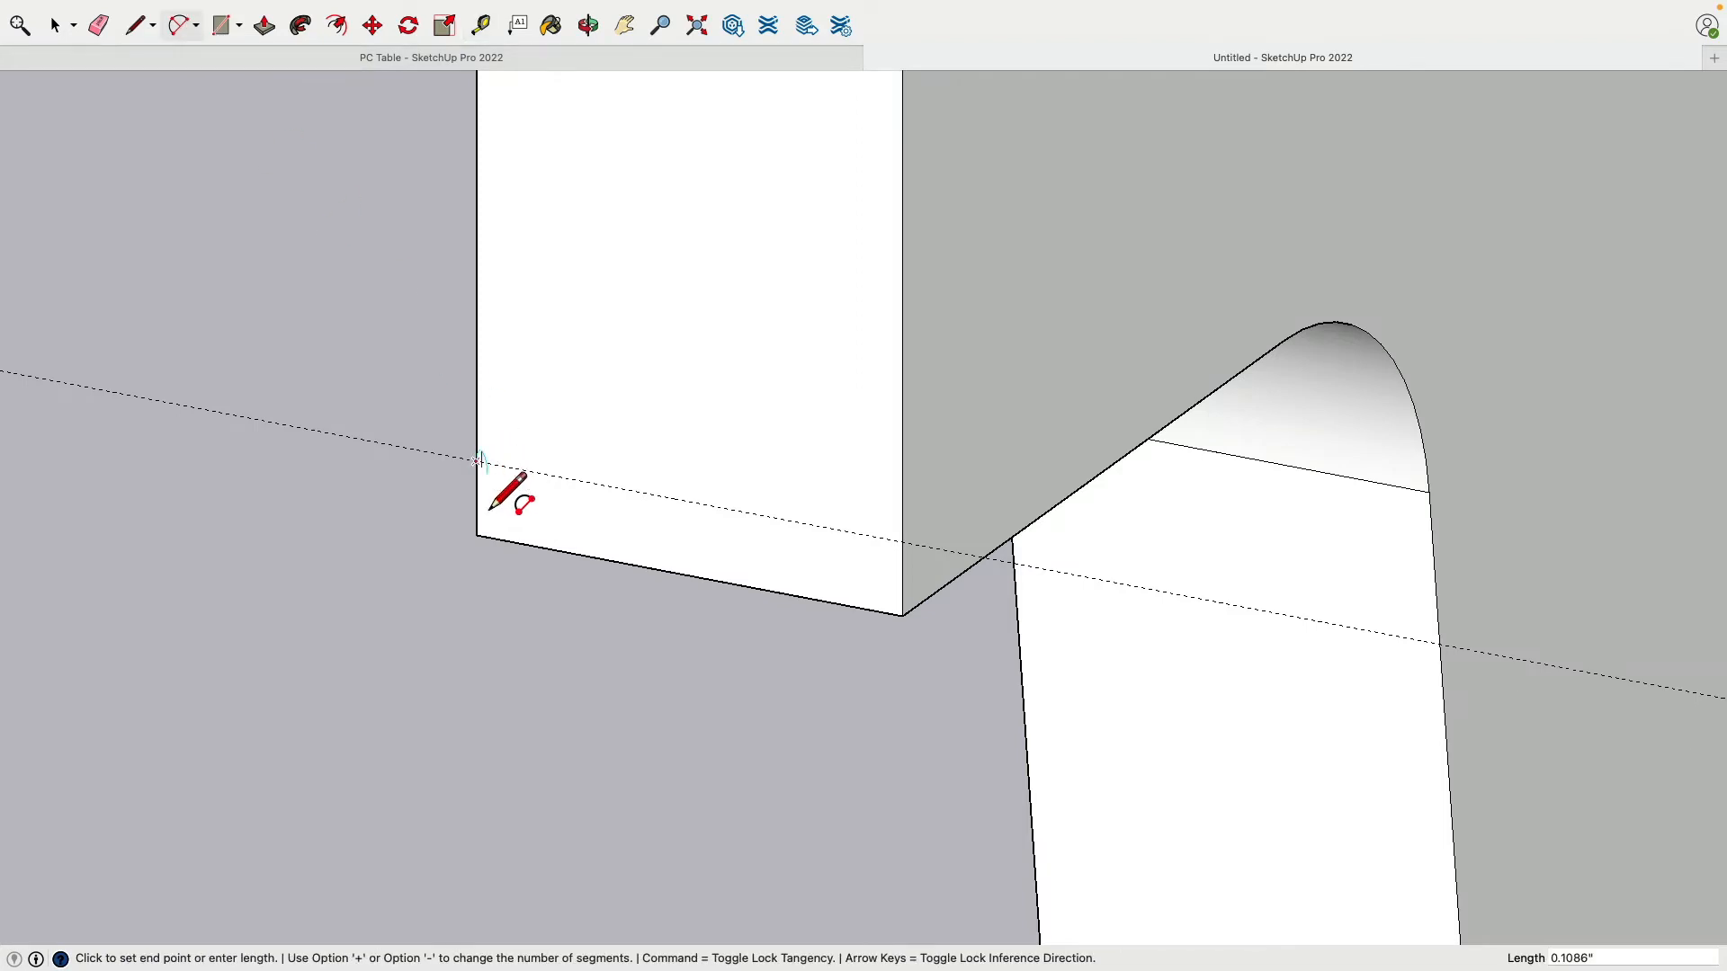
left_click(550, 550)
left_click(902, 543)
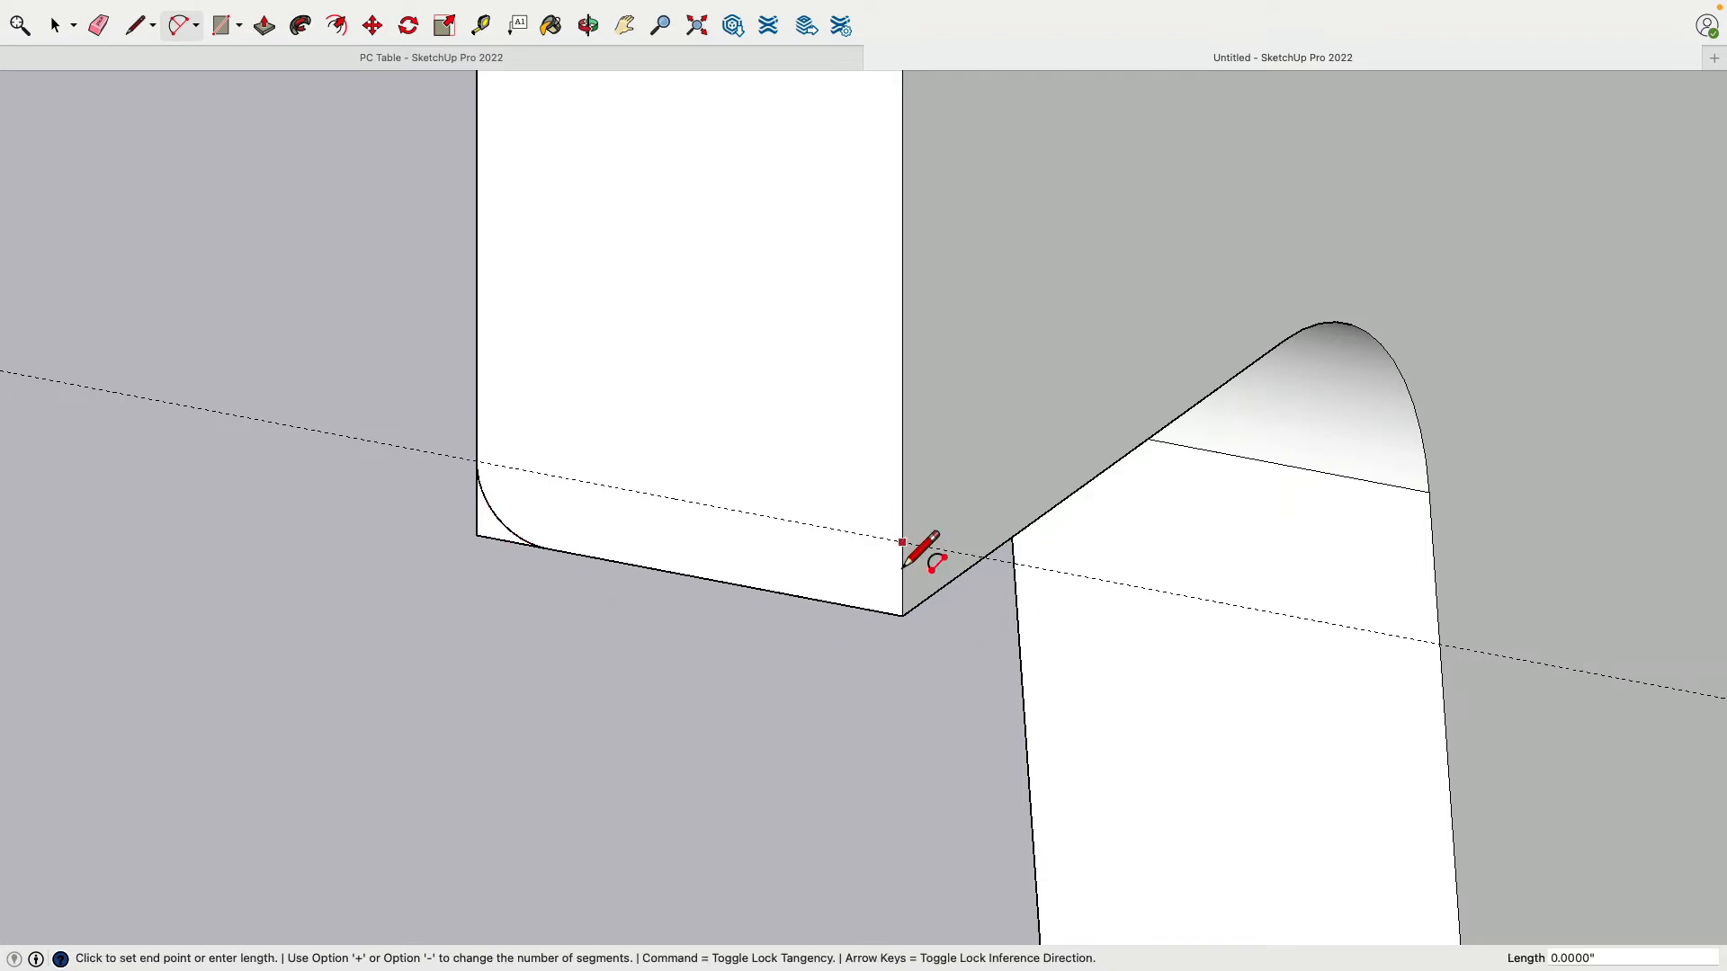
left_click(836, 621)
Step: Start a line on the end face's bottom edge
middle_click_drag(490, 500, 484, 452)
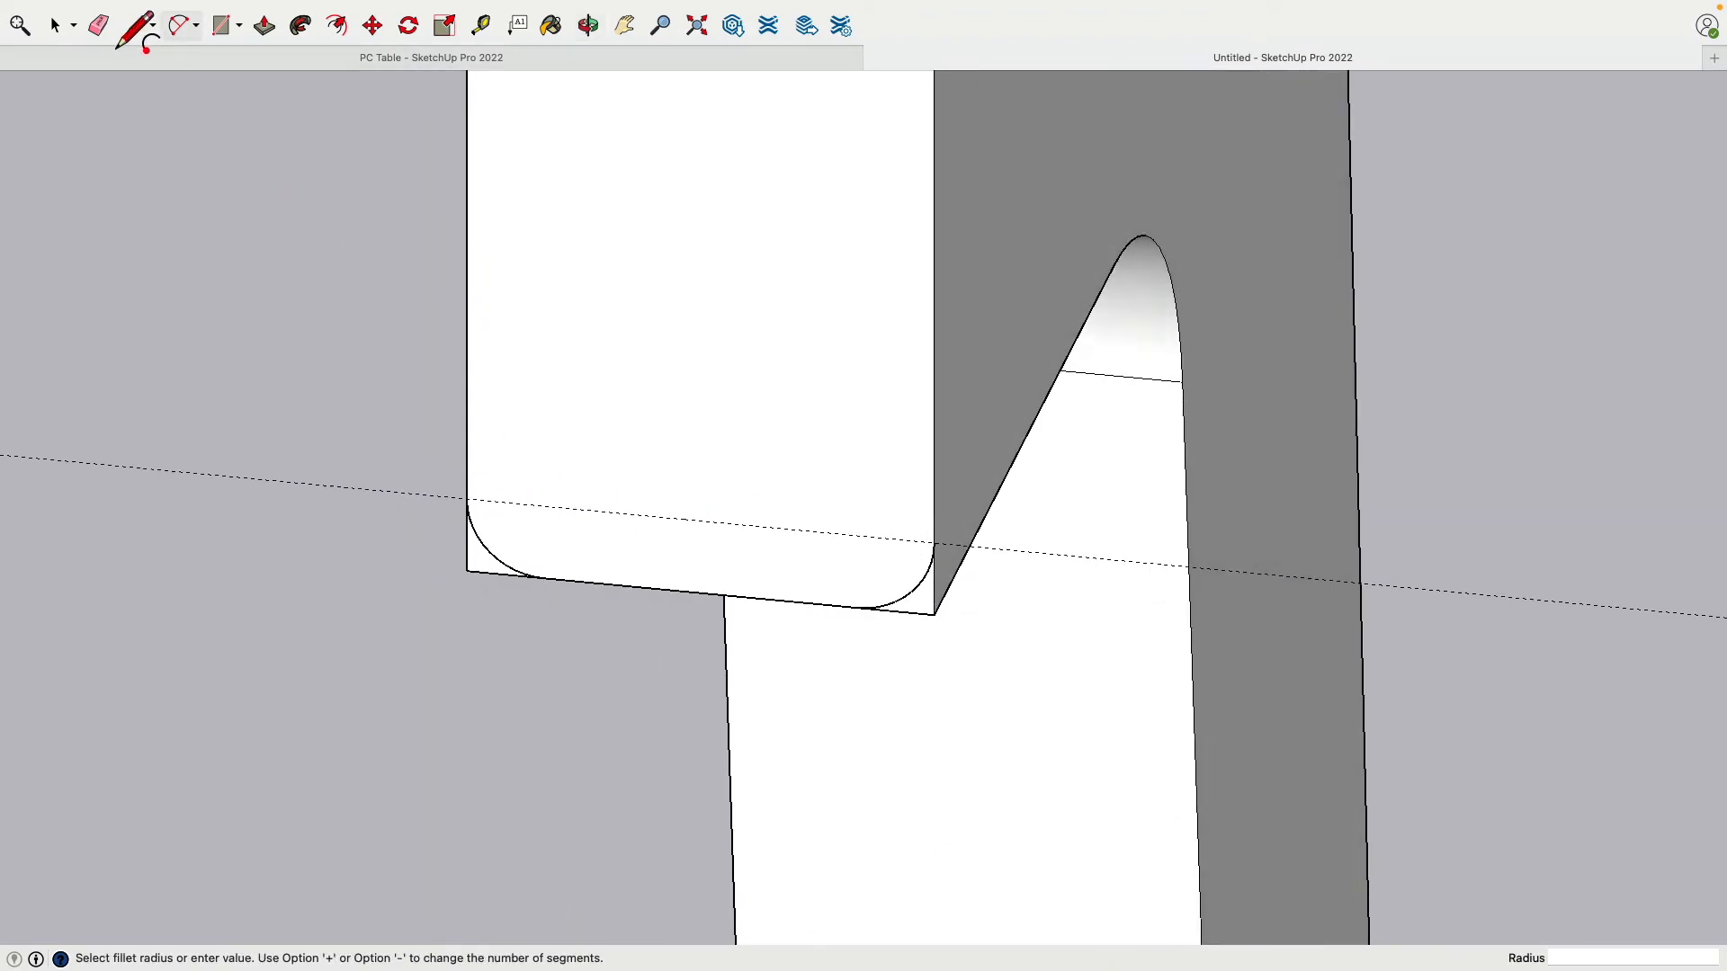
left_click(135, 27)
left_click(544, 579)
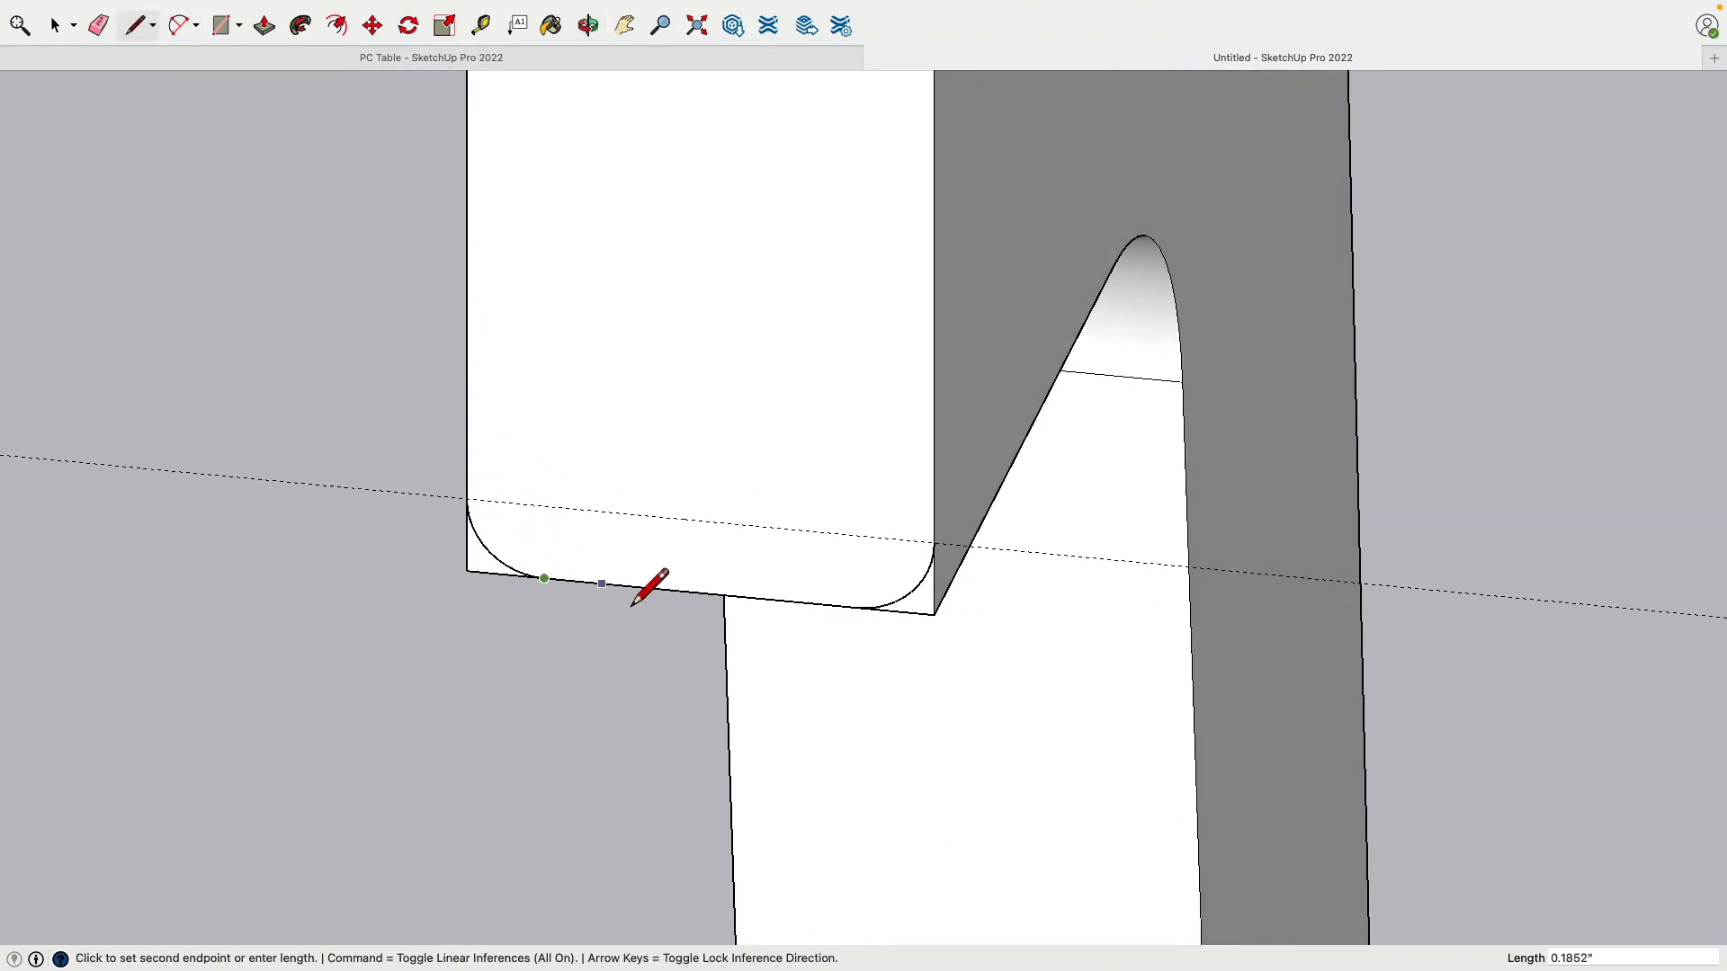
Step: Finish the bottom-edge line and extend a short line past the right corner along the guide
left_click(863, 629)
key("Escape")
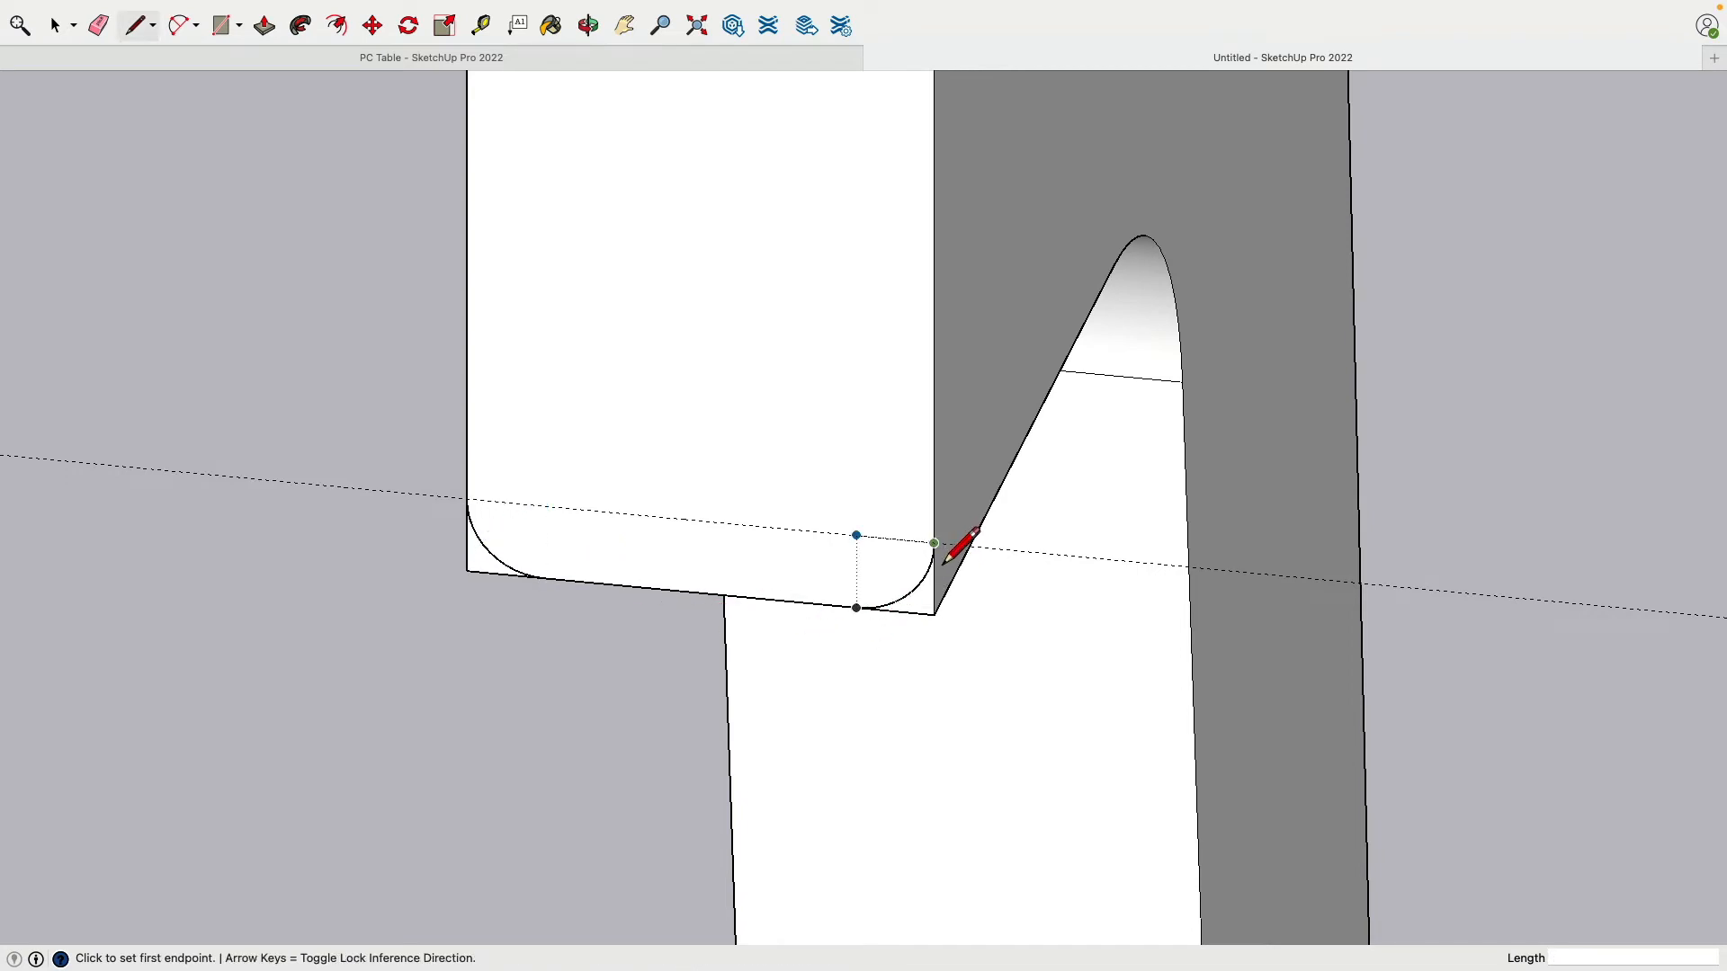
left_click(941, 559)
left_click(999, 548)
key("Escape")
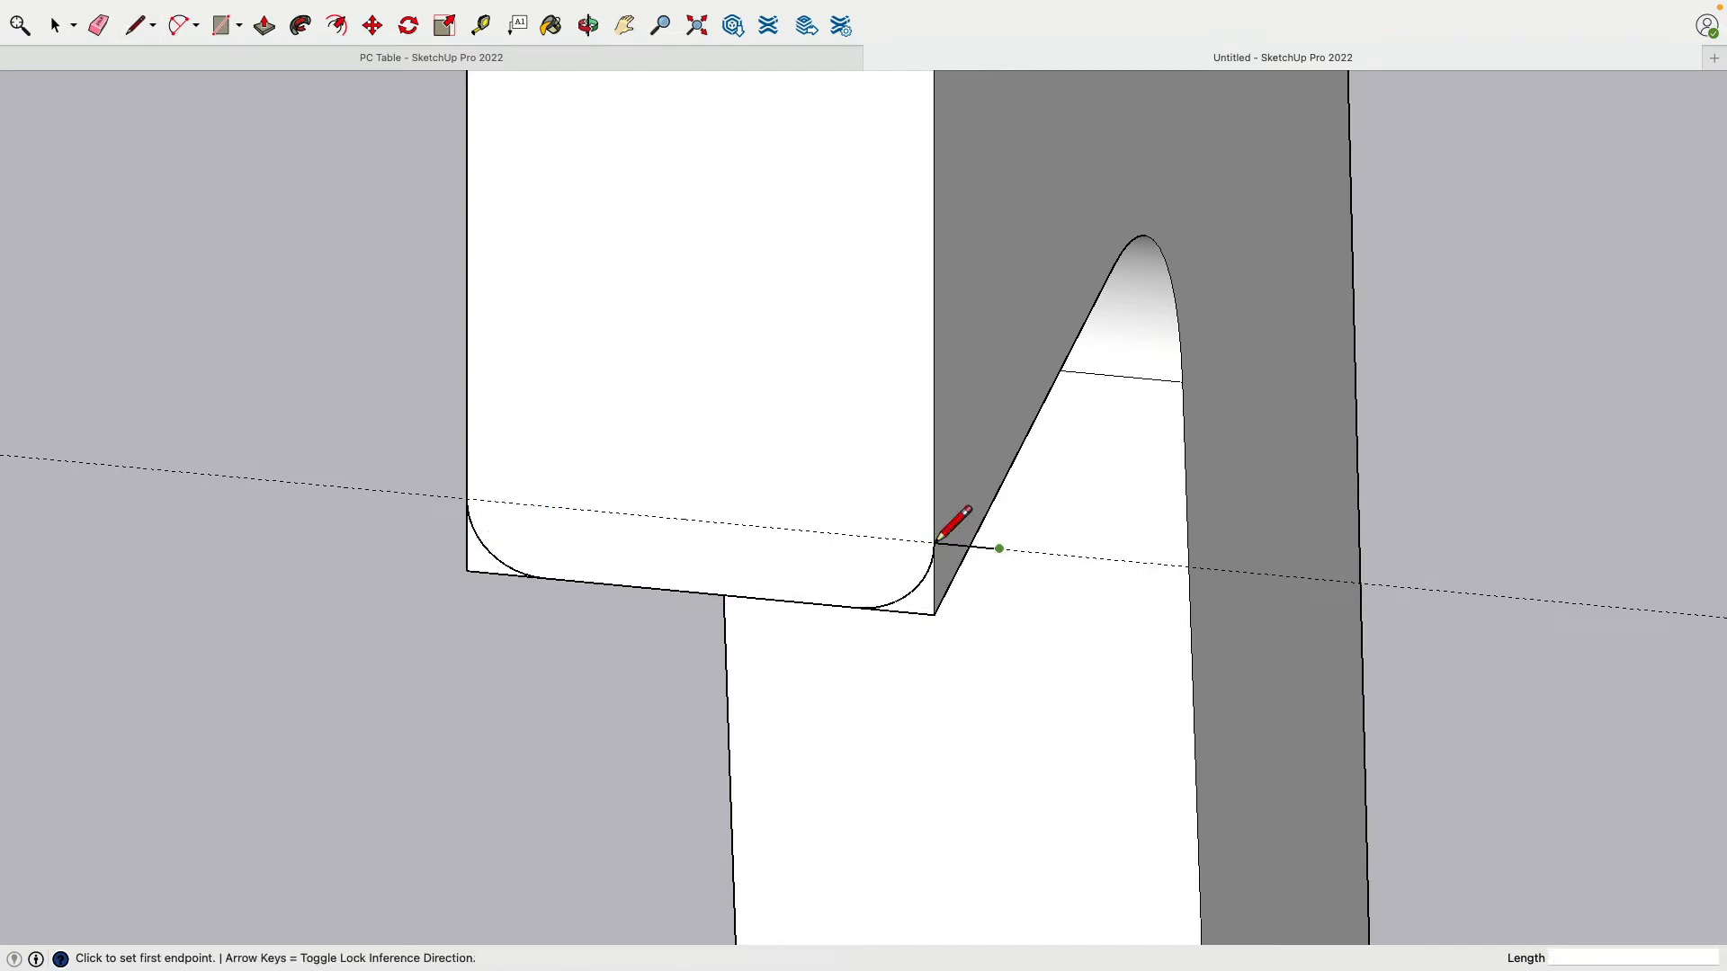
Step: Draw the left and right outer sides and bottom, closing the U-shaped strip into a face
left_click(466, 499)
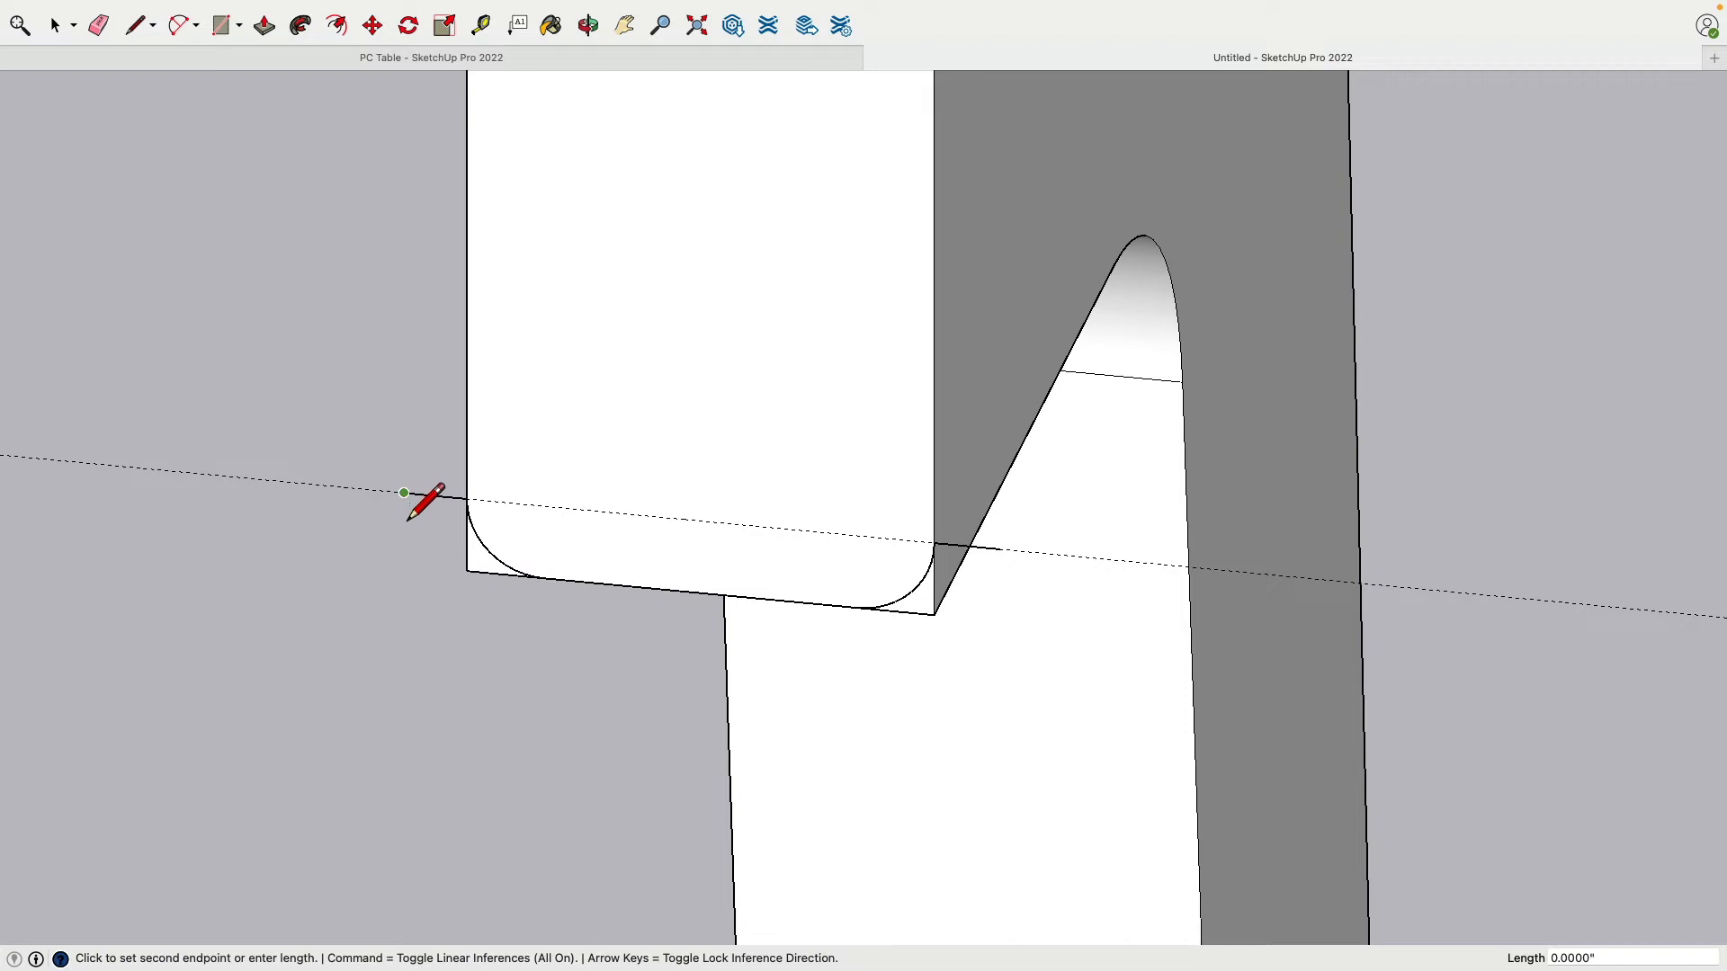
left_click(403, 493)
left_click(404, 648)
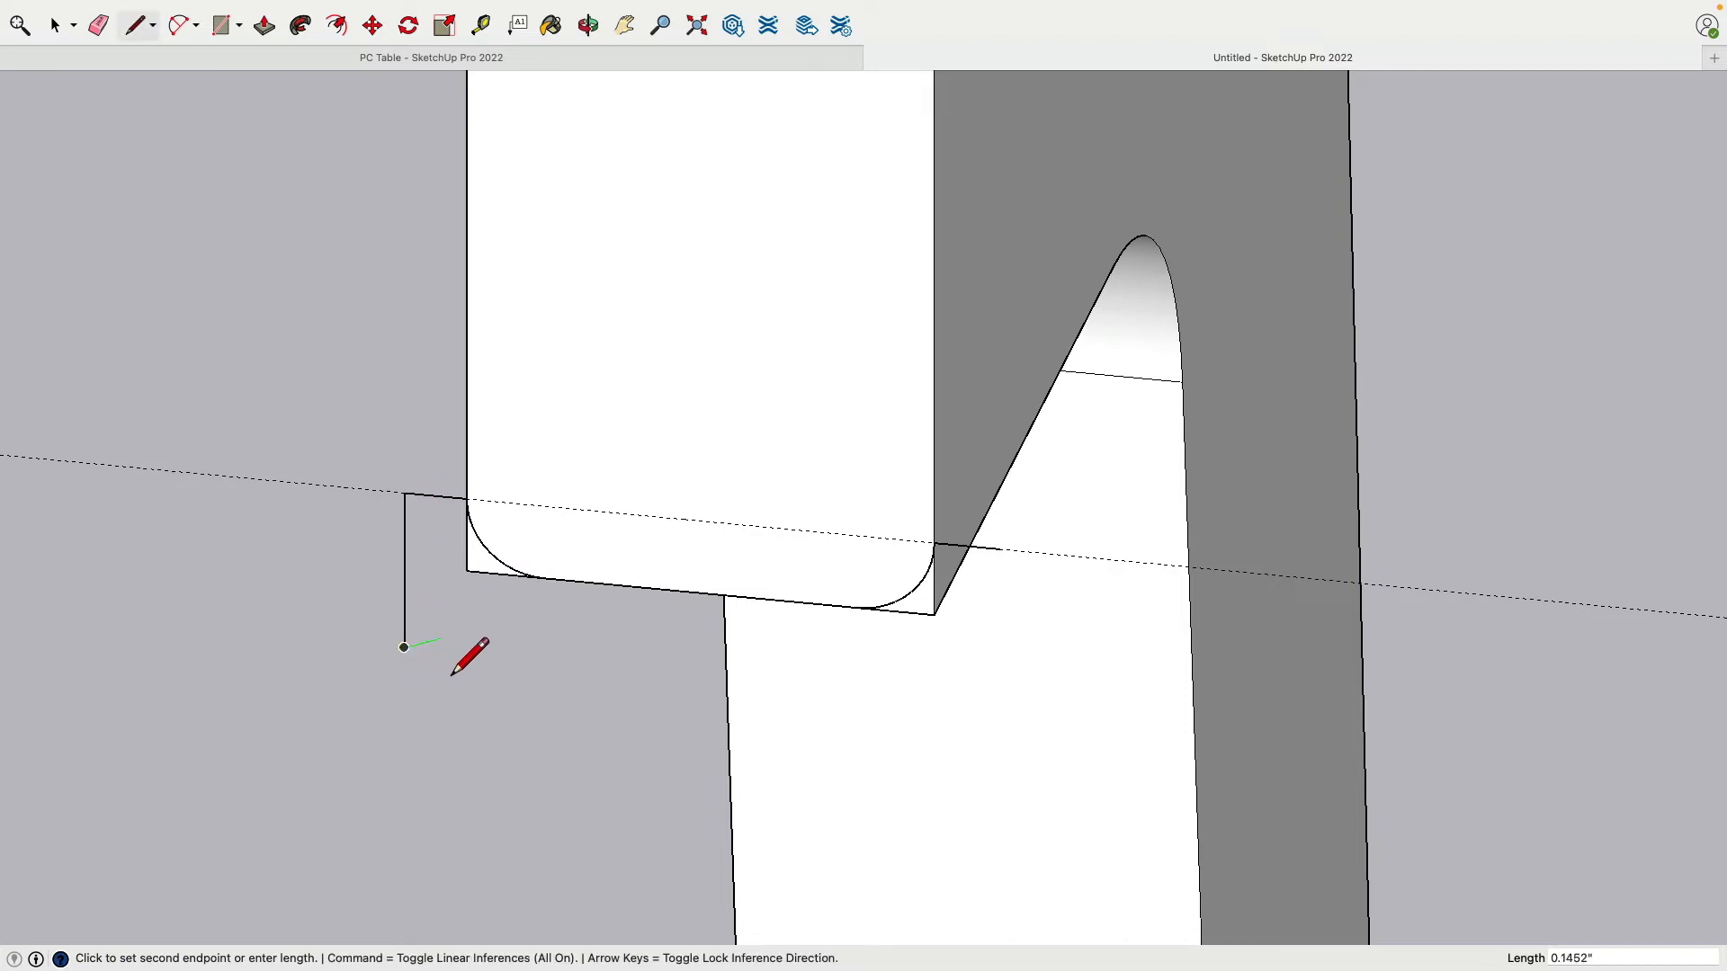
key("Escape")
left_click(999, 548)
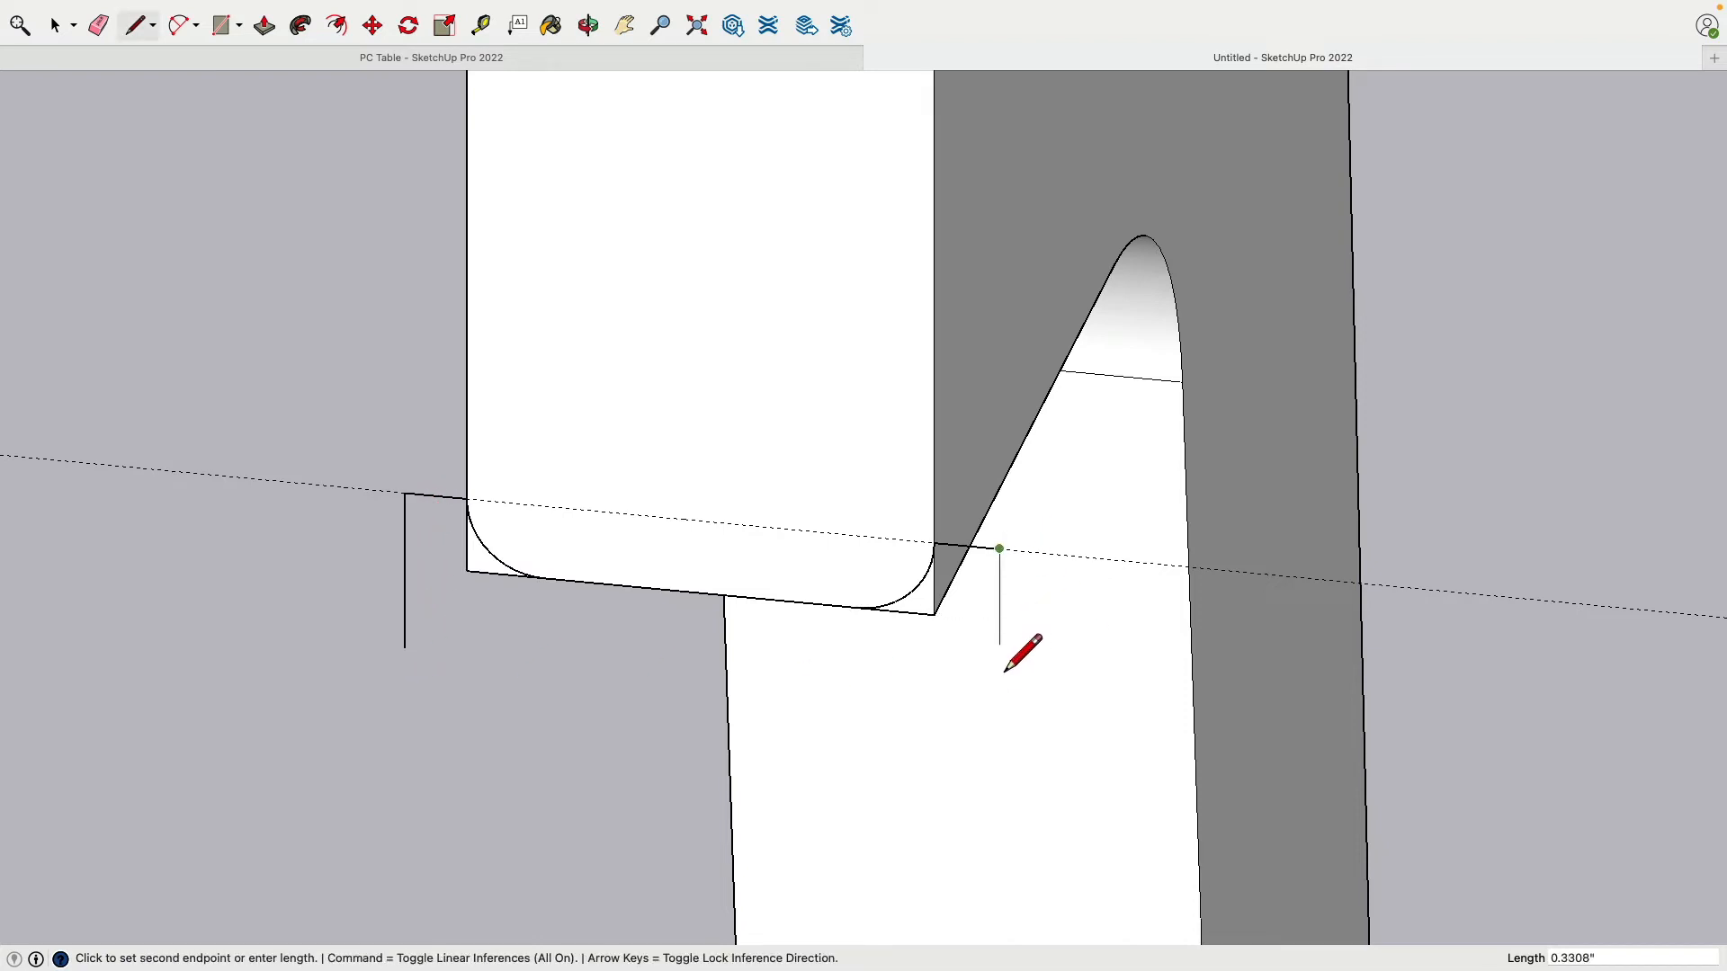
left_click(999, 705)
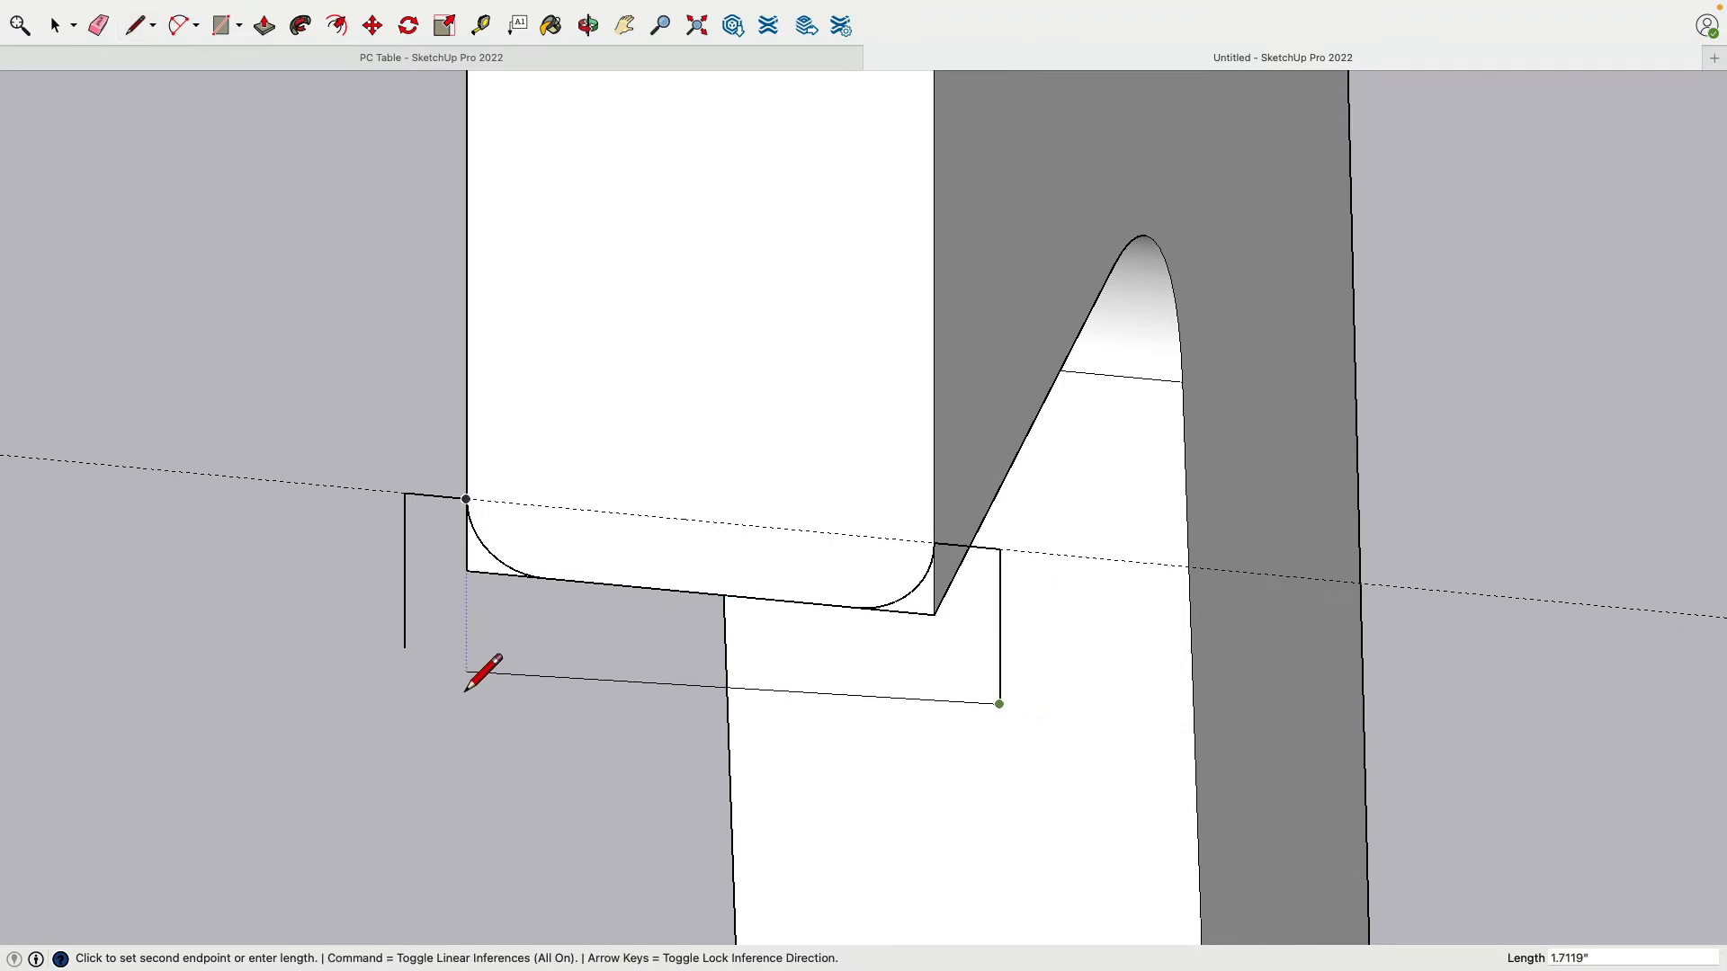
left_click(404, 648)
Step: Select the new profile face and orbit to view it with the whole leg
middle_click_drag(760, 661, 590, 524)
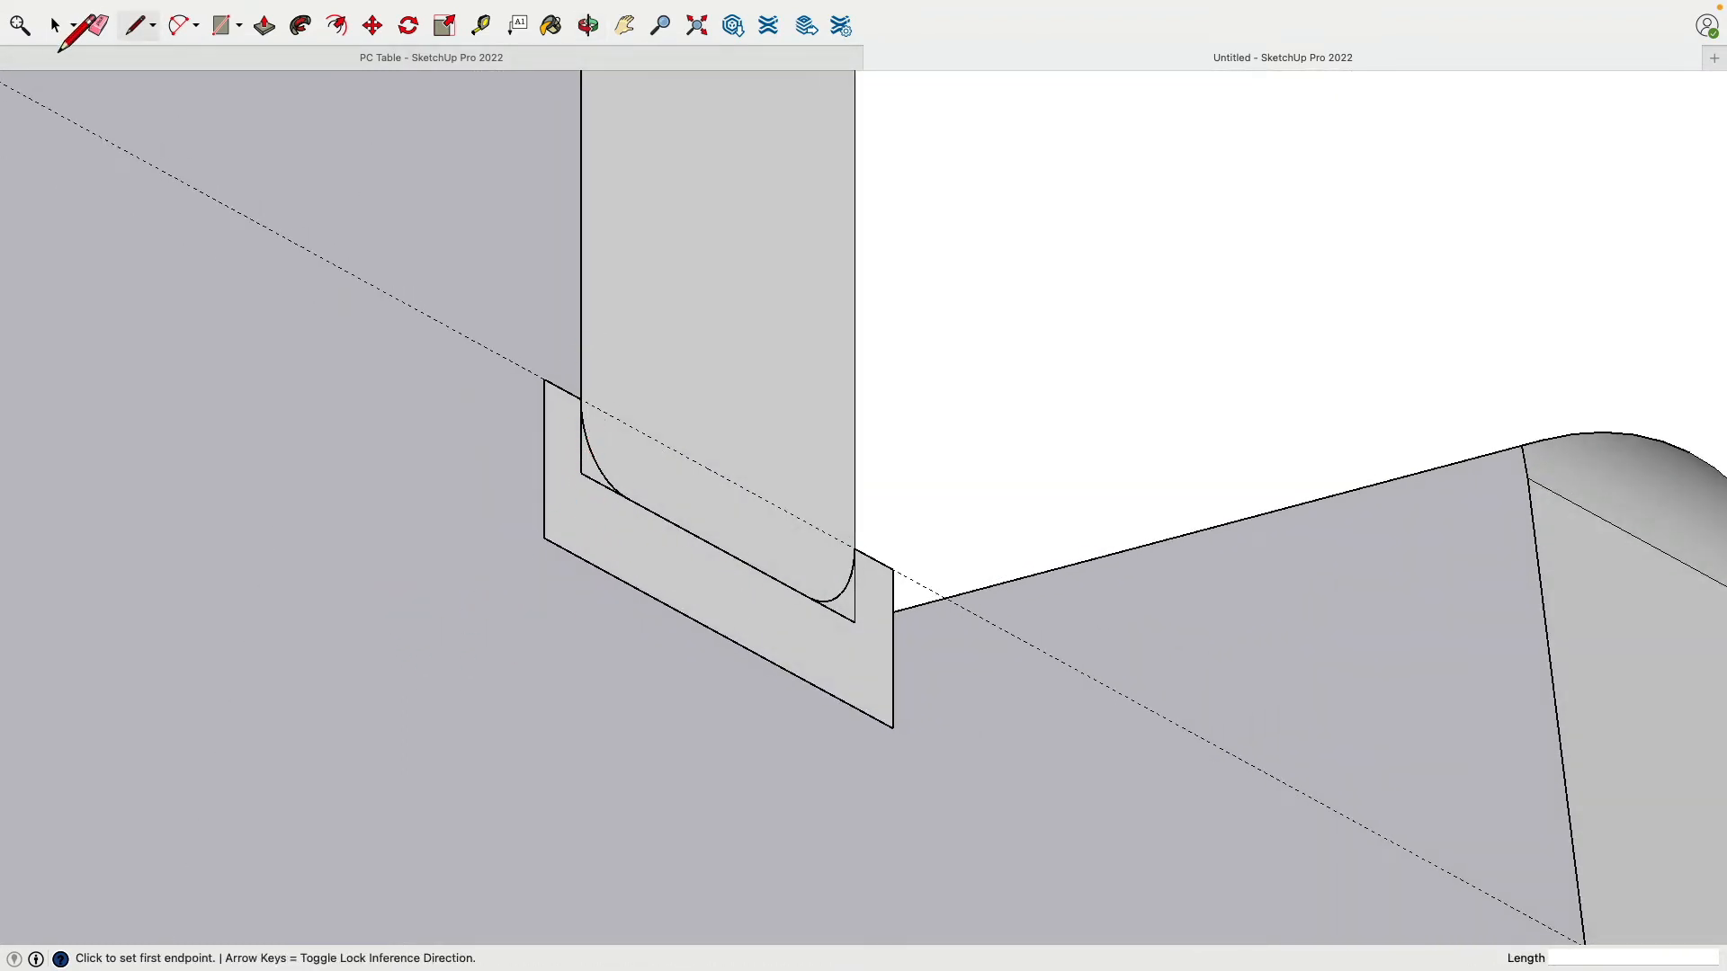
left_click(54, 25)
left_click(597, 525)
middle_click_drag(597, 526, 686, 571)
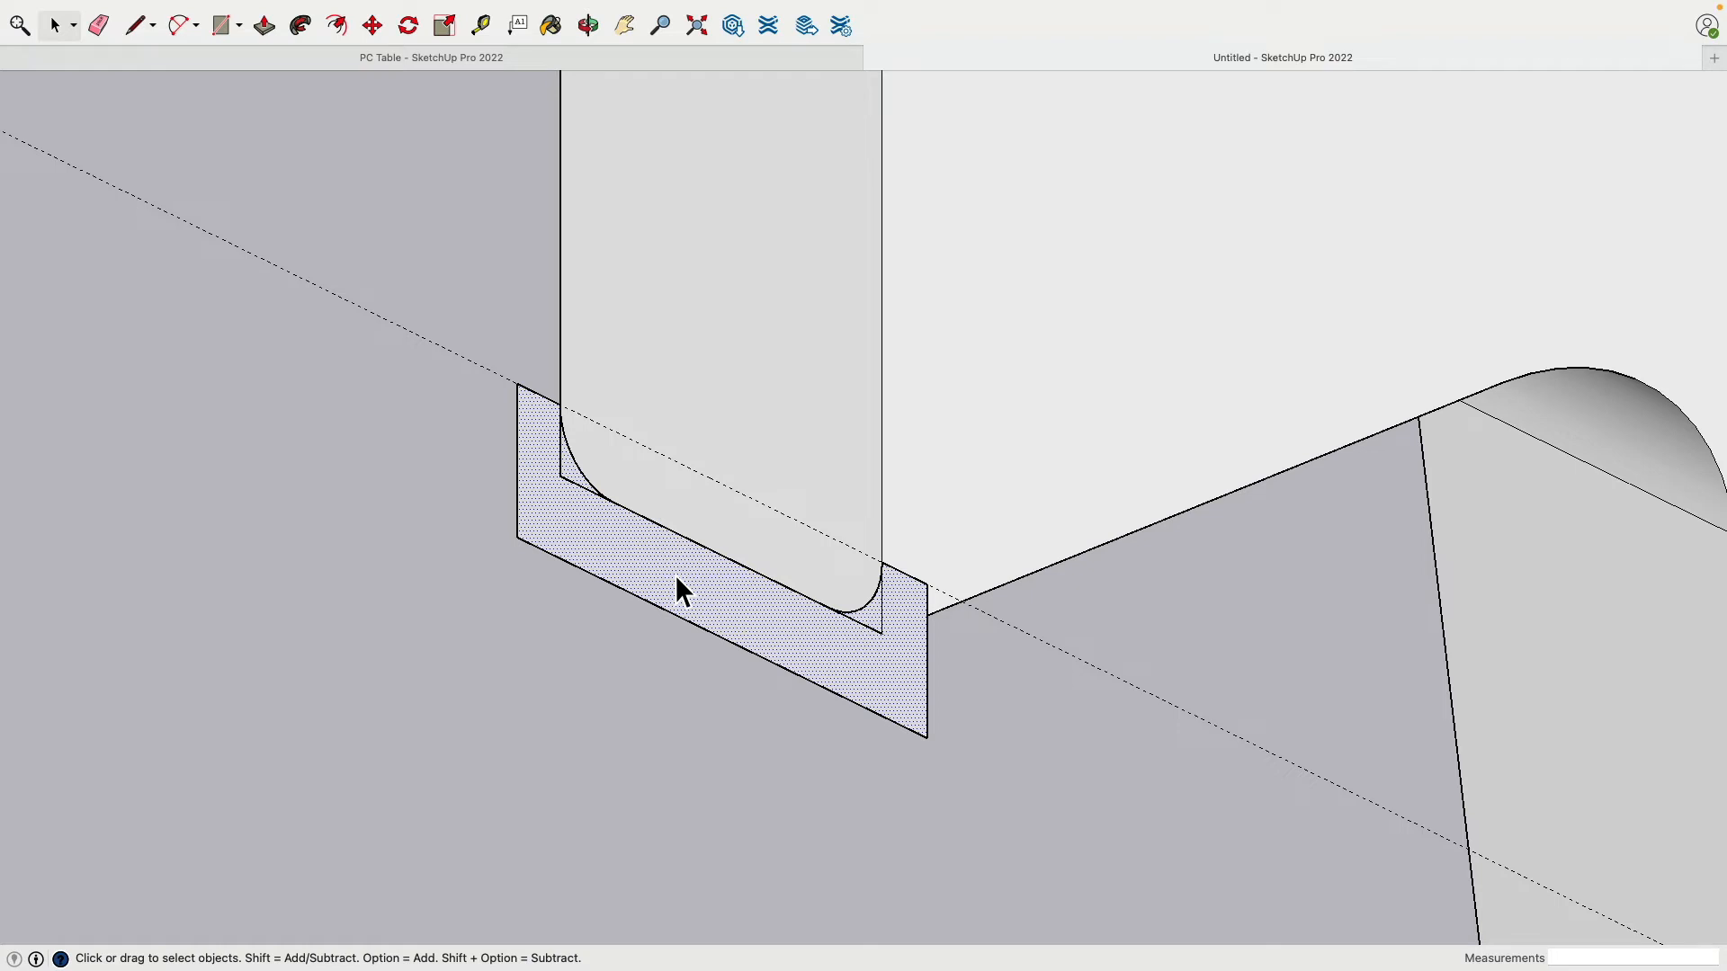
middle_click_drag(1026, 747, 719, 663)
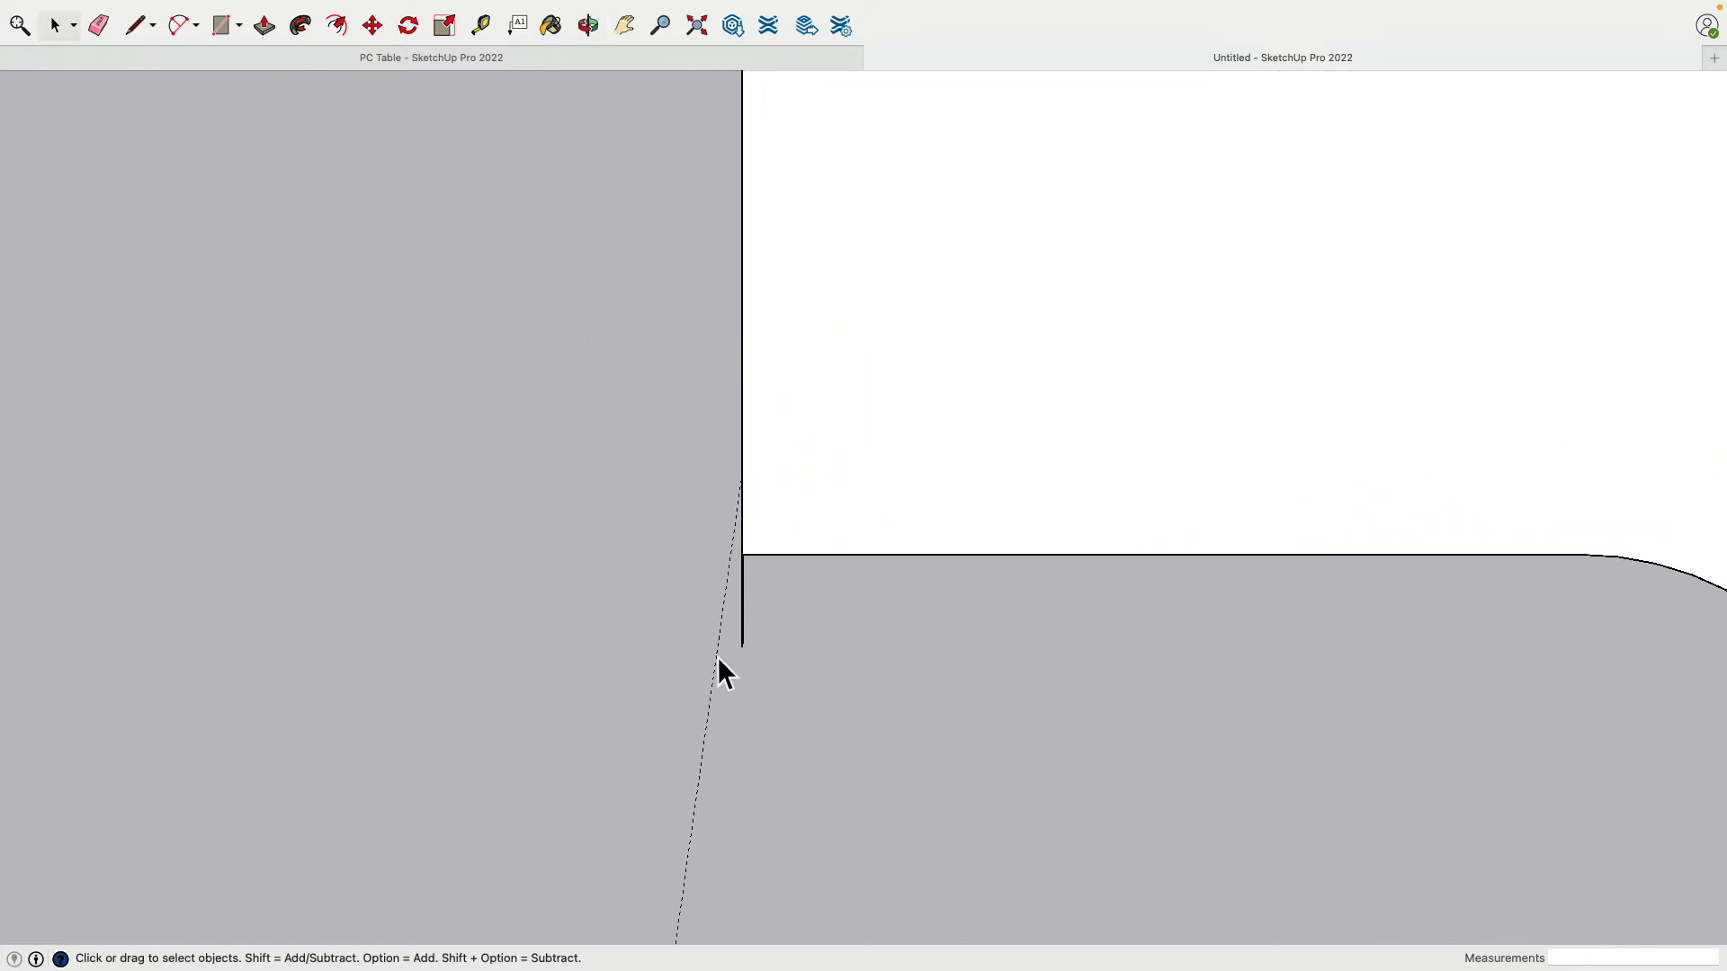
middle_click_drag(447, 732, 949, 779)
scroll(949, 742, "up", 3)
scroll(955, 688, "down", 6)
middle_click_drag(957, 687, 639, 544, "shift")
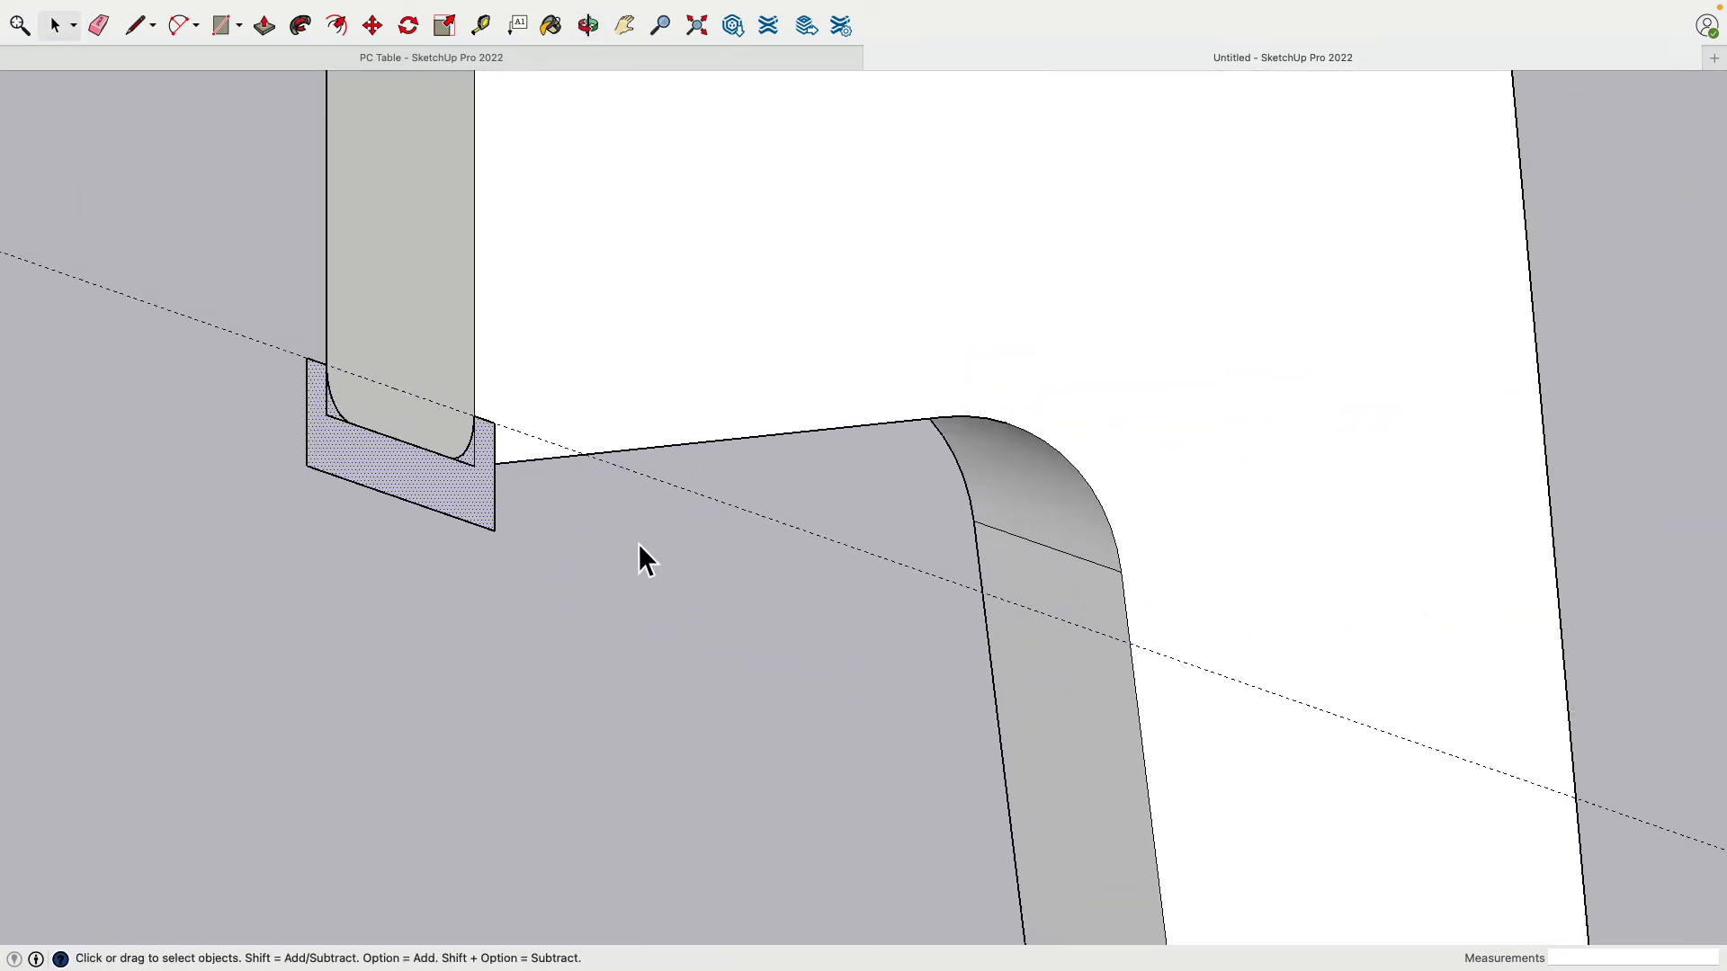
scroll(640, 545, "down", 4)
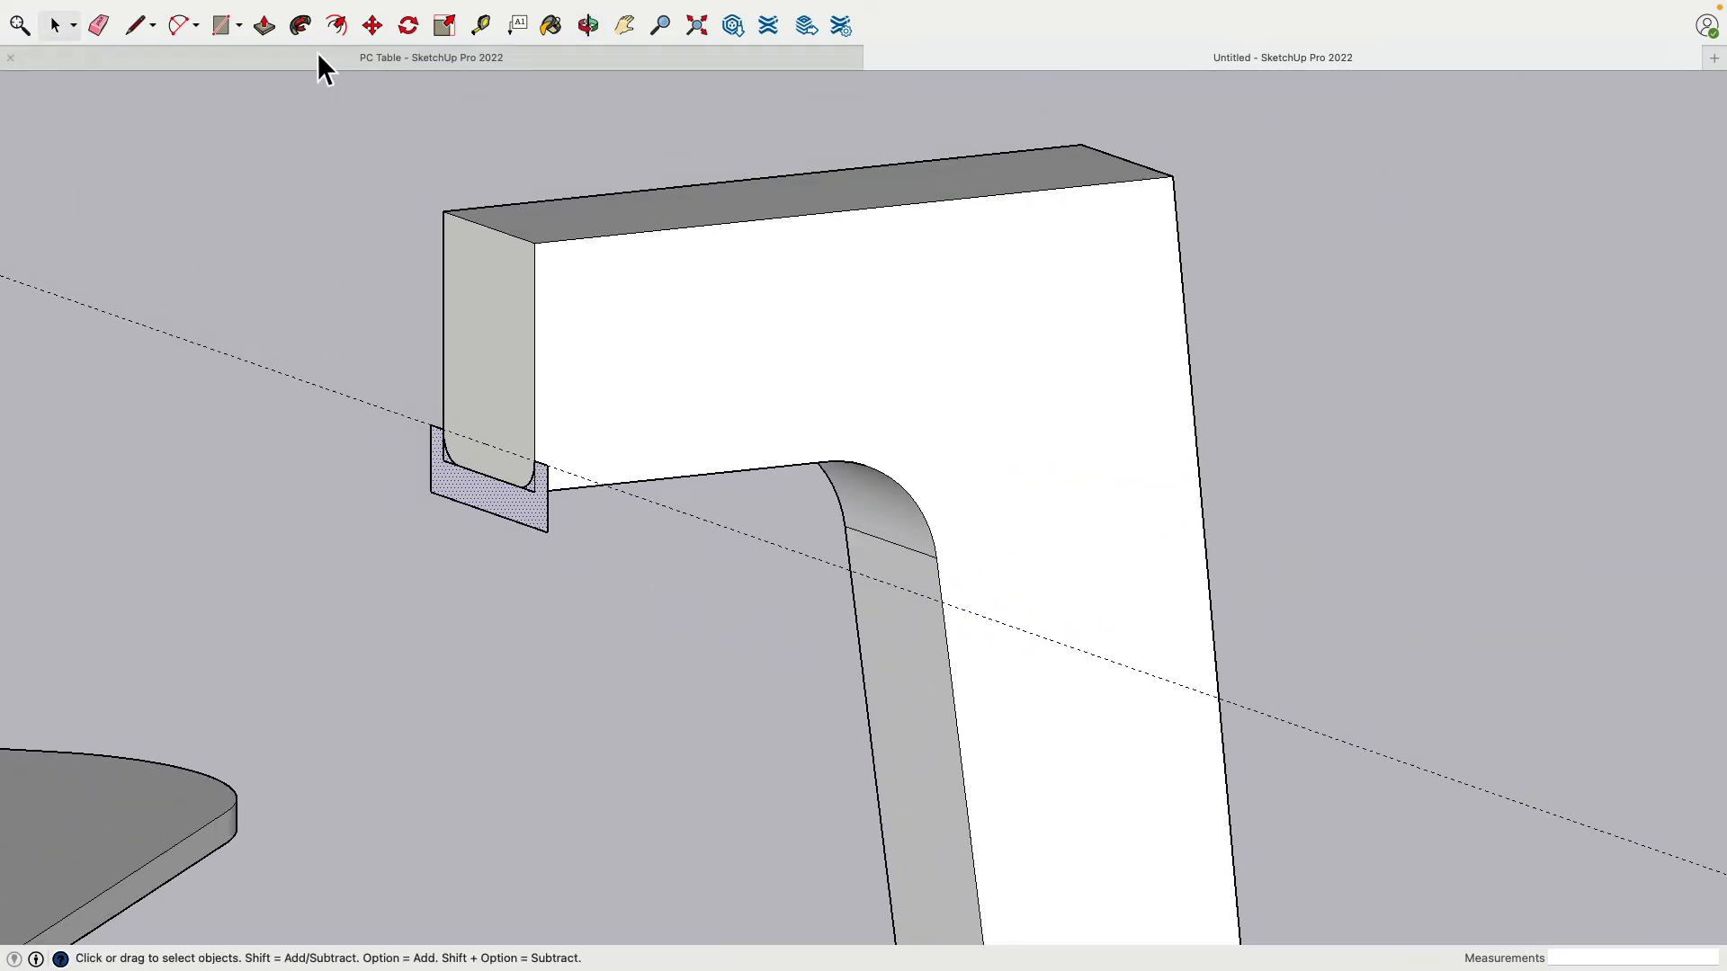
Step: Activate Follow Me, then begin and cancel a line at the profile panel corner
left_click(302, 27)
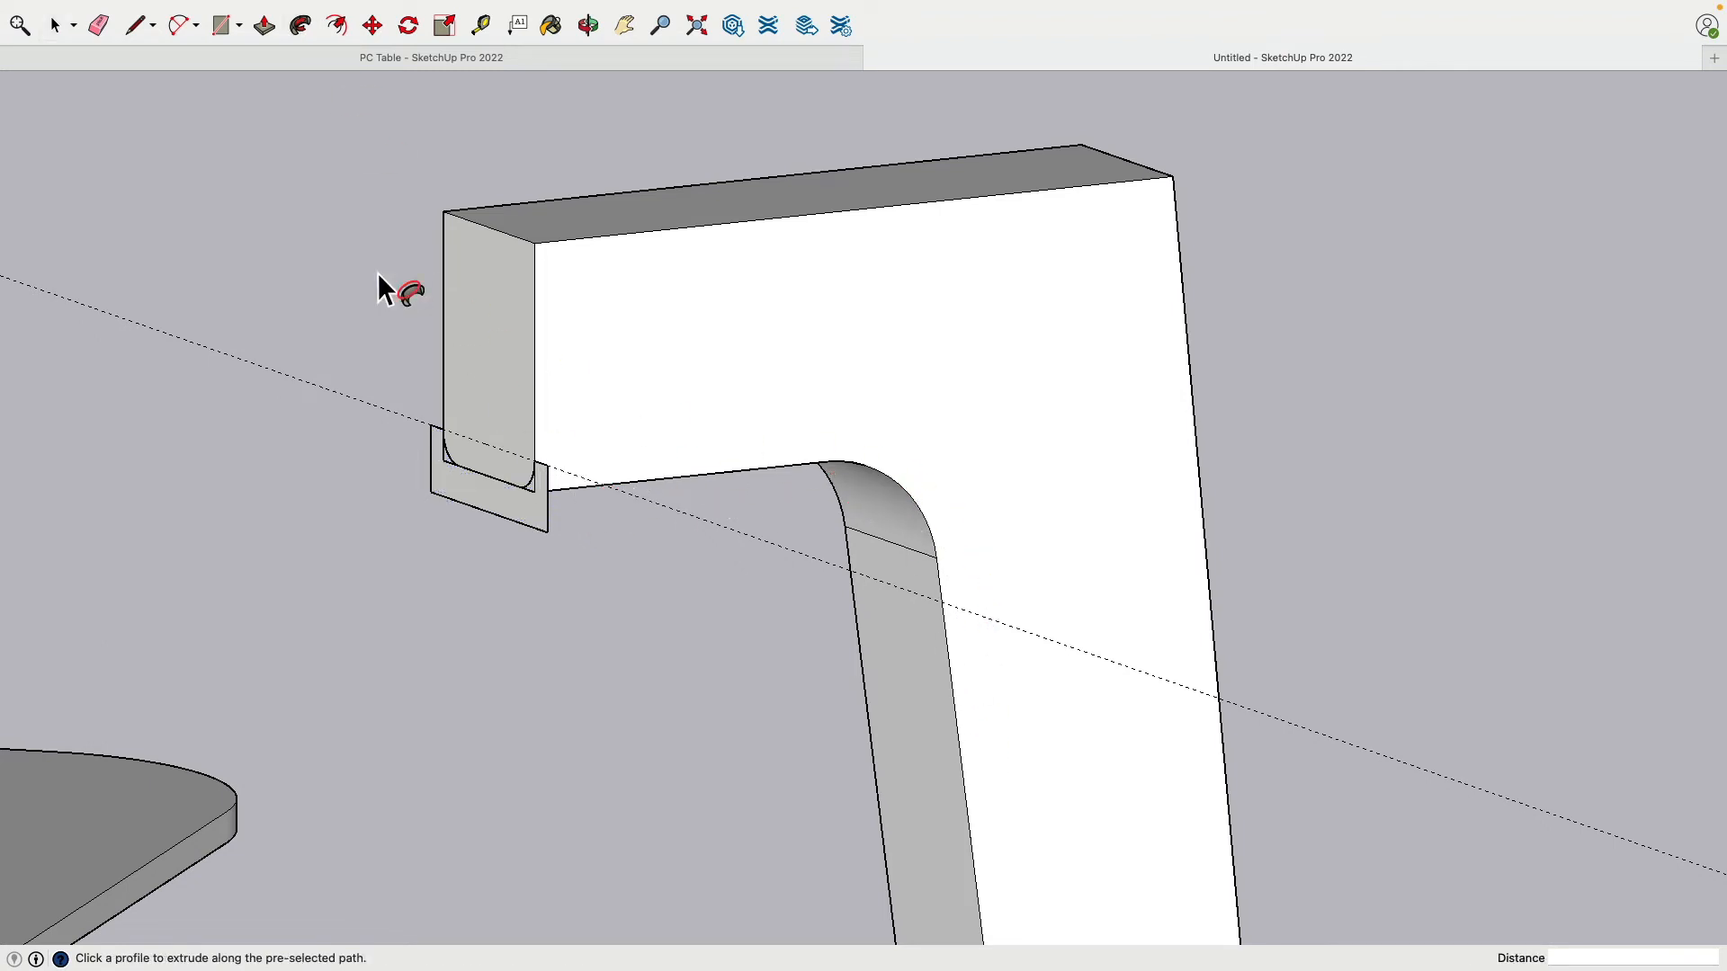
left_click(137, 27)
scroll(544, 520, "down", 1)
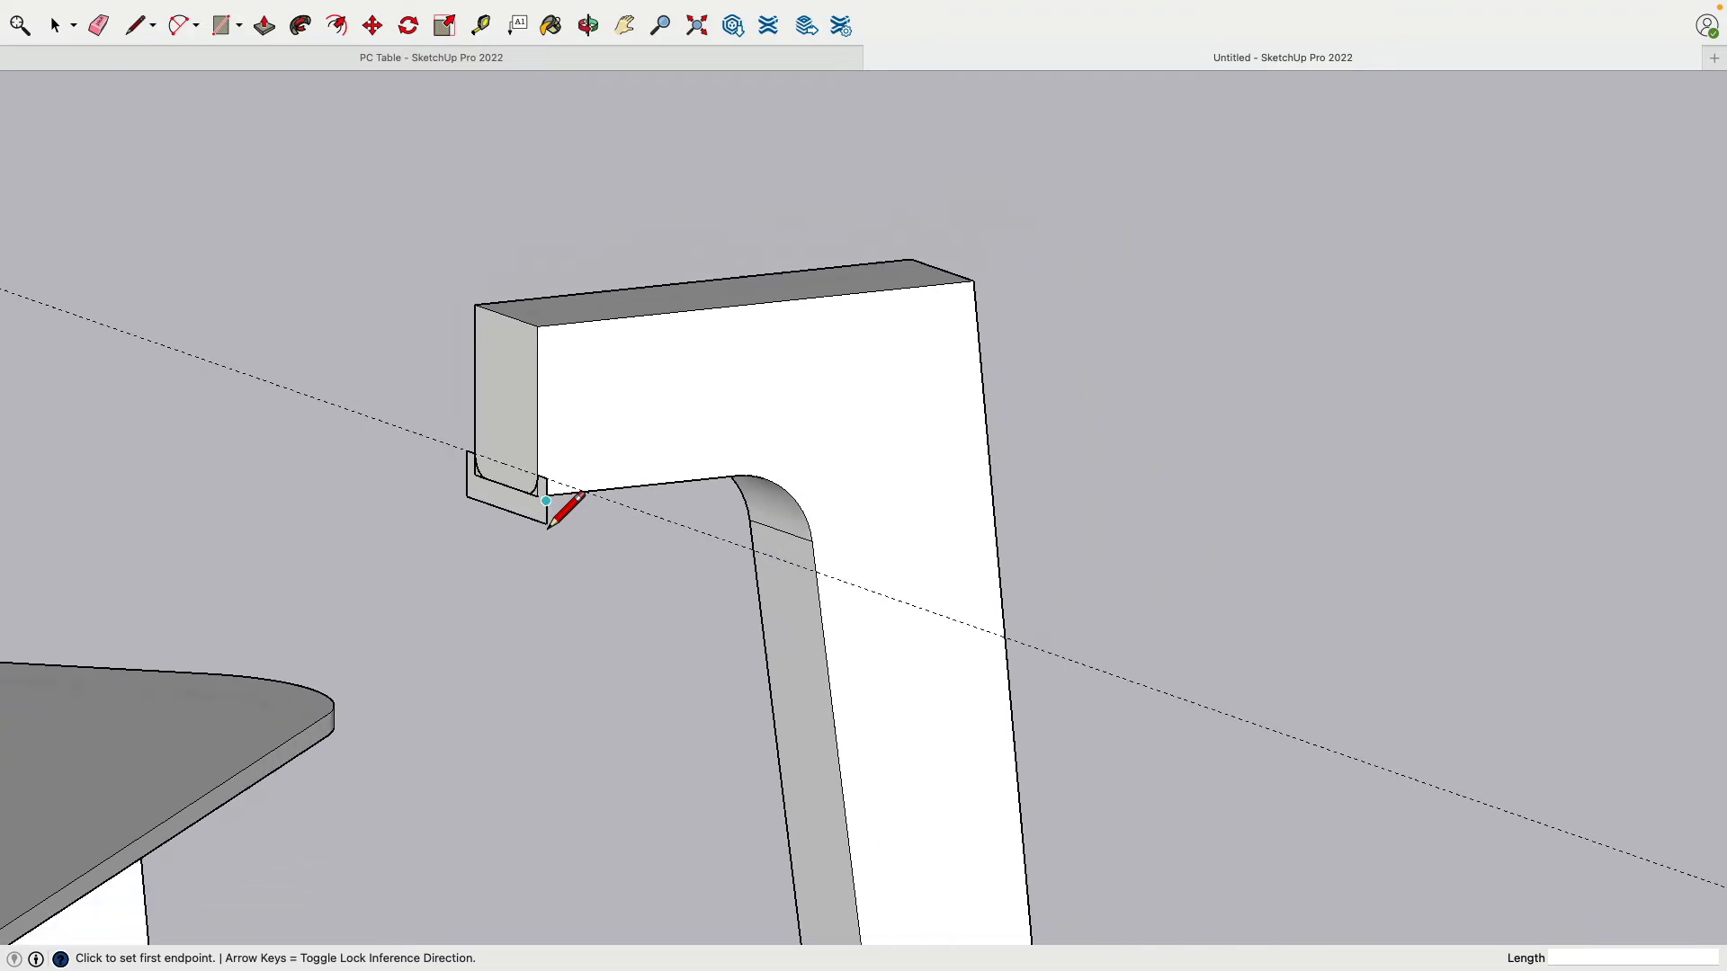
scroll(544, 520, "up", 5)
left_click(531, 493)
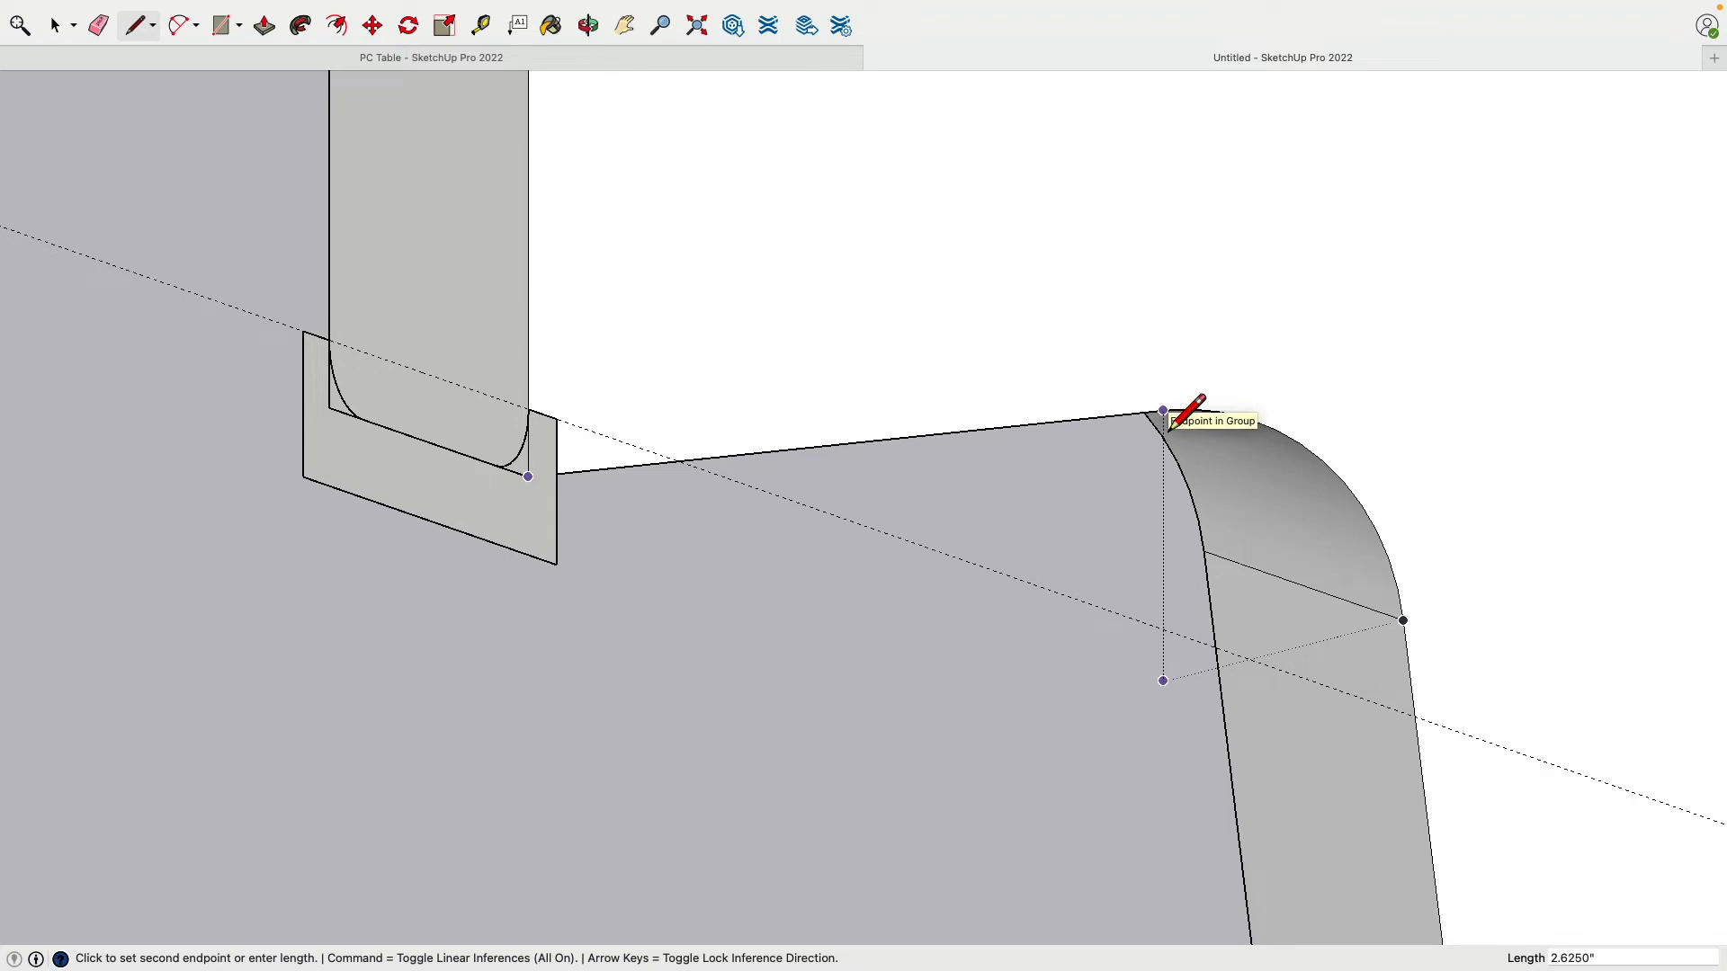
key("Escape")
Step: Draw the path line from the leg's upper edge corner down to its bottom corner
scroll(1130, 630, "down", 2)
scroll(1169, 622, "up", 2)
middle_click_drag(1188, 621, 781, 362, "shift")
scroll(900, 484, "up", 2)
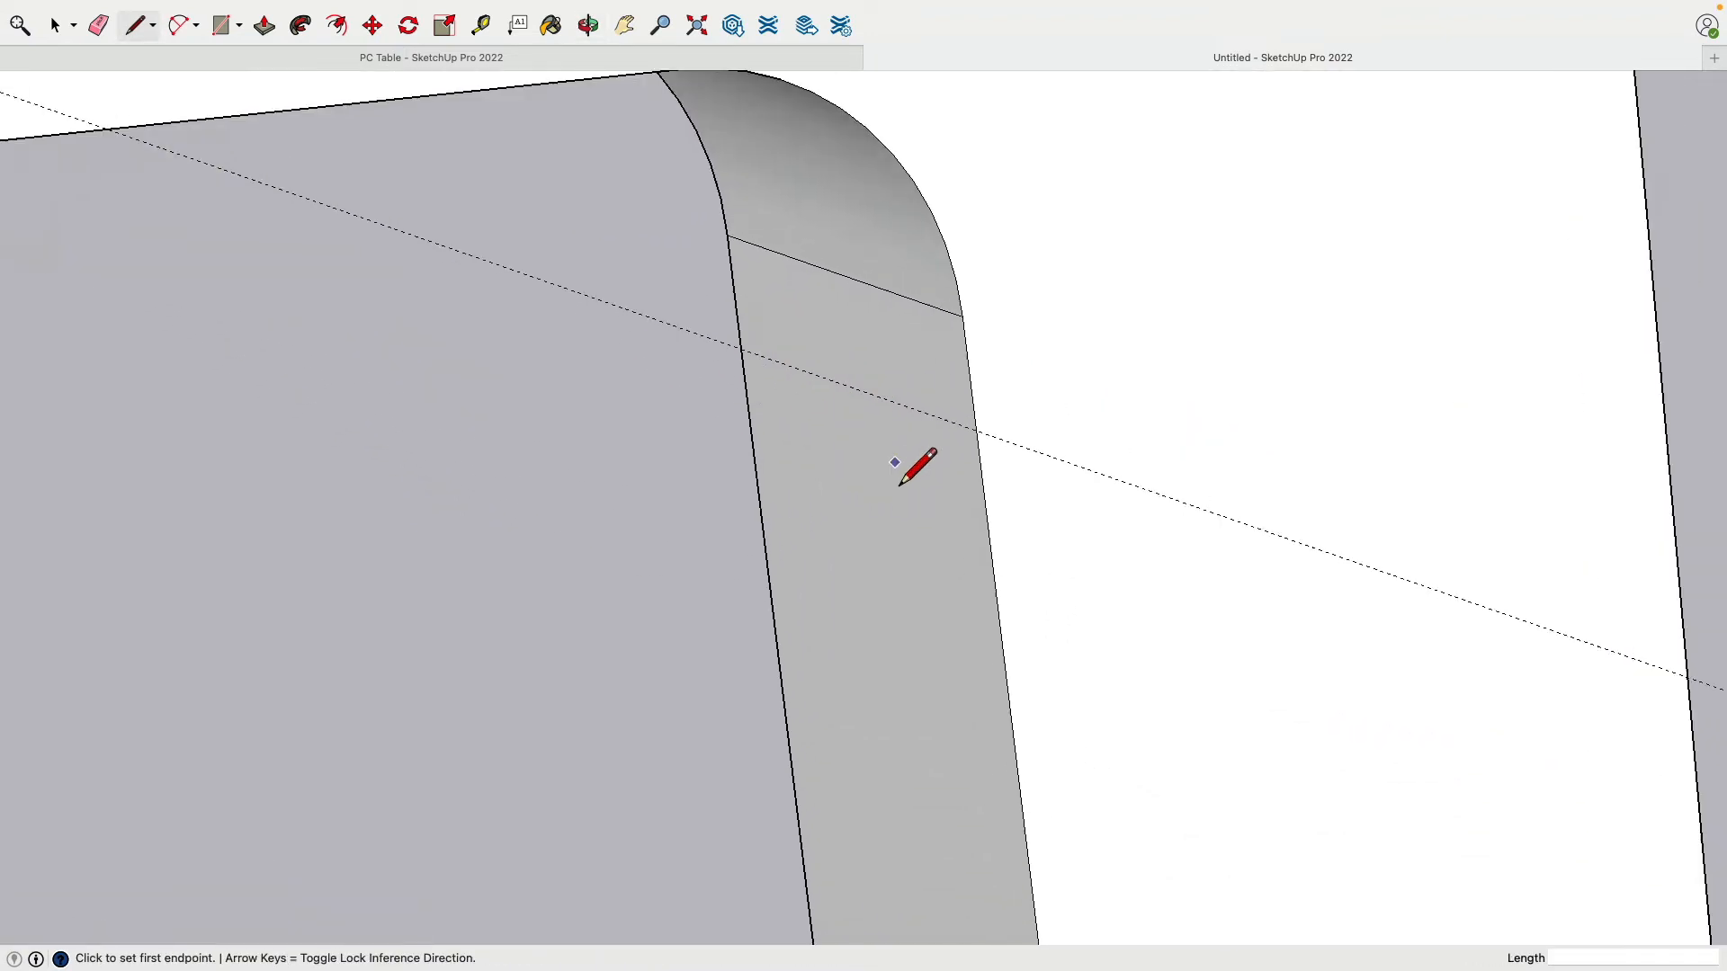
scroll(895, 462, "up", 1)
left_click(977, 282)
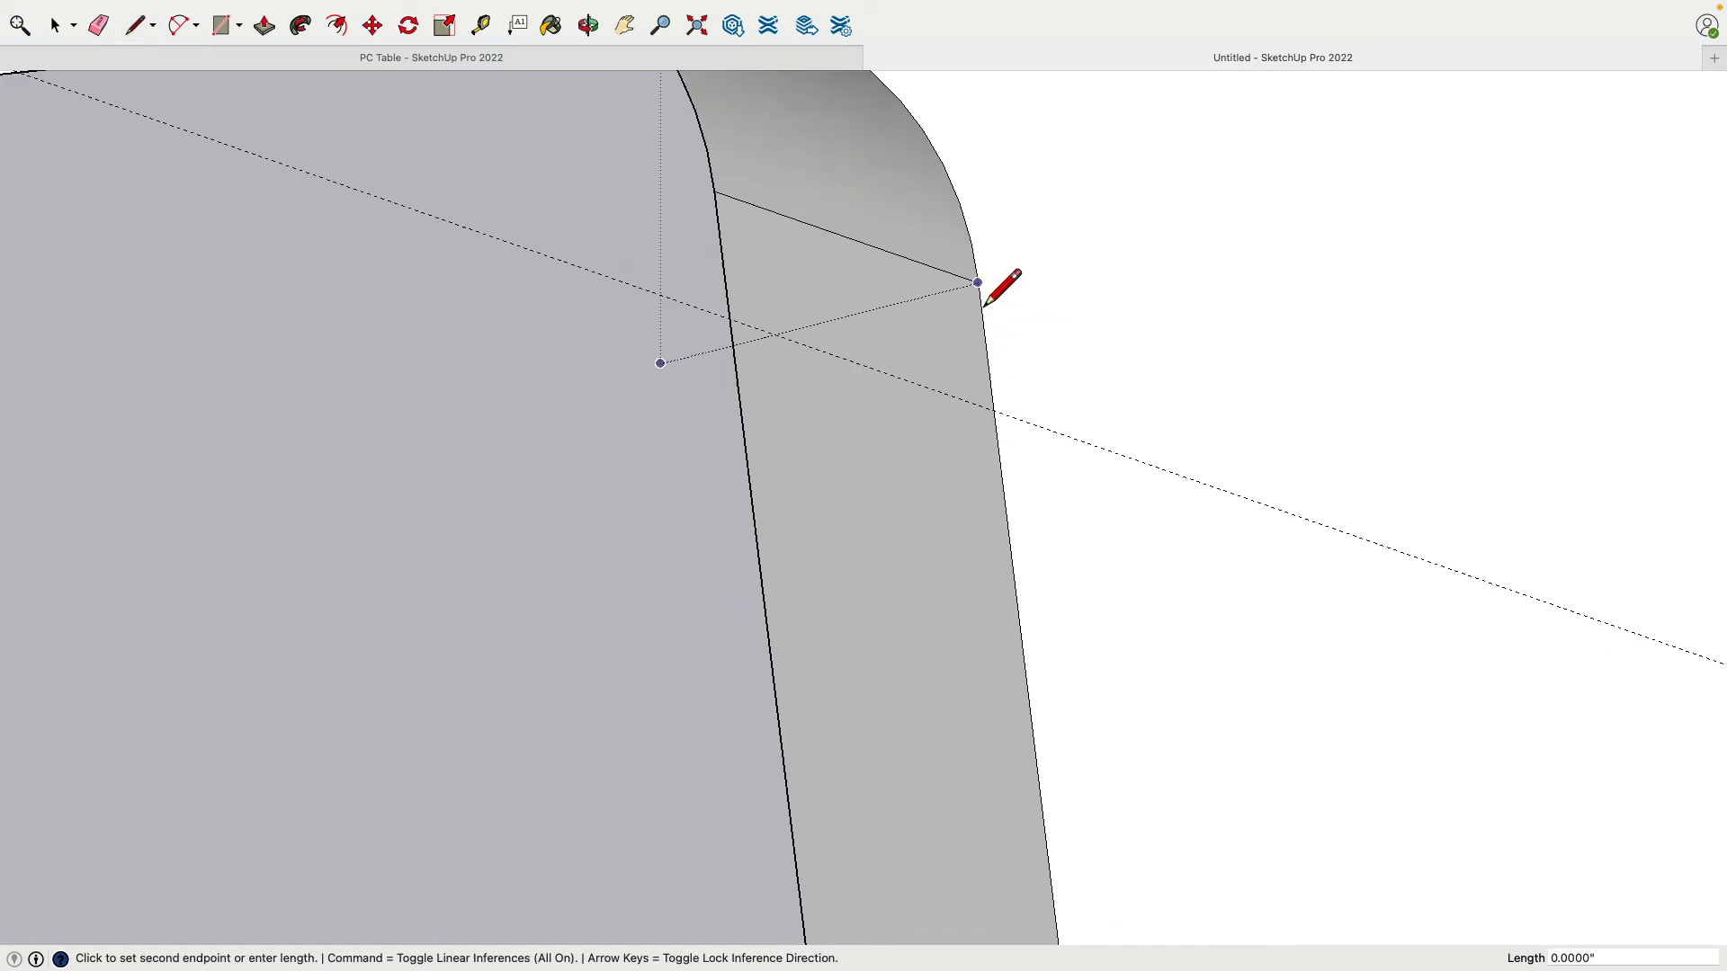
scroll(984, 307, "down", 10)
middle_click_drag(1090, 752, 944, 296, "shift")
left_click(972, 829)
key("Escape")
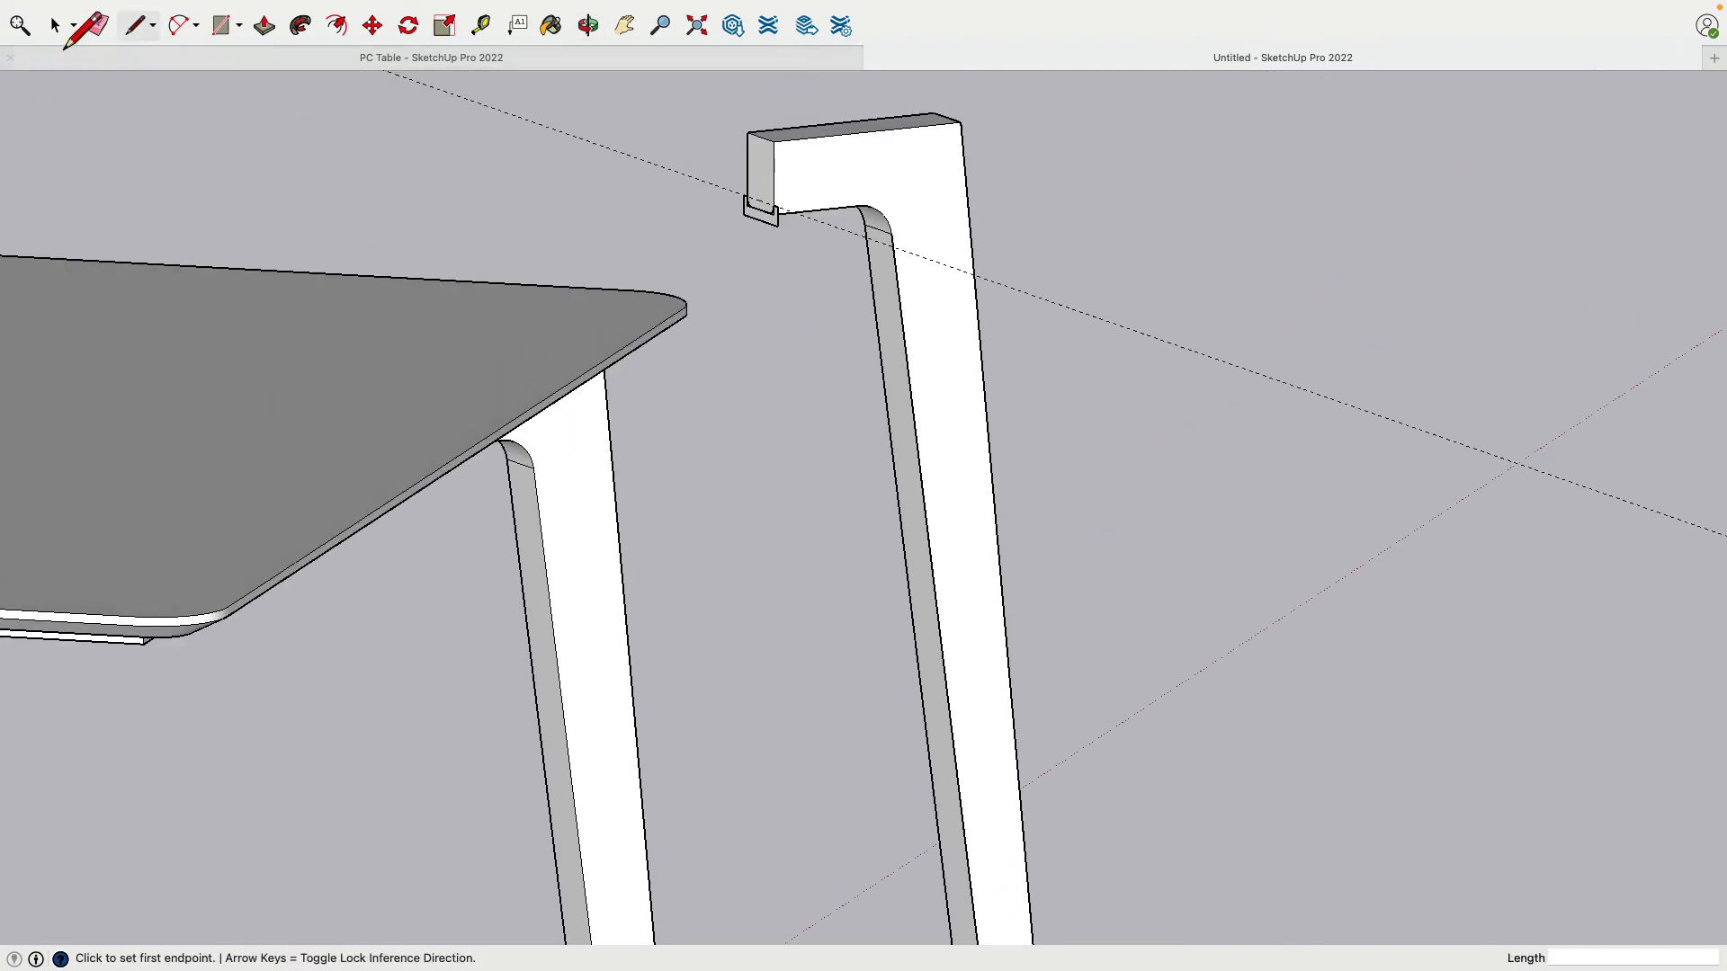
Step: Select the solid leg and hide it, leaving only the profile and path lines
key("space")
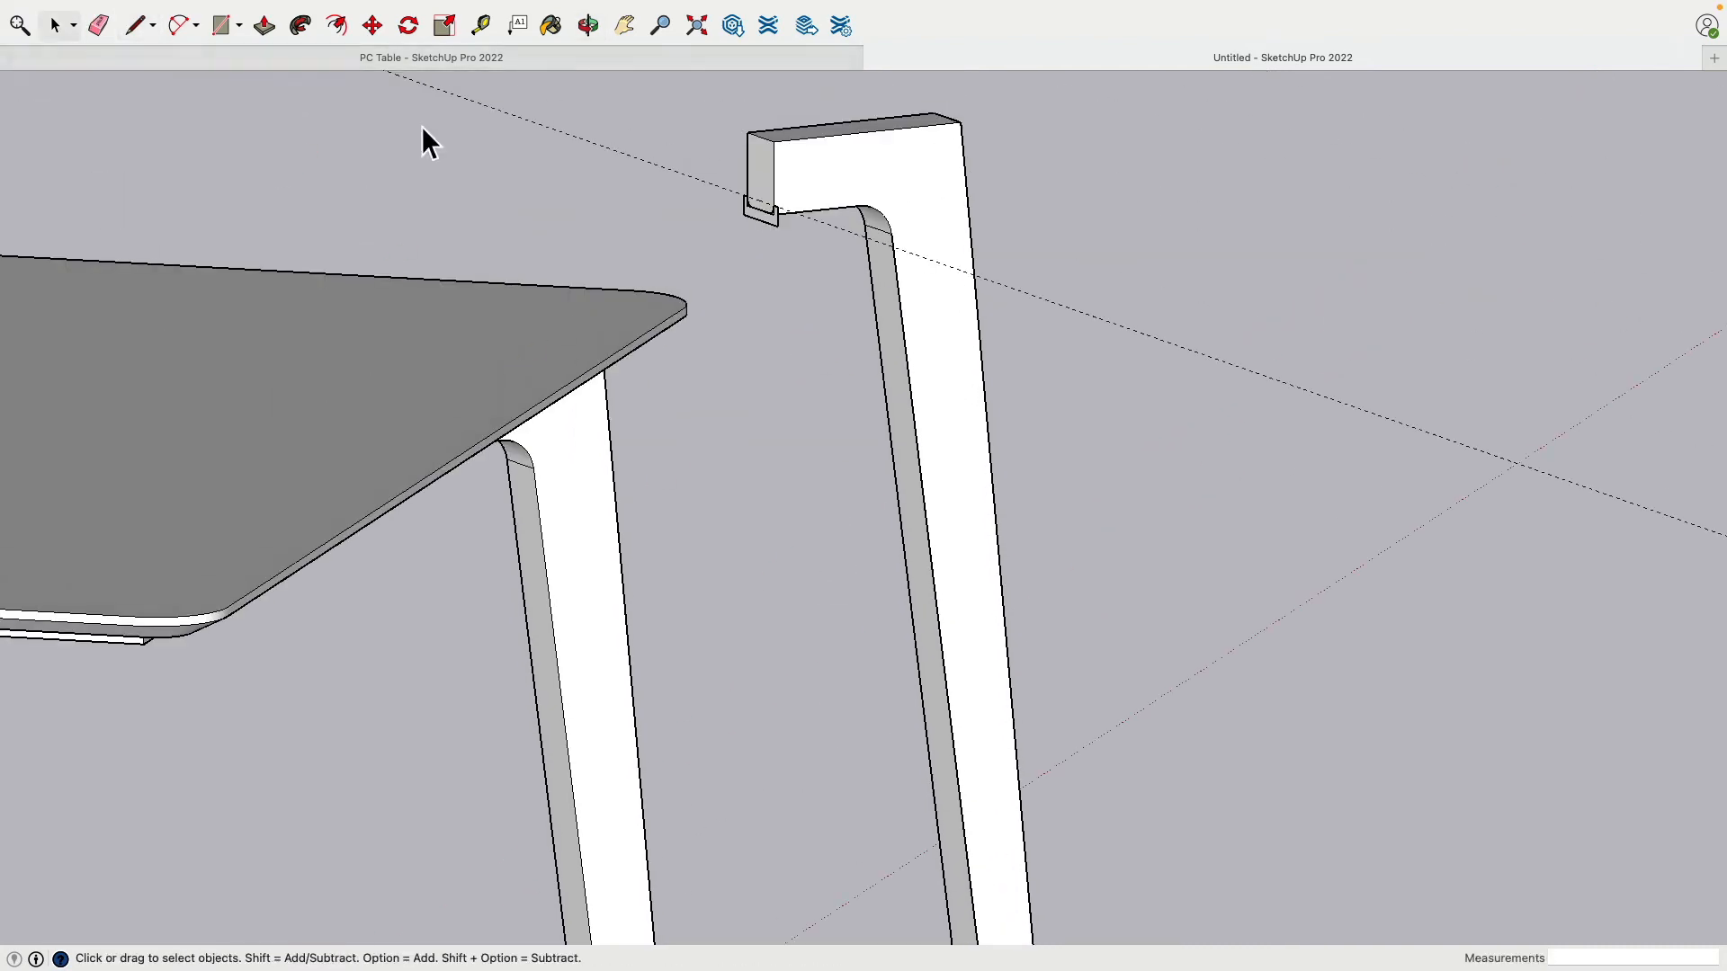
left_click(845, 168)
key("Delete")
scroll(848, 171, "down", 3)
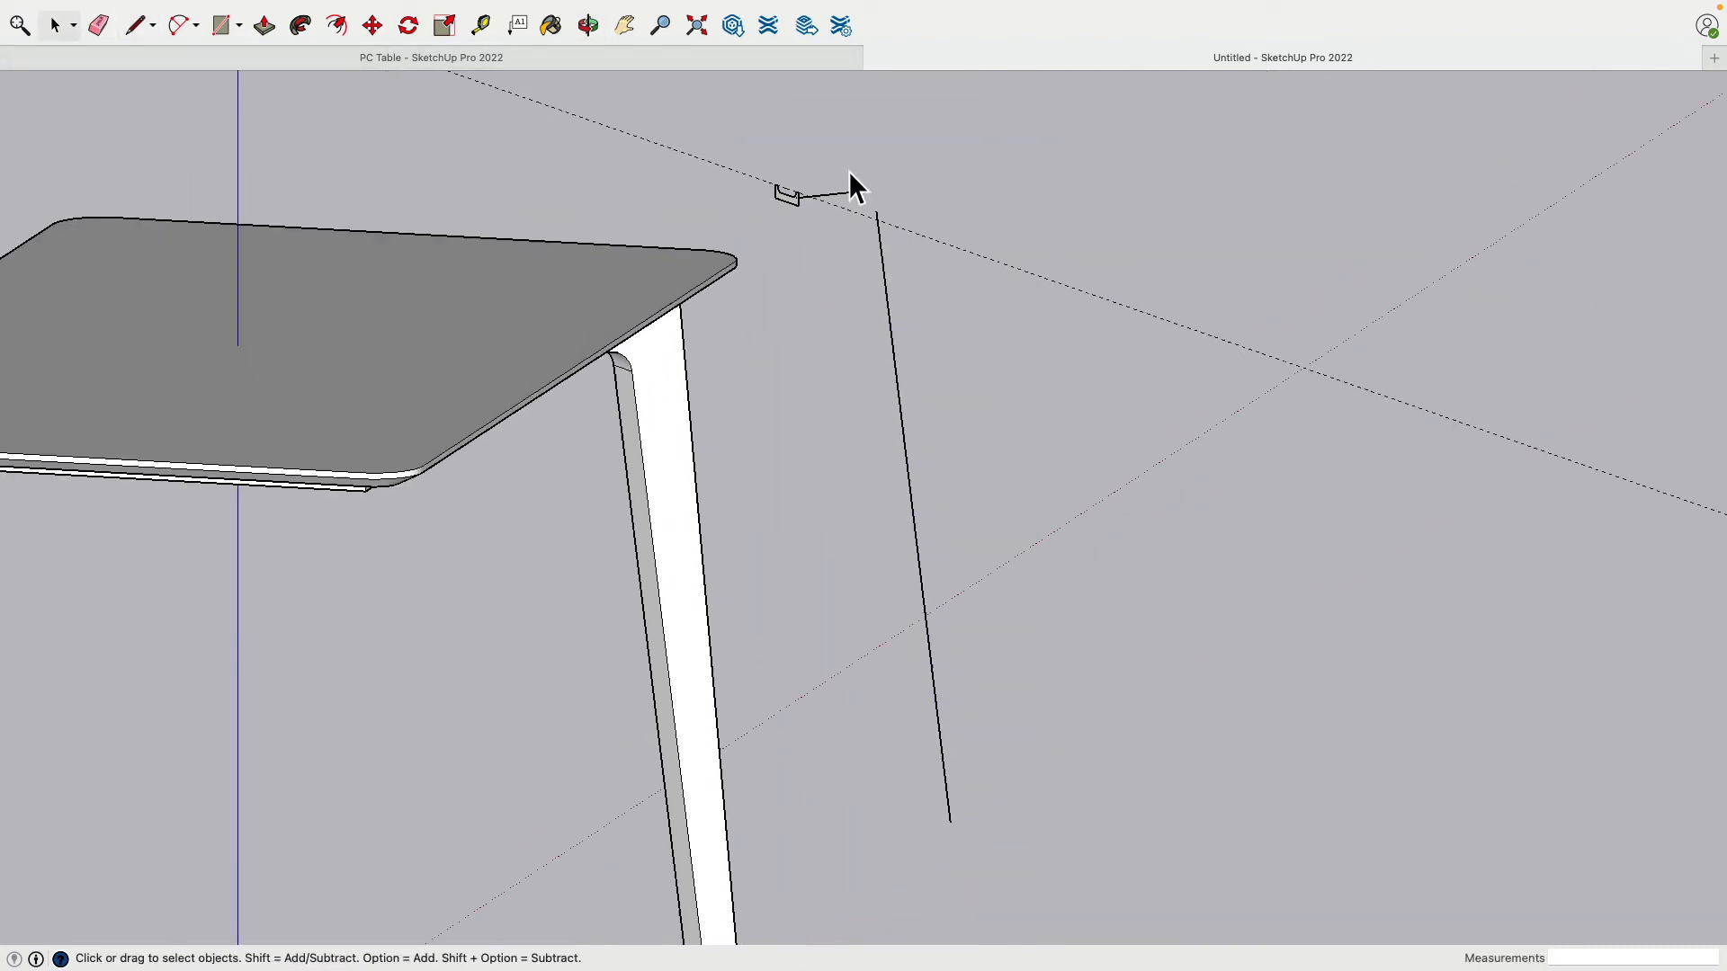
scroll(849, 175, "up", 4)
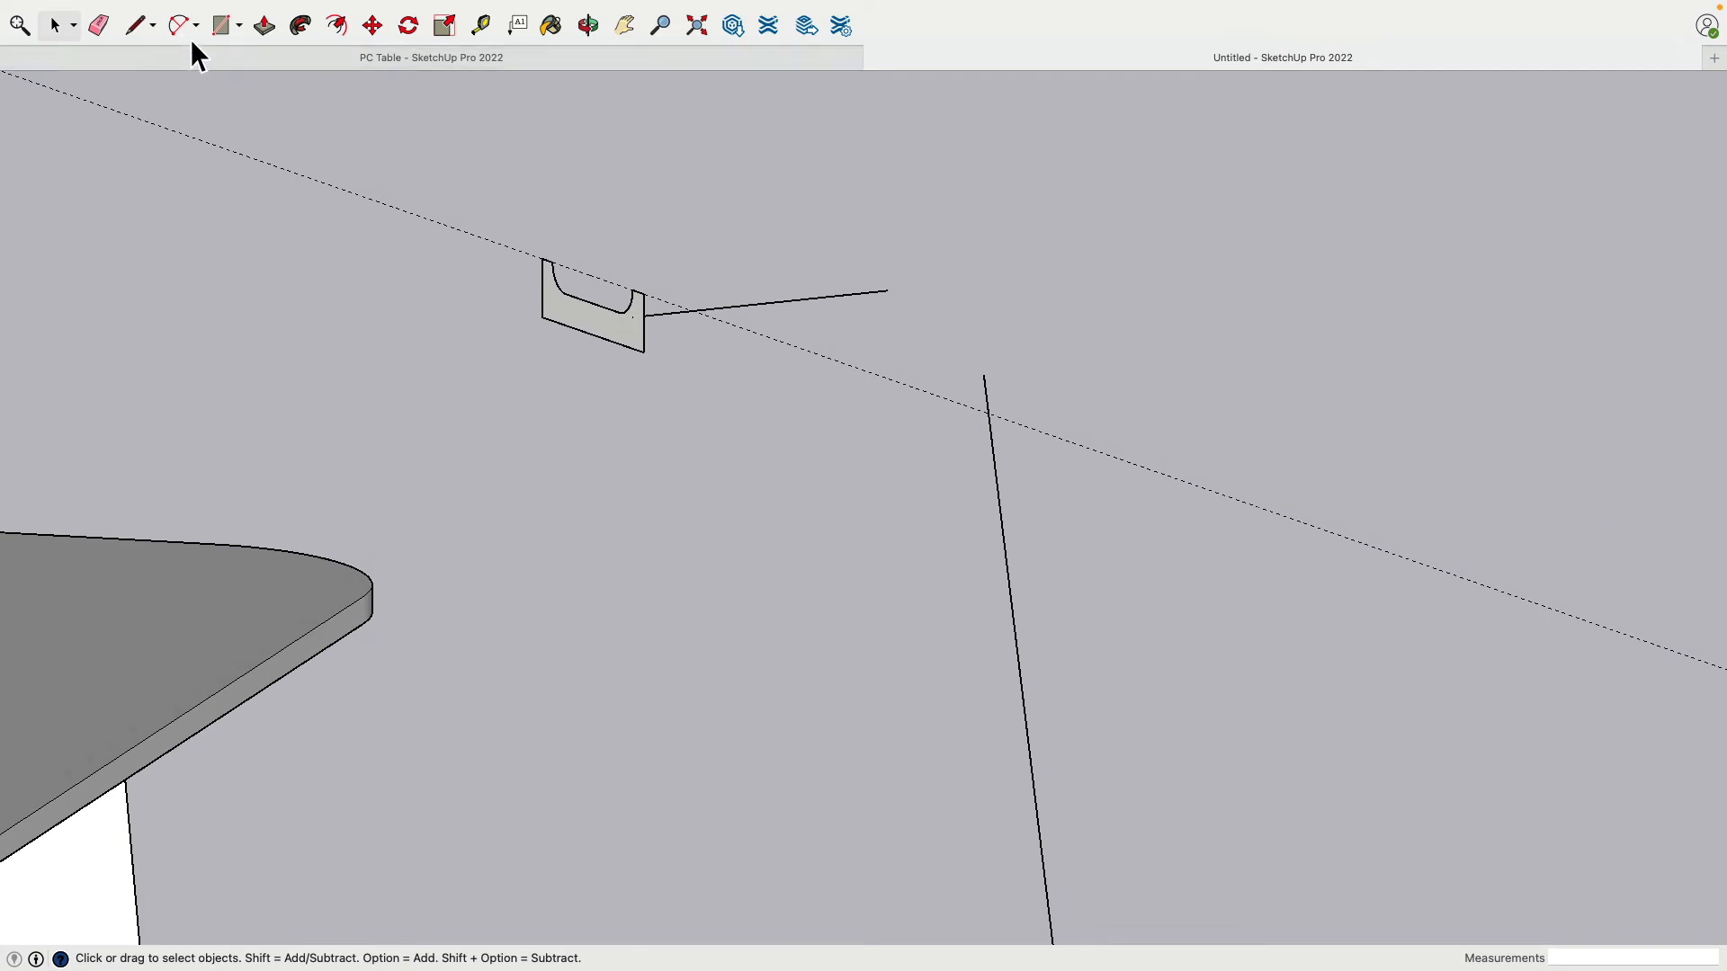
Step: Round the corner between the horizontal and vertical path lines with a tangent 2-Point Arc
left_click(183, 27)
left_click(886, 290)
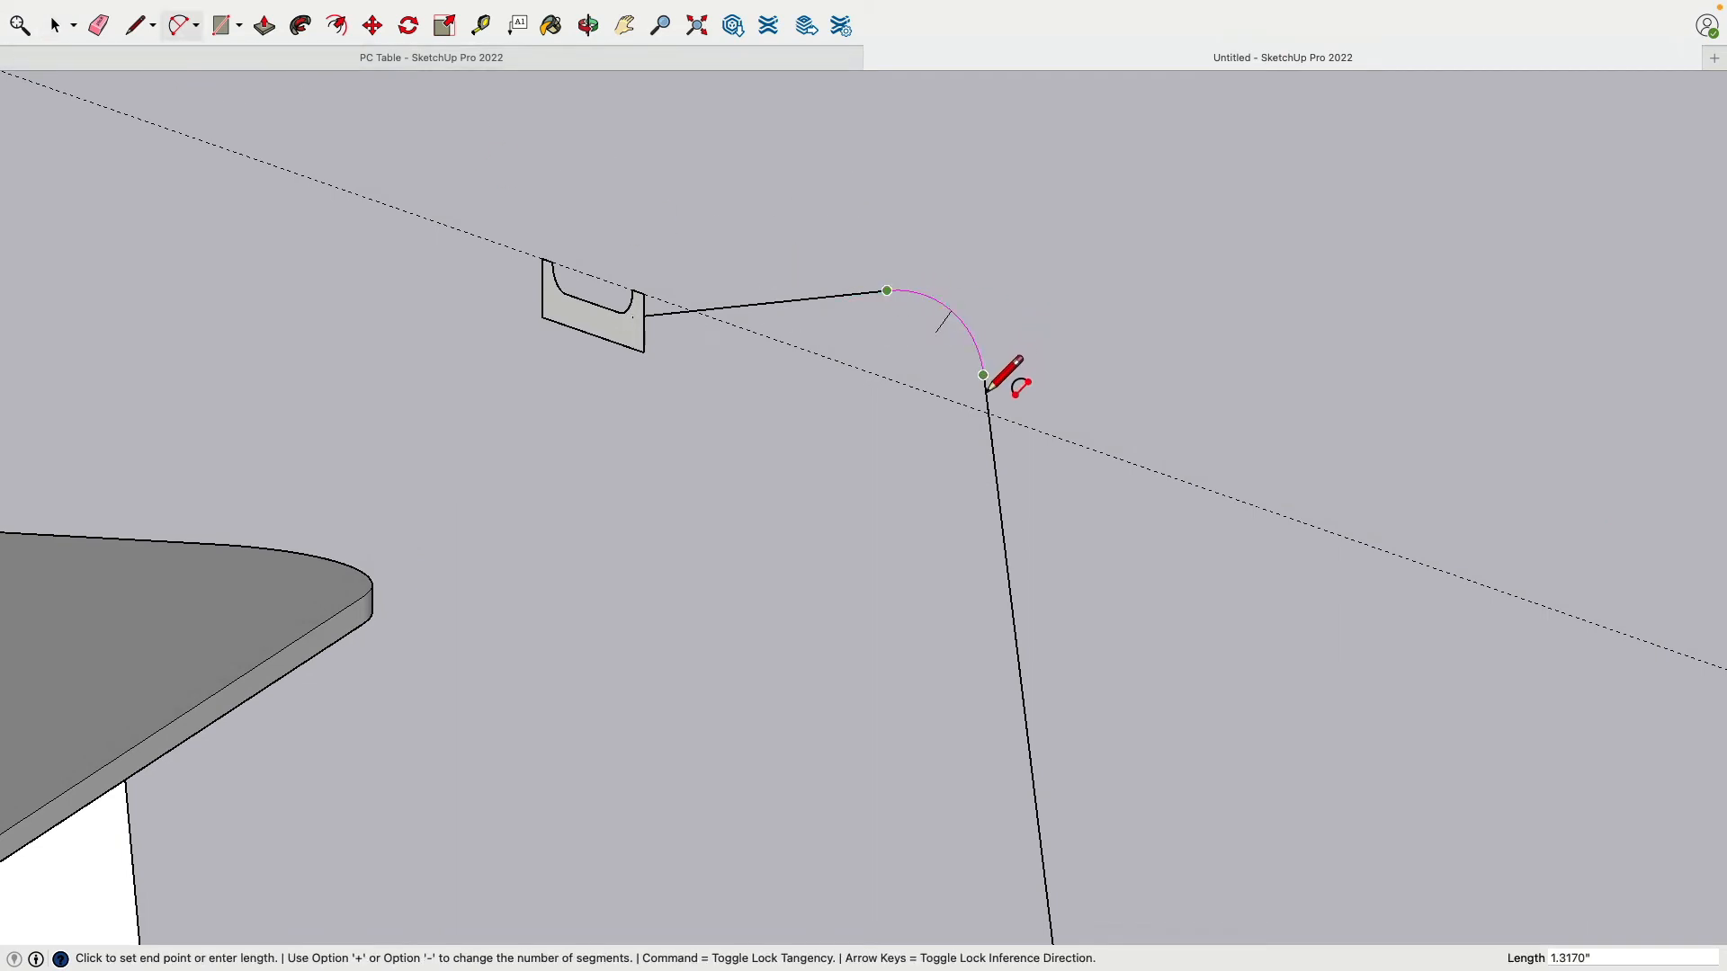
left_click(990, 373)
middle_click_drag(994, 369, 755, 367)
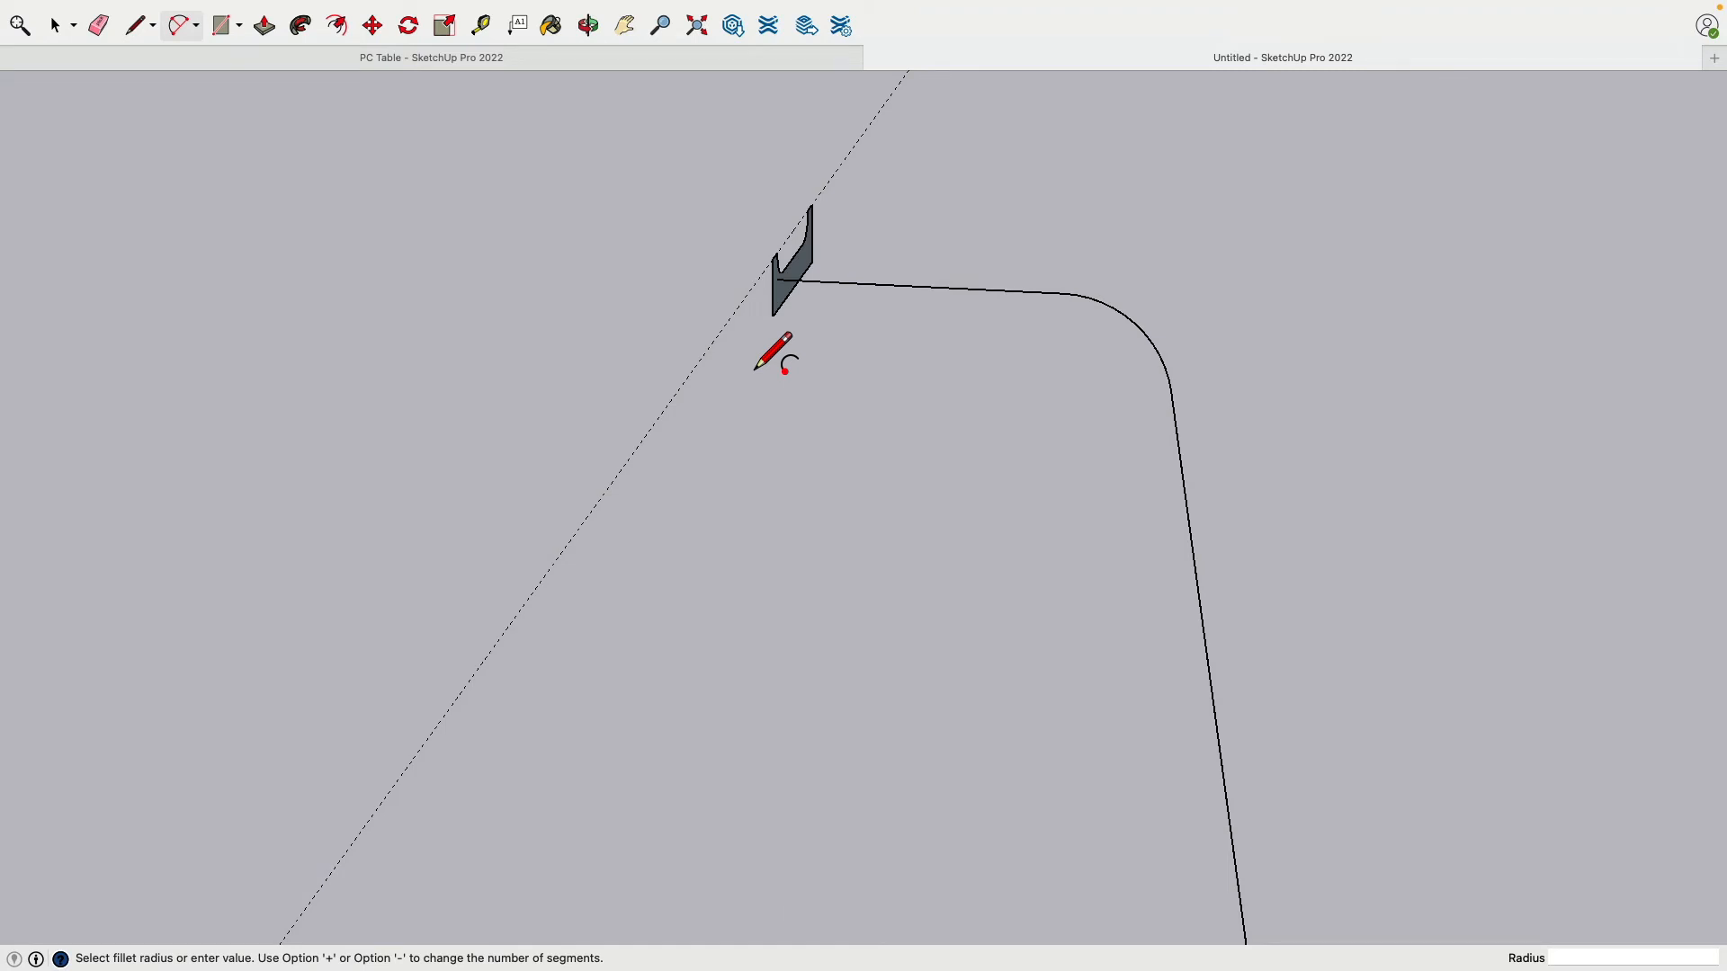
key("super+z")
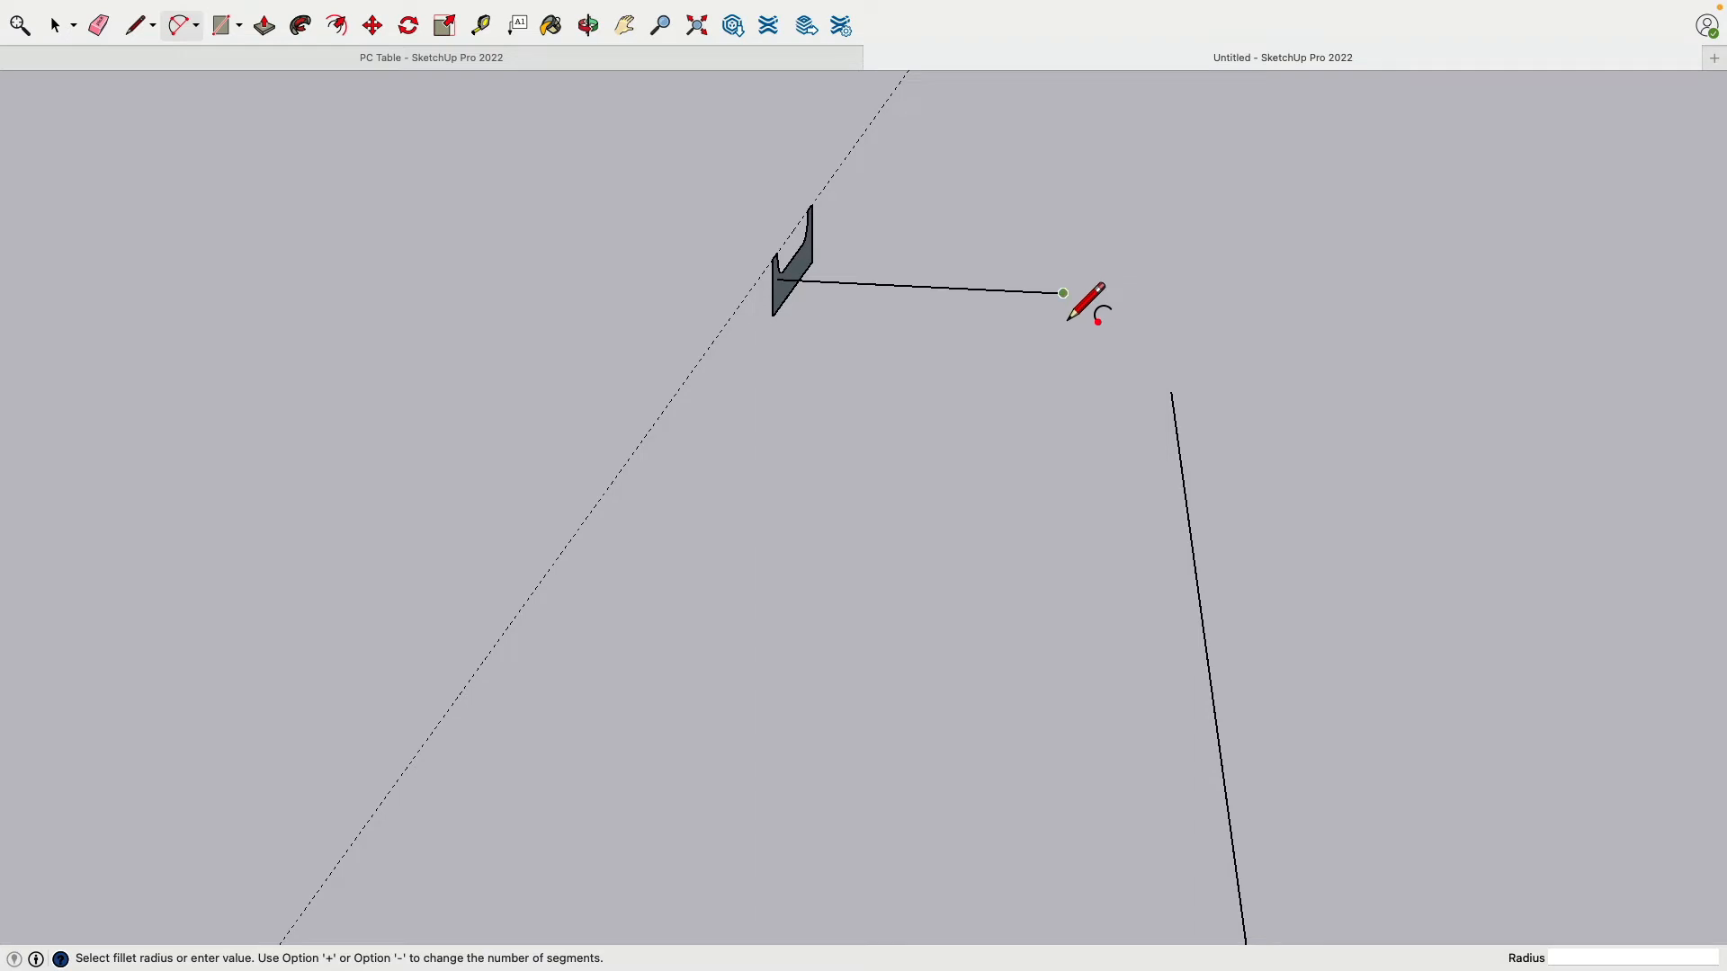
left_click(1063, 293)
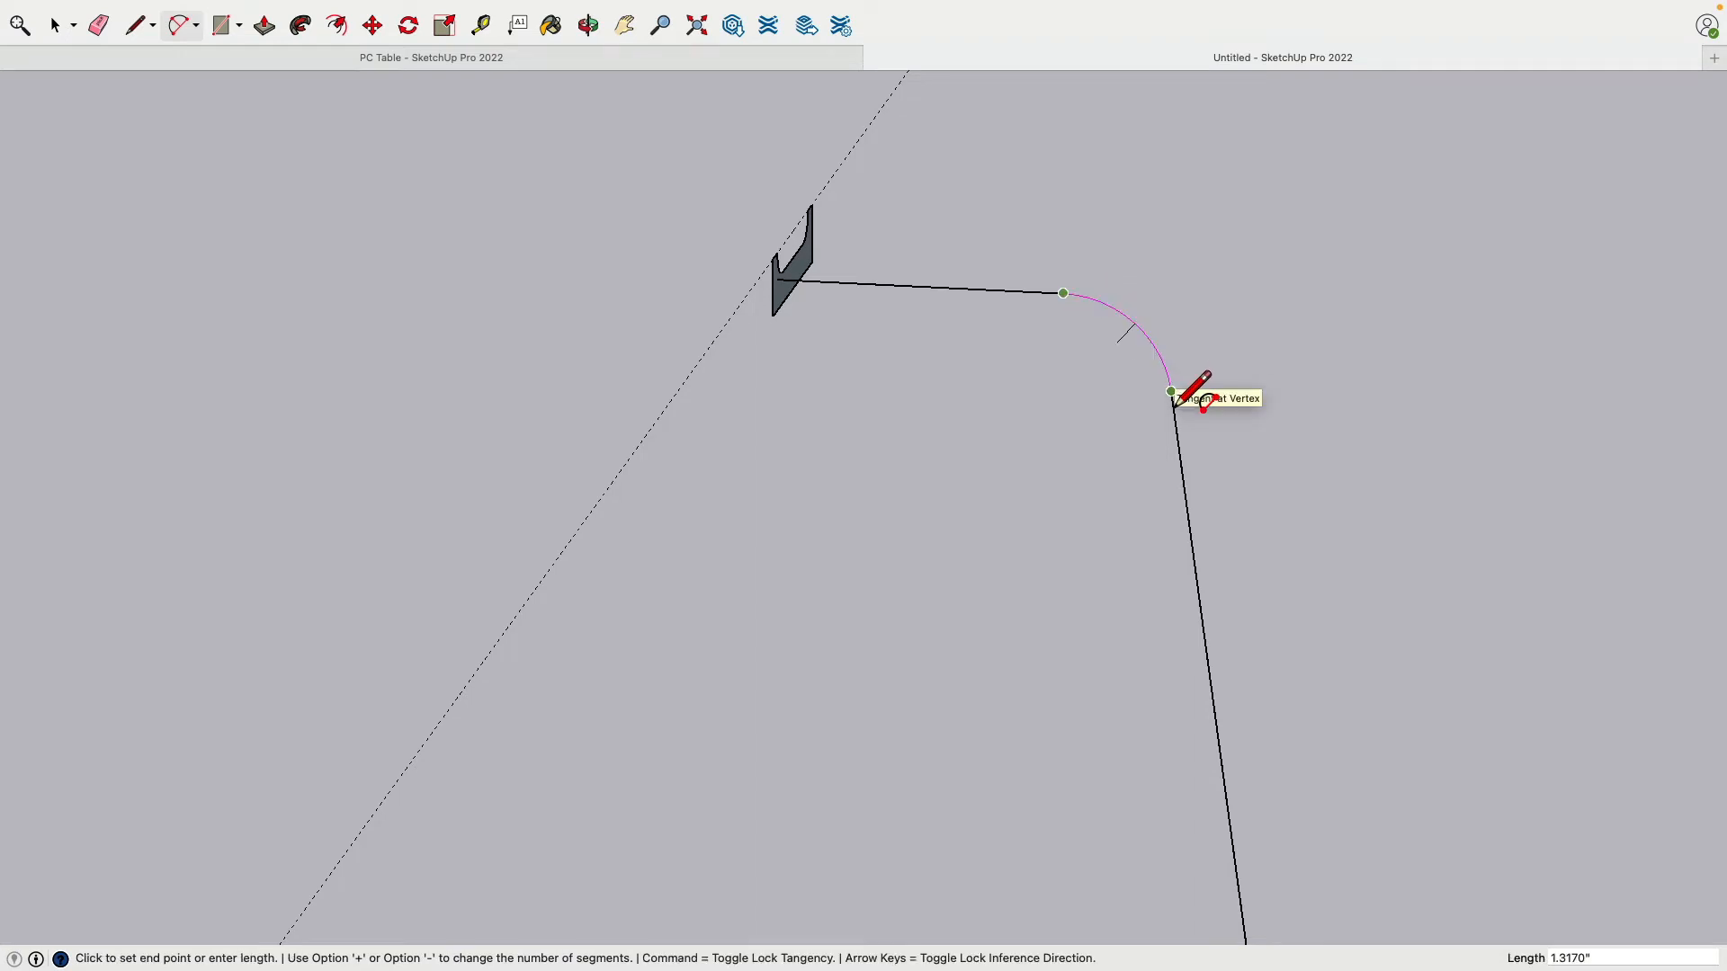
left_click(1172, 401)
middle_click_drag(1022, 422, 543, 246)
Step: Sweep the trim profile with Follow Me along the path to the leg's bottom end
left_click(337, 25)
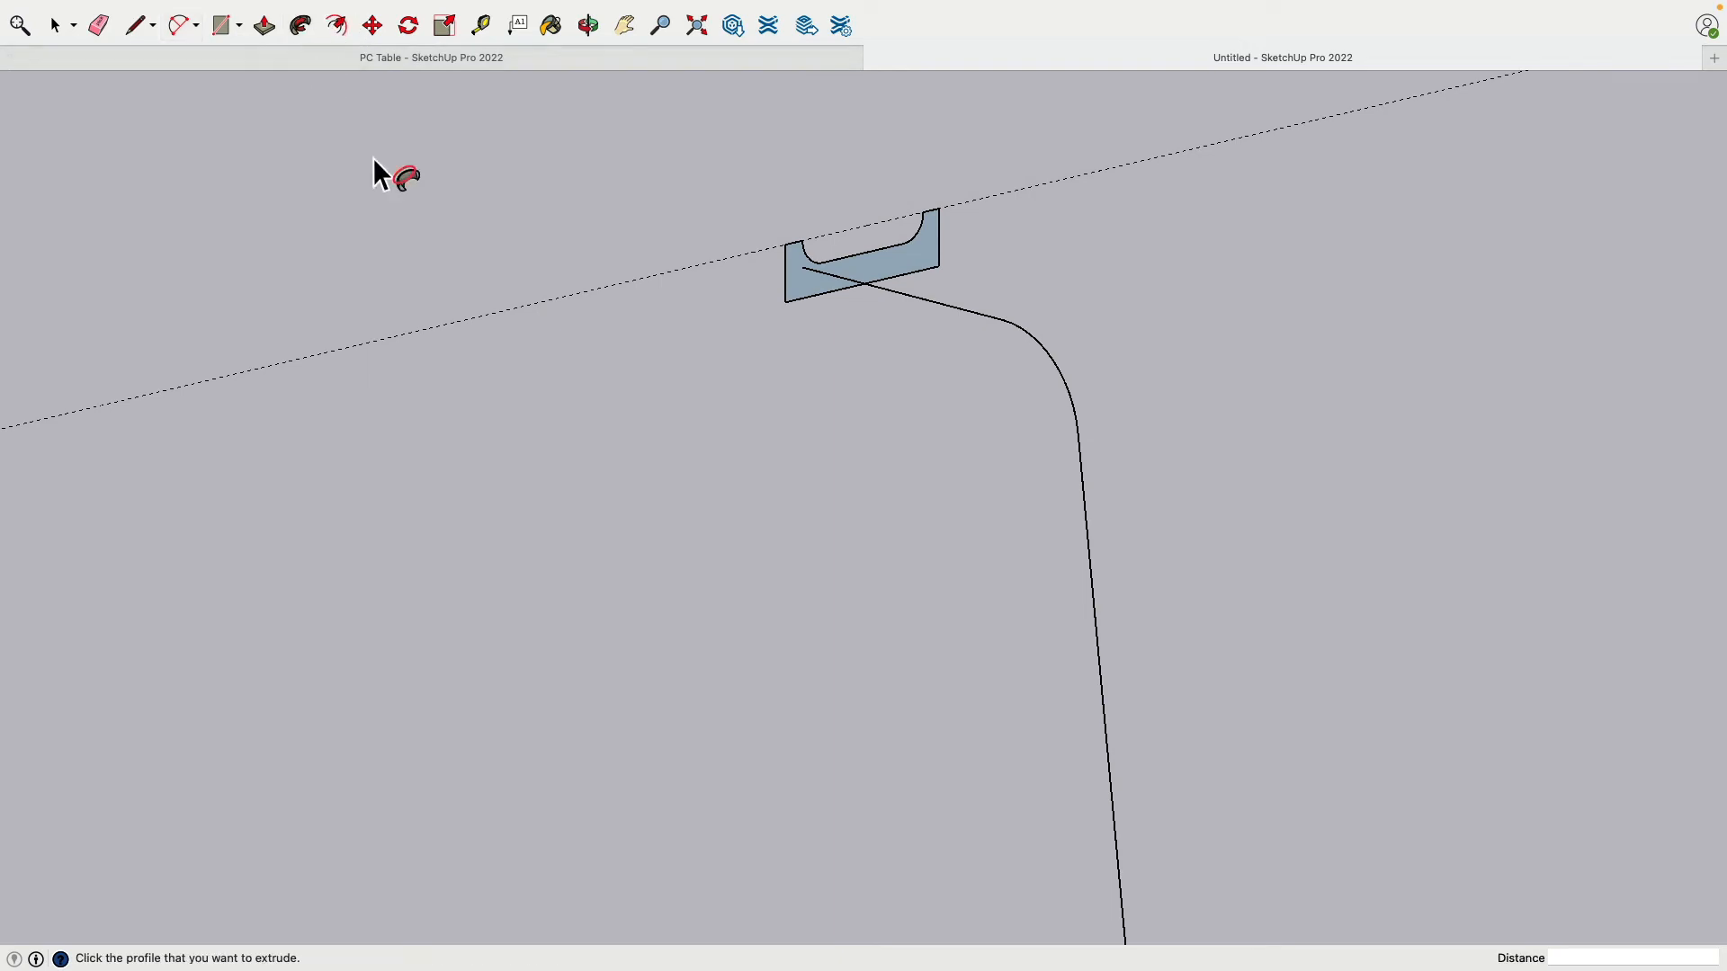
left_click(808, 294)
scroll(1092, 612, "down", 8)
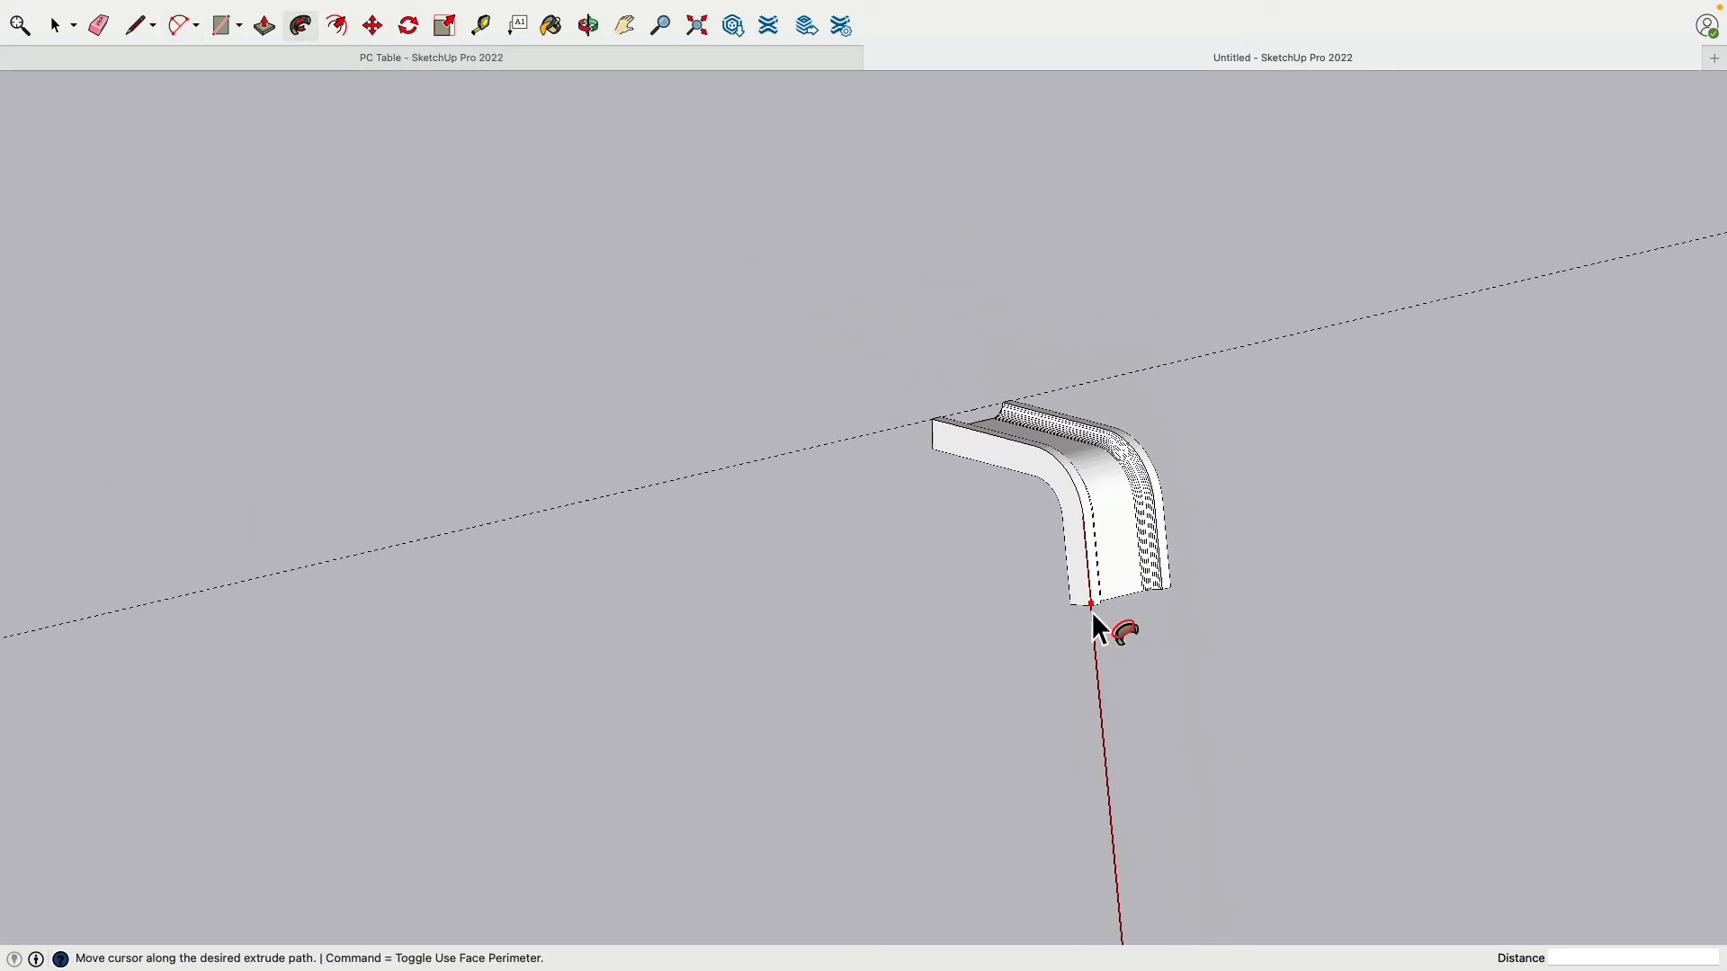
middle_click_drag(1125, 670, 1035, 228, "shift")
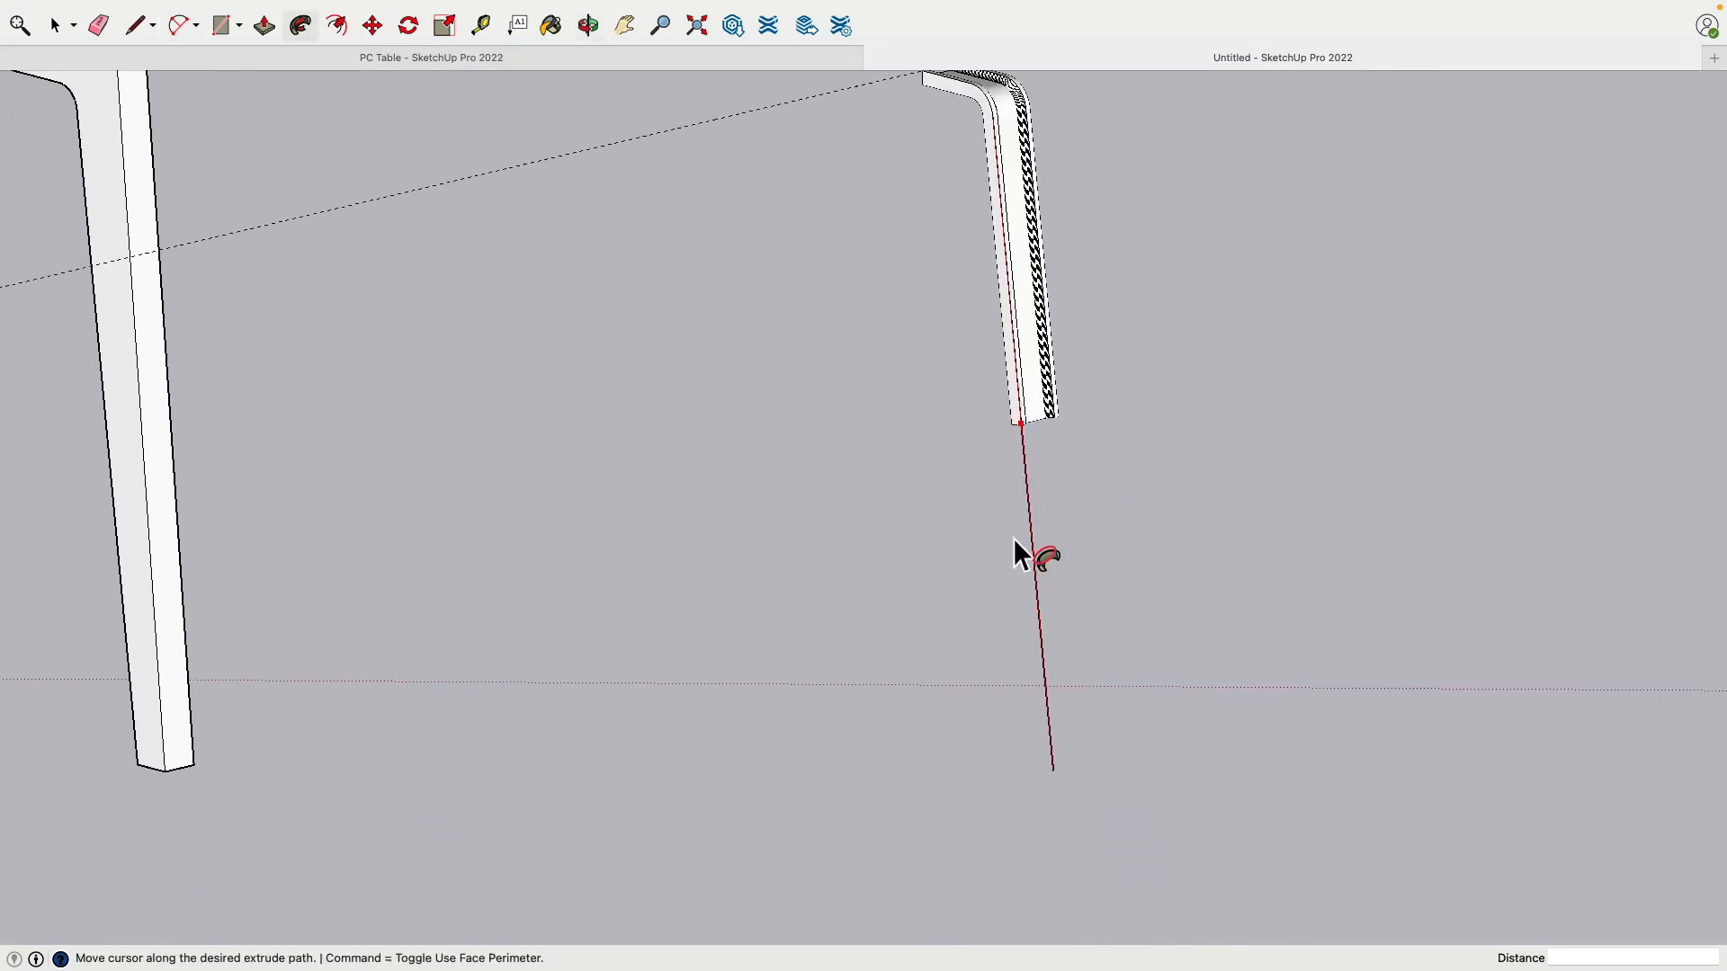
left_click(1062, 783)
middle_click_drag(1042, 760, 829, 429)
scroll(829, 429, "up", 6)
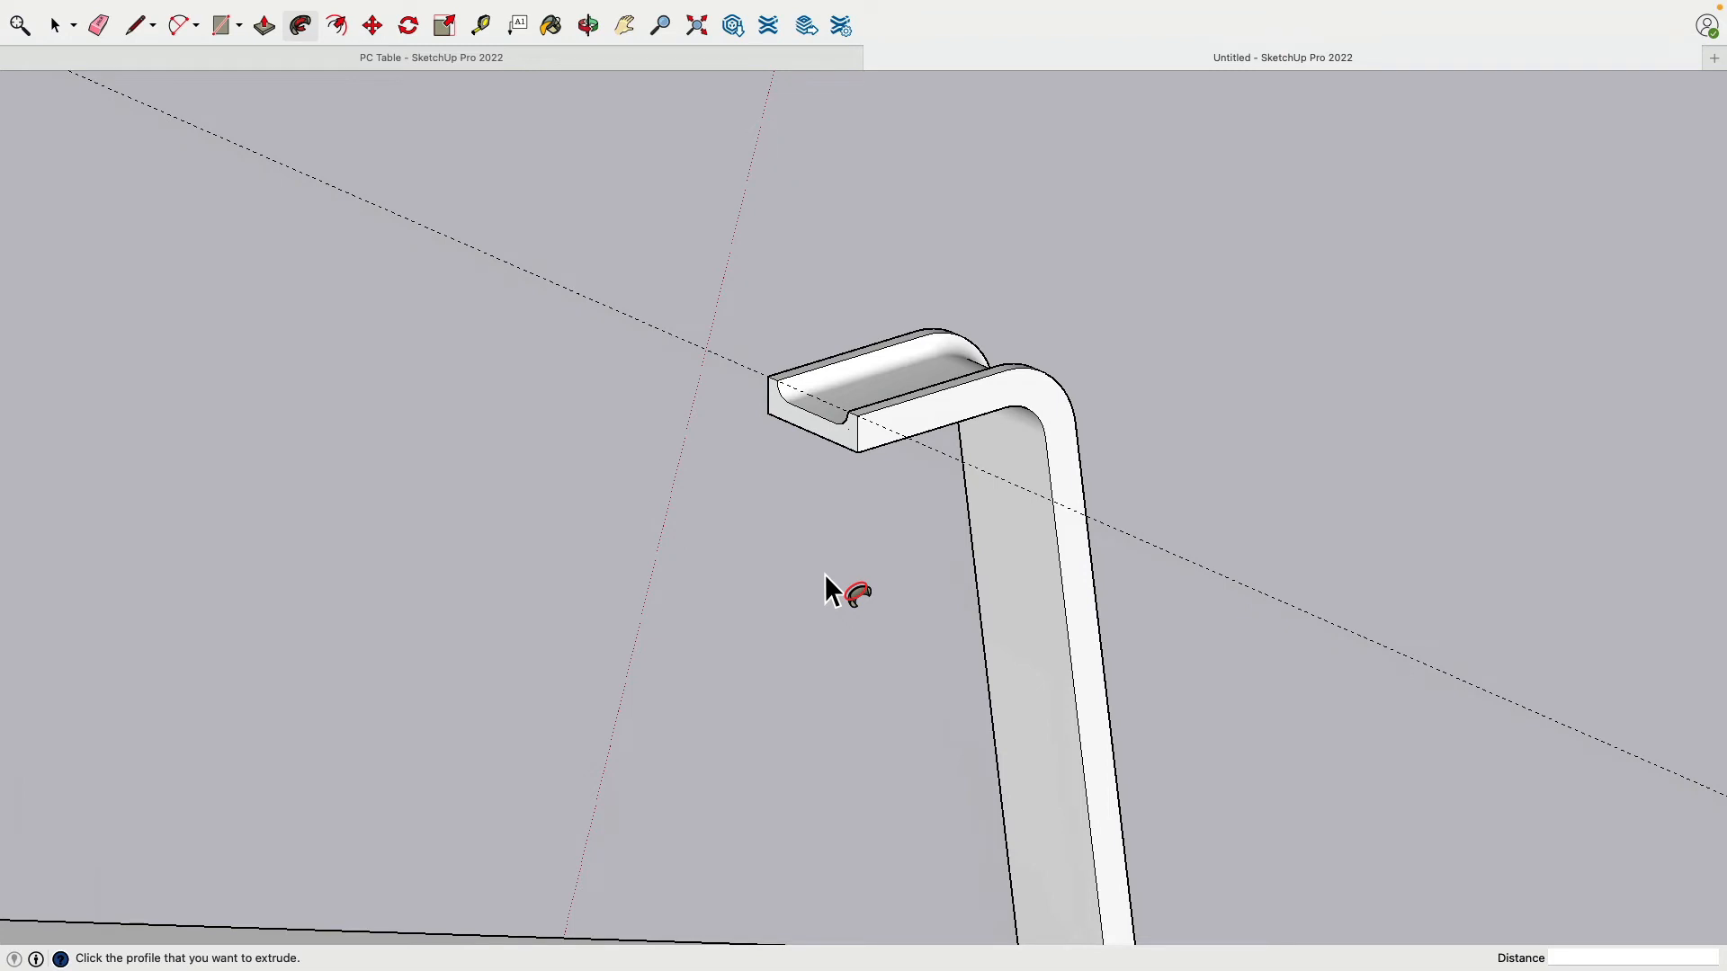
Step: Triple-click the swept trim and make it a group
left_click(59, 34)
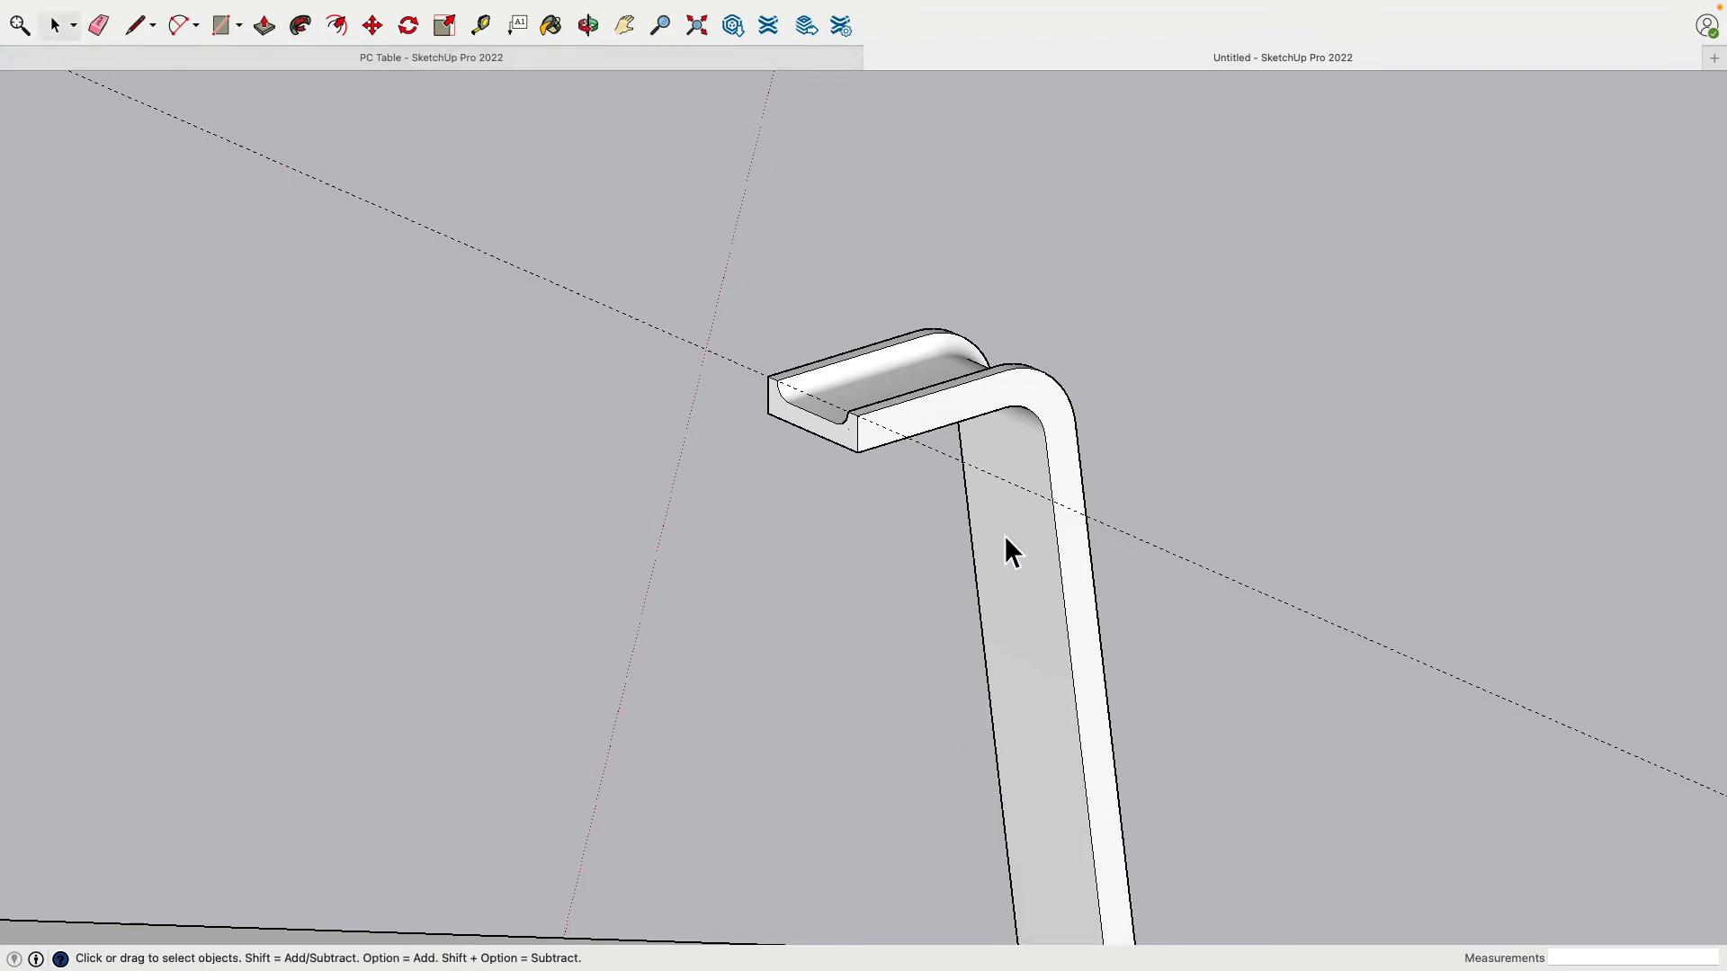
triple_click(888, 396)
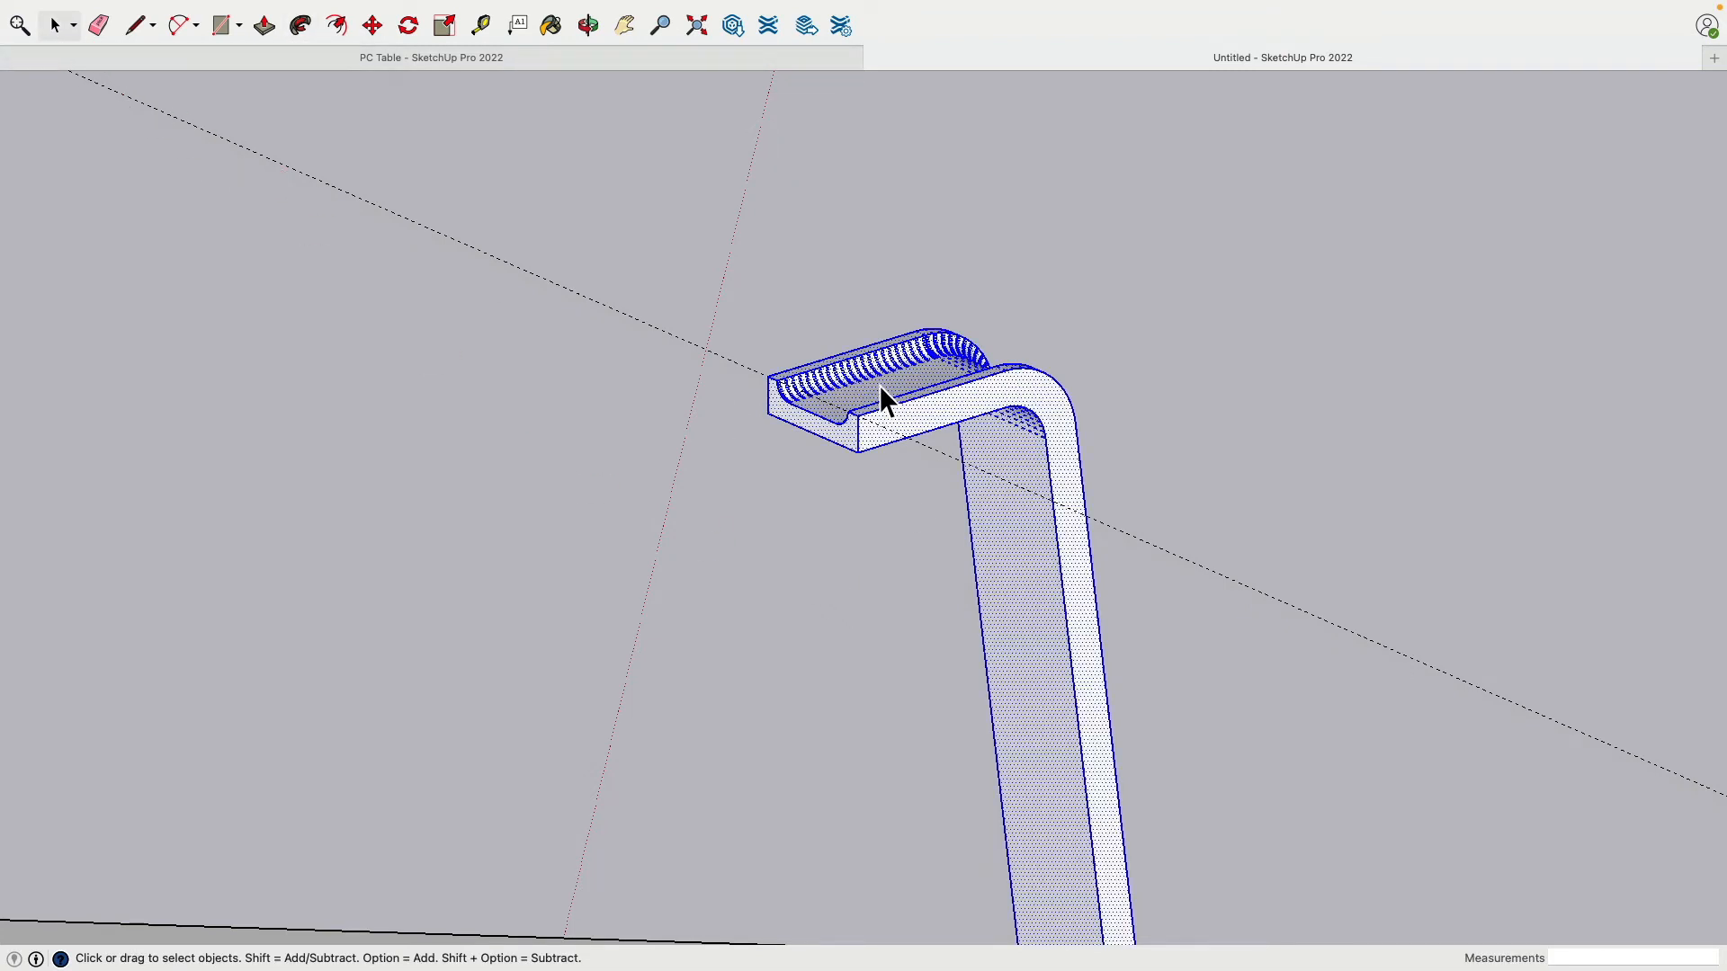
right_click(877, 384)
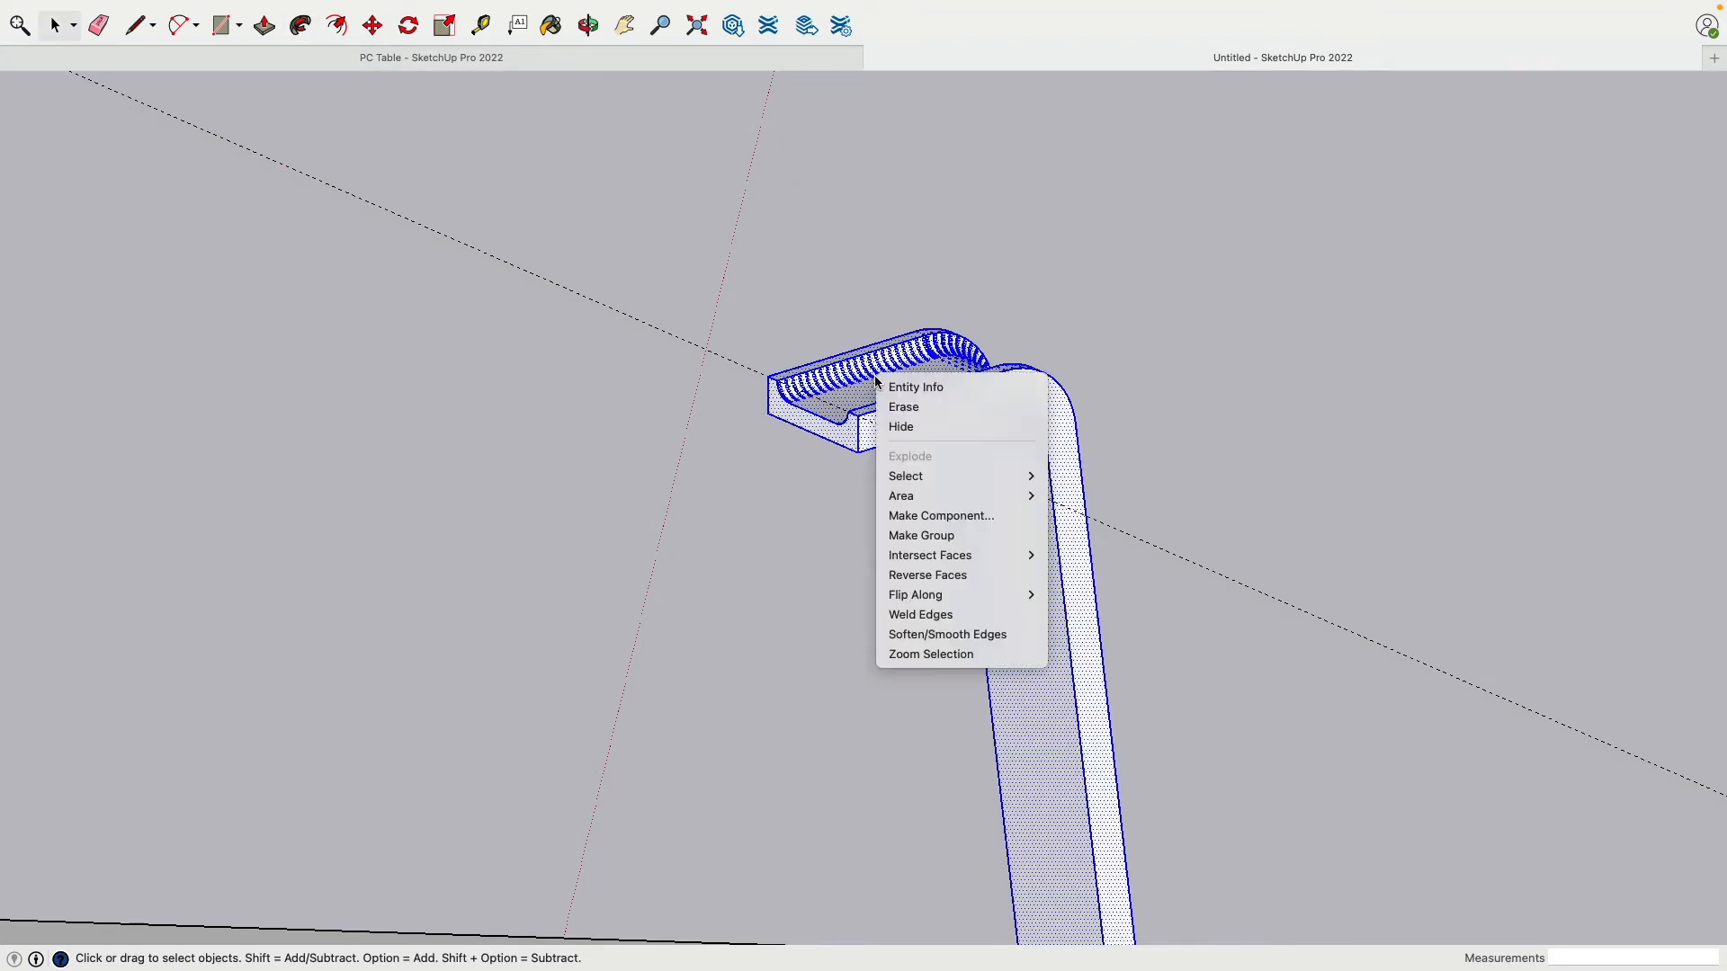
left_click(958, 537)
Step: Use Edit > Unhide > All to bring the hidden leg back
left_click(533, 357)
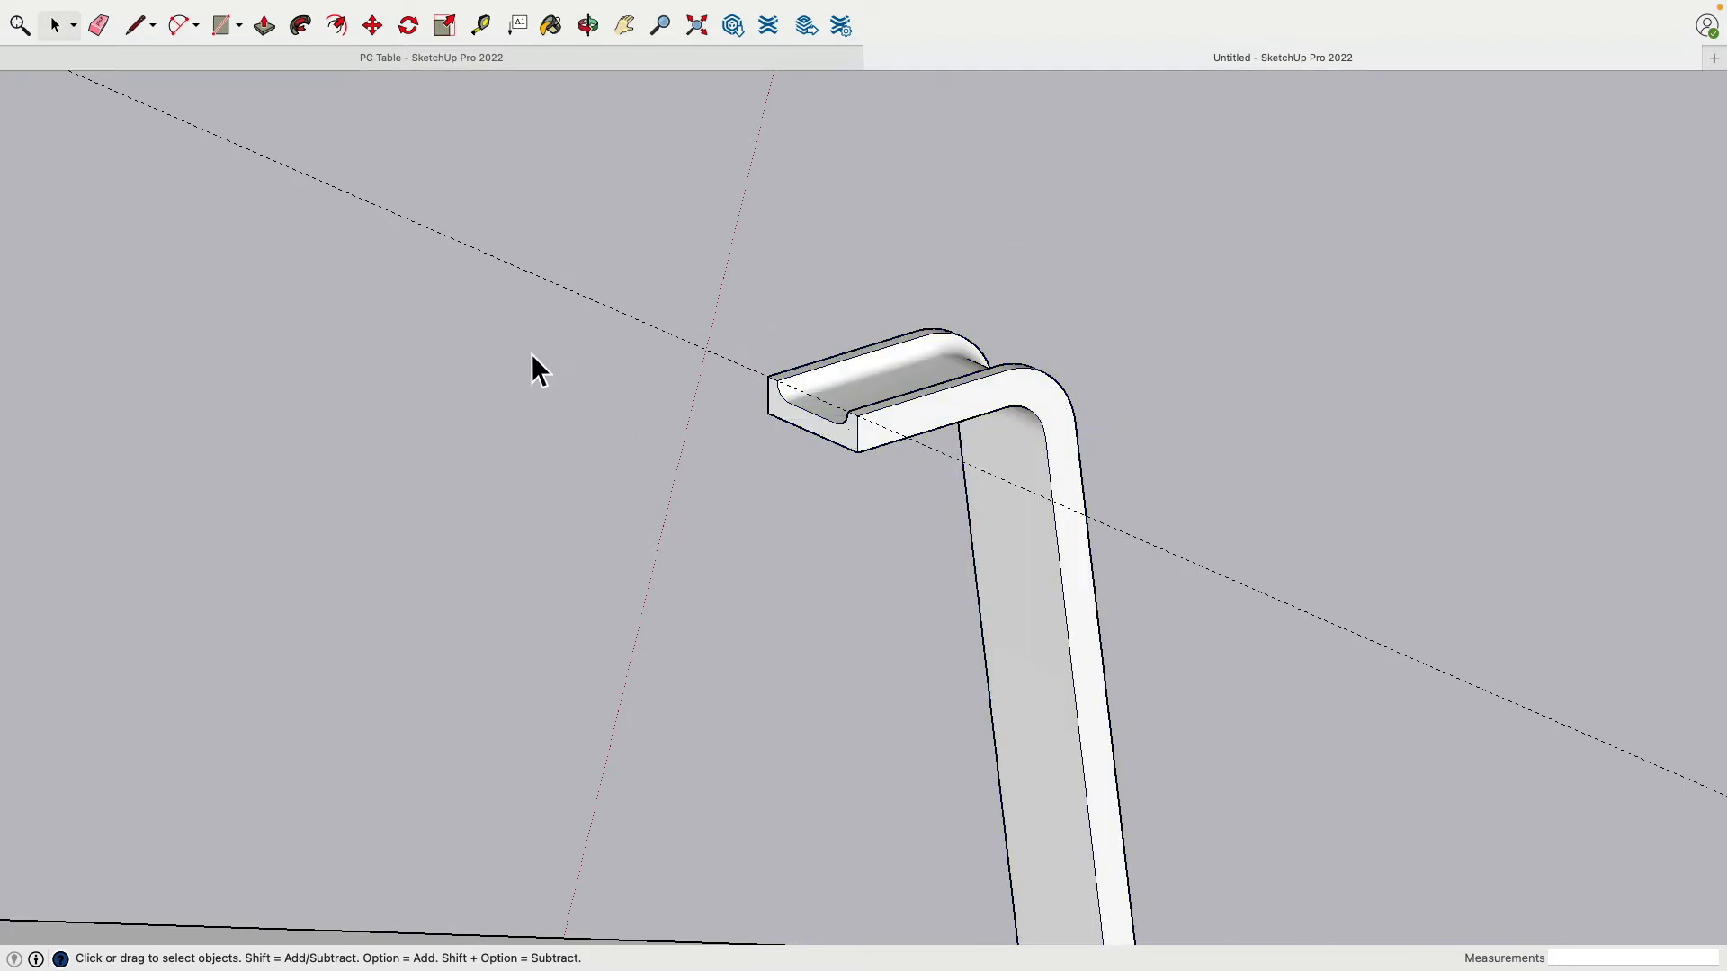
left_click(170, 10)
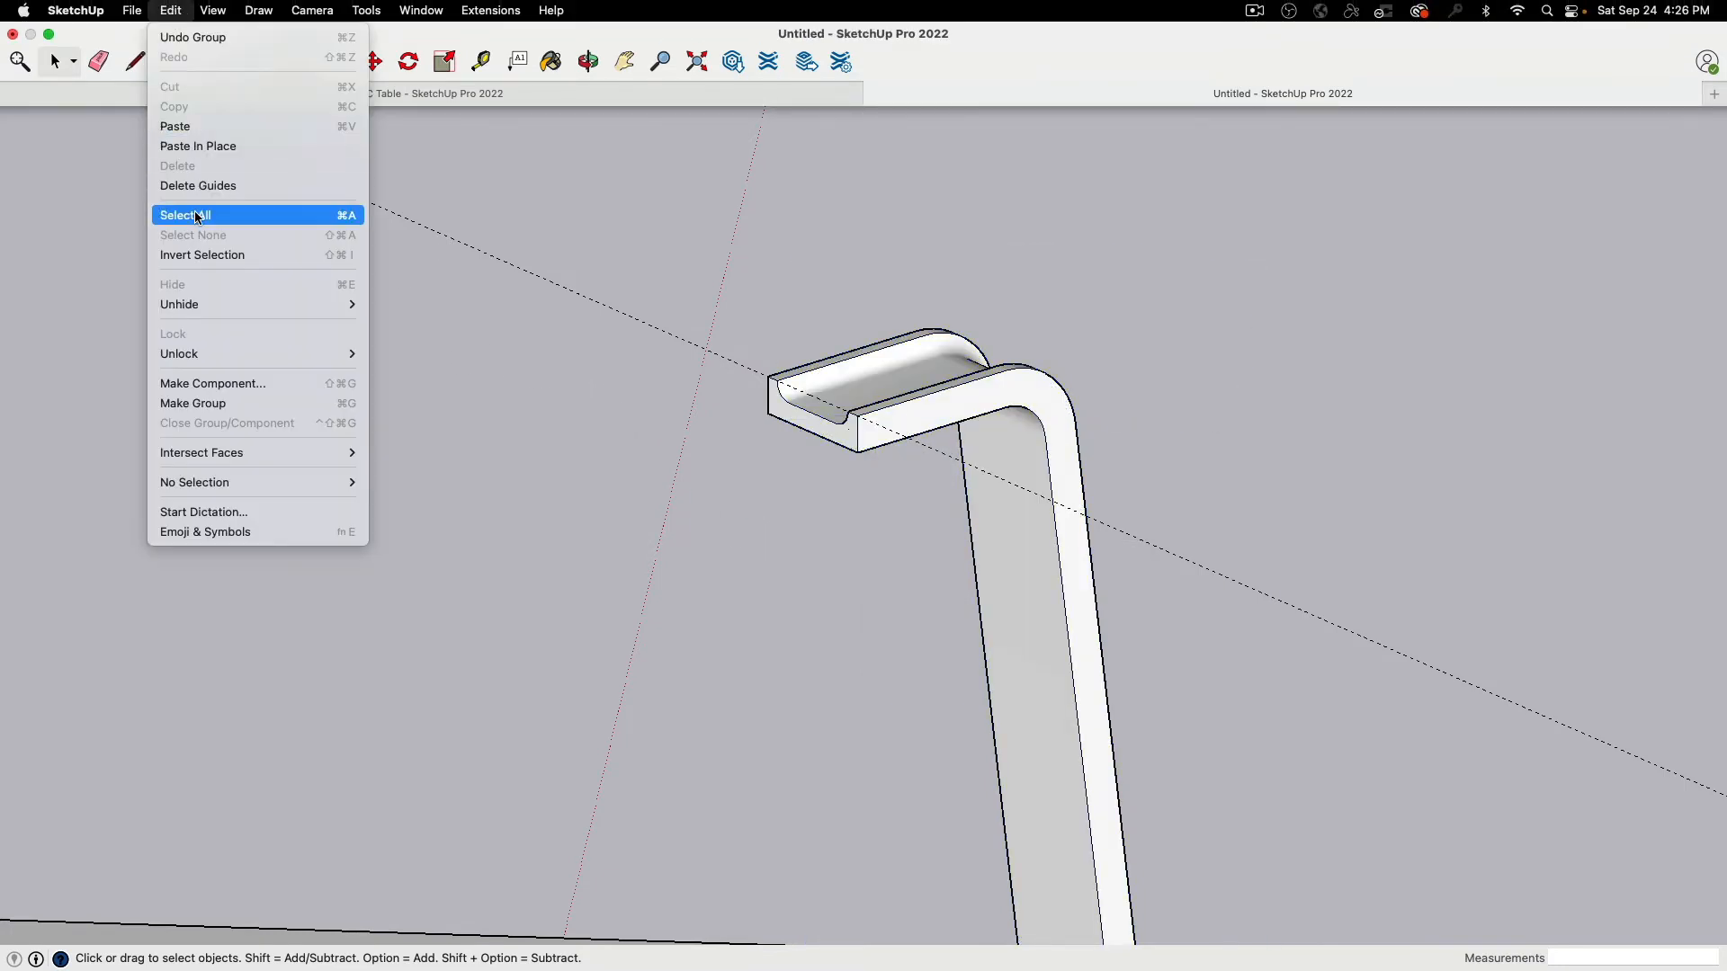
mouse_move(199, 302)
left_click(429, 347)
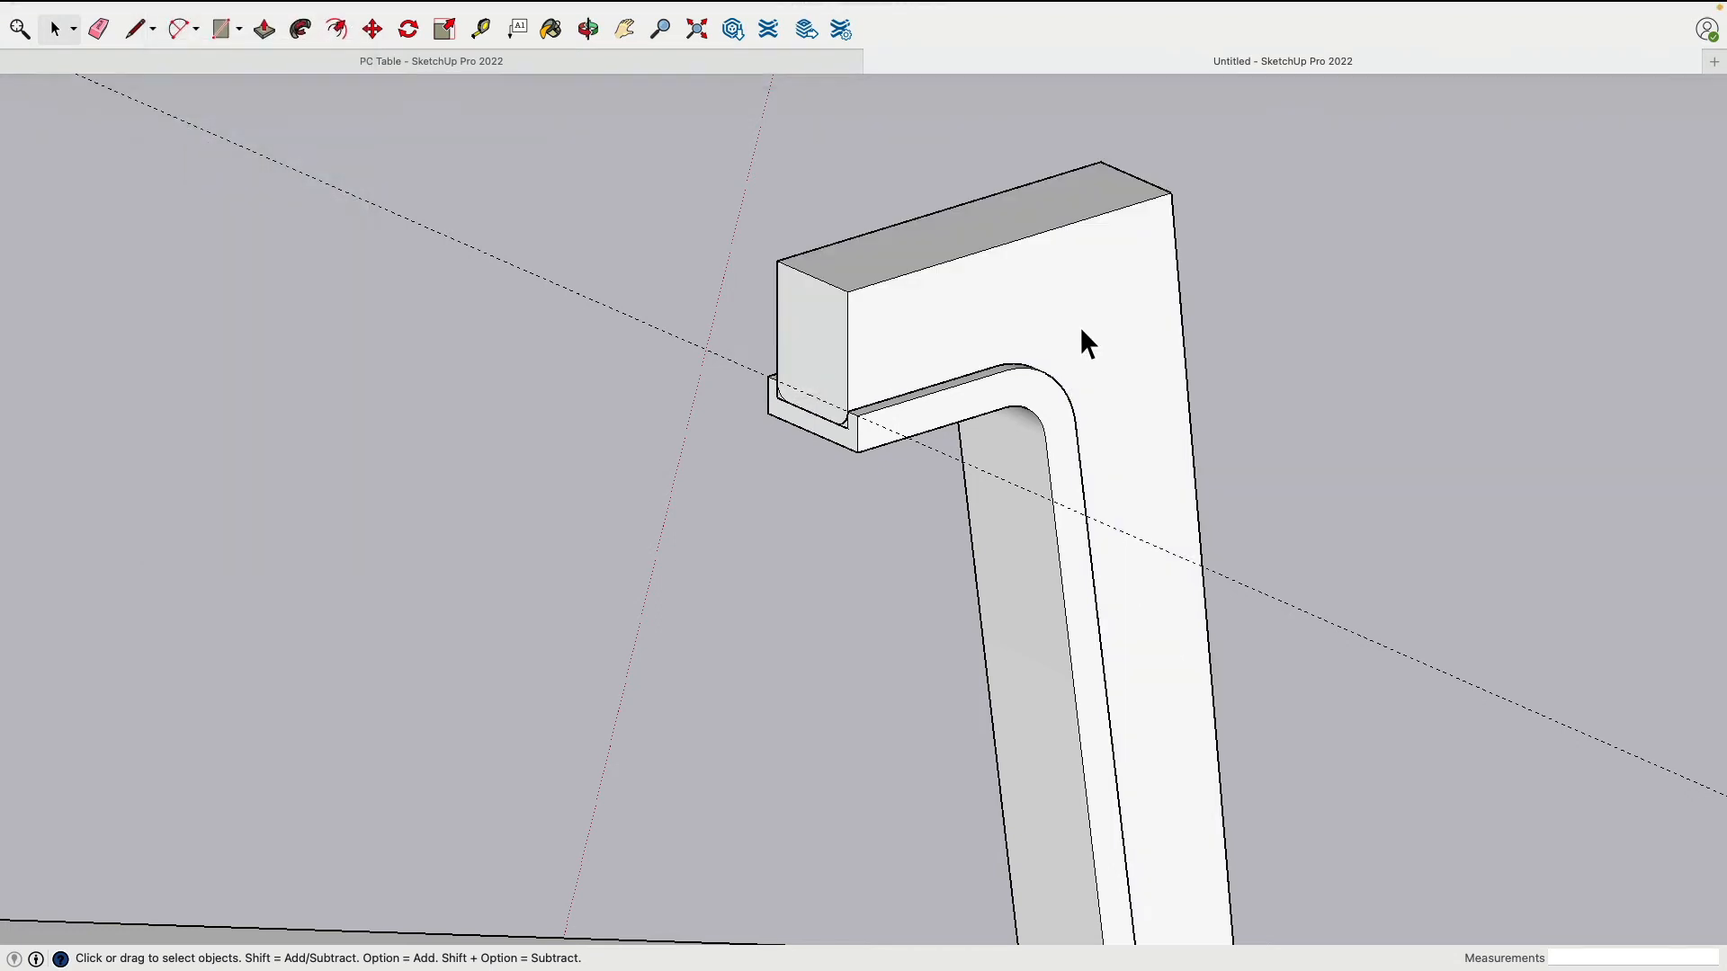
middle_click_drag(1385, 344, 822, 366)
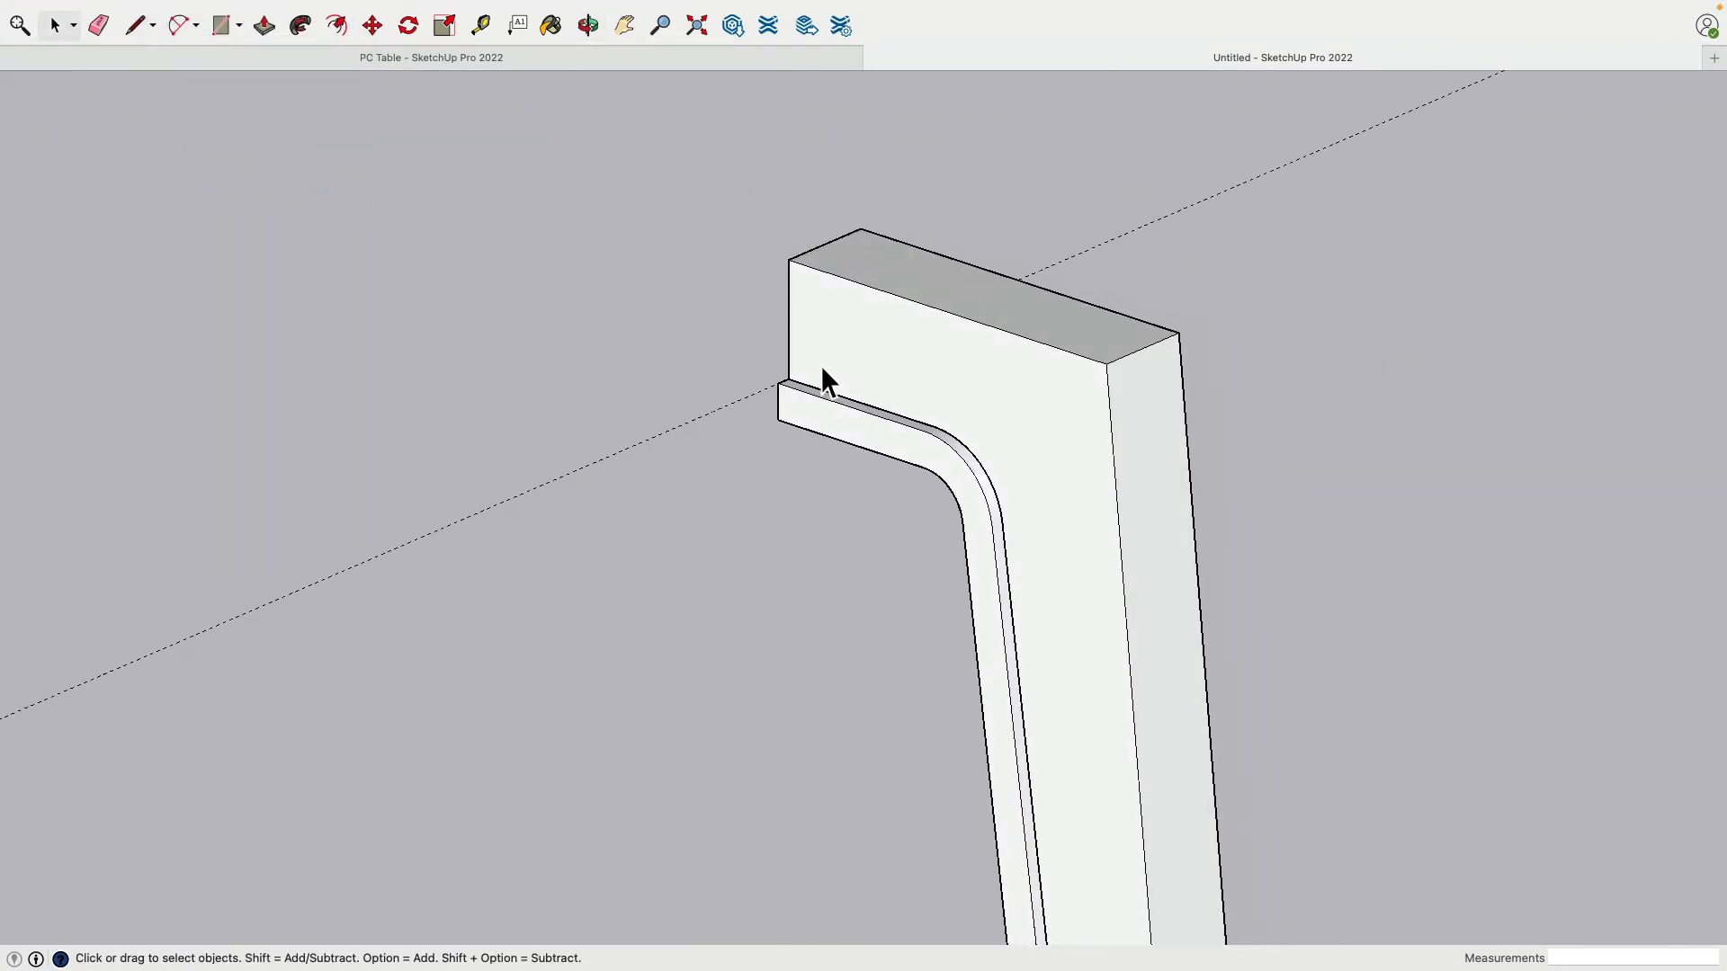
middle_click_drag(1218, 397, 857, 377, "shift")
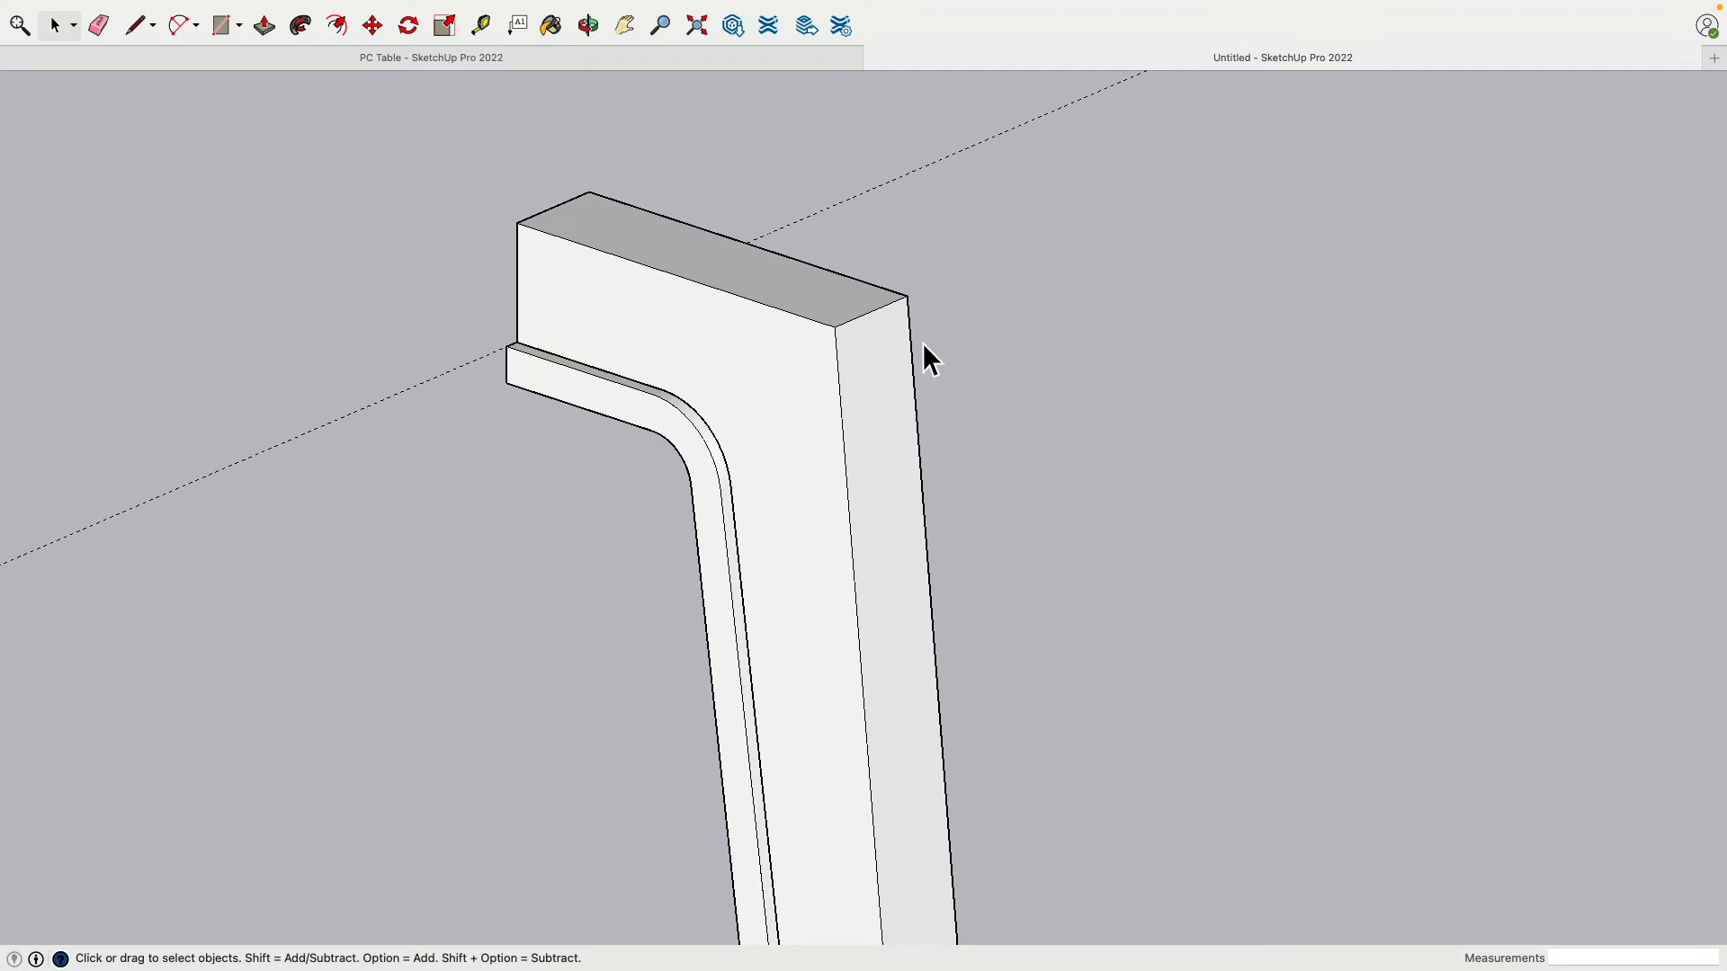
scroll(923, 342, "up", 1)
scroll(909, 350, "up", 1)
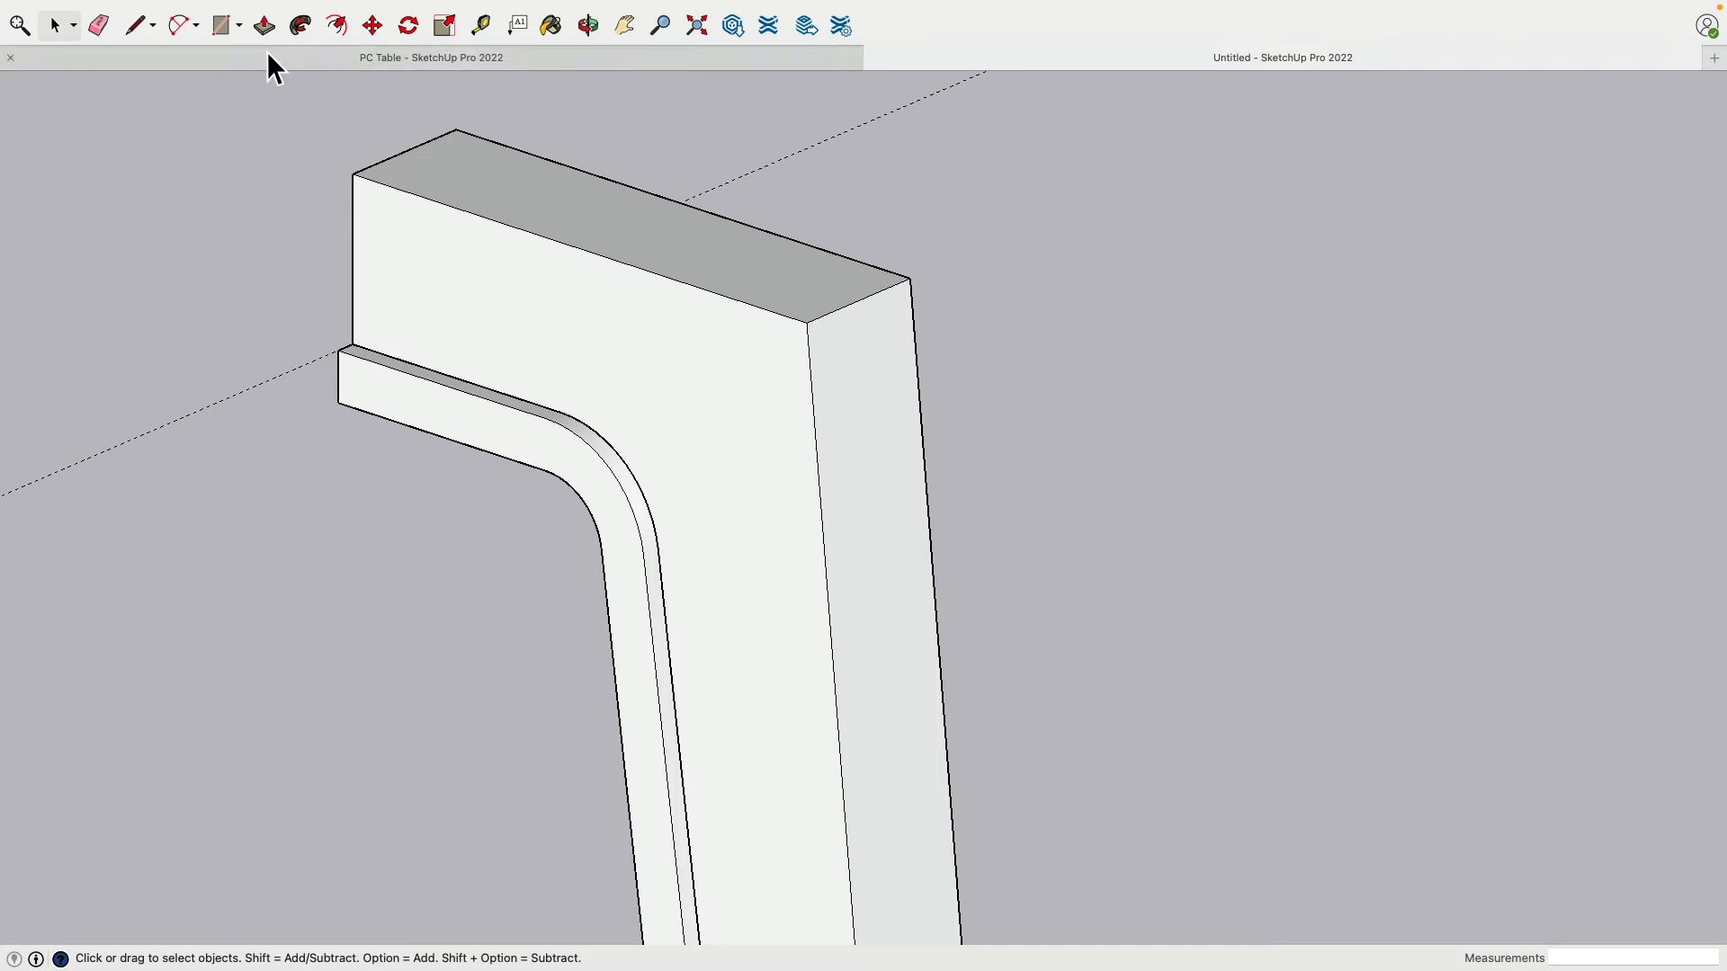
middle_click_drag(270, 107, 163, 66)
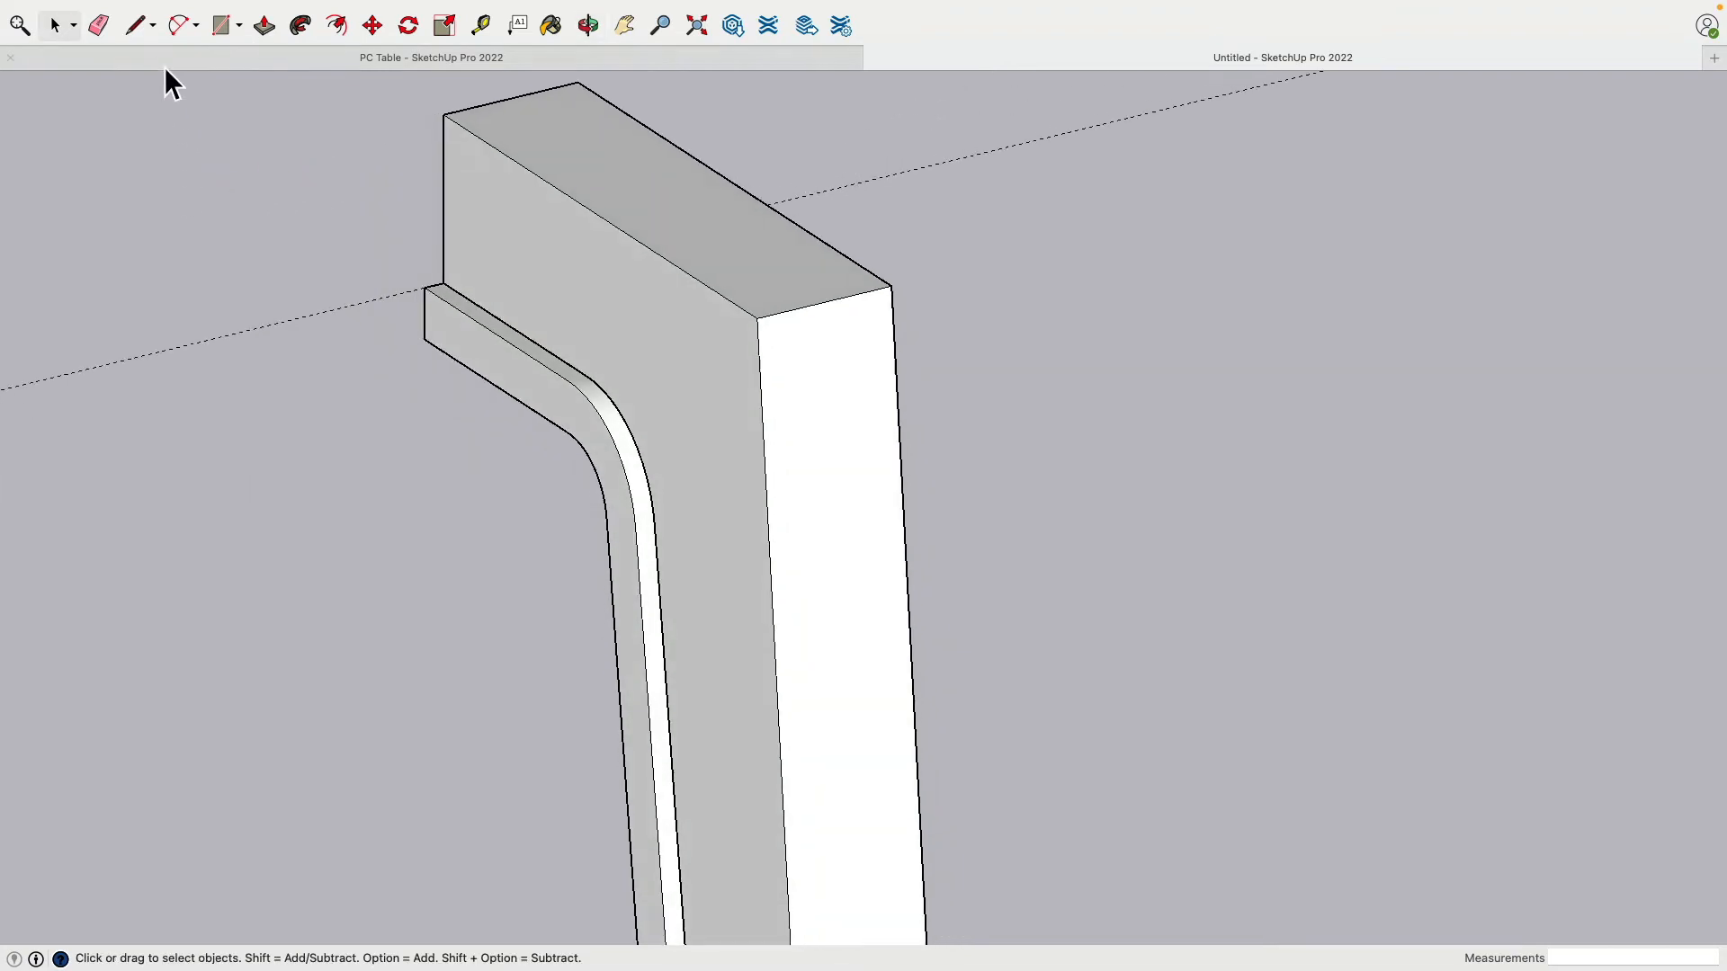
Step: Draw a 1.5-inch rectangle at the top of the leg's narrow face
left_click(136, 28)
key("r")
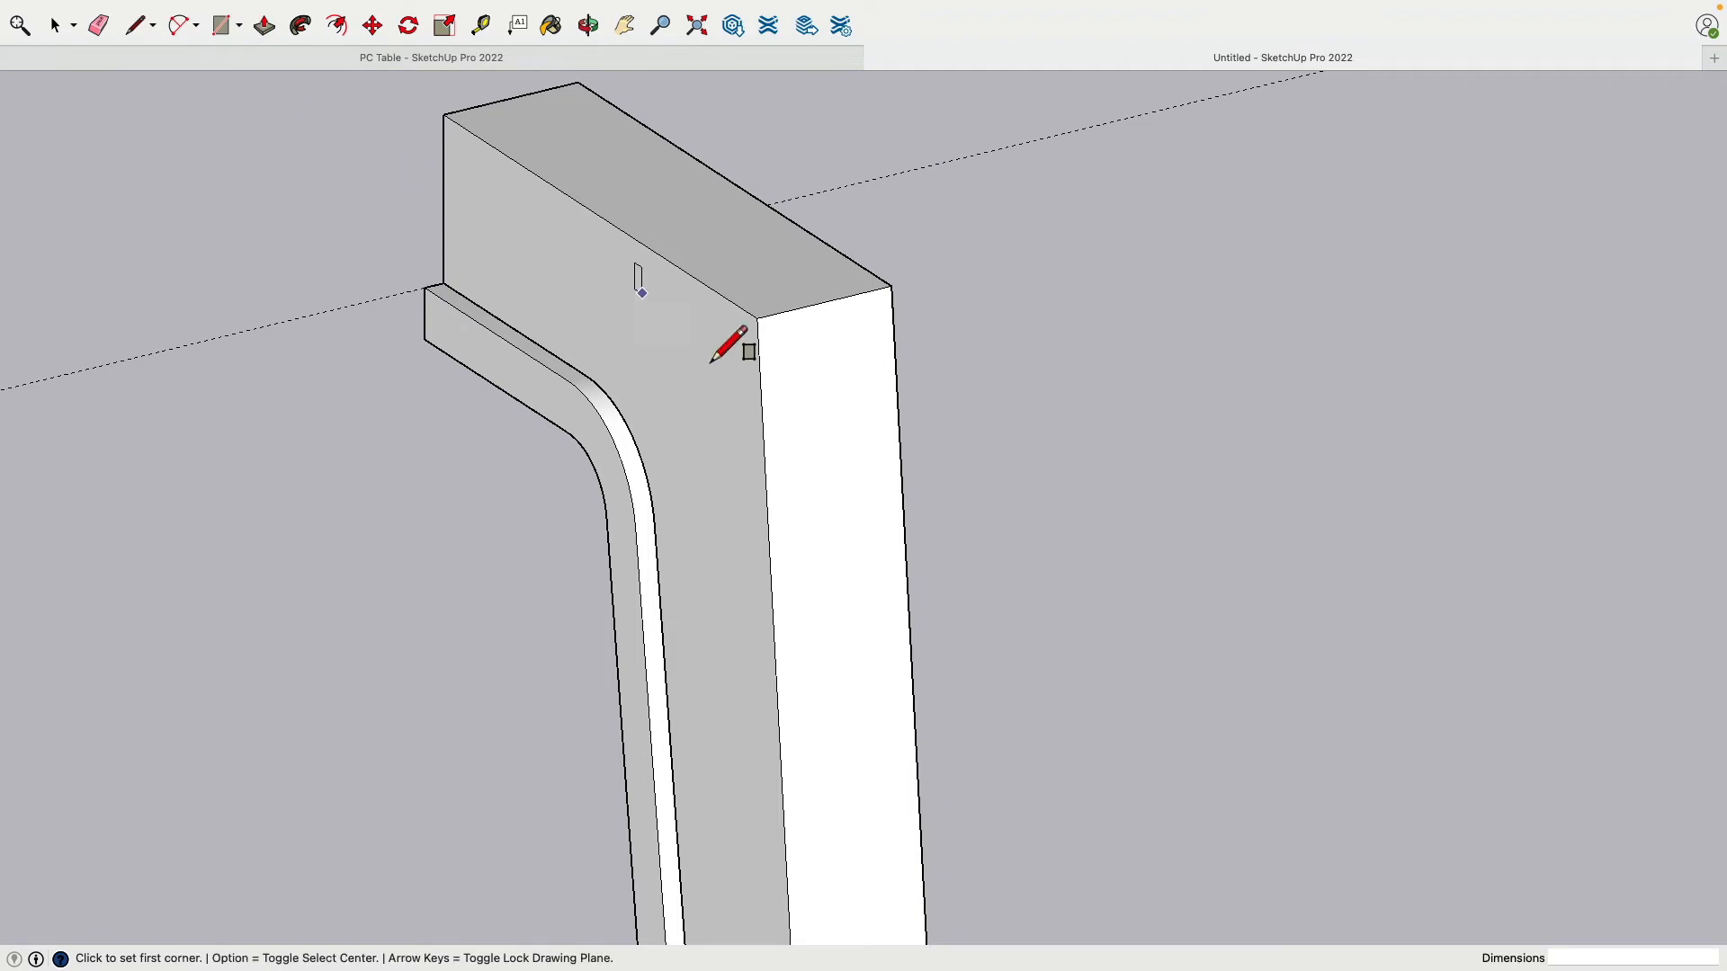
left_click(757, 319)
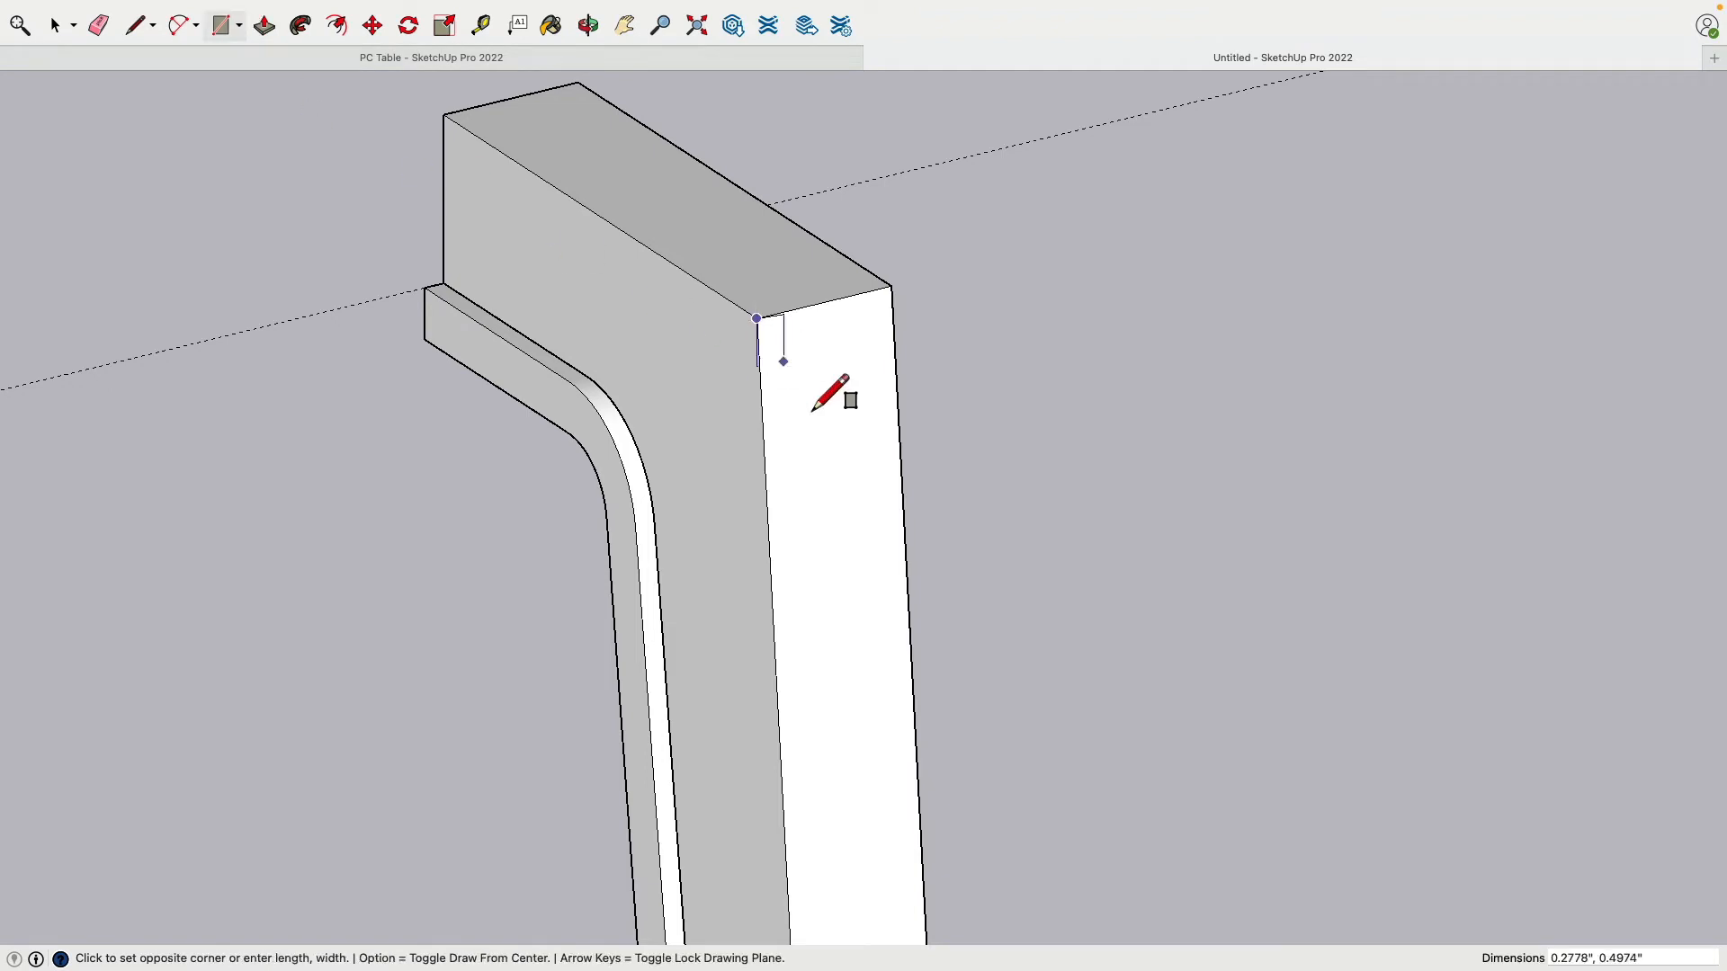
left_click(893, 420)
middle_click_drag(905, 443, 1414, 301)
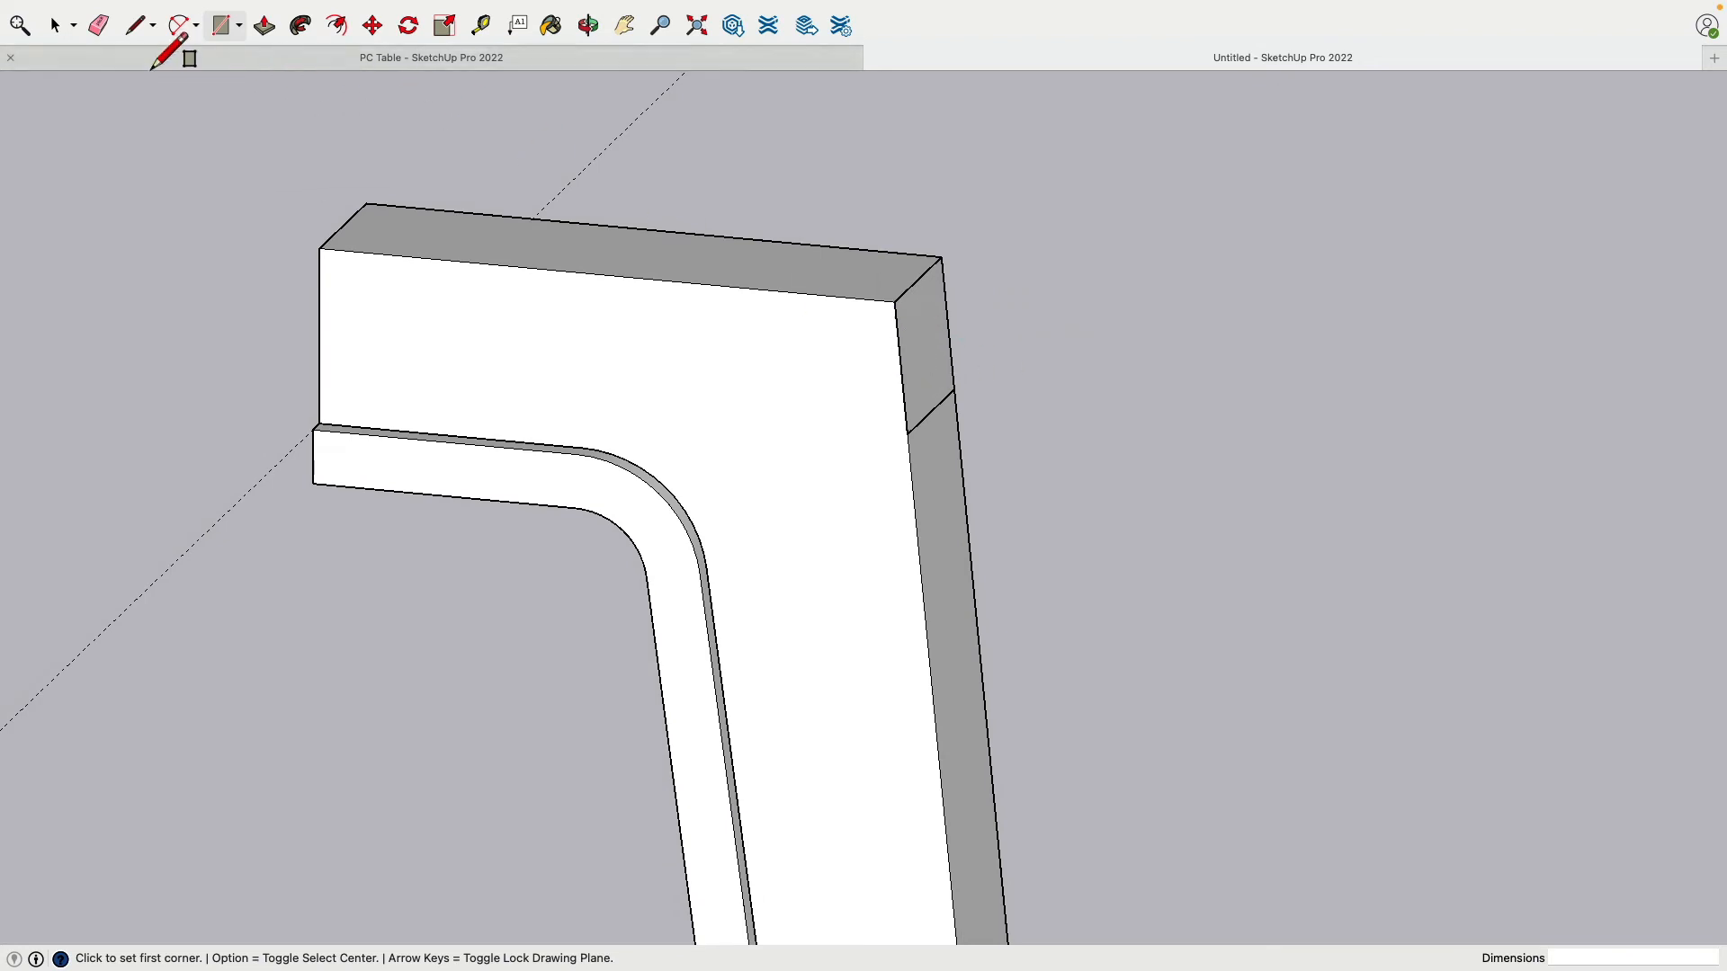
Step: Draw a short line from the rectangle's corner partway across the first broad face
left_click(135, 25)
middle_click_drag(791, 360, 931, 364)
scroll(930, 364, "up", 4)
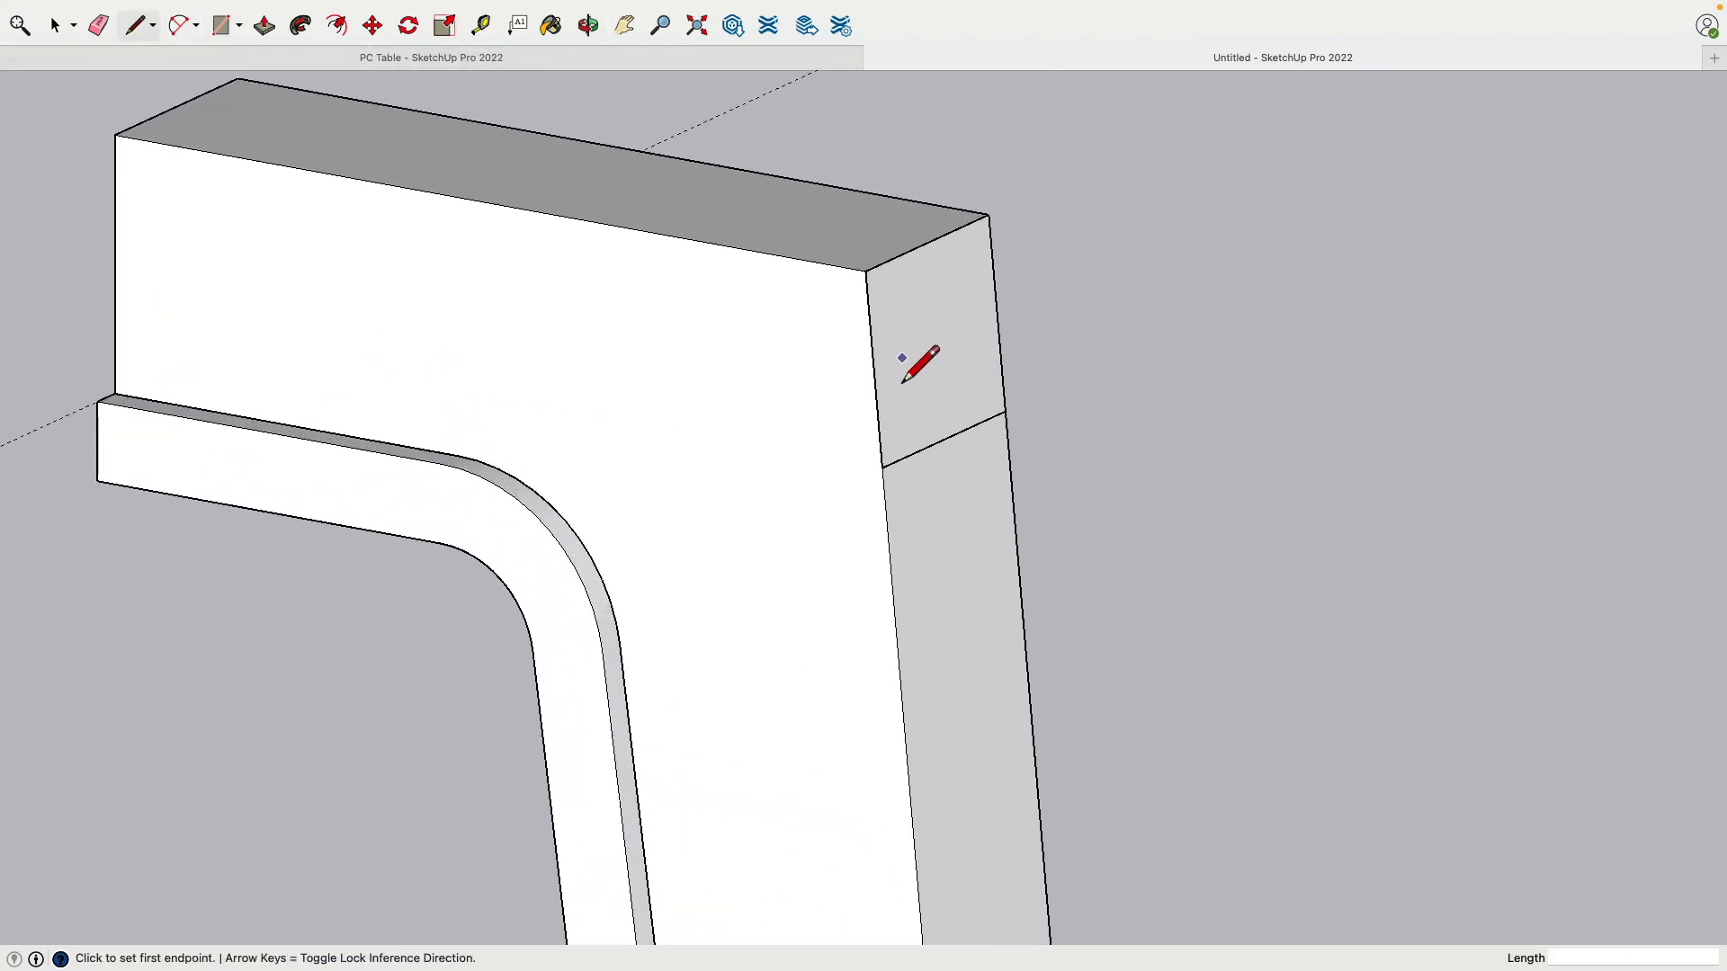
left_click(874, 370)
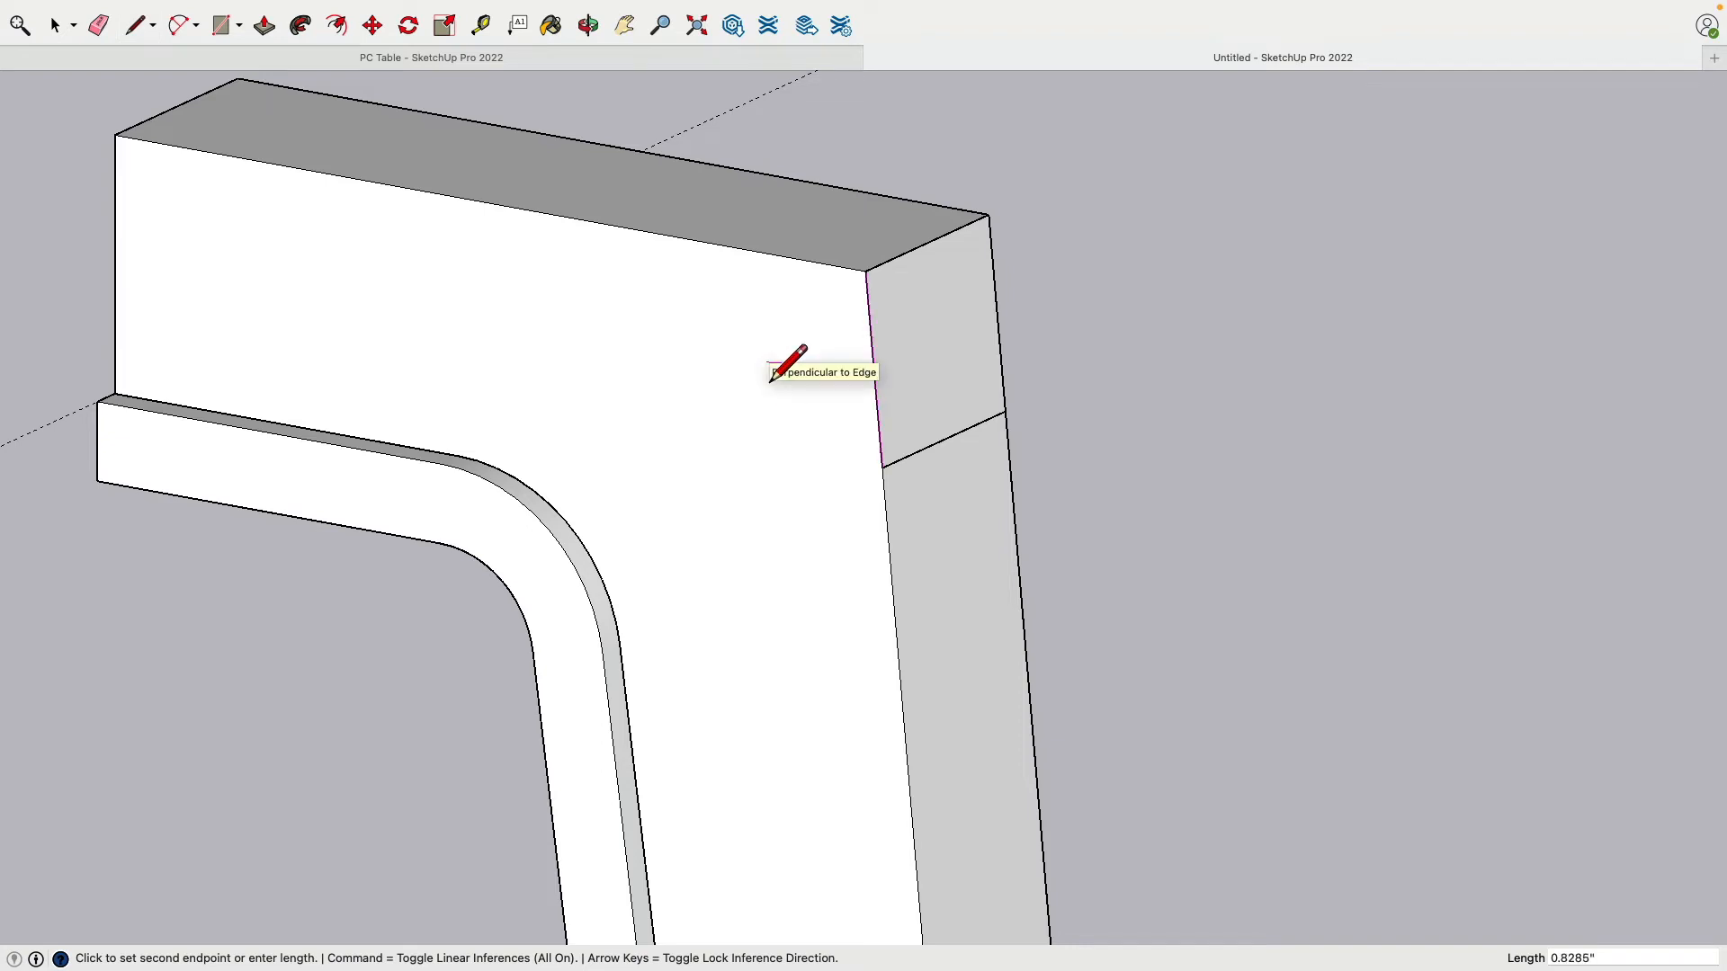
mouse_move(771, 382)
middle_mouse_down()
mouse_move(716, 405)
mouse_move(765, 389)
middle_mouse_up()
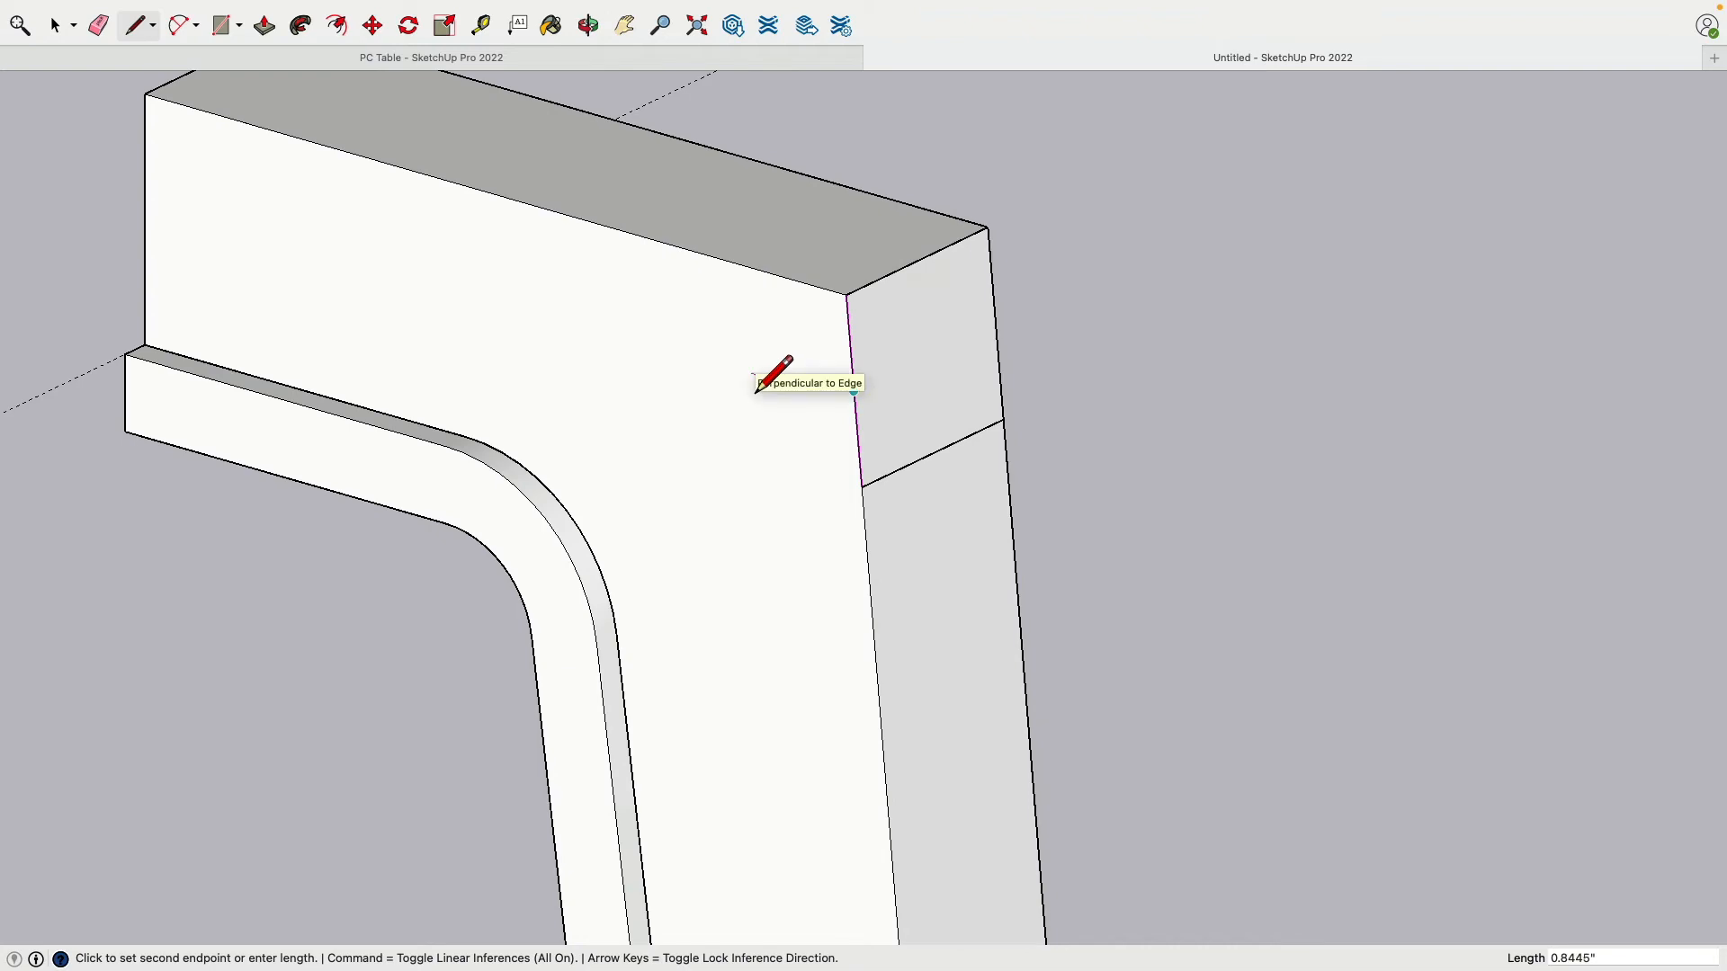
left_click(752, 373)
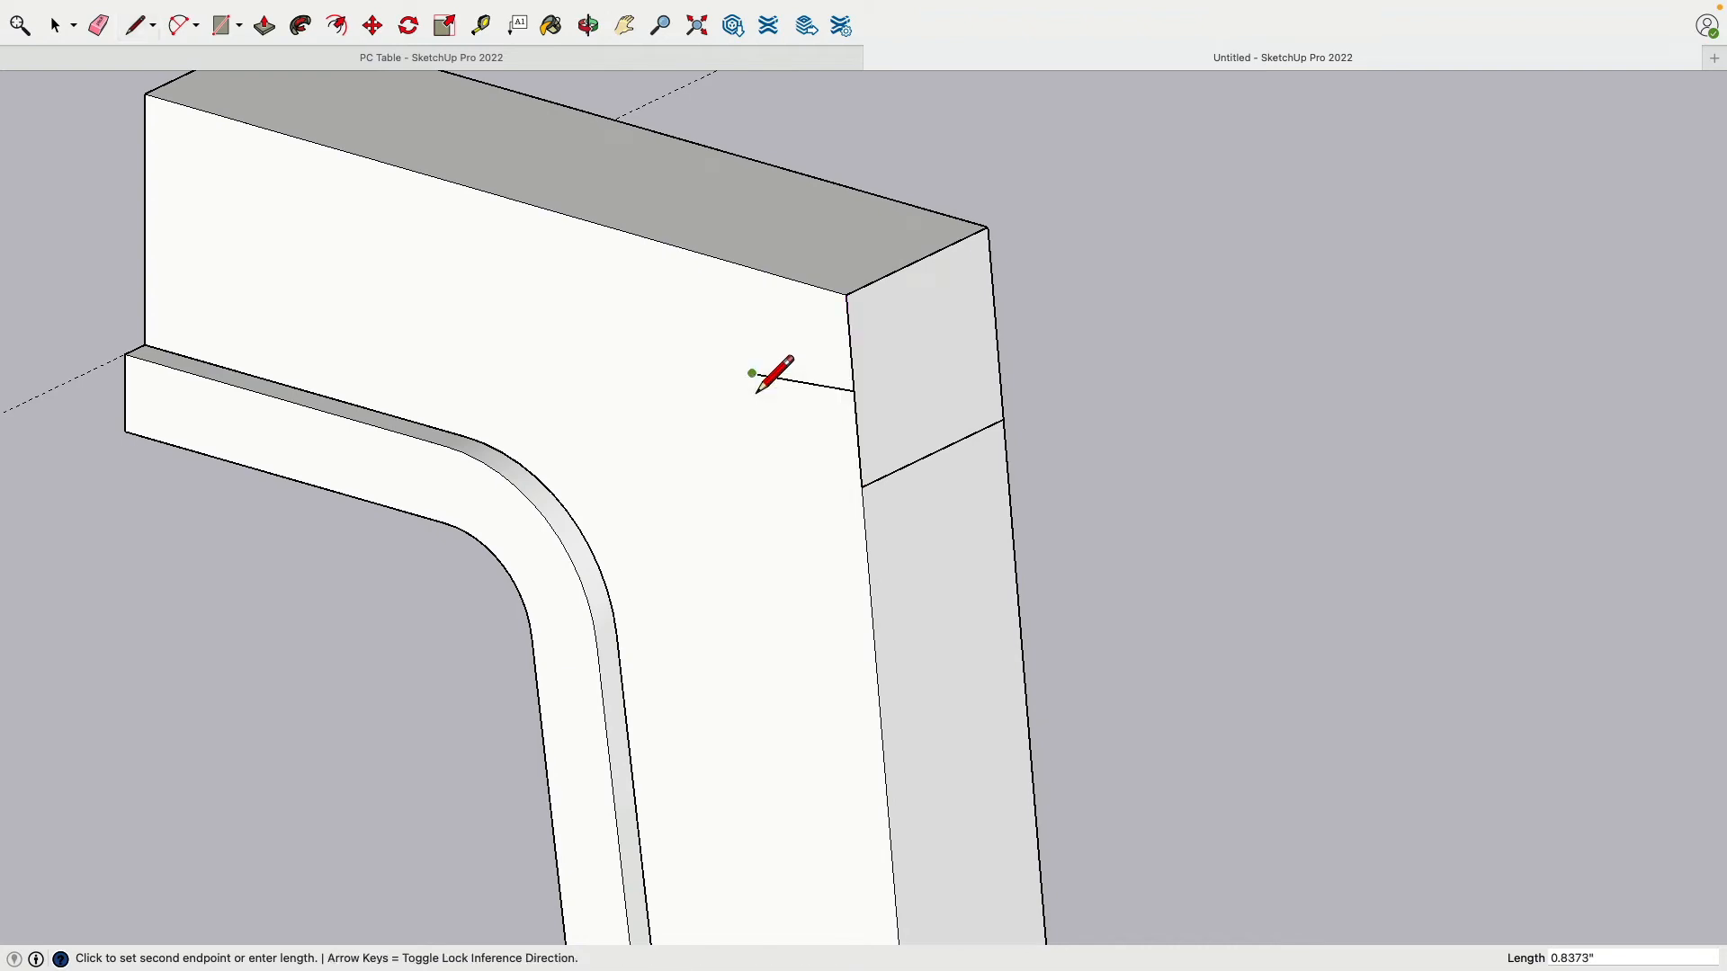
key("l")
Step: Draw the matching short line on the other broad face, then select the leg group
middle_click_drag(1060, 320, 788, 397)
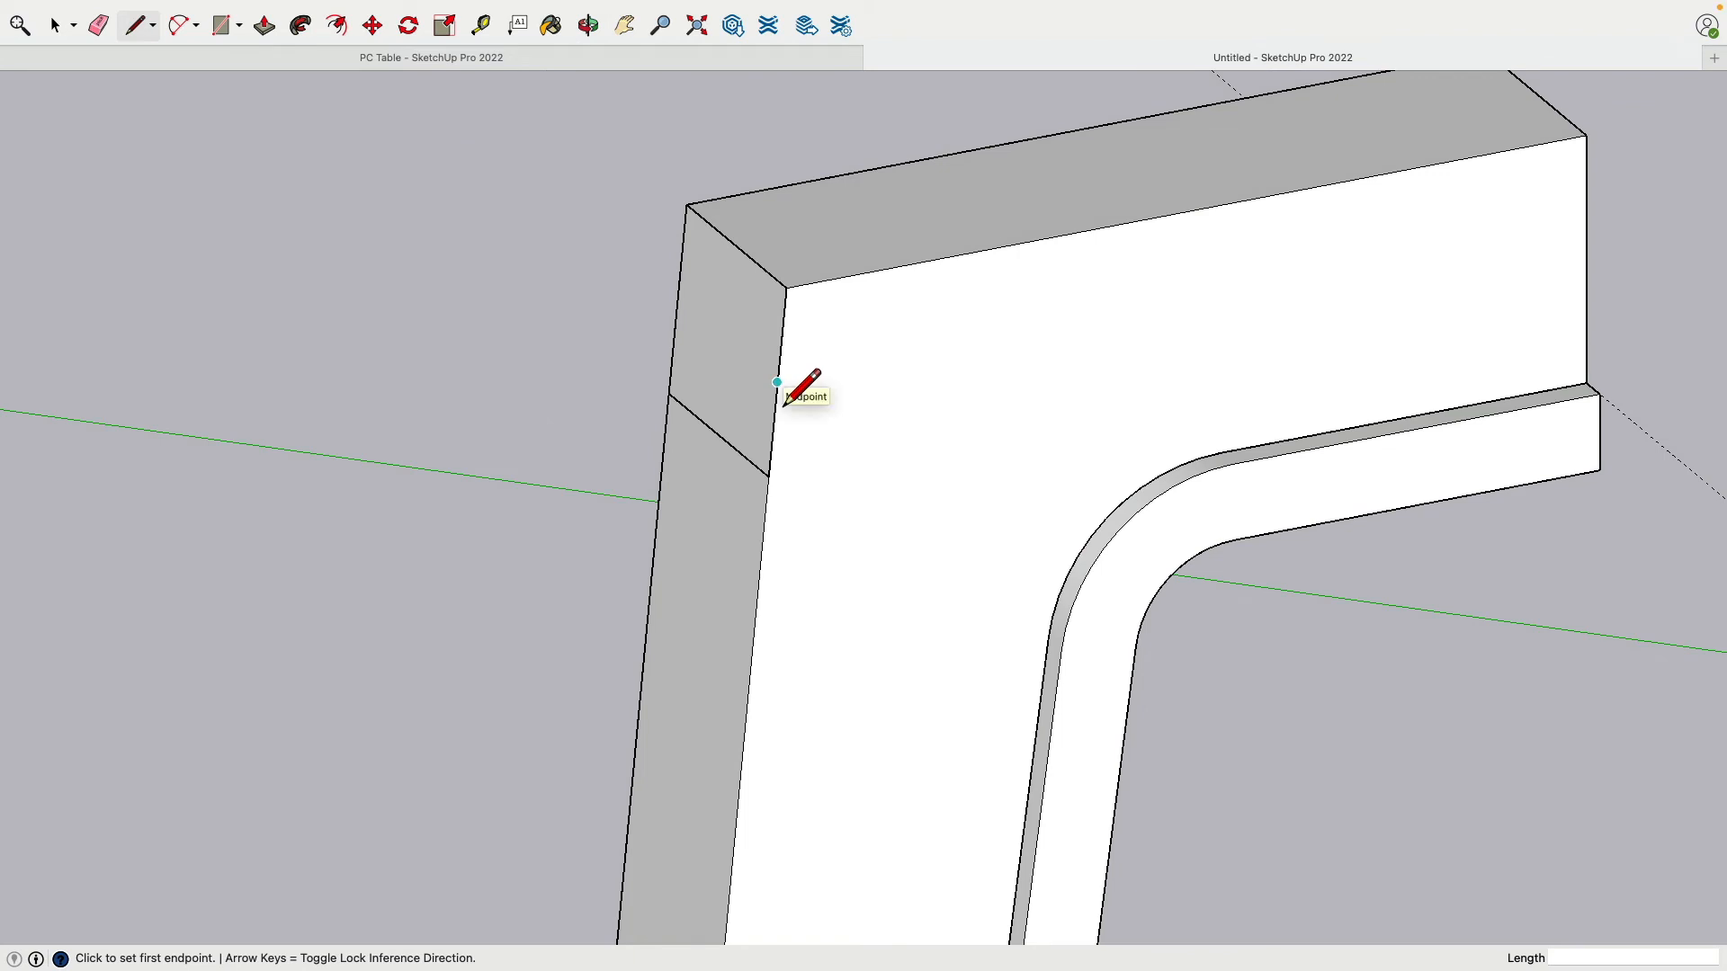
left_click(783, 404)
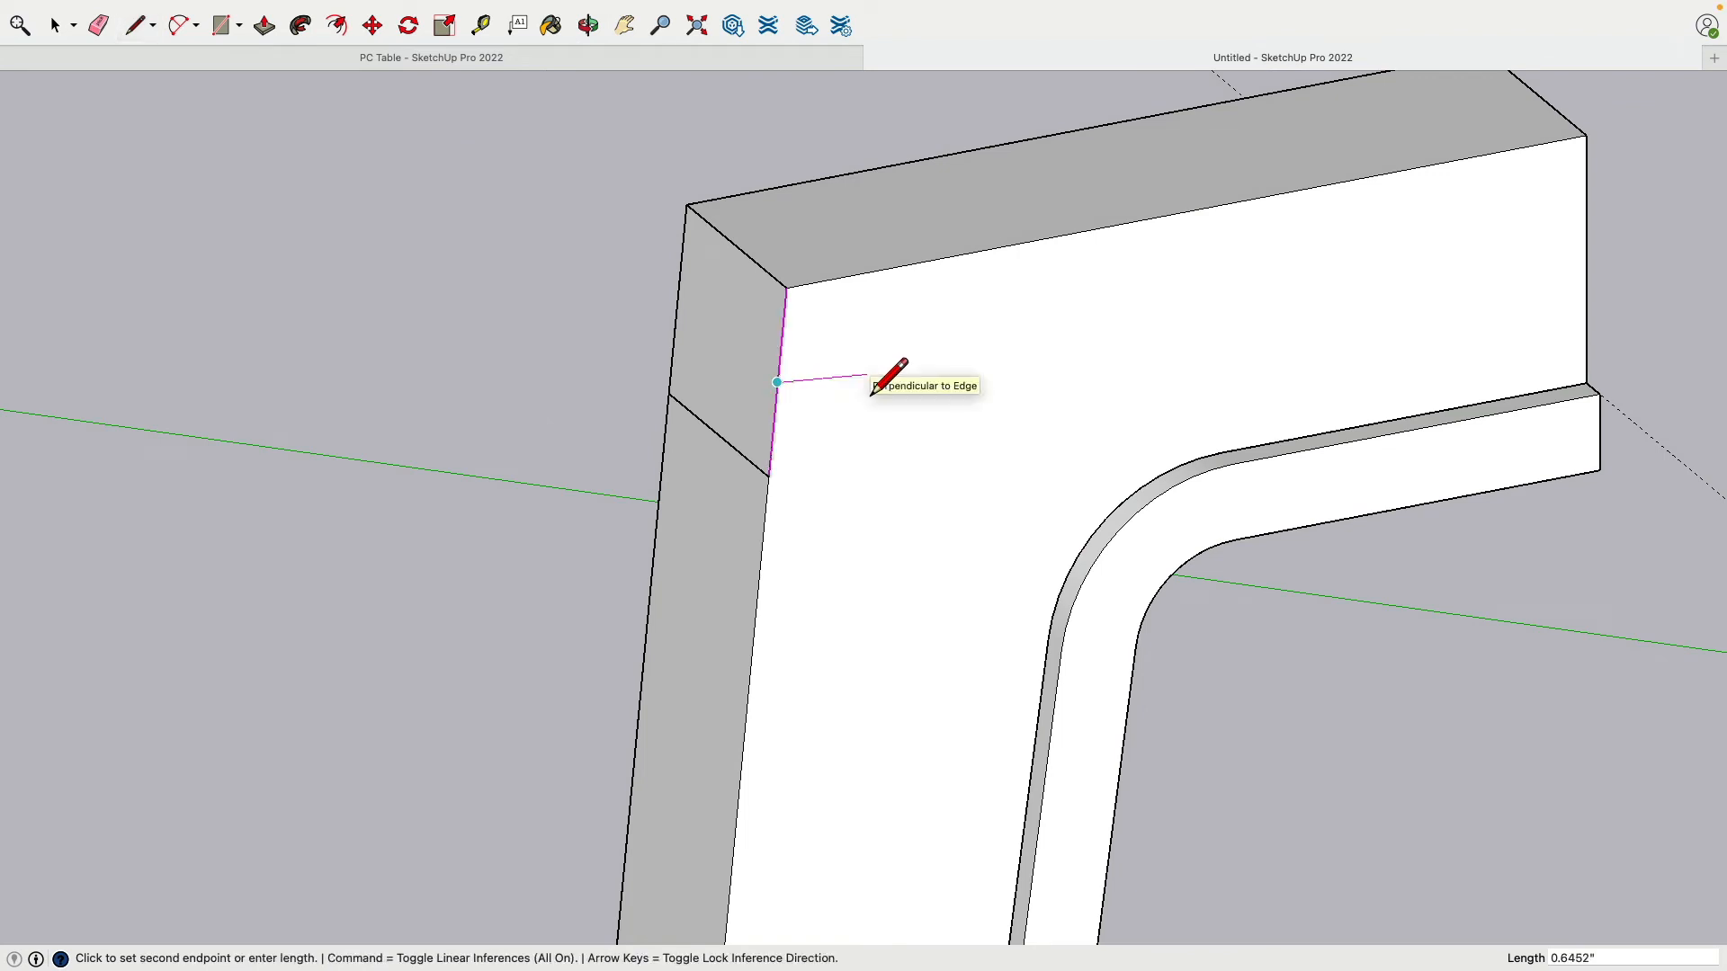
middle_click_drag(895, 394, 894, 441)
left_click(895, 440)
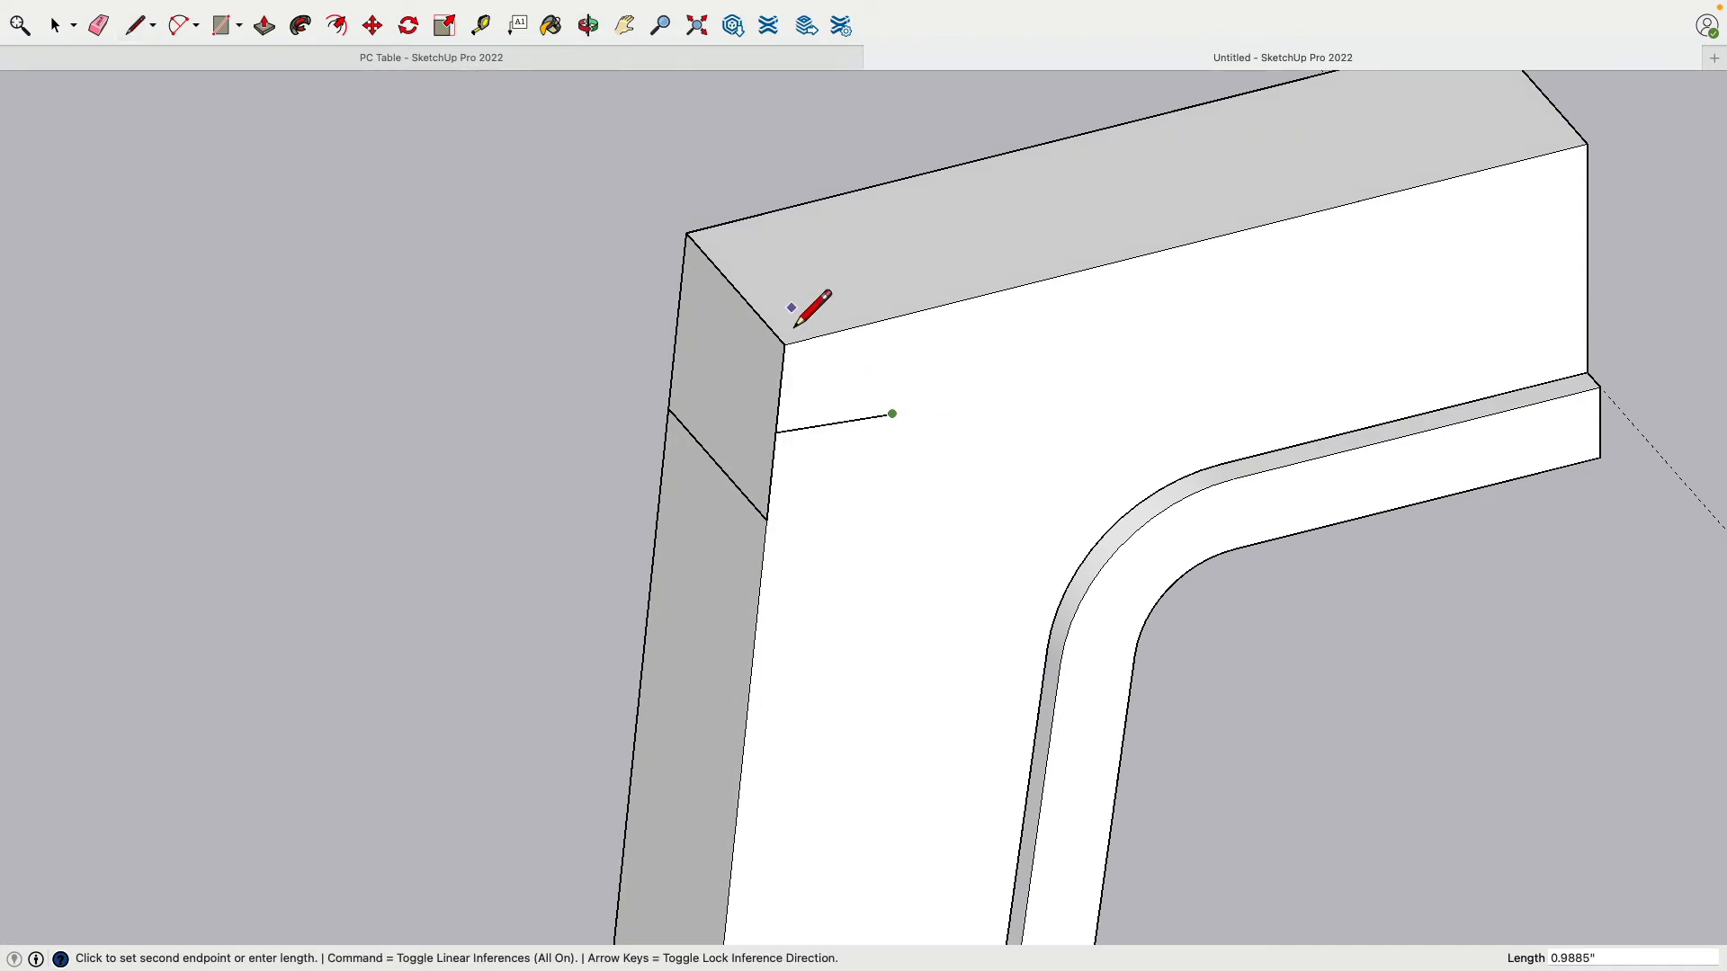
middle_click_drag(688, 302, 979, 343)
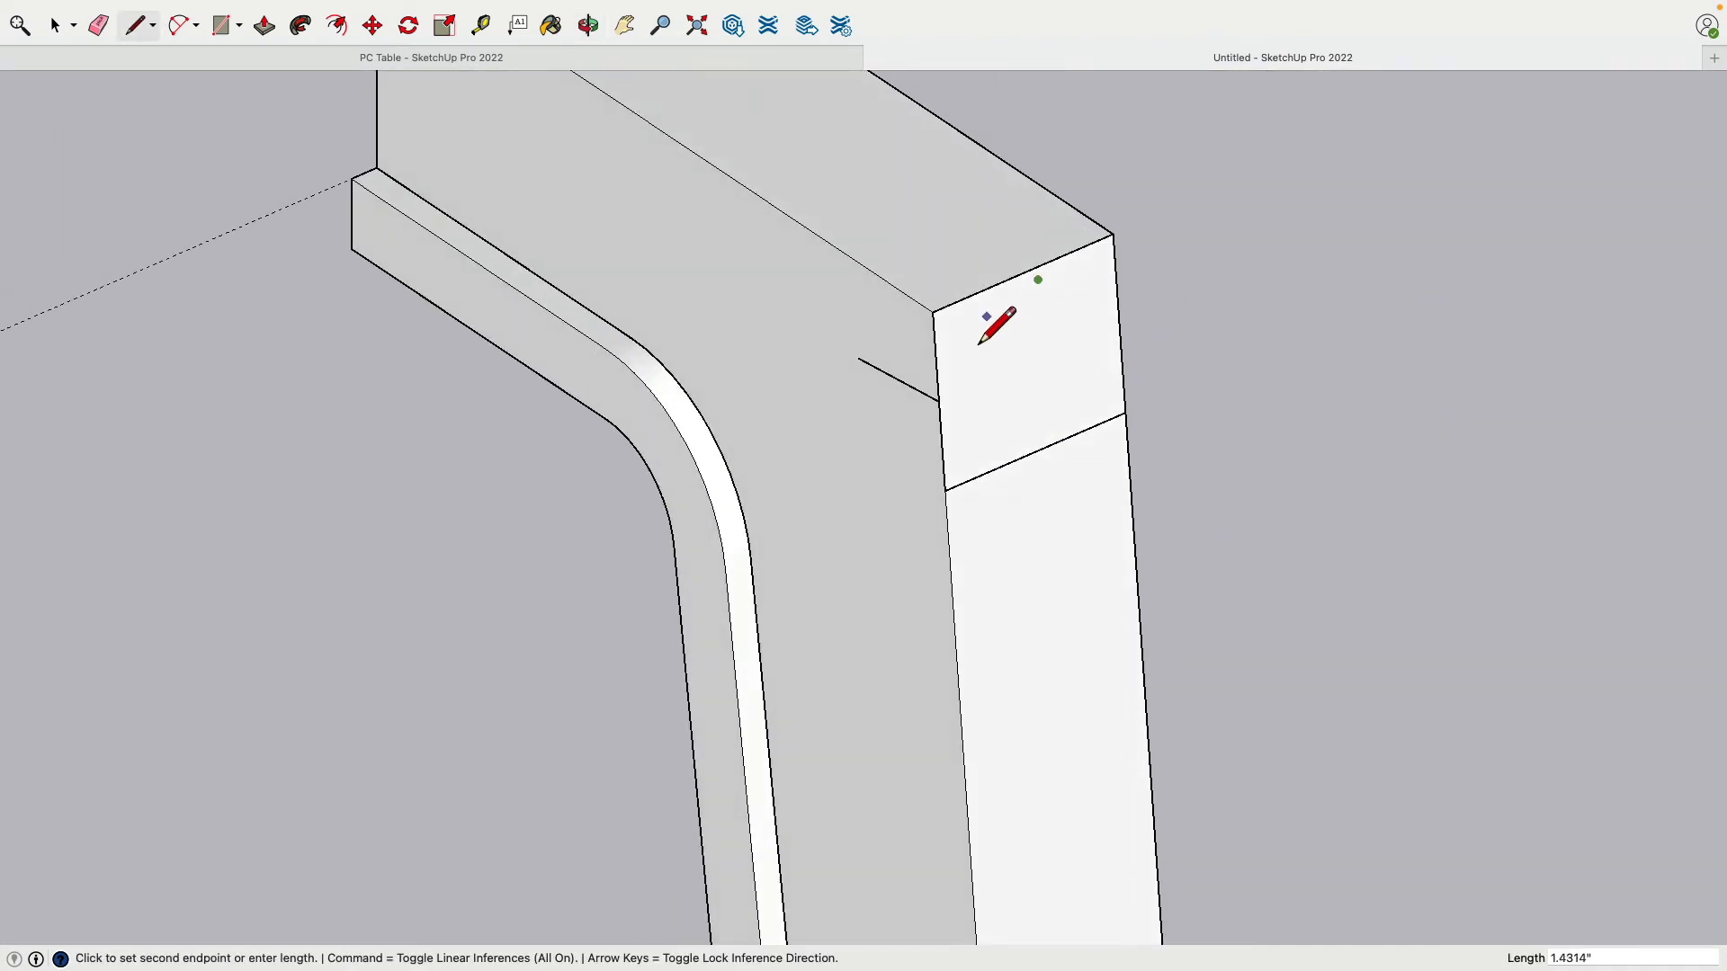
key("Escape")
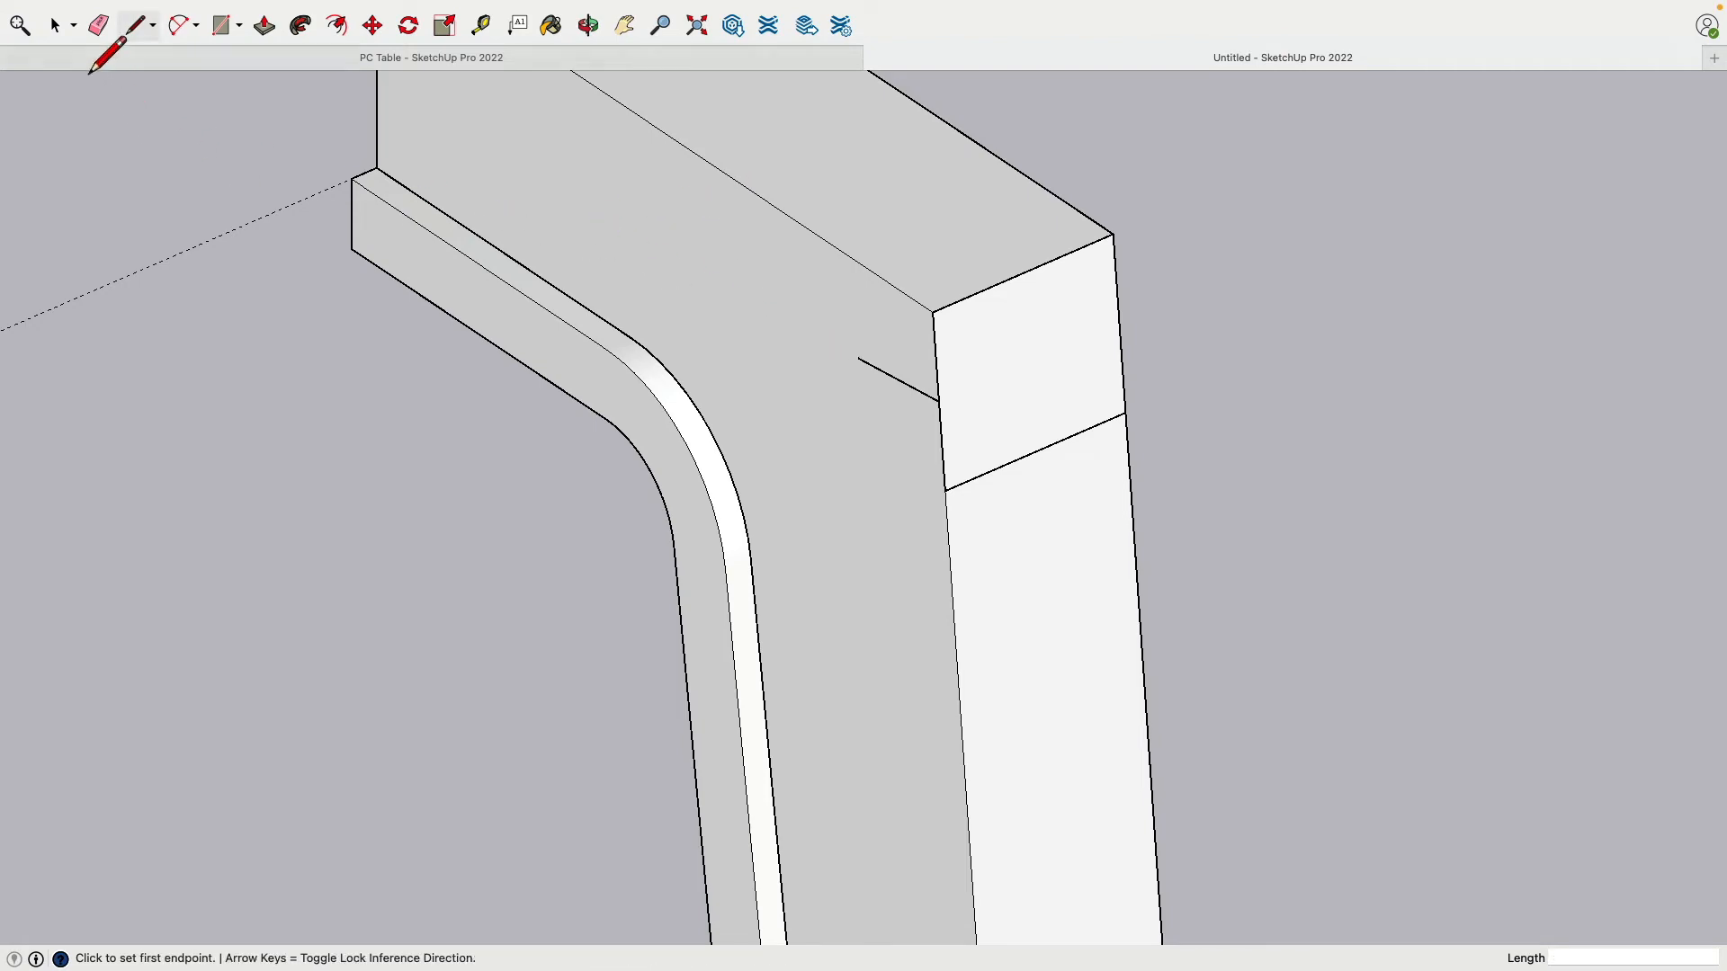
left_click(56, 27)
left_click(530, 171)
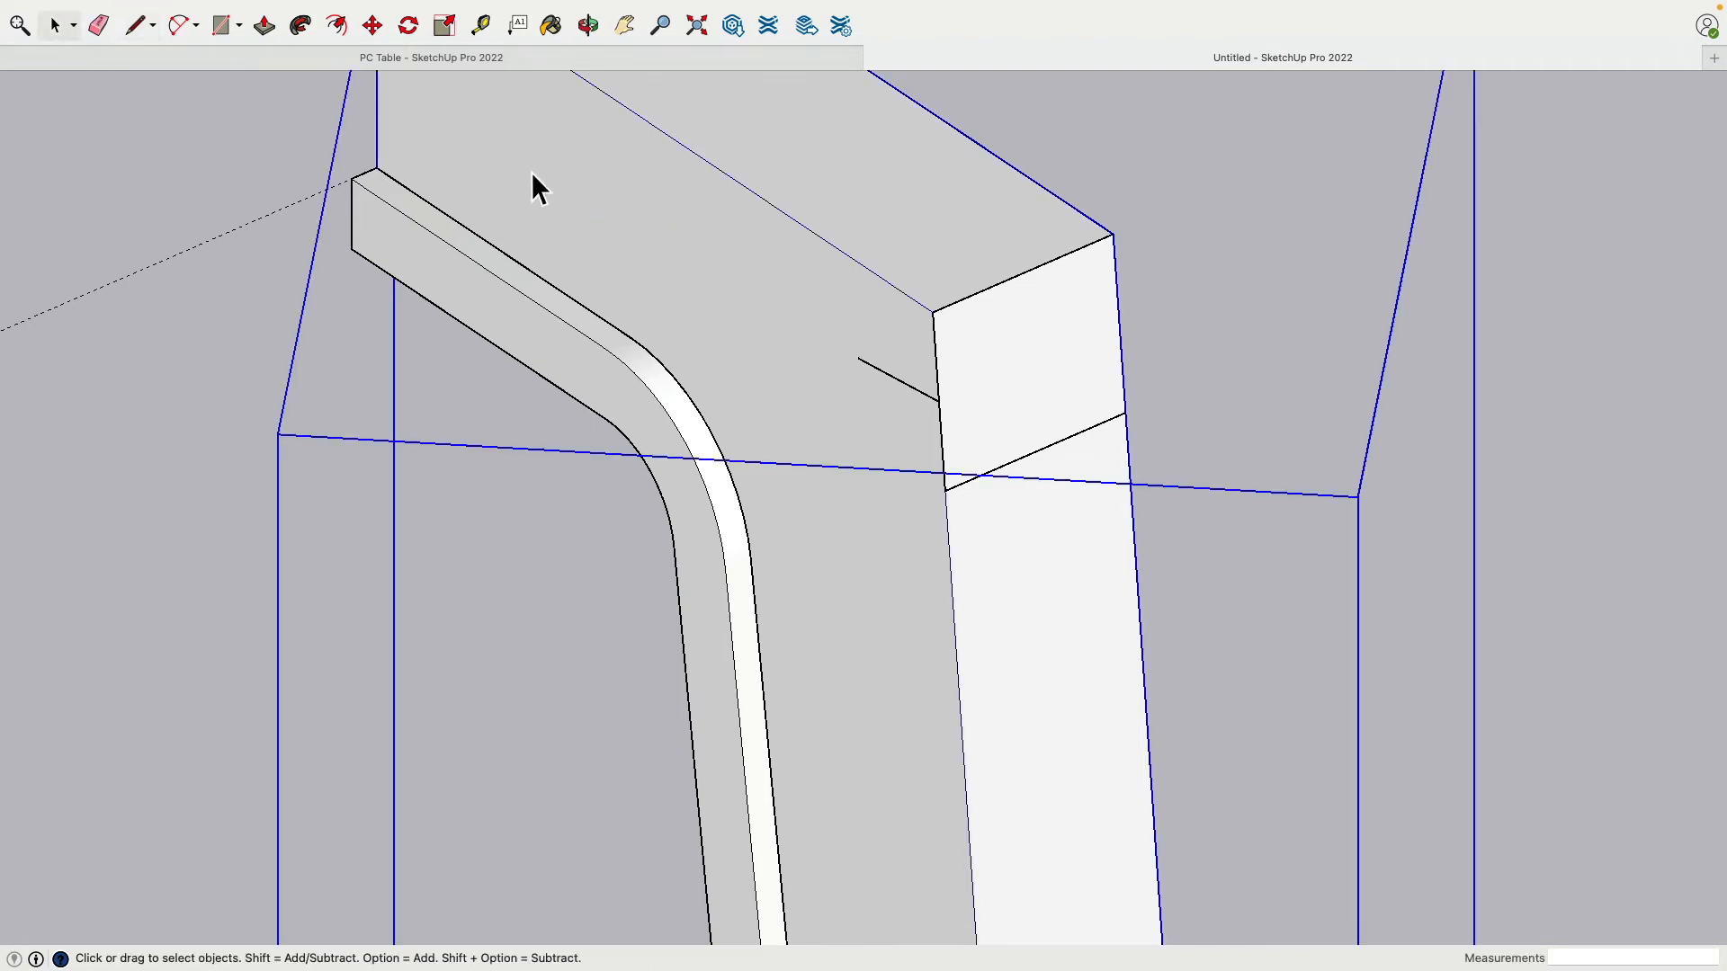
Step: Hide the leg and draw a line across the upright profile face, splitting it
key("Delete")
middle_click_drag(1042, 222, 743, 312)
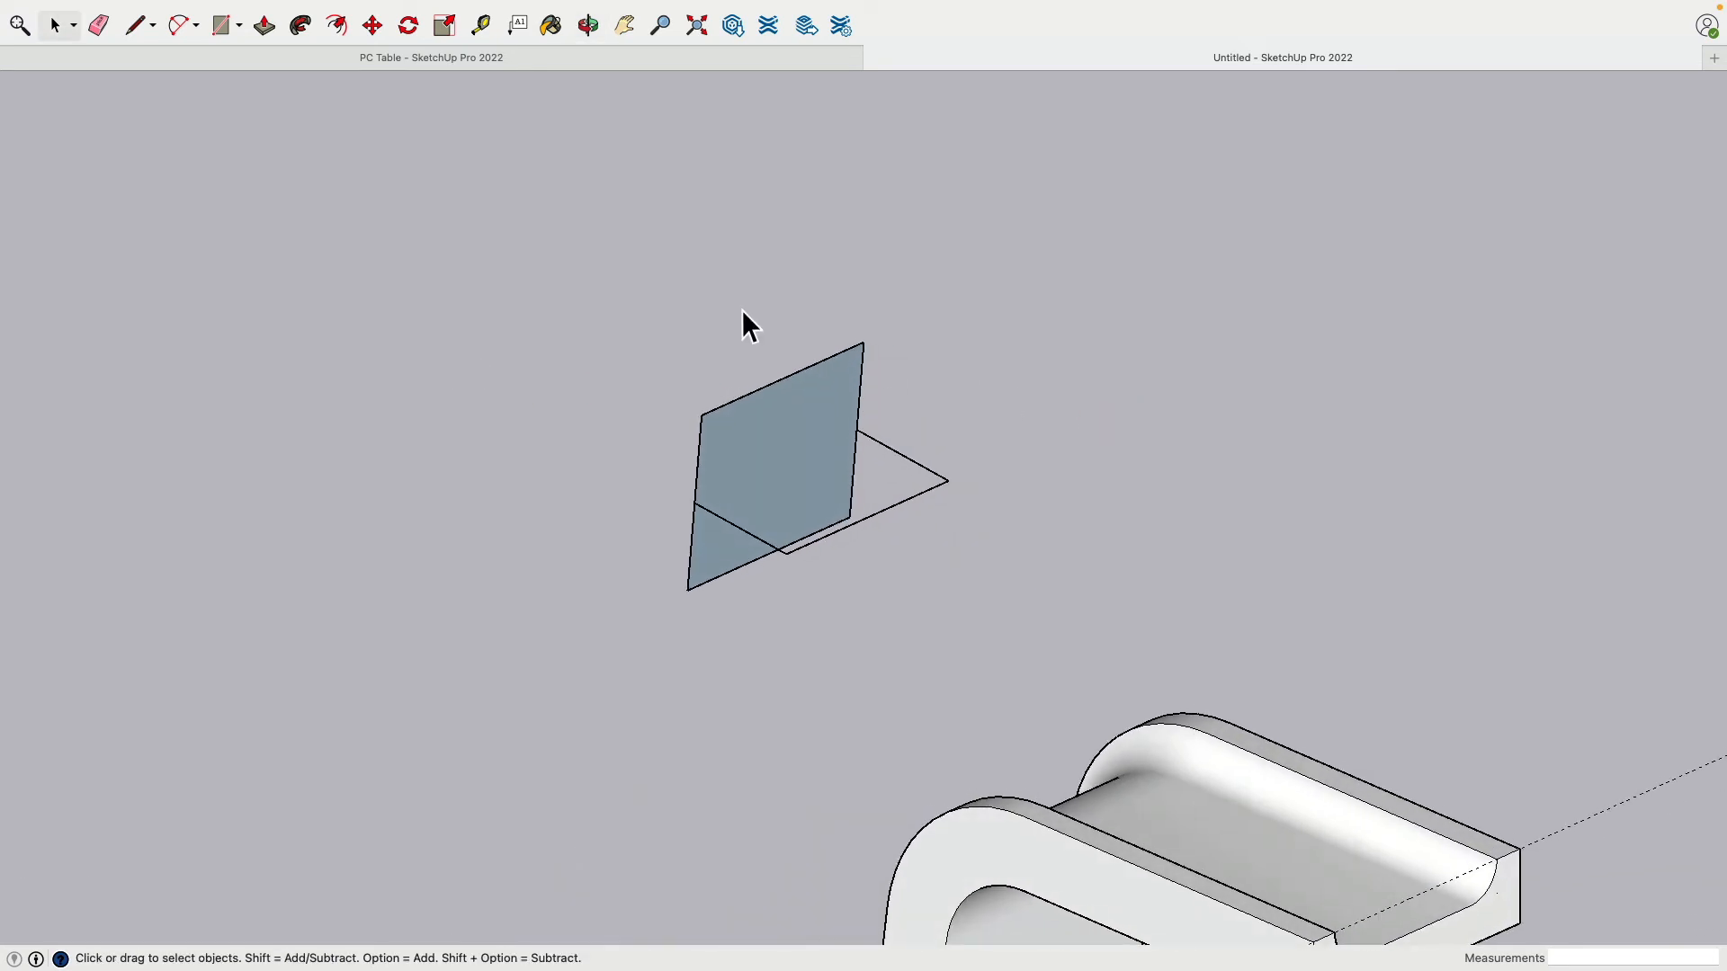
left_click(136, 27)
left_click(720, 517)
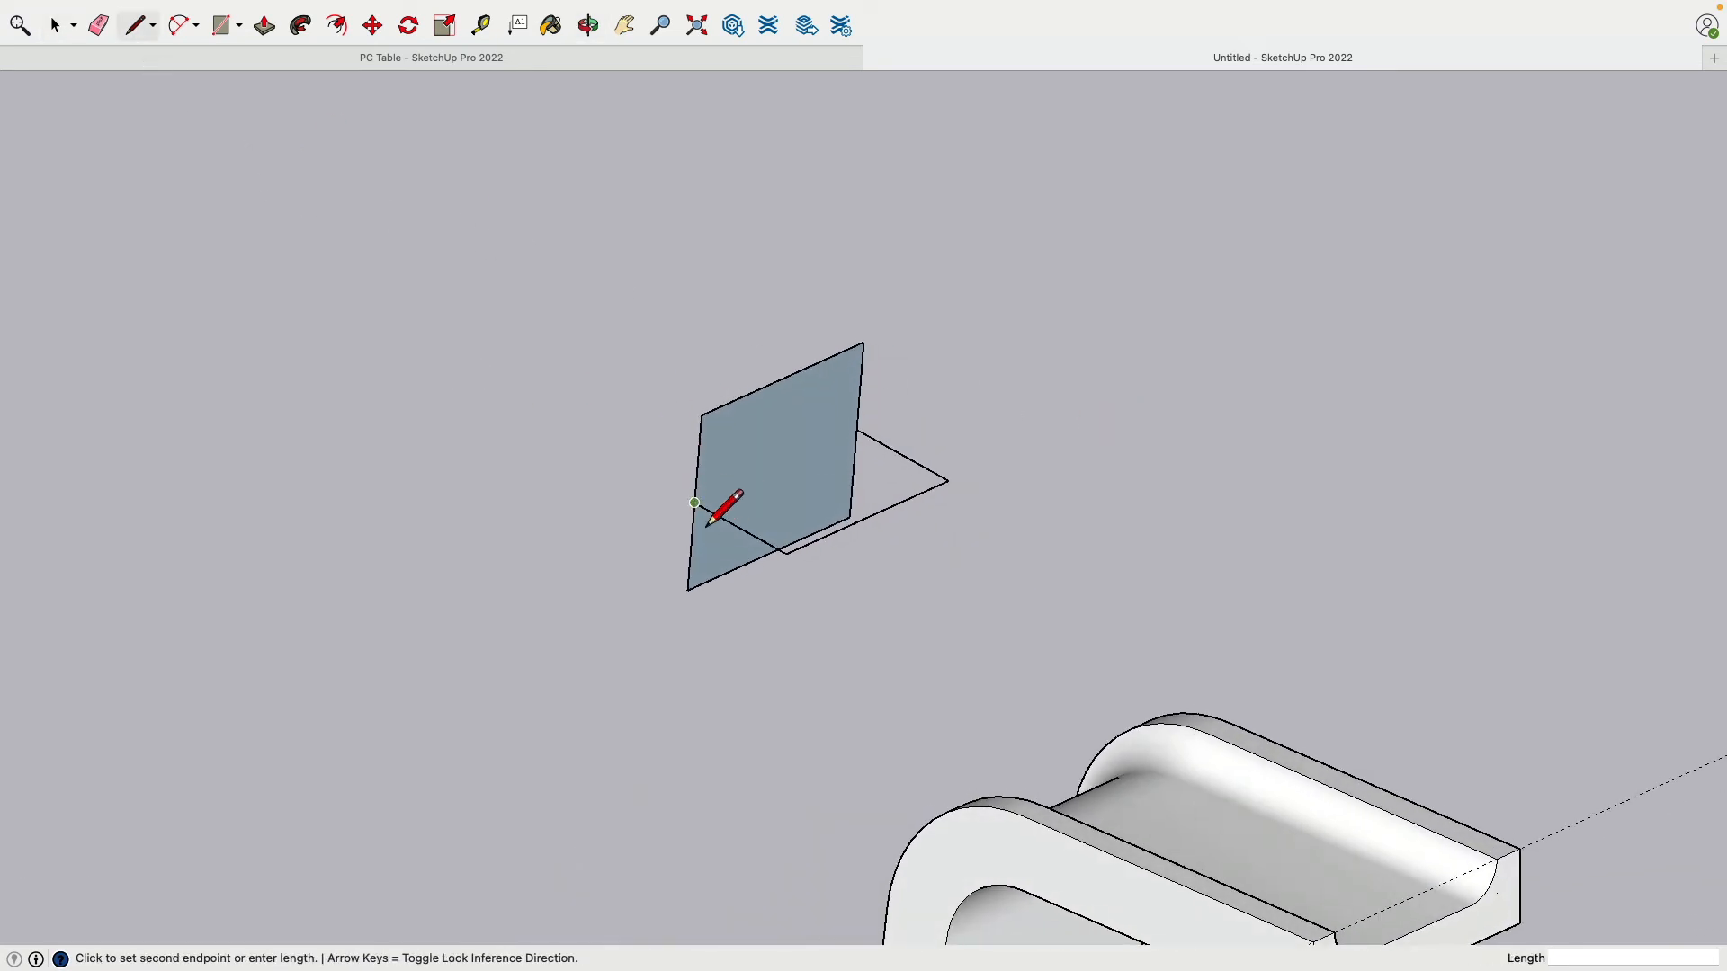
left_click(859, 436)
Step: Orbit around the split upright face and horizontal face to inspect them
mouse_move(864, 445)
middle_mouse_down()
mouse_move(632, 684)
mouse_move(800, 495)
middle_mouse_up()
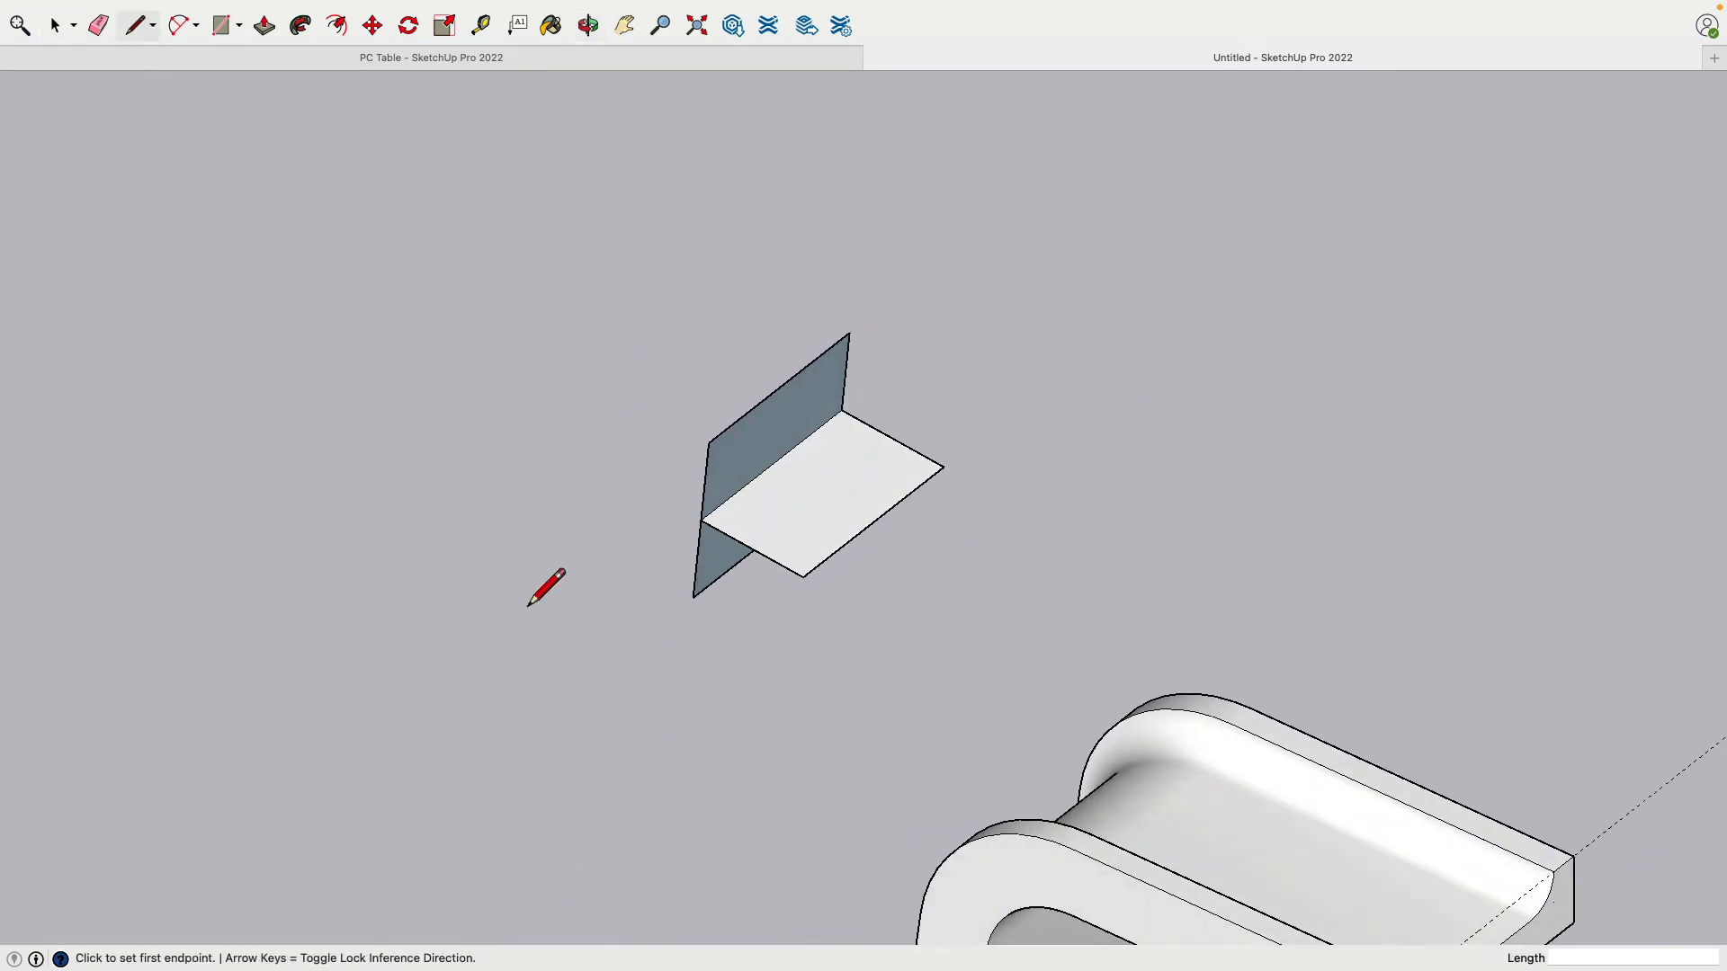
mouse_move(546, 588)
middle_mouse_down()
mouse_move(833, 300)
mouse_move(759, 362)
mouse_move(880, 466)
middle_mouse_up()
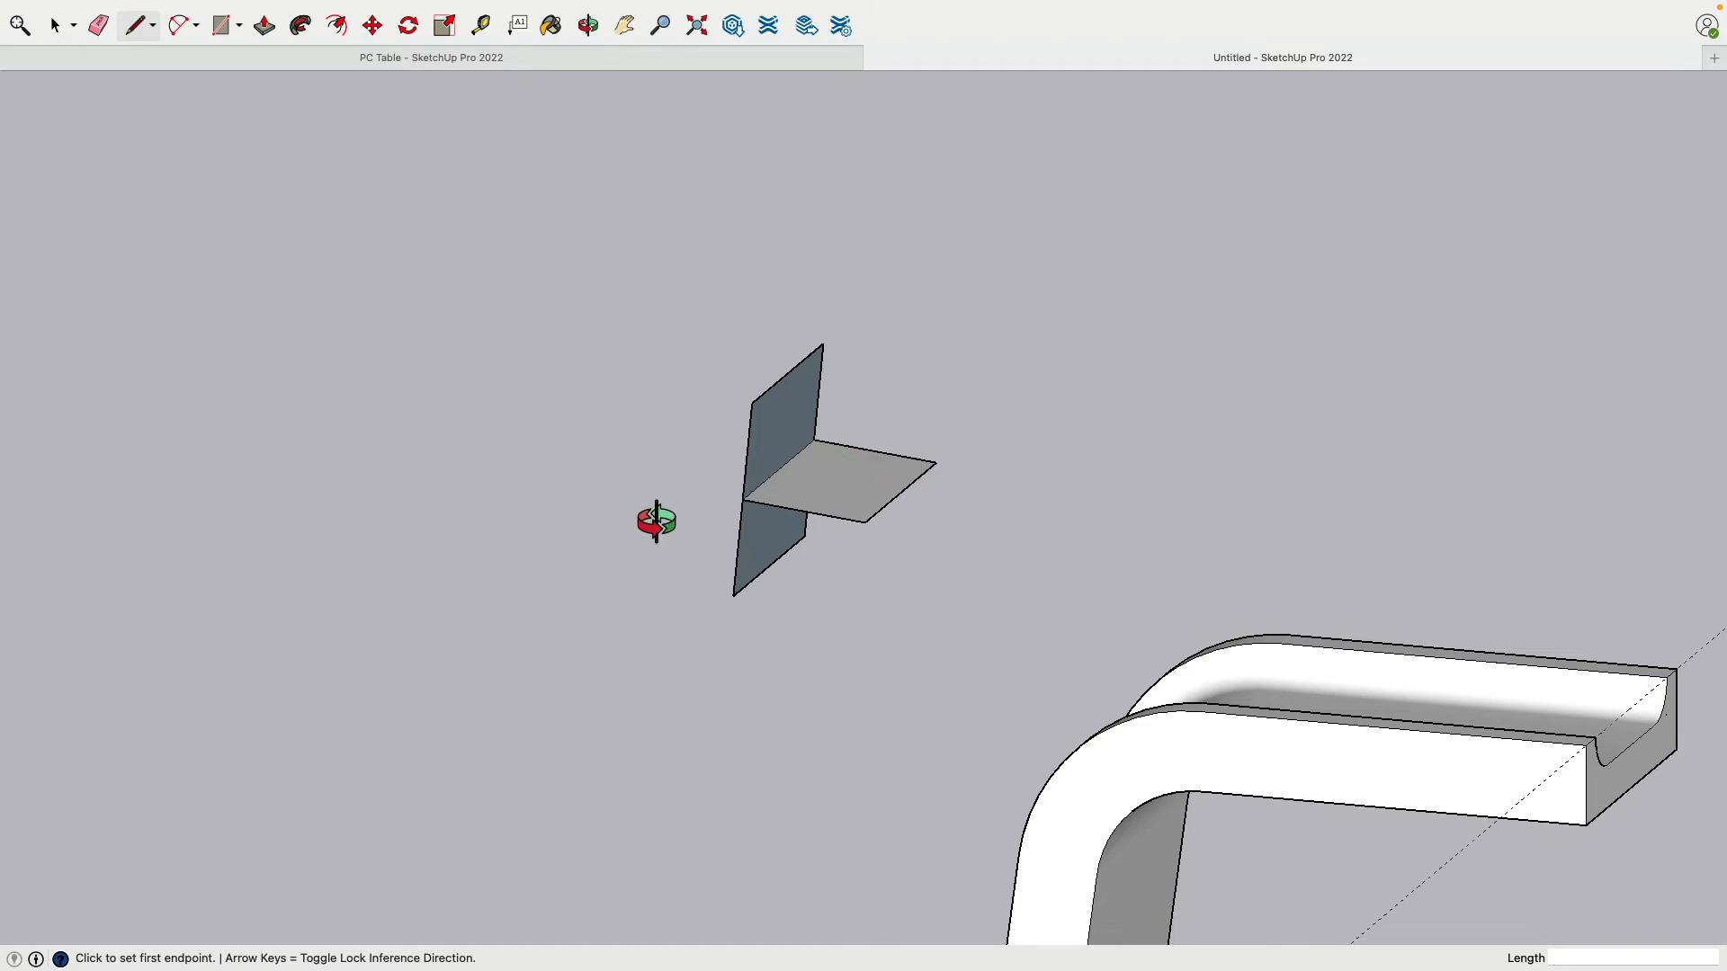
mouse_move(656, 520)
middle_mouse_down()
mouse_move(1287, 451)
mouse_move(931, 453)
middle_mouse_up()
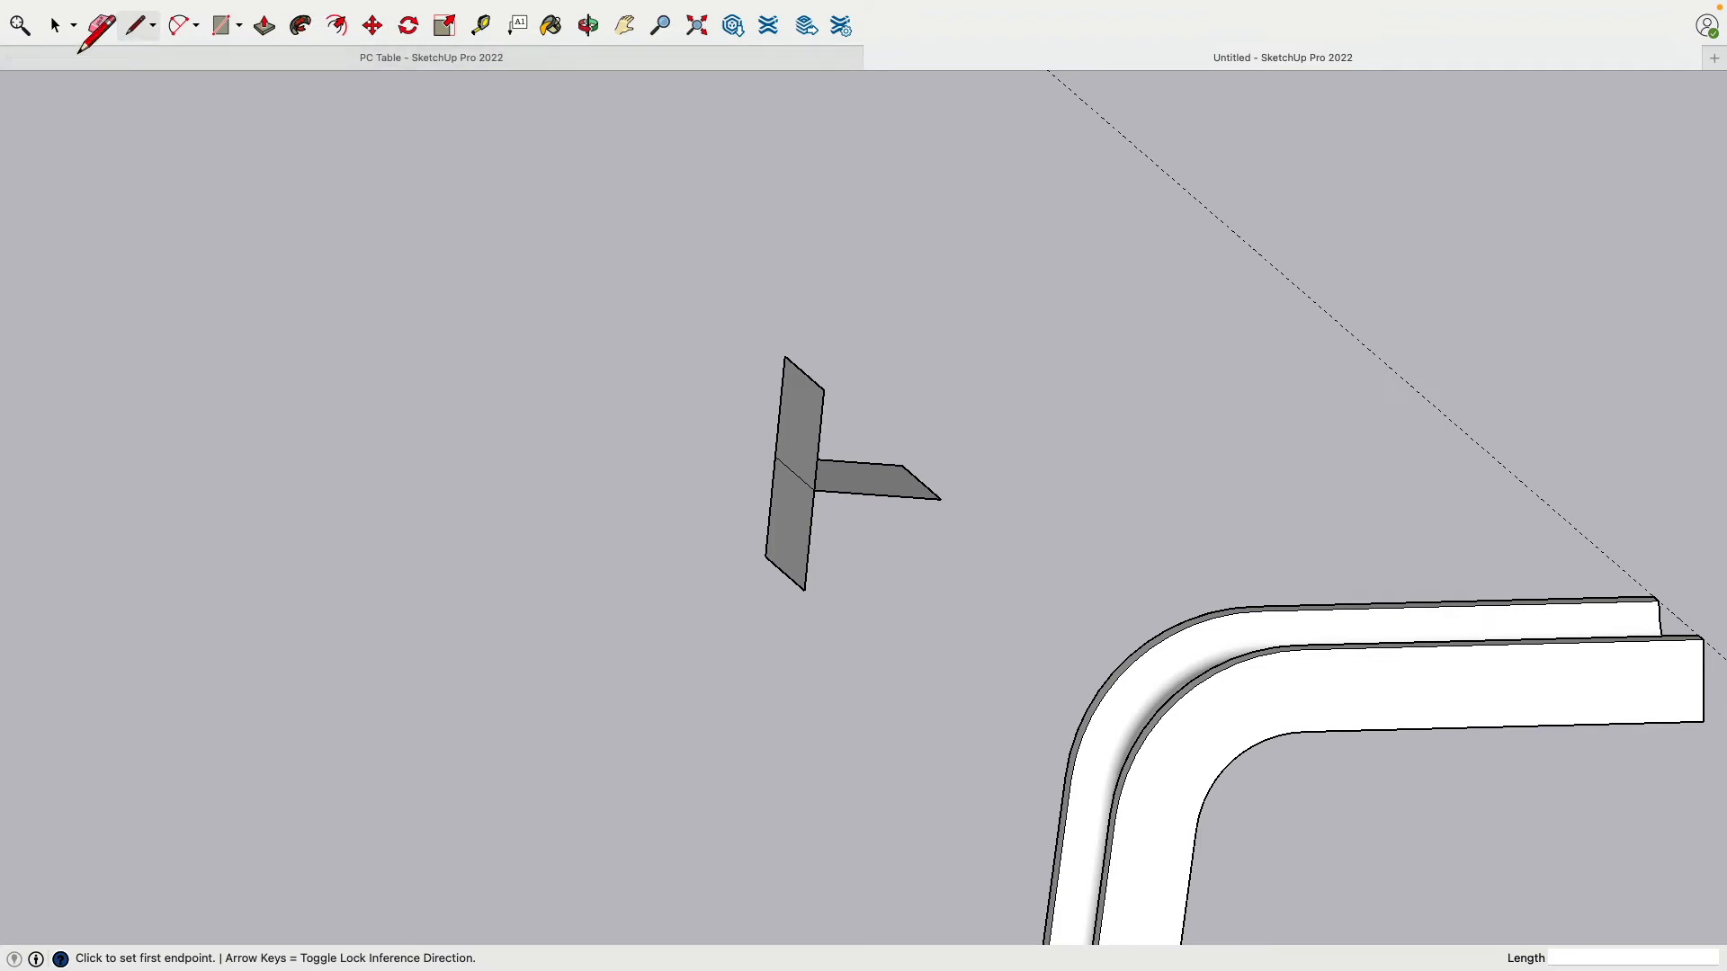
left_click(56, 25)
middle_click_drag(721, 392, 837, 417)
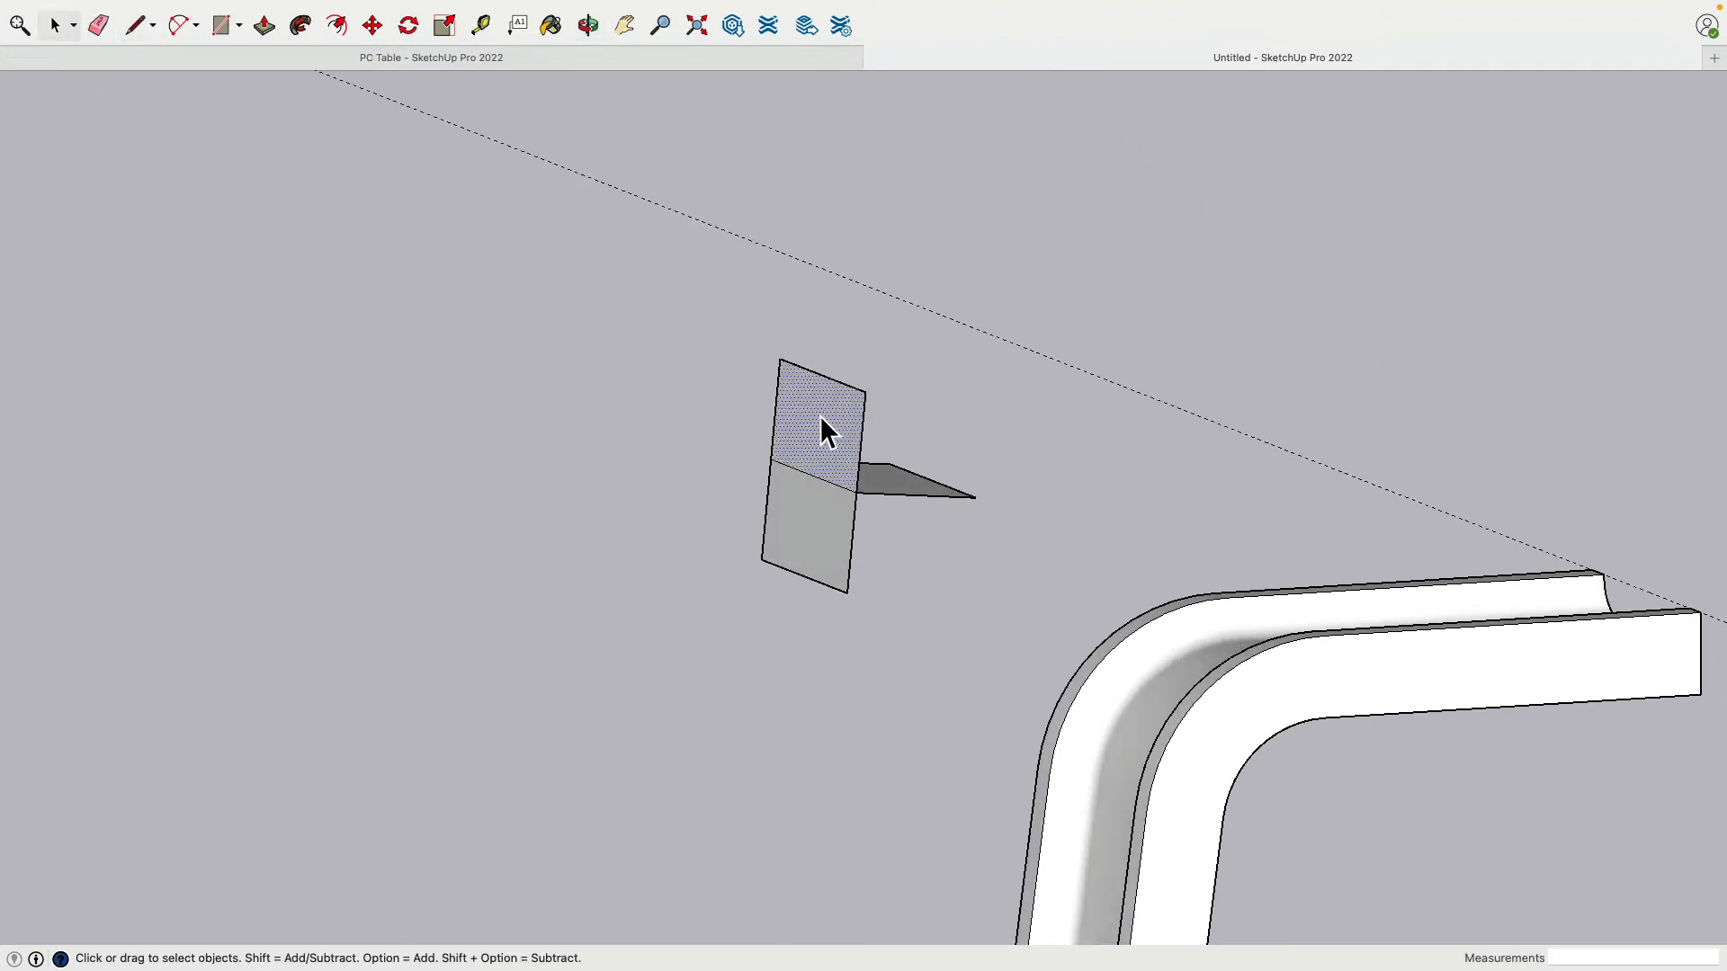
Step: Select the upright face's lower half and begin rotating it about the faces' meeting point
left_click(797, 530)
middle_click_drag(649, 461, 578, 471)
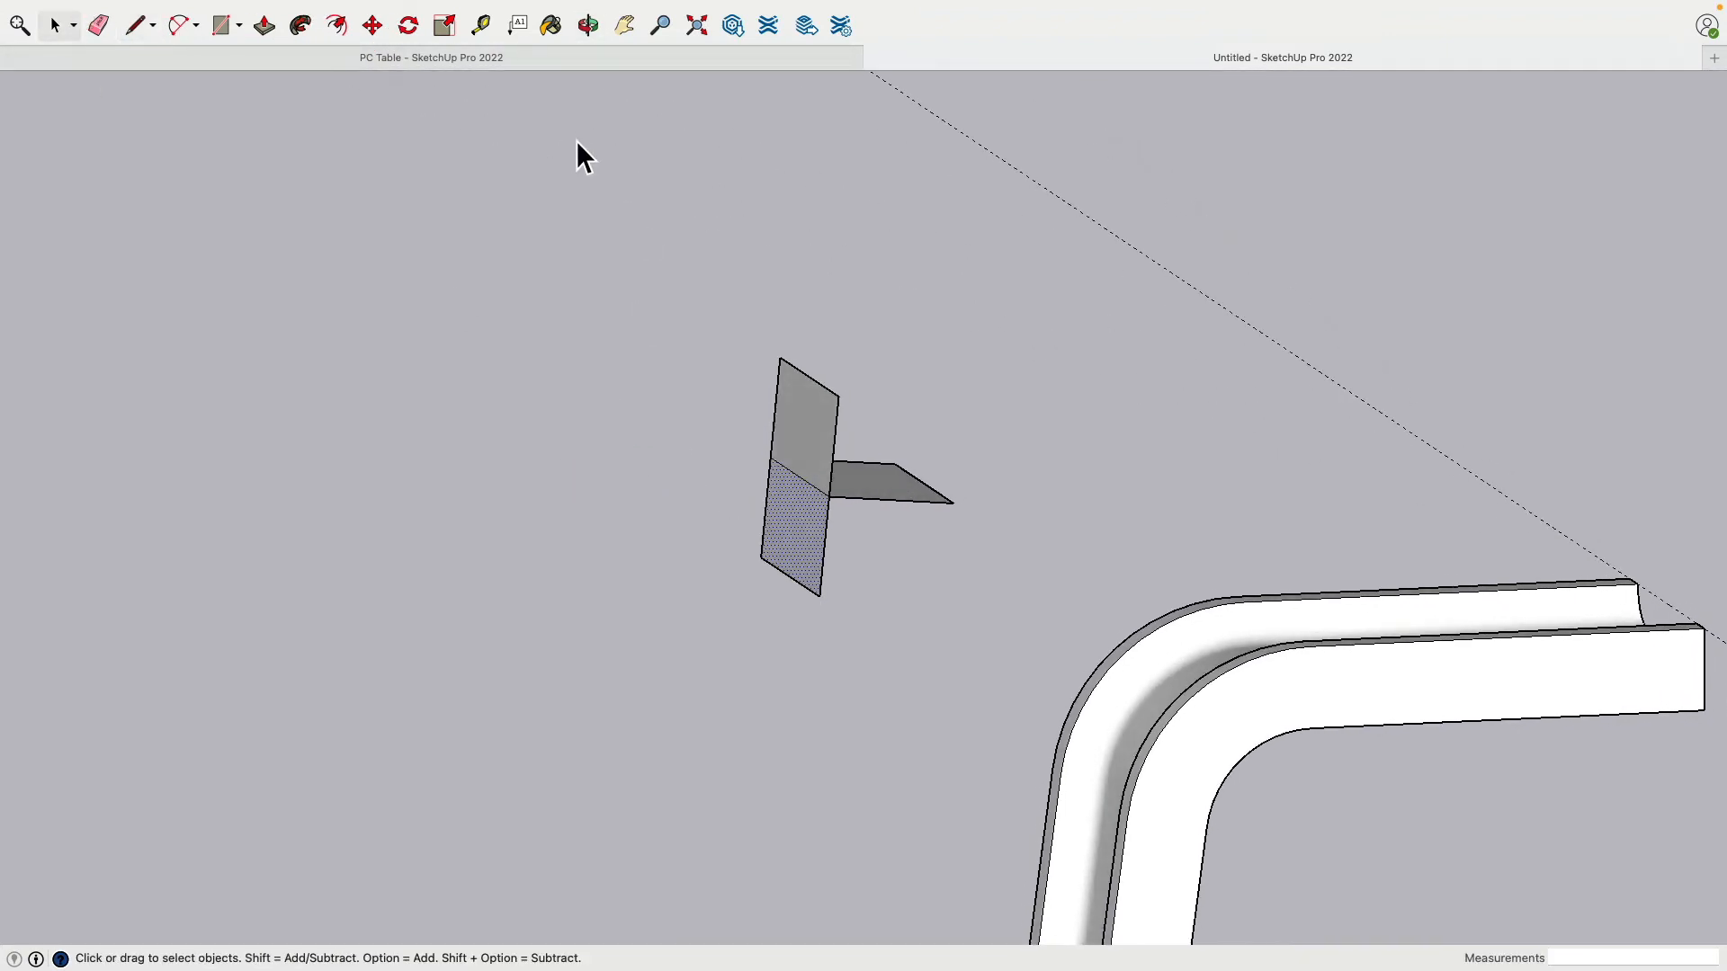
left_click(409, 26)
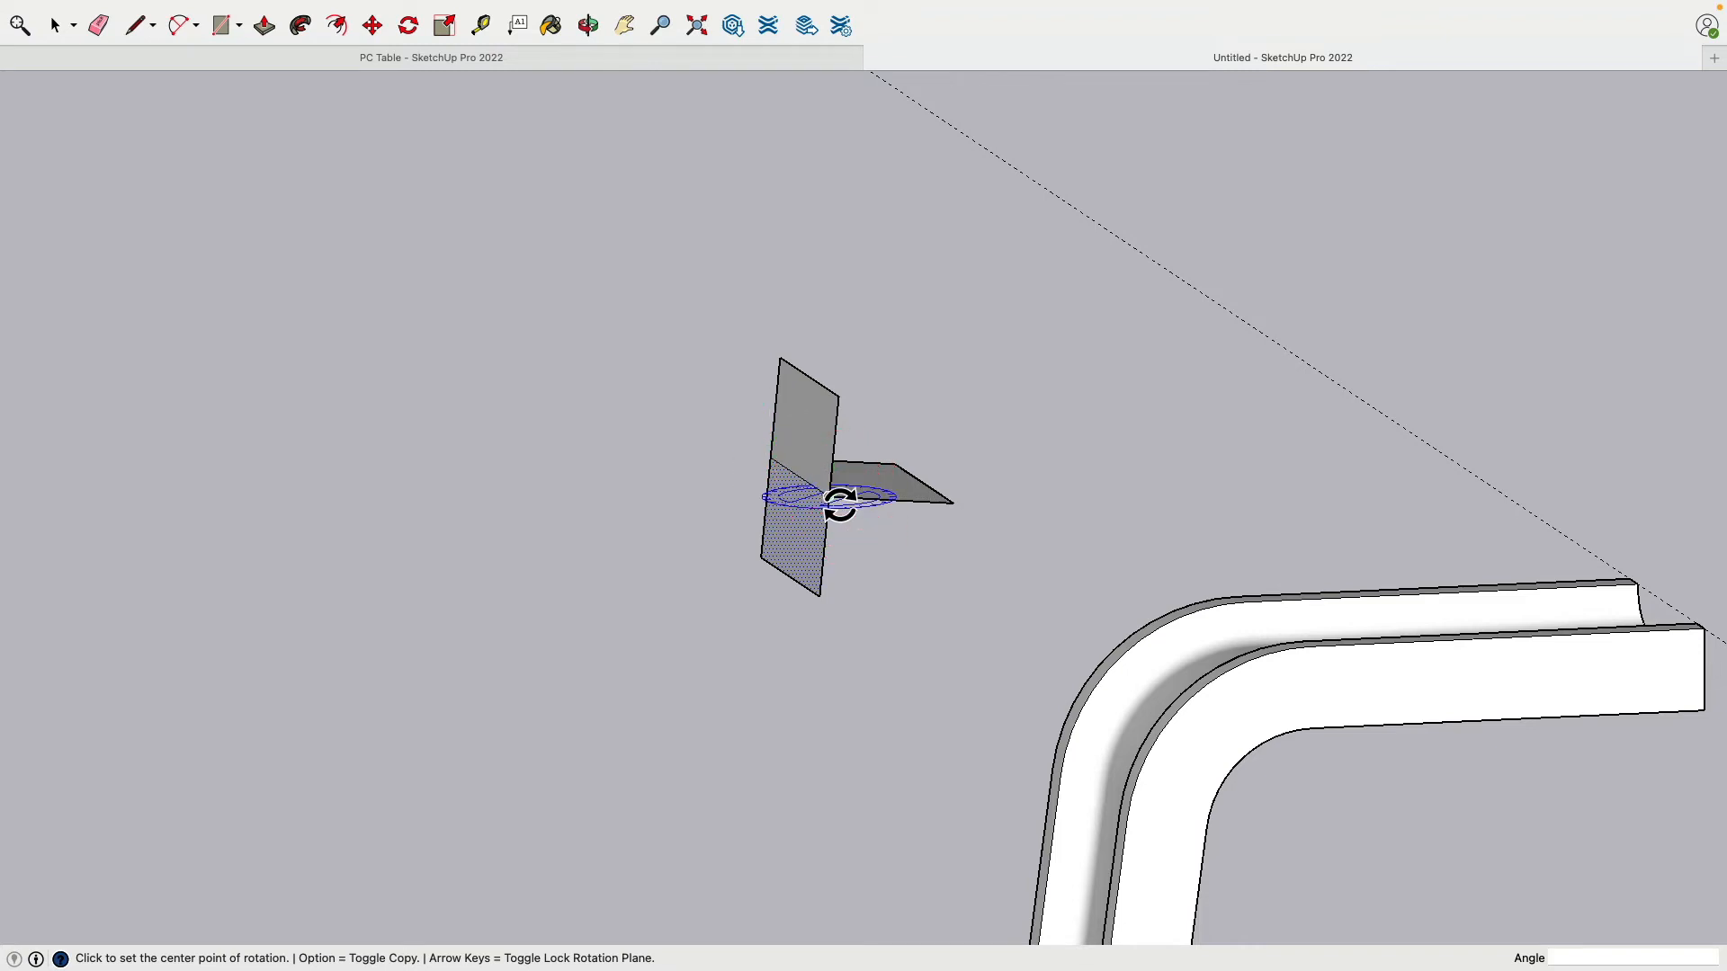
middle_click_drag(840, 506, 842, 582)
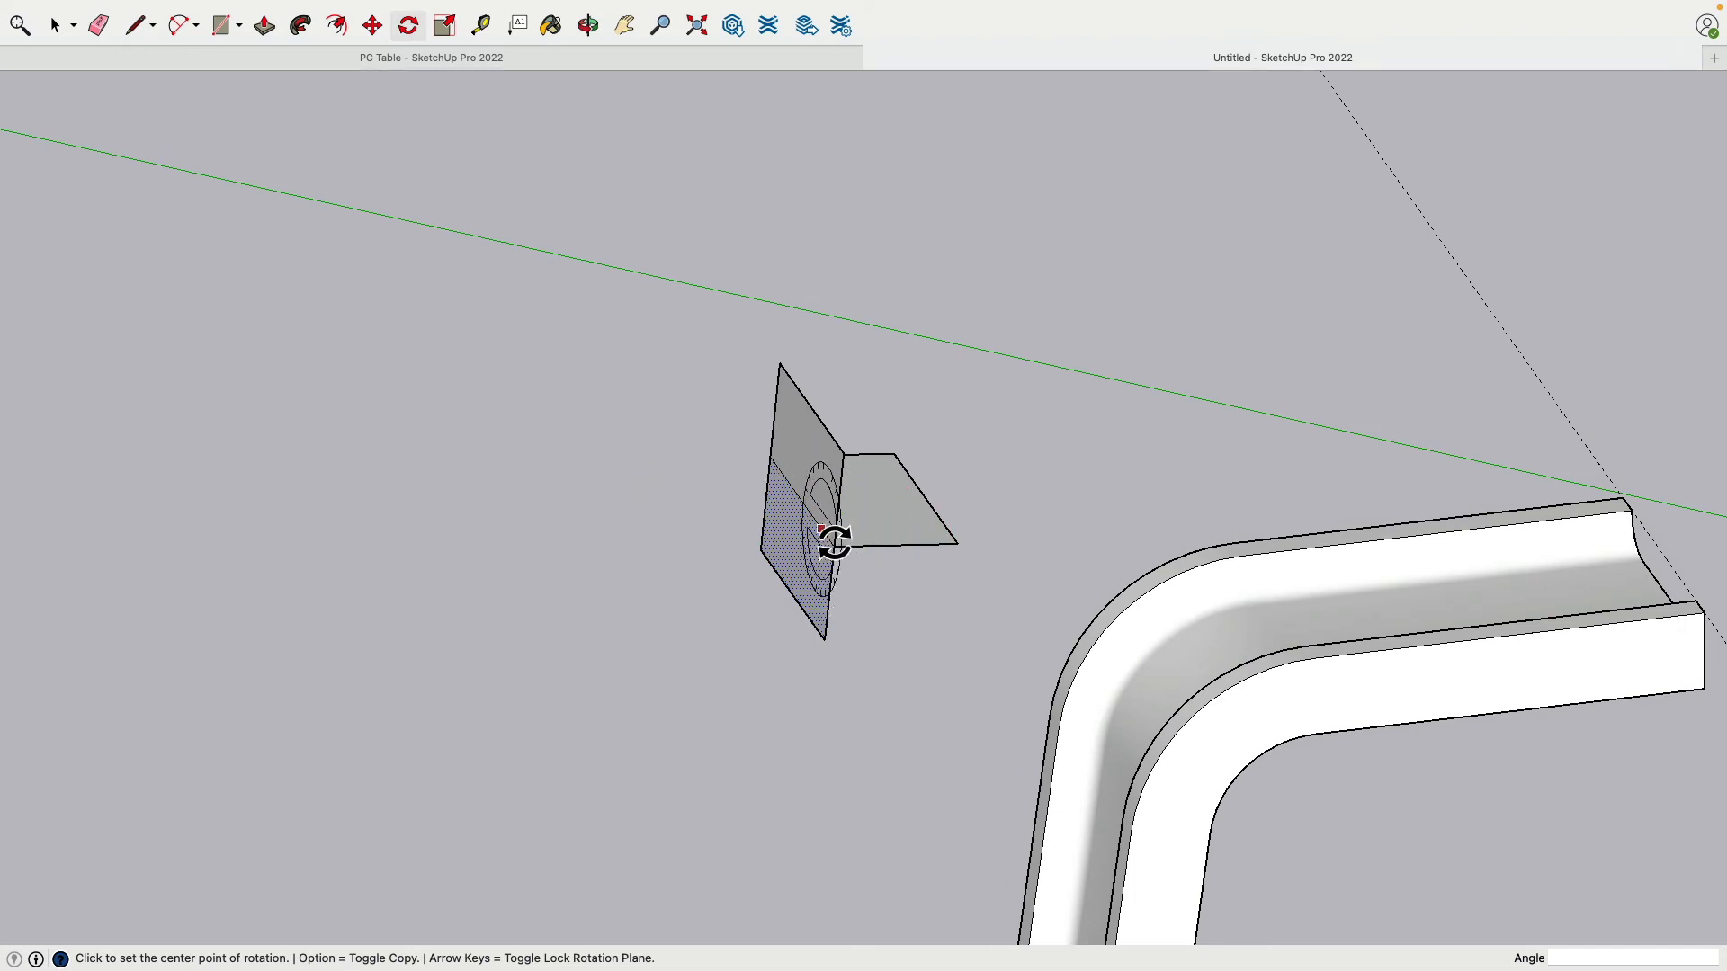
middle_click_drag(843, 539, 755, 462)
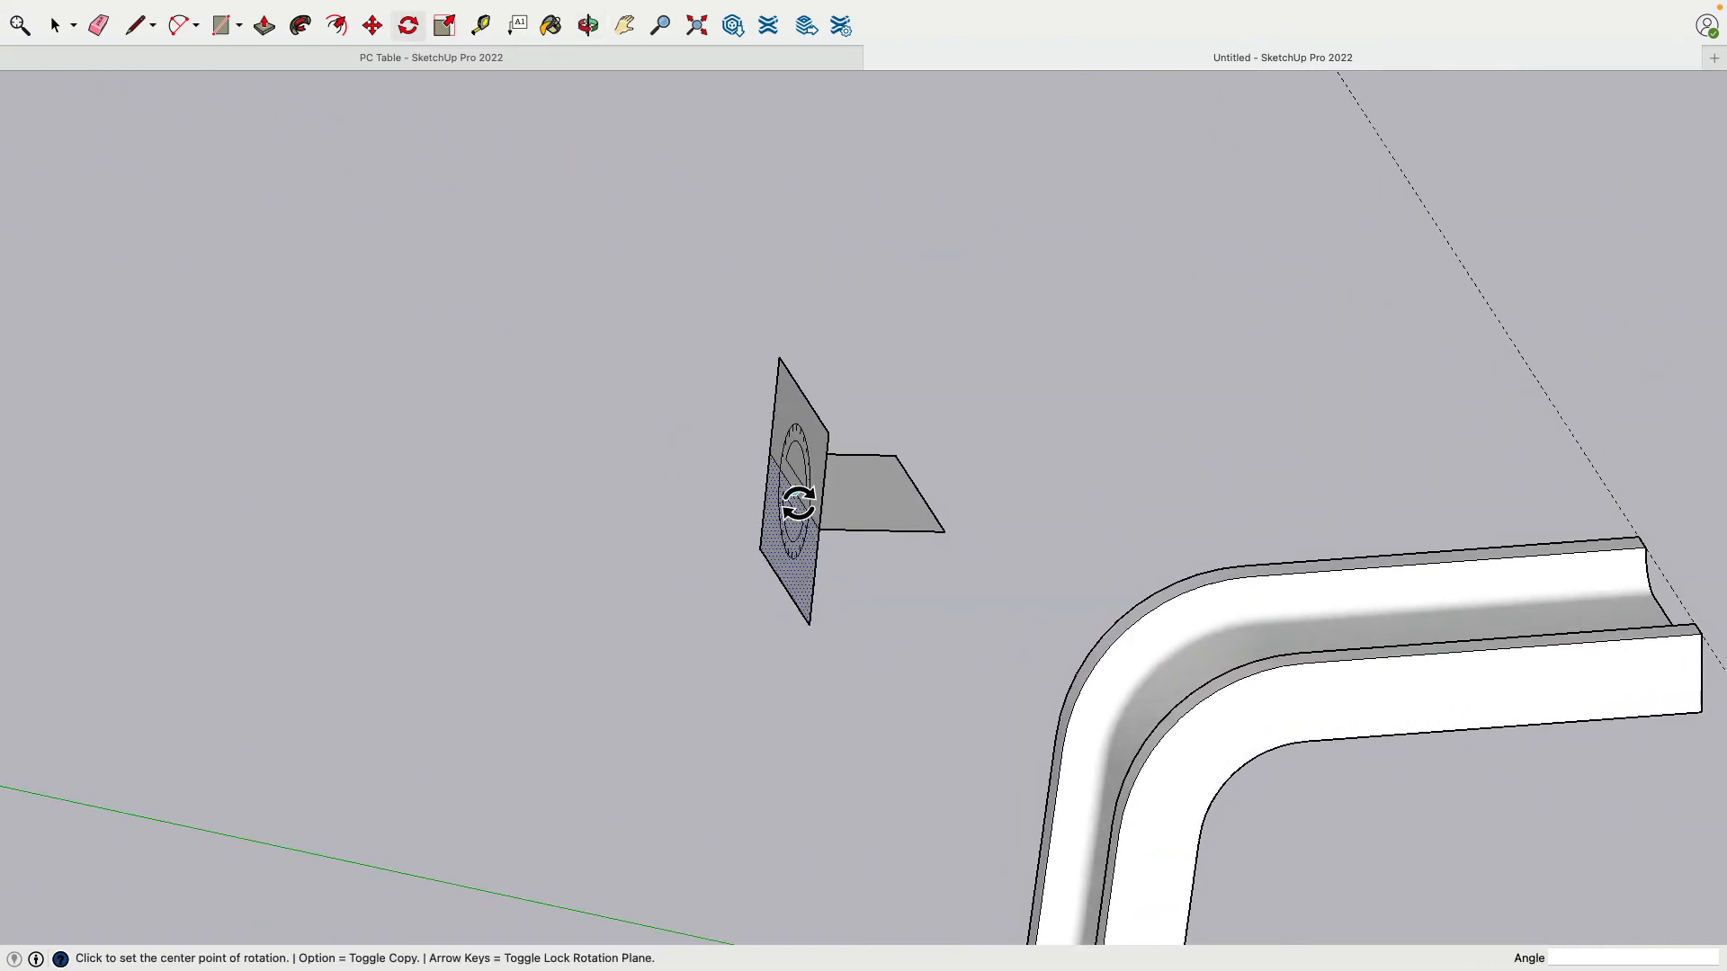
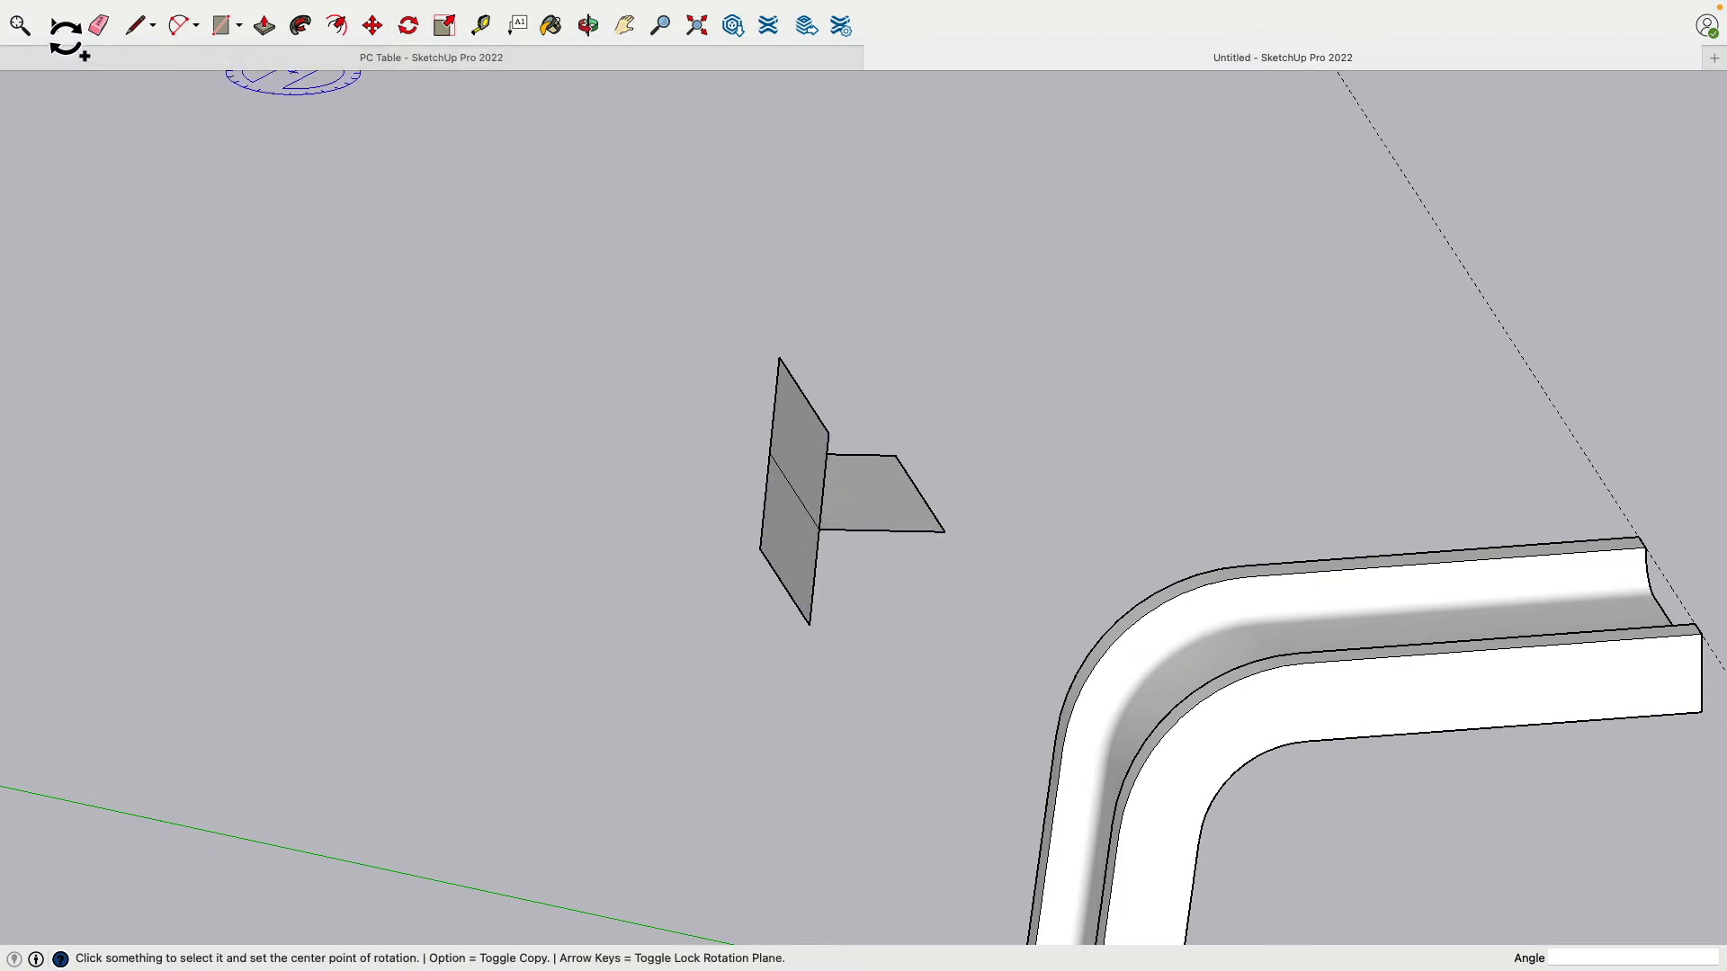
Step: Delete the upright face's four edges so only the flat rectangle remains
left_click(55, 25)
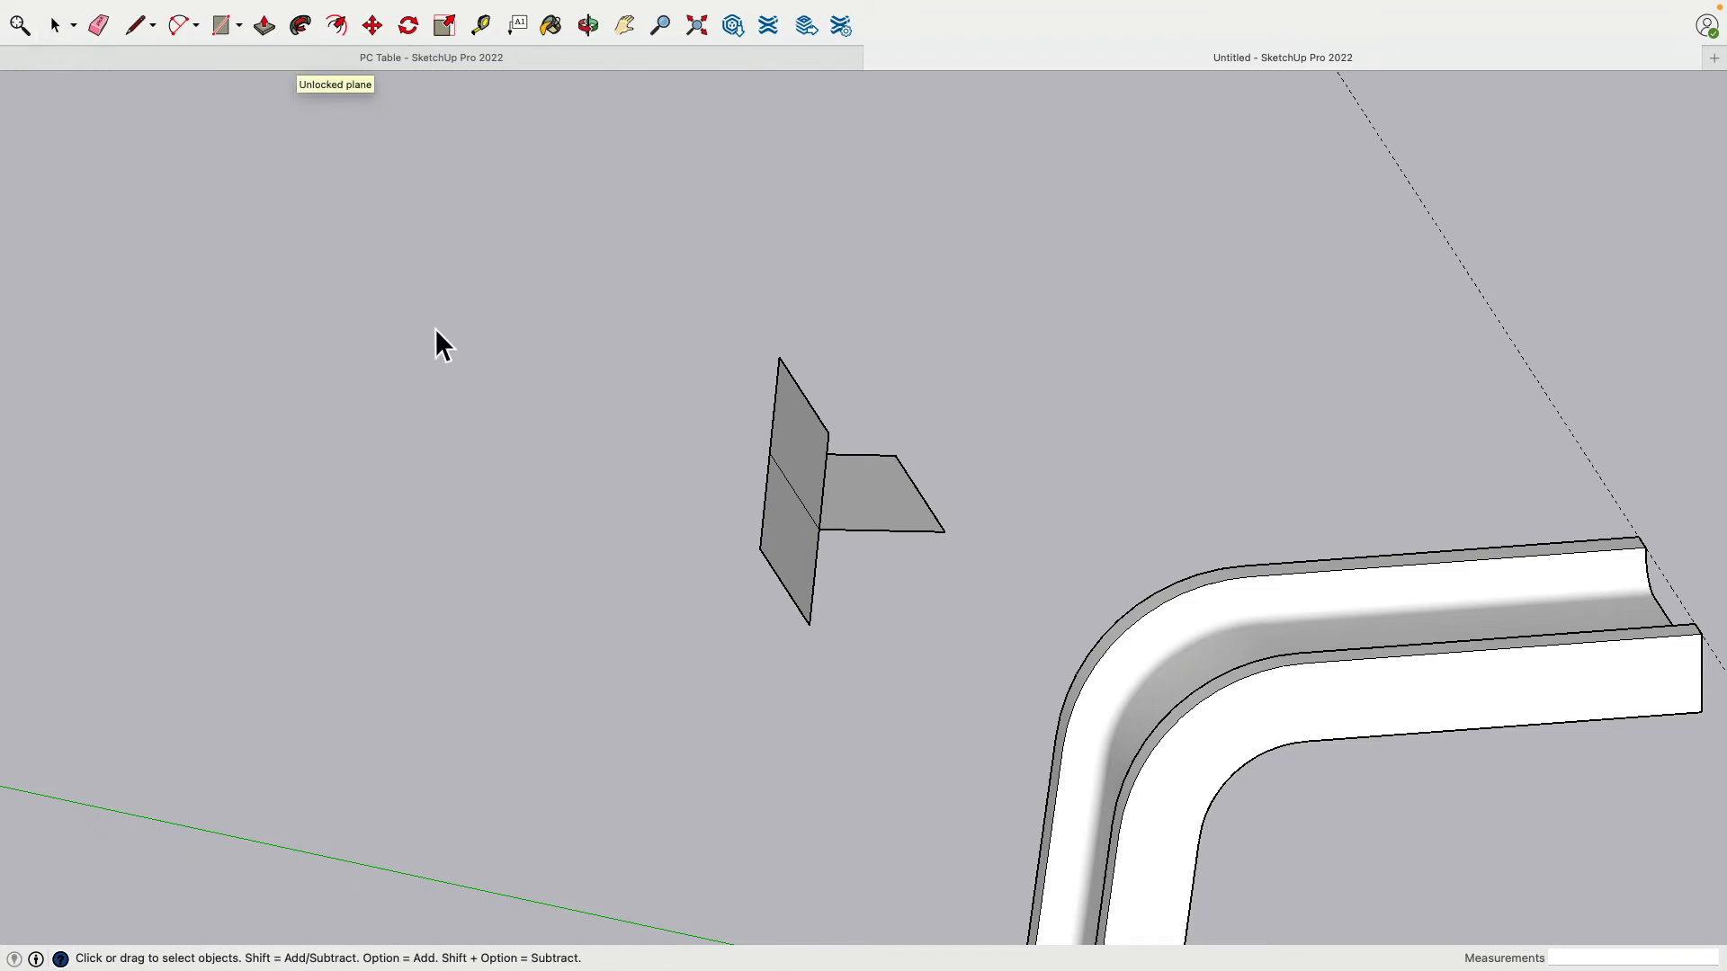
middle_click_drag(558, 370, 590, 375)
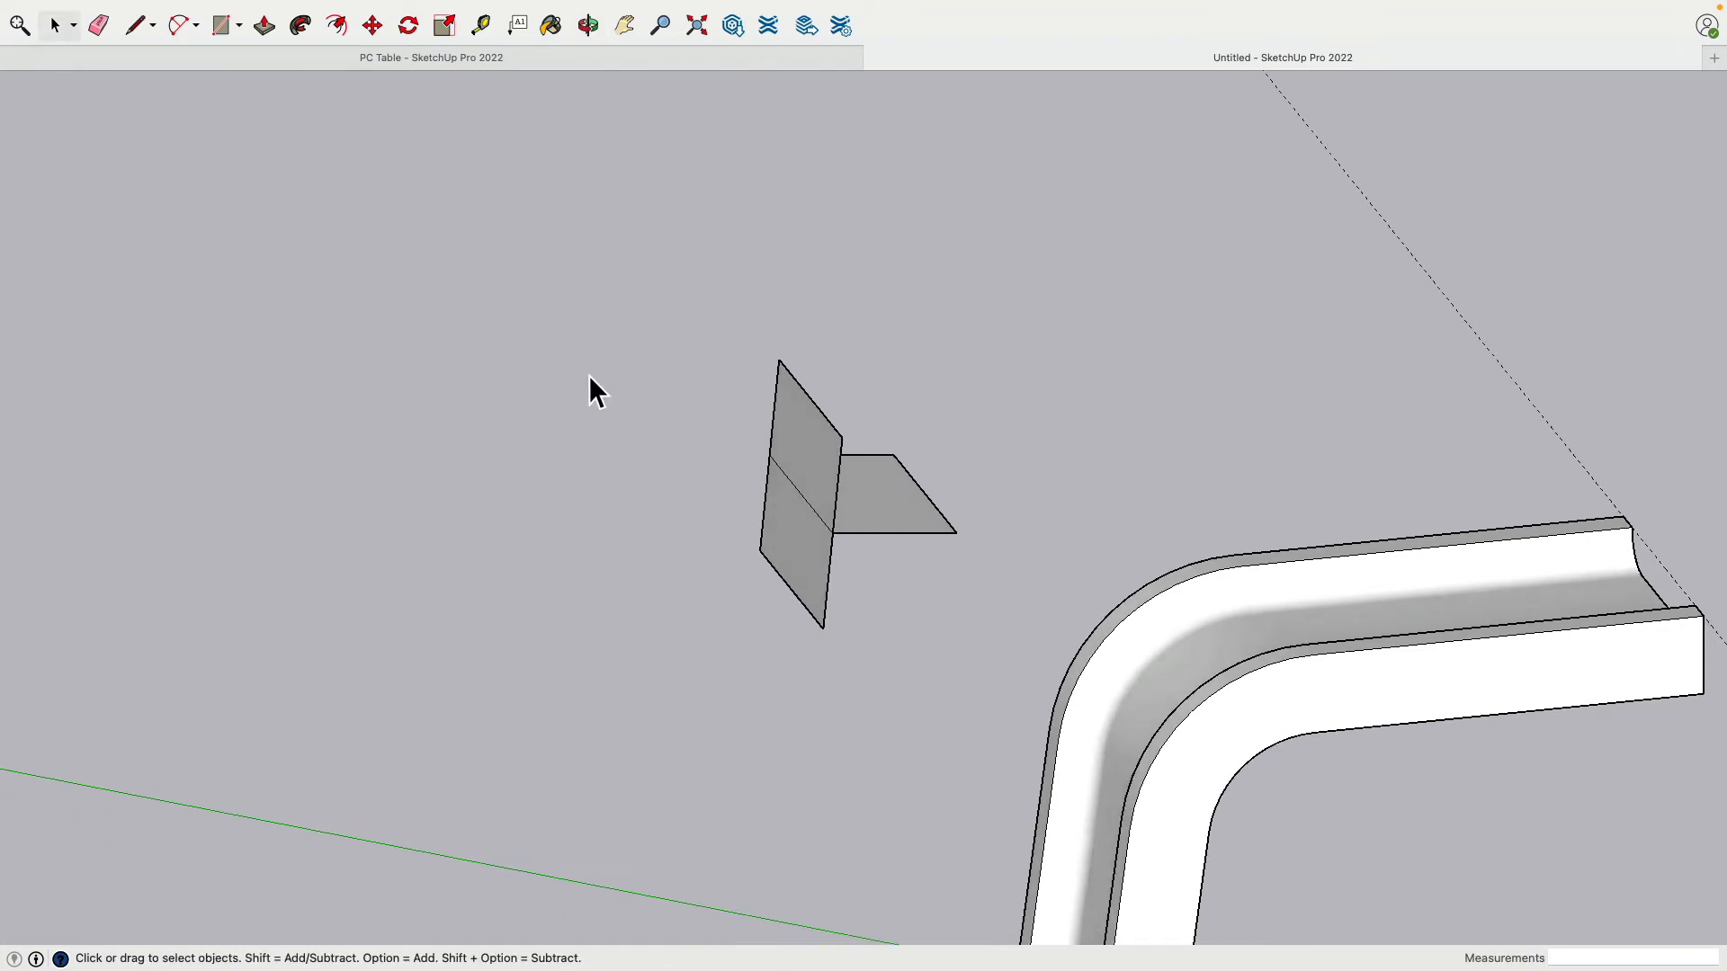
left_click(812, 406)
key("Delete")
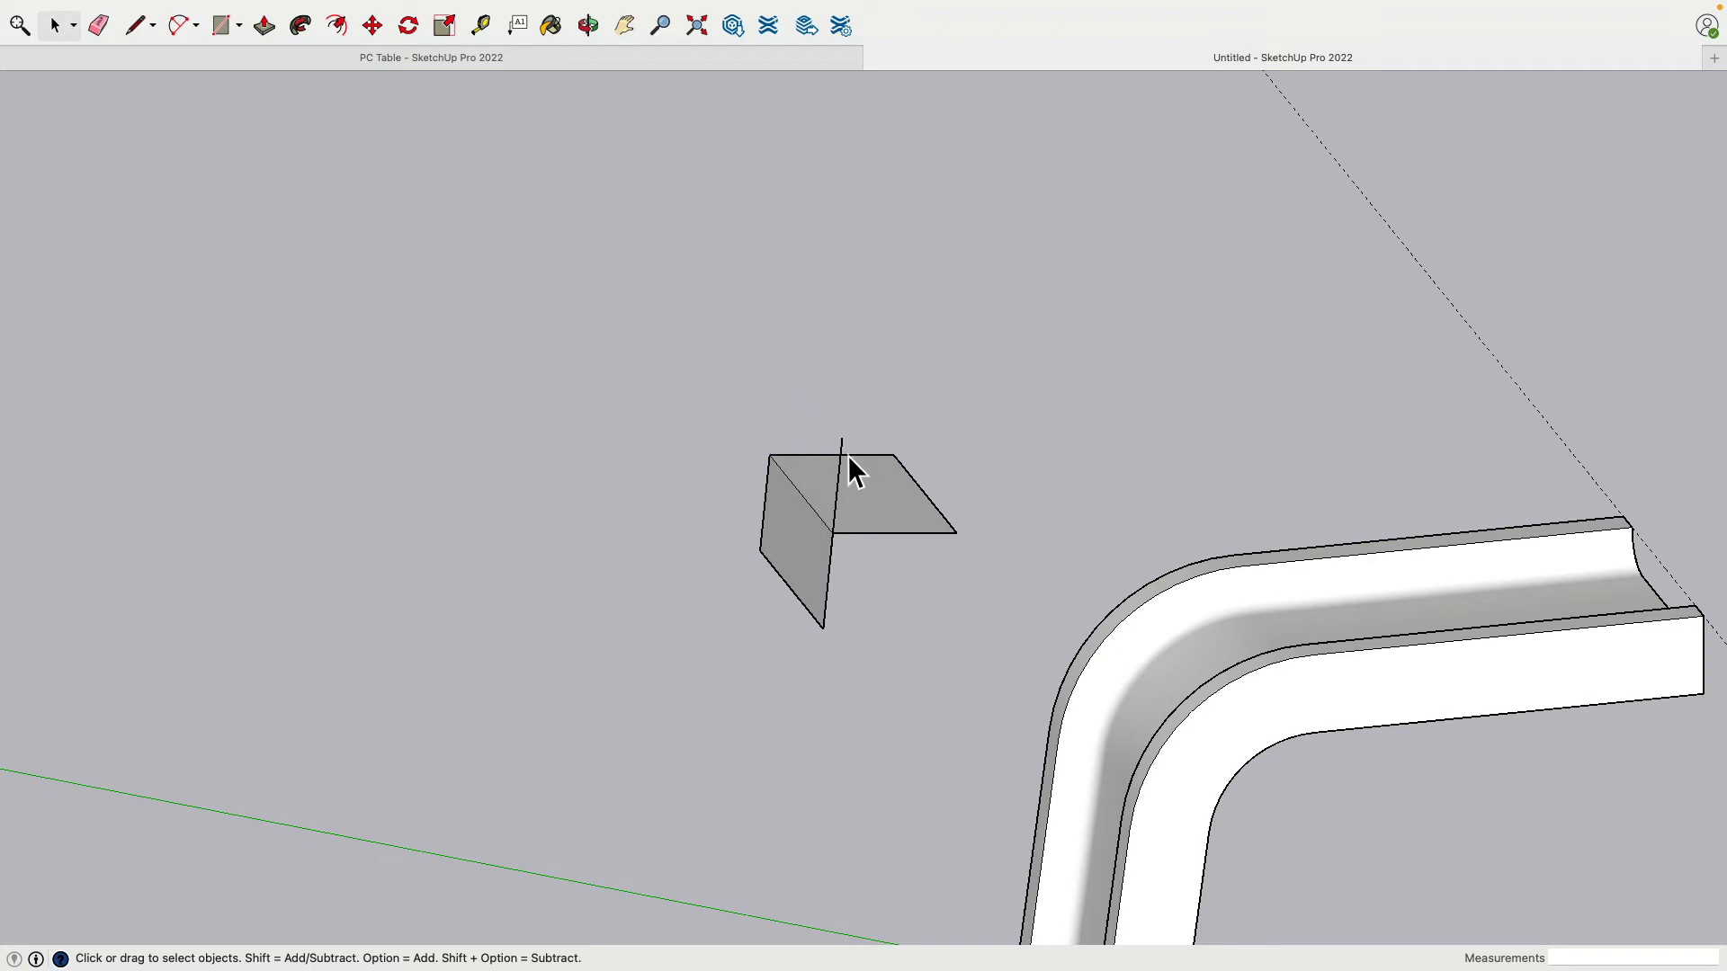
left_click(844, 452)
key("Delete")
left_click(828, 599)
key("Delete")
left_click(806, 606)
key("Delete")
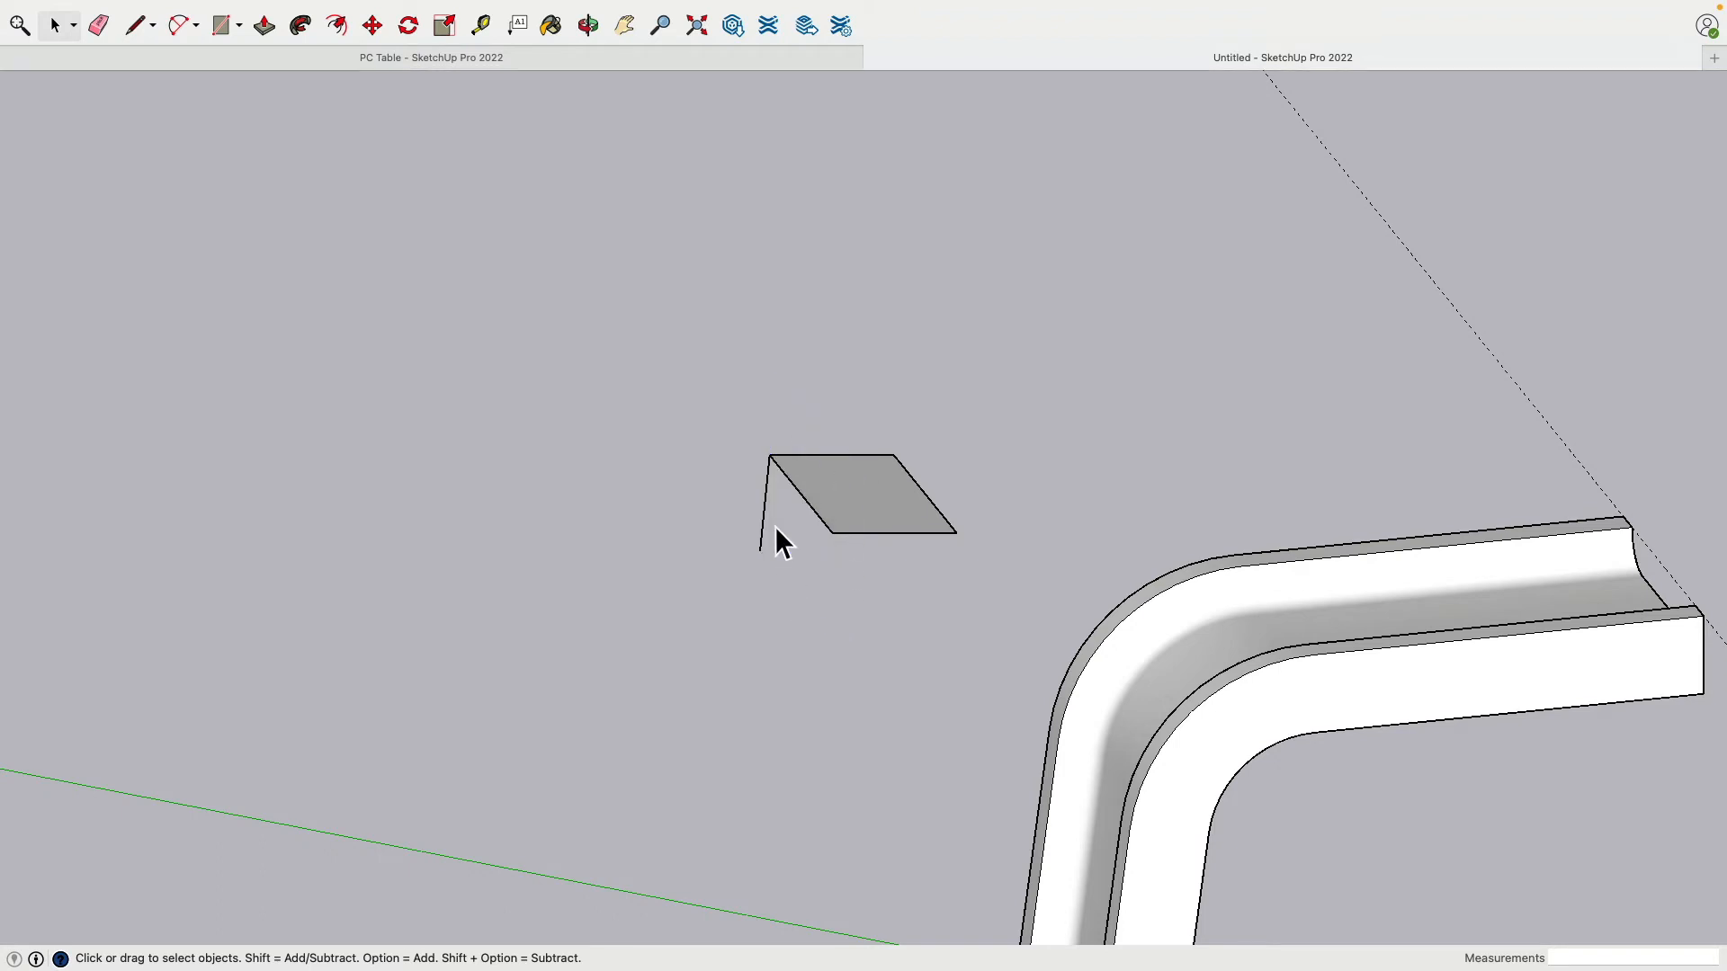
middle_click_drag(1194, 513, 347, 732)
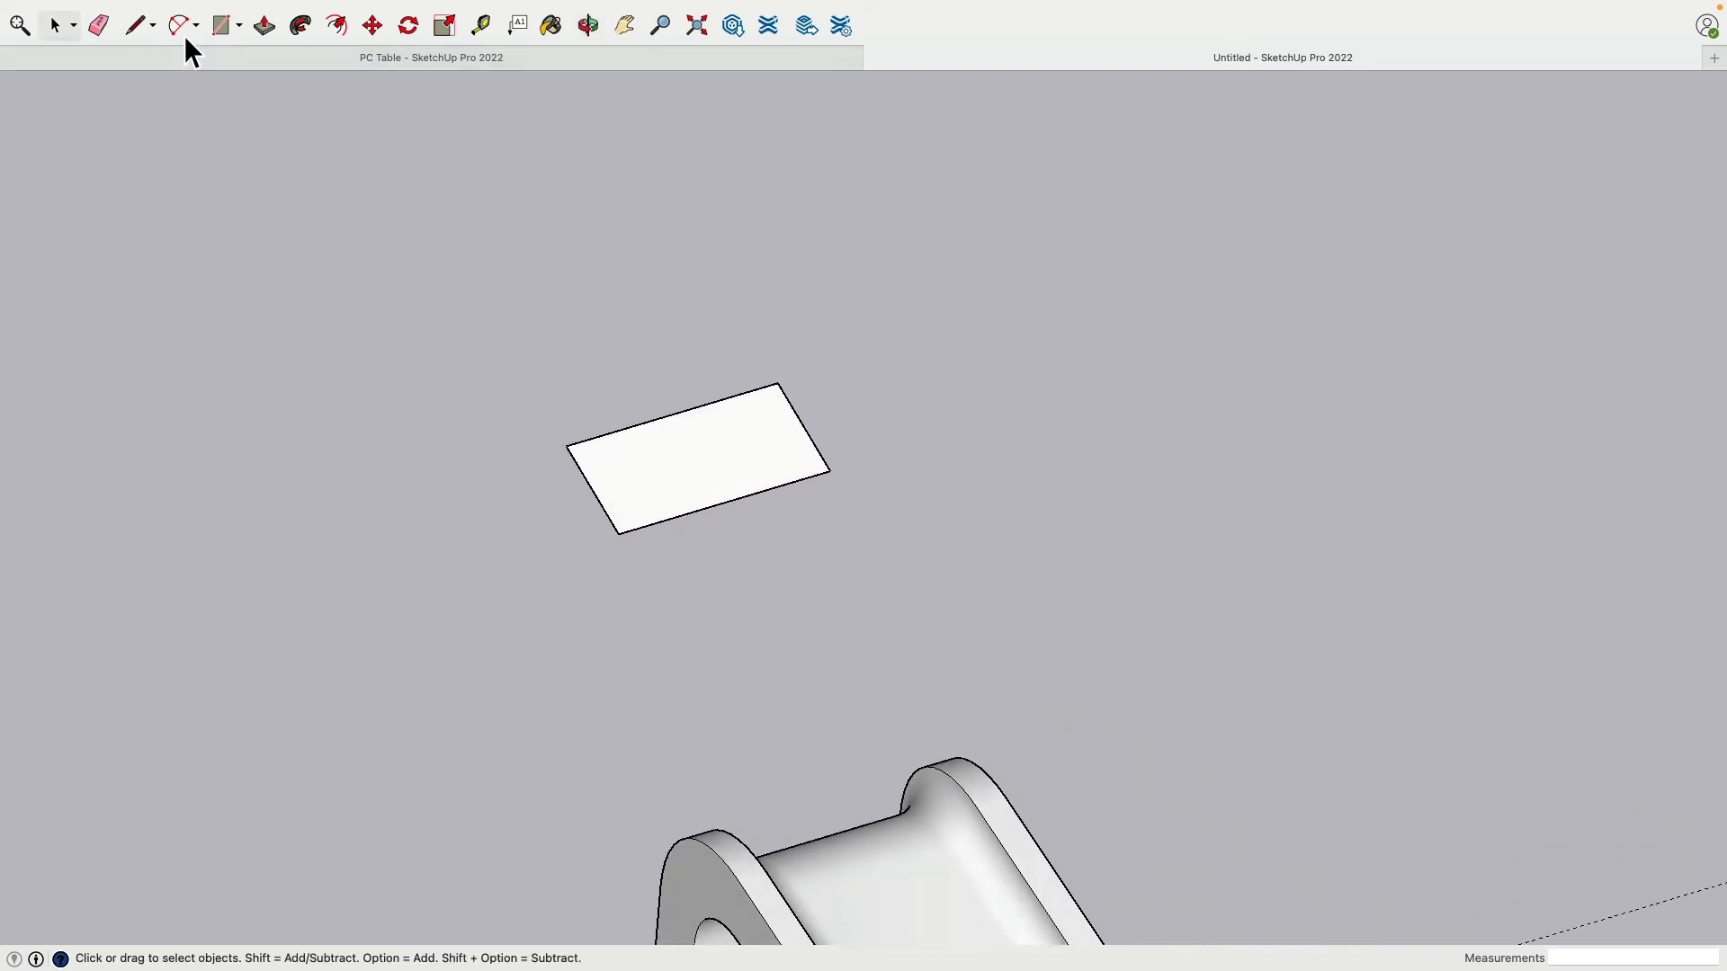
Step: Place a guide .25 from the rectangle's long edge
left_click(483, 28)
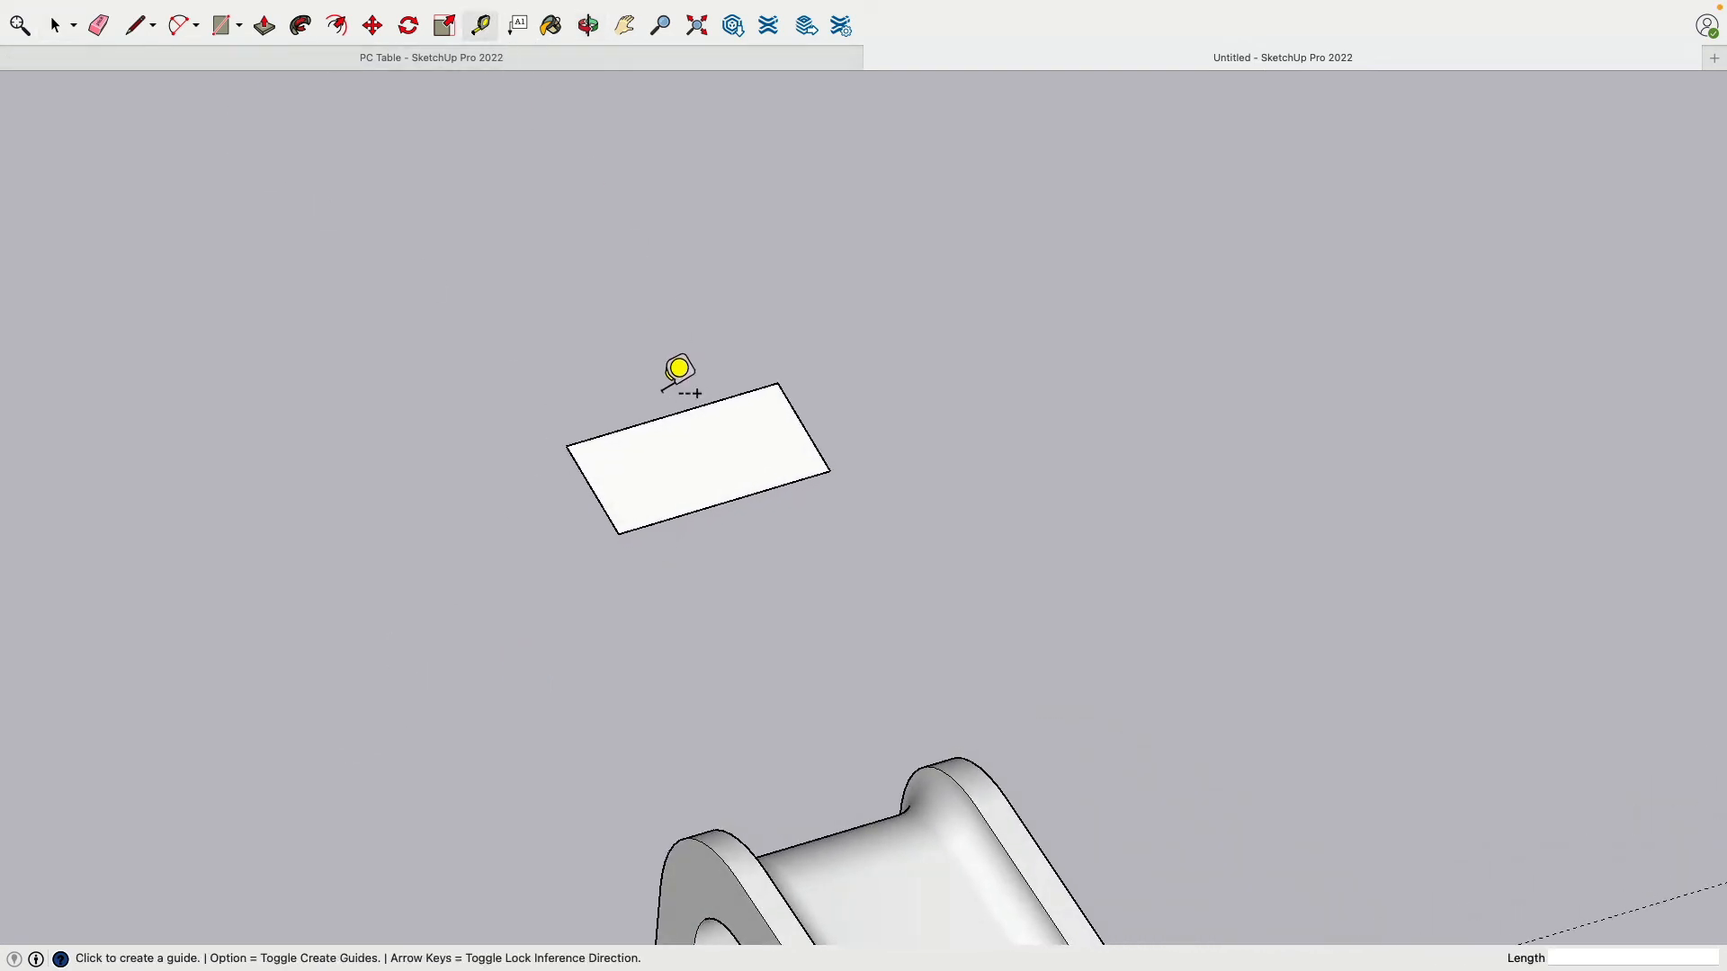
left_click(614, 432)
type(".25")
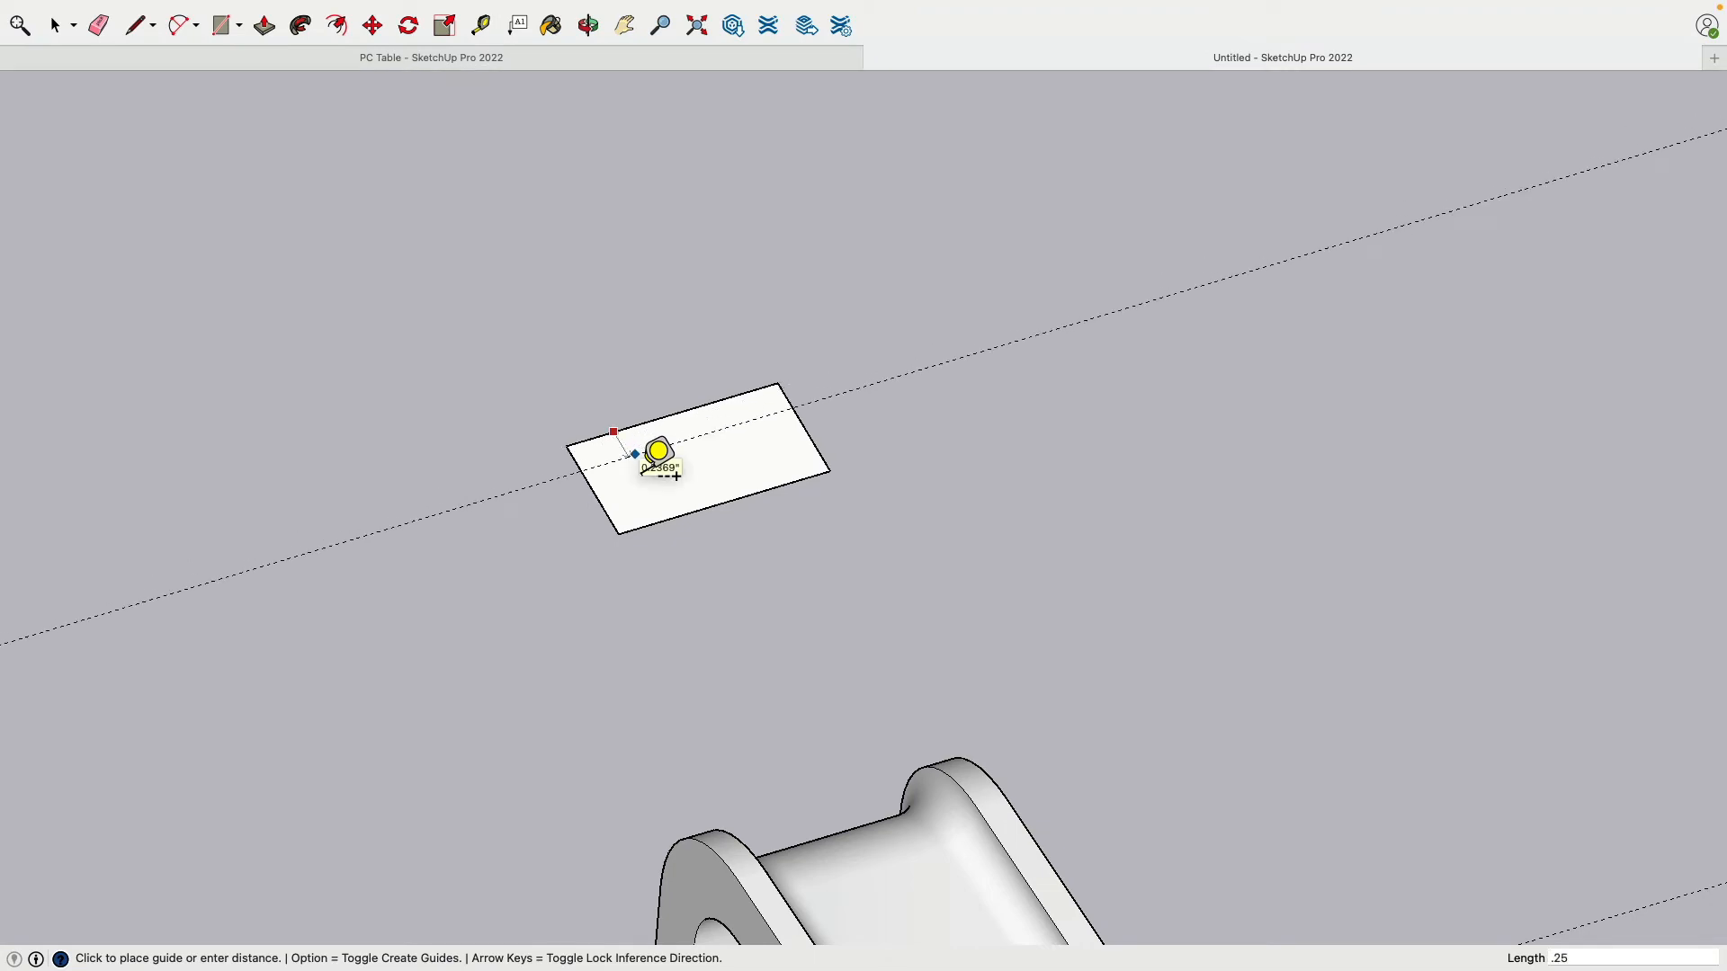
key("Return")
middle_click_drag(616, 502, 664, 600)
scroll(568, 427, "down", 3)
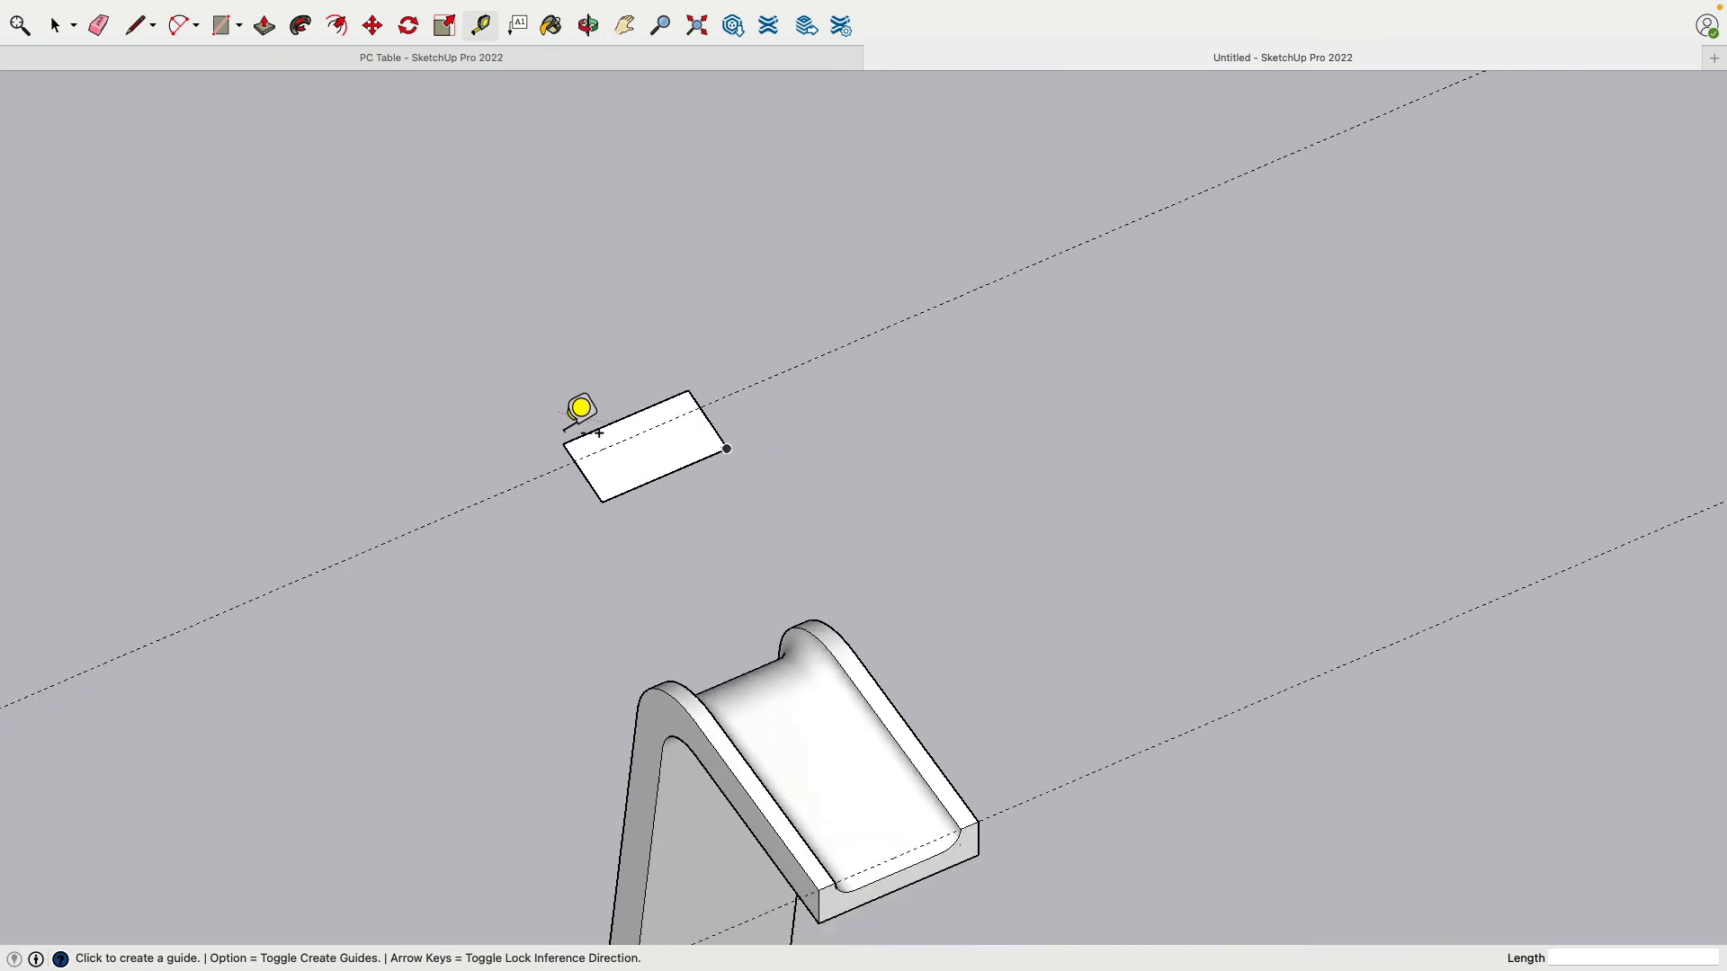
scroll(568, 428, "up", 5)
left_click(717, 435)
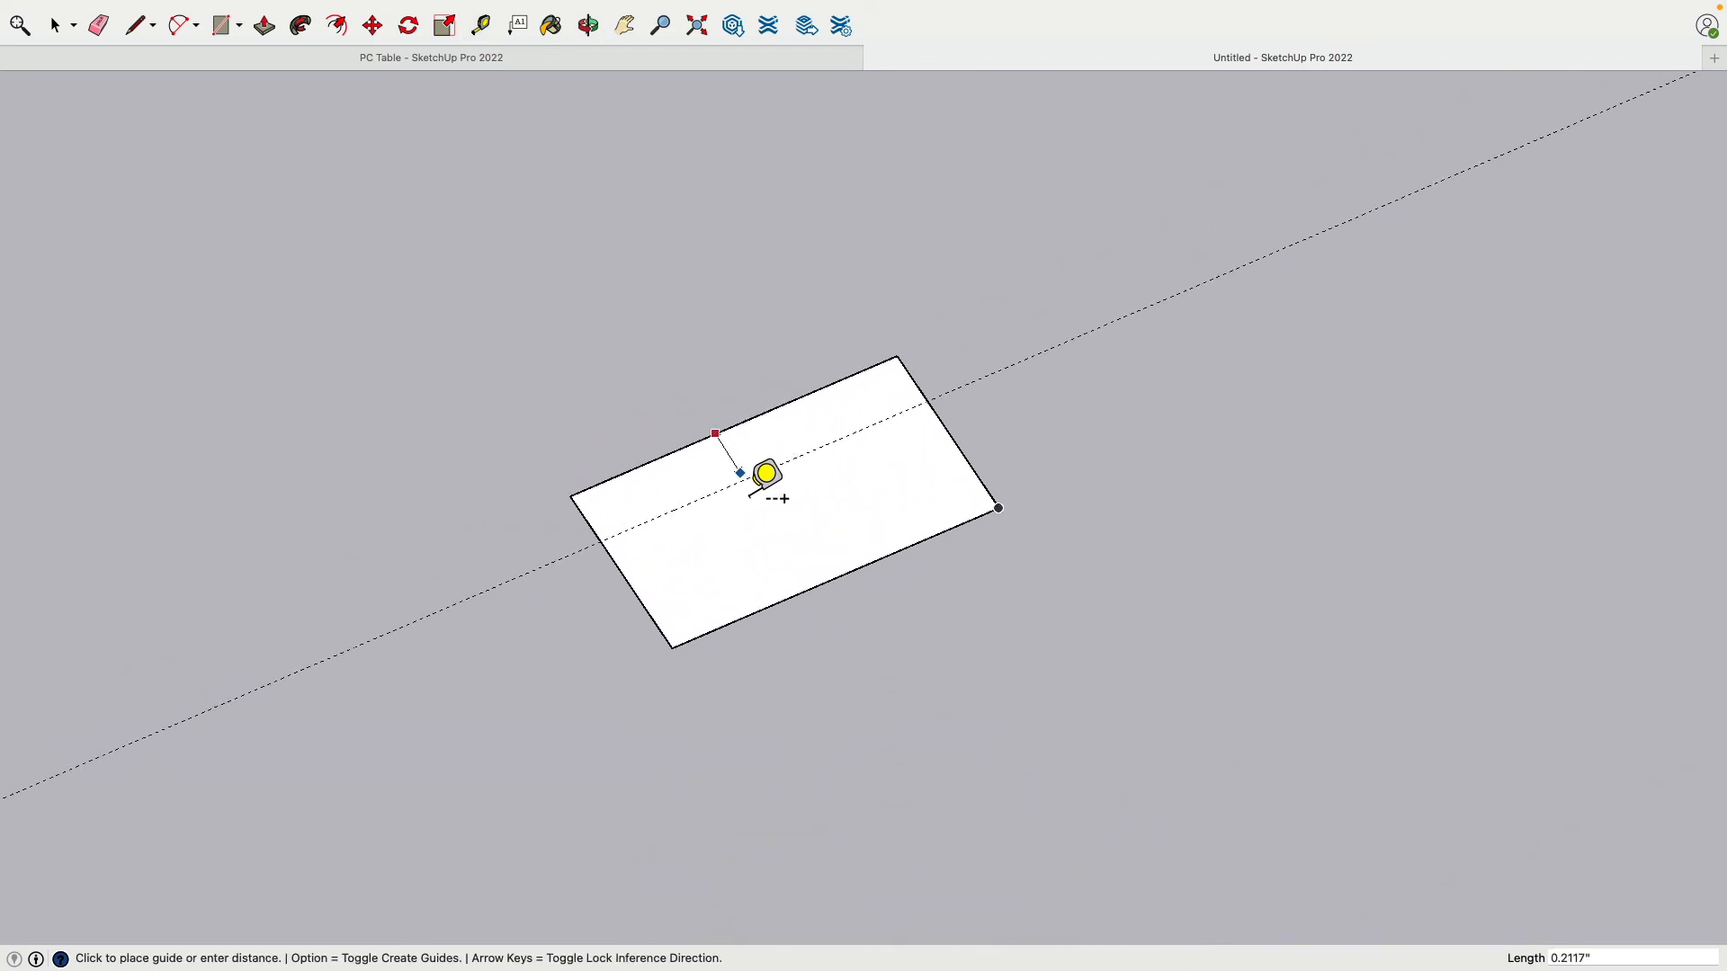
key("Escape")
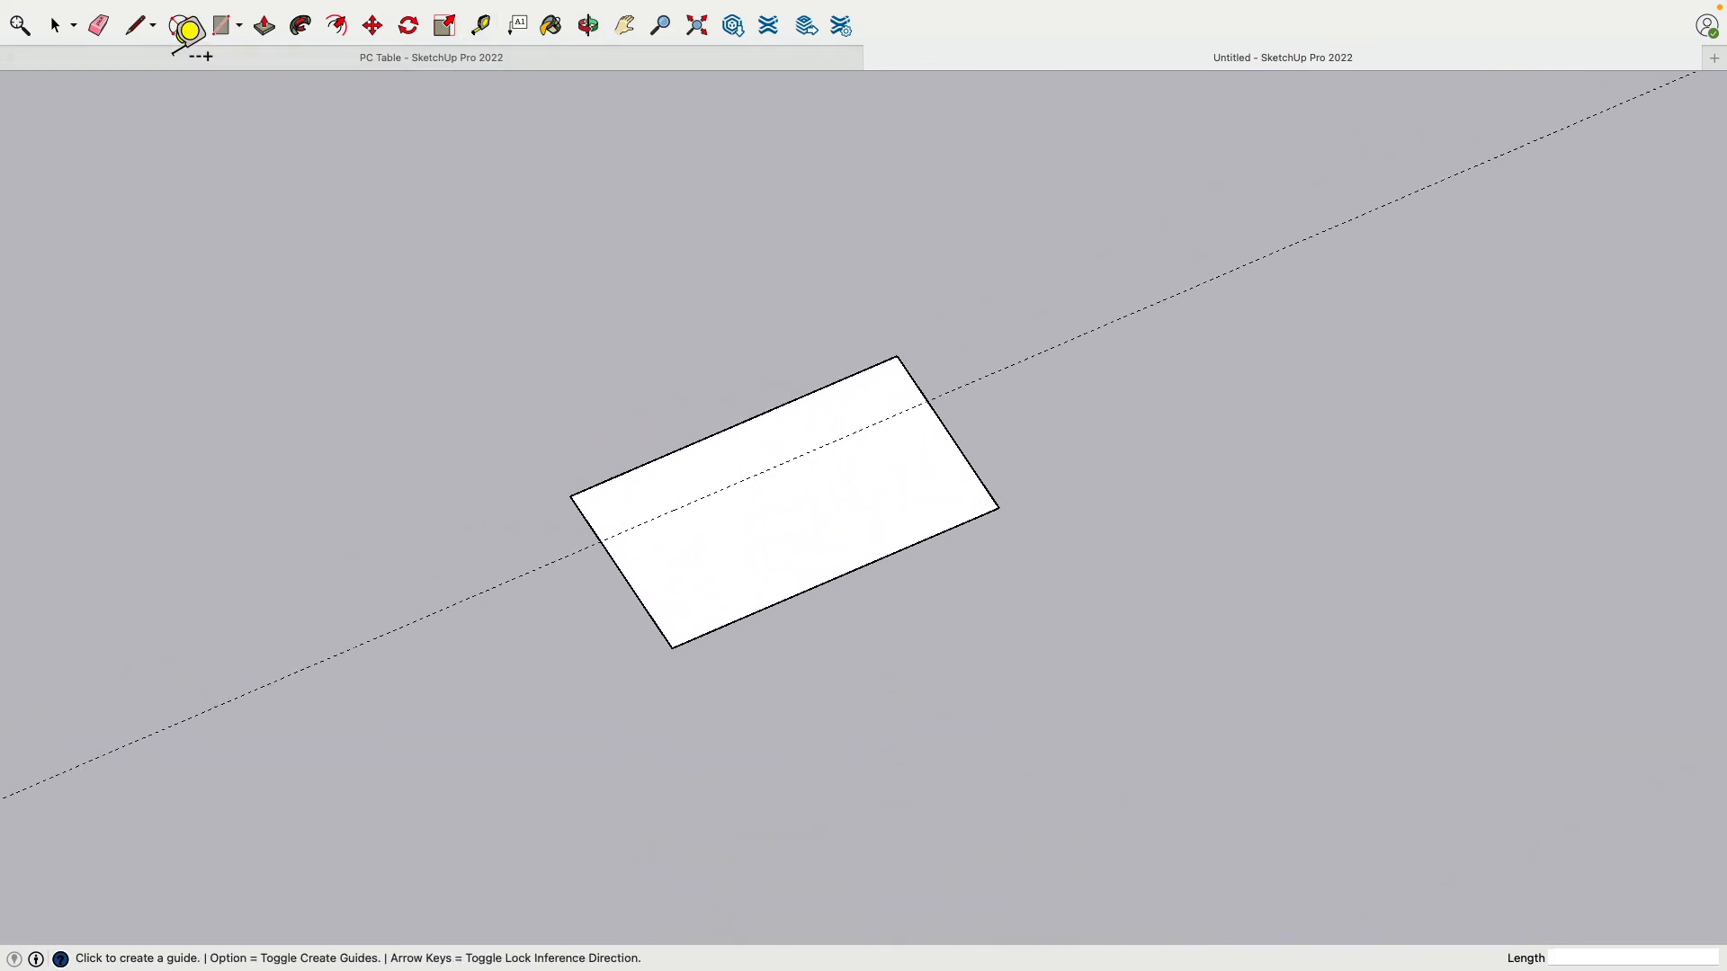
Step: Round the left and top-right corners with arcs meeting the guide
left_click(180, 25)
left_click(600, 541)
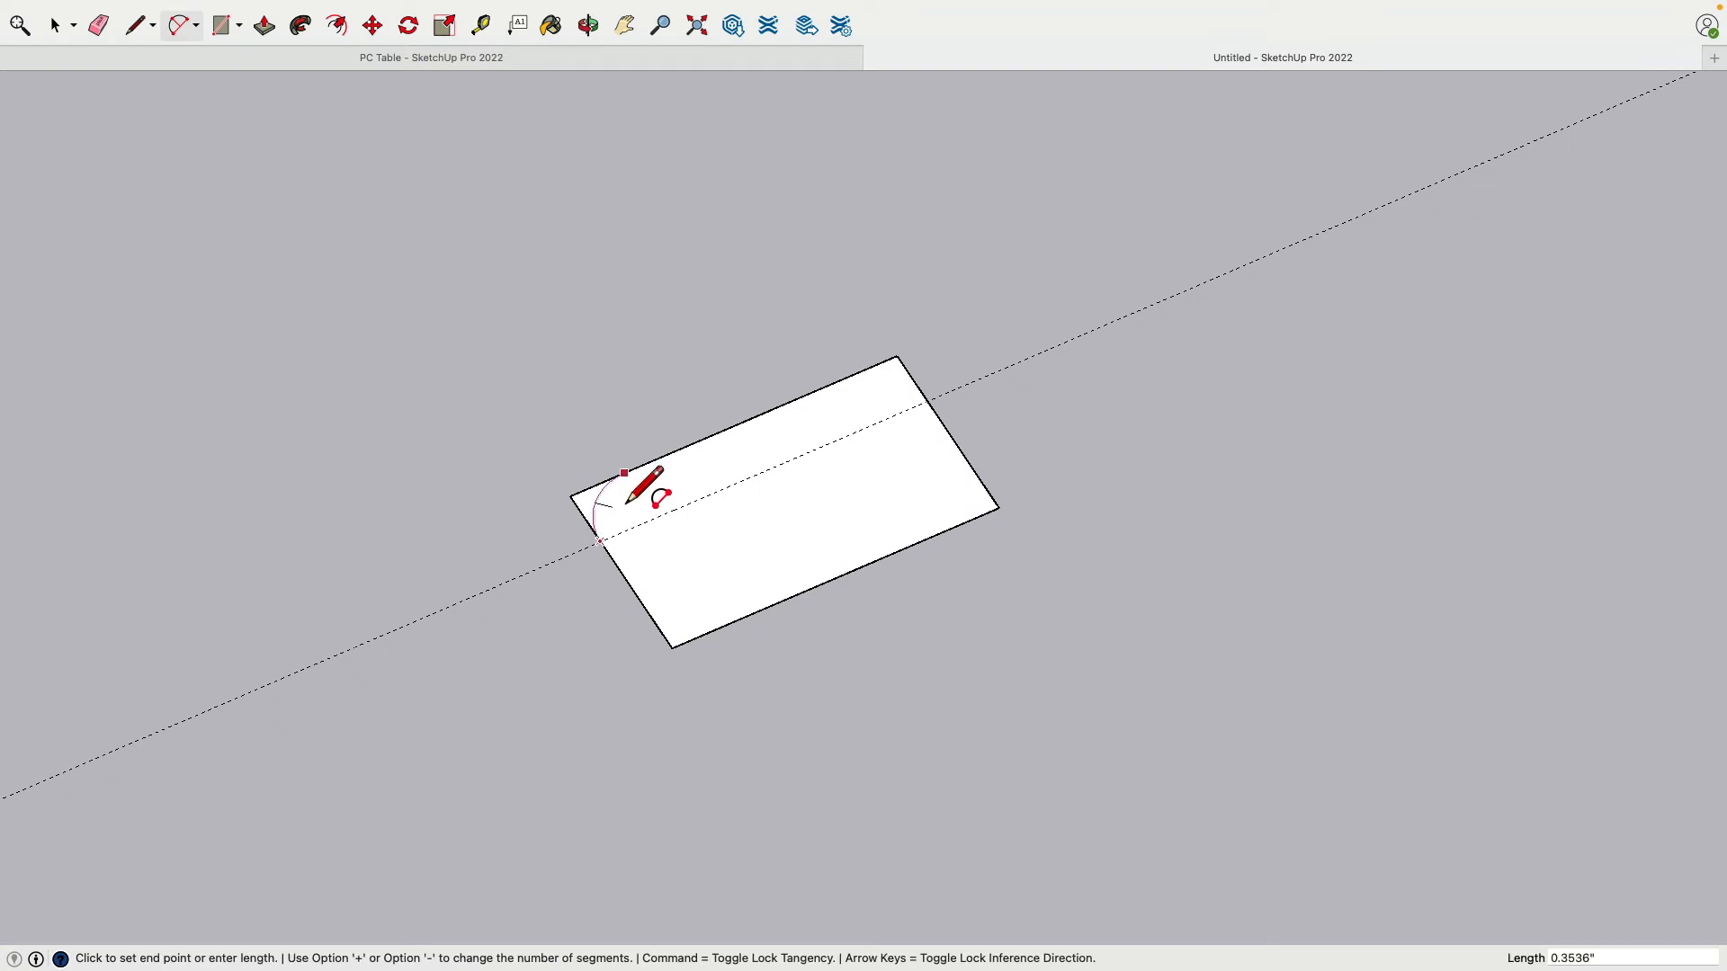
left_click(627, 496)
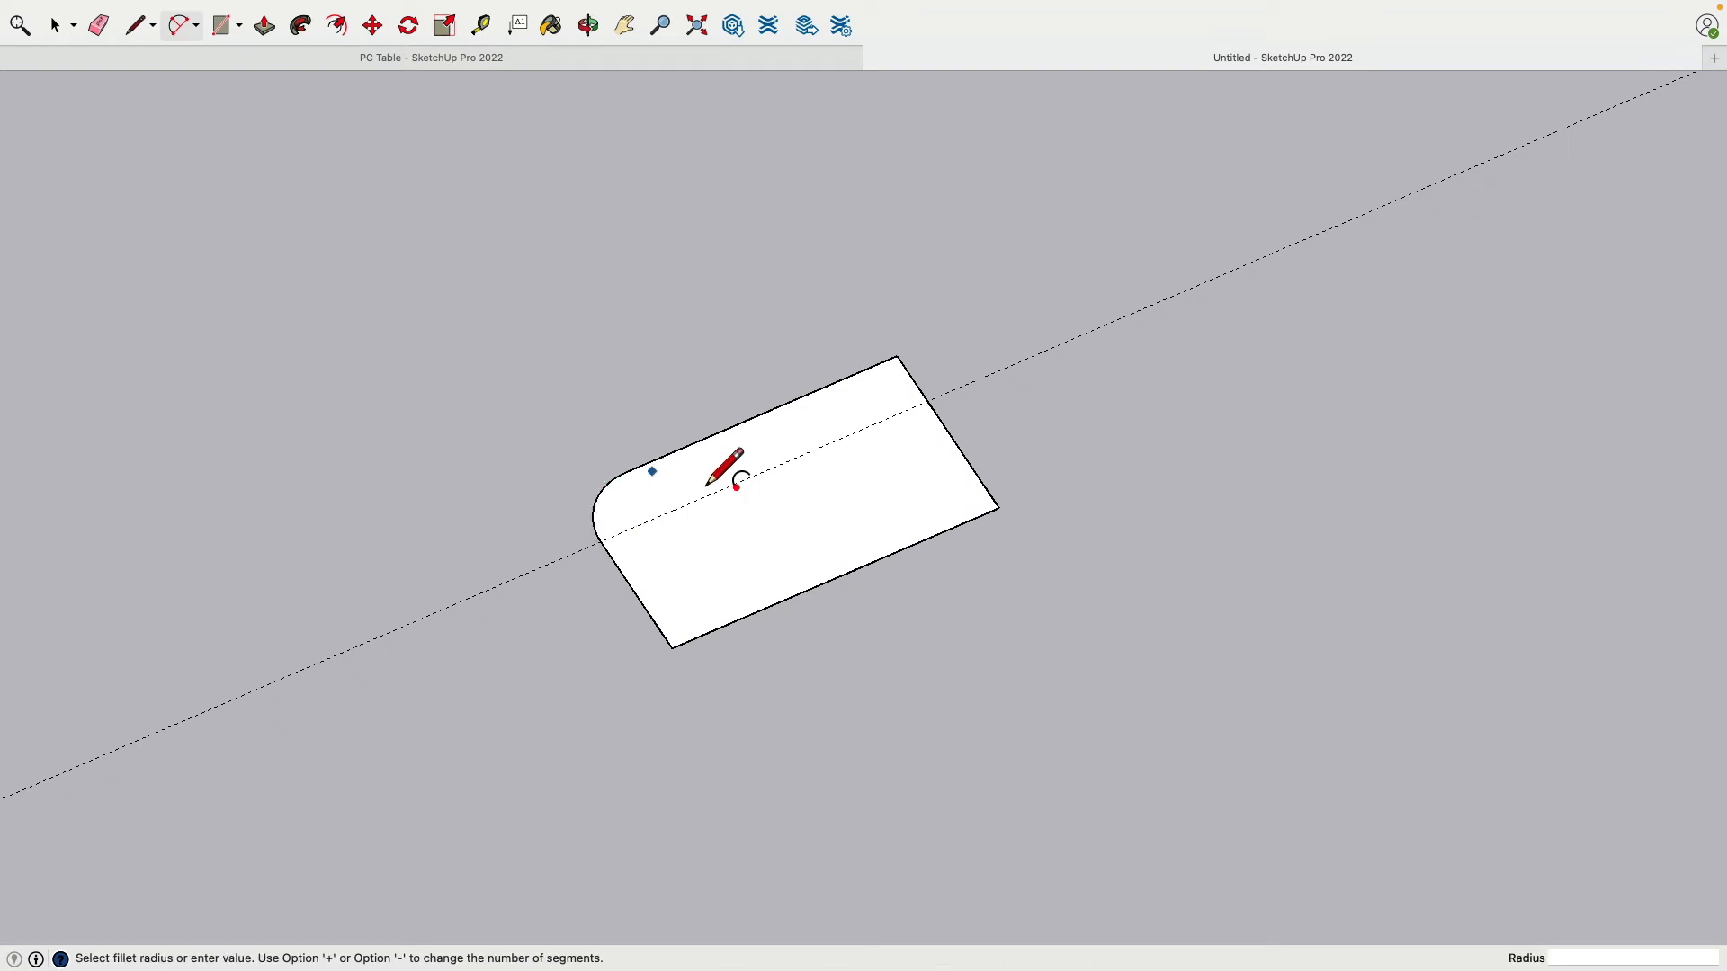
left_click(930, 407)
left_click(859, 382)
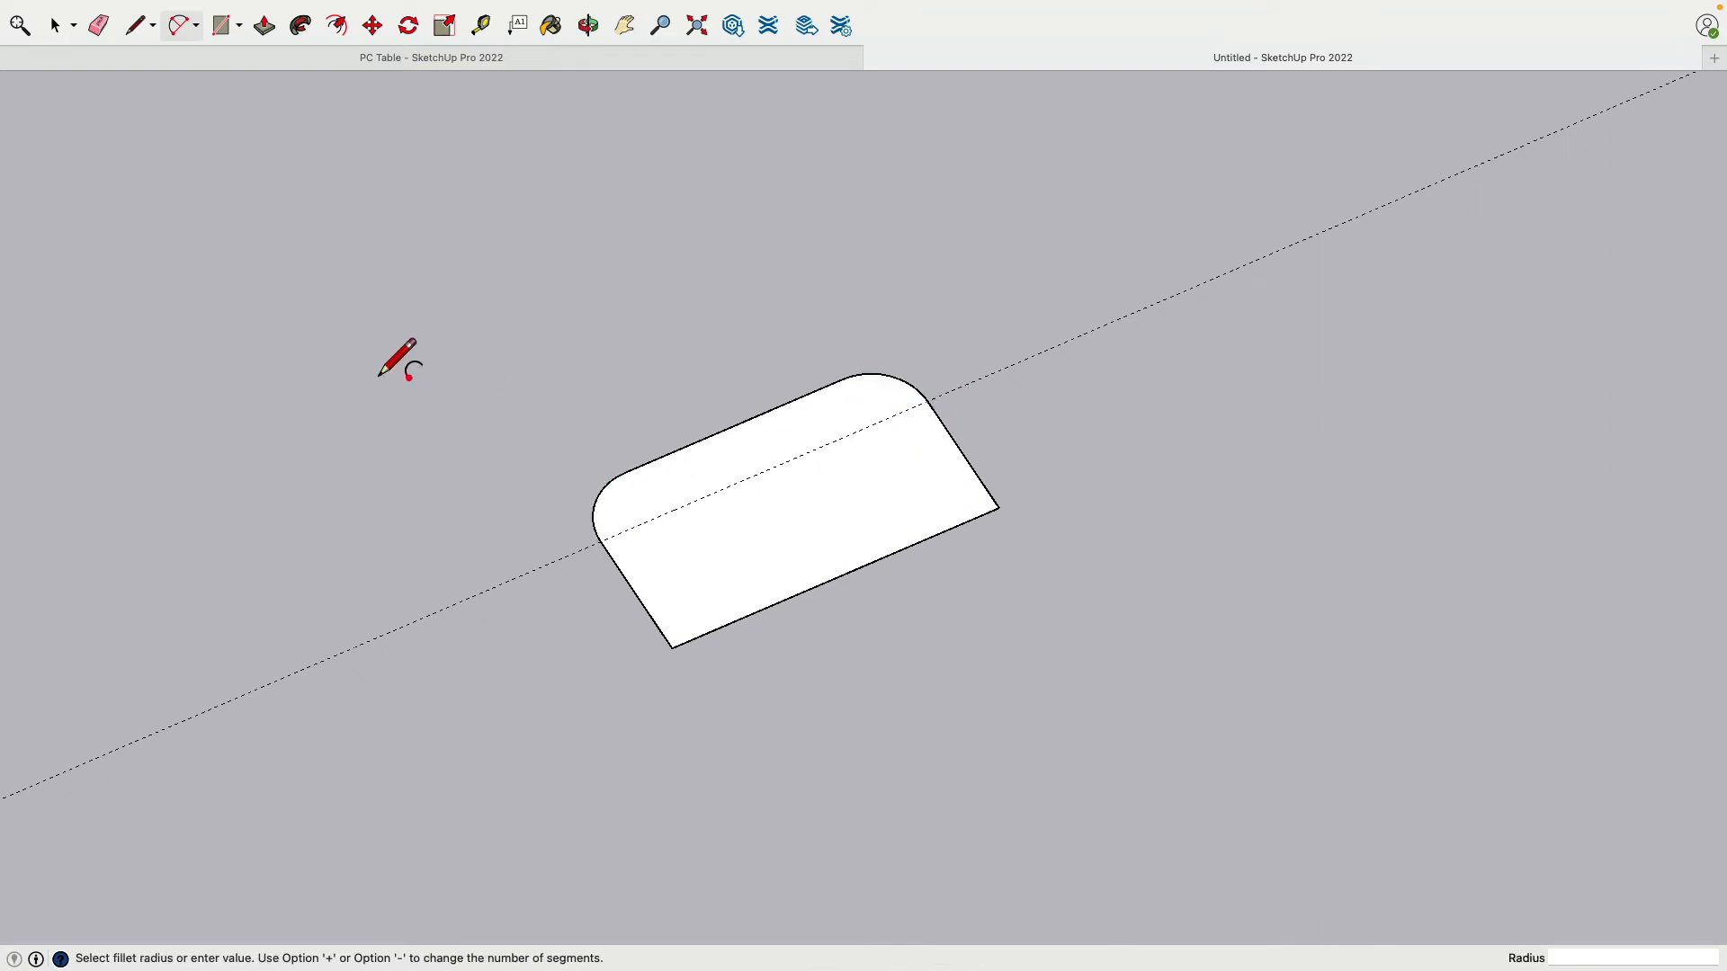
Step: Draw lines from each arc's end along the guide
left_click(135, 25)
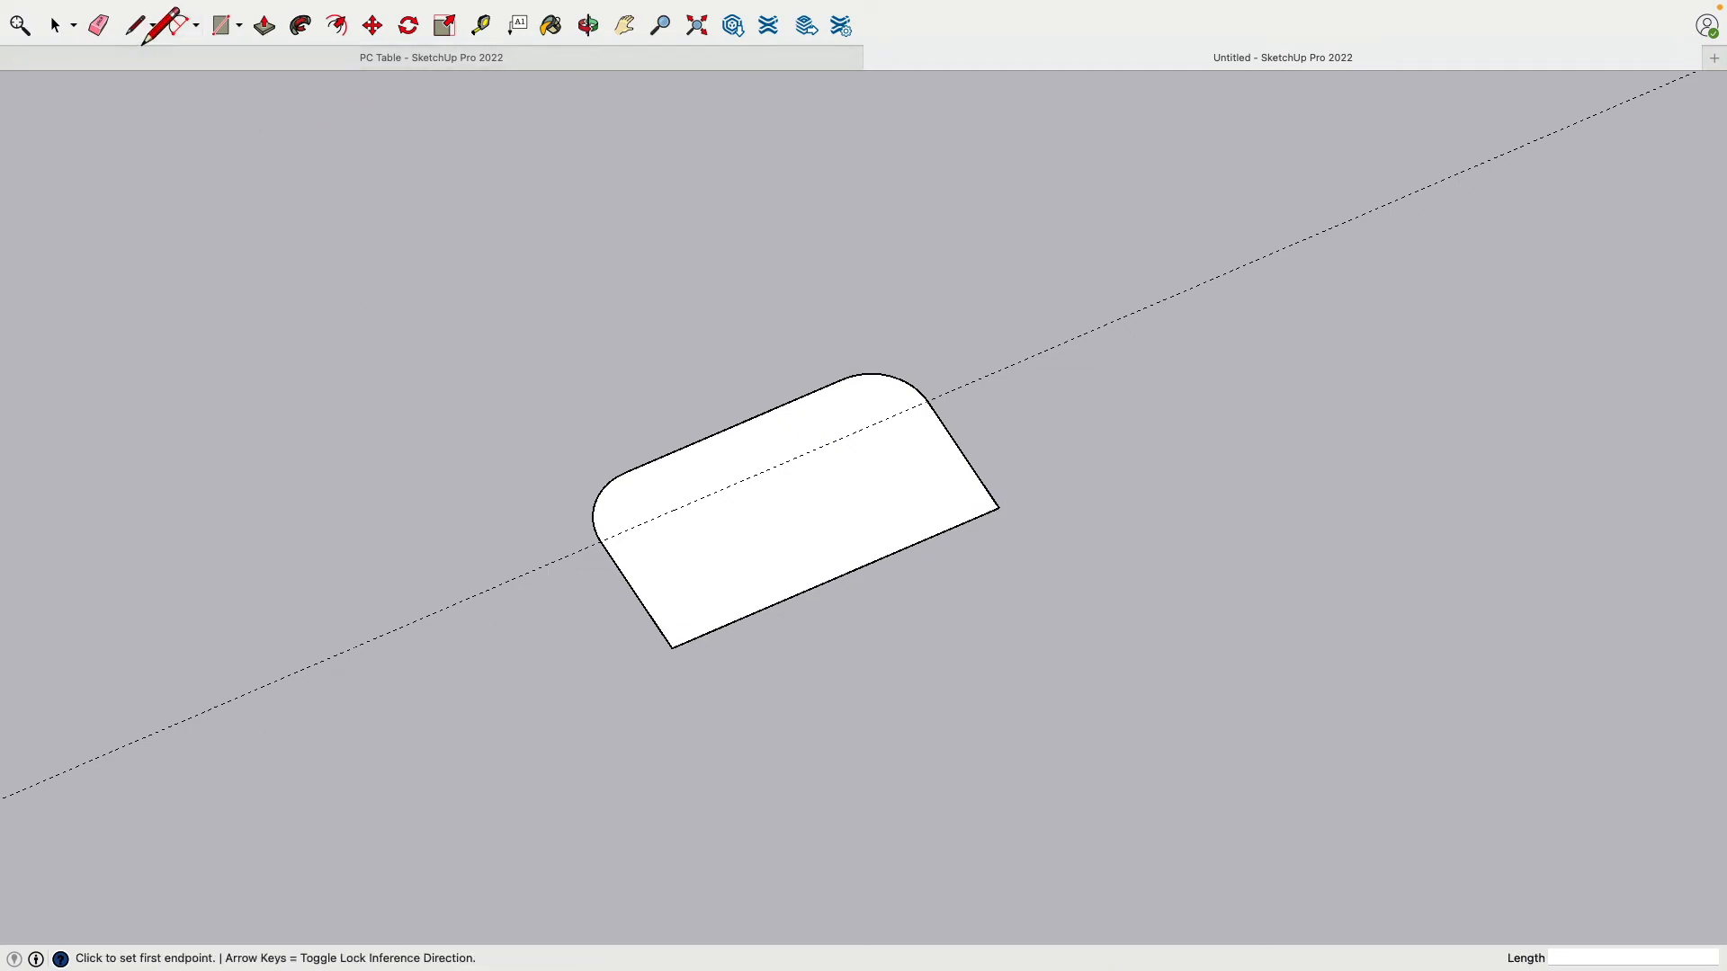
left_click(603, 550)
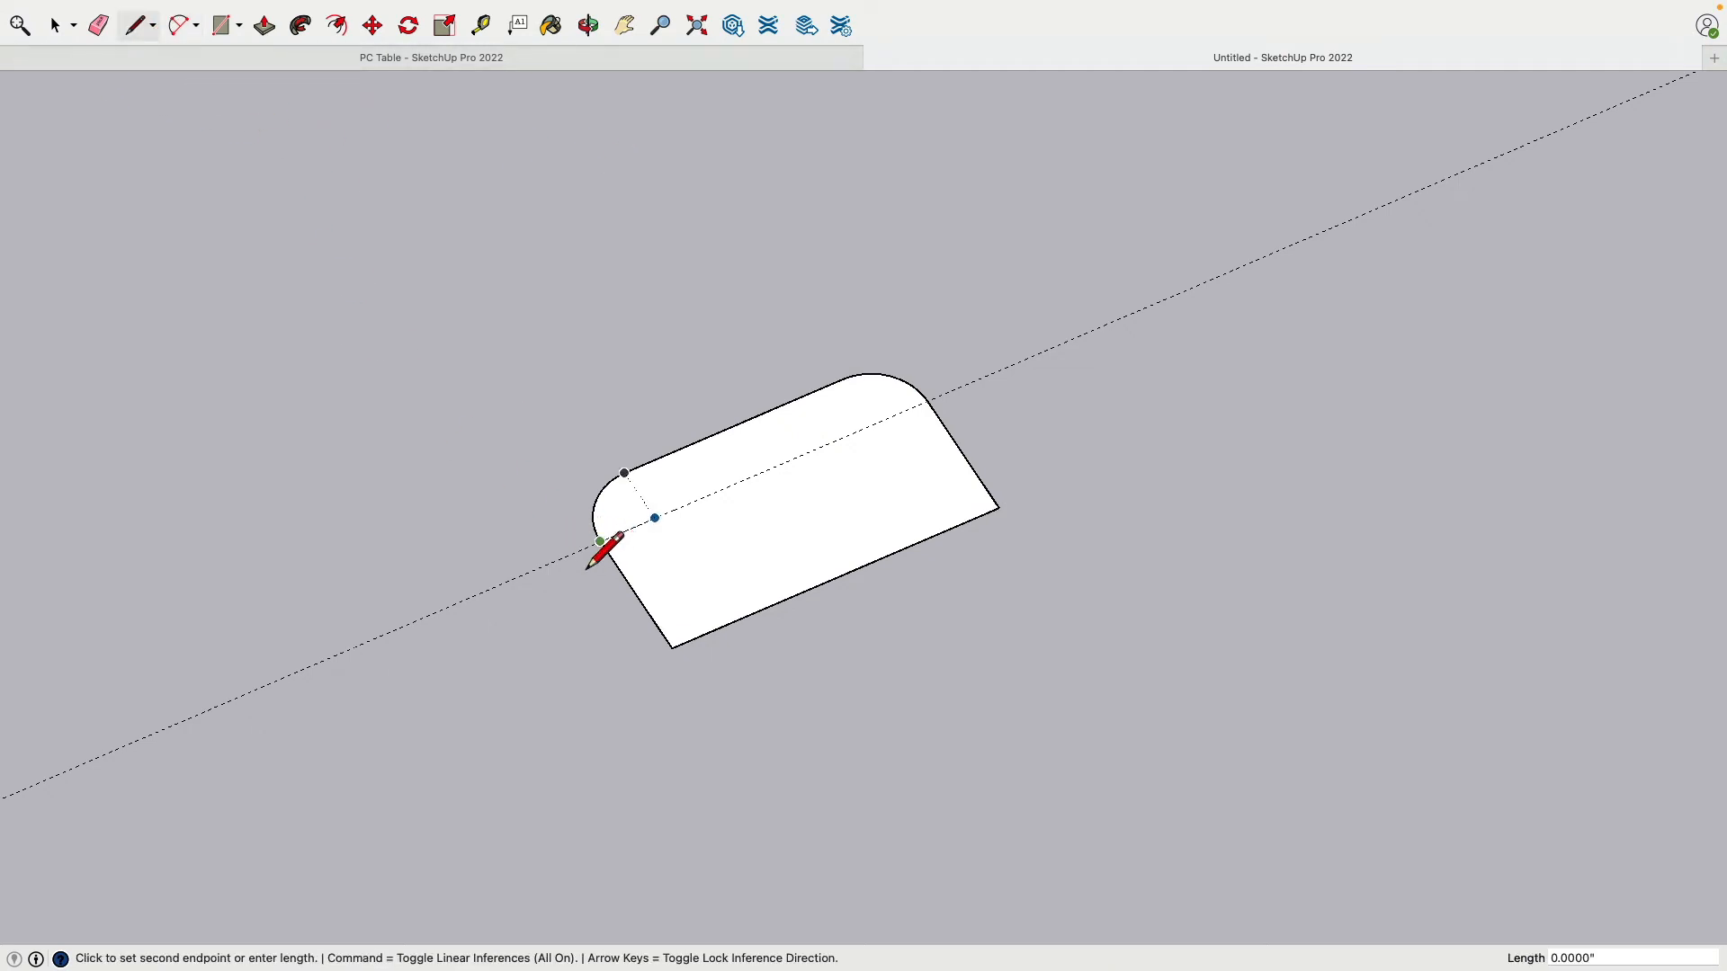
left_click(538, 570)
left_click(931, 414)
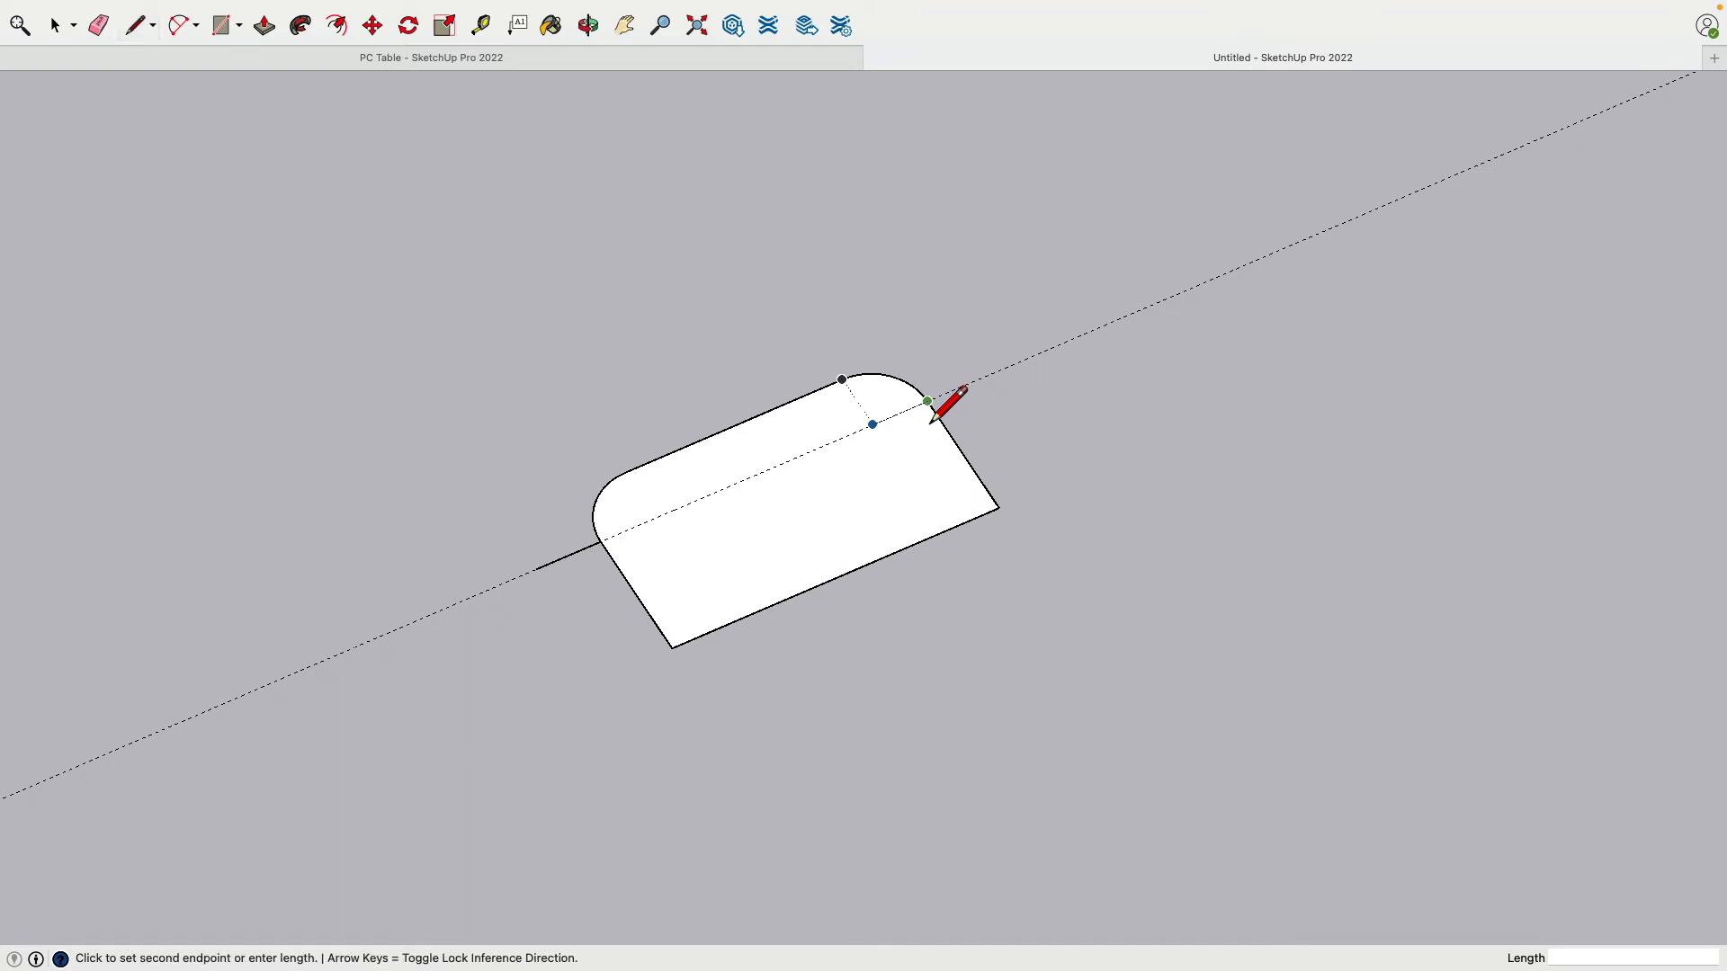
left_click(994, 389)
key("Escape")
middle_click_drag(1063, 443, 979, 350)
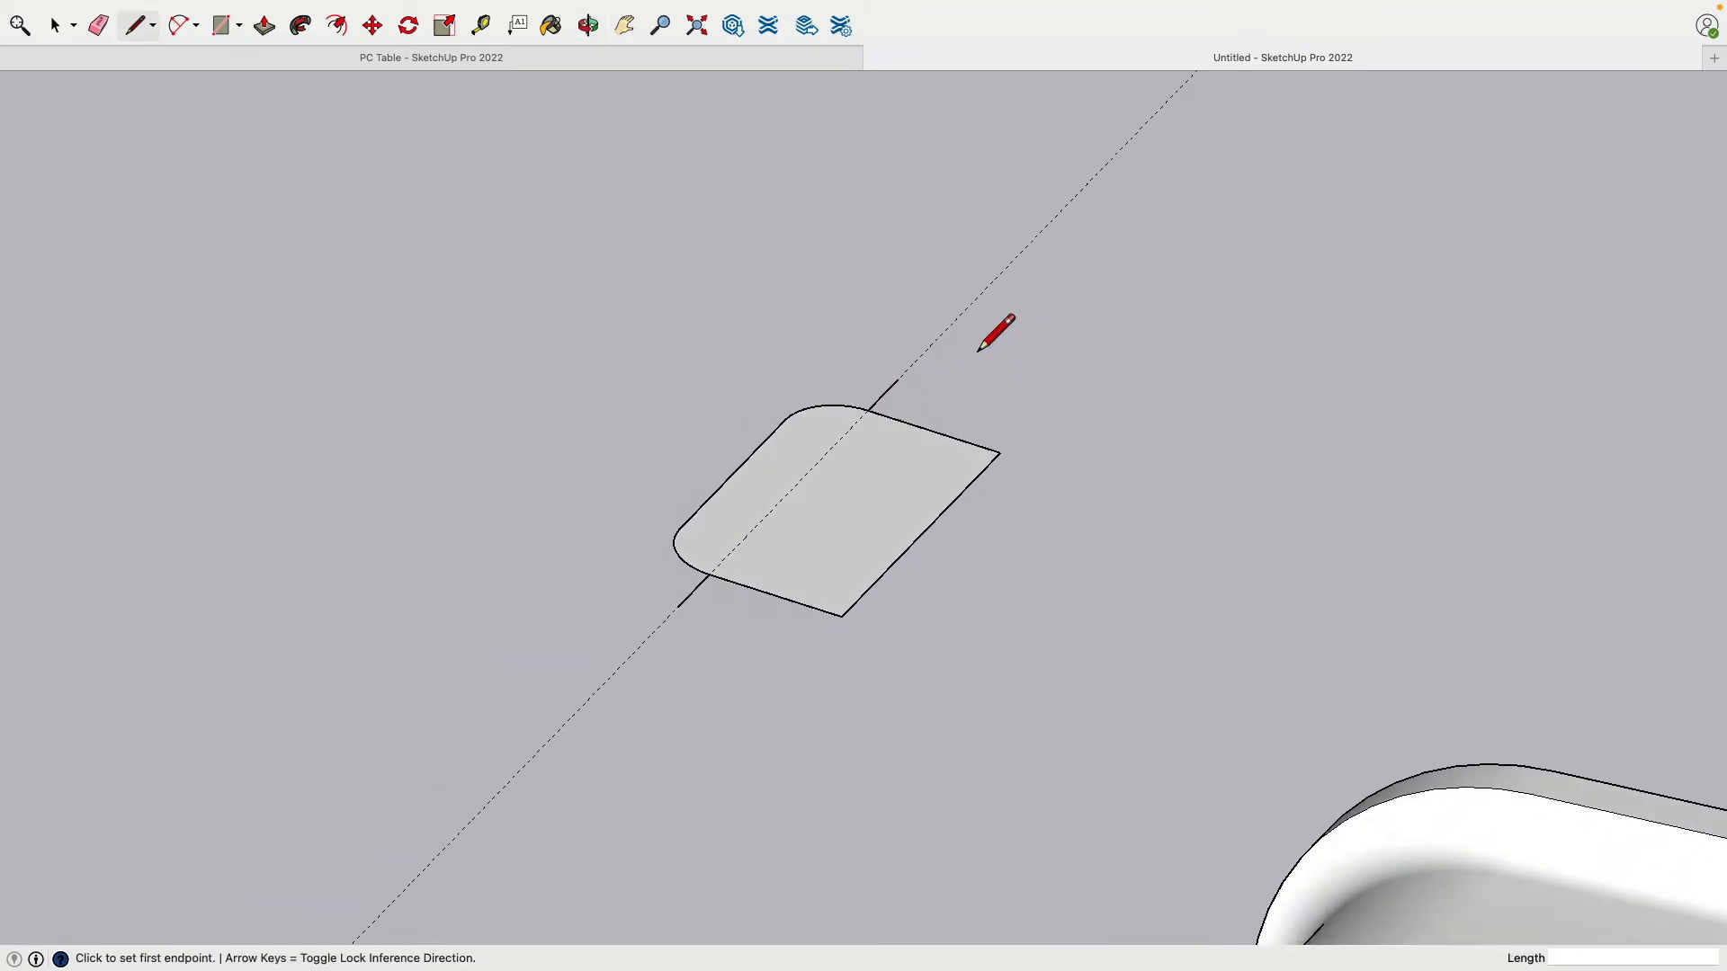
left_click(897, 378)
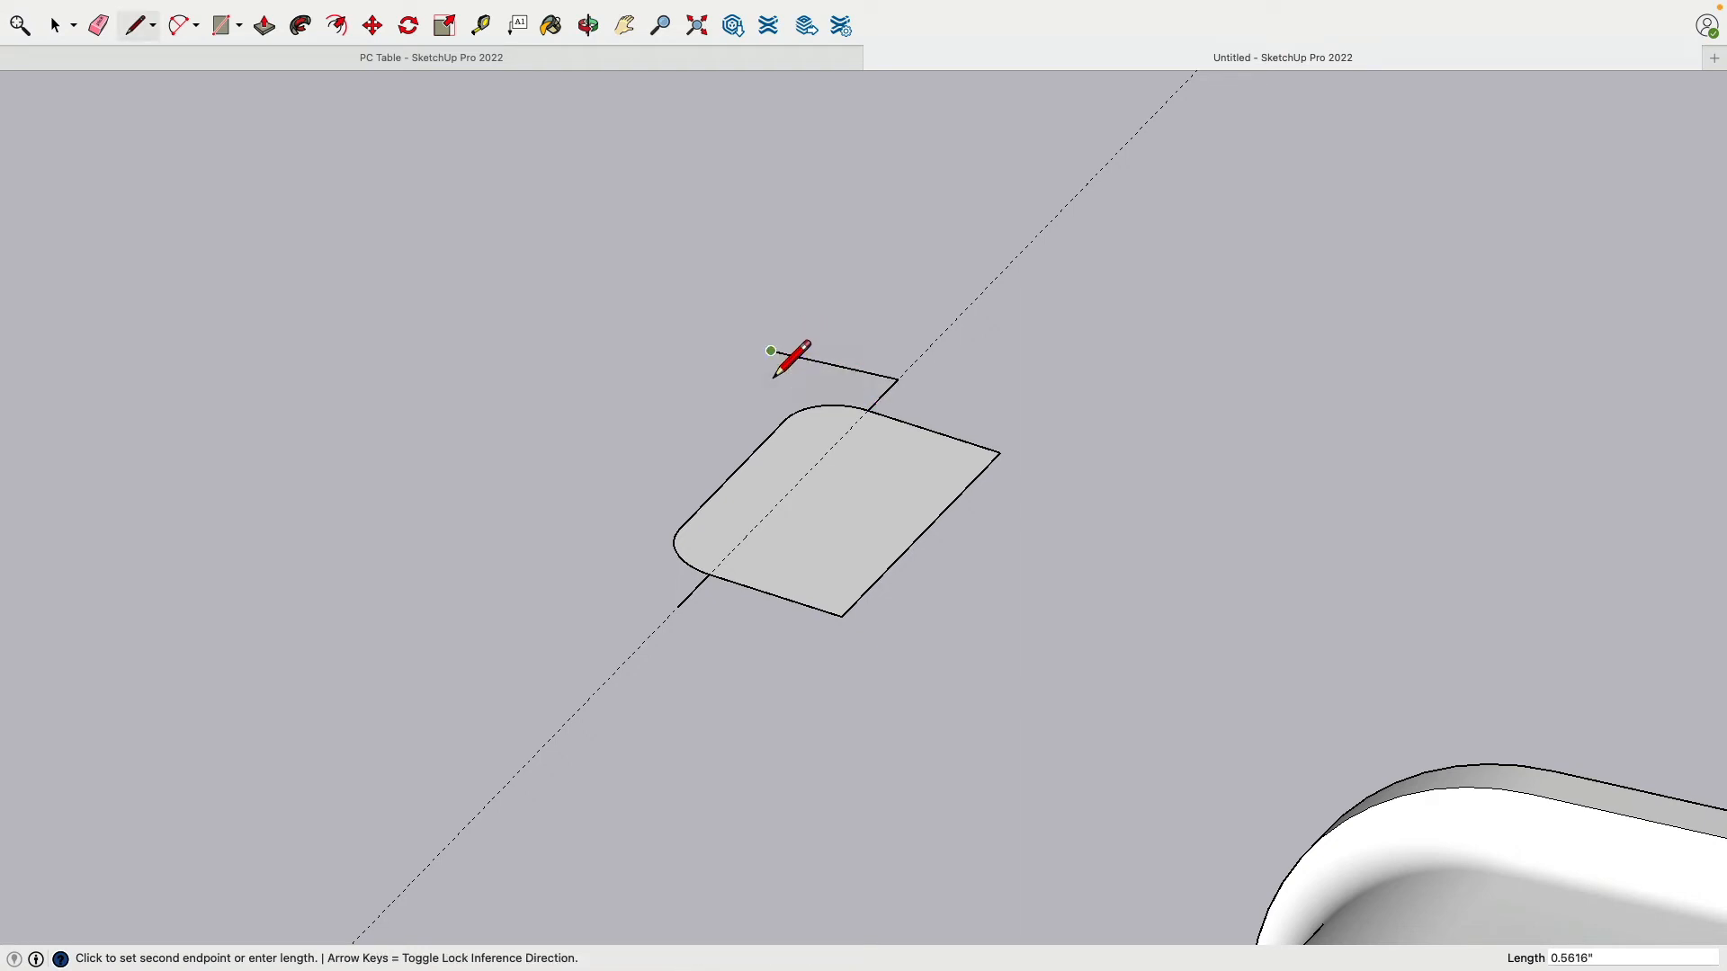
left_click(770, 351)
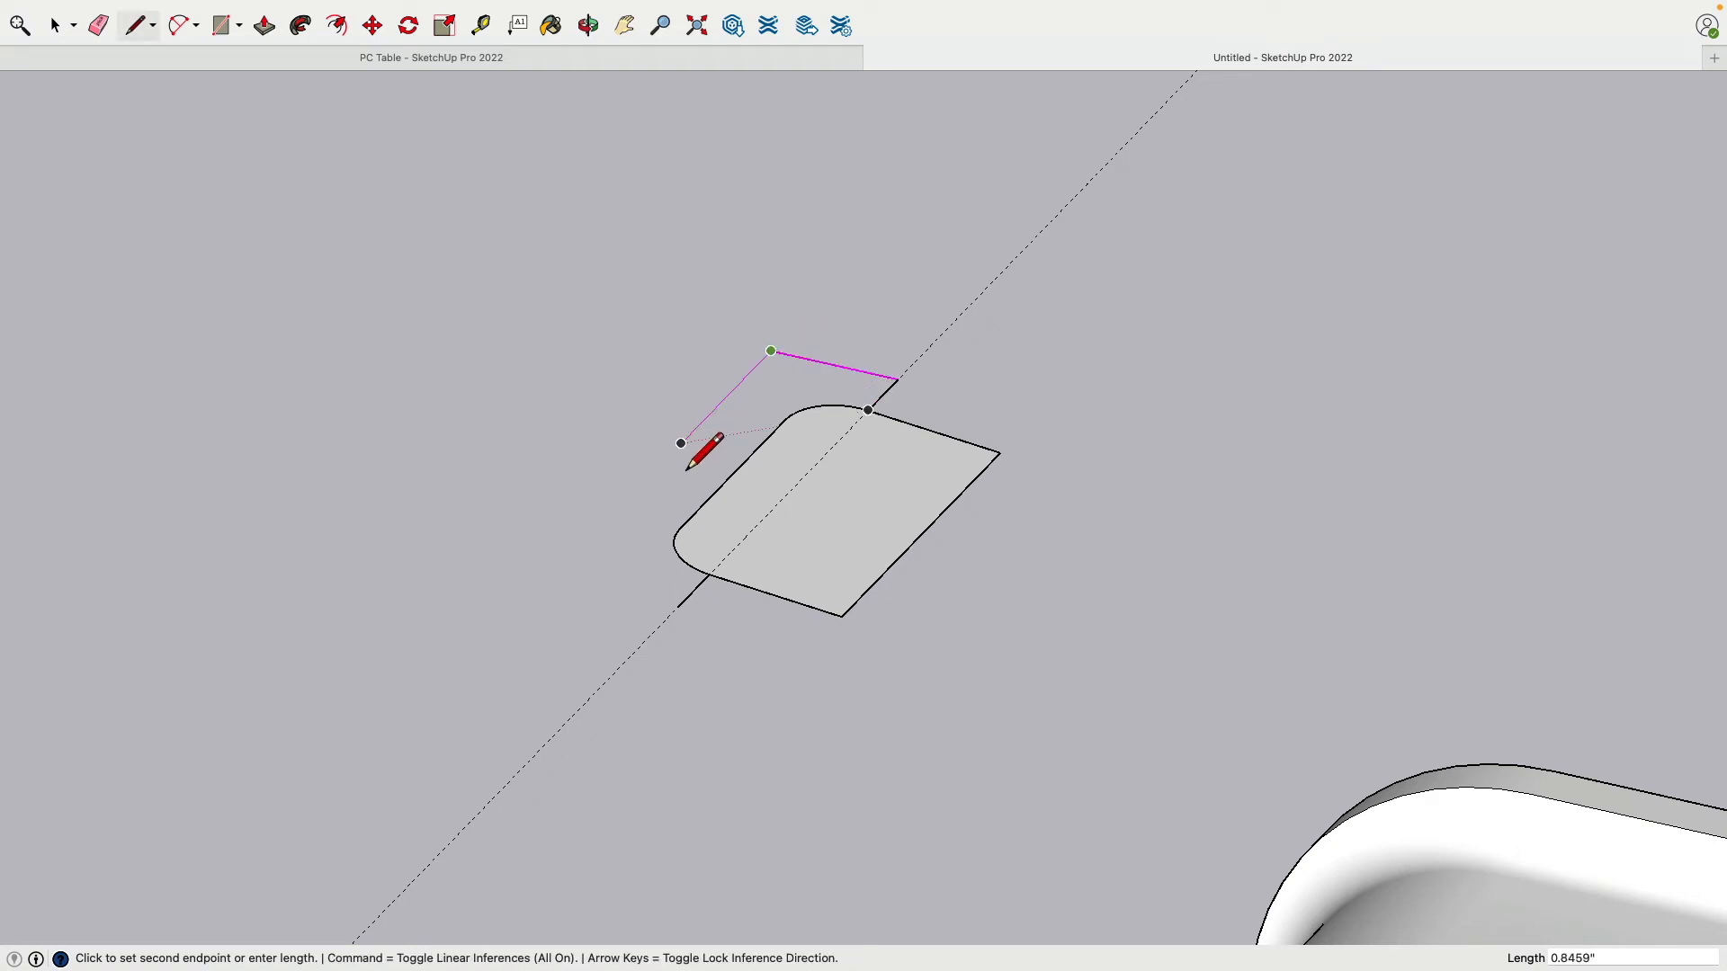
double_click(549, 579)
left_click(679, 613)
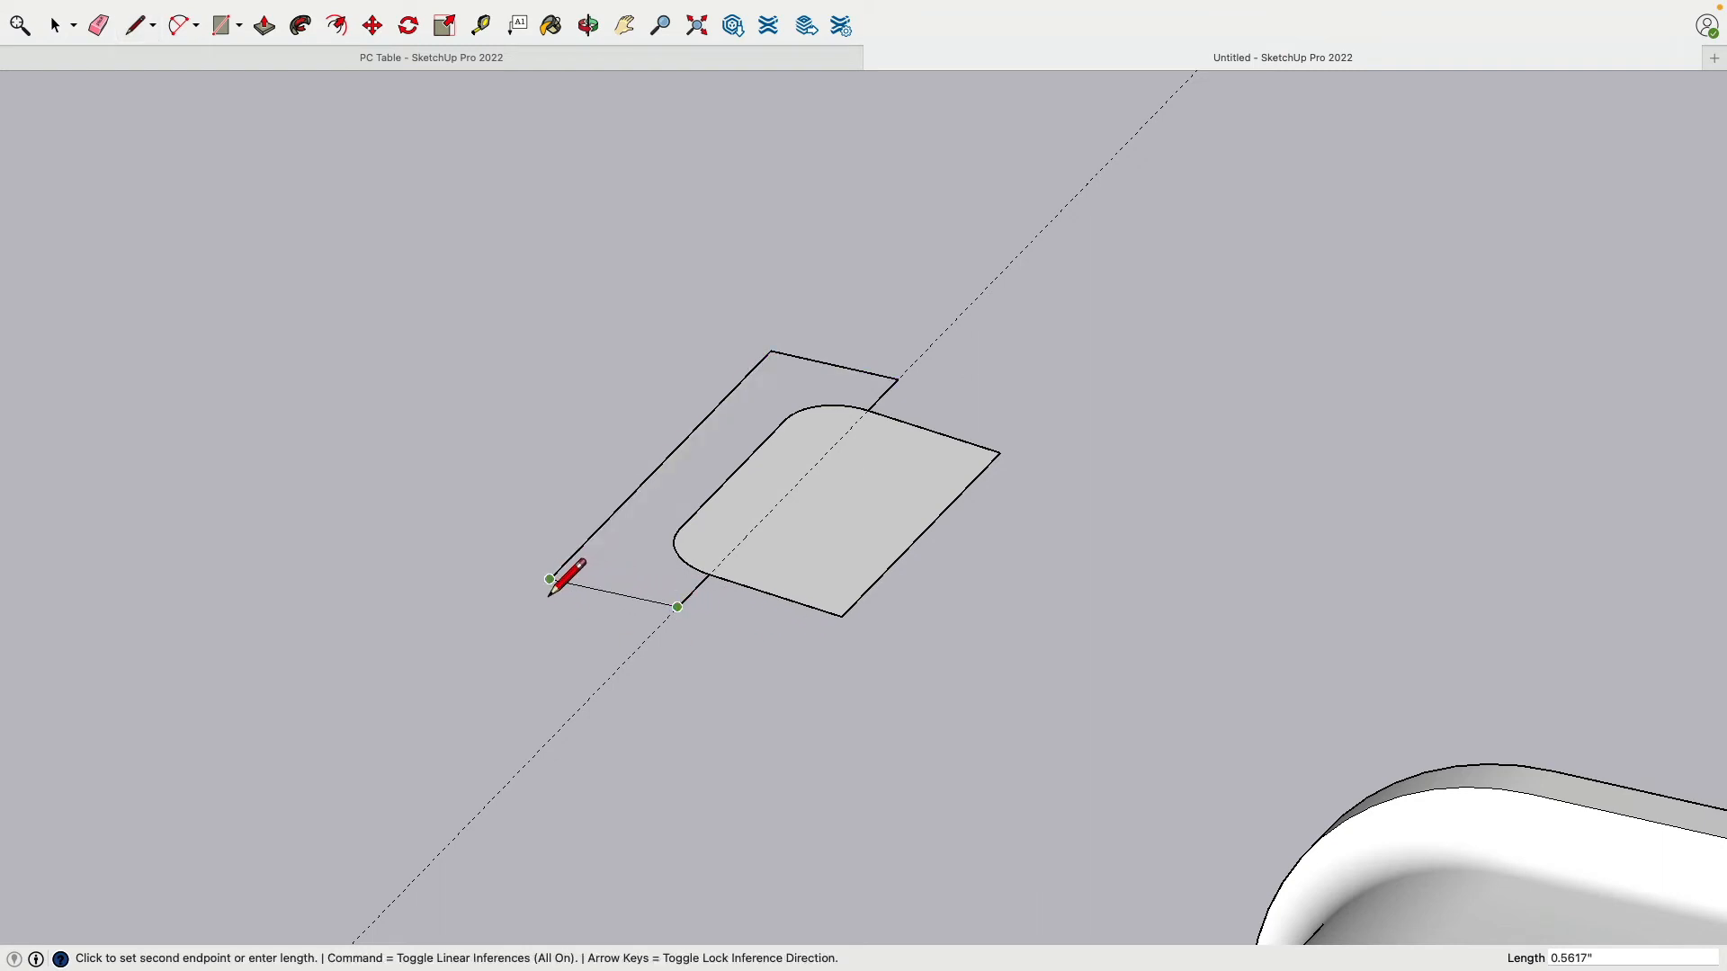
right_click(521, 576)
left_click(517, 575)
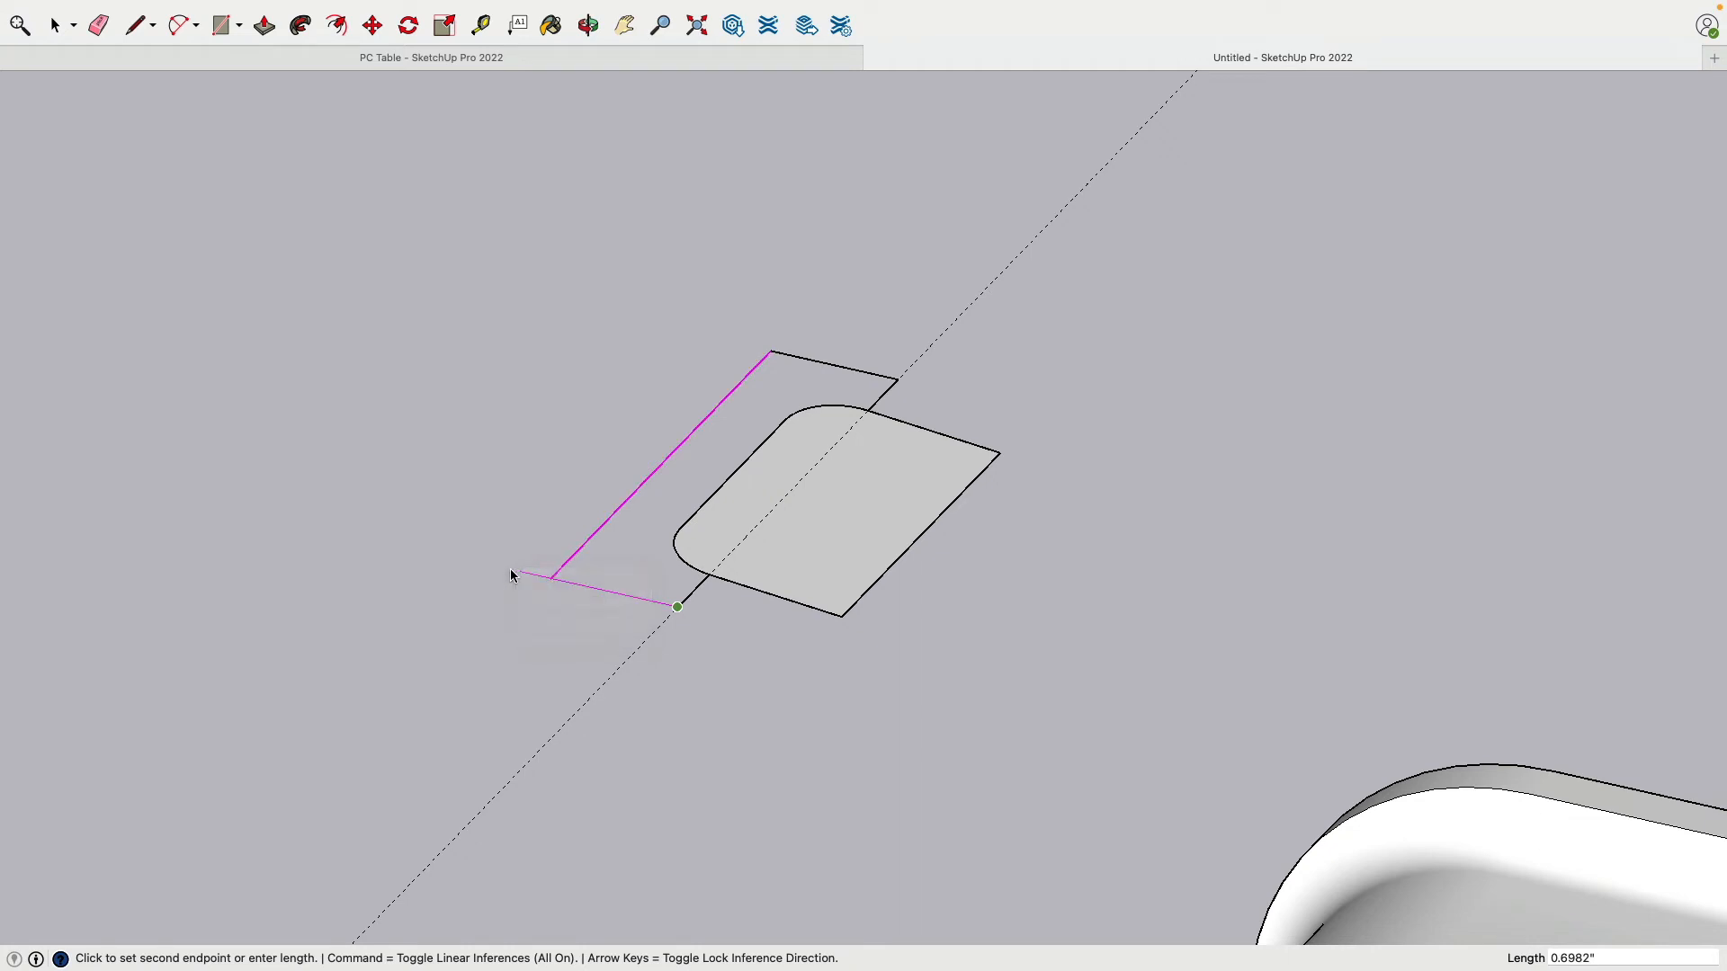
left_click(517, 575)
mouse_move(449, 551)
middle_mouse_down()
mouse_move(489, 540)
mouse_move(649, 267)
mouse_move(674, 255)
mouse_move(577, 523)
middle_mouse_up()
key("super+z")
key("super+z")
key("super+z")
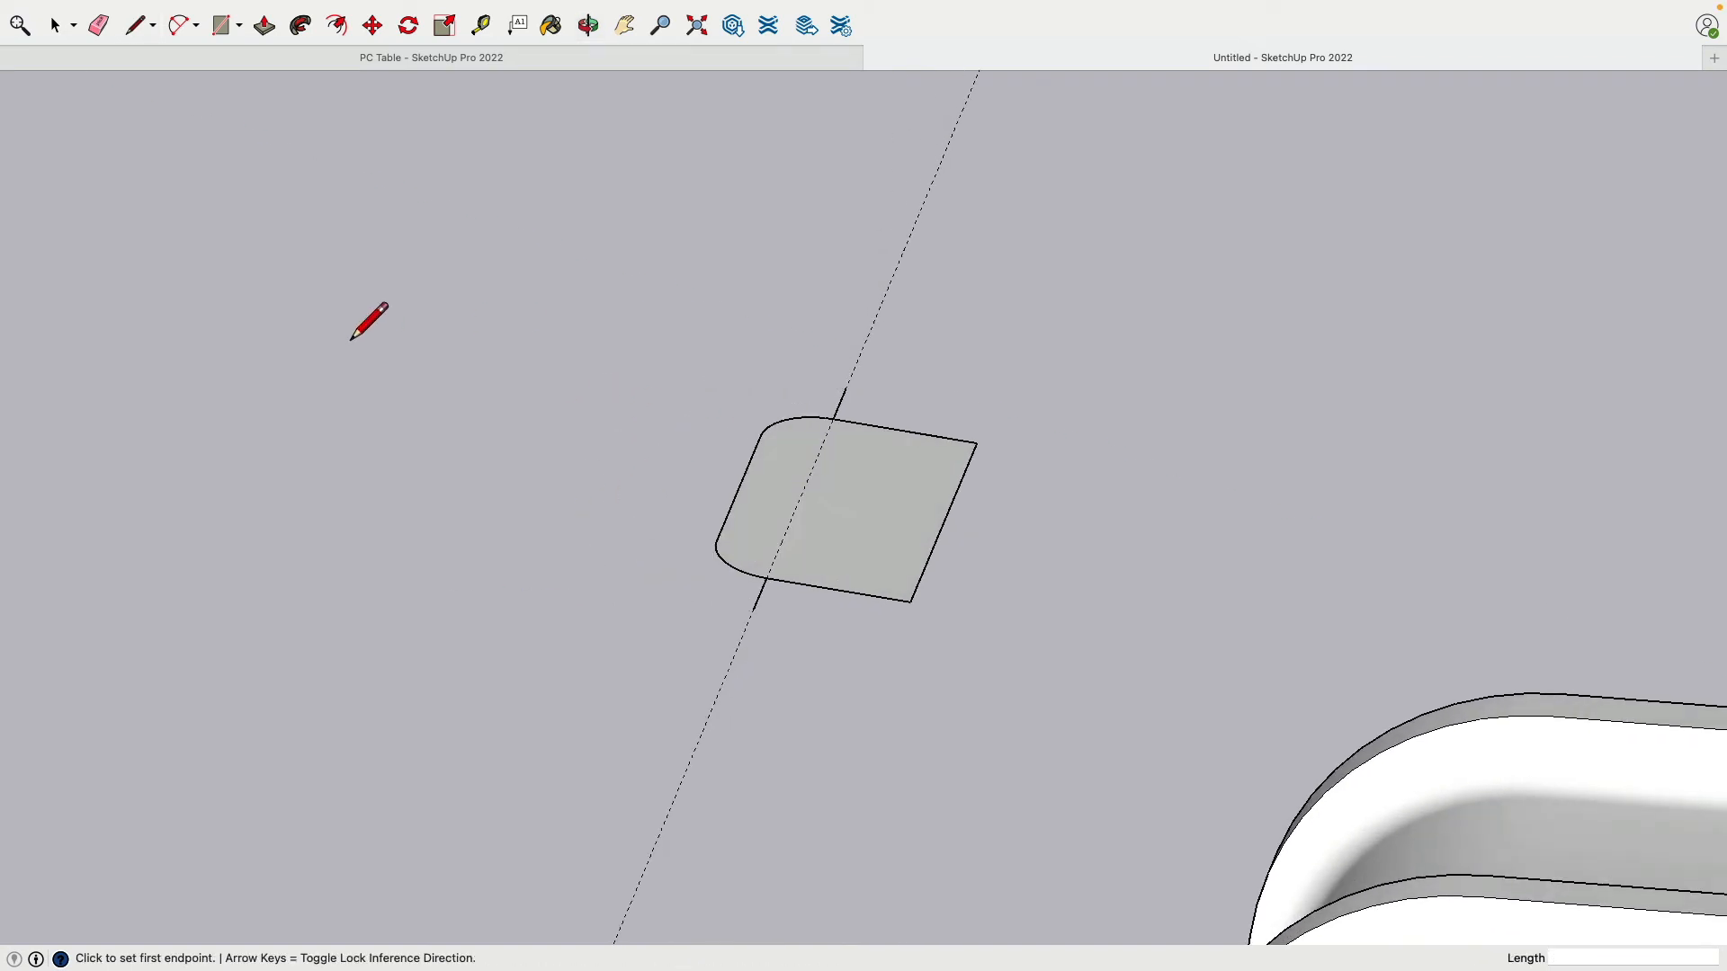
Step: Add a crossing guide 1.5" from an edge and a second lengthwise guide parallel to the first
left_click(481, 27)
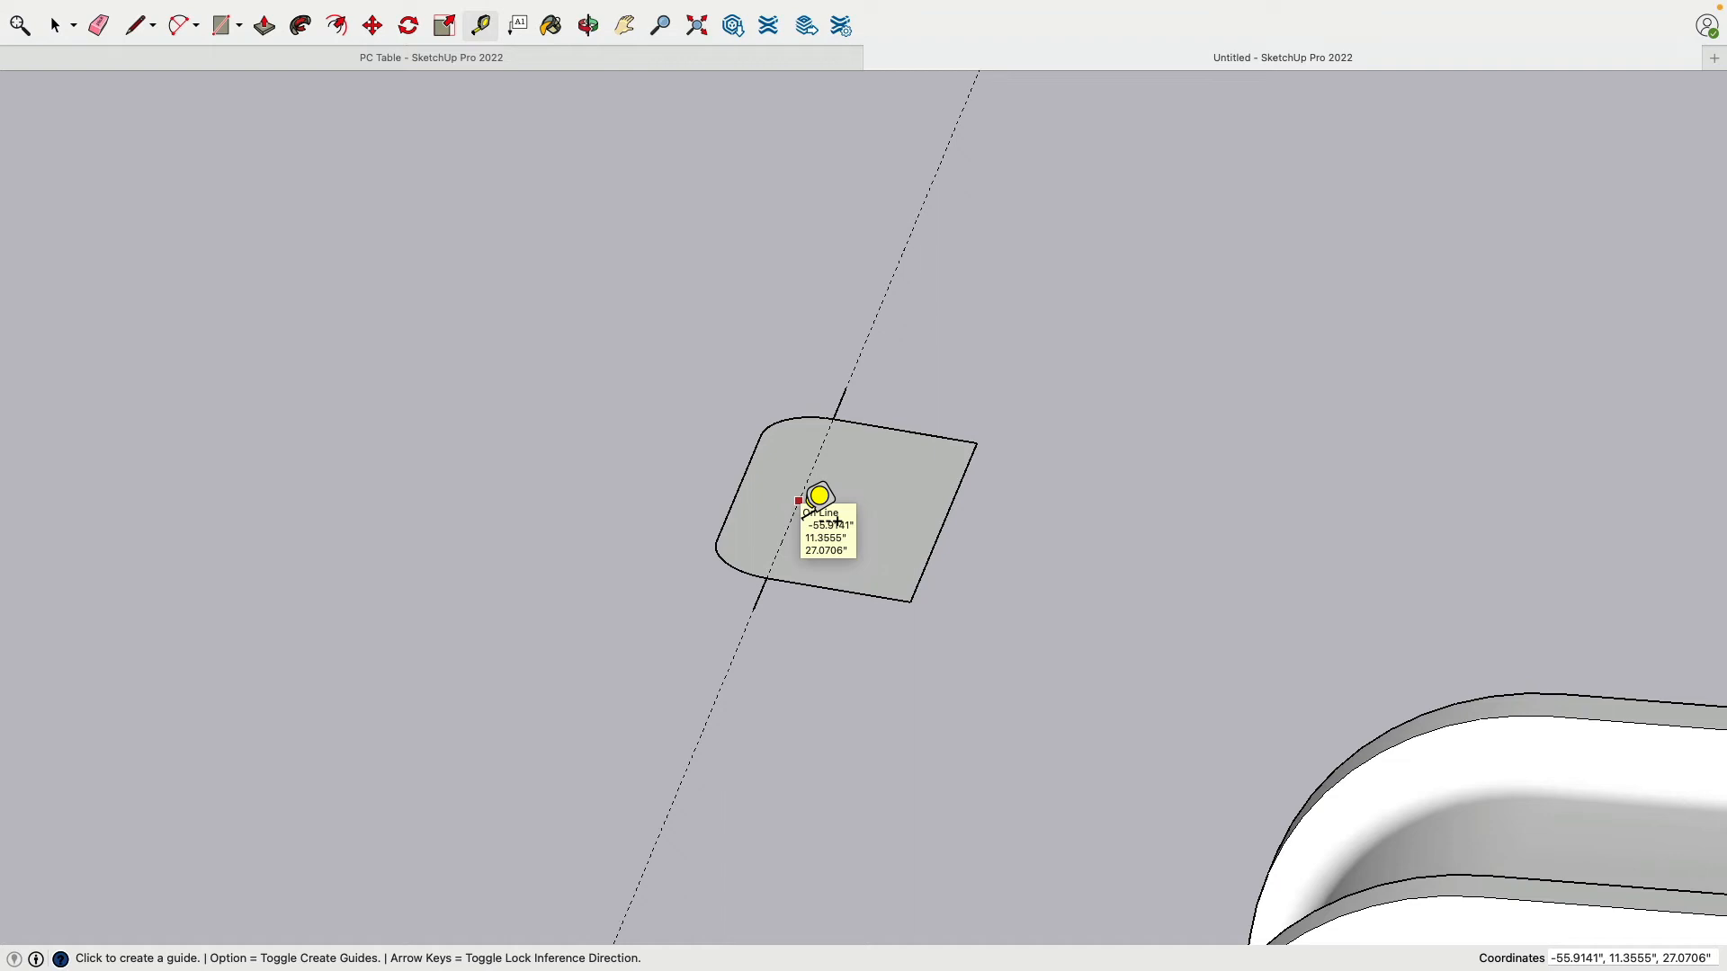
middle_click_drag(851, 554, 765, 502)
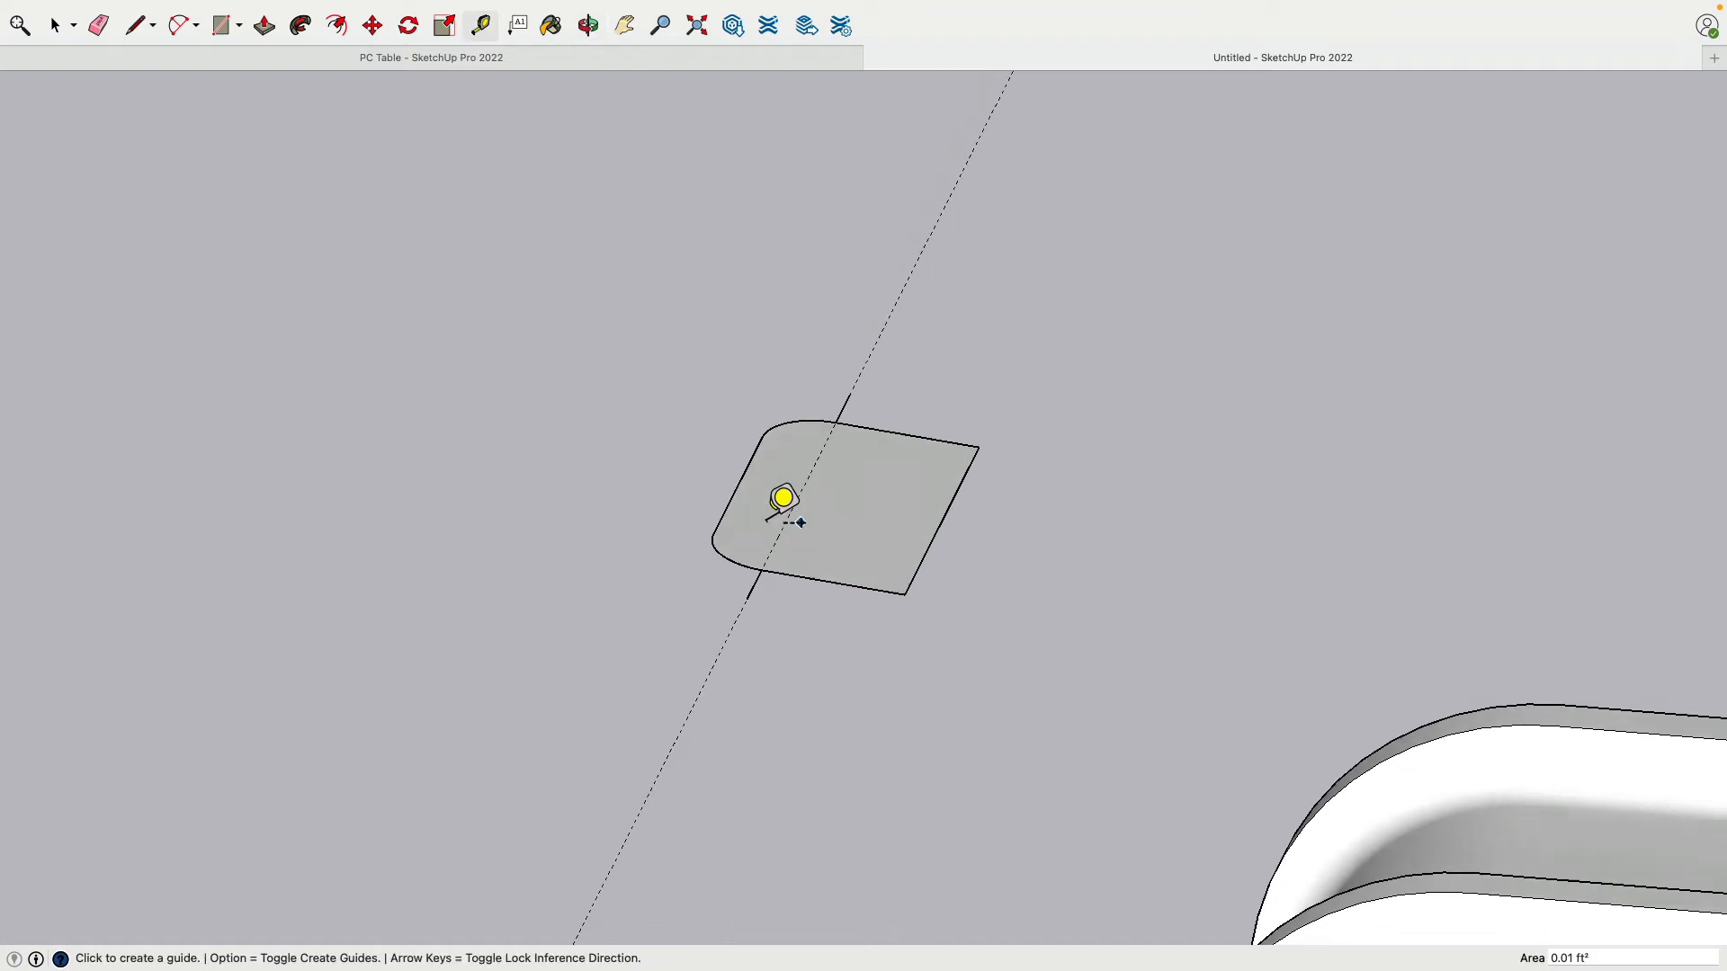
left_click(941, 521)
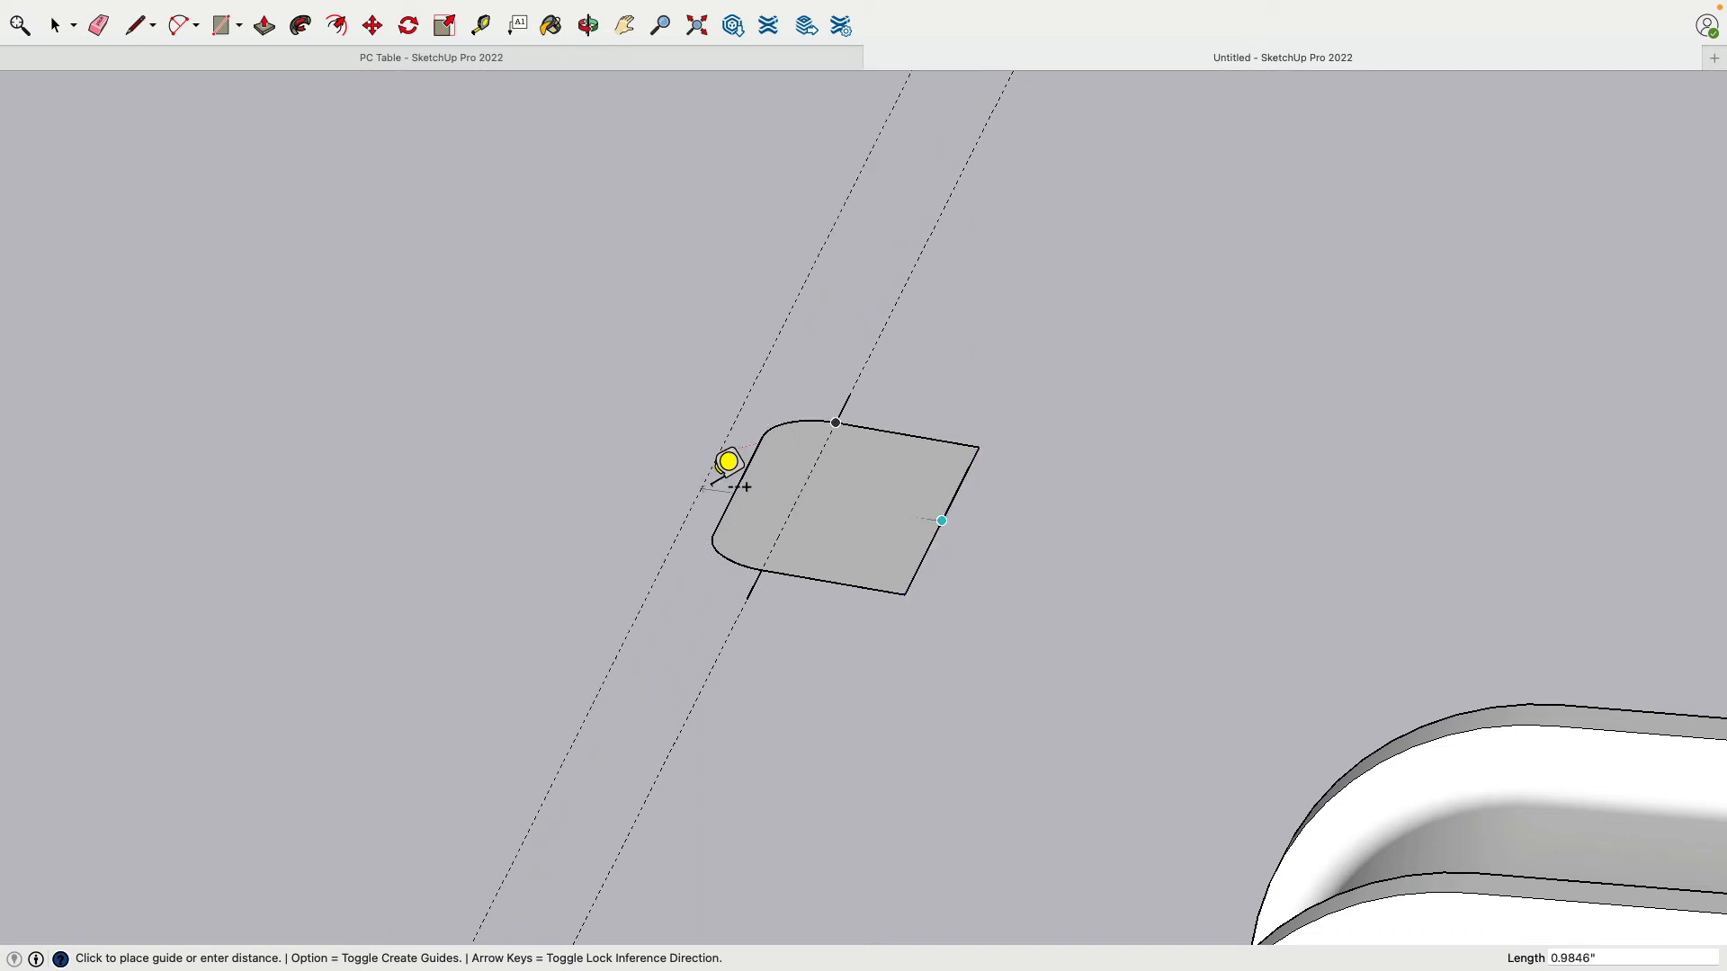
middle_click_drag(725, 463, 671, 663)
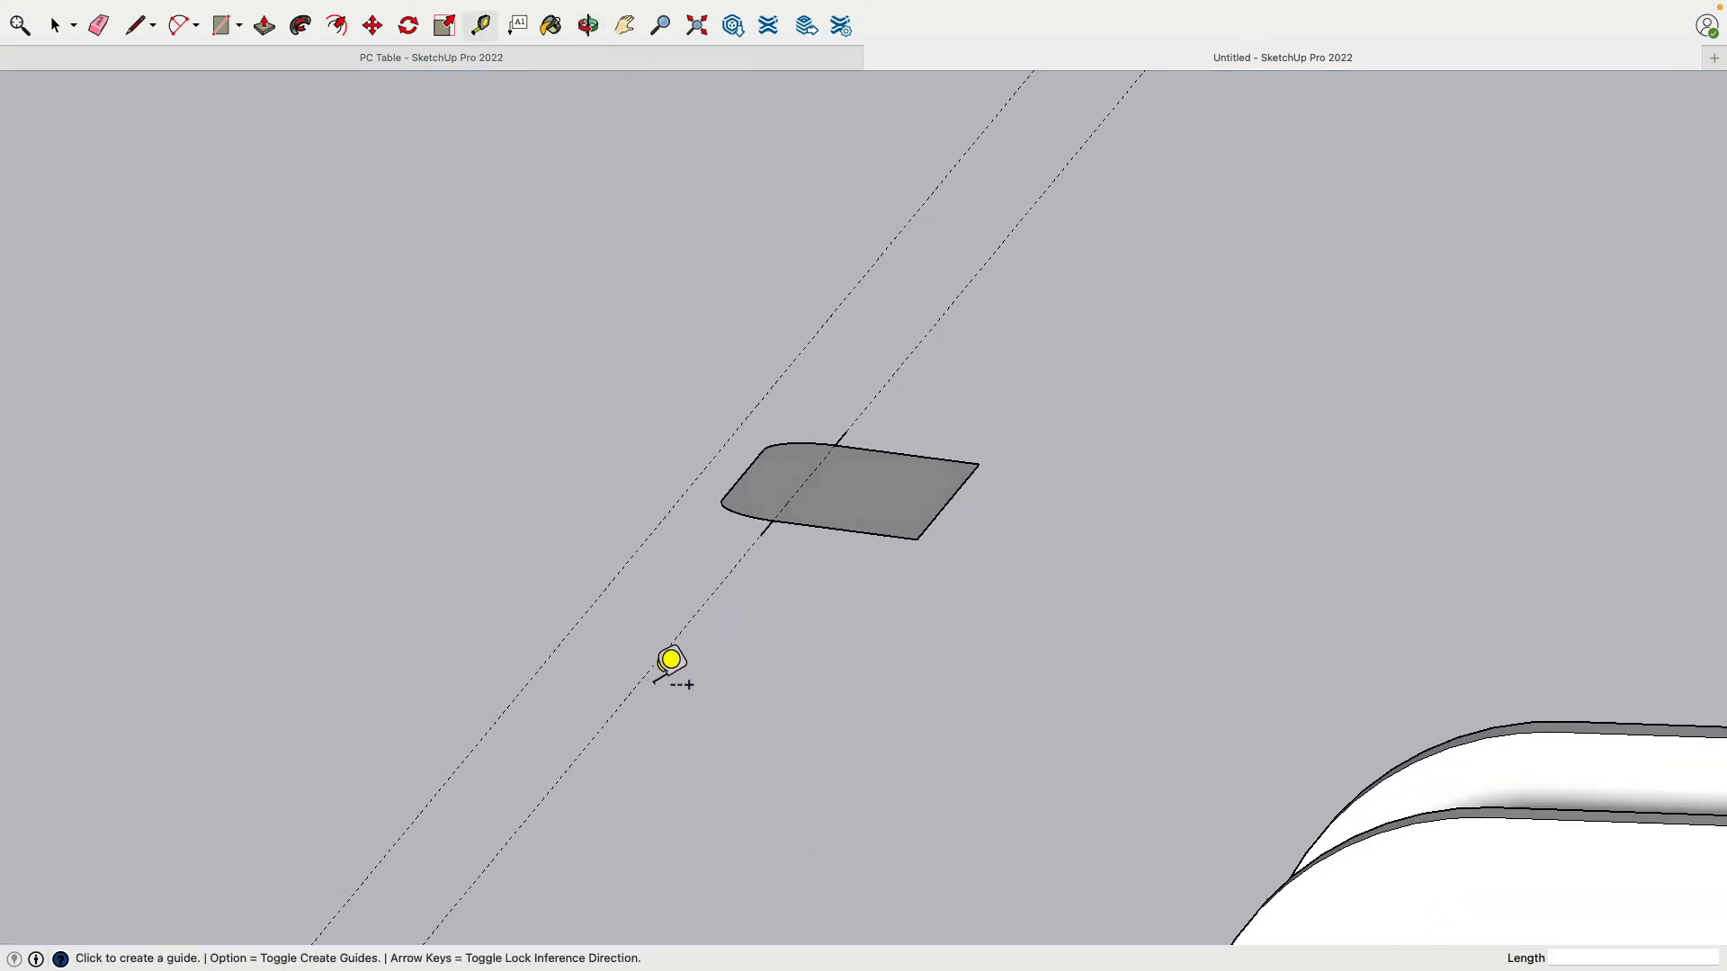
middle_click_drag(929, 455, 852, 571)
left_click(898, 434)
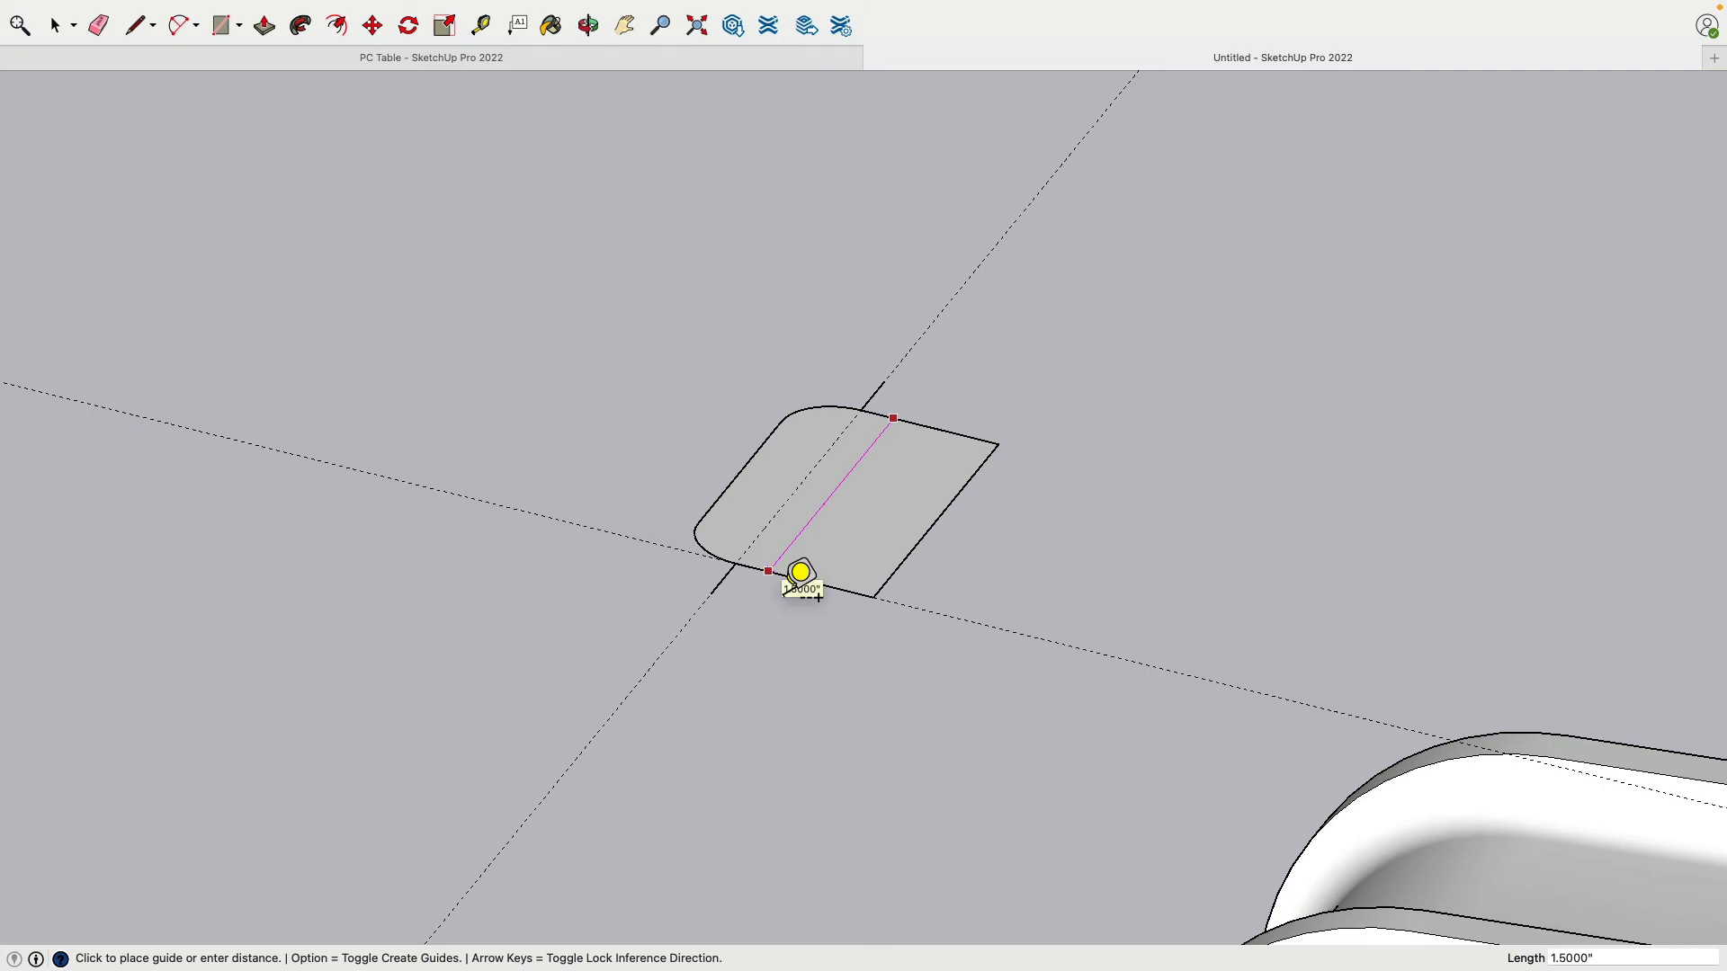
middle_click_drag(856, 513, 940, 504)
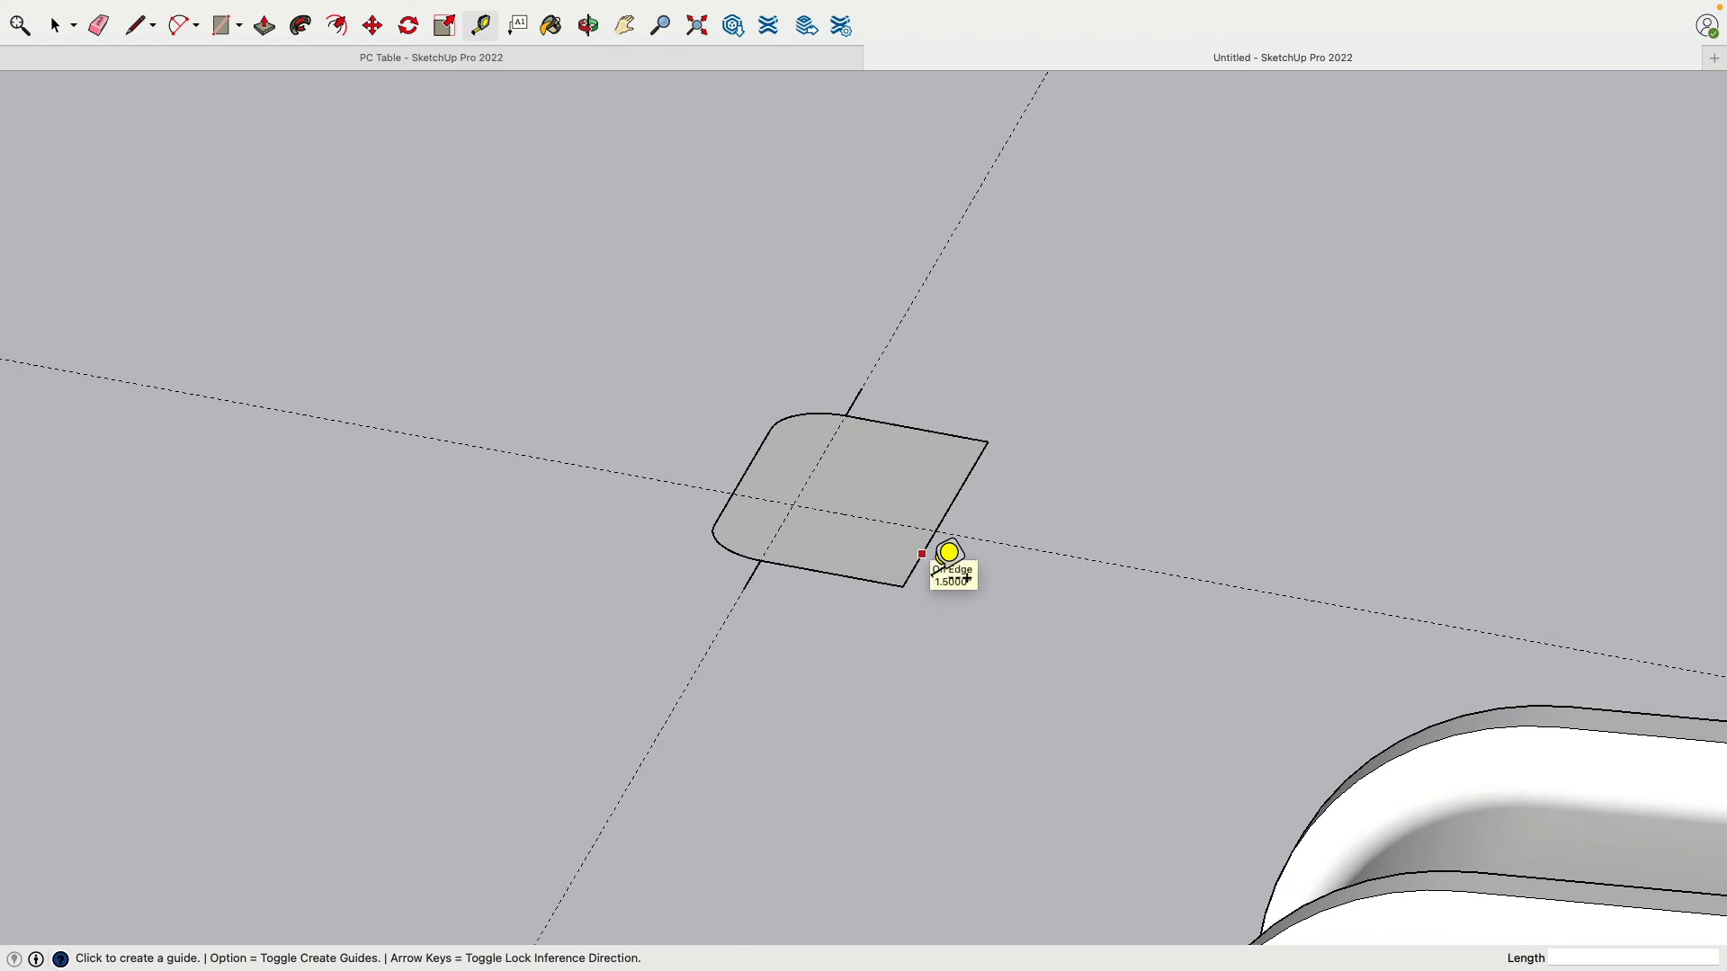
left_click(923, 554)
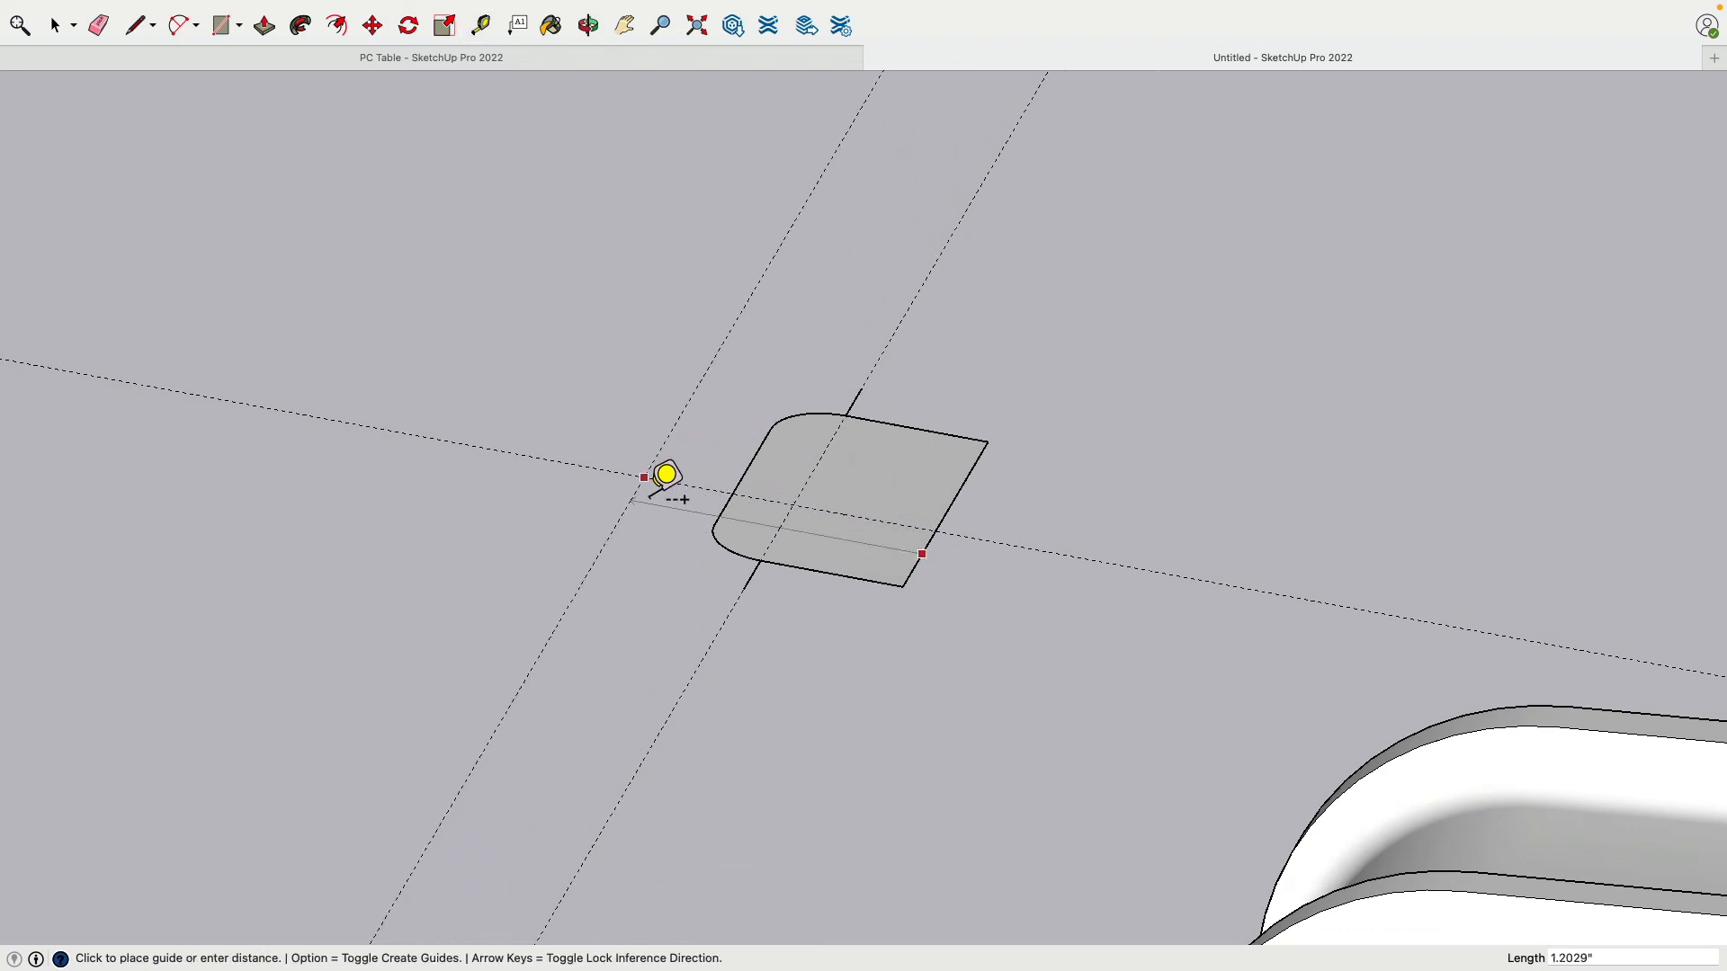
left_click(679, 478)
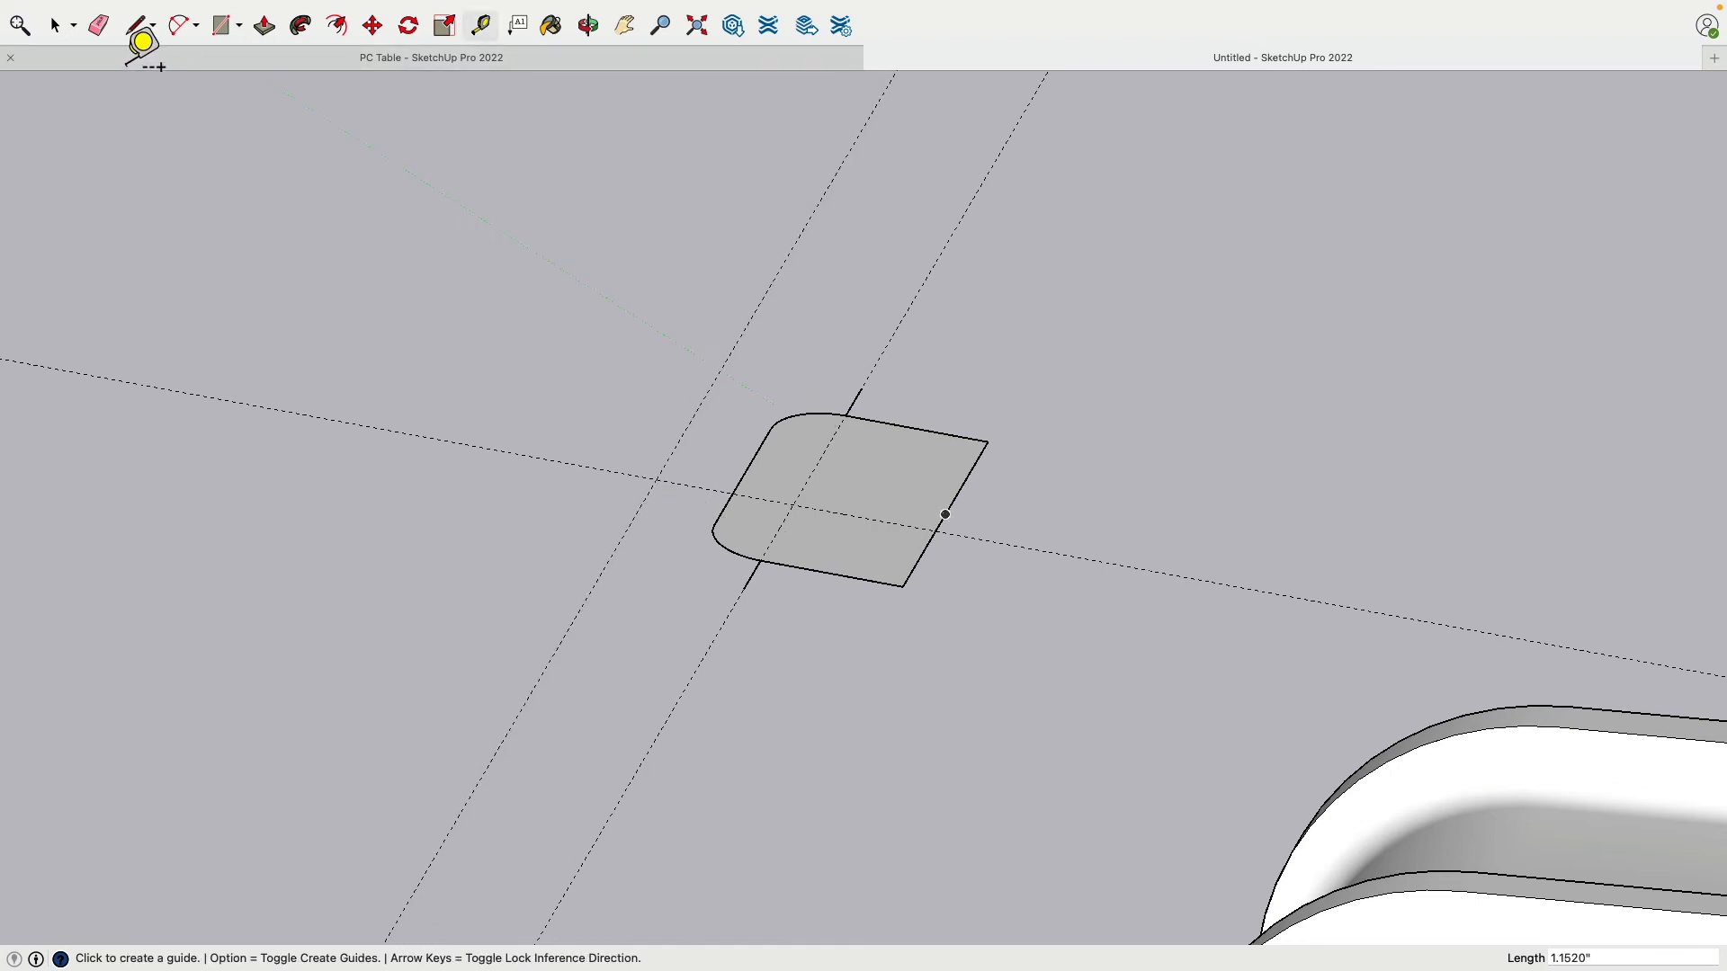
Step: Close the outline along the guides to form a new face
left_click(137, 25)
left_click(862, 387)
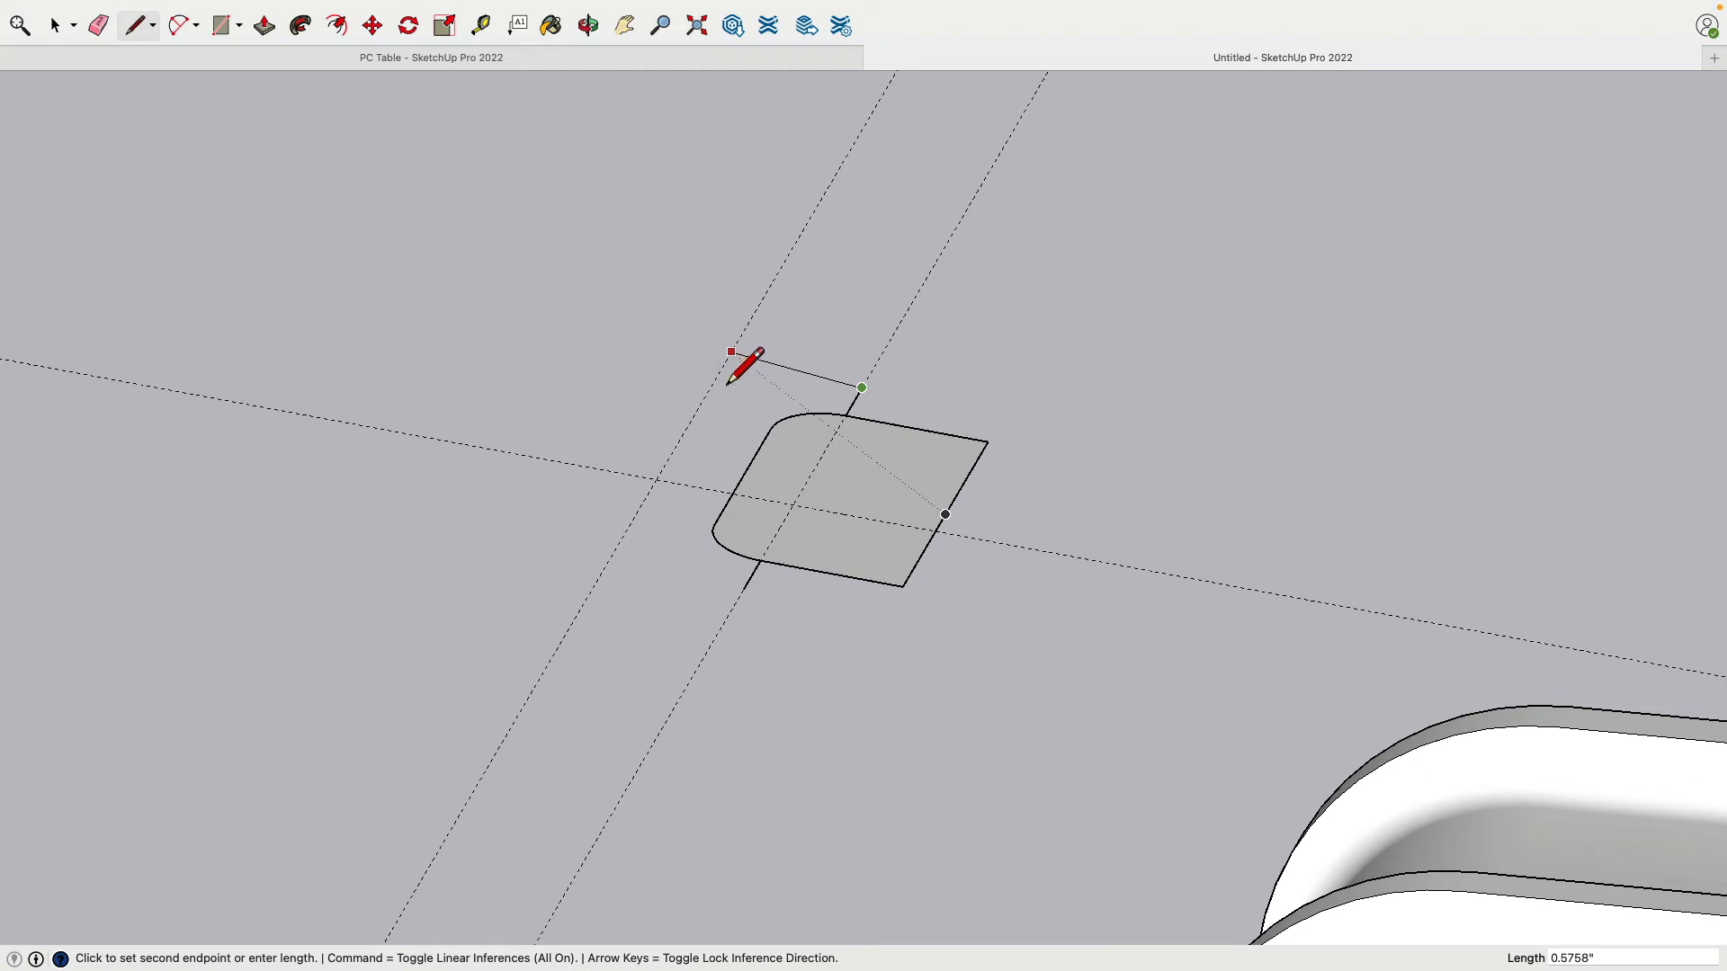
left_click(731, 351)
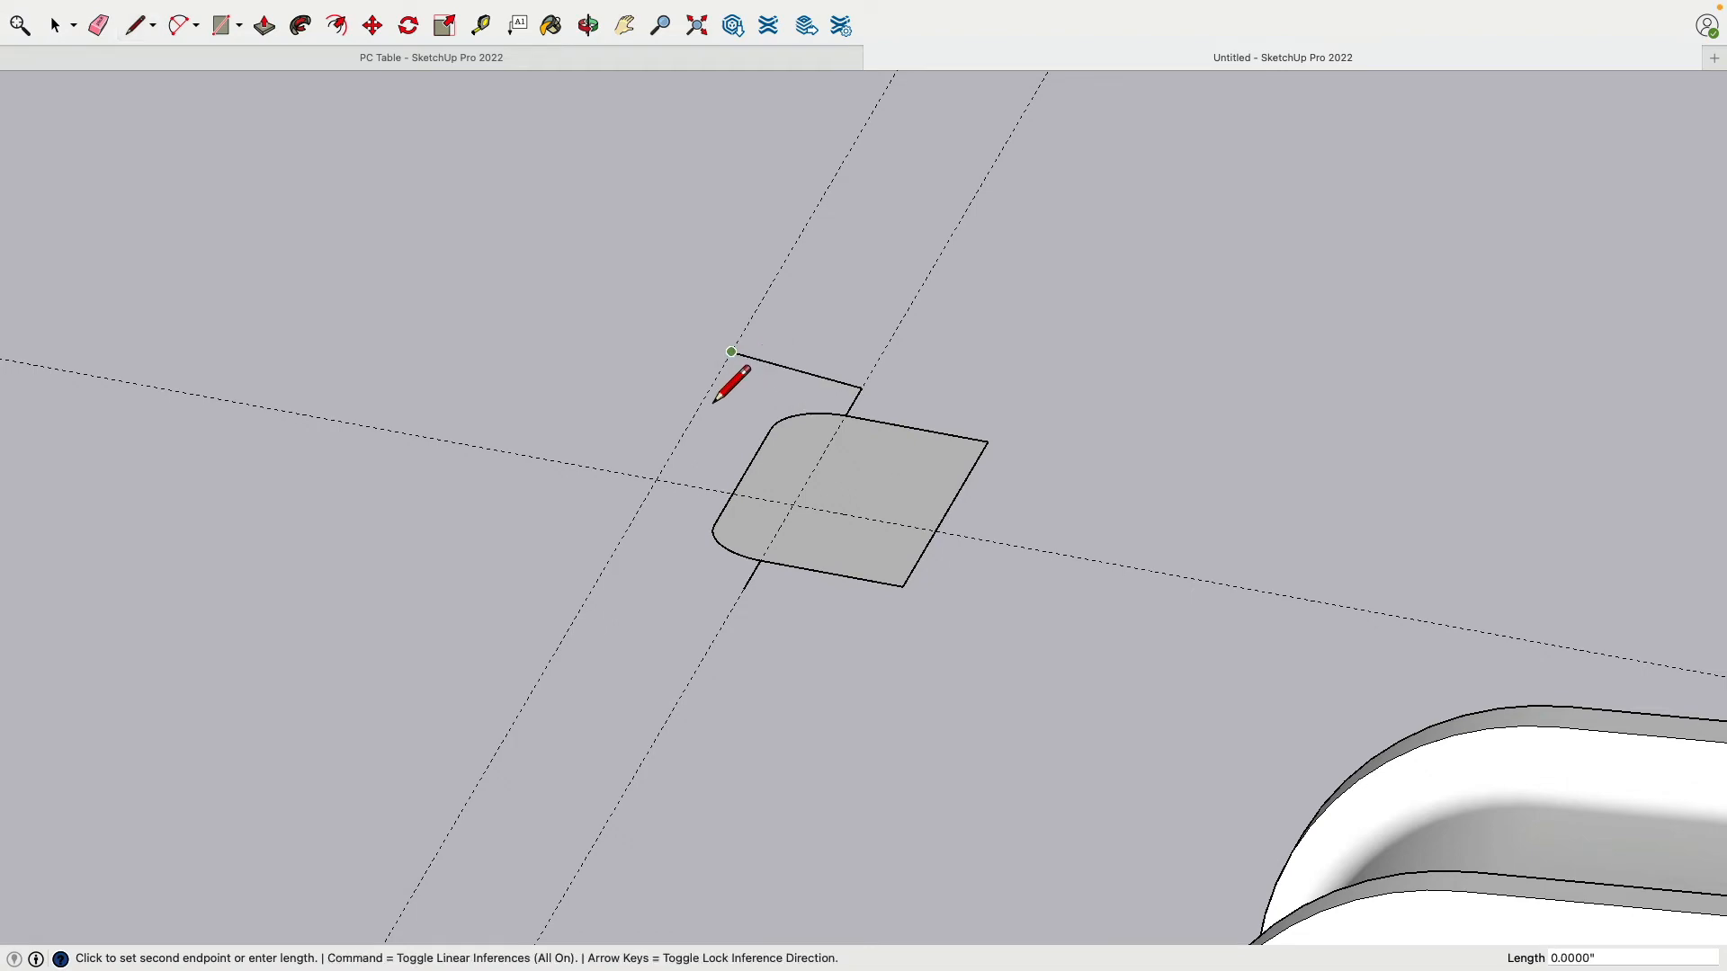
left_click(601, 574)
left_click(745, 589)
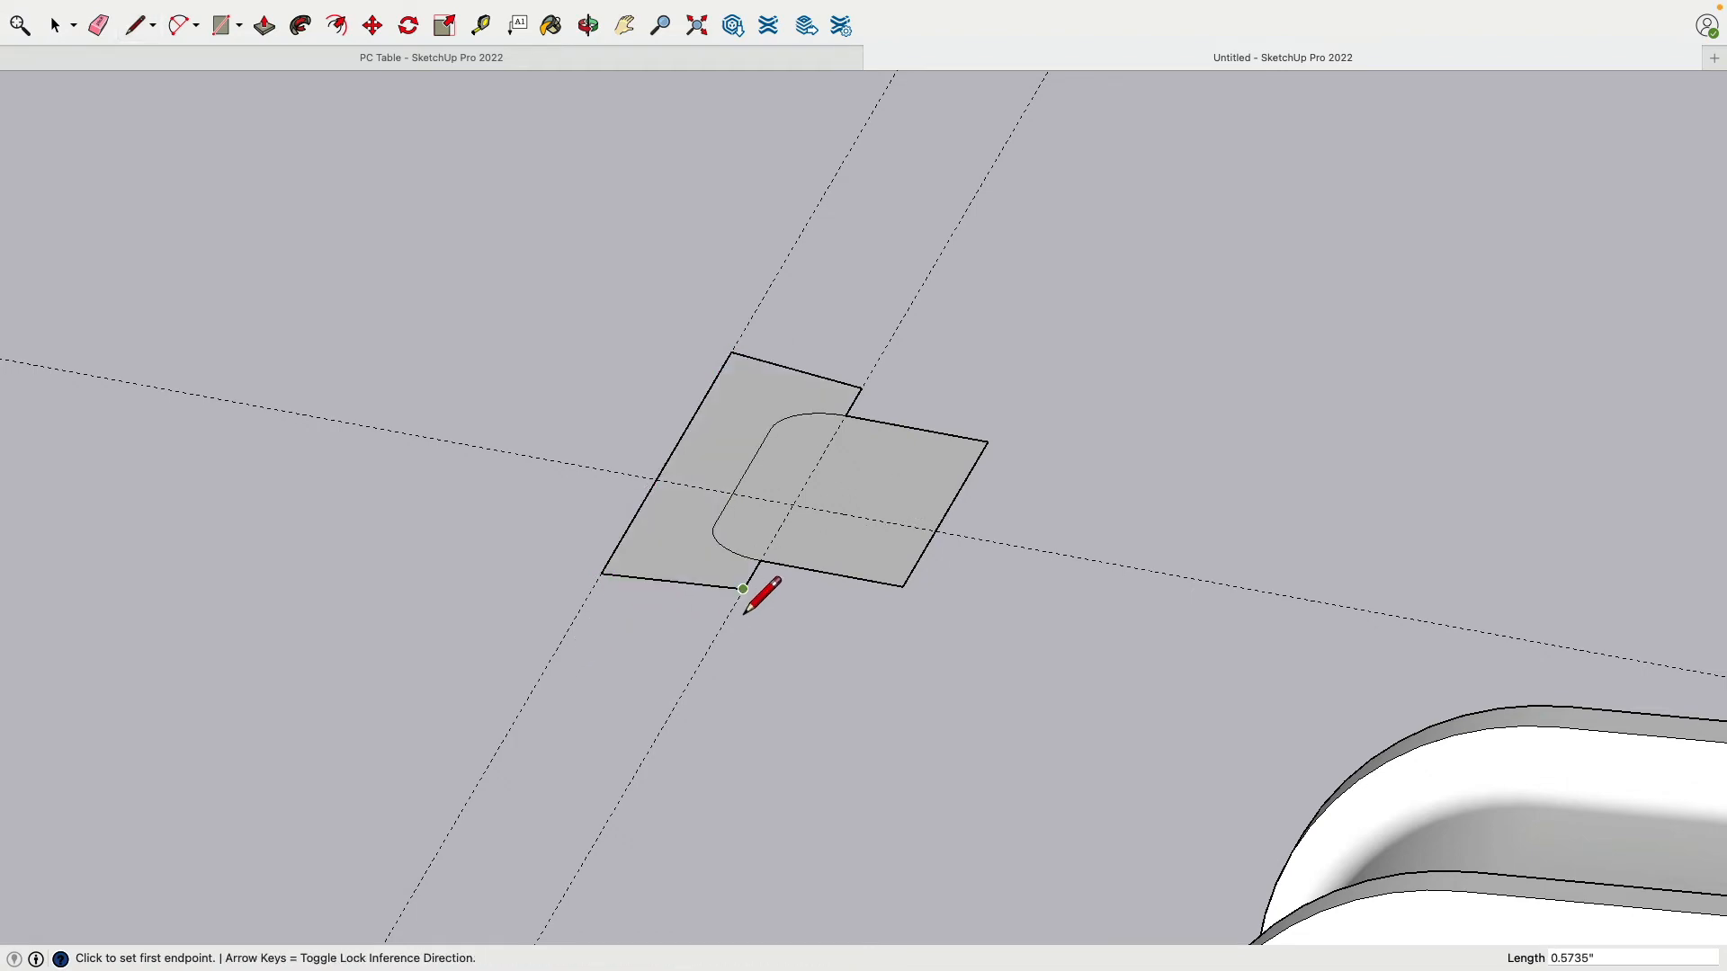
middle_click_drag(855, 510, 674, 693)
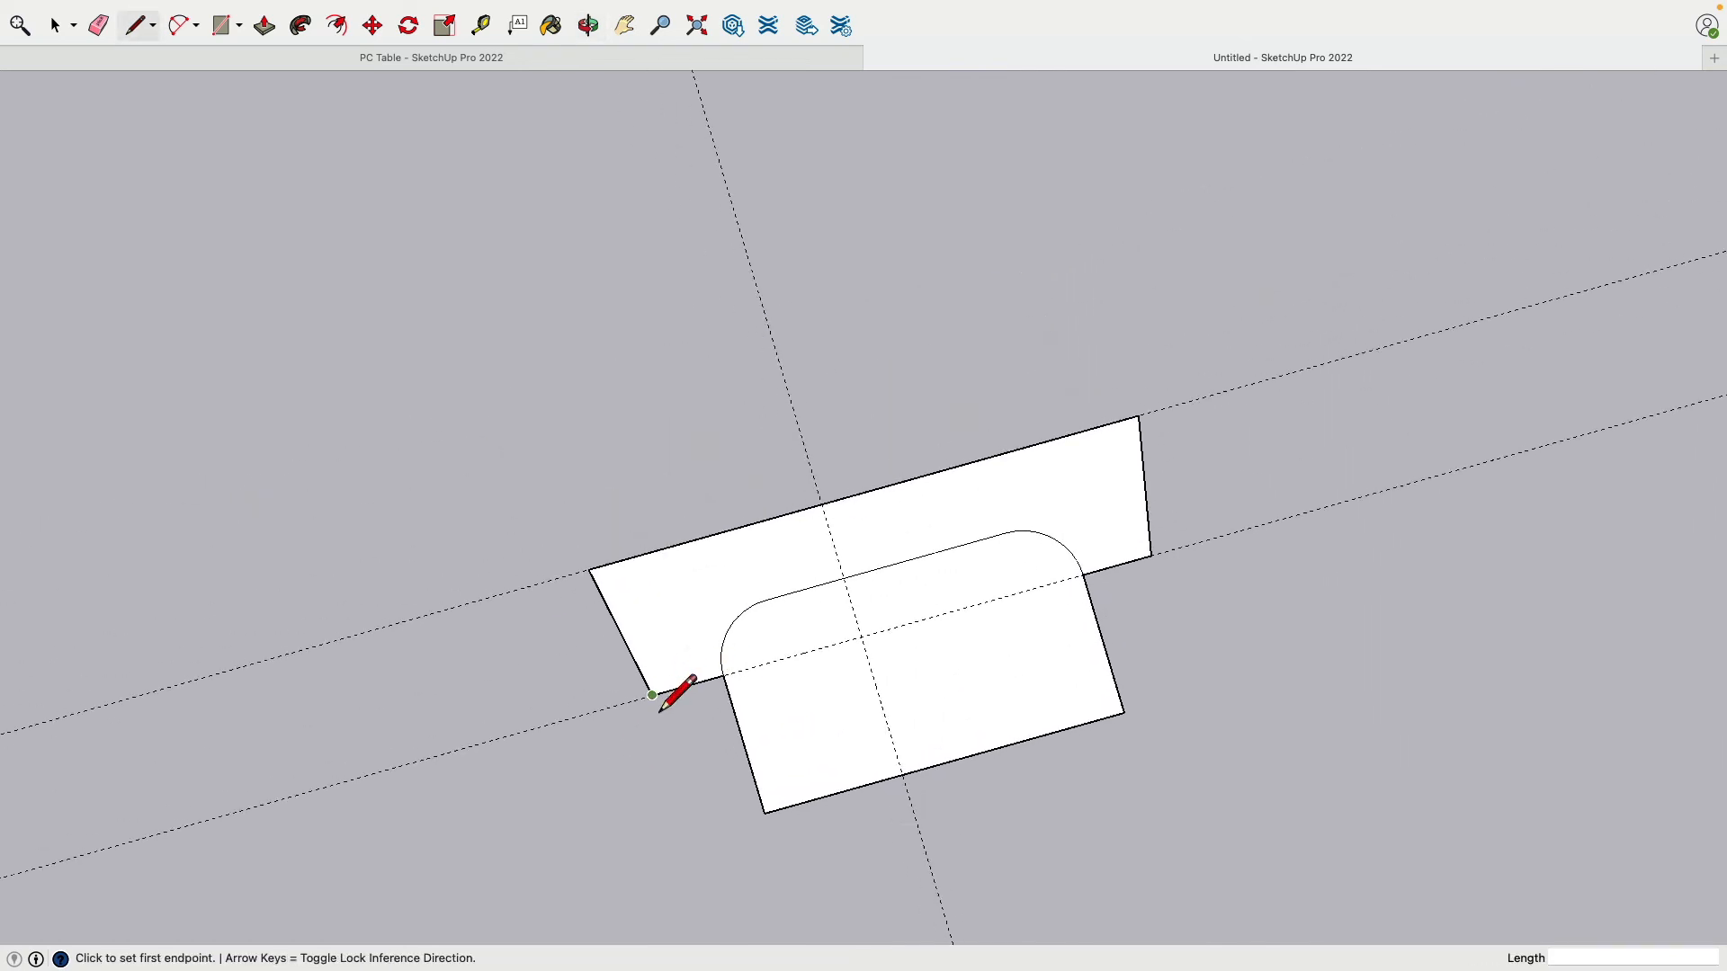
Step: Draw slanted edges cutting off the face's left and right corners
left_click(652, 694)
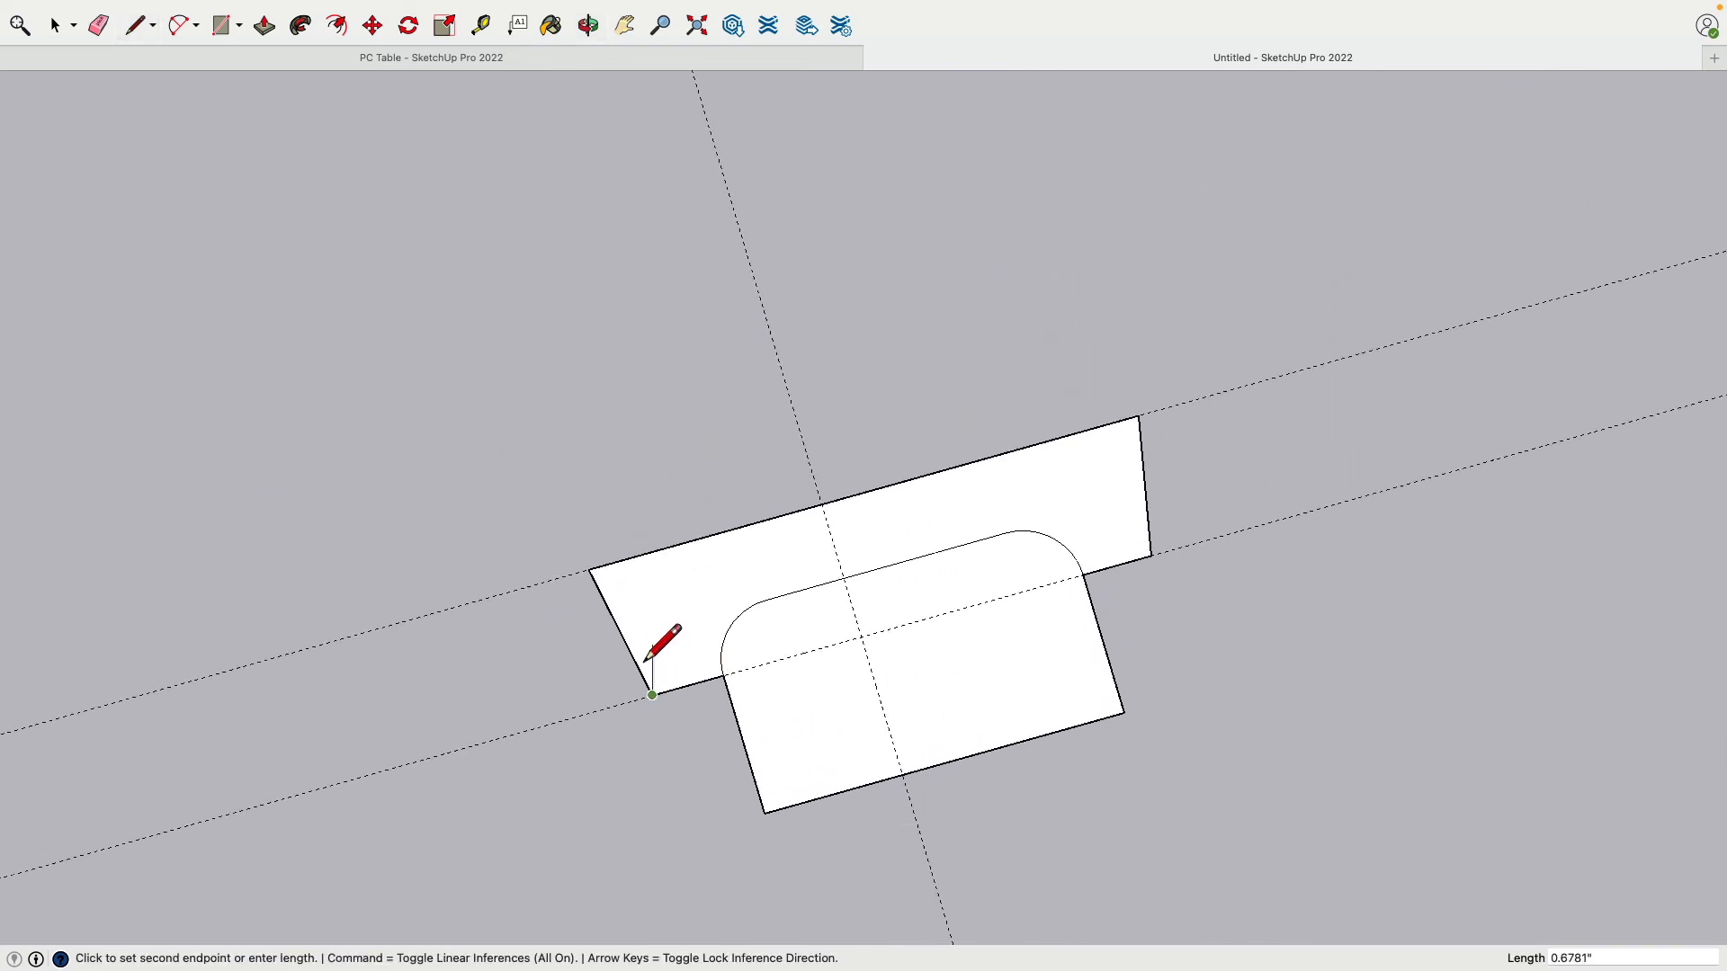
left_click(615, 576)
left_click(1153, 558)
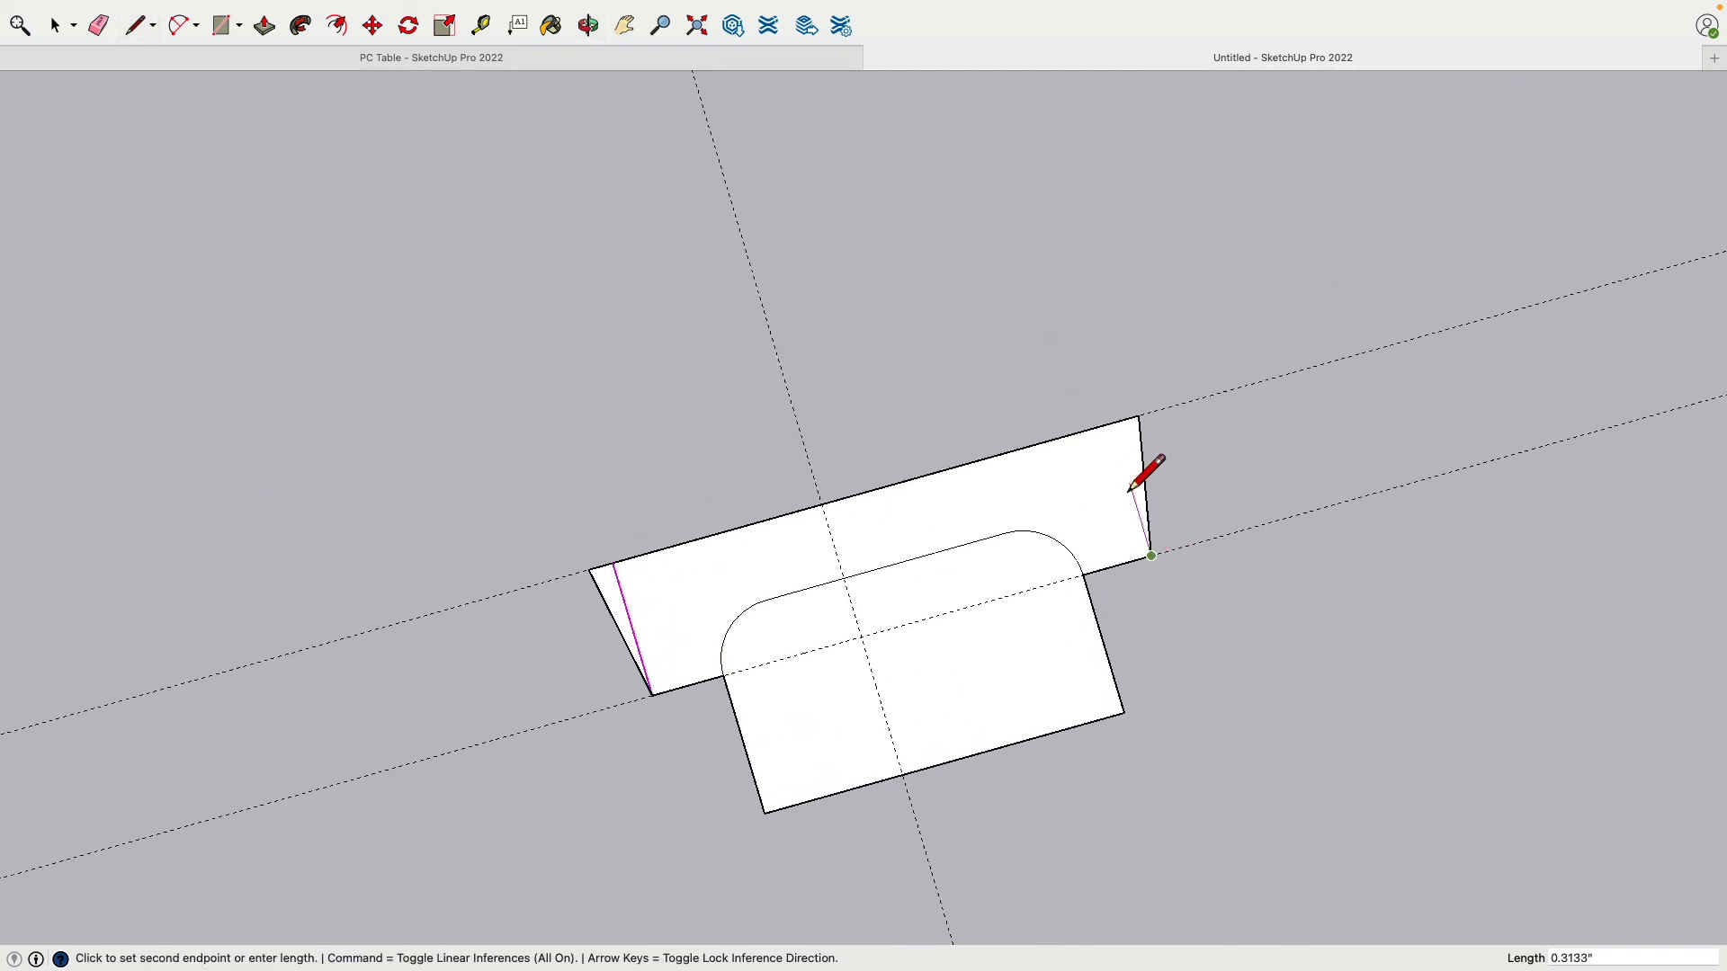
left_click(1113, 426)
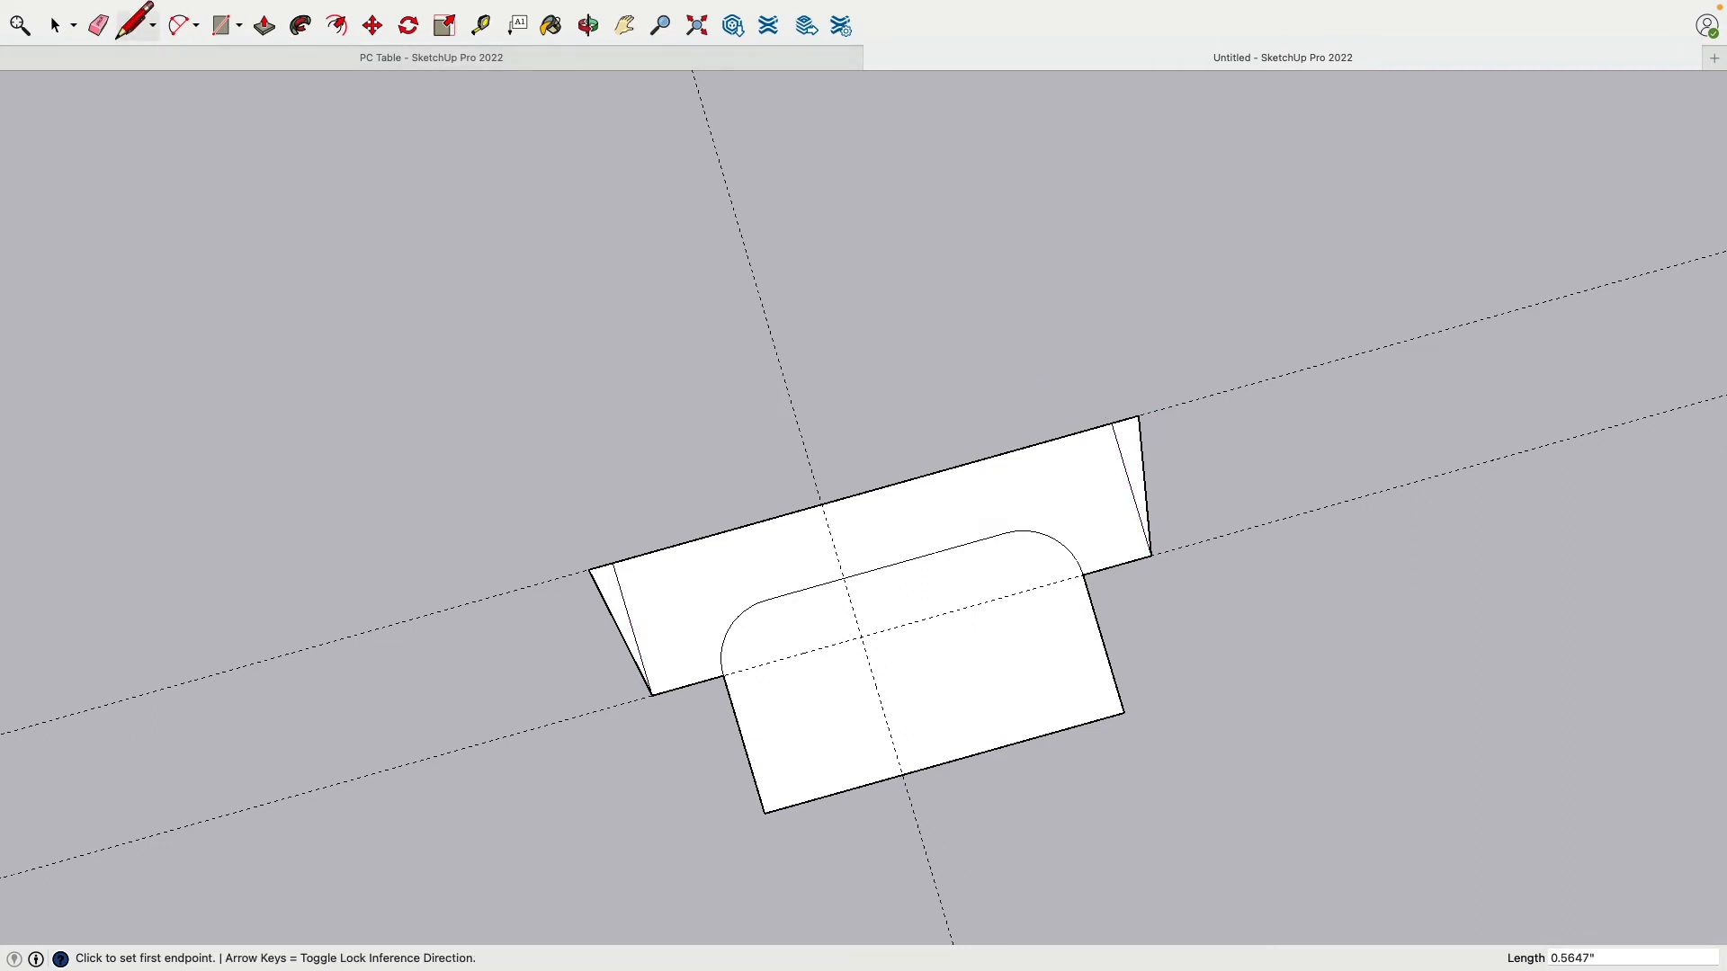
Step: Erase the extra edges and guide lines, leaving a notched bracket-shaped face
left_click(99, 27)
left_click_drag(594, 589, 646, 775)
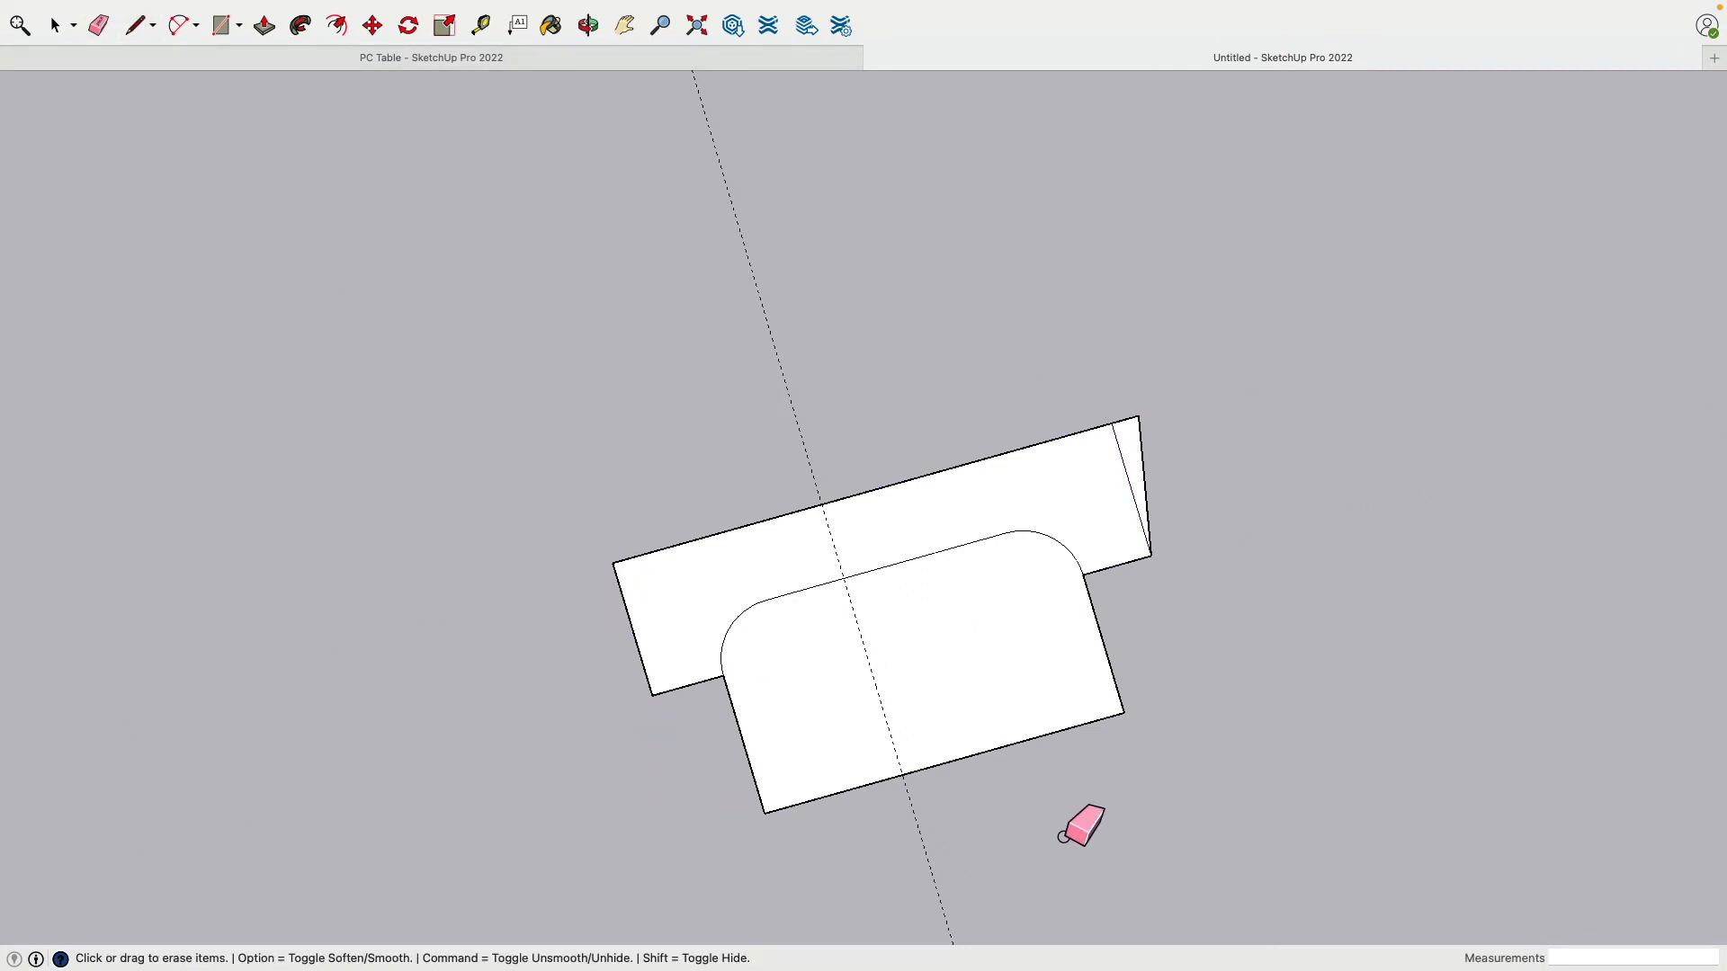
mouse_move(1136, 420)
left_mouse_down()
mouse_move(1149, 466)
mouse_move(1196, 466)
left_mouse_up()
left_click_drag(776, 401, 832, 388)
mouse_move(581, 561)
middle_mouse_down()
mouse_move(741, 586)
mouse_move(1029, 563)
mouse_move(1164, 597)
mouse_move(1076, 675)
mouse_move(1091, 559)
mouse_move(1086, 607)
mouse_move(1095, 567)
mouse_move(947, 635)
mouse_move(773, 555)
mouse_move(679, 332)
middle_mouse_up()
left_click(1137, 594)
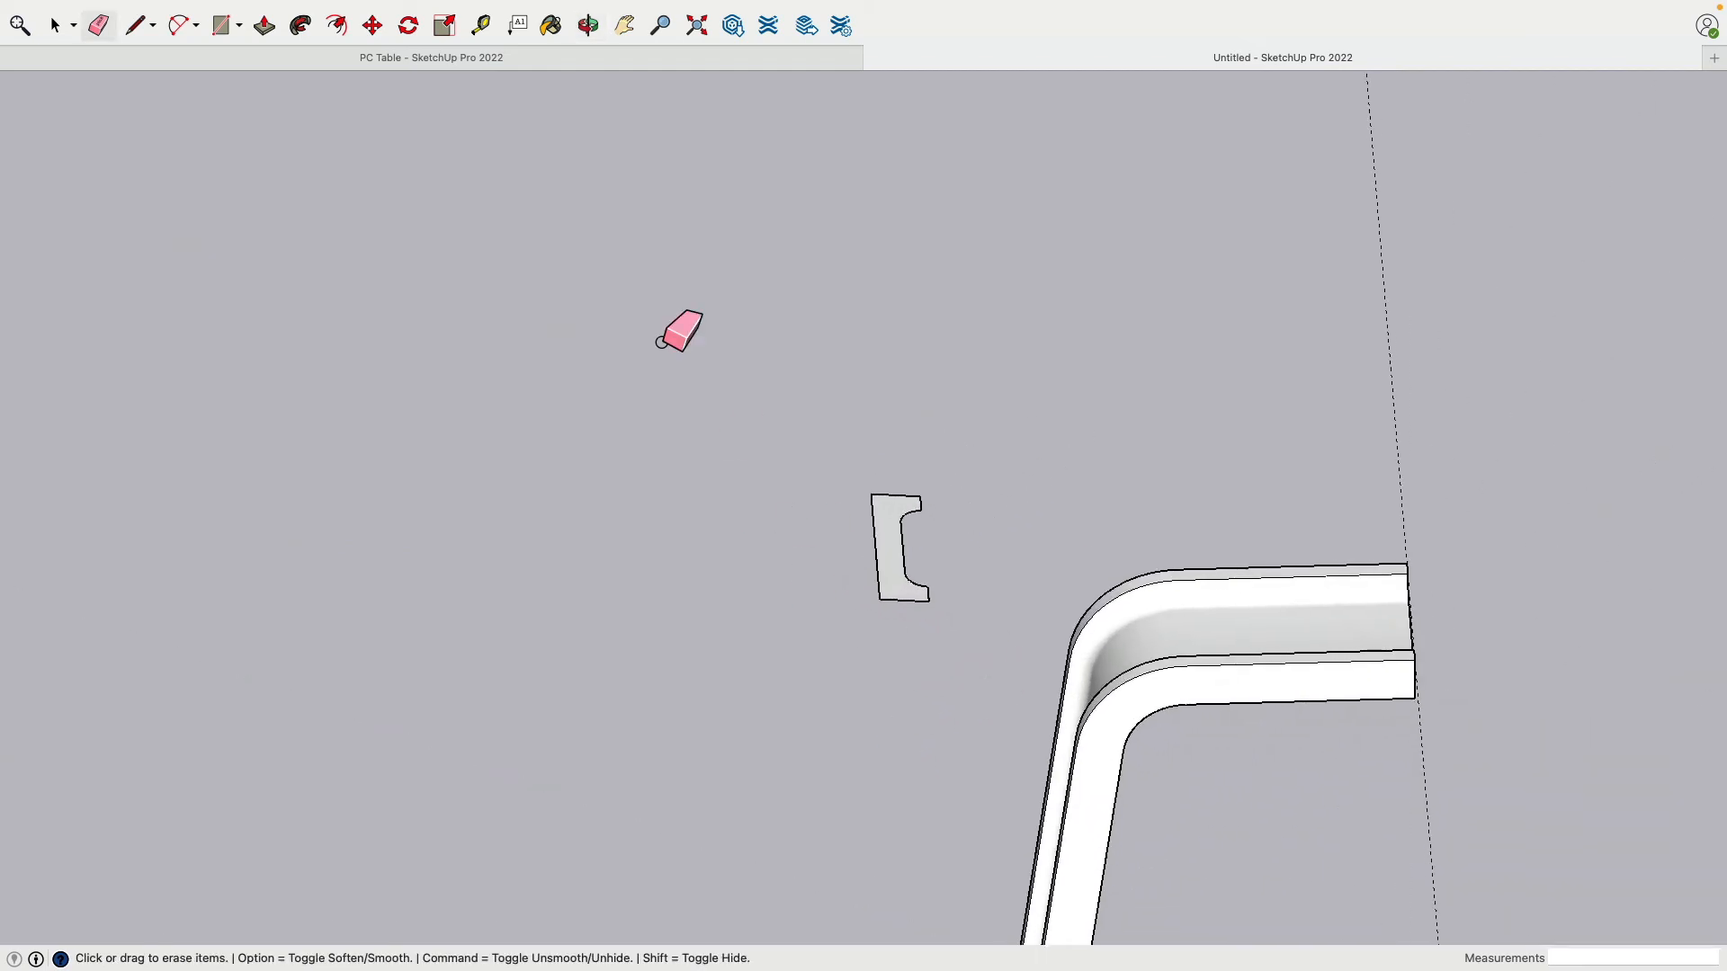
Step: Unhide all hidden geometry from the Edit menu
left_click(264, 25)
left_click(189, 9)
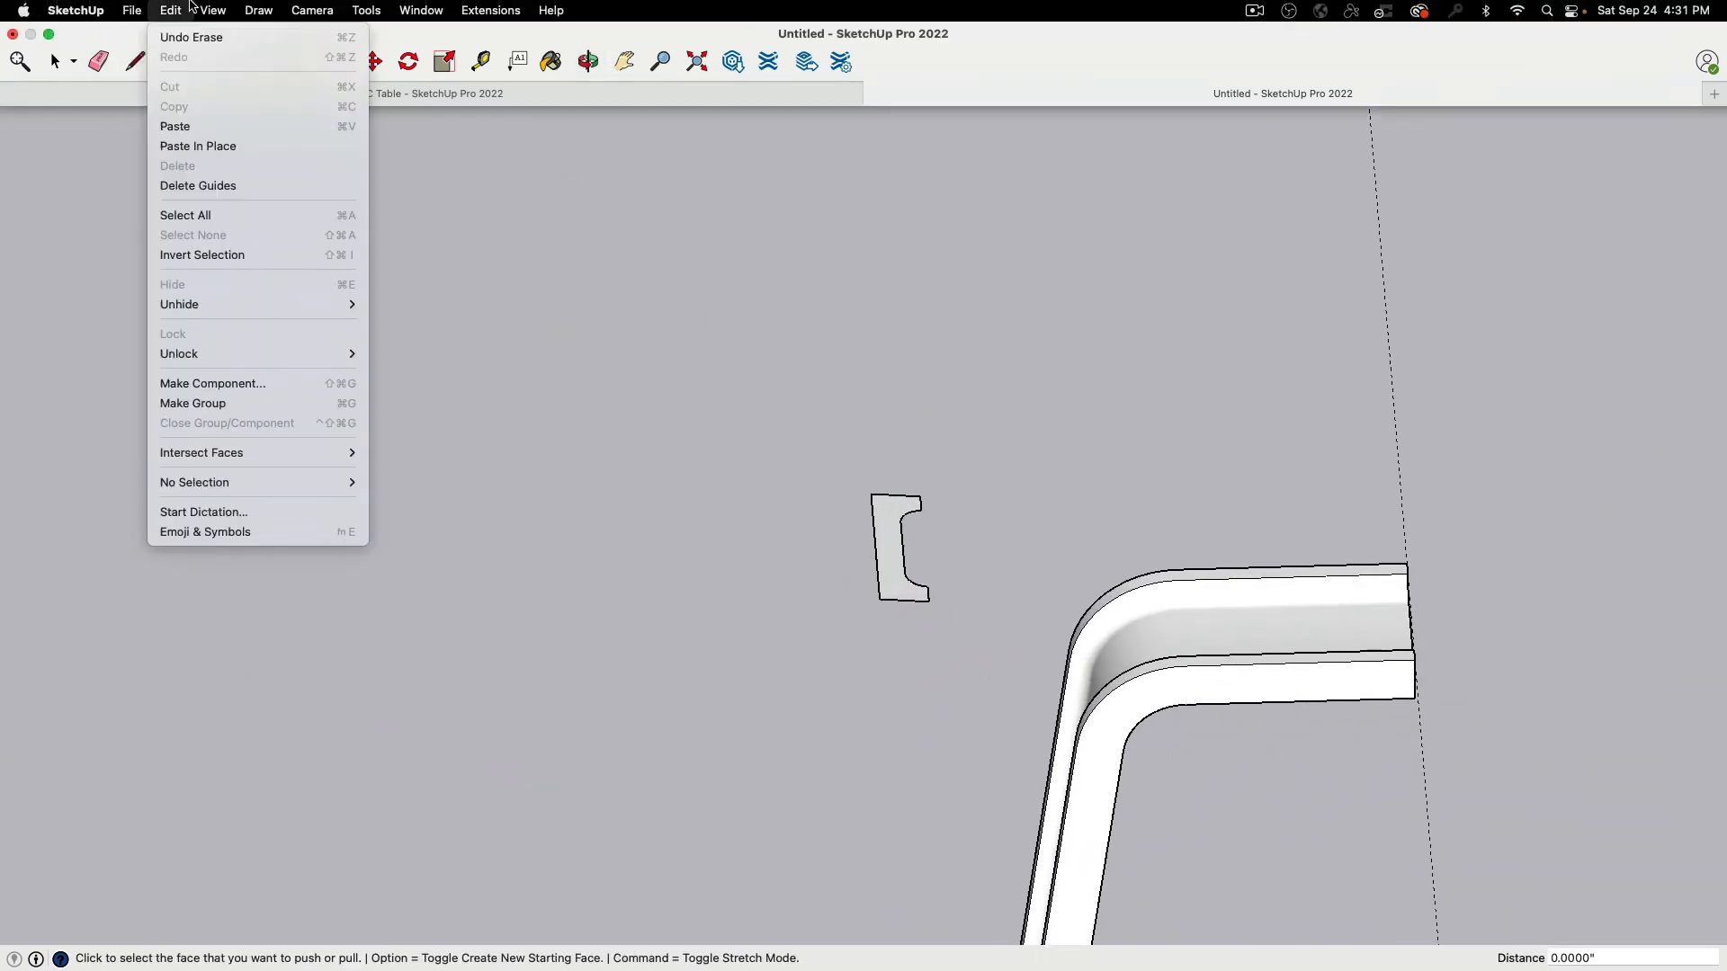
mouse_move(214, 305)
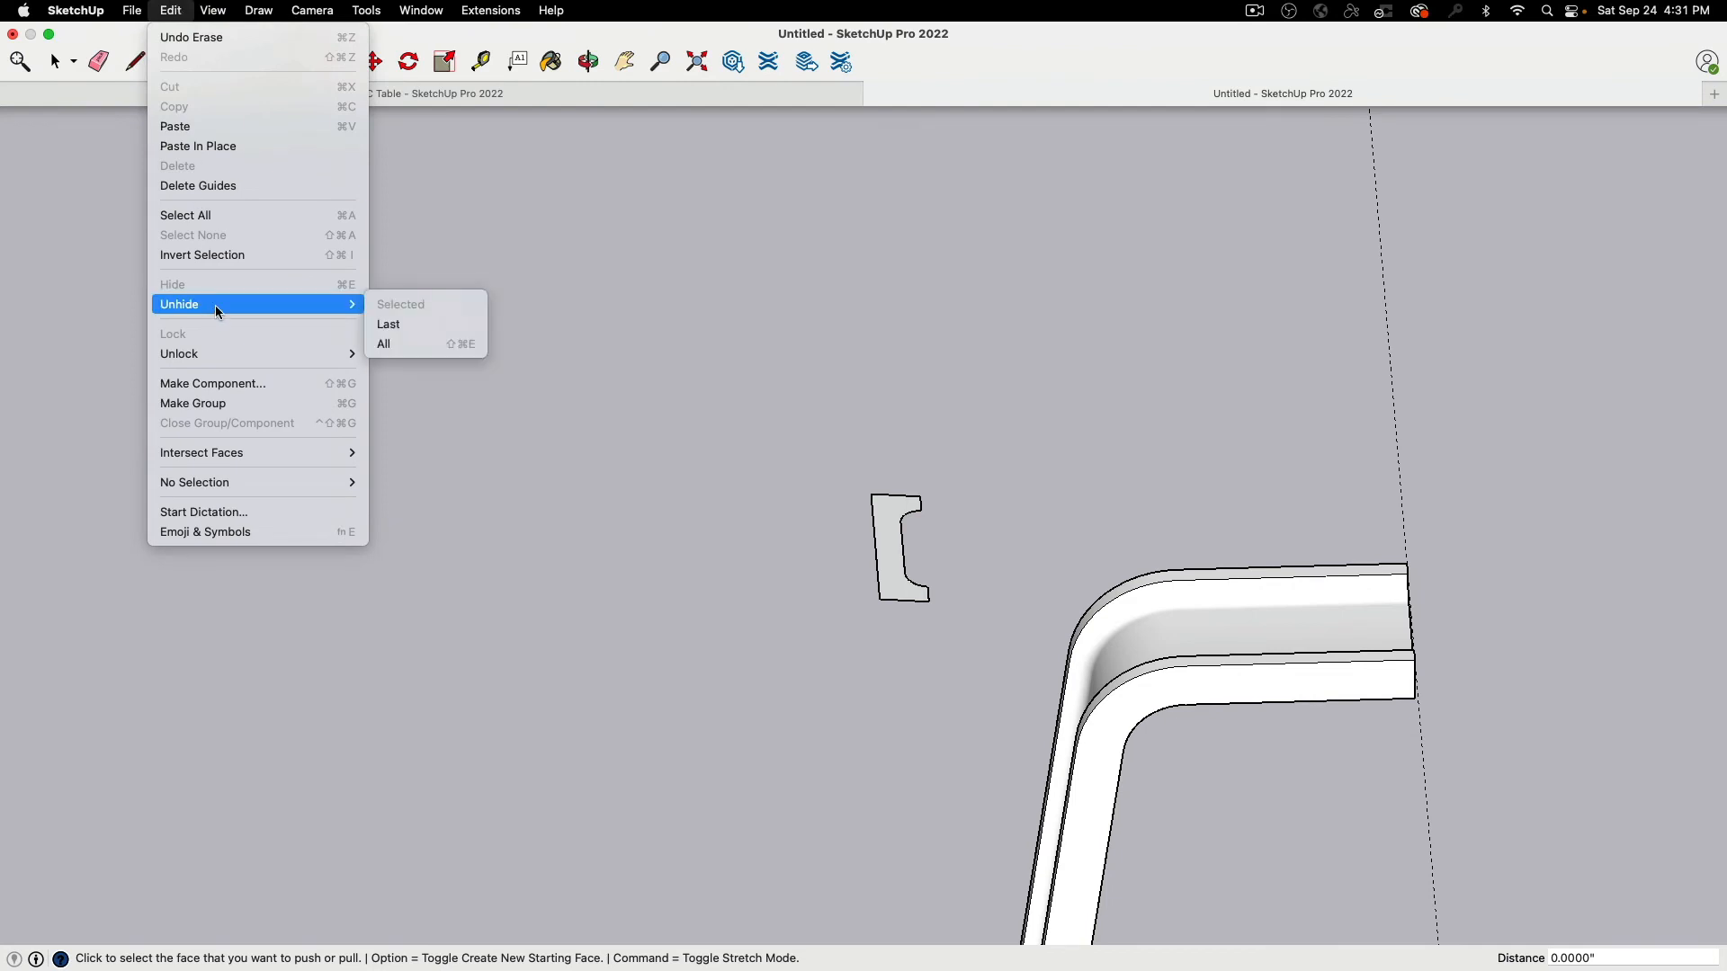
left_click(436, 343)
Step: Extrude the notched profile along the leg and pull up the column's top face
left_click(902, 568)
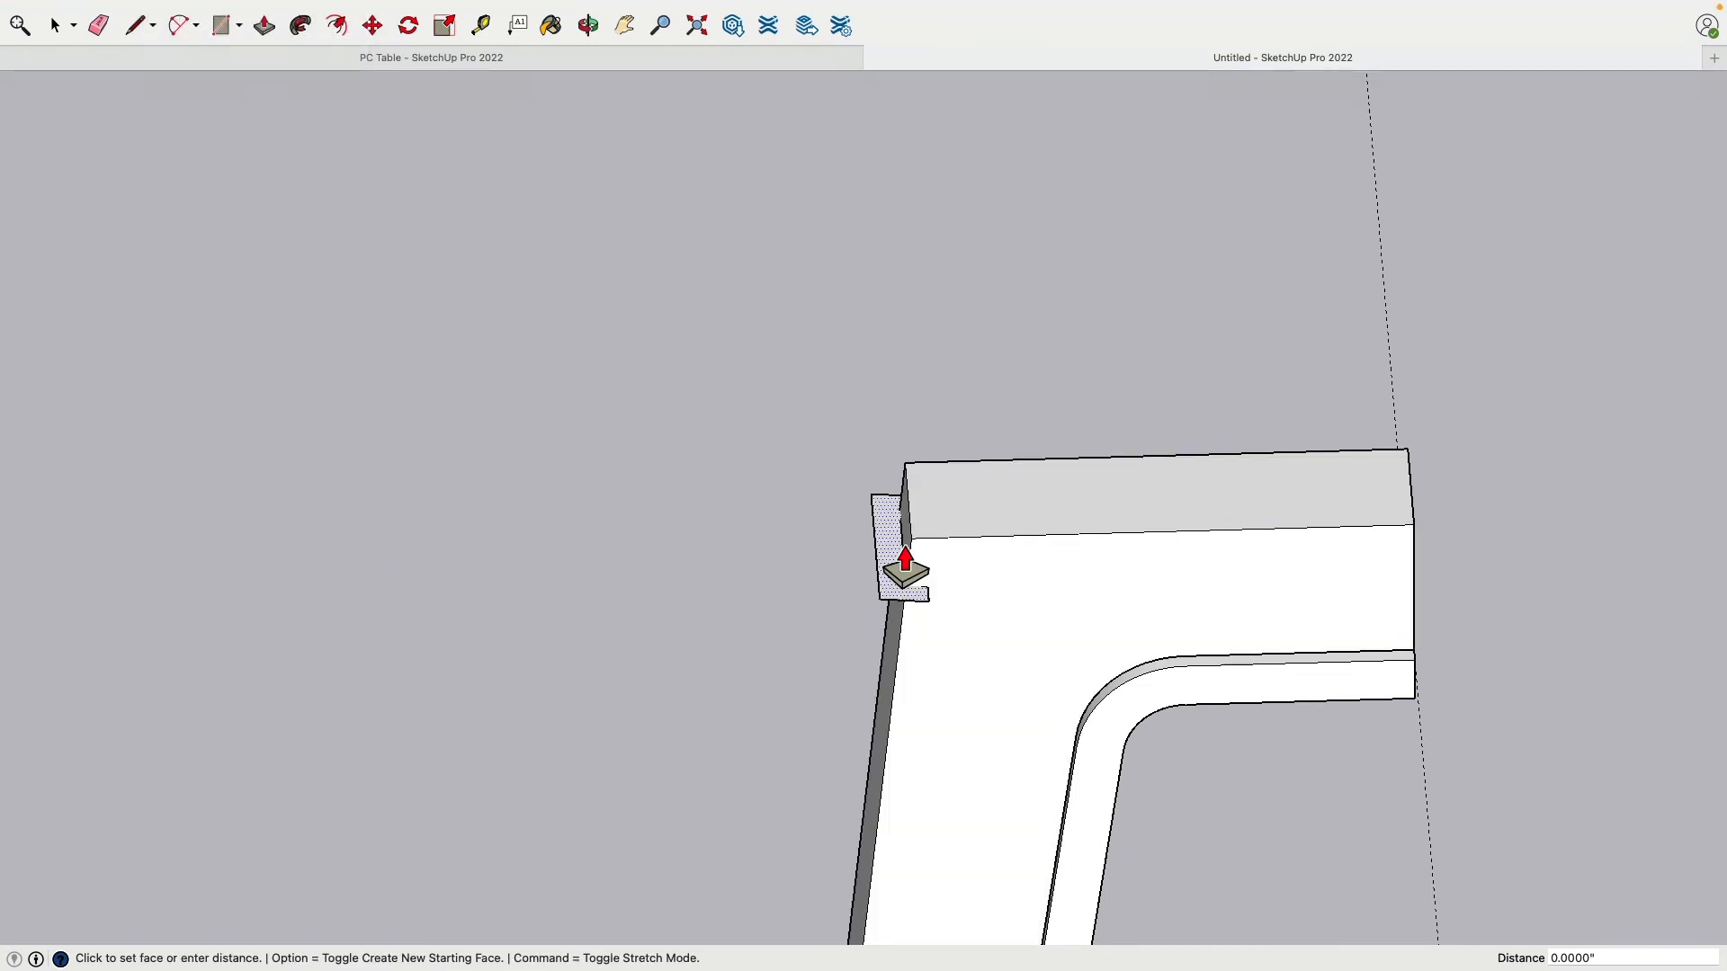
left_click(926, 499)
middle_click_drag(929, 486, 994, 410)
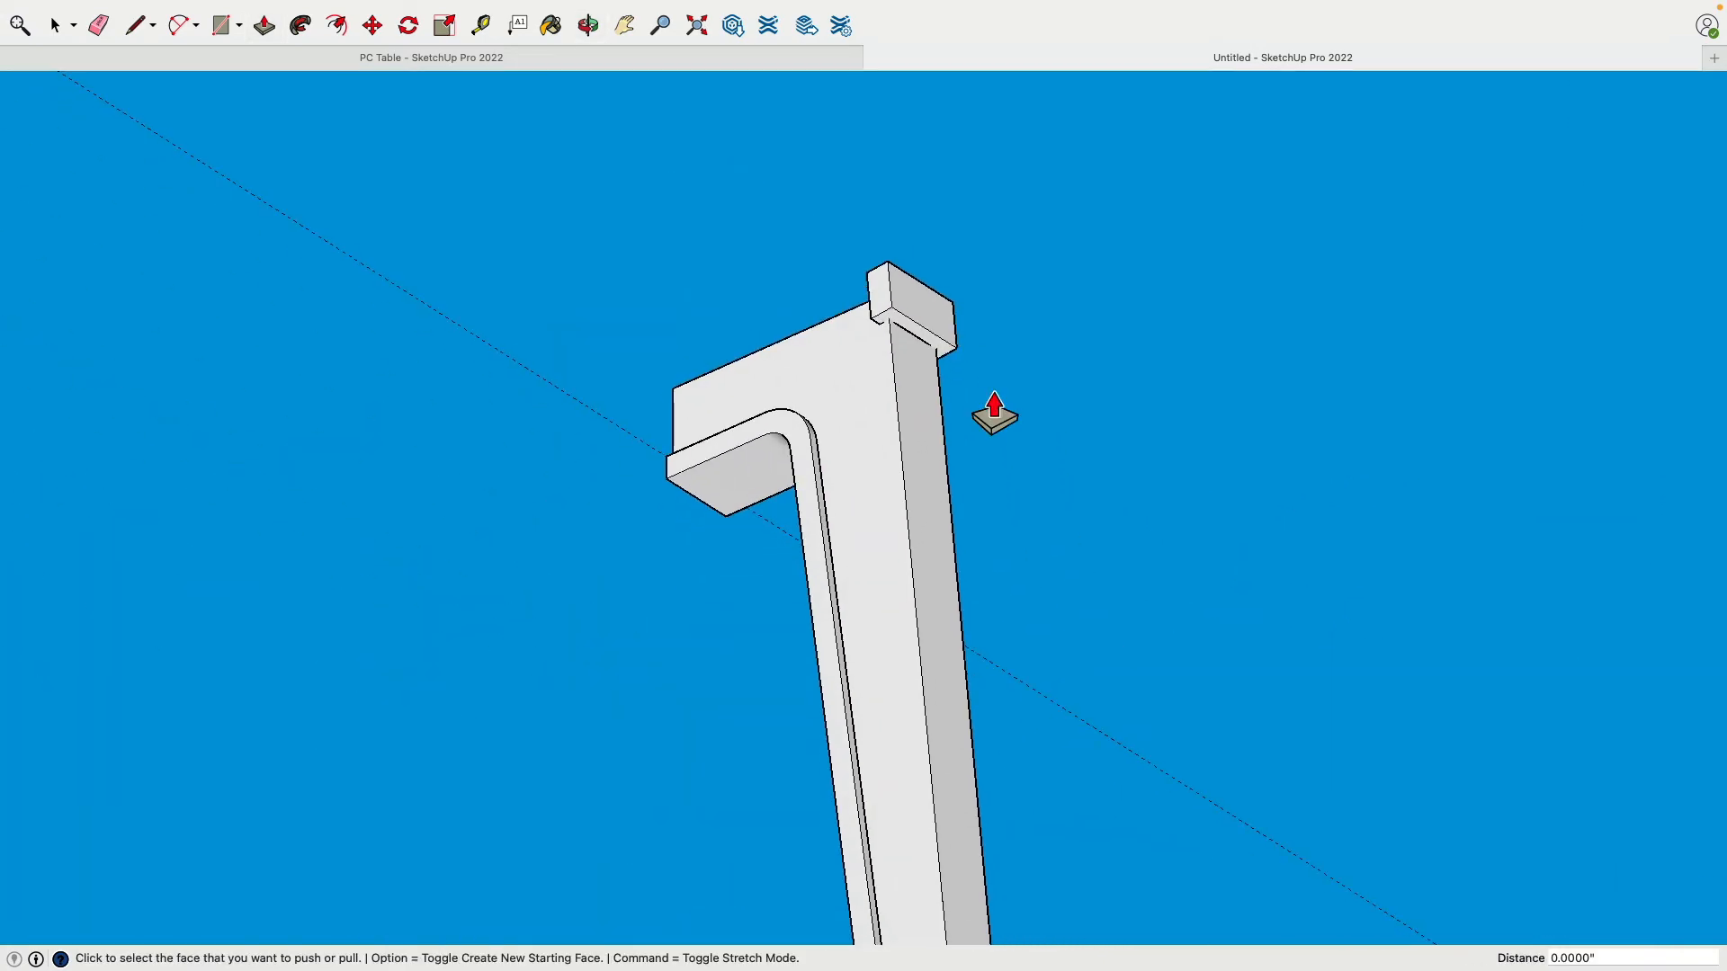
left_click(957, 364)
scroll(971, 474, "down", 5)
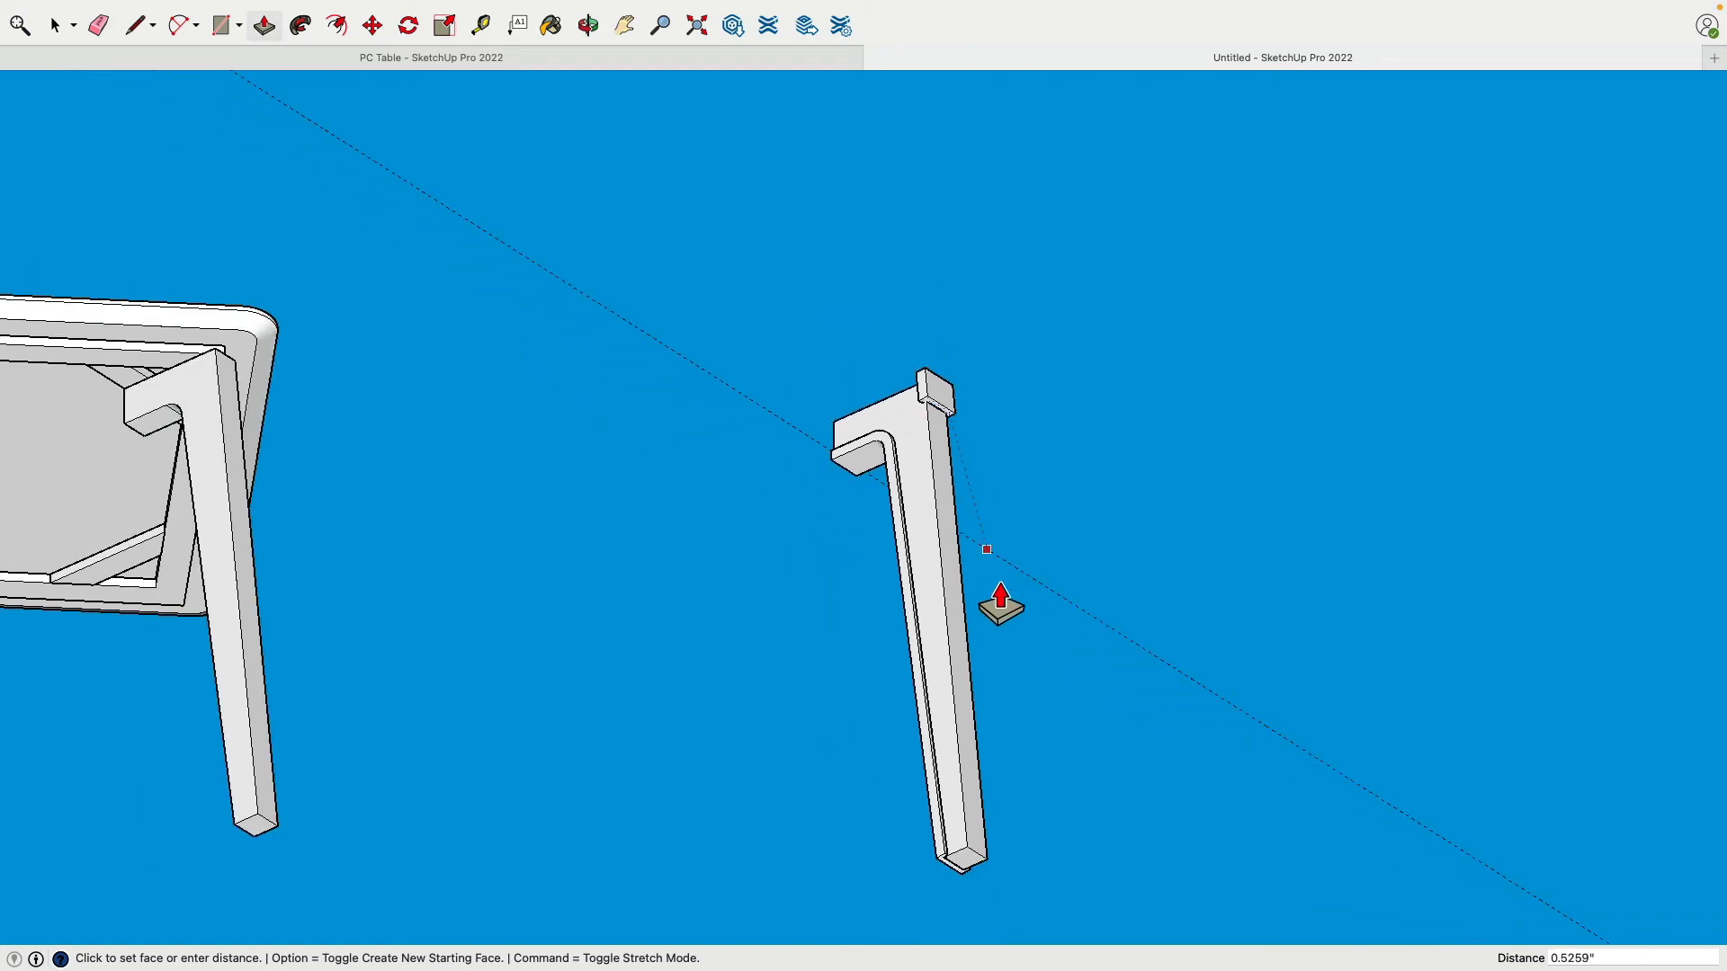
left_click(1014, 894)
middle_click_drag(1018, 494, 960, 513)
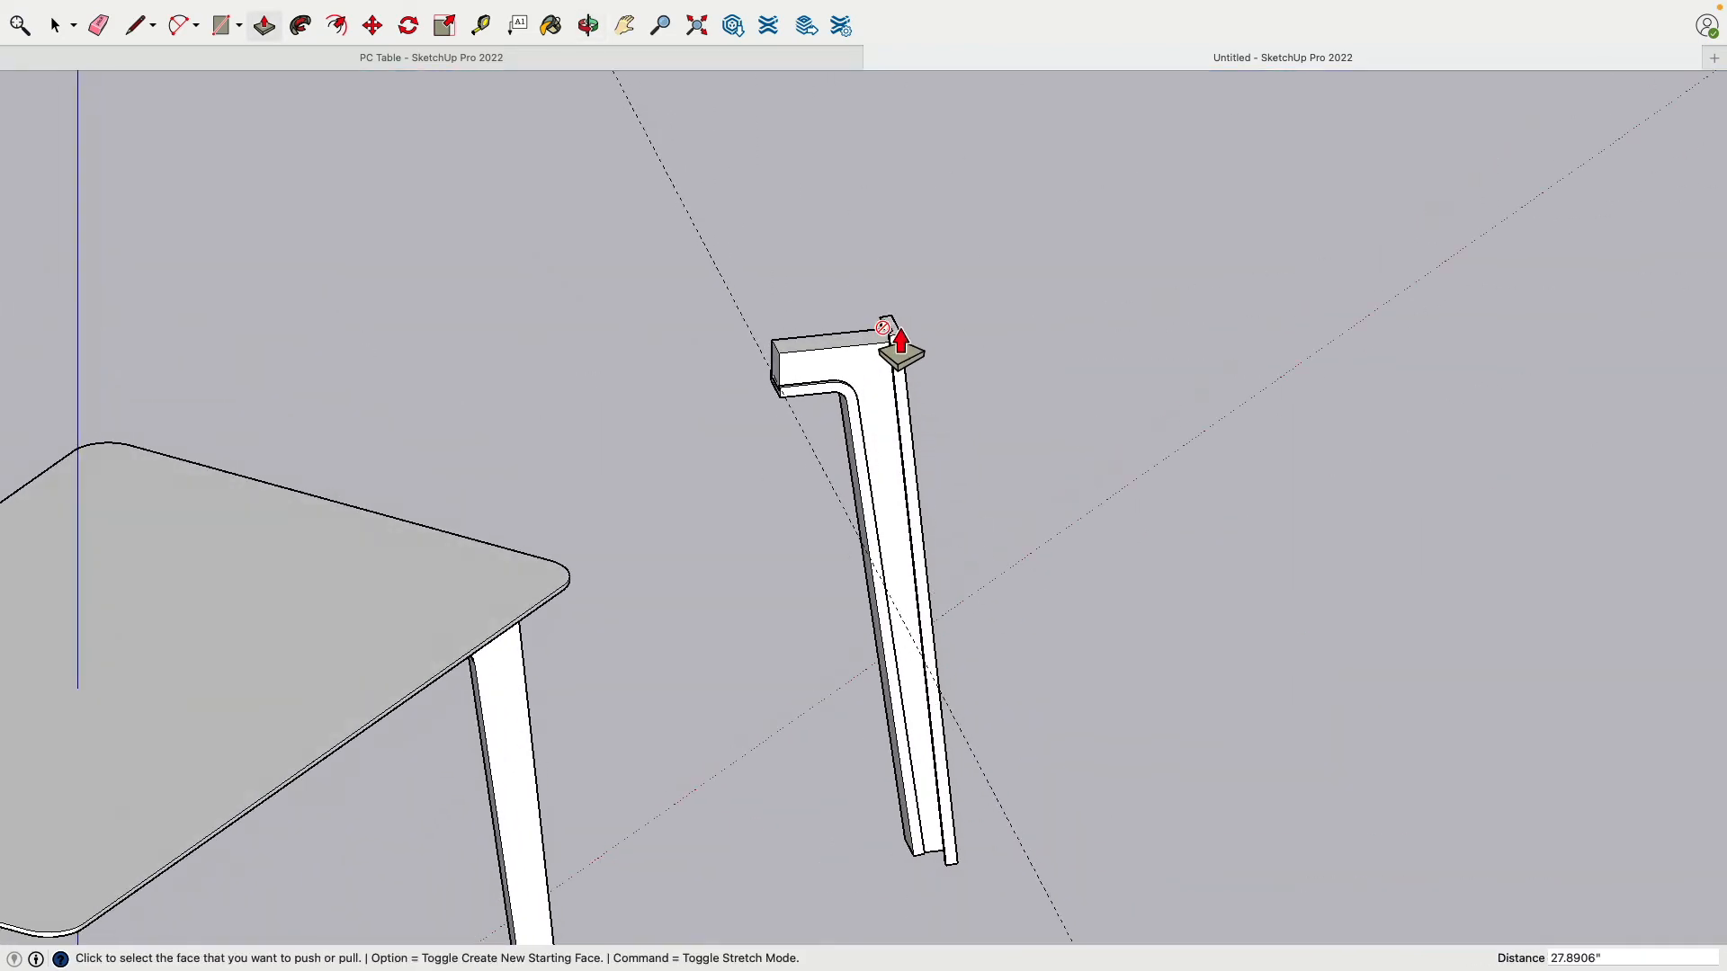
middle_click_drag(1002, 759, 863, 667)
scroll(989, 787, "up", 3)
scroll(986, 775, "up", 1)
scroll(895, 644, "up", 5)
Step: Make the right column a group and open the left column's group for editing
left_click(54, 25)
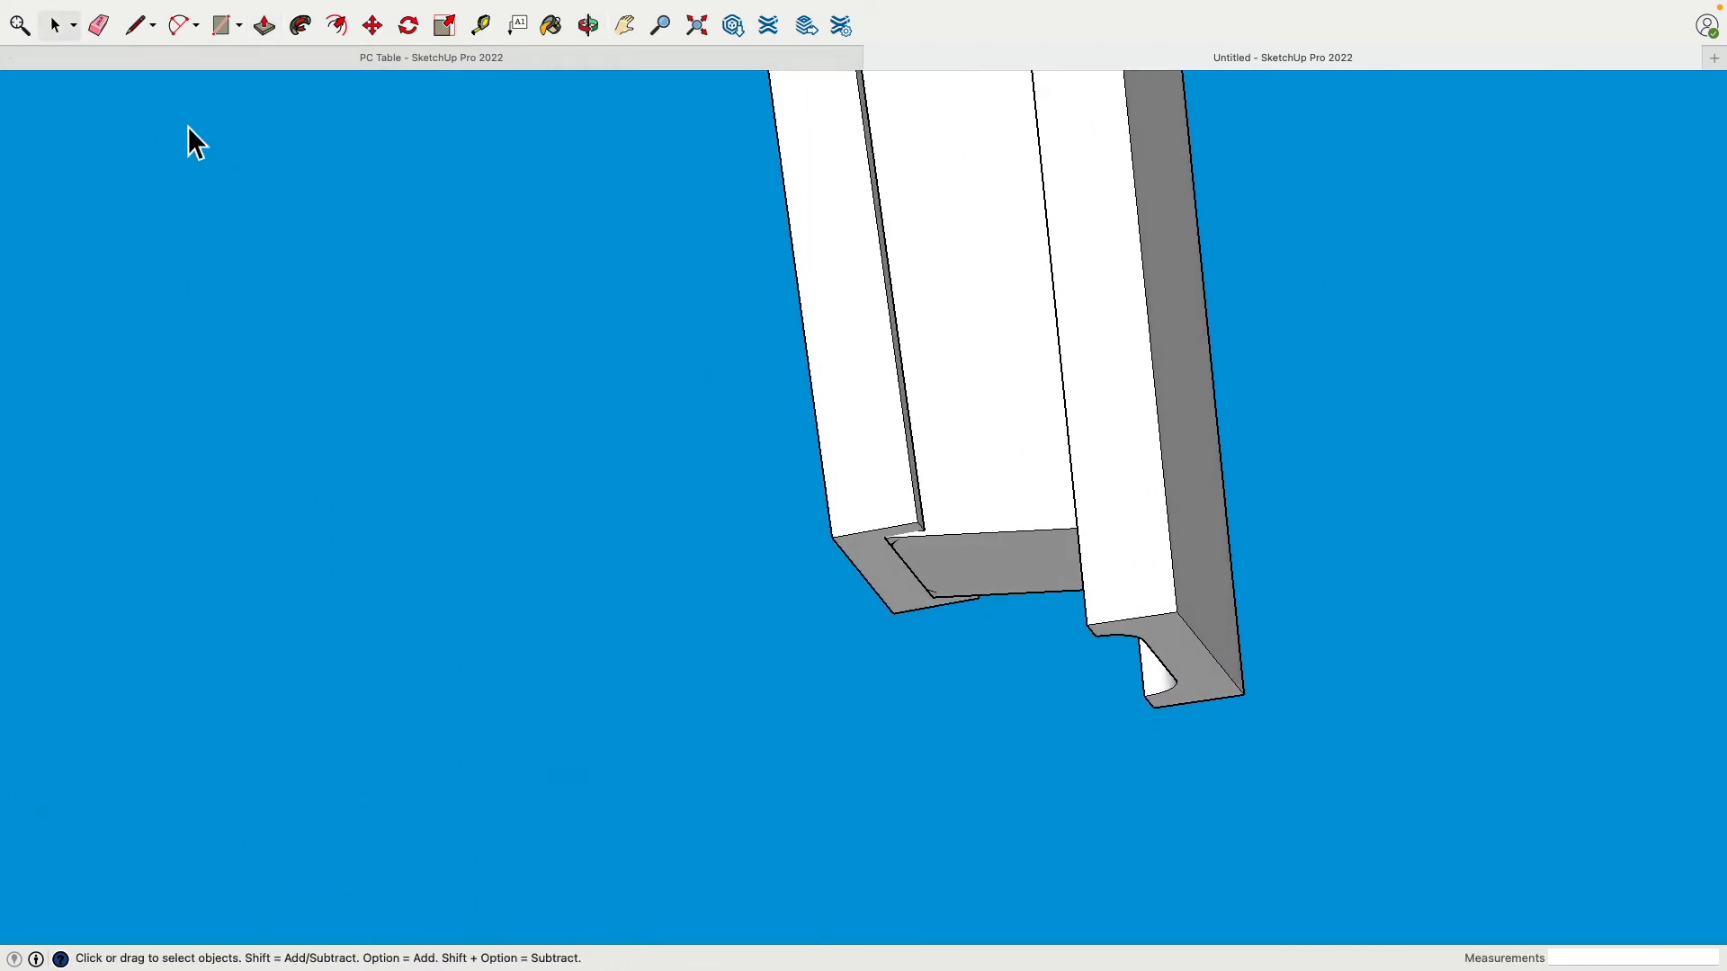
triple_click(1135, 482)
right_click(1130, 469)
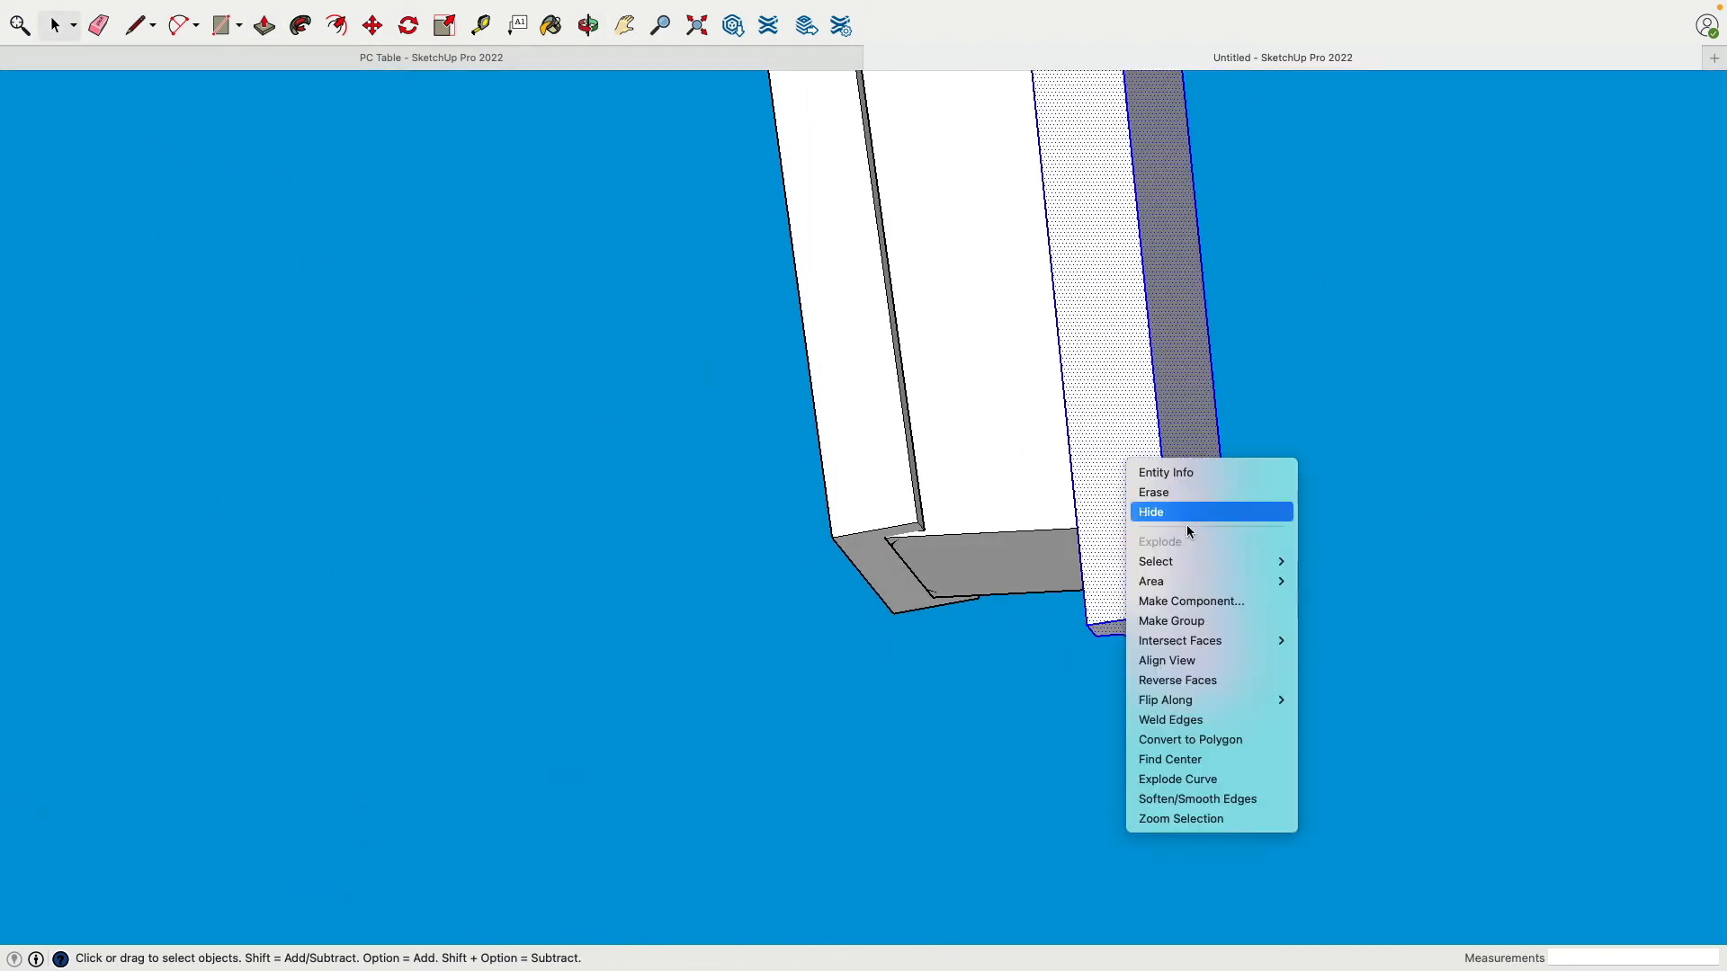
left_click(1217, 629)
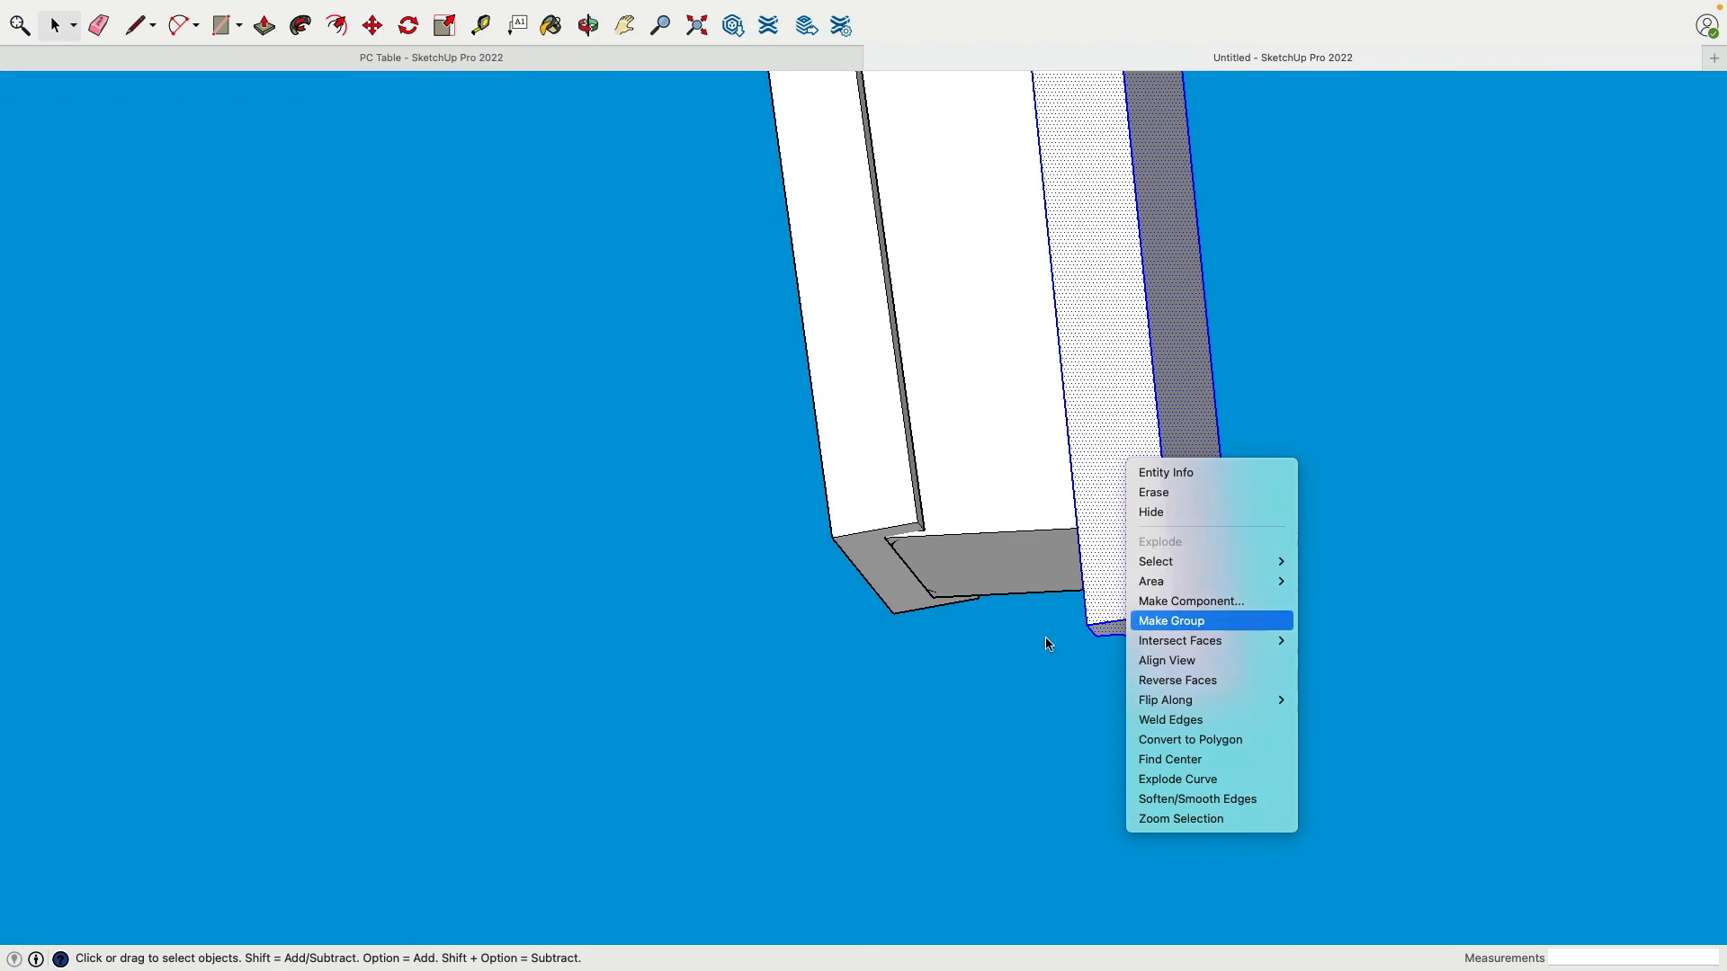
left_click(736, 518)
double_click(863, 553)
left_click(862, 554)
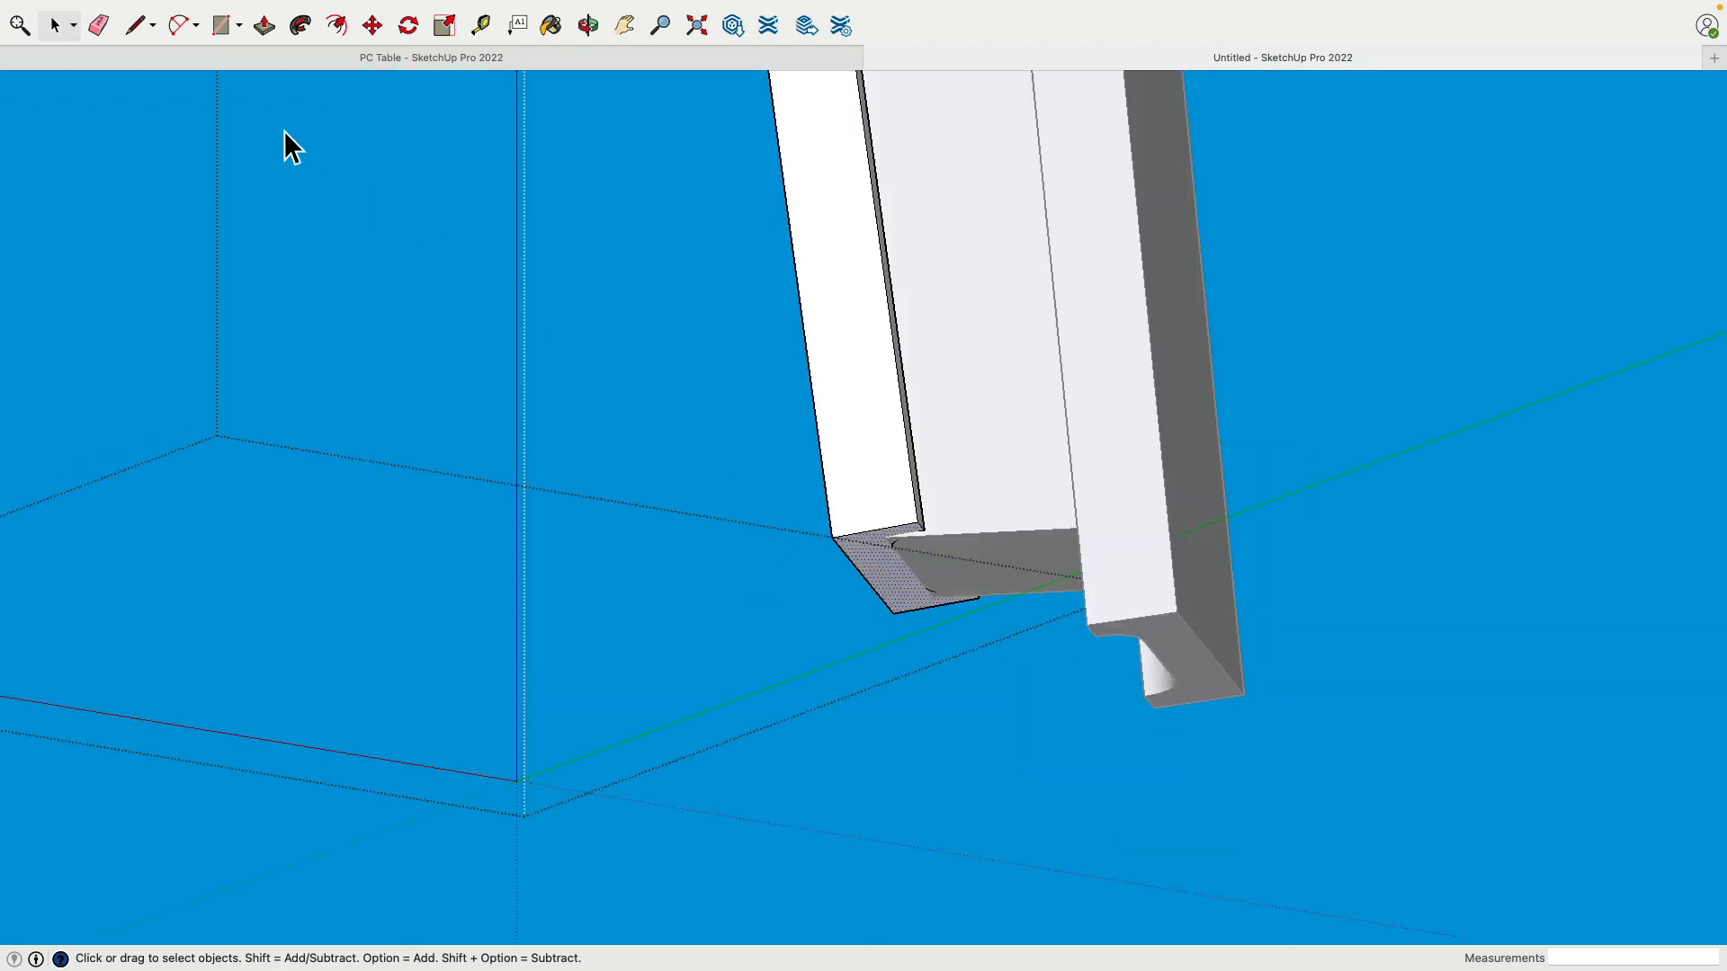
Step: Push the column's bottom face down about 0.31 inches
left_click(261, 25)
left_click(894, 582)
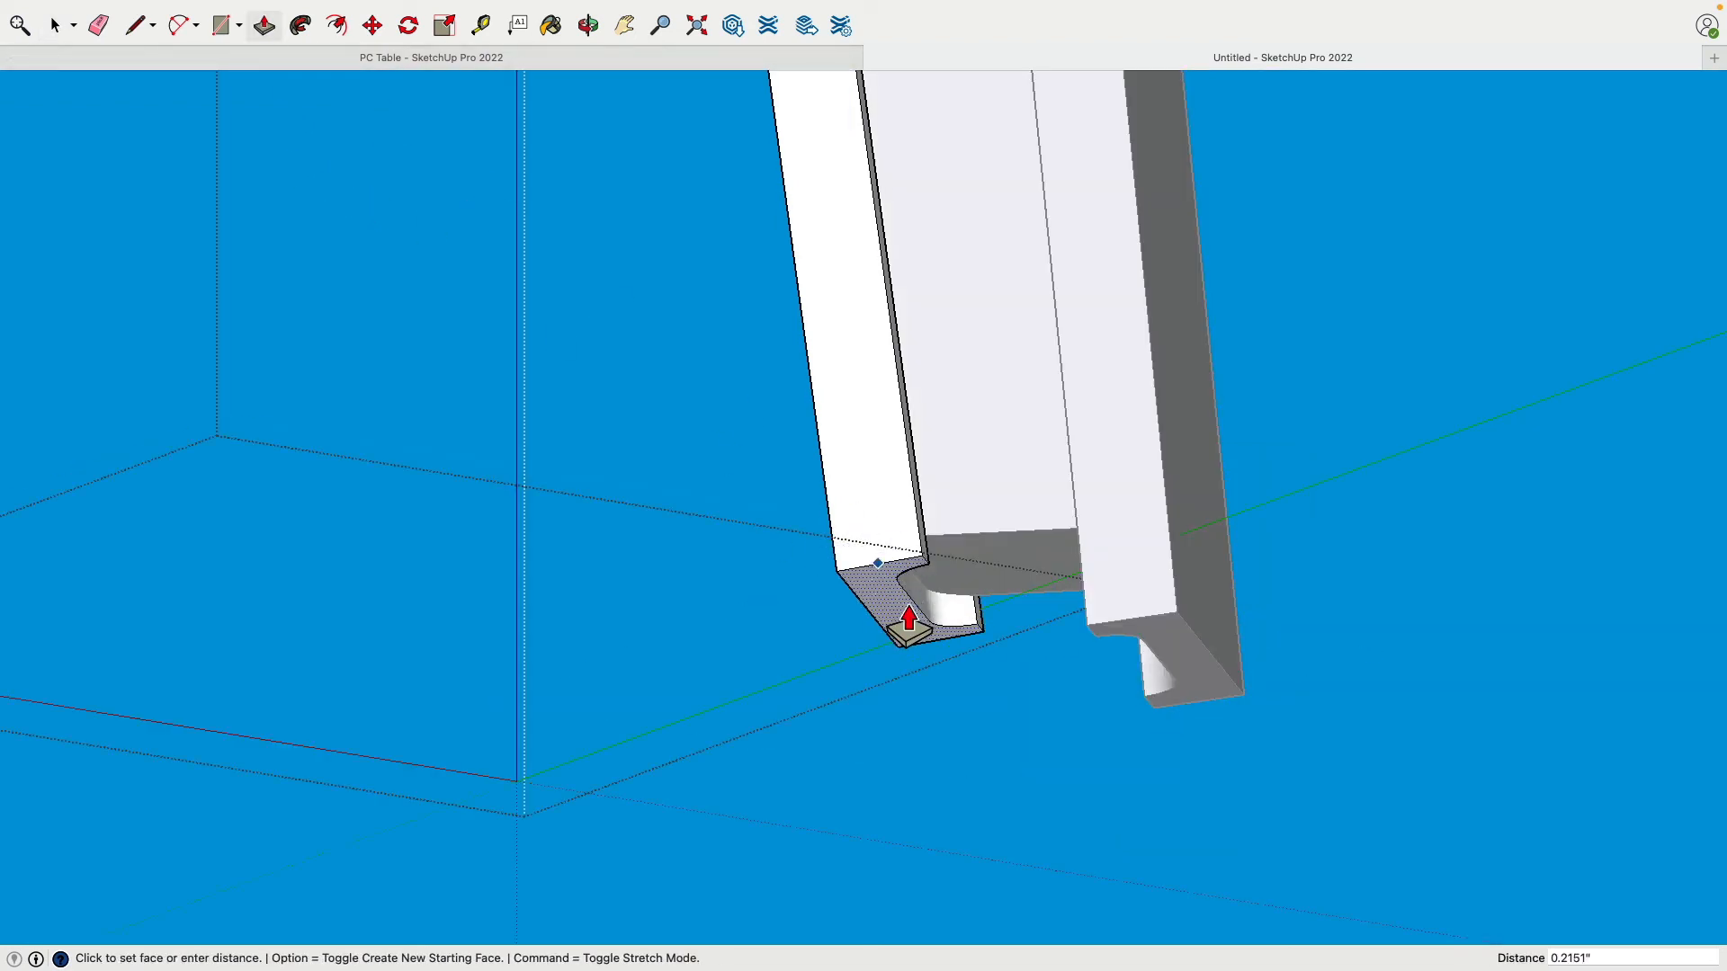
left_click(913, 629)
left_click(54, 25)
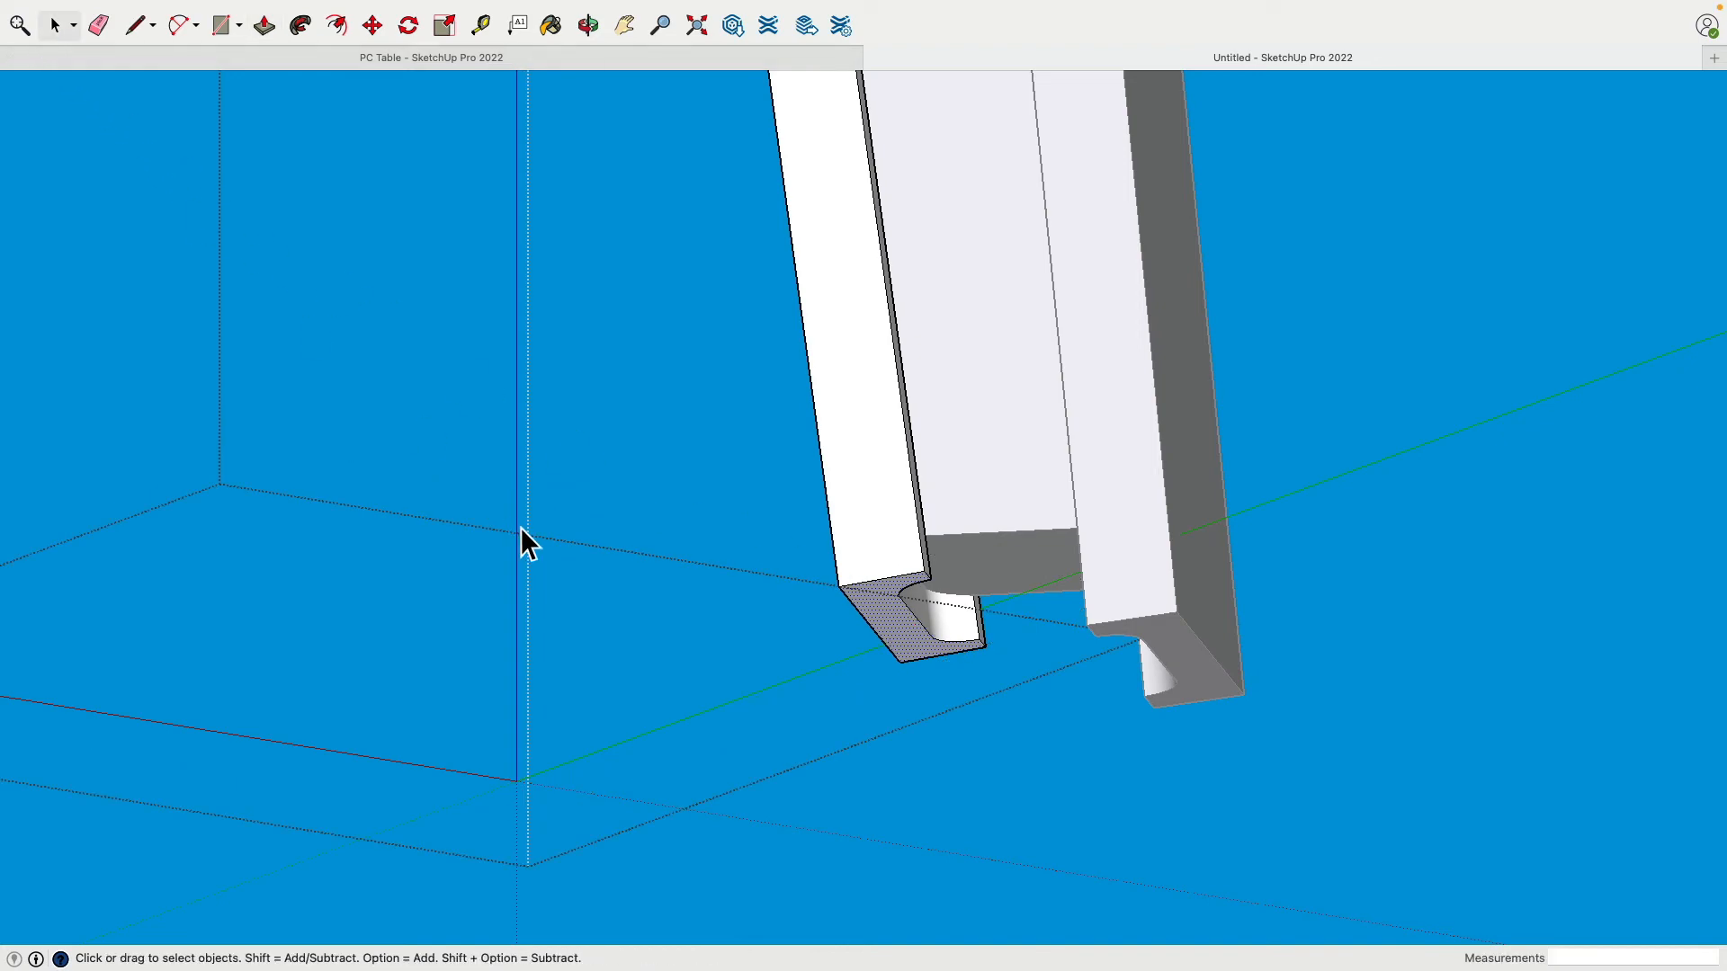
scroll(520, 539, "up", 2)
scroll(522, 525, "down", 10)
middle_click_drag(550, 454, 1079, 886)
scroll(779, 464, "up", 10)
middle_click_drag(777, 466, 823, 468)
Step: Extend the moulding's end profile outward by 0.2866 inches, then select the moulding group
left_click(263, 25)
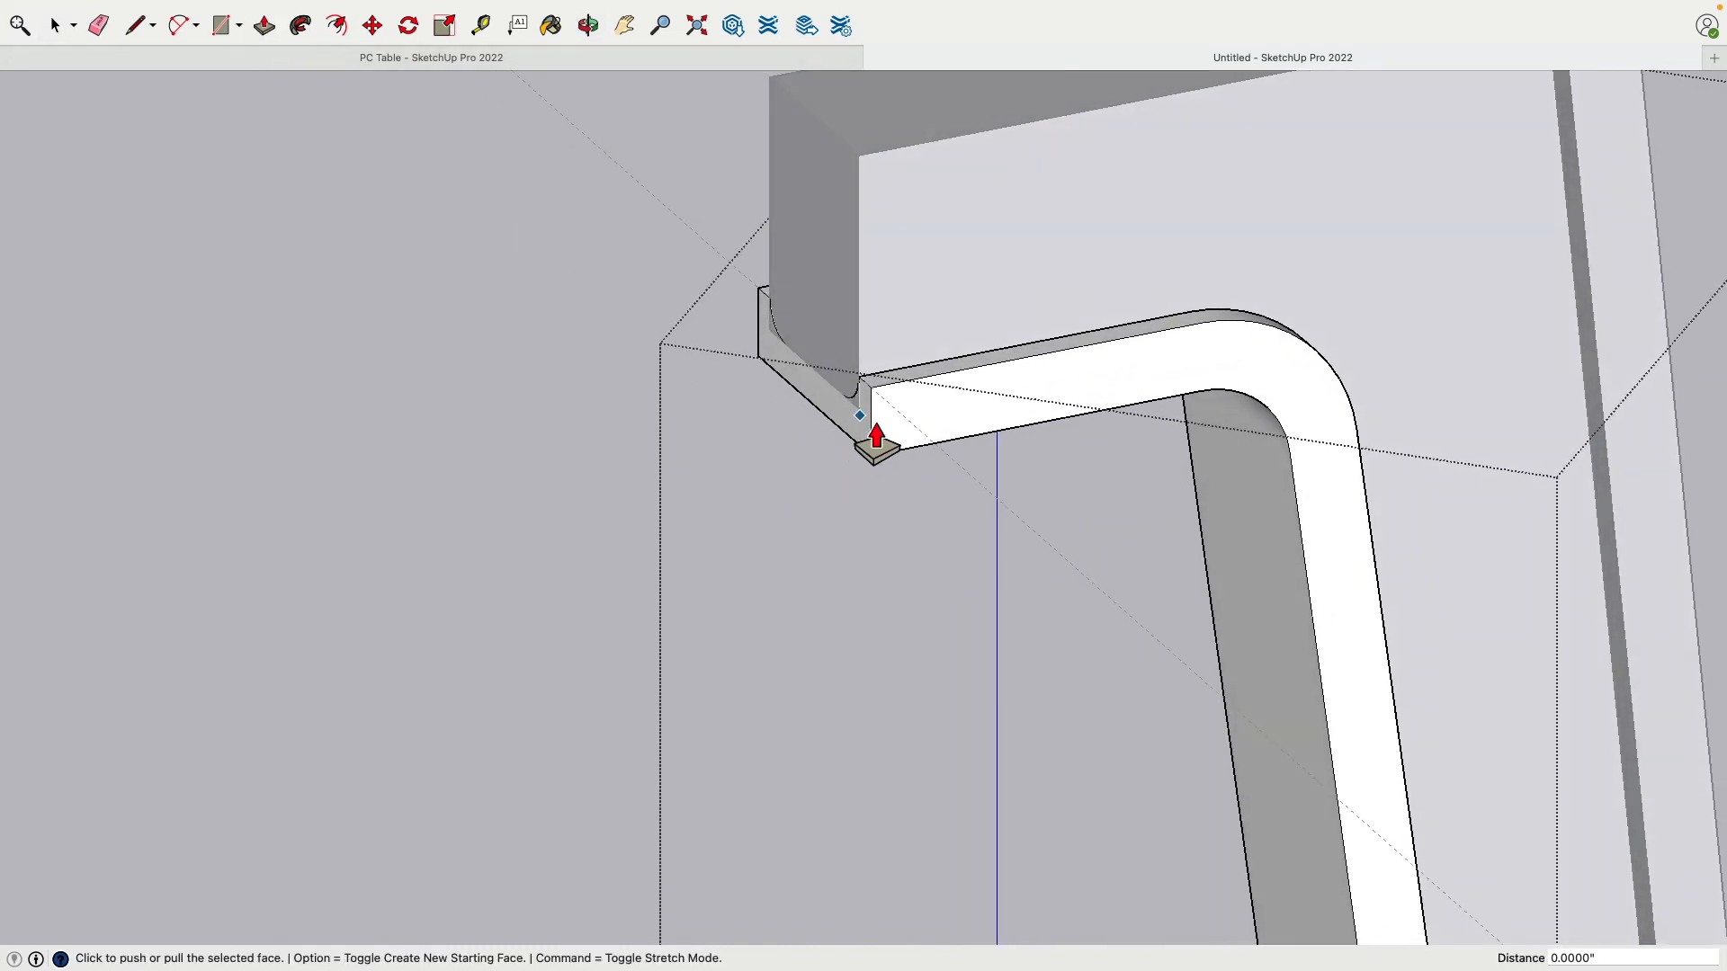
key("space")
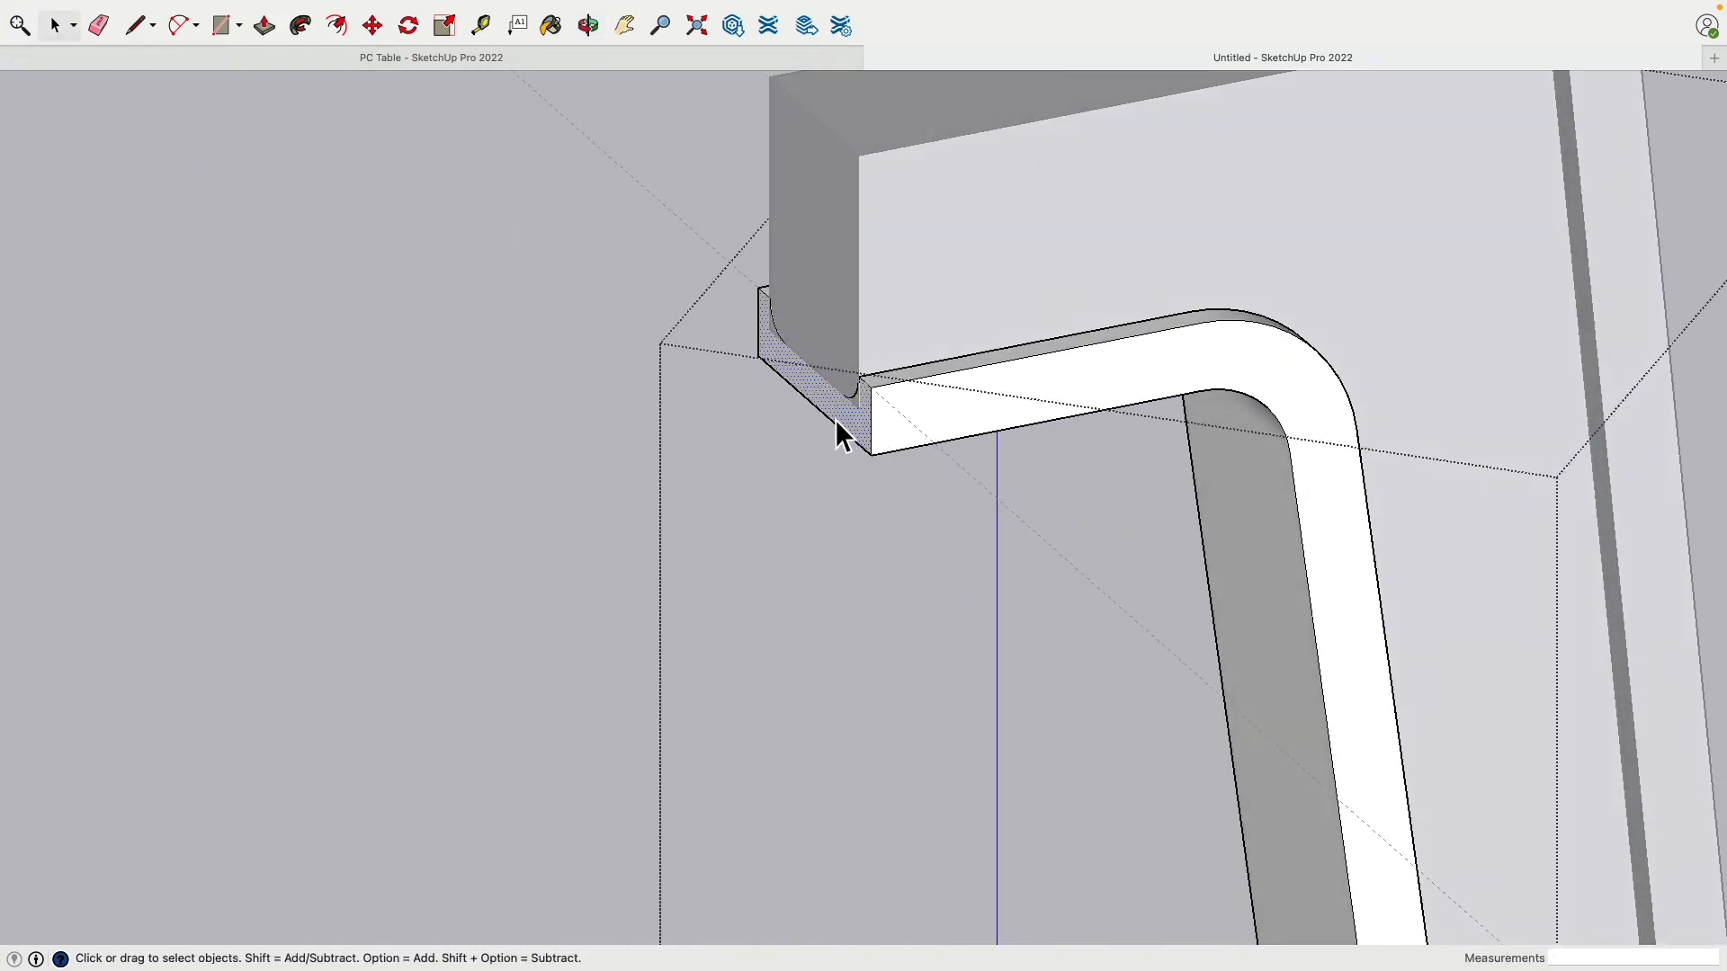
left_click(261, 36)
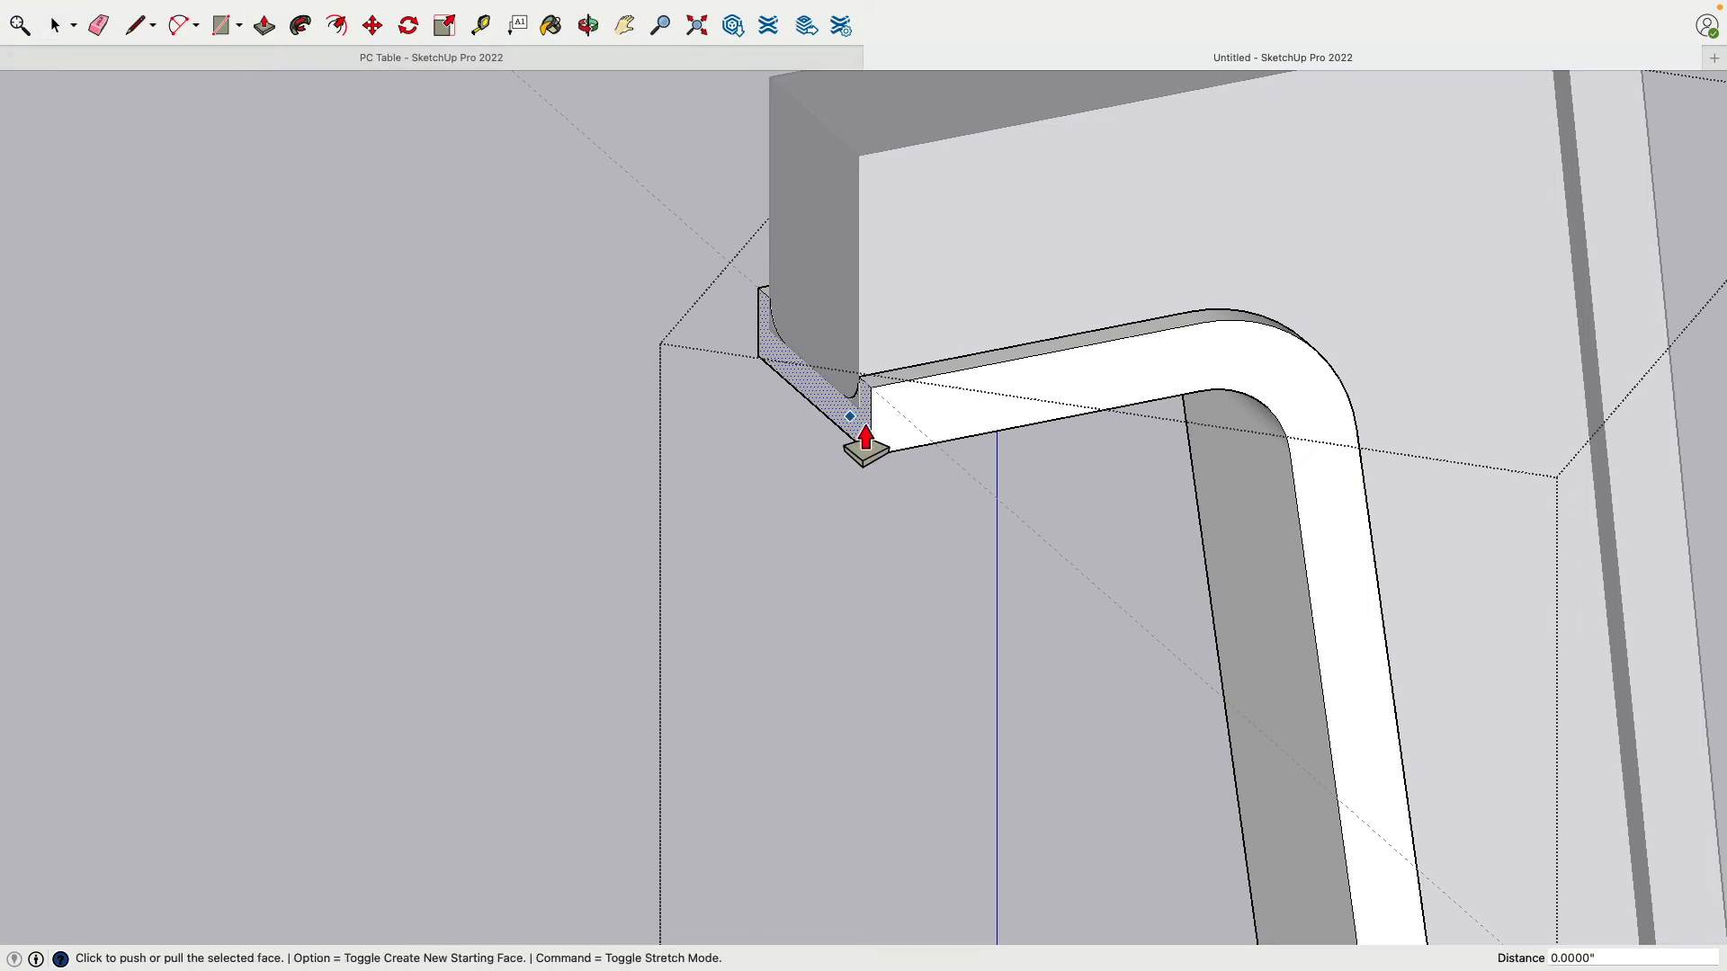
left_click(861, 445)
left_click(822, 452)
left_click(55, 25)
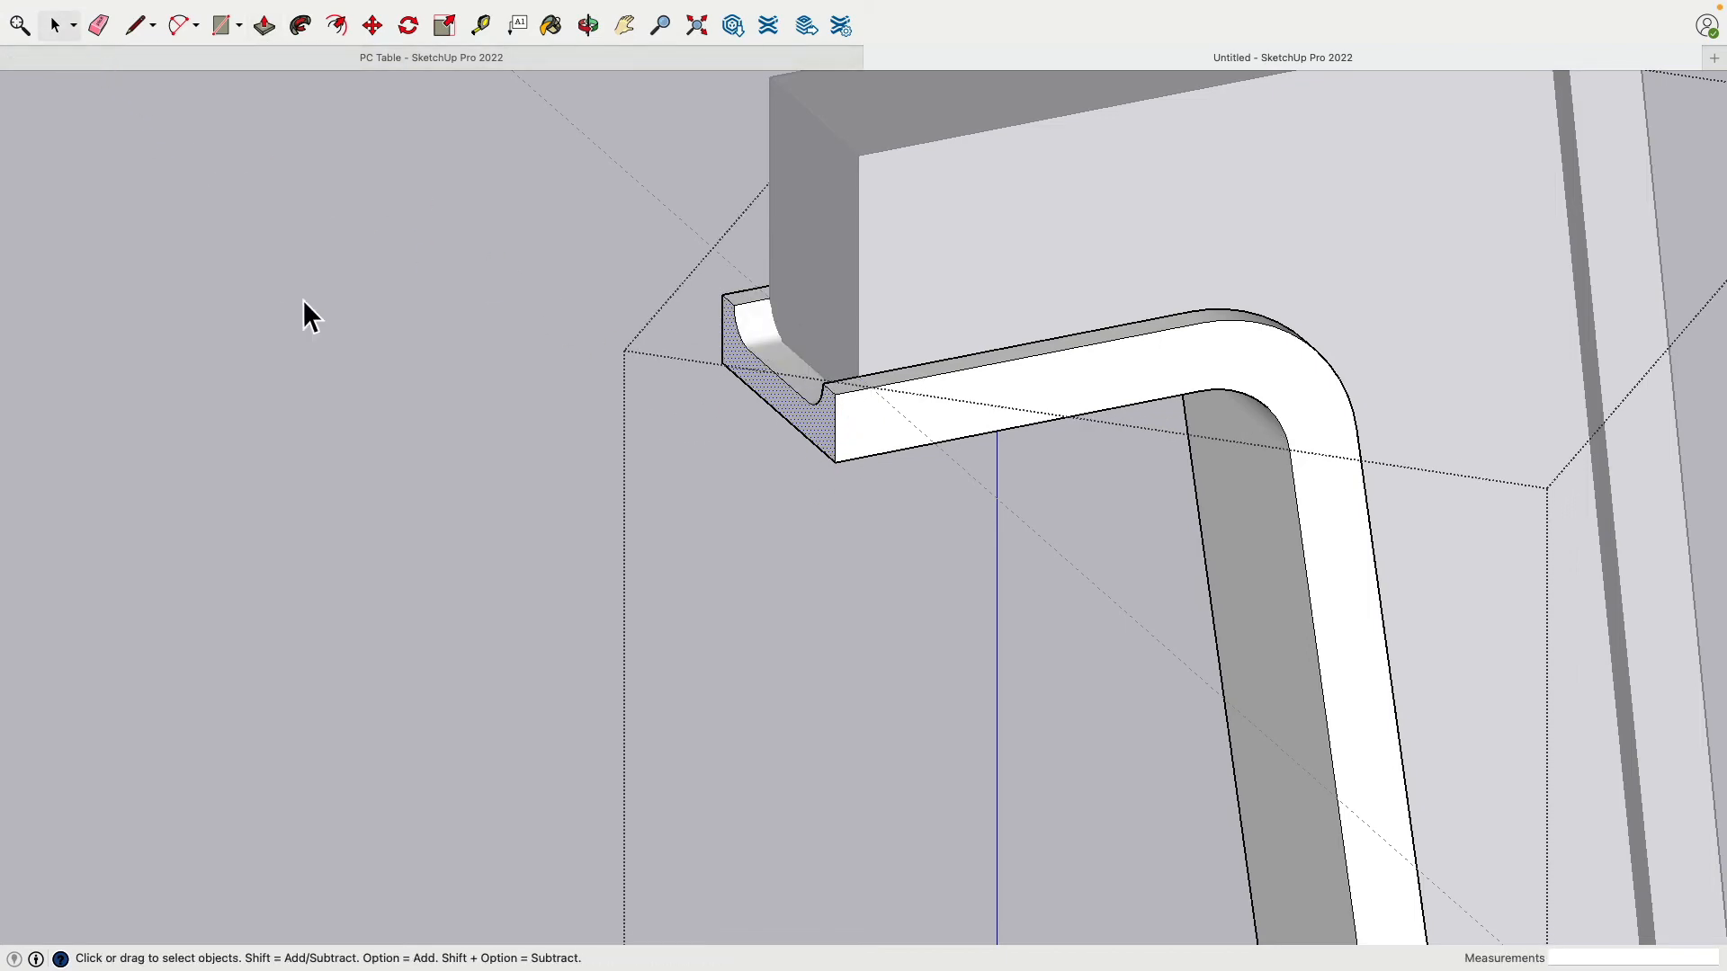
scroll(303, 299, "up", 6)
scroll(479, 434, "down", 6)
middle_click_drag(488, 429, 871, 428)
left_click(758, 466)
Step: Inspect the leg's groups by selecting the top piece, block group and curved support
middle_click_drag(966, 353, 971, 494)
left_click(957, 360)
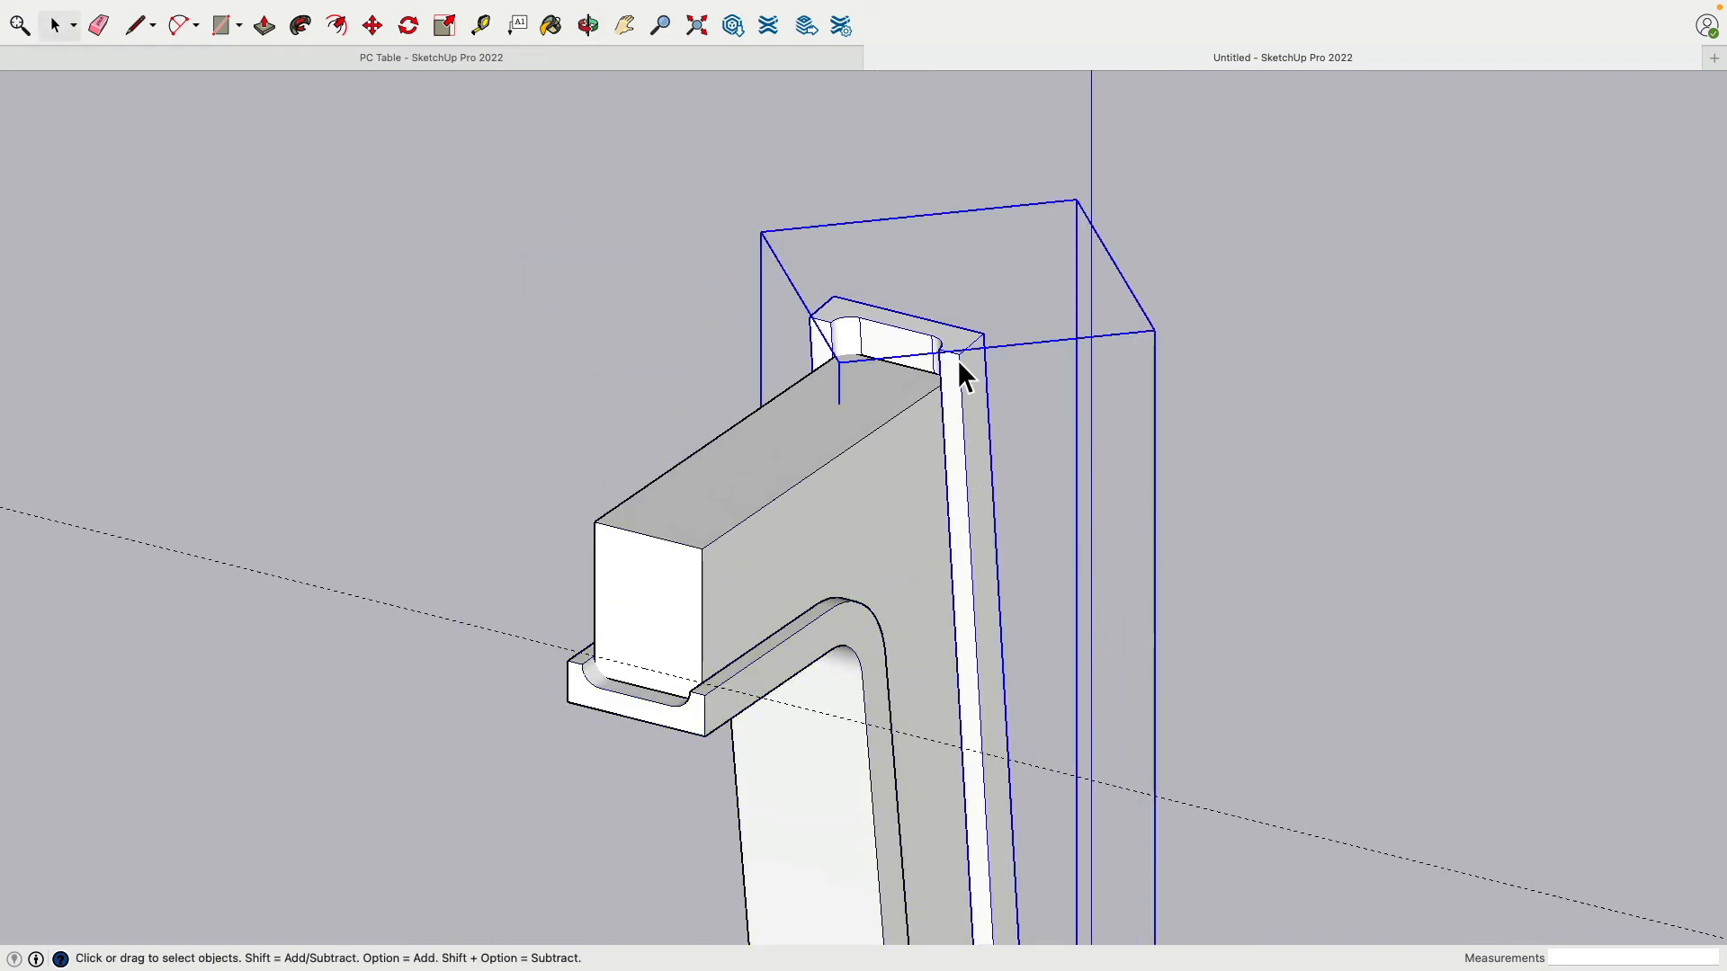
left_click(784, 439)
left_click(494, 252)
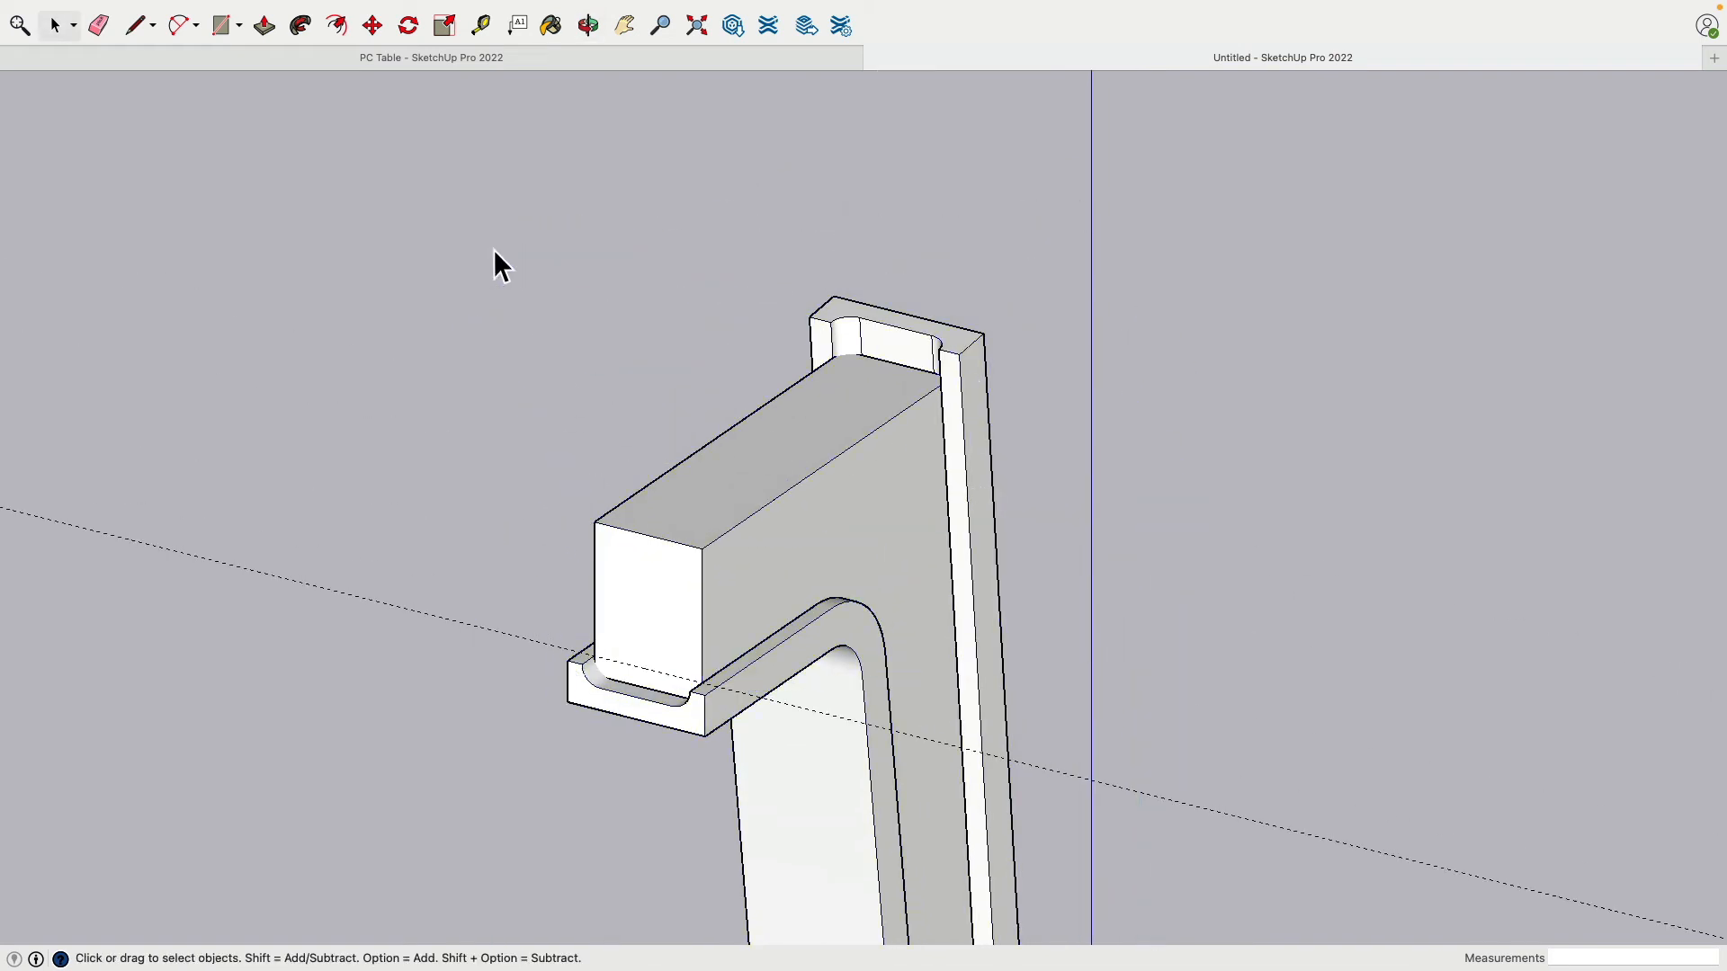
middle_click_drag(731, 426, 583, 274, "shift")
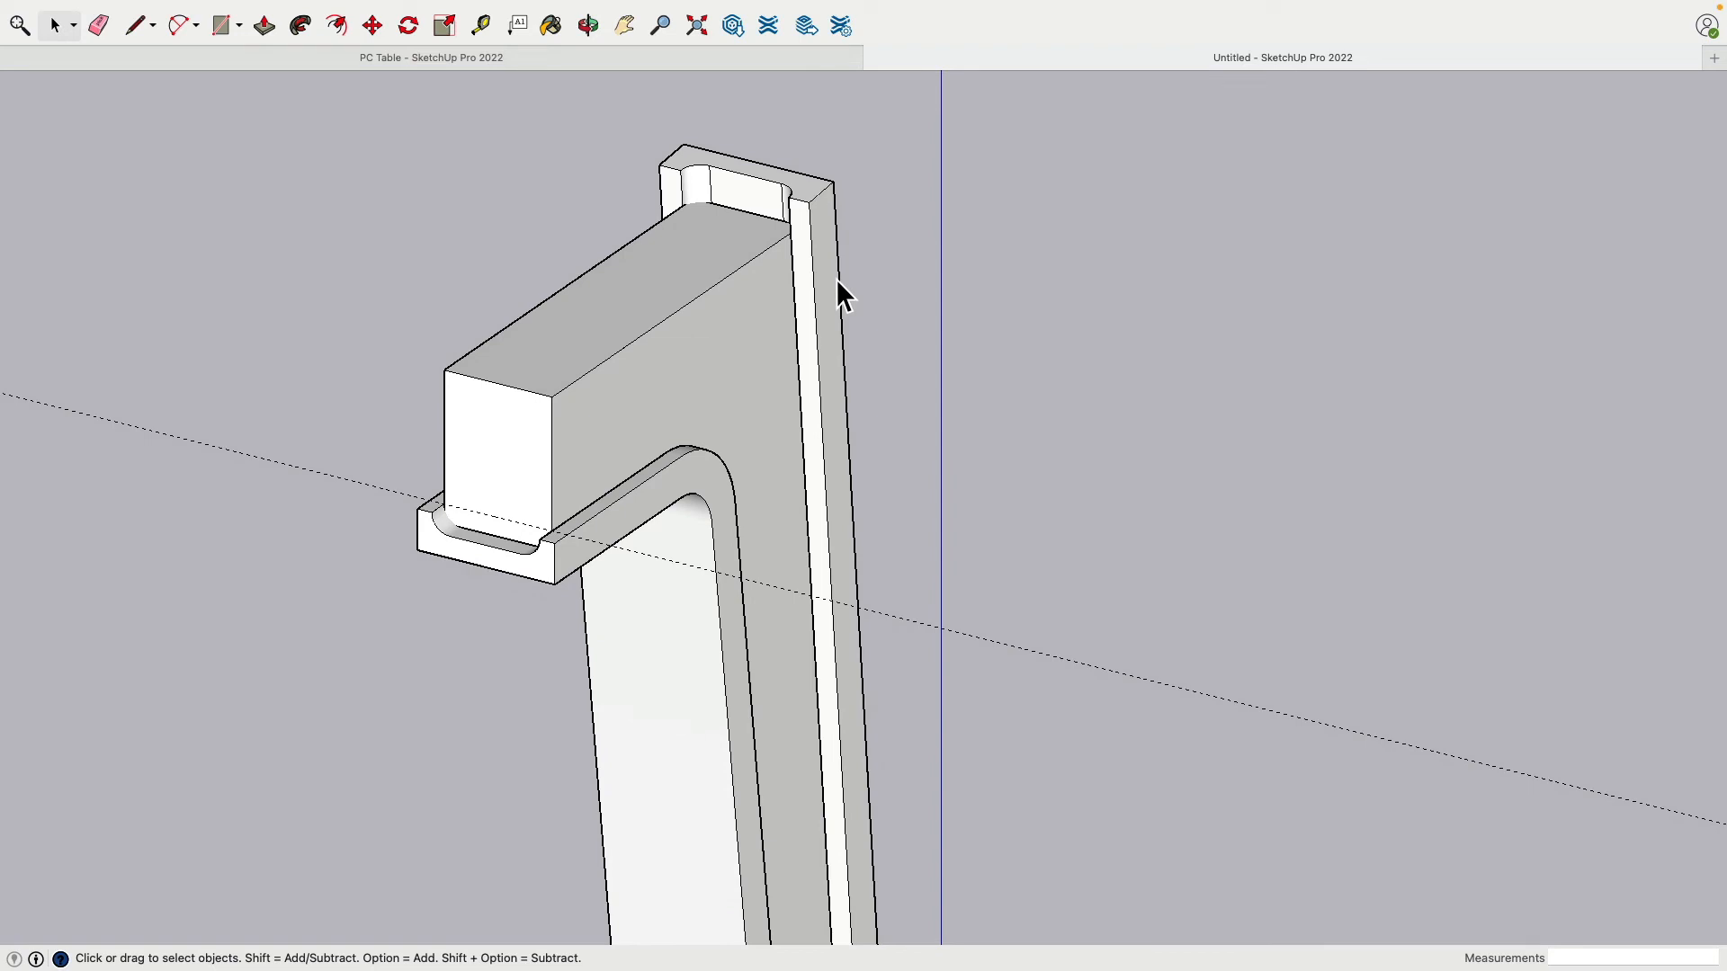
left_click(693, 399)
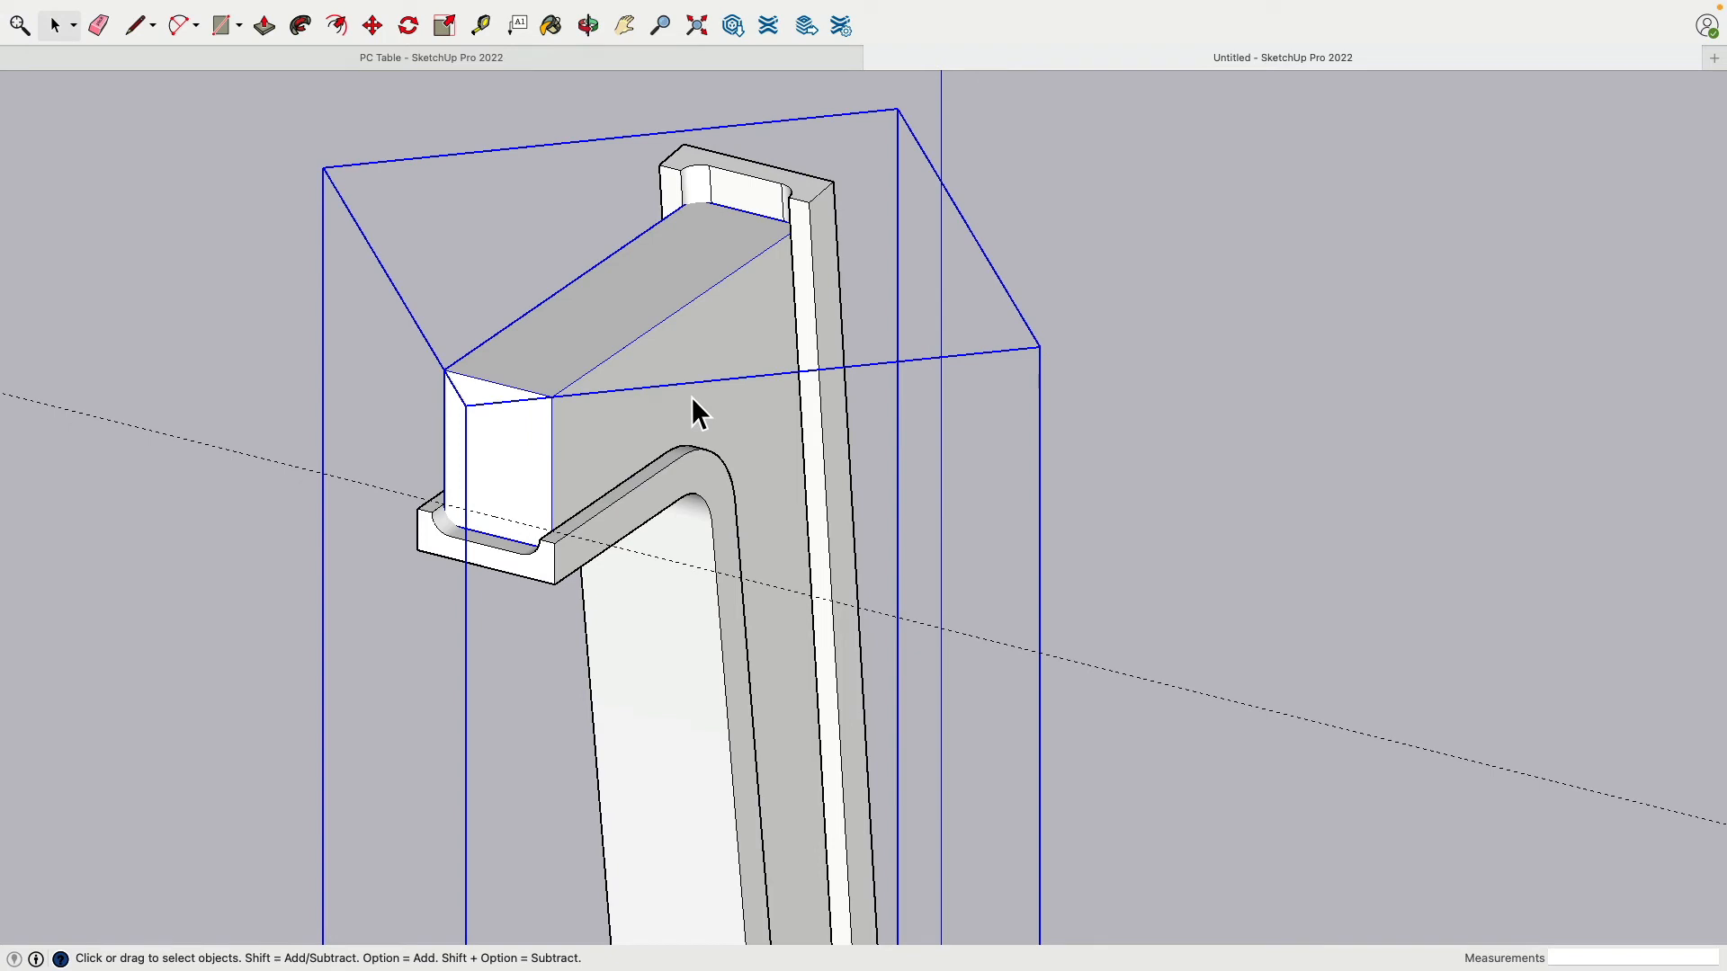
left_click(676, 494)
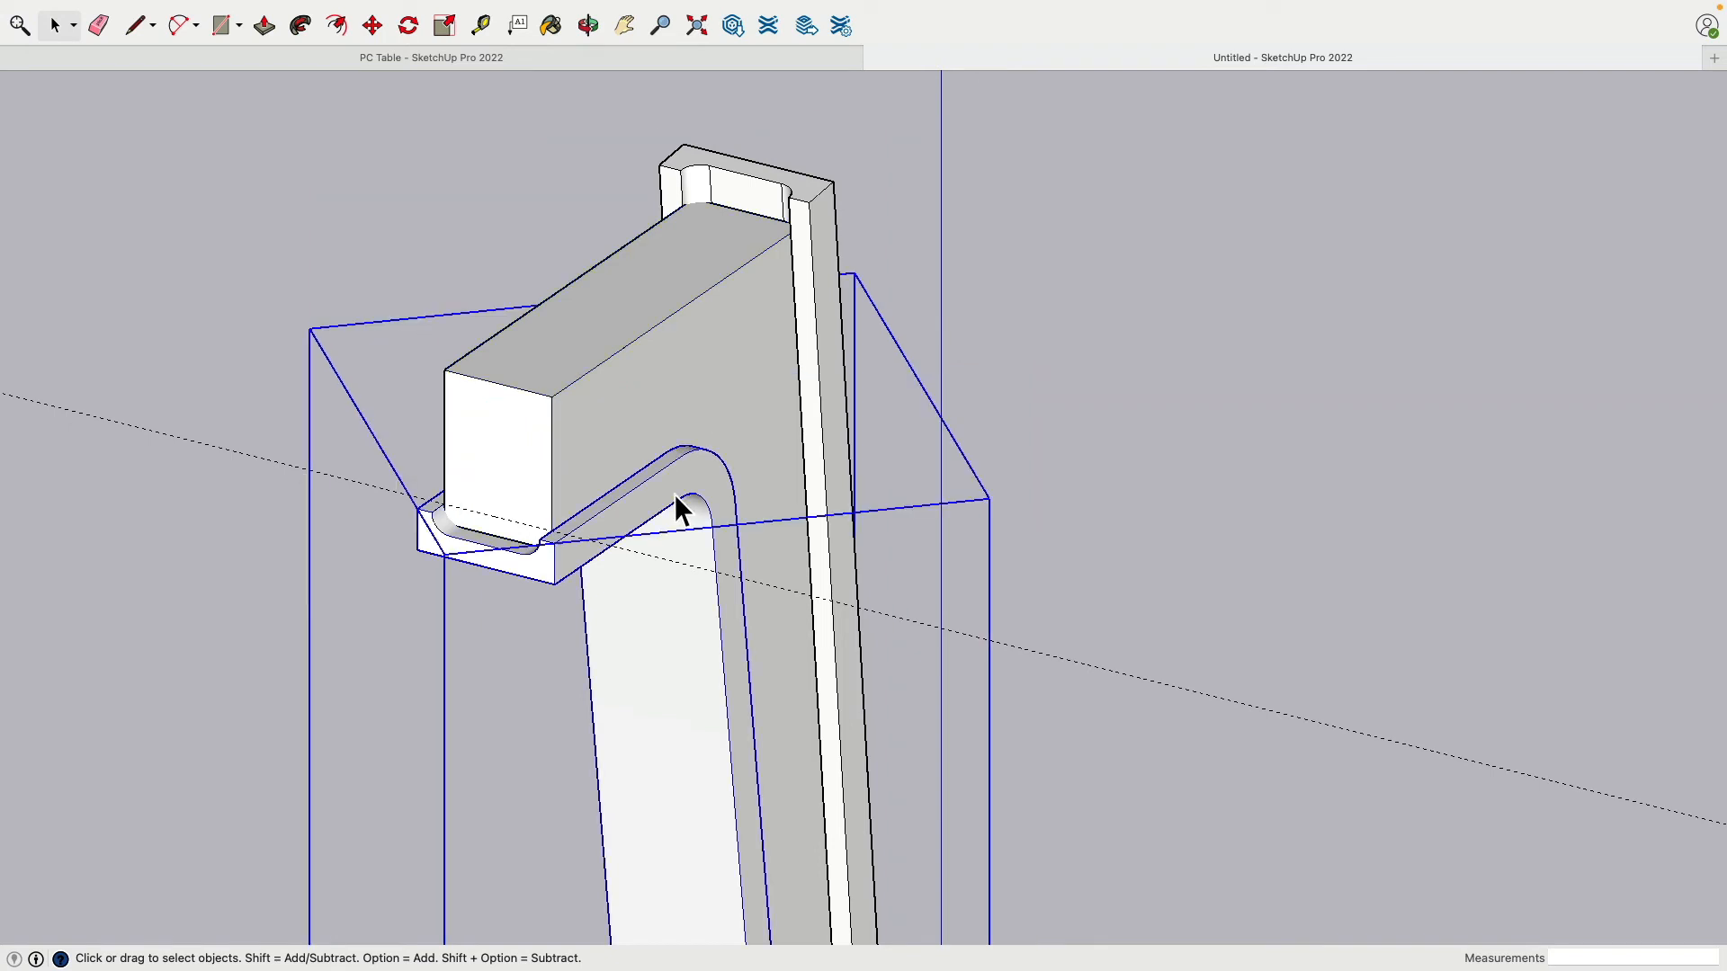
left_click(754, 261)
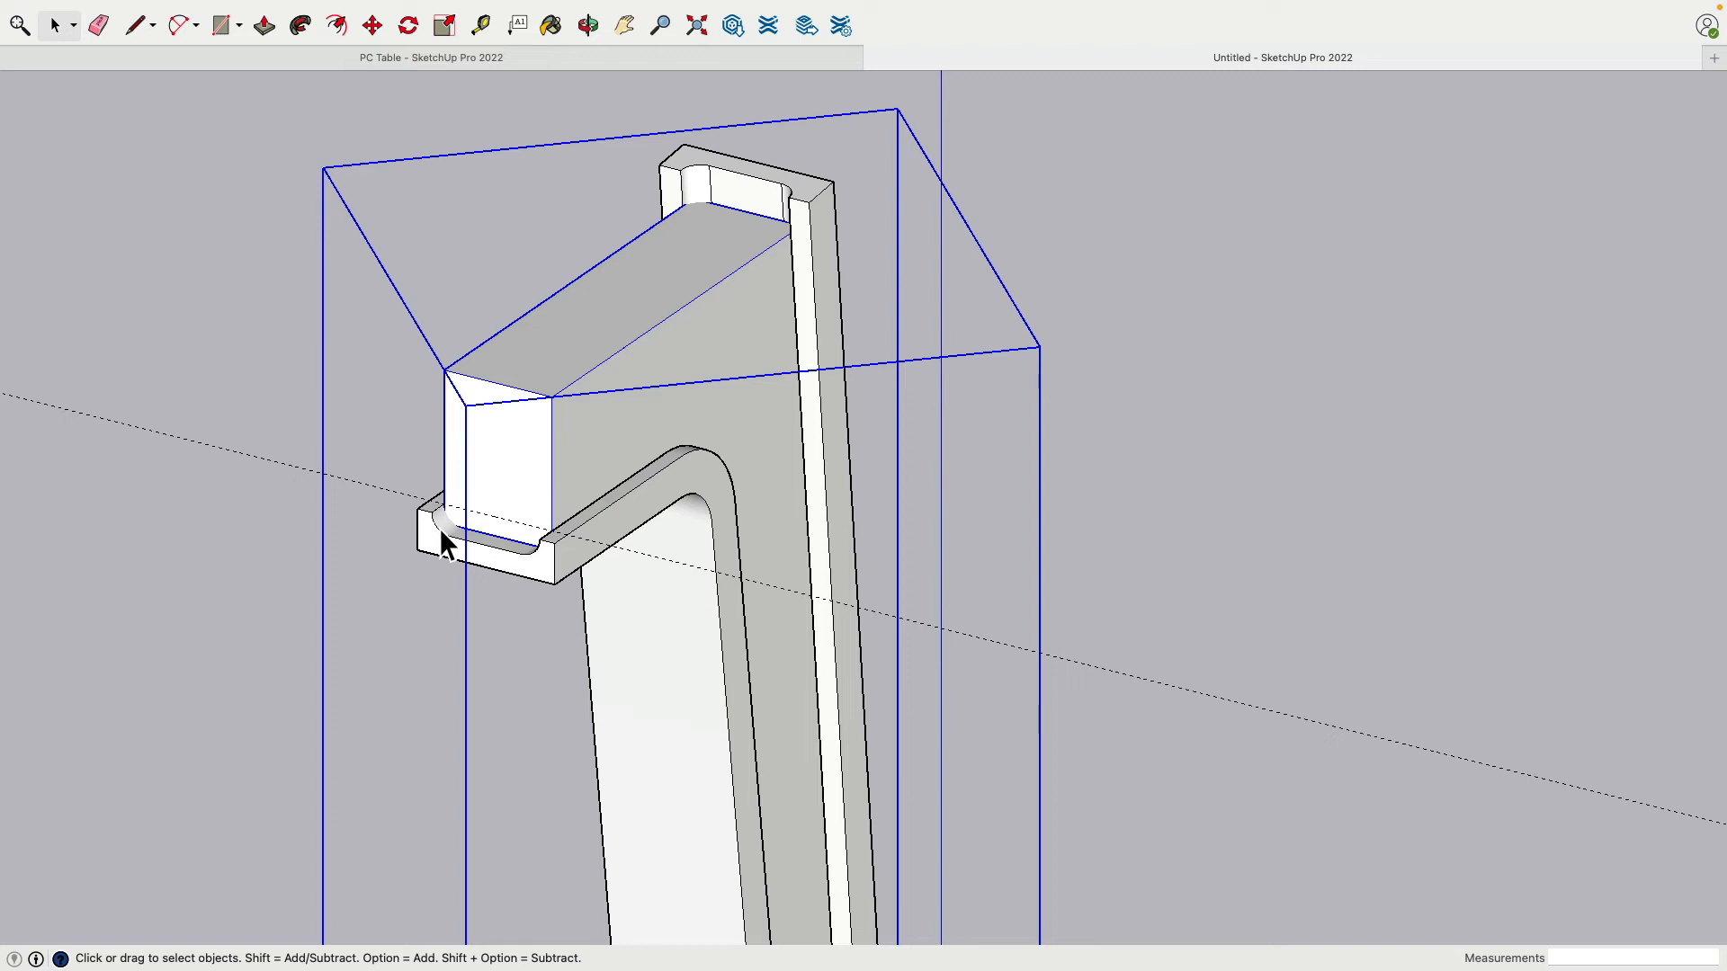
left_click(305, 559)
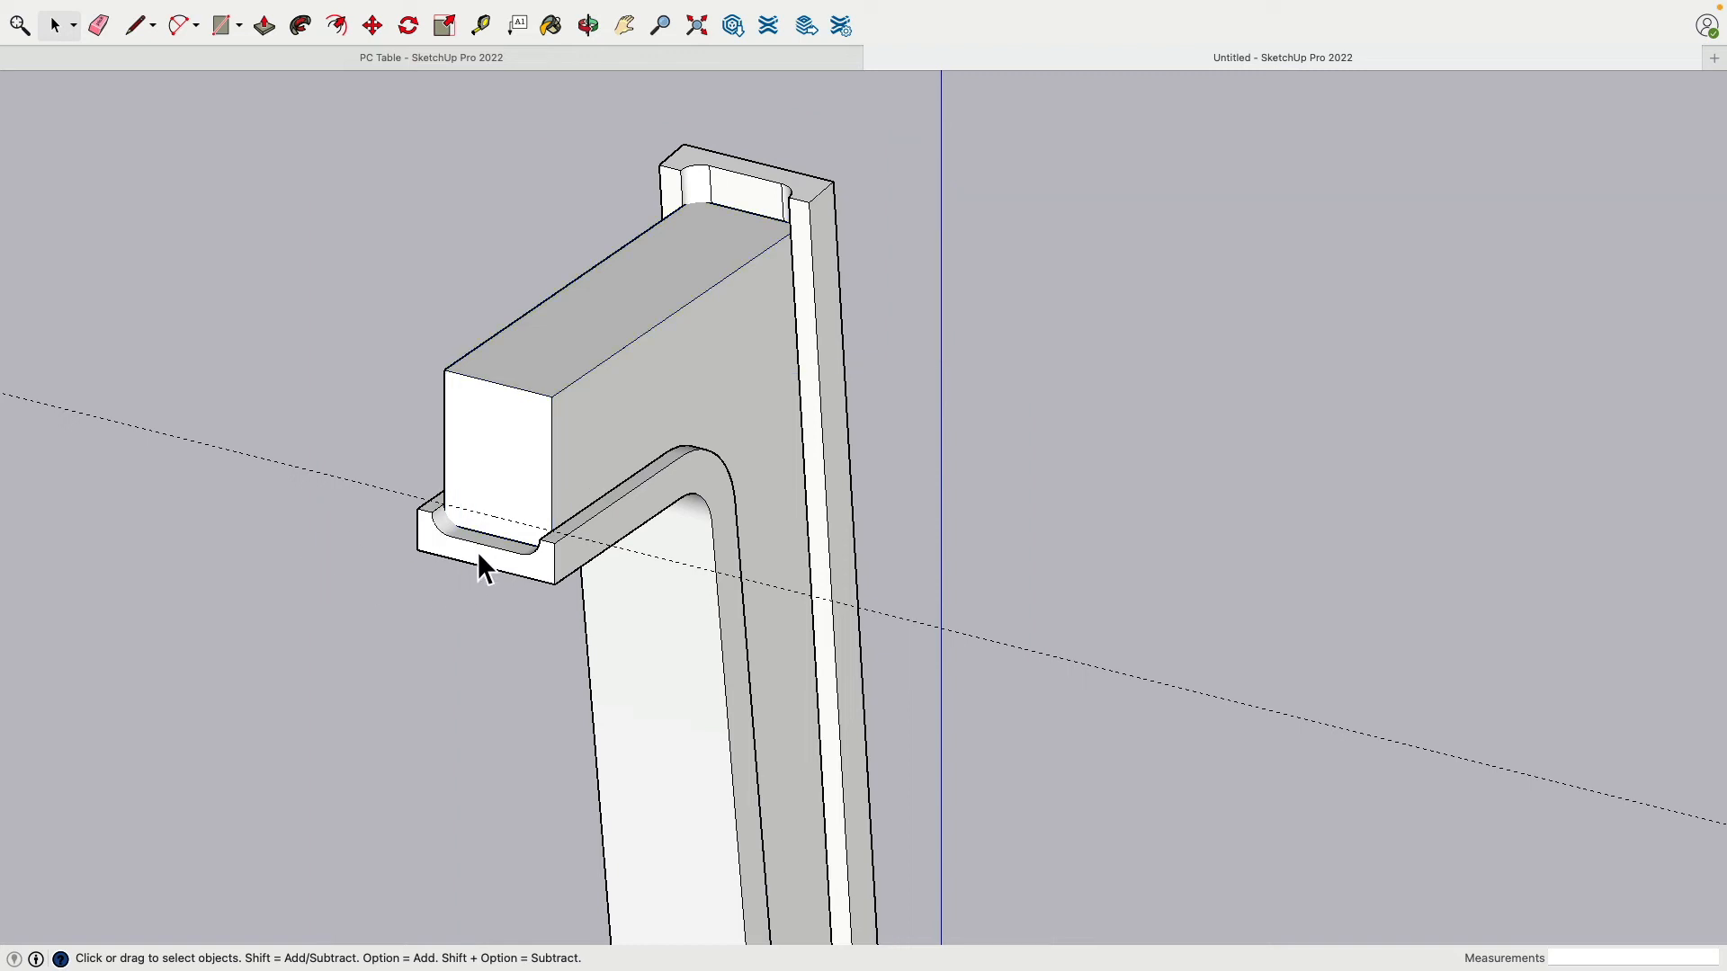
scroll(476, 551, "down", 3)
middle_click_drag(822, 629, 730, 598)
scroll(694, 500, "down", 3)
middle_click_drag(695, 500, 528, 578)
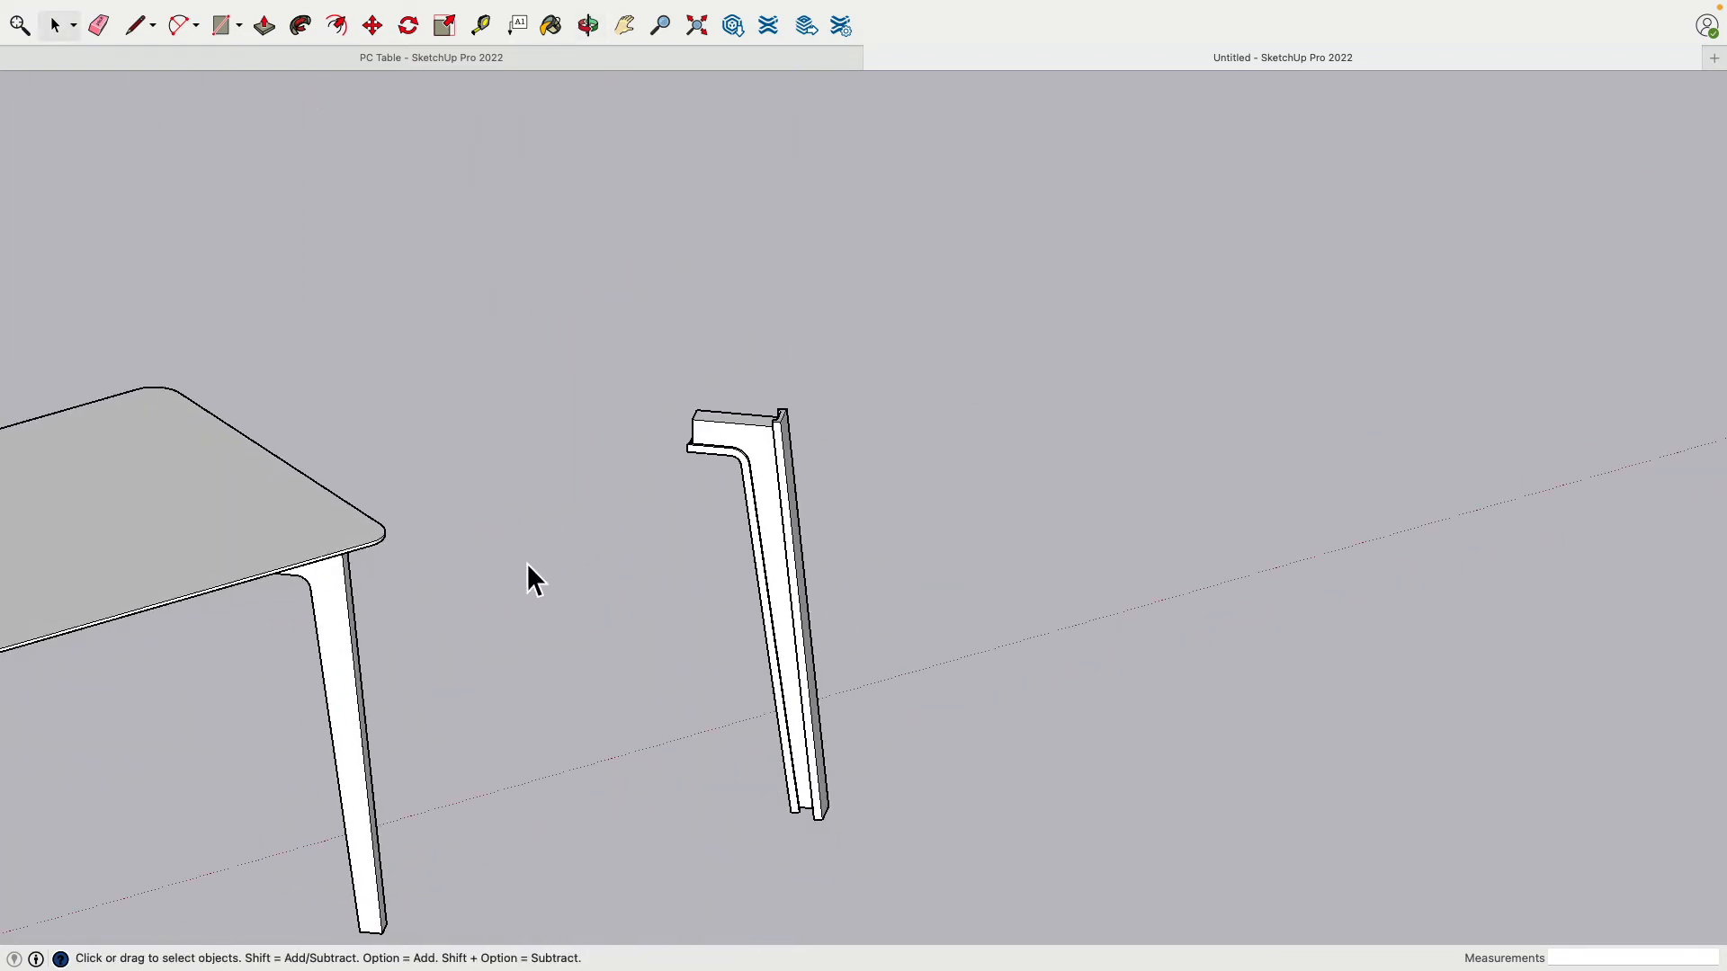
scroll(602, 509, "down", 1)
Step: Copy the loose leg with Move and place the copy beside the original
left_click_drag(610, 318, 986, 820)
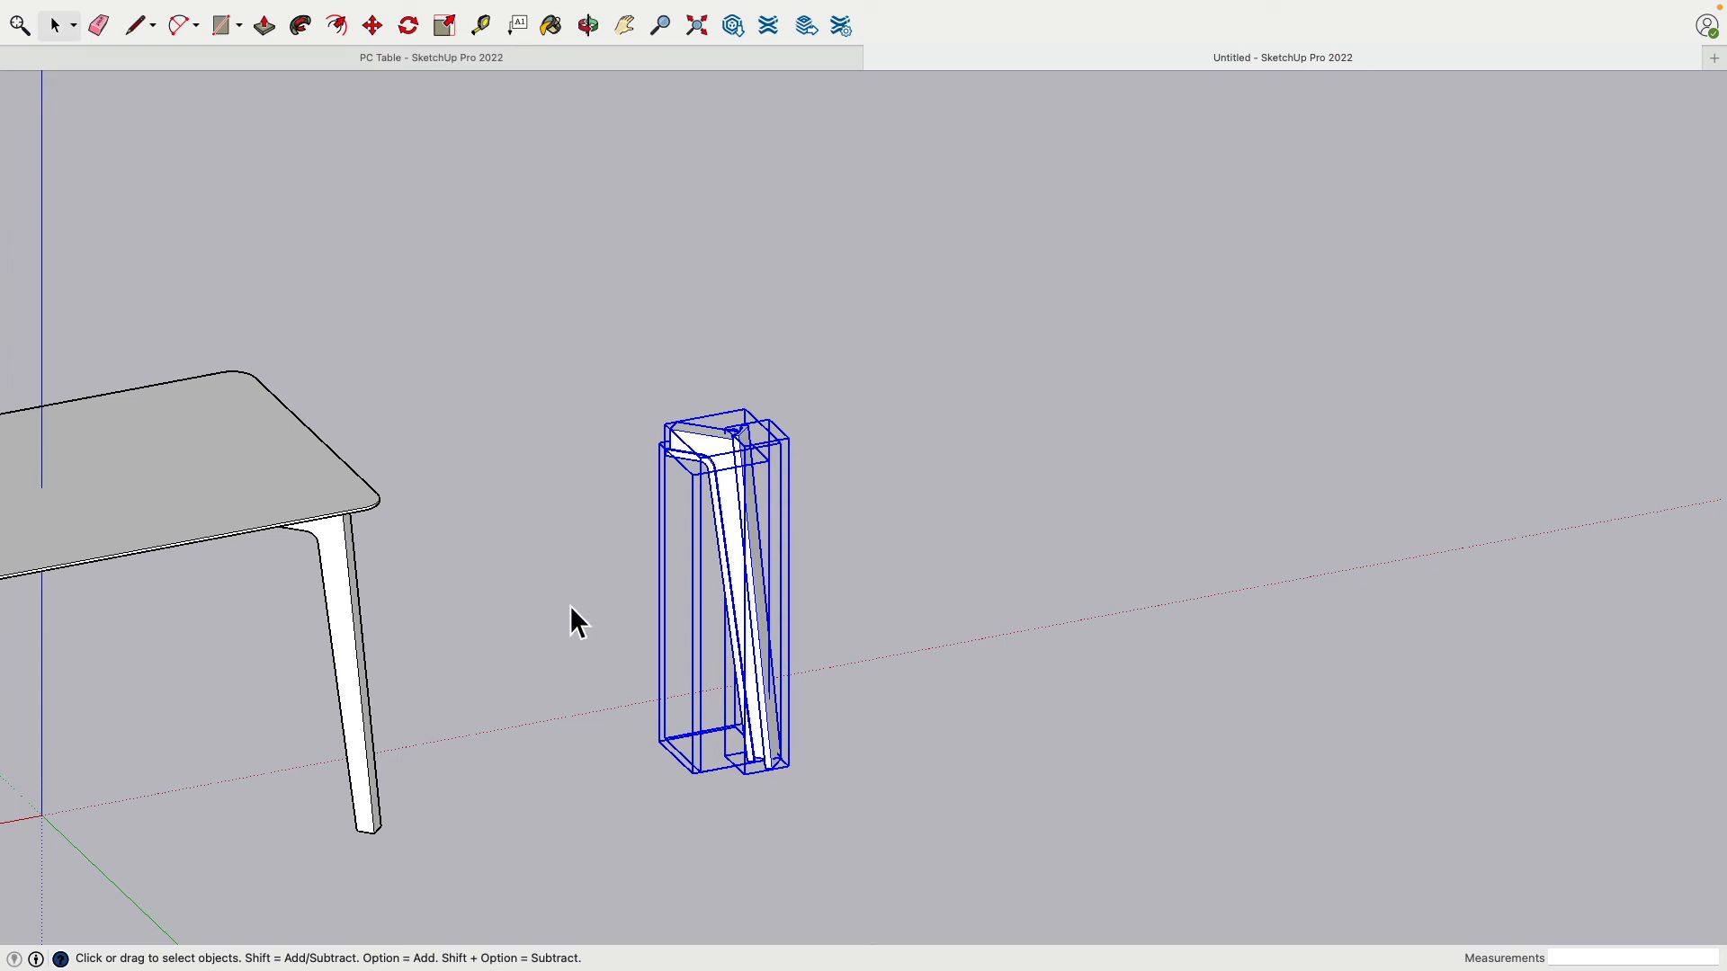
left_click(376, 28)
key("alt")
left_click(703, 434)
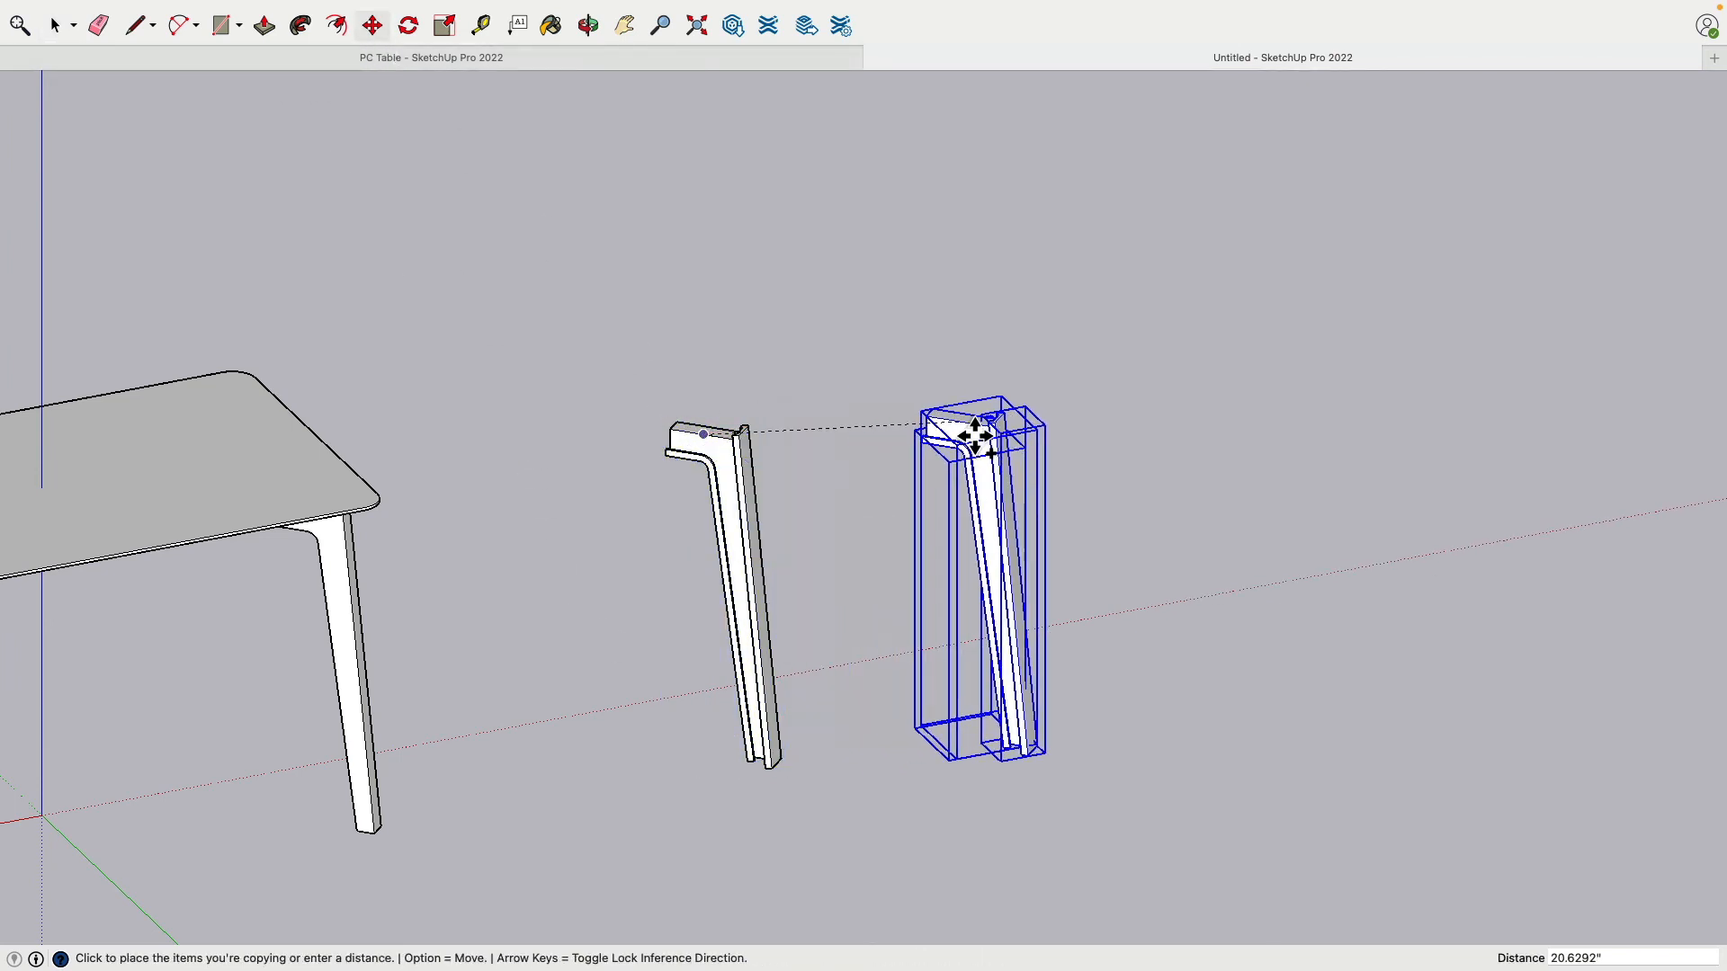
left_click(959, 405)
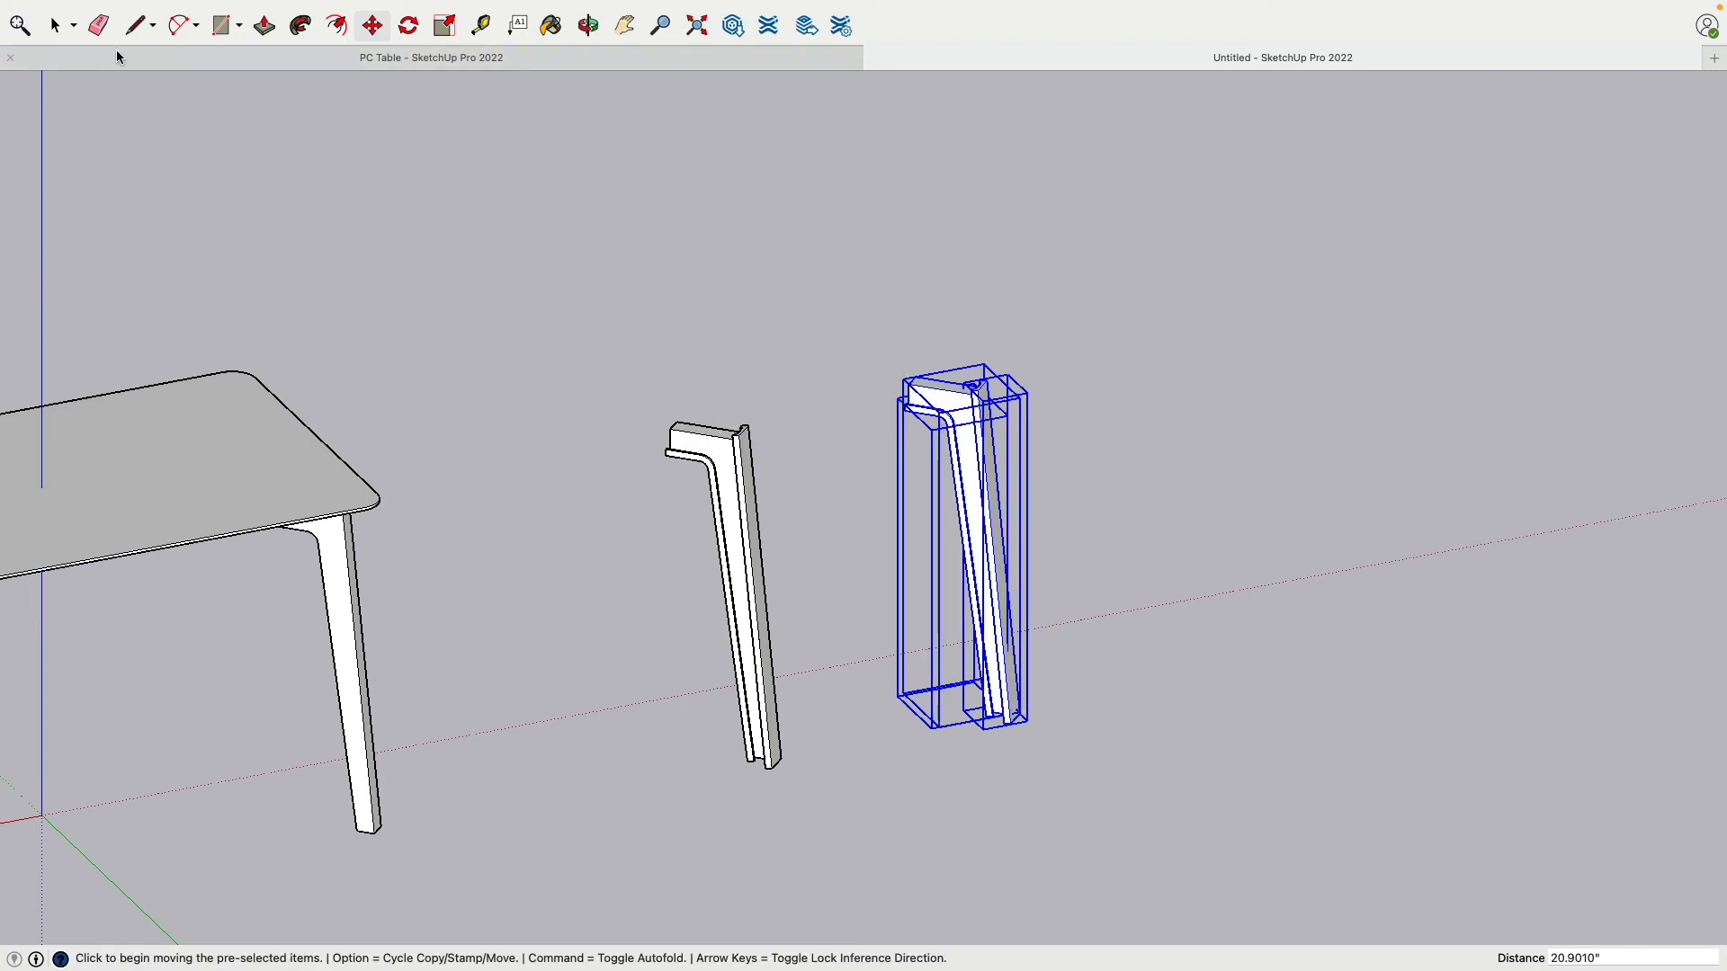
left_click(56, 27)
left_click(926, 319)
scroll(957, 356, "down", 3)
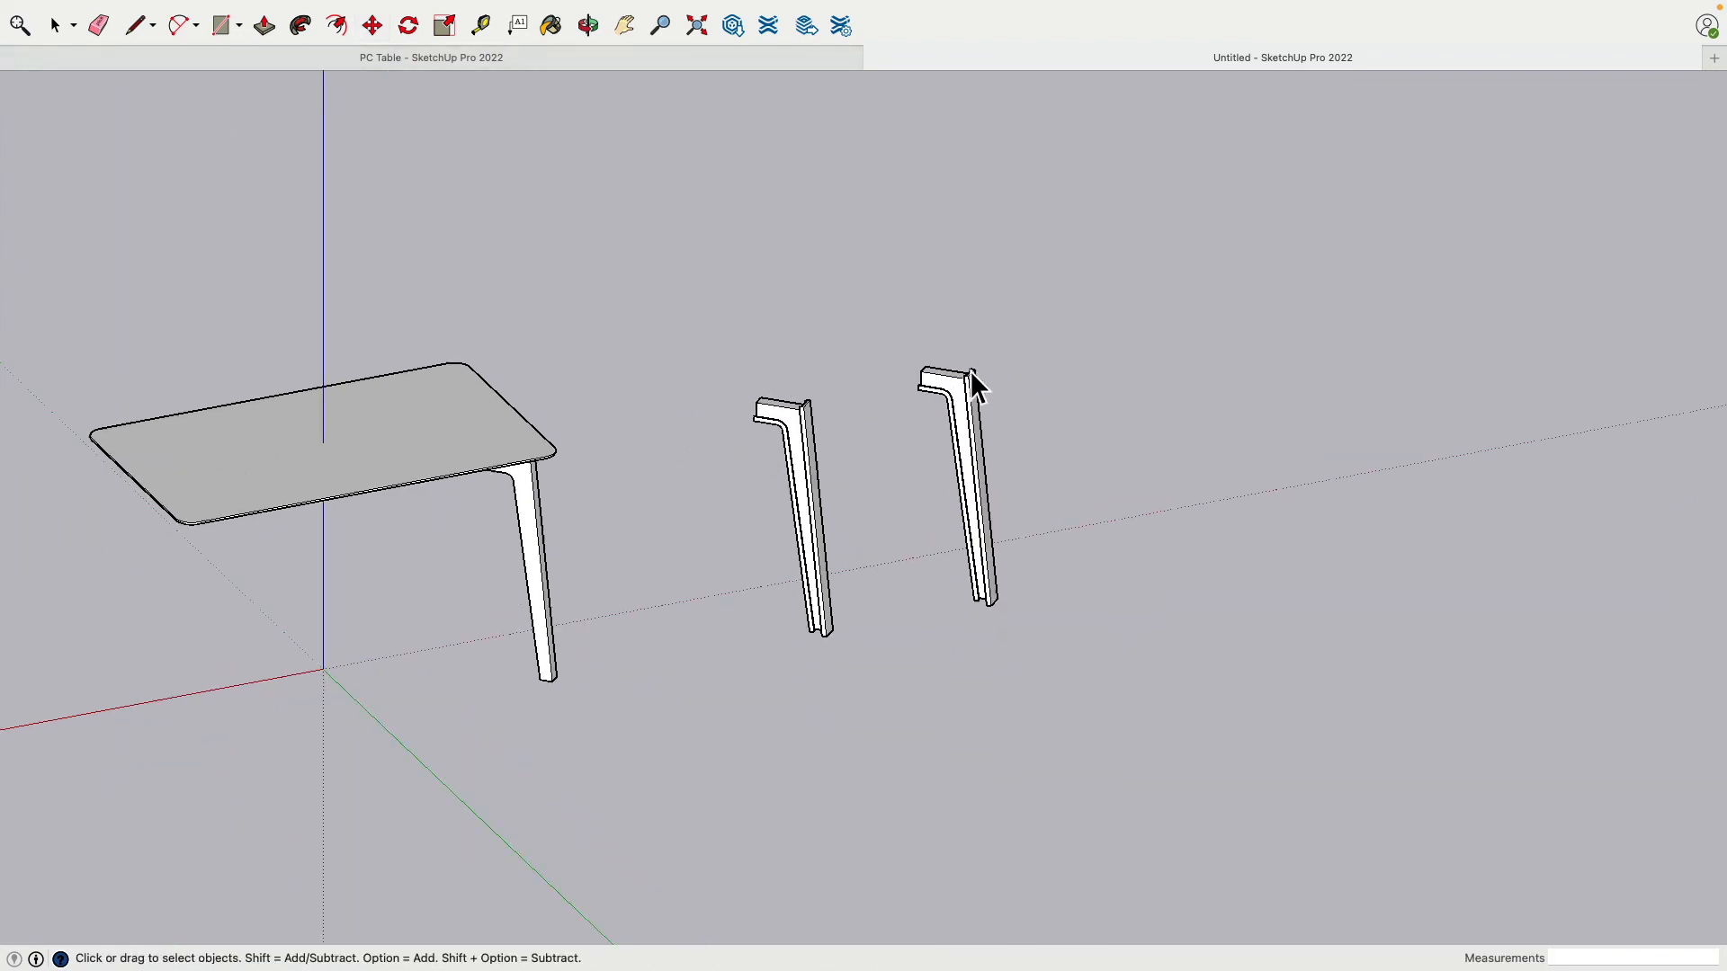
scroll(972, 378, "up", 10)
middle_click_drag(732, 315, 617, 244)
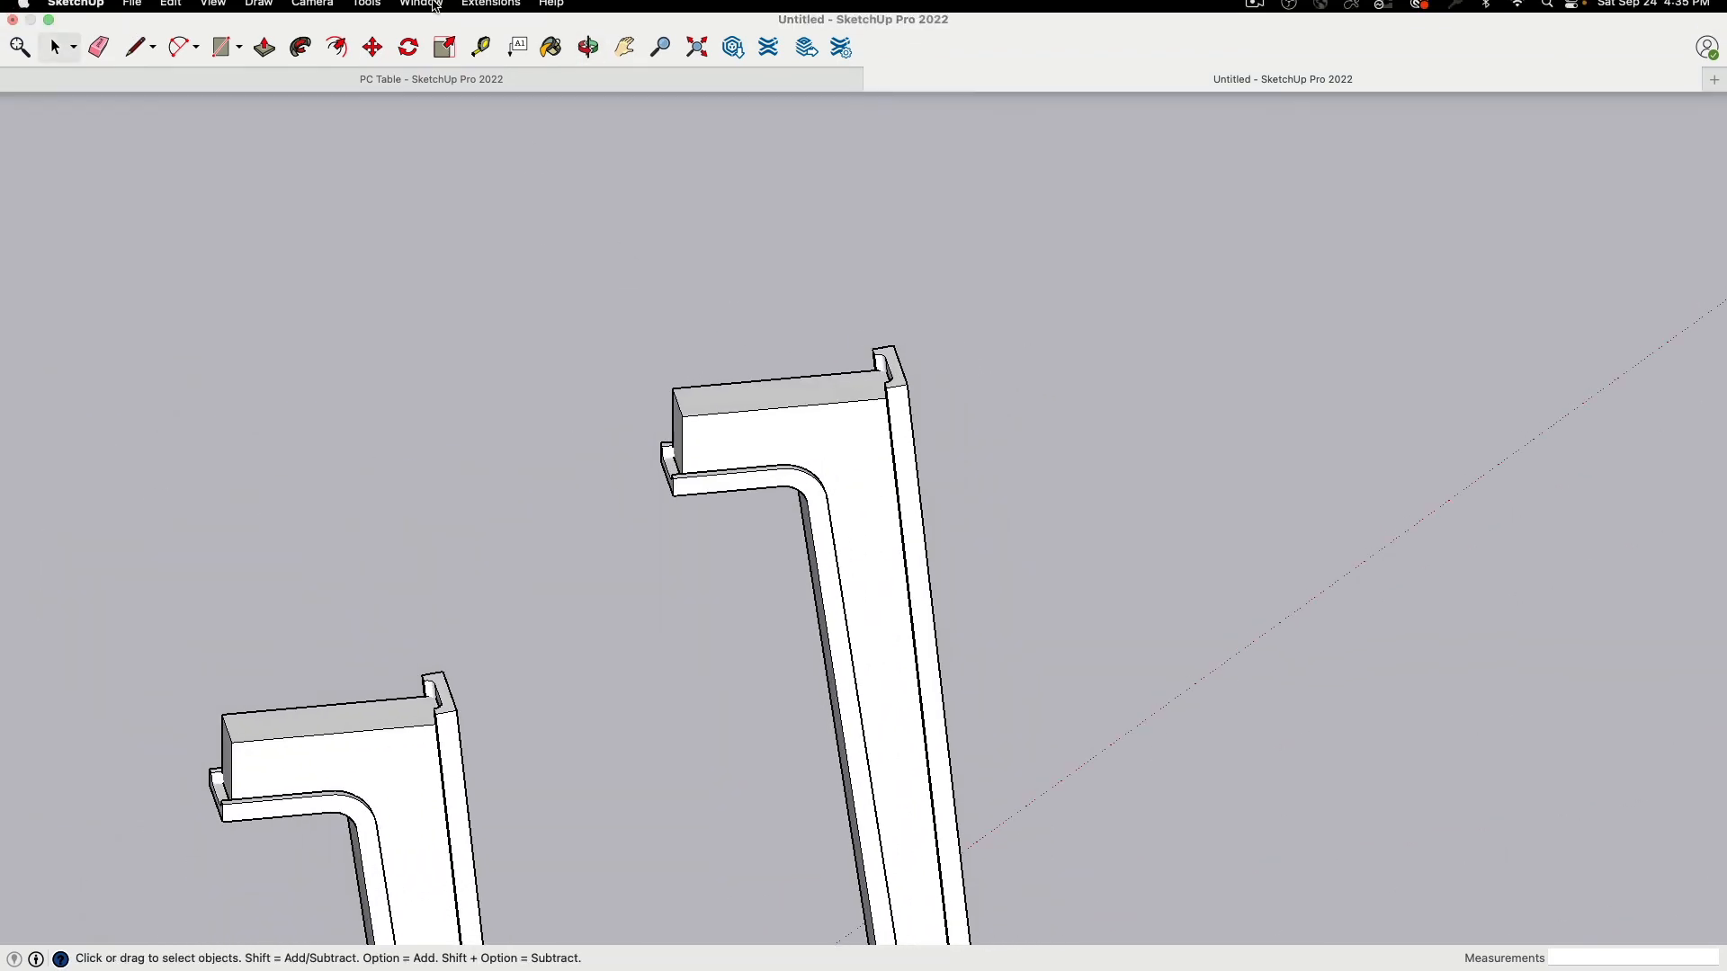
Step: Subtract the cutter solid from the copied leg to remove its top lip
left_click(366, 10)
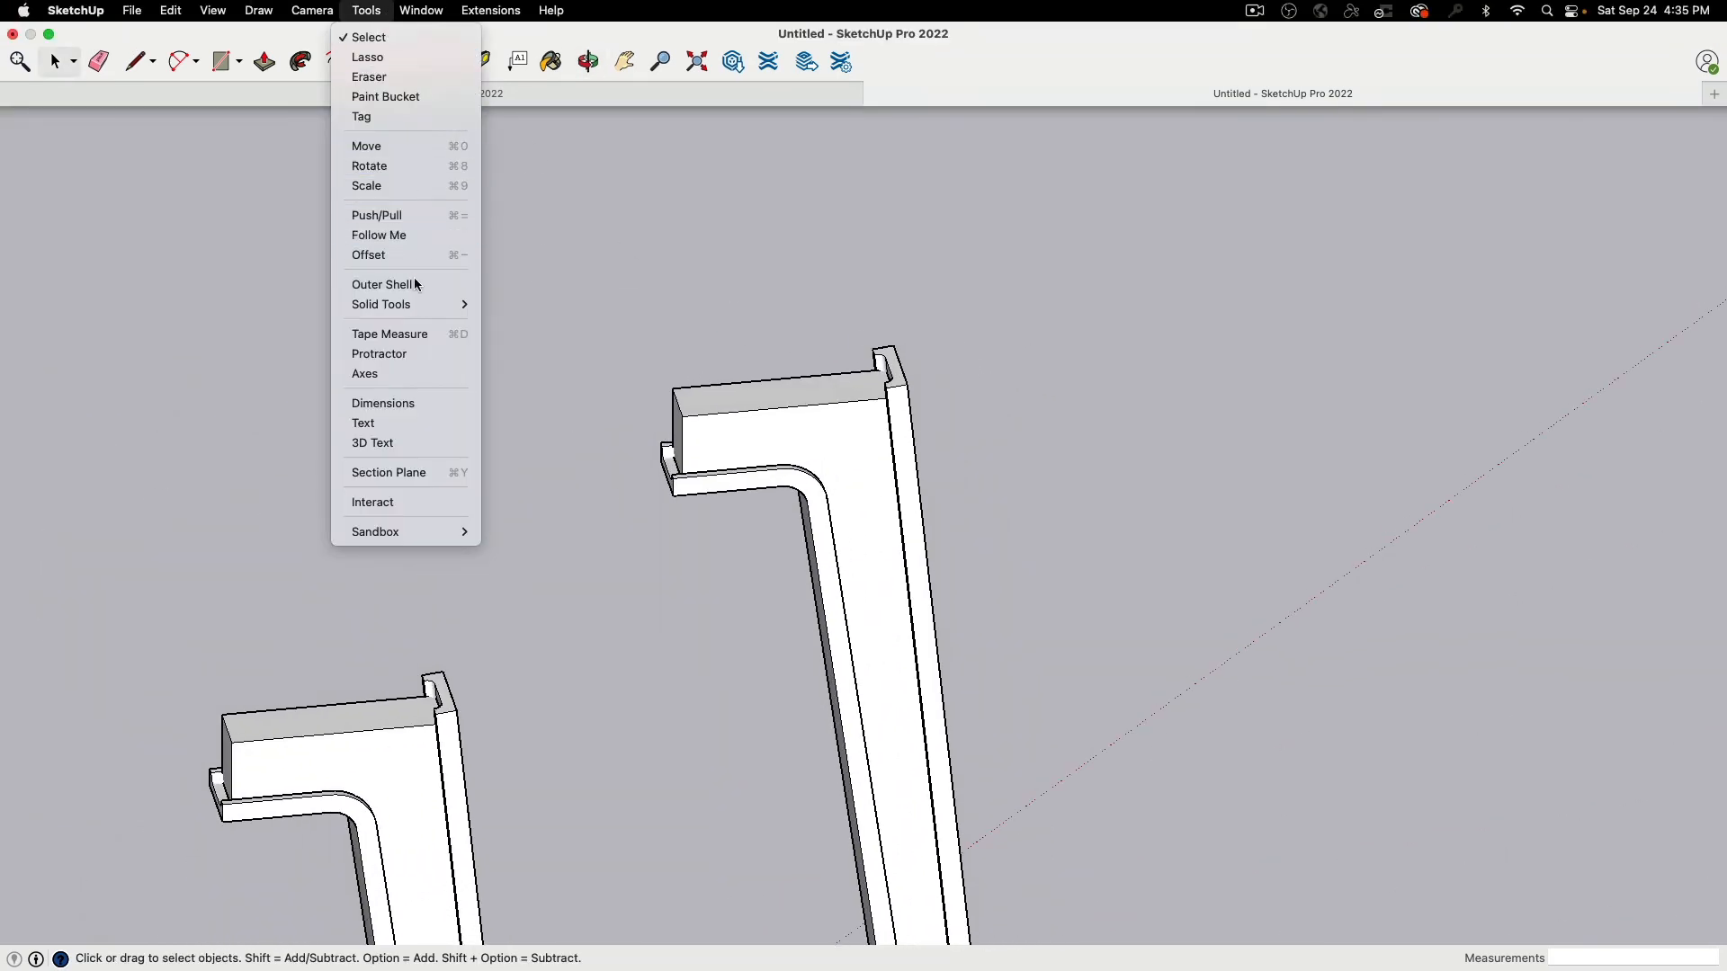
mouse_move(421, 307)
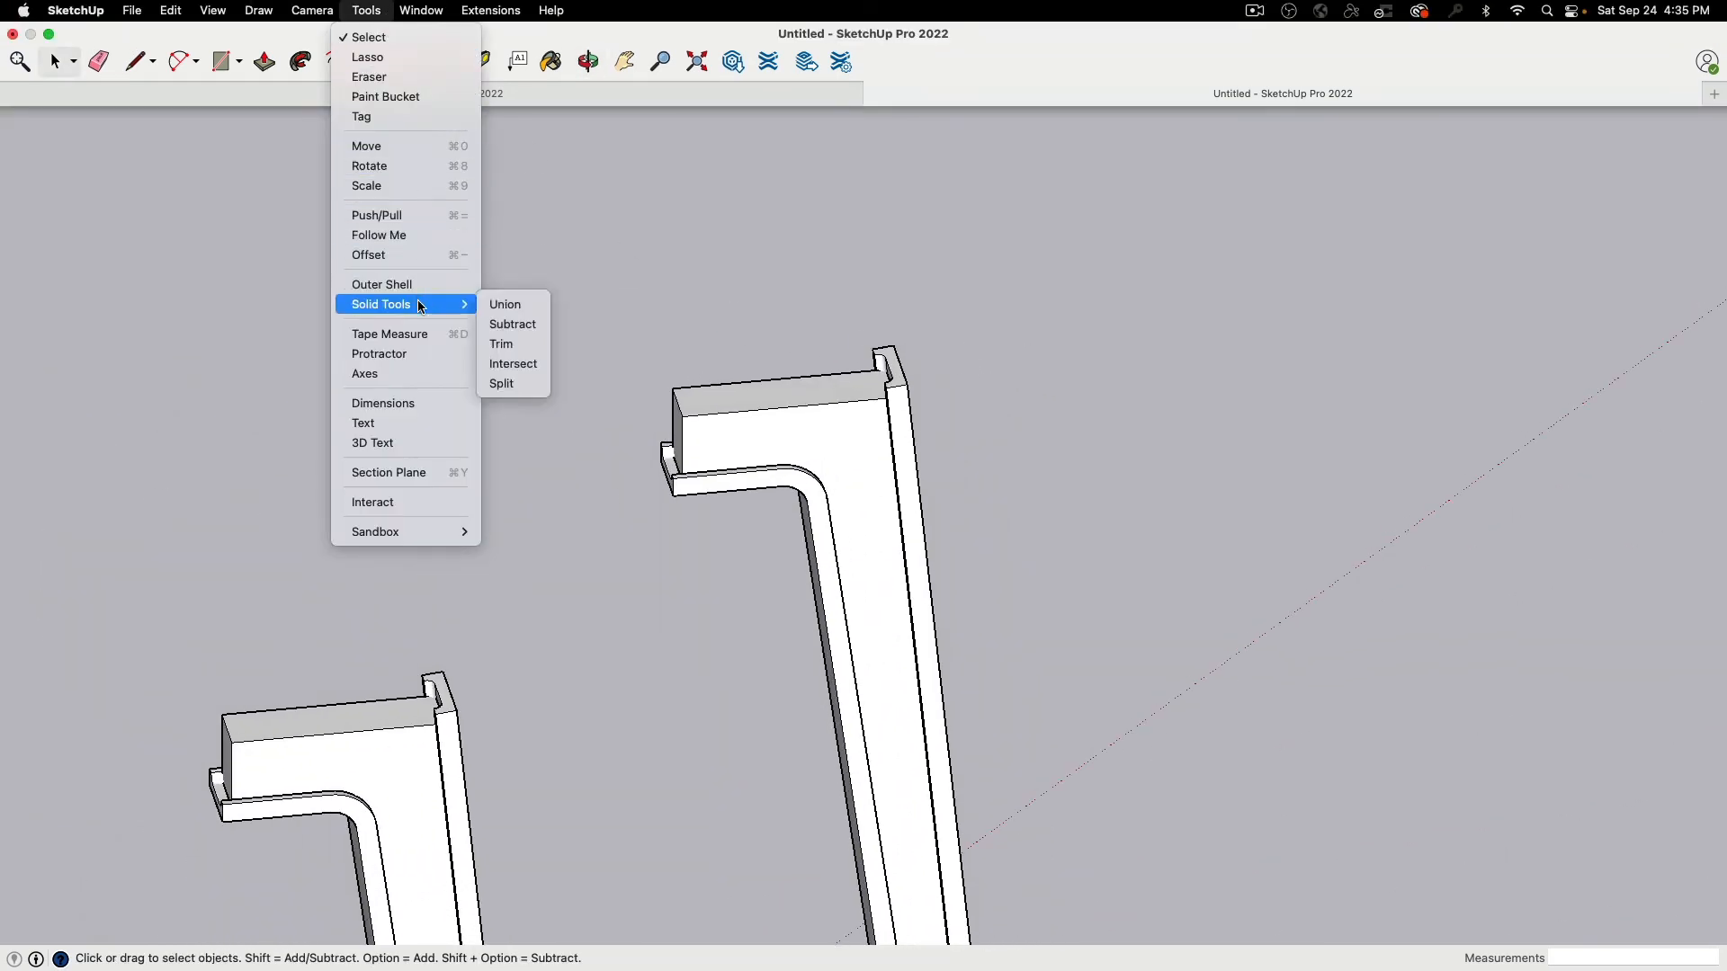
left_click(507, 325)
left_click(707, 498)
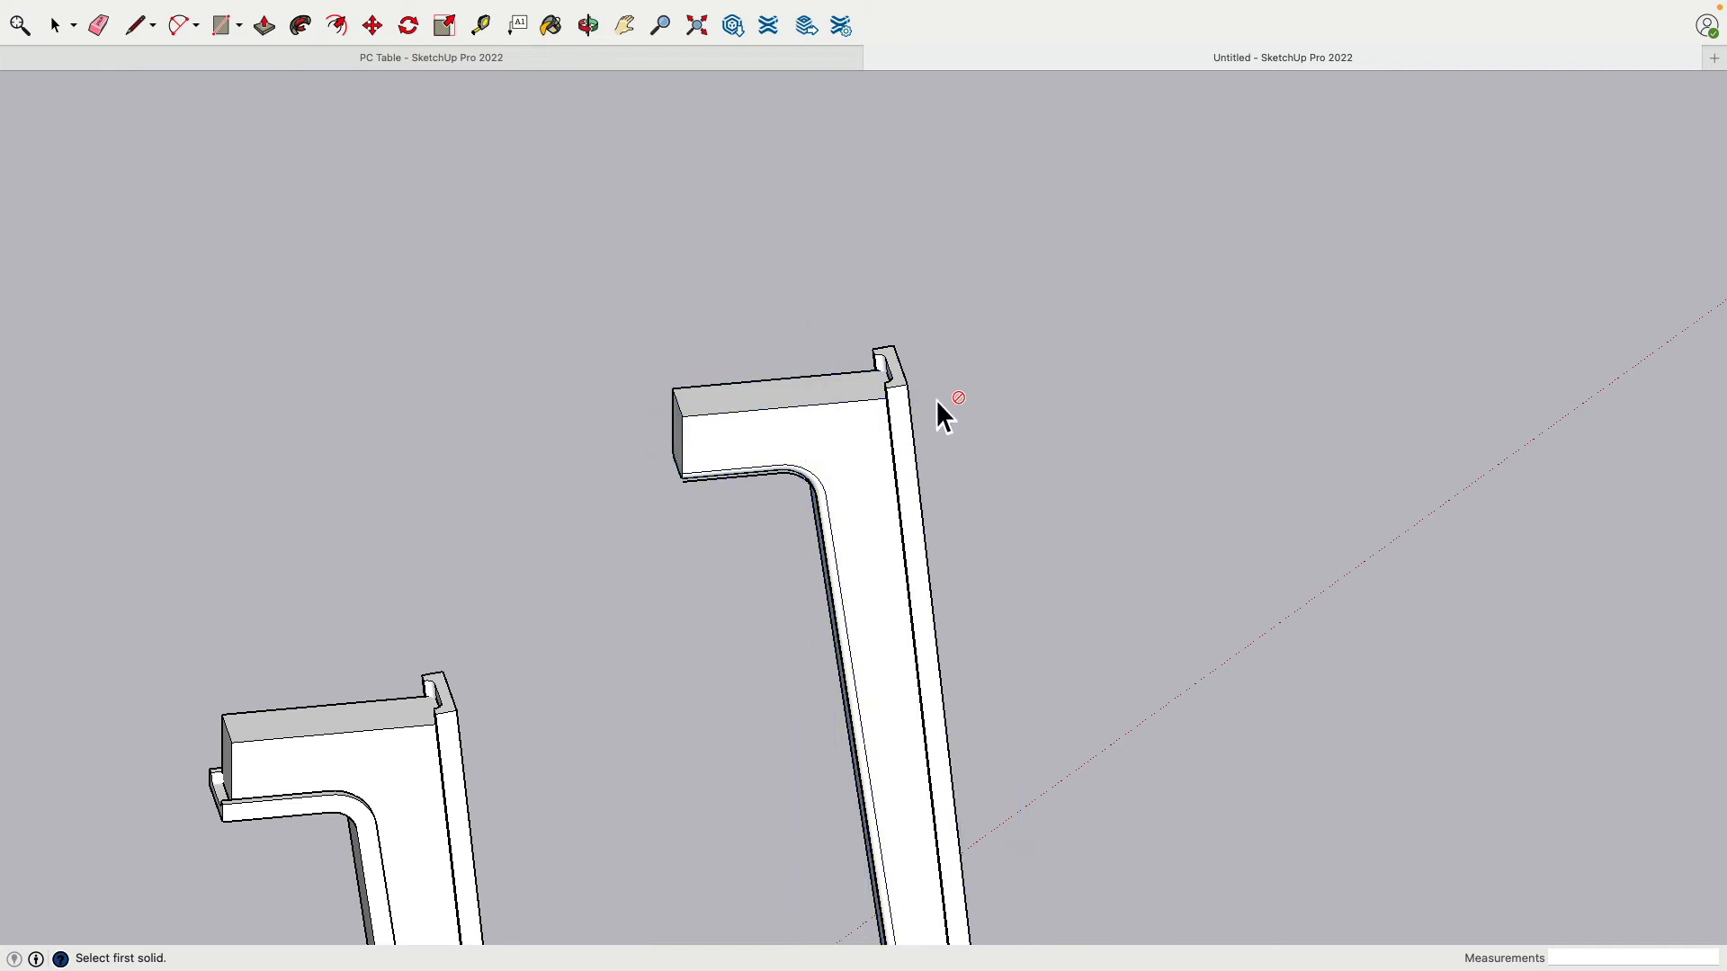
left_click(758, 435)
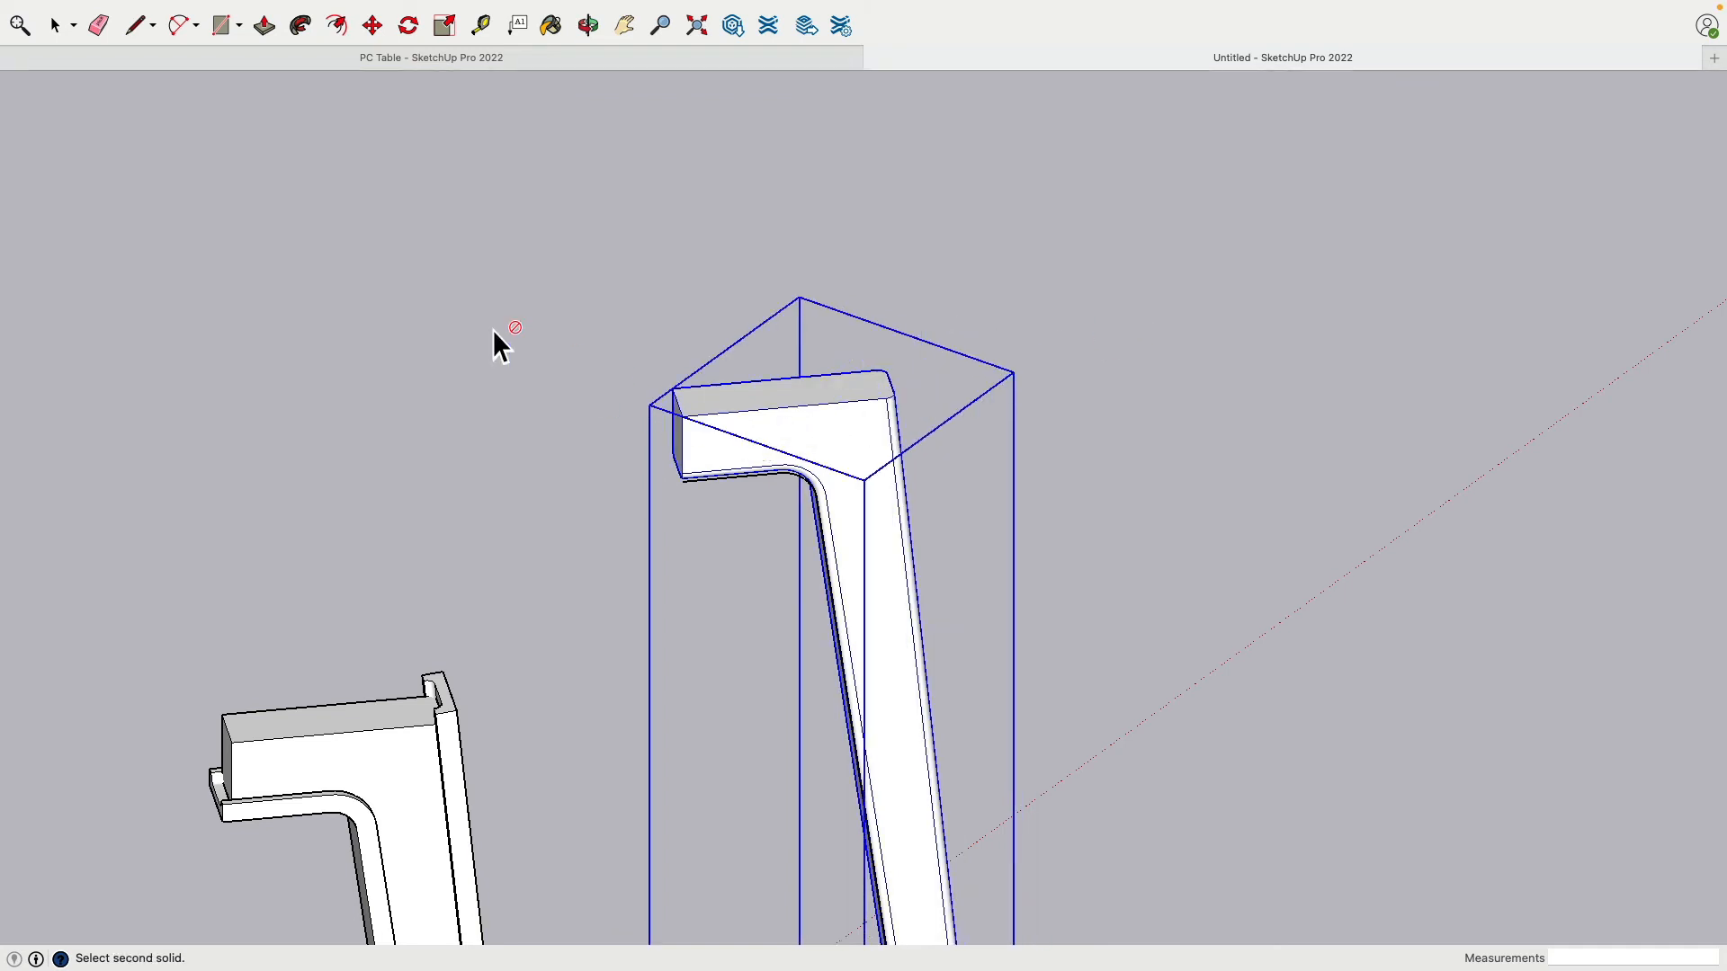
left_click(56, 26)
left_click(270, 311)
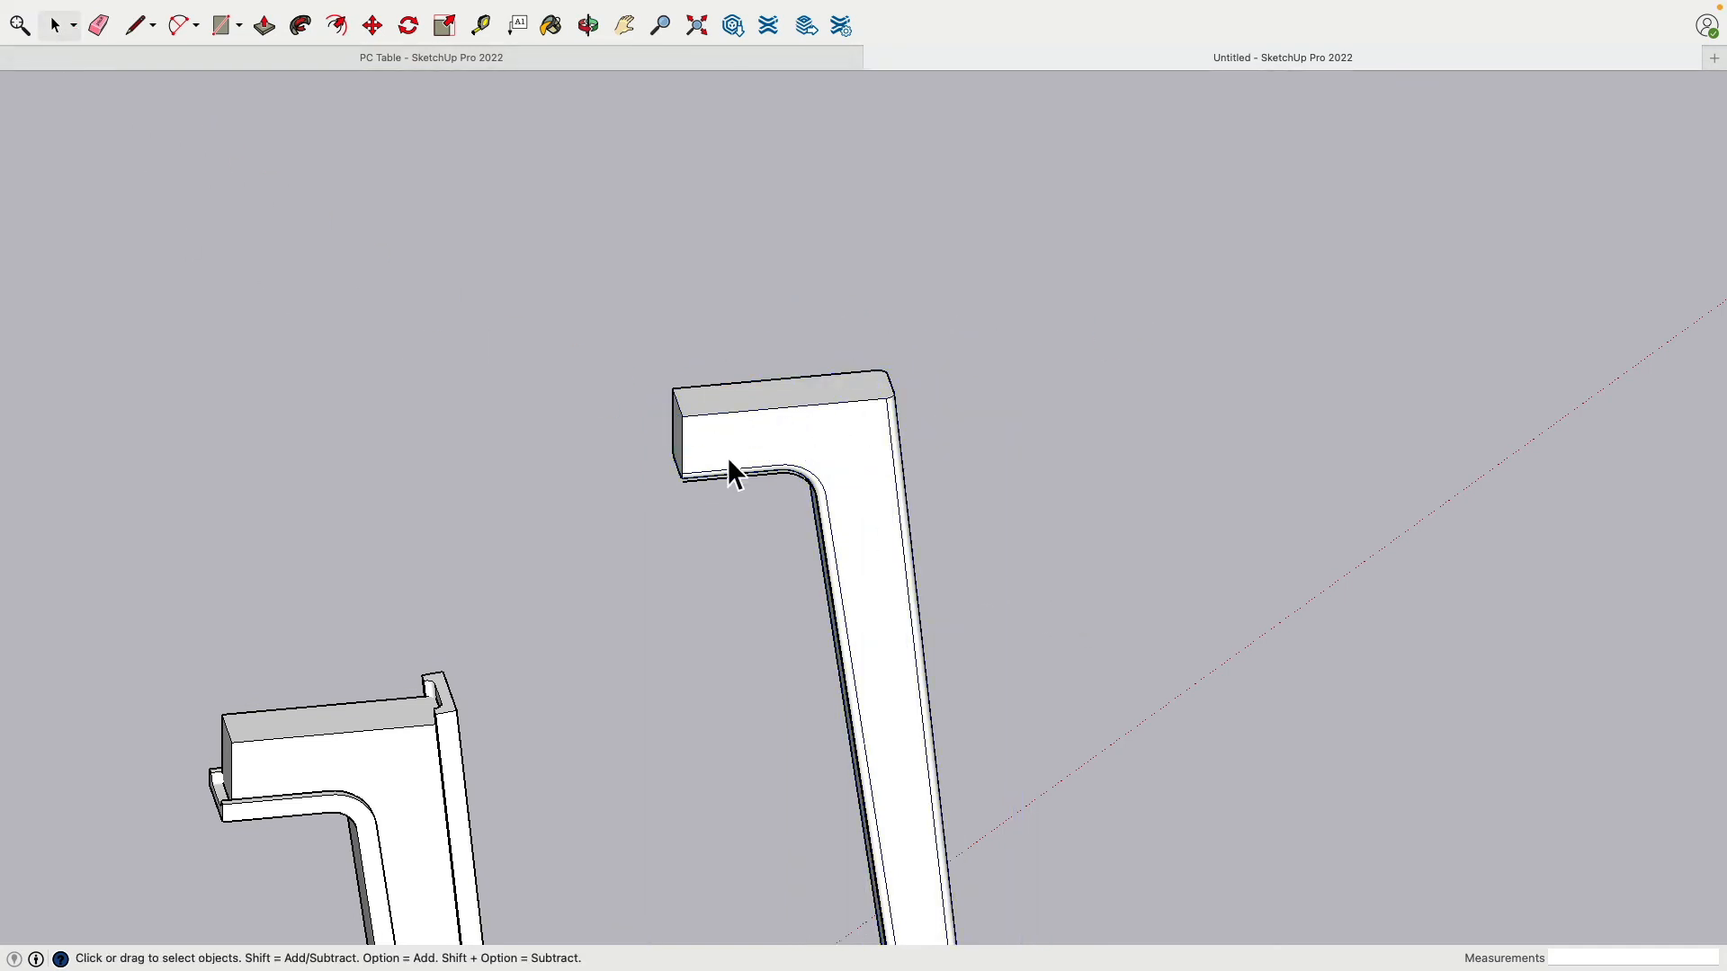
Step: Delete the stray arc edge under the leg's bend and check the trimmed top
middle_click_drag(728, 461, 870, 608)
scroll(870, 608, "down", 3)
scroll(883, 591, "up", 10)
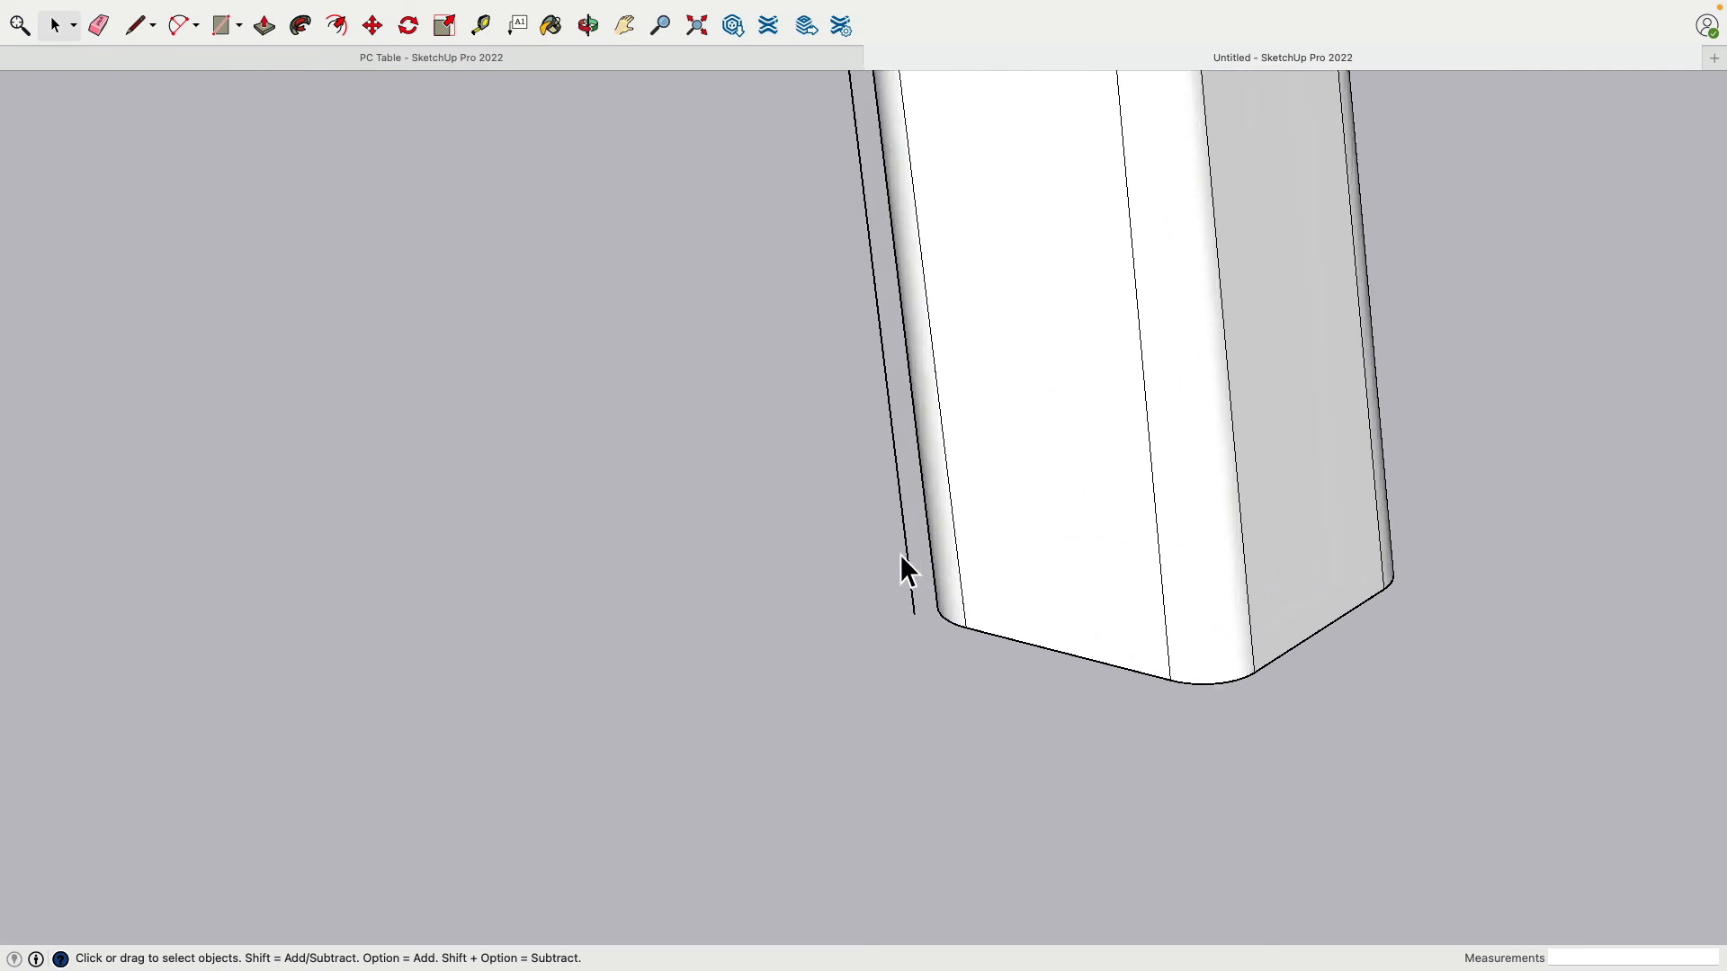
scroll(863, 563, "down", 3)
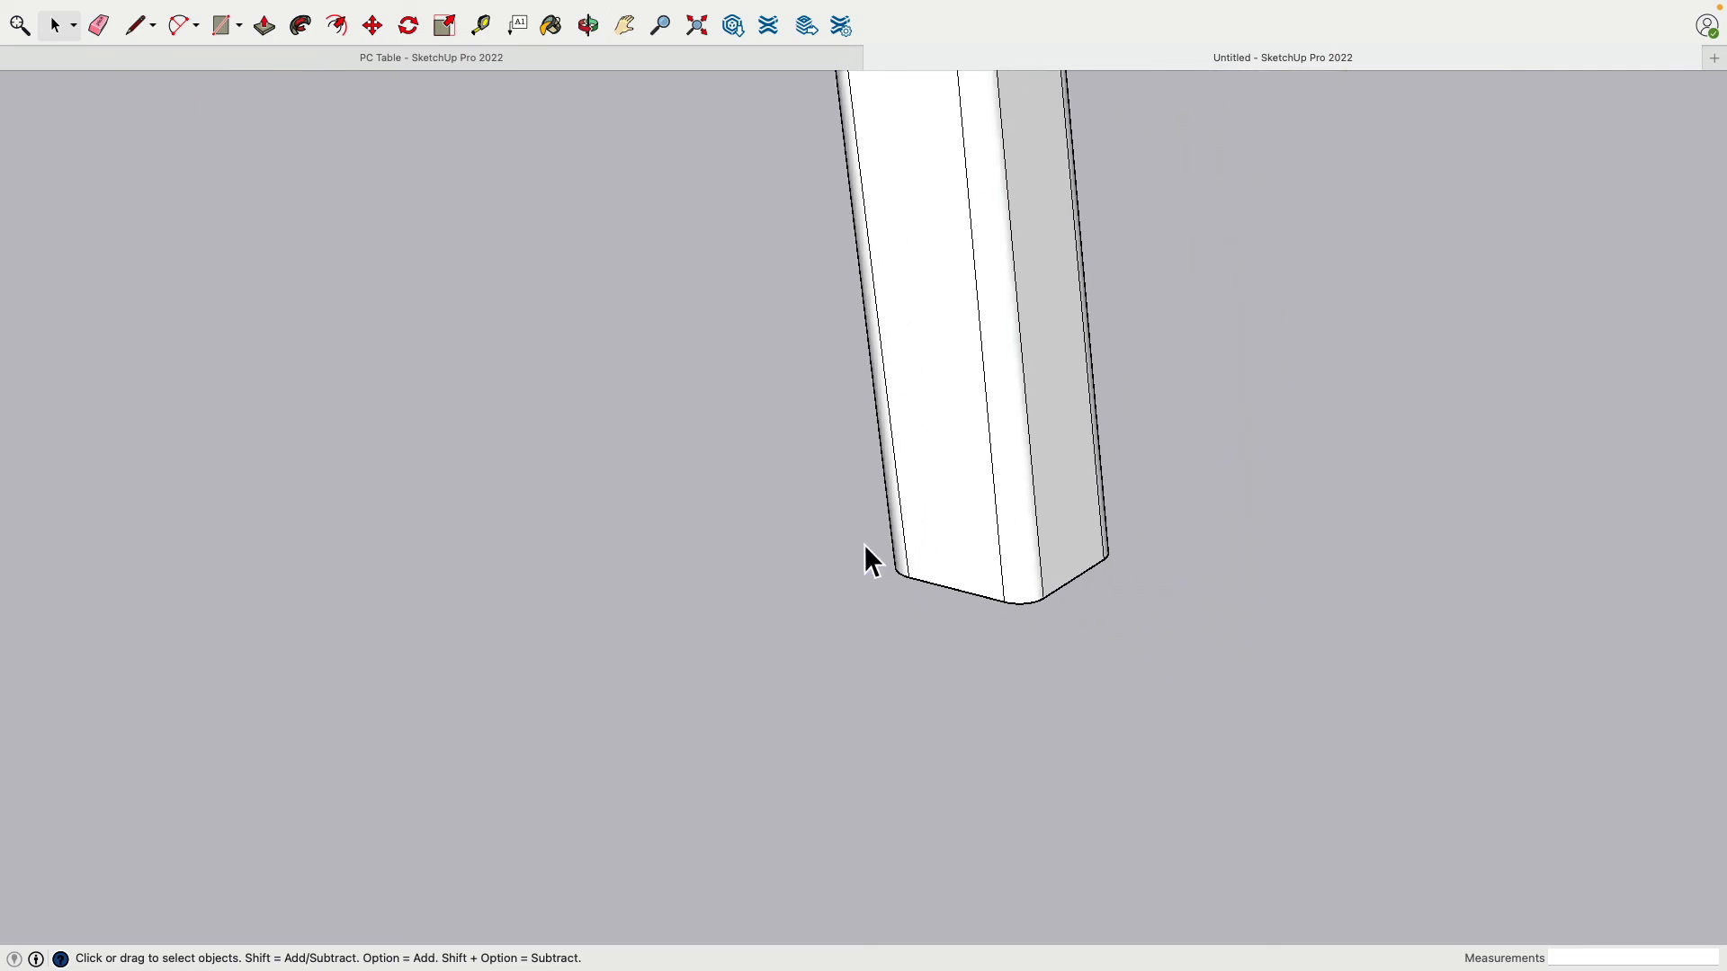
middle_click_drag(863, 563, 878, 701)
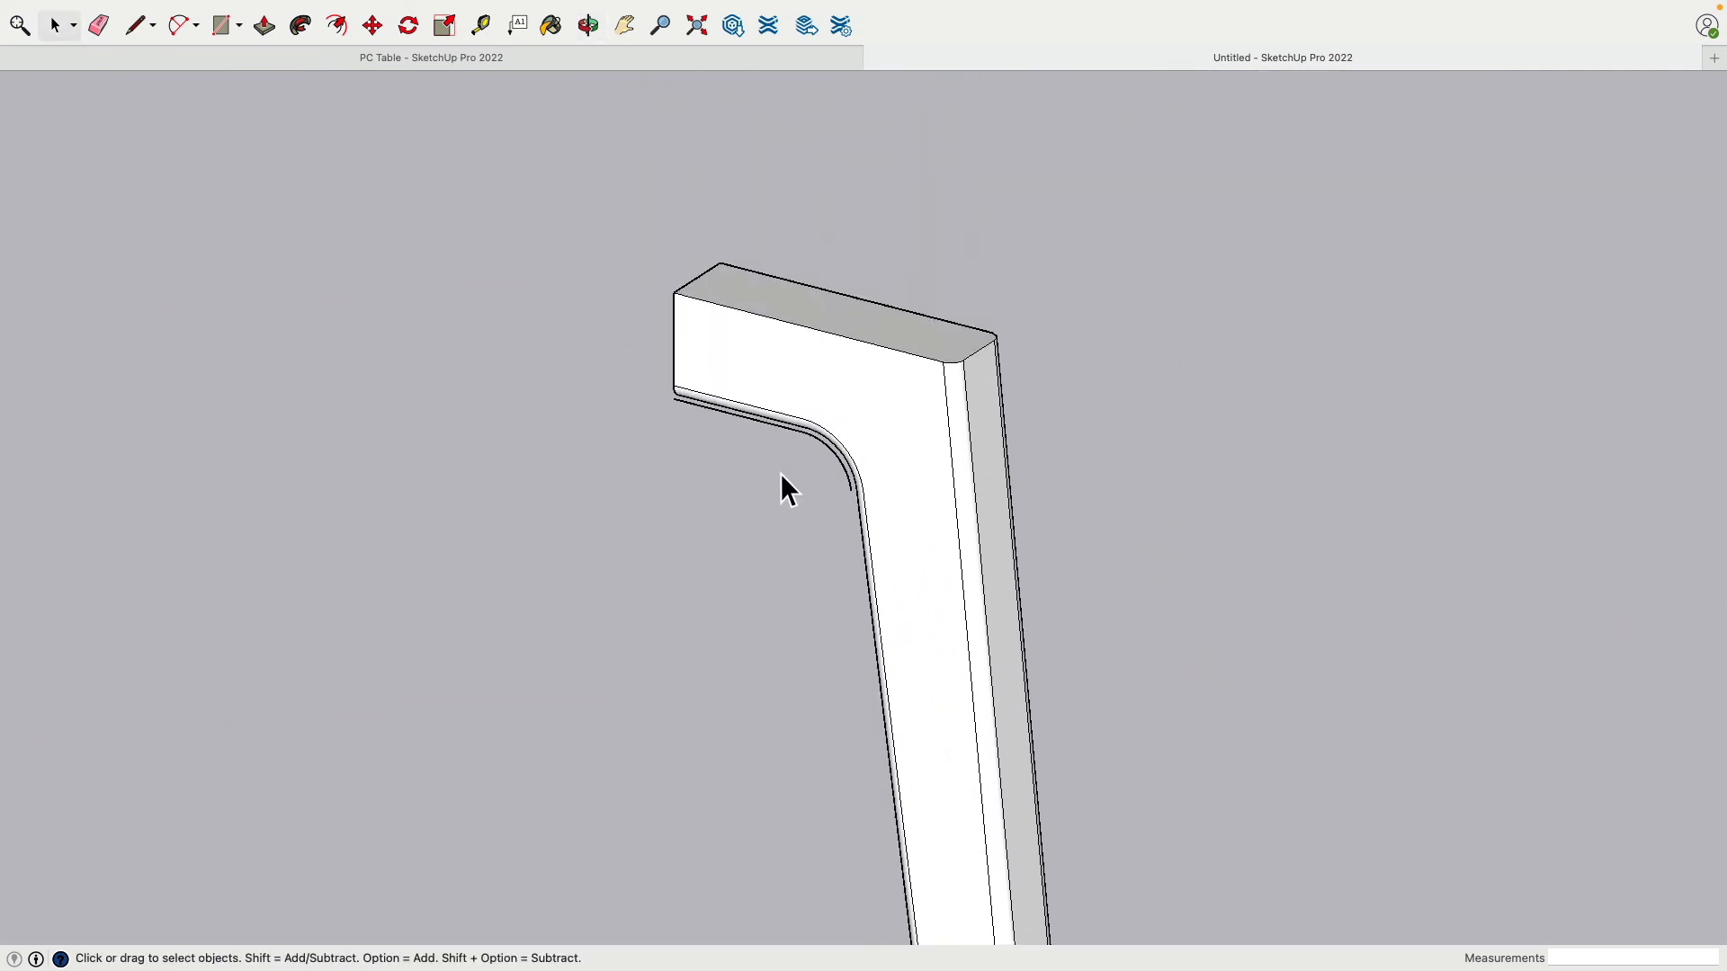
scroll(793, 440, "down", 2)
scroll(796, 443, "up", 5)
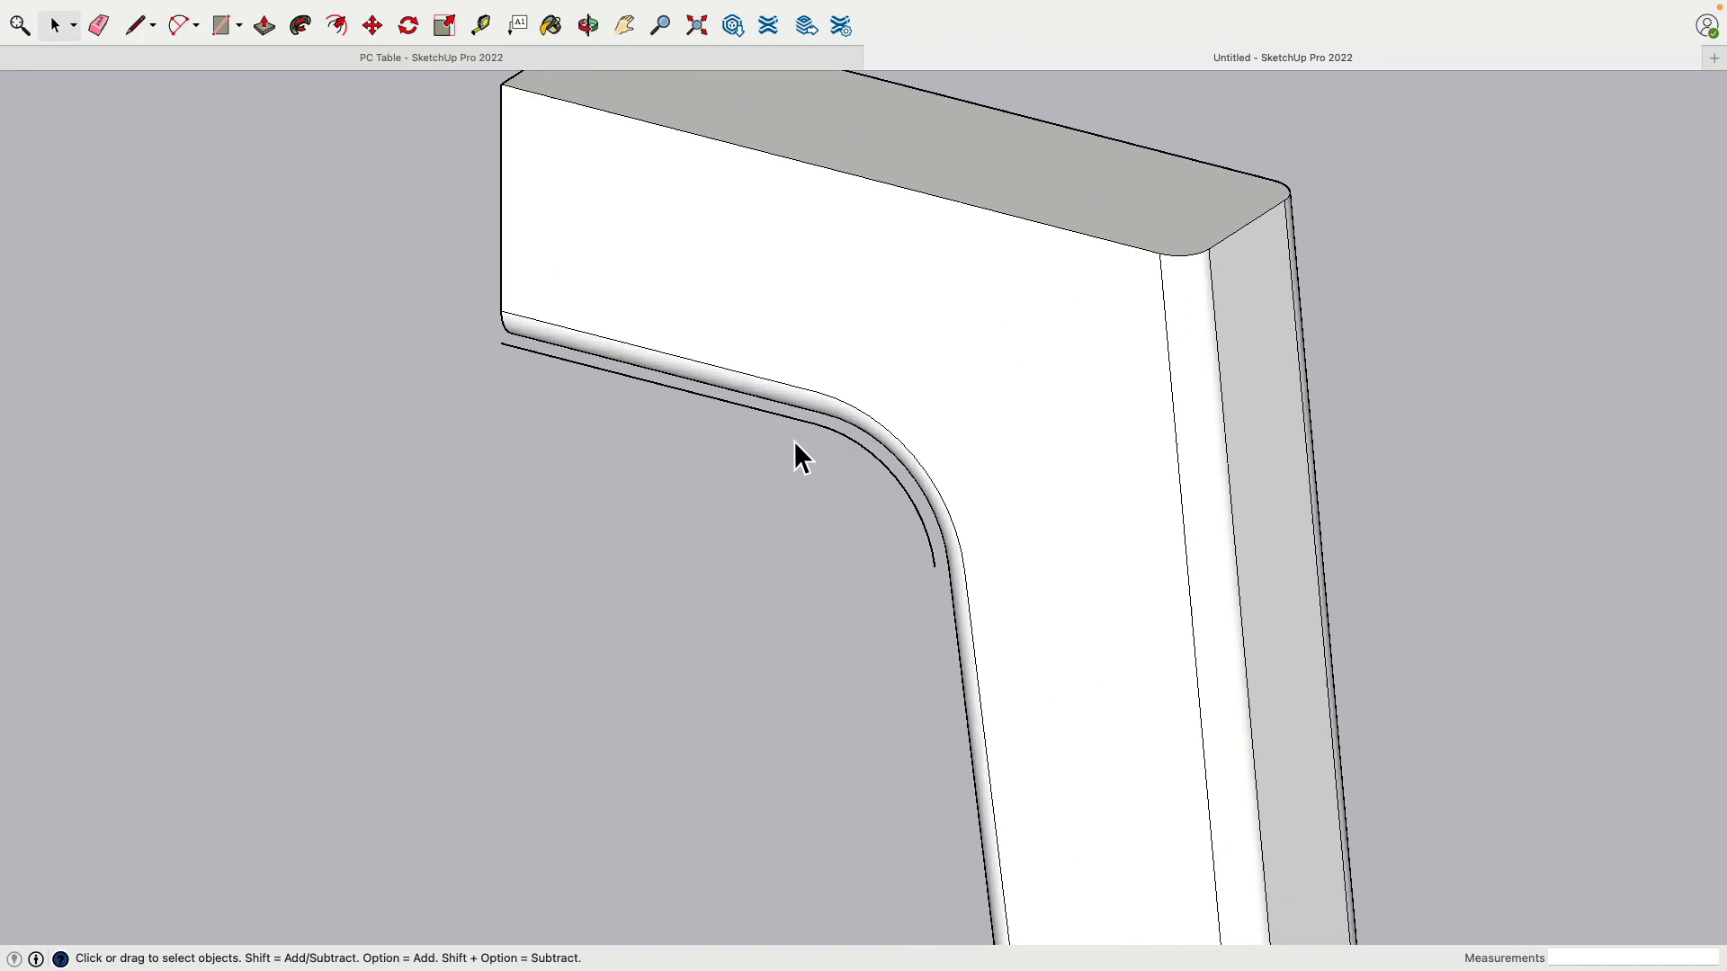
left_click(839, 437)
key("Delete")
scroll(743, 560, "up", 4)
scroll(736, 561, "down", 6)
middle_click_drag(736, 562, 1049, 502)
scroll(473, 564, "down", 5)
scroll(430, 585, "up", 1)
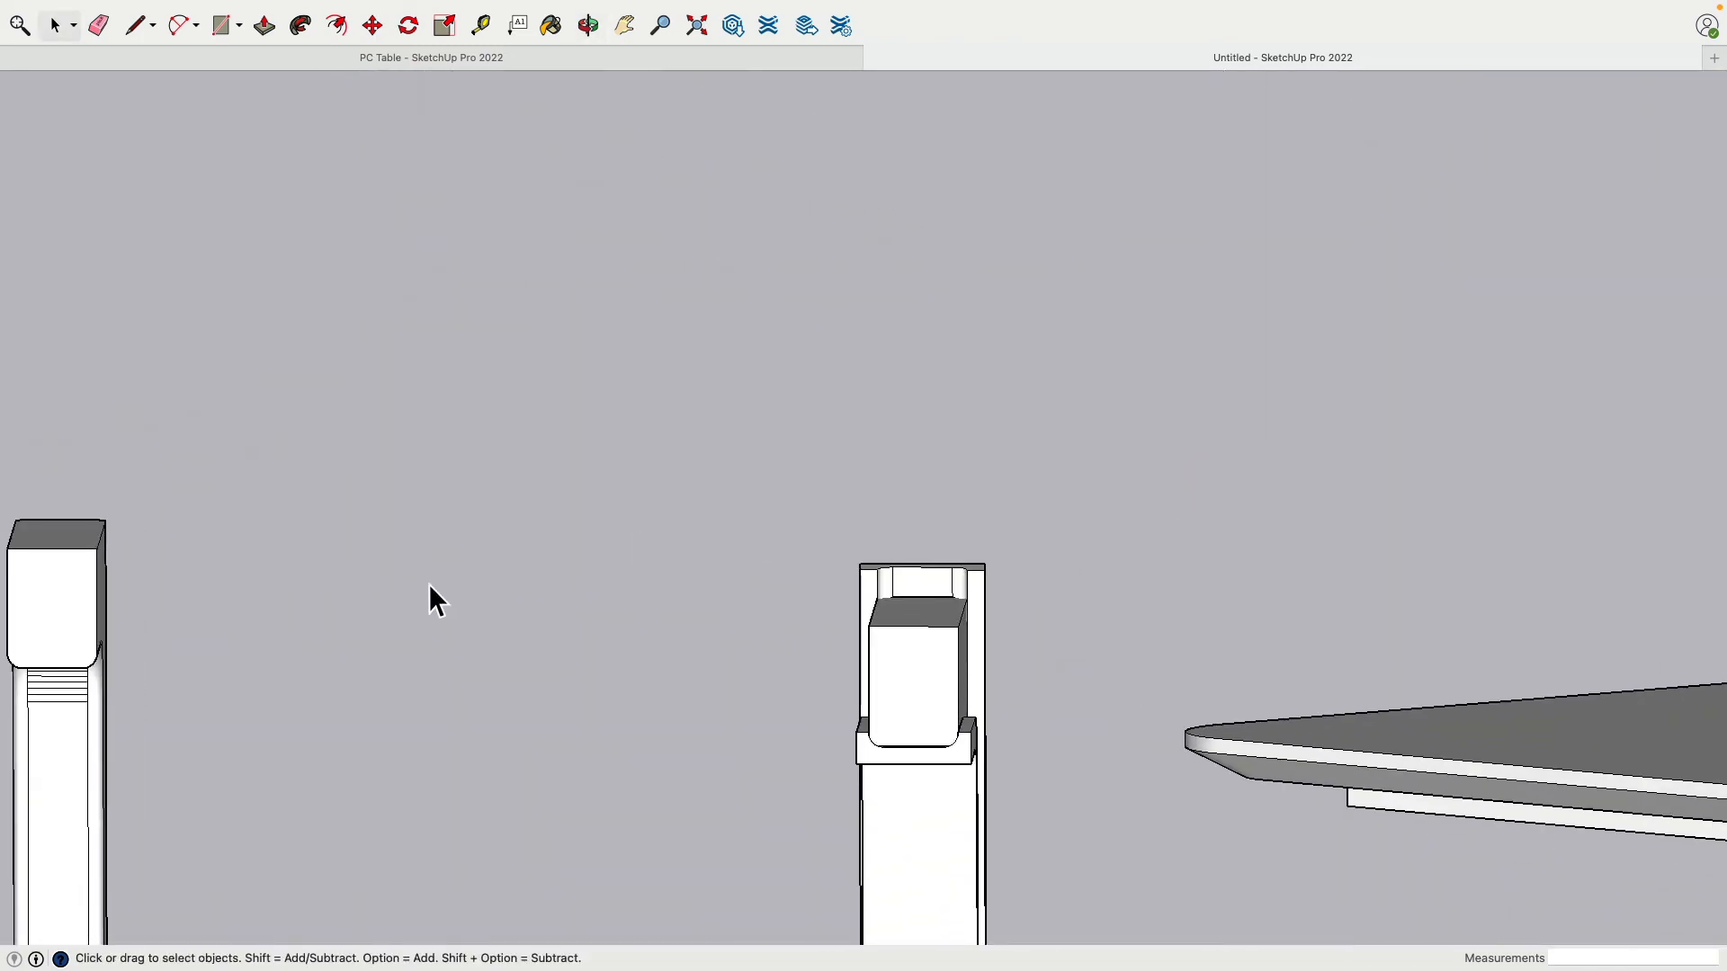
middle_click_drag(428, 585, 1029, 403)
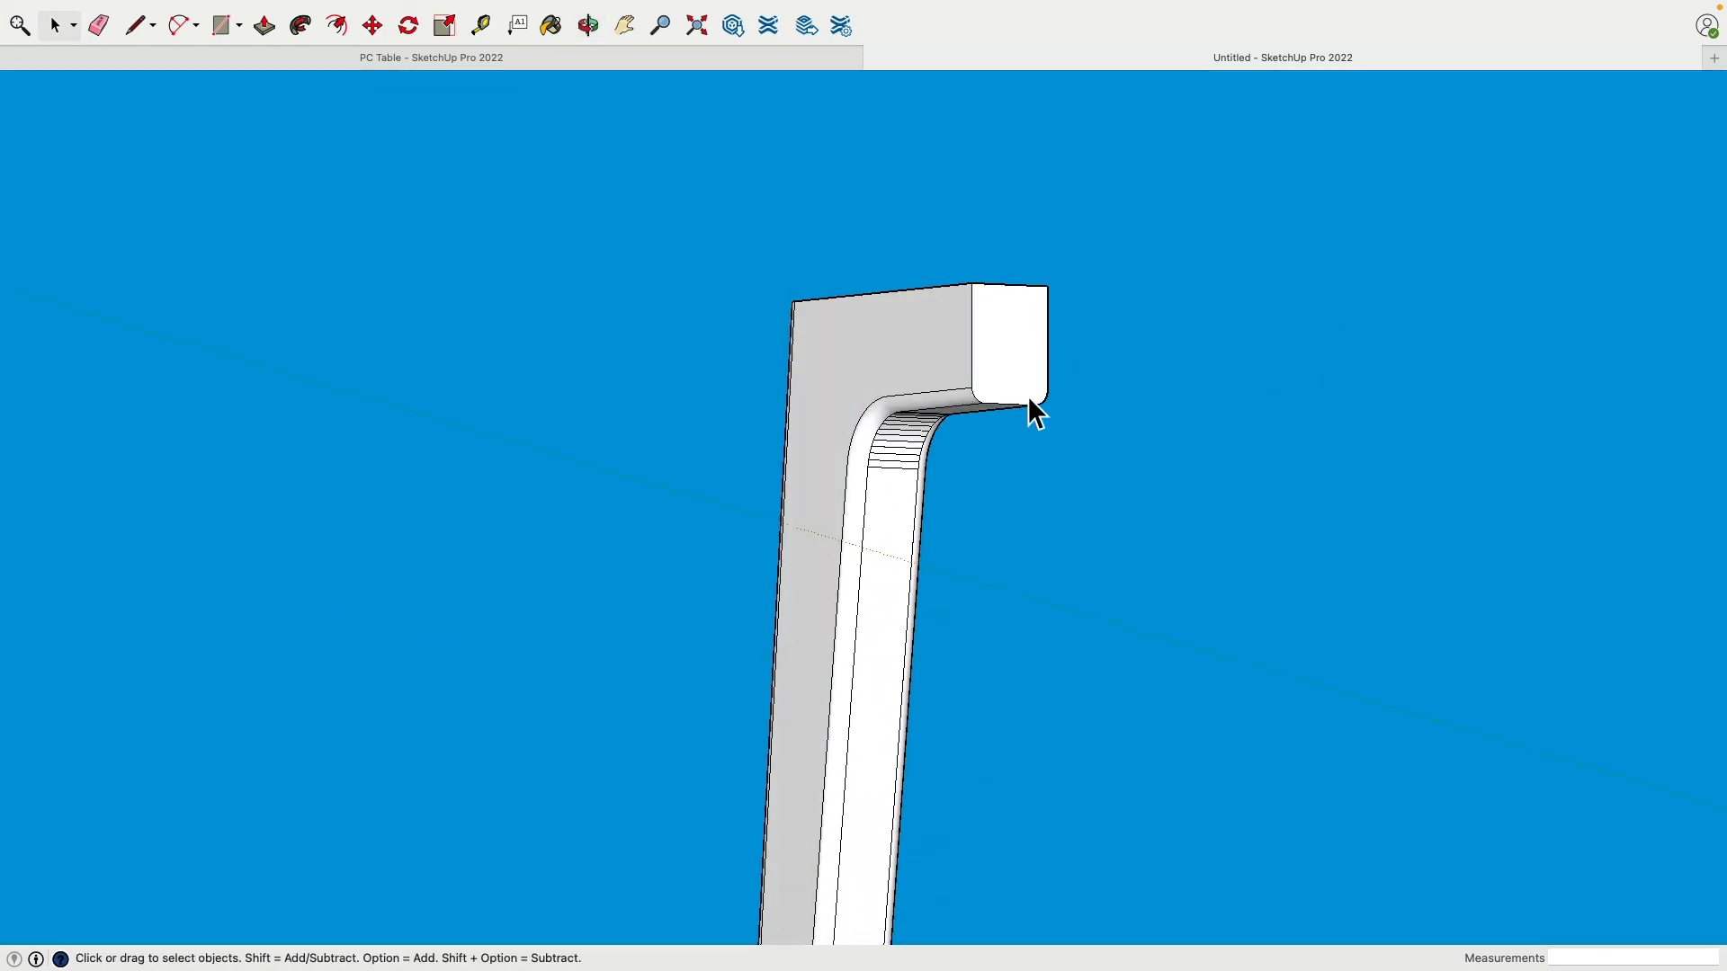
Step: Soften and smooth the bracket leg group's edges at 36°, including coplanar edges
left_click(905, 388)
right_click(877, 381)
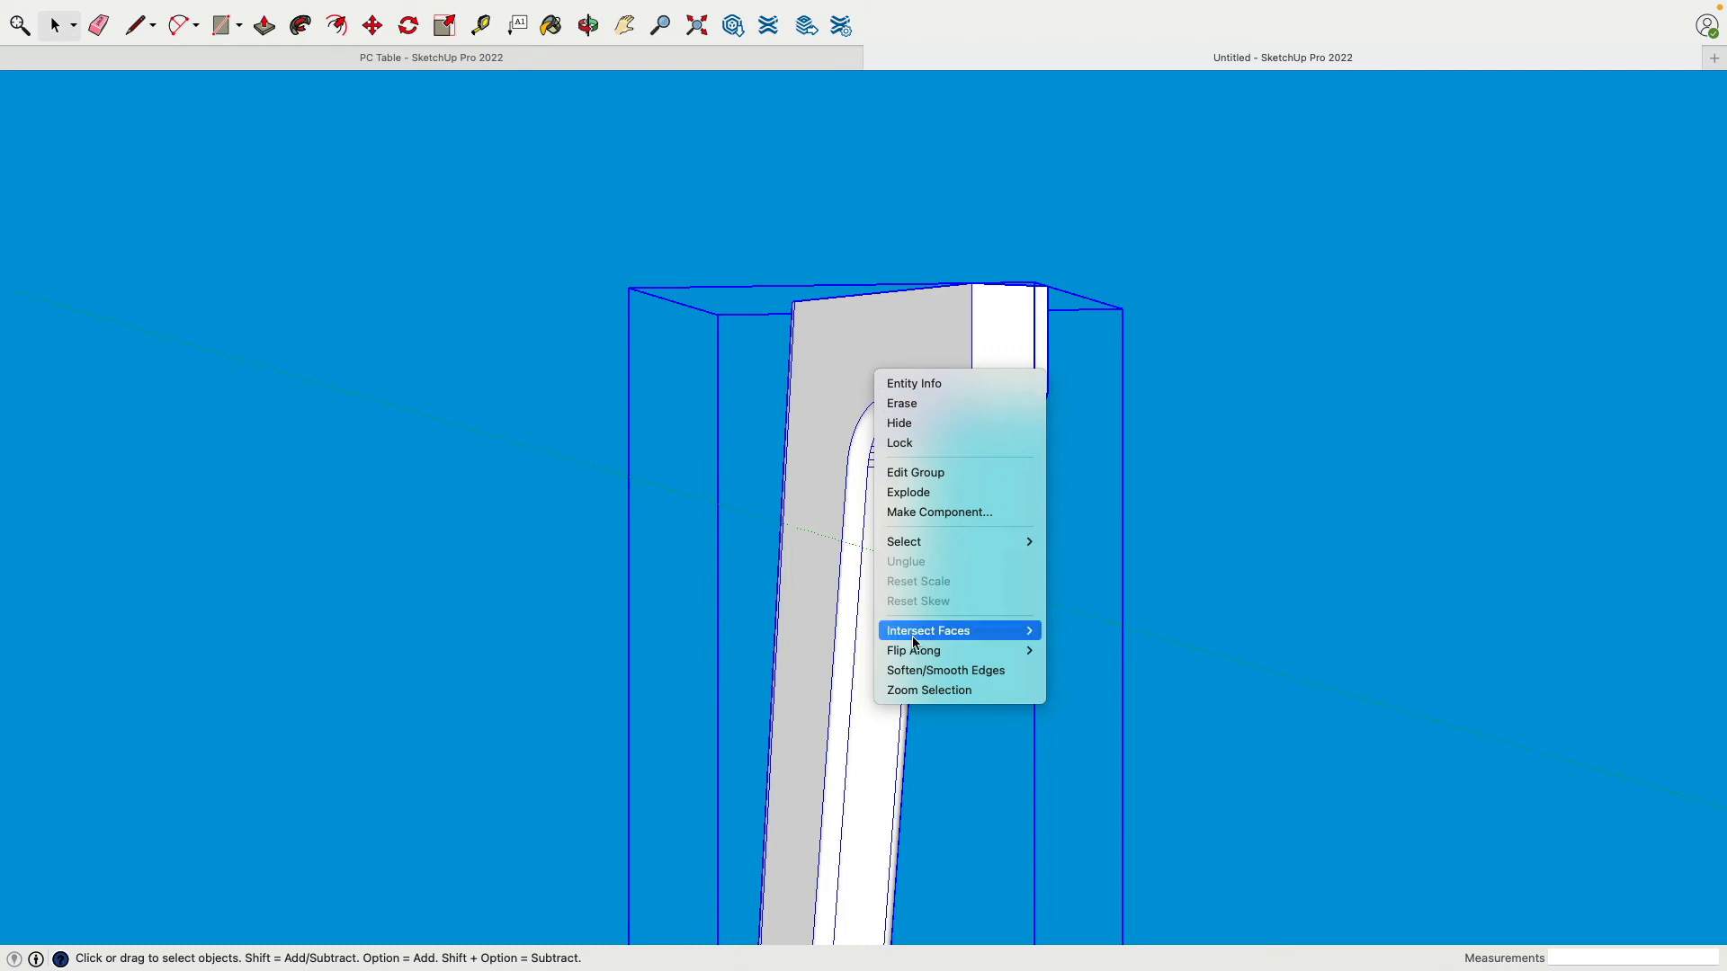
left_click(946, 671)
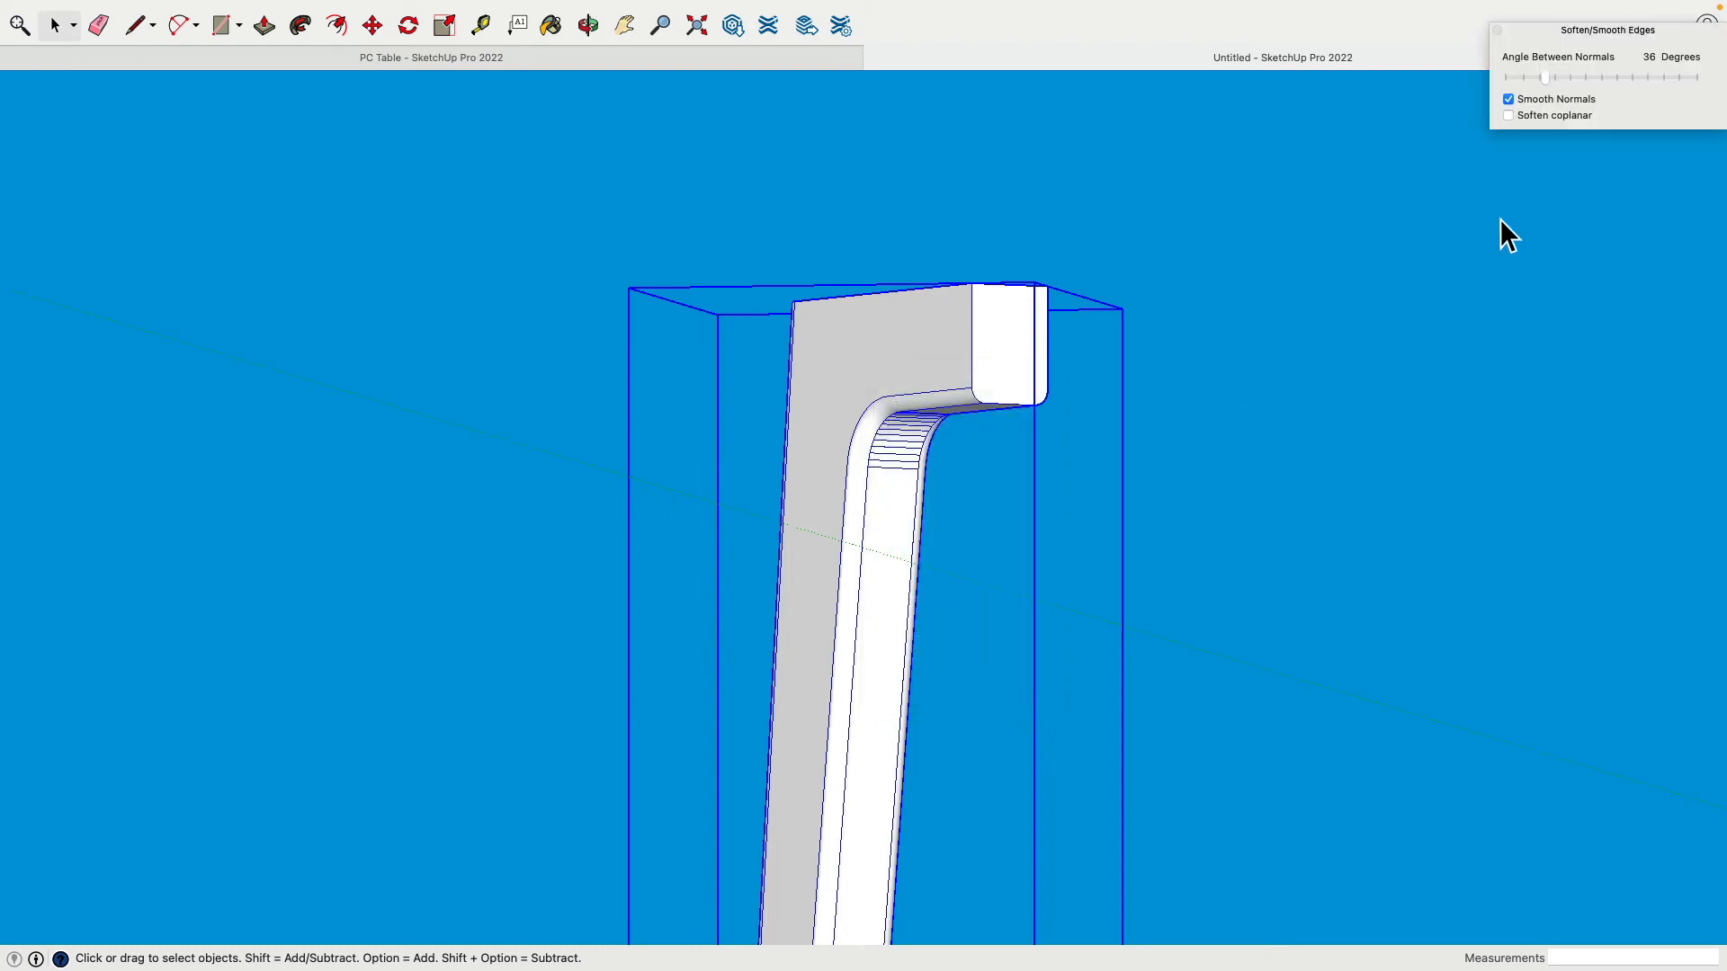
left_click(1509, 116)
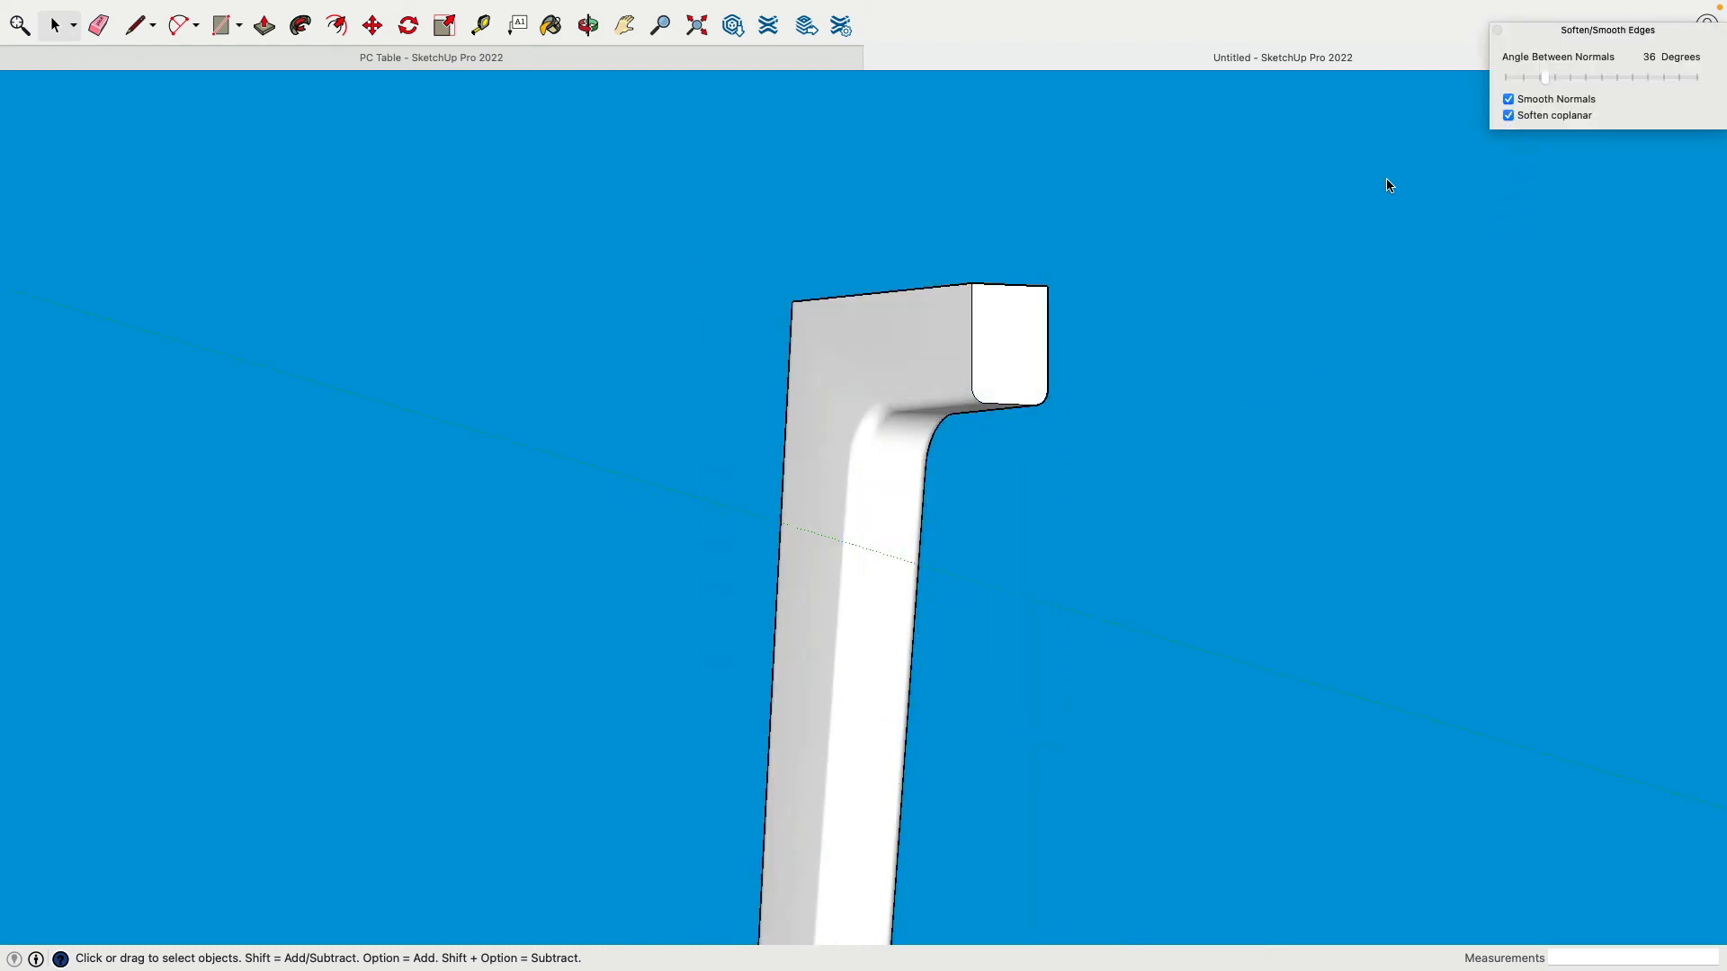
middle_click_drag(1191, 462, 835, 447)
left_click(1136, 501)
scroll(1148, 501, "down", 8)
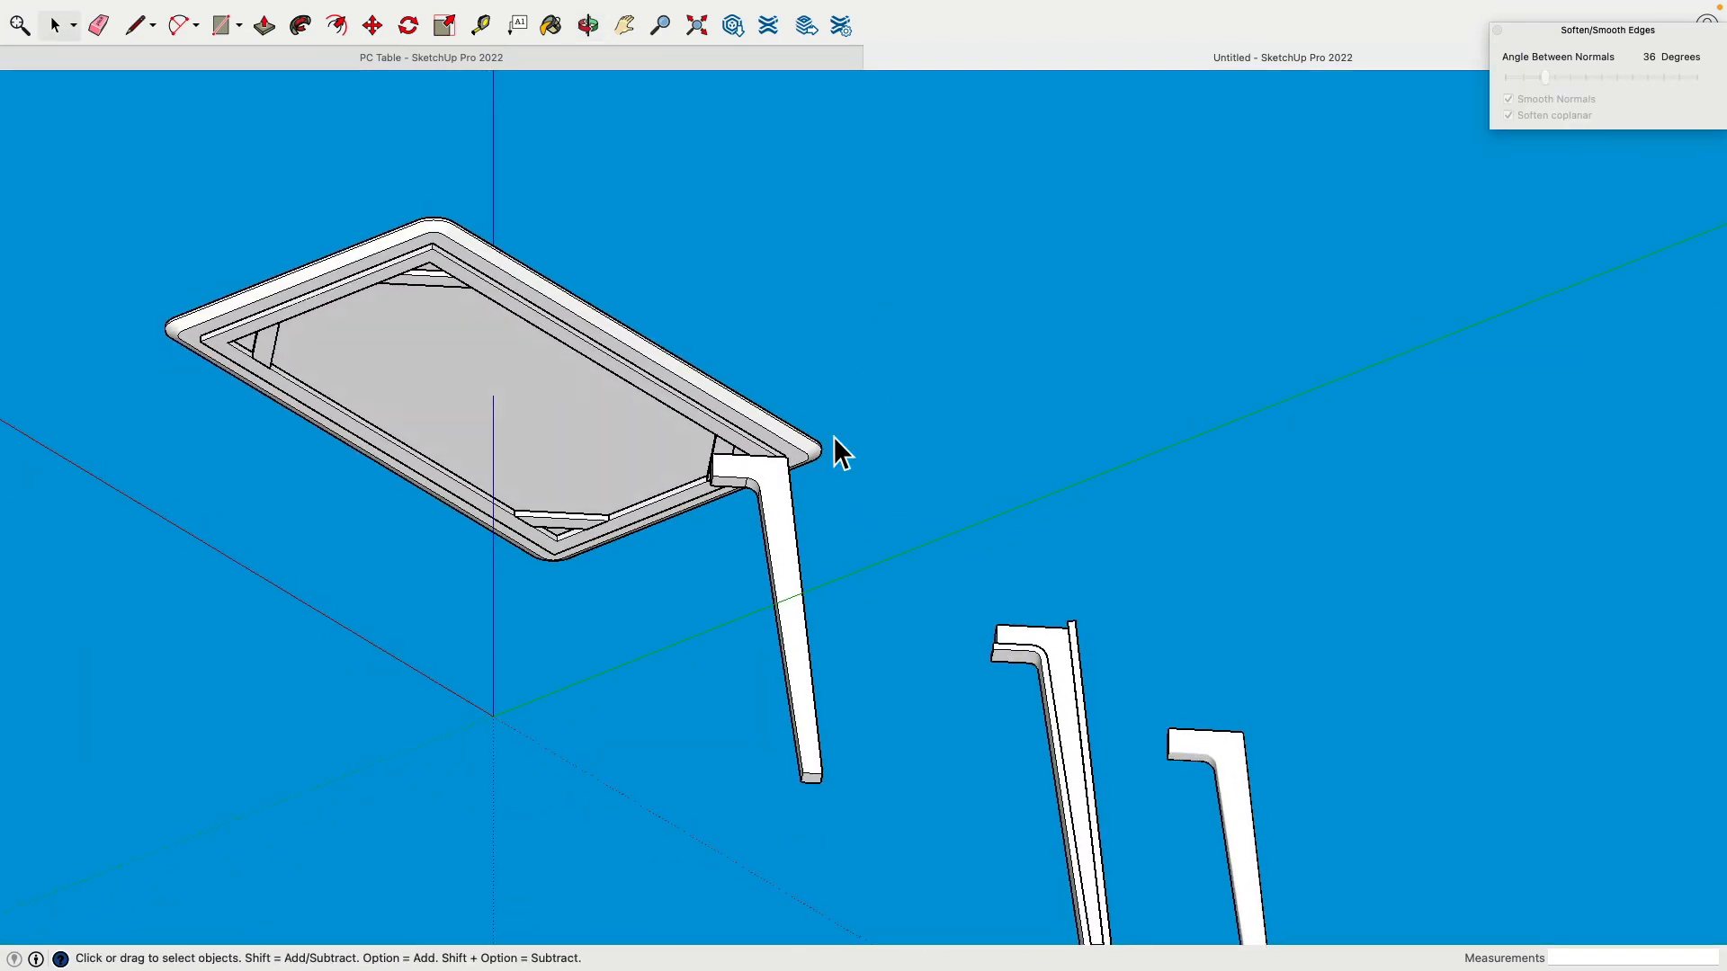
Step: Delete the old leg under the tabletop and select the smoothed bracket leg
left_click(784, 550)
key("Delete")
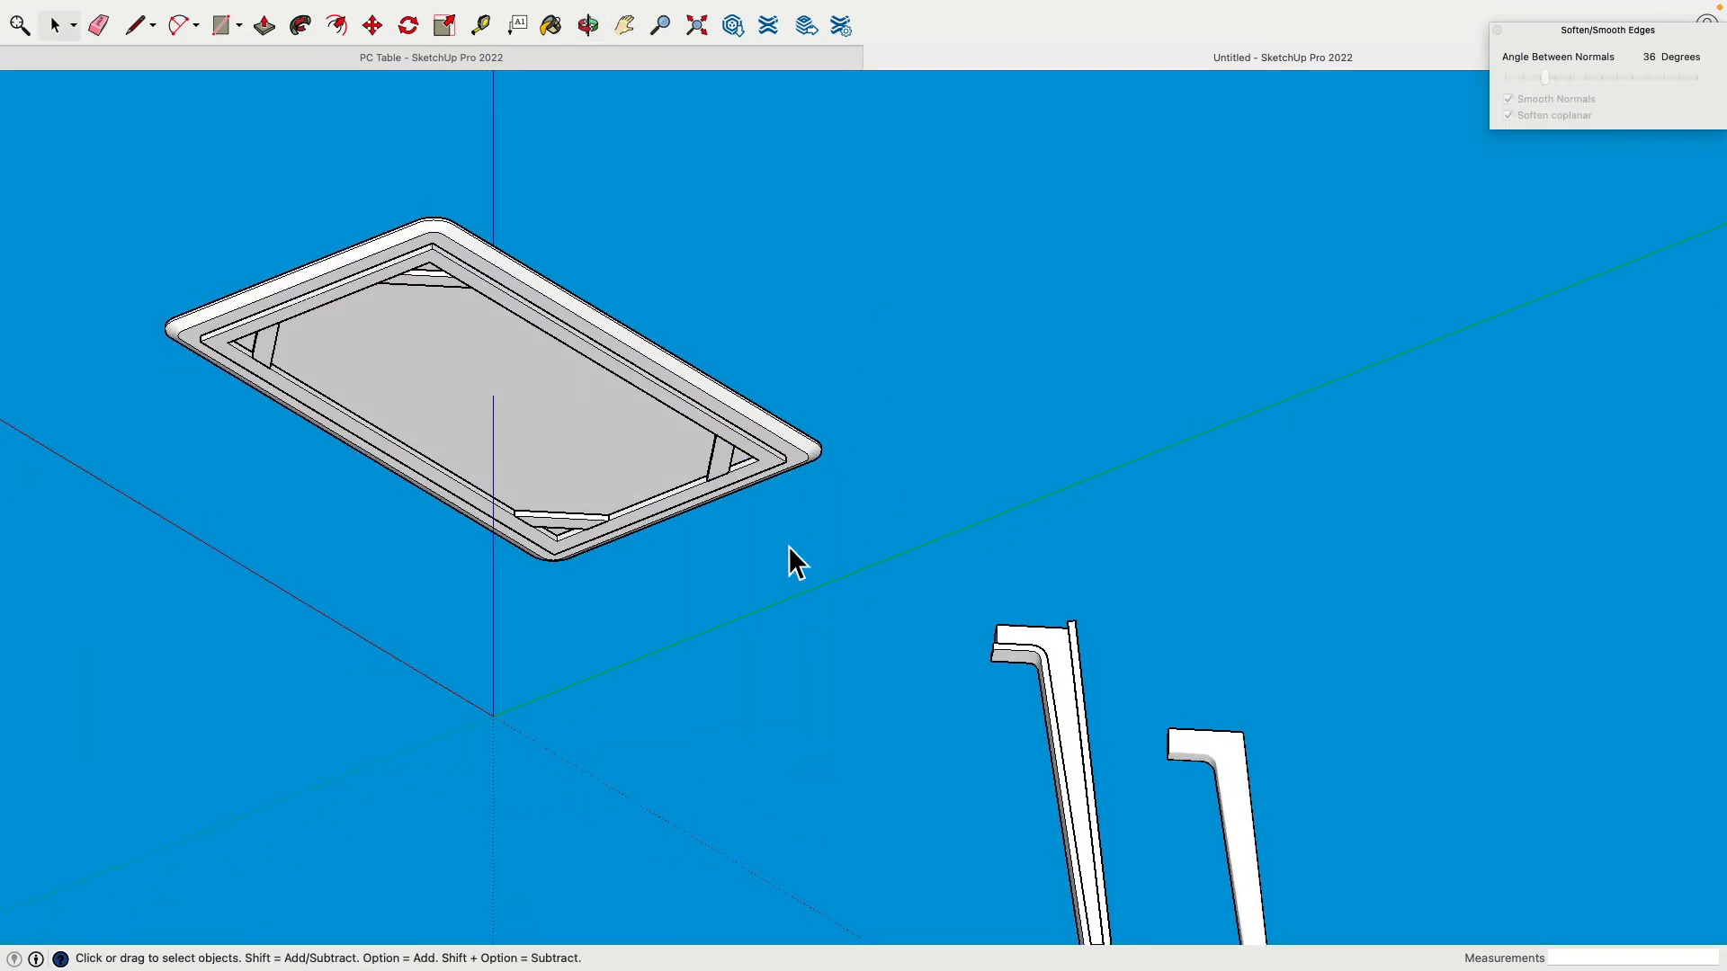
left_click(1197, 750)
middle_click_drag(1196, 750, 1457, 580)
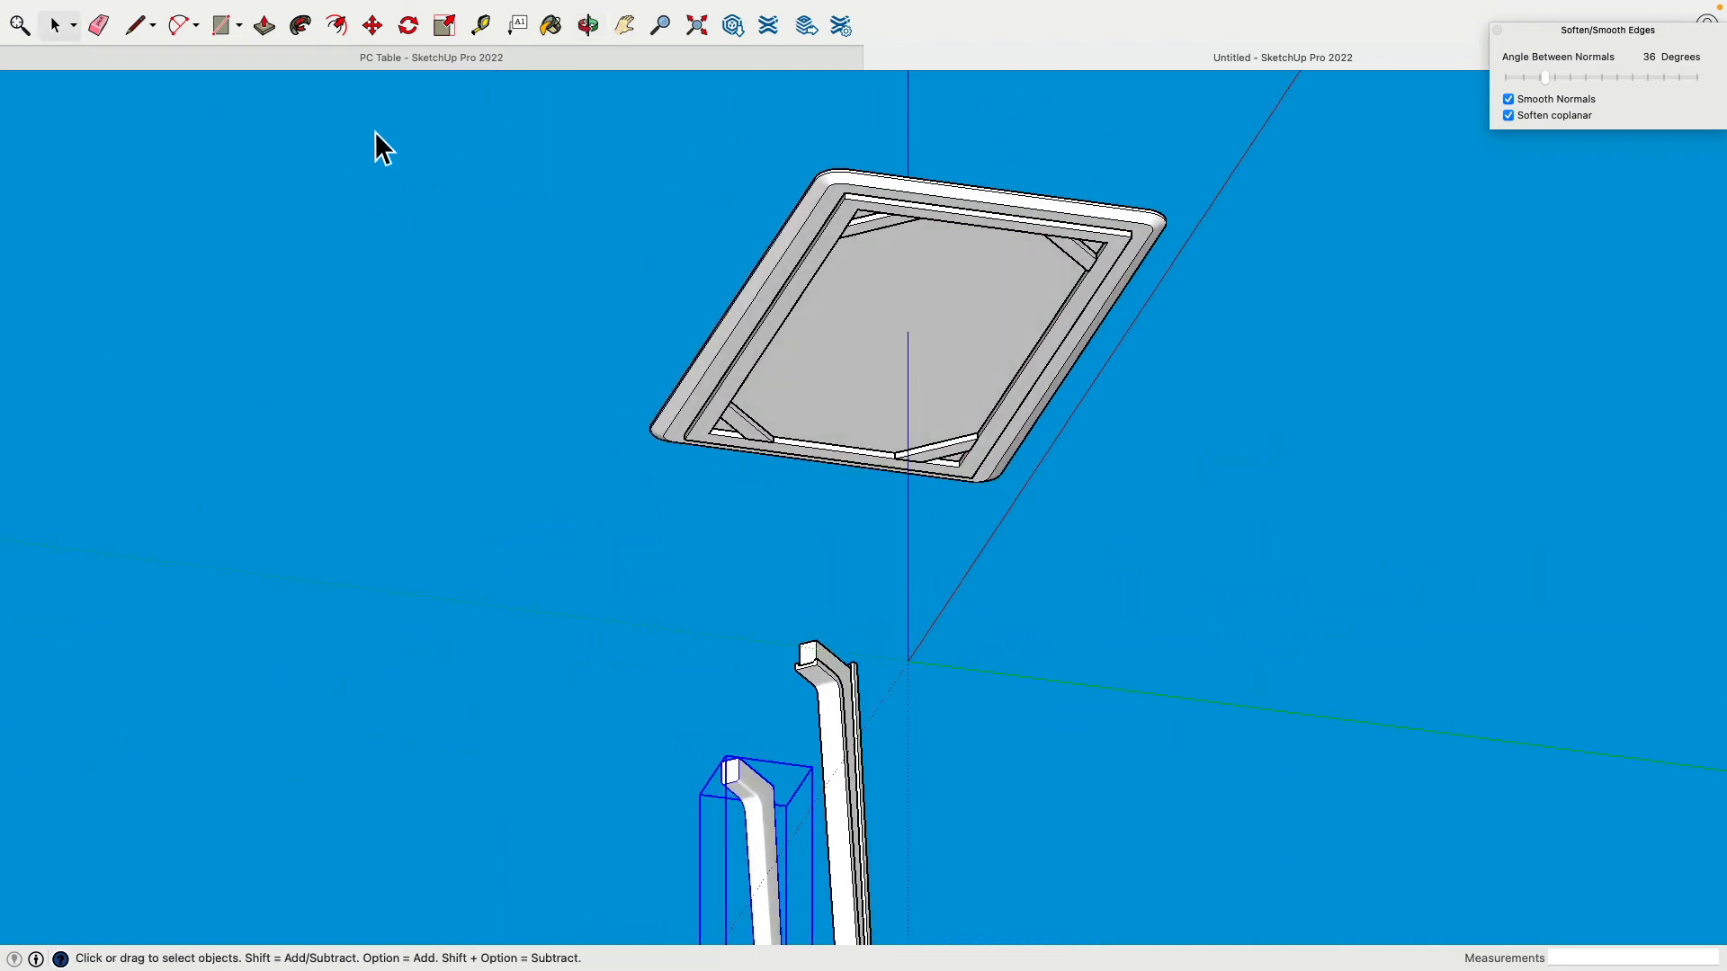
Step: Move the bracket leg so its top arm sits snug under the tabletop's corner
left_click(367, 26)
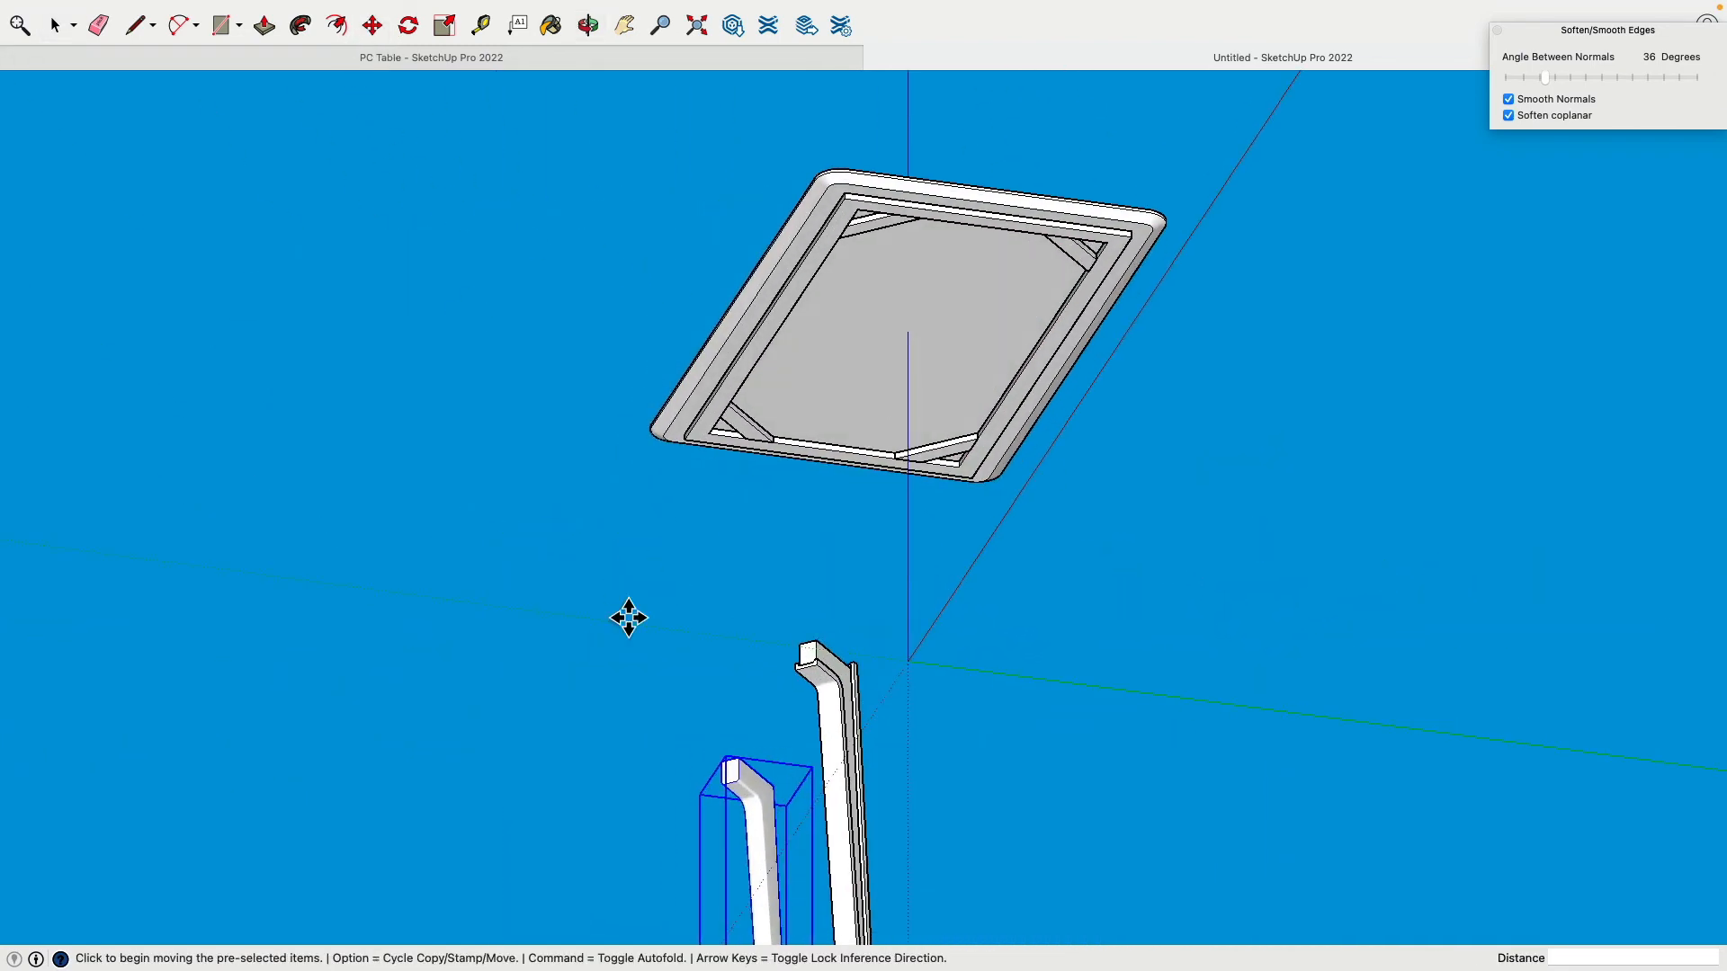
left_click(748, 776)
left_click(935, 440)
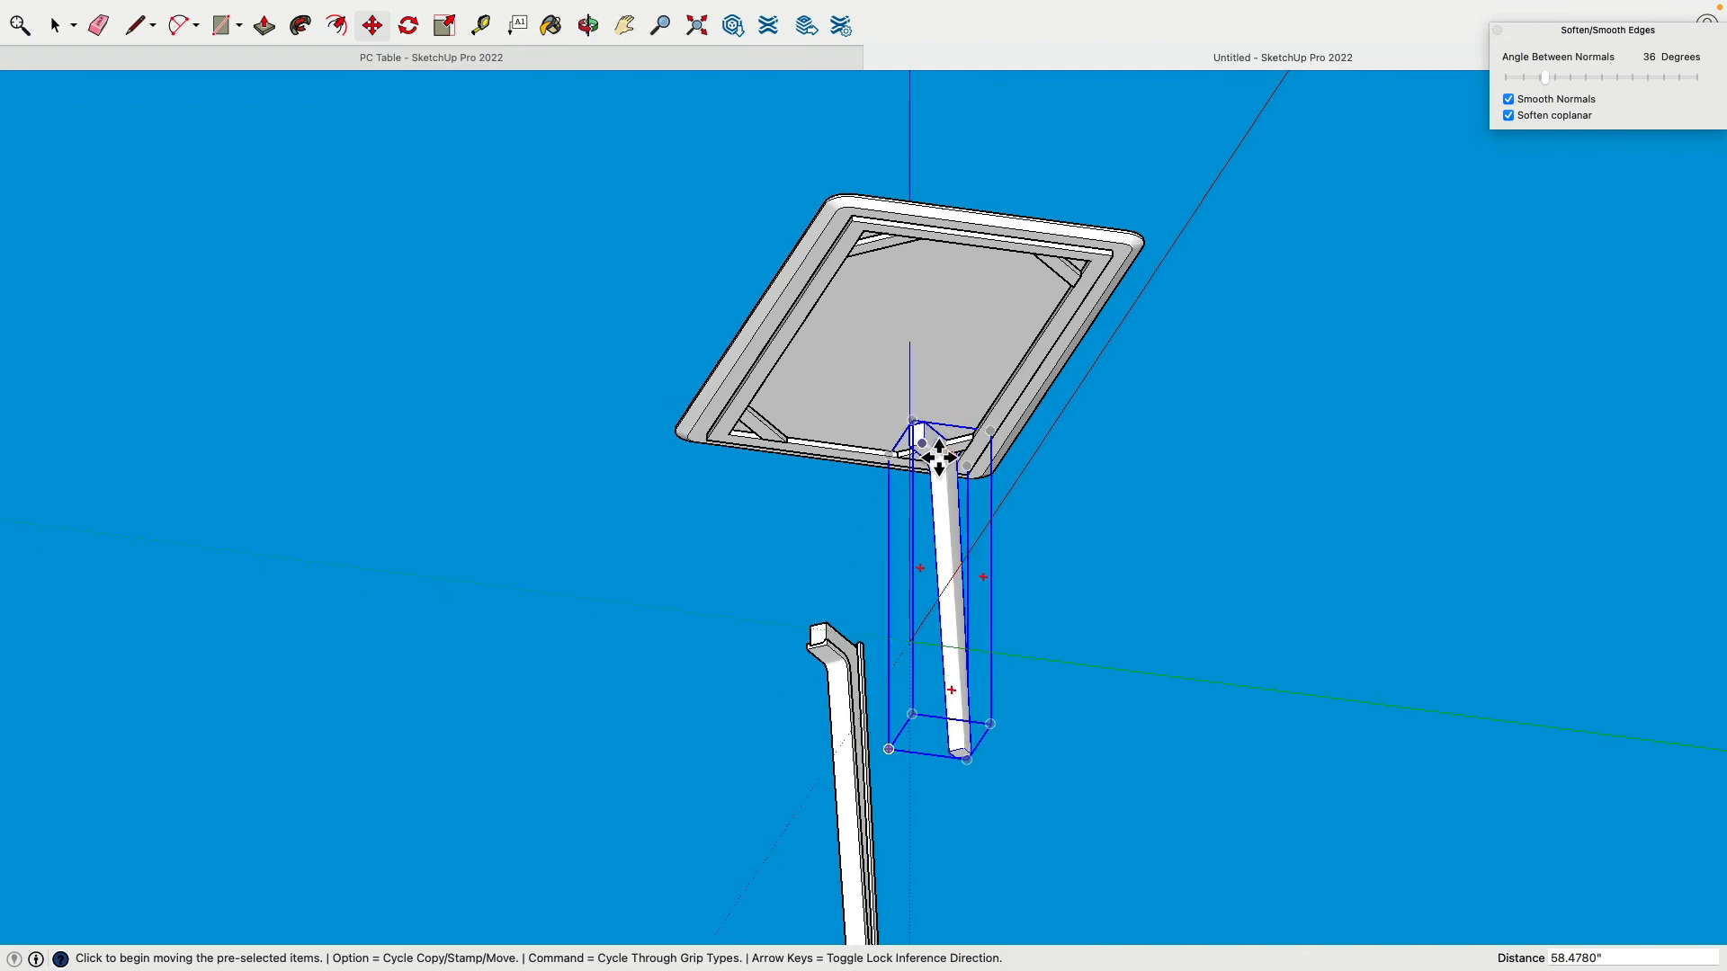
scroll(936, 450, "up", 2)
scroll(938, 456, "up", 4)
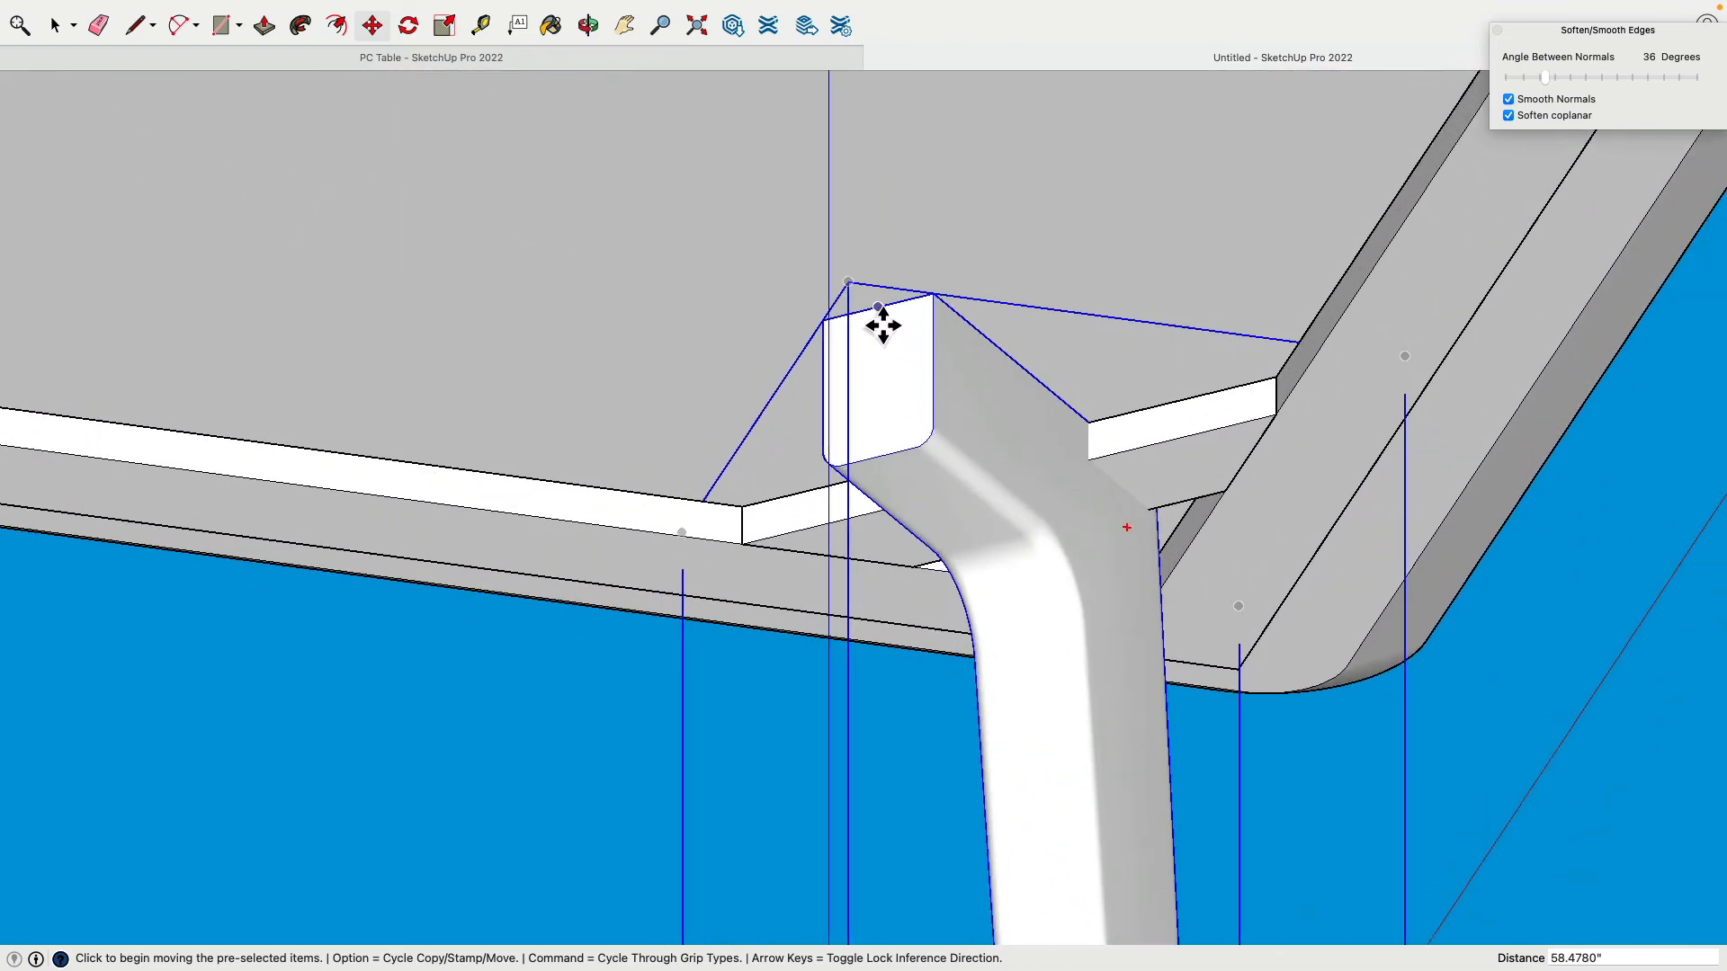
left_click(890, 324)
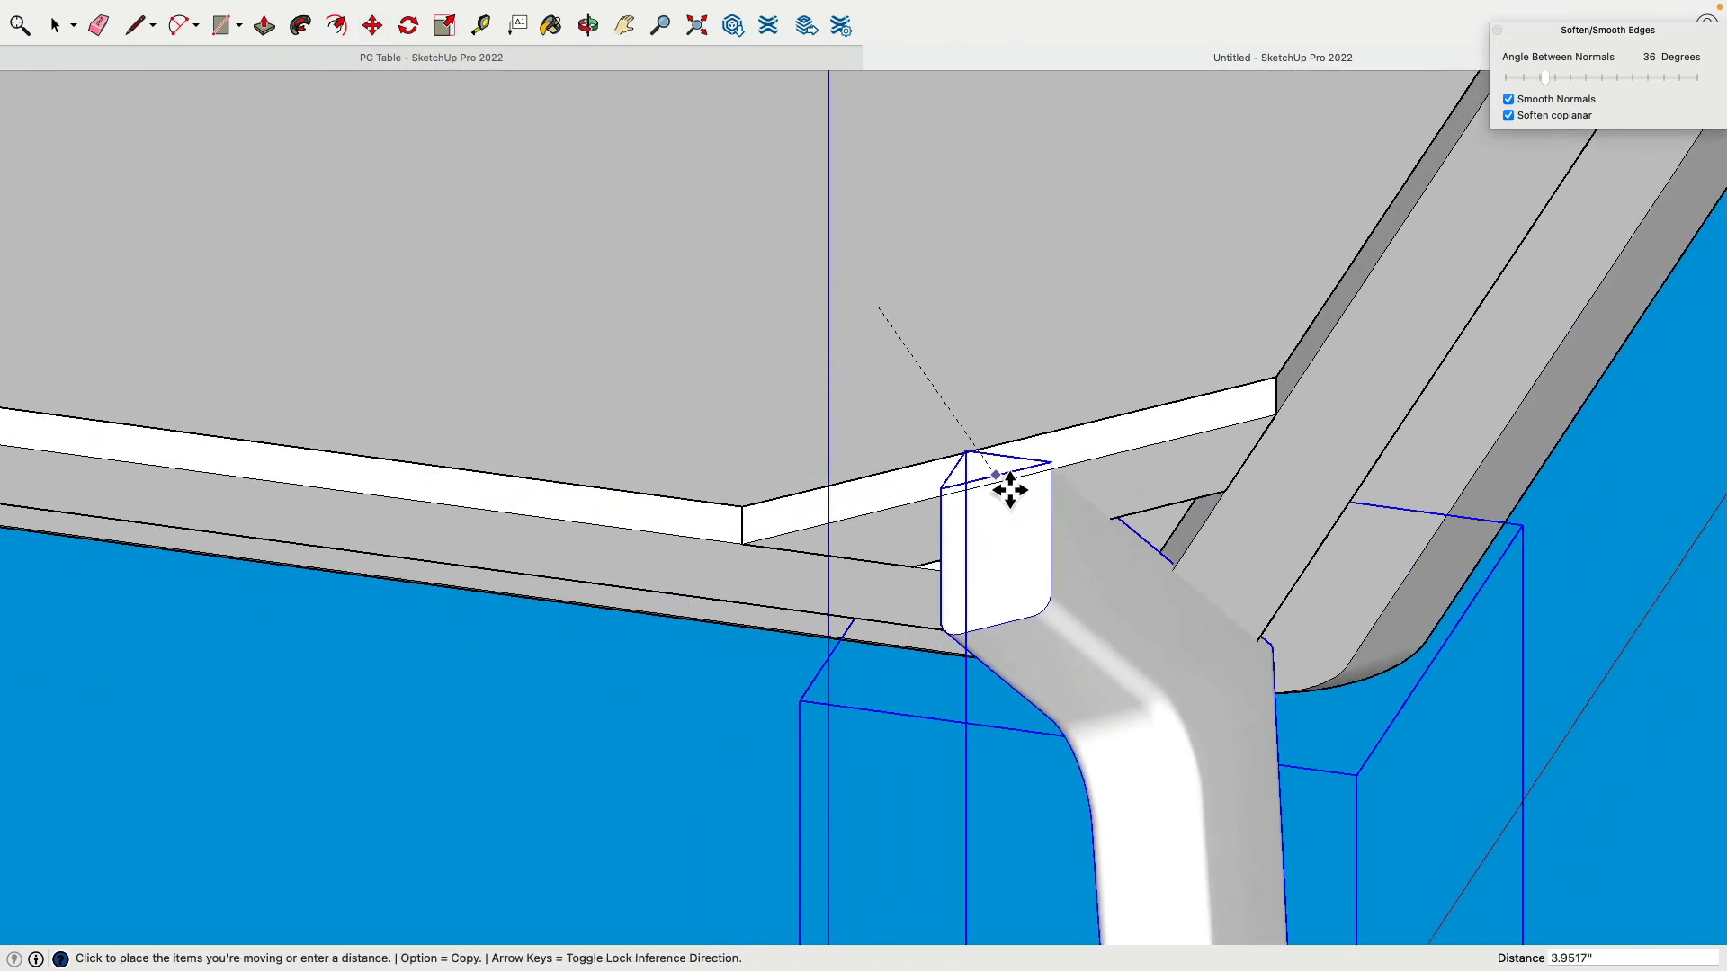
left_click(1027, 486)
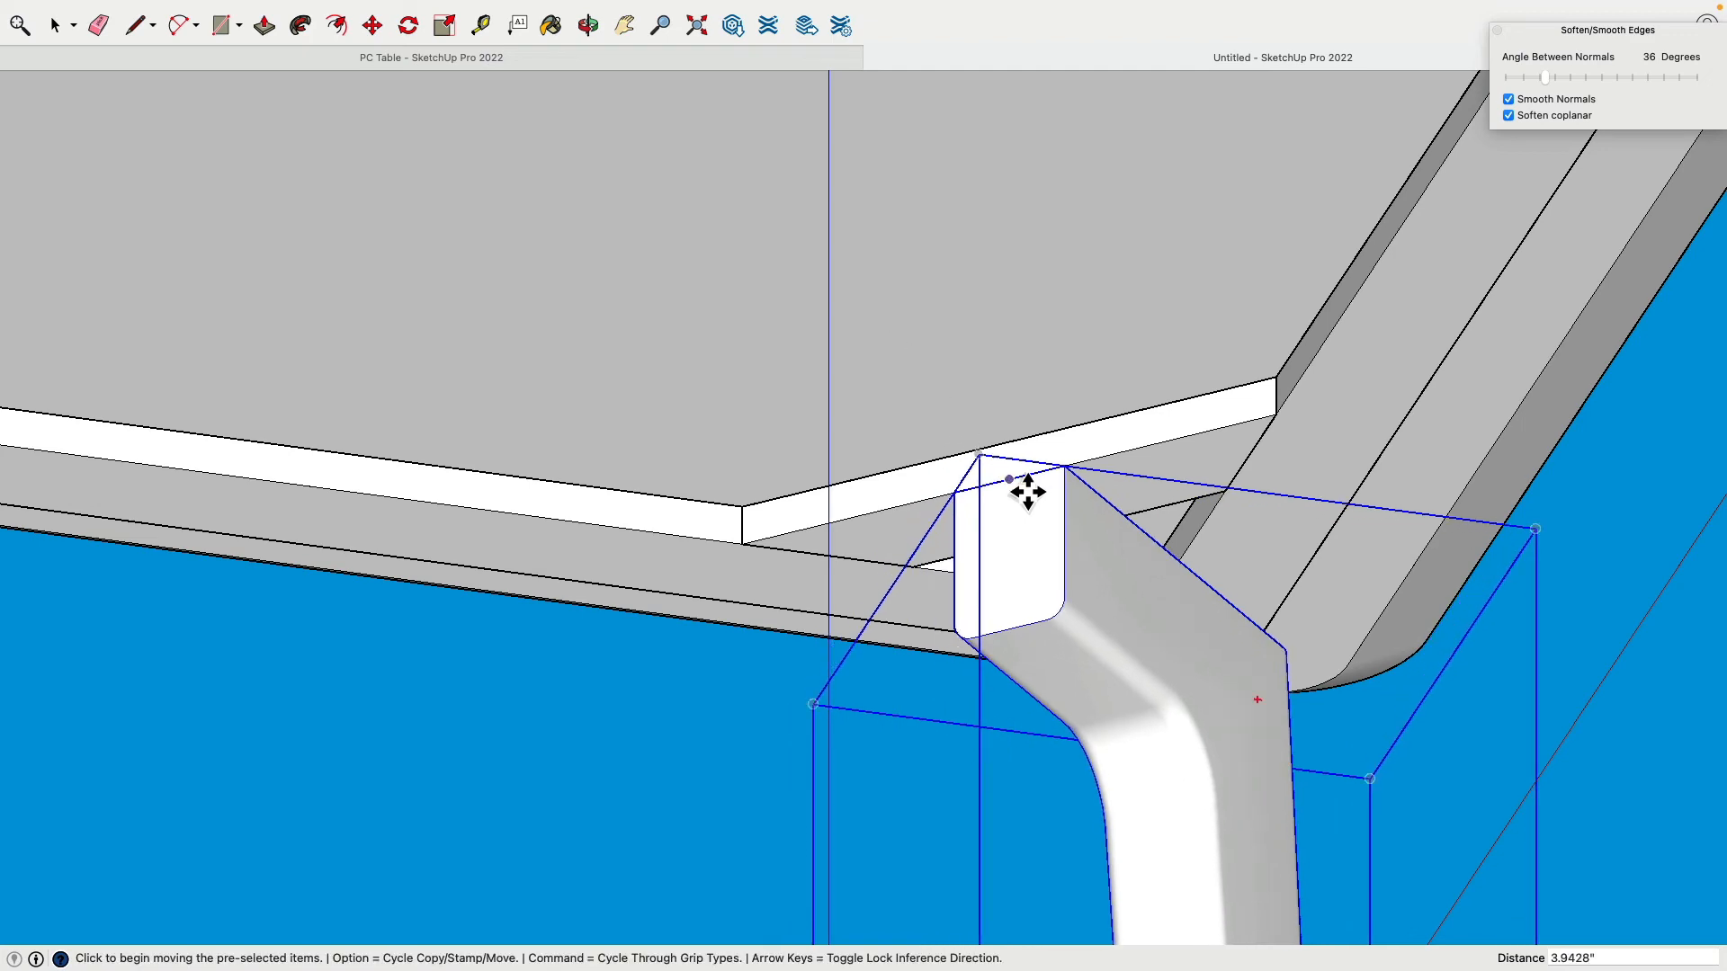
scroll(806, 494, "down", 2)
scroll(806, 494, "down", 3)
middle_click_drag(803, 495, 584, 431)
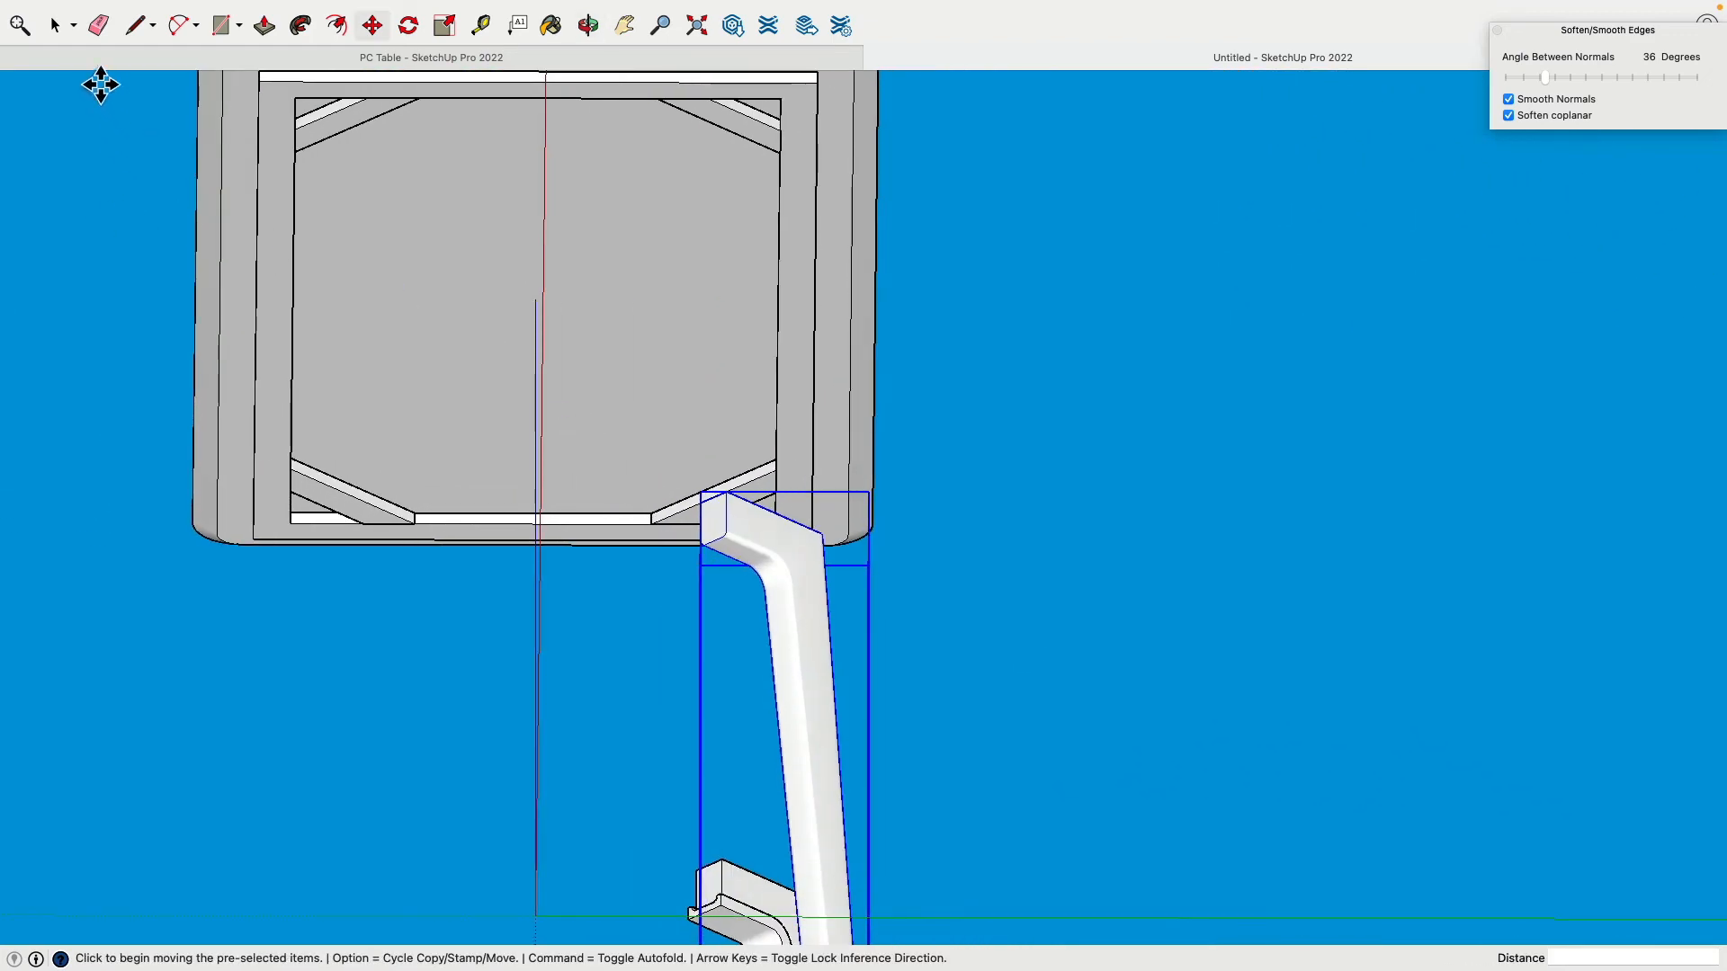
left_click(55, 25)
middle_click_drag(226, 225, 501, 219, "shift")
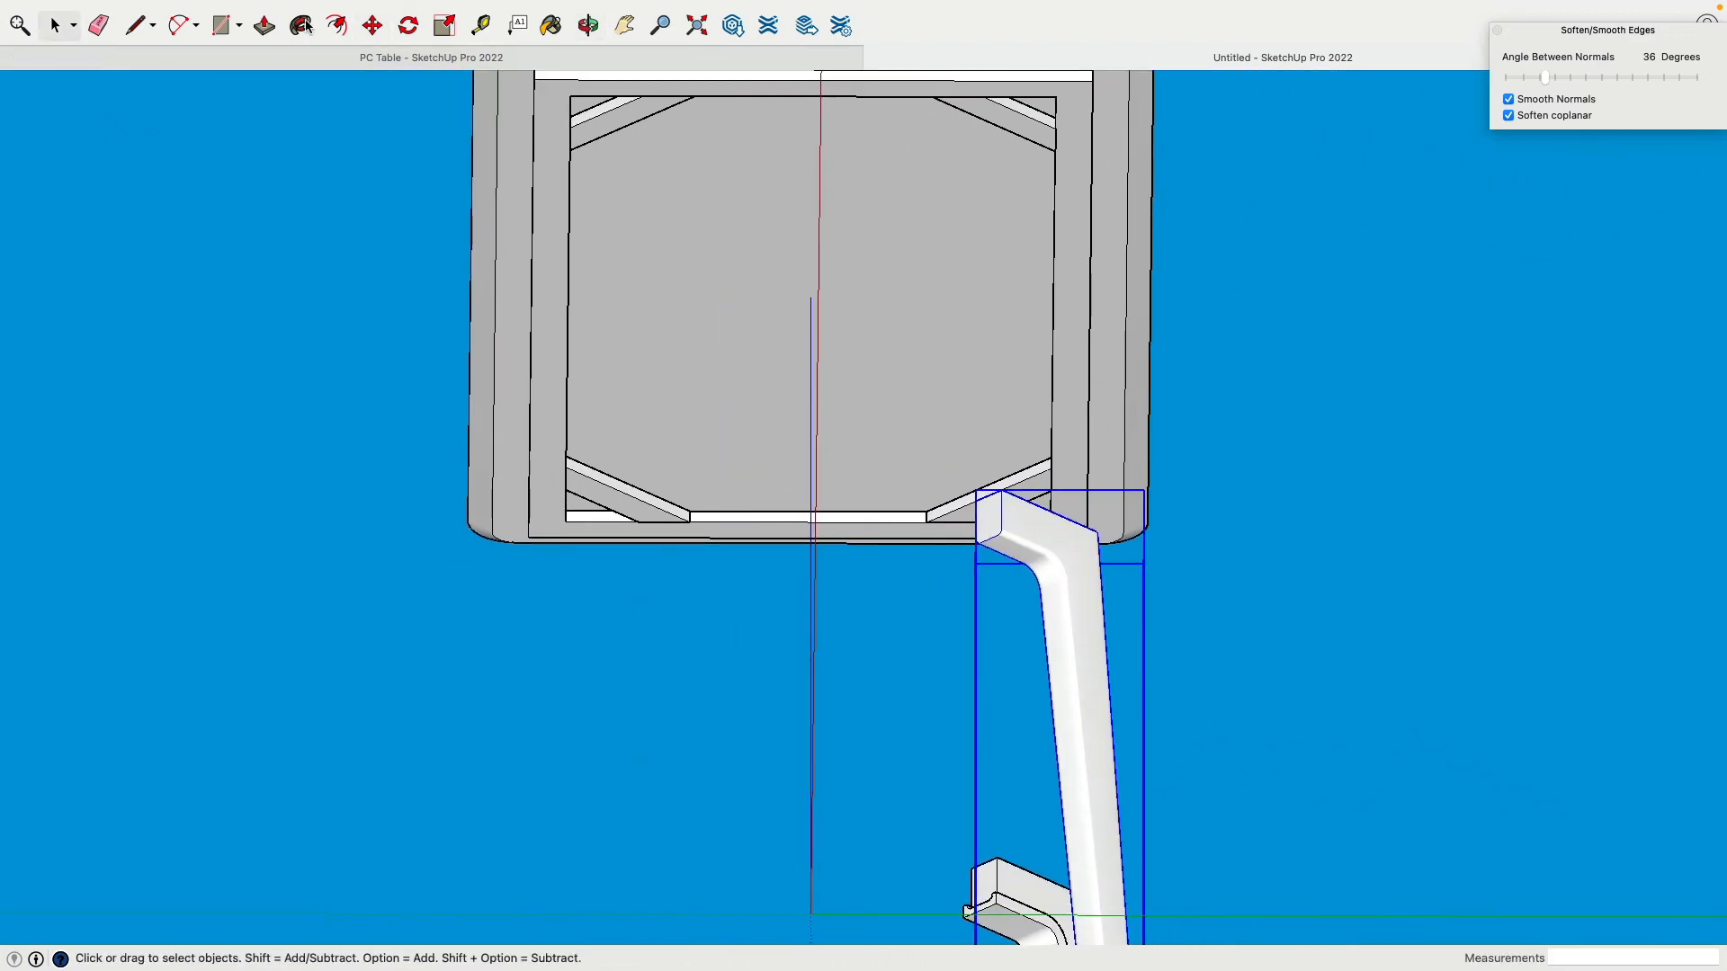
Step: Copy the bracket leg and flip the copy along the group's green axis
left_click(379, 29)
key("alt")
left_click_drag(1074, 621, 754, 675)
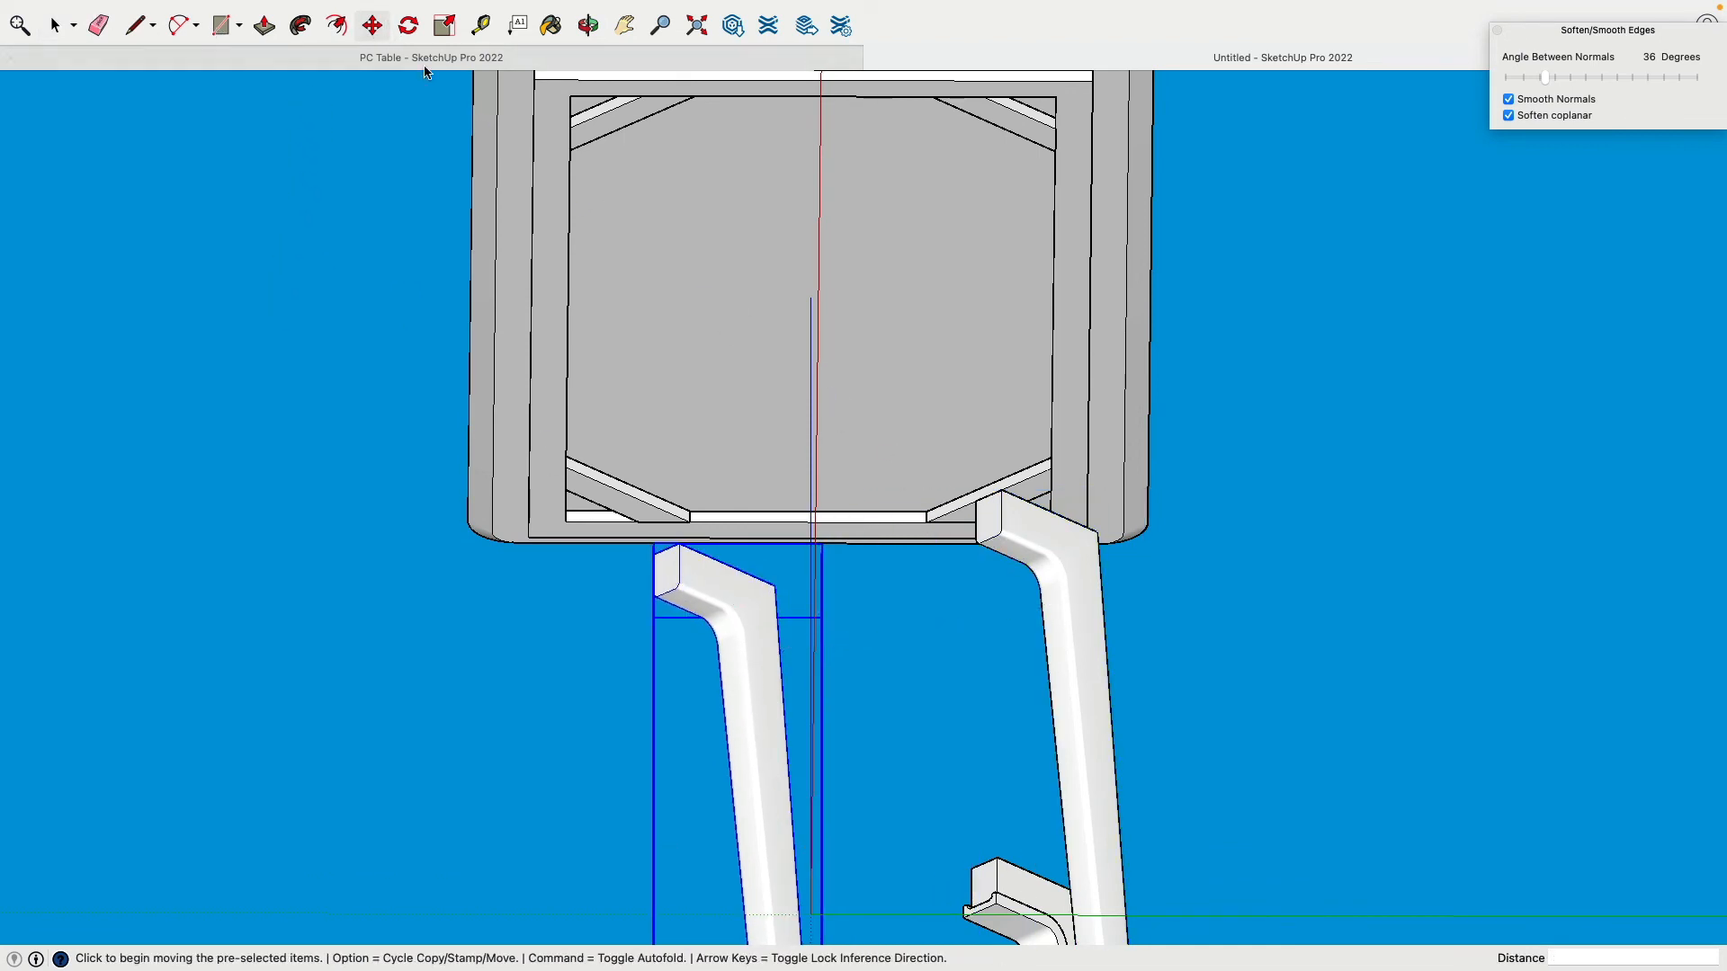
right_click(739, 616)
mouse_move(814, 890)
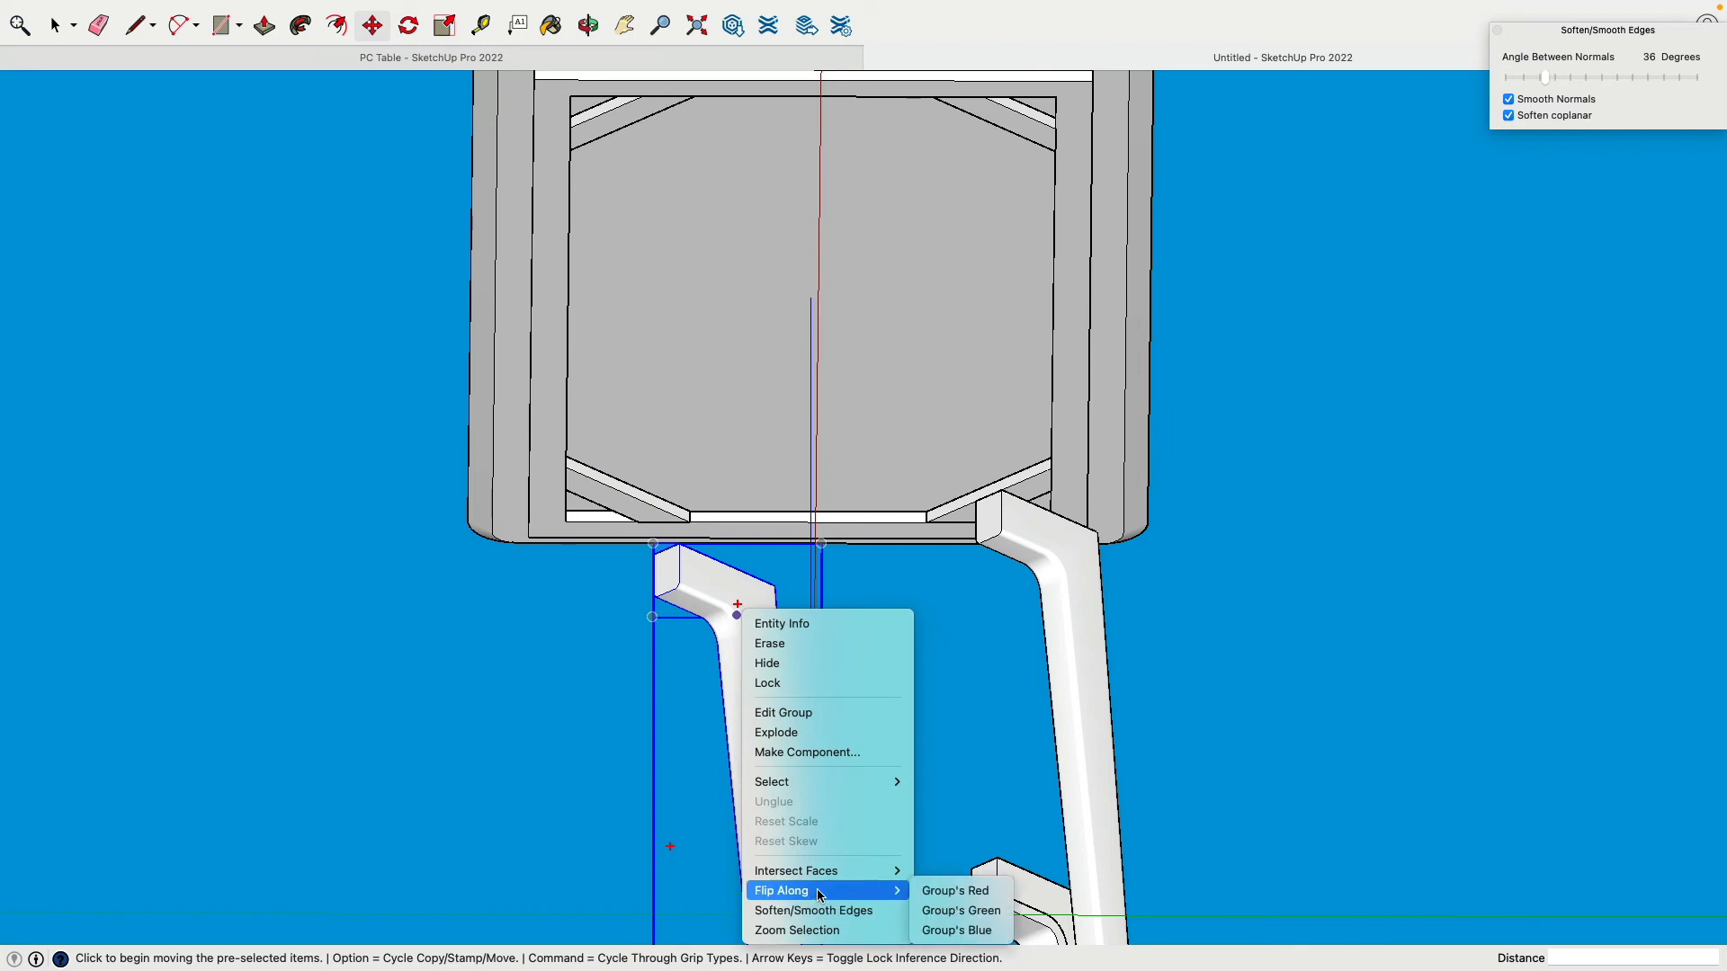
left_click(970, 909)
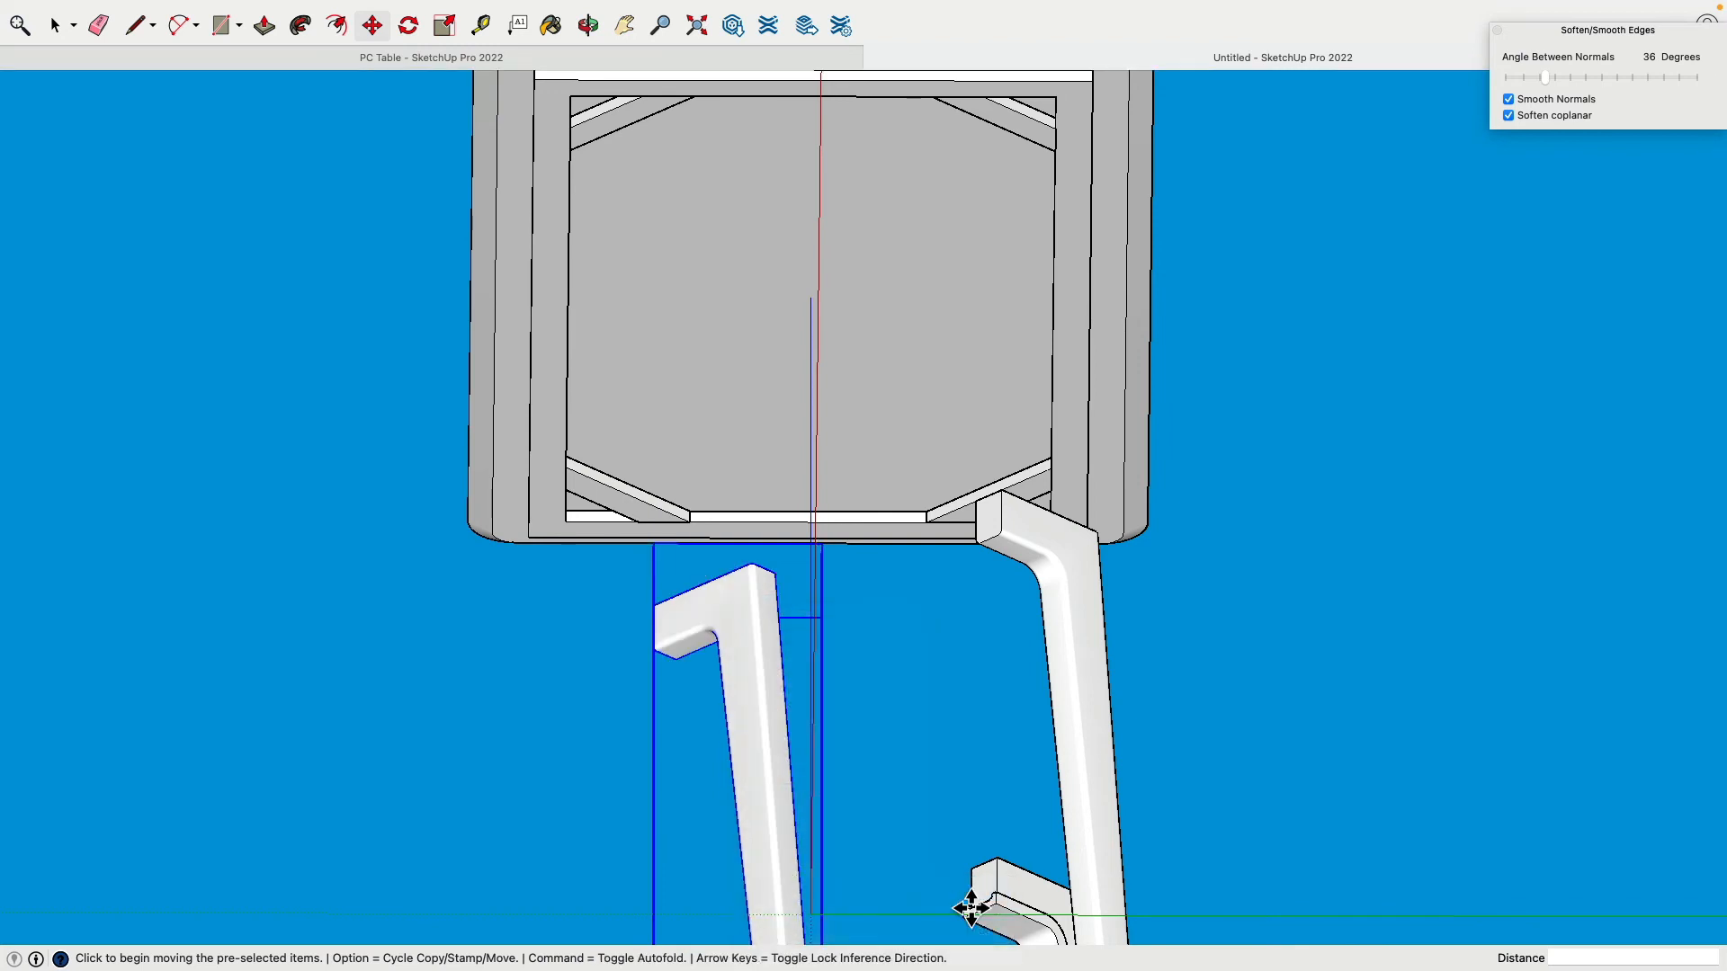
key("super+z")
right_click(737, 606)
mouse_move(814, 889)
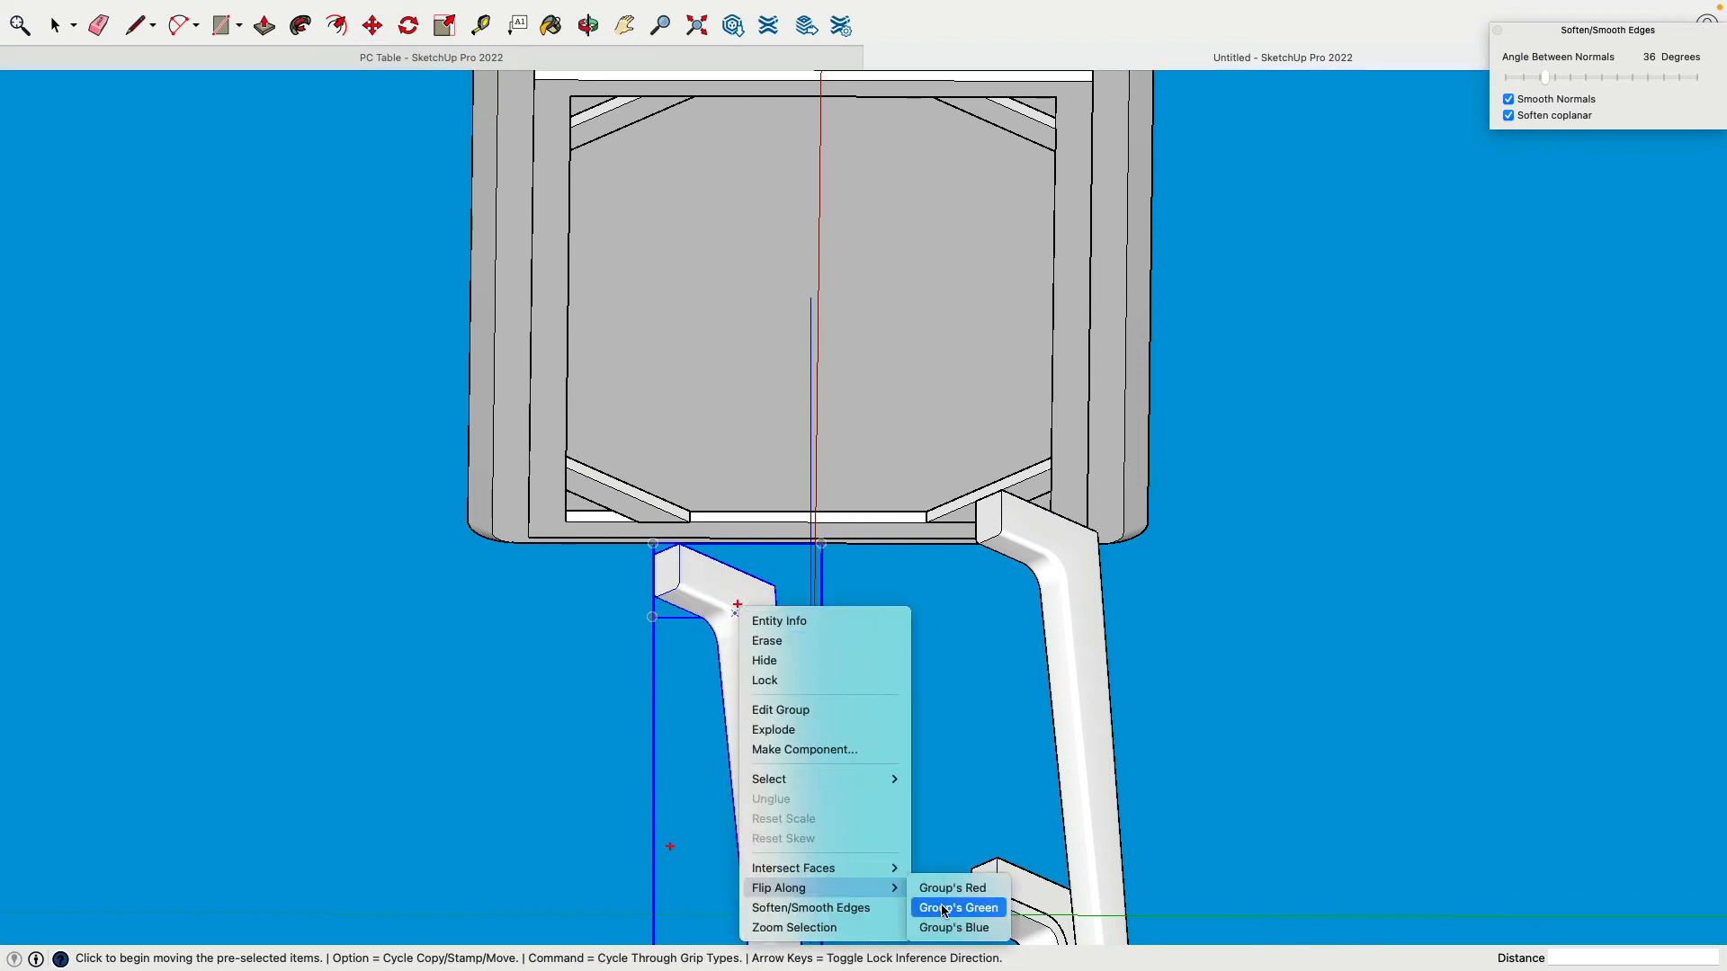
left_click(944, 908)
scroll(790, 590, "up", 5)
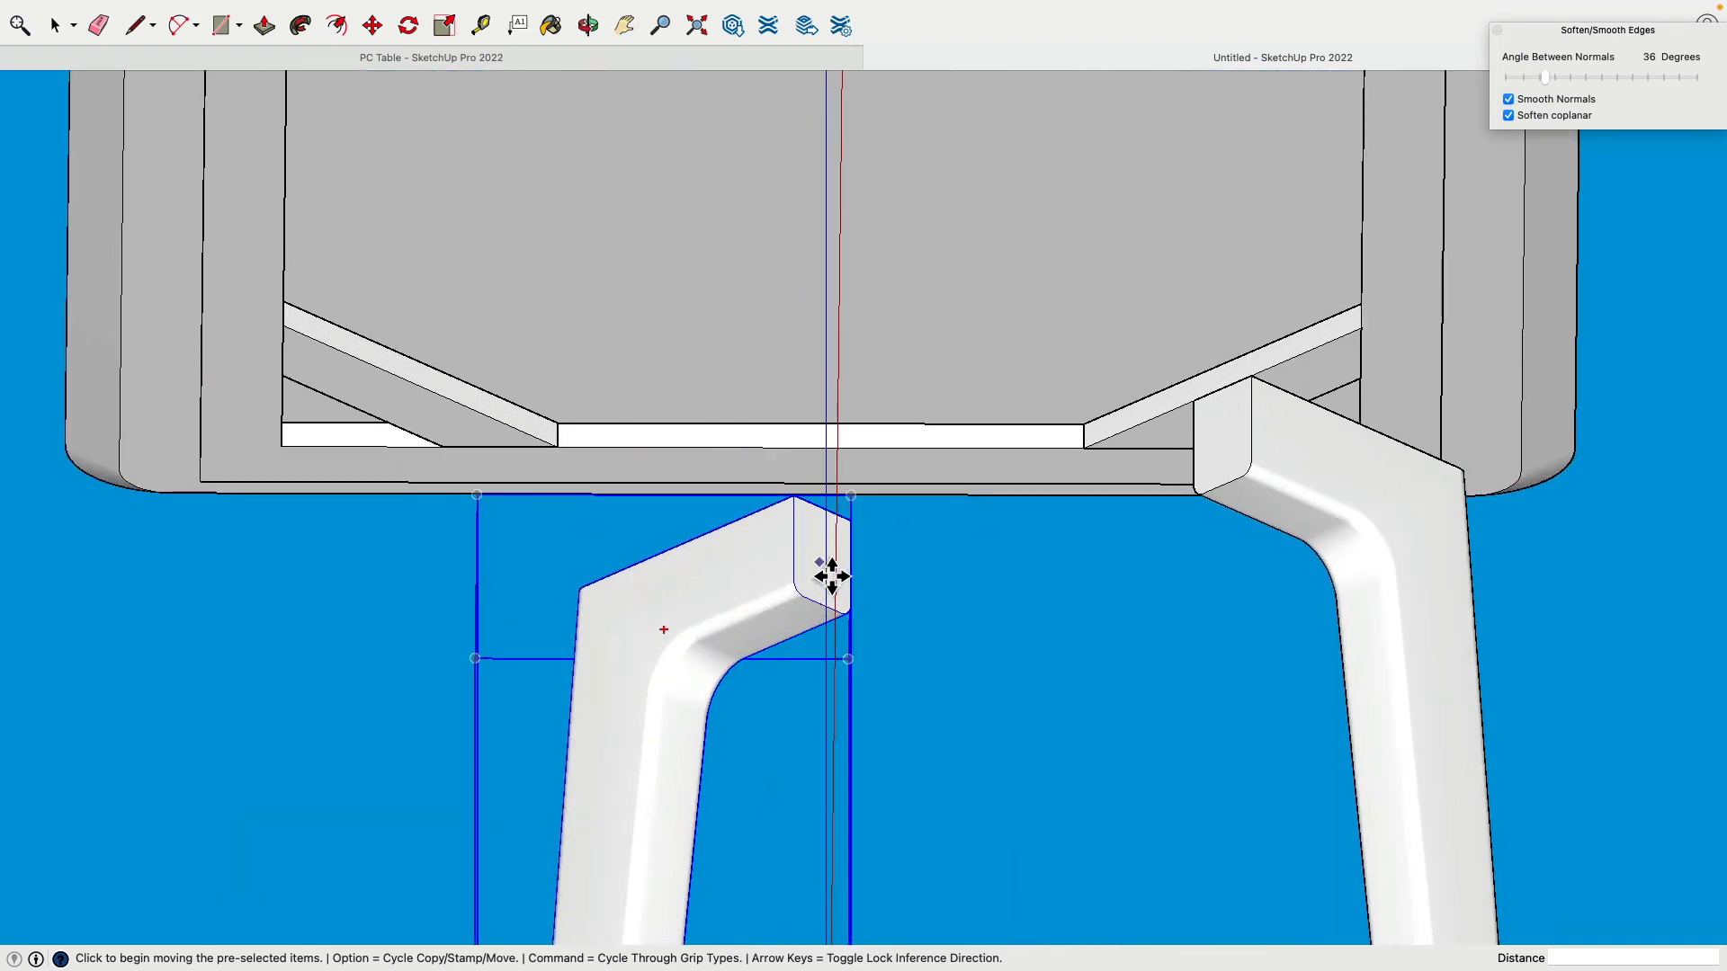
middle_click_drag(832, 575, 755, 558)
Step: Fit the mirrored leg under the tabletop's other front corner and select both front legs
left_click(837, 529)
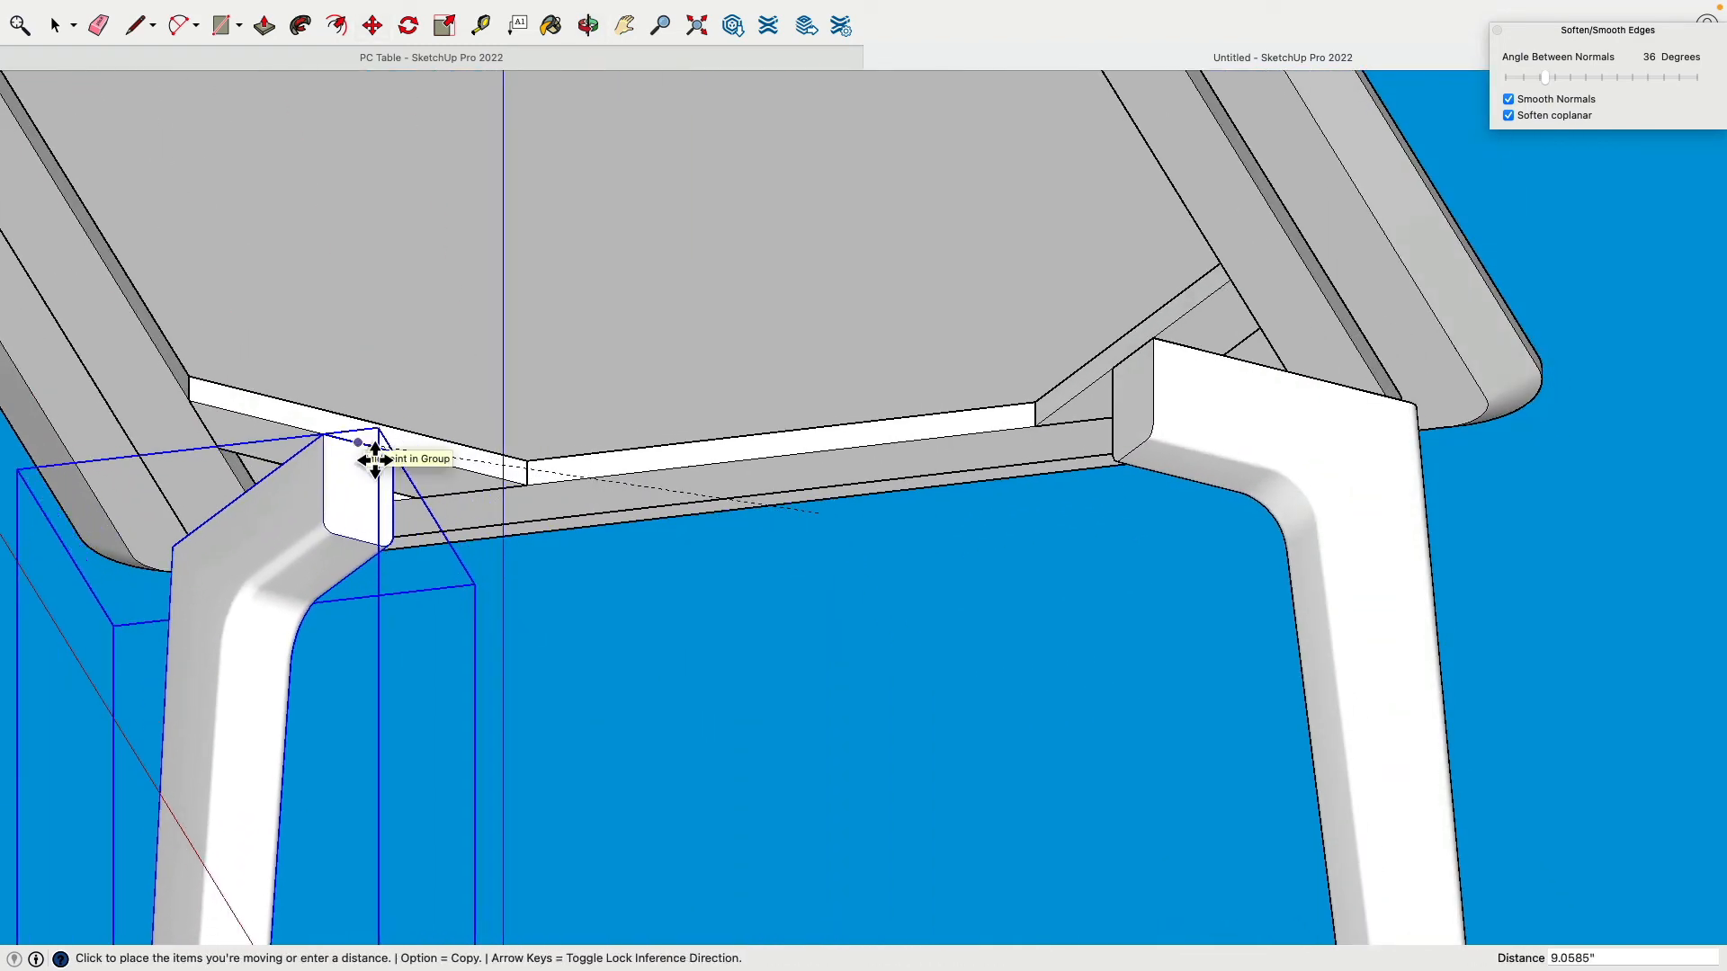
left_click(376, 460)
middle_click_drag(366, 455, 288, 255)
key("space")
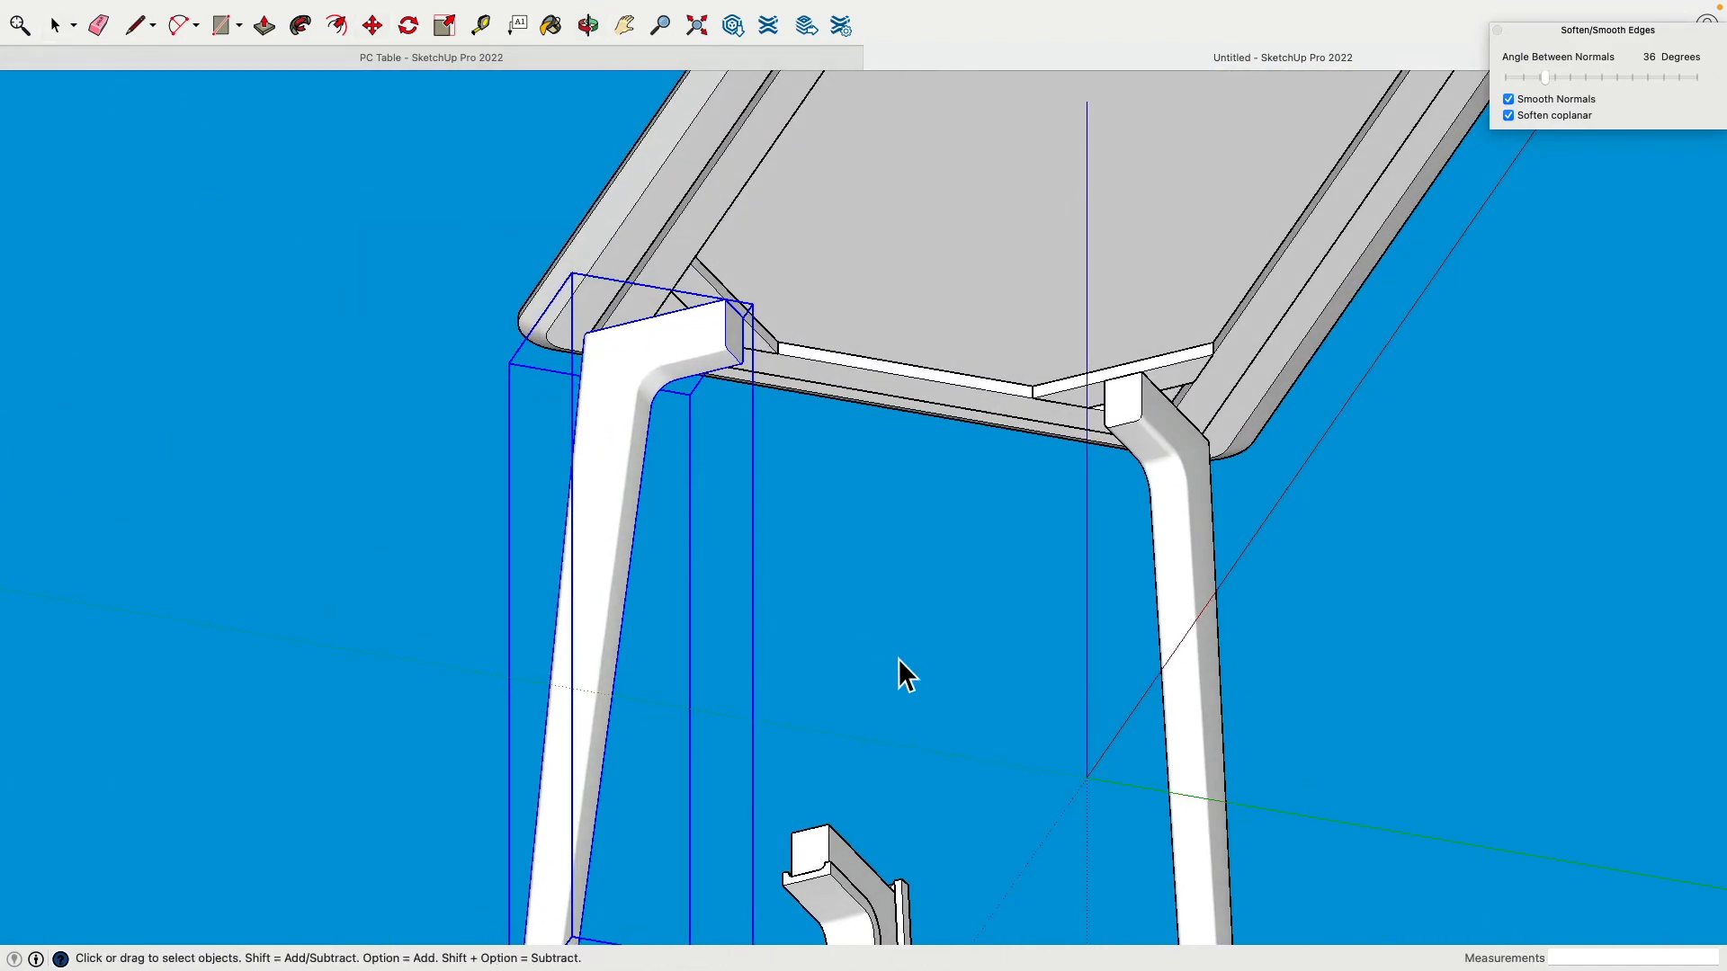
left_click(1174, 579, "shift")
scroll(1184, 564, "down", 5)
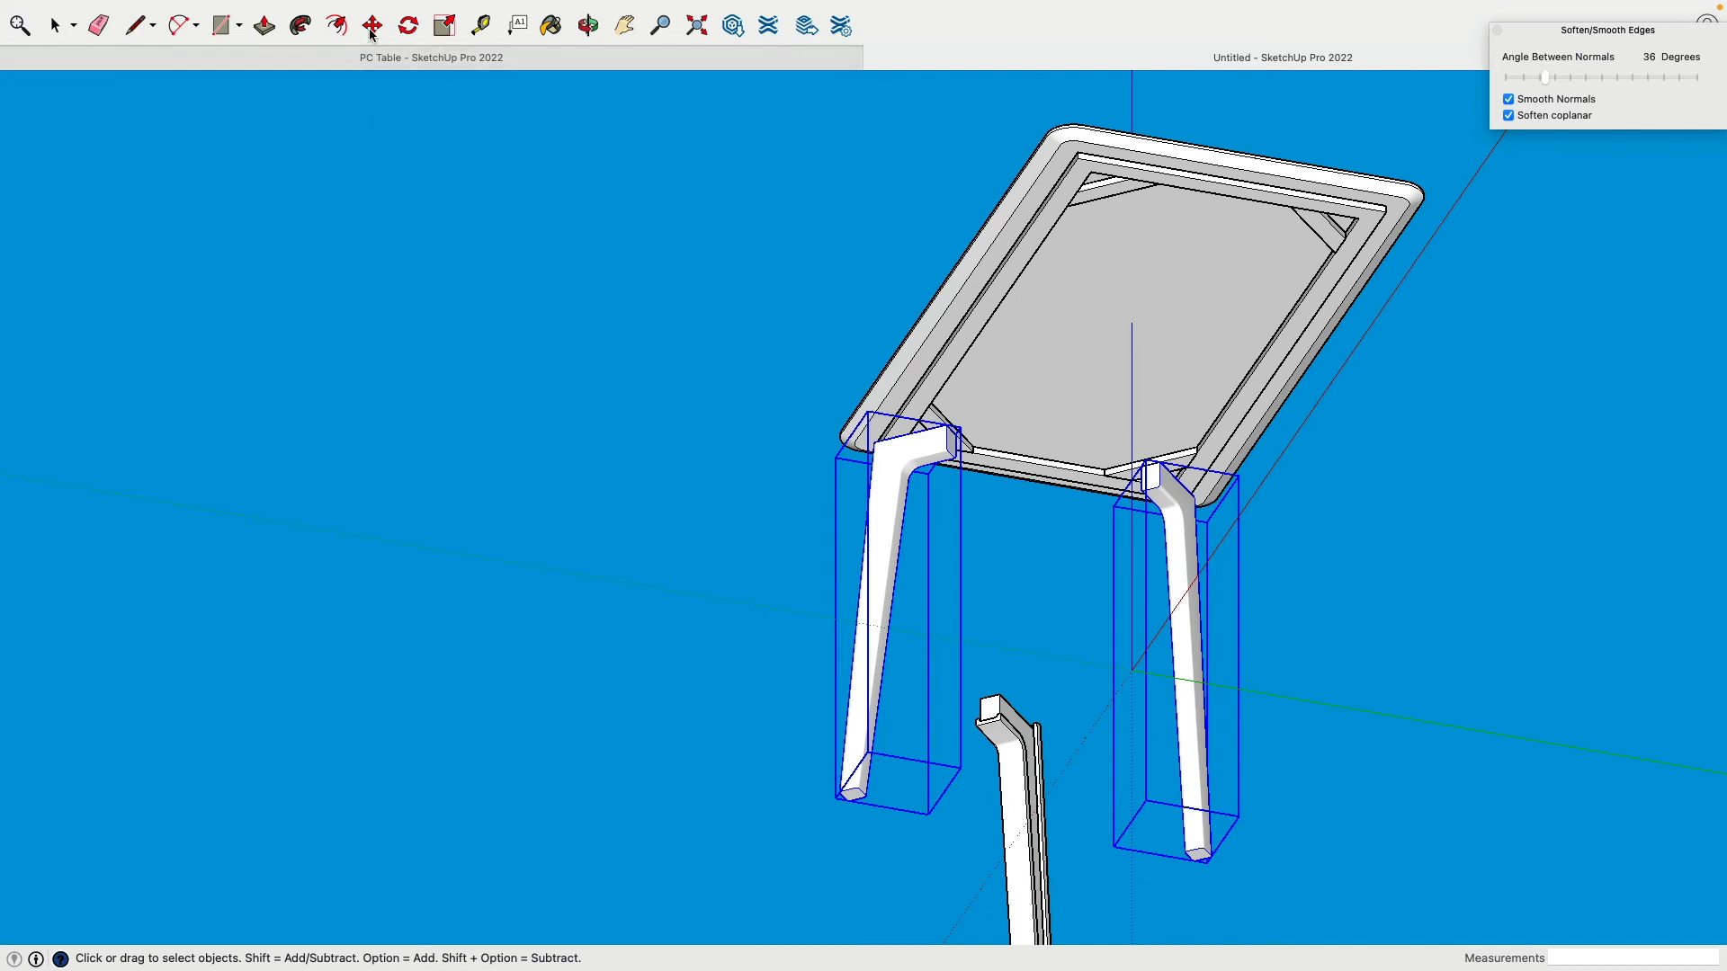
left_click(372, 27)
Step: Copy both front legs beside the table and flip the copies along the red direction
left_click(898, 521)
key("alt")
left_click(393, 361)
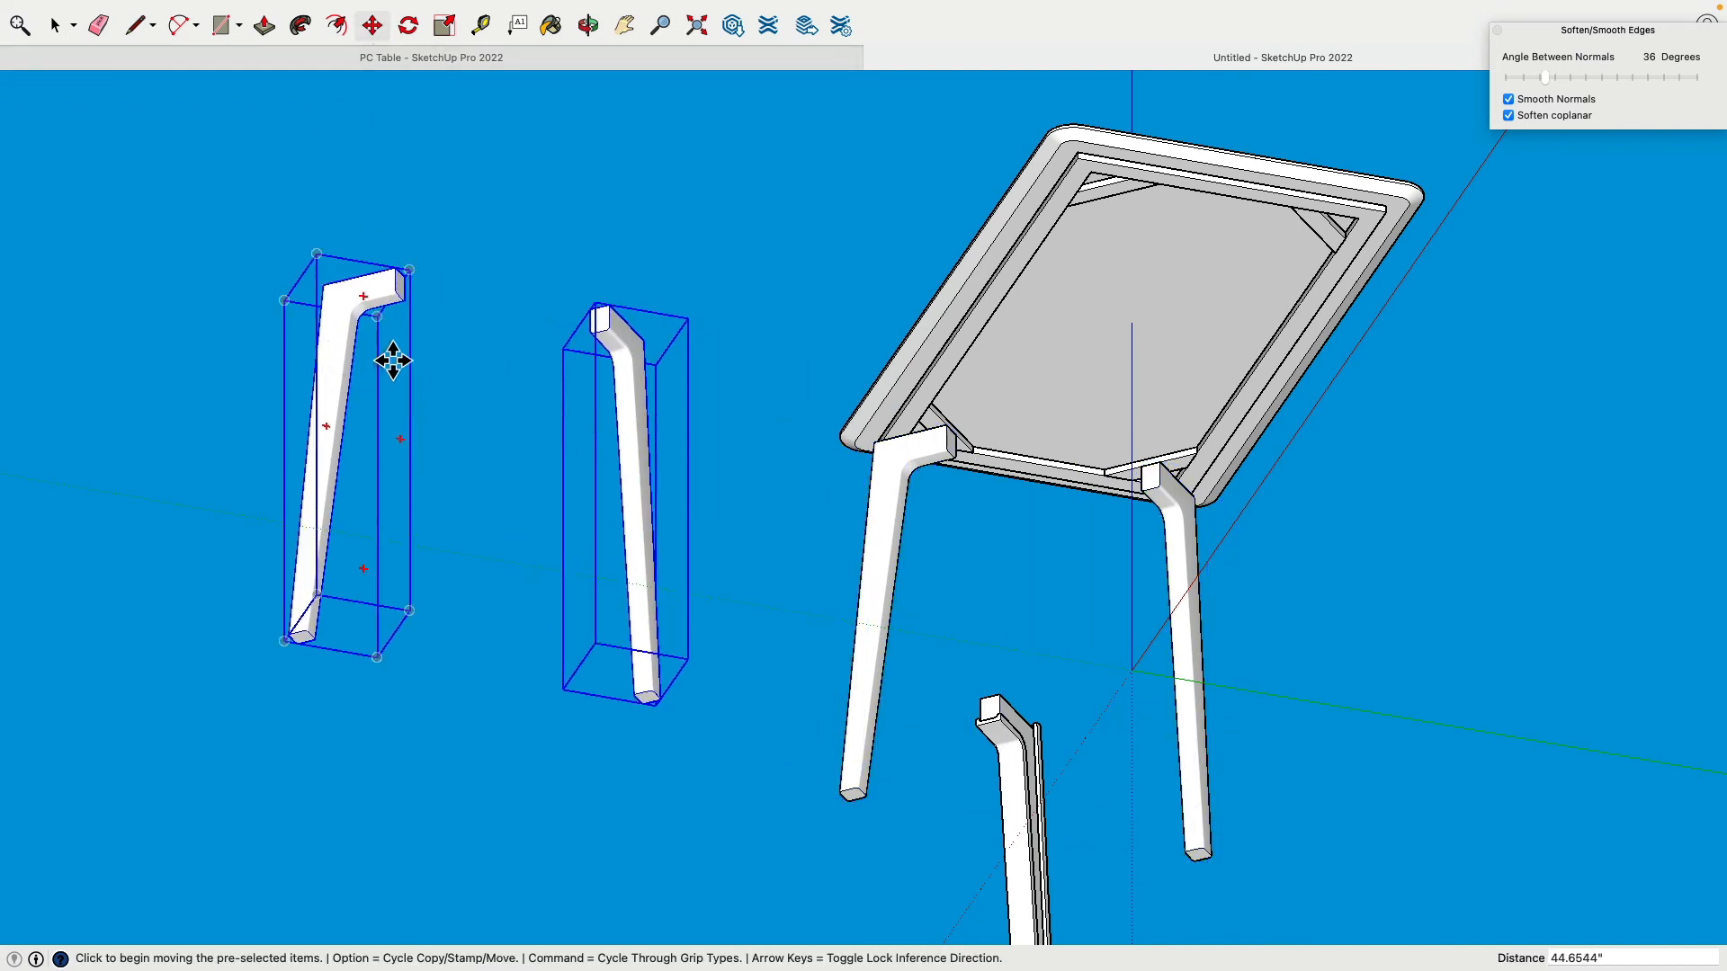
right_click(371, 299)
mouse_move(461, 601)
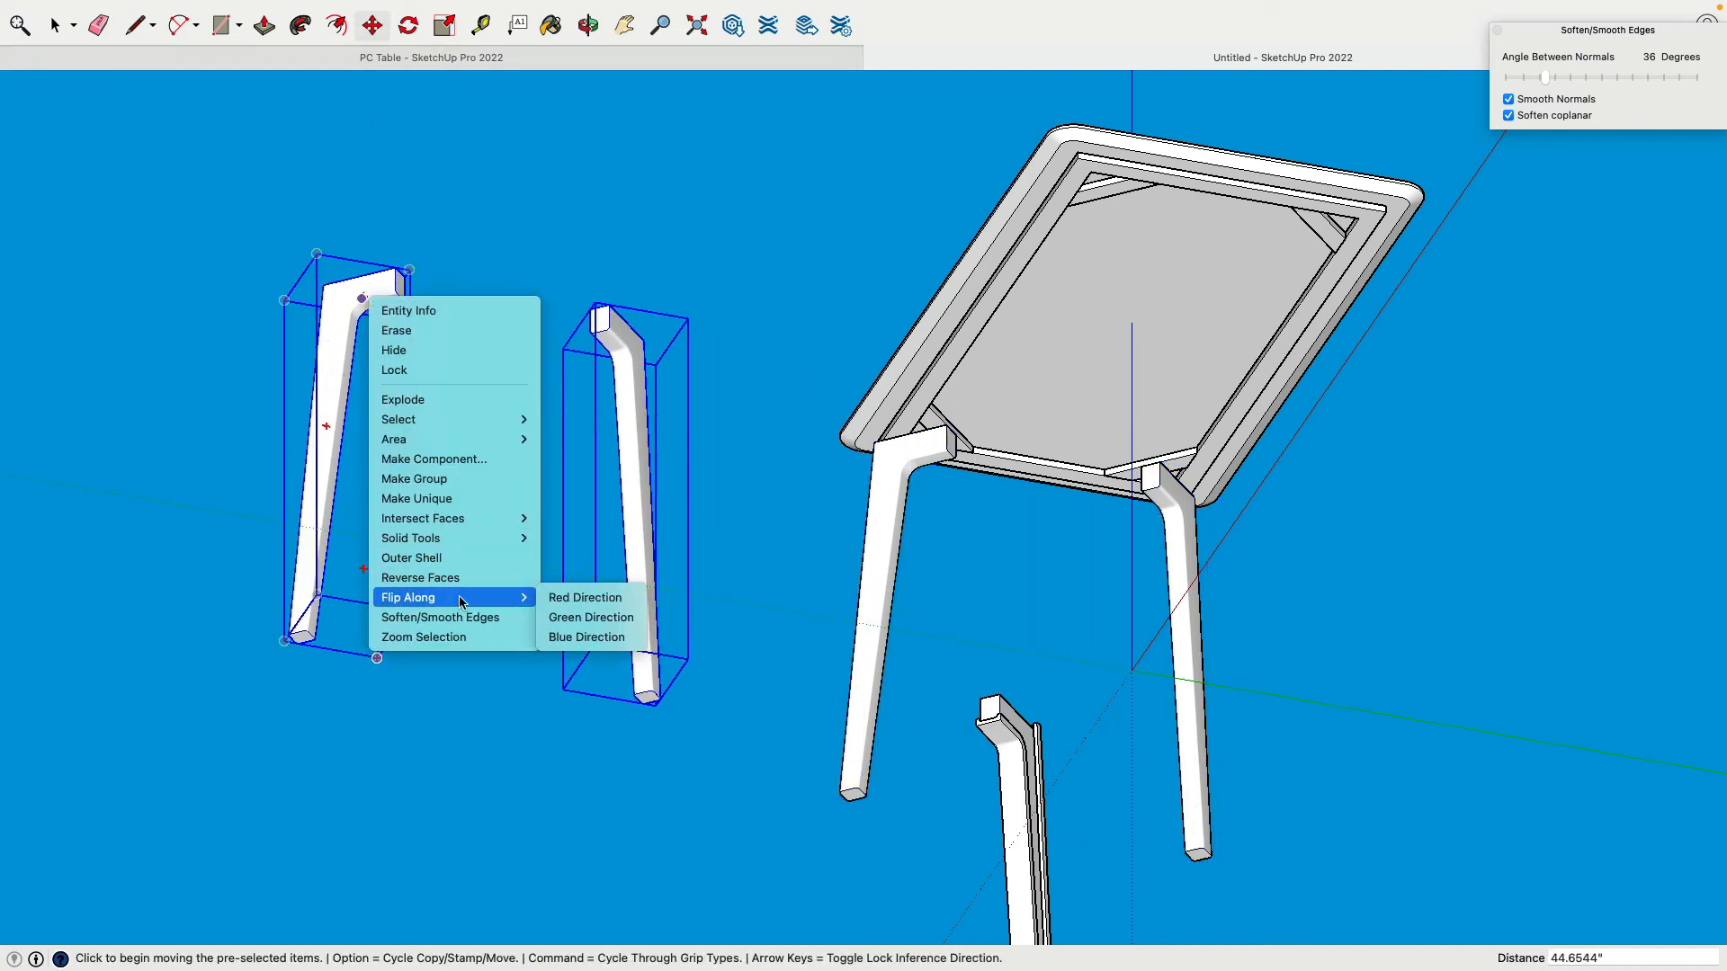
left_click(585, 598)
Step: Move the copied legs under the tabletop's back corners
middle_click_drag(504, 520, 1037, 289)
scroll(969, 328, "up", 8)
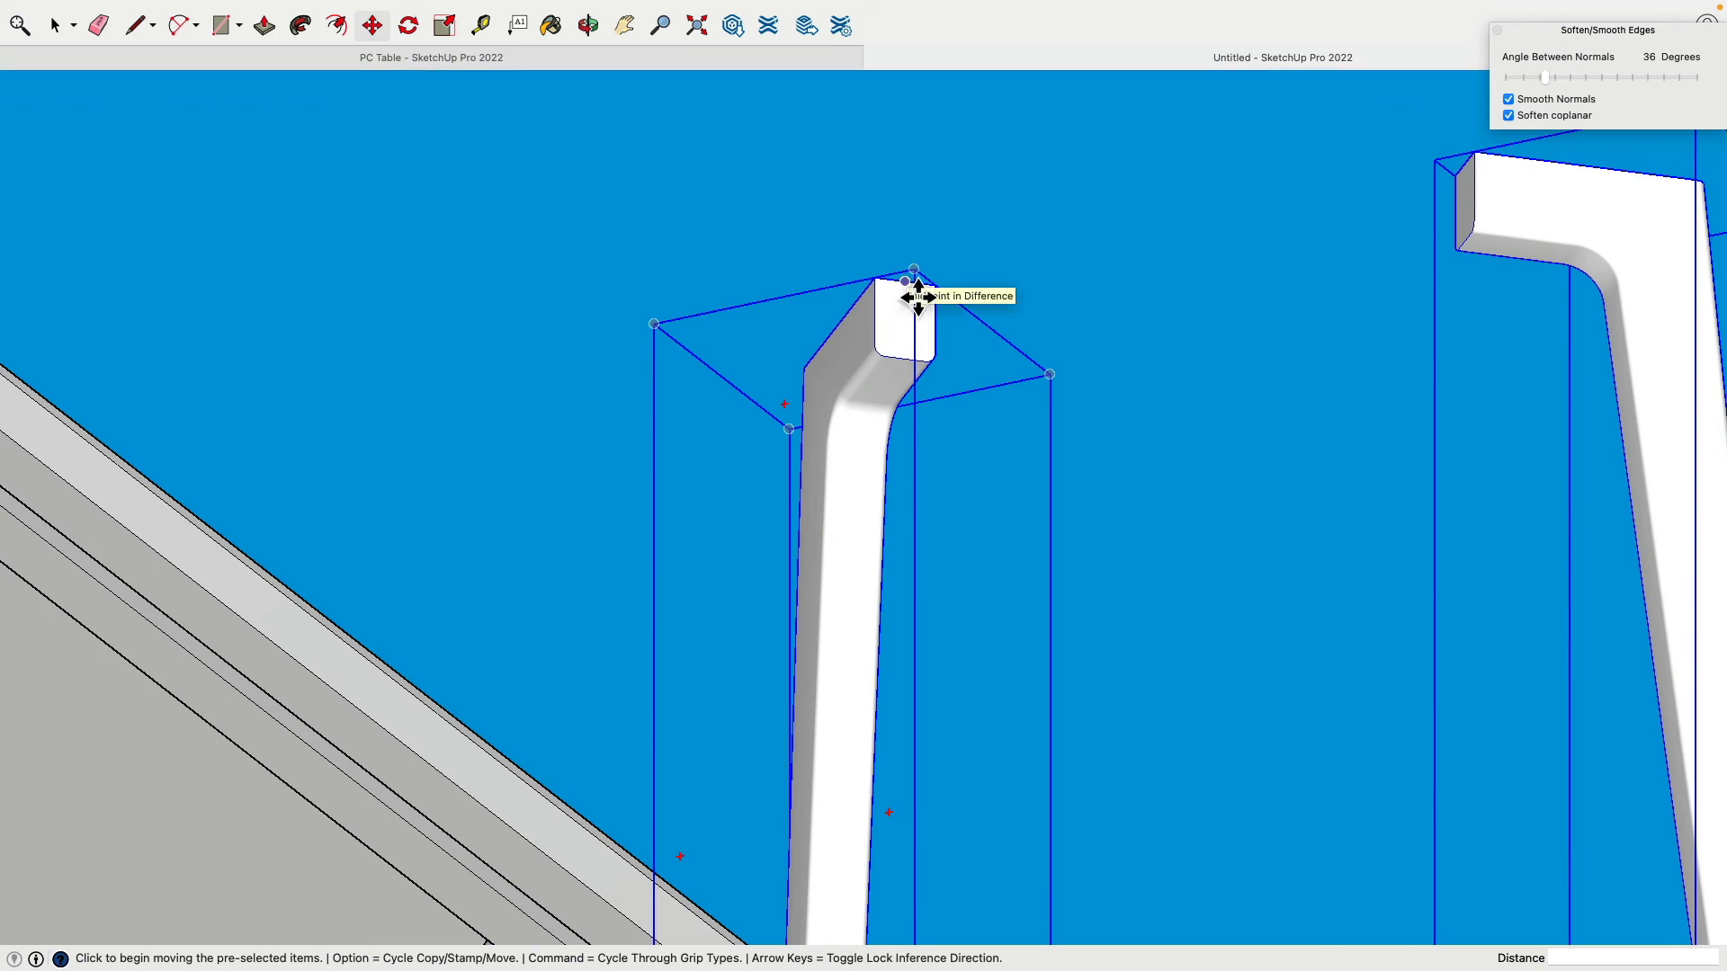
left_click(916, 295)
scroll(890, 305, "down", 8)
scroll(572, 668, "up", 10)
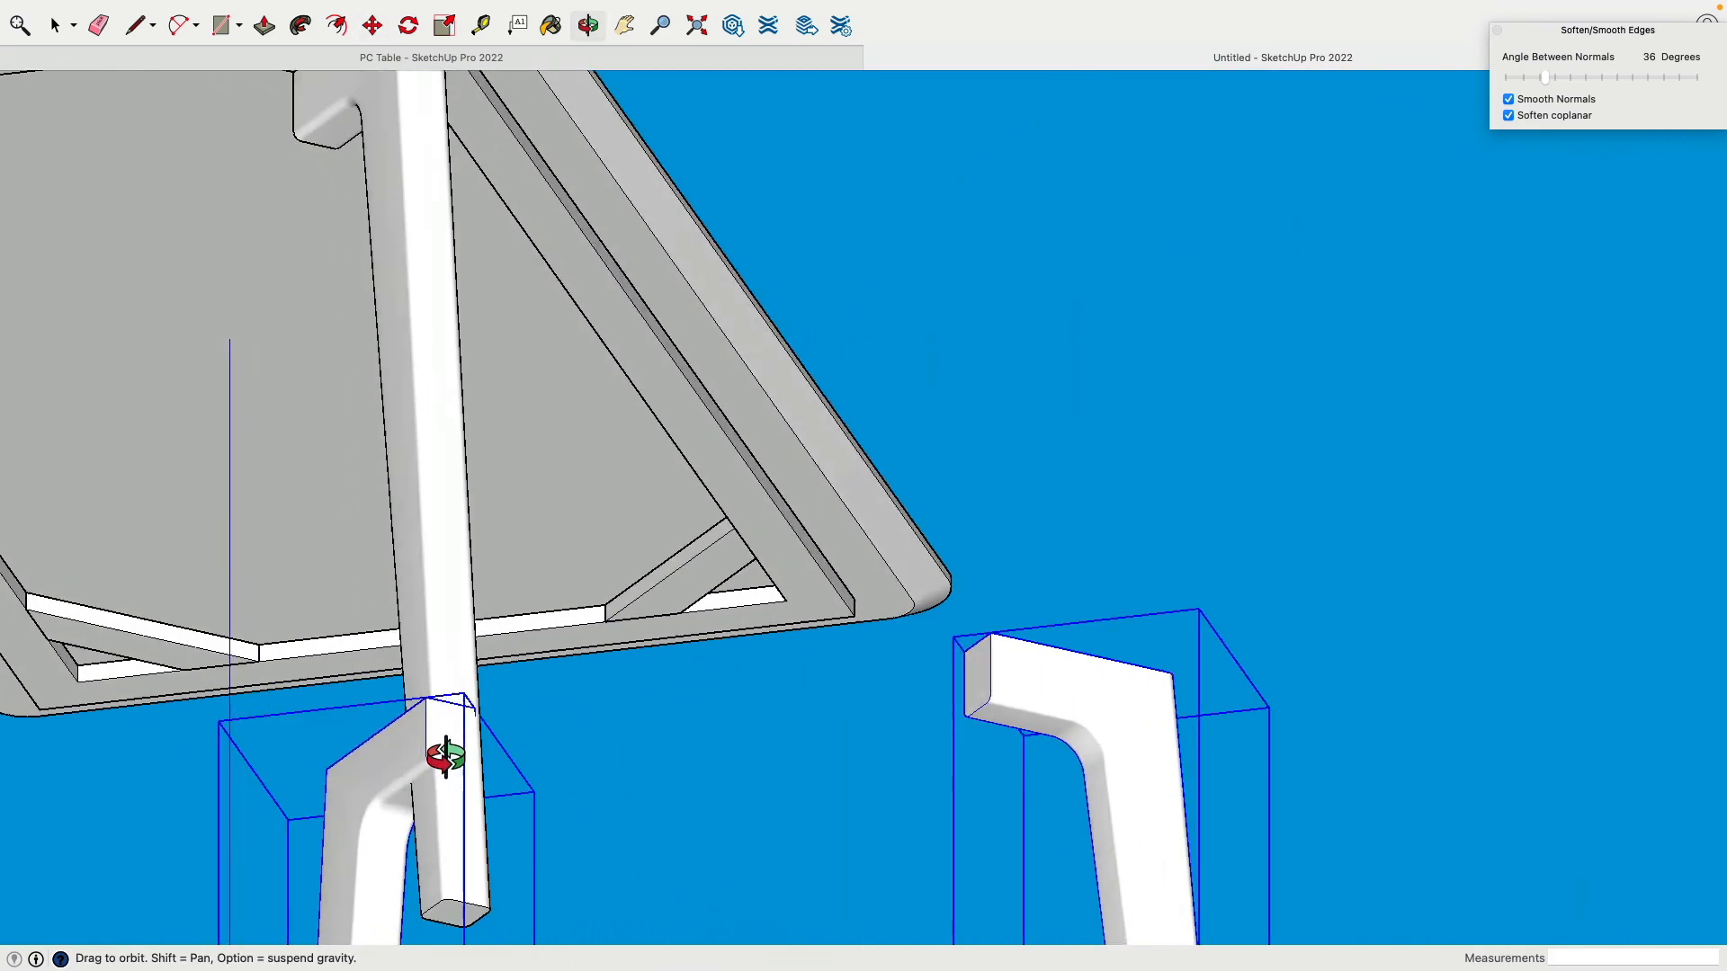
scroll(659, 683, "up", 2)
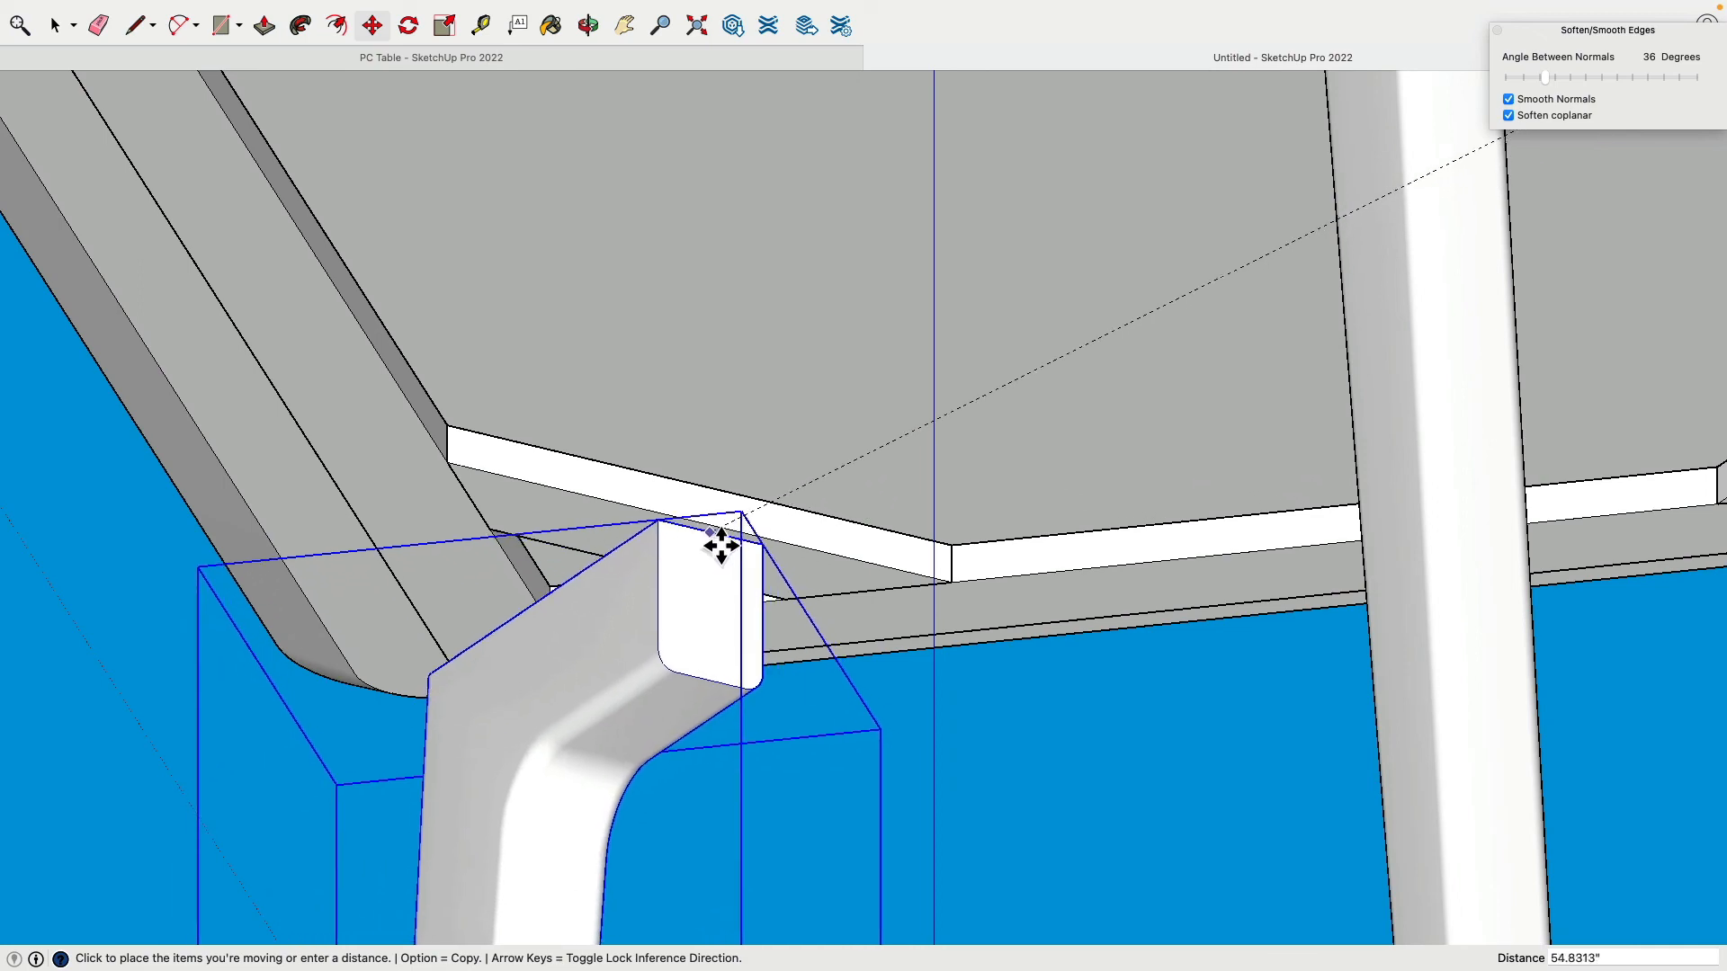
left_click(717, 537)
scroll(702, 485, "down", 5)
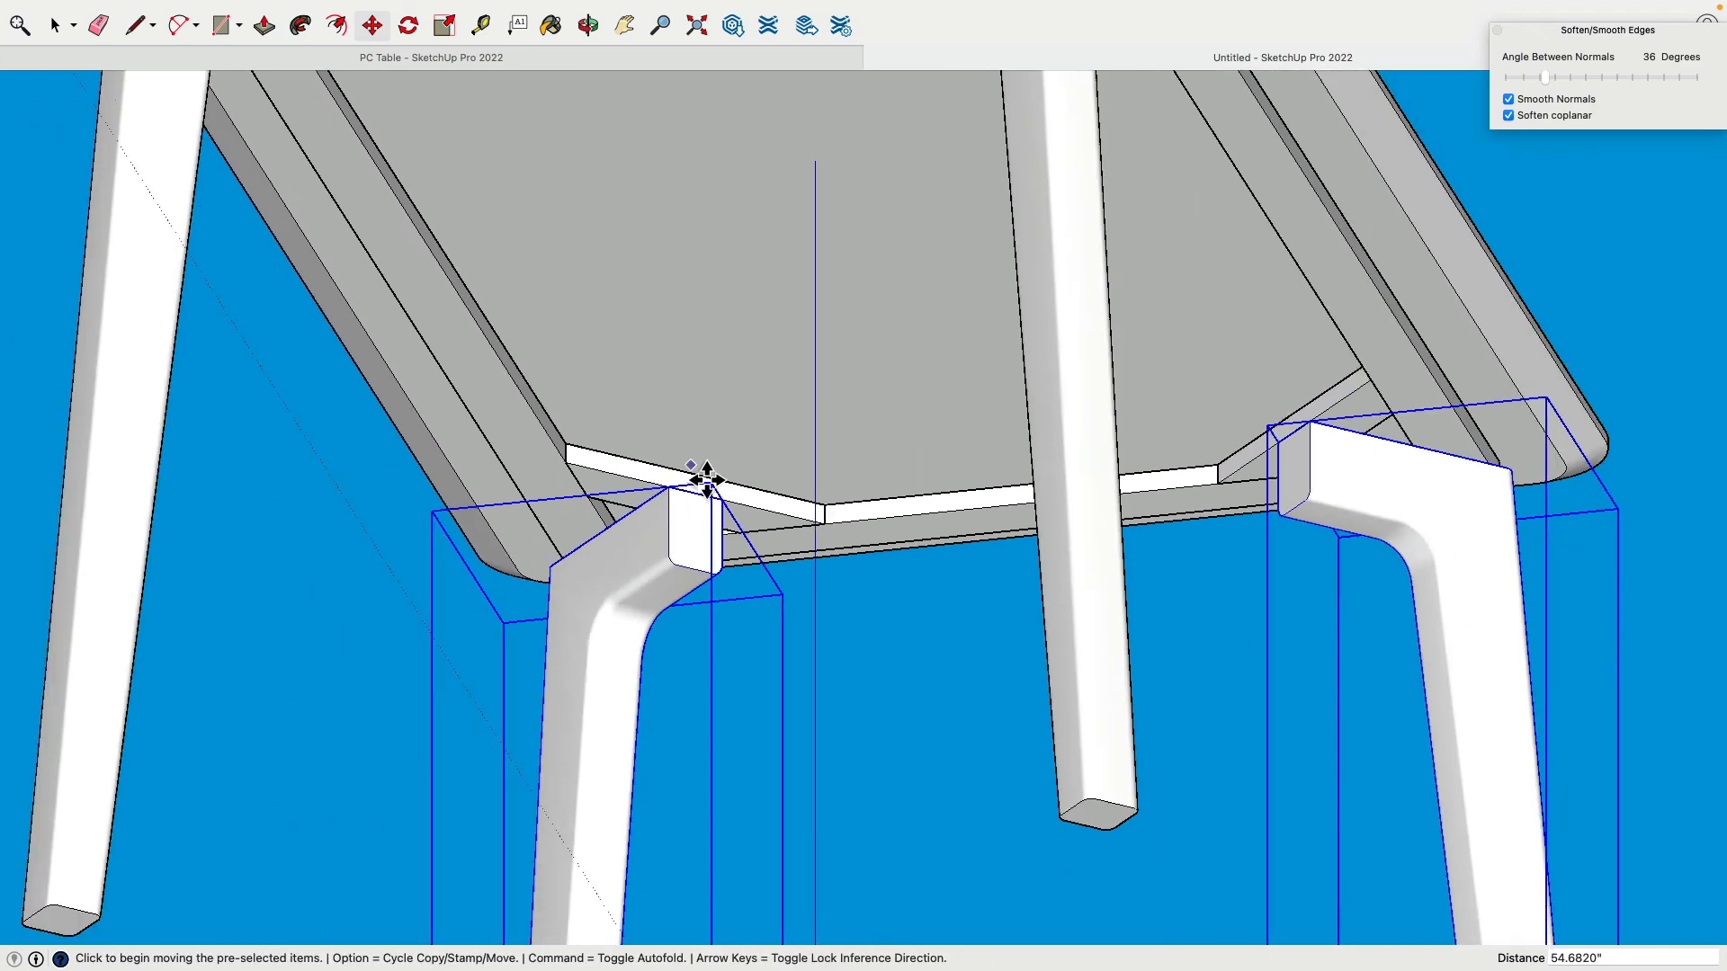
scroll(706, 496, "down", 5)
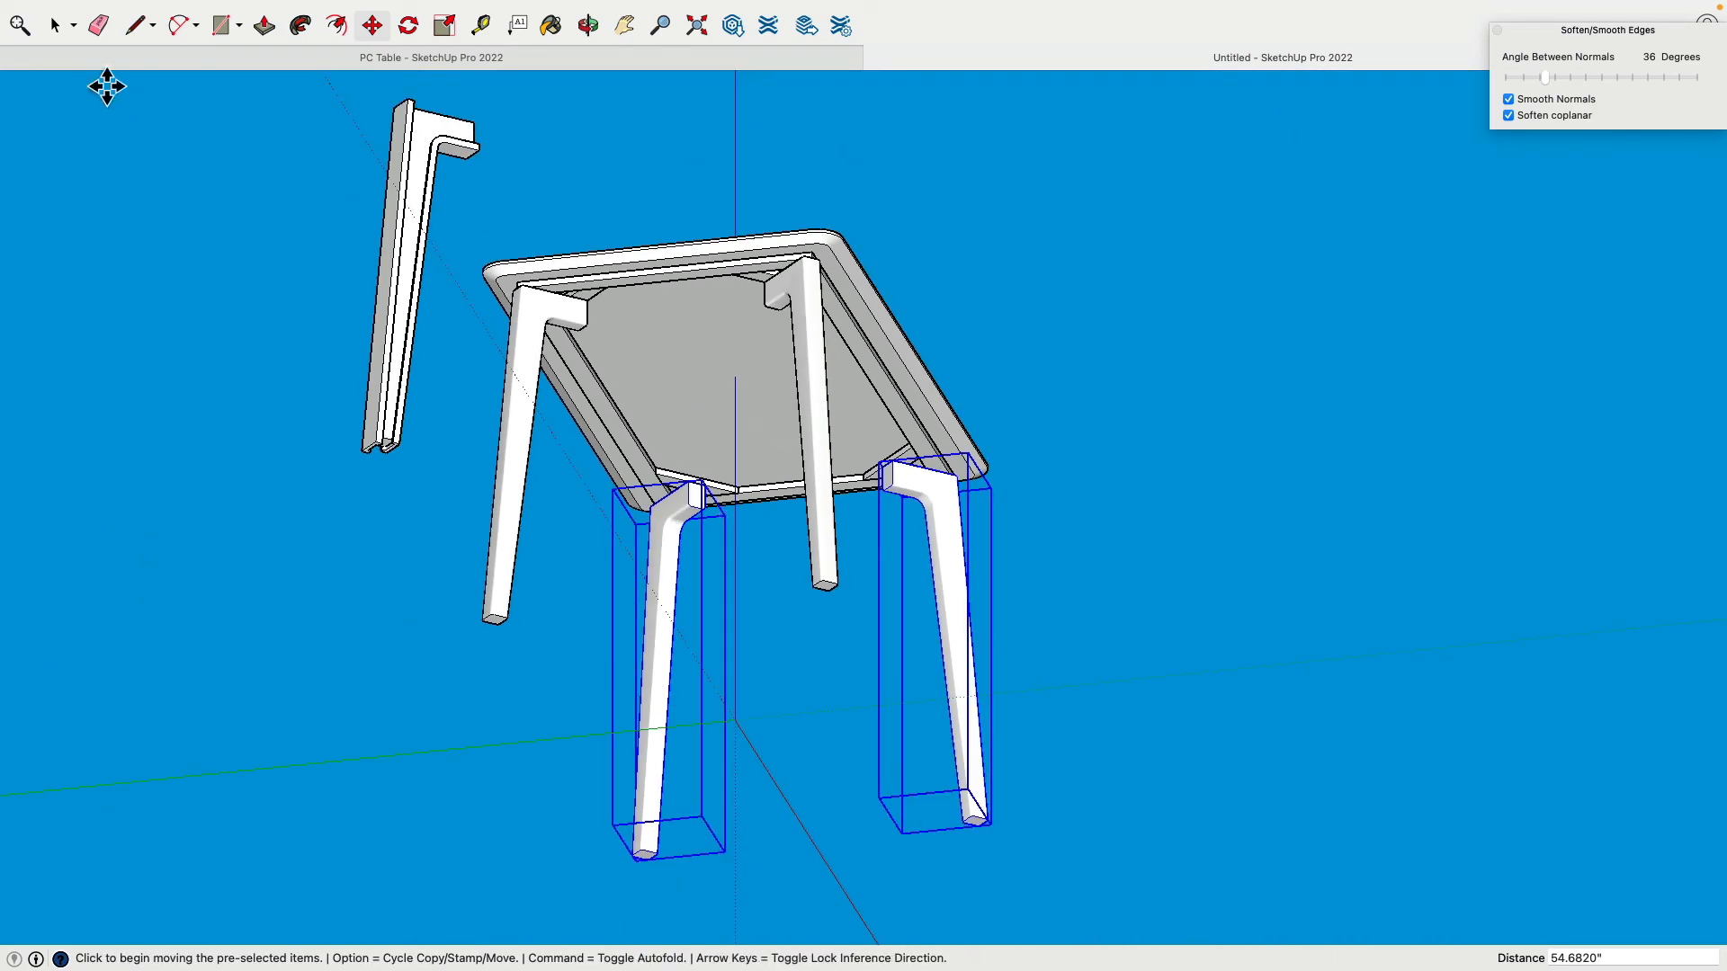
key("o")
left_click_drag(269, 364, 1169, 432)
key("space")
Step: Open the Outliner and group the three spare leg pieces together
mouse_move(631, 6)
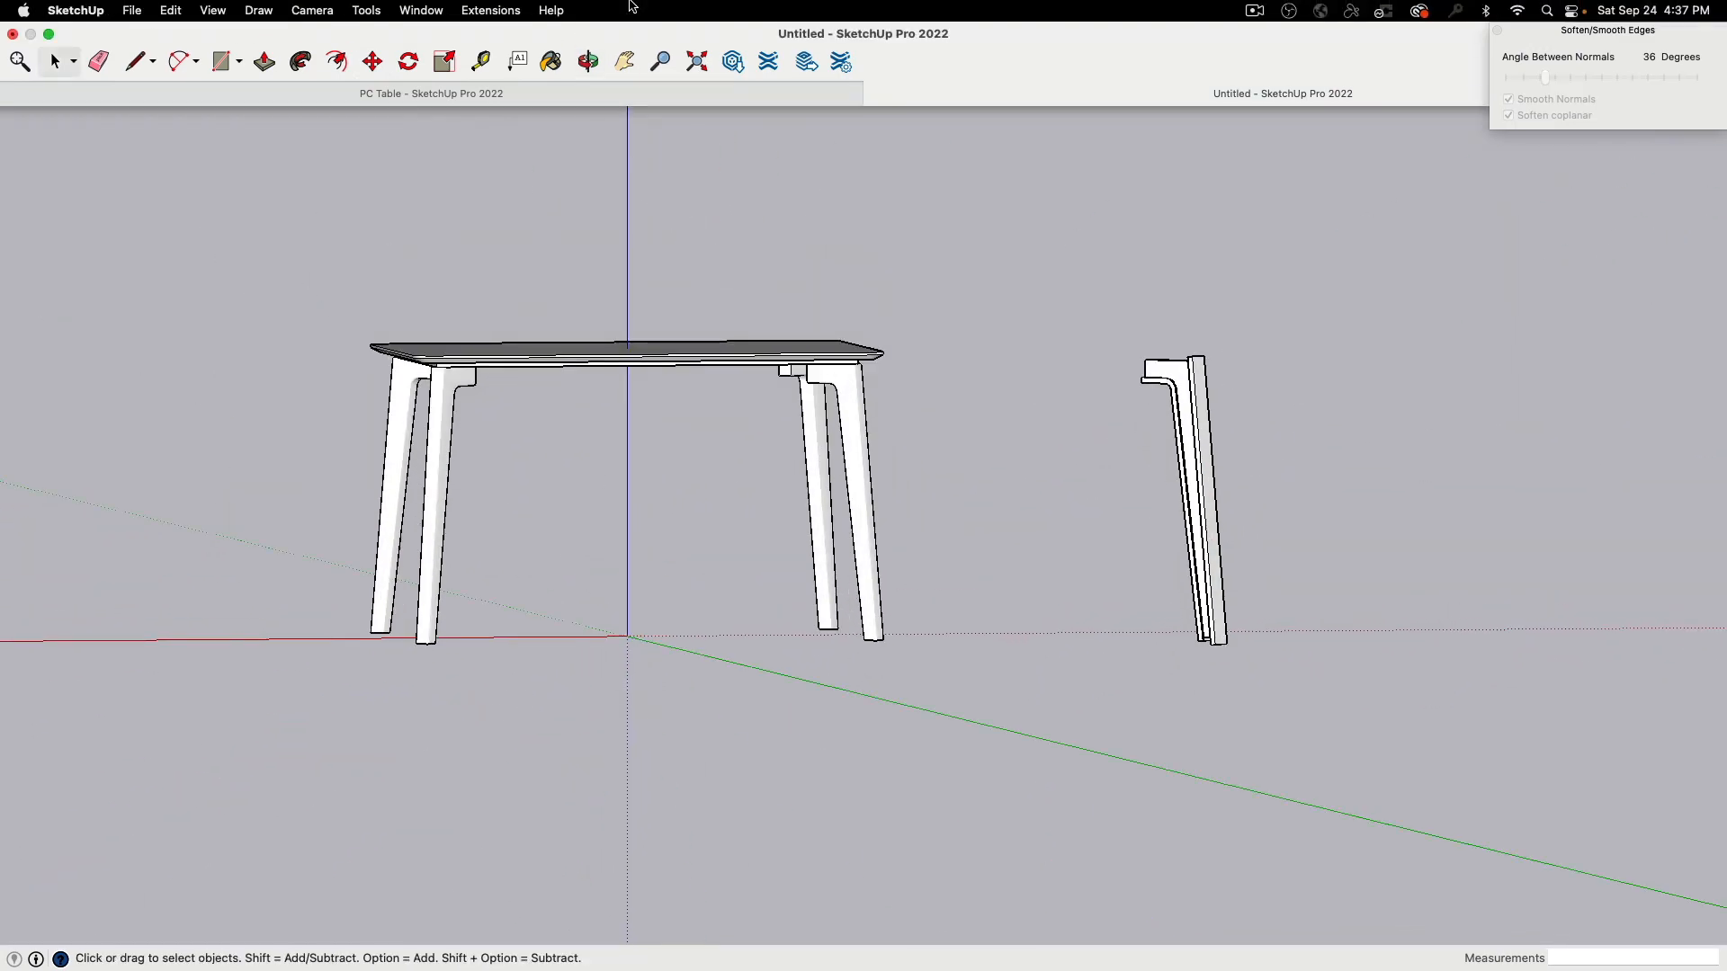
left_click(445, 12)
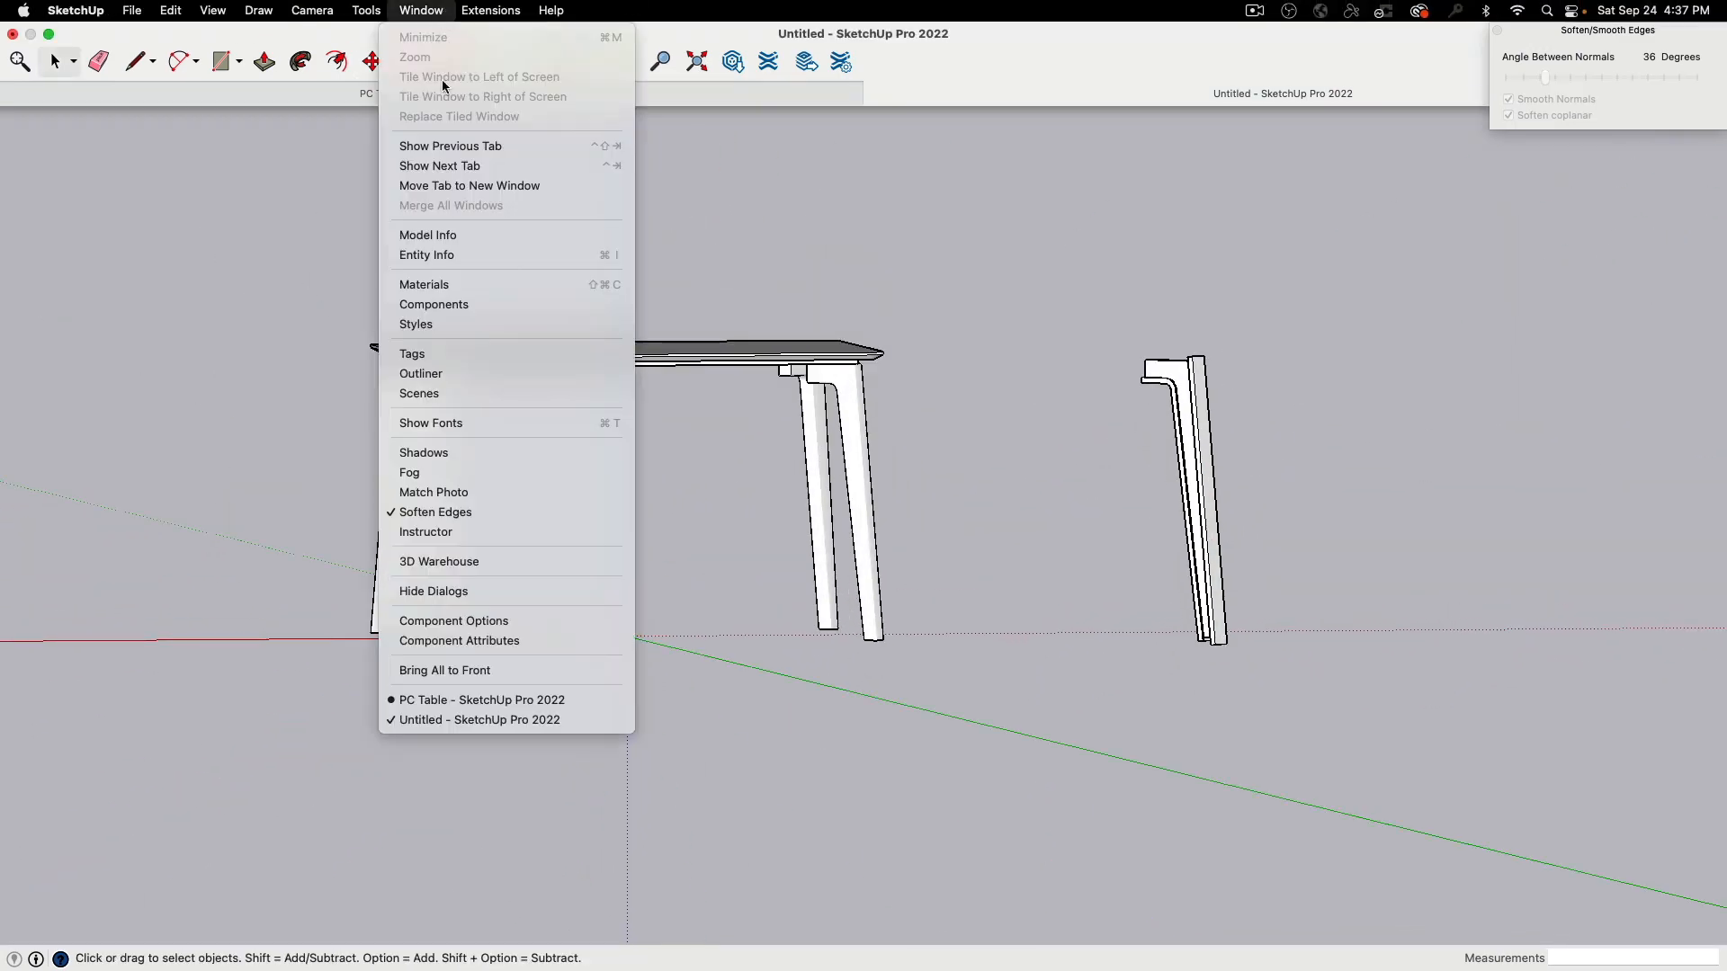
left_click(466, 375)
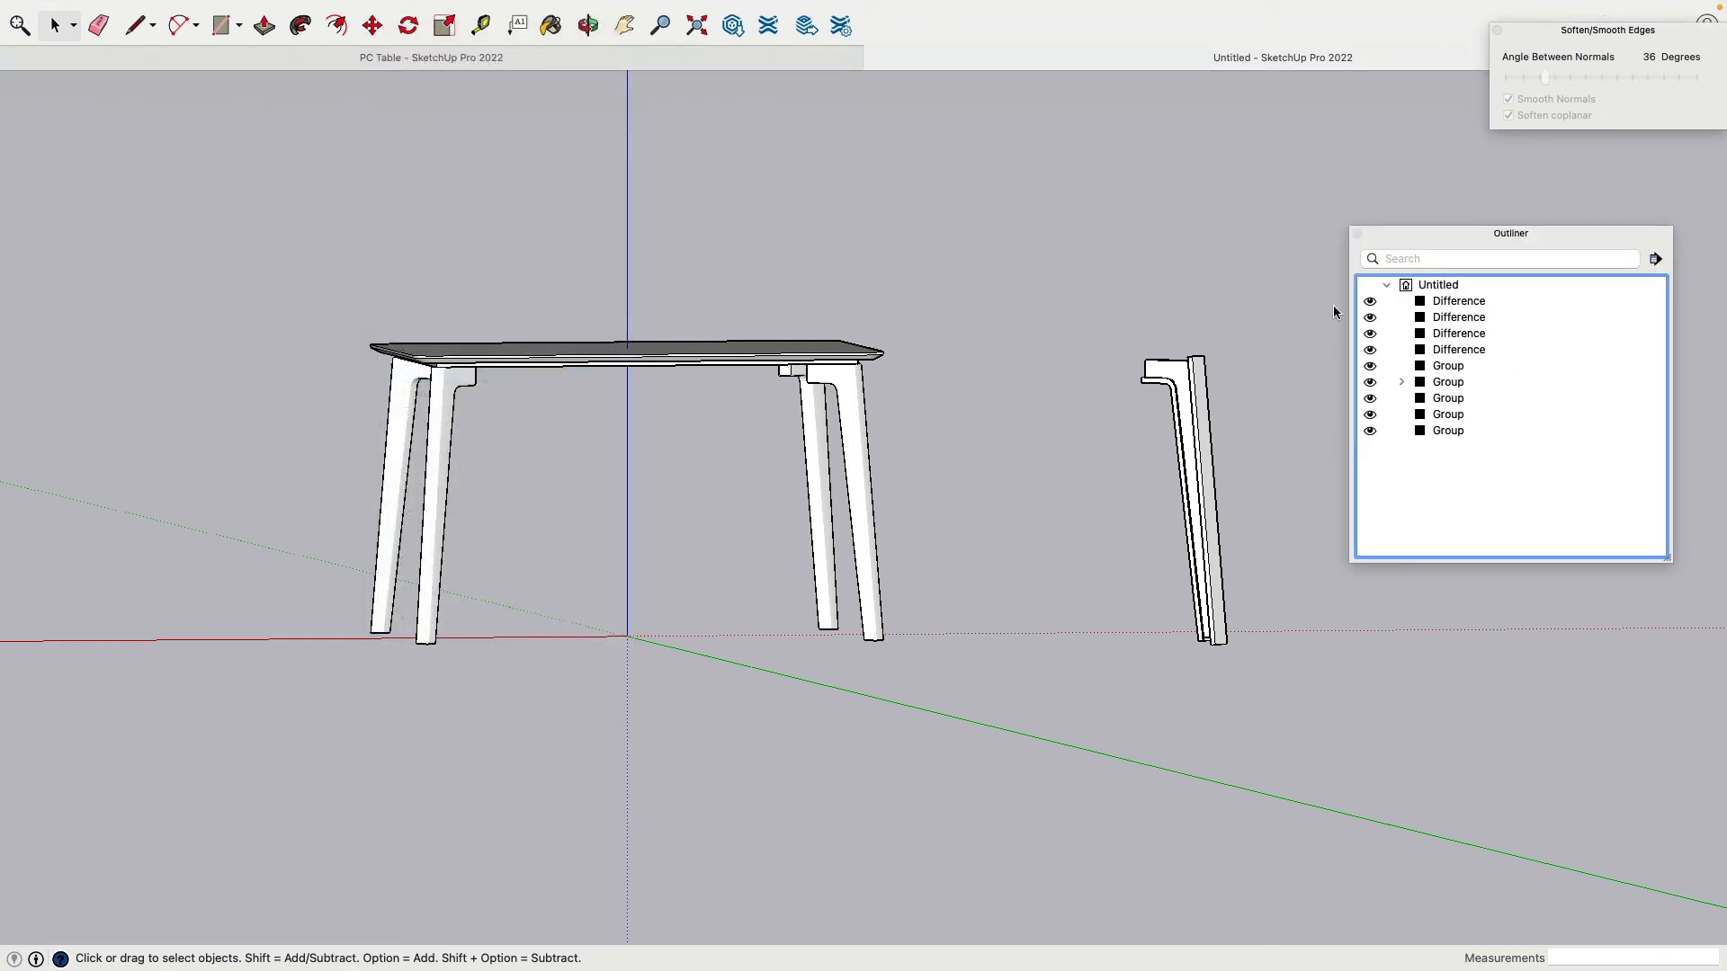
left_click_drag(1021, 279, 1270, 739)
key("super+g")
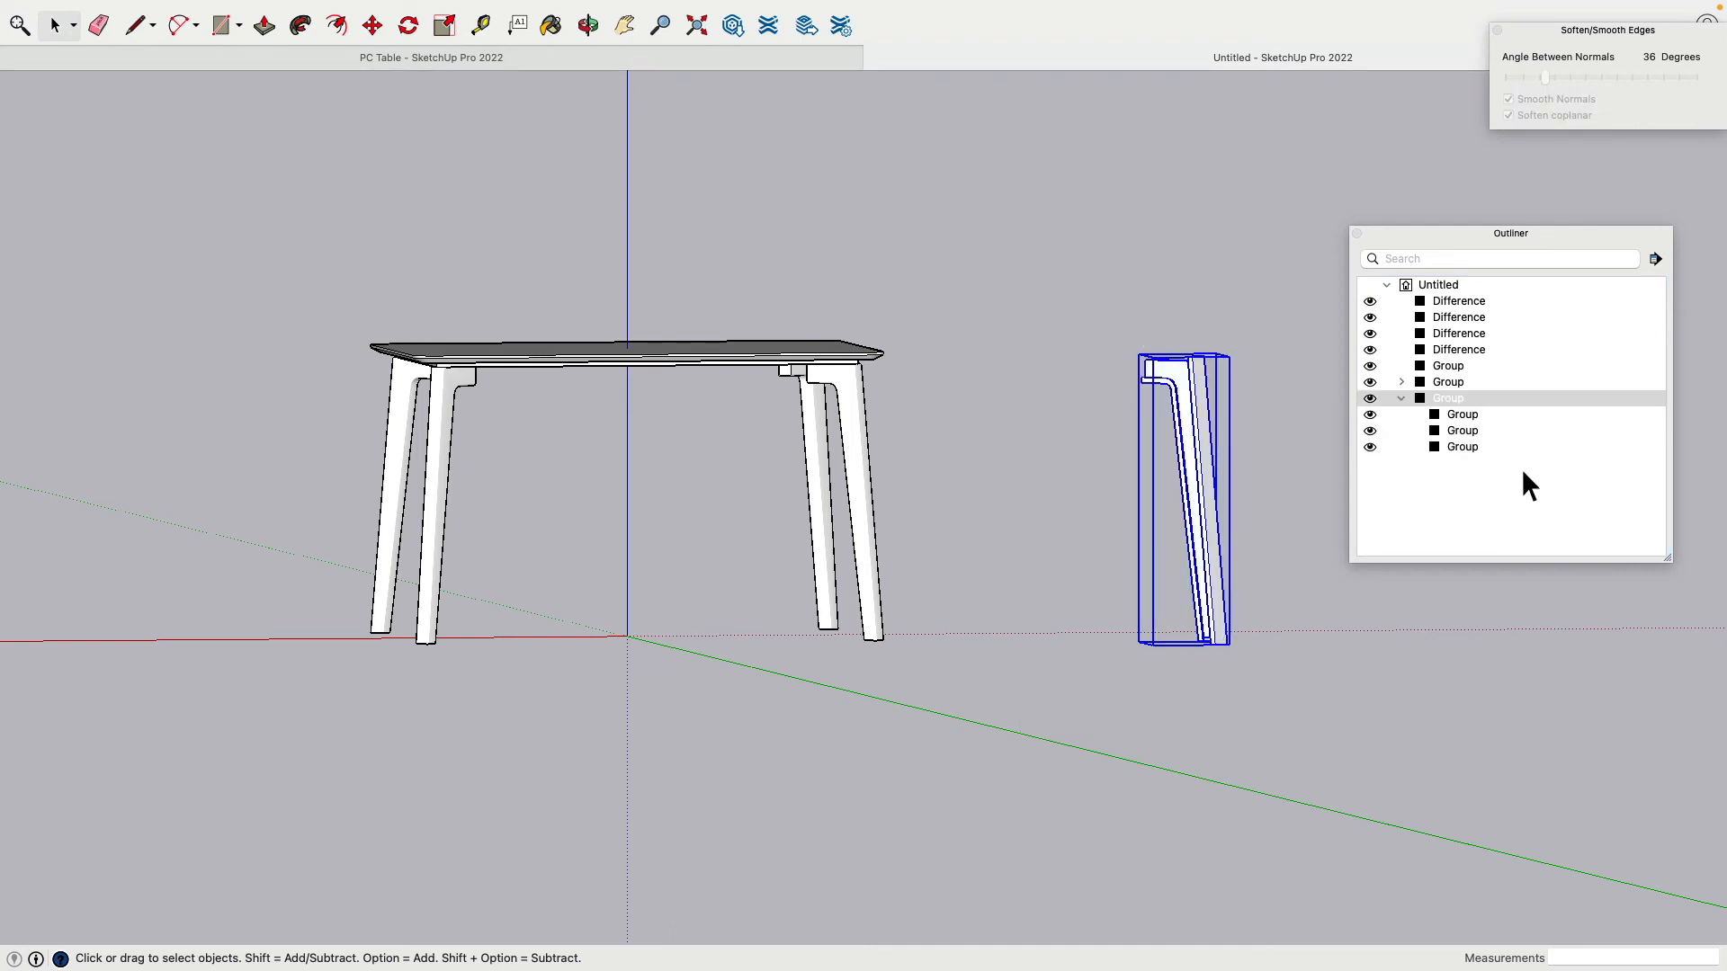
Step: Rename the spare group 'Leg RAW', hide it, and group the four table legs
left_click(1453, 398)
double_click(1454, 398)
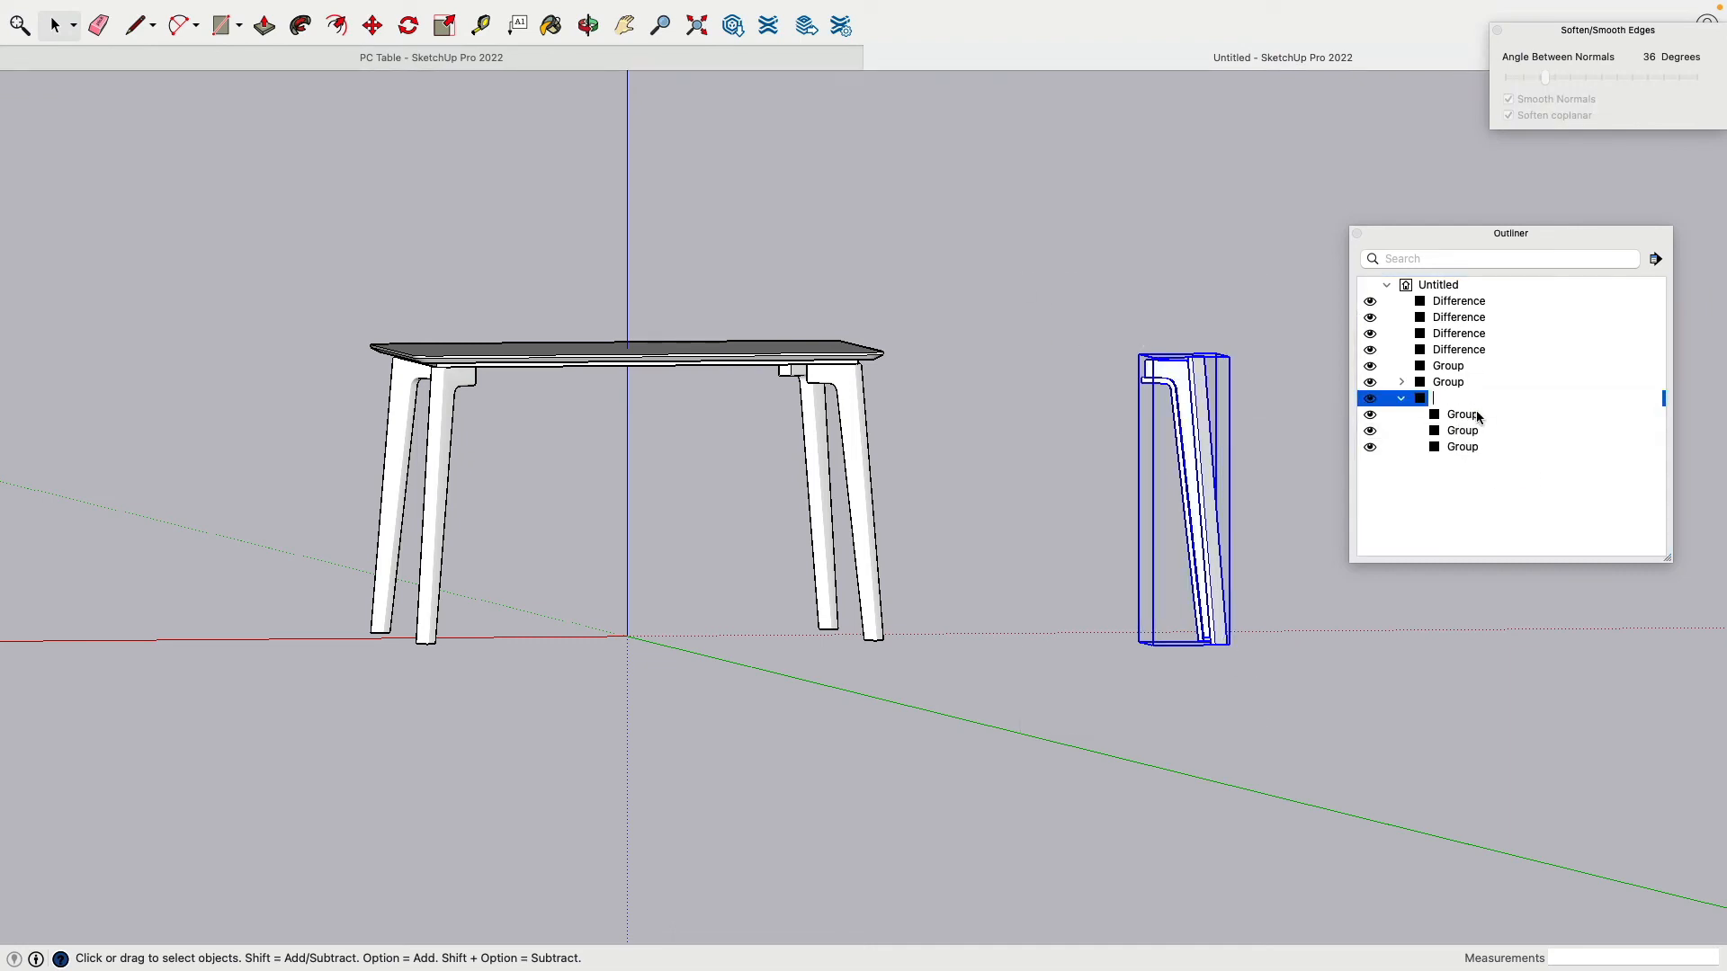
type("Leg RAW")
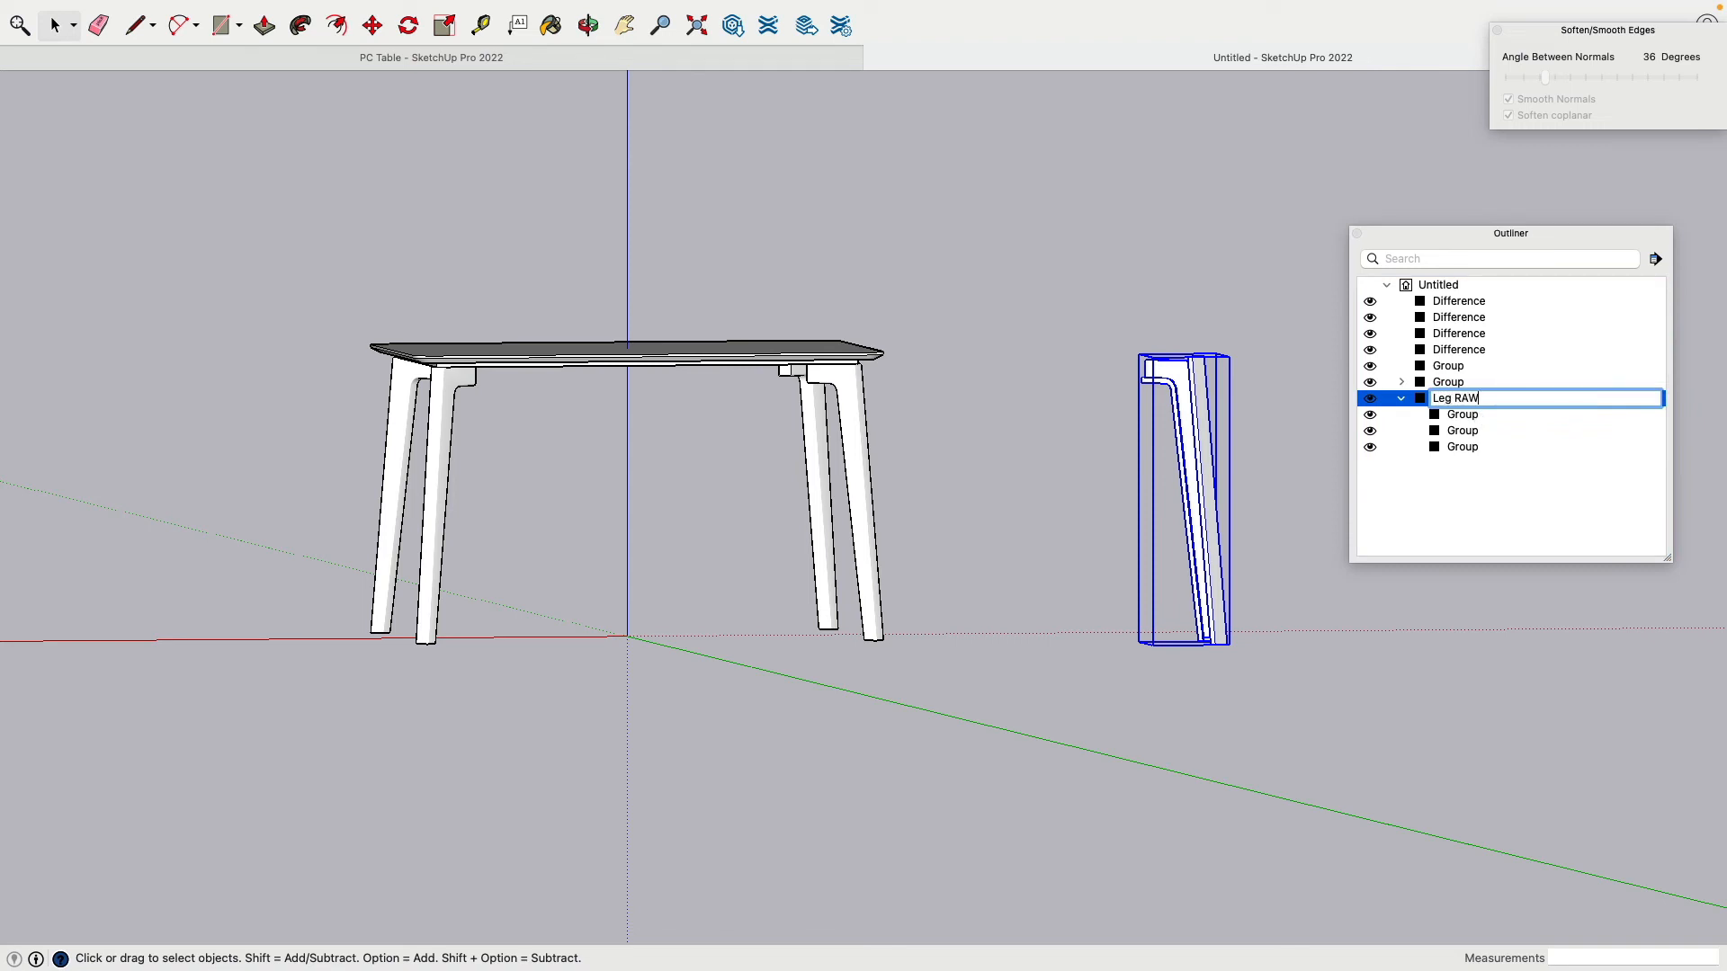
key("Return")
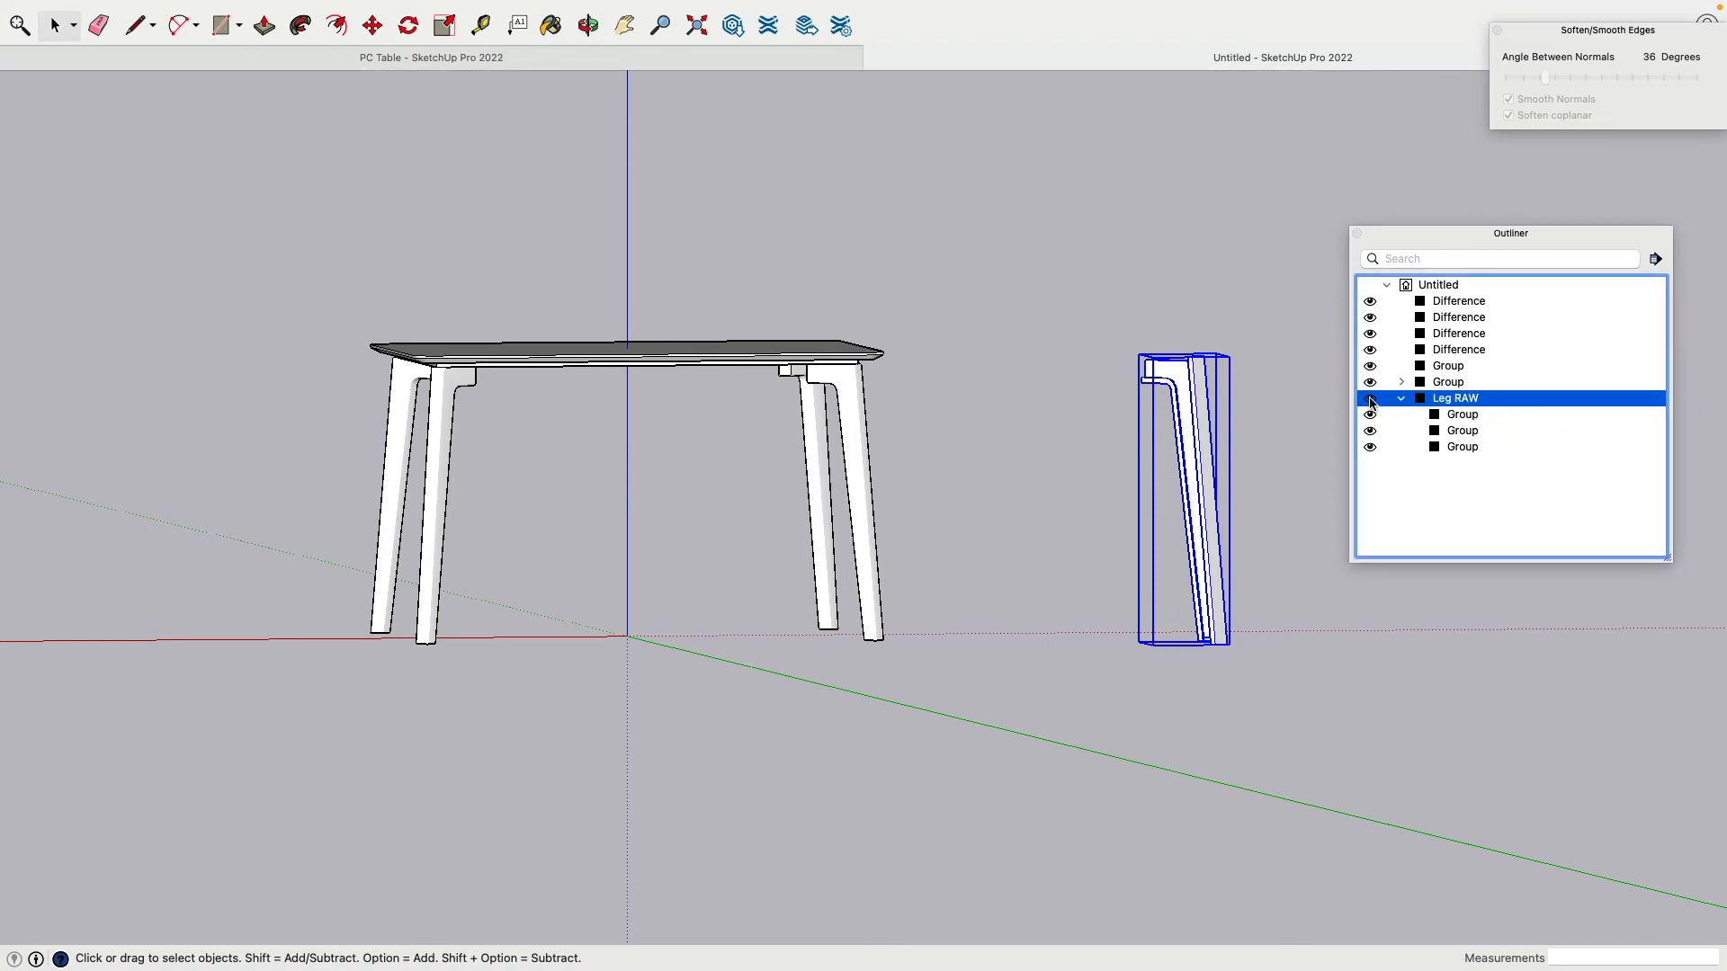
left_click(1370, 399)
left_click_drag(908, 706, 376, 553)
key("super+g")
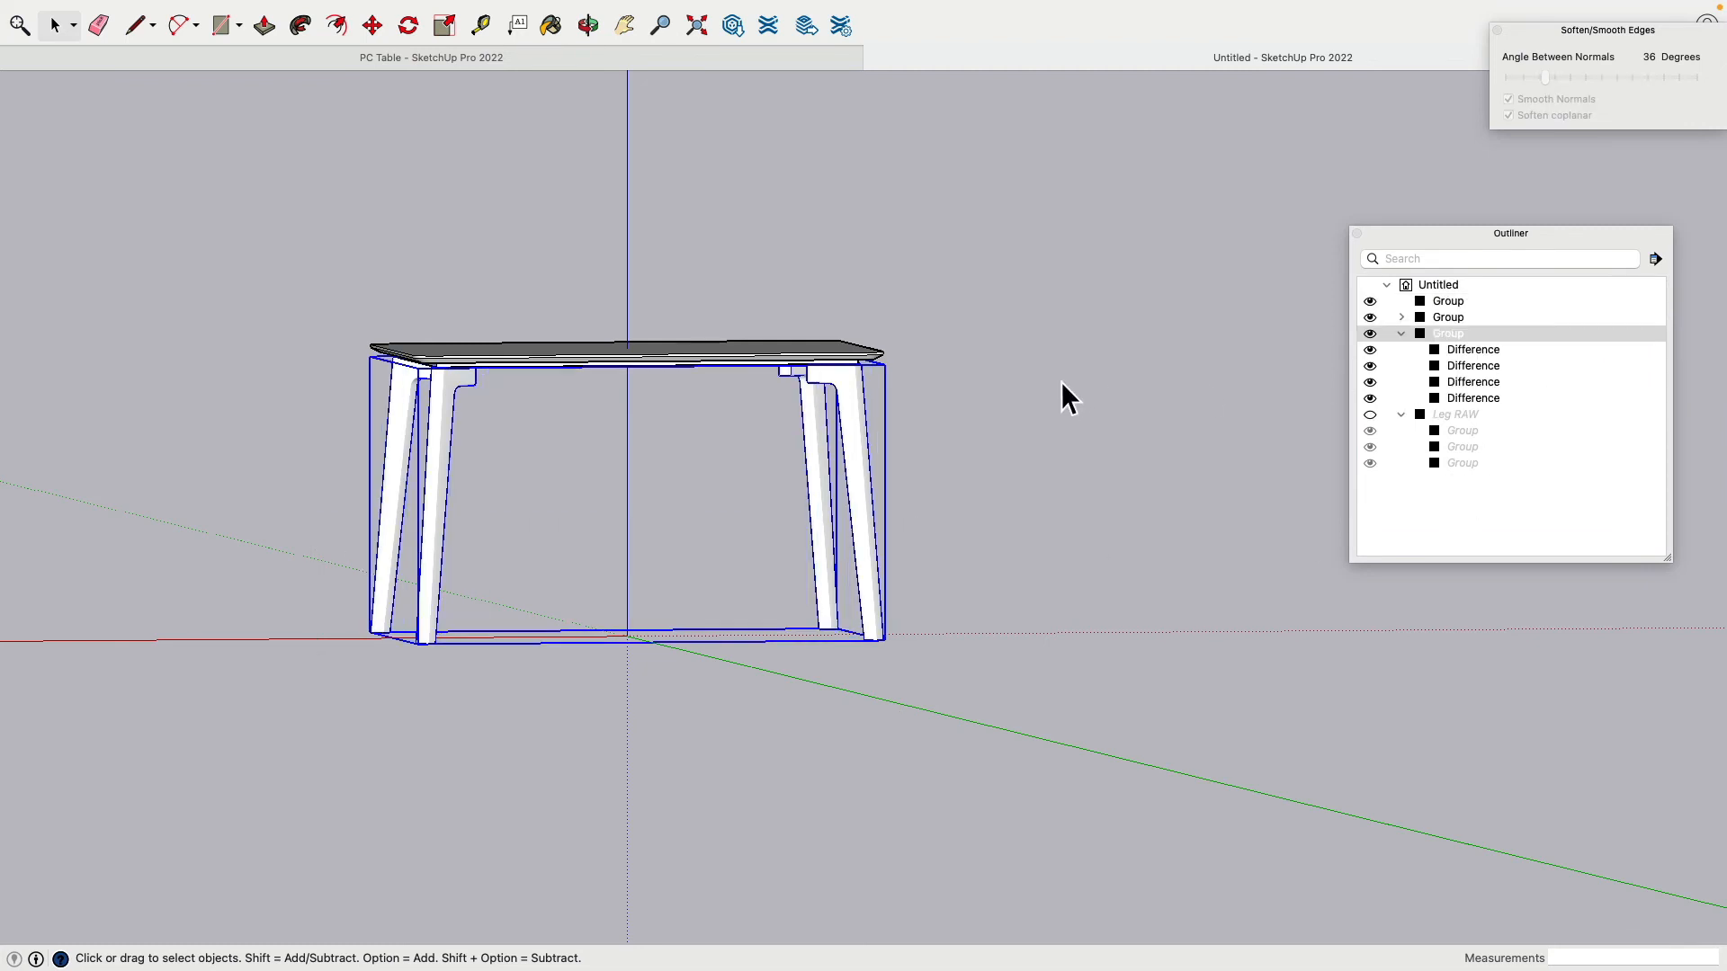
Step: Rename the four-leg group 'Legs' in the Outliner
left_click(1444, 331)
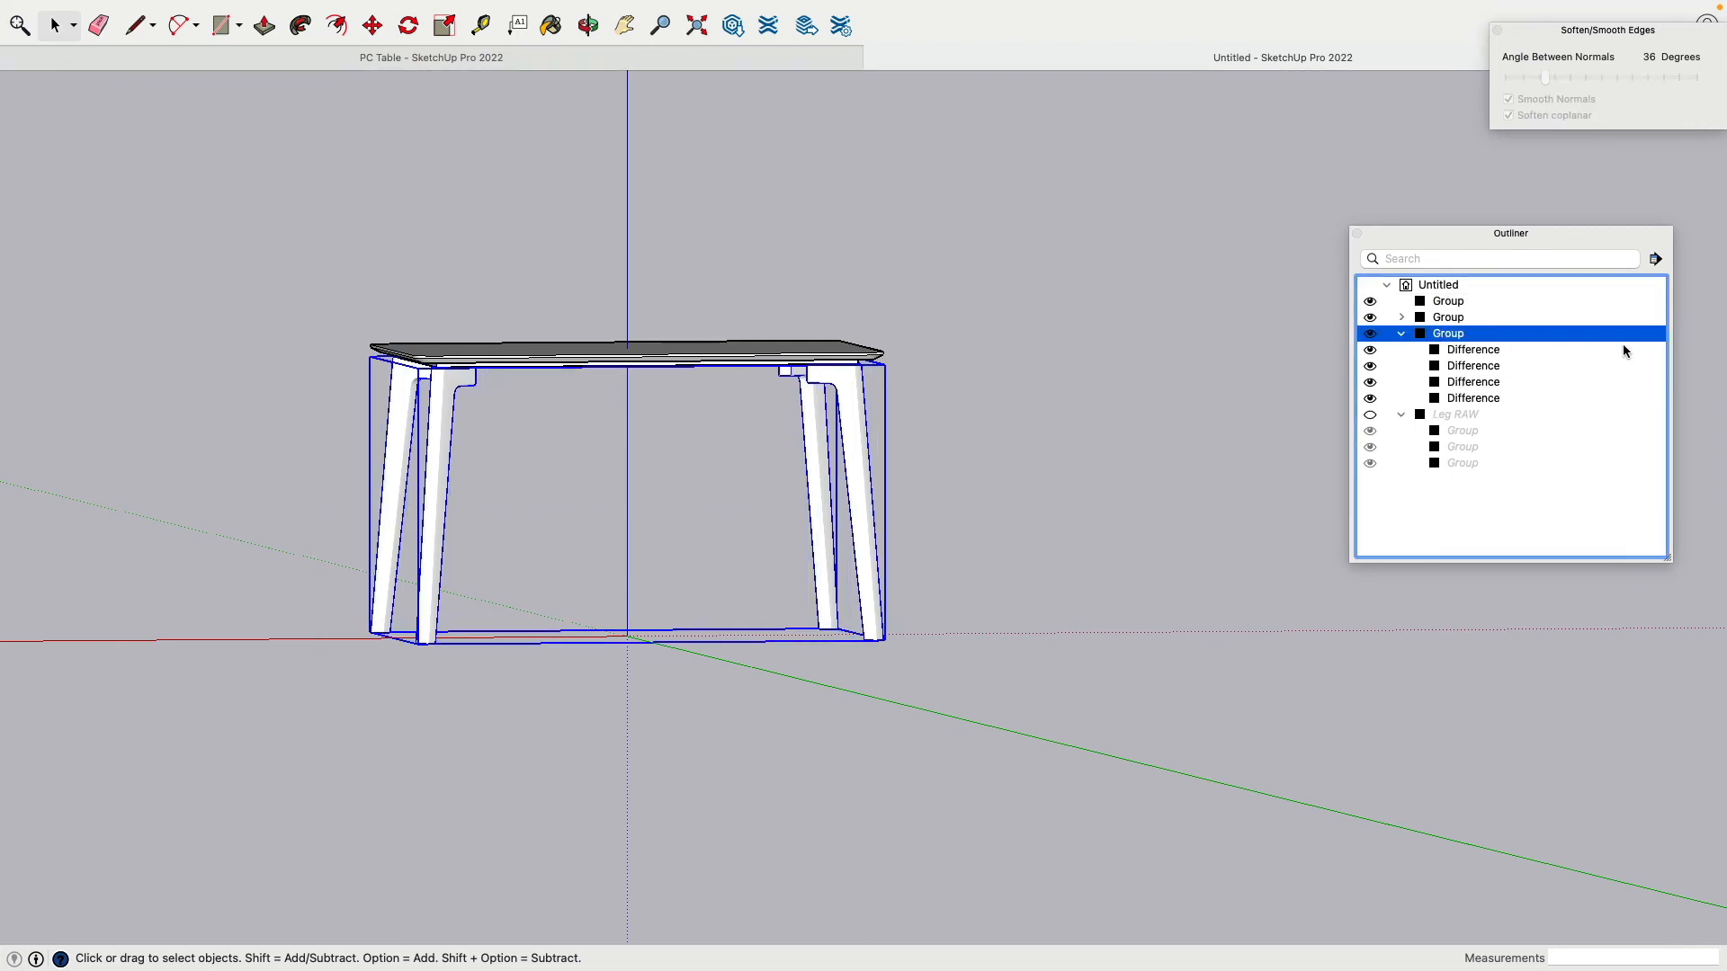
left_click(1465, 332)
type("Leg")
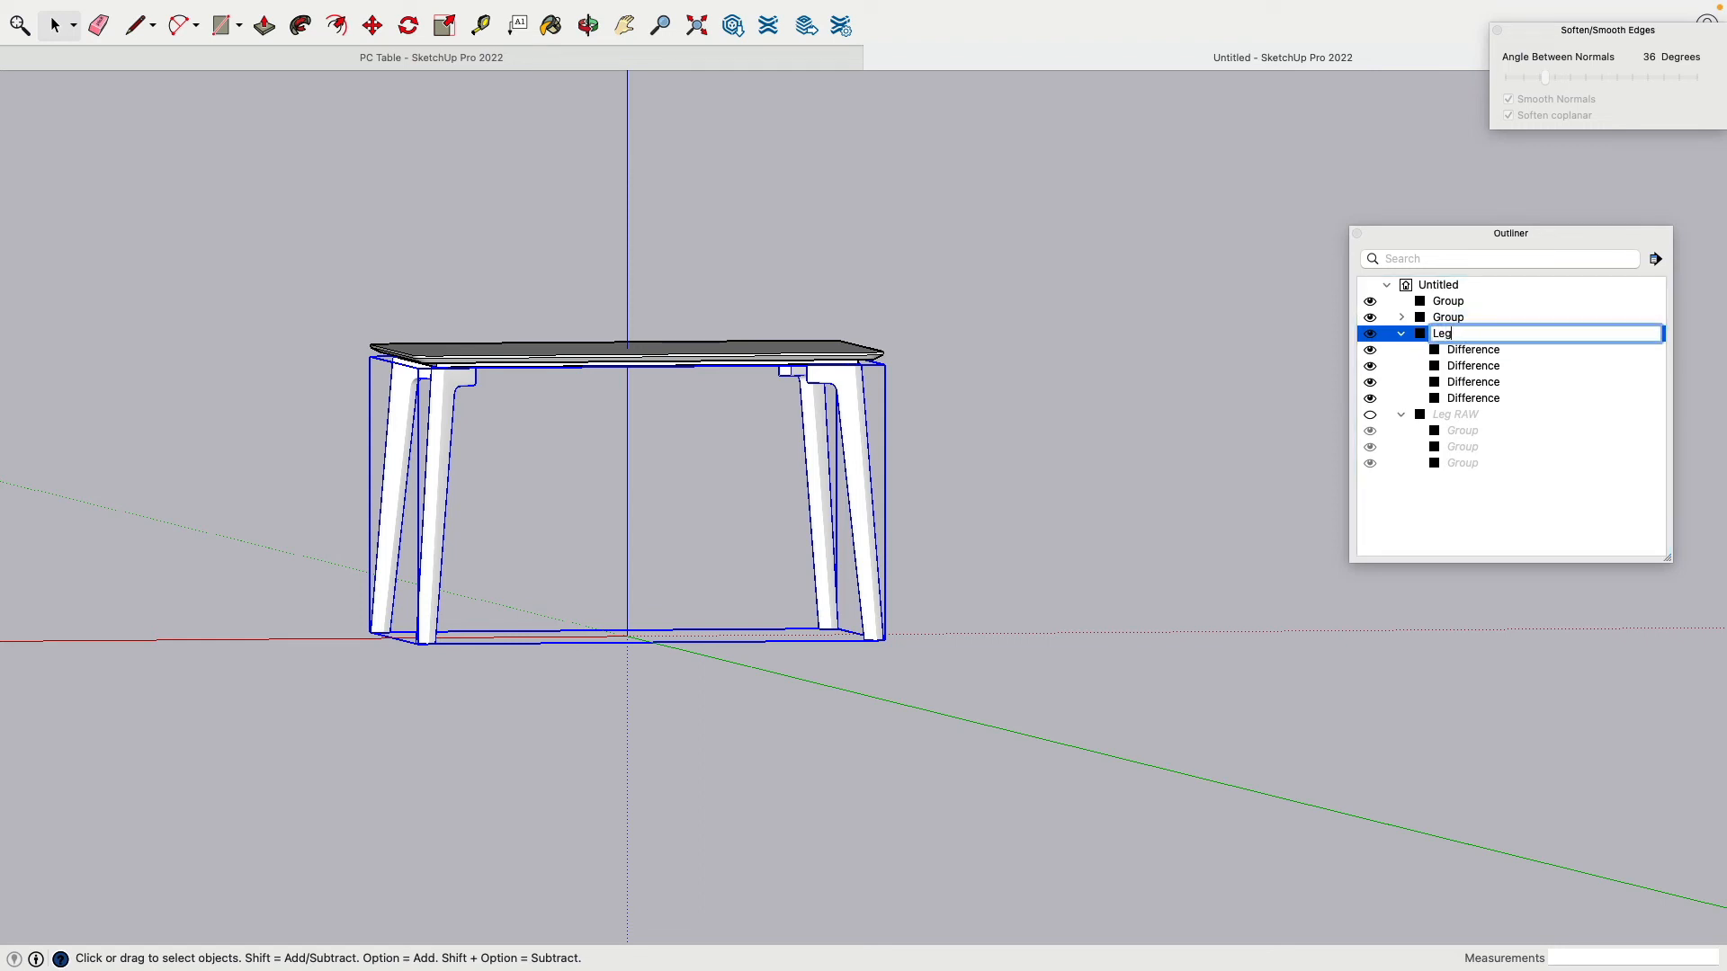
type("s")
key("Return")
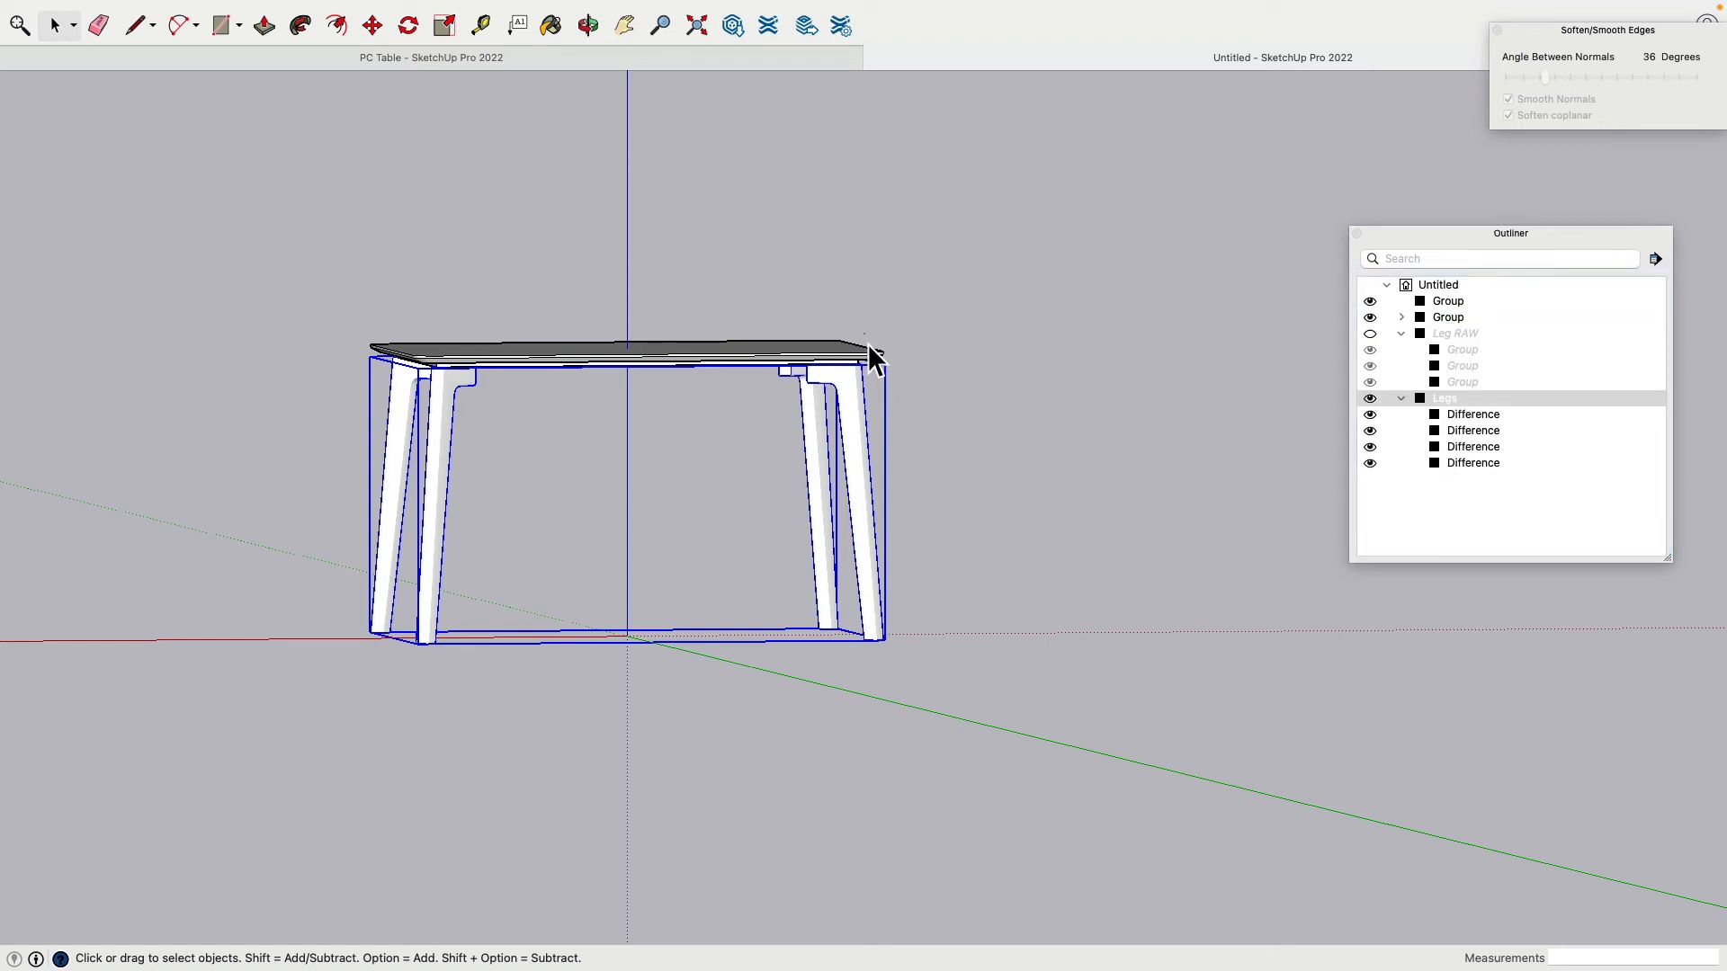
Step: Group the tabletop and legs together and name the new group 'PC Table'
left_click(869, 347)
left_click(848, 376)
middle_click_drag(848, 376, 256, 214)
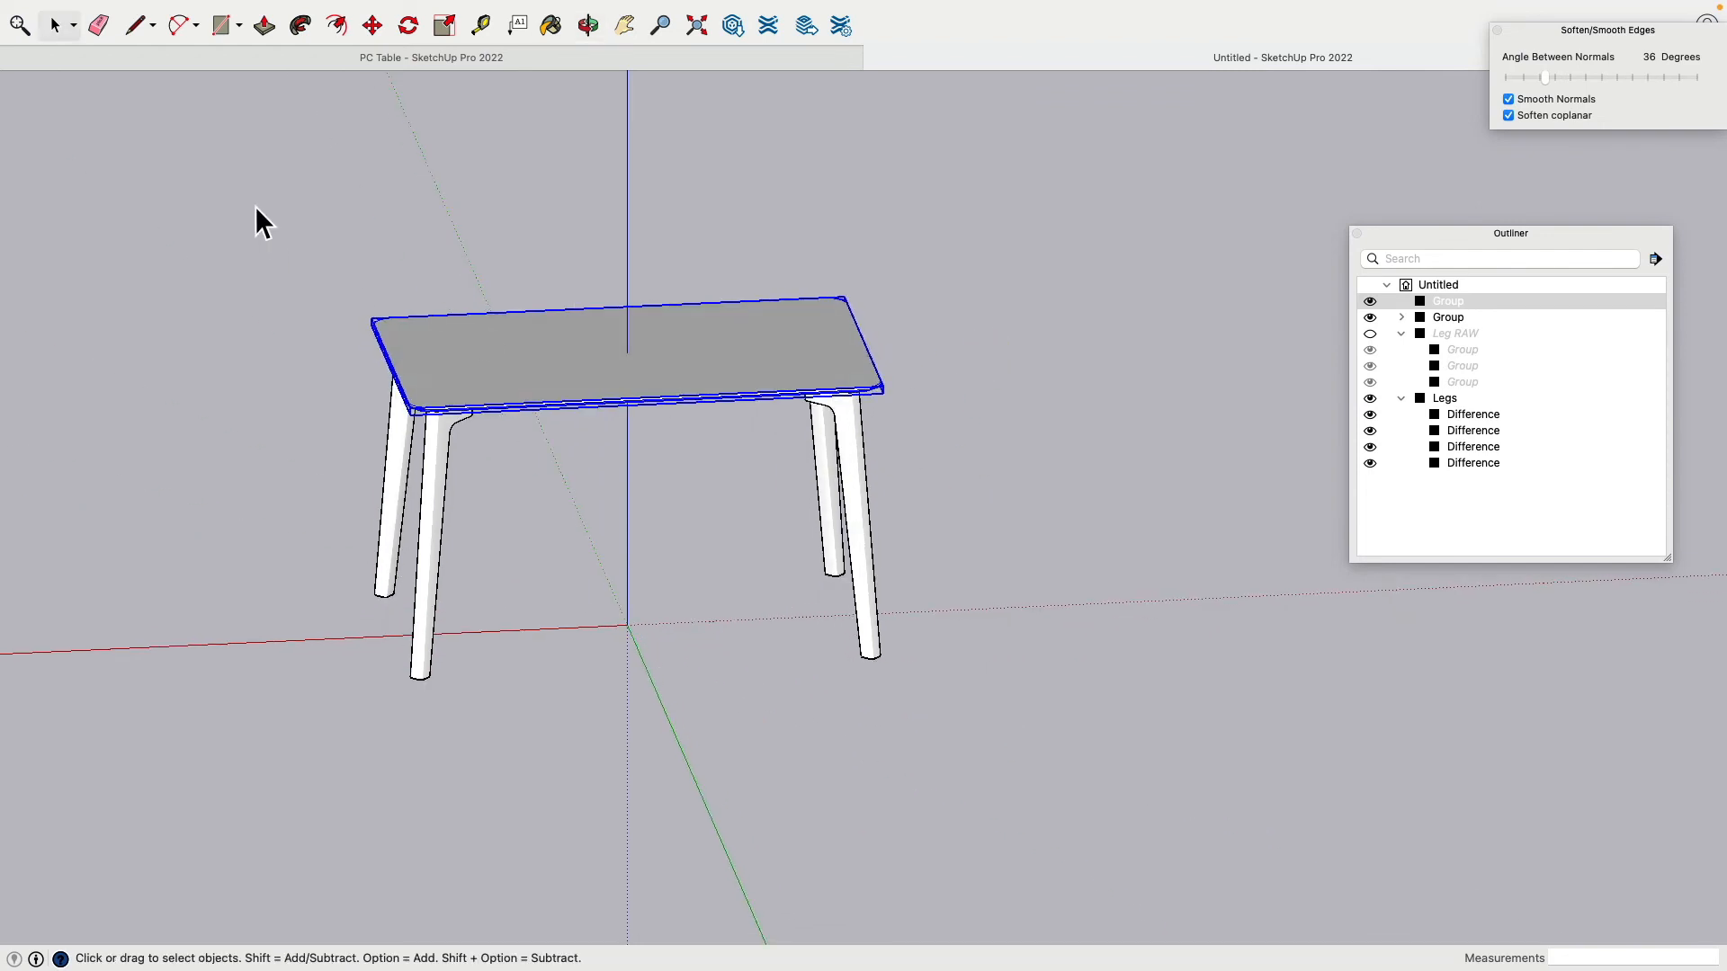
left_click_drag(247, 198, 1012, 800)
key("super+g")
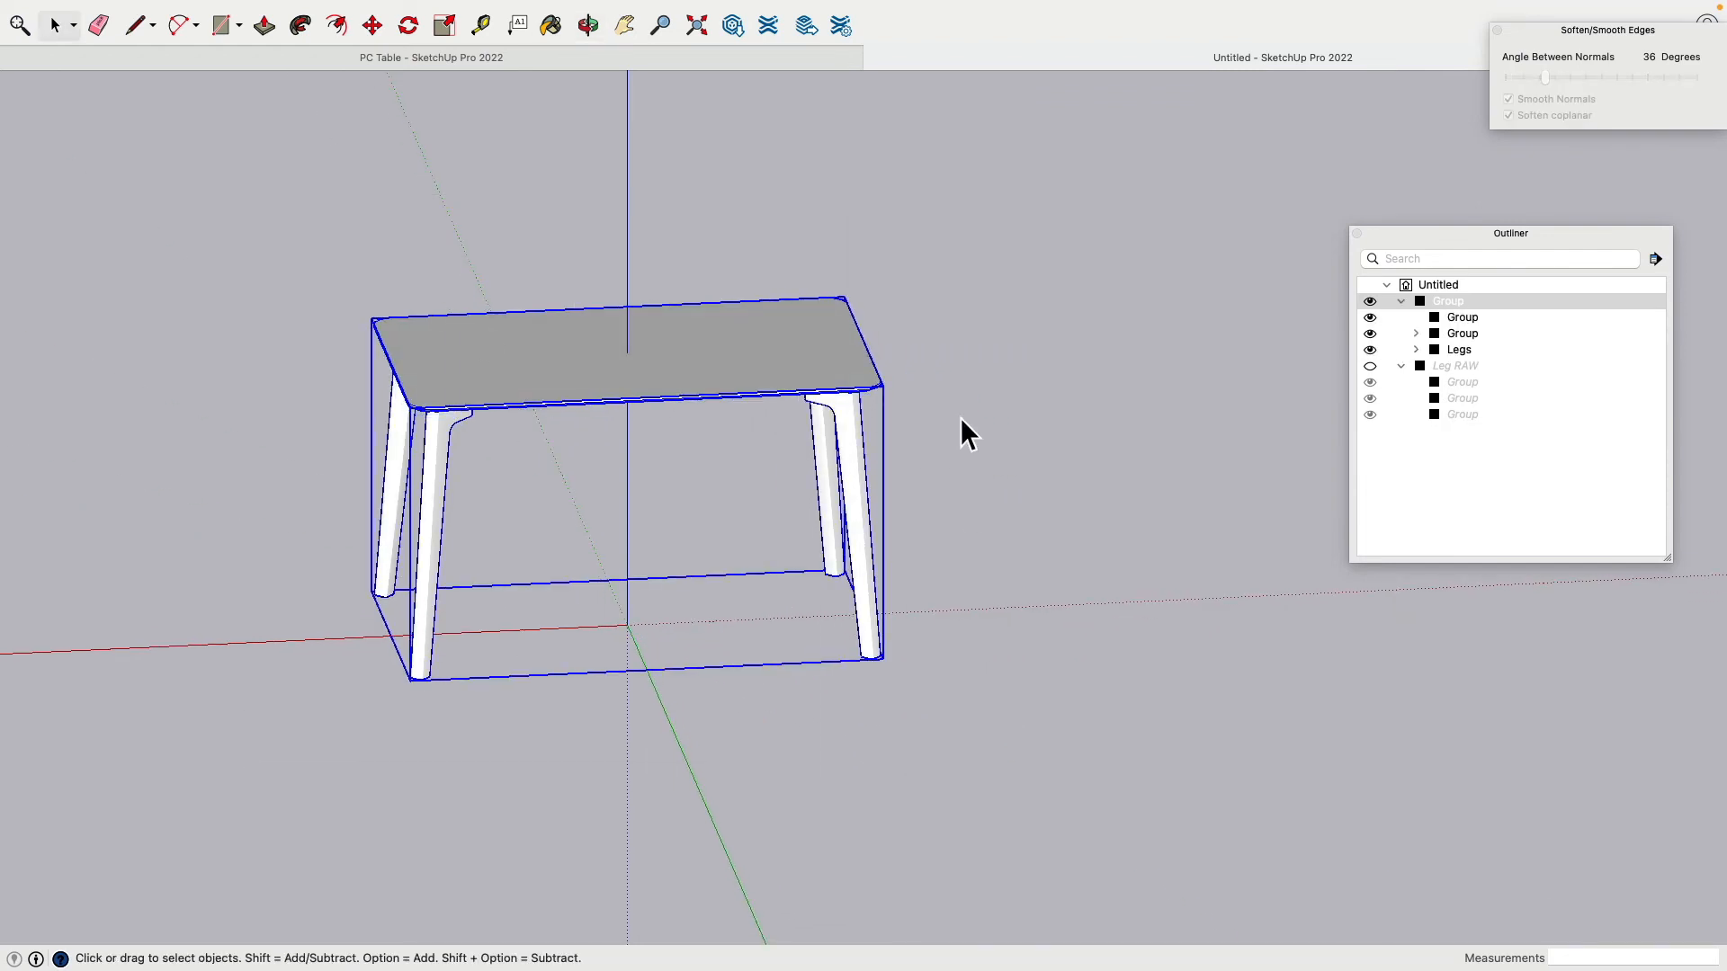
left_click(1448, 303)
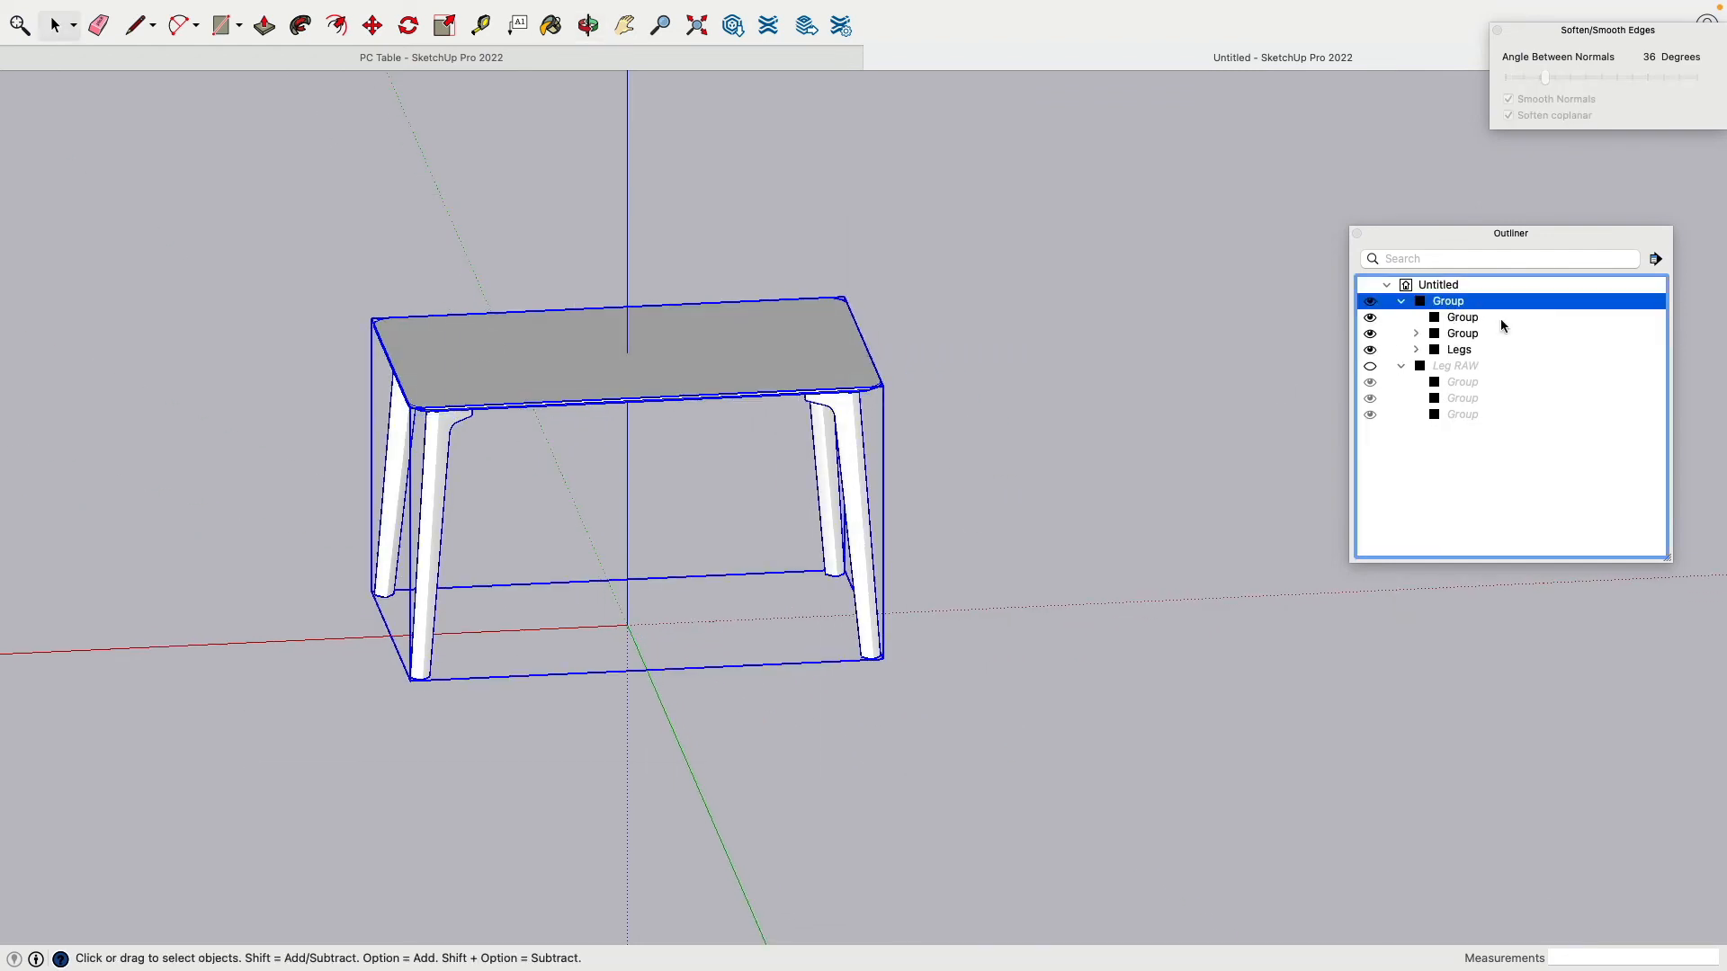
key("Return")
type("PC ")
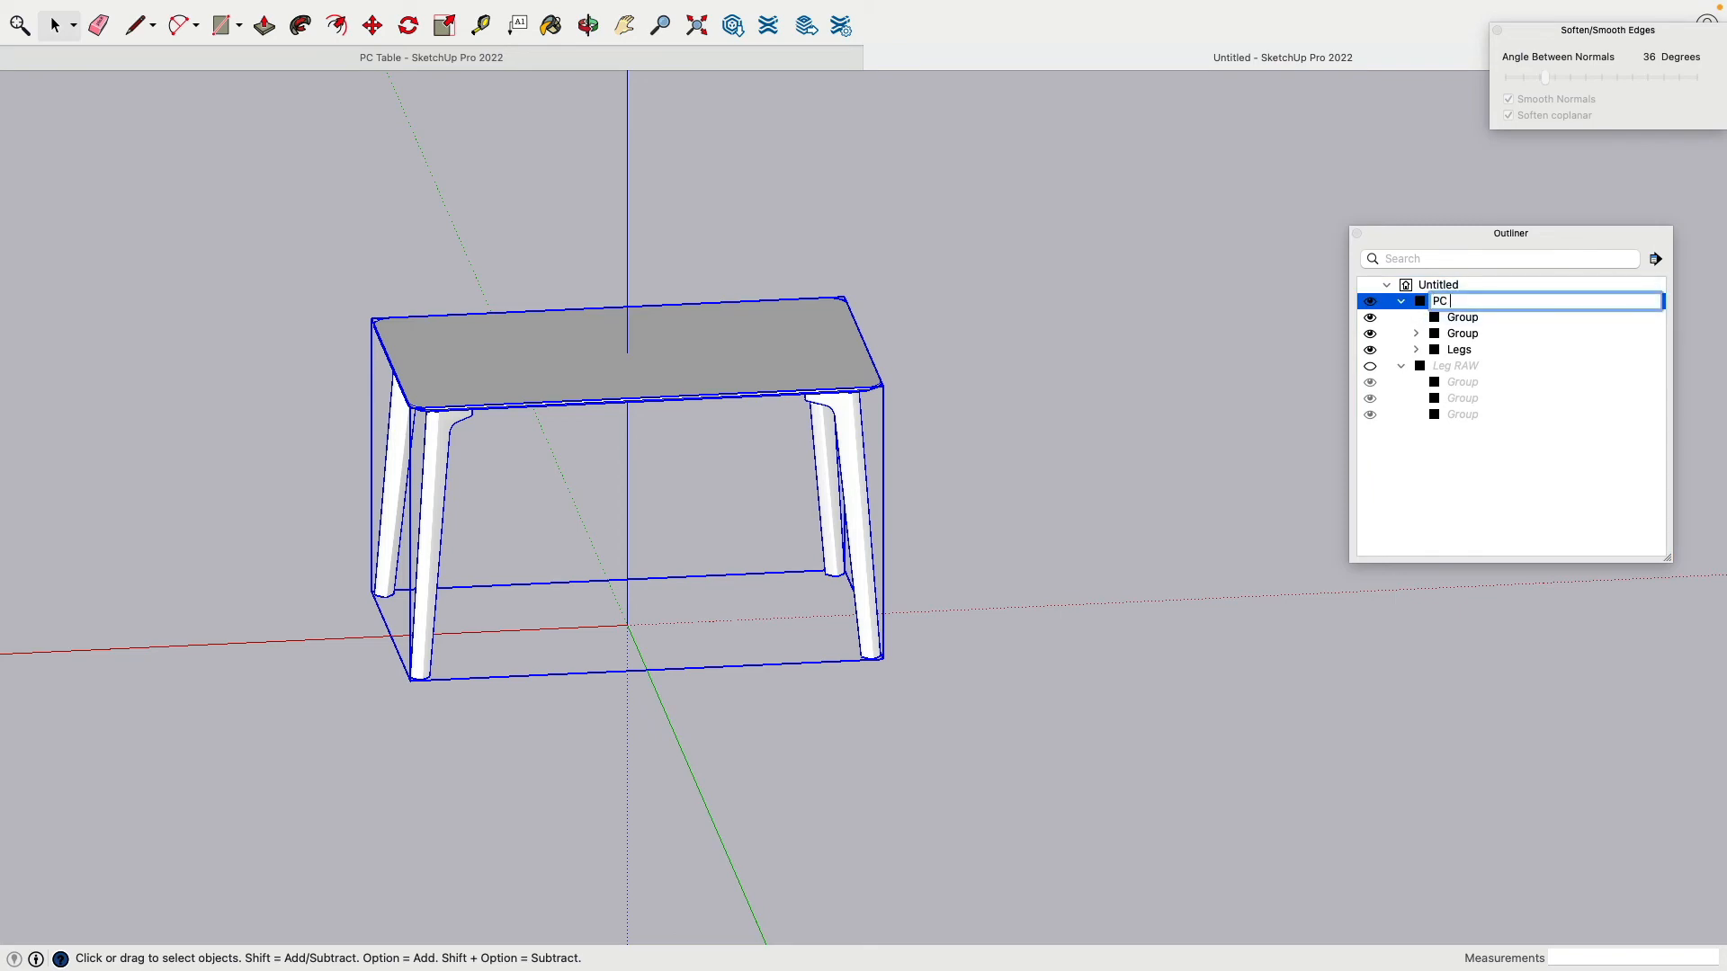
type("Table")
key("Return")
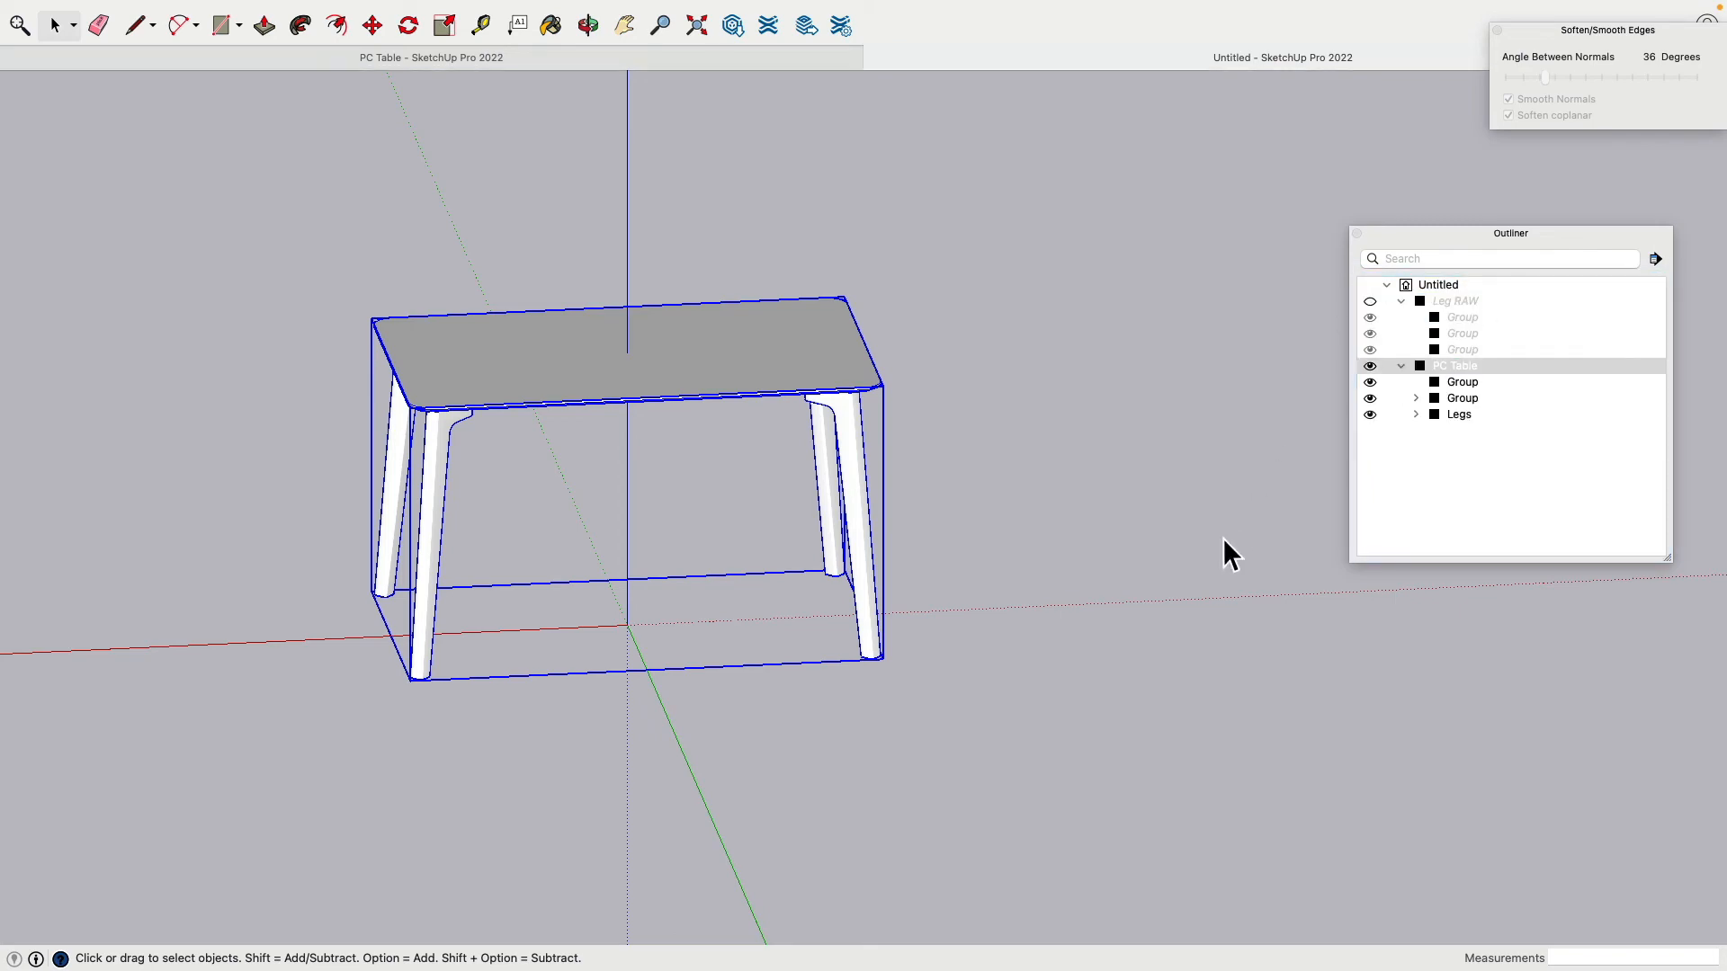
middle_click_drag(1080, 807, 1106, 310)
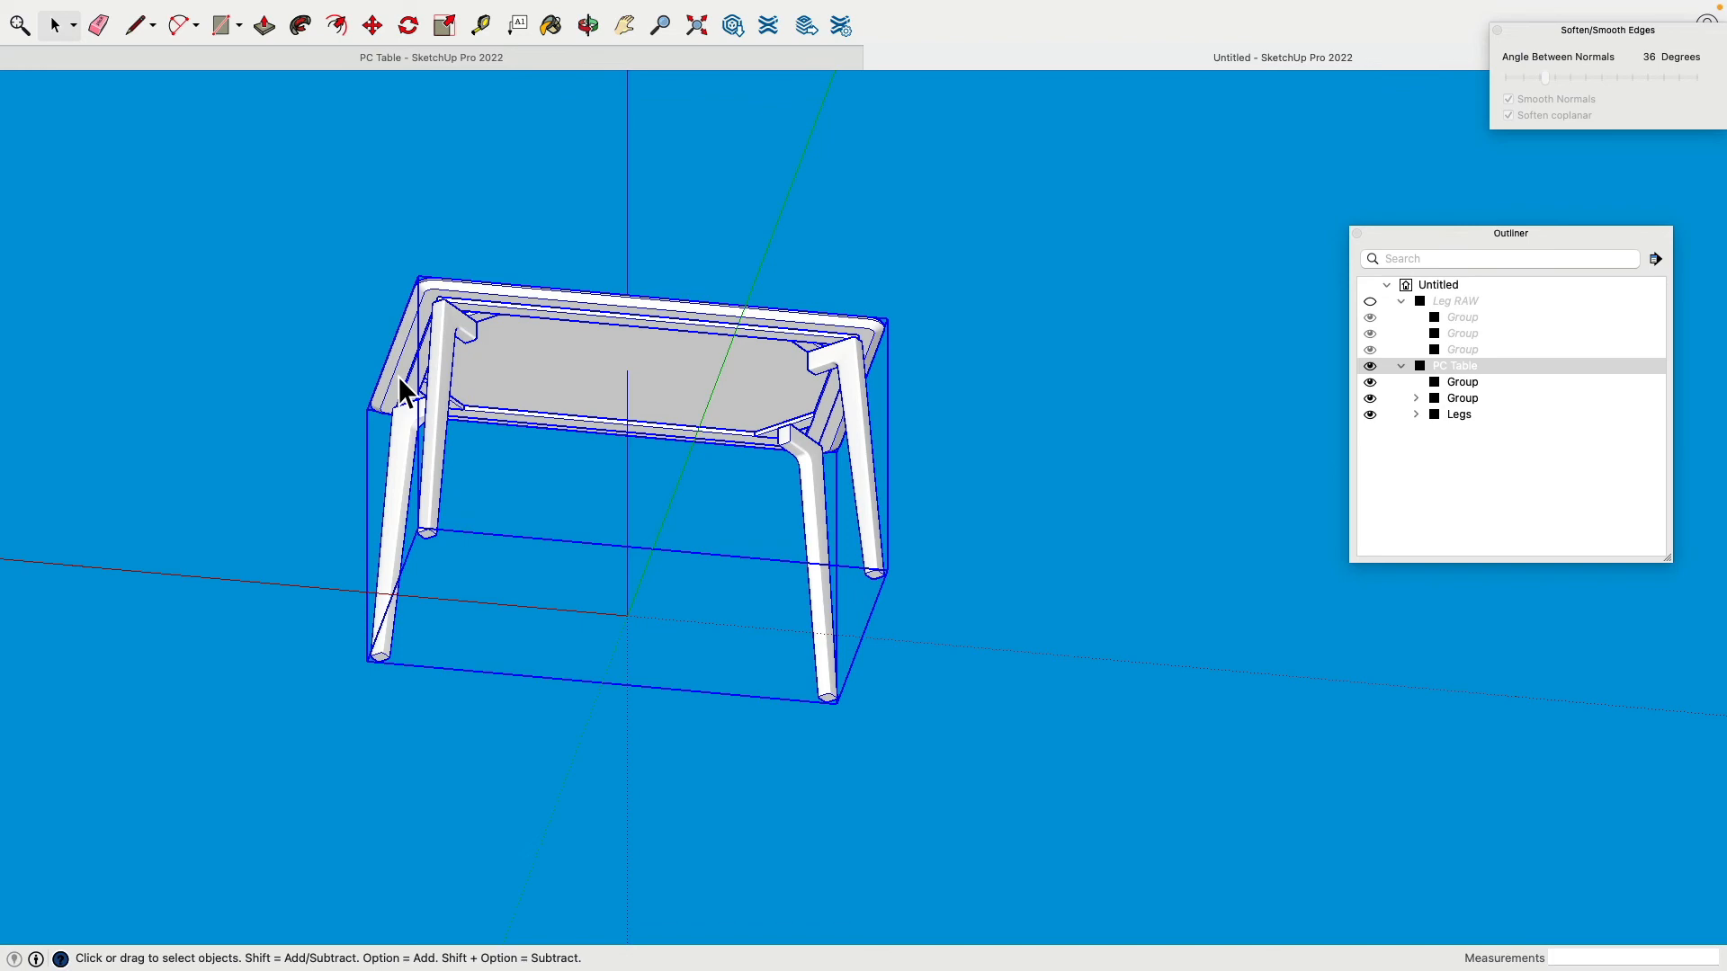
Step: Orbit the finished table to inspect the tabletop from above and the legs from below
middle_click_drag(664, 463, 694, 887)
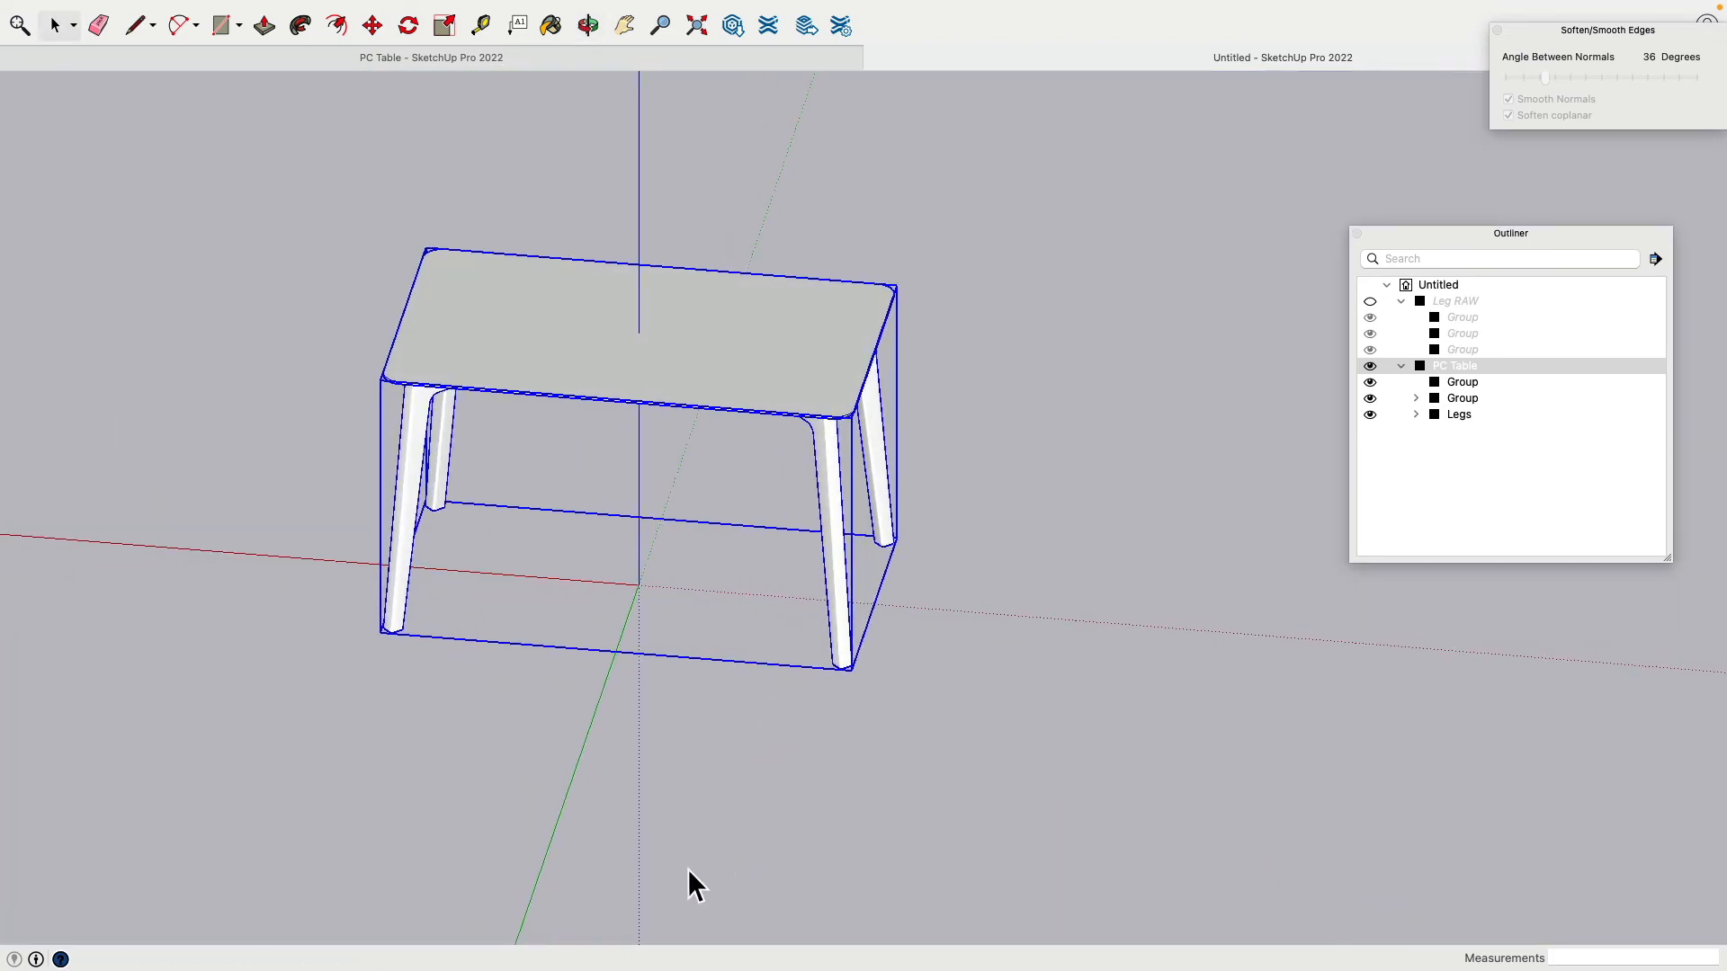
left_click(655, 833)
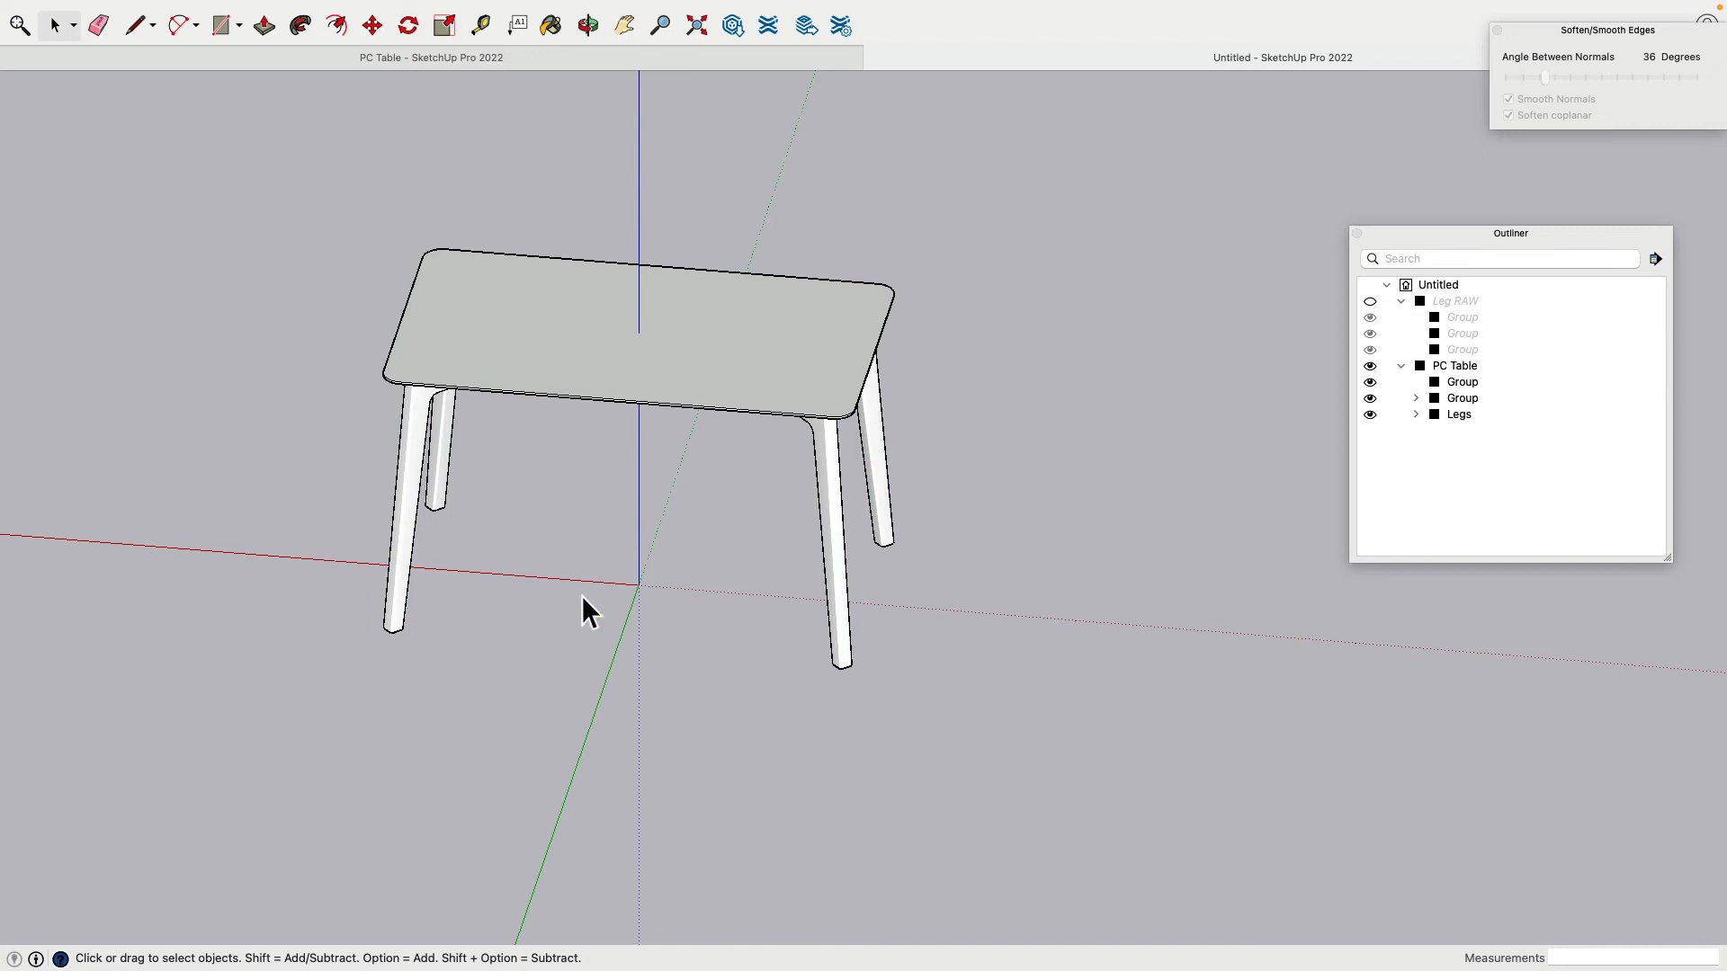
left_click(529, 363)
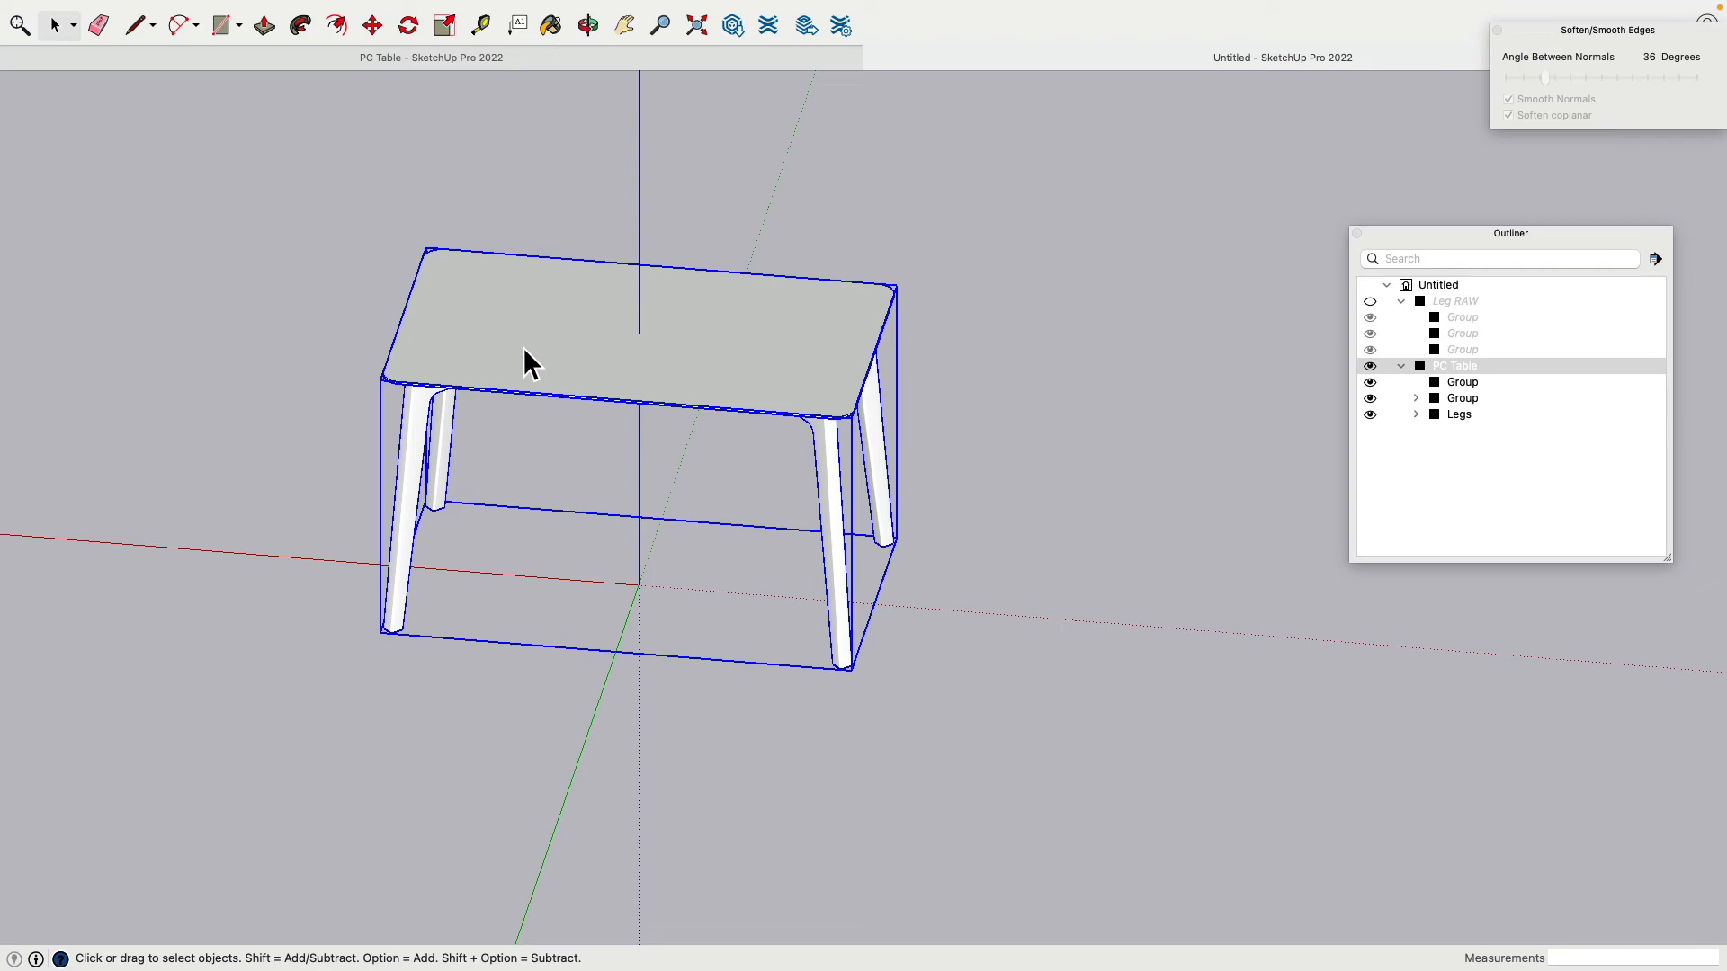
middle_click_drag(457, 300, 607, 313, "shift")
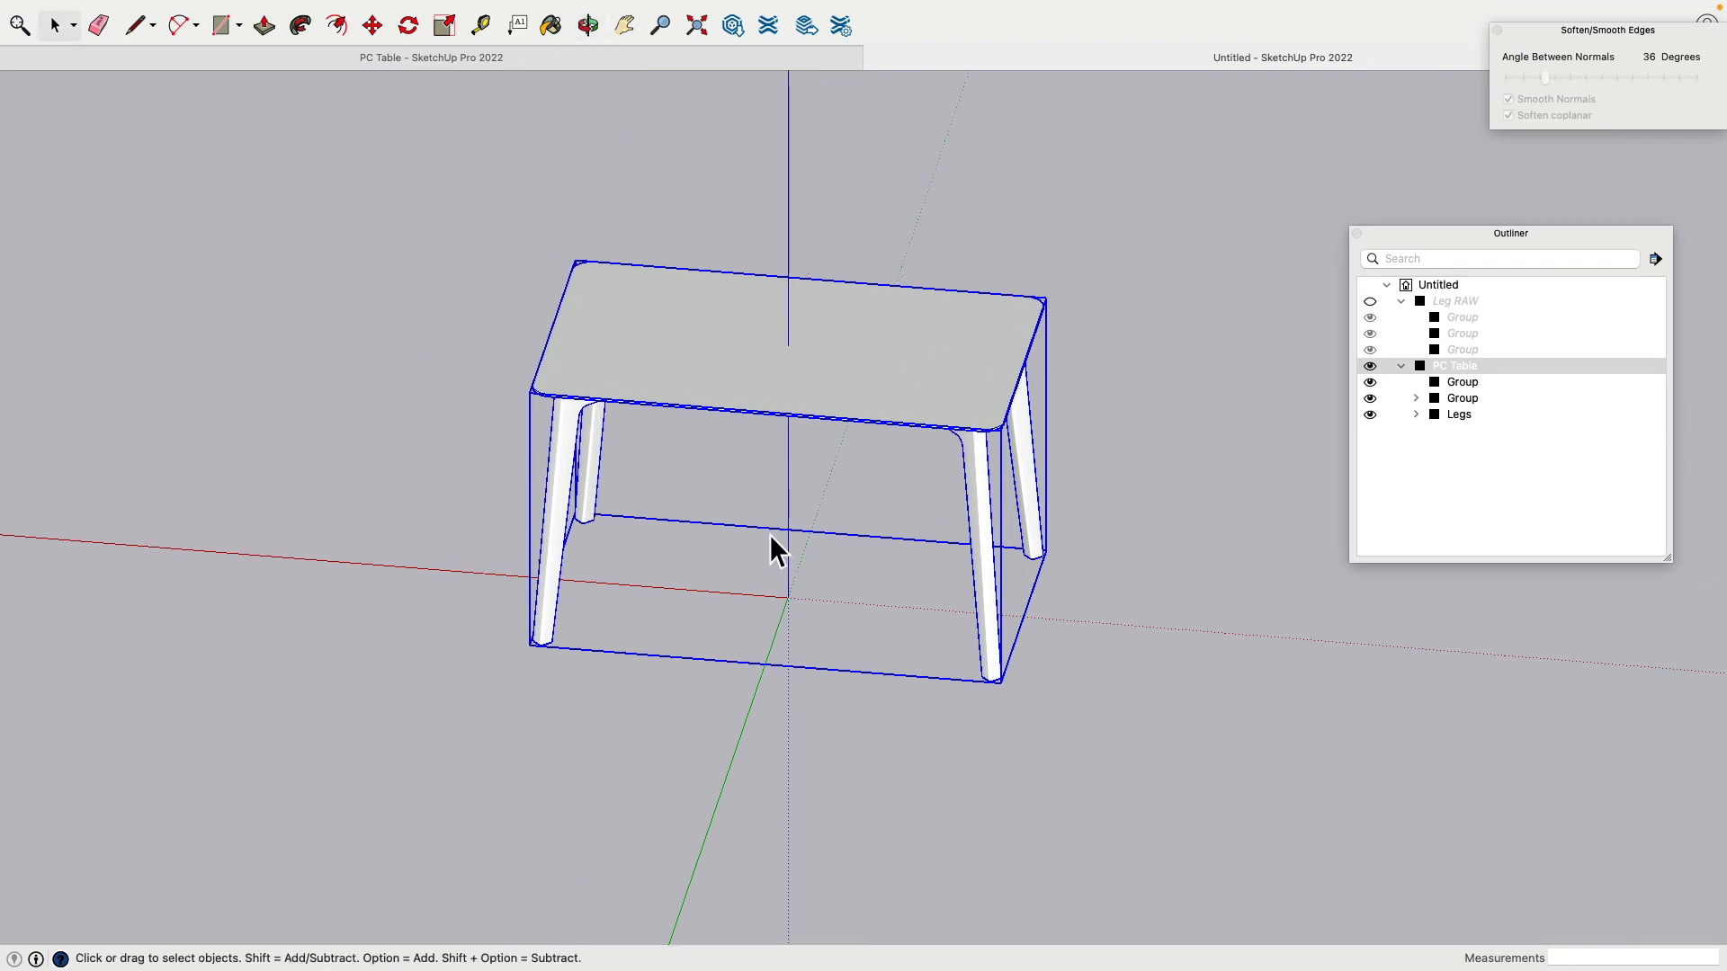
scroll(769, 535, "down", 4)
middle_click_drag(769, 534, 1089, 239)
scroll(774, 485, "up", 8)
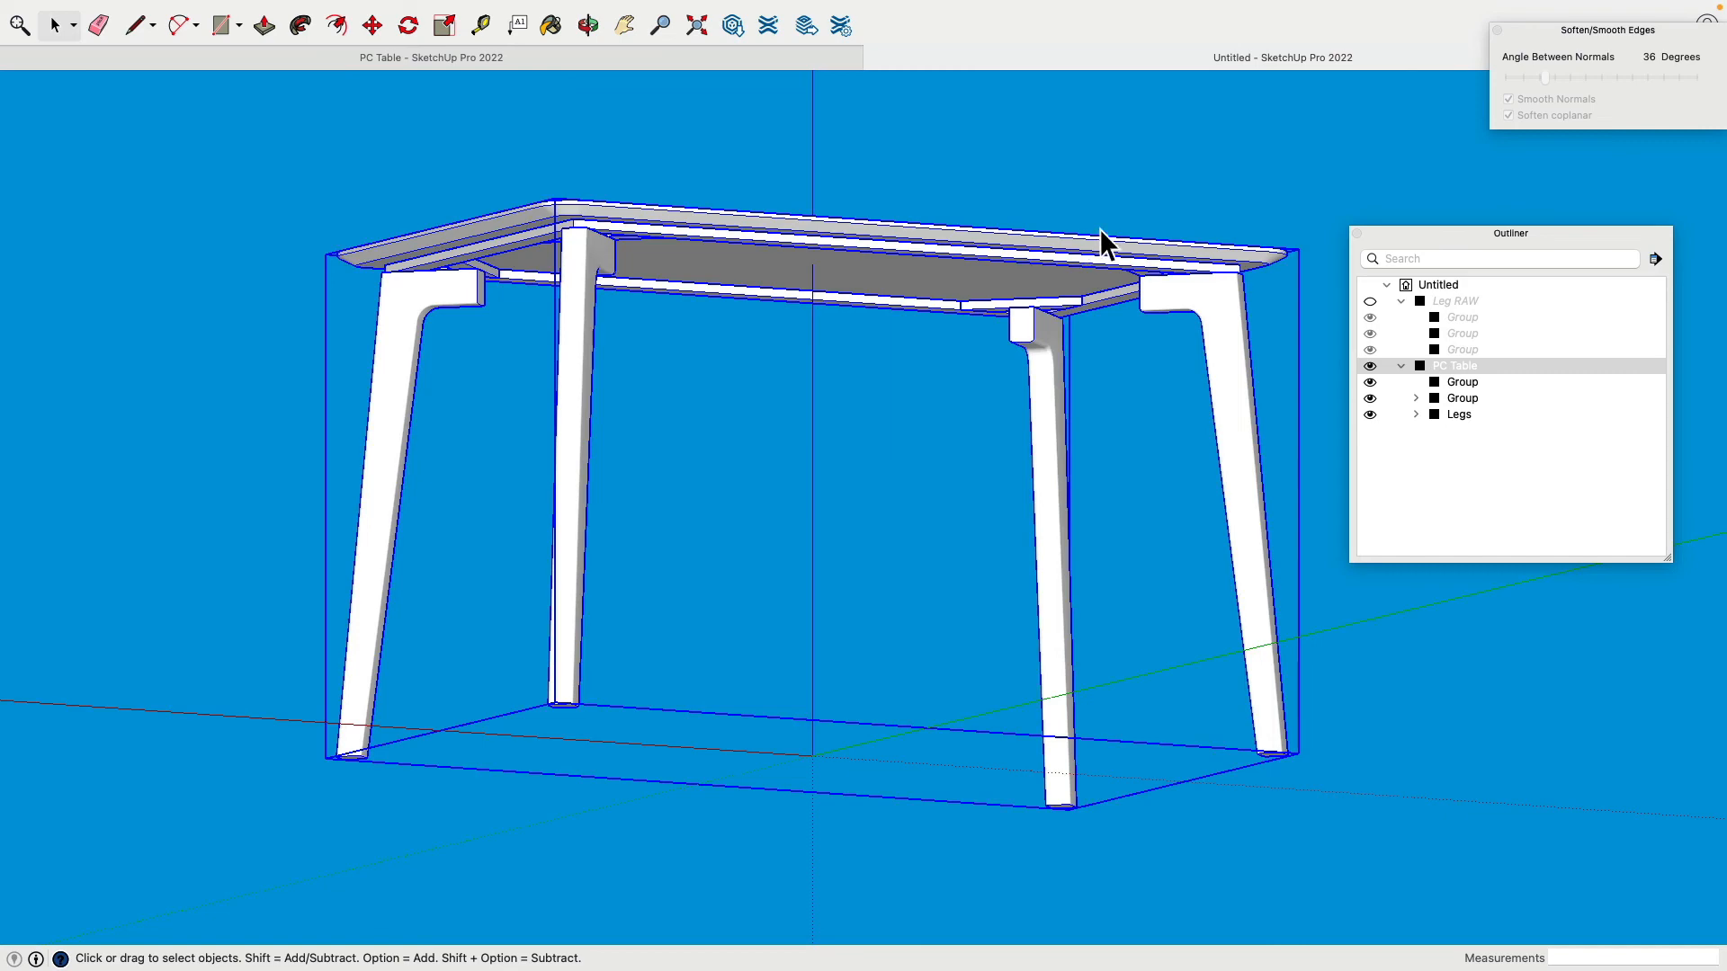
left_click(767, 417)
middle_click_drag(767, 418, 493, 531)
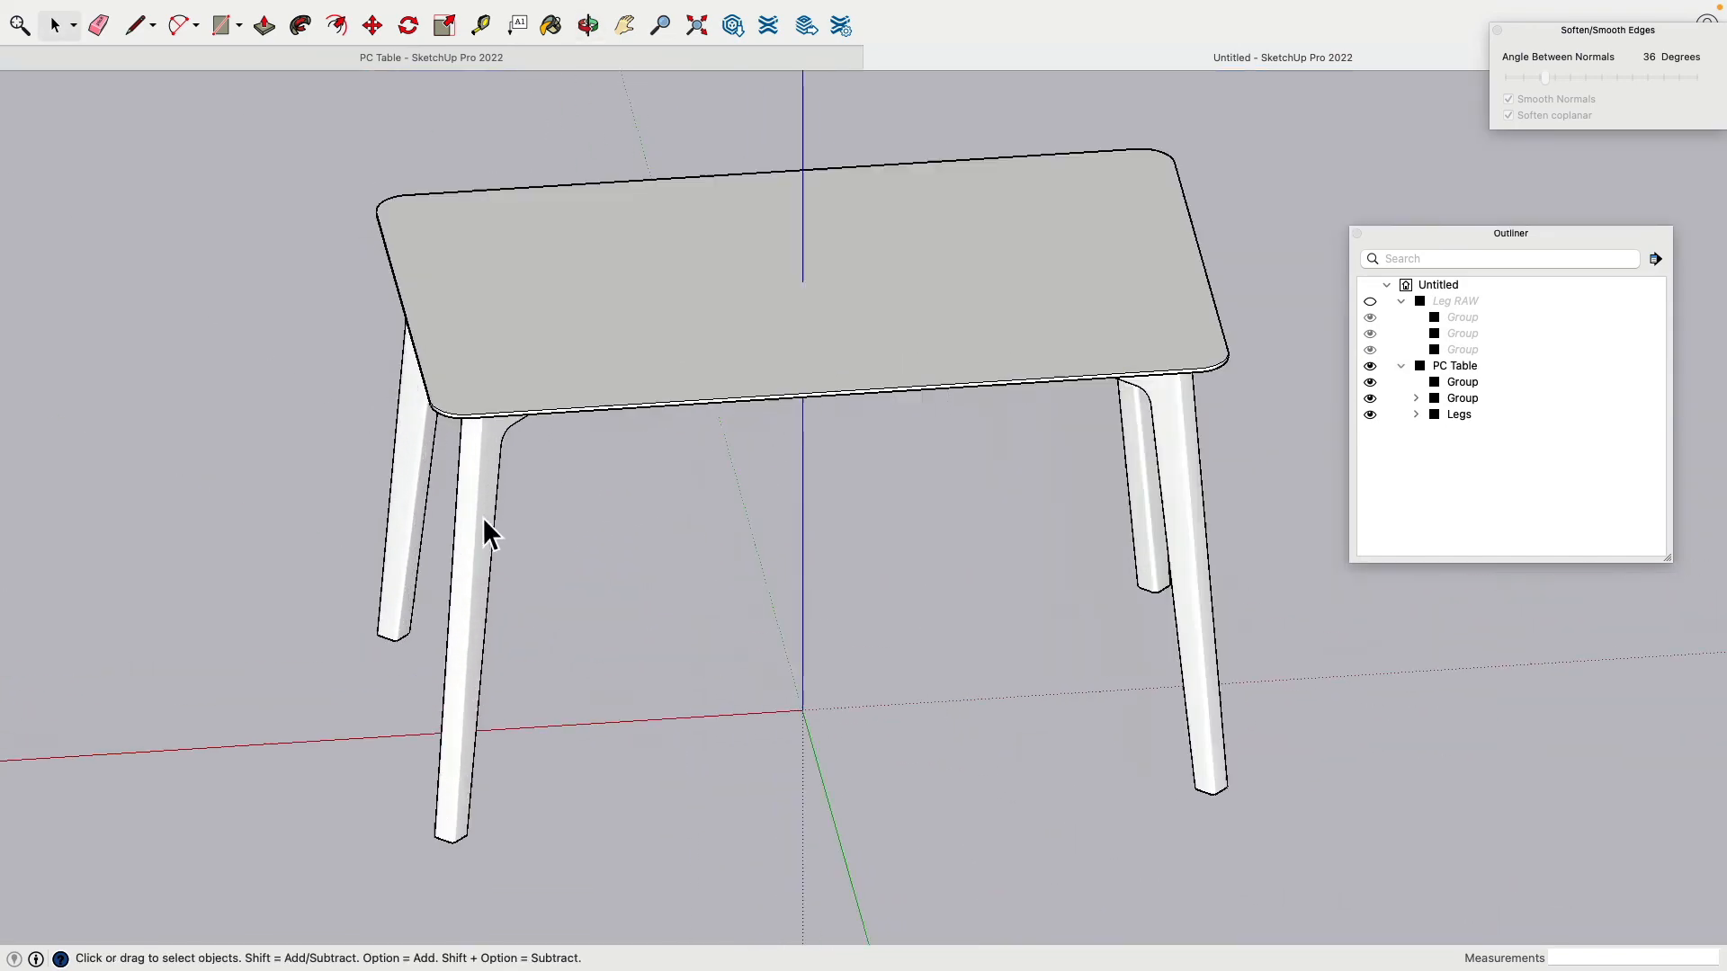
scroll(482, 518, "up", 5)
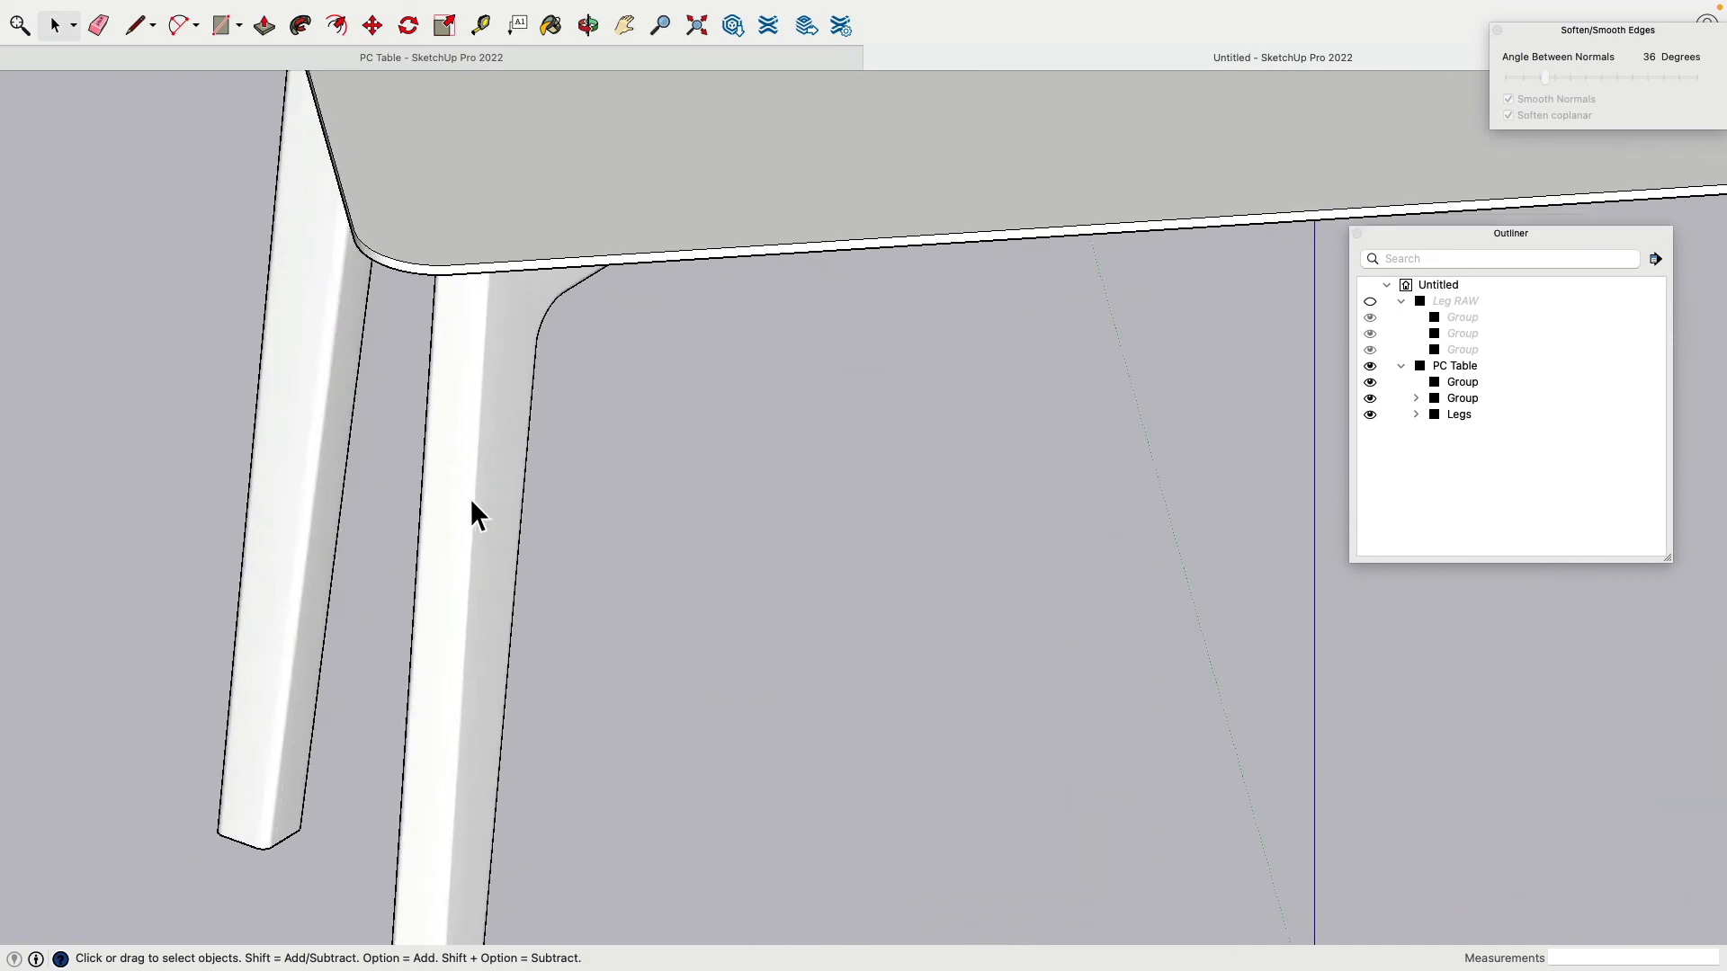
Step: Select PC Table and pick its tabletop group in the Outliner
left_click(504, 450)
left_click(390, 648)
middle_click_drag(390, 648, 651, 573)
scroll(542, 635, "down", 5)
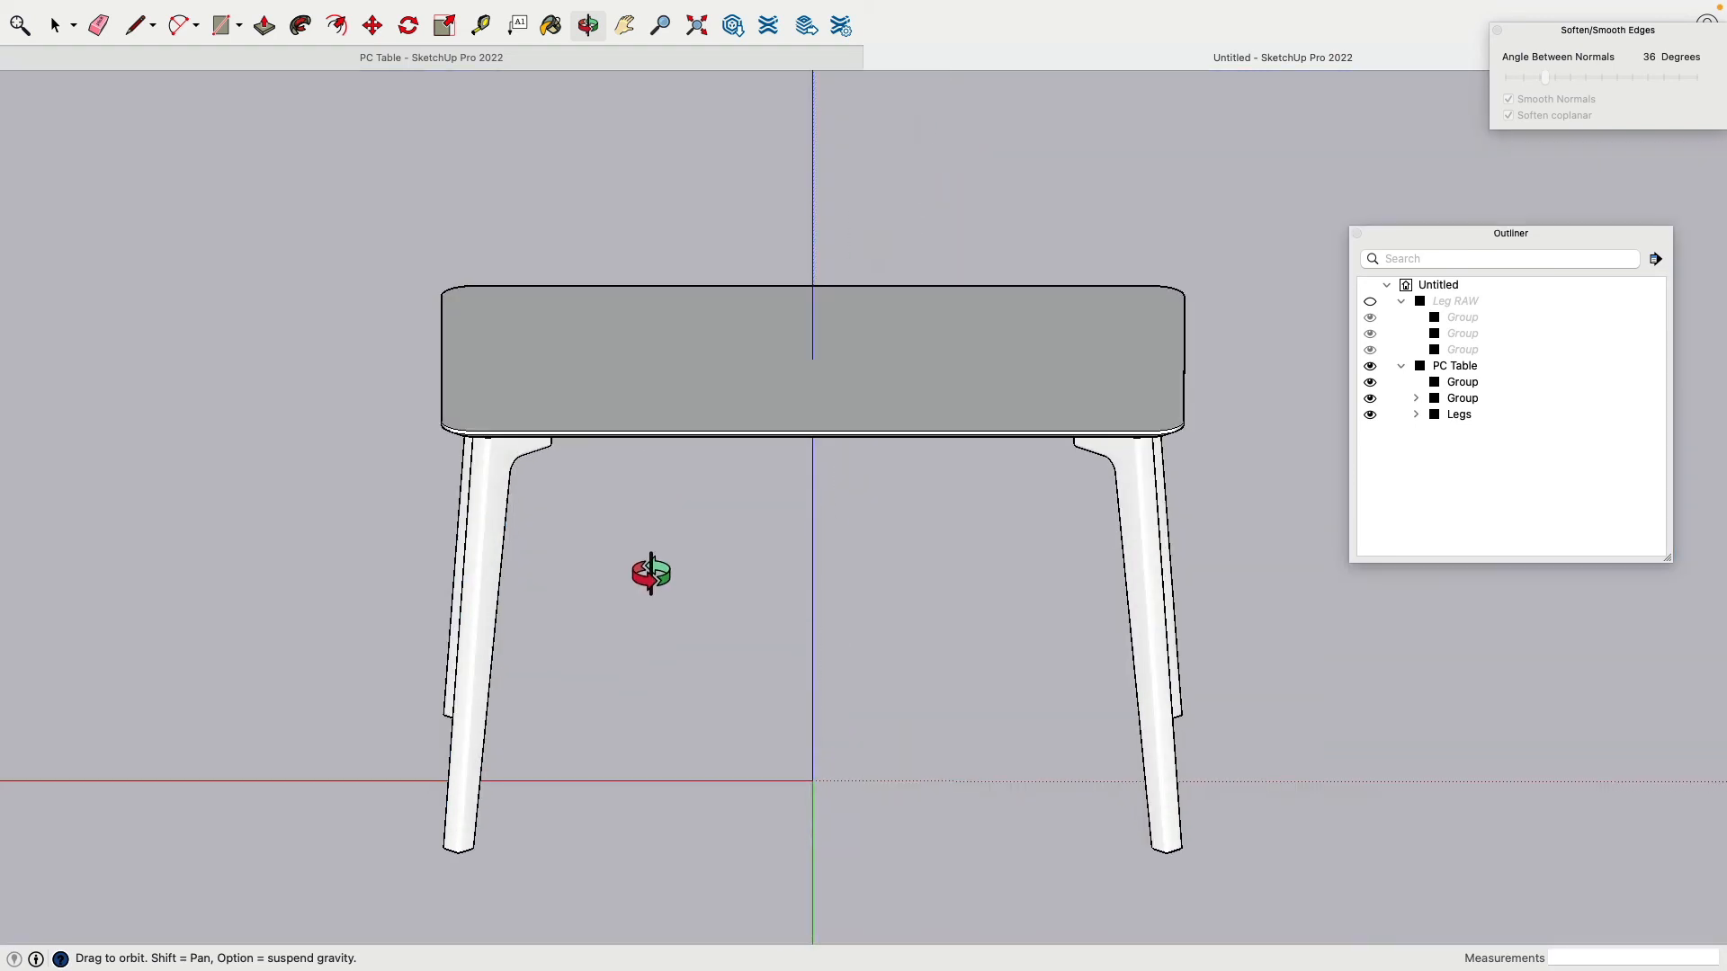
middle_click_drag(515, 423, 802, 251)
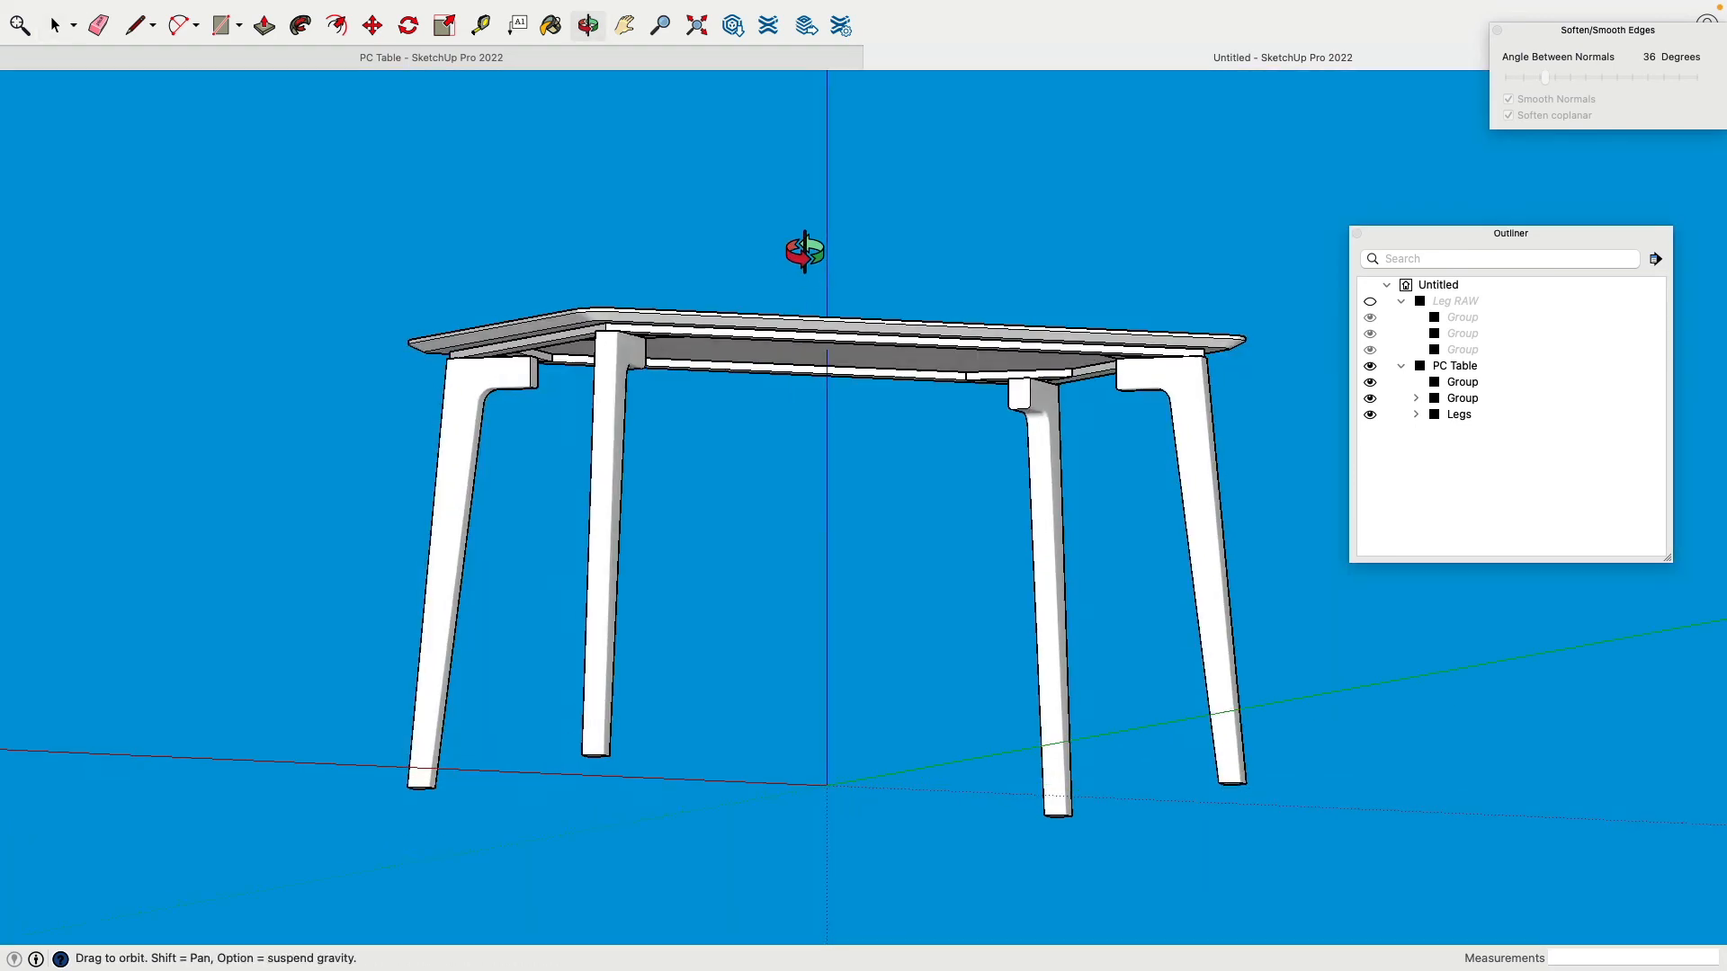
middle_click_drag(576, 353, 451, 559)
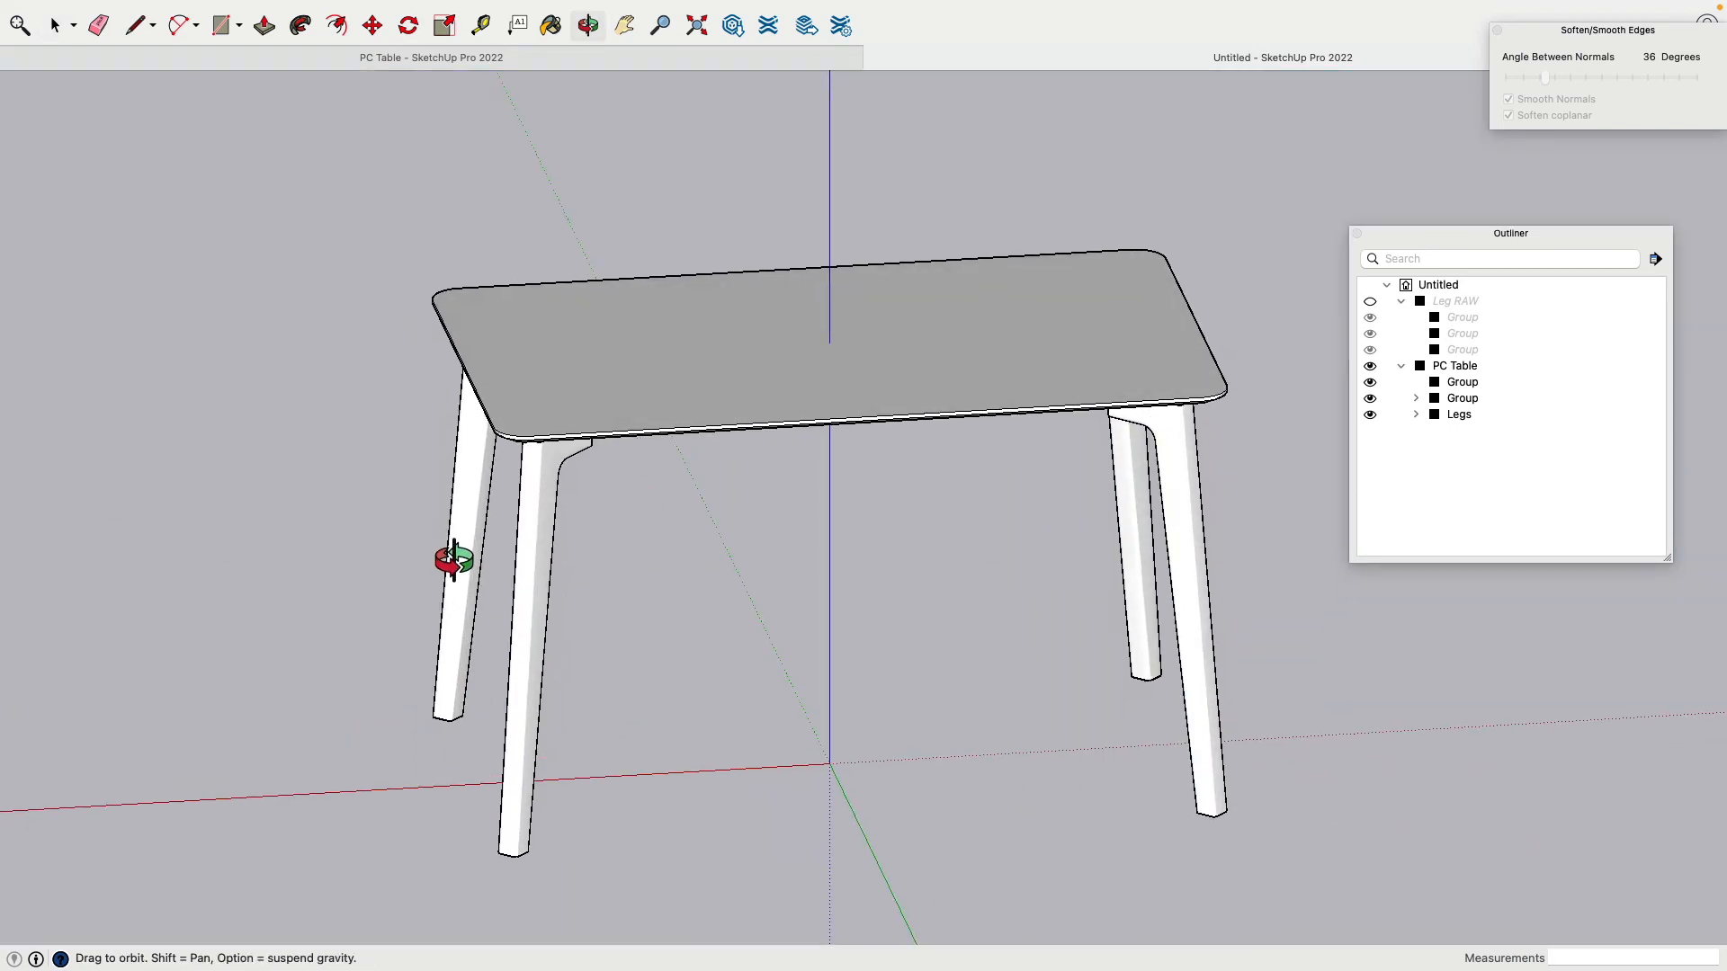
left_click(582, 381)
middle_click_drag(605, 297, 575, 333)
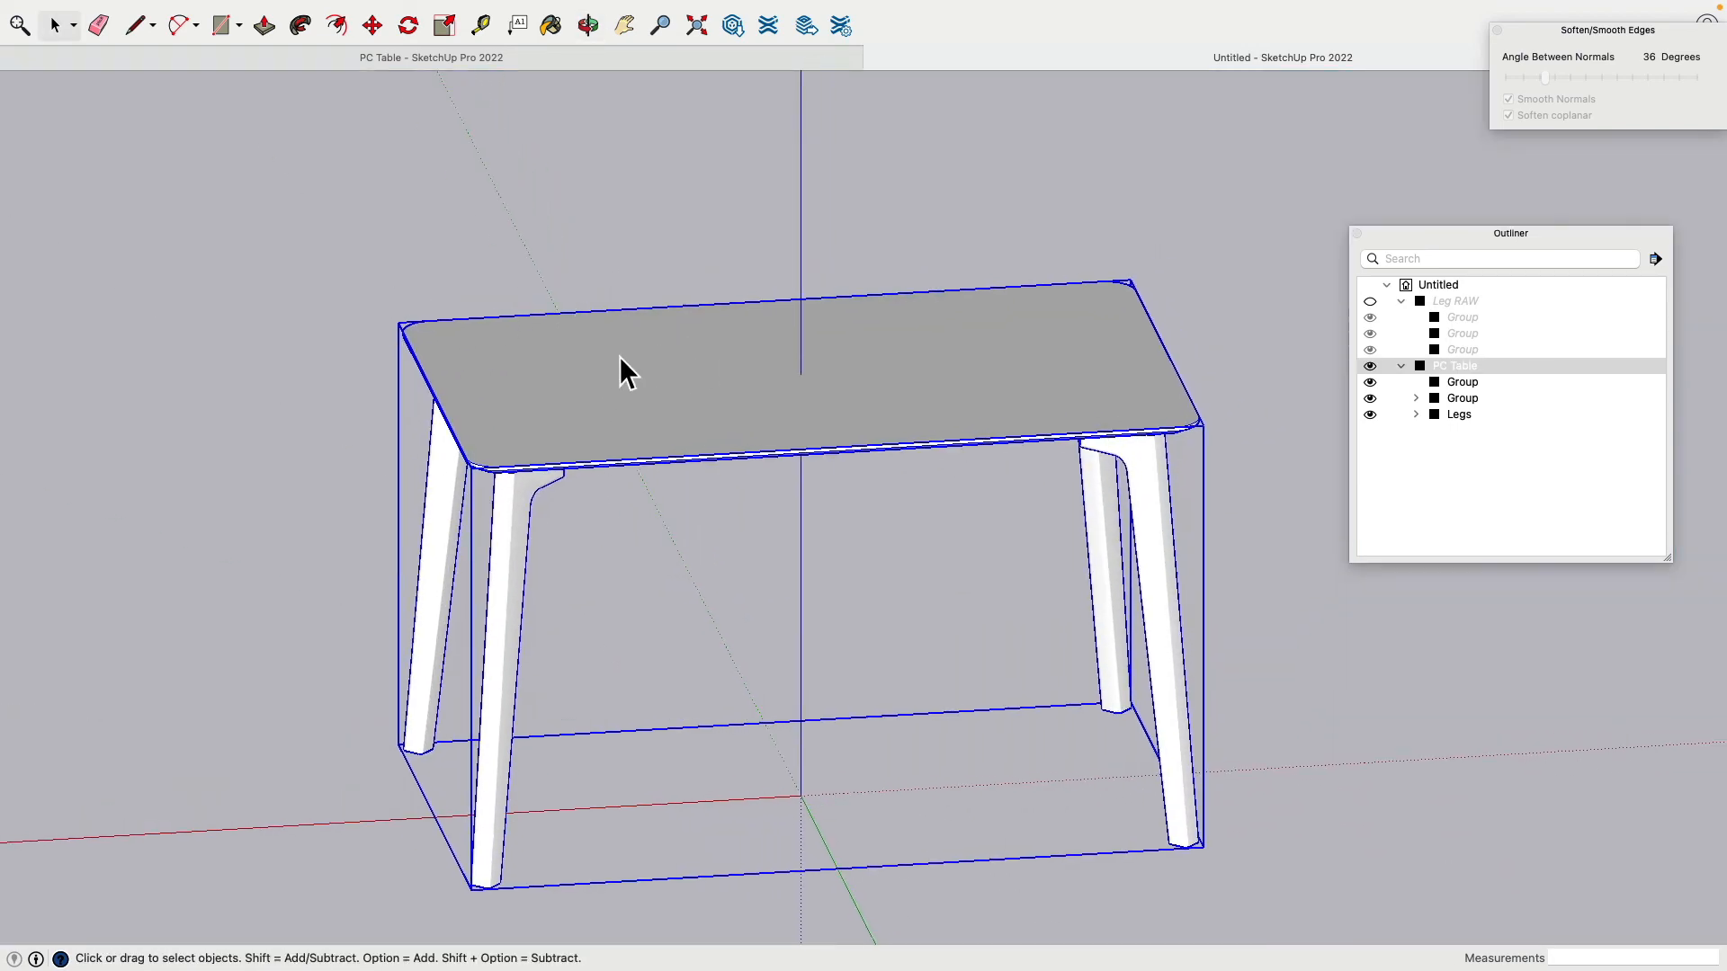
left_click(1464, 383)
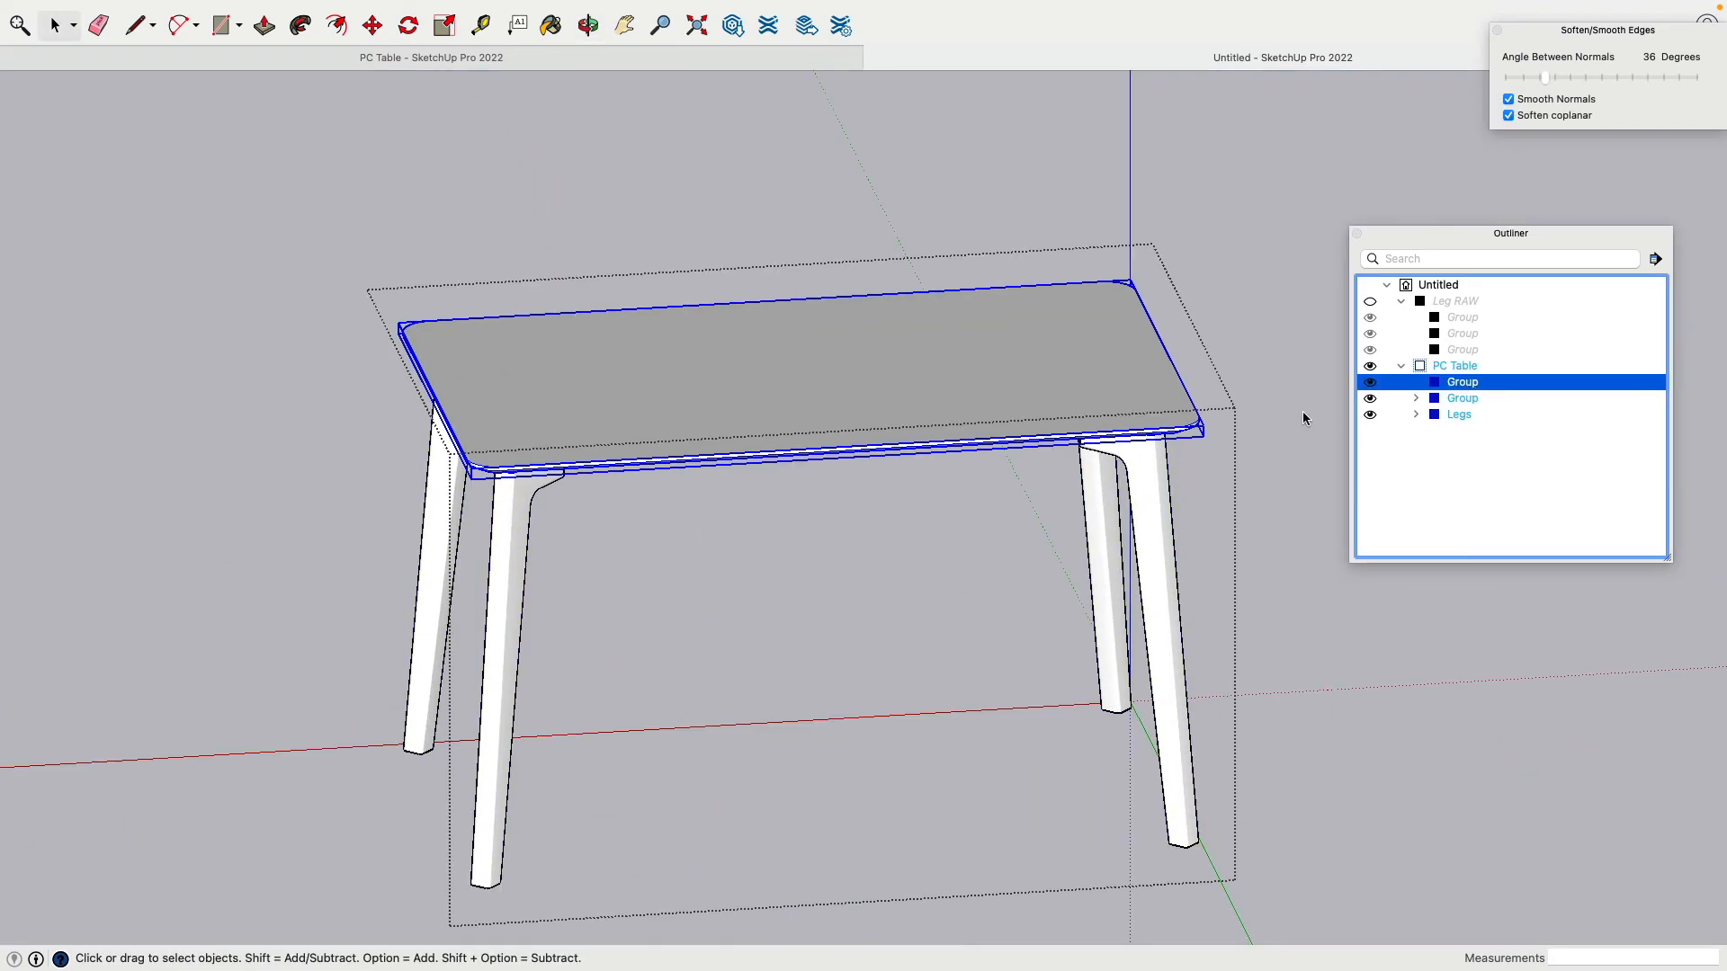
middle_click_drag(1302, 412, 1341, 358)
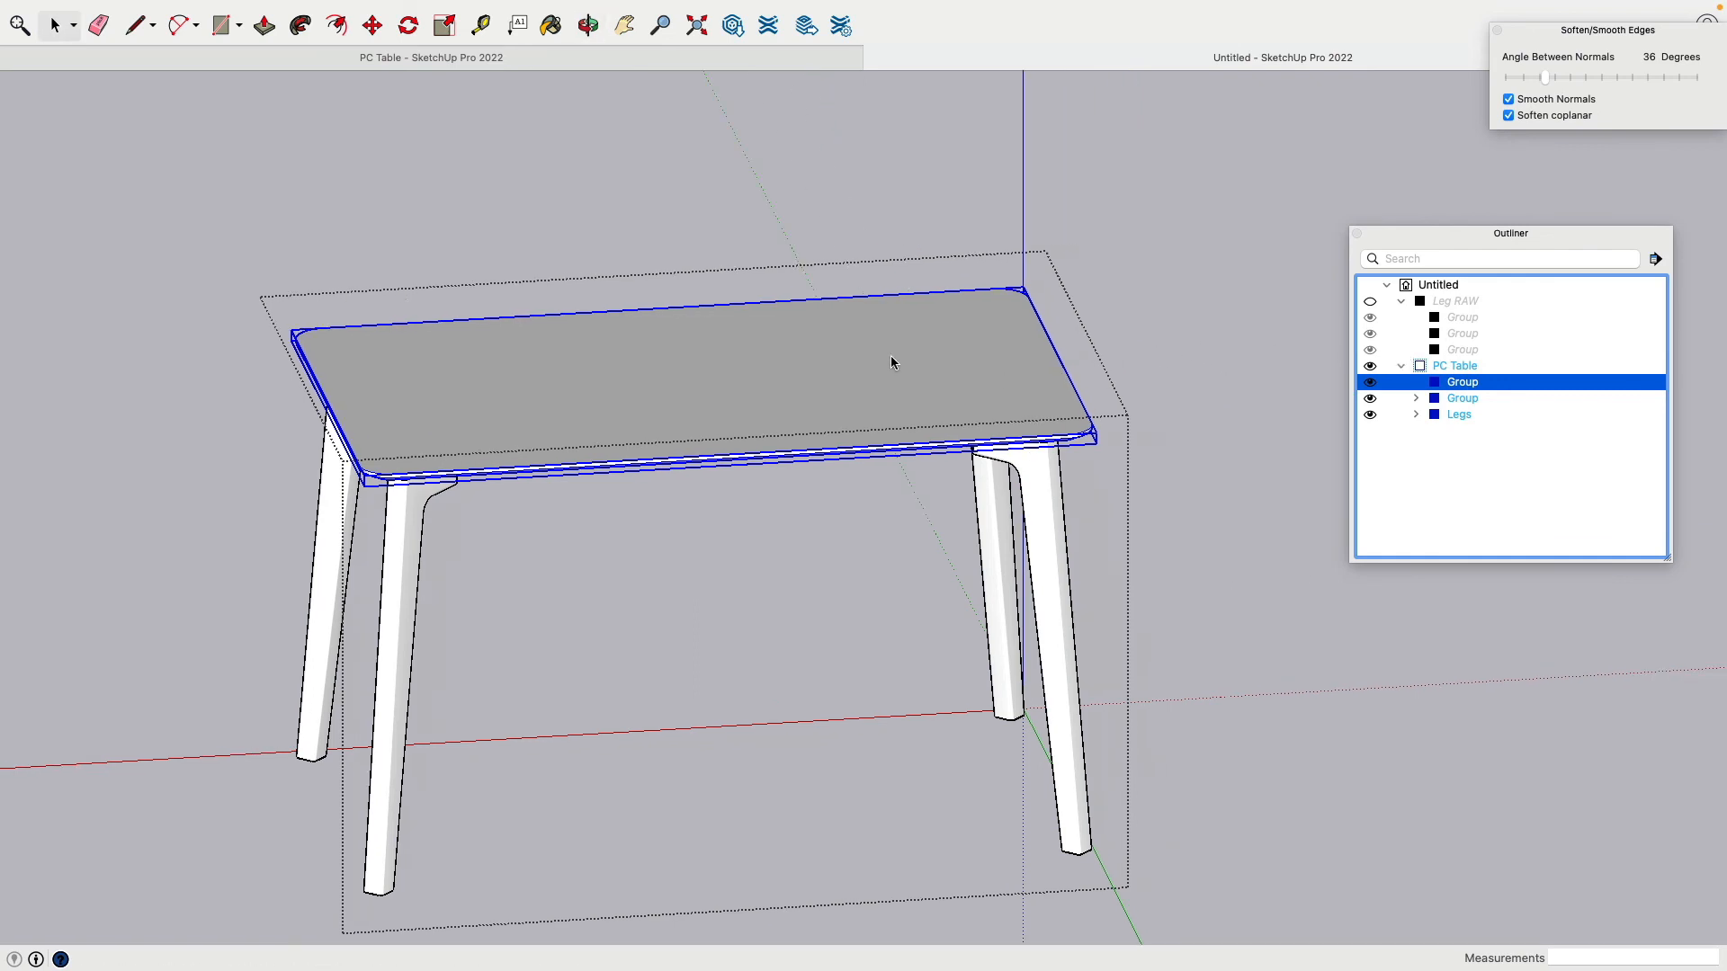
Step: Paste a copy of the tabletop beside the table
scroll(427, 292, "down", 3)
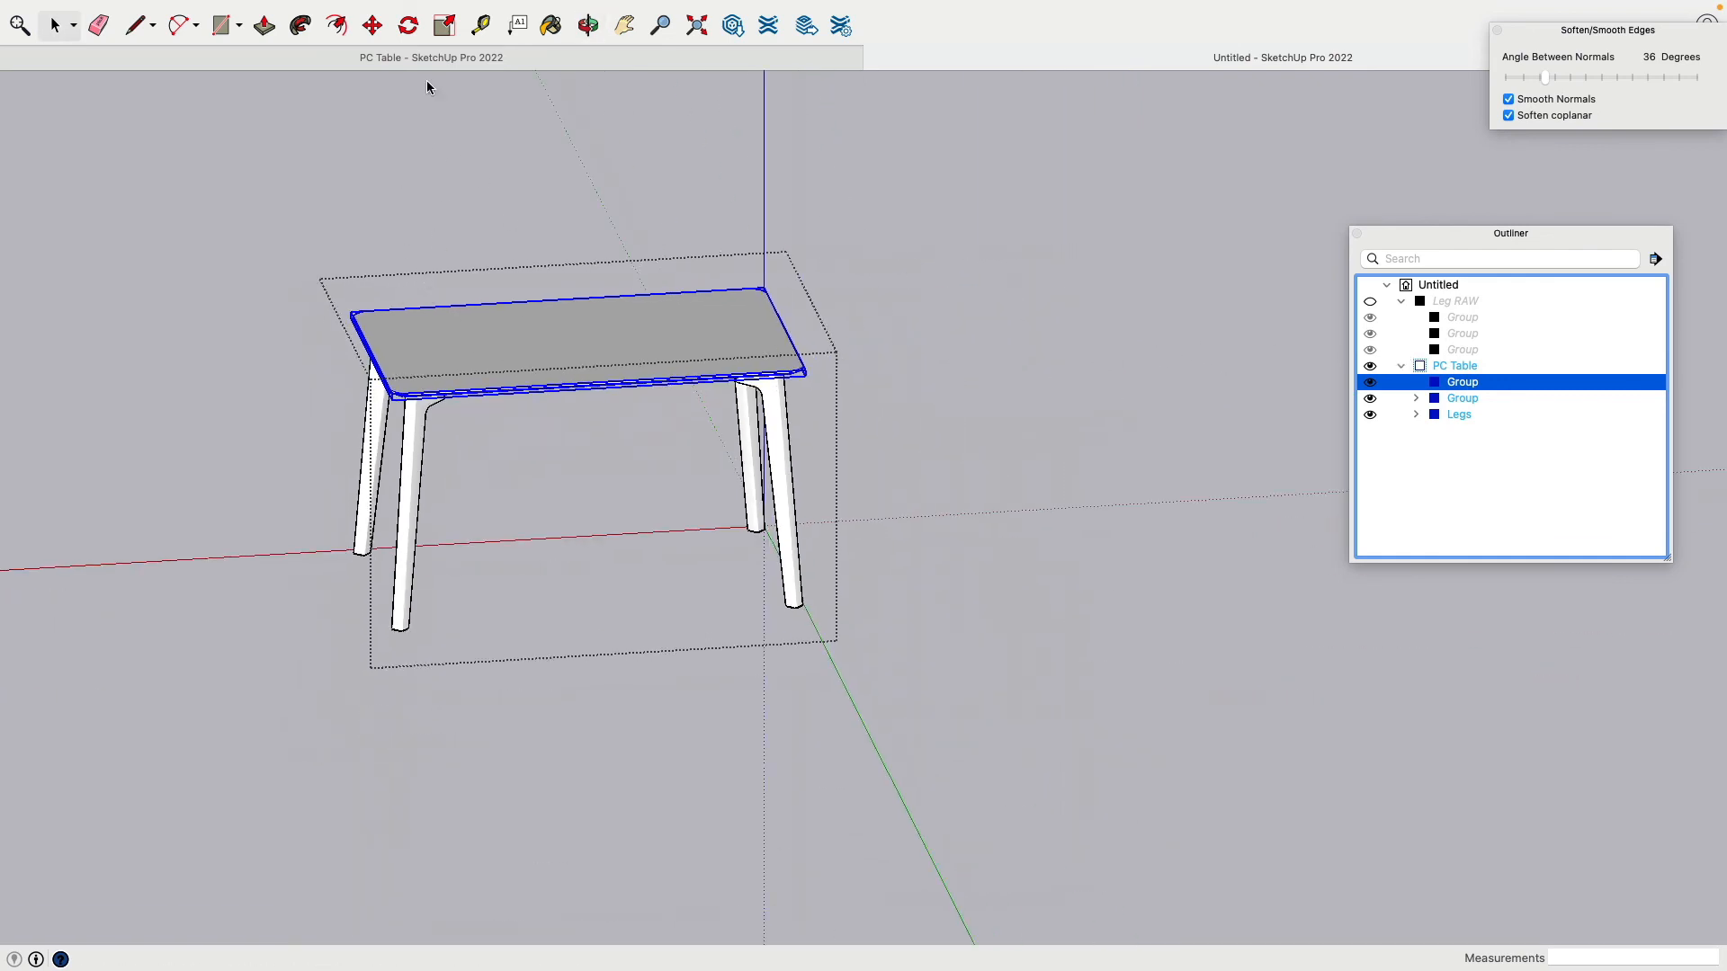
left_click(371, 26)
key("super+v")
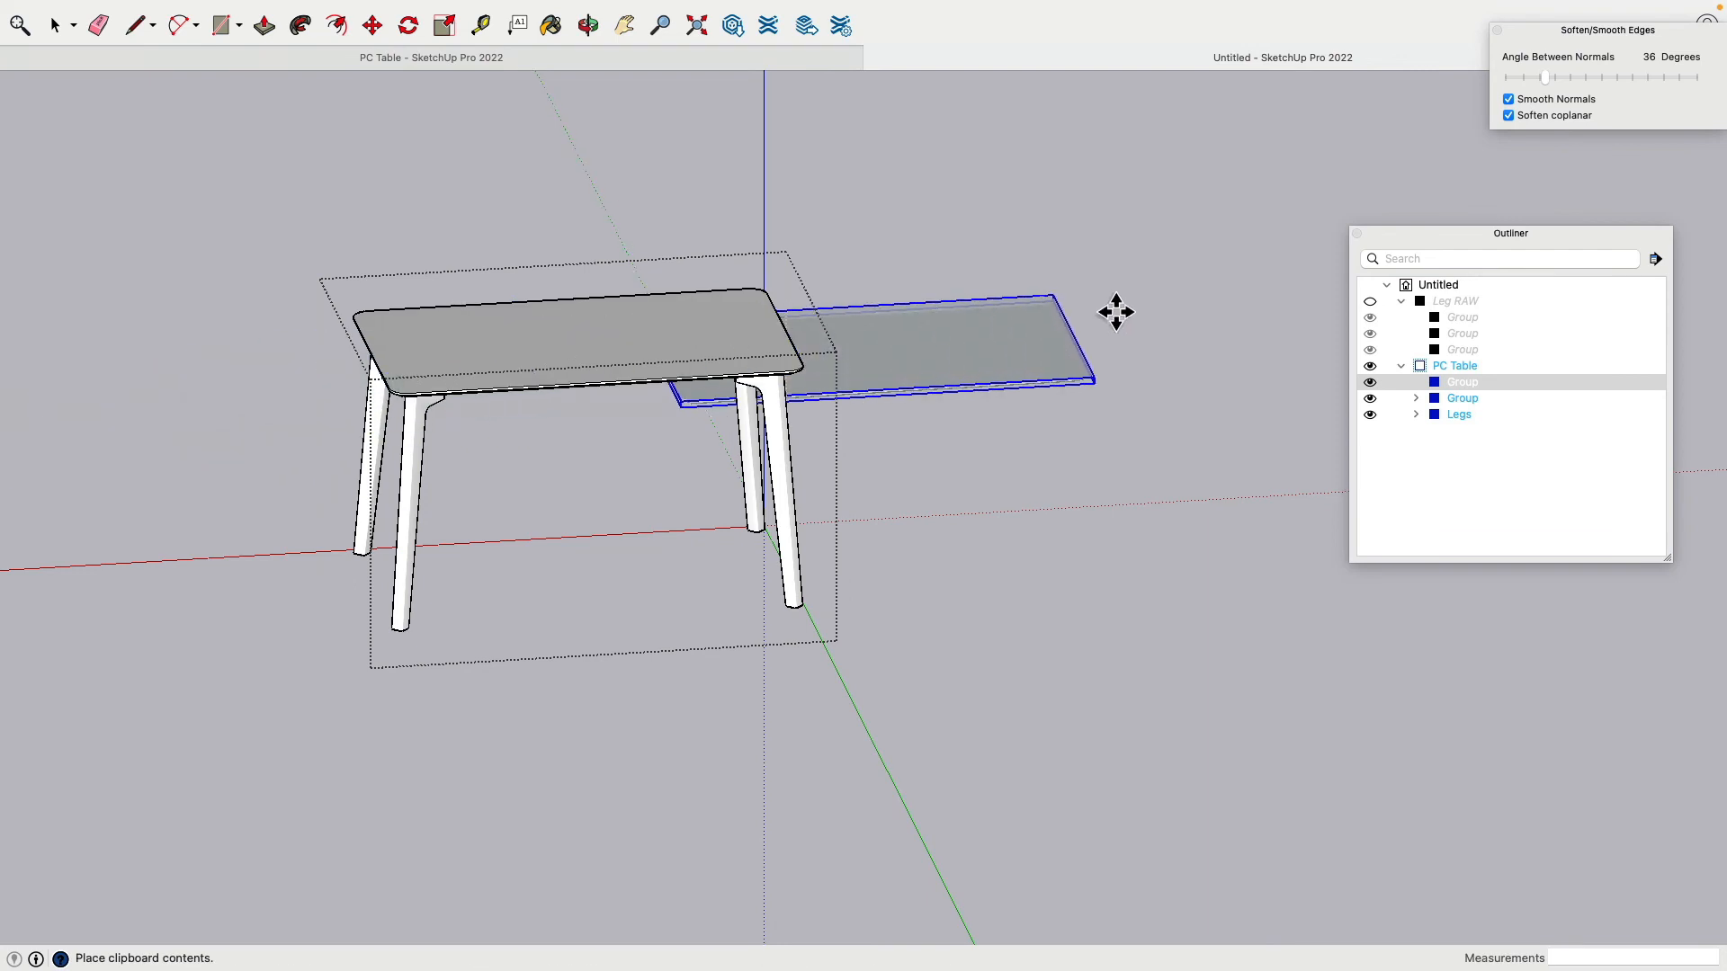
left_click(1321, 265)
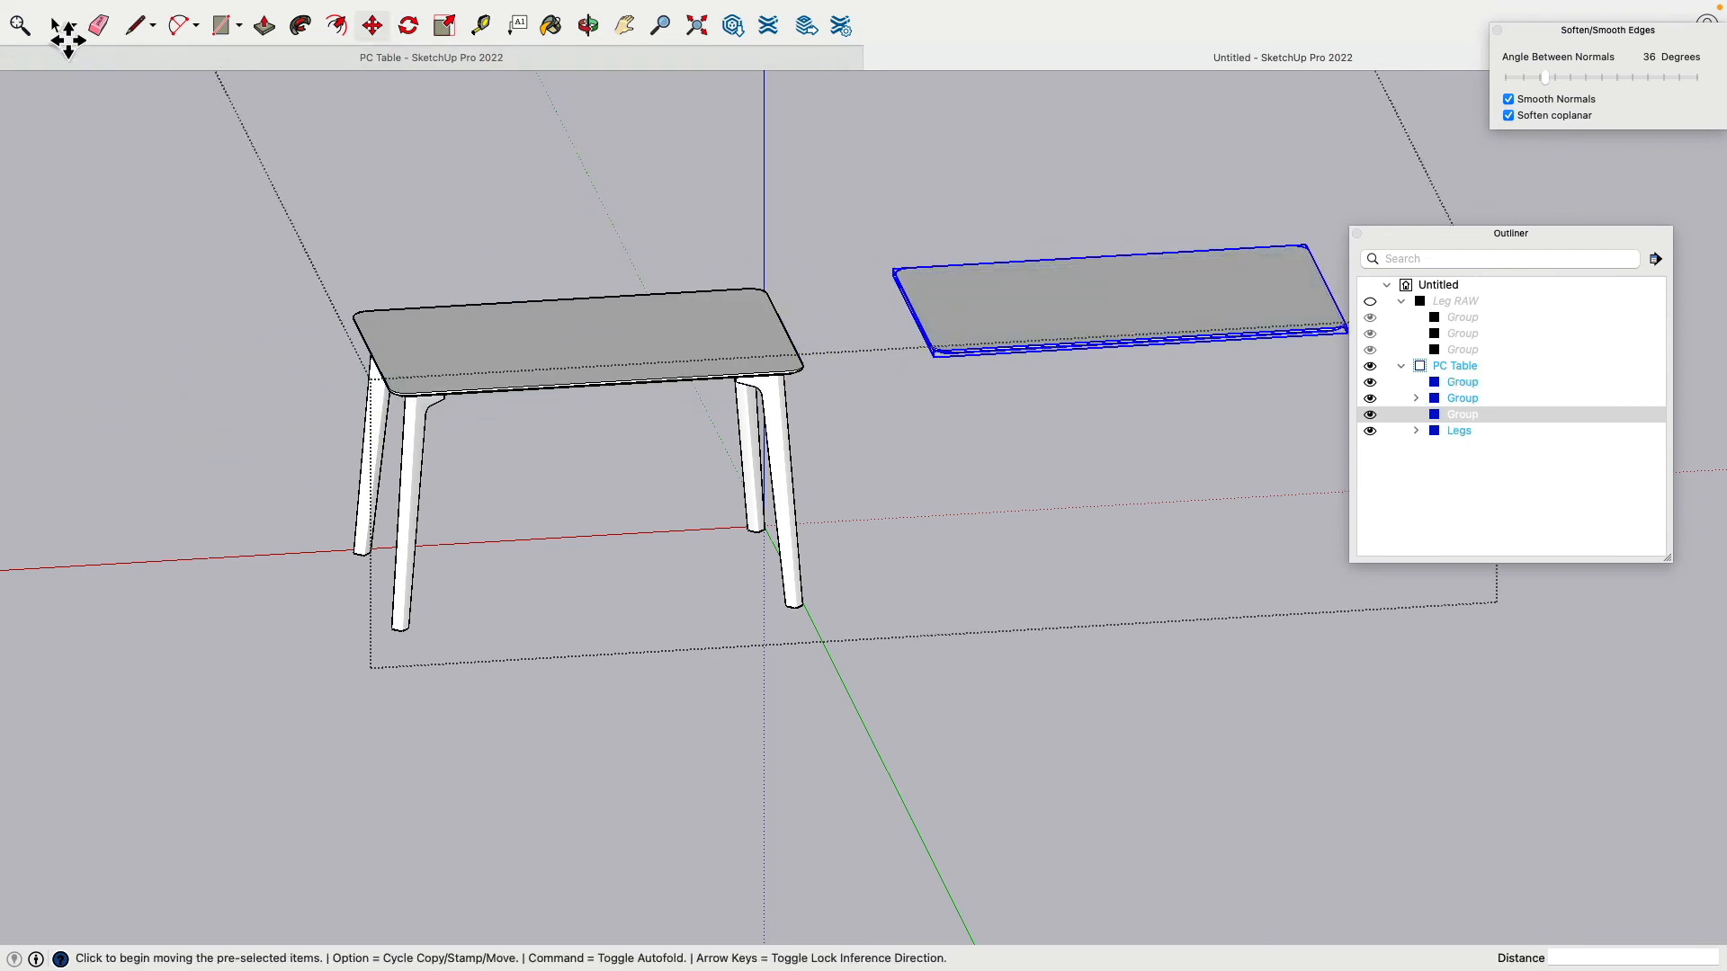
Step: Move the pasted tabletop group out of PC Table to top level in the Outliner
left_click(54, 26)
left_click(1462, 415)
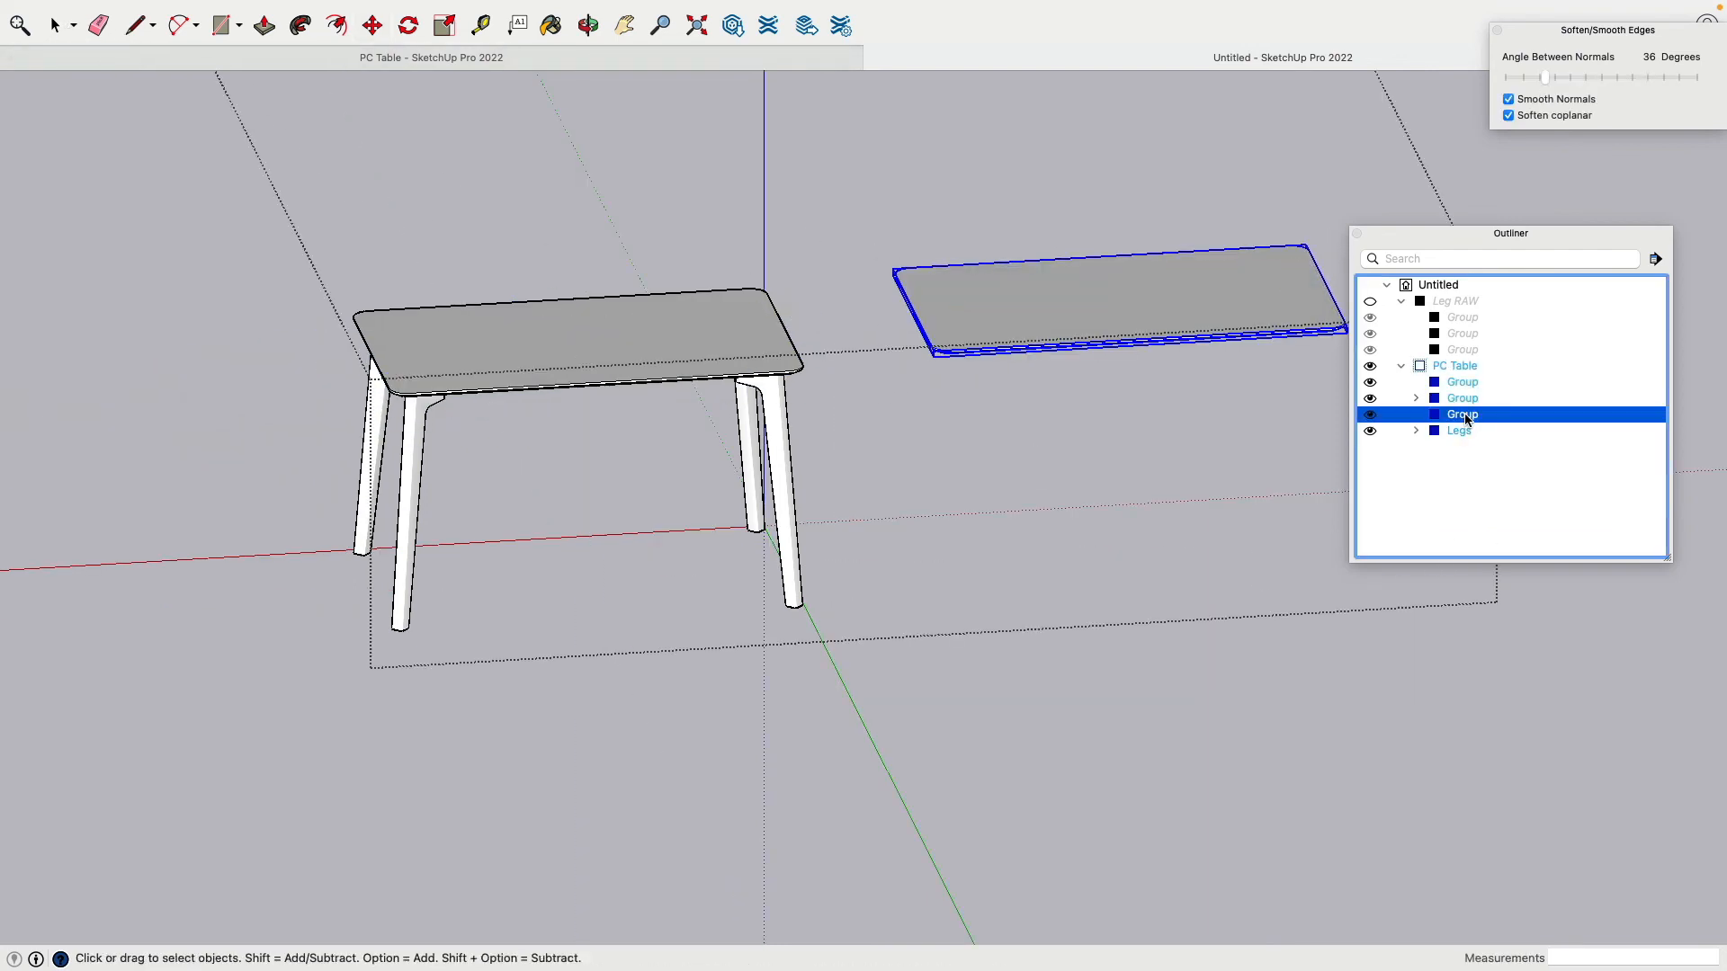
left_click_drag(1466, 419, 1409, 491)
left_click(1401, 318)
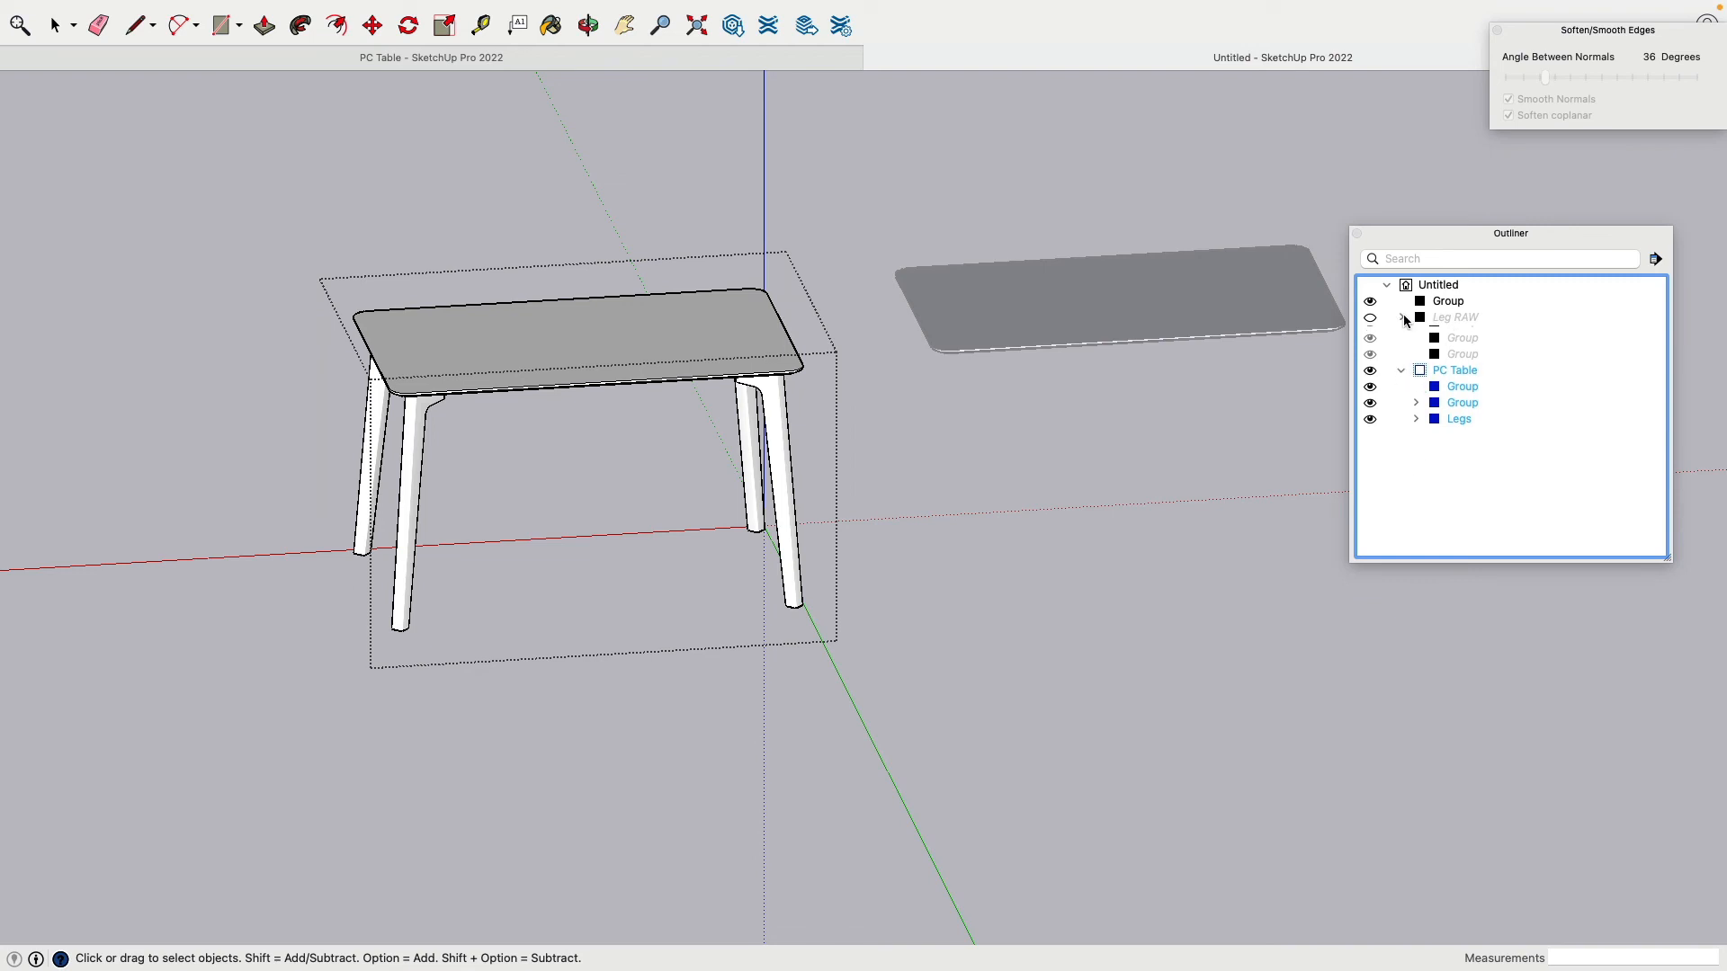
Step: Move the loose tabletop copy onto the original tabletop
left_click(1102, 448)
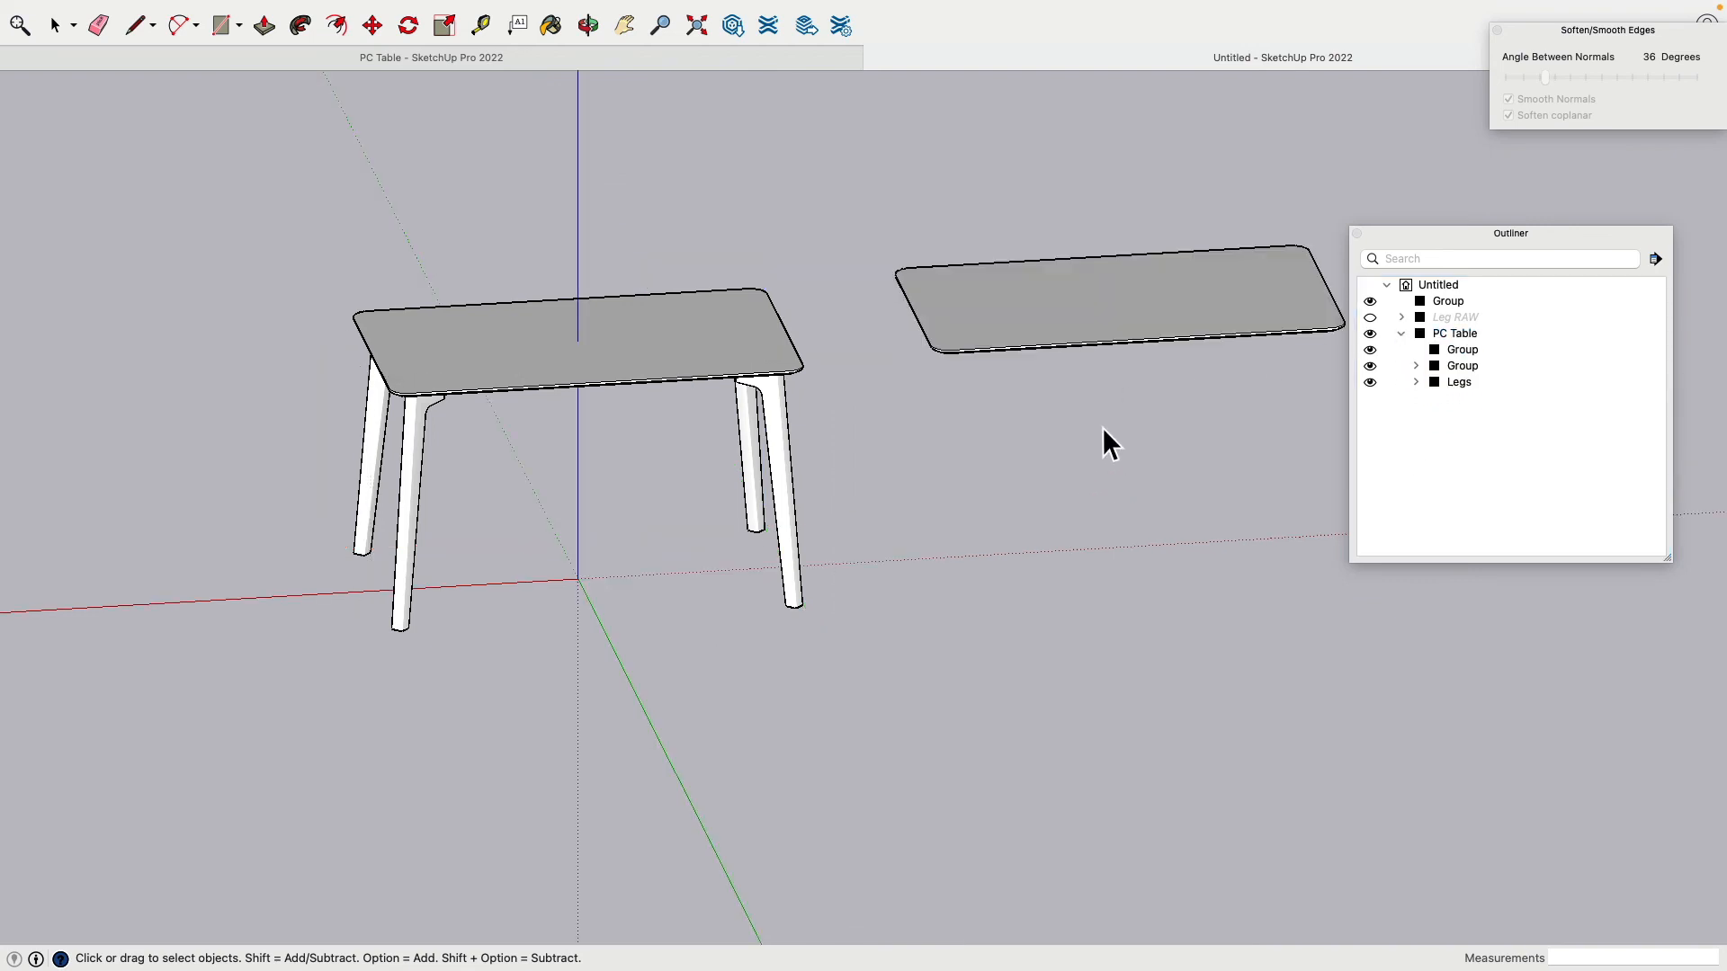
middle_click_drag(1106, 444, 767, 471)
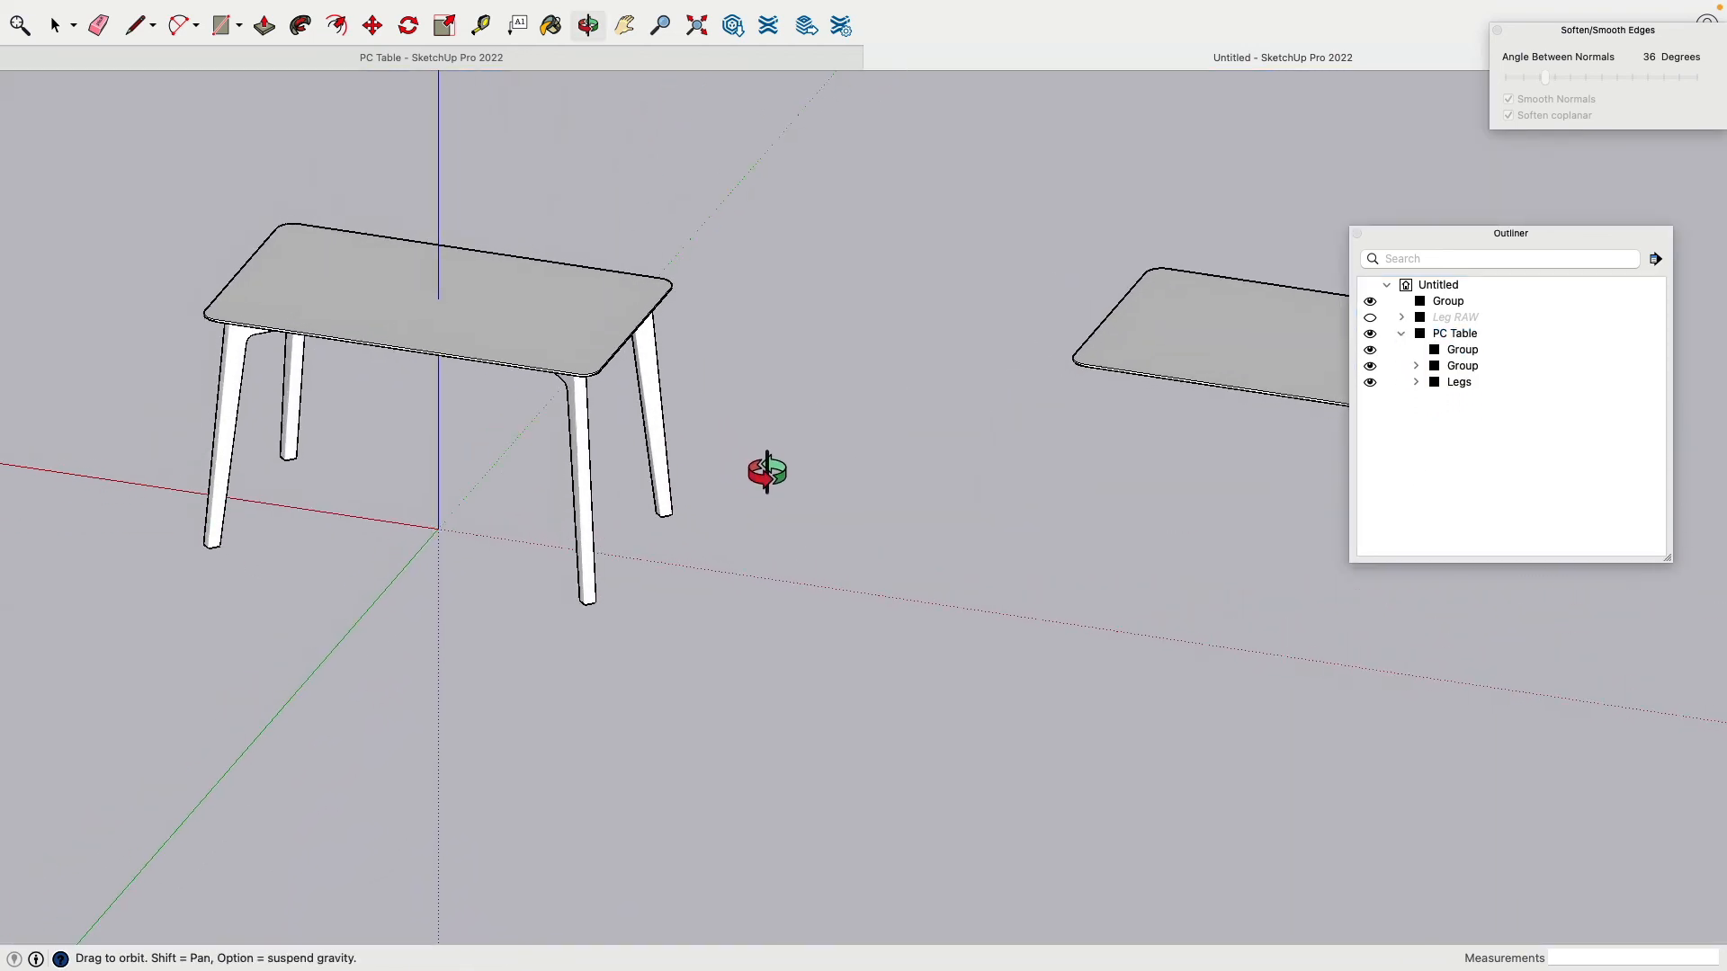
middle_click_drag(1093, 311, 585, 326, "shift")
left_click(782, 390)
left_click(389, 27)
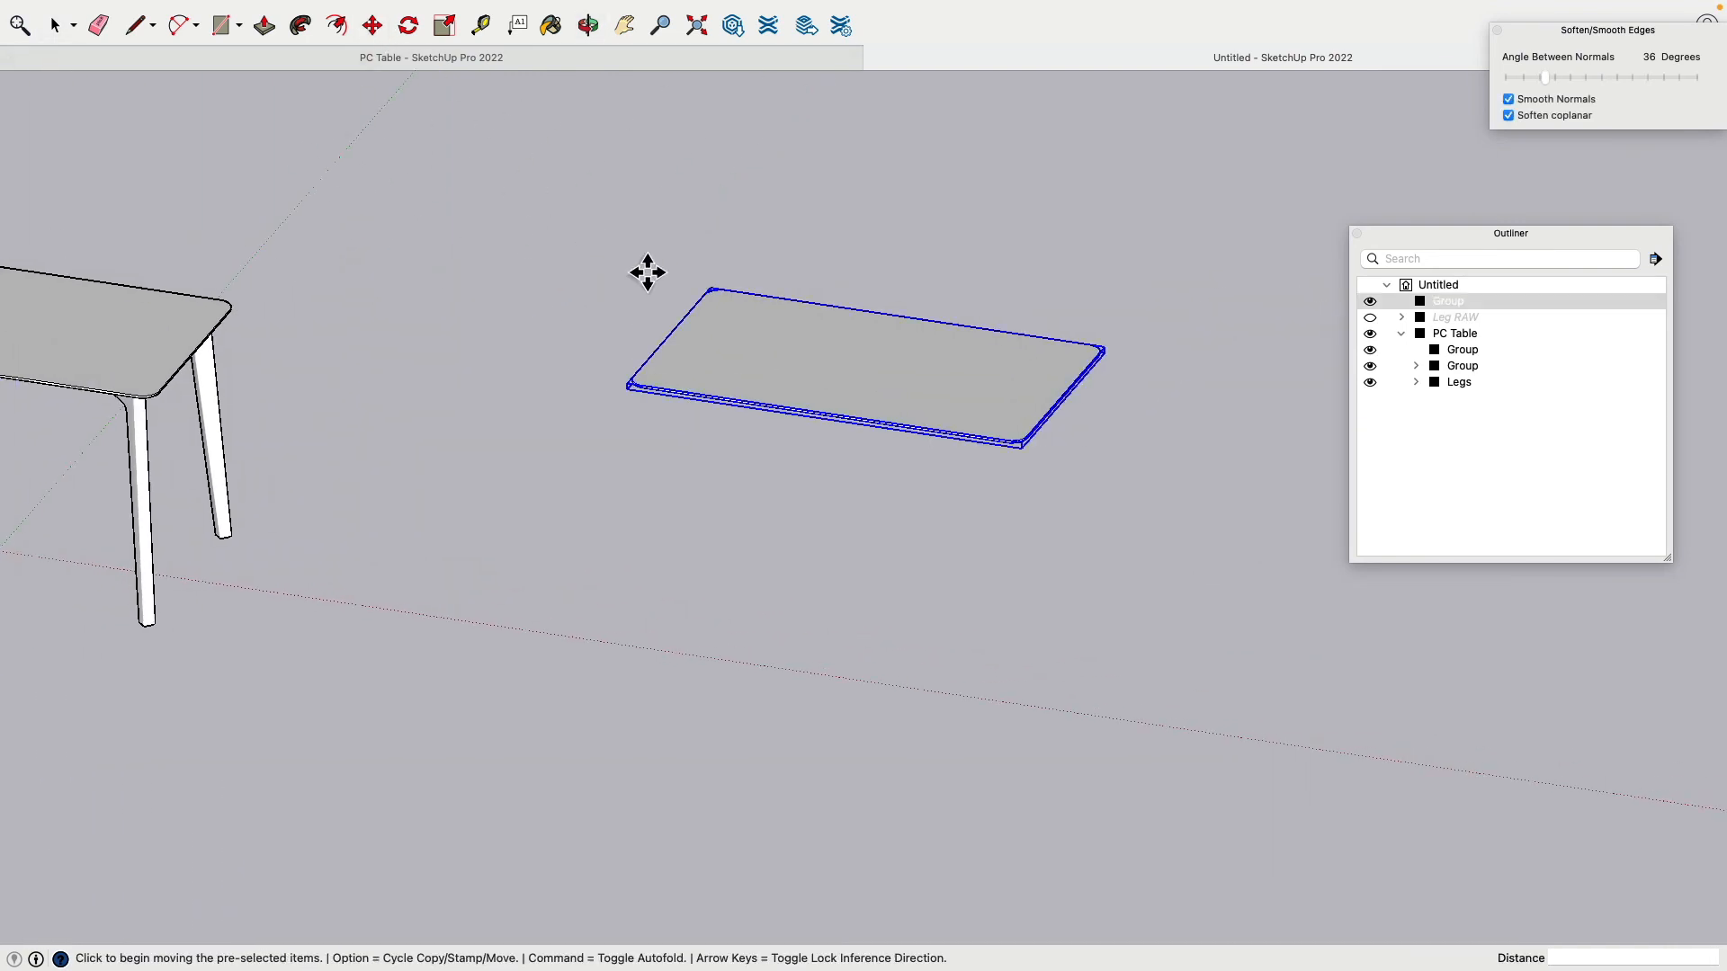
scroll(684, 306, "down", 2)
left_click(684, 342)
middle_click_drag(248, 232, 889, 351, "shift")
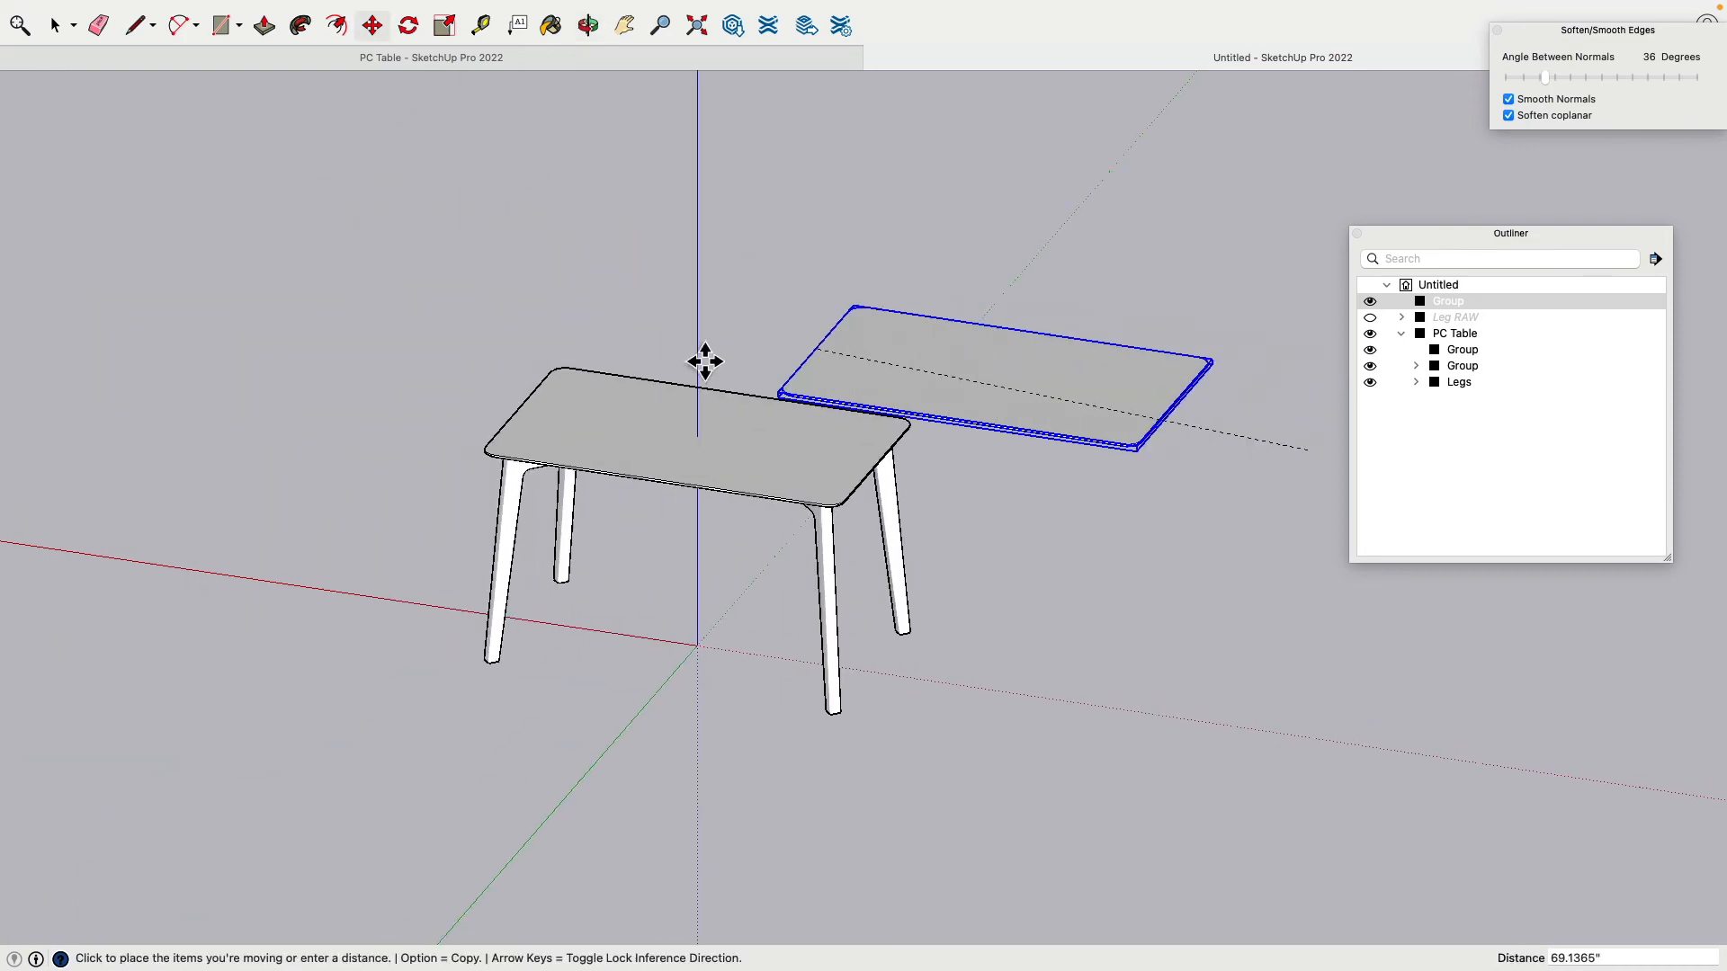
scroll(526, 346, "down", 3)
scroll(536, 369, "up", 8)
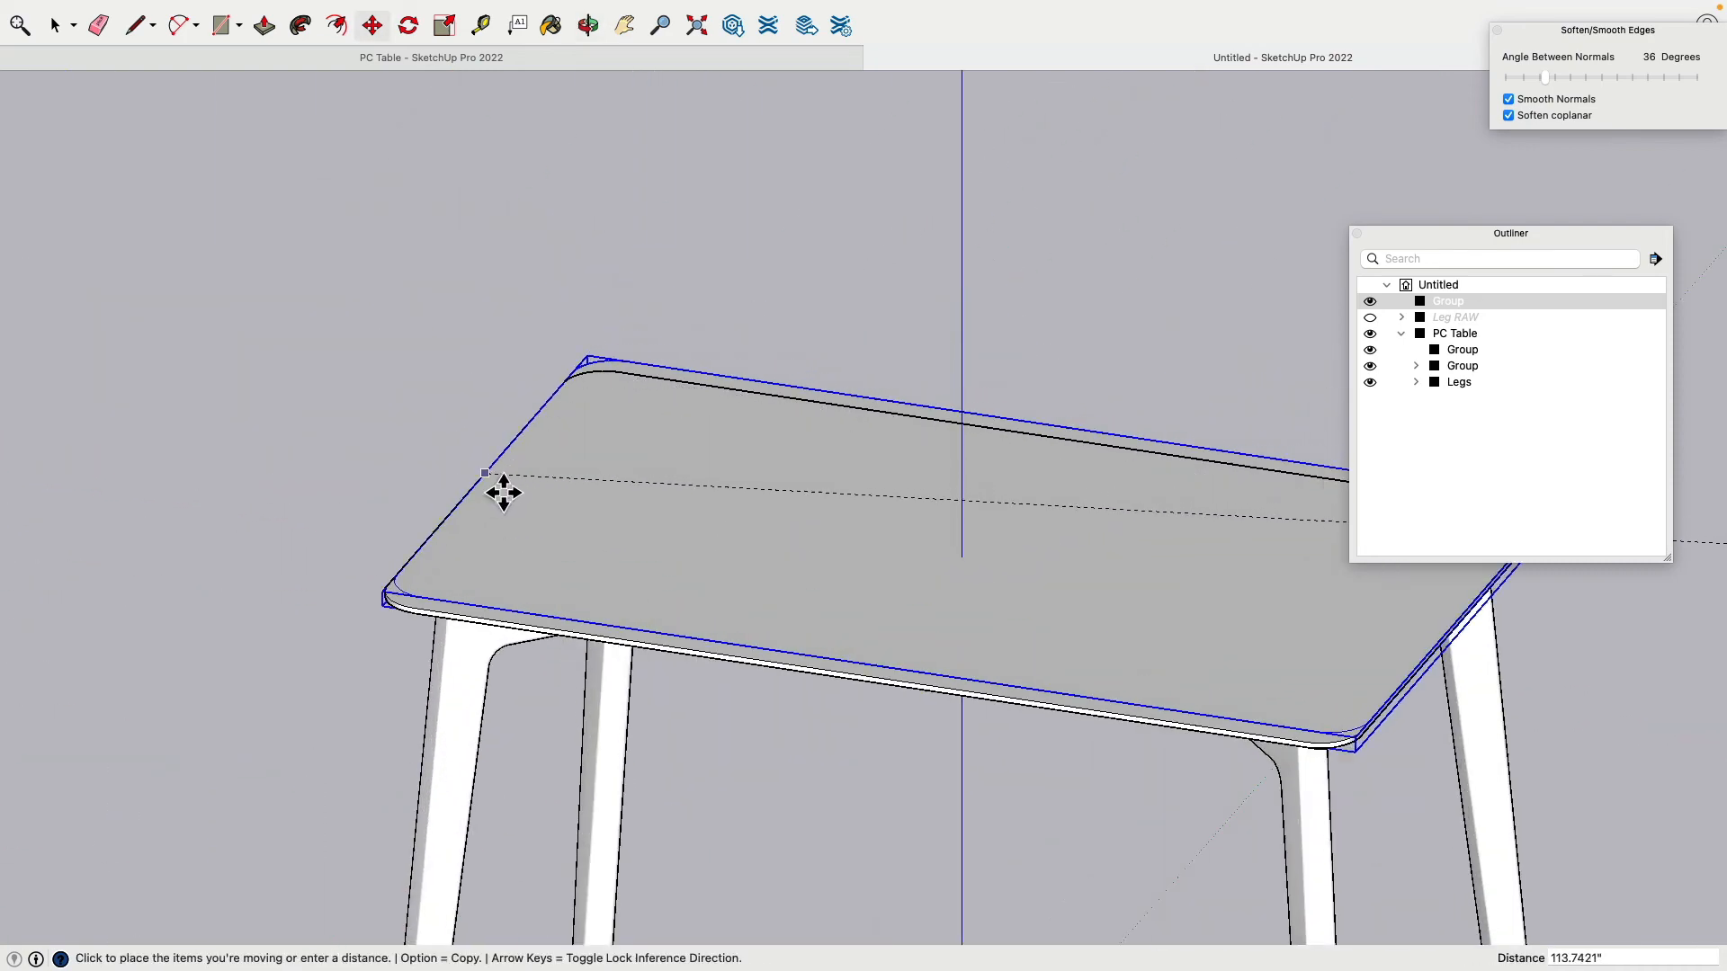
left_click(494, 498)
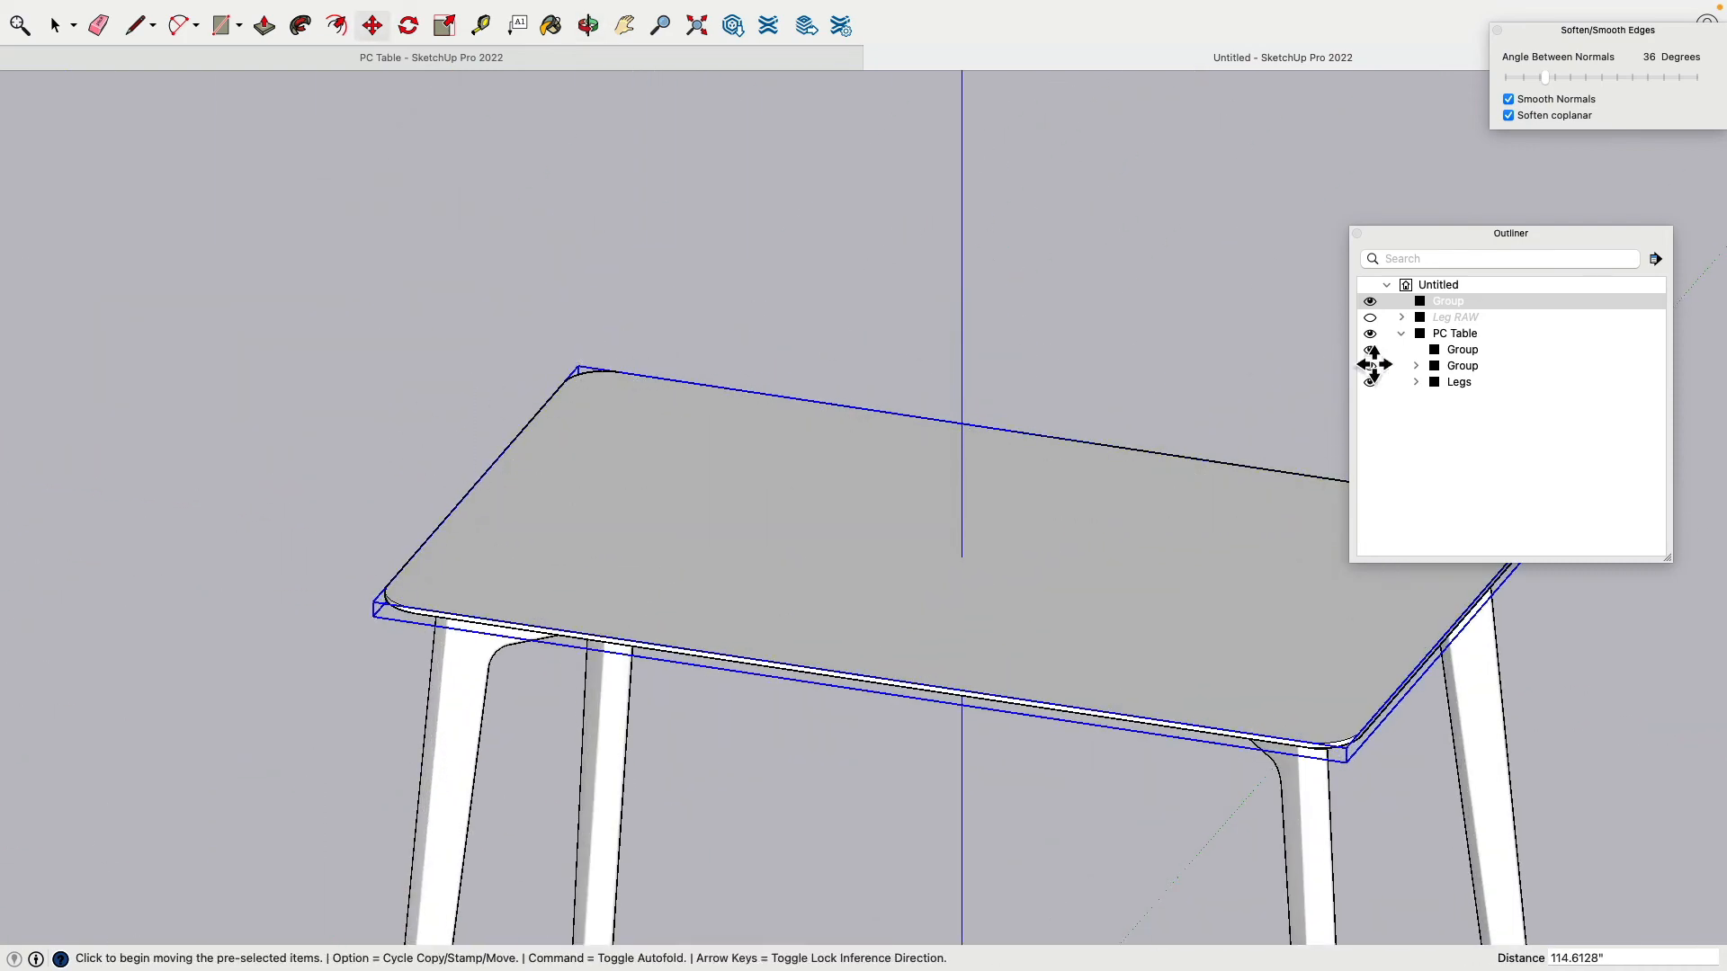
Step: Hide the PC Table group so only the tabletop copy shows, and select the copy
left_click(58, 29)
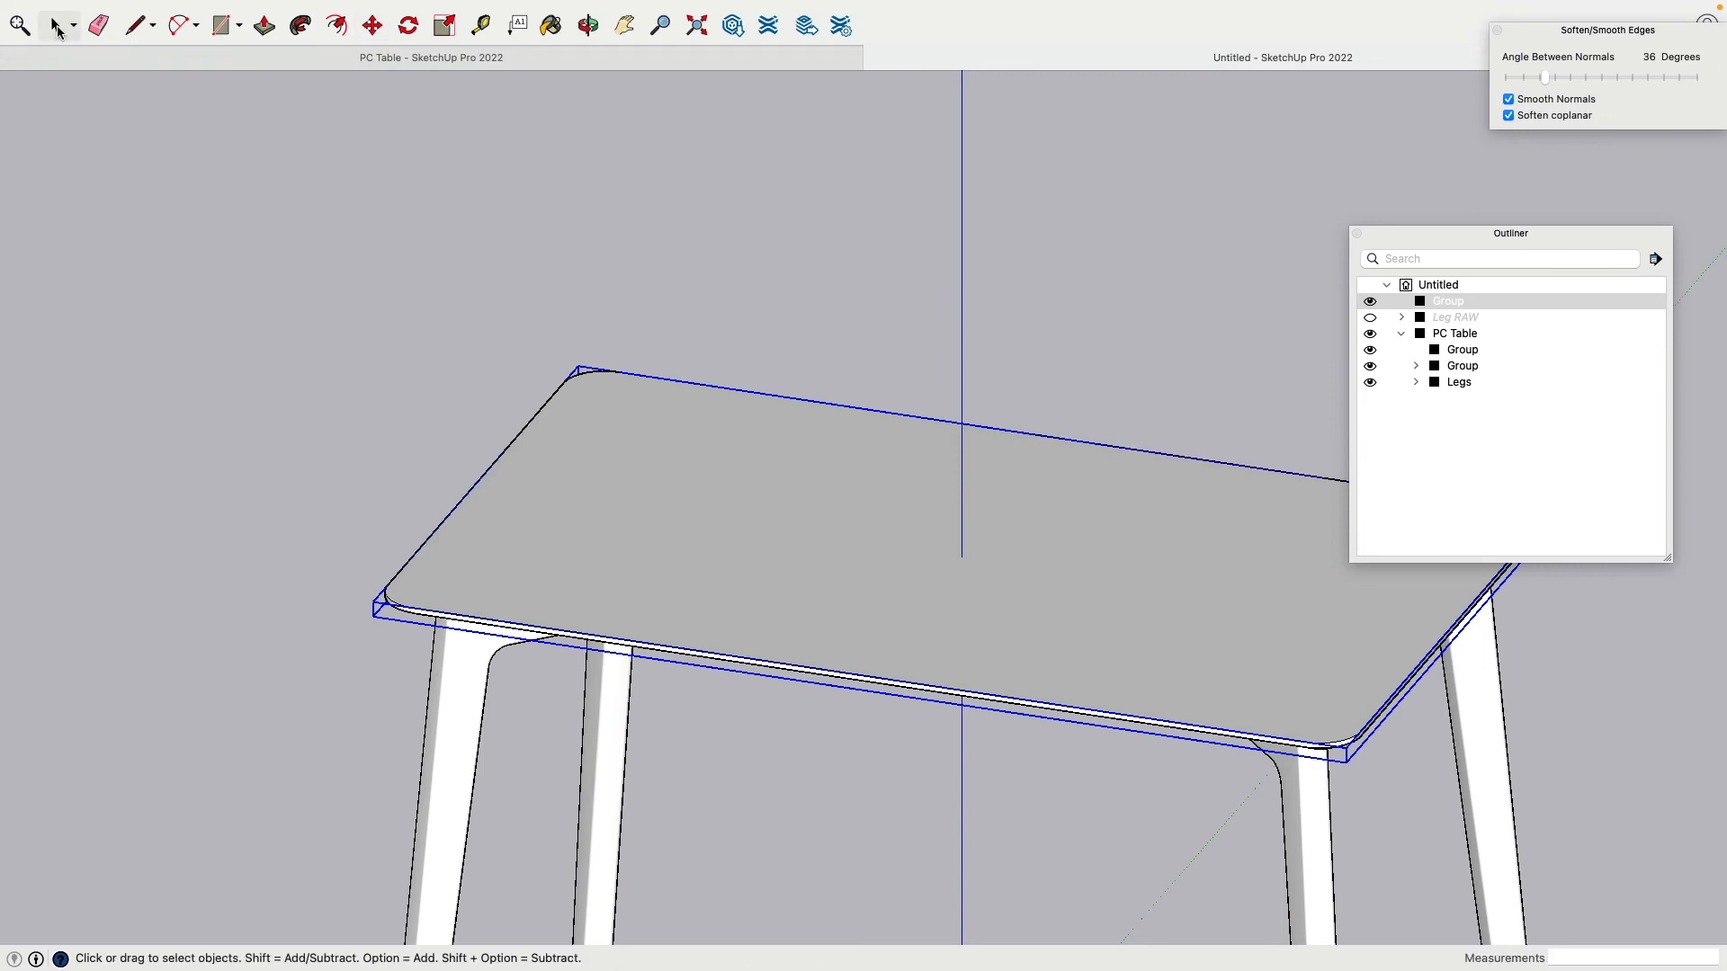
left_click(1401, 334)
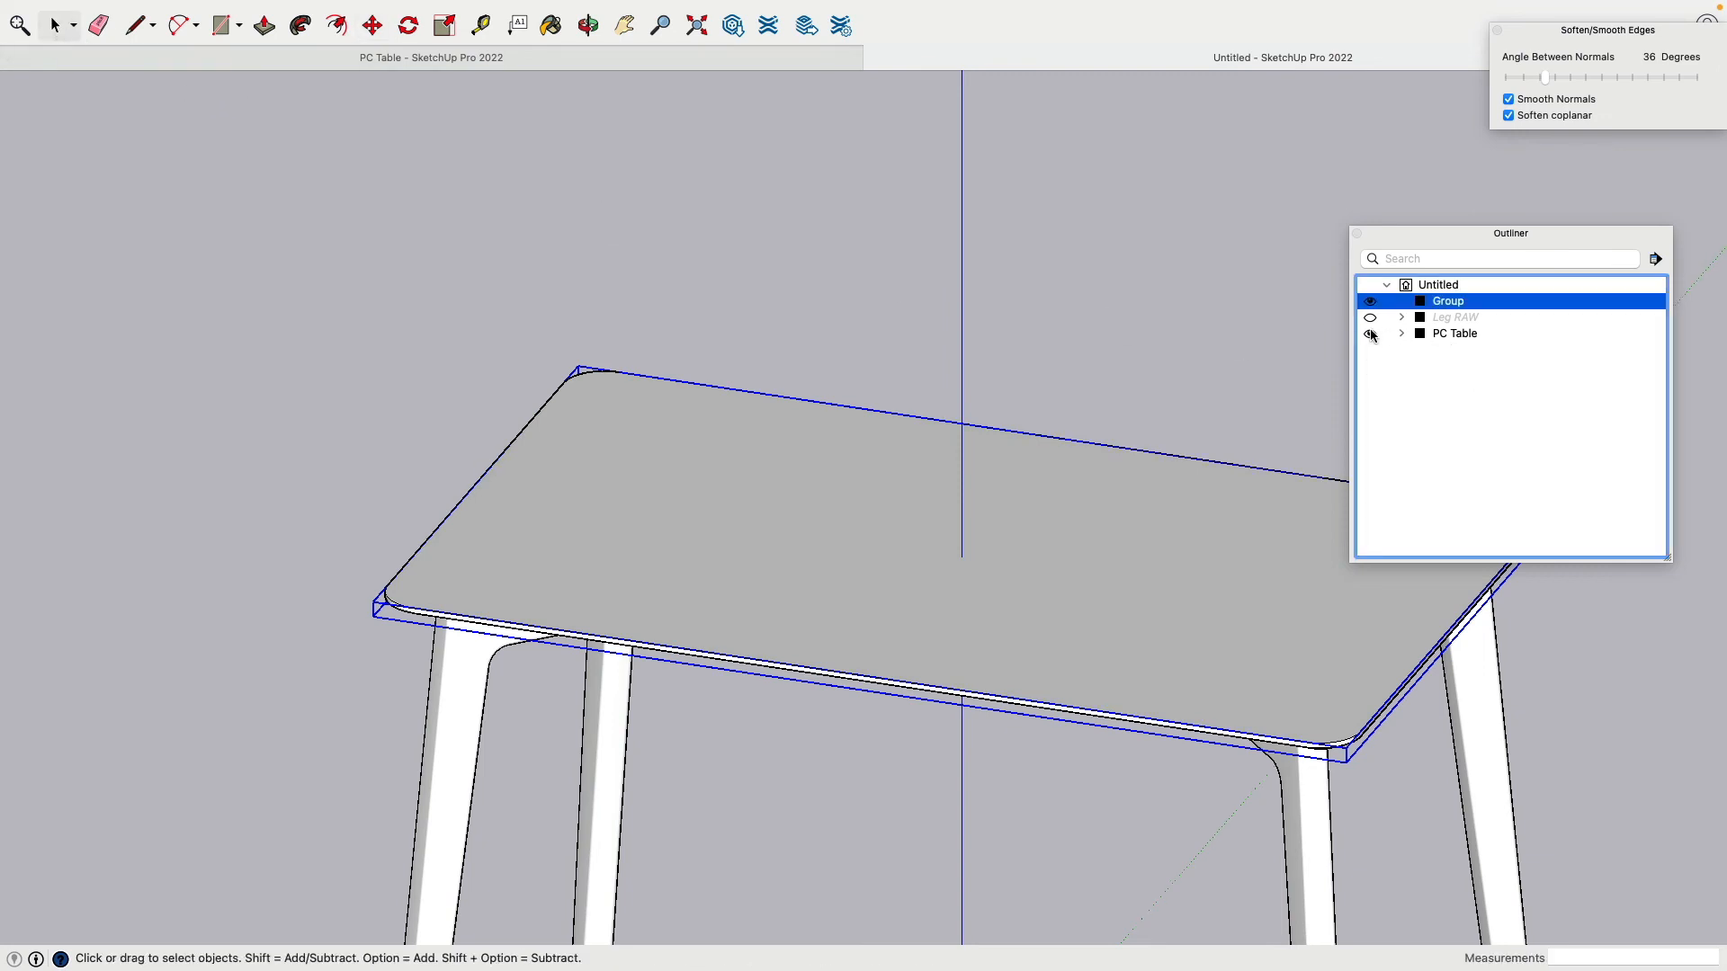
left_click(1370, 334)
middle_click_drag(300, 474, 575, 504)
left_click(558, 313)
left_click(711, 556)
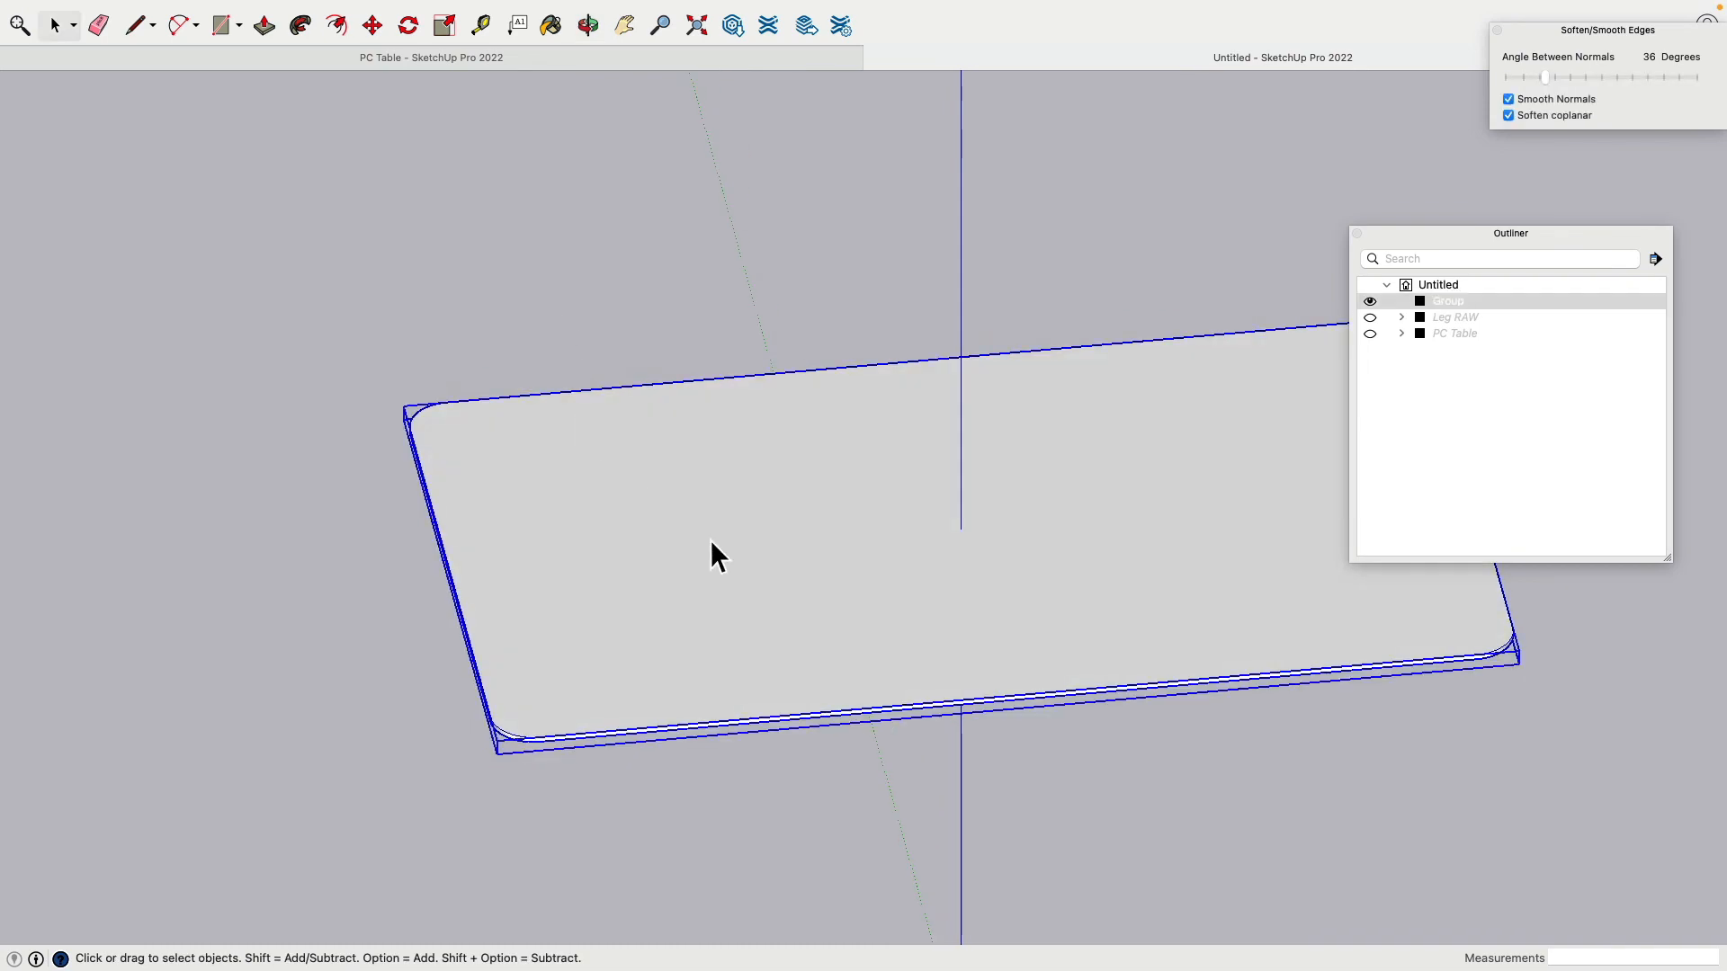
Step: Explode the tabletop copy and delete its top face, leaving only the rim
right_click(712, 556)
left_click(798, 648)
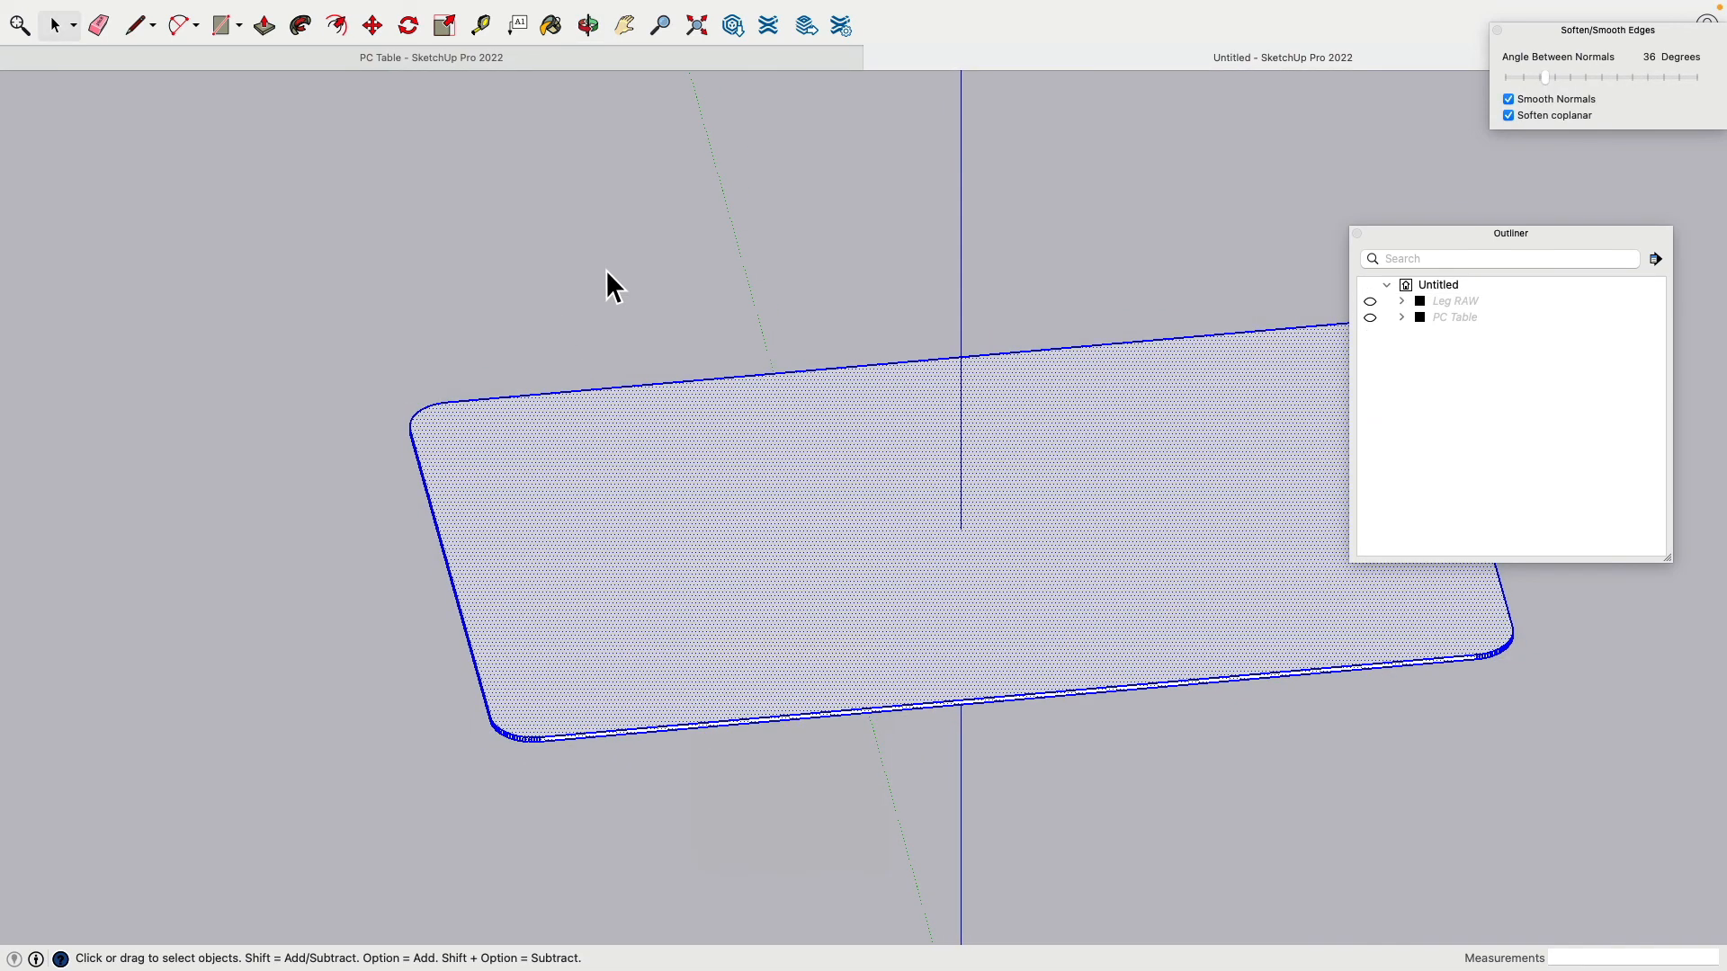
left_click(606, 272)
left_click(659, 533)
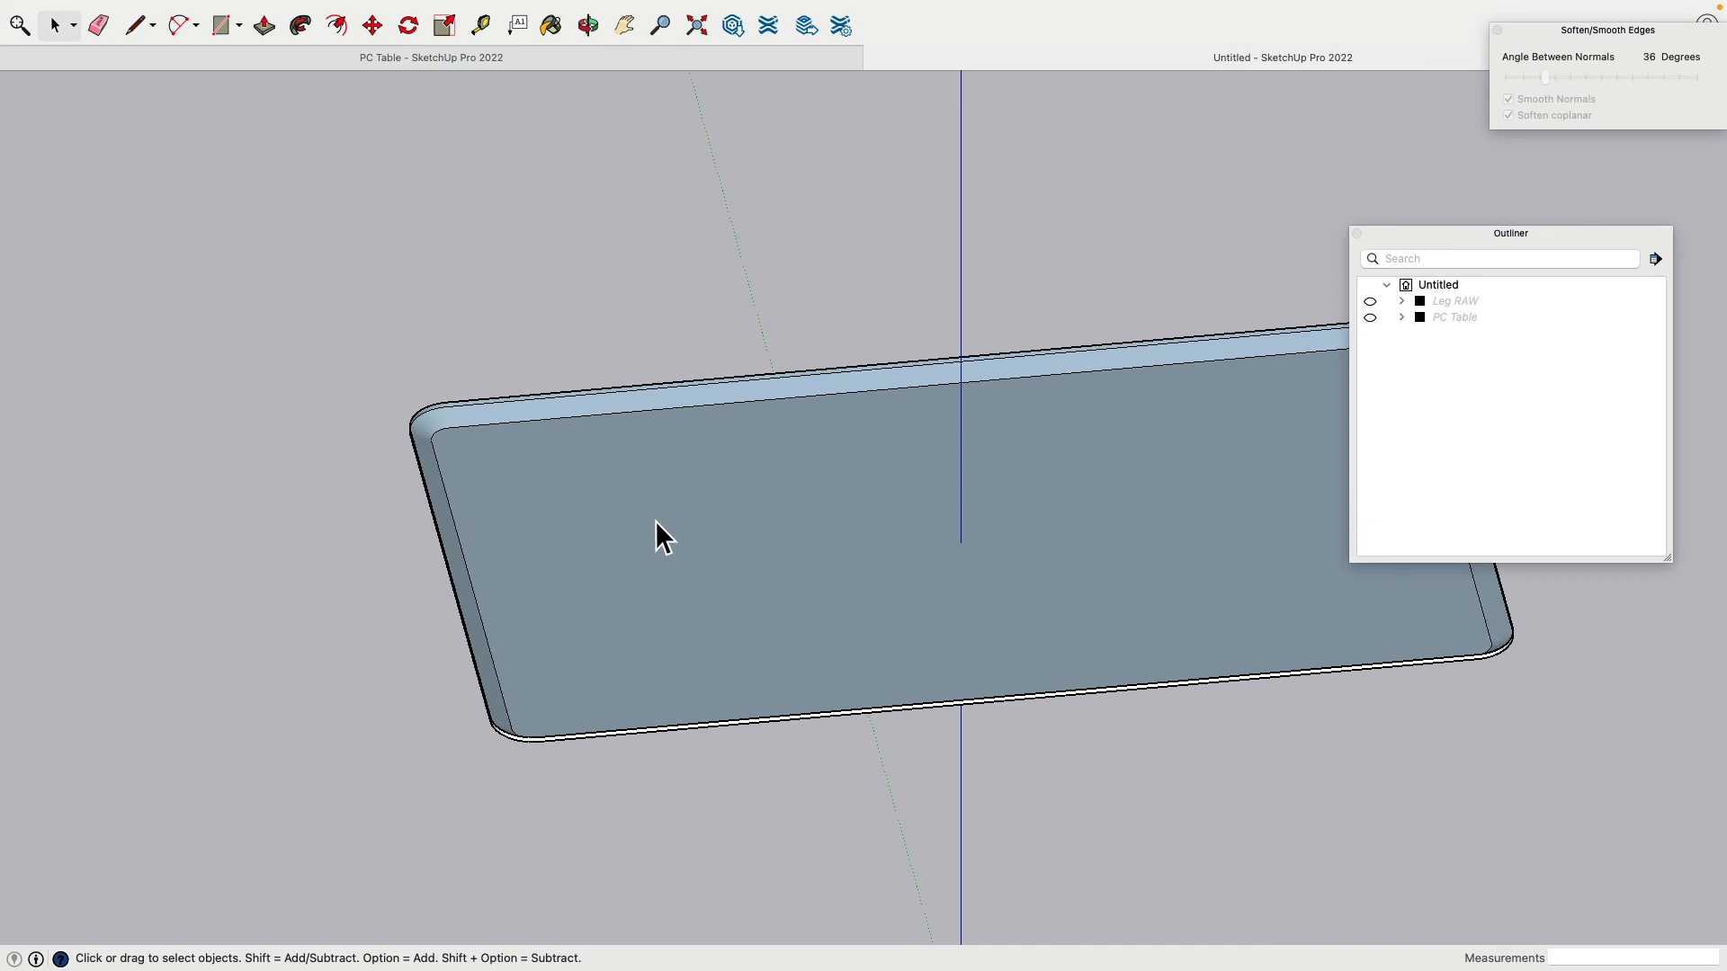
key("Delete")
middle_click_drag(655, 521, 629, 443)
scroll(621, 432, "down", 2)
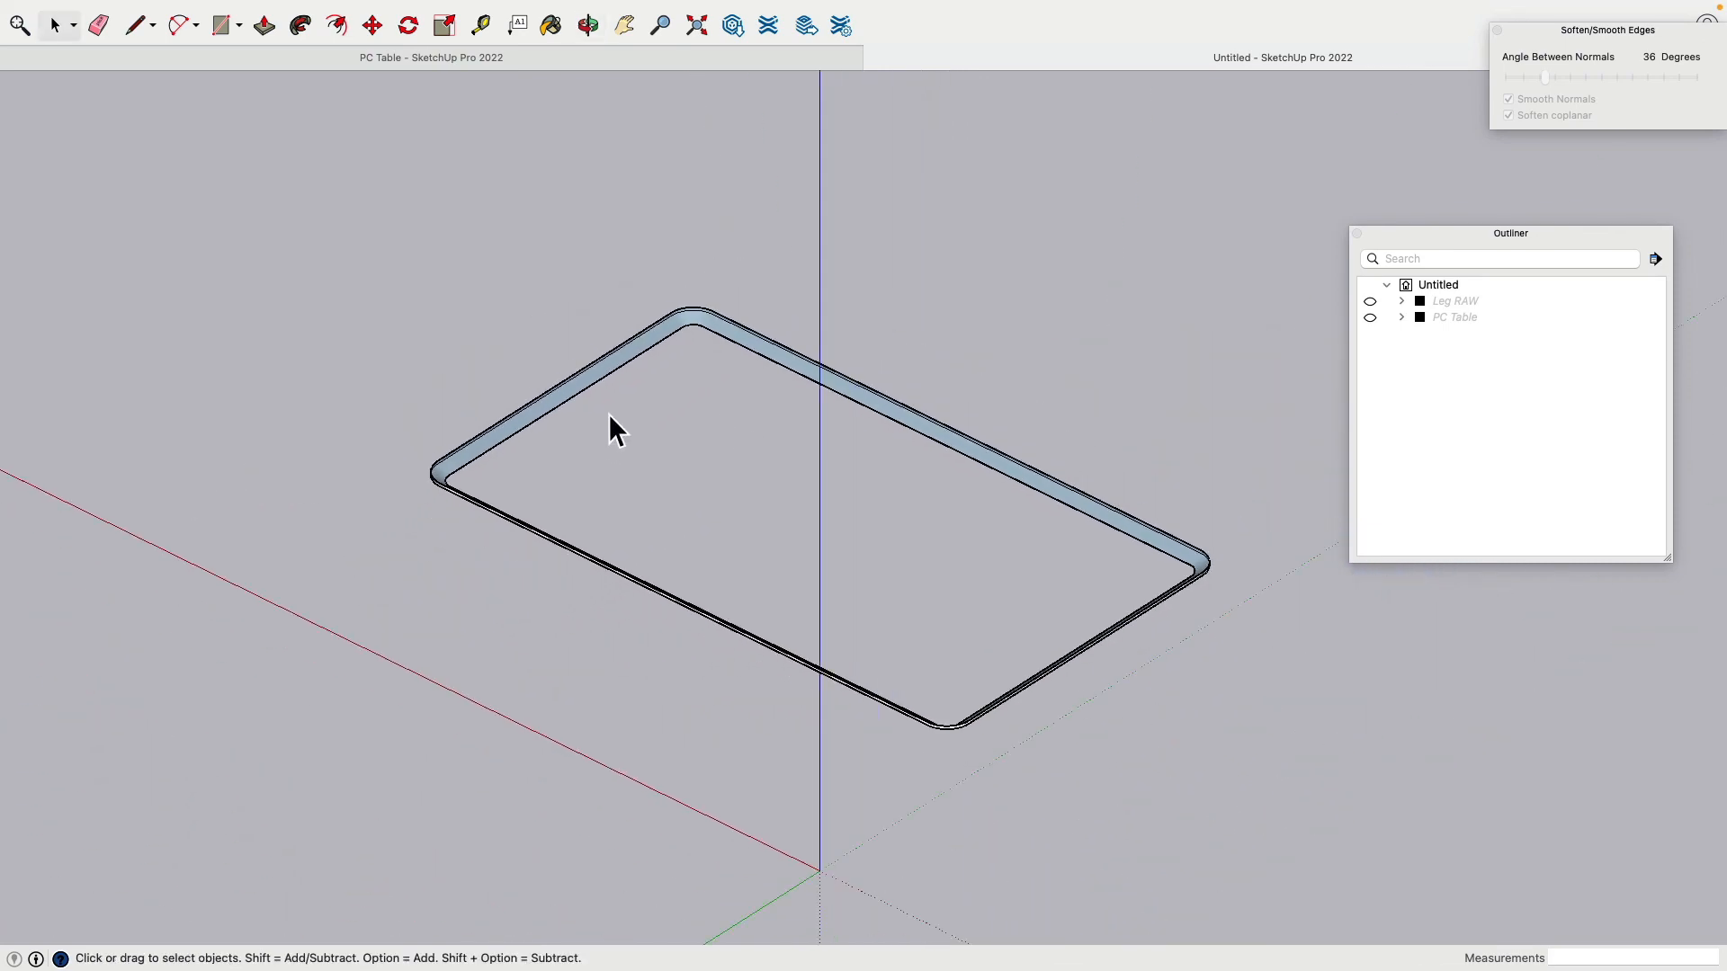
scroll(540, 405, "up", 10)
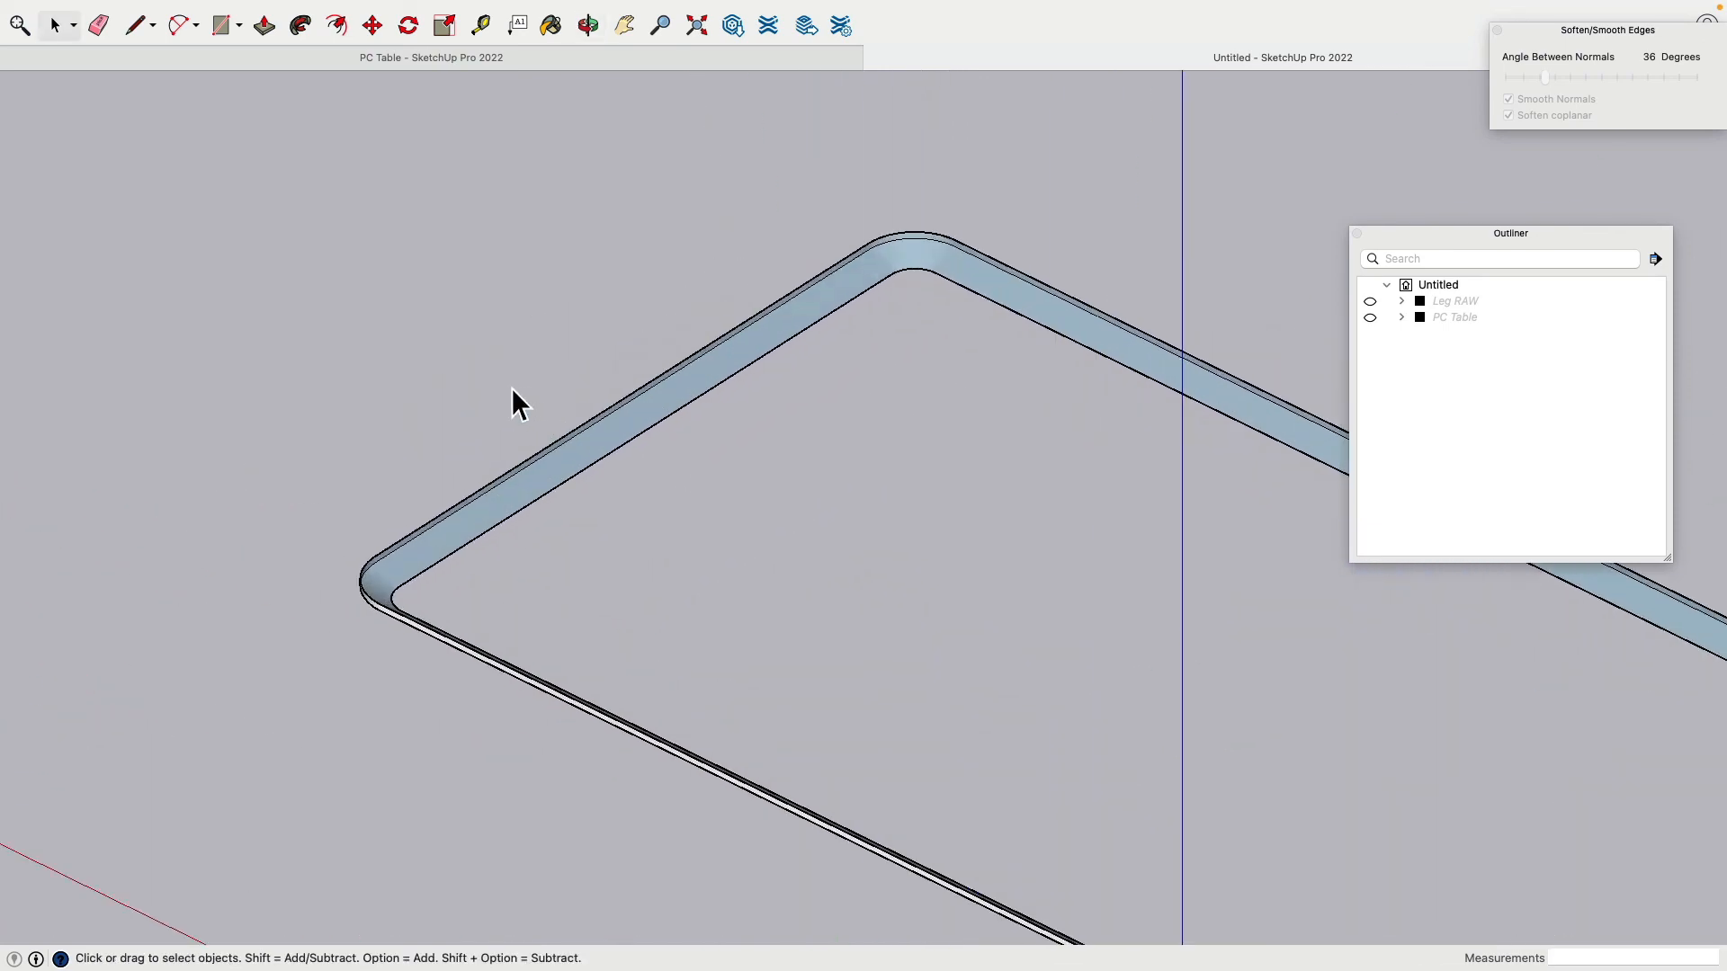
Step: Draw a small triangular profile face across the rim with the Line tool
left_click(135, 25)
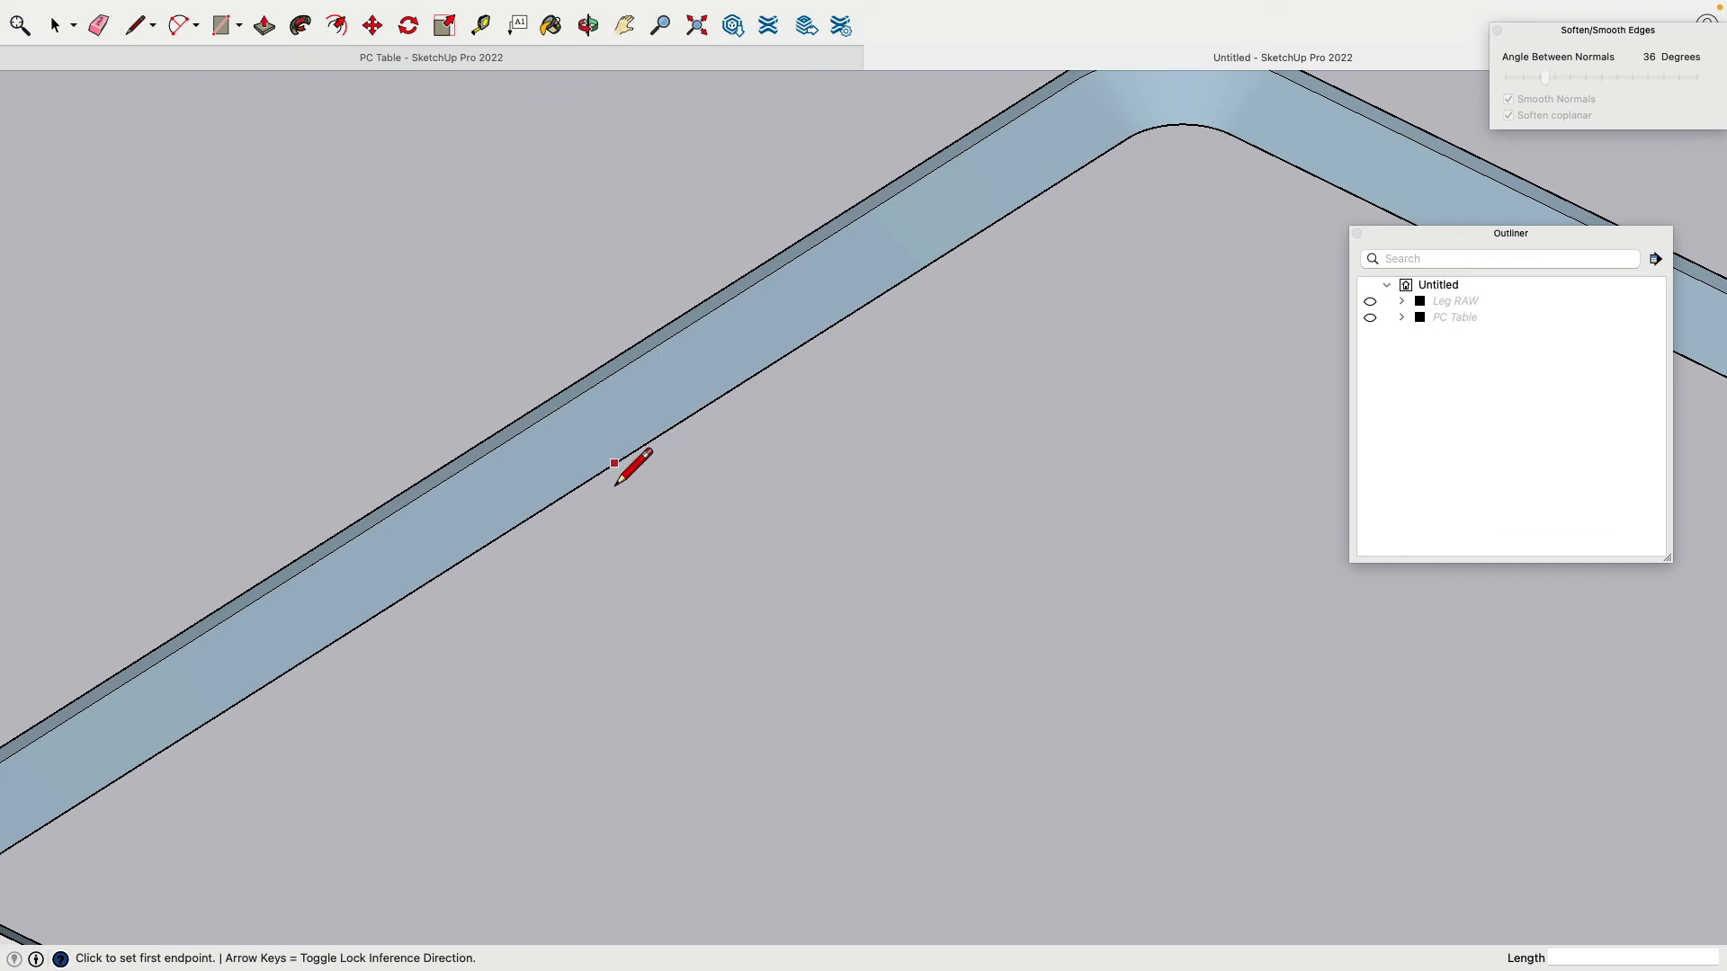
left_click(555, 503)
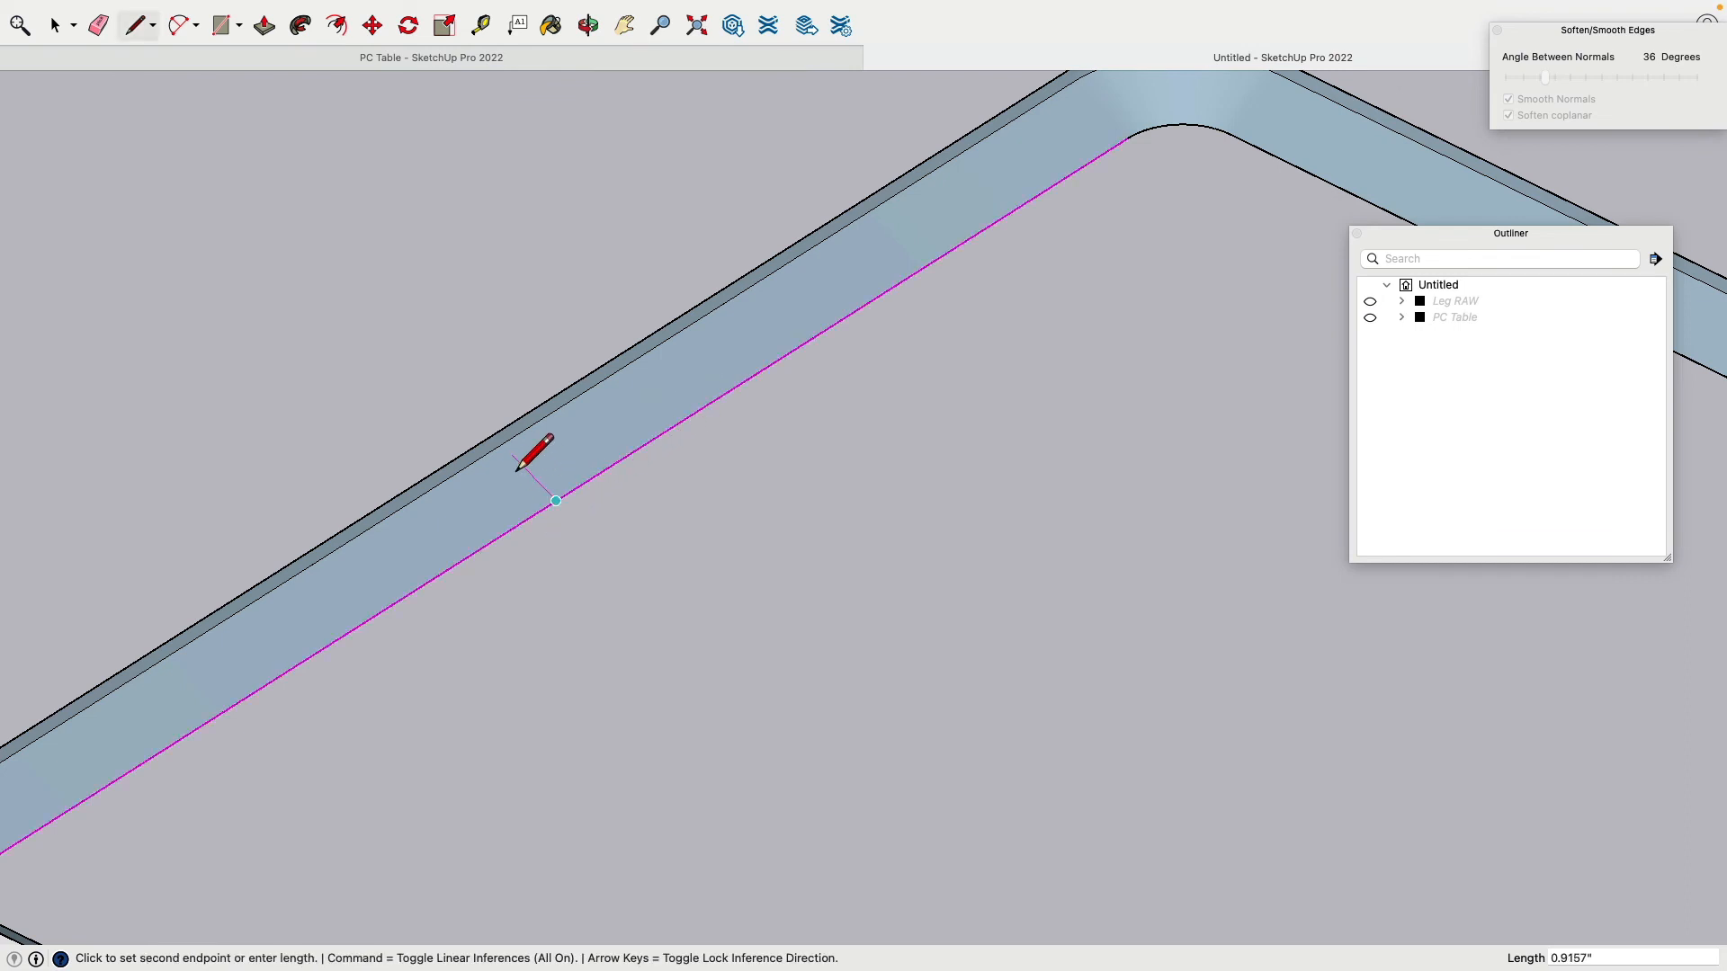
left_click(501, 444)
scroll(505, 441, "down", 3)
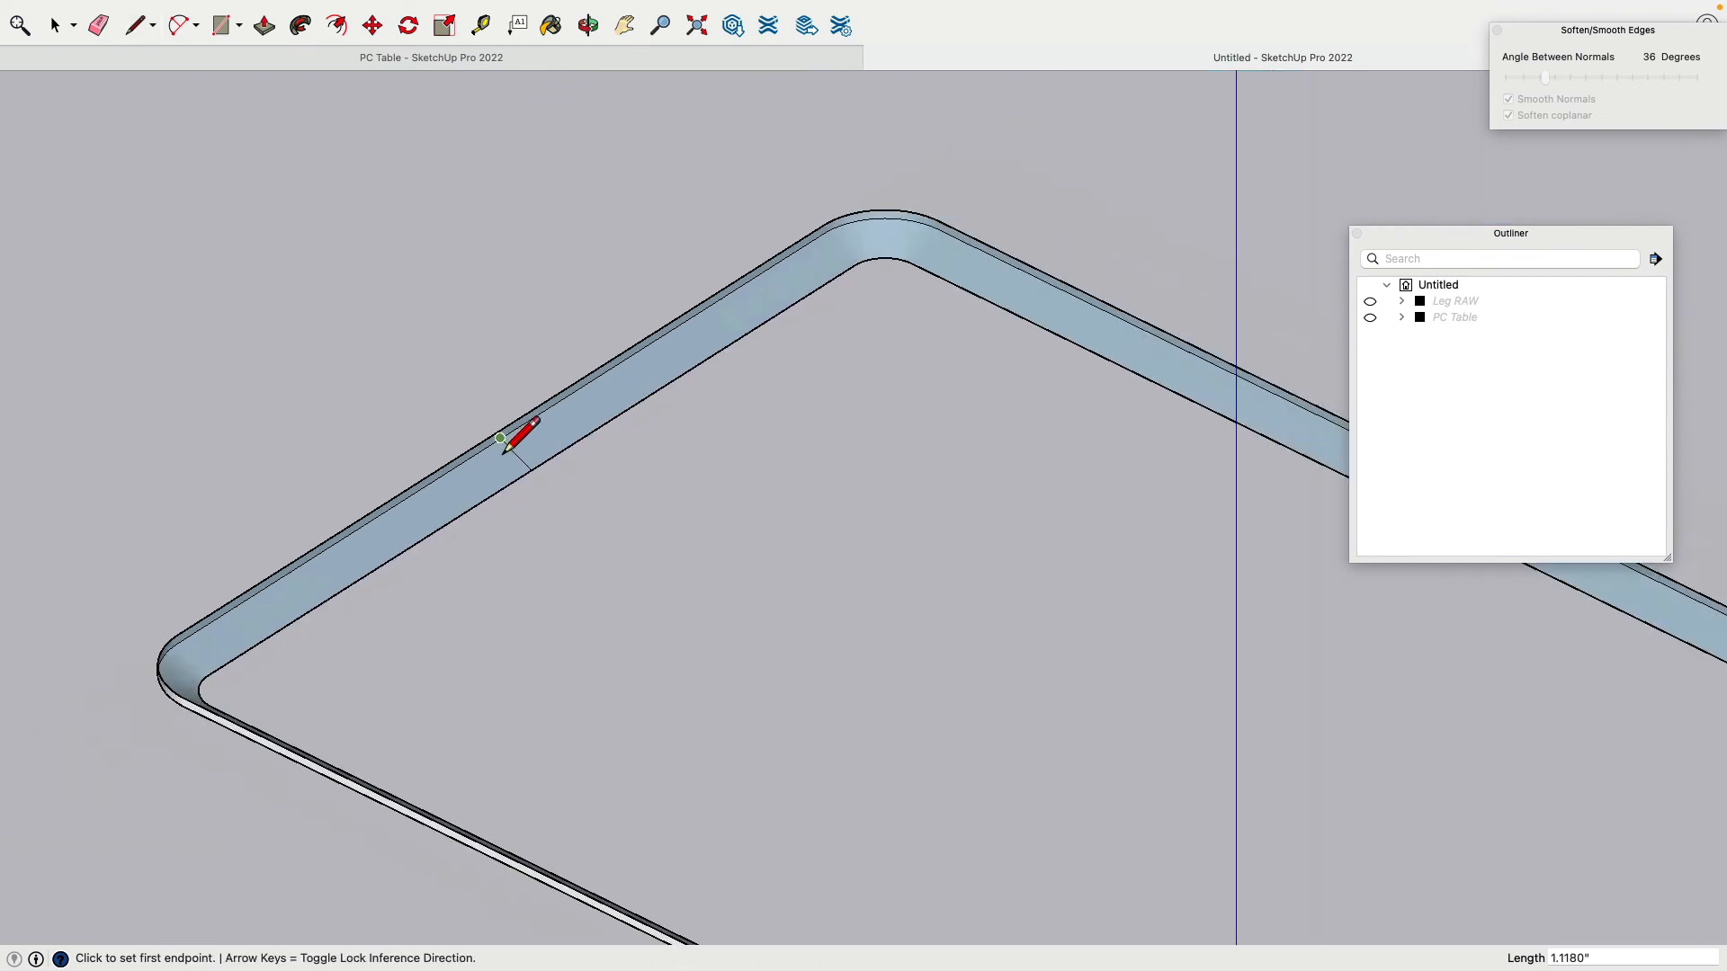
scroll(513, 436, "up", 8)
left_click(543, 580)
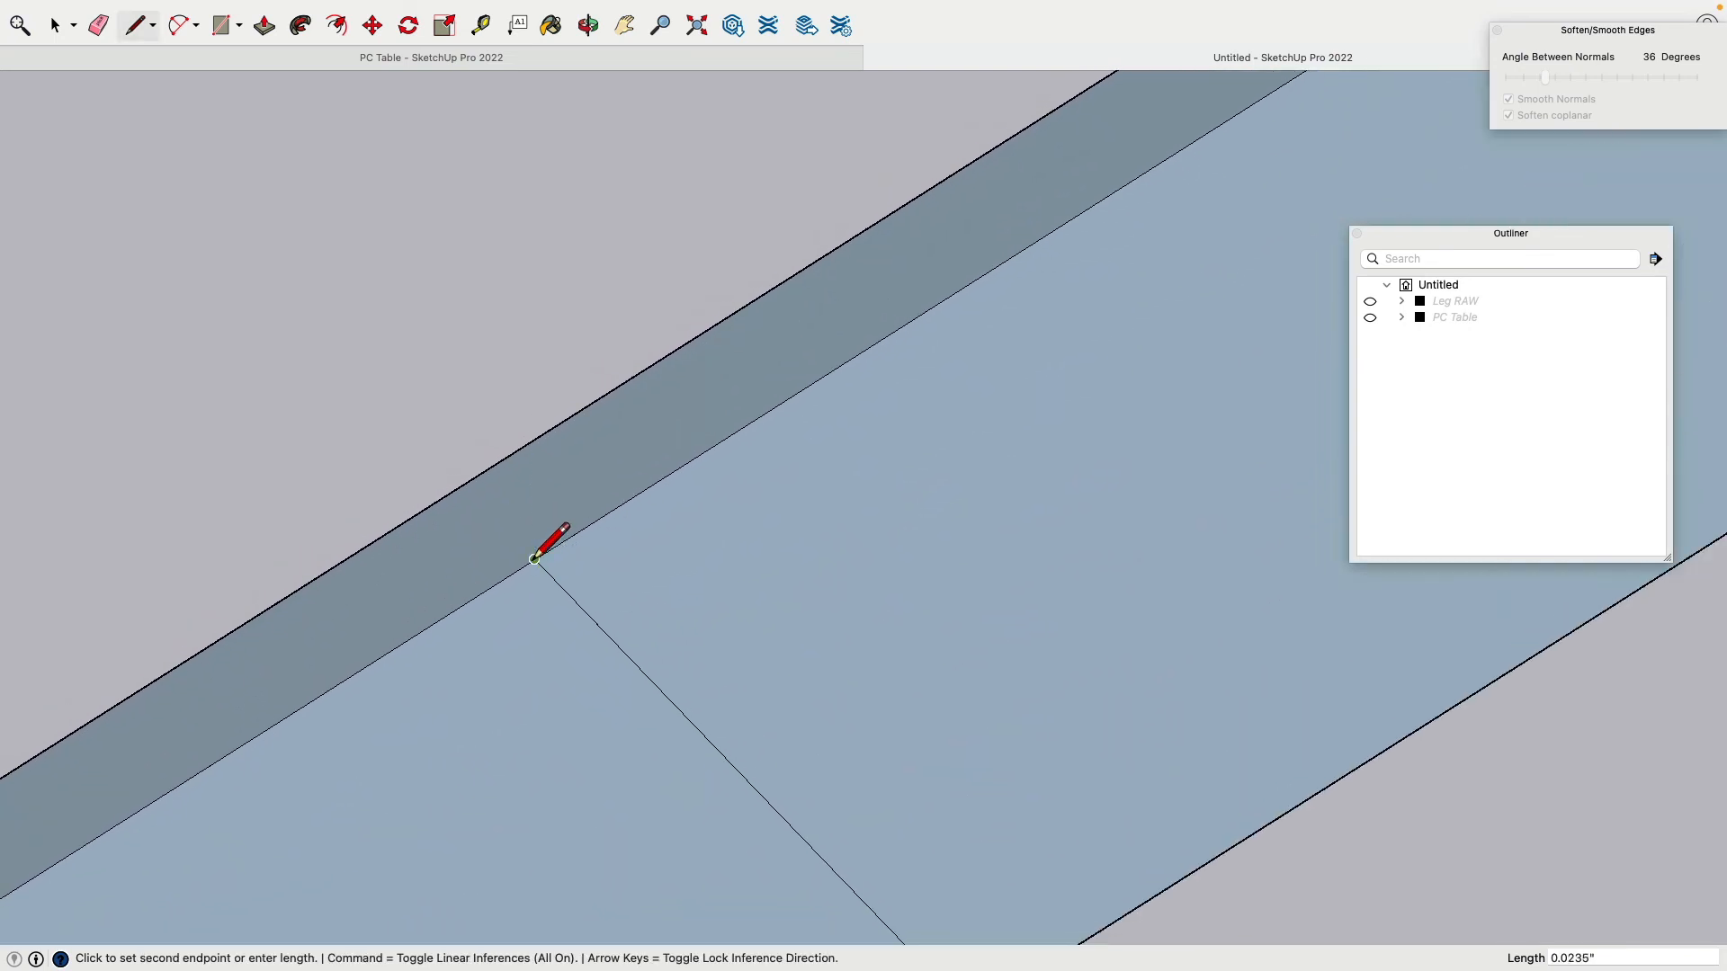
left_click(534, 439)
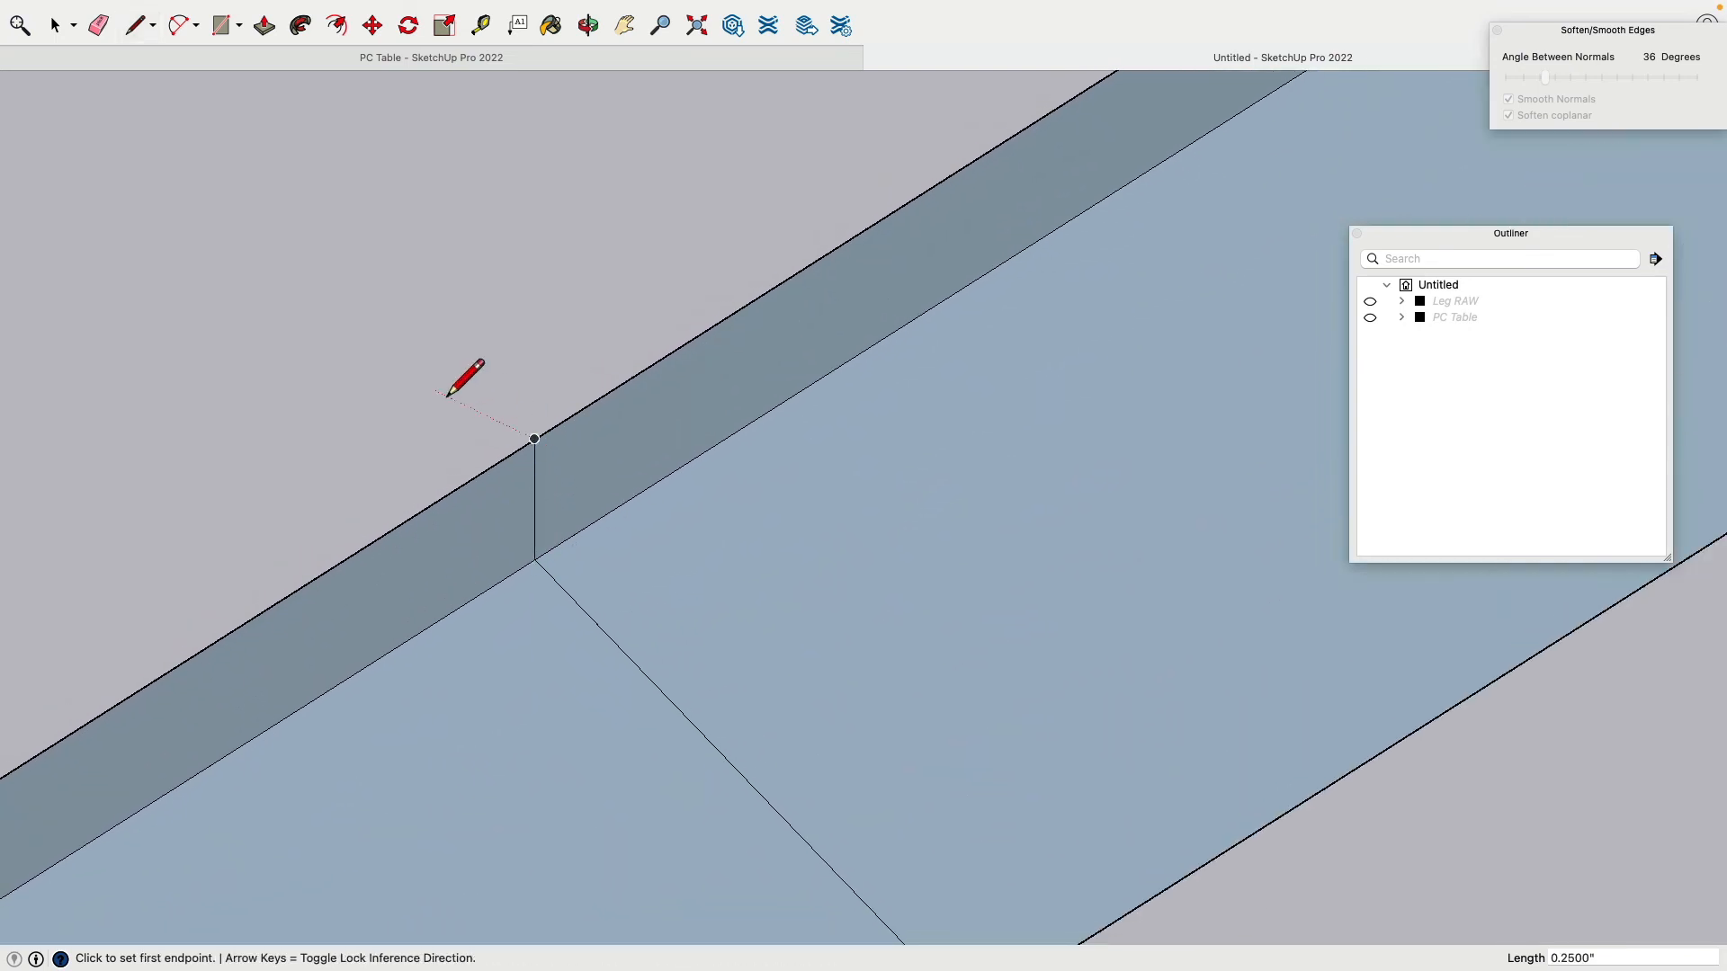
scroll(534, 544, "down", 3)
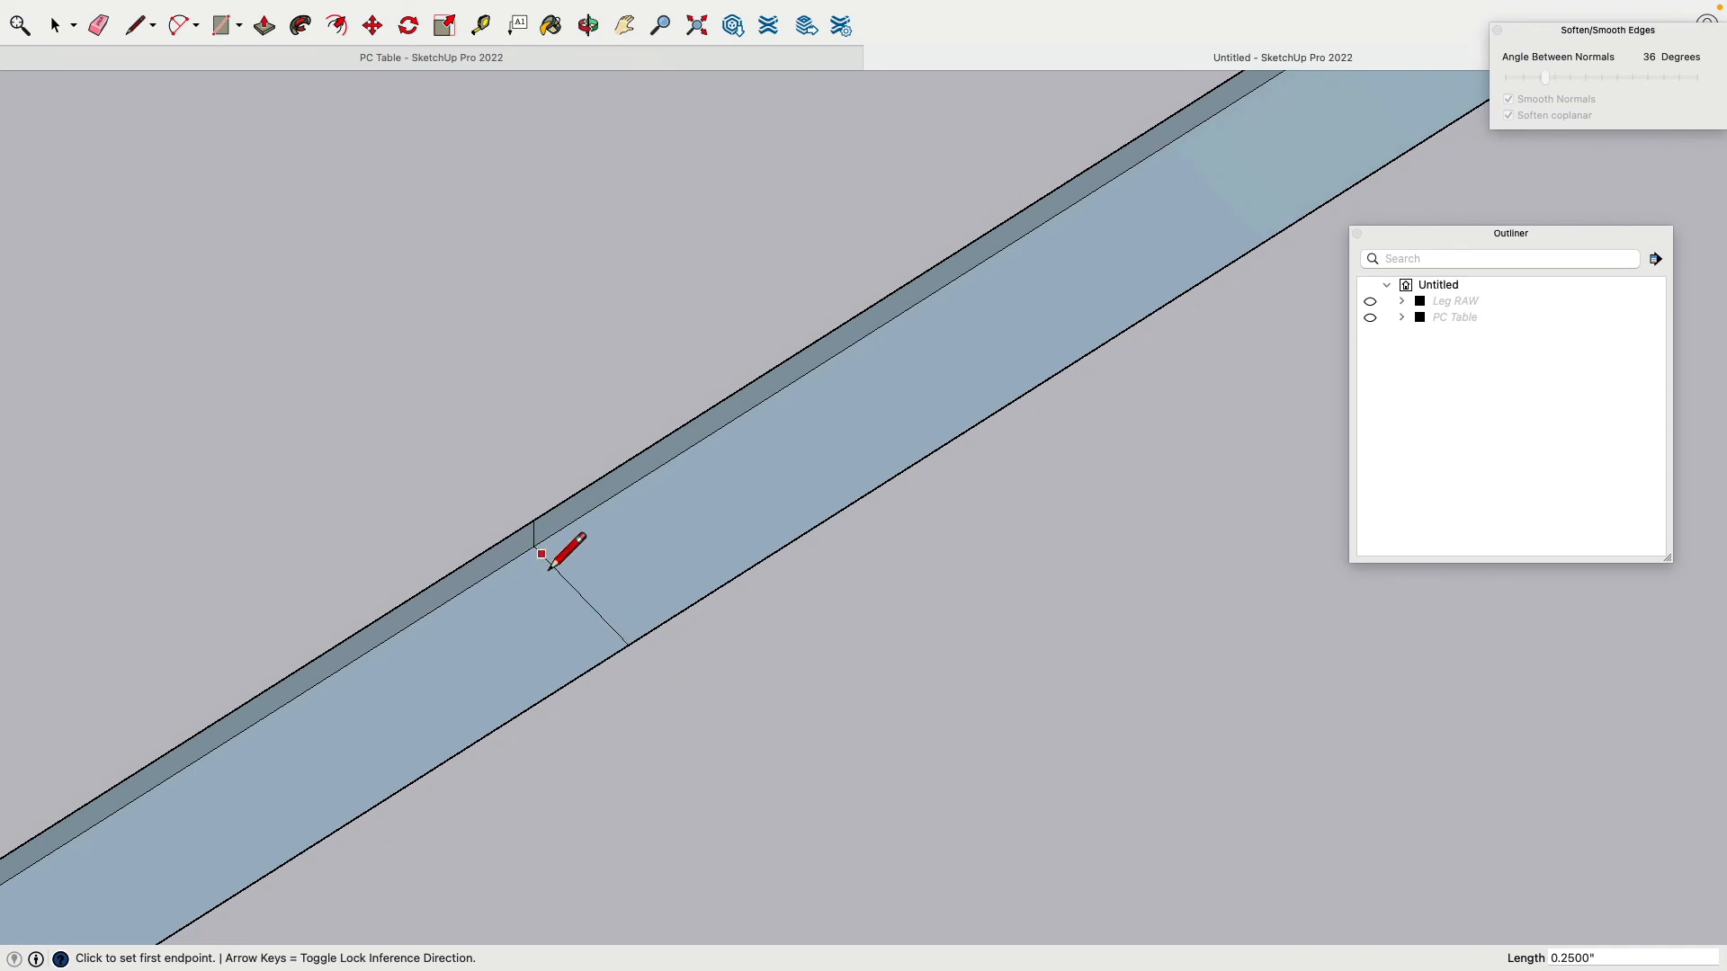
left_click(628, 645)
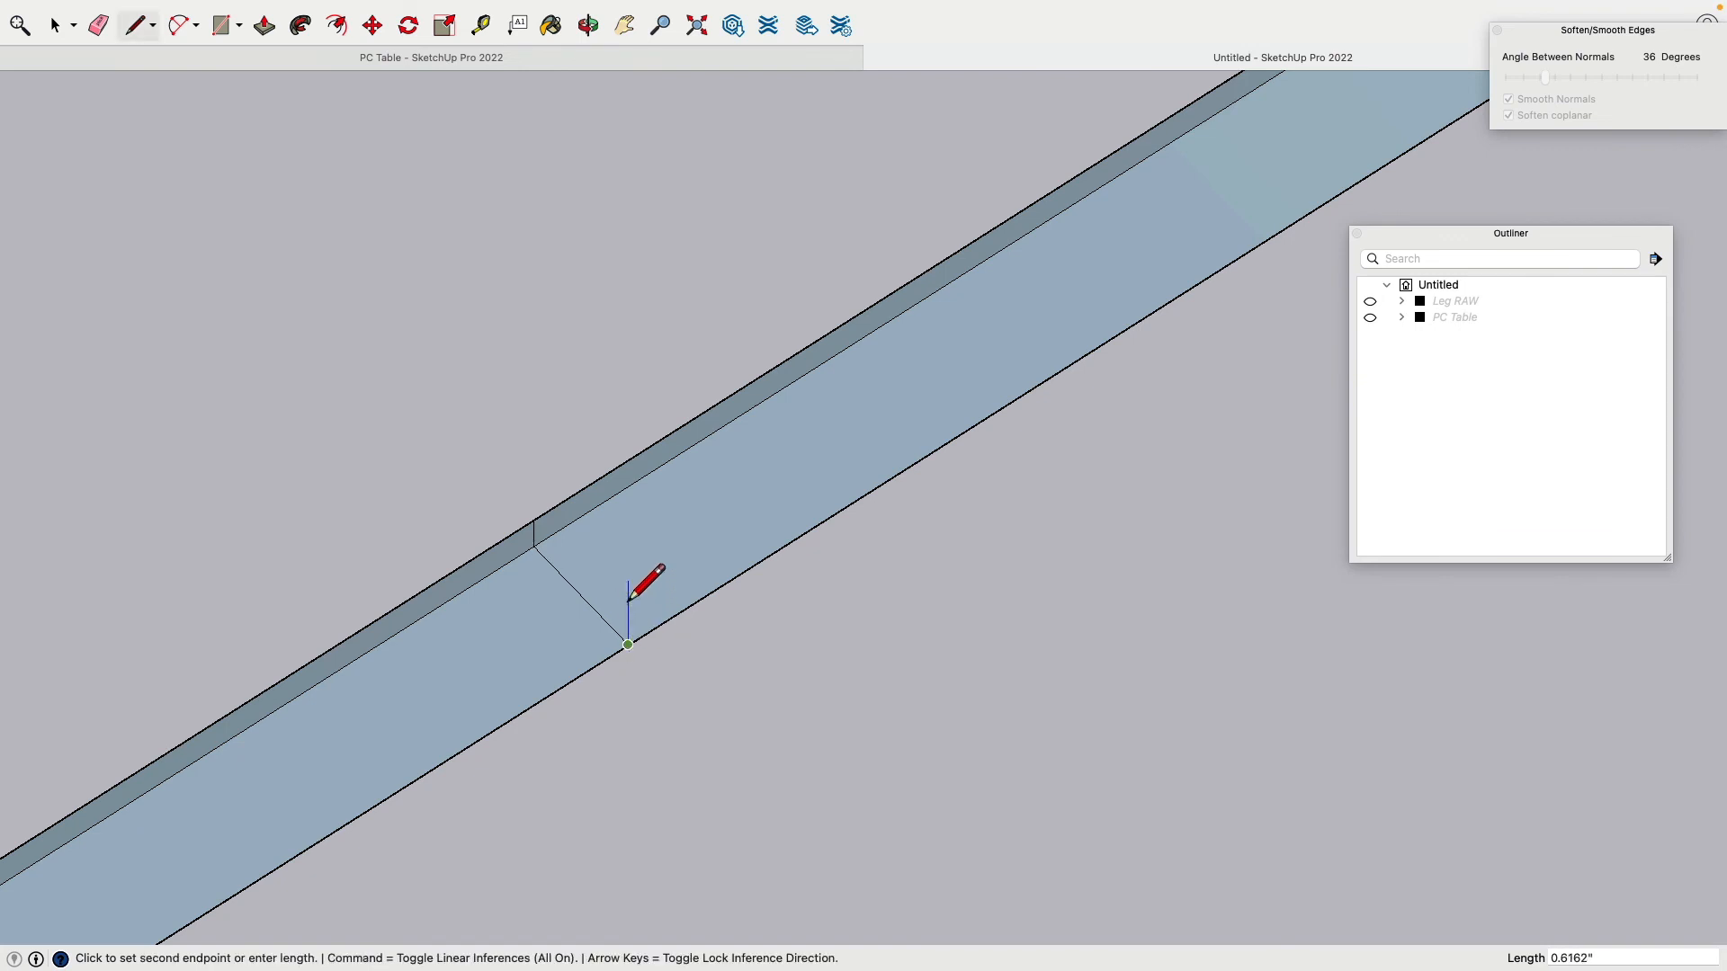
left_click(534, 521)
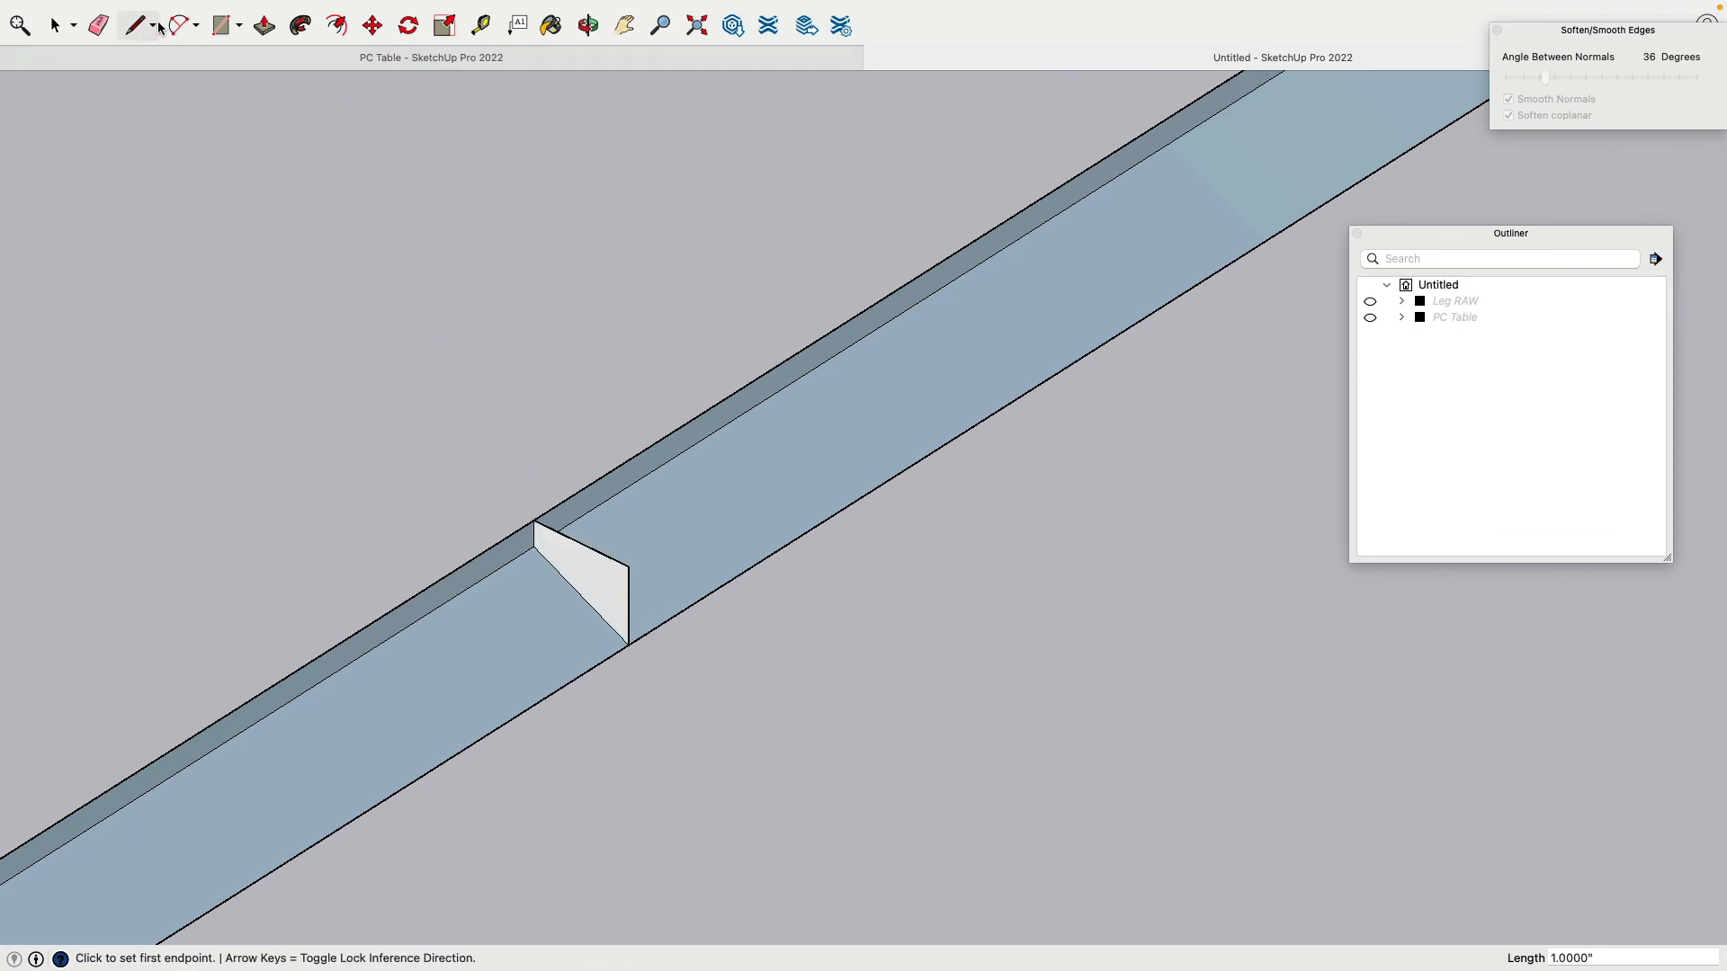
Step: Erase the rim's lower edges and the rounded-corner seam beyond the profile
left_click(99, 25)
left_click(632, 491)
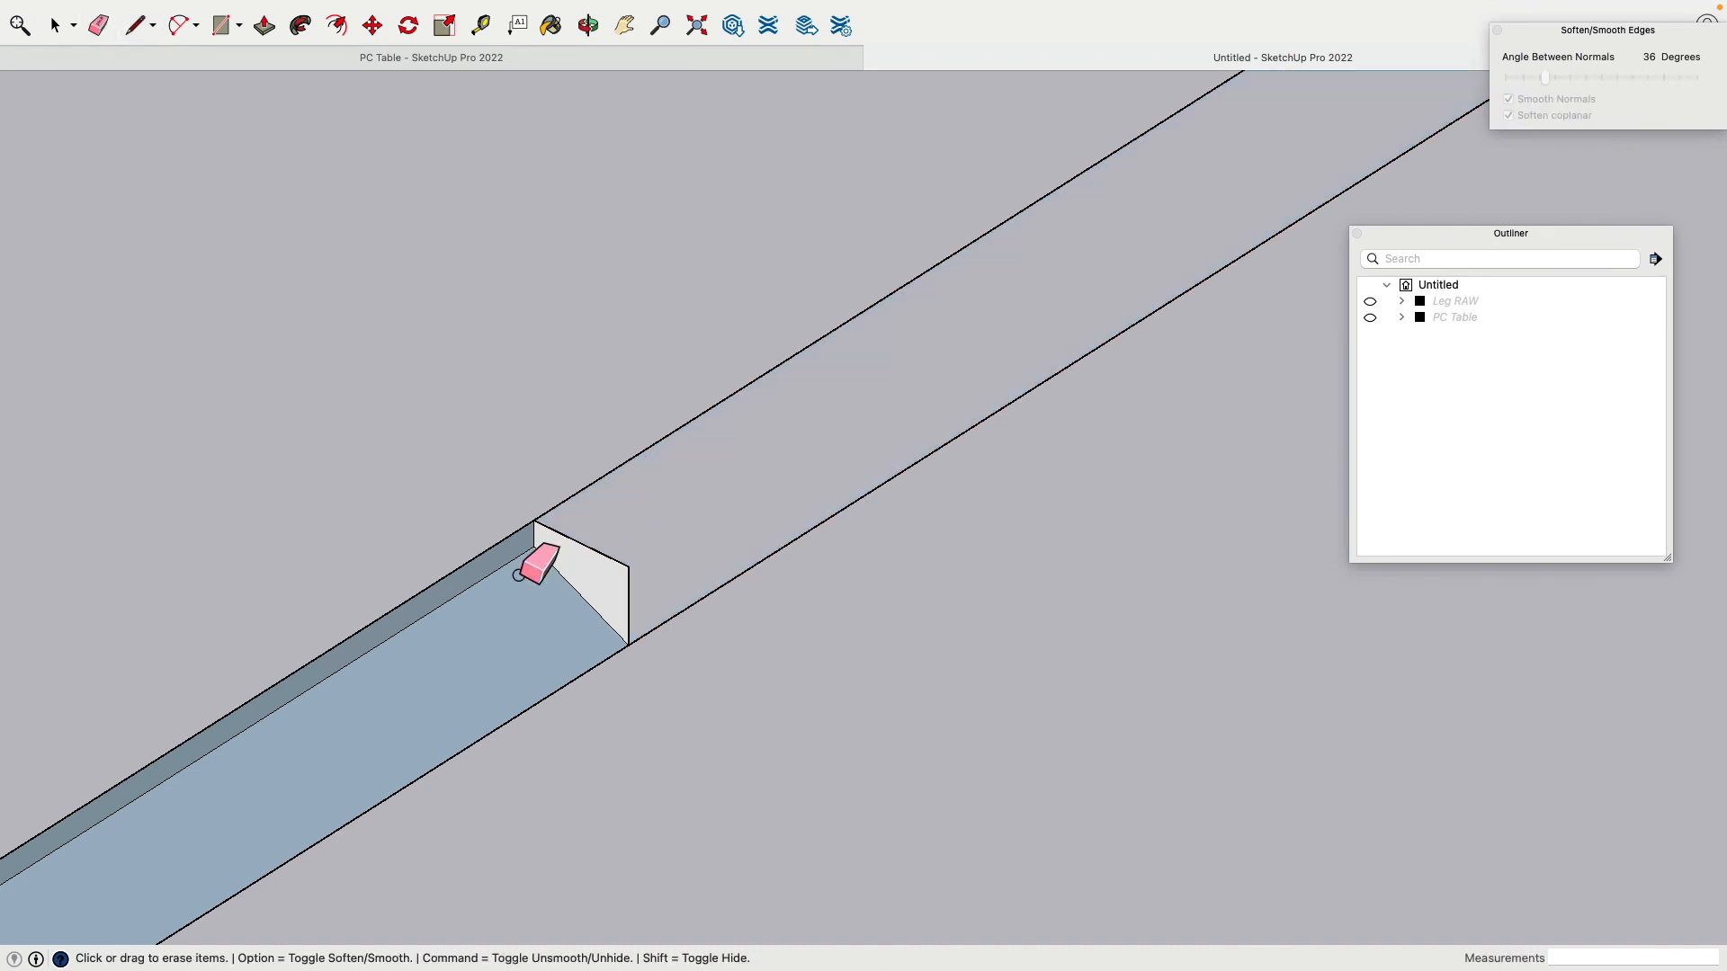
left_click(513, 563)
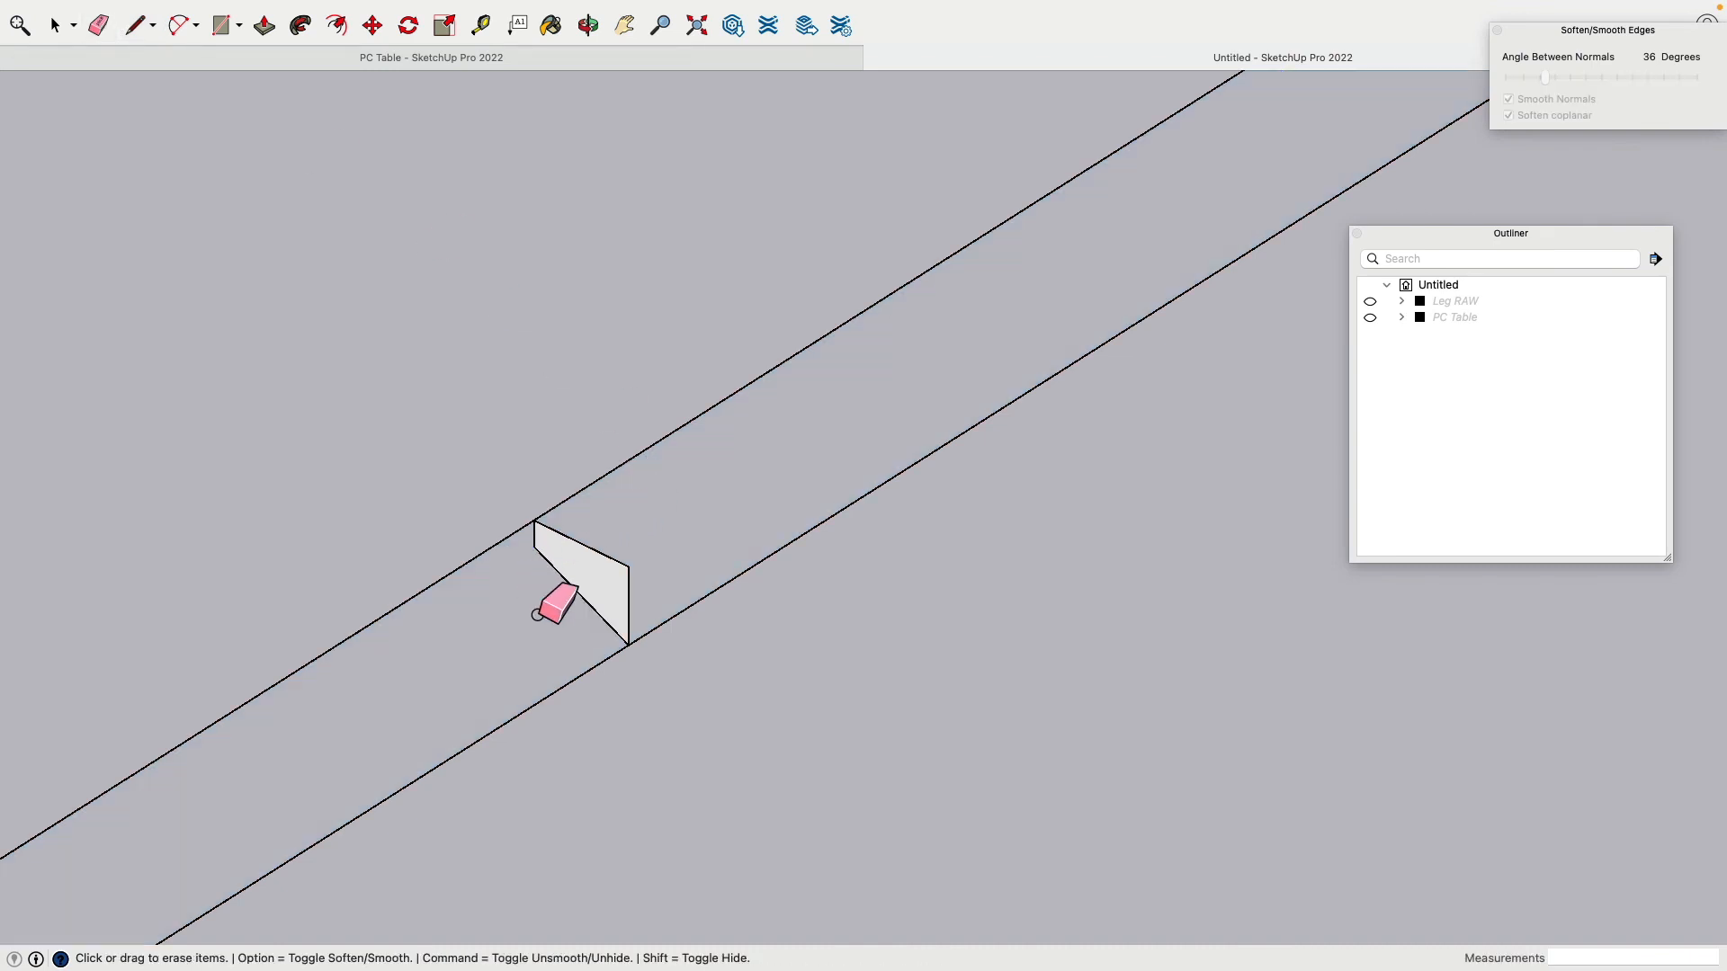
left_click(601, 681)
left_click(689, 631)
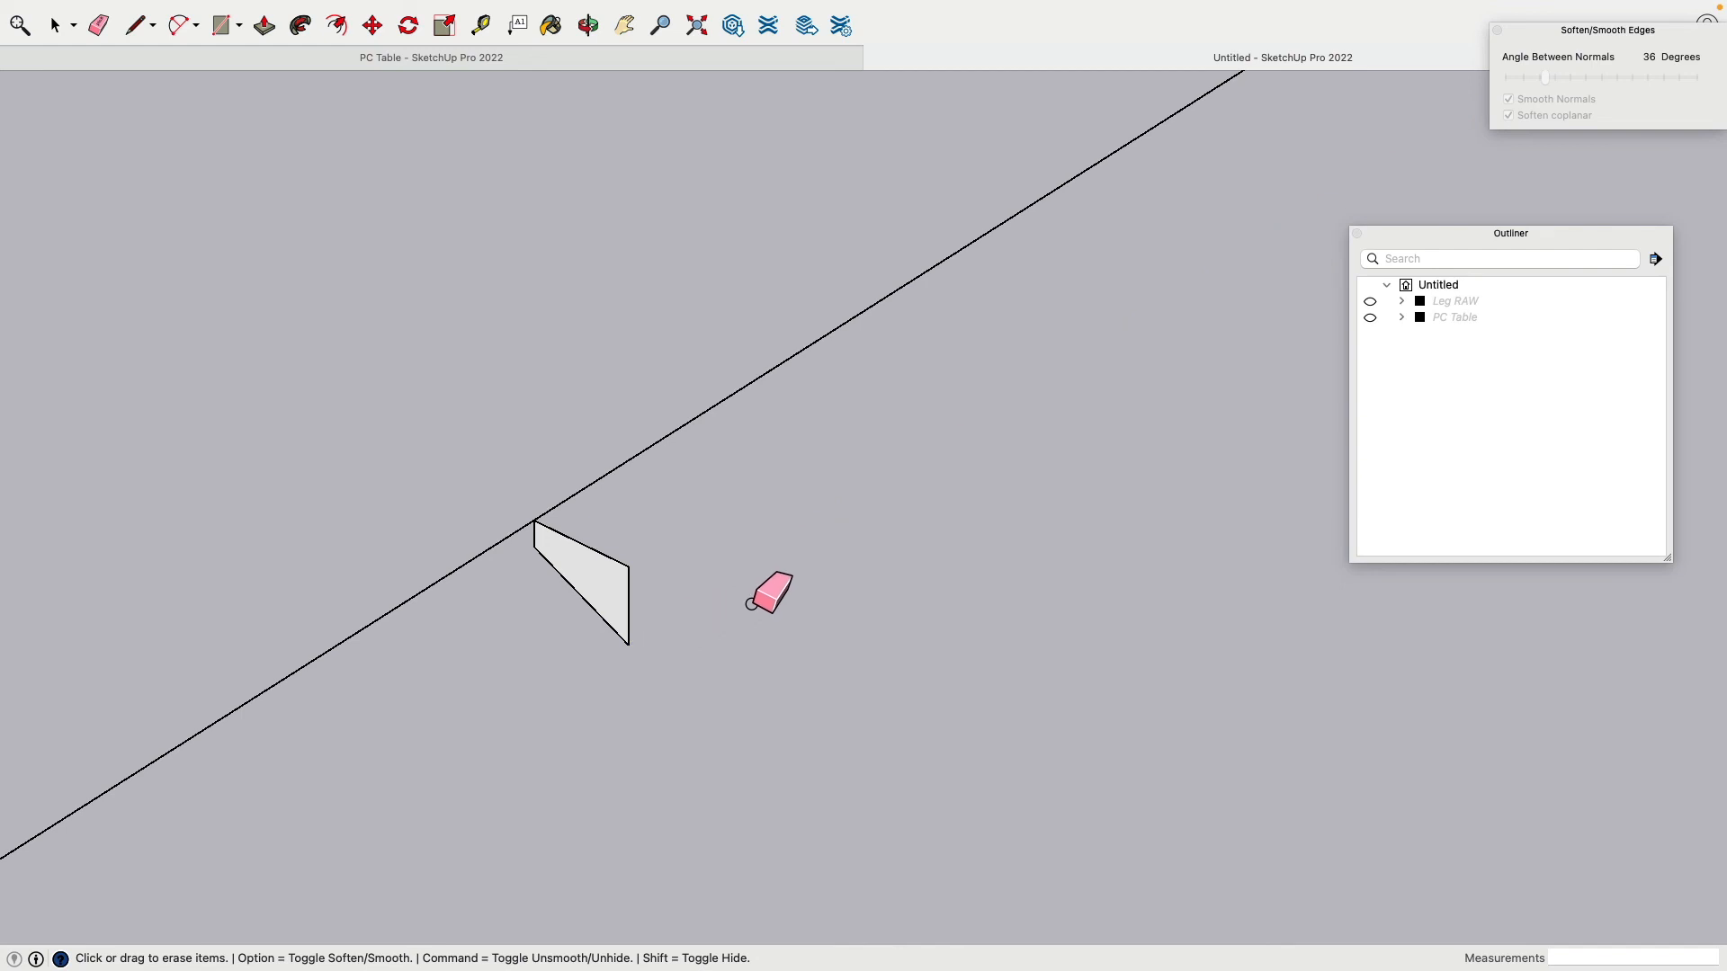
scroll(751, 593, "up", 3)
scroll(753, 590, "down", 3)
scroll(833, 559, "up", 2)
scroll(1025, 386, "up", 2)
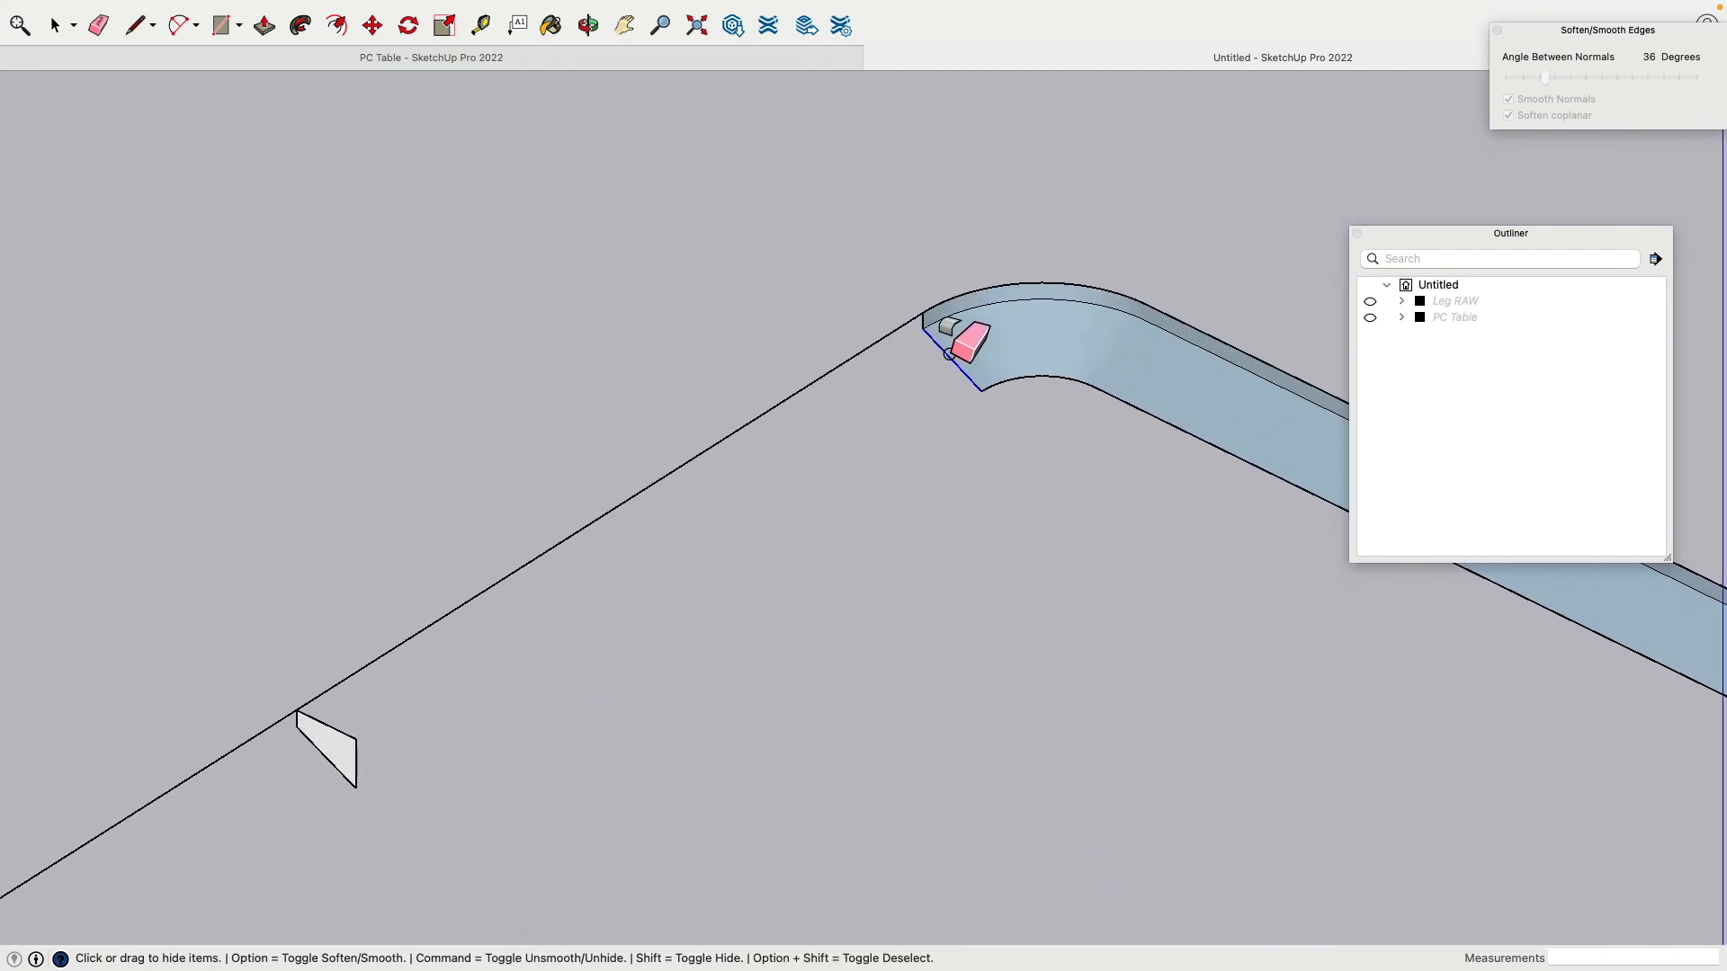
left_click(941, 354)
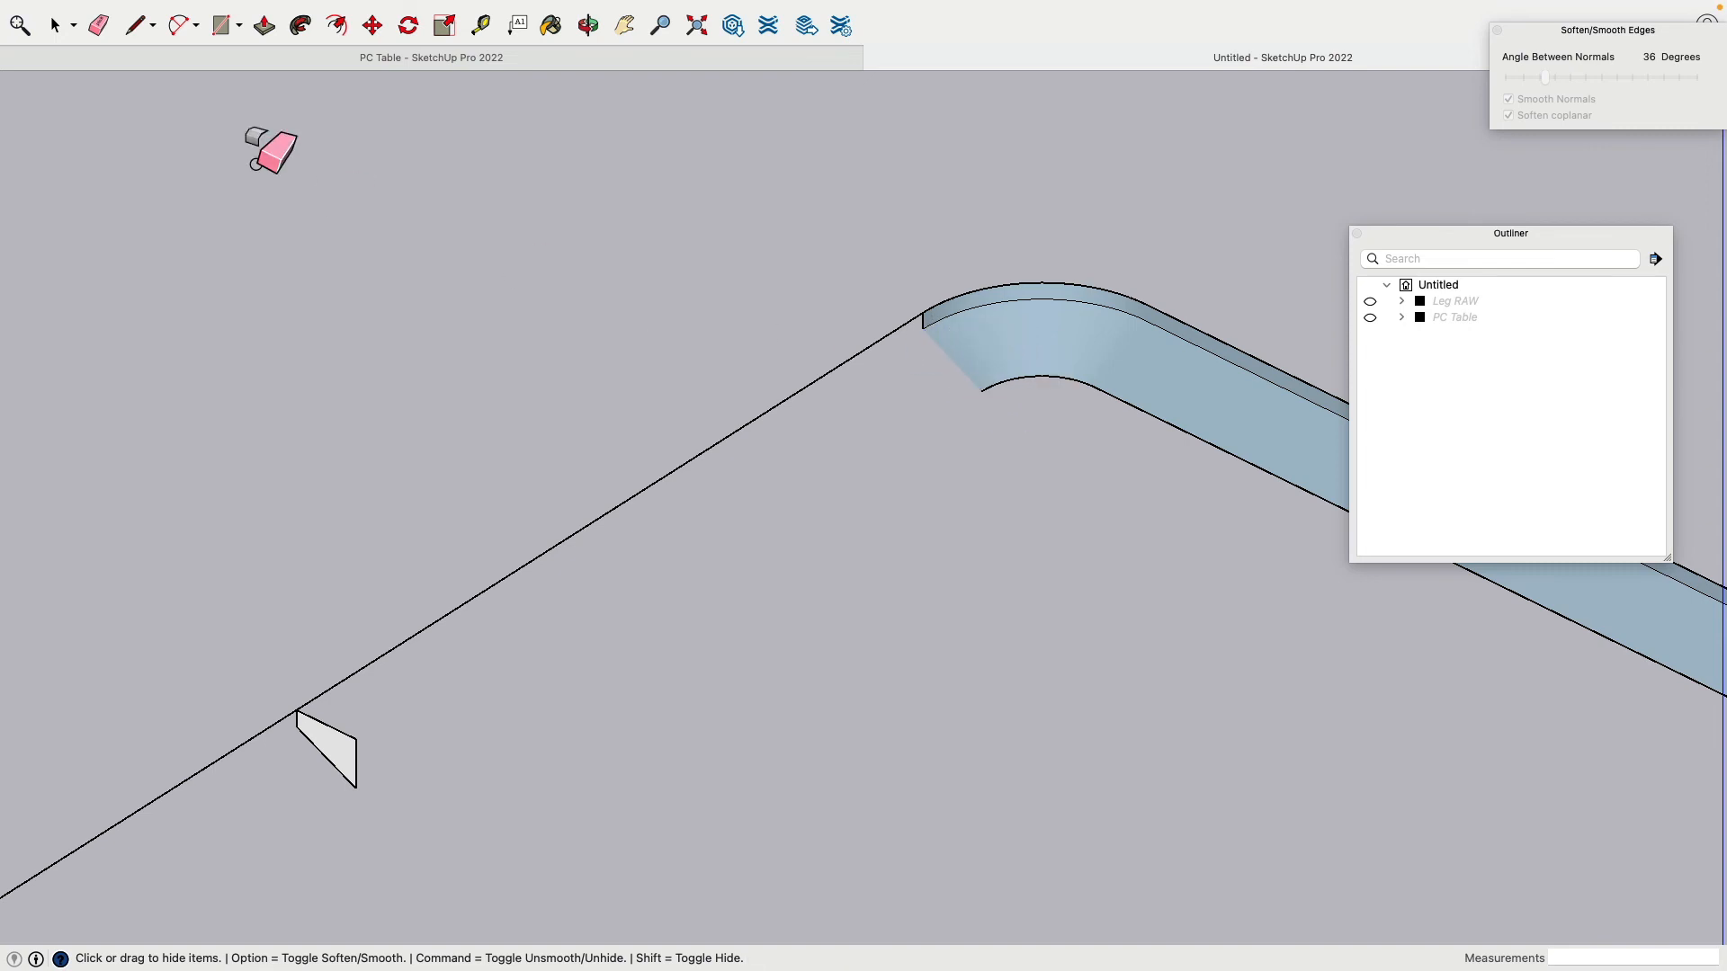
Step: Delete the remaining curved rim faces and inner curved edges
left_click(56, 28)
left_click(1047, 343)
key("Delete")
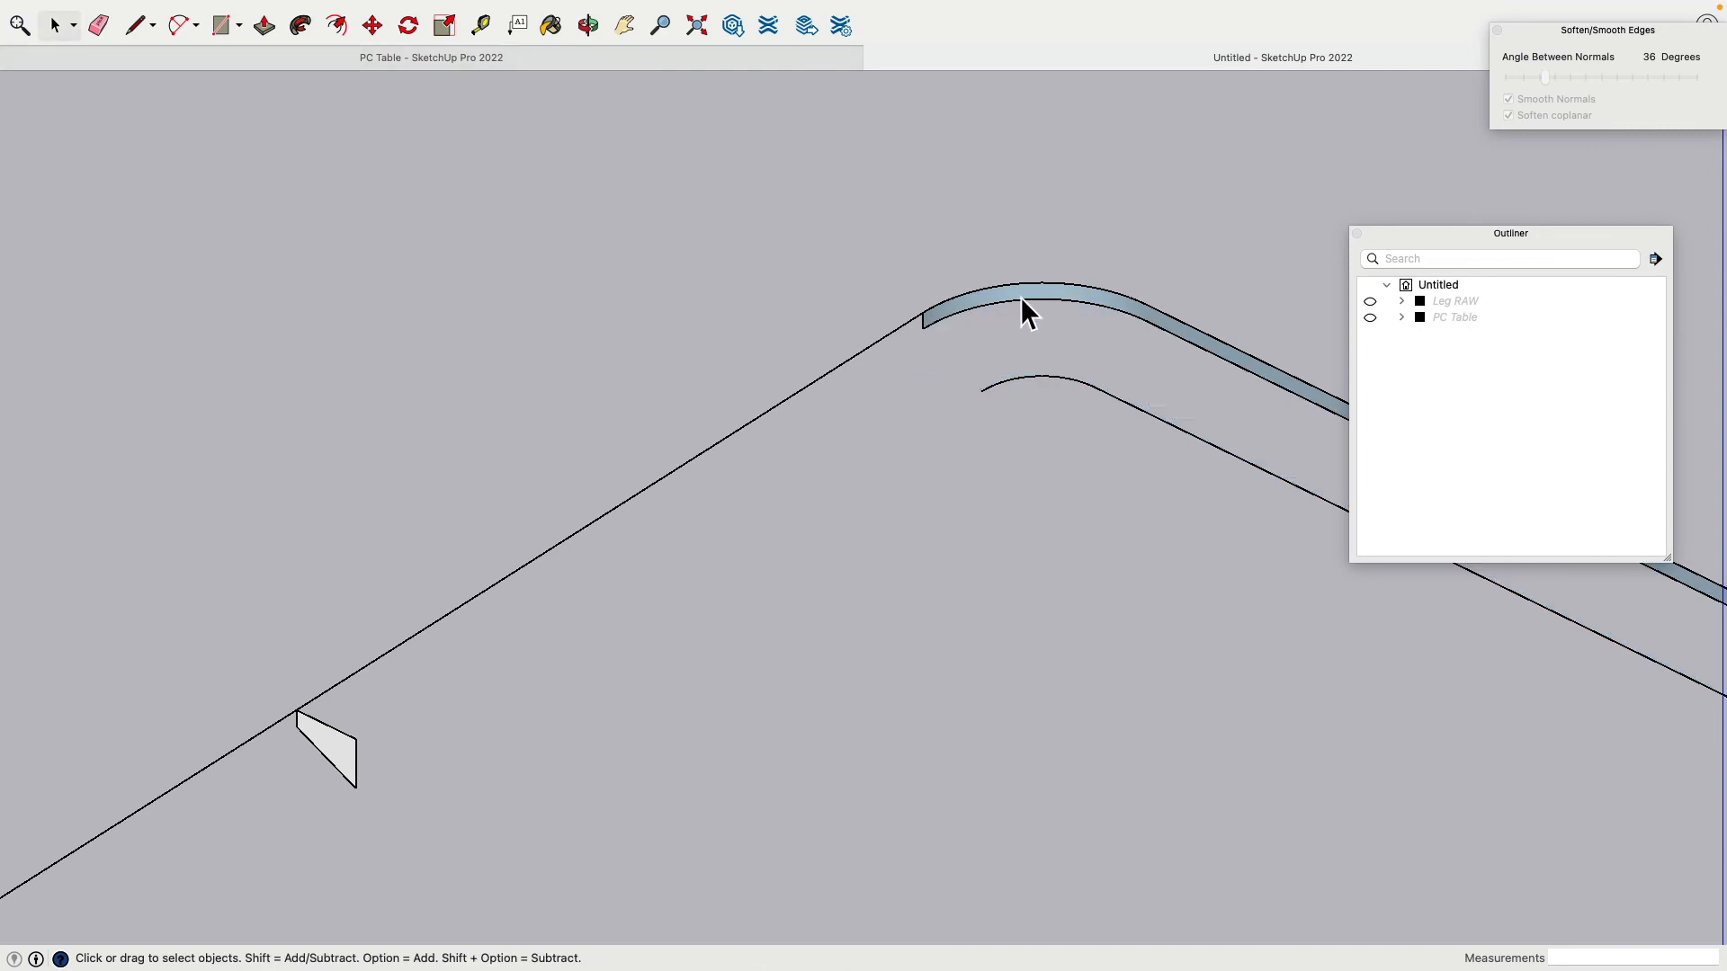
left_click(1019, 296)
key("Delete")
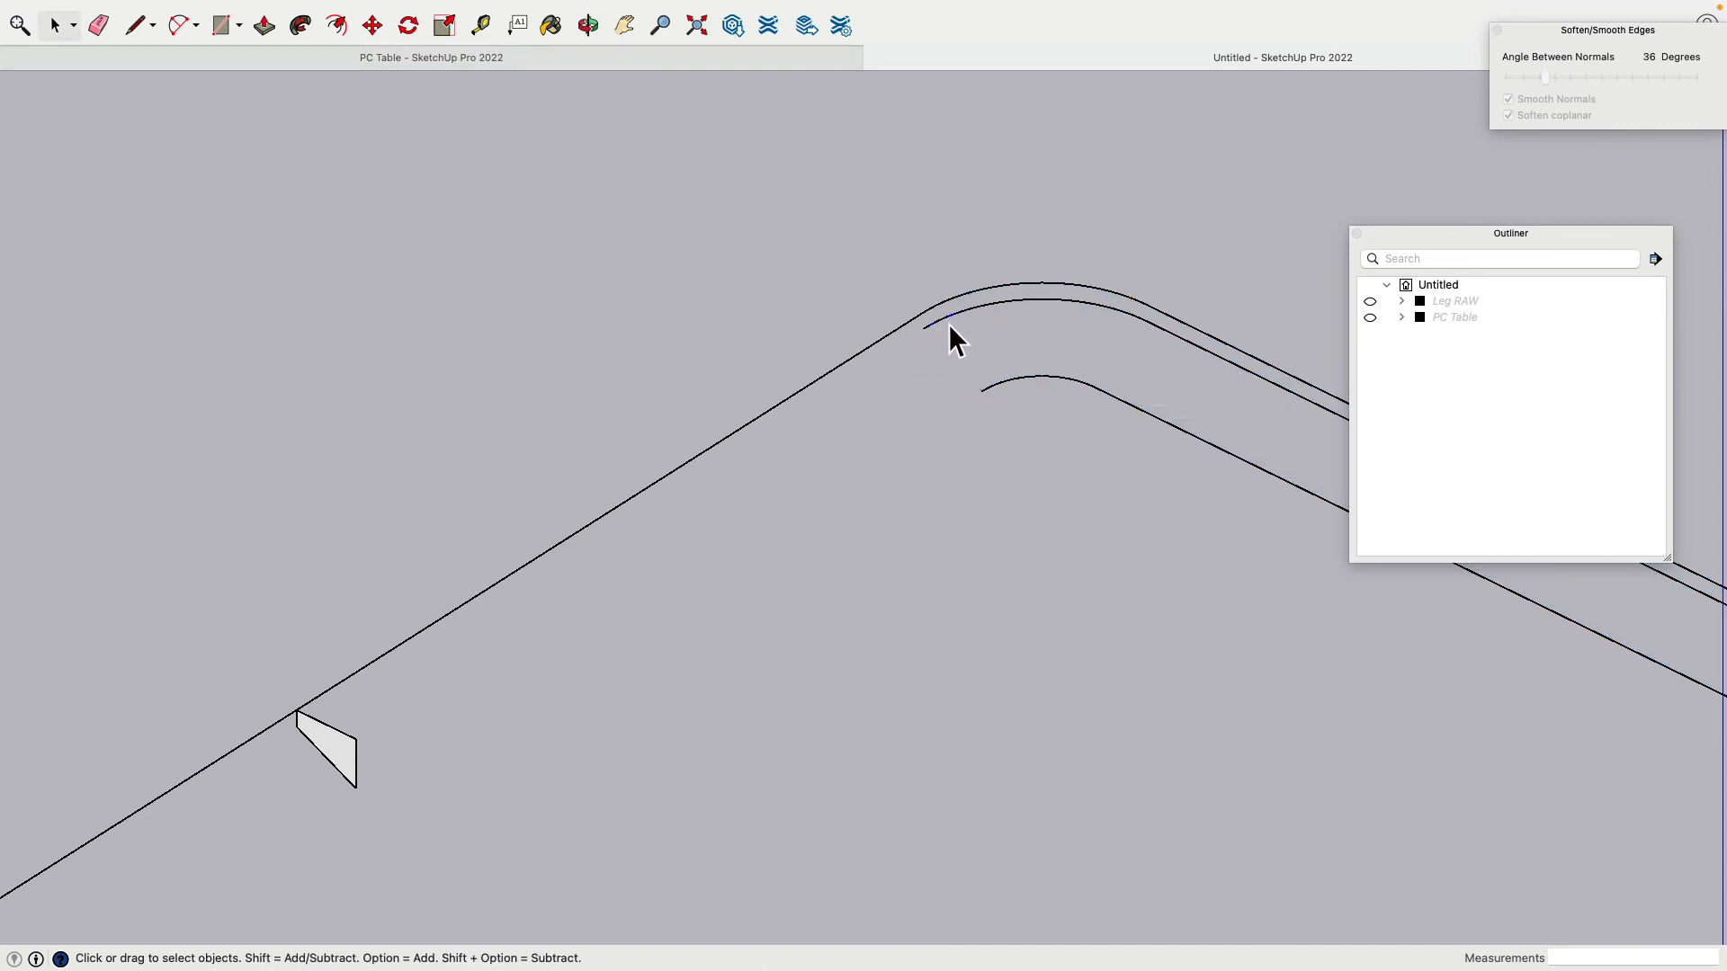
left_click(948, 322)
key("Delete")
left_click(1022, 385)
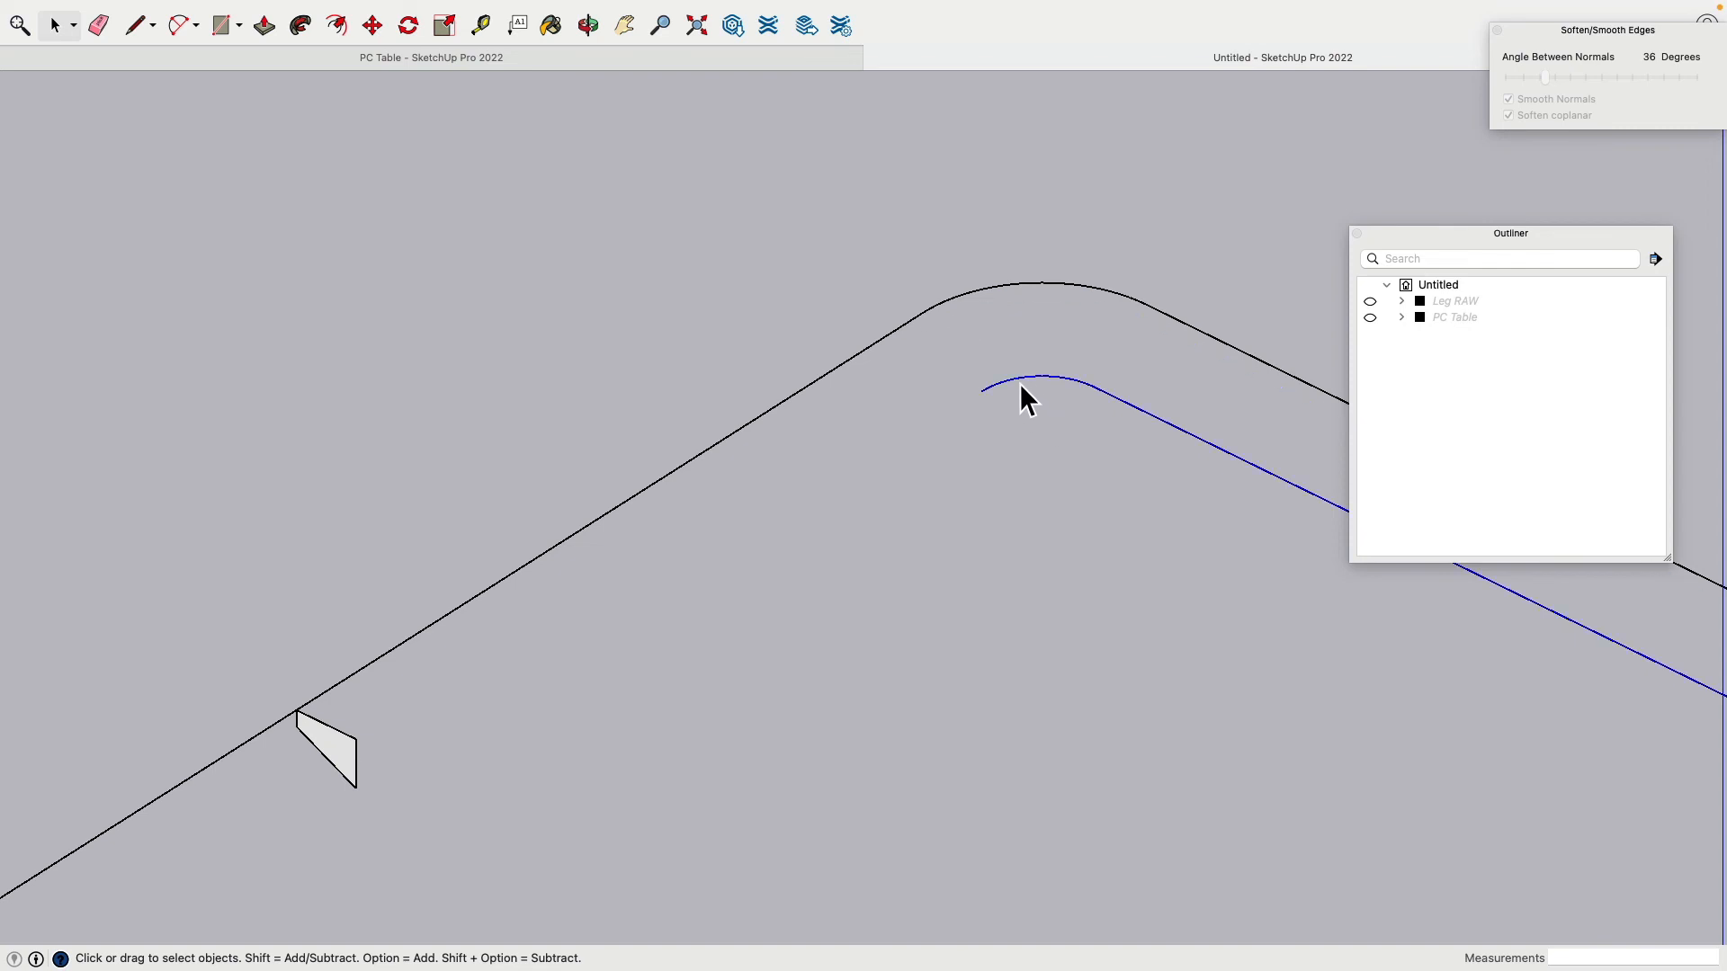
key("Delete")
scroll(872, 486, "down", 5)
scroll(714, 599, "up", 6)
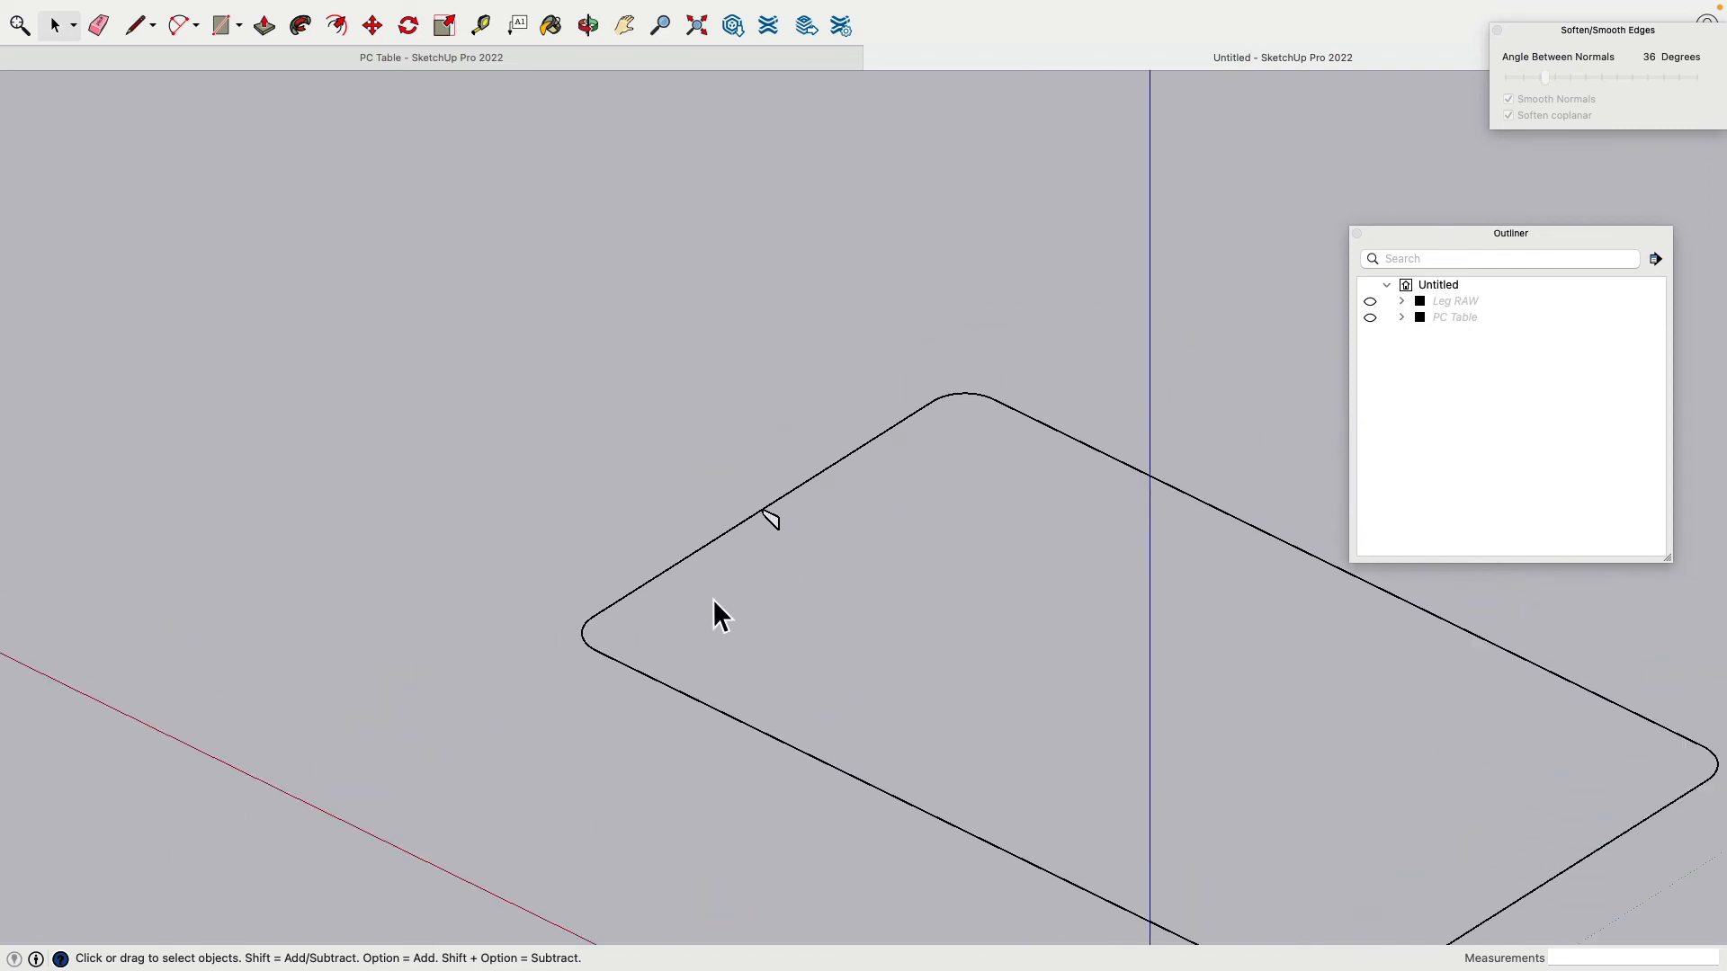
Step: Extend the profile with a rectangle on its right side and erase the dividing edge to merge the faces
middle_click_drag(739, 584, 890, 373)
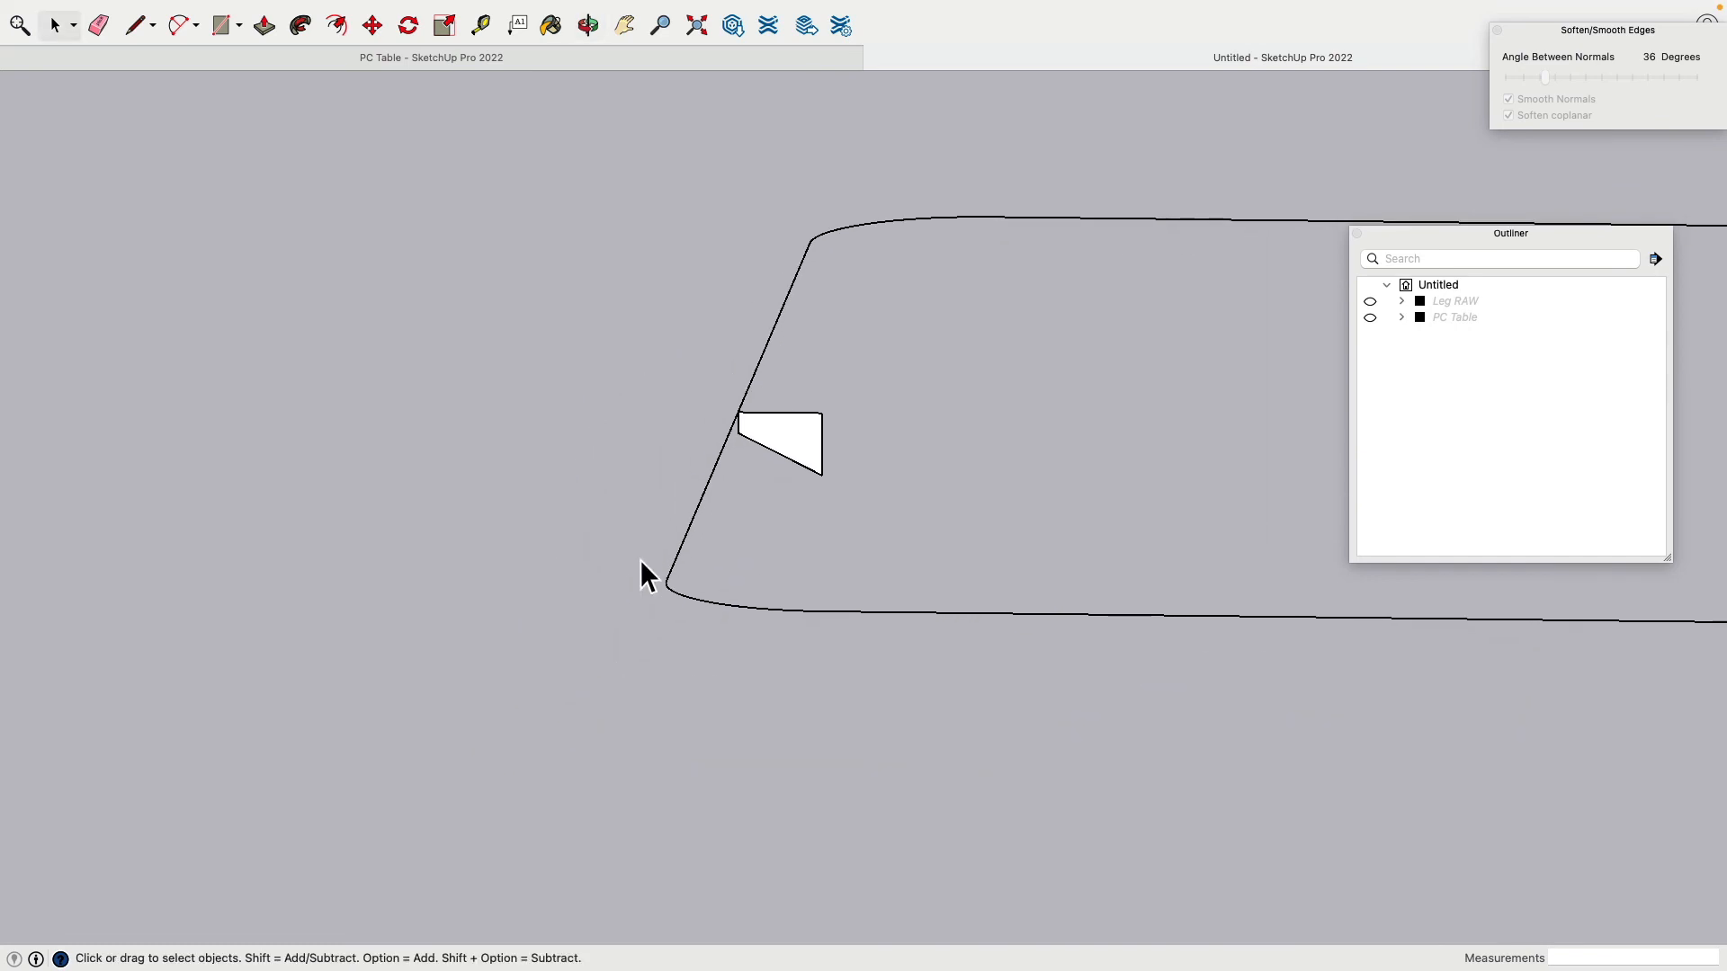
middle_click_drag(644, 566, 837, 415)
scroll(752, 433, "down", 3)
scroll(764, 435, "up", 5)
scroll(772, 442, "up", 3)
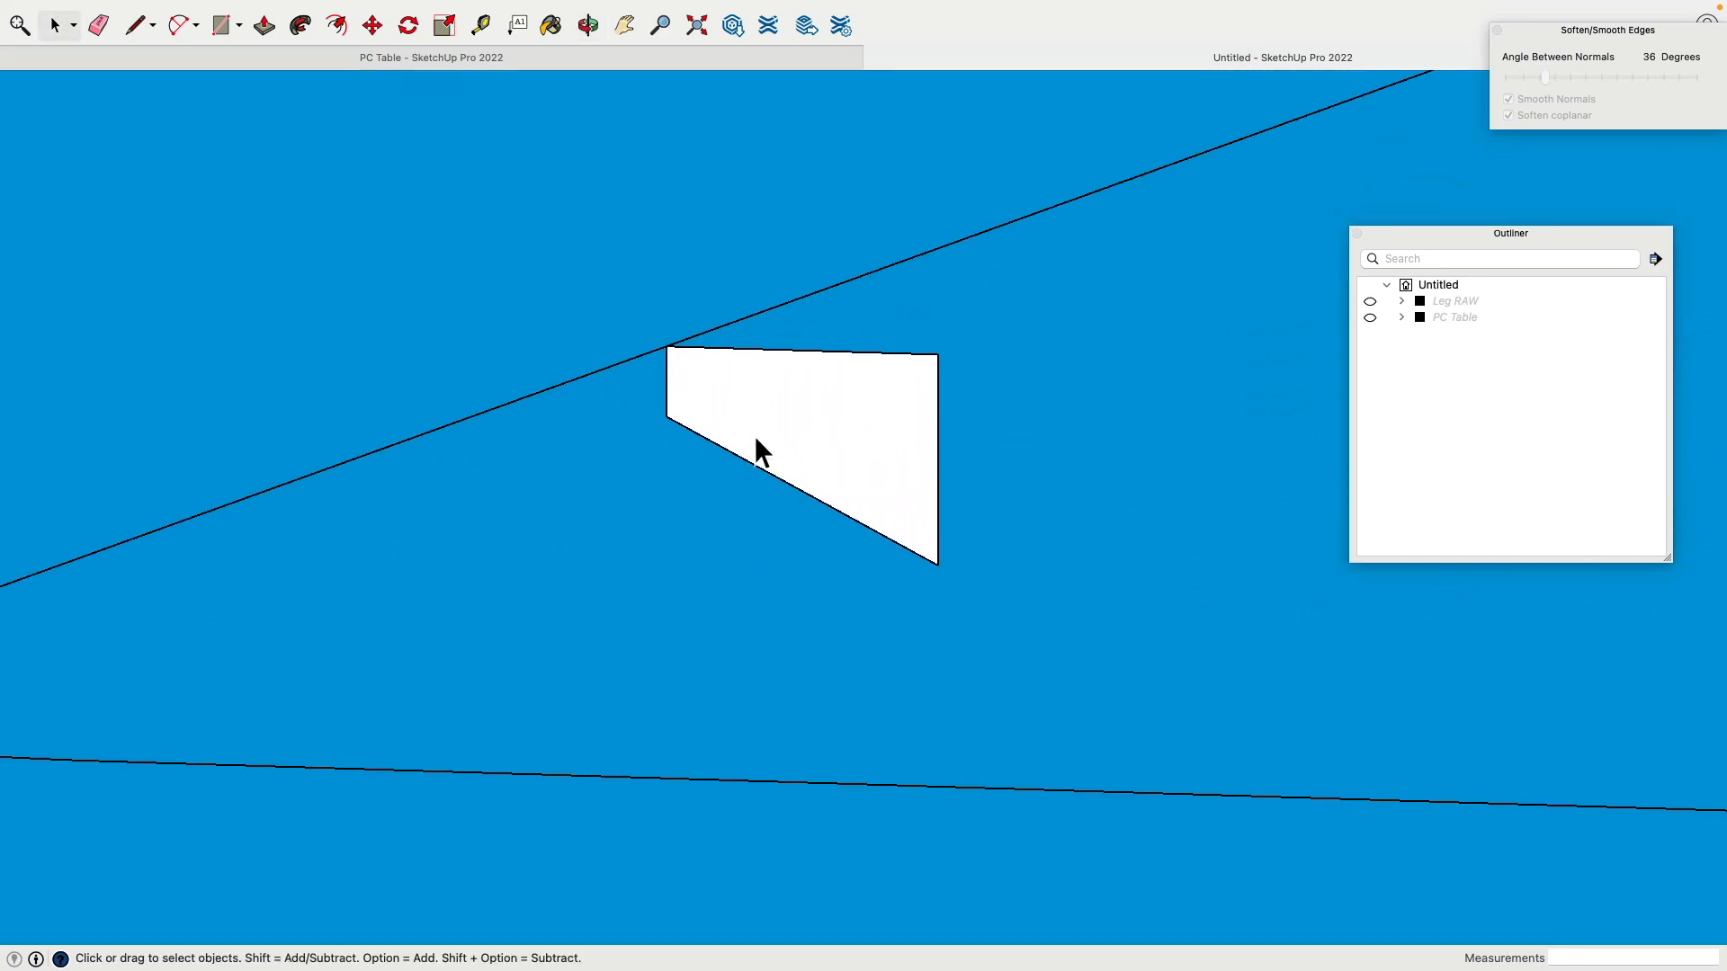
scroll(754, 435, "up", 2)
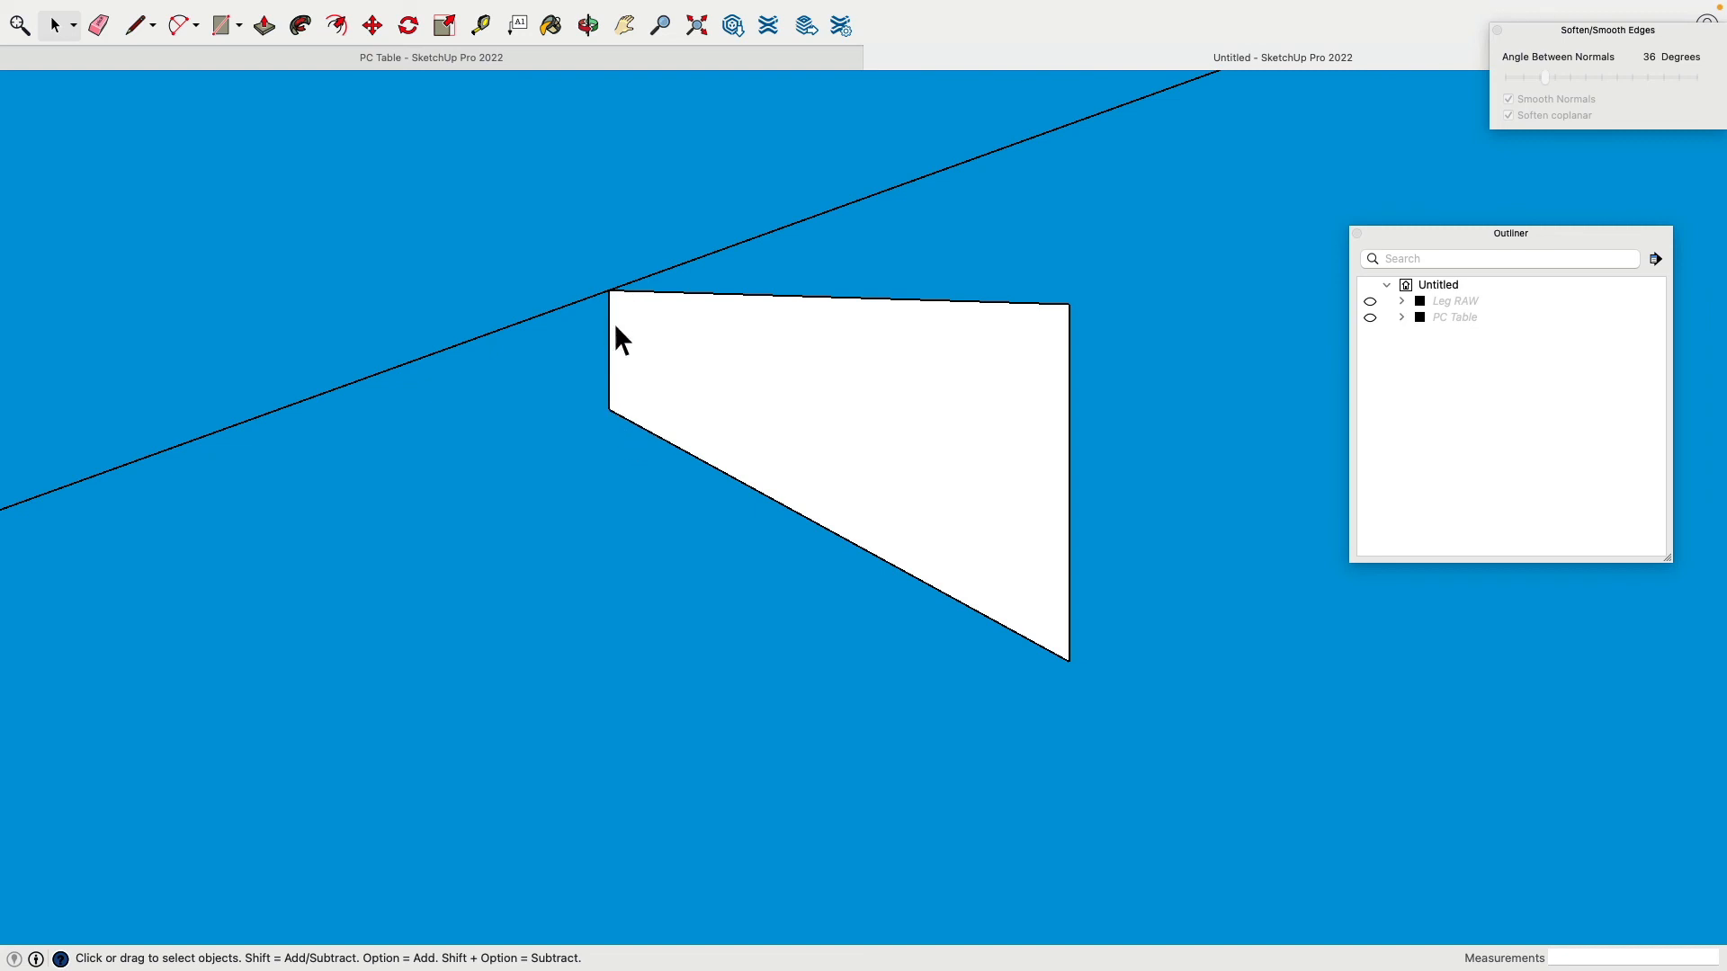
mouse_move(1071, 662)
middle_mouse_down("shift")
mouse_move(925, 512)
mouse_move(886, 506)
middle_mouse_up("shift")
left_click(134, 25)
left_click(836, 286)
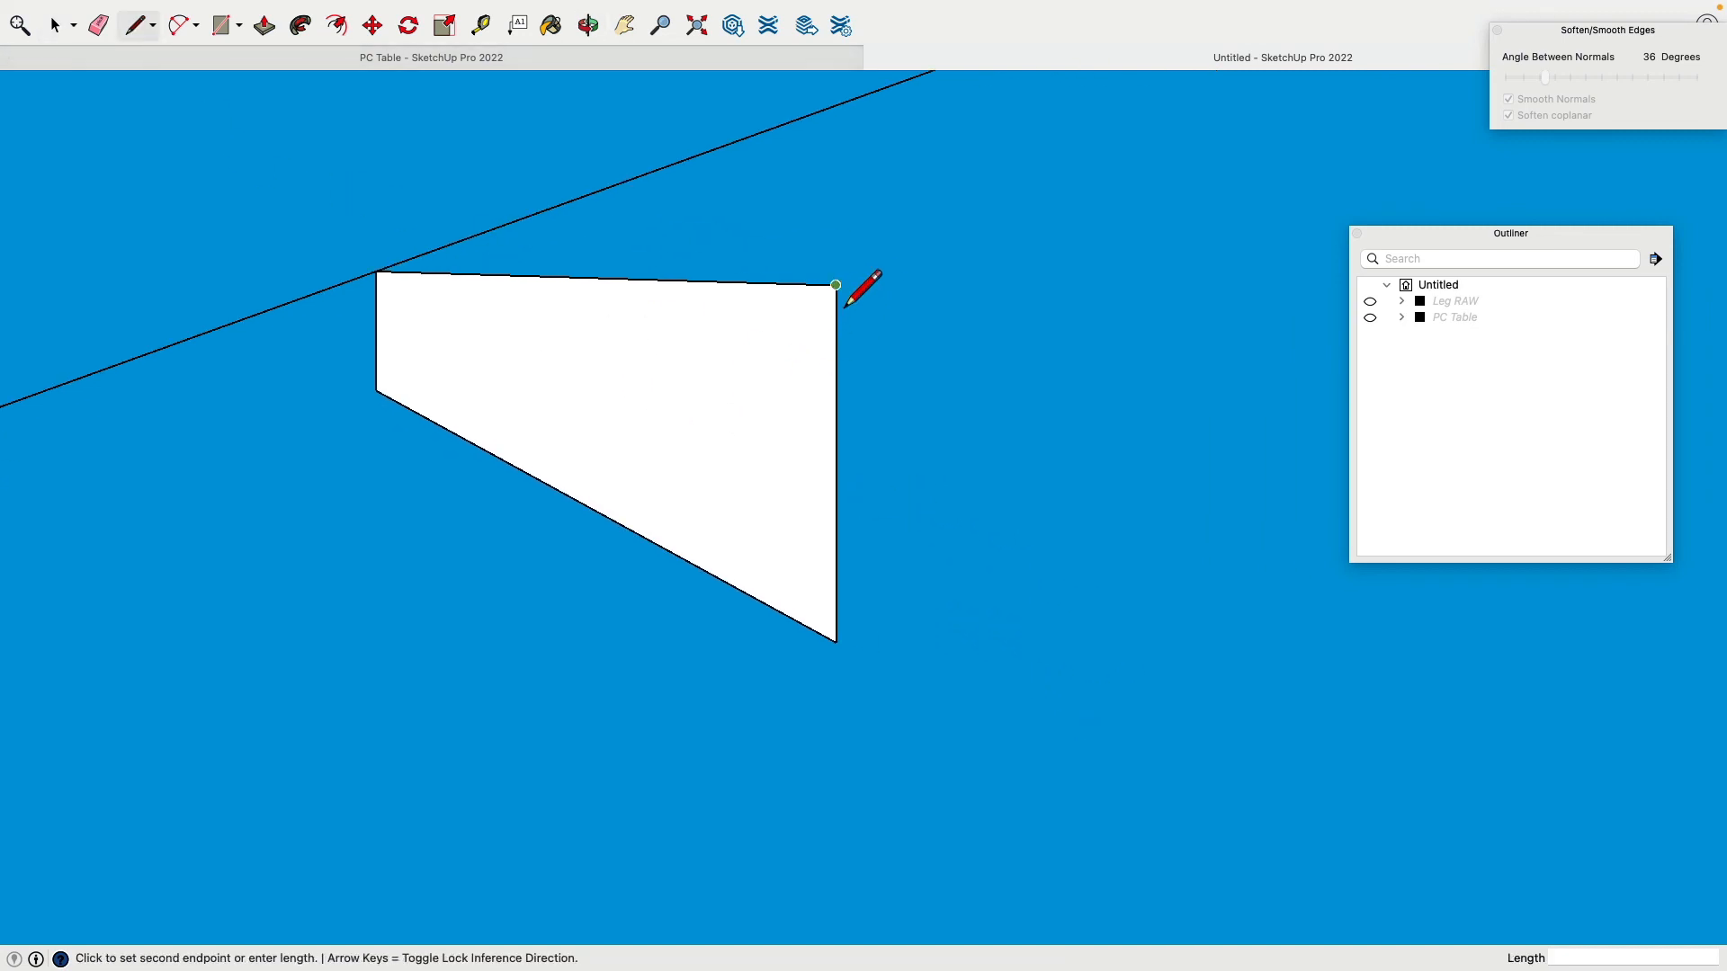
left_click(986, 648)
left_click(836, 643)
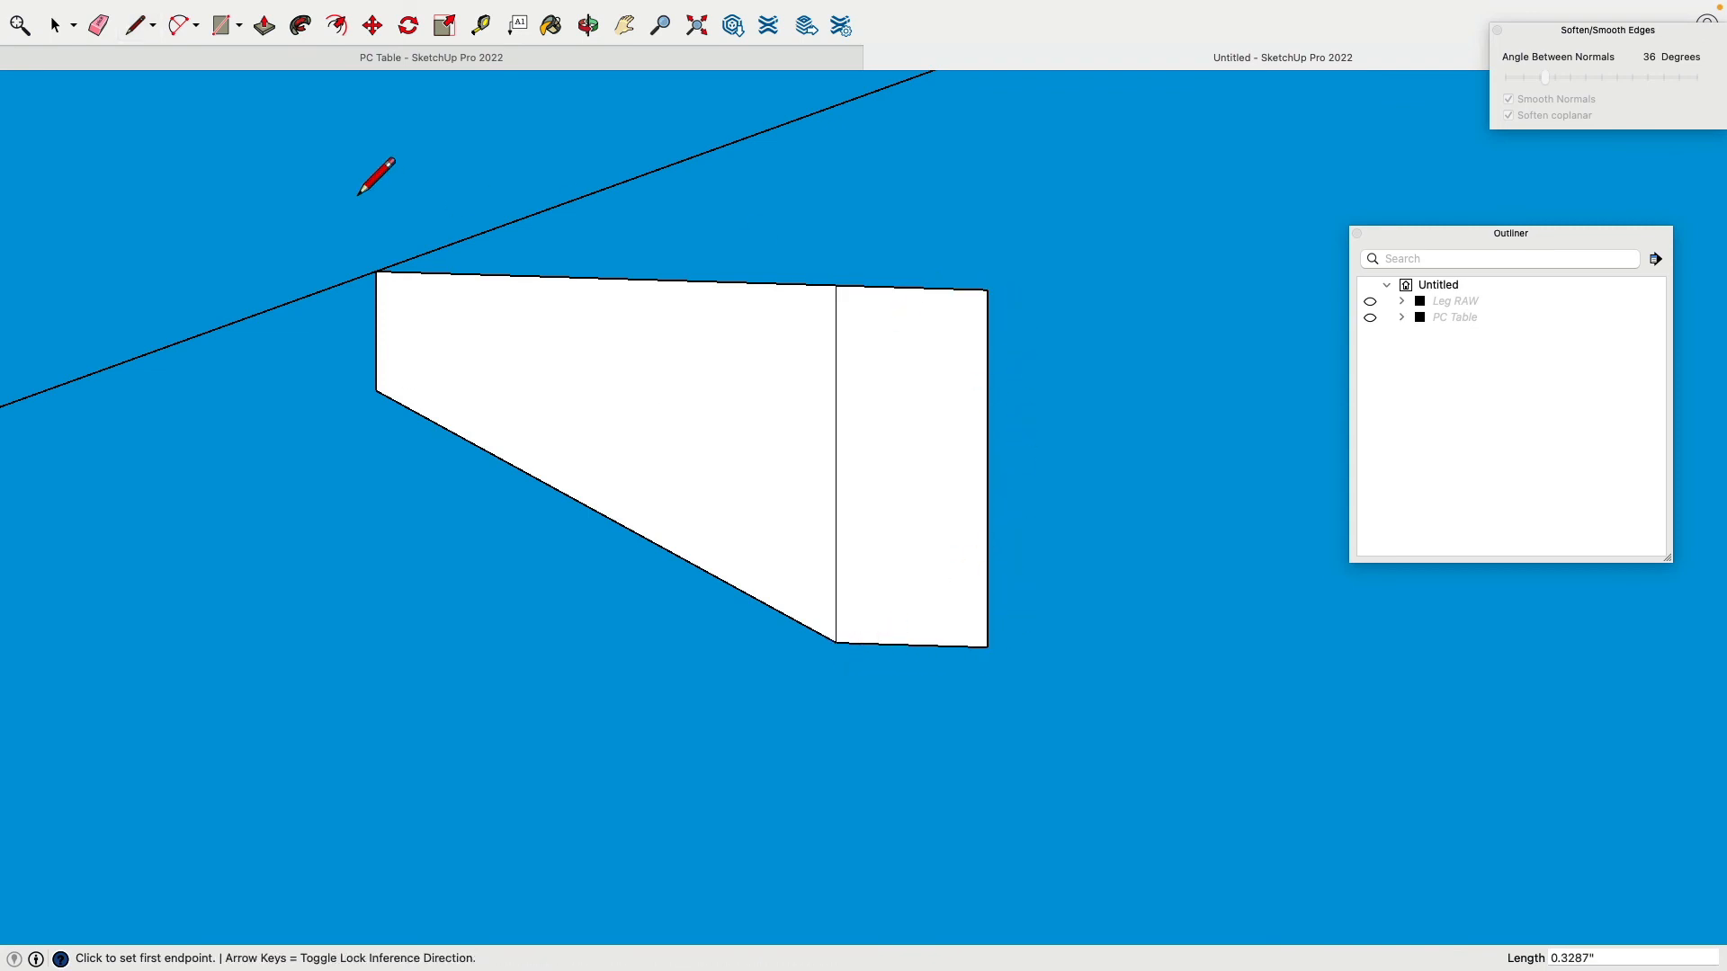
left_click(116, 32)
left_click(837, 360)
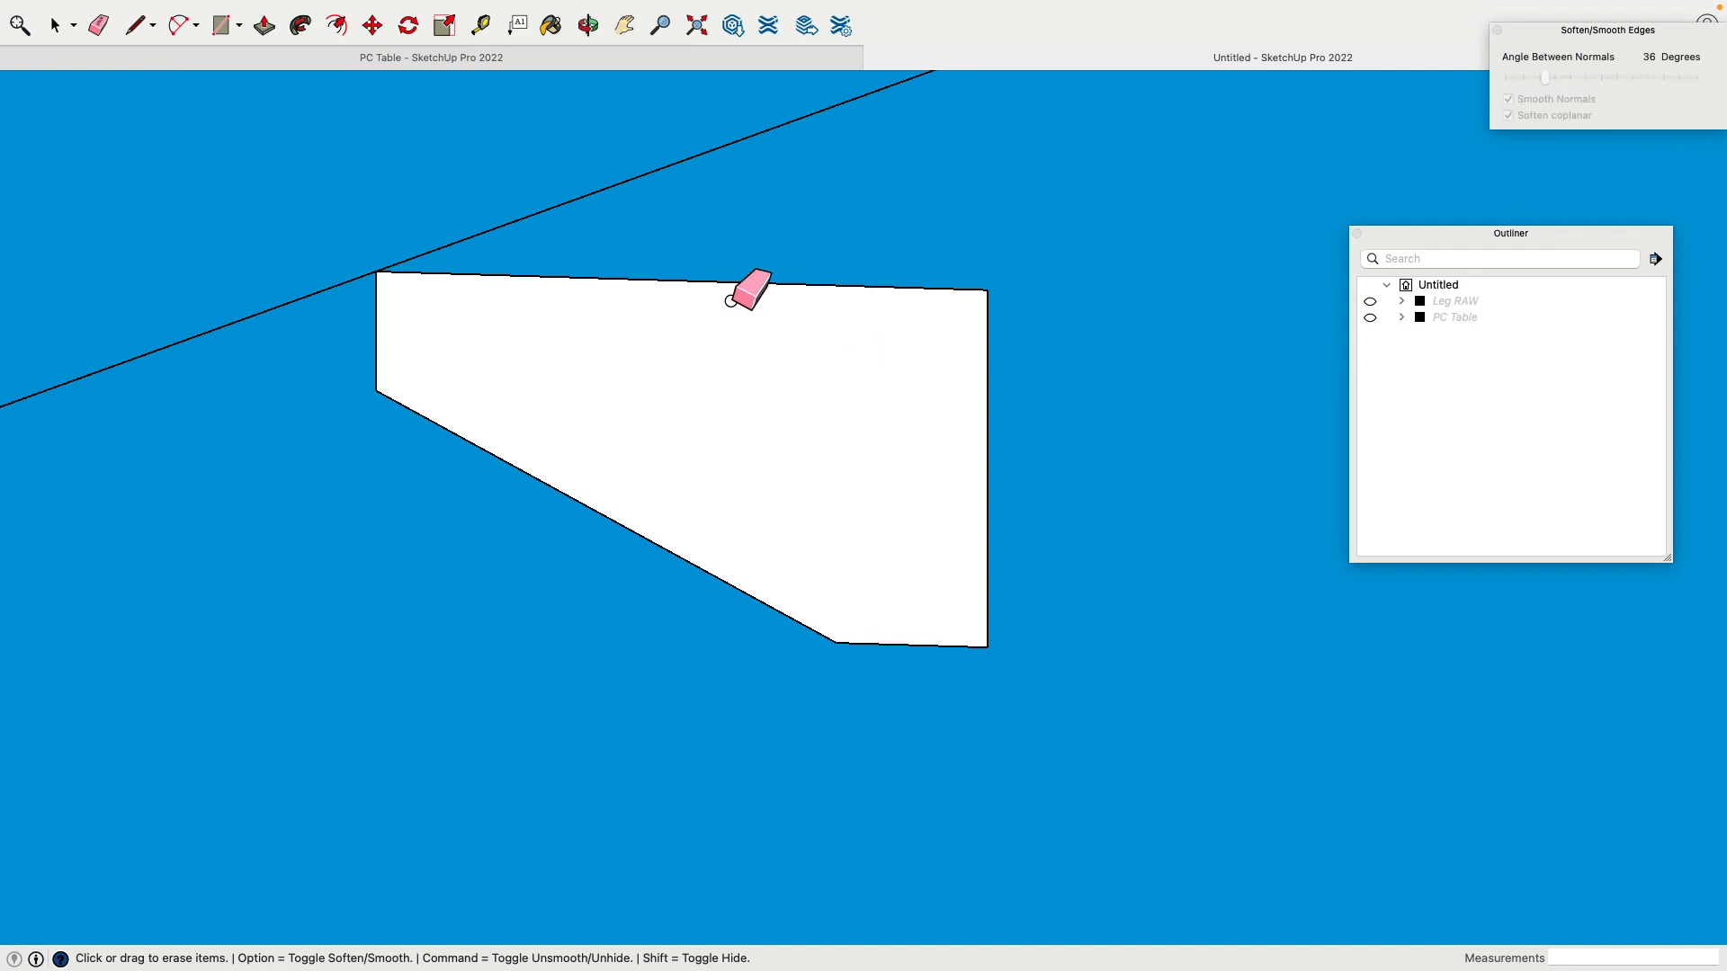
Step: Fillet the profile's upper-left corner with a 2-Point Arc
left_click(178, 25)
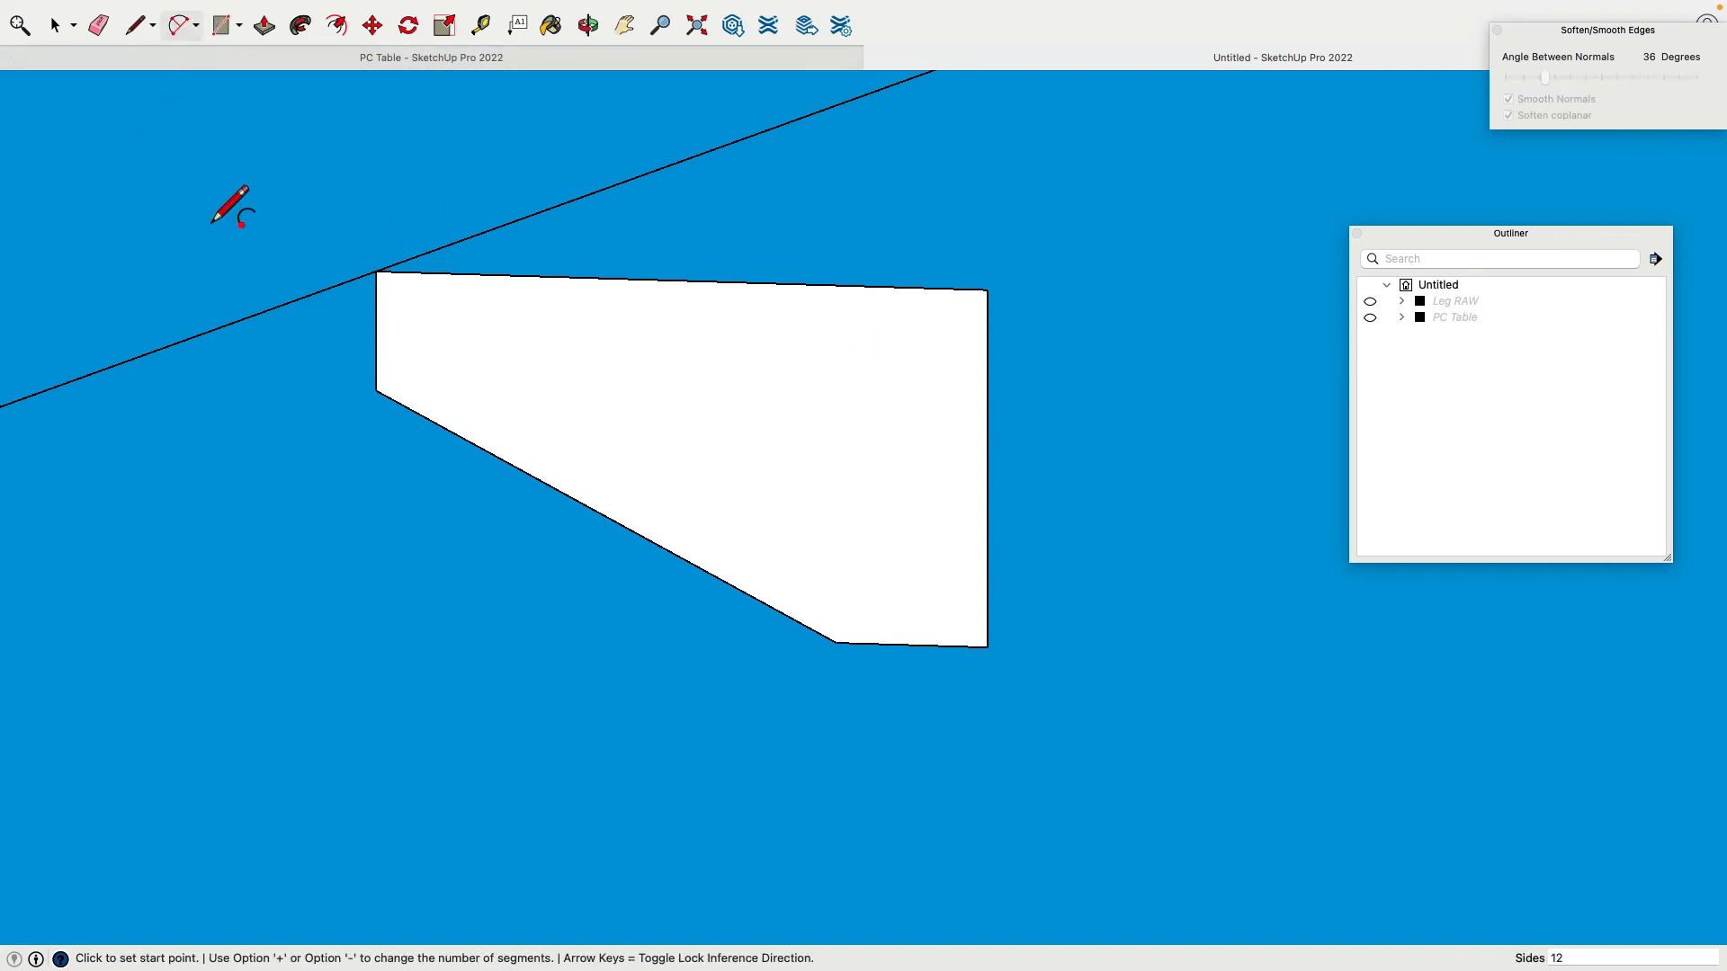
scroll(225, 202, "down", 2)
scroll(229, 216, "up", 5)
left_click(649, 299)
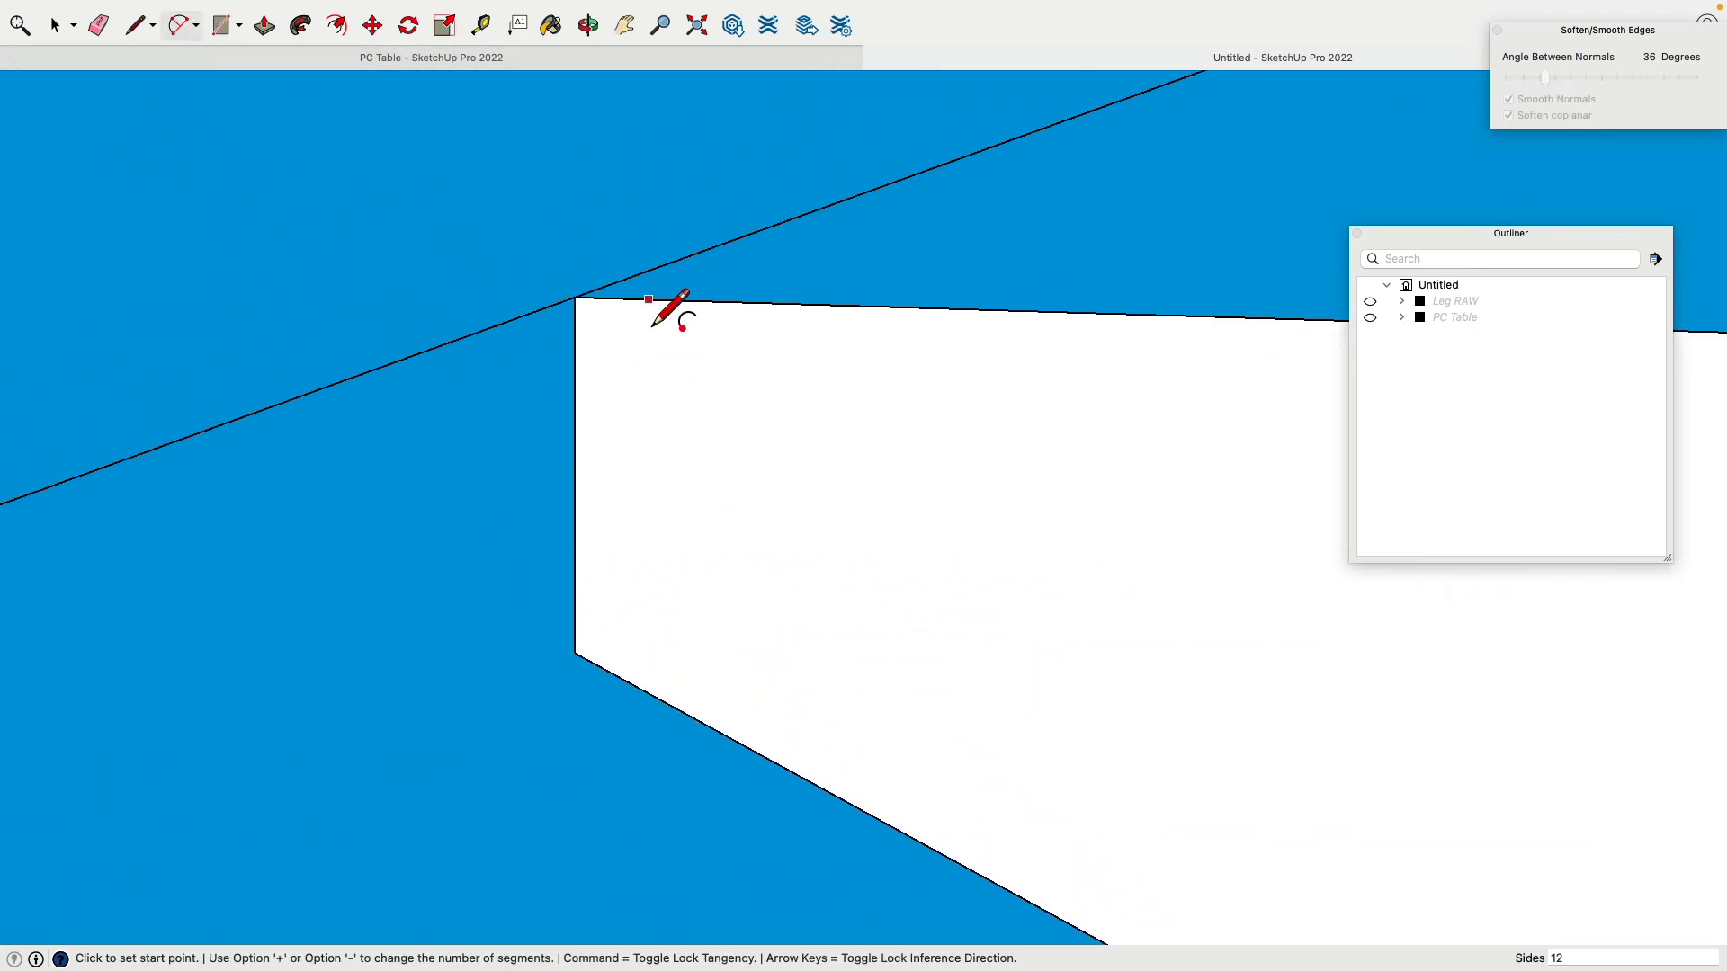
left_click(574, 373)
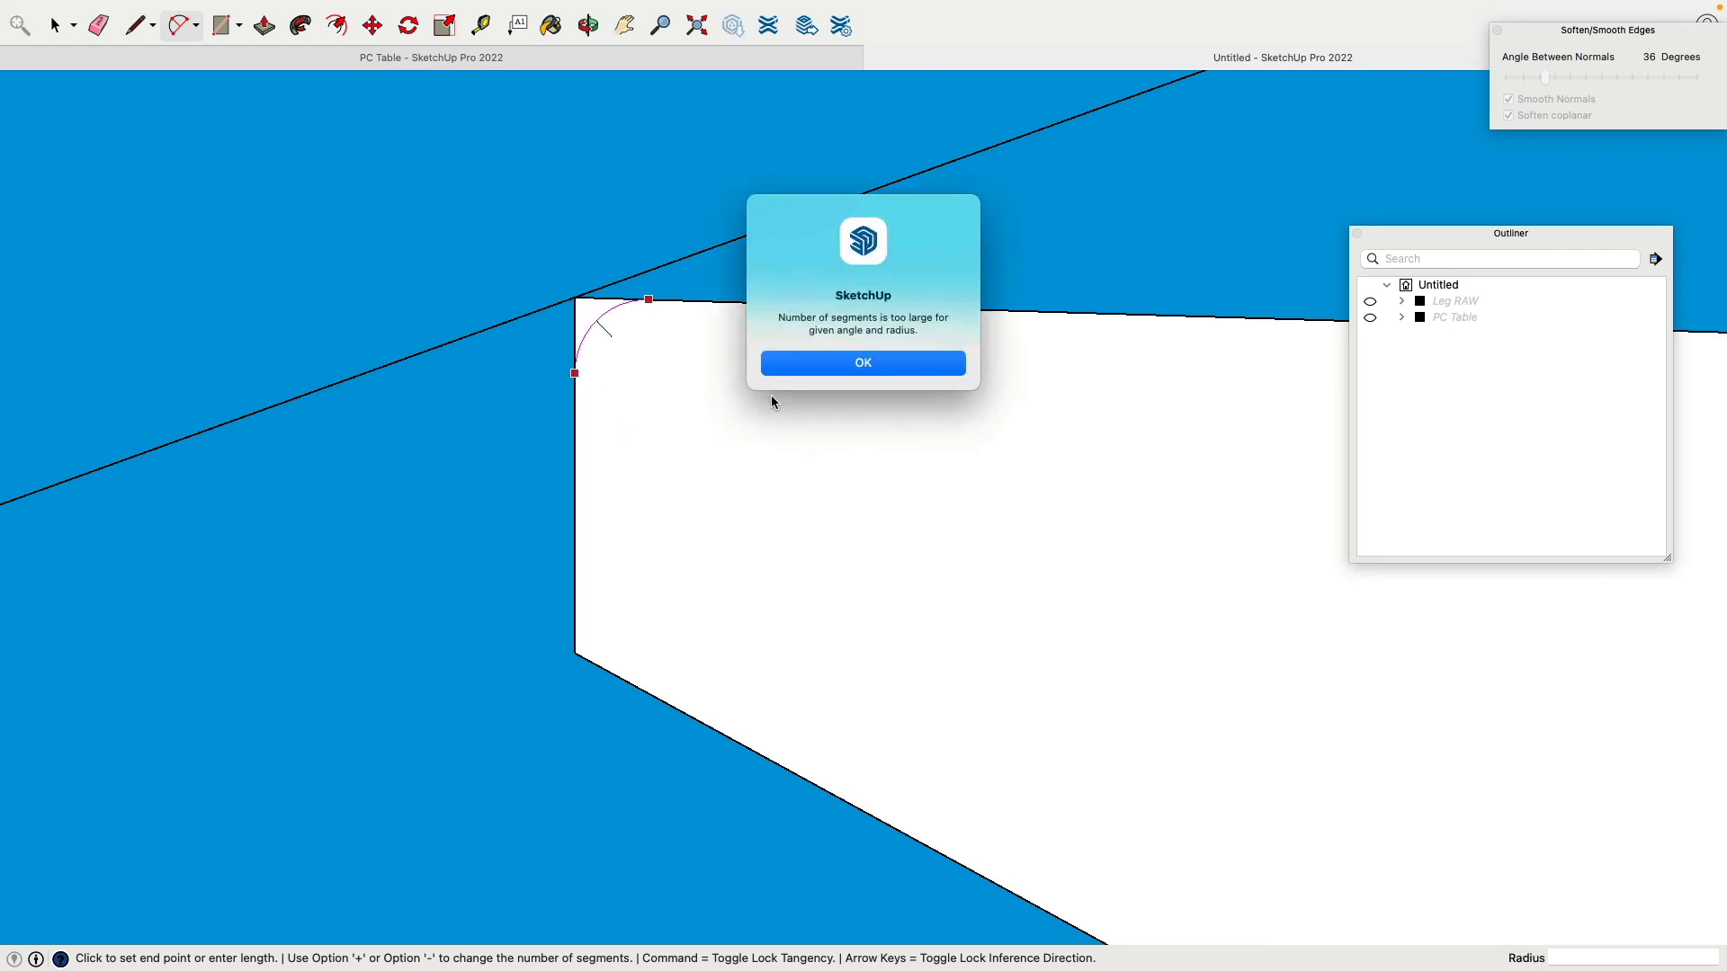
left_click(824, 365)
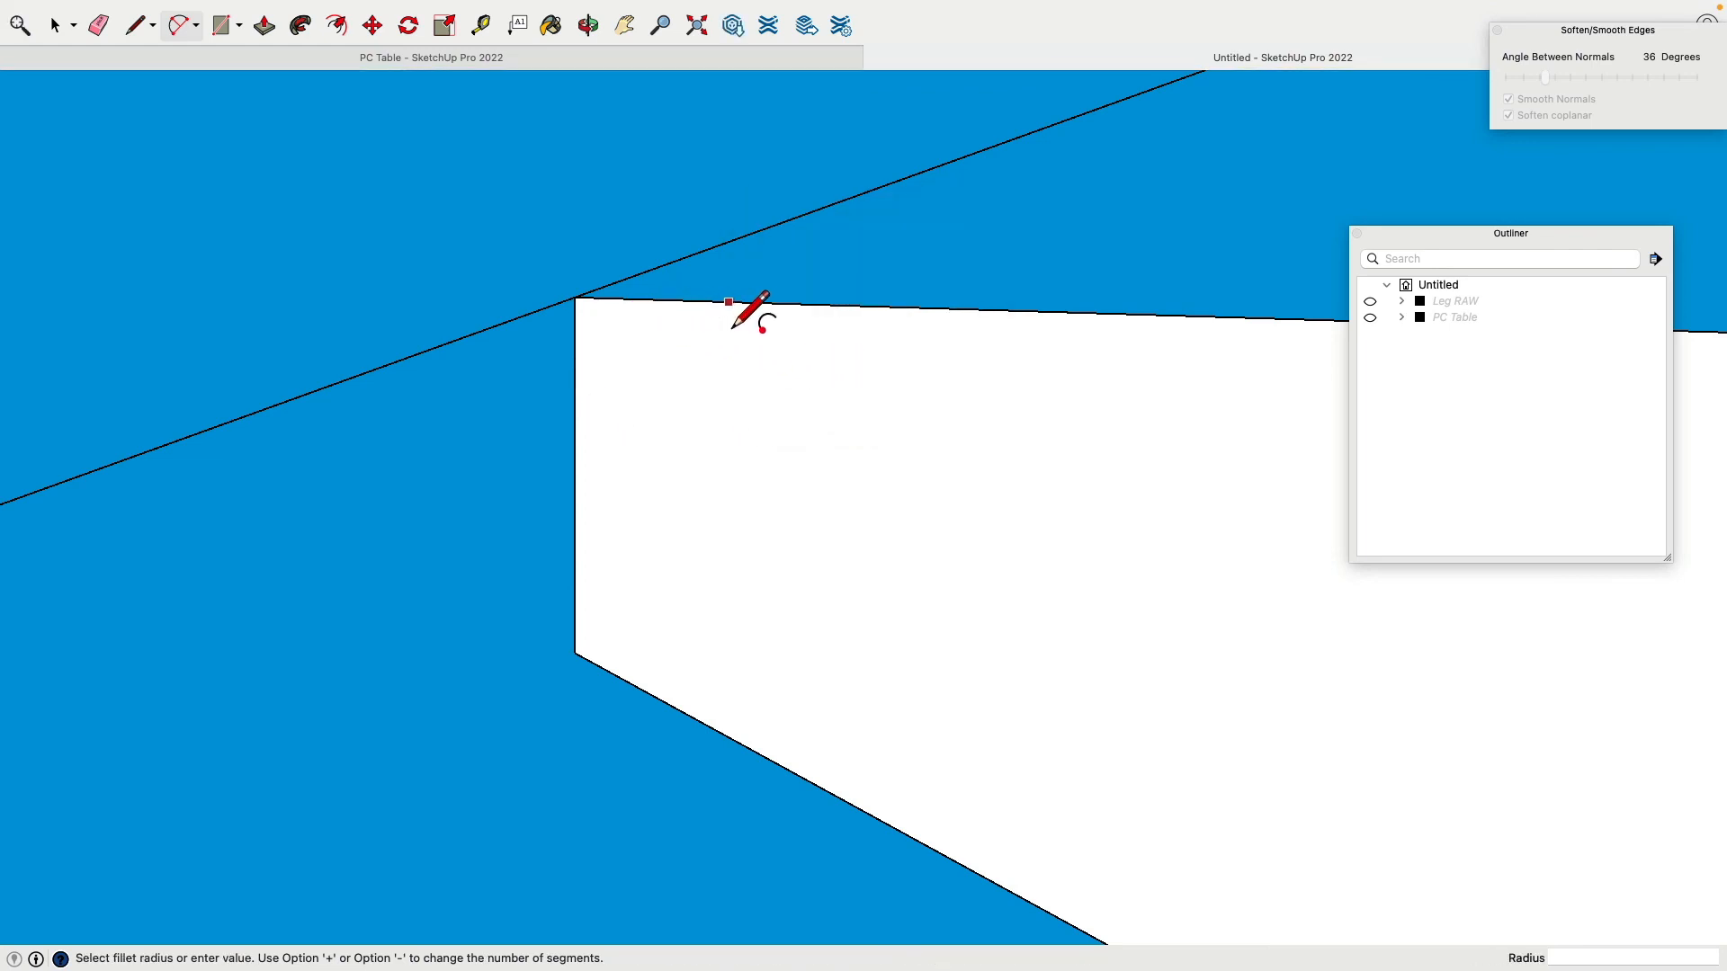
left_click(729, 301)
left_click(574, 458)
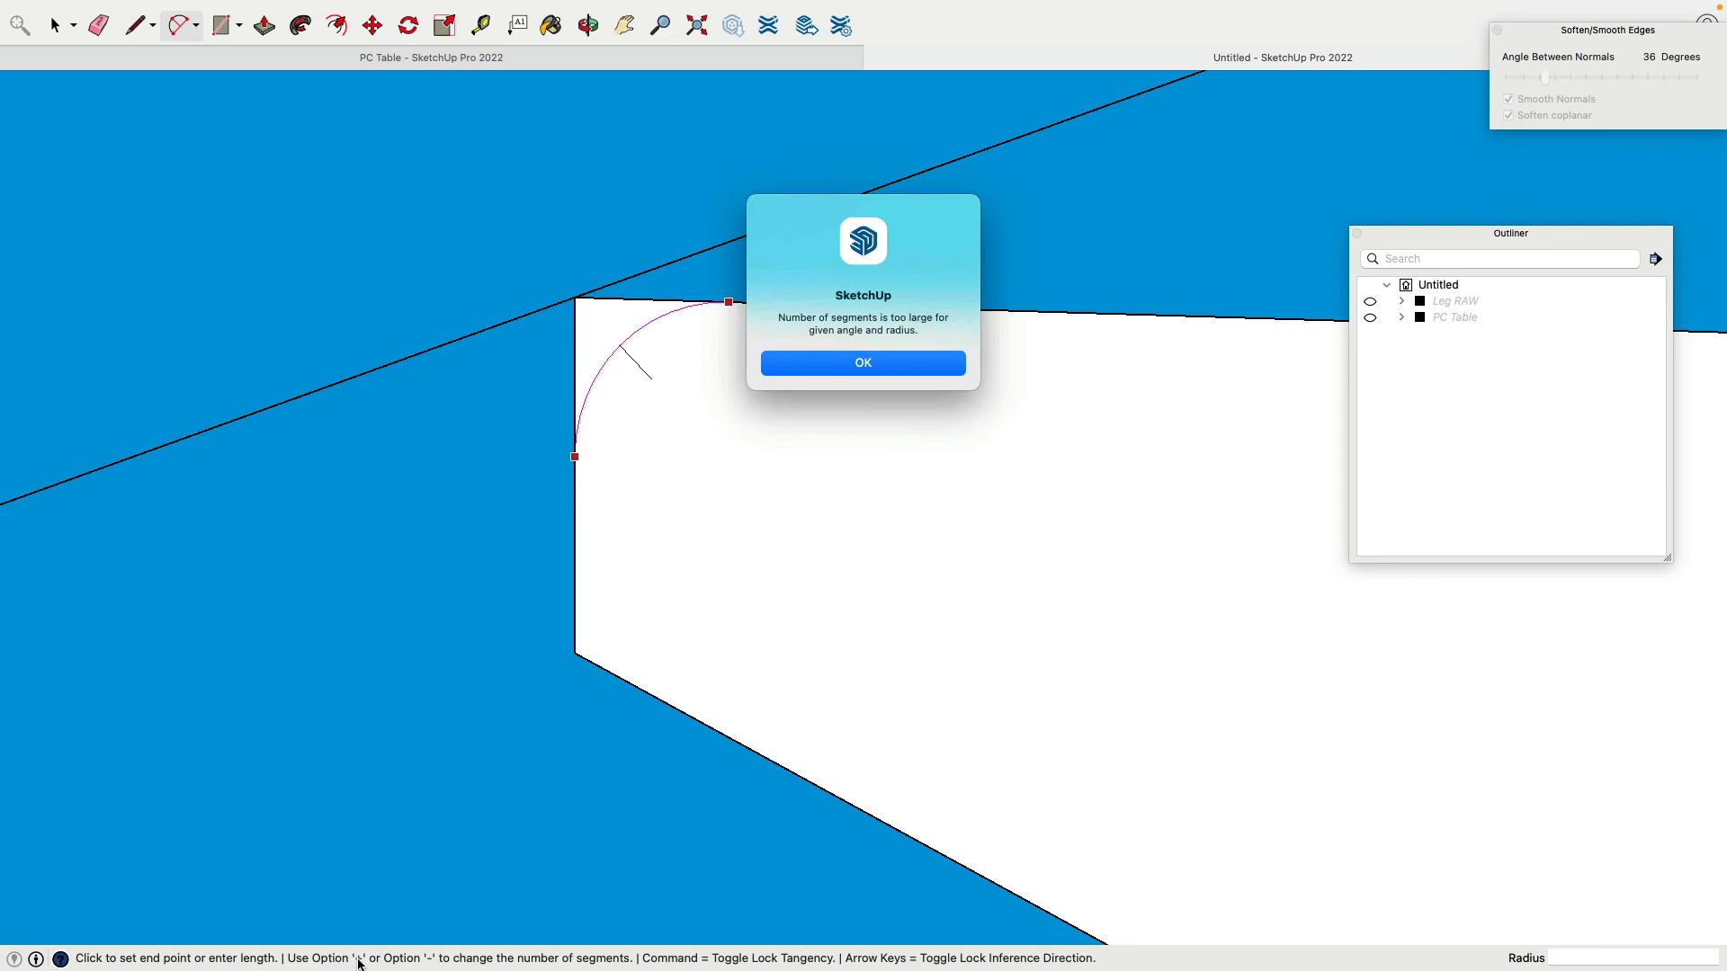
left_click(893, 368)
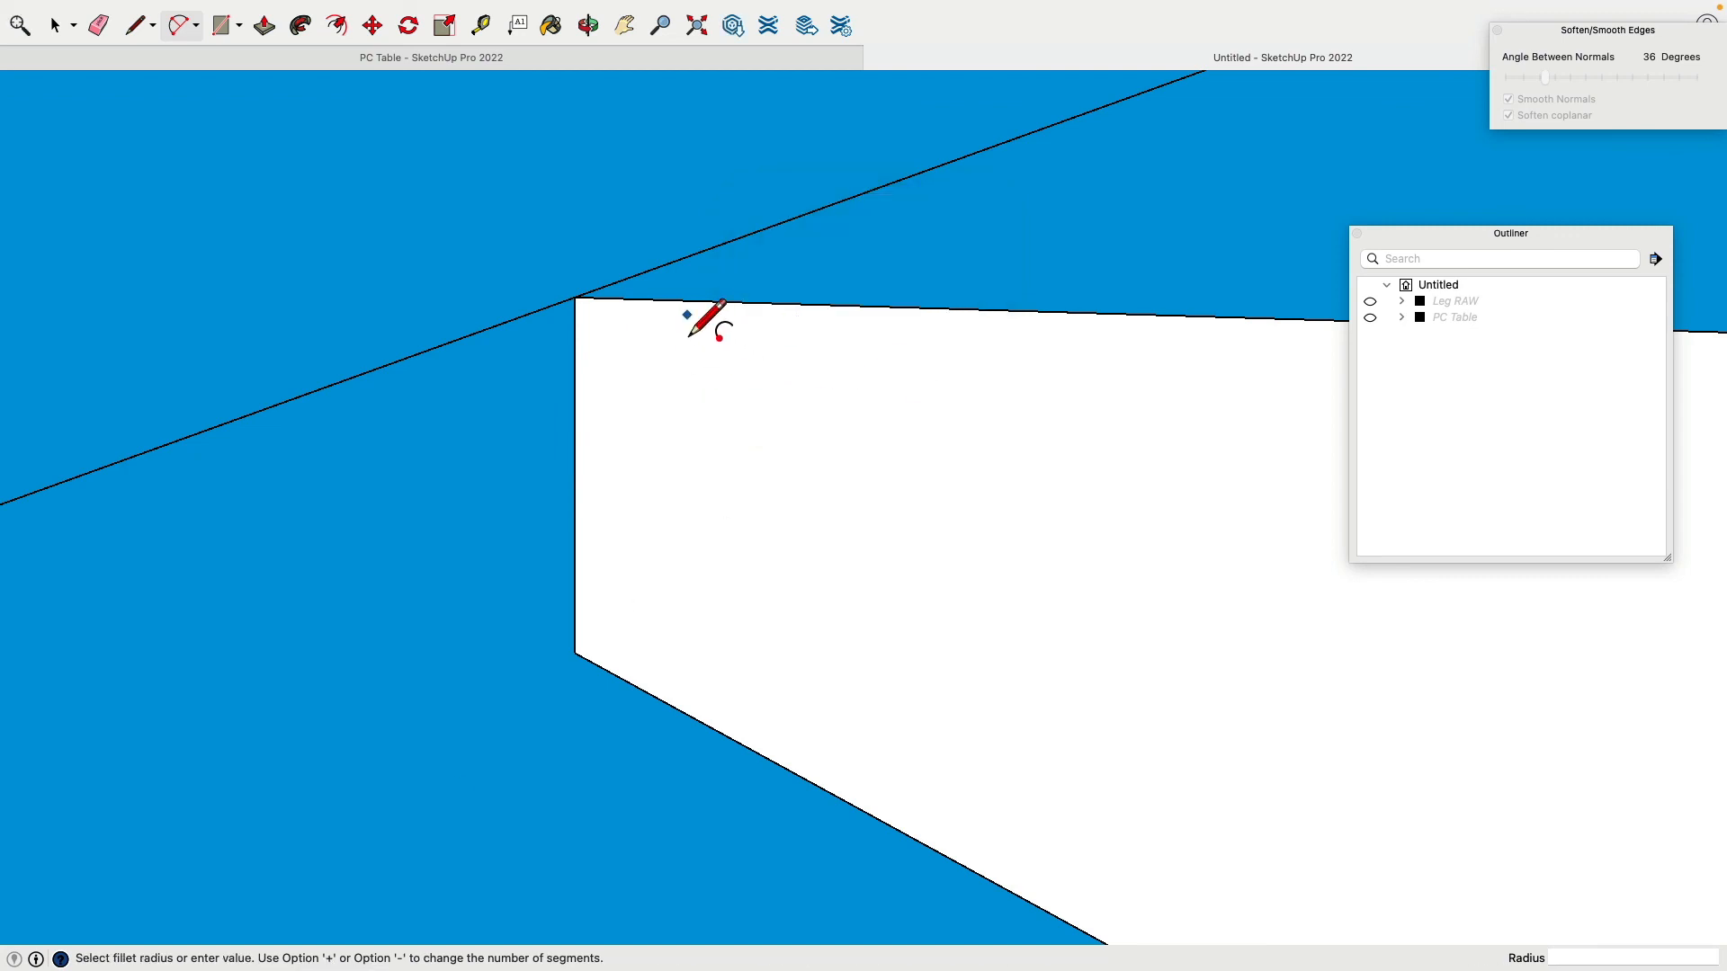
left_click(656, 300)
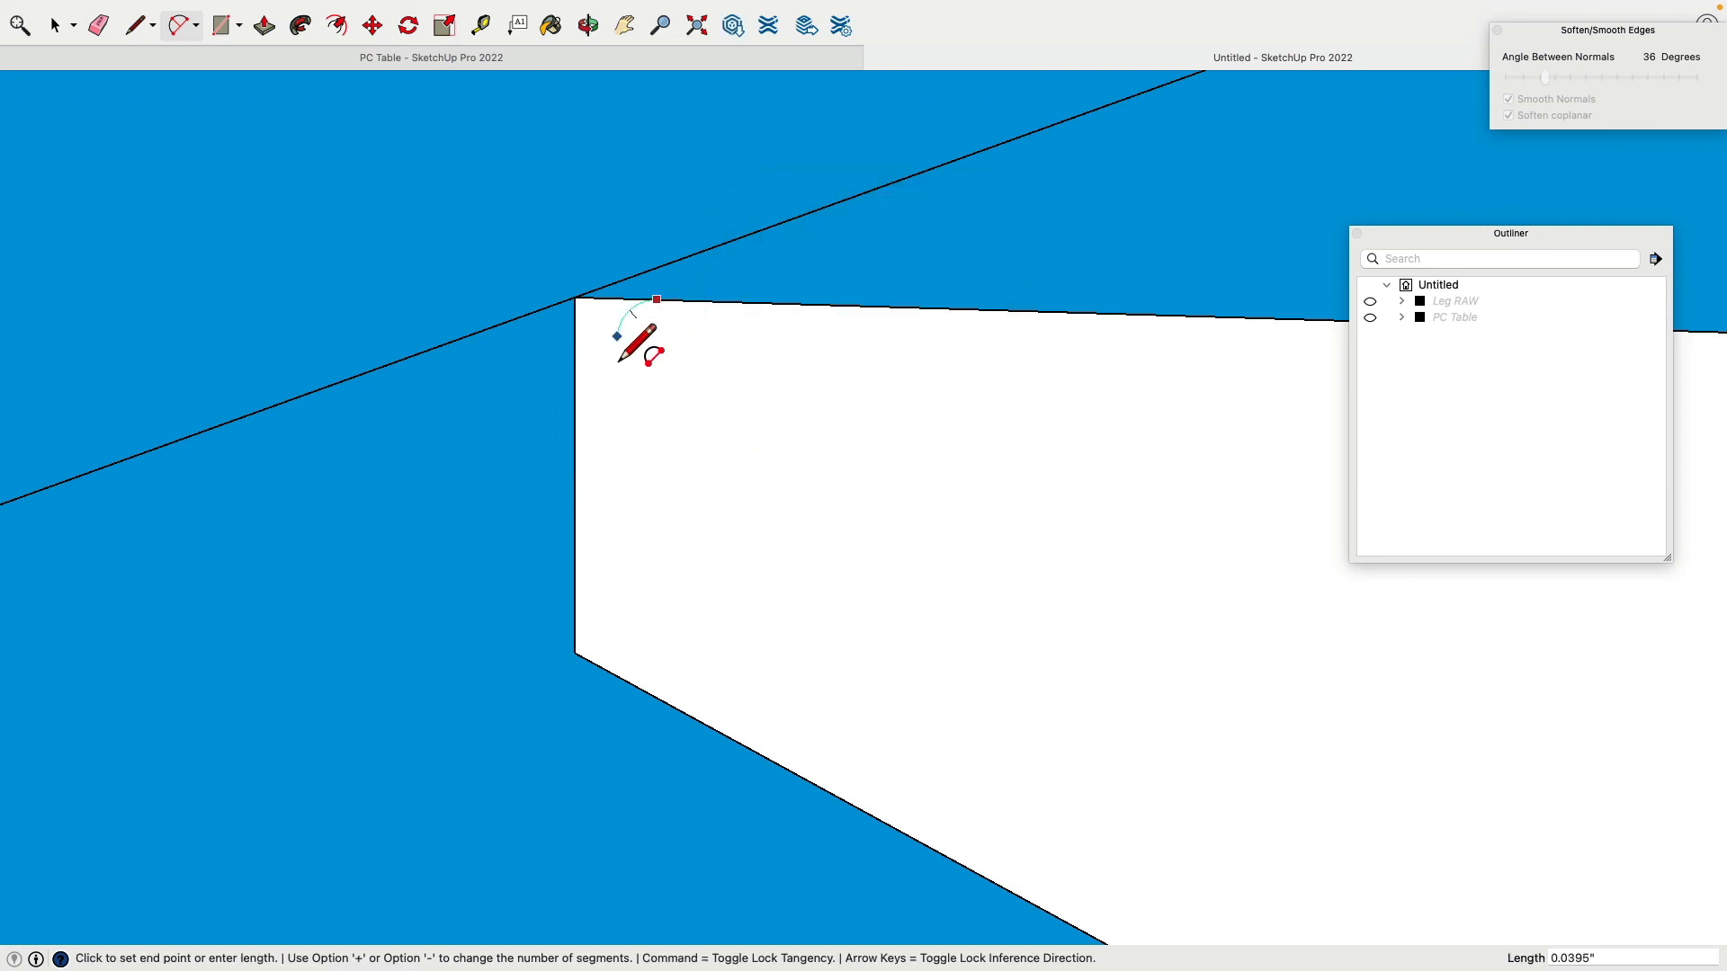
left_click(584, 403)
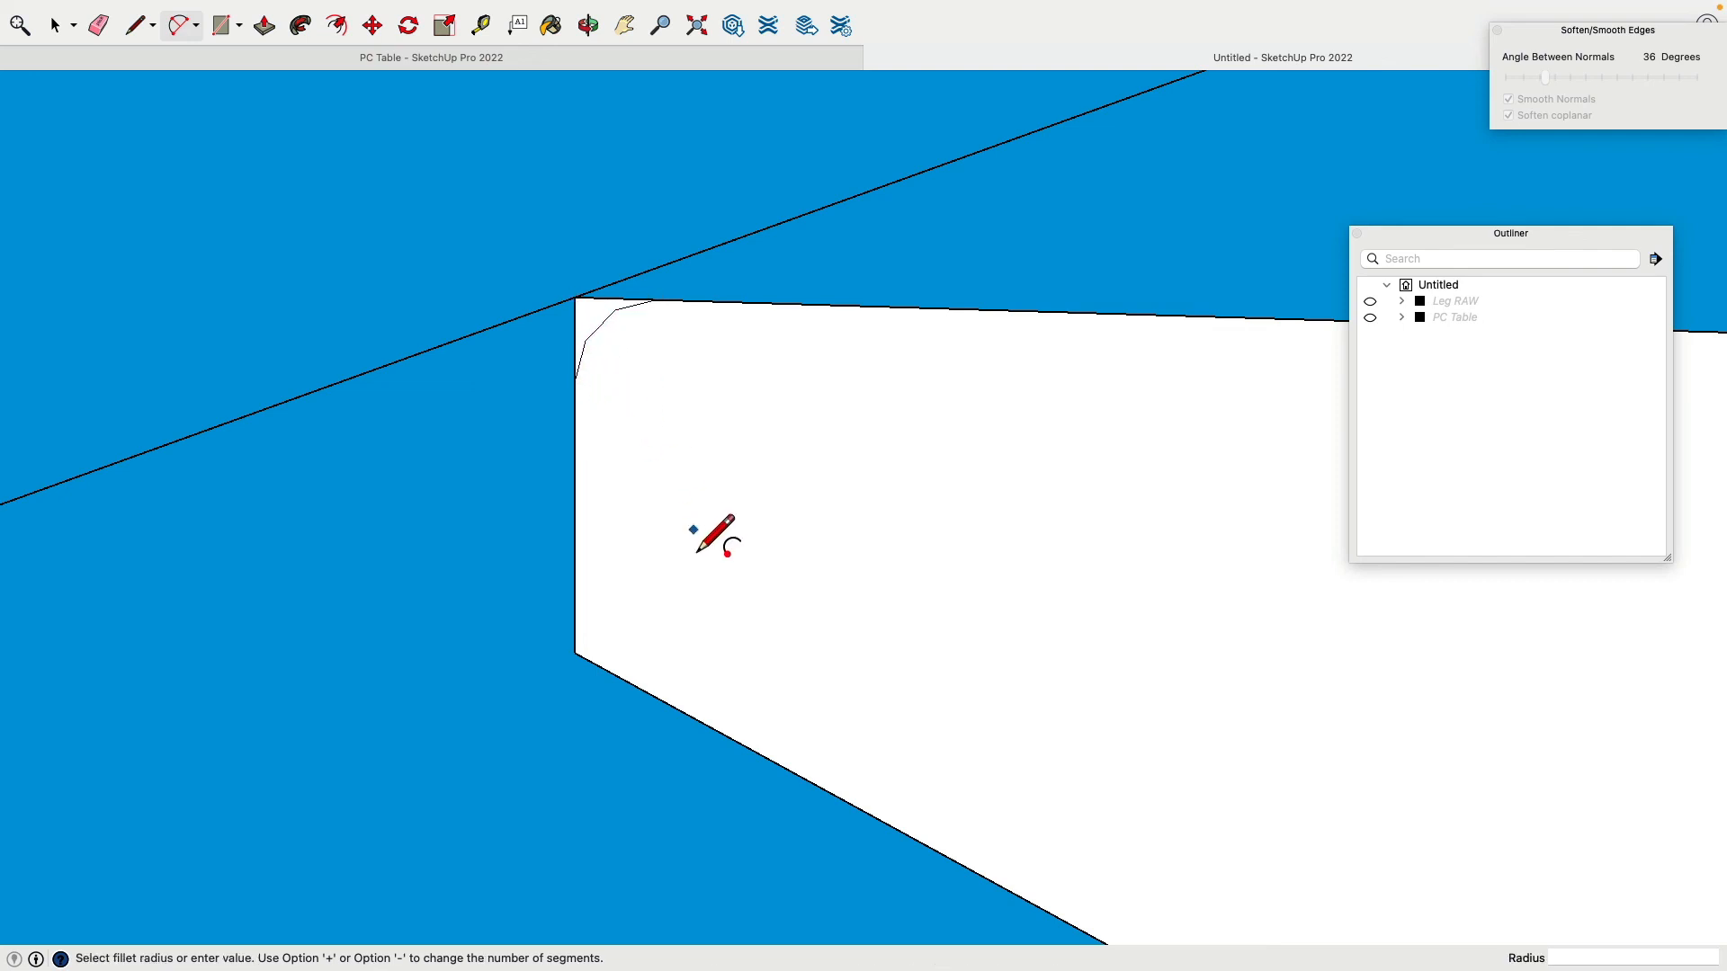
Step: Round the lower-left corner with a fillet arc, then select the upper corner arc
left_click(578, 597)
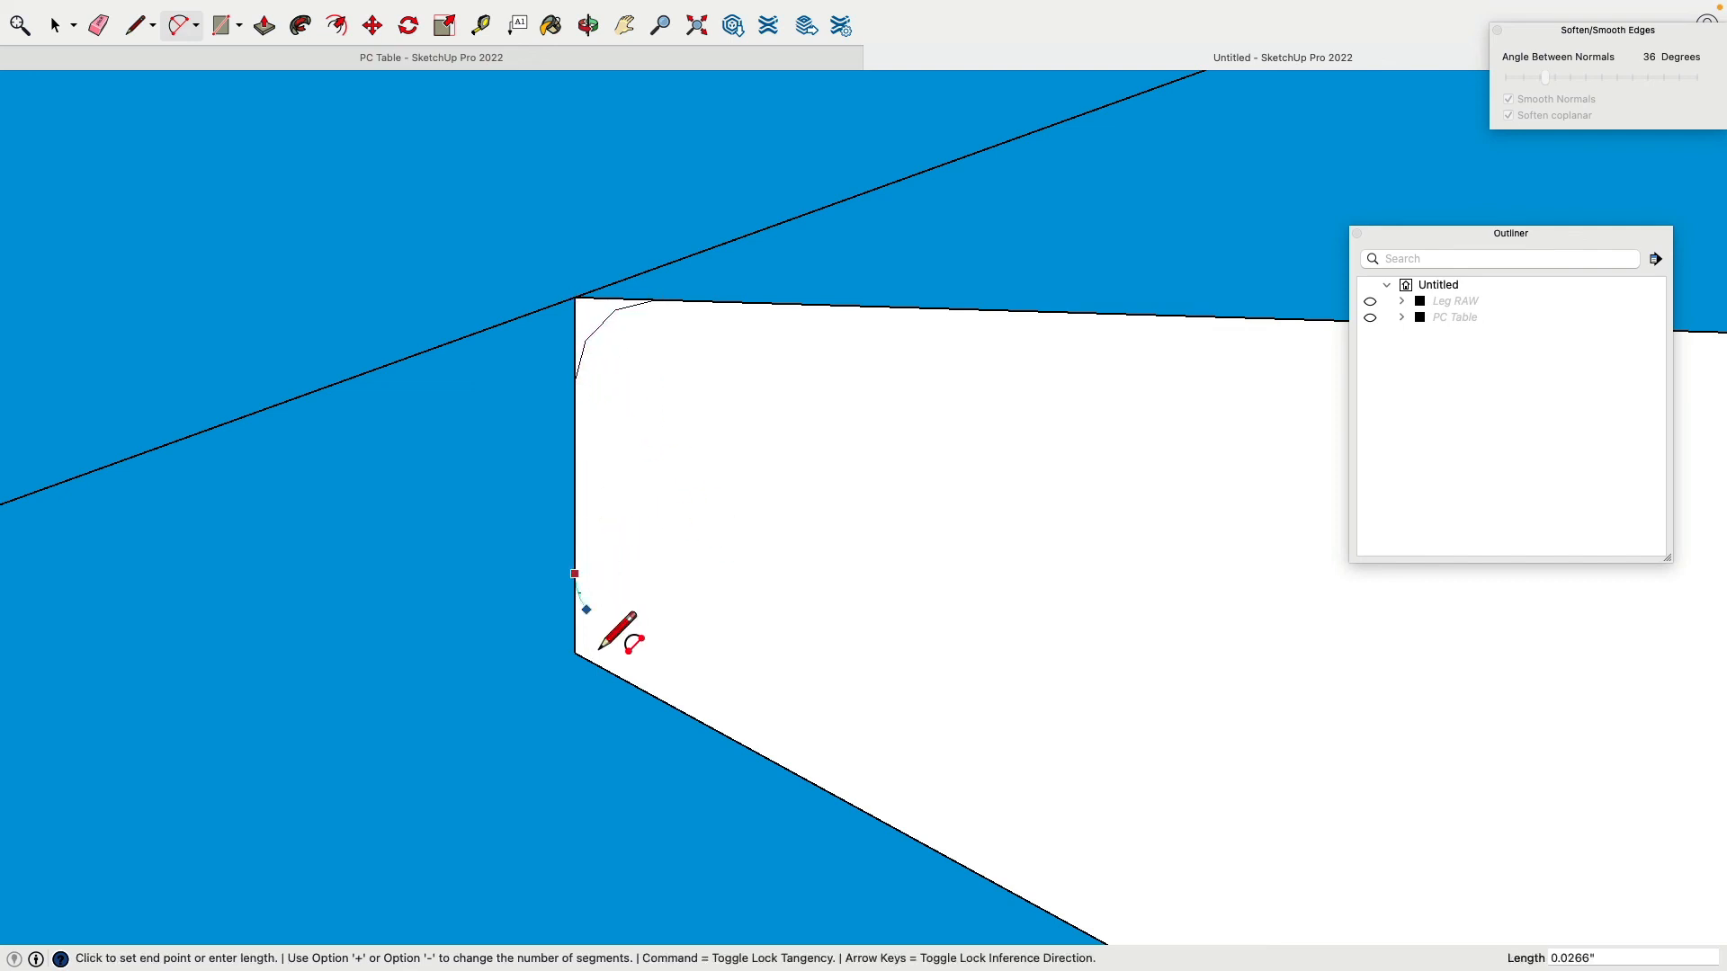
left_click(648, 691)
left_click(647, 690)
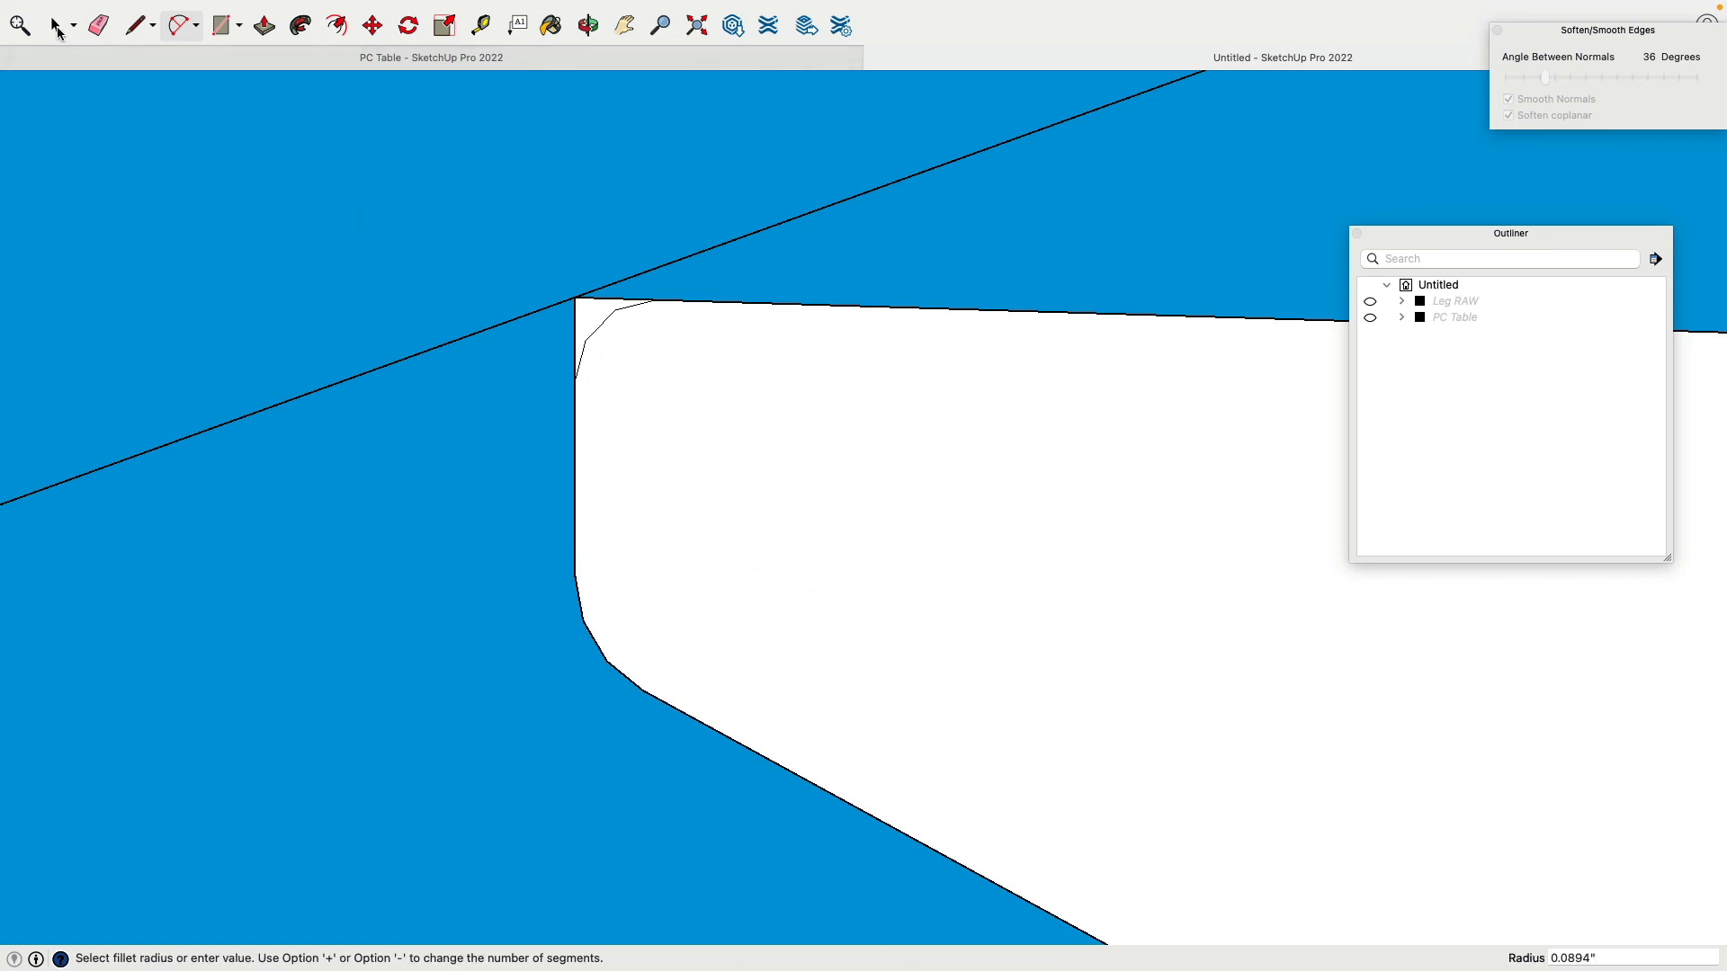
left_click(55, 27)
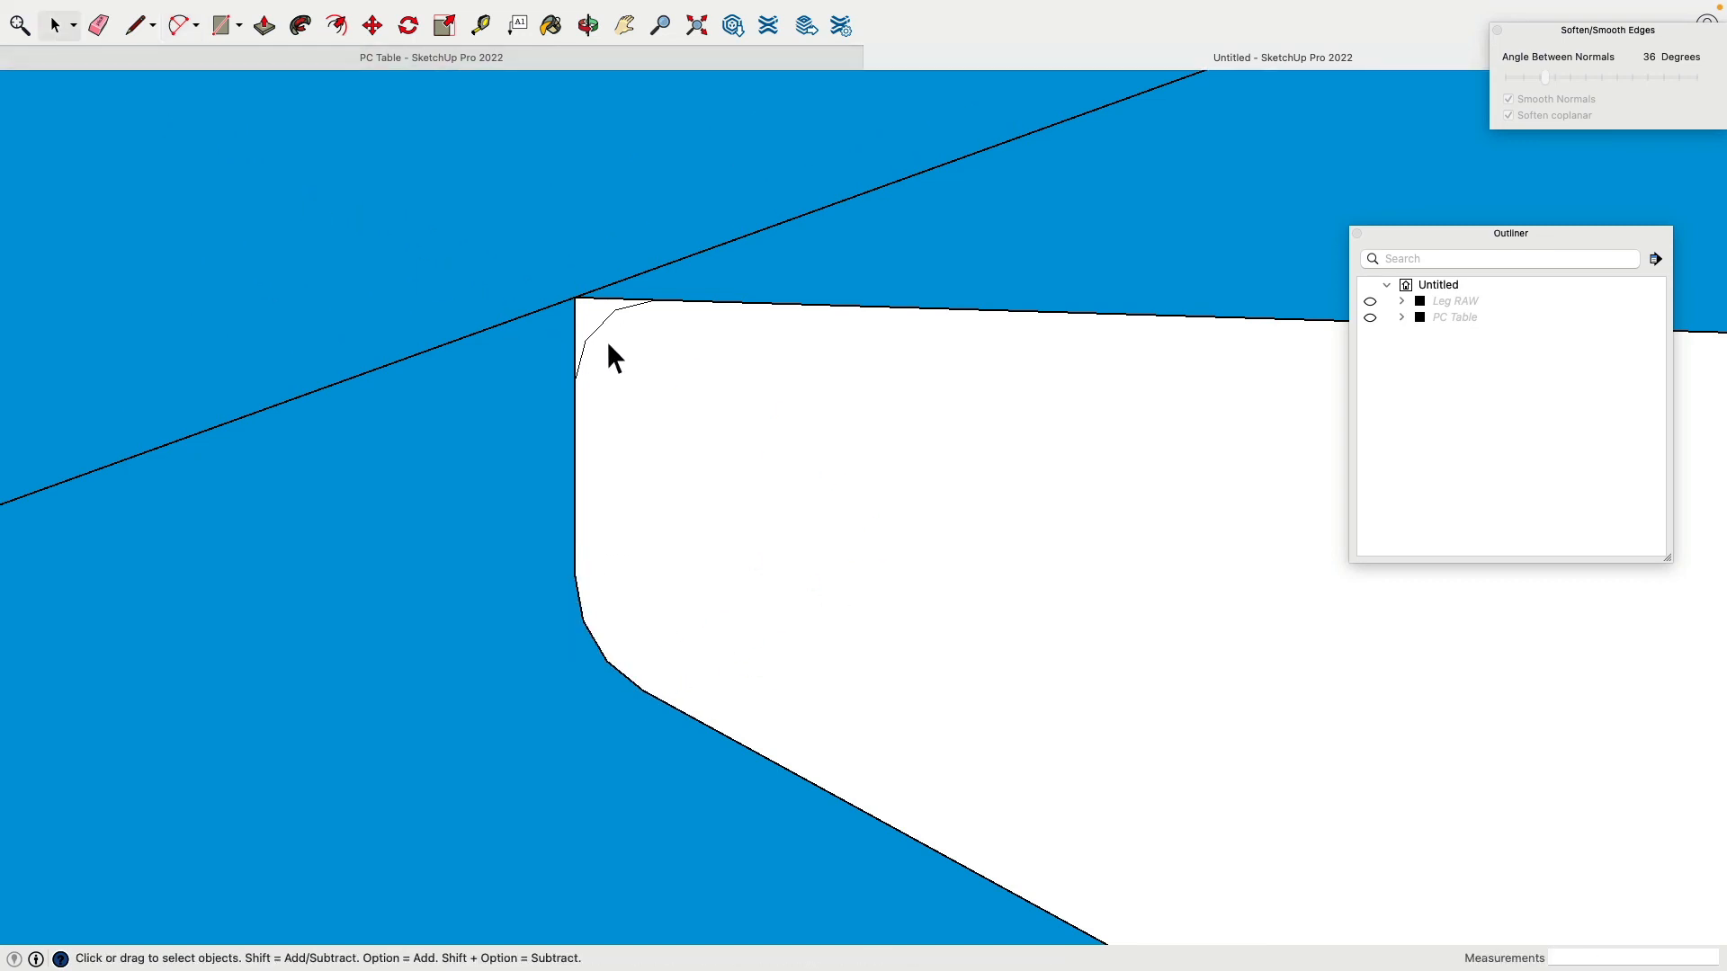
left_click(607, 345)
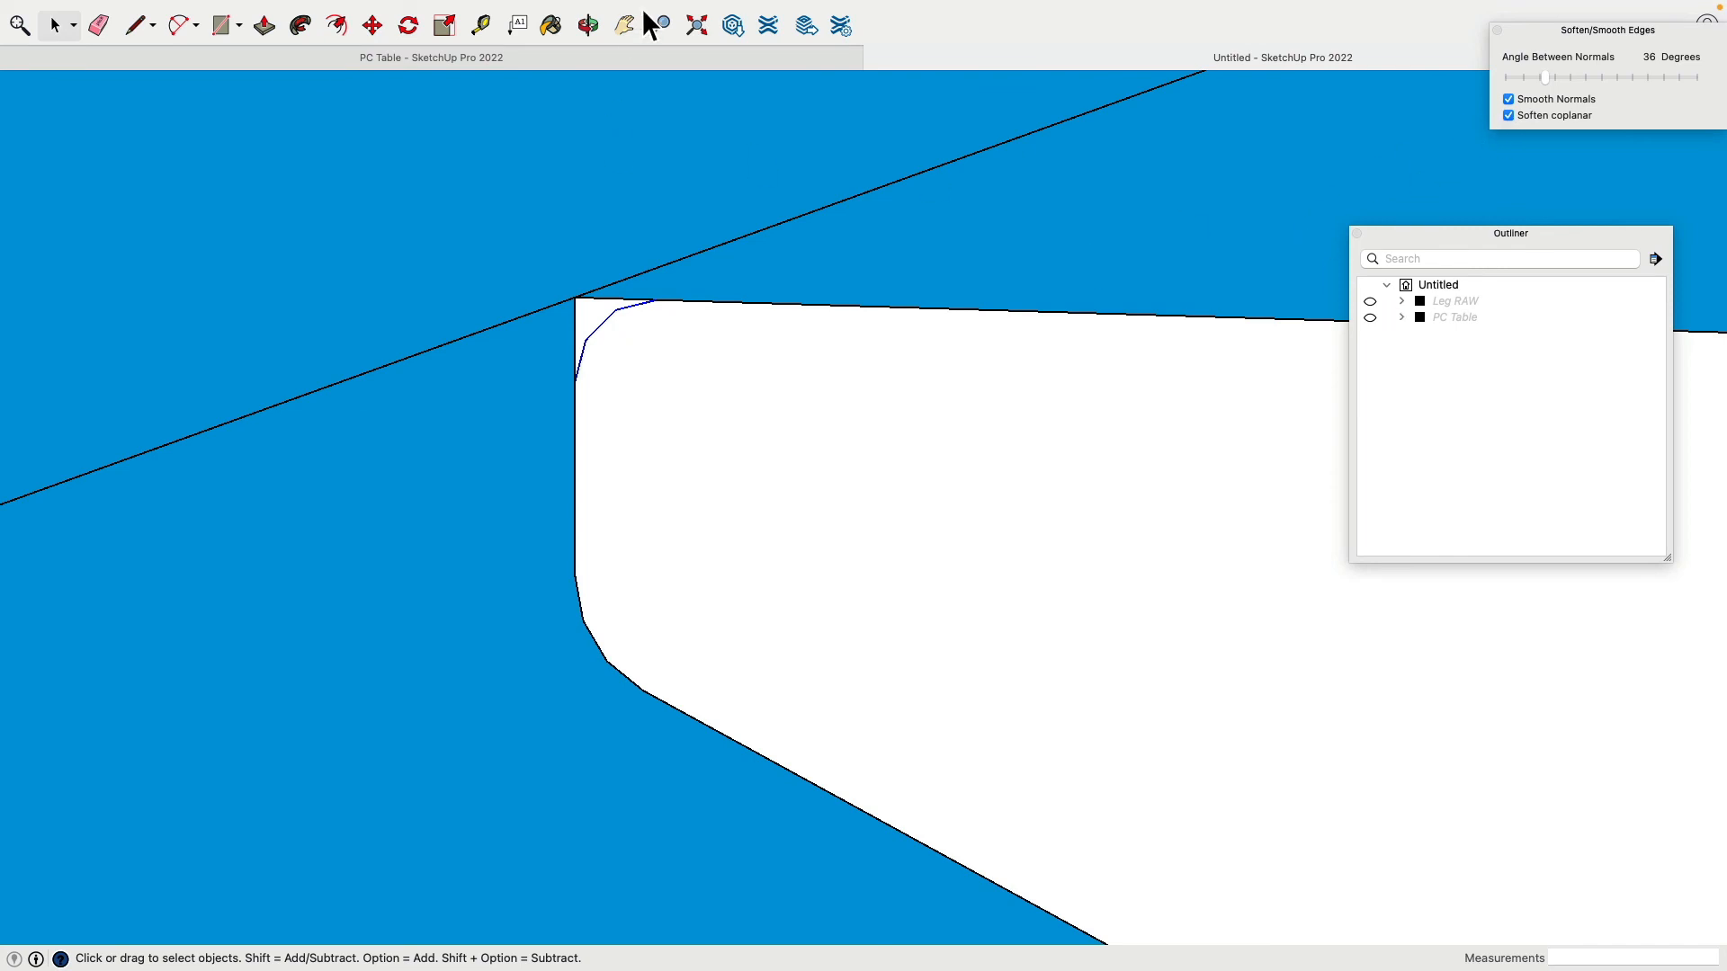
left_click(491, 10)
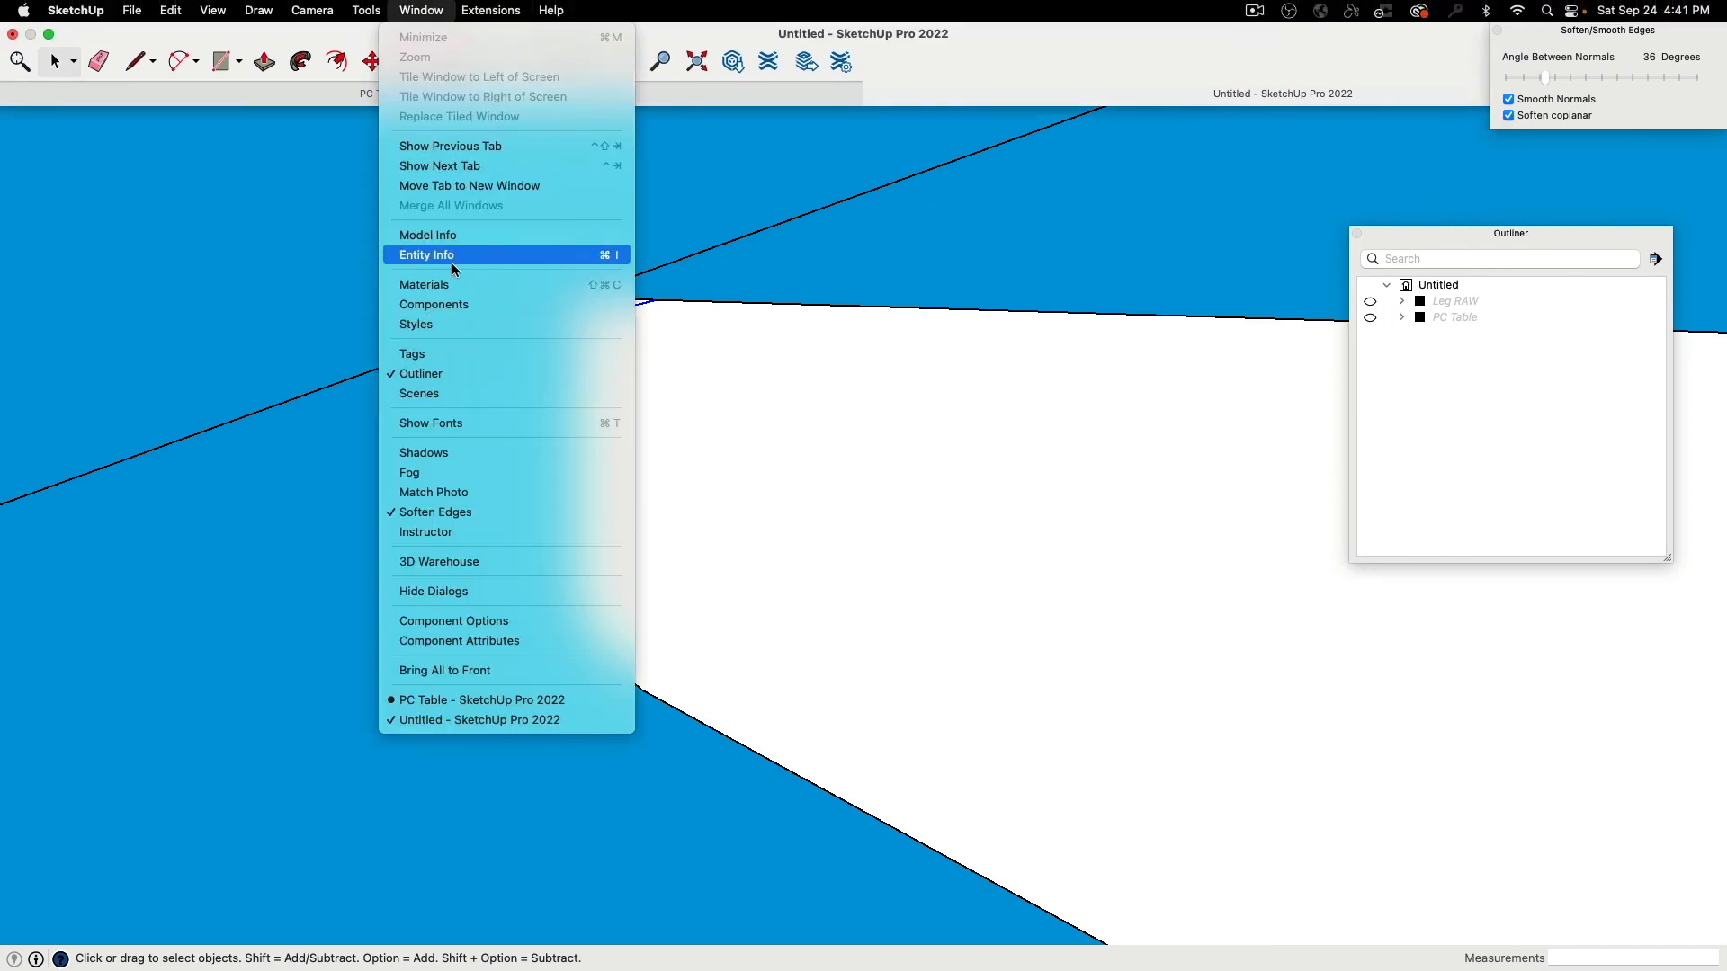
Step: Set the upper corner arc to 6 segments in Entity Info, then try 8
left_click(452, 261)
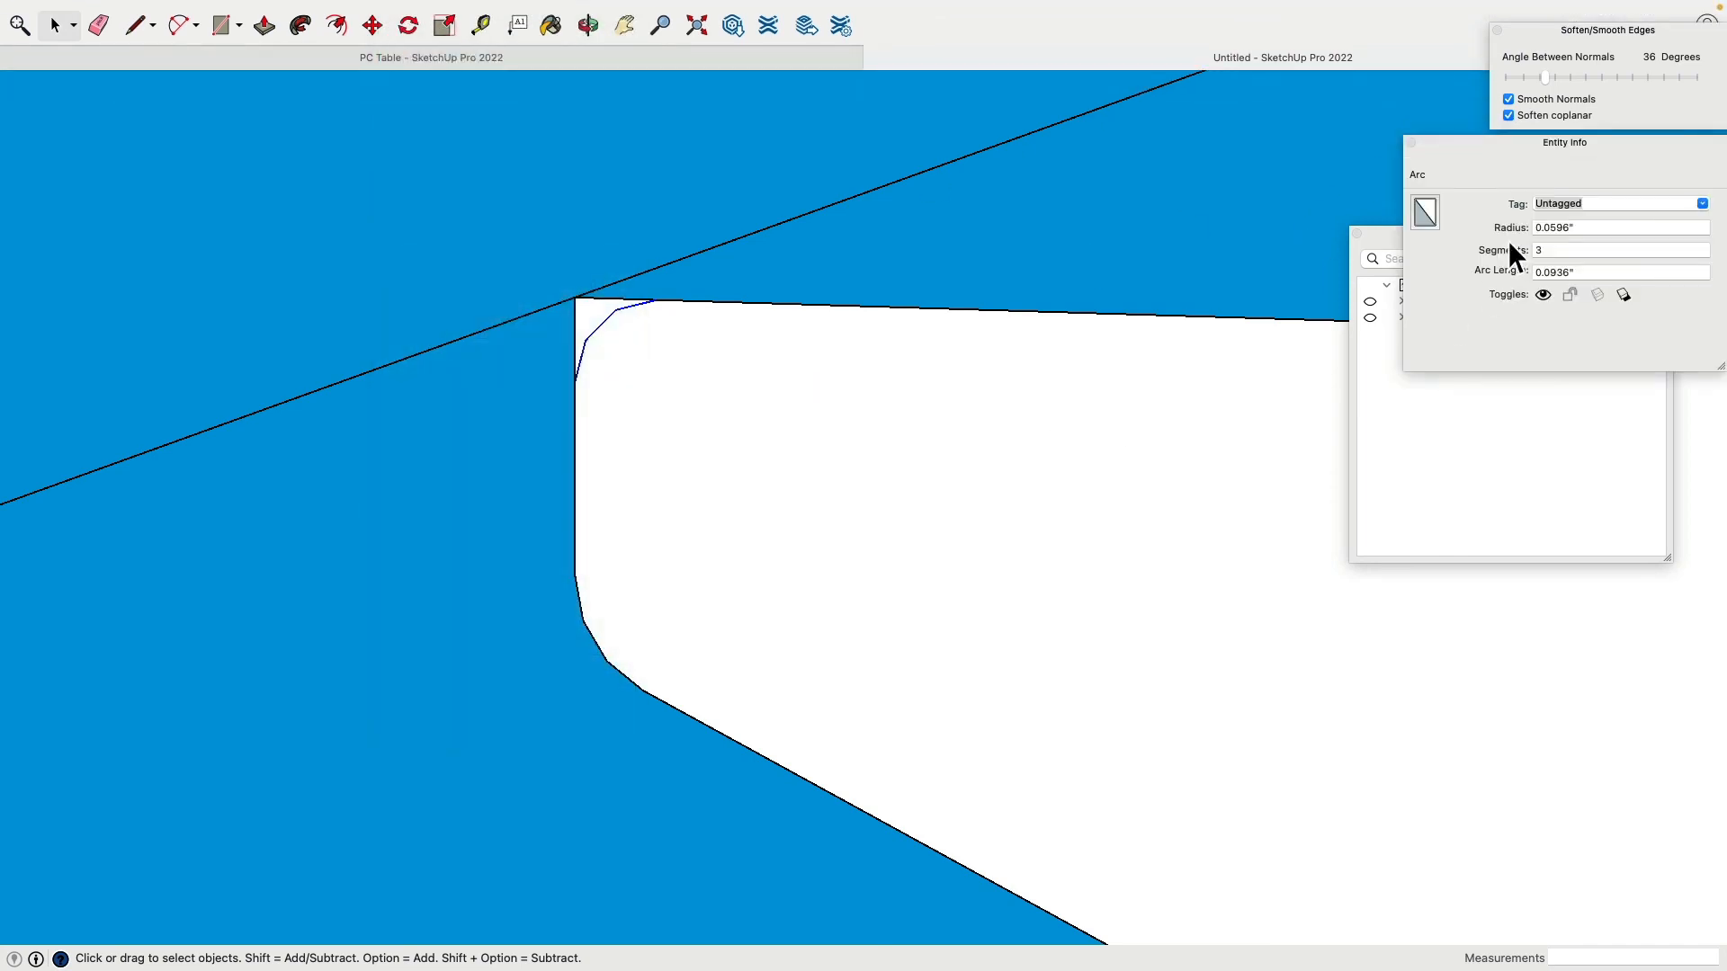
type("6")
key("Return")
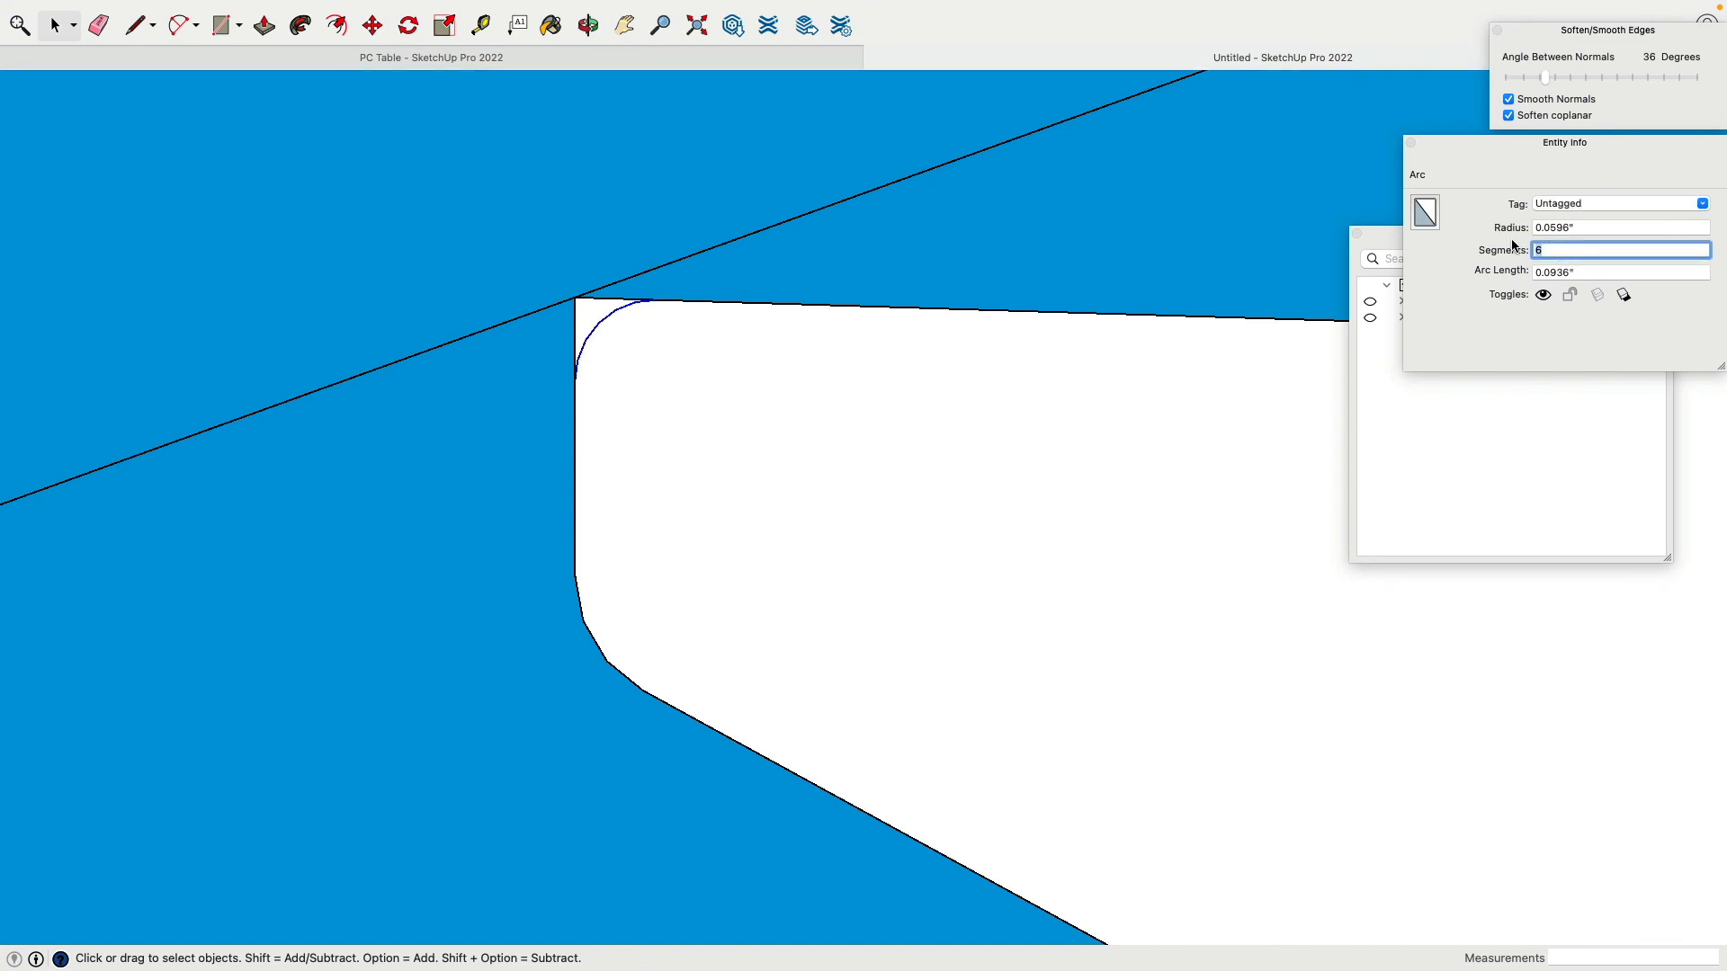
key("Return")
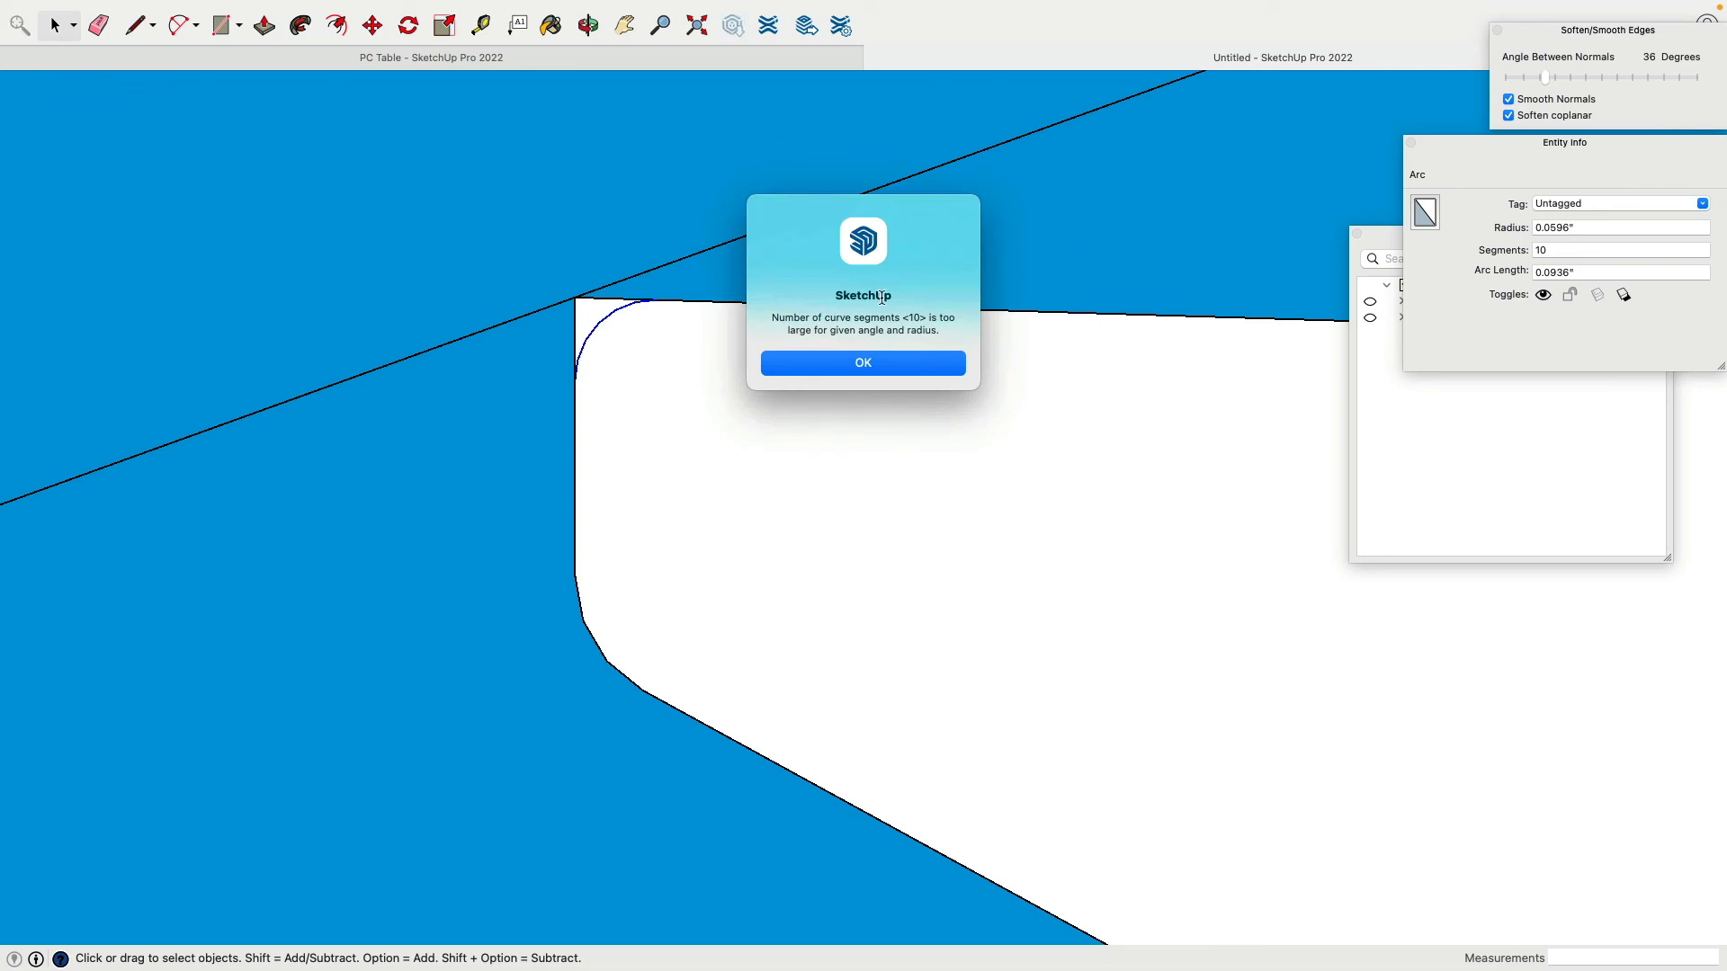
left_click(890, 364)
double_click(1569, 248)
type("8")
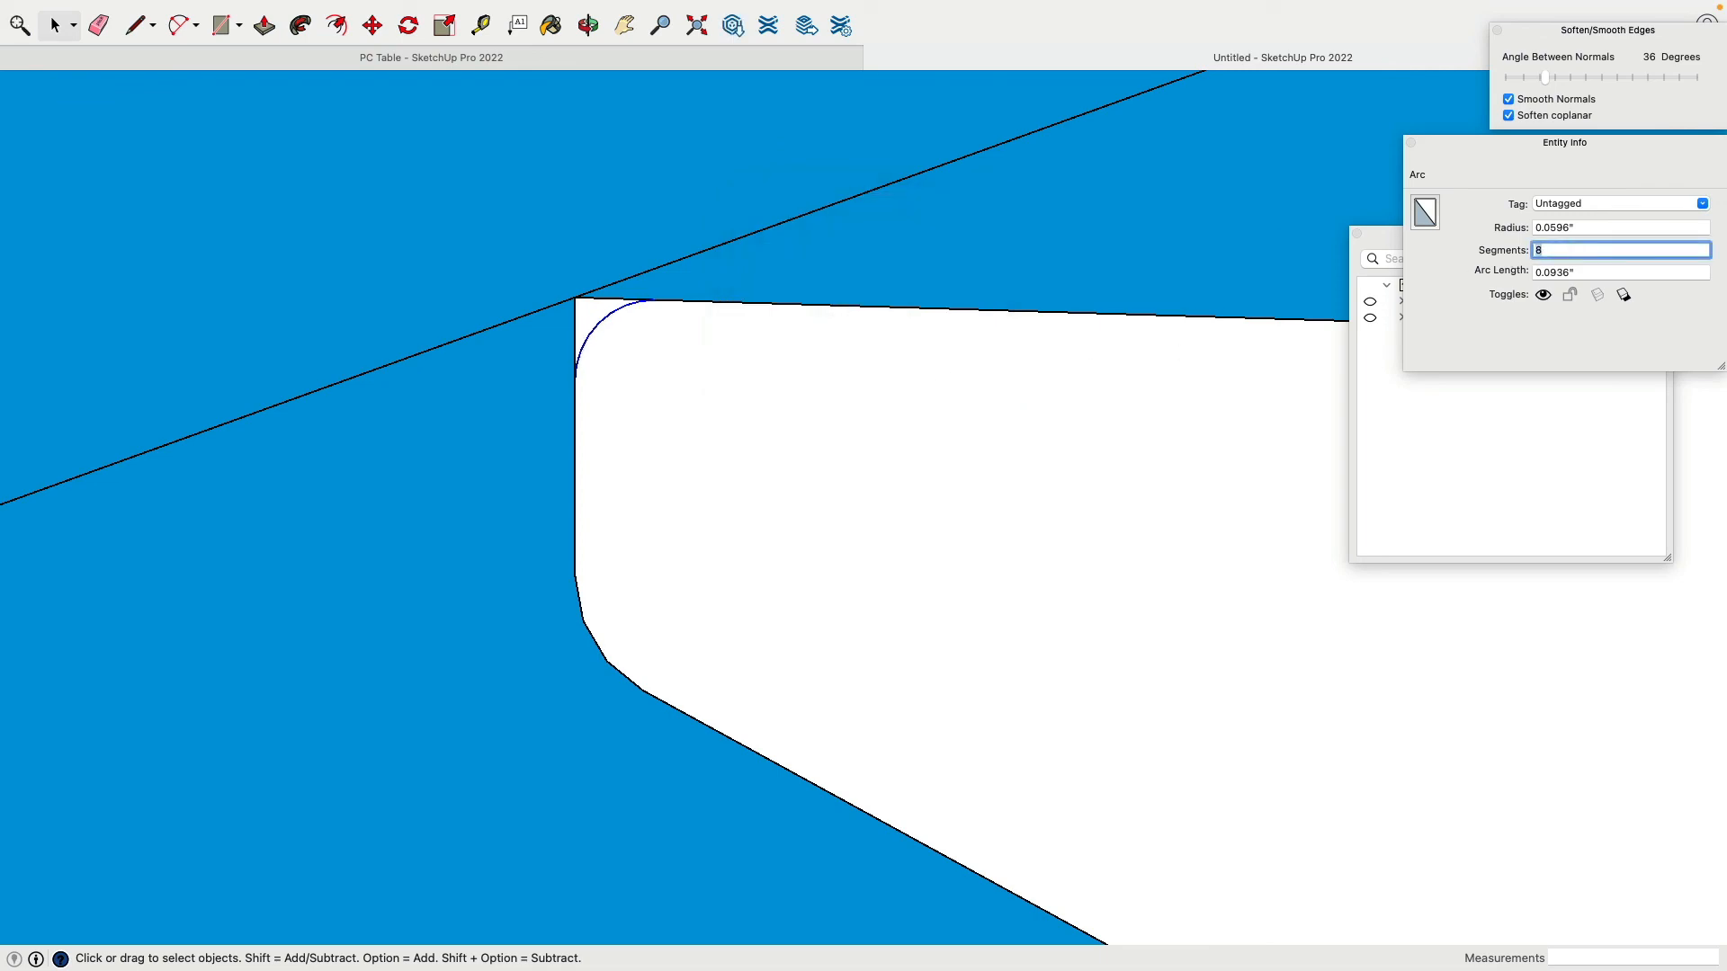
left_click(585, 619)
Step: Give the lower-left corner arc 8 segments in Entity Info
left_click(590, 624)
left_click(586, 626)
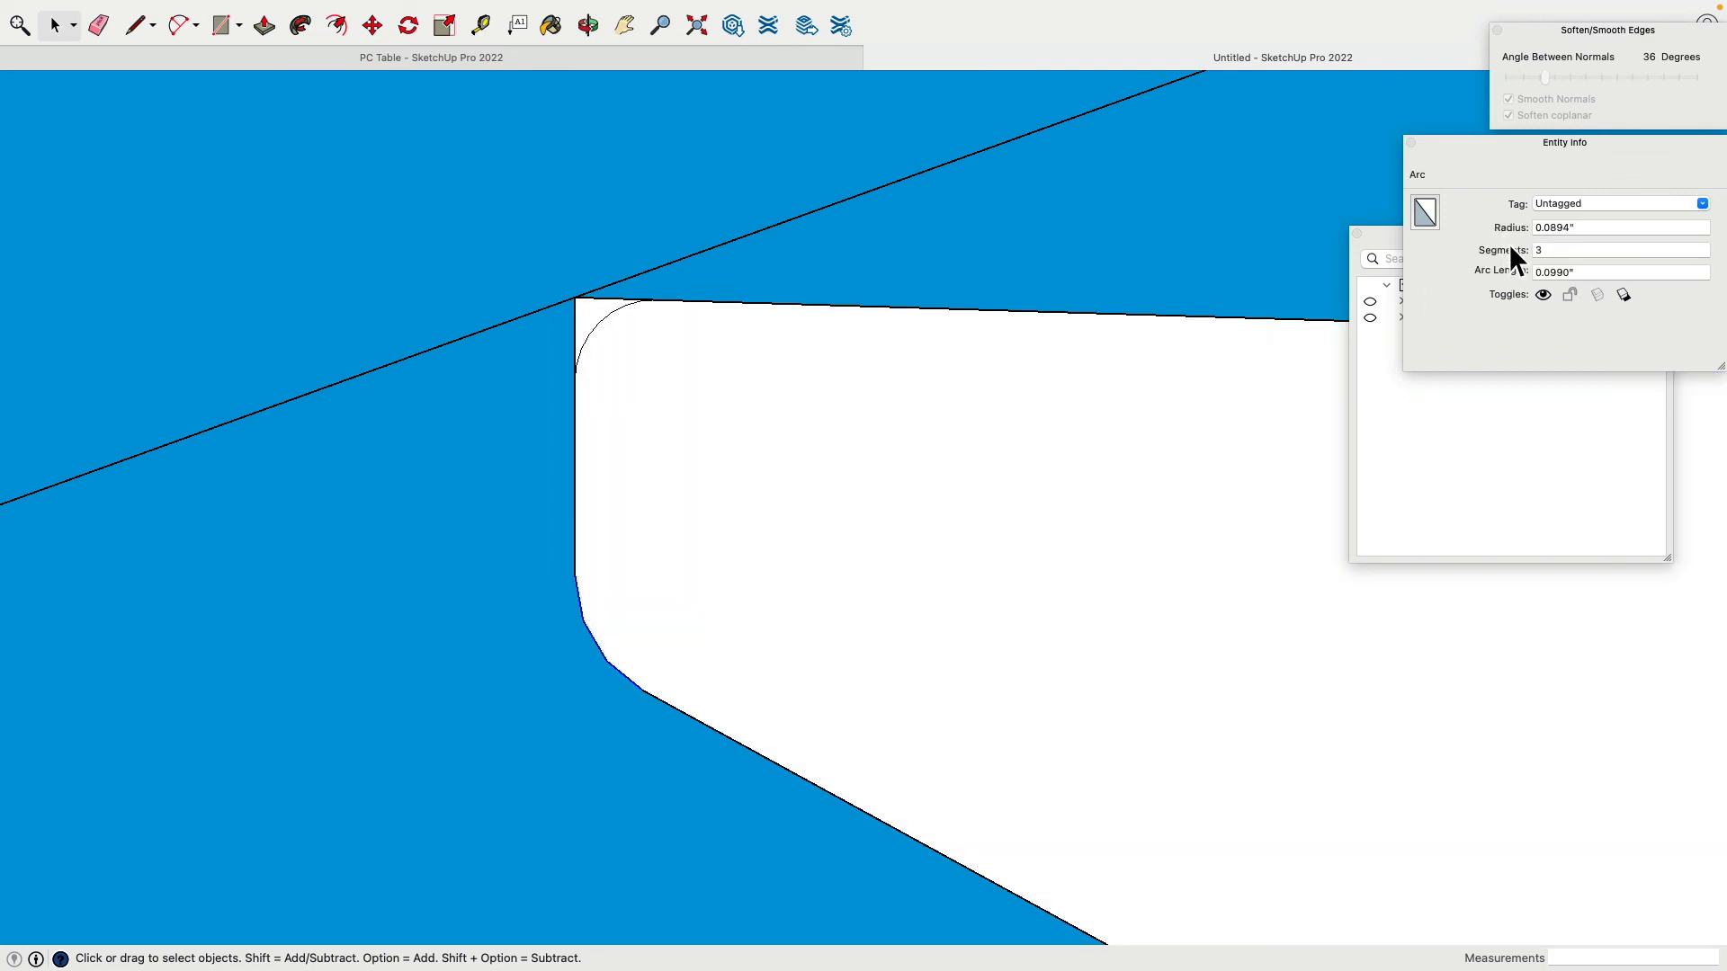
double_click(1567, 253)
type("8")
key("Return")
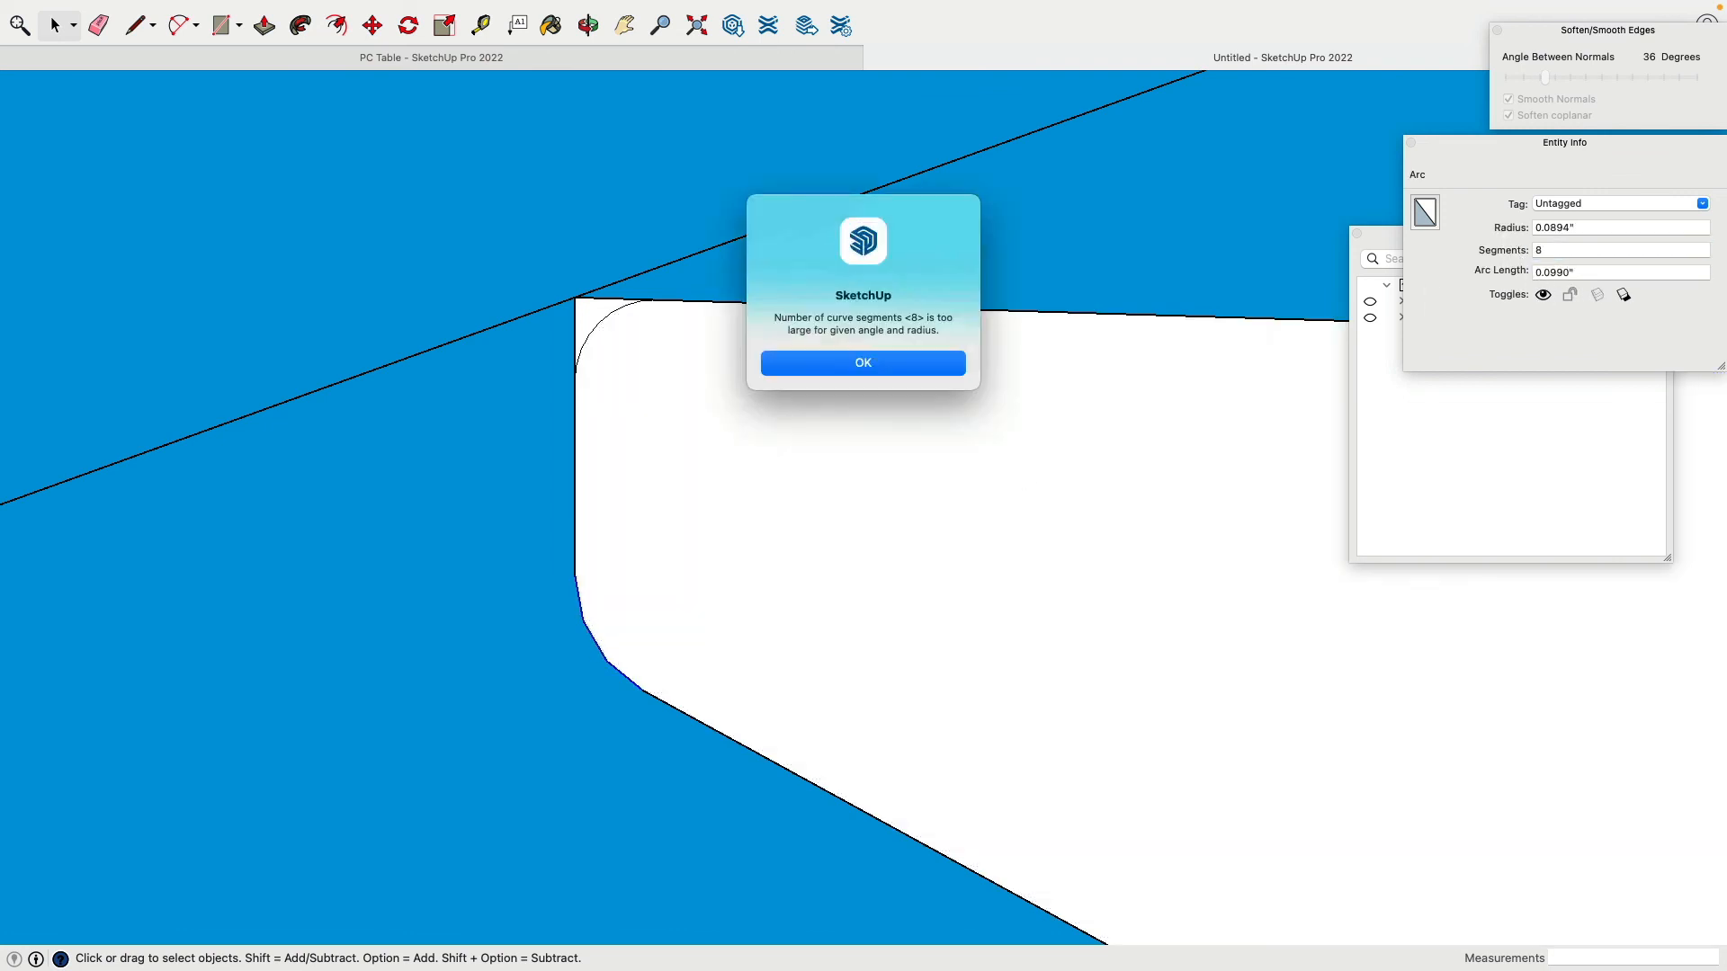
left_click(863, 363)
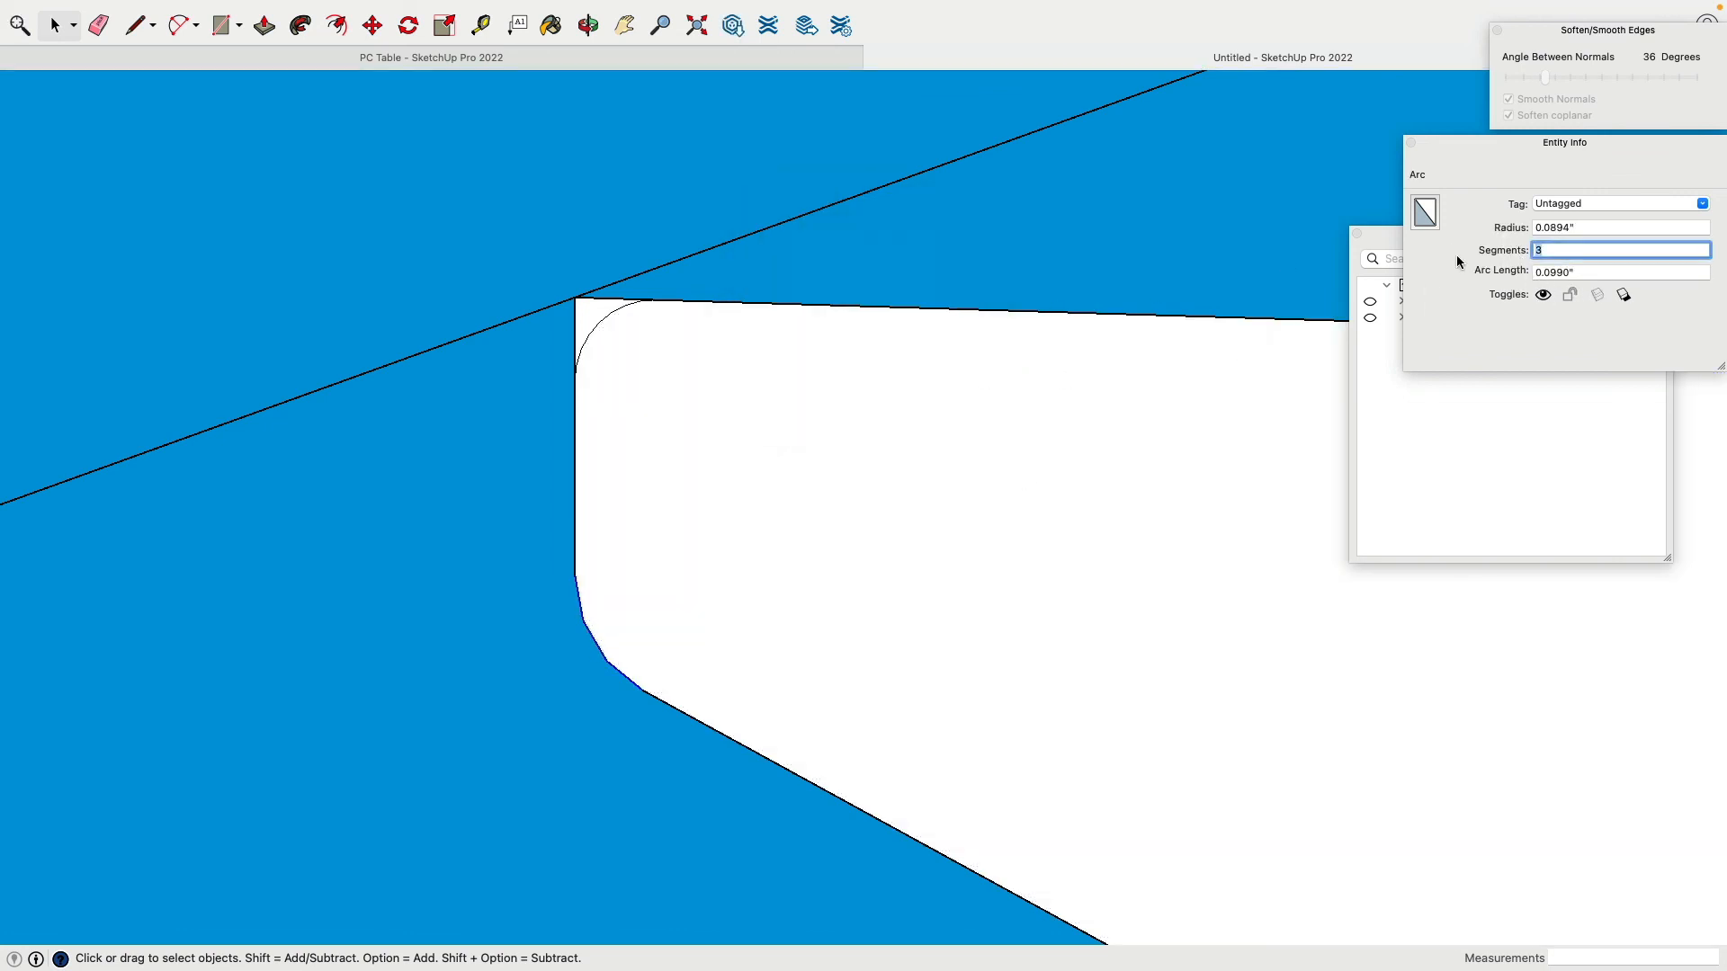
scroll(928, 315, "down", 5)
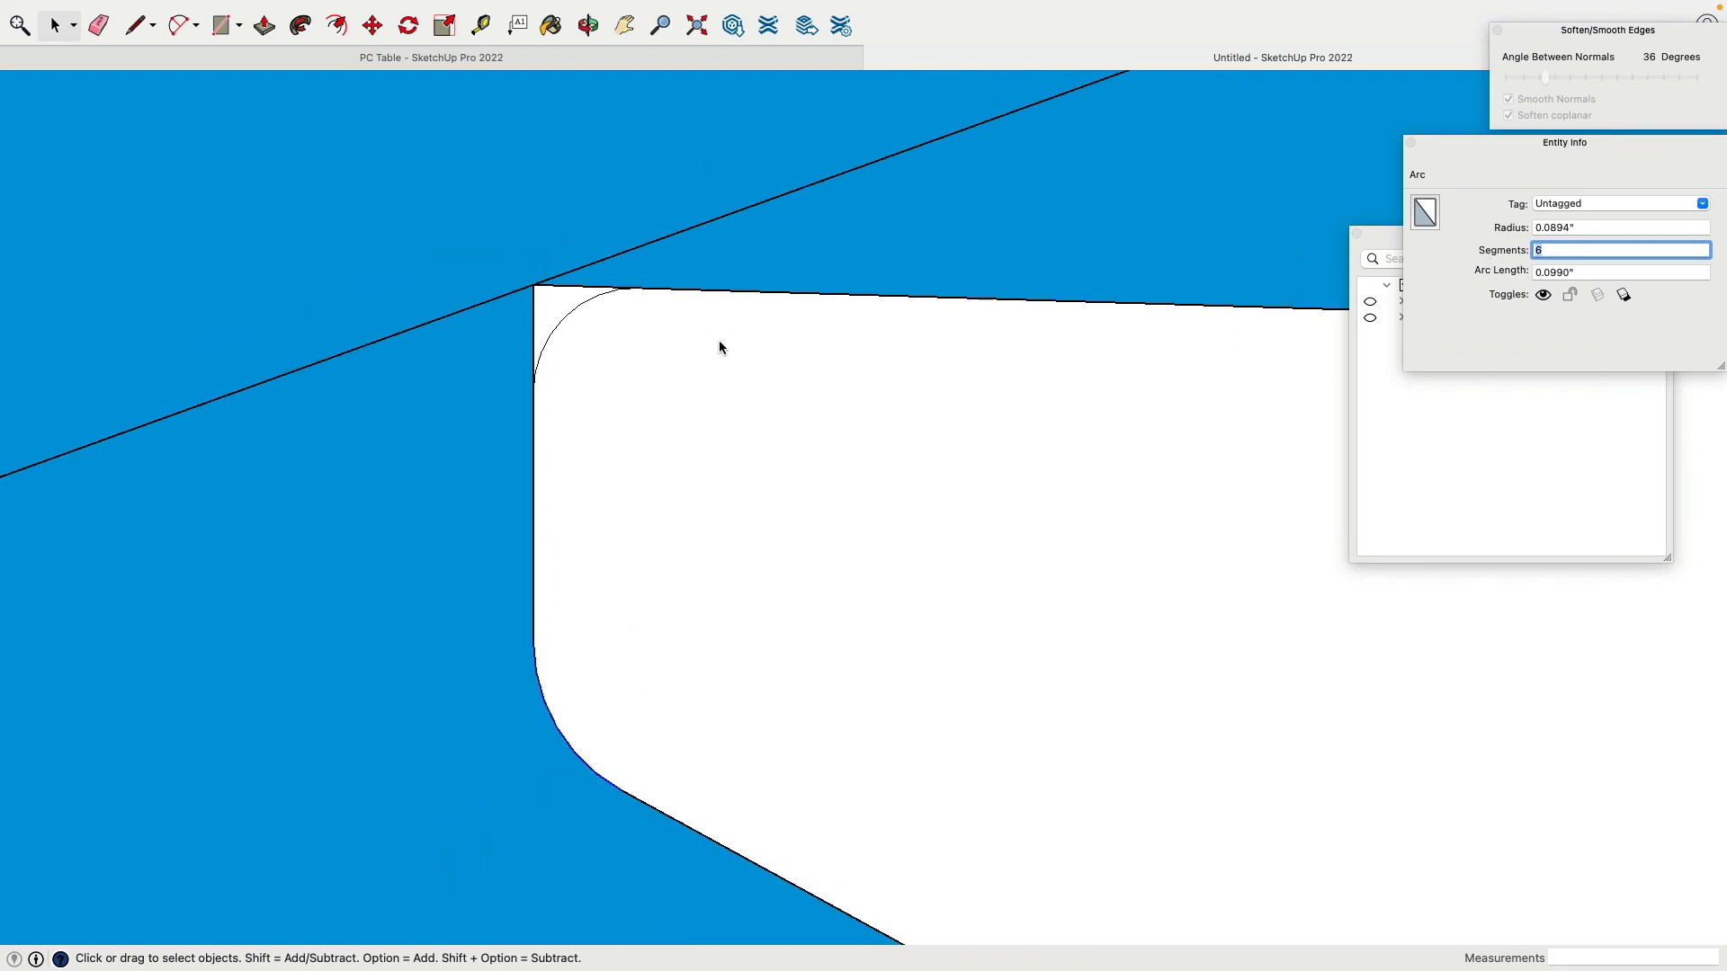
scroll(792, 607, "up", 2)
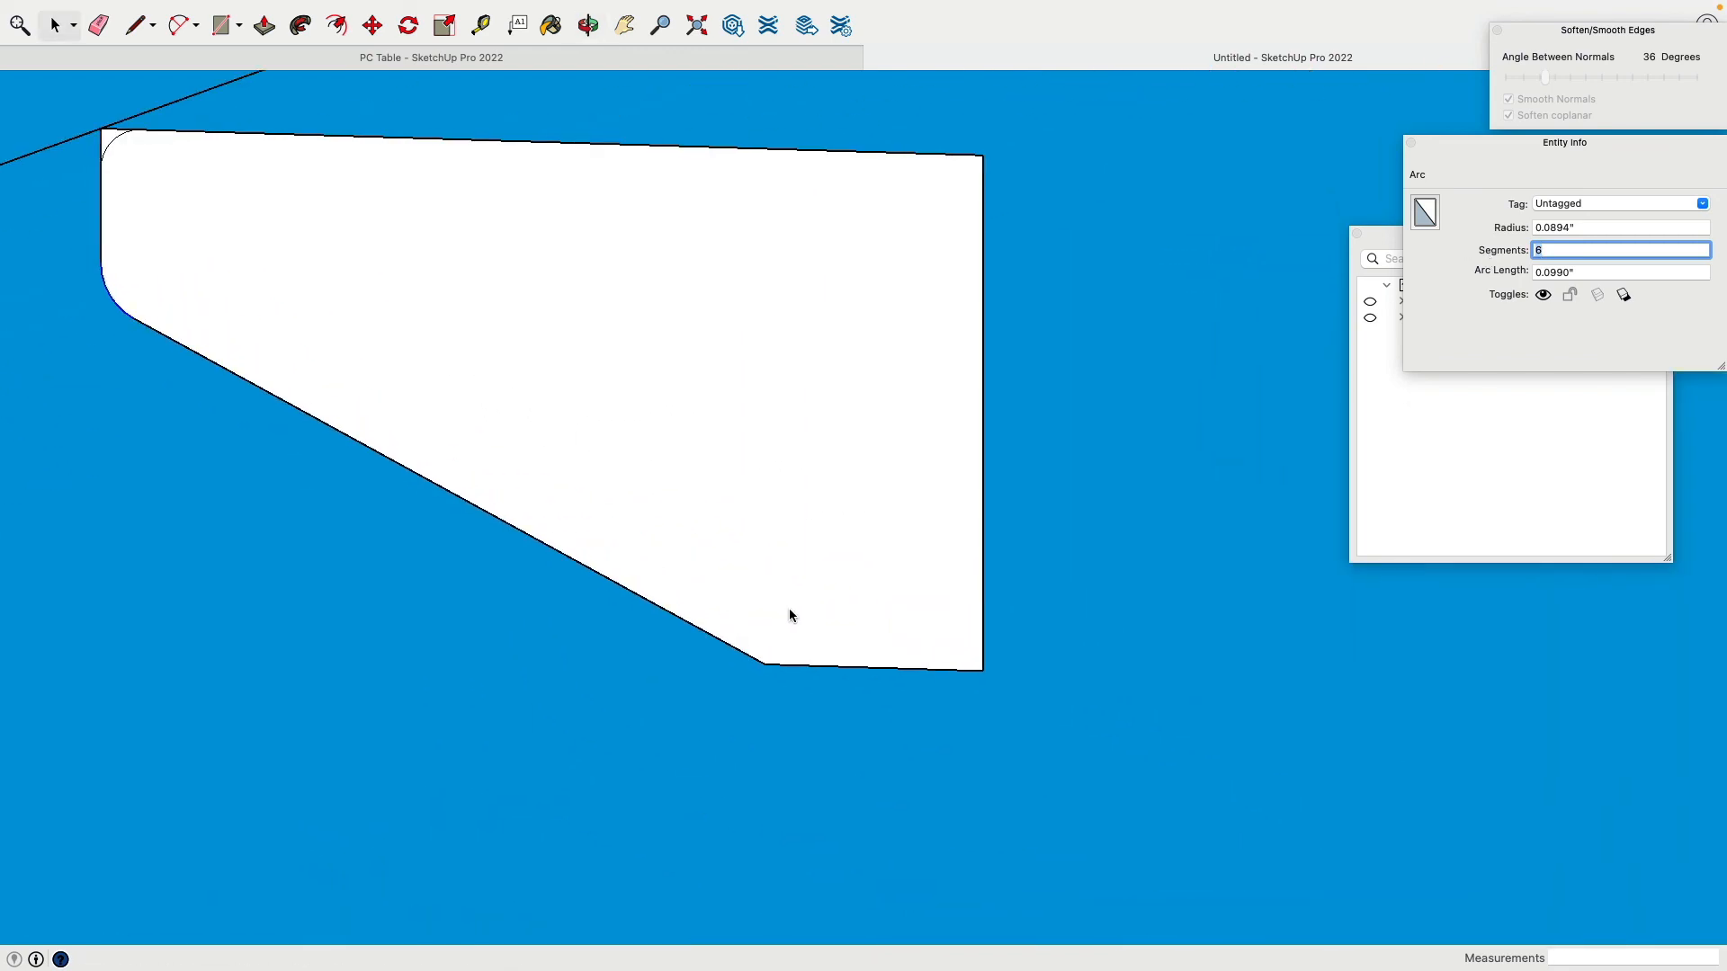
Step: Fillet the corner between the slanted and bottom edges, setting the new arc to 8 segments
left_click(182, 26)
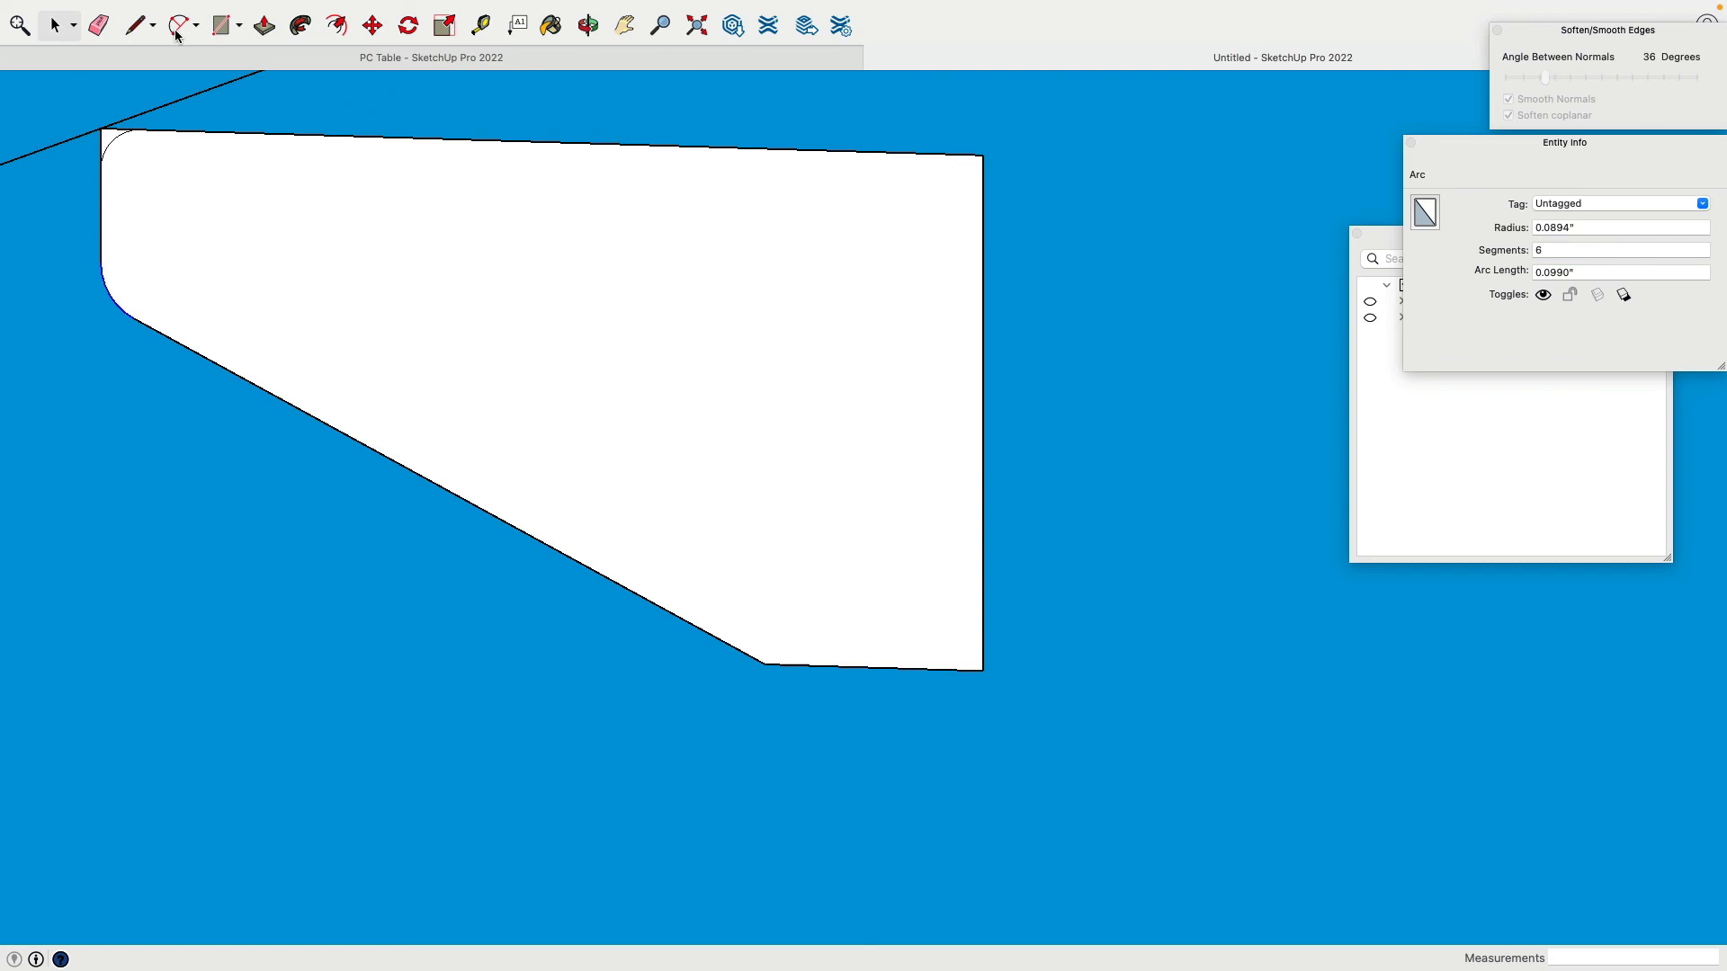
left_click(699, 644)
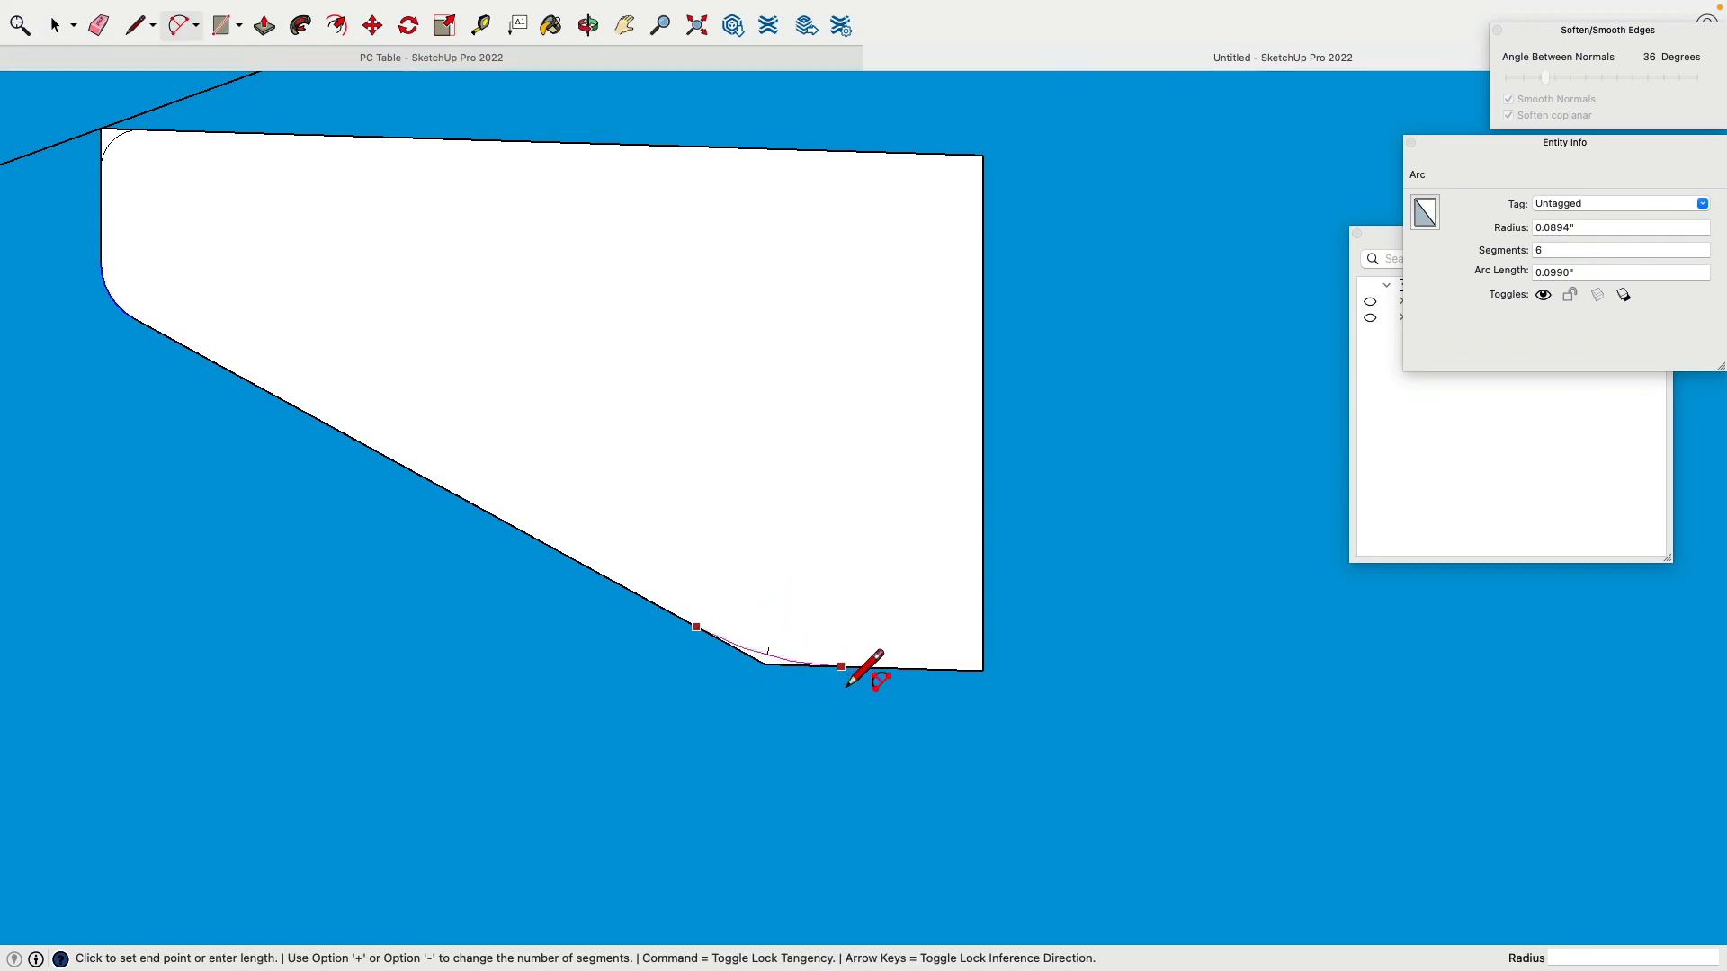
left_click(847, 670)
key("space")
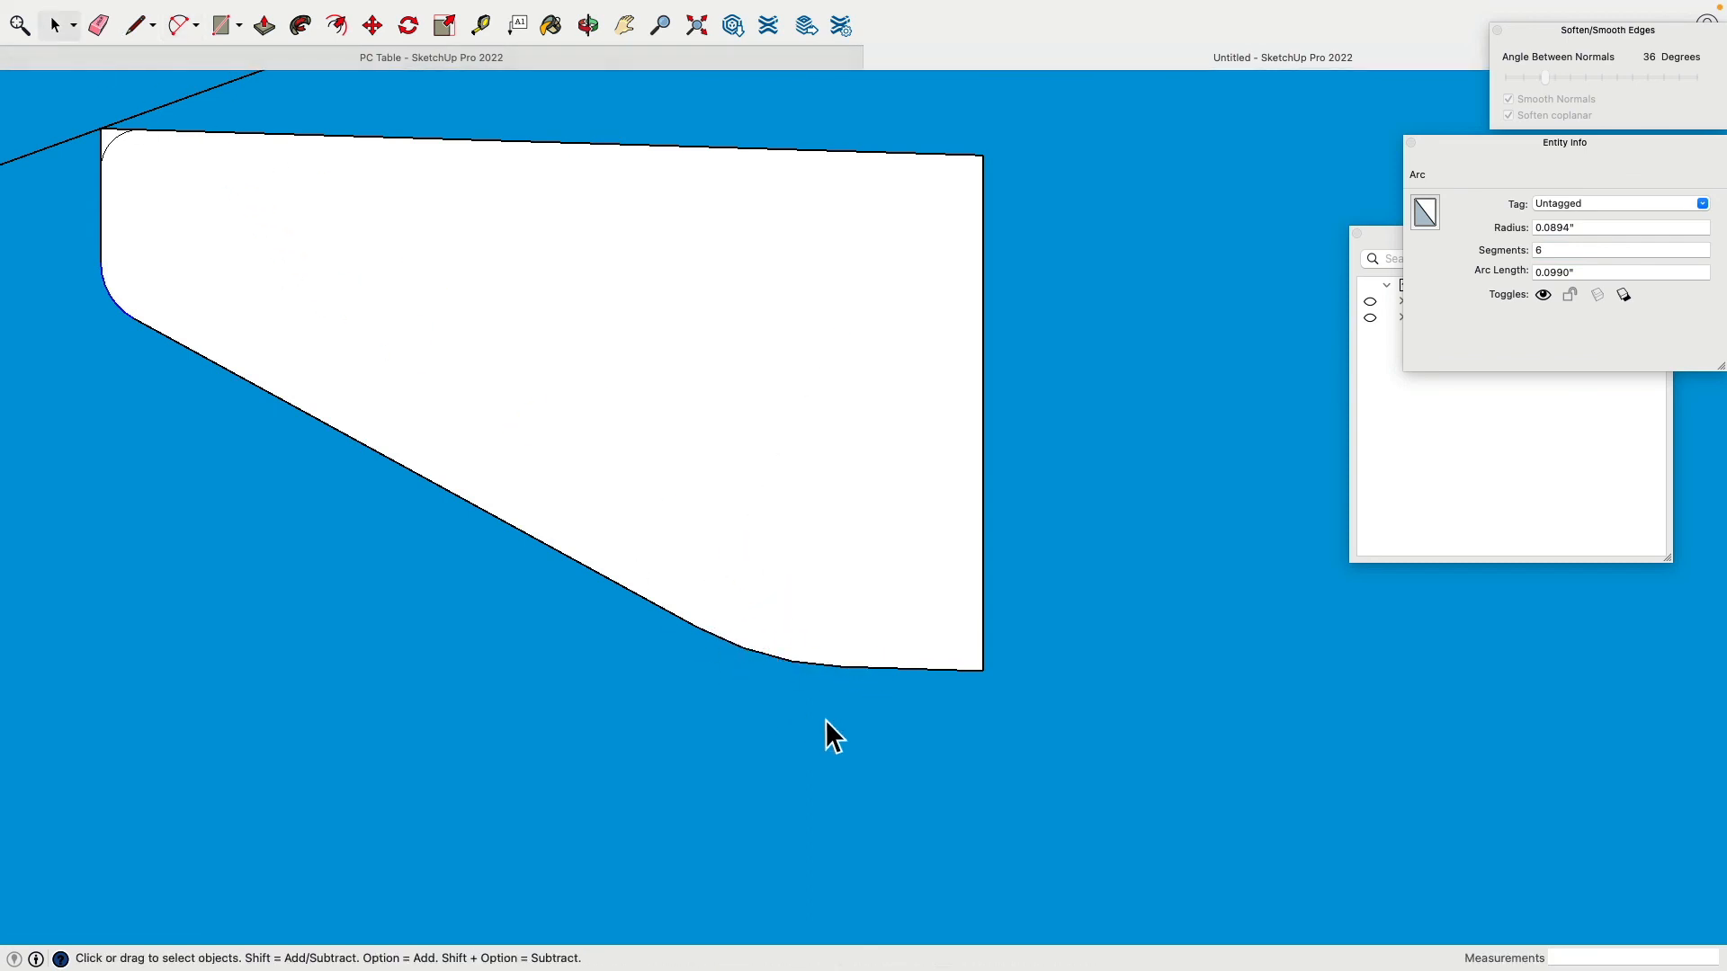
left_click(1564, 251)
type("8")
key("Return")
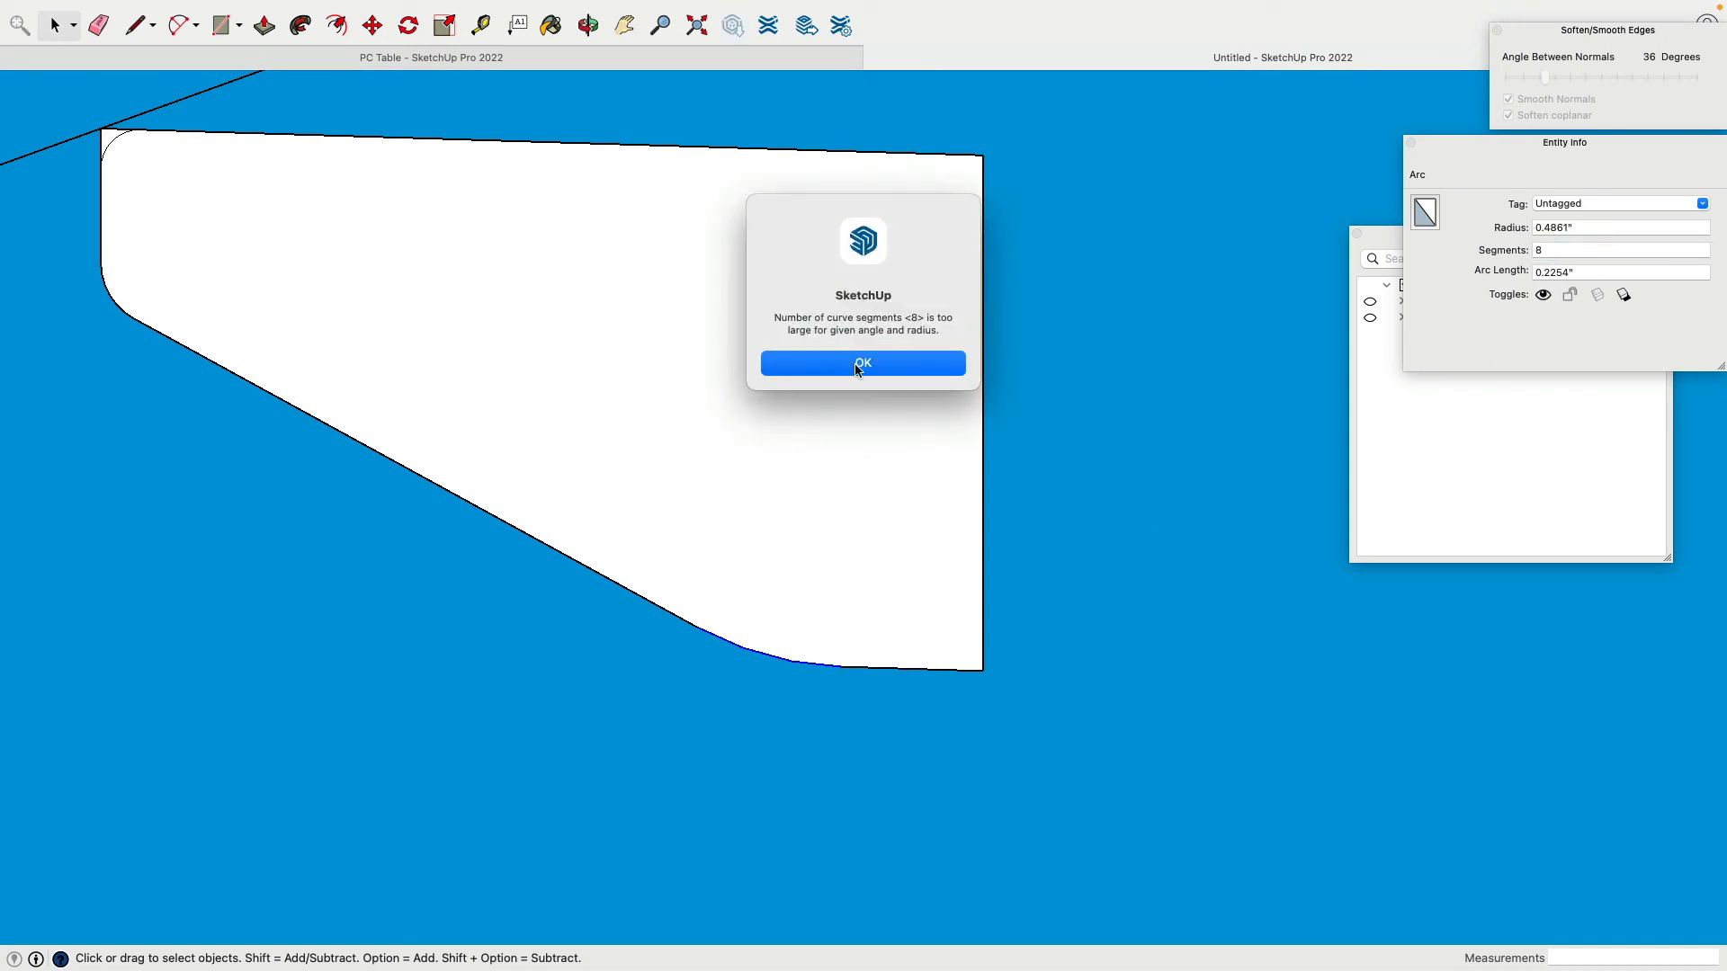
left_click(862, 363)
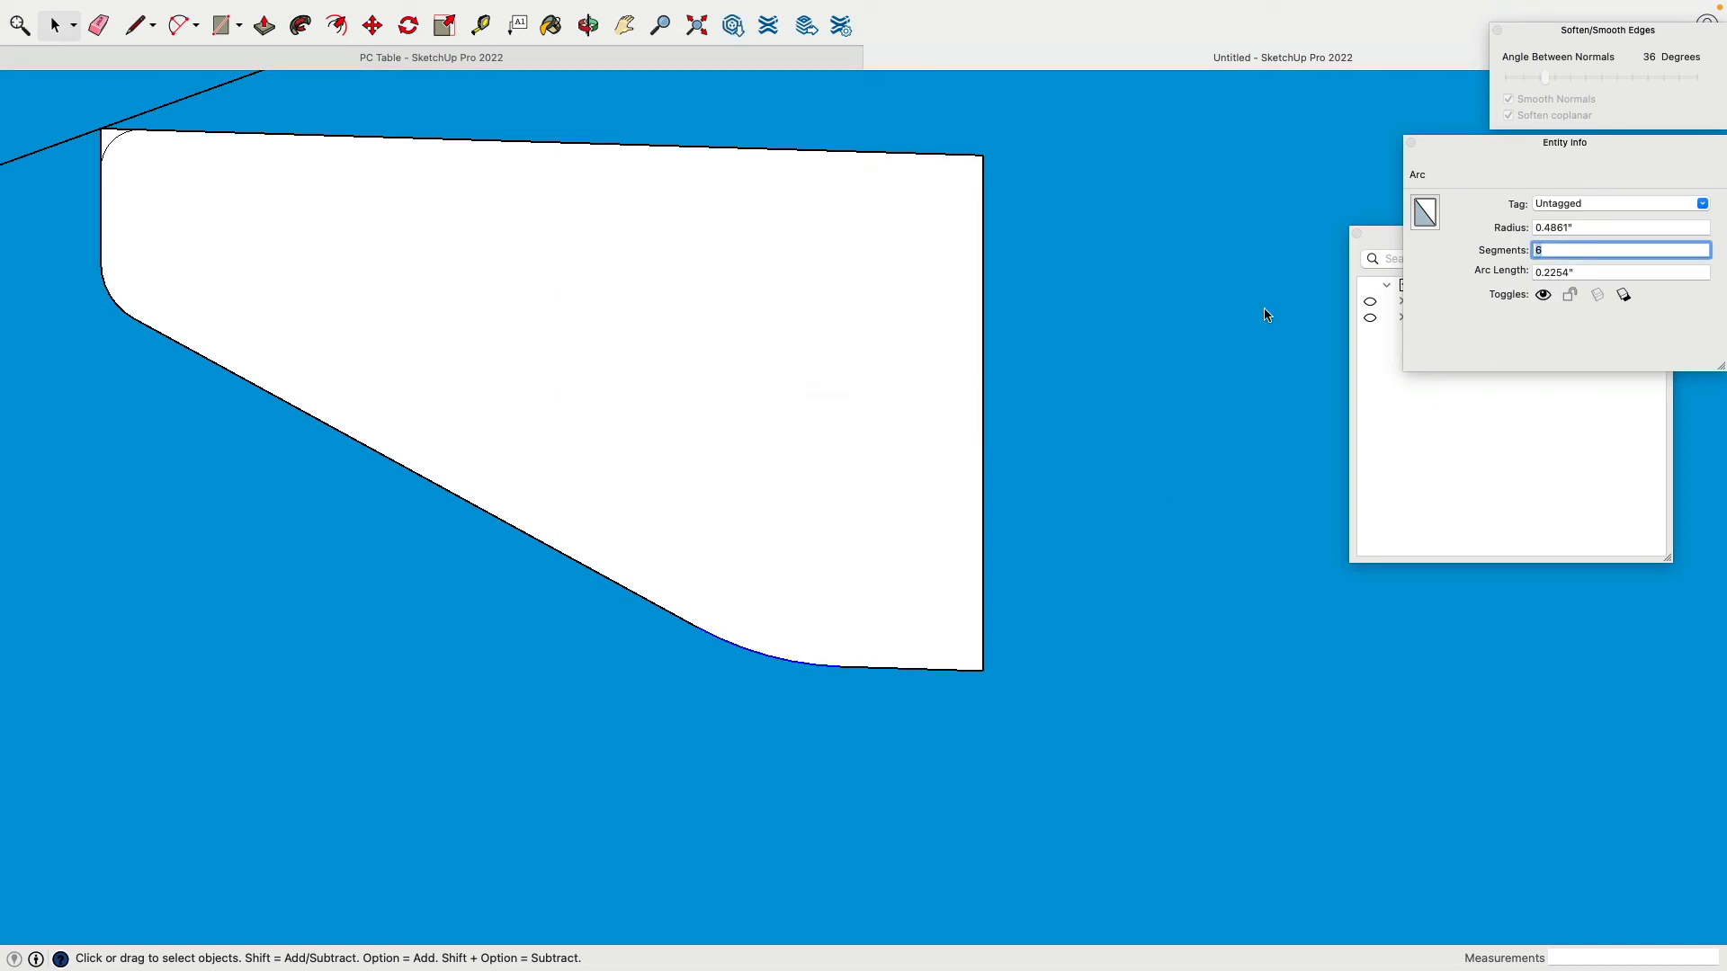
middle_click_drag(128, 262, 521, 401, "shift")
scroll(455, 182, "down", 1)
scroll(445, 178, "up", 4)
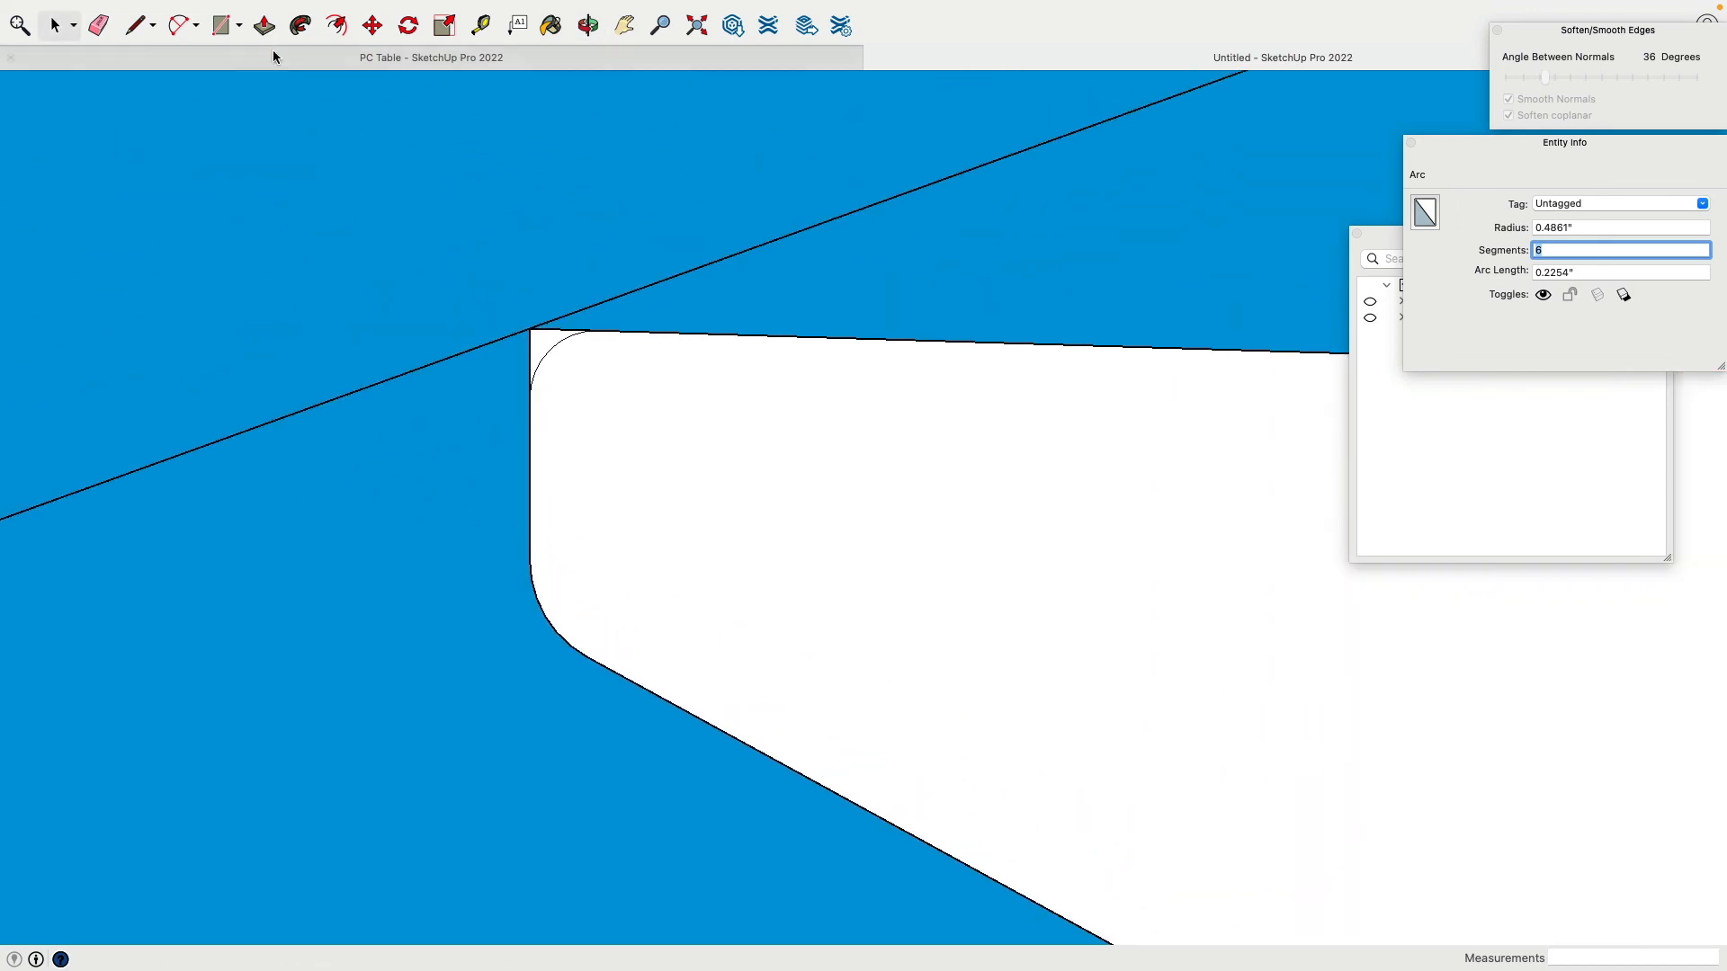
Step: Erase the stray edge above the rounded corner and select the edge profile face
left_click(98, 25)
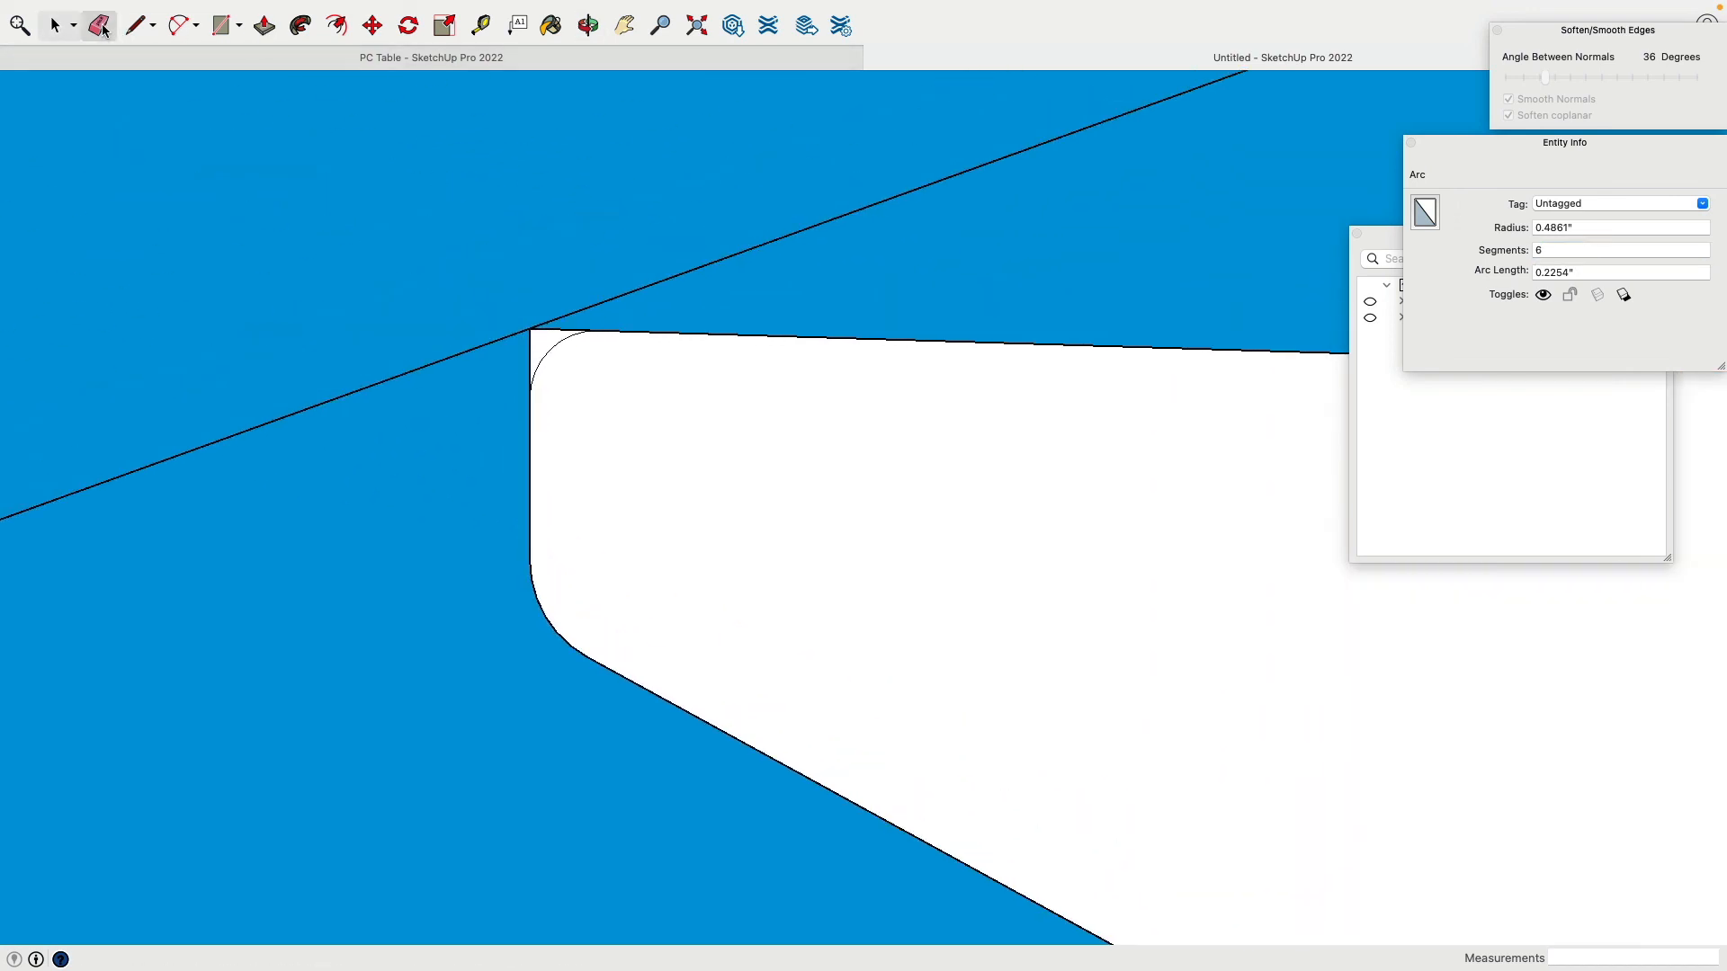
left_click(544, 365)
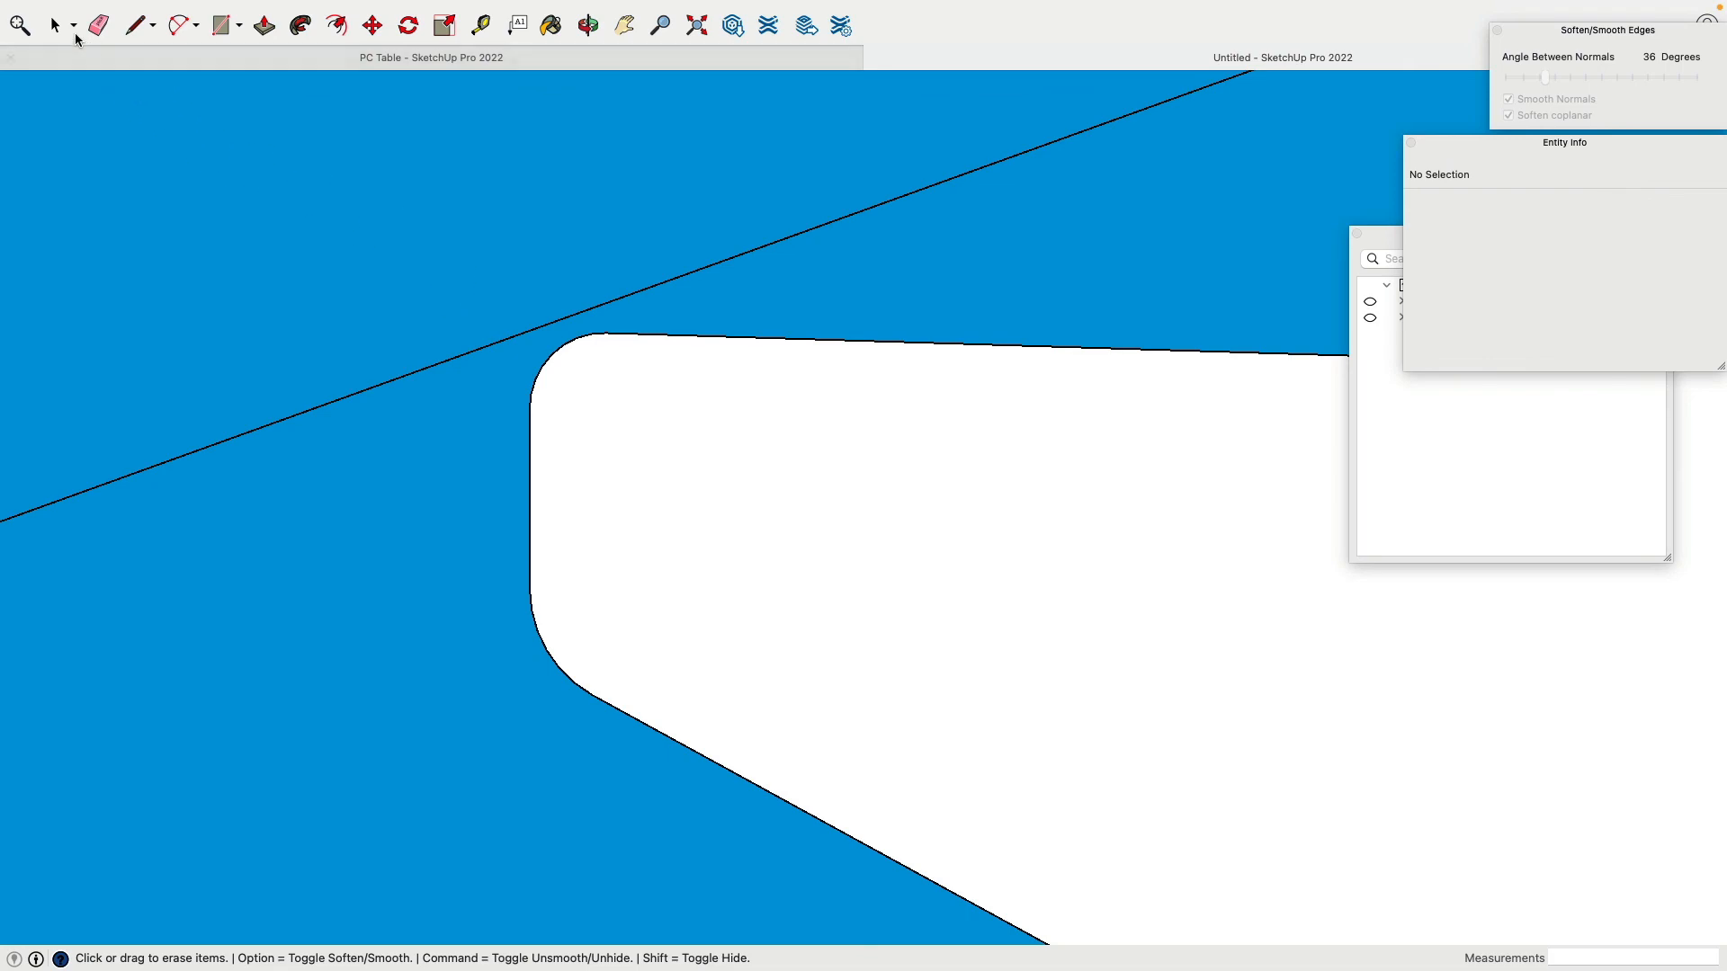
left_click(56, 26)
middle_click_drag(739, 464, 613, 517)
left_click(611, 511)
scroll(603, 507, "down", 10)
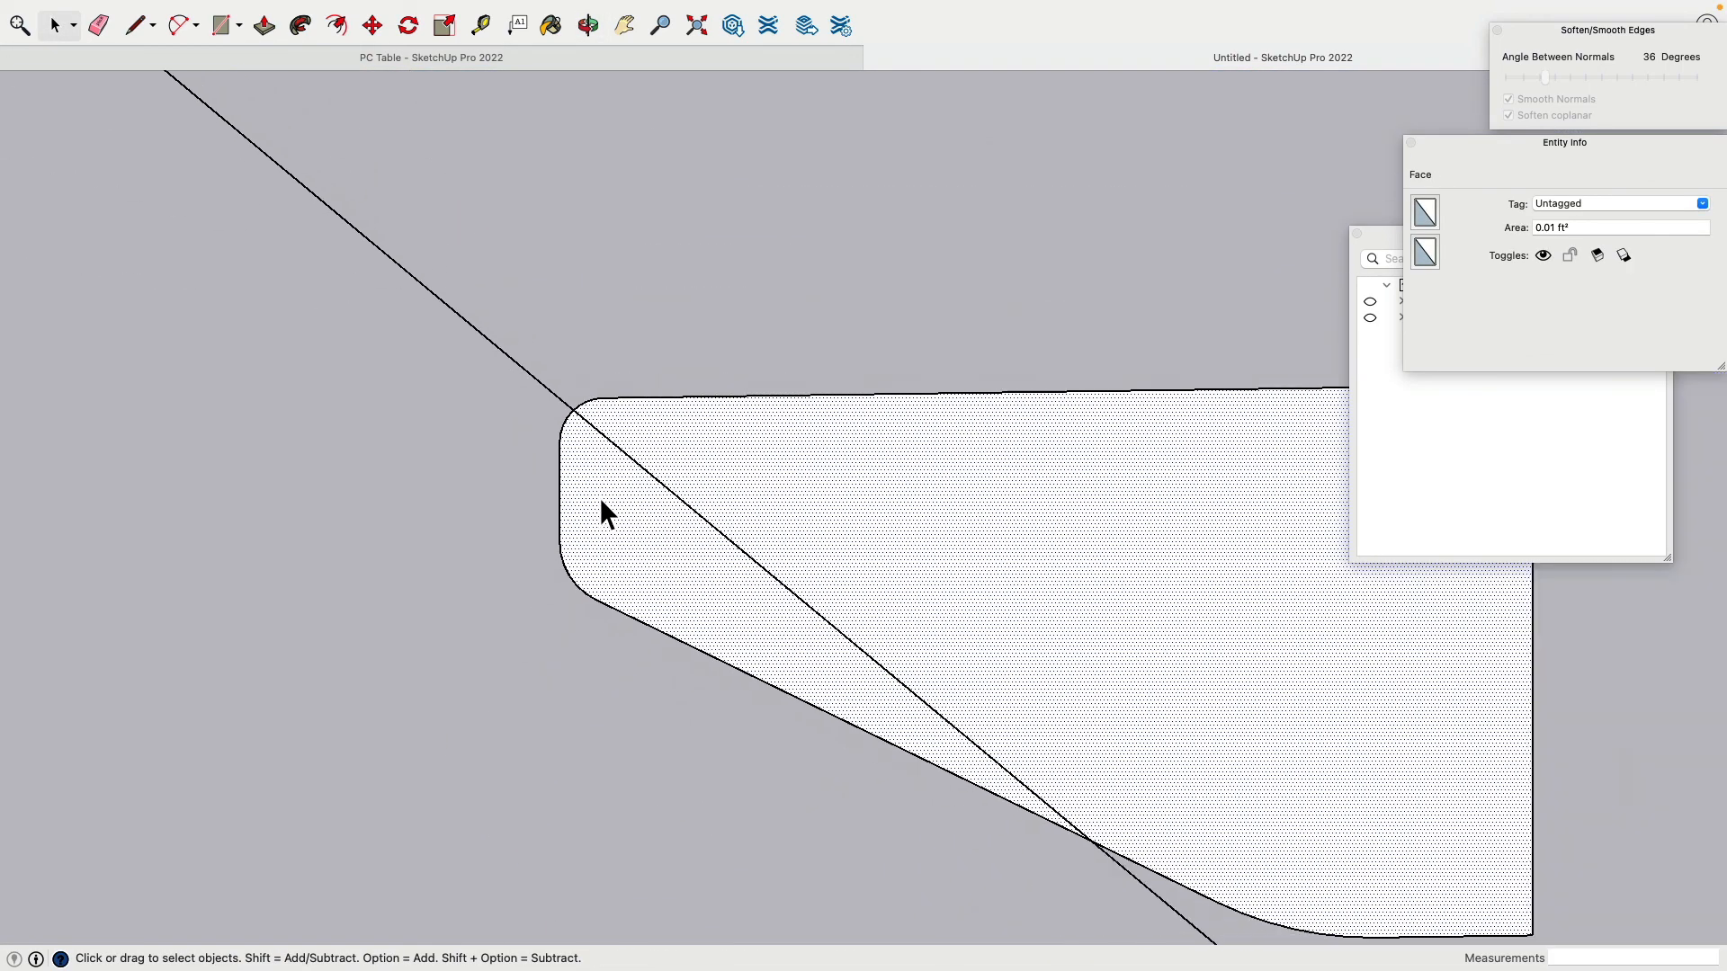
scroll(606, 488, "down", 3)
middle_click_drag(818, 434, 648, 516, "shift")
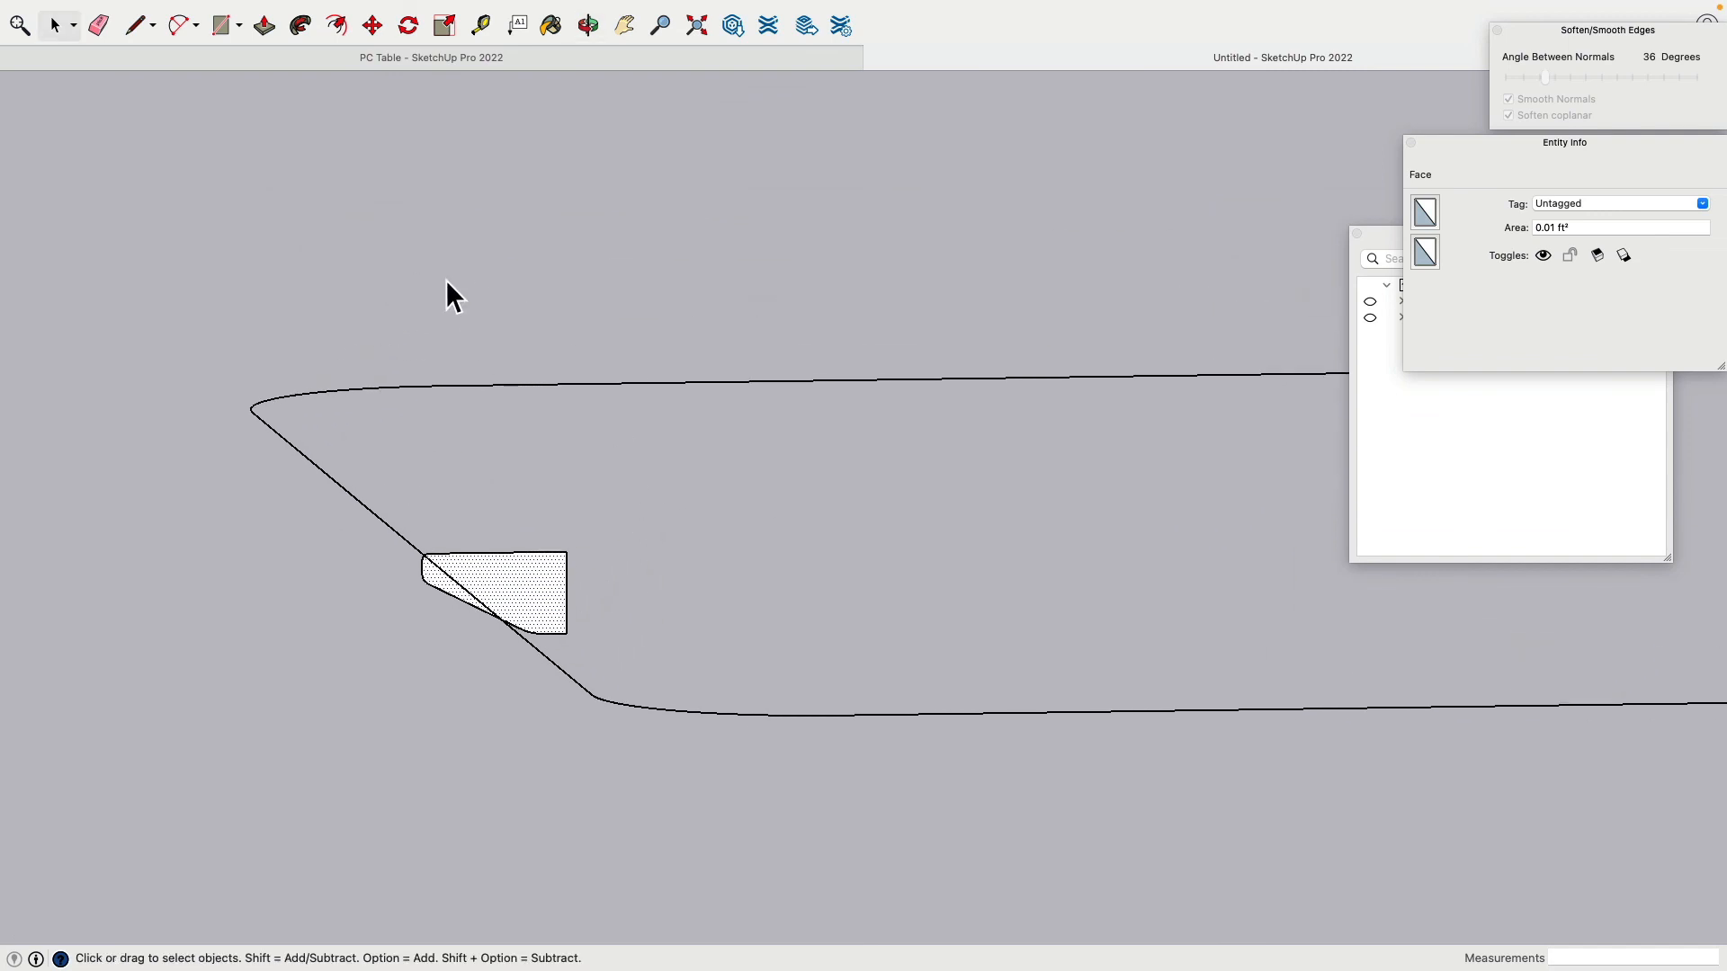
Step: Sweep the profile with Follow Me around the entire rounded tabletop outline
left_click(301, 27)
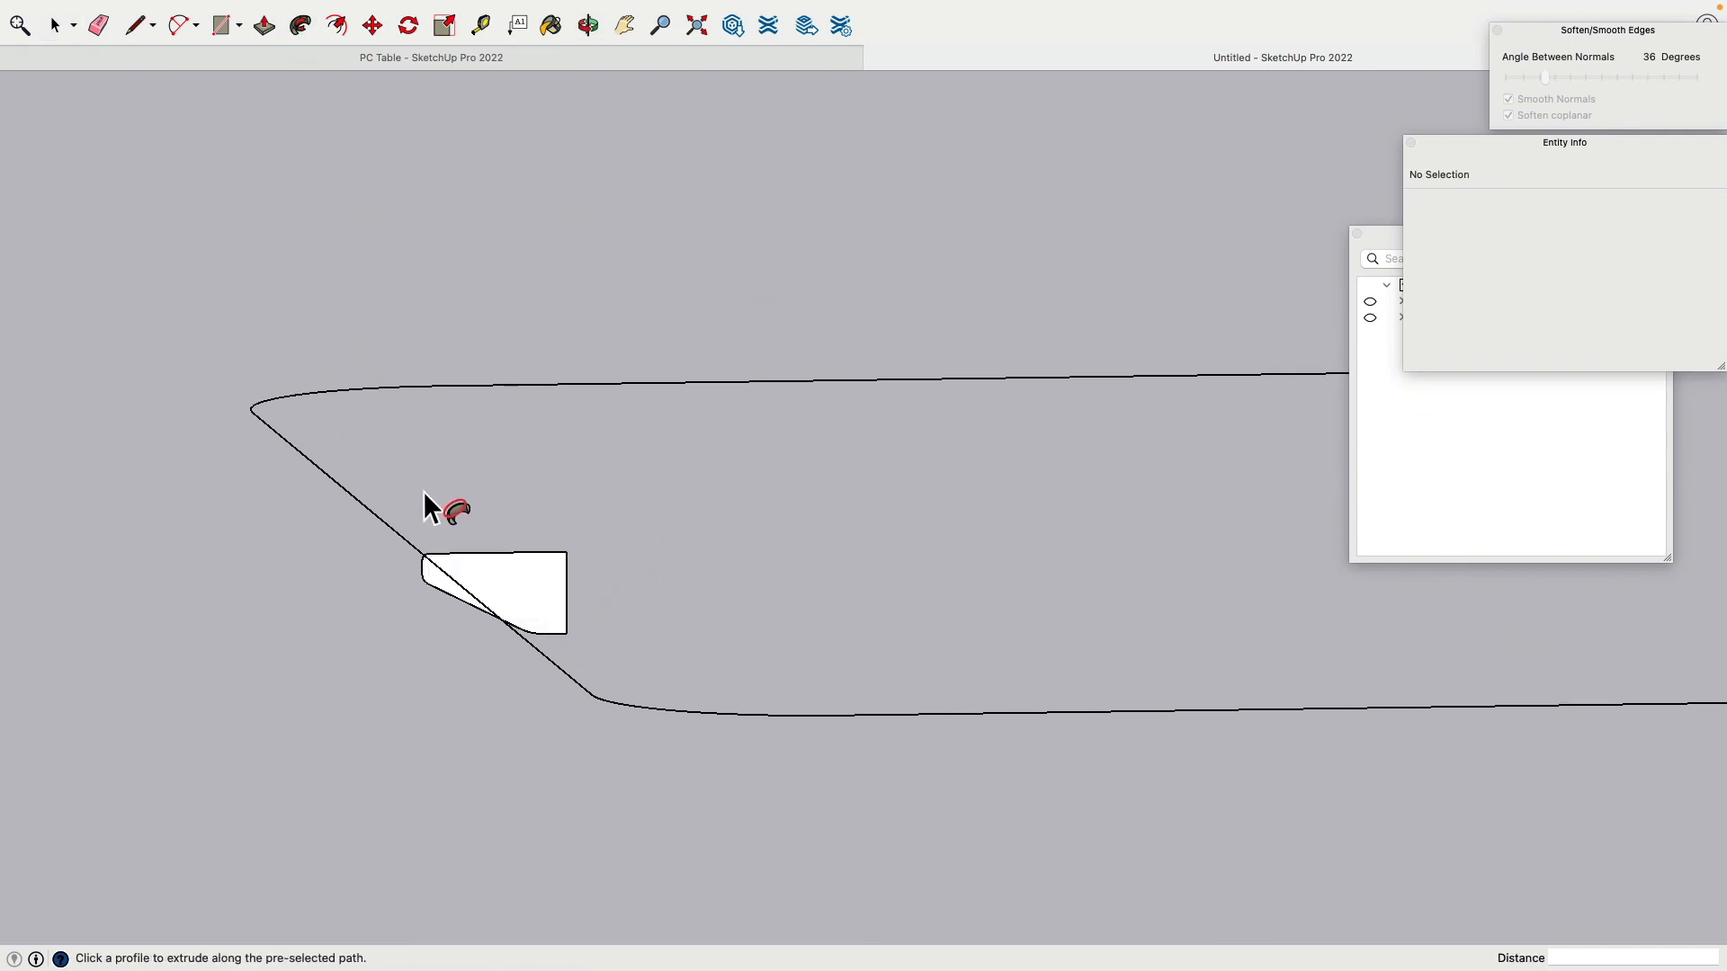
left_click(438, 558)
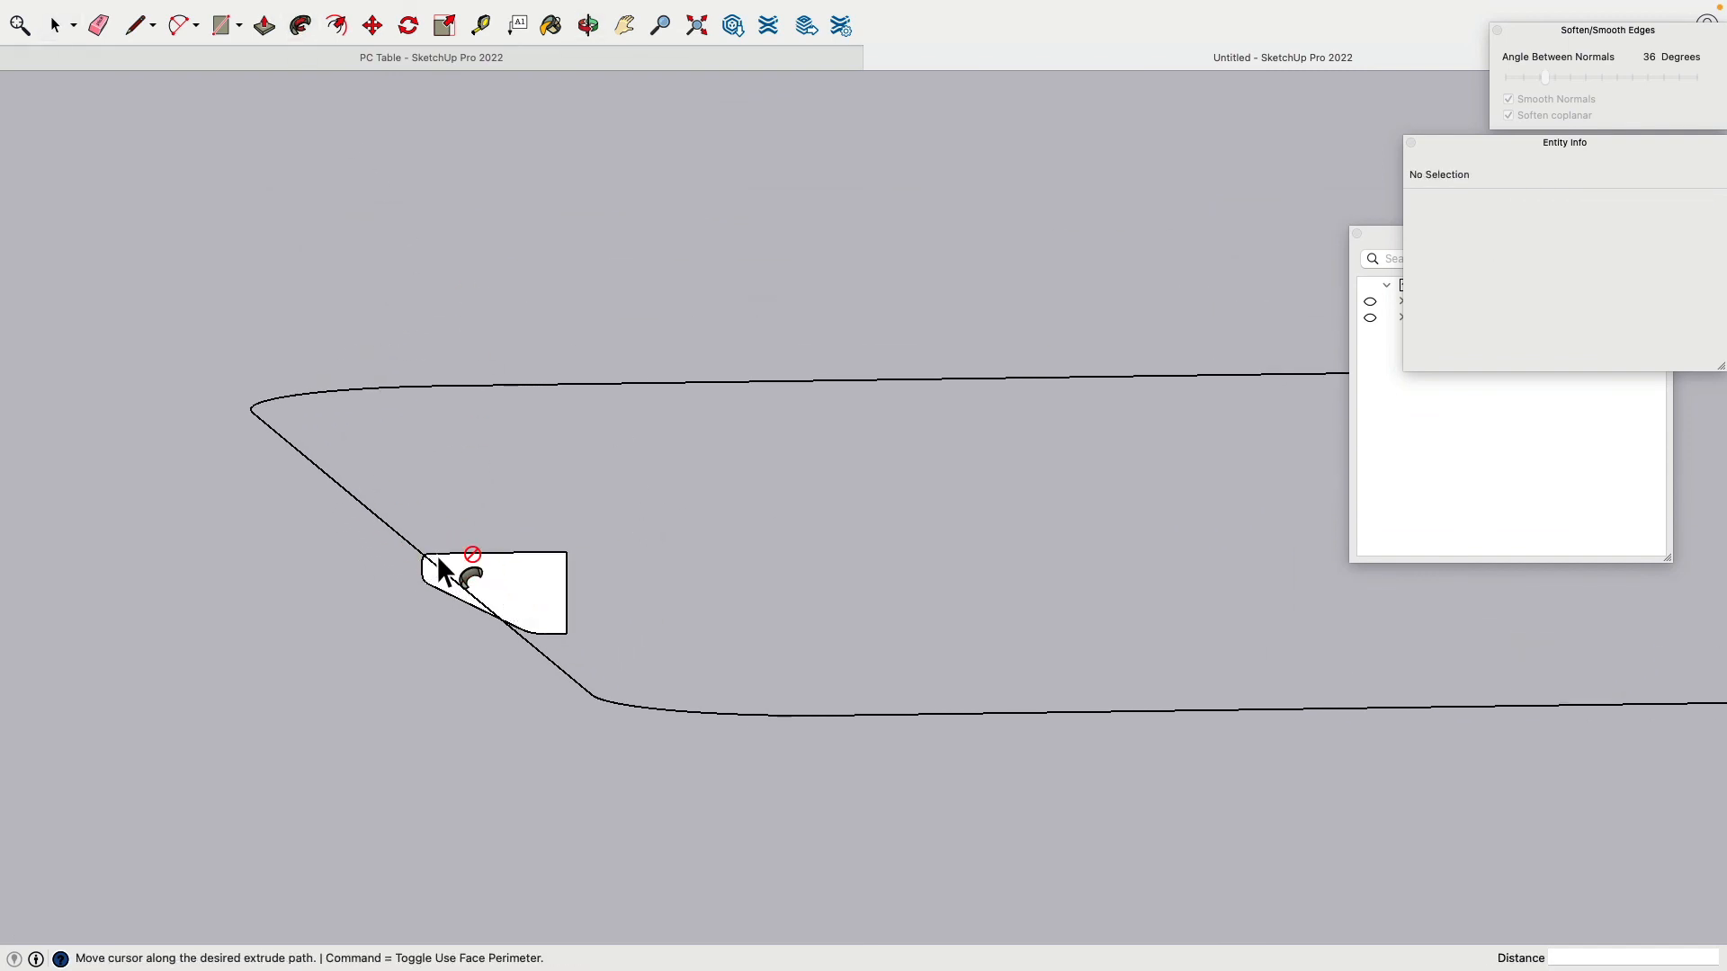
scroll(320, 421, "up", 5)
scroll(234, 441, "down", 8)
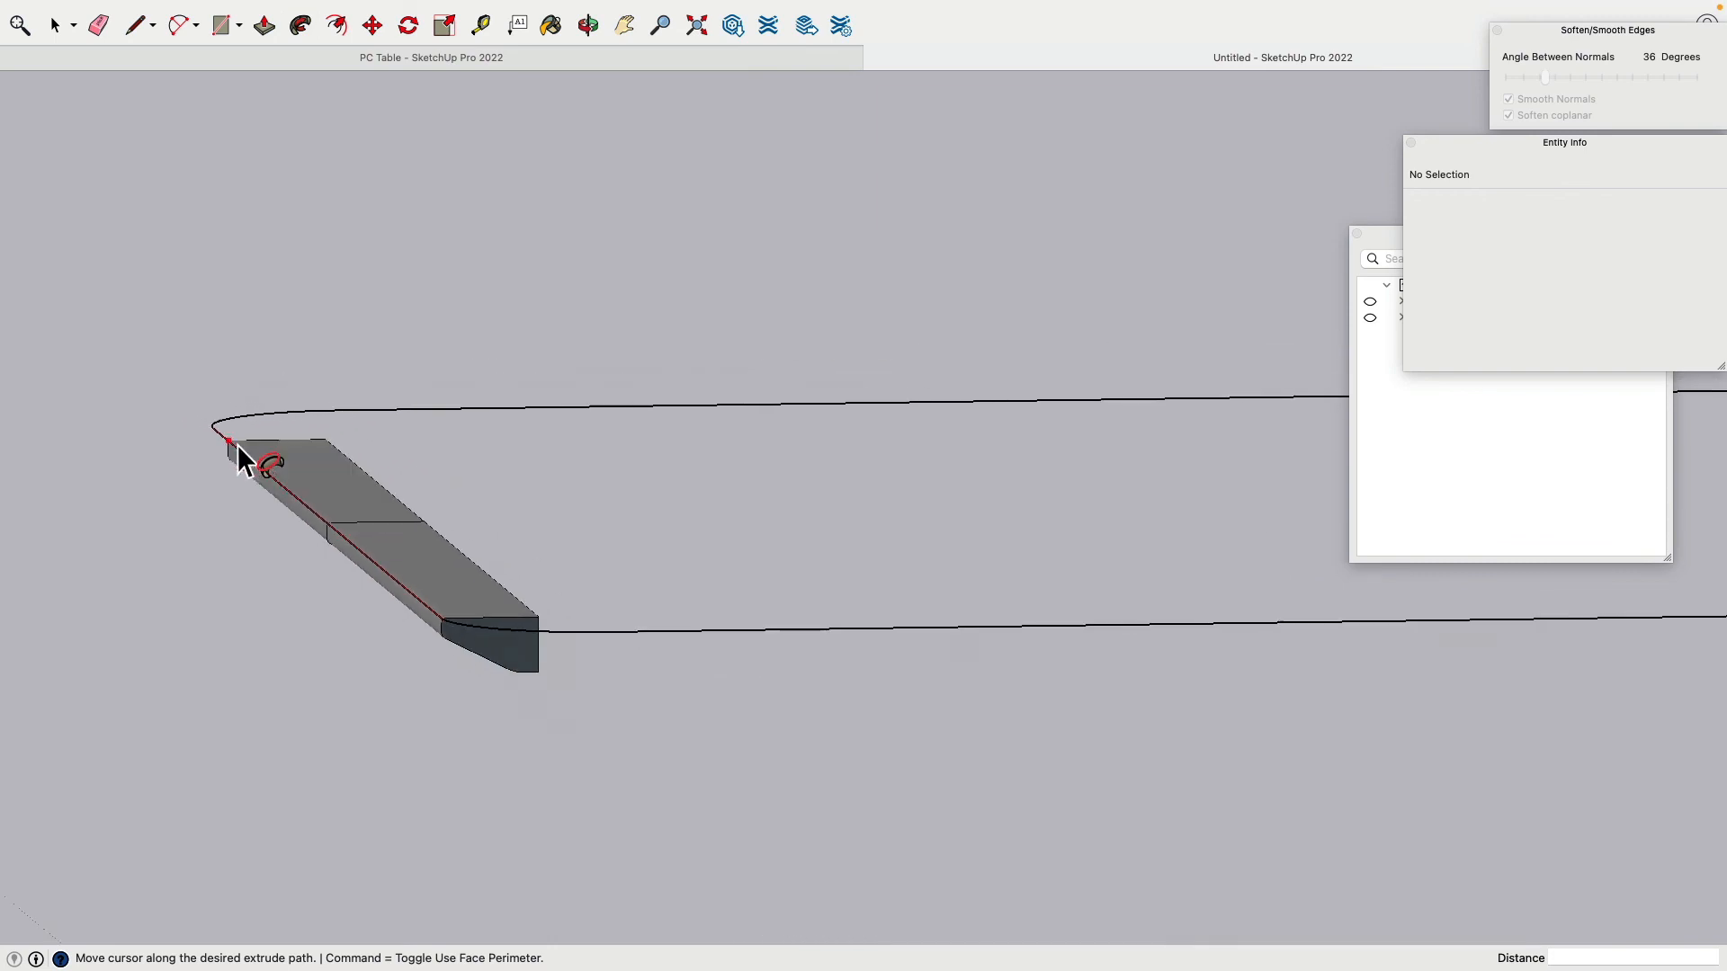
scroll(241, 459, "down", 6)
middle_click_drag(241, 458, 309, 586)
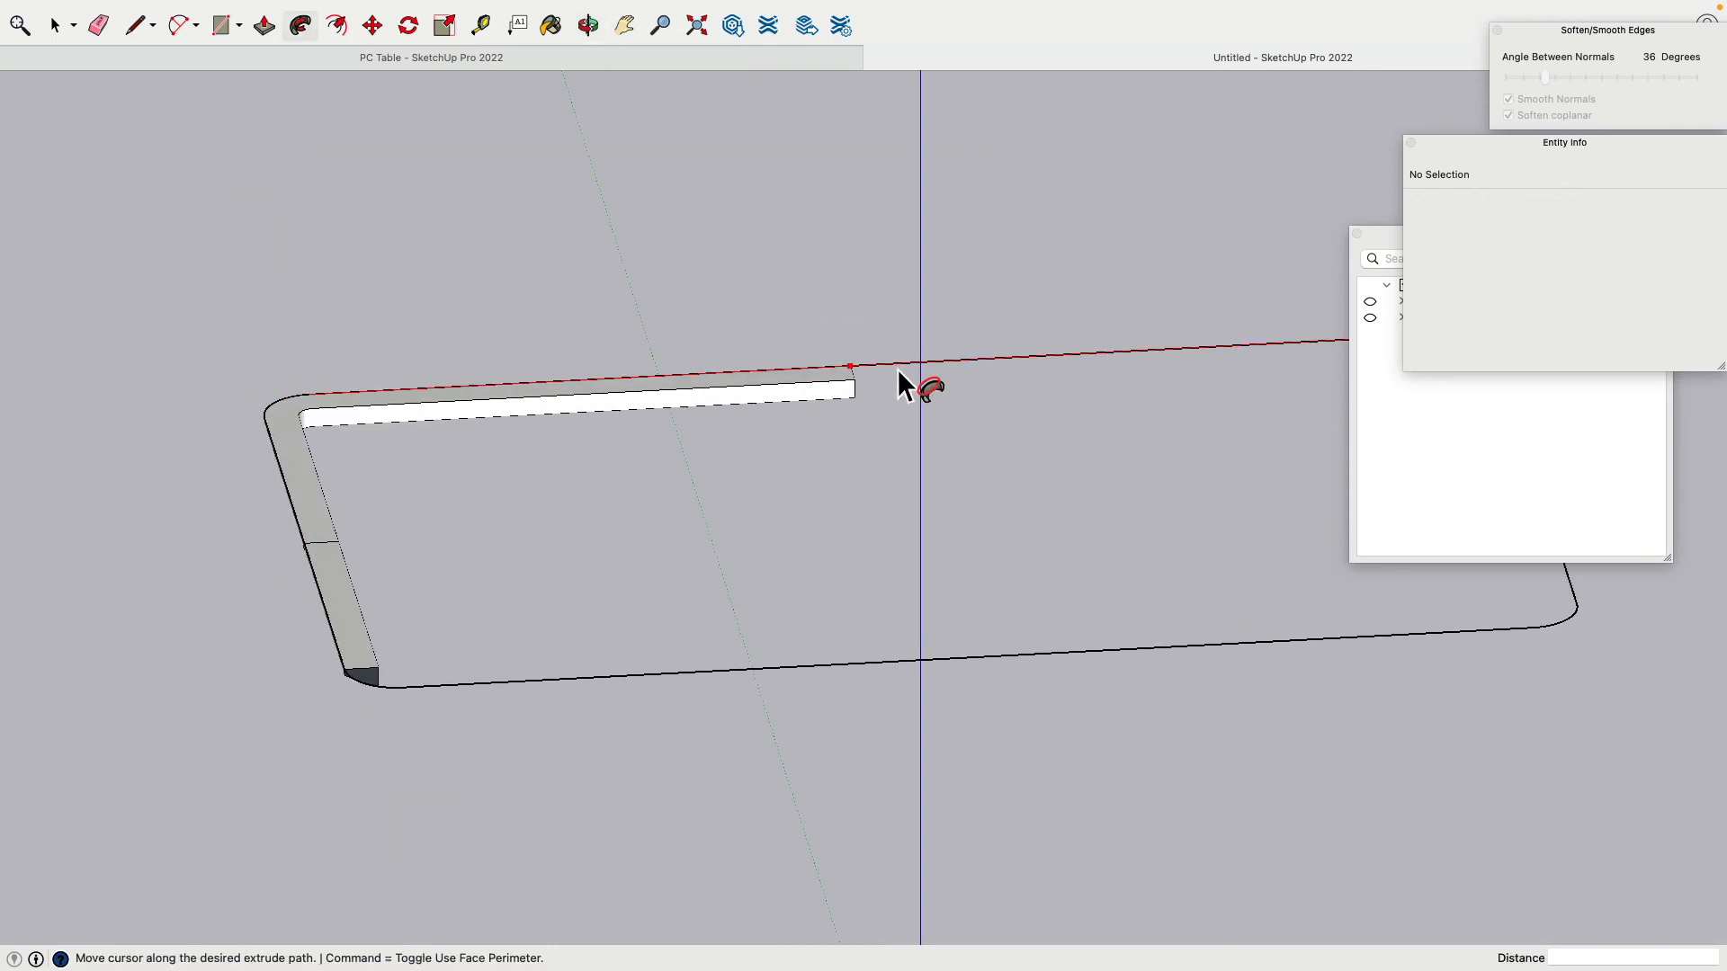
scroll(908, 371, "down", 3)
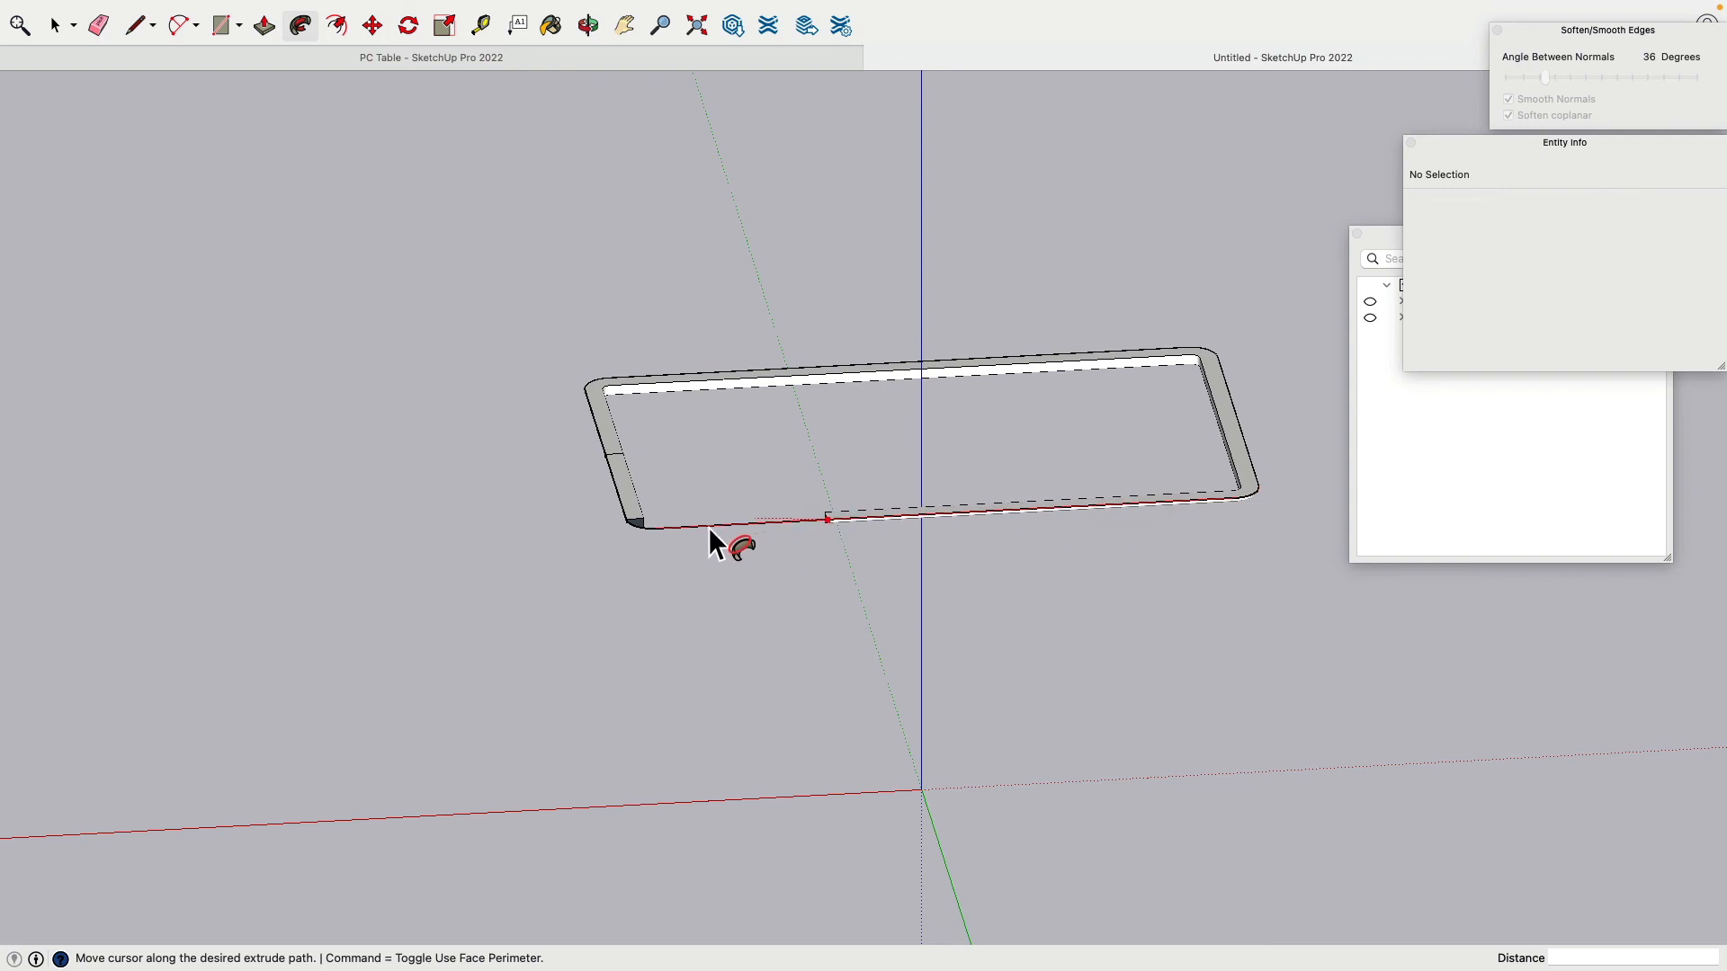
left_click(629, 525)
scroll(657, 436, "down", 3)
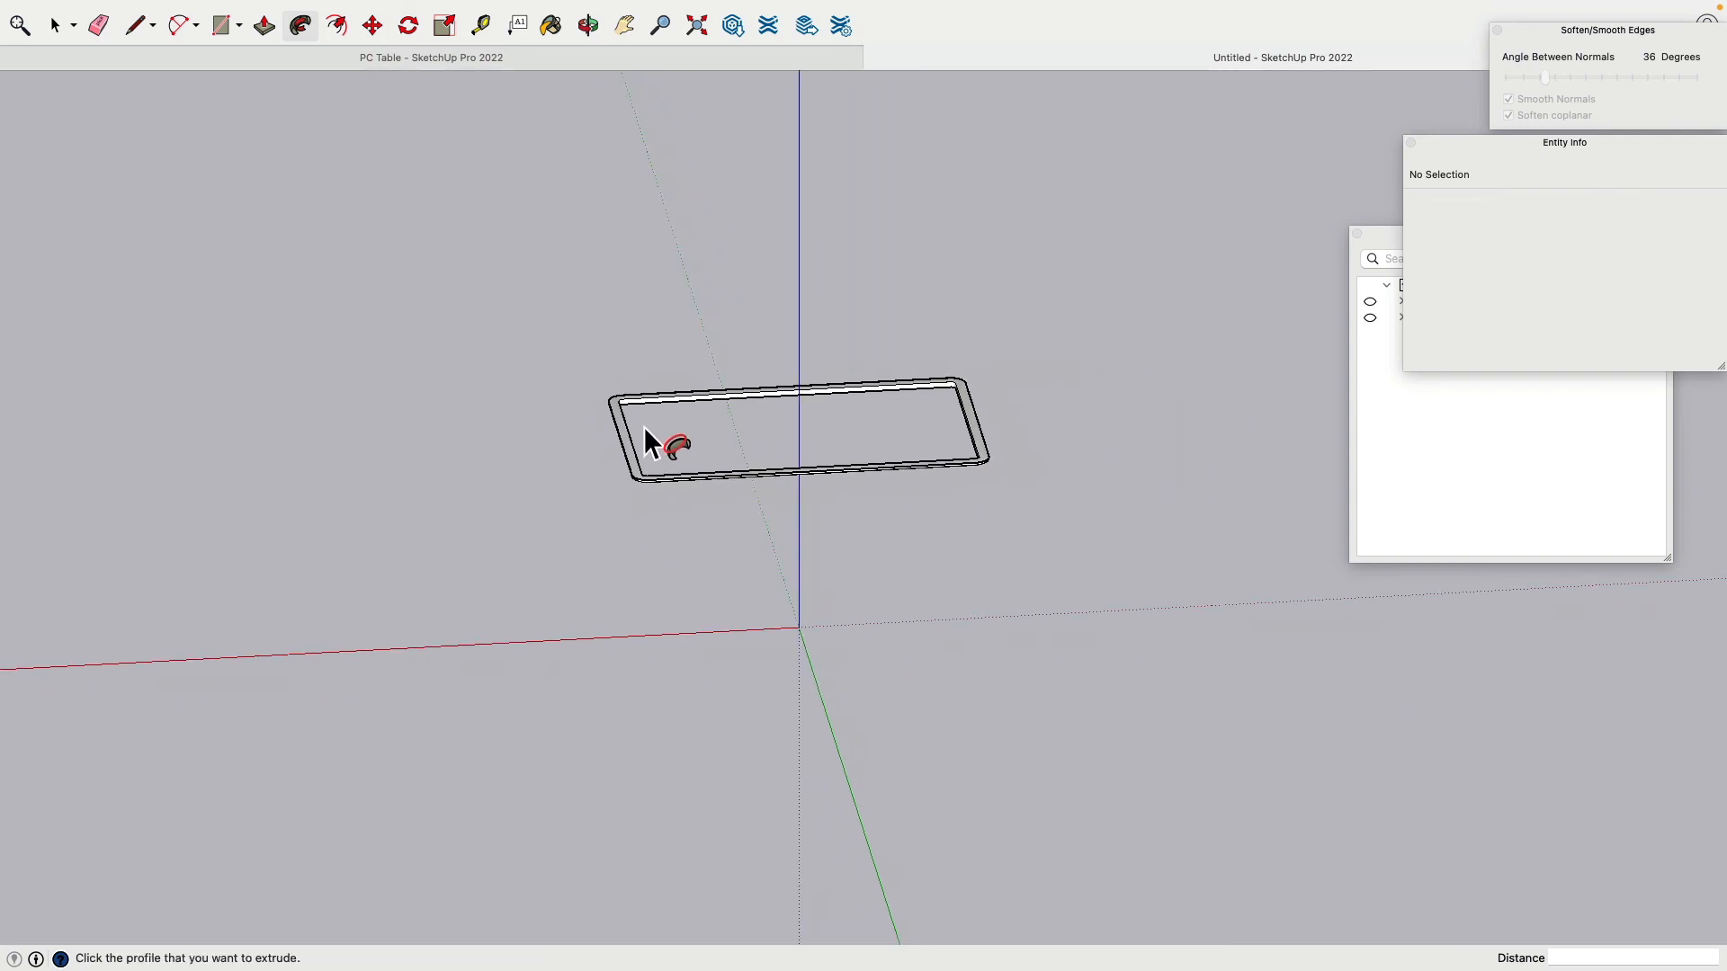
scroll(639, 433, "up", 6)
middle_click_drag(634, 441, 463, 376)
scroll(463, 376, "down", 3)
scroll(261, 237, "up", 3)
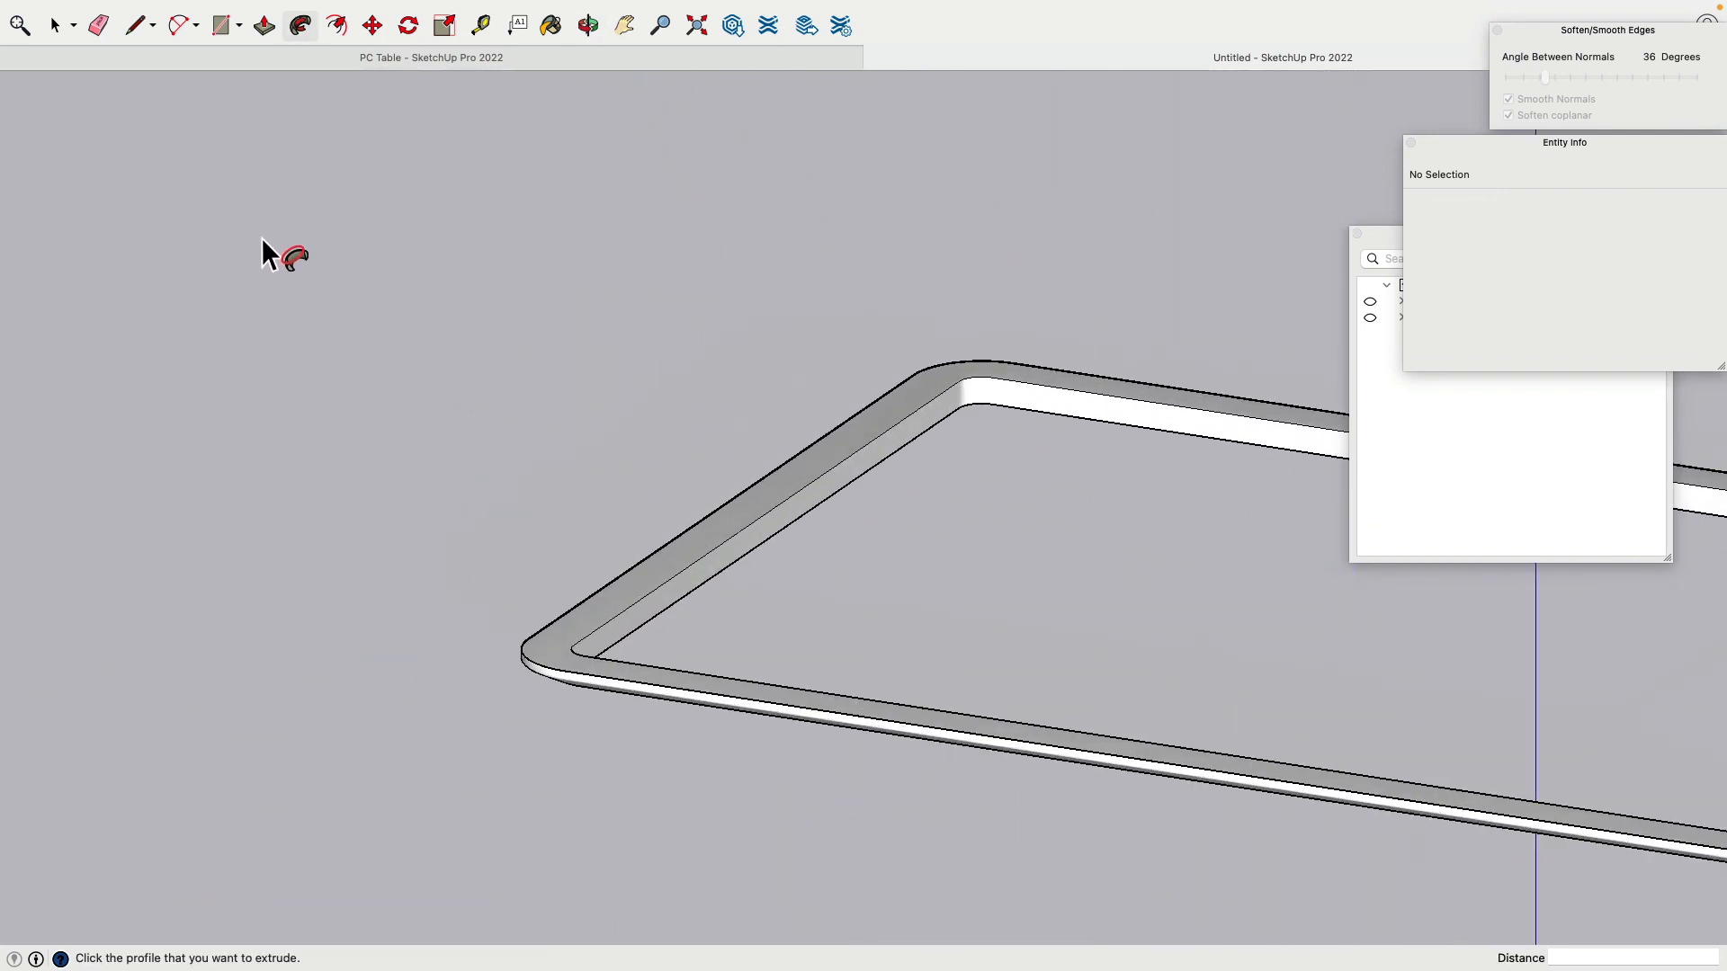
left_click(57, 27)
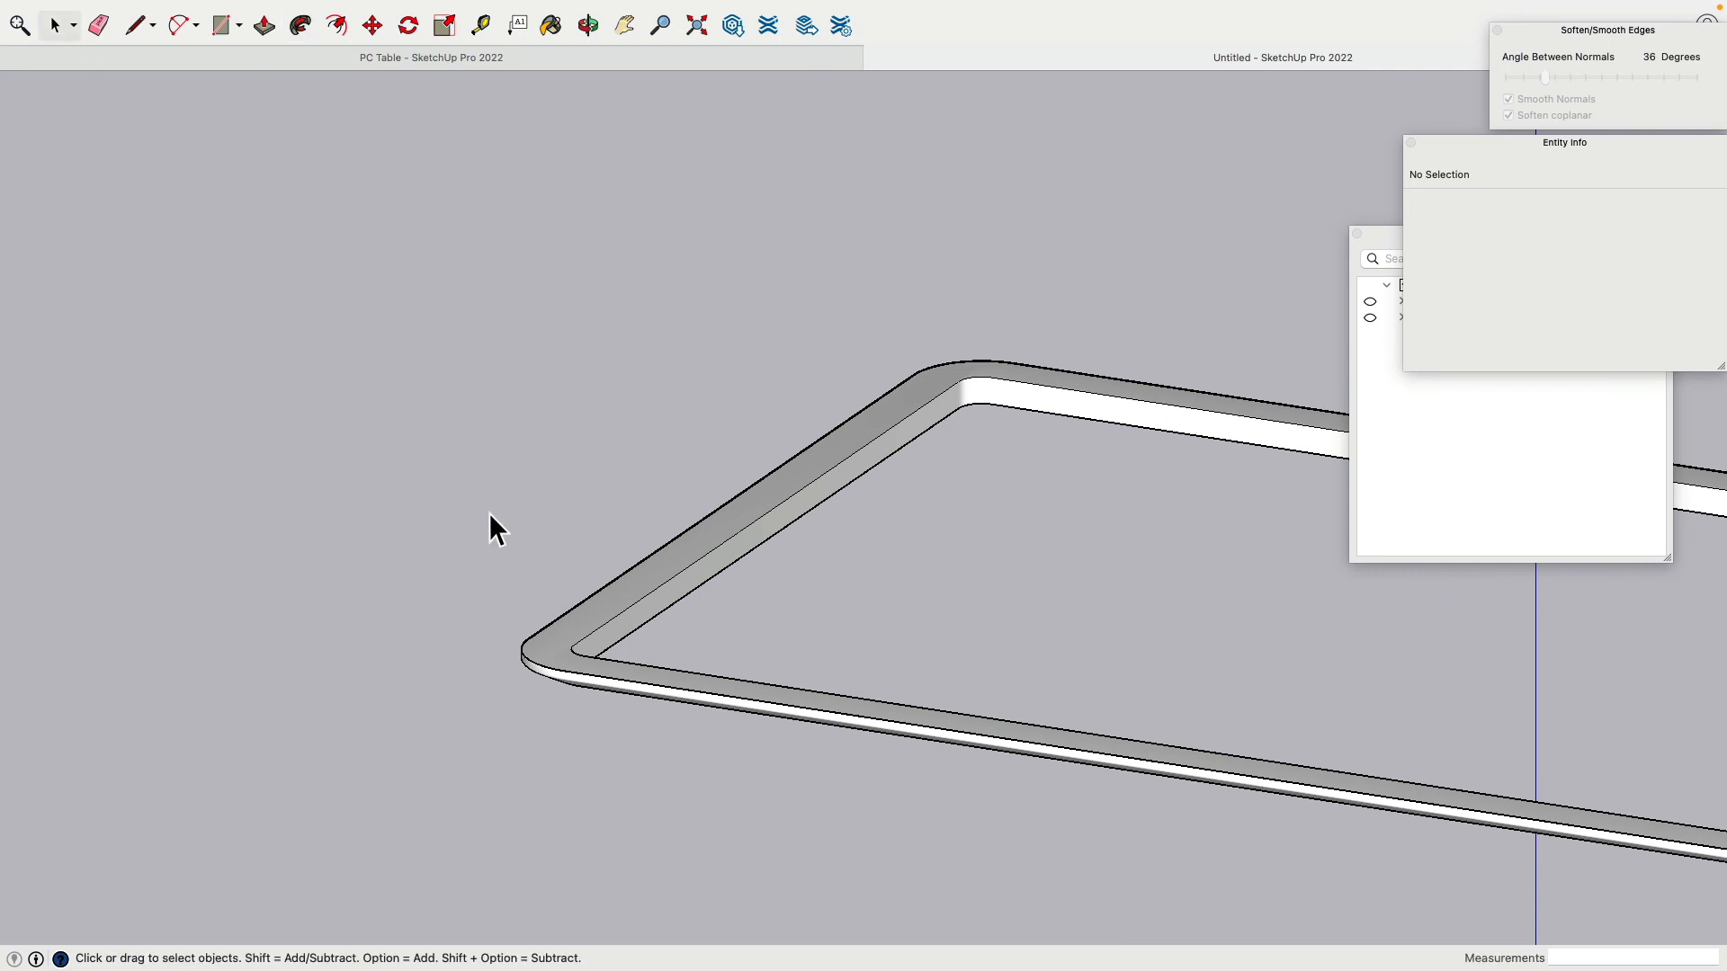
Step: Delete the inner frame surface, undoing the accidental deletion of the 3 ft² frame surface
left_click(772, 536)
key("Delete")
left_click(757, 514)
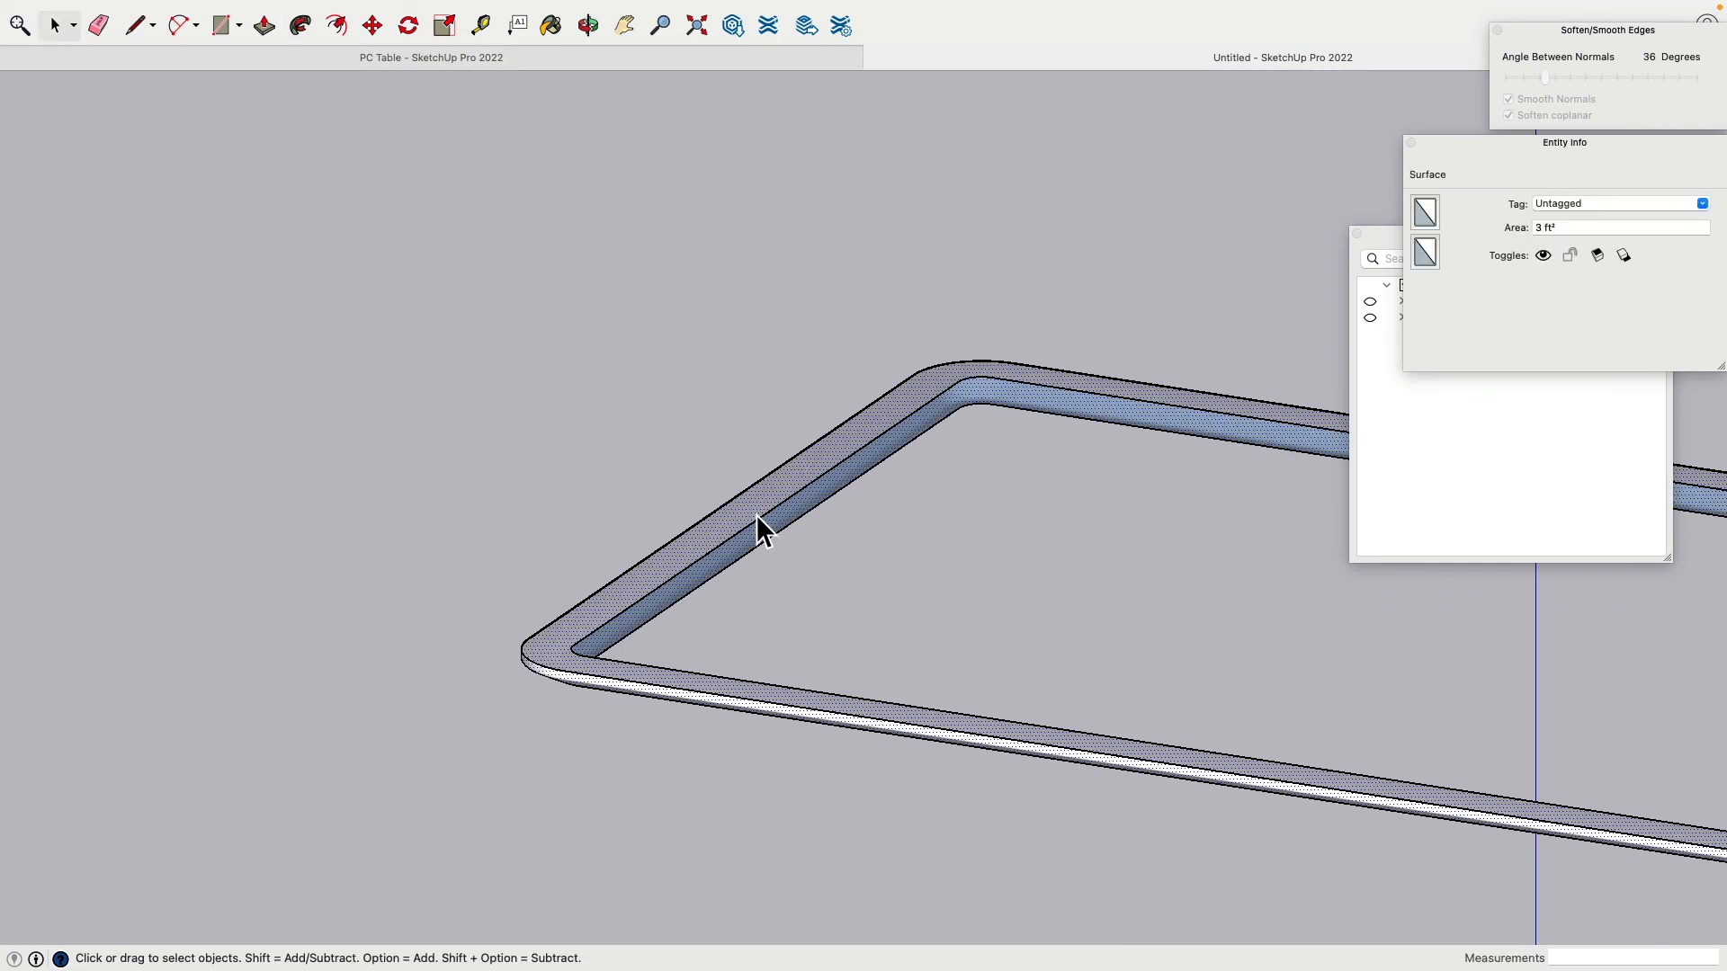
key("Delete")
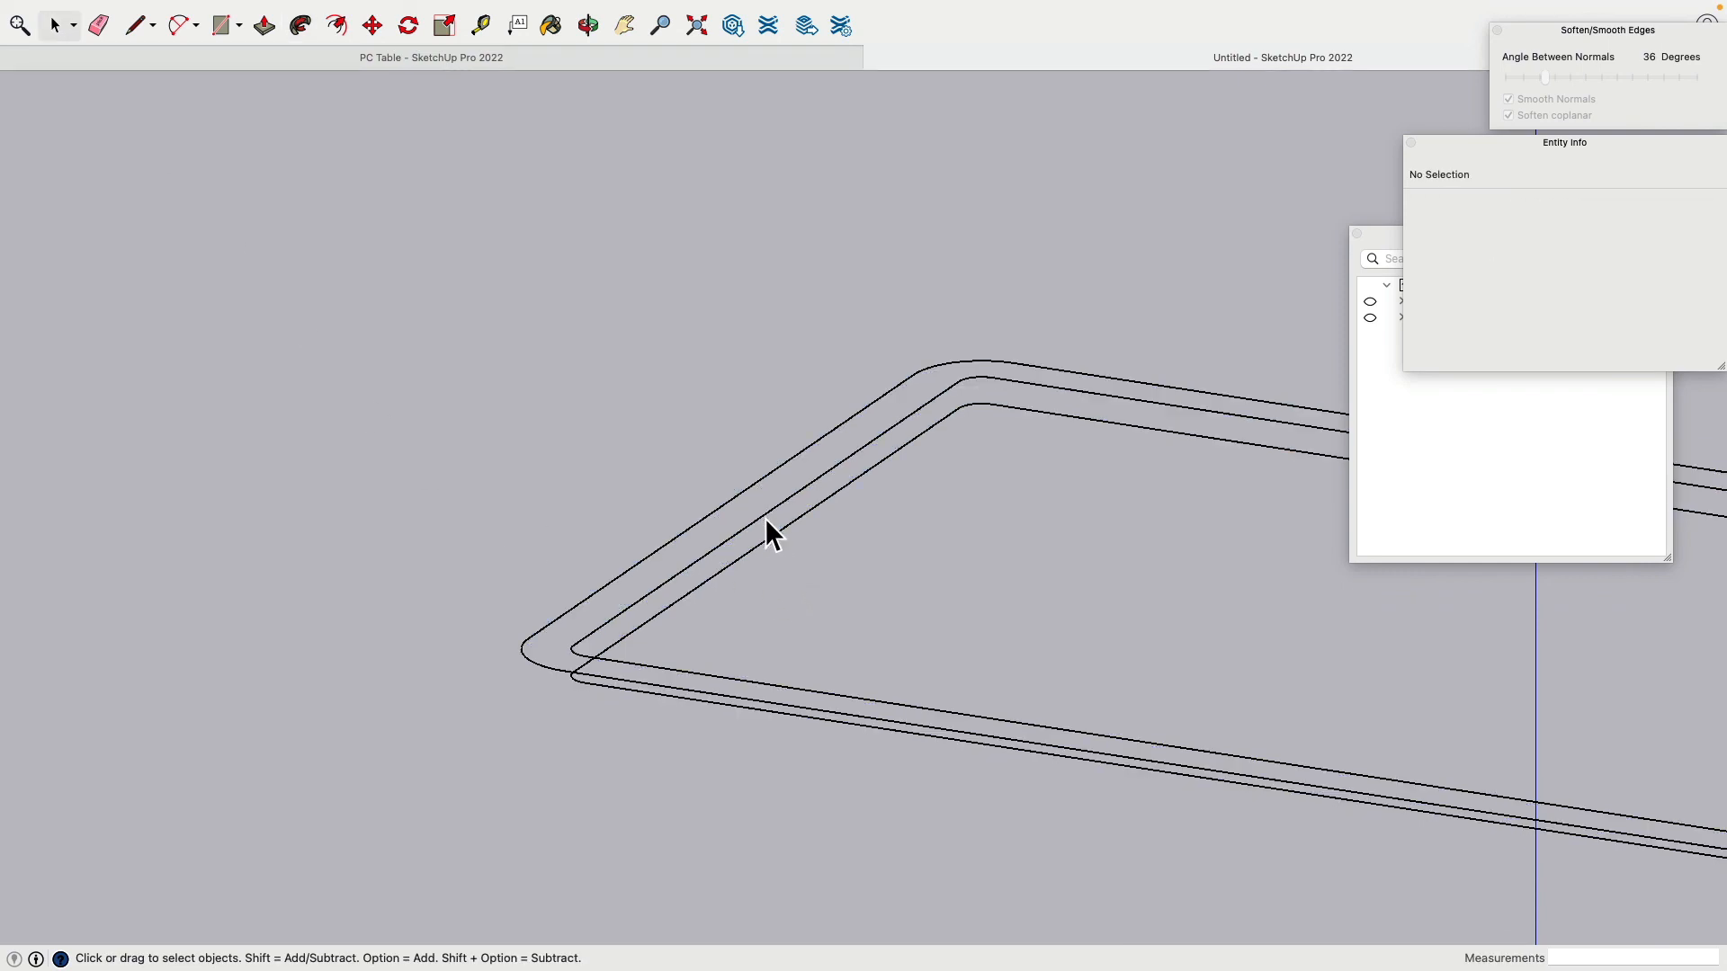
key("super+z")
scroll(764, 521, "up", 4)
left_click(745, 529)
middle_click_drag(744, 529, 836, 586)
left_click(779, 601)
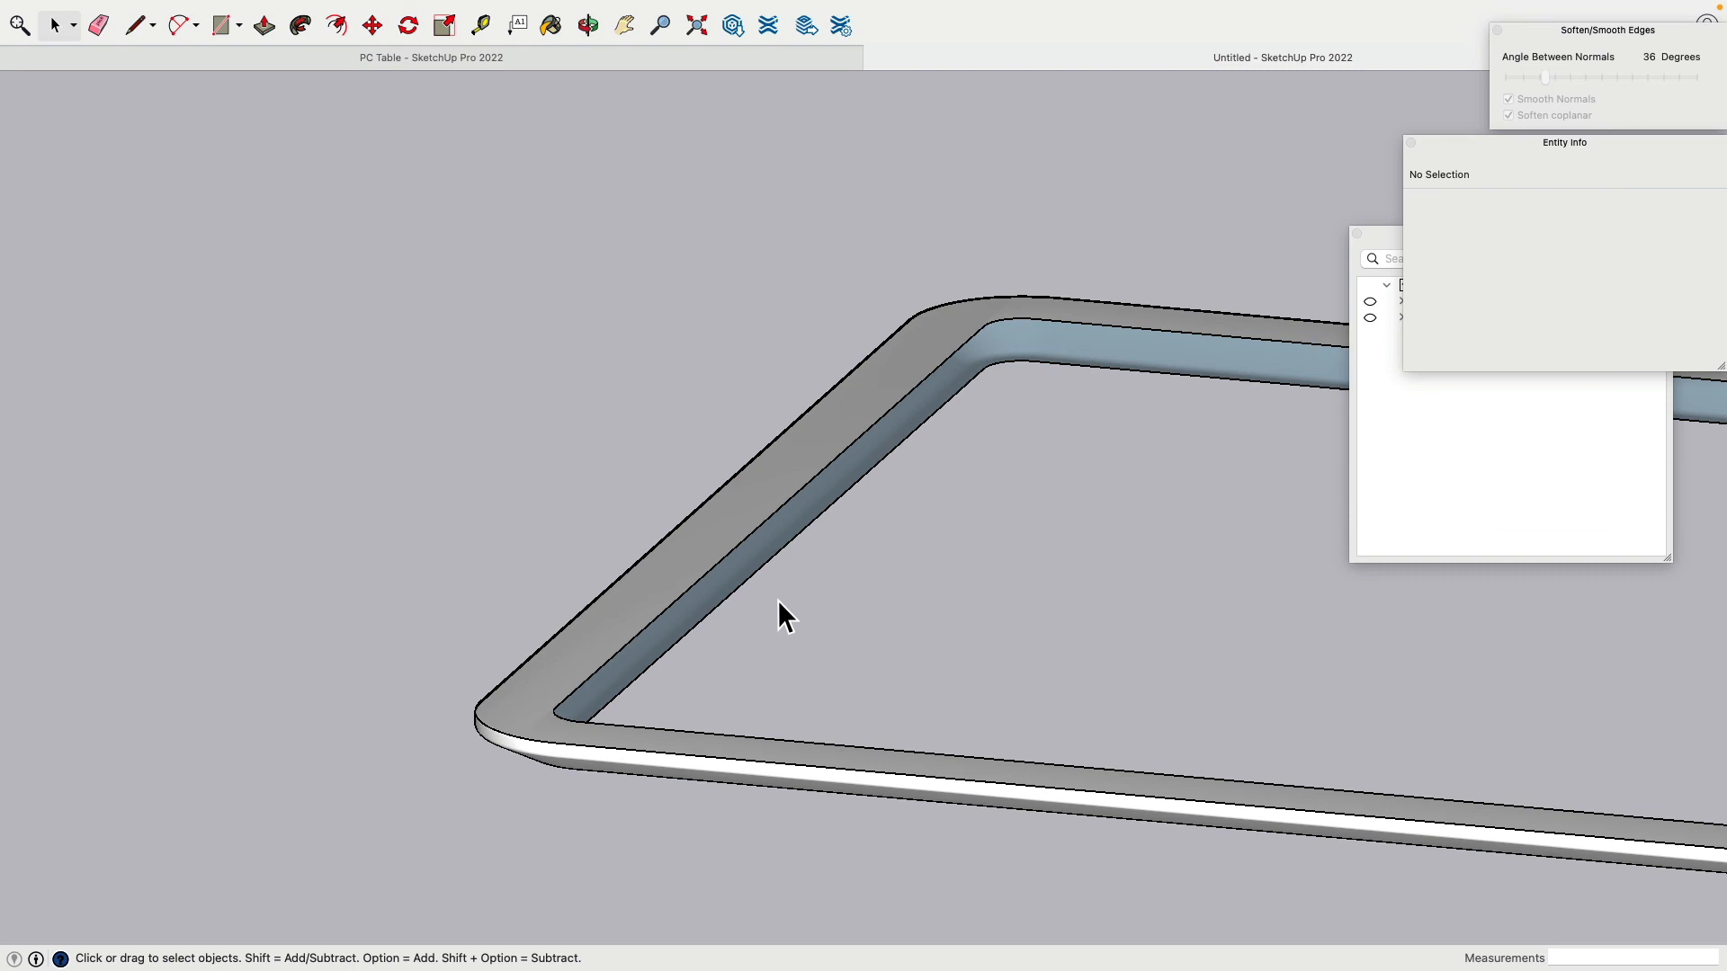
middle_click_drag(860, 635, 450, 196)
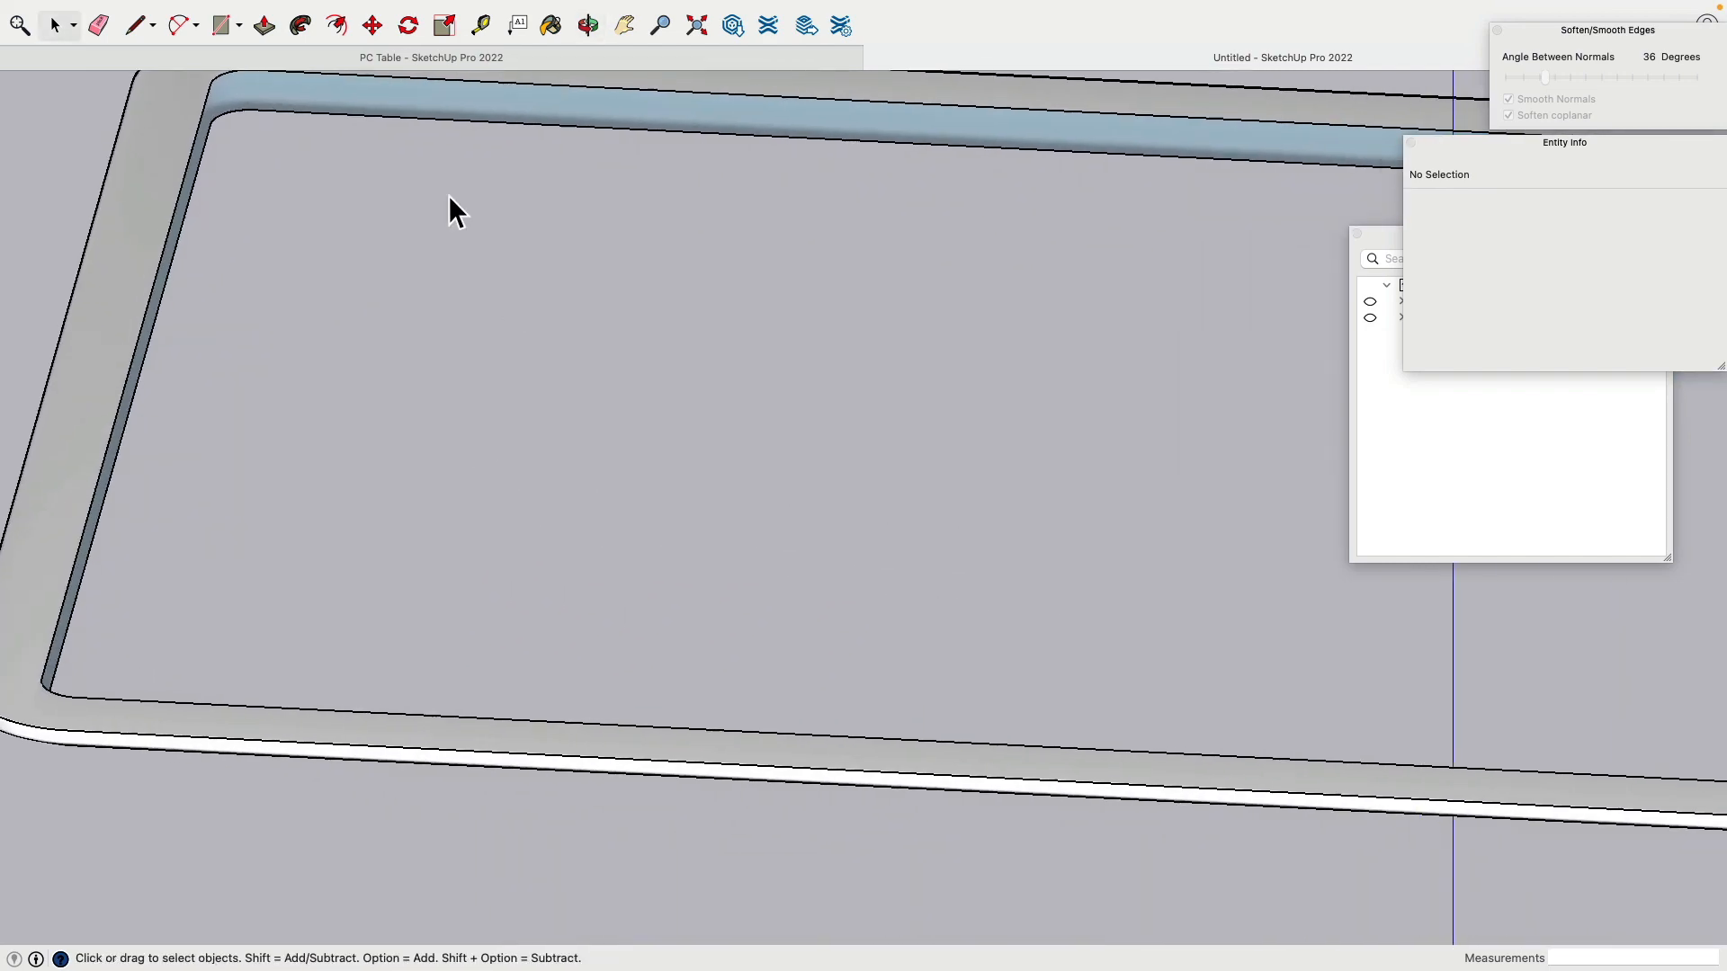
Step: Draw two lines across the tabletop from the inner edge to split the top face
left_click(149, 30)
left_click(1015, 169)
middle_click_drag(1053, 402, 630, 518)
middle_click_drag(629, 519, 889, 533, "shift")
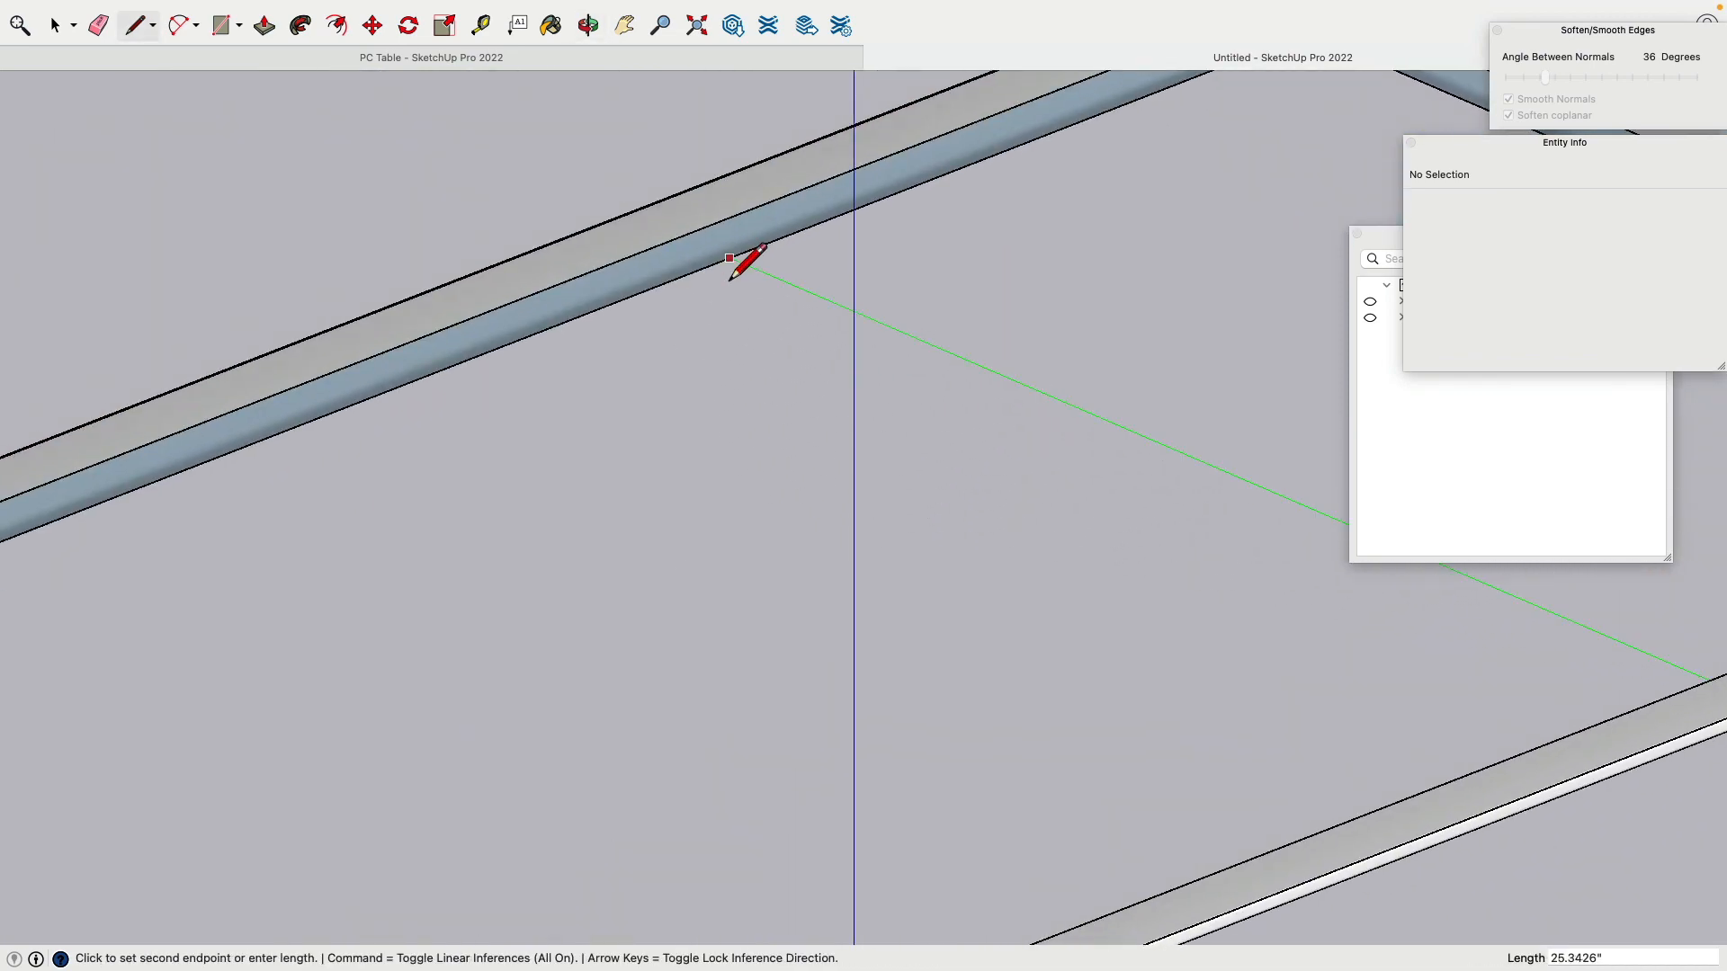
left_click(730, 279)
scroll(771, 347, "down", 5)
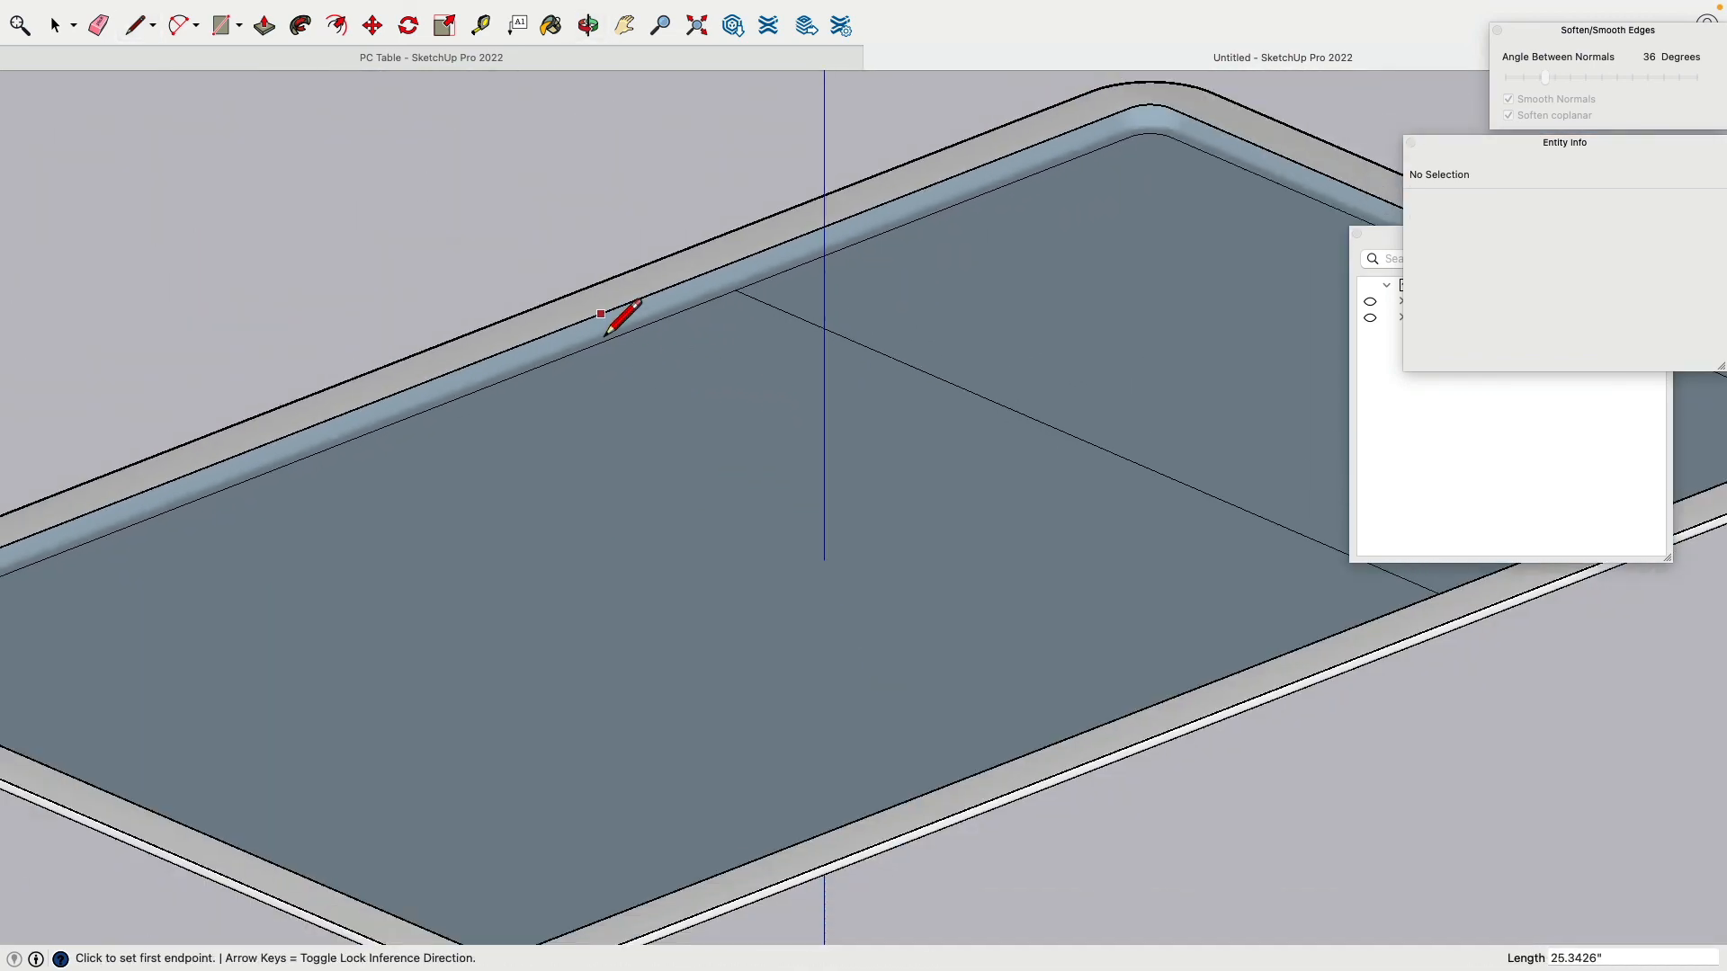
left_click(601, 314)
left_click(1155, 705)
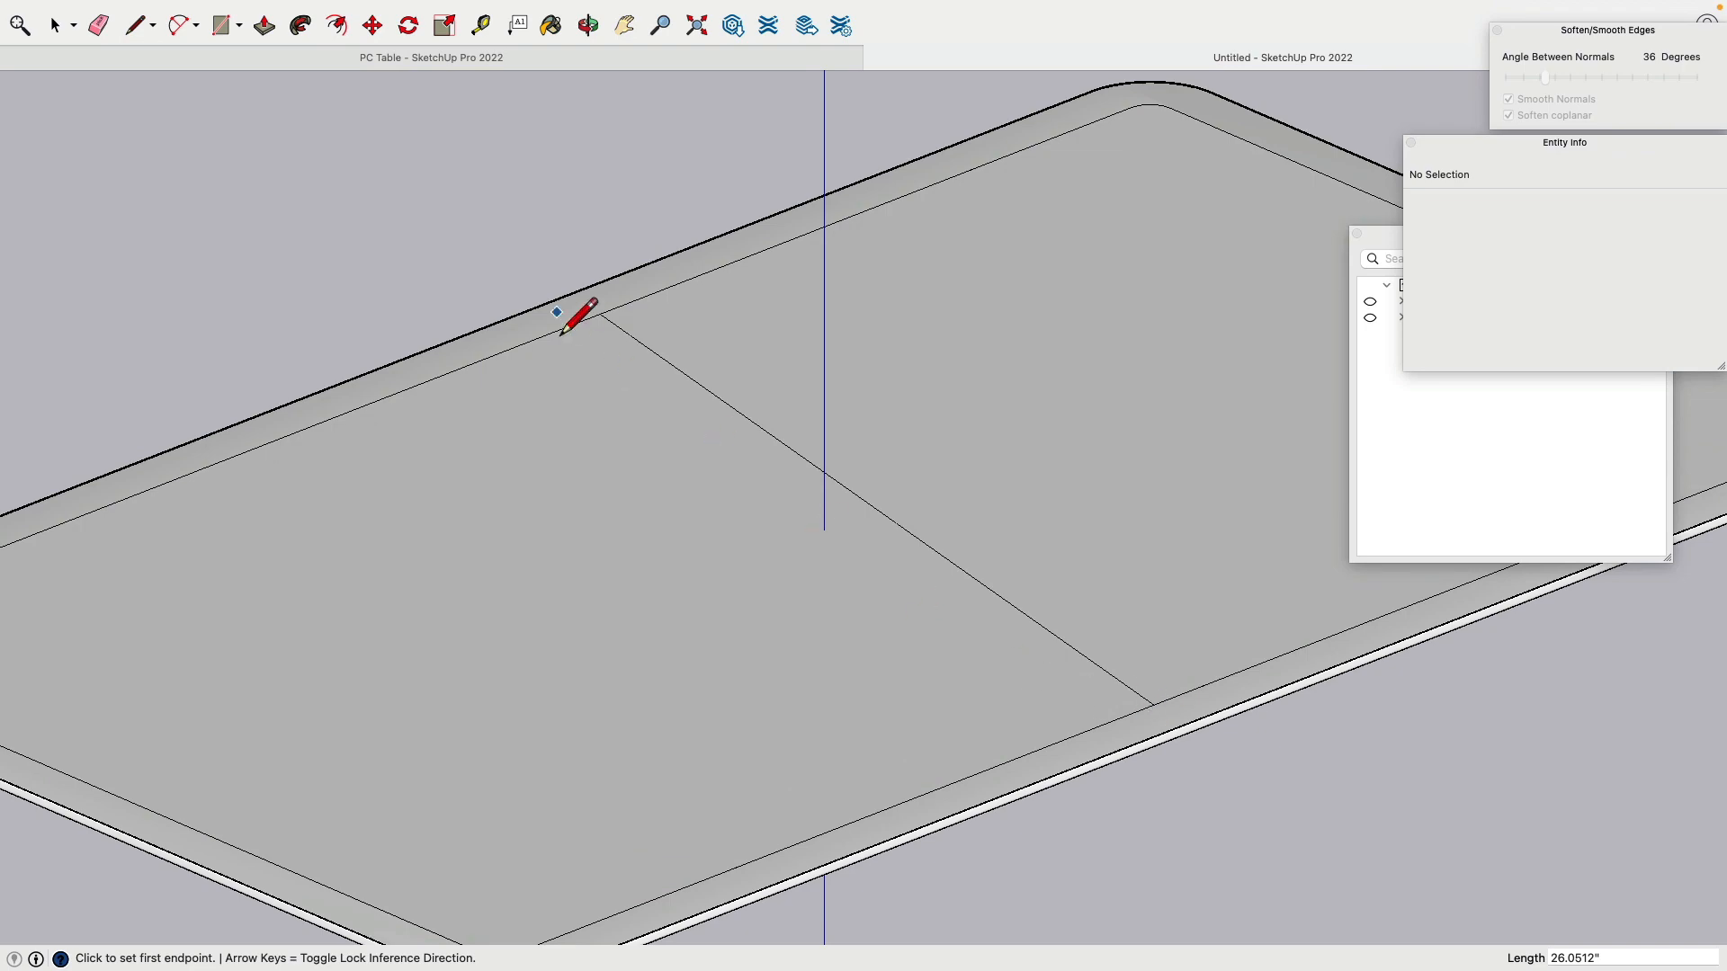
Step: Erase the diagonal line across the top and the edge across the underside
left_click(99, 25)
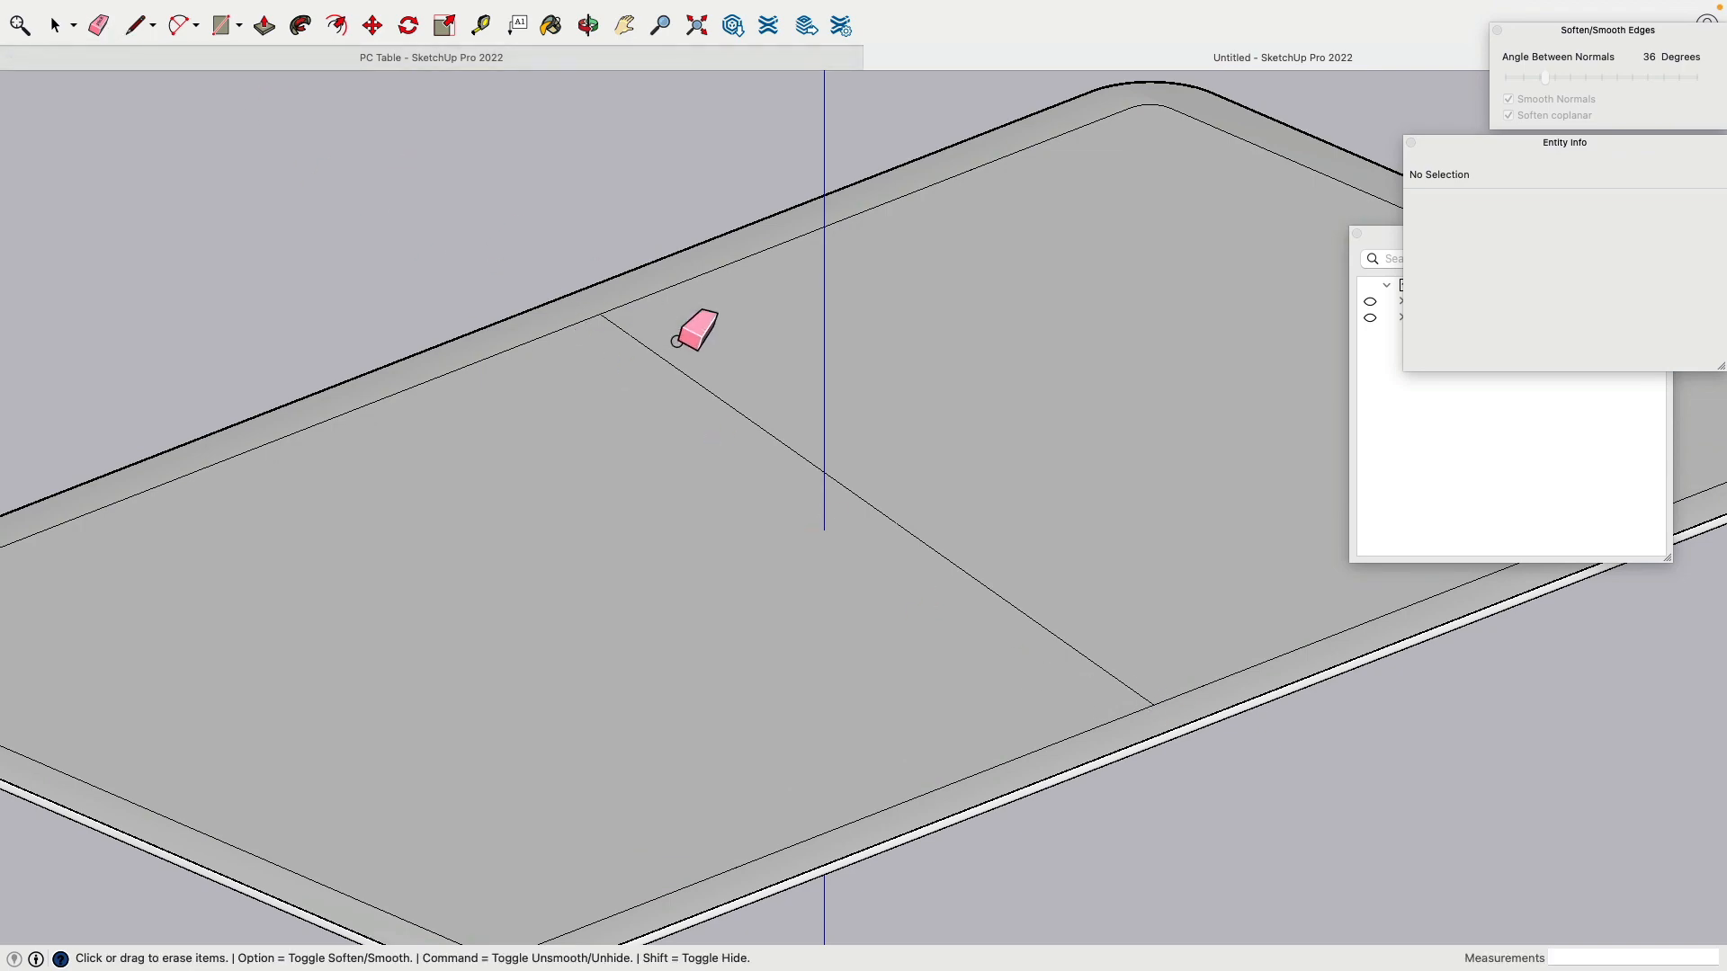
left_click(614, 325)
scroll(694, 452, "down", 5)
middle_click_drag(868, 674, 976, 279)
left_click(1153, 569)
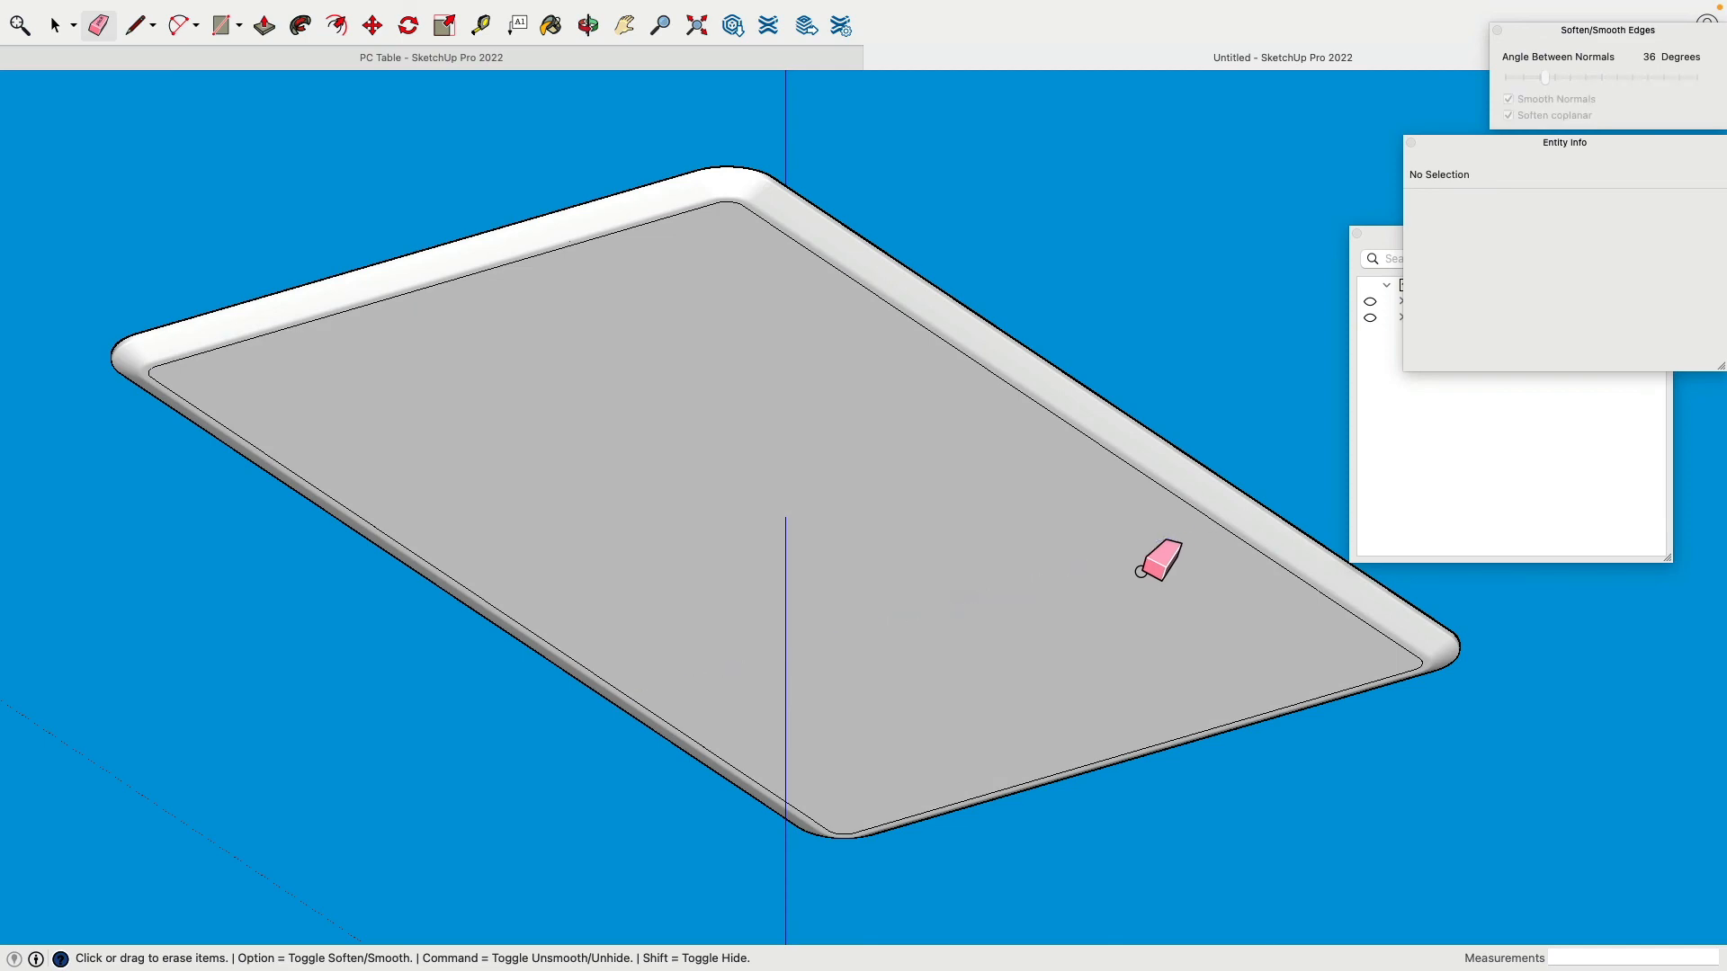
mouse_move(1153, 565)
middle_mouse_down()
mouse_move(663, 517)
mouse_move(617, 339)
mouse_move(668, 380)
middle_mouse_up()
key("o")
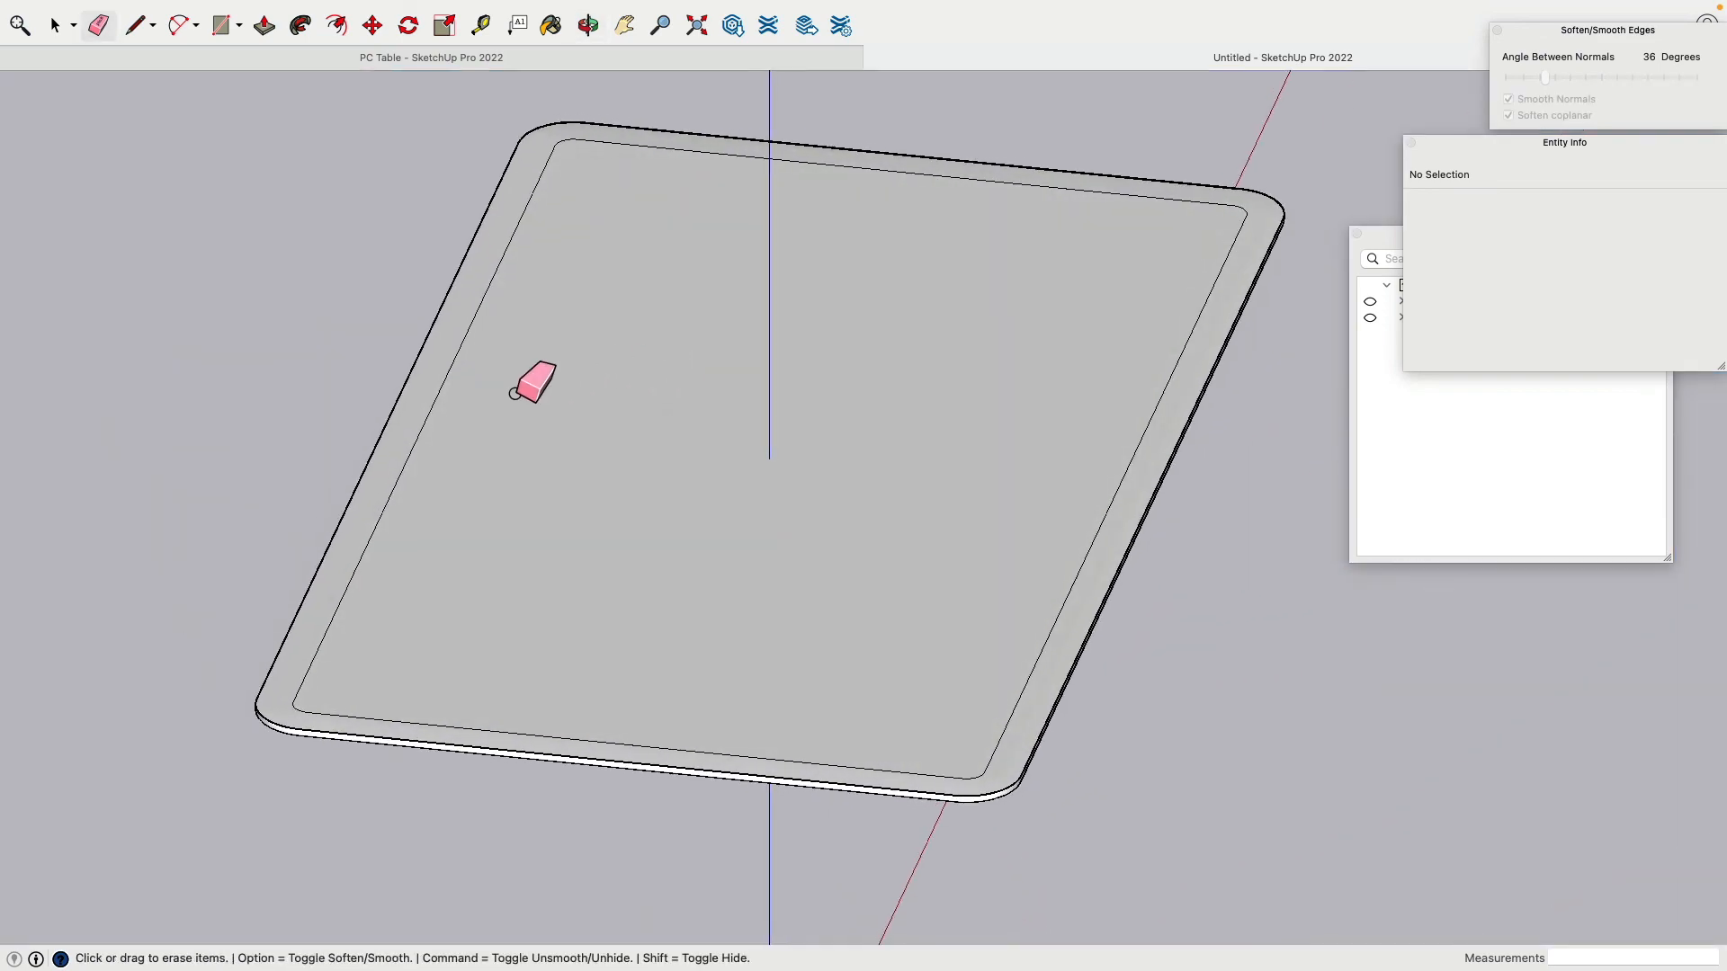
left_click(56, 26)
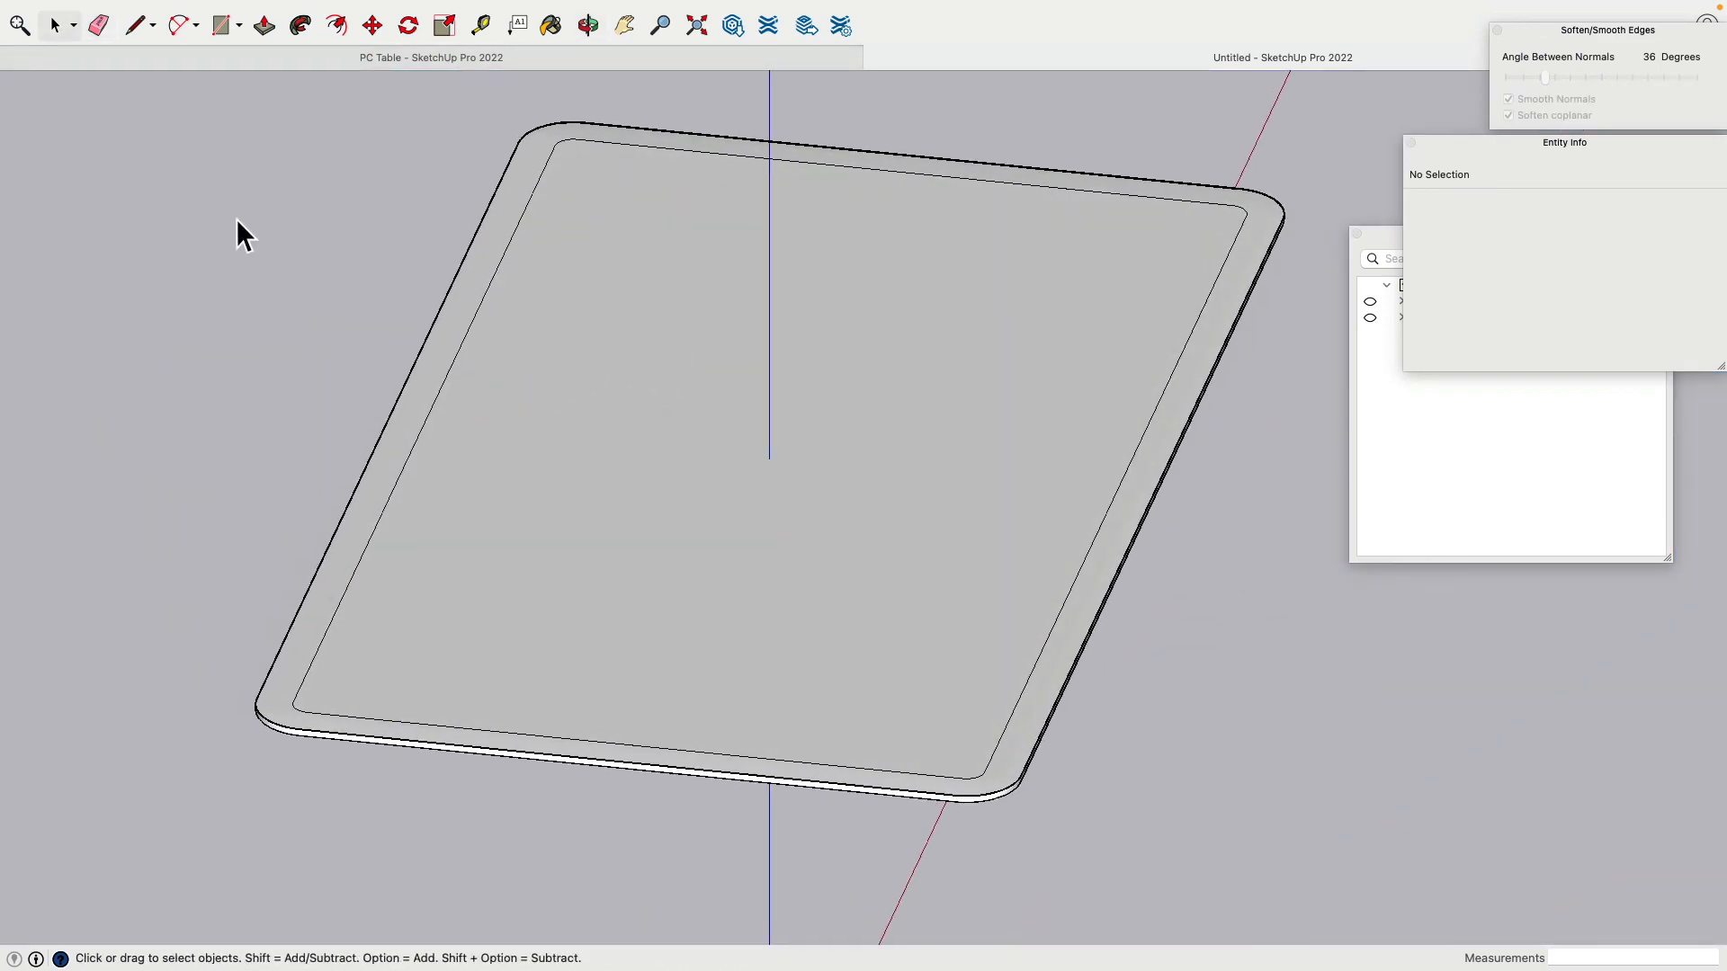
Step: Isolate and delete the left inner edge of the border
double_click(406, 470)
double_click(404, 469)
left_click(299, 439)
double_click(381, 526)
left_click(385, 526)
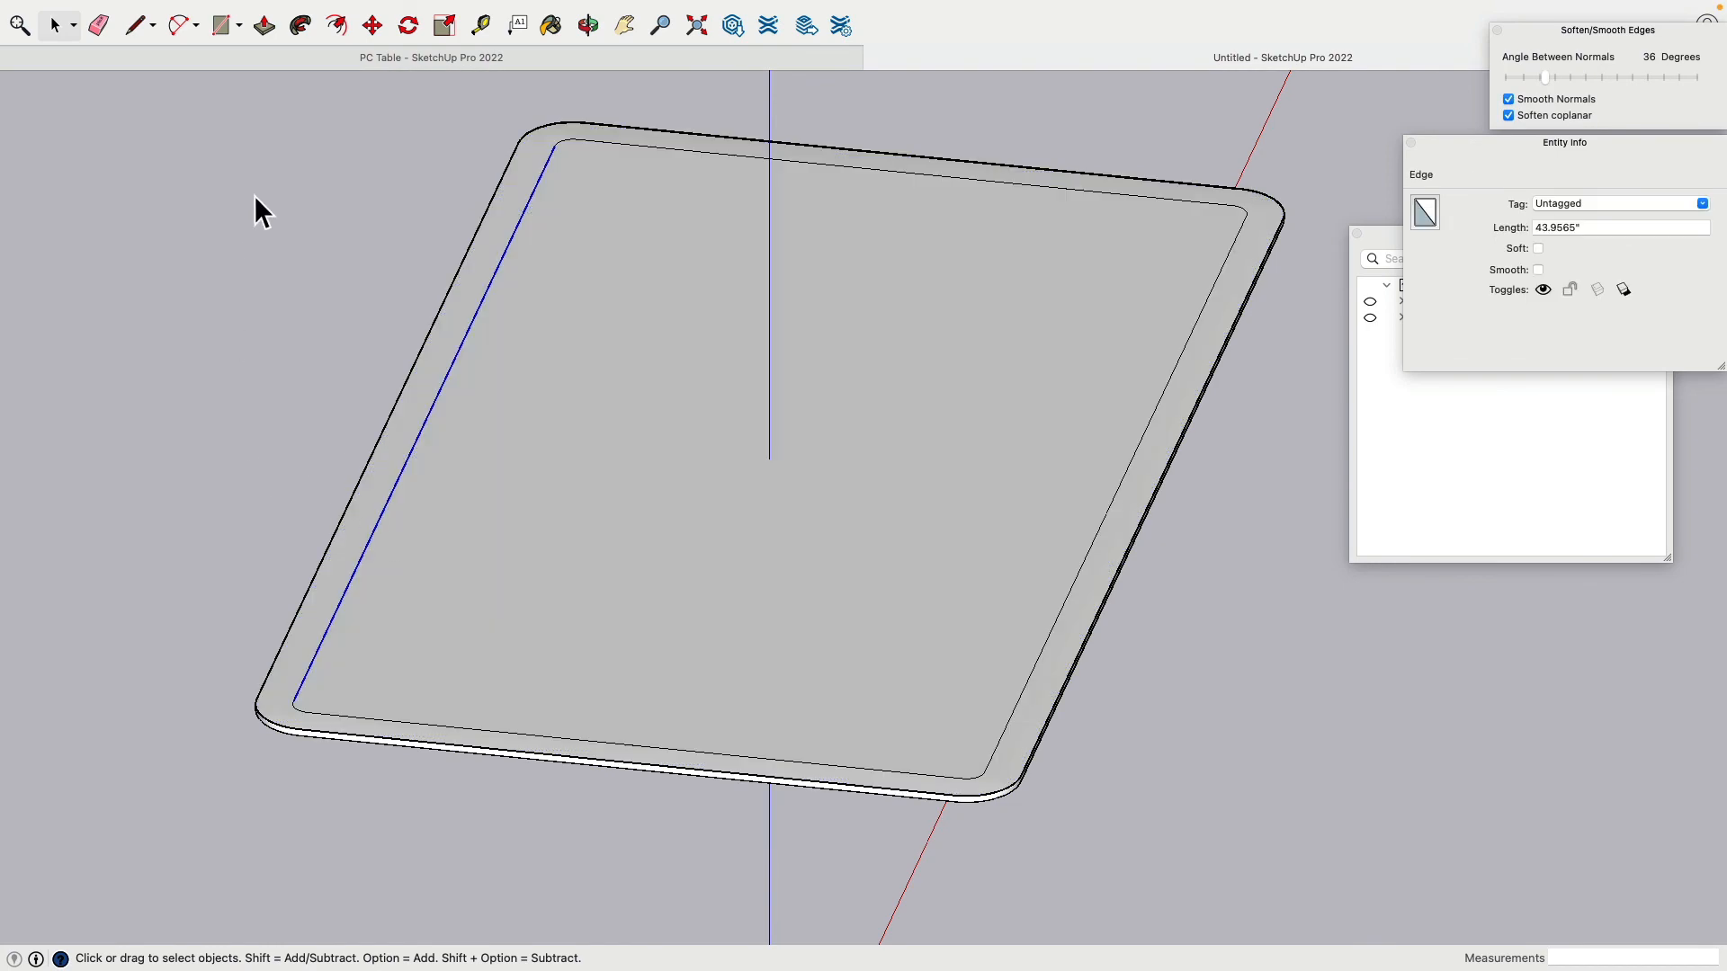
key("Delete")
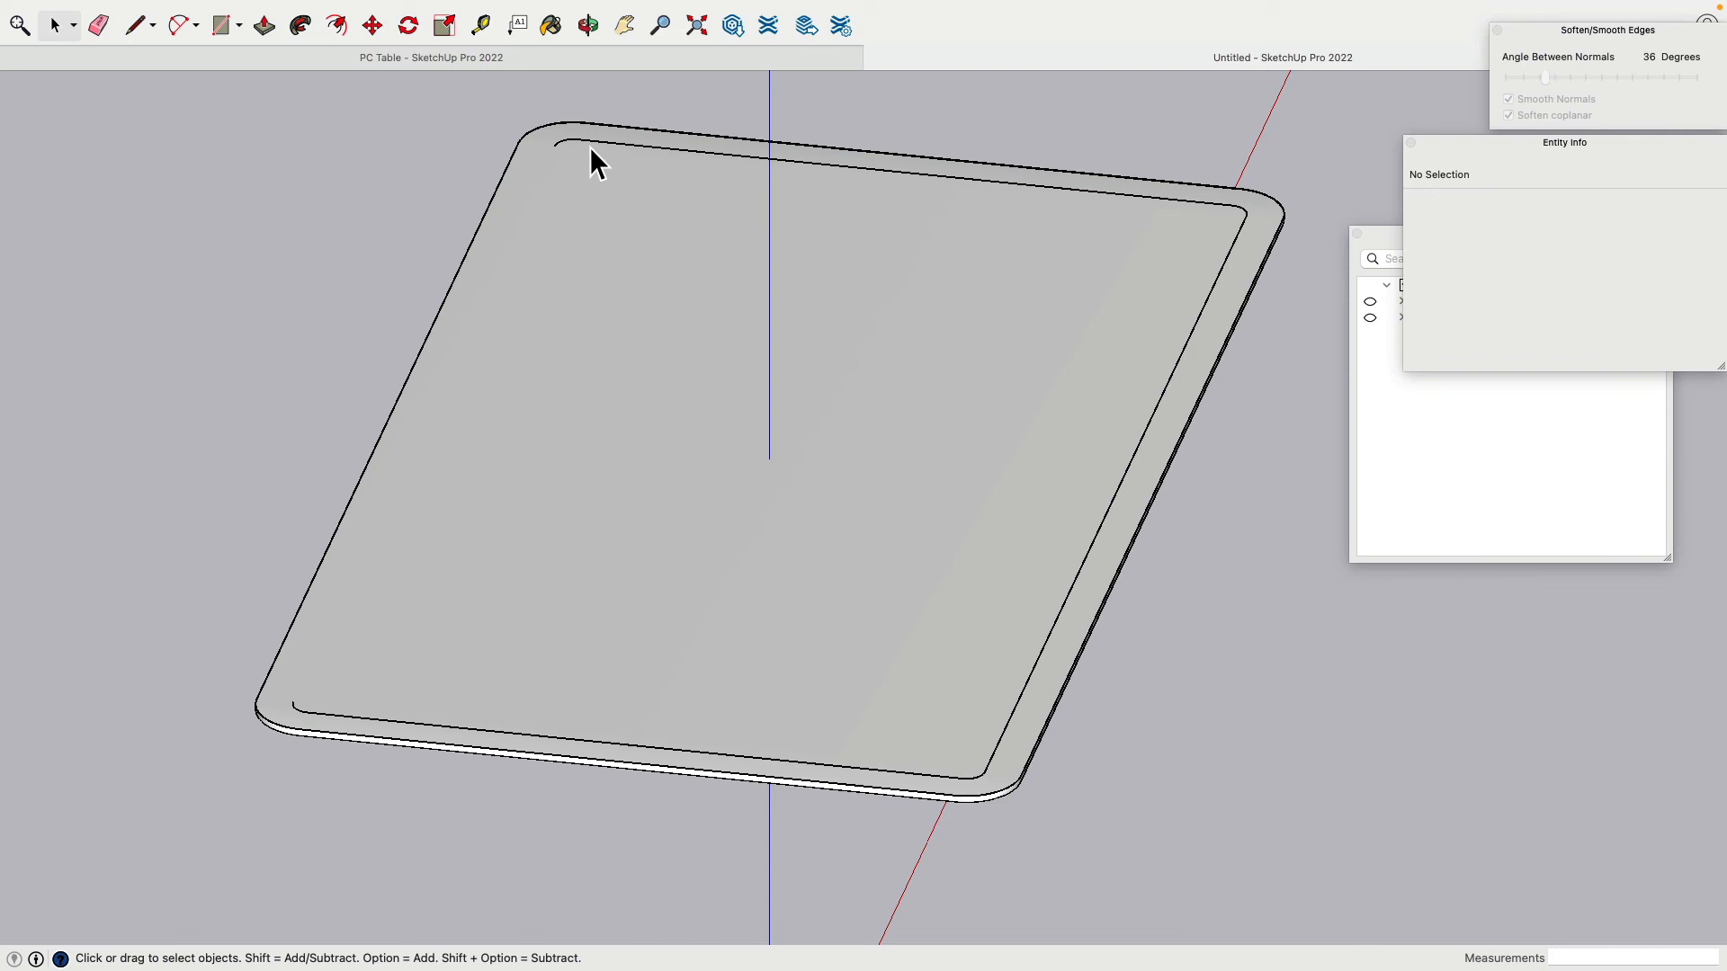
Step: Delete the top inner edge and small corner arc, undoing an accidental tabletop-face deletion
left_click(590, 148)
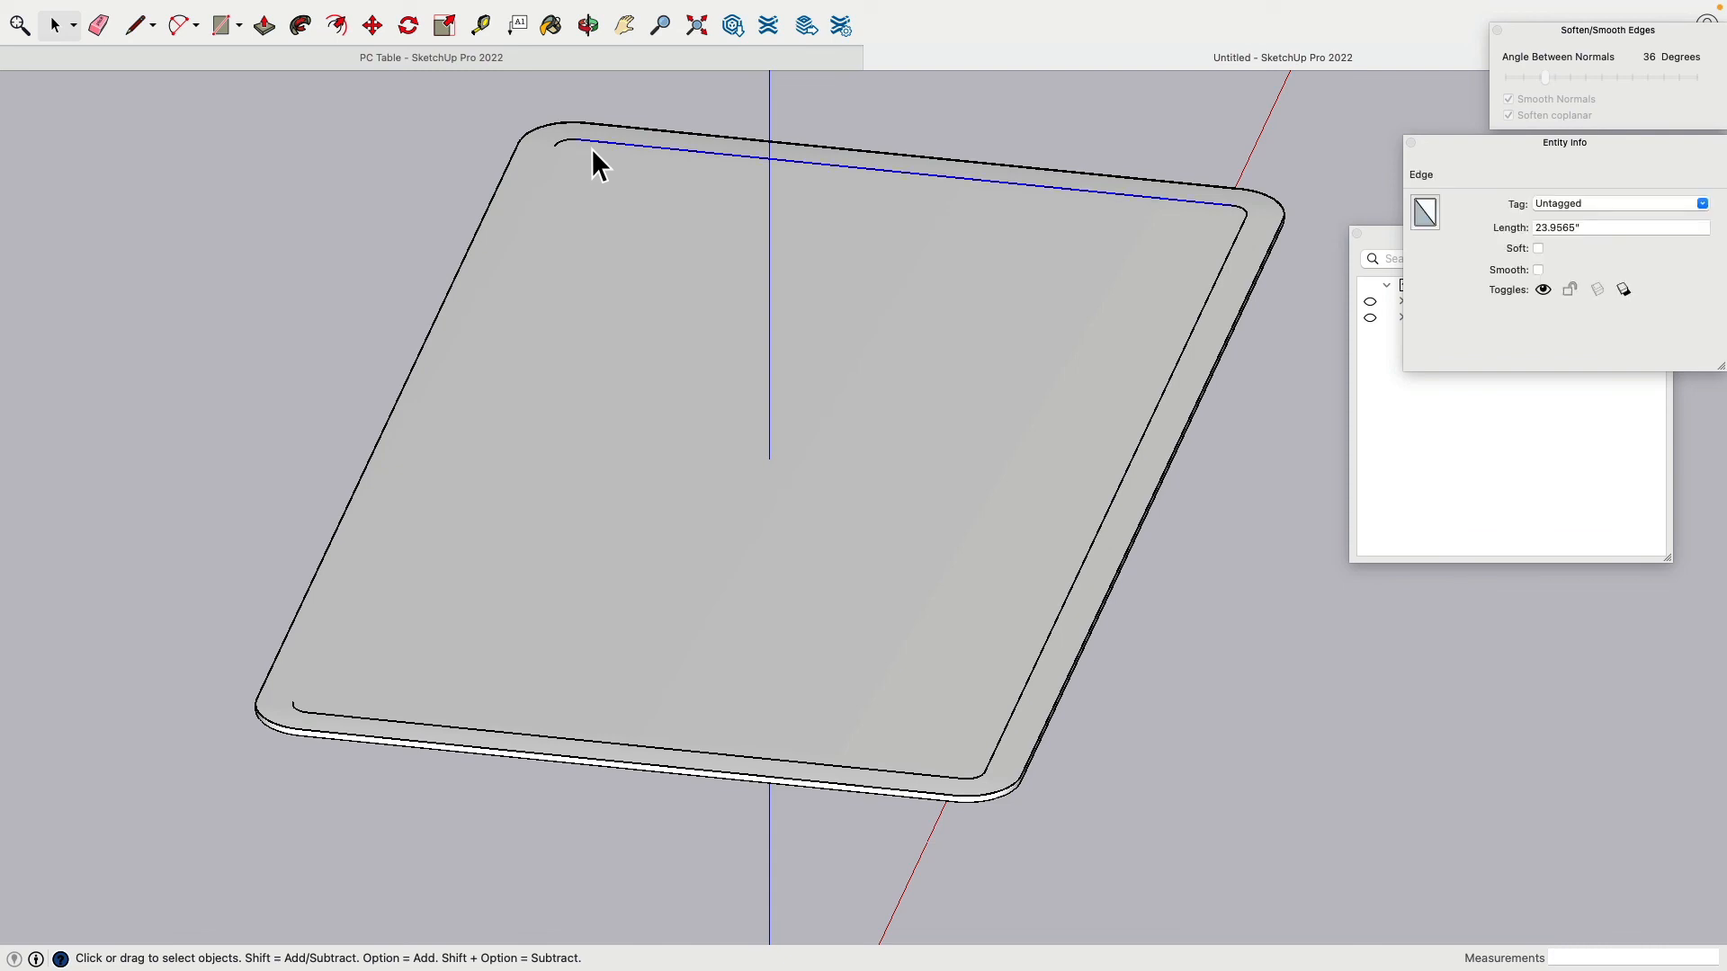
key("Delete")
left_click(573, 146)
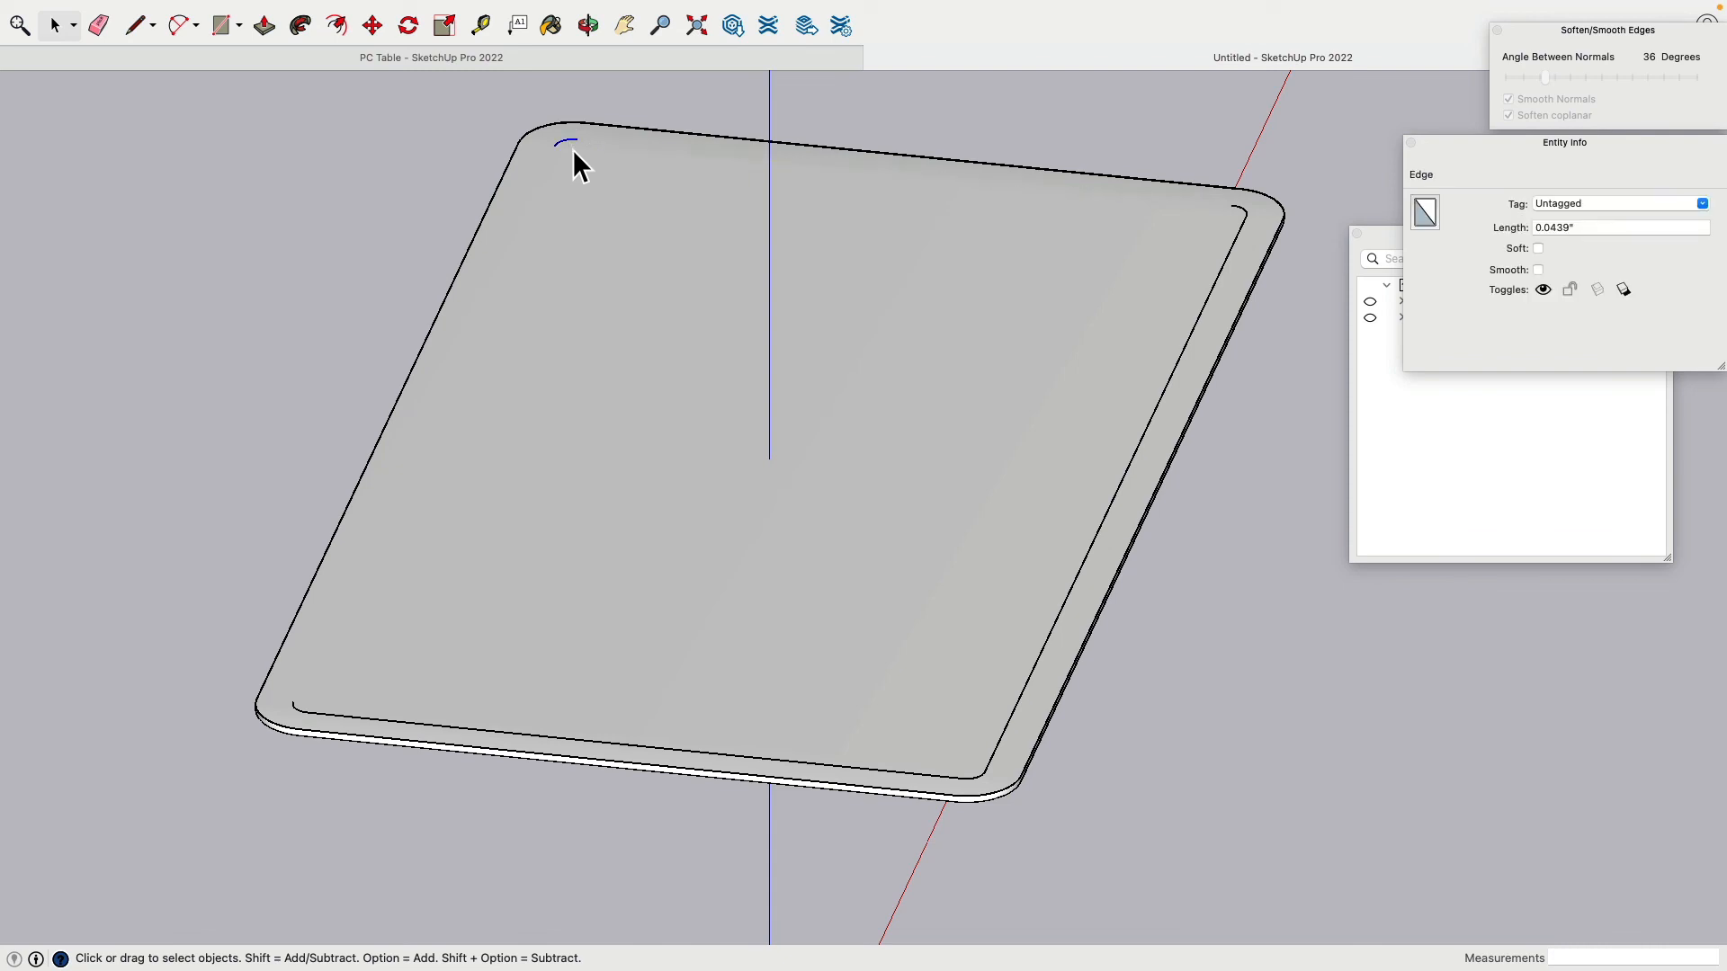
key("Delete")
left_click(536, 741)
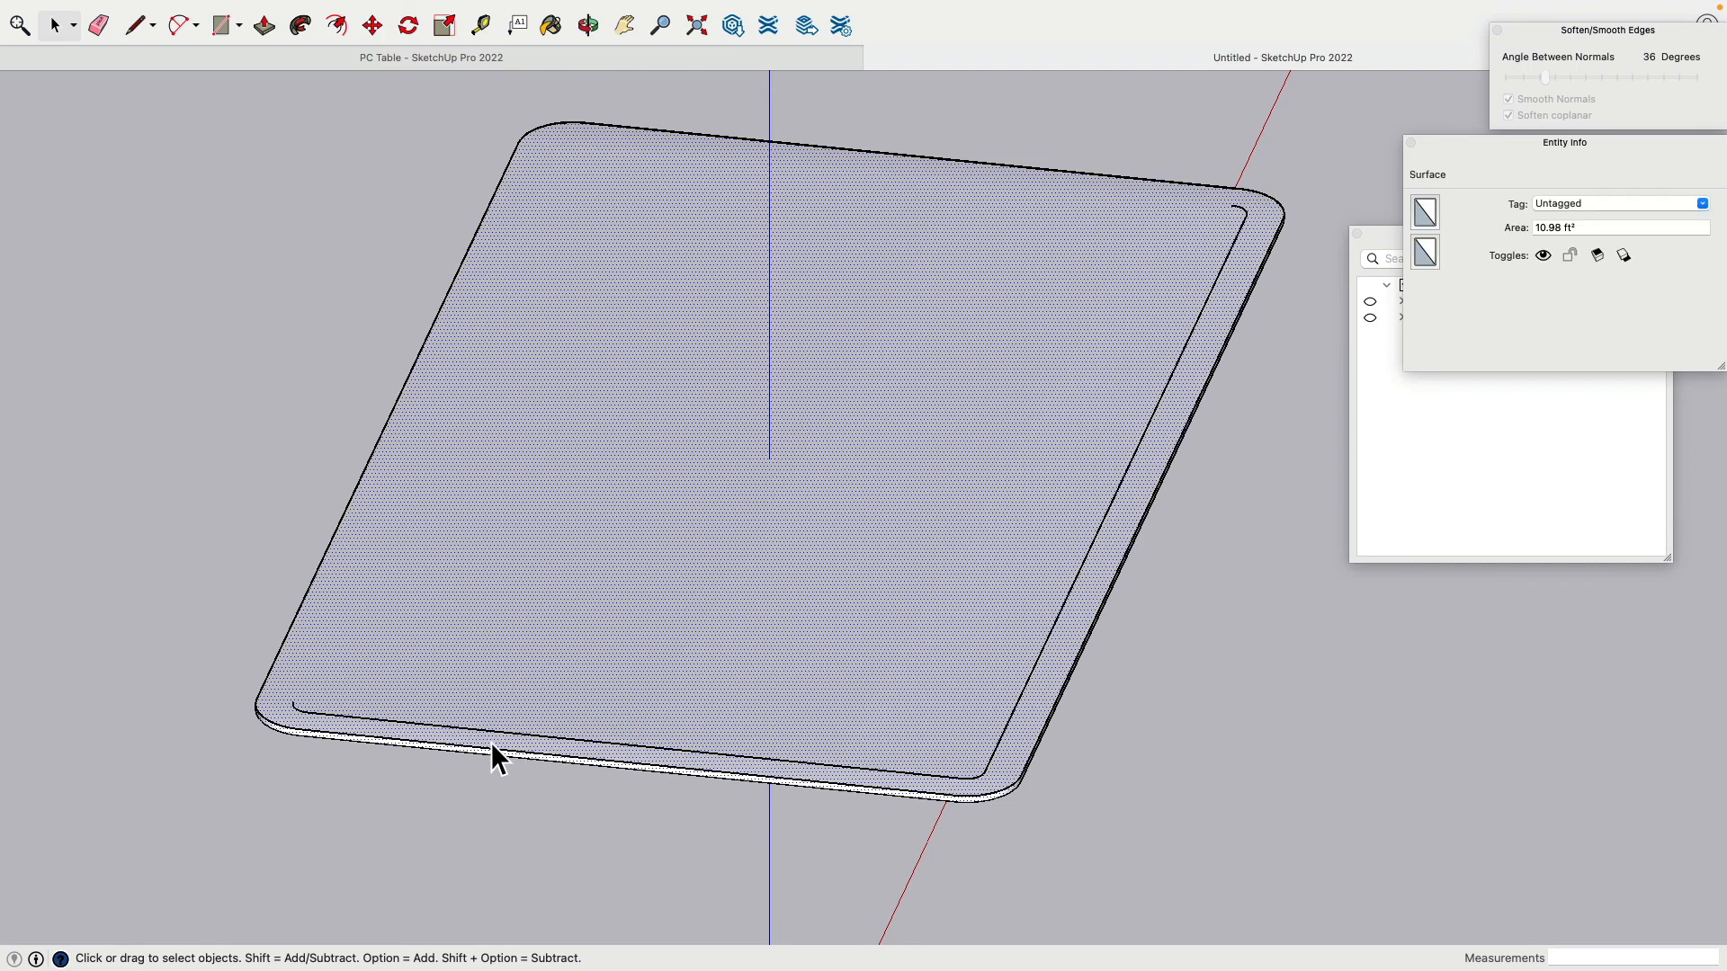
key("Delete")
key("super+z")
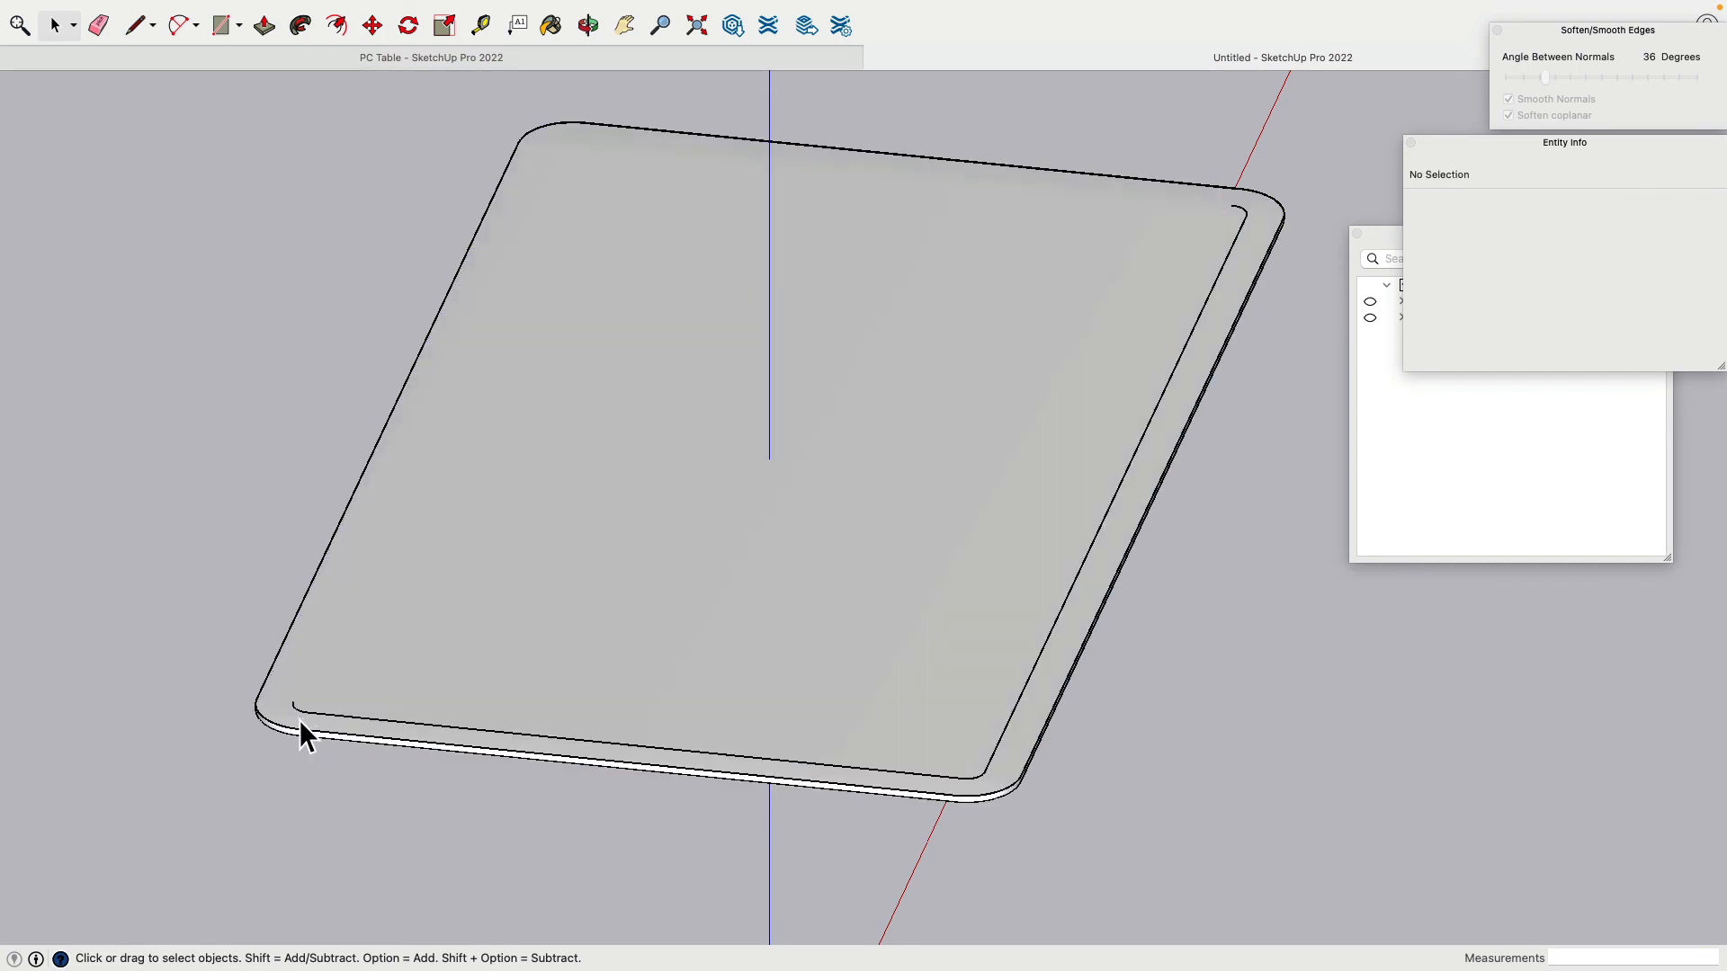
Step: Delete the long inner edge and the remaining corner arc
left_click(300, 721)
scroll(304, 726, "up", 5)
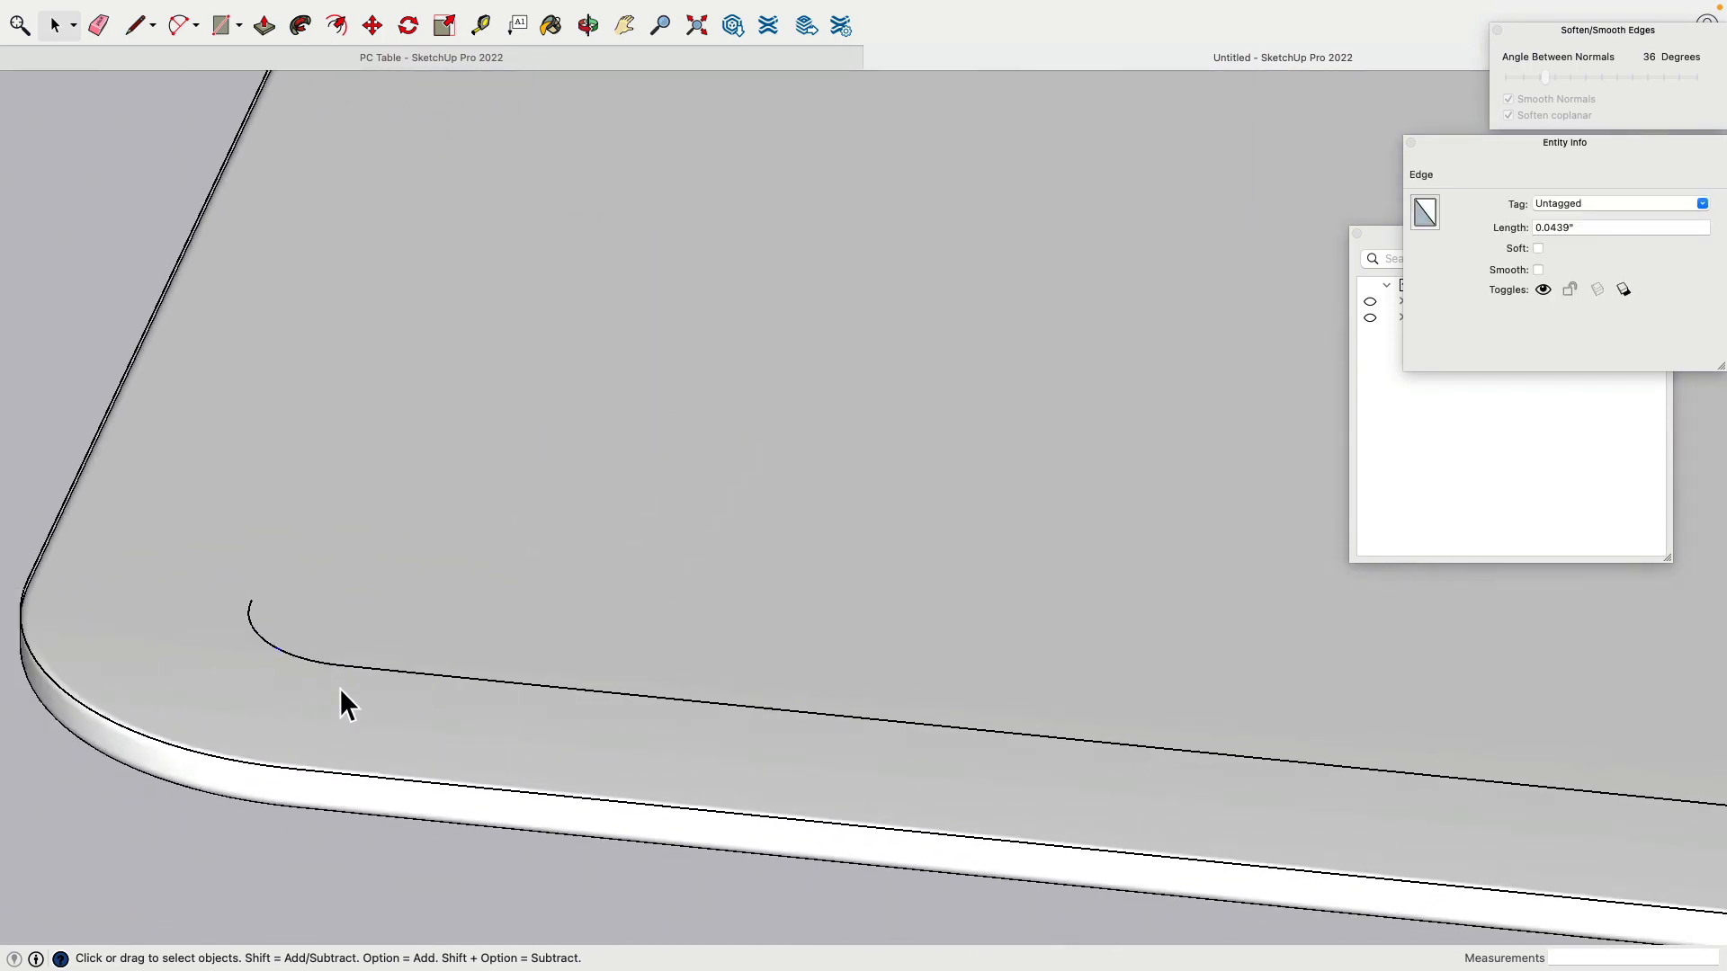
left_click(415, 682)
key("Delete")
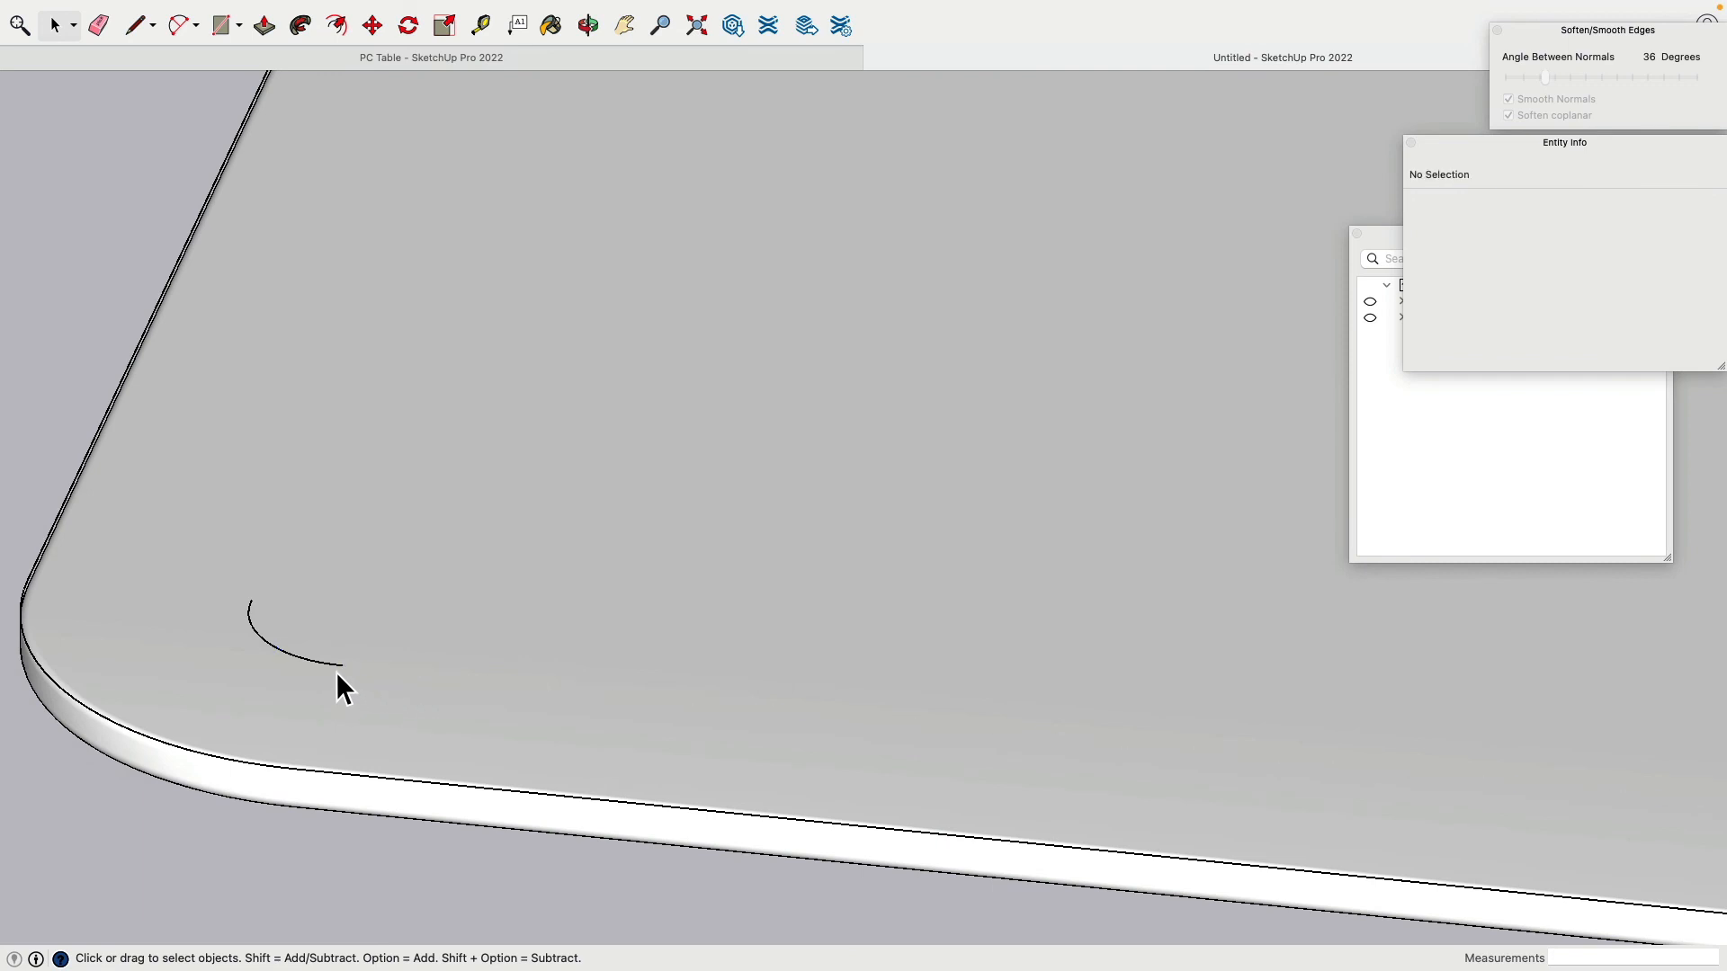
left_click(336, 672)
key("Delete")
scroll(360, 678, "down", 6)
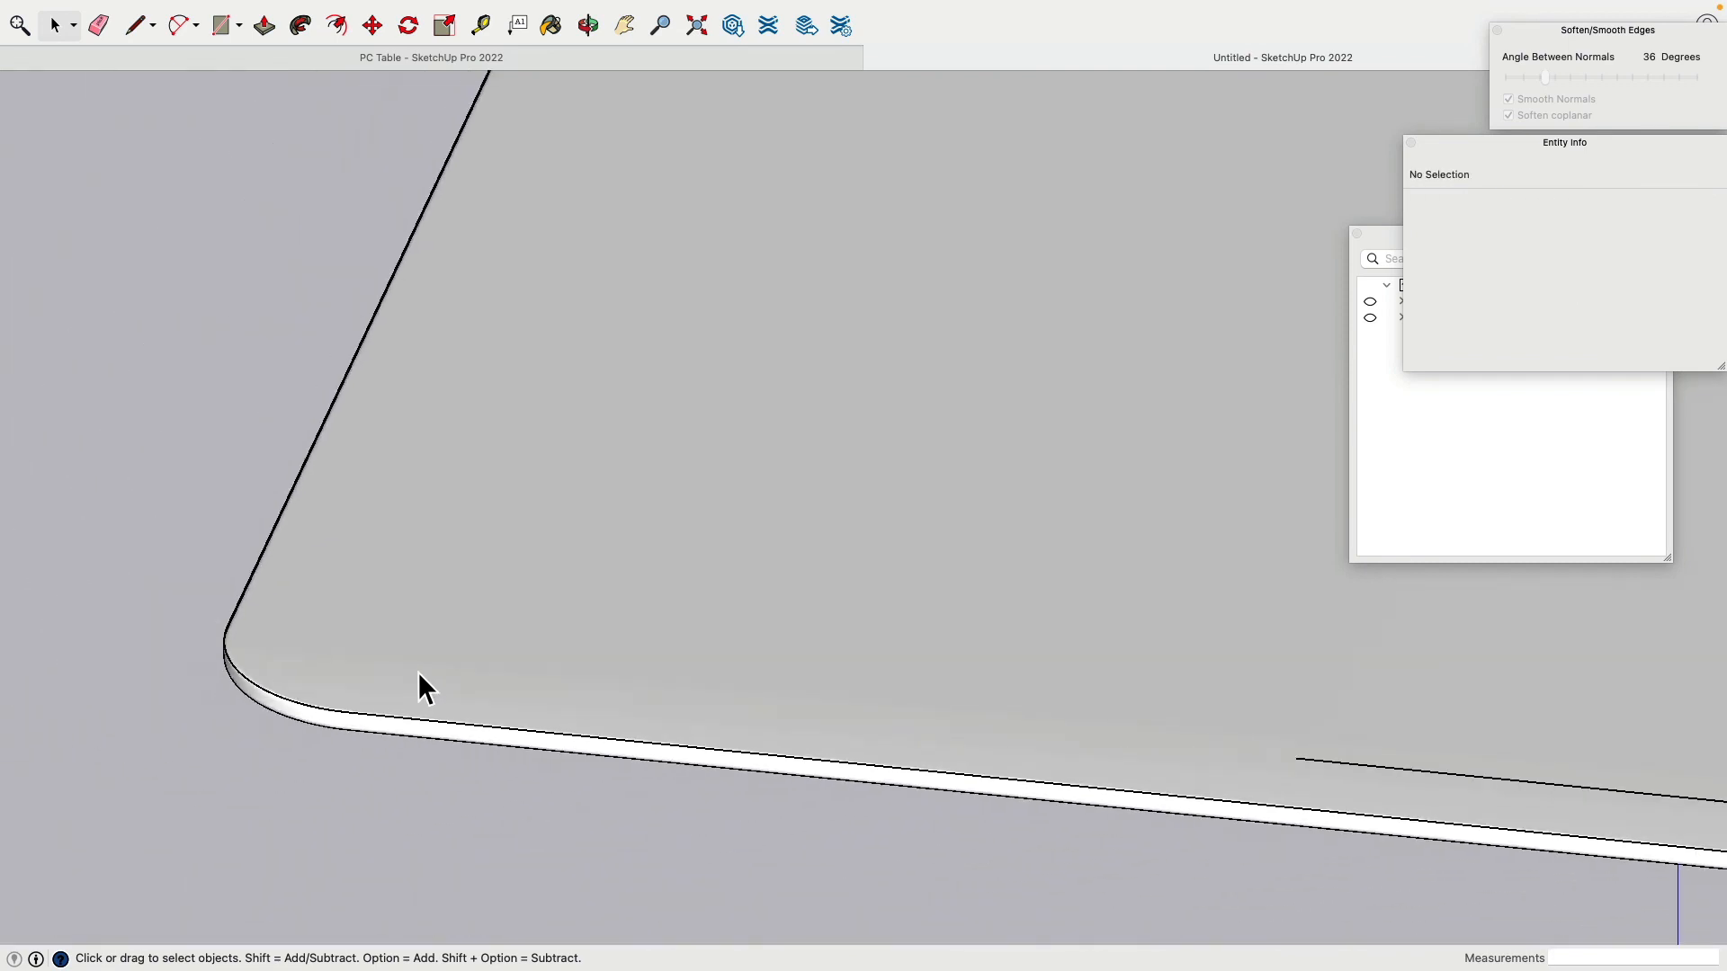
scroll(817, 695, "up", 5)
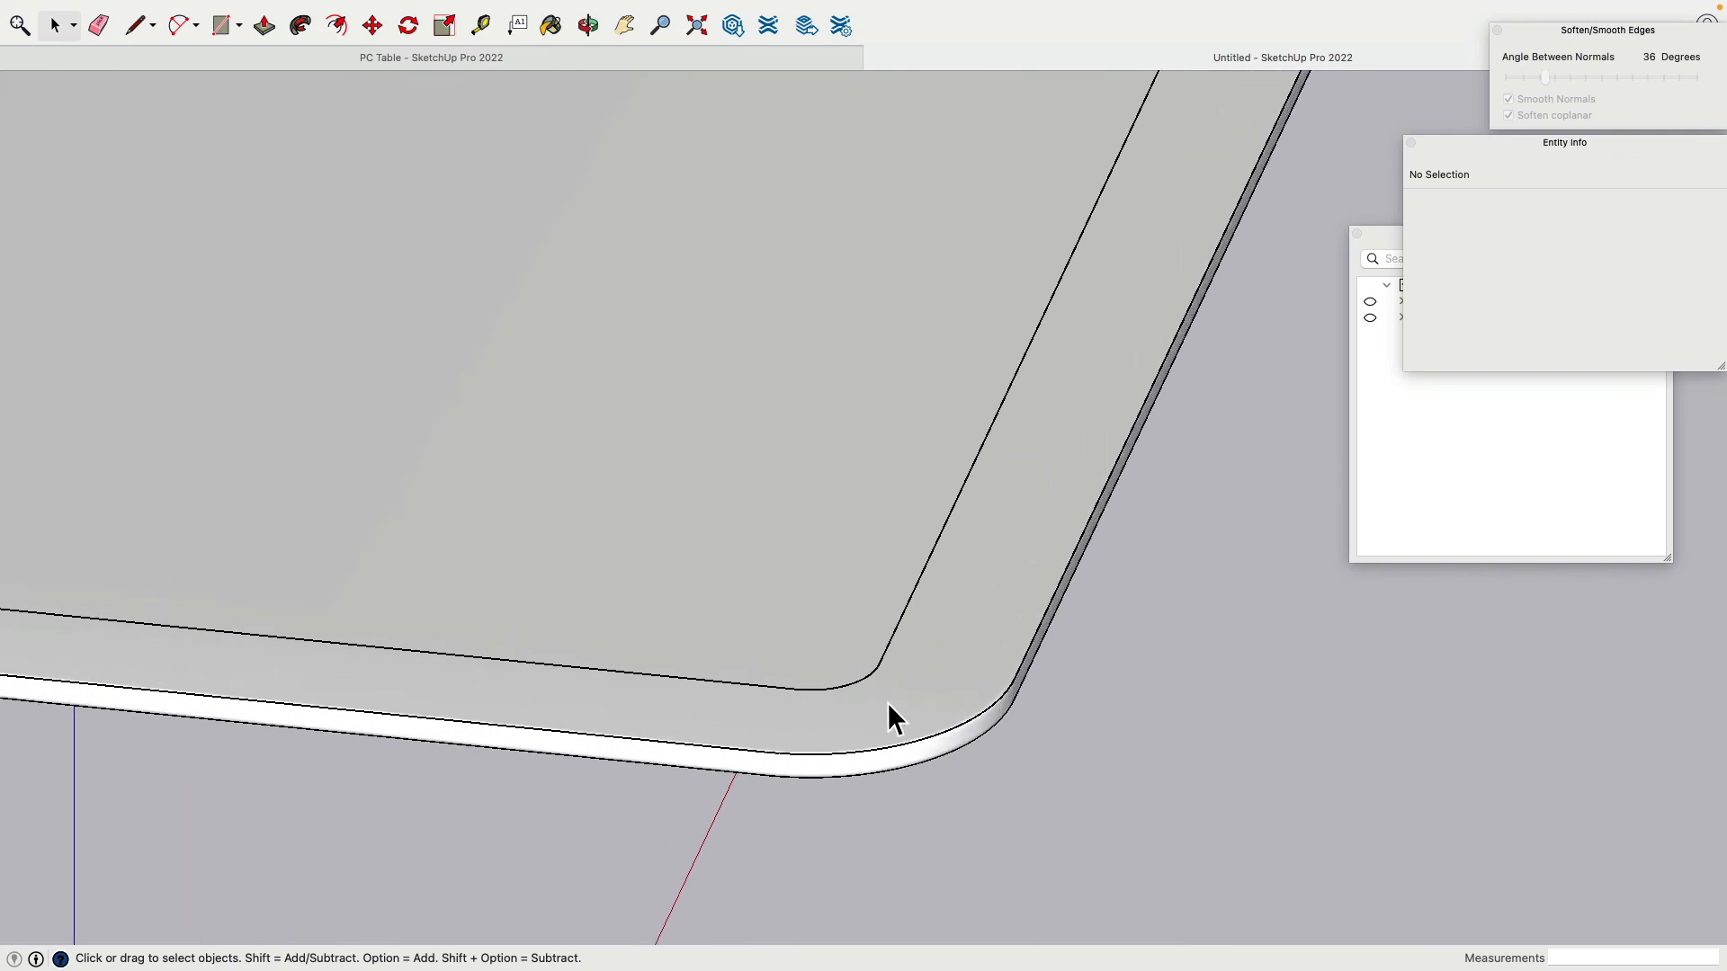
Step: Delete the diagonal edge plus the leftover arc and line near the corner
left_click(881, 641)
key("Delete")
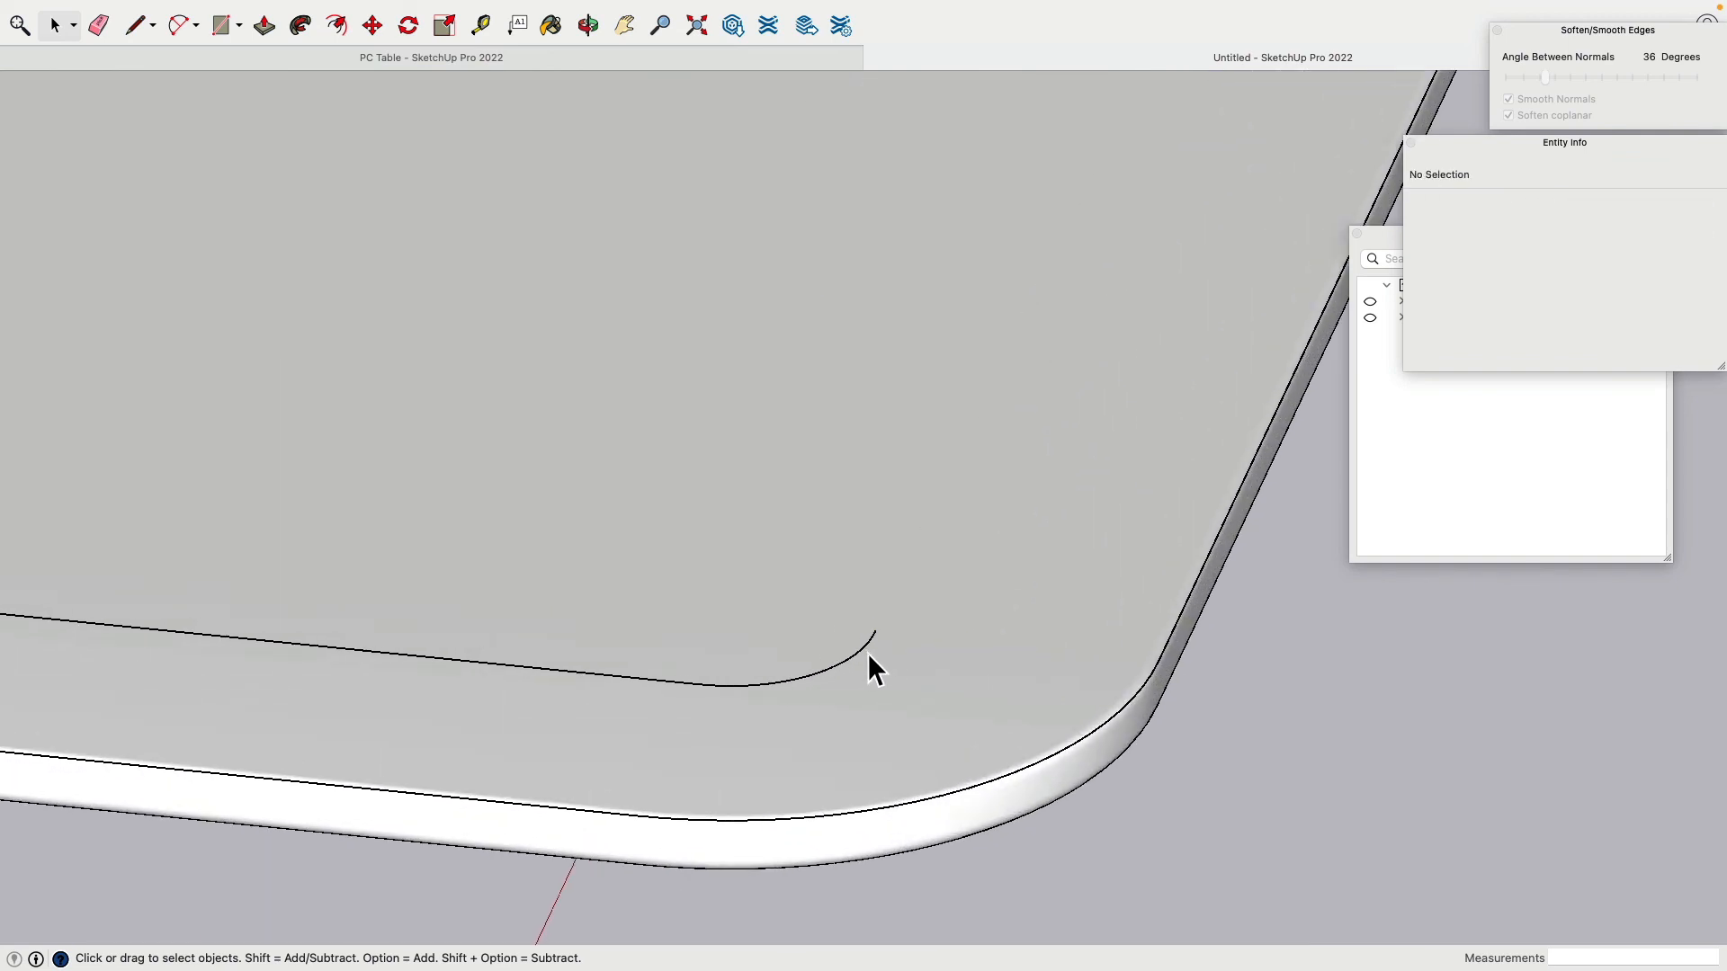
left_click(871, 641)
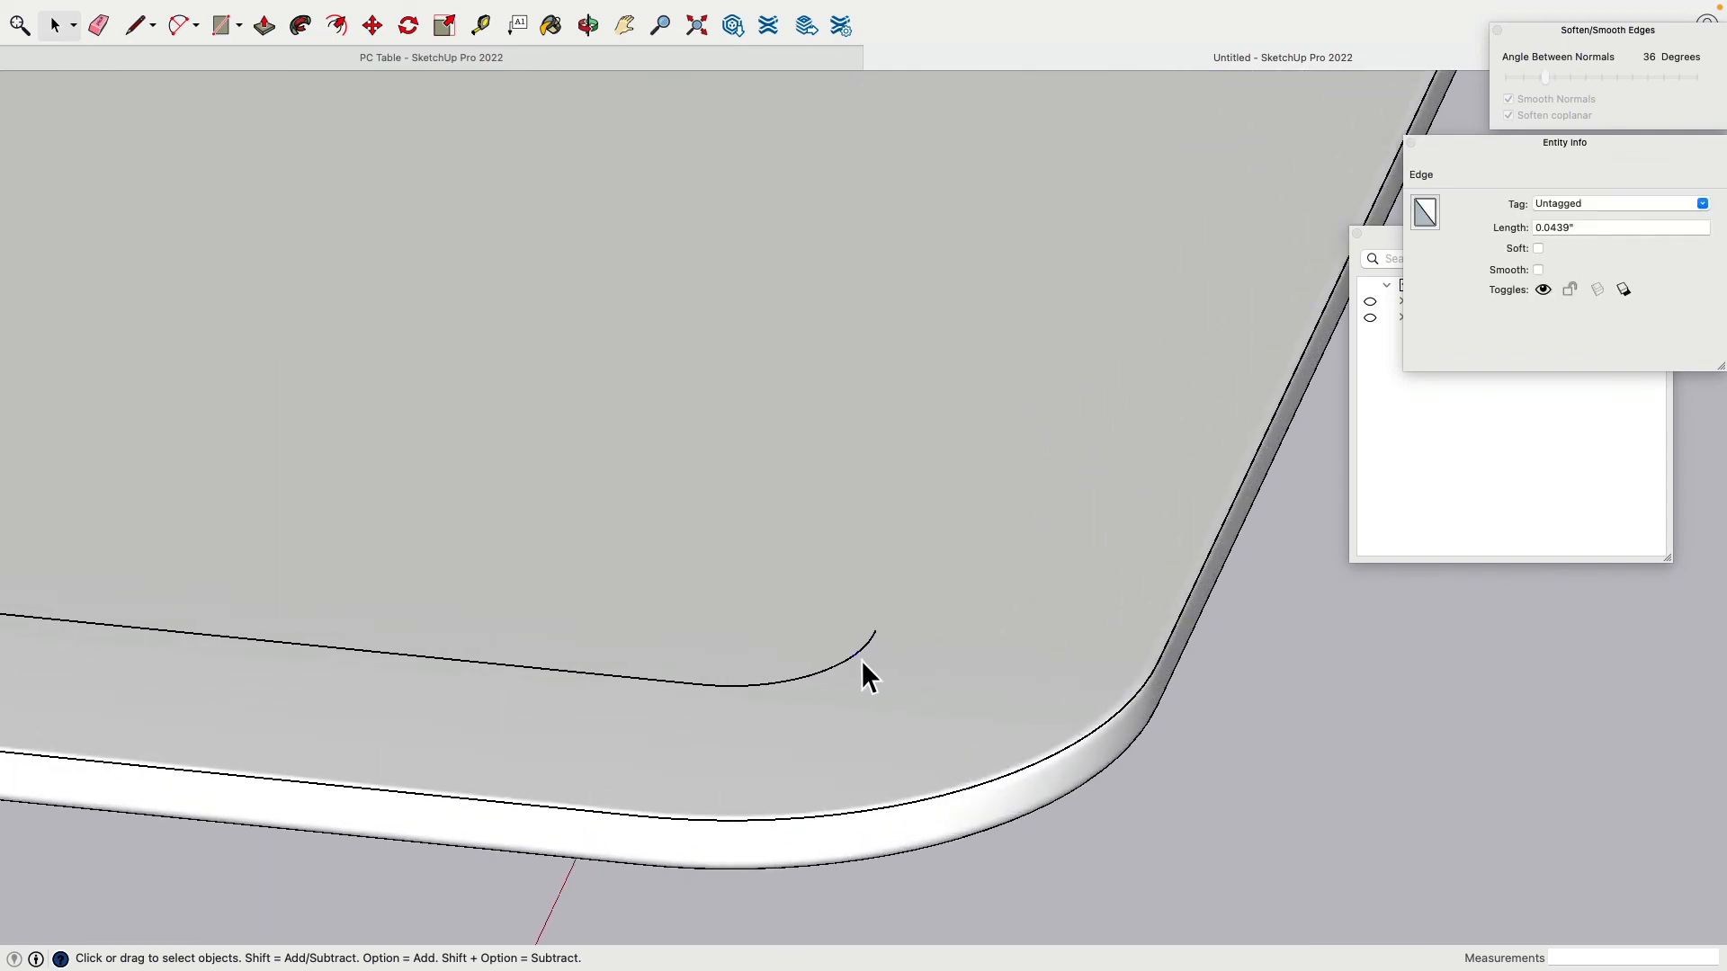
left_click(862, 660)
key("Delete")
scroll(813, 672, "up", 2)
scroll(813, 672, "down", 6)
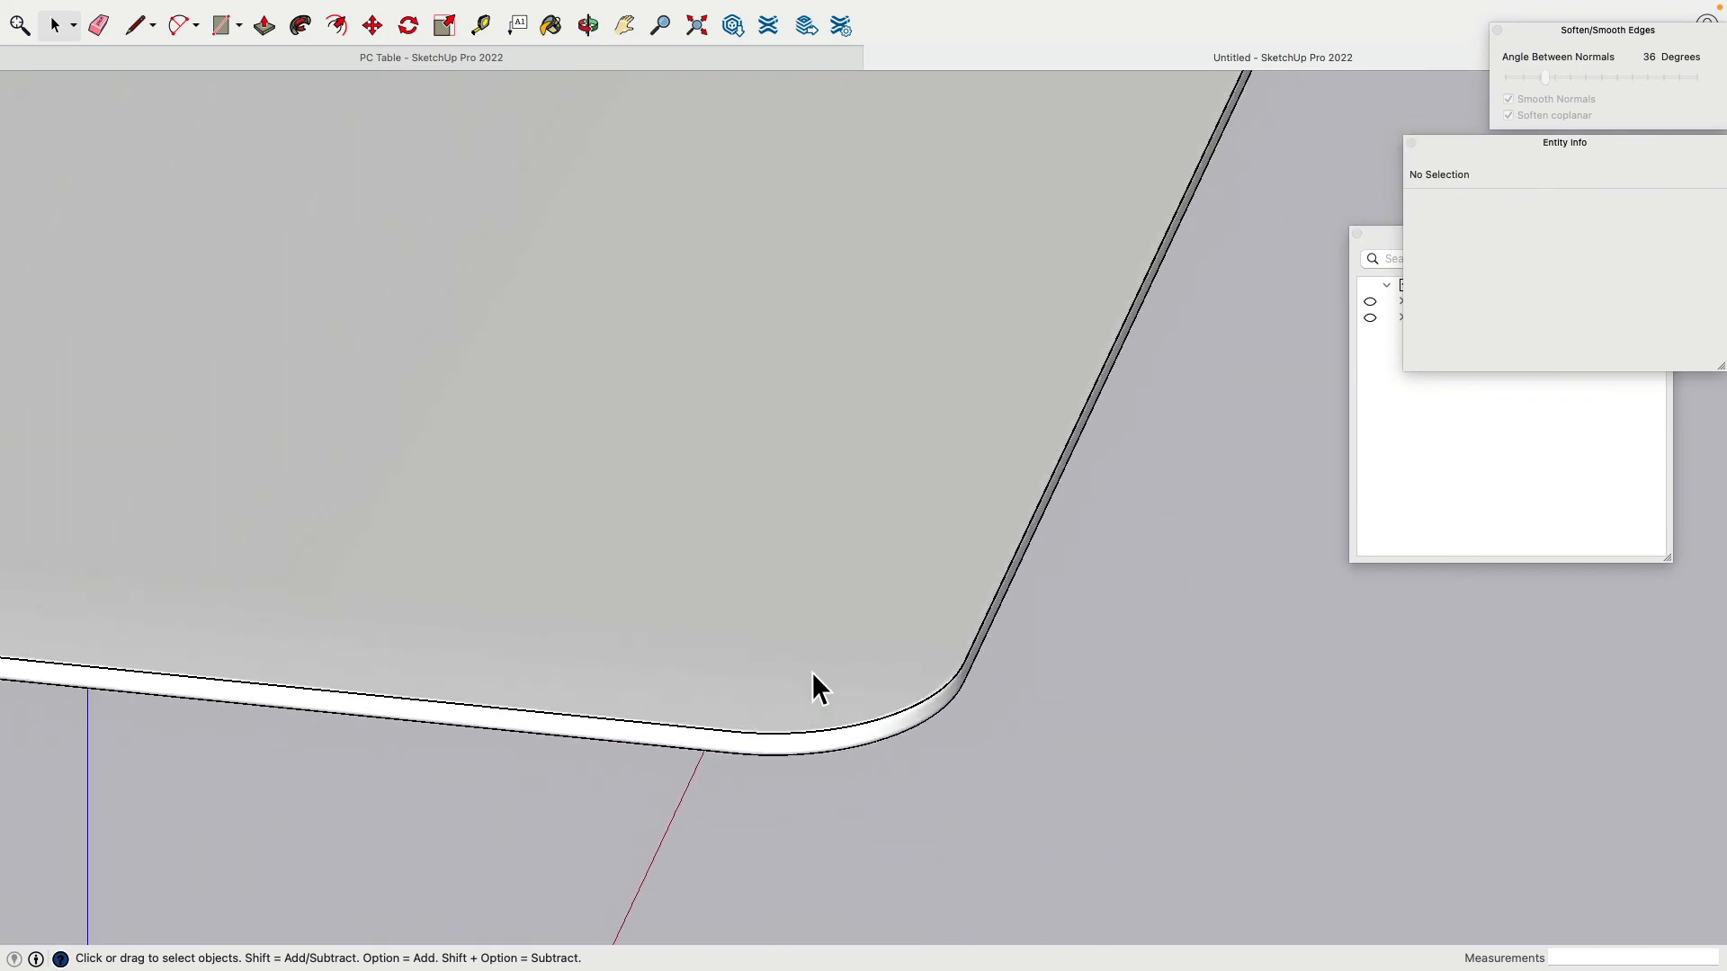
scroll(766, 319, "up", 4)
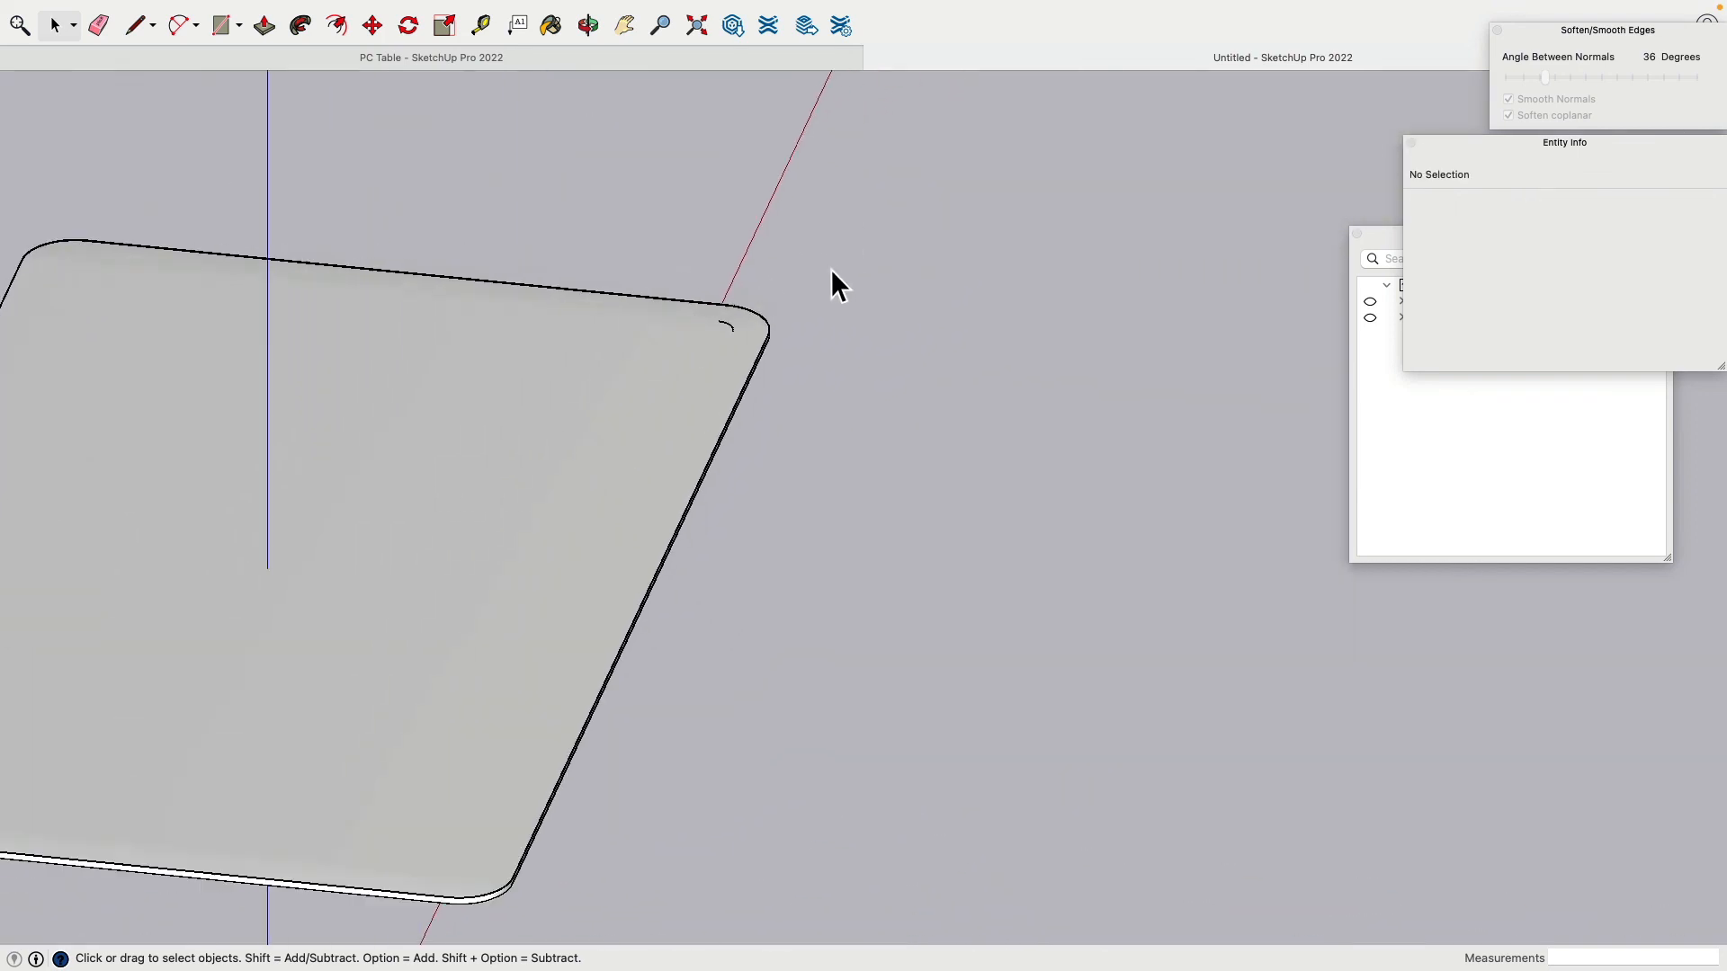
Step: Delete the last leftover arc pieces at the back-right corner
triple_click(745, 321)
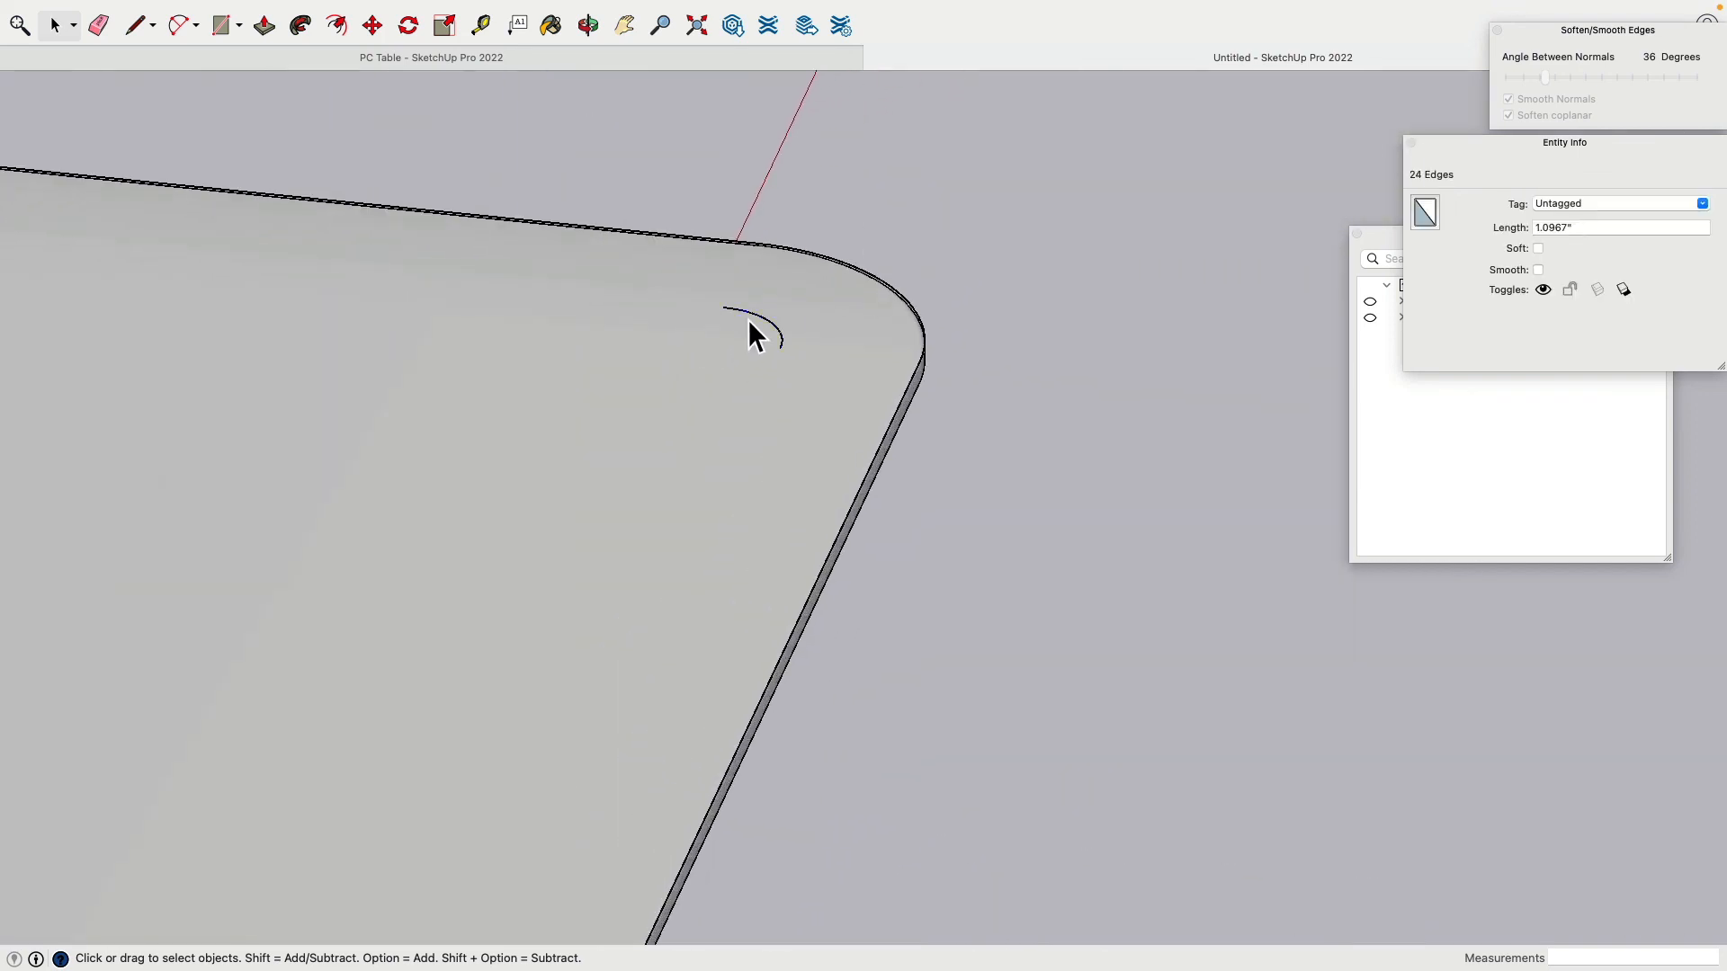
key("Delete")
left_click(738, 317)
key("Delete")
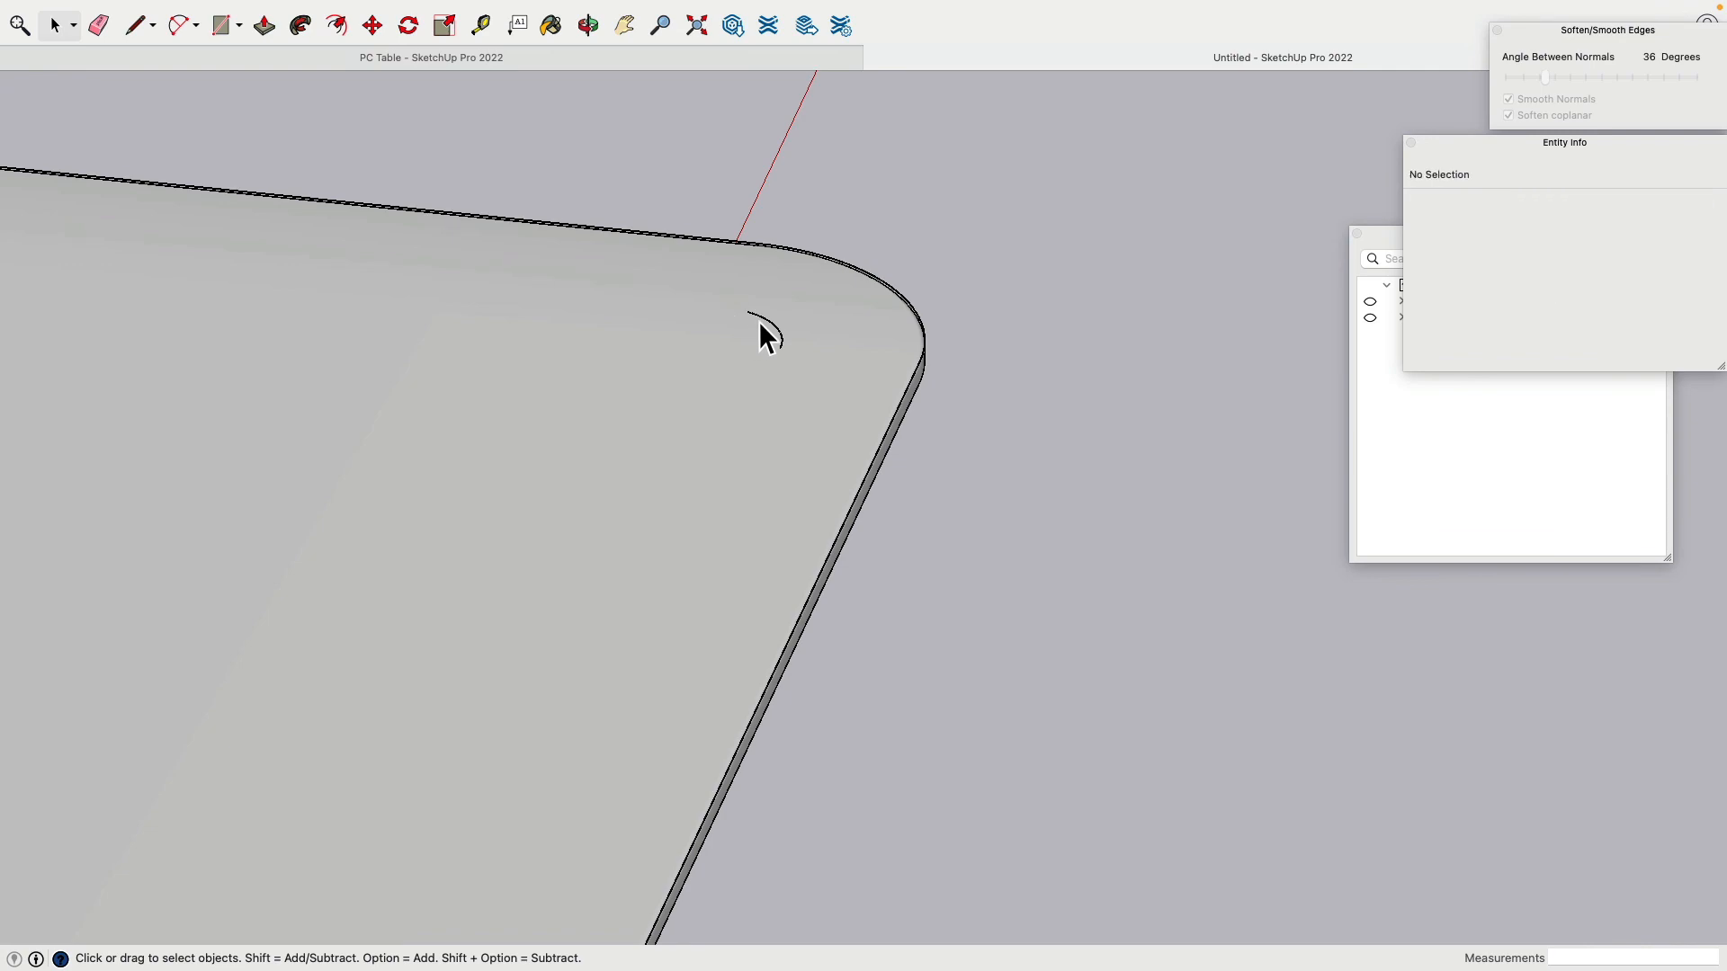
scroll(630, 477, "down", 5)
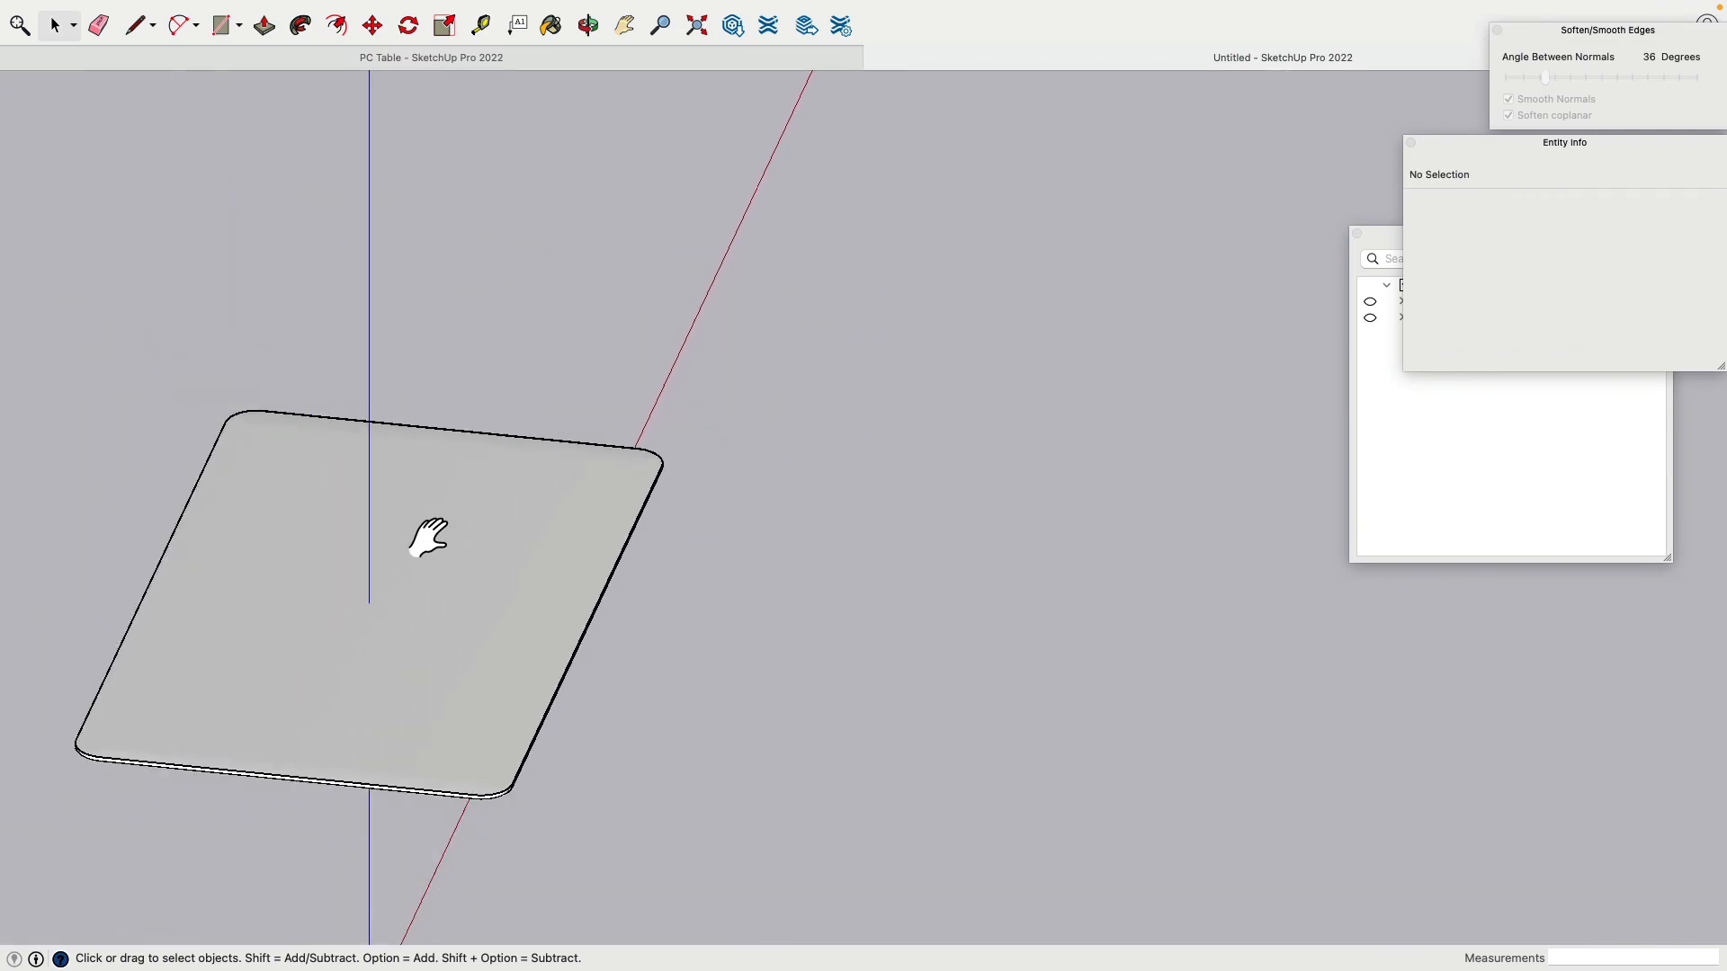
Step: Select the whole profiled tabletop and make it a group
triple_click(731, 441)
middle_click_drag(731, 441, 552, 472)
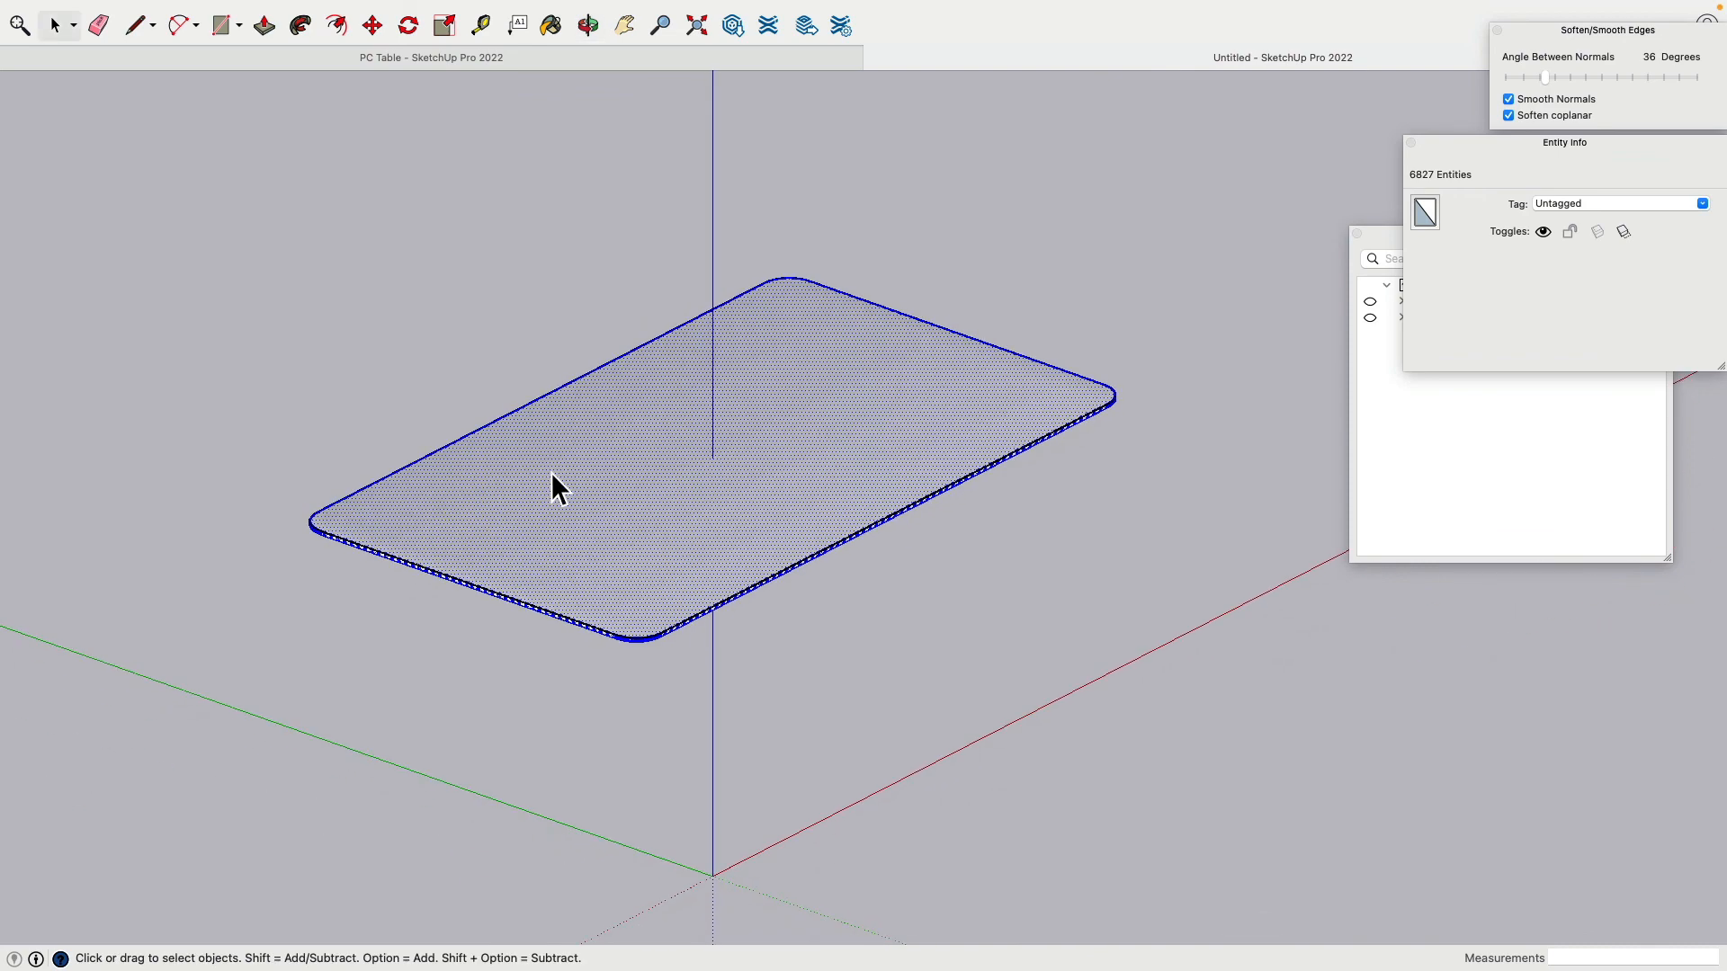
right_click(573, 477)
left_click(640, 640)
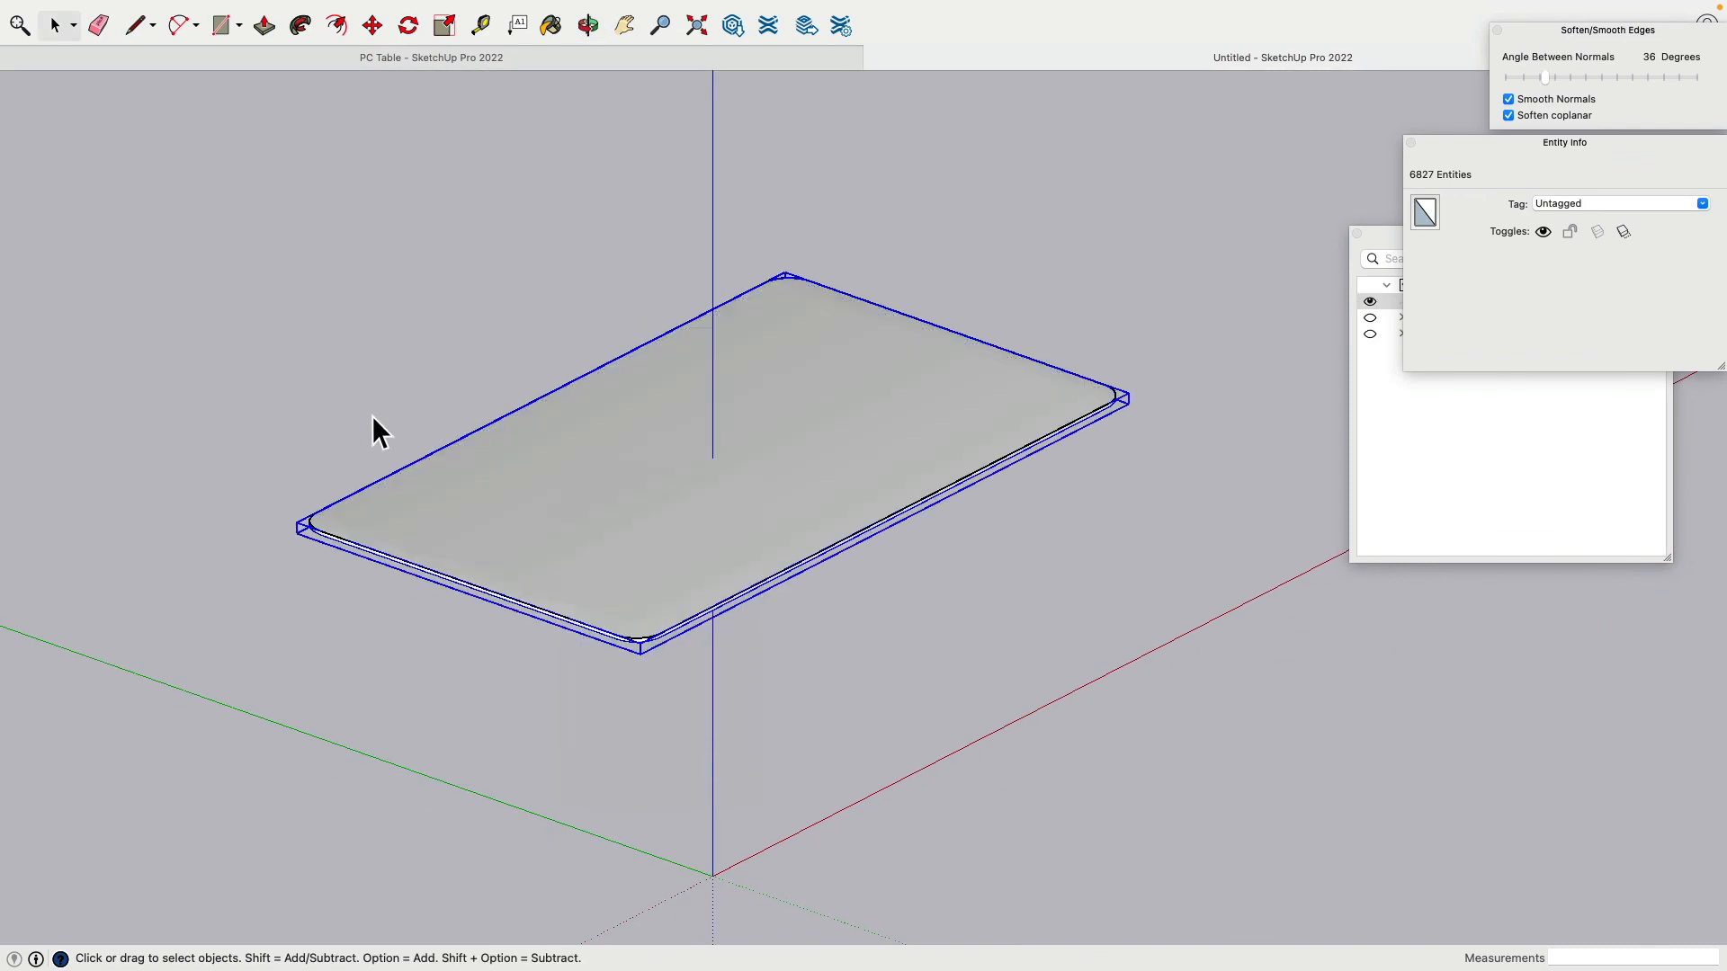
Step: Window-select and delete the leftover rounded outline edges
left_click(371, 416)
left_click_drag(243, 251, 1164, 706)
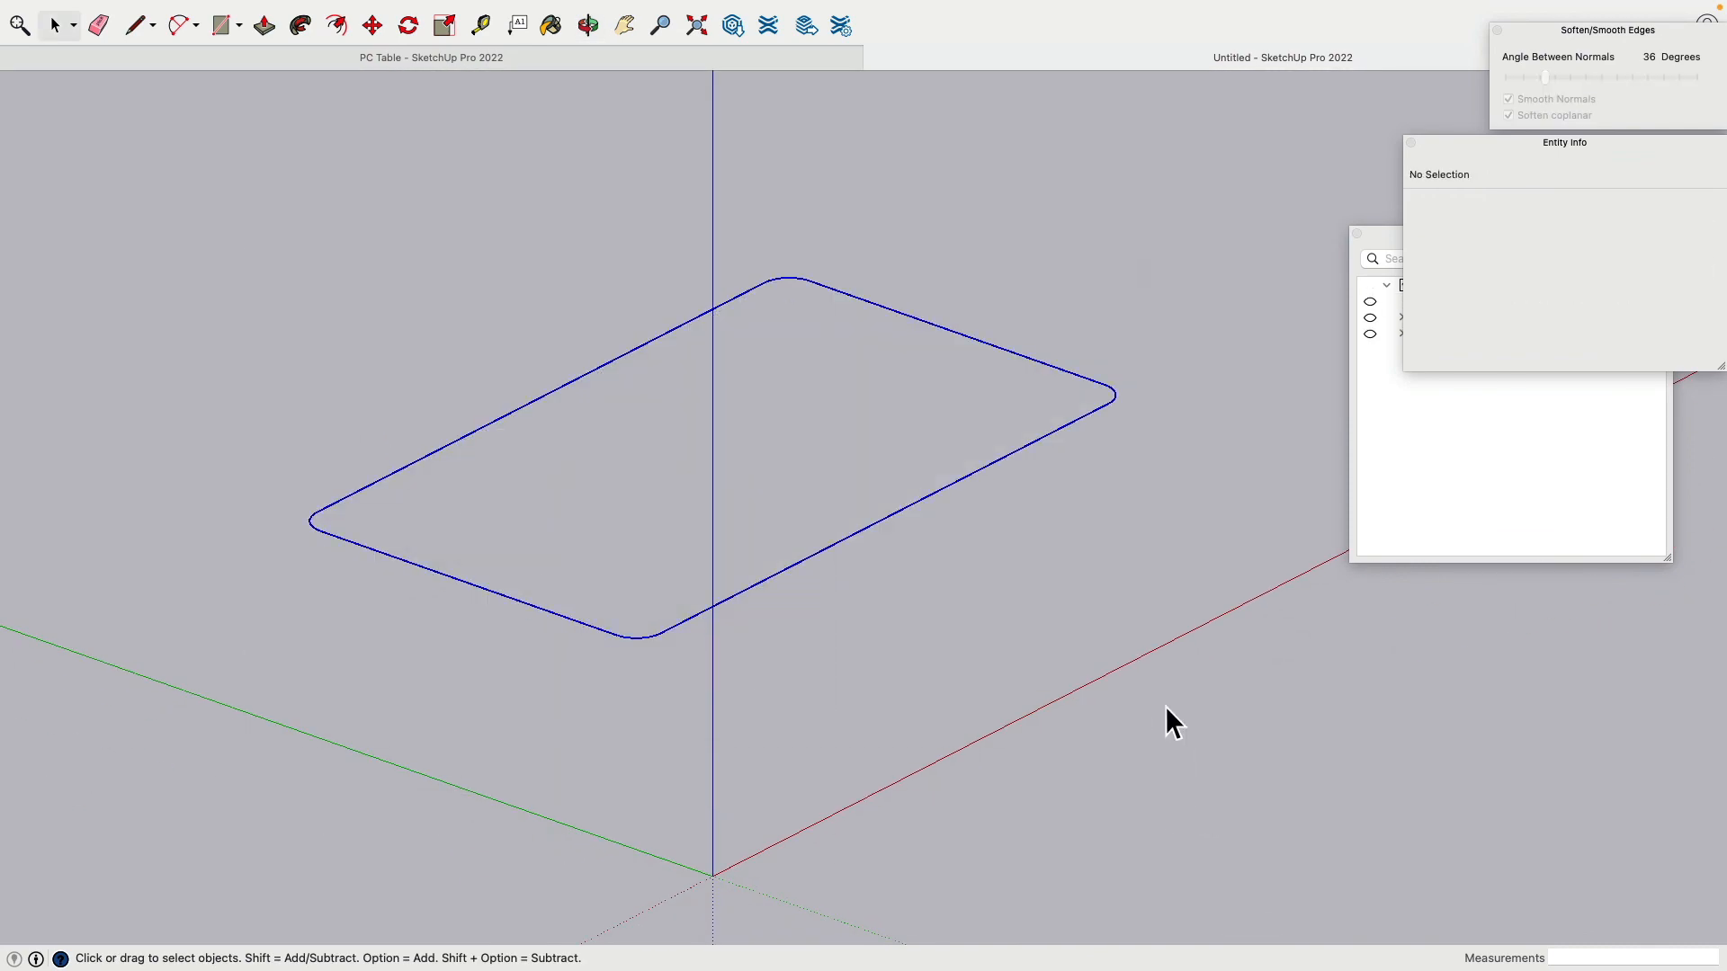
key("Delete")
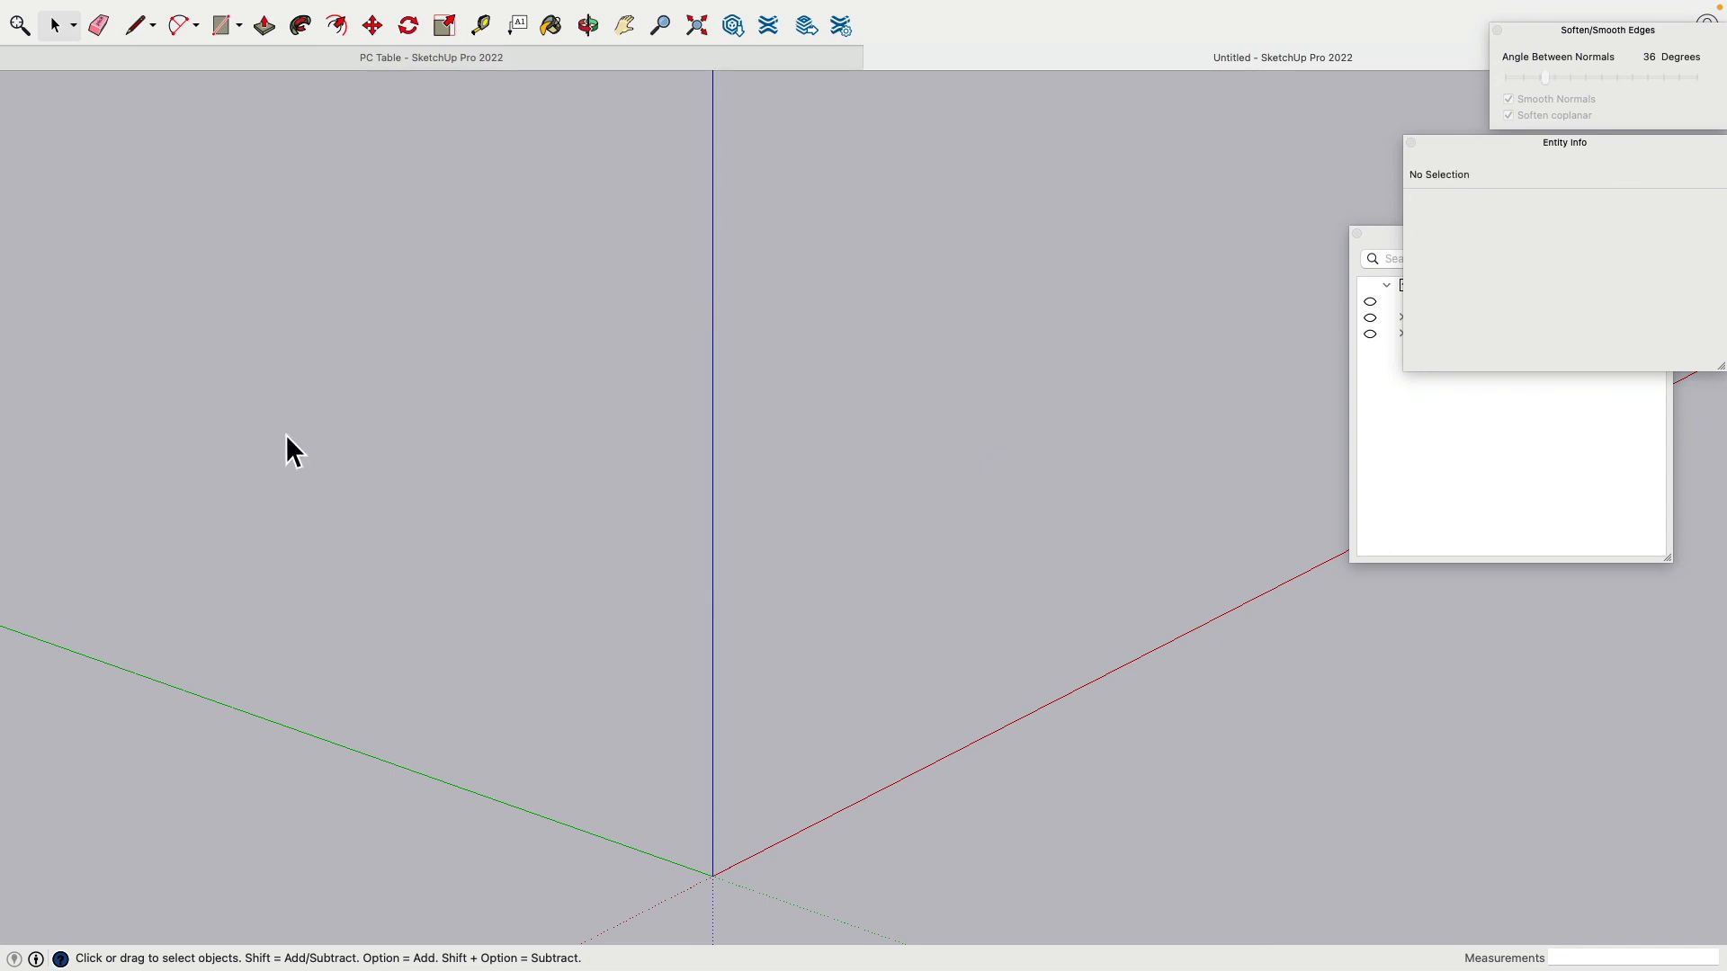
Step: Unhide all hidden objects with Edit > Unhide > All
left_click(129, 9)
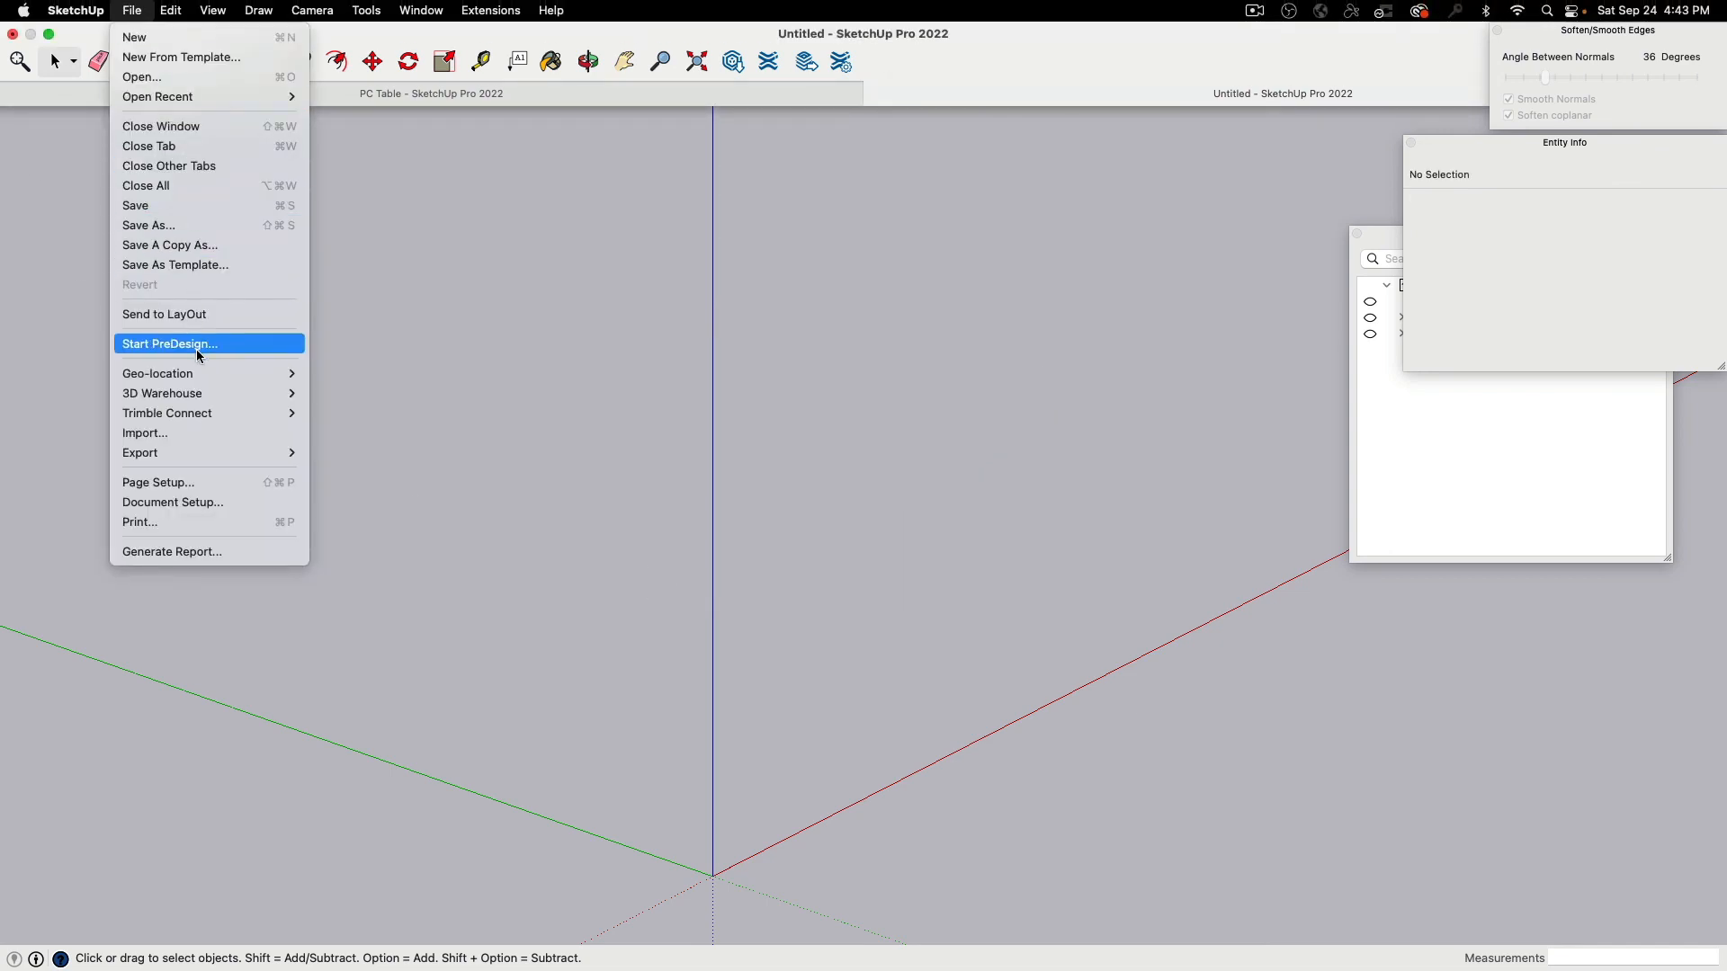
mouse_move(207, 304)
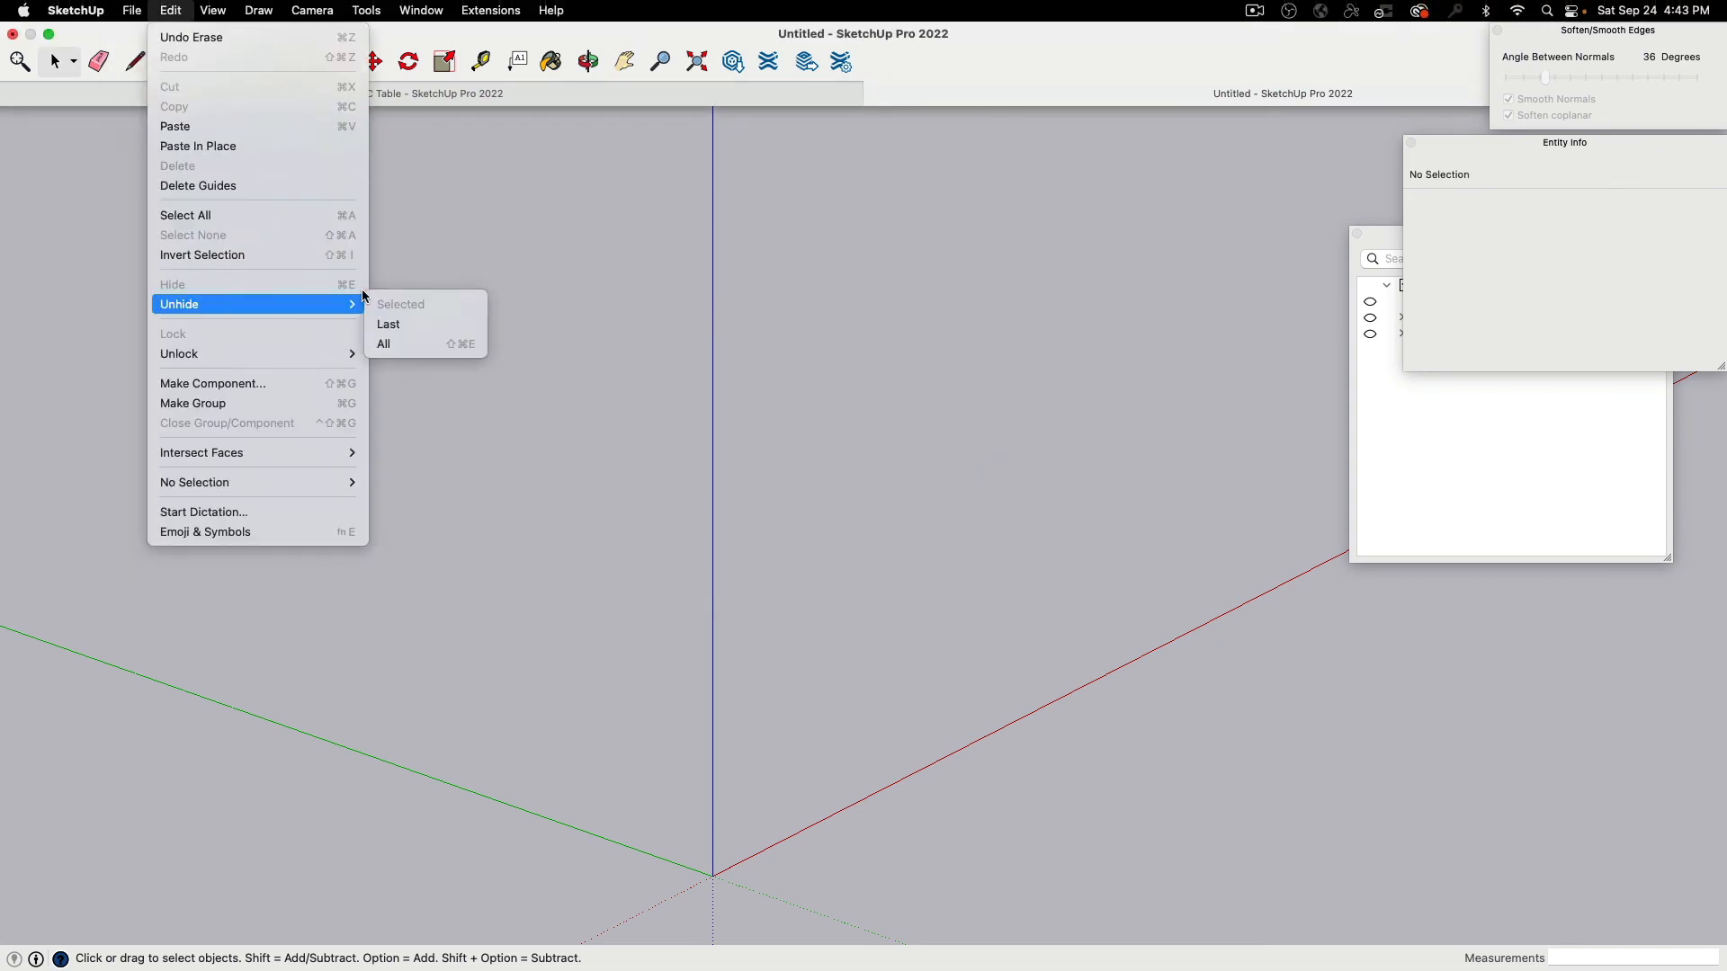
left_click(468, 344)
middle_click_drag(948, 489, 1012, 372)
left_click(1460, 487)
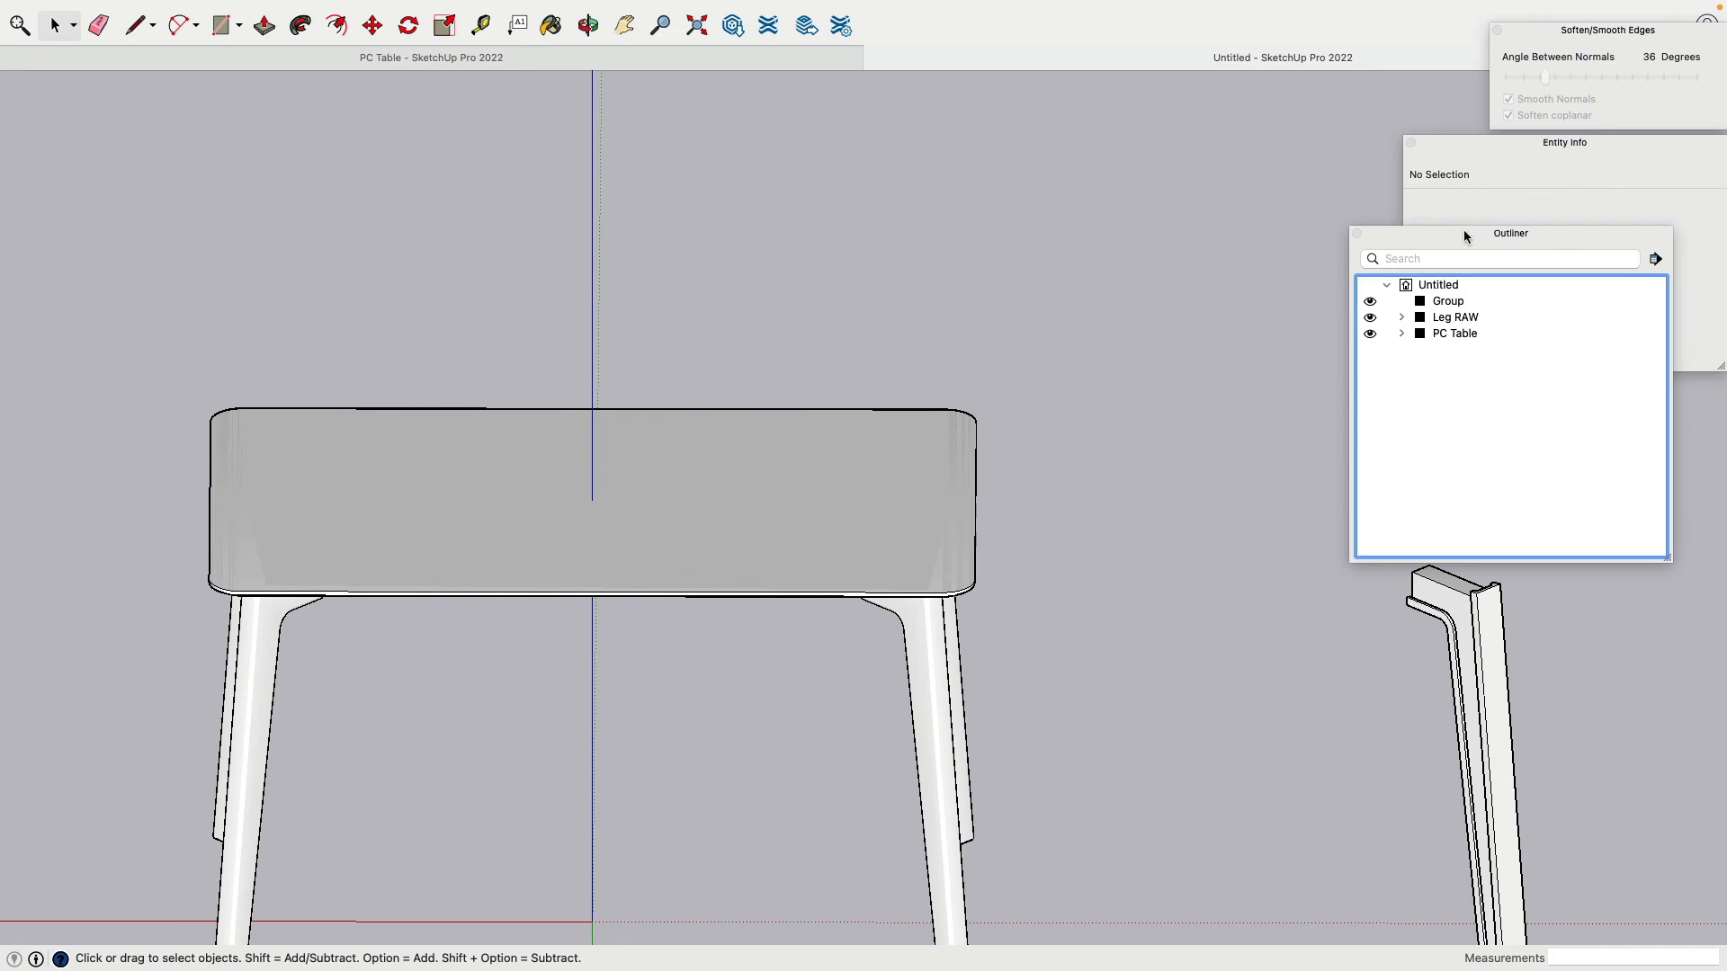
Step: Hide Leg RAW and PC Table in the Outliner and rename the new group 'Table Top Final'
left_click_drag(1464, 235, 1089, 187)
middle_click_drag(808, 359, 803, 539)
left_click(1081, 259)
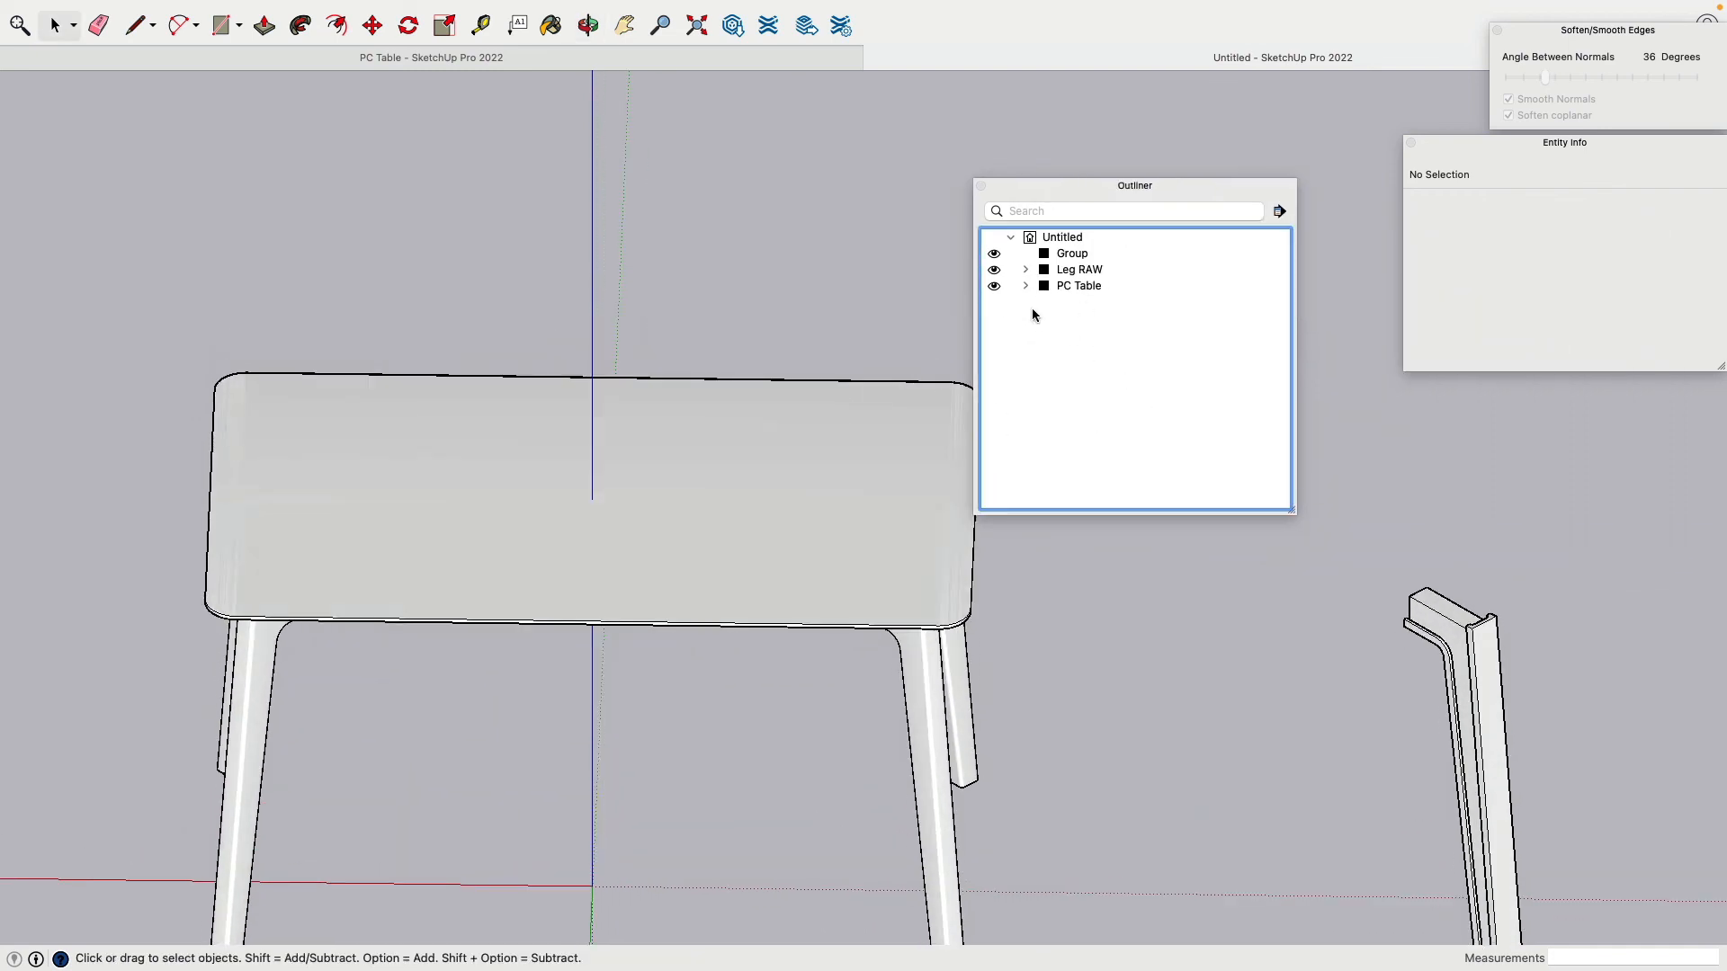
left_click(994, 269)
left_click(994, 286)
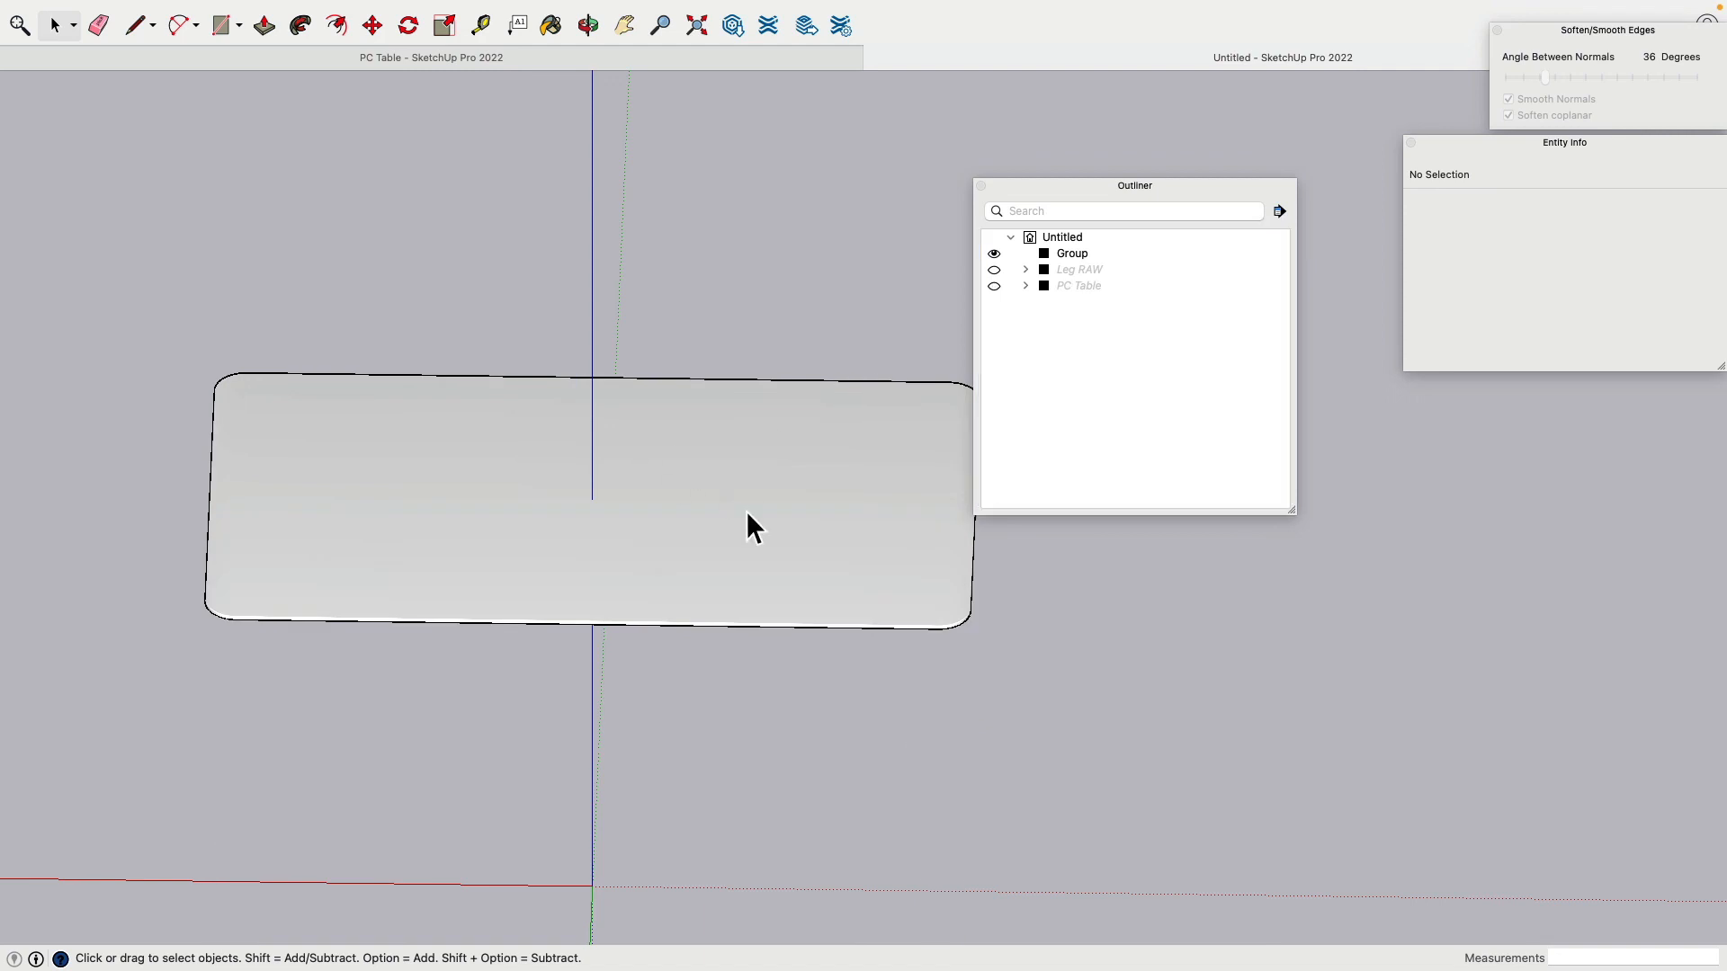
left_click(1071, 253)
left_click(1071, 253)
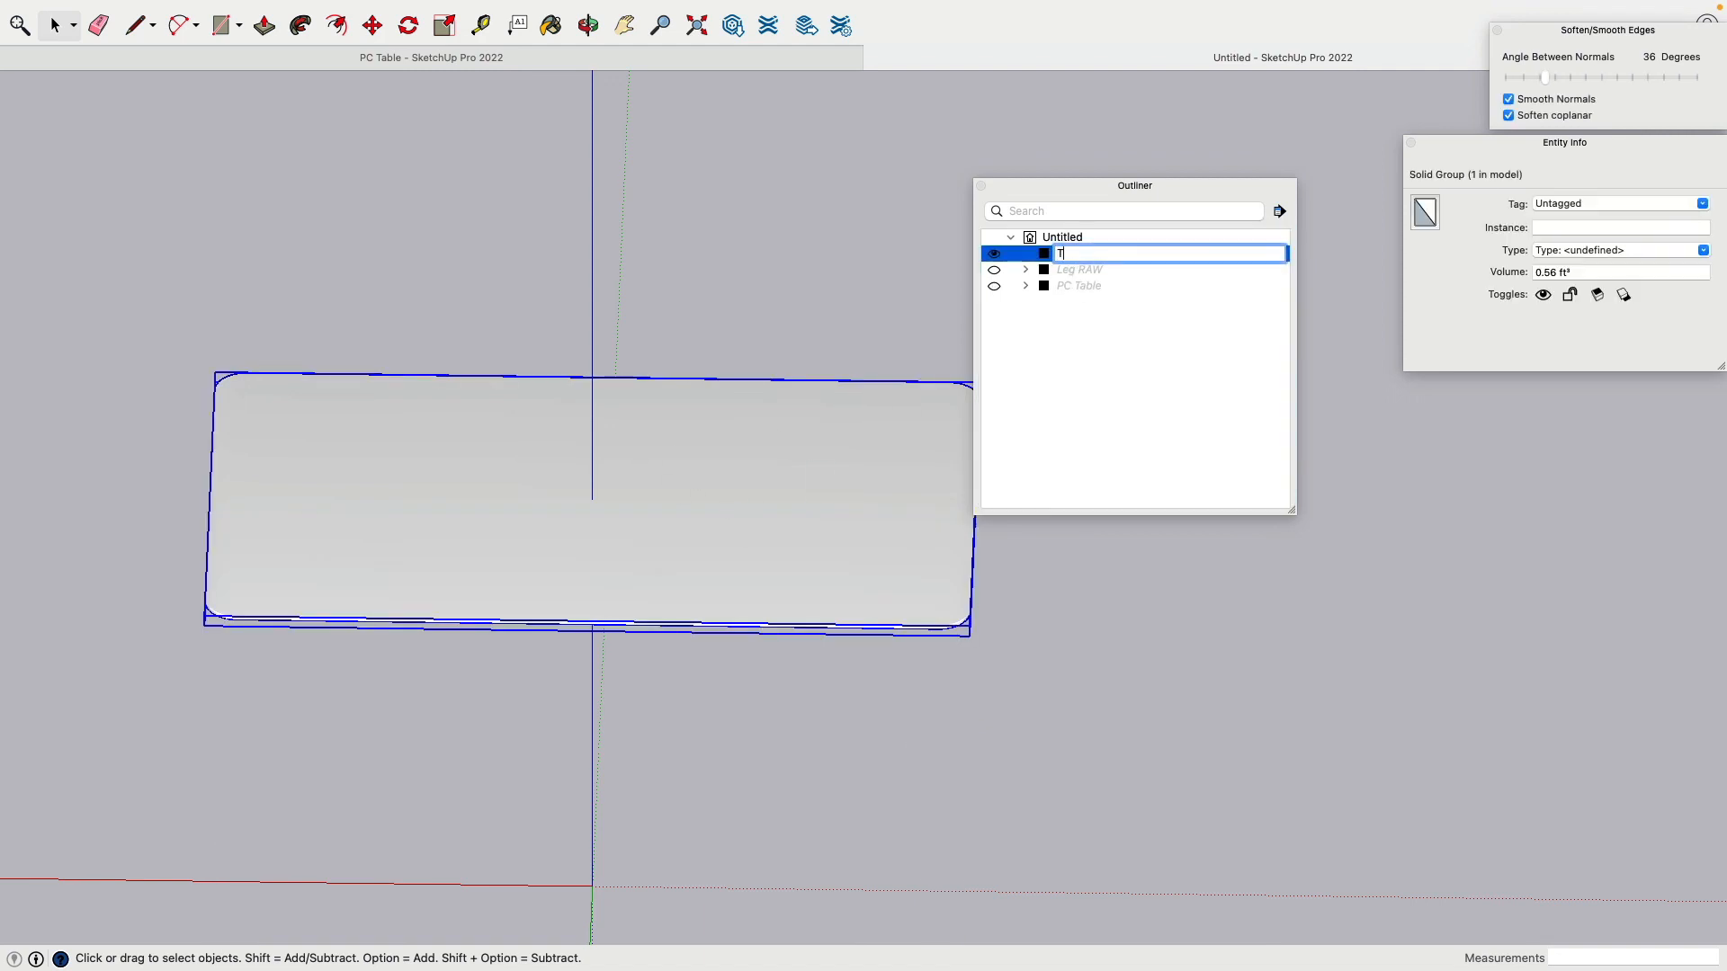
type("Table Top Final")
key("Return")
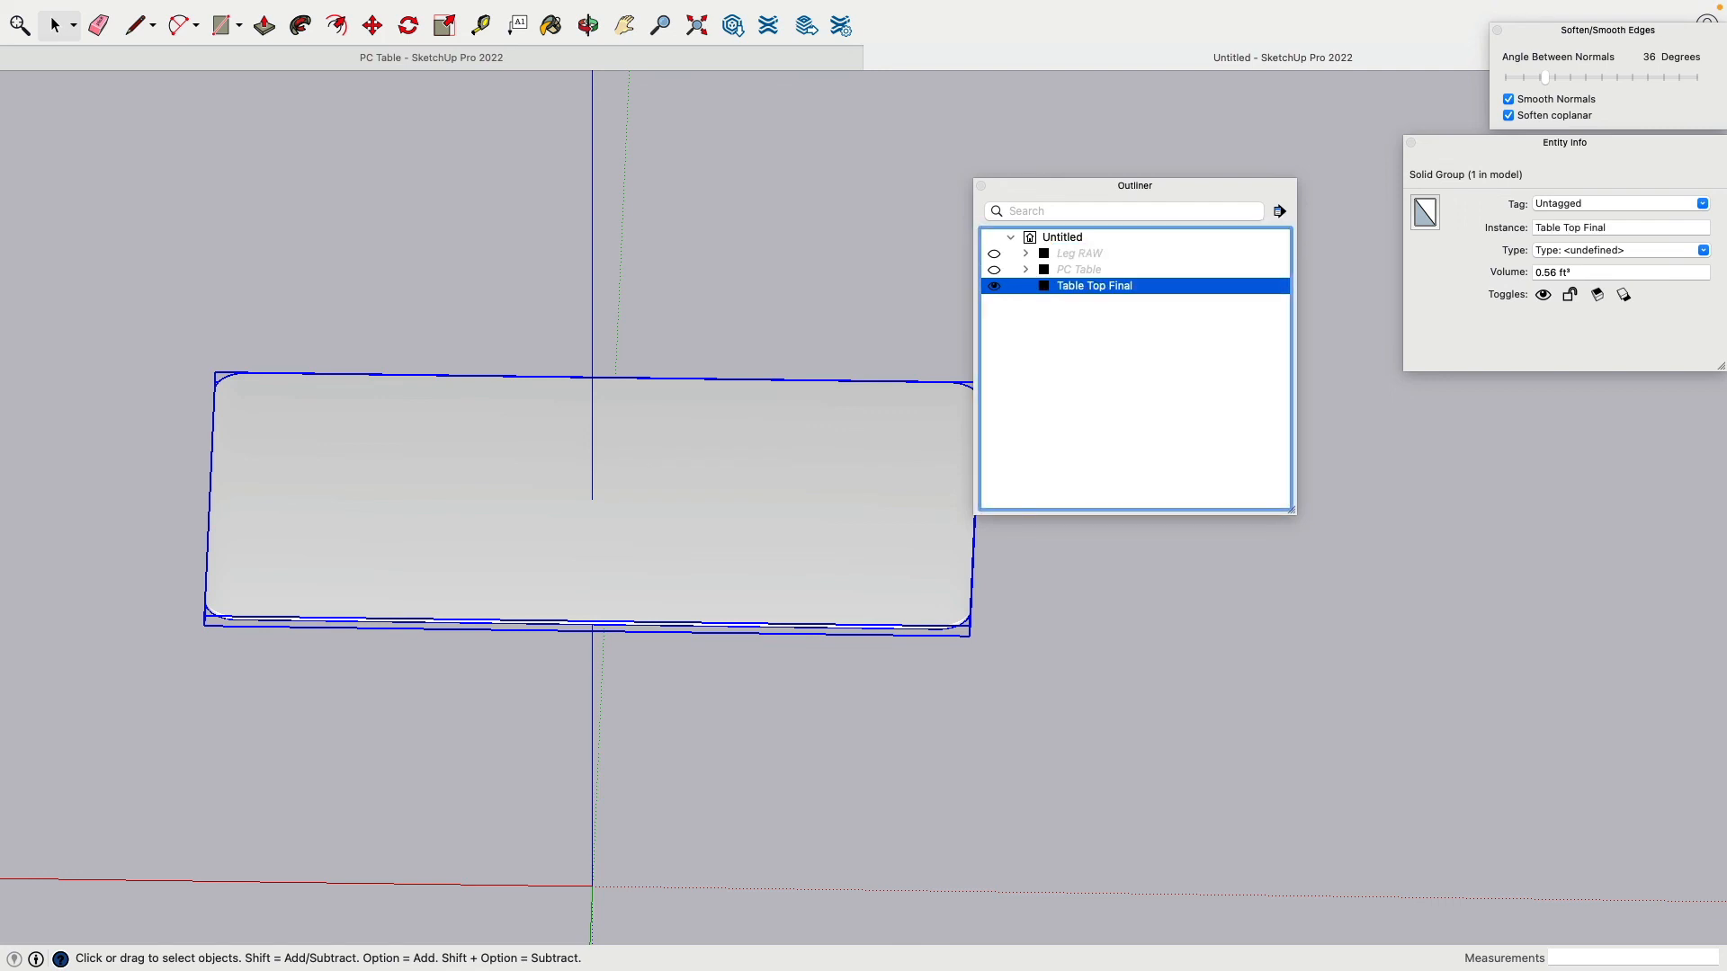
left_click(1065, 400)
Step: Show PC Table and Leg RAW again and drag Table Top Final into PC Table
left_click(994, 270)
left_click(994, 253)
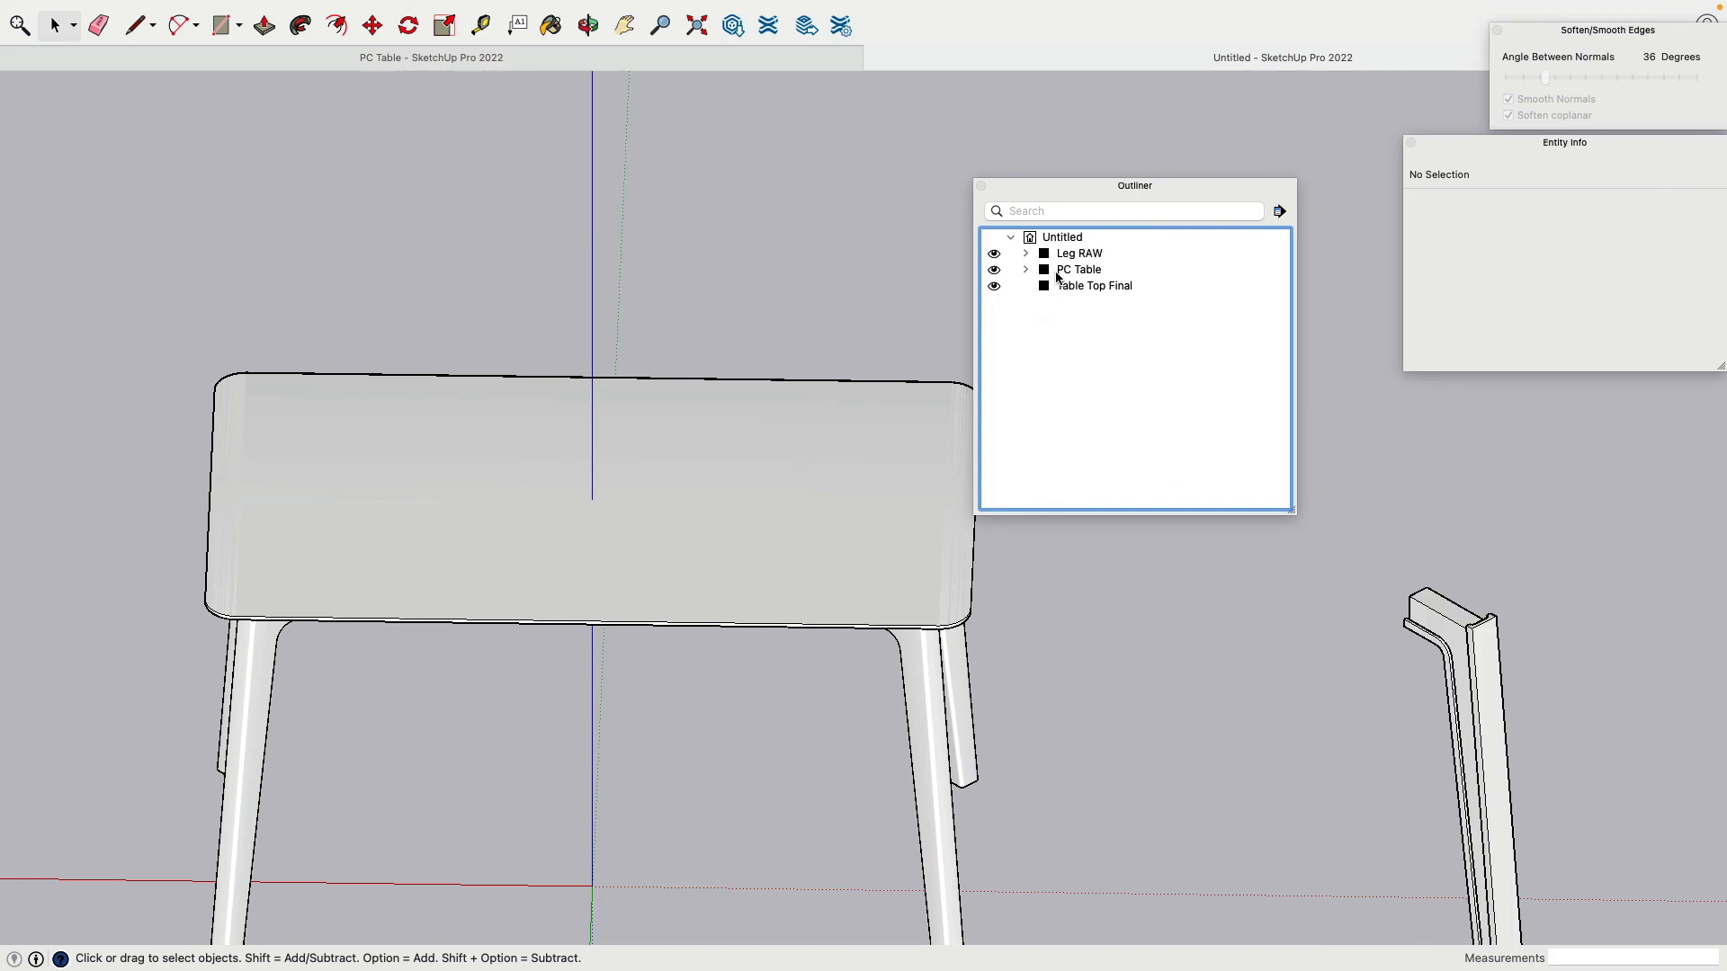
left_click(1025, 270)
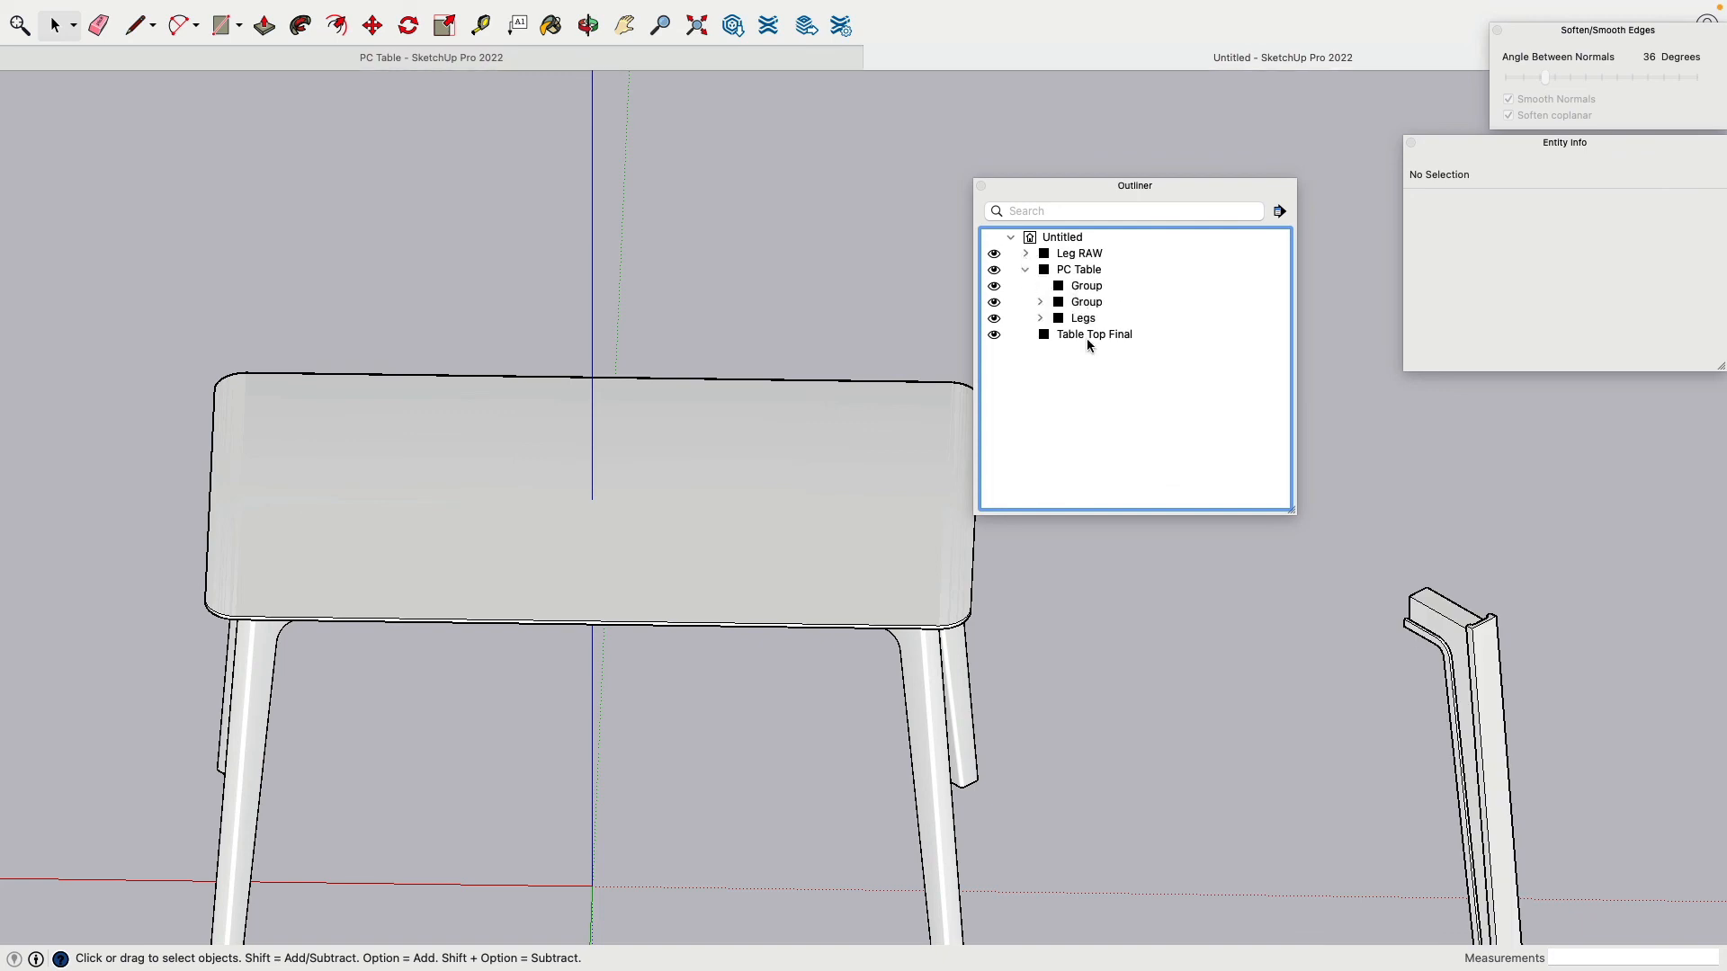
left_click_drag(1087, 334, 1085, 275)
Step: Rename the old tabletop group 'Table Top RAW' and drag it out of PC Table
left_click(1087, 394)
left_click(1086, 286)
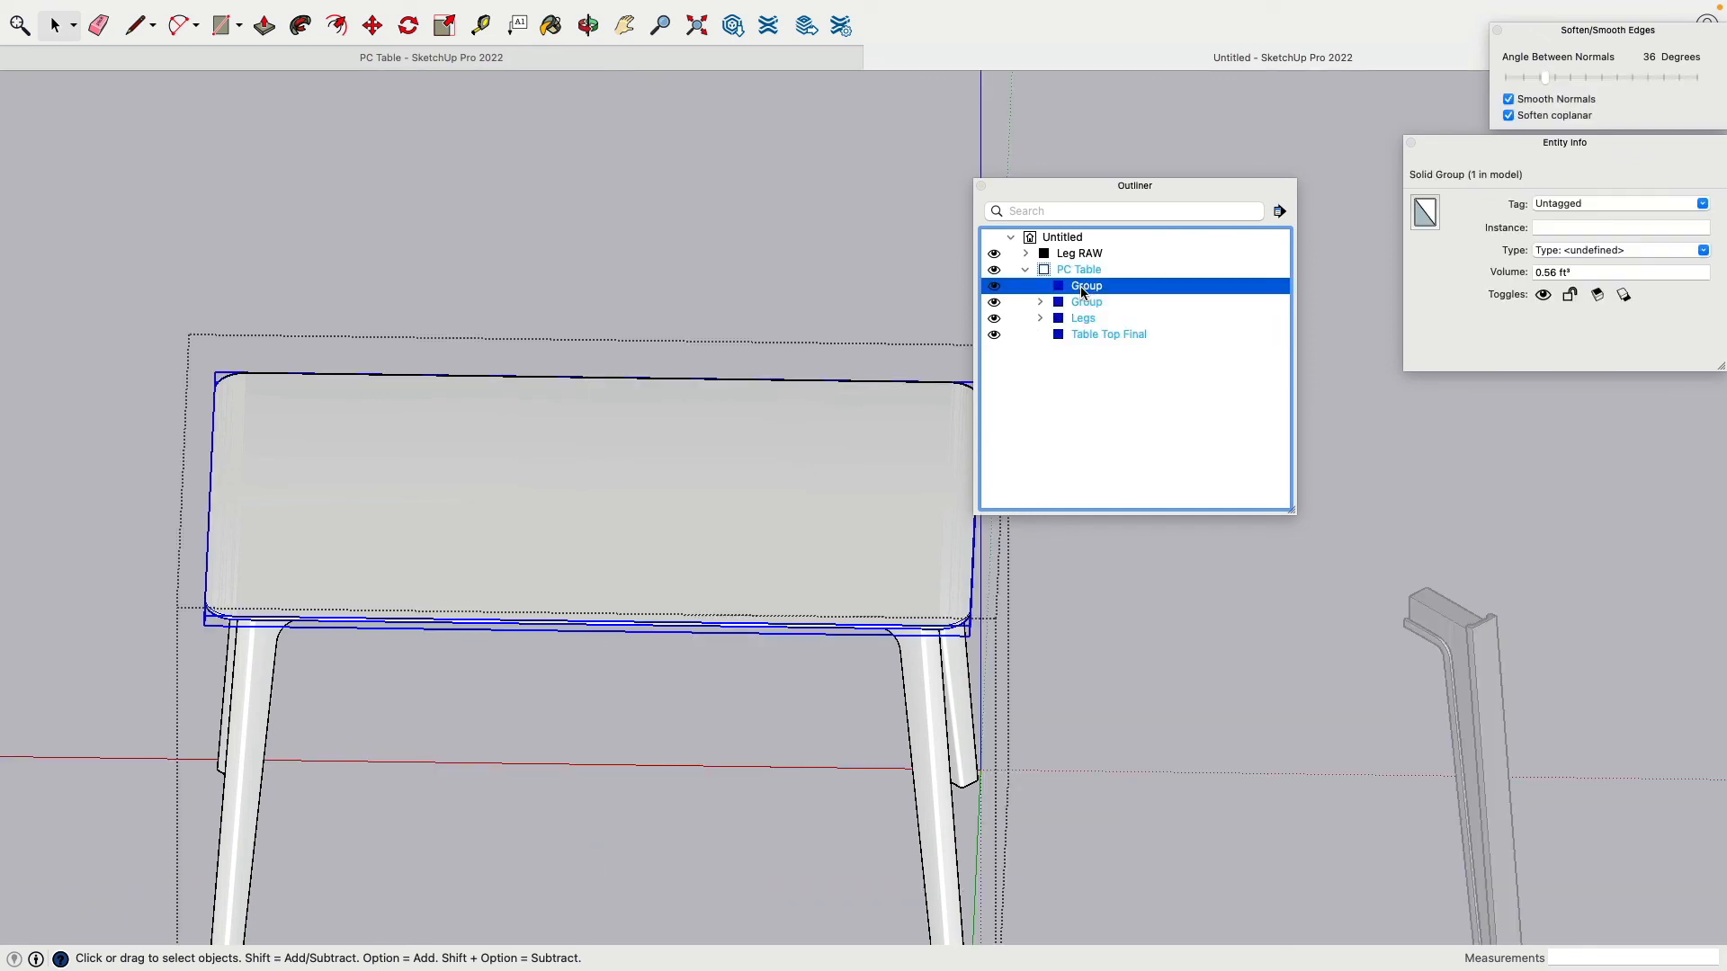
left_click(1086, 287)
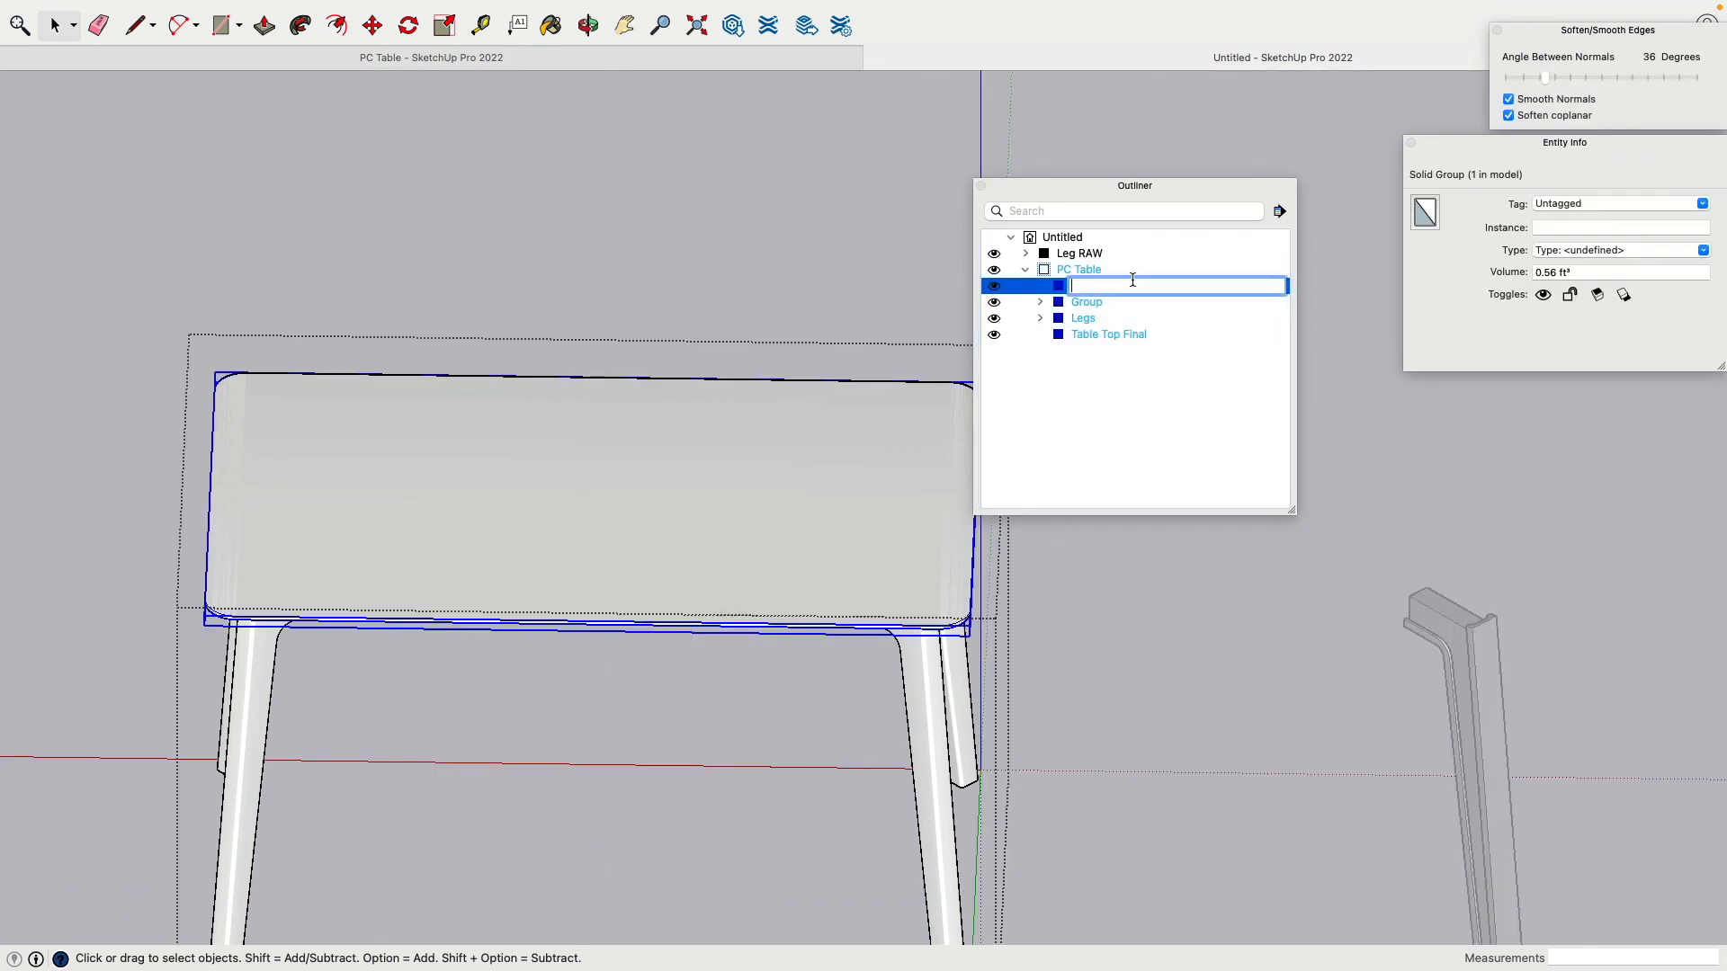
type("Table Top RAW")
key("Return")
left_click_drag(1106, 336, 1090, 259)
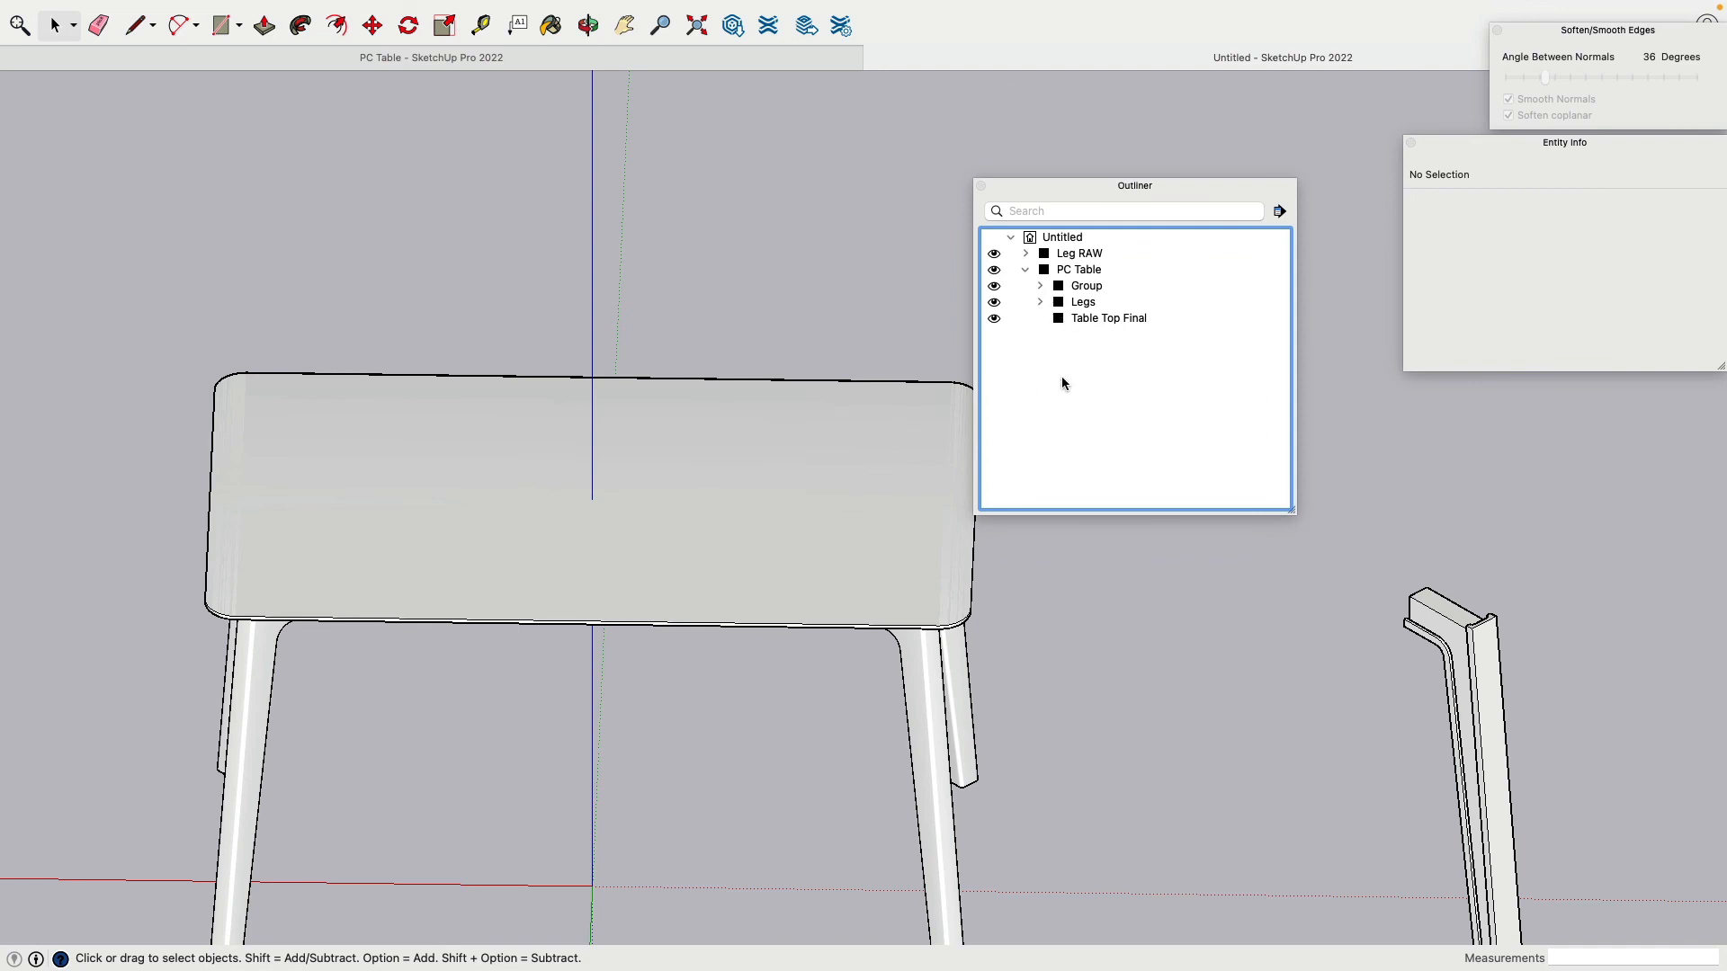
Step: Move Table Top RAW out of Leg RAW to the model's top level
left_click(1027, 270)
left_click(1025, 254)
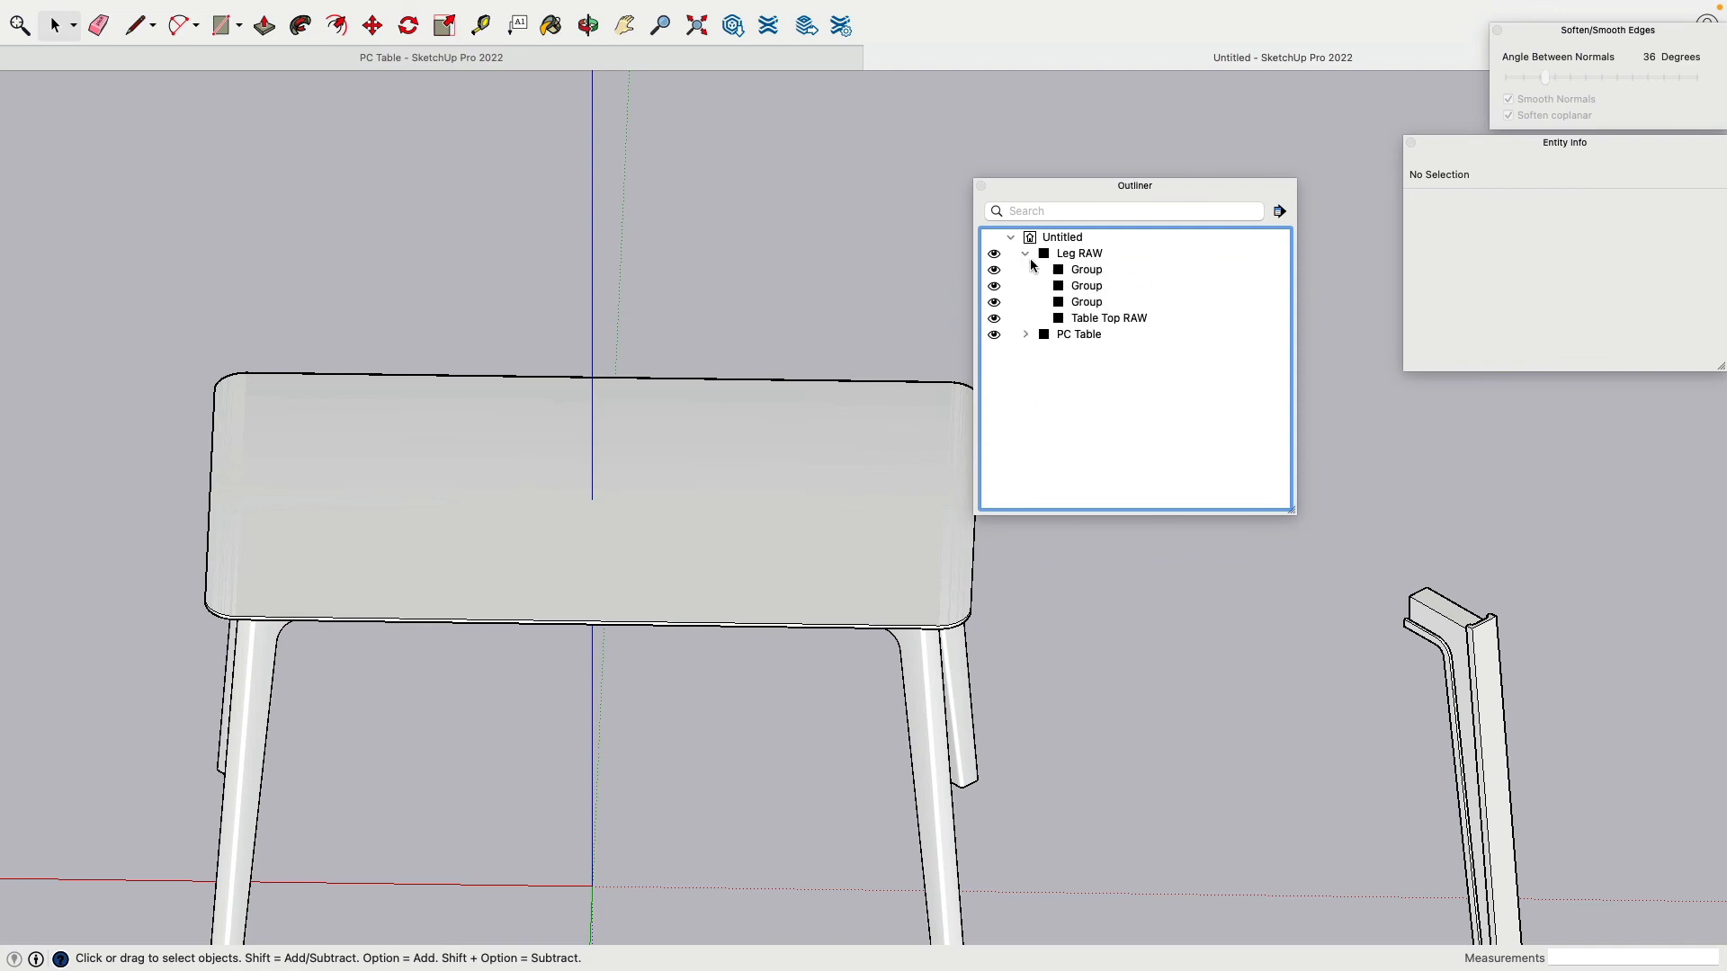
left_click(1099, 320)
left_click_drag(1100, 320, 1064, 237)
left_click(1025, 254)
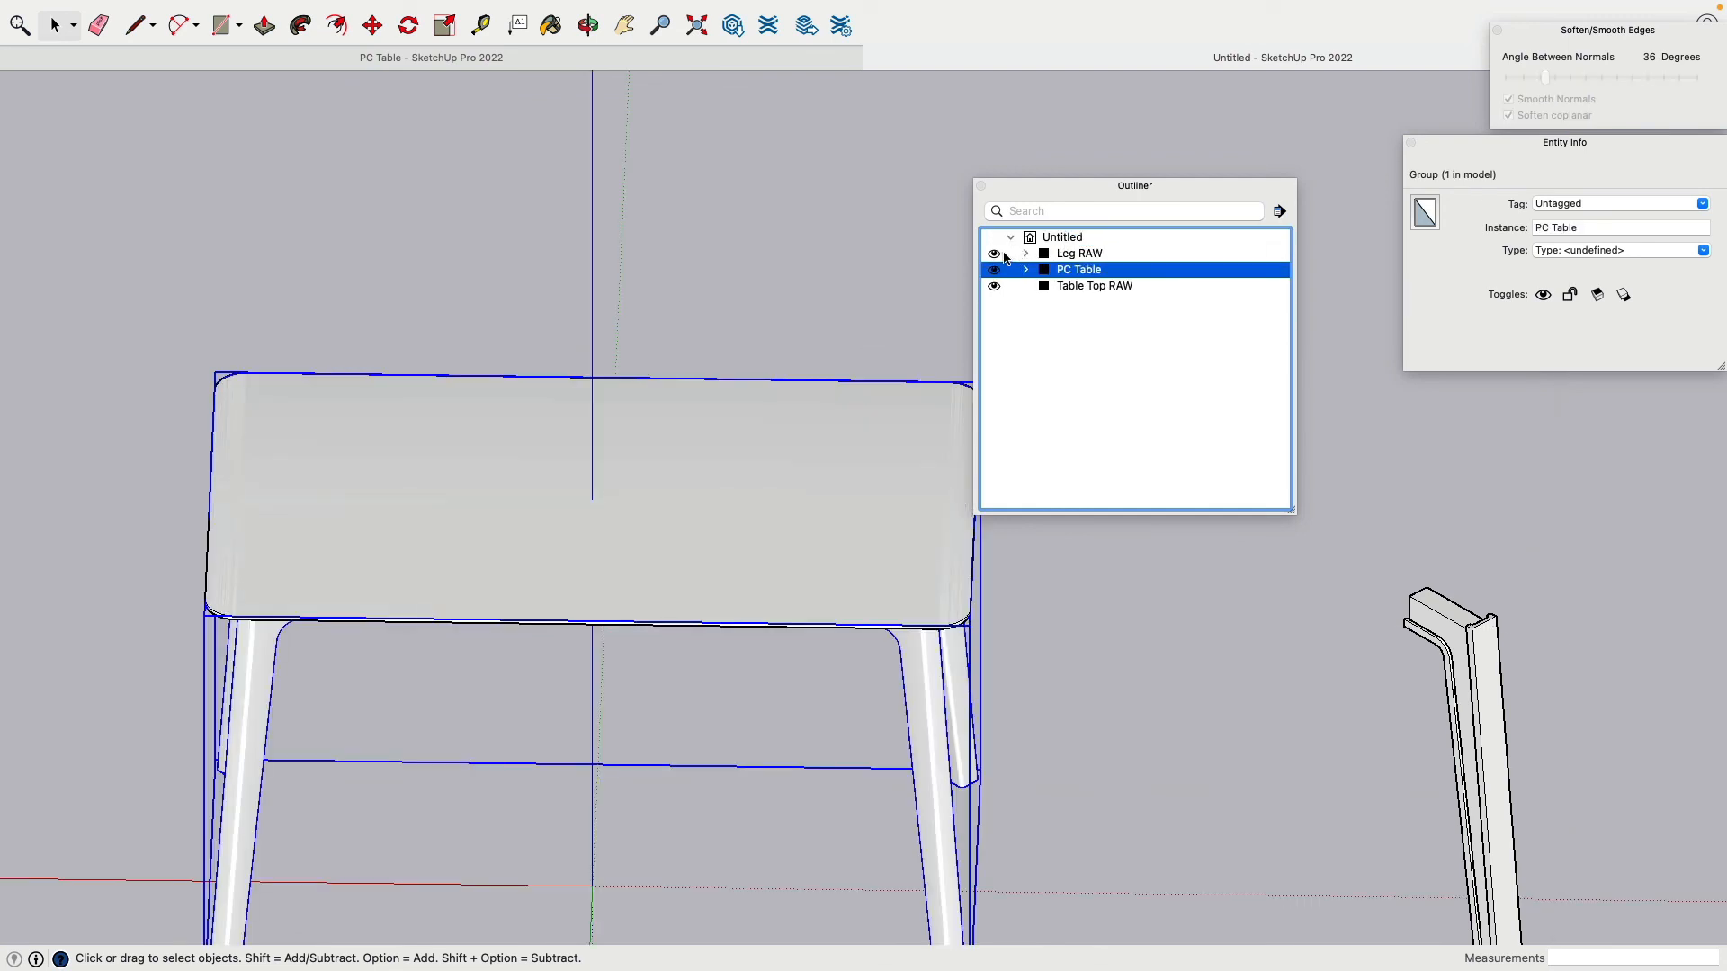
Step: Hide Leg RAW and Table Top RAW so only PC Table is visible
left_click(994, 254)
left_click(993, 270)
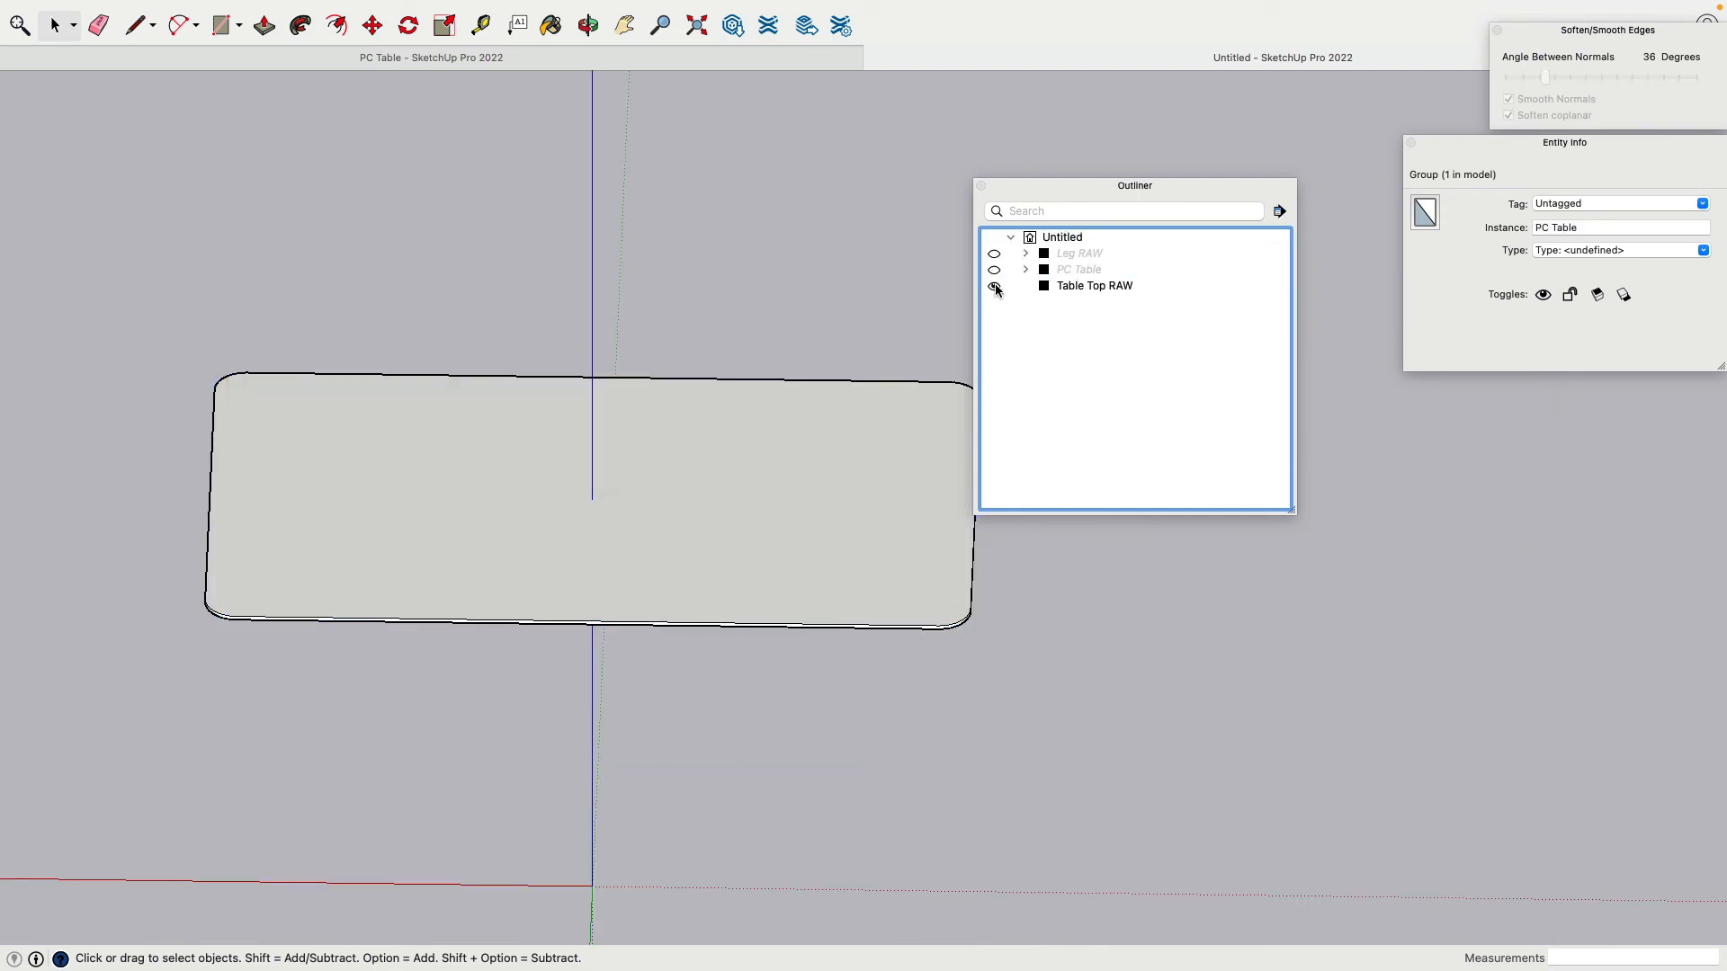
left_click(994, 286)
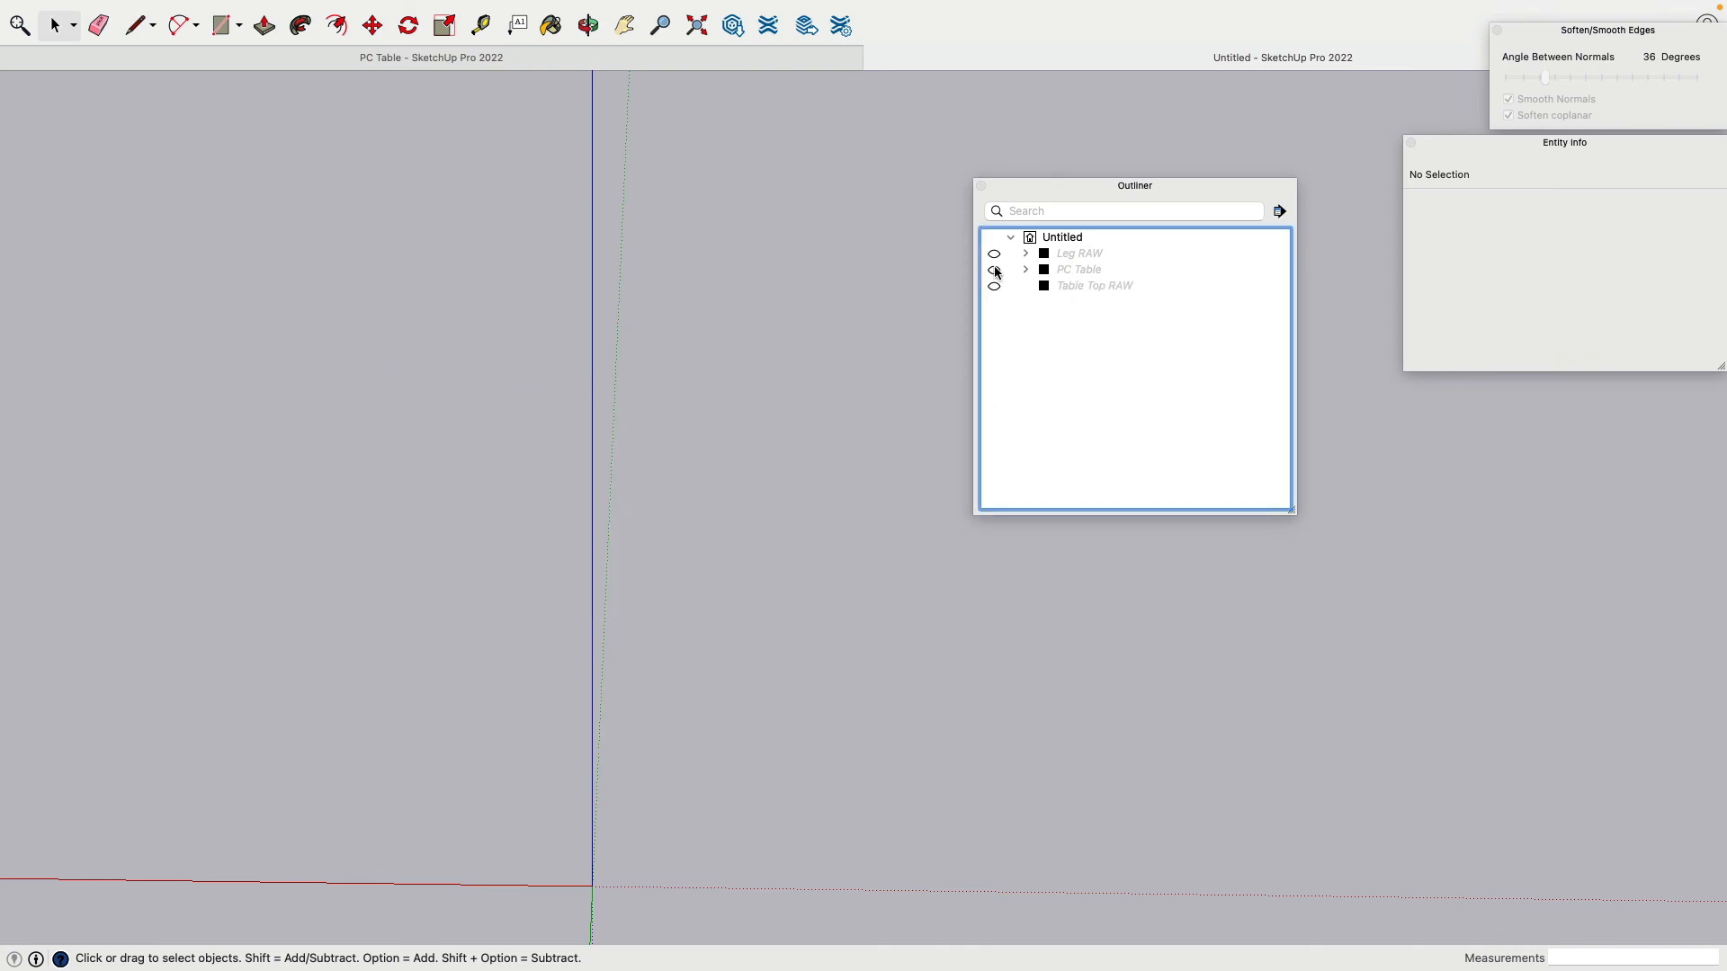
left_click(994, 269)
Step: Orbit around the finished table to inspect it and dock the Outliner panel
middle_click_drag(702, 486, 734, 414)
left_click_drag(734, 413, 445, 250)
scroll(445, 250, "up", 10)
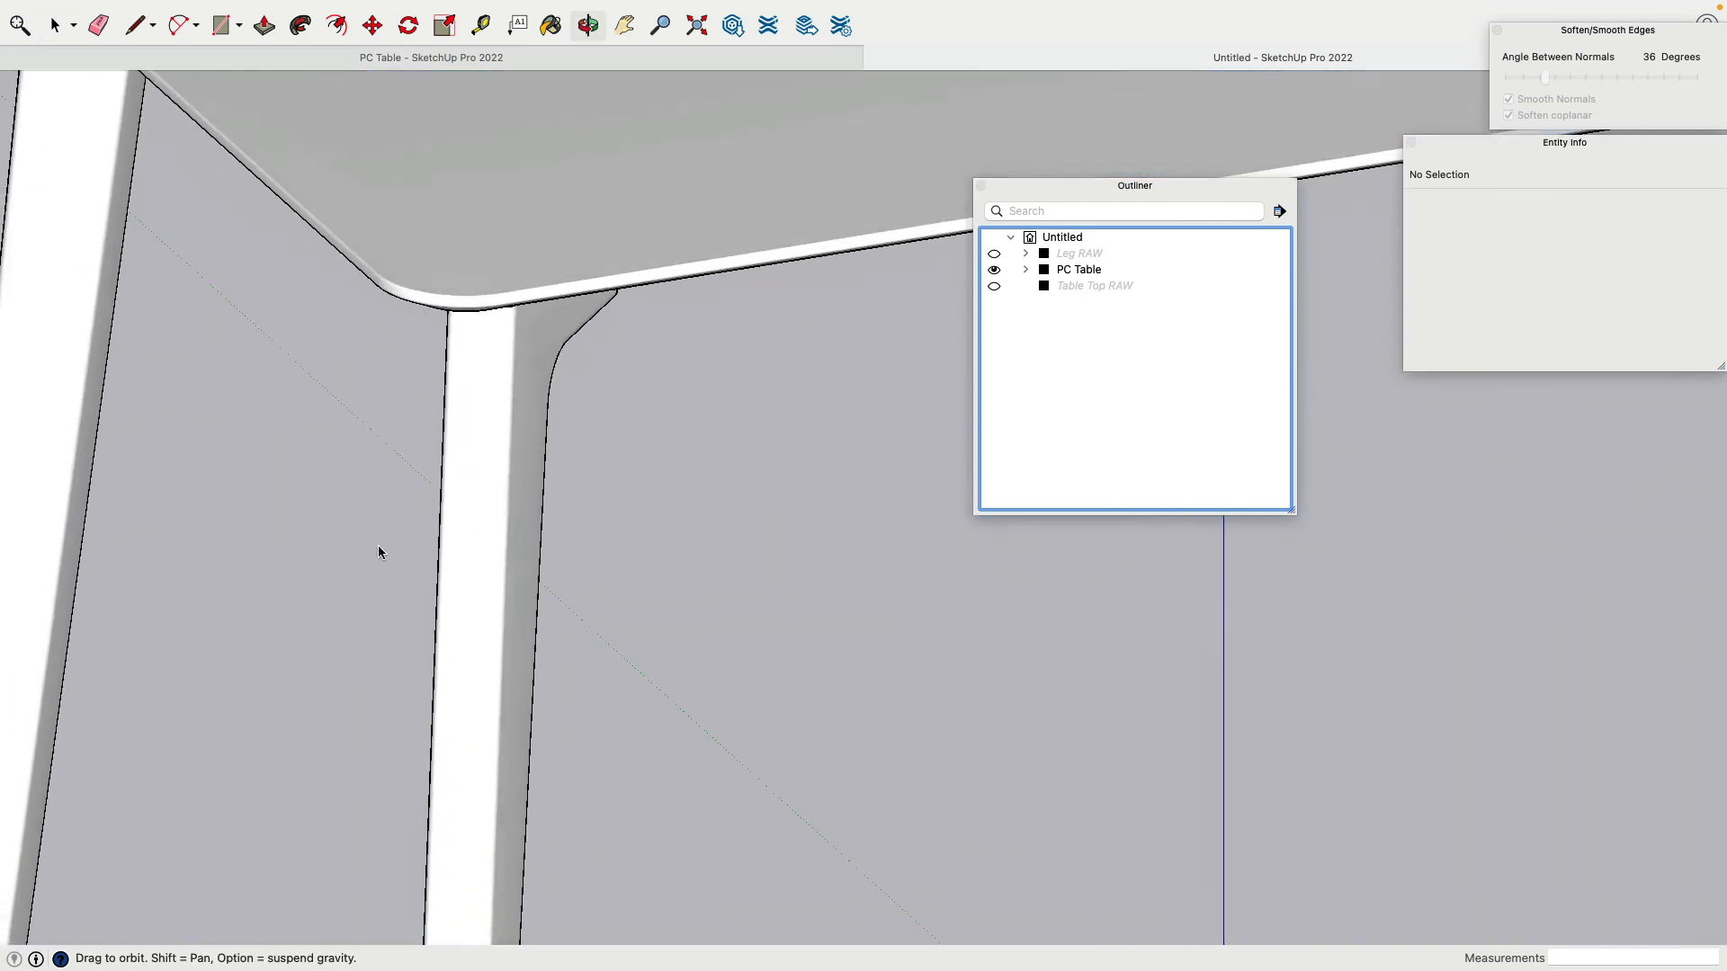
left_click_drag(377, 552, 277, 504)
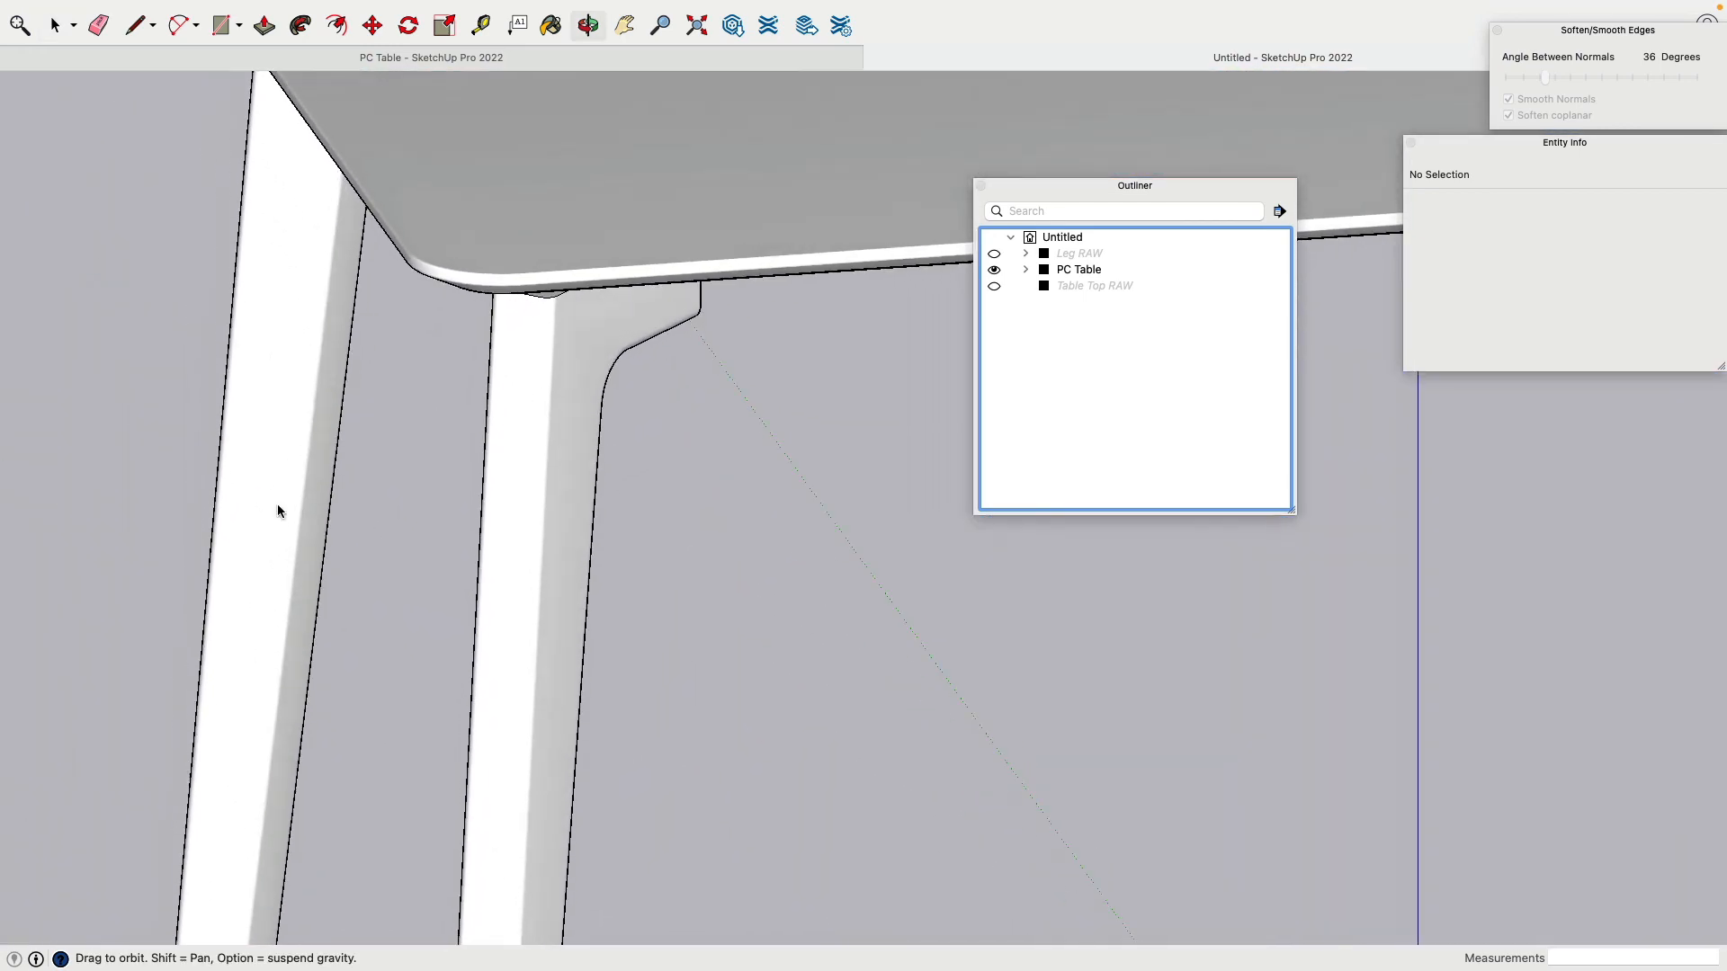
key("space")
scroll(482, 364, "down", 2)
scroll(482, 363, "down", 5)
middle_click_drag(483, 363, 468, 444)
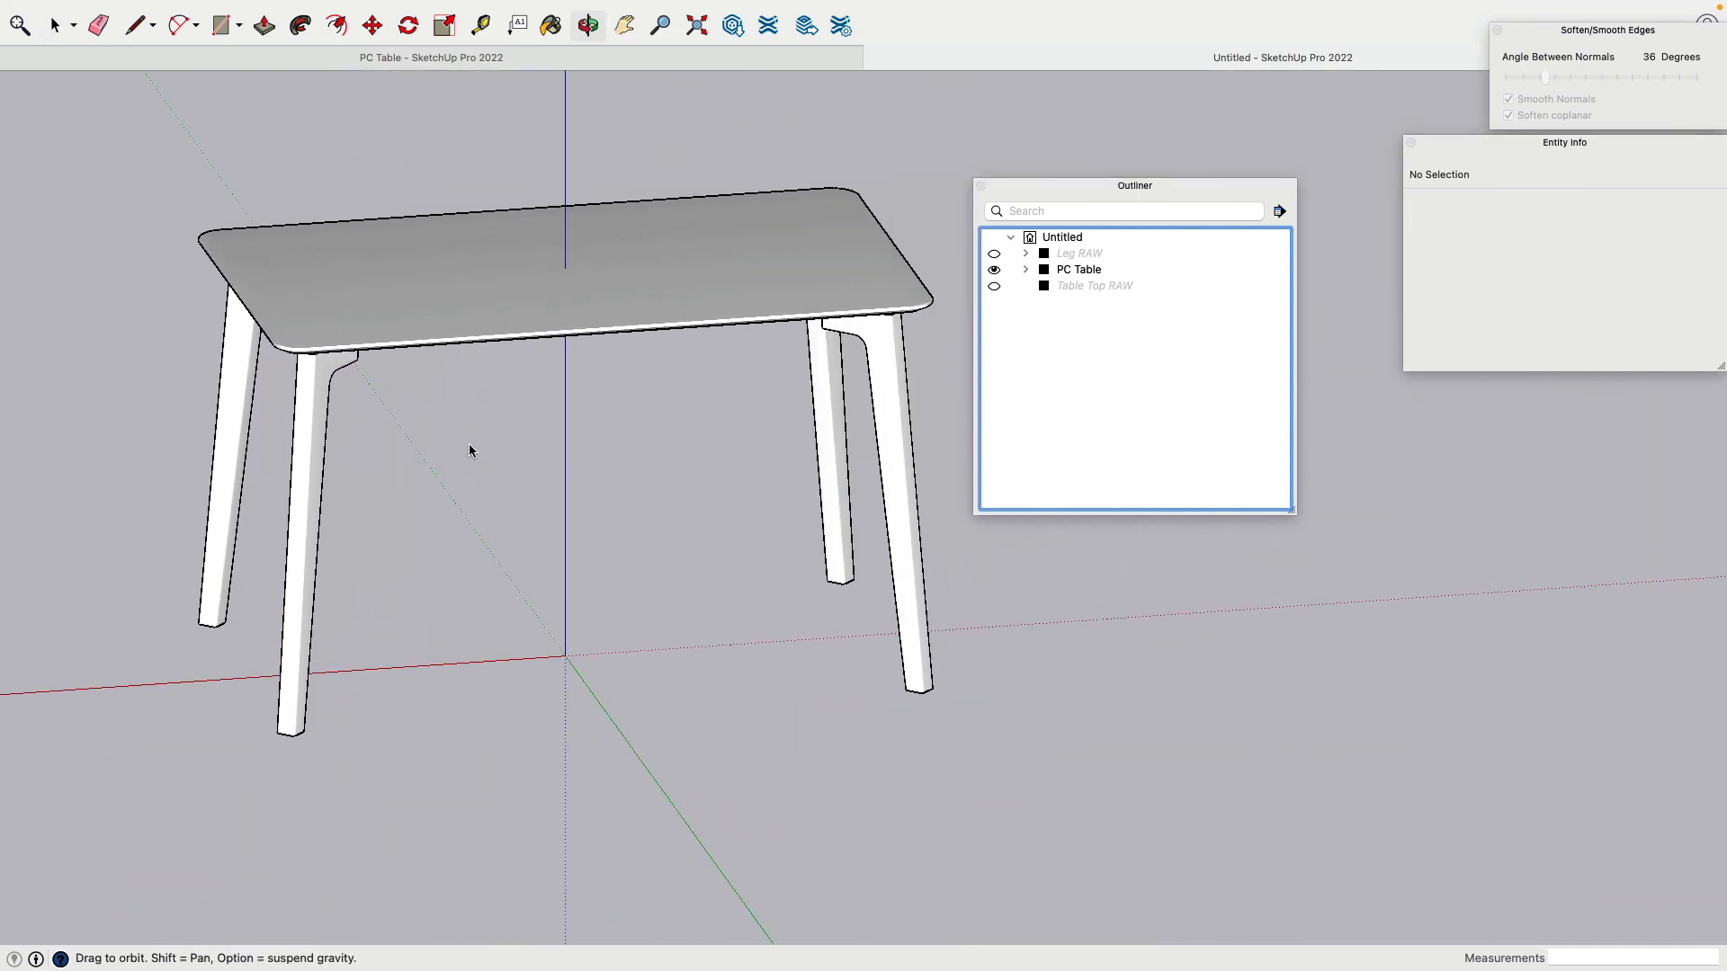
left_click_drag(1012, 191, 1430, 404)
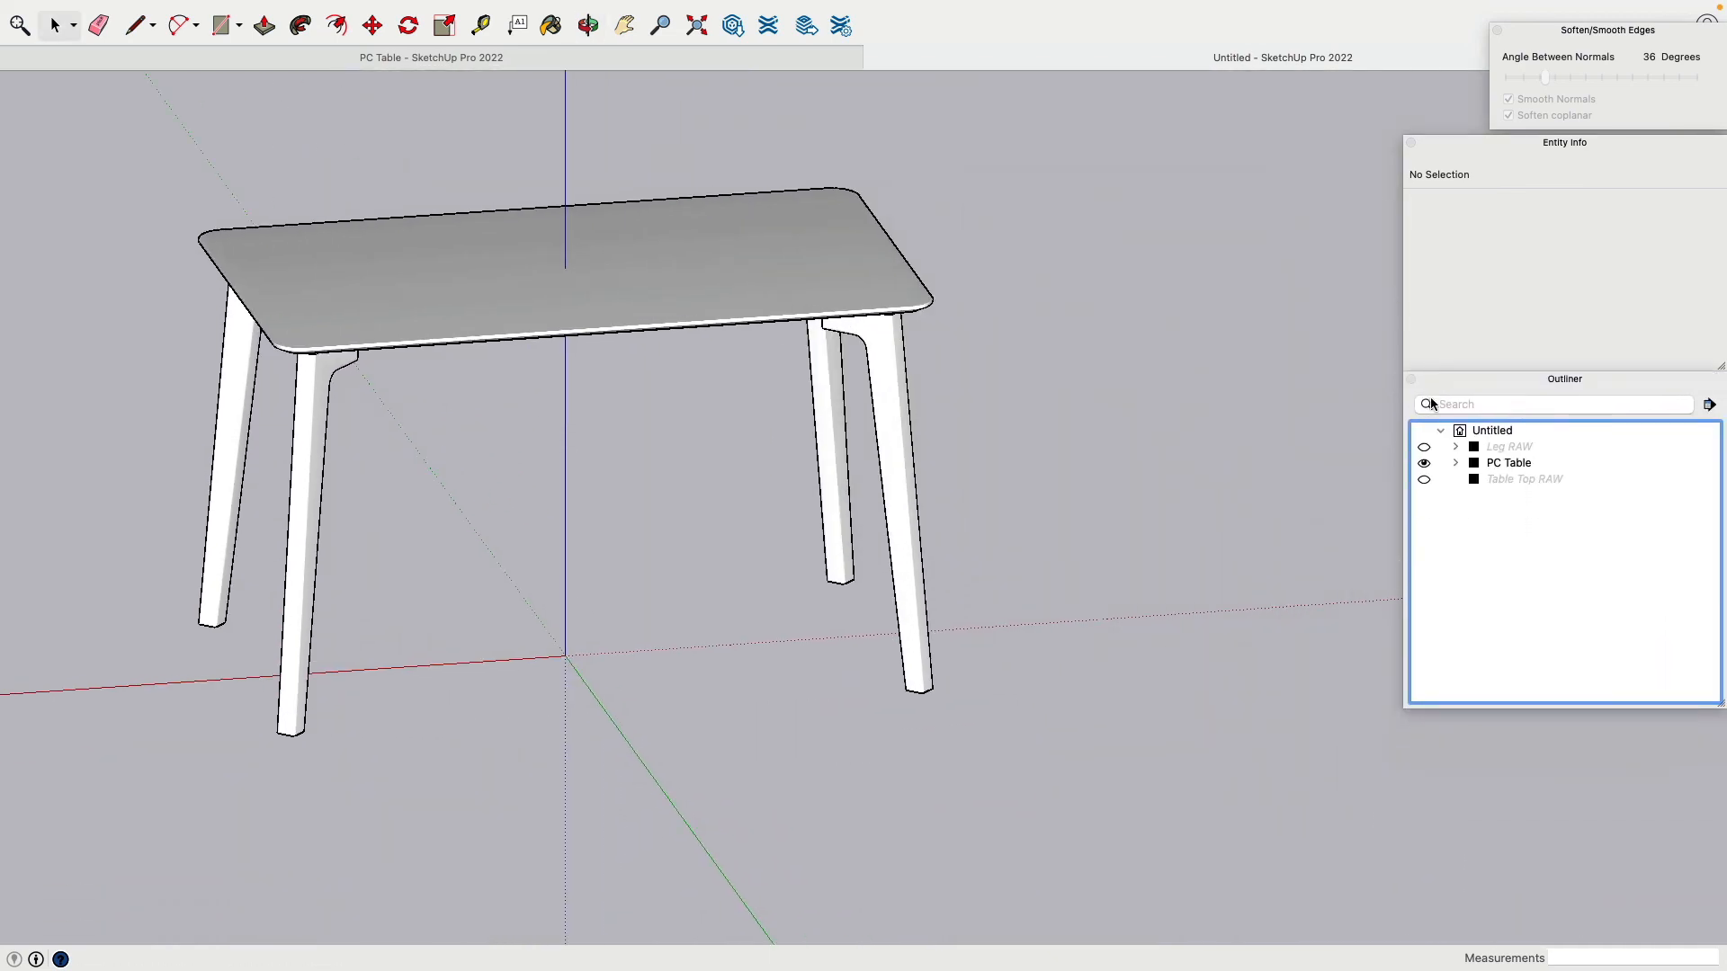
middle_click_drag(452, 512, 639, 576, "shift")
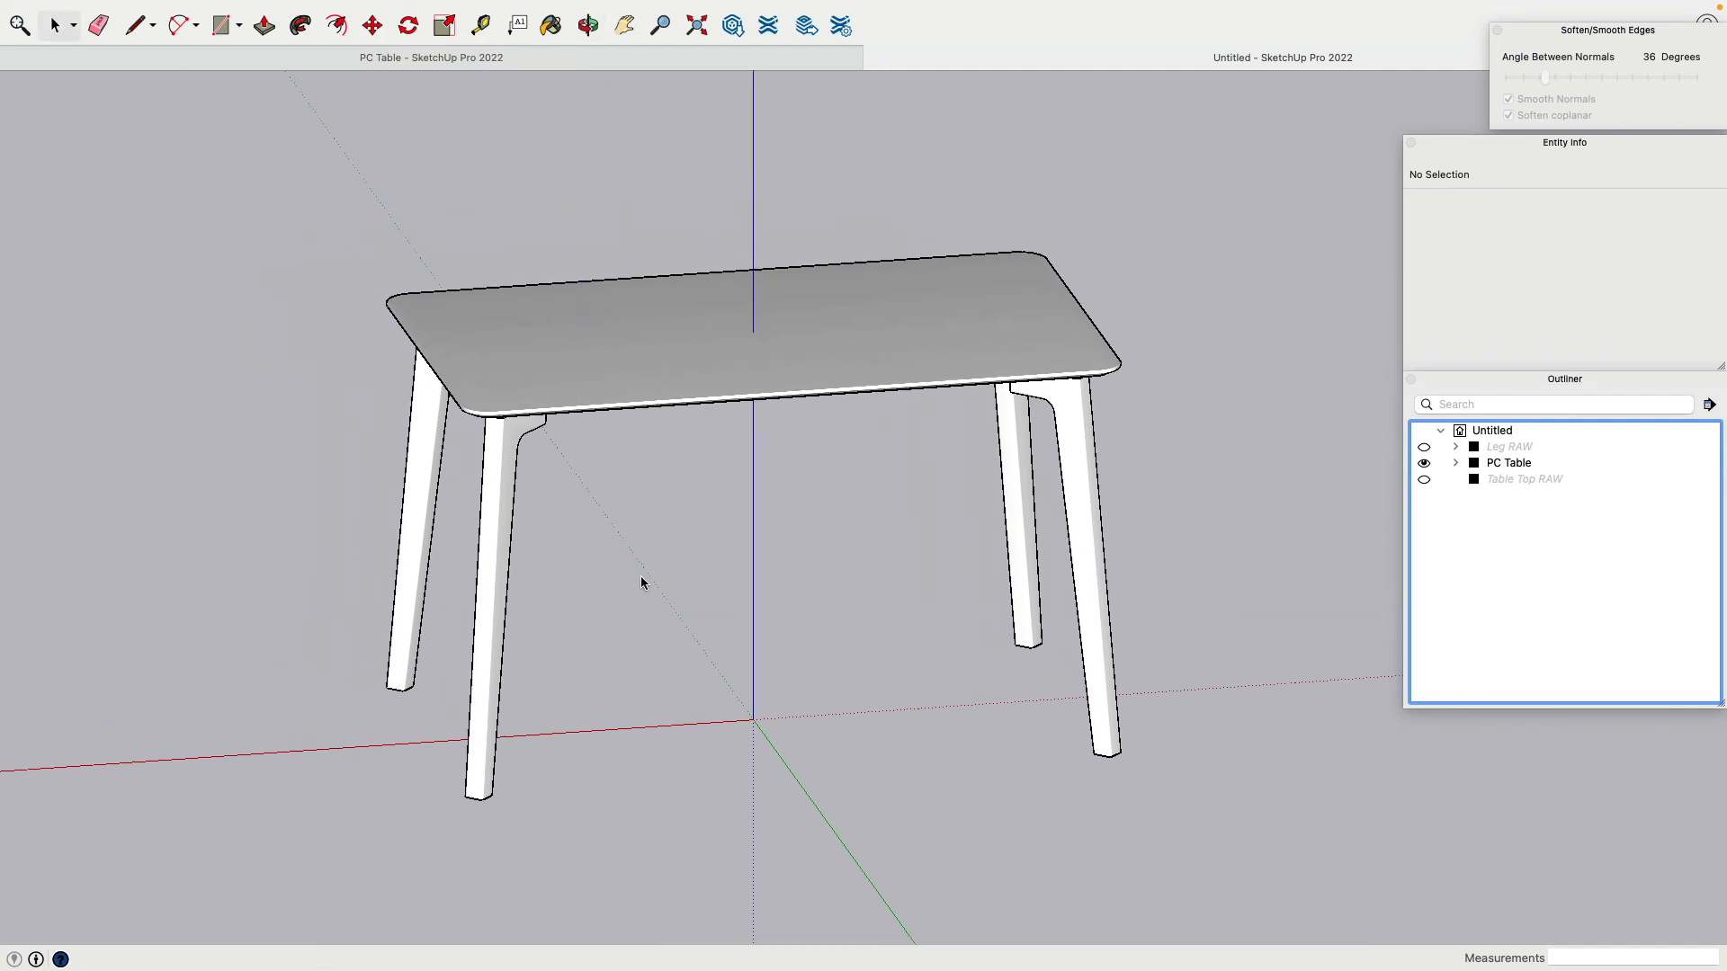